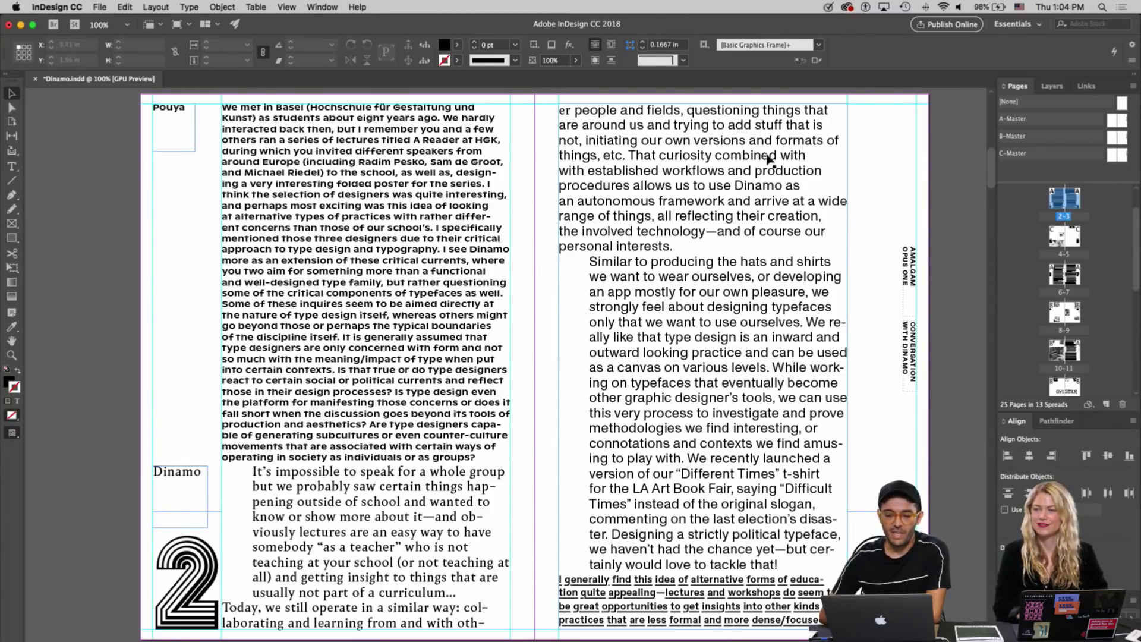
Switch to Safari and examine the typeface specimens on the DINAMO Typefaces page, from Ginto through Grow
{"action": "key", "text": "super+Tab"}
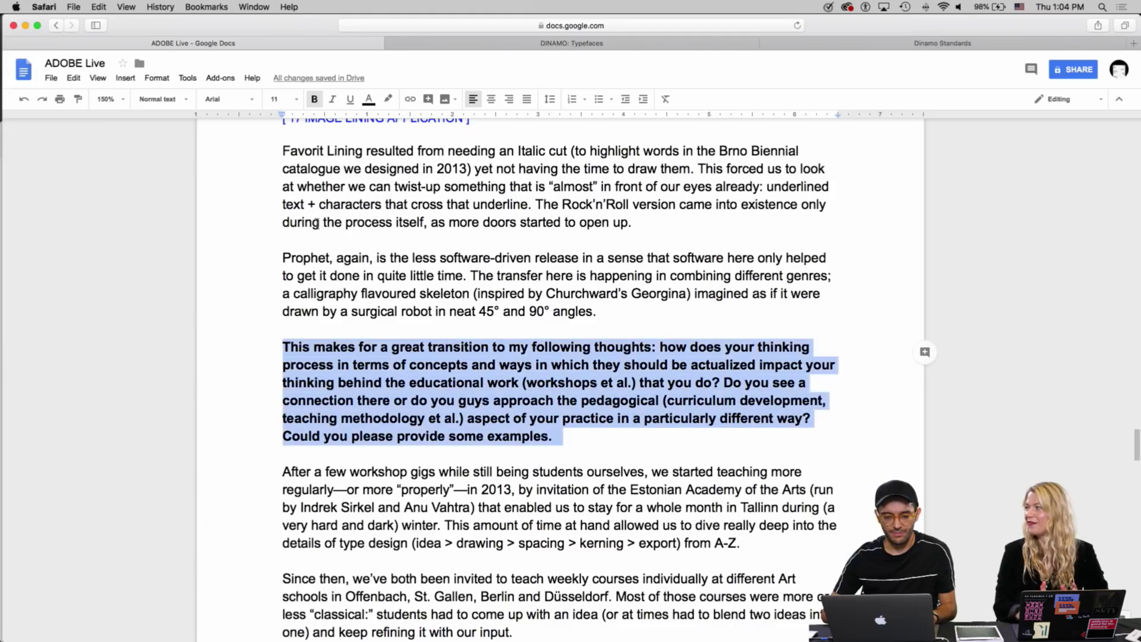
{"action": "left_click", "coordinate": [428, 47]}
{"action": "scroll", "coordinate": [404, 176], "scroll_direction": "down", "scroll_amount": 10}
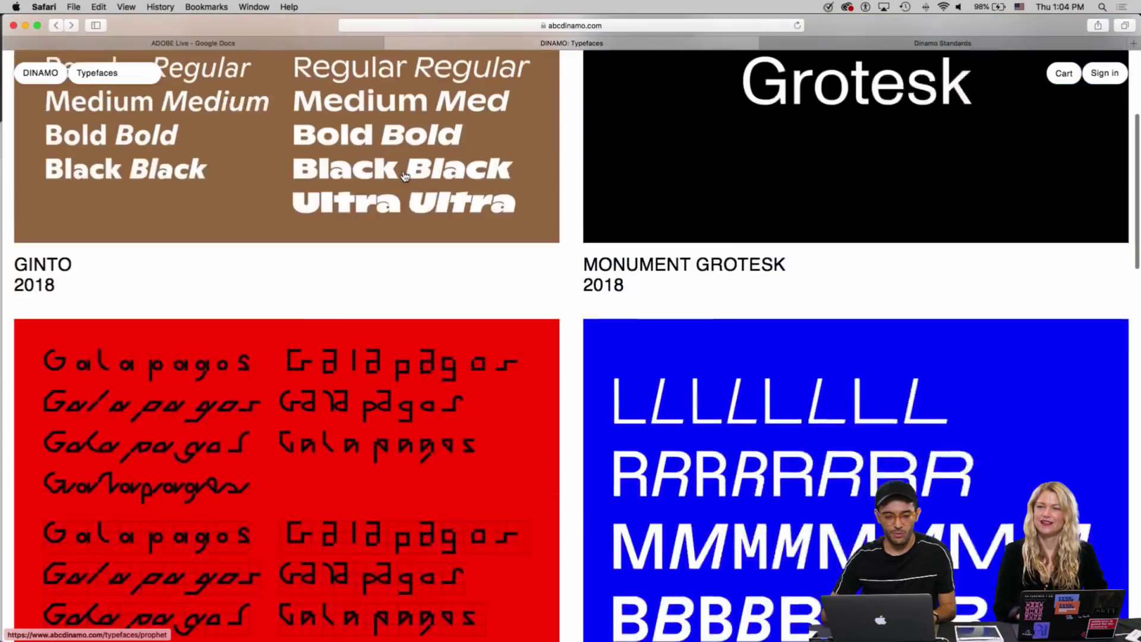
{"action": "scroll", "coordinate": [404, 175], "scroll_direction": "up", "scroll_amount": 5}
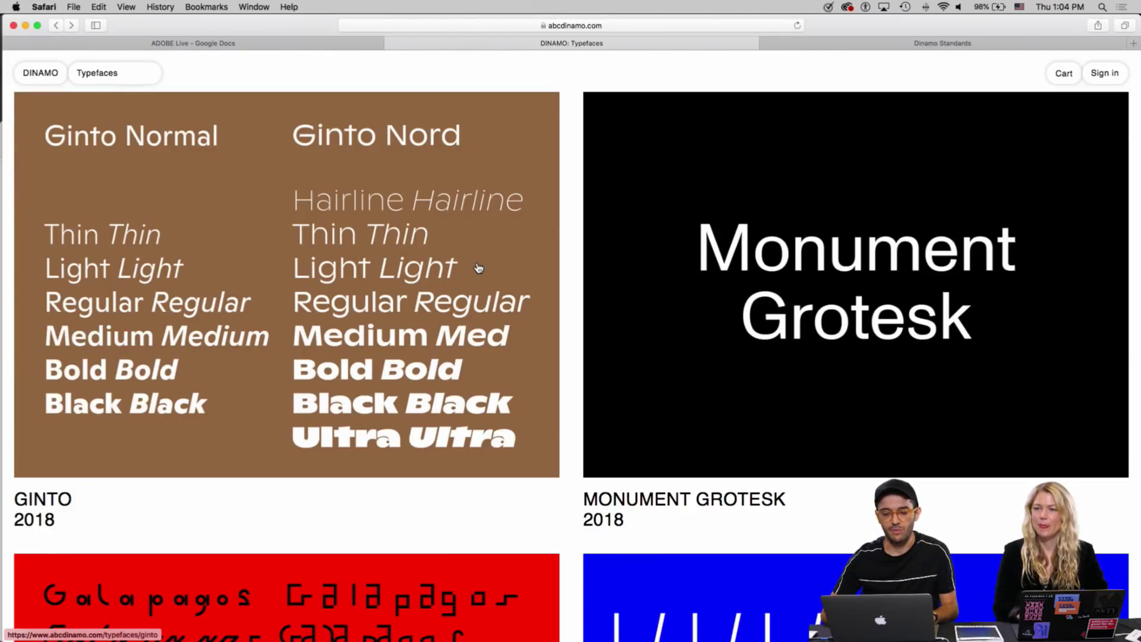
{"action": "scroll", "coordinate": [569, 303], "scroll_direction": "down", "scroll_amount": 1}
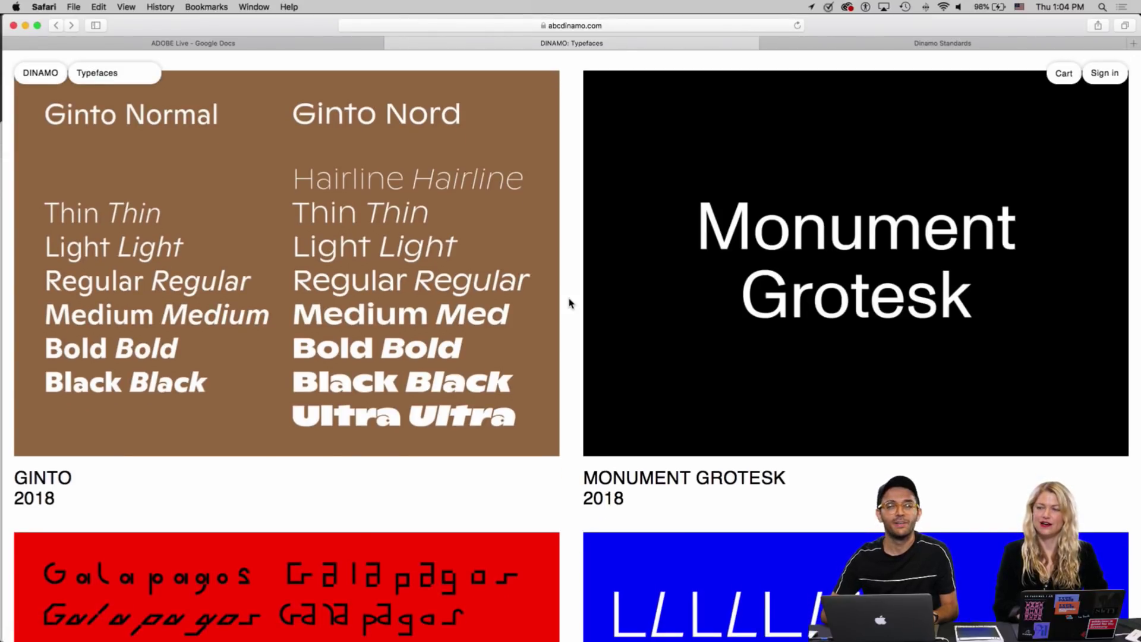
{"action": "scroll", "coordinate": [569, 303], "scroll_direction": "down", "scroll_amount": 10}
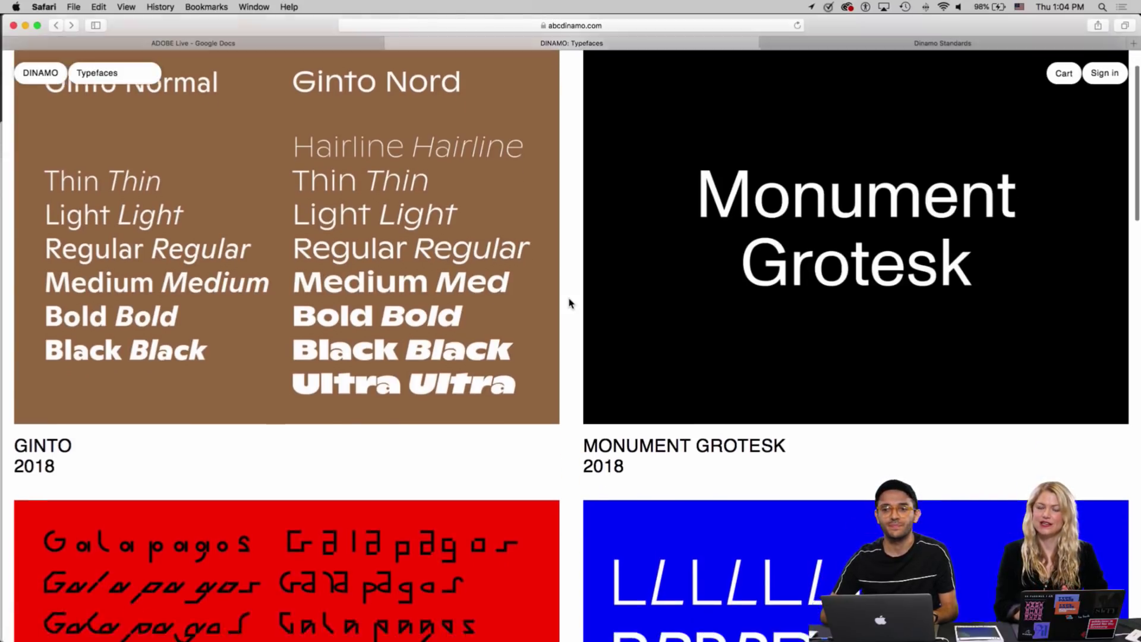
{"action": "scroll", "coordinate": [569, 303], "scroll_direction": "down", "scroll_amount": 11}
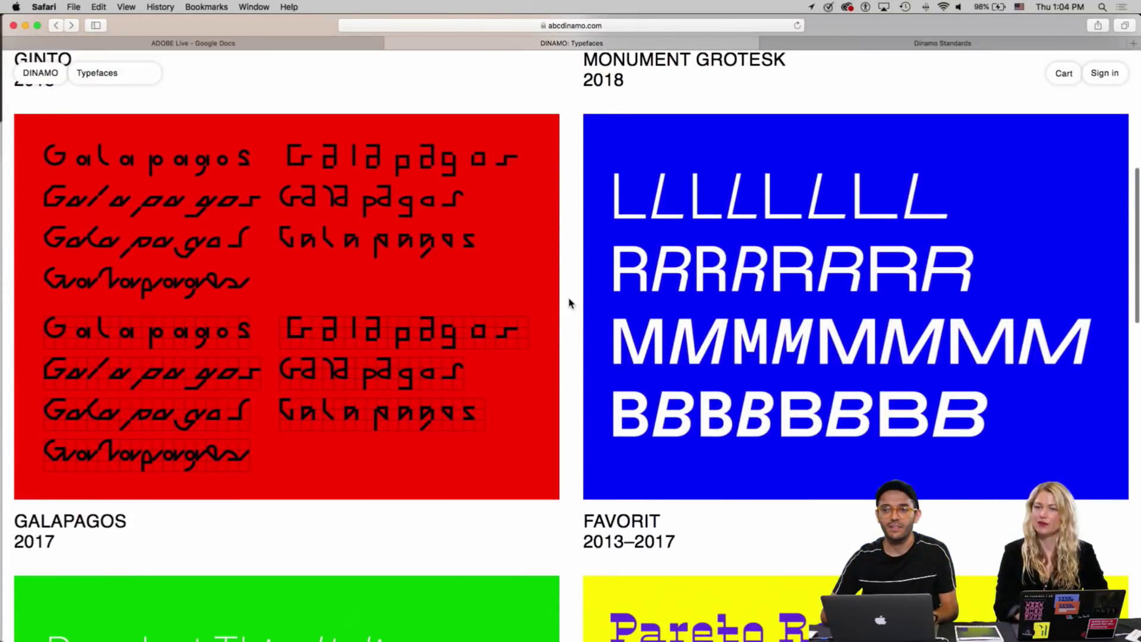
{"action": "scroll", "coordinate": [570, 303], "scroll_direction": "down", "scroll_amount": 4}
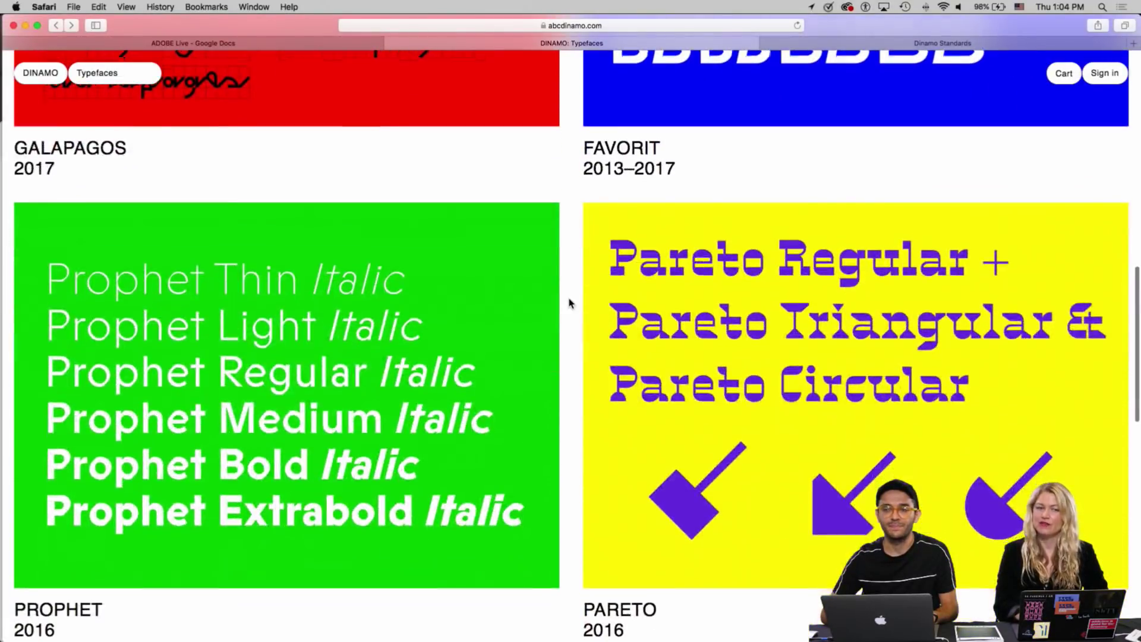
{"action": "scroll", "coordinate": [569, 303], "scroll_direction": "down", "scroll_amount": 10}
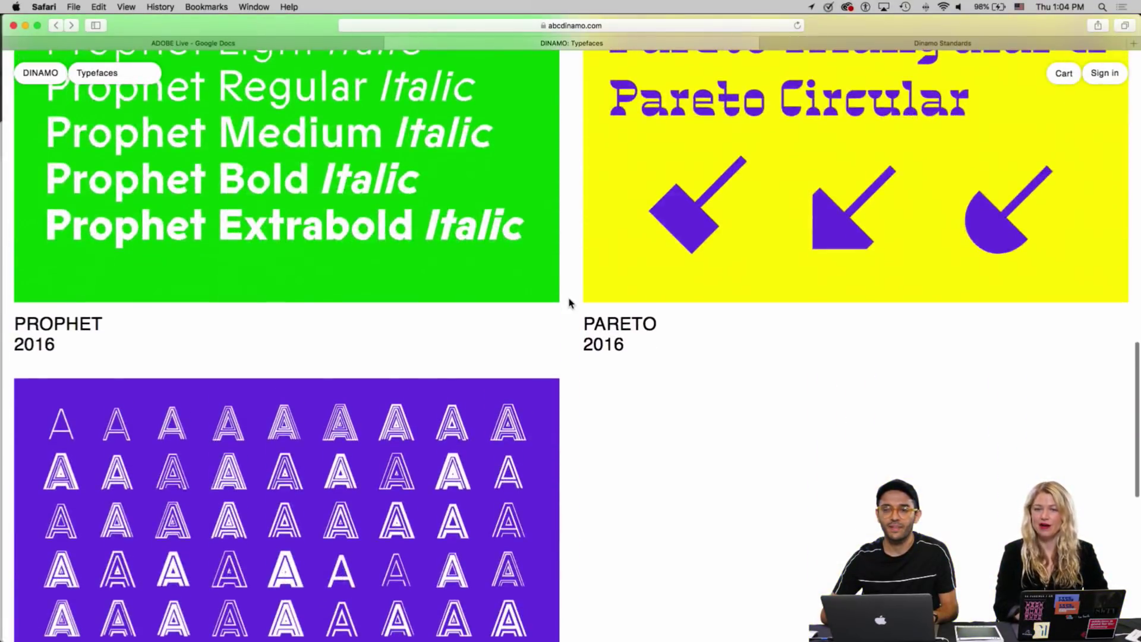
{"action": "scroll", "coordinate": [569, 303], "scroll_direction": "down", "scroll_amount": 3}
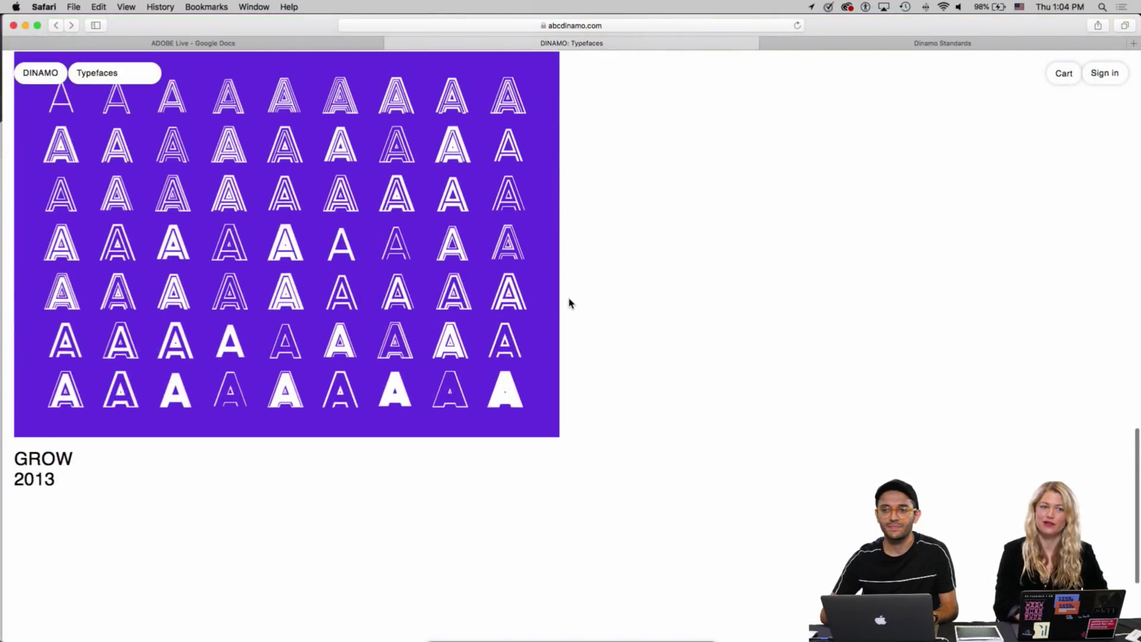
{"action": "scroll", "coordinate": [569, 303], "scroll_direction": "down", "scroll_amount": 5}
{"action": "scroll", "coordinate": [569, 303], "scroll_direction": "up", "scroll_amount": 20}
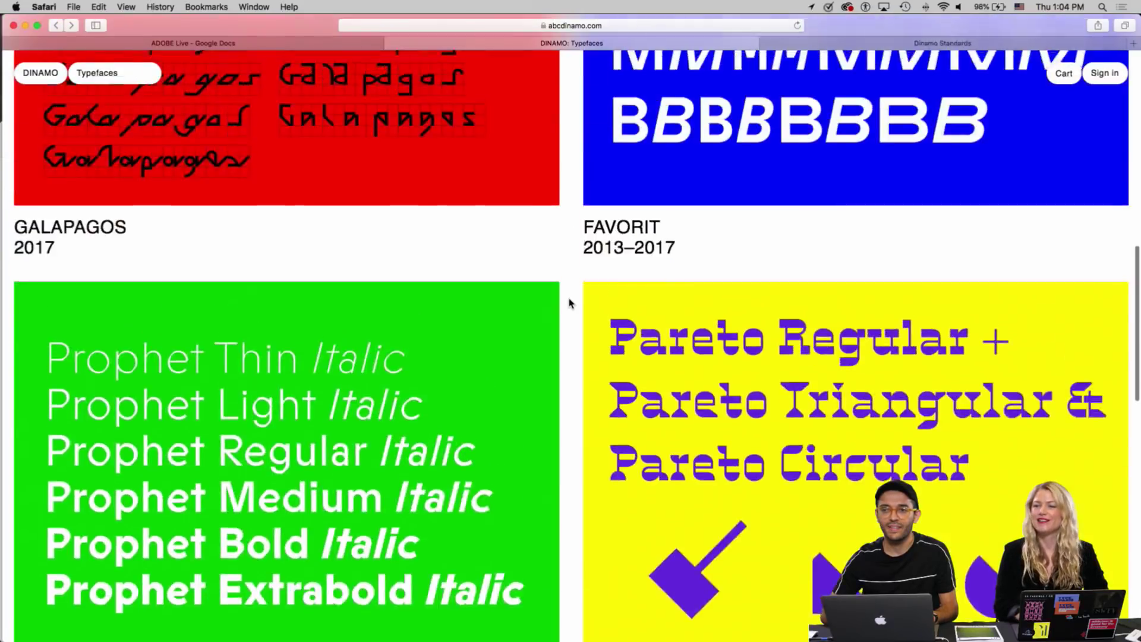
{"action": "scroll", "coordinate": [569, 303], "scroll_direction": "up", "scroll_amount": 12}
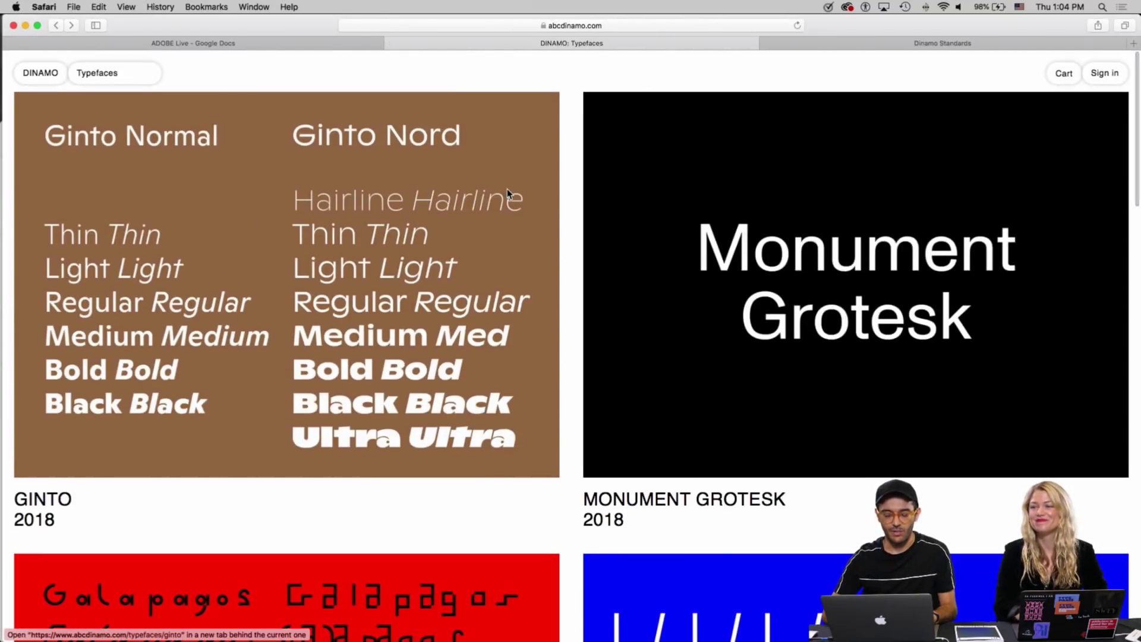
Return to InDesign and open the A-Master, B-Master and C-Master spreads in turn to examine their guide grids
{"action": "key", "text": "super+Tab"}
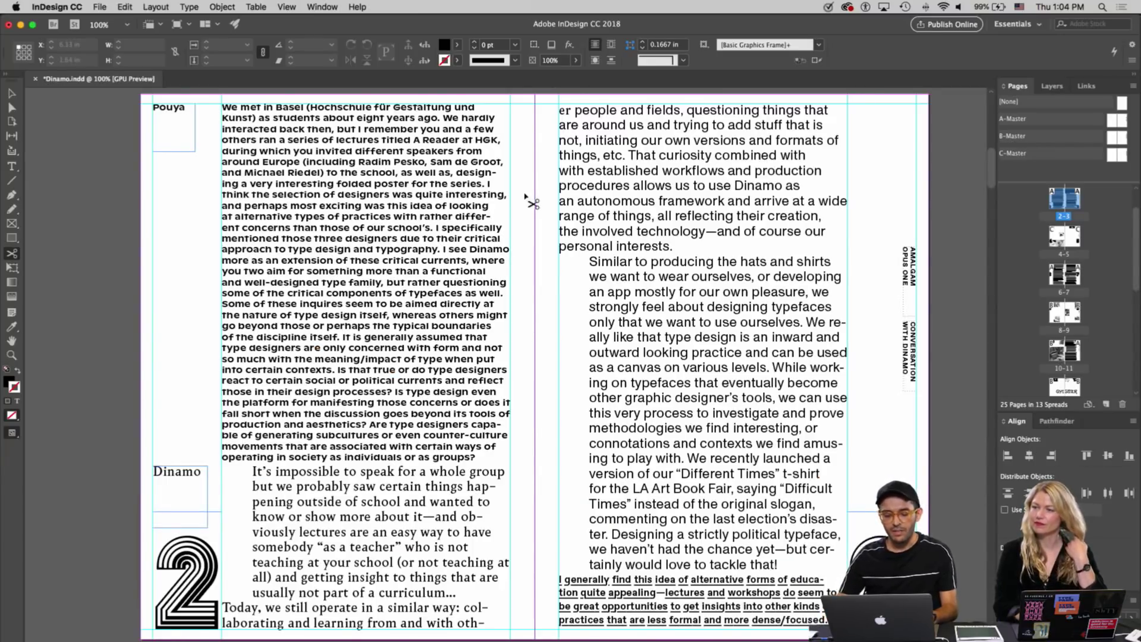
{"action": "key", "text": "v"}
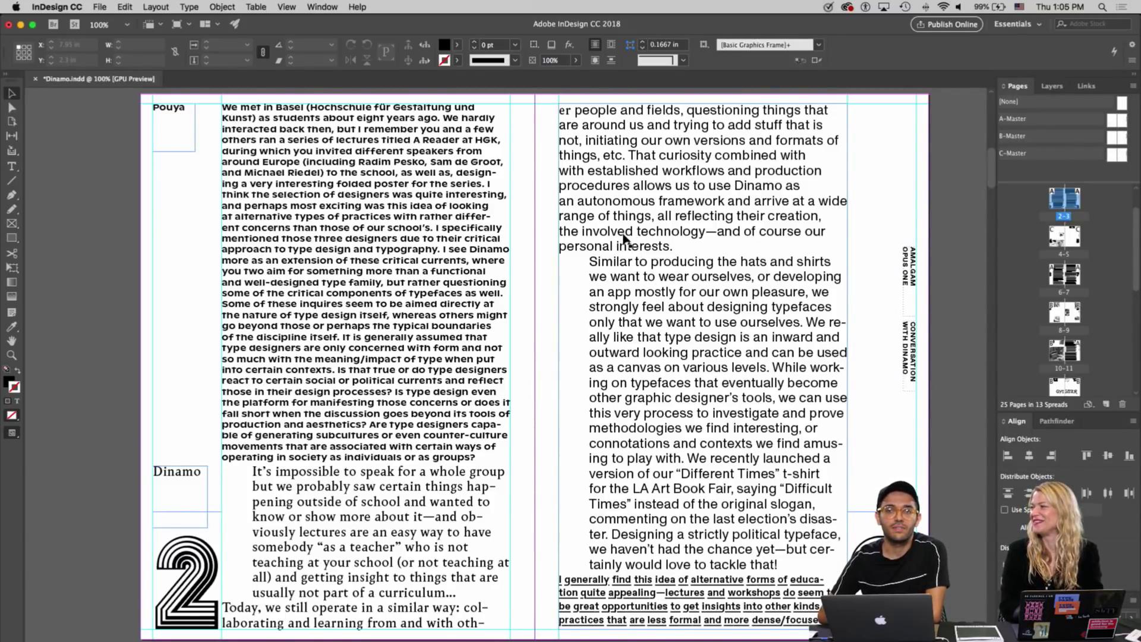
{"action": "double_click", "coordinate": [1111, 123]}
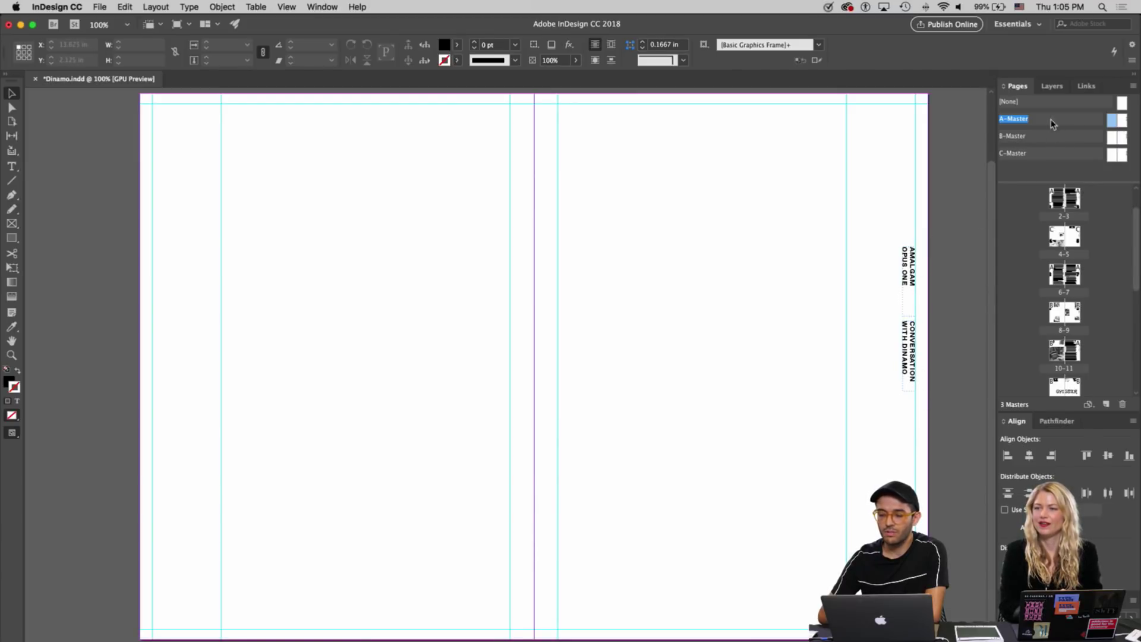
{"action": "left_click", "coordinate": [1016, 136]}
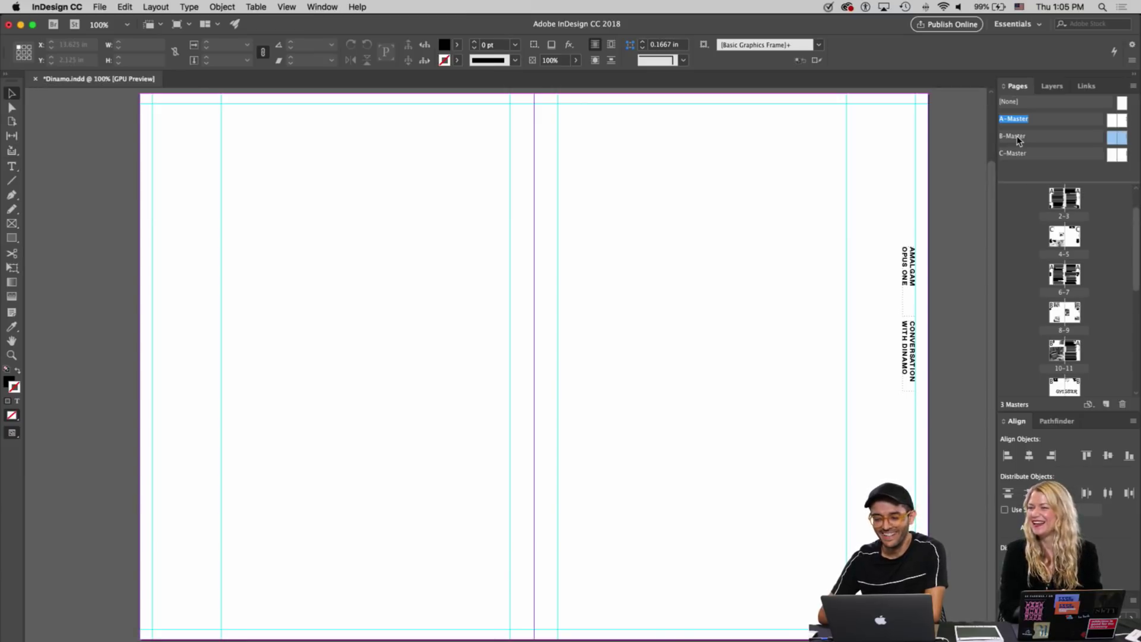
{"action": "double_click", "coordinate": [1018, 136]}
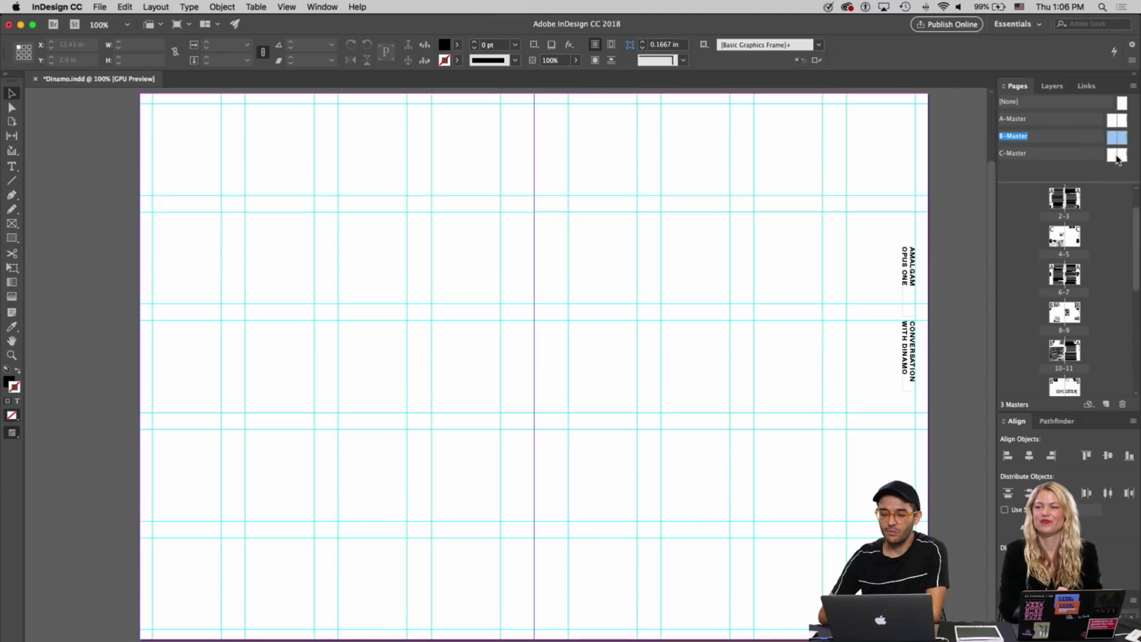
{"action": "double_click", "coordinate": [1016, 153]}
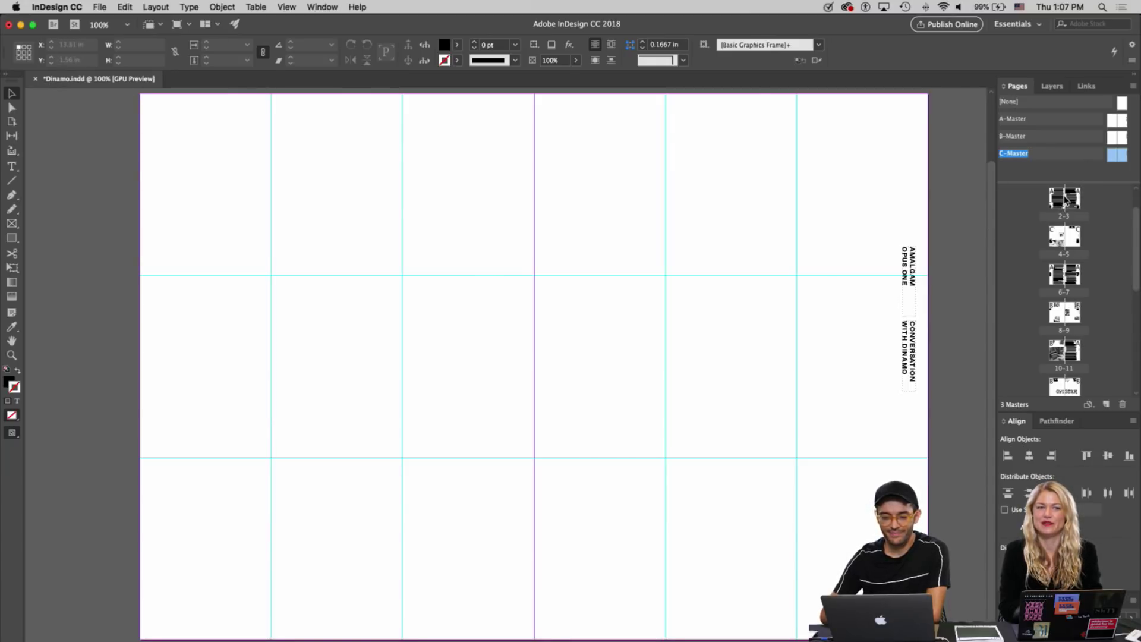
Open spread 2–3 and compare its text columns with the image placement and page numbers on spread 4–5
{"action": "double_click", "coordinate": [1059, 201]}
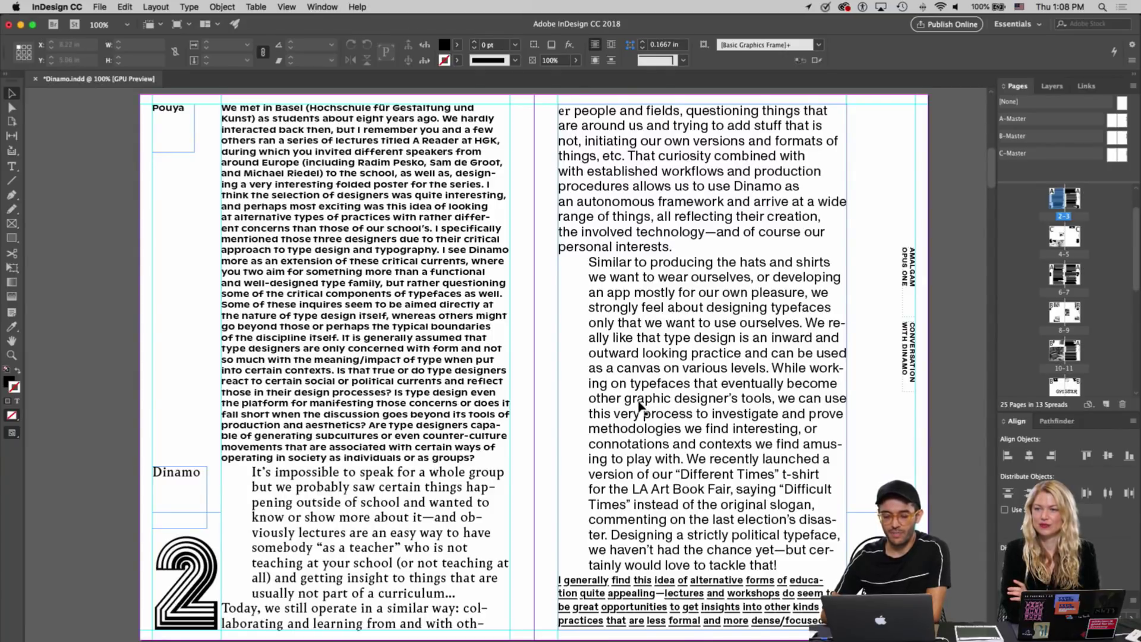
{"action": "scroll", "coordinate": [640, 405], "scroll_direction": "down", "scroll_amount": 5}
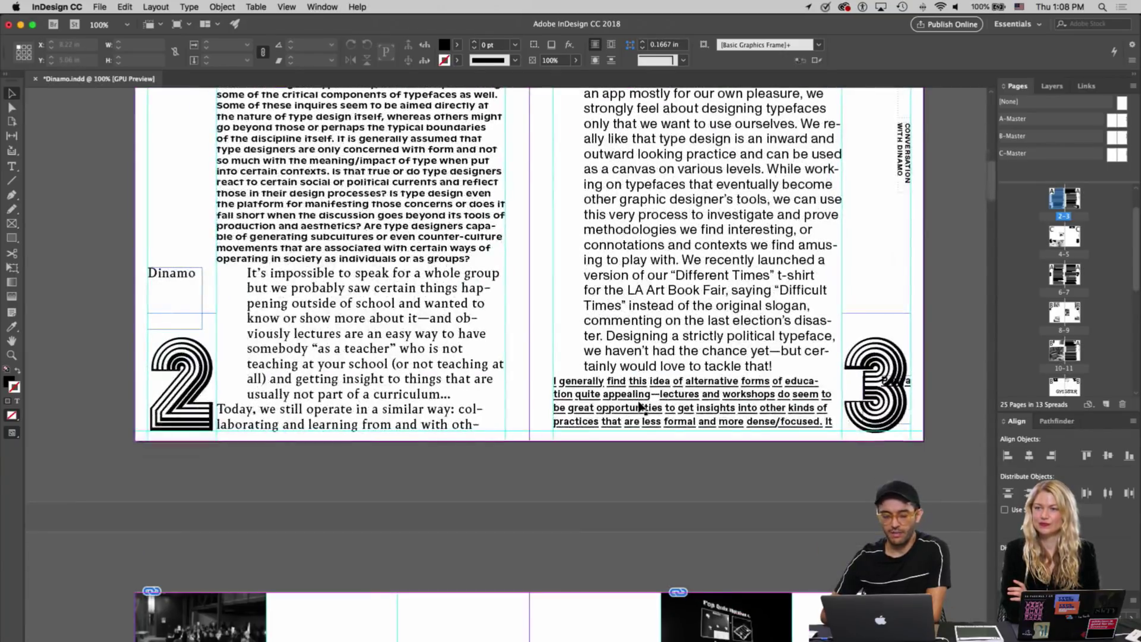
{"action": "scroll", "coordinate": [640, 406], "scroll_direction": "down", "scroll_amount": 1}
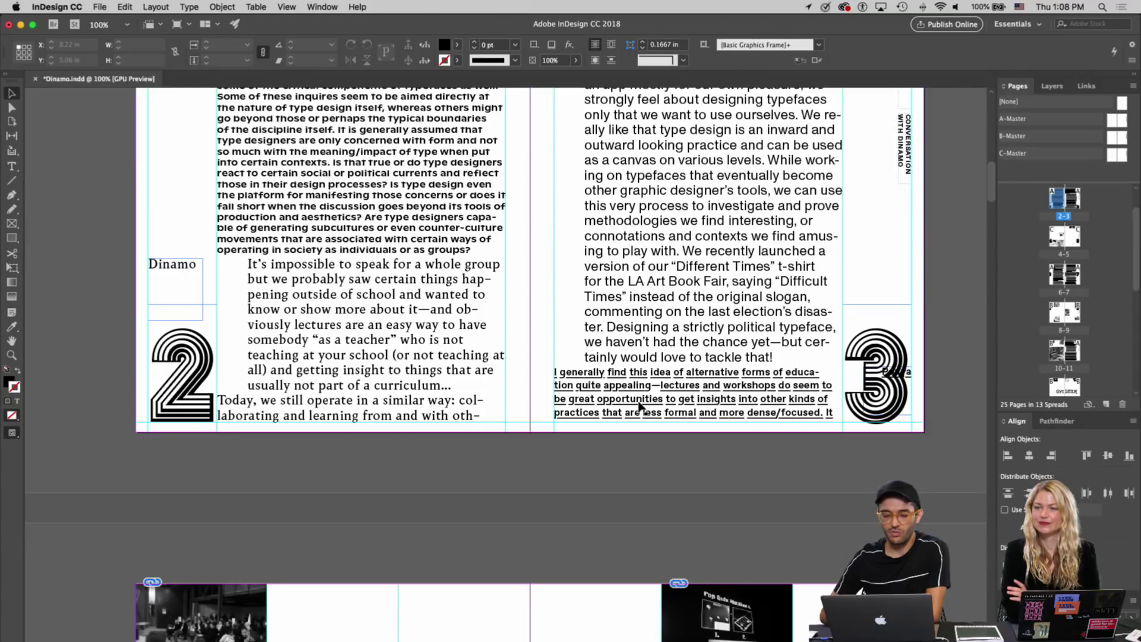
{"action": "scroll", "coordinate": [639, 406], "scroll_direction": "down", "scroll_amount": 12}
{"action": "scroll", "coordinate": [641, 407], "scroll_direction": "down", "scroll_amount": 2}
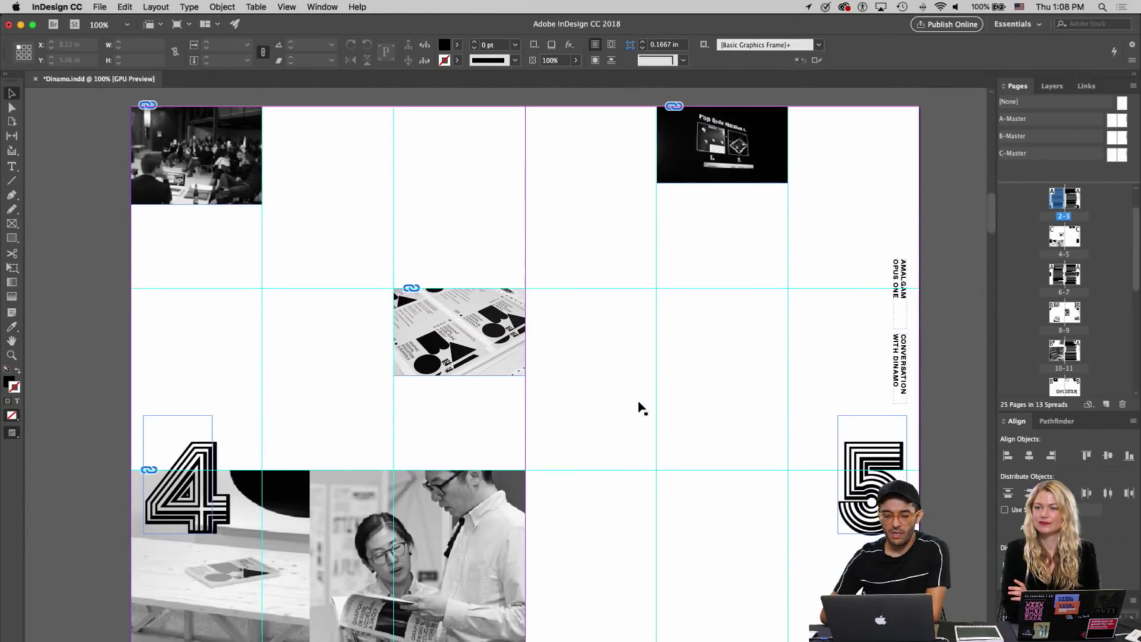
{"action": "scroll", "coordinate": [642, 409], "scroll_direction": "up", "scroll_amount": 1}
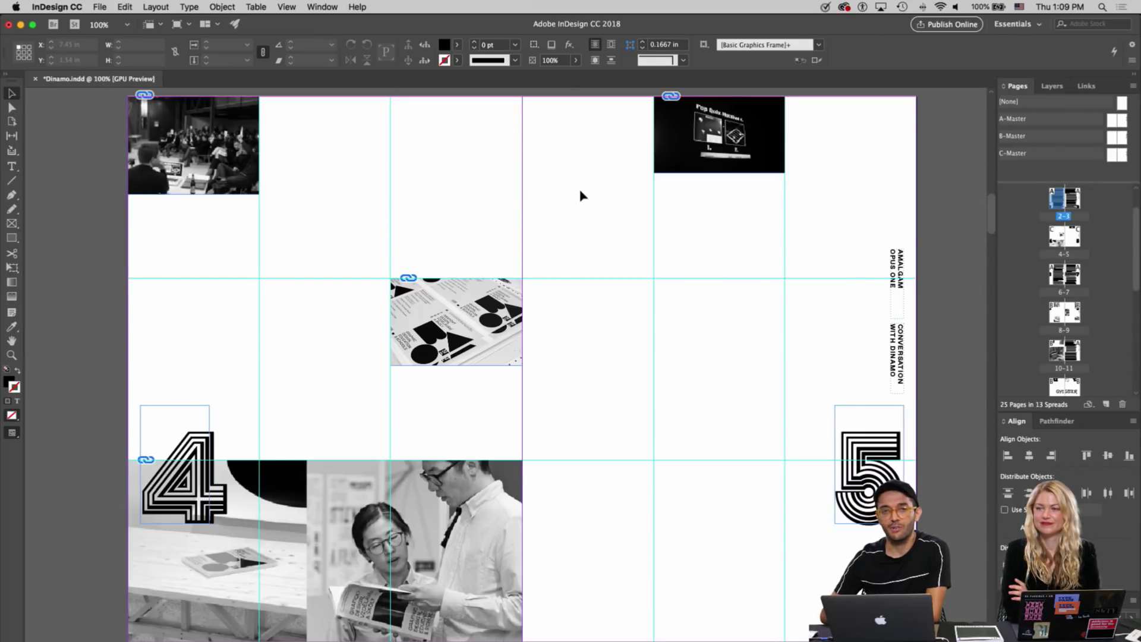
{"action": "scroll", "coordinate": [531, 306], "scroll_direction": "down", "scroll_amount": 3}
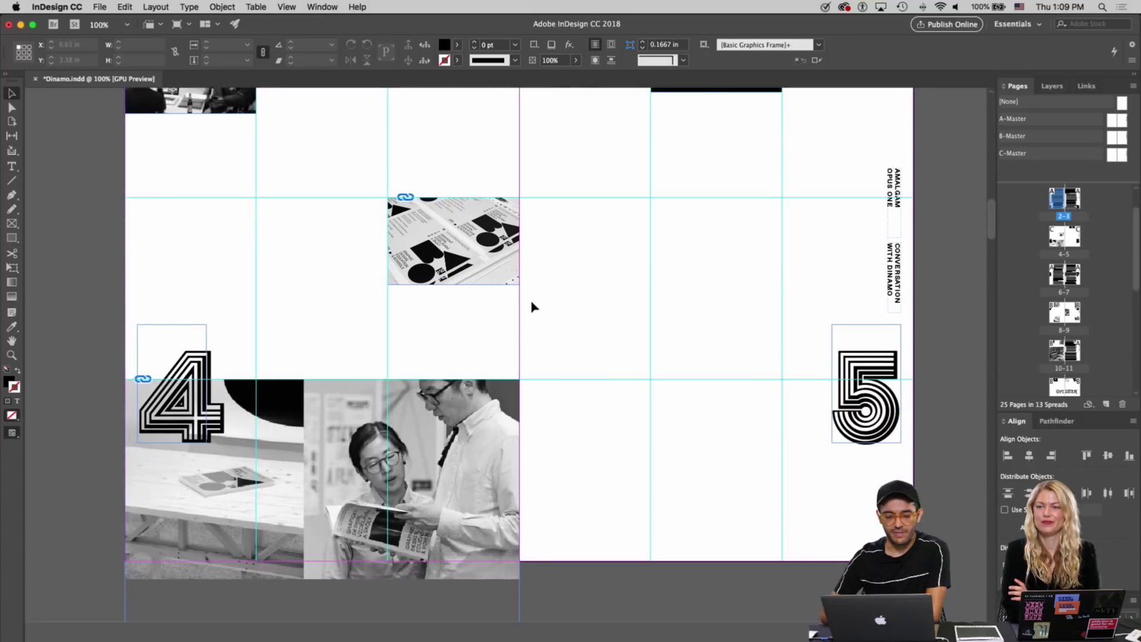
{"action": "scroll", "coordinate": [534, 252], "scroll_direction": "up", "scroll_amount": 2}
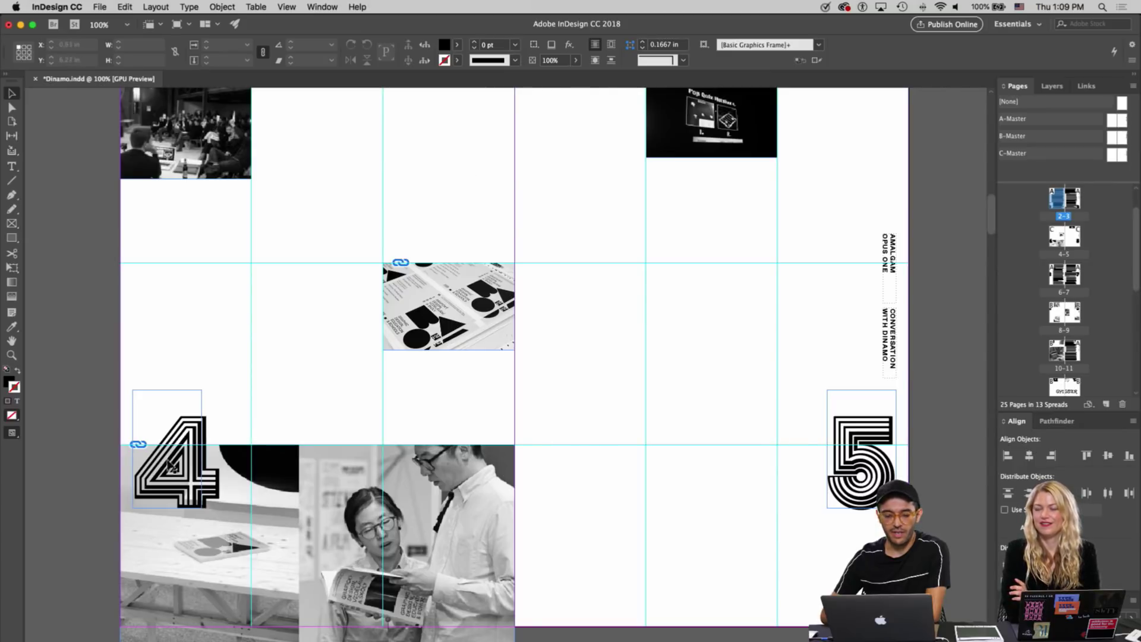
{"action": "scroll", "coordinate": [588, 425], "scroll_direction": "up", "scroll_amount": 6}
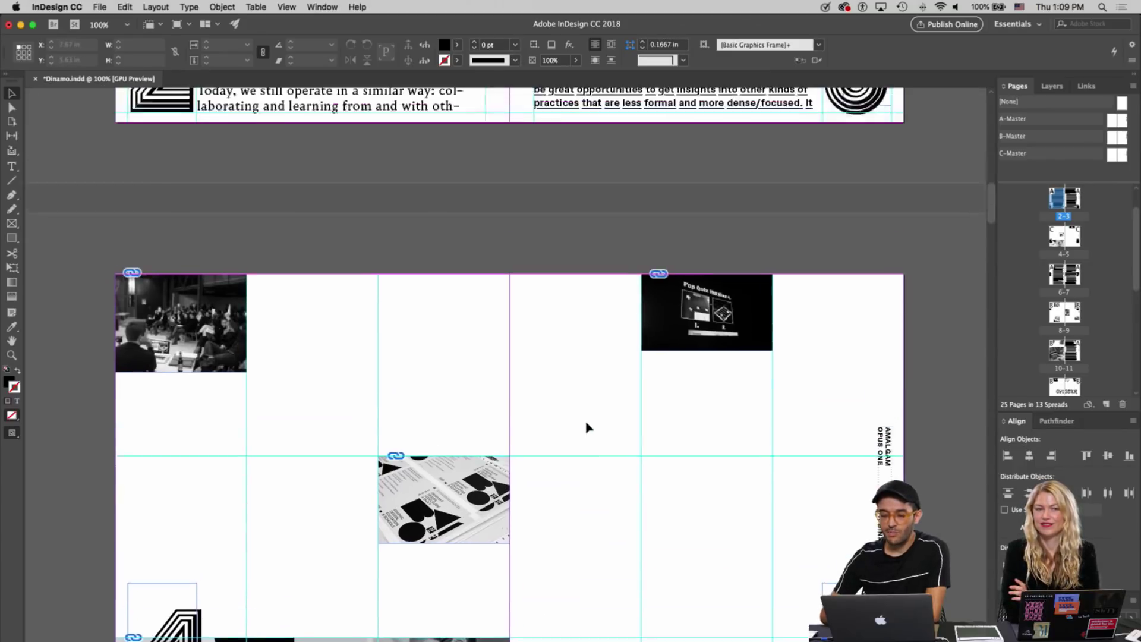
{"action": "scroll", "coordinate": [586, 427], "scroll_direction": "up", "scroll_amount": 12}
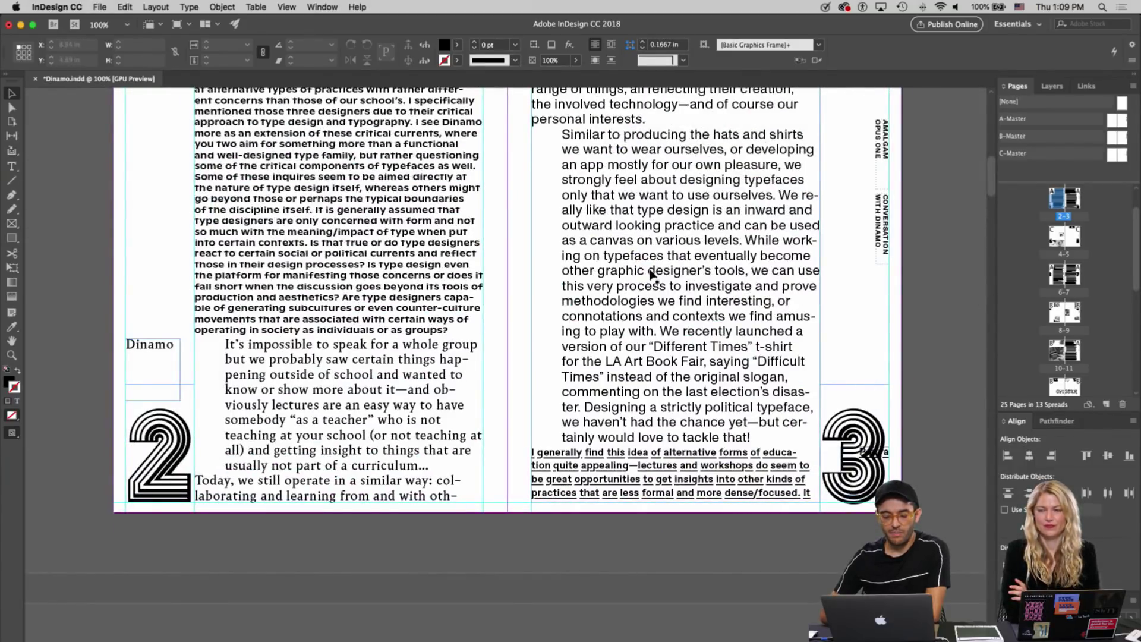
{"action": "scroll", "coordinate": [652, 273], "scroll_direction": "down", "scroll_amount": 17}
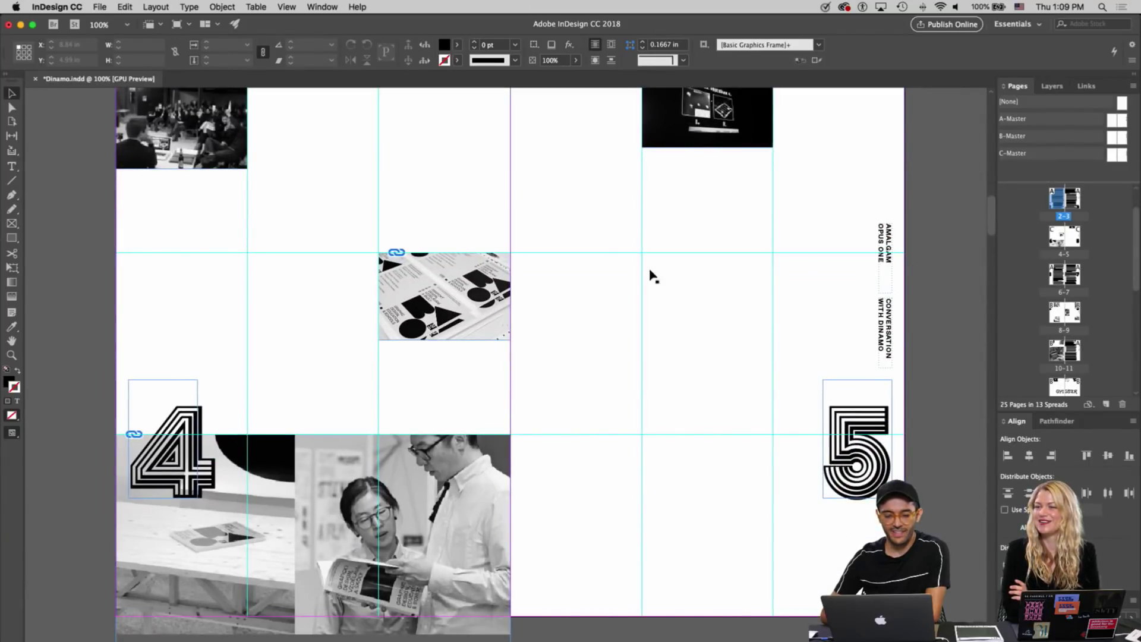
{"action": "scroll", "coordinate": [653, 276], "scroll_direction": "down", "scroll_amount": 2}
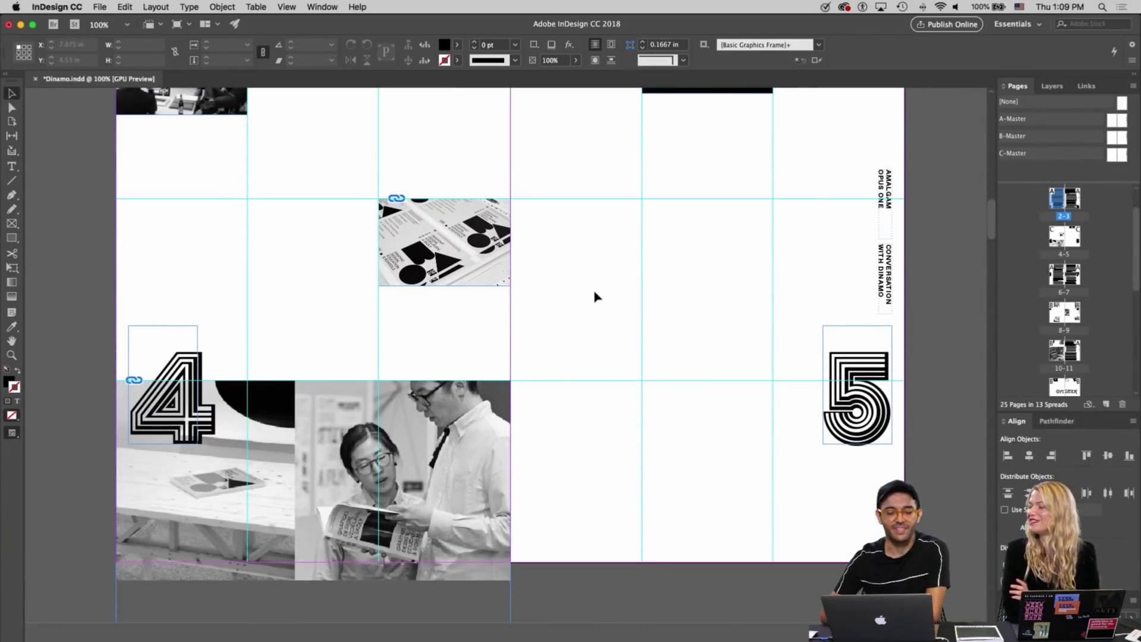
Examine how text and images follow the master grids across spreads 6–7, 8–9 and 10–11
{"action": "scroll", "coordinate": [596, 296], "scroll_direction": "down", "scroll_amount": 15}
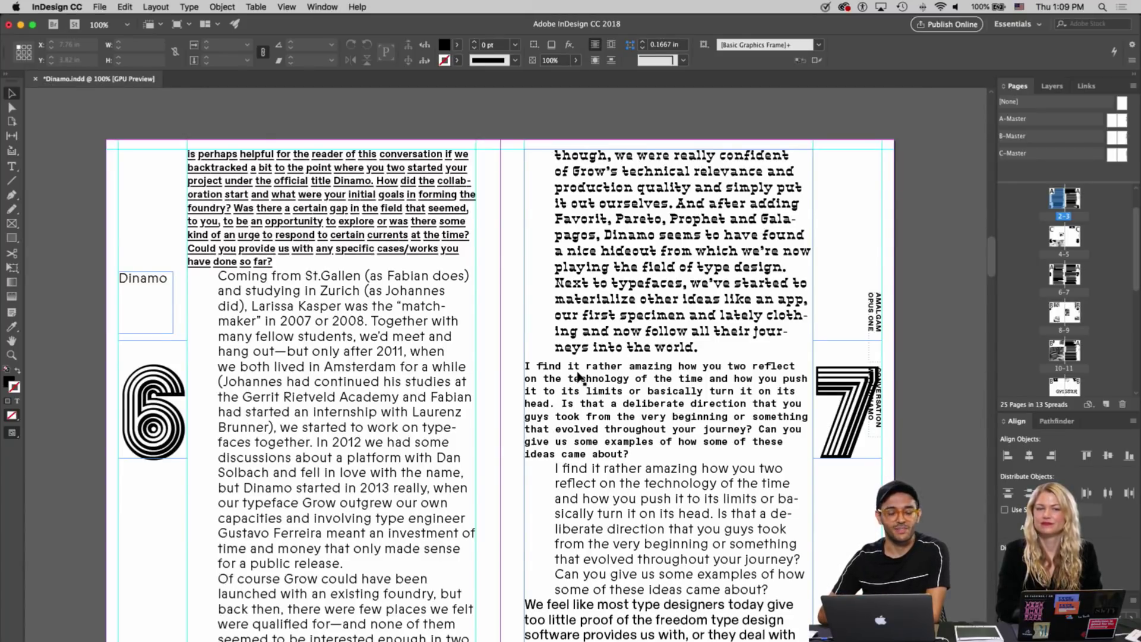
{"action": "scroll", "coordinate": [576, 375], "scroll_direction": "down", "scroll_amount": 15}
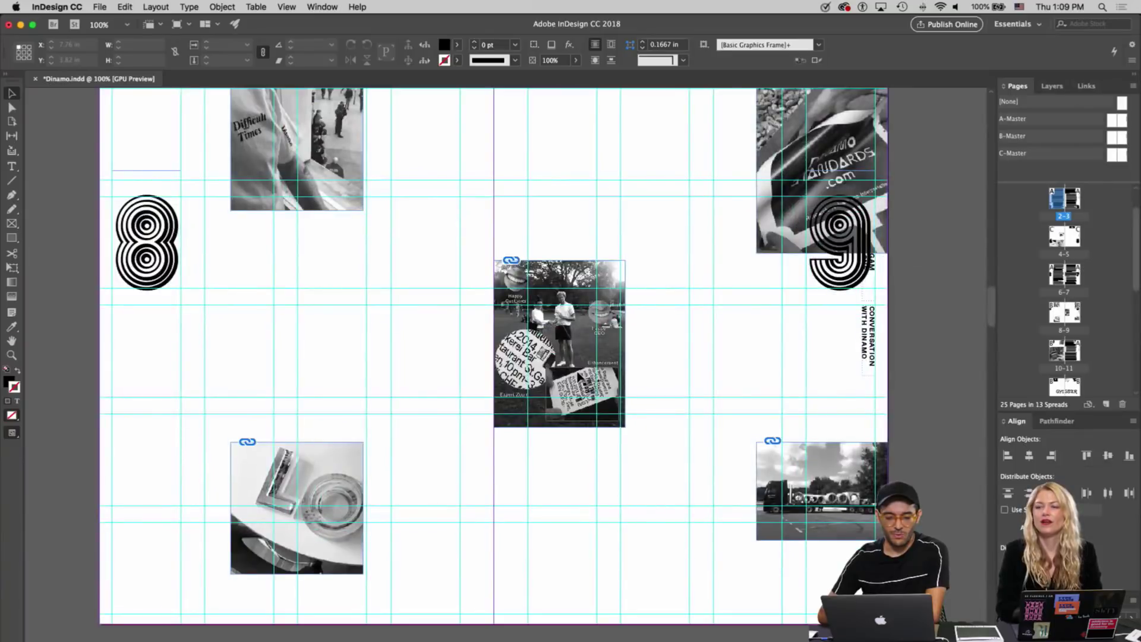
{"action": "scroll", "coordinate": [578, 375], "scroll_direction": "down", "scroll_amount": 20}
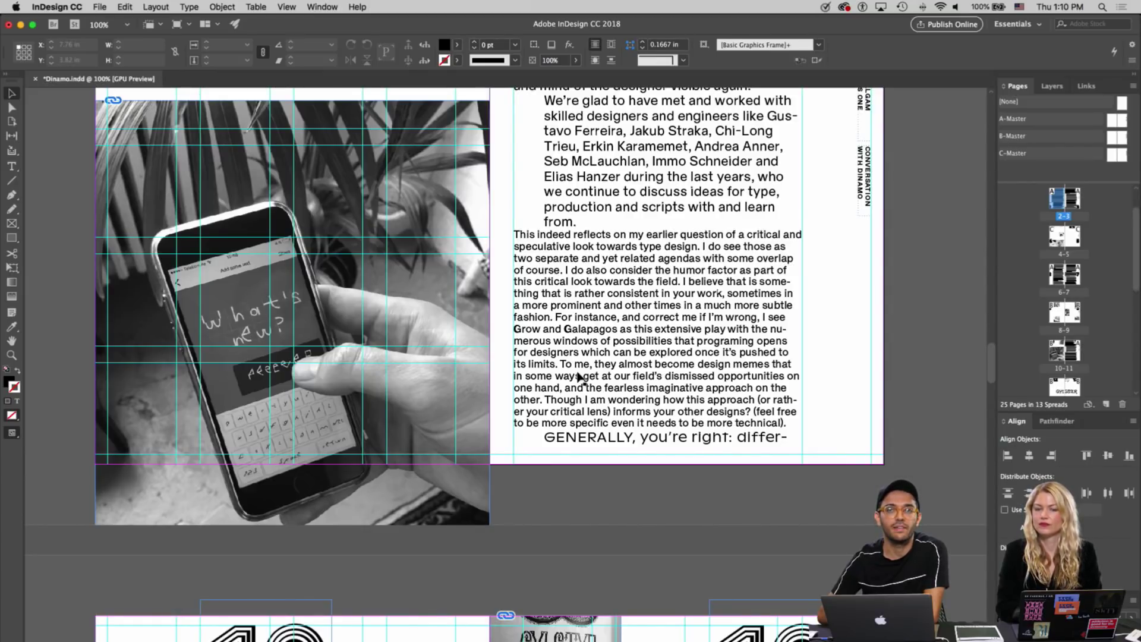
Fit spread 10–11 in view at 87.5% zoom and show it in Preview mode without guides
{"action": "scroll", "coordinate": [579, 378], "scroll_direction": "up", "scroll_amount": 3}
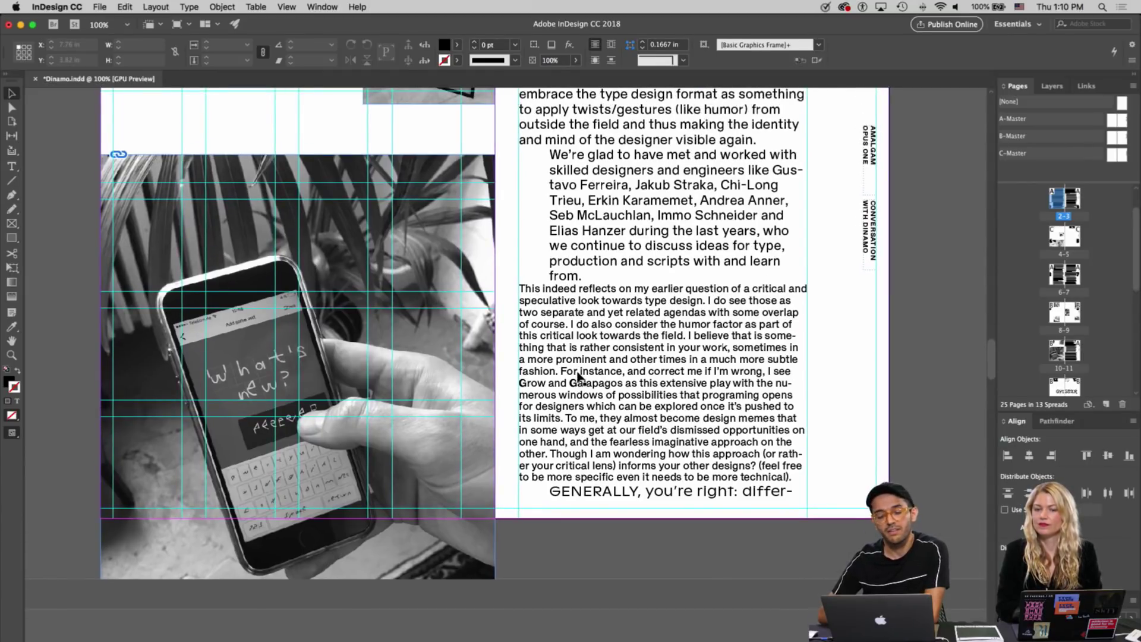
{"action": "scroll", "coordinate": [579, 378], "scroll_direction": "up", "scroll_amount": 2}
{"action": "scroll", "coordinate": [579, 377], "scroll_direction": "down", "scroll_amount": 1}
{"action": "scroll", "coordinate": [580, 377], "scroll_direction": "up", "scroll_amount": 3}
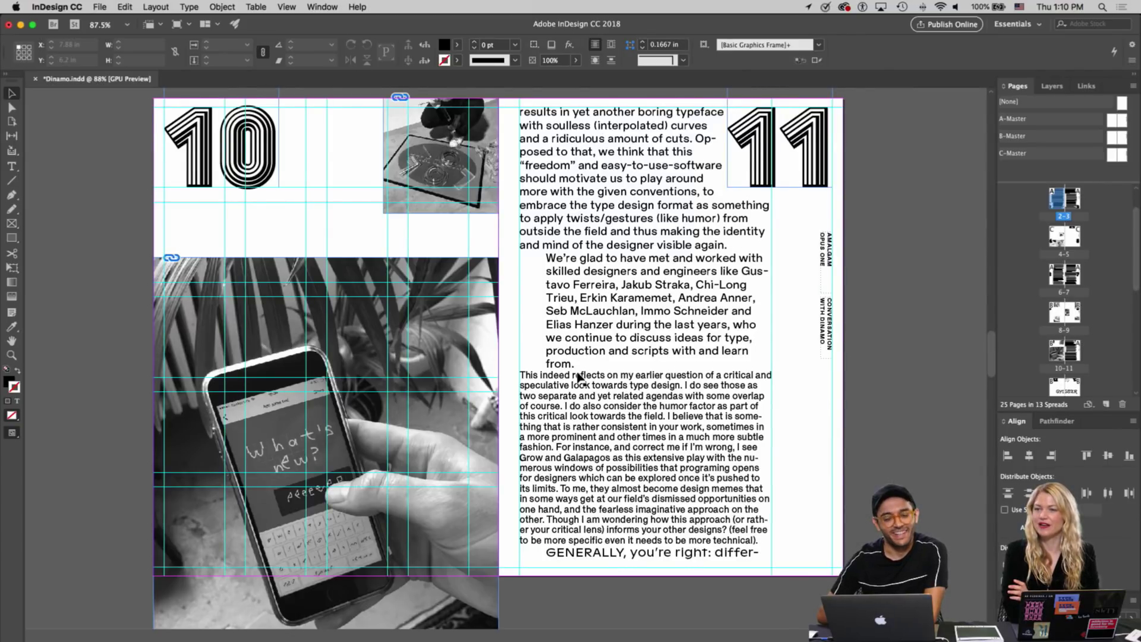
{"action": "scroll", "coordinate": [579, 378], "scroll_direction": "up", "scroll_amount": 1}
{"action": "key", "text": "w"}
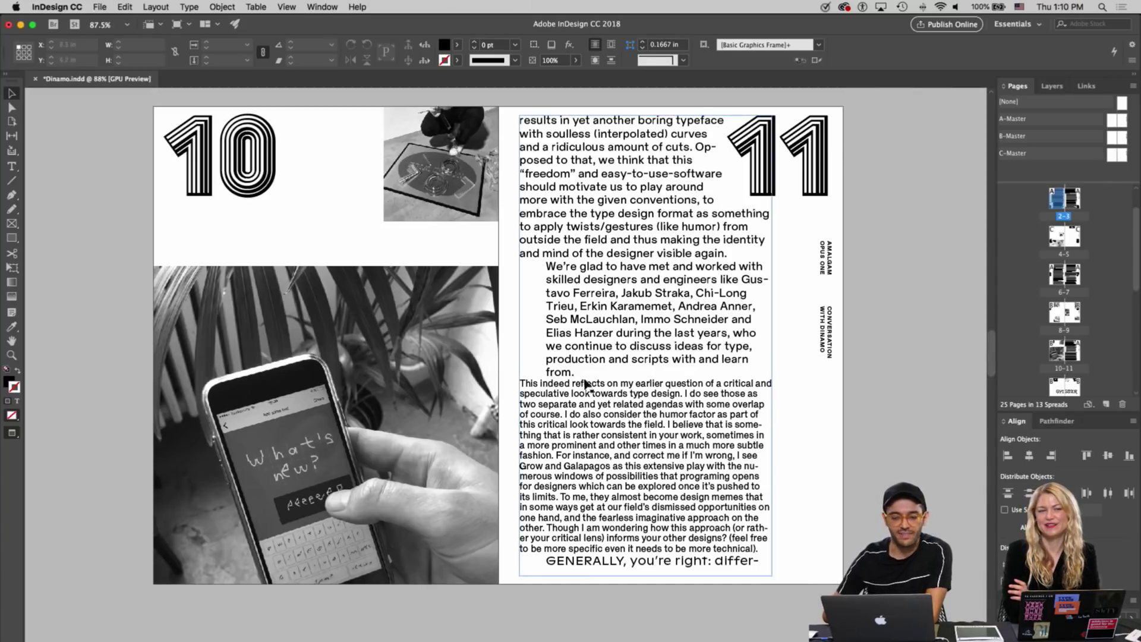
{"action": "scroll", "coordinate": [576, 403], "scroll_direction": "left", "scroll_amount": 1}
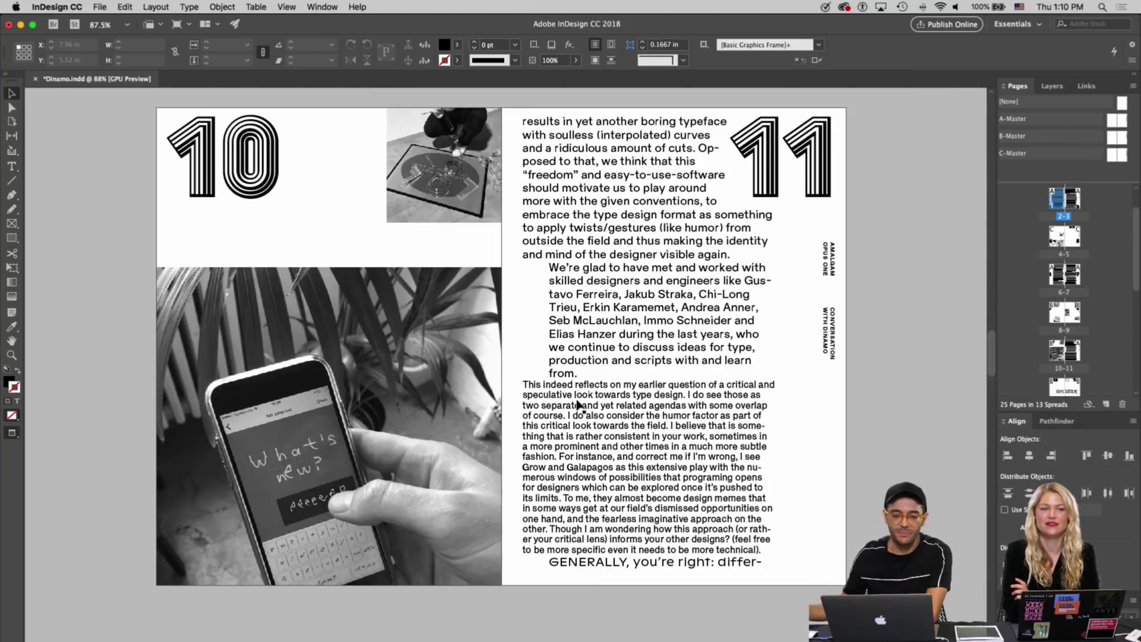
Examine the previewed spreads from 10–11 through 24–25, following how the page numbers, images and typefaces move across the pages
{"action": "scroll", "coordinate": [578, 405], "scroll_direction": "down", "scroll_amount": 20}
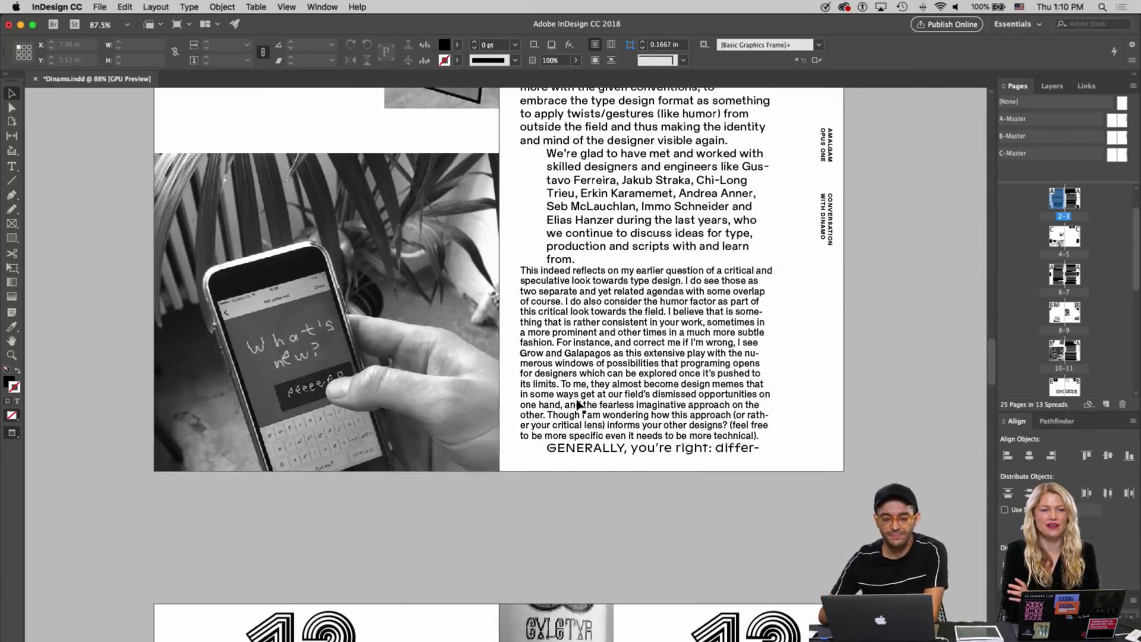
{"action": "scroll", "coordinate": [577, 405], "scroll_direction": "down", "scroll_amount": 20}
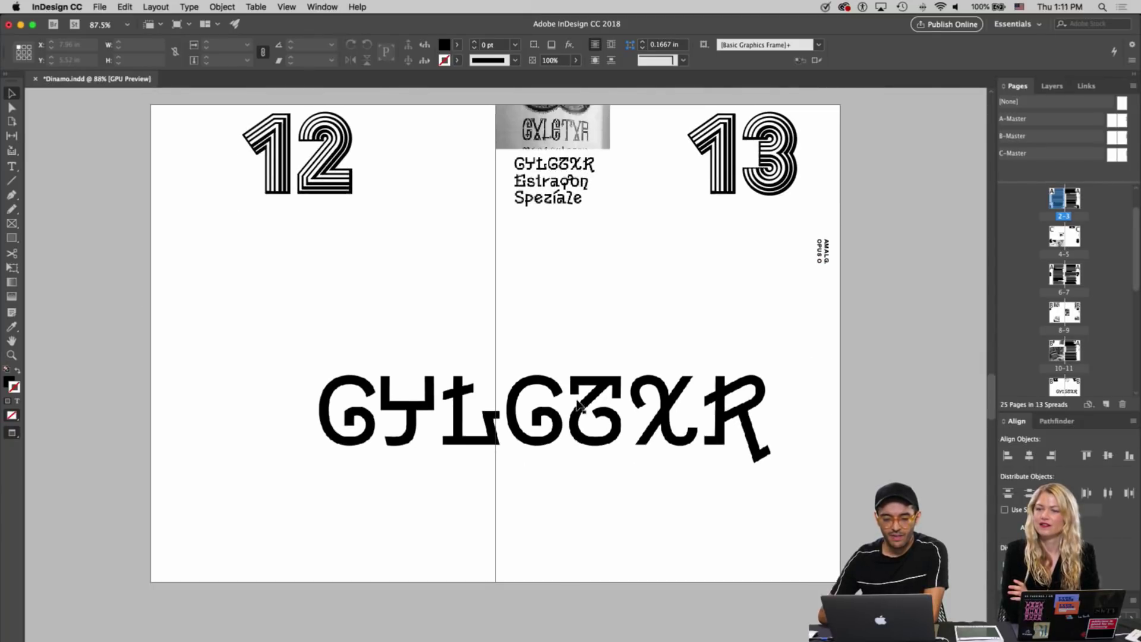
{"action": "scroll", "coordinate": [577, 405], "scroll_direction": "down", "scroll_amount": 20}
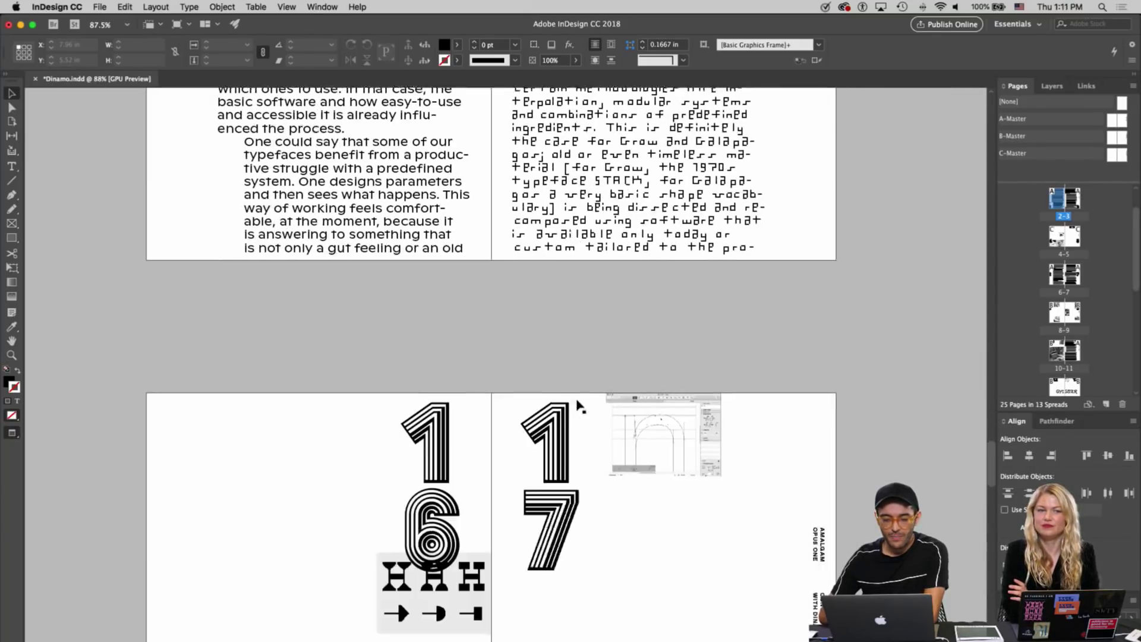
{"action": "scroll", "coordinate": [577, 405], "scroll_direction": "down", "scroll_amount": 20}
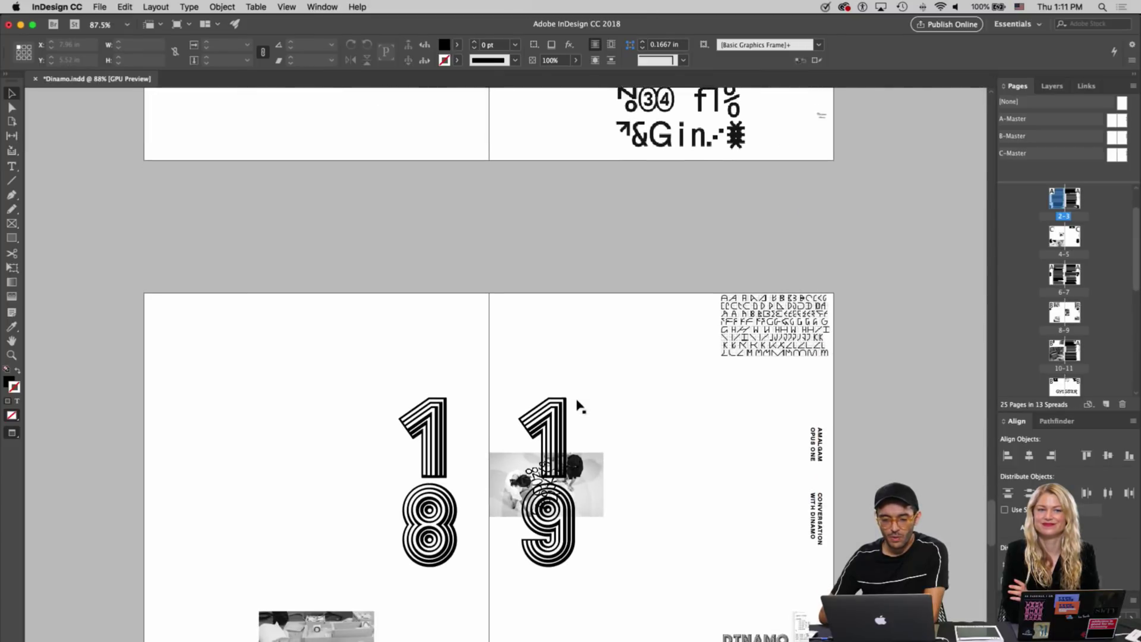
{"action": "scroll", "coordinate": [577, 404], "scroll_direction": "down", "scroll_amount": 20}
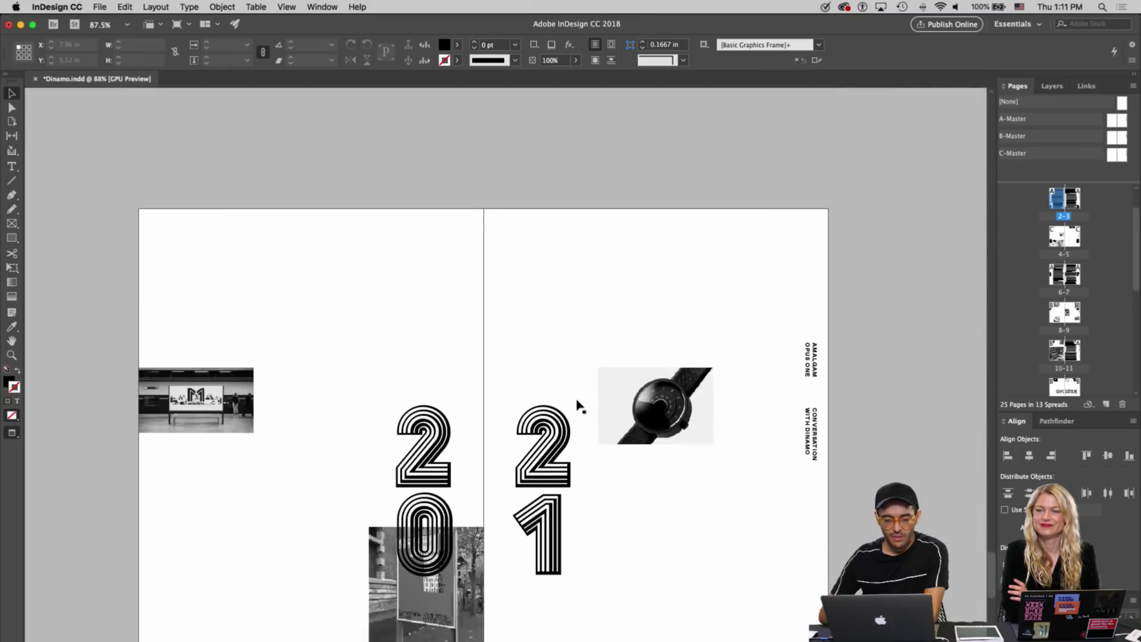
{"action": "scroll", "coordinate": [577, 405], "scroll_direction": "down", "scroll_amount": 5}
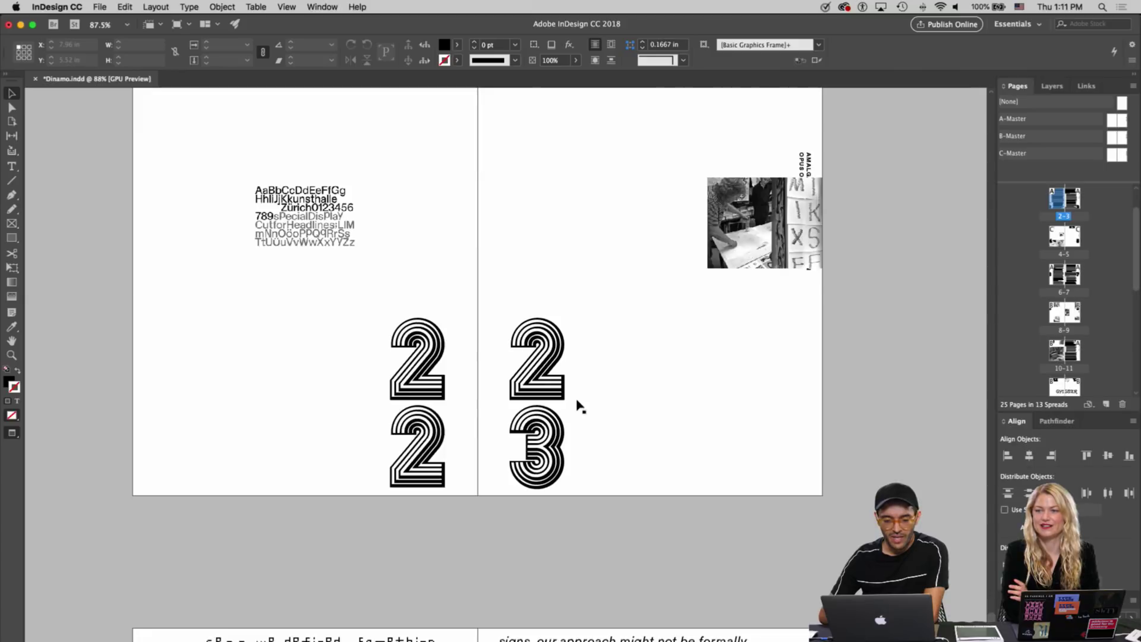
{"action": "scroll", "coordinate": [577, 405], "scroll_direction": "down", "scroll_amount": 12}
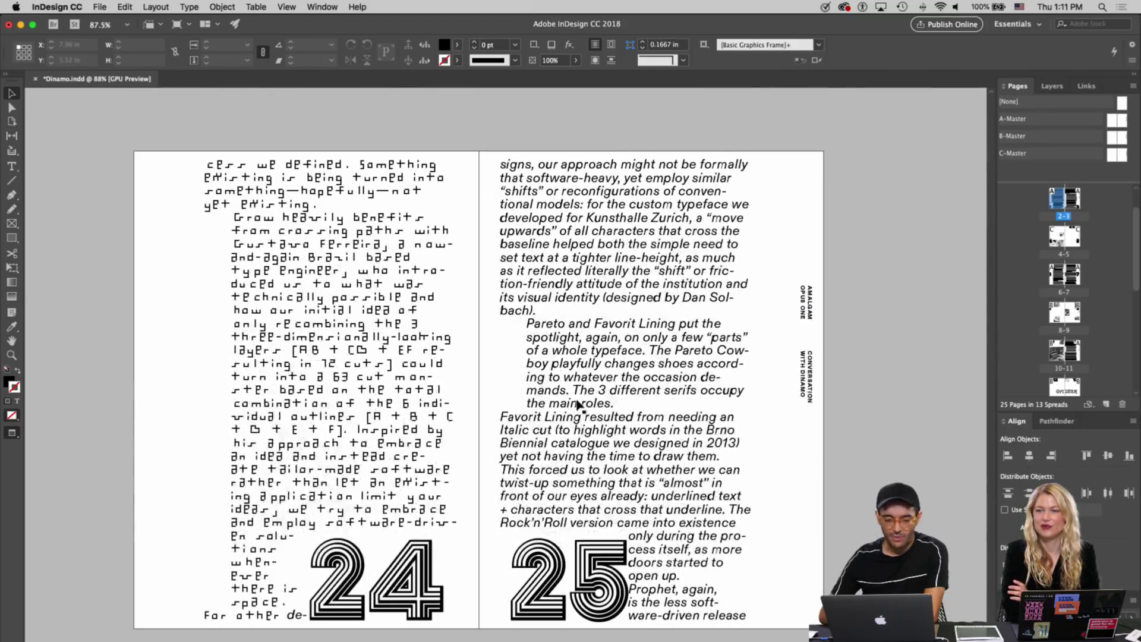
{"action": "scroll", "coordinate": [577, 404], "scroll_direction": "down", "scroll_amount": 1}
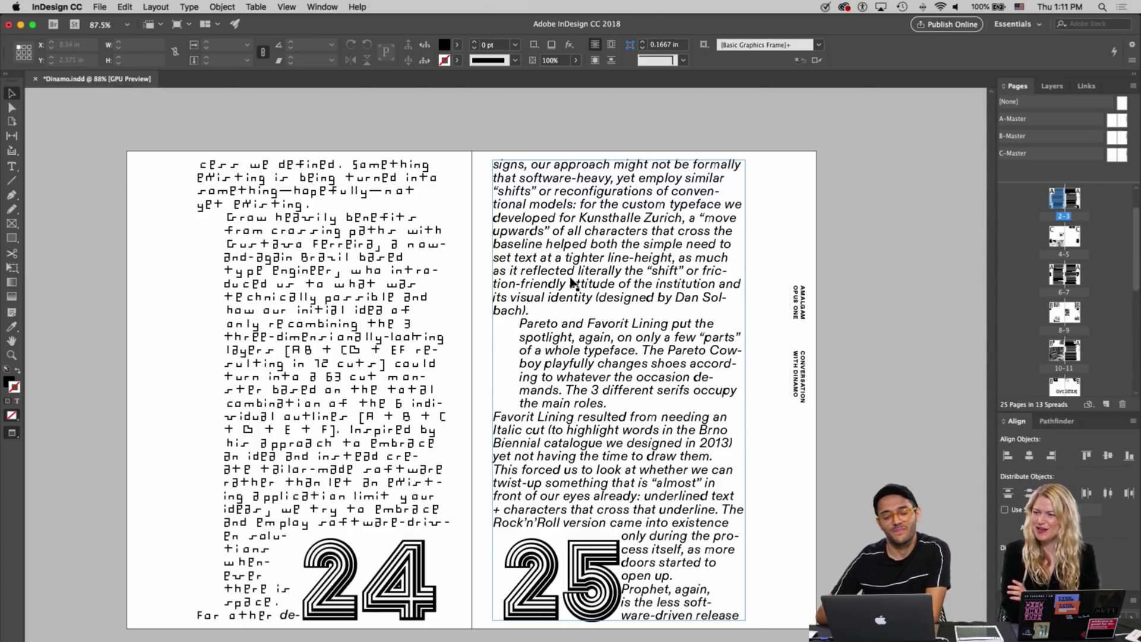
Compare the image placement on spreads 20–21 and 22–23 with the text columns wrapping around the page numbers on spread 24–25
{"action": "scroll", "coordinate": [572, 283], "scroll_direction": "up", "scroll_amount": 10}
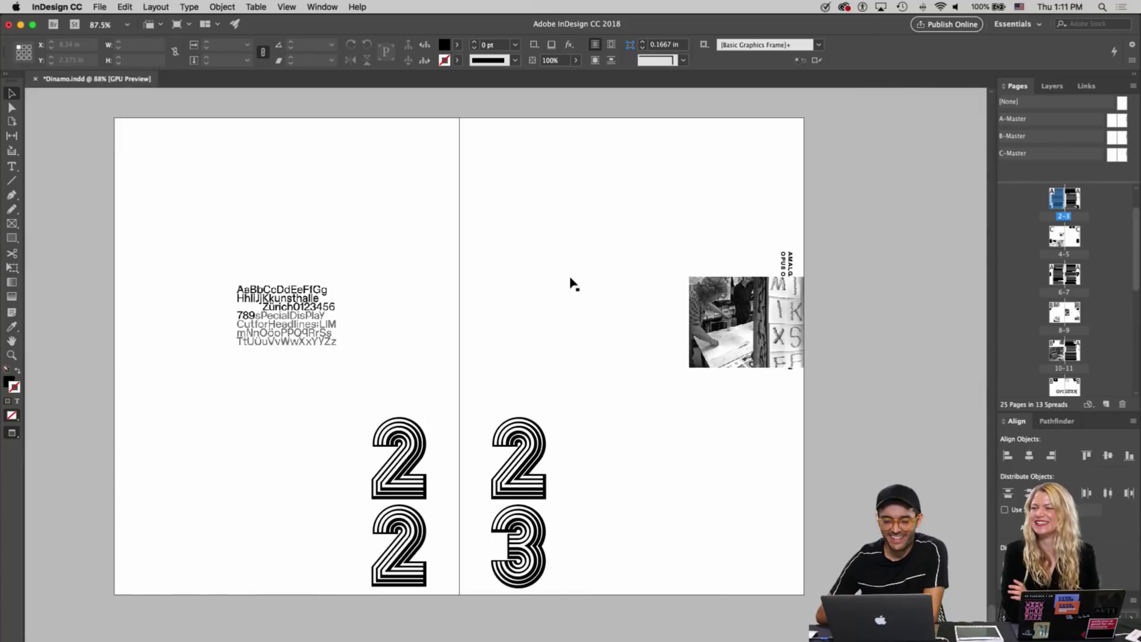
{"action": "scroll", "coordinate": [572, 283], "scroll_direction": "up", "scroll_amount": 10}
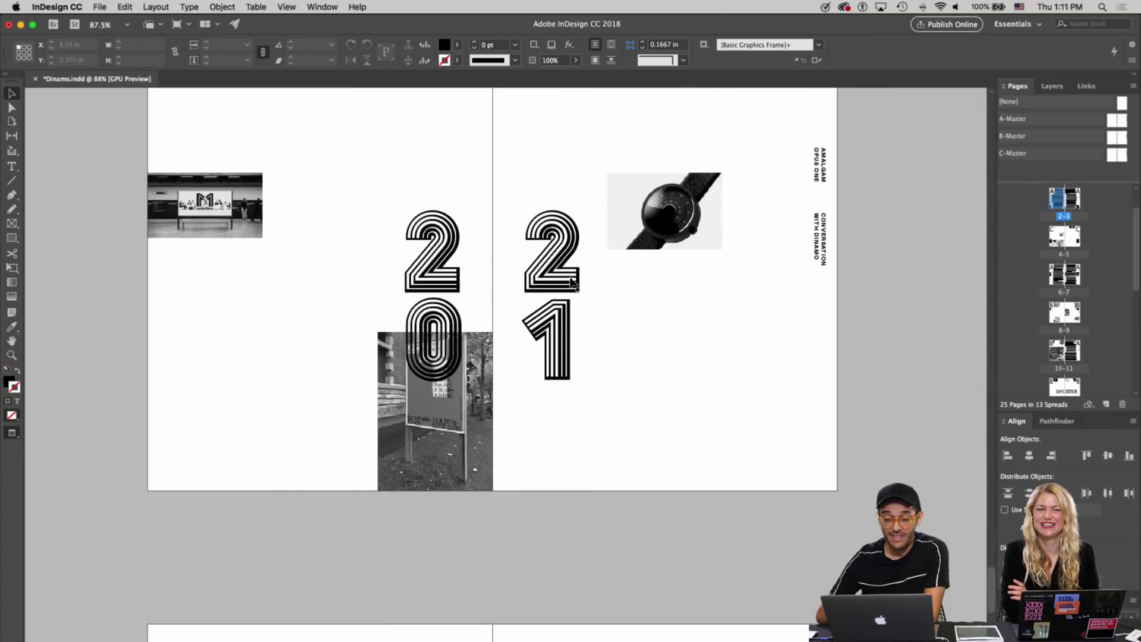
{"action": "scroll", "coordinate": [565, 394], "scroll_direction": "down", "scroll_amount": 10}
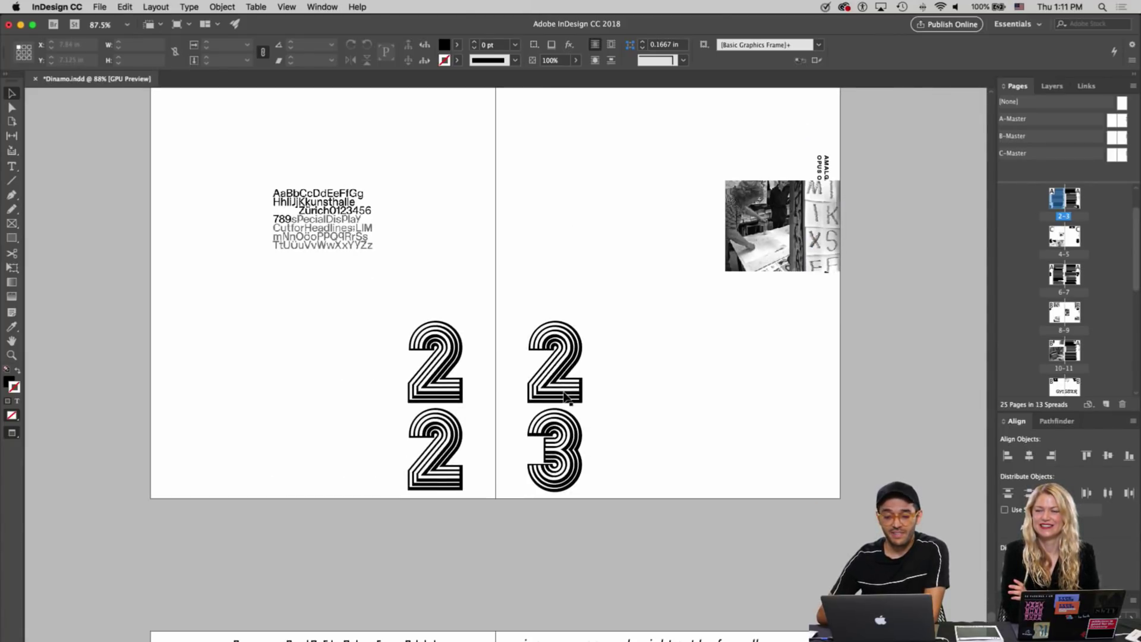
{"action": "scroll", "coordinate": [565, 394], "scroll_direction": "down", "scroll_amount": 5}
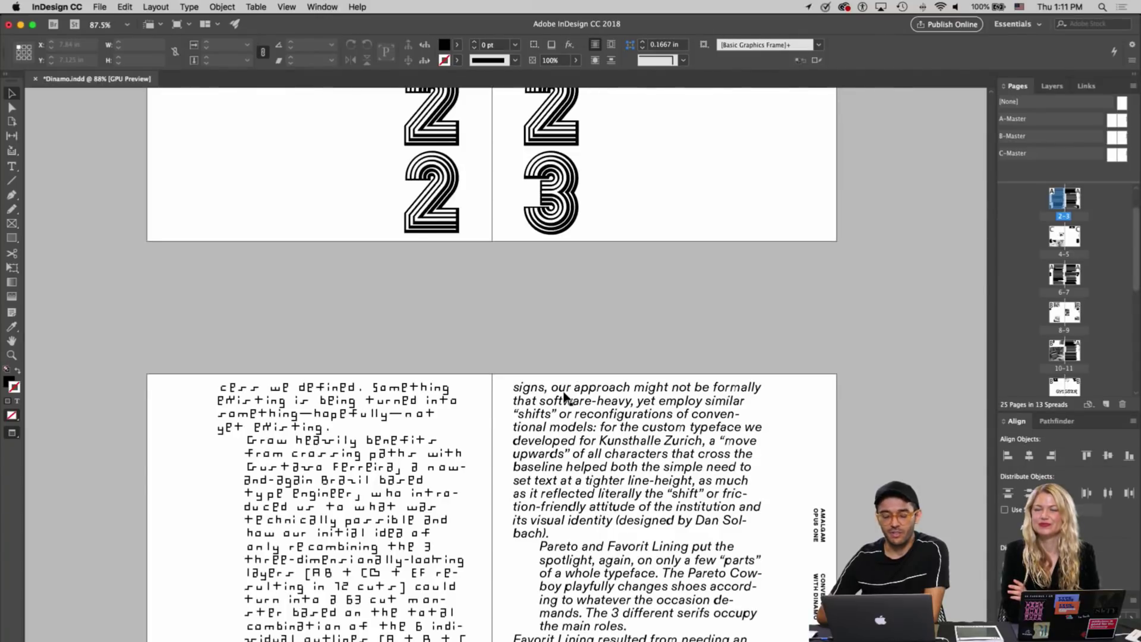
{"action": "scroll", "coordinate": [565, 394], "scroll_direction": "down", "scroll_amount": 4}
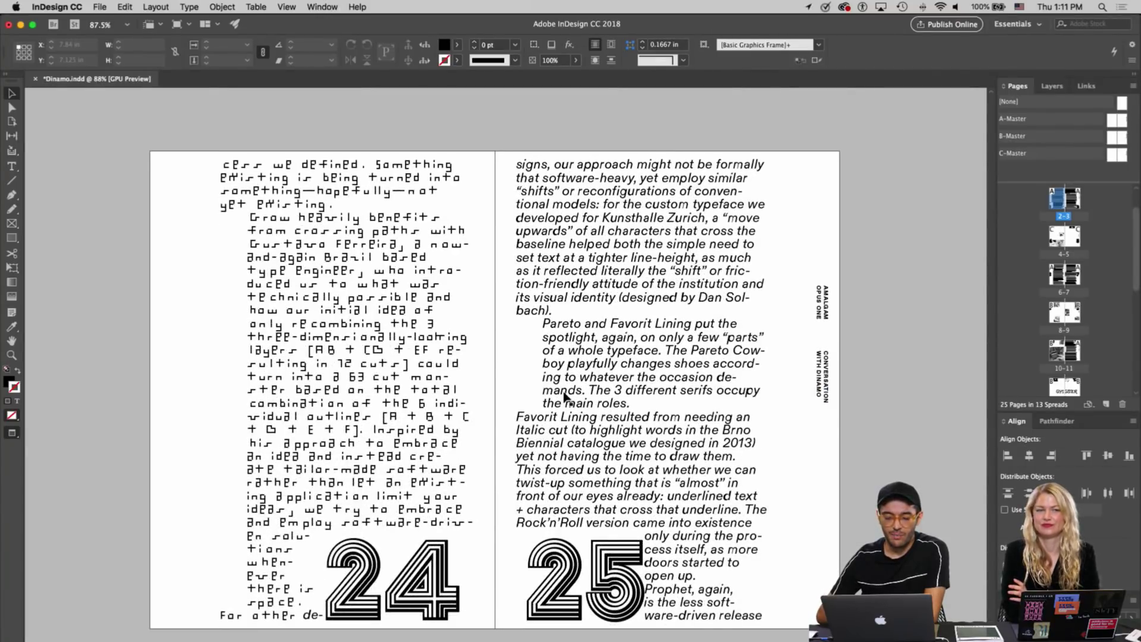
{"action": "scroll", "coordinate": [565, 397], "scroll_direction": "right", "scroll_amount": 1}
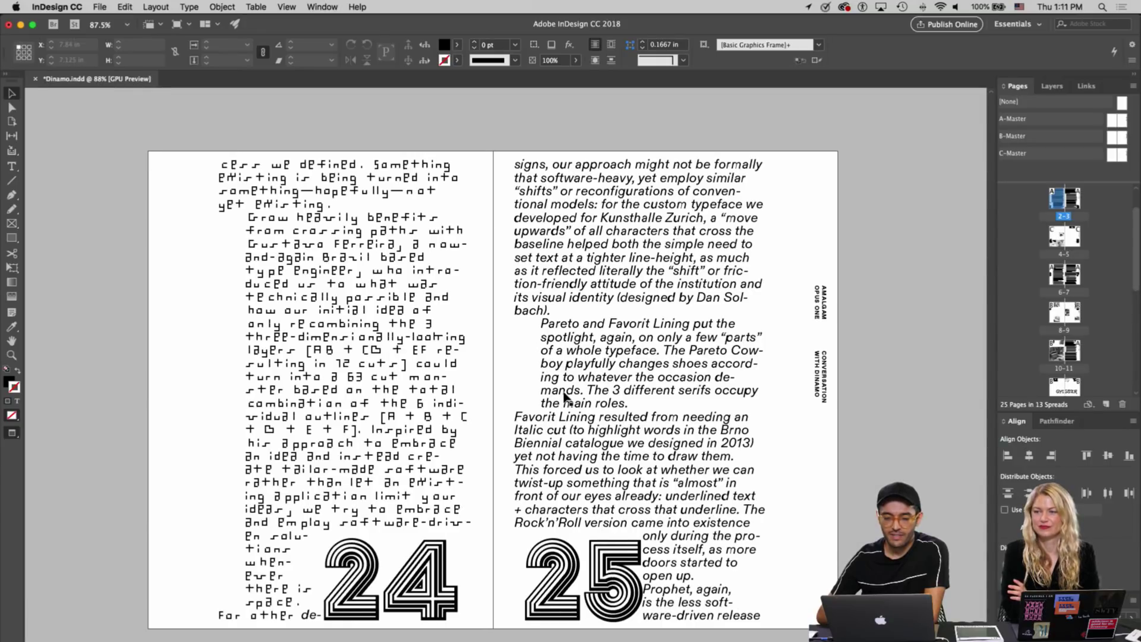
Review the spreads in reverse from 24–25 back to 2–3, checking the page number positions and alternating text and image pages
{"action": "scroll", "coordinate": [565, 397], "scroll_direction": "up", "scroll_amount": 20}
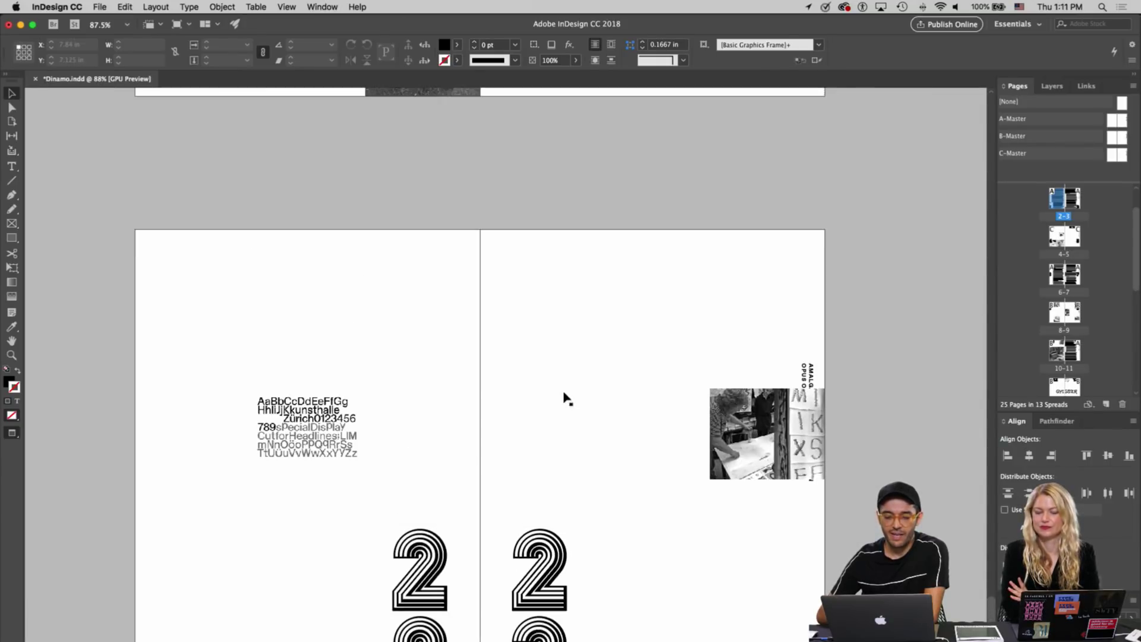
{"action": "scroll", "coordinate": [565, 396], "scroll_direction": "up", "scroll_amount": 20}
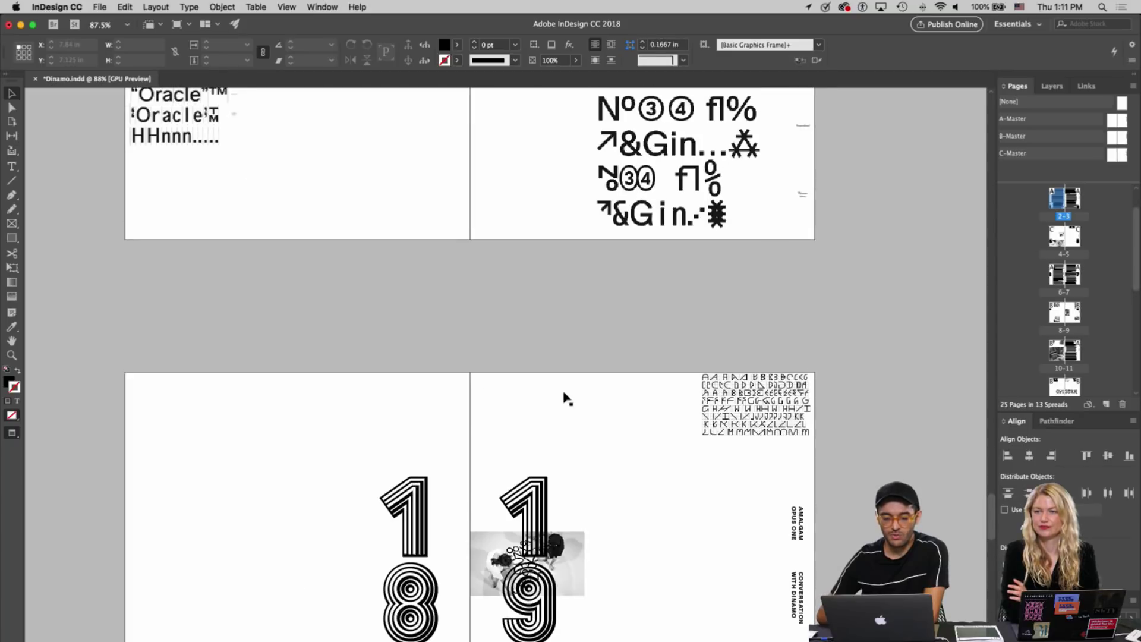
{"action": "scroll", "coordinate": [565, 396], "scroll_direction": "up", "scroll_amount": 20}
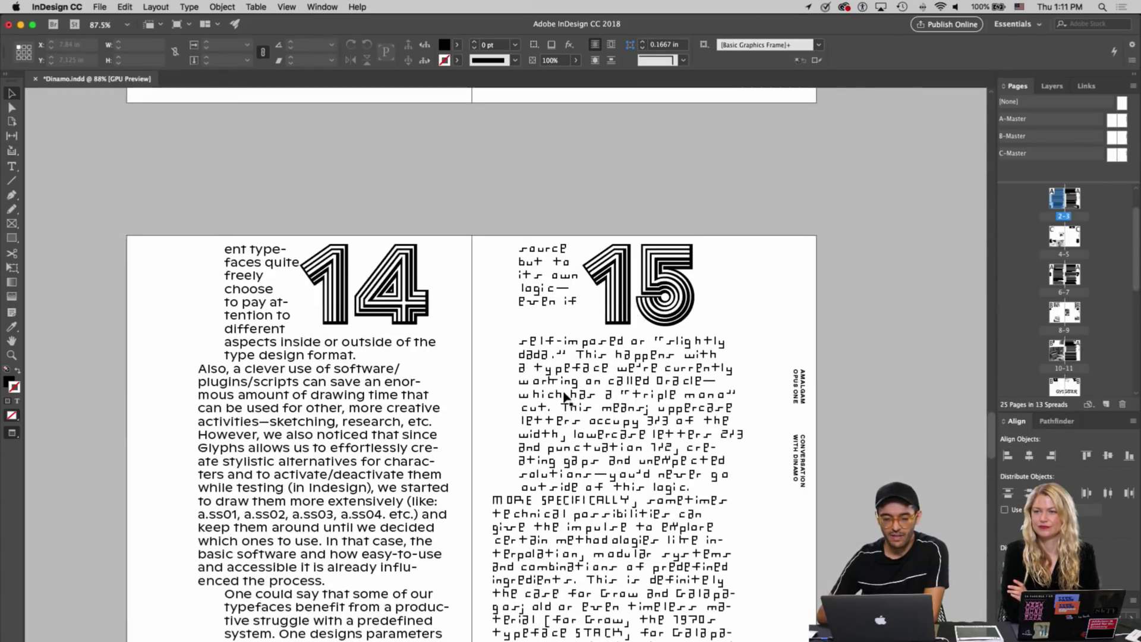
{"action": "scroll", "coordinate": [565, 396], "scroll_direction": "up", "scroll_amount": 5}
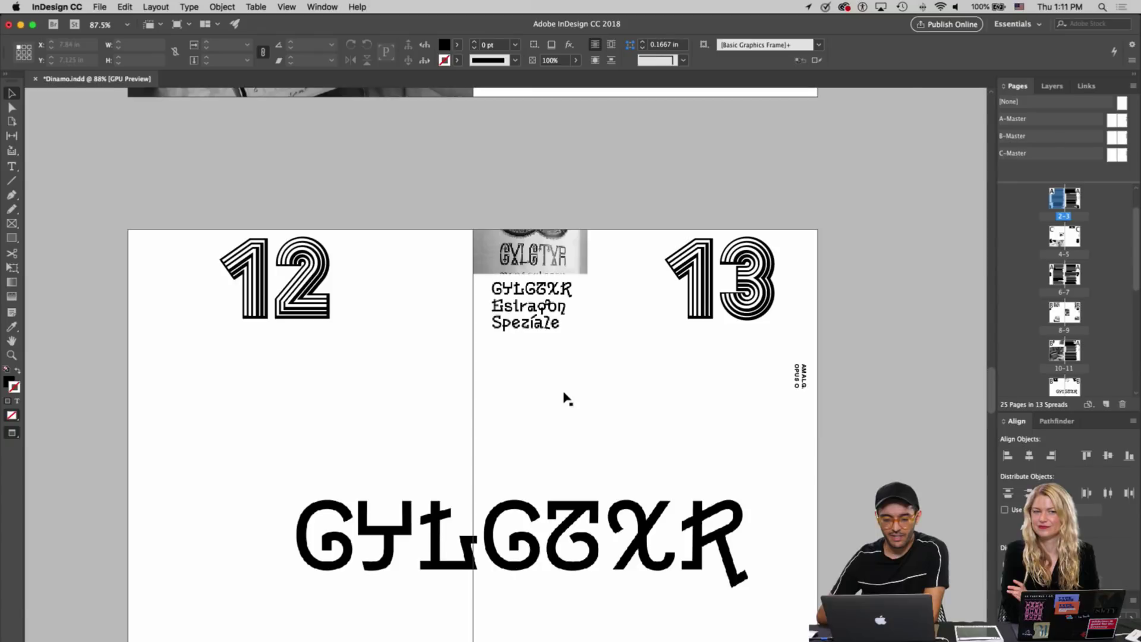
{"action": "scroll", "coordinate": [565, 396], "scroll_direction": "up", "scroll_amount": 6}
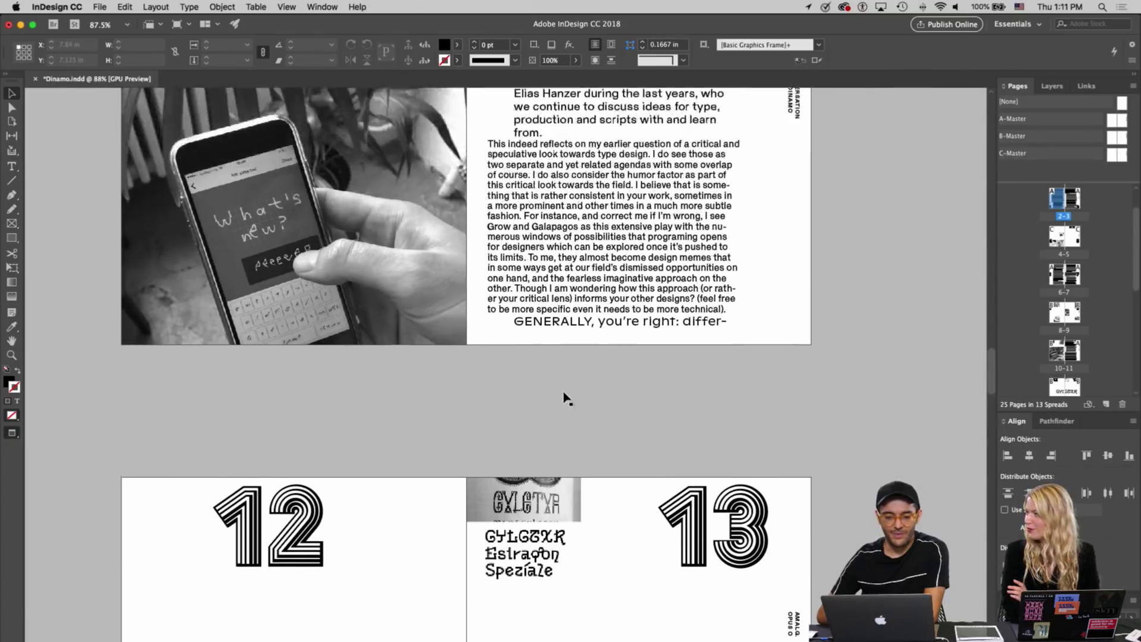
{"action": "scroll", "coordinate": [565, 397], "scroll_direction": "up", "scroll_amount": 12}
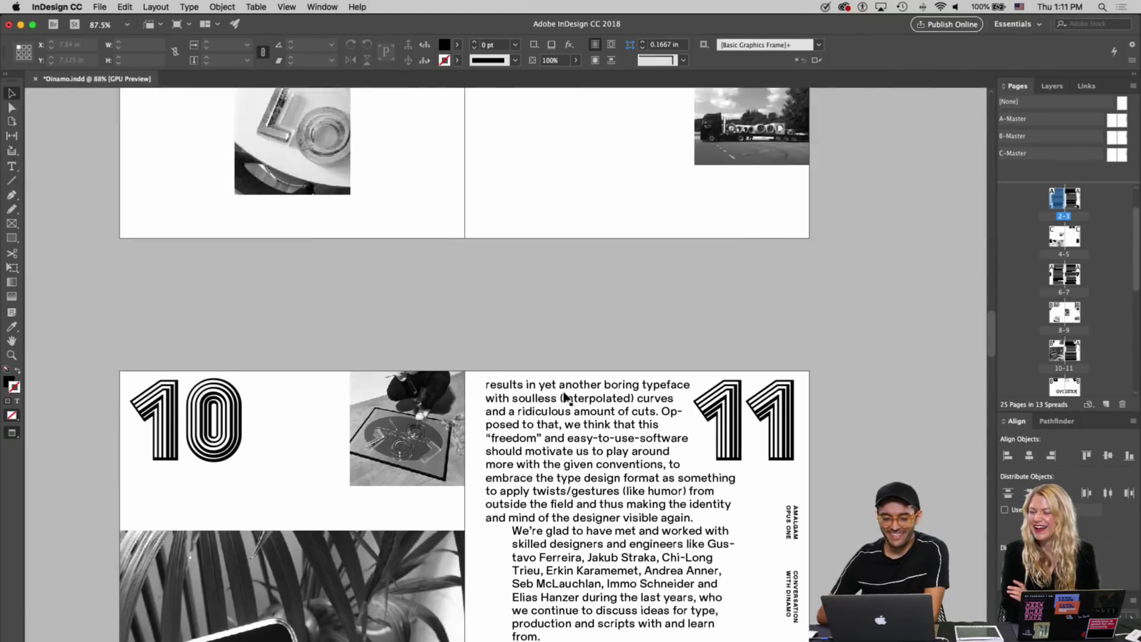
{"action": "scroll", "coordinate": [565, 397], "scroll_direction": "up", "scroll_amount": 4}
{"action": "scroll", "coordinate": [565, 396], "scroll_direction": "up", "scroll_amount": 20}
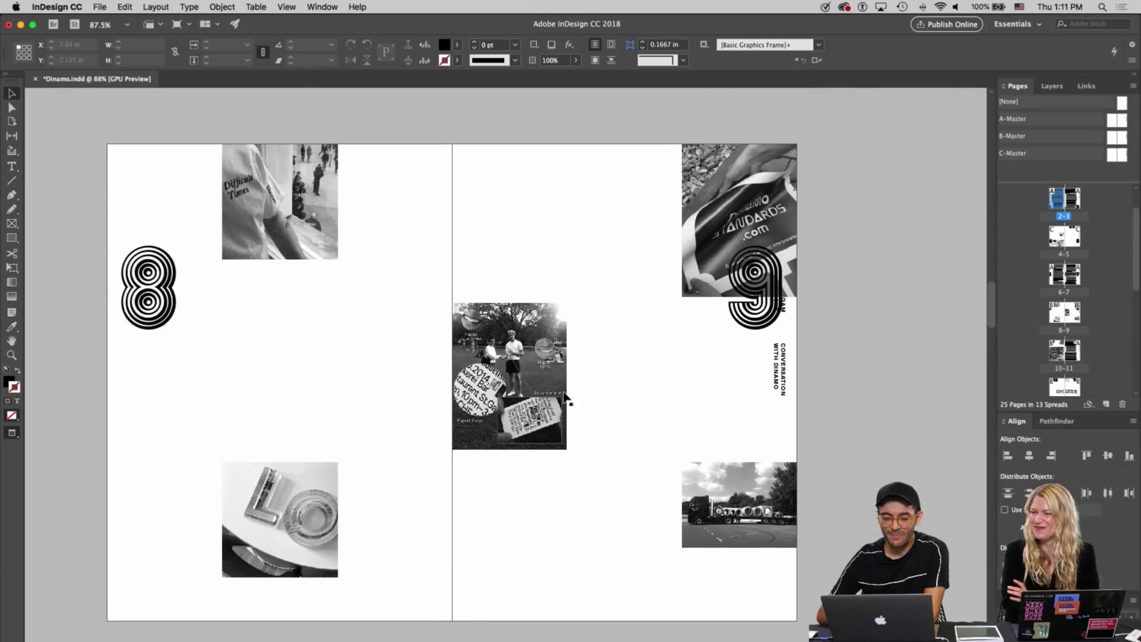
{"action": "scroll", "coordinate": [565, 397], "scroll_direction": "up", "scroll_amount": 9}
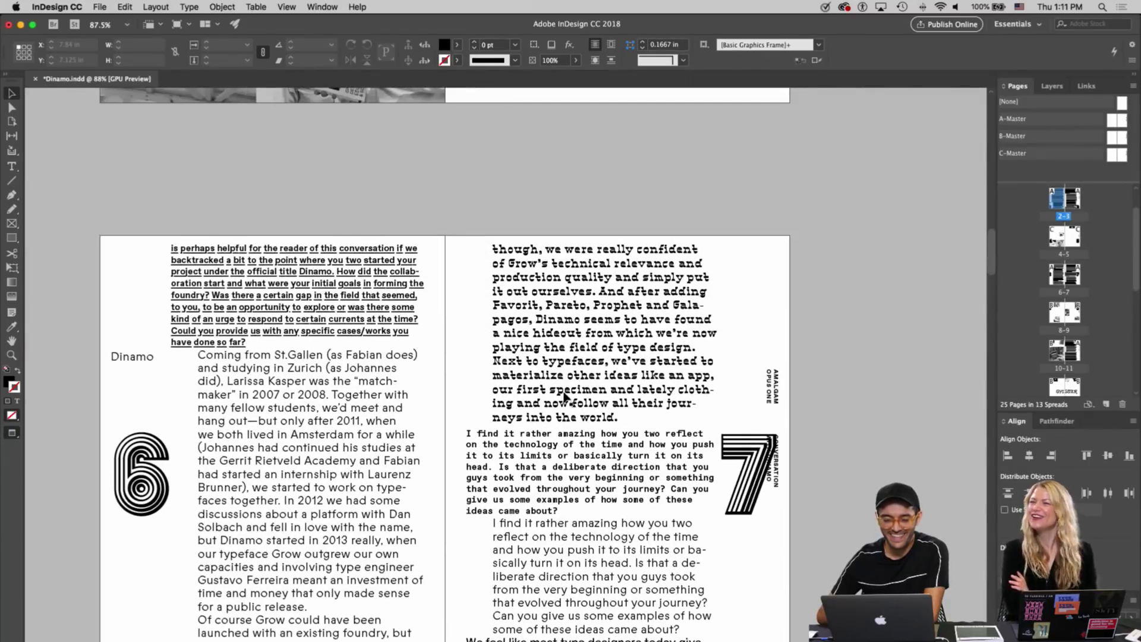
{"action": "scroll", "coordinate": [565, 396], "scroll_direction": "up", "scroll_amount": 8}
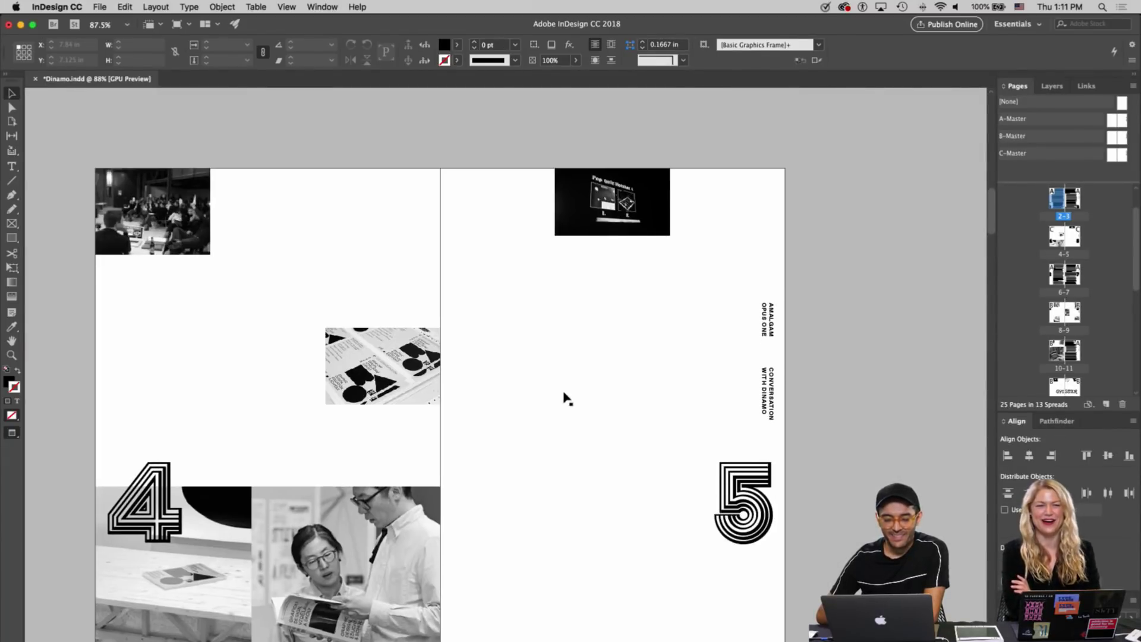
{"action": "scroll", "coordinate": [565, 397], "scroll_direction": "up", "scroll_amount": 10}
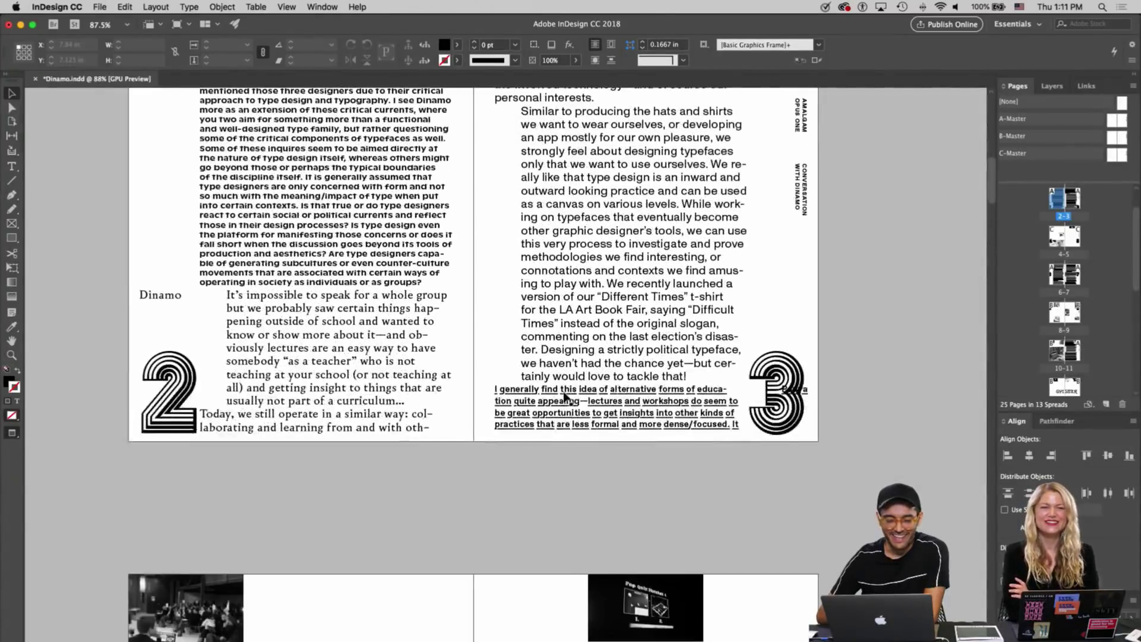
Compare the interview text on spread 2–3 with the image arrangement and large page numbers on spread 4–5
{"action": "scroll", "coordinate": [565, 396], "scroll_direction": "down", "scroll_amount": 10}
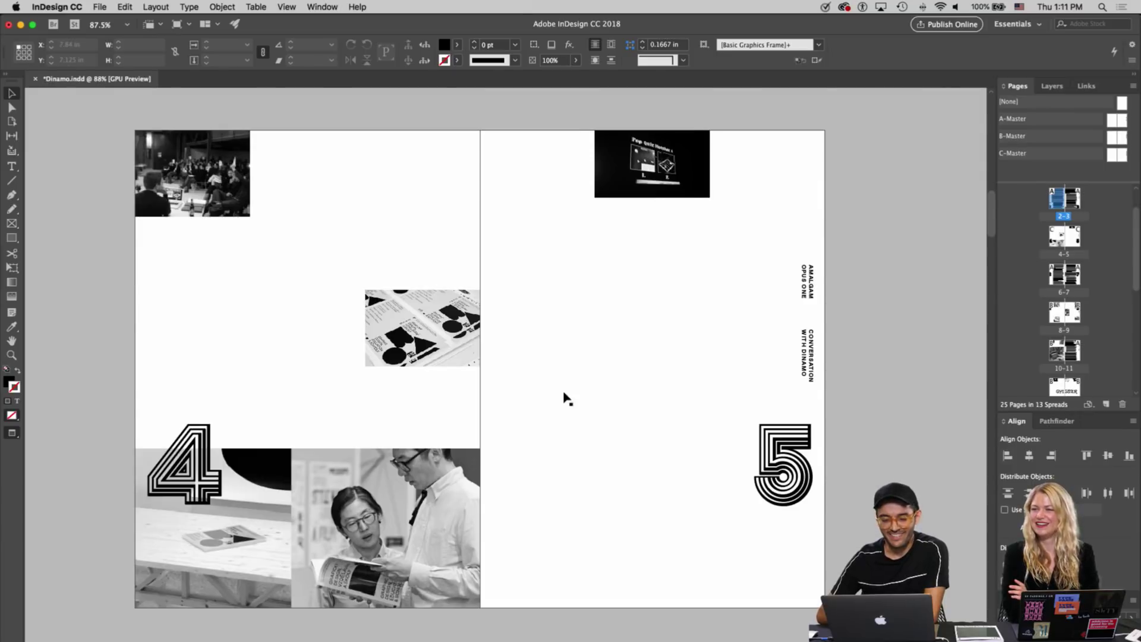
{"action": "scroll", "coordinate": [565, 397], "scroll_direction": "up", "scroll_amount": 12}
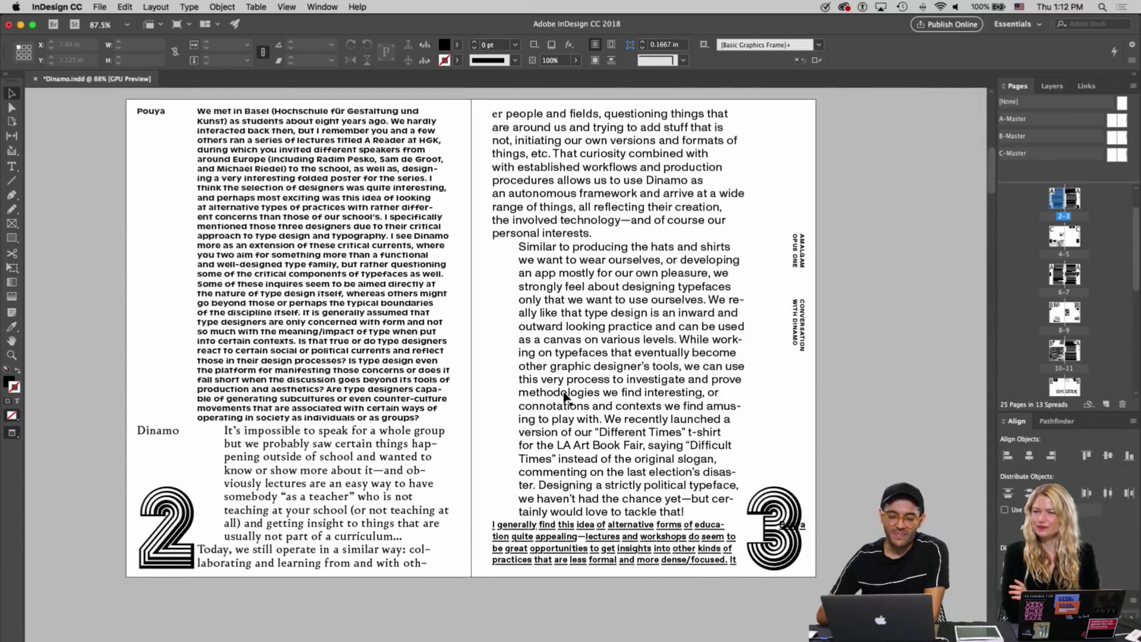
{"action": "scroll", "coordinate": [565, 396], "scroll_direction": "up", "scroll_amount": 4}
{"action": "scroll", "coordinate": [565, 396], "scroll_direction": "down", "scroll_amount": 5}
{"action": "scroll", "coordinate": [565, 397], "scroll_direction": "up", "scroll_amount": 1}
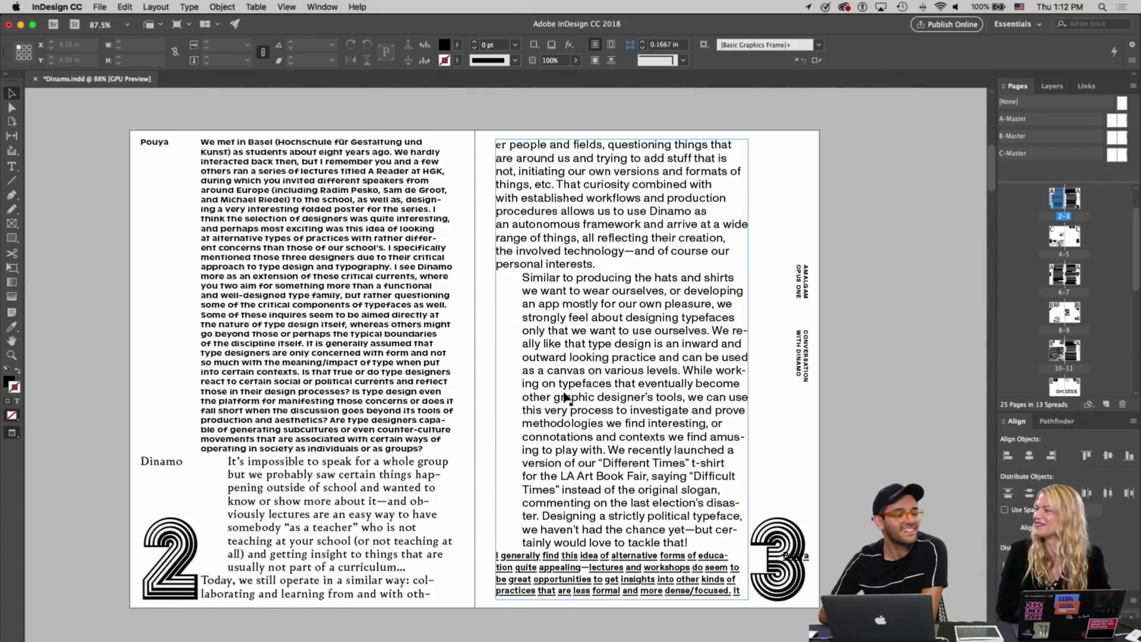
{"action": "scroll", "coordinate": [565, 397], "scroll_direction": "down", "scroll_amount": 15}
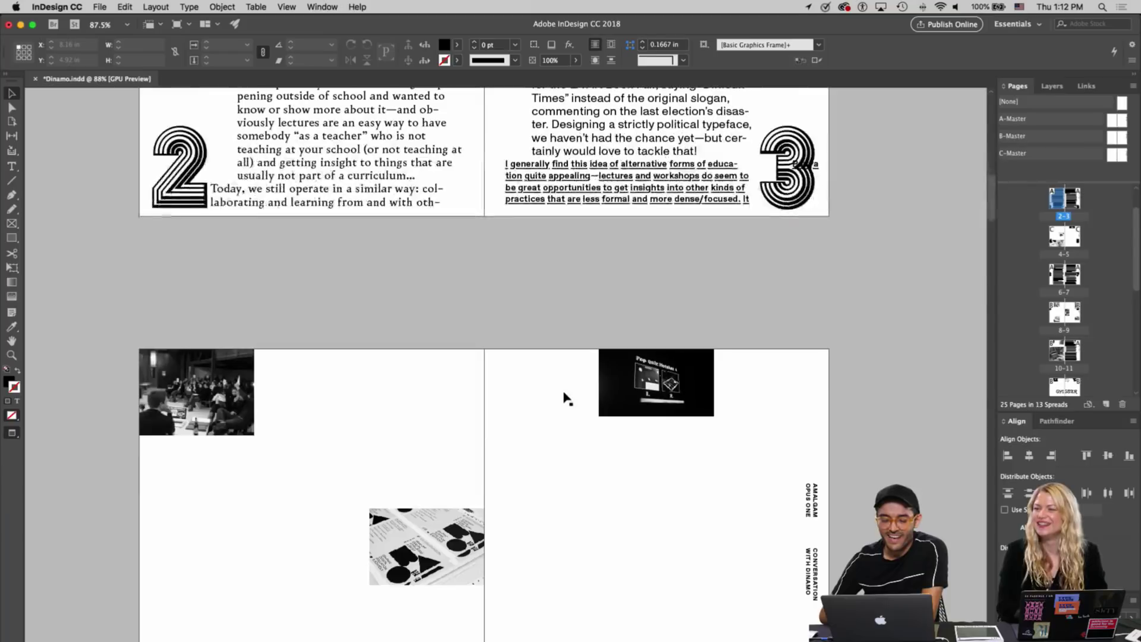
{"action": "scroll", "coordinate": [565, 397], "scroll_direction": "down", "scroll_amount": 3}
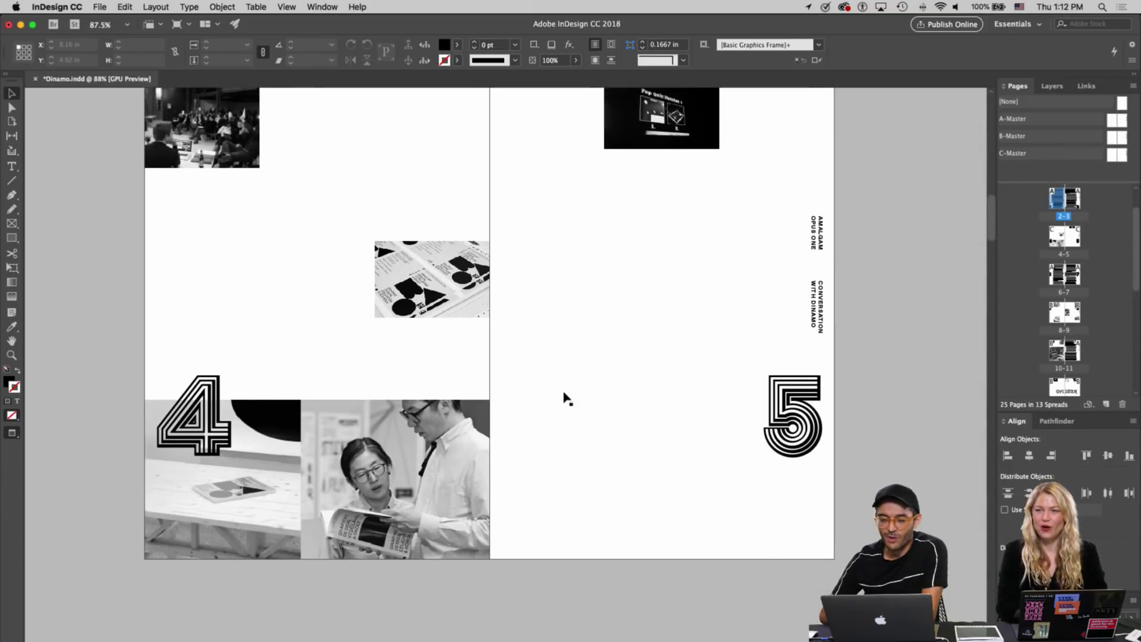
{"action": "scroll", "coordinate": [564, 397], "scroll_direction": "up", "scroll_amount": 3}
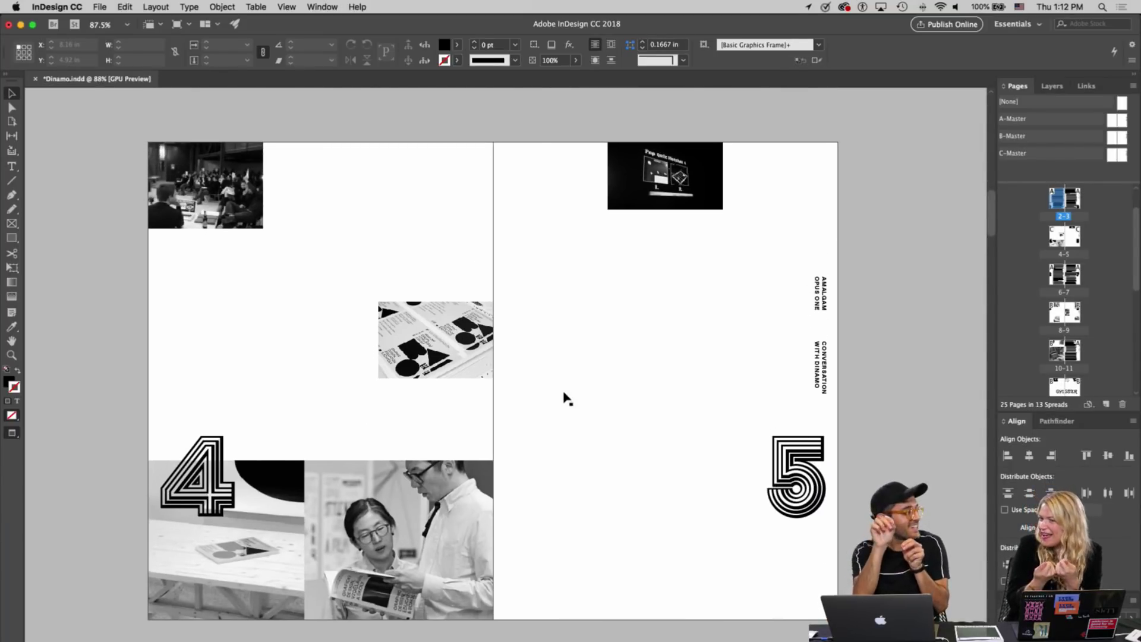
{"action": "scroll", "coordinate": [568, 398], "scroll_direction": "down", "scroll_amount": 3}
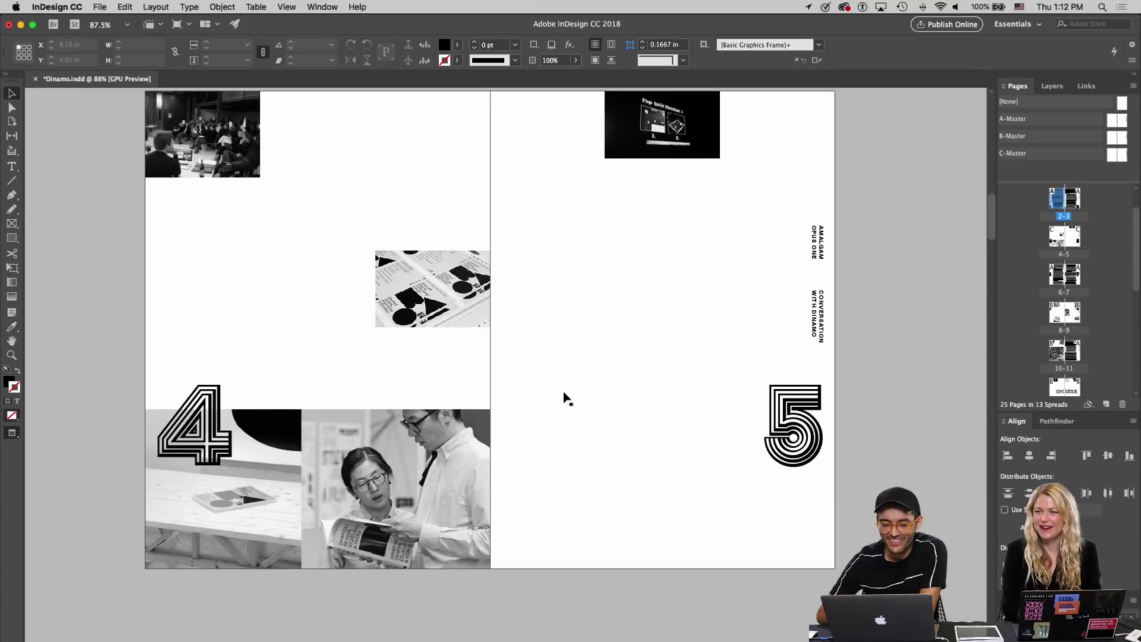
{"action": "scroll", "coordinate": [567, 399], "scroll_direction": "up", "scroll_amount": 1}
{"action": "scroll", "coordinate": [567, 398], "scroll_direction": "down", "scroll_amount": 3}
Go from spread 4–5 to spread 10–11 and examine its photographs beside the interview text wrapping around the page number
{"action": "scroll", "coordinate": [567, 399], "scroll_direction": "down", "scroll_amount": 15}
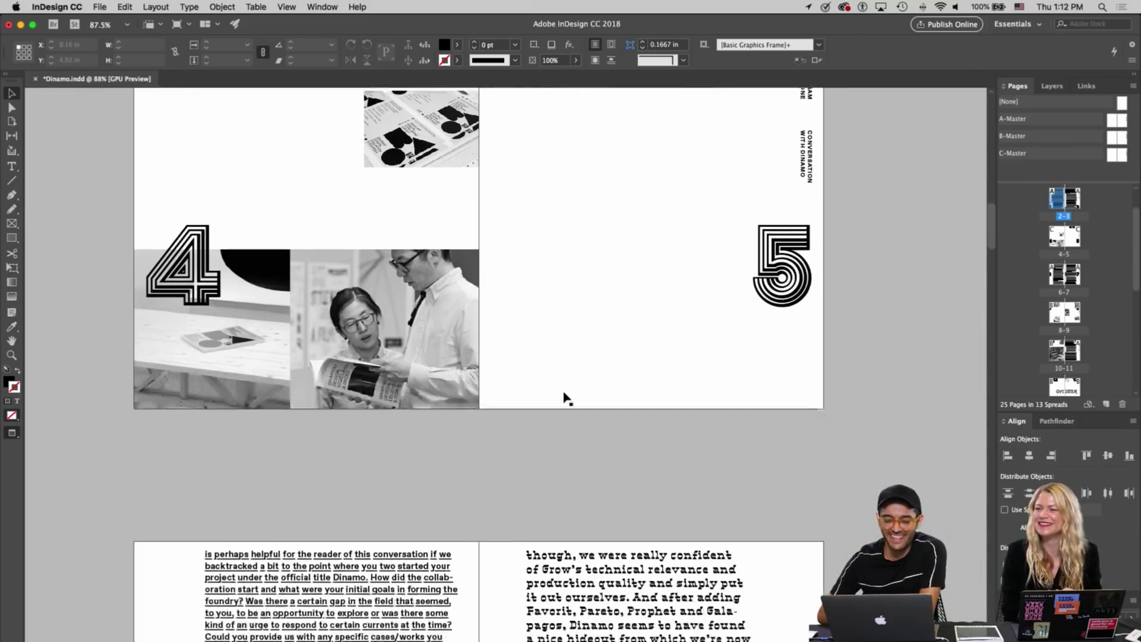
{"action": "scroll", "coordinate": [565, 396], "scroll_direction": "down", "scroll_amount": 20}
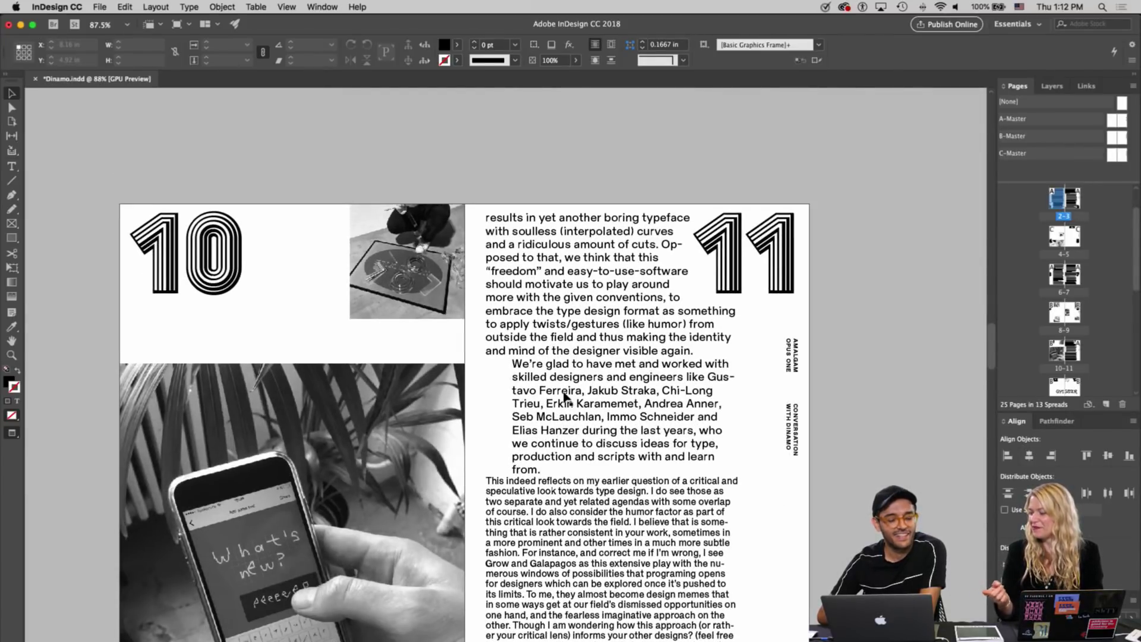
{"action": "scroll", "coordinate": [565, 397], "scroll_direction": "down", "scroll_amount": 1}
{"action": "scroll", "coordinate": [565, 397], "scroll_direction": "down", "scroll_amount": 1}
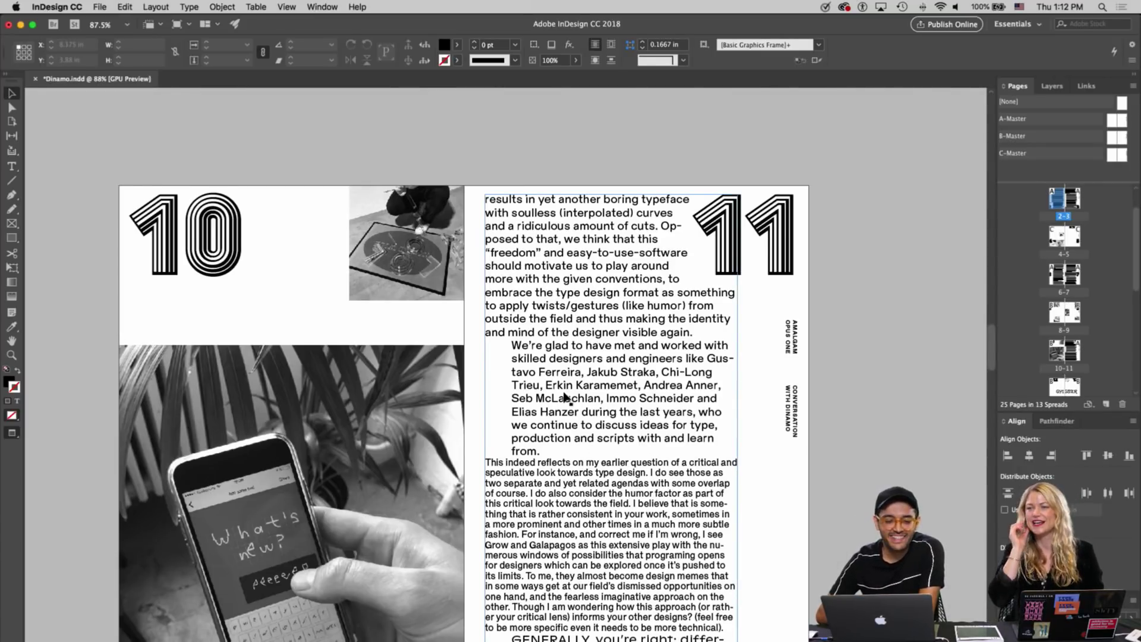
{"action": "scroll", "coordinate": [564, 397], "scroll_direction": "down", "scroll_amount": 3}
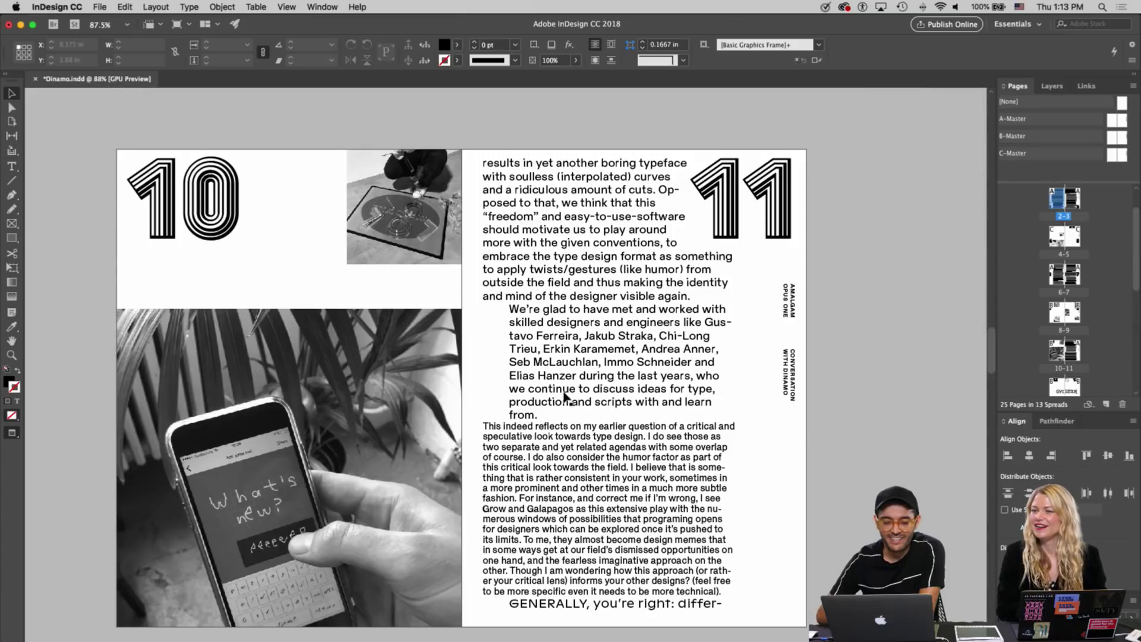
Review the spreads from 10–11 past 18–19, examining the custom lettering, page number positions and changing image placement
{"action": "scroll", "coordinate": [565, 397], "scroll_direction": "down", "scroll_amount": 3}
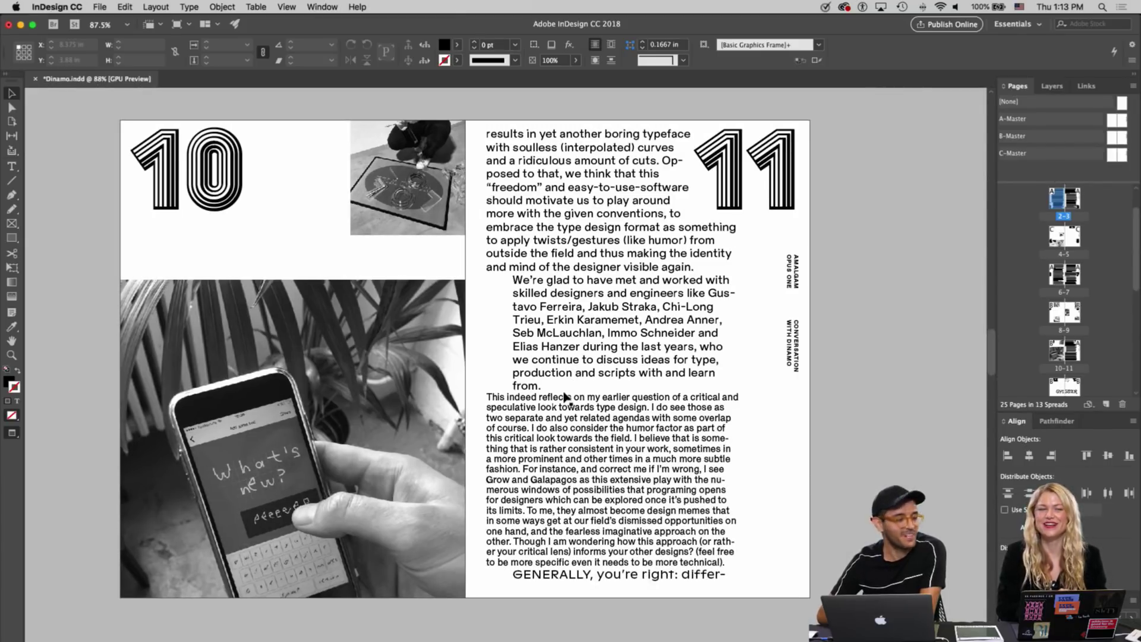
{"action": "scroll", "coordinate": [565, 397], "scroll_direction": "down", "scroll_amount": 15}
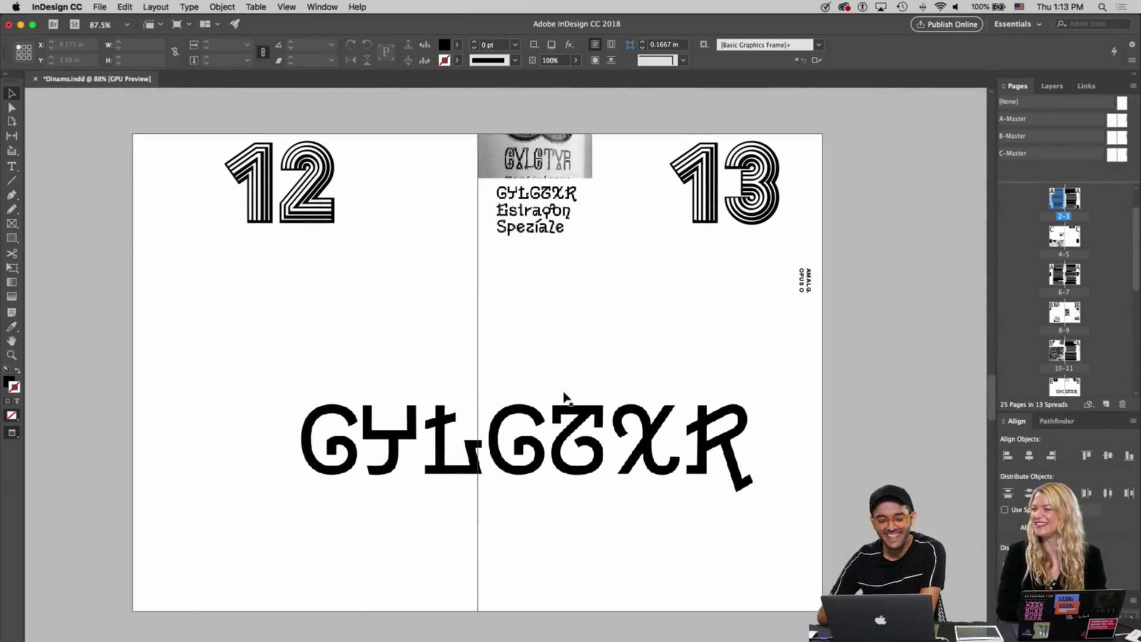
{"action": "scroll", "coordinate": [564, 397], "scroll_direction": "down", "scroll_amount": 20}
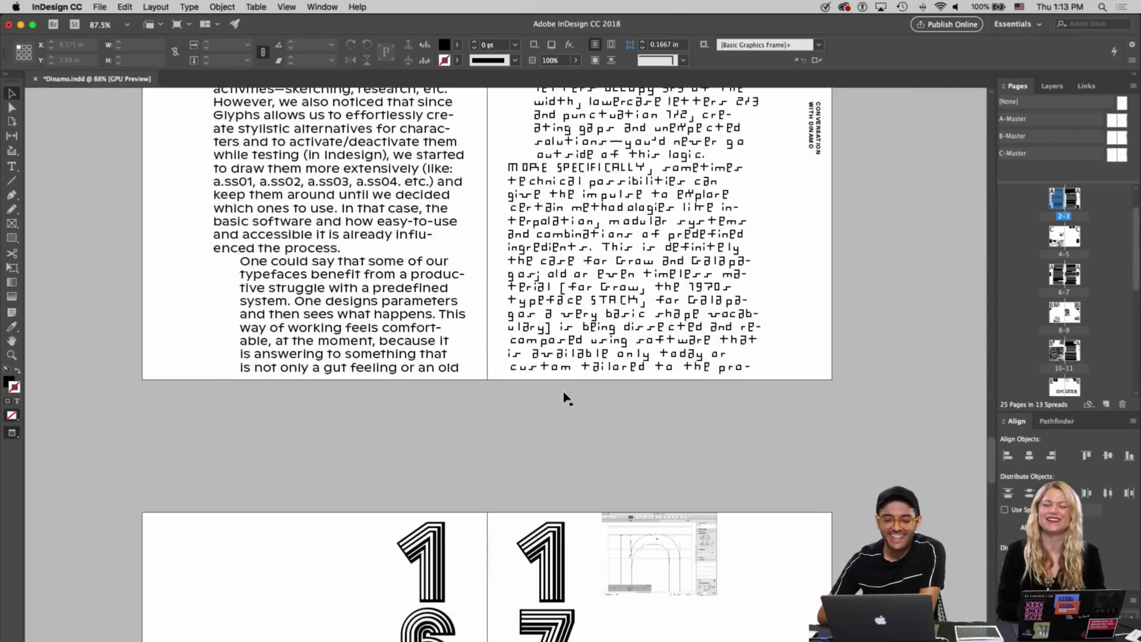
{"action": "scroll", "coordinate": [564, 397], "scroll_direction": "down", "scroll_amount": 20}
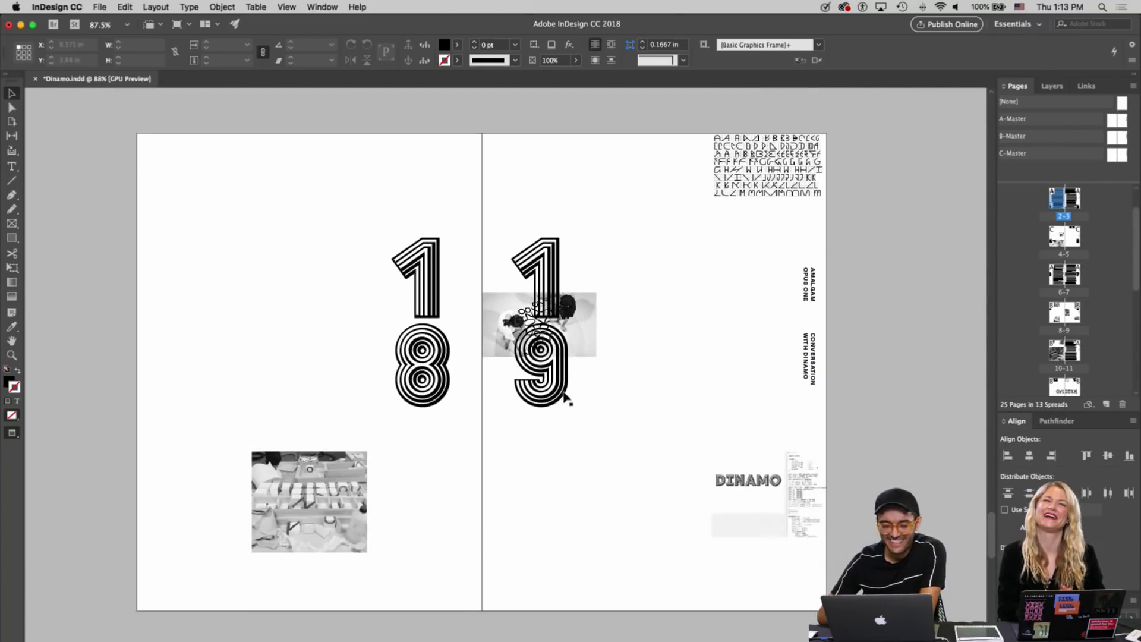
{"action": "scroll", "coordinate": [564, 393], "scroll_direction": "up", "scroll_amount": 20}
{"action": "scroll", "coordinate": [564, 393], "scroll_direction": "down", "scroll_amount": 20}
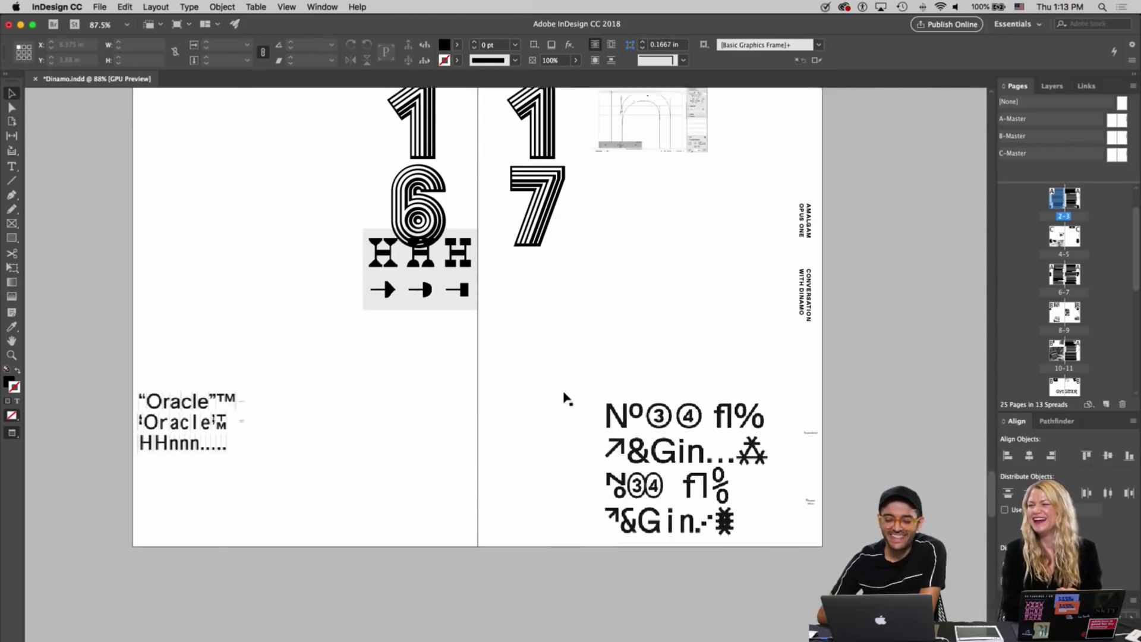
{"action": "scroll", "coordinate": [564, 397], "scroll_direction": "down", "scroll_amount": 15}
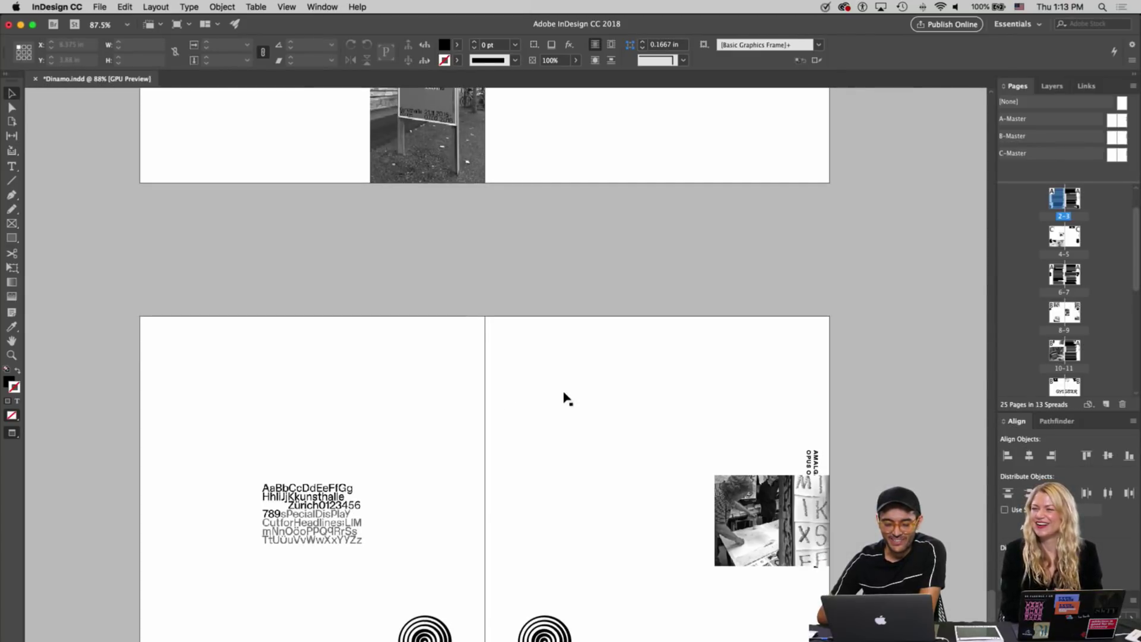
Review the spreads in reverse from 14–15 back to 4–5, comparing the interview typefaces and the text wrapping around page numbers
{"action": "scroll", "coordinate": [565, 396], "scroll_direction": "up", "scroll_amount": 20}
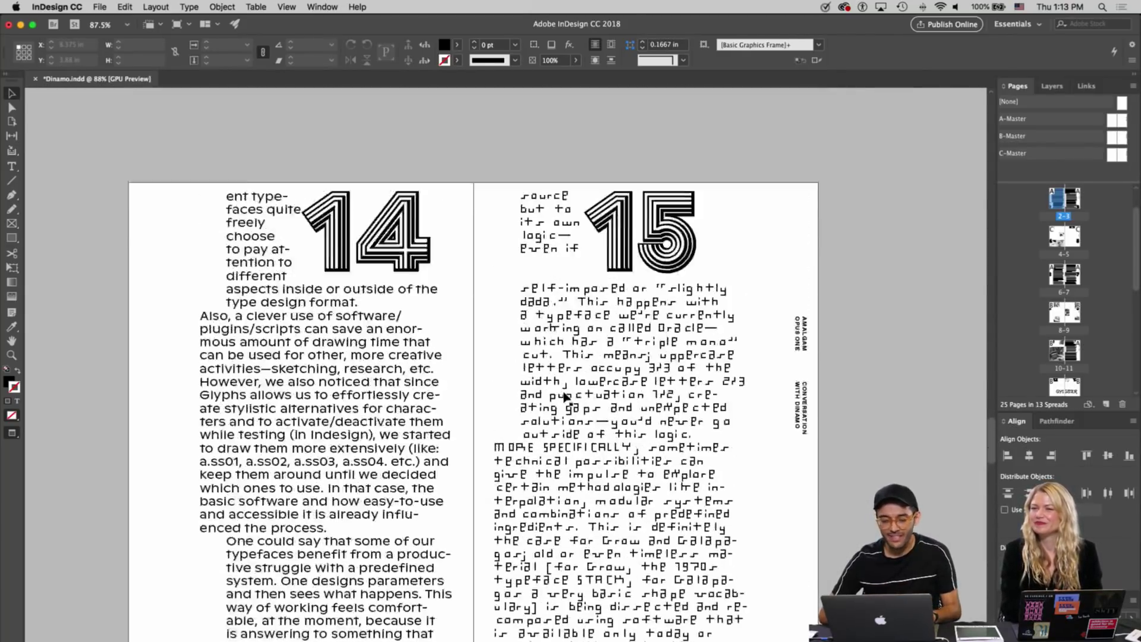
{"action": "scroll", "coordinate": [564, 396], "scroll_direction": "up", "scroll_amount": 20}
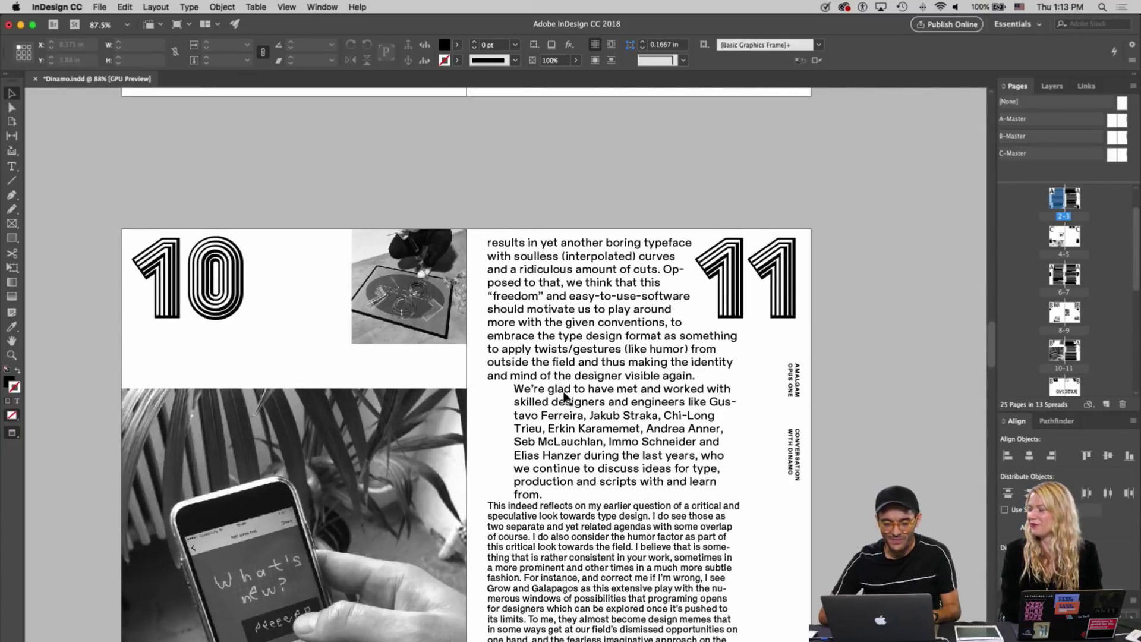
{"action": "scroll", "coordinate": [568, 399], "scroll_direction": "up", "scroll_amount": 20}
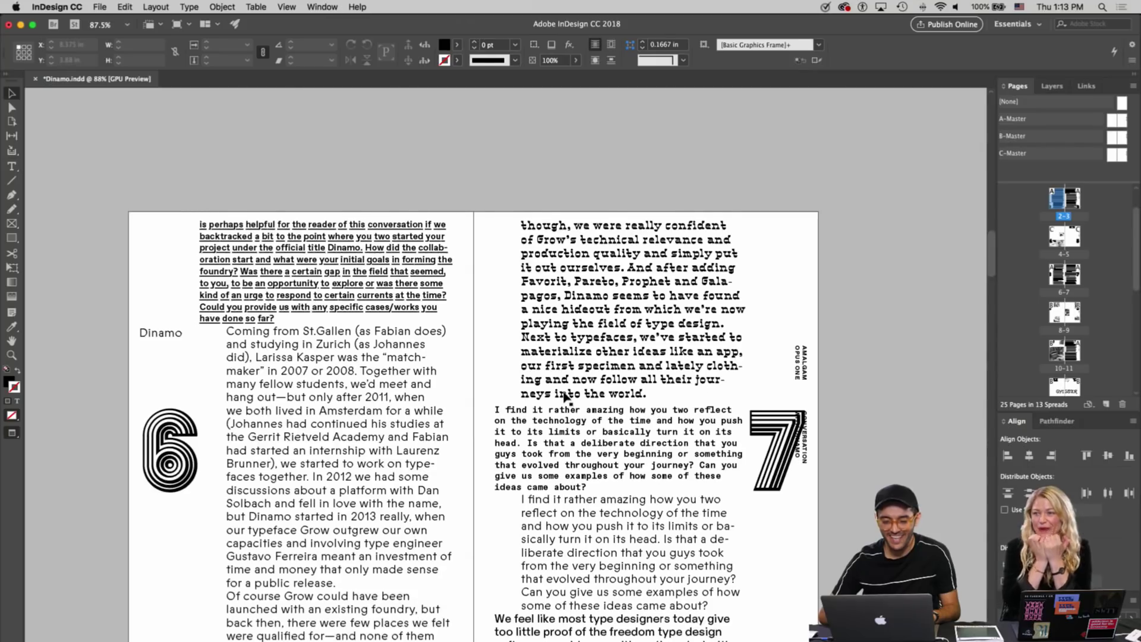
{"action": "scroll", "coordinate": [567, 399], "scroll_direction": "up", "scroll_amount": 6}
{"action": "scroll", "coordinate": [567, 399], "scroll_direction": "up", "scroll_amount": 14}
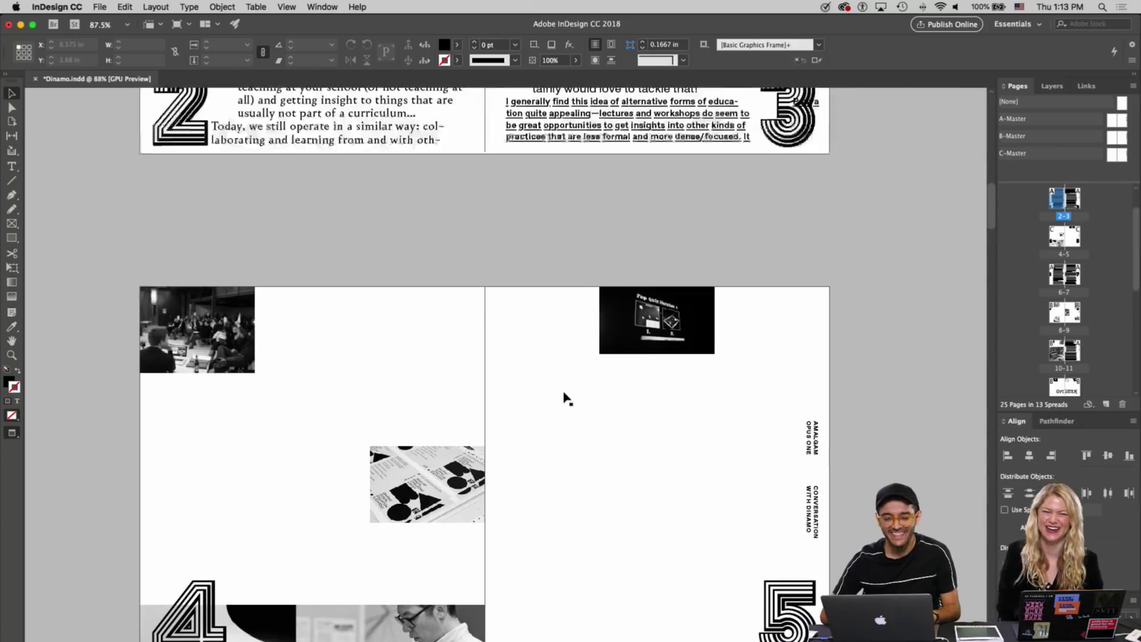
Compare the image positions on spread 4–5 with the text columns on spread 6–7
{"action": "scroll", "coordinate": [566, 398], "scroll_direction": "down", "scroll_amount": 14}
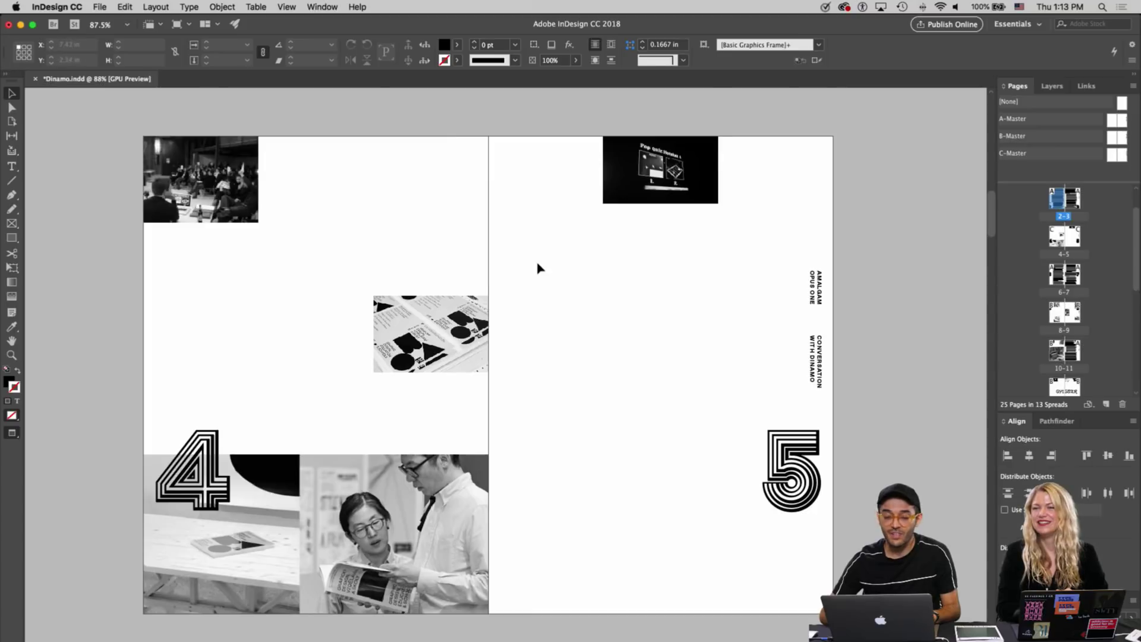
{"action": "scroll", "coordinate": [537, 265], "scroll_direction": "down", "scroll_amount": 4}
{"action": "scroll", "coordinate": [547, 382], "scroll_direction": "down", "scroll_amount": 9}
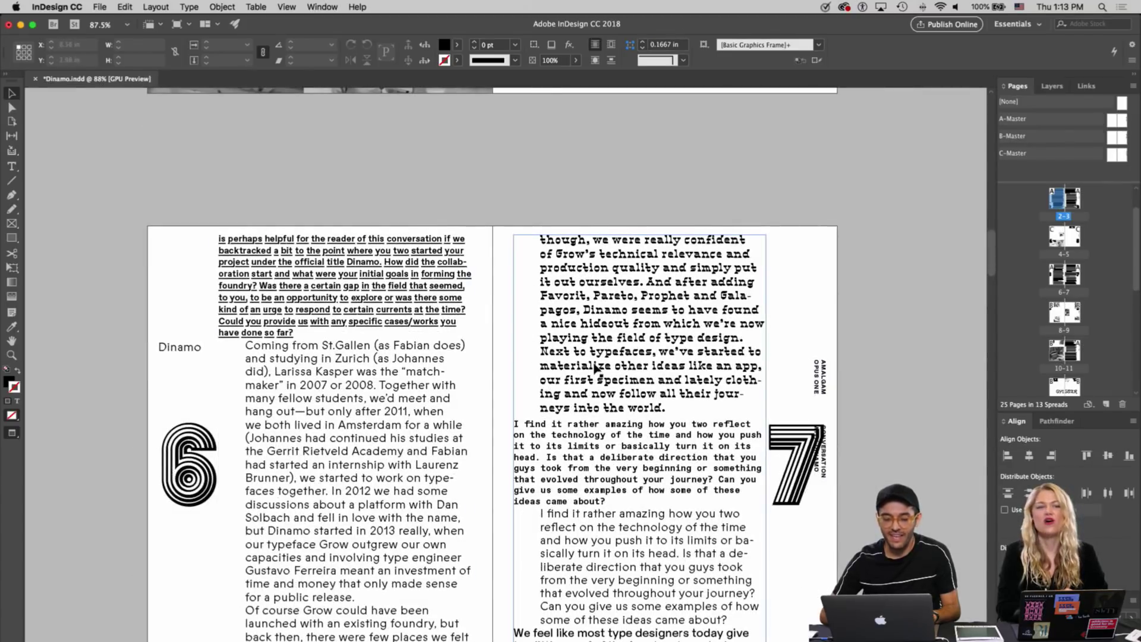
{"action": "scroll", "coordinate": [581, 280], "scroll_direction": "up", "scroll_amount": 6}
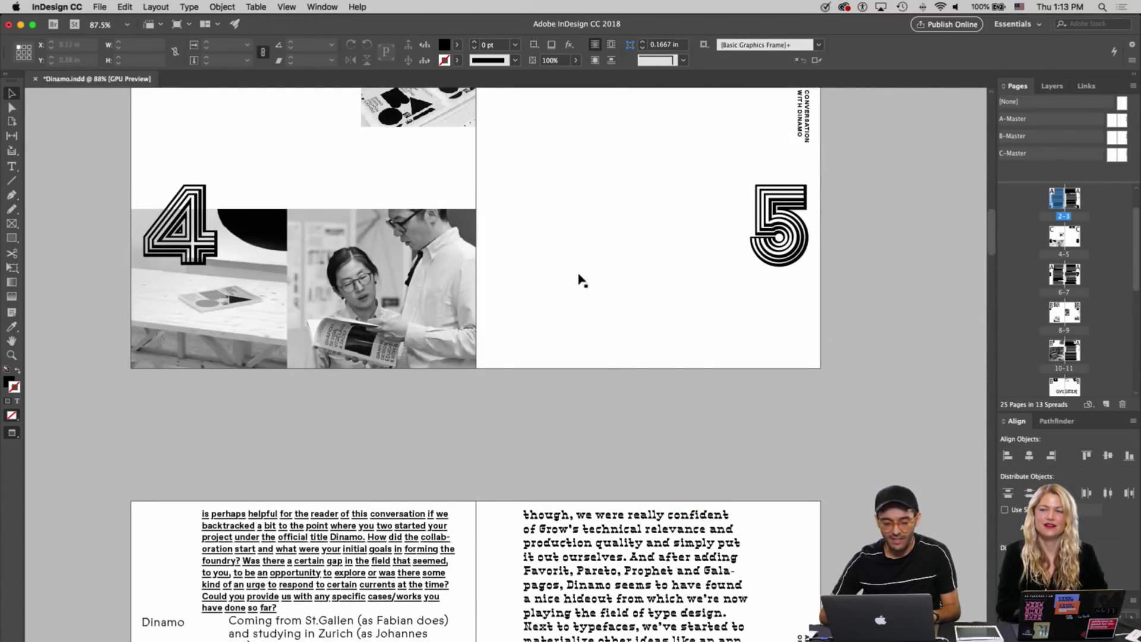
{"action": "scroll", "coordinate": [581, 280], "scroll_direction": "up", "scroll_amount": 6}
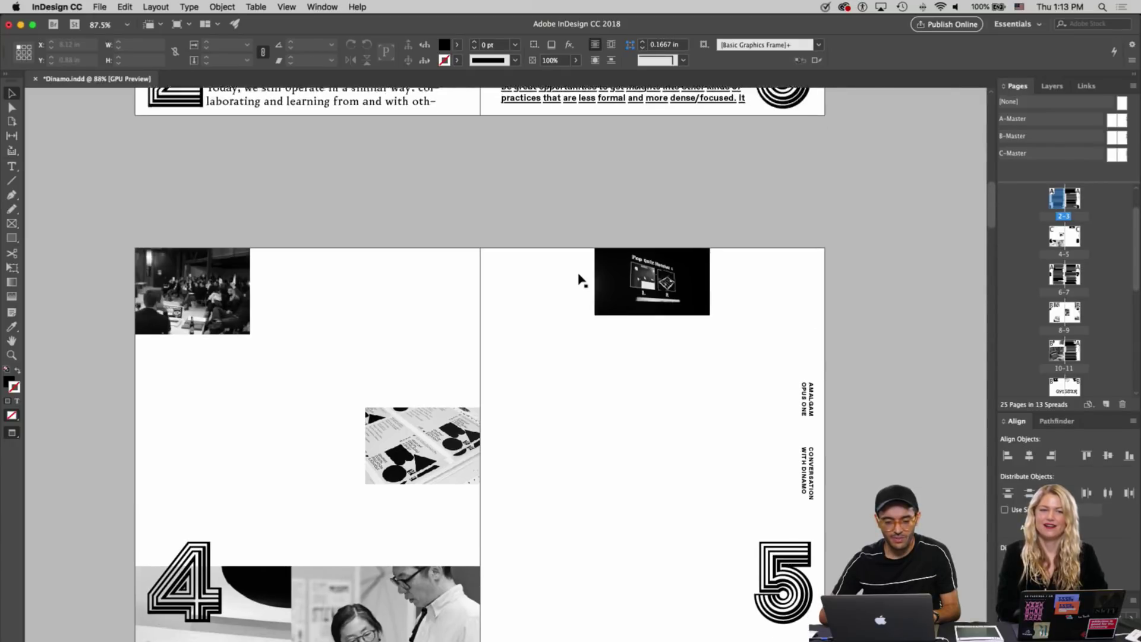
{"action": "scroll", "coordinate": [581, 280], "scroll_direction": "down", "scroll_amount": 5}
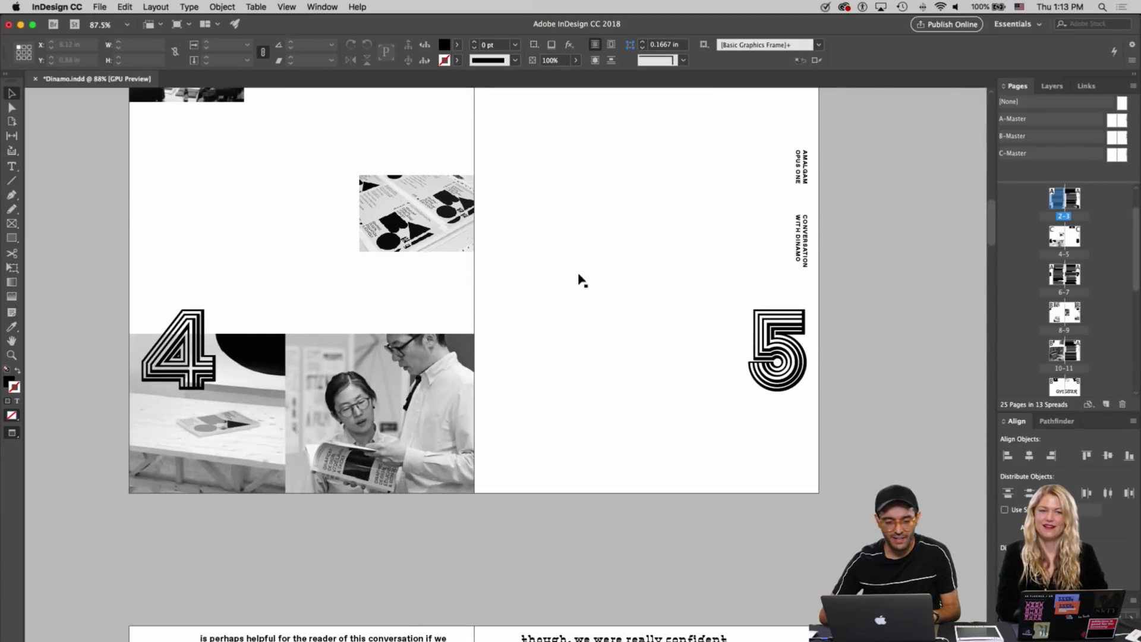
Copy the four images from spread 4–5 and paste them in place on spread 6–7
{"action": "scroll", "coordinate": [580, 280], "scroll_direction": "up", "scroll_amount": 3}
{"action": "left_click", "coordinate": [213, 132]}
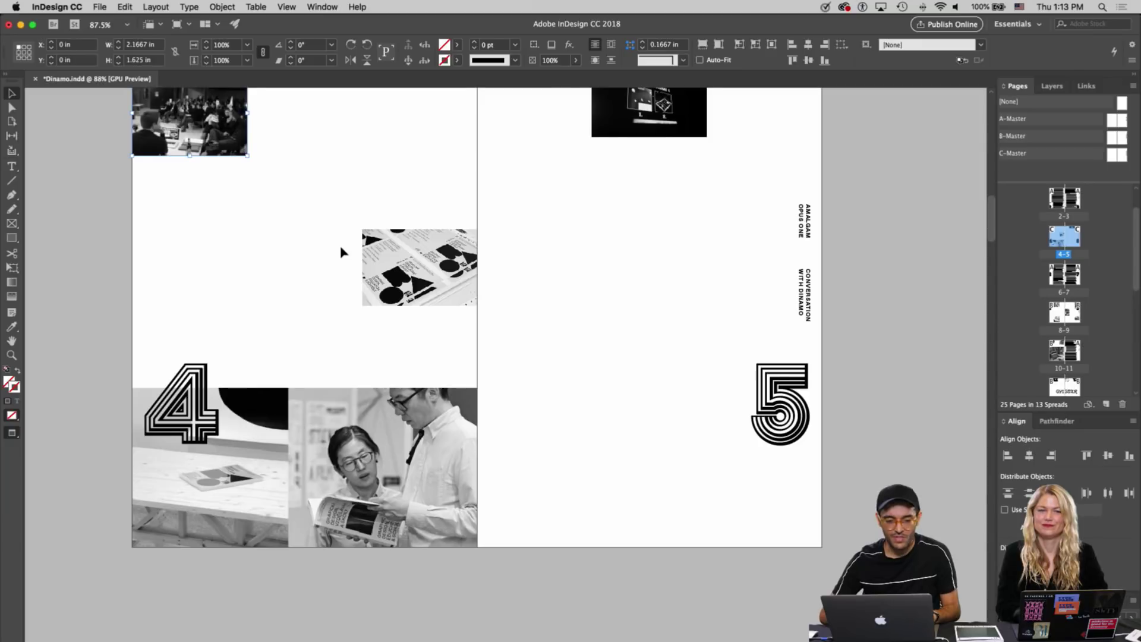
{"action": "scroll", "coordinate": [341, 252], "scroll_direction": "down", "scroll_amount": 10}
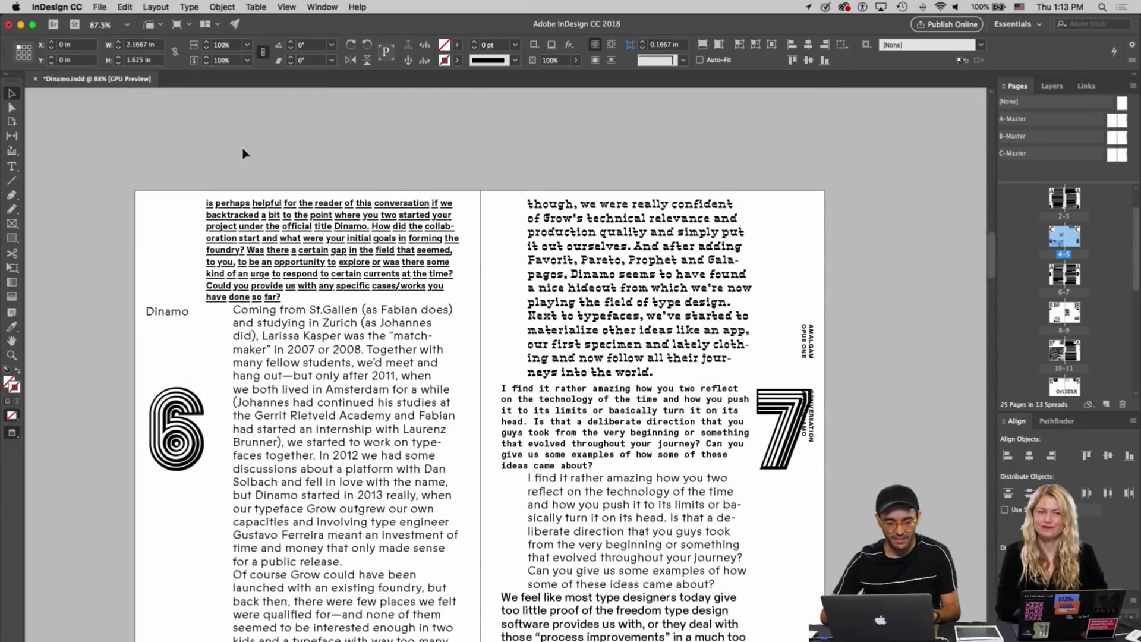
{"action": "scroll", "coordinate": [242, 154], "scroll_direction": "up", "scroll_amount": 10}
{"action": "left_click", "coordinate": [423, 294]}
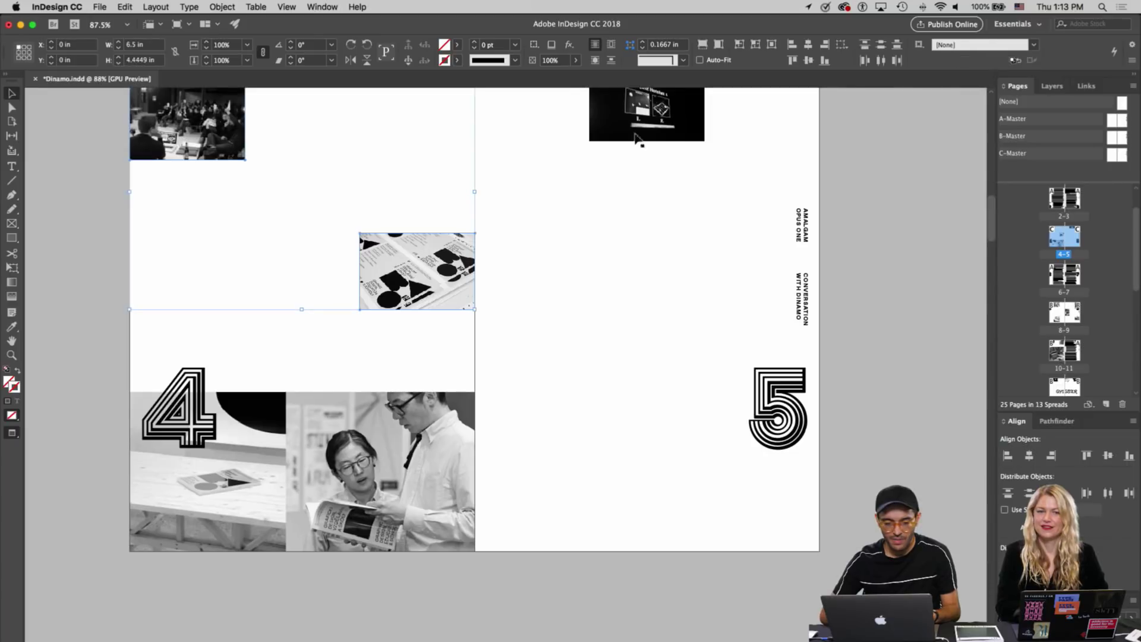
{"action": "left_click", "coordinate": [647, 114], "text": "shift"}
{"action": "left_click", "coordinate": [302, 506], "text": "shift"}
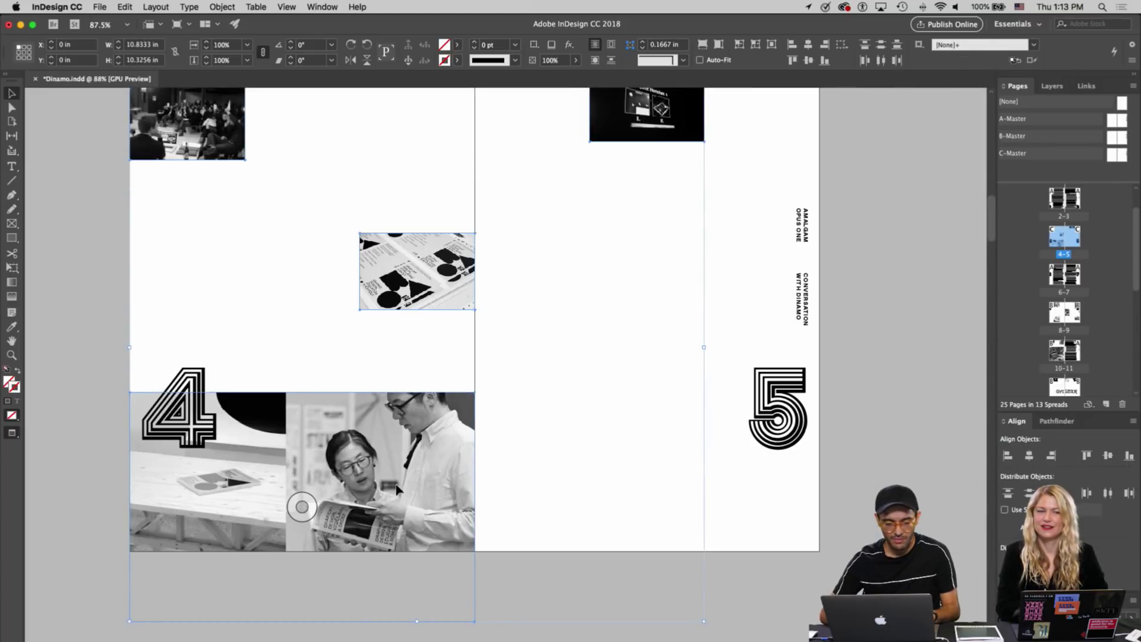
{"action": "scroll", "coordinate": [397, 489], "scroll_direction": "down", "scroll_amount": 10}
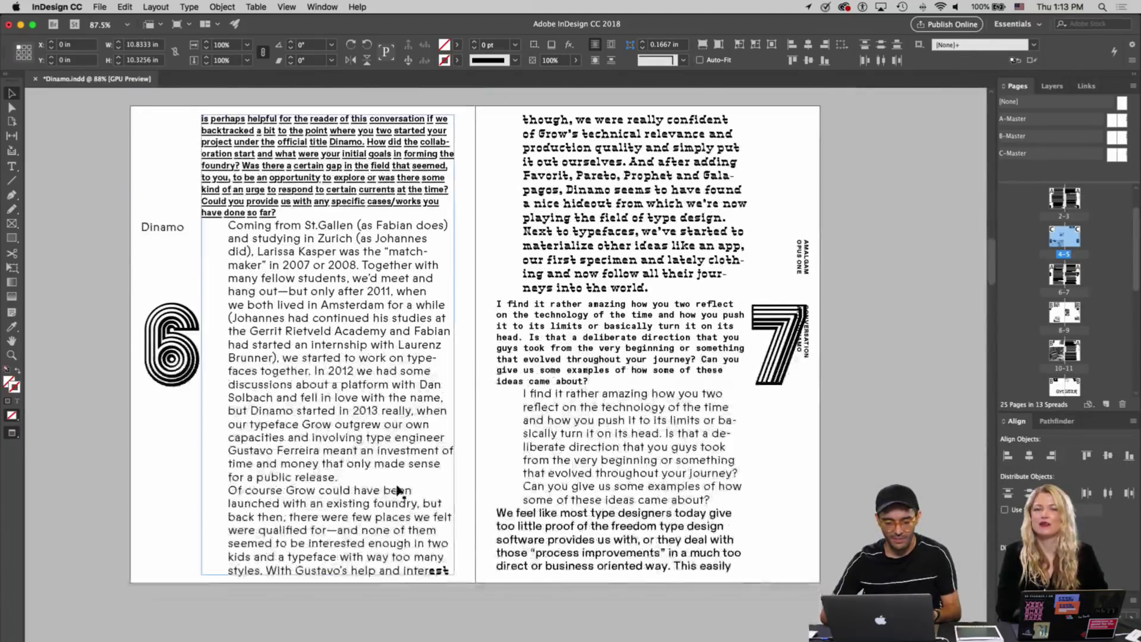
{"action": "left_click", "coordinate": [179, 447]}
{"action": "key", "text": "super+alt+shift+v"}
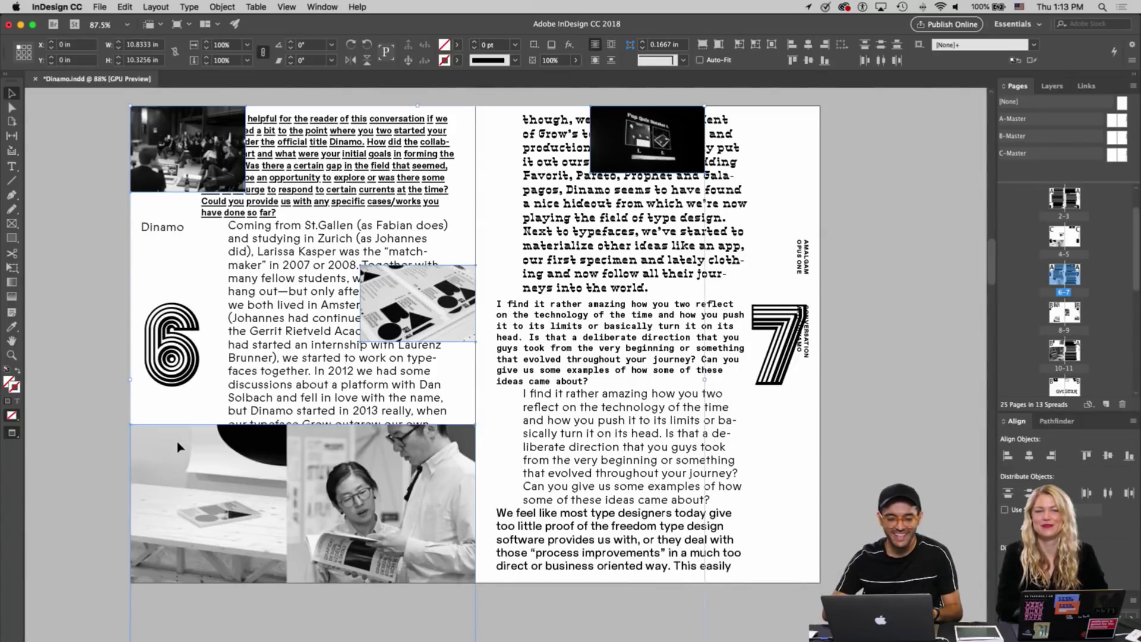
{"action": "left_click", "coordinate": [112, 178]}
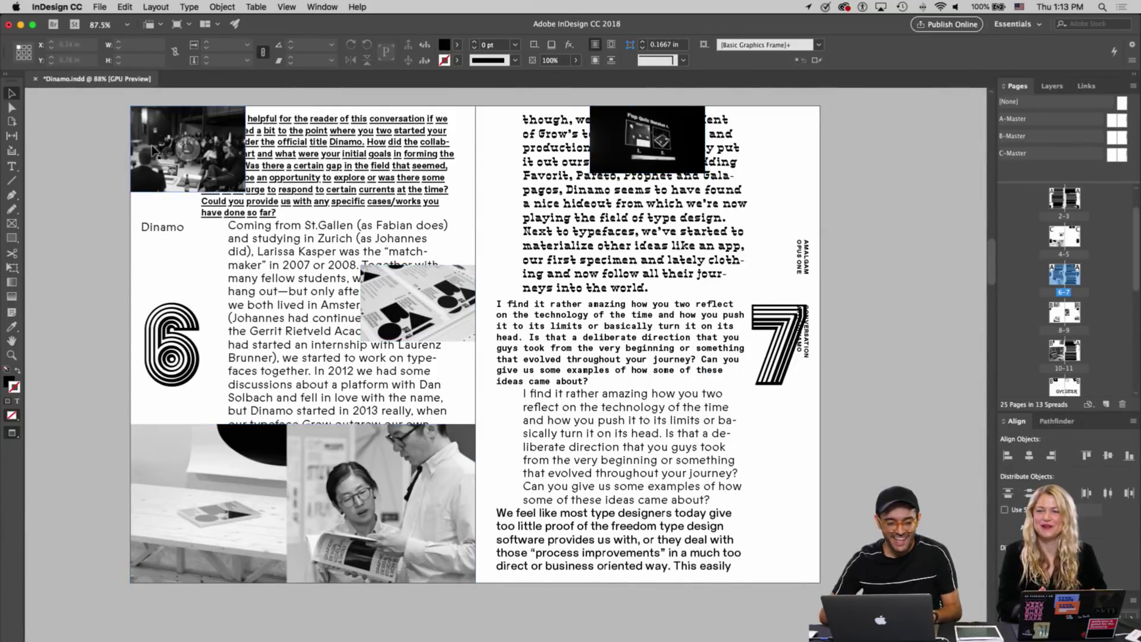
Delete the audience photo from its frame in page 6's upper-left corner and wrap the text around the empty frame's bounding box
{"action": "key", "text": "a"}
{"action": "left_click", "coordinate": [146, 147]}
{"action": "key", "text": "Delete"}
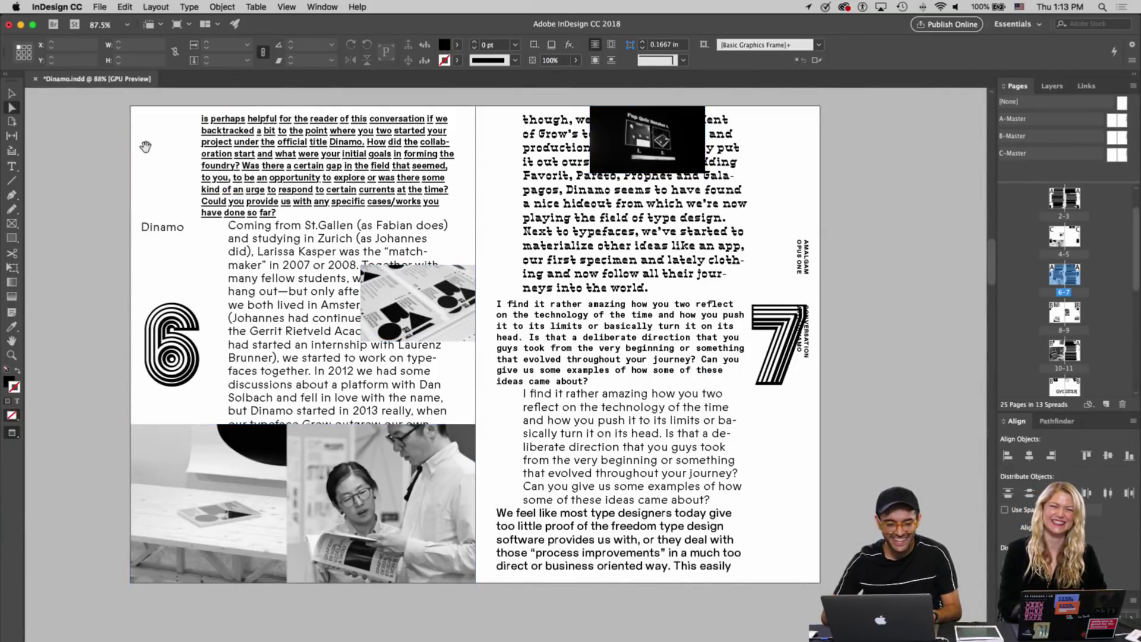
{"action": "key", "text": "v"}
{"action": "left_click", "coordinate": [146, 159]}
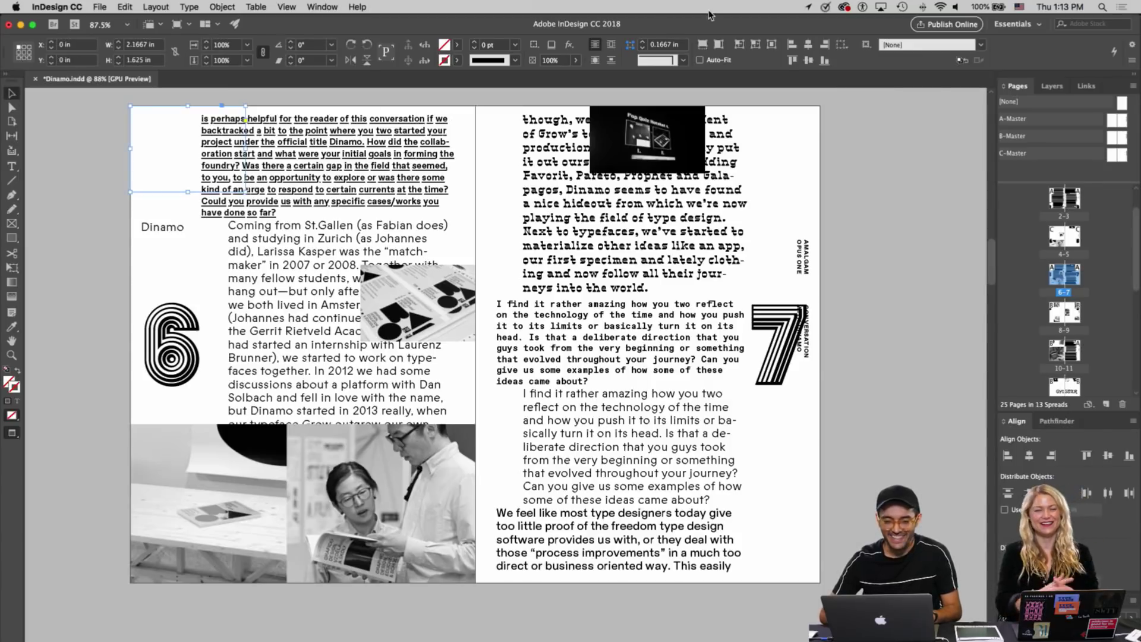
{"action": "left_click", "coordinate": [611, 44]}
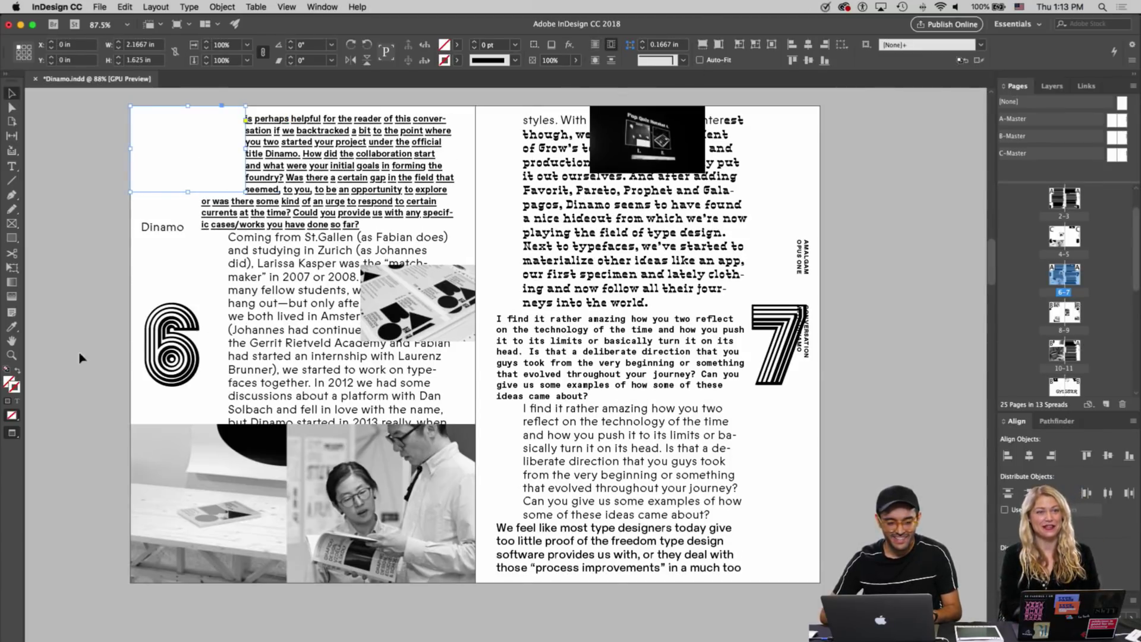
{"action": "left_click", "coordinate": [82, 315]}
Empty the printed-specimen photo frame at page 6's inner edge and apply bounding-box text wrap to the frame
{"action": "left_click", "coordinate": [464, 294]}
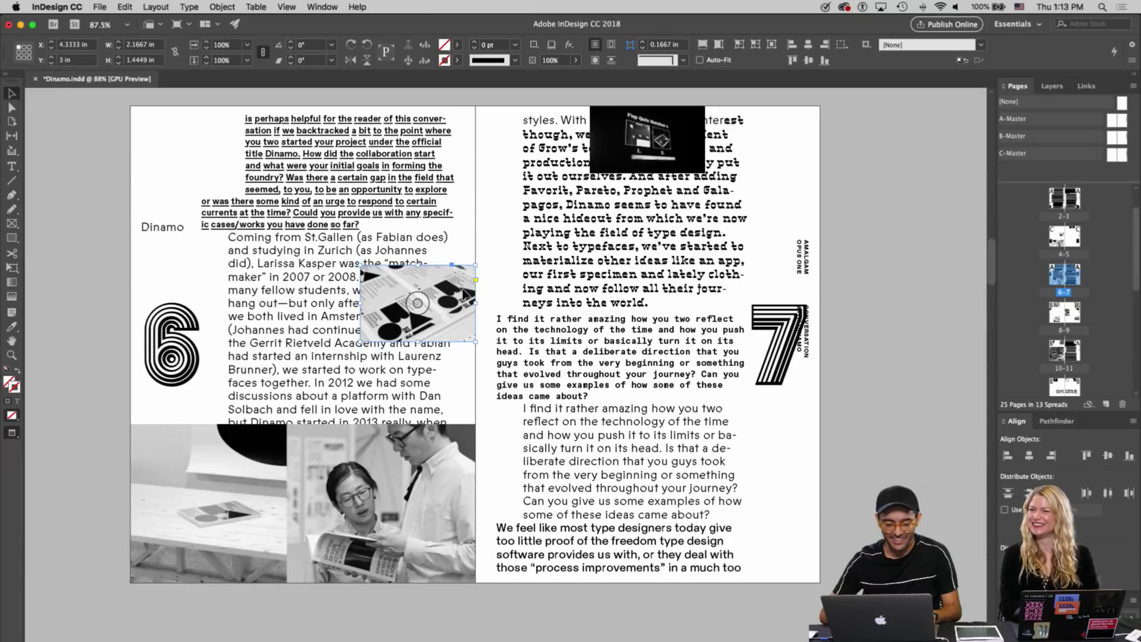
{"action": "key", "text": "a"}
{"action": "left_click", "coordinate": [458, 294]}
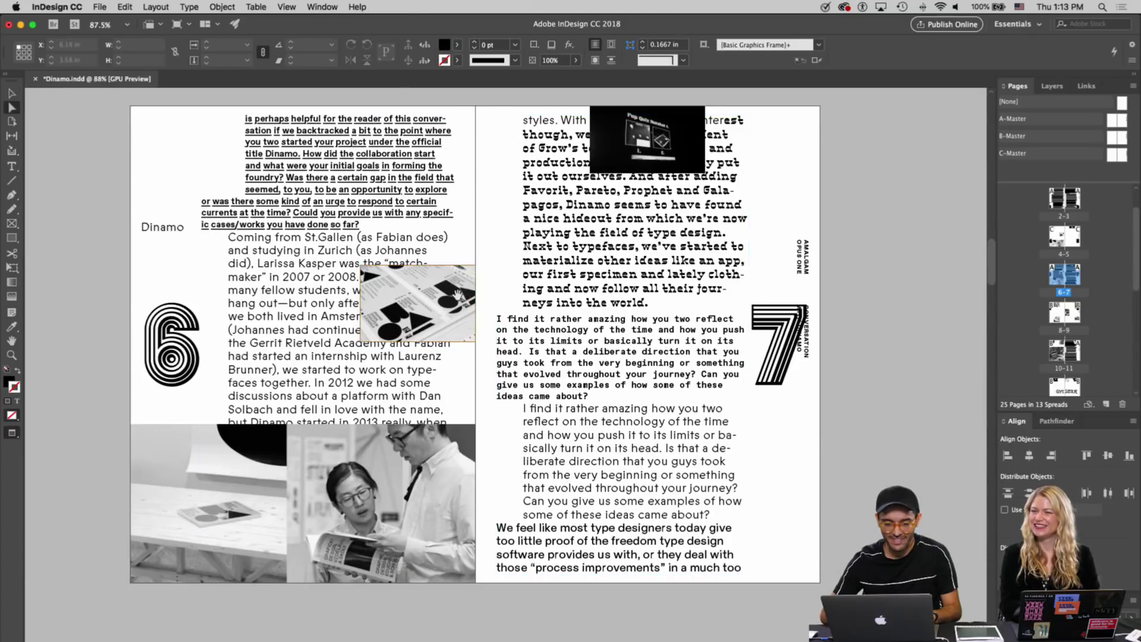
{"action": "key", "text": "Delete"}
{"action": "key", "text": "v"}
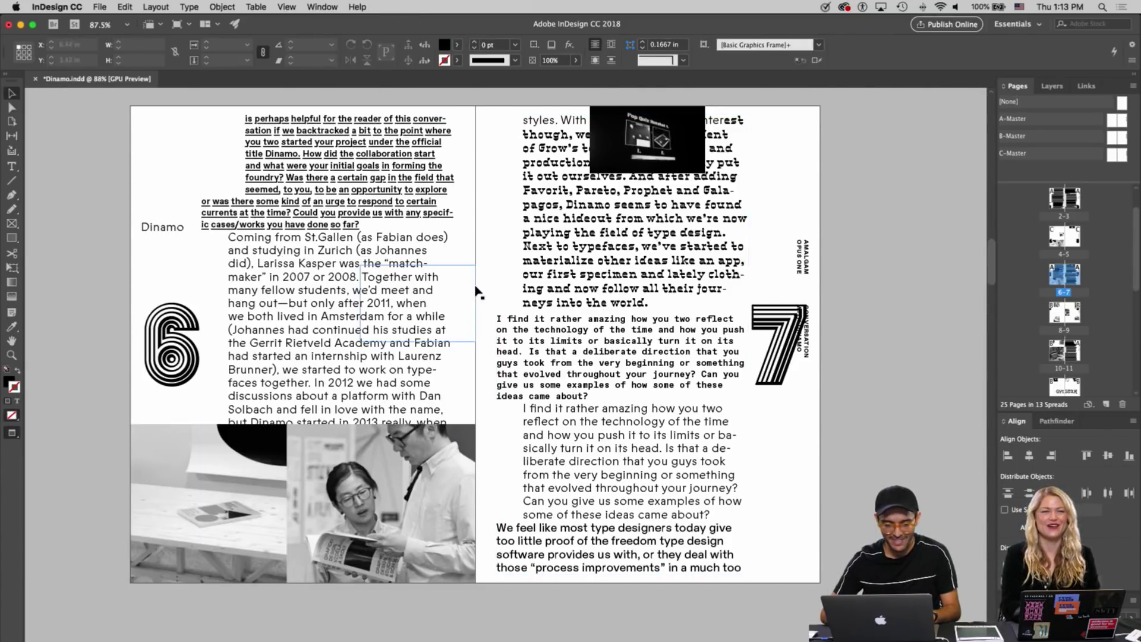
{"action": "left_click", "coordinate": [611, 45]}
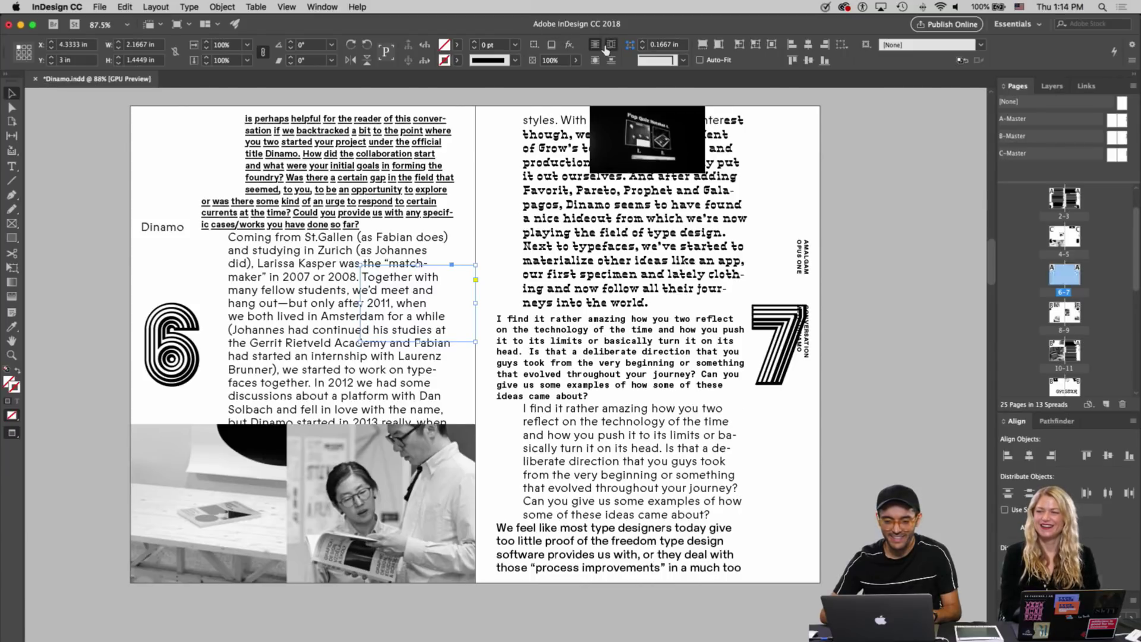
{"action": "left_click", "coordinate": [98, 276]}
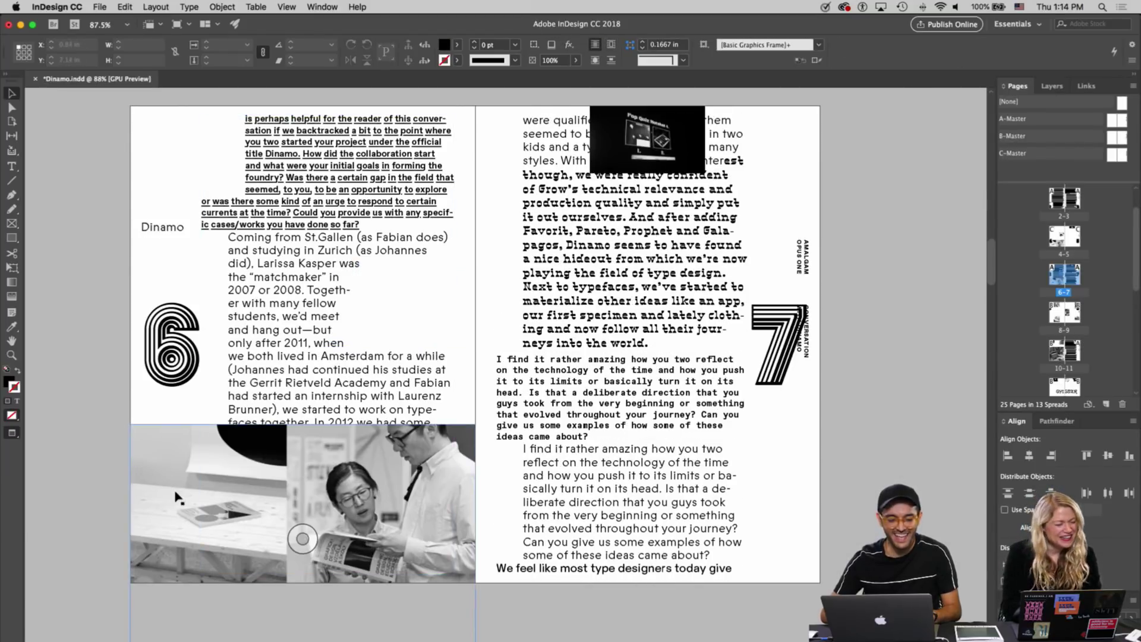
Remove the wide photo from the frame across the bottom of page 6 and wrap the text around the frame's bounding box
{"action": "key", "text": "a"}
{"action": "left_click", "coordinate": [196, 505]}
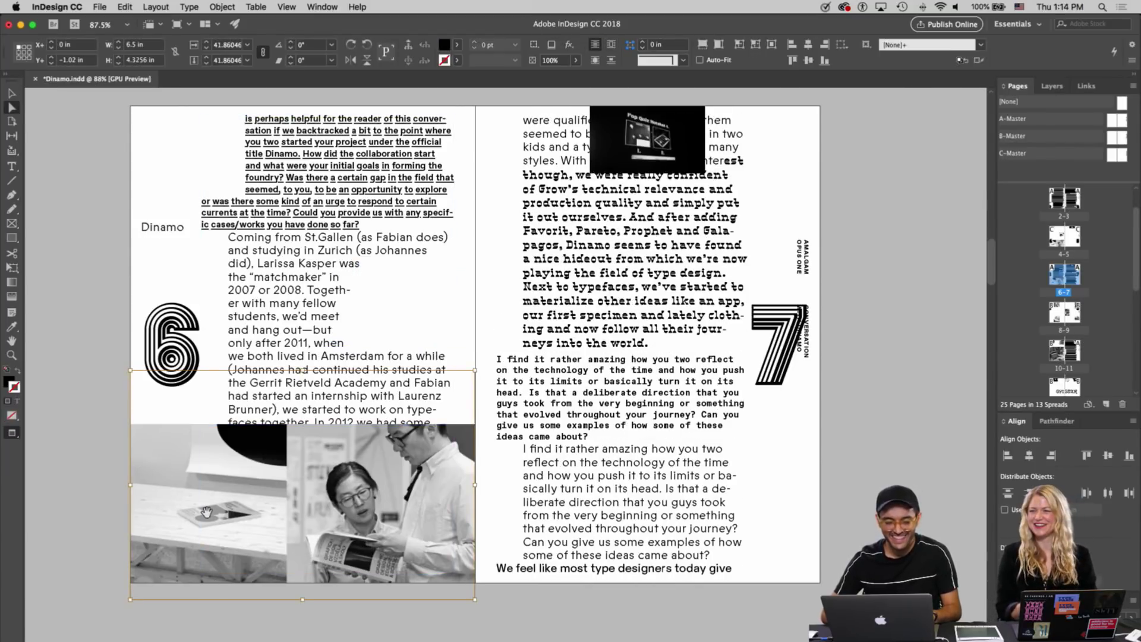
{"action": "key", "text": "Delete"}
{"action": "key", "text": "v"}
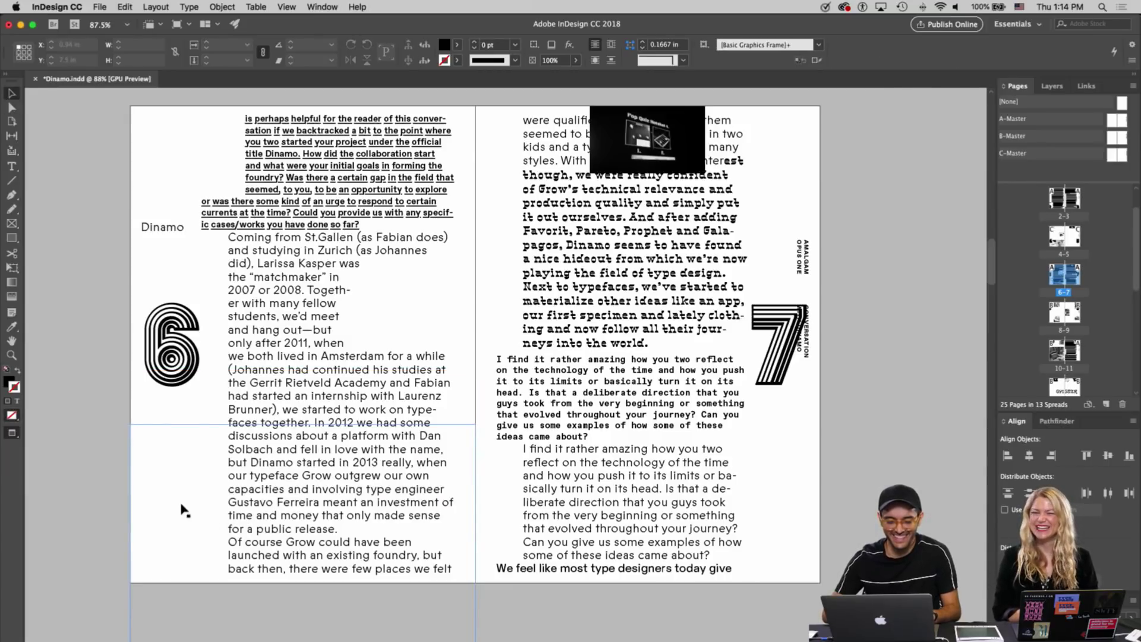
{"action": "key", "text": "Delete"}
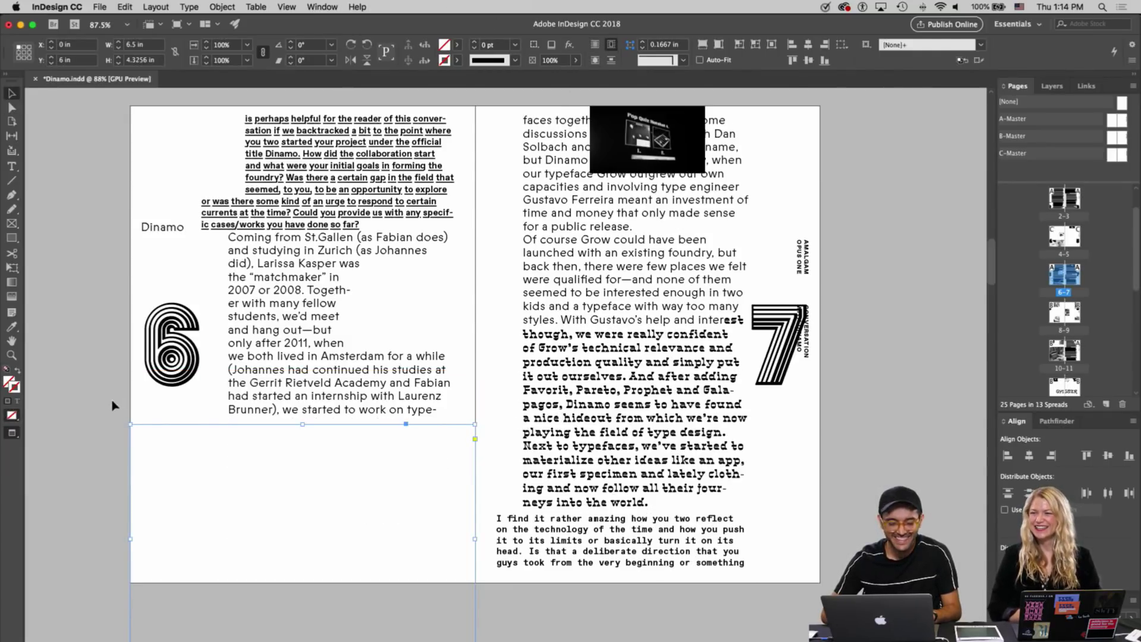
Delete the dark projection photo from its frame at the top of page 7 and wrap the text around the empty frame's bounding box
{"action": "left_click", "coordinate": [624, 358]}
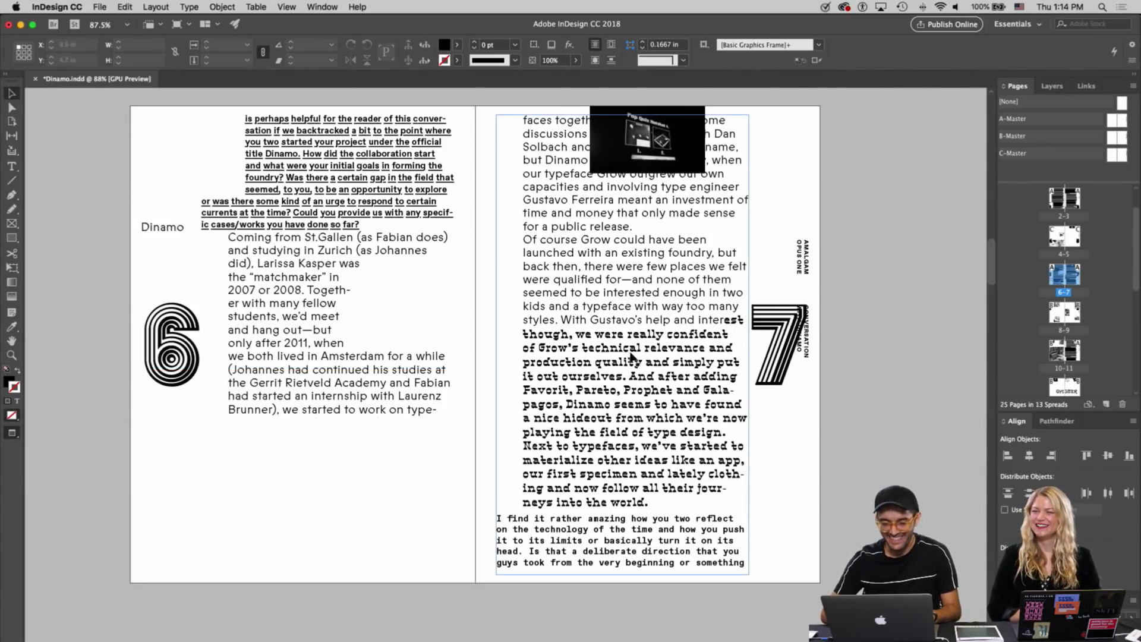
{"action": "left_click", "coordinate": [671, 114]}
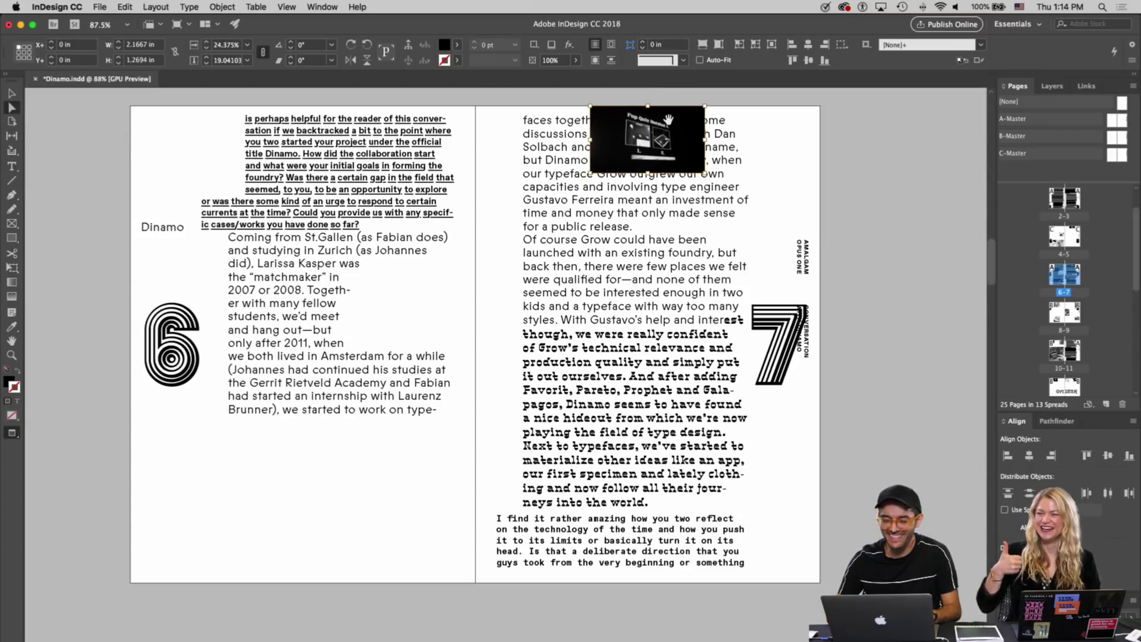
{"action": "key", "text": "Delete"}
{"action": "left_click", "coordinate": [669, 108]}
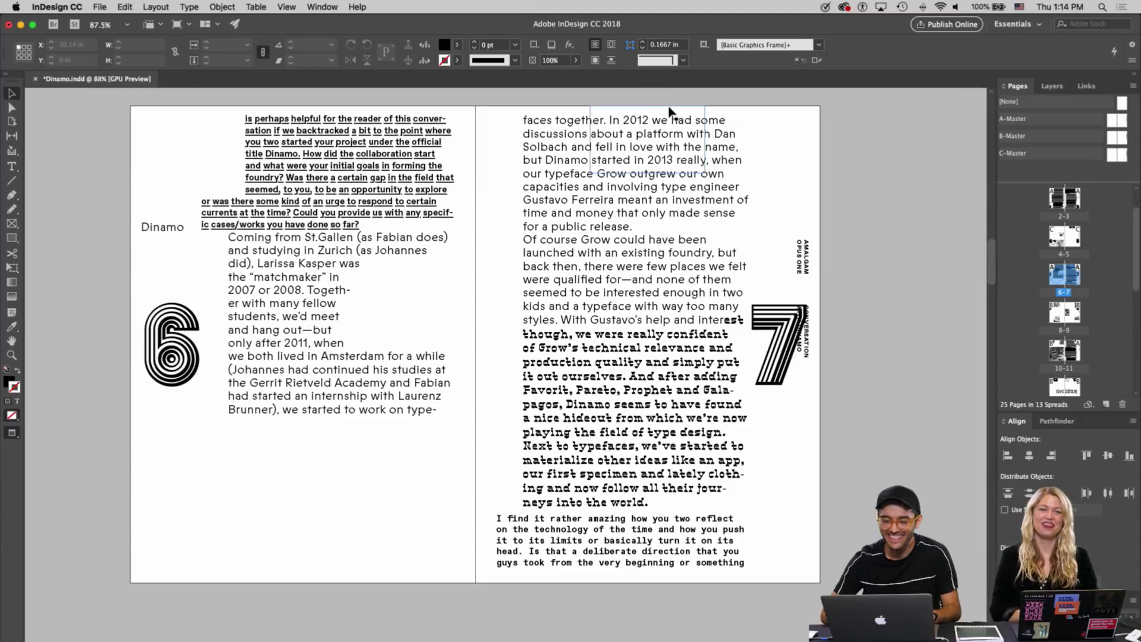
{"action": "left_click", "coordinate": [611, 44]}
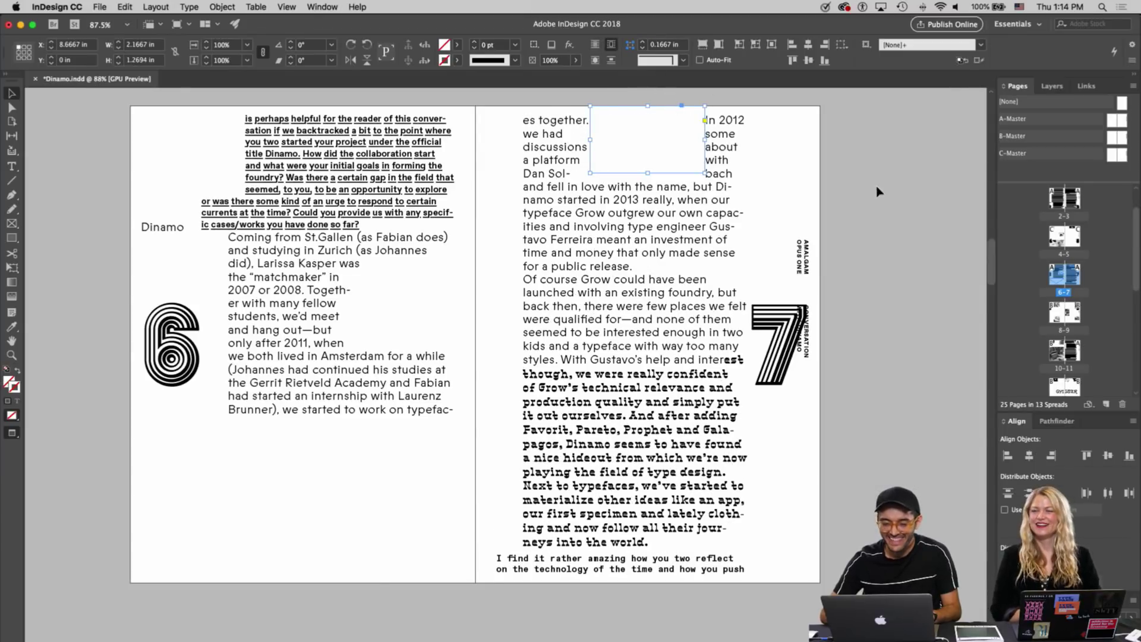
{"action": "left_click", "coordinate": [891, 367]}
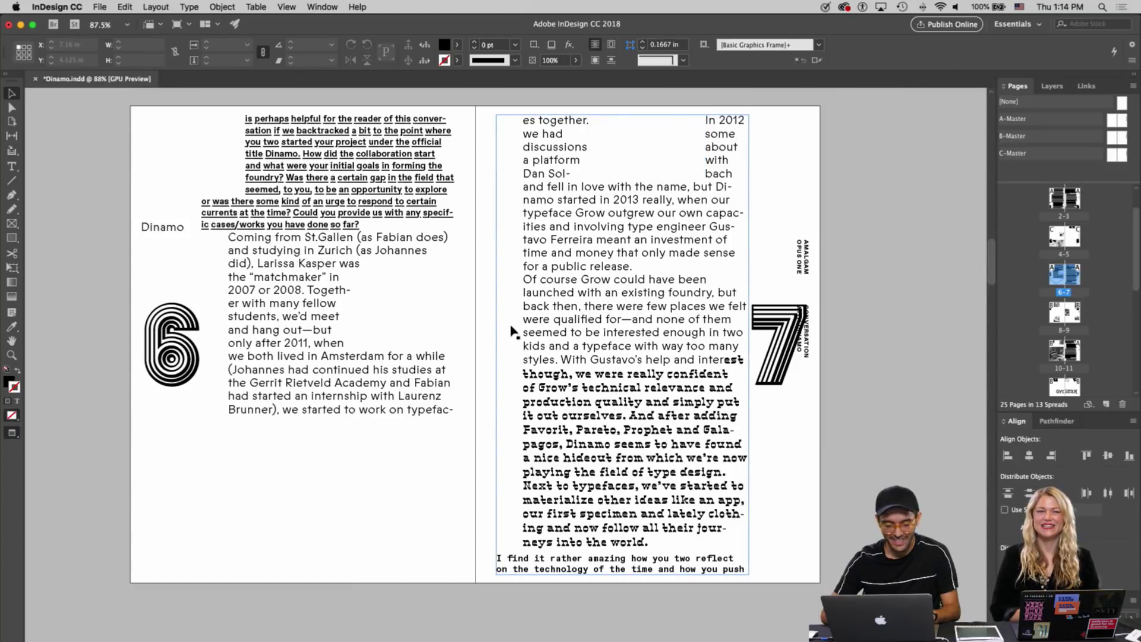
Review the text gaps on spread 6–7 against the image positions on spread 4–5
{"action": "key", "text": "w"}
{"action": "key", "text": "w"}
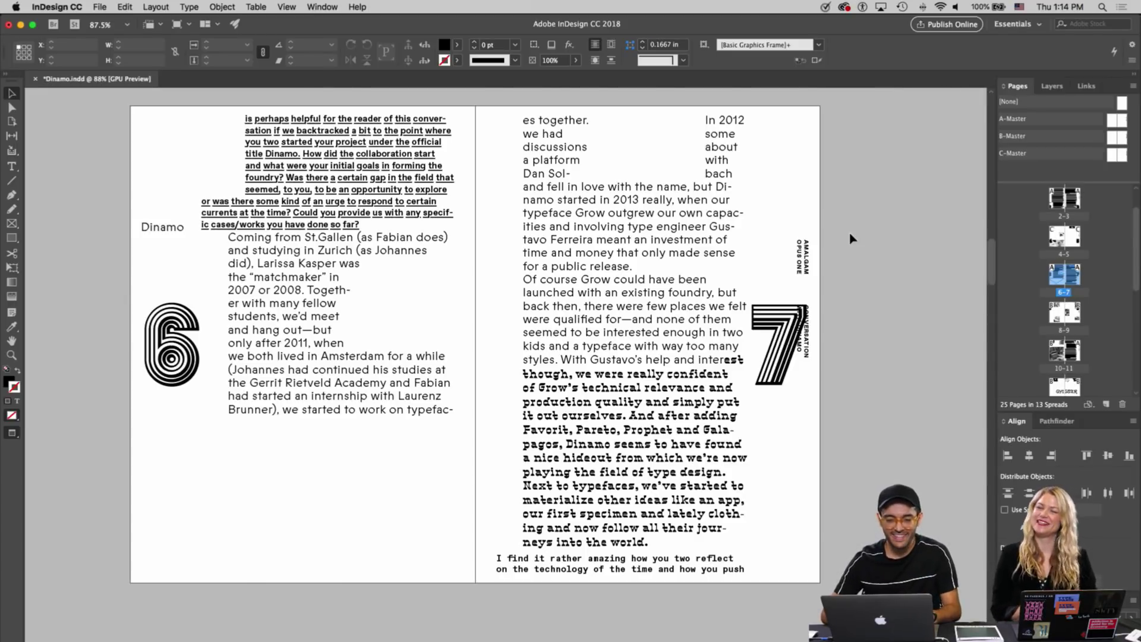
{"action": "scroll", "coordinate": [851, 238], "scroll_direction": "down", "scroll_amount": 3}
{"action": "scroll", "coordinate": [851, 239], "scroll_direction": "up", "scroll_amount": 3}
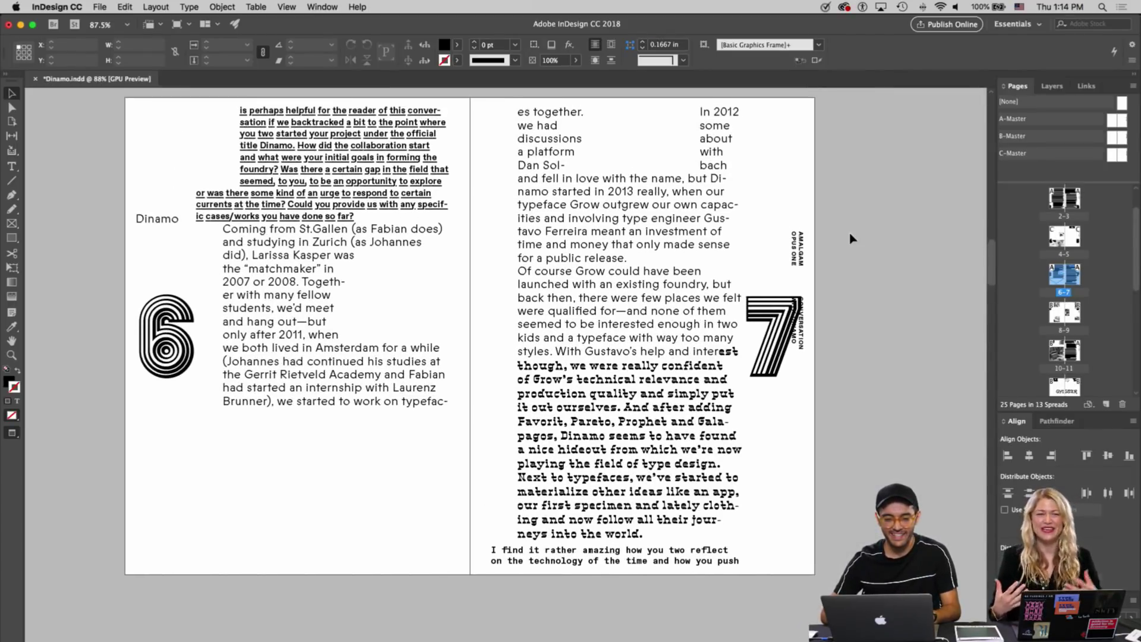
{"action": "scroll", "coordinate": [851, 239], "scroll_direction": "up", "scroll_amount": 1}
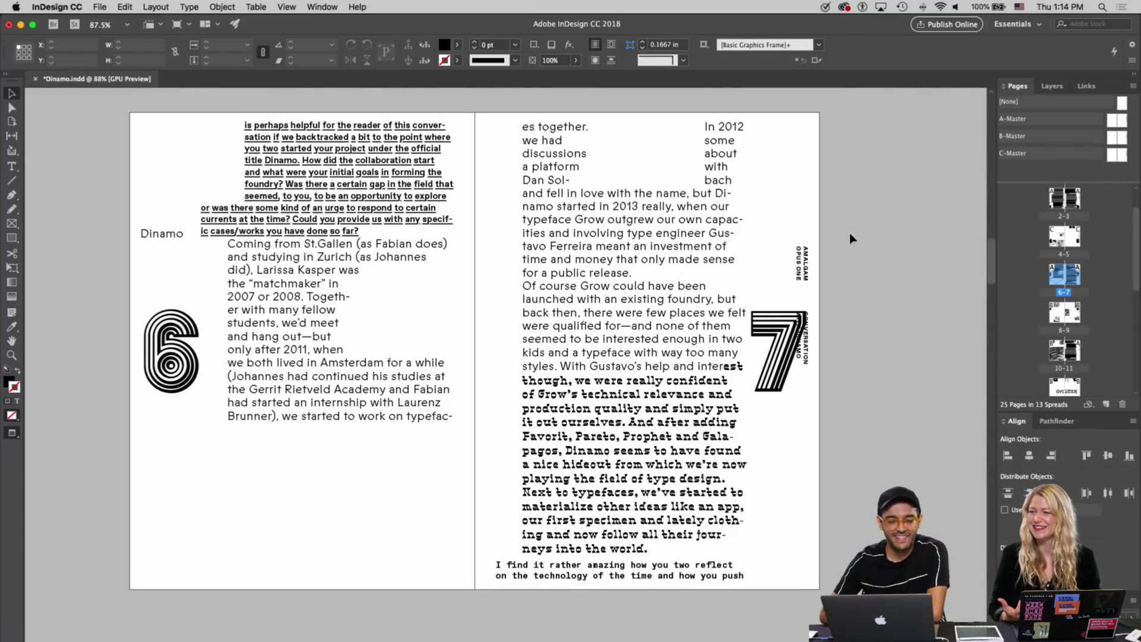
{"action": "scroll", "coordinate": [851, 238], "scroll_direction": "up", "scroll_amount": 1}
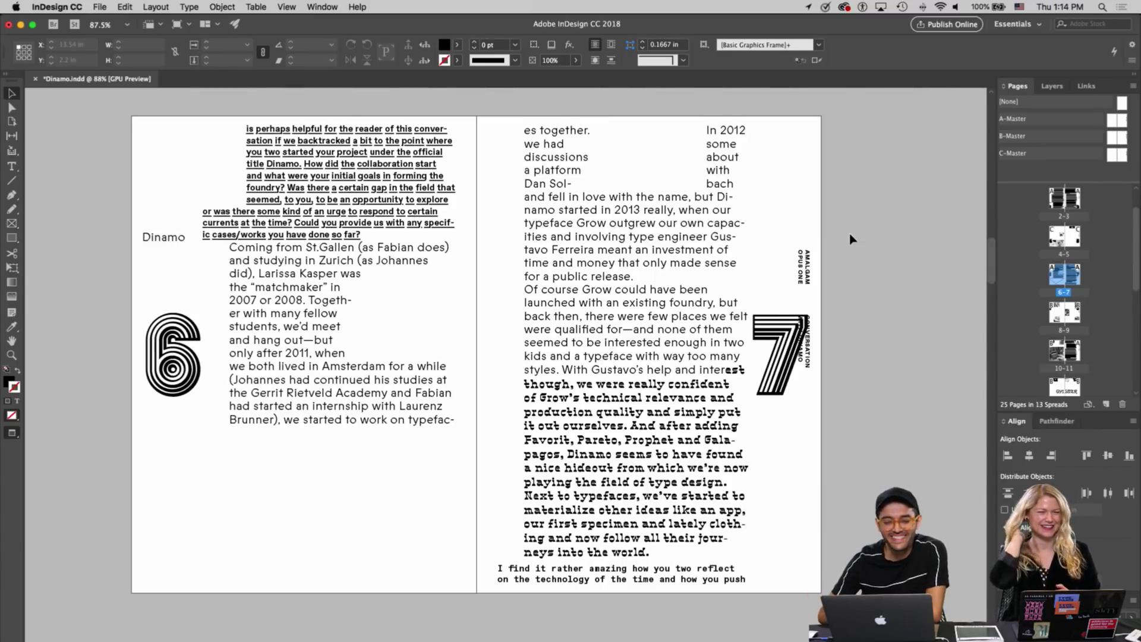
{"action": "scroll", "coordinate": [850, 238], "scroll_direction": "down", "scroll_amount": 5}
{"action": "scroll", "coordinate": [849, 238], "scroll_direction": "up", "scroll_amount": 8}
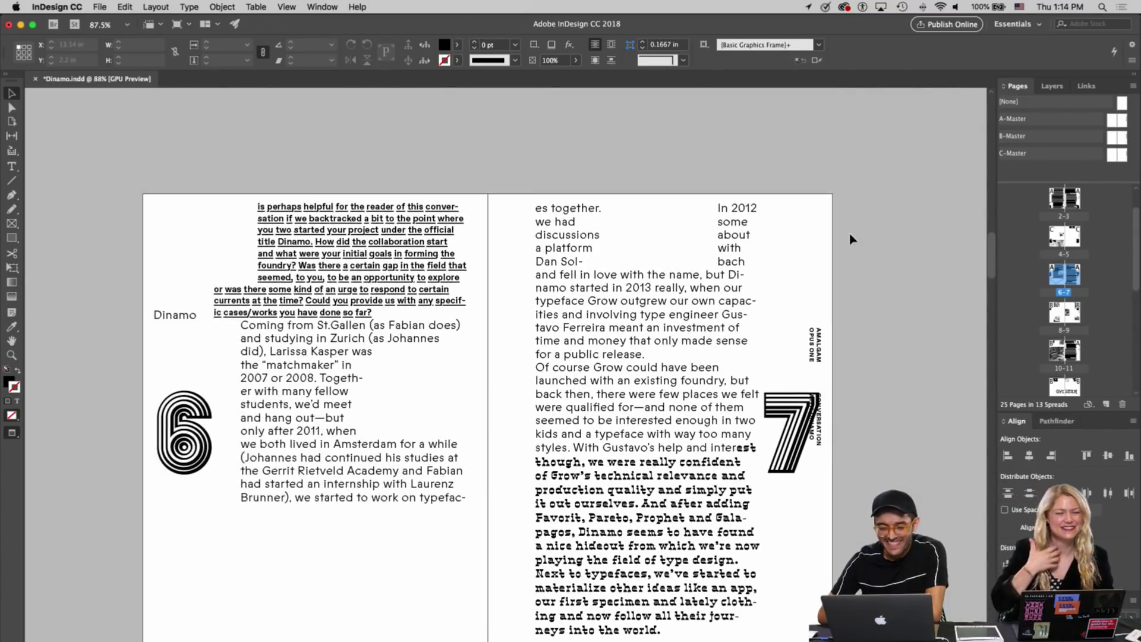
{"action": "scroll", "coordinate": [850, 238], "scroll_direction": "up", "scroll_amount": 10}
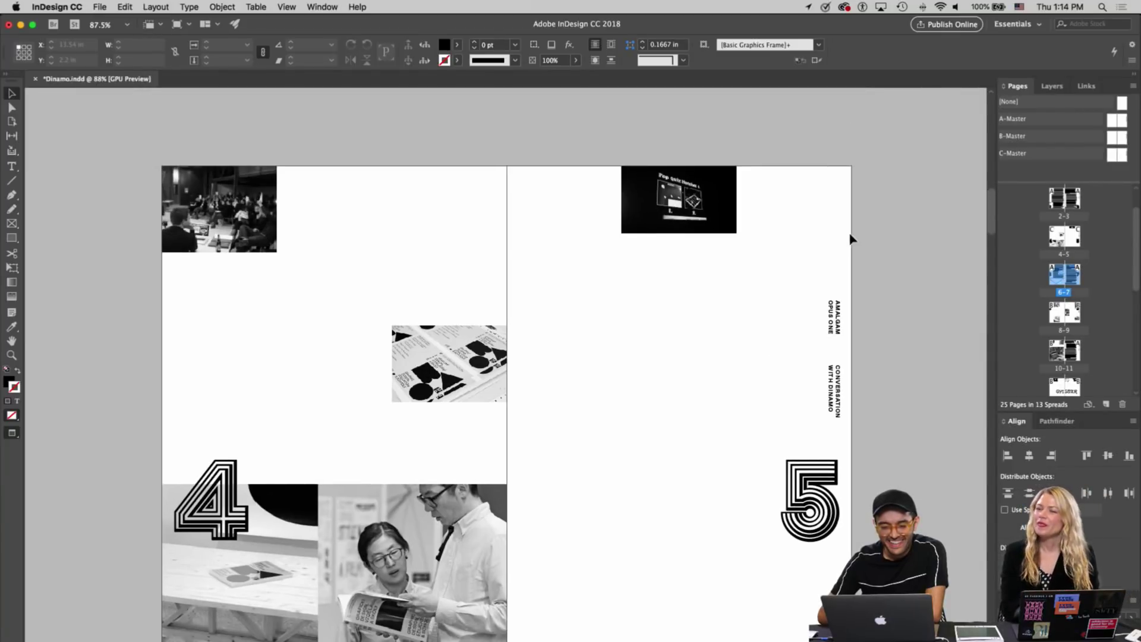
{"action": "scroll", "coordinate": [849, 238], "scroll_direction": "down", "scroll_amount": 3}
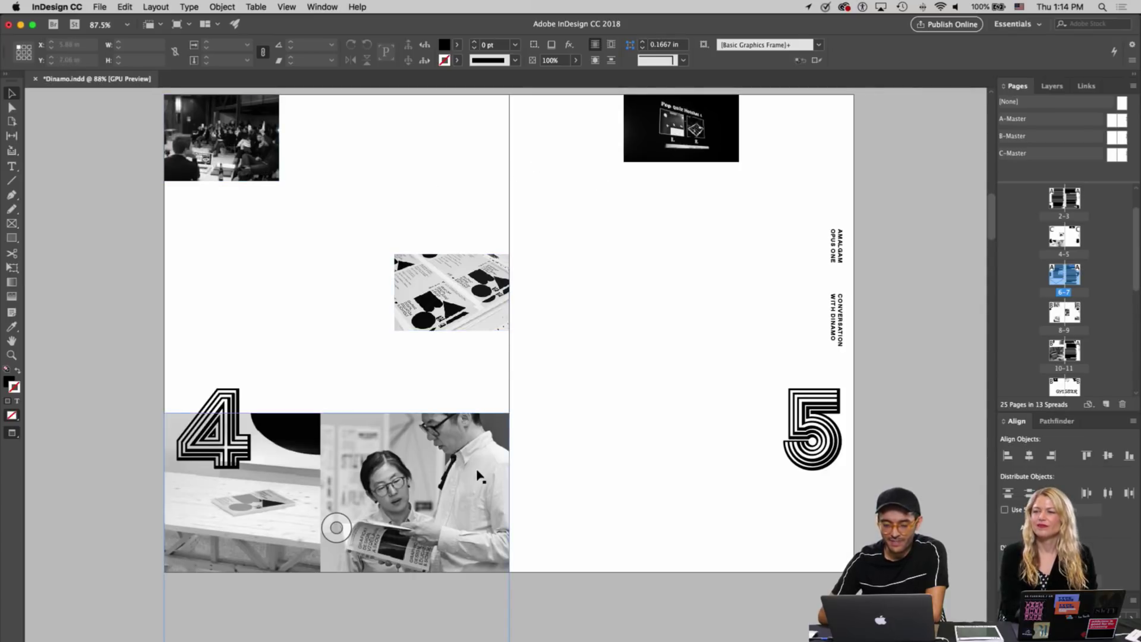
{"action": "scroll", "coordinate": [477, 476], "scroll_direction": "down", "scroll_amount": 10}
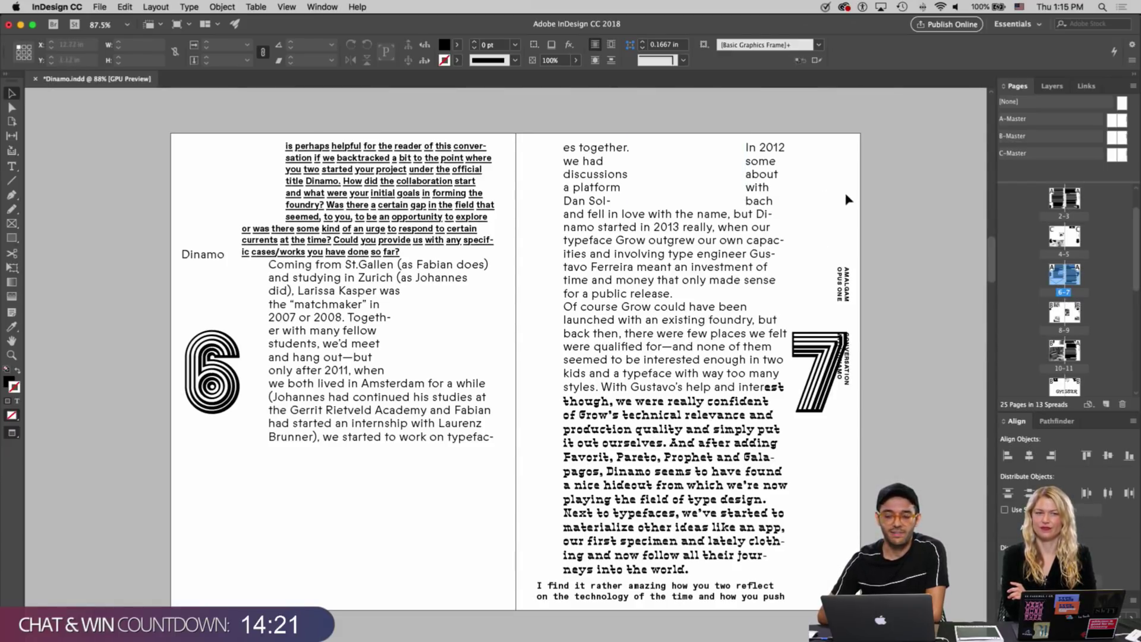
{"action": "scroll", "coordinate": [847, 199], "scroll_direction": "down", "scroll_amount": 1}
{"action": "scroll", "coordinate": [846, 199], "scroll_direction": "up", "scroll_amount": 2}
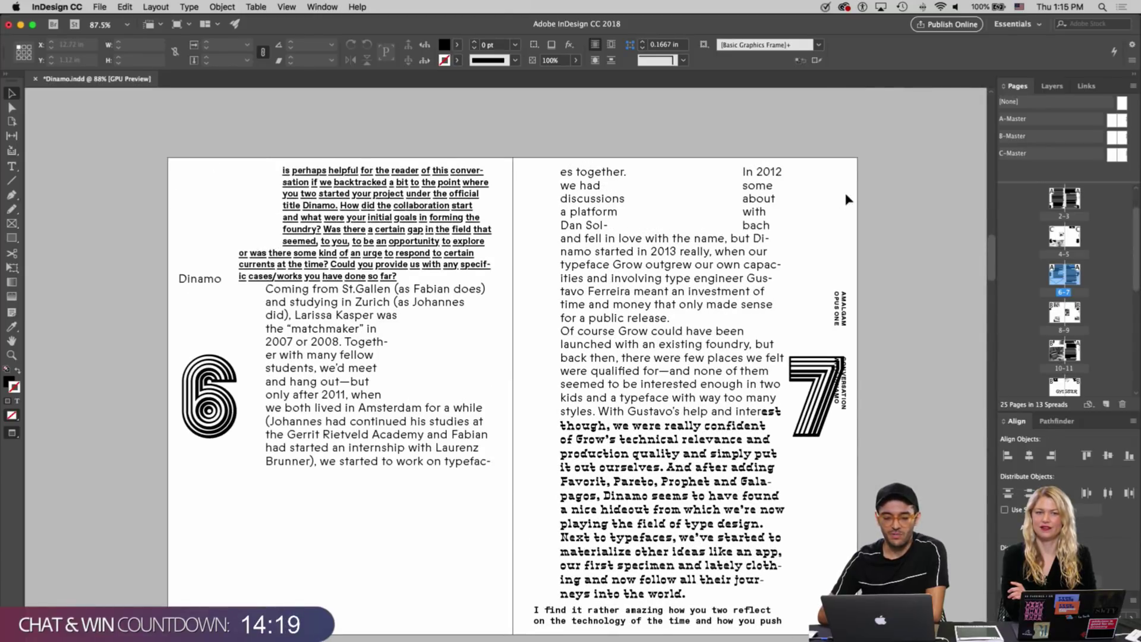
Copy the three photos on page 9: the park poster, the fabric banner and the truck
{"action": "scroll", "coordinate": [837, 205], "scroll_direction": "down", "scroll_amount": 10}
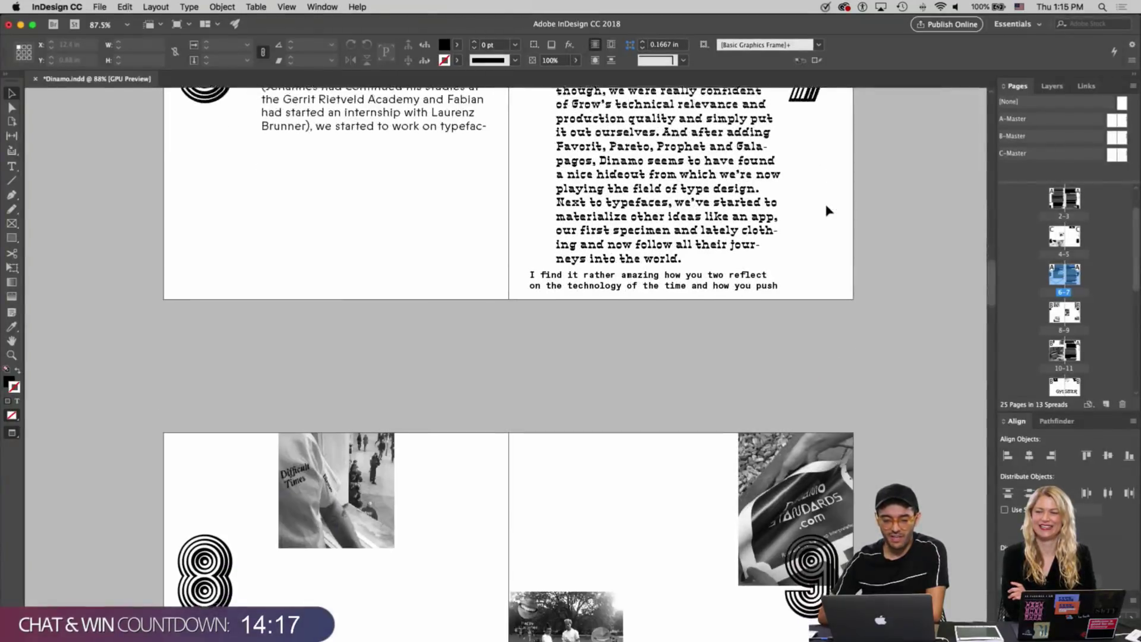
{"action": "scroll", "coordinate": [827, 210], "scroll_direction": "down", "scroll_amount": 8}
{"action": "scroll", "coordinate": [679, 359], "scroll_direction": "down", "scroll_amount": 15}
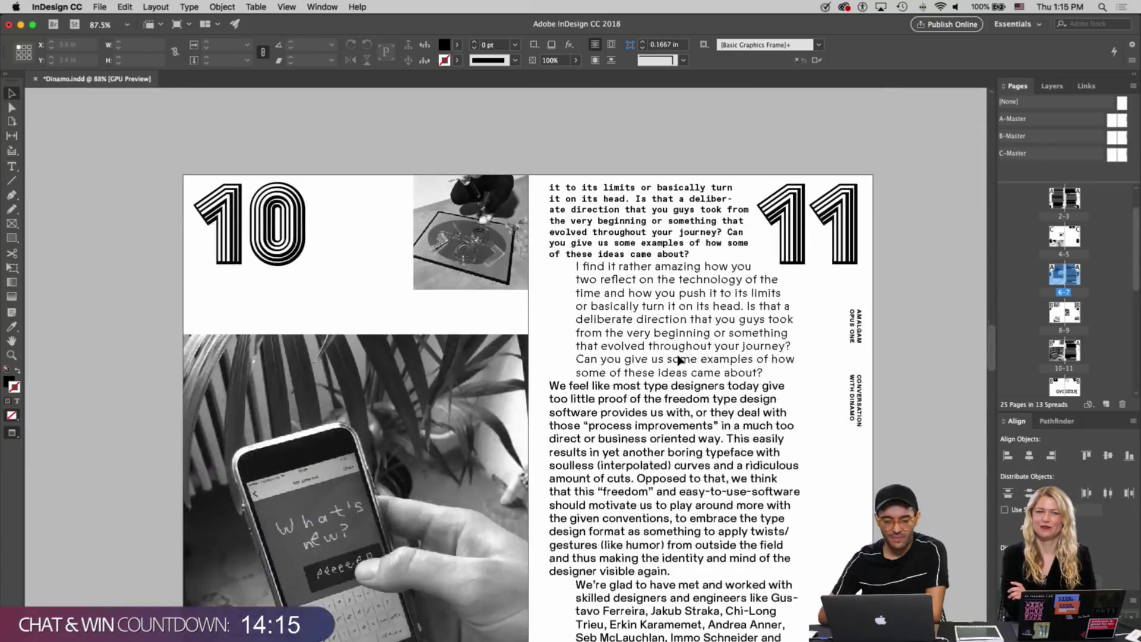
{"action": "scroll", "coordinate": [679, 359], "scroll_direction": "down", "scroll_amount": 1}
{"action": "scroll", "coordinate": [679, 360], "scroll_direction": "up", "scroll_amount": 20}
{"action": "scroll", "coordinate": [679, 359], "scroll_direction": "down", "scroll_amount": 4}
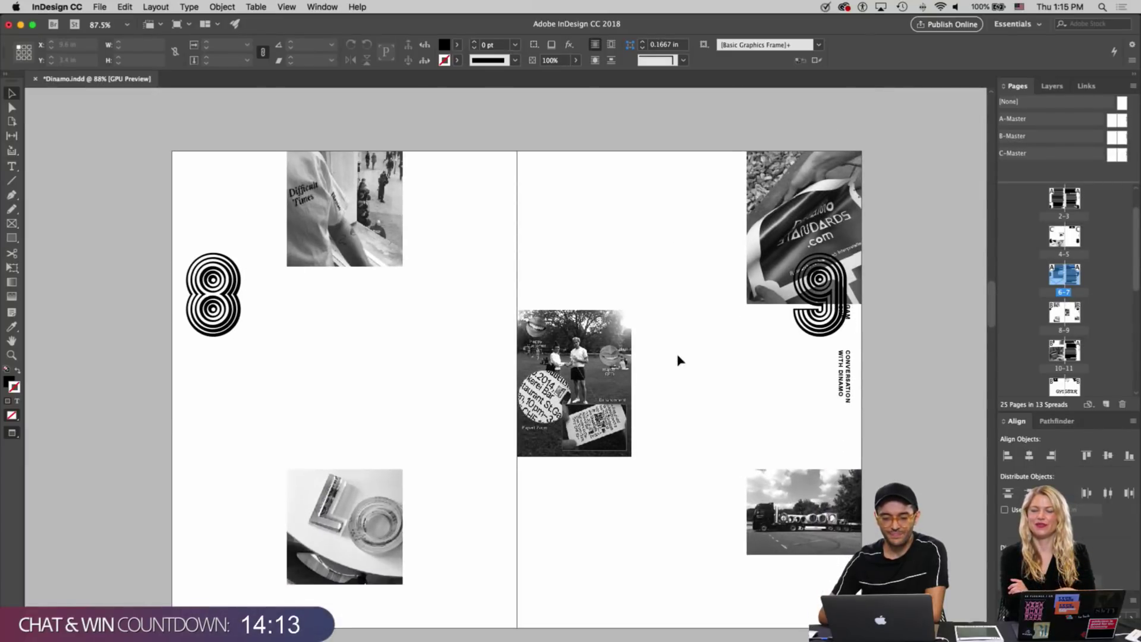
{"action": "scroll", "coordinate": [679, 360], "scroll_direction": "down", "scroll_amount": 2}
{"action": "left_click", "coordinate": [616, 313]}
{"action": "left_click", "coordinate": [799, 162], "text": "shift"}
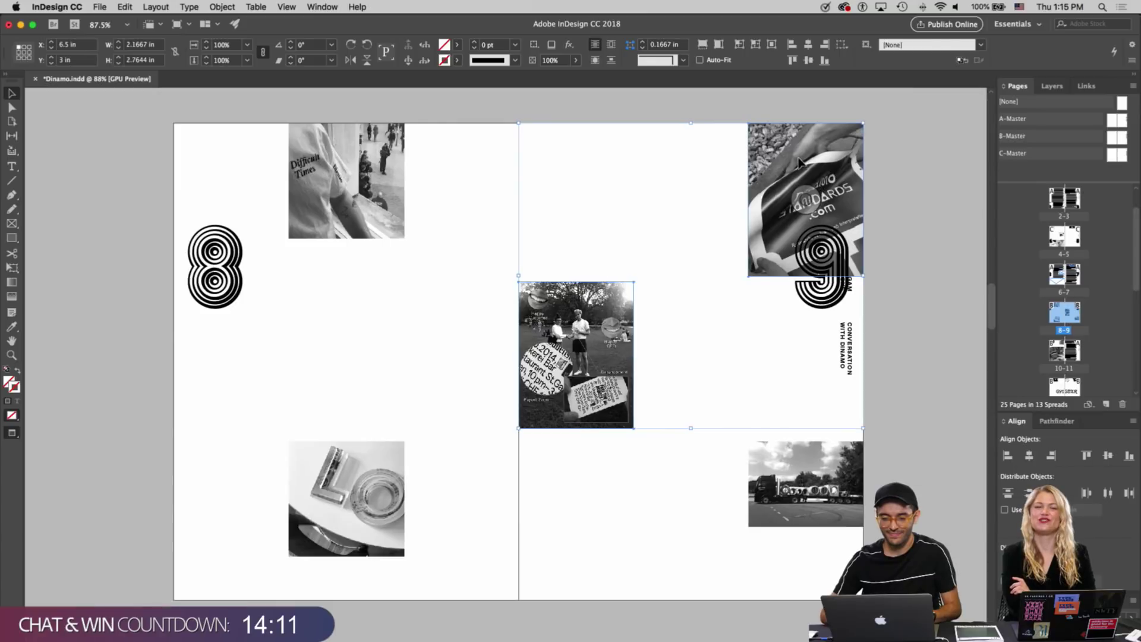
{"action": "left_click", "coordinate": [790, 483], "text": "shift"}
Paste the three copied photos in place on page 11 of spread 10–11
{"action": "scroll", "coordinate": [788, 482], "scroll_direction": "down", "scroll_amount": 20}
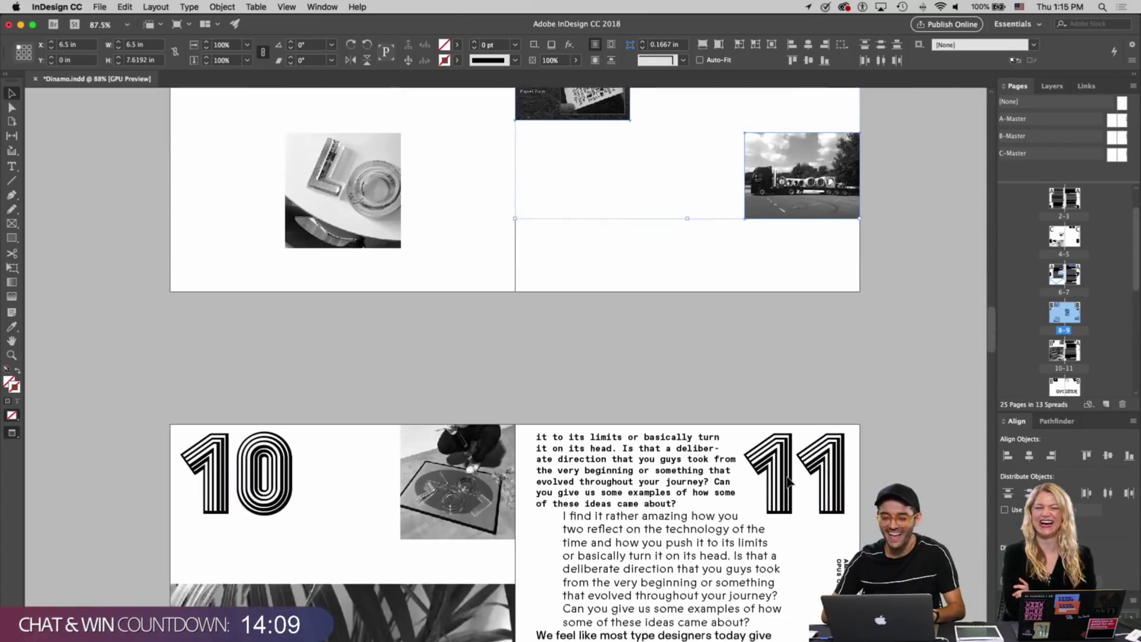
{"action": "scroll", "coordinate": [790, 483], "scroll_direction": "down", "scroll_amount": 15}
{"action": "left_click", "coordinate": [869, 308]}
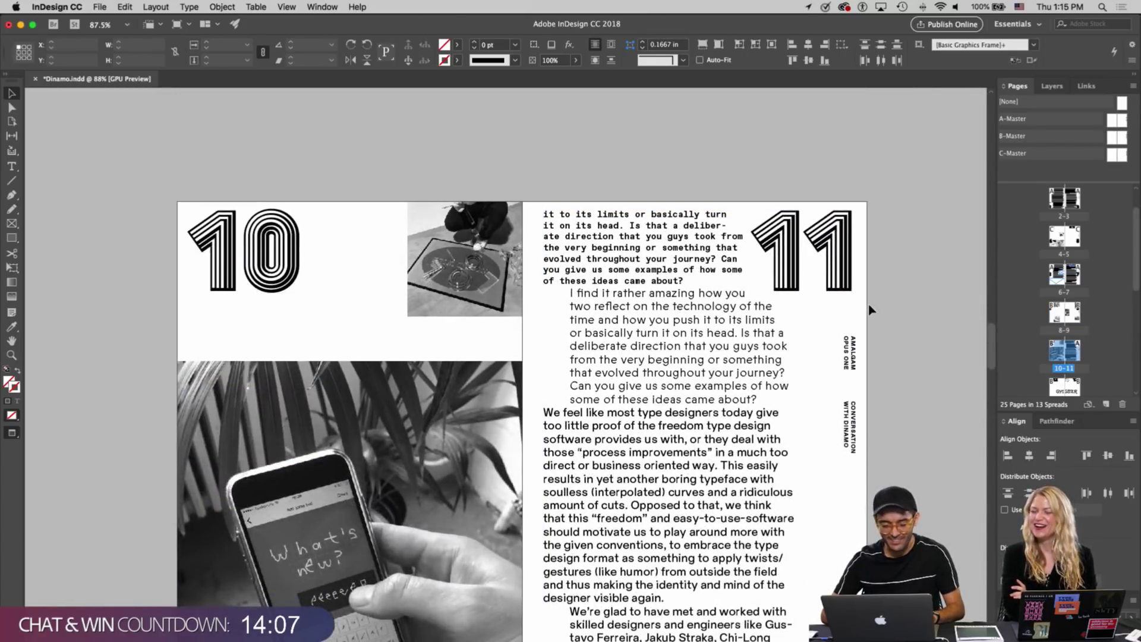
{"action": "left_click", "coordinate": [780, 373]}
{"action": "left_click", "coordinate": [812, 360]}
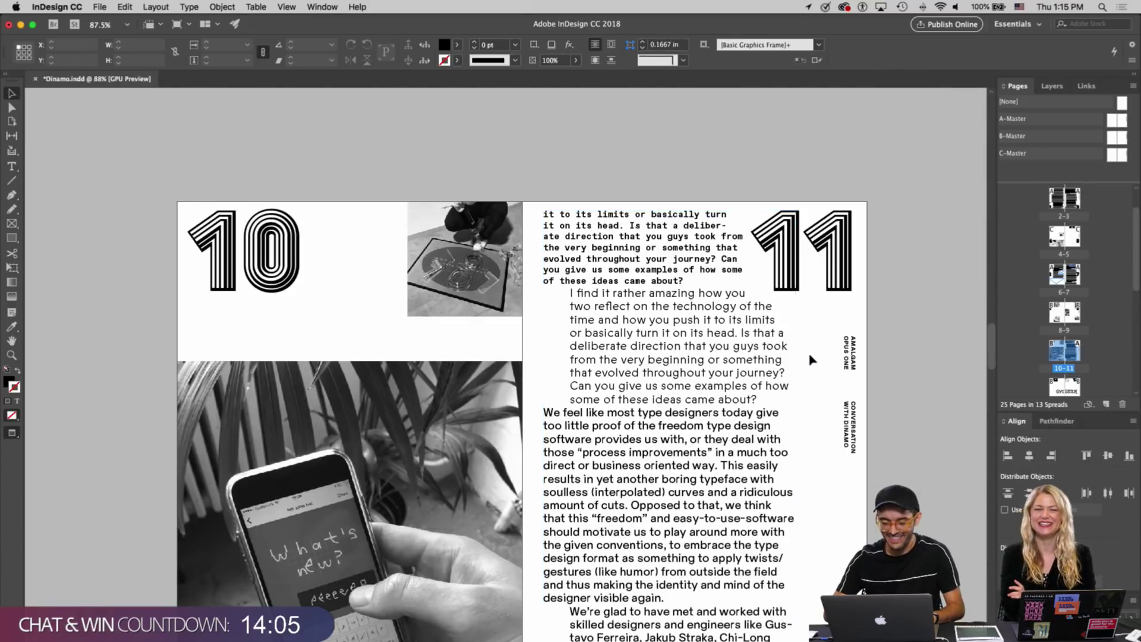
{"action": "key", "text": "ctrl+z"}
{"action": "scroll", "coordinate": [796, 285], "scroll_direction": "down", "scroll_amount": 3}
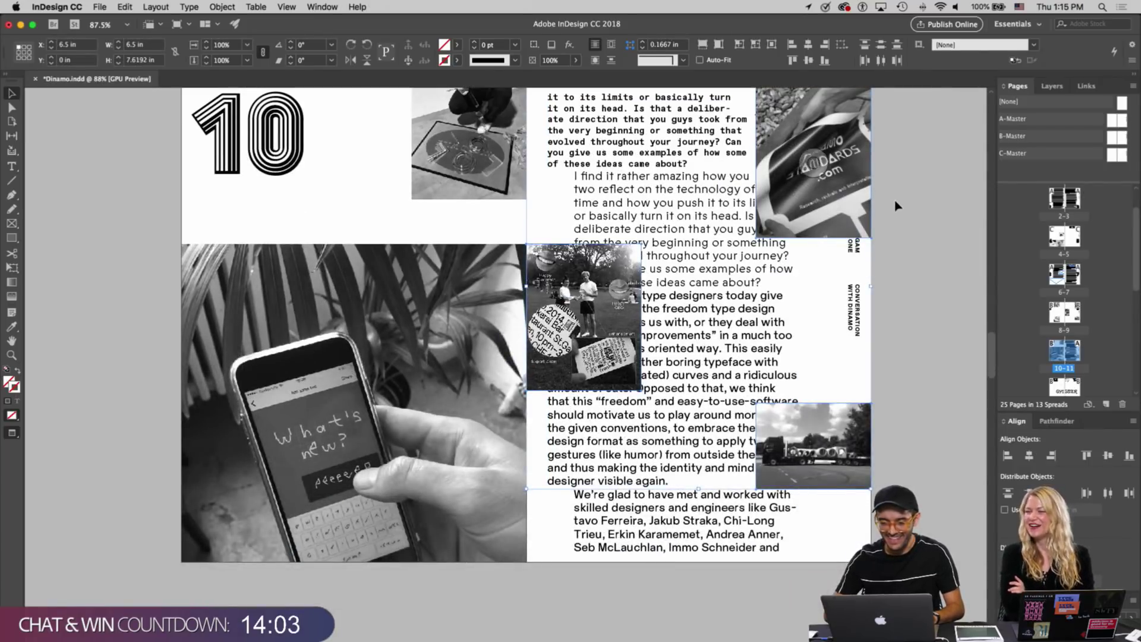
Delete the banner photo from its frame in page 11's upper outer corner, keeping the empty frame
{"action": "left_click", "coordinate": [802, 209]}
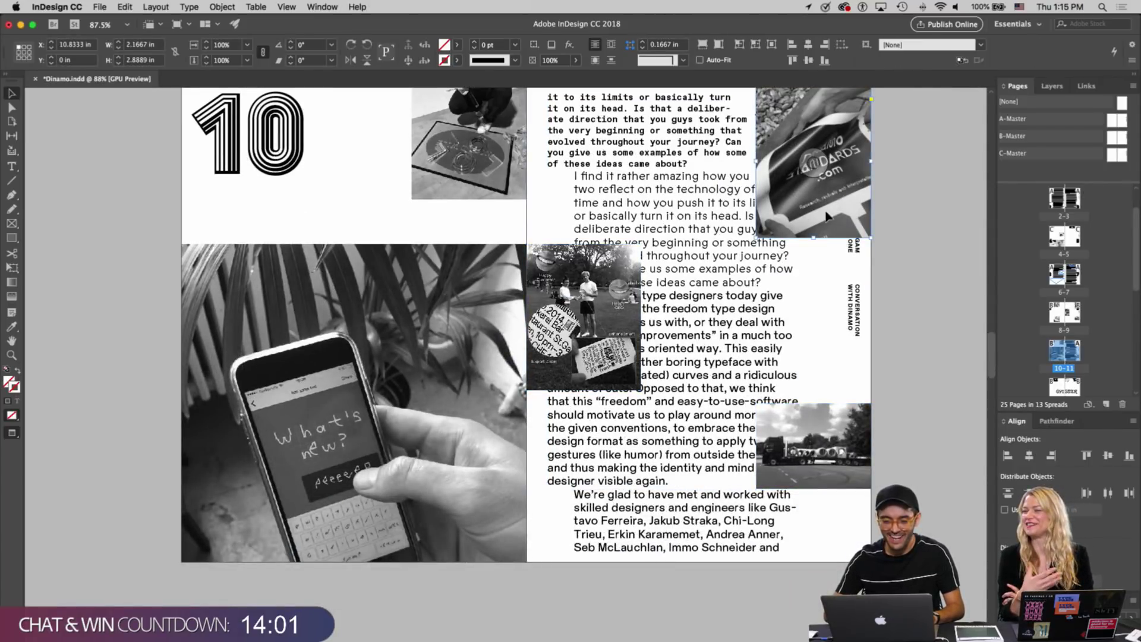
{"action": "left_click", "coordinate": [813, 162]}
{"action": "key", "text": "Delete"}
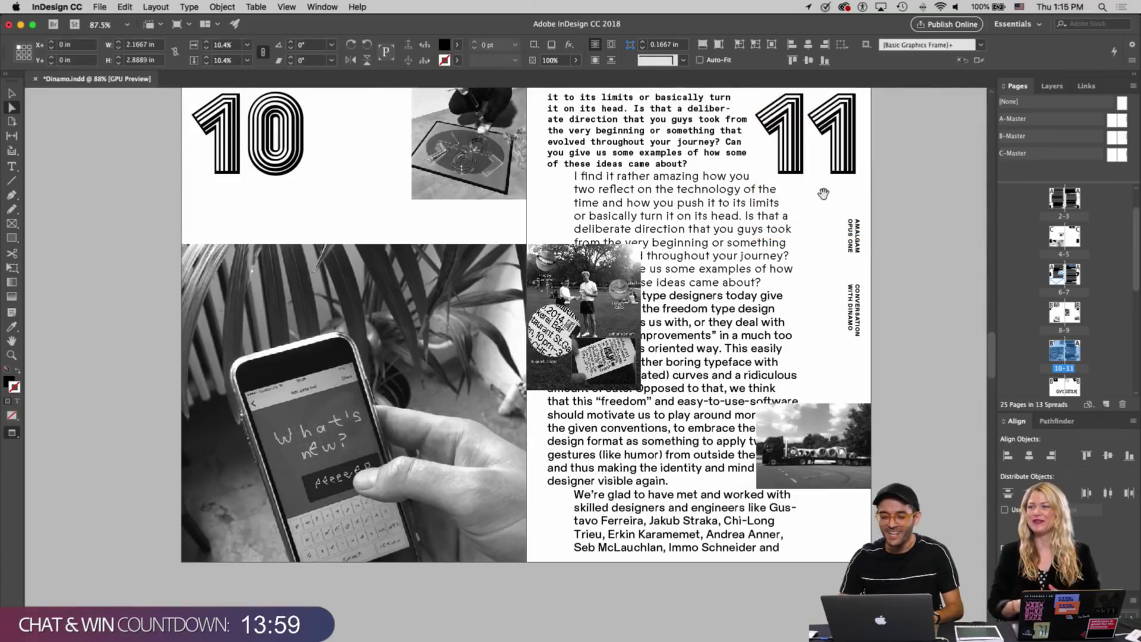
{"action": "key", "text": "v"}
Try bounding-box text wrap on the empty frame over page number 11 and undo it
{"action": "left_click", "coordinate": [823, 193]}
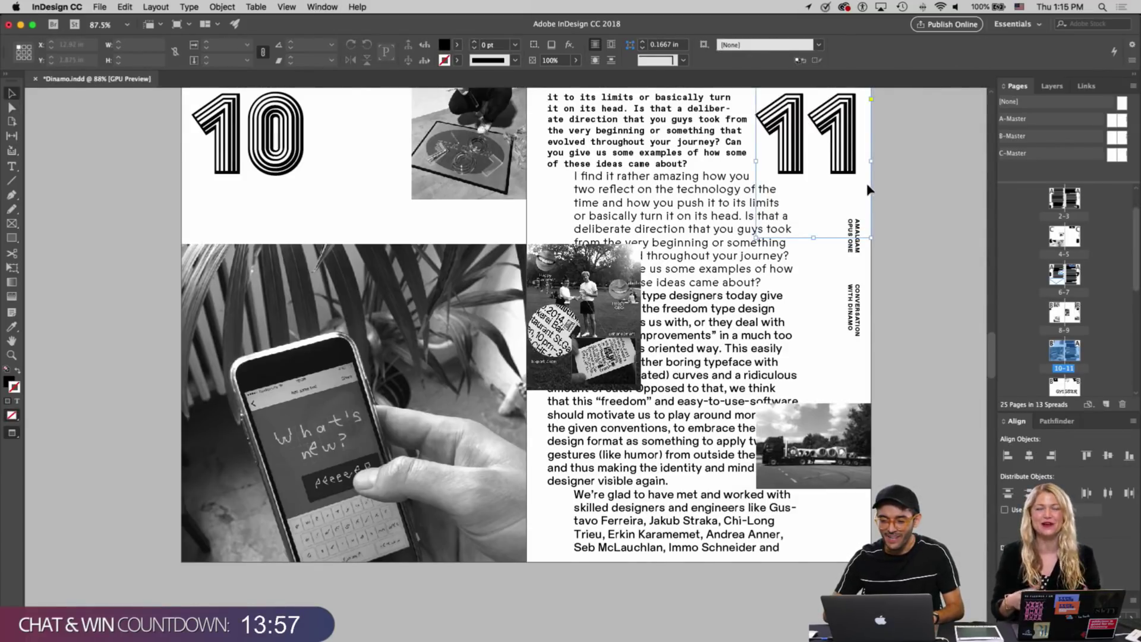
{"action": "left_click", "coordinate": [612, 46]}
{"action": "left_click", "coordinate": [891, 211]}
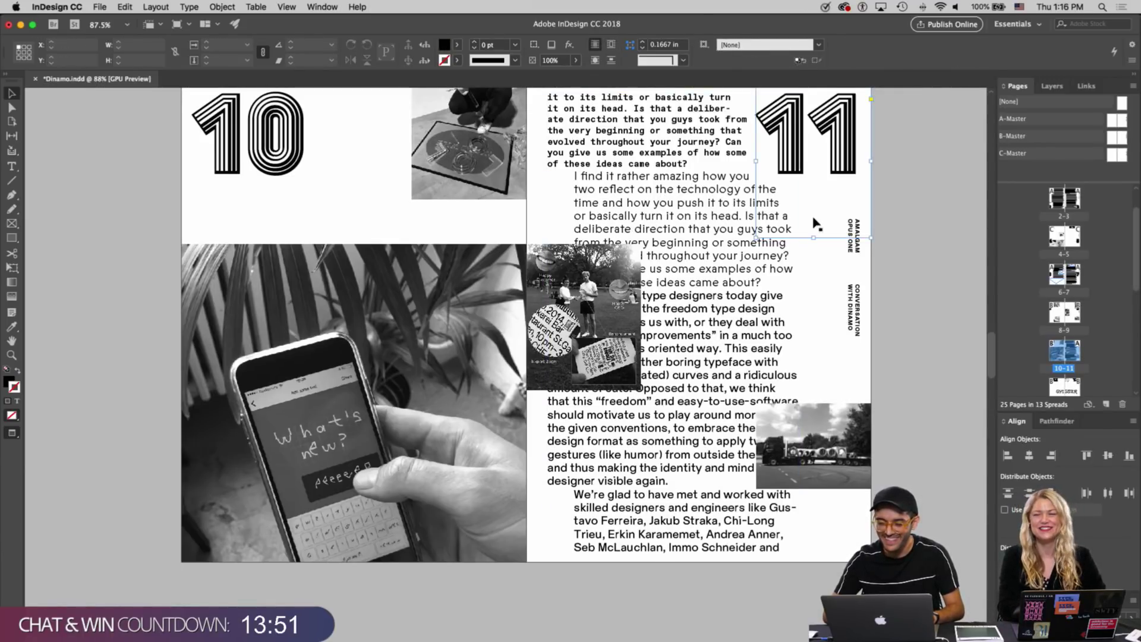
{"action": "key", "text": "super+z"}
{"action": "left_click", "coordinate": [908, 160]}
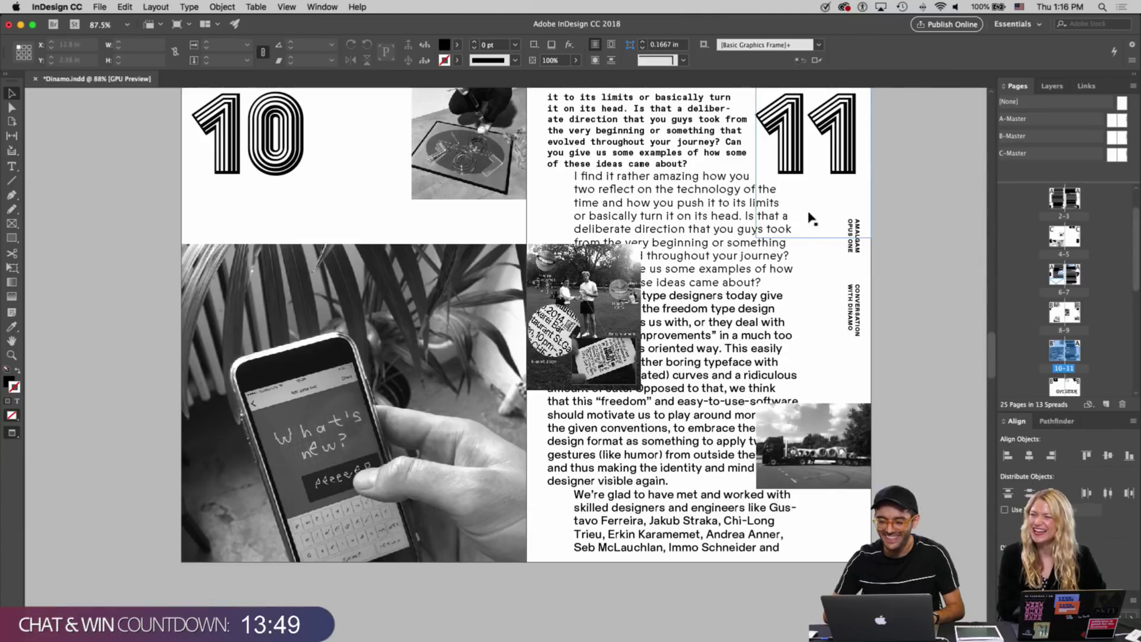
{"action": "left_click", "coordinate": [809, 216]}
{"action": "left_click", "coordinate": [907, 158]}
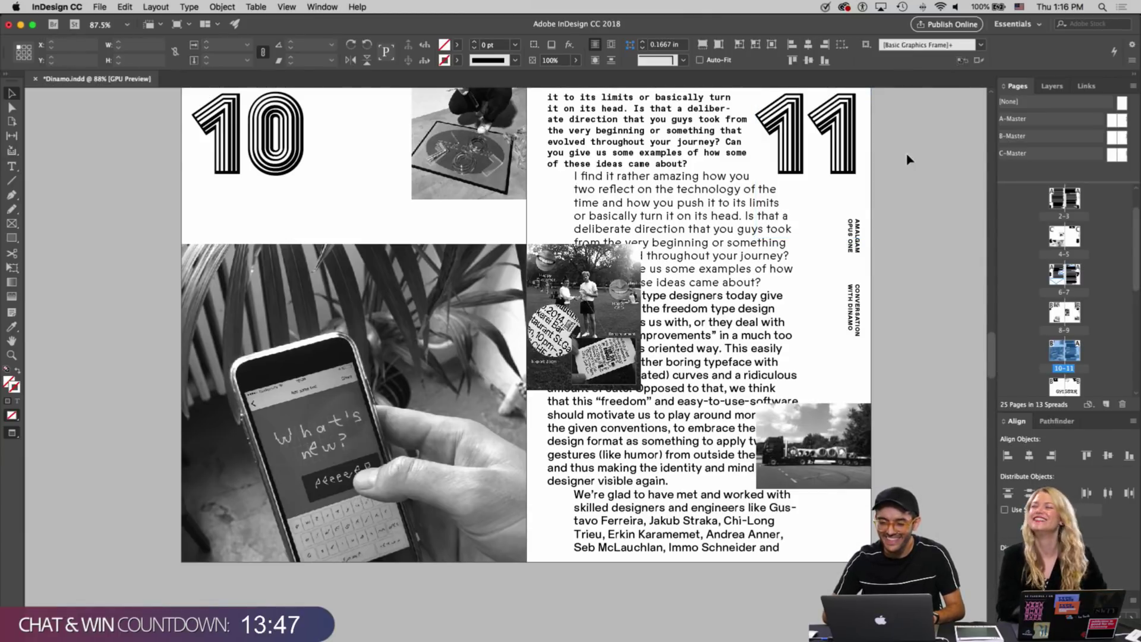
{"action": "left_click", "coordinate": [823, 211]}
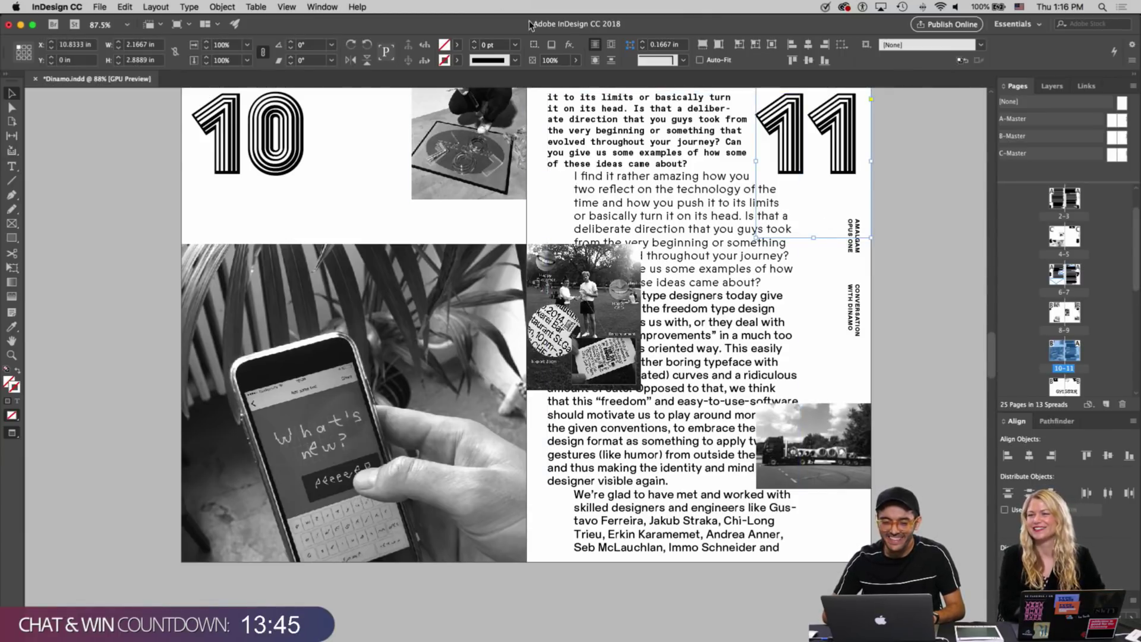
{"action": "left_click", "coordinate": [611, 45]}
{"action": "left_click", "coordinate": [885, 126]}
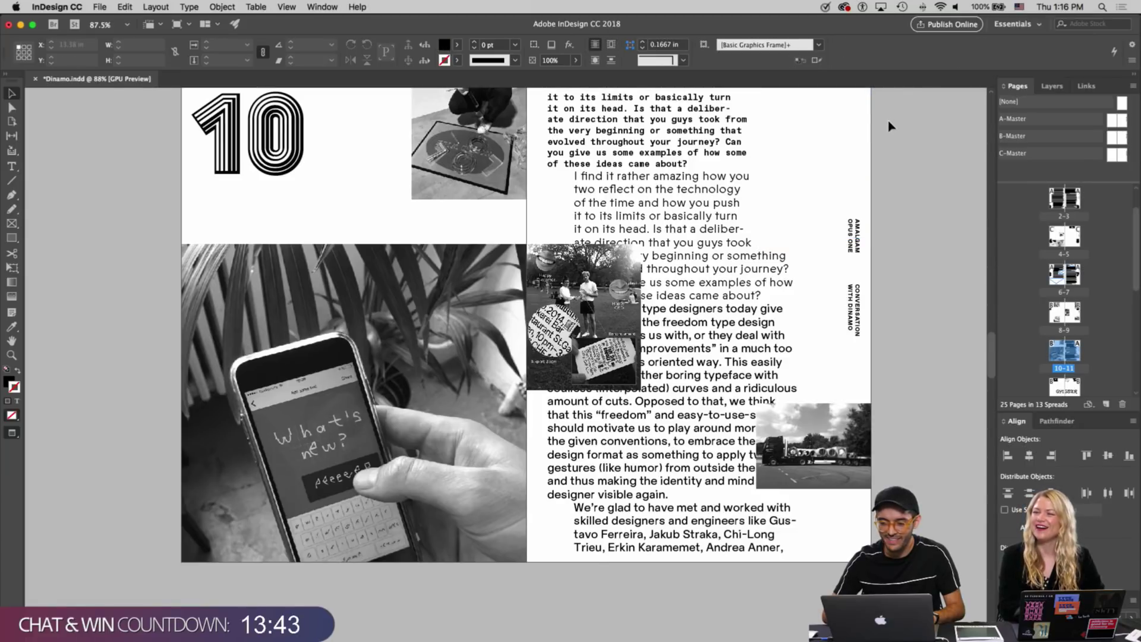
{"action": "key", "text": "super+z"}
{"action": "left_click", "coordinate": [895, 142]}
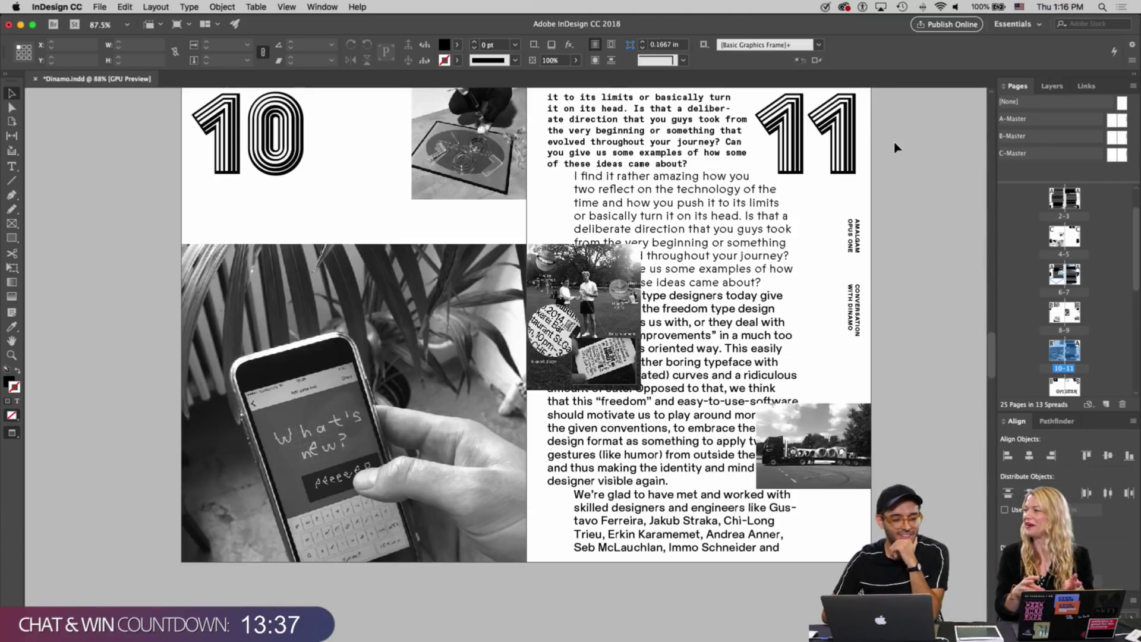
Empty the park poster photo frame at page 11's inner edge and wrap the text around the frame's bounding box
{"action": "left_click", "coordinate": [601, 271]}
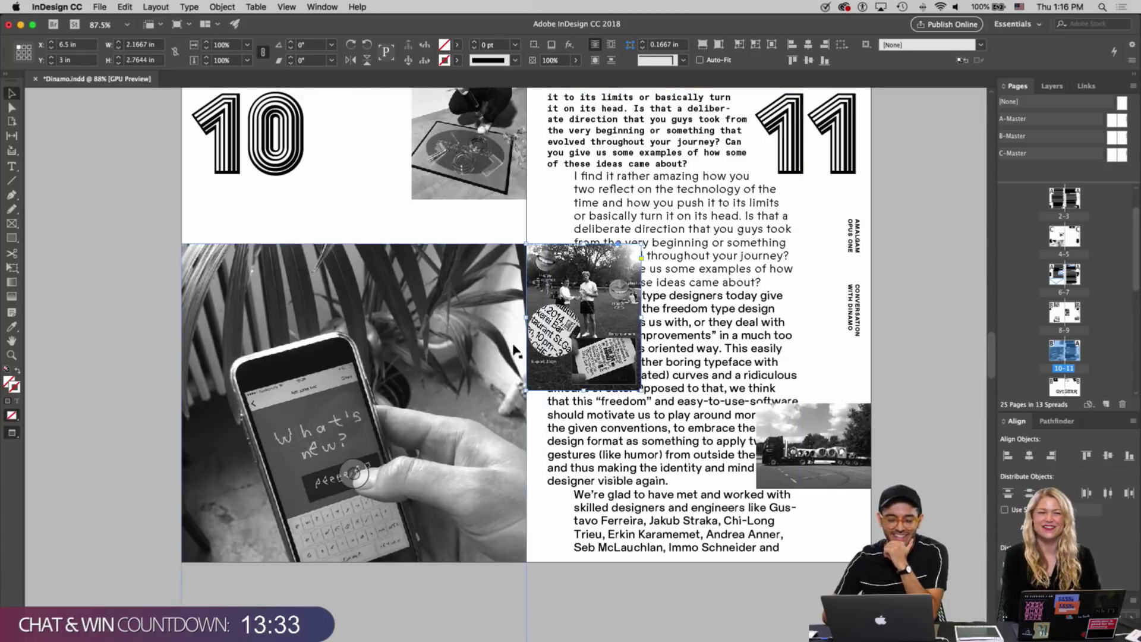
{"action": "key", "text": "a"}
{"action": "key", "text": "Delete"}
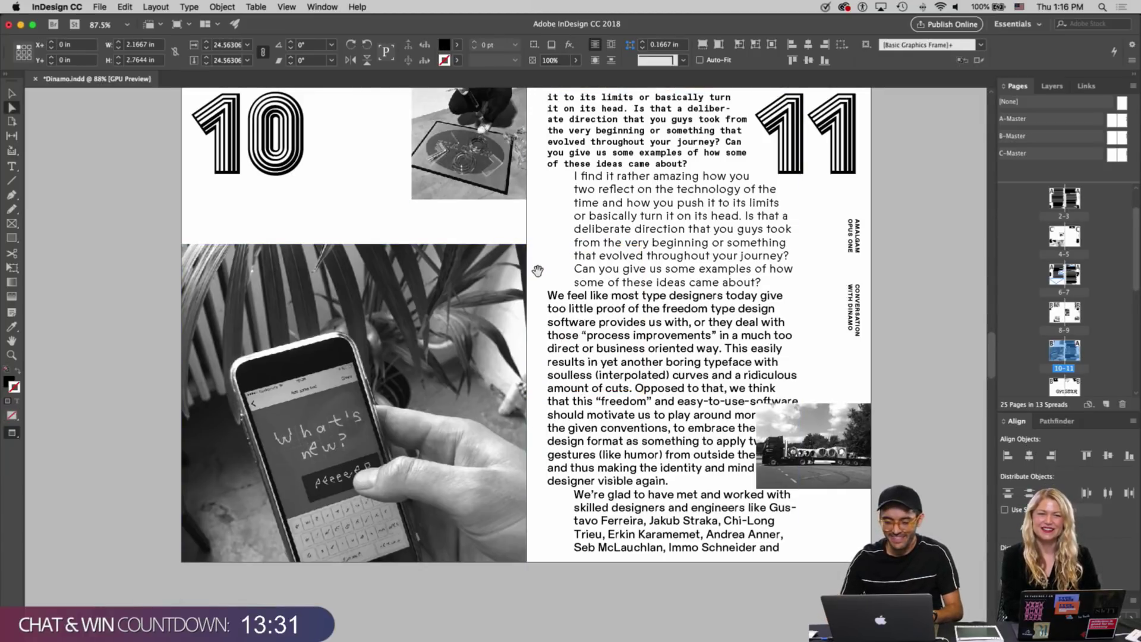
{"action": "key", "text": "v"}
{"action": "left_click", "coordinate": [539, 244]}
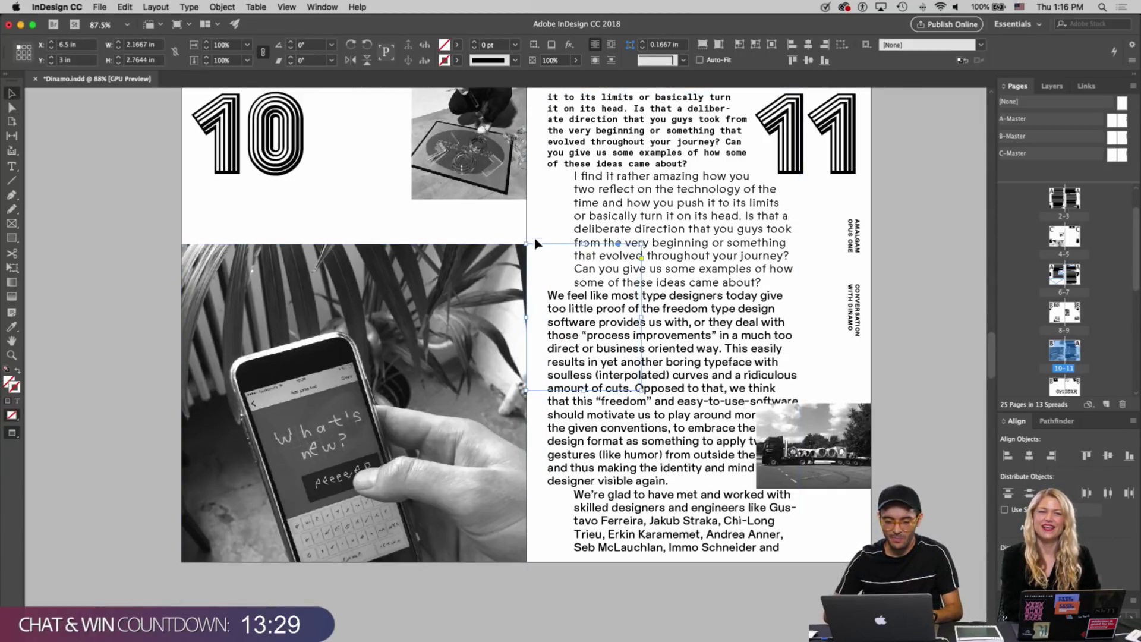
{"action": "left_click", "coordinate": [612, 46]}
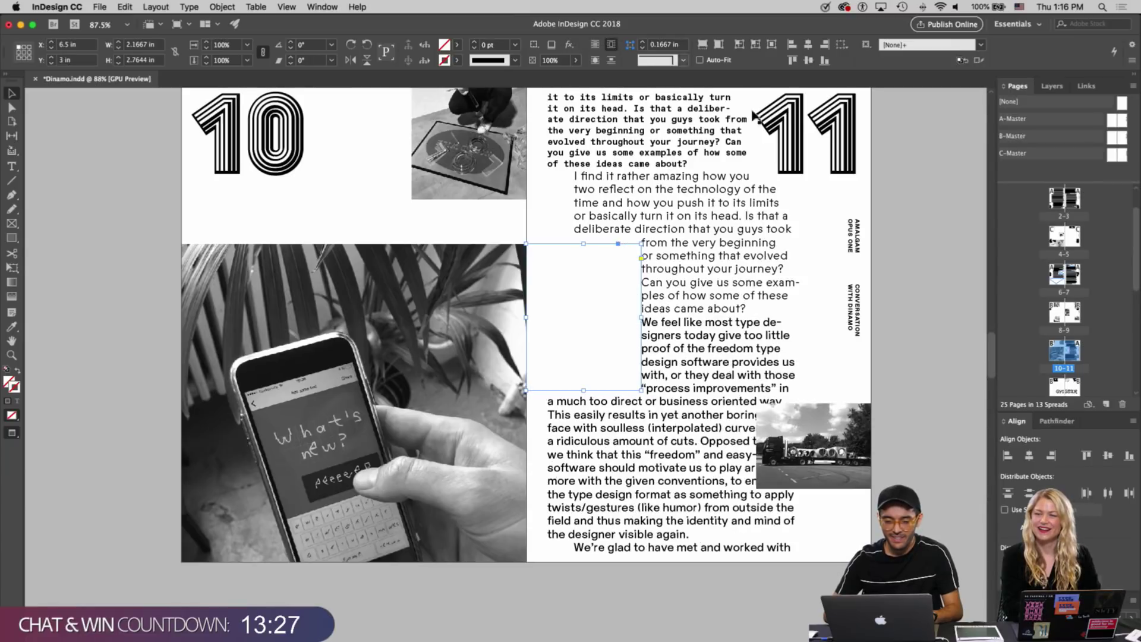
Empty the truck photo frame at page 11's outer edge and wrap the text around the frame's bounding box
{"action": "left_click", "coordinate": [906, 198]}
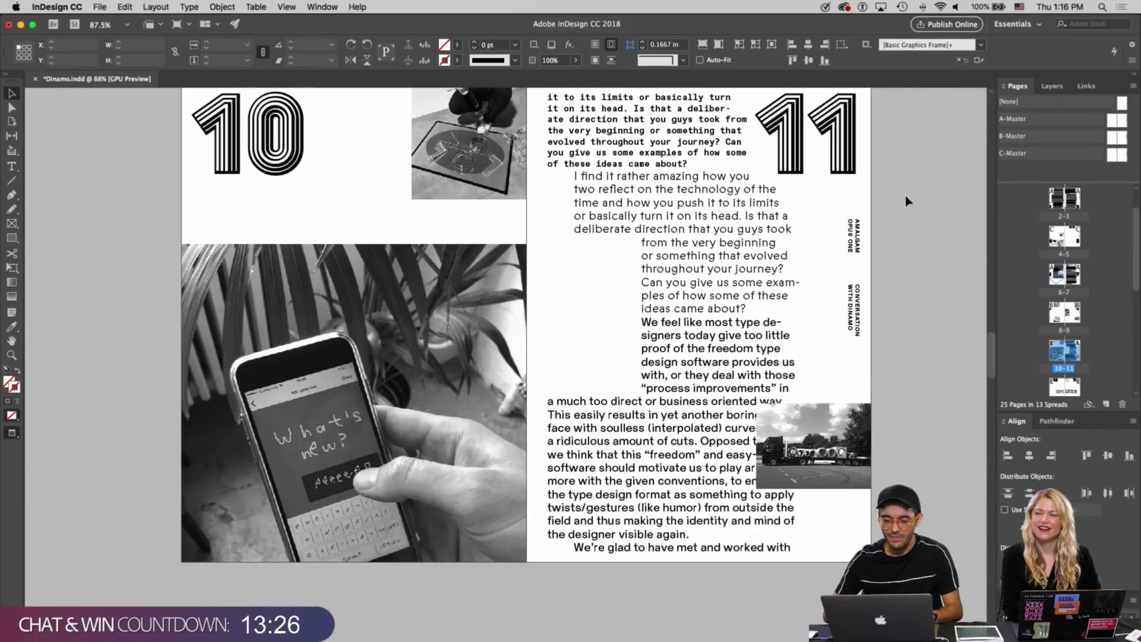
{"action": "key", "text": "a"}
{"action": "left_click", "coordinate": [846, 432]}
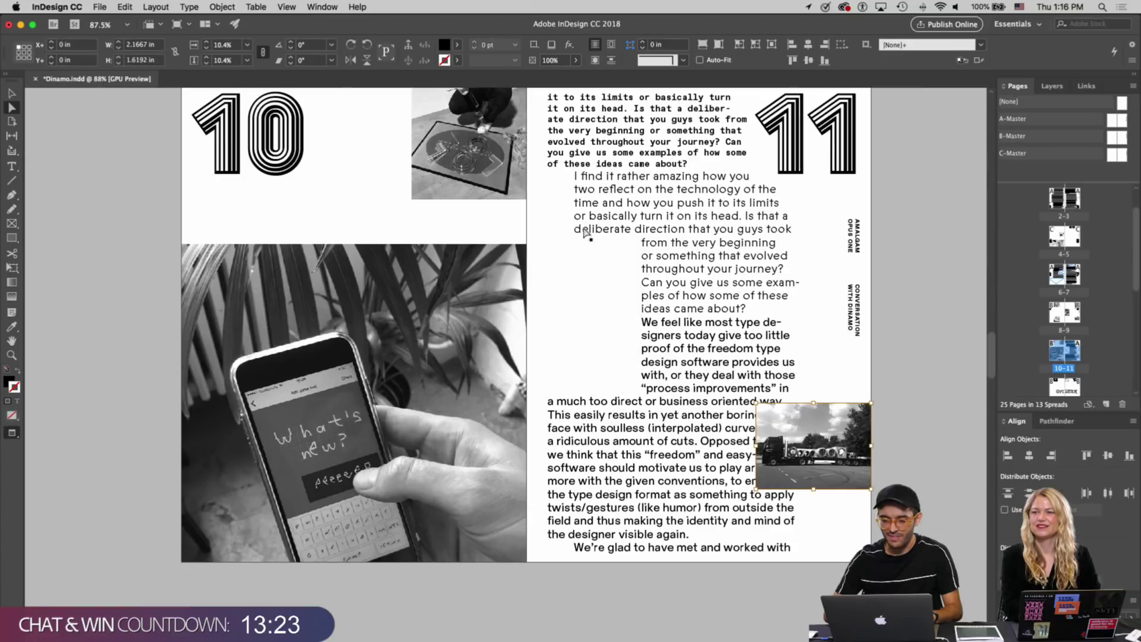
{"action": "key", "text": "v"}
{"action": "key", "text": "Delete"}
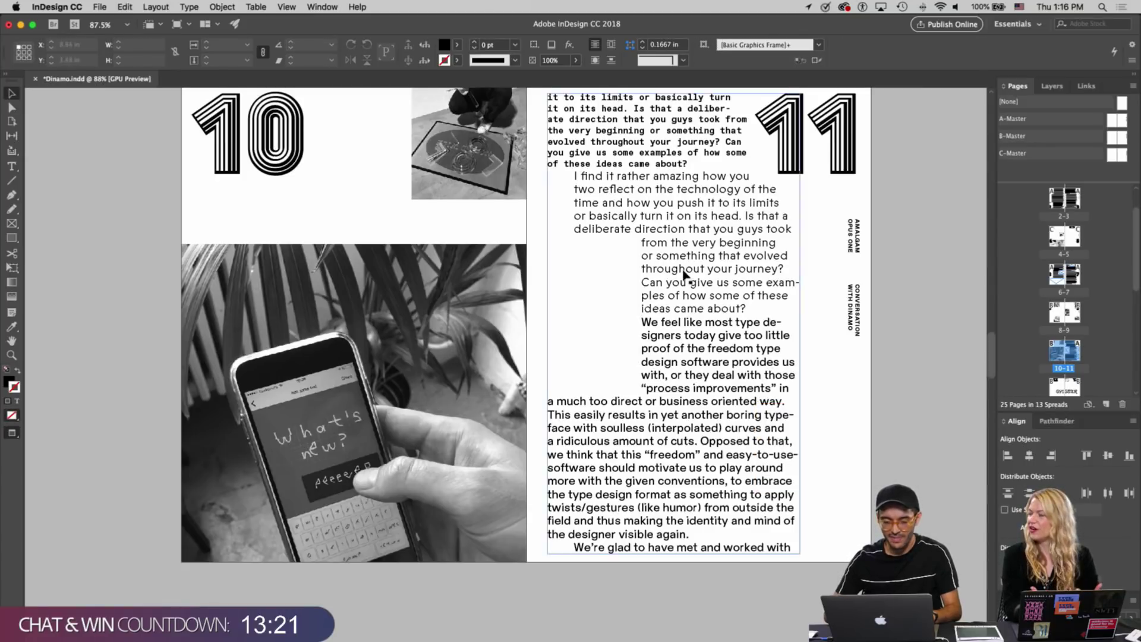
{"action": "left_click", "coordinate": [837, 419]}
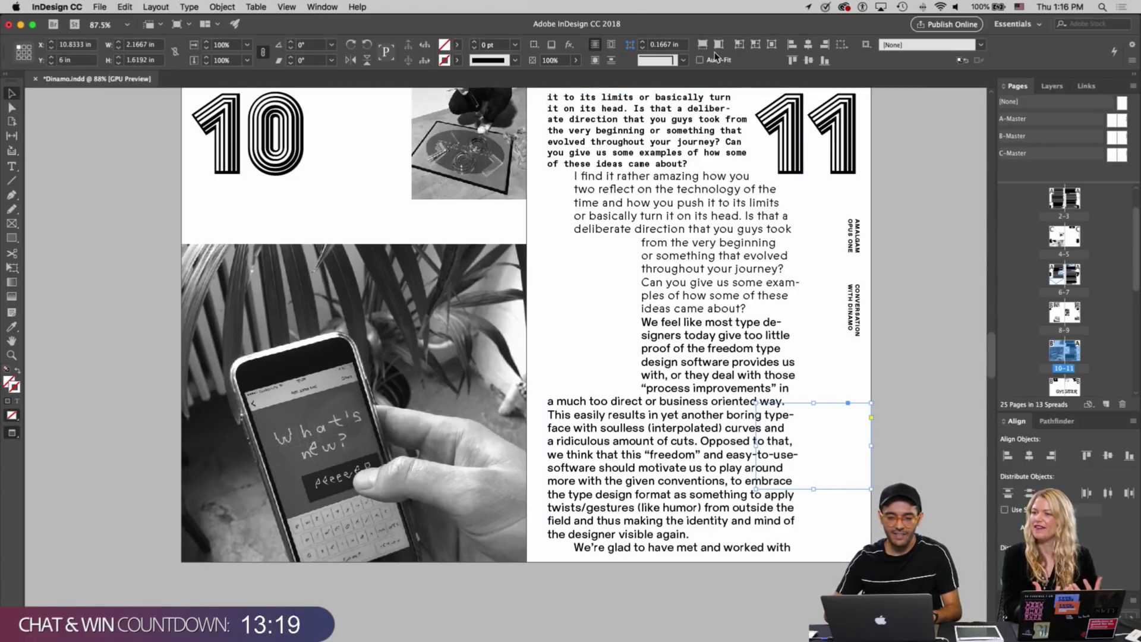
{"action": "left_click", "coordinate": [611, 44]}
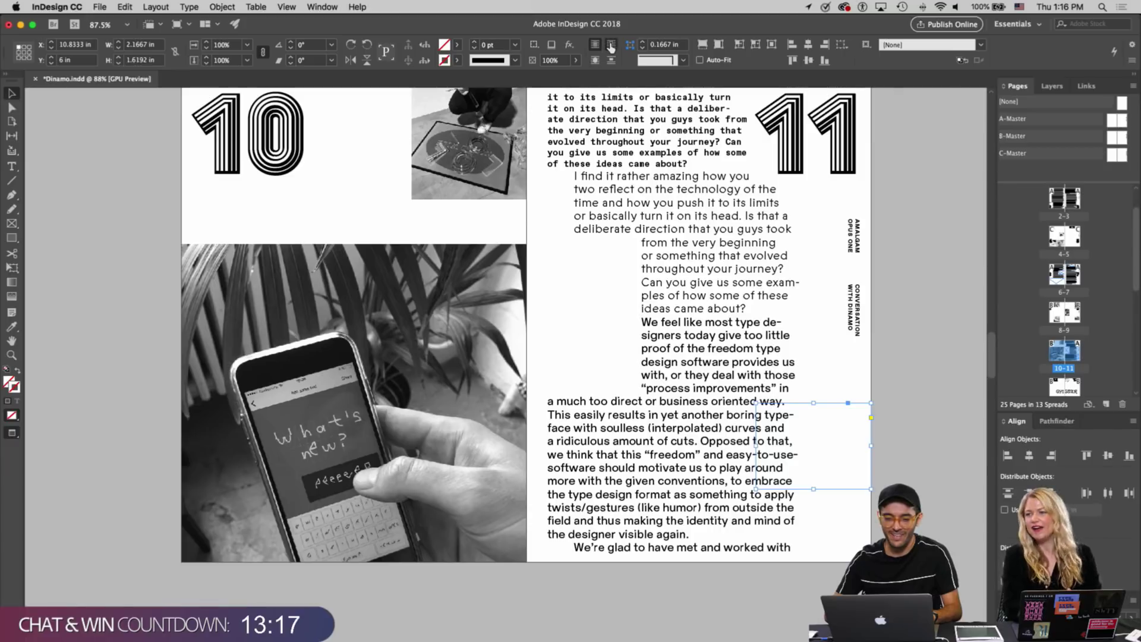
{"action": "left_click", "coordinate": [915, 387]}
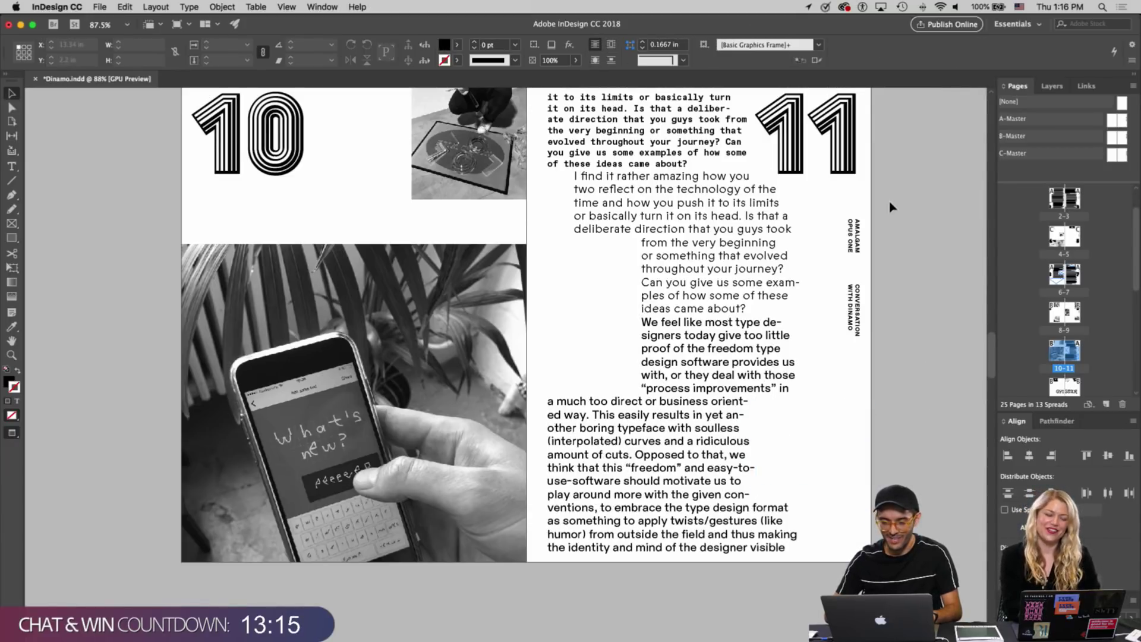
Try shifting the bounding-box text wrap from page number 11 to the empty frame at the same corner, and undo the frame's wrap
{"action": "left_click", "coordinate": [844, 154]}
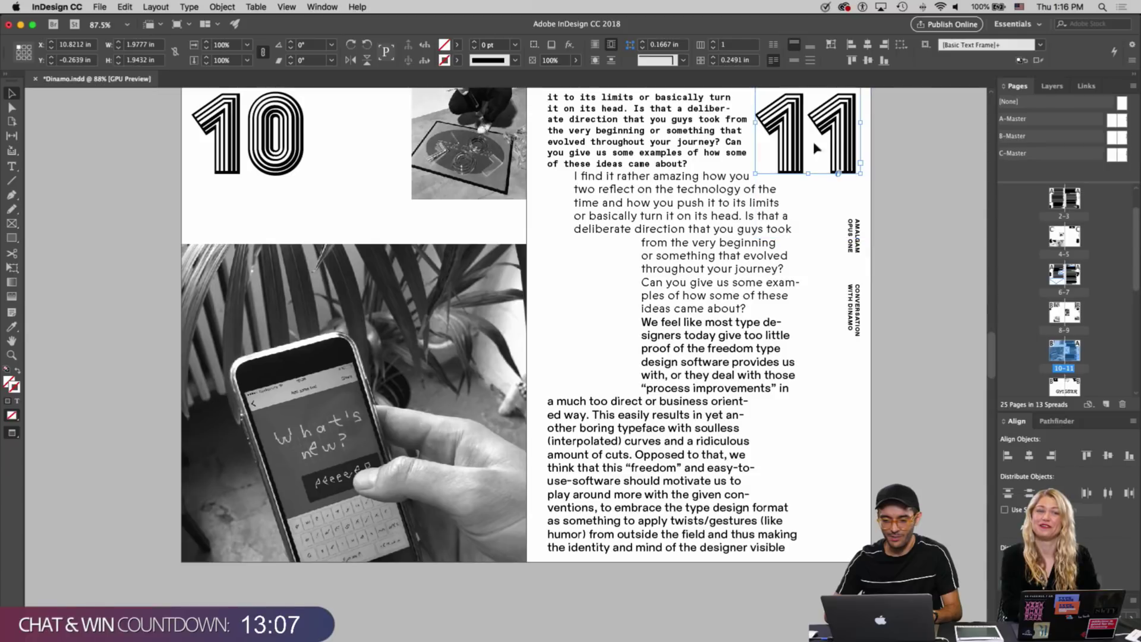
{"action": "left_click", "coordinate": [594, 45]}
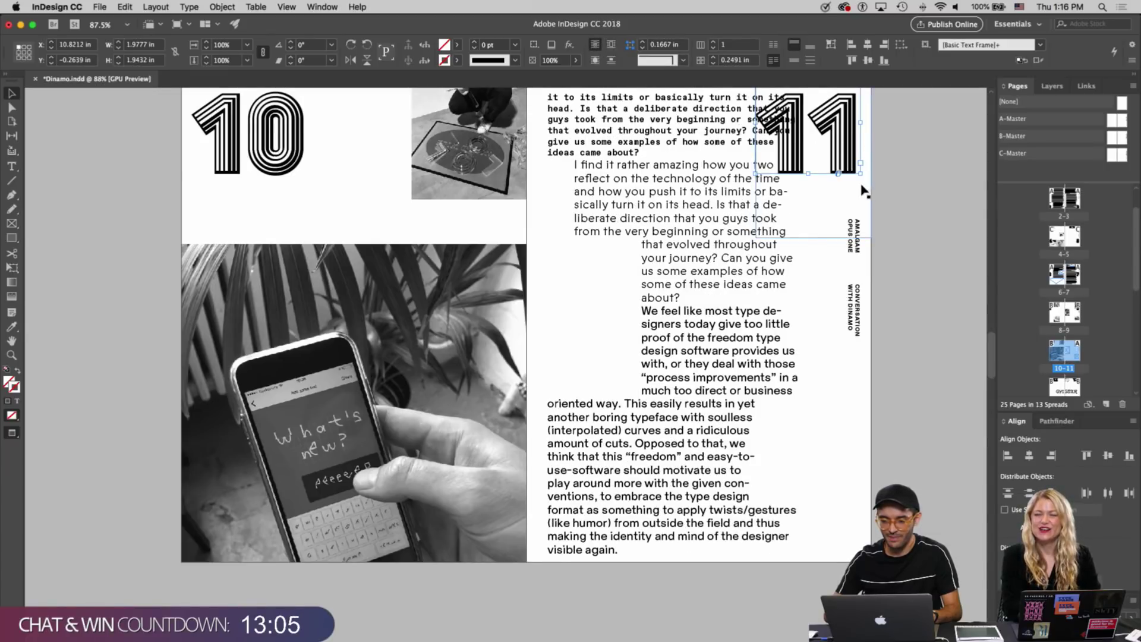
{"action": "left_click", "coordinate": [811, 180]}
{"action": "left_click", "coordinate": [610, 45]}
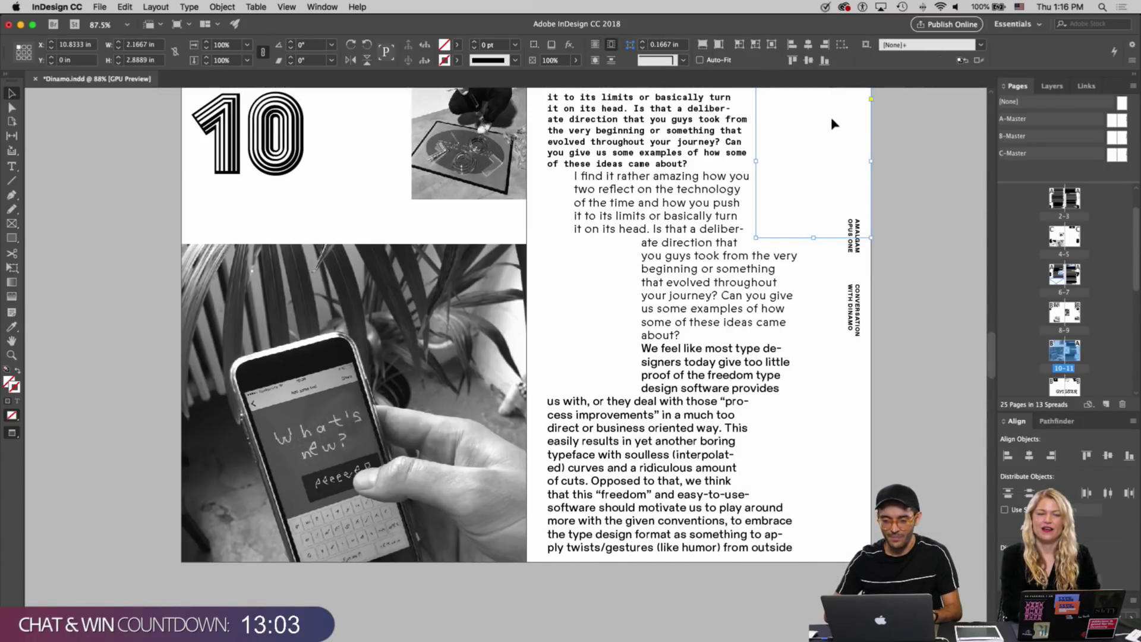
{"action": "left_click", "coordinate": [899, 135]}
{"action": "key", "text": "w"}
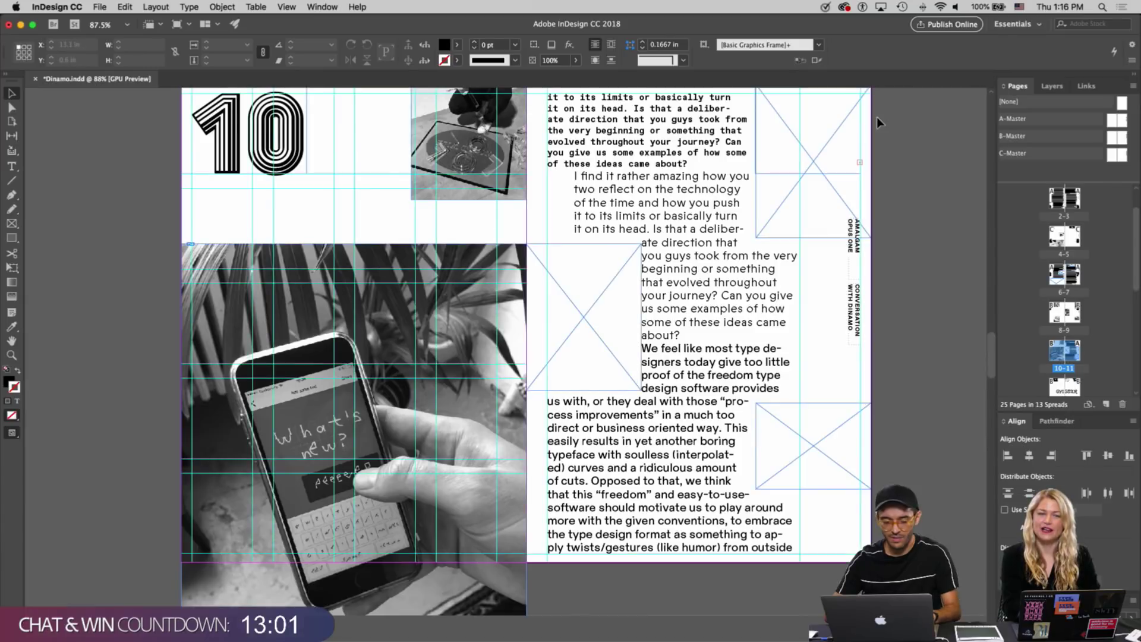
{"action": "scroll", "coordinate": [877, 119], "scroll_direction": "up", "scroll_amount": 4}
{"action": "key", "text": "super+z"}
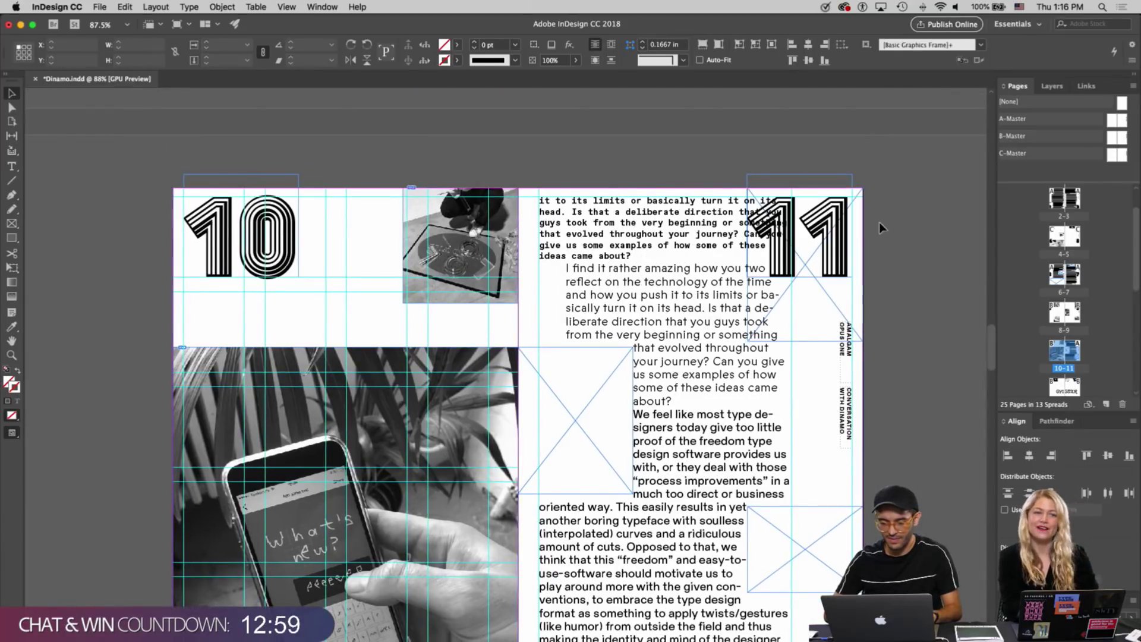
Cut page number 11 and paste it in place on a new layer above the existing one
{"action": "left_click", "coordinate": [832, 240]}
{"action": "key", "text": "Delete"}
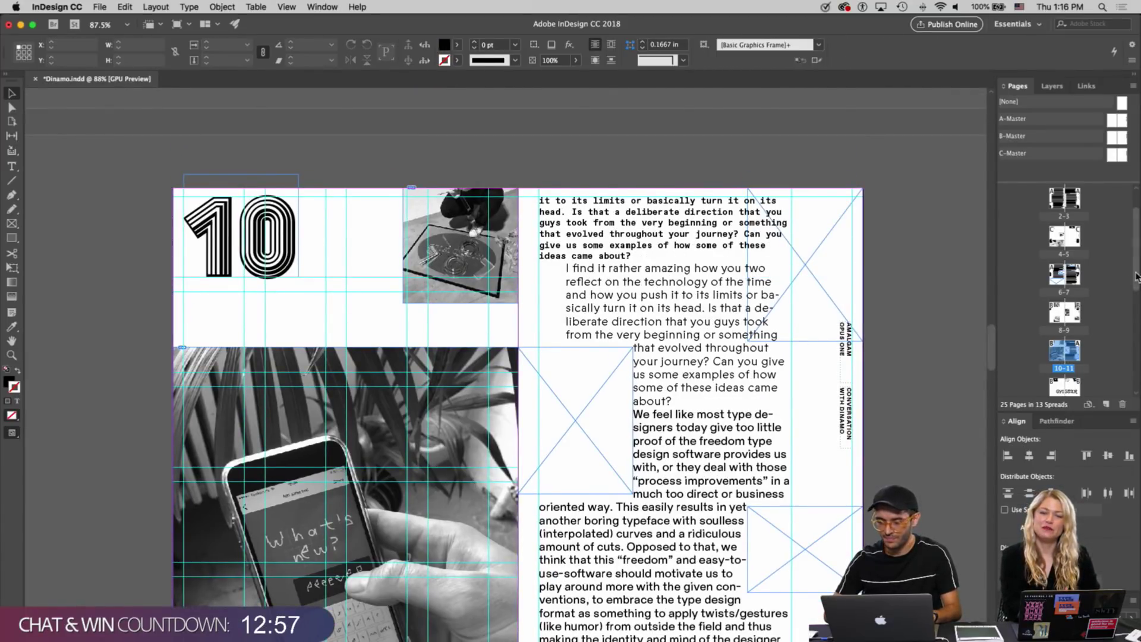
{"action": "left_click", "coordinate": [1051, 86]}
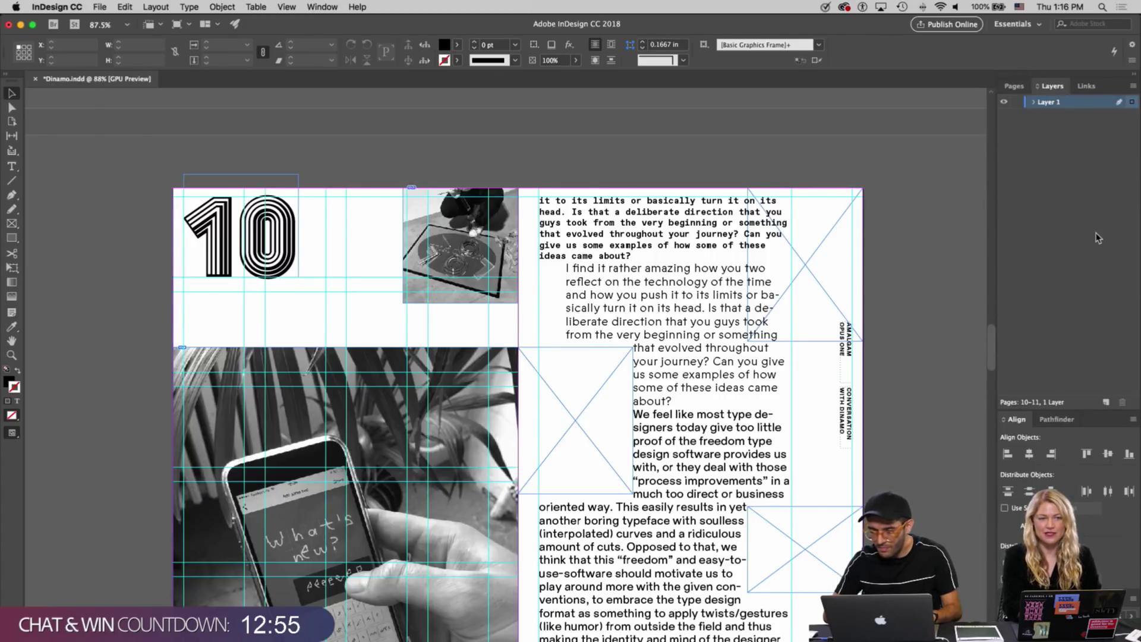
{"action": "left_click", "coordinate": [1106, 402]}
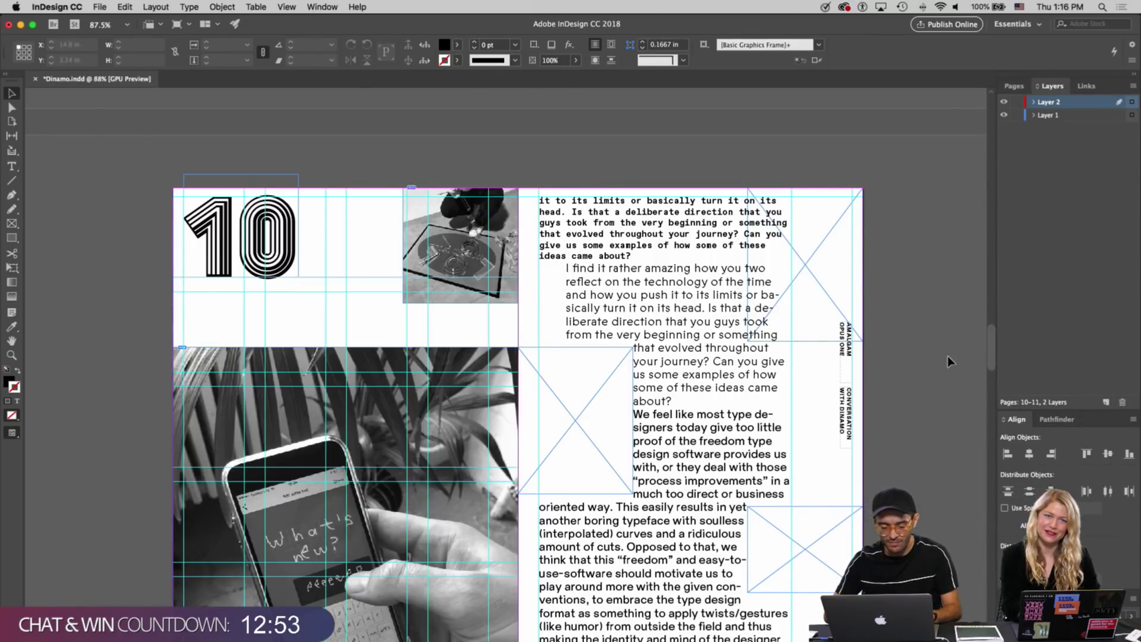
{"action": "key", "text": "super+alt+shift+v"}
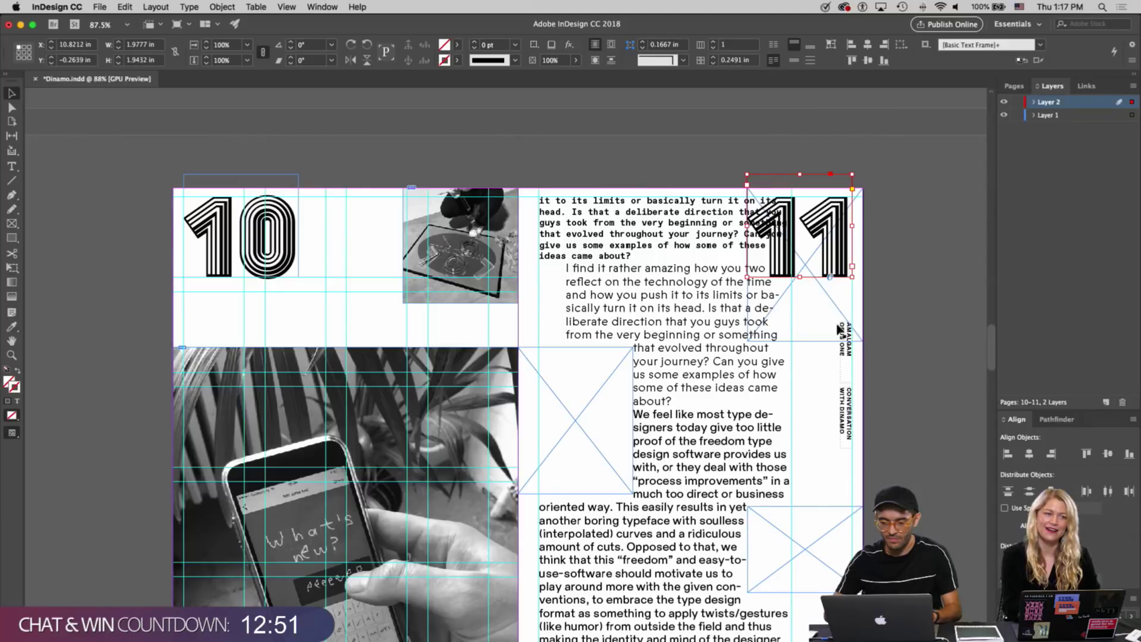
Try bounding-box text wrap on the empty frame beneath page number 11, and undo the wrap, the paste and the new layer
{"action": "left_click", "coordinate": [815, 300]}
{"action": "left_click", "coordinate": [614, 44]}
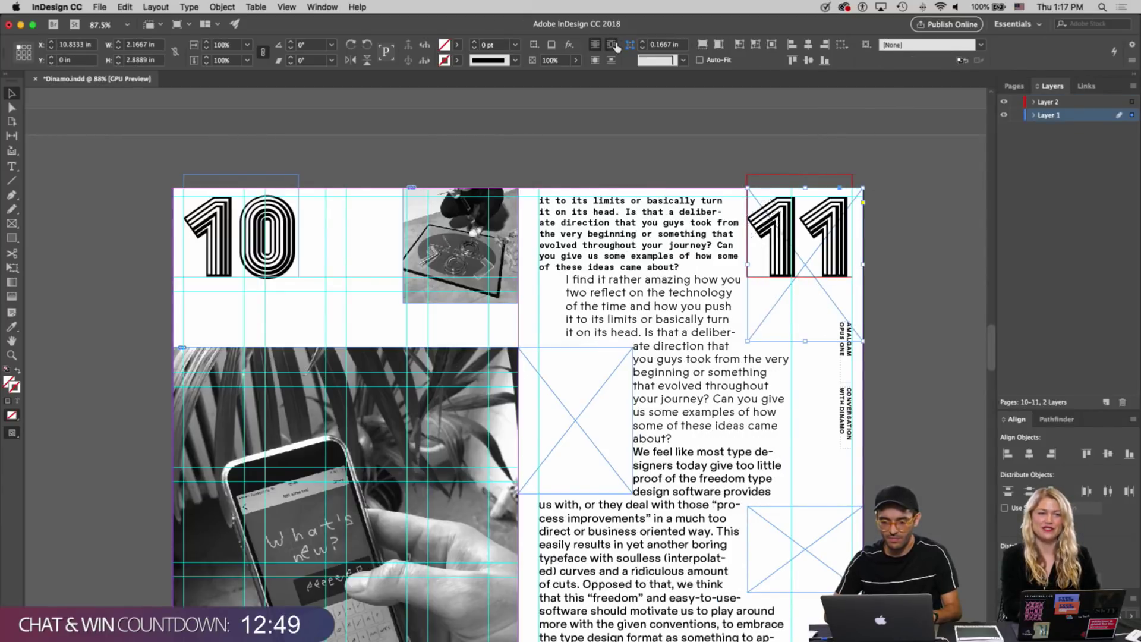
{"action": "key", "text": "super+z"}
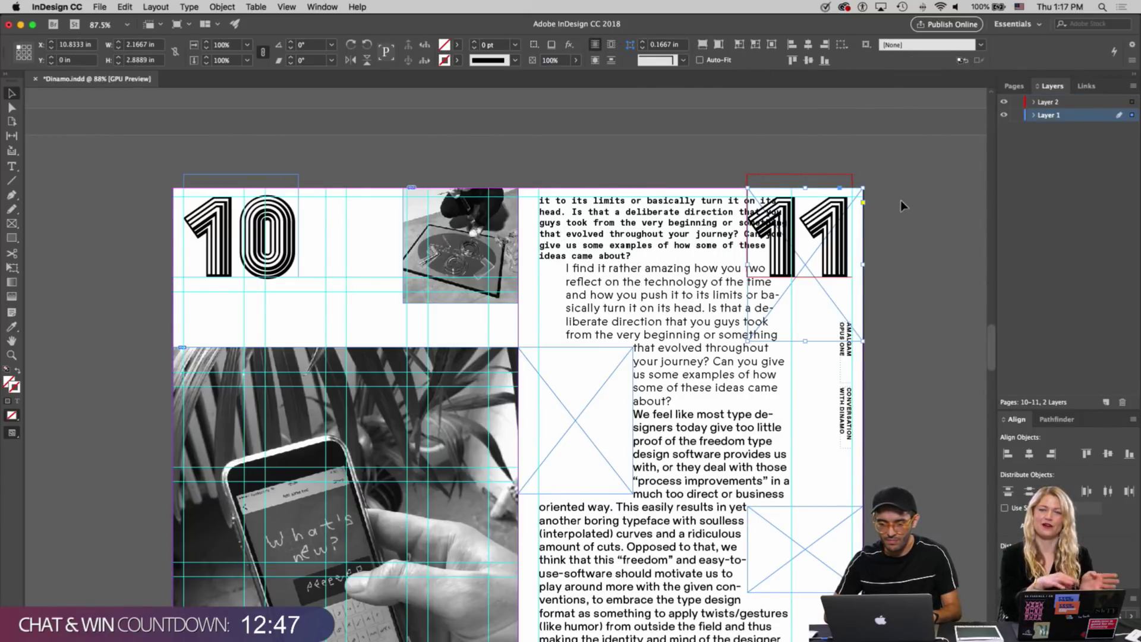
{"action": "left_click", "coordinate": [900, 201]}
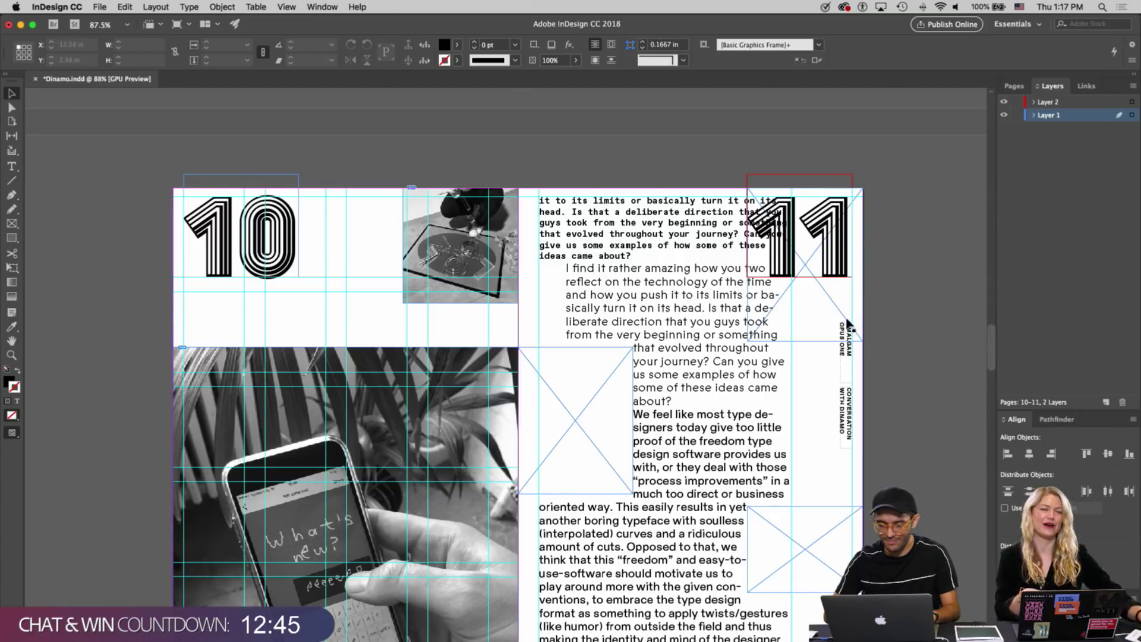
{"action": "left_click", "coordinate": [818, 320]}
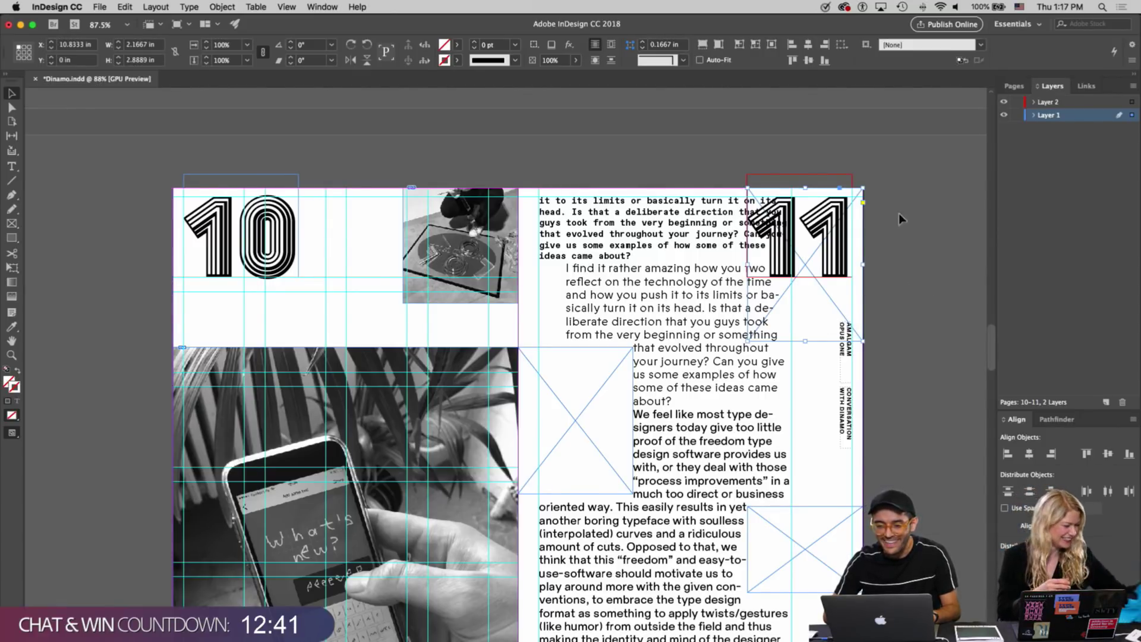
{"action": "left_click", "coordinate": [877, 236]}
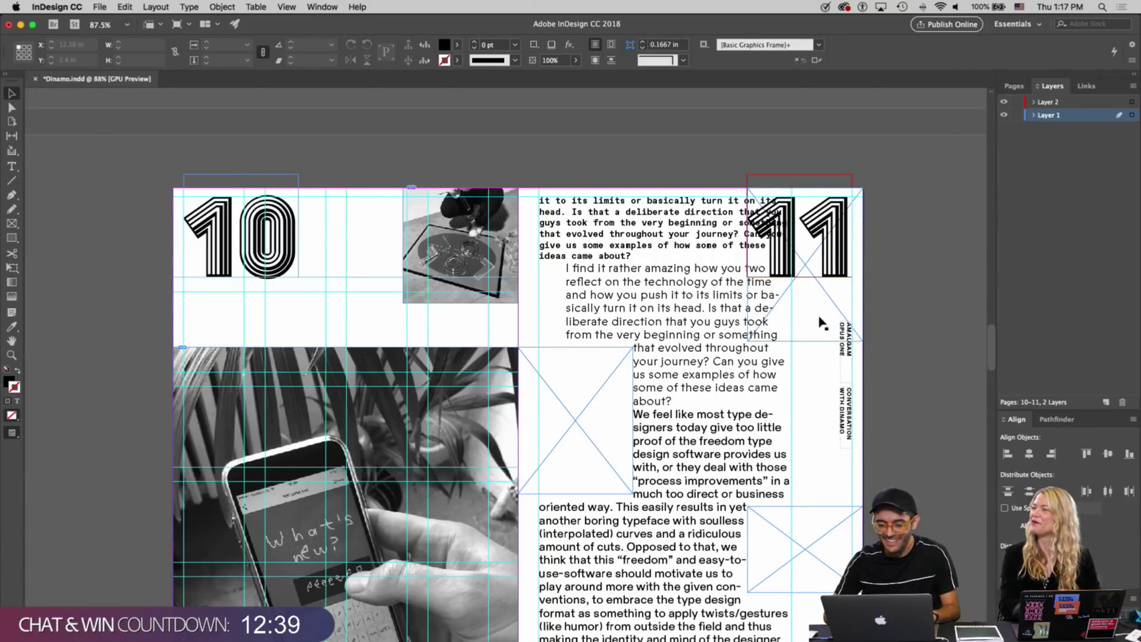
{"action": "left_click", "coordinate": [859, 318]}
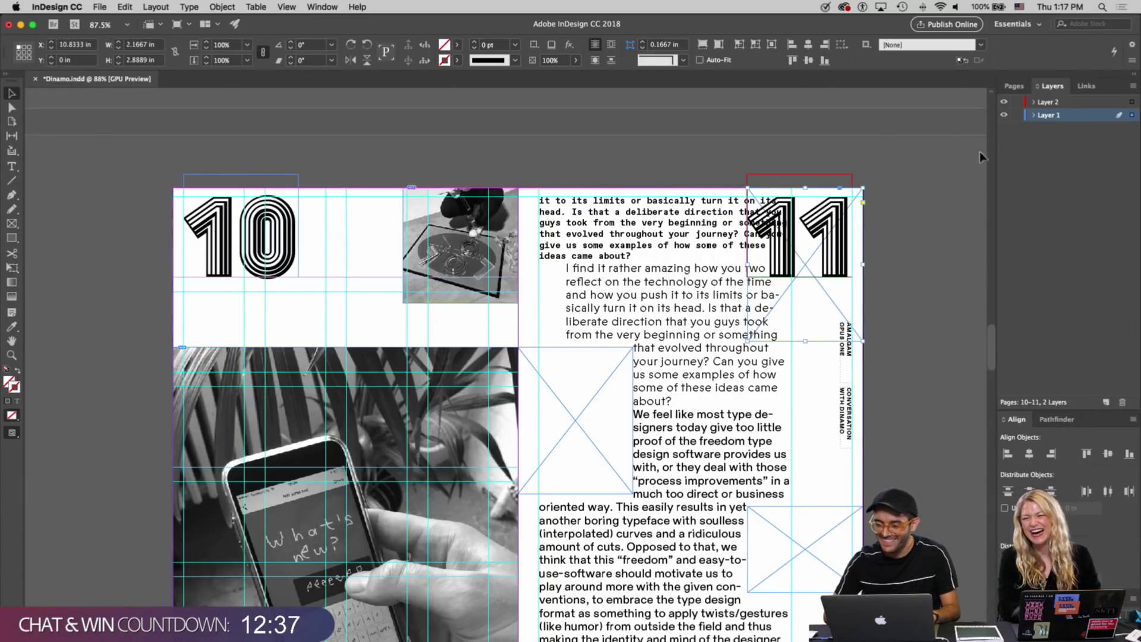
{"action": "key", "text": "super+z"}
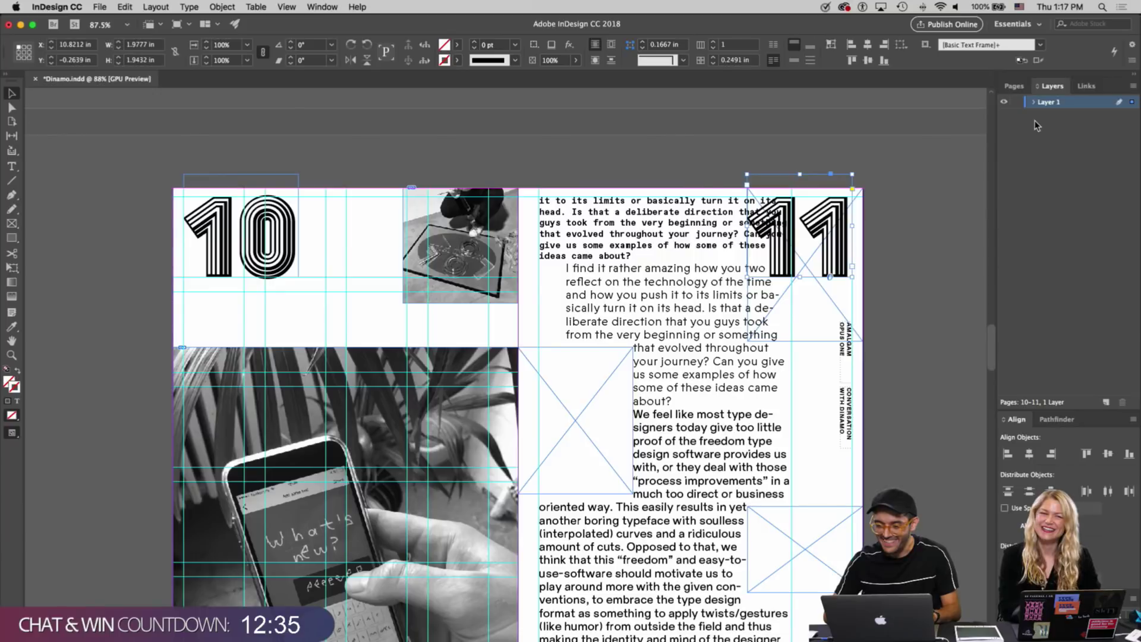
Return to preview mode and reapply bounding-box text wrap to page number 11
{"action": "left_click", "coordinate": [907, 269]}
{"action": "key", "text": "w"}
{"action": "scroll", "coordinate": [907, 270], "scroll_direction": "down", "scroll_amount": 2}
{"action": "scroll", "coordinate": [907, 273], "scroll_direction": "up", "scroll_amount": 2}
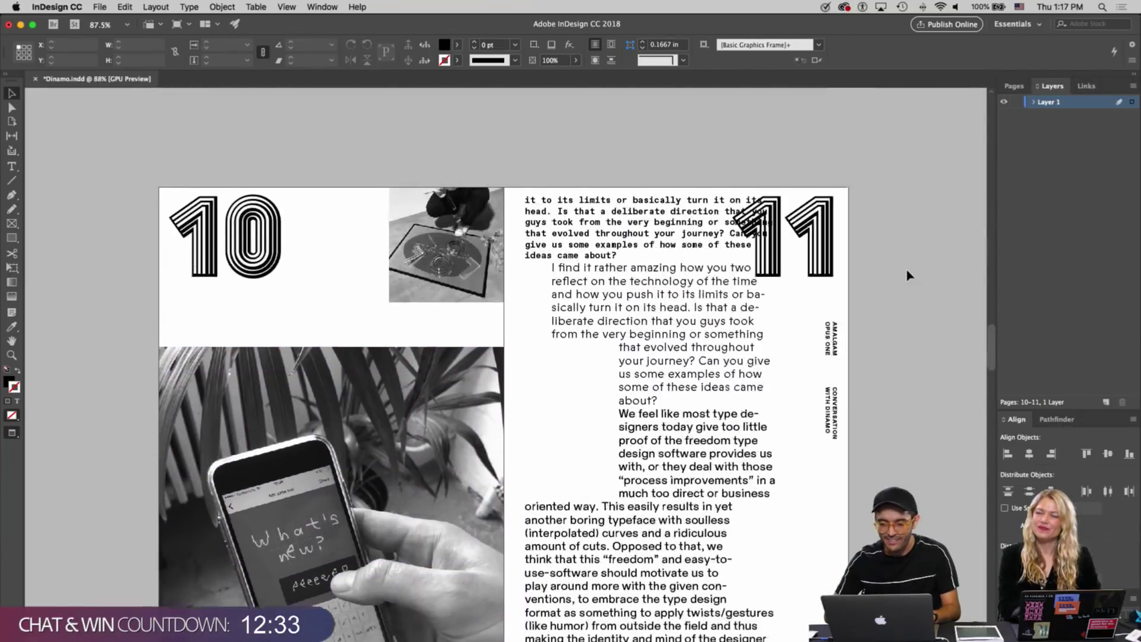
{"action": "scroll", "coordinate": [907, 275], "scroll_direction": "up", "scroll_amount": 1}
{"action": "left_click", "coordinate": [826, 241]}
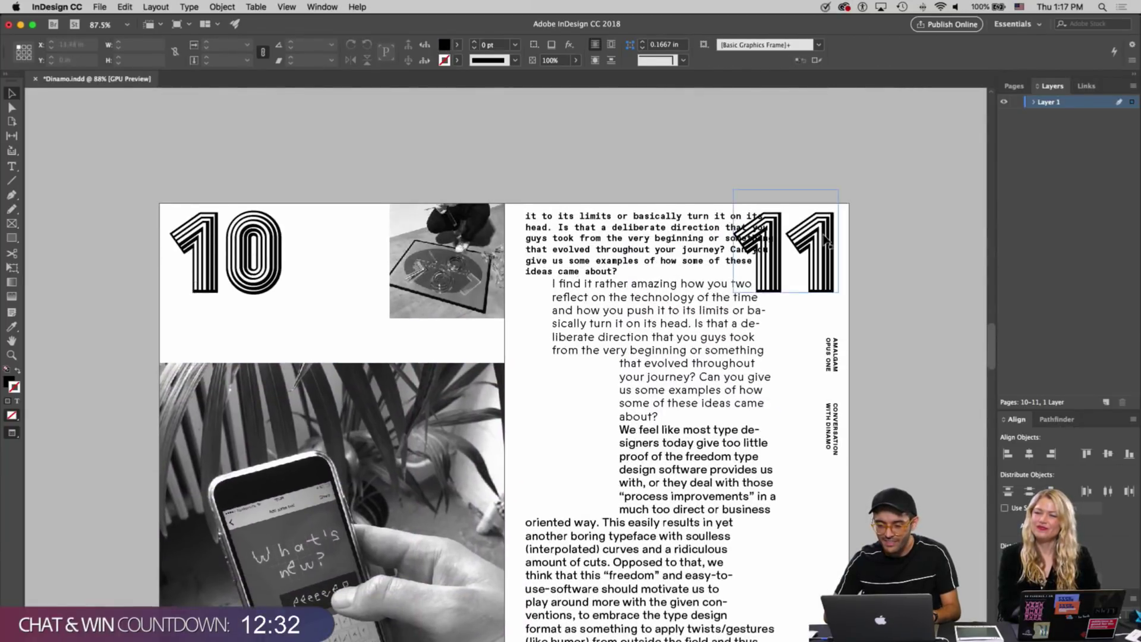
{"action": "left_click", "coordinate": [614, 47]}
{"action": "left_click", "coordinate": [881, 239]}
Examine the GYLGTXR lettering frame on spread 12–13 against the text layout of spread 14–15
{"action": "scroll", "coordinate": [881, 238], "scroll_direction": "down", "scroll_amount": 12}
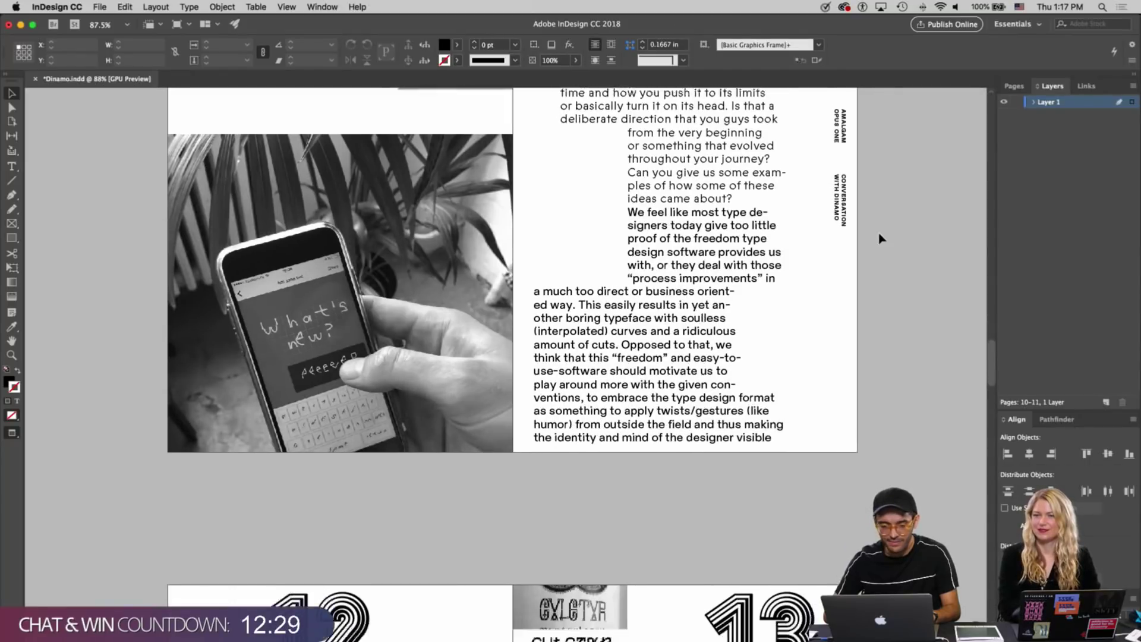
{"action": "scroll", "coordinate": [881, 239], "scroll_direction": "down", "scroll_amount": 20}
{"action": "scroll", "coordinate": [881, 239], "scroll_direction": "down", "scroll_amount": 20}
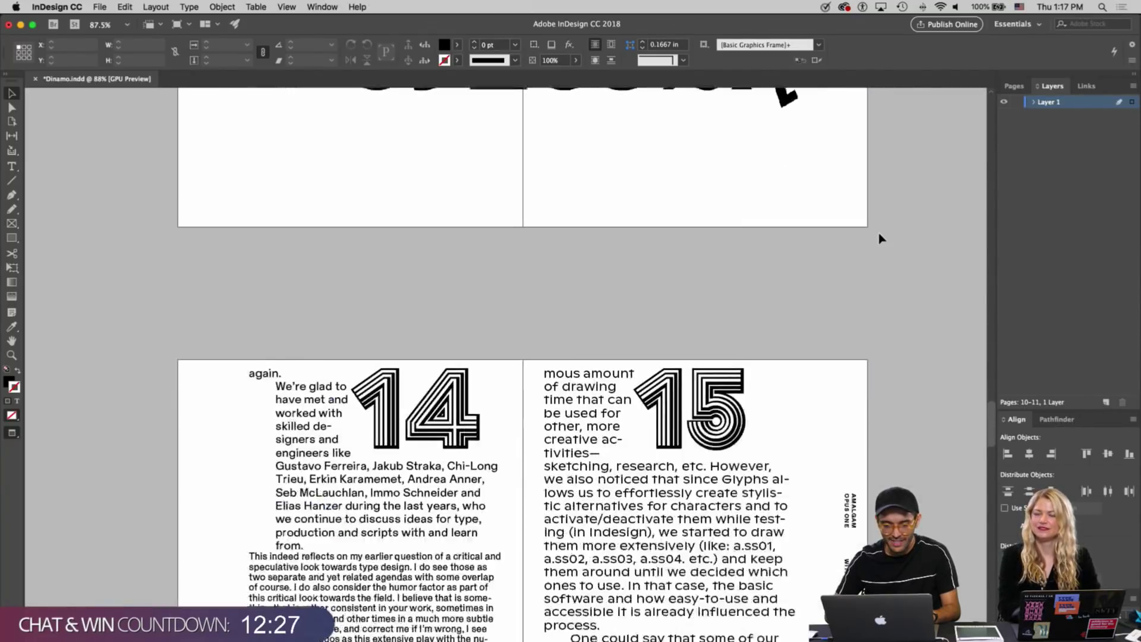
{"action": "scroll", "coordinate": [881, 238], "scroll_direction": "up", "scroll_amount": 20}
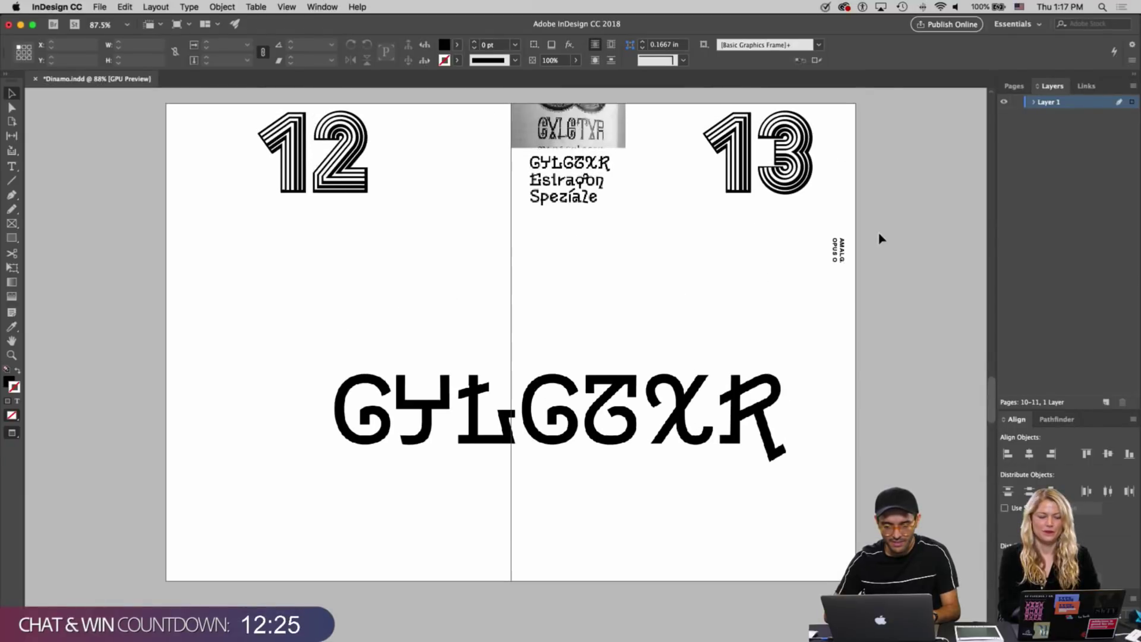
{"action": "left_click", "coordinate": [567, 416]}
{"action": "scroll", "coordinate": [662, 379], "scroll_direction": "down", "scroll_amount": 15}
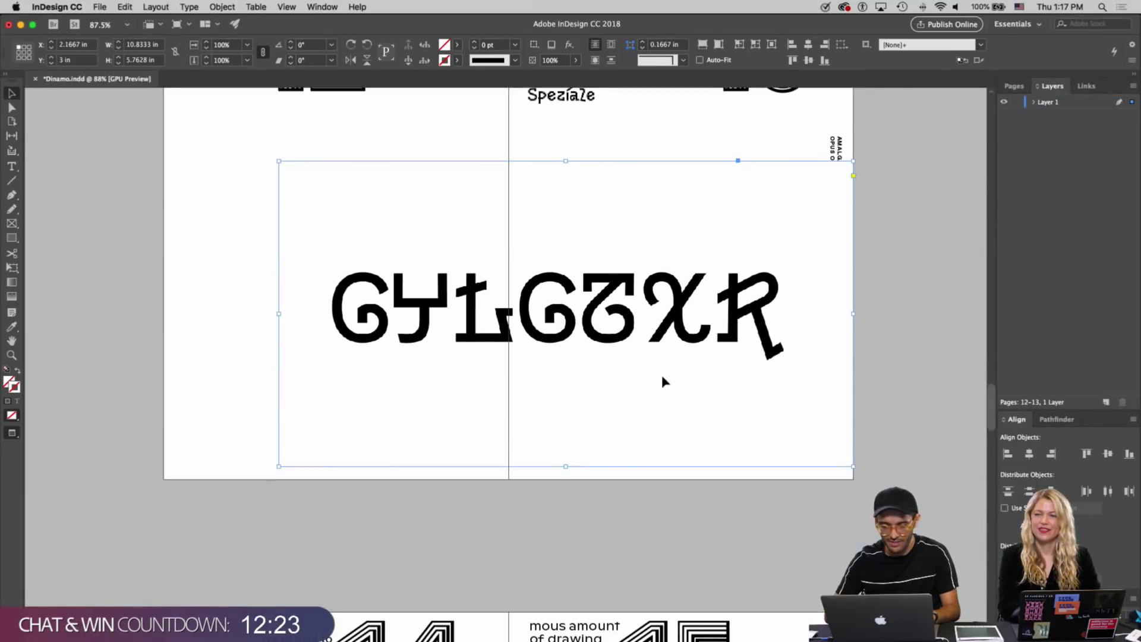
{"action": "scroll", "coordinate": [663, 381], "scroll_direction": "down", "scroll_amount": 3}
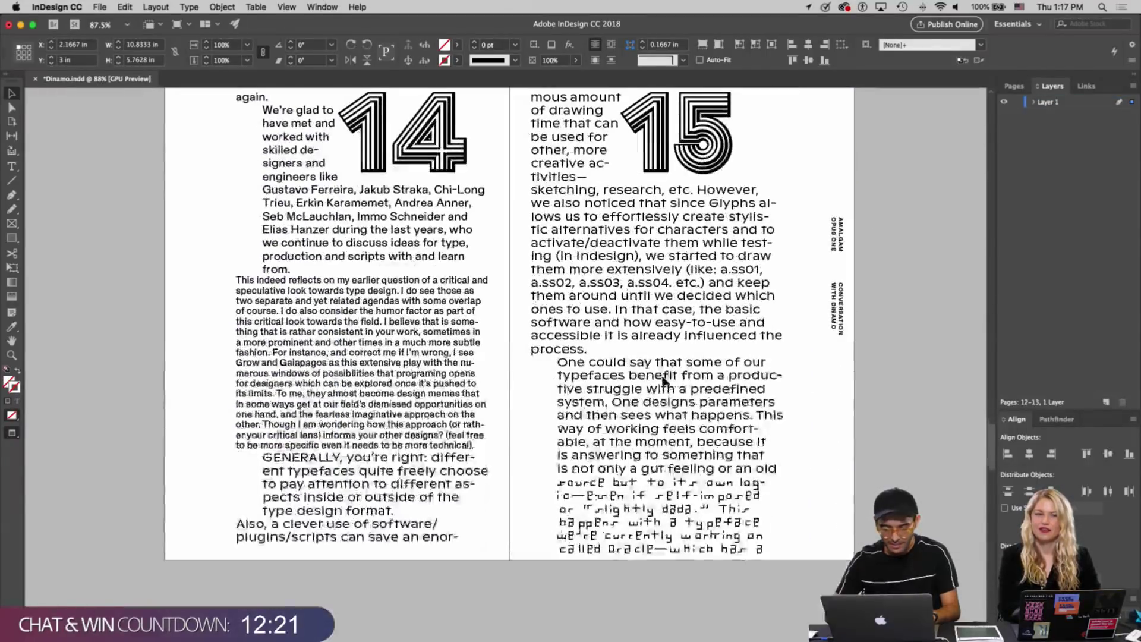
{"action": "scroll", "coordinate": [663, 380], "scroll_direction": "up", "scroll_amount": 8}
{"action": "scroll", "coordinate": [662, 382], "scroll_direction": "up", "scroll_amount": 2}
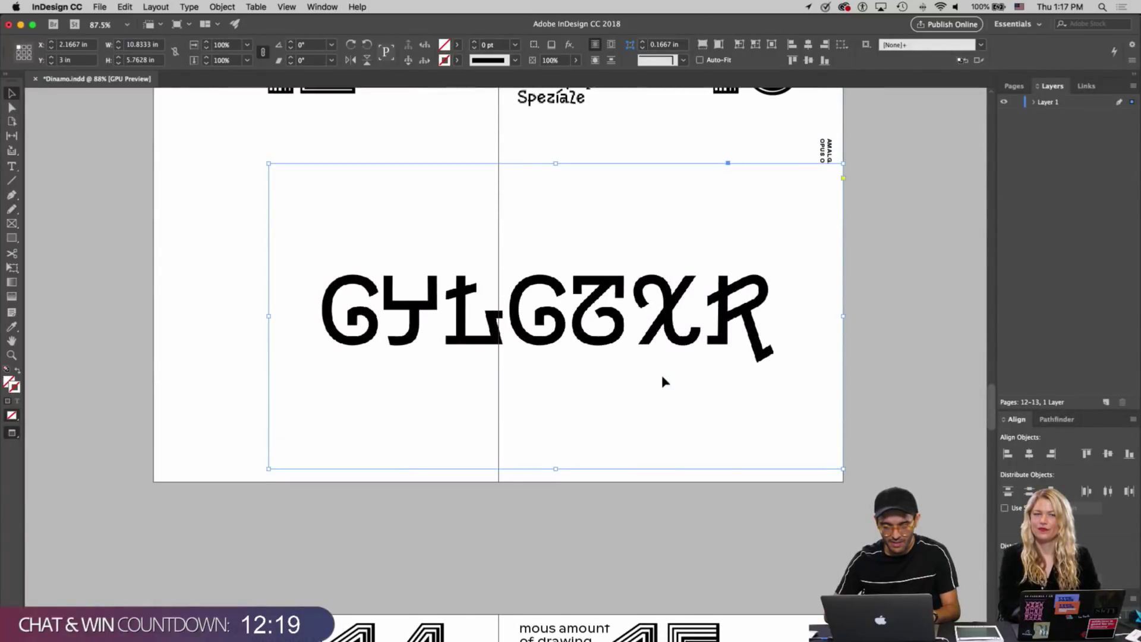
Shrink the GYLGTXR lettering frame on spread 12–13 to fit closely around the letters, about 8.65 in wide and 1.94 in high
{"action": "left_click_drag", "start_coordinate": [557, 172], "coordinate": [551, 265]}
{"action": "left_click", "coordinate": [555, 317]}
{"action": "mouse_move", "coordinate": [555, 368]}
{"action": "left_mouse_down"}
{"action": "mouse_move", "coordinate": [554, 356]}
{"action": "mouse_move", "coordinate": [555, 366]}
{"action": "left_mouse_up"}
{"action": "left_click", "coordinate": [556, 317]}
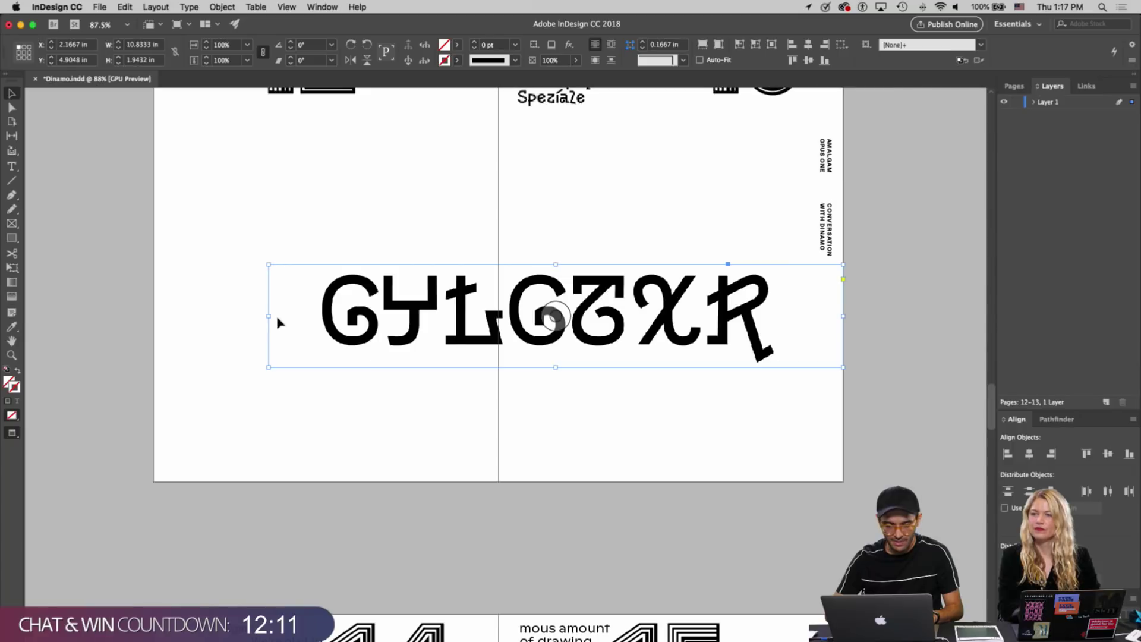
{"action": "left_click_drag", "start_coordinate": [270, 318], "coordinate": [319, 316]}
{"action": "left_click_drag", "start_coordinate": [843, 316], "coordinate": [776, 317]}
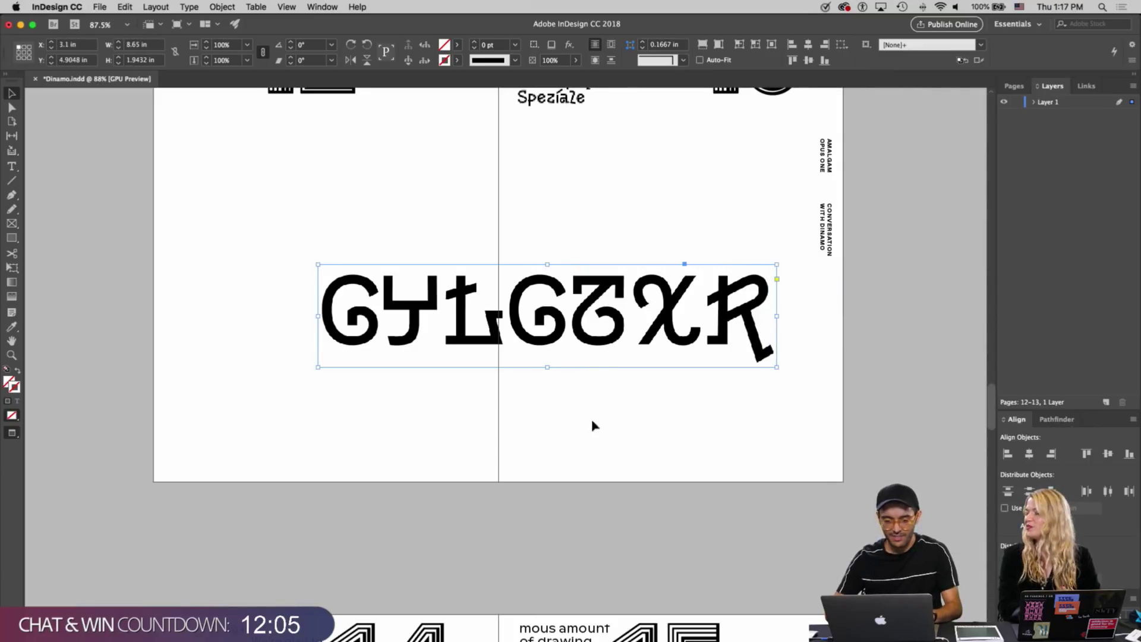
{"action": "scroll", "coordinate": [581, 393], "scroll_direction": "down", "scroll_amount": 15}
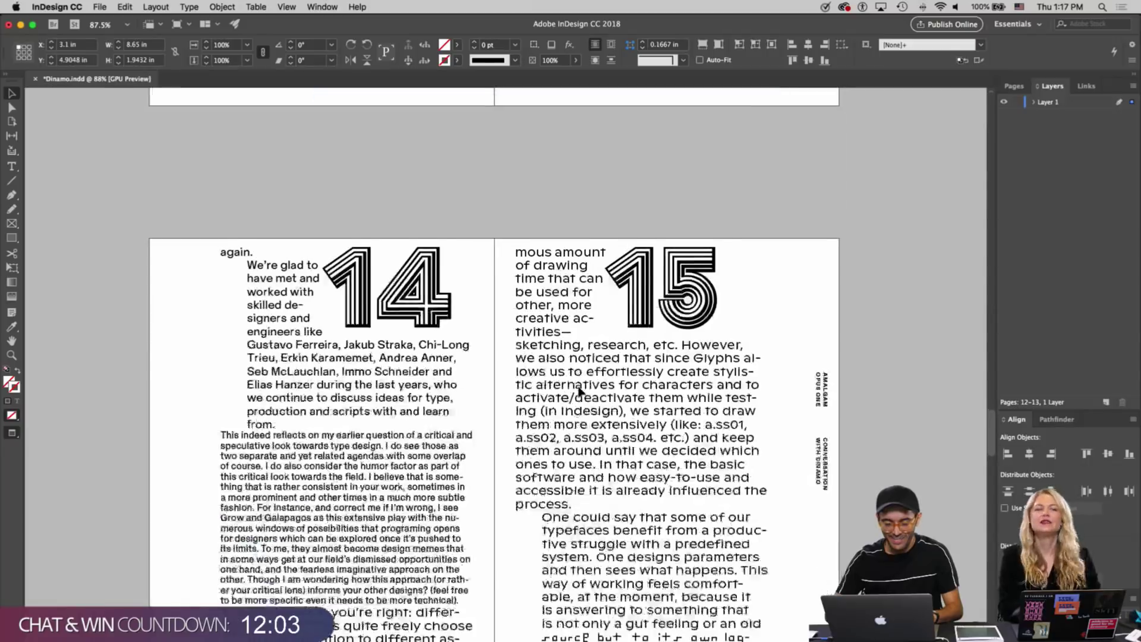
{"action": "scroll", "coordinate": [530, 462], "scroll_direction": "up", "scroll_amount": 15}
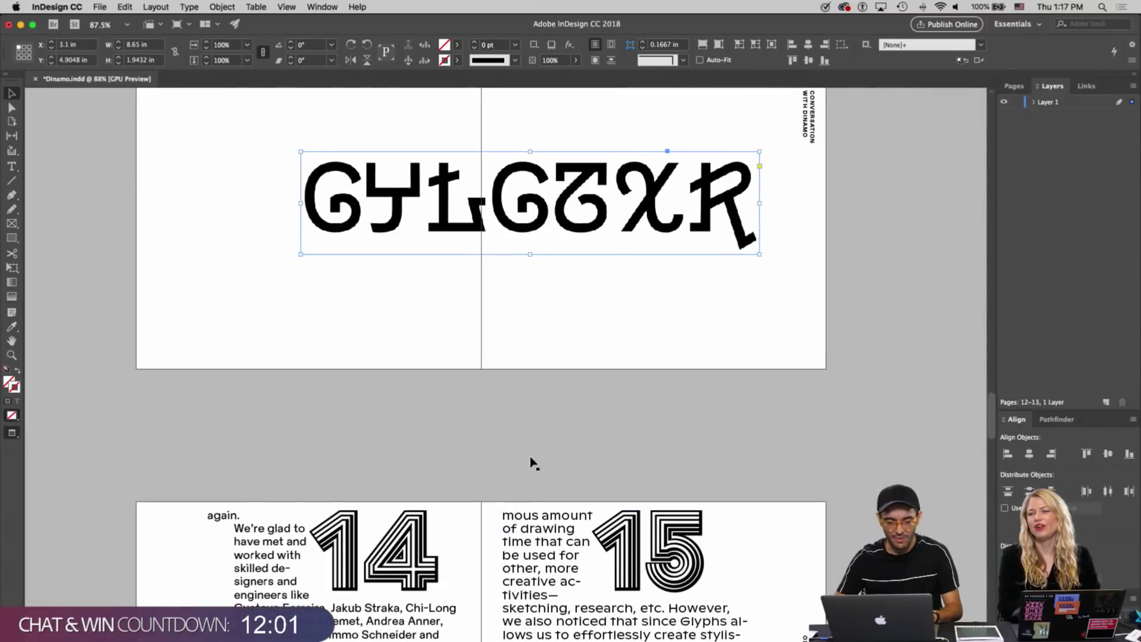
{"action": "scroll", "coordinate": [529, 461], "scroll_direction": "down", "scroll_amount": 10}
{"action": "scroll", "coordinate": [528, 451], "scroll_direction": "up", "scroll_amount": 10}
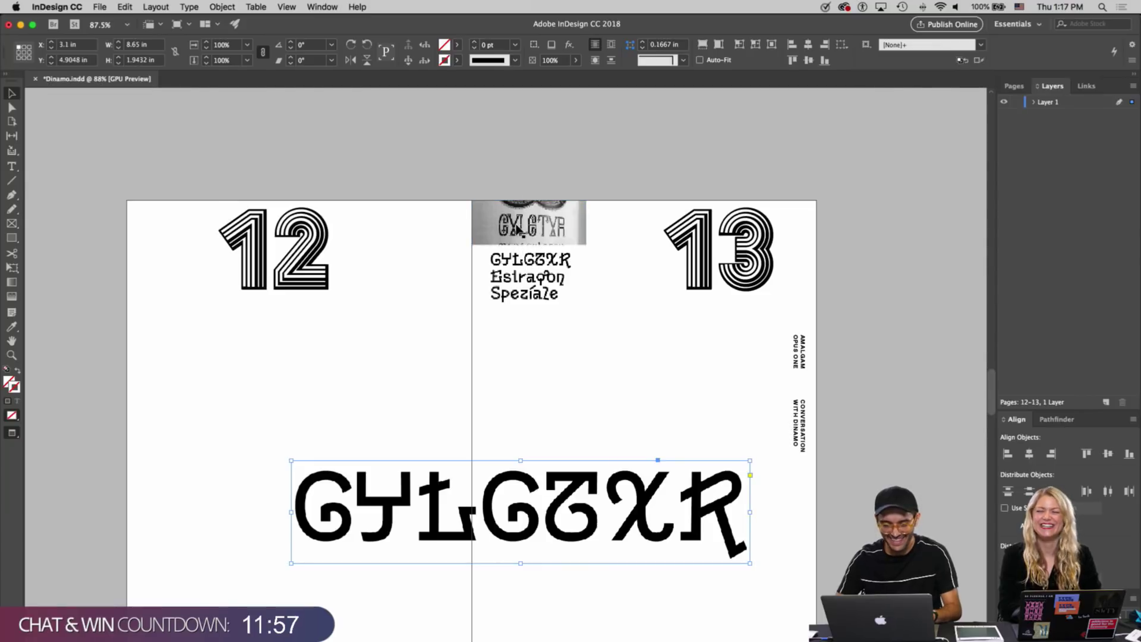
Paste the GYLGTXR lettering frame and the small image frame from spread 12–13 in place on spread 14–15
{"action": "scroll", "coordinate": [517, 229], "scroll_direction": "down", "scroll_amount": 10}
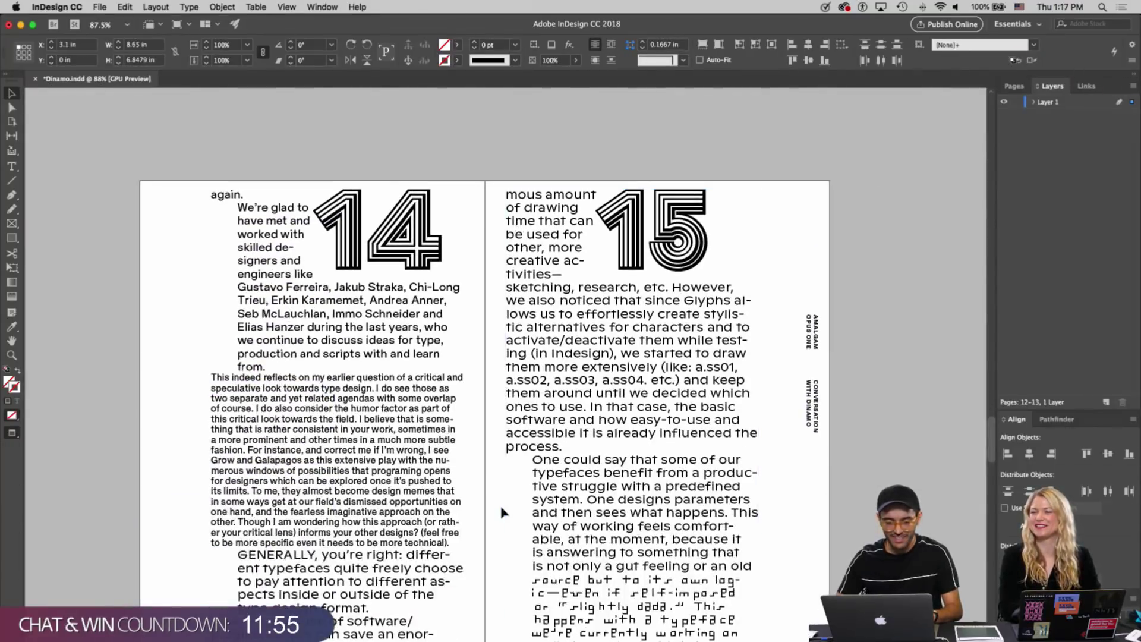
{"action": "key", "text": "super+v"}
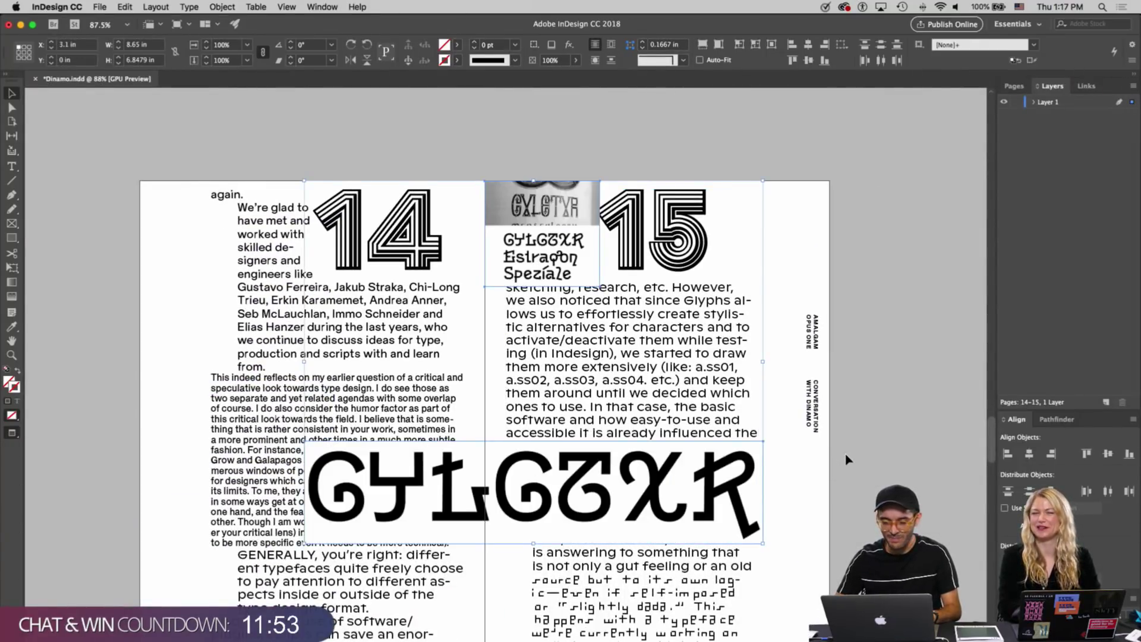
{"action": "left_click", "coordinate": [848, 459]}
Delete the GYLGTXR lettering image from its pasted frame on spread 14–15 and apply bounding-box text wrap to the empty frame
{"action": "left_click", "coordinate": [480, 466]}
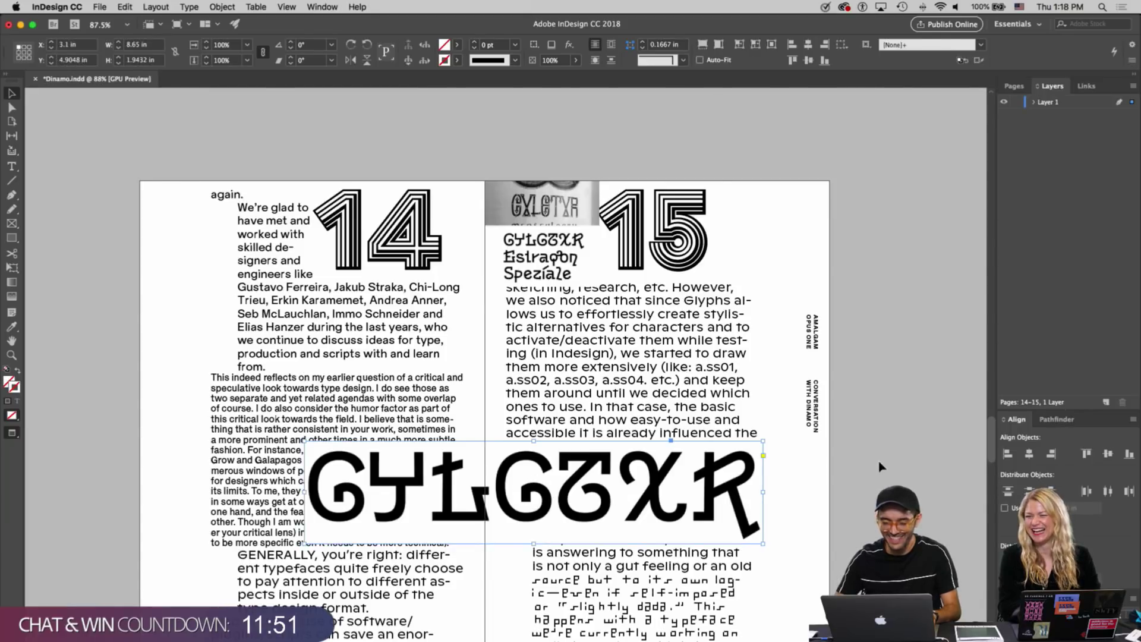
{"action": "key", "text": "a"}
{"action": "left_click", "coordinate": [476, 473]}
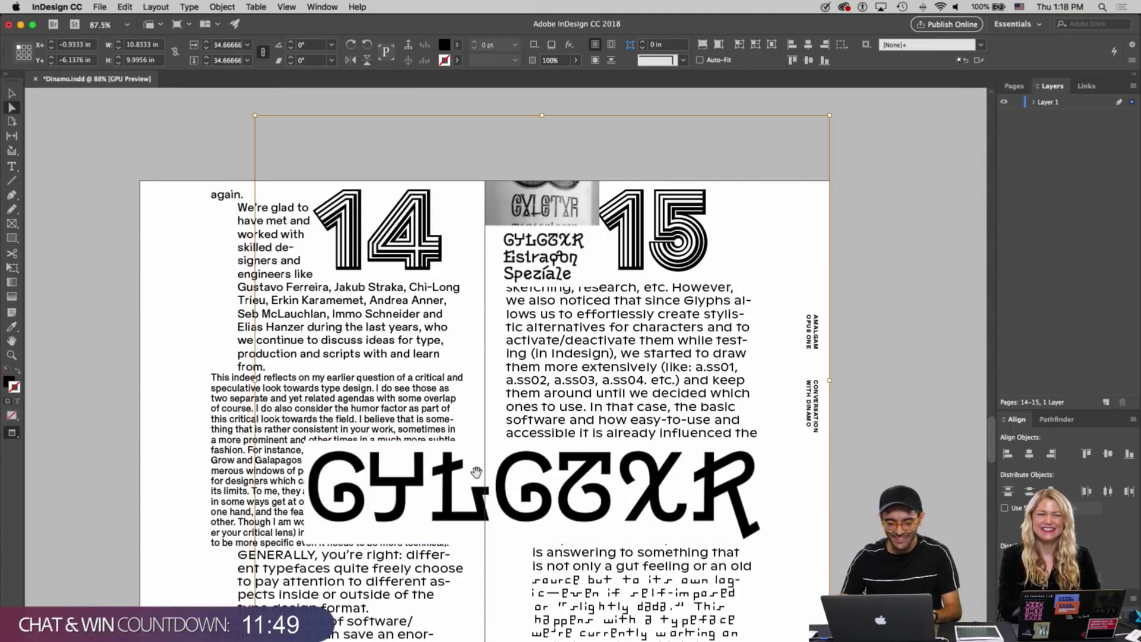
{"action": "key", "text": "Delete"}
{"action": "key", "text": "v"}
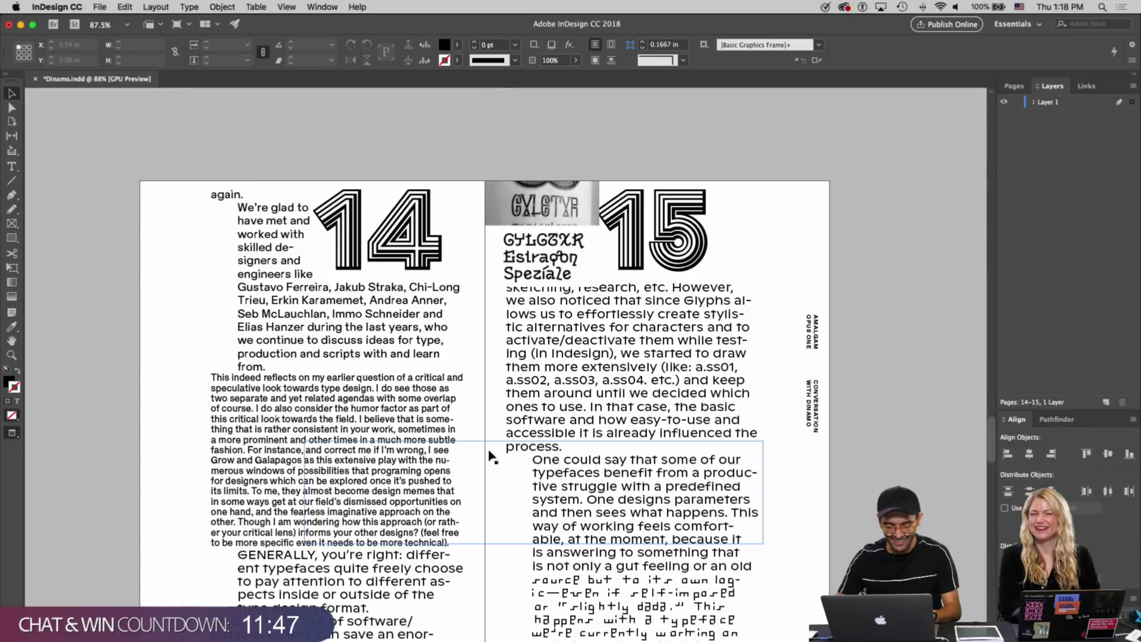
{"action": "left_click", "coordinate": [611, 45]}
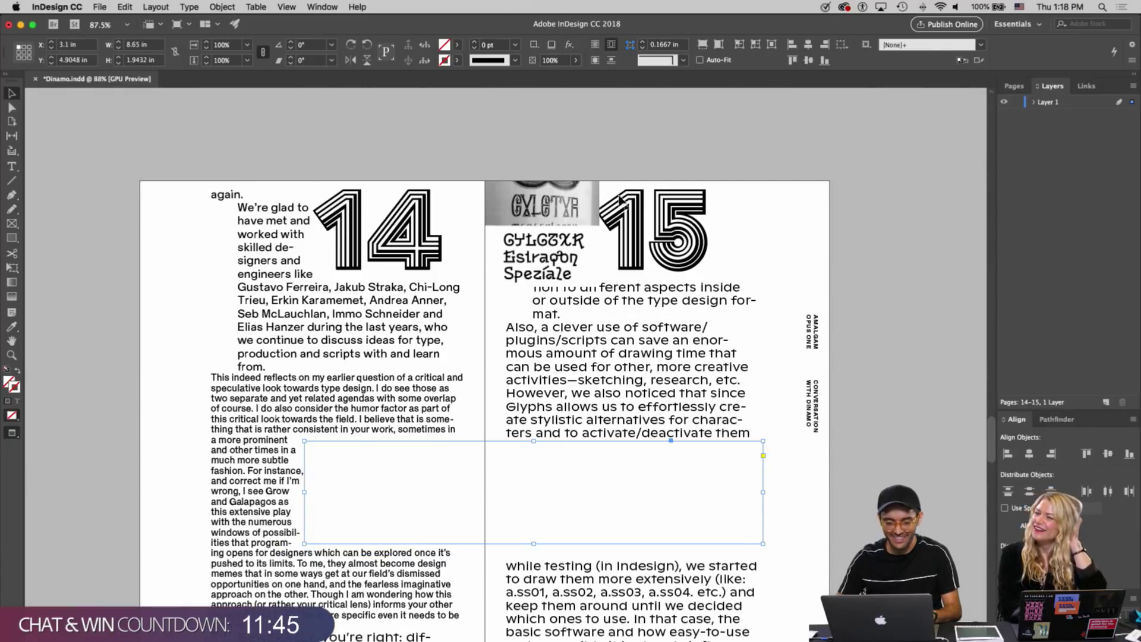
Empty the small image frame beside page number 15 and apply bounding-box text wrap to it
{"action": "left_click", "coordinate": [503, 228]}
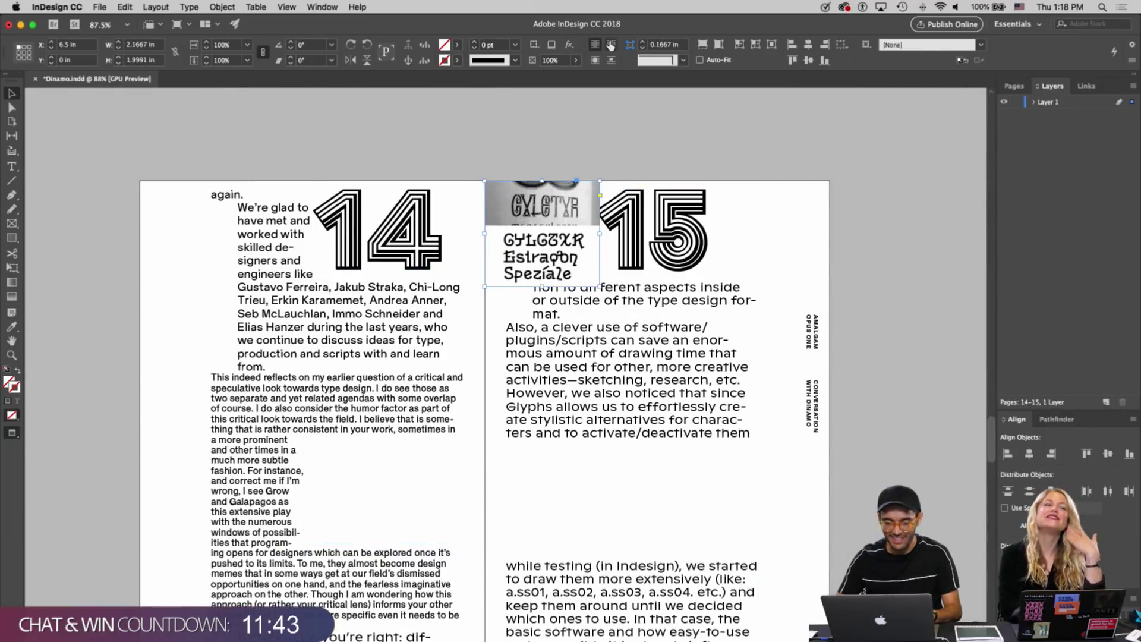
{"action": "key", "text": "Delete"}
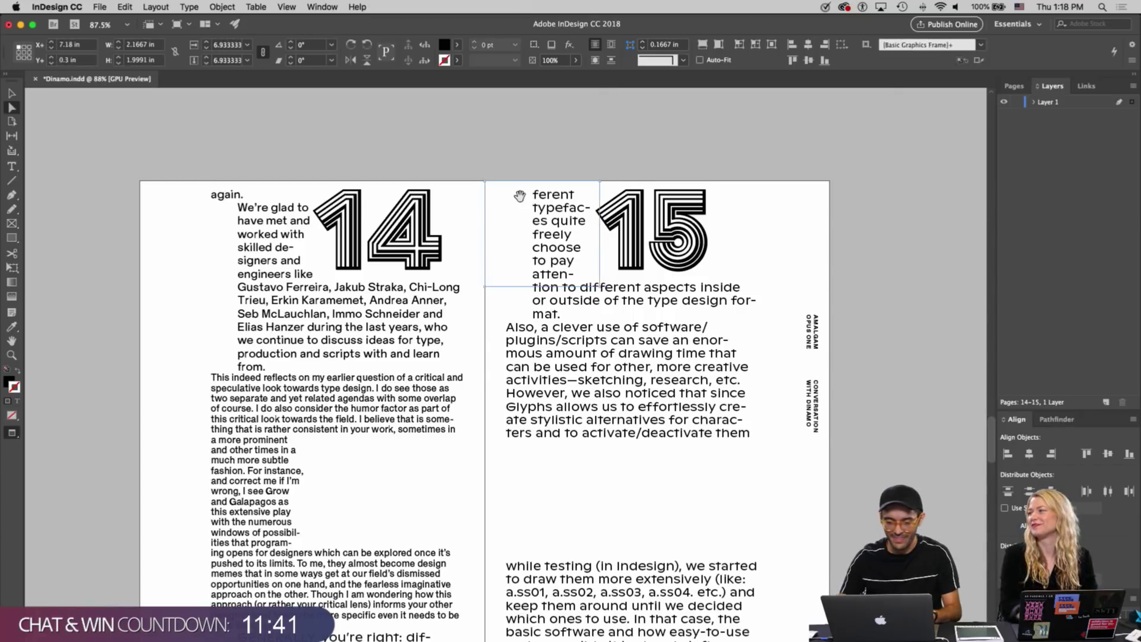
{"action": "left_click", "coordinate": [497, 199]}
{"action": "left_click", "coordinate": [610, 44]}
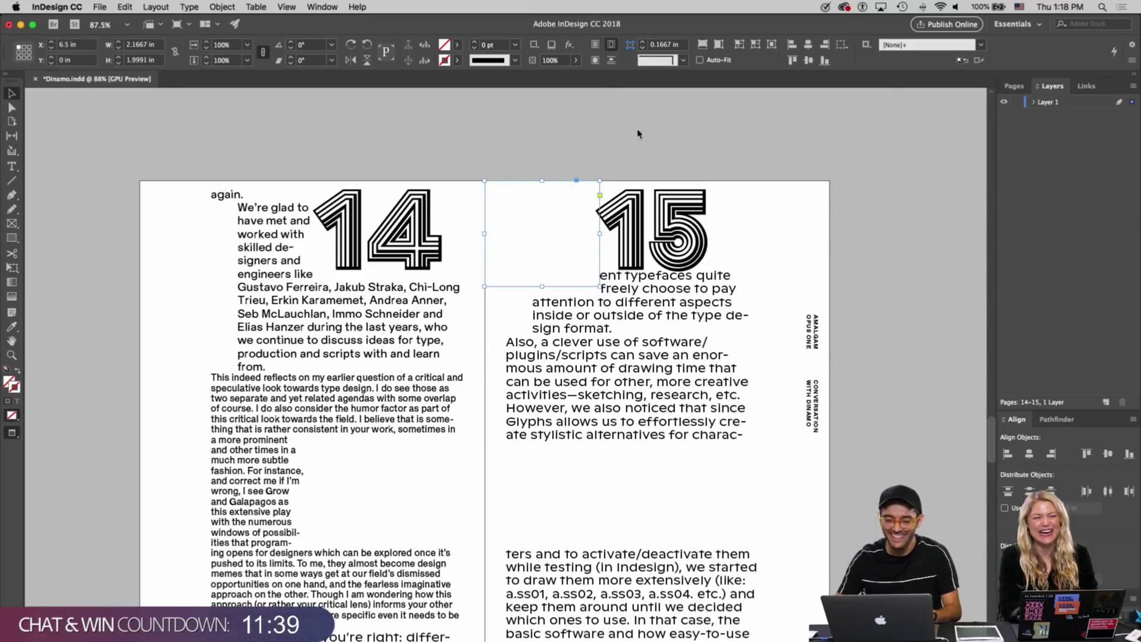
{"action": "left_click", "coordinate": [862, 272]}
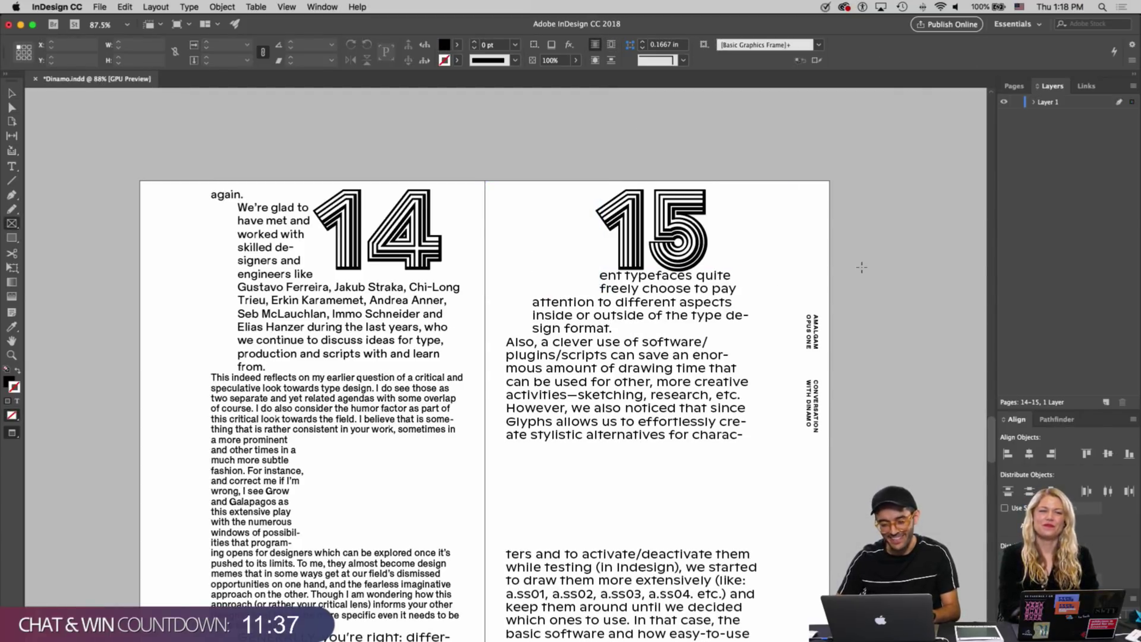
Try extending the page number 15 text frame downward to about 2.10 in high, and undo the resize
{"action": "scroll", "coordinate": [857, 281], "scroll_direction": "down", "scroll_amount": 5}
{"action": "scroll", "coordinate": [858, 282], "scroll_direction": "up", "scroll_amount": 3}
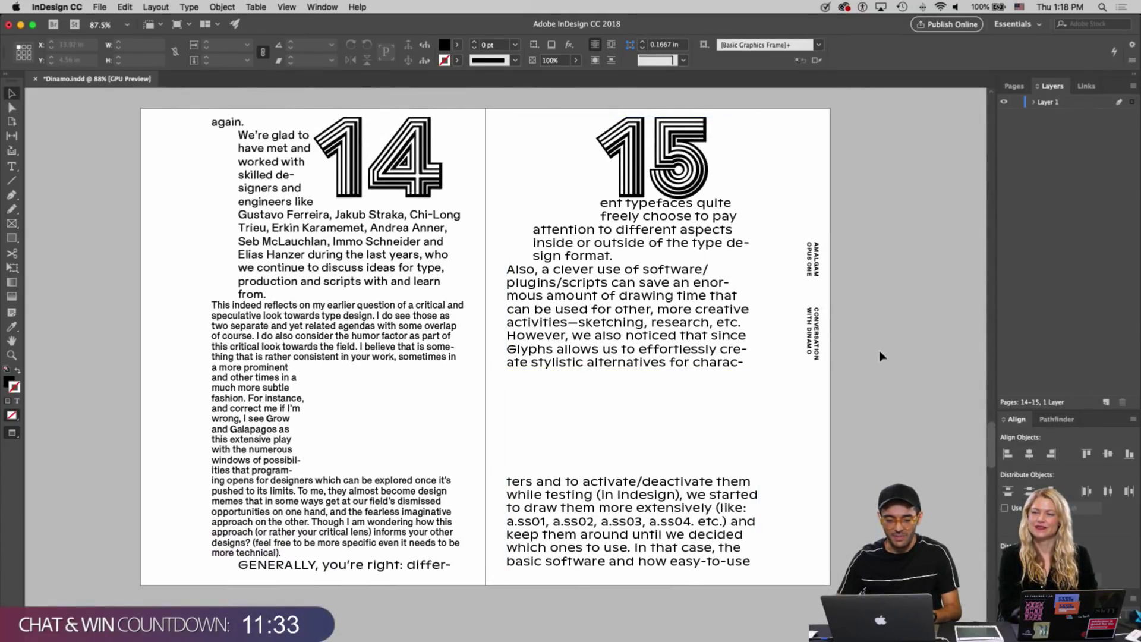
{"action": "scroll", "coordinate": [881, 355], "scroll_direction": "up", "scroll_amount": 1}
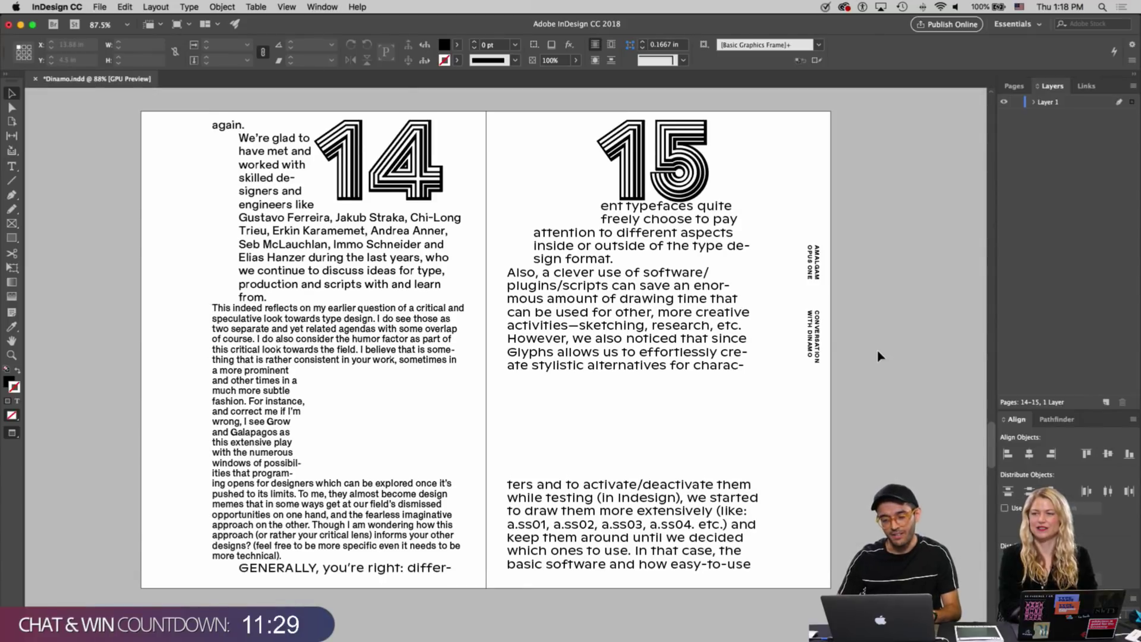
{"action": "left_click", "coordinate": [687, 191]}
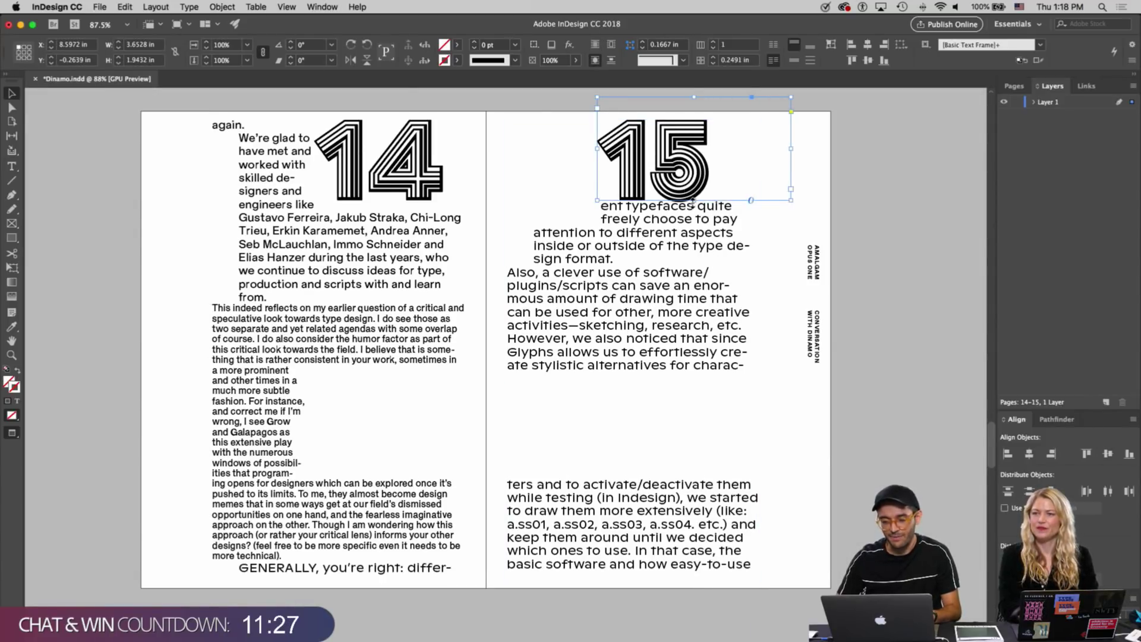
{"action": "left_click_drag", "start_coordinate": [693, 201], "coordinate": [692, 208]}
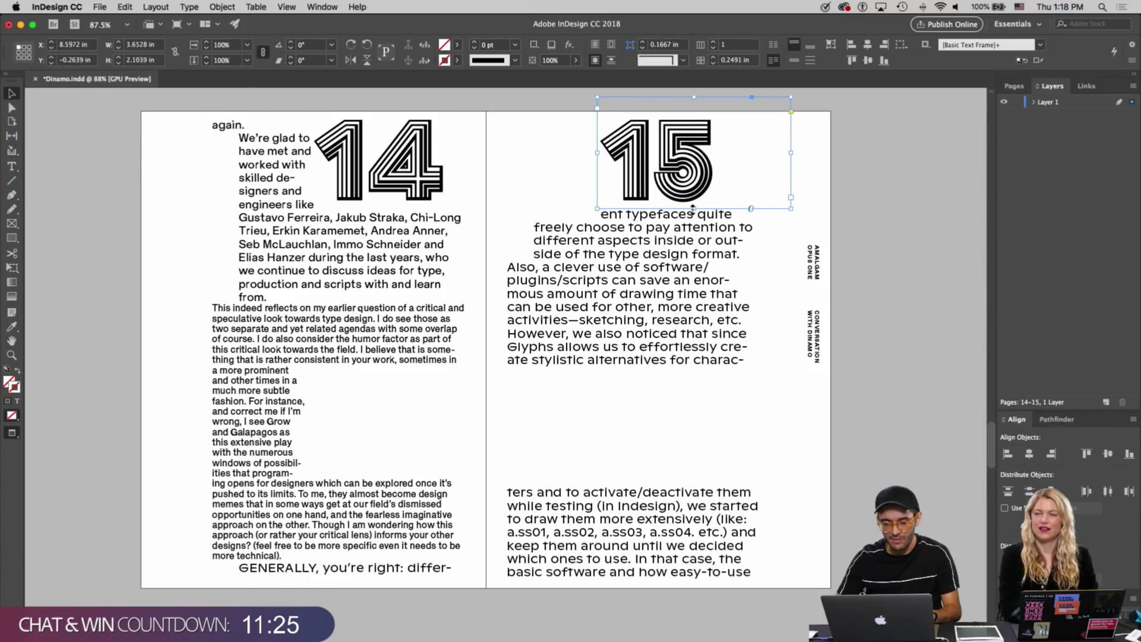
{"action": "key", "text": "super+z"}
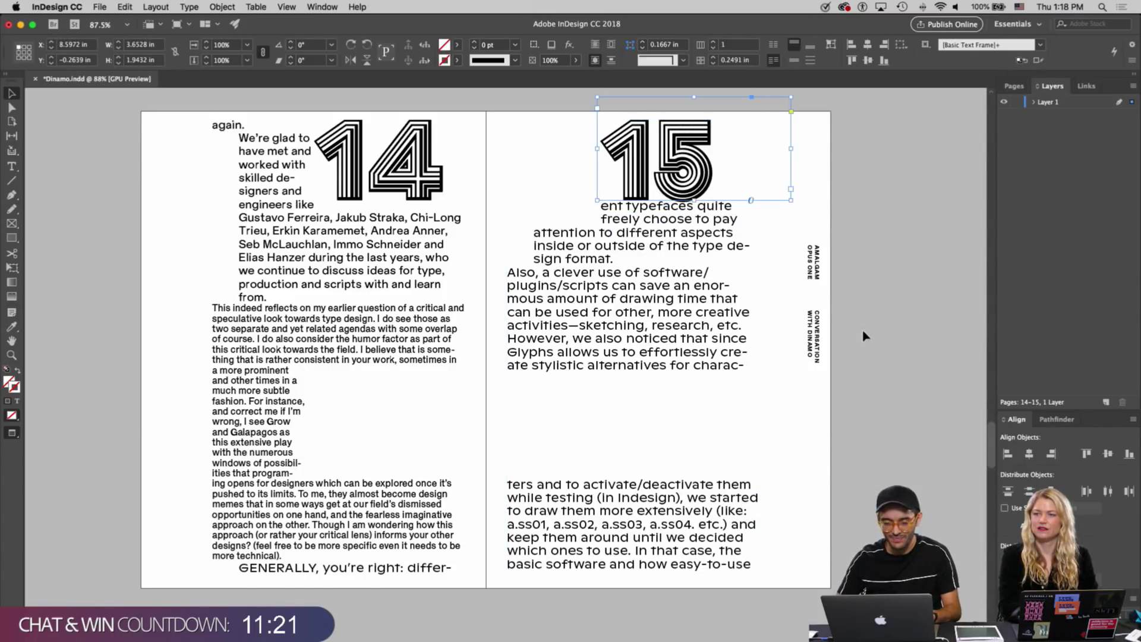
{"action": "left_click", "coordinate": [880, 336]}
Compare the image positions on spread 12–13 with the gaps they leave in the text of spread 14–15
{"action": "scroll", "coordinate": [870, 351], "scroll_direction": "down", "scroll_amount": 2}
{"action": "scroll", "coordinate": [867, 359], "scroll_direction": "up", "scroll_amount": 1}
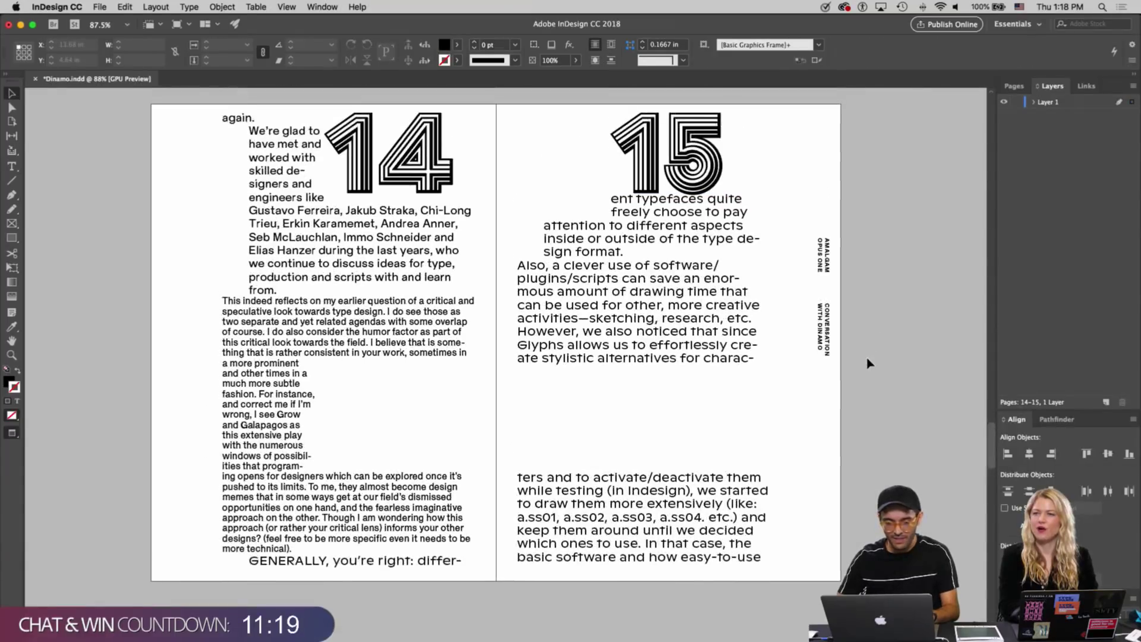
{"action": "scroll", "coordinate": [868, 372], "scroll_direction": "up", "scroll_amount": 1}
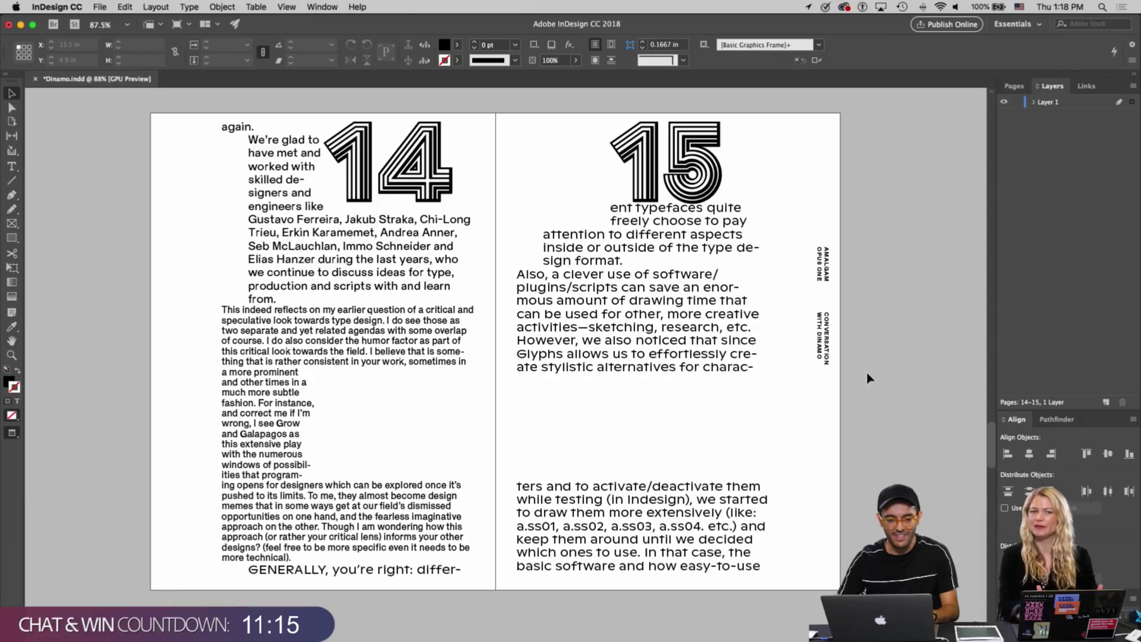
{"action": "scroll", "coordinate": [869, 378], "scroll_direction": "up", "scroll_amount": 10}
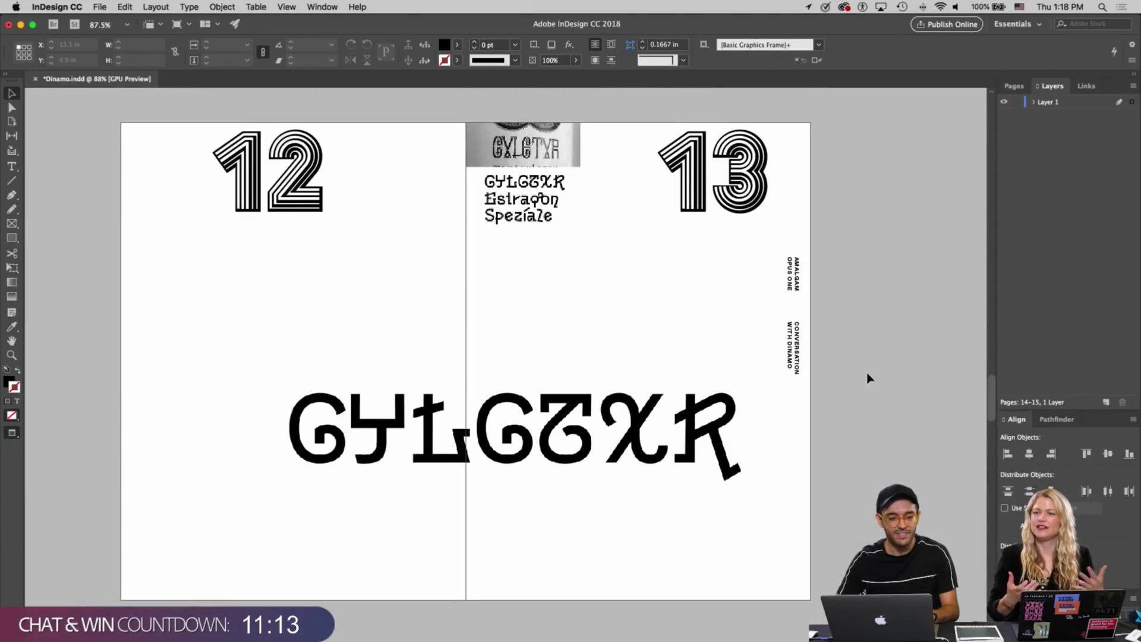
{"action": "scroll", "coordinate": [869, 378], "scroll_direction": "down", "scroll_amount": 10}
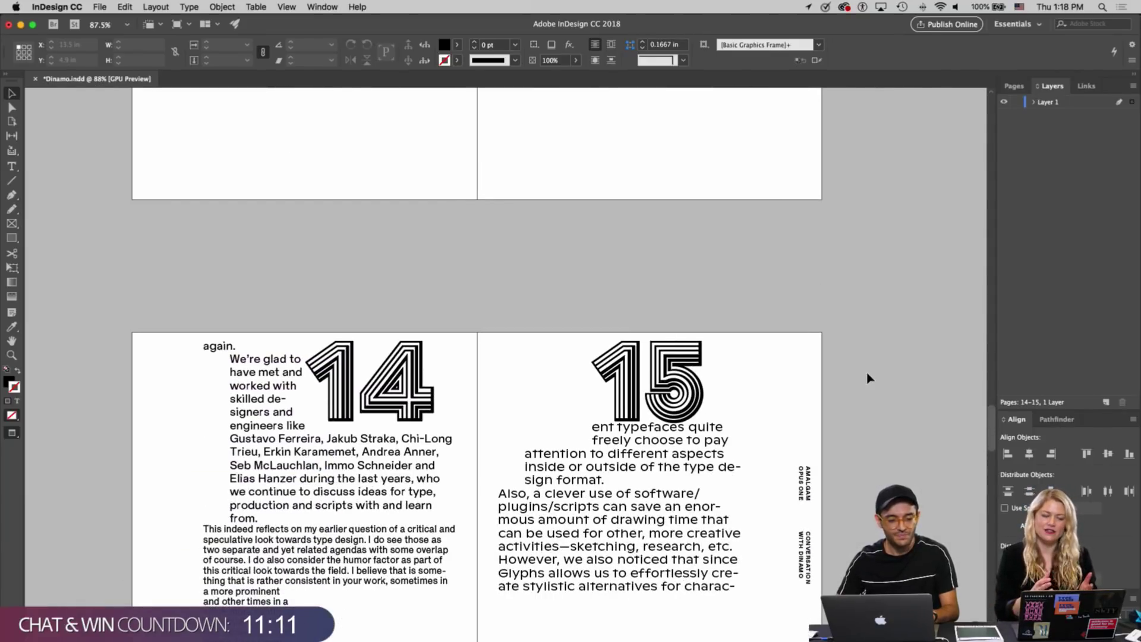
{"action": "scroll", "coordinate": [869, 378], "scroll_direction": "down", "scroll_amount": 2}
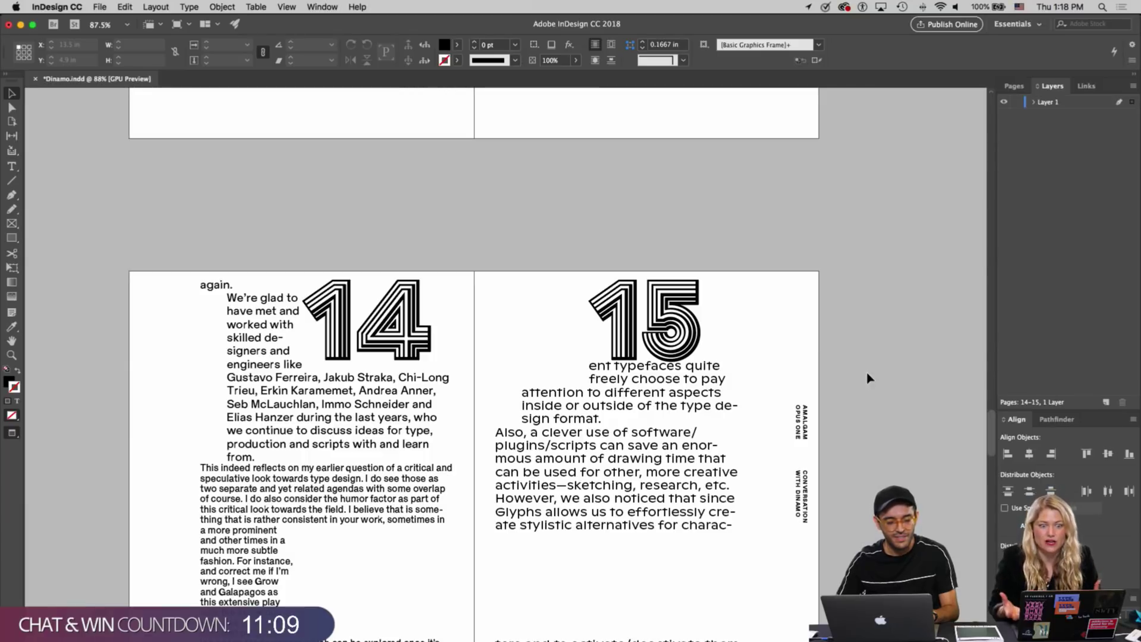
{"action": "scroll", "coordinate": [868, 378], "scroll_direction": "down", "scroll_amount": 4}
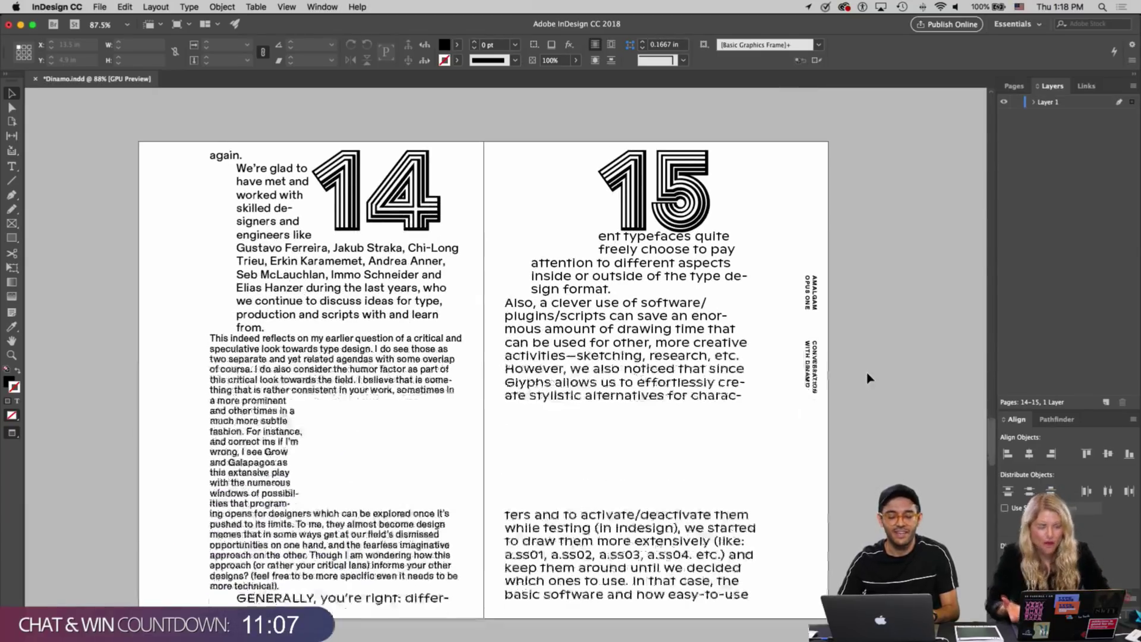
{"action": "scroll", "coordinate": [868, 378], "scroll_direction": "up", "scroll_amount": 12}
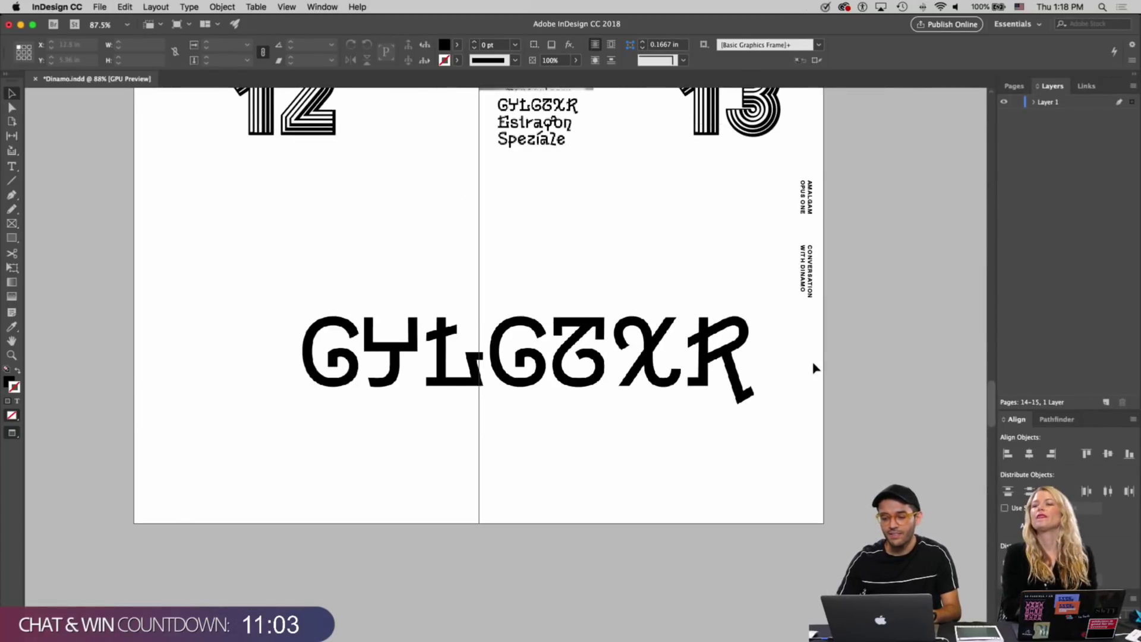
{"action": "scroll", "coordinate": [814, 368], "scroll_direction": "up", "scroll_amount": 3}
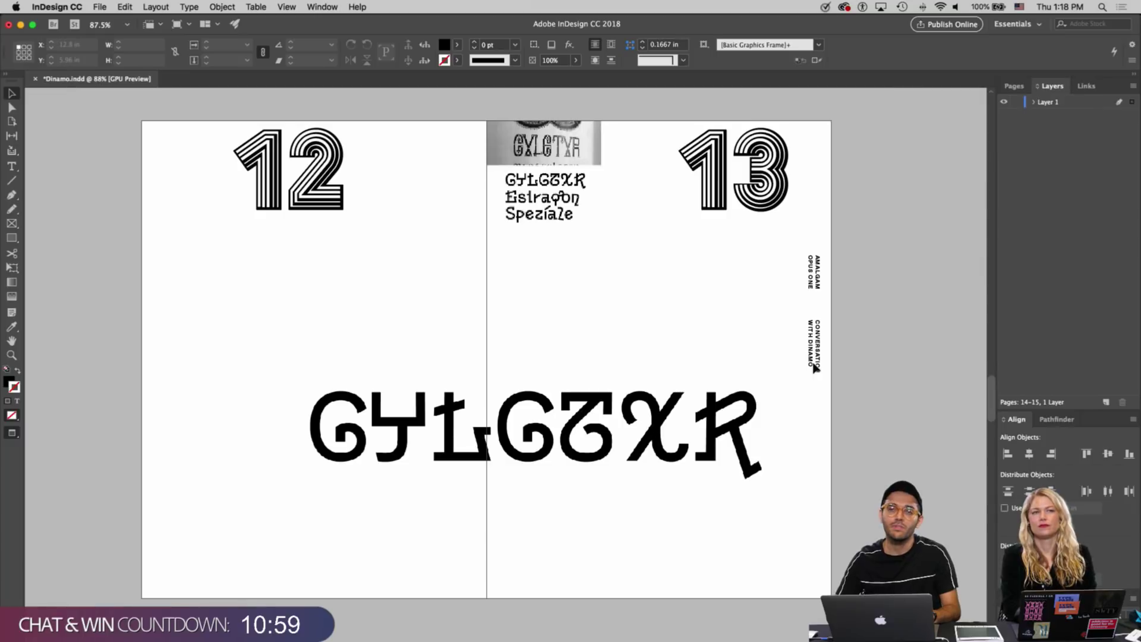
{"action": "scroll", "coordinate": [760, 298], "scroll_direction": "down", "scroll_amount": 10}
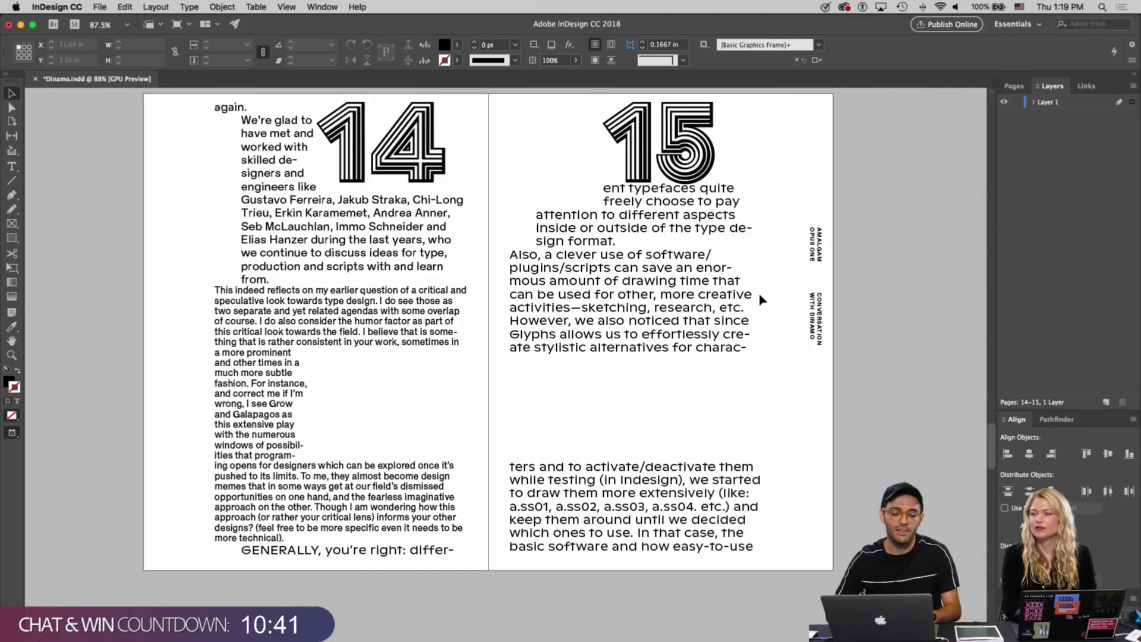
Copy the alphabet lettering image on page 22 together with the workshop photo on page 23
{"action": "scroll", "coordinate": [760, 300], "scroll_direction": "down", "scroll_amount": 10}
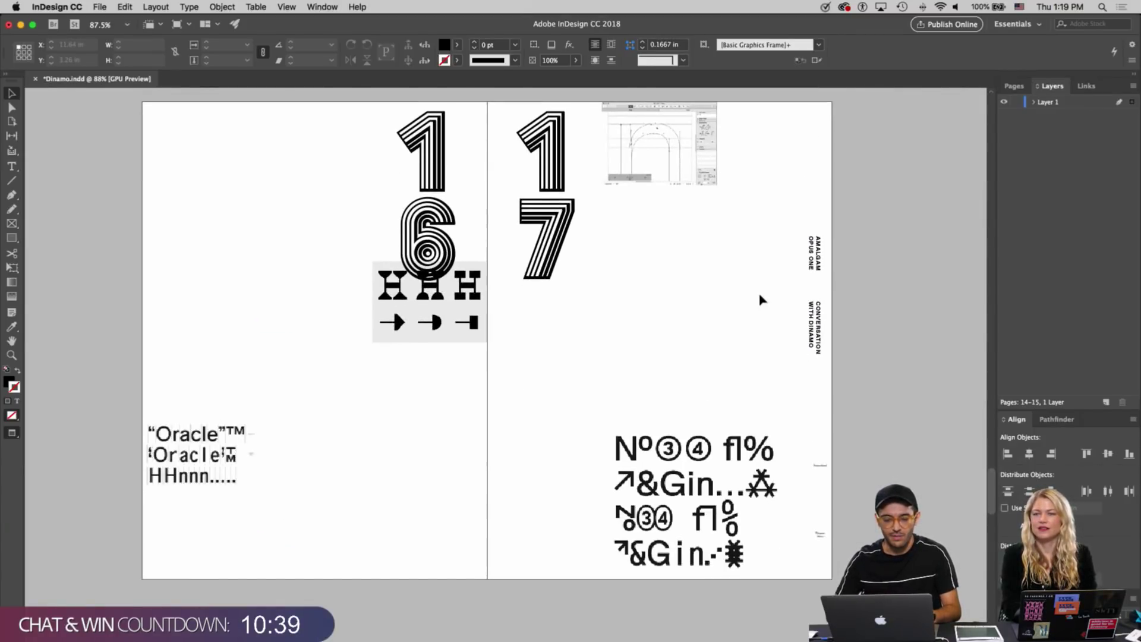
{"action": "scroll", "coordinate": [698, 359], "scroll_direction": "down", "scroll_amount": 10}
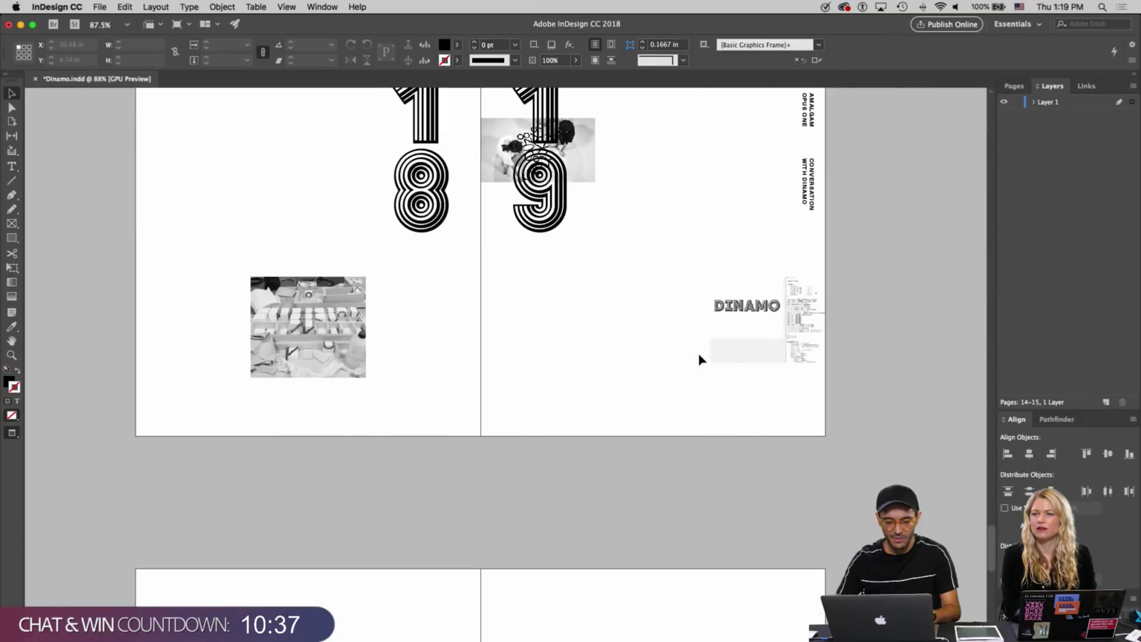
{"action": "scroll", "coordinate": [698, 359], "scroll_direction": "down", "scroll_amount": 20}
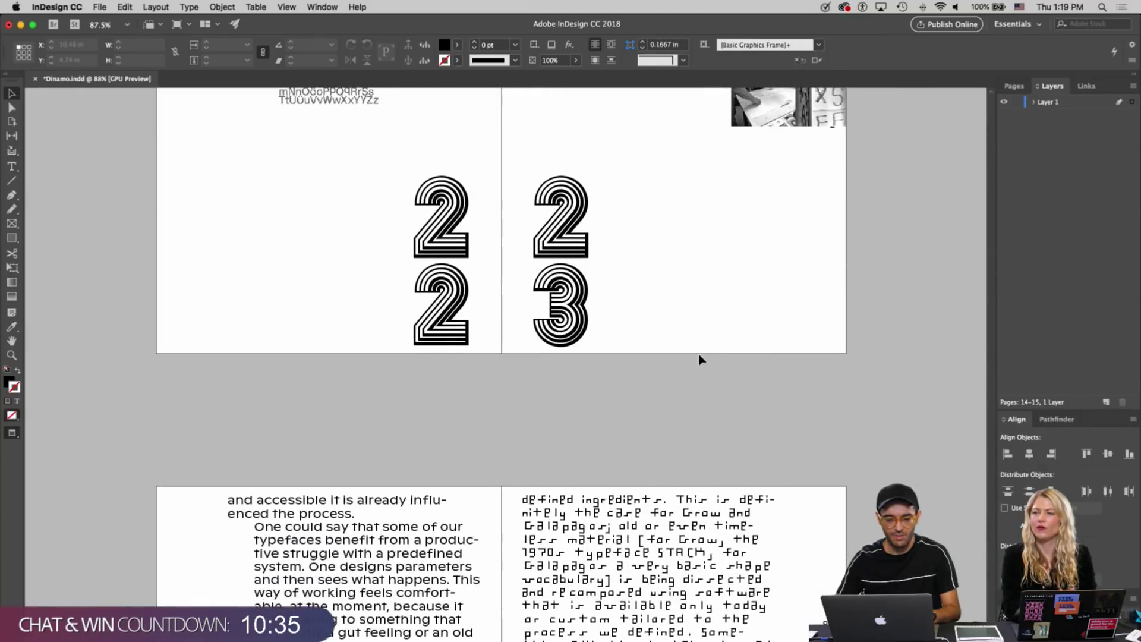
{"action": "scroll", "coordinate": [698, 359], "scroll_direction": "down", "scroll_amount": 10}
{"action": "scroll", "coordinate": [698, 359], "scroll_direction": "up", "scroll_amount": 12}
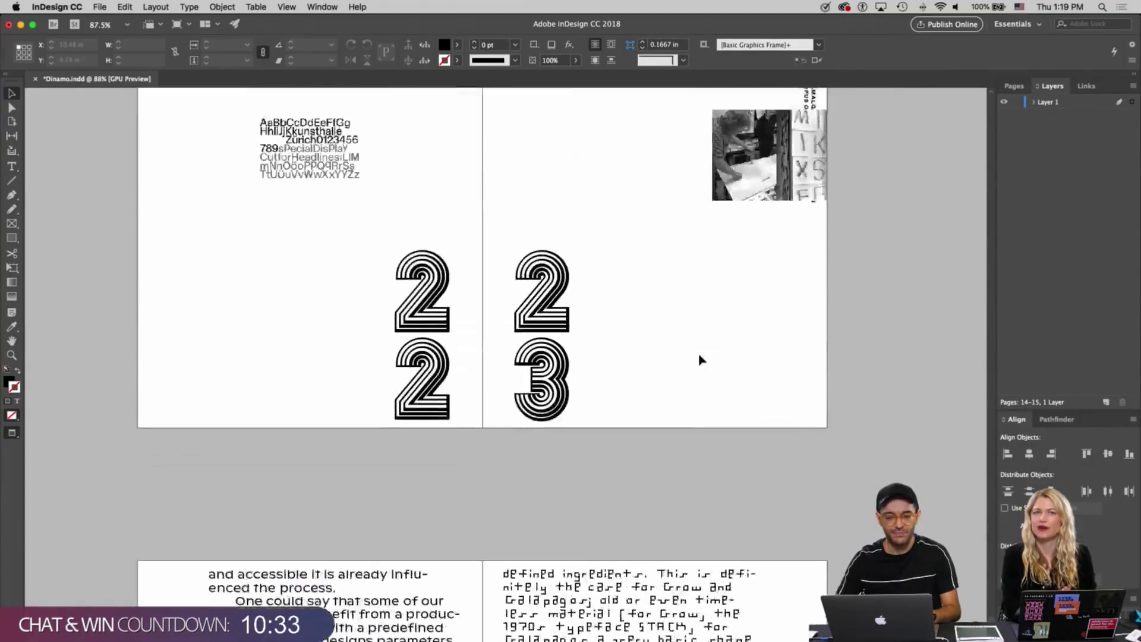
{"action": "scroll", "coordinate": [699, 359], "scroll_direction": "up", "scroll_amount": 3}
{"action": "left_click", "coordinate": [753, 297]}
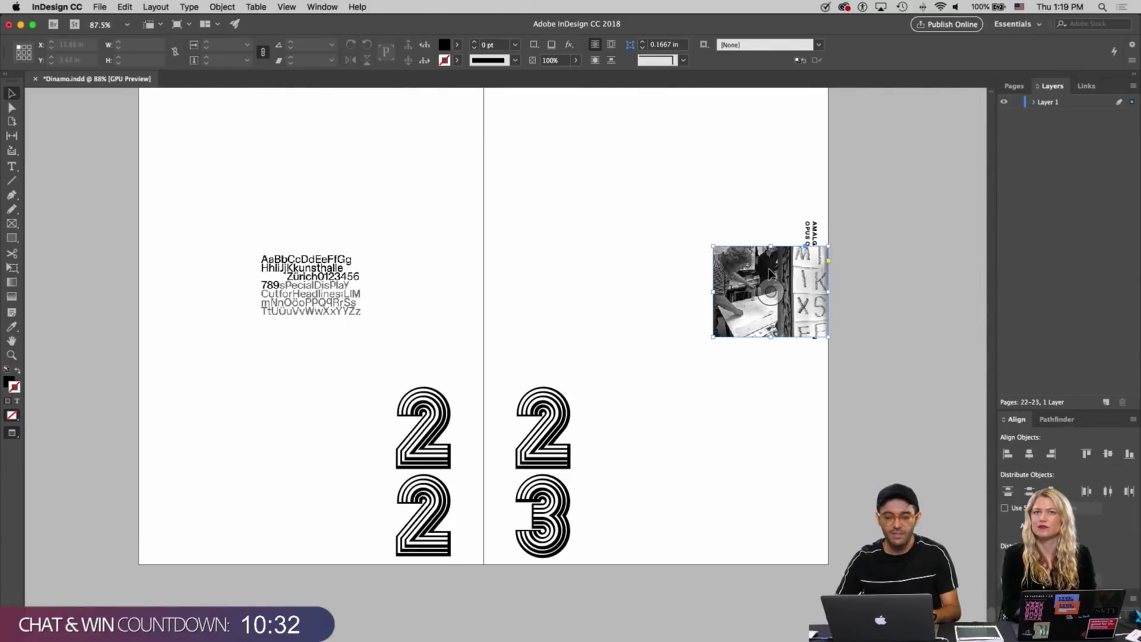
{"action": "left_click", "coordinate": [303, 268]}
{"action": "scroll", "coordinate": [319, 326], "scroll_direction": "down", "scroll_amount": 4}
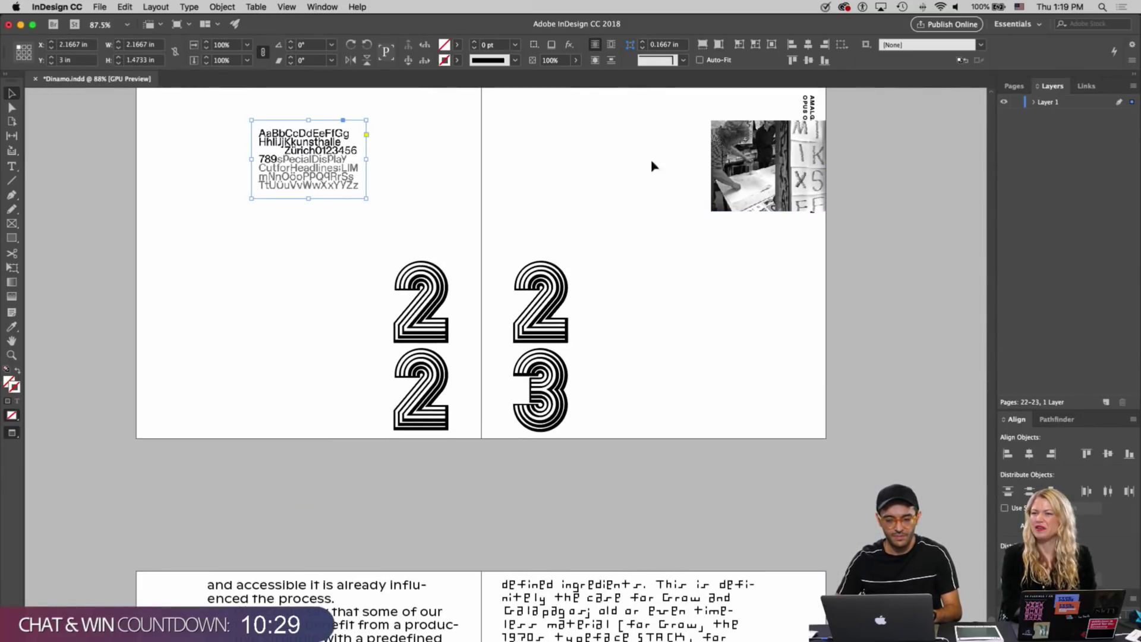
{"action": "left_click", "coordinate": [764, 164], "text": "shift"}
Paste the copied lettering image and workshop photo in place on spread 24–25
{"action": "scroll", "coordinate": [725, 149], "scroll_direction": "down", "scroll_amount": 6}
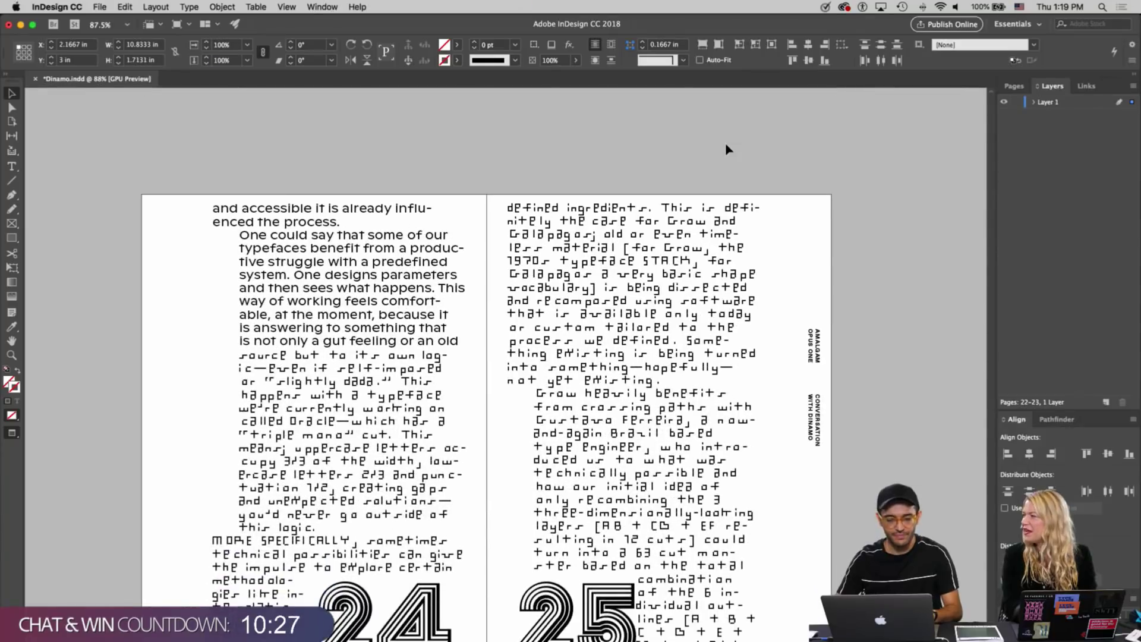
{"action": "left_click", "coordinate": [820, 248]}
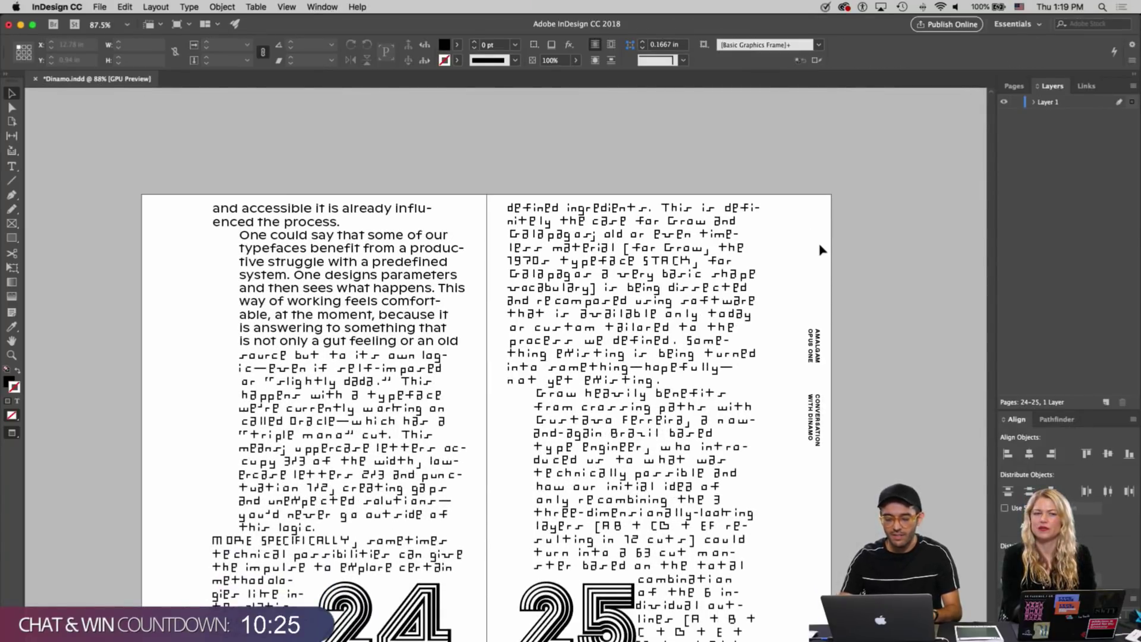
{"action": "scroll", "coordinate": [809, 241], "scroll_direction": "down", "scroll_amount": 2}
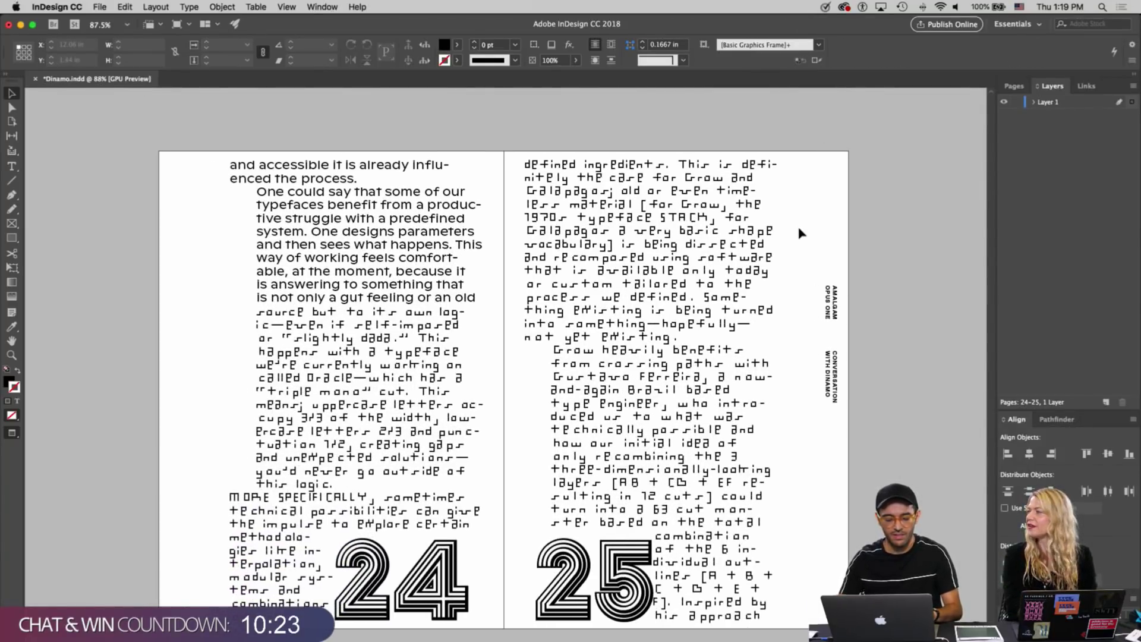
{"action": "key", "text": "ctrl+v"}
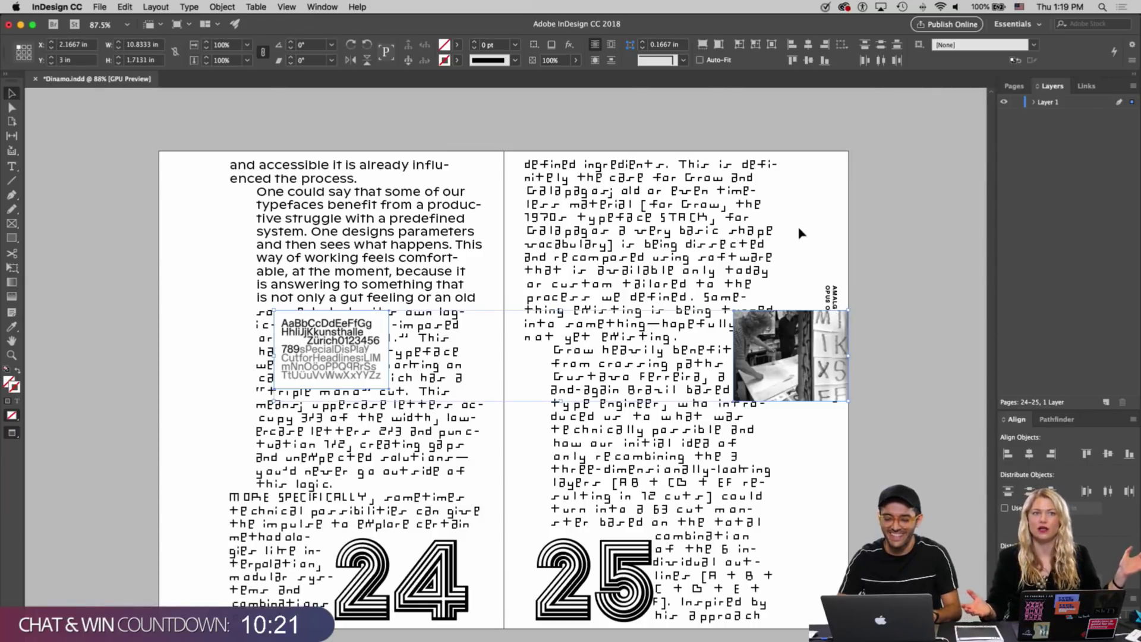
{"action": "left_click", "coordinate": [899, 272]}
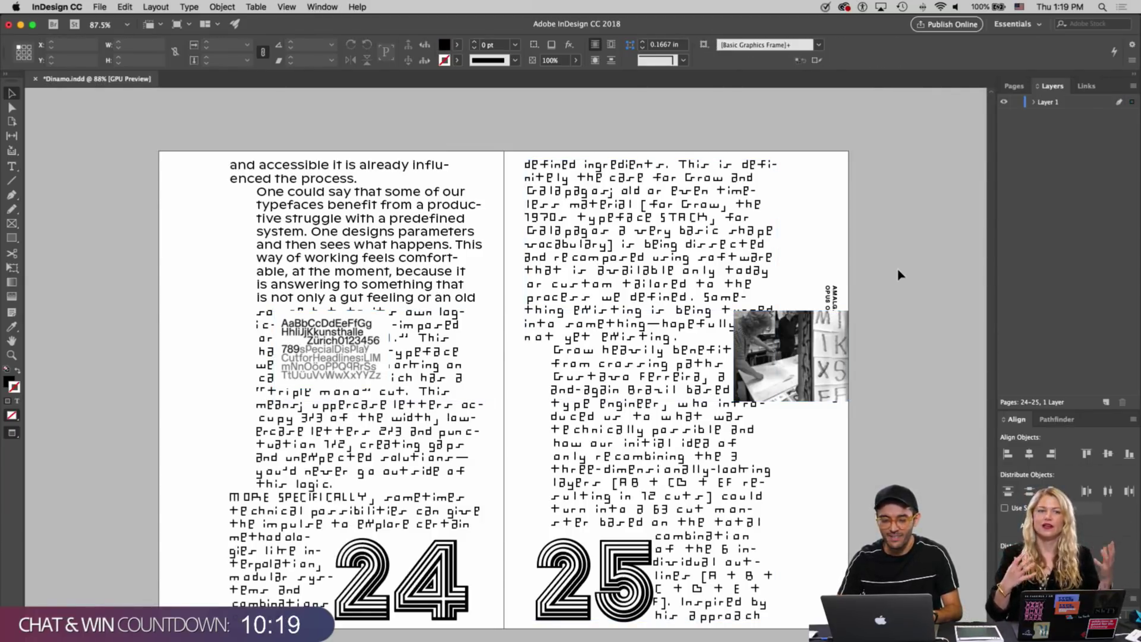
Wrap the page 24 text around the bounding box of the alphabet lettering image and delete the image from its frame
{"action": "left_click", "coordinate": [376, 368]}
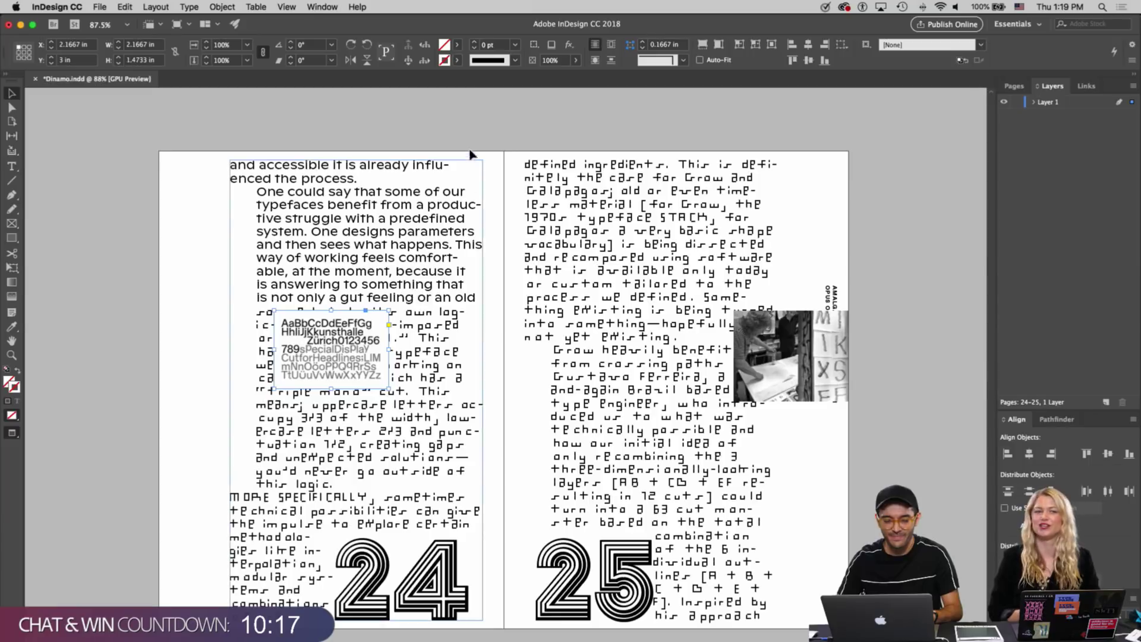
{"action": "left_click", "coordinate": [611, 44]}
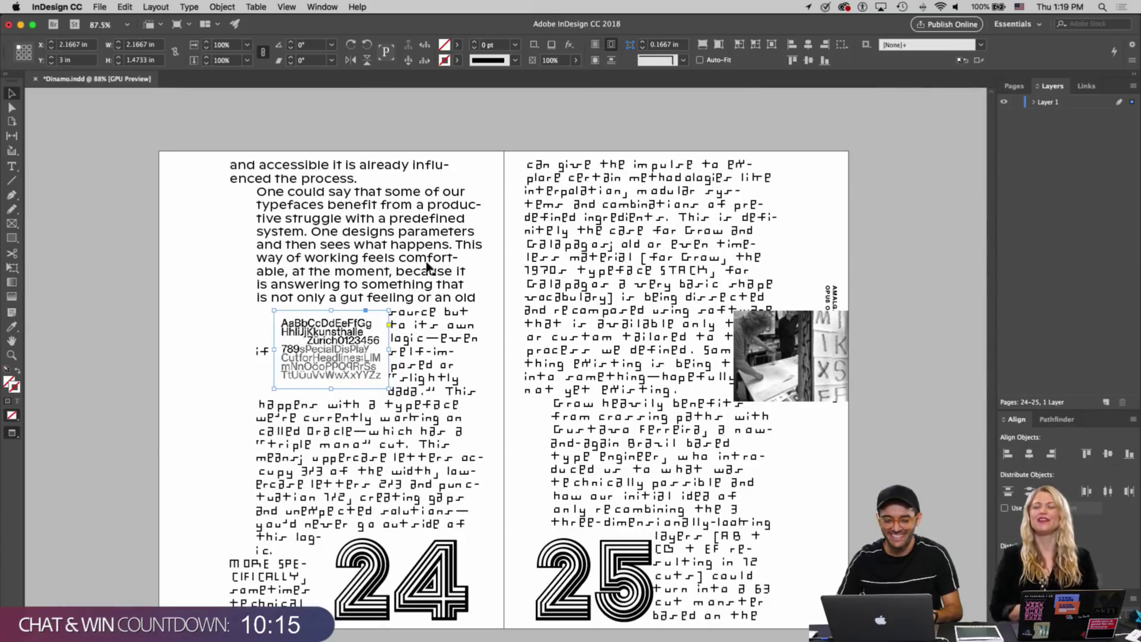
{"action": "left_click", "coordinate": [191, 323]}
{"action": "key", "text": "a"}
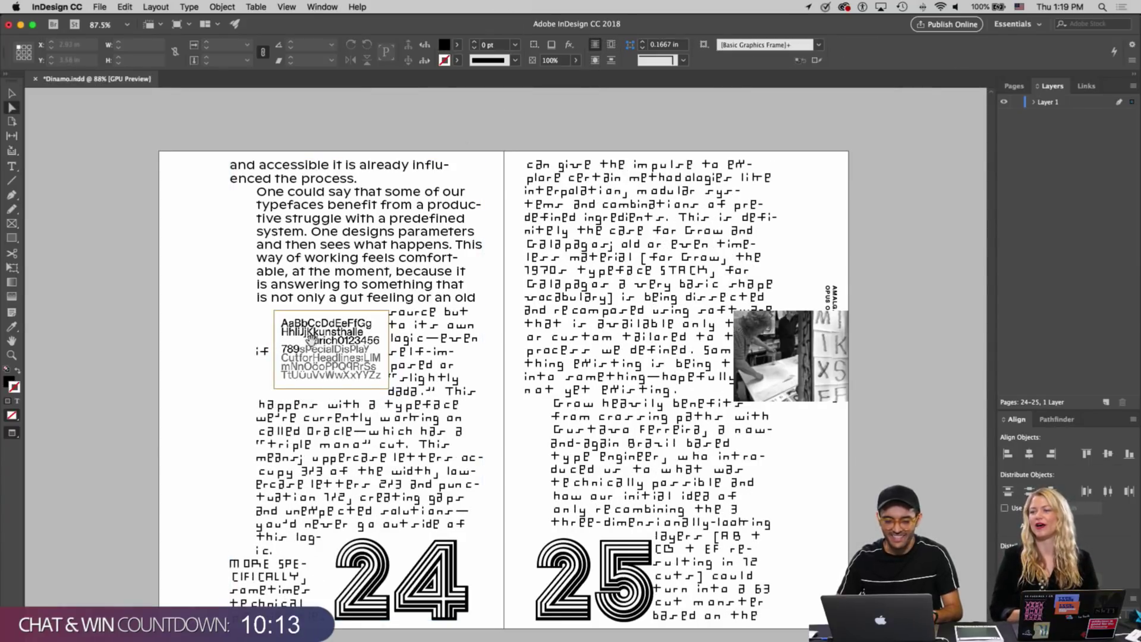
{"action": "left_click", "coordinate": [310, 338]}
{"action": "key", "text": "Delete"}
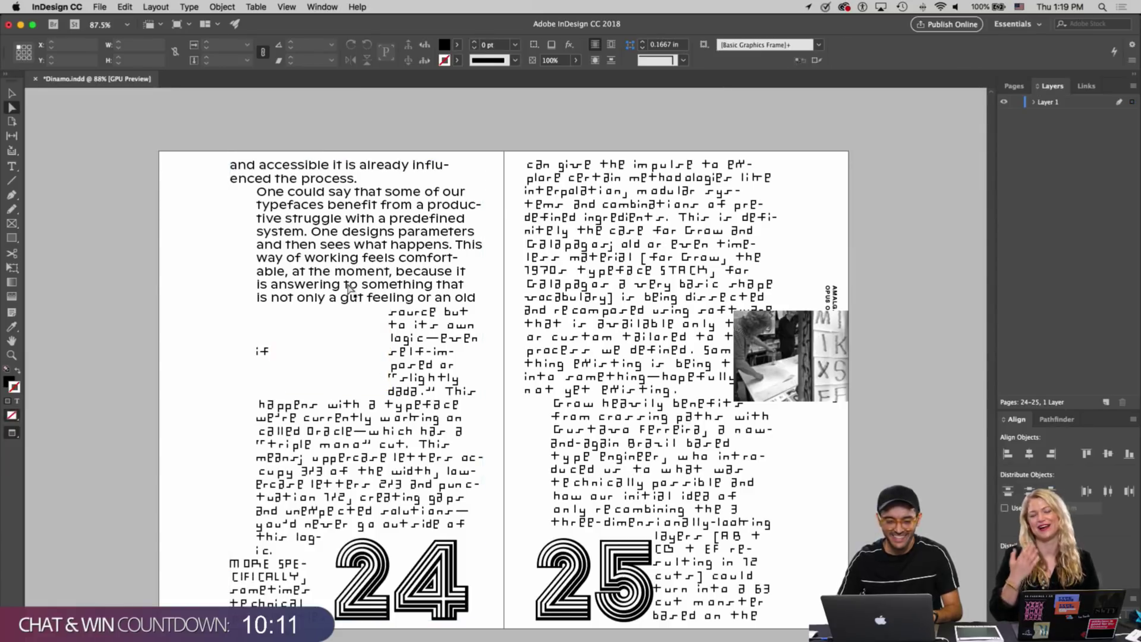
Adjust the empty text-wrap frame on page 24 to clear the stray word "if" from its outer side
{"action": "key", "text": "v"}
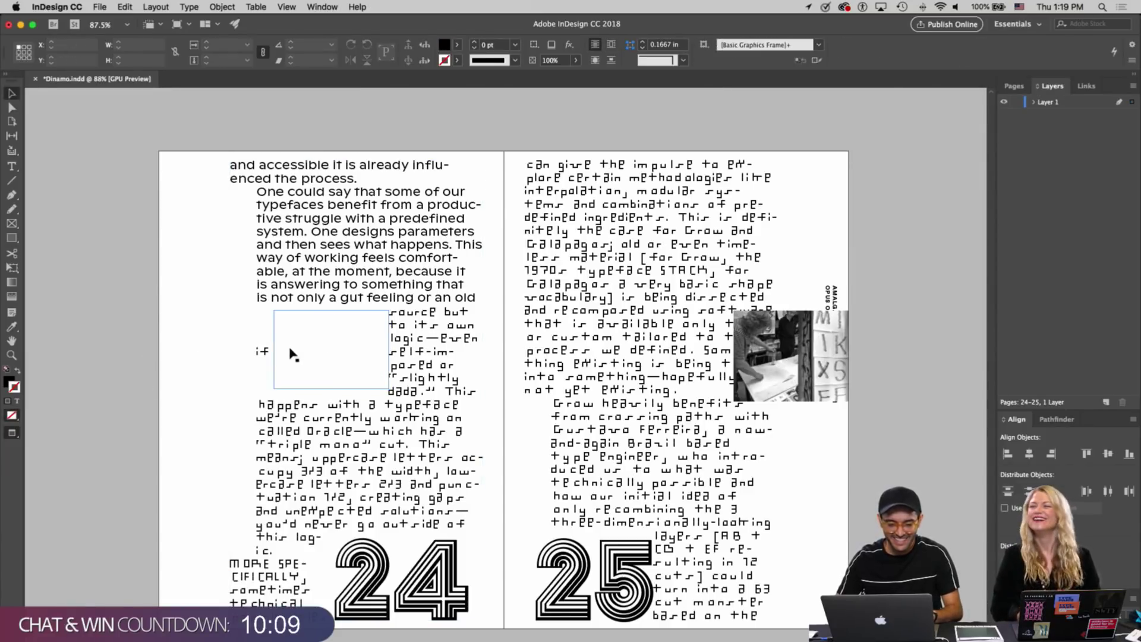
{"action": "left_click", "coordinate": [291, 354]}
{"action": "key", "text": "Delete"}
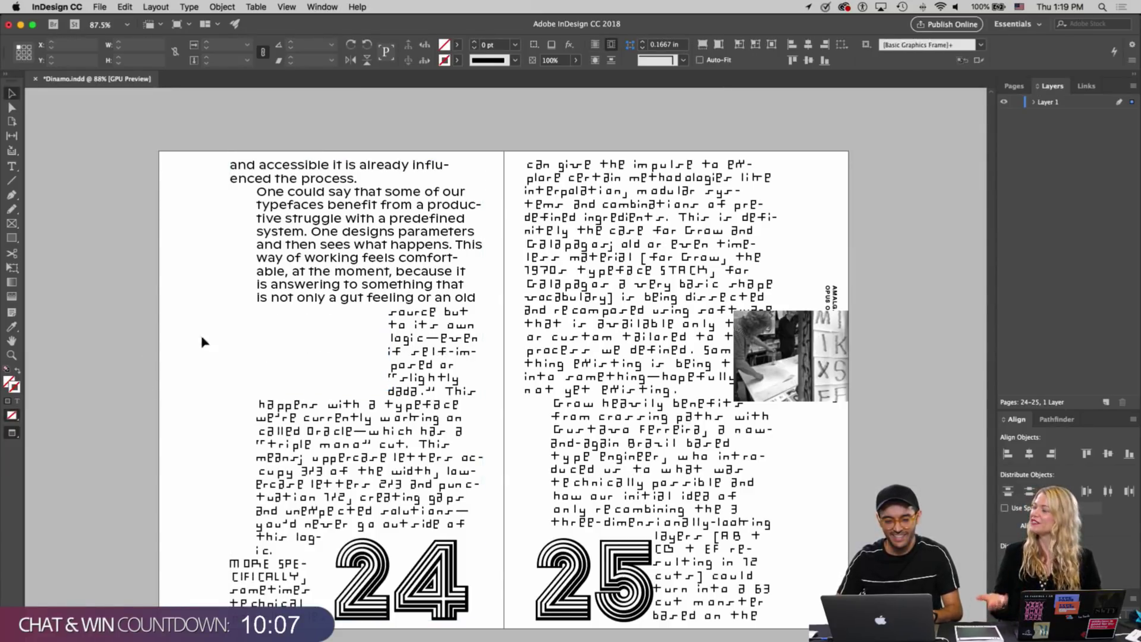
Wrap the page 25 text around the bounding box of the workshop photo and delete the photo from its frame
{"action": "left_click", "coordinate": [846, 357]}
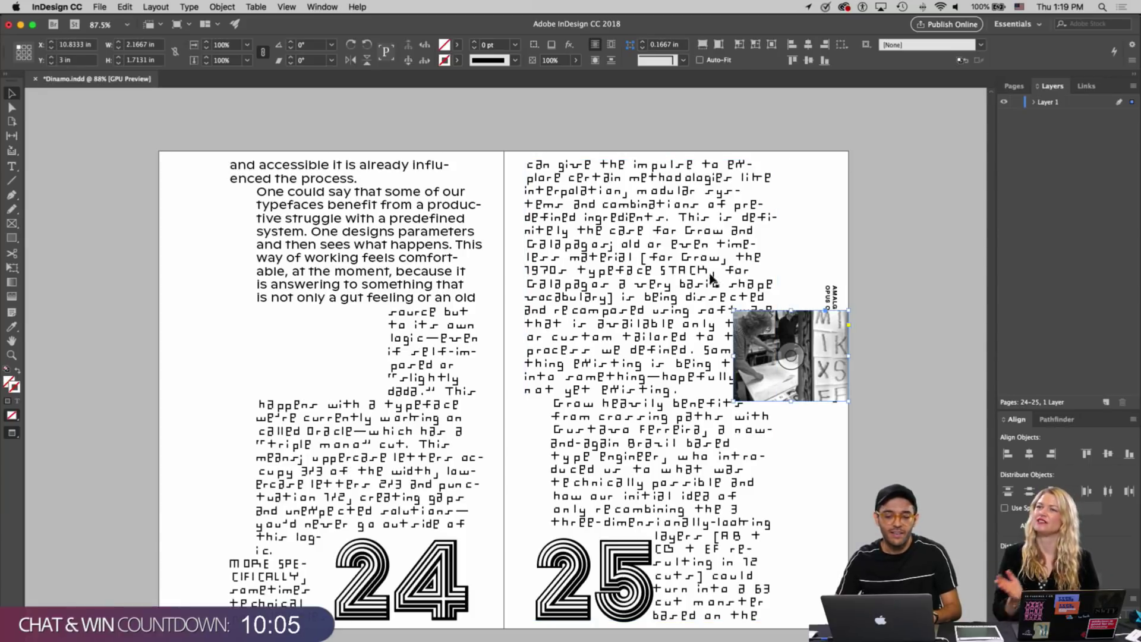
{"action": "left_click", "coordinate": [609, 45]}
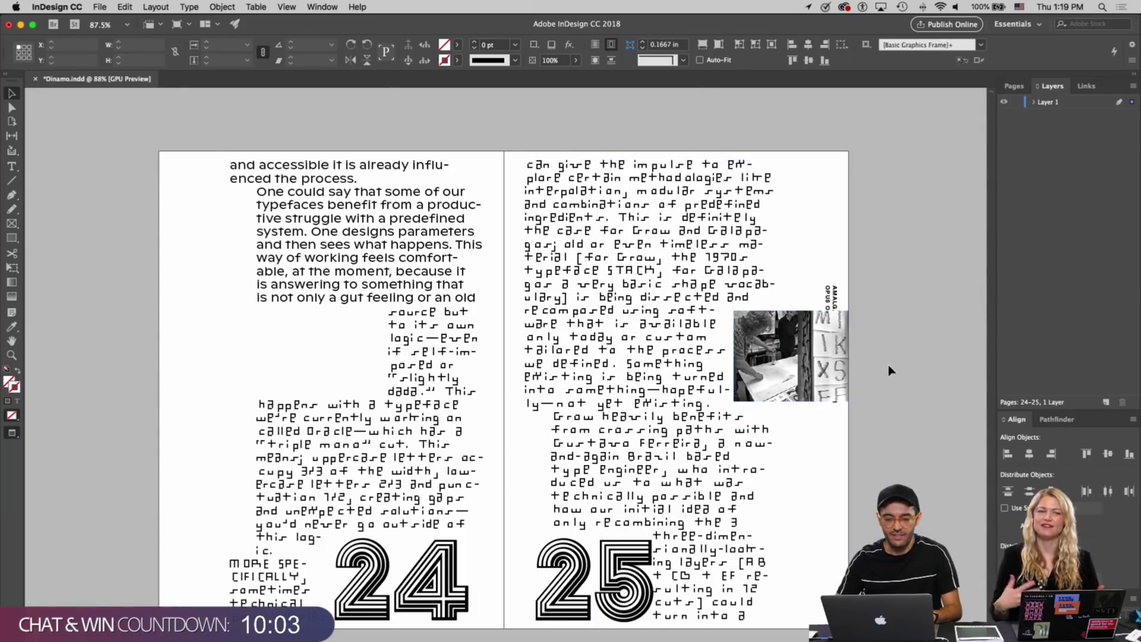
{"action": "double_click", "coordinate": [818, 372]}
{"action": "key", "text": "Delete"}
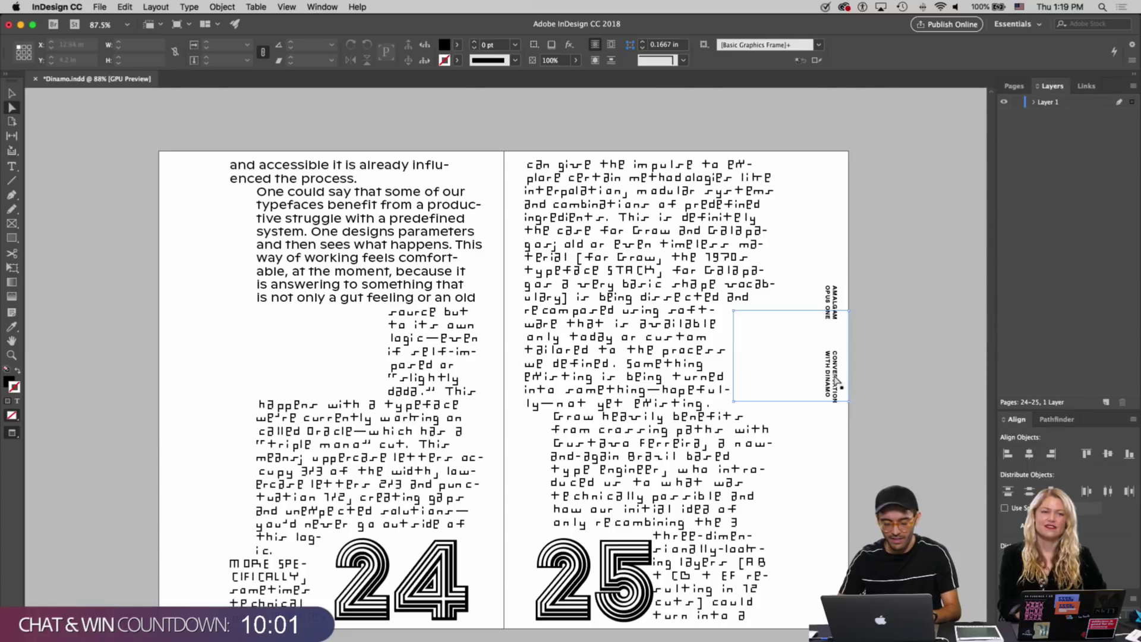
{"action": "left_click", "coordinate": [876, 355]}
Compare the text gaps on spread 24–25 with the image positions and gaps on the earlier spreads back to 14–15
{"action": "scroll", "coordinate": [880, 353], "scroll_direction": "right", "scroll_amount": 1}
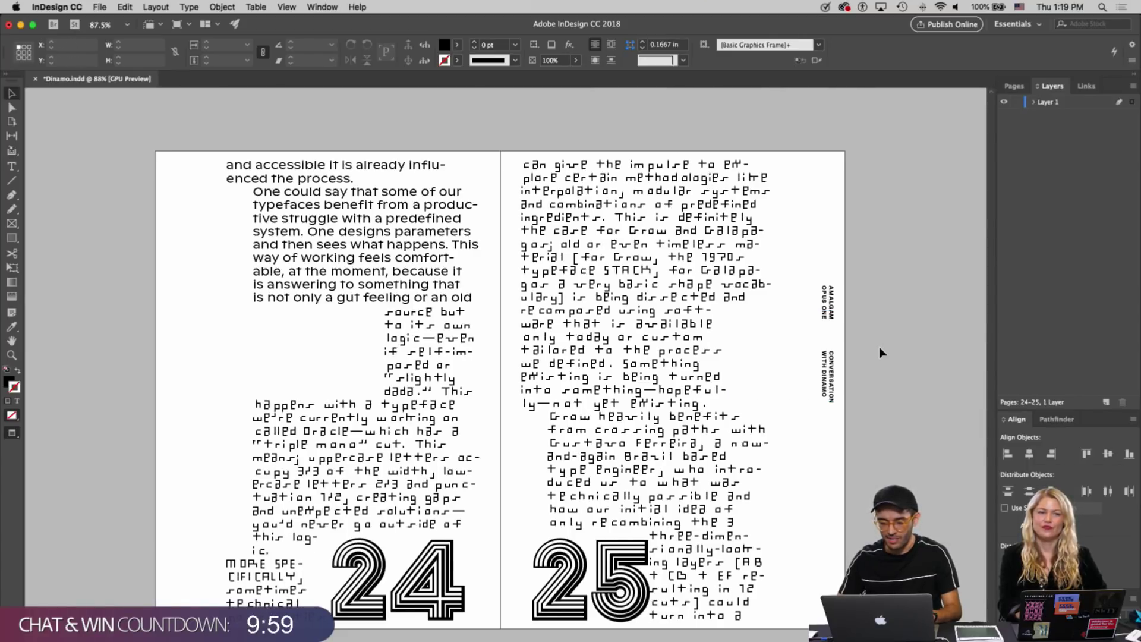
{"action": "scroll", "coordinate": [880, 352], "scroll_direction": "left", "scroll_amount": 2}
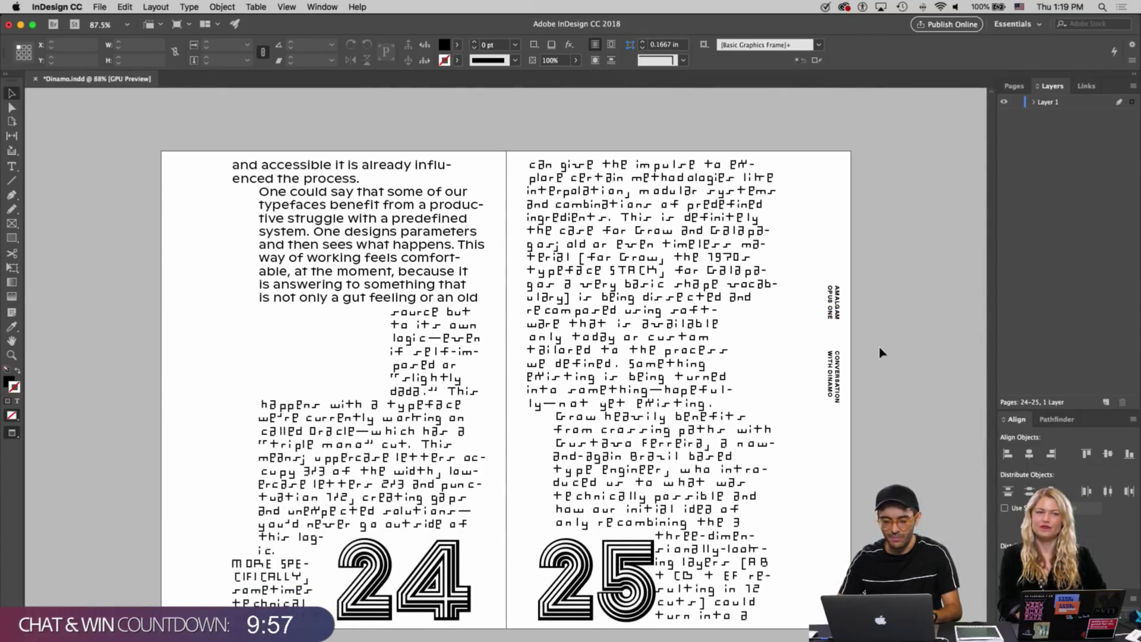
{"action": "scroll", "coordinate": [880, 353], "scroll_direction": "left", "scroll_amount": 2}
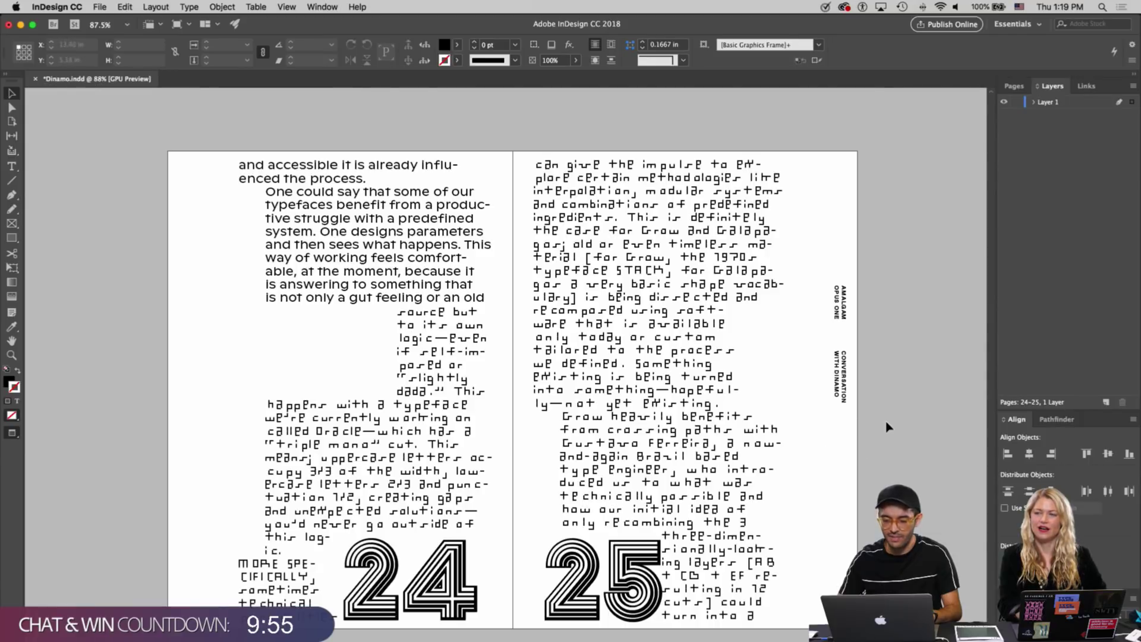
{"action": "scroll", "coordinate": [885, 427], "scroll_direction": "up", "scroll_amount": 20}
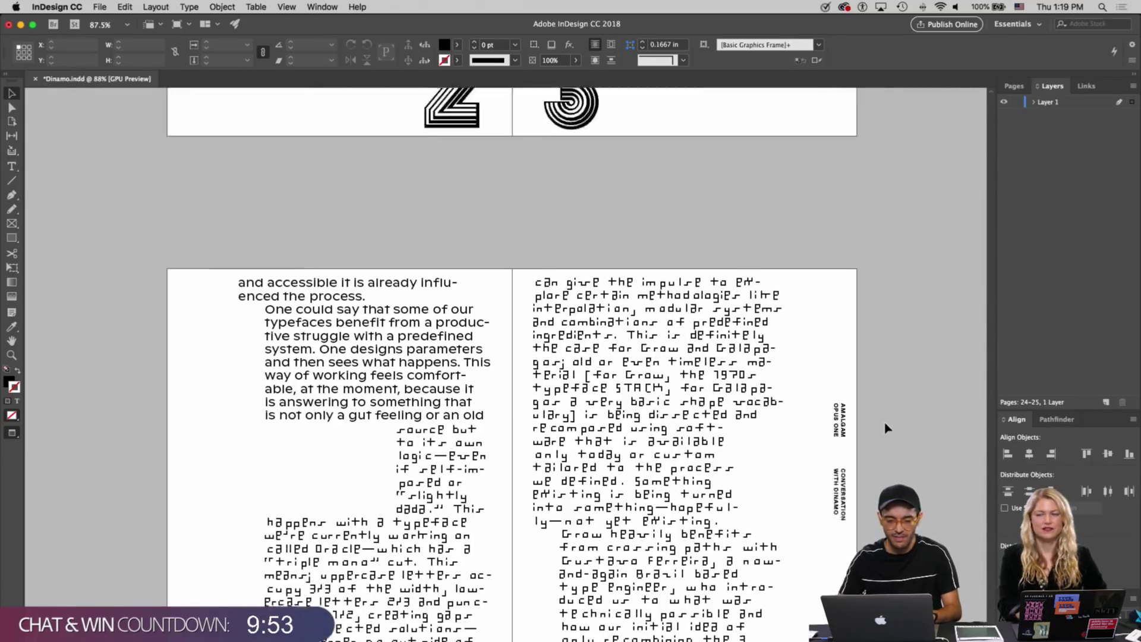
{"action": "scroll", "coordinate": [885, 428], "scroll_direction": "down", "scroll_amount": 5}
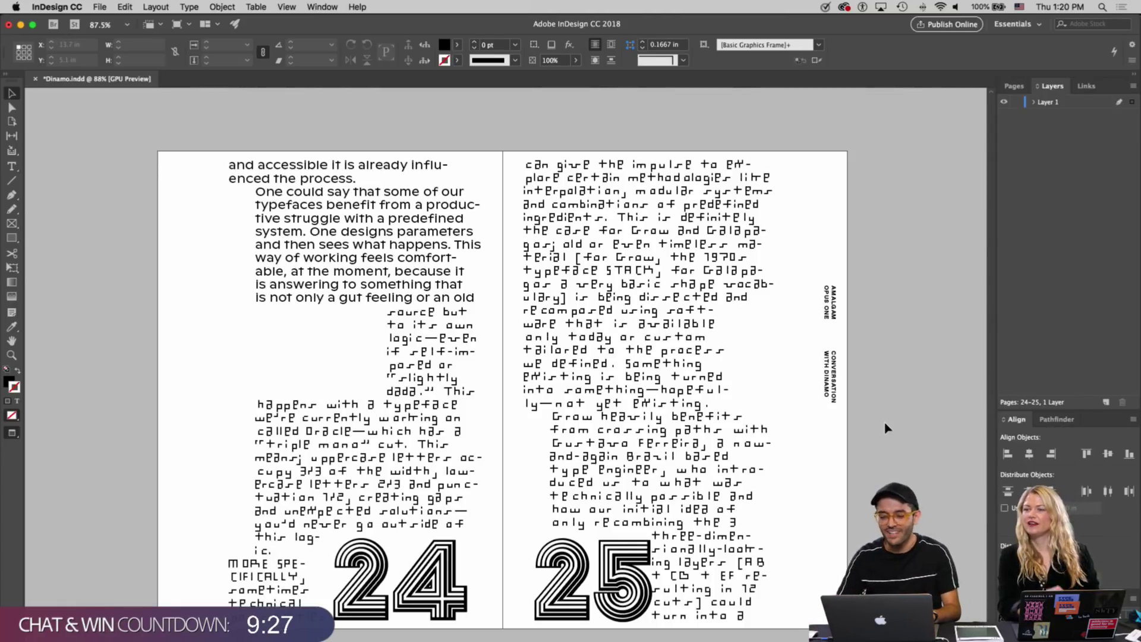
{"action": "scroll", "coordinate": [885, 427], "scroll_direction": "up", "scroll_amount": 2}
{"action": "scroll", "coordinate": [885, 427], "scroll_direction": "down", "scroll_amount": 4}
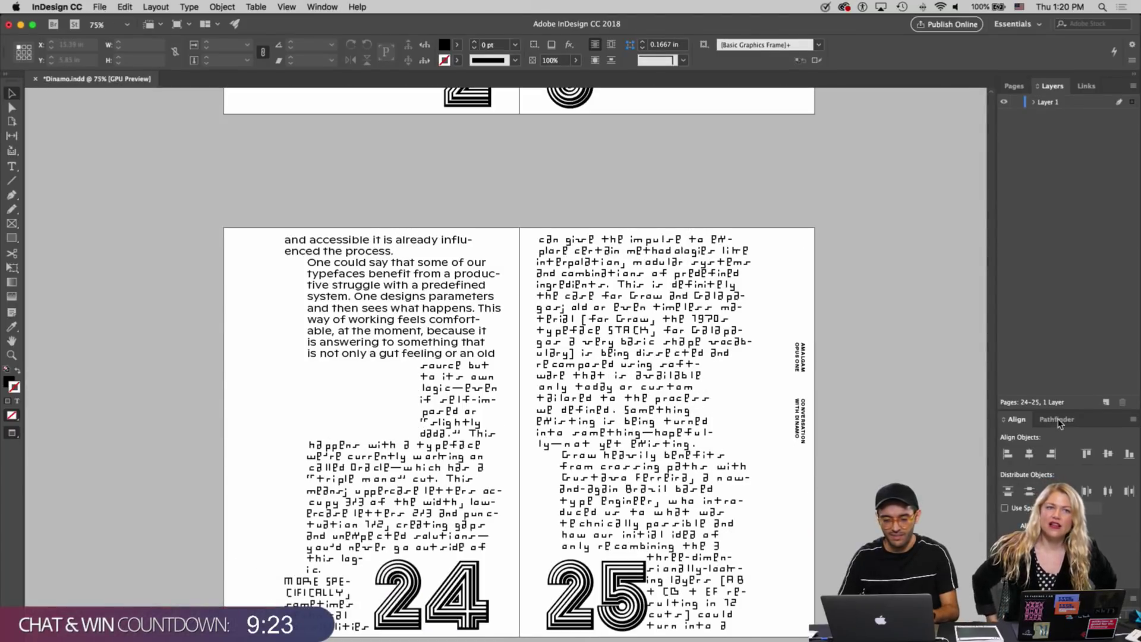
{"action": "left_click", "coordinate": [1014, 86]}
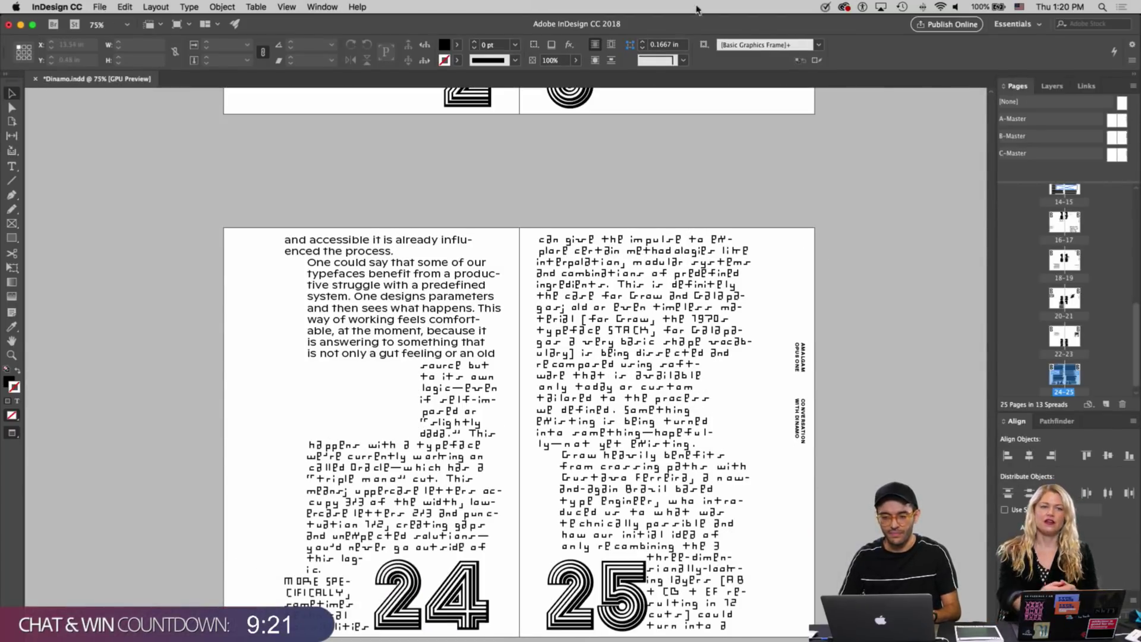
{"action": "scroll", "coordinate": [736, 267], "scroll_direction": "up", "scroll_amount": 5}
{"action": "scroll", "coordinate": [723, 313], "scroll_direction": "up", "scroll_amount": 10}
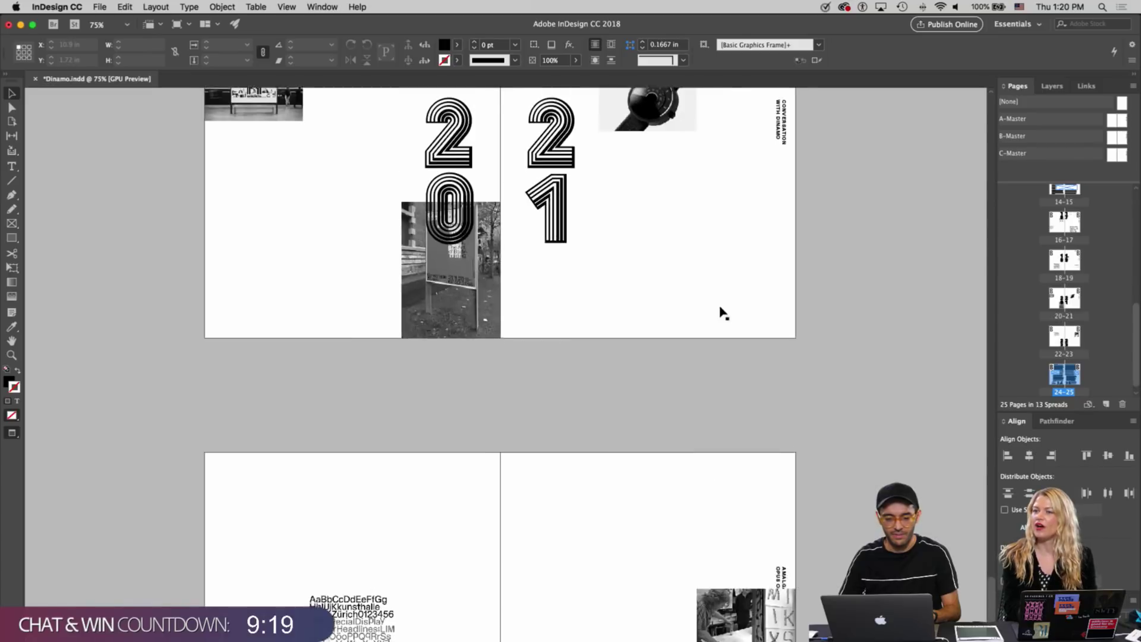
{"action": "scroll", "coordinate": [723, 313], "scroll_direction": "up", "scroll_amount": 10}
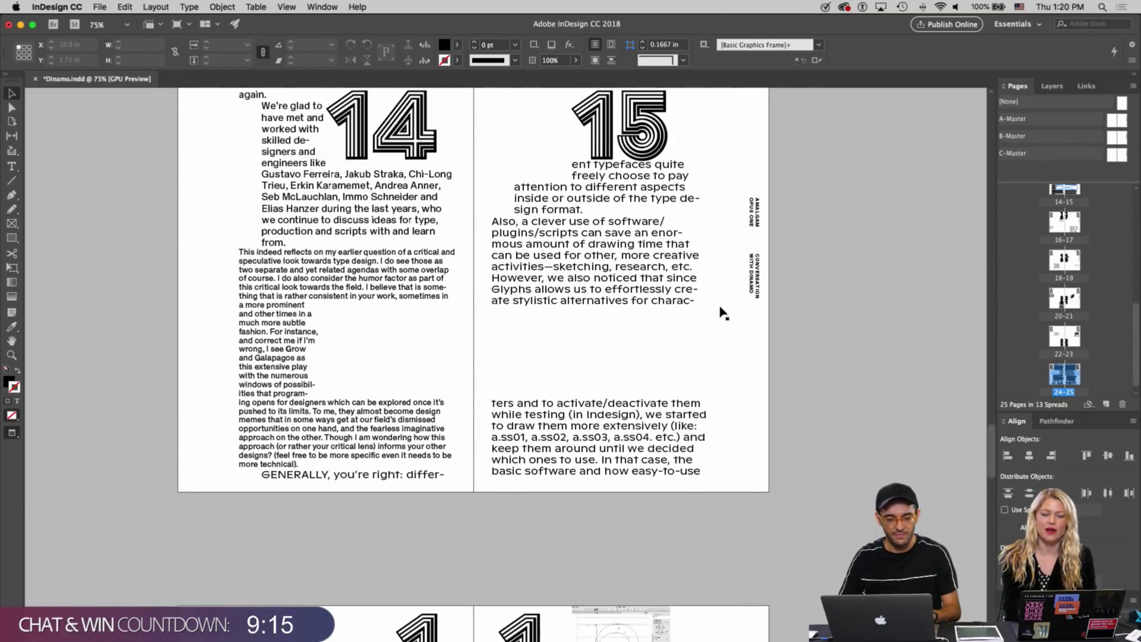
{"action": "scroll", "coordinate": [722, 313], "scroll_direction": "down", "scroll_amount": 3}
{"action": "scroll", "coordinate": [722, 313], "scroll_direction": "down", "scroll_amount": 20}
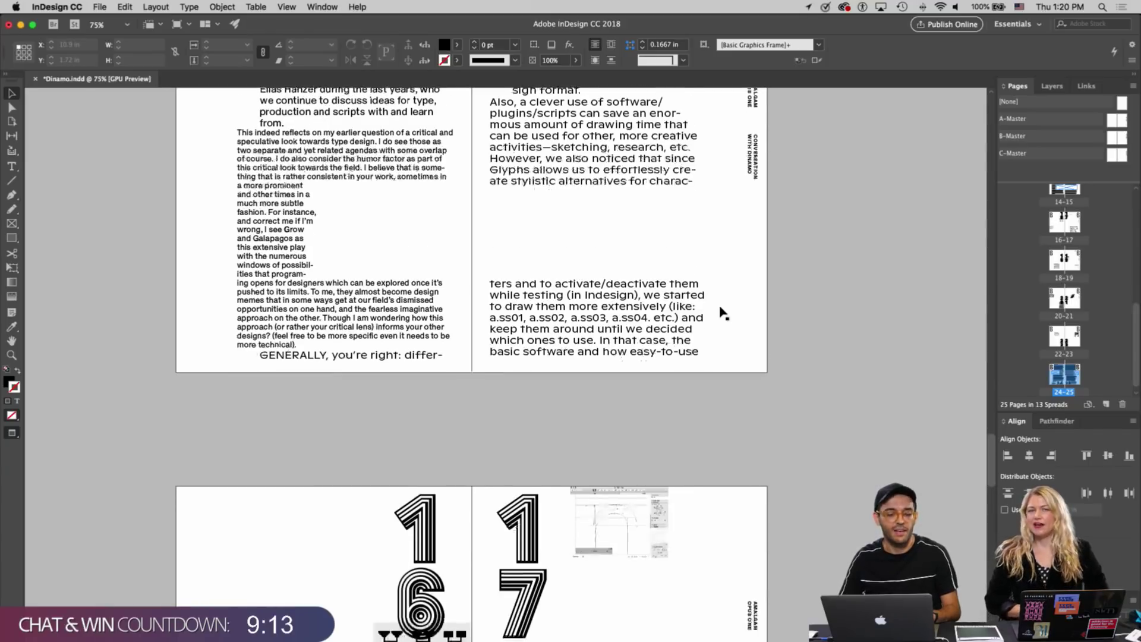
{"action": "scroll", "coordinate": [723, 313], "scroll_direction": "down", "scroll_amount": 18}
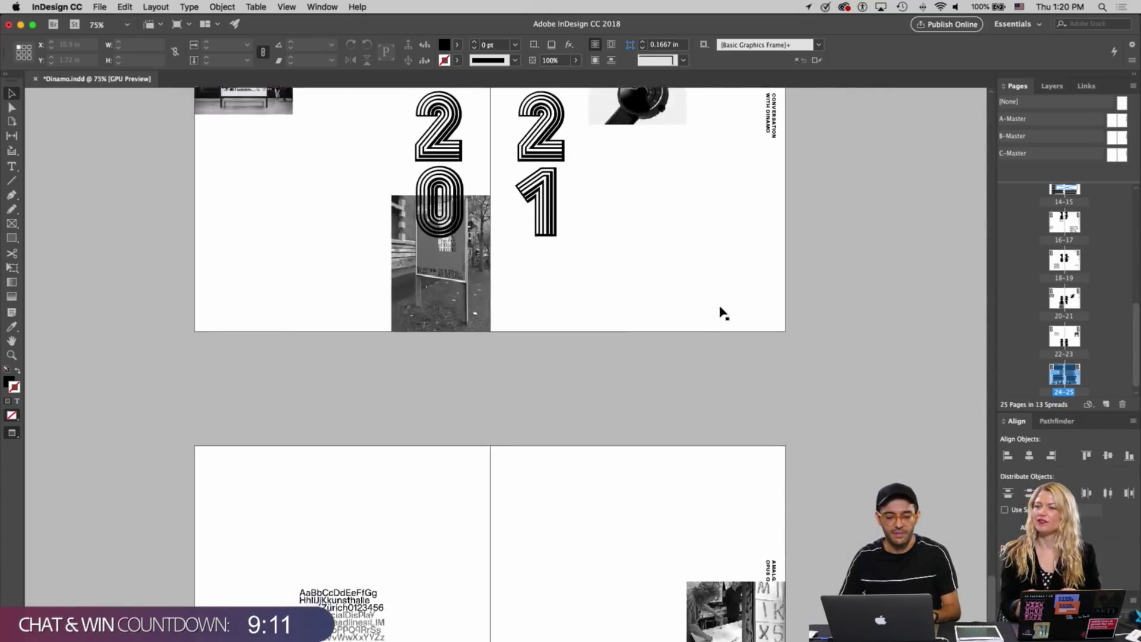
{"action": "scroll", "coordinate": [722, 313], "scroll_direction": "down", "scroll_amount": 15}
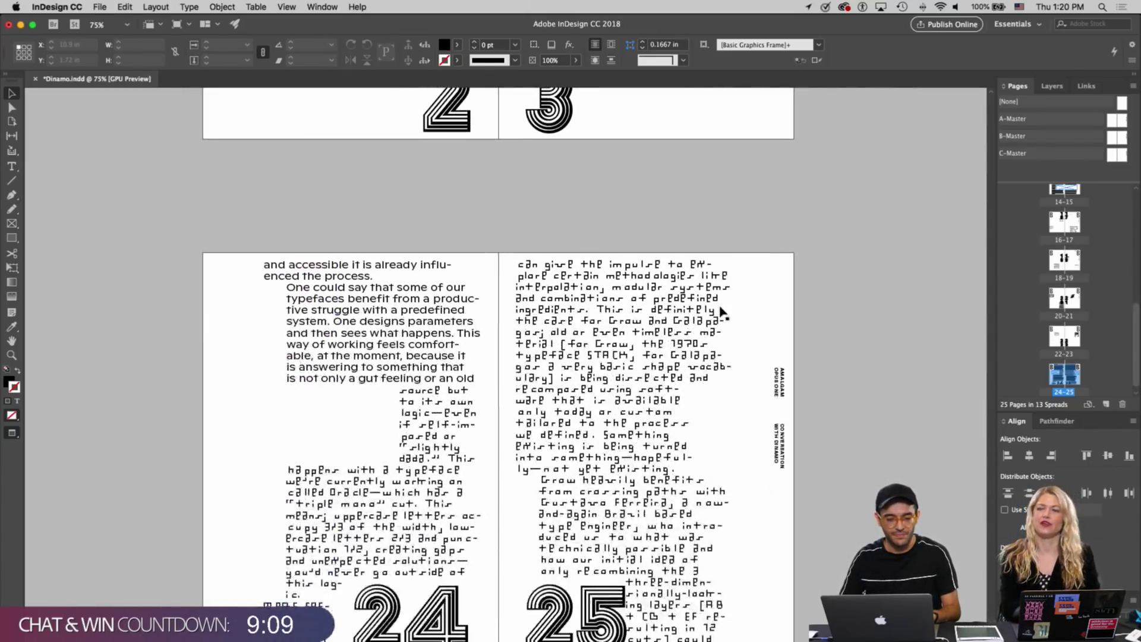
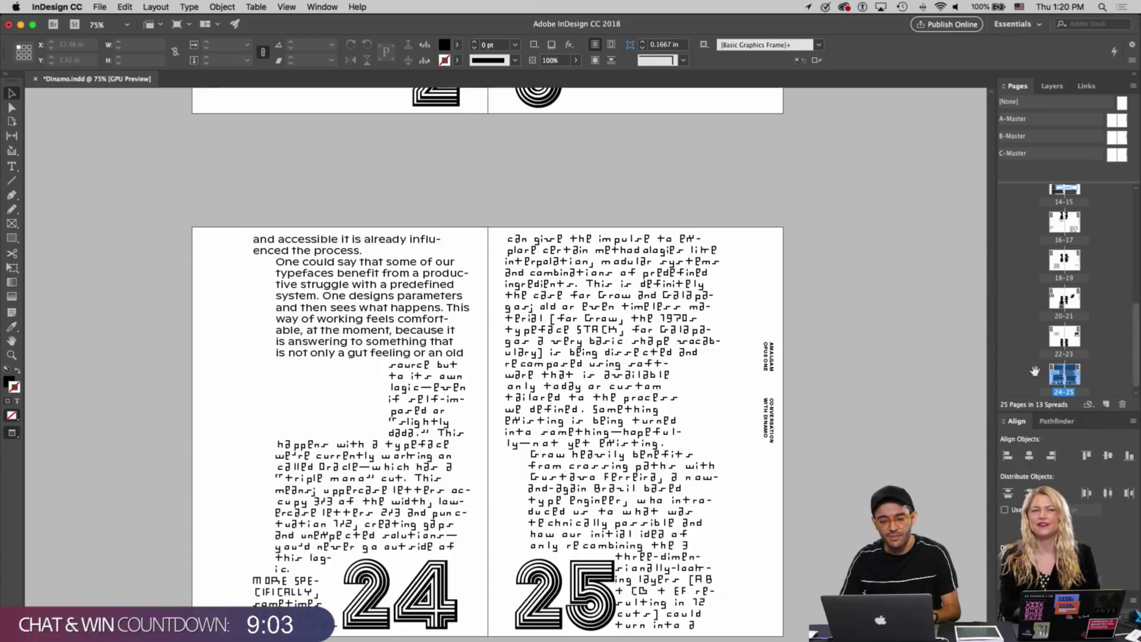
Add a new two-page spread based on A-Master after spread 24–25
{"action": "scroll", "coordinate": [1056, 380], "scroll_direction": "down", "scroll_amount": 1}
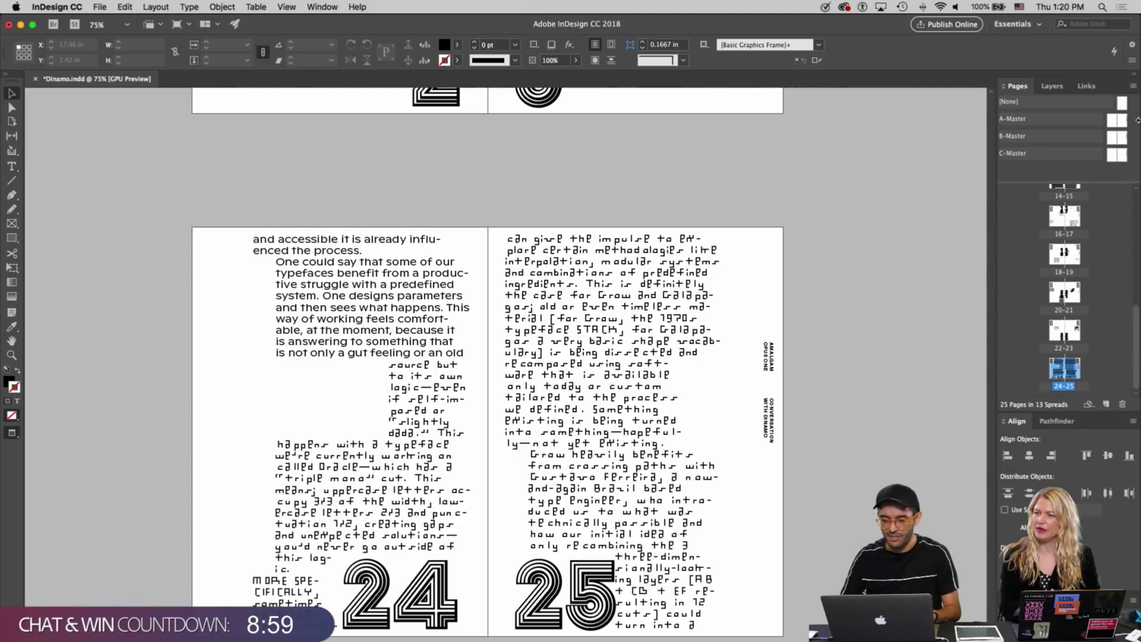
{"action": "left_click", "coordinate": [1111, 122]}
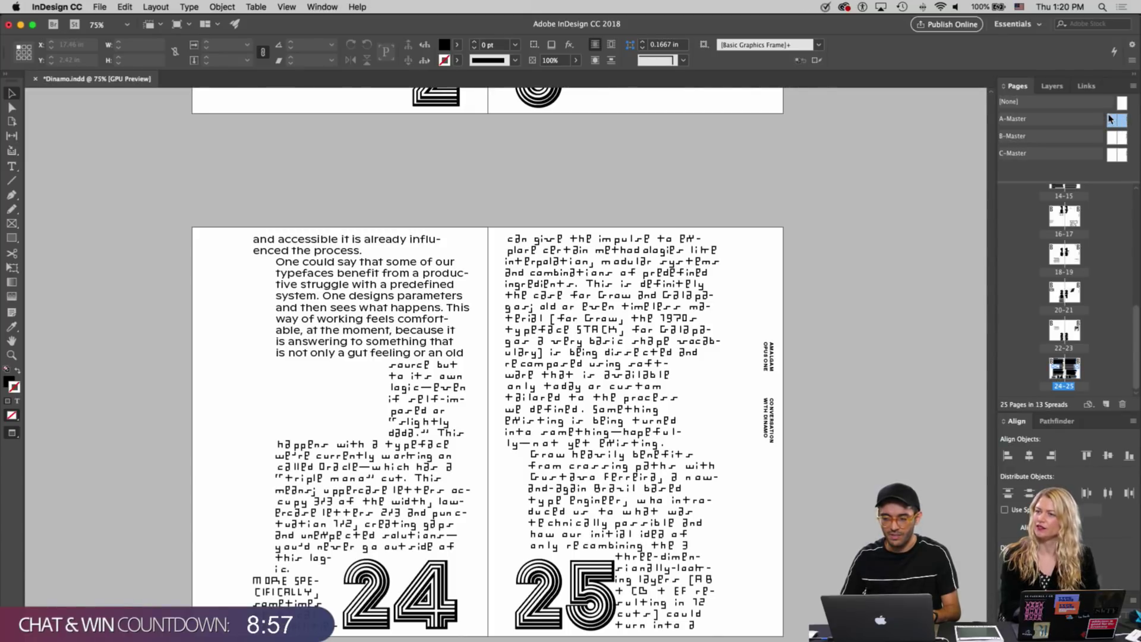
{"action": "left_click_drag", "start_coordinate": [1109, 119], "coordinate": [1094, 383]}
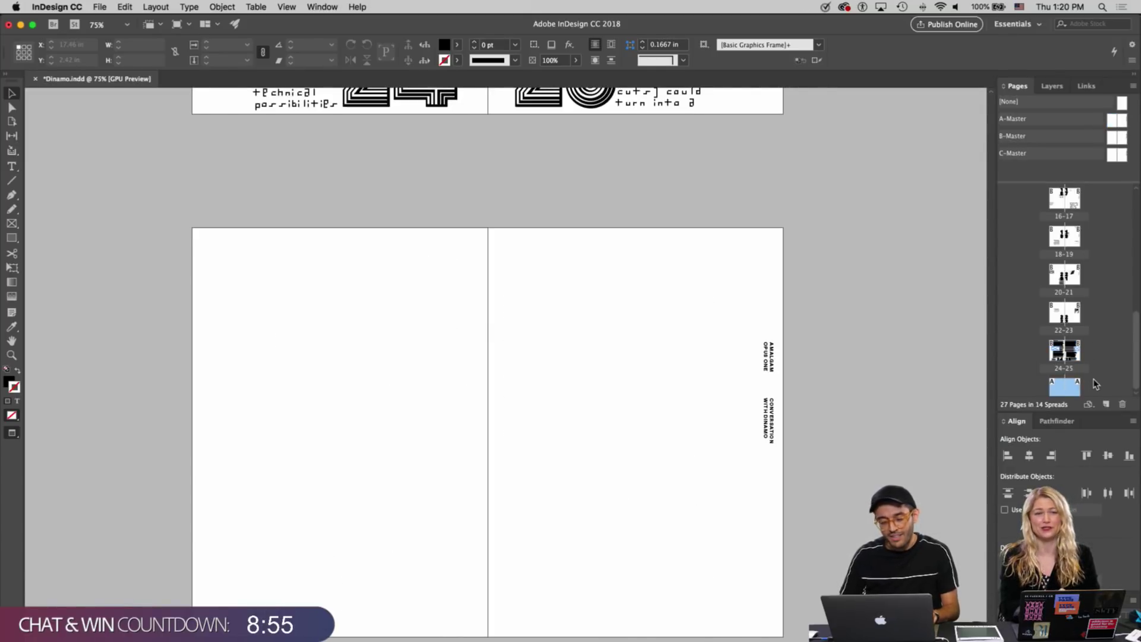
{"action": "scroll", "coordinate": [835, 428], "scroll_direction": "left", "scroll_amount": 1}
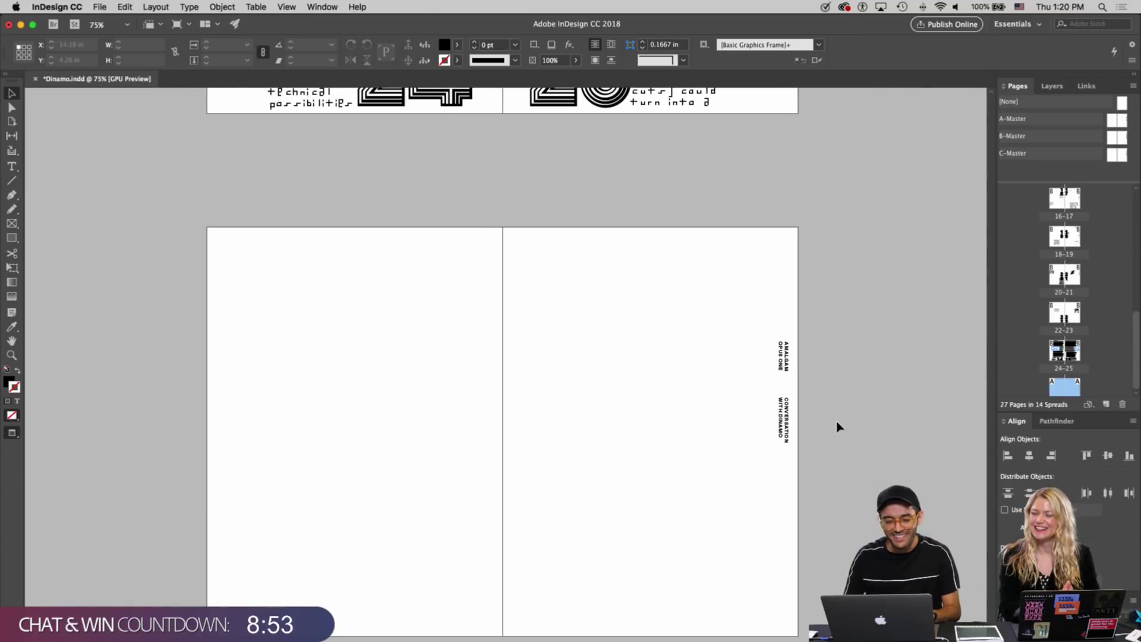
{"action": "key", "text": "super+equal"}
{"action": "key", "text": "super+0"}
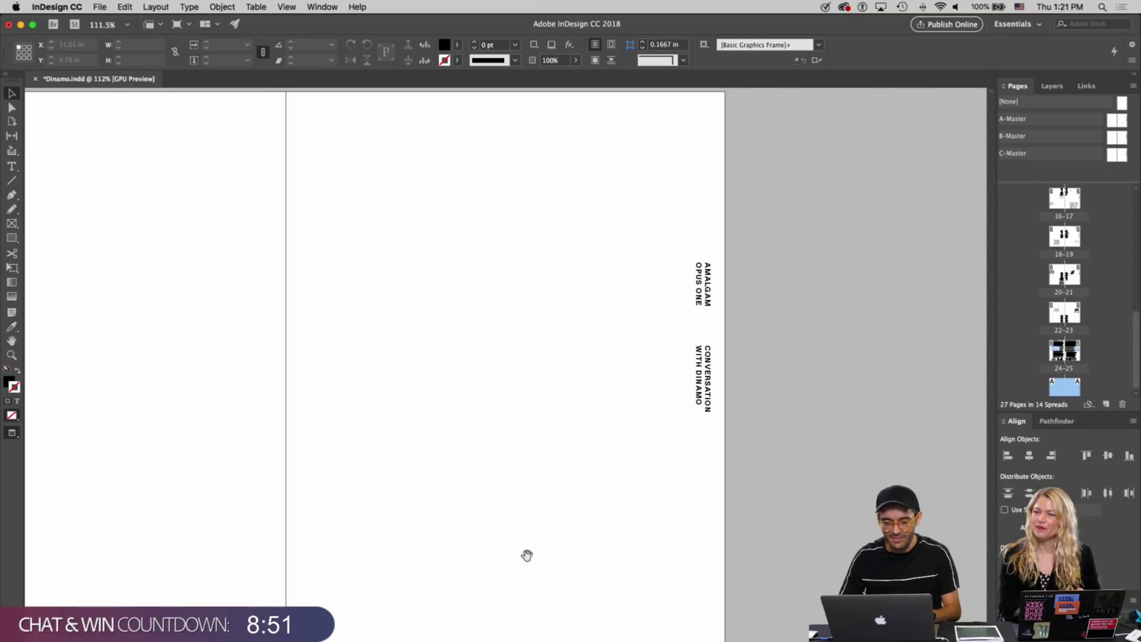
{"action": "left_click", "coordinate": [502, 537], "text": "alt+super"}
{"action": "left_click_drag", "start_coordinate": [483, 520], "coordinate": [699, 525]}
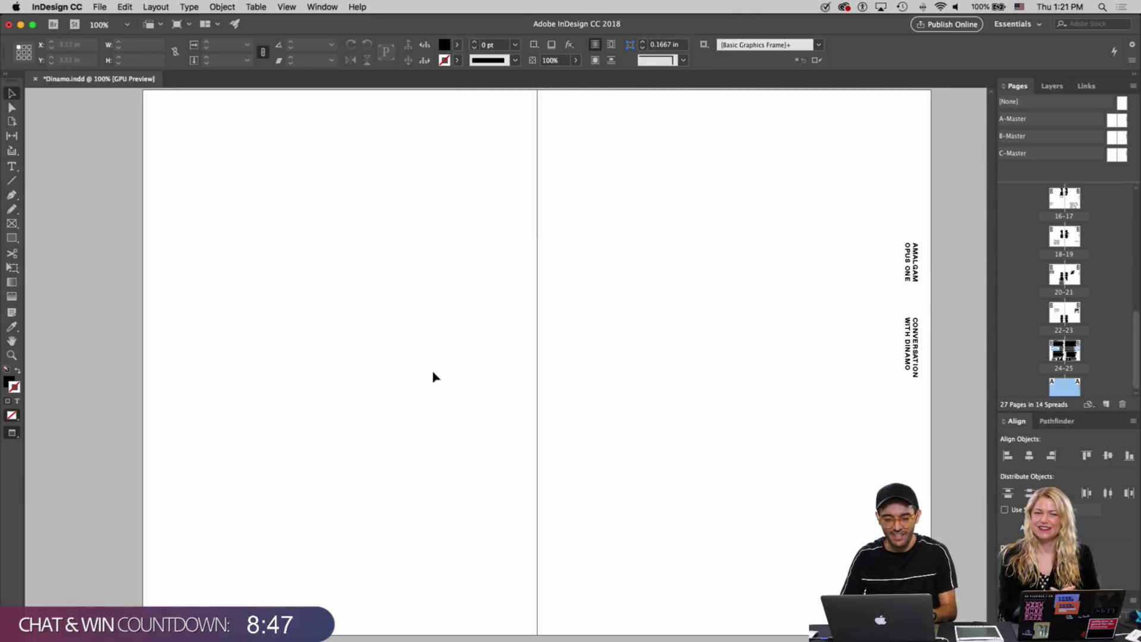
Show the layout guides and flow the overset text from page 25 into a new threaded frame on page 26
{"action": "key", "text": "super+Tab"}
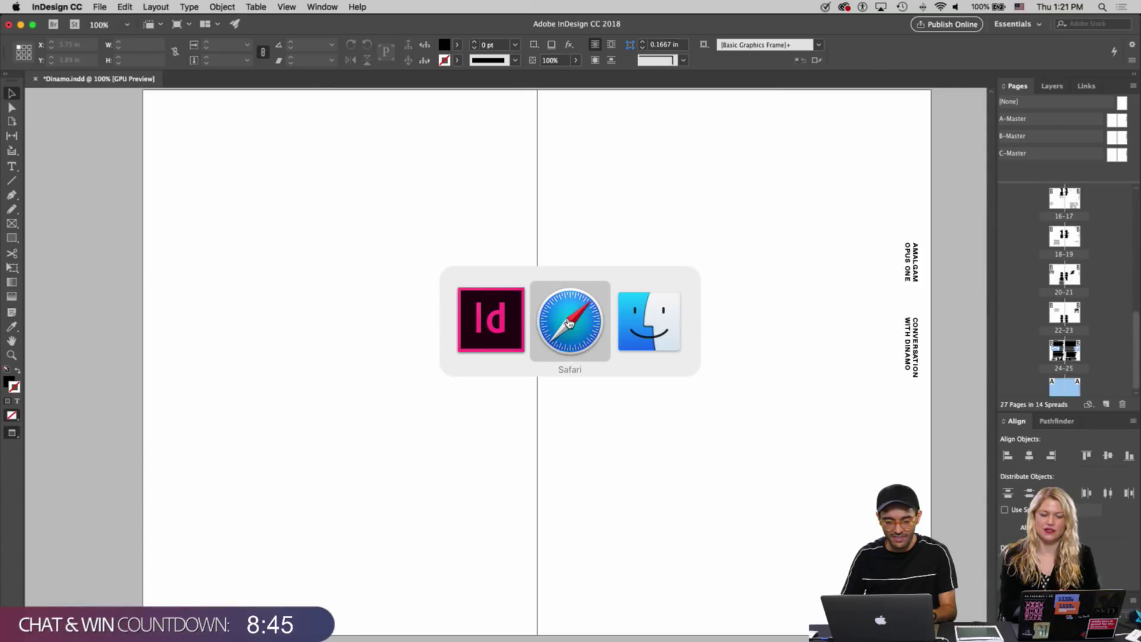
{"action": "key", "text": "super+shift+Tab"}
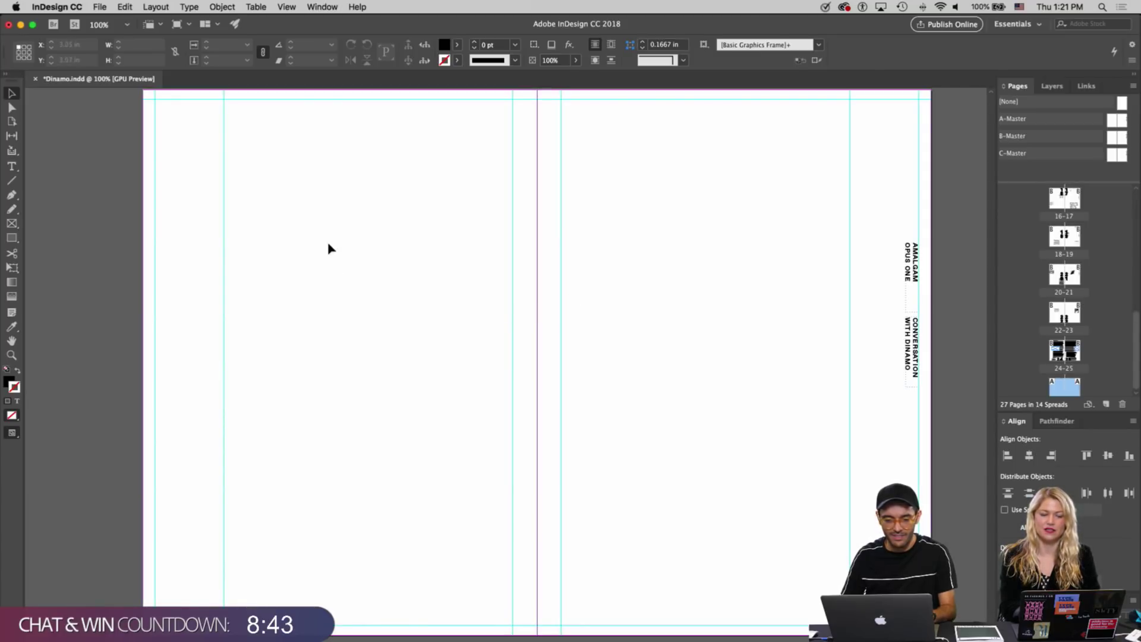
{"action": "scroll", "coordinate": [330, 248], "scroll_direction": "up", "scroll_amount": 5}
{"action": "left_click", "coordinate": [838, 161]}
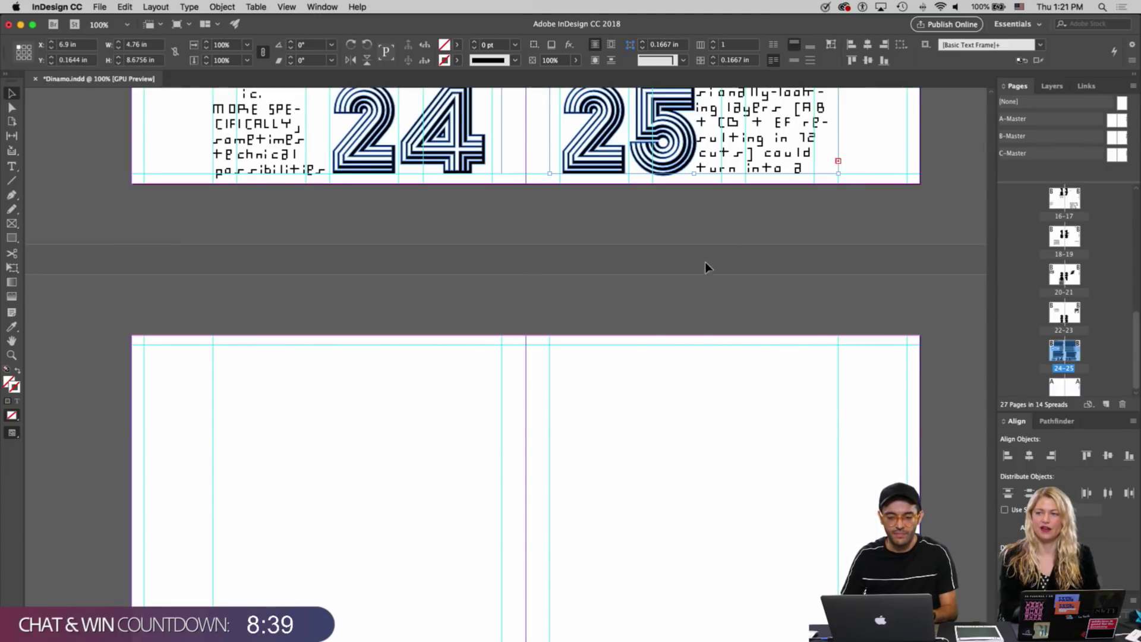
{"action": "left_click", "coordinate": [838, 161]}
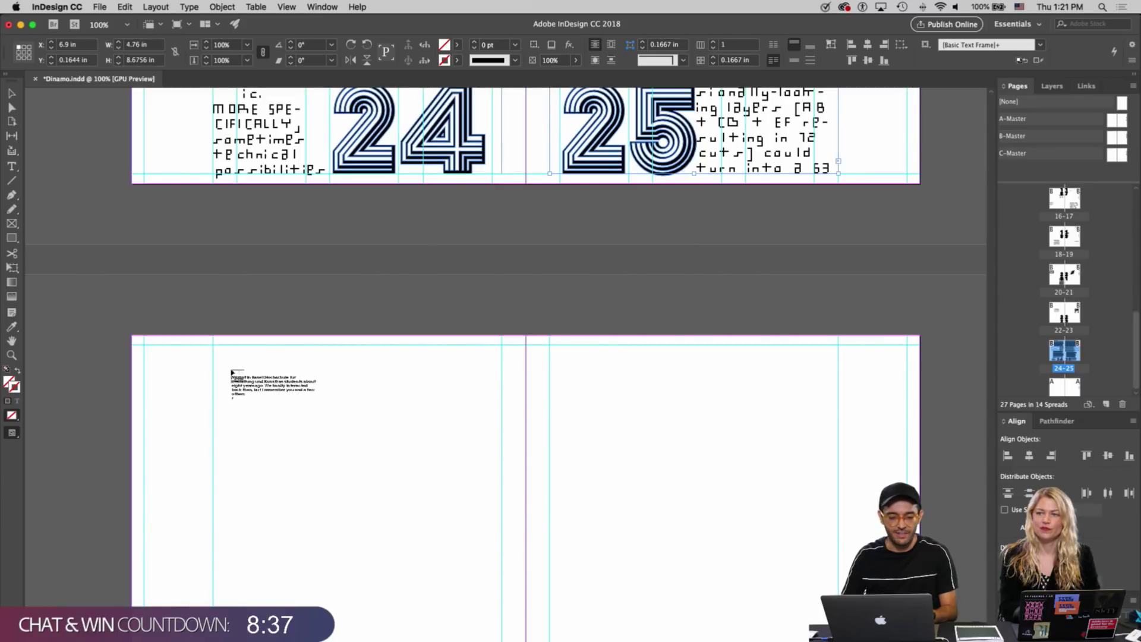
{"action": "left_click", "coordinate": [233, 366]}
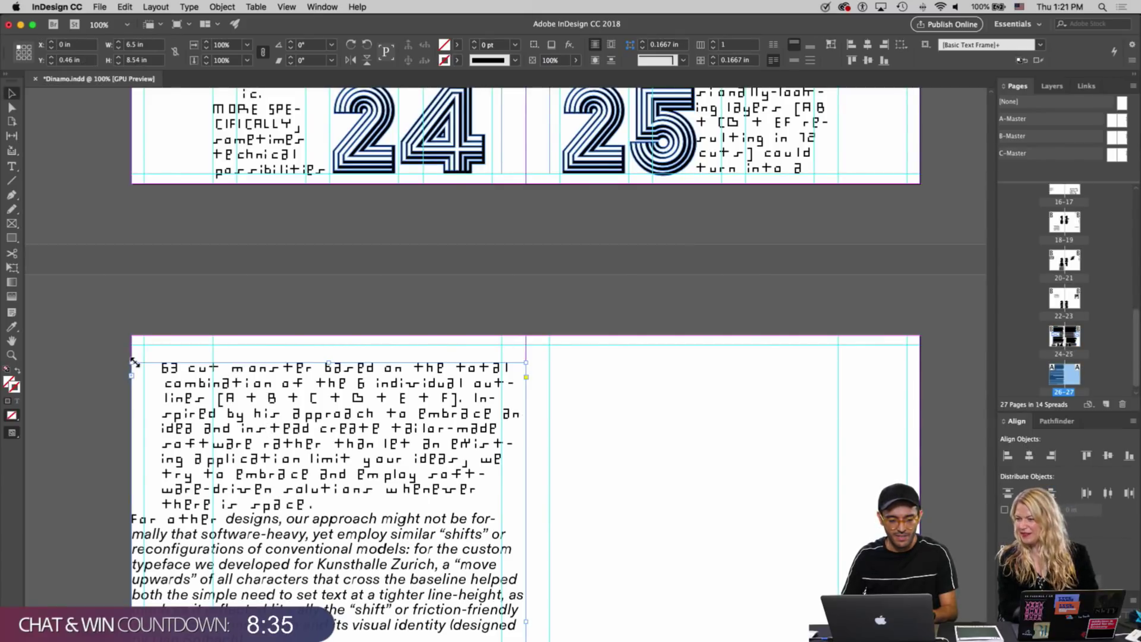
Resize the page 26 text frame to the outer and top margin guides, 5.16 in wide by 8.8356 in high, and reselect the page 25 frame
{"action": "left_click_drag", "start_coordinate": [134, 364], "coordinate": [211, 346]}
{"action": "scroll", "coordinate": [212, 344], "scroll_direction": "down", "scroll_amount": 3}
{"action": "scroll", "coordinate": [212, 344], "scroll_direction": "up", "scroll_amount": 4}
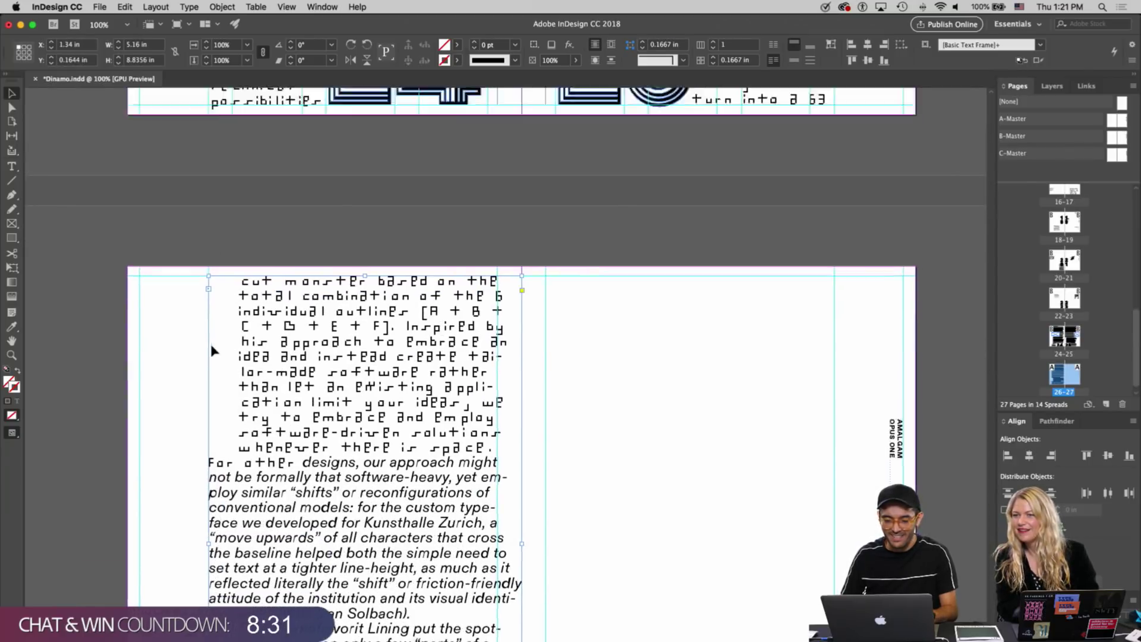
{"action": "left_click", "coordinate": [765, 167]}
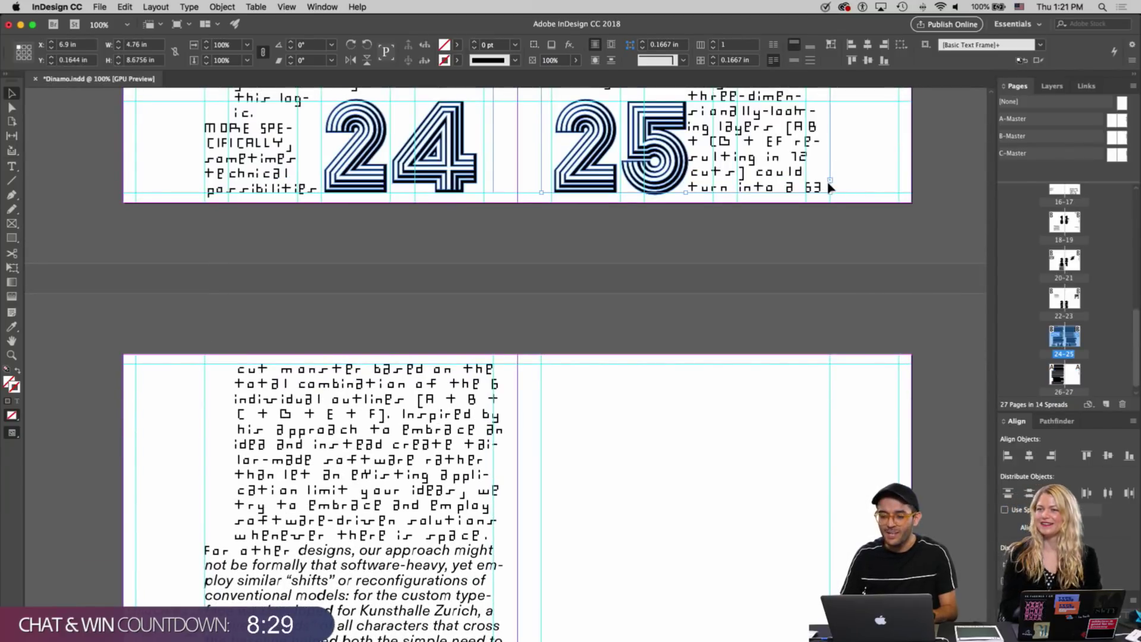
Narrow the page 26 text frame to 4.76 in wide, pulling its inner edge back to the inner margin guide
{"action": "scroll", "coordinate": [632, 351], "scroll_direction": "down", "scroll_amount": 8}
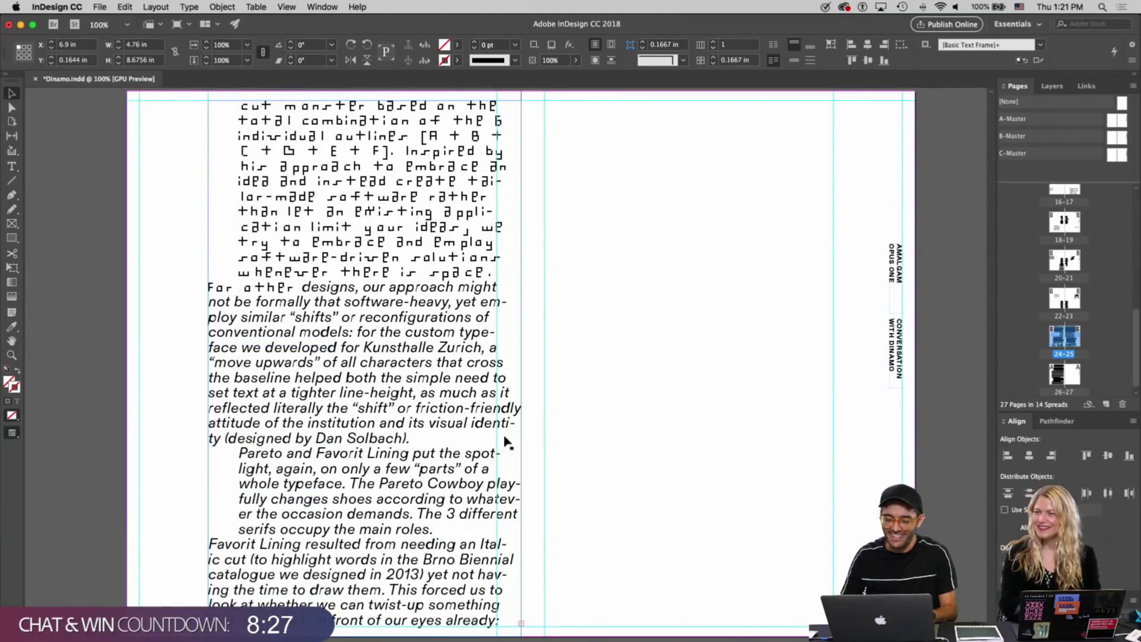
{"action": "scroll", "coordinate": [510, 561], "scroll_direction": "down", "scroll_amount": 1}
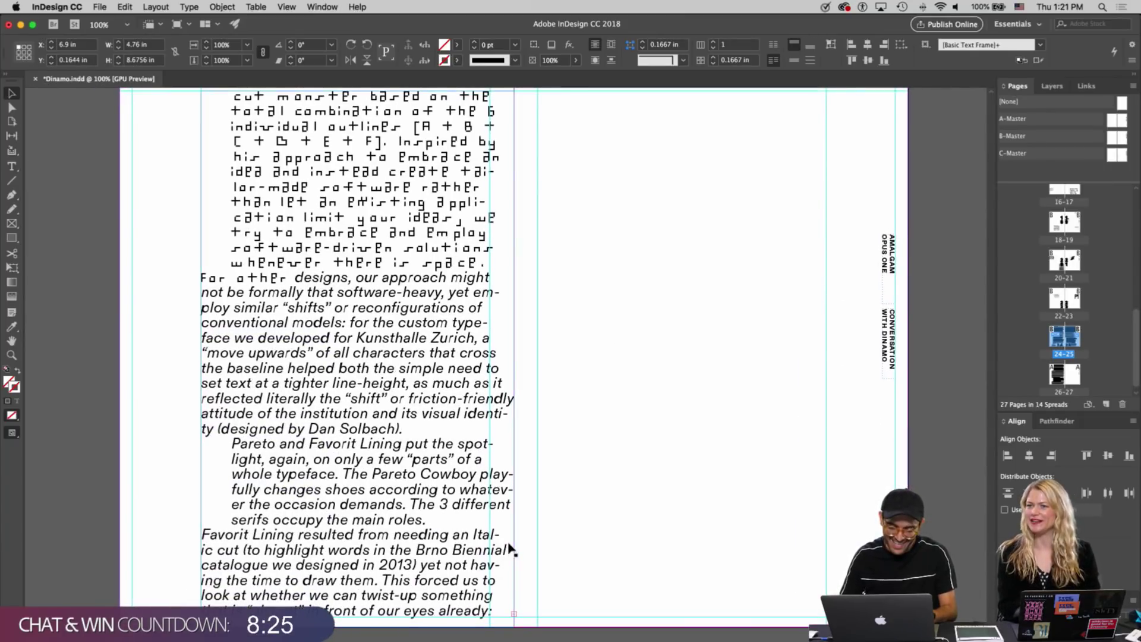
{"action": "scroll", "coordinate": [515, 607], "scroll_direction": "up", "scroll_amount": 5}
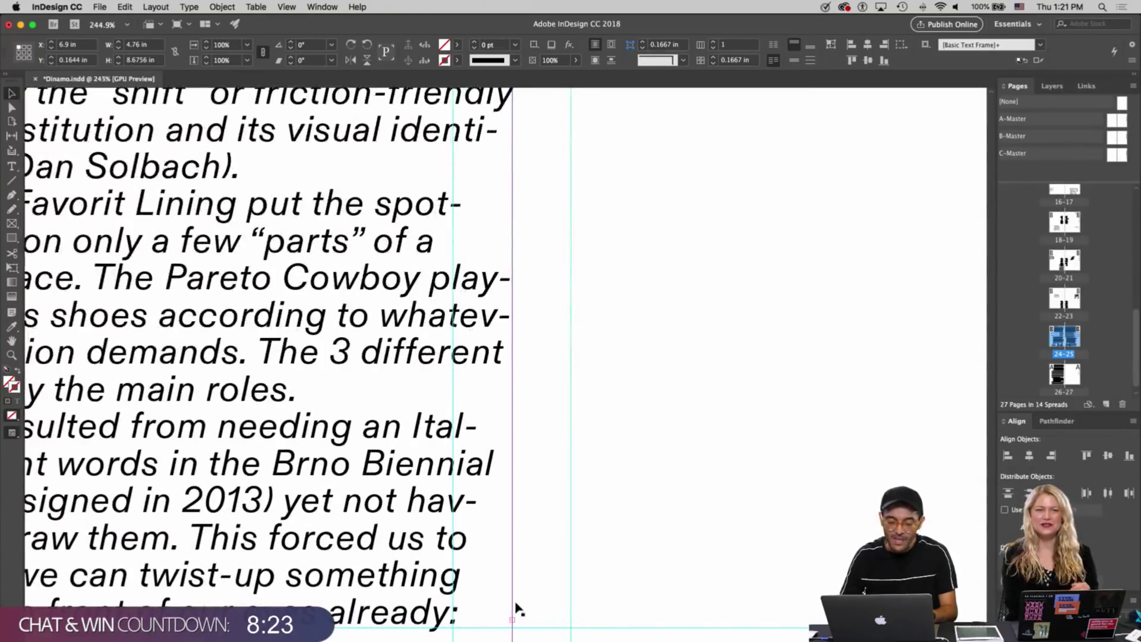
{"action": "scroll", "coordinate": [514, 607], "scroll_direction": "up", "scroll_amount": 5}
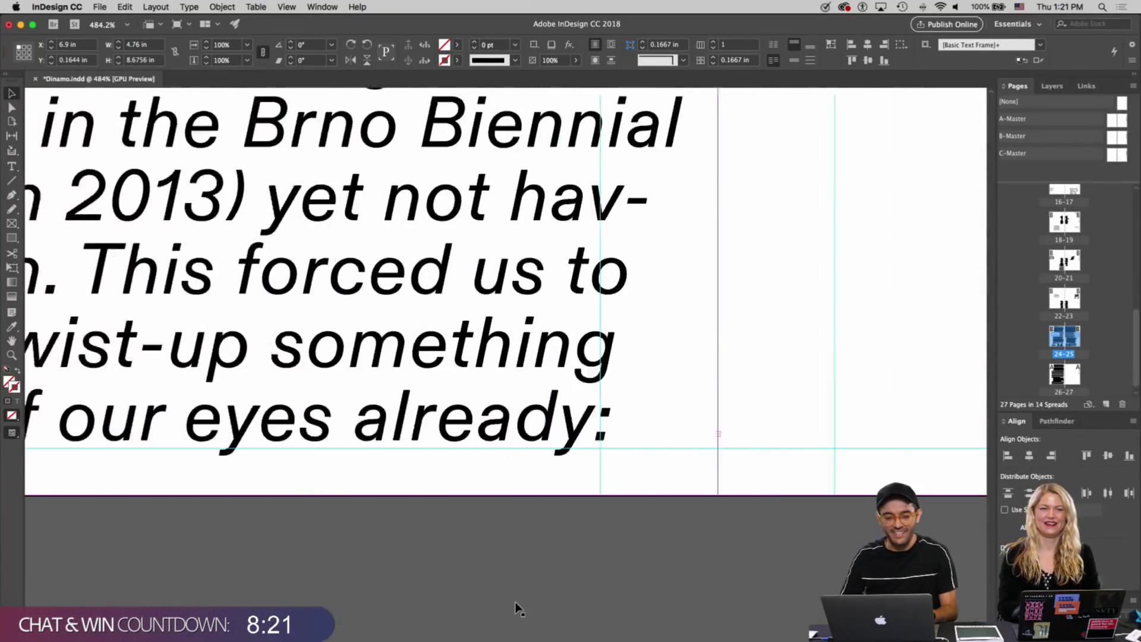
{"action": "scroll", "coordinate": [514, 607], "scroll_direction": "up", "scroll_amount": 5}
{"action": "scroll", "coordinate": [514, 607], "scroll_direction": "down", "scroll_amount": 4}
{"action": "scroll", "coordinate": [506, 461], "scroll_direction": "down", "scroll_amount": 8}
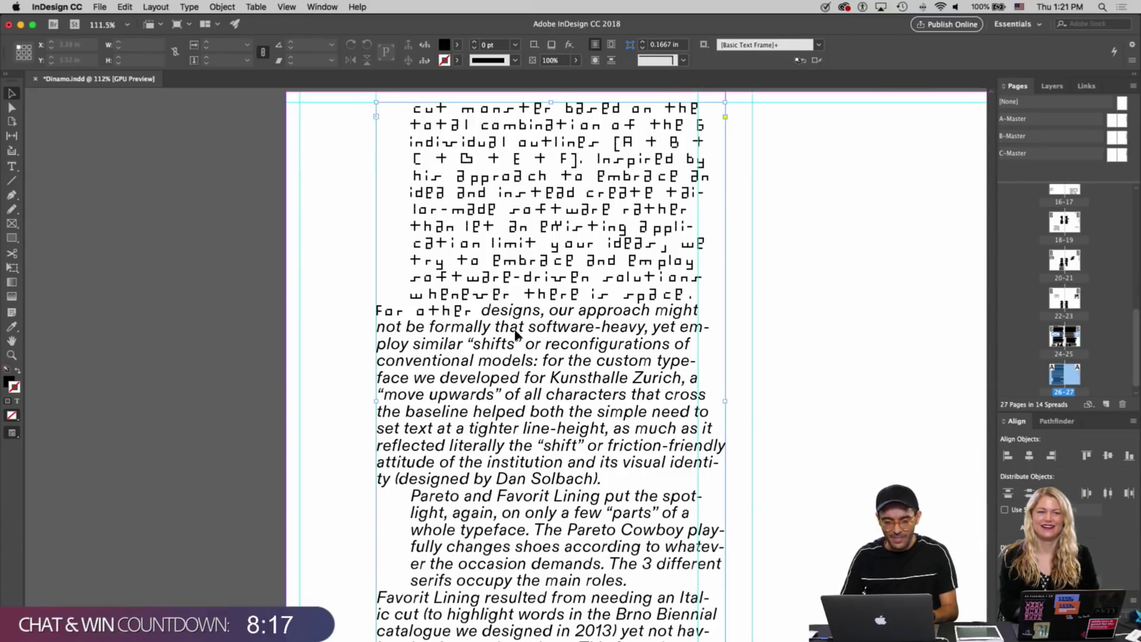
{"action": "left_click", "coordinate": [517, 336]}
{"action": "scroll", "coordinate": [517, 337], "scroll_direction": "right", "scroll_amount": 3}
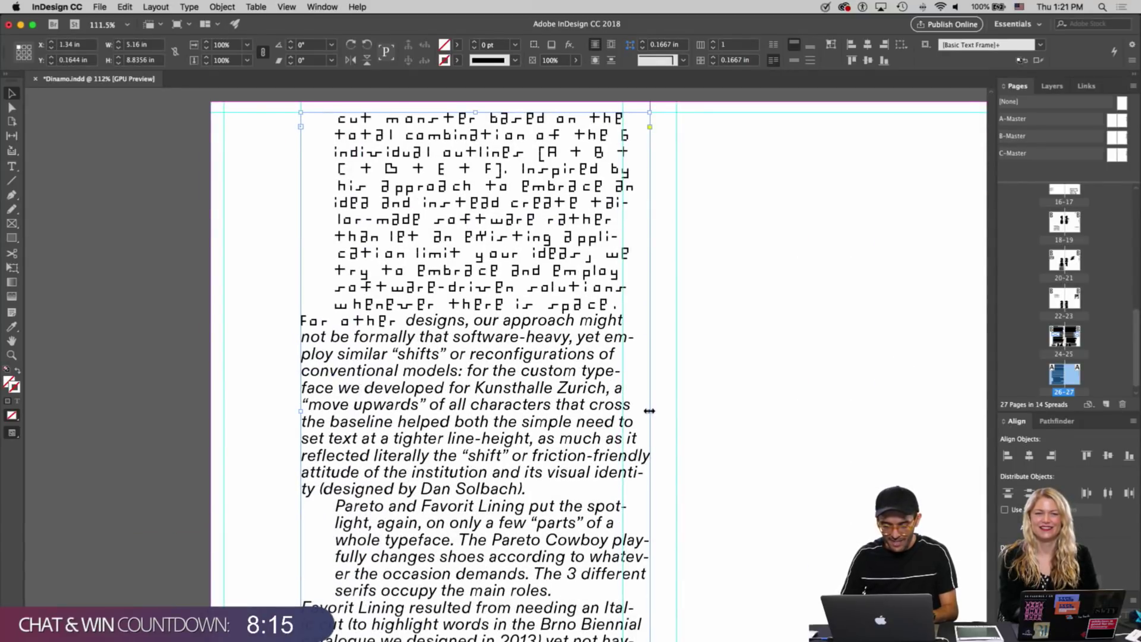
{"action": "left_click_drag", "start_coordinate": [649, 410], "coordinate": [624, 410]}
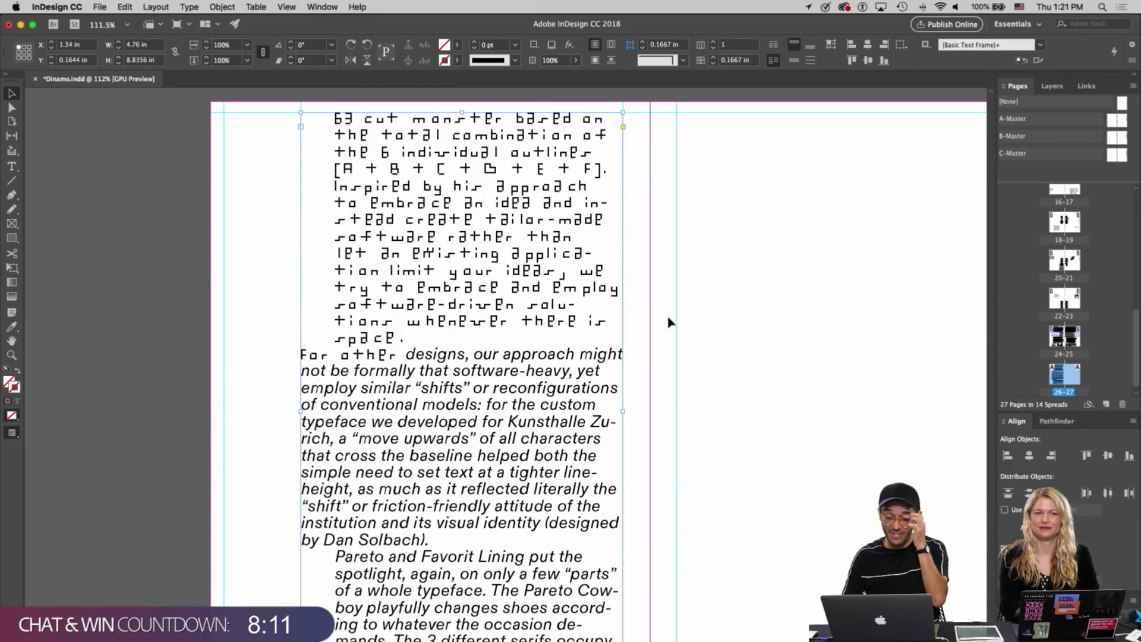
Flow the overset text from the page 26 frame into a new threaded text frame on page 27
{"action": "scroll", "coordinate": [668, 321], "scroll_direction": "left", "scroll_amount": 3}
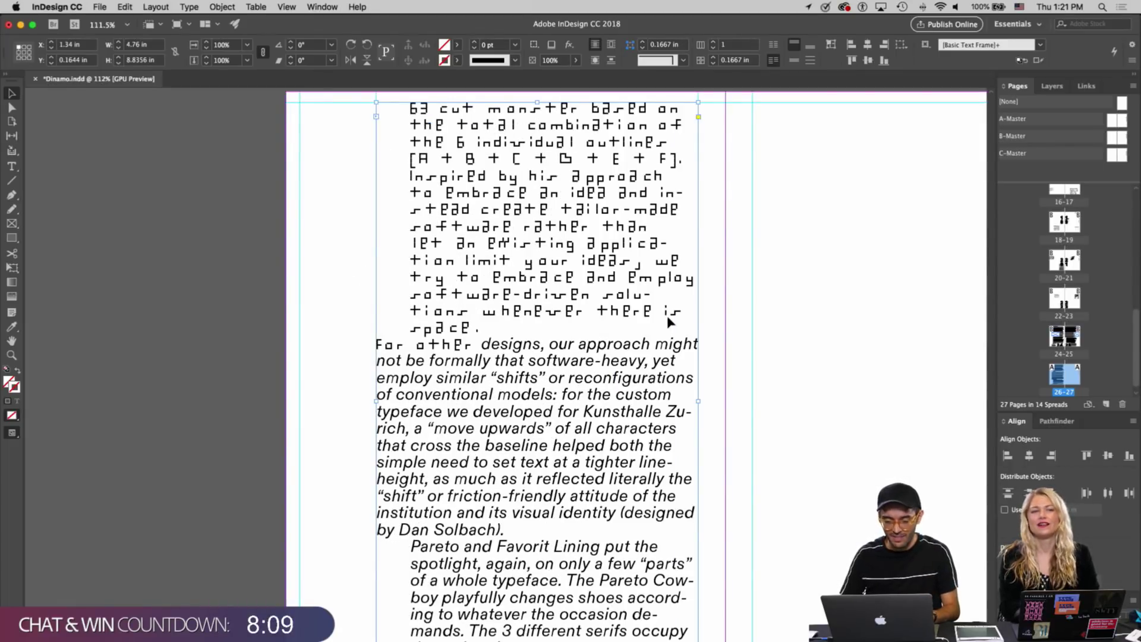
{"action": "key", "text": "super+minus"}
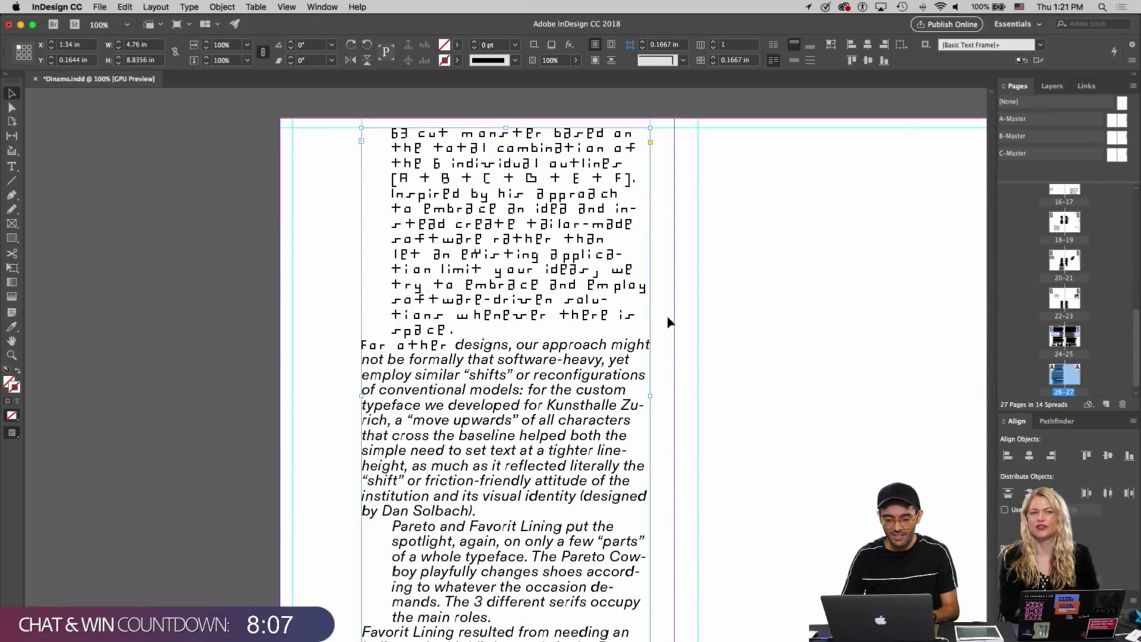
{"action": "scroll", "coordinate": [667, 317], "scroll_direction": "down", "scroll_amount": 2}
{"action": "scroll", "coordinate": [668, 321], "scroll_direction": "right", "scroll_amount": 3}
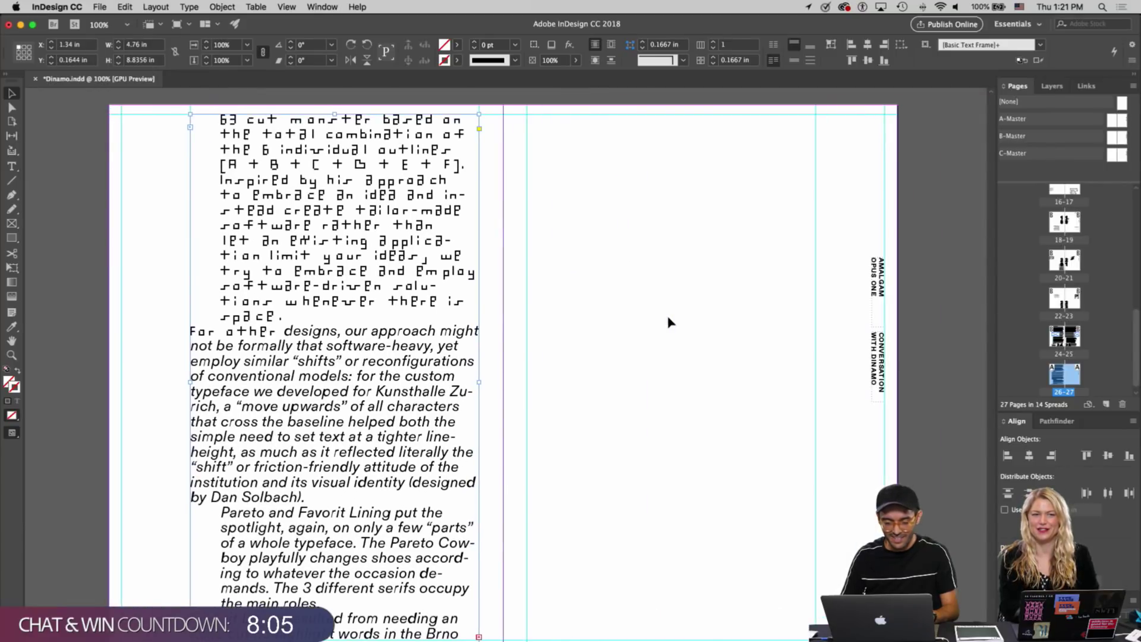
{"action": "left_click", "coordinate": [478, 609]}
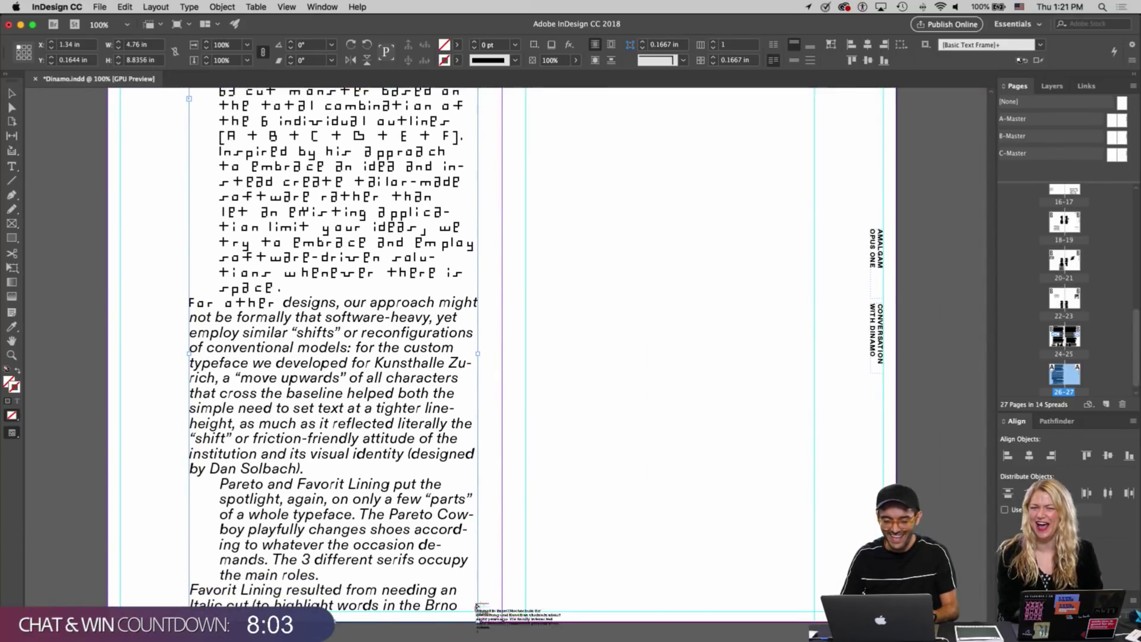
{"action": "left_click", "coordinate": [563, 116]}
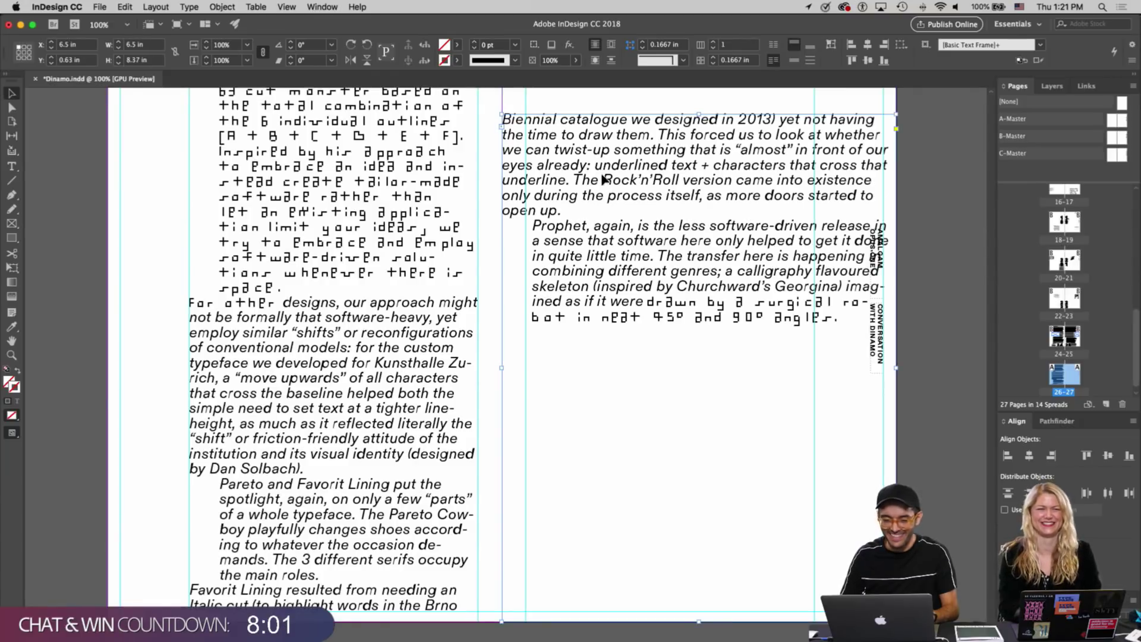
Fit the page 27 text frame to the margin guides at X 6.9 in, Y 0.1644 in, 4.76 in wide by 8.6756 in high
{"action": "scroll", "coordinate": [605, 180], "scroll_direction": "up", "scroll_amount": 4}
{"action": "left_click_drag", "start_coordinate": [569, 261], "coordinate": [594, 231]}
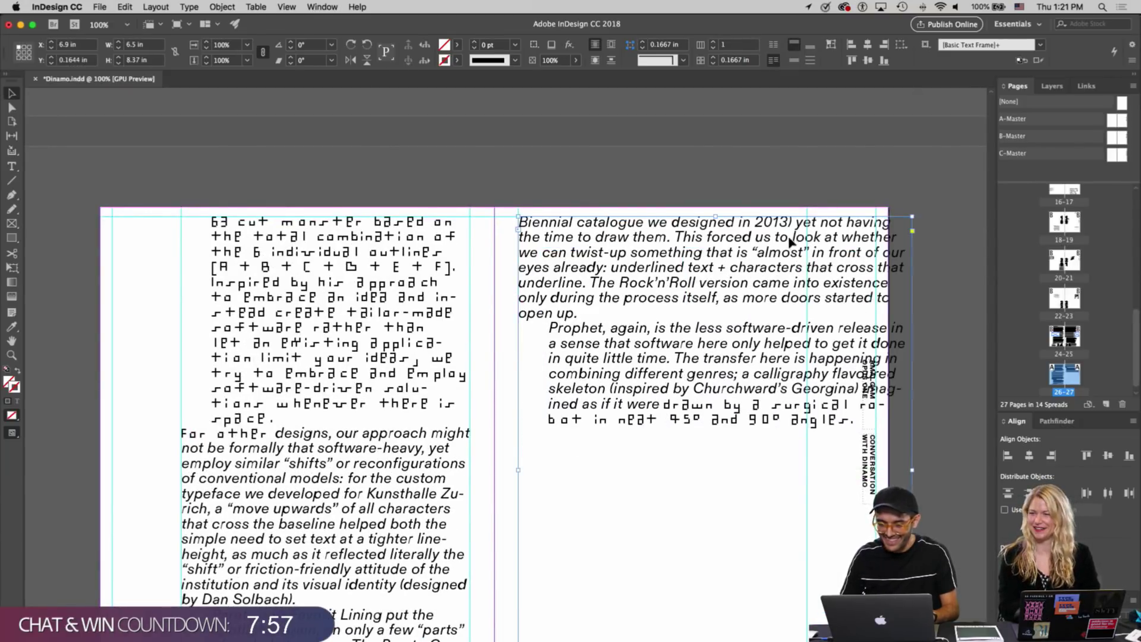
{"action": "left_click_drag", "start_coordinate": [911, 215], "coordinate": [809, 218]}
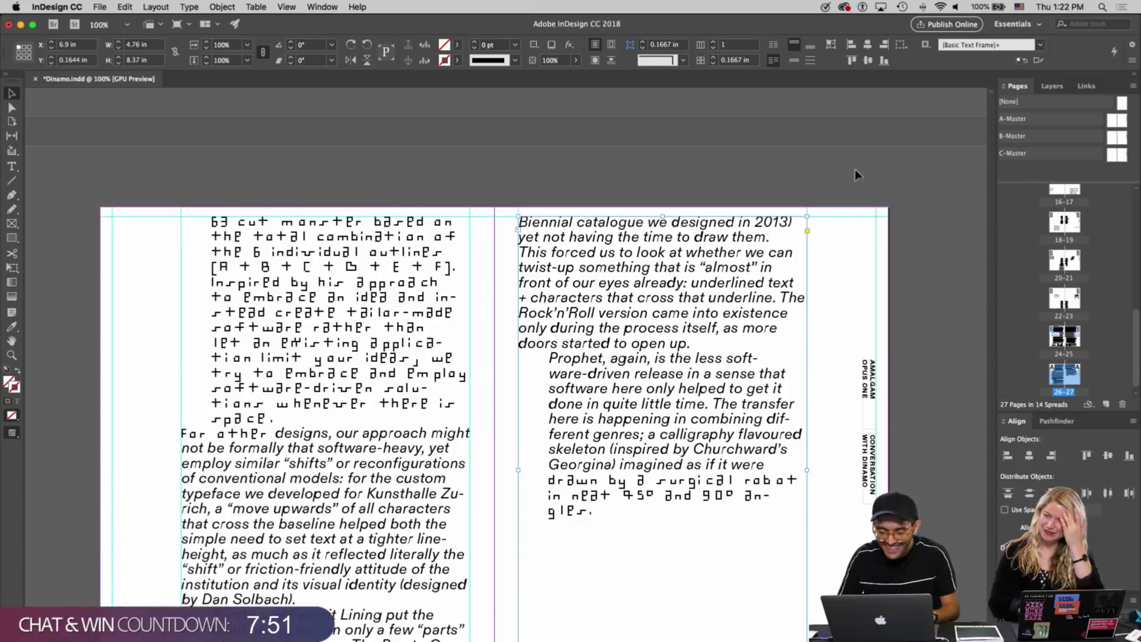
{"action": "left_click", "coordinate": [847, 186]}
{"action": "scroll", "coordinate": [734, 350], "scroll_direction": "down", "scroll_amount": 5}
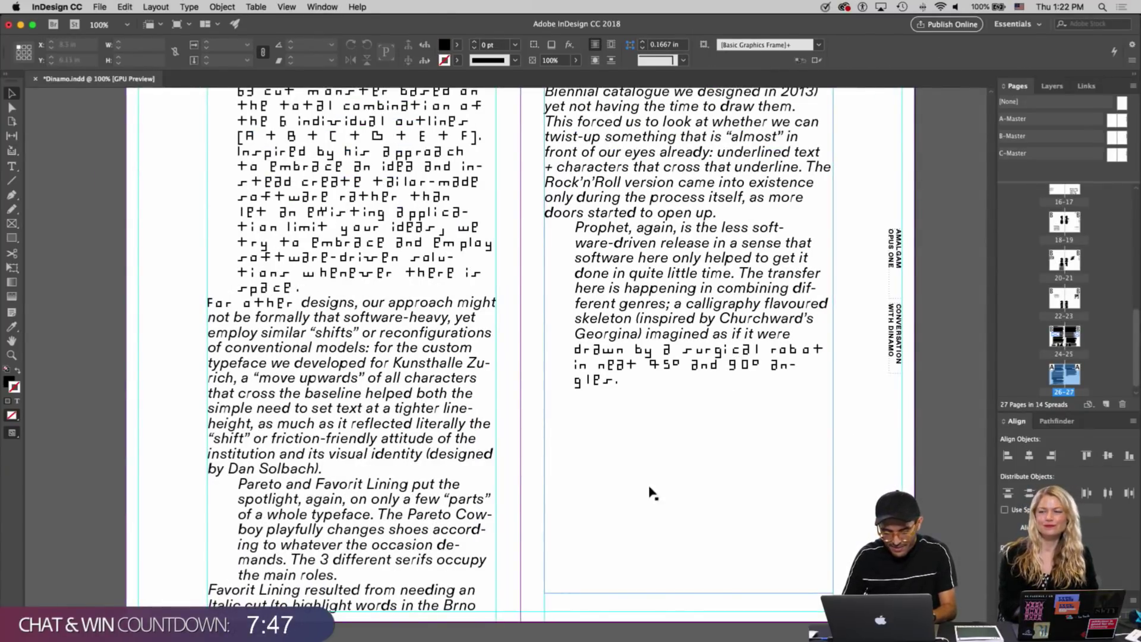
{"action": "left_click", "coordinate": [697, 593]}
{"action": "left_click_drag", "start_coordinate": [689, 592], "coordinate": [689, 611]}
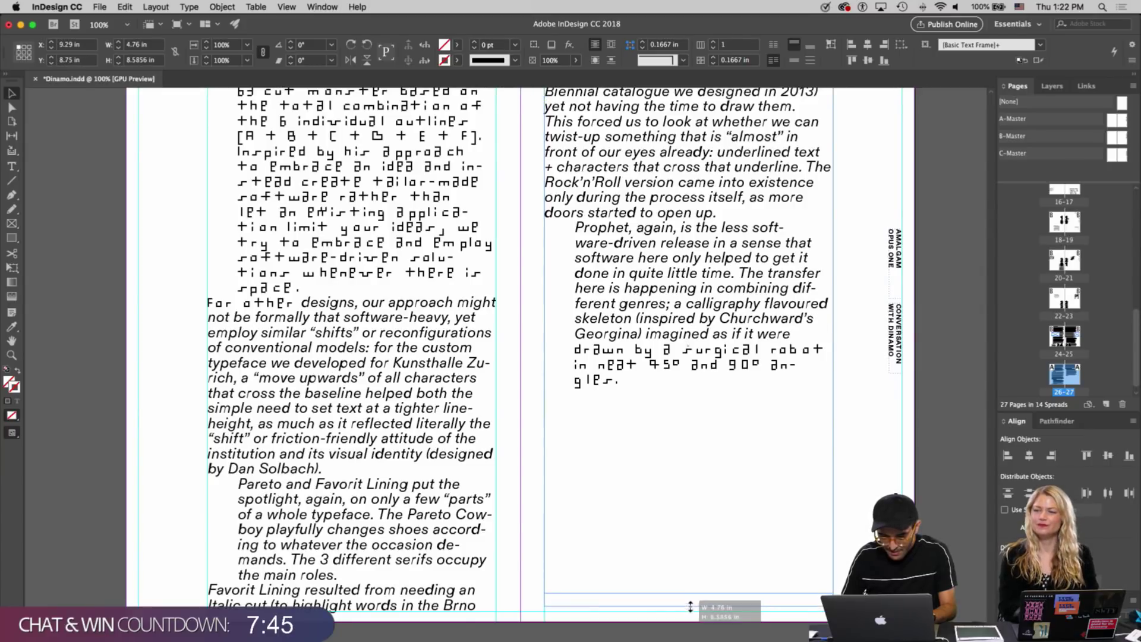
Copy the bold question starting "This makes for a great transition" from the ADOBE Live Google Doc in Safari, and return to InDesign's page 27 text end
{"action": "key", "text": "super+Tab"}
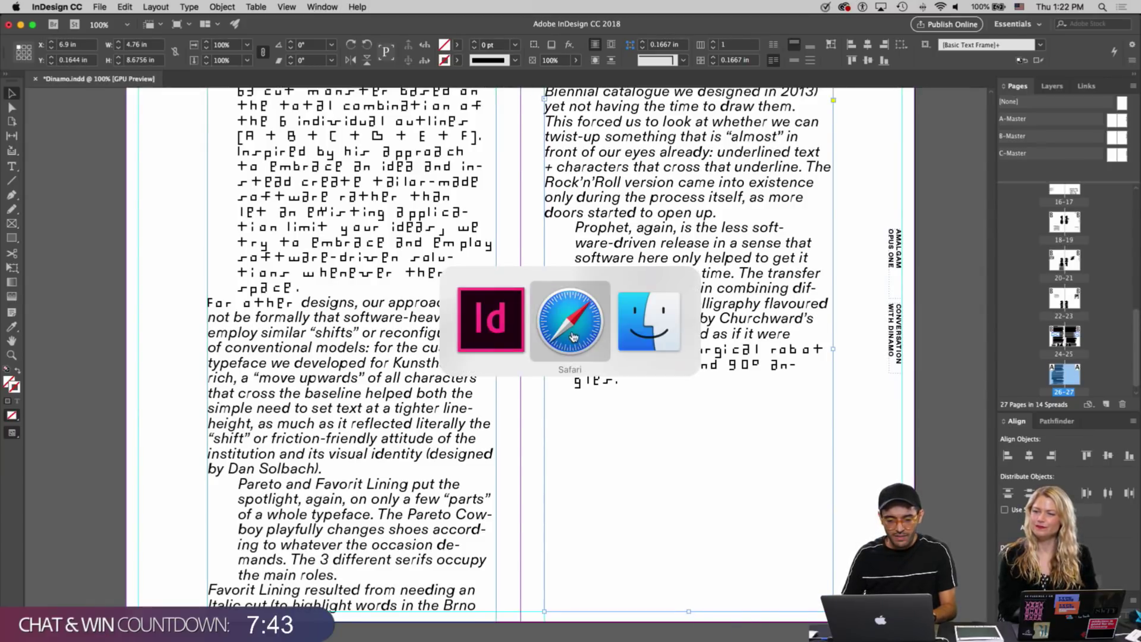
{"action": "key", "text": "super+Tab"}
{"action": "key", "text": "super+shift+Tab"}
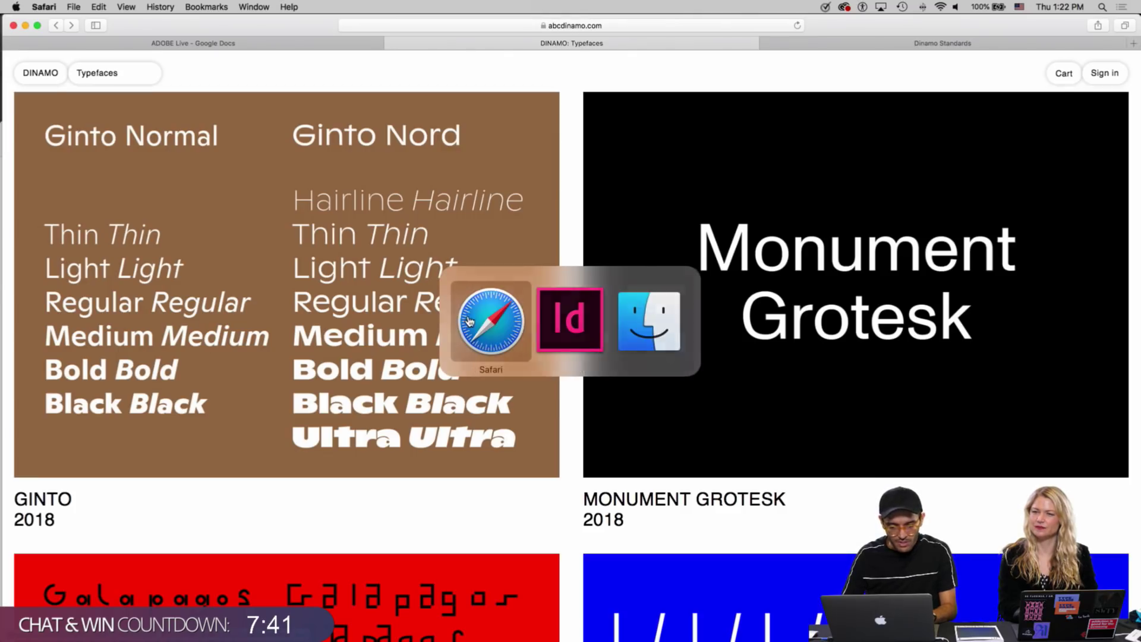
{"action": "left_click", "coordinate": [303, 45]}
{"action": "scroll", "coordinate": [316, 378], "scroll_direction": "down", "scroll_amount": 1}
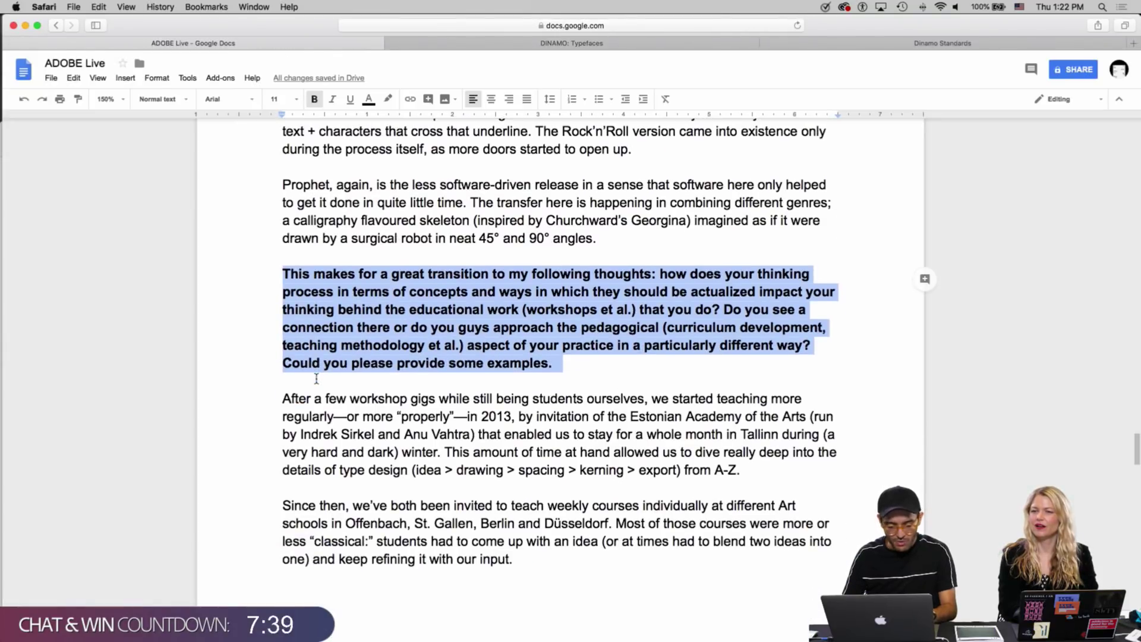
{"action": "key", "text": "super+Tab"}
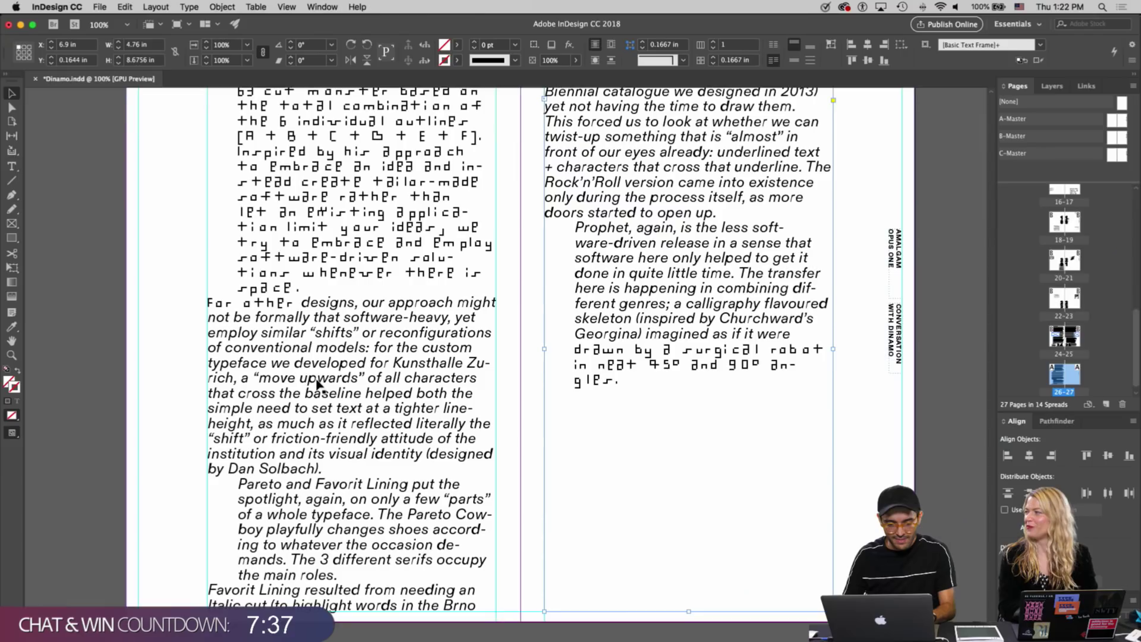
{"action": "double_click", "coordinate": [633, 431]}
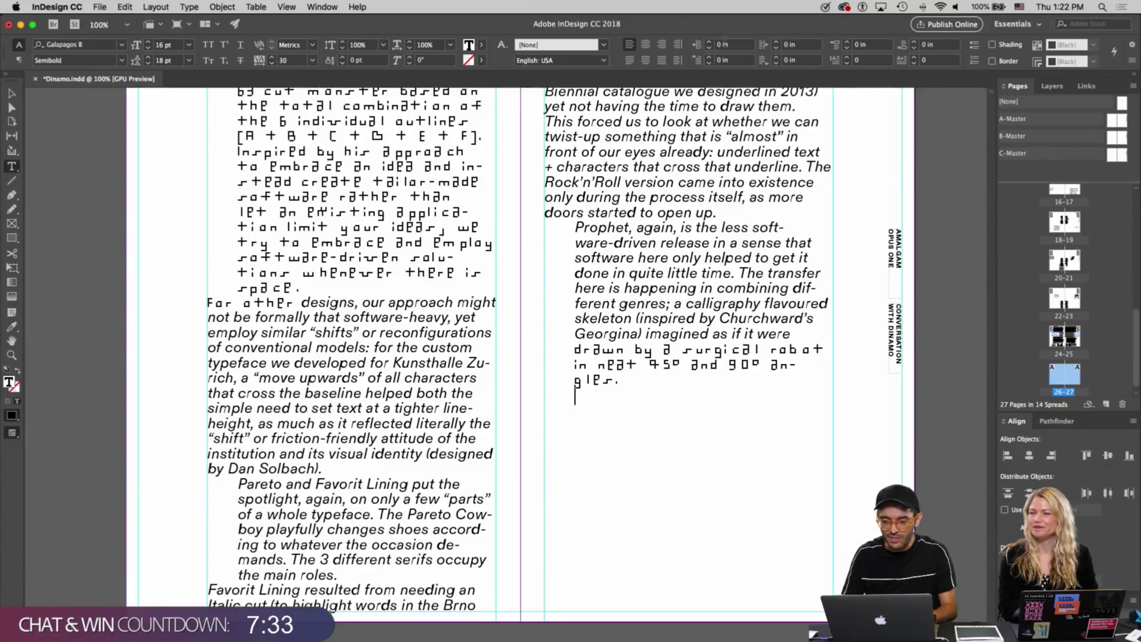
{"action": "left_click", "coordinate": [727, 47]}
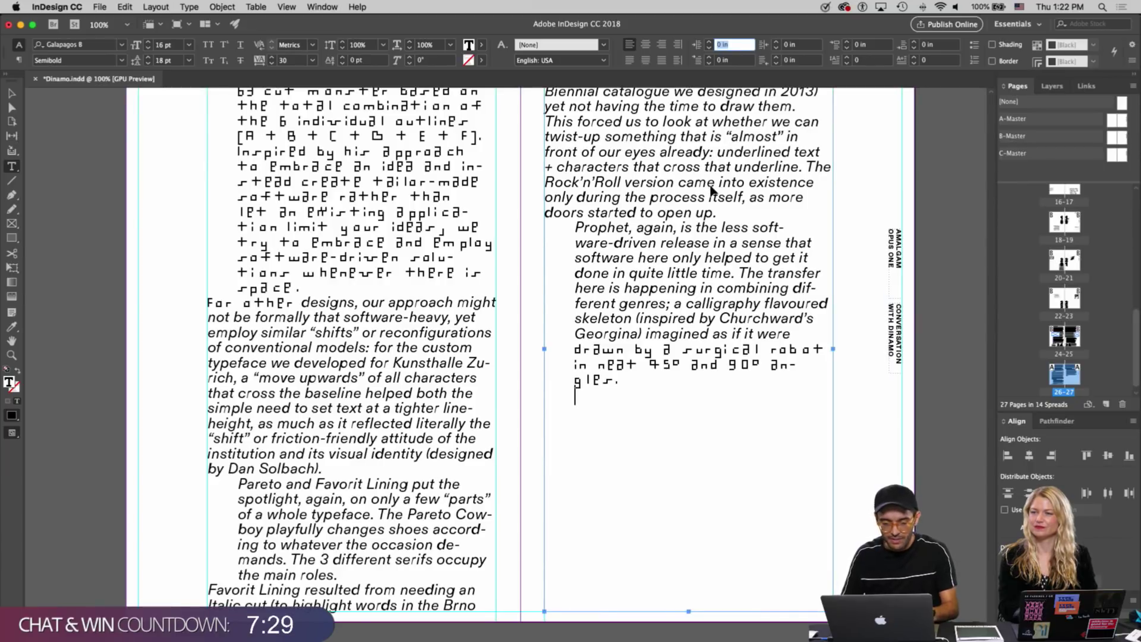
{"action": "key", "text": "super+v"}
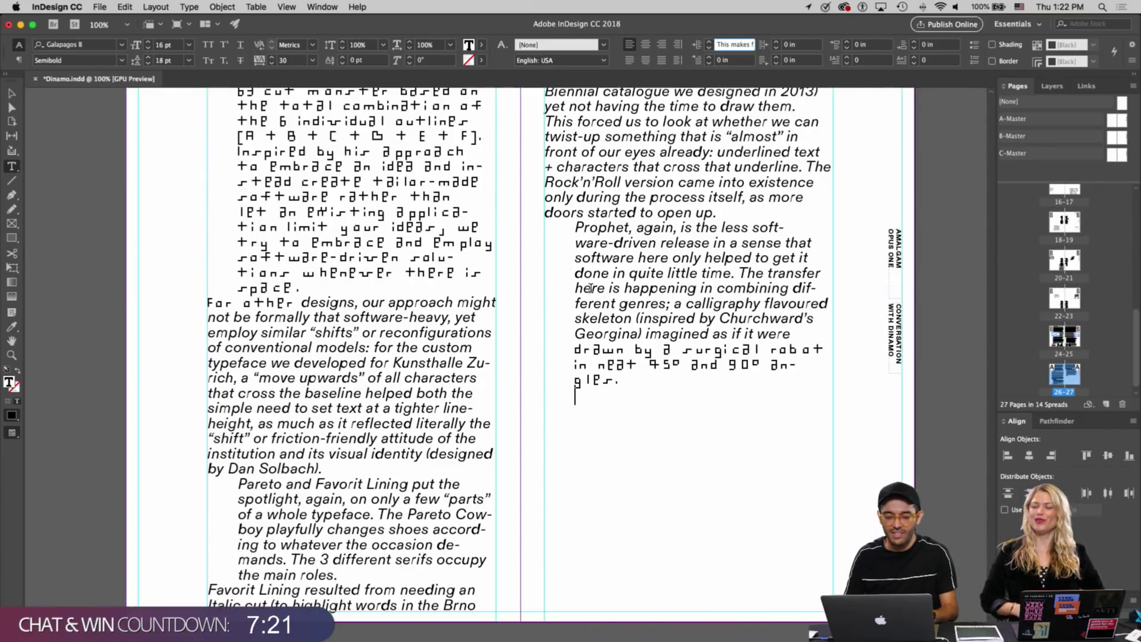
{"action": "left_click", "coordinate": [587, 409]}
{"action": "left_click", "coordinate": [593, 386]}
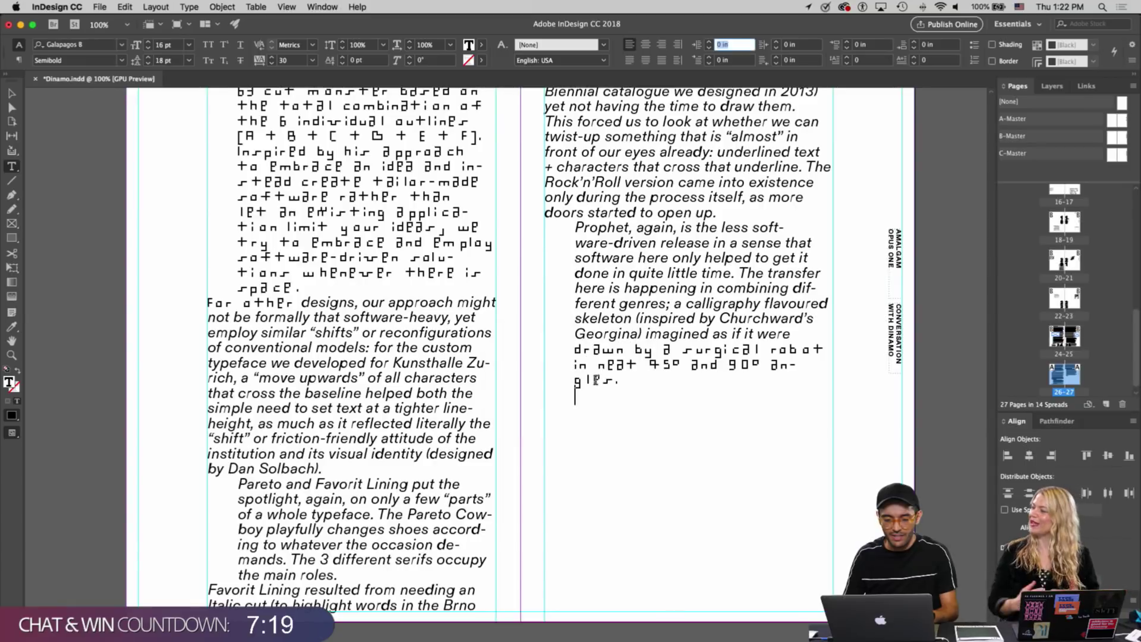
Paste the copied interview question after the last paragraph on page 27 and select its second line
{"action": "key", "text": "super+v"}
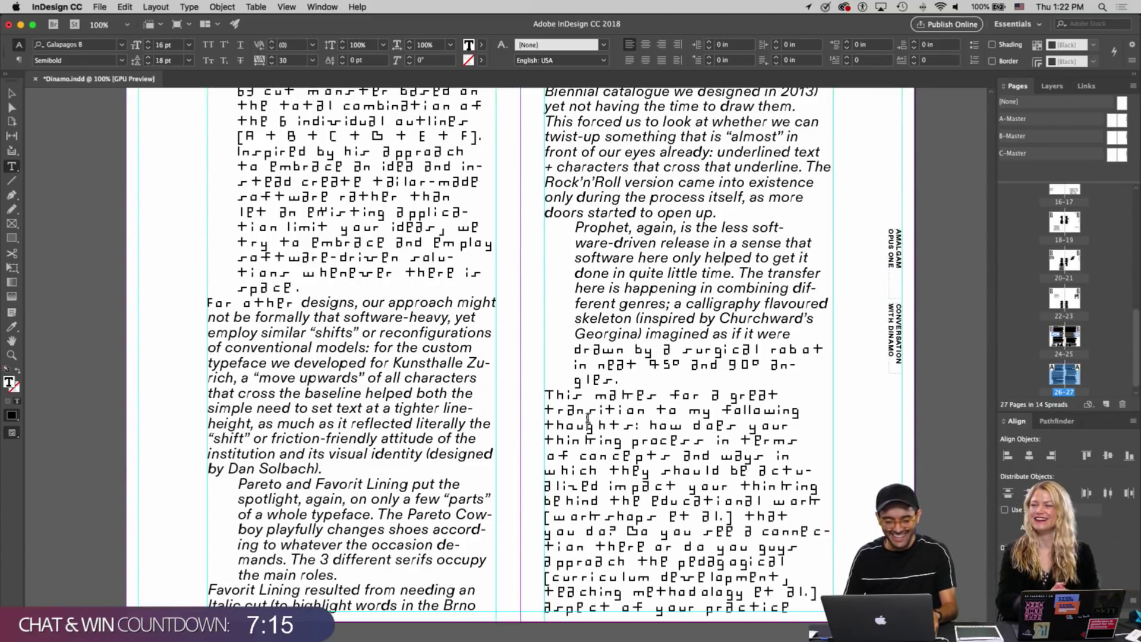
{"action": "key", "text": "Escape"}
{"action": "triple_click", "coordinate": [576, 411]}
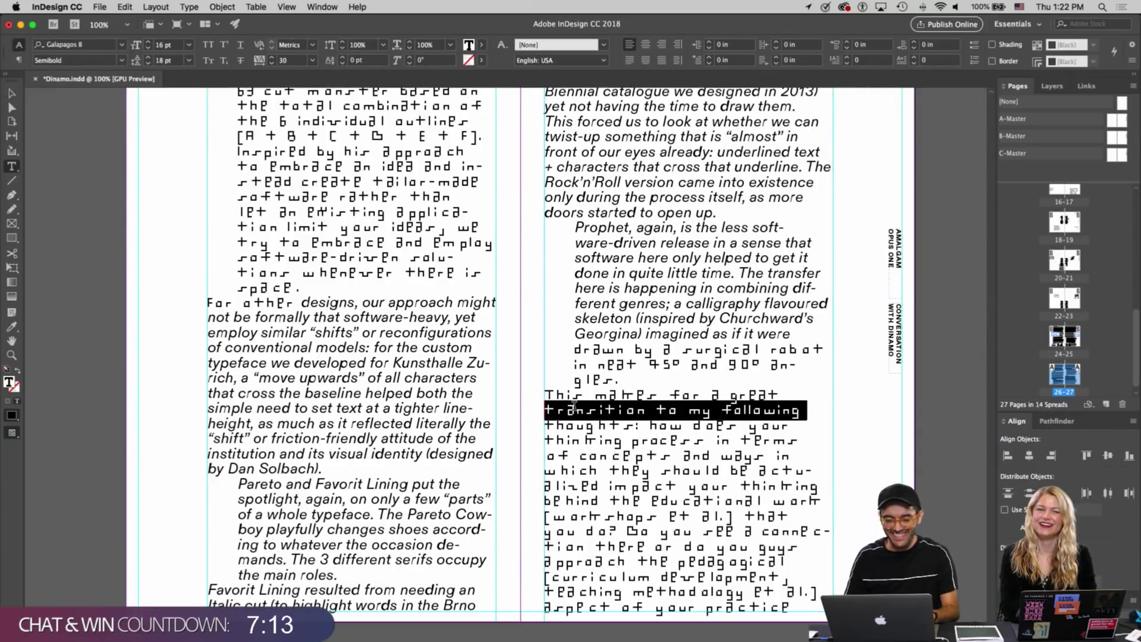
Review the image and text layout from spread 24–25 back to 16–17, and reselect the page 27 text frame
{"action": "scroll", "coordinate": [544, 389], "scroll_direction": "up", "scroll_amount": 20}
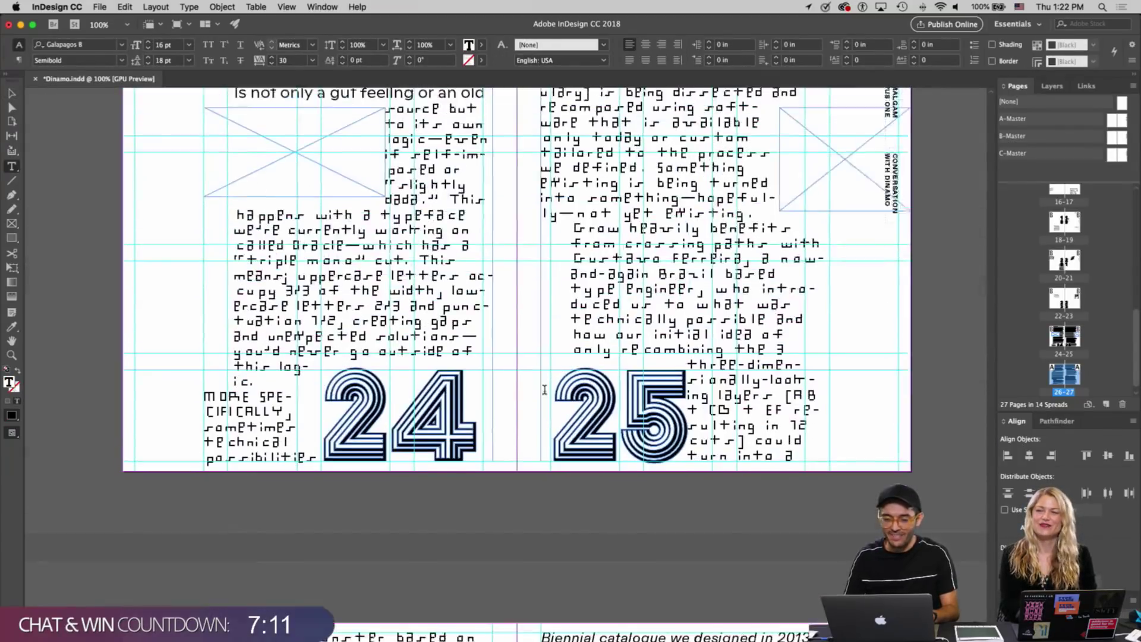
{"action": "scroll", "coordinate": [544, 389], "scroll_direction": "up", "scroll_amount": 20}
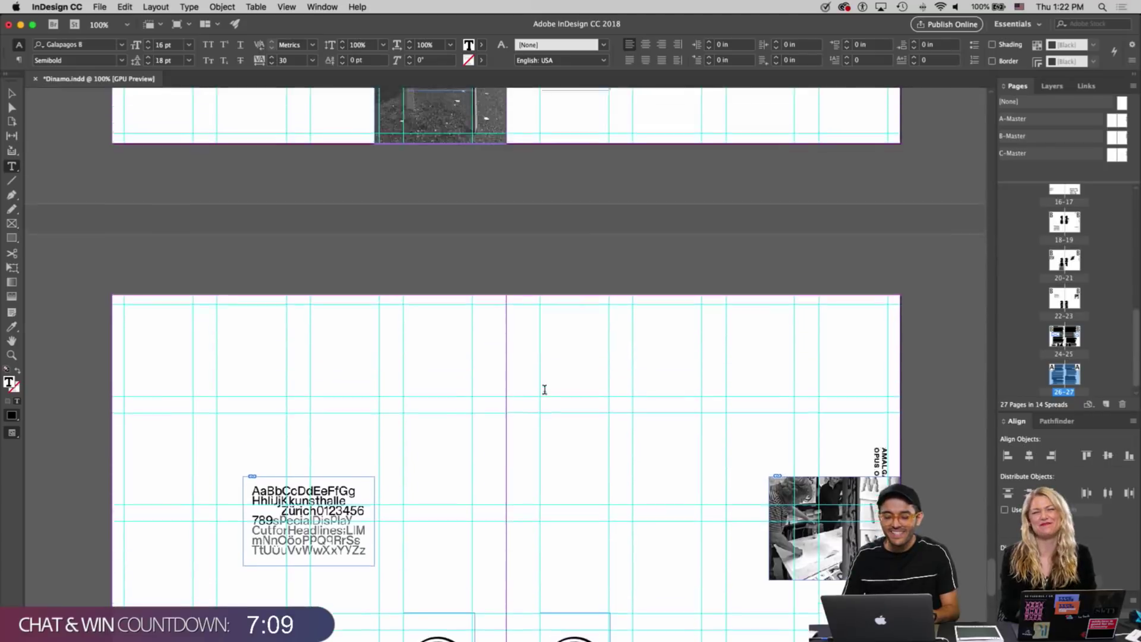
{"action": "scroll", "coordinate": [544, 389], "scroll_direction": "up", "scroll_amount": 15}
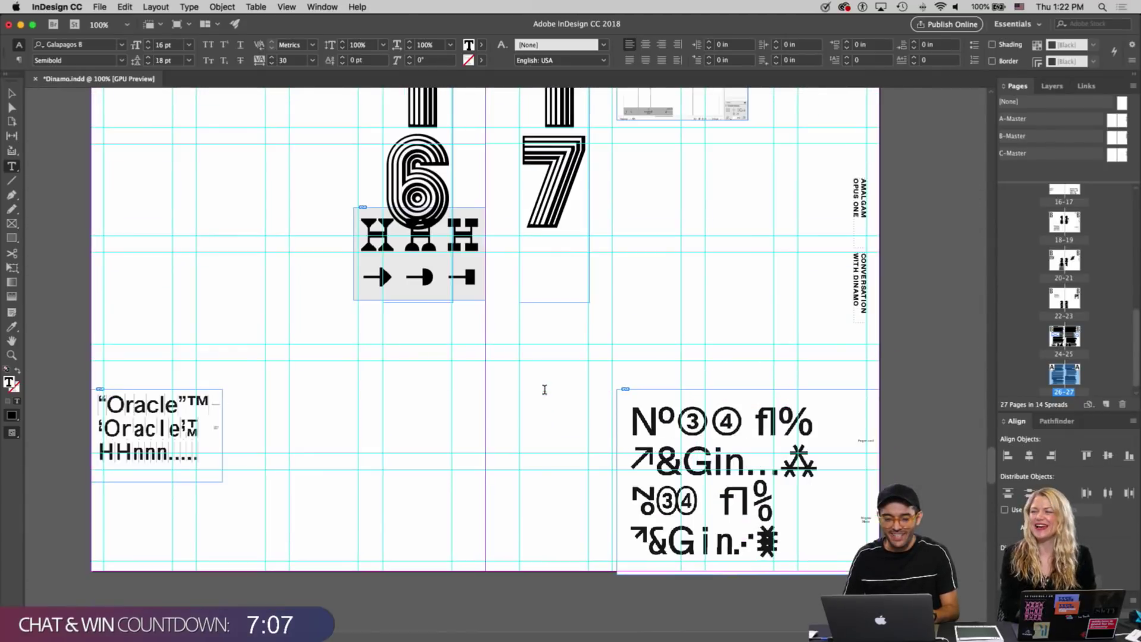
{"action": "scroll", "coordinate": [544, 389], "scroll_direction": "down", "scroll_amount": 10}
{"action": "scroll", "coordinate": [544, 389], "scroll_direction": "down", "scroll_amount": 20}
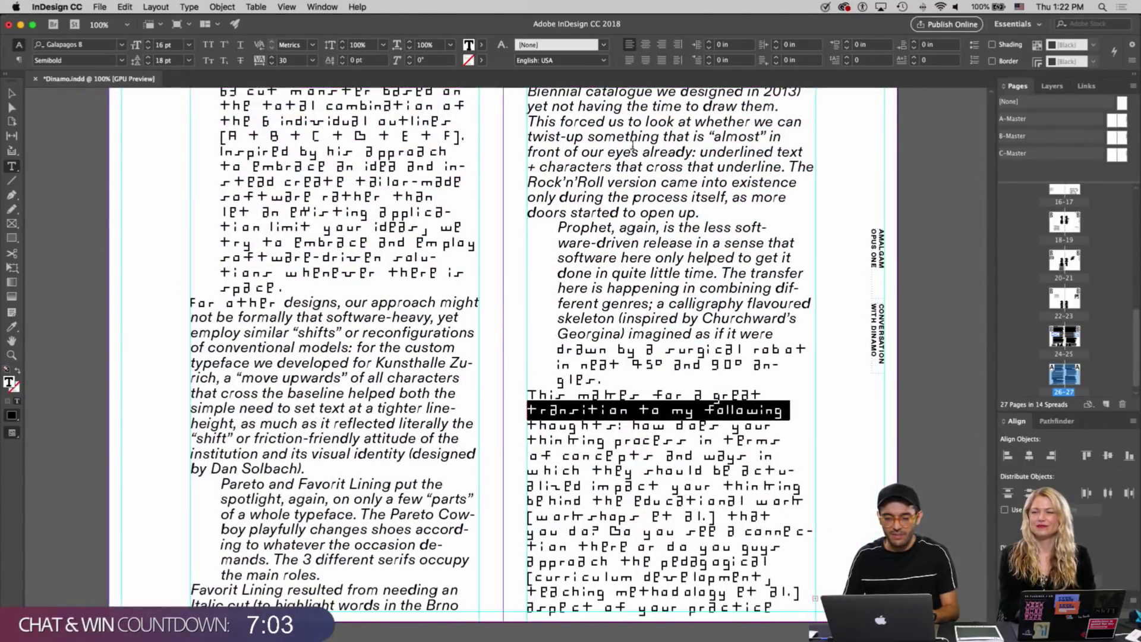
{"action": "scroll", "coordinate": [602, 152], "scroll_direction": "up", "scroll_amount": 1}
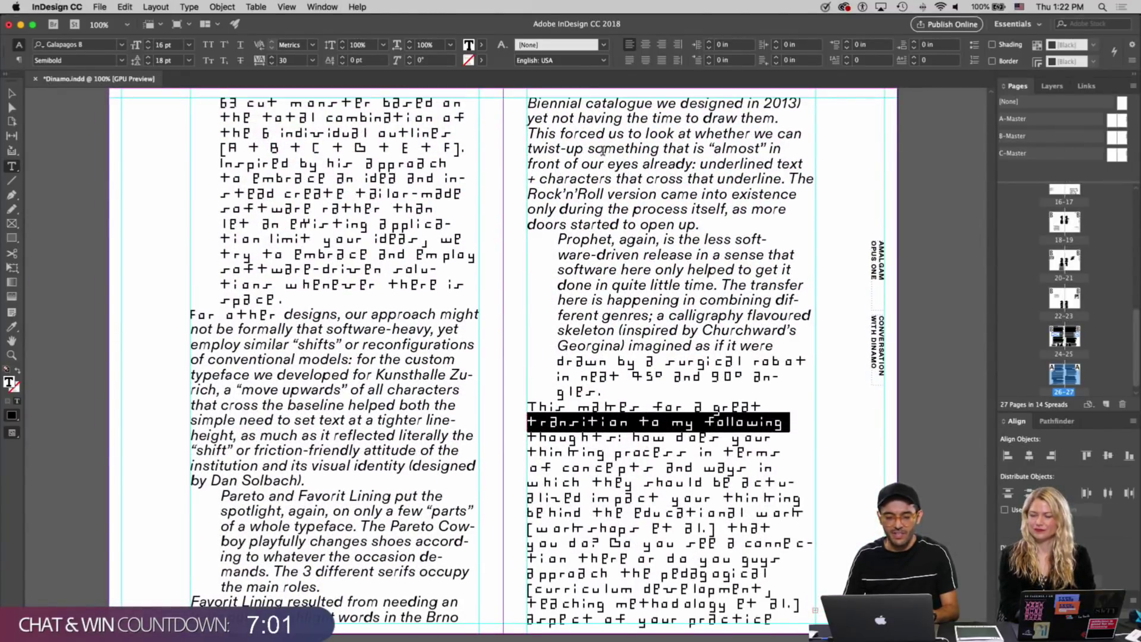
{"action": "scroll", "coordinate": [603, 151], "scroll_direction": "up", "scroll_amount": 5}
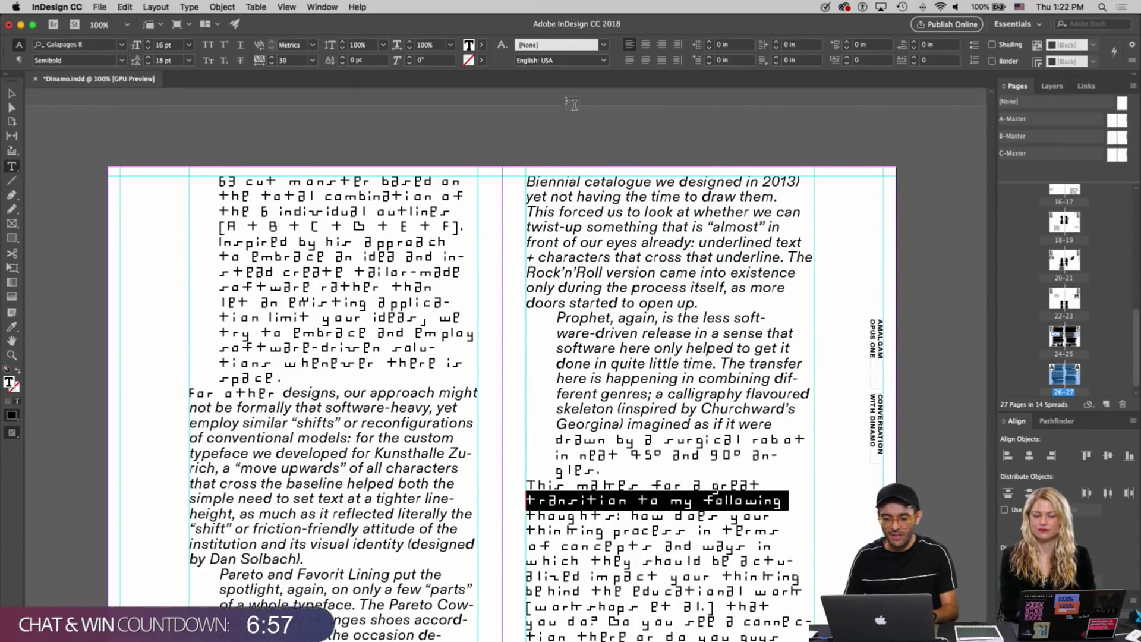
{"action": "scroll", "coordinate": [571, 104], "scroll_direction": "up", "scroll_amount": 2}
{"action": "scroll", "coordinate": [459, 224], "scroll_direction": "down", "scroll_amount": 6}
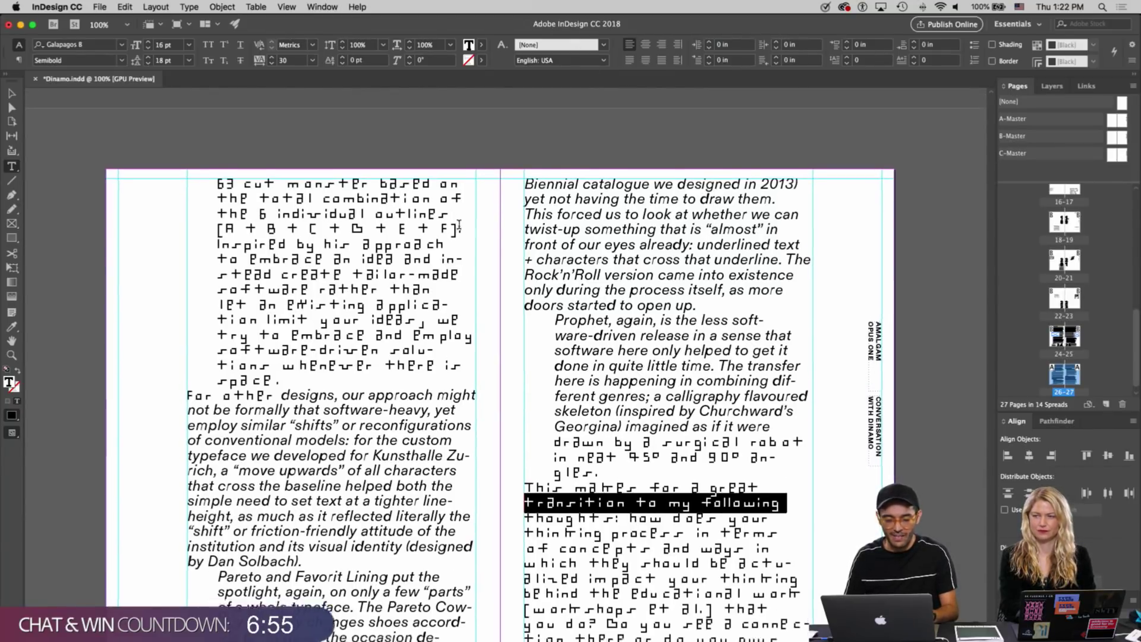
{"action": "left_click", "coordinate": [12, 94]}
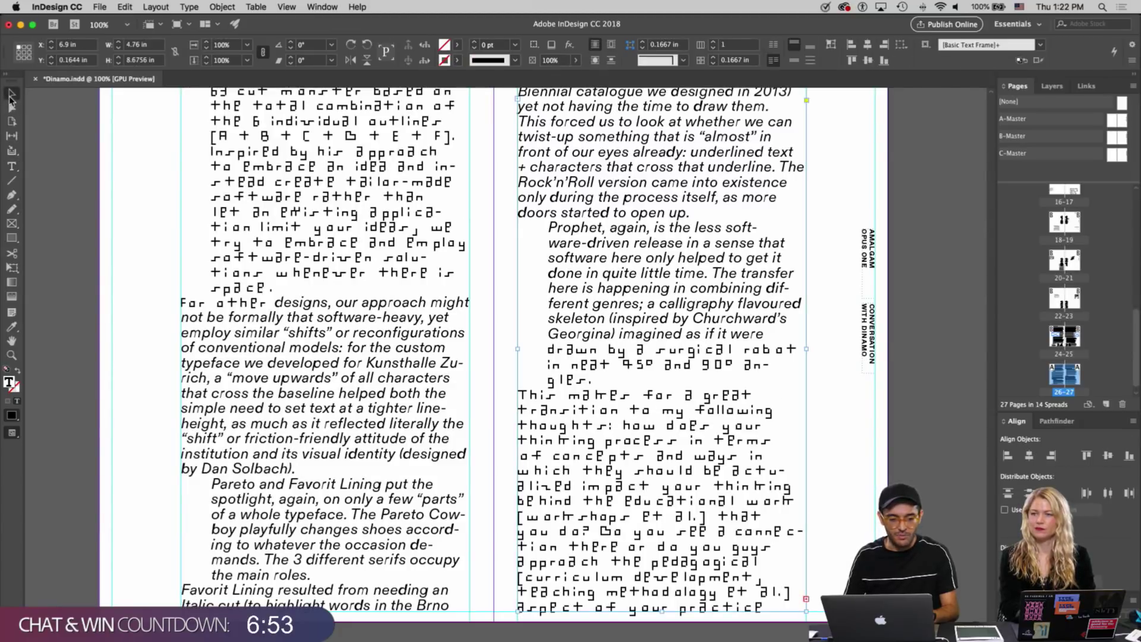
{"action": "scroll", "coordinate": [397, 297], "scroll_direction": "left", "scroll_amount": 2}
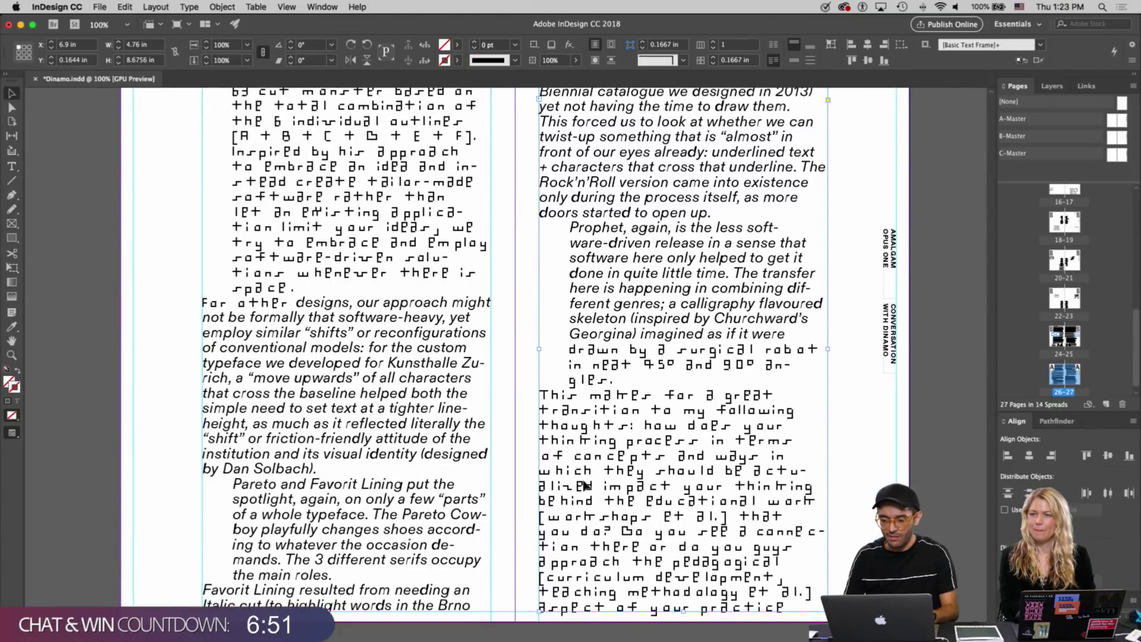
Compare the B-Master grid with the layouts of spreads 24–25 and 26–27
{"action": "scroll", "coordinate": [581, 355], "scroll_direction": "right", "scroll_amount": 2}
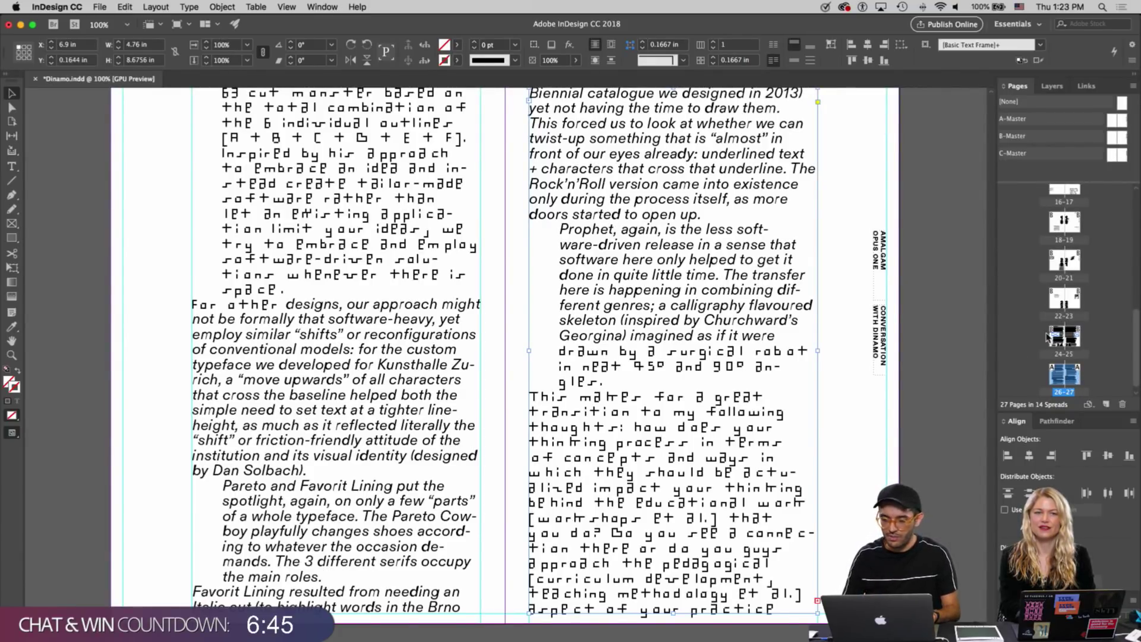
{"action": "double_click", "coordinate": [1116, 137]}
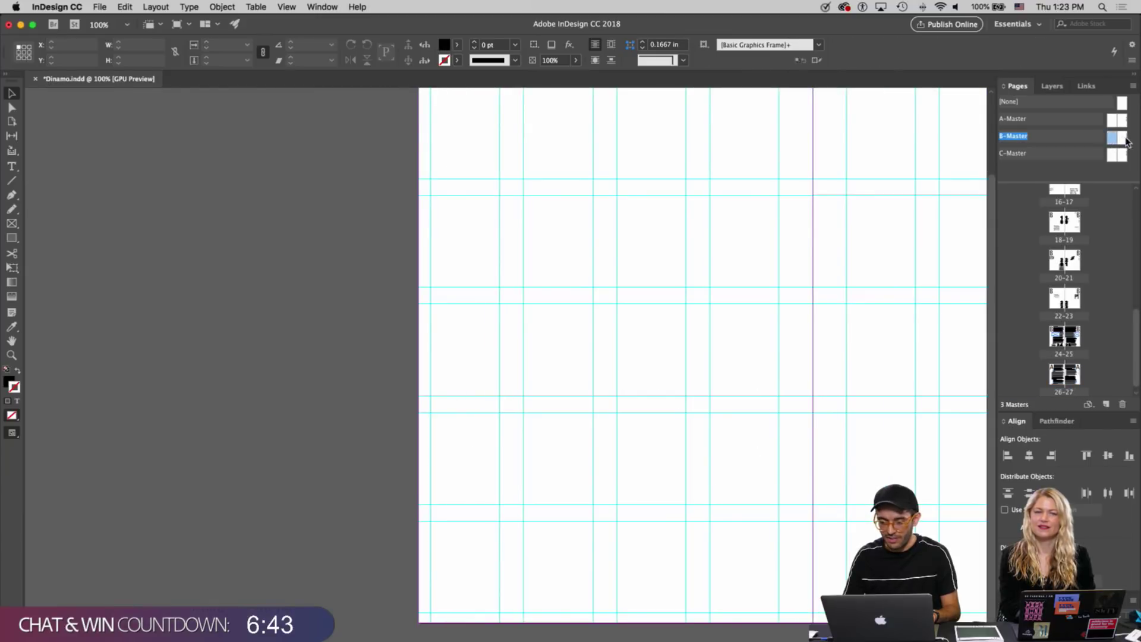
{"action": "scroll", "coordinate": [814, 317], "scroll_direction": "right", "scroll_amount": 5}
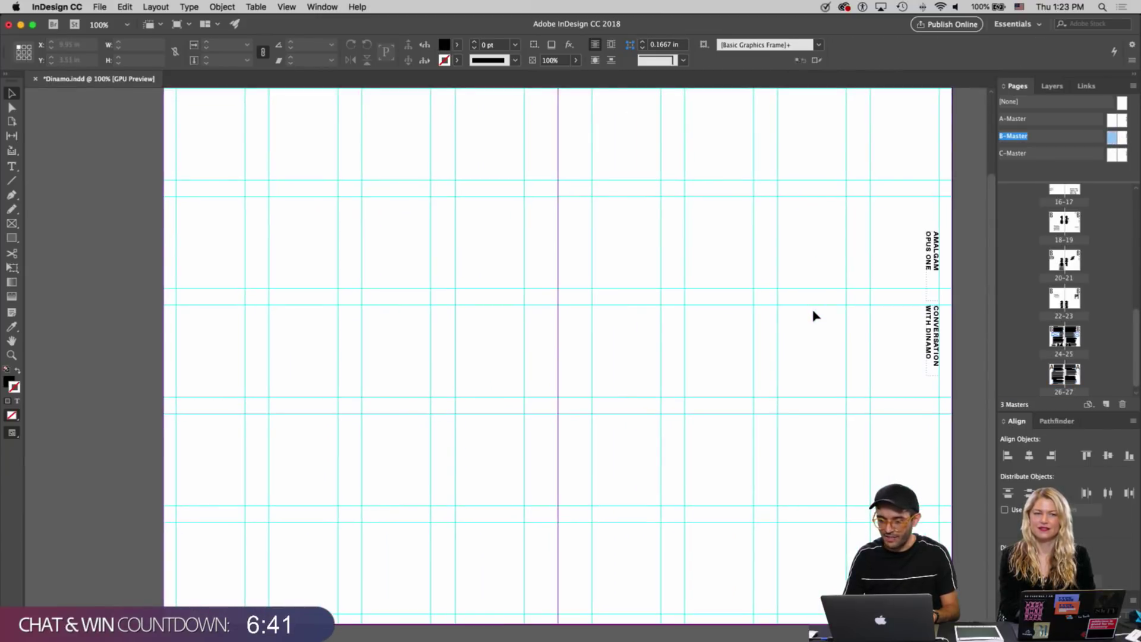
{"action": "left_click", "coordinate": [1110, 155]}
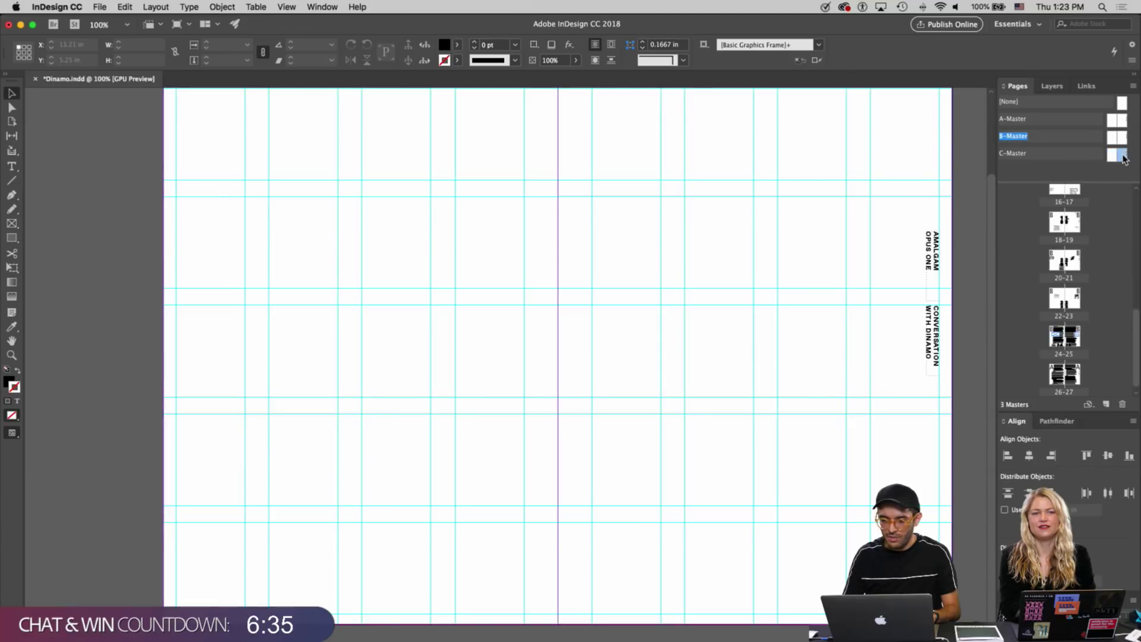
{"action": "left_click", "coordinate": [1115, 156]}
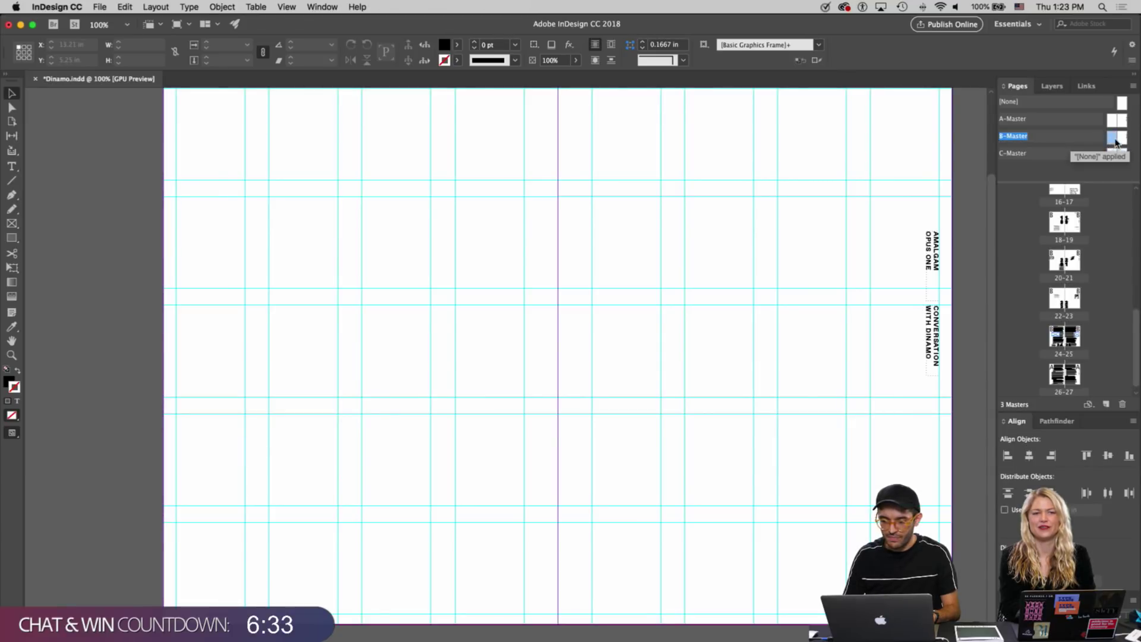
{"action": "double_click", "coordinate": [1113, 139]}
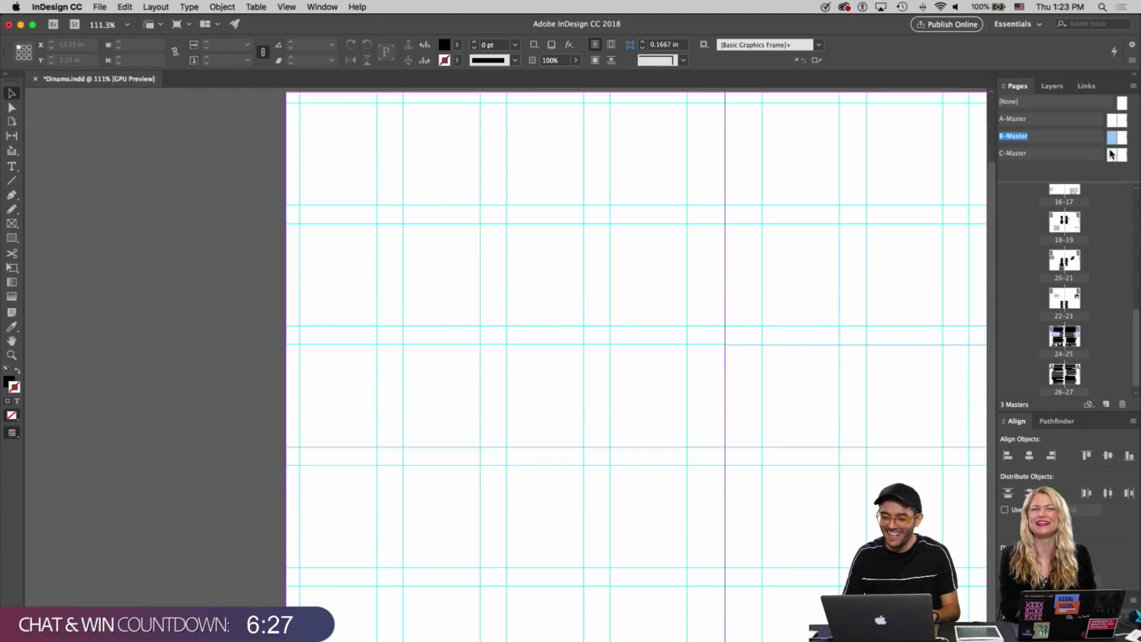
{"action": "scroll", "coordinate": [1042, 337], "scroll_direction": "down", "scroll_amount": 1}
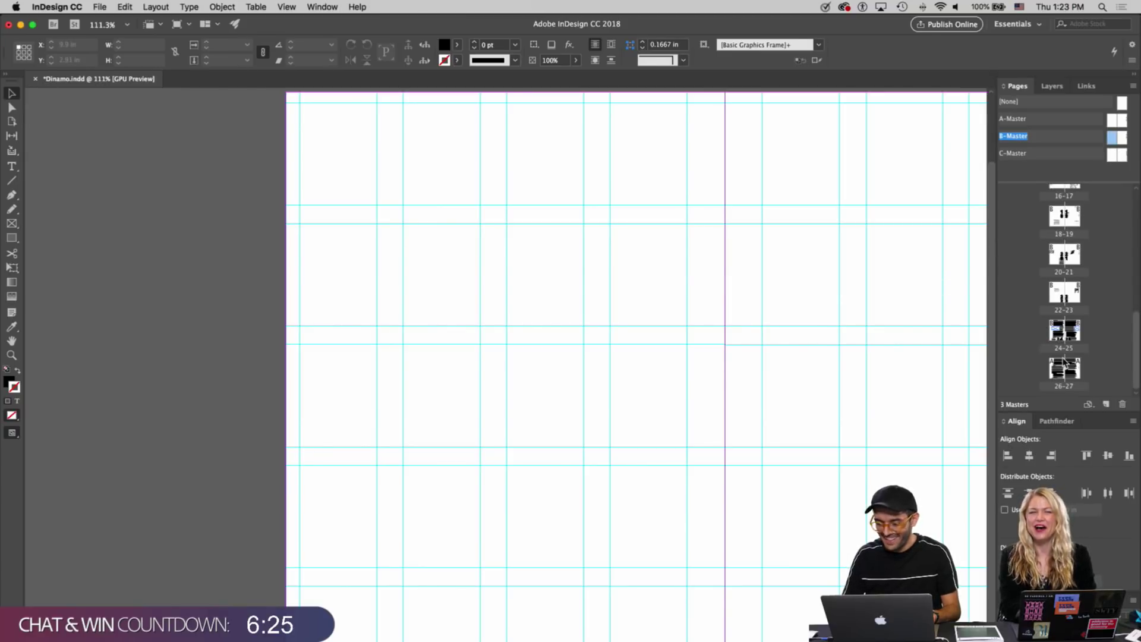
{"action": "double_click", "coordinate": [1056, 334]}
{"action": "scroll", "coordinate": [737, 411], "scroll_direction": "right", "scroll_amount": 4}
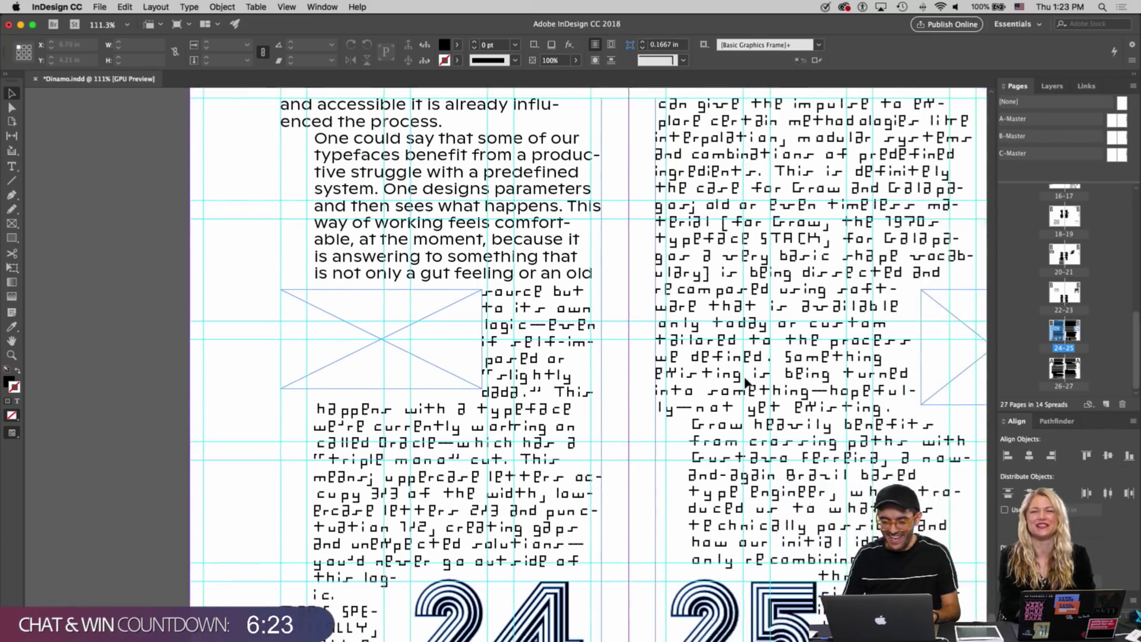
{"action": "scroll", "coordinate": [702, 440], "scroll_direction": "down", "scroll_amount": 3}
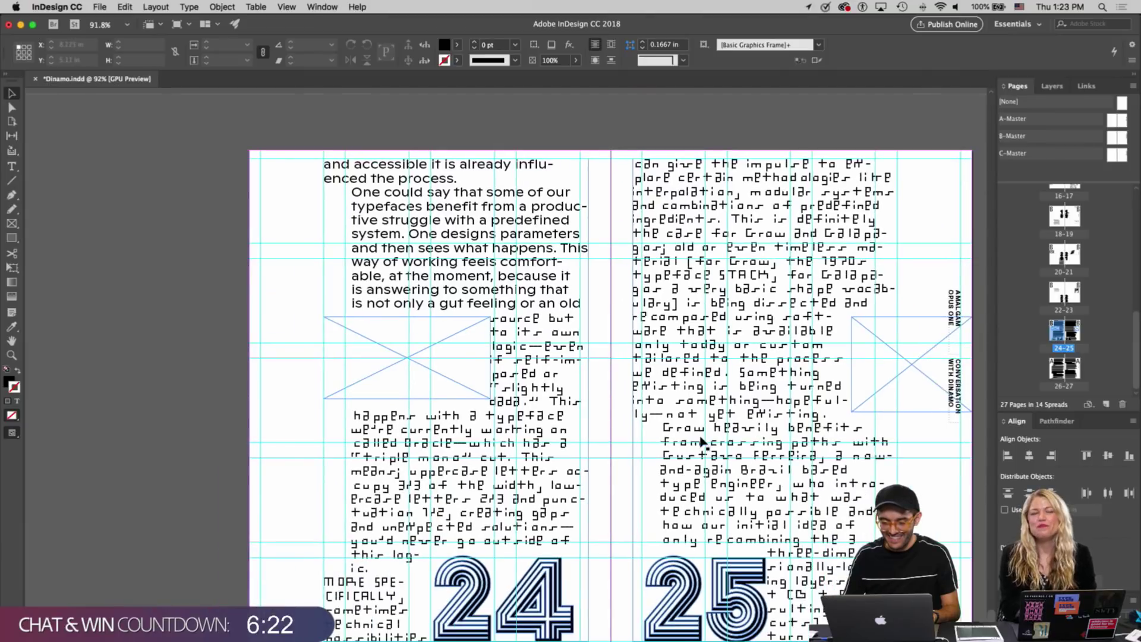
{"action": "double_click", "coordinate": [1057, 373]}
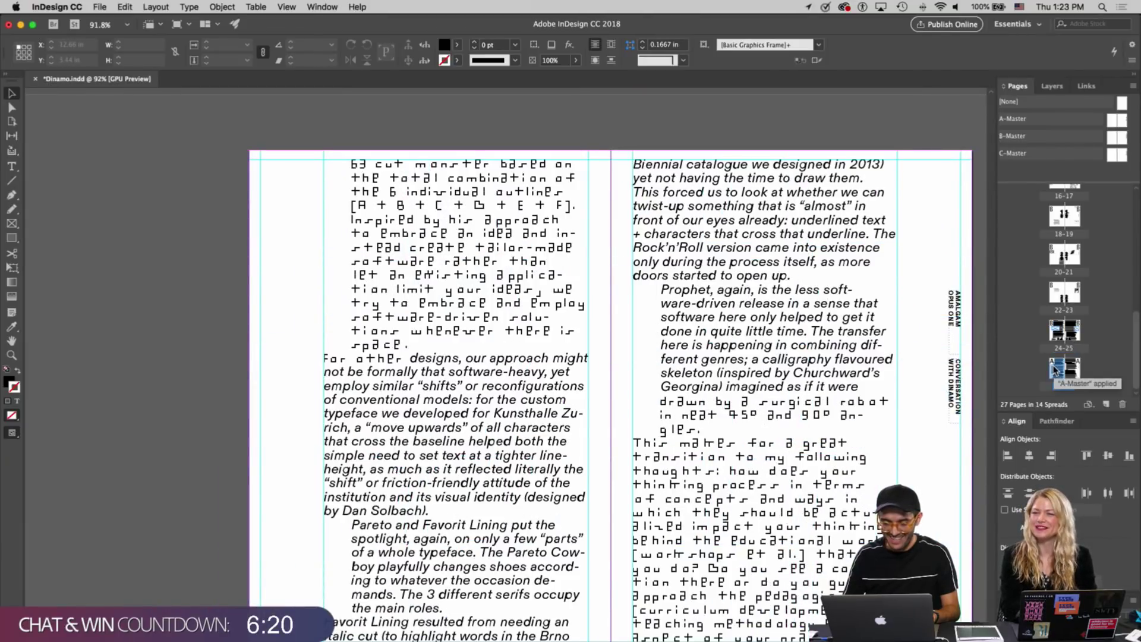
{"action": "double_click", "coordinate": [1073, 331]}
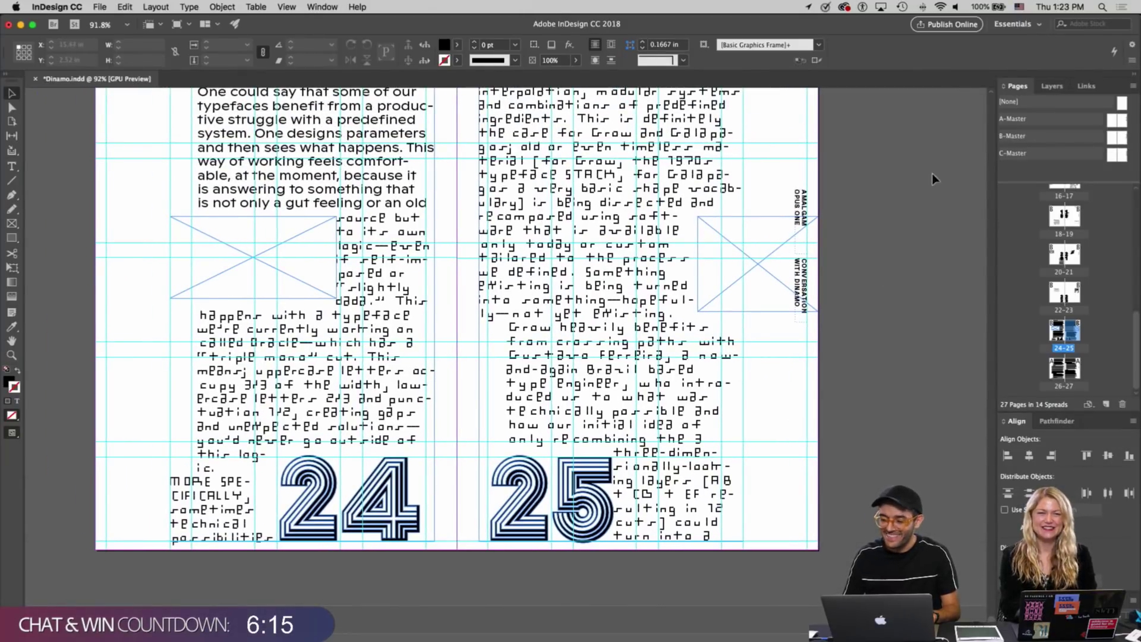
Insert a new empty B-Master spread between spread 24–25 and the following text spread
{"action": "double_click", "coordinate": [1112, 139]}
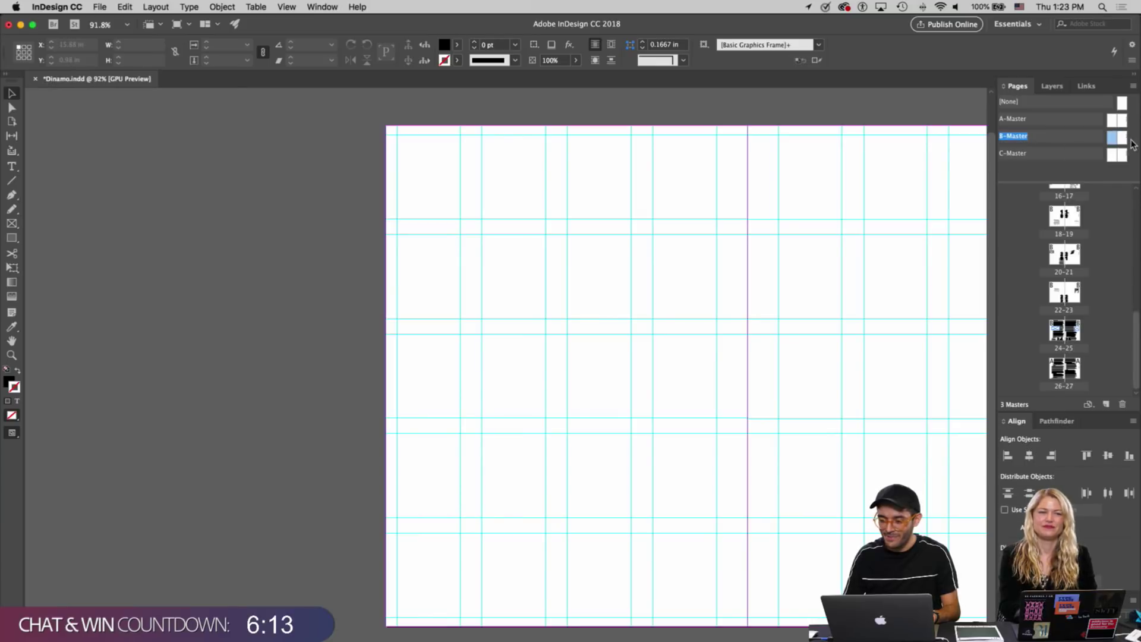
{"action": "left_click_drag", "start_coordinate": [1114, 143], "coordinate": [1089, 340]}
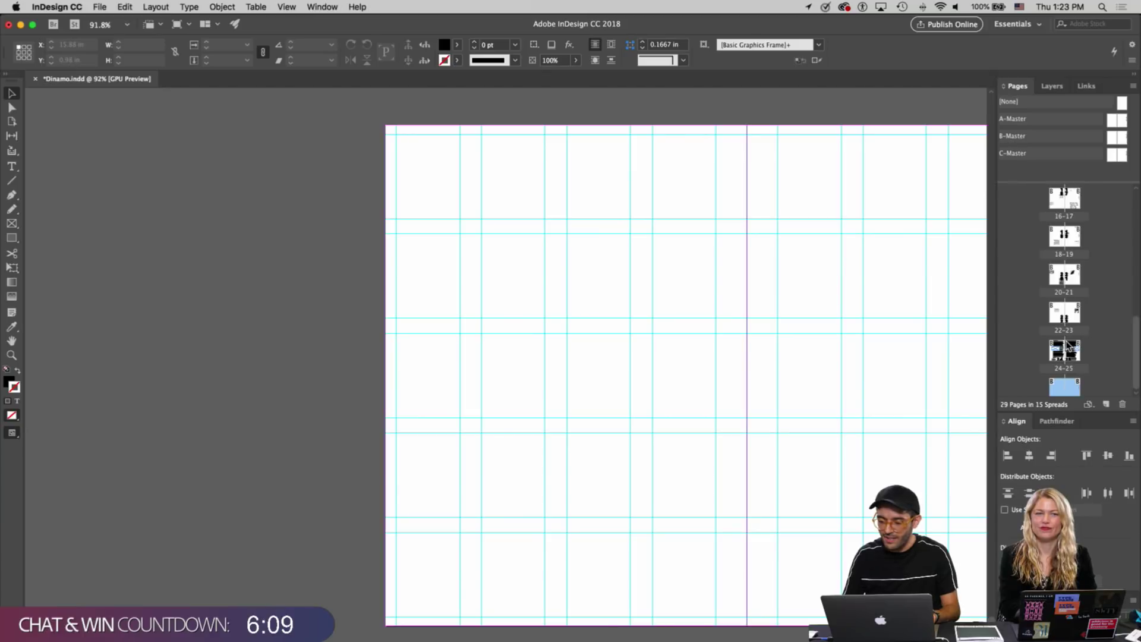
{"action": "scroll", "coordinate": [1066, 346], "scroll_direction": "down", "scroll_amount": 2}
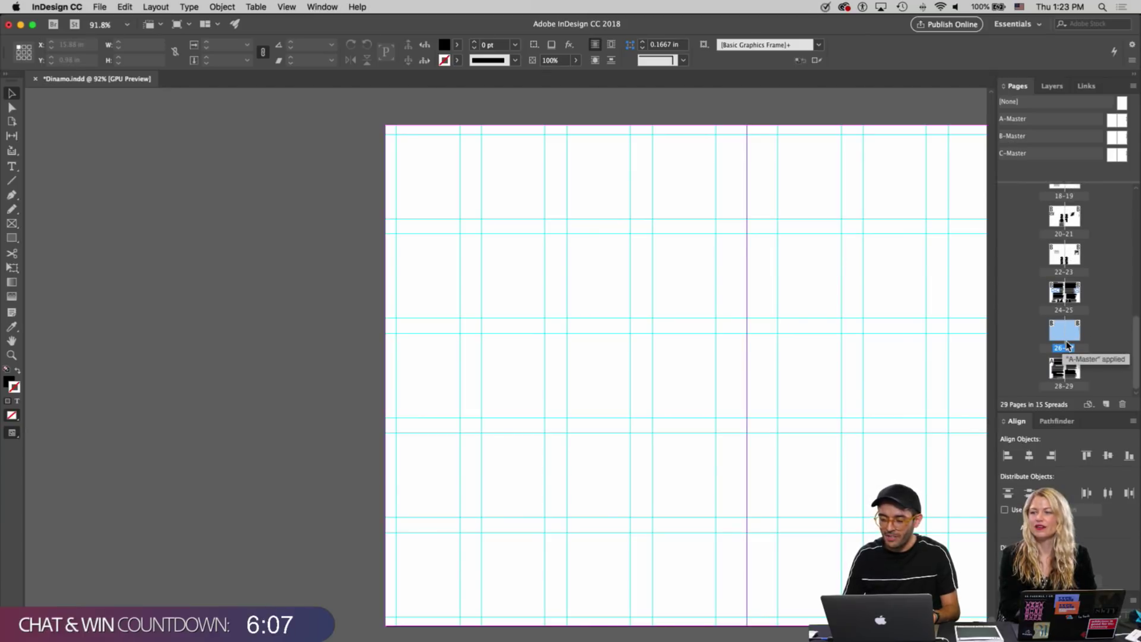
{"action": "scroll", "coordinate": [707, 377], "scroll_direction": "right", "scroll_amount": 5}
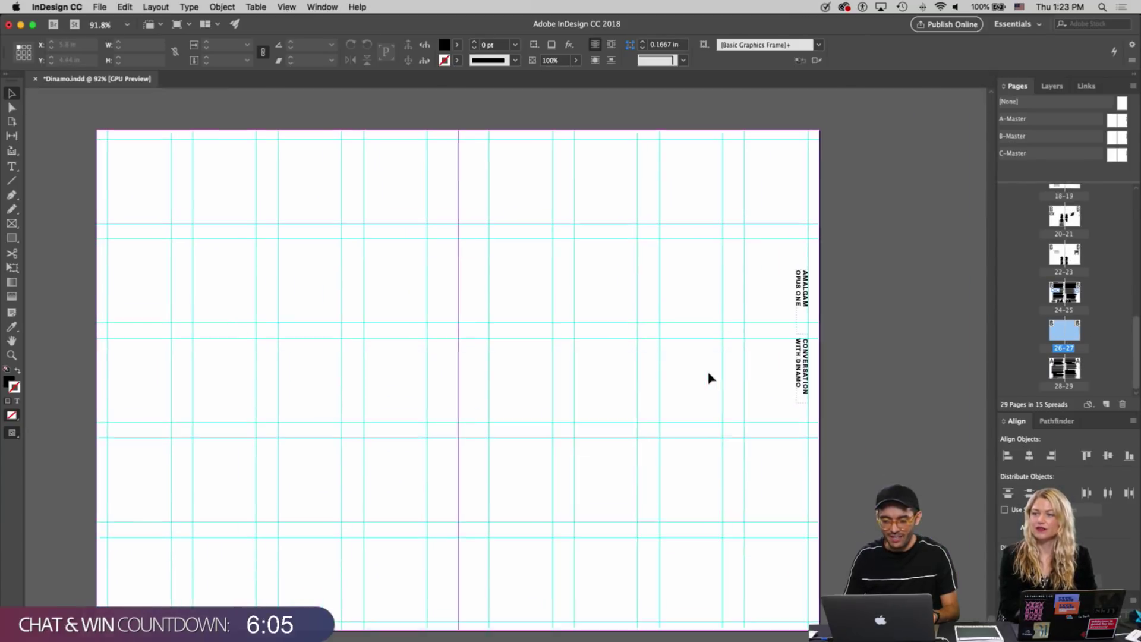
{"action": "scroll", "coordinate": [707, 377], "scroll_direction": "down", "scroll_amount": 1}
Apply the left and right C-Master pages to pages 26 and 27 of the new empty spread
{"action": "left_click", "coordinate": [1111, 156], "text": "alt"}
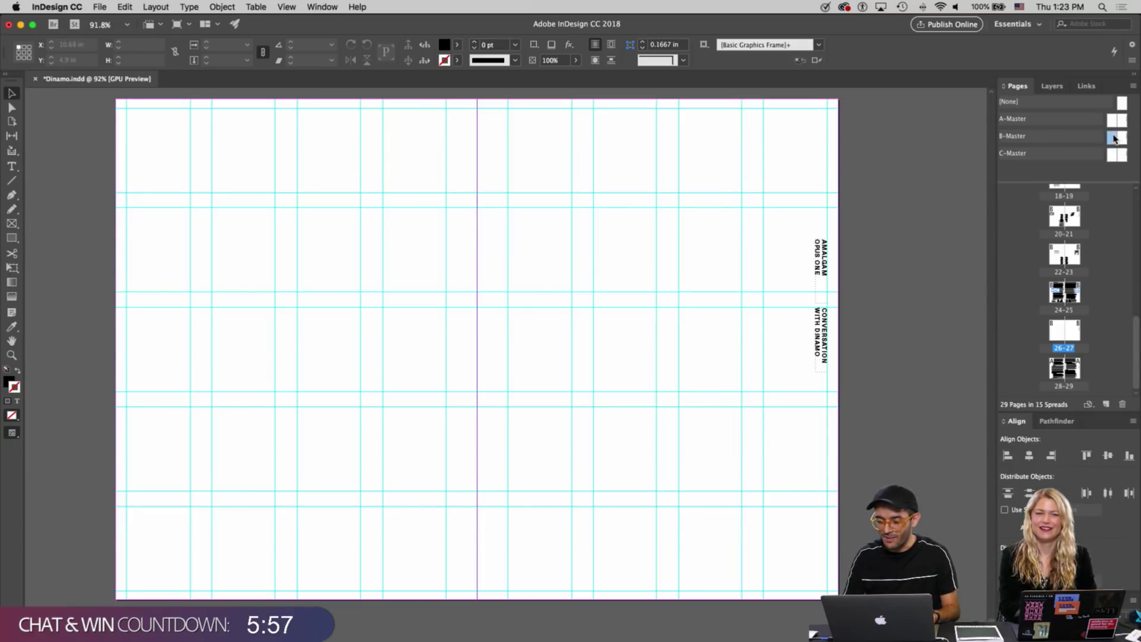
{"action": "left_click", "coordinate": [1113, 138]}
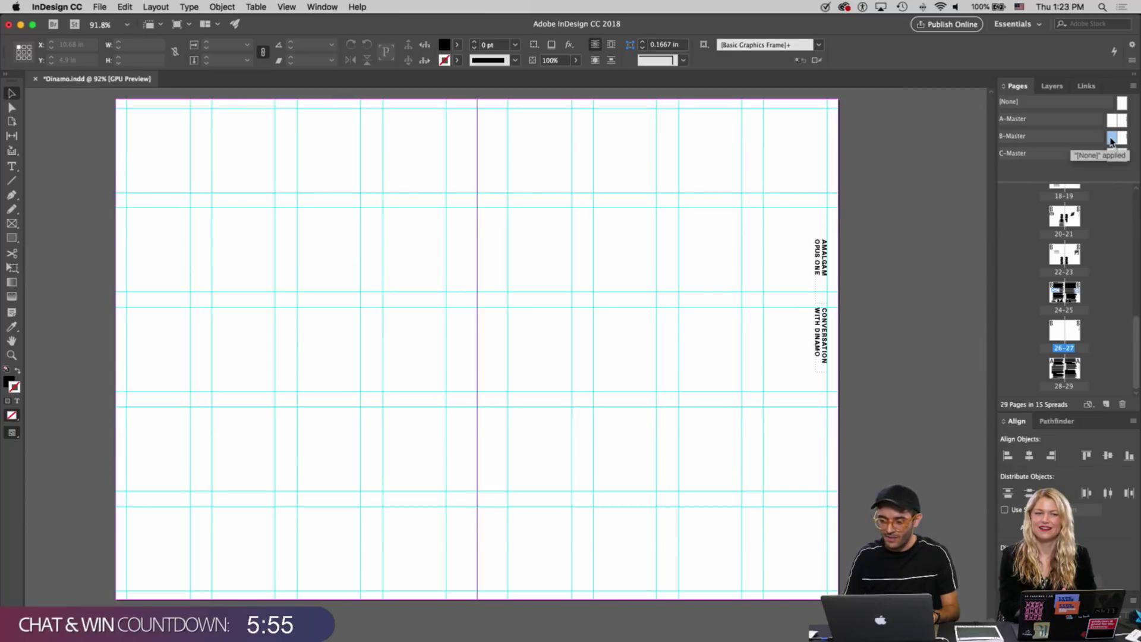
{"action": "left_click_drag", "start_coordinate": [1112, 140], "coordinate": [1057, 332]}
{"action": "left_click", "coordinate": [1114, 156]}
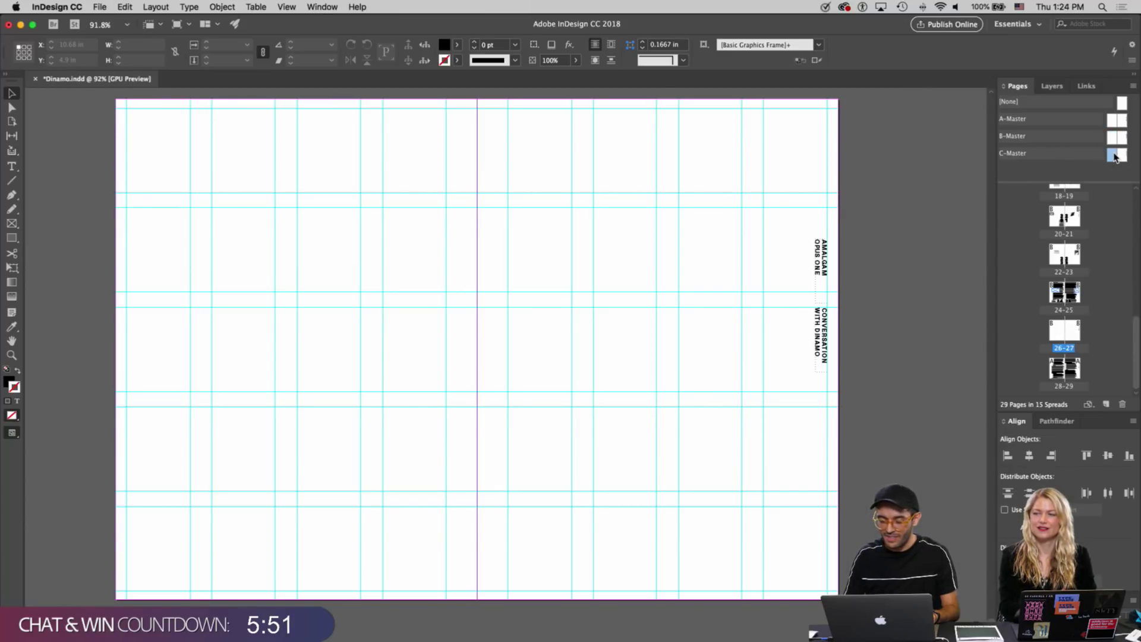
{"action": "left_click_drag", "start_coordinate": [1115, 156], "coordinate": [1063, 338]}
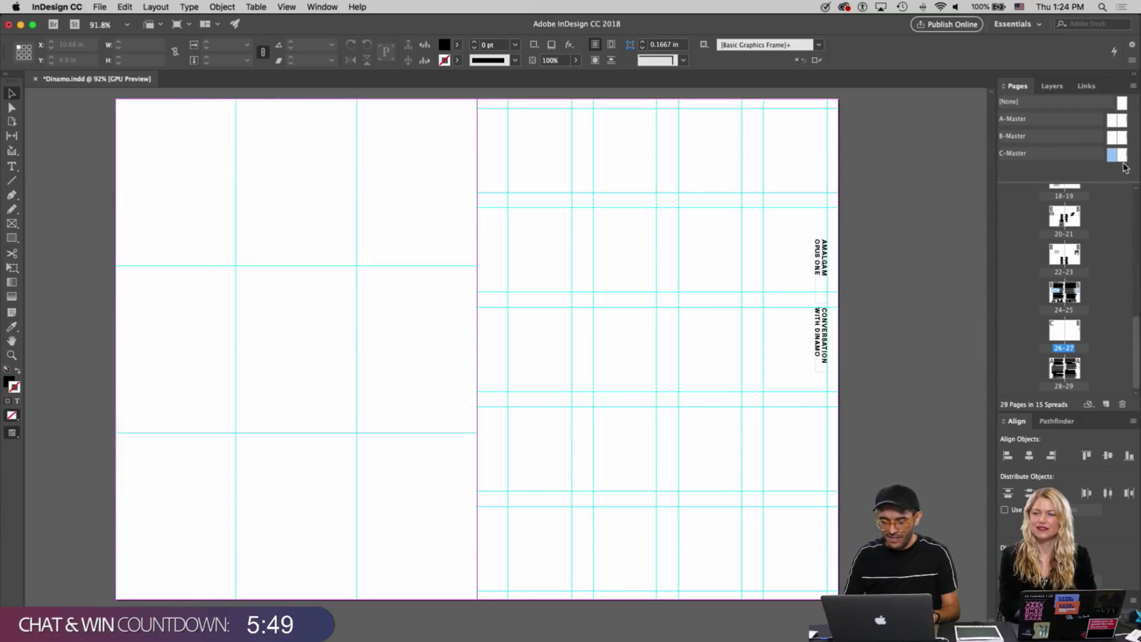
{"action": "left_click_drag", "start_coordinate": [1120, 159], "coordinate": [1075, 335]}
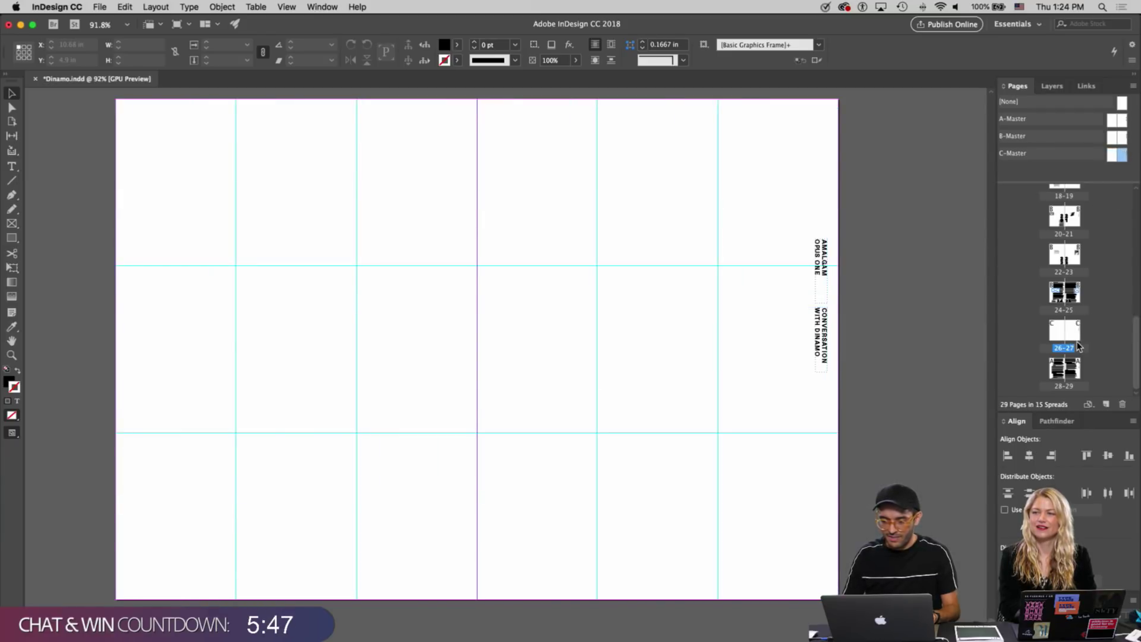
Select the photo on page 23 of spread 22–23 and look up its file in the document's links
{"action": "scroll", "coordinate": [753, 338], "scroll_direction": "up", "scroll_amount": 1}
{"action": "scroll", "coordinate": [753, 338], "scroll_direction": "up", "scroll_amount": 10}
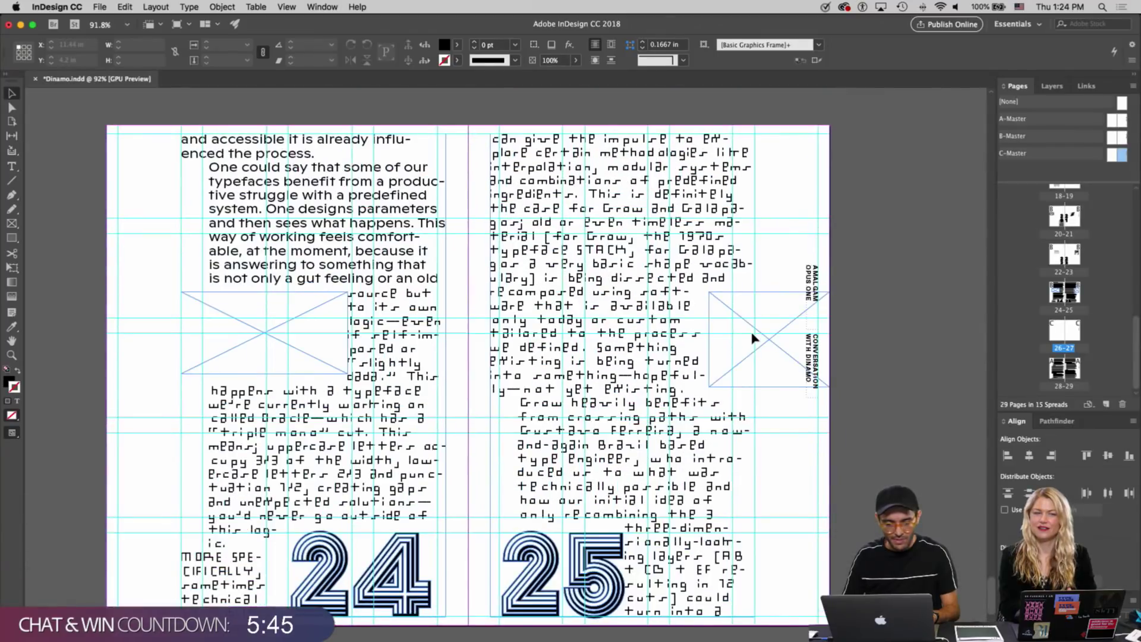
{"action": "scroll", "coordinate": [751, 337], "scroll_direction": "down", "scroll_amount": 4}
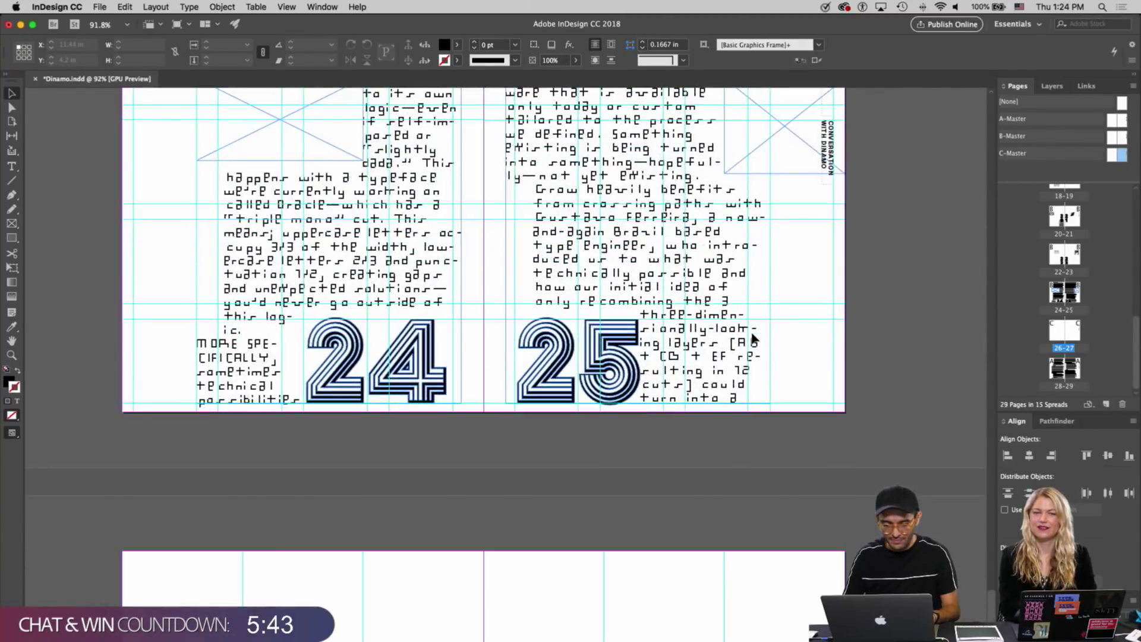
{"action": "scroll", "coordinate": [751, 337], "scroll_direction": "up", "scroll_amount": 5}
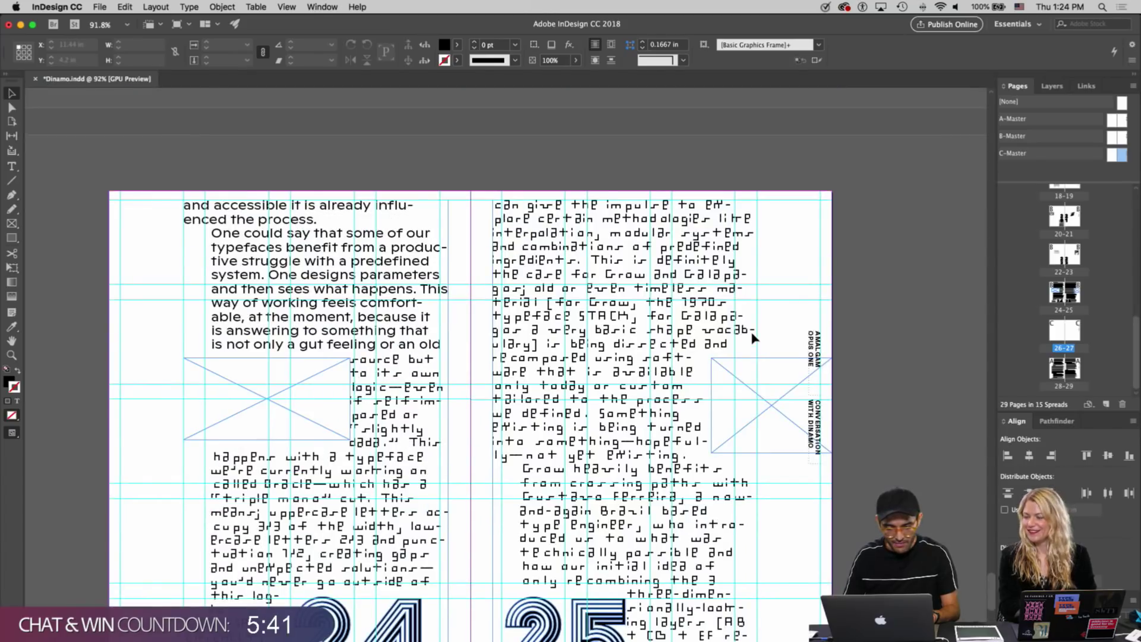
{"action": "scroll", "coordinate": [751, 338], "scroll_direction": "up", "scroll_amount": 10}
{"action": "scroll", "coordinate": [752, 337], "scroll_direction": "down", "scroll_amount": 3}
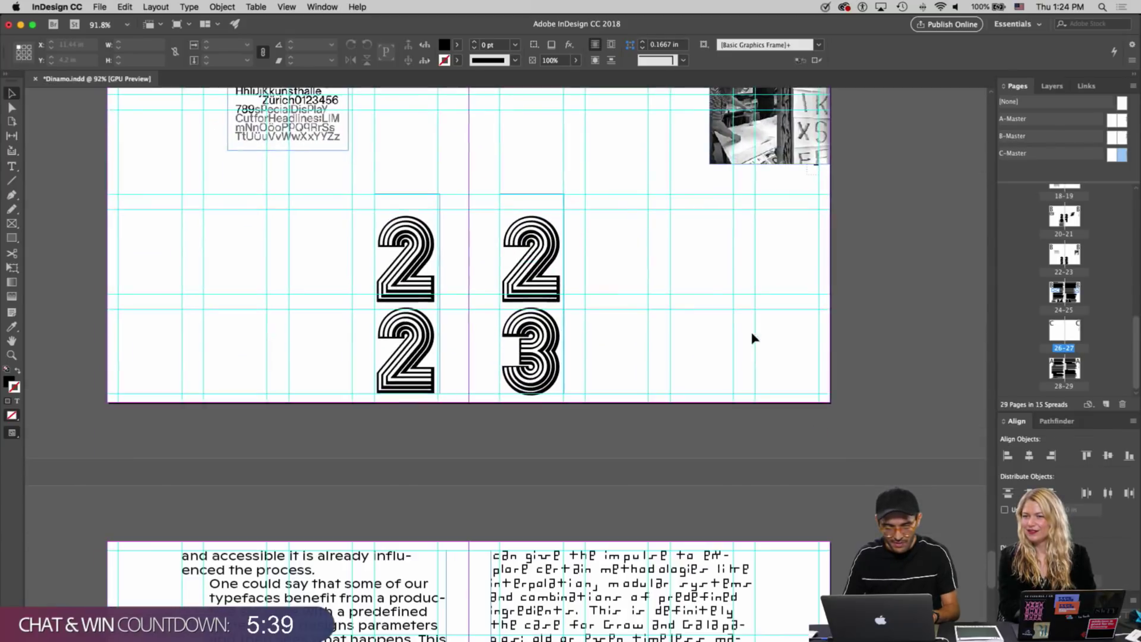
{"action": "scroll", "coordinate": [751, 337], "scroll_direction": "up", "scroll_amount": 3}
{"action": "left_click", "coordinate": [769, 206]}
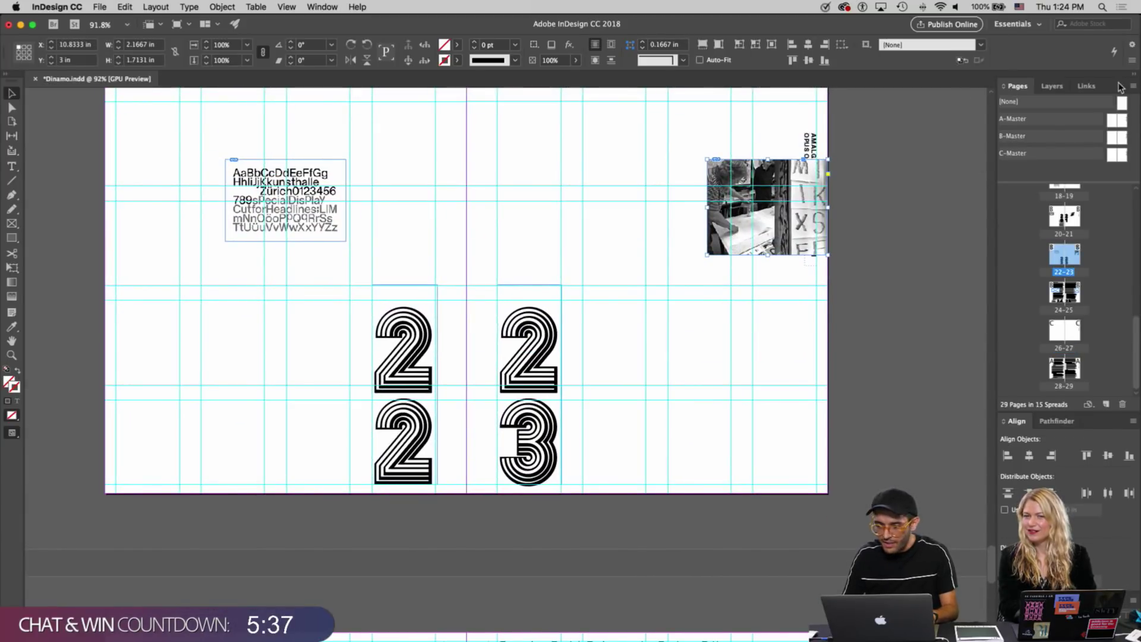
{"action": "left_click", "coordinate": [1086, 86]}
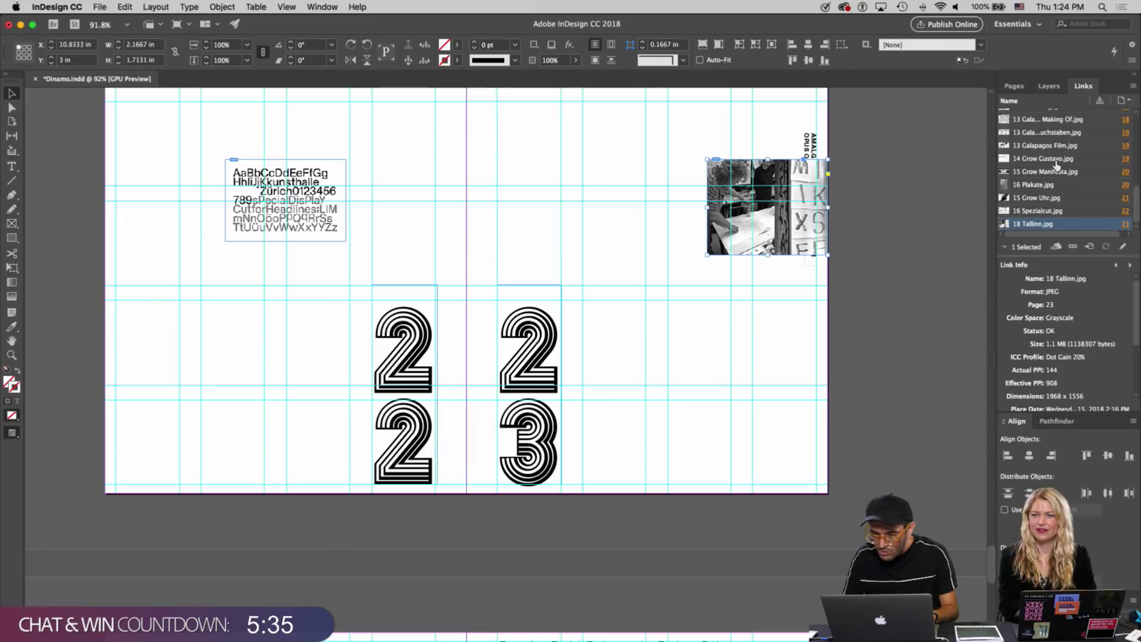
Switch to the ADOBE Live Google Doc in Safari and check where image markers 16 to 18 fall in the interview text
{"action": "key", "text": "super+Tab"}
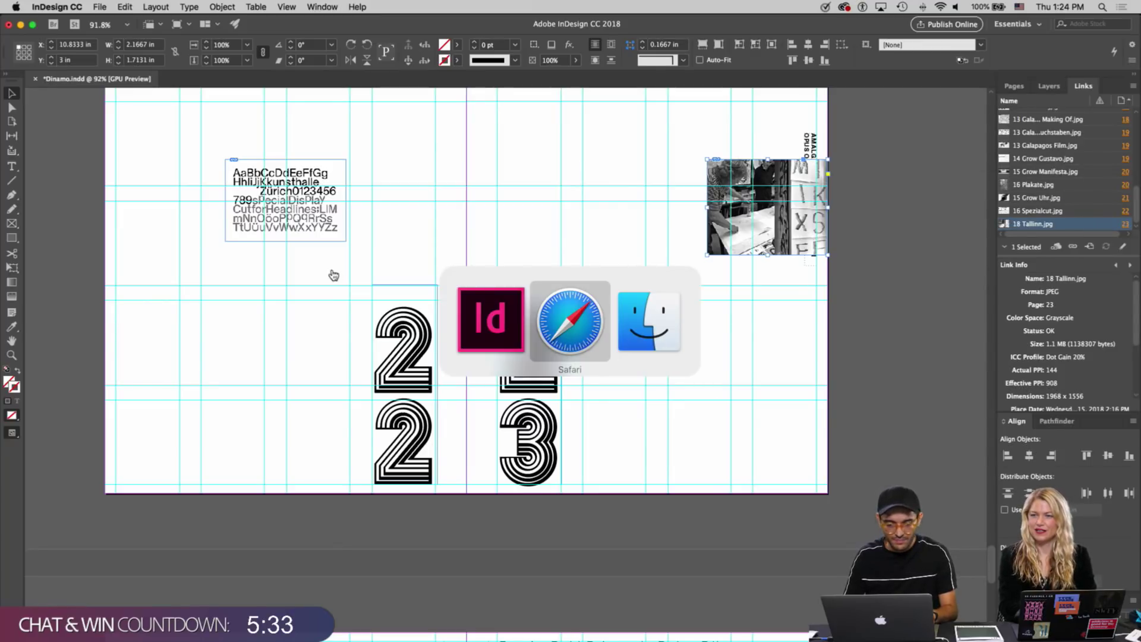
{"action": "scroll", "coordinate": [567, 313], "scroll_direction": "up", "scroll_amount": 4}
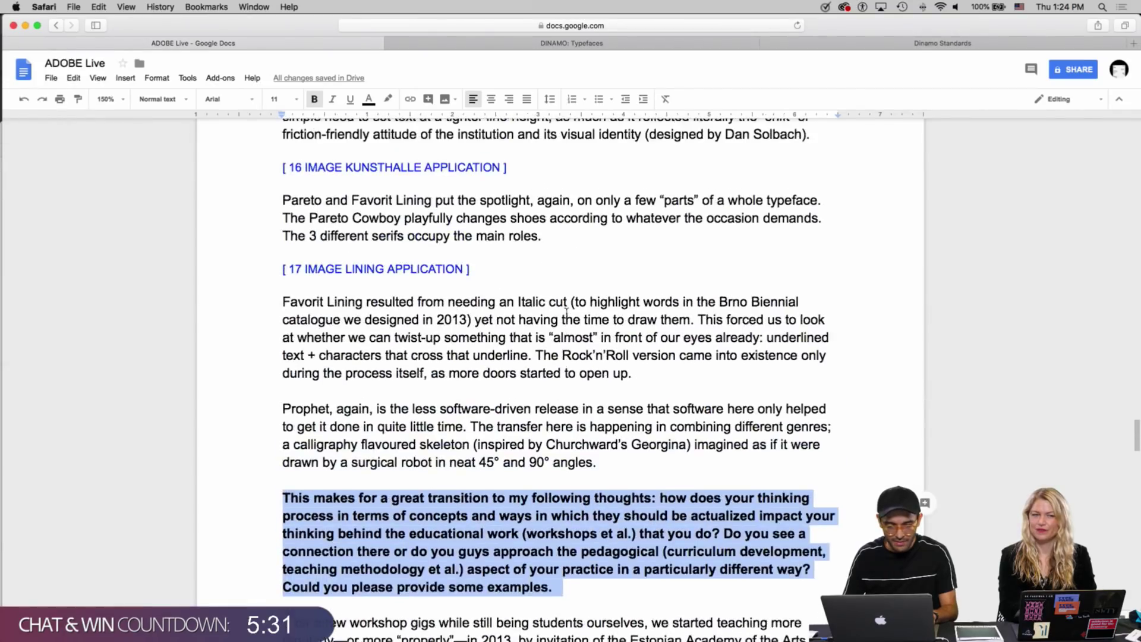
{"action": "scroll", "coordinate": [566, 313], "scroll_direction": "down", "scroll_amount": 9}
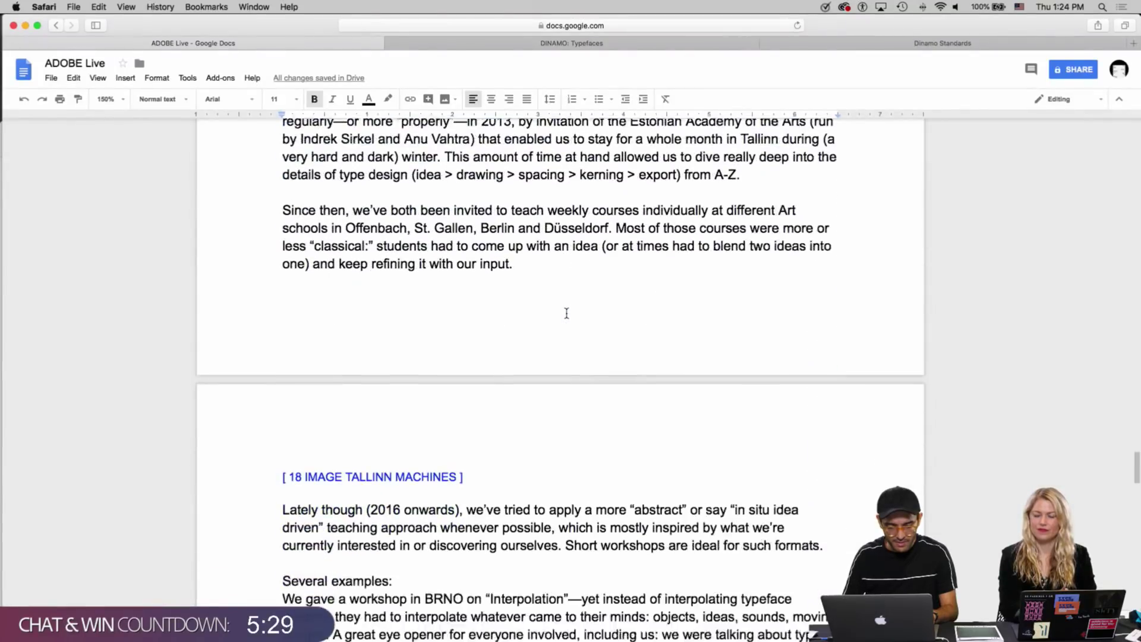
{"action": "scroll", "coordinate": [566, 313], "scroll_direction": "up", "scroll_amount": 3}
{"action": "scroll", "coordinate": [566, 313], "scroll_direction": "down", "scroll_amount": 3}
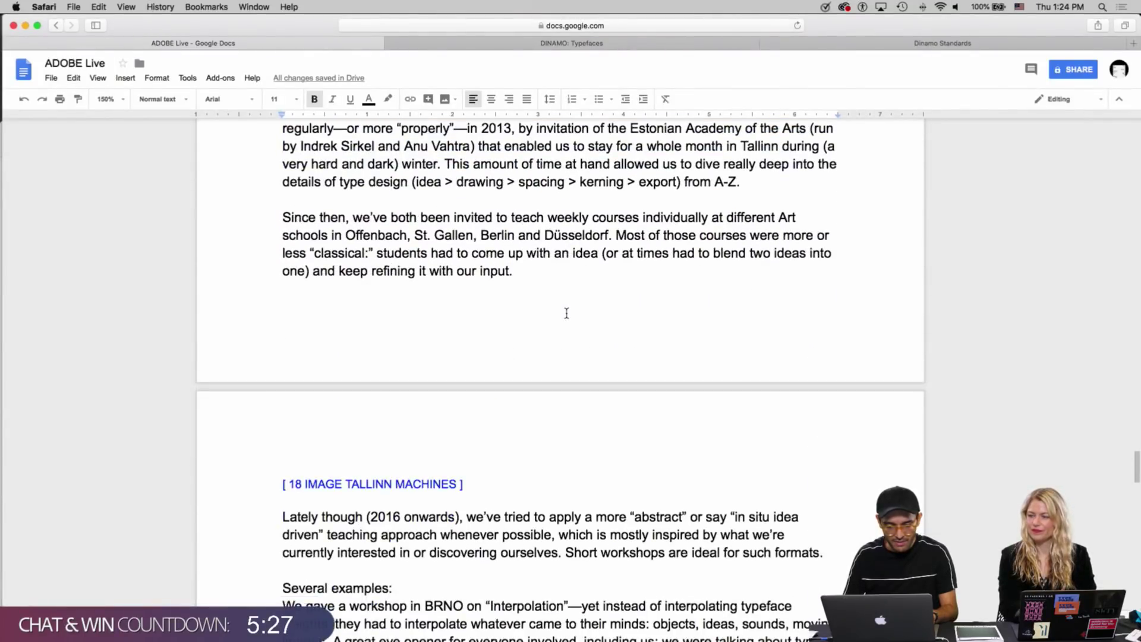
{"action": "scroll", "coordinate": [566, 313], "scroll_direction": "up", "scroll_amount": 8}
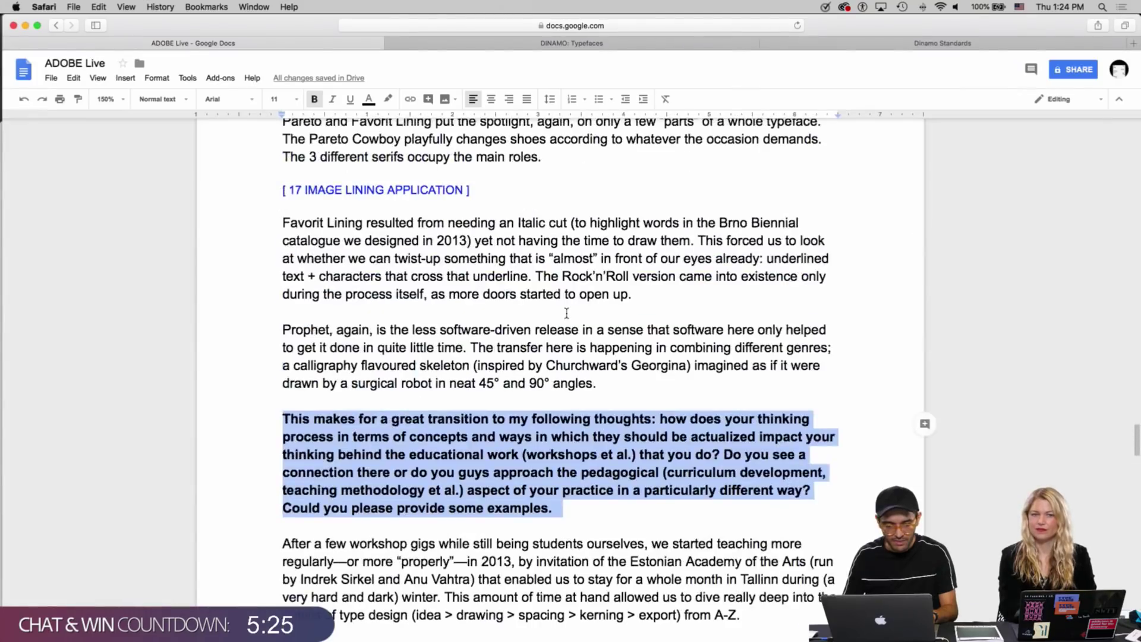
Return to InDesign, delete the 18 Tallinn.jpg image from page 23, and select the 16 Spezialcut.jpg image on page 22
{"action": "key", "text": "super+Tab"}
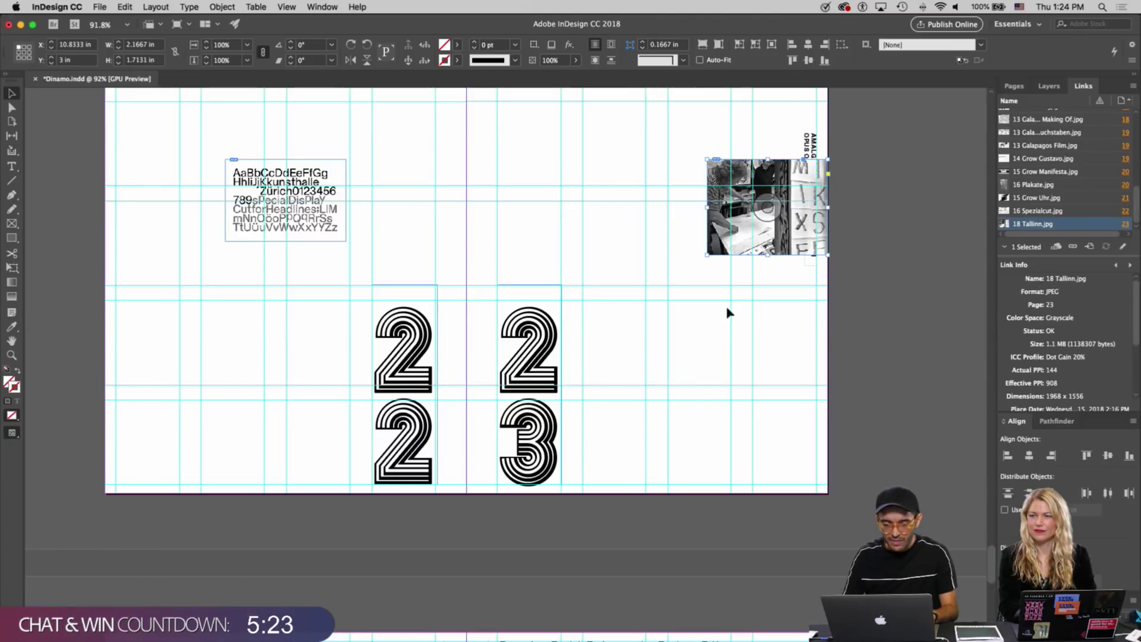
{"action": "scroll", "coordinate": [727, 313], "scroll_direction": "up", "scroll_amount": 5}
{"action": "scroll", "coordinate": [728, 313], "scroll_direction": "down", "scroll_amount": 1}
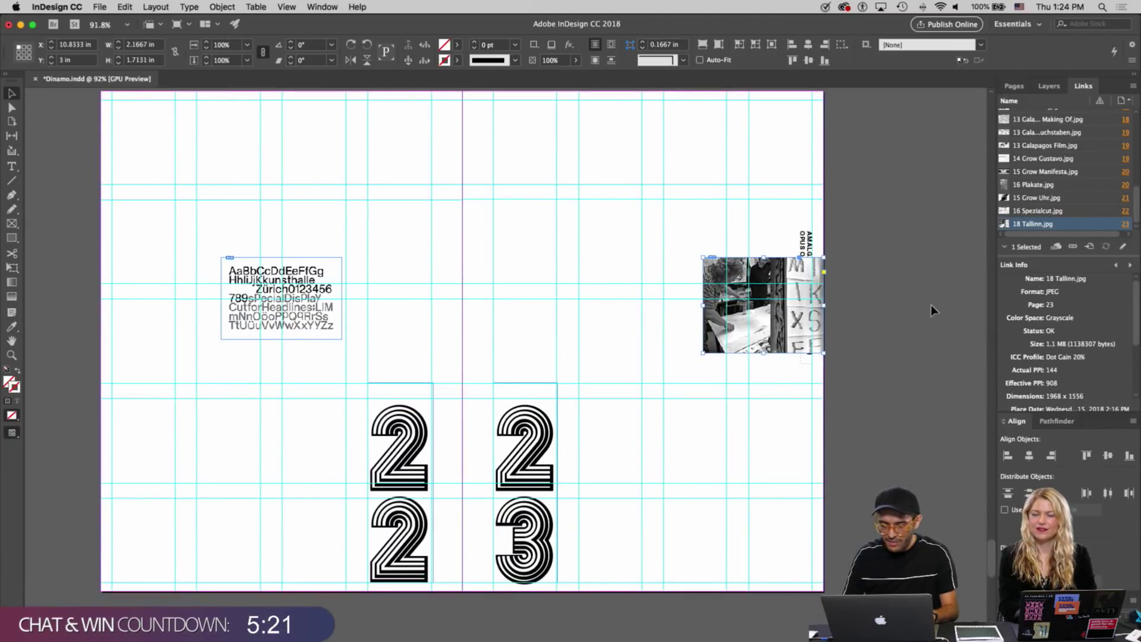
{"action": "left_click", "coordinate": [861, 319]}
{"action": "left_click", "coordinate": [735, 335]}
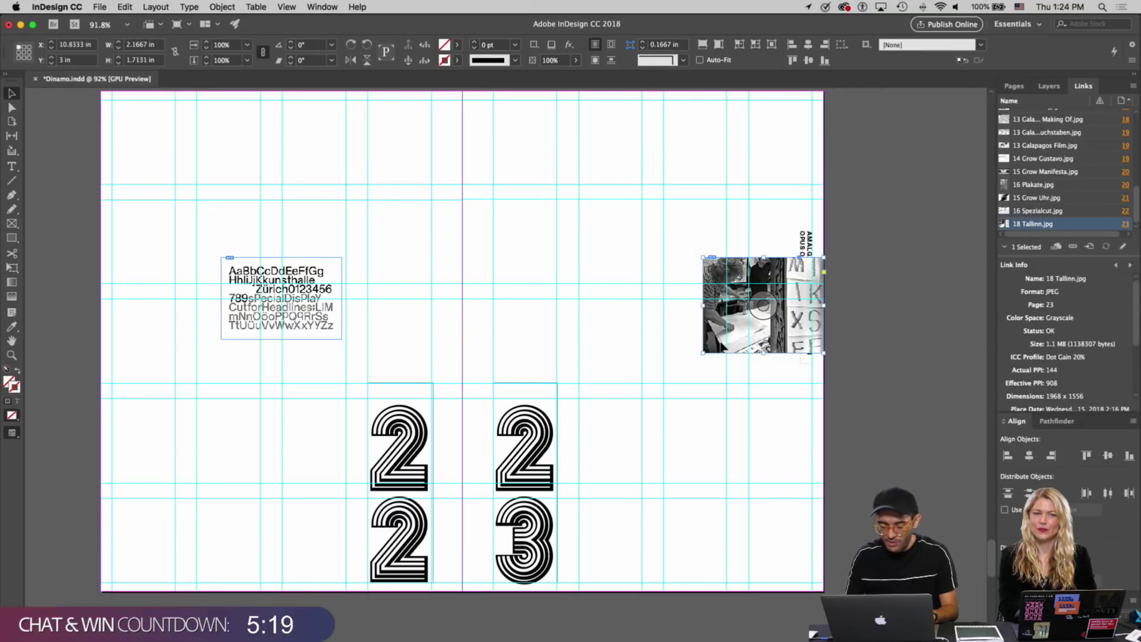
{"action": "key", "text": "Delete"}
{"action": "left_click", "coordinate": [265, 317]}
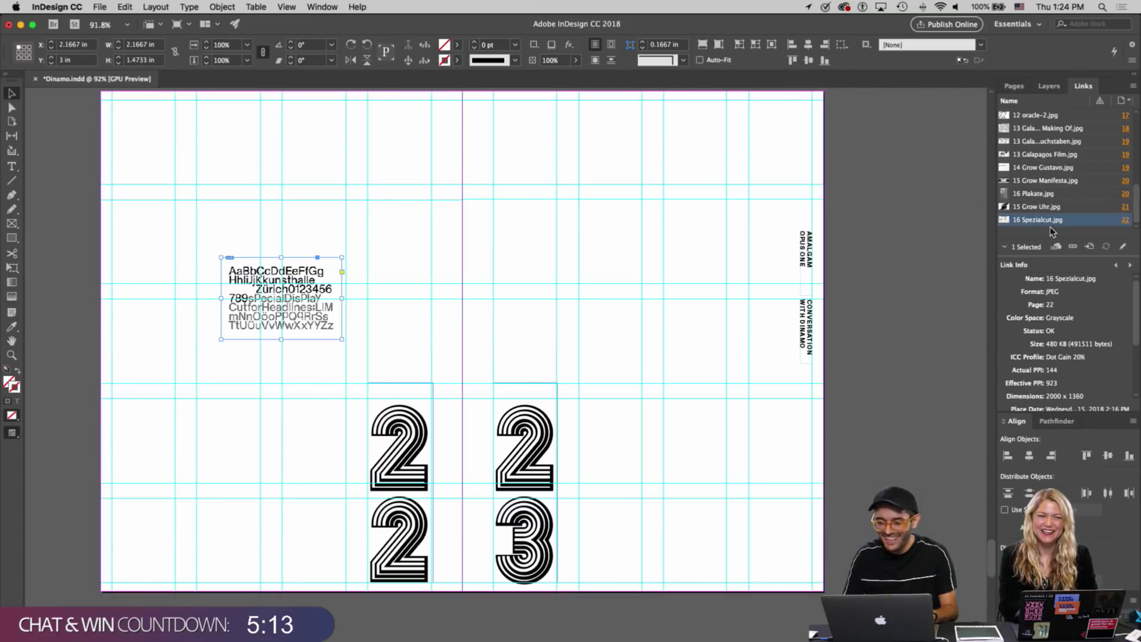
Apply the left and right C-Master pages to pages 22 and 23
{"action": "left_click", "coordinate": [1015, 86]}
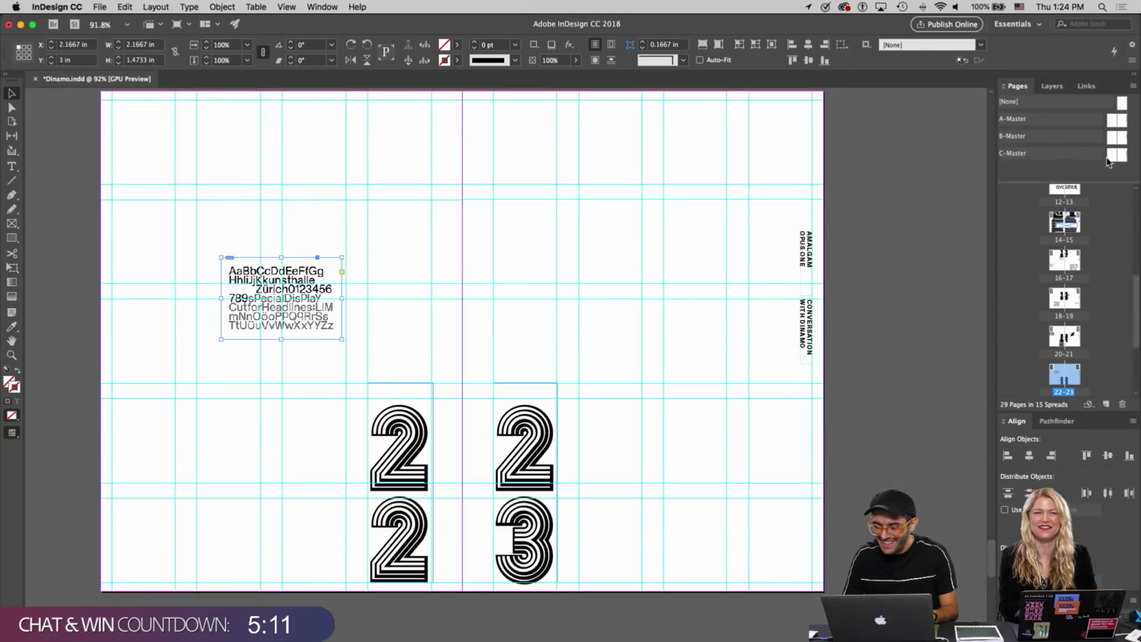
{"action": "left_click", "coordinate": [481, 392]}
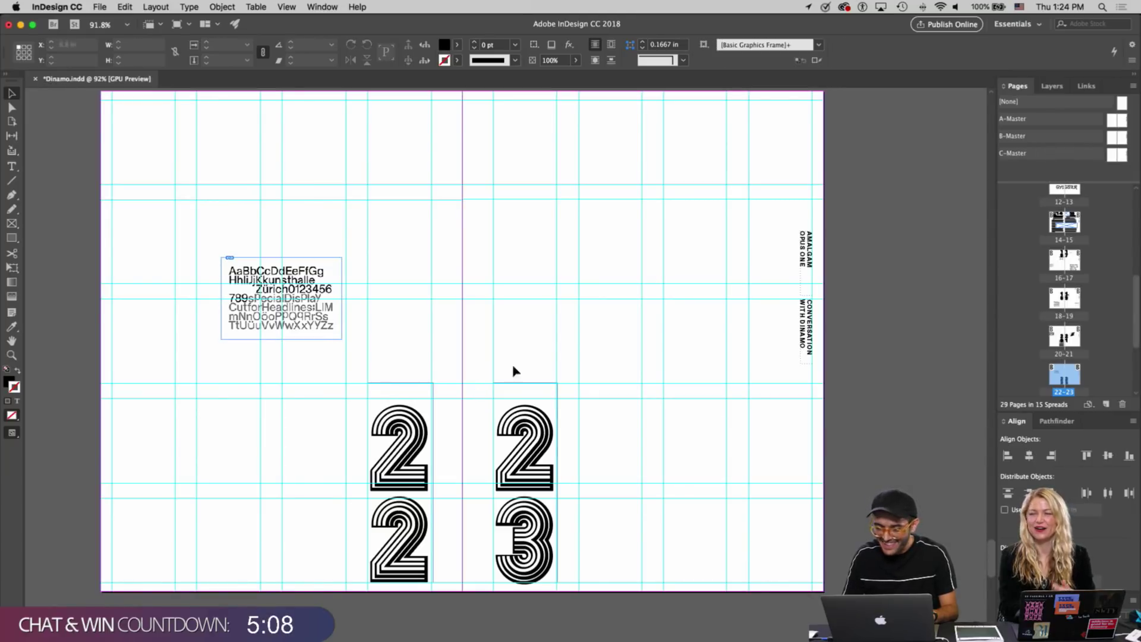
{"action": "left_click", "coordinate": [1111, 156]}
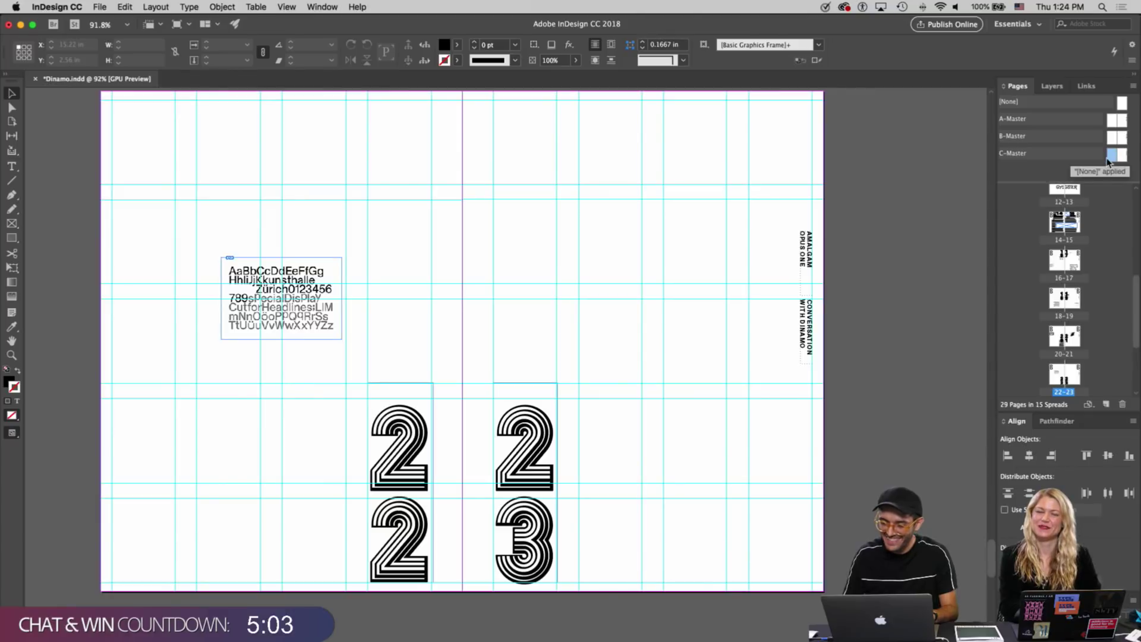
{"action": "left_click_drag", "start_coordinate": [1113, 160], "coordinate": [1056, 374]}
{"action": "left_click_drag", "start_coordinate": [1123, 154], "coordinate": [1073, 376]}
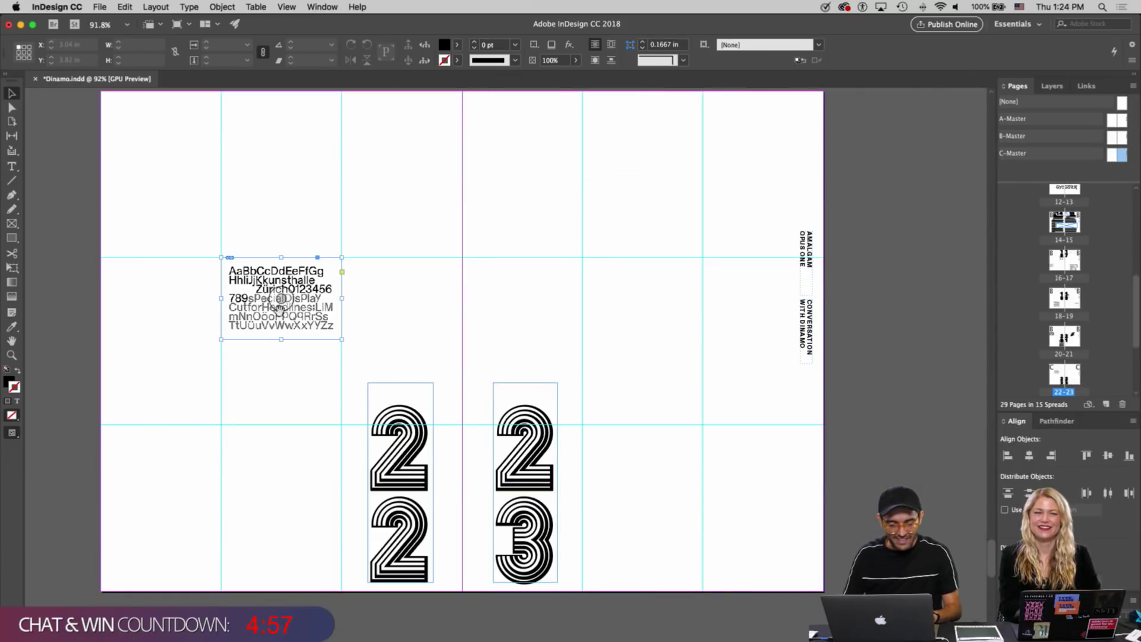
Enlarge the 16 Spezialcut.jpg image on page 22 to two grid columns wide, 4.3333 by 2.9467 in, and preview the spread without guides
{"action": "left_click", "coordinate": [279, 303]}
{"action": "left_click_drag", "start_coordinate": [341, 340], "coordinate": [461, 406]}
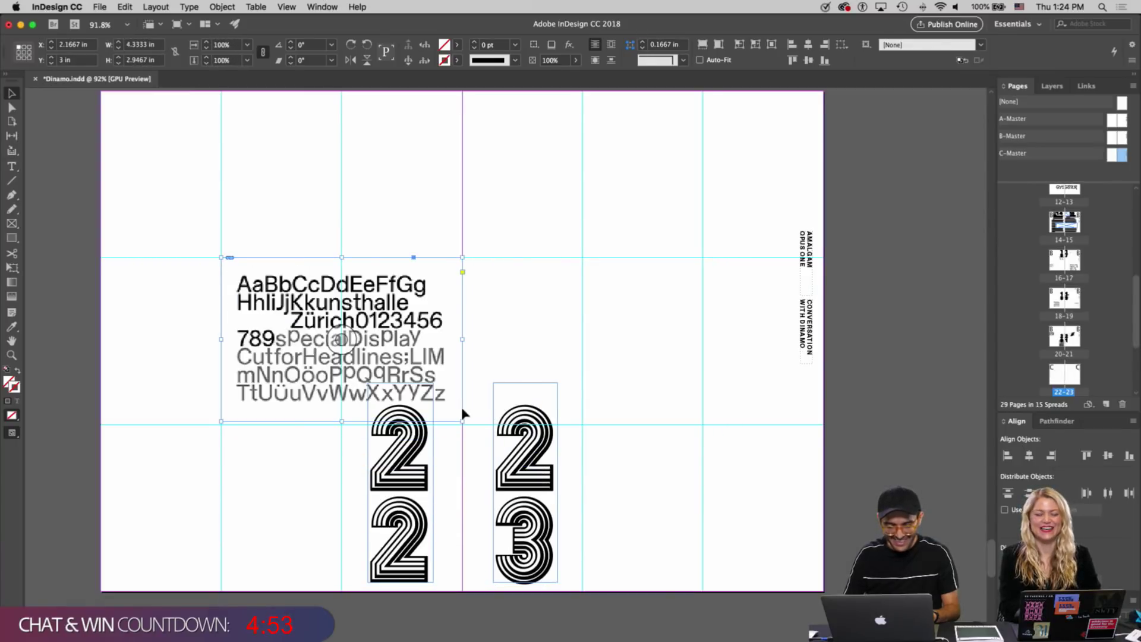
{"action": "left_click", "coordinate": [529, 304]}
{"action": "key", "text": "w"}
Restyle the question starting "This makes for a great transition" on page 29 with formatting sampled from the interviewer's question on page 14
{"action": "scroll", "coordinate": [529, 305], "scroll_direction": "down", "scroll_amount": 15}
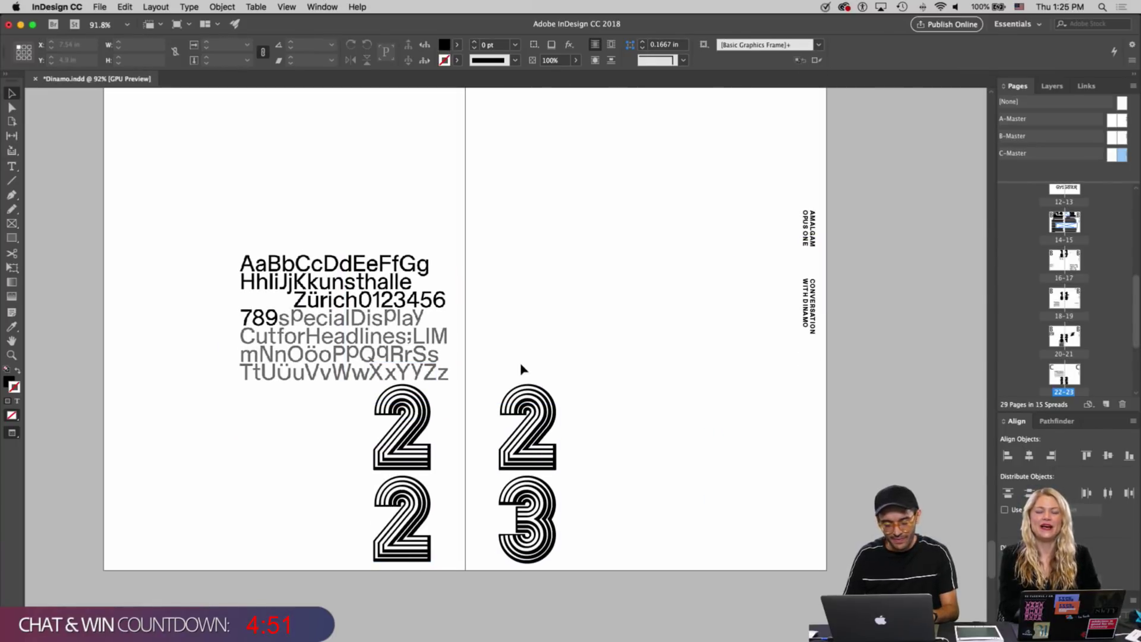
{"action": "scroll", "coordinate": [521, 368], "scroll_direction": "down", "scroll_amount": 5}
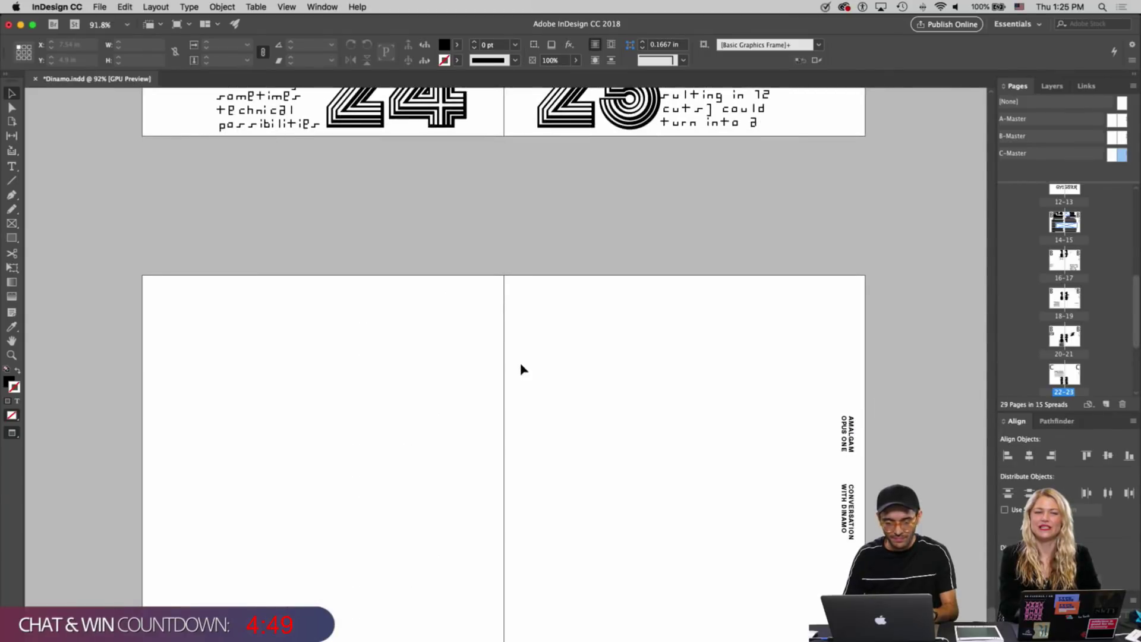
{"action": "scroll", "coordinate": [521, 368], "scroll_direction": "up", "scroll_amount": 6}
{"action": "scroll", "coordinate": [521, 369], "scroll_direction": "down", "scroll_amount": 6}
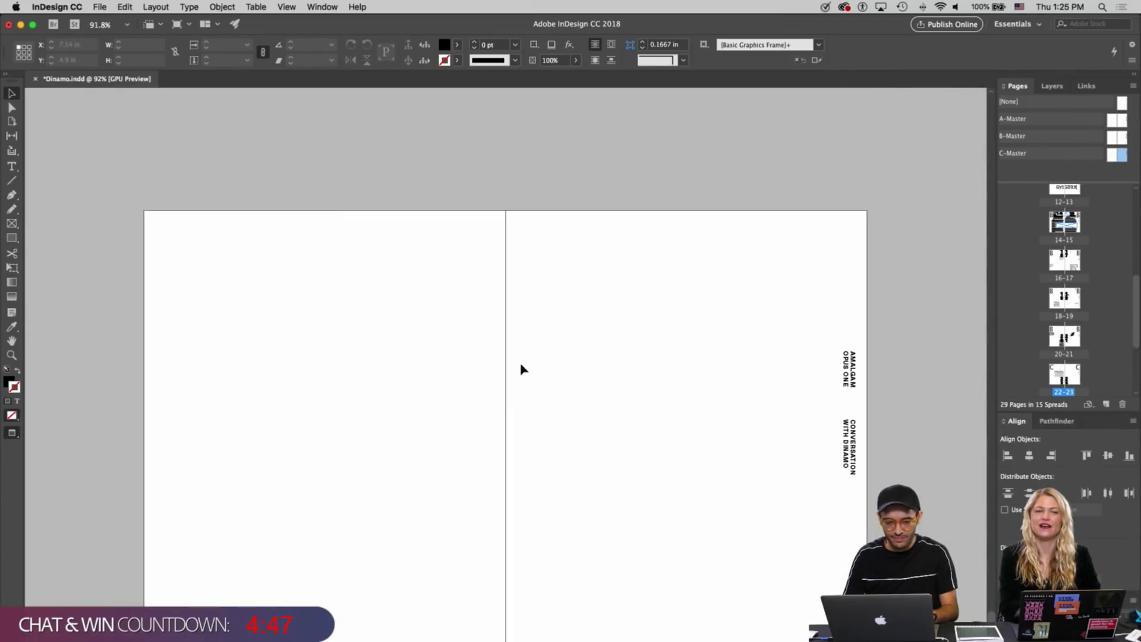
{"action": "scroll", "coordinate": [424, 397], "scroll_direction": "up", "scroll_amount": 6}
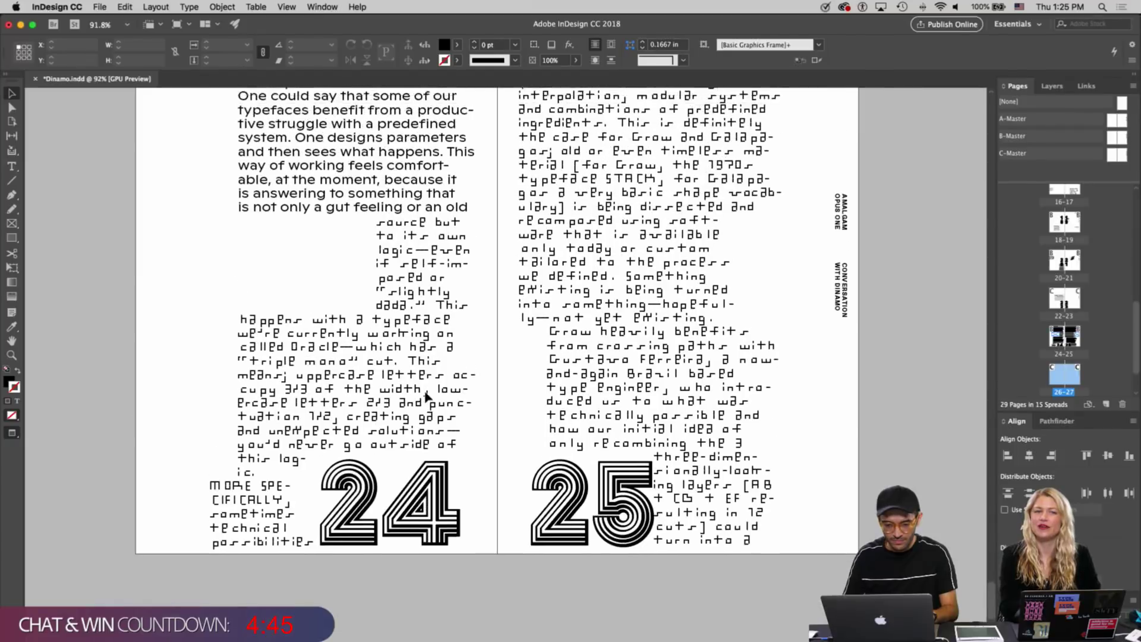
{"action": "scroll", "coordinate": [425, 397], "scroll_direction": "up", "scroll_amount": 6}
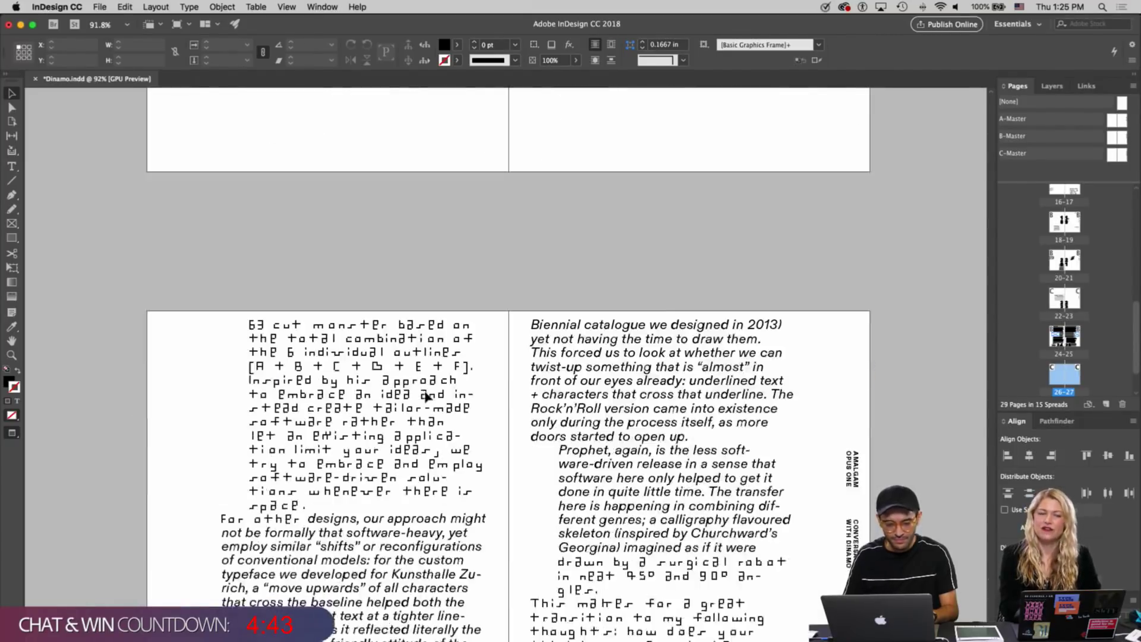
{"action": "scroll", "coordinate": [425, 397], "scroll_direction": "down", "scroll_amount": 1}
{"action": "scroll", "coordinate": [424, 397], "scroll_direction": "down", "scroll_amount": 3}
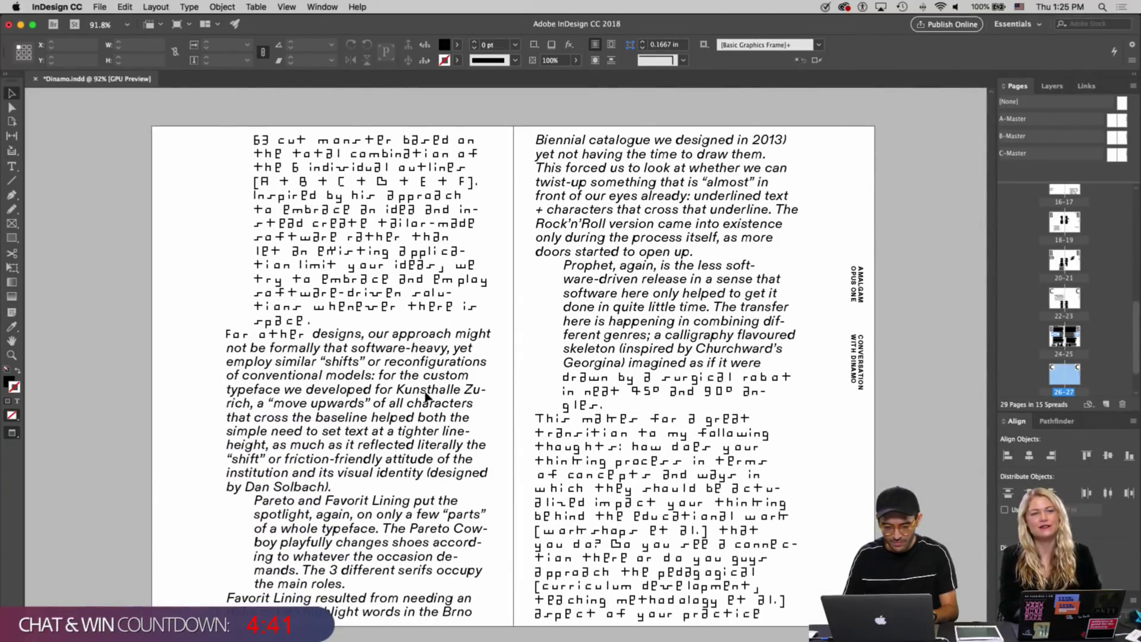
{"action": "key", "text": "t"}
{"action": "left_click_drag", "start_coordinate": [535, 415], "coordinate": [799, 638]}
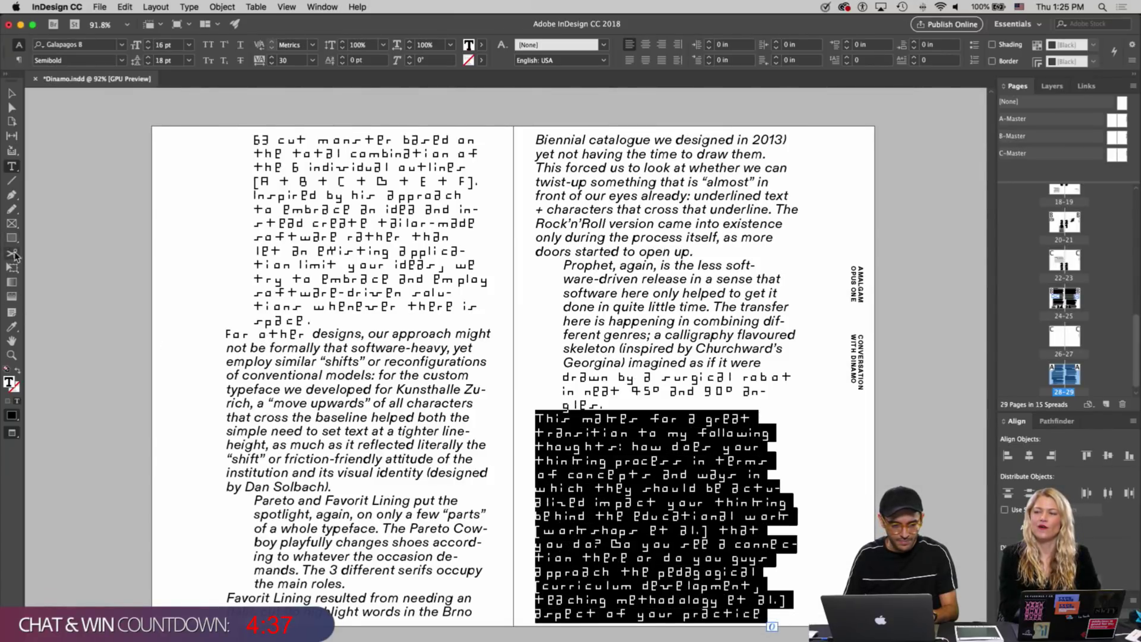
{"action": "left_click", "coordinate": [10, 330]}
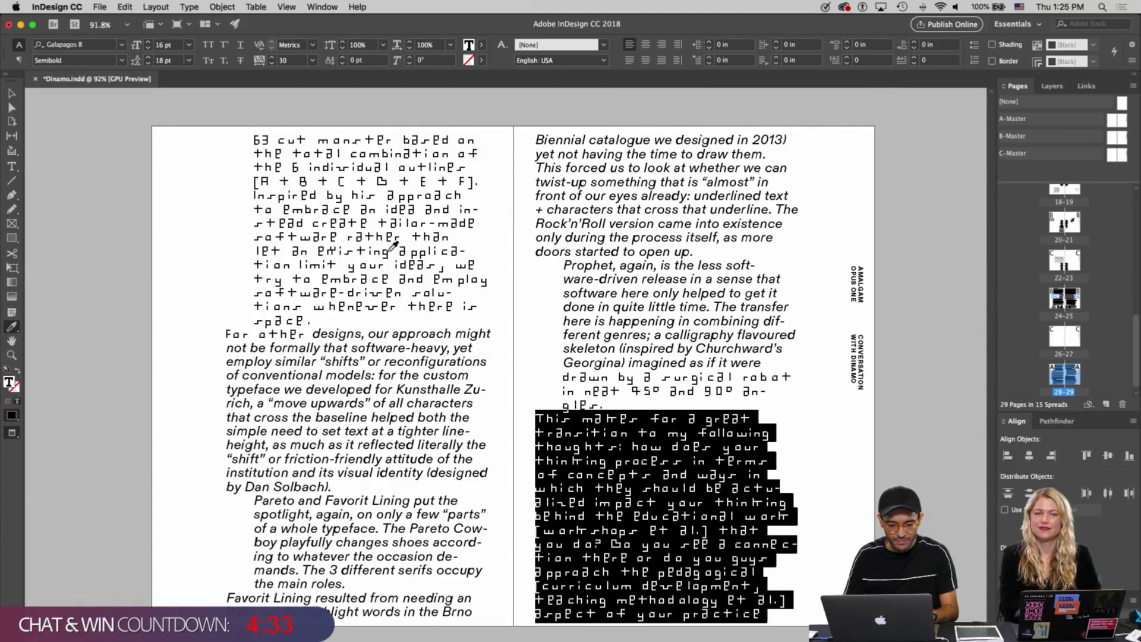
{"action": "scroll", "coordinate": [392, 244], "scroll_direction": "up", "scroll_amount": 20}
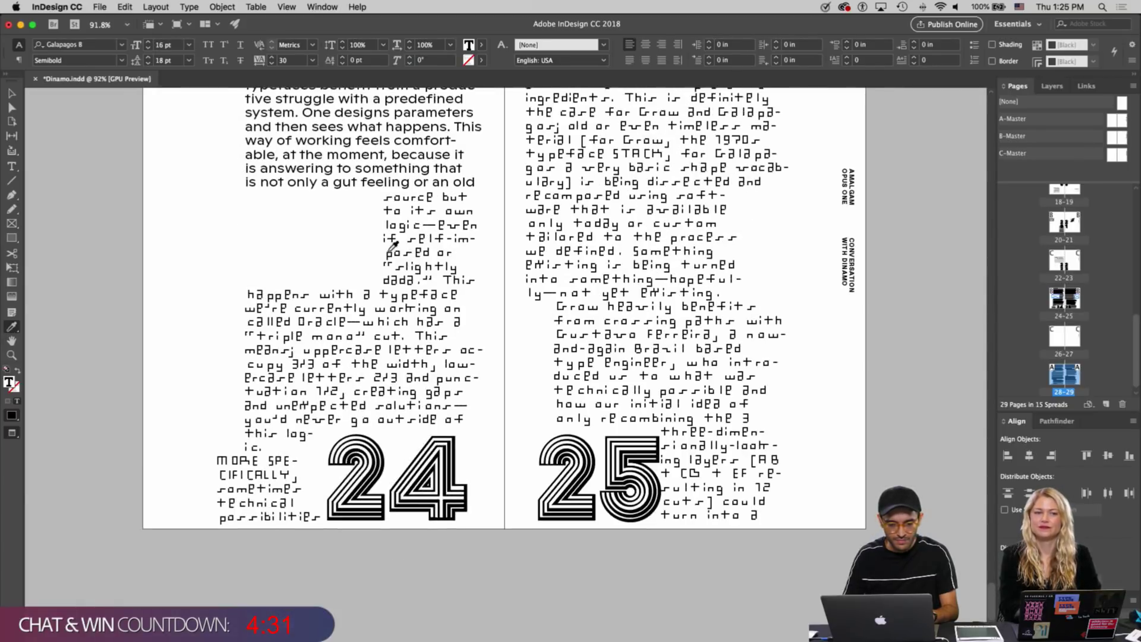
{"action": "scroll", "coordinate": [393, 244], "scroll_direction": "up", "scroll_amount": 8}
{"action": "scroll", "coordinate": [392, 245], "scroll_direction": "up", "scroll_amount": 20}
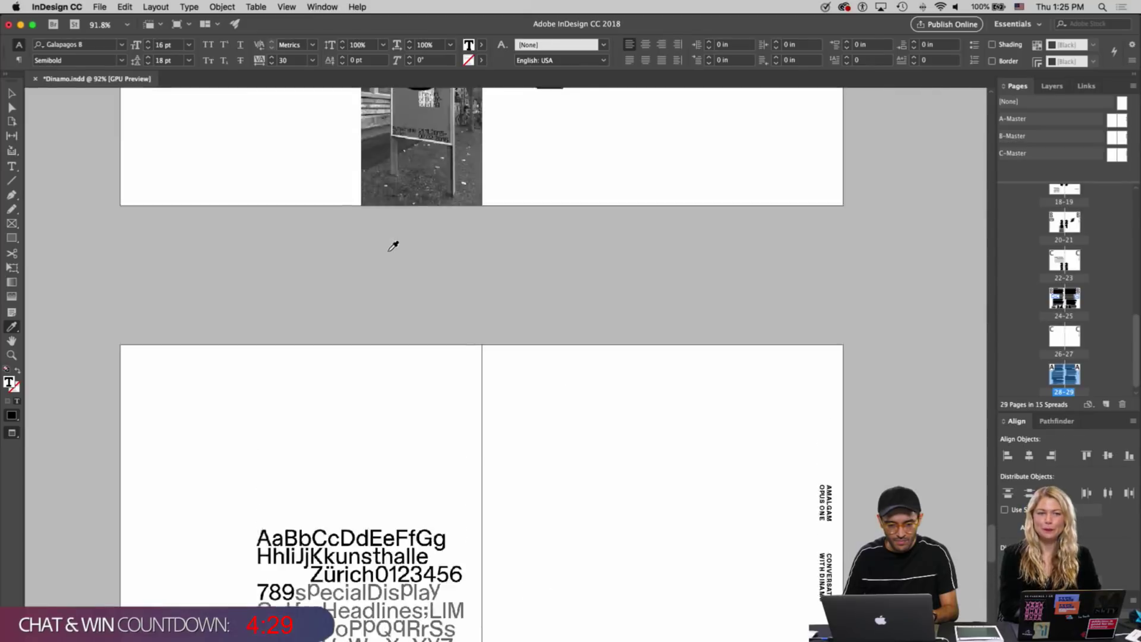
{"action": "scroll", "coordinate": [393, 245], "scroll_direction": "up", "scroll_amount": 20}
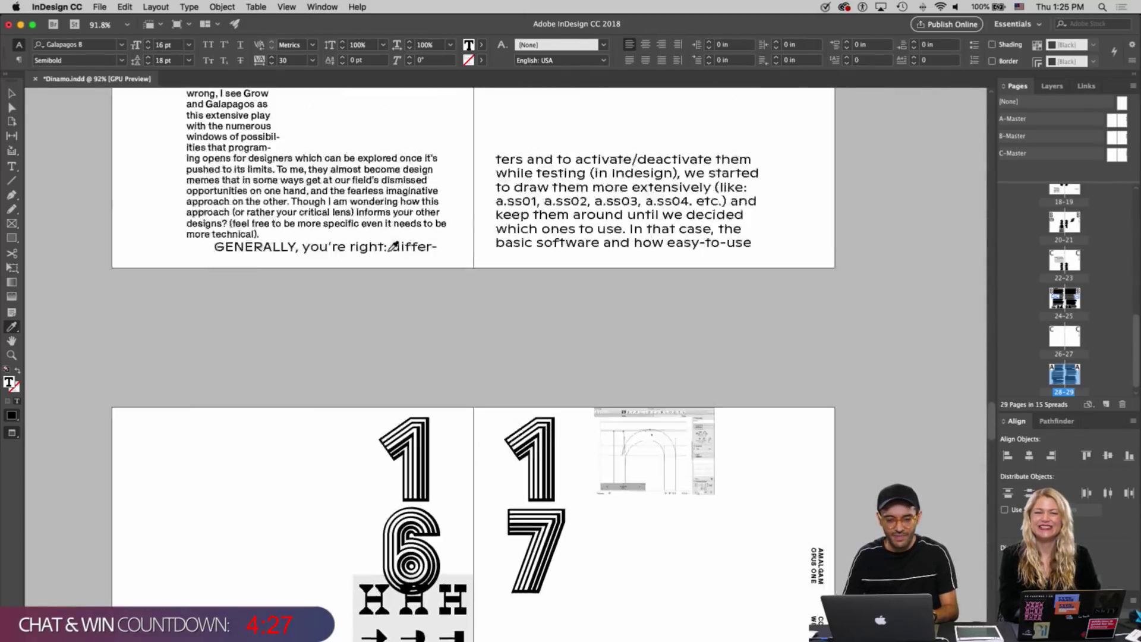
{"action": "scroll", "coordinate": [392, 246], "scroll_direction": "down", "scroll_amount": 12}
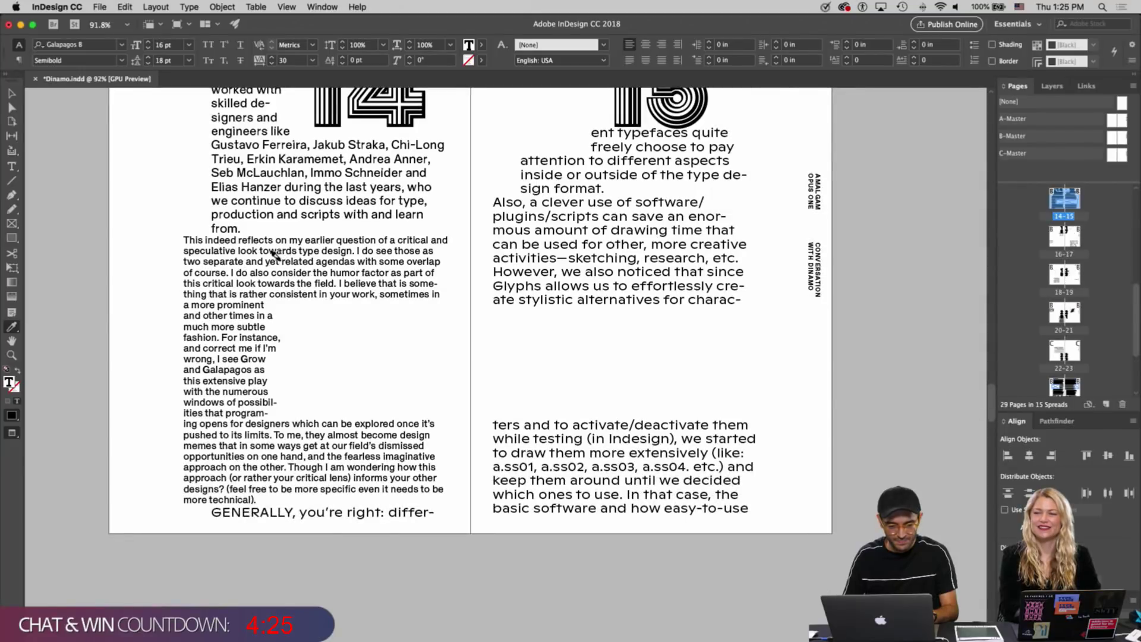
{"action": "key", "text": "v"}
Extend the question's small sans-serif formatting to its remaining unstyled lines on page 29, through "some examples."
{"action": "scroll", "coordinate": [299, 269], "scroll_direction": "down", "scroll_amount": 20}
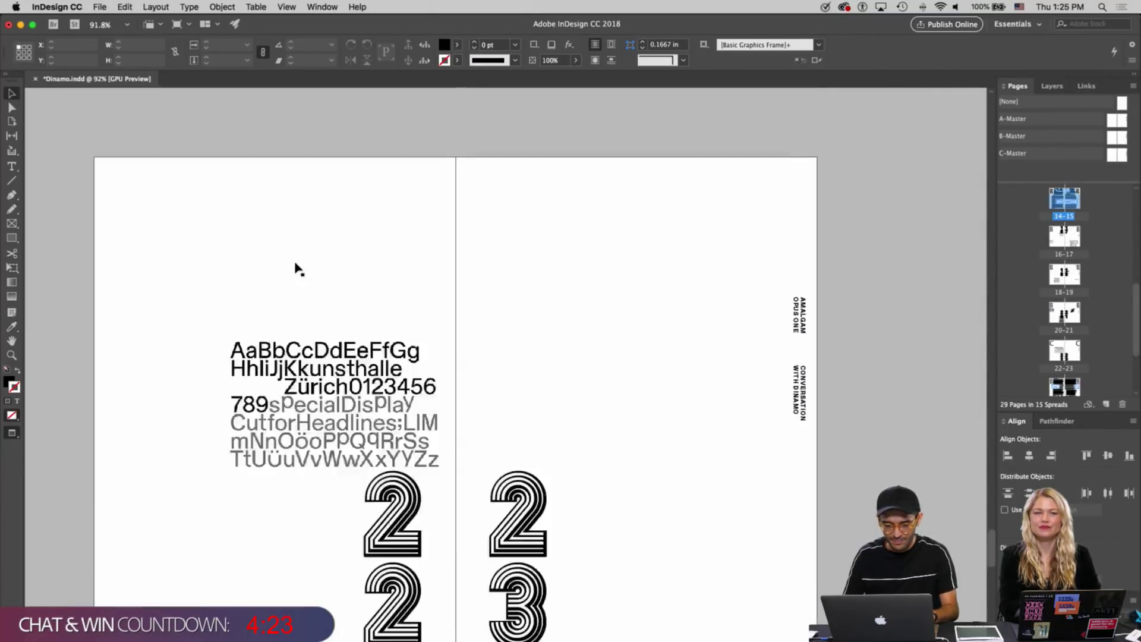
{"action": "scroll", "coordinate": [299, 269], "scroll_direction": "up", "scroll_amount": 20}
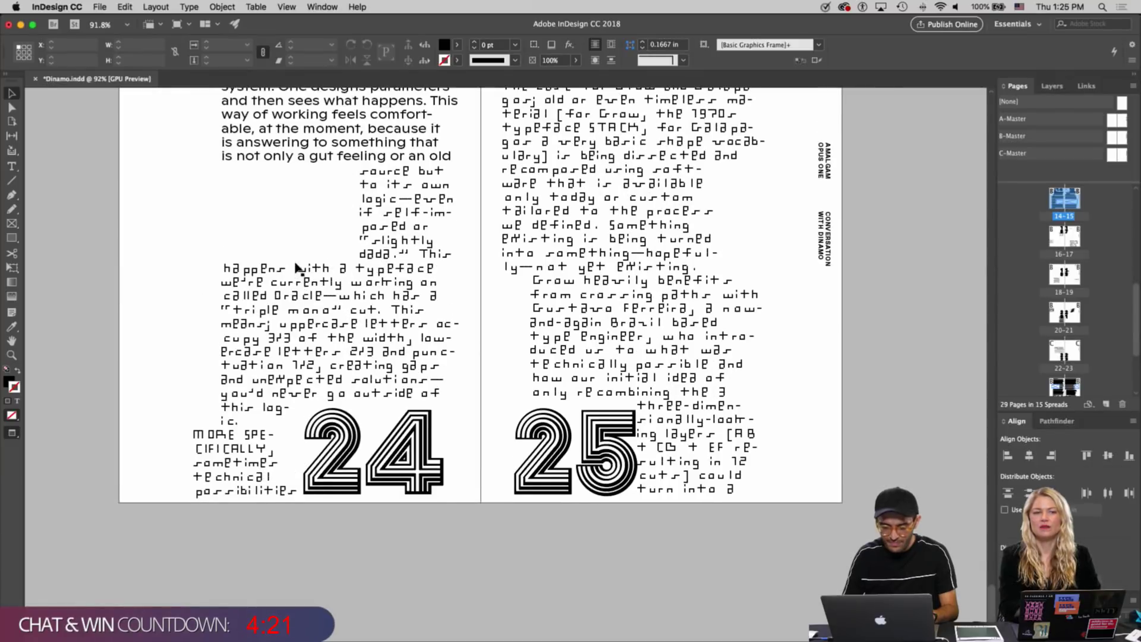
{"action": "scroll", "coordinate": [299, 269], "scroll_direction": "up", "scroll_amount": 15}
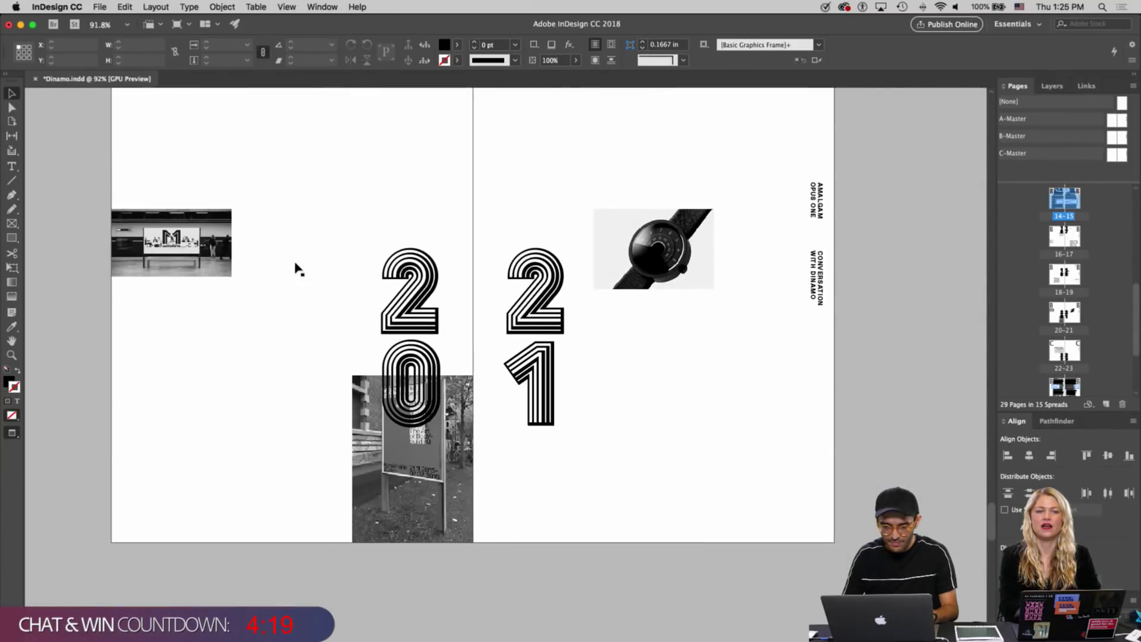
{"action": "scroll", "coordinate": [299, 269], "scroll_direction": "down", "scroll_amount": 15}
{"action": "scroll", "coordinate": [299, 269], "scroll_direction": "down", "scroll_amount": 15}
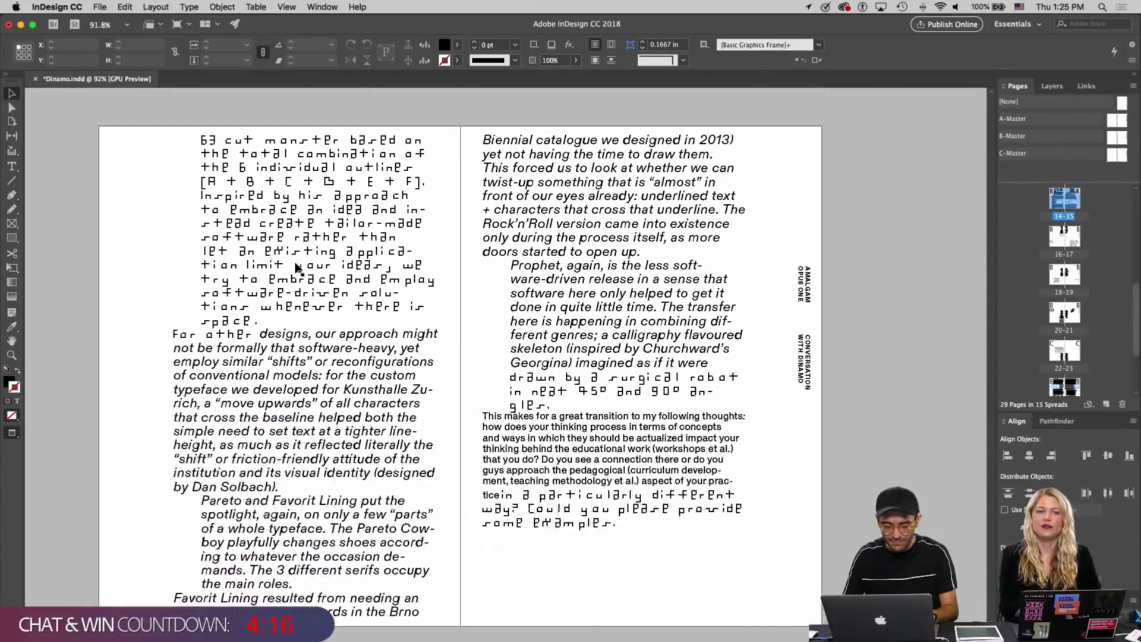
{"action": "double_click", "coordinate": [553, 441]}
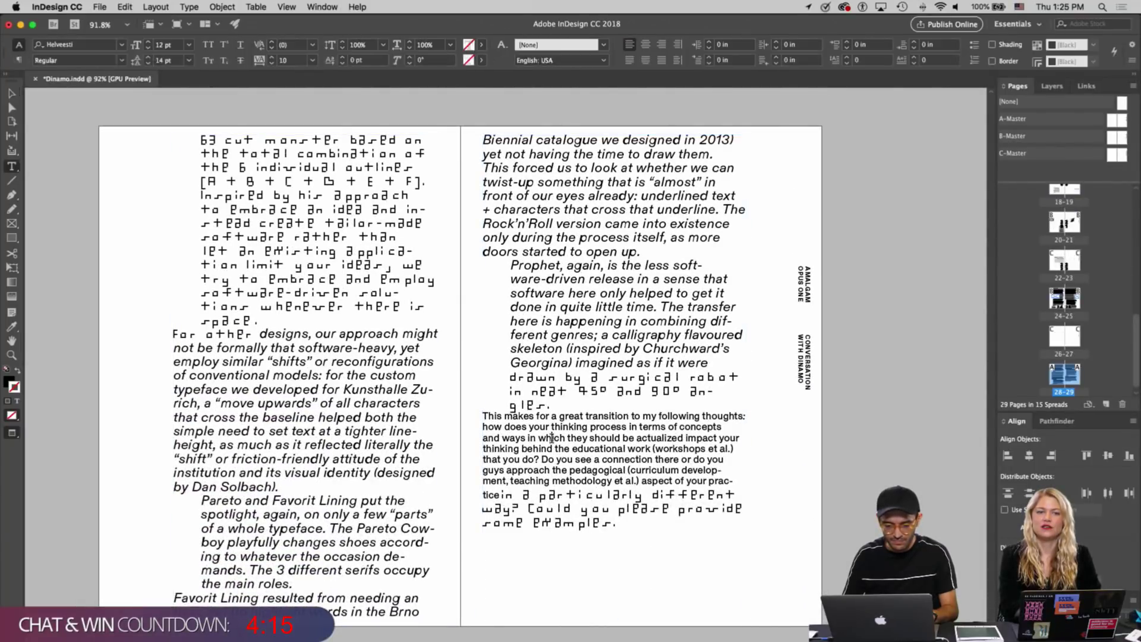
{"action": "triple_click", "coordinate": [553, 441]}
{"action": "left_click", "coordinate": [512, 450]}
{"action": "left_click_drag", "start_coordinate": [483, 427], "coordinate": [636, 531]}
{"action": "left_click", "coordinate": [12, 329]}
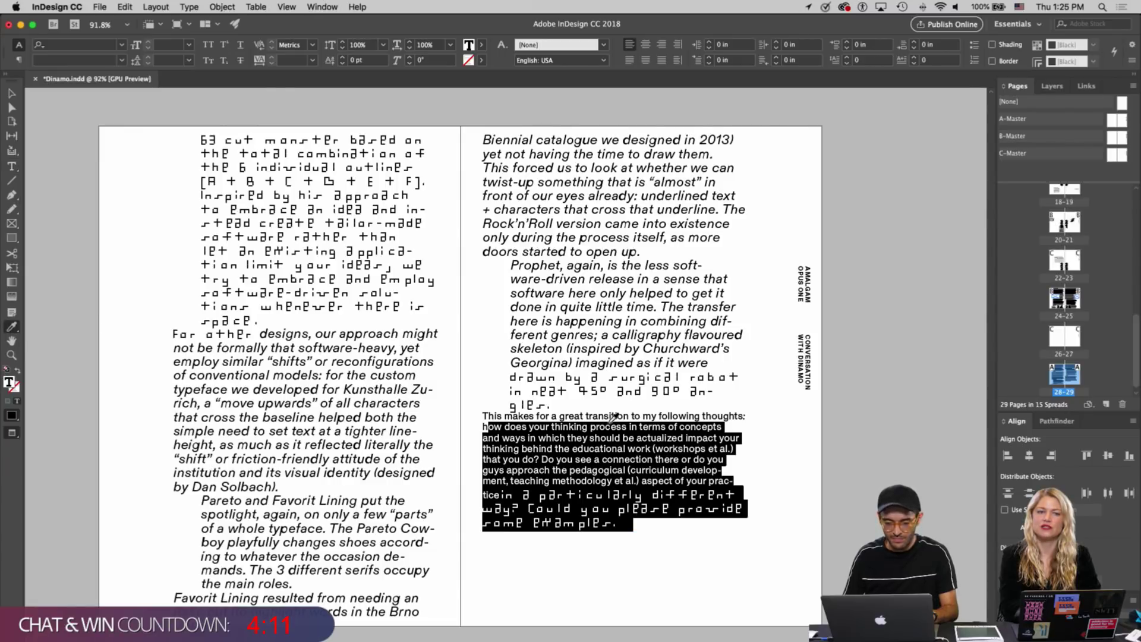
{"action": "left_click", "coordinate": [595, 443]}
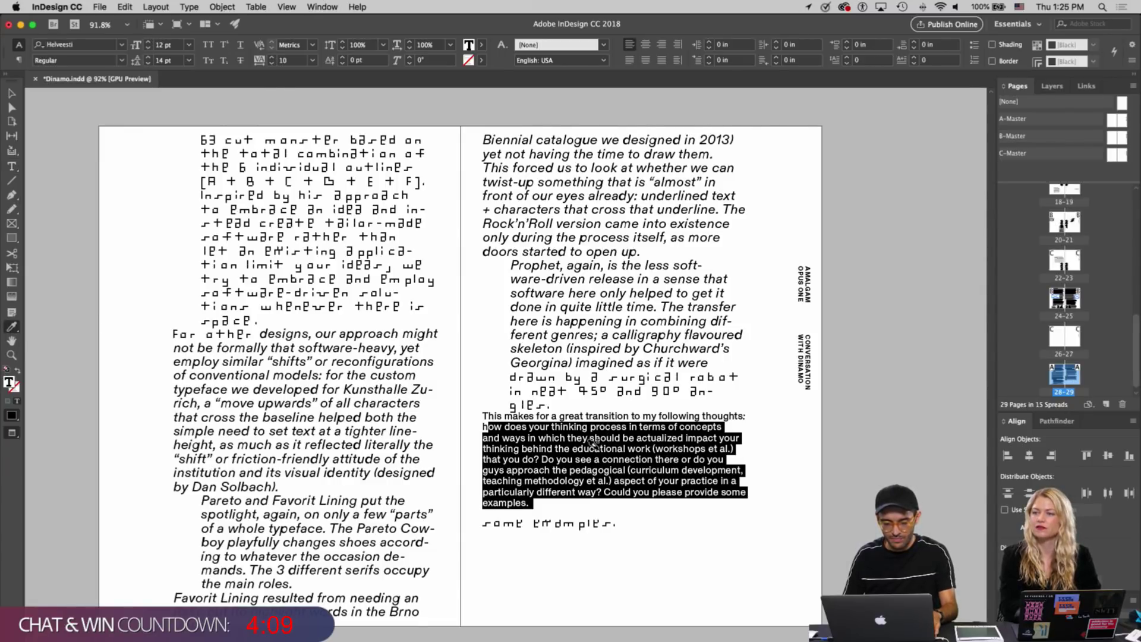
{"action": "key", "text": "v"}
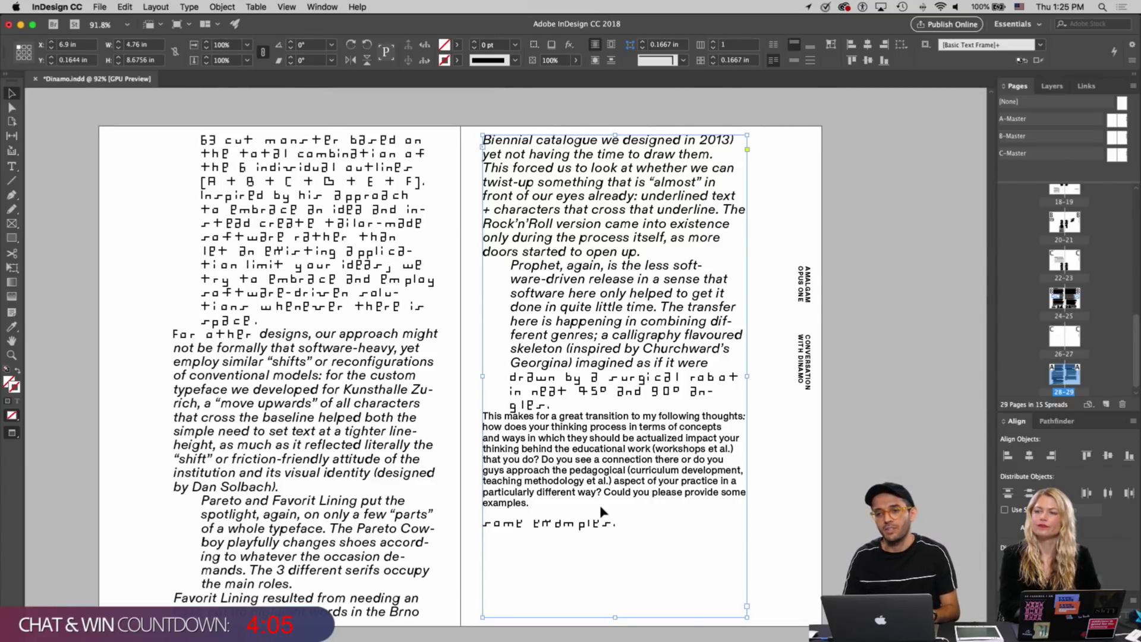
{"action": "key", "text": "super+1"}
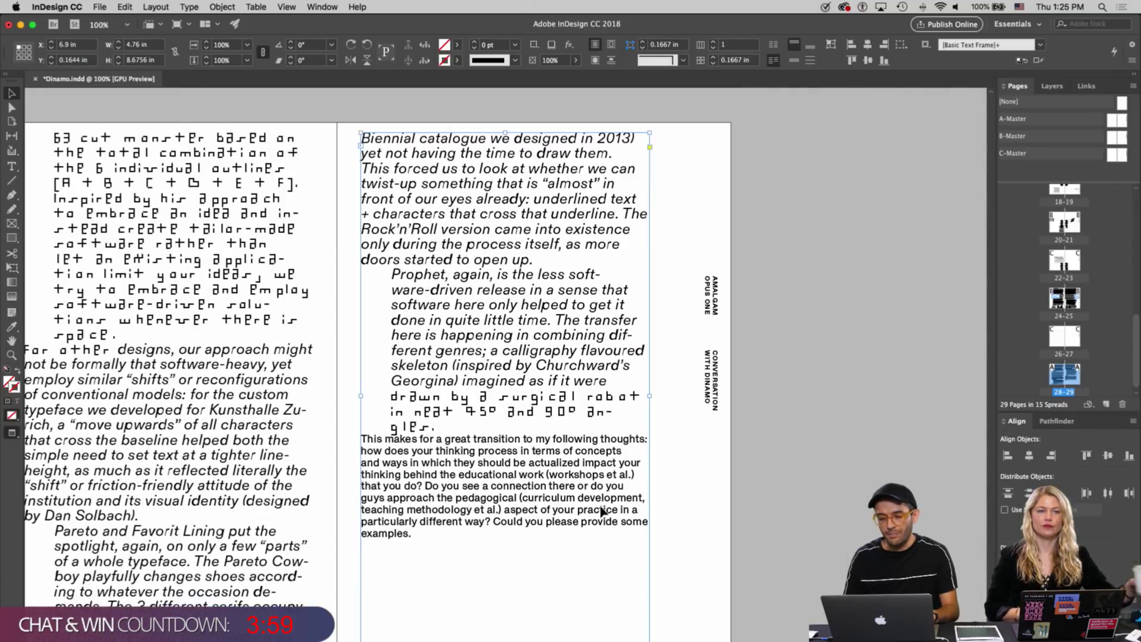
{"action": "scroll", "coordinate": [602, 510], "scroll_direction": "left", "scroll_amount": 5}
{"action": "scroll", "coordinate": [602, 511], "scroll_direction": "down", "scroll_amount": 2}
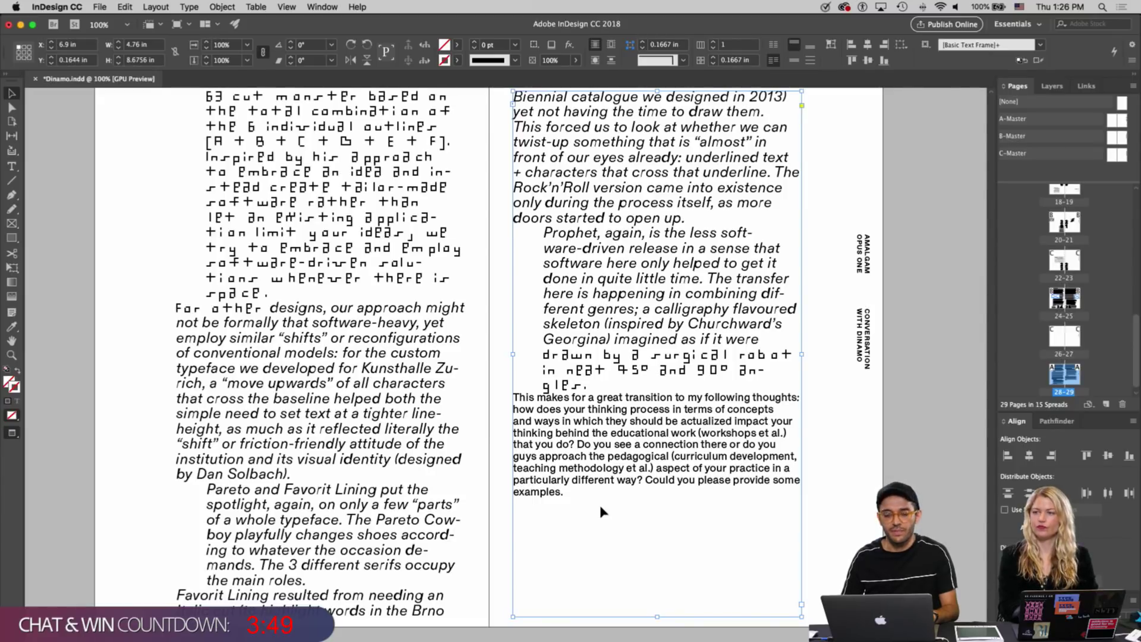
{"action": "scroll", "coordinate": [601, 506], "scroll_direction": "up", "scroll_amount": 1}
{"action": "scroll", "coordinate": [603, 510], "scroll_direction": "down", "scroll_amount": 1}
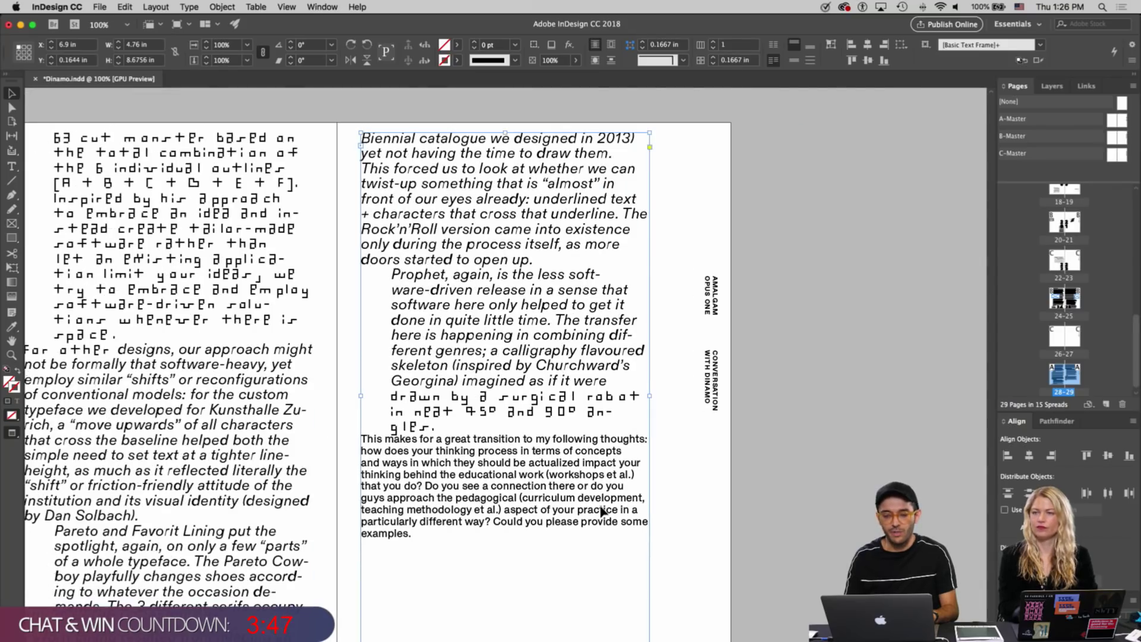
{"action": "scroll", "coordinate": [600, 509], "scroll_direction": "left", "scroll_amount": 3}
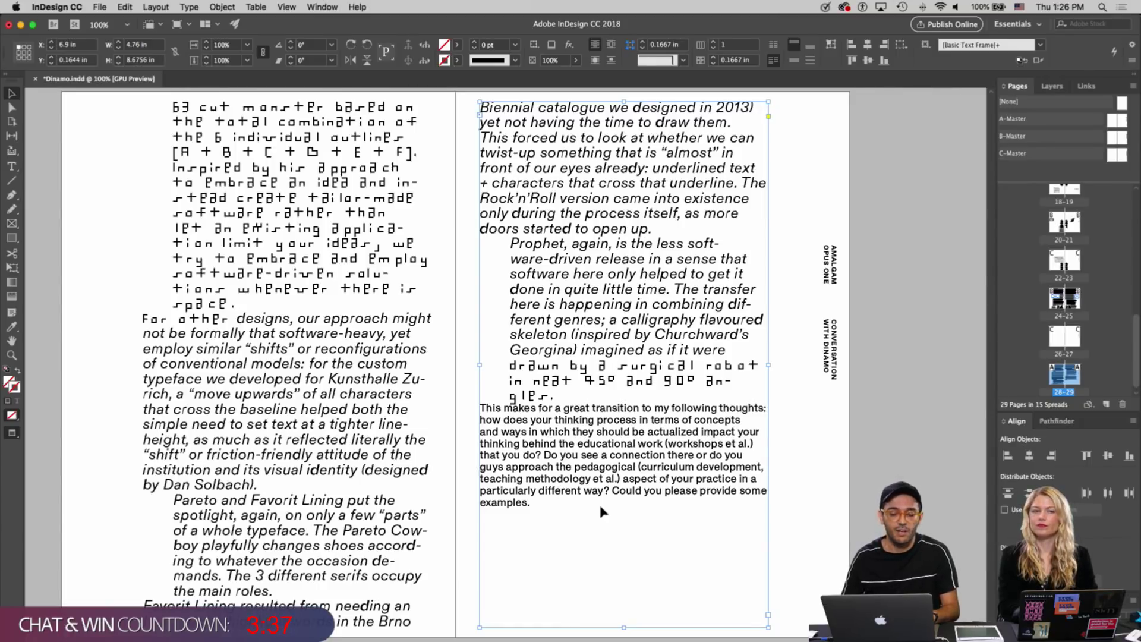
{"action": "scroll", "coordinate": [697, 500], "scroll_direction": "left", "scroll_amount": 1}
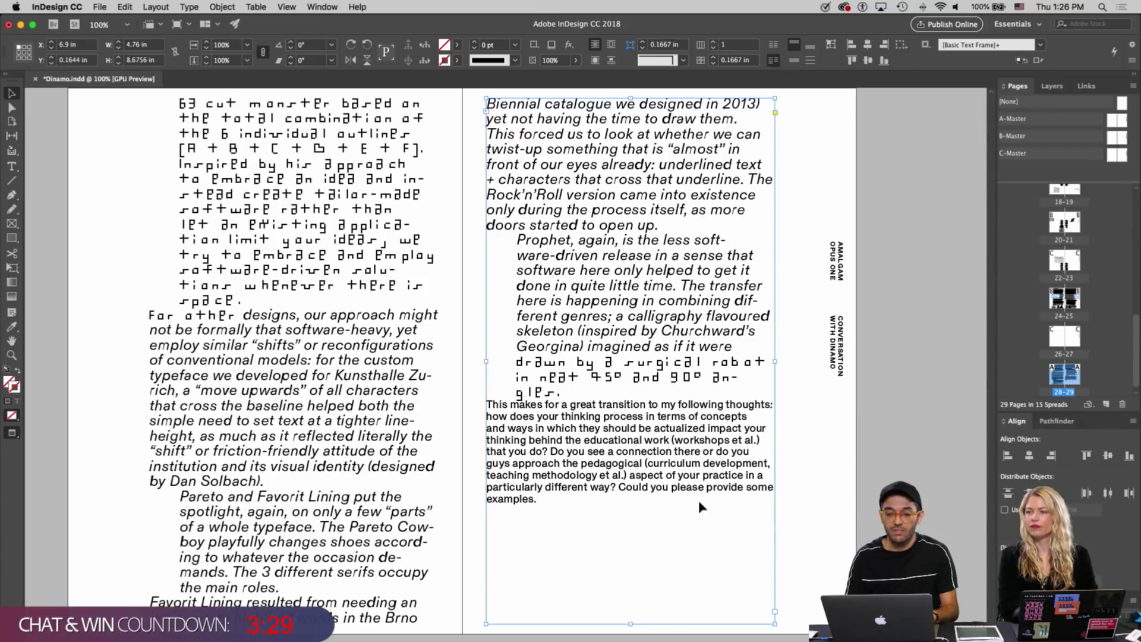
{"action": "key", "text": "super+minus"}
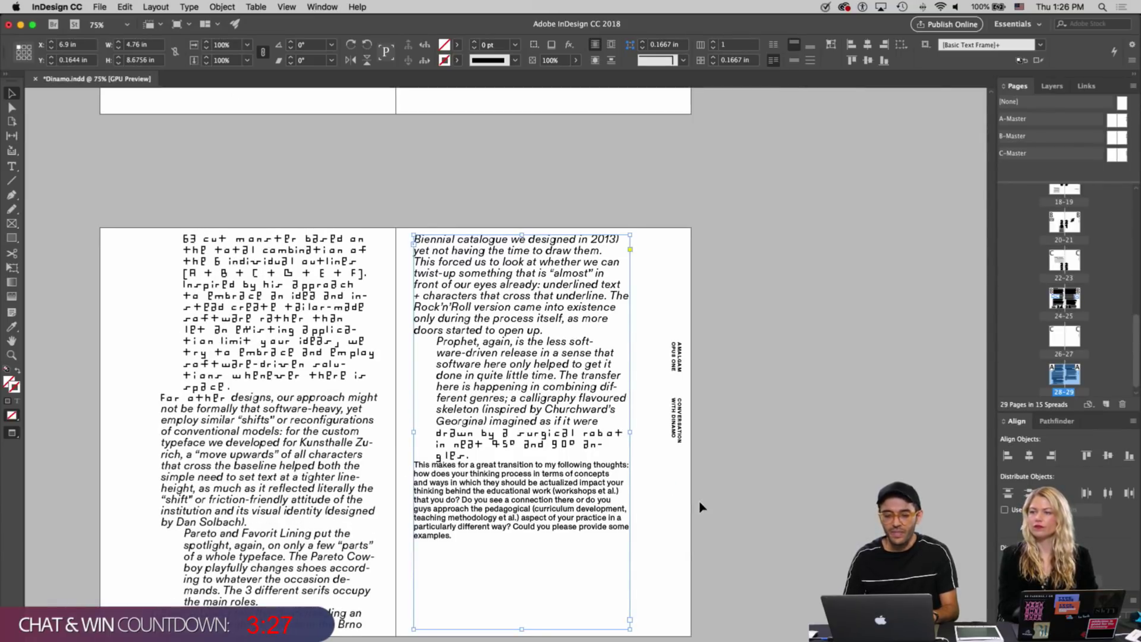
{"action": "scroll", "coordinate": [698, 505], "scroll_direction": "left", "scroll_amount": 5}
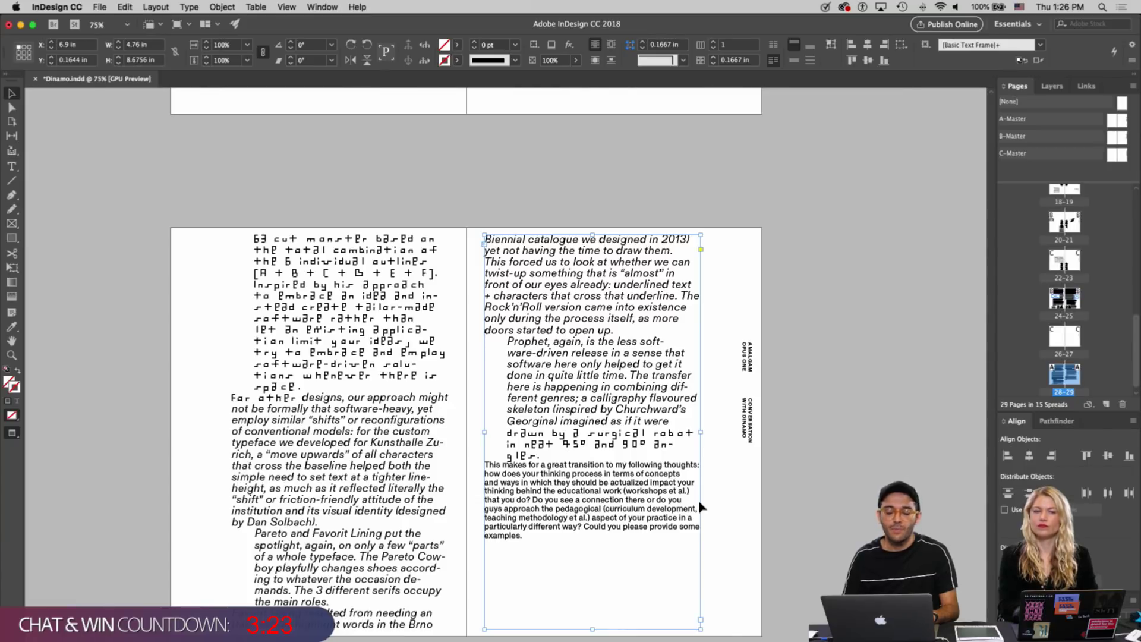
{"action": "scroll", "coordinate": [699, 505], "scroll_direction": "up", "scroll_amount": 4}
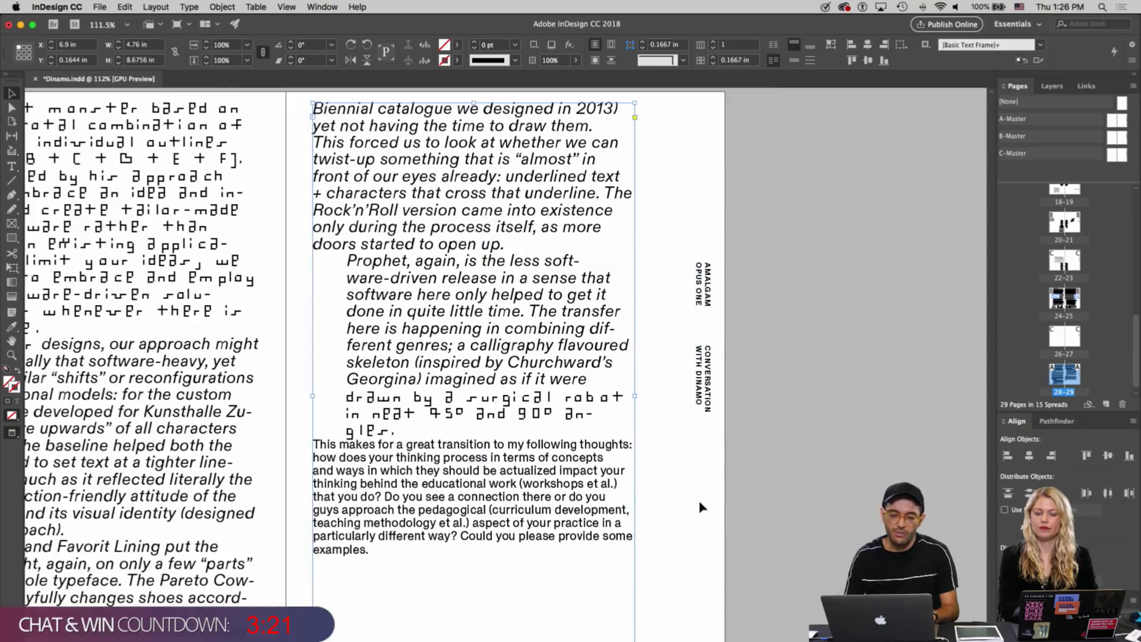
{"action": "scroll", "coordinate": [702, 505], "scroll_direction": "left", "scroll_amount": 5}
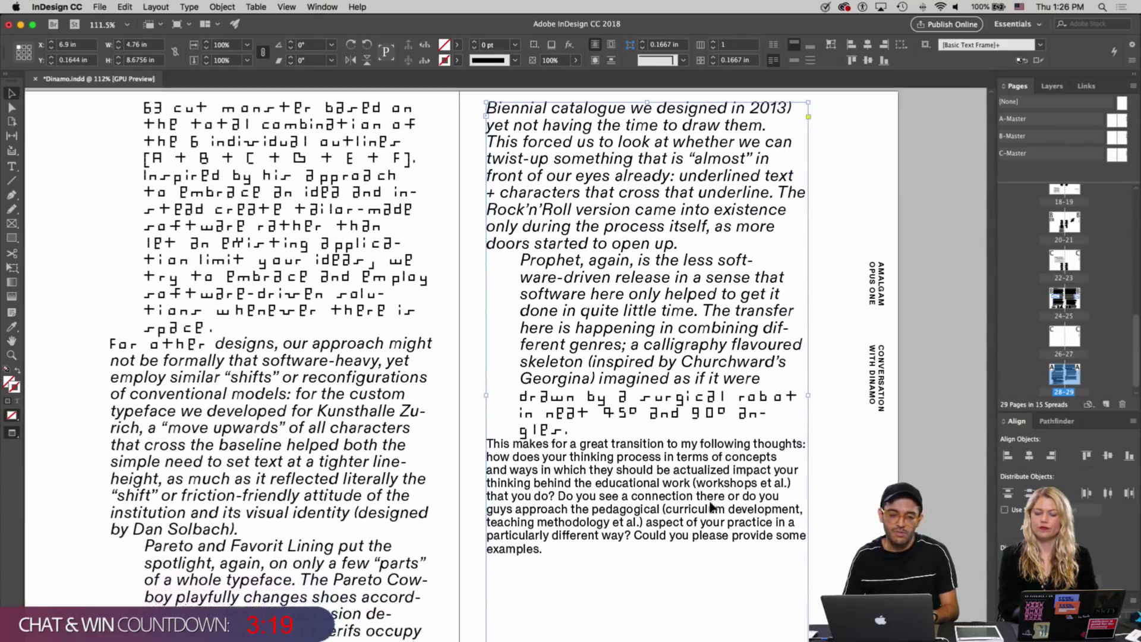
{"action": "scroll", "coordinate": [711, 506], "scroll_direction": "down", "scroll_amount": 1}
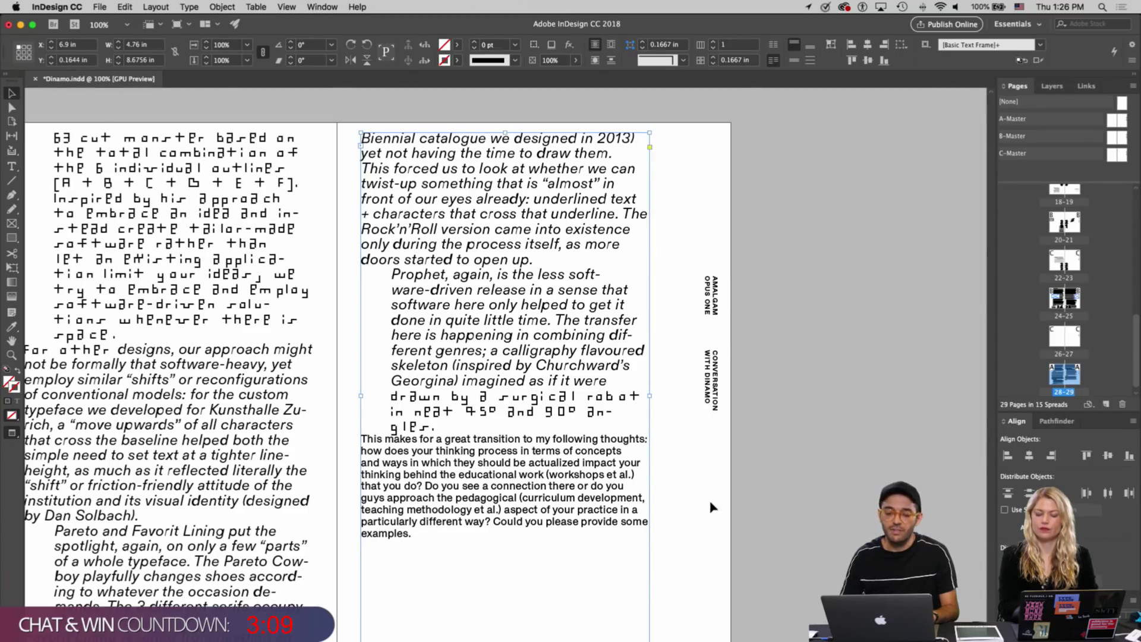
{"action": "key", "text": "super+minus"}
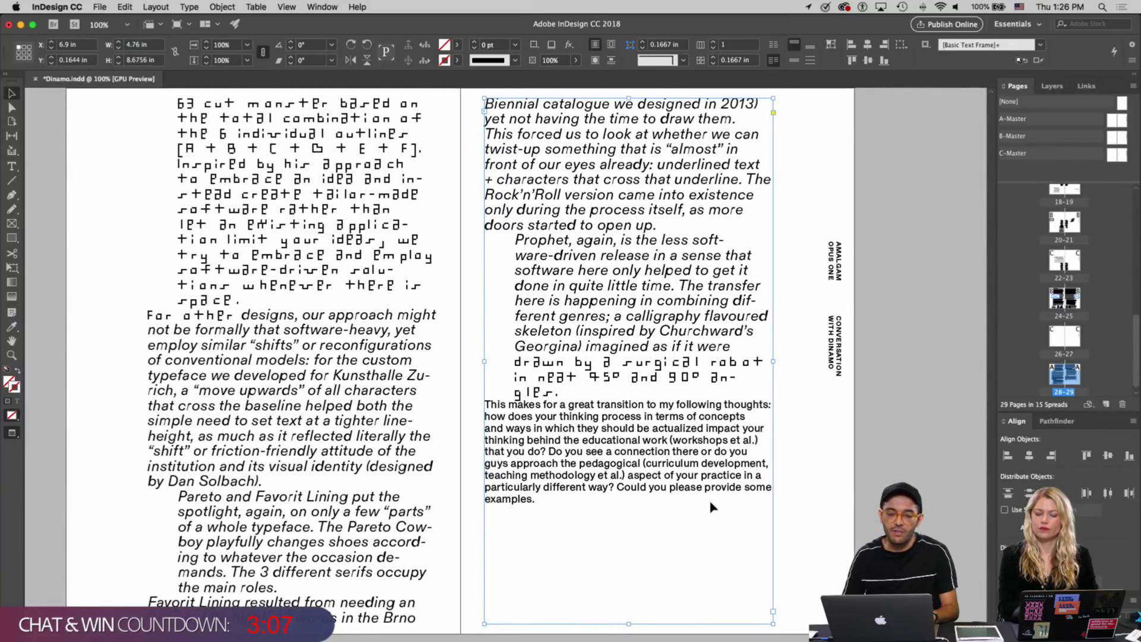
{"action": "scroll", "coordinate": [713, 506], "scroll_direction": "left", "scroll_amount": 2}
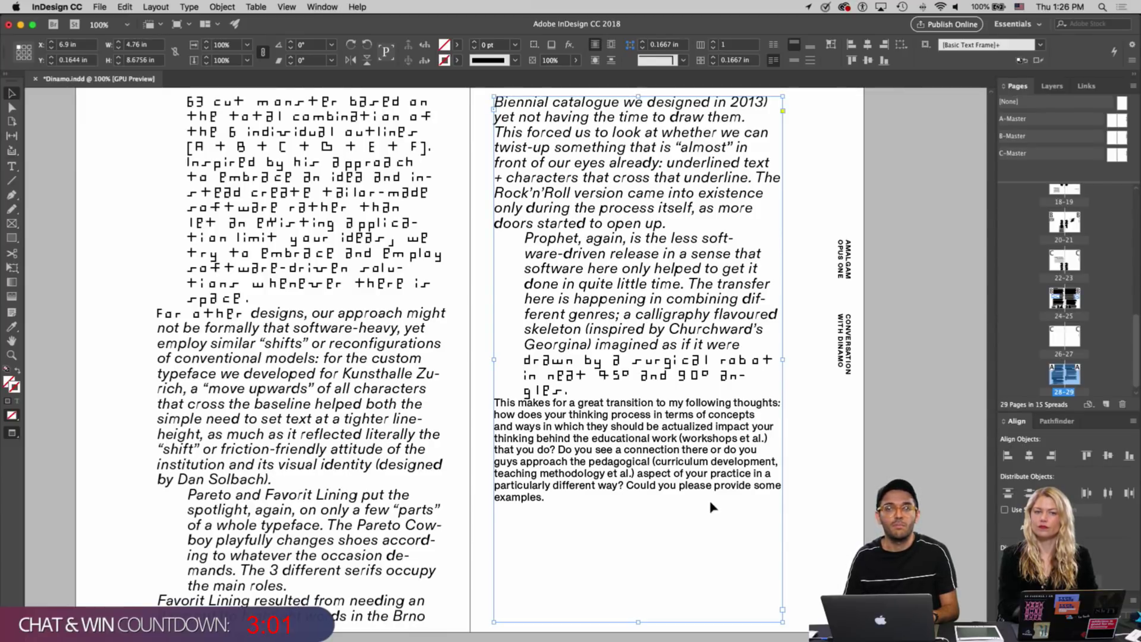
{"action": "scroll", "coordinate": [713, 506], "scroll_direction": "left", "scroll_amount": 3}
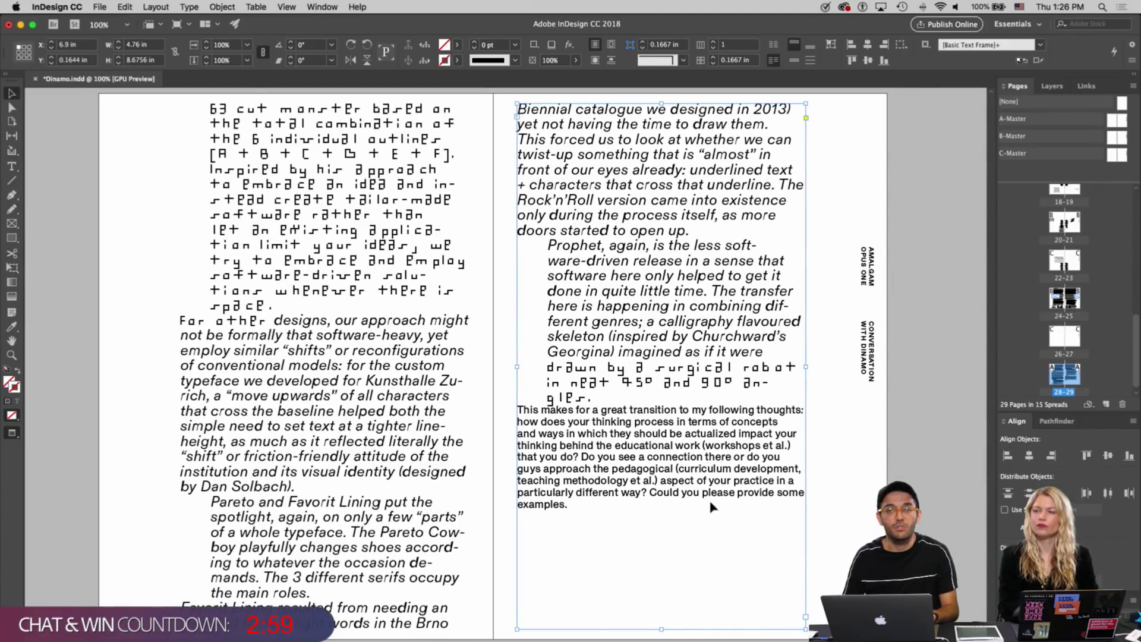
{"action": "scroll", "coordinate": [713, 506], "scroll_direction": "down", "scroll_amount": 1}
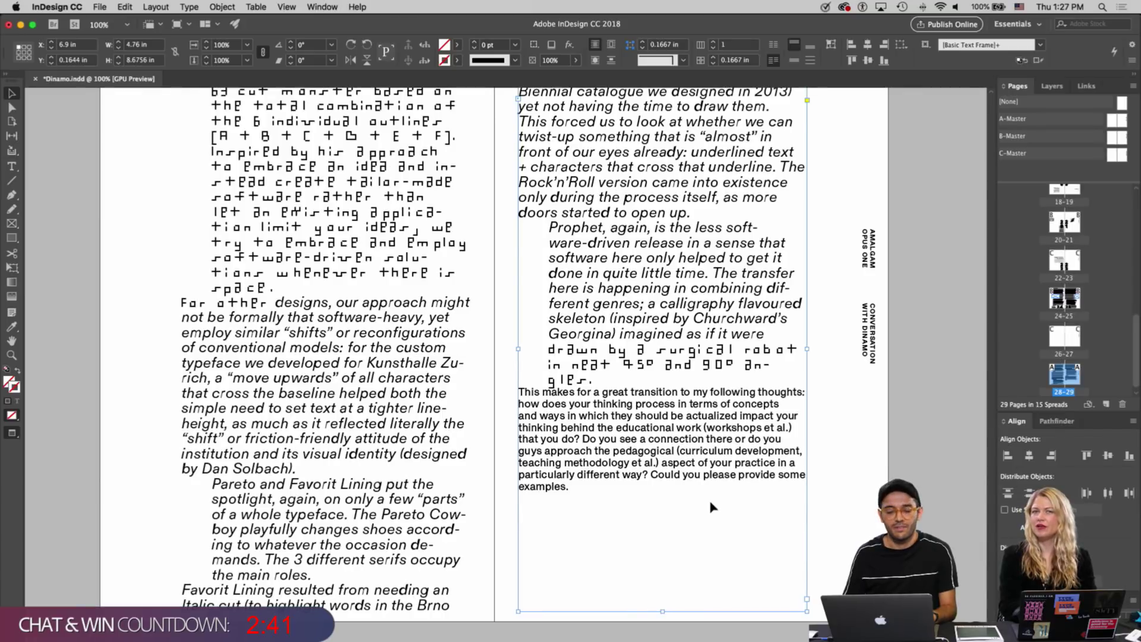
Check the restyled question on page 29 against its source passage in the Google Docs manuscript, then return to InDesign
{"action": "double_click", "coordinate": [624, 464]}
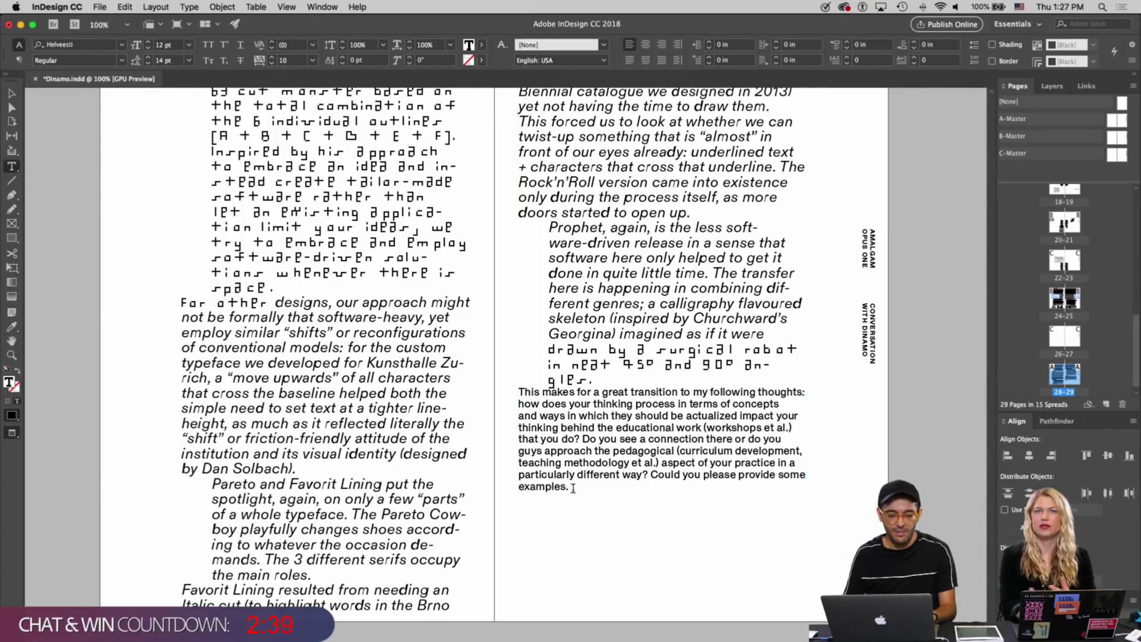
{"action": "left_click_drag", "start_coordinate": [572, 486], "coordinate": [506, 400]}
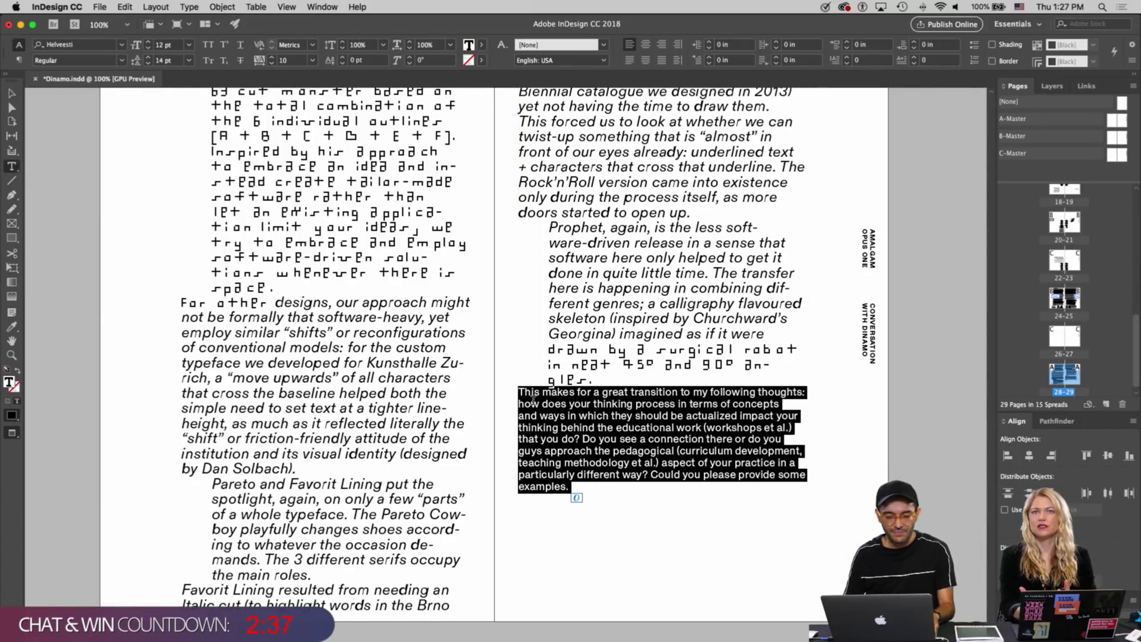
{"action": "key", "text": "Escape"}
{"action": "scroll", "coordinate": [593, 505], "scroll_direction": "left", "scroll_amount": 1}
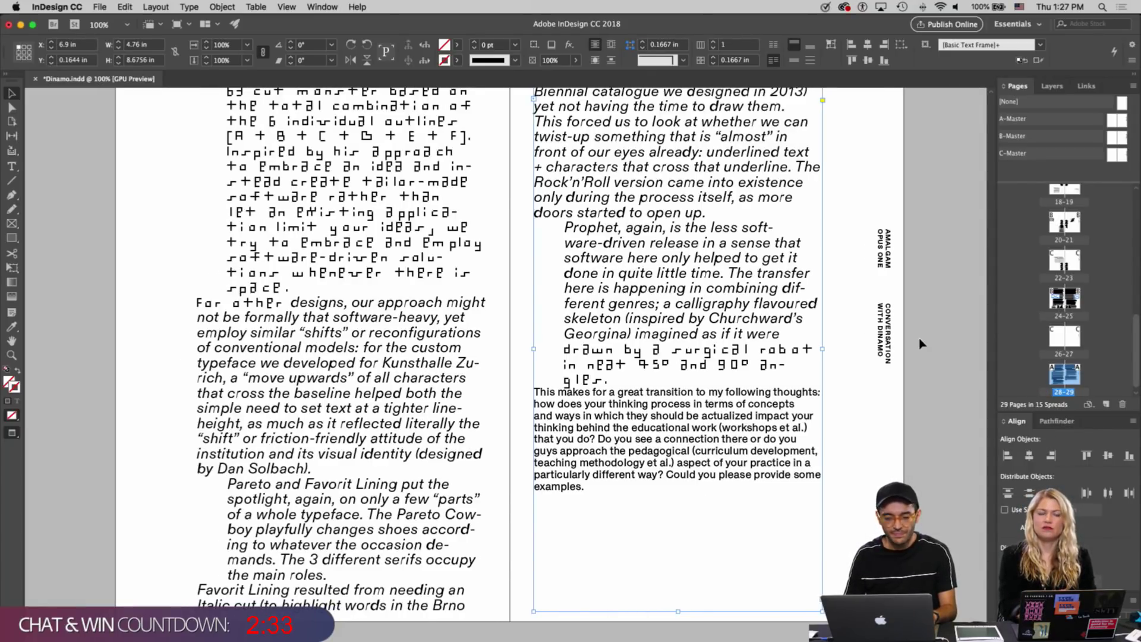
{"action": "scroll", "coordinate": [920, 341], "scroll_direction": "right", "scroll_amount": 1}
{"action": "key", "text": "super+Tab"}
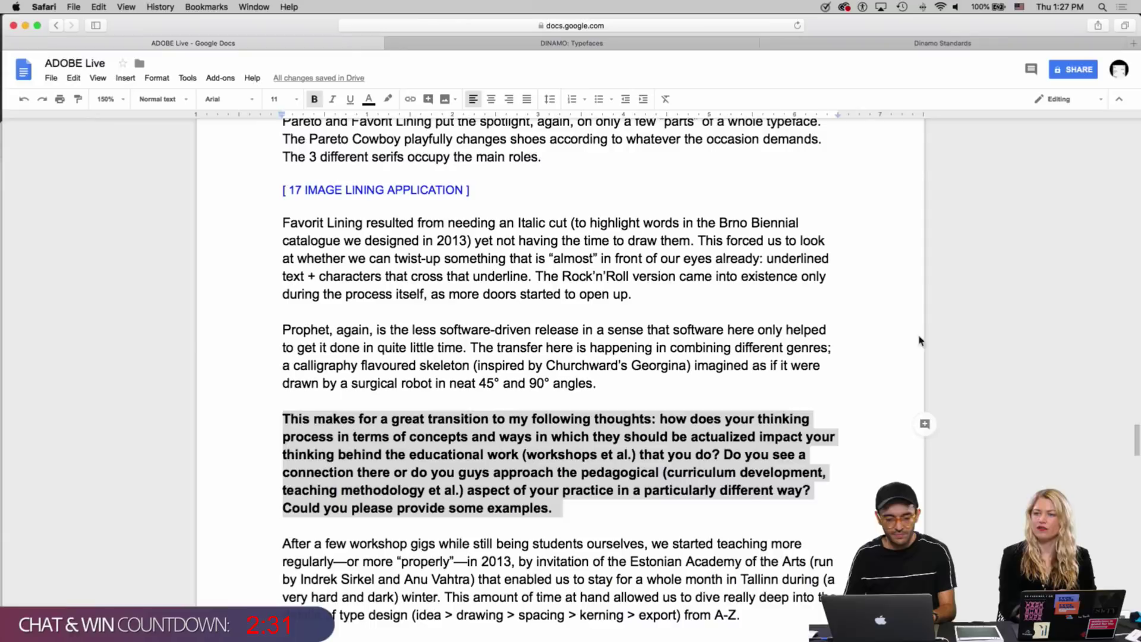
{"action": "key", "text": "super+Tab"}
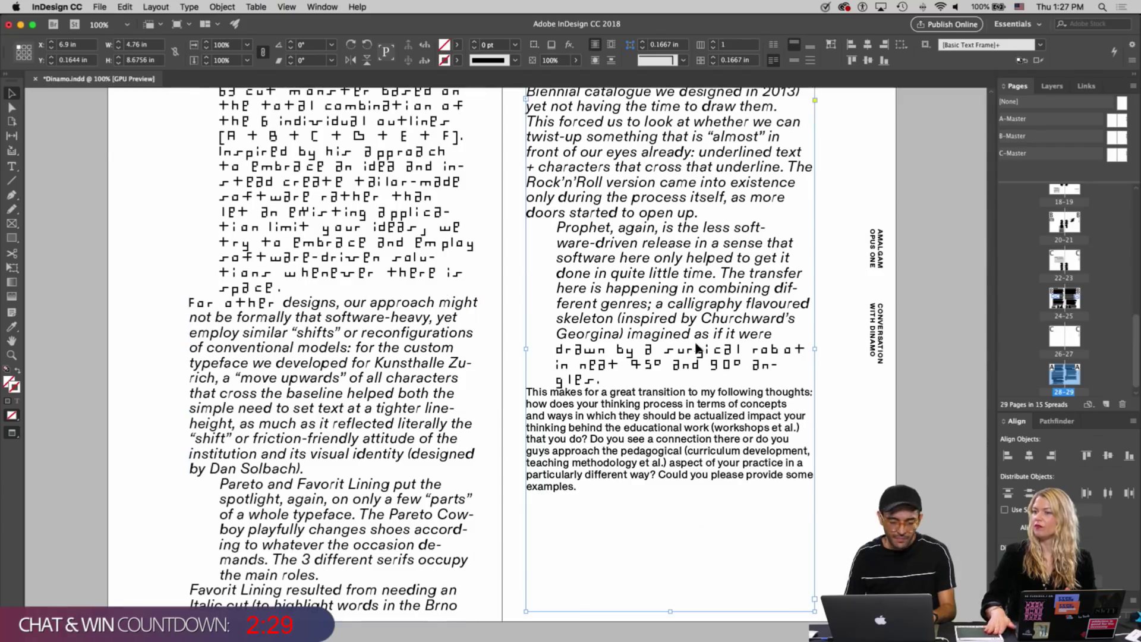
Restyle the end of the "Prophet, again" paragraph on page 29, through "angles.", with the italic formatting sampled from its opening lines
{"action": "double_click", "coordinate": [605, 337]}
{"action": "left_click_drag", "start_coordinate": [570, 303], "coordinate": [612, 392]}
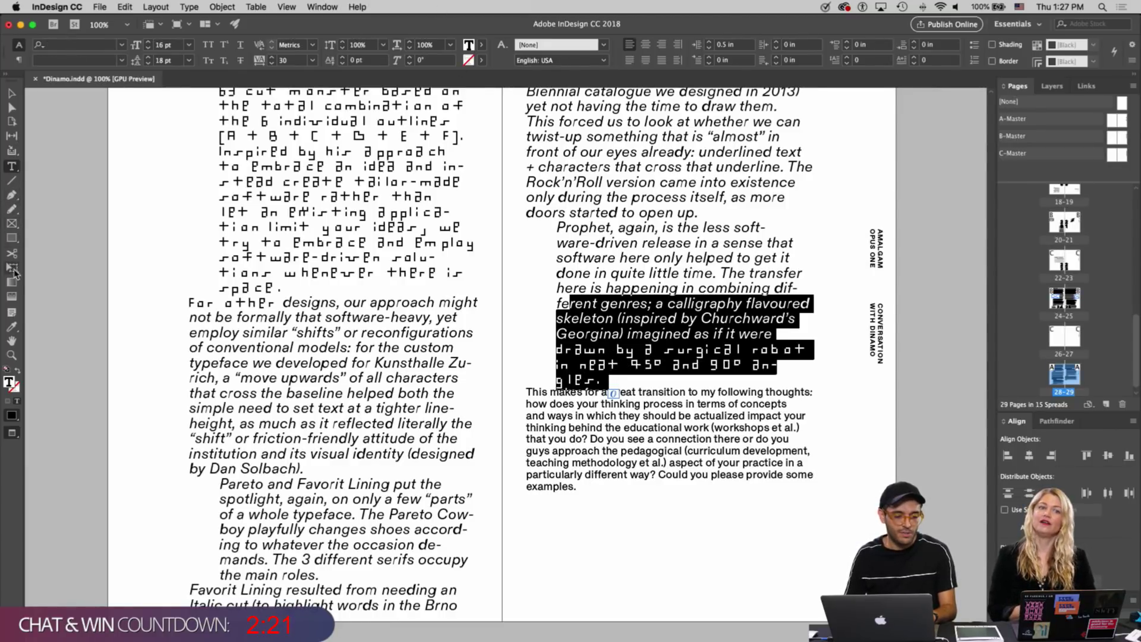
{"action": "left_click", "coordinate": [11, 327]}
{"action": "left_click", "coordinate": [657, 268]}
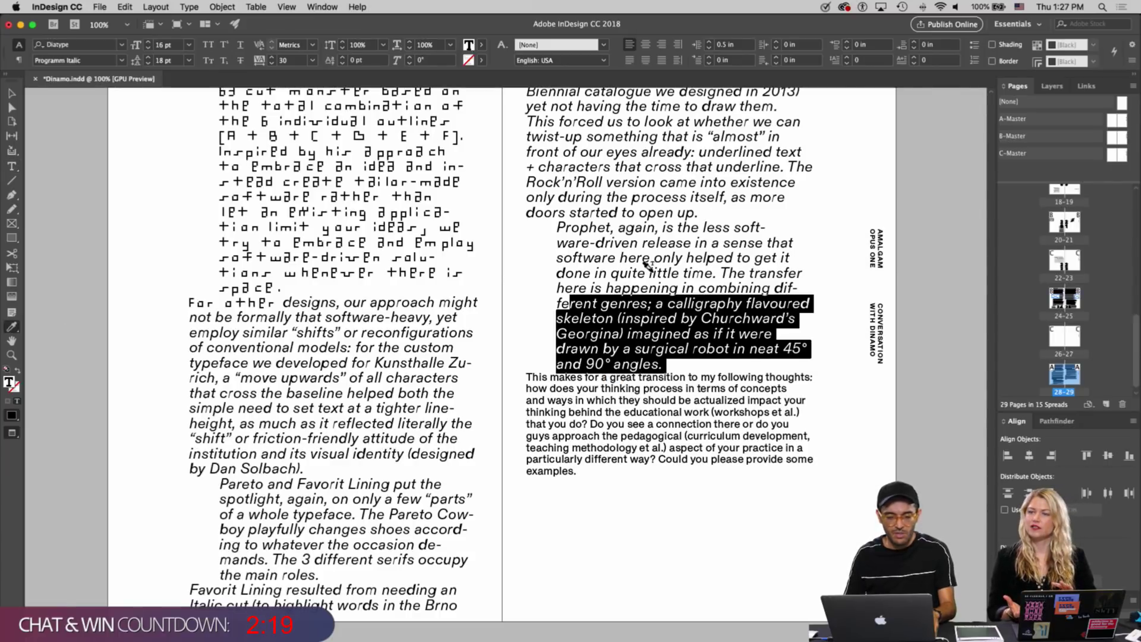
{"action": "key", "text": "Escape"}
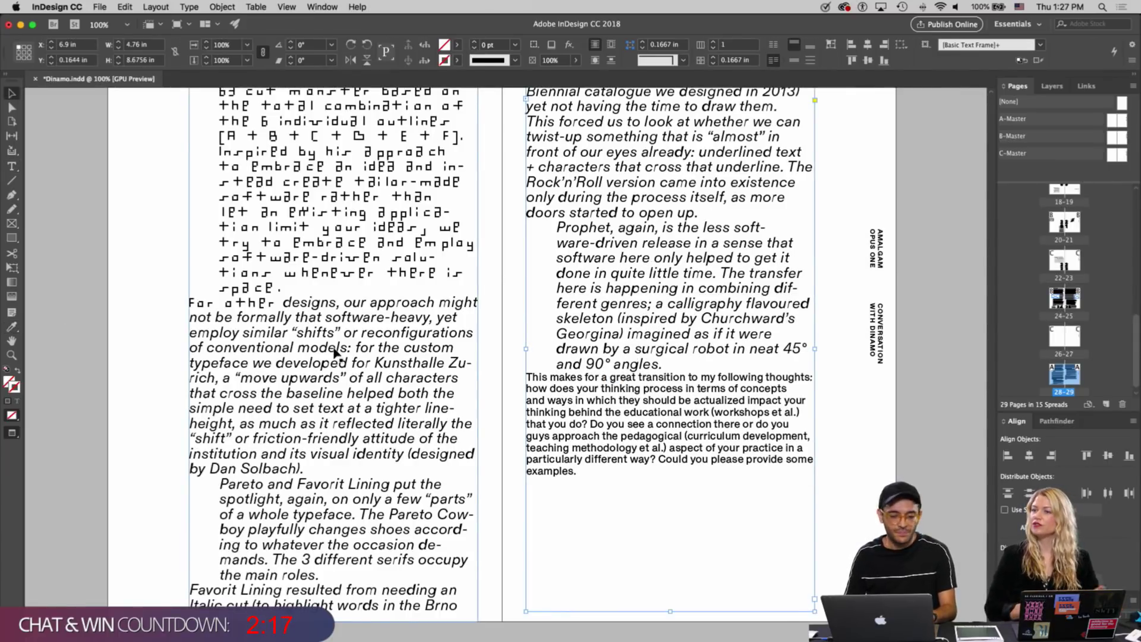
Move the blank C-Master spread from pages 26–27 to follow the text spread at the end of the document
{"action": "scroll", "coordinate": [336, 351], "scroll_direction": "up", "scroll_amount": 2}
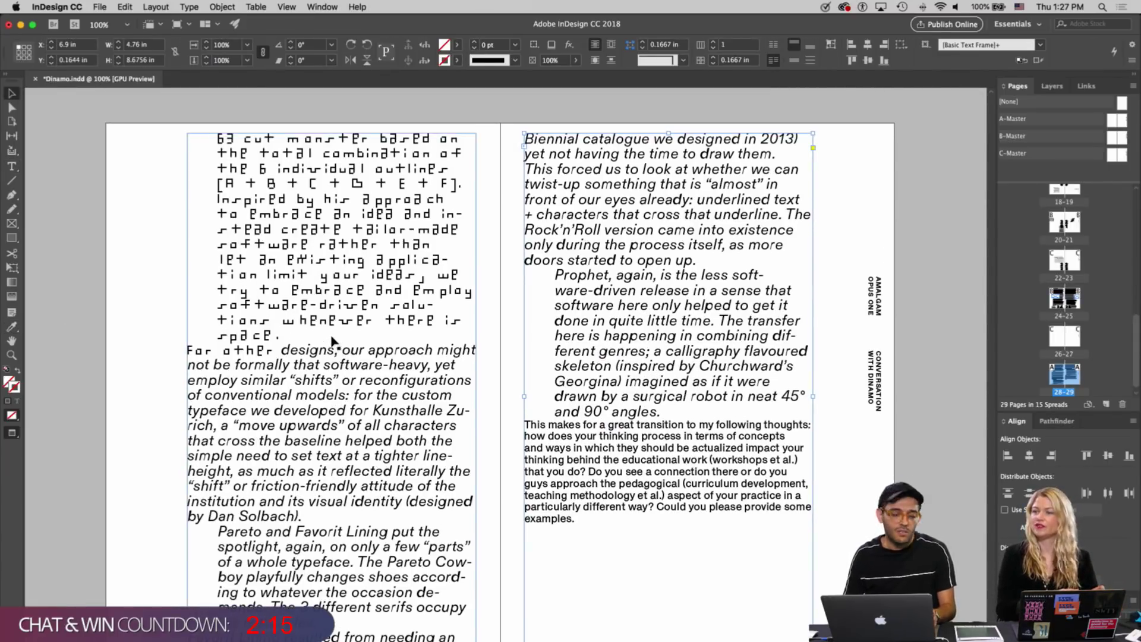
{"action": "scroll", "coordinate": [332, 340], "scroll_direction": "up", "scroll_amount": 15}
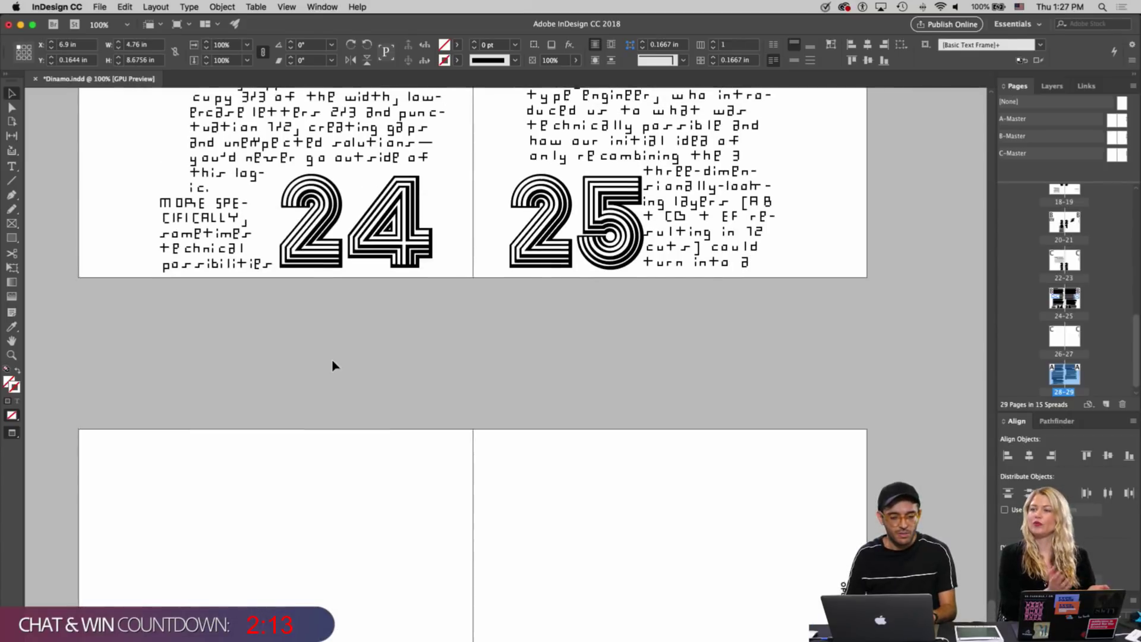
{"action": "scroll", "coordinate": [333, 365], "scroll_direction": "down", "scroll_amount": 10}
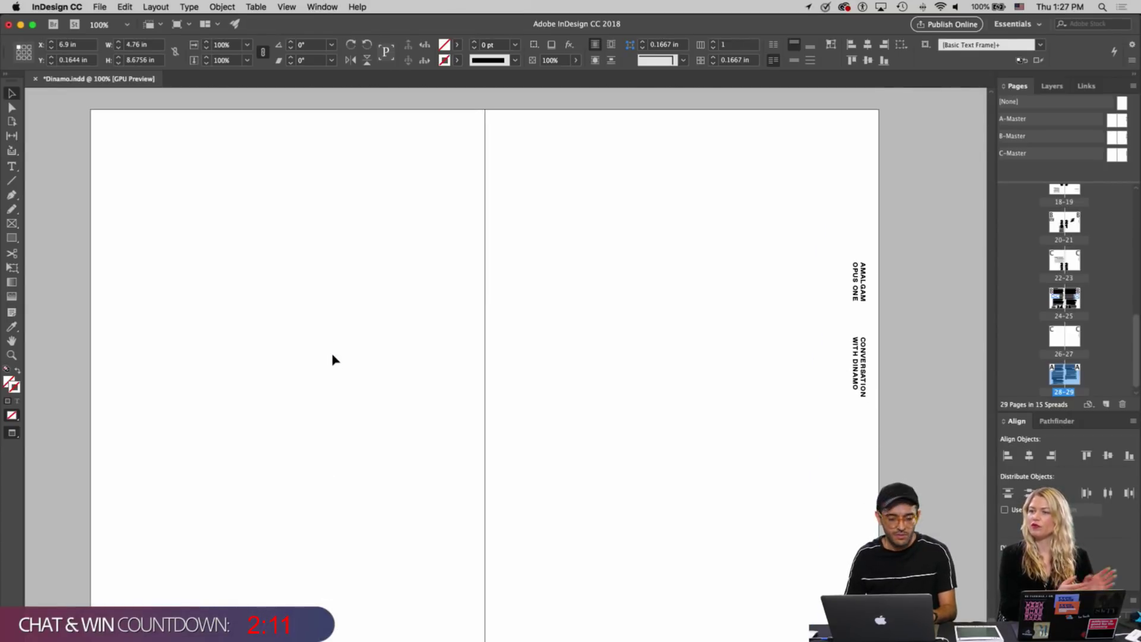
{"action": "left_click", "coordinate": [359, 354]}
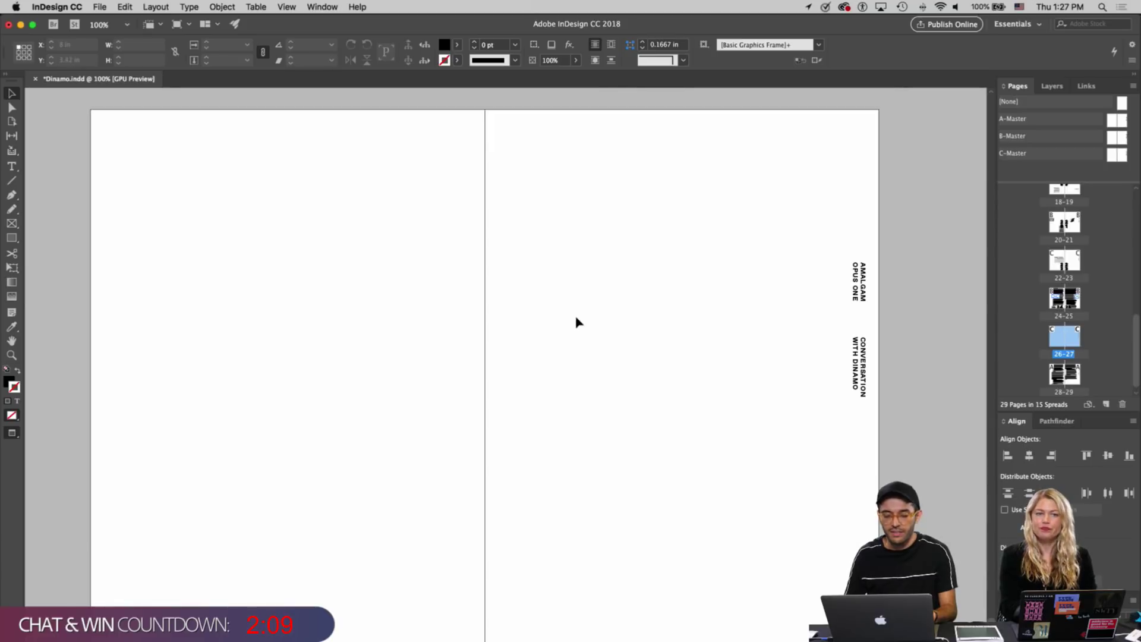
{"action": "scroll", "coordinate": [670, 286], "scroll_direction": "up", "scroll_amount": 1}
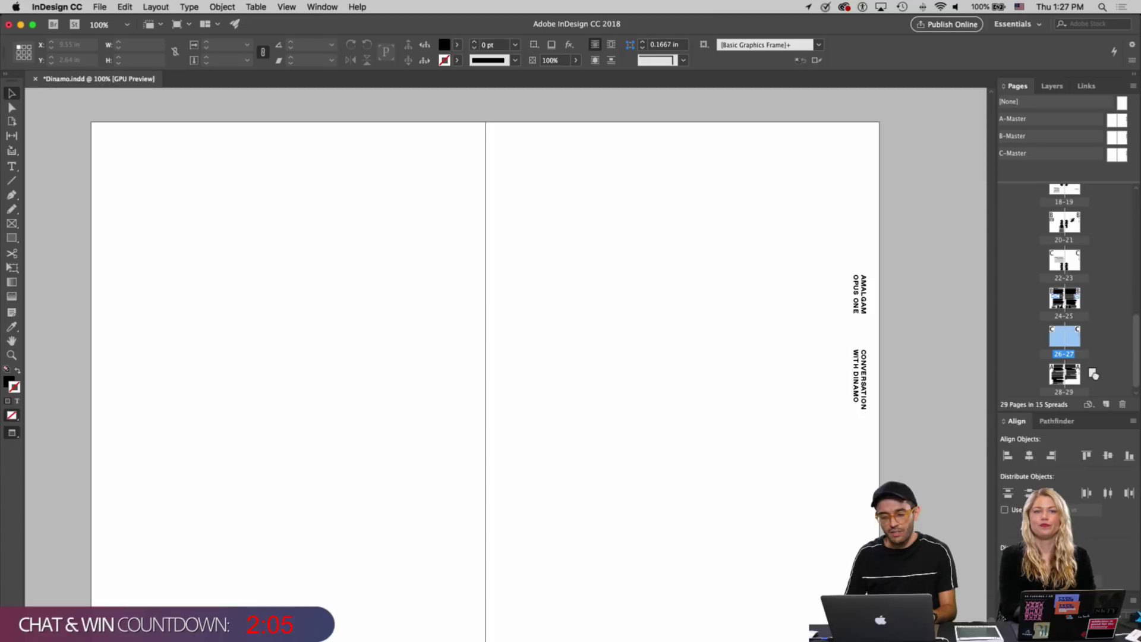
{"action": "left_click", "coordinate": [1083, 376]}
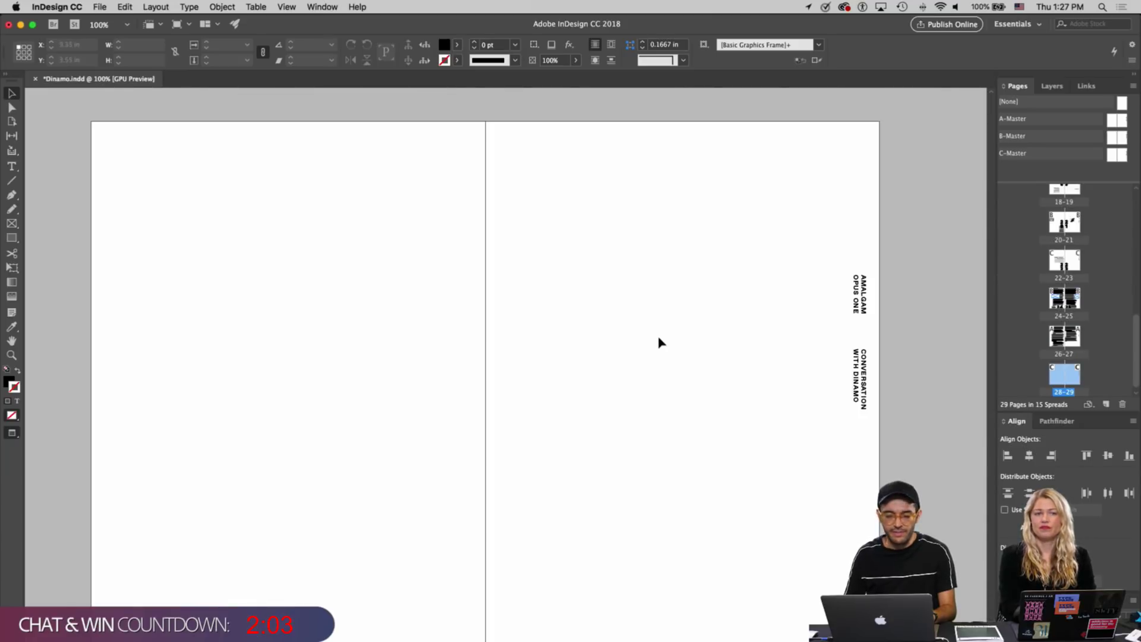
Review the reordered sequence from spread 24–25 through the blank image spread on pages 28–29
{"action": "scroll", "coordinate": [661, 343], "scroll_direction": "up", "scroll_amount": 15}
{"action": "scroll", "coordinate": [661, 343], "scroll_direction": "down", "scroll_amount": 5}
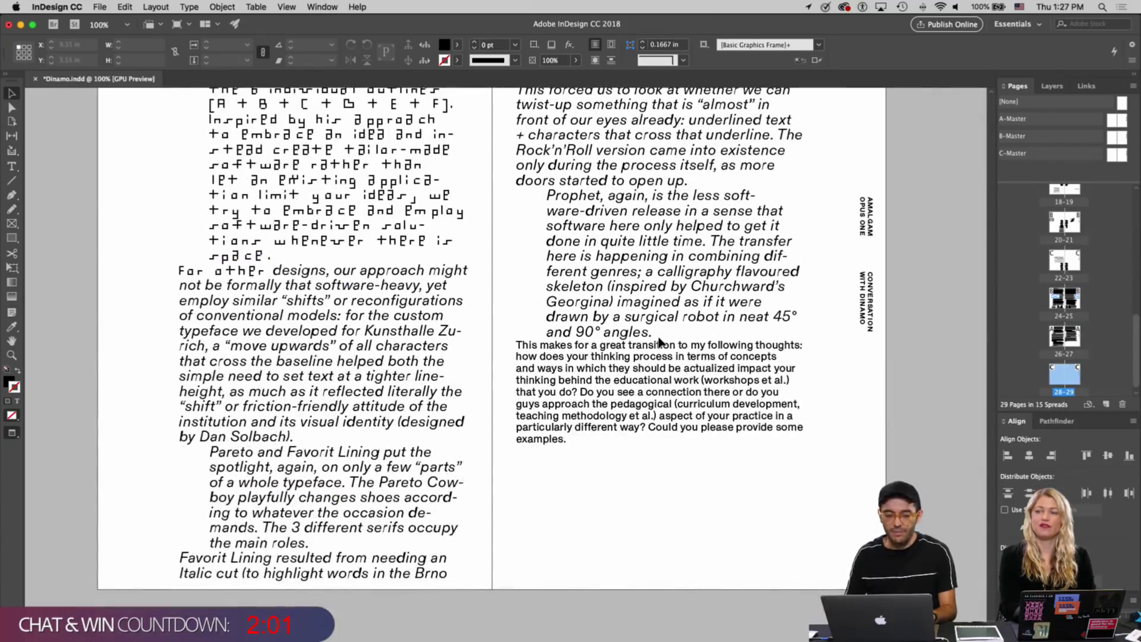
{"action": "scroll", "coordinate": [659, 341], "scroll_direction": "up", "scroll_amount": 4}
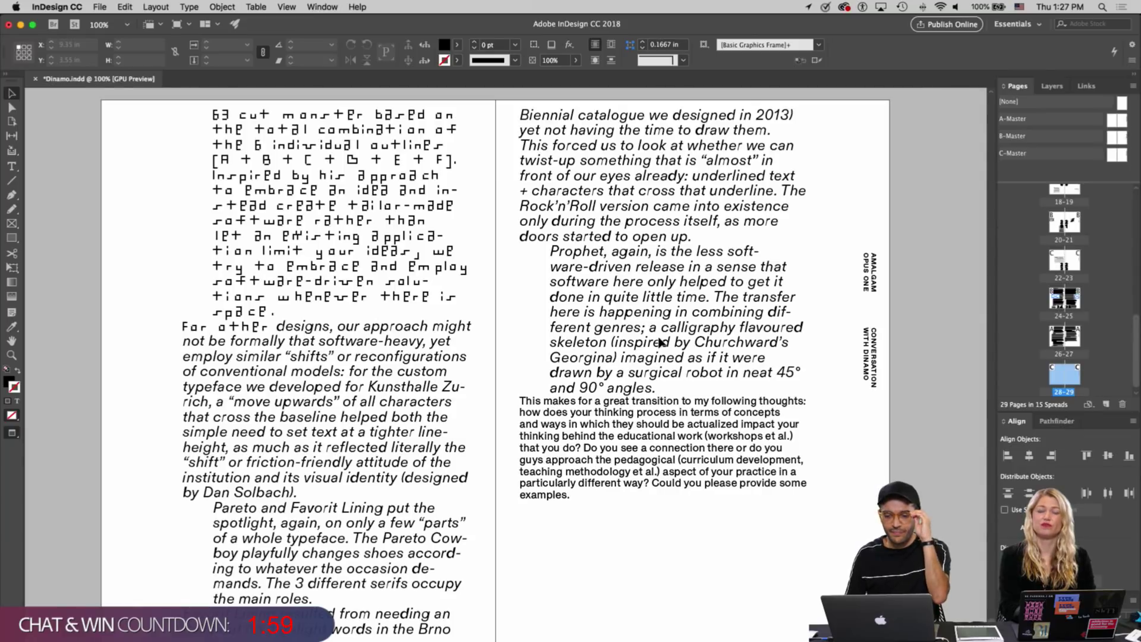
{"action": "scroll", "coordinate": [659, 343], "scroll_direction": "down", "scroll_amount": 20}
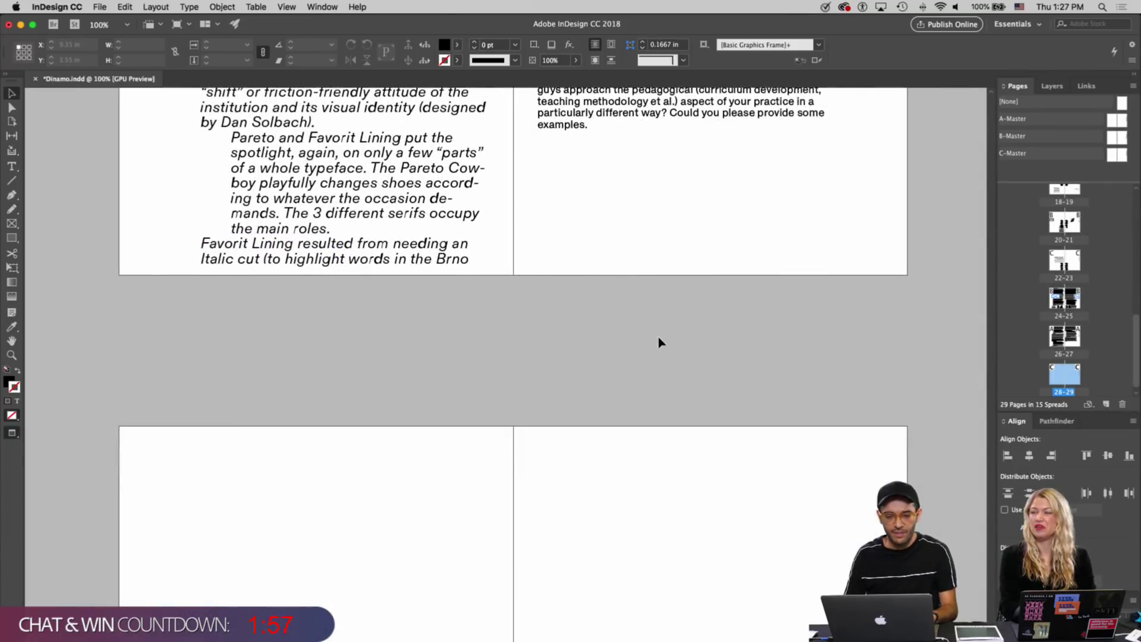
{"action": "scroll", "coordinate": [660, 343], "scroll_direction": "up", "scroll_amount": 7}
{"action": "scroll", "coordinate": [660, 343], "scroll_direction": "up", "scroll_amount": 3}
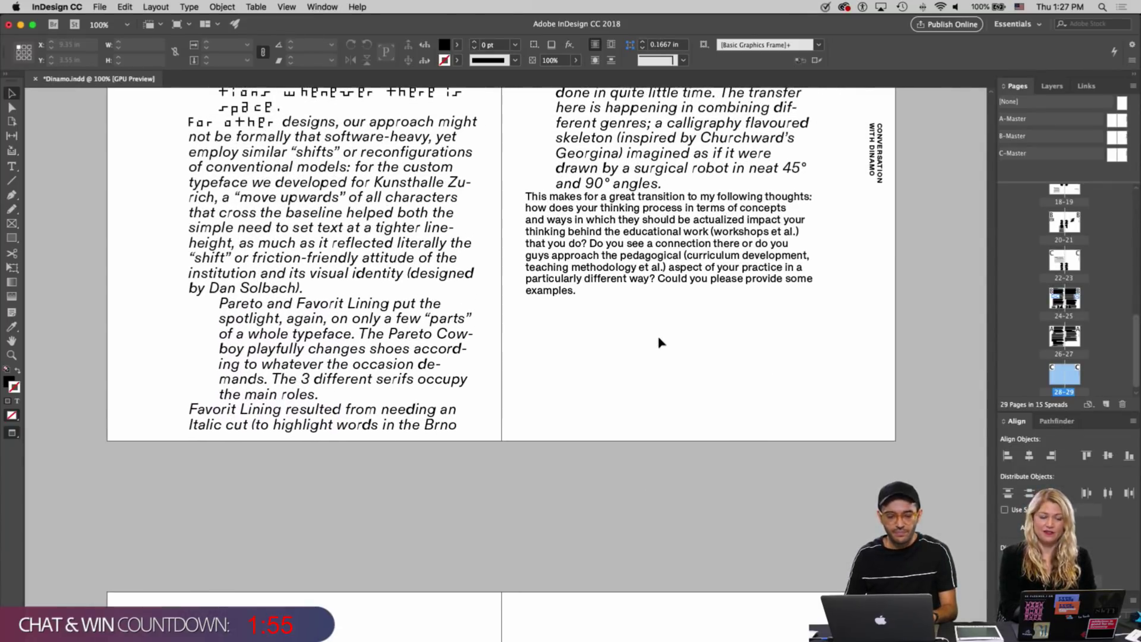
{"action": "scroll", "coordinate": [660, 343], "scroll_direction": "up", "scroll_amount": 20}
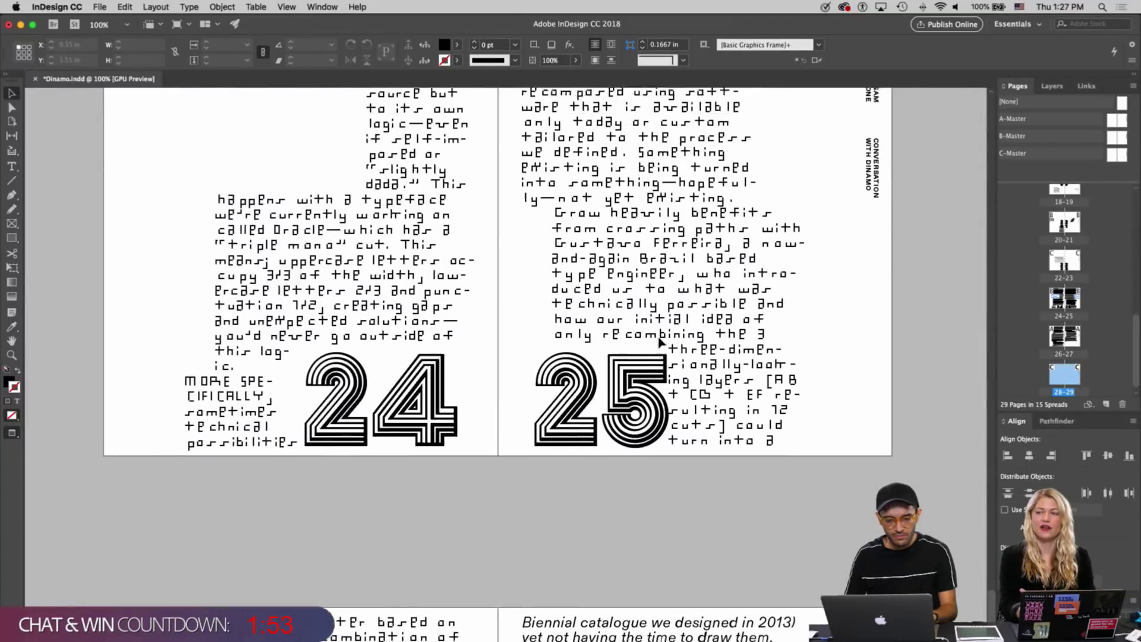
{"action": "scroll", "coordinate": [659, 343], "scroll_direction": "down", "scroll_amount": 4}
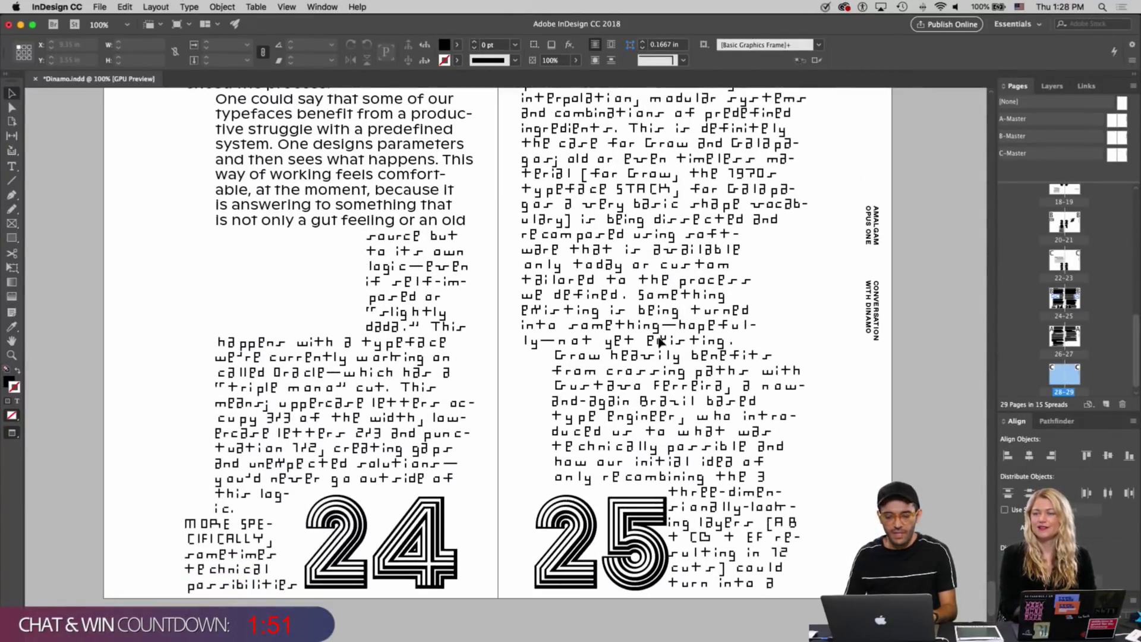
{"action": "scroll", "coordinate": [660, 342], "scroll_direction": "down", "scroll_amount": 2}
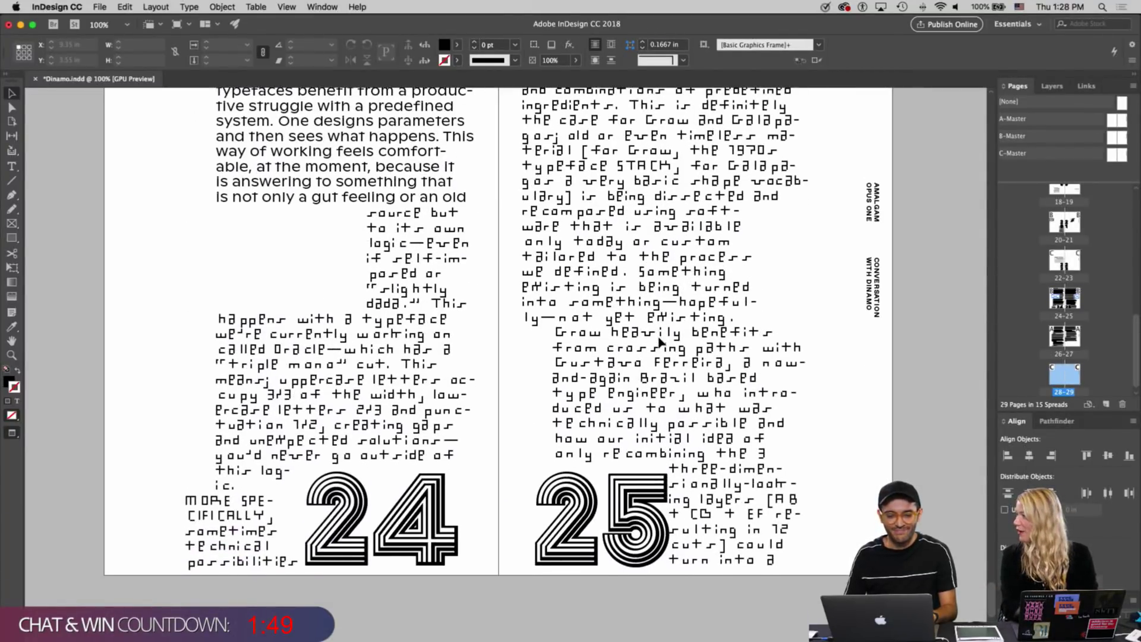
{"action": "scroll", "coordinate": [659, 342], "scroll_direction": "up", "scroll_amount": 13}
{"action": "scroll", "coordinate": [659, 343], "scroll_direction": "down", "scroll_amount": 20}
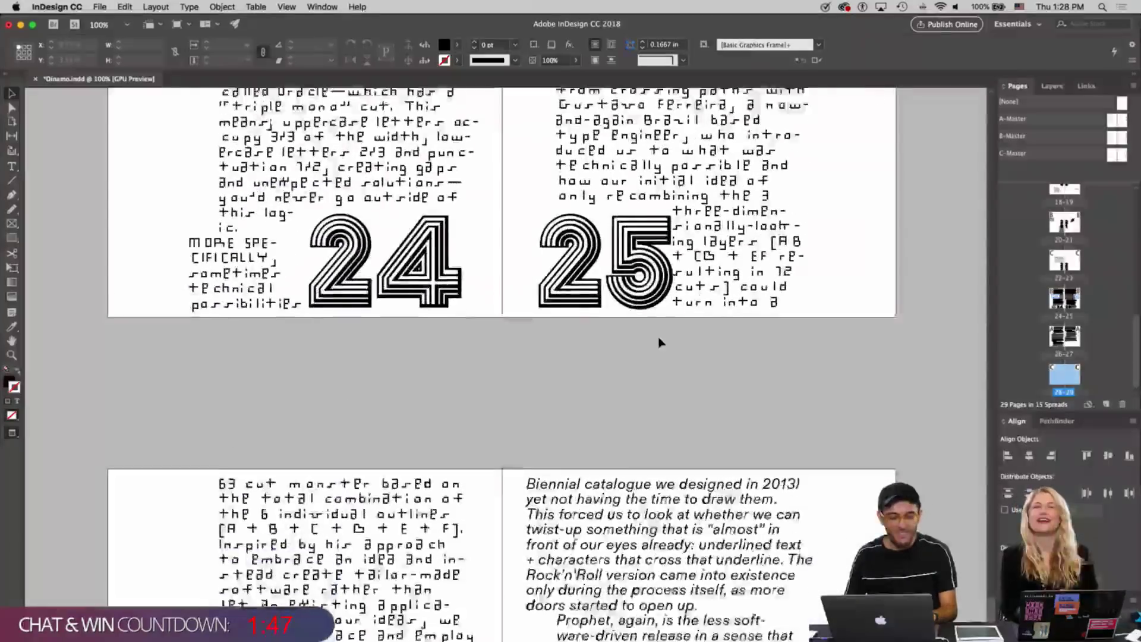
{"action": "scroll", "coordinate": [660, 343], "scroll_direction": "down", "scroll_amount": 20}
{"action": "scroll", "coordinate": [659, 343], "scroll_direction": "down", "scroll_amount": 20}
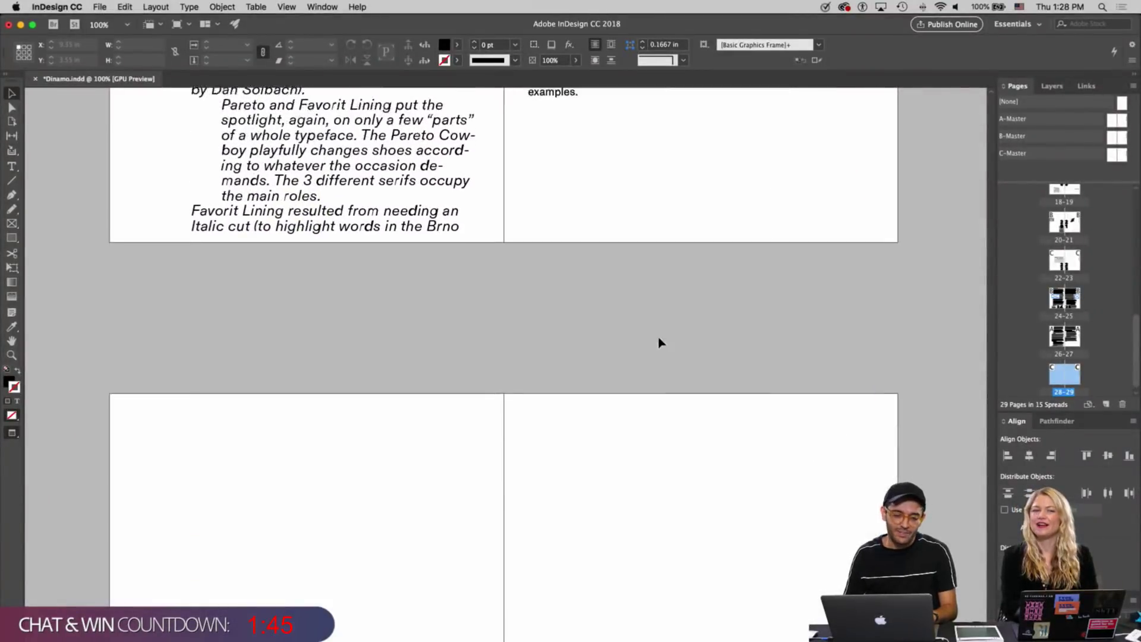
{"action": "scroll", "coordinate": [659, 345], "scroll_direction": "up", "scroll_amount": 20}
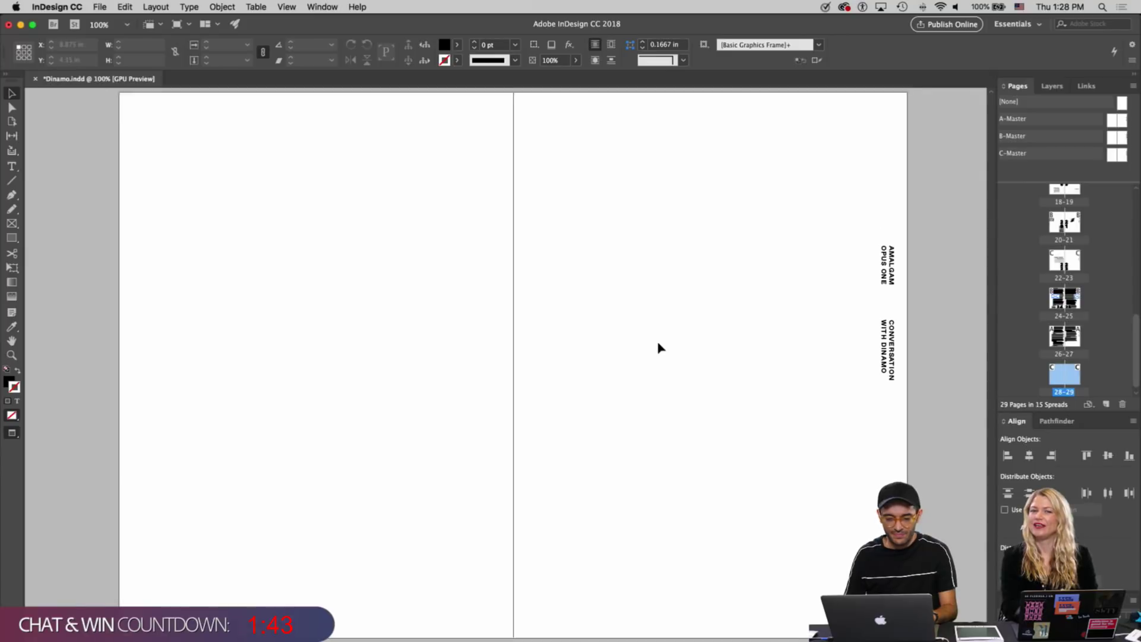
{"action": "scroll", "coordinate": [660, 347], "scroll_direction": "down", "scroll_amount": 19}
{"action": "scroll", "coordinate": [659, 348], "scroll_direction": "down", "scroll_amount": 10}
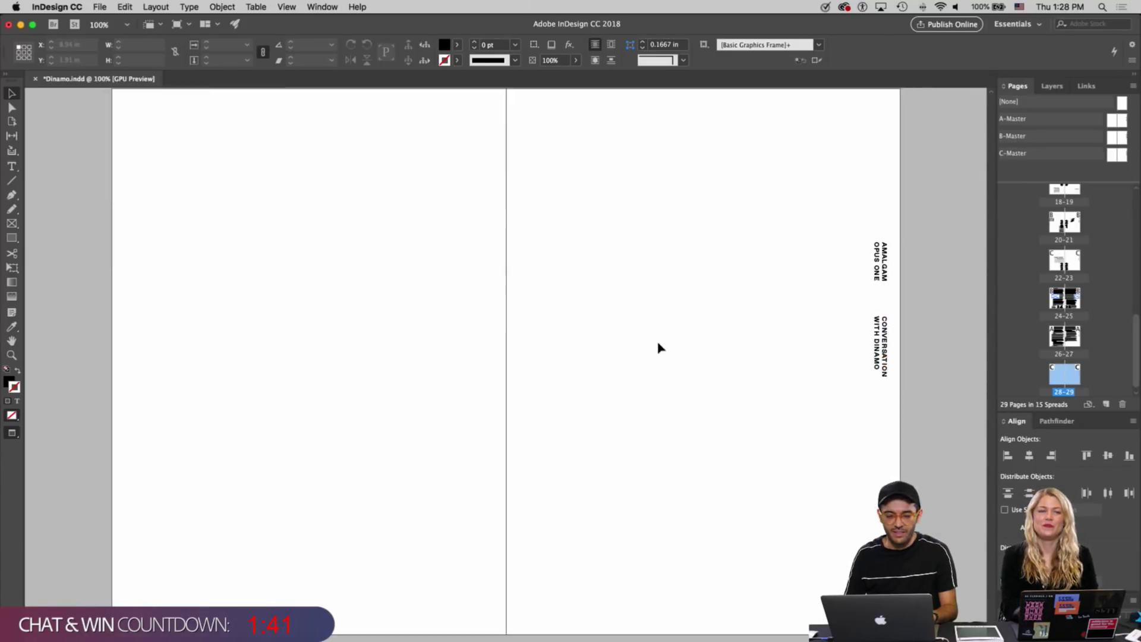
Show the guides and frame edges, and examine spreads 24–25 through 28–29 against their layout grids
{"action": "scroll", "coordinate": [654, 341], "scroll_direction": "up", "scroll_amount": 20}
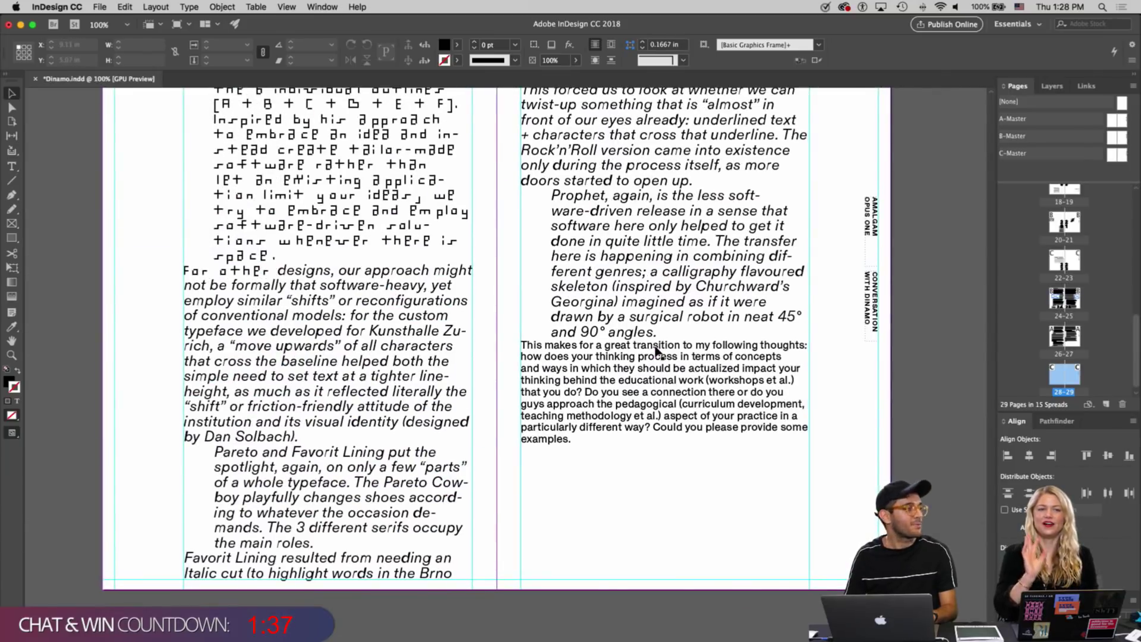
{"action": "scroll", "coordinate": [656, 351], "scroll_direction": "up", "scroll_amount": 20}
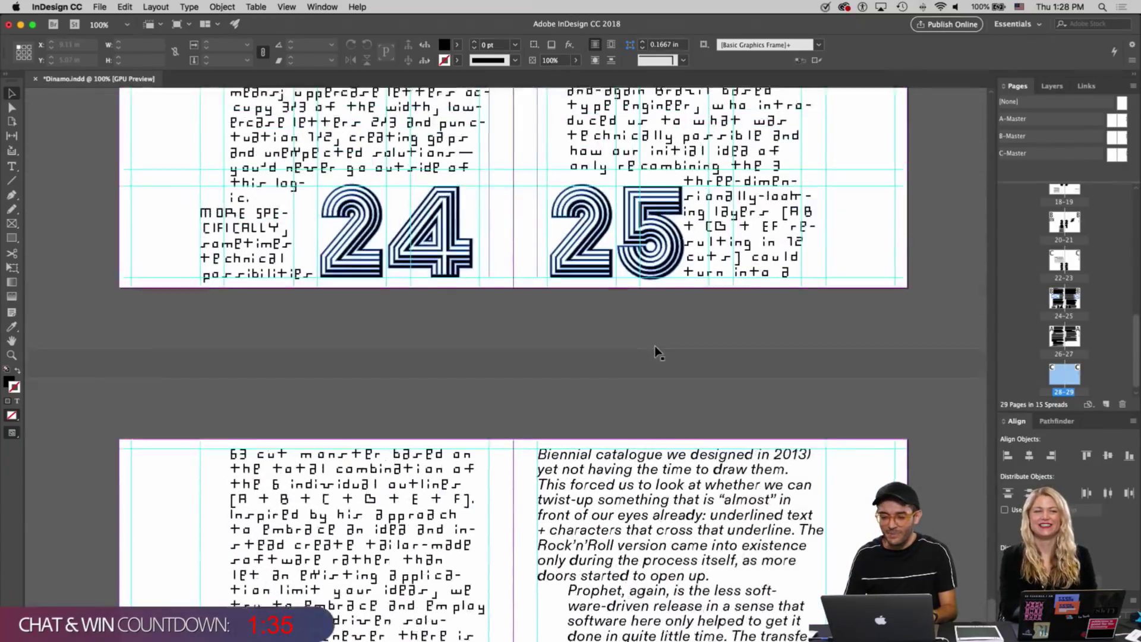
{"action": "scroll", "coordinate": [659, 352], "scroll_direction": "up", "scroll_amount": 15}
{"action": "scroll", "coordinate": [658, 352], "scroll_direction": "down", "scroll_amount": 12}
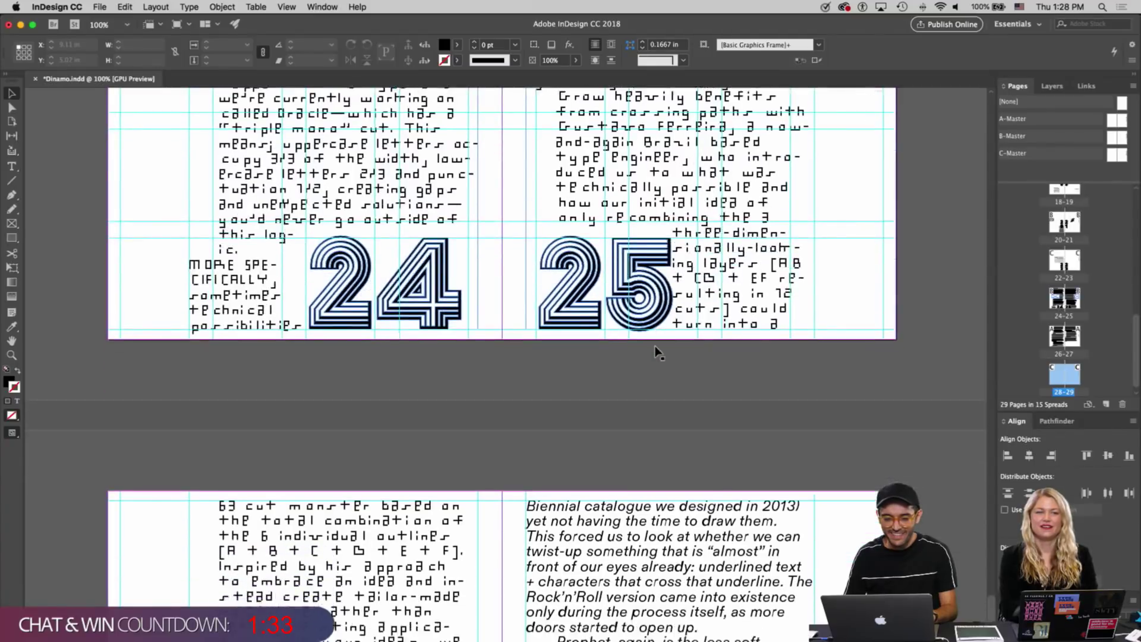
{"action": "scroll", "coordinate": [658, 352], "scroll_direction": "down", "scroll_amount": 15}
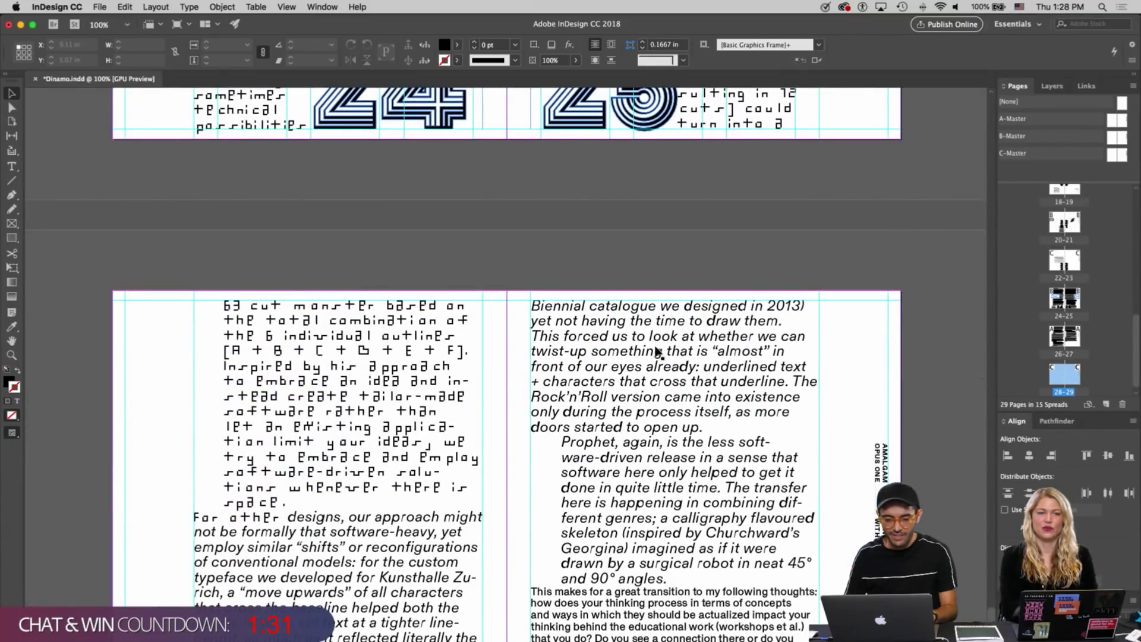
{"action": "scroll", "coordinate": [656, 350], "scroll_direction": "down", "scroll_amount": 20}
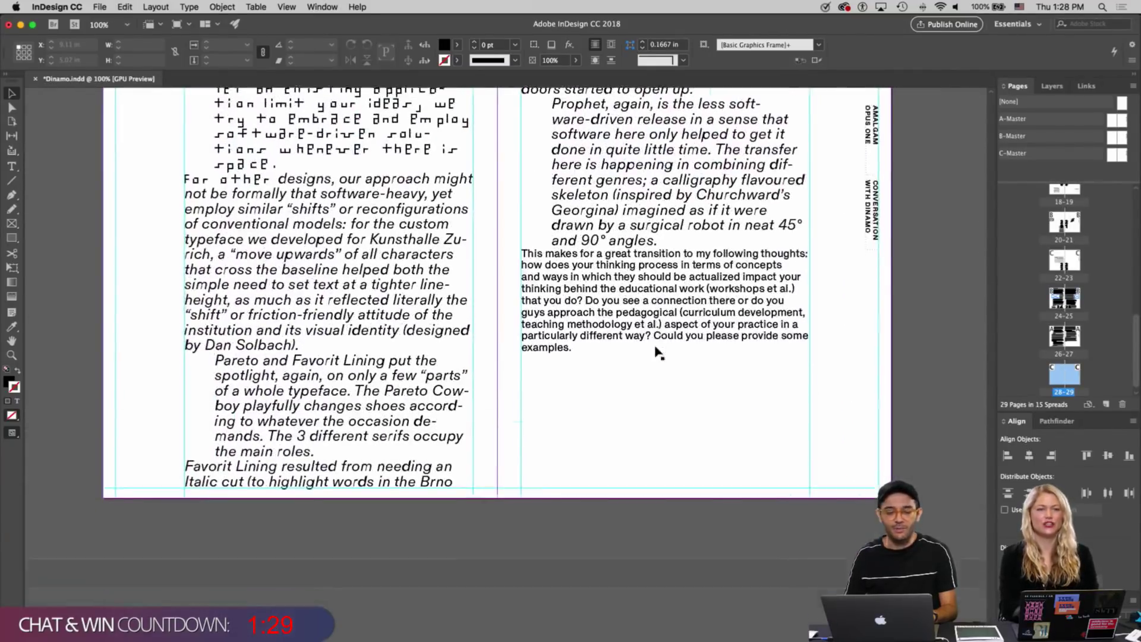
{"action": "scroll", "coordinate": [659, 351], "scroll_direction": "down", "scroll_amount": 20}
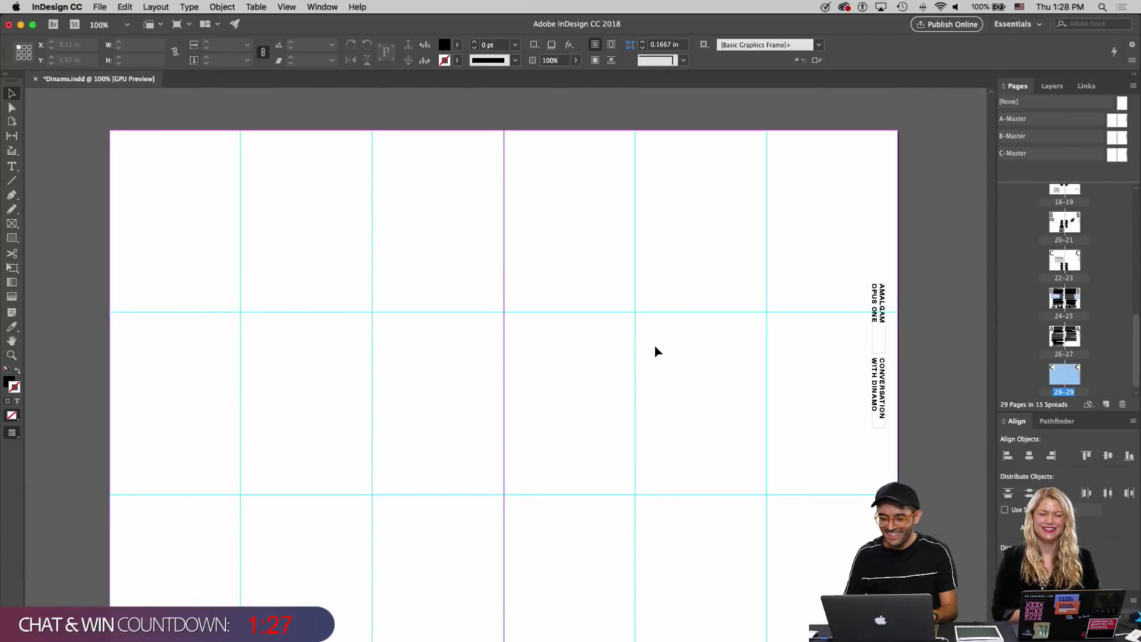
Switch to the ADOBE Live document in Safari and copy the two answer paragraphs from "After a few workshop gigs" through "with our input."
{"action": "scroll", "coordinate": [656, 352], "scroll_direction": "up", "scroll_amount": 13}
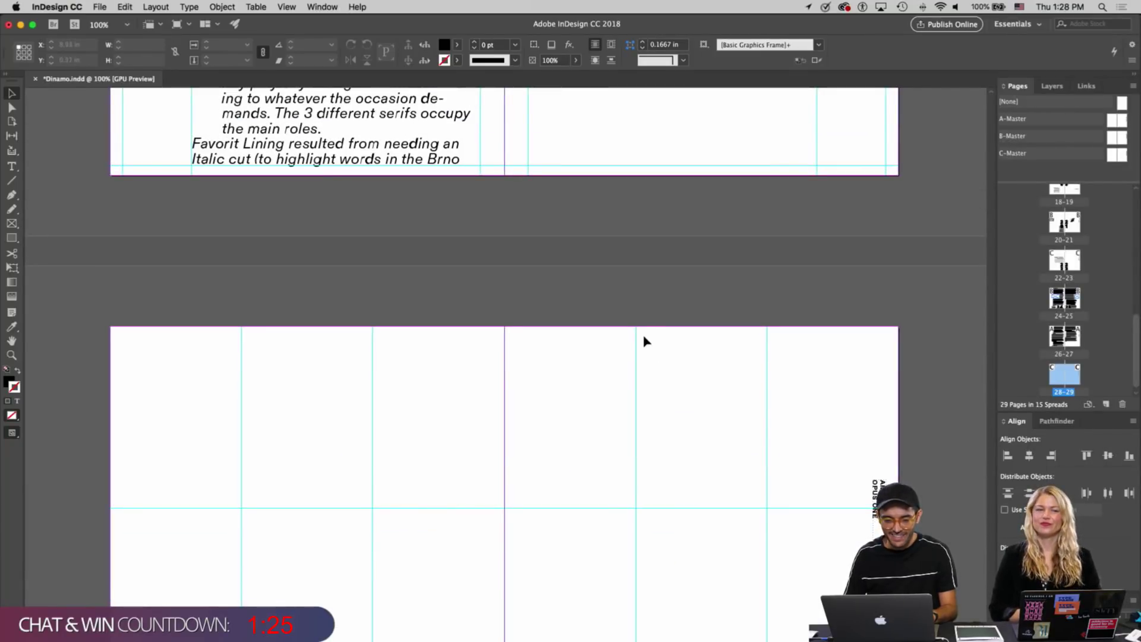
{"action": "key", "text": "super+Tab"}
{"action": "key", "text": "super+Tab"}
{"action": "key", "text": "super+Tab"}
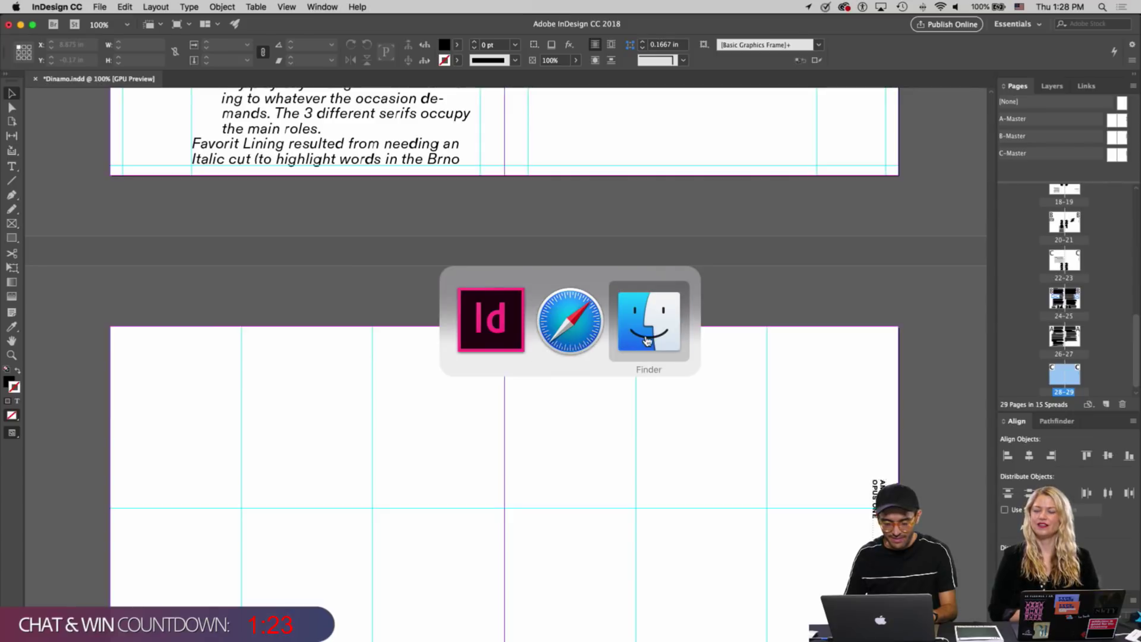
{"action": "key", "text": "super+Tab"}
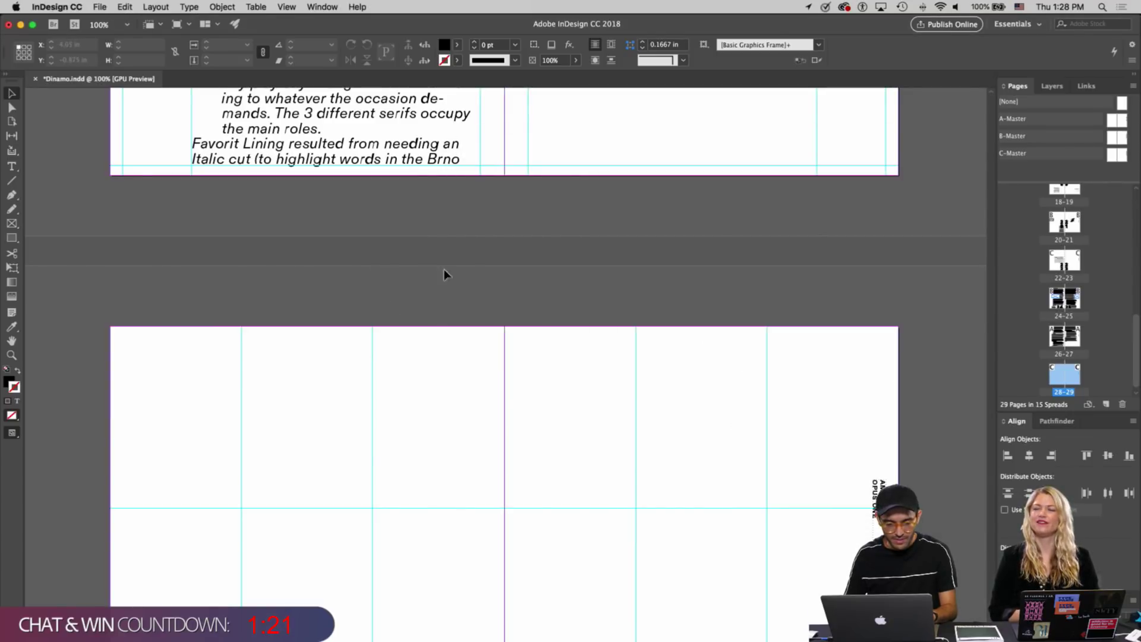
{"action": "key", "text": "super+Tab"}
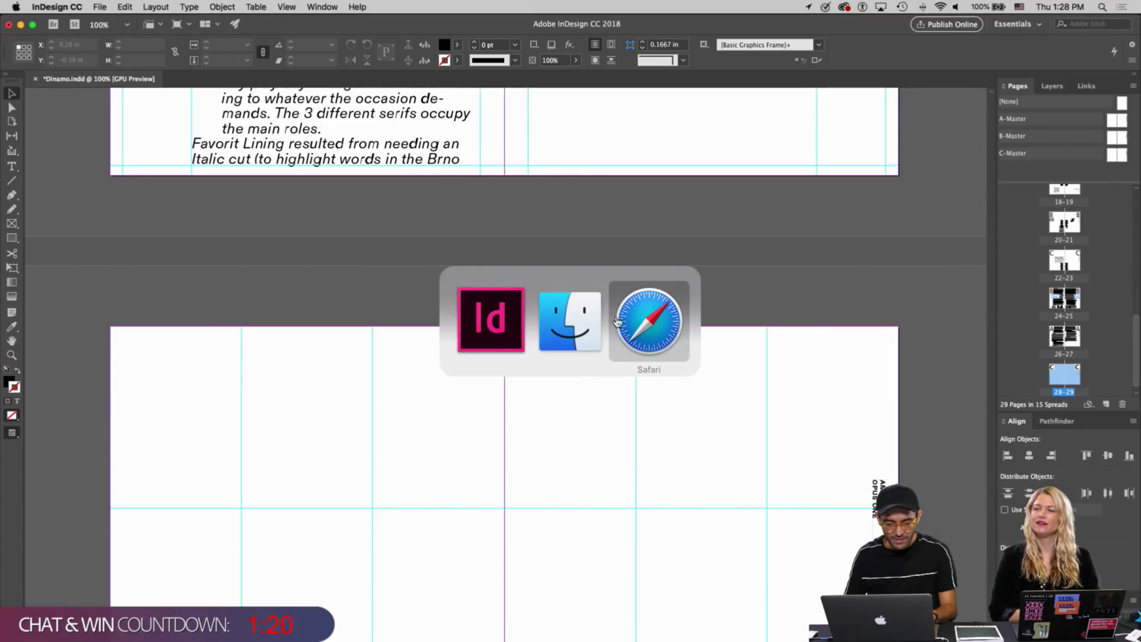
{"action": "left_click", "coordinate": [666, 349]}
{"action": "scroll", "coordinate": [287, 407], "scroll_direction": "down", "scroll_amount": 3}
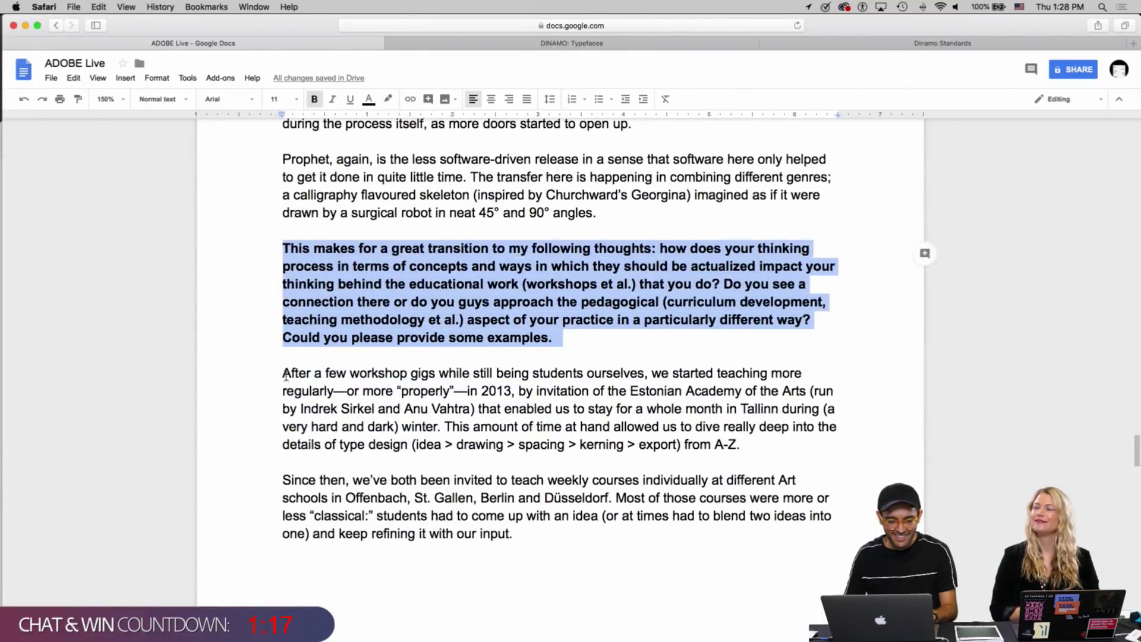
{"action": "left_click_drag", "start_coordinate": [283, 374], "coordinate": [504, 557]}
{"action": "scroll", "coordinate": [525, 541], "scroll_direction": "down", "scroll_amount": 10}
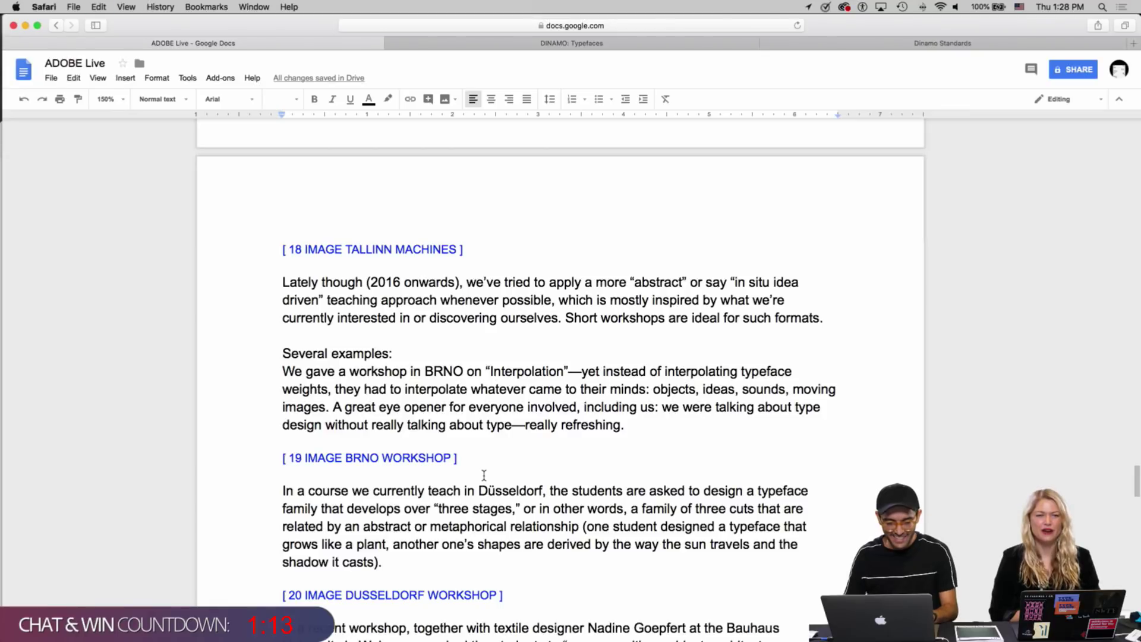
Return to InDesign and paste the copied answer directly below the "This makes for a great transition" question on page 27
{"action": "key", "text": "super+Tab"}
{"action": "scroll", "coordinate": [576, 233], "scroll_direction": "up", "scroll_amount": 5}
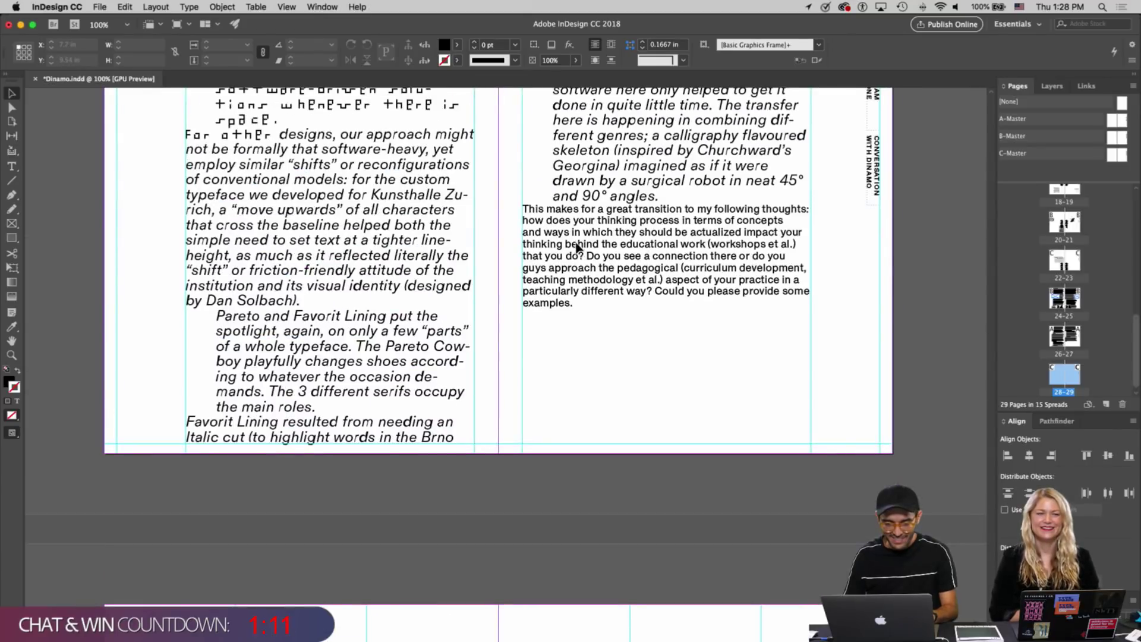
{"action": "double_click", "coordinate": [576, 324]}
{"action": "key", "text": "super+v"}
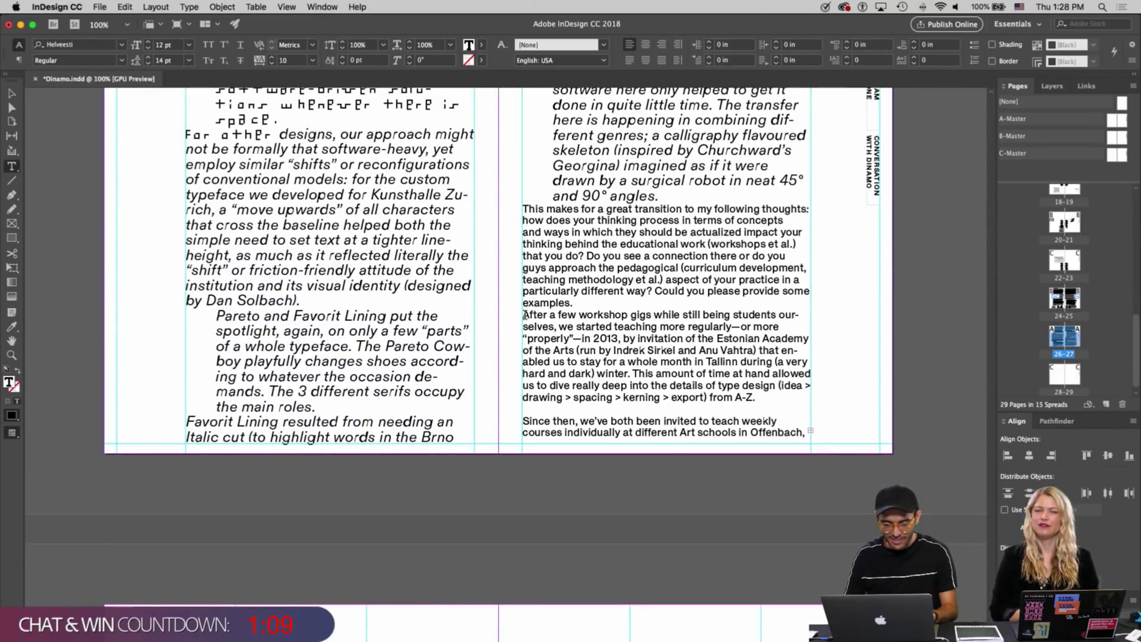
Restyle the pasted "After a few workshop gigs" answer with the indented italic formatting sampled from the "Prophet, again" paragraph above
{"action": "left_click_drag", "start_coordinate": [523, 313], "coordinate": [835, 474]}
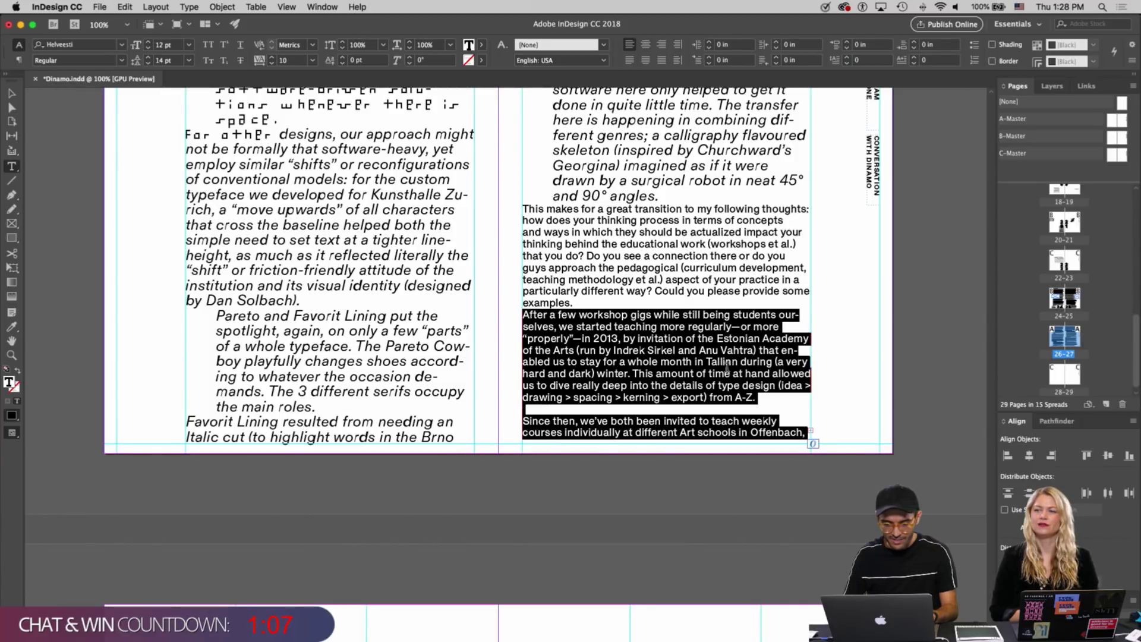
{"action": "left_click", "coordinate": [11, 326]}
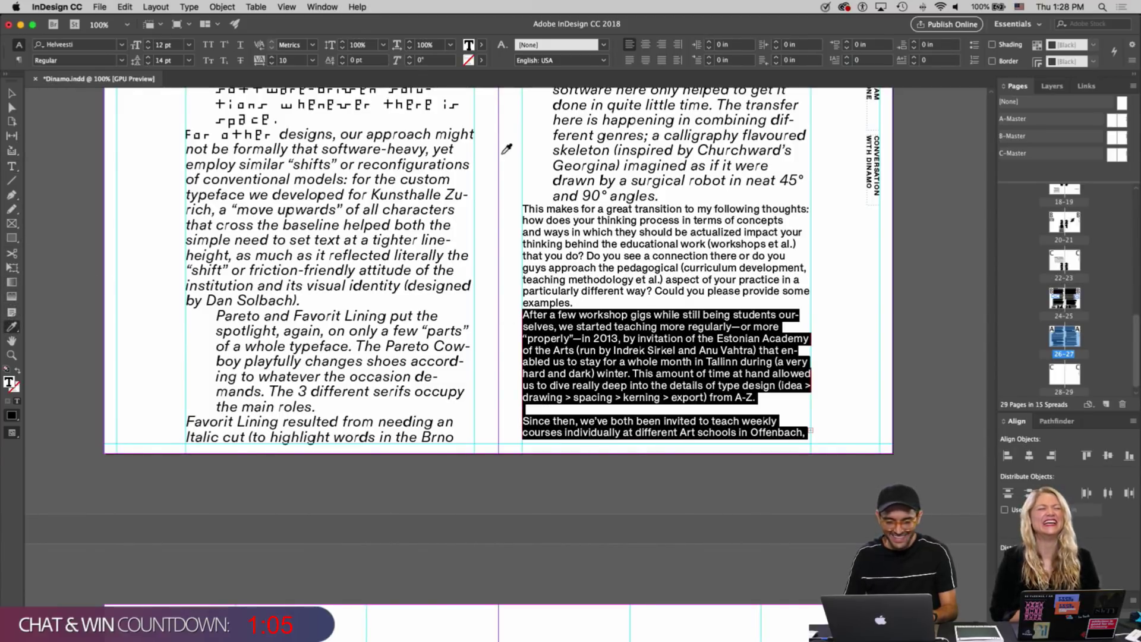
{"action": "left_click", "coordinate": [579, 145]}
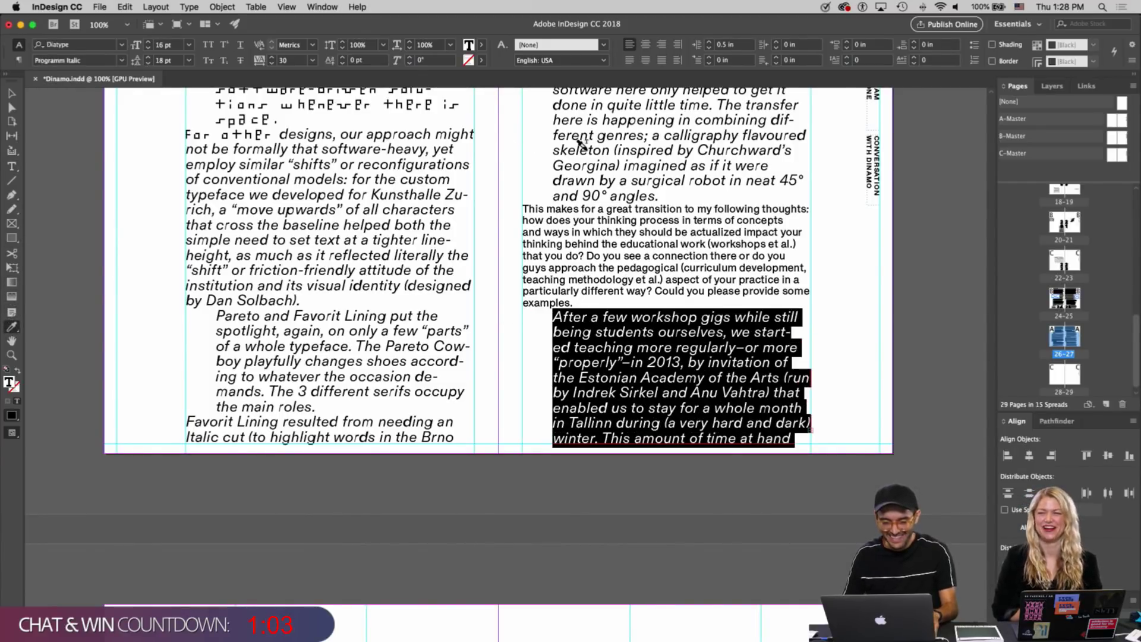
Leave text editing and review the spreads between pages 20–21 and the blank spread 28–29
{"action": "key", "text": "Escape"}
{"action": "scroll", "coordinate": [538, 357], "scroll_direction": "down", "scroll_amount": 5}
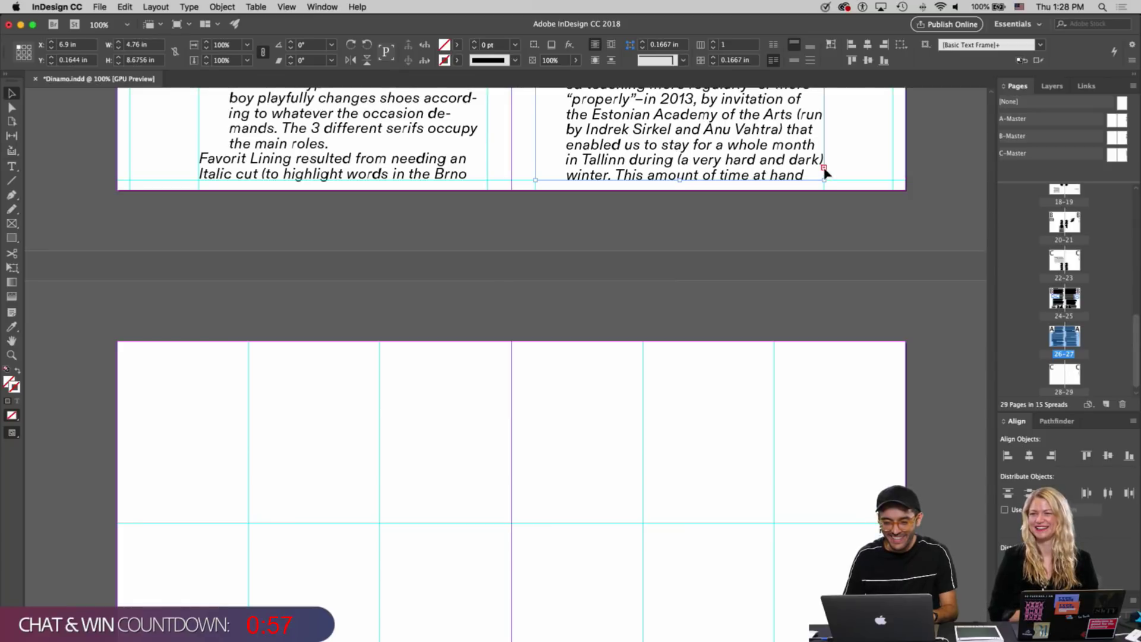
{"action": "scroll", "coordinate": [636, 341], "scroll_direction": "up", "scroll_amount": 5}
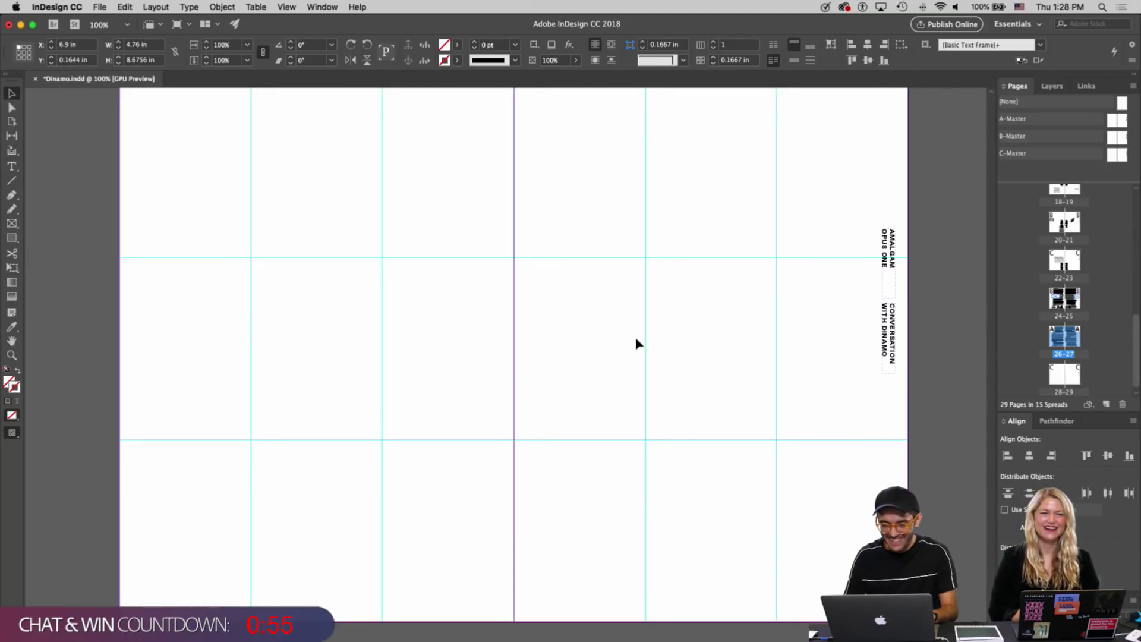
{"action": "scroll", "coordinate": [637, 343], "scroll_direction": "down", "scroll_amount": 10}
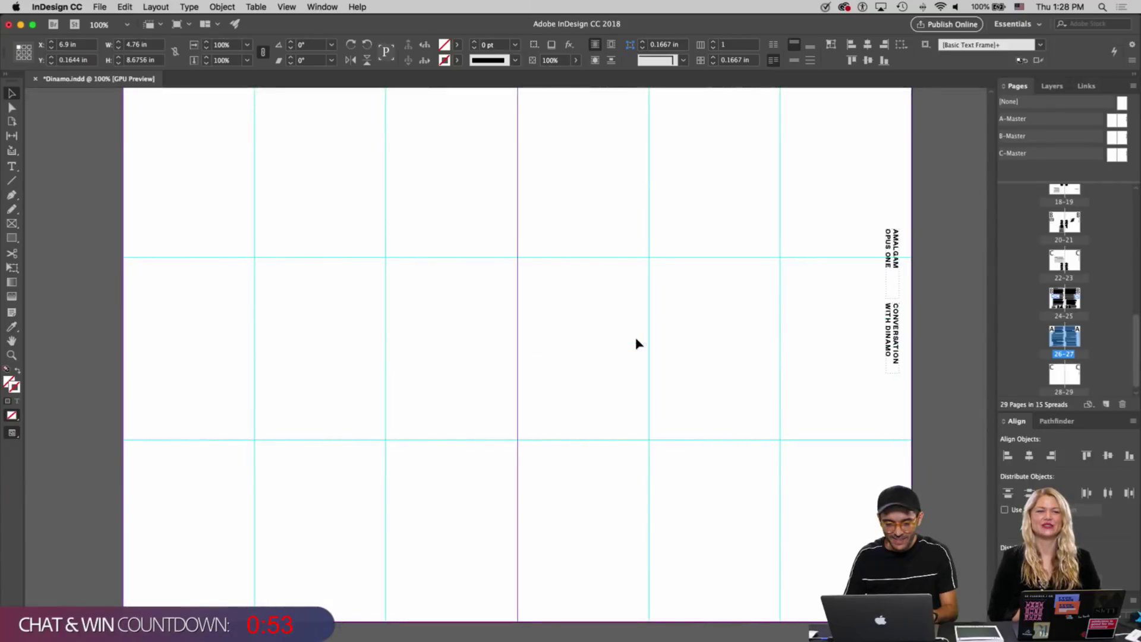
{"action": "key", "text": "super+Tab"}
{"action": "key", "text": "super+Tab"}
{"action": "key", "text": "super+Tab"}
{"action": "scroll", "coordinate": [471, 331], "scroll_direction": "up", "scroll_amount": 8}
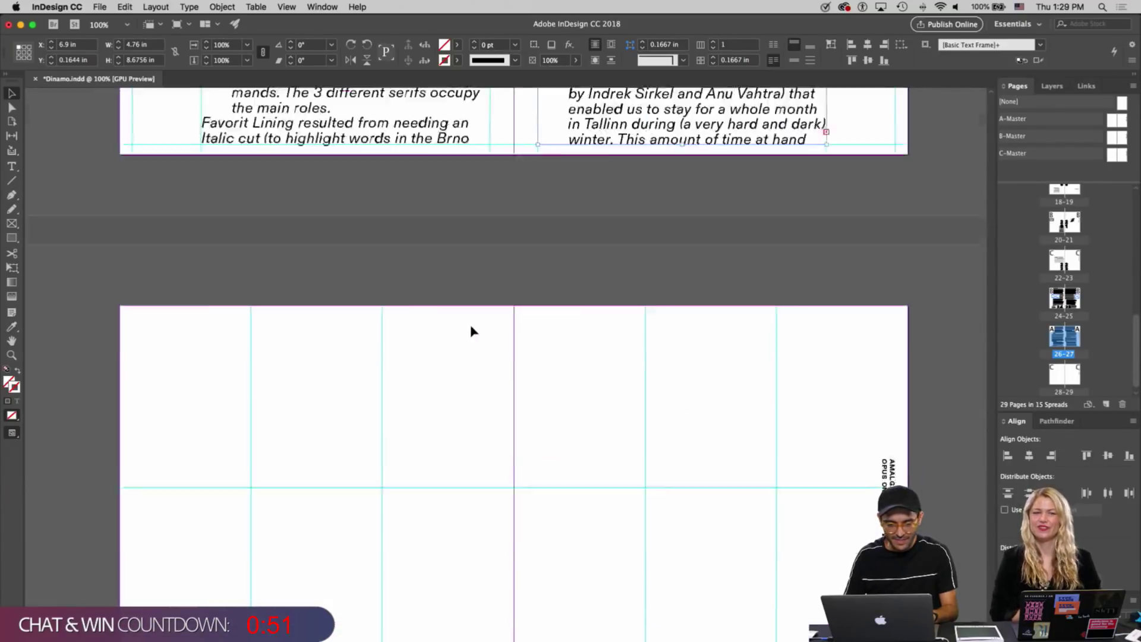
{"action": "scroll", "coordinate": [472, 331], "scroll_direction": "up", "scroll_amount": 10}
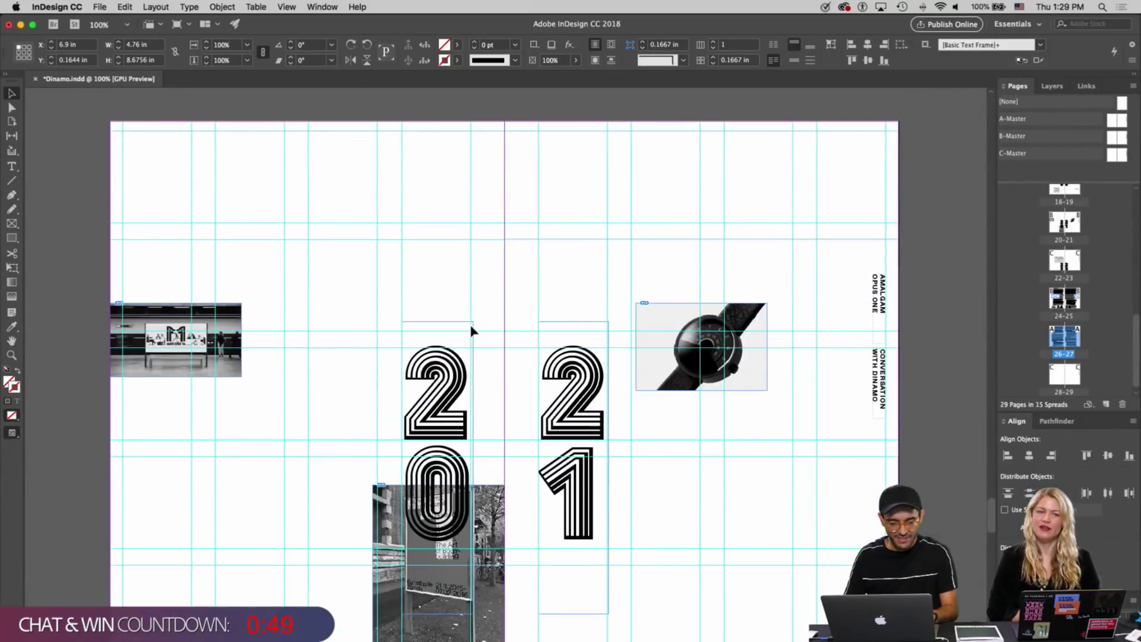
{"action": "scroll", "coordinate": [471, 331], "scroll_direction": "down", "scroll_amount": 15}
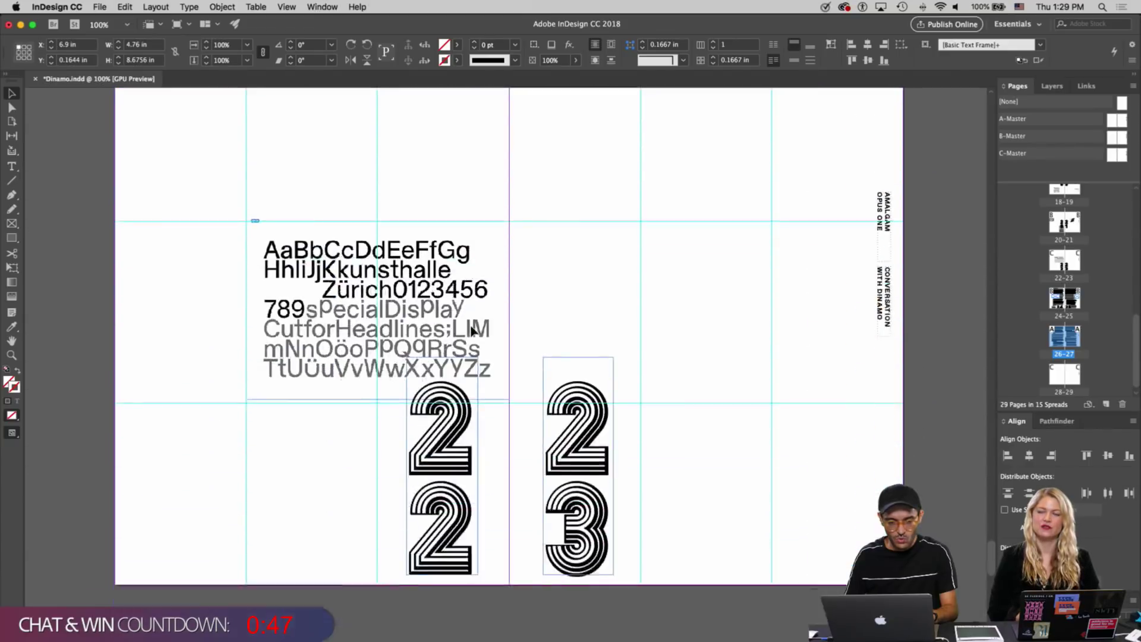
{"action": "scroll", "coordinate": [471, 331], "scroll_direction": "down", "scroll_amount": 5}
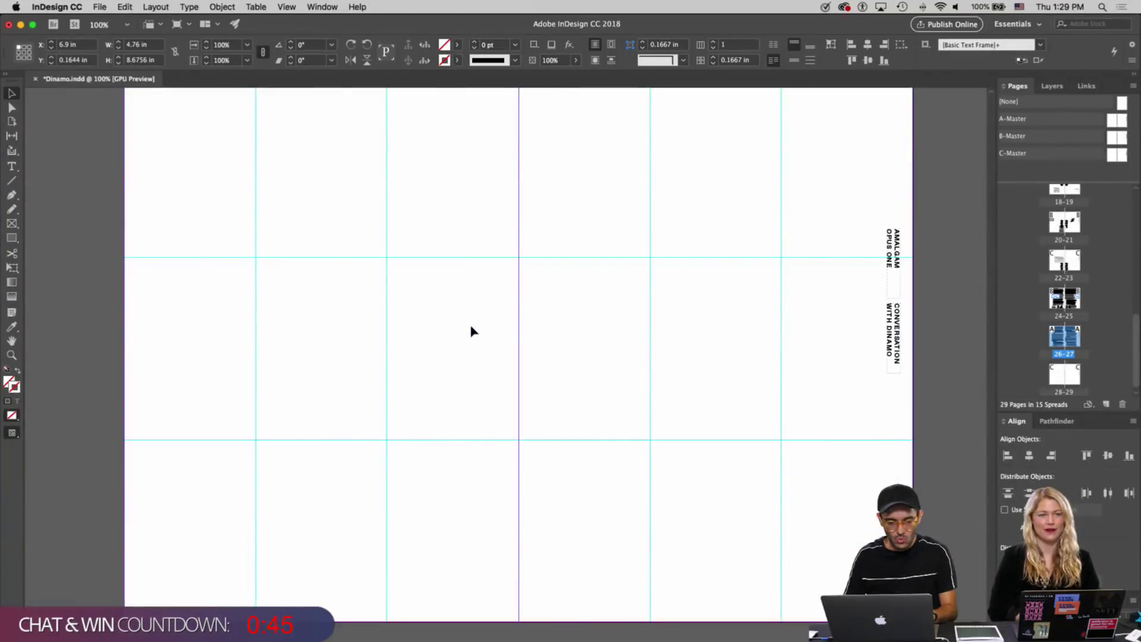
Place 18 Tallinn.jpg from the dinamo folder on spread 28–29 at X 2.1667 in, Y 3 in, scaled to 2.1667 in wide
{"action": "key", "text": "super+Tab"}
{"action": "key", "text": "super+Tab"}
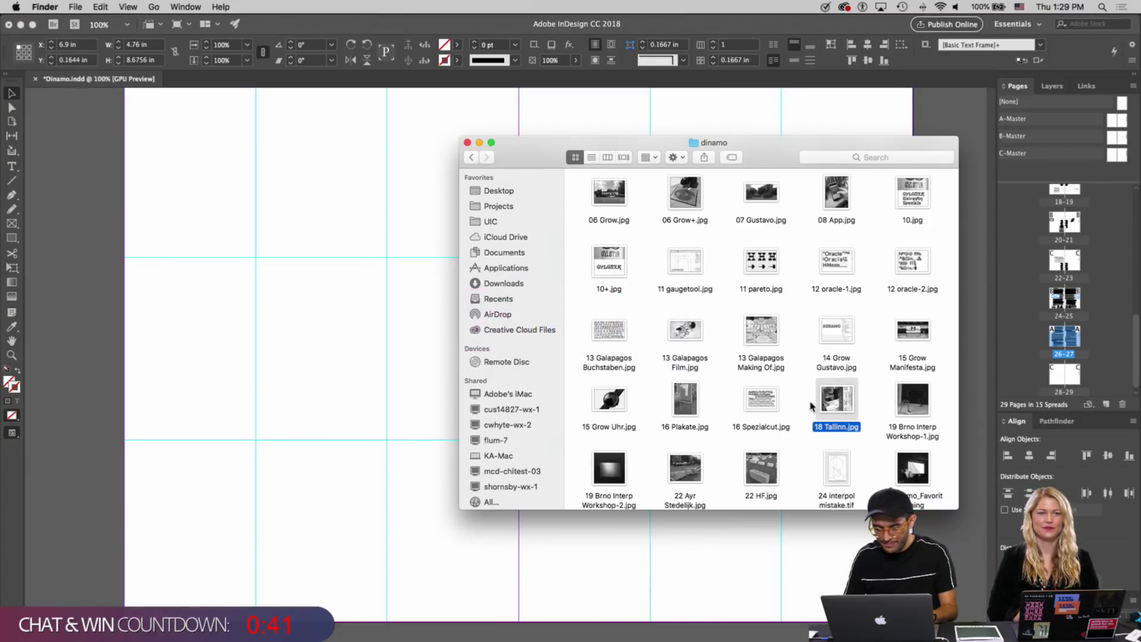
{"action": "left_click_drag", "start_coordinate": [812, 405], "coordinate": [563, 511]}
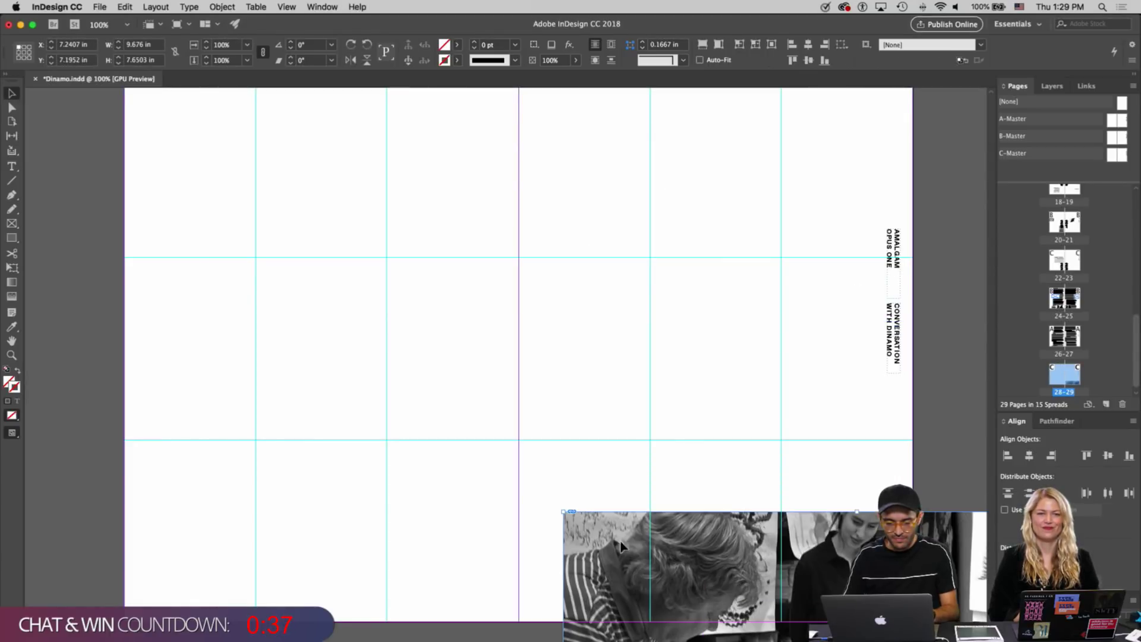
{"action": "left_click_drag", "start_coordinate": [620, 545], "coordinate": [305, 204]}
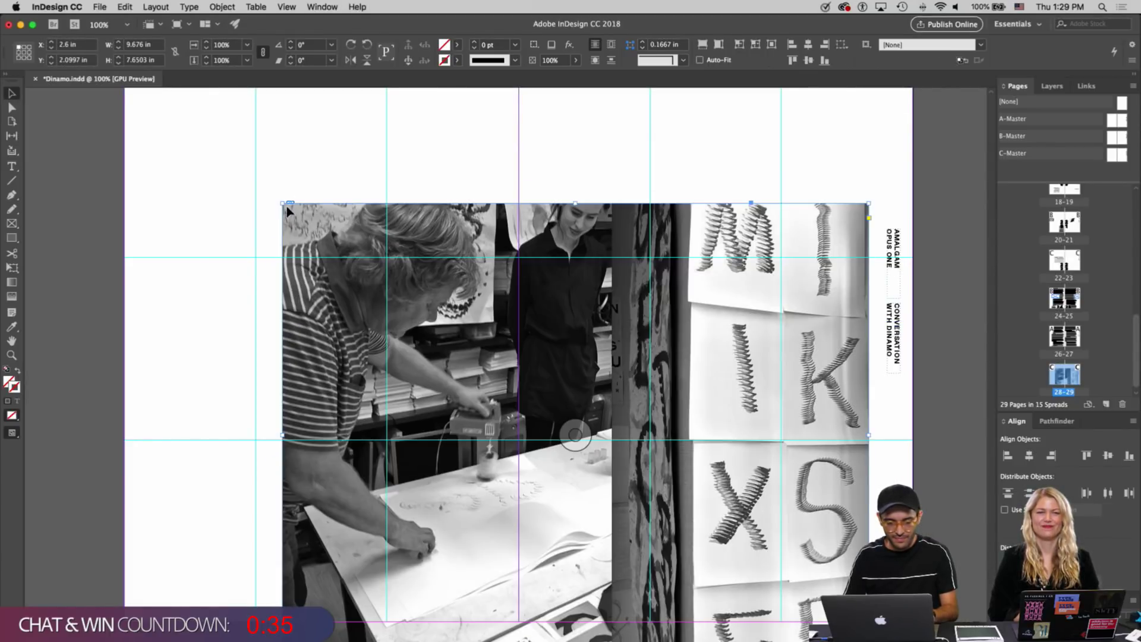
{"action": "key", "text": "super+z"}
{"action": "left_click_drag", "start_coordinate": [640, 483], "coordinate": [324, 309]}
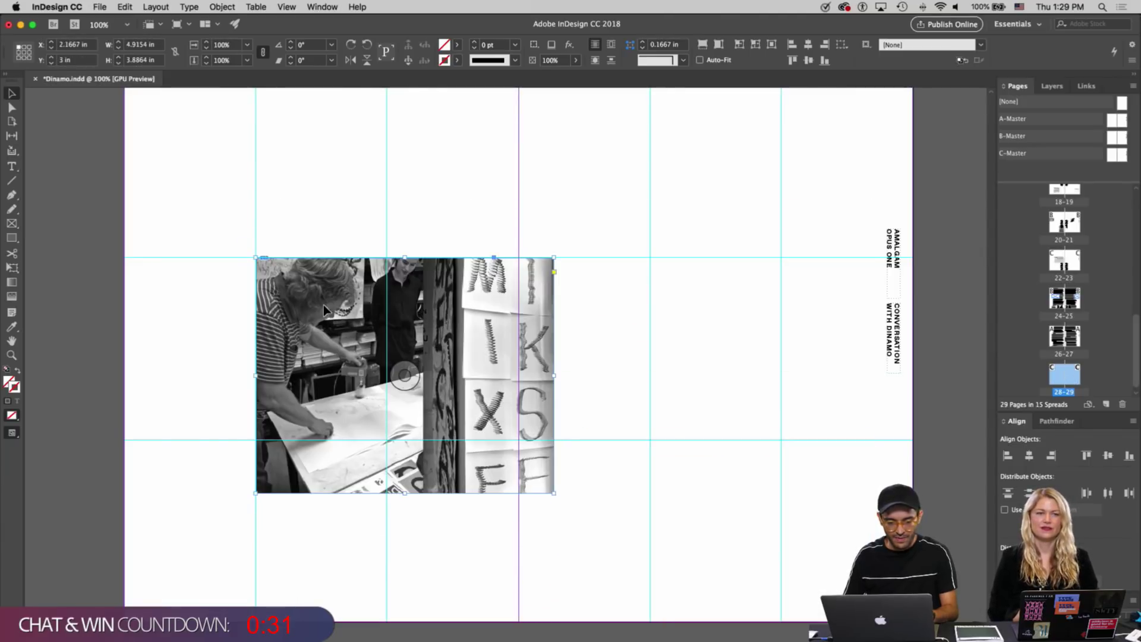
{"action": "left_click_drag", "start_coordinate": [553, 492], "coordinate": [388, 348]}
Place 19 Brno Interp Workshop-1.jpg on spread 28–29, one column wide, against the right page's outer edge with its top at Y 3 in
{"action": "key", "text": "super+Tab"}
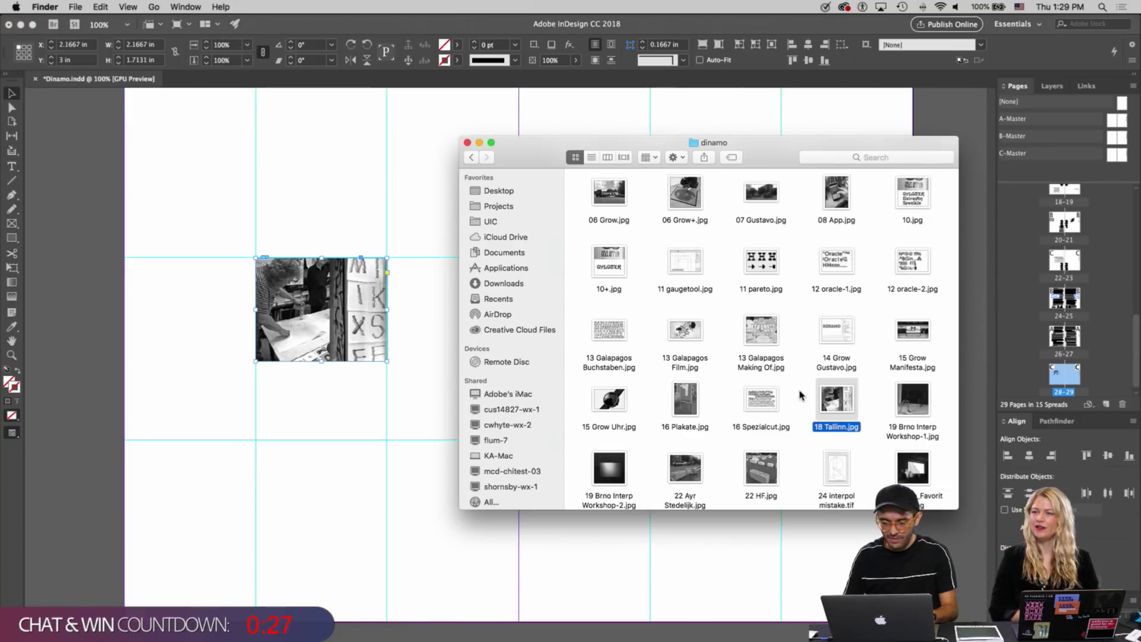
{"action": "left_click_drag", "start_coordinate": [918, 399], "coordinate": [327, 418]}
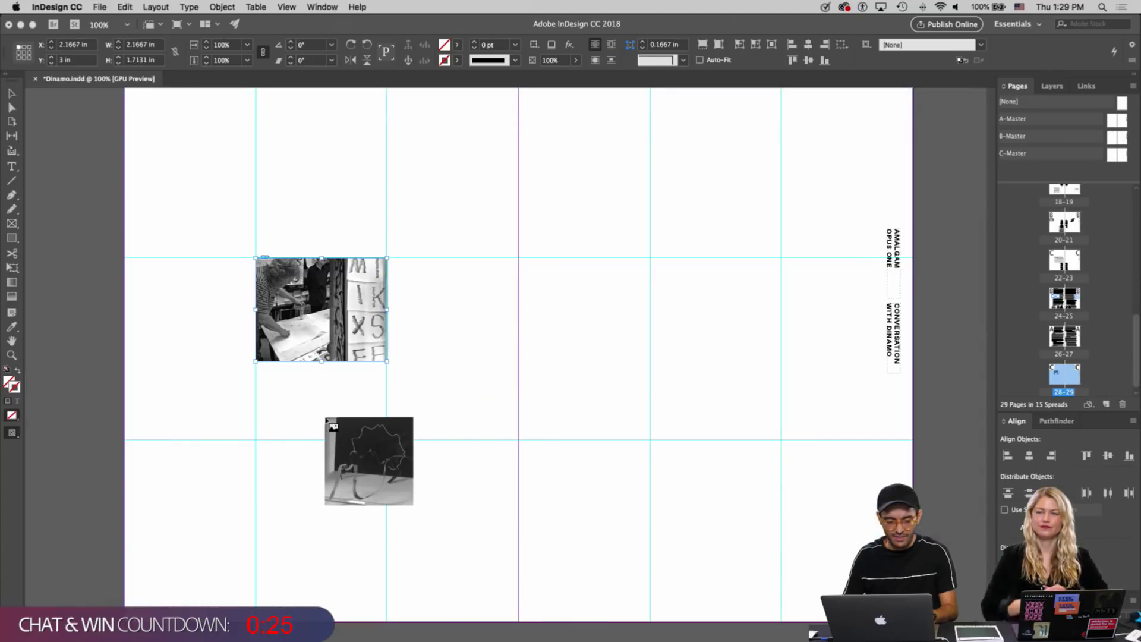
{"action": "left_click_drag", "start_coordinate": [496, 445], "coordinate": [608, 237]}
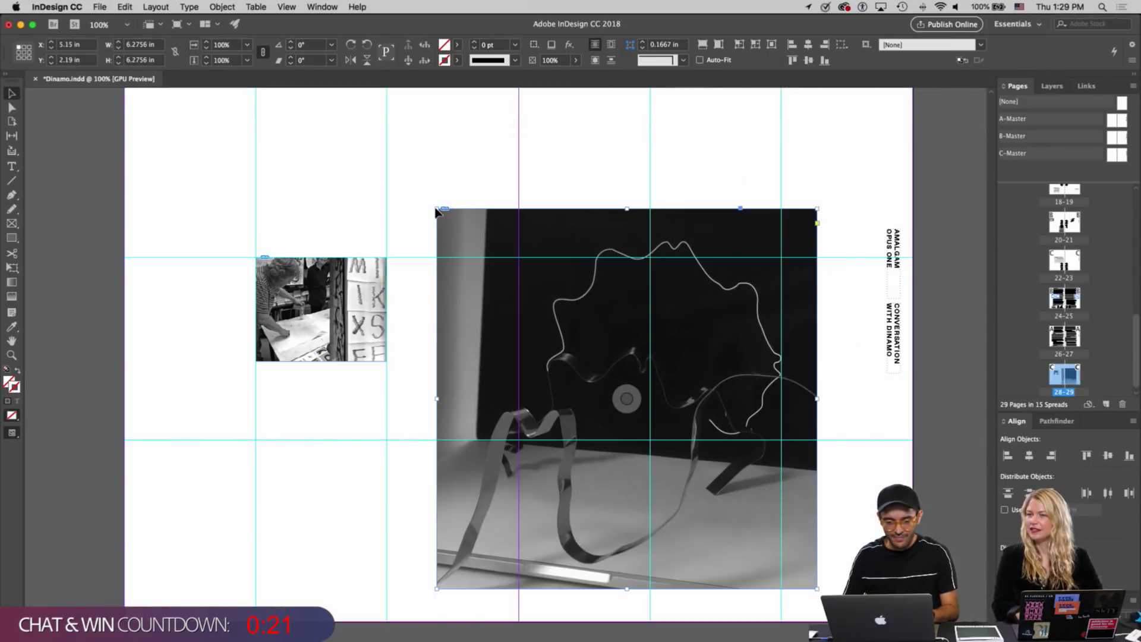
{"action": "left_click_drag", "start_coordinate": [436, 206], "coordinate": [518, 291]}
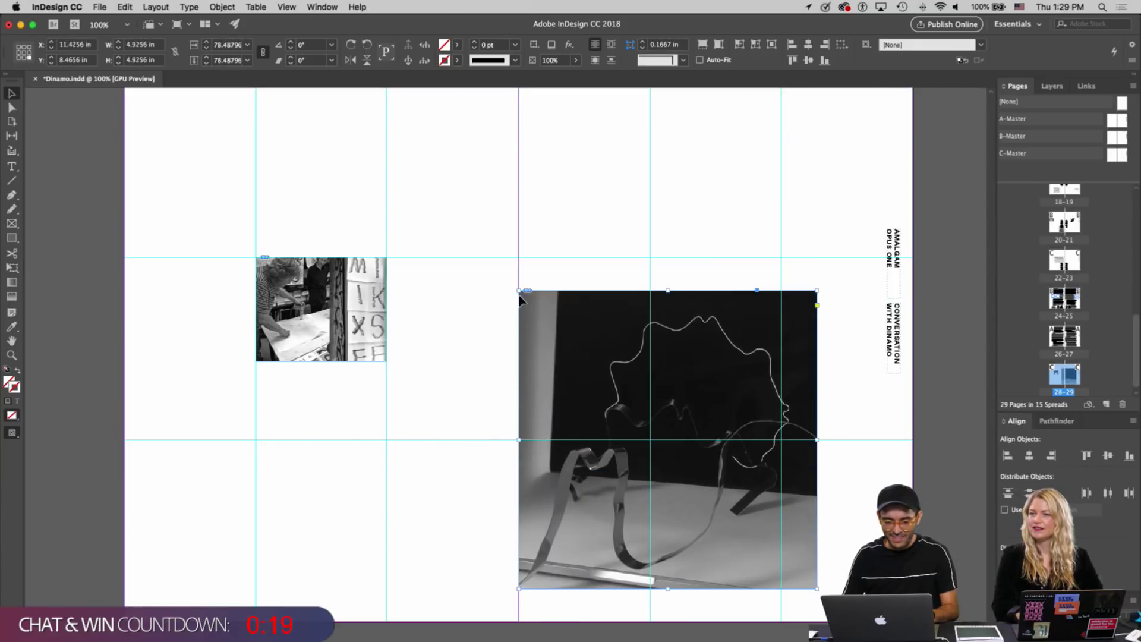
{"action": "left_click_drag", "start_coordinate": [580, 380], "coordinate": [675, 336]}
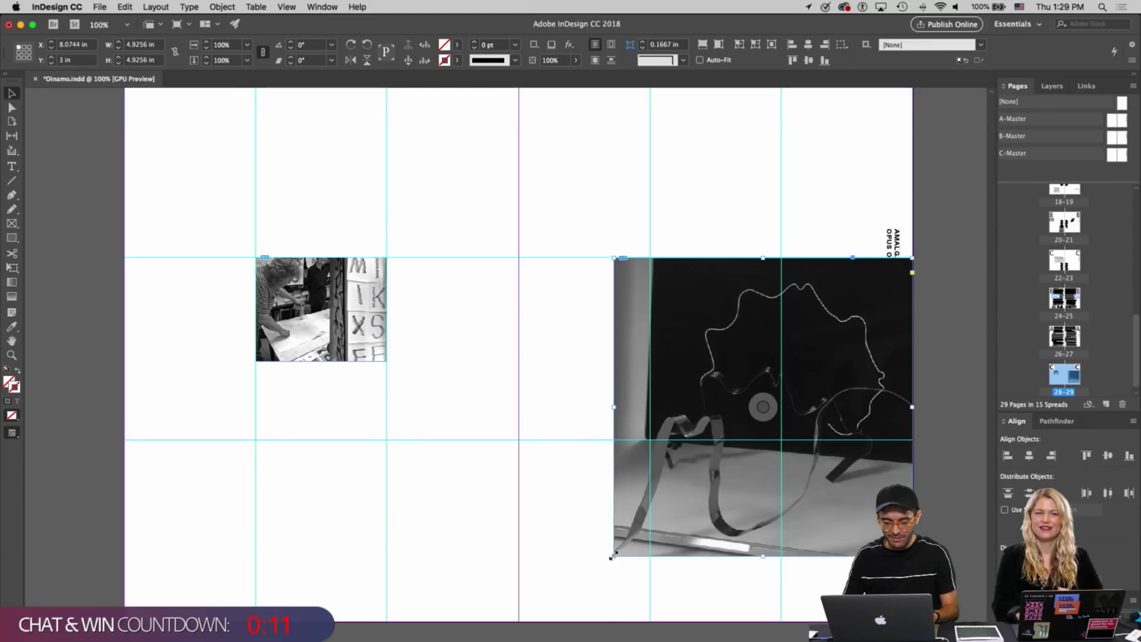
{"action": "left_click_drag", "start_coordinate": [612, 557], "coordinate": [779, 373]}
{"action": "left_click", "coordinate": [673, 398]}
{"action": "key", "text": "w"}
{"action": "key", "text": "w"}
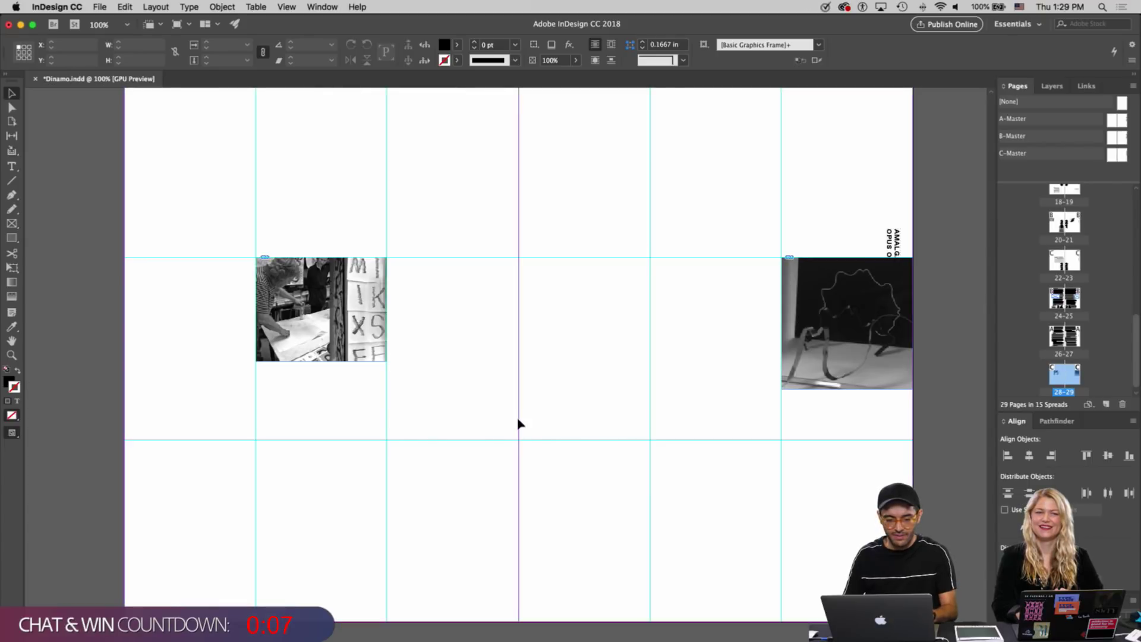
Place 19 Brno Interp Workshop-2.jpg one column wide in the right page's first column, with its top on the lower horizontal guide
{"action": "key", "text": "super+Tab"}
{"action": "left_click_drag", "start_coordinate": [608, 472], "coordinate": [567, 395]}
{"action": "left_click", "coordinate": [337, 444]}
{"action": "left_click_drag", "start_coordinate": [476, 431], "coordinate": [556, 462]}
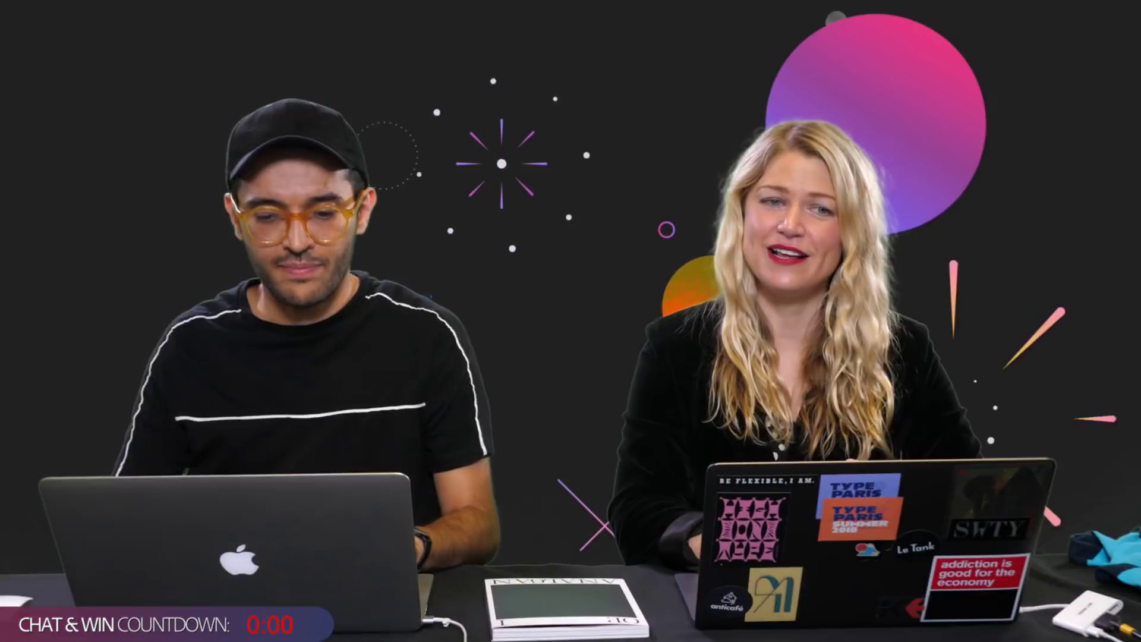
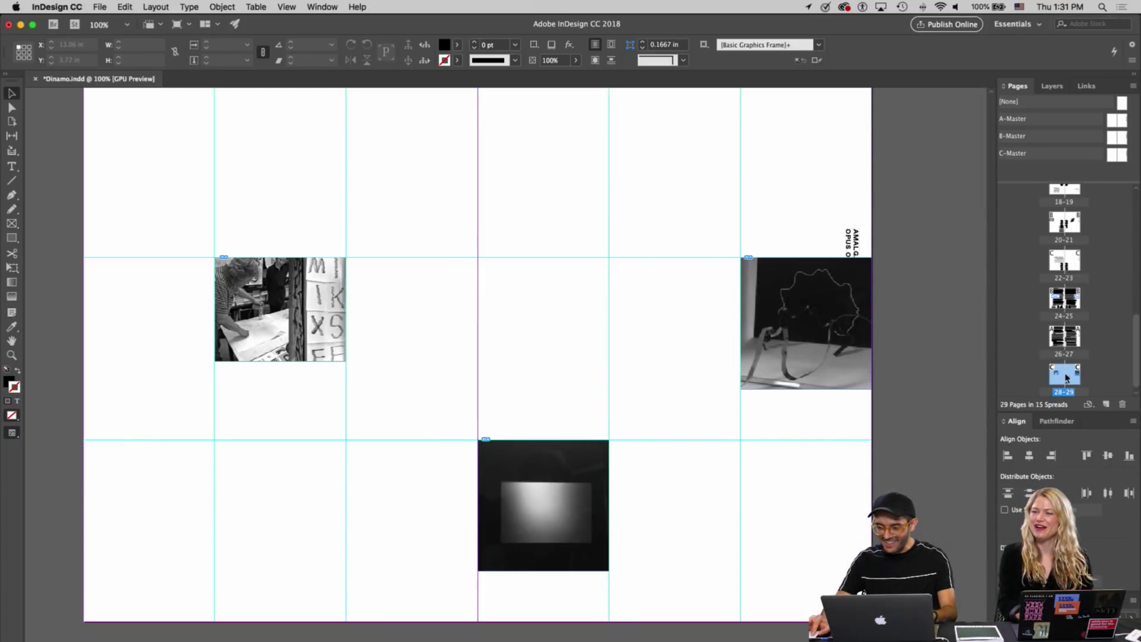
Add a new spread based on C-Master after spread 28–29
{"action": "left_click", "coordinate": [1114, 155]}
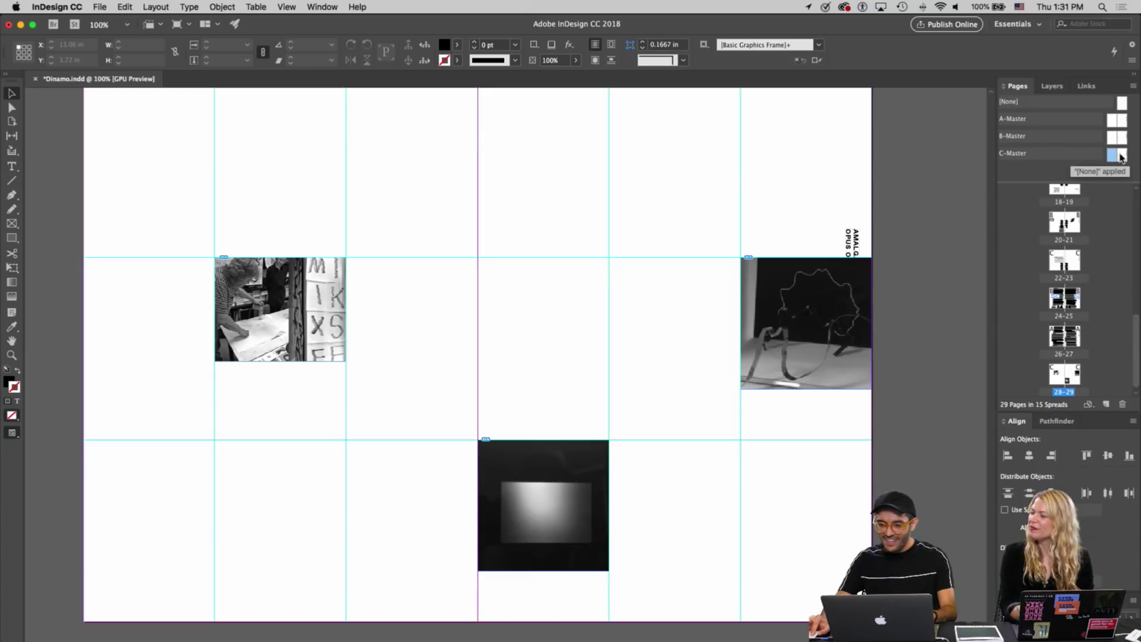
{"action": "left_click_drag", "start_coordinate": [1115, 157], "coordinate": [1100, 333]}
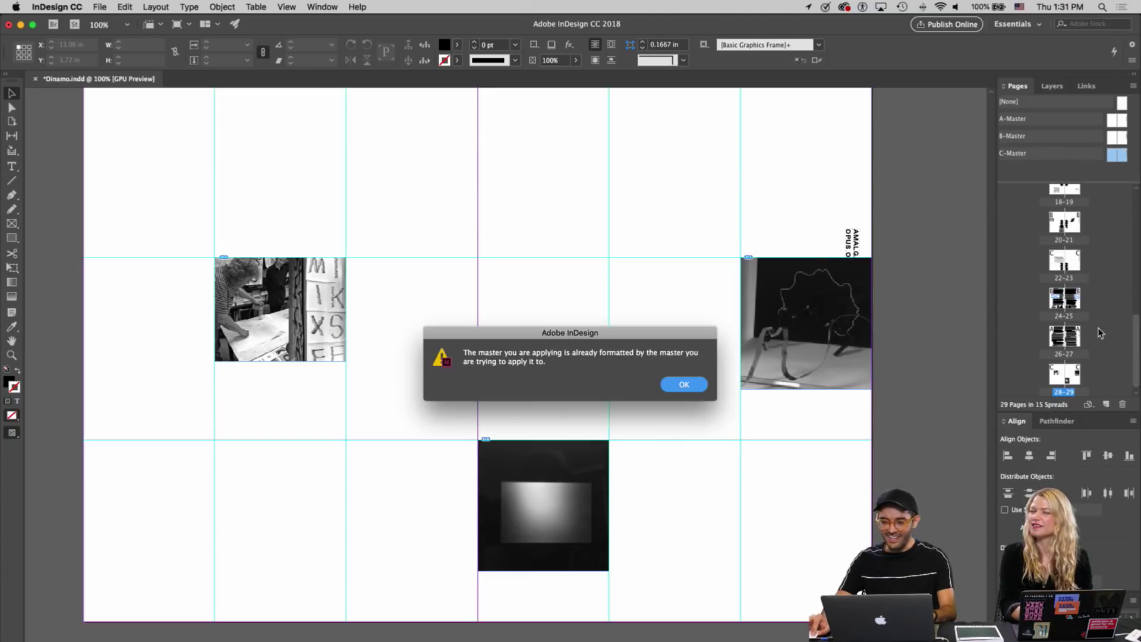
{"action": "left_click", "coordinate": [683, 384]}
{"action": "left_click_drag", "start_coordinate": [1114, 162], "coordinate": [1096, 379]}
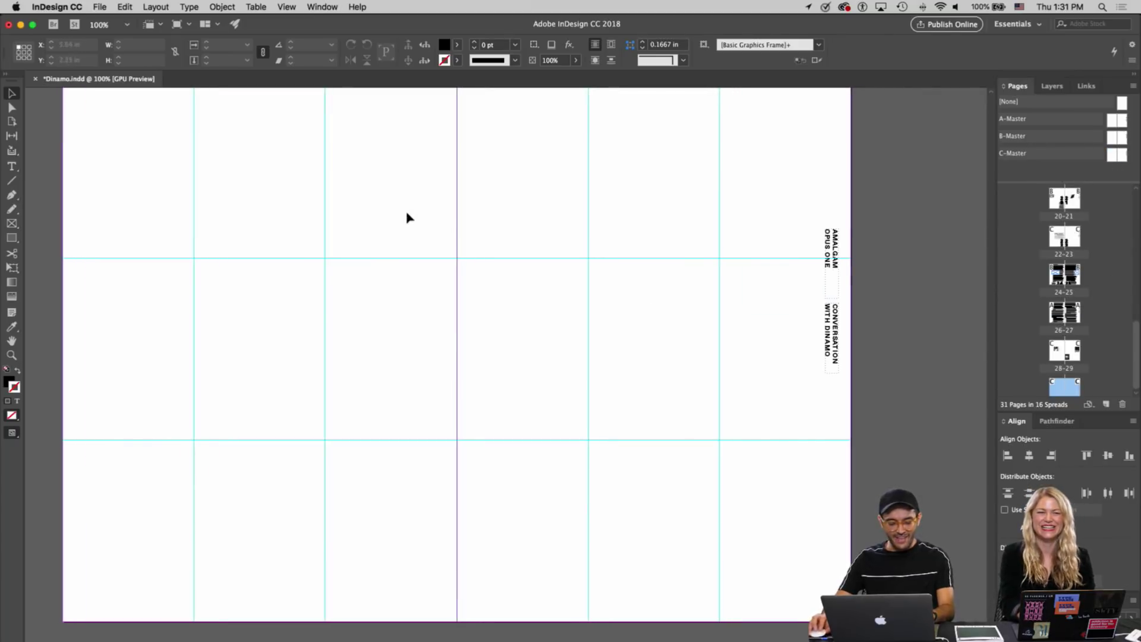
Place 22 Ayr Stedelijk.jpg on the new spread at X 4.3333 in, Y 3 in, scaled to 2.1667 in wide
{"action": "key", "text": "super+Tab"}
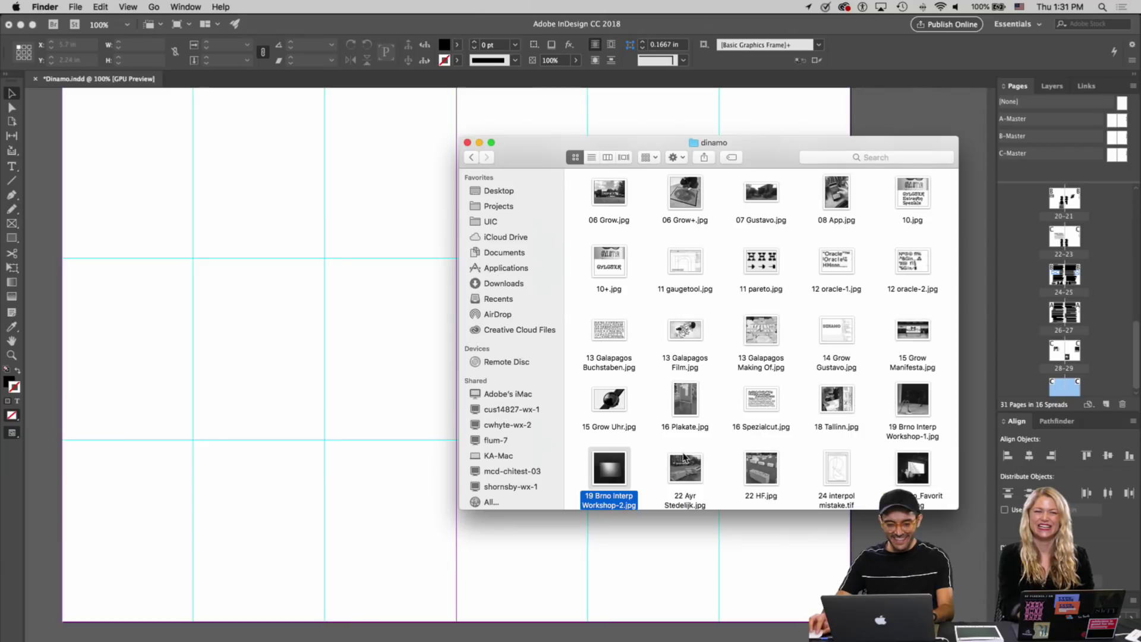
{"action": "left_click_drag", "start_coordinate": [688, 460], "coordinate": [726, 397]}
{"action": "left_click", "coordinate": [358, 295]}
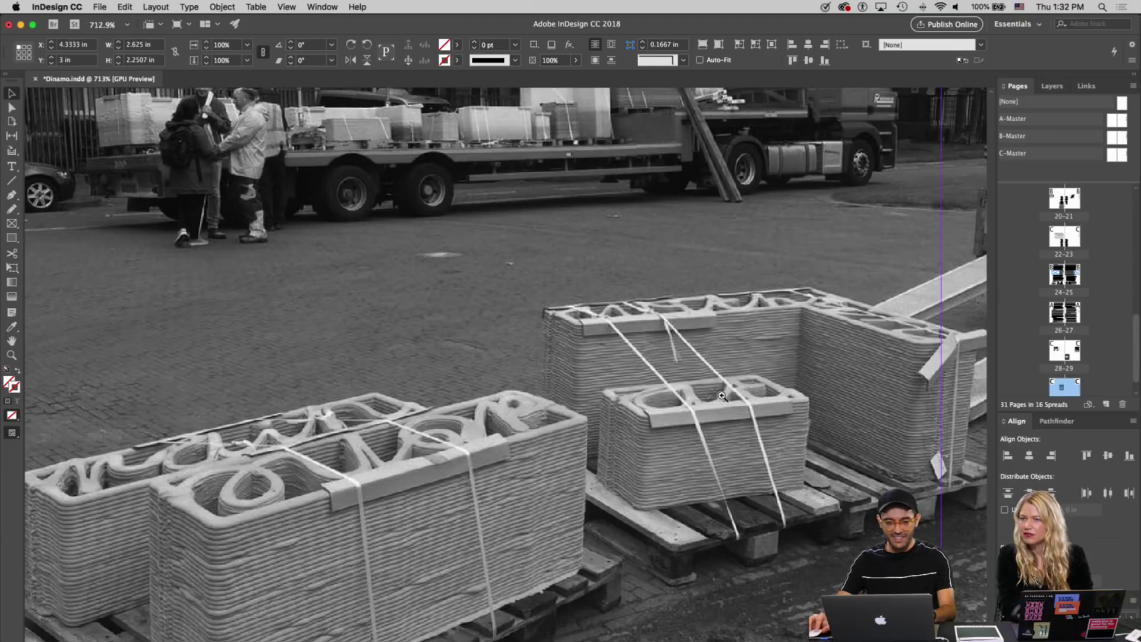
{"action": "left_click_drag", "start_coordinate": [588, 372], "coordinate": [527, 383]}
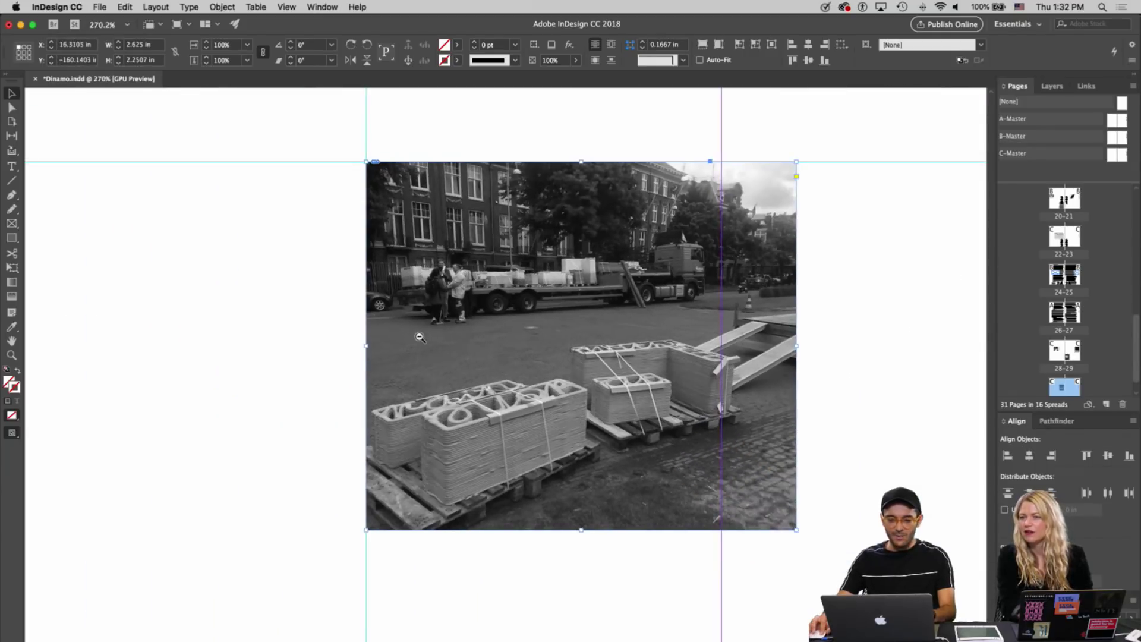
{"action": "left_click_drag", "start_coordinate": [796, 529], "coordinate": [722, 426]}
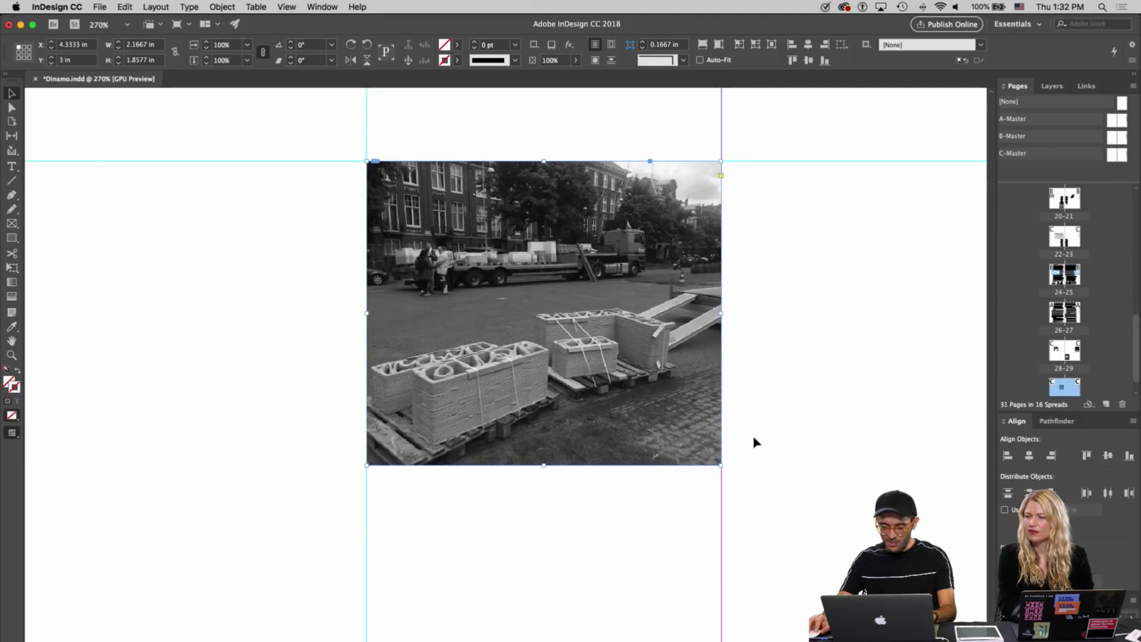
{"action": "left_click", "coordinate": [774, 401]}
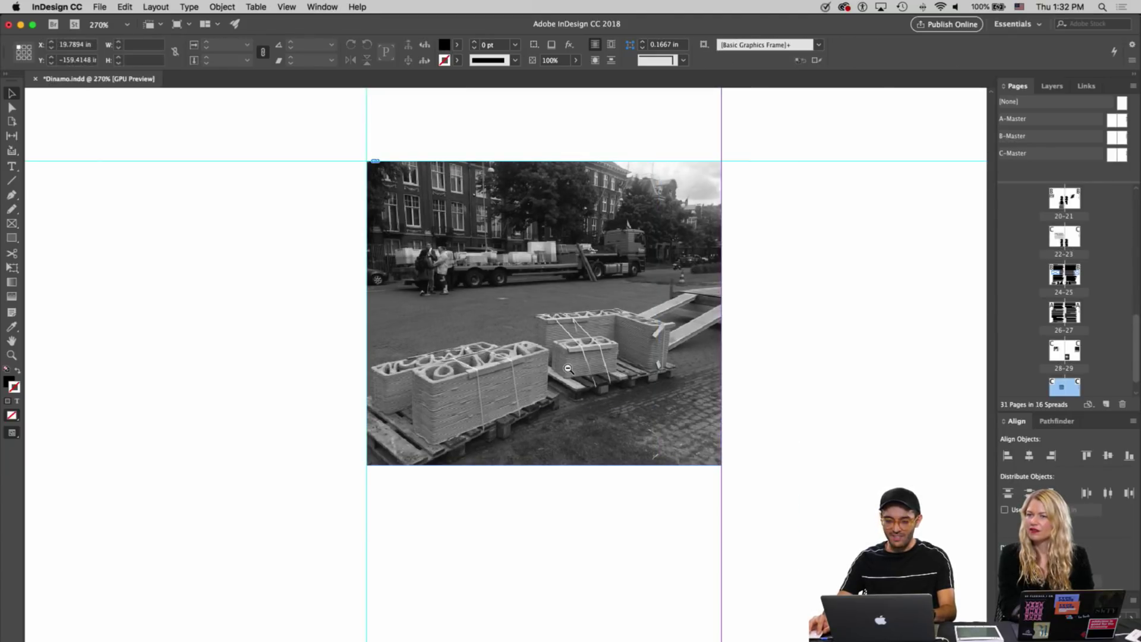
{"action": "left_click", "coordinate": [568, 369], "text": "alt+super"}
{"action": "left_click", "coordinate": [568, 369], "text": "alt+super"}
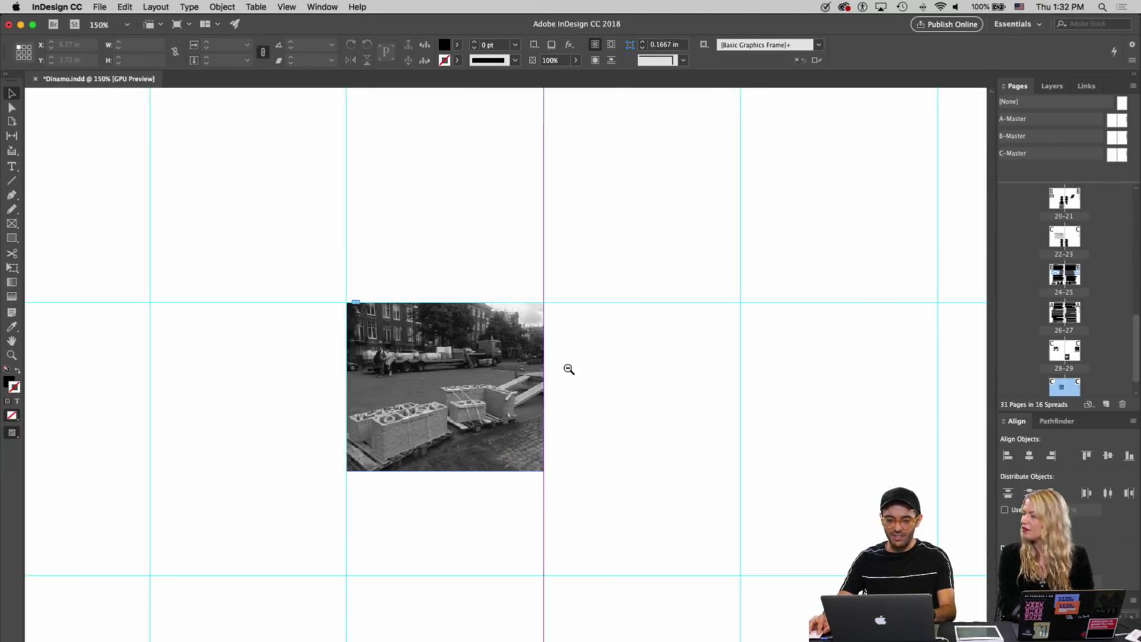
{"action": "left_click", "coordinate": [408, 386], "text": "alt+super"}
{"action": "left_click", "coordinate": [408, 386], "text": "alt+super"}
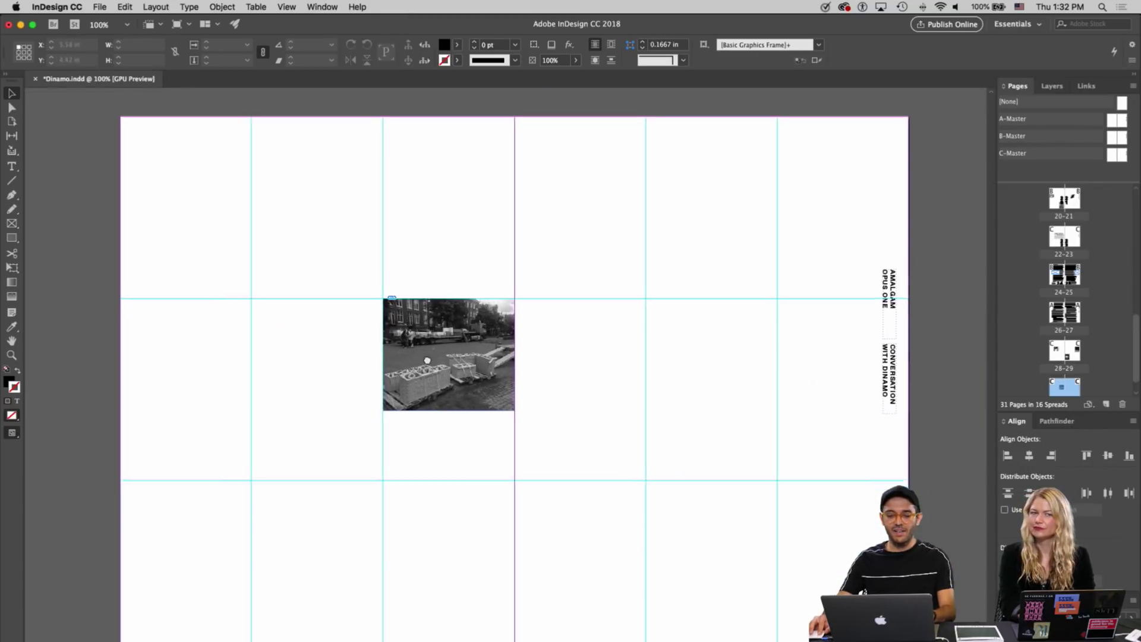
Place 22 HF.jpg on the last spread at X 0 in, Y 6 in, scaled to the width of the left page's first column
{"action": "key", "text": "super+Tab"}
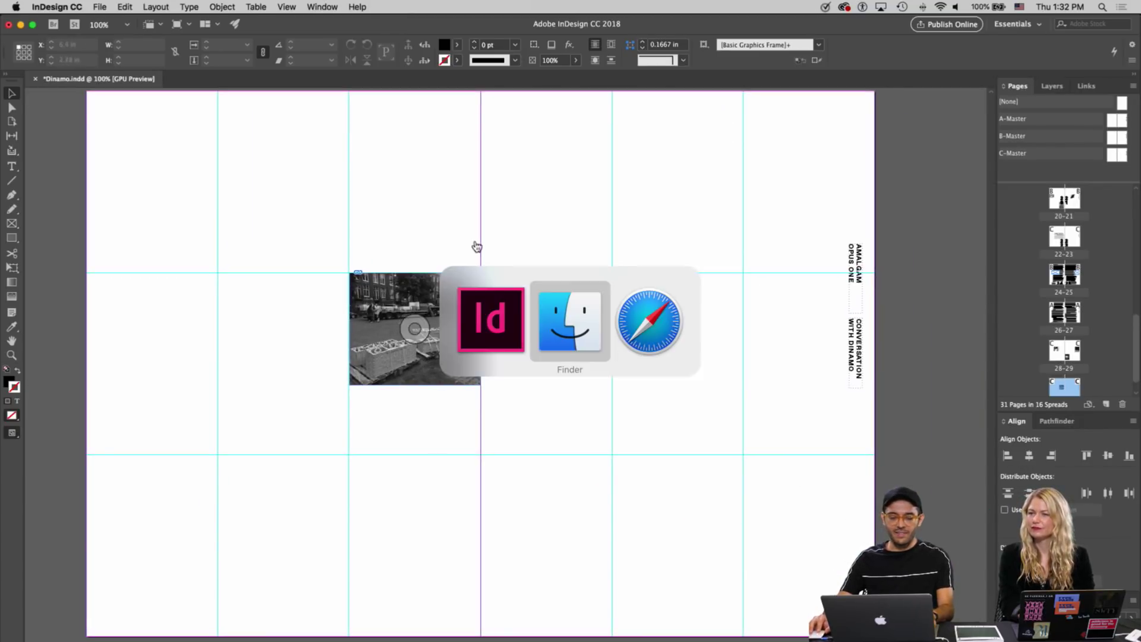
{"action": "left_click", "coordinate": [582, 312]}
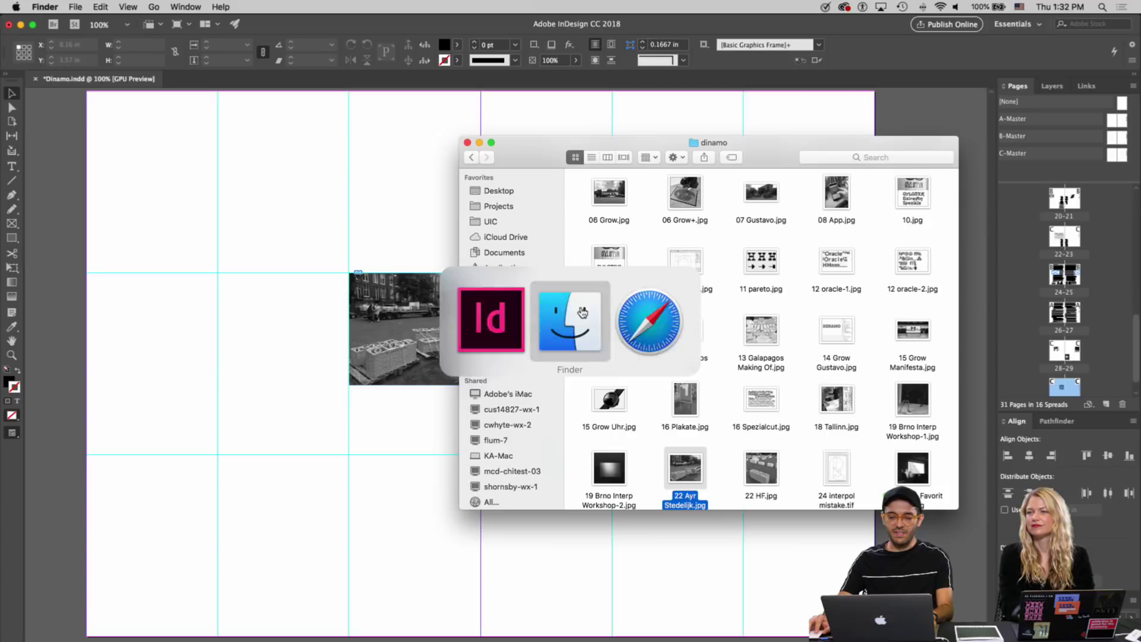
{"action": "left_click", "coordinate": [762, 471]}
{"action": "left_click_drag", "start_coordinate": [767, 475], "coordinate": [128, 461]}
{"action": "scroll", "coordinate": [216, 252], "scroll_direction": "left", "scroll_amount": 2}
{"action": "scroll", "coordinate": [216, 251], "scroll_direction": "down", "scroll_amount": 1}
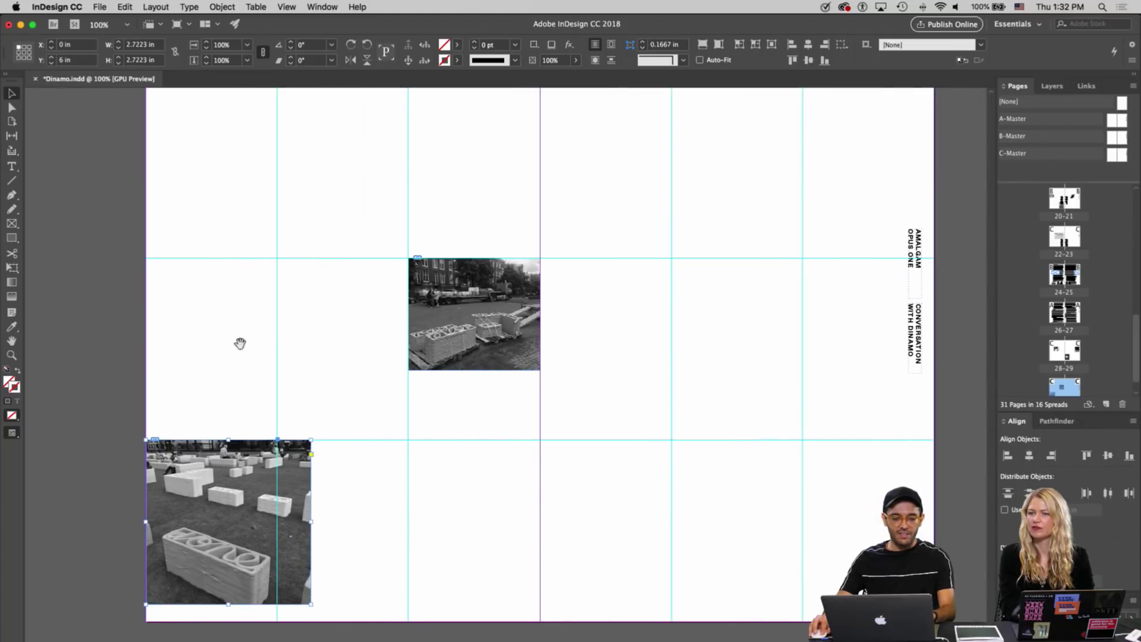
{"action": "left_click_drag", "start_coordinate": [313, 604], "coordinate": [276, 570]}
{"action": "left_click", "coordinate": [344, 520]}
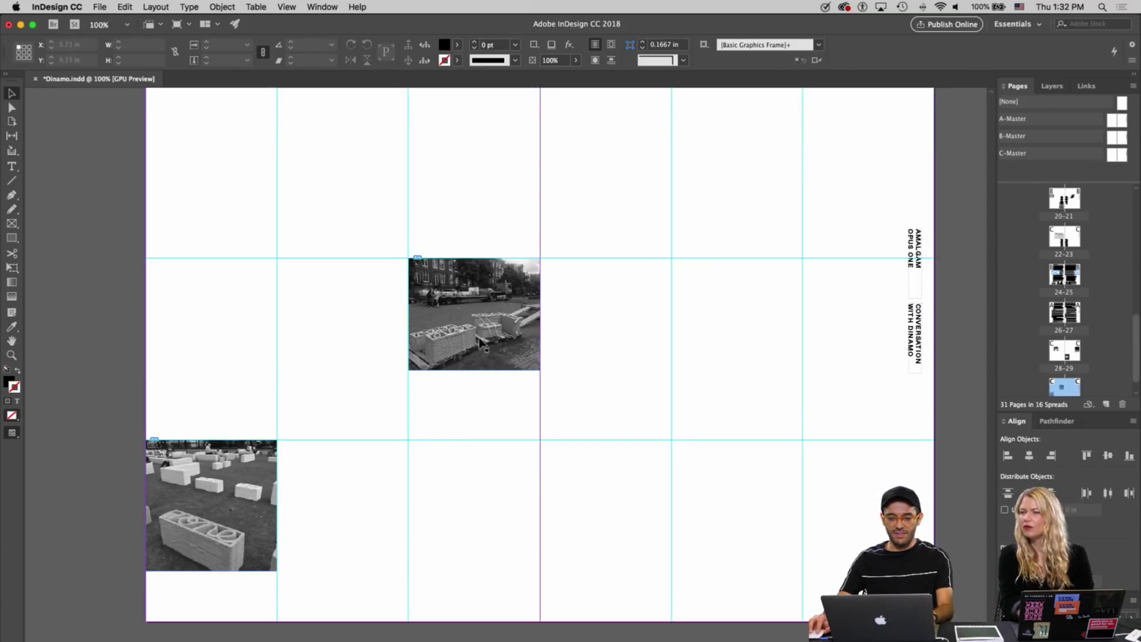
Compare the image markers in the ADOBE Live Google Doc in Safari with the list of linked images in InDesign
{"action": "key", "text": "super+Tab"}
{"action": "key", "text": "Escape"}
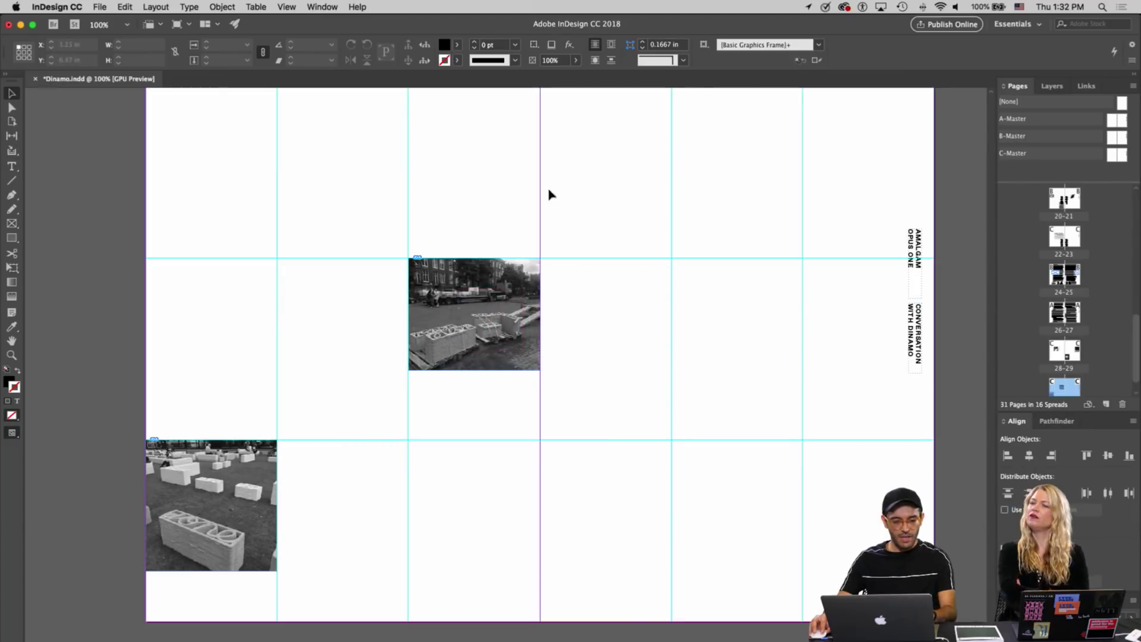
{"action": "key", "text": "super+Tab"}
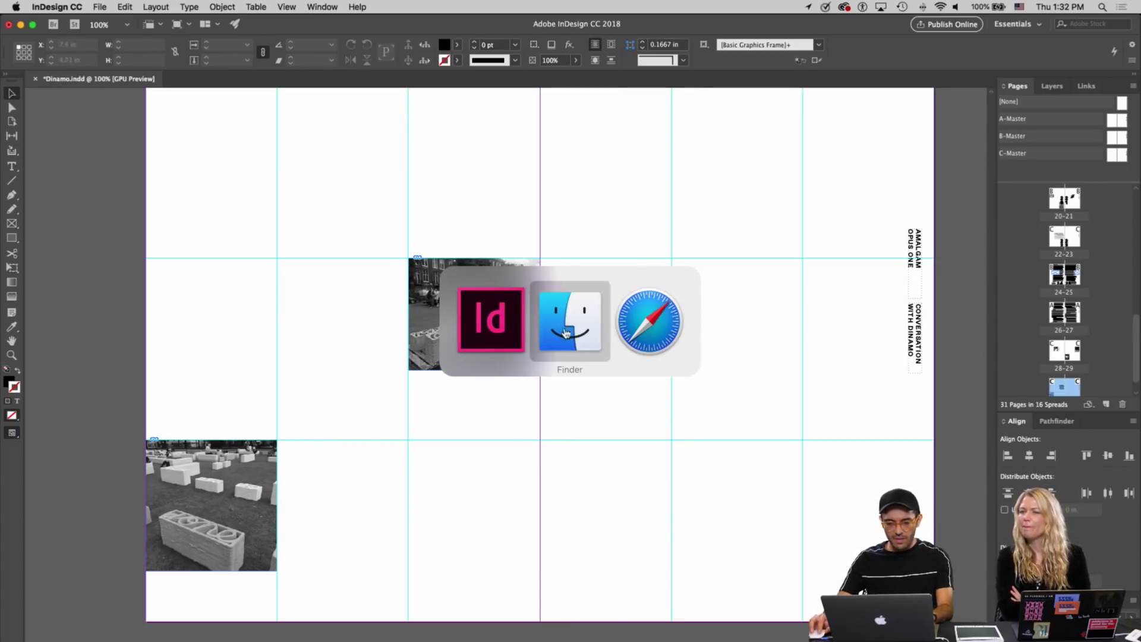
{"action": "left_click", "coordinate": [684, 336]}
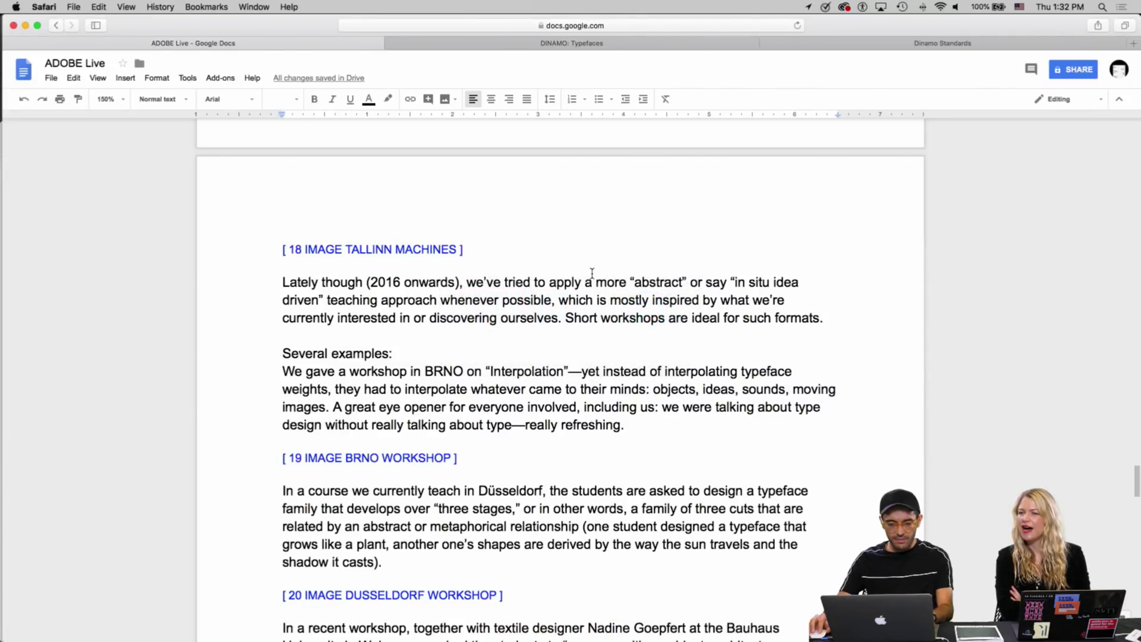
{"action": "scroll", "coordinate": [592, 274], "scroll_direction": "up", "scroll_amount": 10}
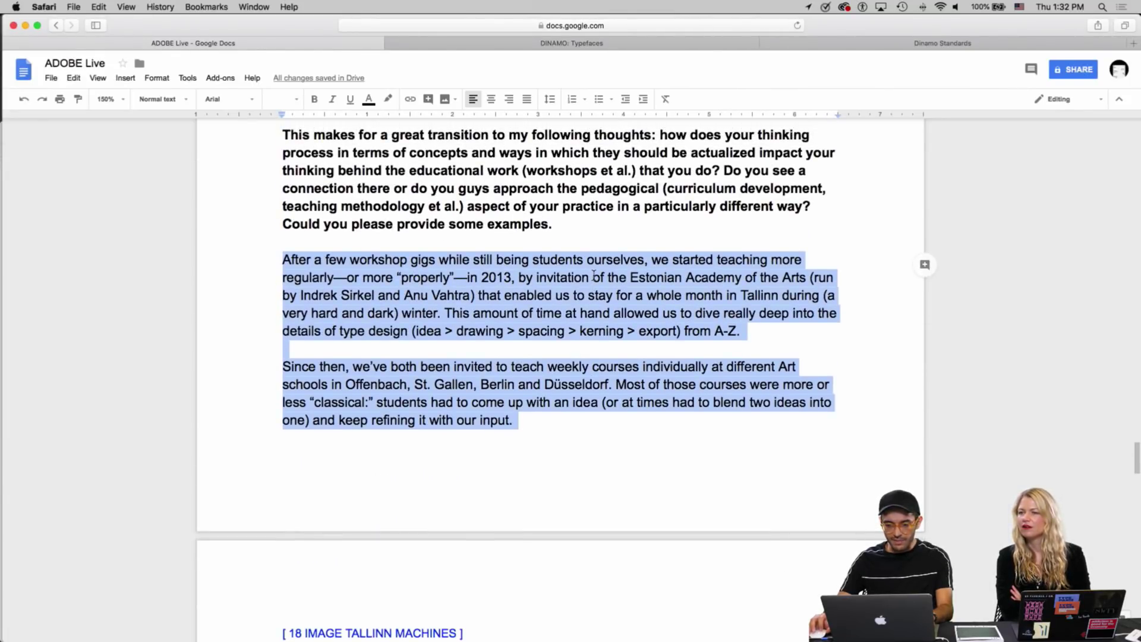
{"action": "scroll", "coordinate": [593, 275], "scroll_direction": "down", "scroll_amount": 4}
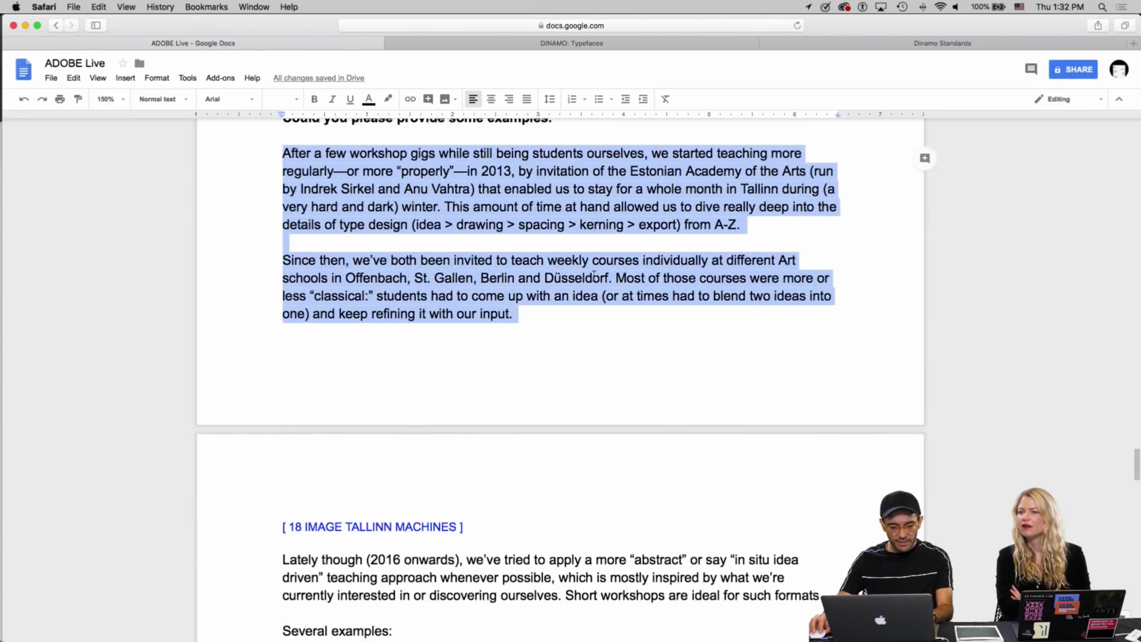
{"action": "key", "text": "super+Tab"}
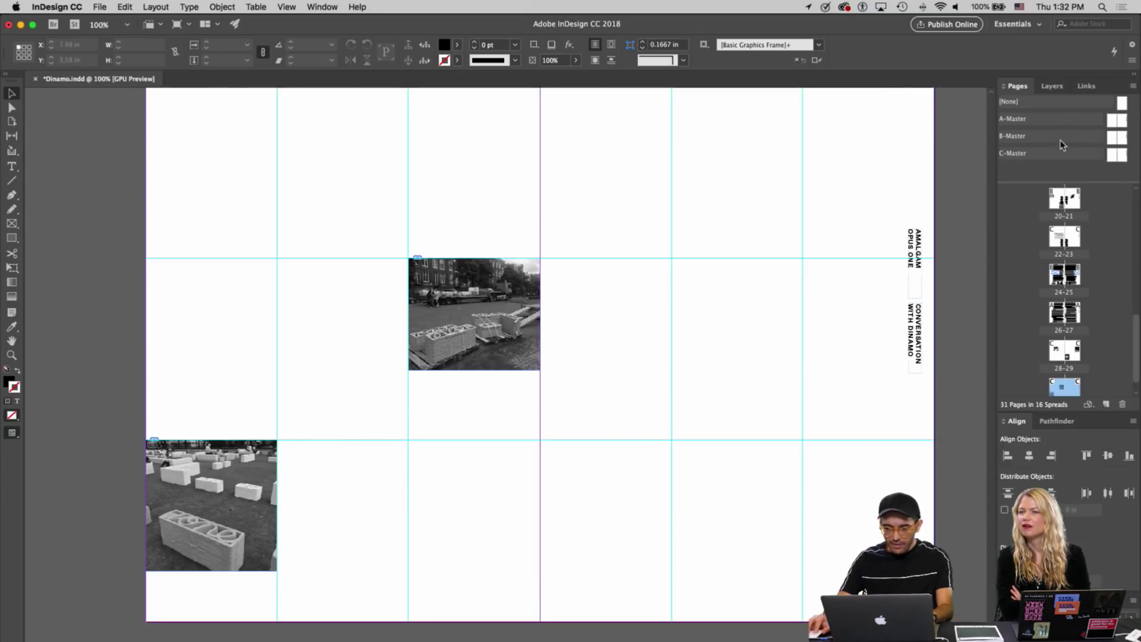
{"action": "left_click", "coordinate": [1084, 85]}
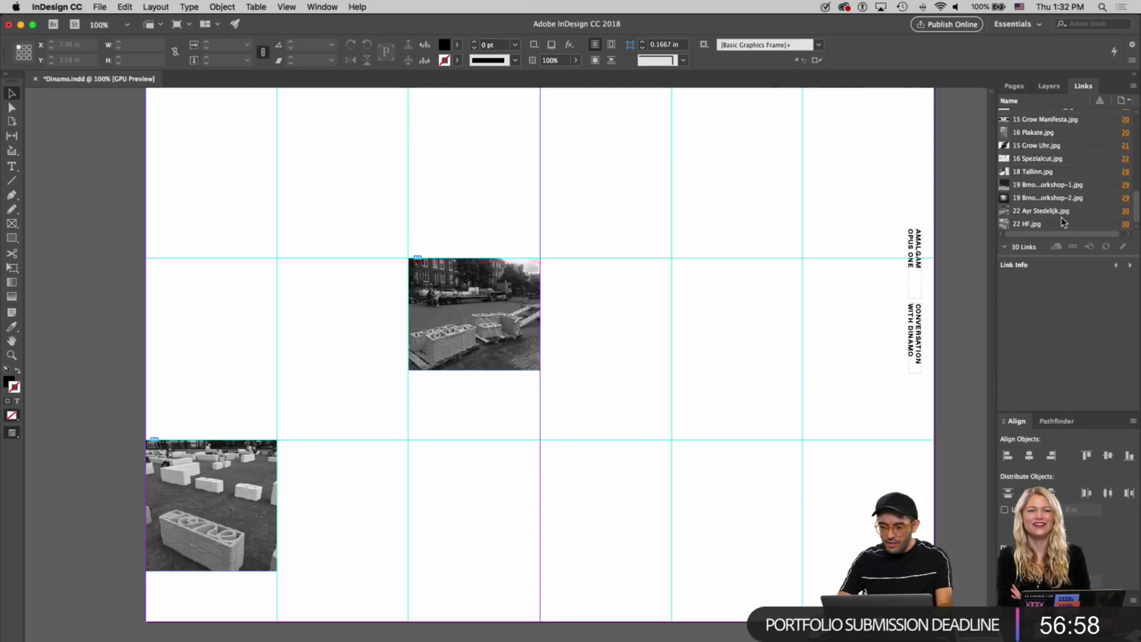
{"action": "key", "text": "super+Tab"}
{"action": "scroll", "coordinate": [412, 374], "scroll_direction": "down", "scroll_amount": 10}
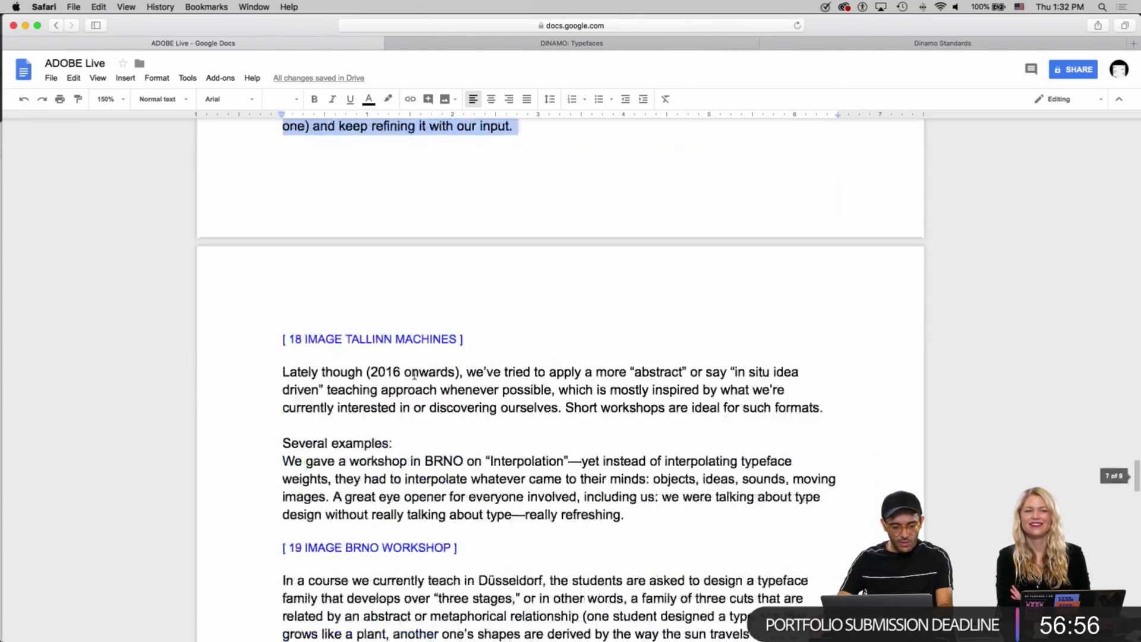
{"action": "scroll", "coordinate": [414, 374], "scroll_direction": "down", "scroll_amount": 9}
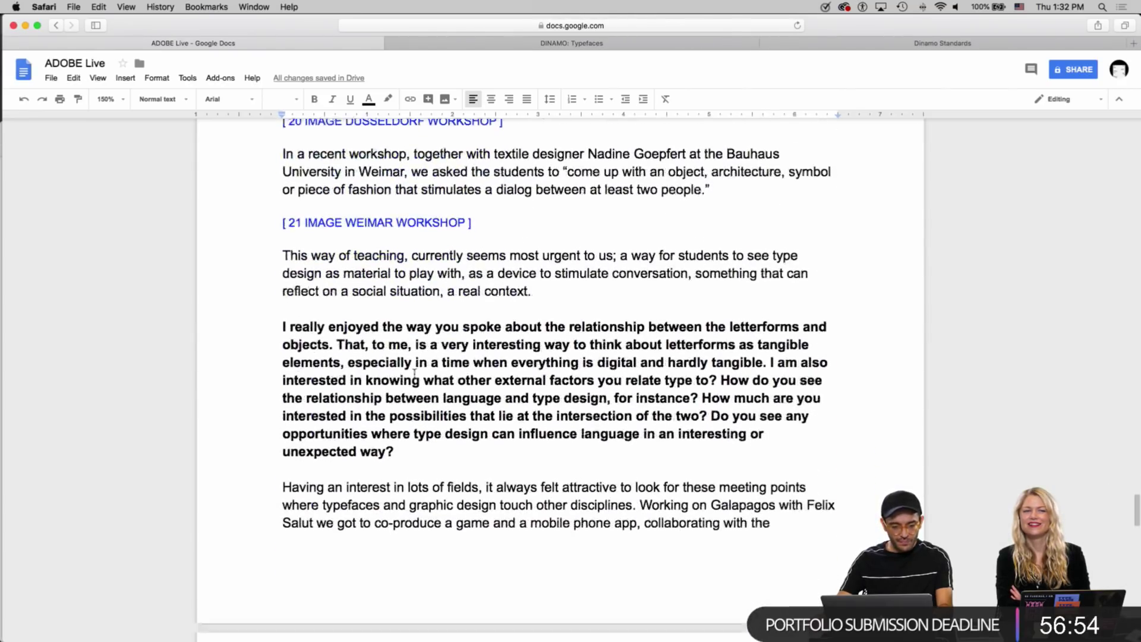
{"action": "scroll", "coordinate": [414, 373], "scroll_direction": "down", "scroll_amount": 2}
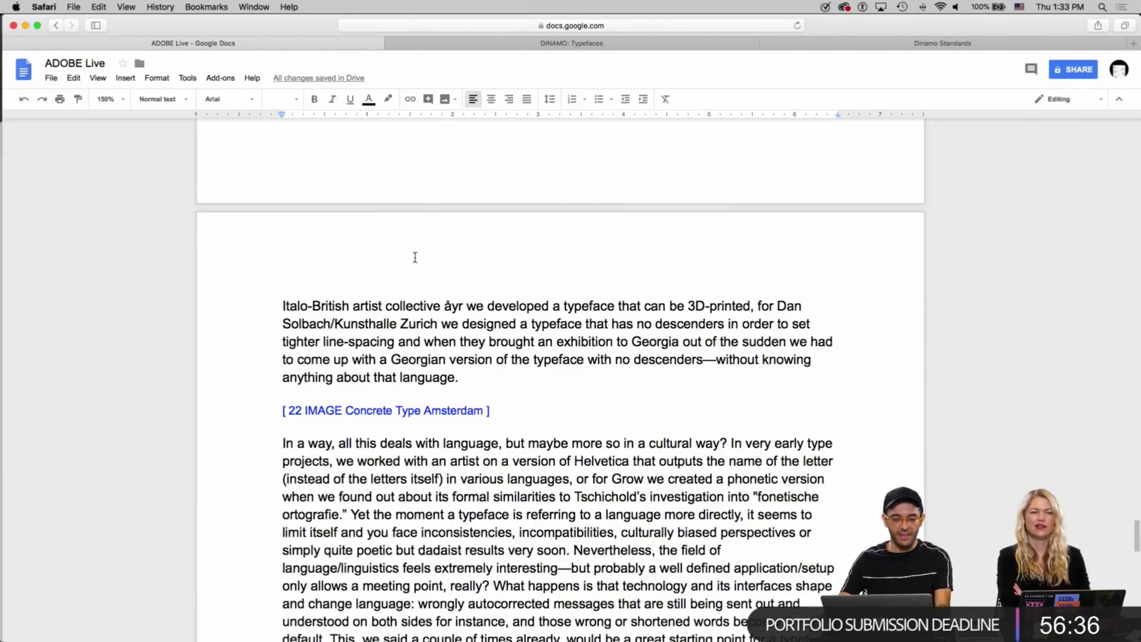
{"action": "key", "text": "super+Tab"}
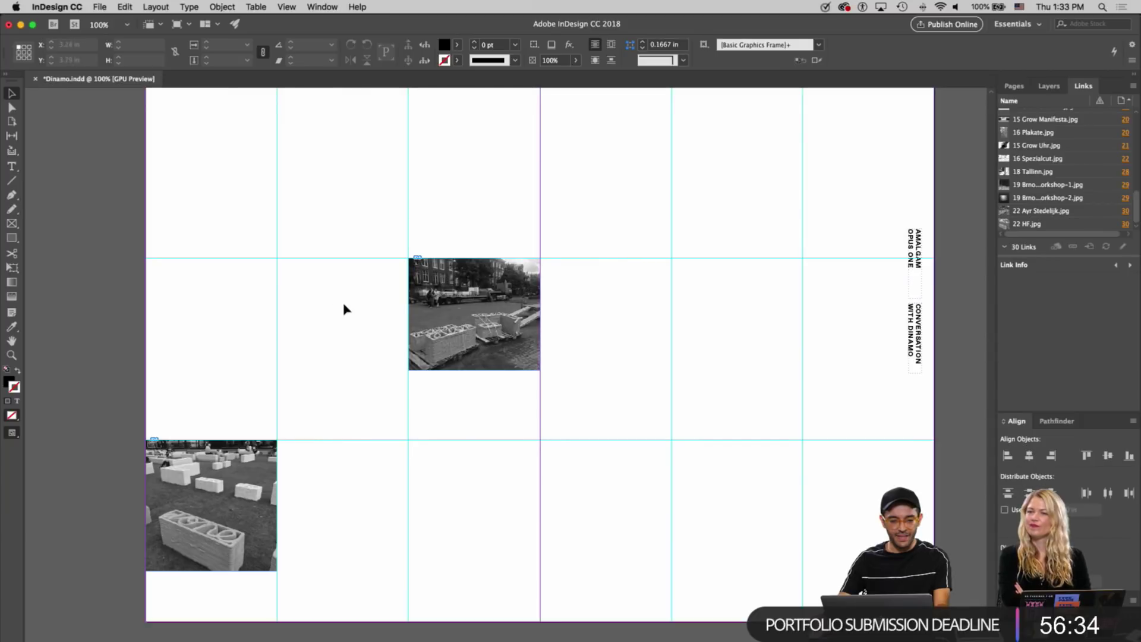
{"action": "scroll", "coordinate": [331, 395], "scroll_direction": "up", "scroll_amount": 1}
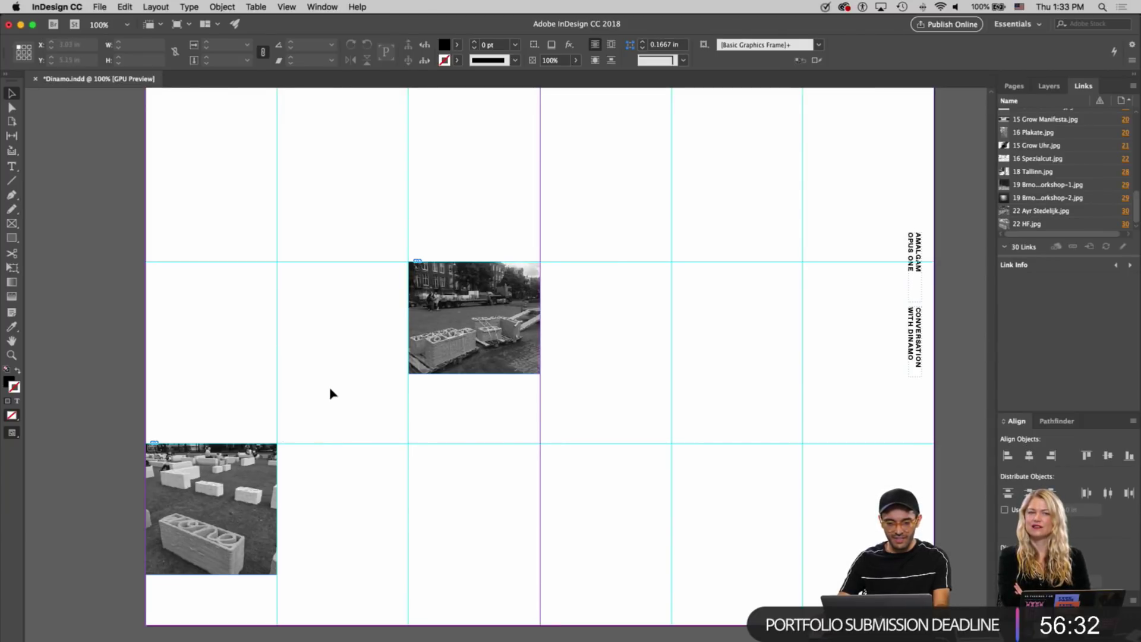
{"action": "key", "text": "super+Tab"}
{"action": "key", "text": "super+Tab"}
{"action": "key", "text": "super+Tab"}
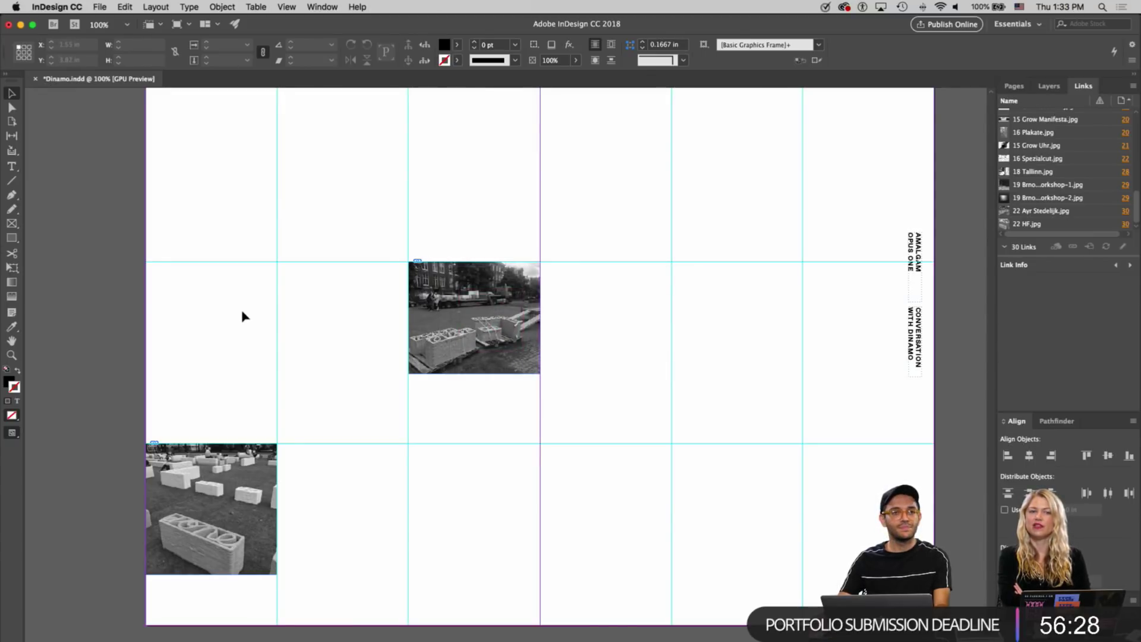
{"action": "scroll", "coordinate": [242, 315], "scroll_direction": "up", "scroll_amount": 5}
{"action": "scroll", "coordinate": [242, 315], "scroll_direction": "down", "scroll_amount": 5}
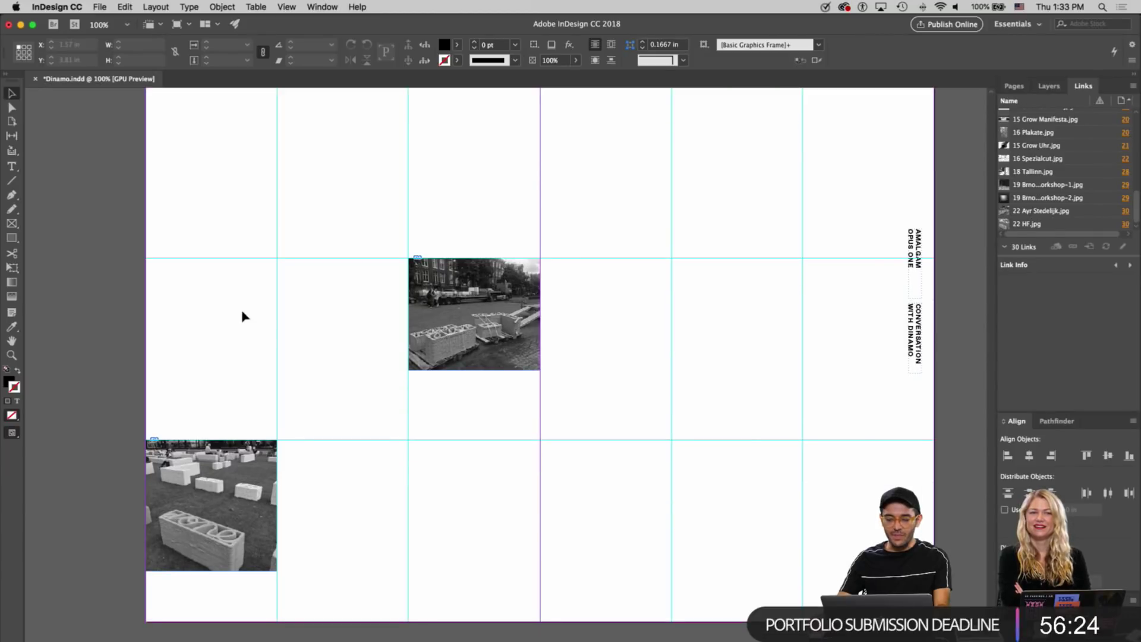
{"action": "scroll", "coordinate": [241, 316], "scroll_direction": "up", "scroll_amount": 1}
{"action": "scroll", "coordinate": [242, 316], "scroll_direction": "down", "scroll_amount": 1}
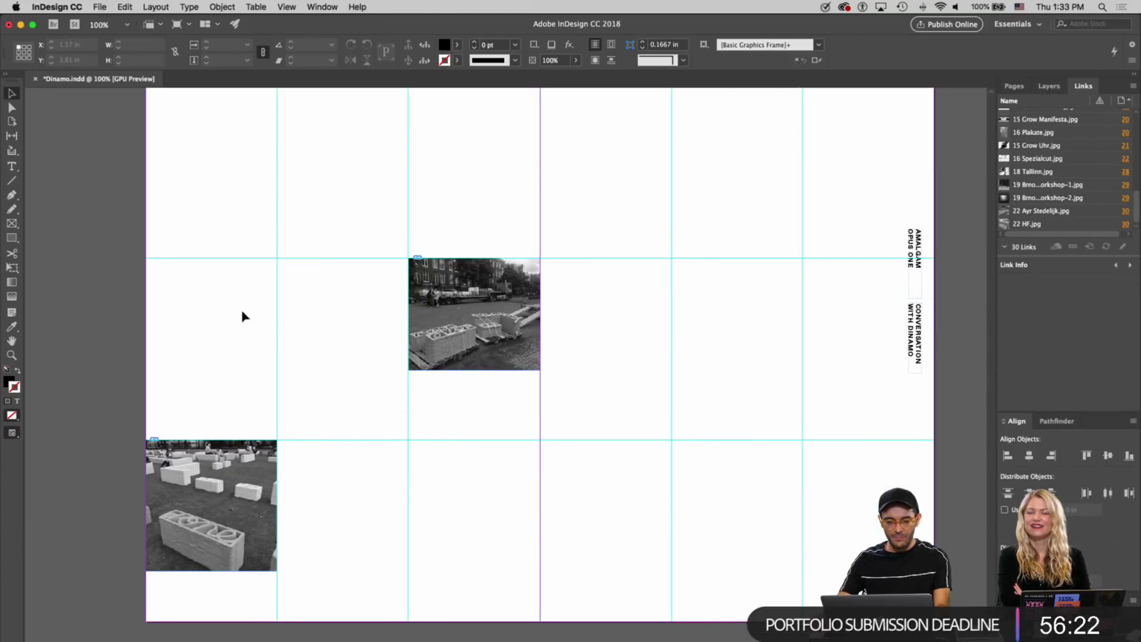
{"action": "scroll", "coordinate": [297, 304], "scroll_direction": "up", "scroll_amount": 2}
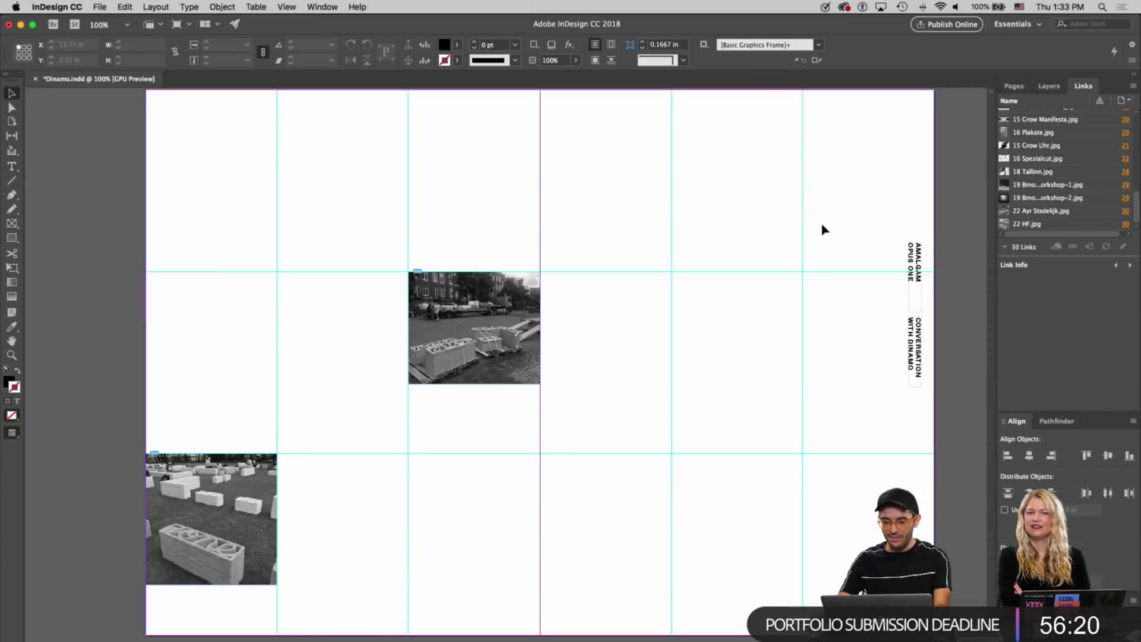
Switch to Safari and reread the interview section around image markers 18 to 21, then return to the last InDesign spread
{"action": "key", "text": "super+Tab"}
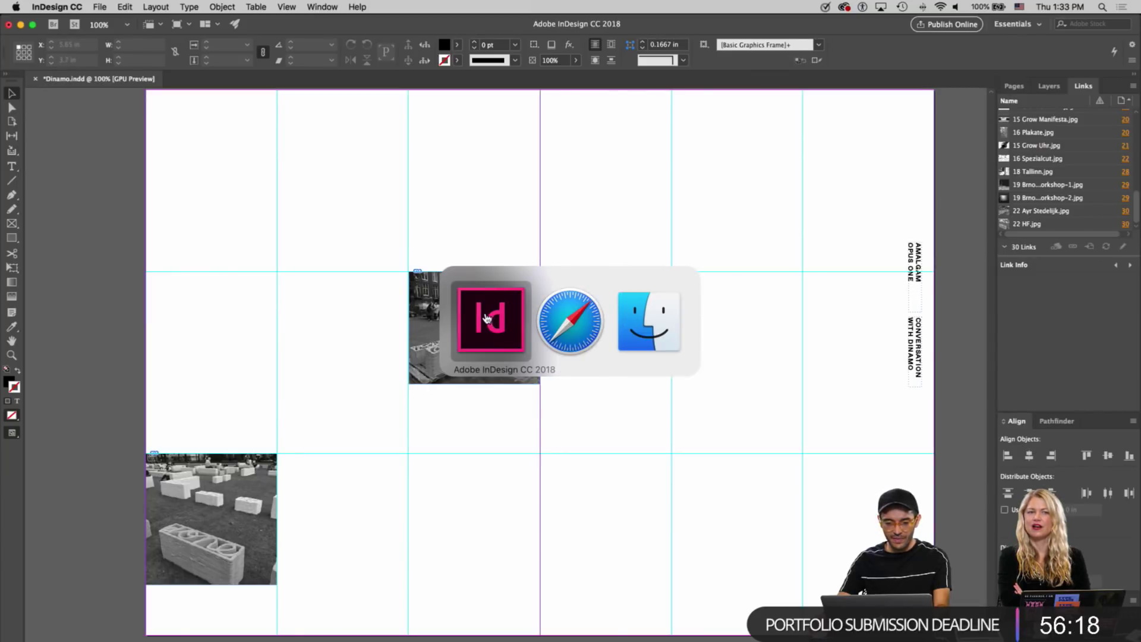
{"action": "left_click", "coordinate": [564, 304]}
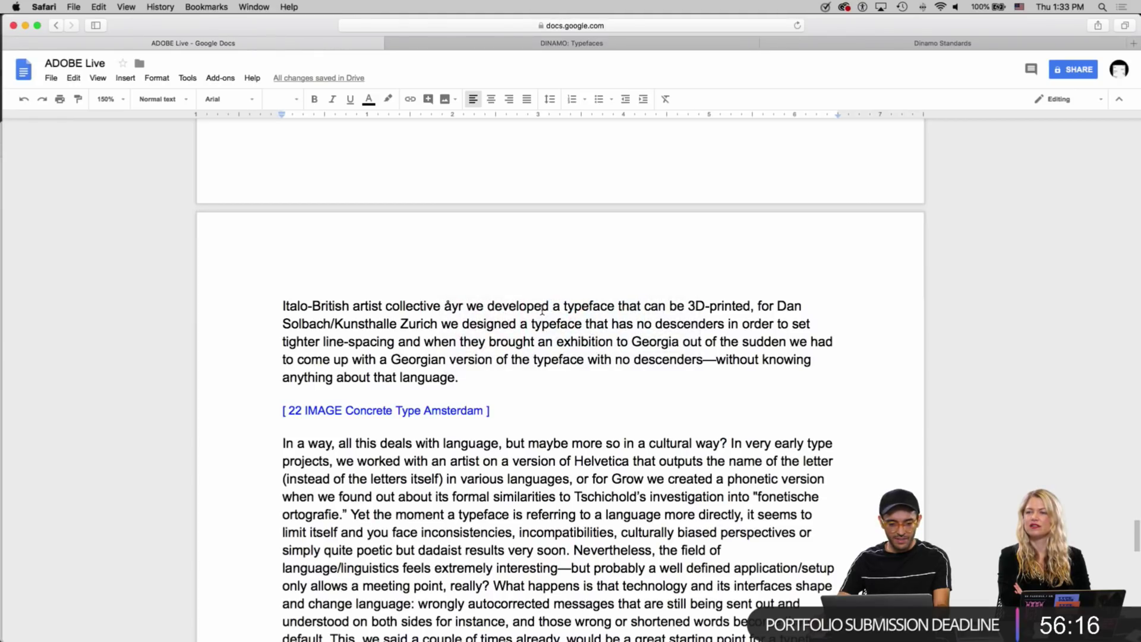
{"action": "scroll", "coordinate": [542, 310], "scroll_direction": "up", "scroll_amount": 15}
{"action": "scroll", "coordinate": [542, 310], "scroll_direction": "down", "scroll_amount": 5}
{"action": "scroll", "coordinate": [542, 309], "scroll_direction": "up", "scroll_amount": 5}
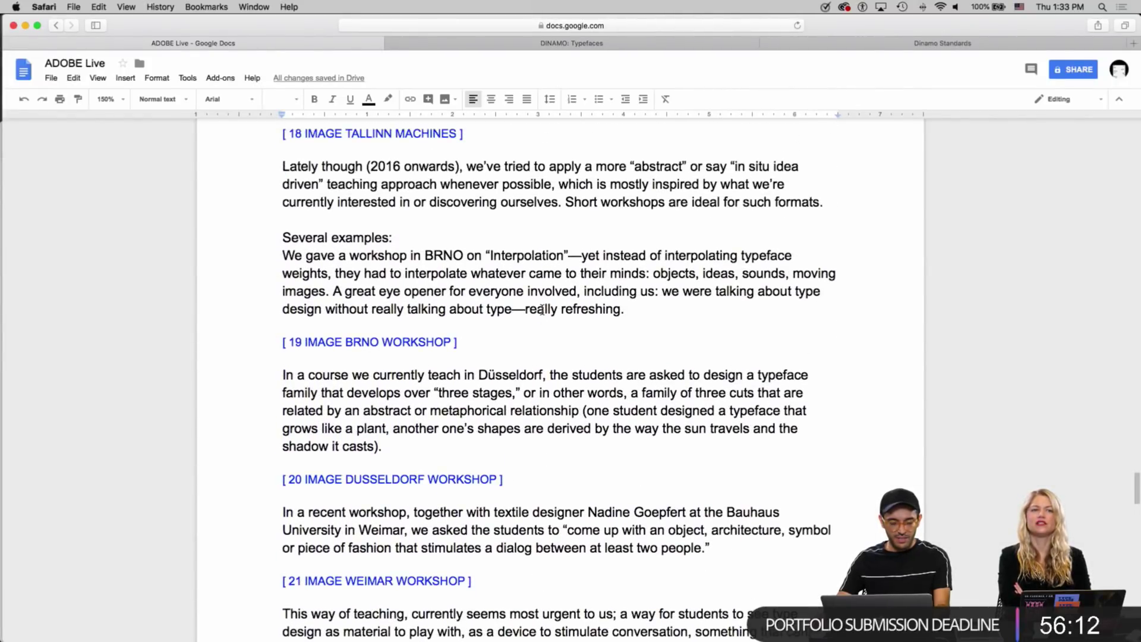
{"action": "key", "text": "super+Tab"}
{"action": "scroll", "coordinate": [543, 313], "scroll_direction": "up", "scroll_amount": 5}
{"action": "scroll", "coordinate": [543, 314], "scroll_direction": "down", "scroll_amount": 5}
{"action": "scroll", "coordinate": [544, 314], "scroll_direction": "down", "scroll_amount": 10}
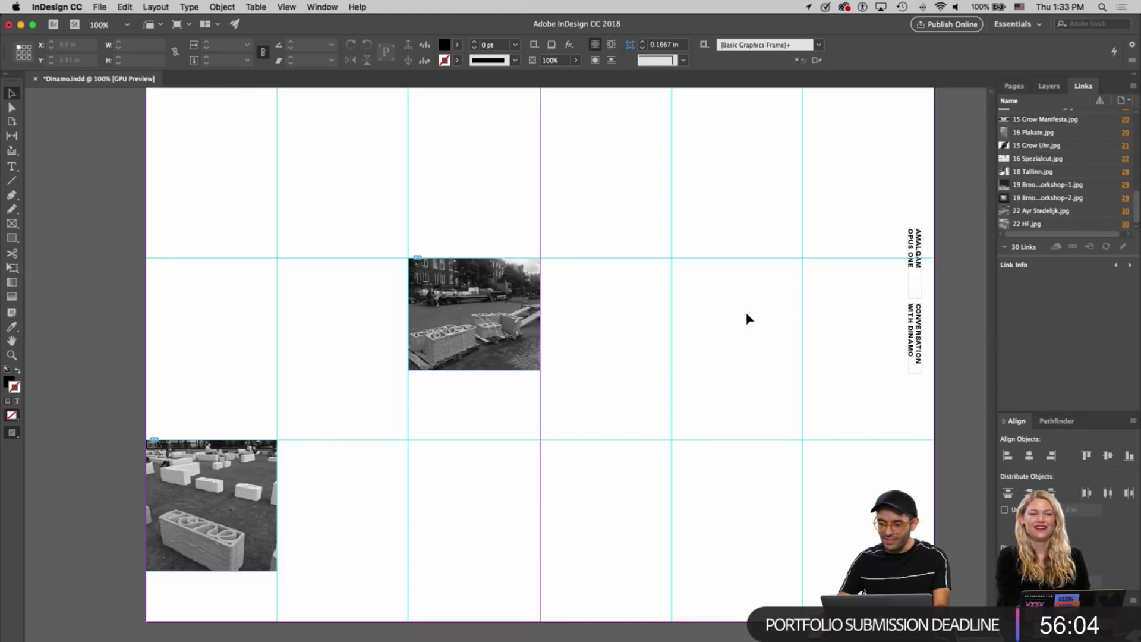
Check the Google Doc's Düsseldorf and Weimar workshop image markers in Safari against the image files in Finder's dinamo folder
{"action": "key", "text": "super+Tab"}
{"action": "scroll", "coordinate": [632, 309], "scroll_direction": "down", "scroll_amount": 5}
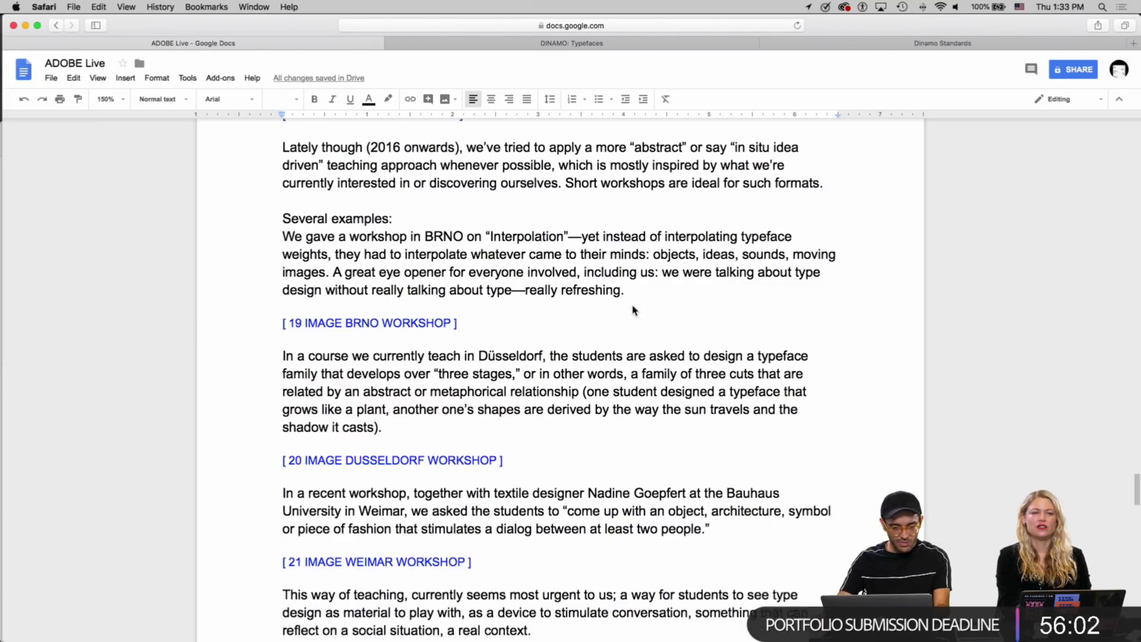
{"action": "scroll", "coordinate": [633, 309], "scroll_direction": "down", "scroll_amount": 8}
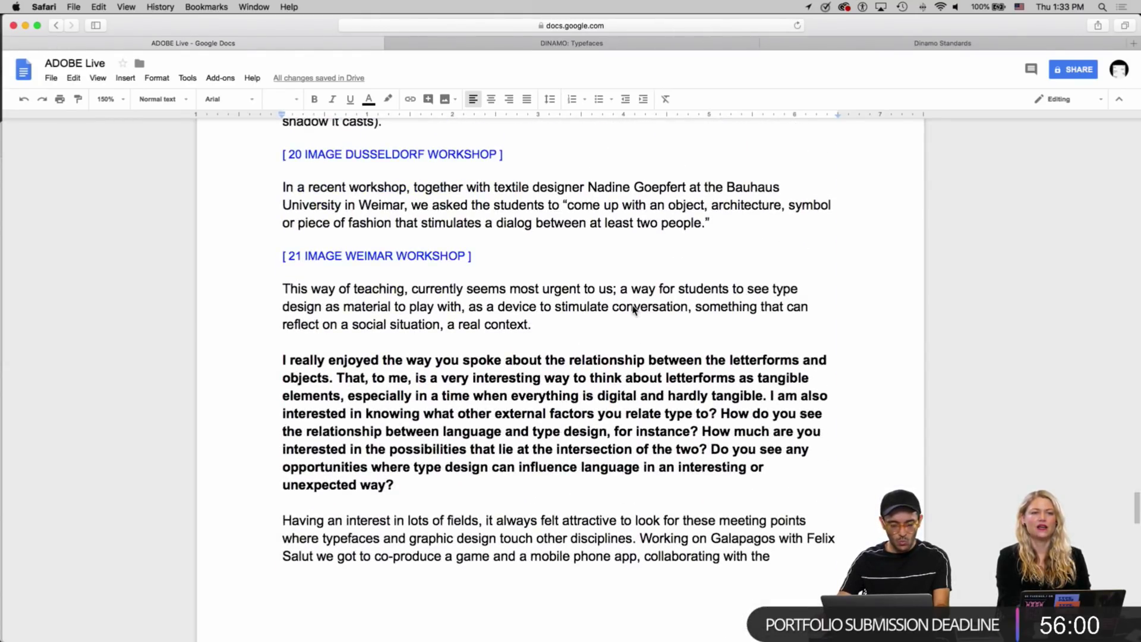
{"action": "key", "text": "super+Tab"}
{"action": "key", "text": "super+Tab"}
{"action": "key", "text": "super+Tab"}
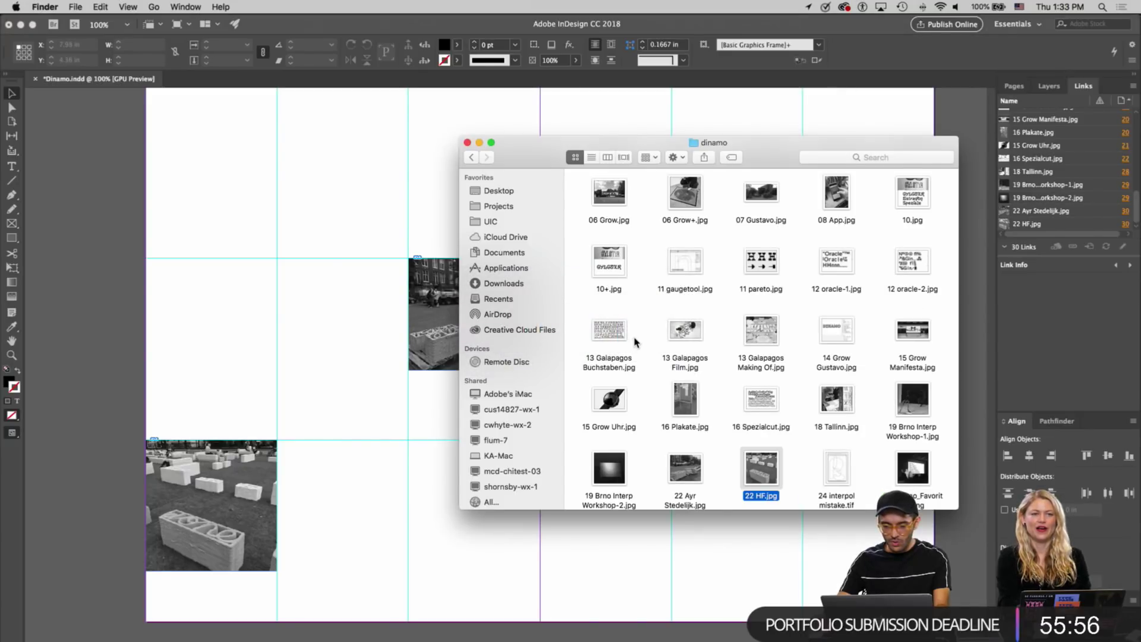
{"action": "scroll", "coordinate": [634, 342], "scroll_direction": "down", "scroll_amount": 2}
{"action": "left_click", "coordinate": [356, 326]}
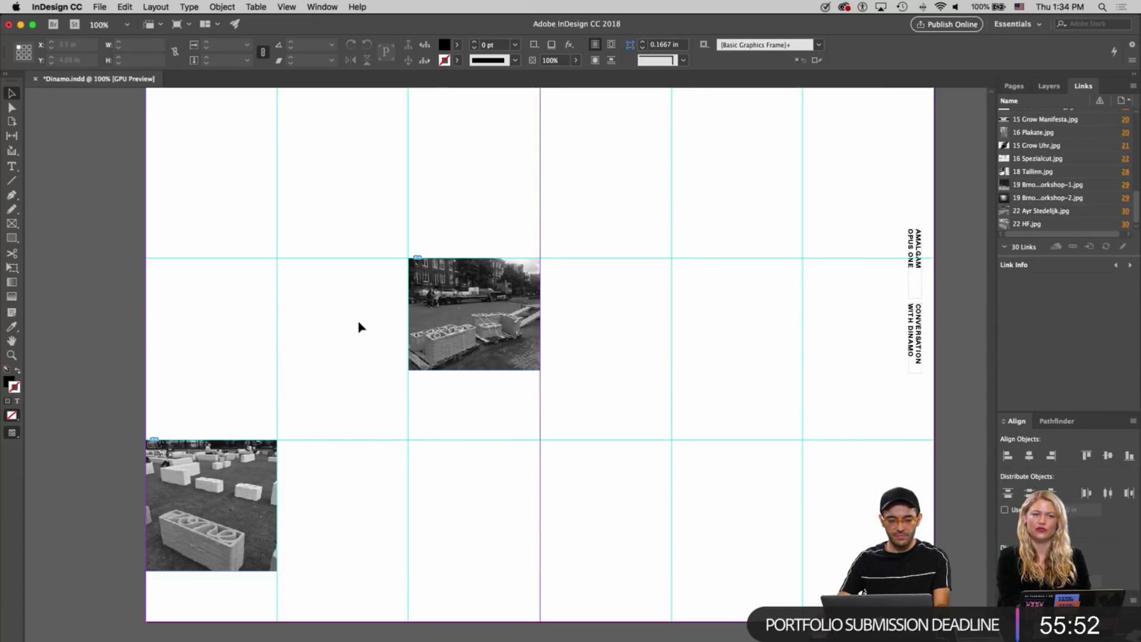
{"action": "scroll", "coordinate": [359, 327], "scroll_direction": "up", "scroll_amount": 5}
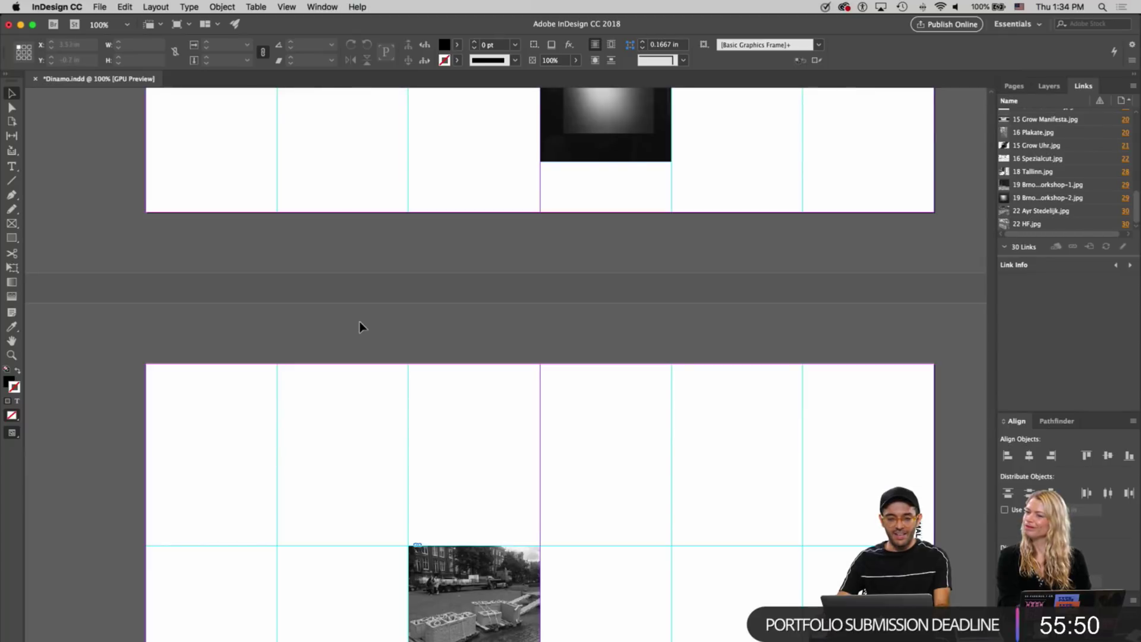
{"action": "scroll", "coordinate": [359, 326], "scroll_direction": "up", "scroll_amount": 6}
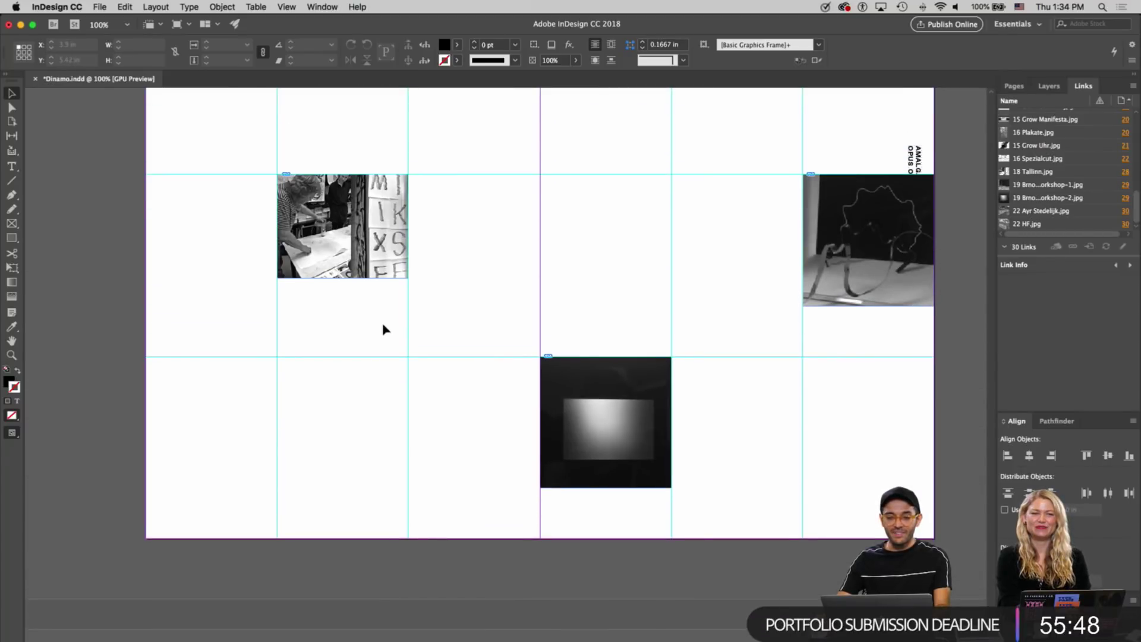
{"action": "scroll", "coordinate": [382, 328], "scroll_direction": "down", "scroll_amount": 9}
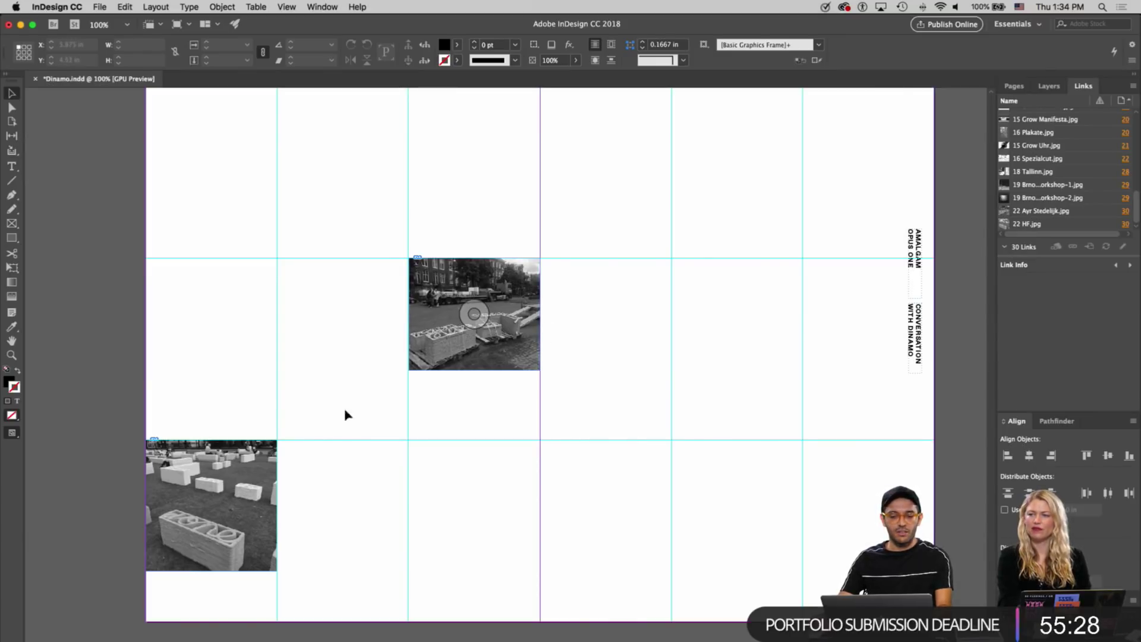
{"action": "left_click", "coordinate": [254, 471]}
{"action": "left_click", "coordinate": [331, 471]}
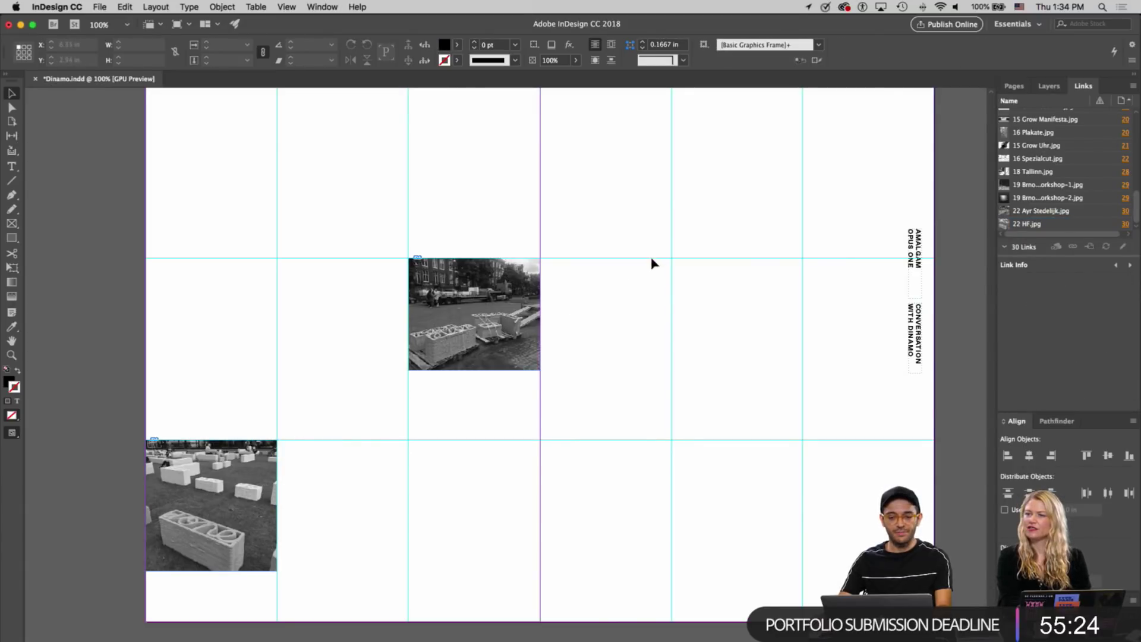
Enlarge 19 Brno Interp Workshop-2.jpg on page 29 proportionally to 6.5 in wide, spanning all three columns of the right page
{"action": "scroll", "coordinate": [652, 257], "scroll_direction": "down", "scroll_amount": 15}
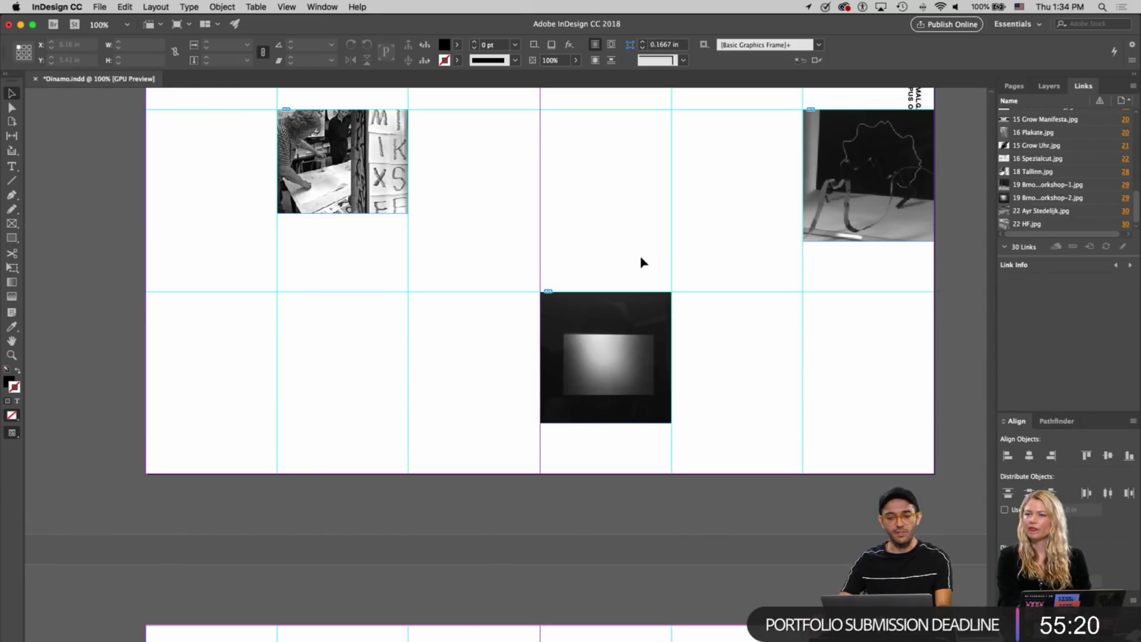
{"action": "scroll", "coordinate": [643, 262], "scroll_direction": "up", "scroll_amount": 10}
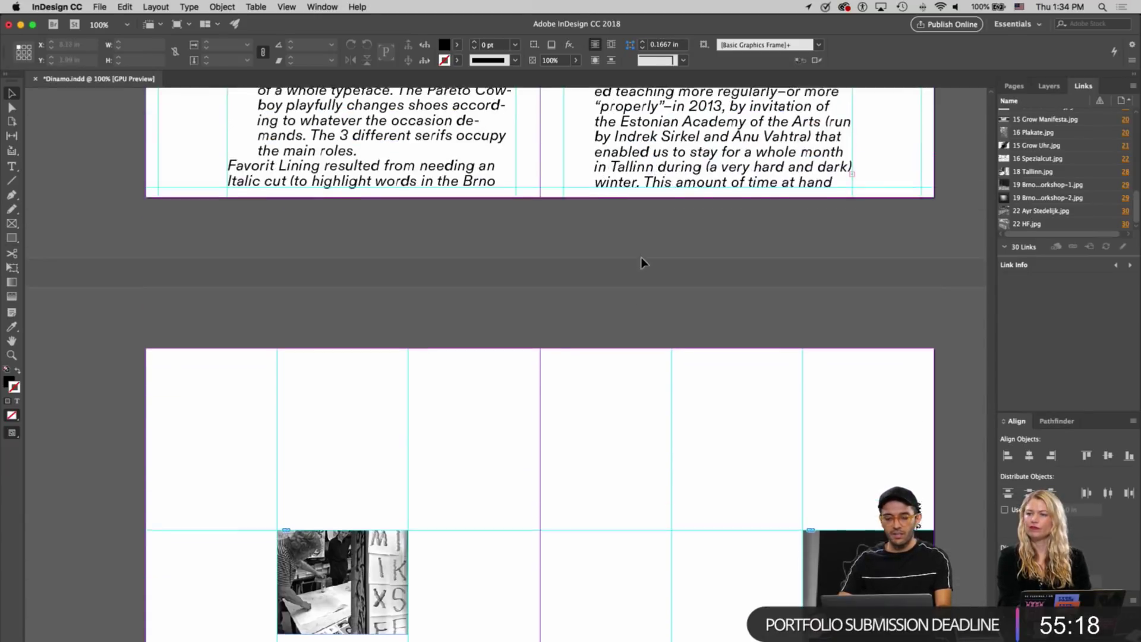
{"action": "scroll", "coordinate": [642, 262], "scroll_direction": "up", "scroll_amount": 3}
{"action": "scroll", "coordinate": [641, 262], "scroll_direction": "down", "scroll_amount": 9}
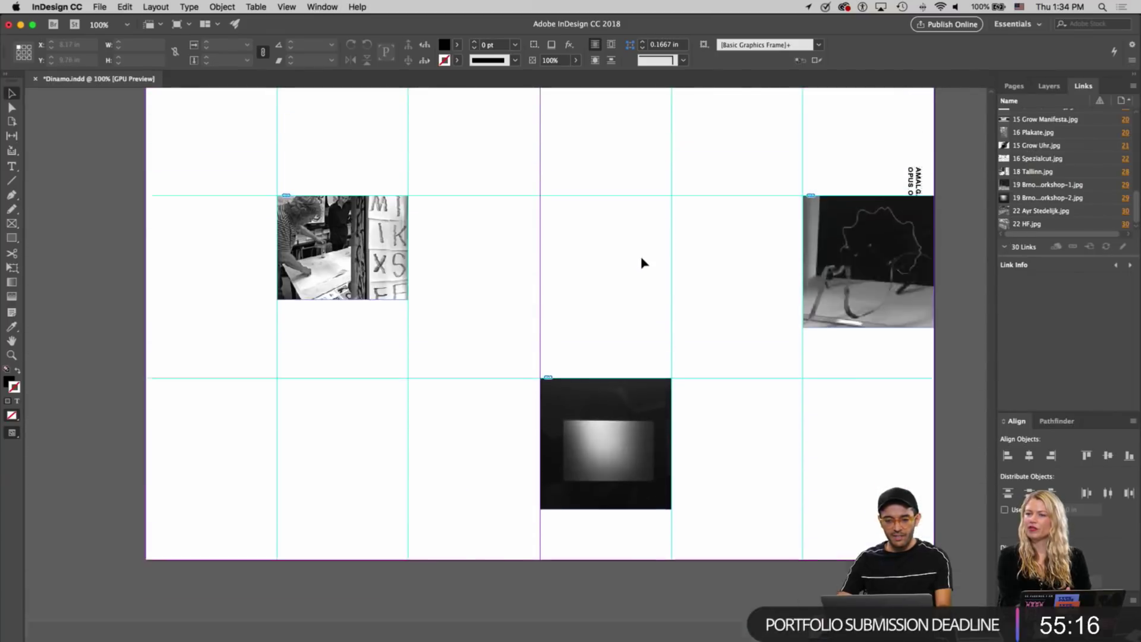
{"action": "scroll", "coordinate": [641, 262], "scroll_direction": "up", "scroll_amount": 2}
{"action": "scroll", "coordinate": [642, 291], "scroll_direction": "down", "scroll_amount": 3}
{"action": "left_click", "coordinate": [639, 426]}
{"action": "left_click_drag", "start_coordinate": [671, 450], "coordinate": [936, 478]}
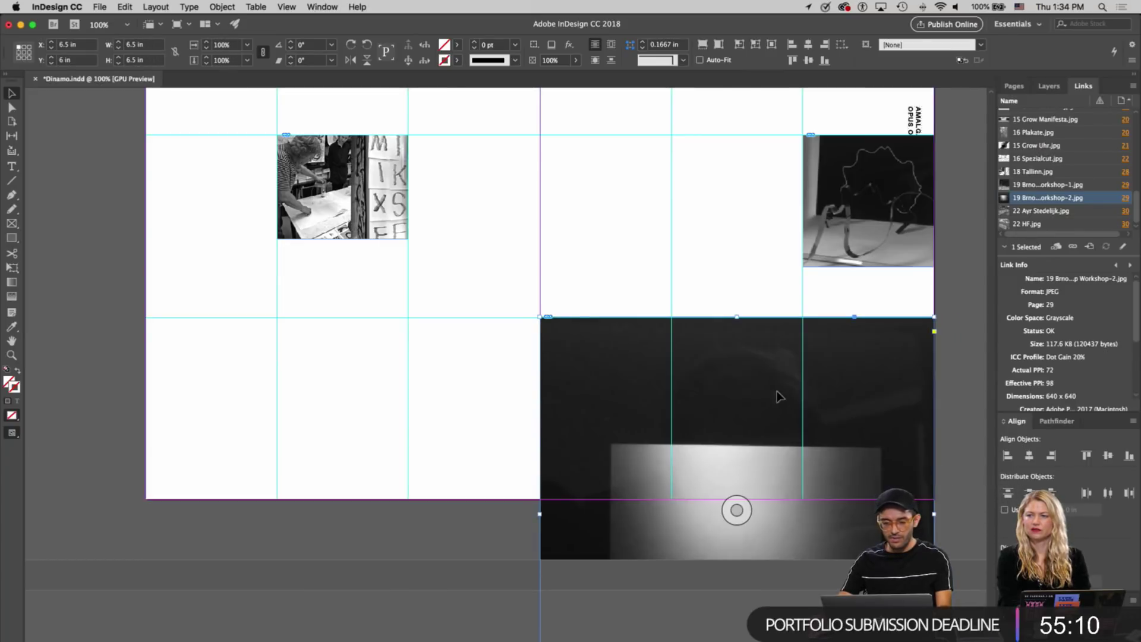
Shift the enlarged Brno workshop image up inside its frame to Y -1.625 in and preview the spread without guides
{"action": "double_click", "coordinate": [820, 400]}
{"action": "left_click_drag", "start_coordinate": [820, 400], "coordinate": [823, 285]}
{"action": "mouse_move", "coordinate": [794, 387]}
{"action": "left_mouse_down"}
{"action": "mouse_move", "coordinate": [793, 377]}
{"action": "mouse_move", "coordinate": [789, 396]}
{"action": "left_mouse_up"}
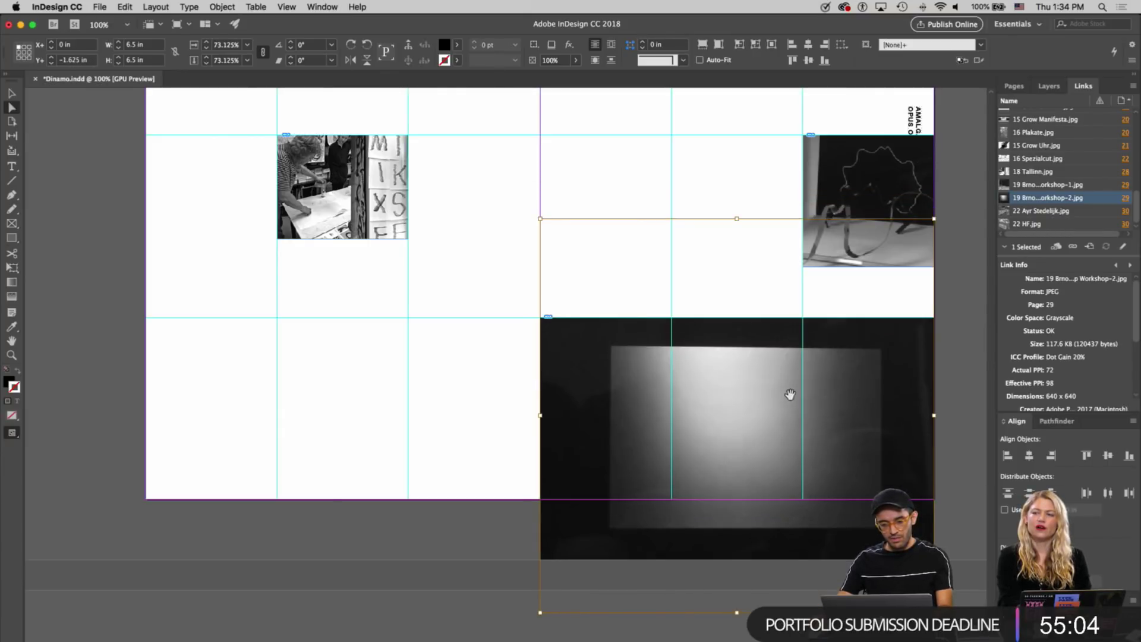
{"action": "left_click", "coordinate": [437, 392]}
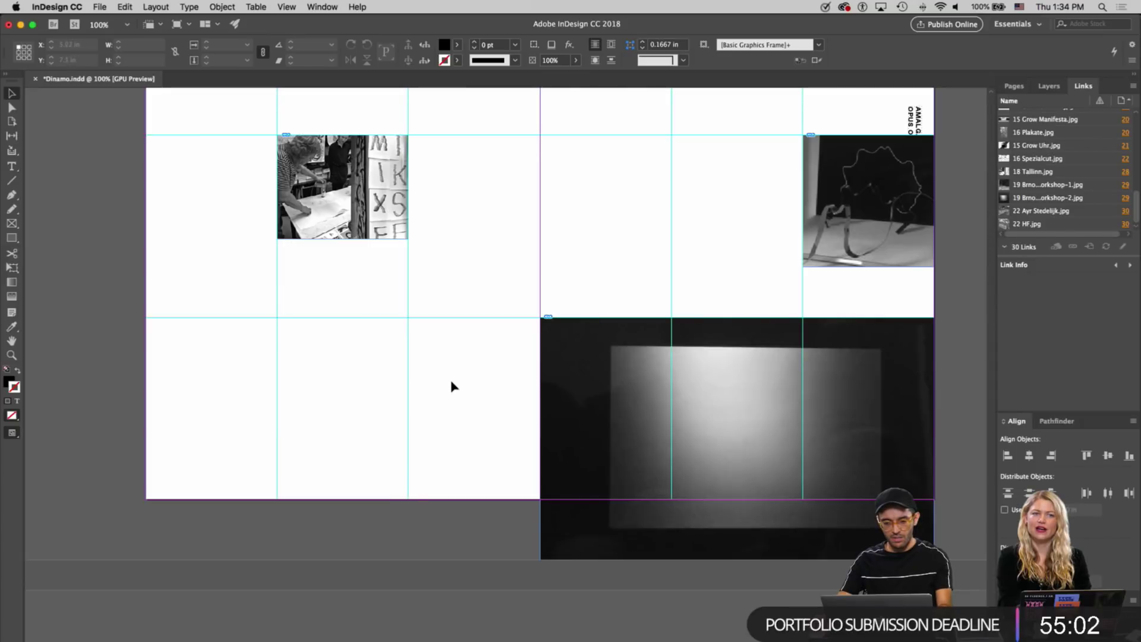
{"action": "key", "text": "w"}
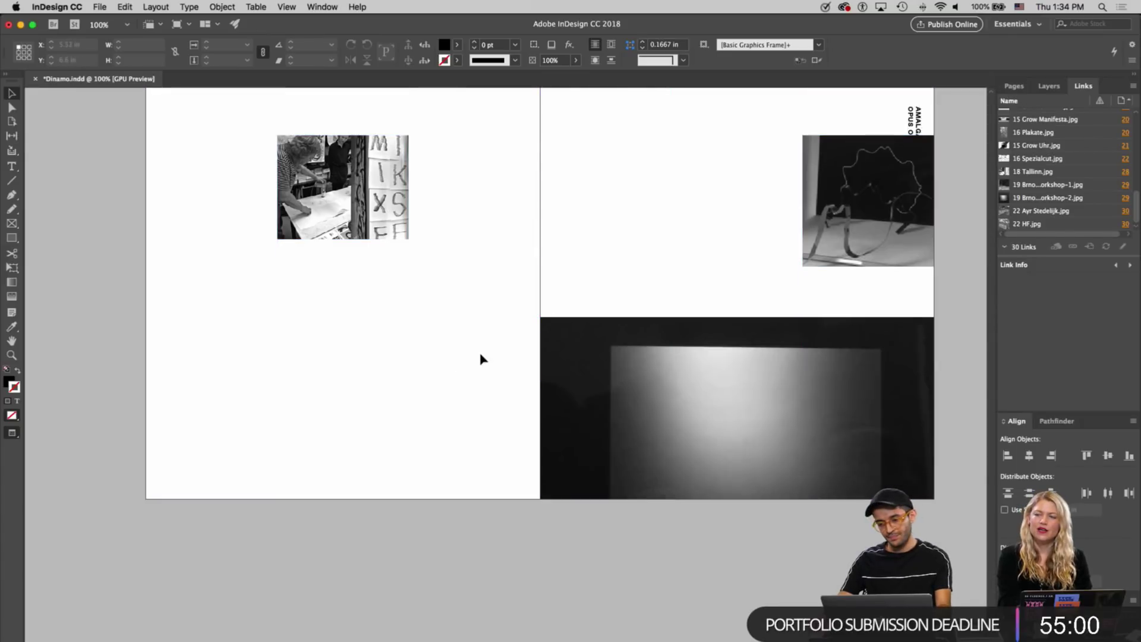
Reposition the 19 Brno Interp Workshop-2.jpg image inside its frame on page 29, keeping the glowing rectangle's upper edge just below the frame top
{"action": "left_click_drag", "start_coordinate": [492, 303], "coordinate": [492, 394]}
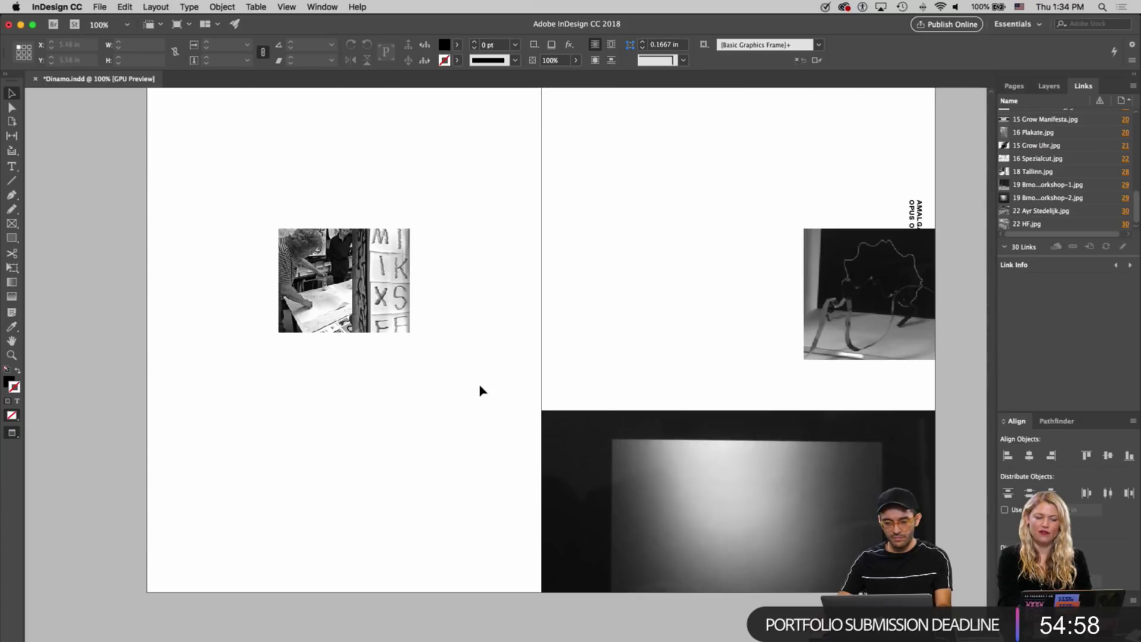
{"action": "left_click_drag", "start_coordinate": [742, 523], "coordinate": [735, 455]}
{"action": "key", "text": "shift+Down"}
{"action": "key", "text": "shift+Down"}
{"action": "key", "text": "shift+Down"}
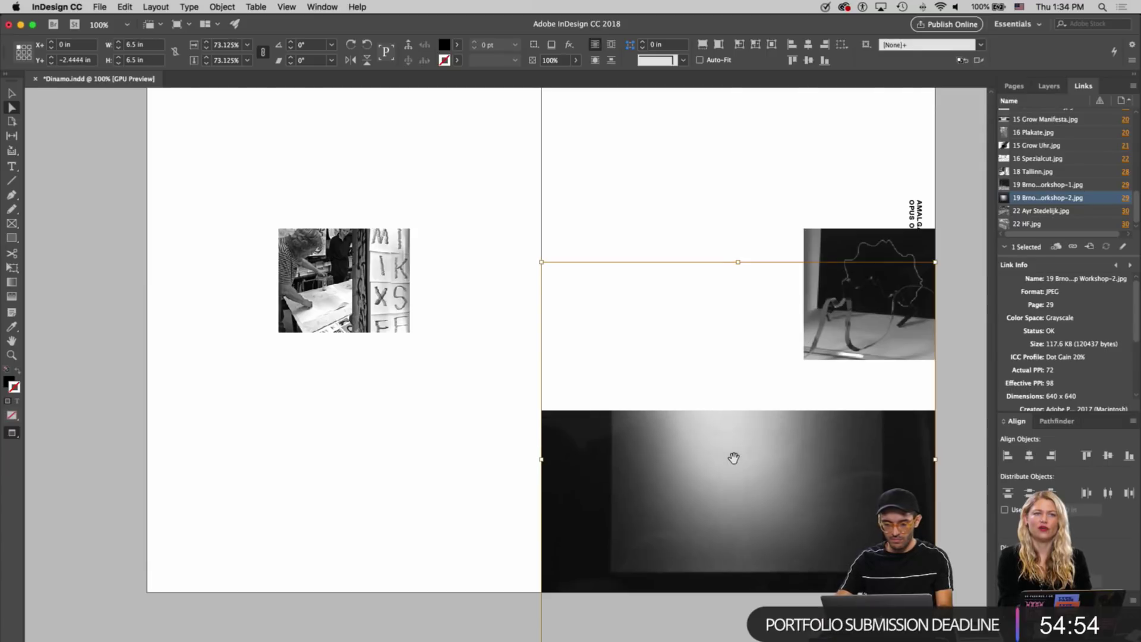
{"action": "key", "text": "Down"}
{"action": "key", "text": "Down"}
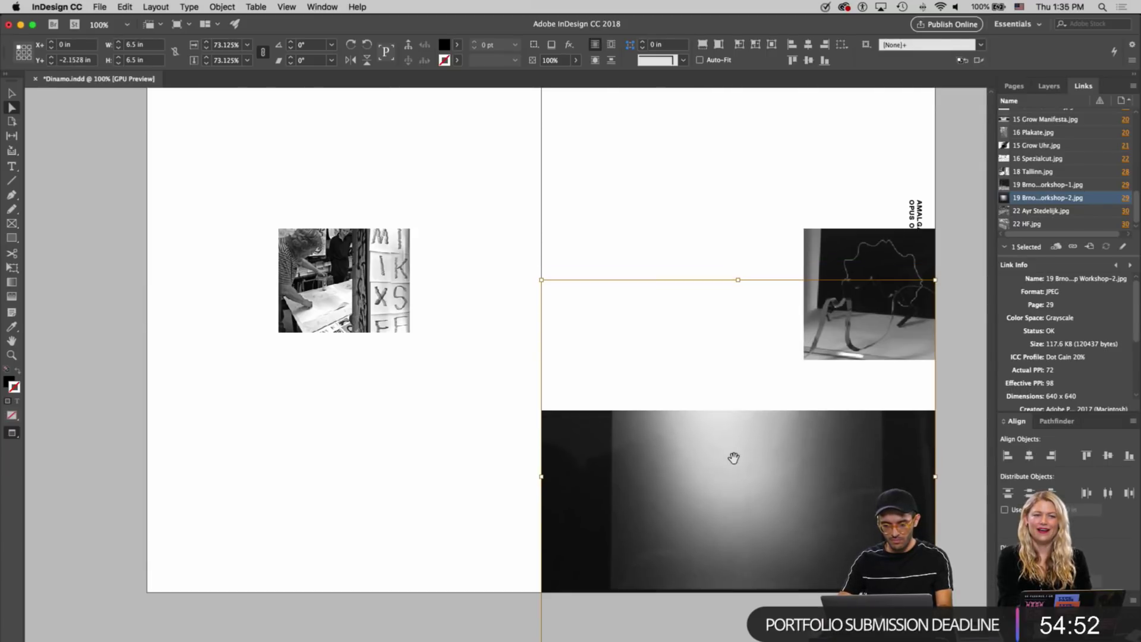
{"action": "key", "text": "shift+Down"}
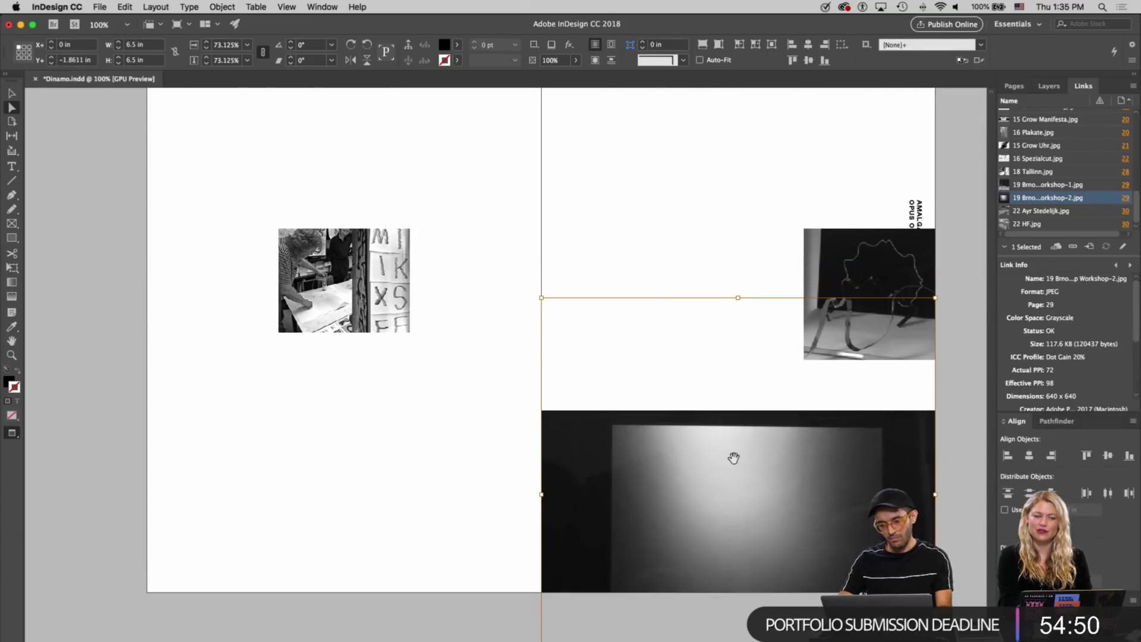
{"action": "key", "text": "shift+Down"}
{"action": "left_click", "coordinate": [509, 448]}
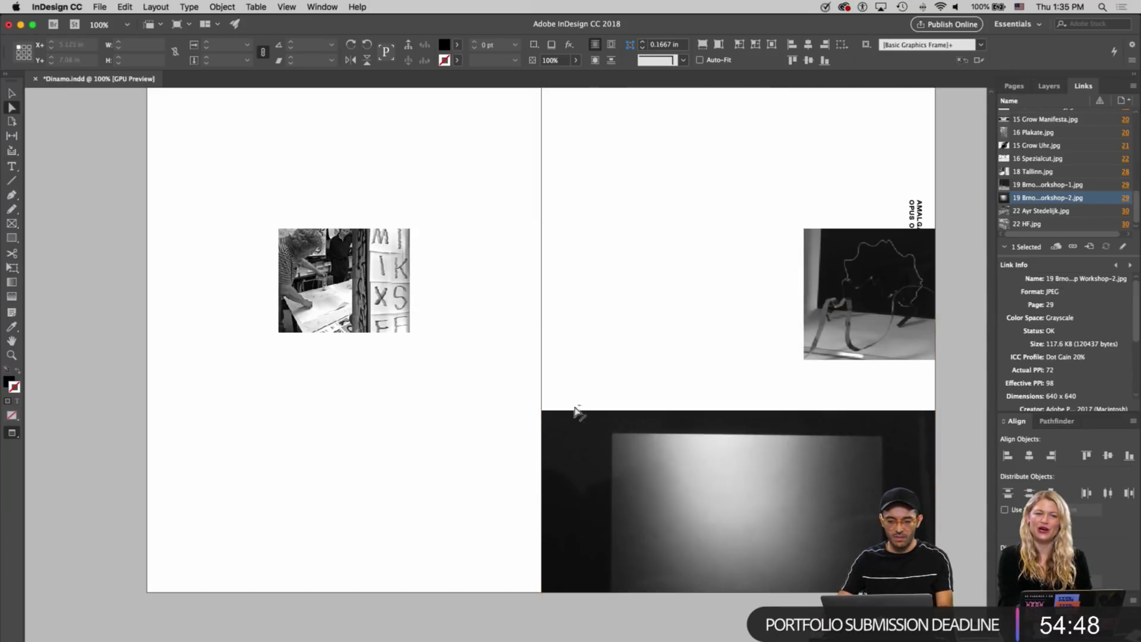
Duplicate the text spread 26–27 and place the copy after the Brno workshop image spread
{"action": "key", "text": "v"}
{"action": "left_click", "coordinate": [508, 392], "text": "alt+super"}
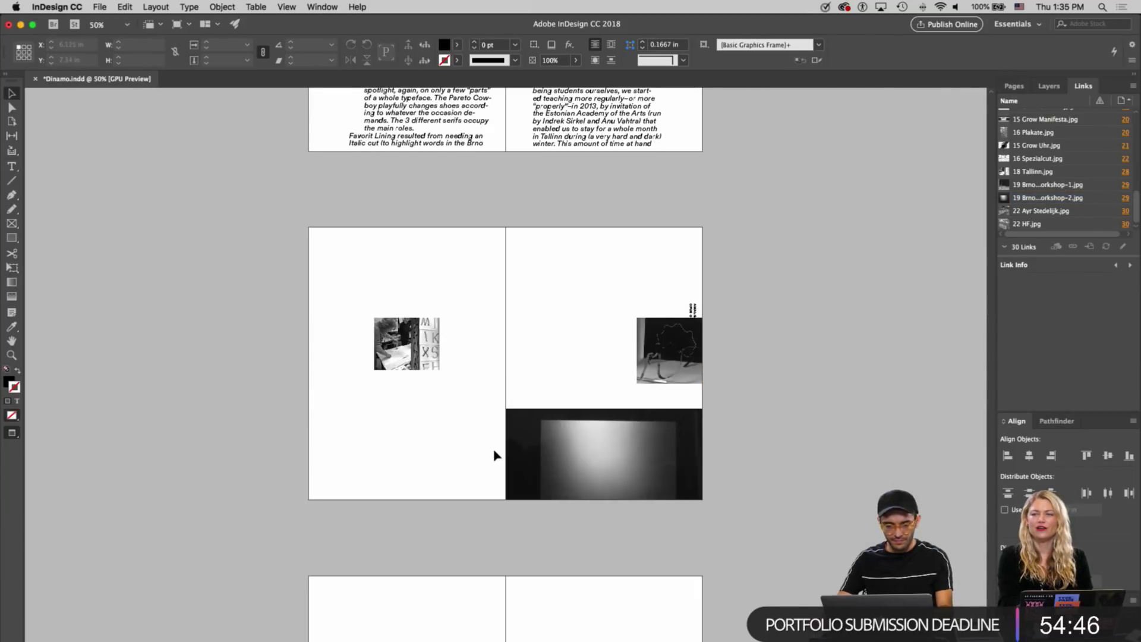
{"action": "scroll", "coordinate": [494, 455], "scroll_direction": "down", "scroll_amount": 3}
{"action": "scroll", "coordinate": [493, 454], "scroll_direction": "up", "scroll_amount": 9}
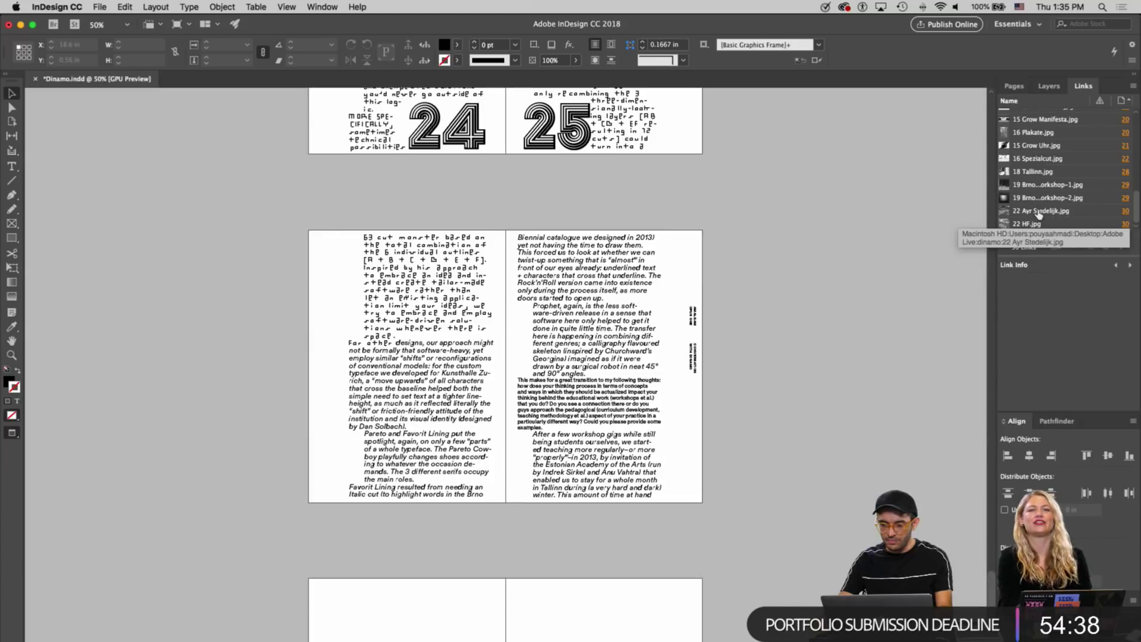
{"action": "left_click", "coordinate": [1018, 85]}
{"action": "scroll", "coordinate": [902, 255], "scroll_direction": "down", "scroll_amount": 10}
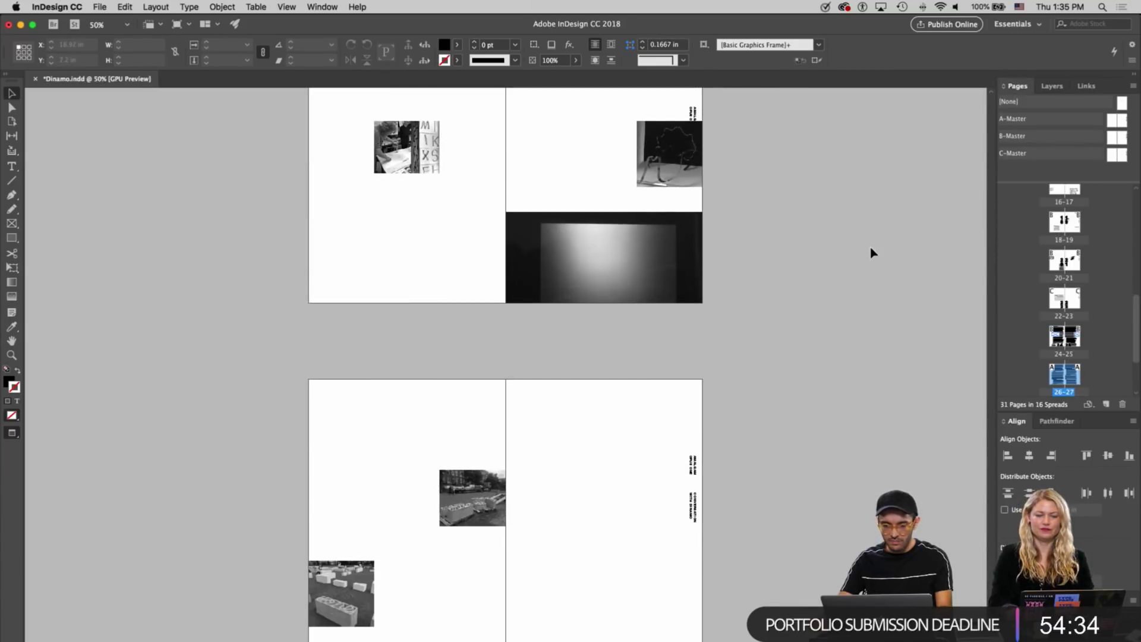
{"action": "scroll", "coordinate": [873, 252], "scroll_direction": "up", "scroll_amount": 10}
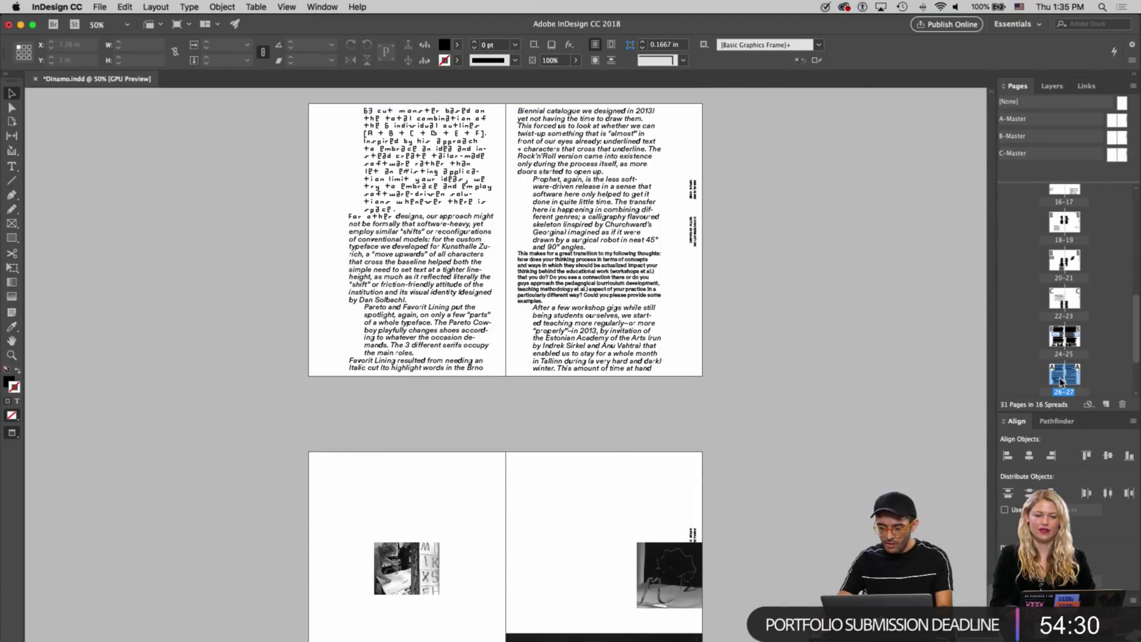
{"action": "left_click_drag", "start_coordinate": [1057, 376], "coordinate": [1081, 334]}
{"action": "scroll", "coordinate": [274, 301], "scroll_direction": "down", "scroll_amount": 5}
{"action": "scroll", "coordinate": [274, 301], "scroll_direction": "up", "scroll_amount": 2}
{"action": "scroll", "coordinate": [274, 301], "scroll_direction": "down", "scroll_amount": 8}
{"action": "scroll", "coordinate": [392, 253], "scroll_direction": "up", "scroll_amount": 3}
Delete the duplicated spread's text from its beginning up to the paragraph starting "After a few workshop gigs"
{"action": "left_click", "coordinate": [392, 252]}
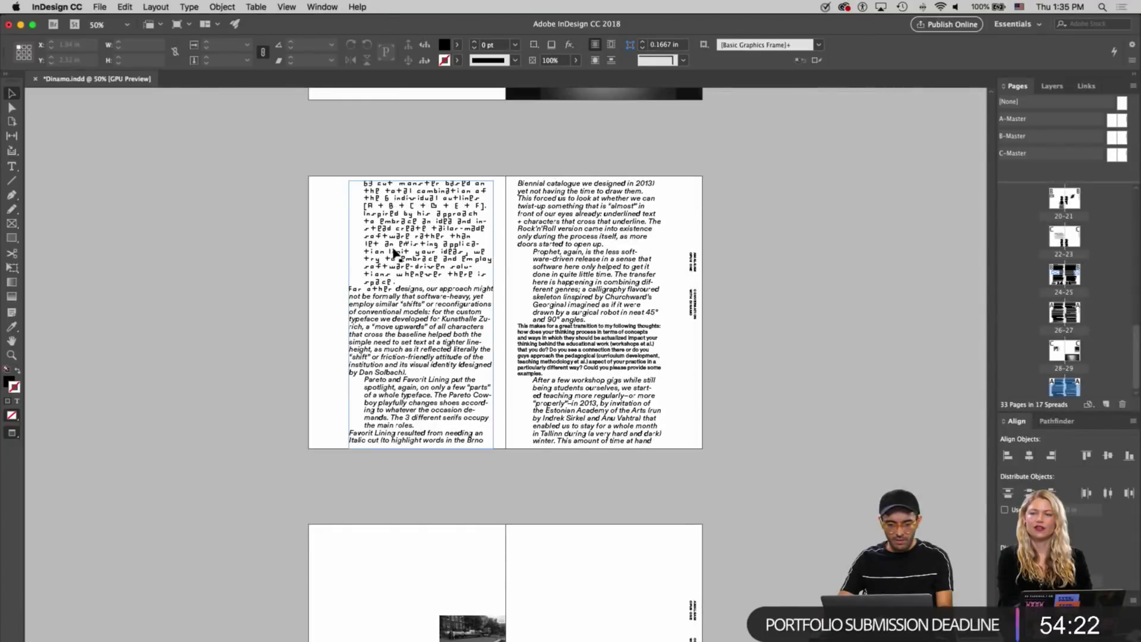
{"action": "double_click", "coordinate": [393, 253]}
{"action": "triple_click", "coordinate": [392, 252]}
{"action": "left_click_drag", "start_coordinate": [360, 180], "coordinate": [631, 374]}
{"action": "key", "text": "BackSpace"}
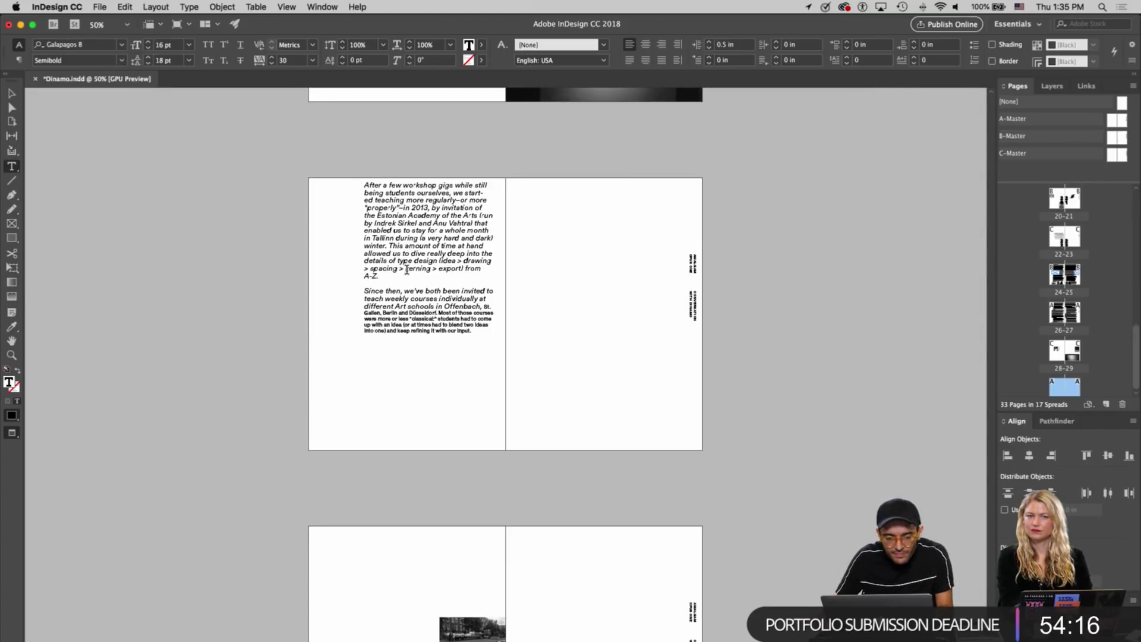
{"action": "key", "text": "cmd+z"}
Match the remaining text on the duplicated spread to its opening paragraph's Diatype Programm Italic formatting with the Eyedropper
{"action": "scroll", "coordinate": [394, 316], "scroll_direction": "down", "scroll_amount": 5}
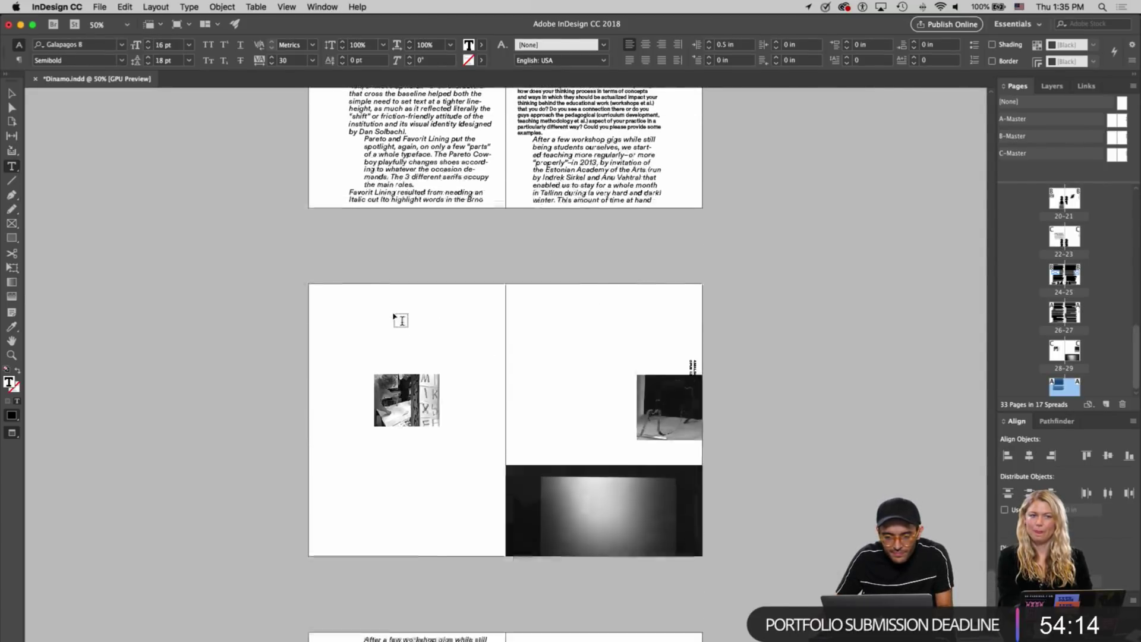
{"action": "scroll", "coordinate": [389, 328], "scroll_direction": "down", "scroll_amount": 5}
{"action": "left_click_drag", "start_coordinate": [366, 455], "coordinate": [471, 550]}
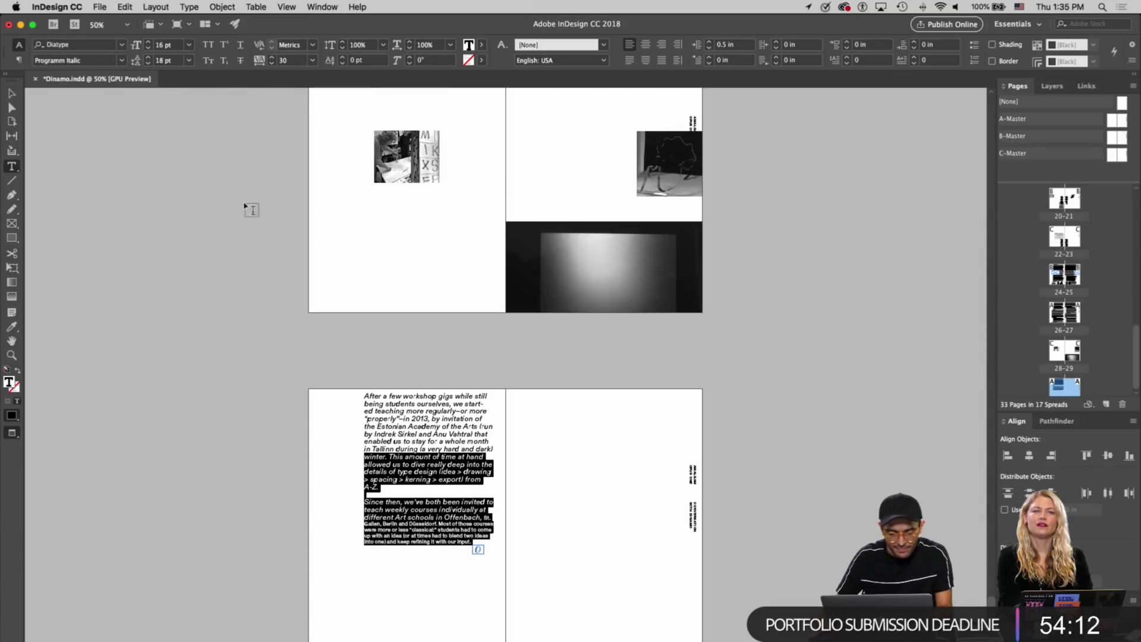
{"action": "left_click", "coordinate": [12, 326]}
{"action": "left_click", "coordinate": [431, 406]}
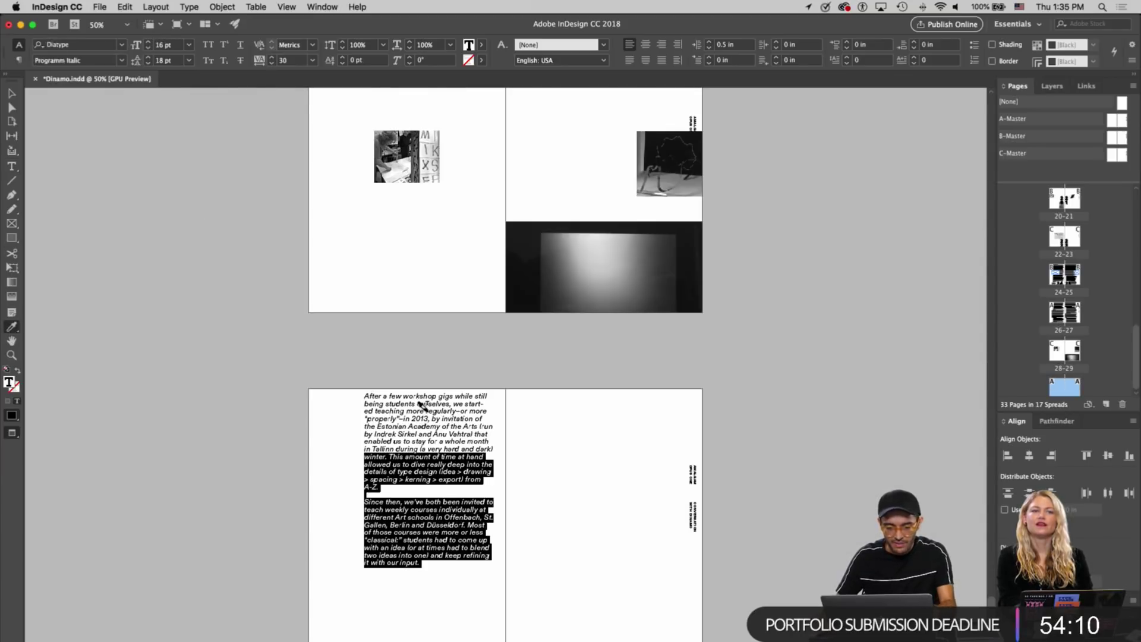
{"action": "key", "text": "v"}
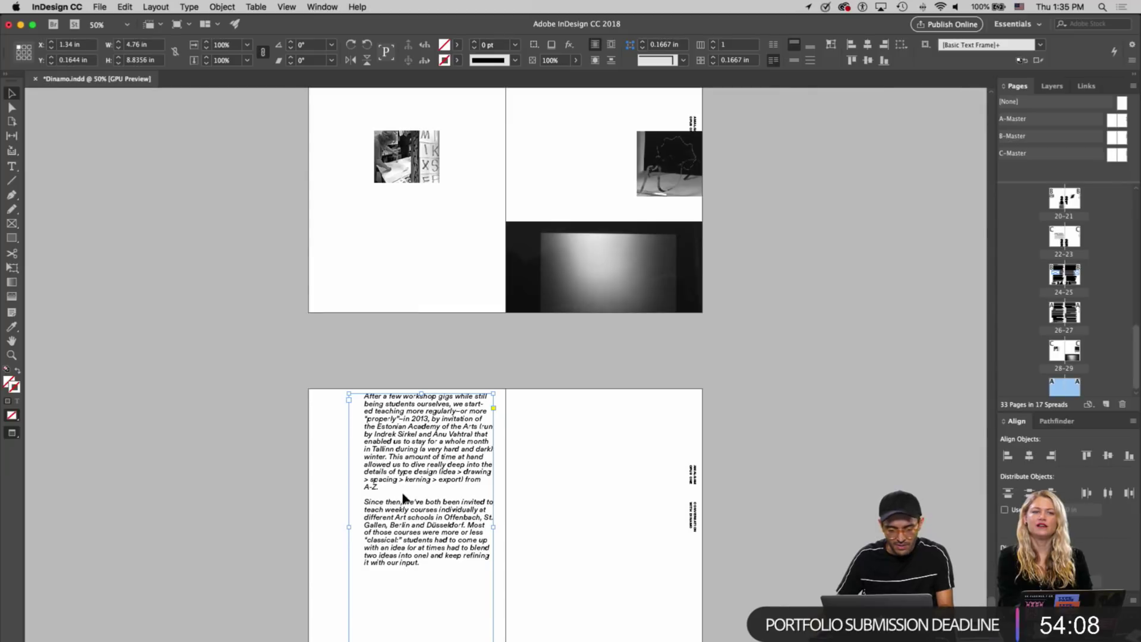
Switch to Safari and copy the Google Doc passage from "Lately though (2016 onwards)" through "really refreshing." after image marker 18
{"action": "key", "text": "super+Tab"}
{"action": "key", "text": "super+Tab"}
{"action": "key", "text": "super+Tab"}
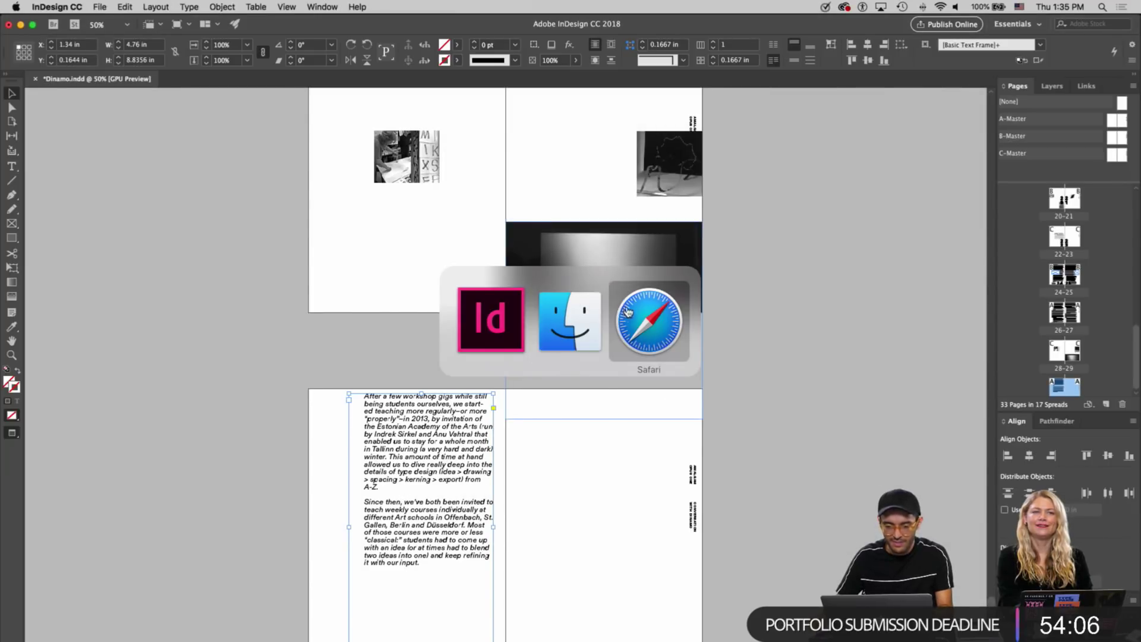
{"action": "scroll", "coordinate": [368, 283], "scroll_direction": "up", "scroll_amount": 10}
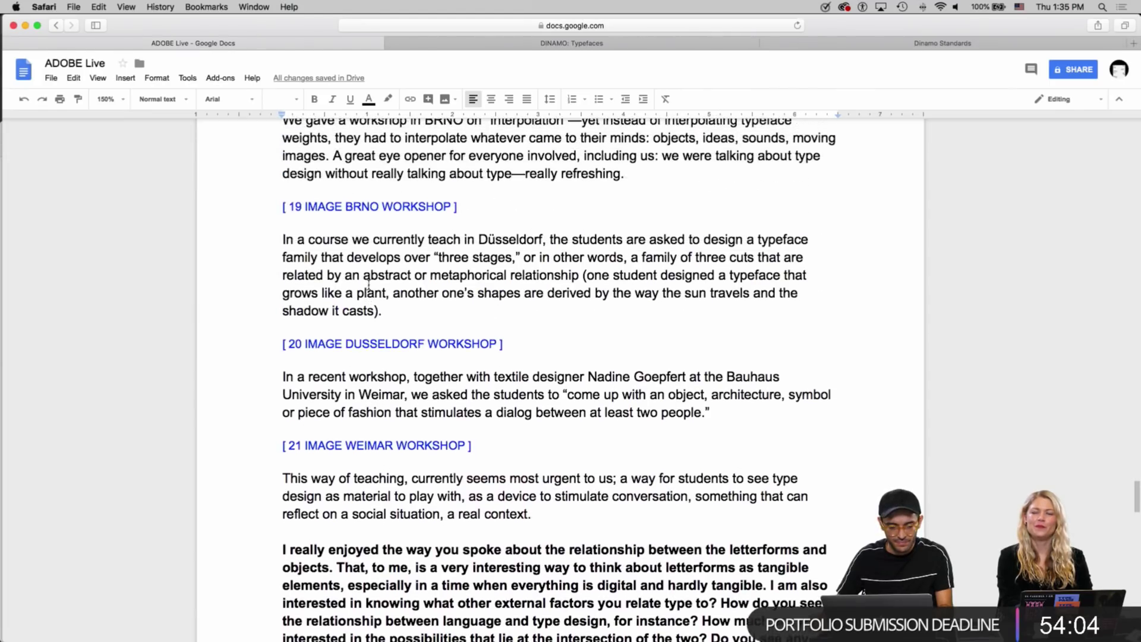
{"action": "scroll", "coordinate": [369, 284], "scroll_direction": "down", "scroll_amount": 2}
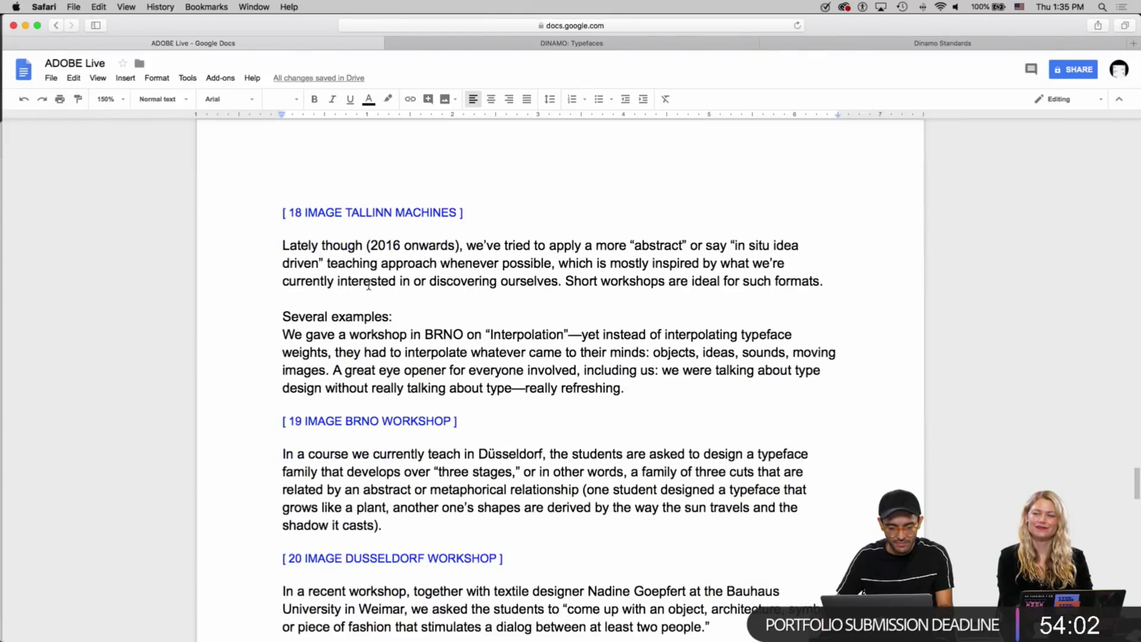
{"action": "key", "text": "super+Tab"}
{"action": "key", "text": "super+Tab"}
{"action": "scroll", "coordinate": [369, 285], "scroll_direction": "up", "scroll_amount": 8}
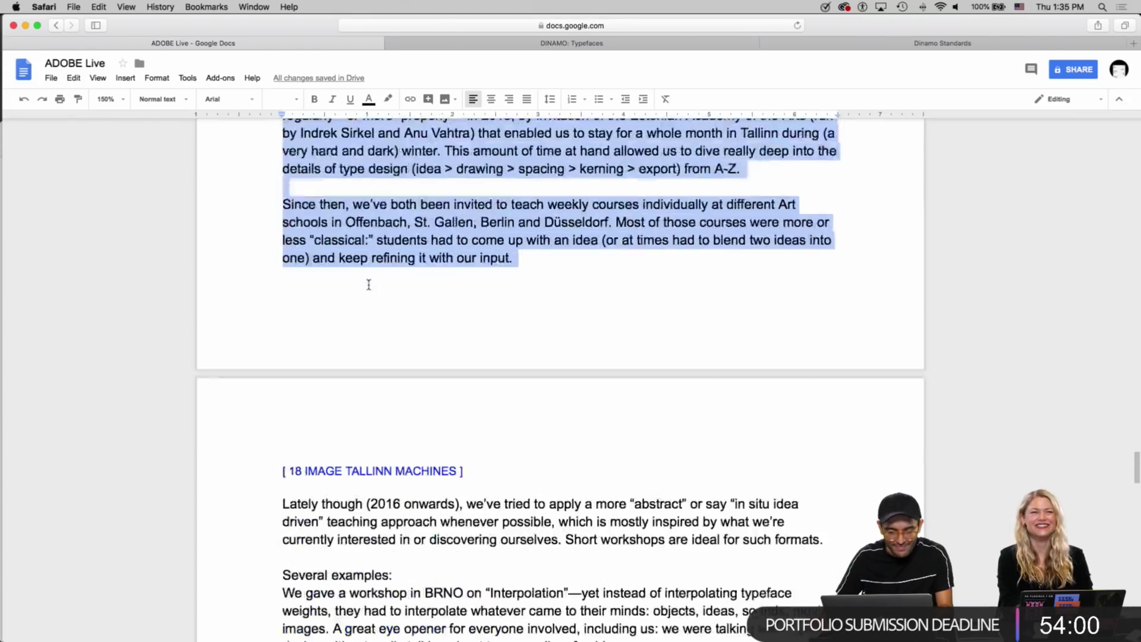
{"action": "scroll", "coordinate": [369, 285], "scroll_direction": "down", "scroll_amount": 3}
{"action": "left_click_drag", "start_coordinate": [282, 459], "coordinate": [638, 604]}
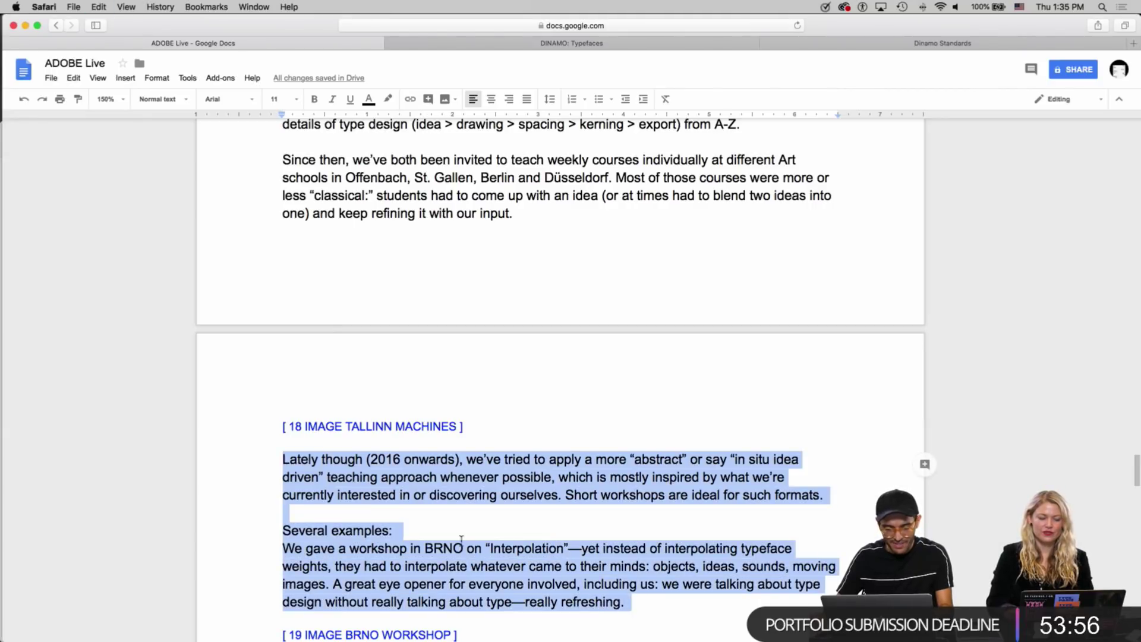
Return to InDesign and paste the copied passage below "it with our input." on the duplicated spread, separated by a blank line
{"action": "key", "text": "super+Tab"}
{"action": "scroll", "coordinate": [389, 416], "scroll_direction": "down", "scroll_amount": 4}
{"action": "left_click", "coordinate": [384, 370]}
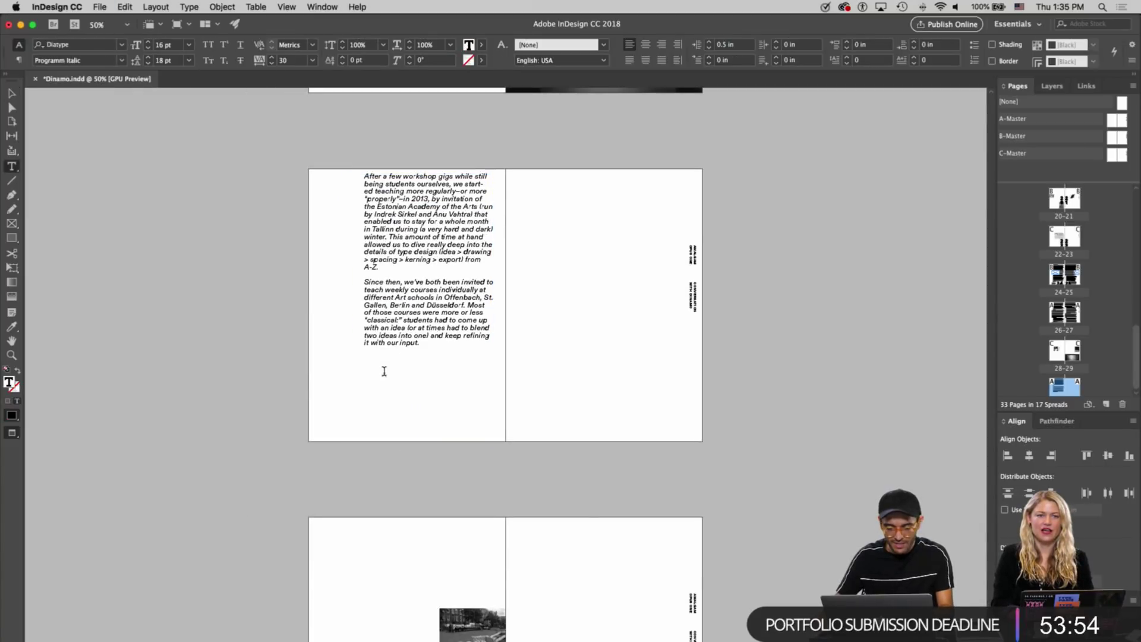
{"action": "type", "text": "Lately though (2016 onwards), we've tried to apply a more \"abstract\" or say \"in situ idea driven\" teaching approach whenever possible, which is mostly inspired by what we're currently interested in or discovering ourselves. Short workshops are ideal for such formats.  Several examples: We gave a workshop in BRNO on \"Interpolation\"–yet instead of interpolating typeface weights, they had to interpolate whatever came to their minds: objects, ideas, sounds, moving images. A great eye opener for everyone involved, including us: we were talking about type design without really talking about type–really refreshing."}
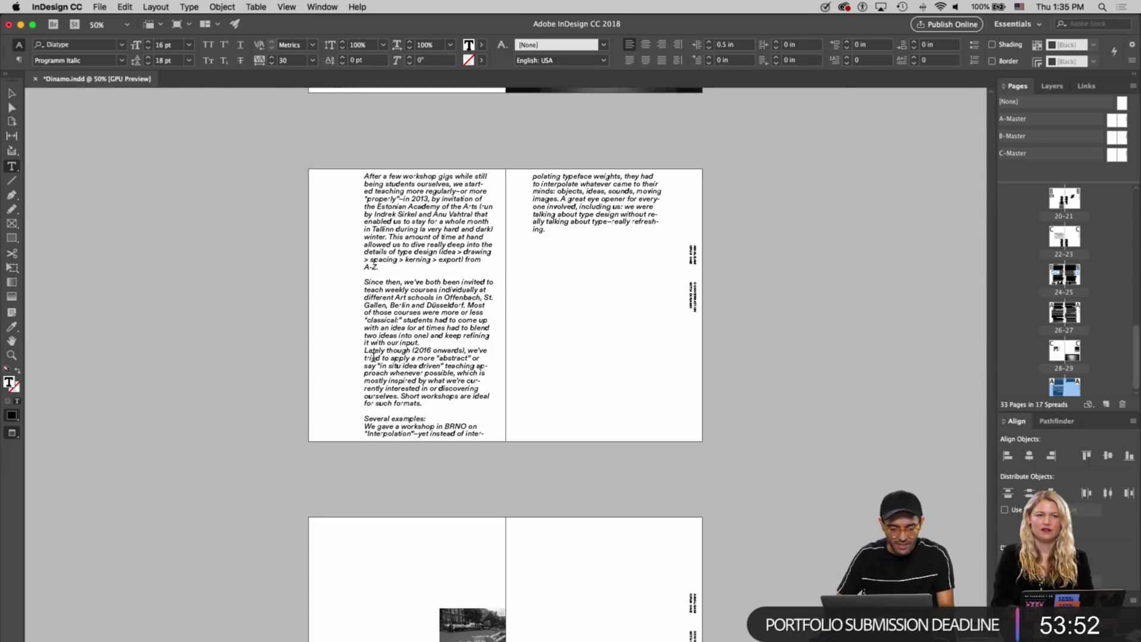
Copy the Düsseldorf course paragraph from the Google Doc in Safari and paste it below the Brno passage in InDesign
{"action": "key", "text": "super+Tab"}
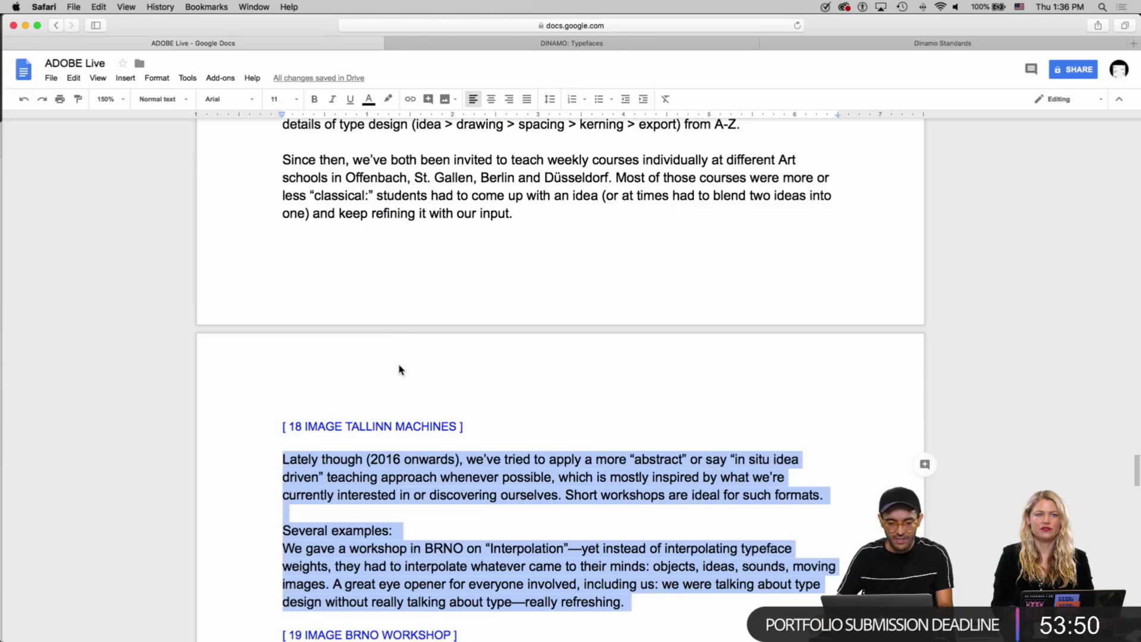
{"action": "scroll", "coordinate": [380, 317], "scroll_direction": "down", "scroll_amount": 5}
{"action": "left_click_drag", "start_coordinate": [284, 338], "coordinate": [385, 410]}
{"action": "key", "text": "super+c"}
{"action": "key", "text": "super+Tab"}
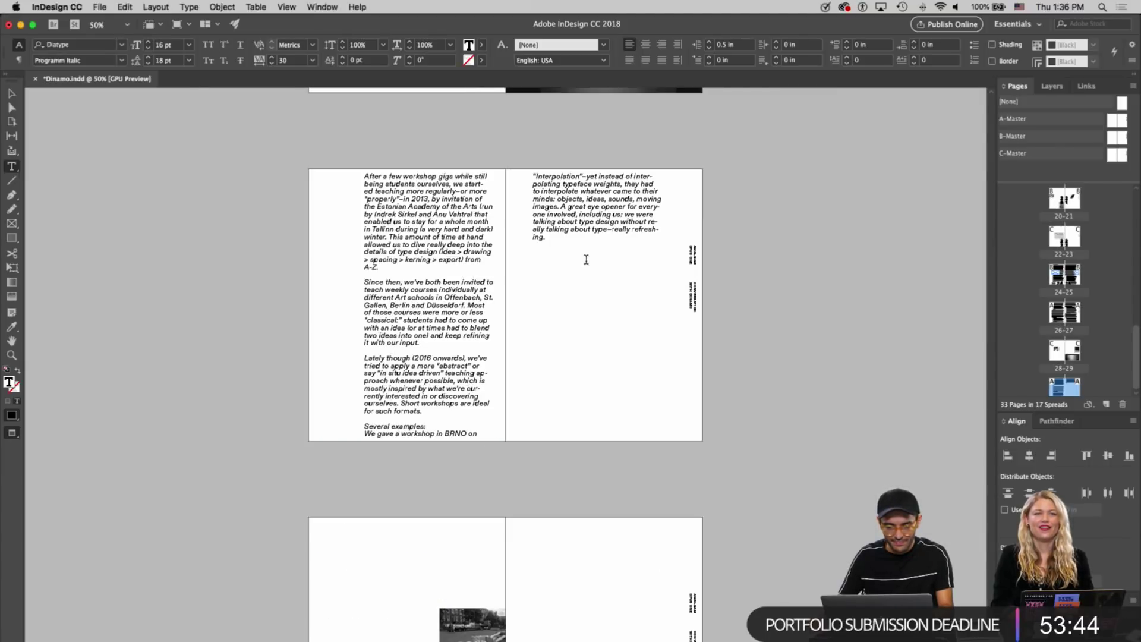
{"action": "left_click", "coordinate": [615, 278]}
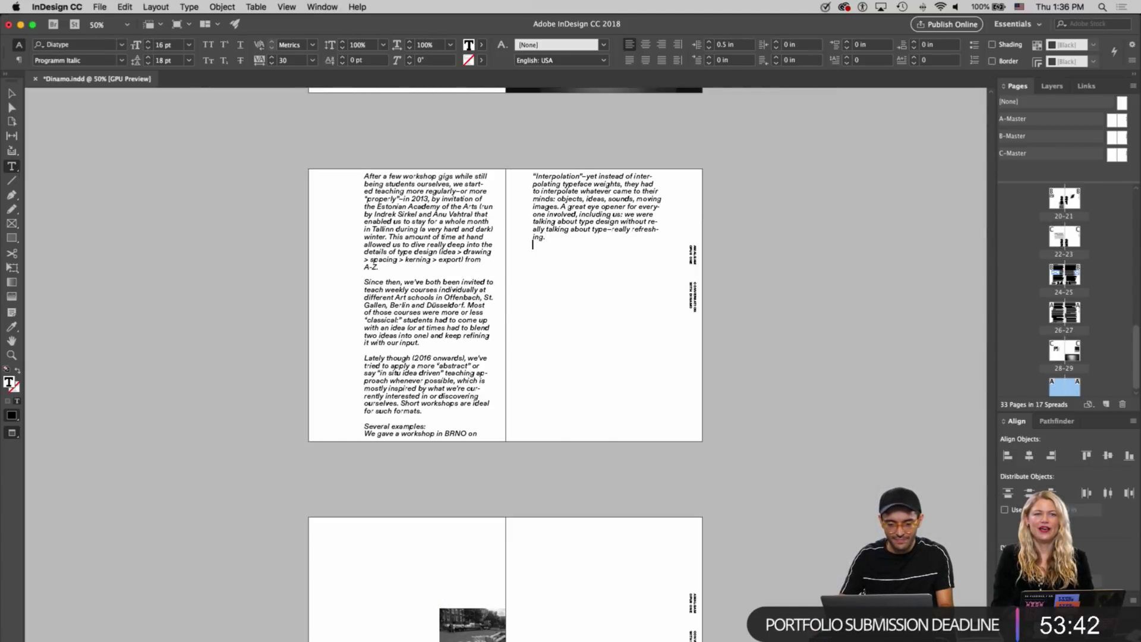
{"action": "key", "text": "super+v"}
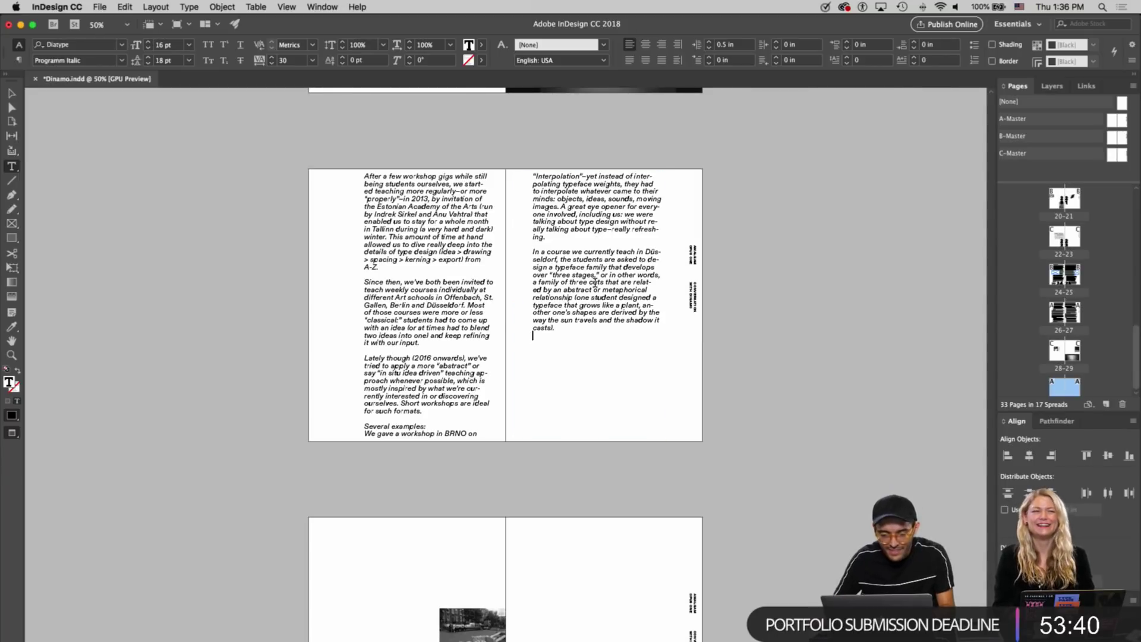
{"action": "key", "text": "Escape"}
Copy the Weimar workshop paragraph from the Google Doc in Safari and paste it below the Düsseldorf paragraph in InDesign
{"action": "key", "text": "super+Tab"}
{"action": "scroll", "coordinate": [294, 389], "scroll_direction": "down", "scroll_amount": 2}
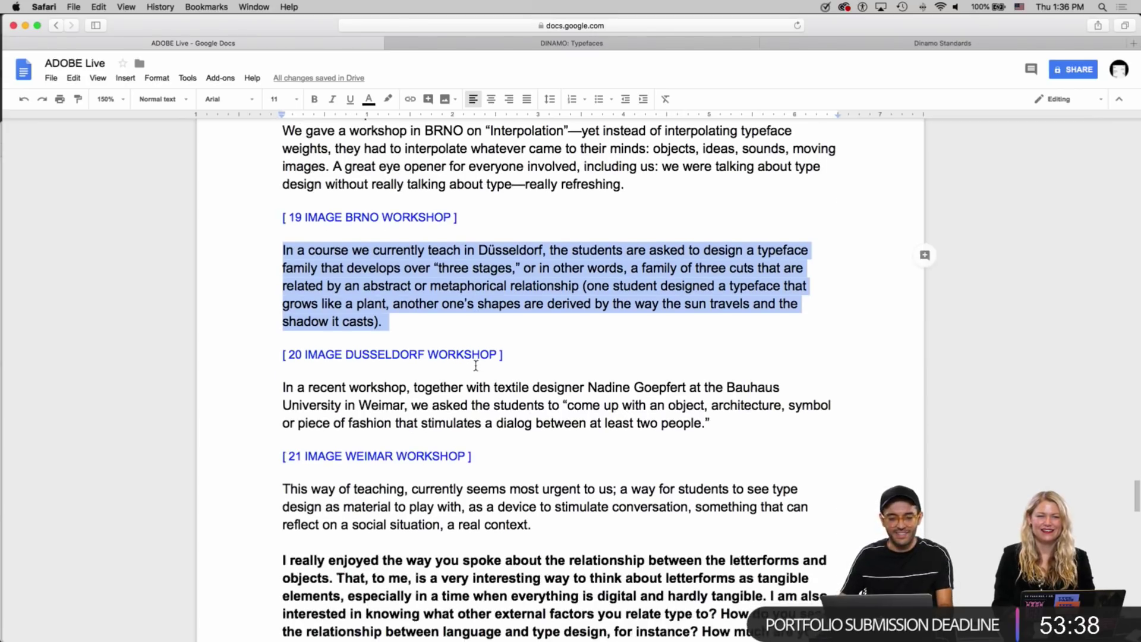
{"action": "triple_click", "coordinate": [294, 389]}
{"action": "key", "text": "super+c"}
{"action": "key", "text": "super+Tab"}
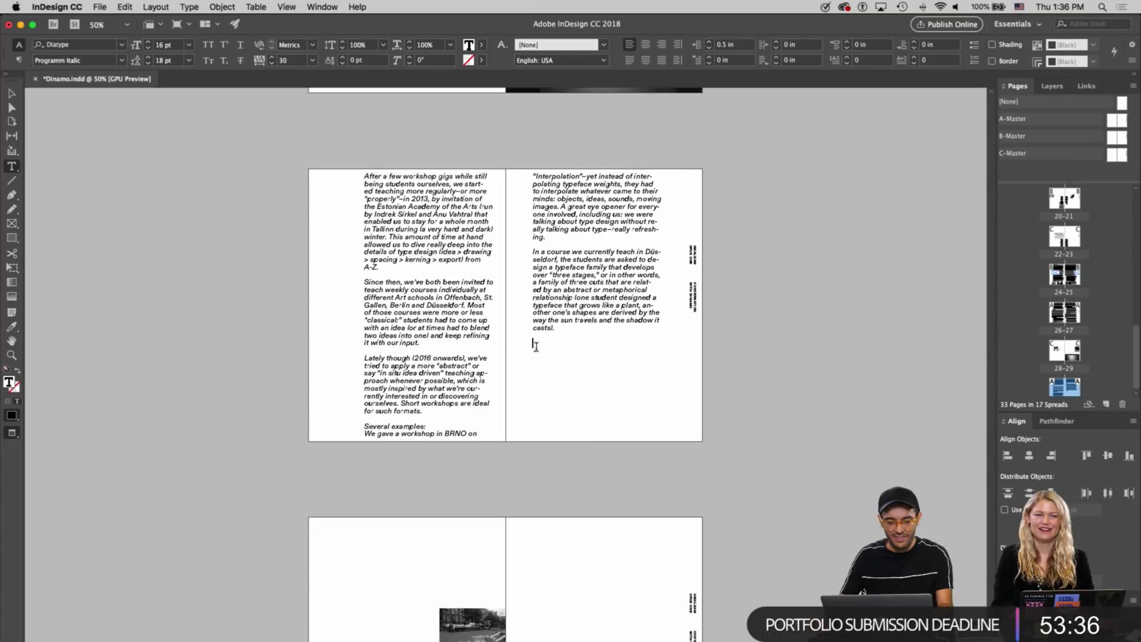
{"action": "key", "text": "super+v"}
{"action": "key", "text": "Escape"}
Copy the "This way of teaching" paragraph from Safari and paste it in InDesign after a blank line below the Weimar paragraph
{"action": "key", "text": "super+Tab"}
{"action": "triple_click", "coordinate": [361, 505]}
{"action": "key", "text": "super+c"}
{"action": "key", "text": "super+Tab"}
{"action": "key", "text": "Return"}
{"action": "key", "text": "Return"}
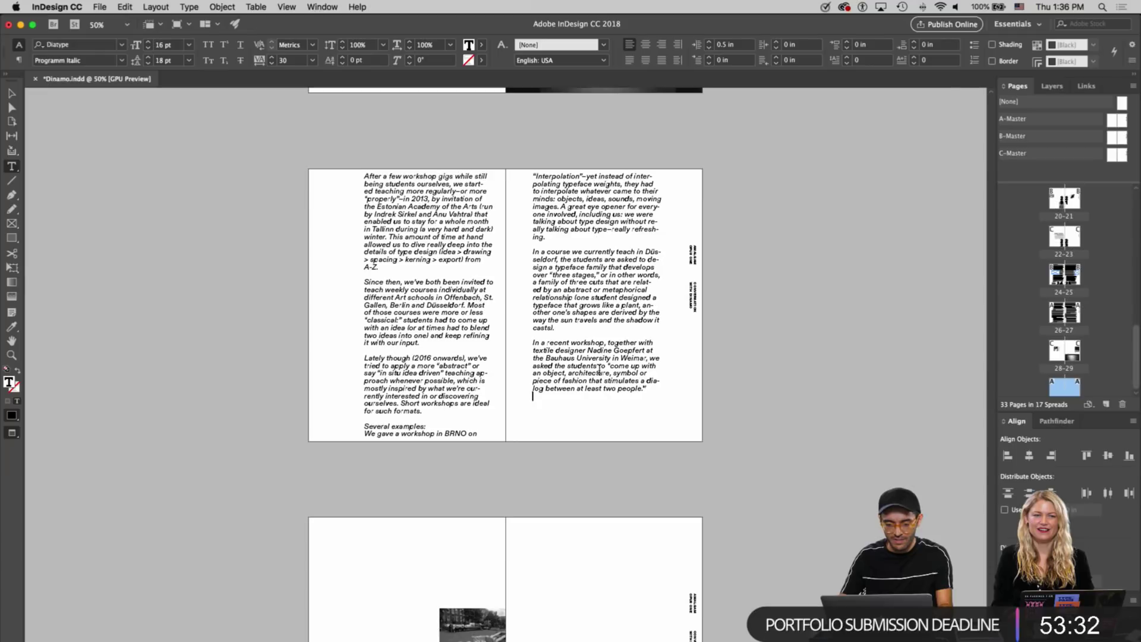
{"action": "key", "text": "super+v"}
{"action": "key", "text": "Escape"}
{"action": "left_click", "coordinate": [578, 356]}
{"action": "key", "text": "Escape"}
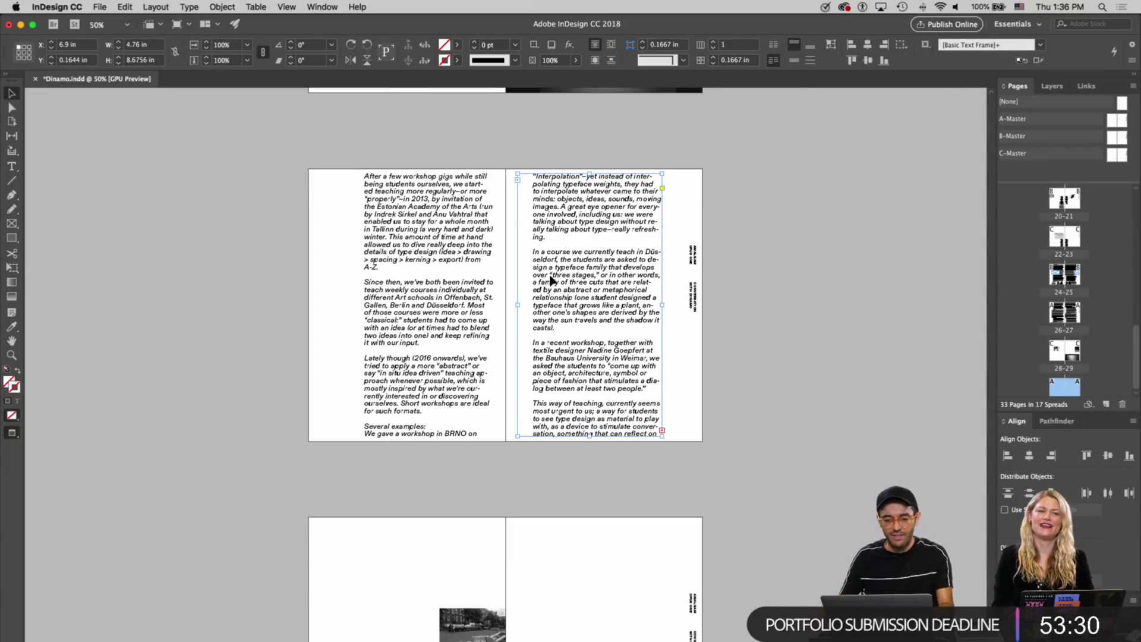
Duplicate text spread 30–31 and place the copy directly after it, ahead of the last image spread
{"action": "scroll", "coordinate": [547, 296], "scroll_direction": "down", "scroll_amount": 1}
{"action": "scroll", "coordinate": [547, 296], "scroll_direction": "down", "scroll_amount": 5}
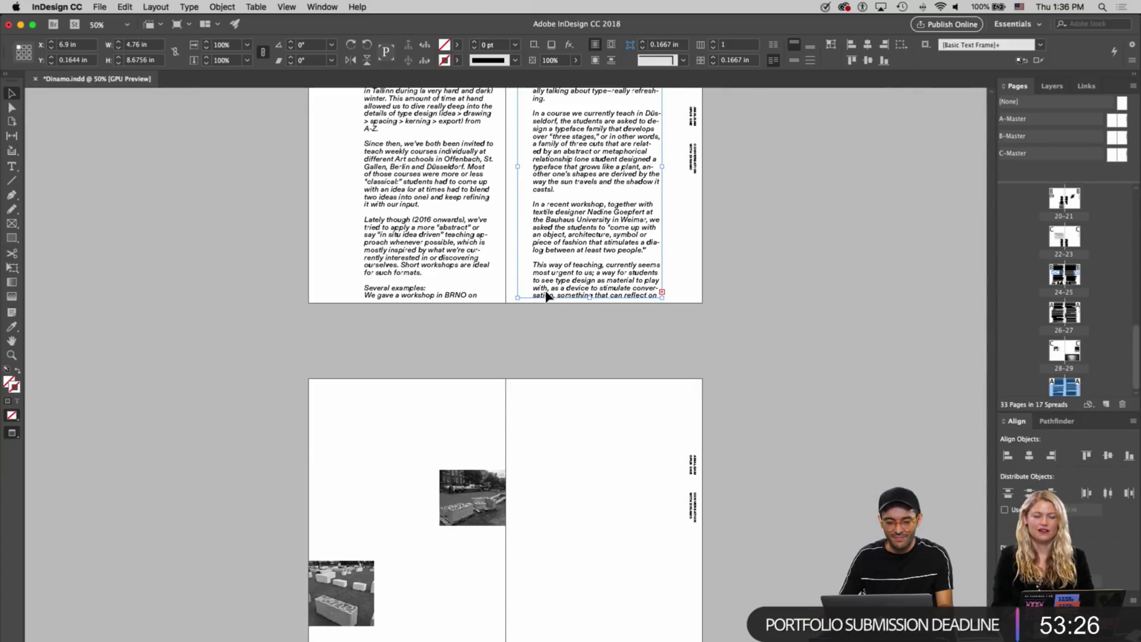
{"action": "scroll", "coordinate": [1047, 353], "scroll_direction": "down", "scroll_amount": 2}
{"action": "left_click", "coordinate": [1047, 351]}
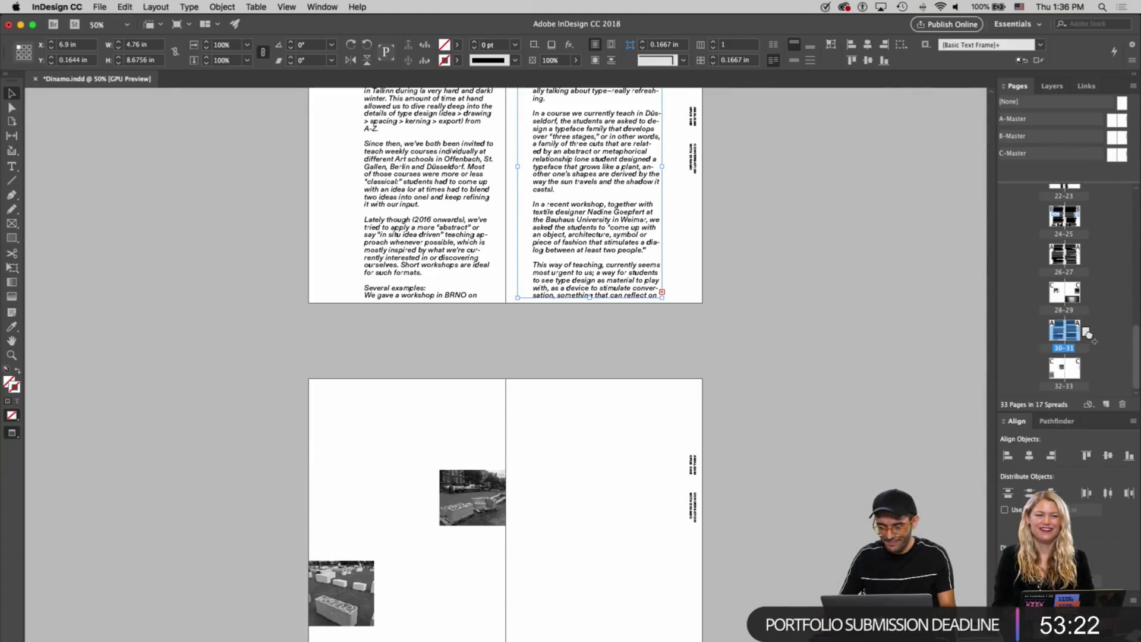
{"action": "left_click_drag", "start_coordinate": [1086, 332], "coordinate": [1088, 334]}
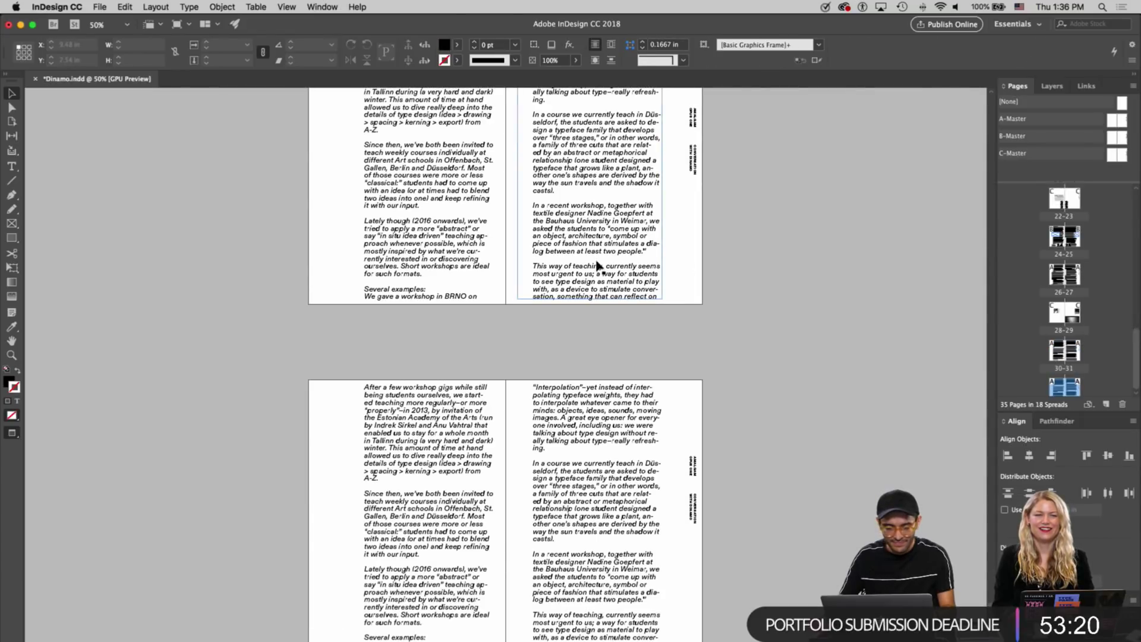
Delete all the duplicated interview text on spread 32–33, including the leftover last line, leaving both text frames empty
{"action": "double_click", "coordinate": [445, 442]}
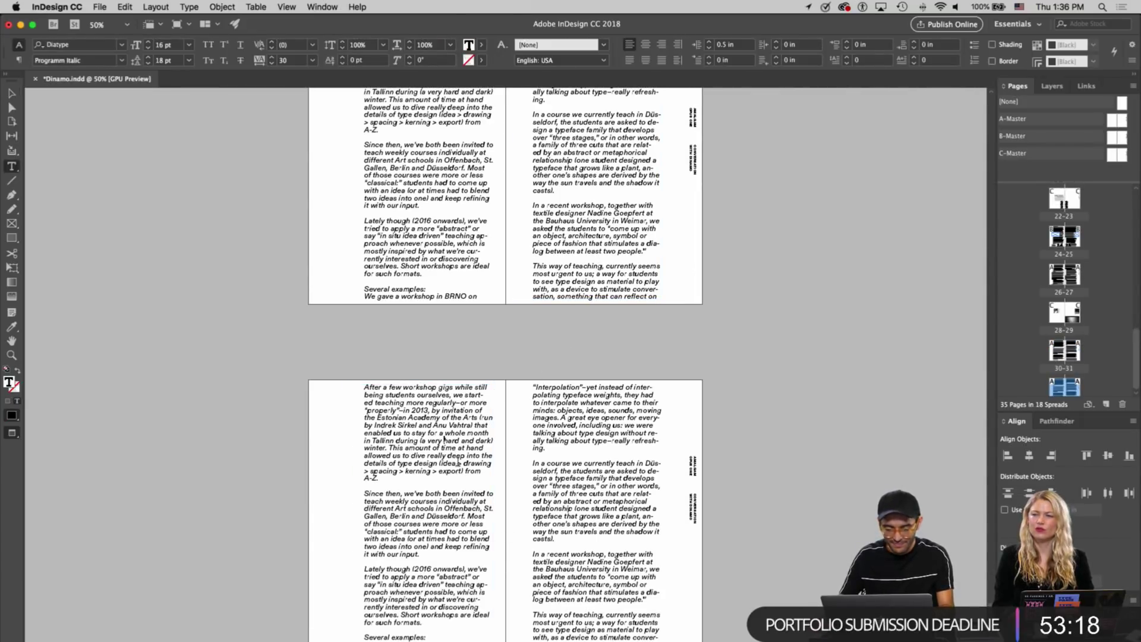
{"action": "scroll", "coordinate": [616, 542], "scroll_direction": "down", "scroll_amount": 3}
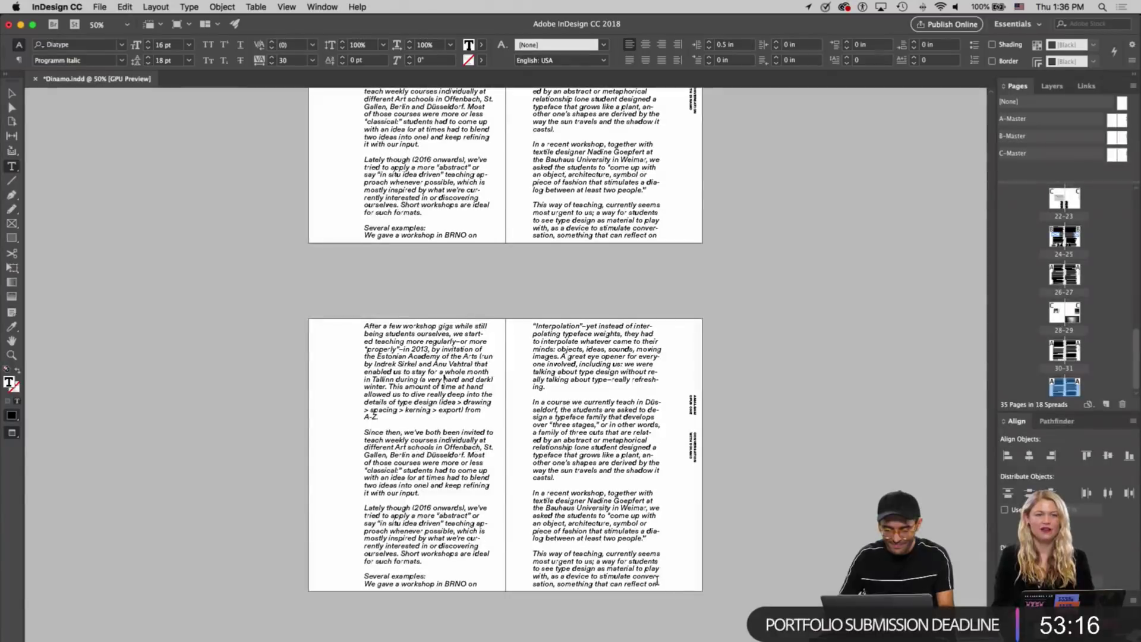
{"action": "left_click_drag", "start_coordinate": [657, 583], "coordinate": [348, 326]}
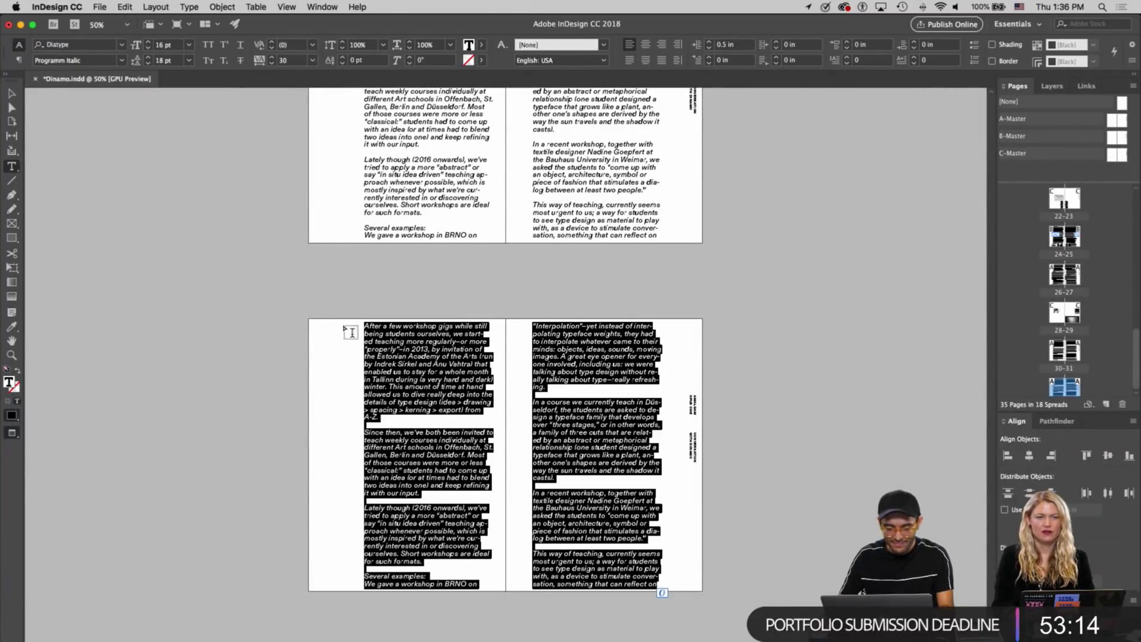
{"action": "key", "text": "BackSpace"}
{"action": "key", "text": "Escape"}
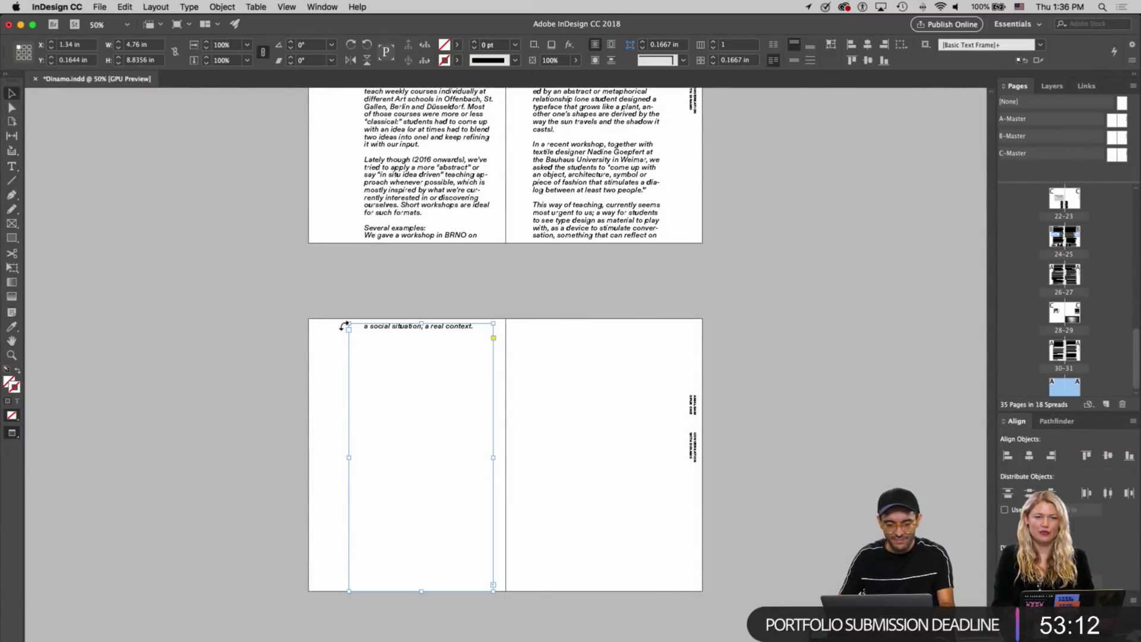
{"action": "key", "text": "super+Tab"}
{"action": "scroll", "coordinate": [492, 440], "scroll_direction": "down", "scroll_amount": 3}
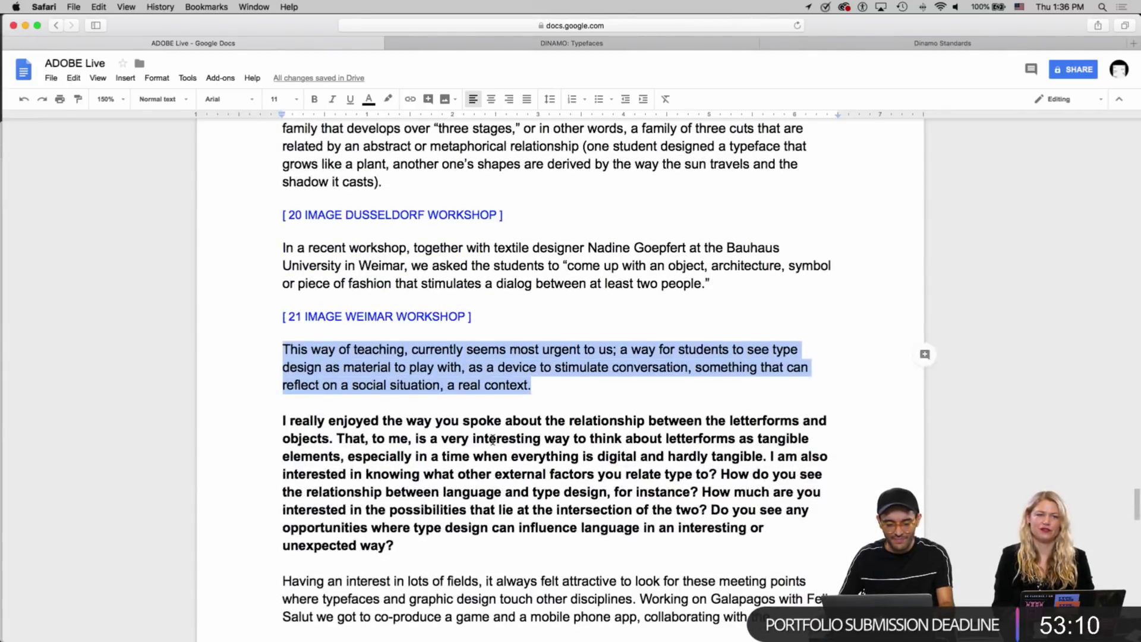
{"action": "key", "text": "super+Tab"}
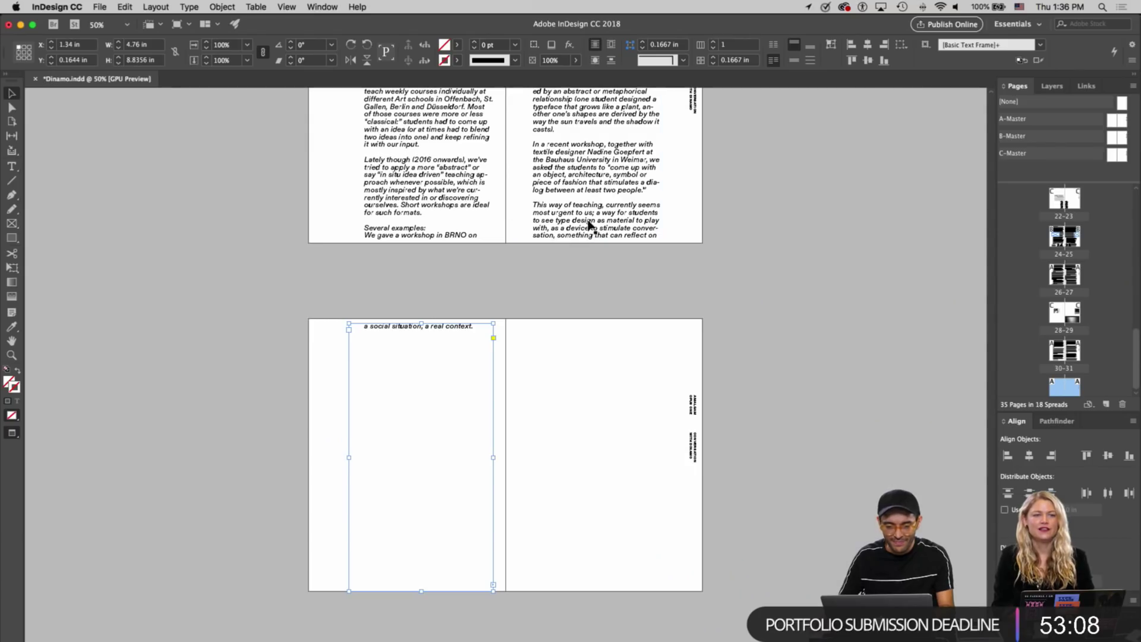
{"action": "triple_click", "coordinate": [439, 327]}
{"action": "key", "text": "BackSpace"}
{"action": "key", "text": "Escape"}
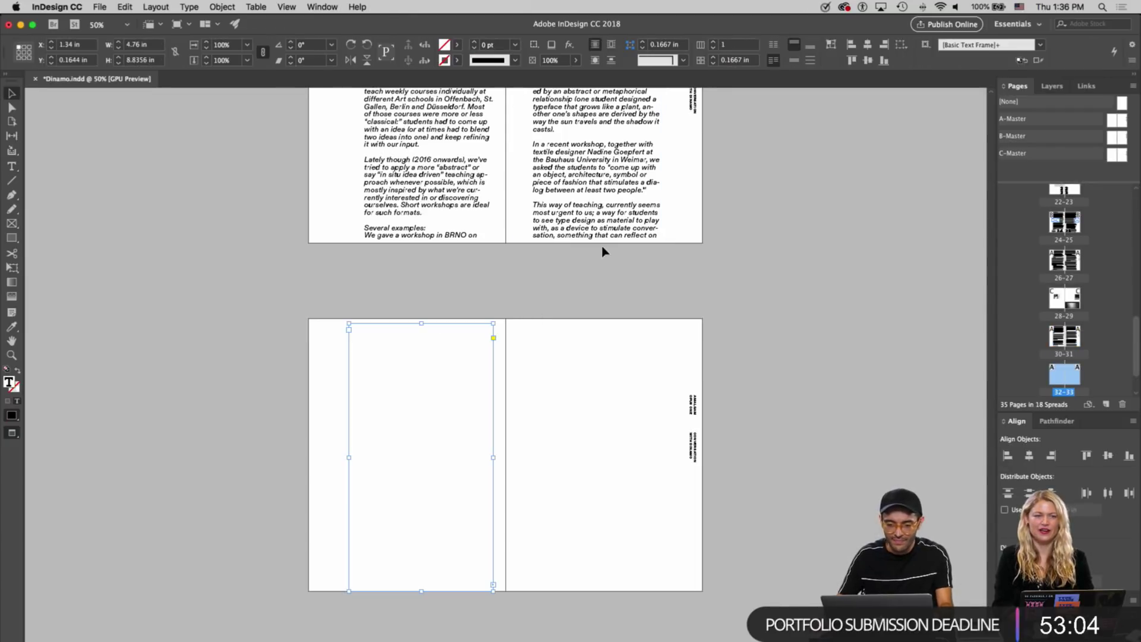
Delete the repeated "After a few workshop gigs" paragraph from the start of page 30
{"action": "scroll", "coordinate": [594, 227], "scroll_direction": "up", "scroll_amount": 5}
{"action": "key", "text": "t"}
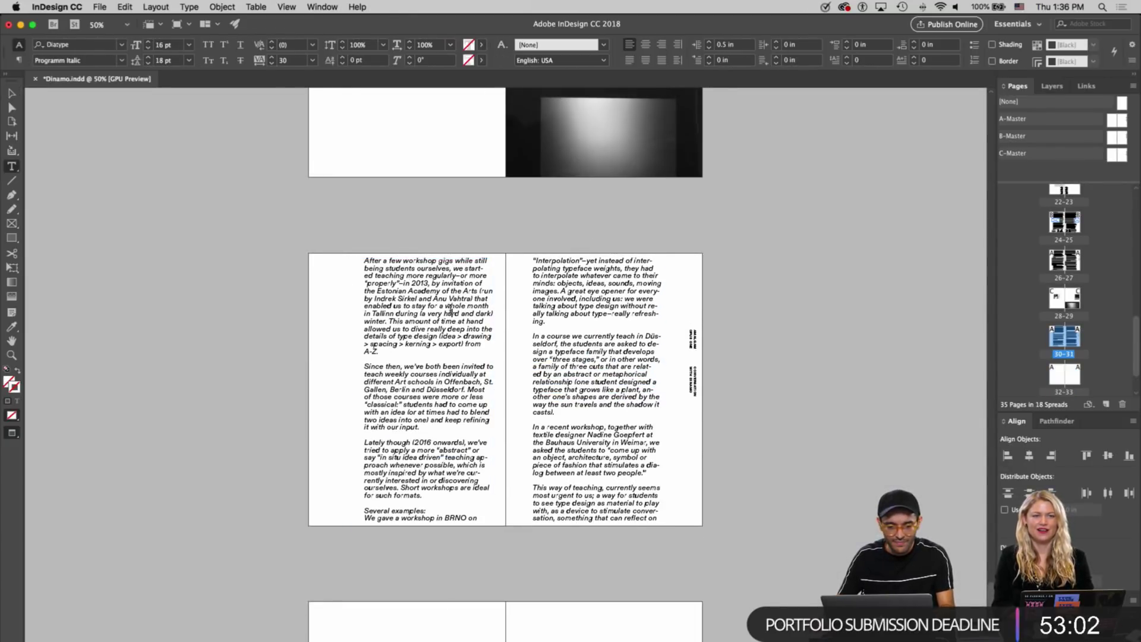
{"action": "scroll", "coordinate": [449, 308], "scroll_direction": "up", "scroll_amount": 7}
{"action": "scroll", "coordinate": [450, 308], "scroll_direction": "up", "scroll_amount": 1}
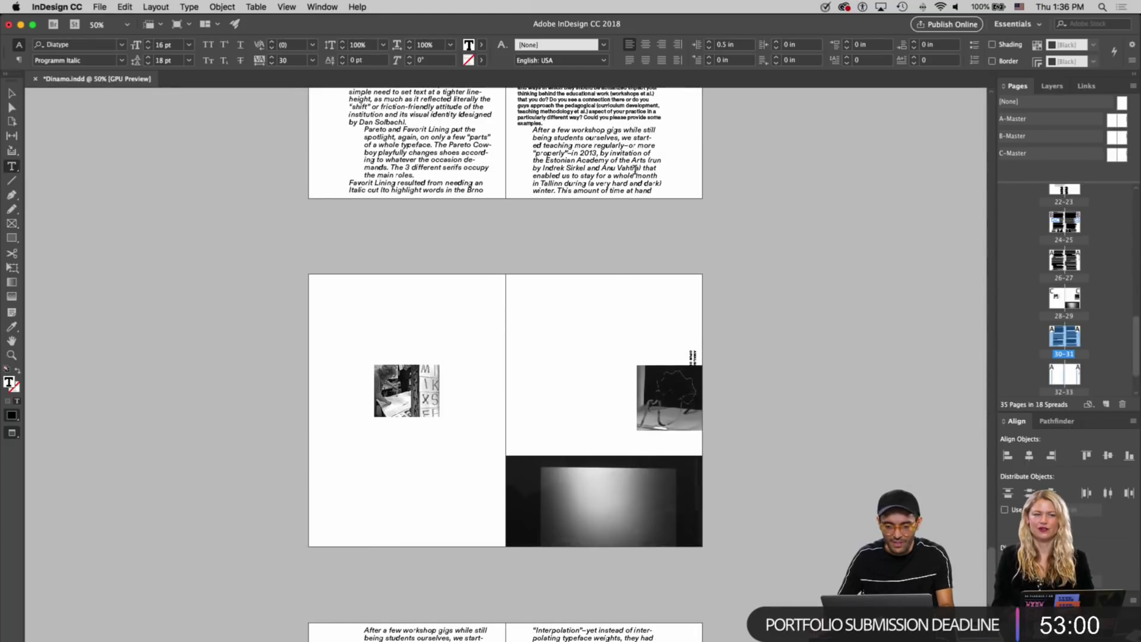
{"action": "left_click", "coordinate": [639, 178]}
{"action": "key", "text": "Escape"}
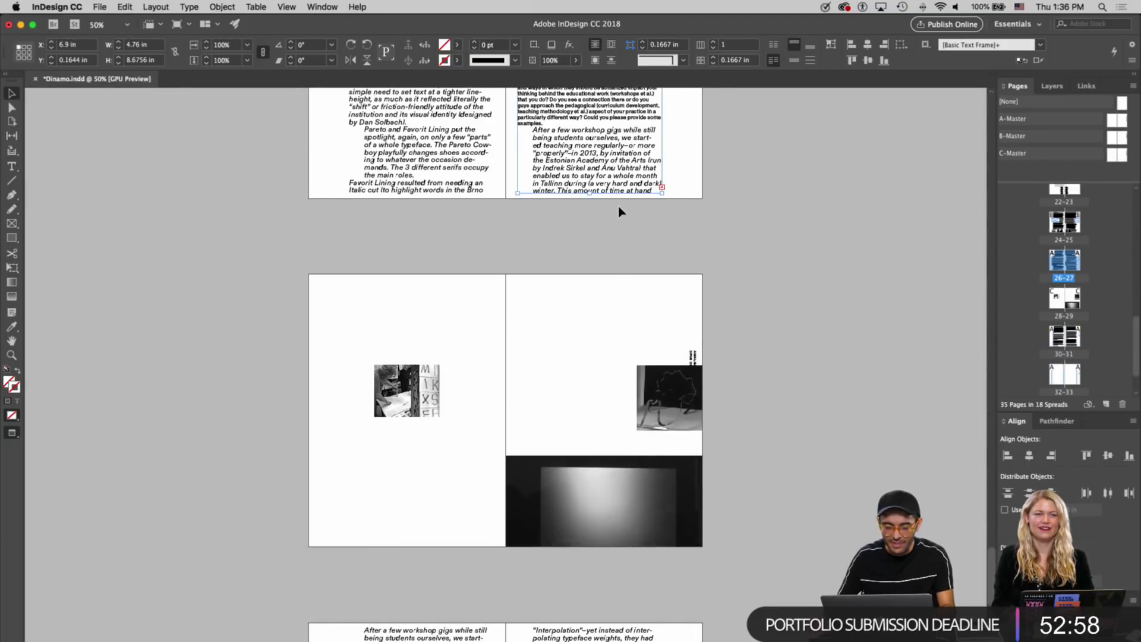
{"action": "scroll", "coordinate": [618, 209], "scroll_direction": "down", "scroll_amount": 1}
{"action": "scroll", "coordinate": [420, 594], "scroll_direction": "down", "scroll_amount": 2}
{"action": "double_click", "coordinate": [422, 539]}
{"action": "left_click_drag", "start_coordinate": [383, 576], "coordinate": [355, 478]}
{"action": "key", "text": "BackSpace"}
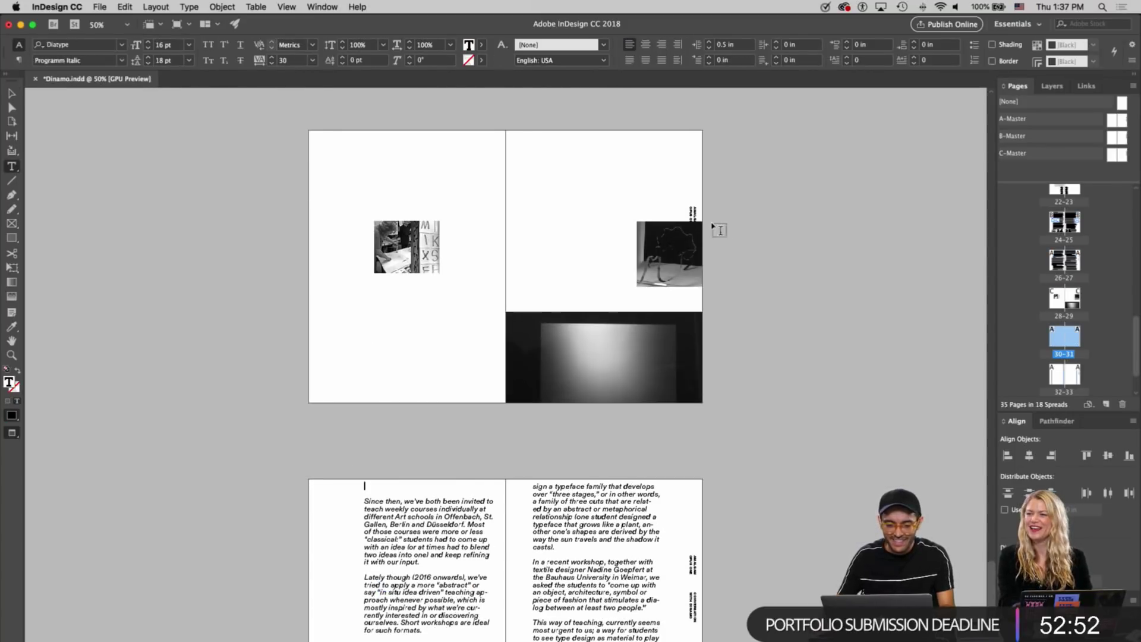
Thread the overset text from the frame on page 27 into the text frame on page 30
{"action": "scroll", "coordinate": [723, 158], "scroll_direction": "up", "scroll_amount": 2}
{"action": "key", "text": "Escape"}
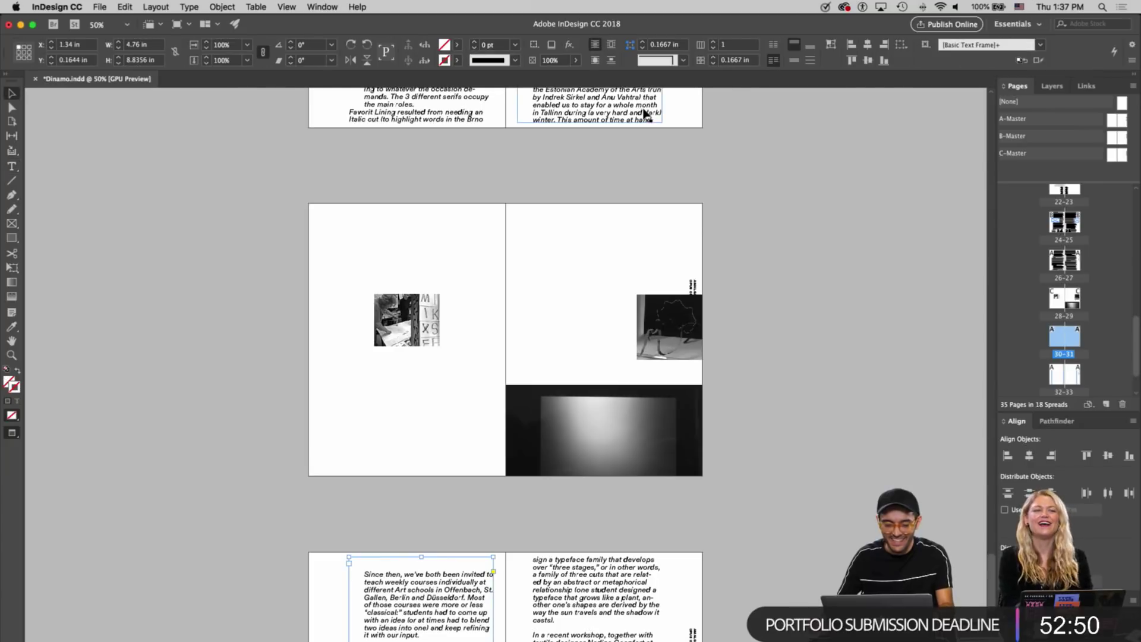
{"action": "left_click", "coordinate": [658, 119]}
{"action": "left_click", "coordinate": [662, 117]}
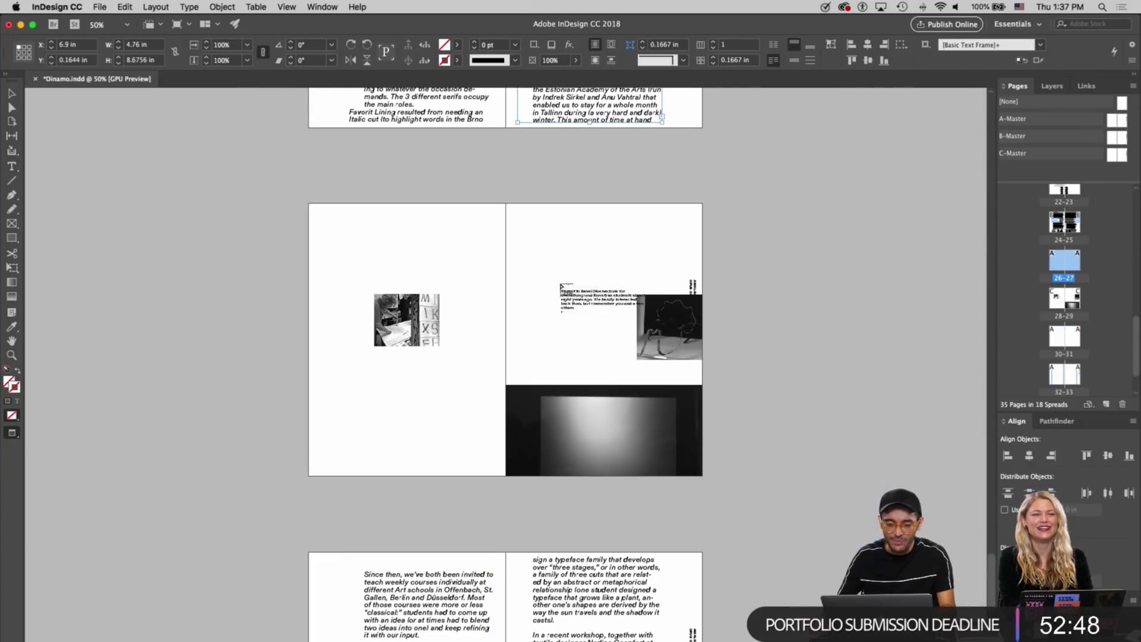
{"action": "left_click", "coordinate": [411, 567]}
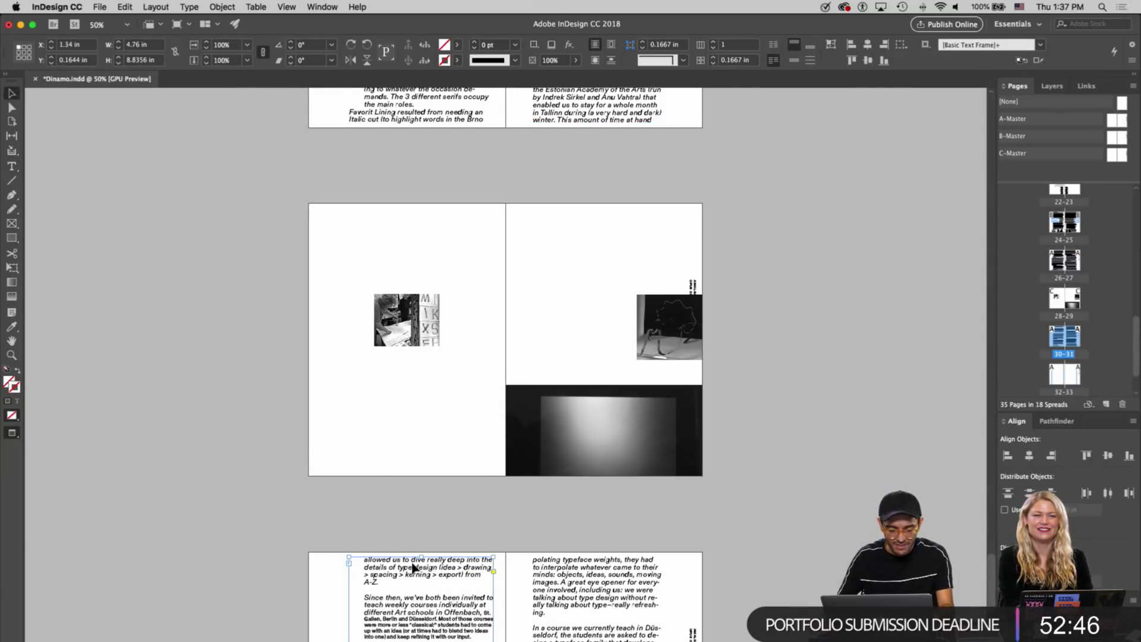
Delete the first of the two "Since then" paragraphs on page 30 along with the surplus blank lines
{"action": "scroll", "coordinate": [412, 568], "scroll_direction": "down", "scroll_amount": 3}
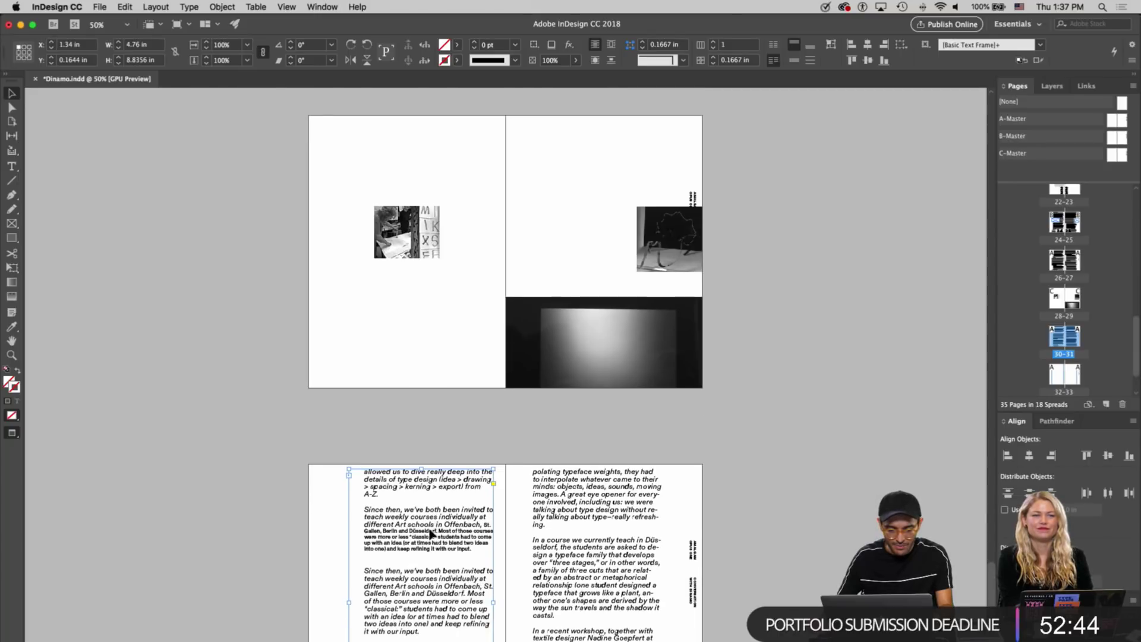
{"action": "double_click", "coordinate": [431, 533]}
{"action": "left_click_drag", "start_coordinate": [481, 547], "coordinate": [360, 501]}
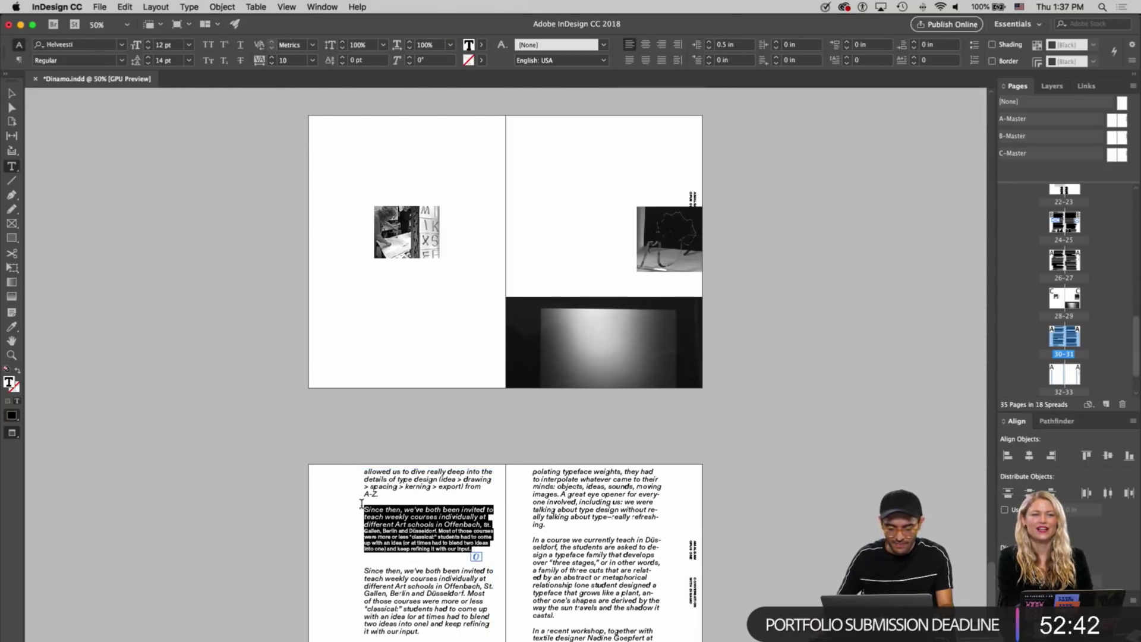
{"action": "key", "text": "BackSpace"}
{"action": "key", "text": "BackSpace"}
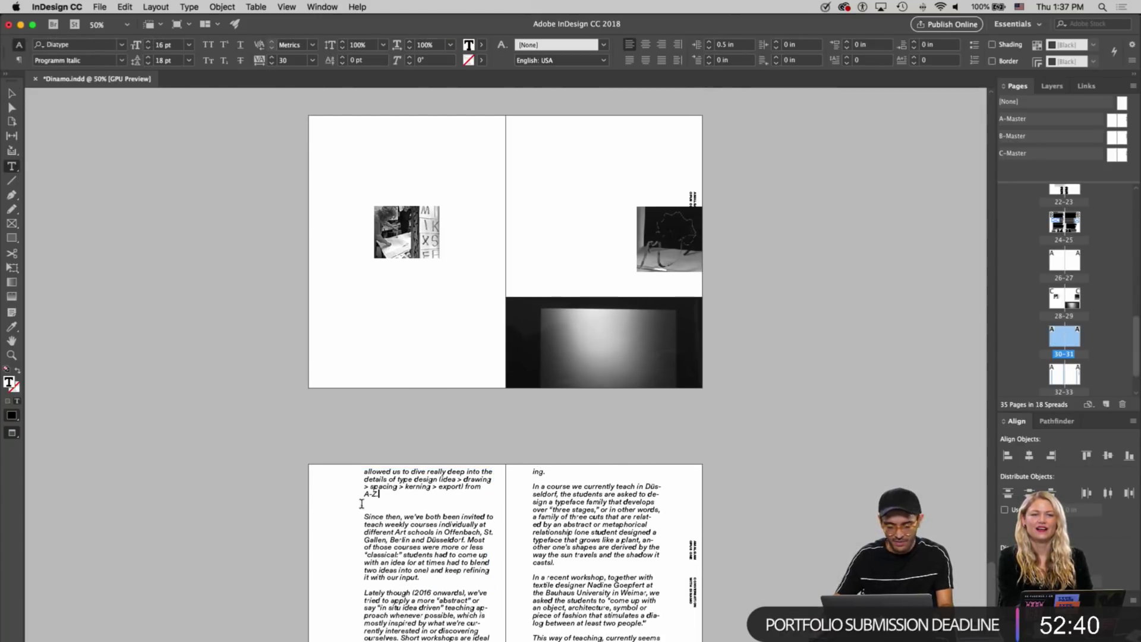
{"action": "key", "text": "BackSpace"}
{"action": "key", "text": "Escape"}
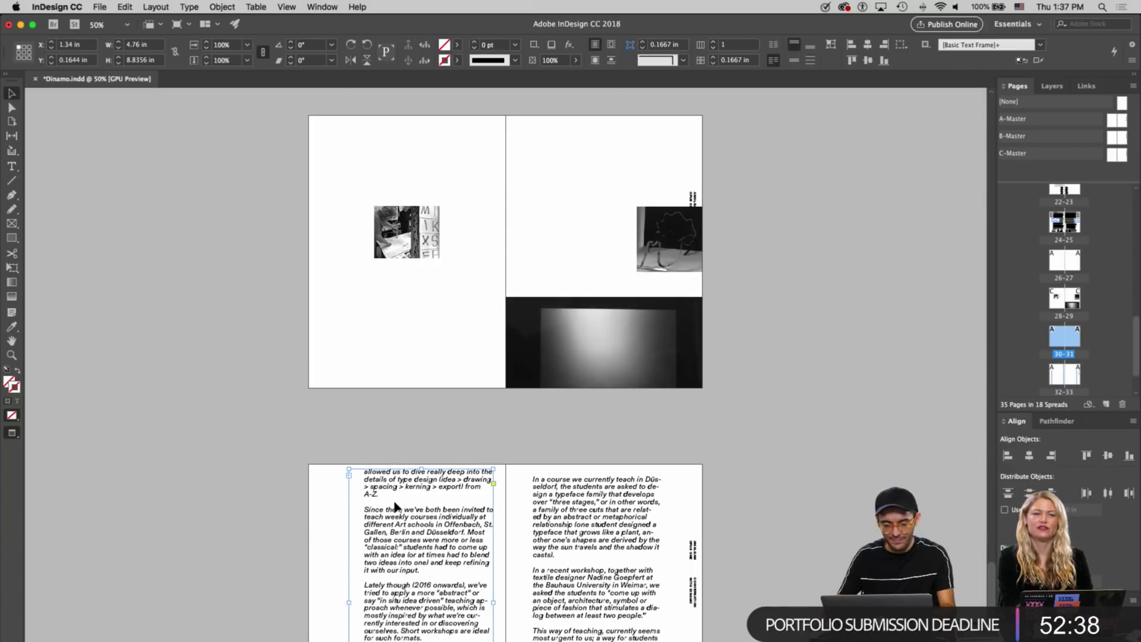
Check how the reflowed text runs across spread 30–31, down to the end of the "This way of teaching" paragraph
{"action": "scroll", "coordinate": [395, 506], "scroll_direction": "down", "scroll_amount": 5}
{"action": "scroll", "coordinate": [395, 506], "scroll_direction": "down", "scroll_amount": 5}
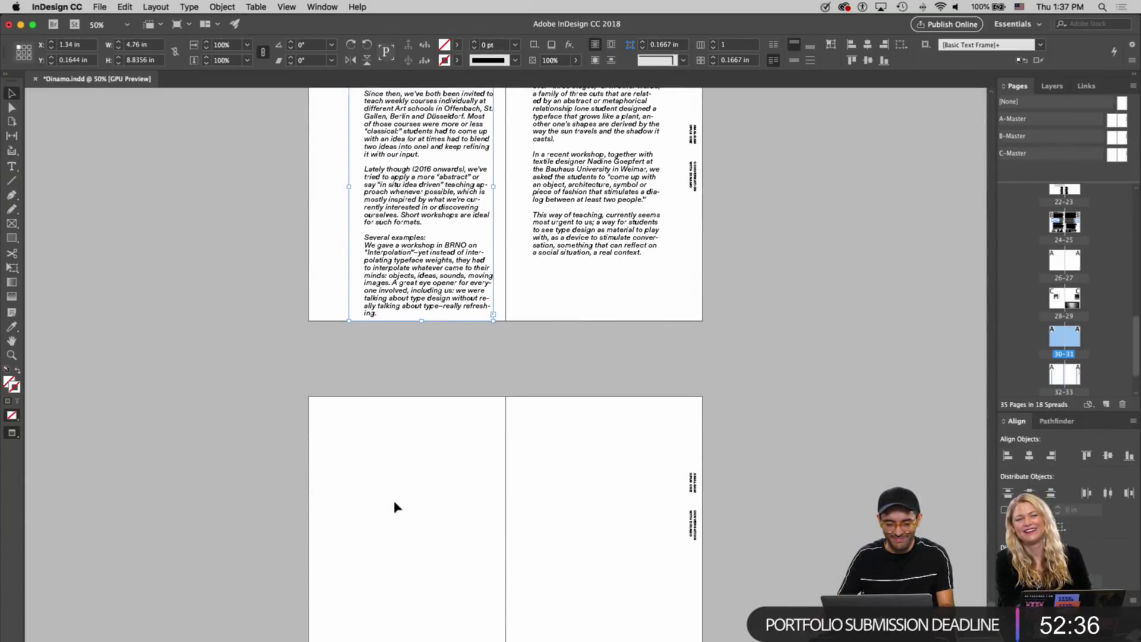
{"action": "left_click", "coordinate": [591, 224]}
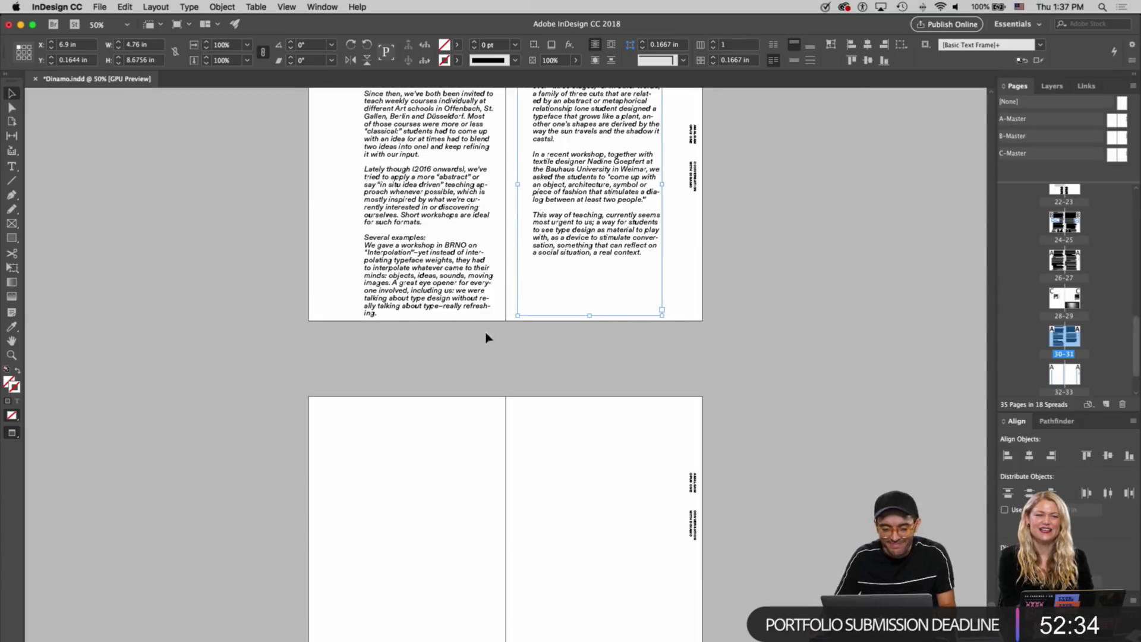
{"action": "scroll", "coordinate": [470, 341], "scroll_direction": "up", "scroll_amount": 2}
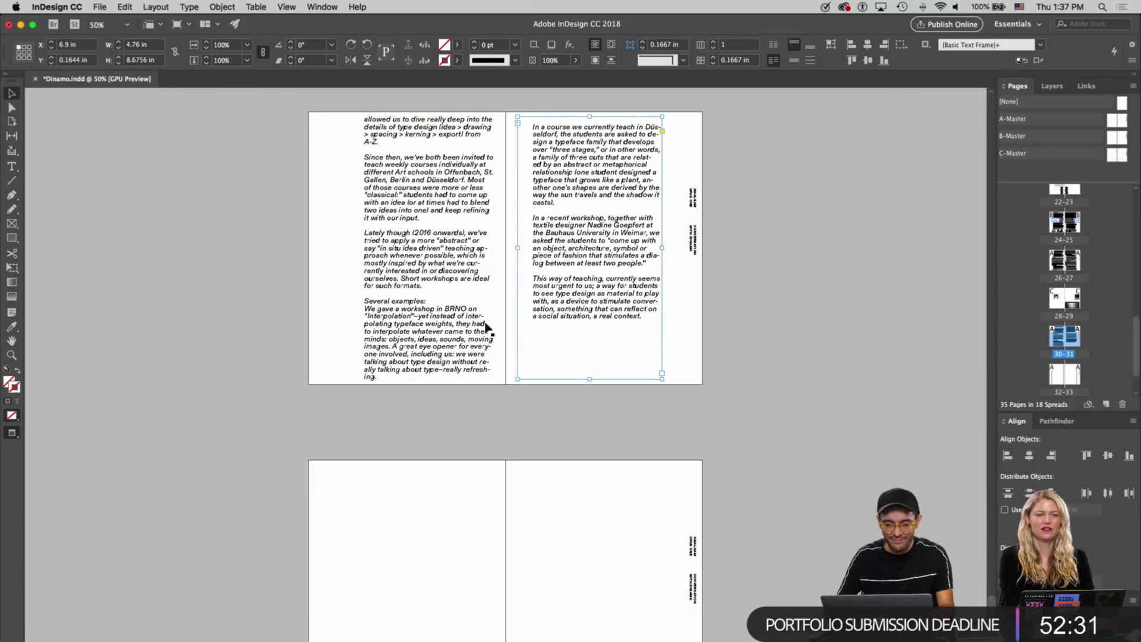
{"action": "double_click", "coordinate": [551, 295]}
{"action": "left_click_drag", "start_coordinate": [644, 316], "coordinate": [542, 181]}
{"action": "key", "text": "Escape"}
{"action": "left_click", "coordinate": [576, 149]}
{"action": "scroll", "coordinate": [476, 321], "scroll_direction": "down", "scroll_amount": 2}
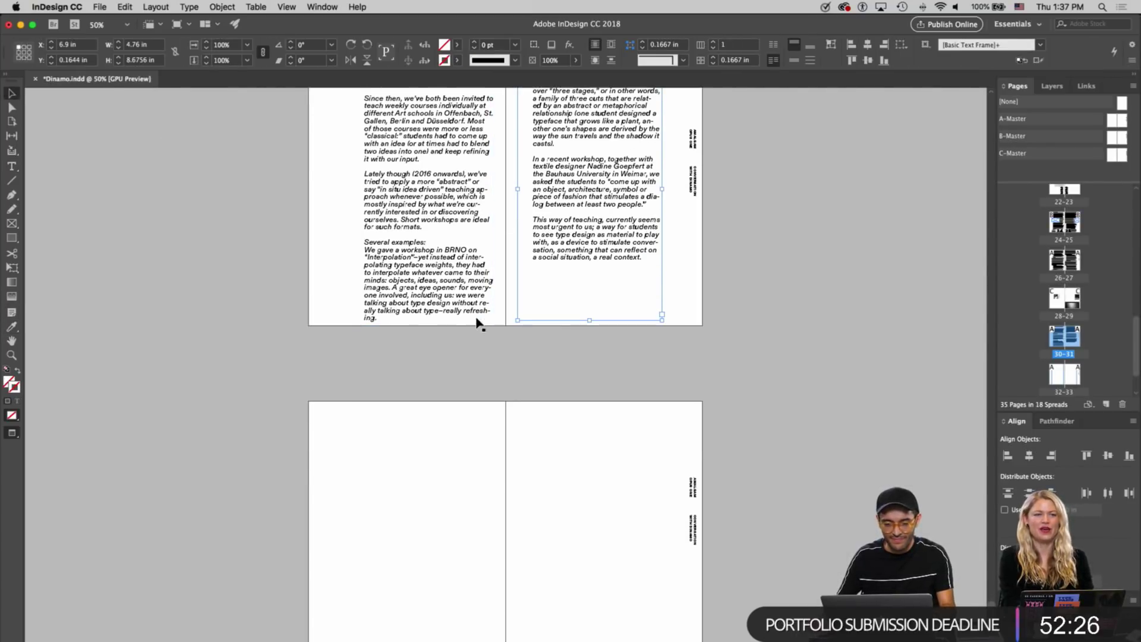
Copy the "I really enjoyed the way you spoke" question from Safari and paste it in InDesign after a blank line below the teaching paragraph
{"action": "key", "text": "super+Tab"}
{"action": "scroll", "coordinate": [390, 375], "scroll_direction": "down", "scroll_amount": 2}
{"action": "left_click_drag", "start_coordinate": [396, 473], "coordinate": [256, 342]}
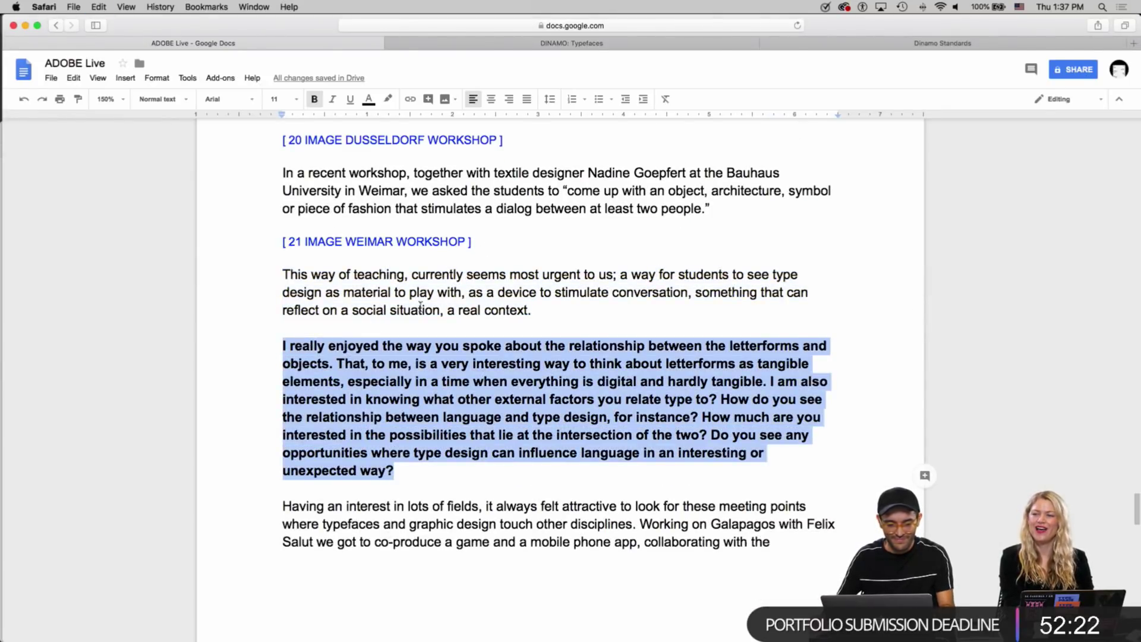
{"action": "key", "text": "super+Tab"}
{"action": "left_click", "coordinate": [607, 279]}
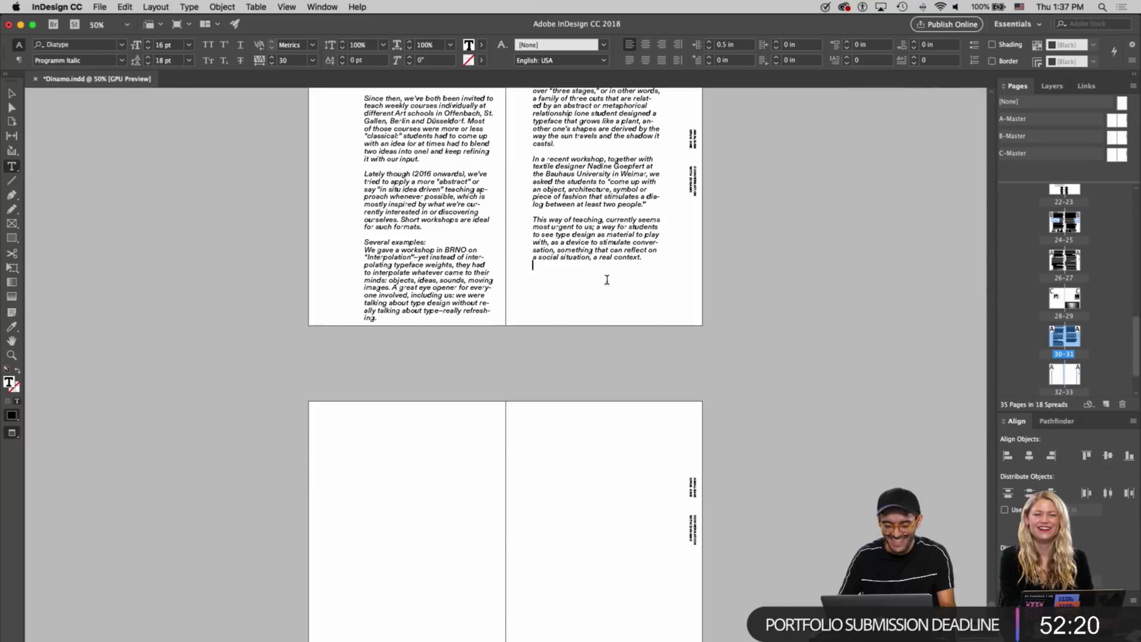
{"action": "key", "text": "super+v"}
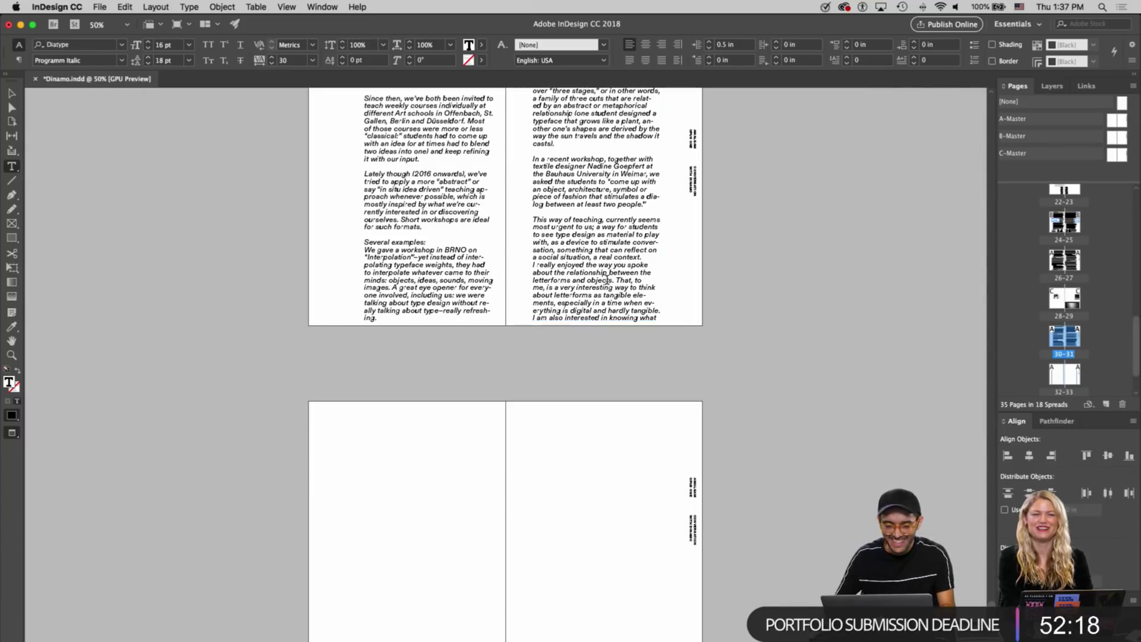
{"action": "triple_click", "coordinate": [556, 276]}
{"action": "left_click", "coordinate": [530, 264]}
{"action": "key", "text": "Return"}
Select the whole pasted question on page 31 and set its left indent to 0 in
{"action": "triple_click", "coordinate": [557, 301]}
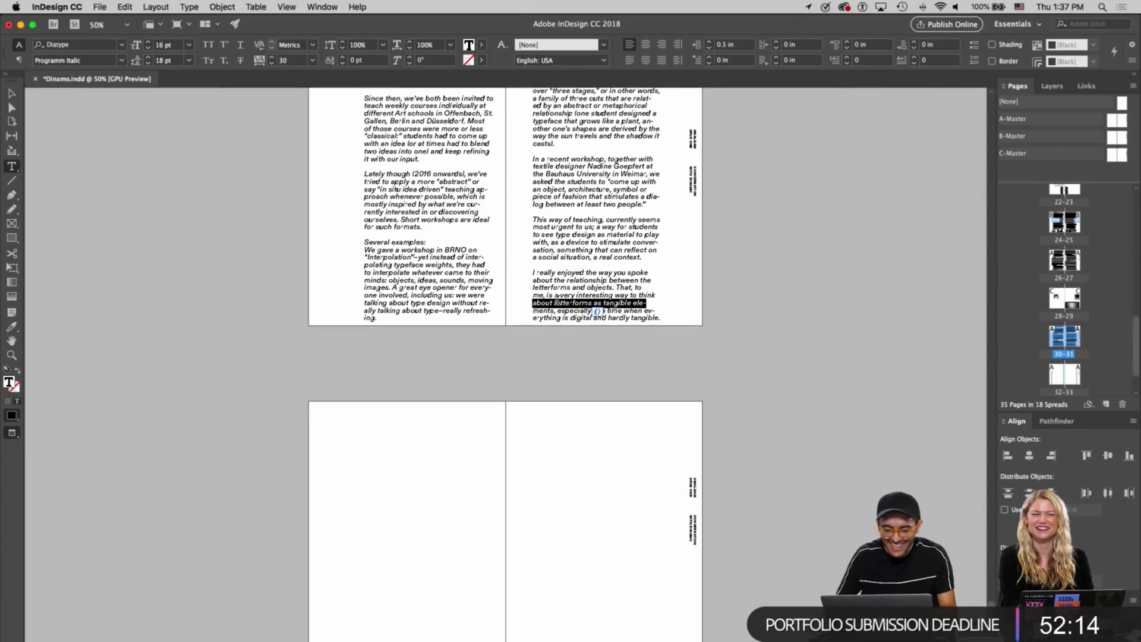
{"action": "left_click", "coordinate": [558, 300]}
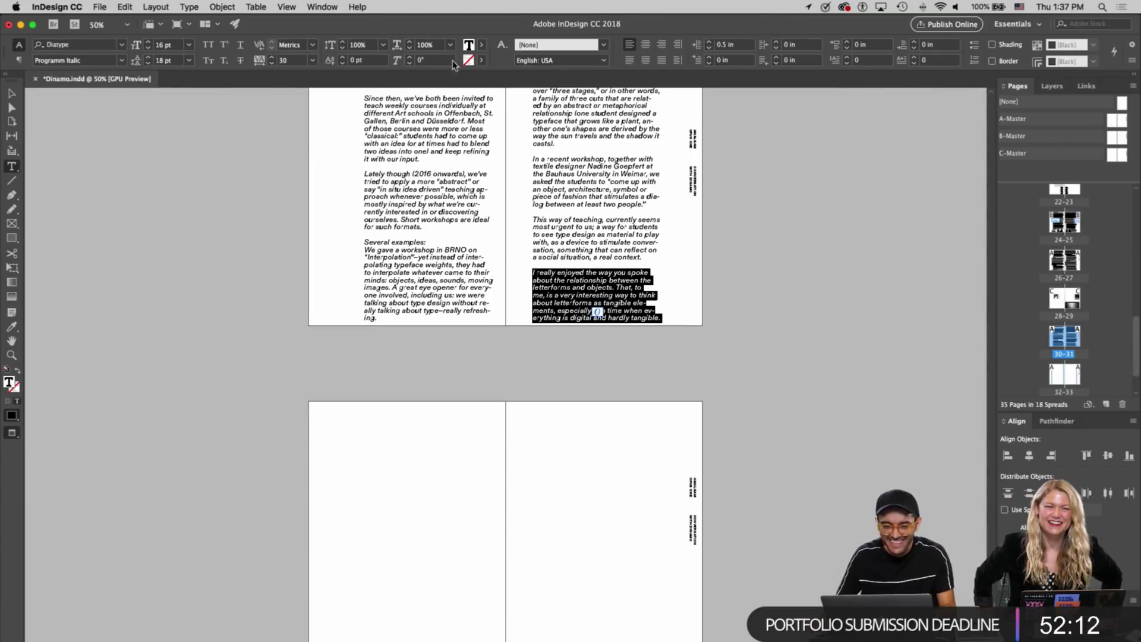
{"action": "left_click", "coordinate": [720, 45]}
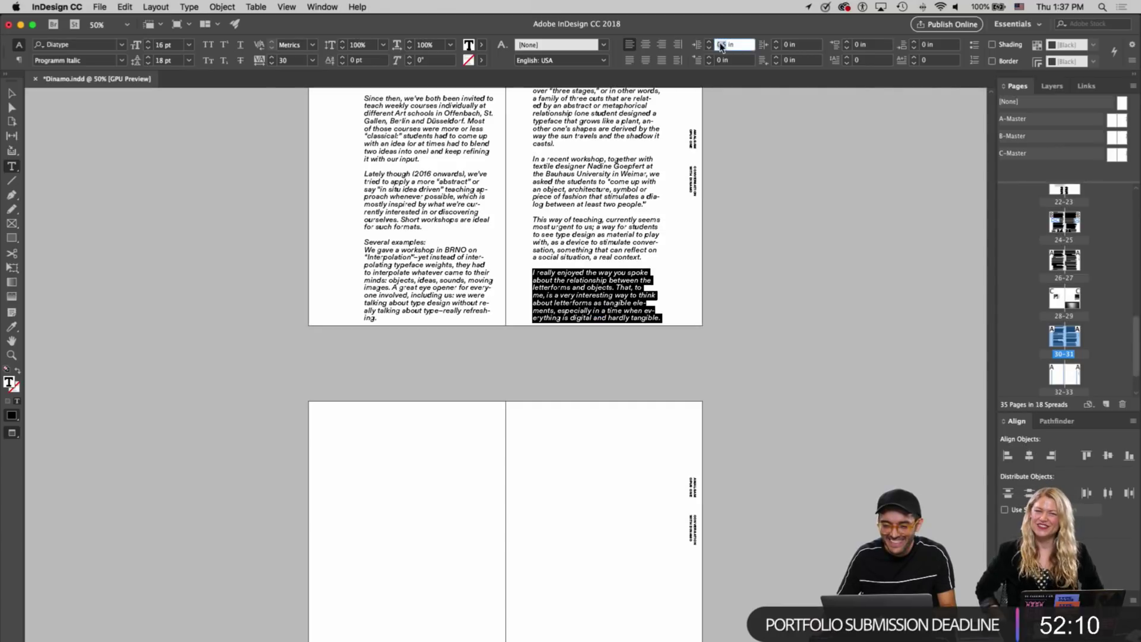
{"action": "key", "text": "Return"}
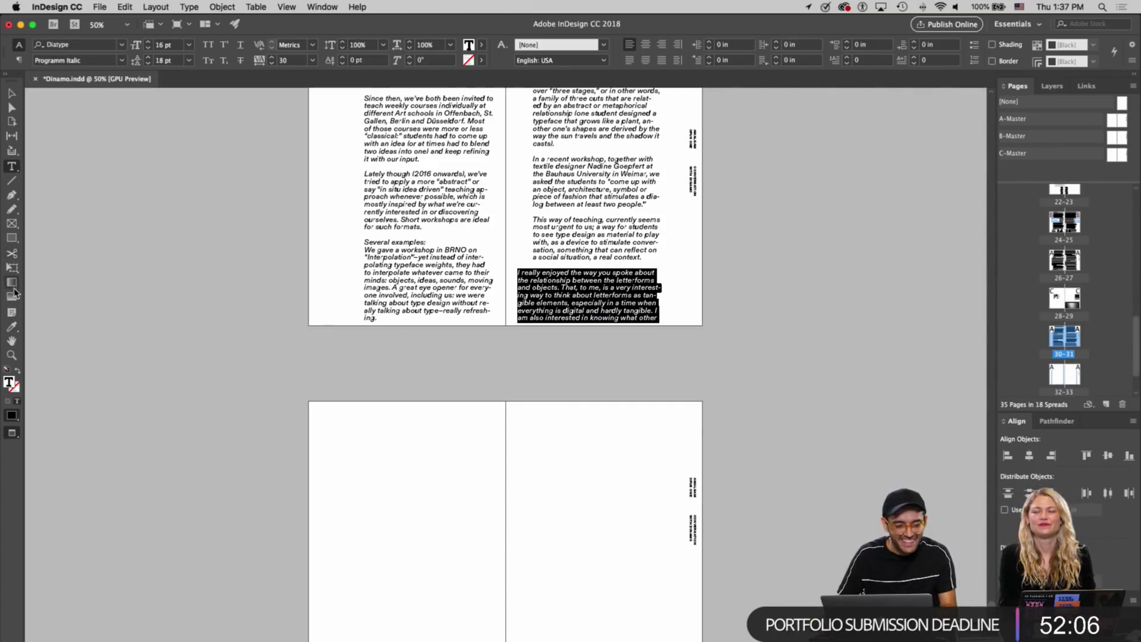
Apply the formatting of the bold question on page 27 to the selected question with the Eyedropper tool
{"action": "left_click", "coordinate": [12, 326]}
{"action": "scroll", "coordinate": [278, 250], "scroll_direction": "up", "scroll_amount": 2}
{"action": "scroll", "coordinate": [279, 250], "scroll_direction": "up", "scroll_amount": 15}
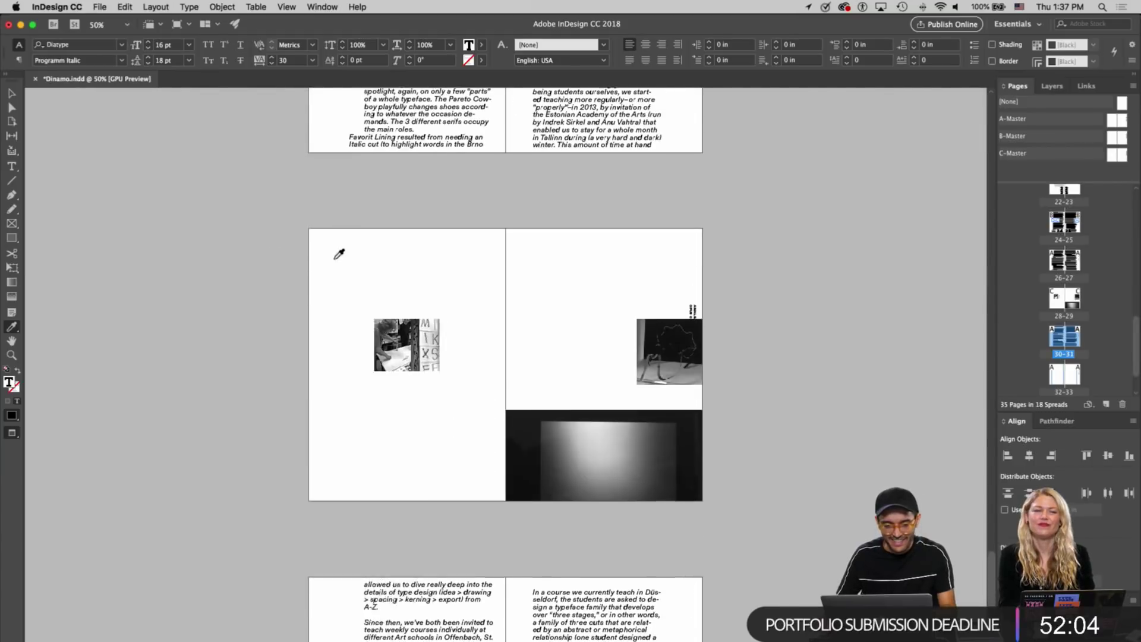
{"action": "left_click", "coordinate": [582, 429]}
{"action": "scroll", "coordinate": [570, 425], "scroll_direction": "down", "scroll_amount": 15}
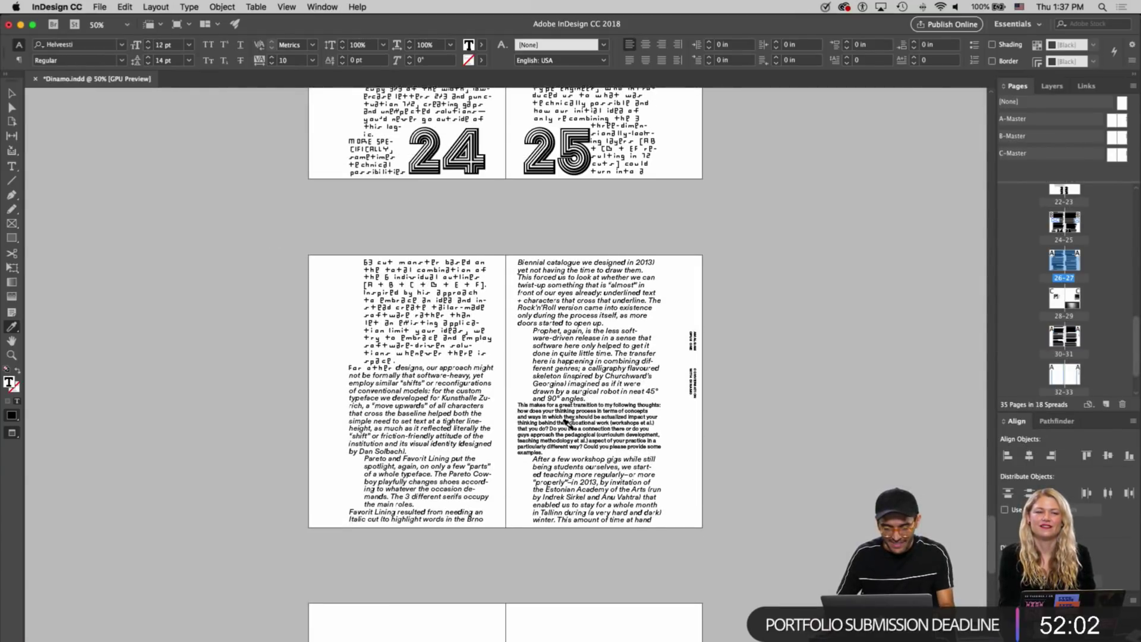
{"action": "key", "text": "v"}
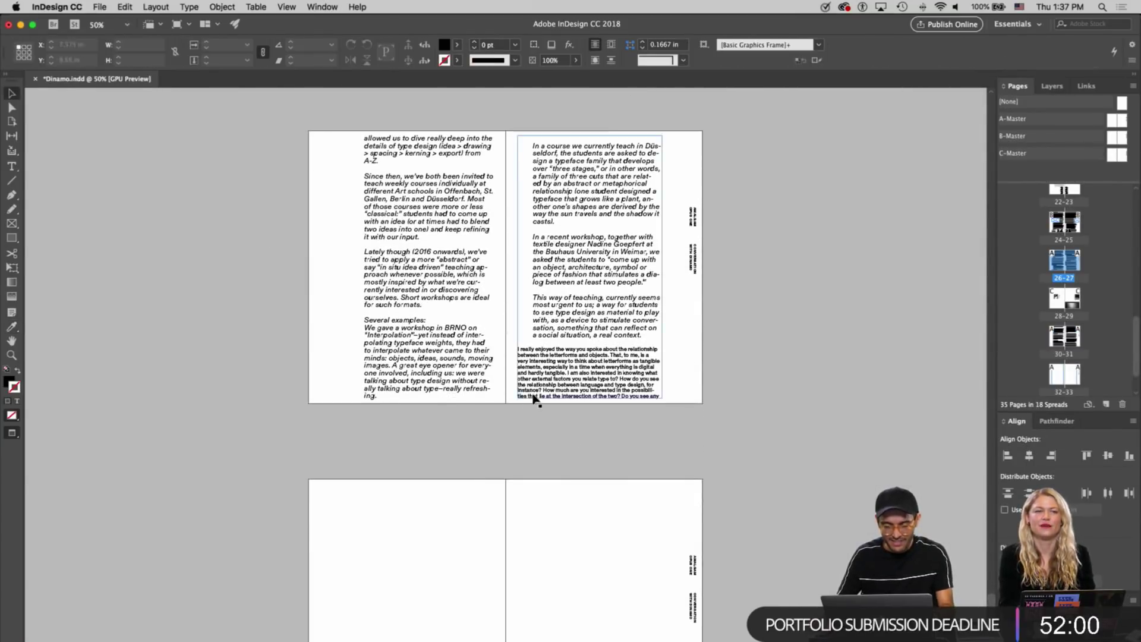
Thread the overset question text from the frame on page 31 into the empty text frame on page 32
{"action": "scroll", "coordinate": [466, 453], "scroll_direction": "down", "scroll_amount": 3}
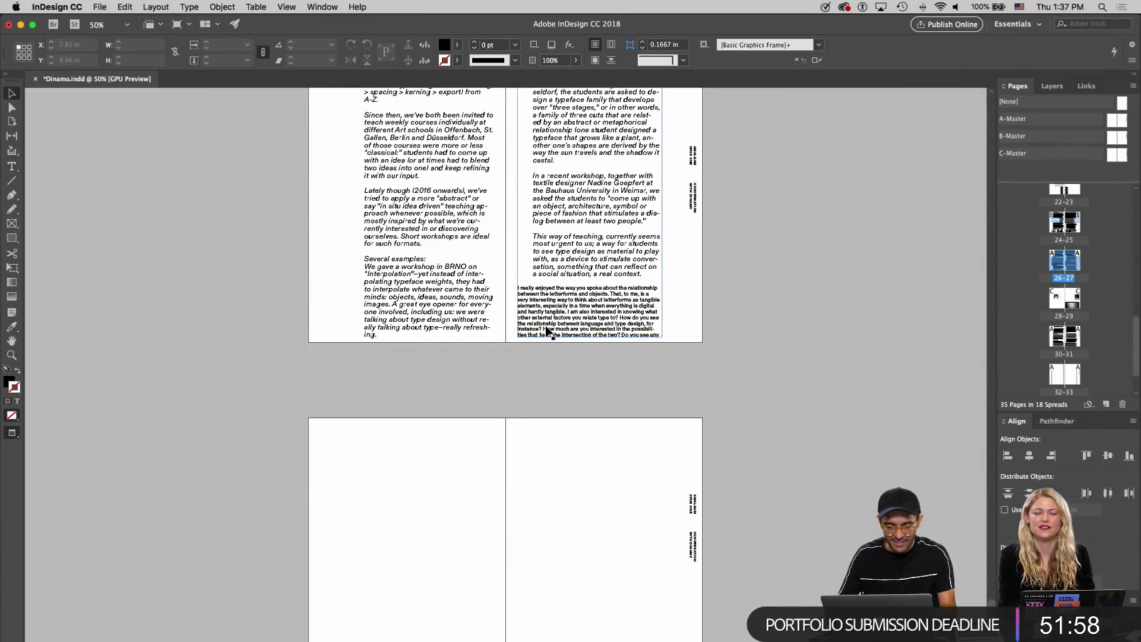
{"action": "left_click", "coordinate": [547, 331]}
{"action": "scroll", "coordinate": [454, 395], "scroll_direction": "down", "scroll_amount": 3}
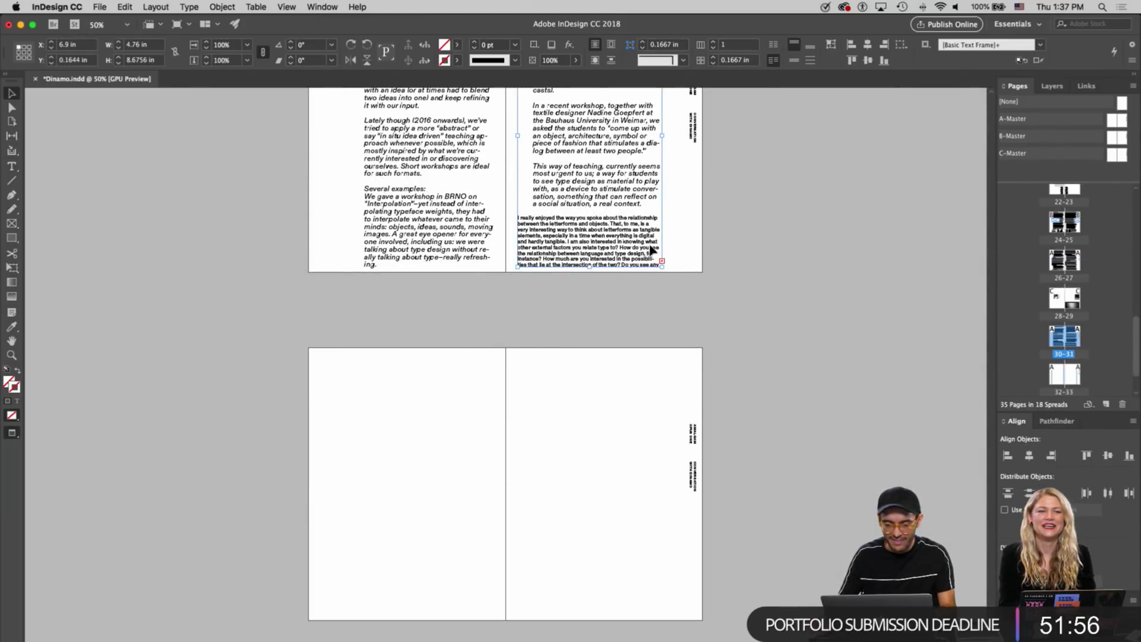
{"action": "left_click", "coordinate": [662, 262]}
{"action": "left_click", "coordinate": [372, 407]}
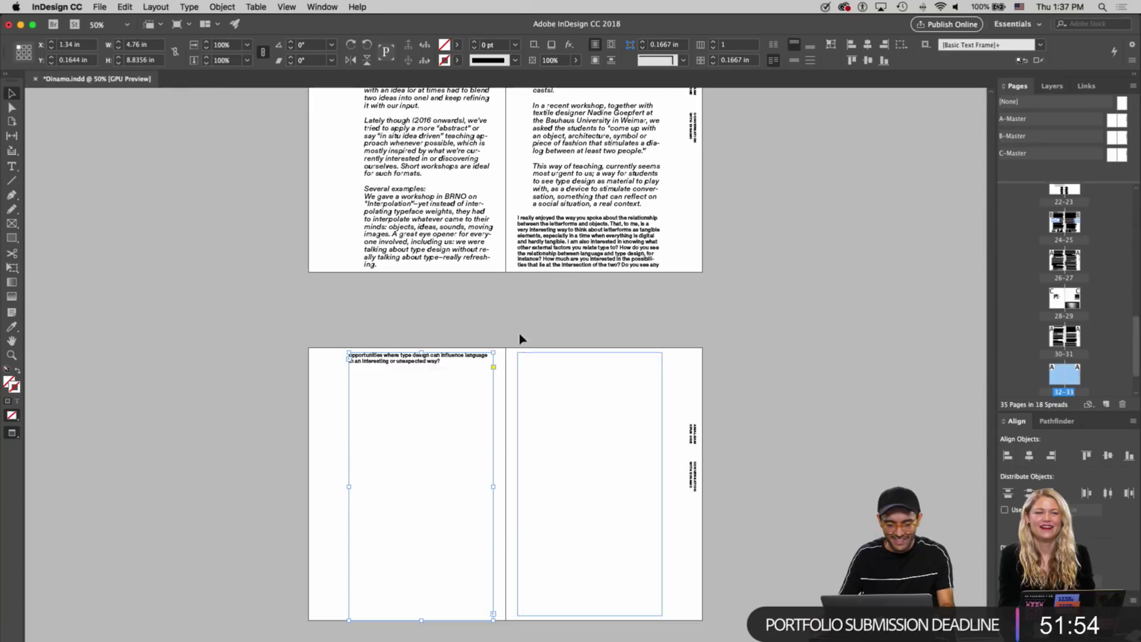
Copy the "Having an interest in lots of fields" answer from the Google Doc in Safari and paste it in InDesign below the question on page 32
{"action": "key", "text": "super+Tab"}
{"action": "scroll", "coordinate": [341, 386], "scroll_direction": "down", "scroll_amount": 4}
{"action": "left_click", "coordinate": [341, 386]}
{"action": "triple_click", "coordinate": [341, 386]}
{"action": "key", "text": "super+c"}
{"action": "scroll", "coordinate": [342, 389], "scroll_direction": "down", "scroll_amount": 4}
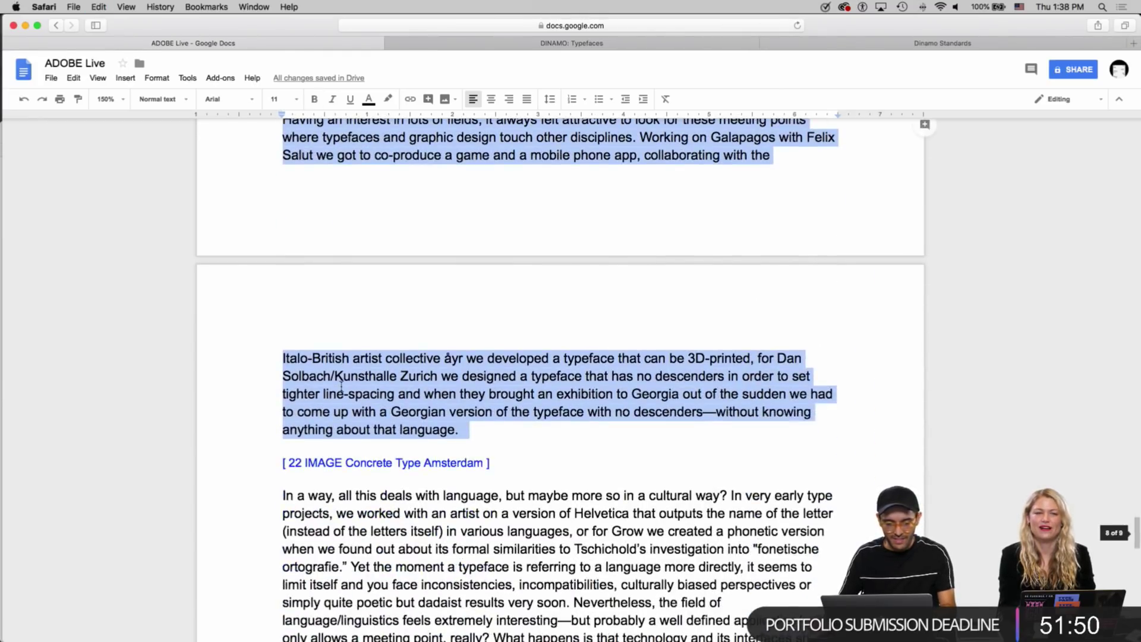
{"action": "key", "text": "super+Tab"}
{"action": "left_click", "coordinate": [404, 397]}
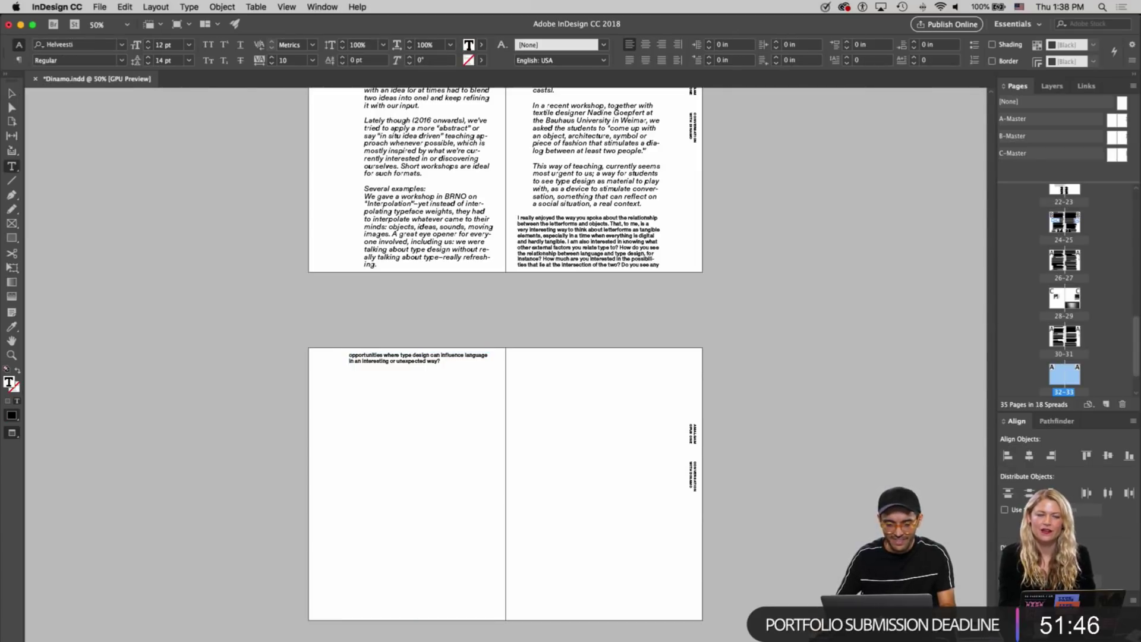
{"action": "key", "text": "super+v"}
Apply the italic answer formatting from page 31 to the whole pasted paragraph on page 32 with the Eyedropper tool, and deselect
{"action": "triple_click", "coordinate": [446, 374]}
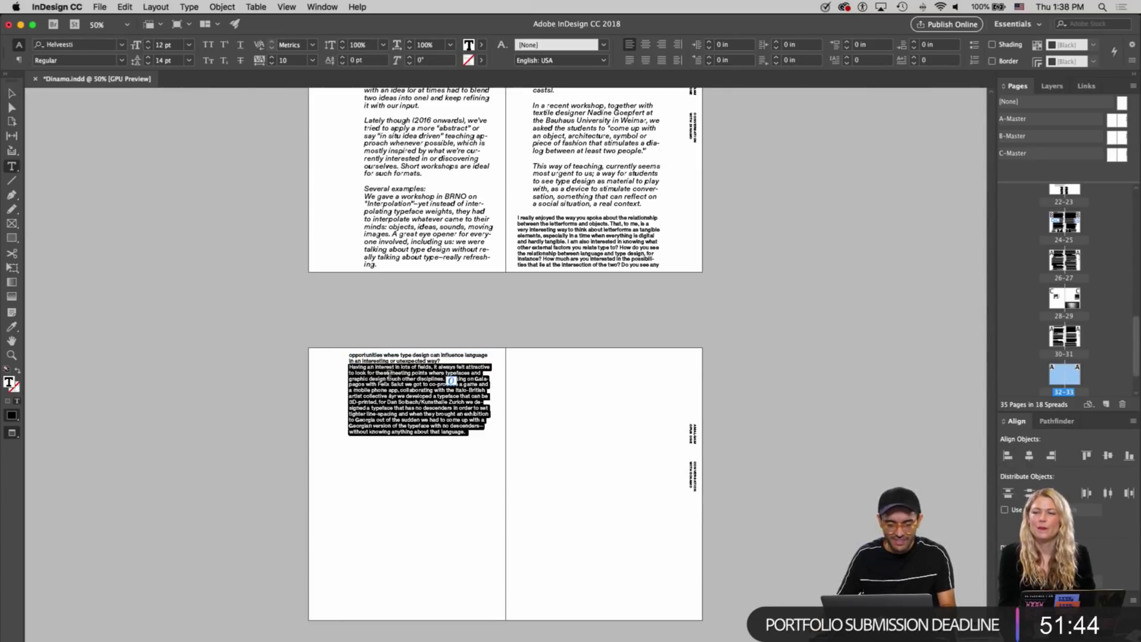
{"action": "left_click", "coordinate": [11, 326]}
{"action": "left_click", "coordinate": [599, 168]}
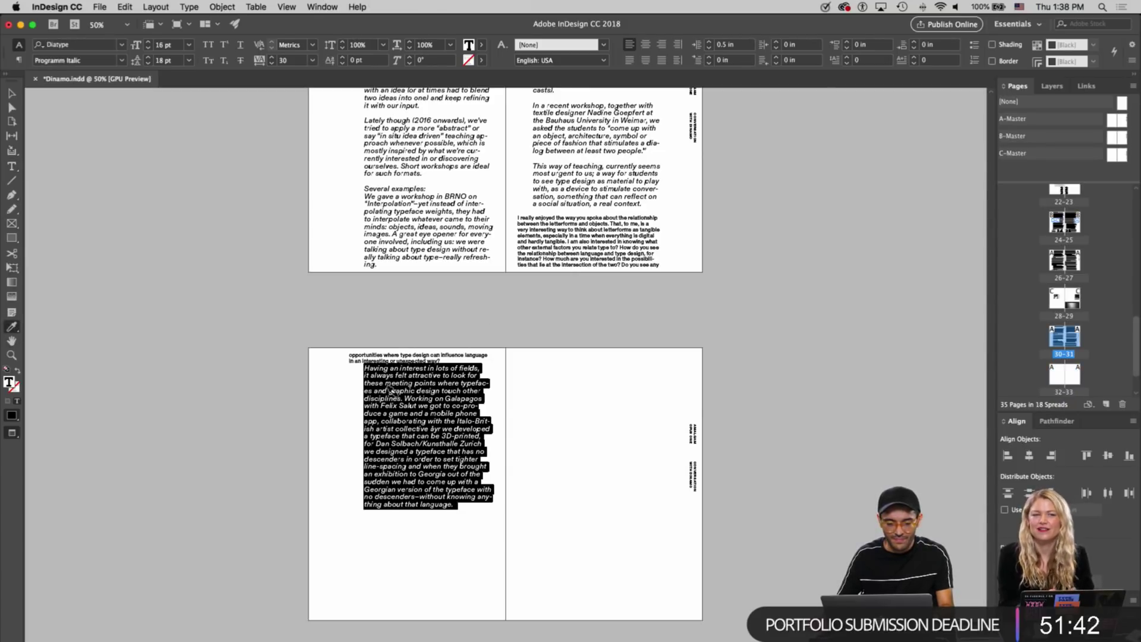
{"action": "key", "text": "v"}
{"action": "left_click", "coordinate": [93, 420]}
{"action": "left_click", "coordinate": [410, 524]}
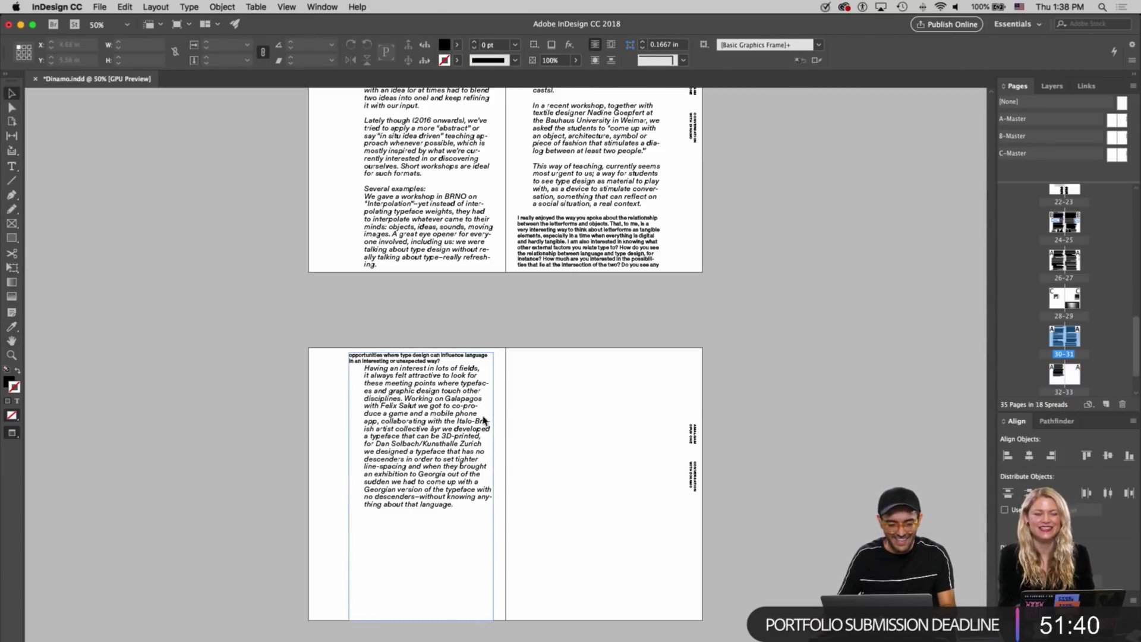
Copy the "In a way, all this deals with language" paragraph from Safari and paste it in InDesign below the first answer on page 32
{"action": "key", "text": "super+Tab"}
{"action": "scroll", "coordinate": [419, 505], "scroll_direction": "down", "scroll_amount": 5}
{"action": "left_click", "coordinate": [407, 395]}
{"action": "triple_click", "coordinate": [407, 395]}
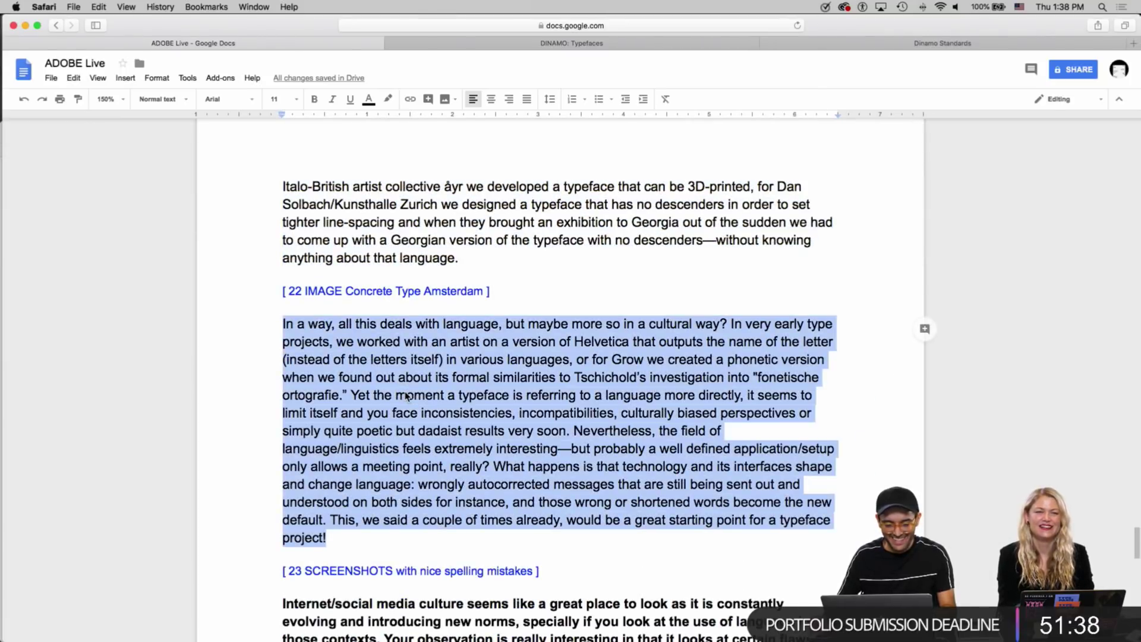
{"action": "key", "text": "super+c"}
{"action": "key", "text": "super+Tab"}
{"action": "double_click", "coordinate": [380, 529]}
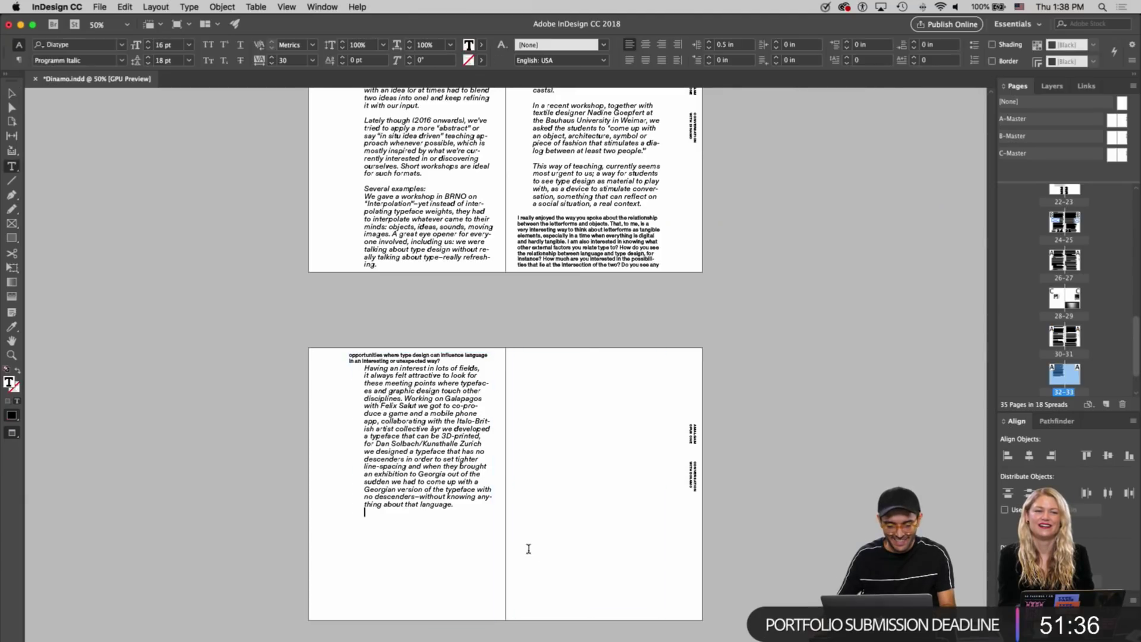
{"action": "key", "text": "super+v"}
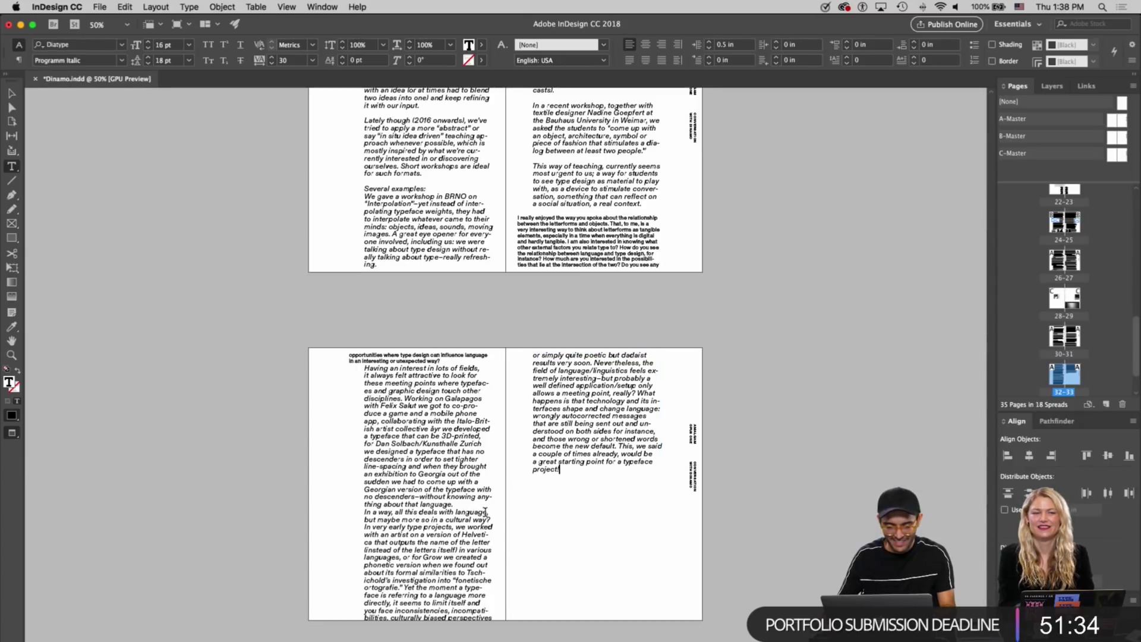
Copy the bold "Internet/social media culture" question from Safari and paste it without formatting in InDesign below the last answer on page 33
{"action": "key", "text": "super+Tab"}
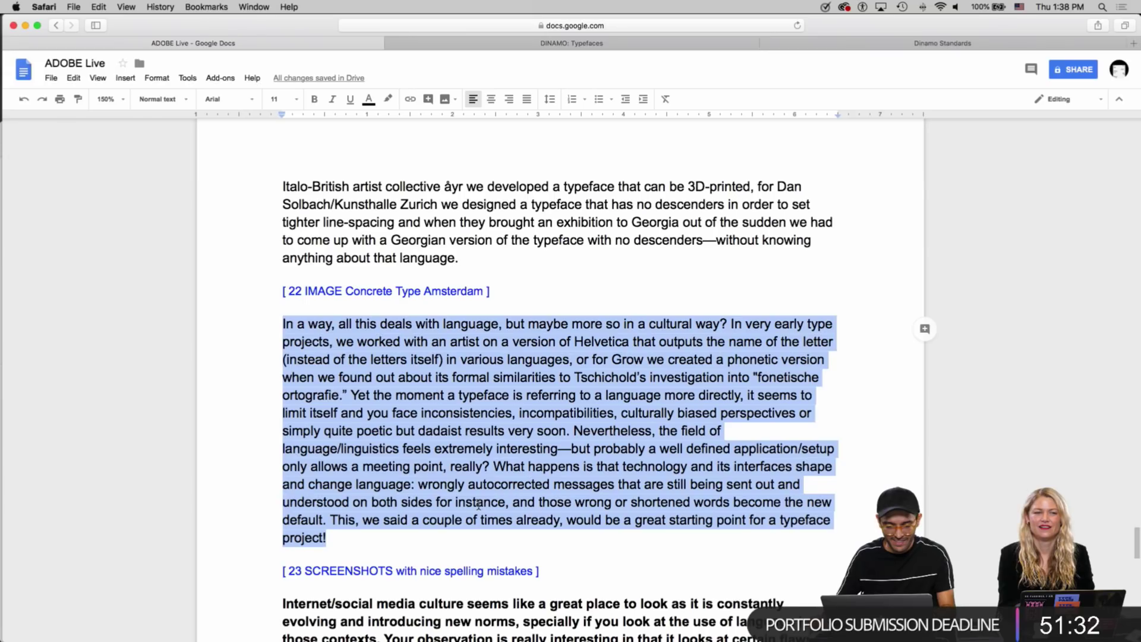
{"action": "scroll", "coordinate": [377, 504], "scroll_direction": "down", "scroll_amount": 6}
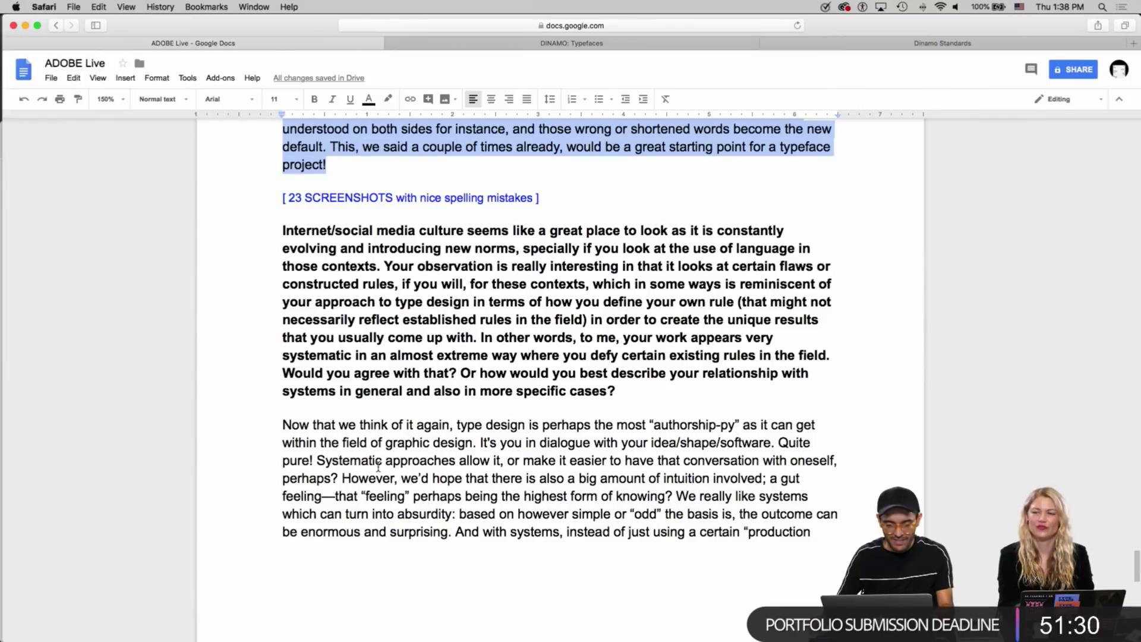
{"action": "double_click", "coordinate": [345, 301]}
{"action": "triple_click", "coordinate": [407, 292]}
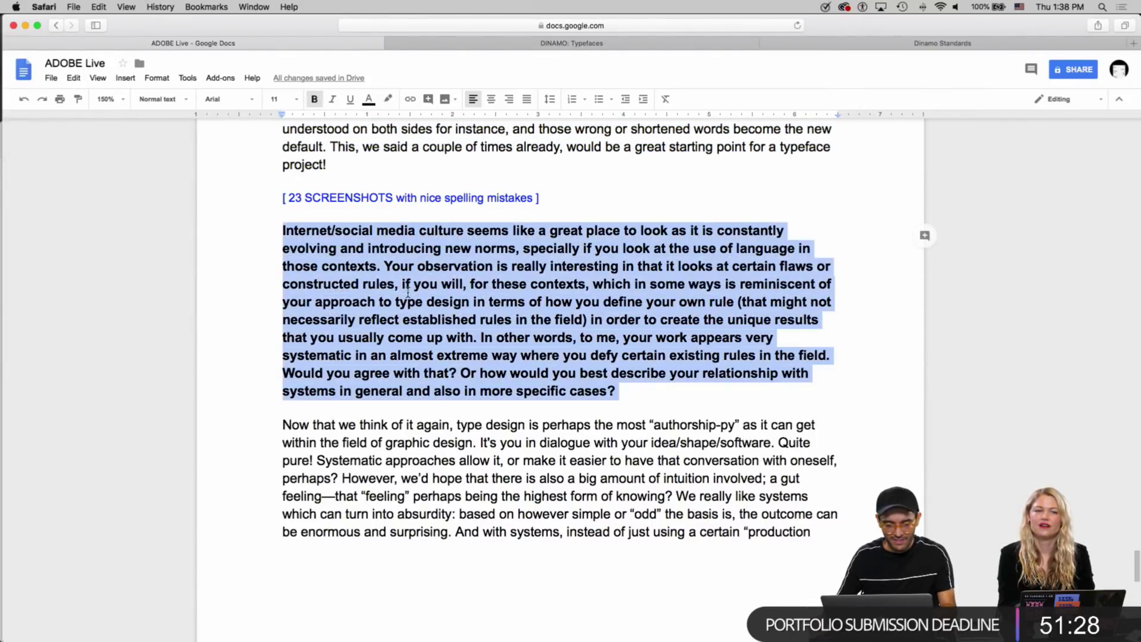
{"action": "key", "text": "super+Tab"}
{"action": "key", "text": "super+v"}
{"action": "key", "text": "super+z"}
{"action": "key", "text": "shift+super+v"}
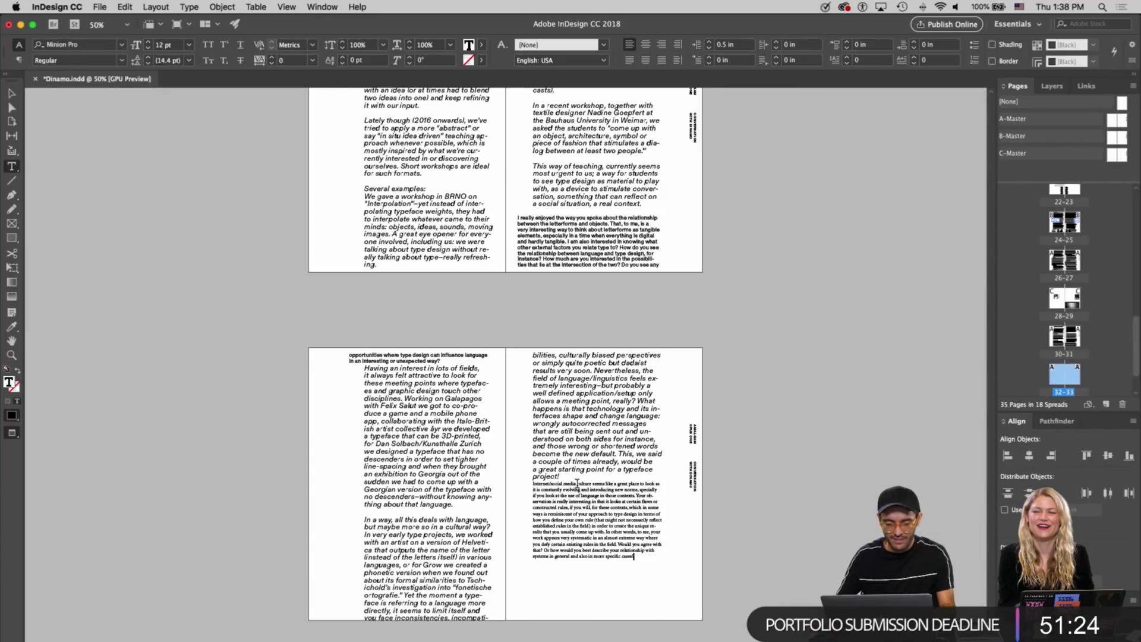
Apply the formatting of the bold question at the start of page 32 to the whole pasted question with the Eyedropper tool, and deselect
{"action": "triple_click", "coordinate": [563, 504]}
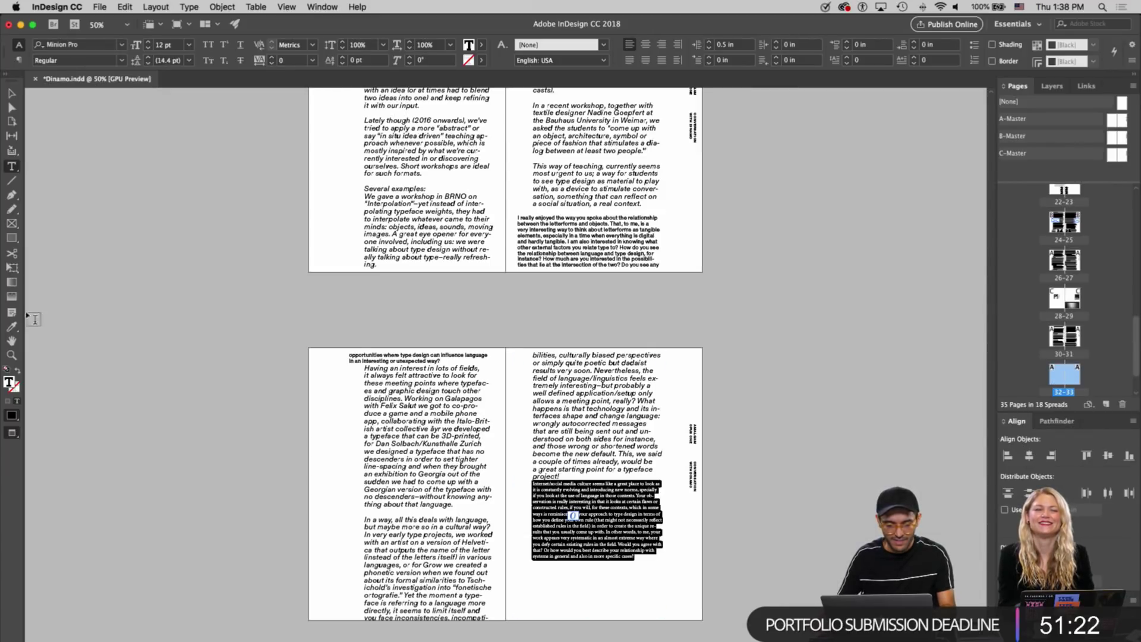
{"action": "left_click", "coordinate": [10, 326]}
{"action": "left_click", "coordinate": [382, 351]}
{"action": "key", "text": "Escape"}
{"action": "left_click", "coordinate": [531, 334]}
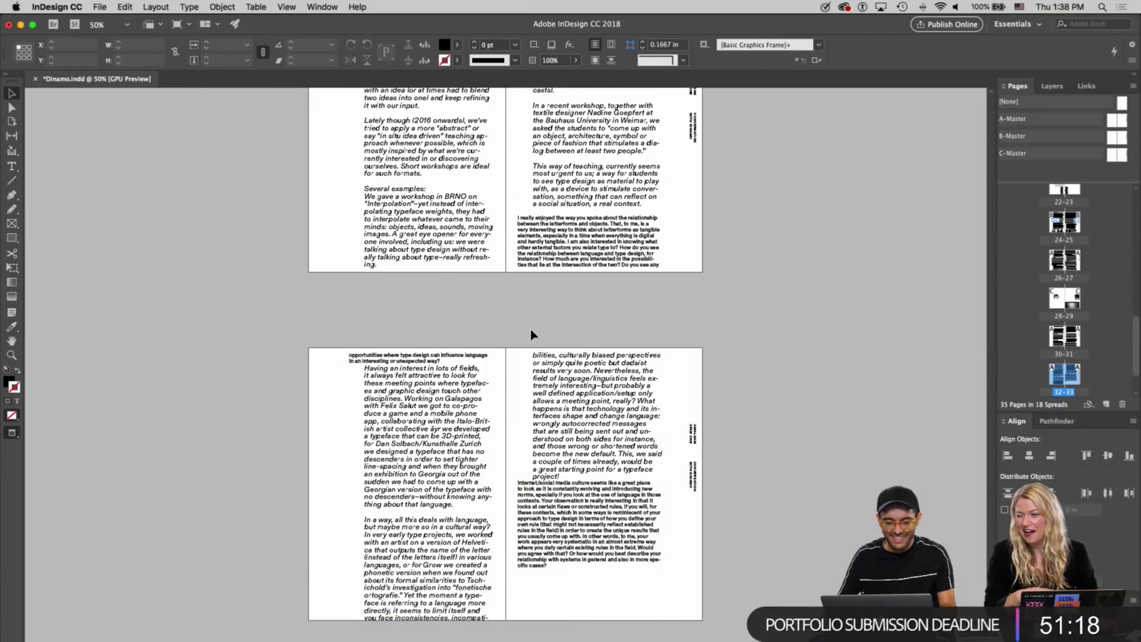
Show the guides and shorten the text frame on page 32 to the bottom margin guide, making it 8.6756 in high
{"action": "scroll", "coordinate": [541, 334], "scroll_direction": "up", "scroll_amount": 15}
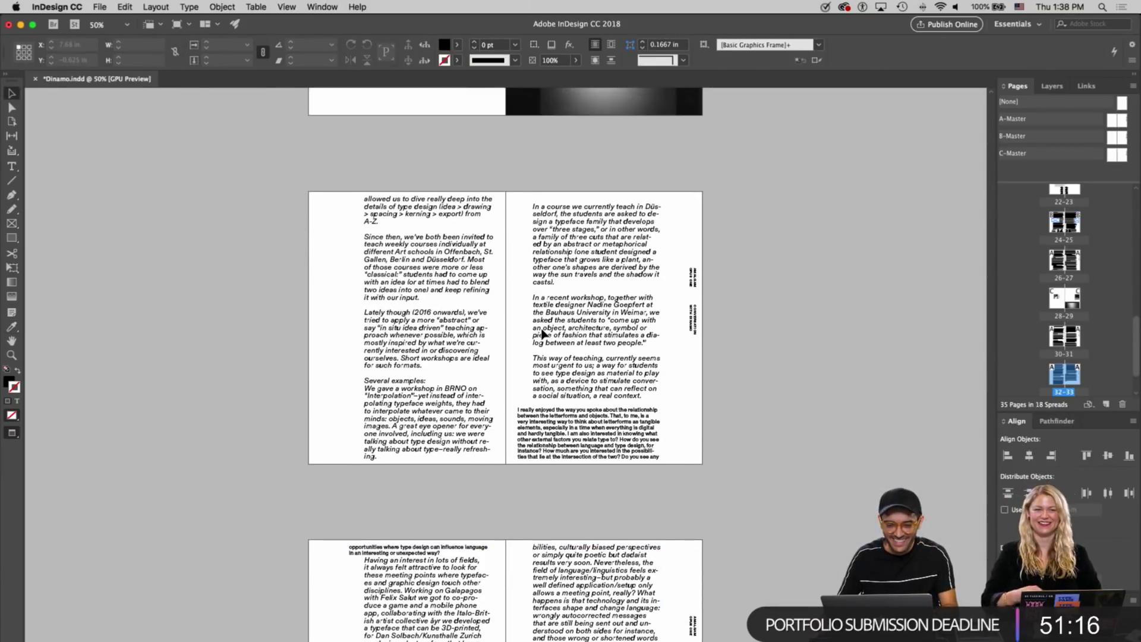
{"action": "scroll", "coordinate": [542, 334], "scroll_direction": "up", "scroll_amount": 5}
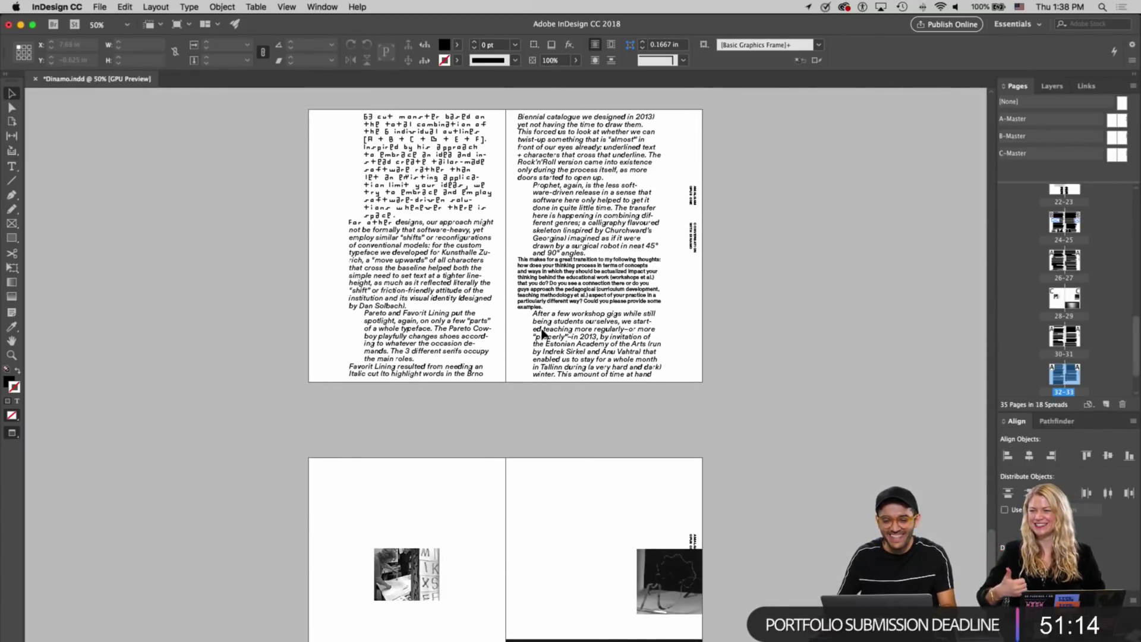
{"action": "scroll", "coordinate": [541, 334], "scroll_direction": "down", "scroll_amount": 20}
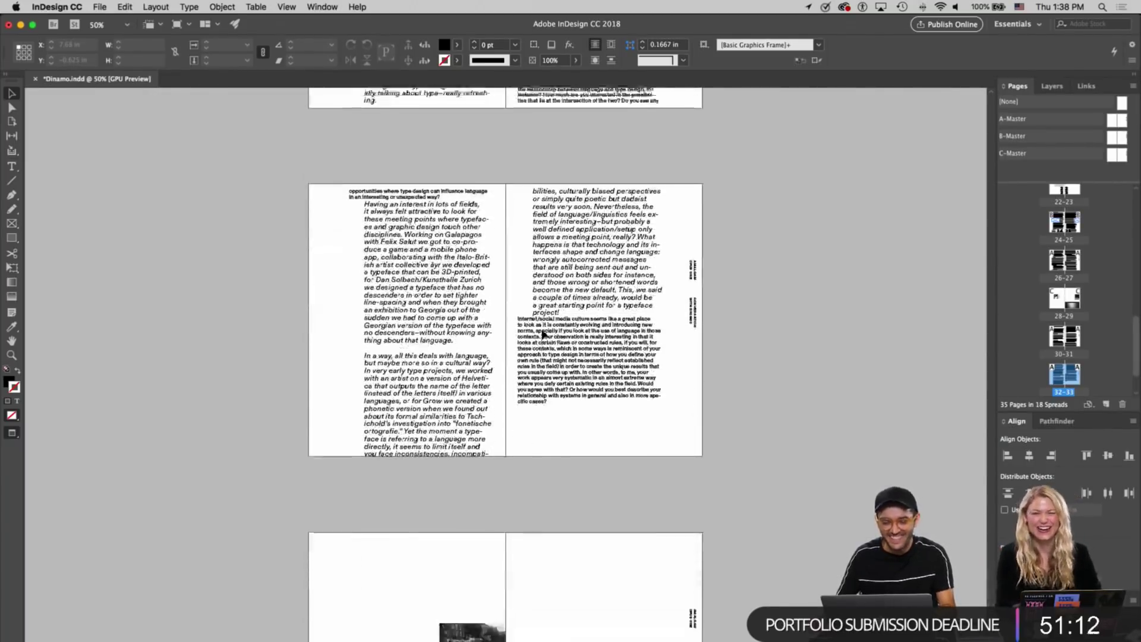
{"action": "scroll", "coordinate": [542, 334], "scroll_direction": "up", "scroll_amount": 15}
{"action": "scroll", "coordinate": [541, 334], "scroll_direction": "up", "scroll_amount": 1}
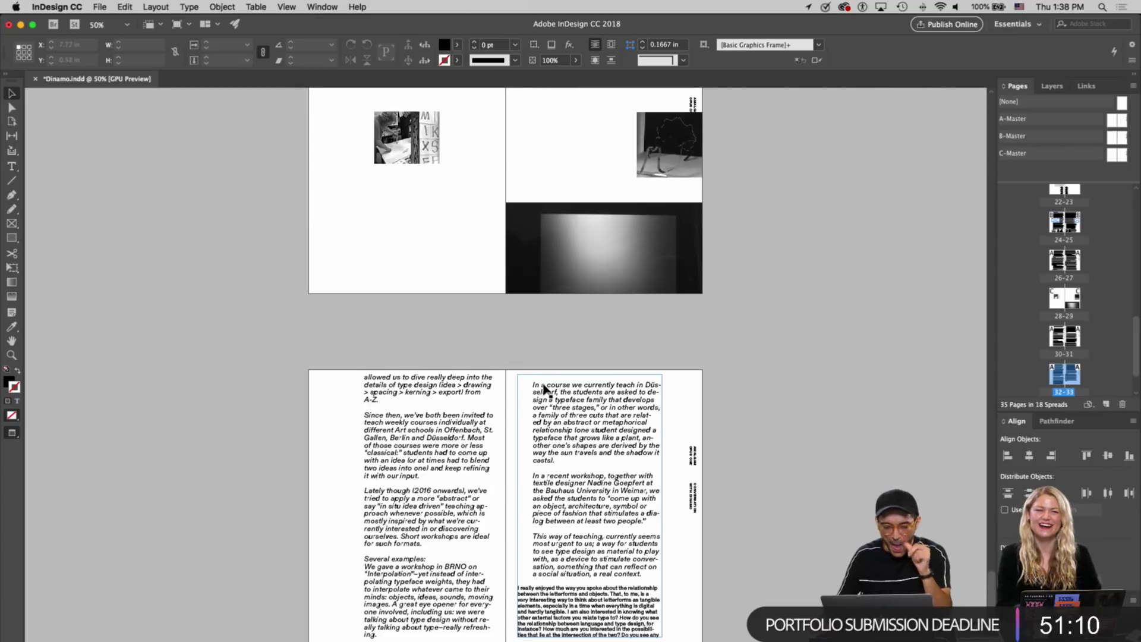
{"action": "scroll", "coordinate": [544, 389], "scroll_direction": "down", "scroll_amount": 20}
{"action": "left_click", "coordinate": [437, 302]}
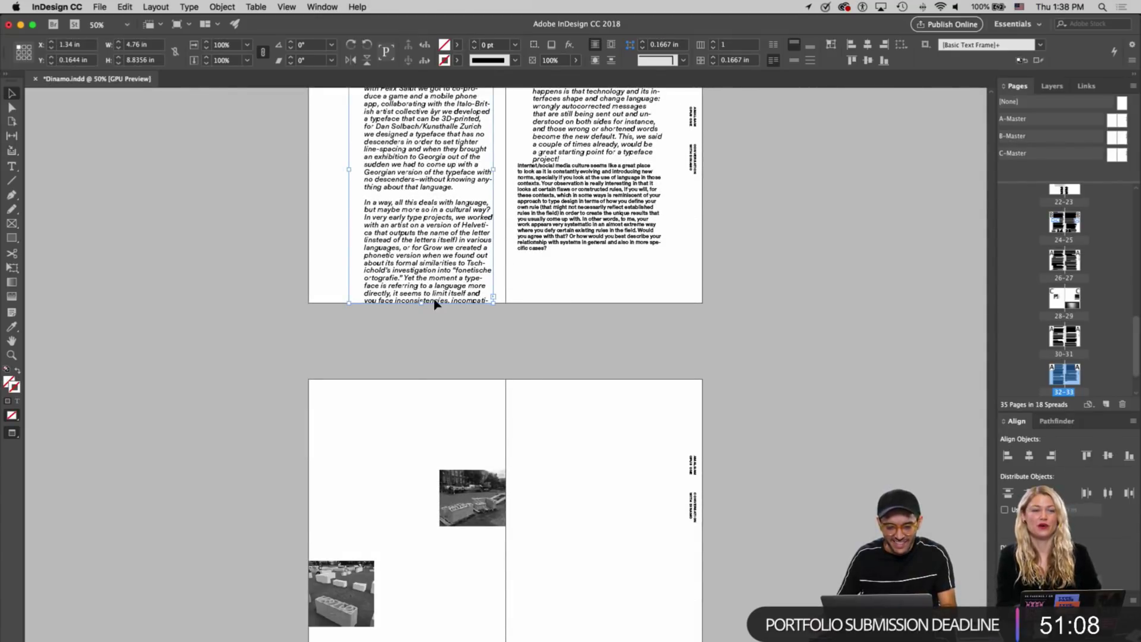
{"action": "key", "text": "w"}
{"action": "left_click_drag", "start_coordinate": [420, 301], "coordinate": [421, 297]}
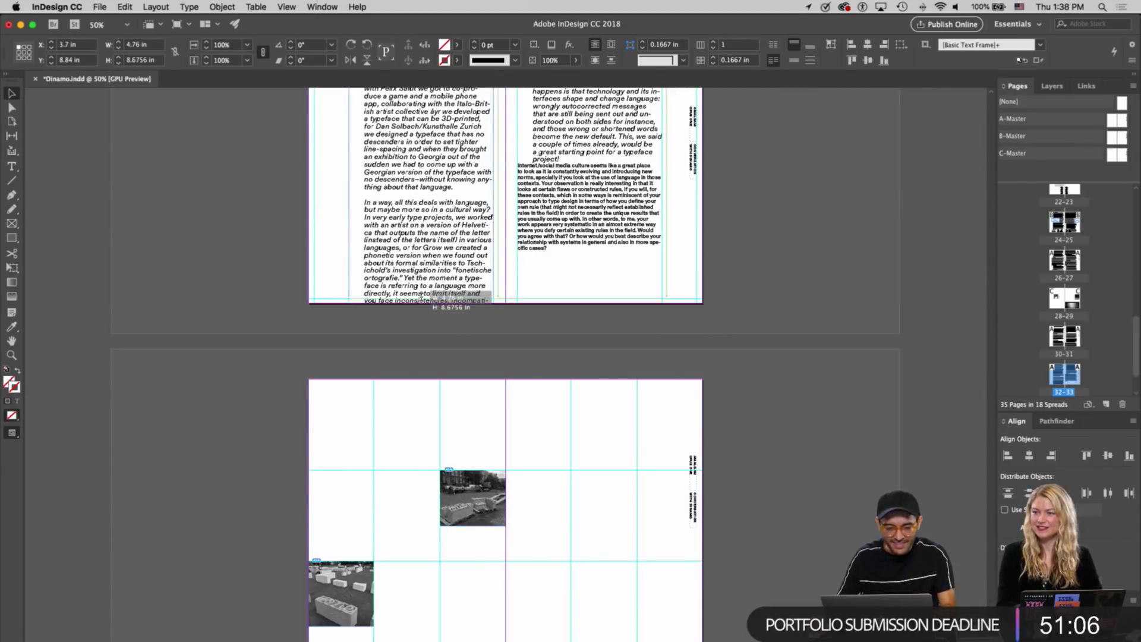
{"action": "scroll", "coordinate": [534, 309], "scroll_direction": "up", "scroll_amount": 3}
{"action": "left_click", "coordinate": [580, 334]}
Shorten the text frame on page 30 to the bottom margin guide, making it 8.6756 in high
{"action": "scroll", "coordinate": [580, 337], "scroll_direction": "up", "scroll_amount": 15}
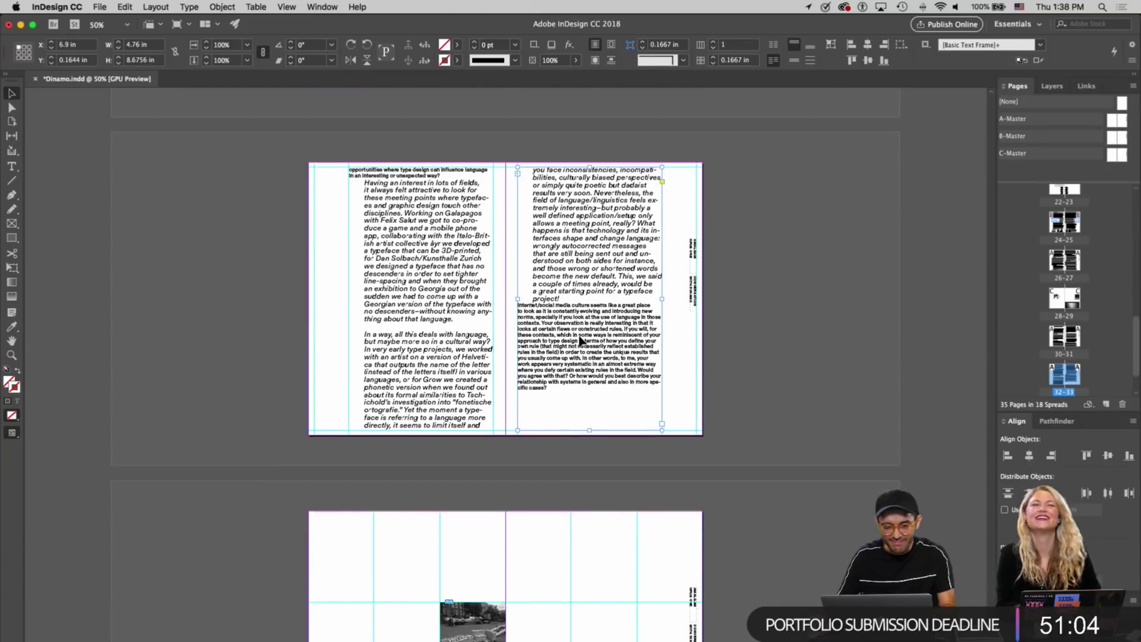
{"action": "key", "text": "super+z"}
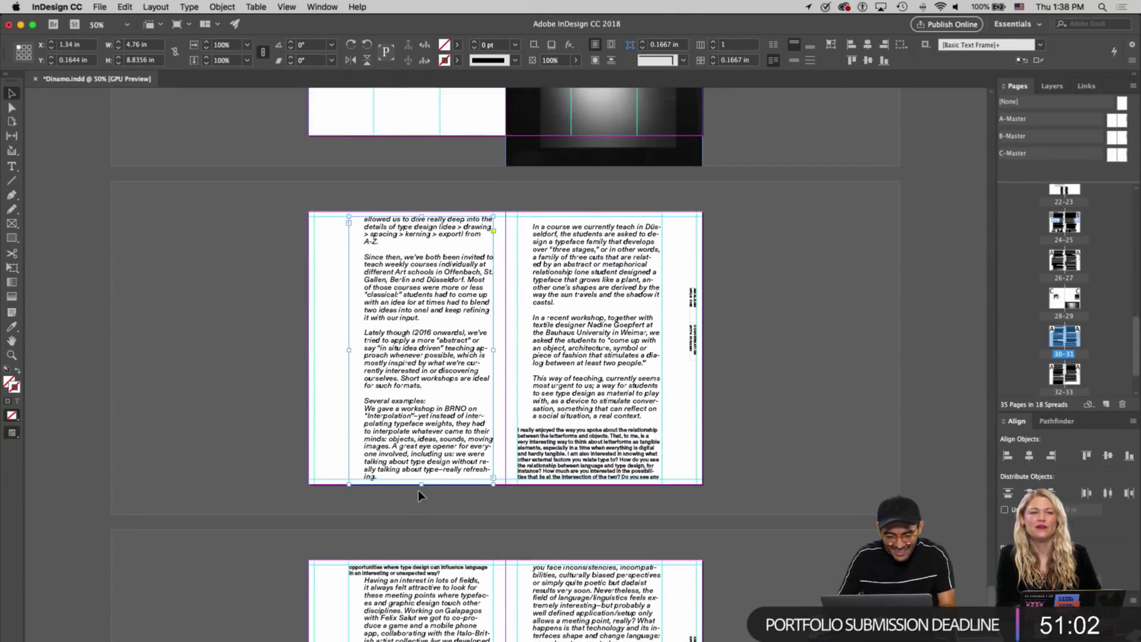
{"action": "left_click_drag", "start_coordinate": [421, 484], "coordinate": [421, 478]}
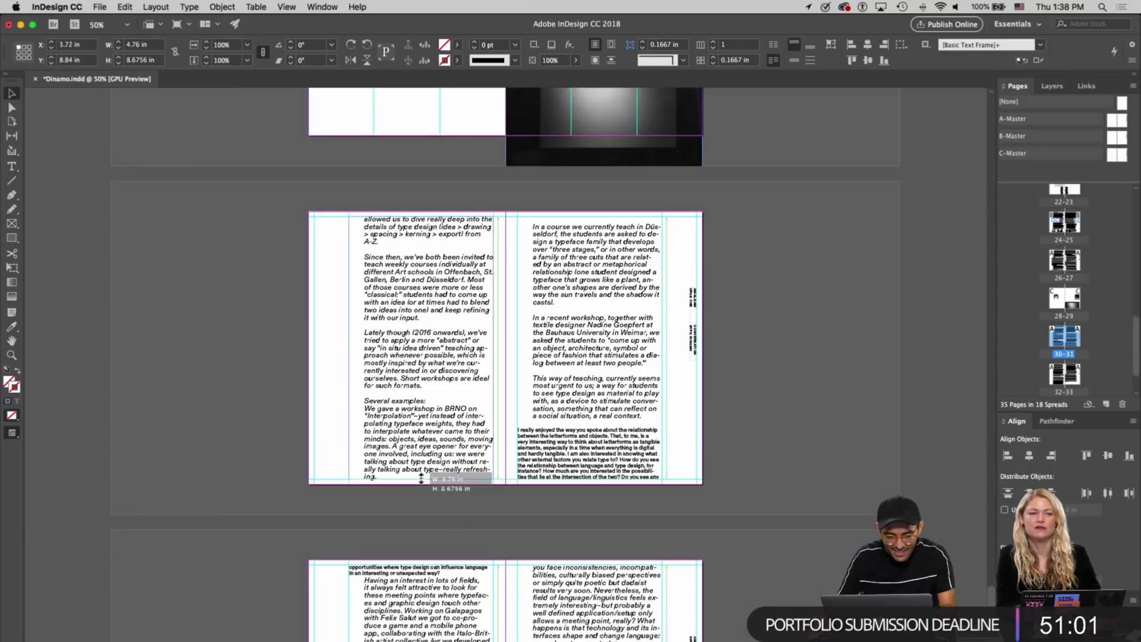
{"action": "left_click", "coordinate": [608, 387]}
Shorten the text frame on page 26 to the bottom margin guide, making it 8.6756 in high, and deselect
{"action": "scroll", "coordinate": [607, 387], "scroll_direction": "up", "scroll_amount": 10}
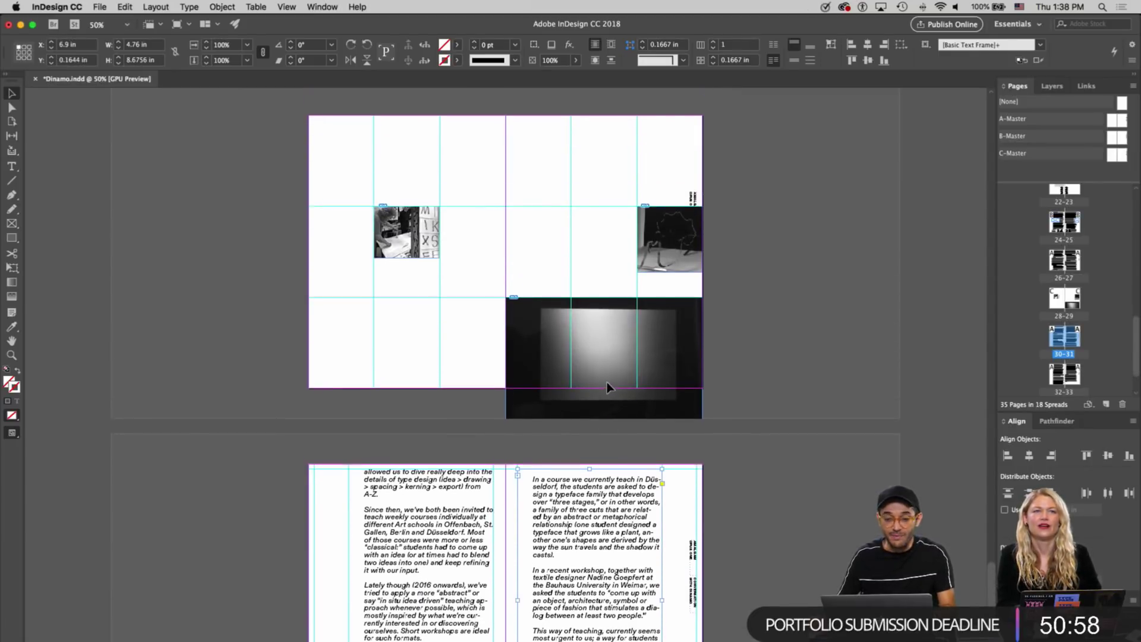
{"action": "scroll", "coordinate": [607, 387], "scroll_direction": "up", "scroll_amount": 6}
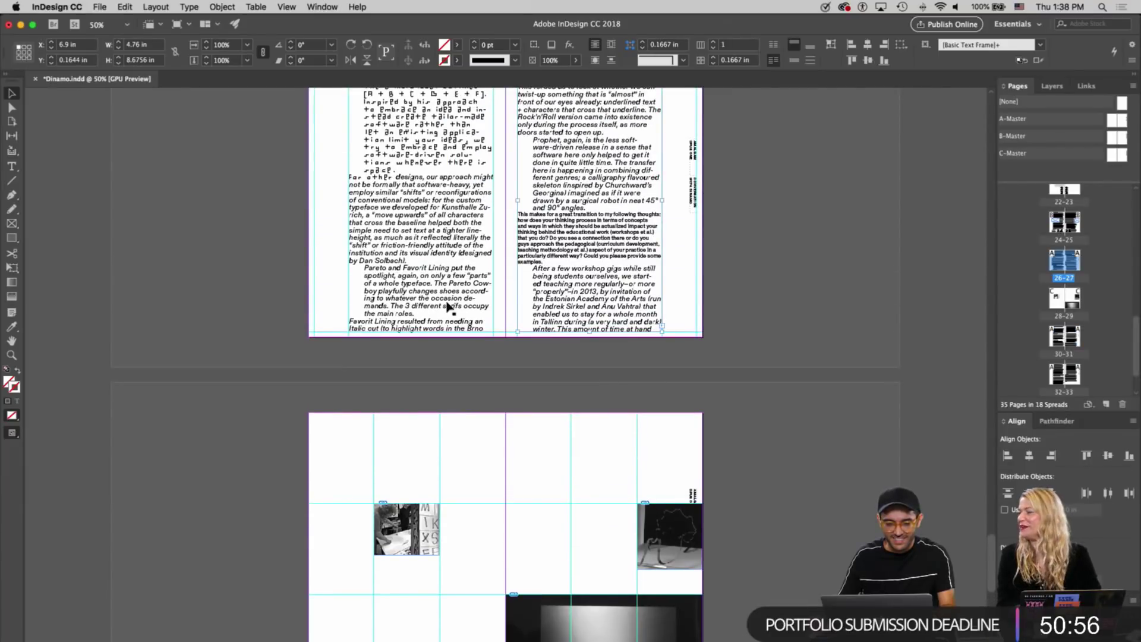
{"action": "left_click_drag", "start_coordinate": [422, 335], "coordinate": [421, 330]}
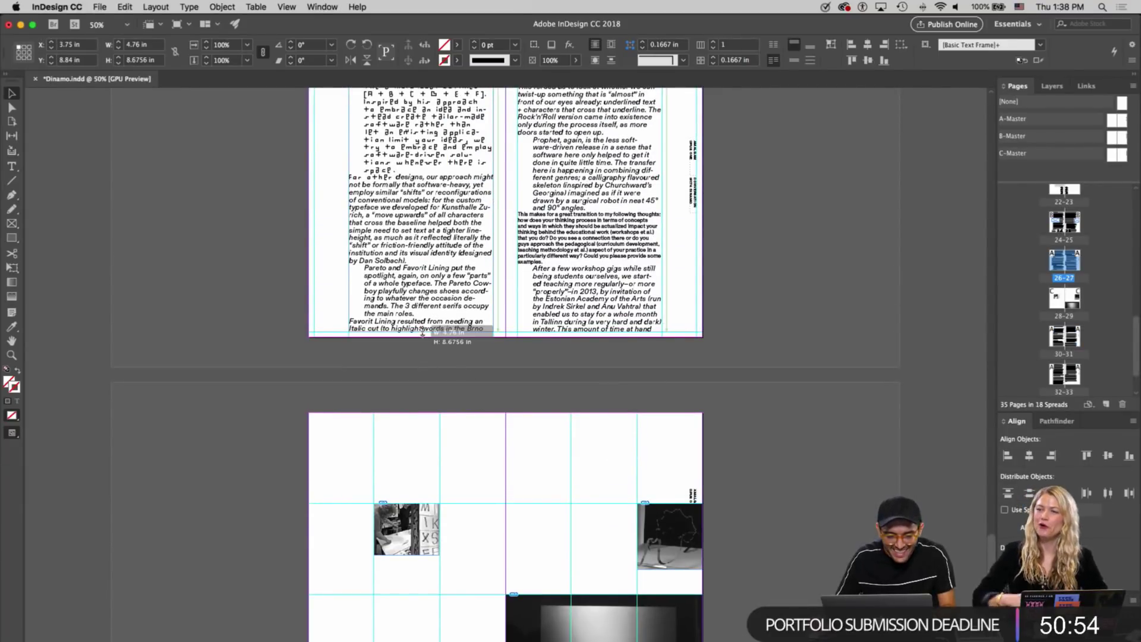
{"action": "left_click", "coordinate": [708, 312]}
Check the text frames on the spreads from page 24 to page 33 against the margin guides, and view the following image spread
{"action": "scroll", "coordinate": [708, 312], "scroll_direction": "up", "scroll_amount": 9}
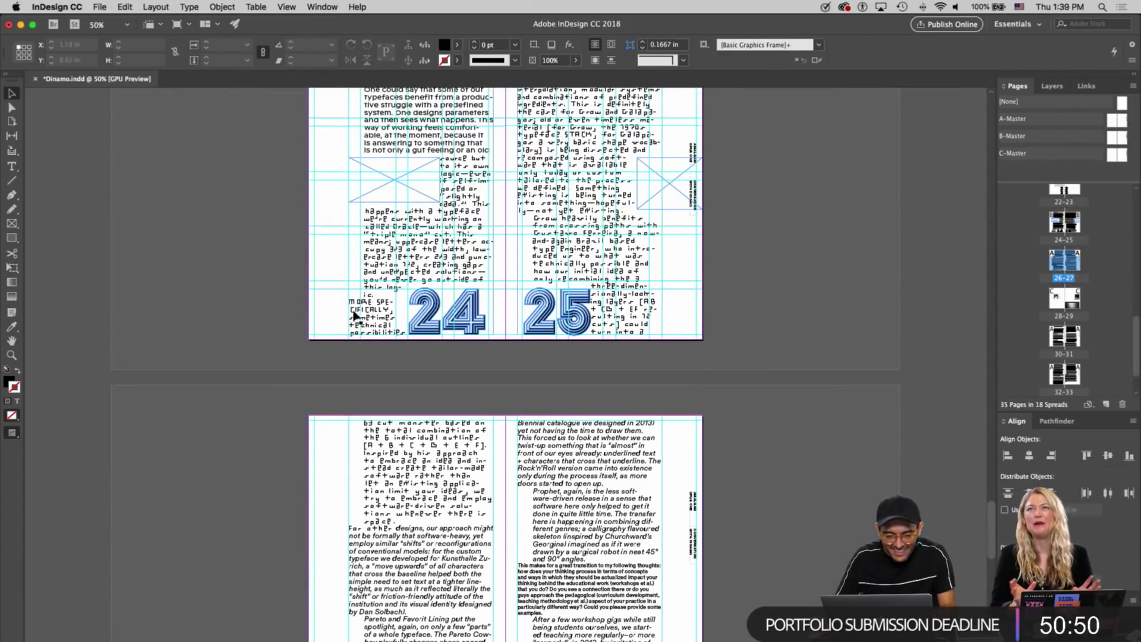
{"action": "scroll", "coordinate": [587, 355], "scroll_direction": "up", "scroll_amount": 5}
{"action": "scroll", "coordinate": [590, 360], "scroll_direction": "down", "scroll_amount": 8}
{"action": "scroll", "coordinate": [590, 360], "scroll_direction": "down", "scroll_amount": 15}
{"action": "scroll", "coordinate": [589, 360], "scroll_direction": "up", "scroll_amount": 1}
{"action": "left_click", "coordinate": [581, 221]}
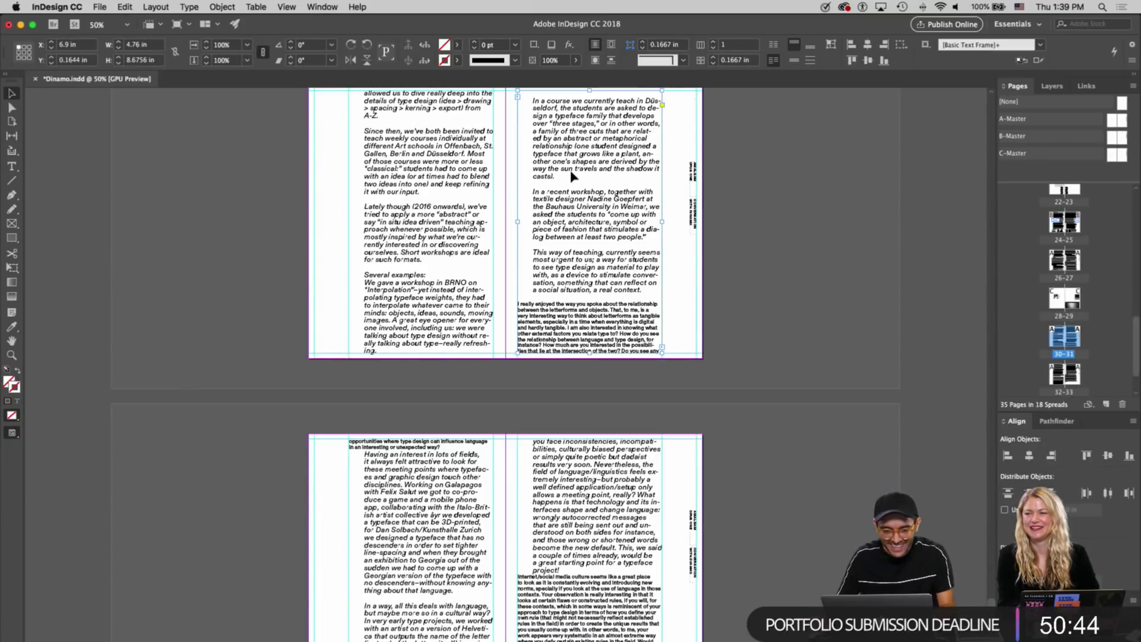
{"action": "left_click", "coordinate": [475, 337]}
{"action": "scroll", "coordinate": [443, 344], "scroll_direction": "down", "scroll_amount": 8}
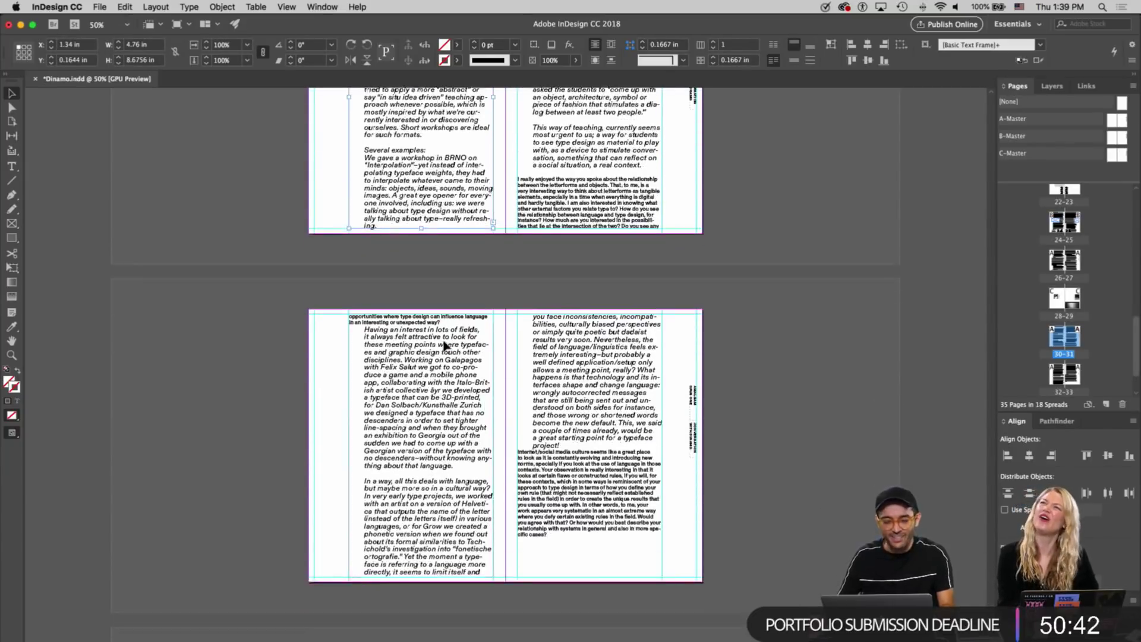
{"action": "left_click", "coordinate": [566, 274]}
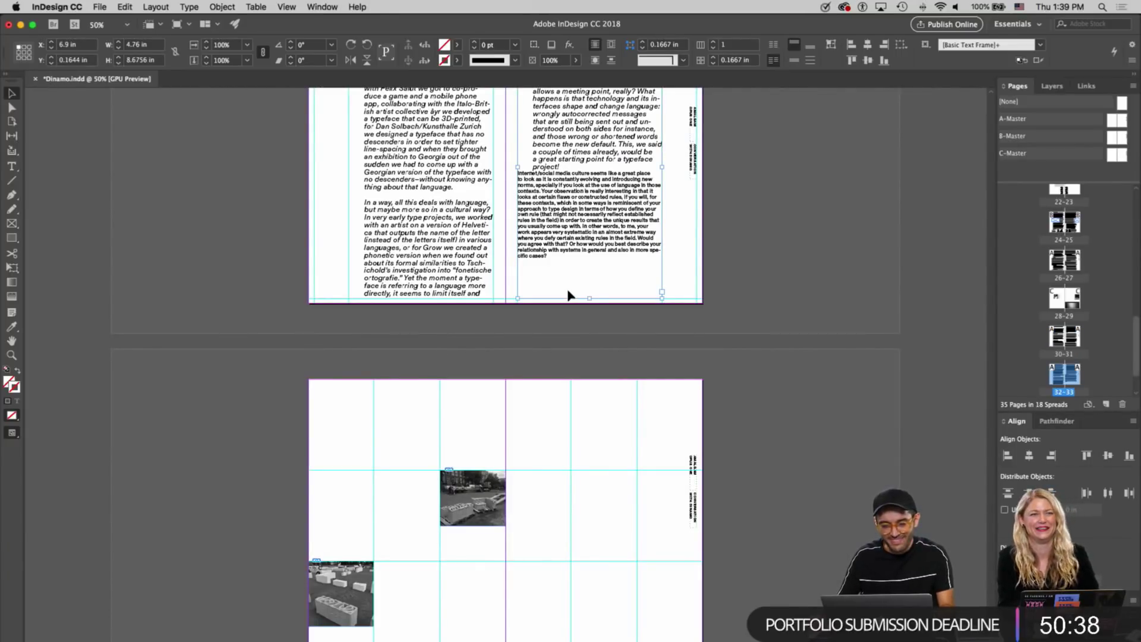
{"action": "left_click", "coordinate": [569, 316]}
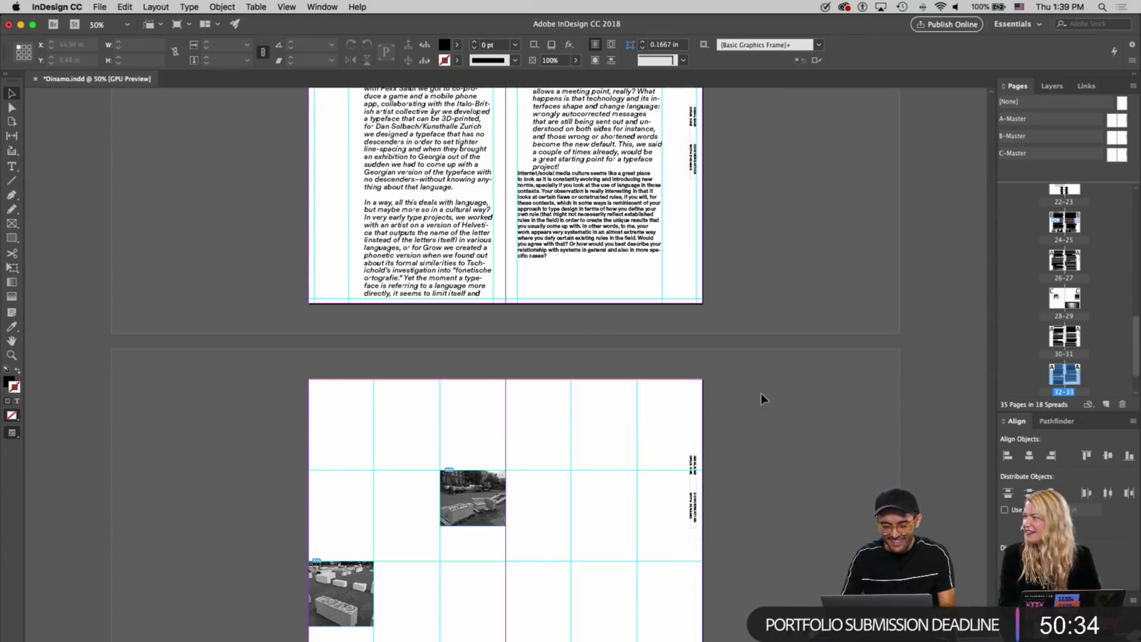
{"action": "key", "text": "super+equal"}
{"action": "scroll", "coordinate": [743, 395], "scroll_direction": "right", "scroll_amount": 1}
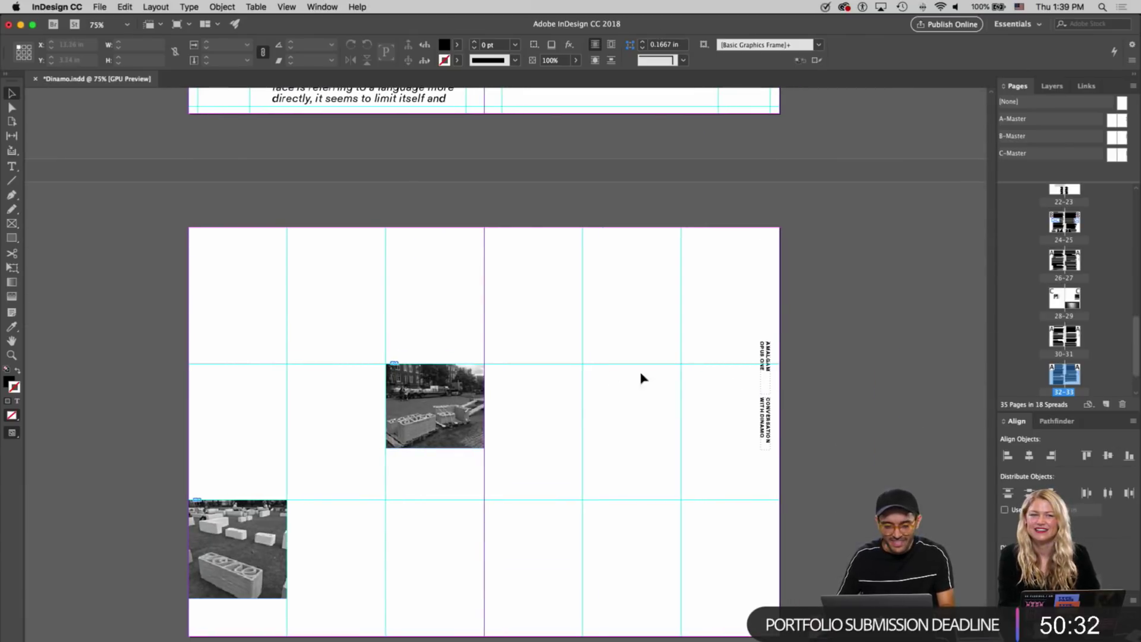
Copy the answer beginning "Now that we think of it again" from the Google Doc and paste it as a new paragraph after the question on page 33
{"action": "key", "text": "super+Tab"}
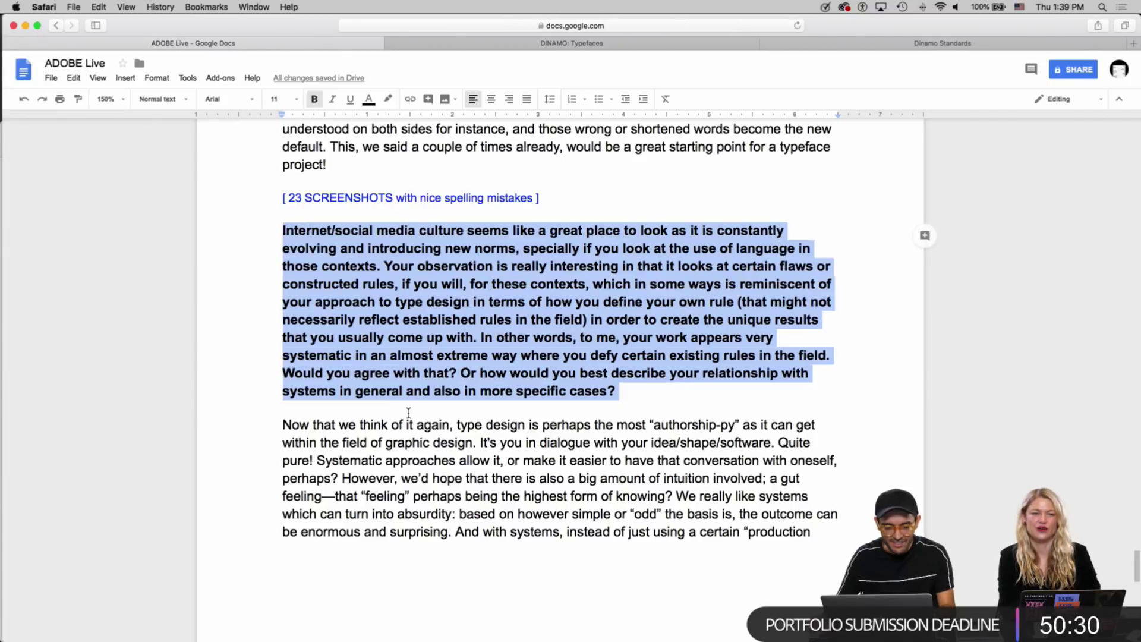
{"action": "left_click", "coordinate": [405, 426]}
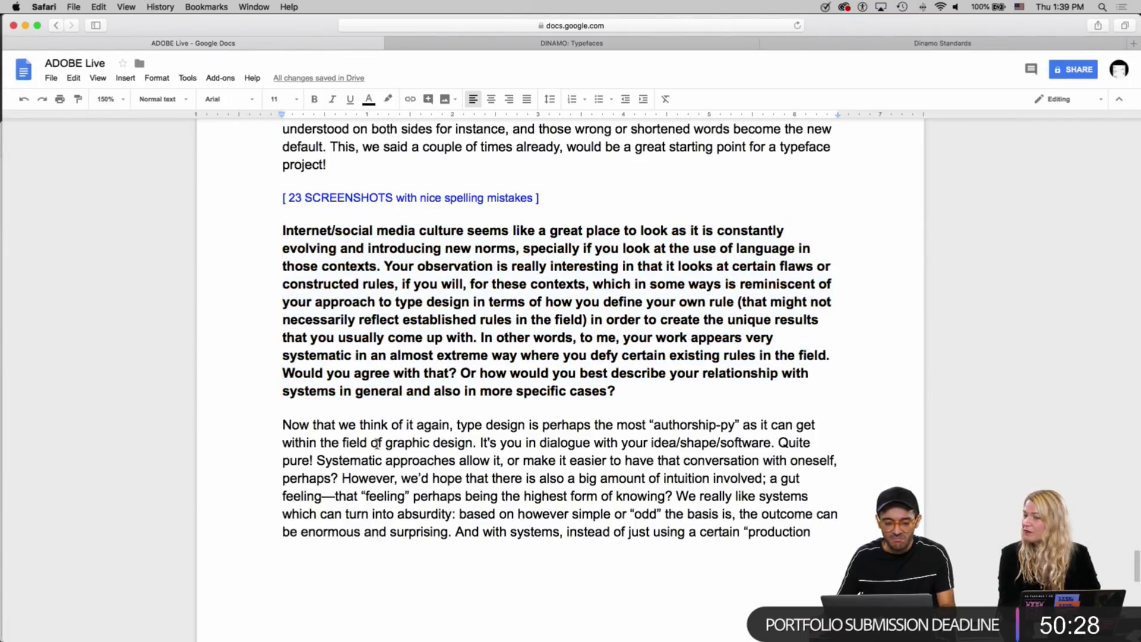
{"action": "triple_click", "coordinate": [369, 442]}
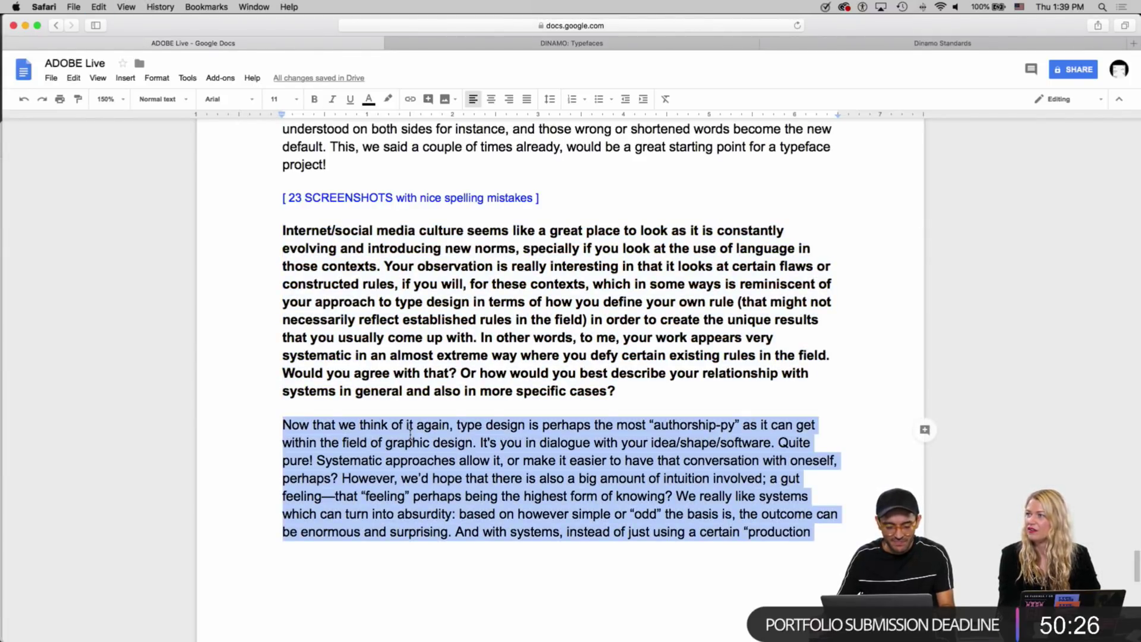
{"action": "key", "text": "super+Tab"}
{"action": "scroll", "coordinate": [618, 381], "scroll_direction": "up", "scroll_amount": 6}
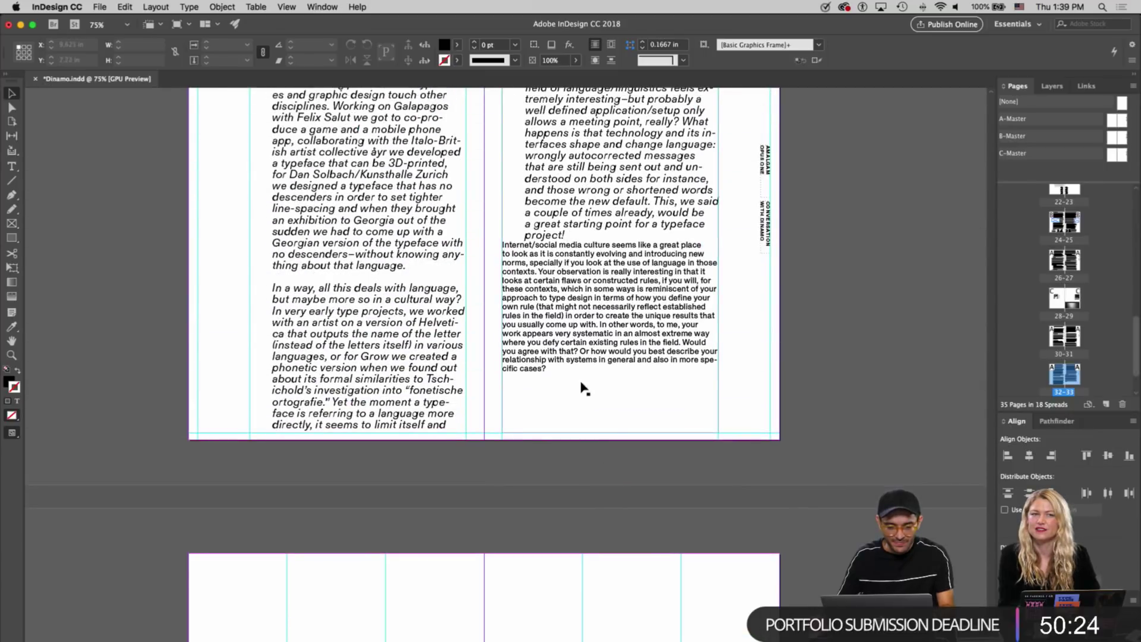
{"action": "double_click", "coordinate": [580, 380]}
{"action": "key", "text": "Return"}
{"action": "key", "text": "super+v"}
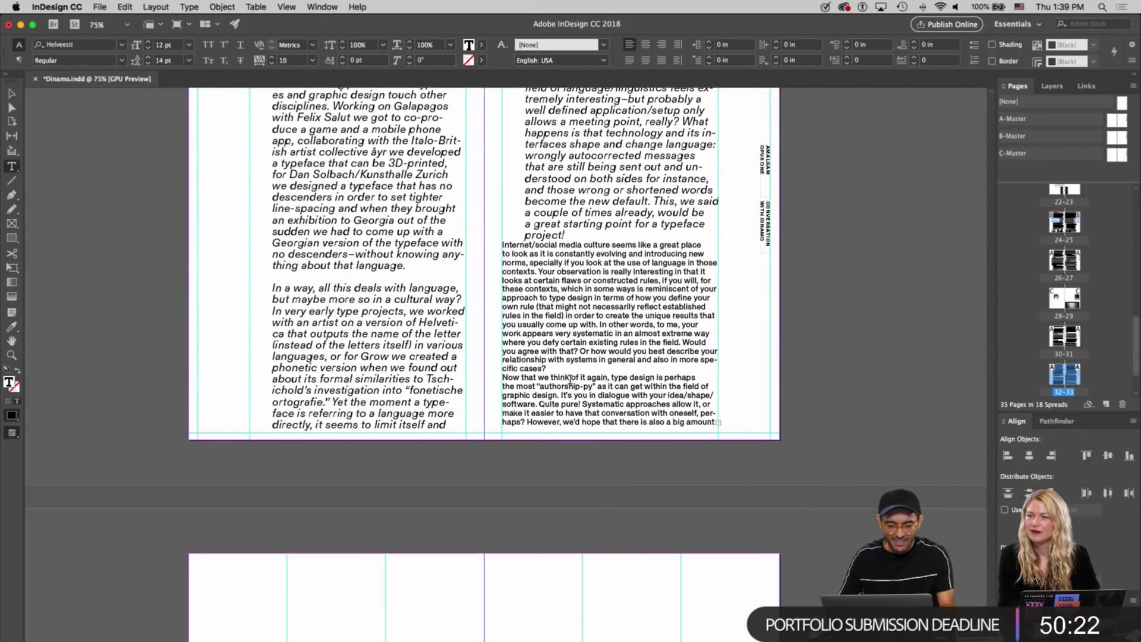
Format the pasted answer paragraph on page 33 with the Eyedropper, sampling the indented italic answer text on page 32
{"action": "triple_click", "coordinate": [569, 379]}
{"action": "left_click", "coordinate": [569, 378]}
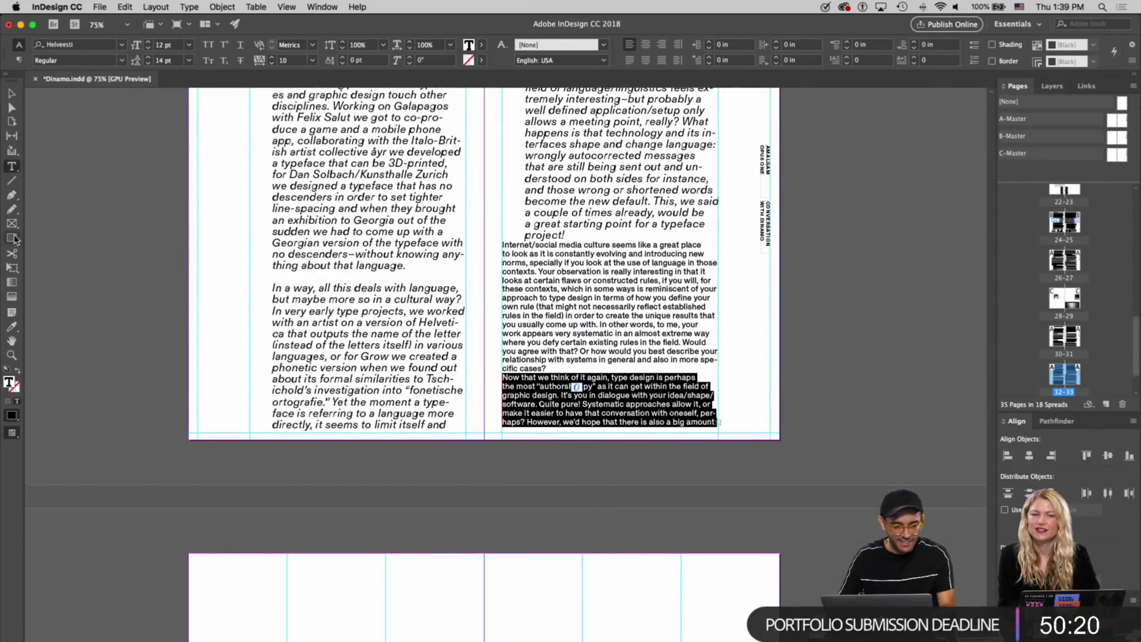
{"action": "left_click", "coordinate": [11, 326]}
{"action": "left_click", "coordinate": [384, 305]}
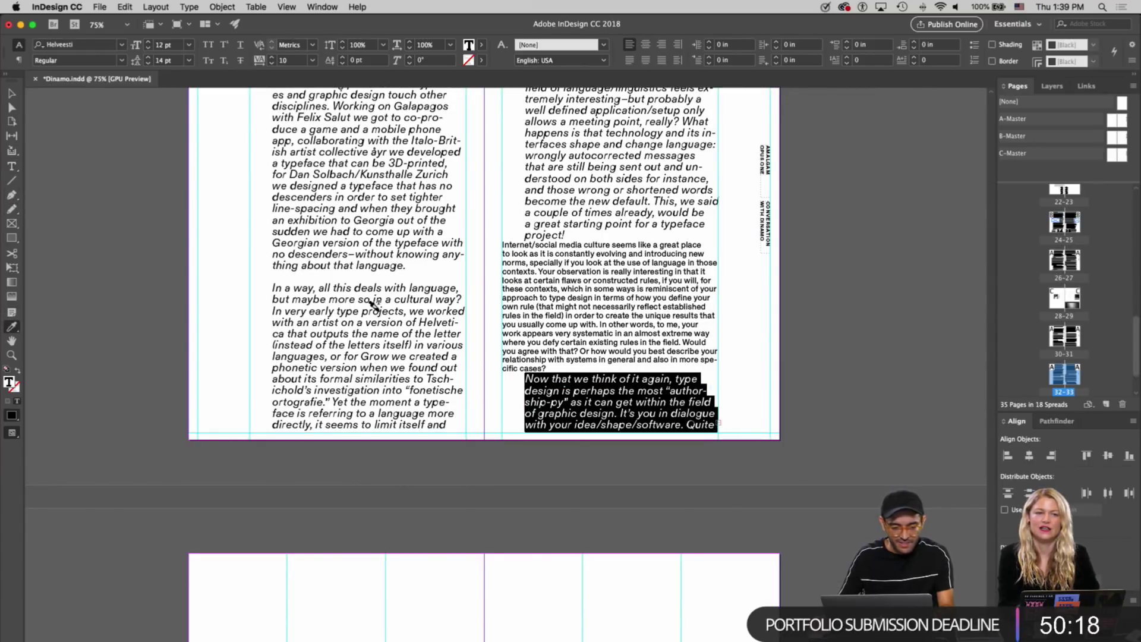
{"action": "key", "text": "v"}
Review the end of the text on page 33, the following image spread, the Google Doc and the image files in the dinamo folder
{"action": "scroll", "coordinate": [800, 333], "scroll_direction": "down", "scroll_amount": 5}
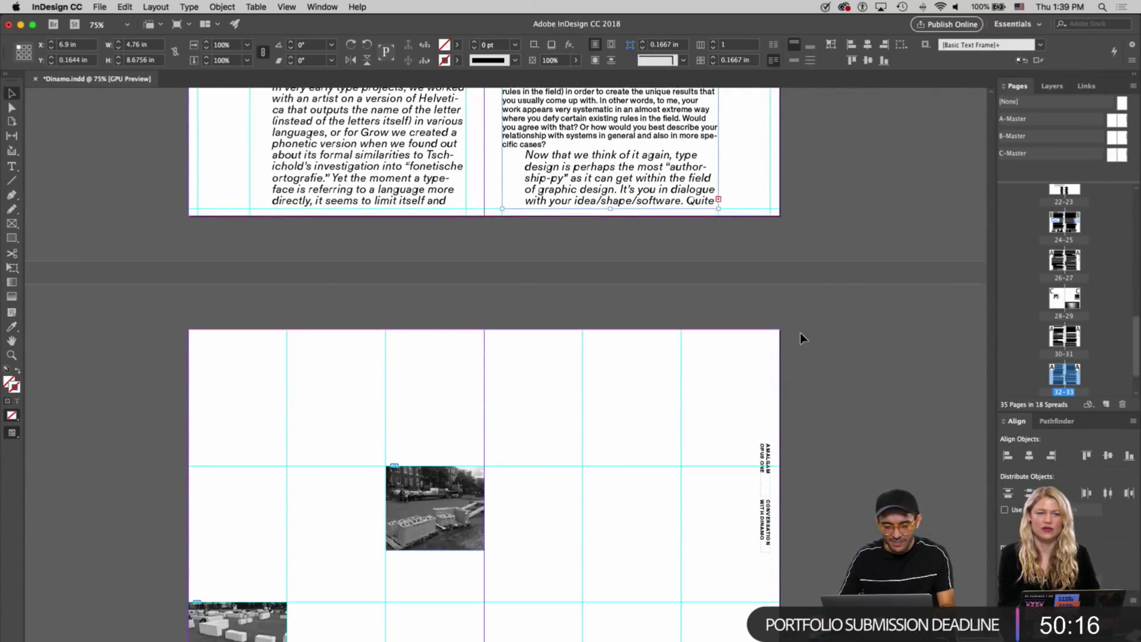
{"action": "scroll", "coordinate": [799, 333], "scroll_direction": "down", "scroll_amount": 2}
{"action": "scroll", "coordinate": [800, 333], "scroll_direction": "up", "scroll_amount": 6}
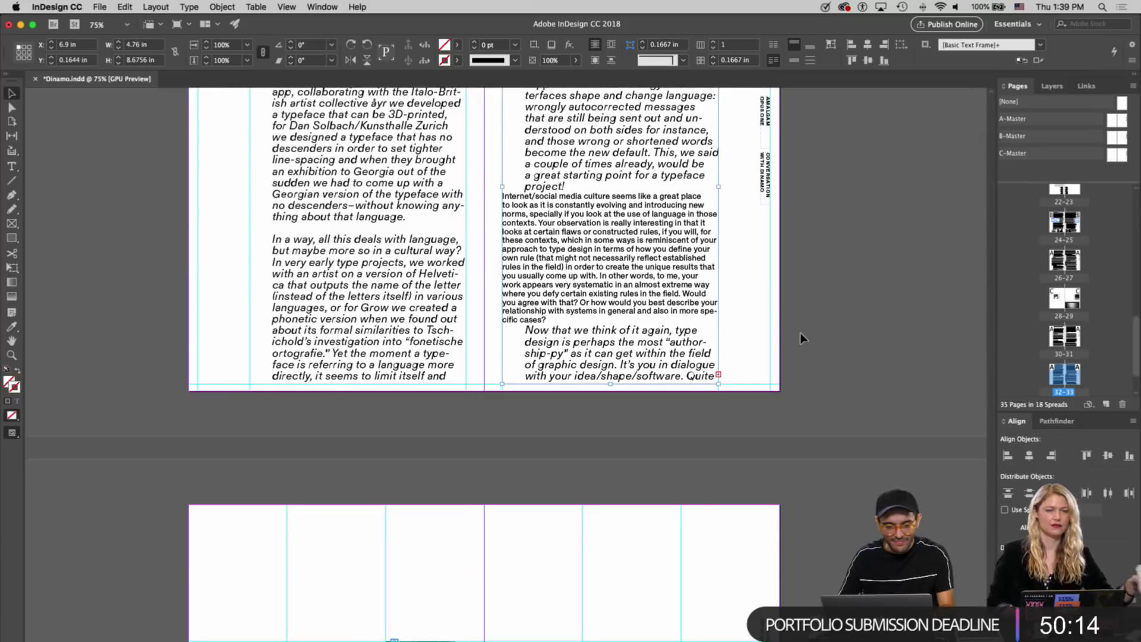
{"action": "key", "text": "super+Tab"}
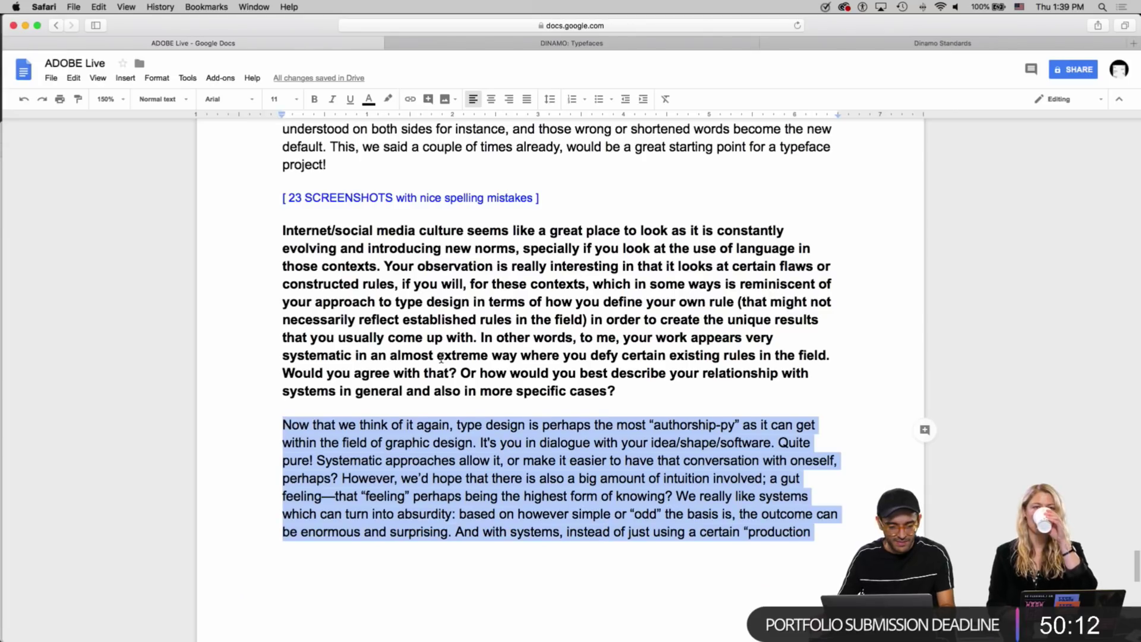
{"action": "scroll", "coordinate": [441, 358], "scroll_direction": "up", "scroll_amount": 5}
{"action": "key", "text": "super+Tab"}
{"action": "scroll", "coordinate": [581, 406], "scroll_direction": "down", "scroll_amount": 6}
{"action": "key", "text": "super+Tab"}
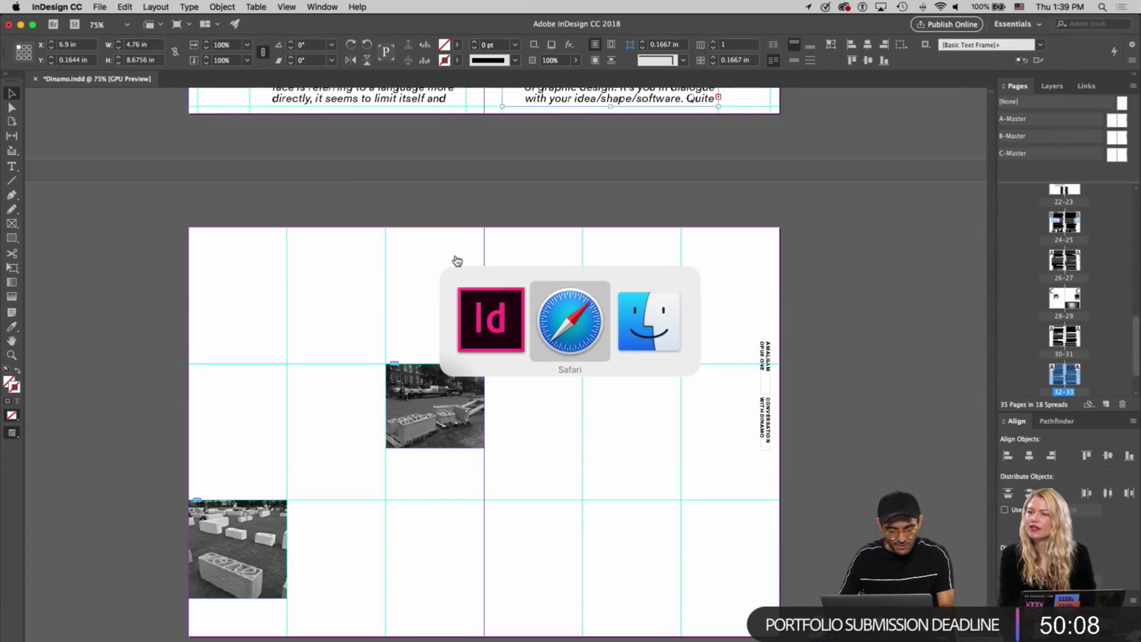
{"action": "left_click", "coordinate": [587, 333]}
{"action": "key", "text": "super+Tab"}
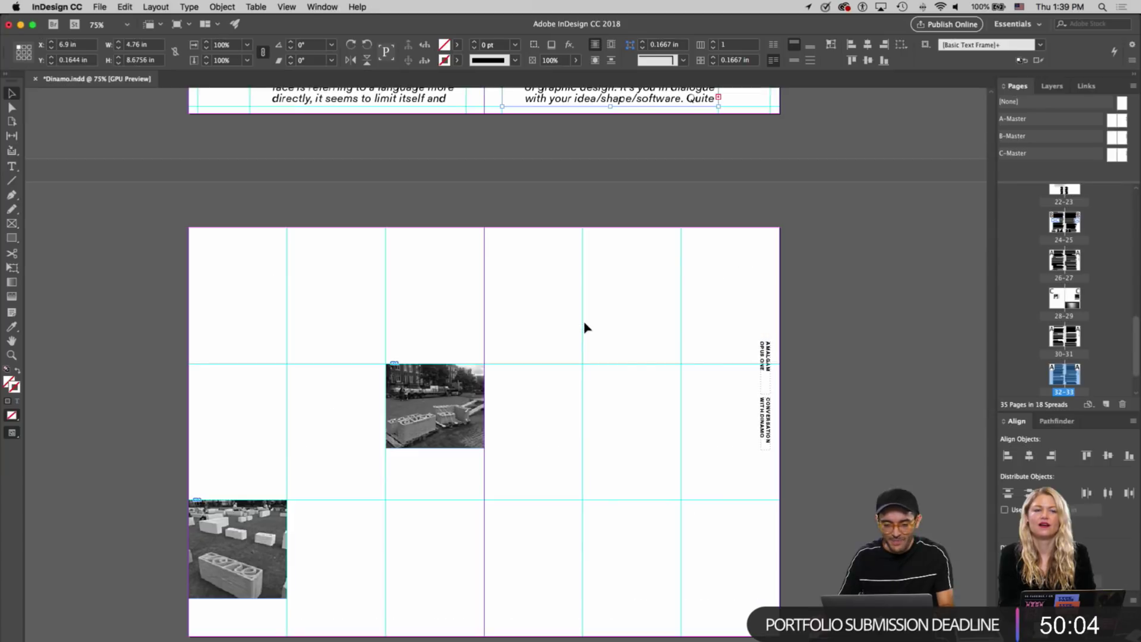
{"action": "key", "text": "super+Tab"}
{"action": "key", "text": "Tab"}
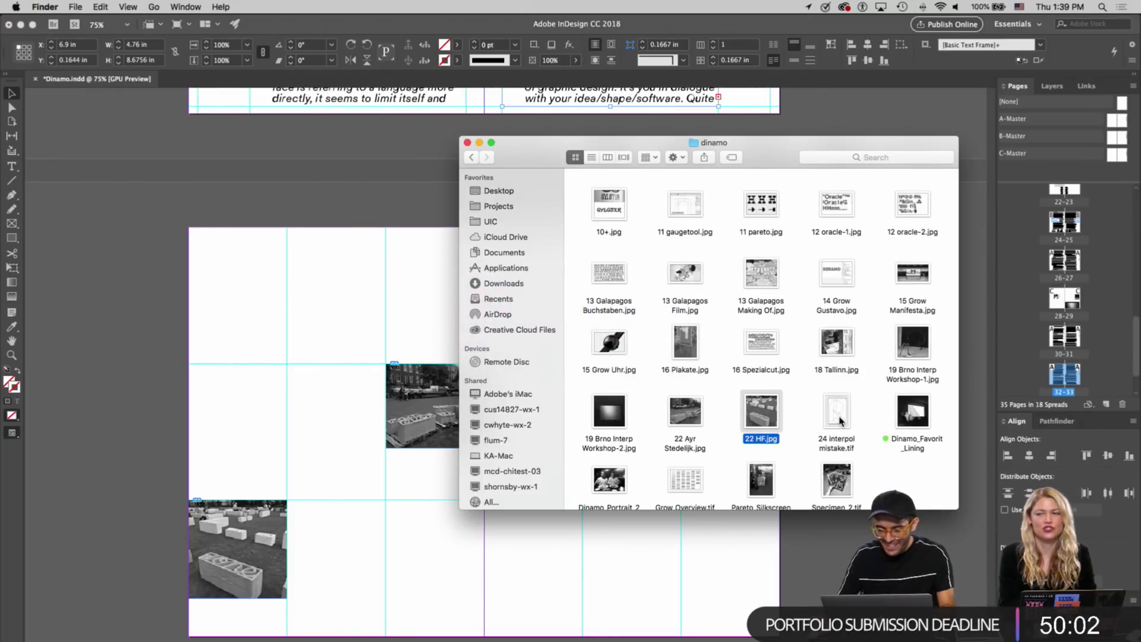
{"action": "left_click", "coordinate": [839, 421]}
Enlarge the lower photo on page 34 to the full page width of 6.5 in and down past the bottom edge
{"action": "left_click", "coordinate": [360, 474]}
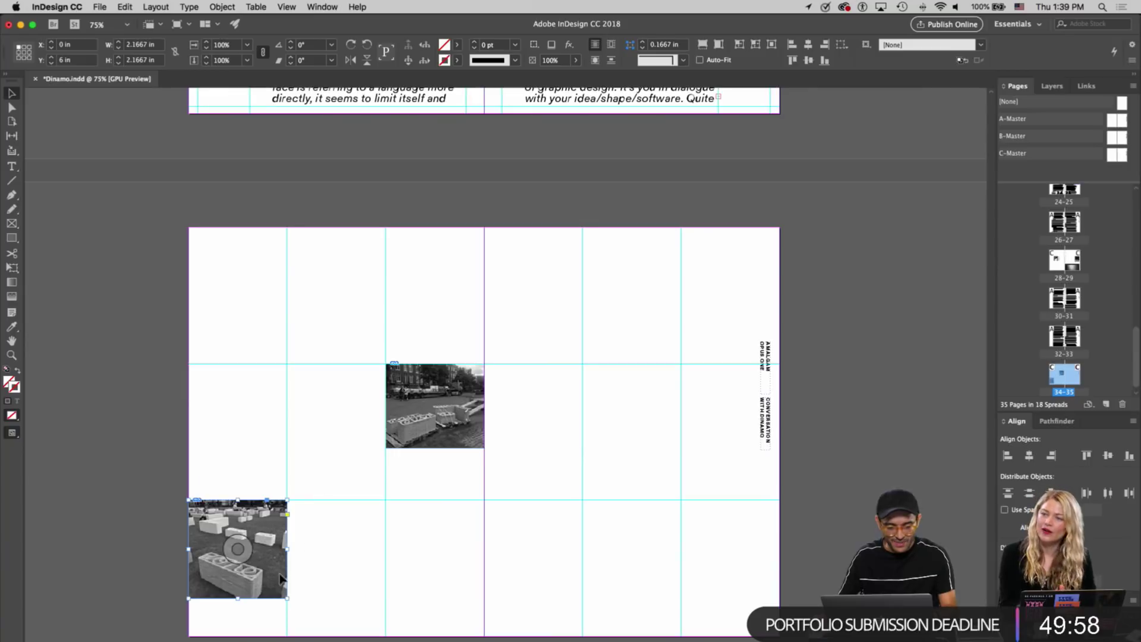
{"action": "left_click_drag", "start_coordinate": [287, 598], "coordinate": [485, 633]}
{"action": "left_click", "coordinate": [567, 562]}
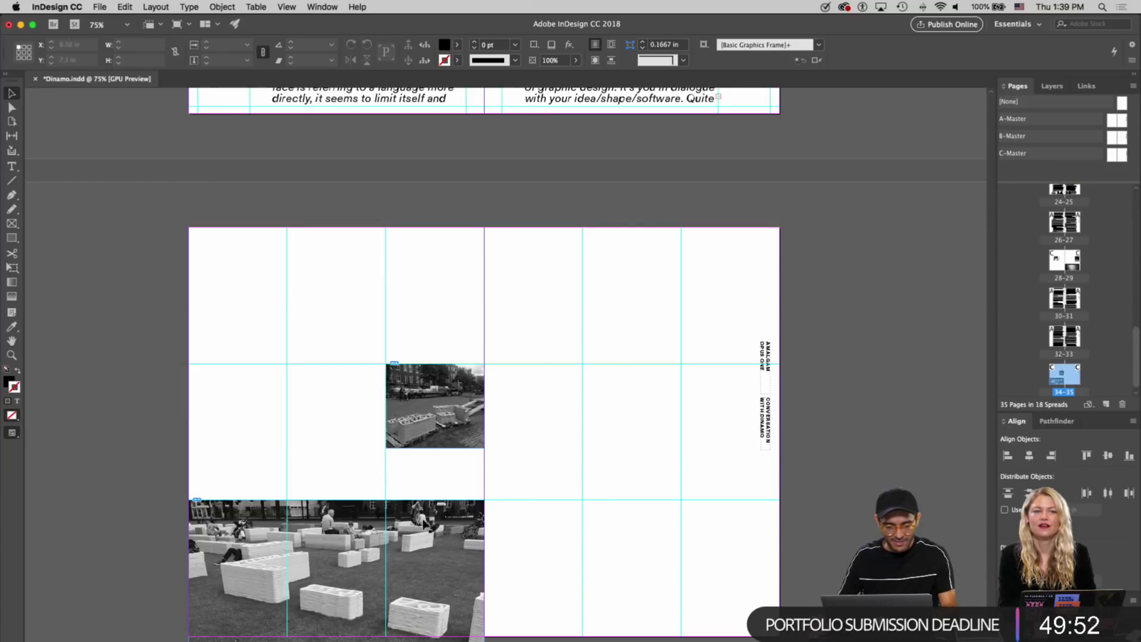
Reposition the enlarged photo inside its frame on page 34 to show the large foreground block, and preview the spread without guides
{"action": "key", "text": "a"}
{"action": "left_click", "coordinate": [346, 517]}
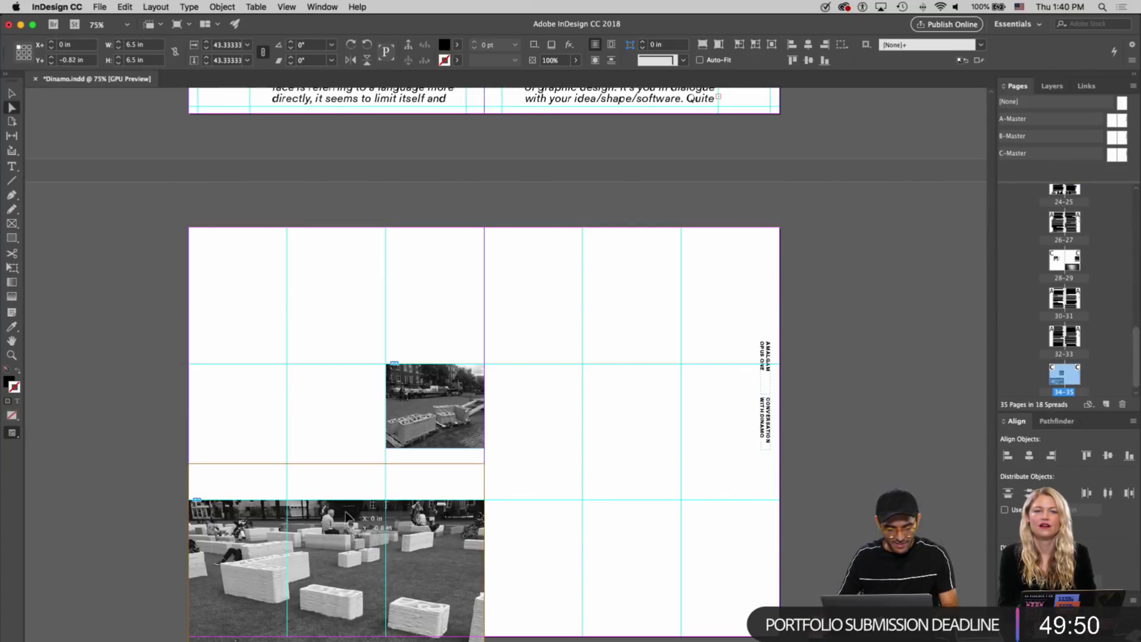
{"action": "mouse_move", "coordinate": [340, 556]}
{"action": "left_mouse_down"}
{"action": "mouse_move", "coordinate": [342, 532]}
{"action": "mouse_move", "coordinate": [337, 570]}
{"action": "left_mouse_up"}
{"action": "left_click", "coordinate": [525, 536]}
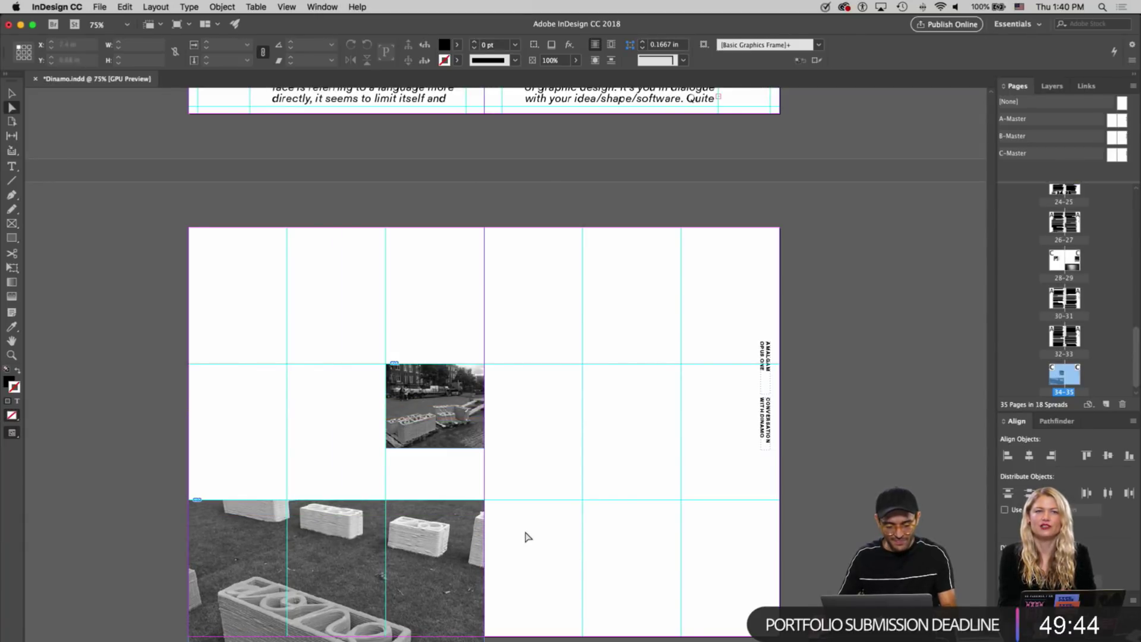
{"action": "key", "text": "v"}
{"action": "key", "text": "w"}
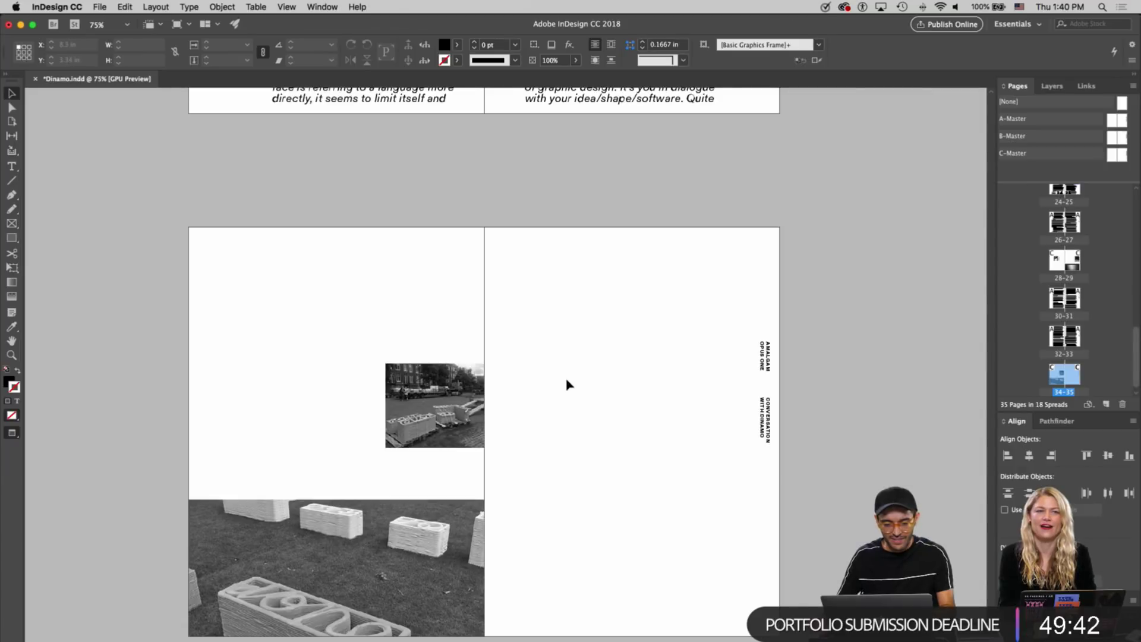
{"action": "key", "text": "w"}
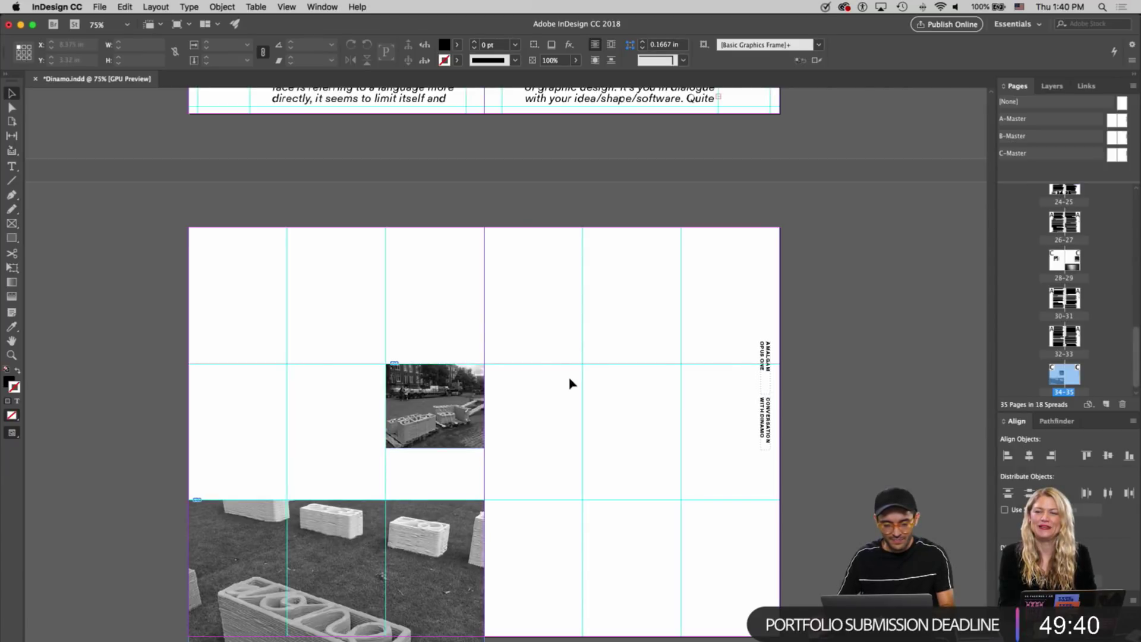
Check the remaining images in the dinamo folder and copy the question beginning "It was a great pleasure to hear" from the Google Doc
{"action": "key", "text": "super+Tab"}
{"action": "key", "text": "super+Tab"}
{"action": "key", "text": "super+Tab"}
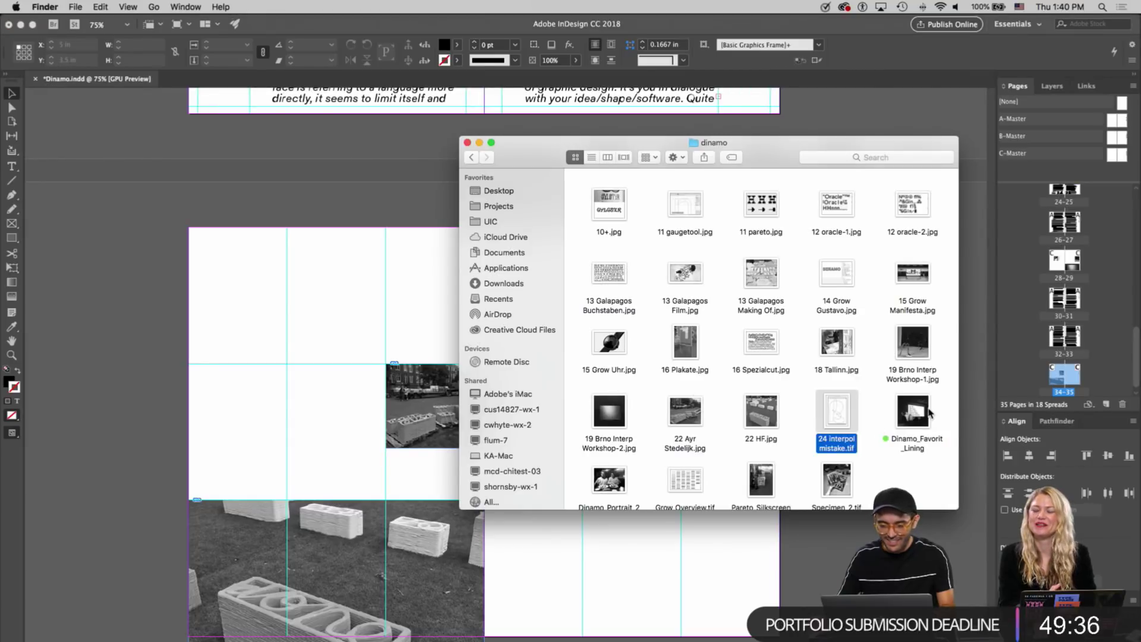
{"action": "scroll", "coordinate": [930, 413], "scroll_direction": "down", "scroll_amount": 1}
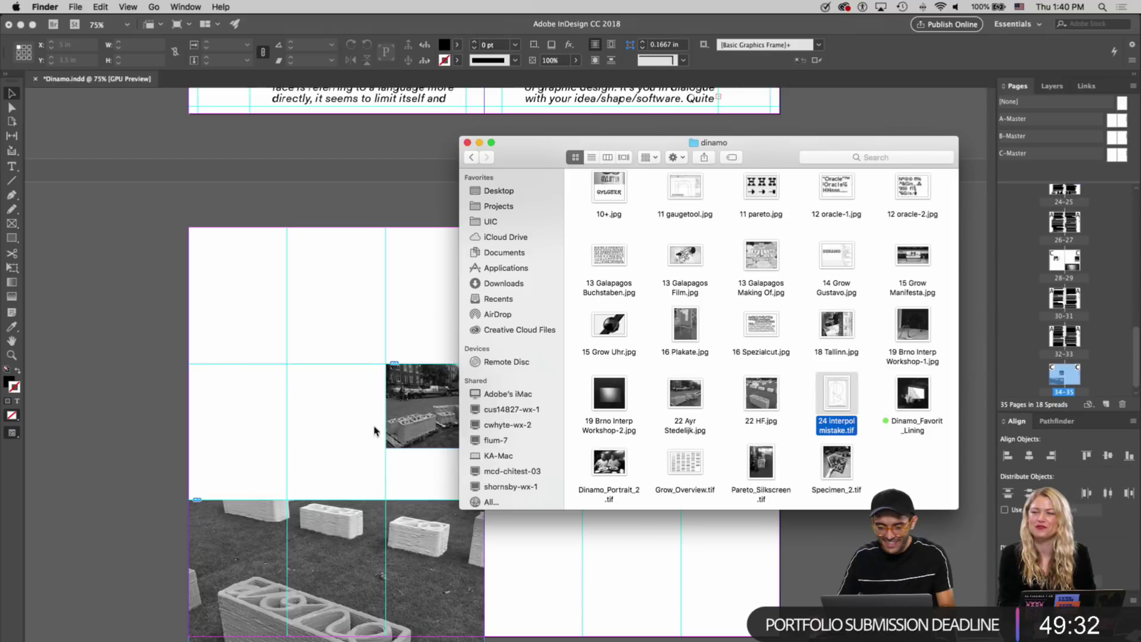
{"action": "left_click", "coordinate": [258, 345]}
{"action": "key", "text": "super+Tab"}
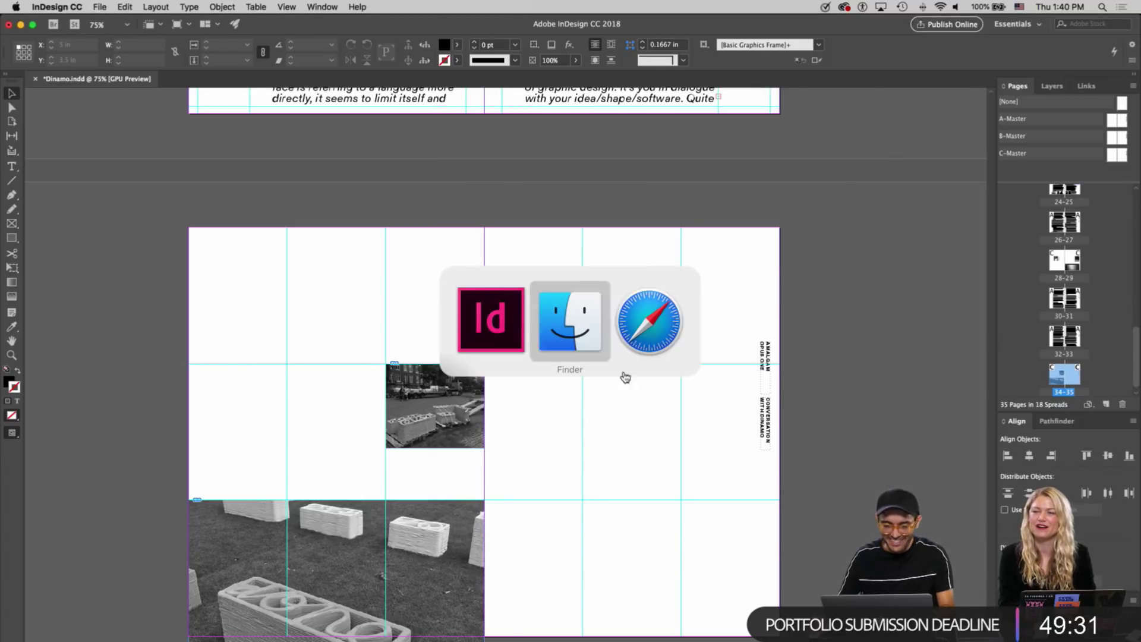
{"action": "left_click", "coordinate": [631, 337]}
{"action": "scroll", "coordinate": [591, 336], "scroll_direction": "down", "scroll_amount": 10}
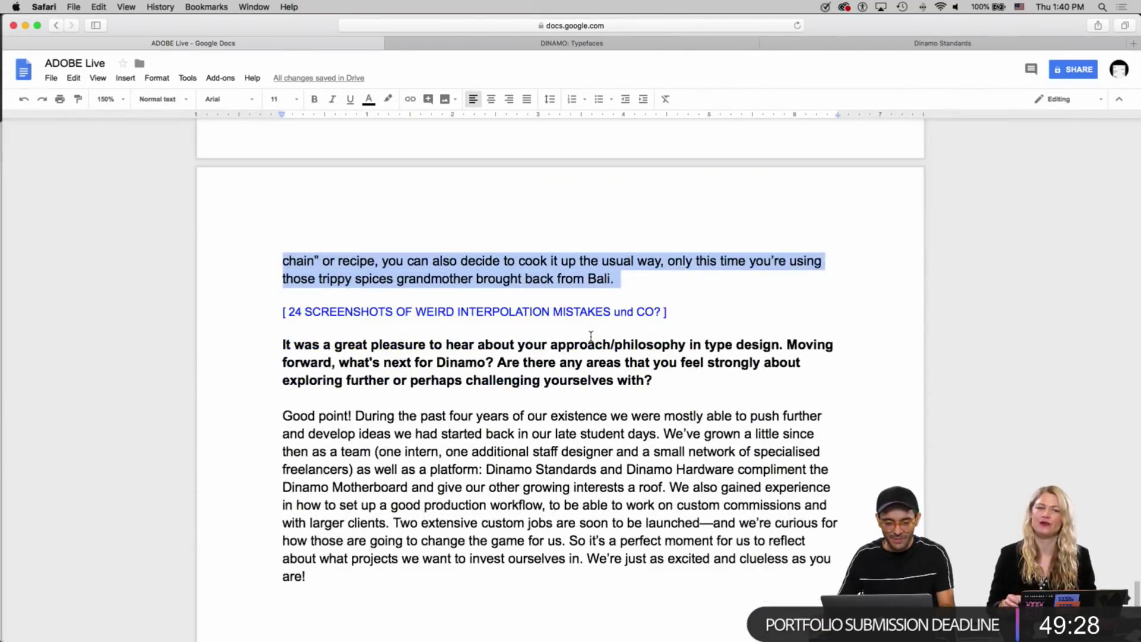
{"action": "triple_click", "coordinate": [345, 347]}
{"action": "scroll", "coordinate": [347, 348], "scroll_direction": "down", "scroll_amount": 2}
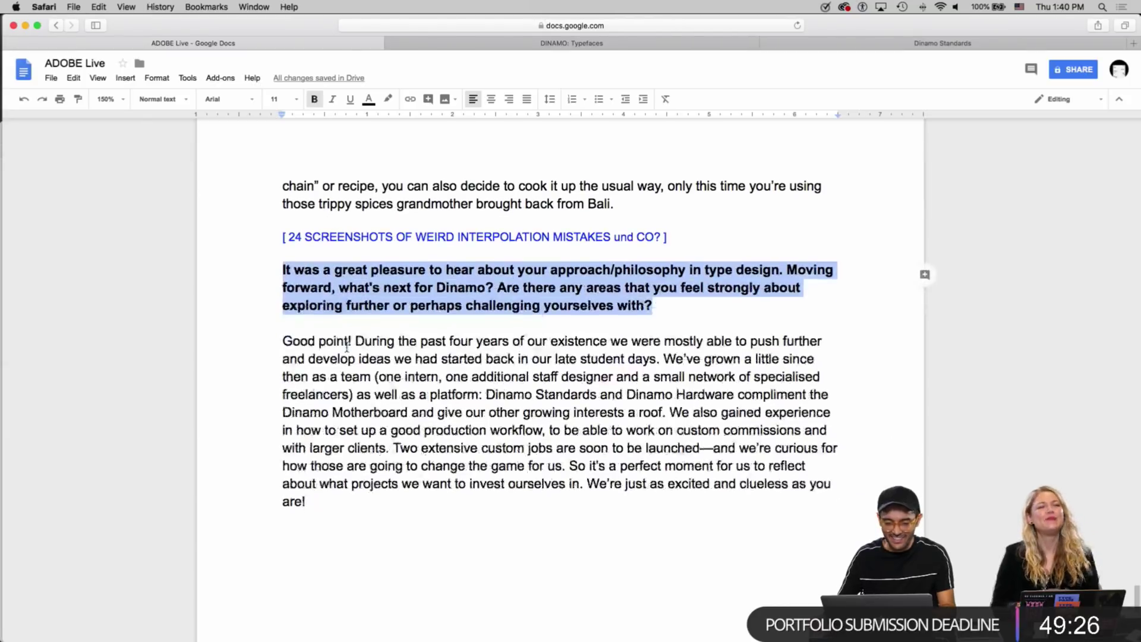
{"action": "key", "text": "super+Tab"}
Apply the right-hand page of A-Master to page 35, opposite the image page
{"action": "scroll", "coordinate": [563, 384], "scroll_direction": "up", "scroll_amount": 5}
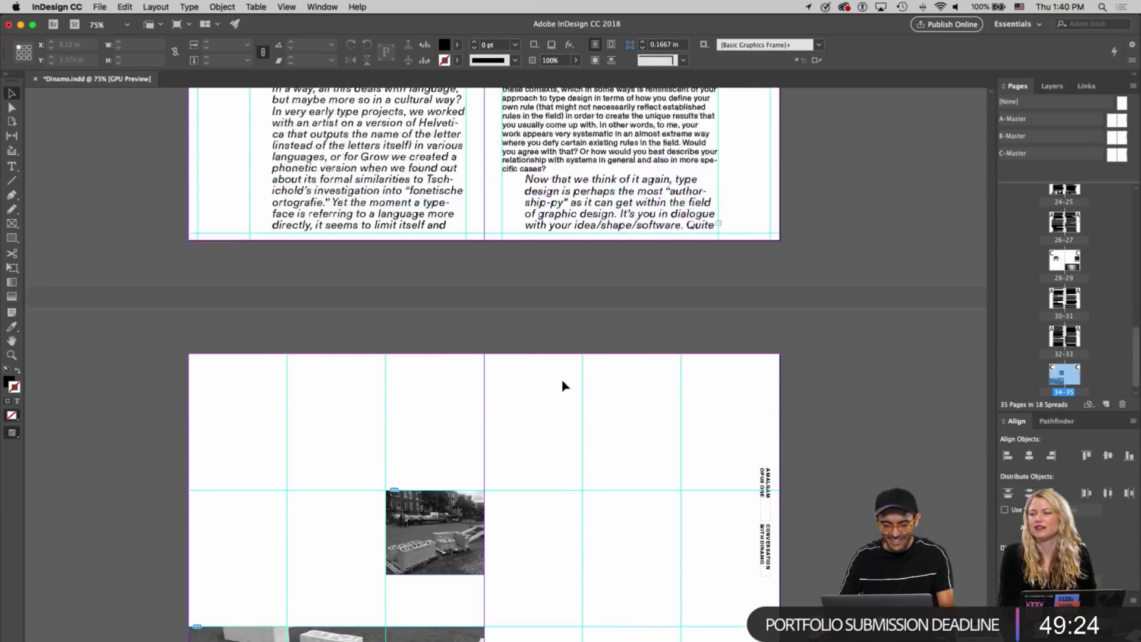
{"action": "scroll", "coordinate": [564, 385], "scroll_direction": "down", "scroll_amount": 5}
{"action": "scroll", "coordinate": [575, 270], "scroll_direction": "up", "scroll_amount": 5}
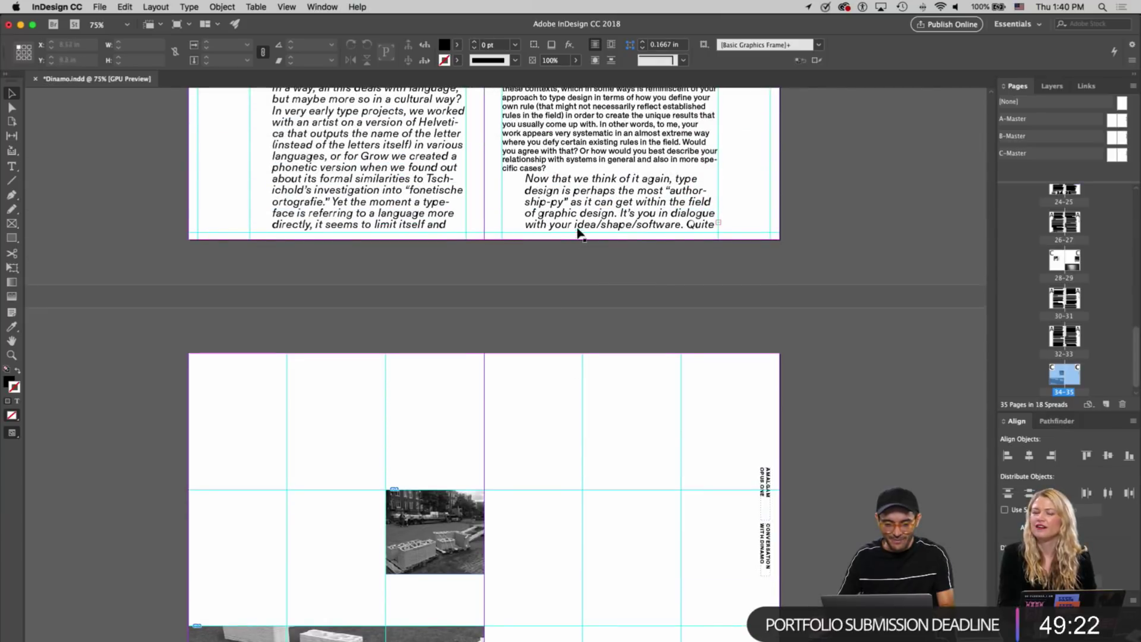
{"action": "left_click", "coordinate": [631, 209]}
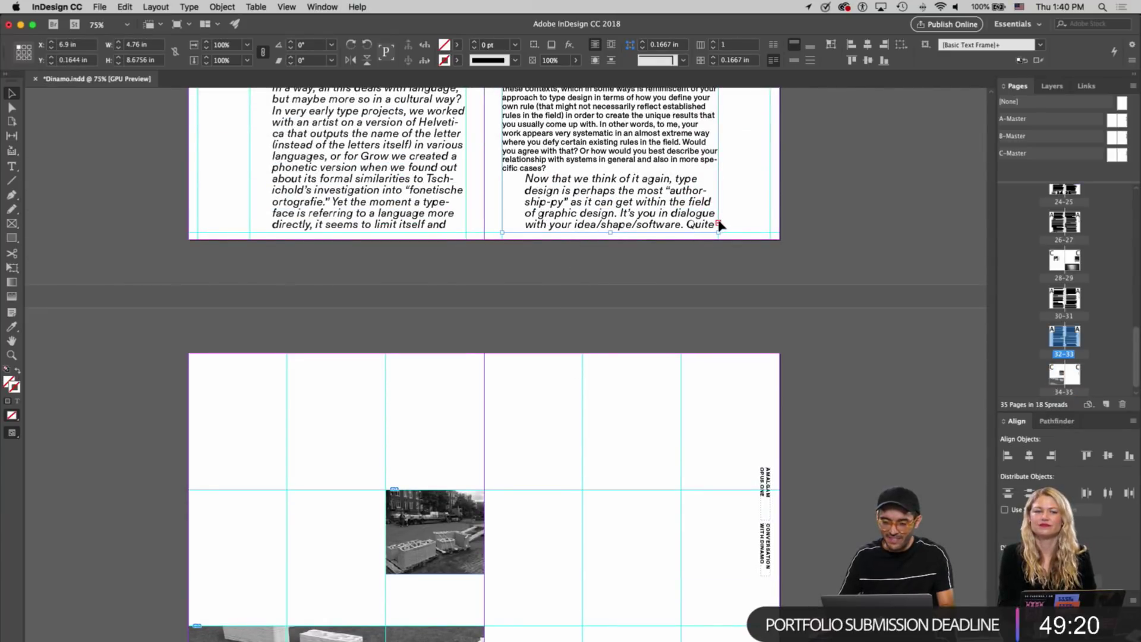
{"action": "left_click", "coordinate": [1114, 121]}
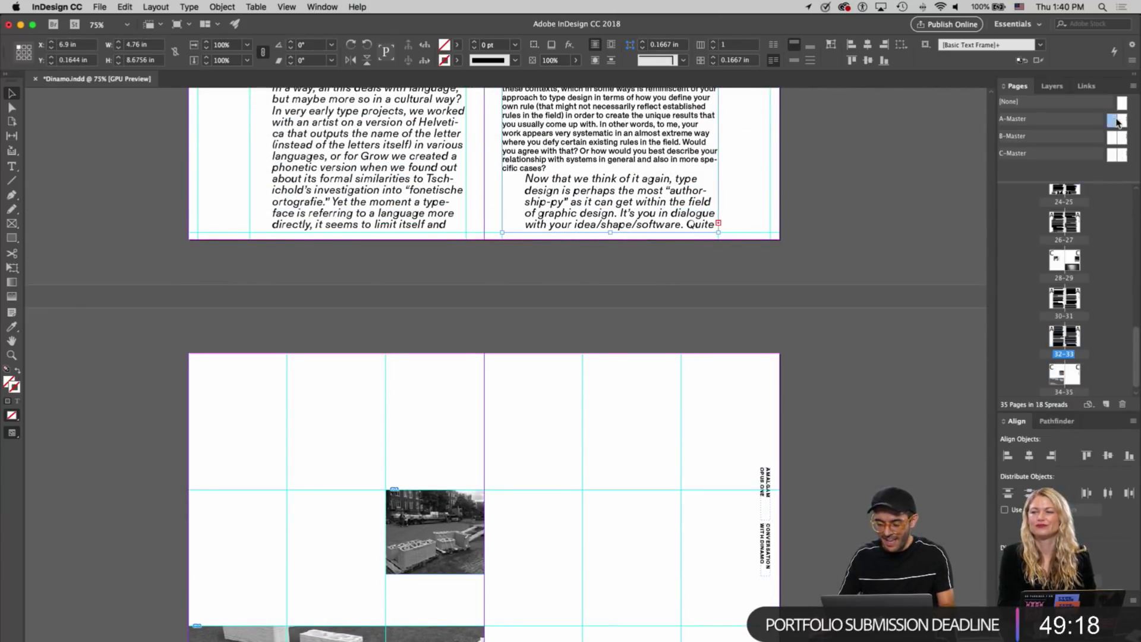
{"action": "left_click", "coordinate": [1111, 121], "text": "shift"}
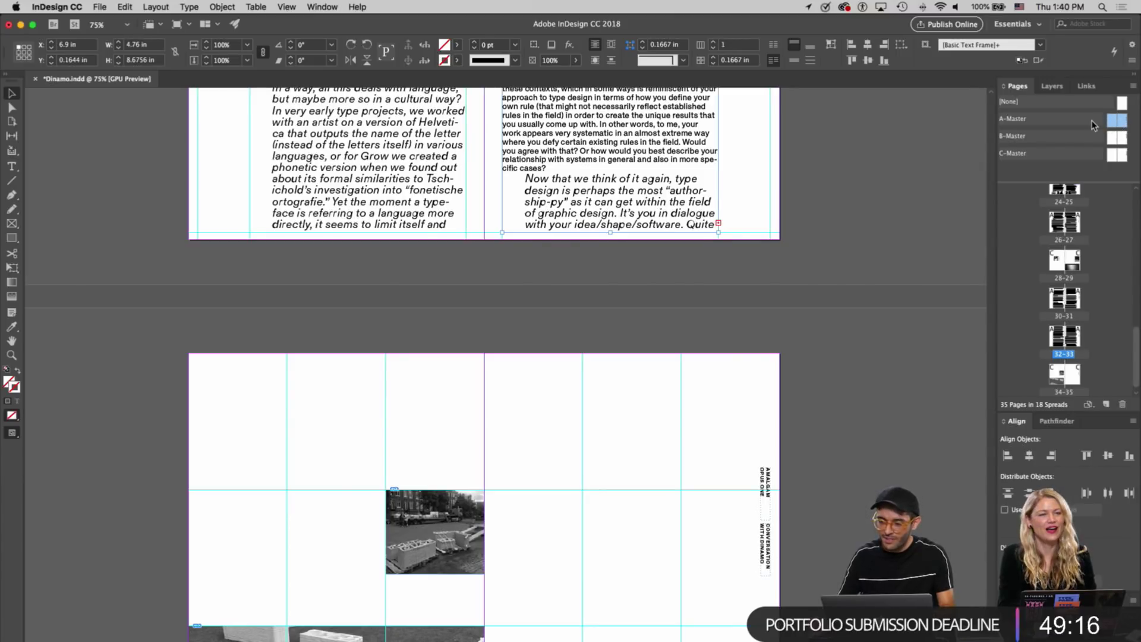
{"action": "left_click", "coordinate": [1122, 120], "text": "super"}
{"action": "left_click_drag", "start_coordinate": [1124, 126], "coordinate": [1071, 374]}
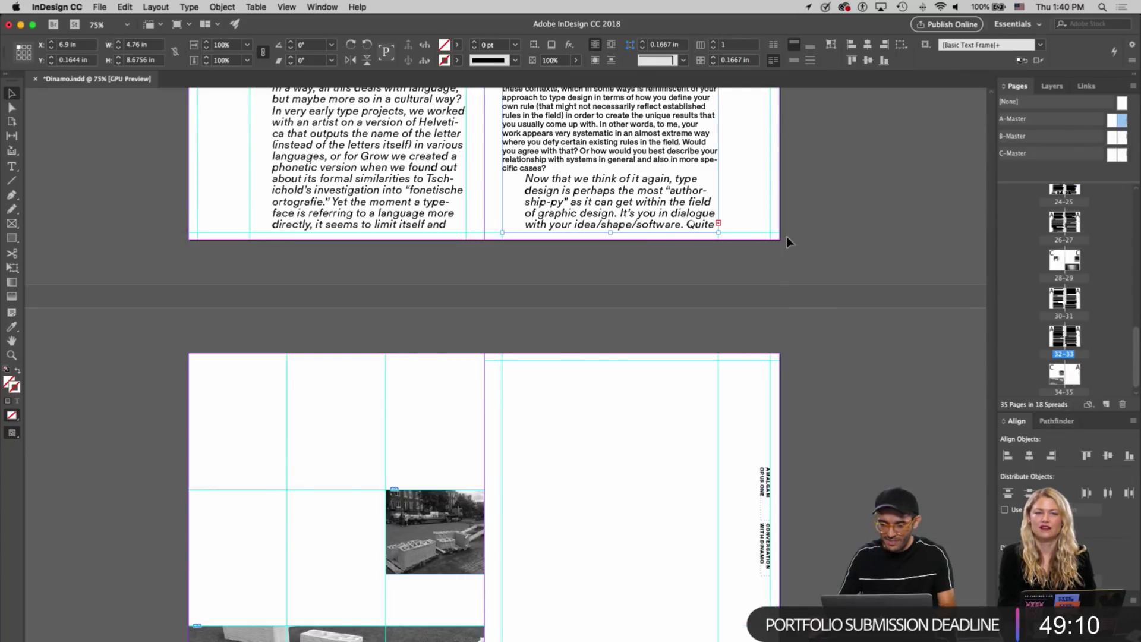
Thread the overset answer text from page 33 into a new frame on page 35, aligned with the inner and top margin guides
{"action": "left_click", "coordinate": [718, 223]}
{"action": "left_click", "coordinate": [507, 396]}
{"action": "left_click_drag", "start_coordinate": [535, 430], "coordinate": [558, 356]}
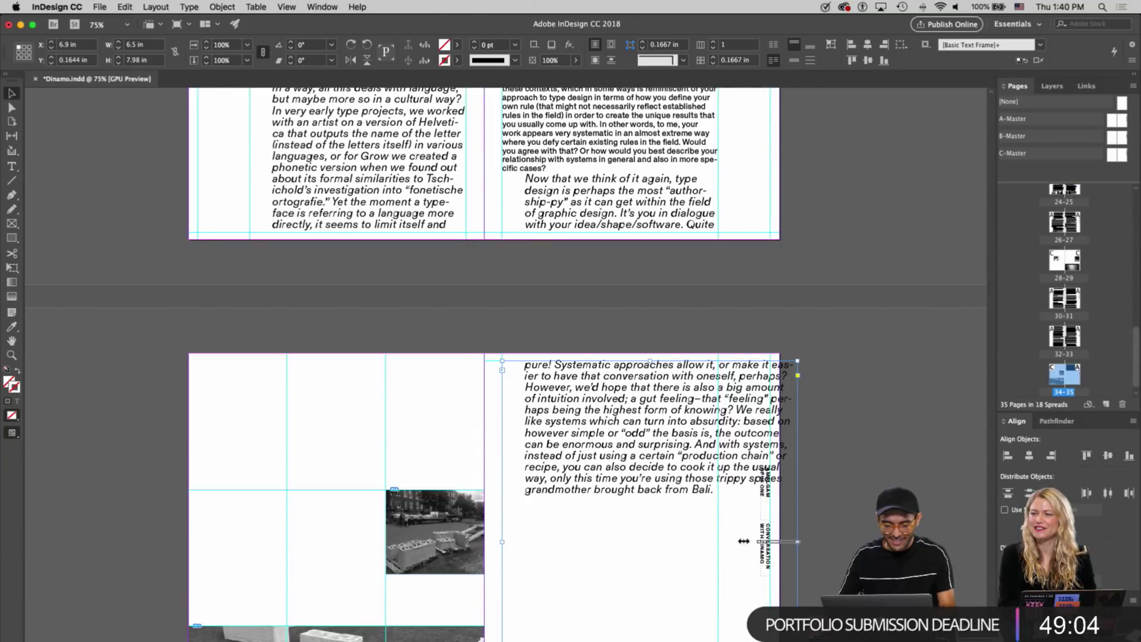
Resize the text frame on page 35 to the margin guides, making it 4.76 in wide and 8.6756 in high
{"action": "left_click", "coordinate": [825, 539]}
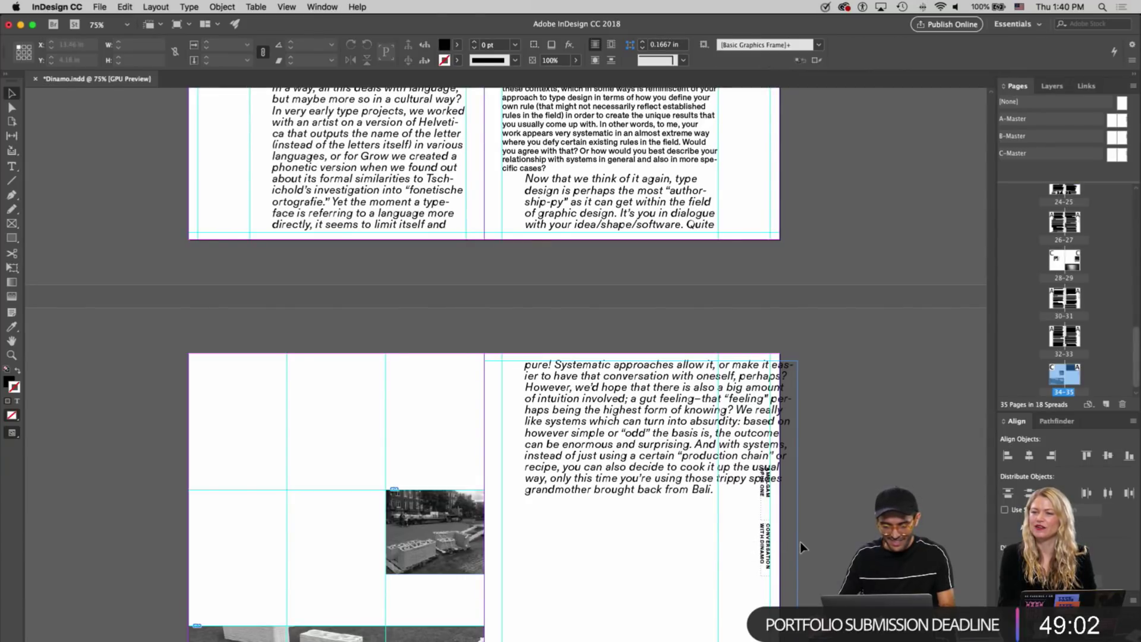
{"action": "left_click", "coordinate": [798, 542]}
{"action": "left_click_drag", "start_coordinate": [796, 538], "coordinate": [717, 532]}
{"action": "scroll", "coordinate": [572, 458], "scroll_direction": "down", "scroll_amount": 4}
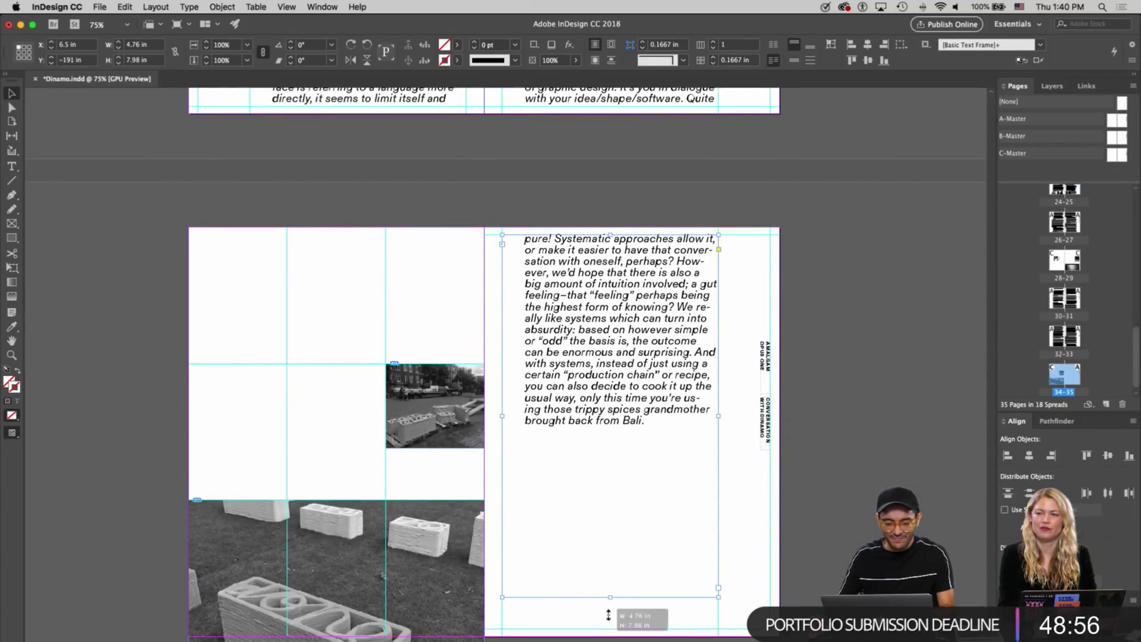
Paste the copied question about what's next for Dinamo as a new paragraph after the answer on page 35
{"action": "key", "text": "super+Tab"}
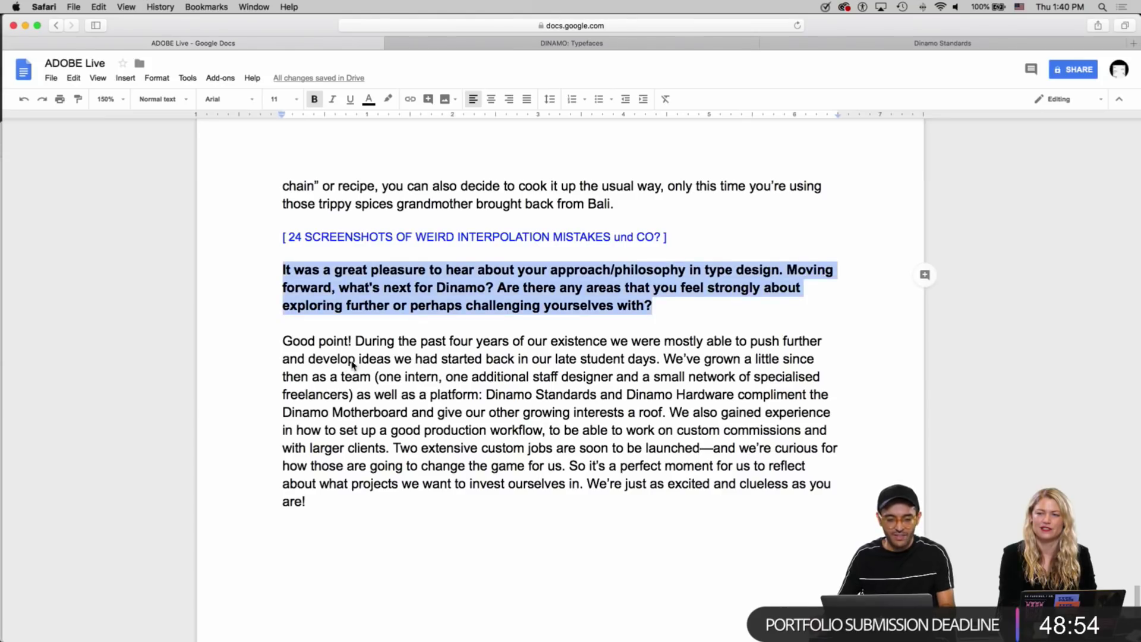
{"action": "key", "text": "super+Tab"}
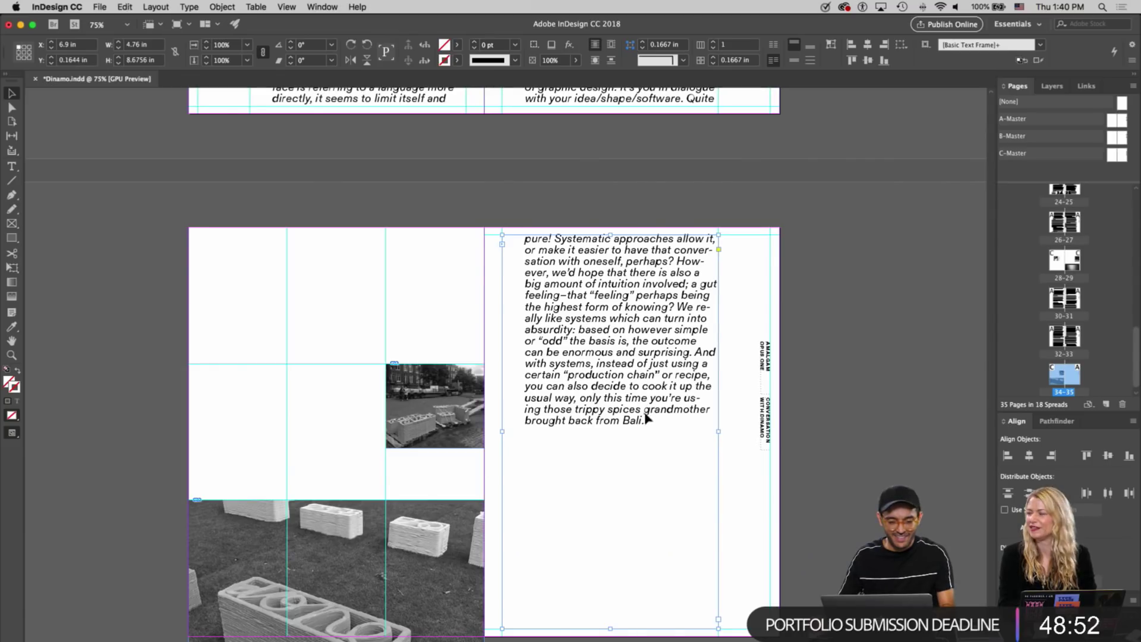
{"action": "double_click", "coordinate": [661, 418]}
{"action": "key", "text": "Return"}
{"action": "key", "text": "super+v"}
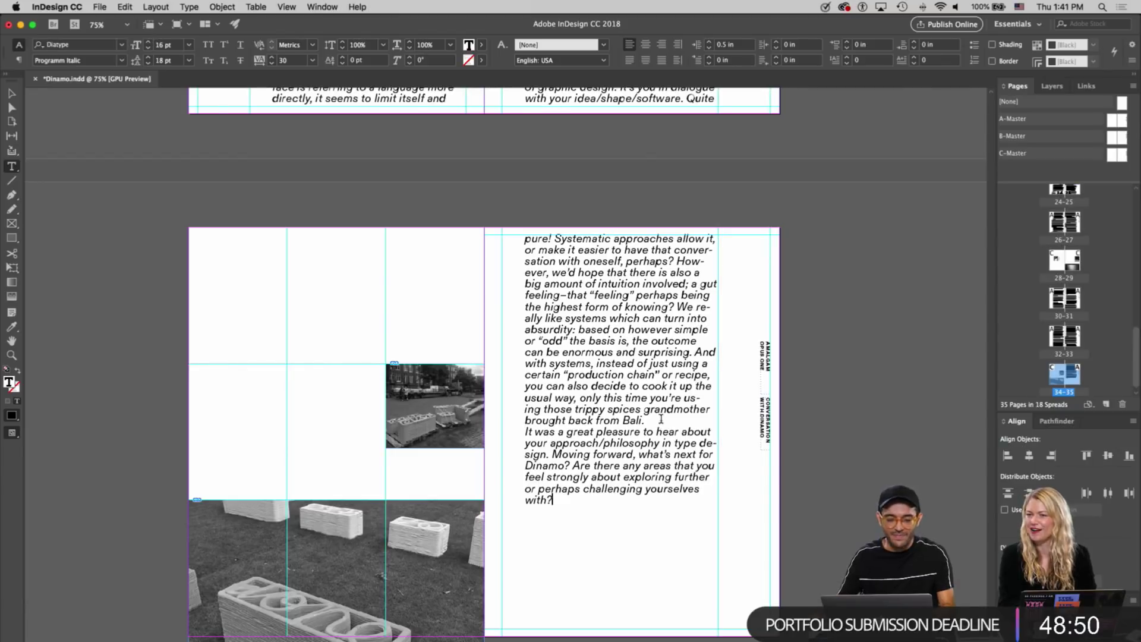
Match the pasted question on page 35 to the 12 pt Helveesti formatting of the preceding question with the Eyedropper
{"action": "key", "text": "super+shift+Up"}
{"action": "left_click", "coordinate": [11, 327]}
{"action": "scroll", "coordinate": [526, 230], "scroll_direction": "up", "scroll_amount": 5}
{"action": "scroll", "coordinate": [577, 246], "scroll_direction": "up", "scroll_amount": 5}
{"action": "left_click", "coordinate": [576, 247]}
{"action": "scroll", "coordinate": [586, 280], "scroll_direction": "down", "scroll_amount": 6}
{"action": "key", "text": "Escape"}
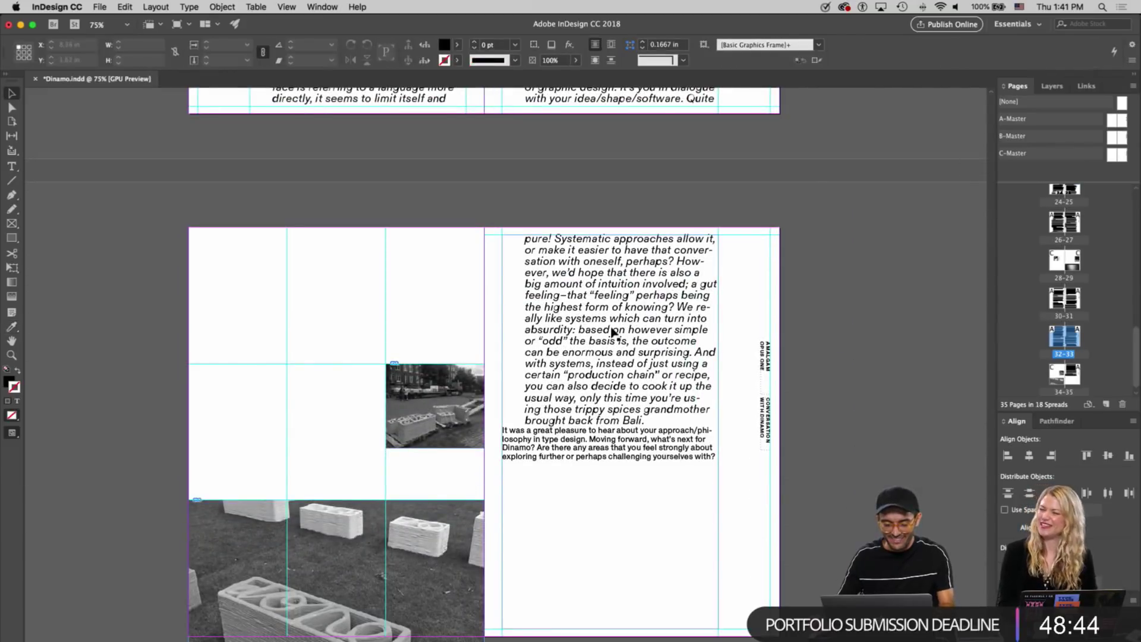
Copy the final answer beginning "Good point!" from the Google Doc and paste it below the question on page 35
{"action": "key", "text": "super+Tab"}
{"action": "triple_click", "coordinate": [389, 392]}
{"action": "key", "text": "super+c"}
{"action": "key", "text": "super+Tab"}
{"action": "double_click", "coordinate": [610, 547]}
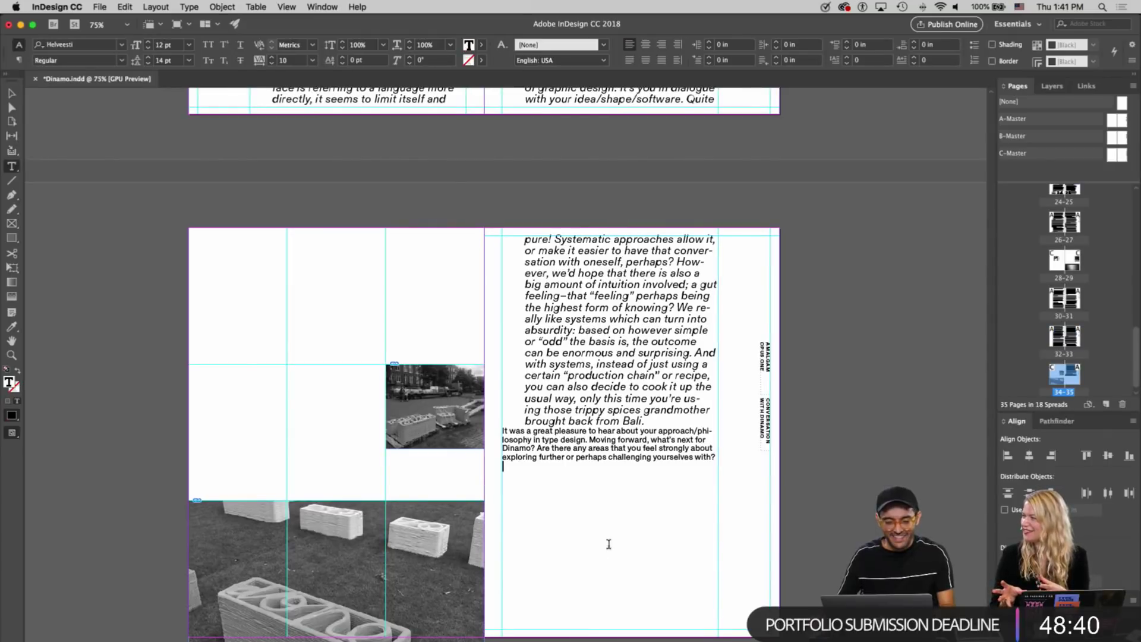
{"action": "key", "text": "super+v"}
Apply the indented 16 pt Diatype italic formatting of the answer above to the "Good point!" paragraph with the Eyedropper
{"action": "triple_click", "coordinate": [575, 519]}
{"action": "left_click", "coordinate": [576, 518]}
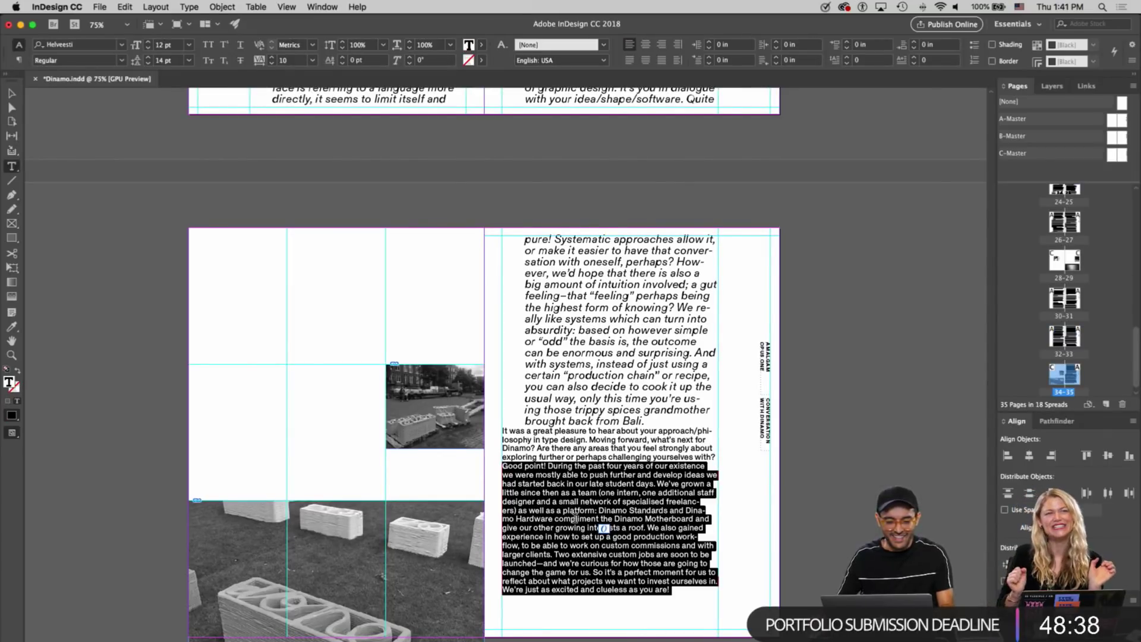
{"action": "left_click", "coordinate": [11, 326]}
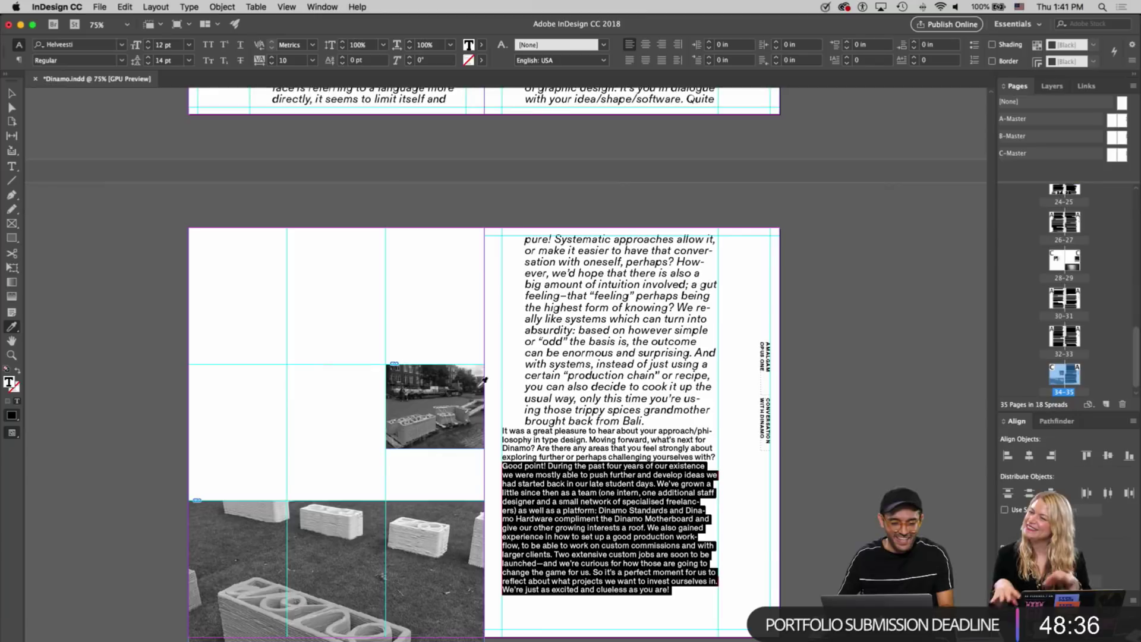
{"action": "left_click", "coordinate": [600, 328]}
{"action": "key", "text": "Escape"}
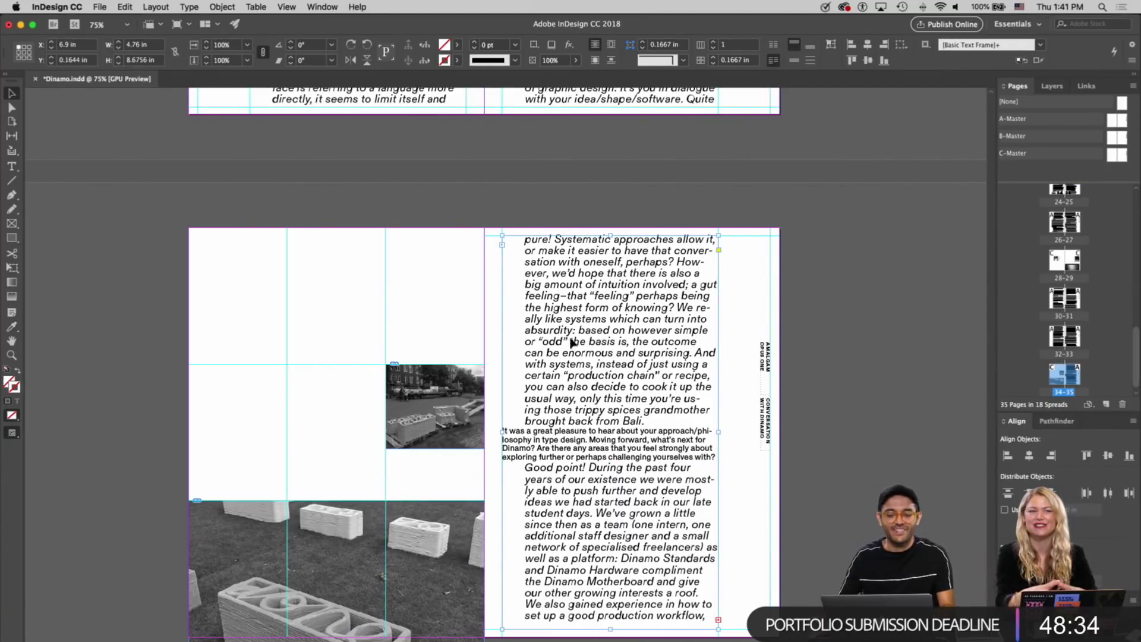
Review the page 35 text and check which images in the dinamo folder are still unplaced
{"action": "scroll", "coordinate": [424, 259], "scroll_direction": "up", "scroll_amount": 3}
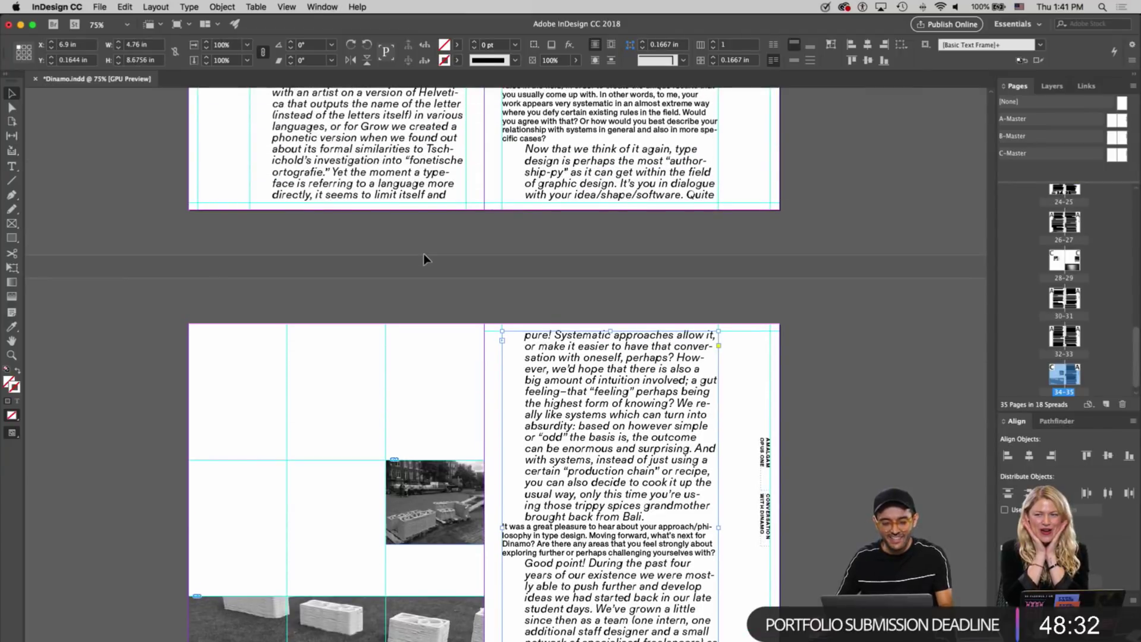
{"action": "scroll", "coordinate": [424, 254], "scroll_direction": "down", "scroll_amount": 3}
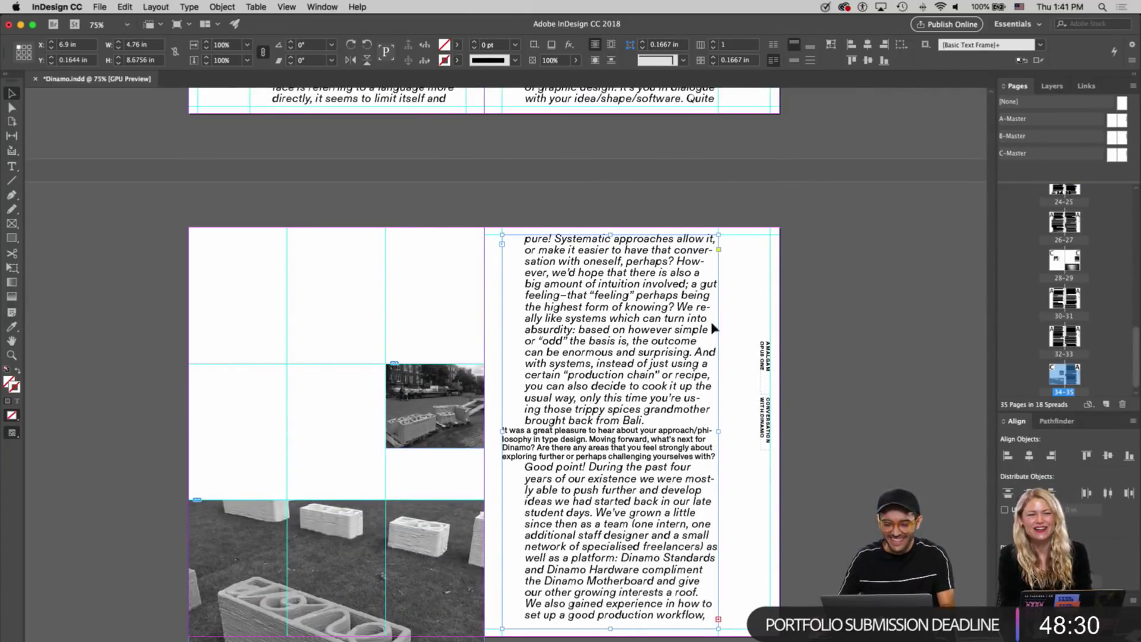
{"action": "scroll", "coordinate": [654, 308], "scroll_direction": "right", "scroll_amount": 1}
{"action": "key", "text": "super+Tab"}
{"action": "left_click", "coordinate": [640, 329]}
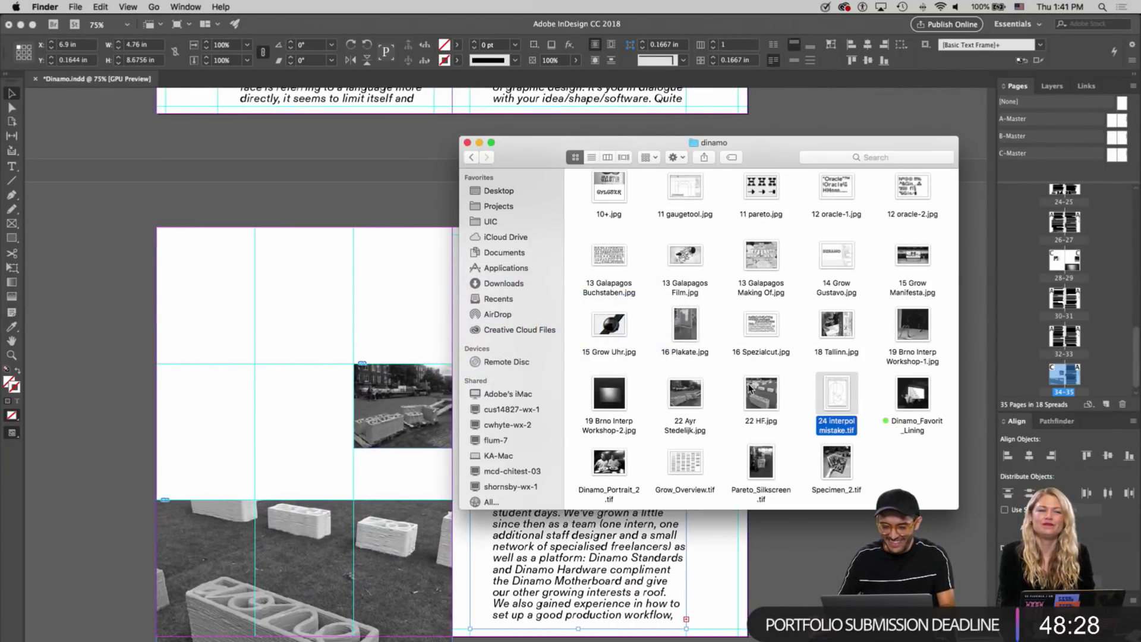
{"action": "left_click", "coordinate": [909, 397]}
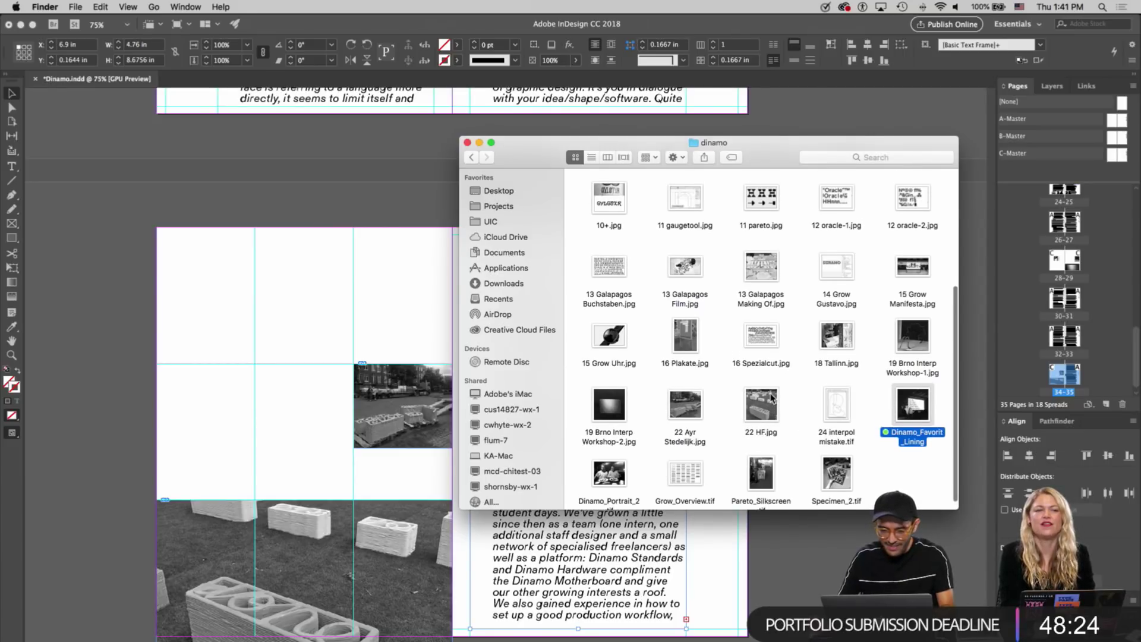
{"action": "left_click", "coordinate": [386, 305]}
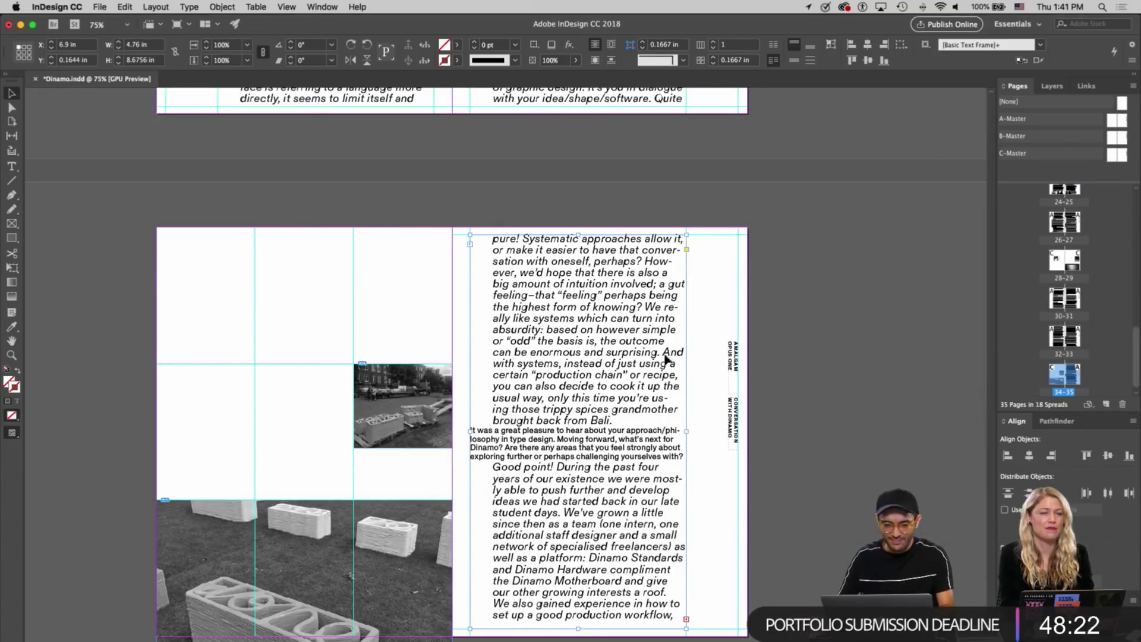
Duplicate the C-Master image spread 28–29 to the end of the document as pages 36–37 and delete its copied images
{"action": "left_click", "coordinate": [1054, 263]}
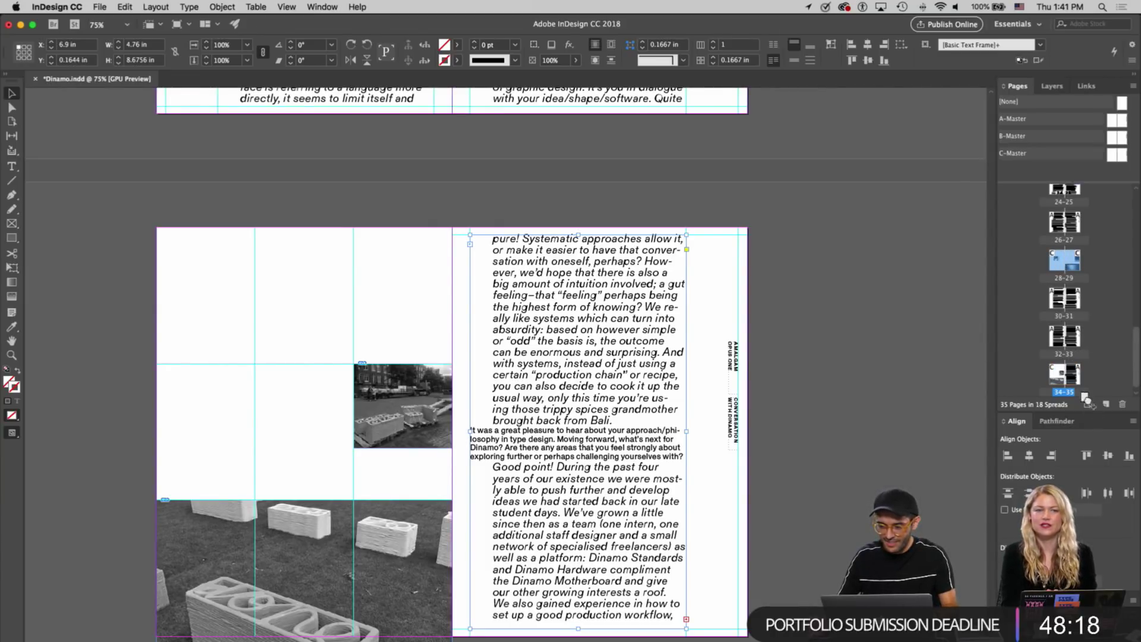
{"action": "left_click_drag", "start_coordinate": [1083, 379], "coordinate": [1081, 385]}
{"action": "left_click_drag", "start_coordinate": [201, 412], "coordinate": [673, 512]}
{"action": "key", "text": "Delete"}
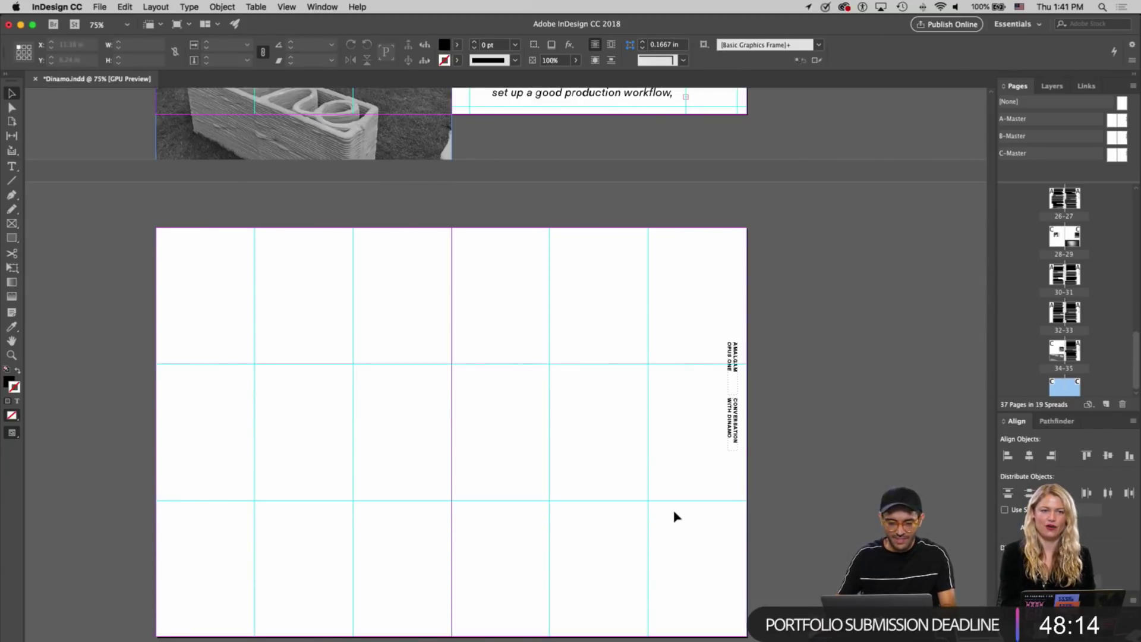
Place 24 interpol mistake.tif from the dinamo folder across spread 36–37, about 5.8 in wide and 8.03 in high
{"action": "key", "text": "super+Tab"}
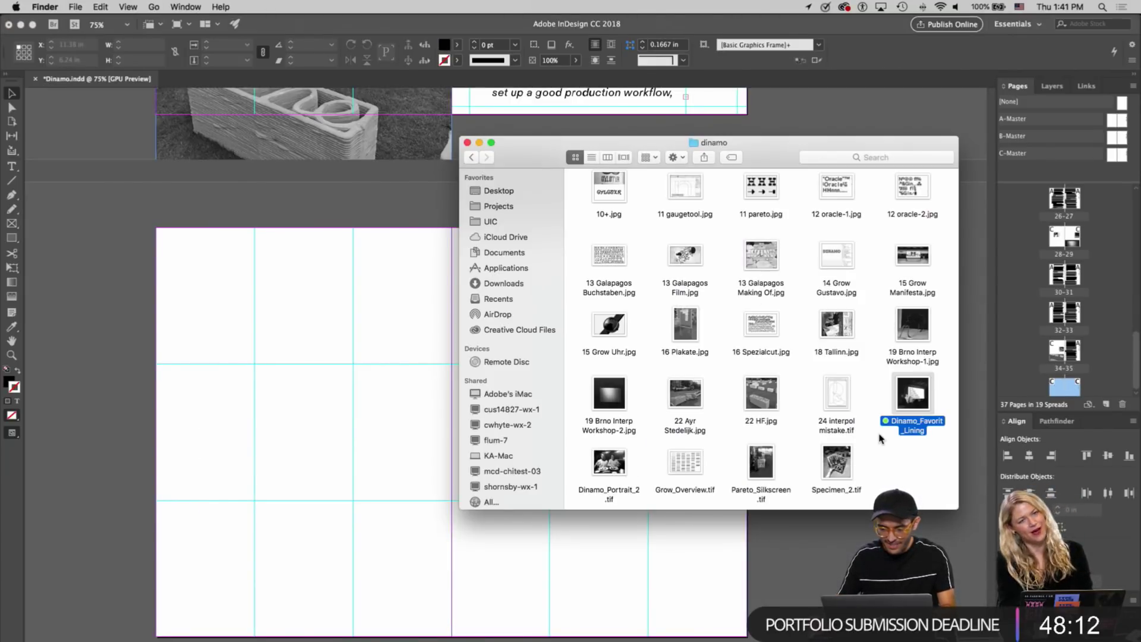
{"action": "mouse_move", "coordinate": [838, 399]}
{"action": "left_click_drag", "start_coordinate": [838, 399], "coordinate": [389, 418]}
{"action": "left_click_drag", "start_coordinate": [510, 508], "coordinate": [448, 318]}
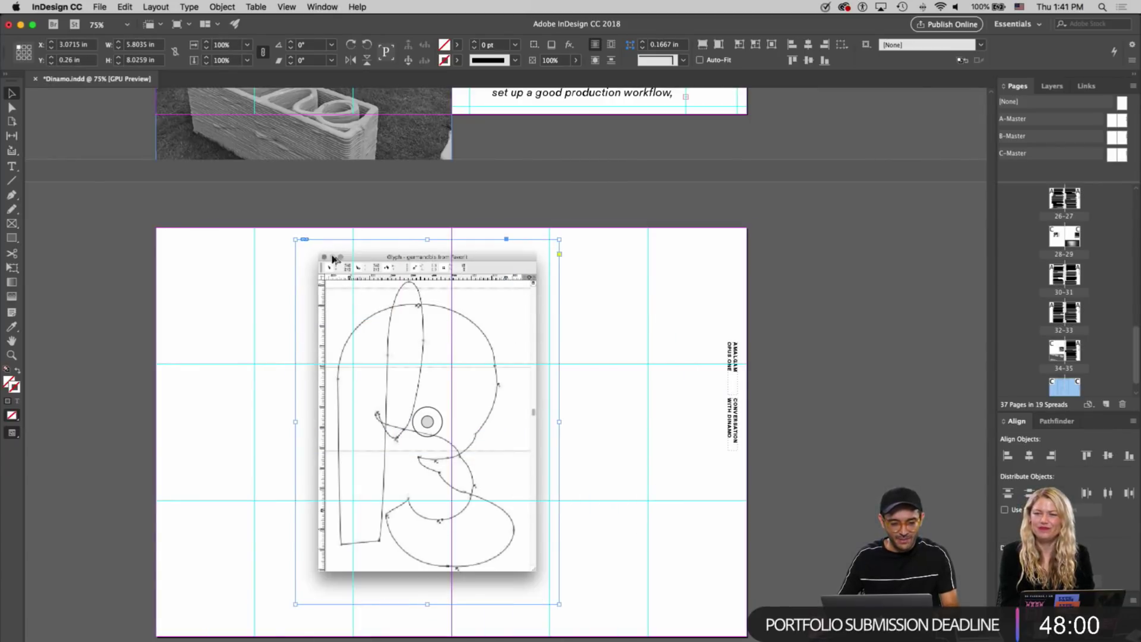
Scale the glyph screenshot down to one column wide and align it to page 37's inner edge and upper horizontal guide
{"action": "left_click_drag", "start_coordinate": [296, 241], "coordinate": [537, 368]}
{"action": "scroll", "coordinate": [525, 300], "scroll_direction": "up", "scroll_amount": 10}
{"action": "scroll", "coordinate": [524, 301], "scroll_direction": "down", "scroll_amount": 10}
{"action": "left_click_drag", "start_coordinate": [531, 435], "coordinate": [506, 411]}
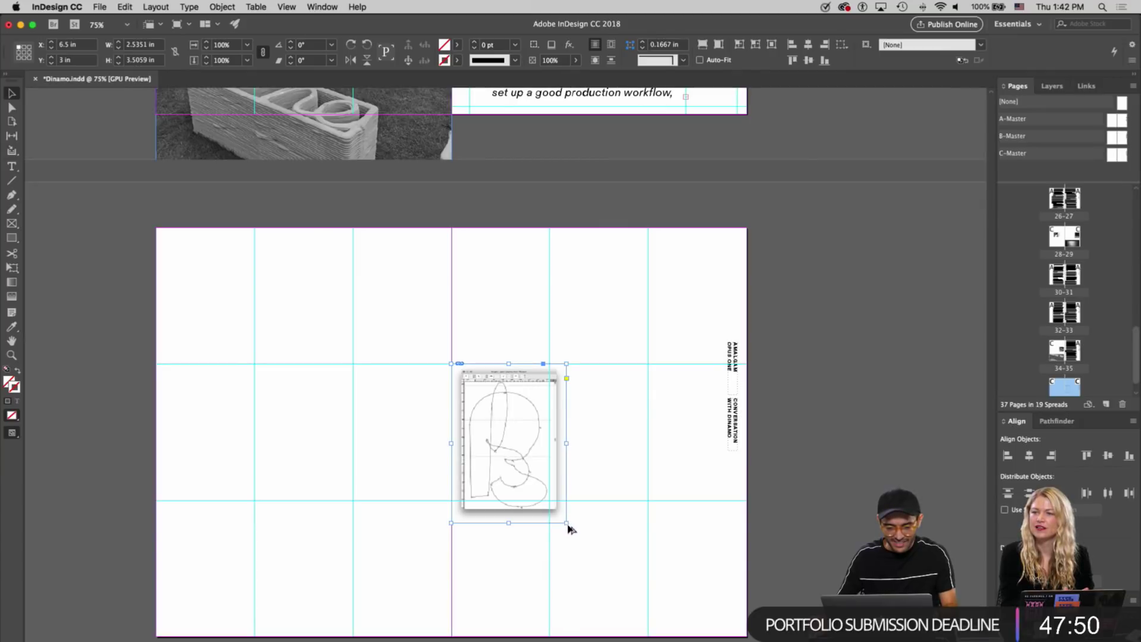
{"action": "left_click_drag", "start_coordinate": [565, 502], "coordinate": [542, 488]}
{"action": "left_click", "coordinate": [568, 450]}
Place the Dinamo_Favorit_Lining image in page 36's middle column, top at the 6 in horizontal guide, scaled to the column width
{"action": "key", "text": "super+Tab"}
{"action": "left_click_drag", "start_coordinate": [912, 393], "coordinate": [563, 555]}
{"action": "left_click_drag", "start_coordinate": [641, 585], "coordinate": [351, 326]}
{"action": "mouse_move", "coordinate": [273, 293]}
{"action": "left_mouse_down"}
{"action": "mouse_move", "coordinate": [421, 421]}
{"action": "mouse_move", "coordinate": [285, 513]}
{"action": "mouse_move", "coordinate": [272, 545]}
{"action": "mouse_move", "coordinate": [368, 541]}
{"action": "mouse_move", "coordinate": [300, 528]}
{"action": "left_mouse_up"}
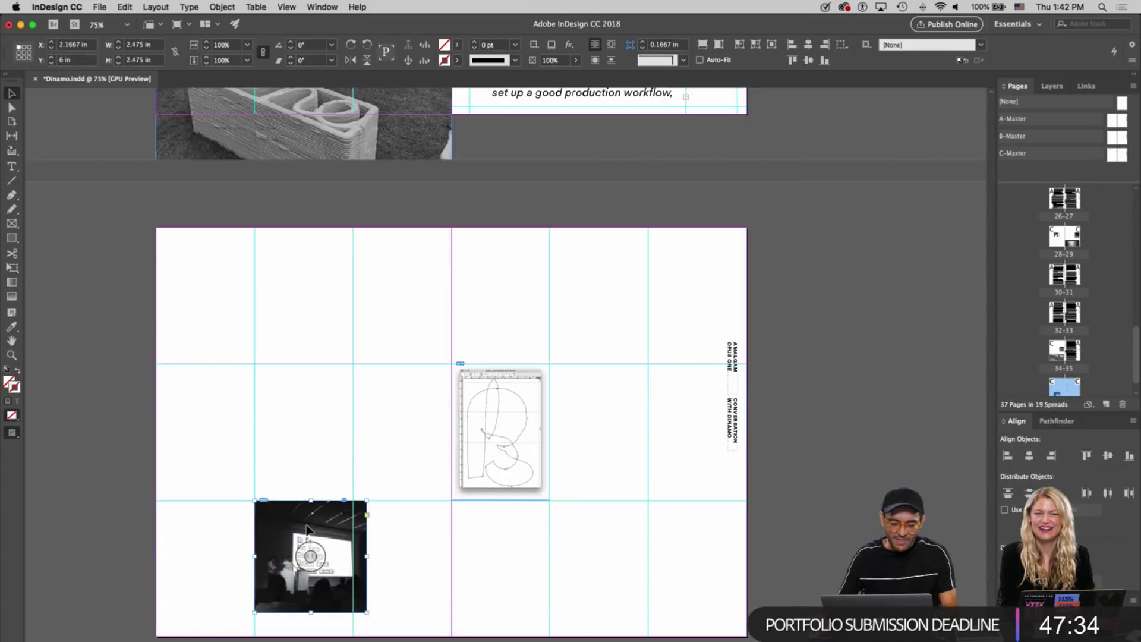
{"action": "left_click_drag", "start_coordinate": [369, 613], "coordinate": [352, 598]}
{"action": "left_click", "coordinate": [386, 567]}
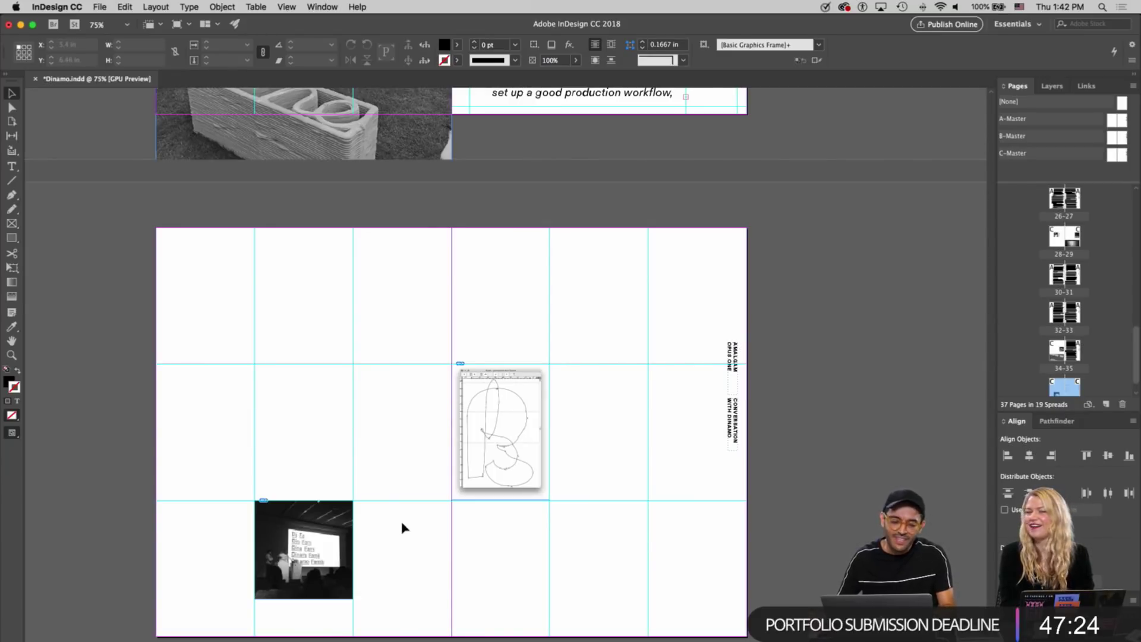
Preview Dinamo_Portrait_2.tif and place it in page 37's outer column at the lower horizontal guide, 2.16 in wide and 1.6133 in high
{"action": "key", "text": "super+Tab"}
{"action": "left_click", "coordinate": [613, 453]}
{"action": "key", "text": "space"}
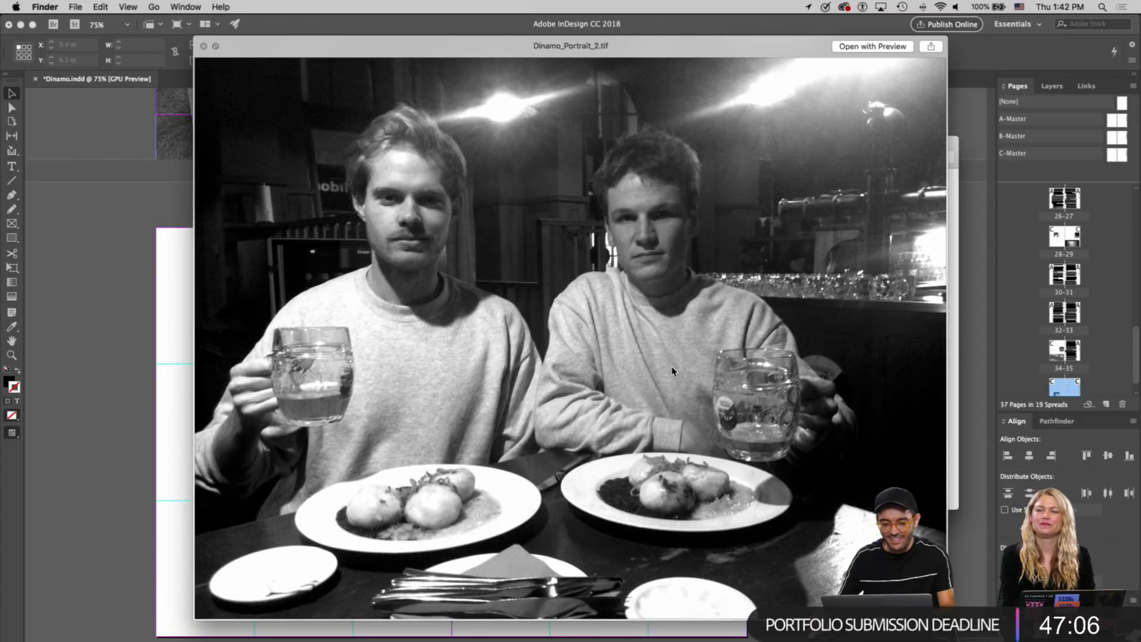
{"action": "key", "text": "space"}
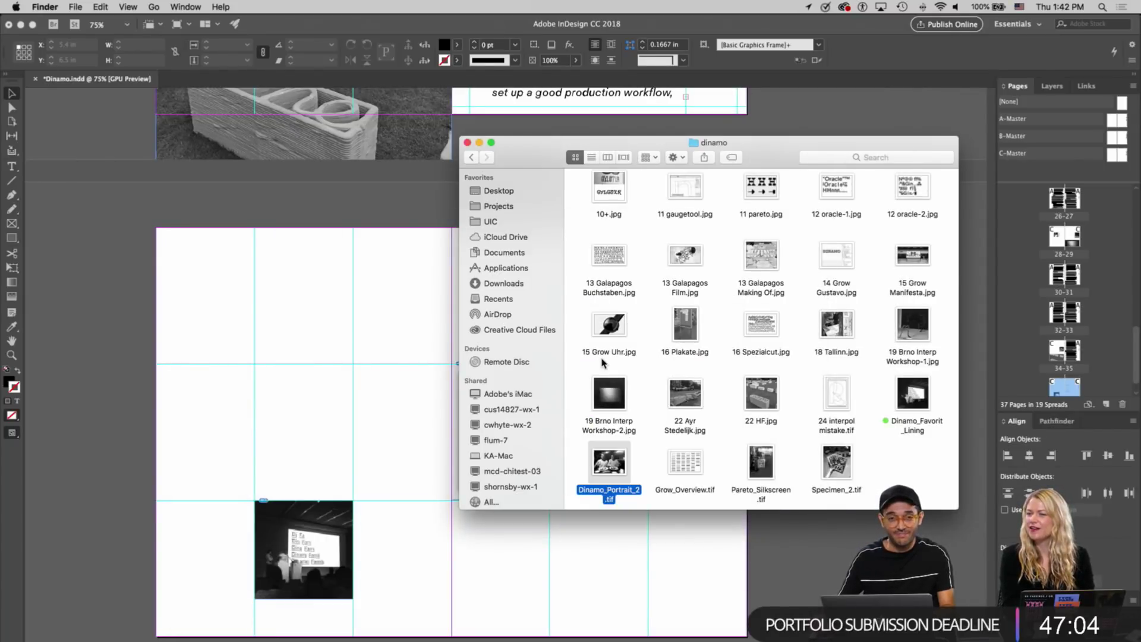
{"action": "key", "text": "space"}
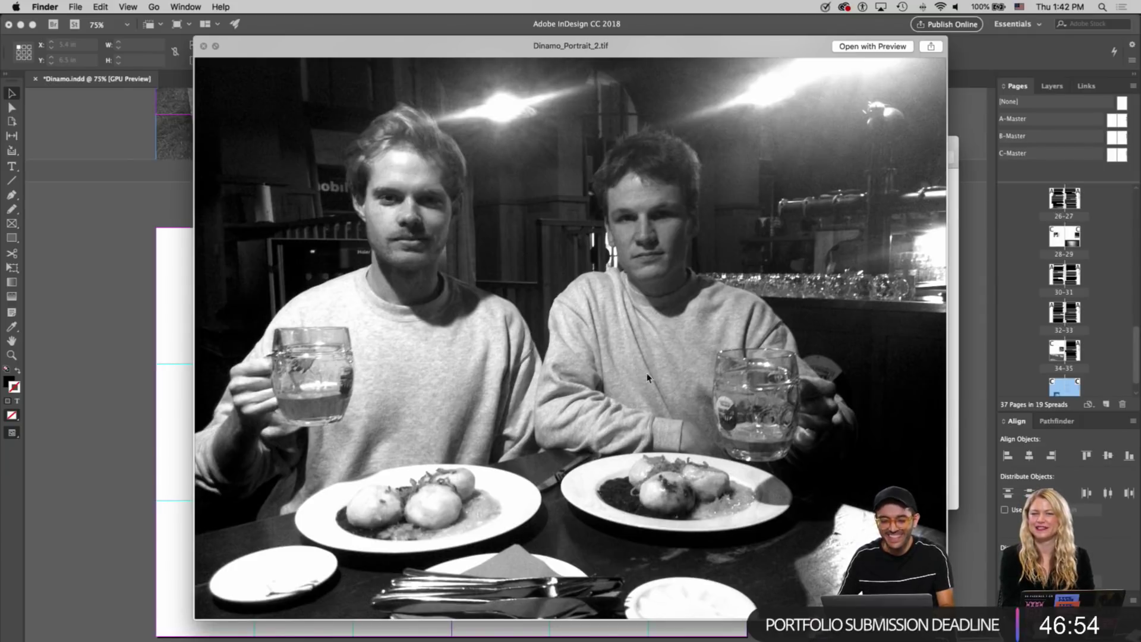
{"action": "key", "text": "space"}
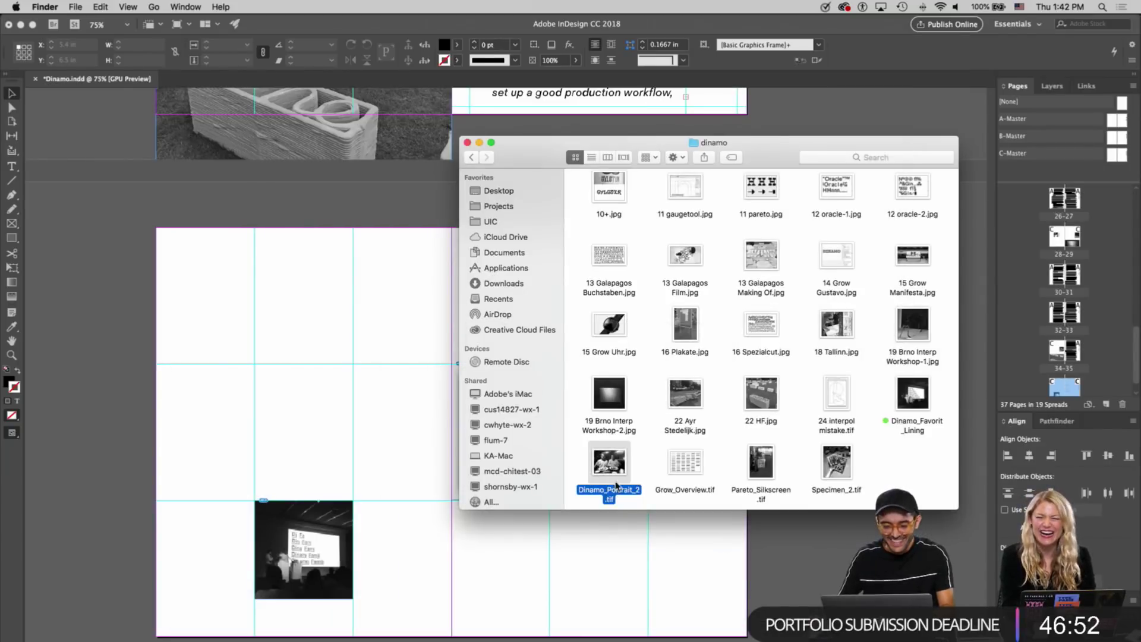
{"action": "left_click_drag", "start_coordinate": [609, 461], "coordinate": [685, 528]}
{"action": "left_click", "coordinate": [382, 439]}
{"action": "left_click_drag", "start_coordinate": [843, 501], "coordinate": [728, 589]}
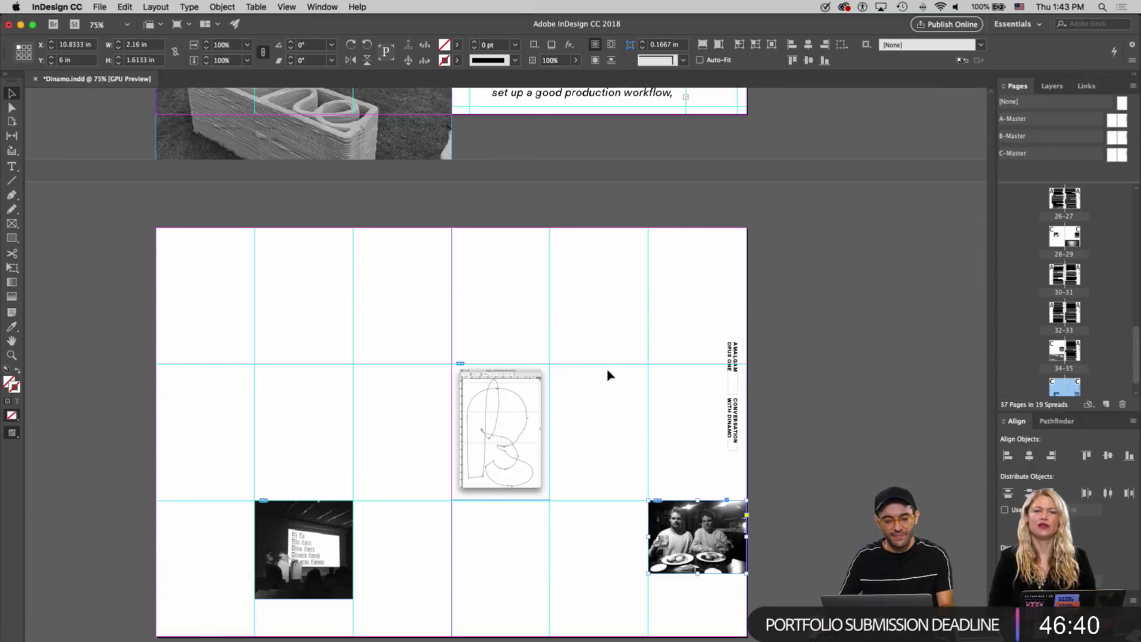
{"action": "key", "text": "w"}
{"action": "left_click", "coordinate": [790, 377]}
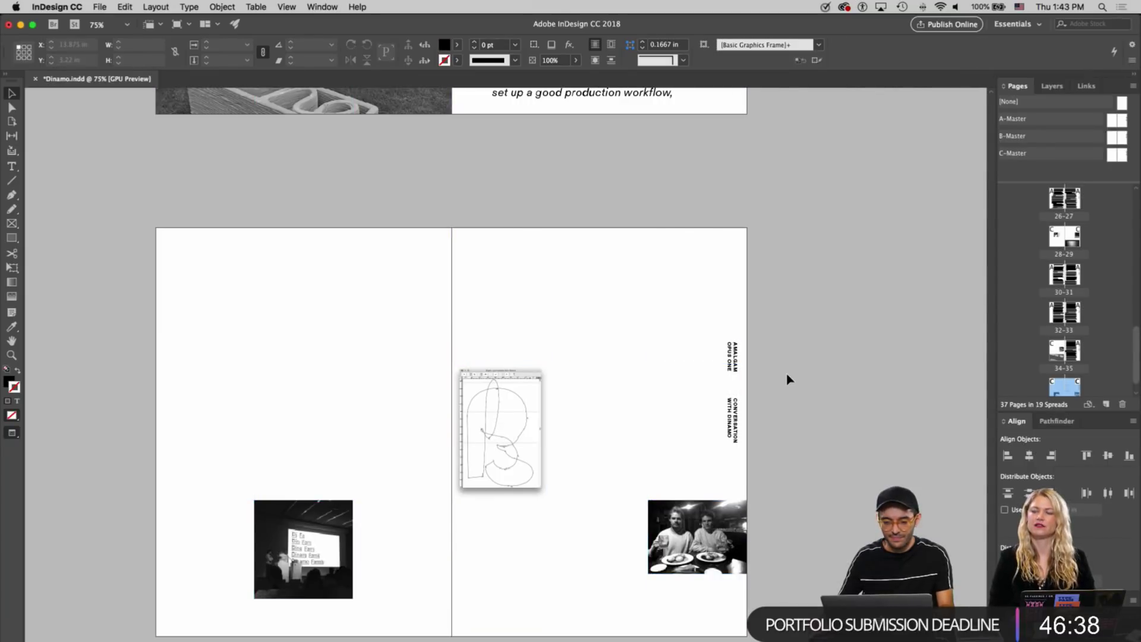
Duplicate spread 36–37 as pages 38–39 and delete the copied images from it
{"action": "left_click_drag", "start_coordinate": [1061, 391], "coordinate": [1104, 403]}
{"action": "left_click_drag", "start_coordinate": [303, 395], "coordinate": [685, 553]}
{"action": "key", "text": "Delete"}
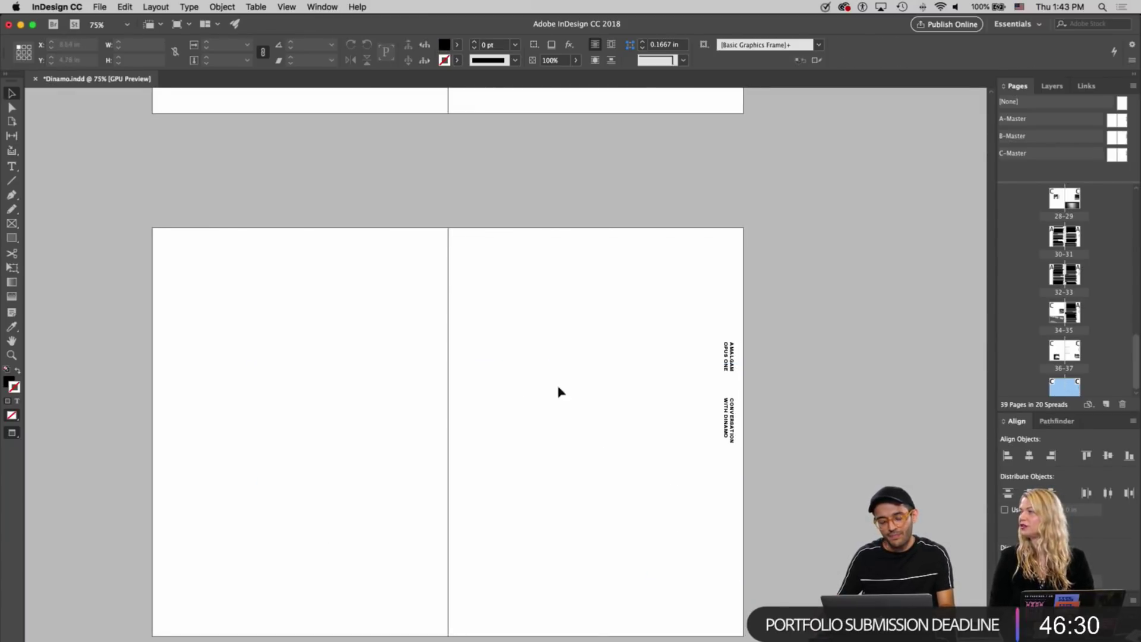
{"action": "scroll", "coordinate": [536, 323], "scroll_direction": "left", "scroll_amount": 3}
{"action": "scroll", "coordinate": [536, 323], "scroll_direction": "left", "scroll_amount": 1}
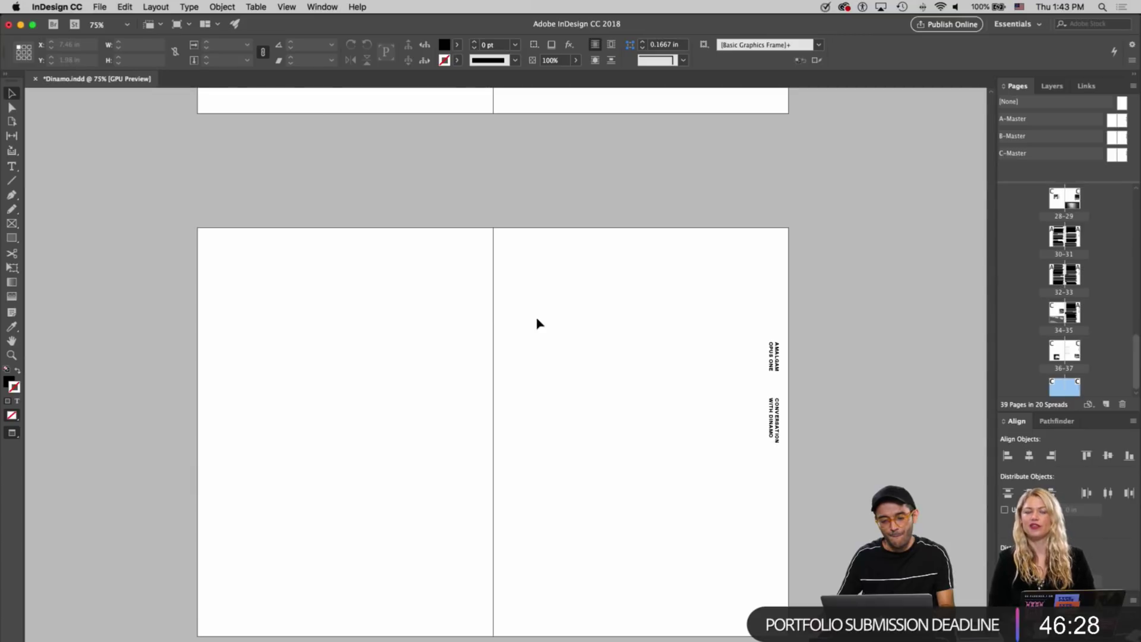
Place the Dinamo_Favorit_Lining image from the dinamo folder in Finder onto the empty 38–39 spread
{"action": "key", "text": "super+Tab"}
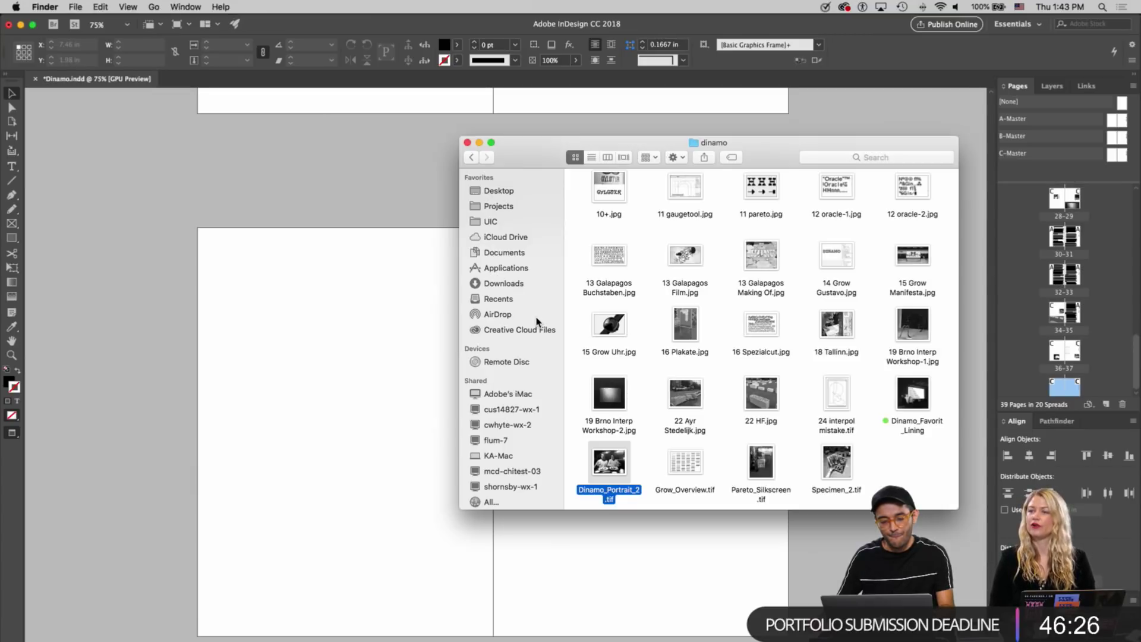
{"action": "left_click", "coordinate": [691, 460]}
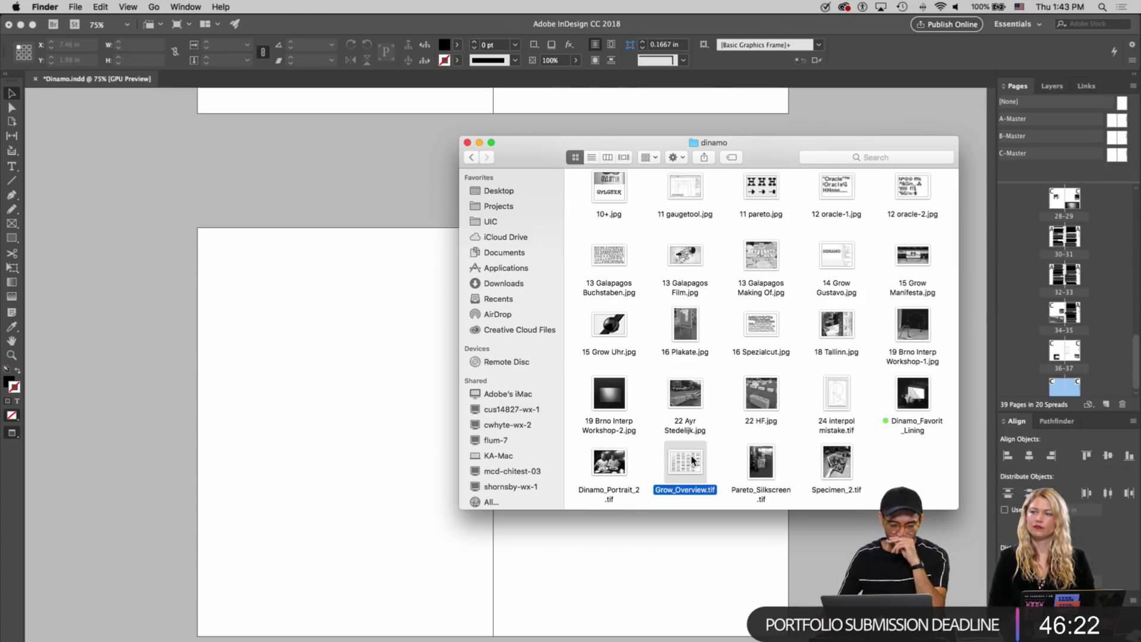
{"action": "left_click", "coordinate": [721, 464]}
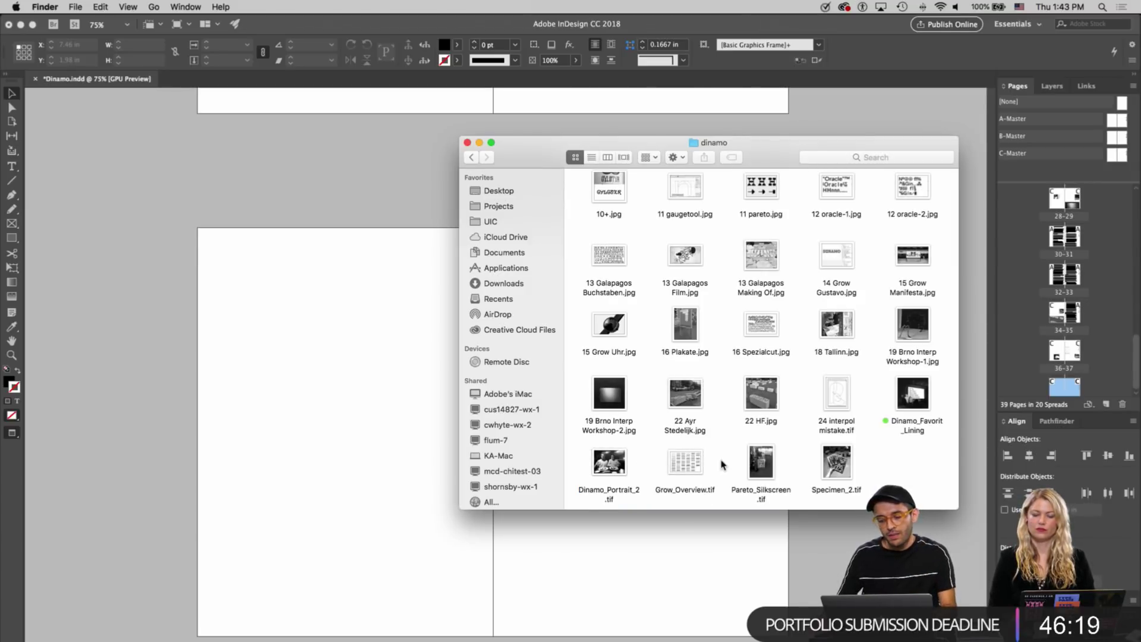
{"action": "left_click", "coordinate": [680, 467]}
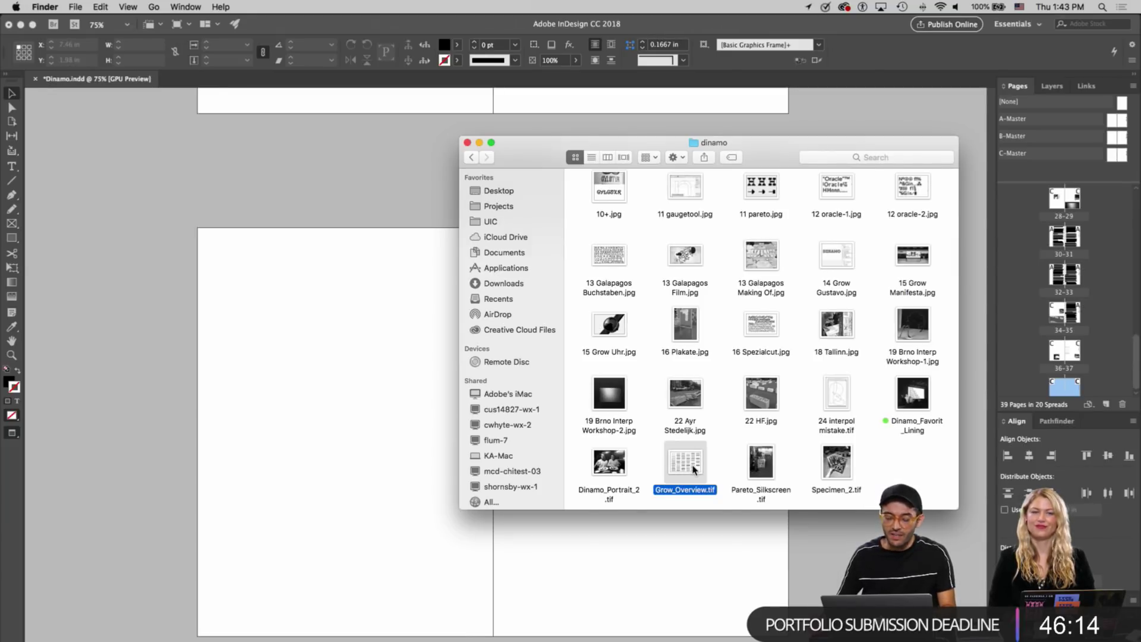
{"action": "left_click", "coordinate": [751, 463]}
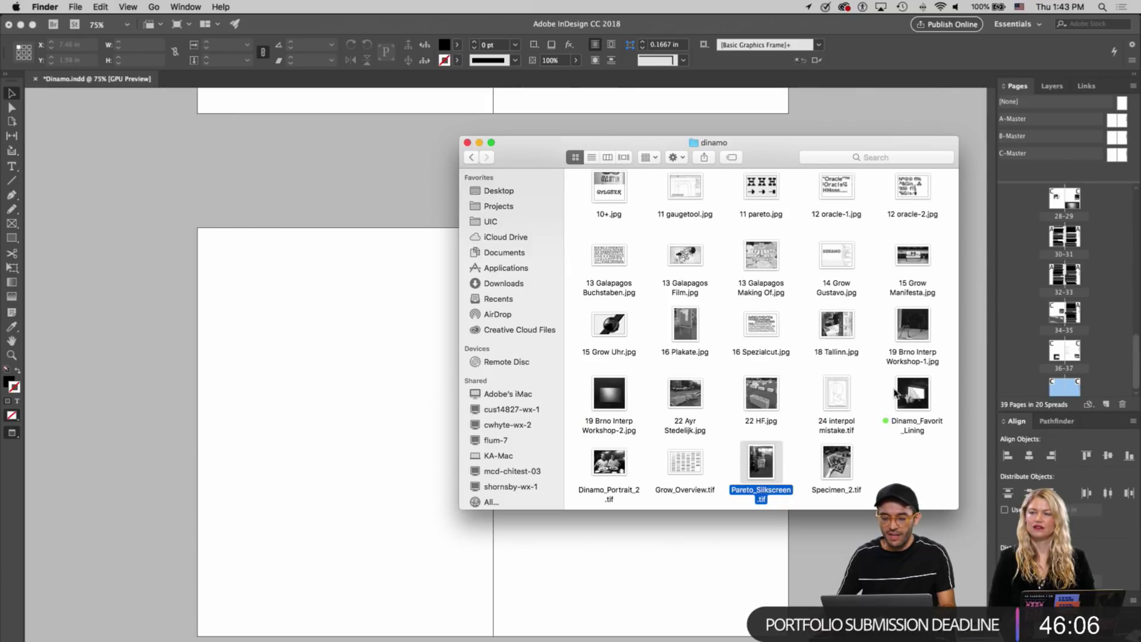
{"action": "left_click_drag", "start_coordinate": [900, 383], "coordinate": [297, 310]}
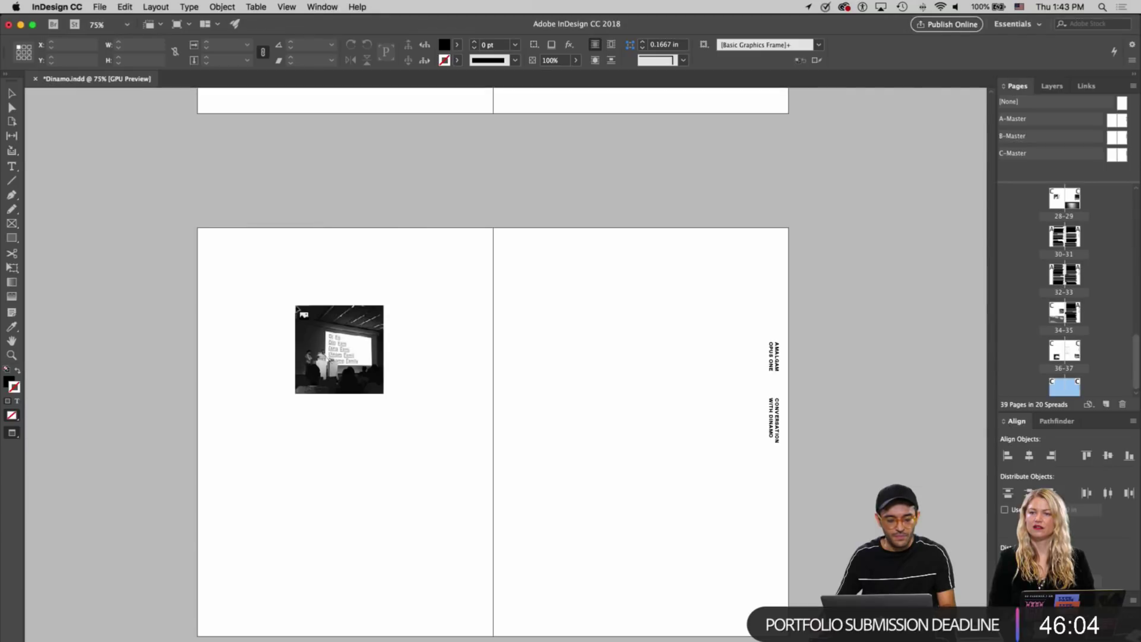
{"action": "left_click", "coordinate": [252, 266]}
Scale the placed image to 2.1667 in square and align it in page 39's outer column at the 3 in horizontal guide
{"action": "left_click_drag", "start_coordinate": [255, 268], "coordinate": [491, 505]}
{"action": "left_click_drag", "start_coordinate": [576, 542], "coordinate": [569, 429]}
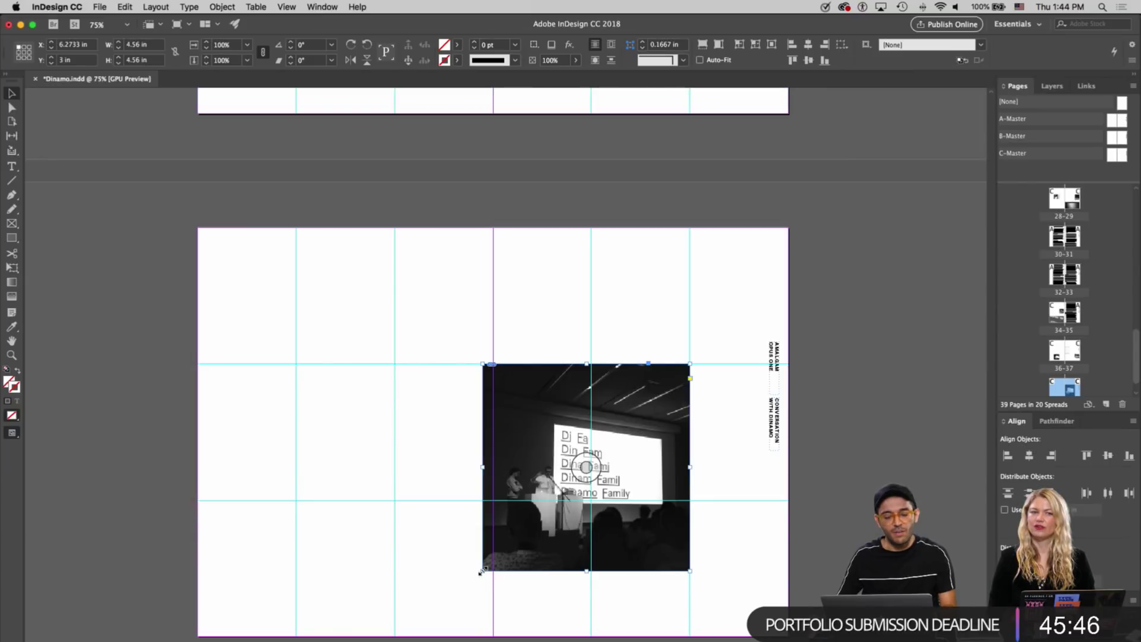
{"action": "left_click_drag", "start_coordinate": [481, 571], "coordinate": [591, 462]}
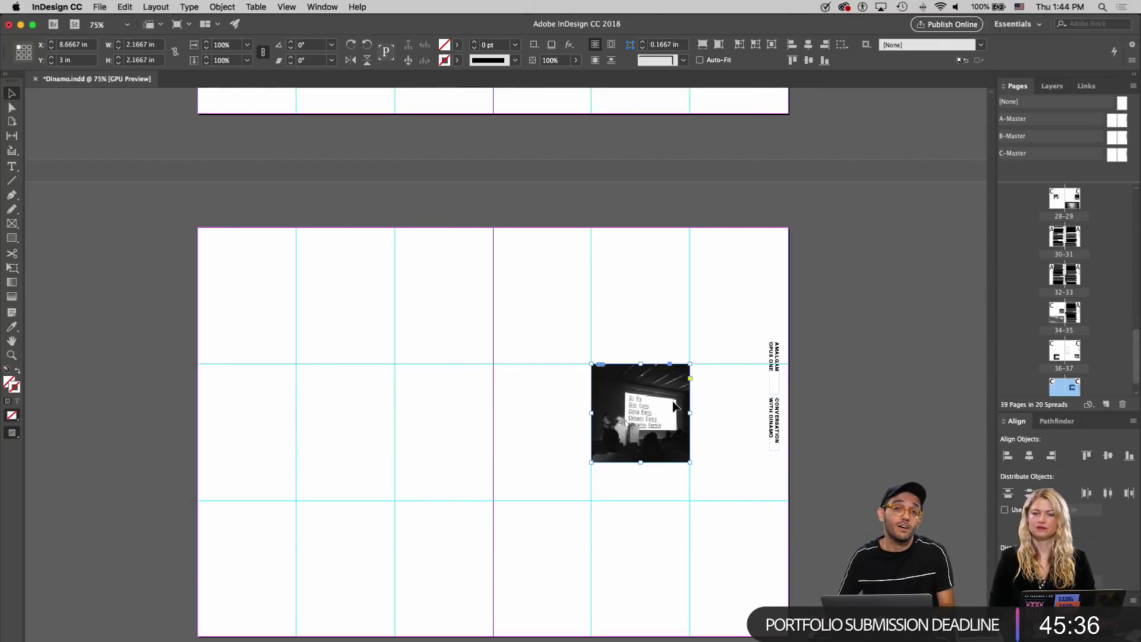
{"action": "left_click_drag", "start_coordinate": [635, 431], "coordinate": [743, 441]}
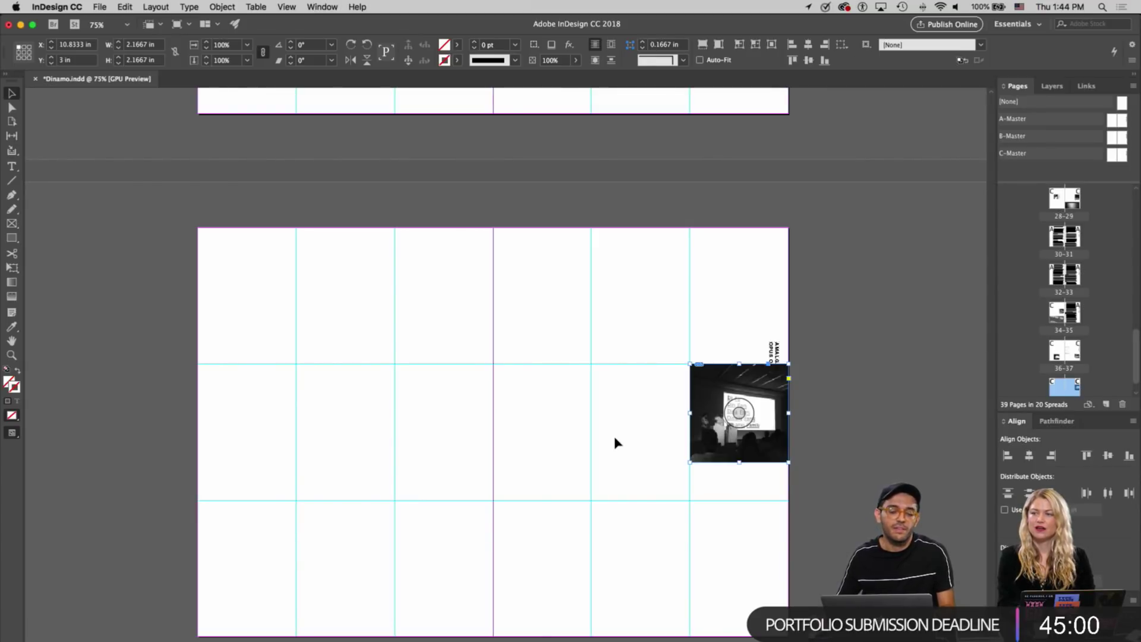
Preview the remaining images in the dinamo folder and place Specimen_2.tif on spread 38–39
{"action": "key", "text": "super+Tab"}
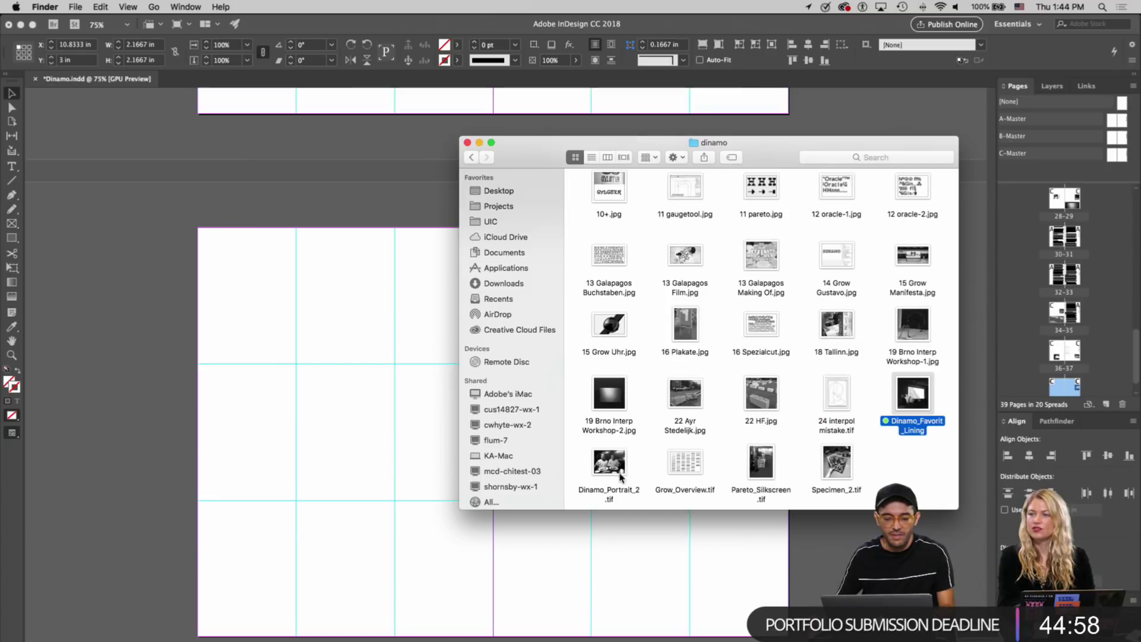
{"action": "left_click", "coordinate": [669, 467]}
{"action": "left_click", "coordinate": [774, 465]}
{"action": "key", "text": "space"}
{"action": "key", "text": "space"}
{"action": "left_click_drag", "start_coordinate": [863, 459], "coordinate": [384, 475]}
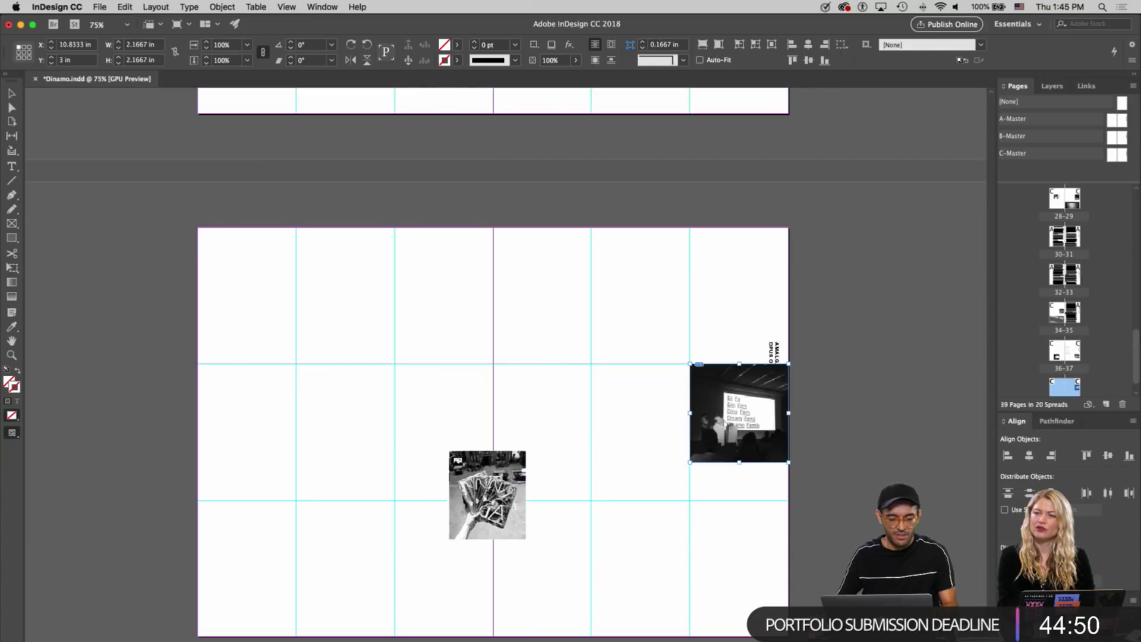
{"action": "left_click", "coordinate": [394, 358]}
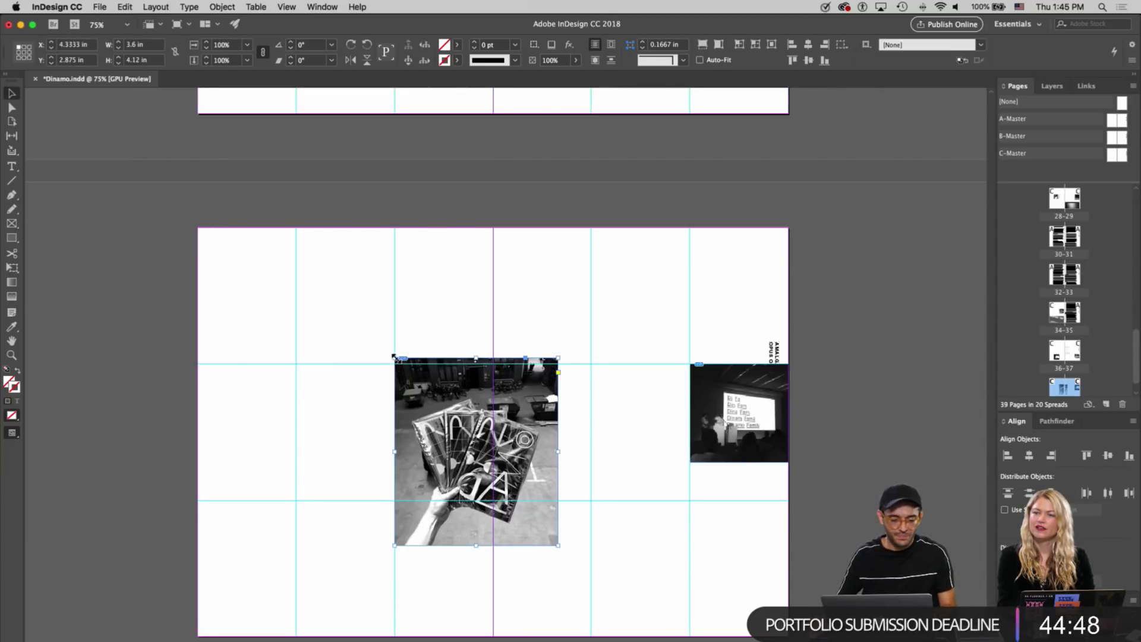
Move the specimen image to page 39's inner column at the lower horizontal guide, scale it to one column wide, and preview the spread
{"action": "left_click_drag", "start_coordinate": [394, 357], "coordinate": [439, 409]}
{"action": "left_click_drag", "start_coordinate": [476, 458], "coordinate": [530, 542]}
{"action": "left_click_drag", "start_coordinate": [611, 631], "coordinate": [565, 552]}
{"action": "left_click", "coordinate": [603, 542]}
{"action": "key", "text": "w"}
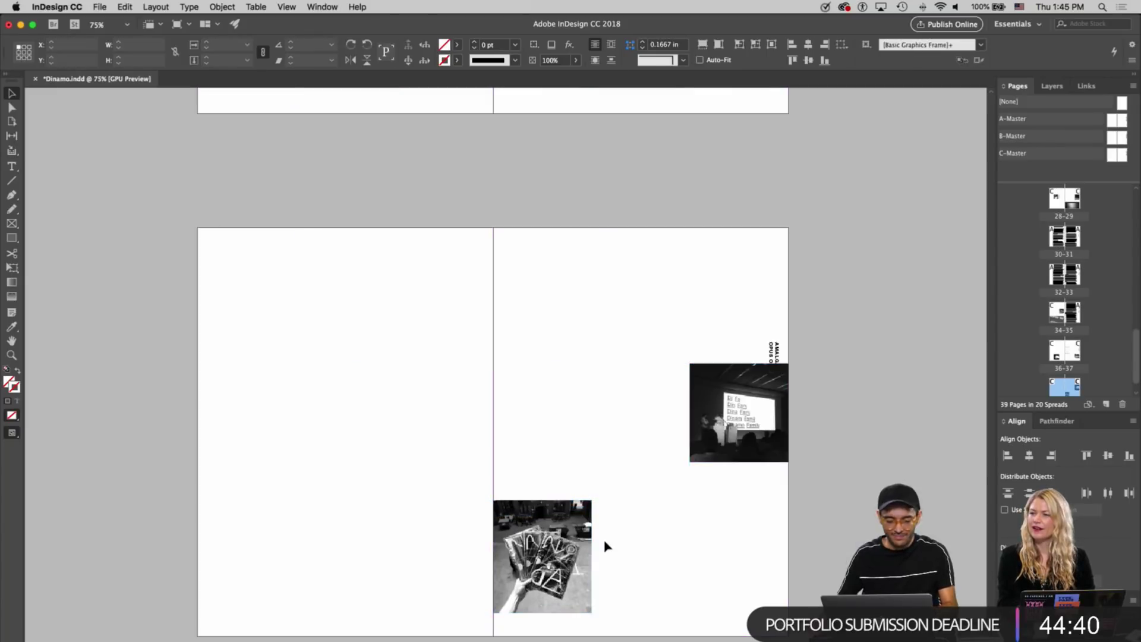
Review the earlier image and text spreads, examining how the interview text wraps around objects
{"action": "scroll", "coordinate": [560, 402], "scroll_direction": "up", "scroll_amount": 7}
{"action": "scroll", "coordinate": [561, 404], "scroll_direction": "up", "scroll_amount": 10}
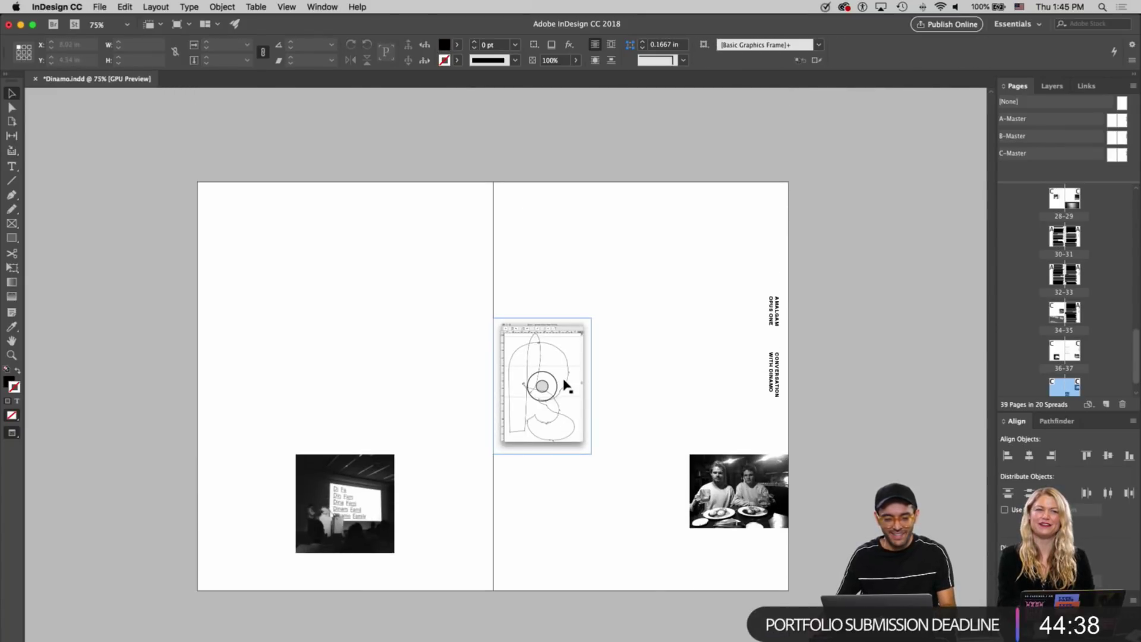
{"action": "scroll", "coordinate": [565, 385], "scroll_direction": "up", "scroll_amount": 15}
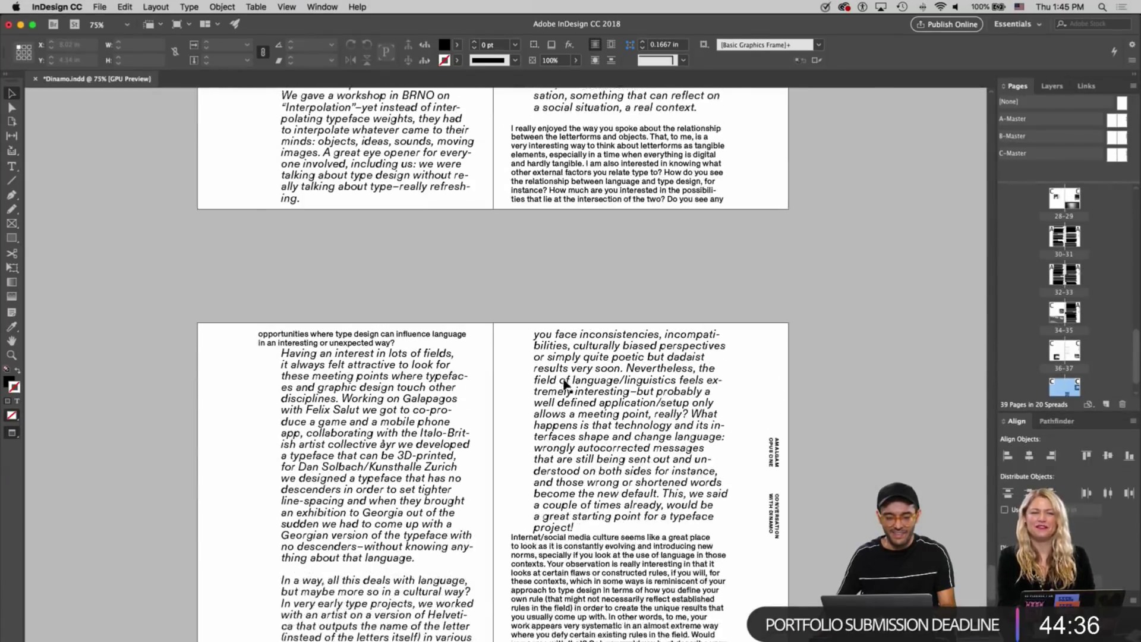
{"action": "scroll", "coordinate": [565, 384], "scroll_direction": "up", "scroll_amount": 12}
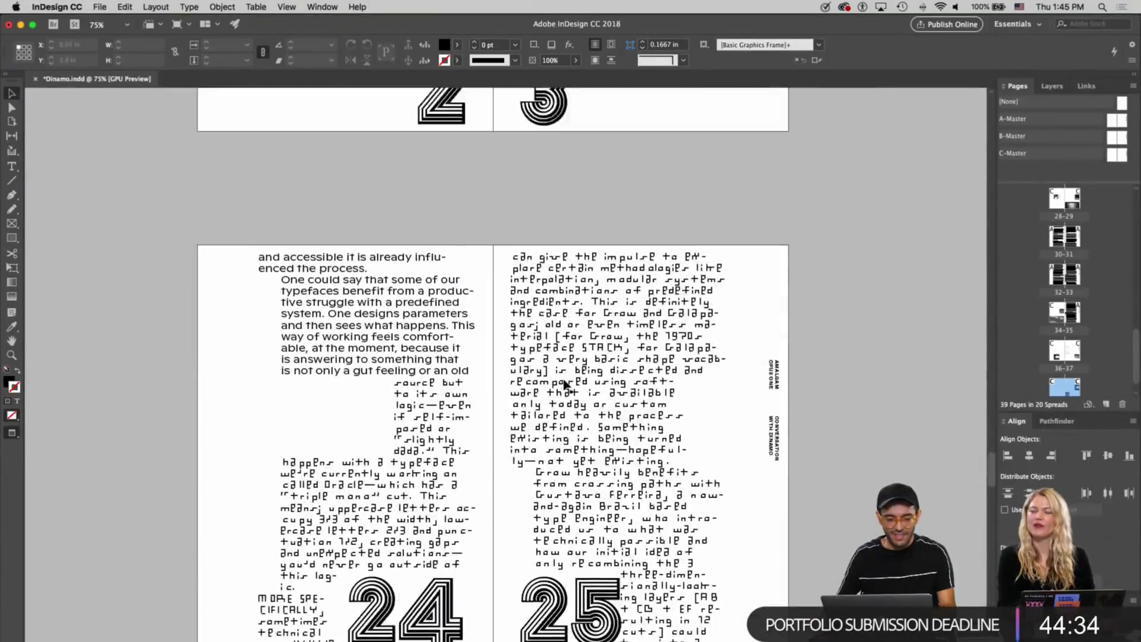
{"action": "scroll", "coordinate": [563, 383], "scroll_direction": "up", "scroll_amount": 15}
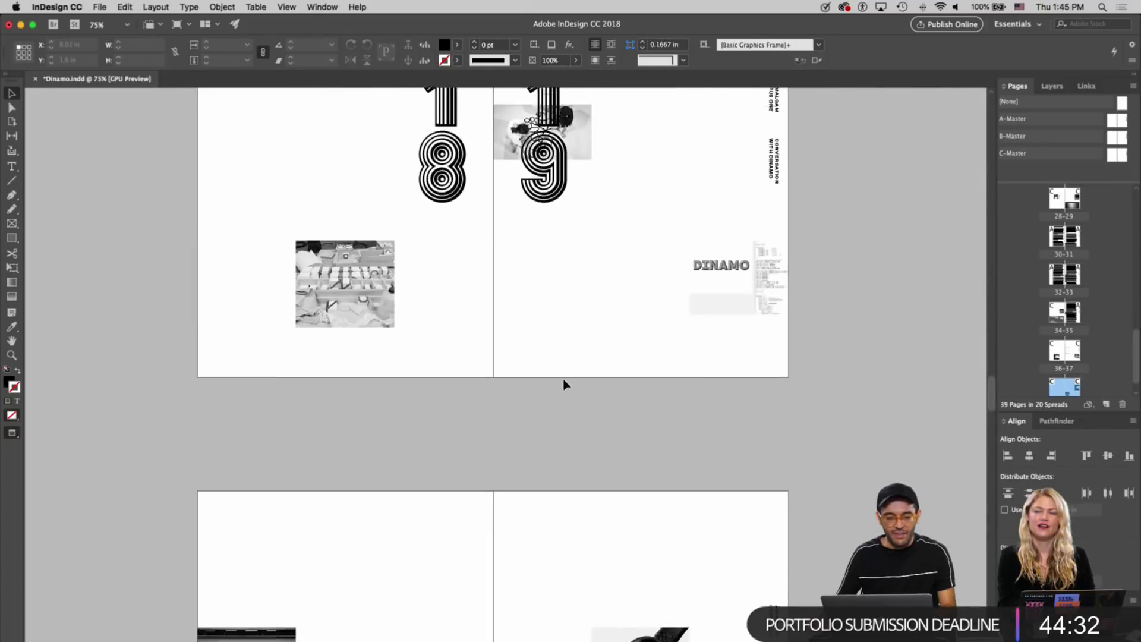
{"action": "scroll", "coordinate": [565, 385], "scroll_direction": "down", "scroll_amount": 15}
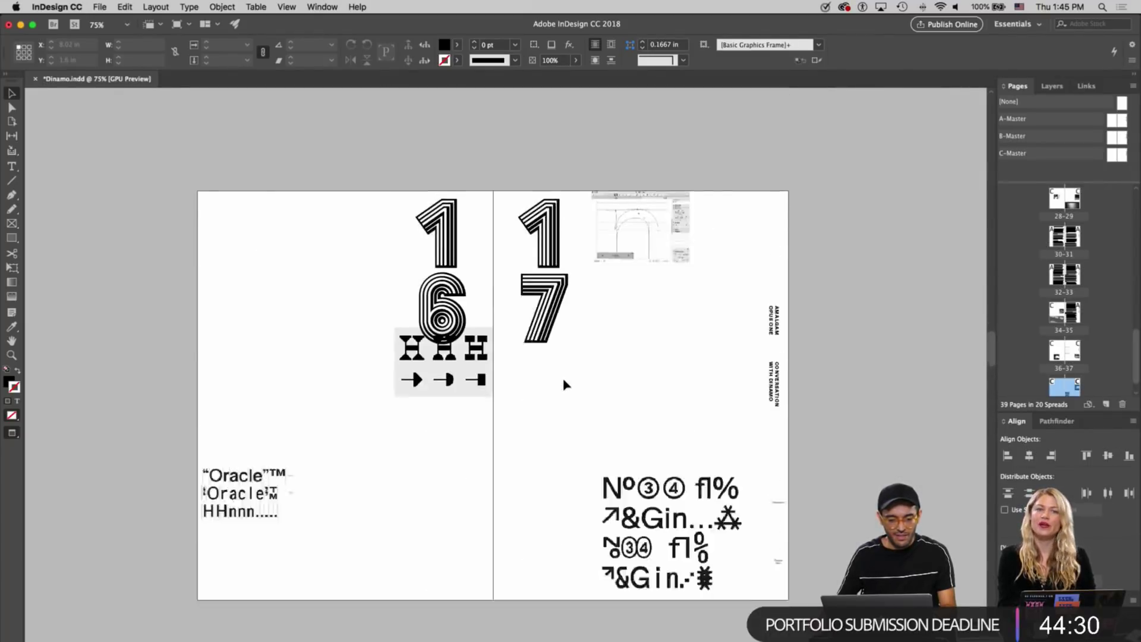
{"action": "scroll", "coordinate": [566, 385], "scroll_direction": "down", "scroll_amount": 10}
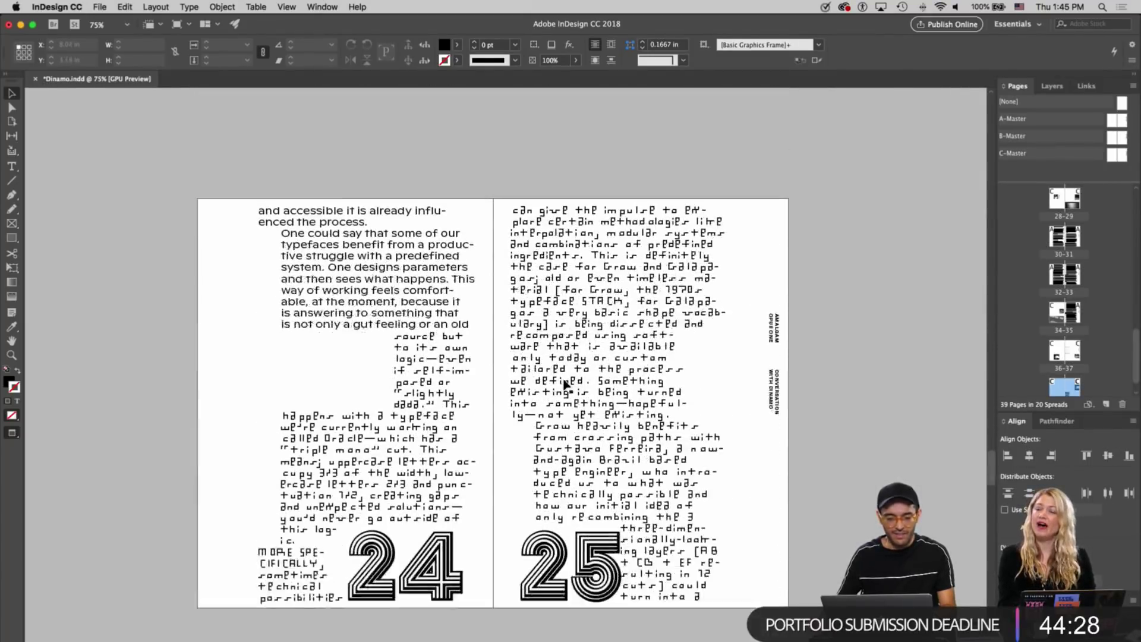
{"action": "scroll", "coordinate": [565, 383], "scroll_direction": "down", "scroll_amount": 10}
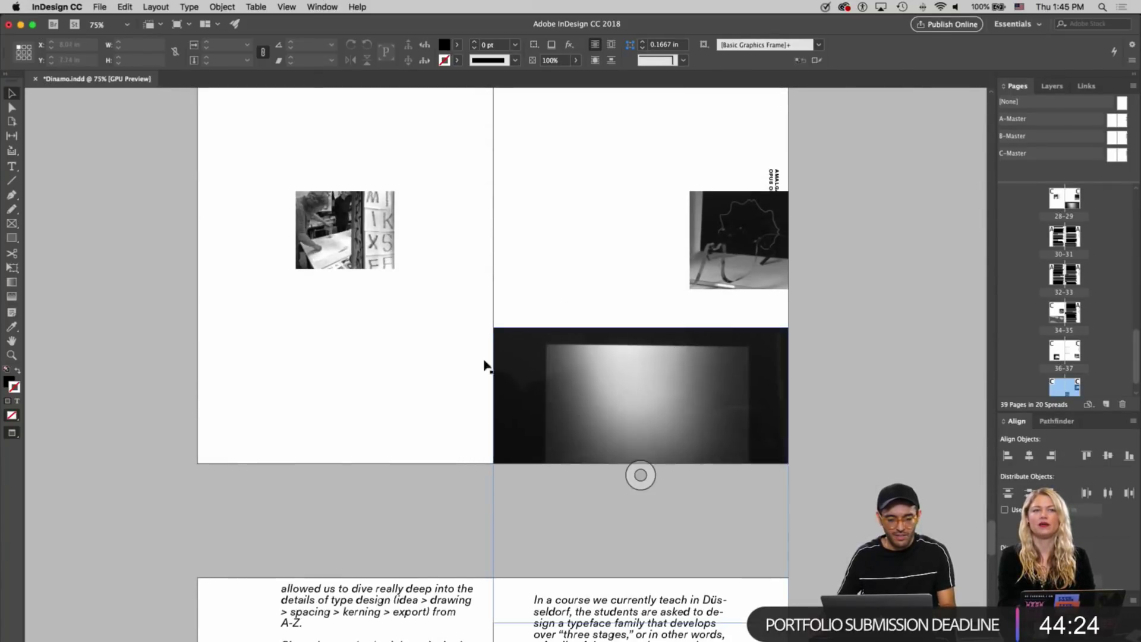
Copy the three images on spread 28–29 and paste them in place on text spread 30–31
{"action": "left_click", "coordinate": [379, 248]}
{"action": "scroll", "coordinate": [546, 376], "scroll_direction": "down", "scroll_amount": 1}
{"action": "scroll", "coordinate": [545, 376], "scroll_direction": "down", "scroll_amount": 3}
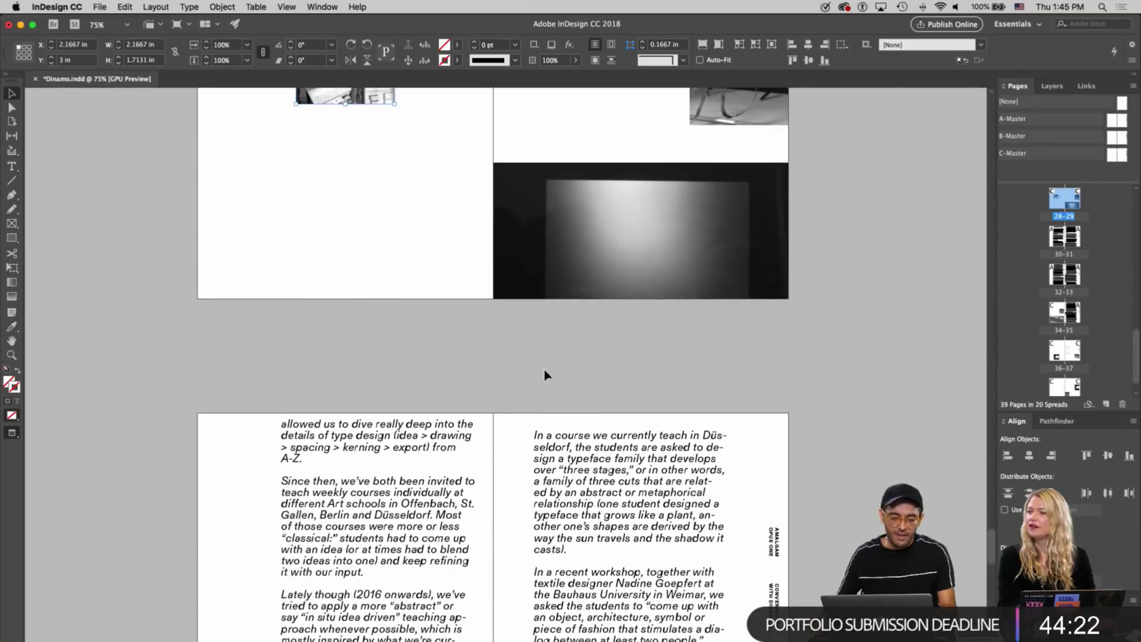
{"action": "scroll", "coordinate": [444, 387], "scroll_direction": "down", "scroll_amount": 4}
{"action": "scroll", "coordinate": [379, 395], "scroll_direction": "up", "scroll_amount": 11}
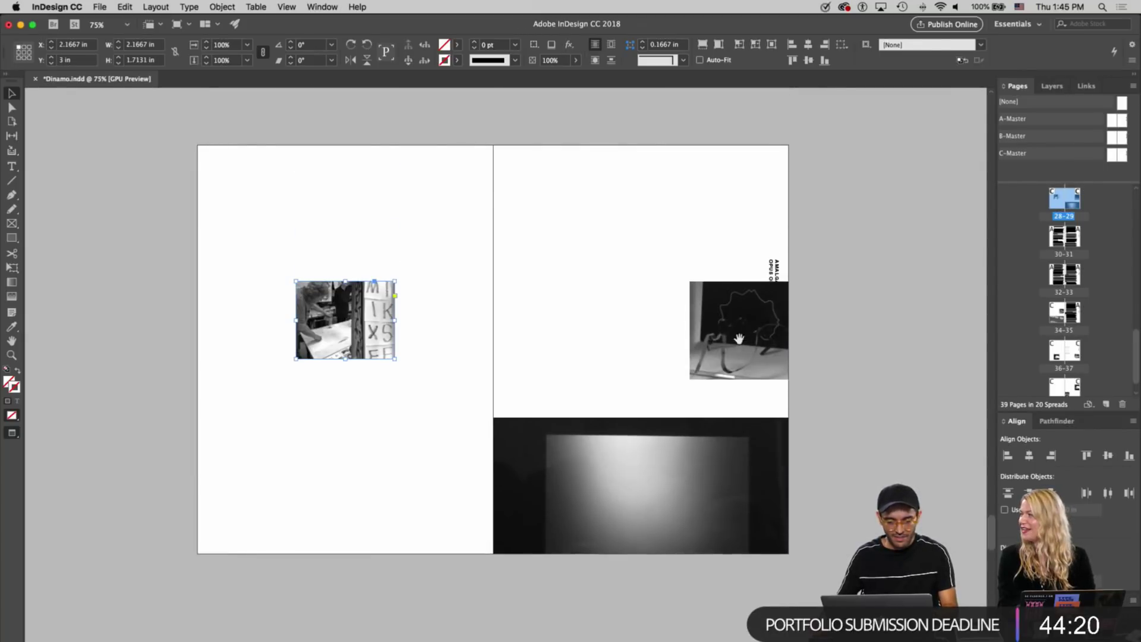
{"action": "left_click", "coordinate": [742, 345], "text": "shift"}
{"action": "left_click", "coordinate": [830, 372]}
{"action": "left_click", "coordinate": [702, 363]}
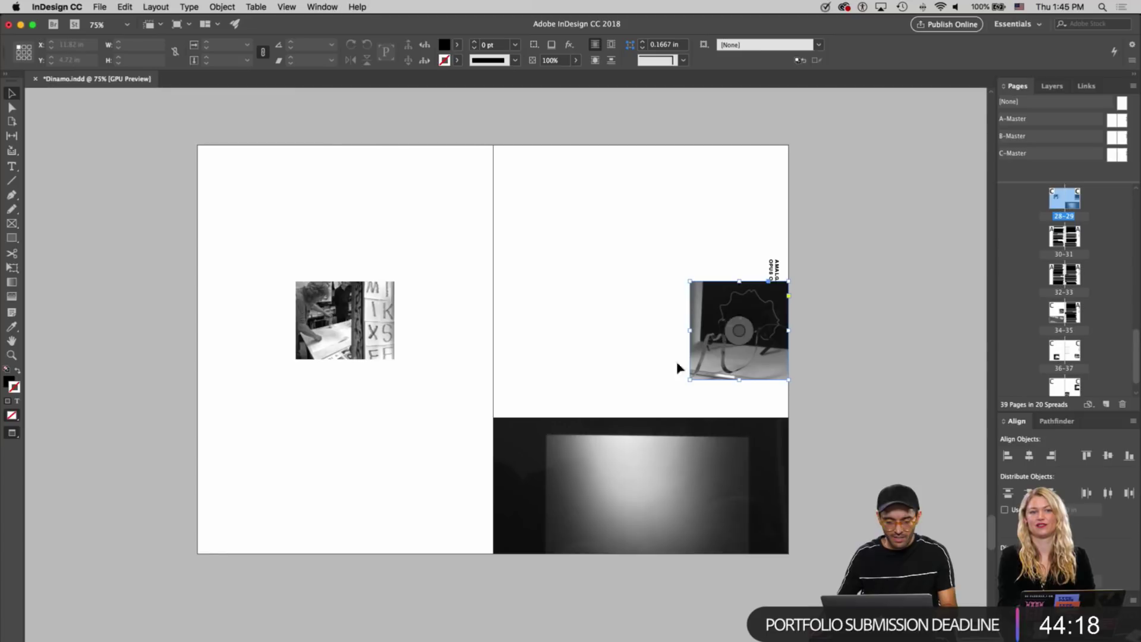
{"action": "left_click", "coordinate": [326, 348], "text": "shift"}
{"action": "left_click", "coordinate": [539, 445], "text": "shift"}
{"action": "scroll", "coordinate": [538, 444], "scroll_direction": "down", "scroll_amount": 9}
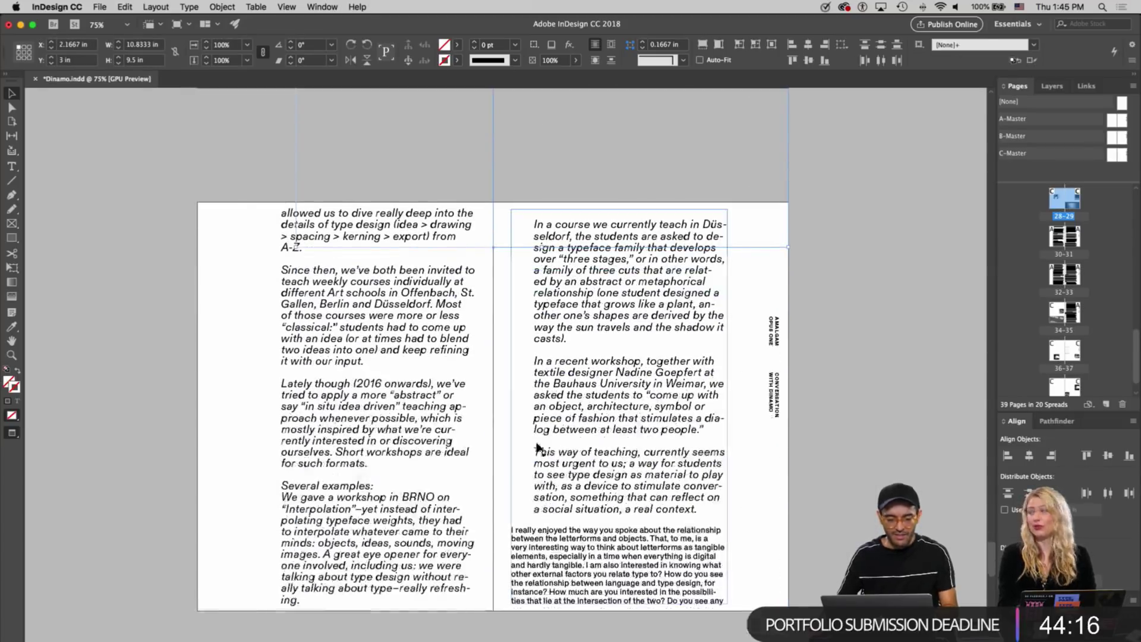
{"action": "key", "text": "super+alt+shift+v"}
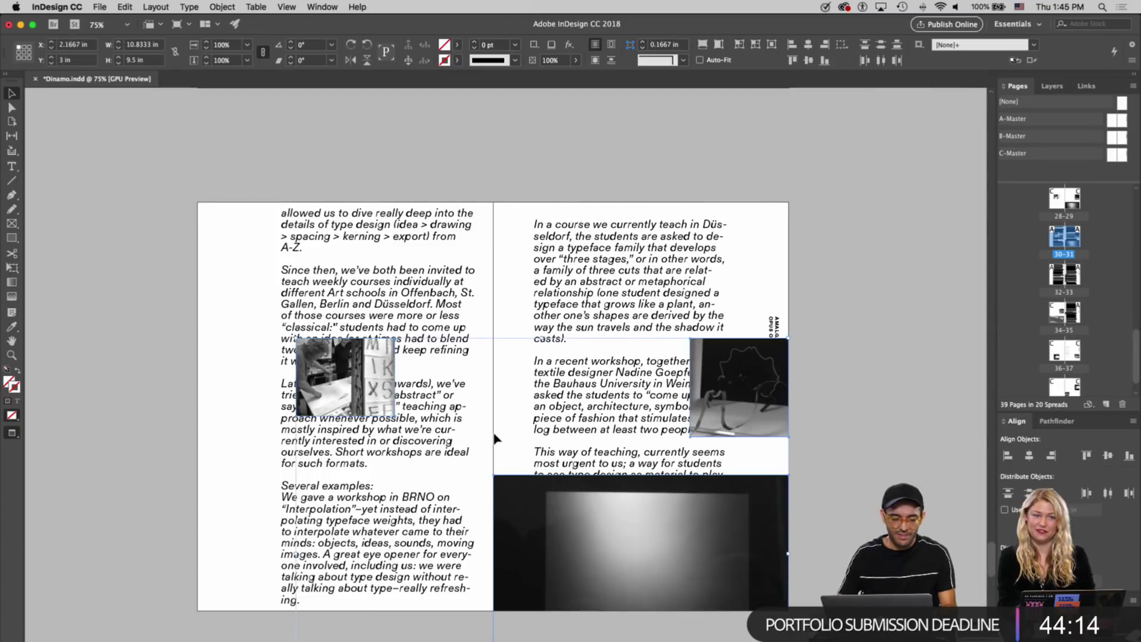
Delete the picture inside the pasted frame on page 30, keeping the empty frame
{"action": "left_click", "coordinate": [266, 370]}
{"action": "left_click", "coordinate": [552, 378], "text": "shift"}
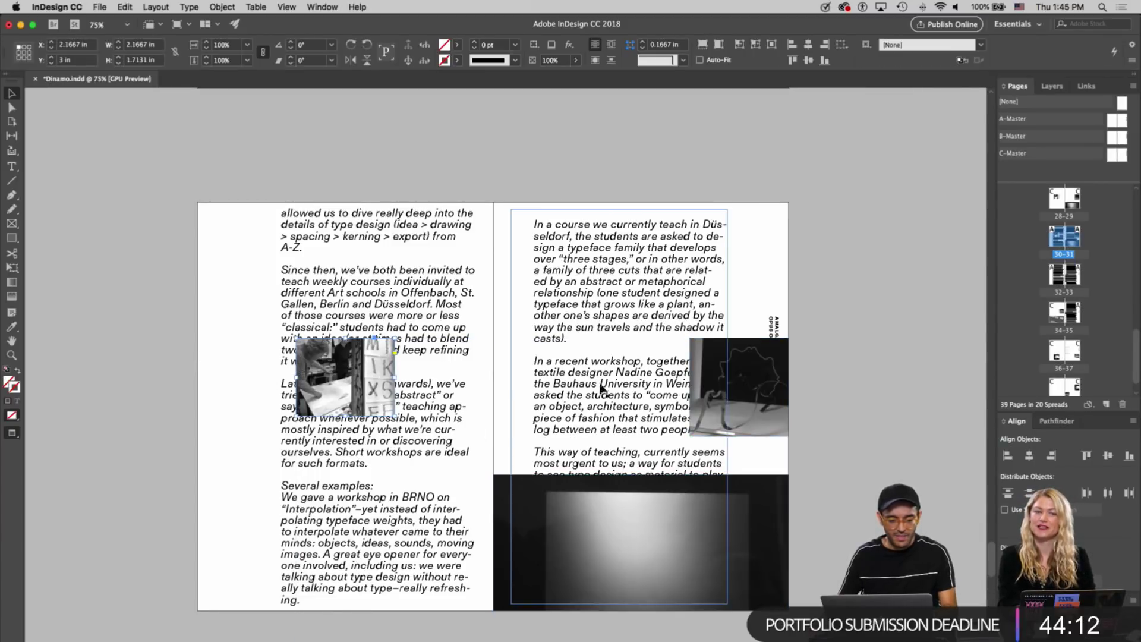
{"action": "key", "text": "super+shift+a"}
{"action": "key", "text": "a"}
{"action": "left_click", "coordinate": [321, 363]}
{"action": "key", "text": "Delete"}
{"action": "key", "text": "v"}
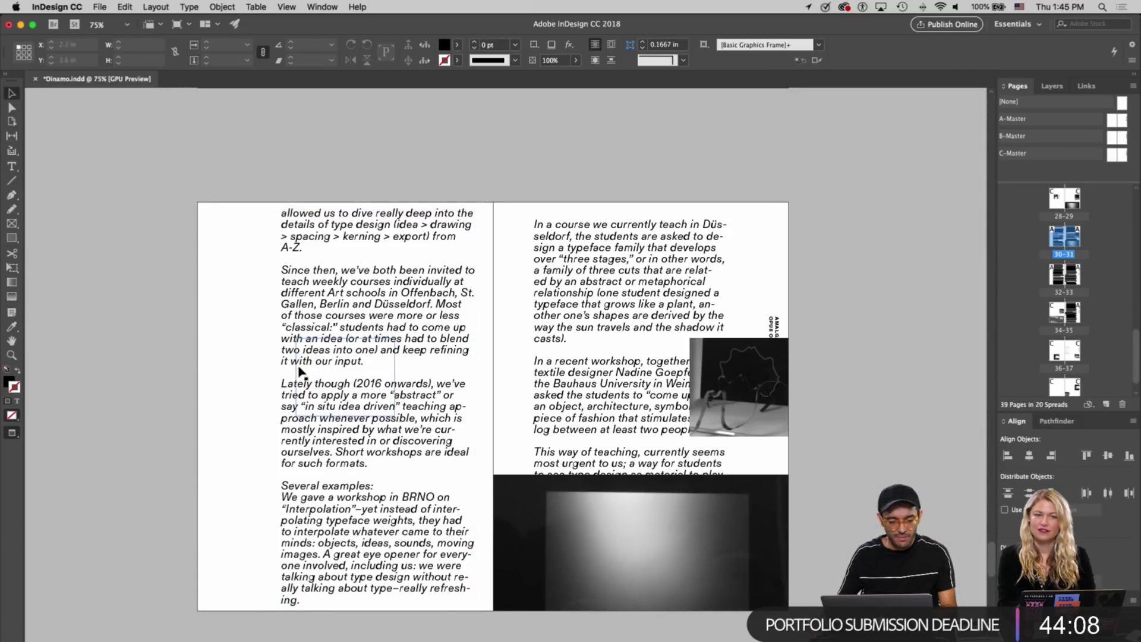
Wrap text around page 30's empty frame by its bounding box and widen the frame outward to 2.6133 in
{"action": "left_click", "coordinate": [302, 371]}
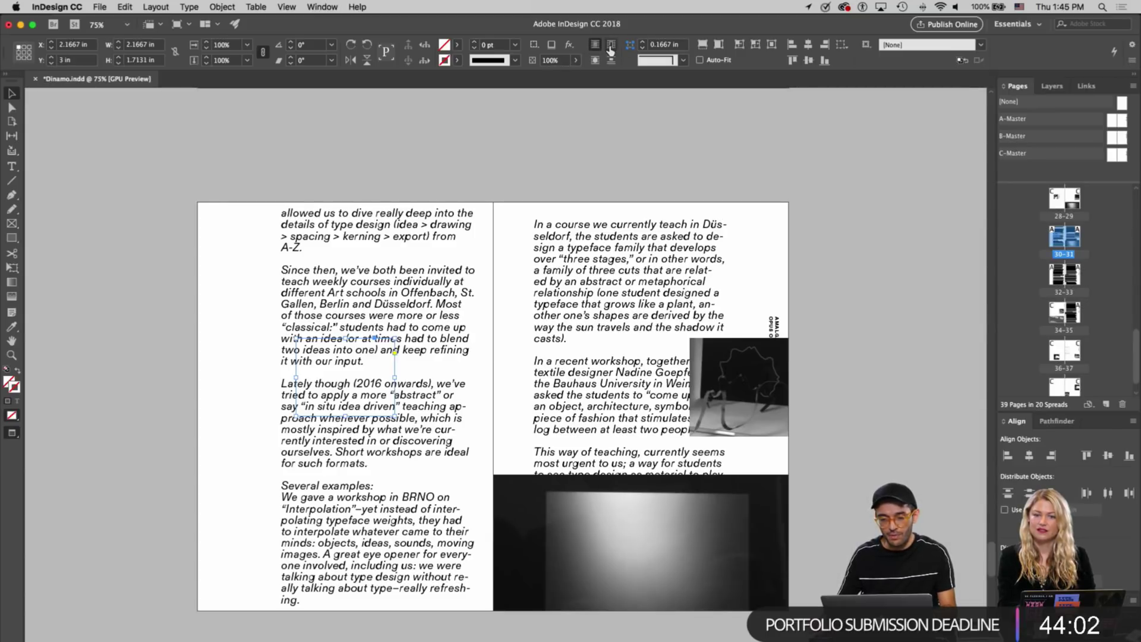
{"action": "left_click", "coordinate": [610, 46]}
{"action": "left_click_drag", "start_coordinate": [296, 379], "coordinate": [277, 378]}
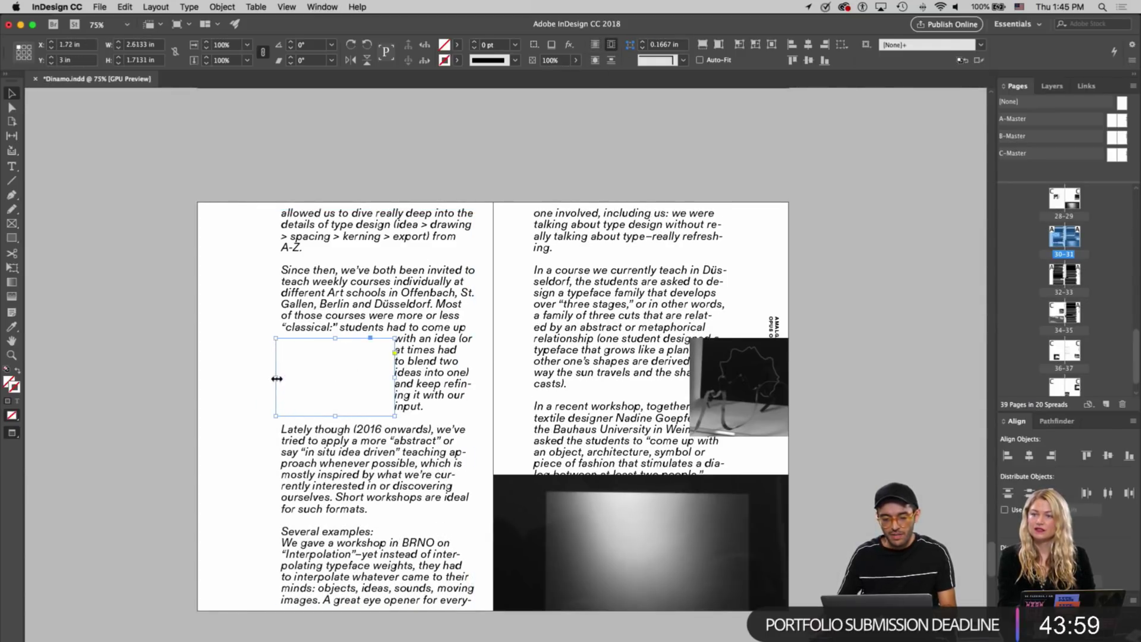
{"action": "left_click", "coordinate": [232, 381]}
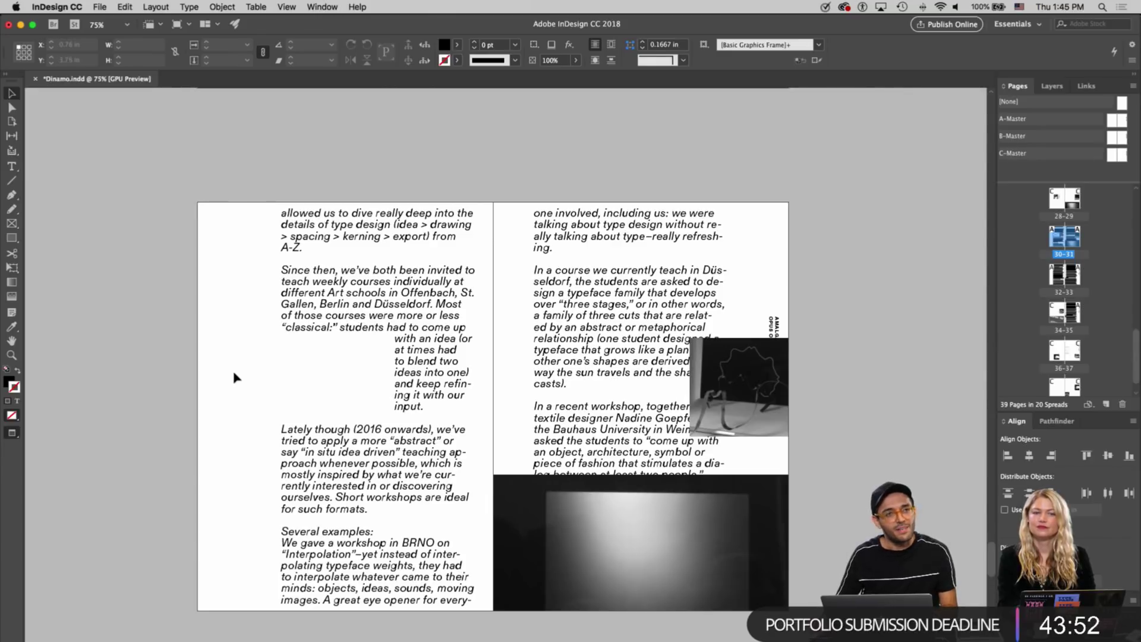
Delete the picture inside page 31's outer-column frame and wrap the text around the empty frame's bounding box
{"action": "left_click", "coordinate": [768, 364]}
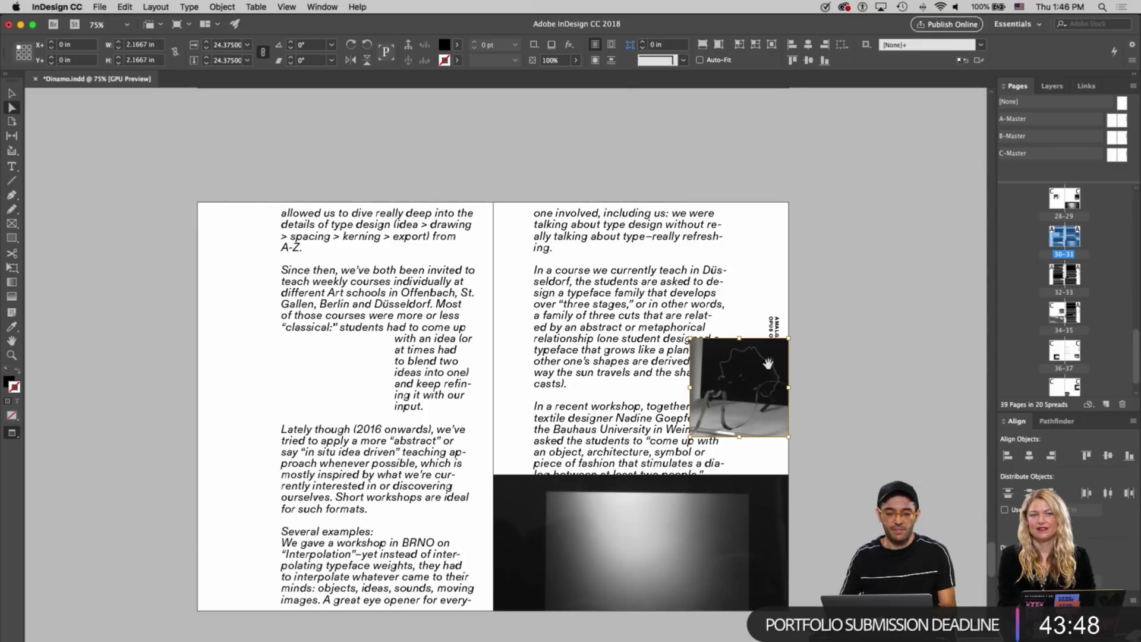
{"action": "key", "text": "Delete"}
{"action": "key", "text": "v"}
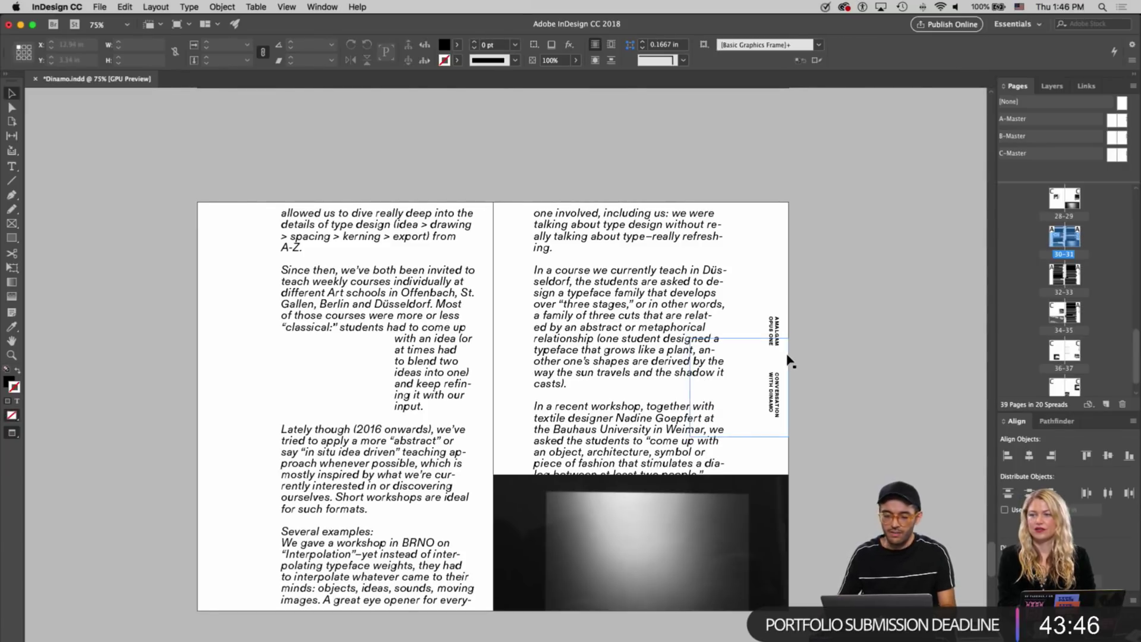
{"action": "left_click", "coordinate": [787, 358]}
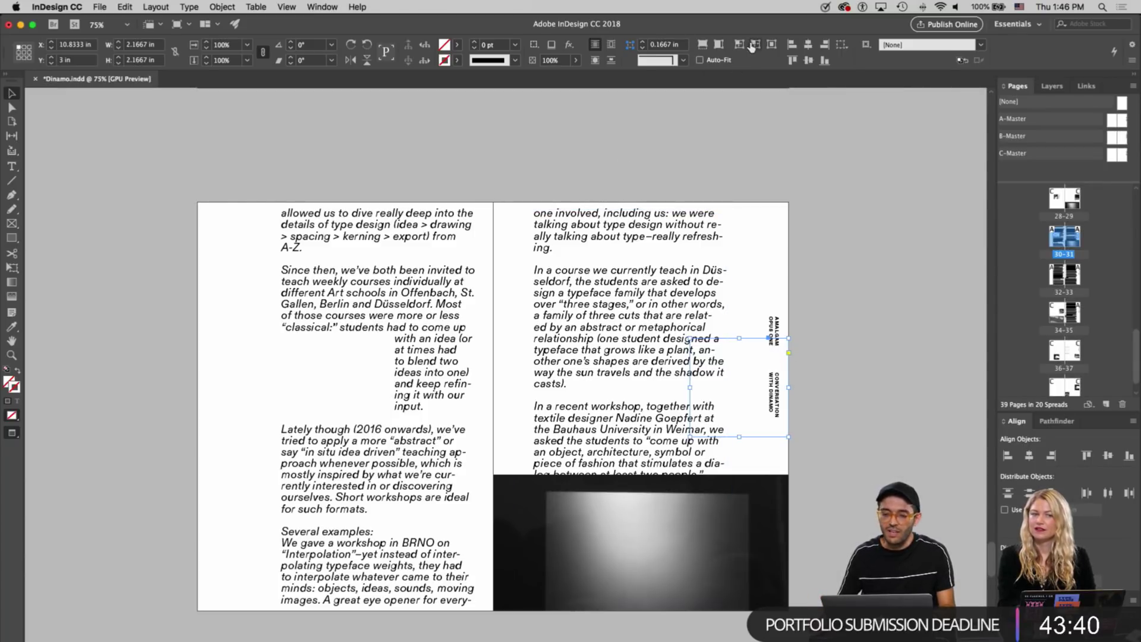
{"action": "left_click", "coordinate": [610, 44]}
{"action": "left_click", "coordinate": [842, 312]}
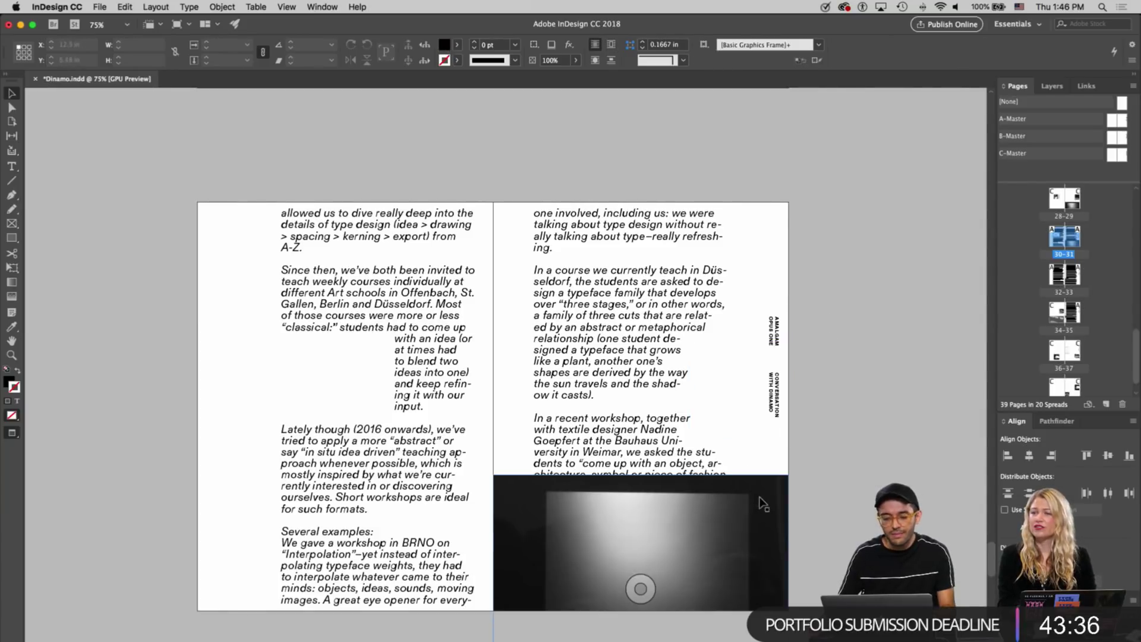
Delete the picture inside the large frame at page 31's foot and wrap the text around the empty frame's bounding box
{"action": "double_click", "coordinate": [763, 501]}
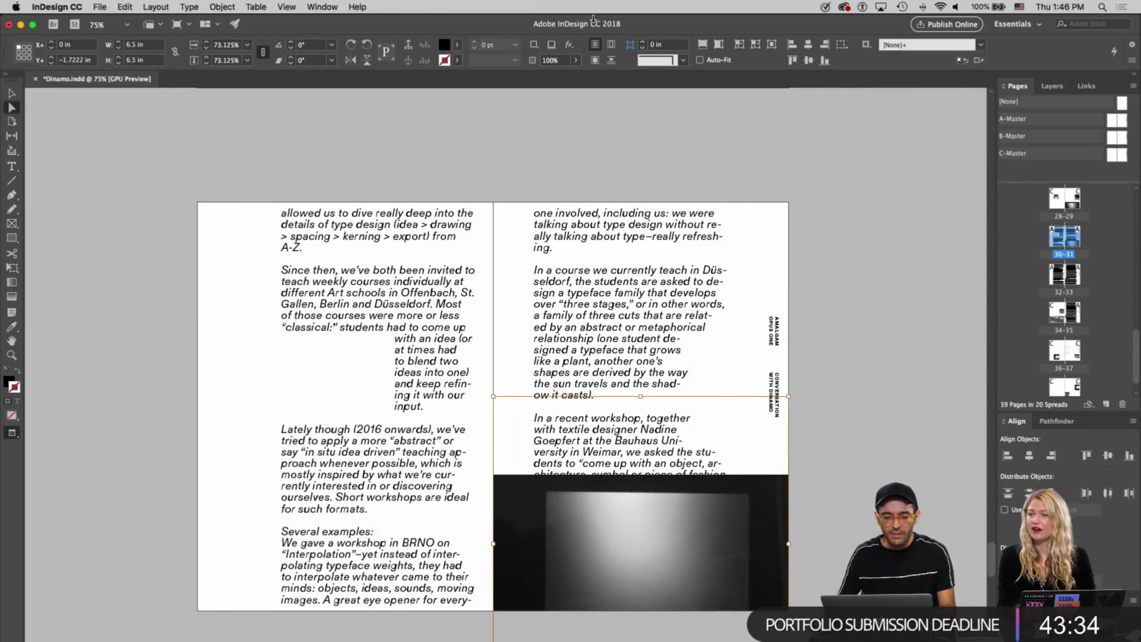
{"action": "left_click", "coordinate": [612, 45]}
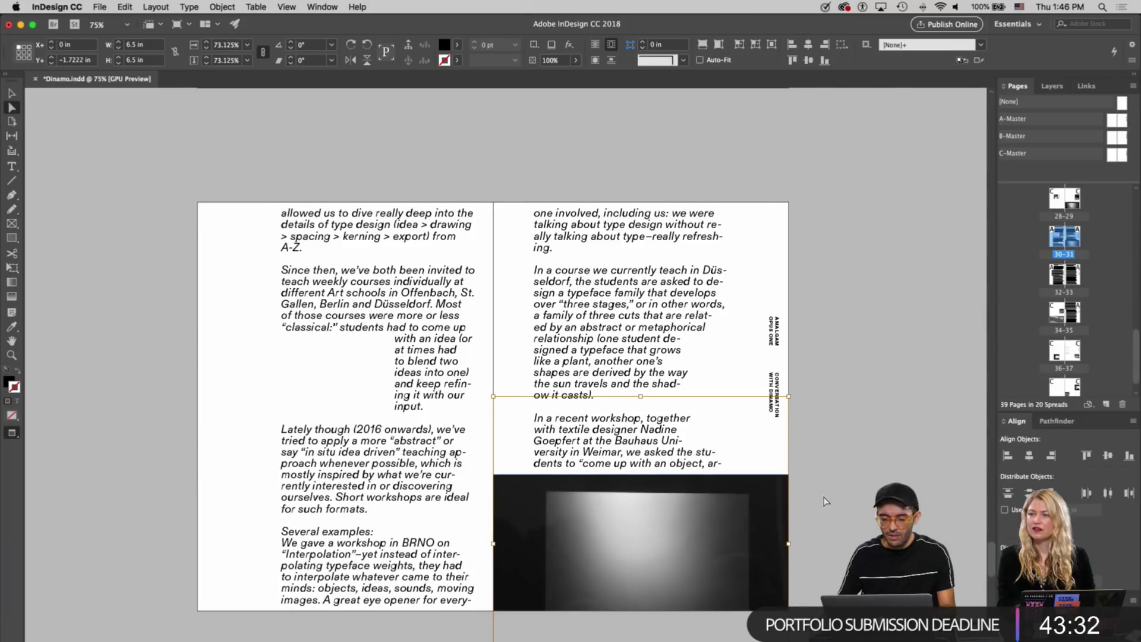
{"action": "key", "text": "super+z"}
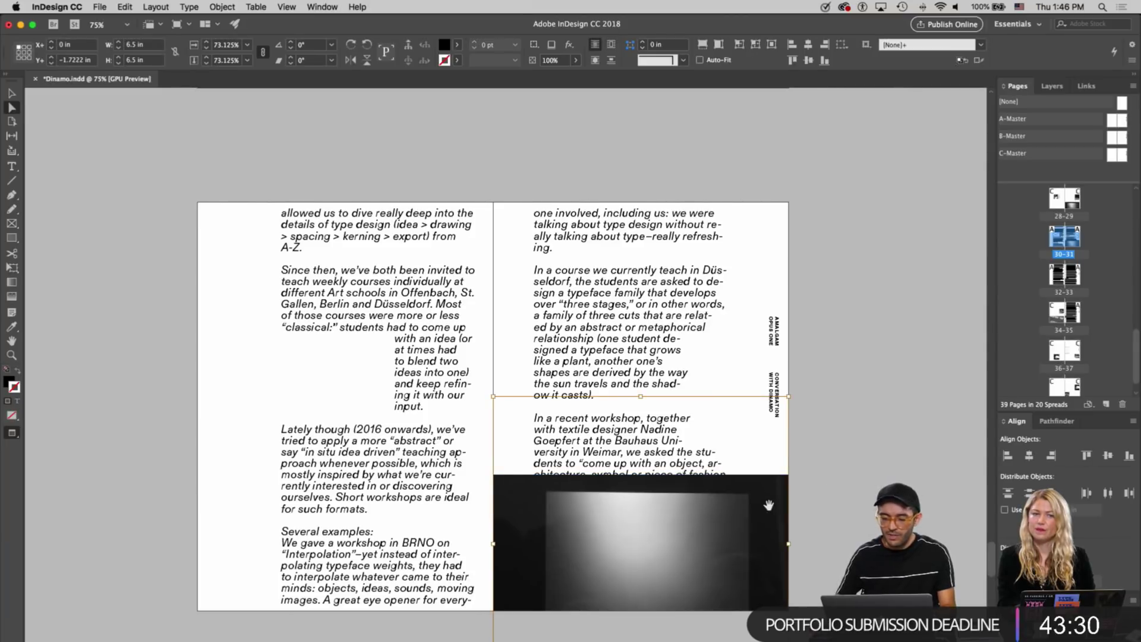
{"action": "key", "text": "Delete"}
{"action": "left_click", "coordinate": [779, 508]}
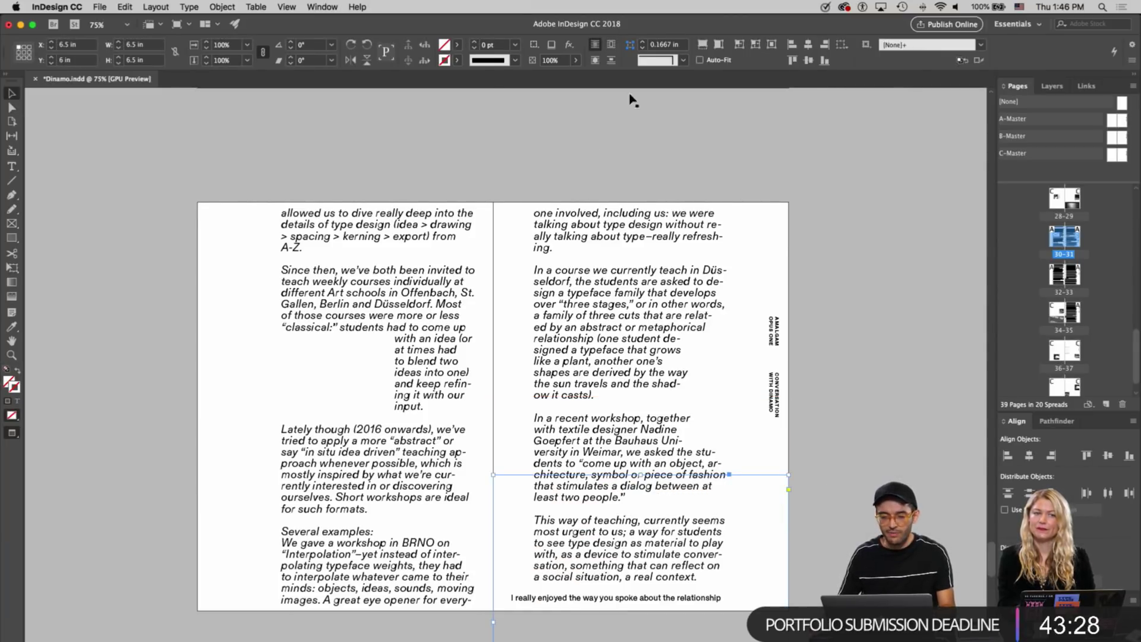
{"action": "left_click", "coordinate": [612, 46]}
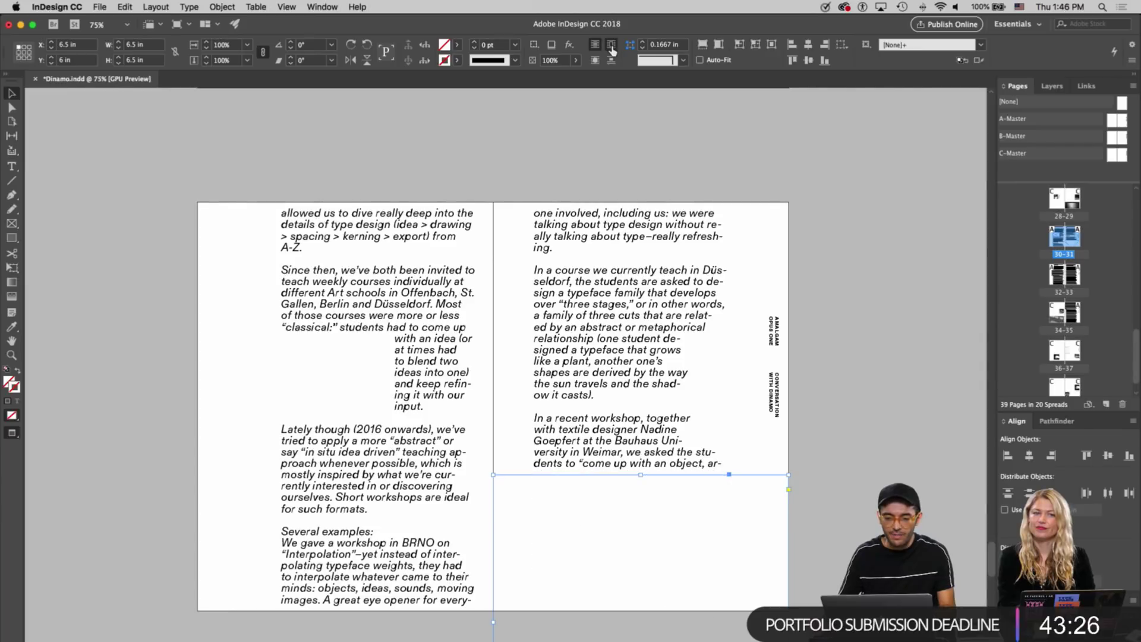
{"action": "left_click", "coordinate": [843, 377]}
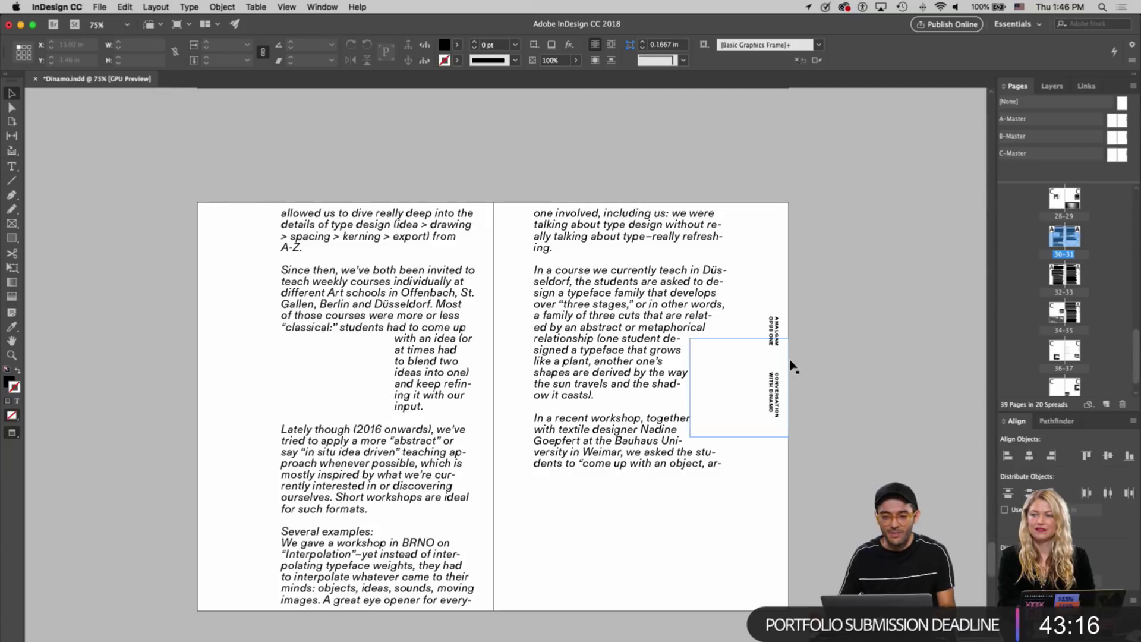
Review the layout of the image and text spreads across the document, from spread 34–35 back to 4–5
{"action": "scroll", "coordinate": [758, 368], "scroll_direction": "down", "scroll_amount": 10}
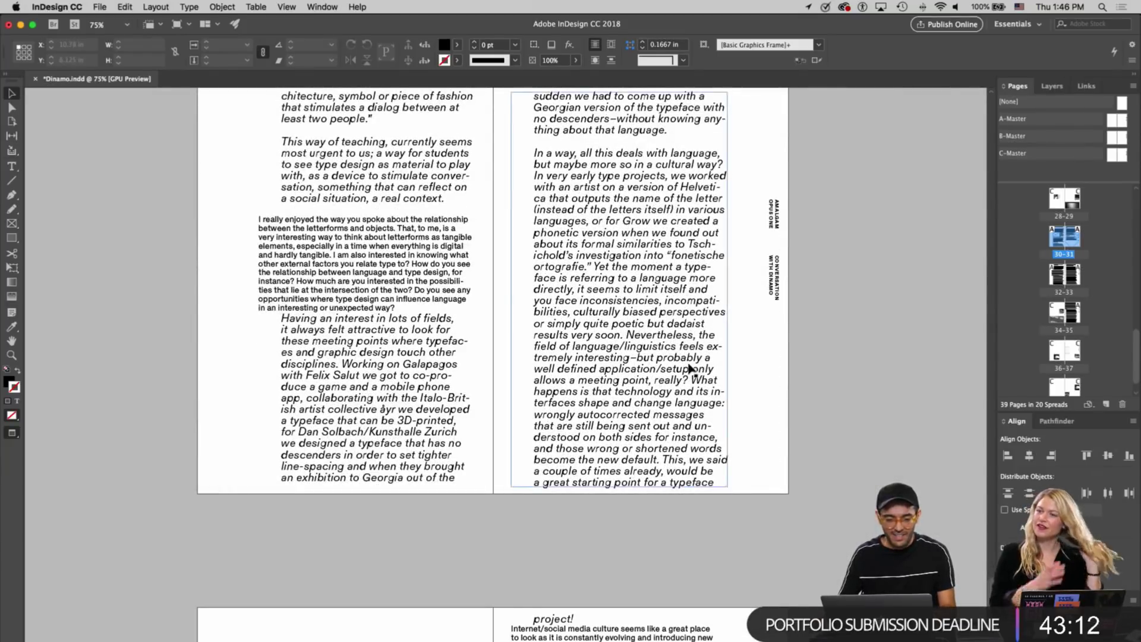
{"action": "scroll", "coordinate": [689, 368], "scroll_direction": "down", "scroll_amount": 15}
{"action": "scroll", "coordinate": [689, 369], "scroll_direction": "down", "scroll_amount": 10}
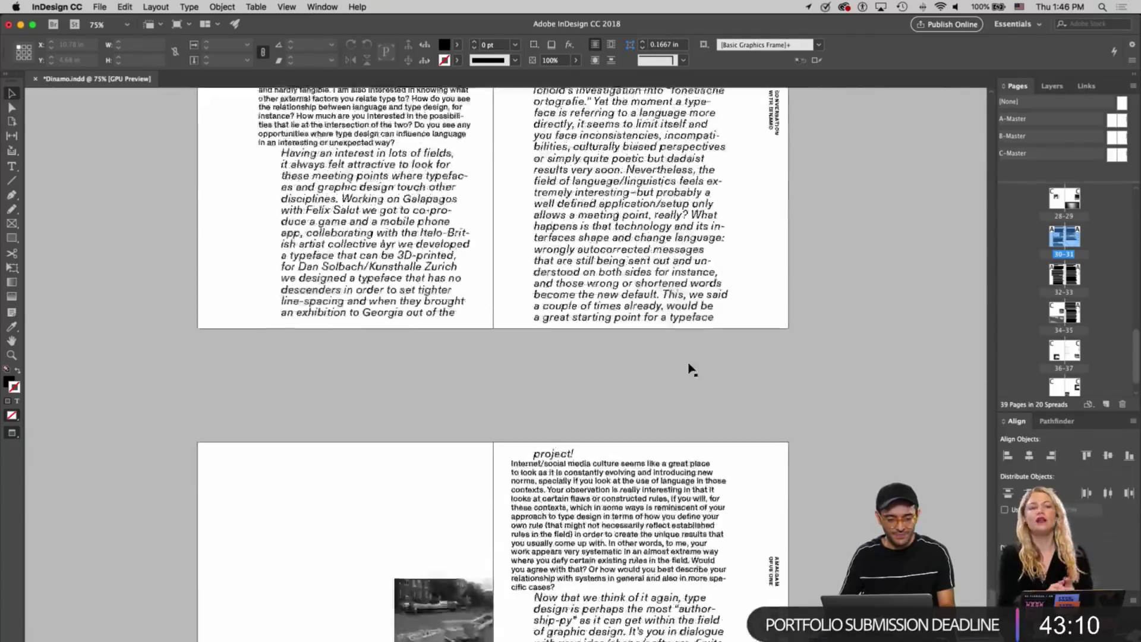
{"action": "scroll", "coordinate": [689, 369], "scroll_direction": "up", "scroll_amount": 20}
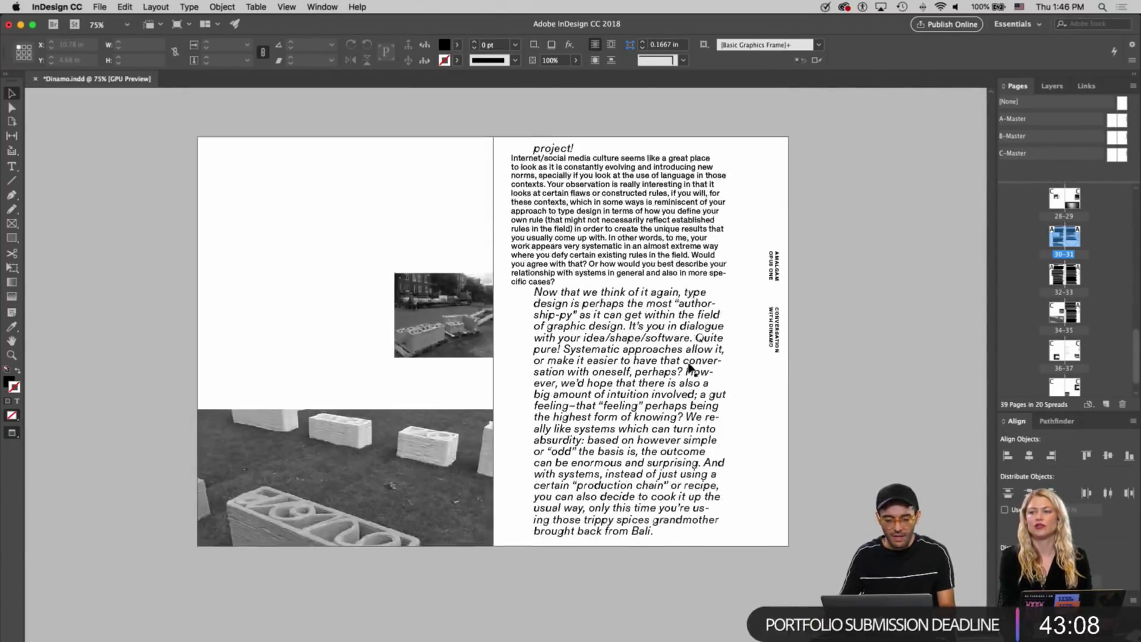
{"action": "scroll", "coordinate": [690, 368], "scroll_direction": "up", "scroll_amount": 20}
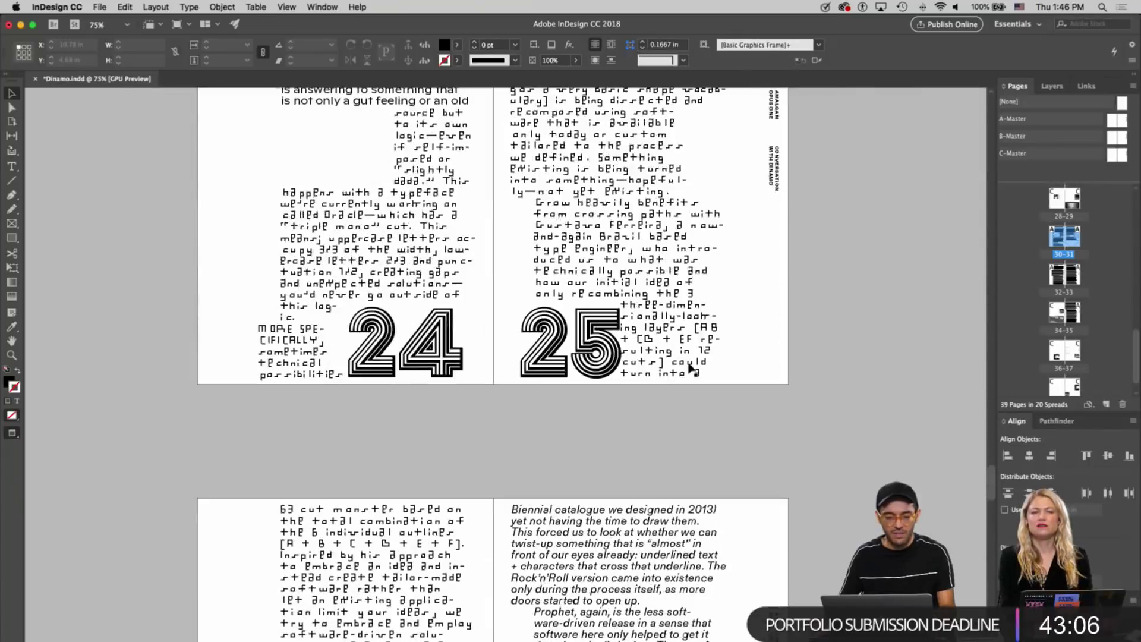
{"action": "scroll", "coordinate": [689, 368], "scroll_direction": "up", "scroll_amount": 20}
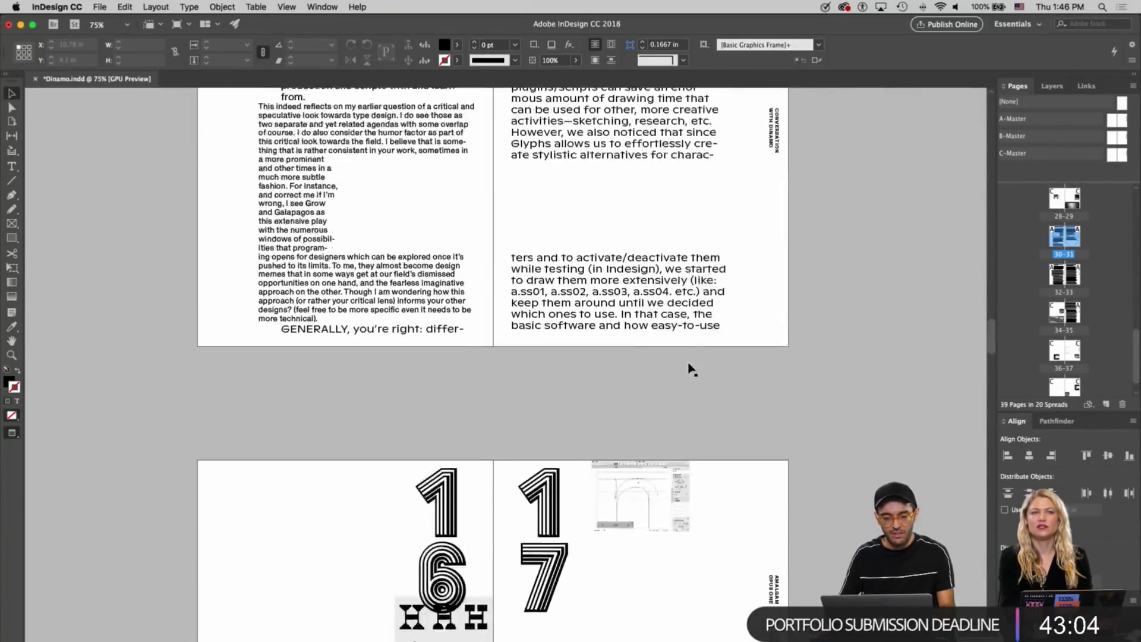
{"action": "scroll", "coordinate": [689, 369], "scroll_direction": "down", "scroll_amount": 10}
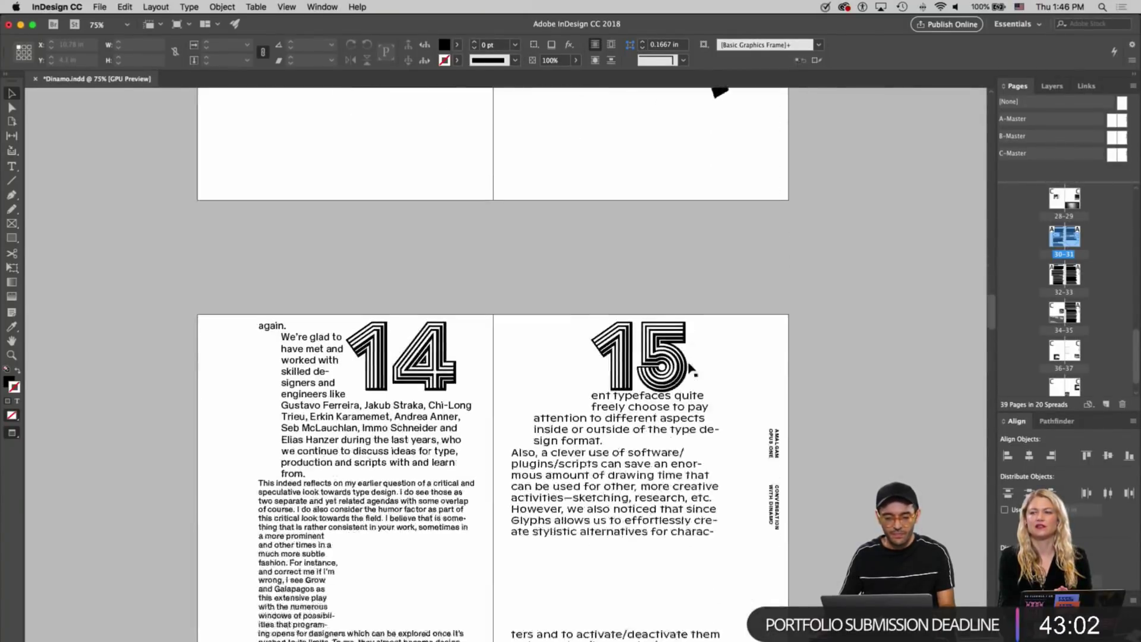
{"action": "scroll", "coordinate": [690, 368], "scroll_direction": "up", "scroll_amount": 20}
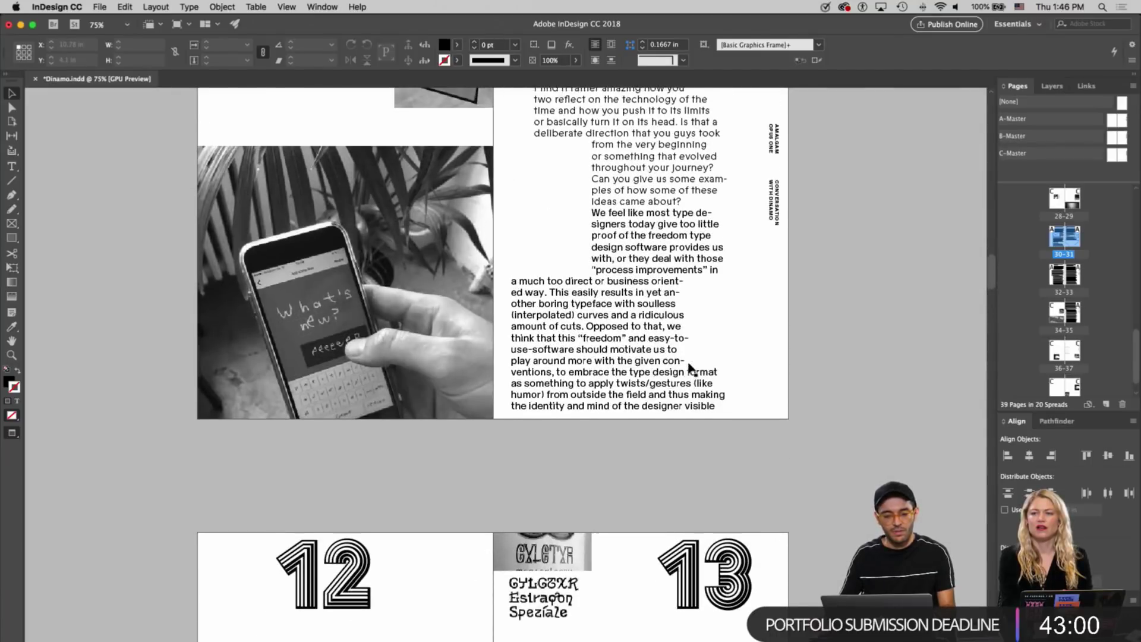
{"action": "scroll", "coordinate": [689, 368], "scroll_direction": "up", "scroll_amount": 15}
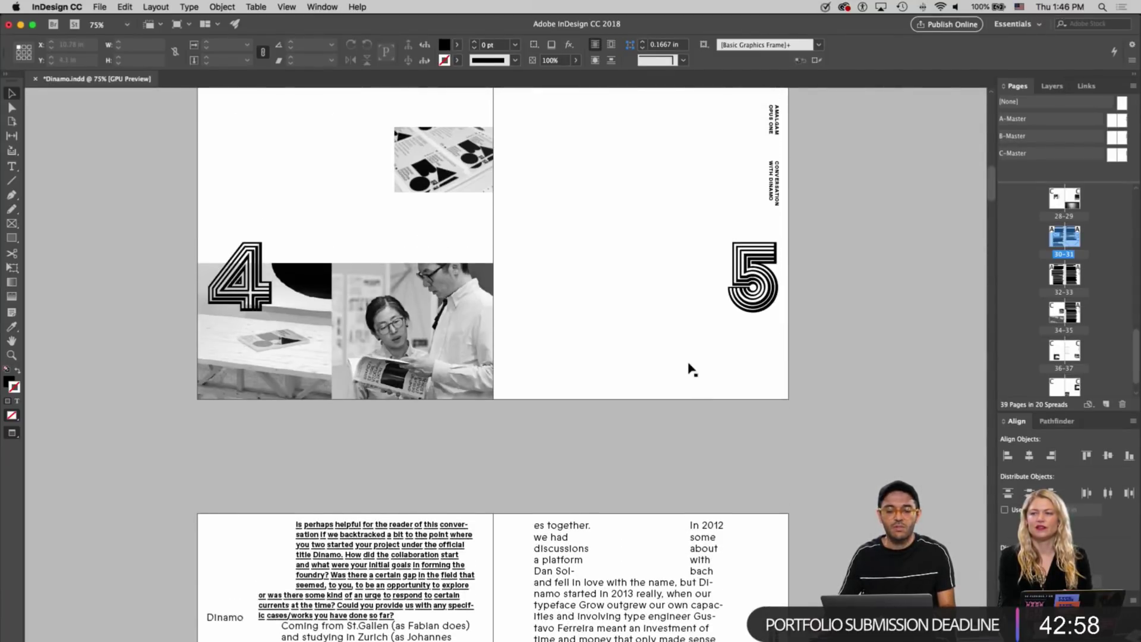
{"action": "scroll", "coordinate": [689, 368], "scroll_direction": "down", "scroll_amount": 15}
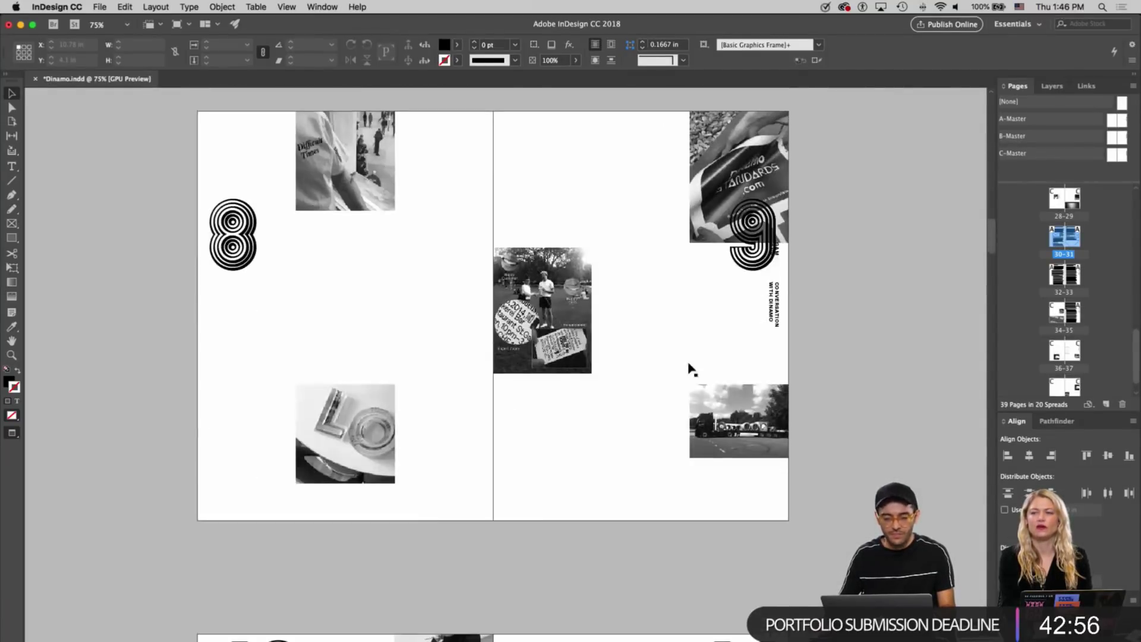
{"action": "scroll", "coordinate": [690, 368], "scroll_direction": "down", "scroll_amount": 15}
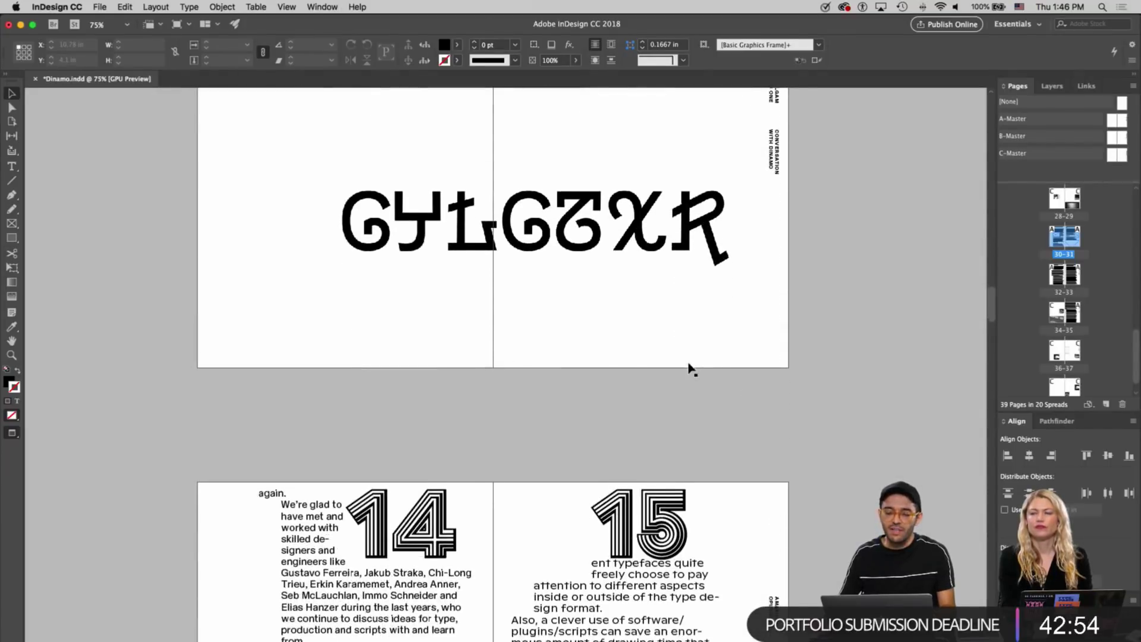
Examine how the large page numerals relate to the text and images on spreads 14–15, 12–13 and 10–11
{"action": "scroll", "coordinate": [689, 368], "scroll_direction": "down", "scroll_amount": 3}
{"action": "scroll", "coordinate": [689, 368], "scroll_direction": "up", "scroll_amount": 3}
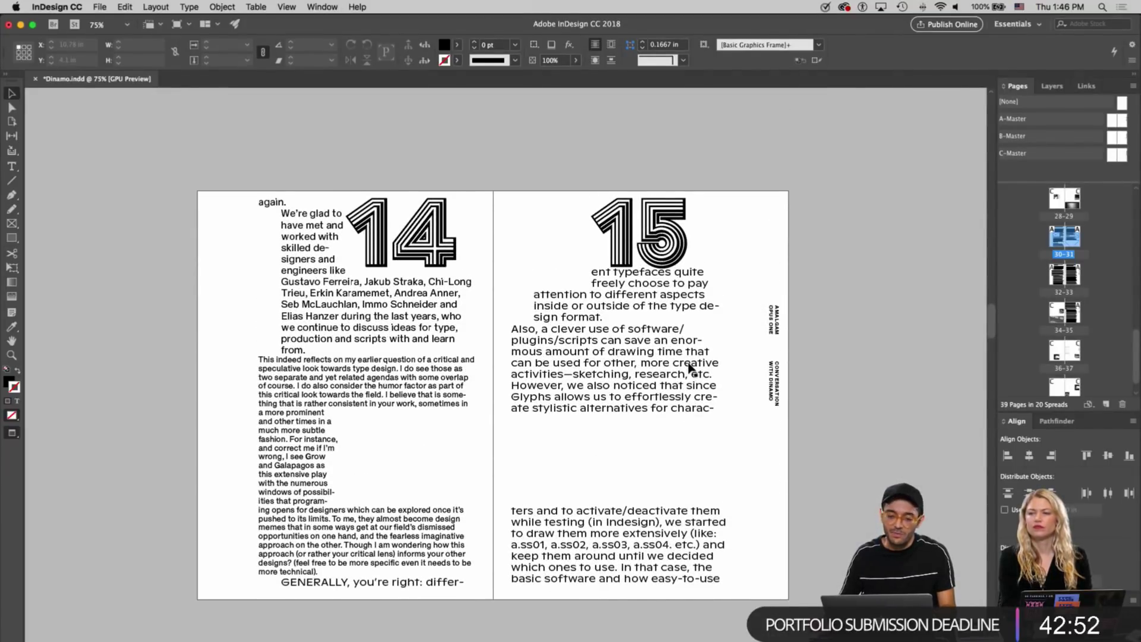
{"action": "scroll", "coordinate": [689, 369], "scroll_direction": "down", "scroll_amount": 3}
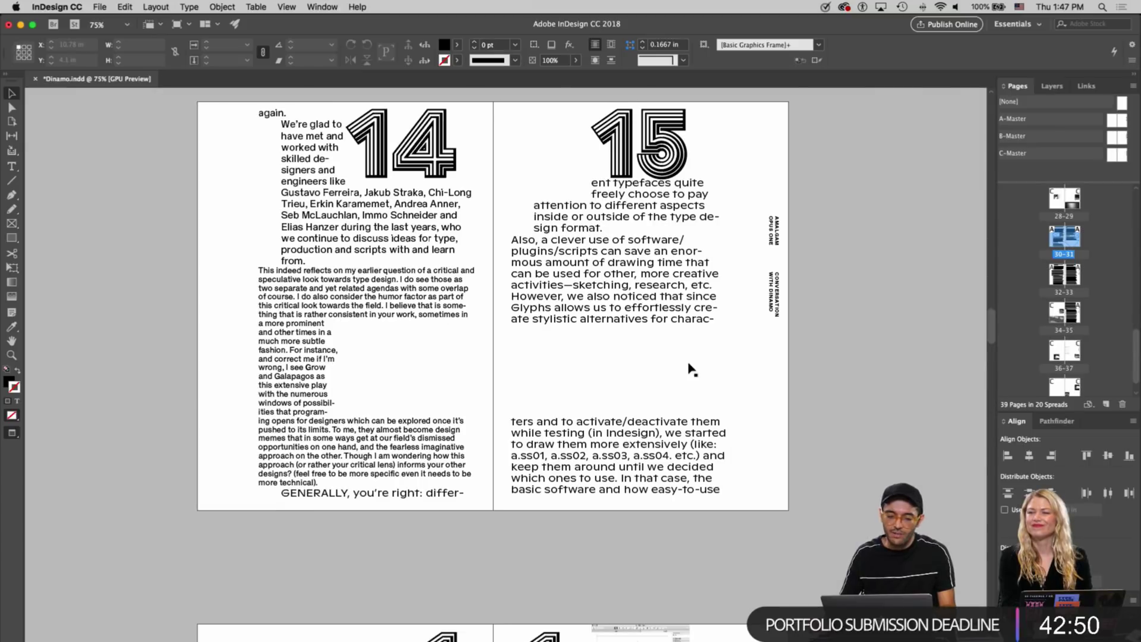
{"action": "scroll", "coordinate": [691, 369], "scroll_direction": "up", "scroll_amount": 1}
{"action": "scroll", "coordinate": [691, 368], "scroll_direction": "up", "scroll_amount": 15}
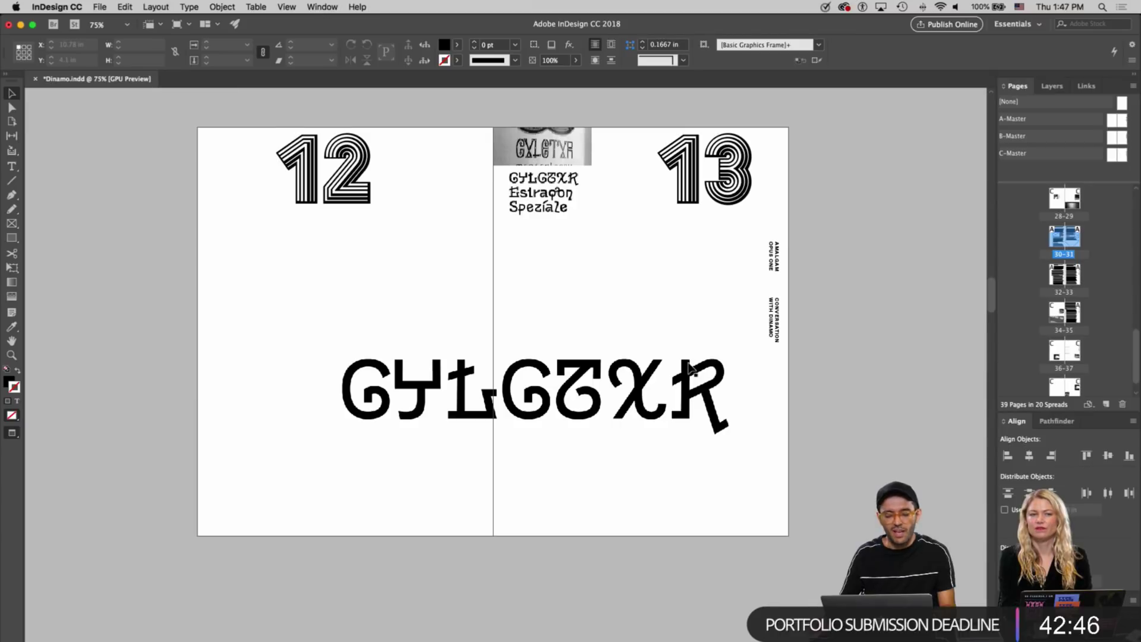
{"action": "scroll", "coordinate": [689, 368], "scroll_direction": "up", "scroll_amount": 5}
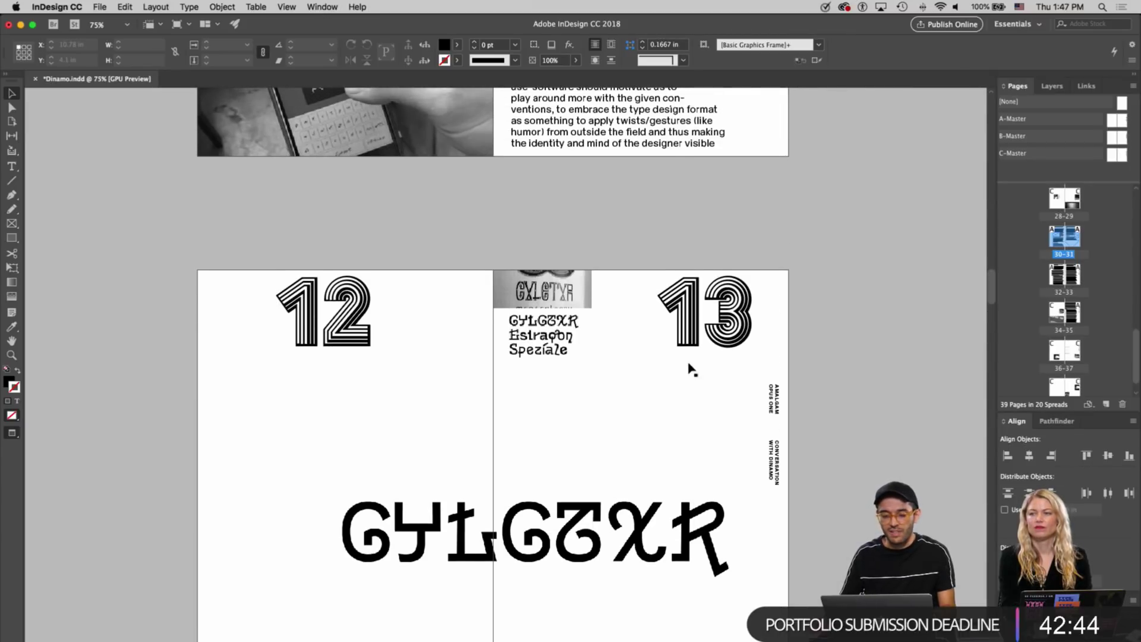
{"action": "scroll", "coordinate": [678, 351], "scroll_direction": "up", "scroll_amount": 10}
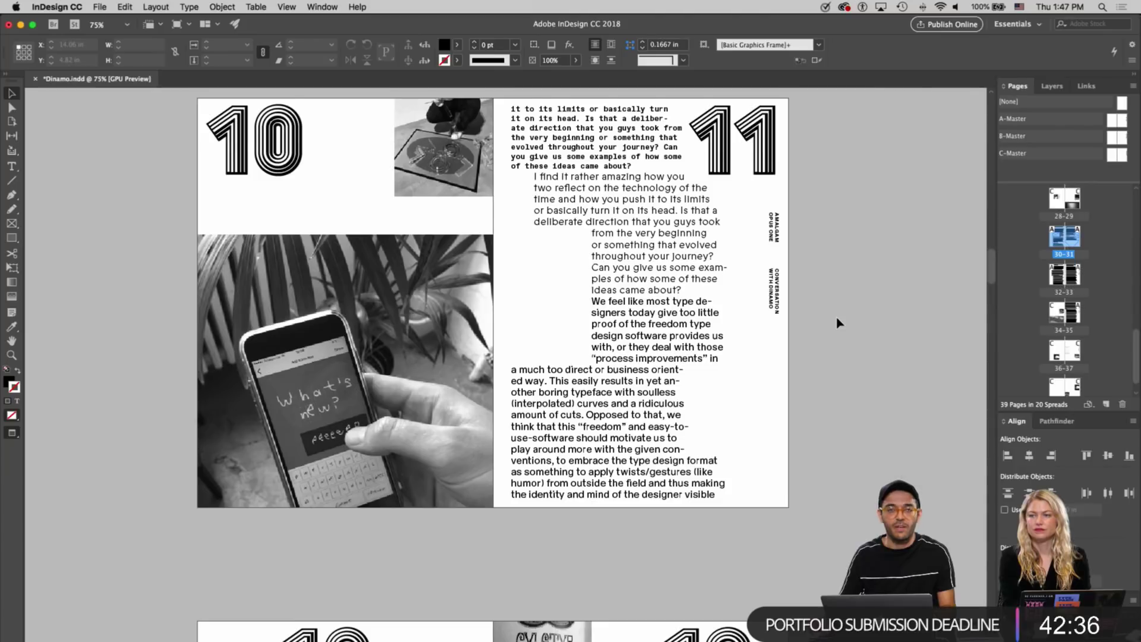
{"action": "scroll", "coordinate": [838, 322], "scroll_direction": "up", "scroll_amount": 2}
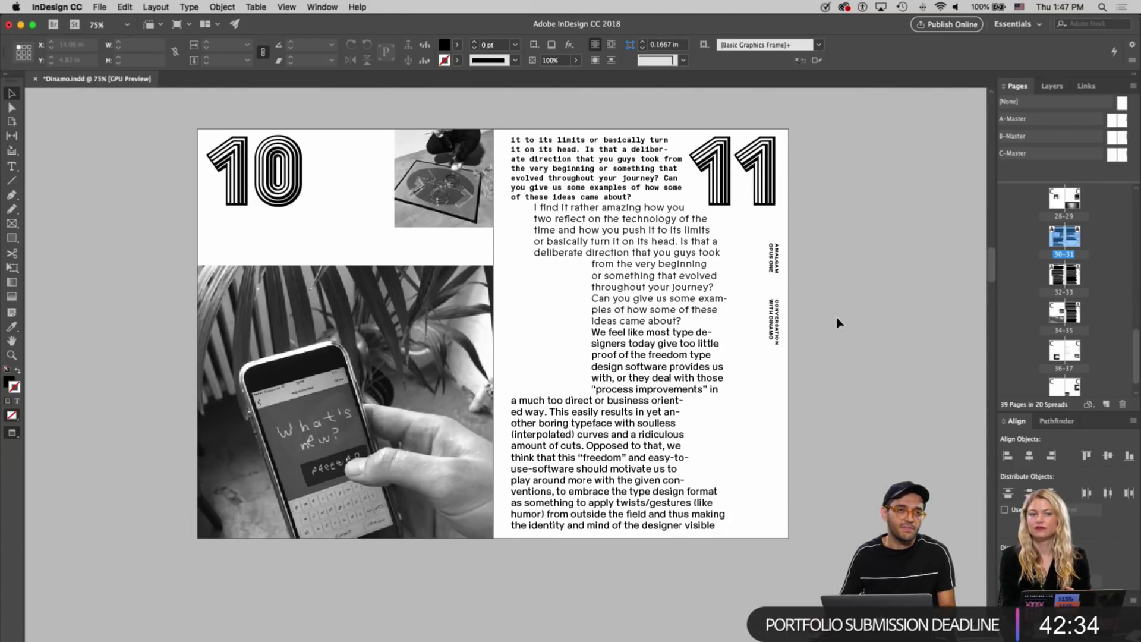
Compare the side-by-side numerals on spread 14–15 with the stacked numerals on spreads 16–17 through 22–23
{"action": "scroll", "coordinate": [838, 322], "scroll_direction": "down", "scroll_amount": 20}
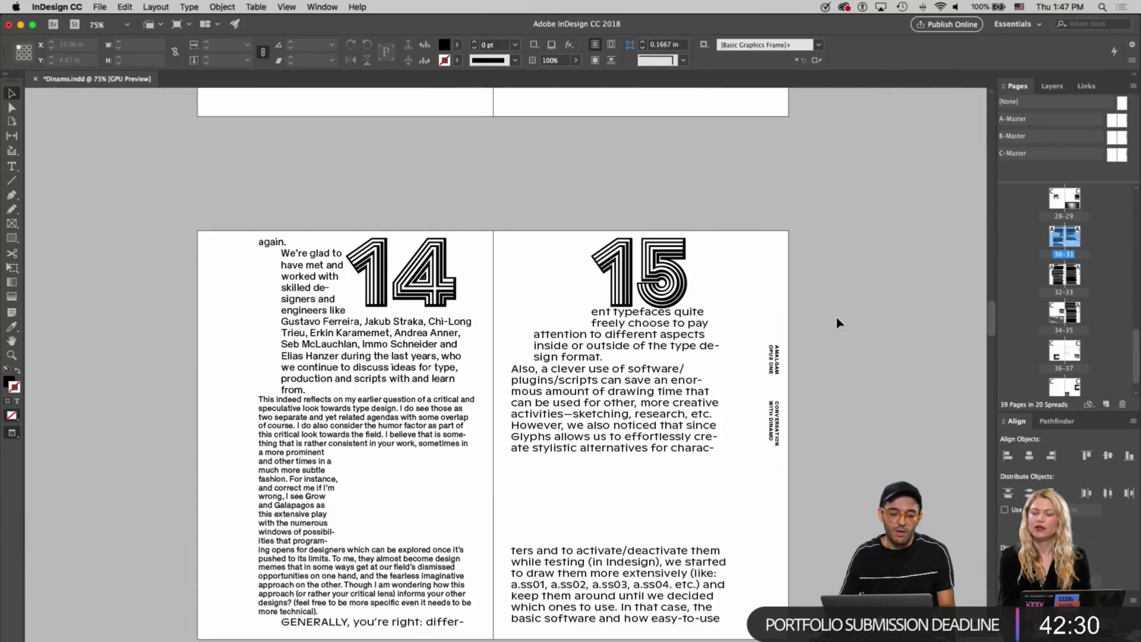
{"action": "scroll", "coordinate": [838, 323], "scroll_direction": "down", "scroll_amount": 10}
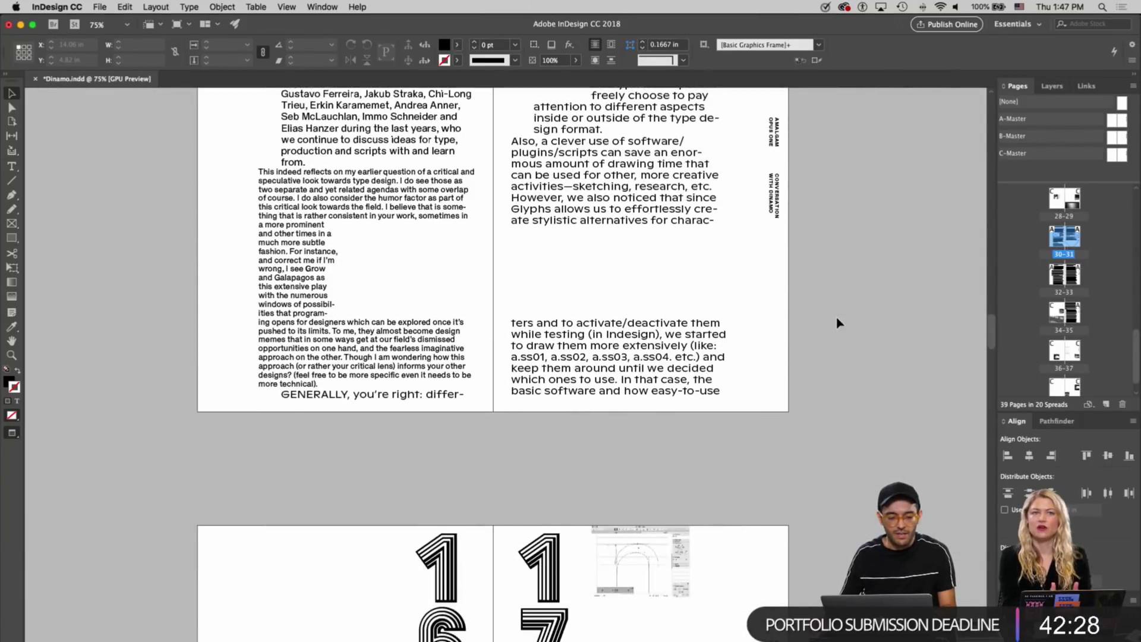
{"action": "scroll", "coordinate": [838, 322], "scroll_direction": "up", "scroll_amount": 20}
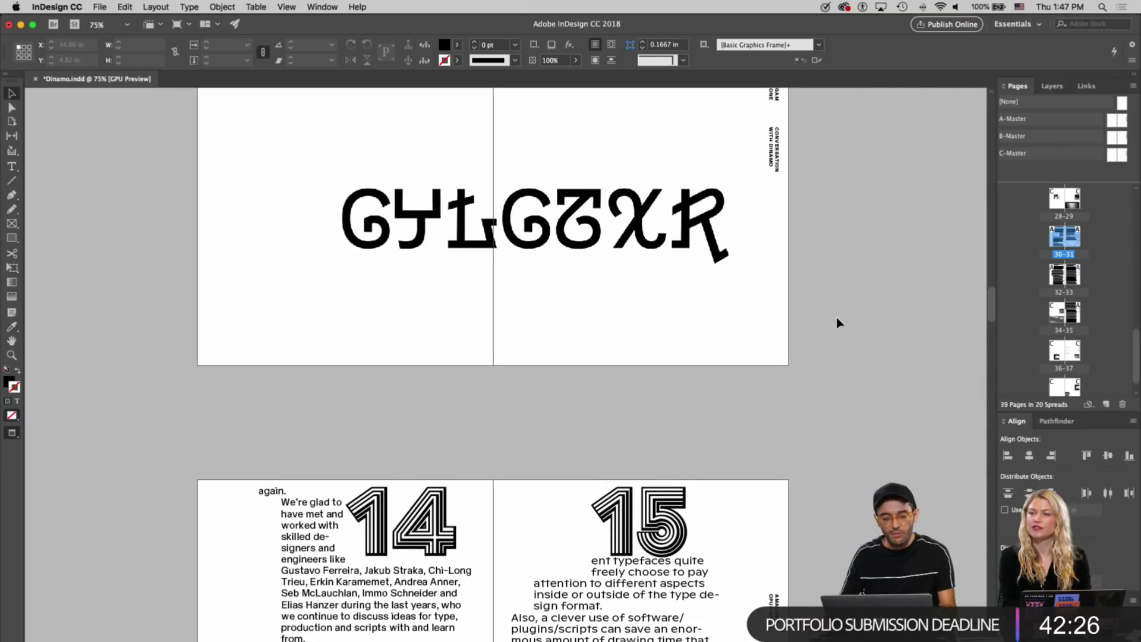
{"action": "scroll", "coordinate": [838, 322], "scroll_direction": "down", "scroll_amount": 18}
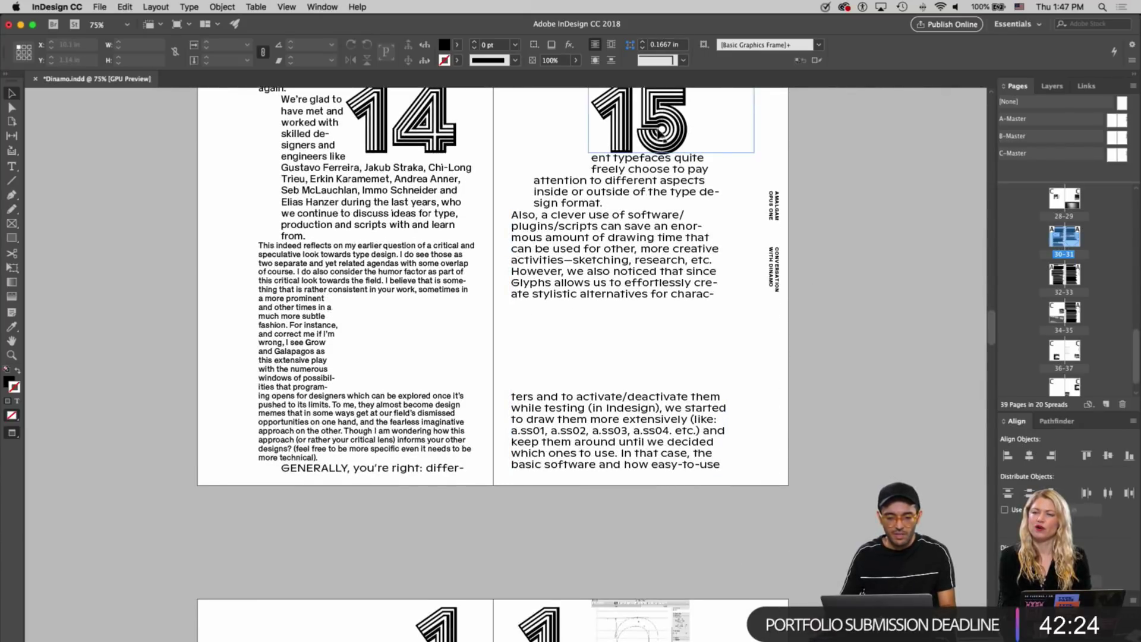
{"action": "scroll", "coordinate": [598, 308], "scroll_direction": "down", "scroll_amount": 9}
{"action": "left_click", "coordinate": [543, 439]}
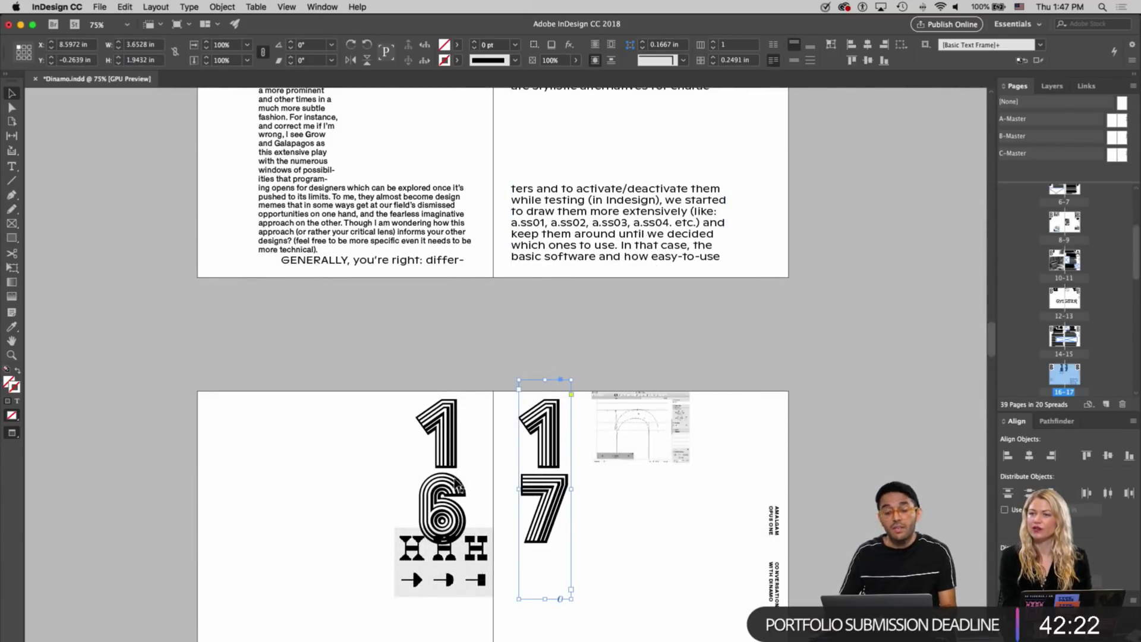
{"action": "left_click", "coordinate": [462, 483]}
{"action": "scroll", "coordinate": [454, 475], "scroll_direction": "down", "scroll_amount": 20}
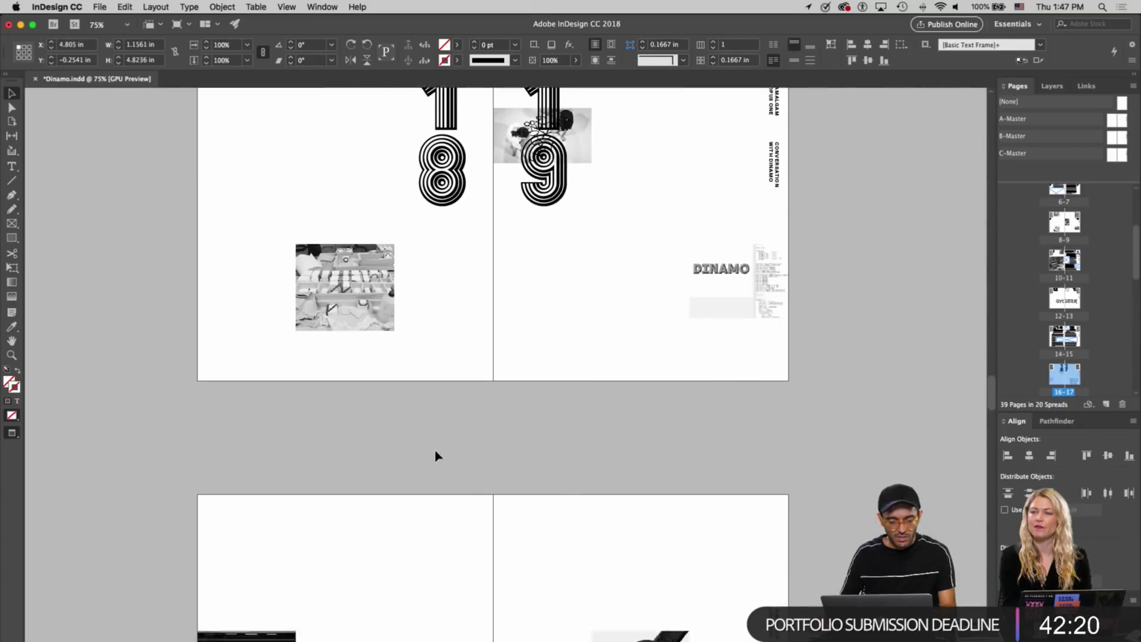
{"action": "scroll", "coordinate": [436, 455], "scroll_direction": "down", "scroll_amount": 15}
{"action": "scroll", "coordinate": [509, 399], "scroll_direction": "down", "scroll_amount": 20}
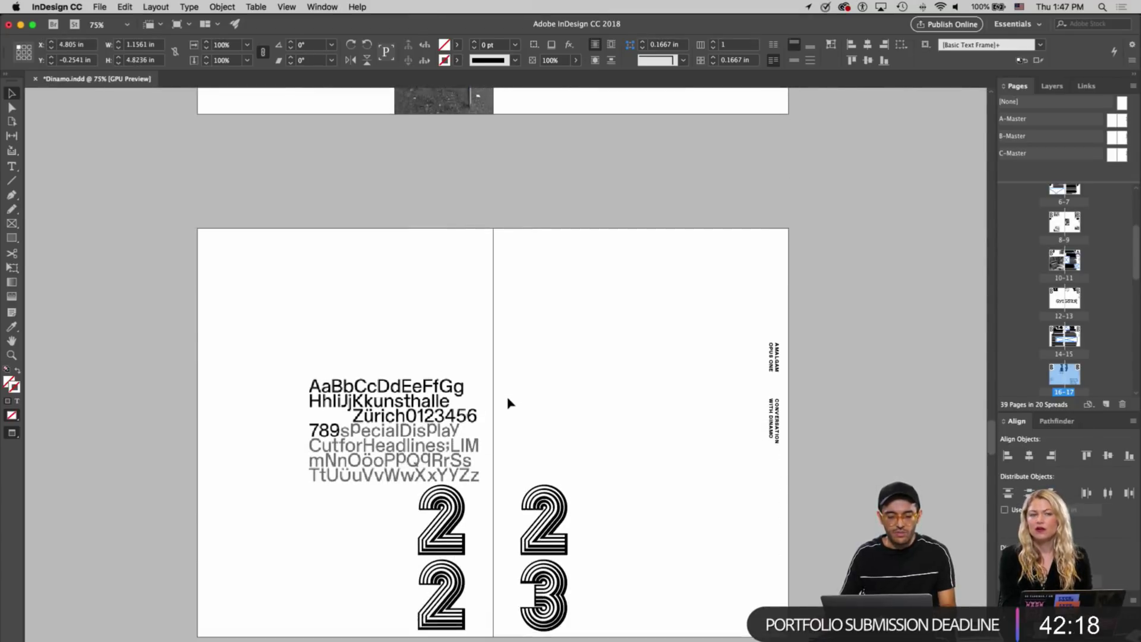
{"action": "scroll", "coordinate": [505, 404], "scroll_direction": "down", "scroll_amount": 10}
{"action": "left_click", "coordinate": [458, 353]}
{"action": "left_click", "coordinate": [509, 350]}
{"action": "scroll", "coordinate": [514, 374], "scroll_direction": "down", "scroll_amount": 15}
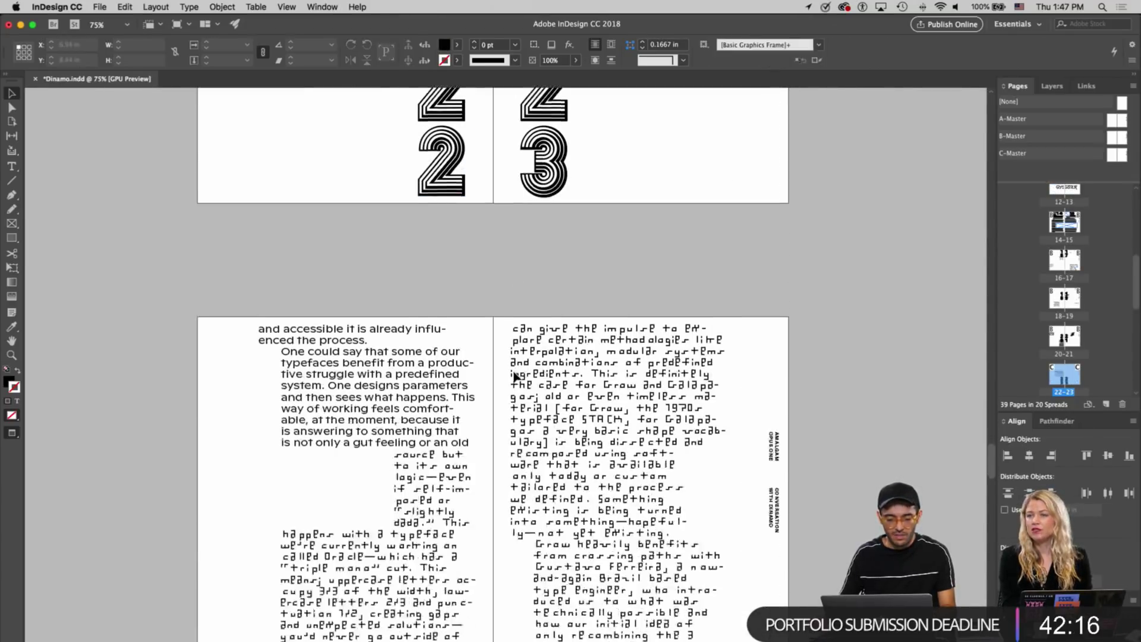
Inspect the large numerals 24 and 25 and how the interview text wraps around them on spread 24–25
{"action": "left_click", "coordinate": [522, 453]}
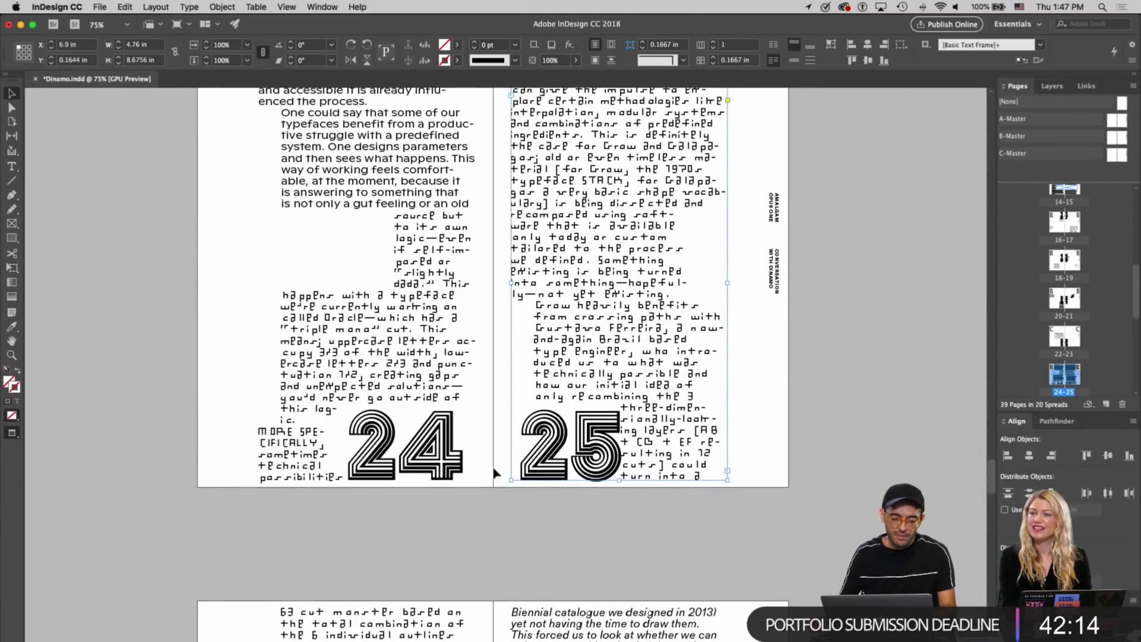
{"action": "scroll", "coordinate": [498, 453], "scroll_direction": "down", "scroll_amount": 4}
{"action": "scroll", "coordinate": [508, 423], "scroll_direction": "down", "scroll_amount": 3}
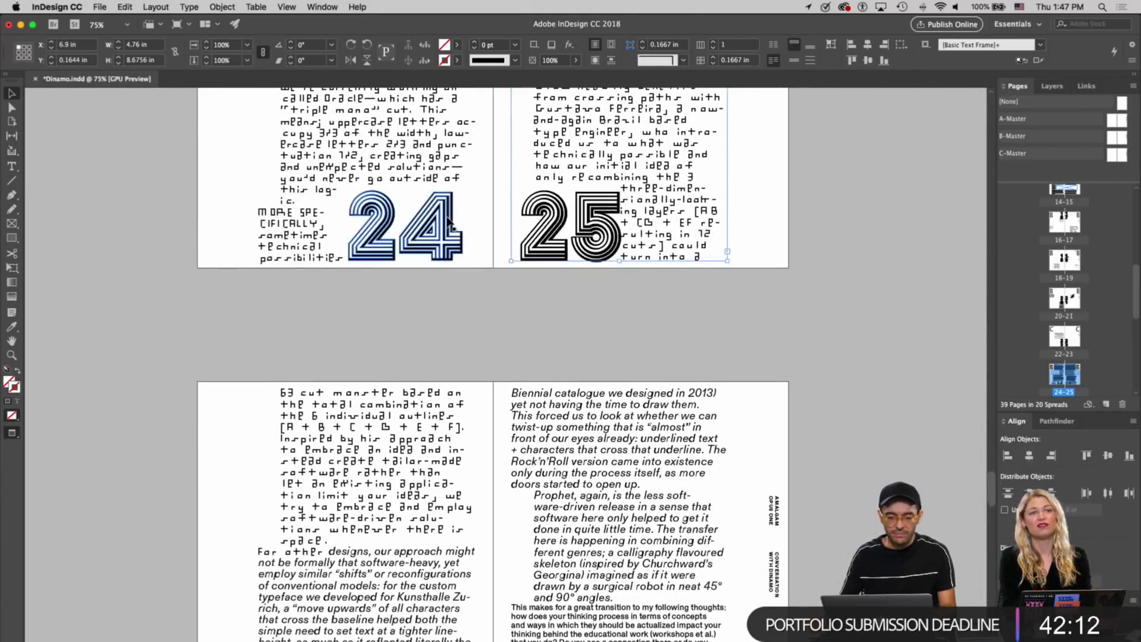
{"action": "left_click", "coordinate": [463, 252]}
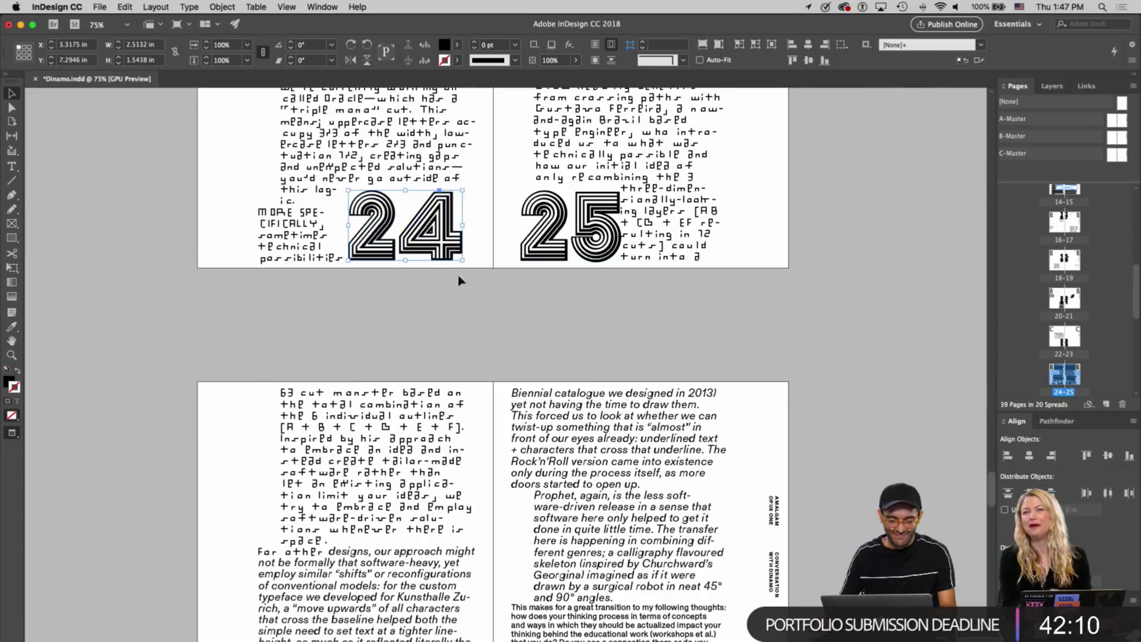
{"action": "left_click", "coordinate": [526, 256]}
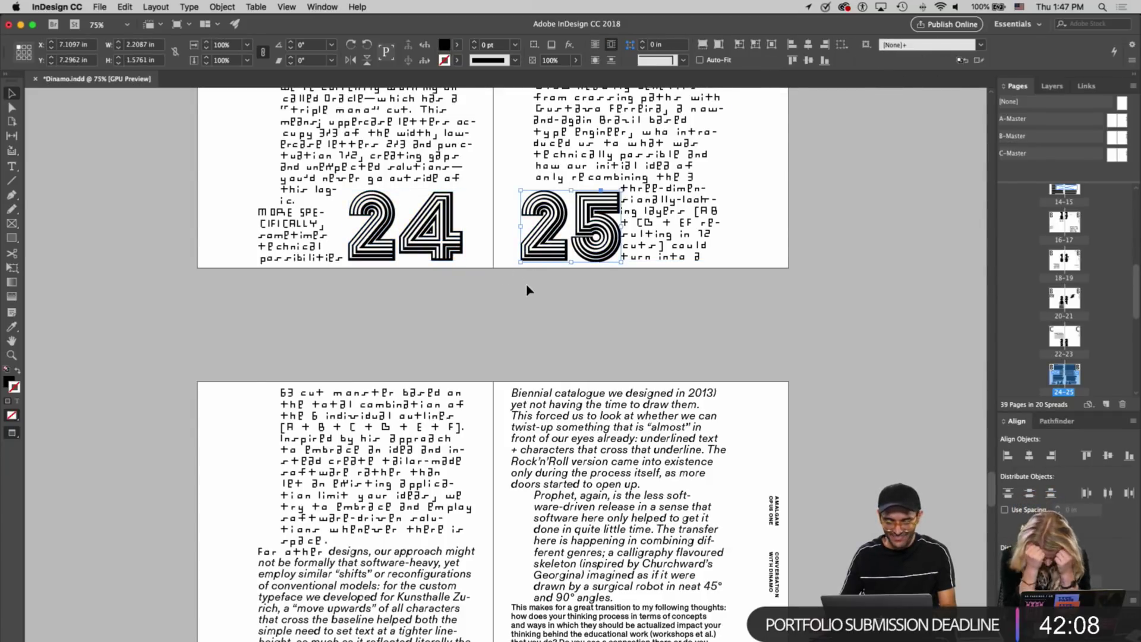
{"action": "scroll", "coordinate": [528, 290], "scroll_direction": "up", "scroll_amount": 12}
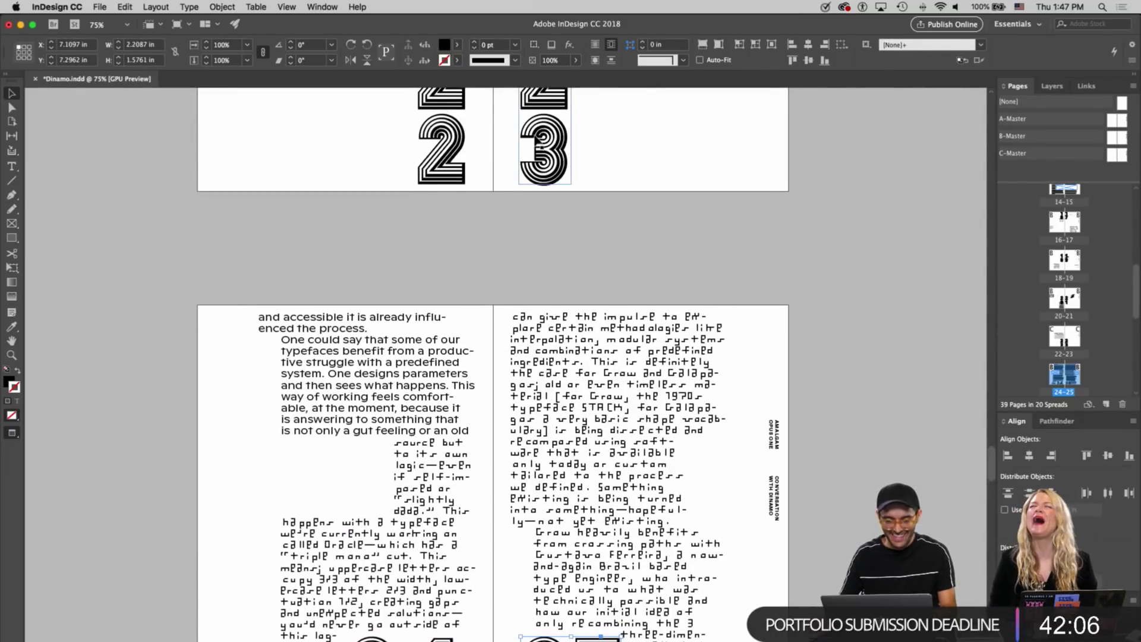
Copy the stacked numerals 22 and 23 from spread 22–23 onto spread 26–27 and wrap the interview text around their bounding boxes
{"action": "left_click", "coordinate": [539, 141]}
{"action": "left_click", "coordinate": [454, 153], "text": "shift"}
{"action": "scroll", "coordinate": [471, 217], "scroll_direction": "down", "scroll_amount": 20}
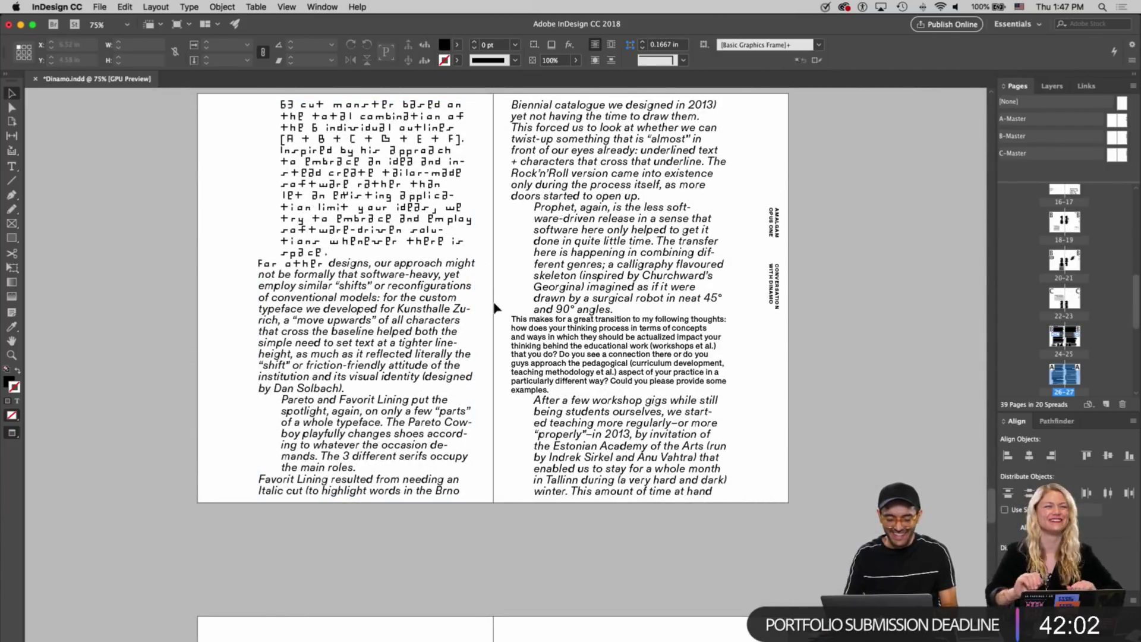
{"action": "key", "text": "super+v"}
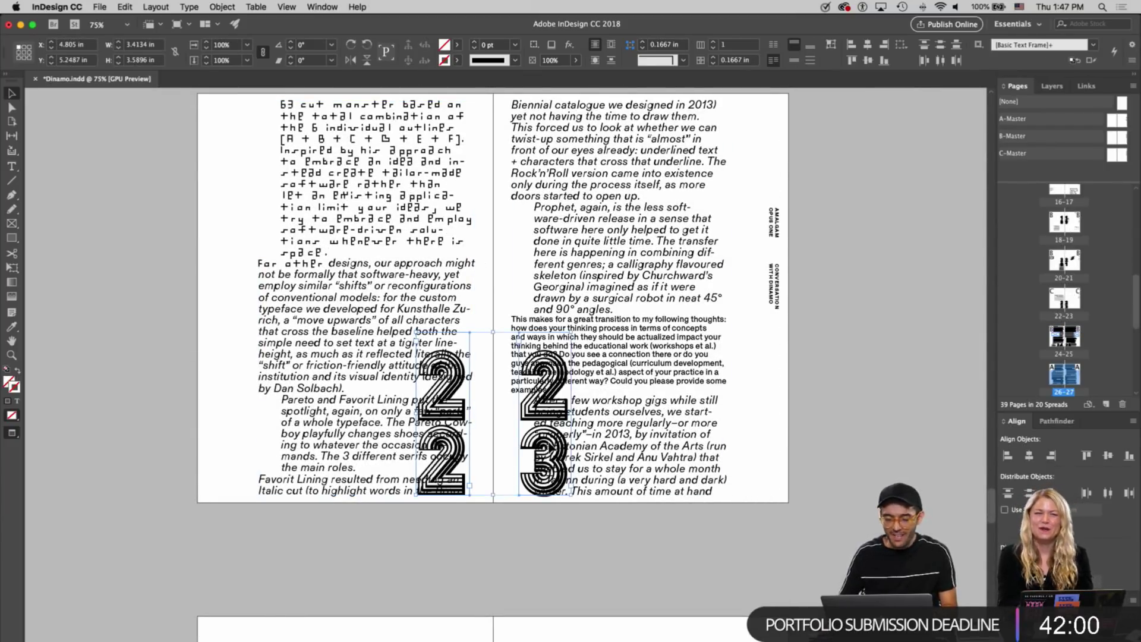
{"action": "left_click", "coordinate": [610, 52]}
Widen the numeral 23 frame to about 3.12 in, put its digits on one line and fit the frame height to them
{"action": "left_click", "coordinate": [537, 383]}
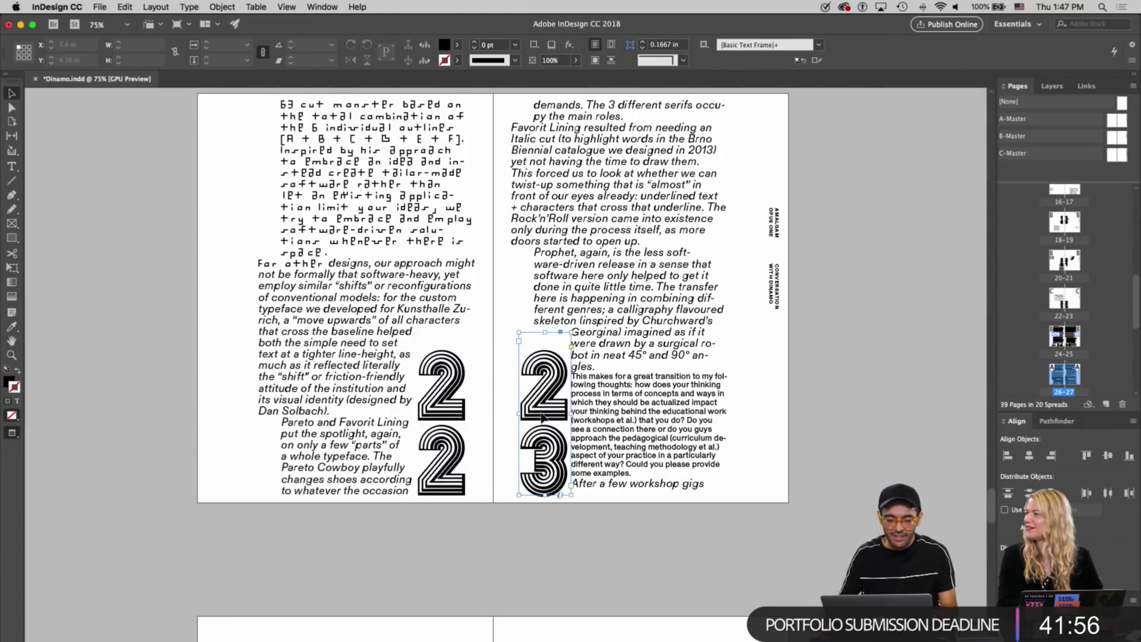
{"action": "left_click_drag", "start_coordinate": [569, 495], "coordinate": [659, 502]}
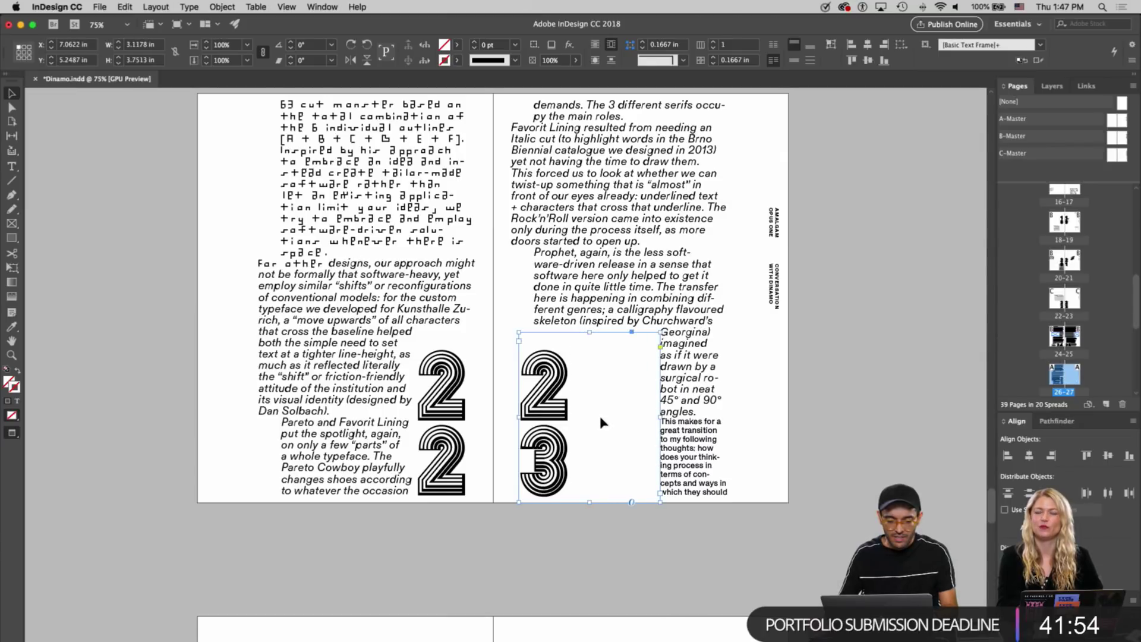
{"action": "double_click", "coordinate": [559, 407]}
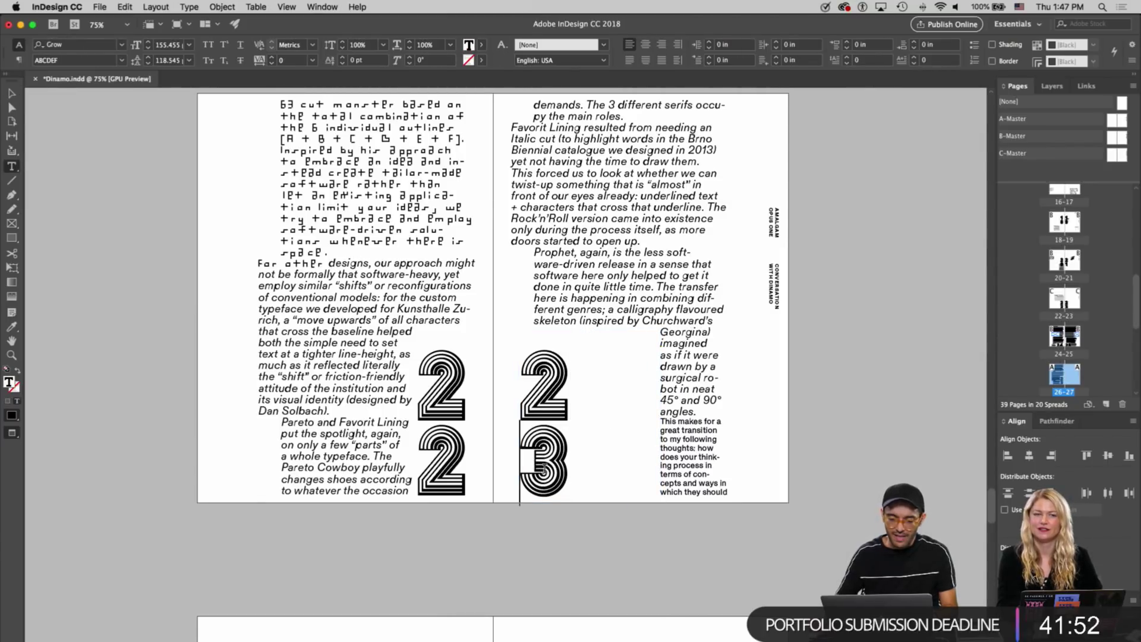
{"action": "key", "text": "Delete"}
{"action": "key", "text": "Escape"}
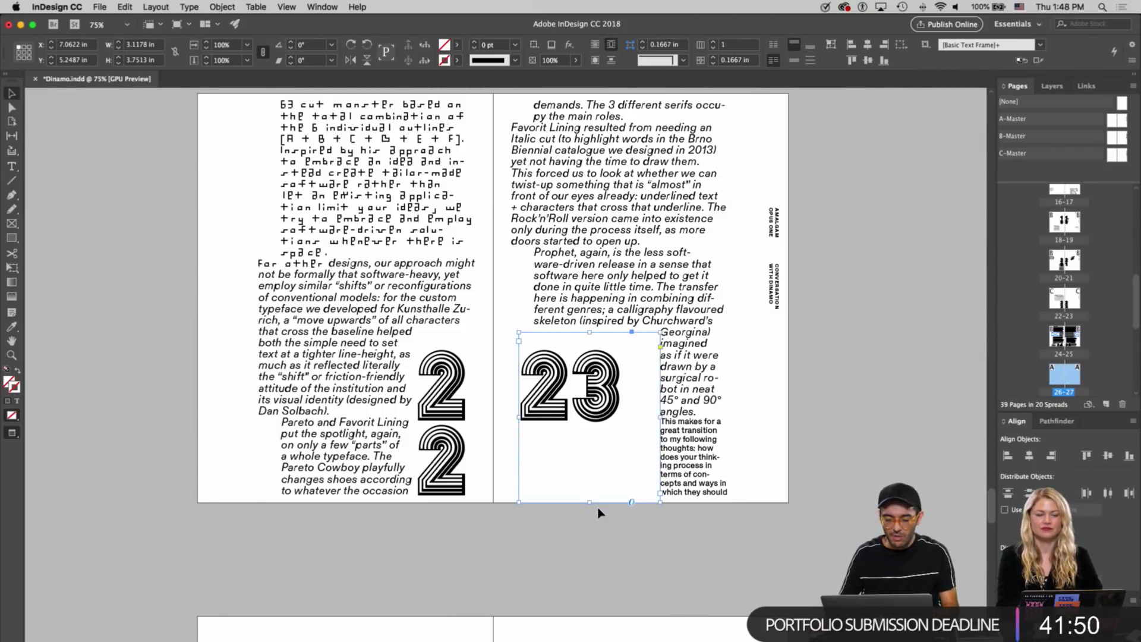
{"action": "double_click", "coordinate": [590, 502]}
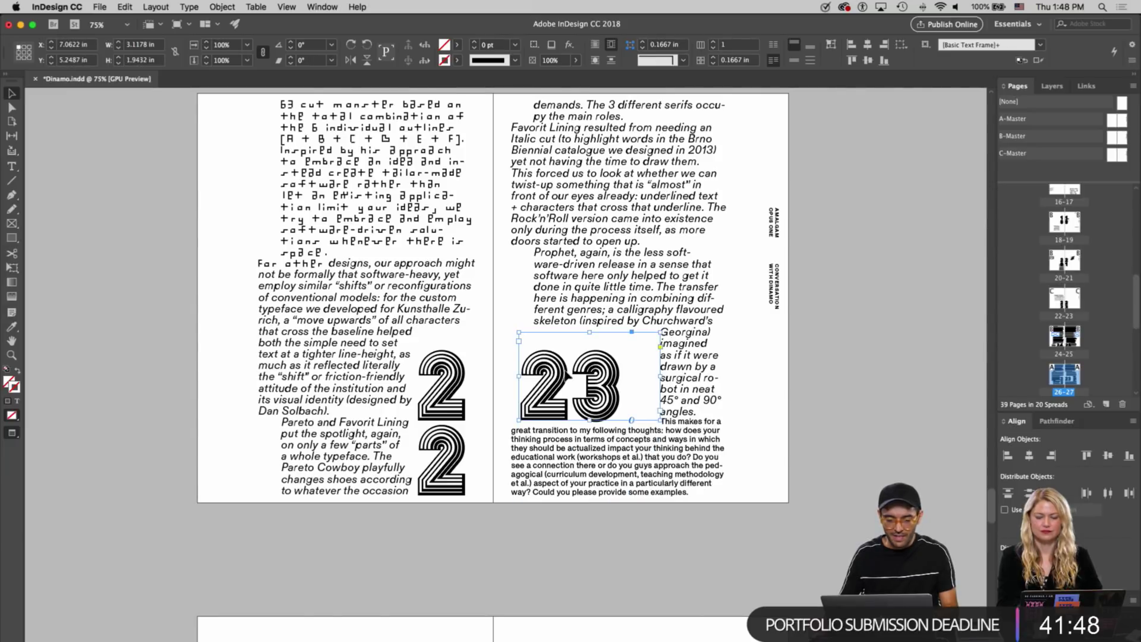
Show the guides, align the numeral 23 frame with page 27's inner and bottom margins, and narrow it to about 2.38 in
{"action": "key", "text": "w"}
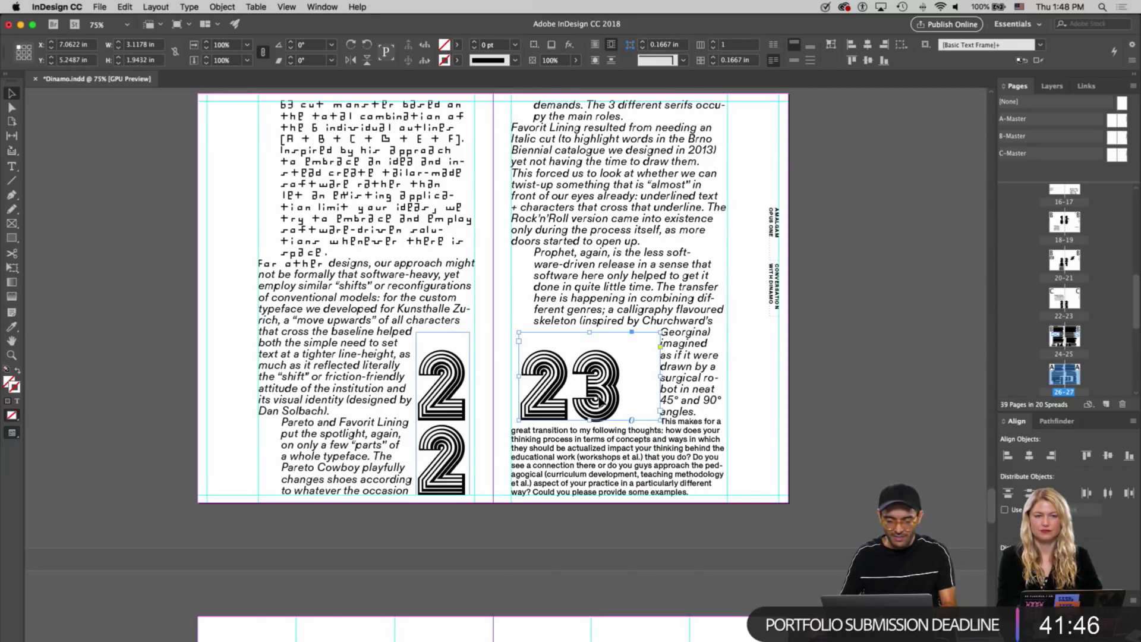
{"action": "left_click_drag", "start_coordinate": [603, 403], "coordinate": [596, 484]}
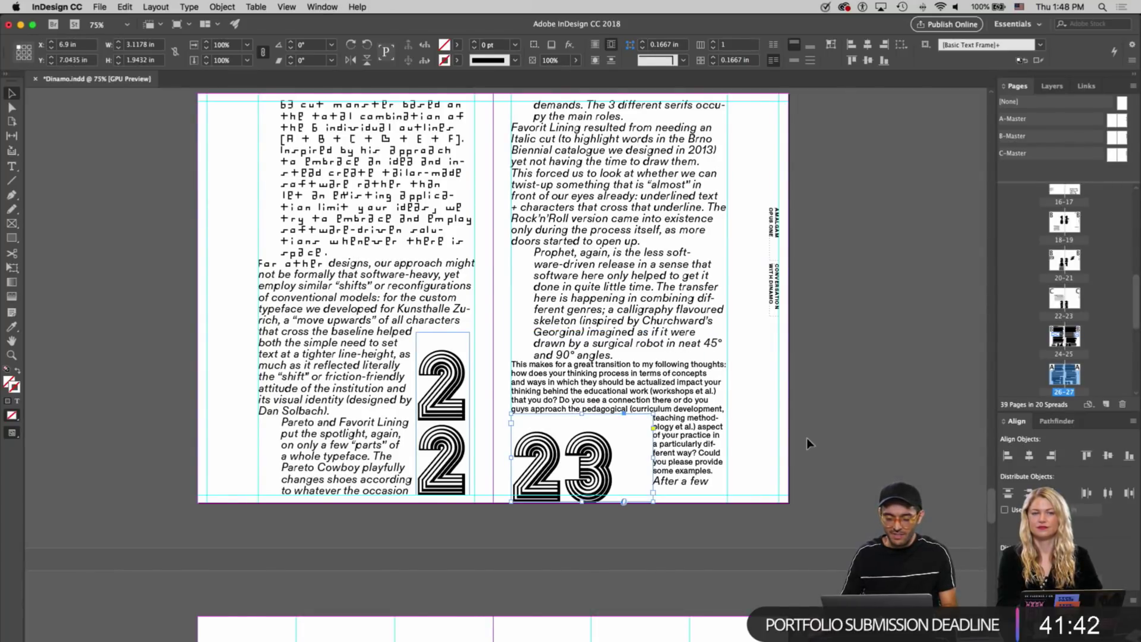
{"action": "left_click_drag", "start_coordinate": [653, 457], "coordinate": [622, 457]}
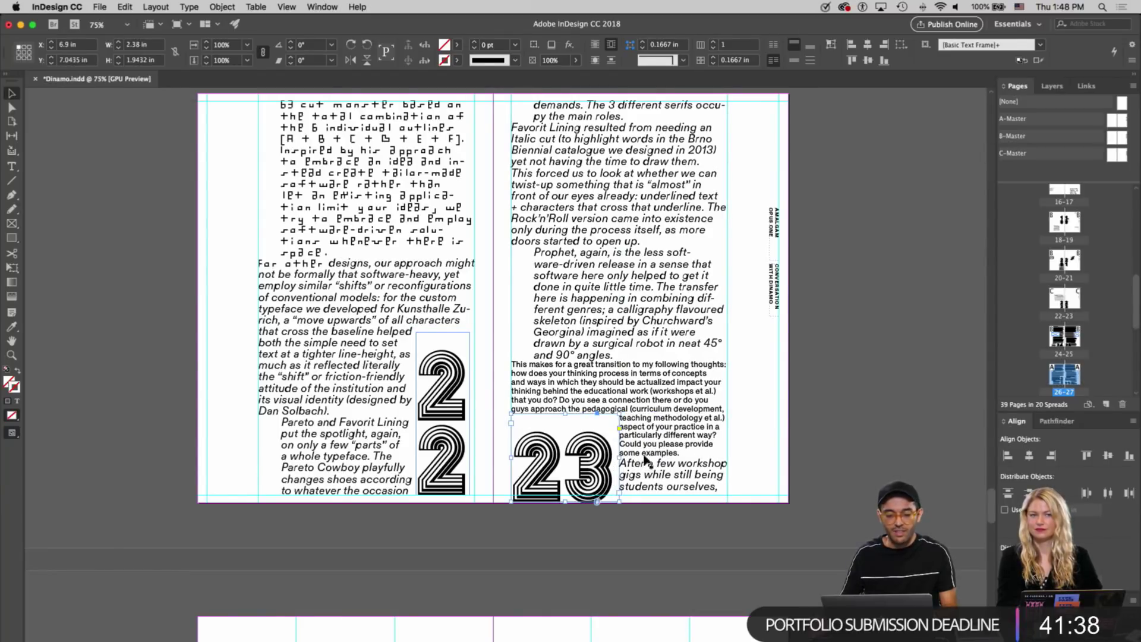
{"action": "left_click", "coordinate": [816, 427]}
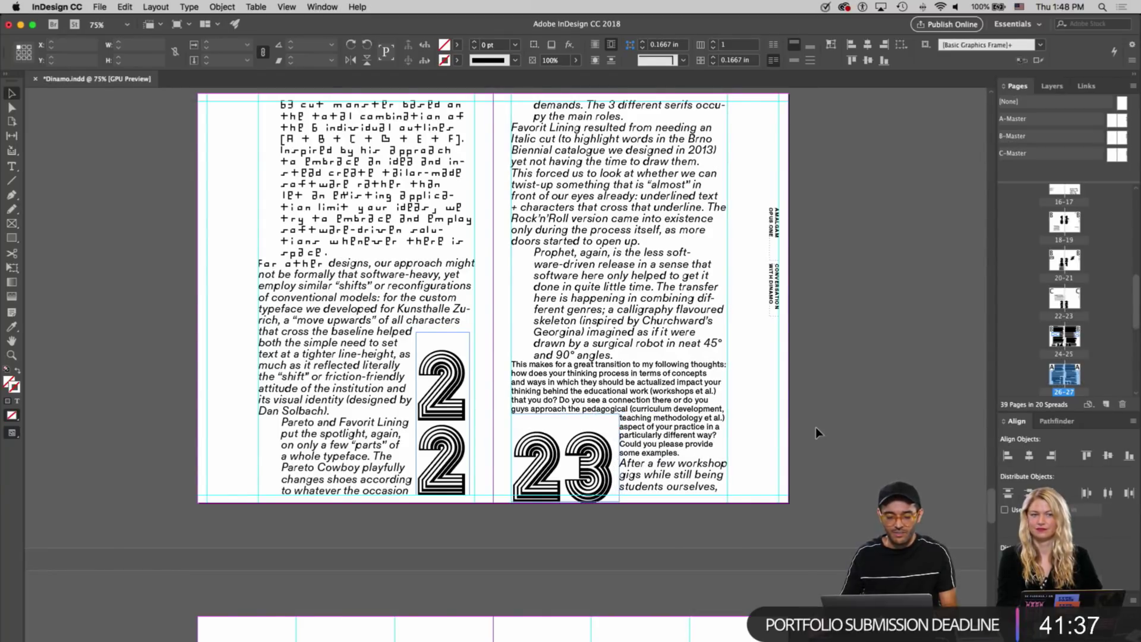
{"action": "left_click", "coordinate": [564, 452]}
{"action": "left_click_drag", "start_coordinate": [561, 449], "coordinate": [571, 454]}
Widen the numeral 22 frame to about 2.68 in, put its digits on one line and reduce its height to about 1.94 in
{"action": "key", "text": "t"}
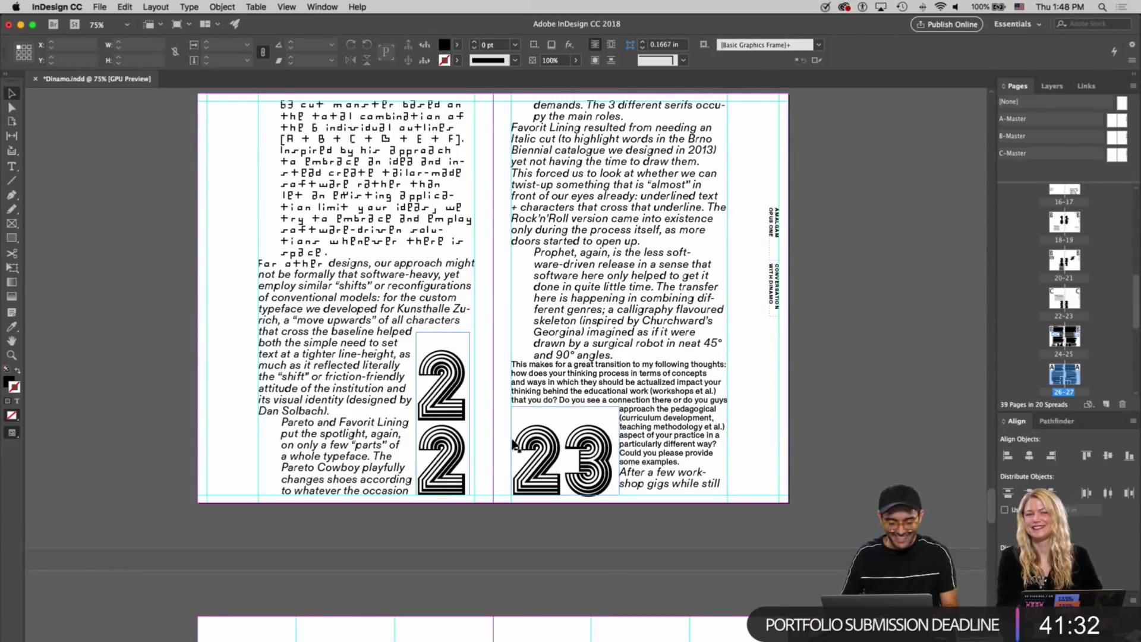
{"action": "left_click", "coordinate": [428, 436]}
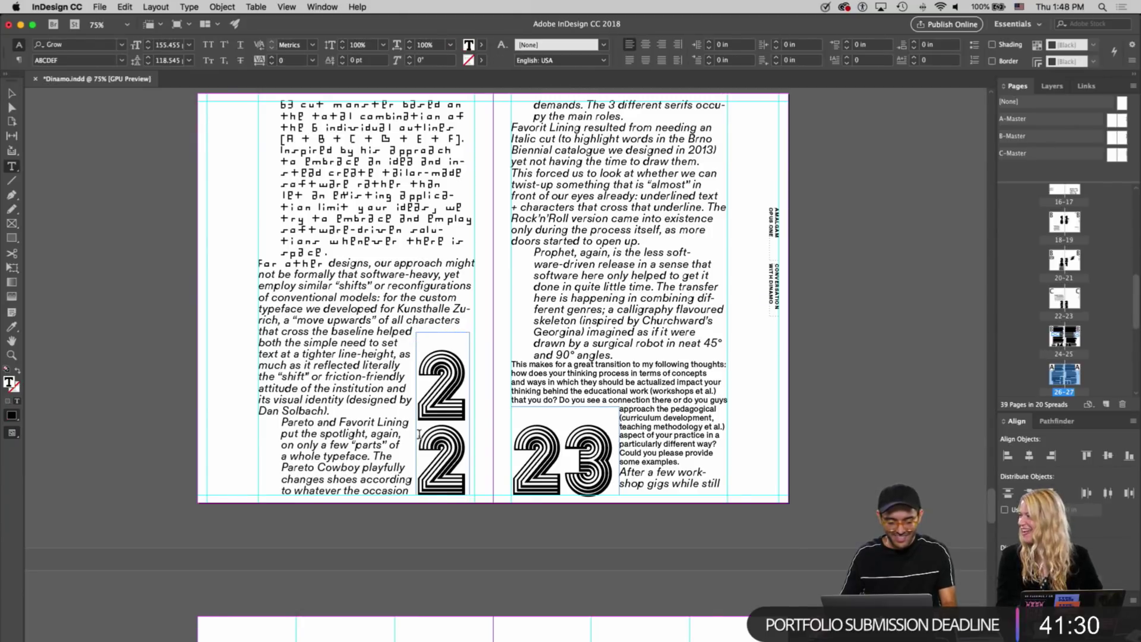
{"action": "key", "text": "Escape"}
{"action": "left_click_drag", "start_coordinate": [417, 413], "coordinate": [349, 412]}
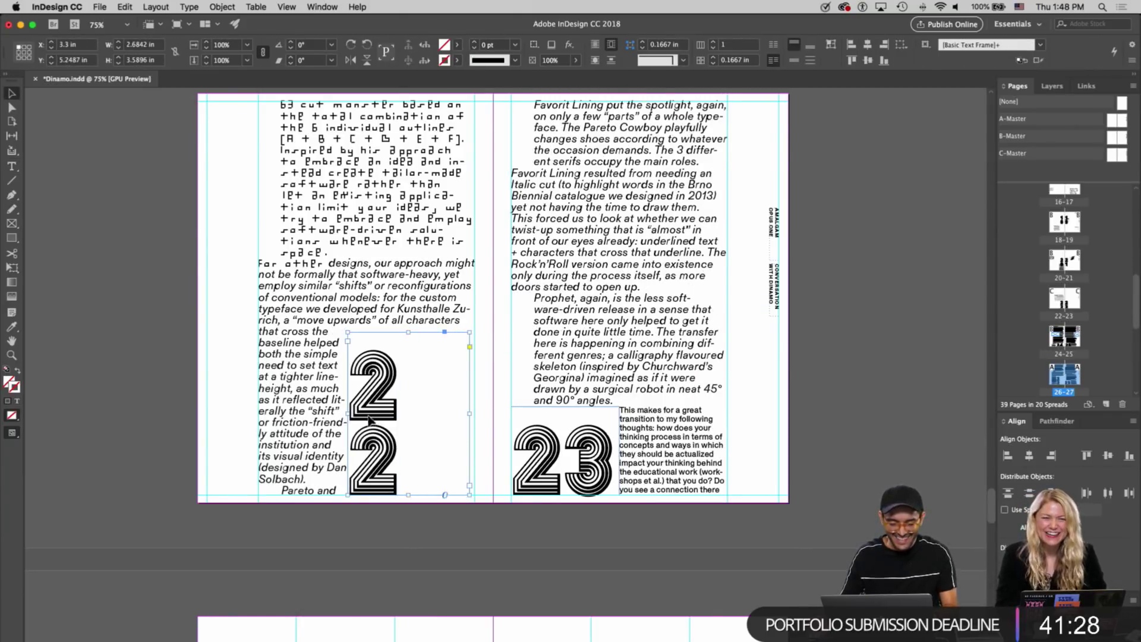
{"action": "key", "text": "t"}
{"action": "left_click", "coordinate": [364, 443]}
{"action": "key", "text": "BackSpace"}
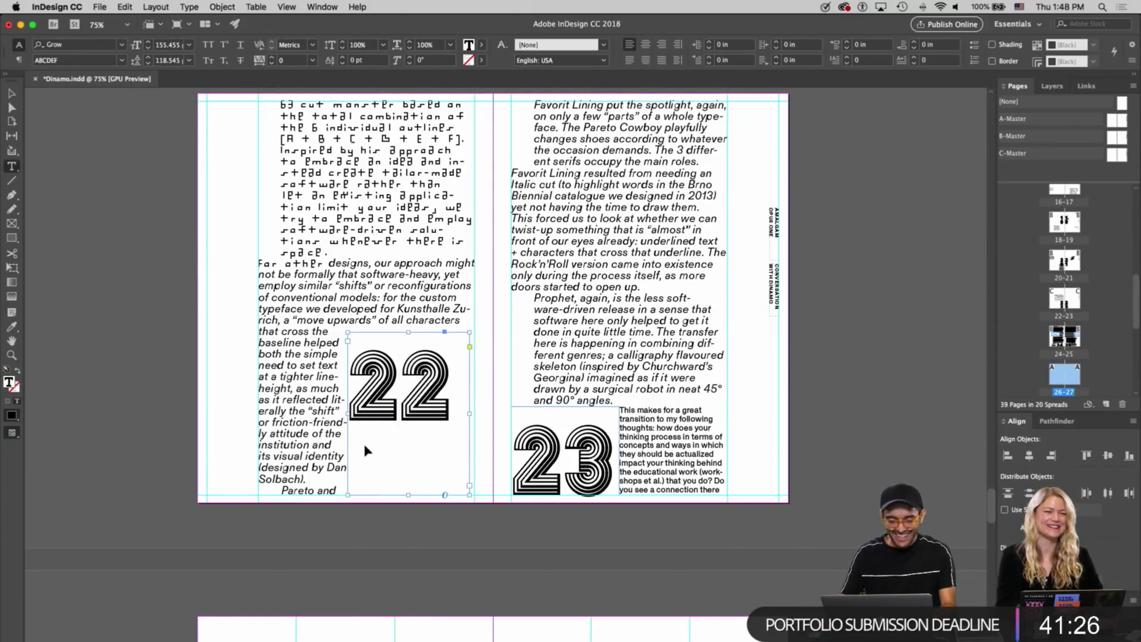
{"action": "key", "text": "Escape"}
{"action": "left_click_drag", "start_coordinate": [408, 493], "coordinate": [407, 418]}
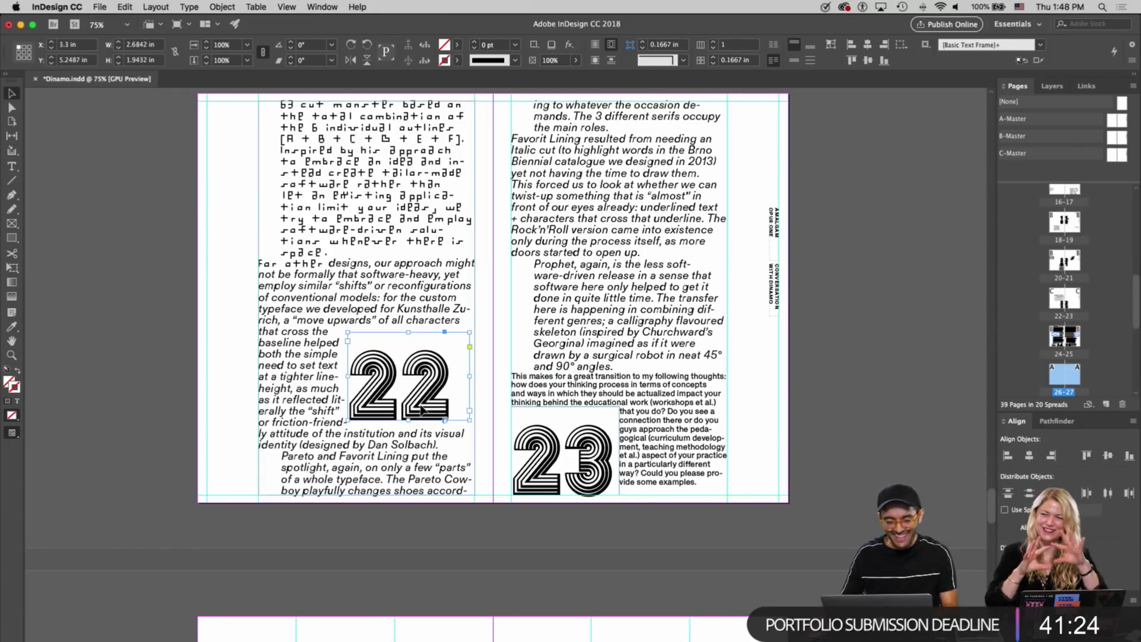
Align the numeral 22 frame with page 26's inner and bottom margins and narrow it to about 2.29 in
{"action": "left_click_drag", "start_coordinate": [421, 483], "coordinate": [421, 482]}
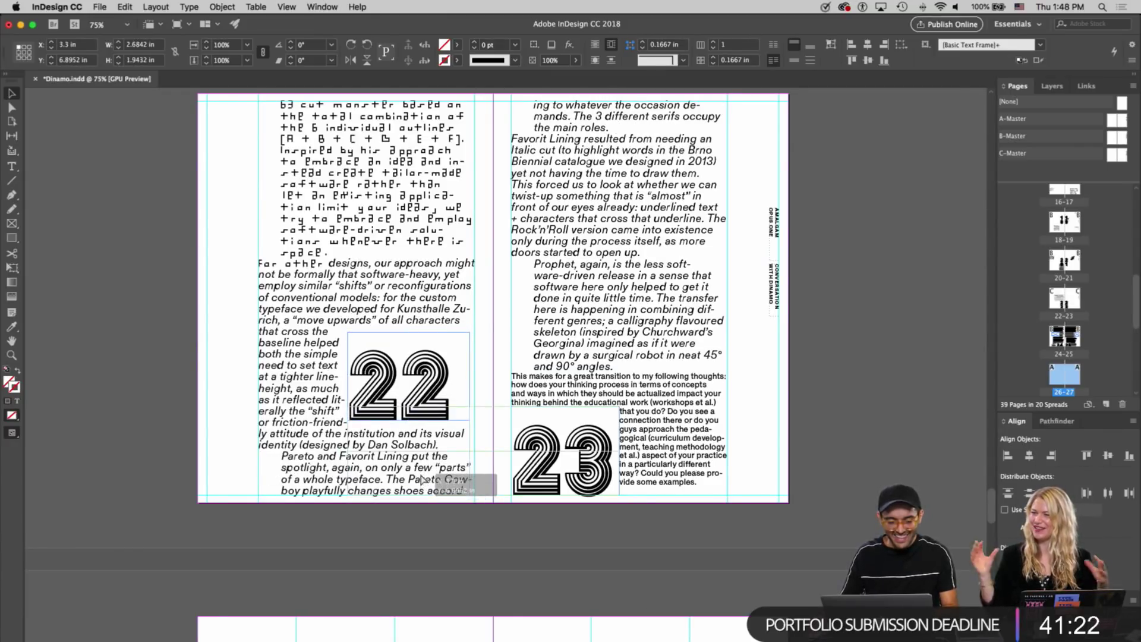
{"action": "mouse_move", "coordinate": [469, 453]}
{"action": "left_mouse_down"}
{"action": "mouse_move", "coordinate": [427, 454]}
{"action": "mouse_move", "coordinate": [460, 451]}
{"action": "left_mouse_up"}
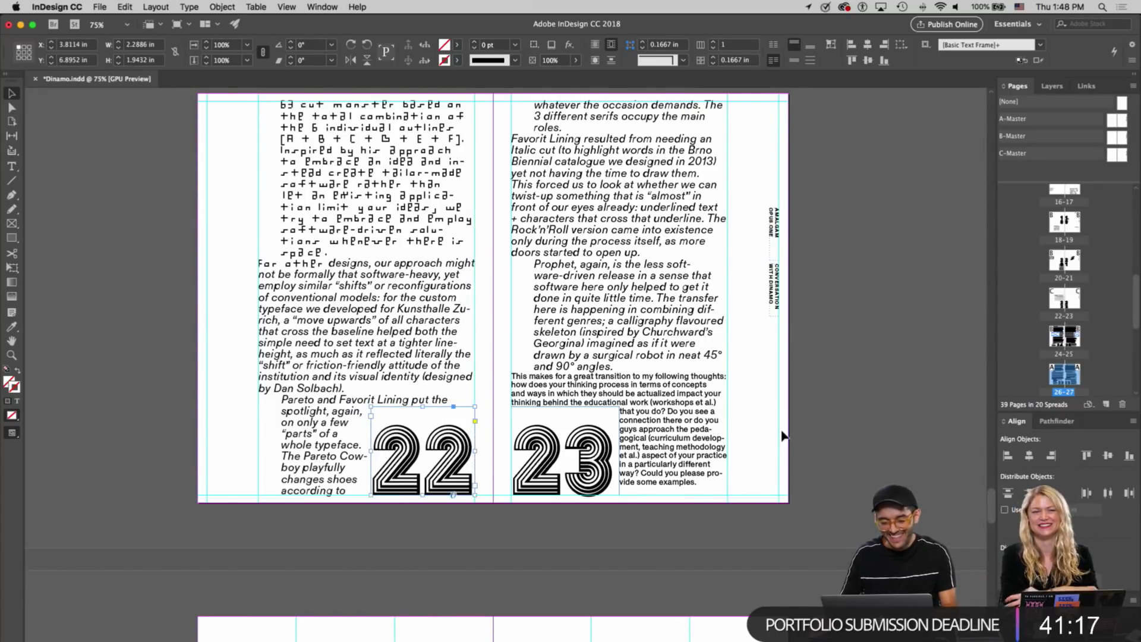
{"action": "left_click", "coordinate": [858, 387]}
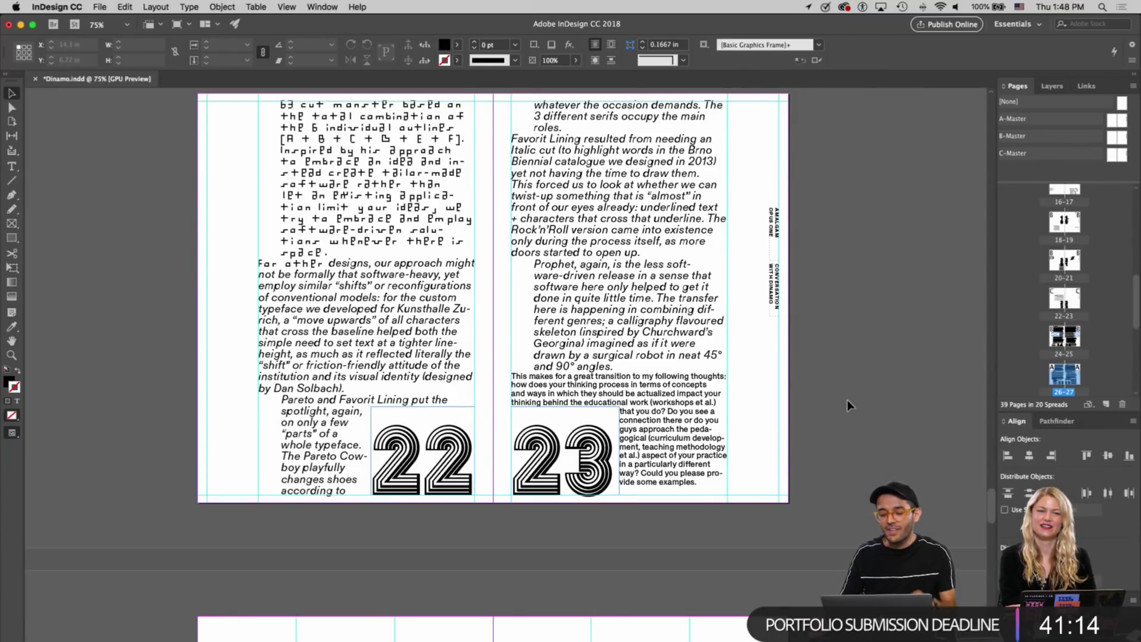
Compare the side-by-side numerals 22 and 23 with the following image spread, both in preview and with guides shown
{"action": "left_click", "coordinate": [591, 453]}
{"action": "left_click", "coordinate": [826, 432]}
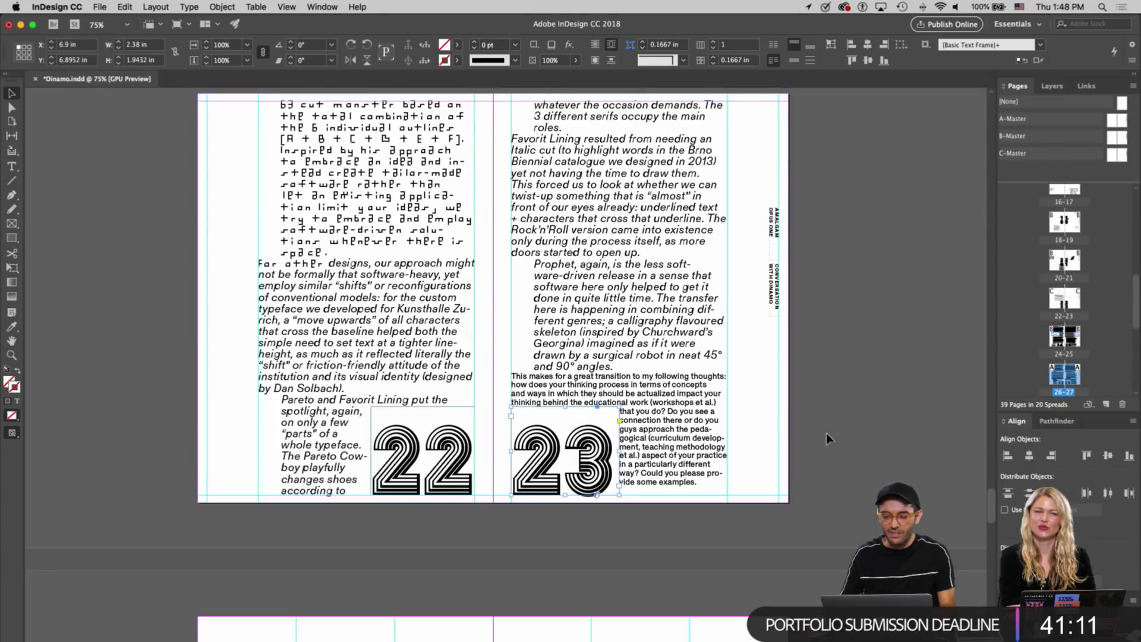
{"action": "left_click", "coordinate": [591, 467]}
{"action": "left_click", "coordinate": [464, 455], "text": "shift"}
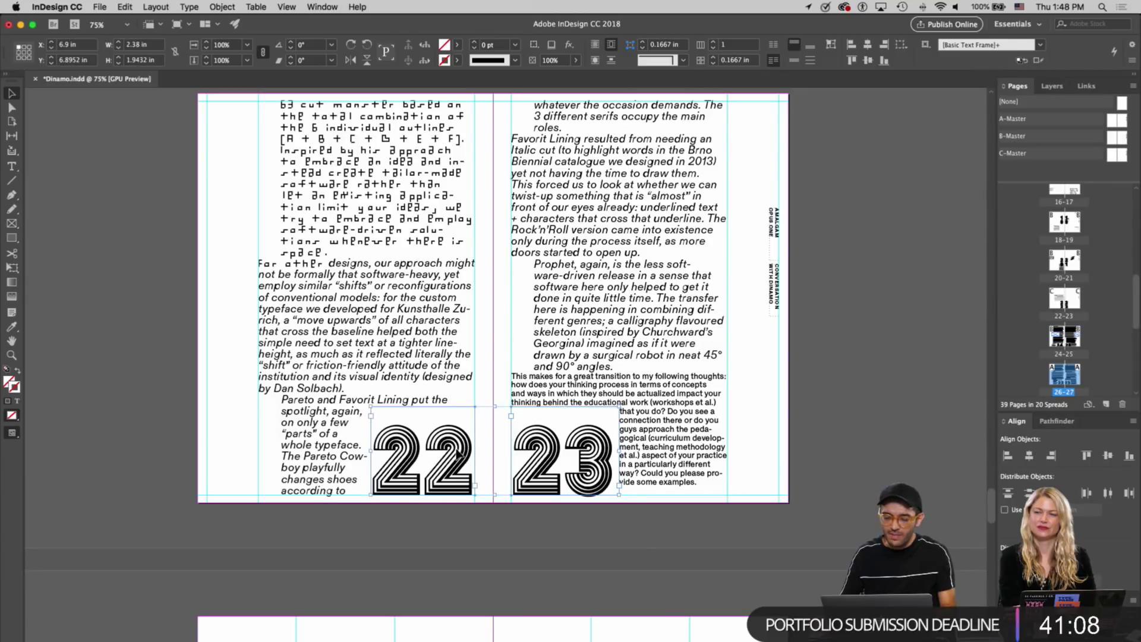
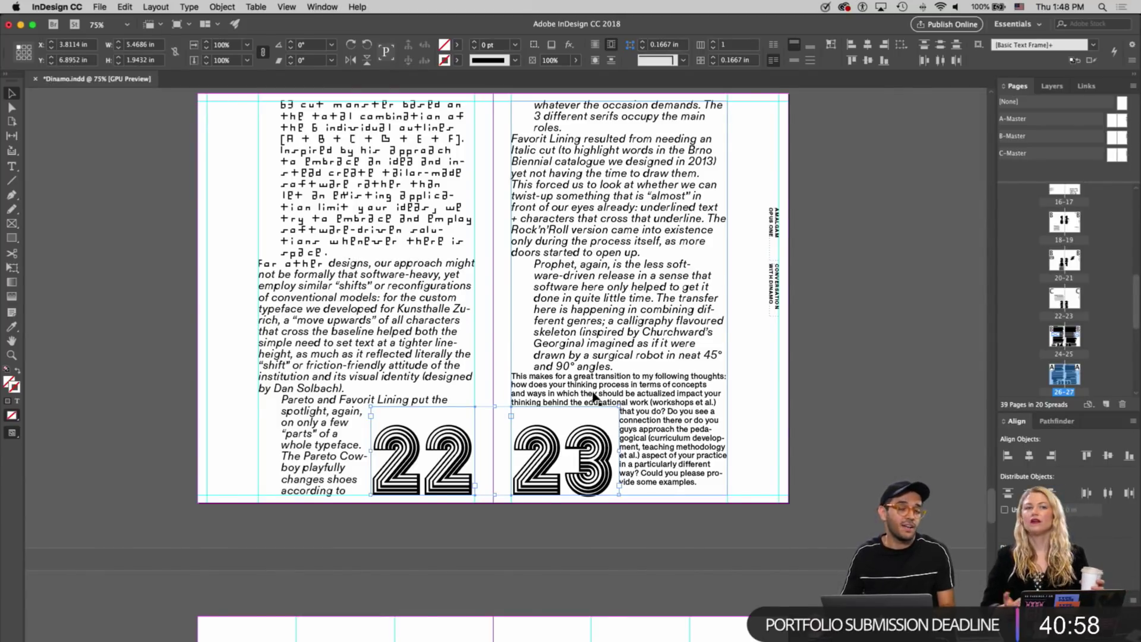
{"action": "scroll", "coordinate": [796, 416], "scroll_direction": "down", "scroll_amount": 8}
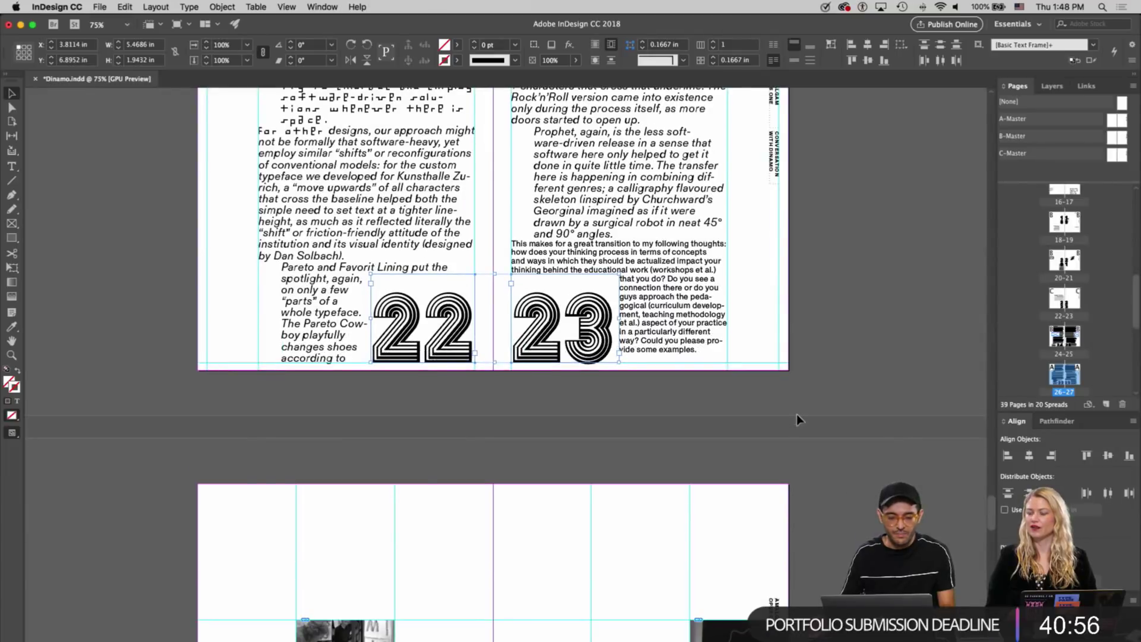
{"action": "scroll", "coordinate": [796, 414], "scroll_direction": "down", "scroll_amount": 3}
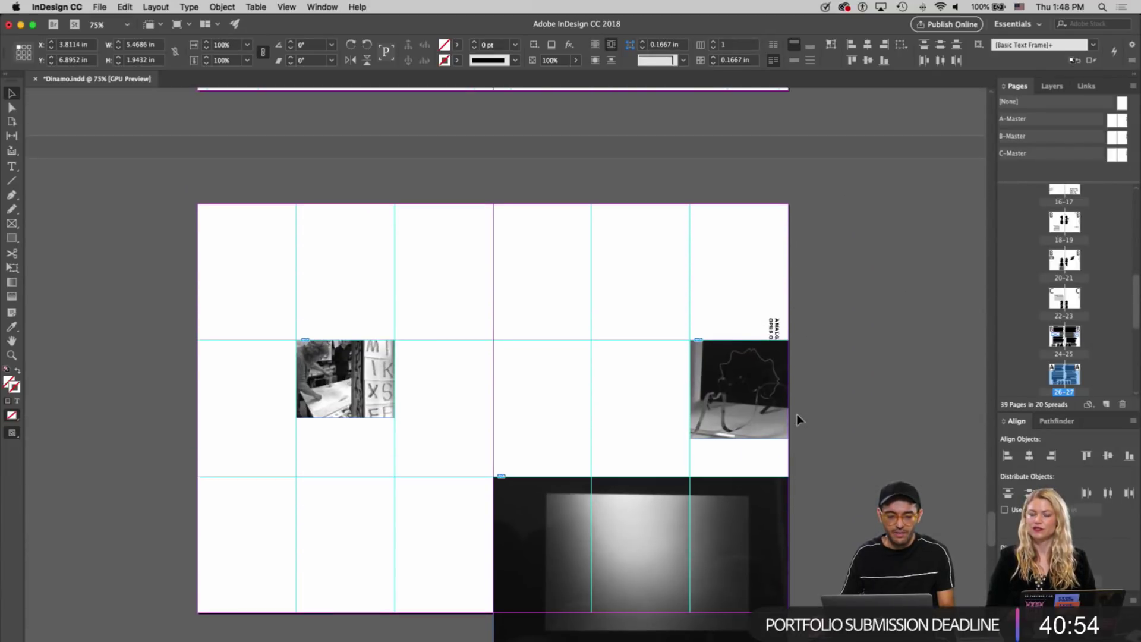
{"action": "scroll", "coordinate": [797, 414], "scroll_direction": "up", "scroll_amount": 10}
{"action": "scroll", "coordinate": [796, 414], "scroll_direction": "down", "scroll_amount": 10}
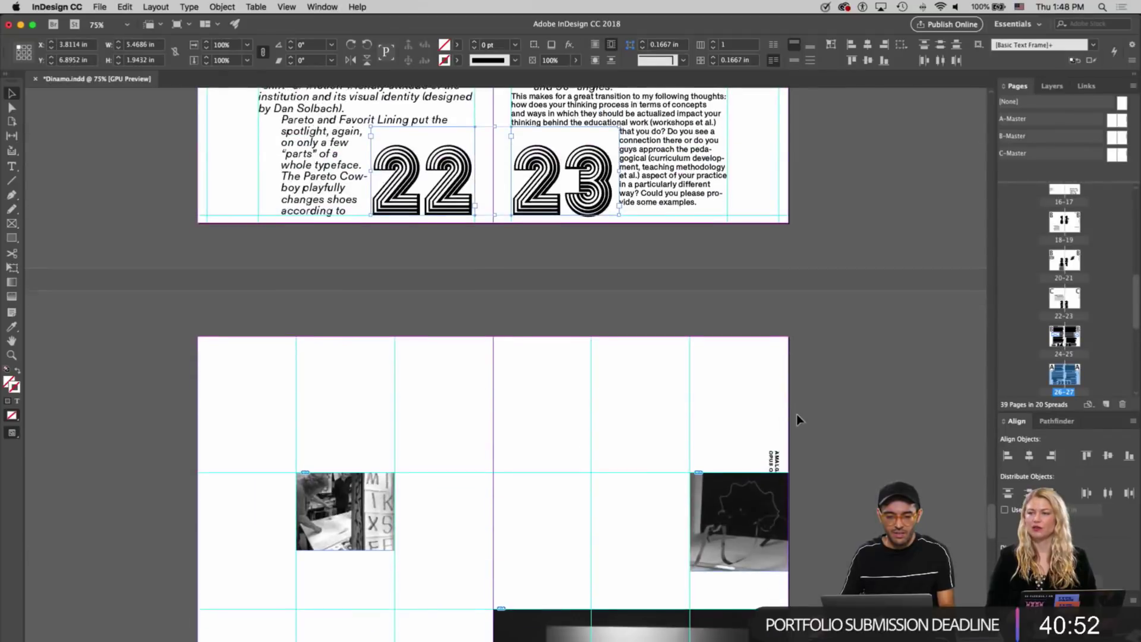
{"action": "scroll", "coordinate": [796, 414], "scroll_direction": "down", "scroll_amount": 14}
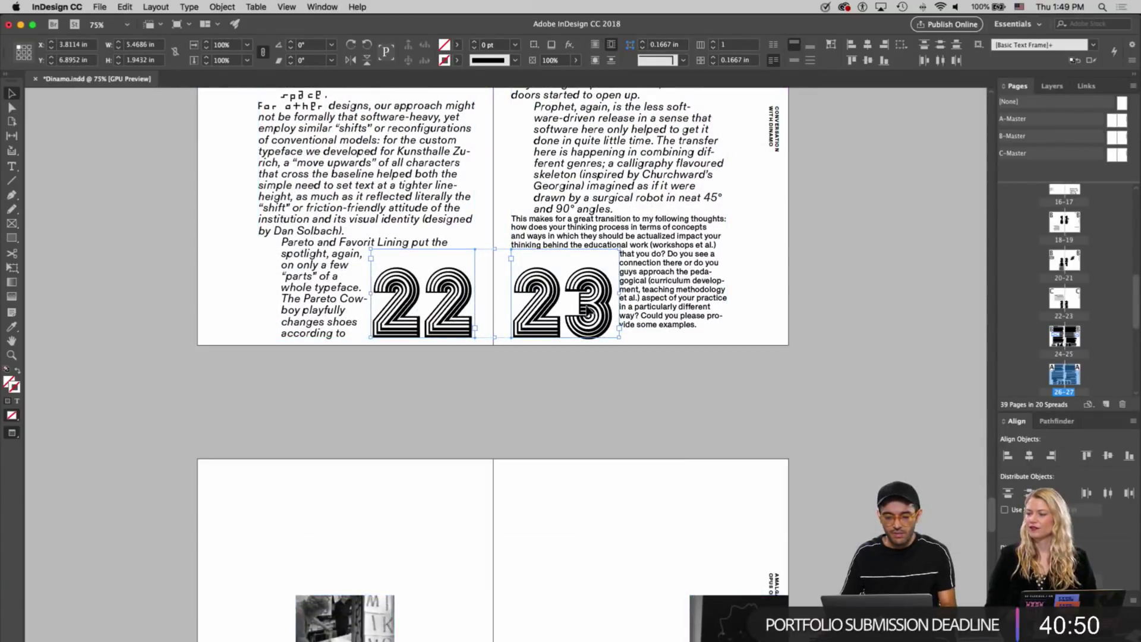
{"action": "key", "text": "Tab"}
{"action": "key", "text": "Tab"}
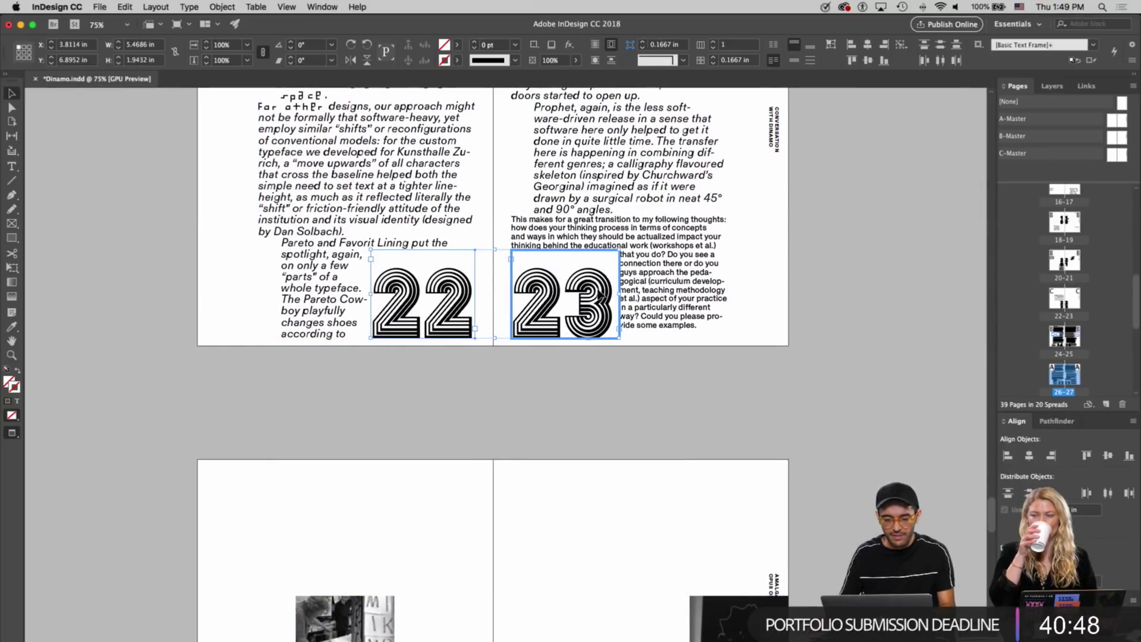
{"action": "key", "text": "w"}
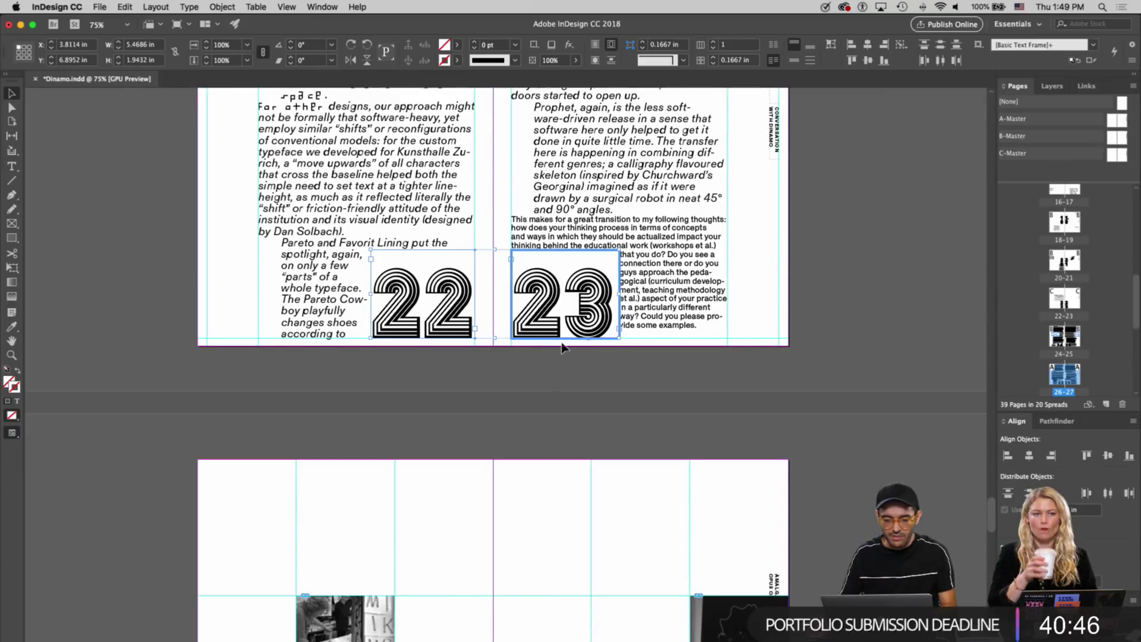
{"action": "scroll", "coordinate": [561, 347], "scroll_direction": "up", "scroll_amount": 2}
Apply the B-Master pages to pages 26 and 27 so their grid guides appear on the text spread
{"action": "left_click", "coordinate": [1113, 138]}
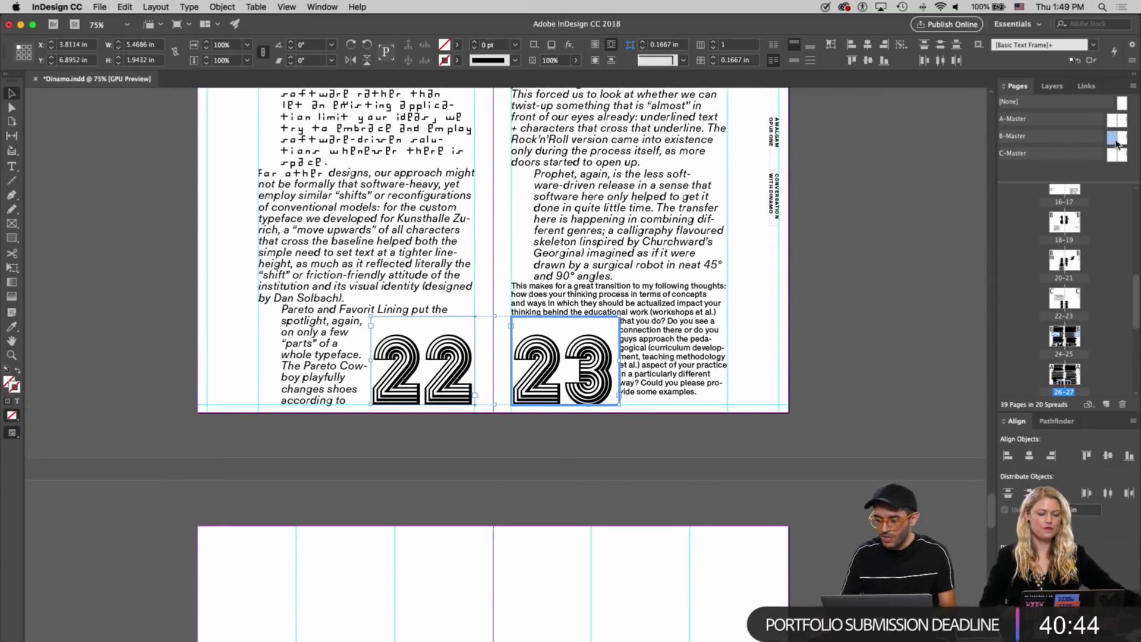
{"action": "left_click", "coordinate": [1120, 139]}
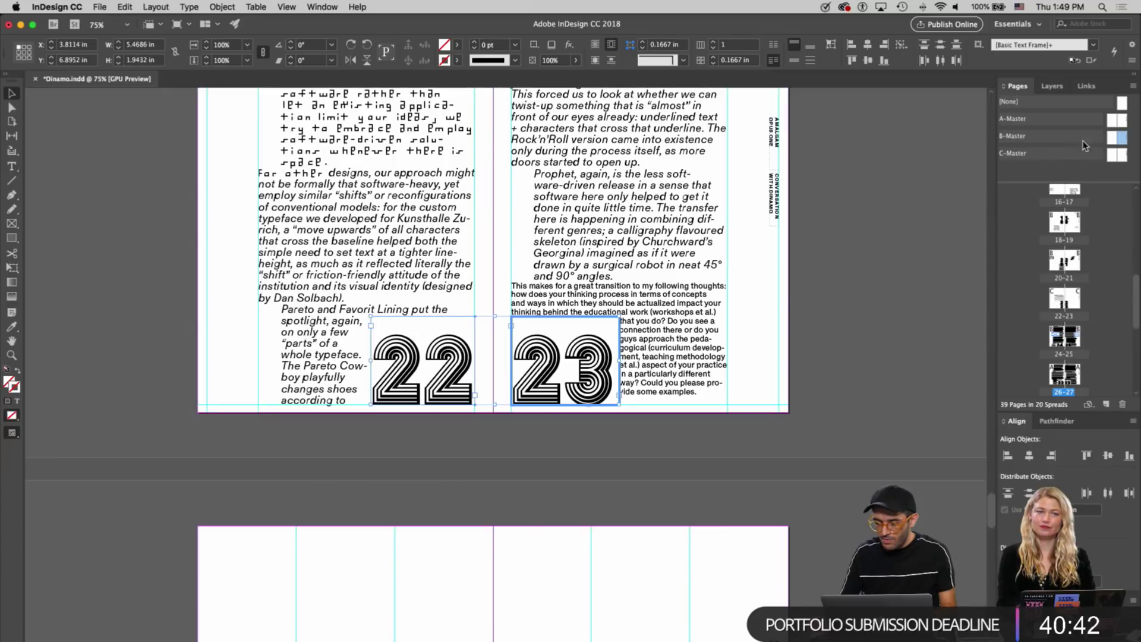
{"action": "left_click_drag", "start_coordinate": [1113, 141], "coordinate": [1057, 375]}
{"action": "left_click_drag", "start_coordinate": [1126, 141], "coordinate": [1076, 386]}
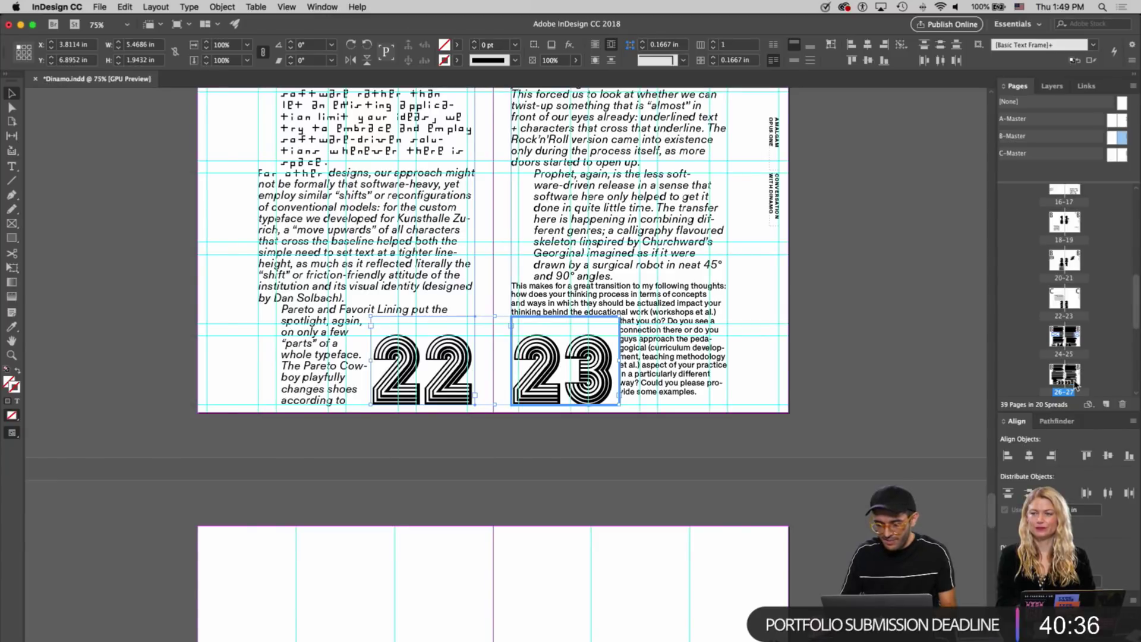
{"action": "double_click", "coordinate": [1059, 381]}
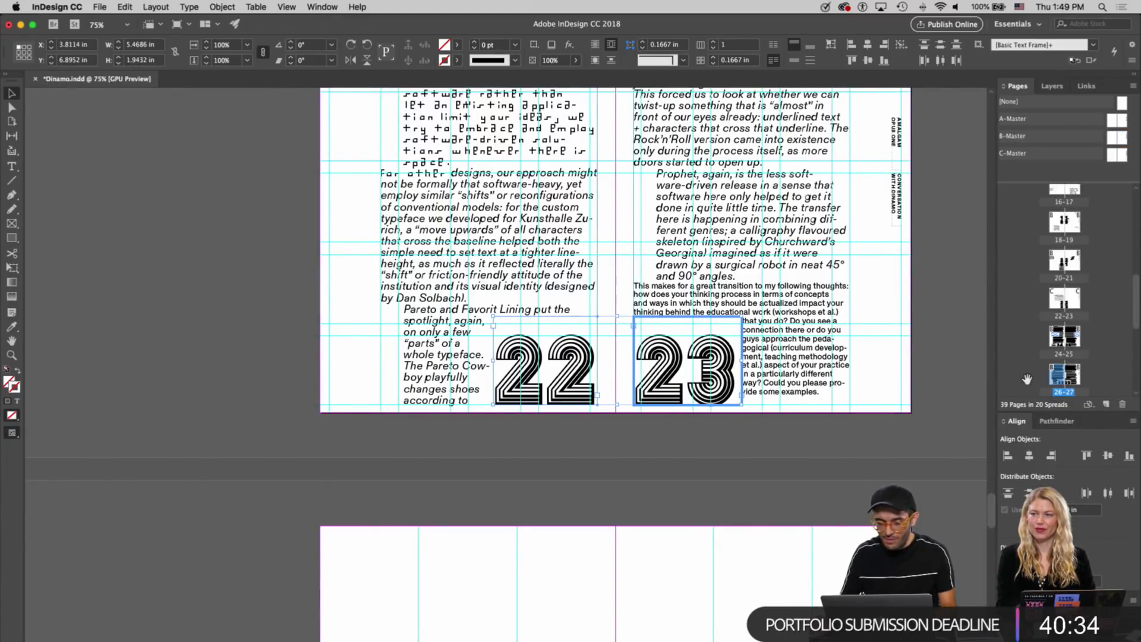
Move numerals 23 and 22 outward from the gutter into their text columns, with the 22 frame at about X 2.13 in
{"action": "left_click", "coordinate": [686, 443]}
{"action": "left_click", "coordinate": [592, 371]}
{"action": "left_click_drag", "start_coordinate": [669, 372], "coordinate": [766, 364]}
{"action": "left_click_drag", "start_coordinate": [540, 368], "coordinate": [472, 369]}
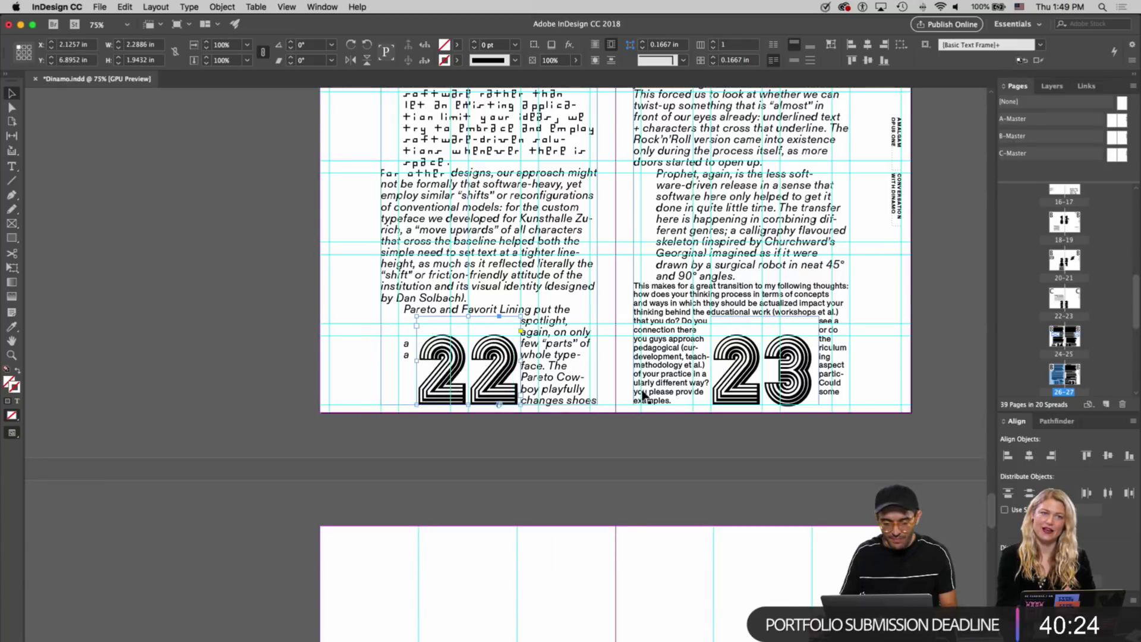
Extend the numeral 22 frame toward the outer page edge to a width of about 3.53 in
{"action": "left_click", "coordinate": [436, 470]}
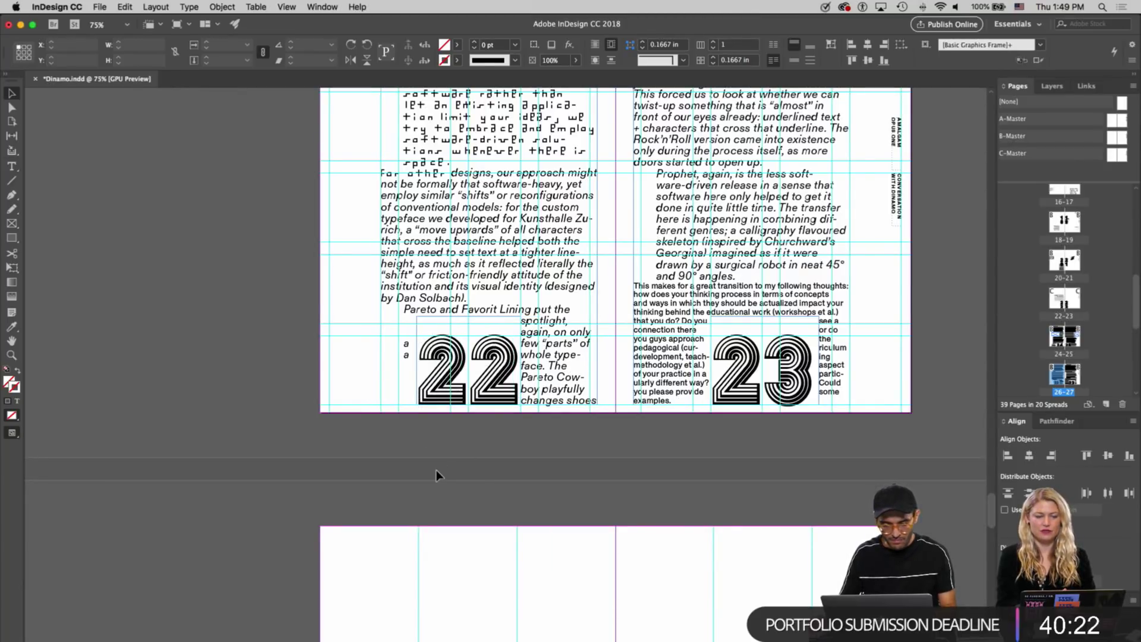
{"action": "left_click", "coordinate": [434, 364]}
{"action": "left_click_drag", "start_coordinate": [419, 360], "coordinate": [361, 359]}
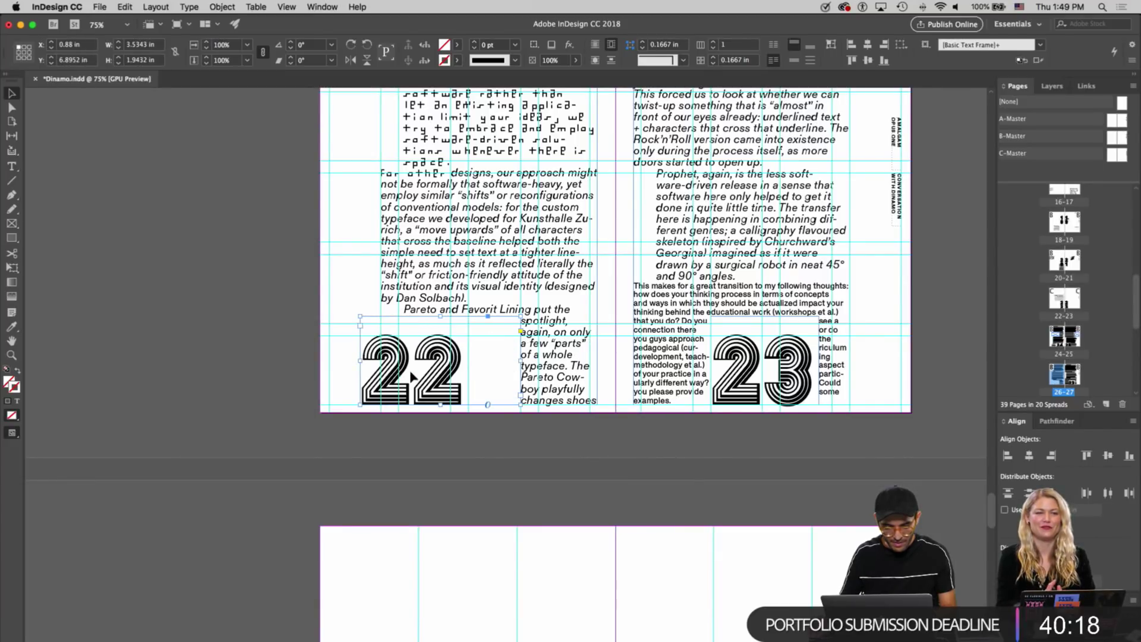
Check numerals 22 and 23 on the text spread without guides and undo the last widening of the 22 frame
{"action": "key", "text": "w"}
{"action": "key", "text": "w"}
{"action": "key", "text": "w"}
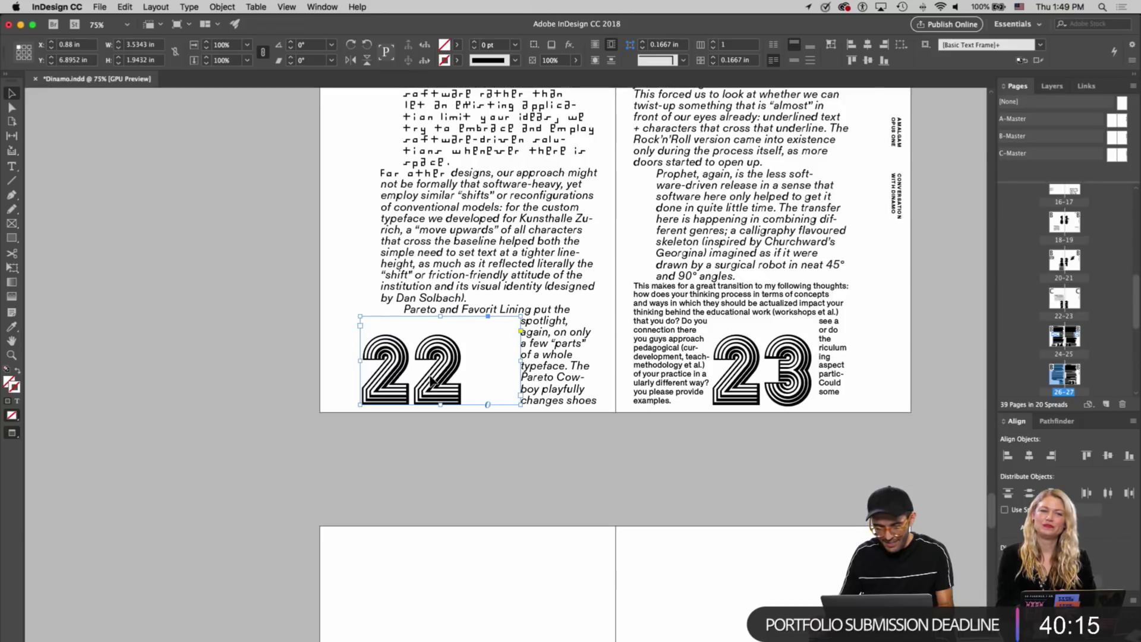
{"action": "left_click", "coordinate": [767, 385]}
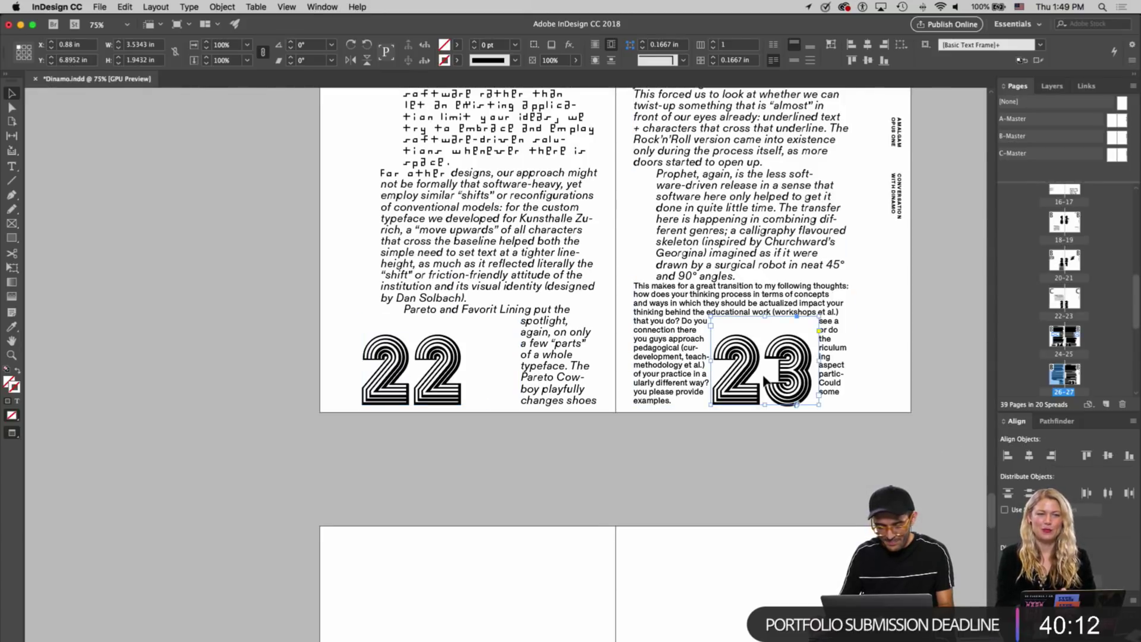
{"action": "left_click", "coordinate": [438, 382]}
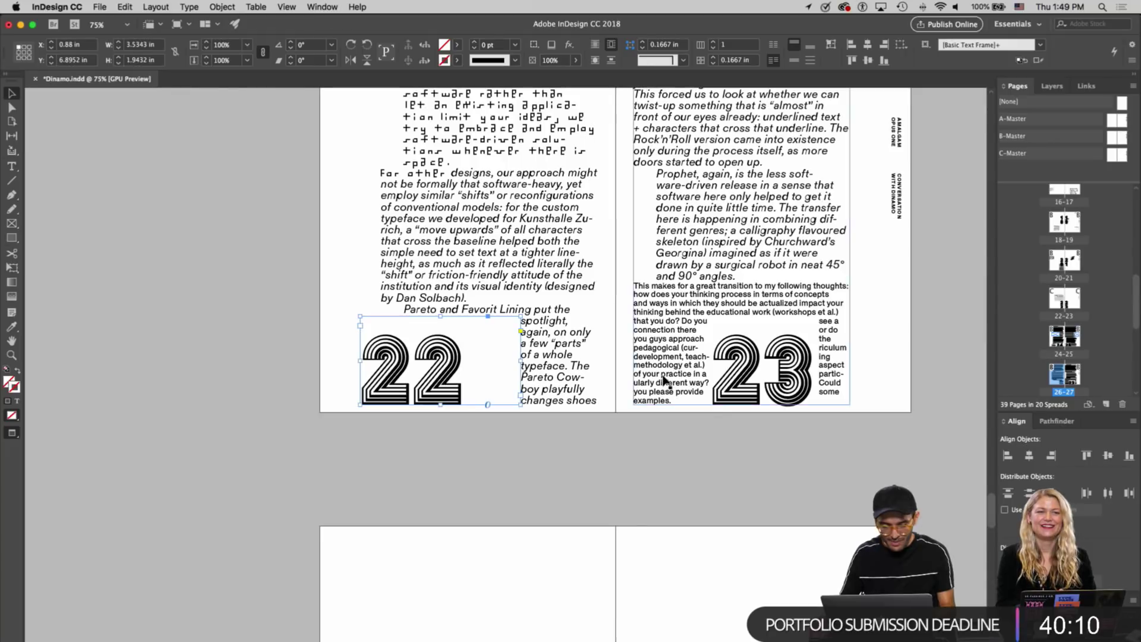
{"action": "key", "text": "super+z"}
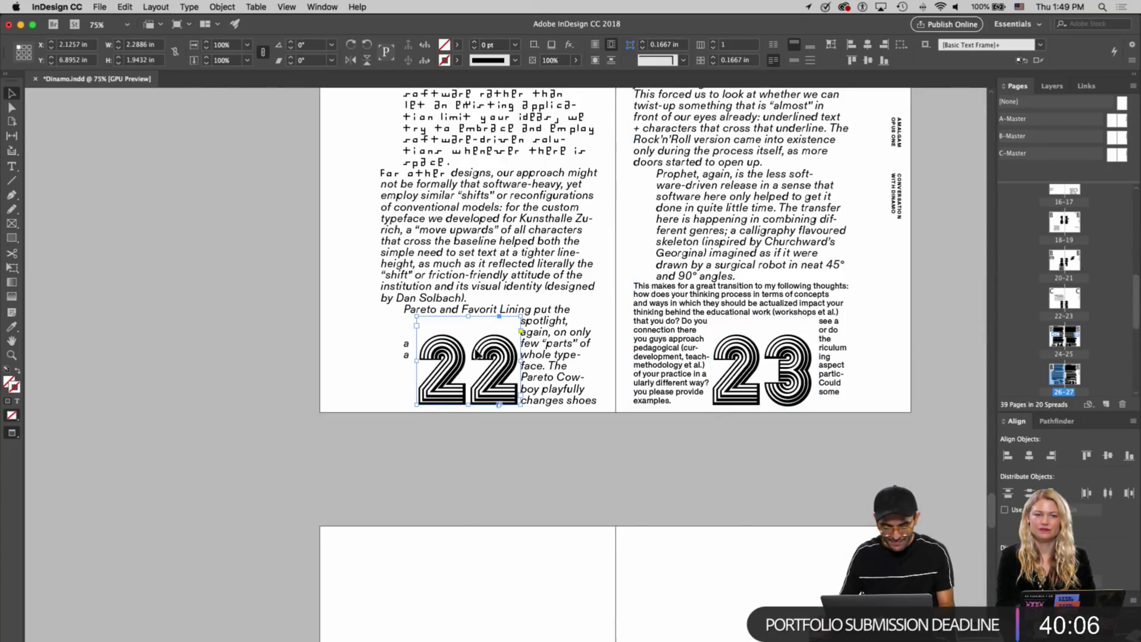
Right-align the numeral 22 in its frame and extend the frame outward to the text column's edge, about 3.07 in wide
{"action": "left_click", "coordinate": [756, 401], "text": "shift"}
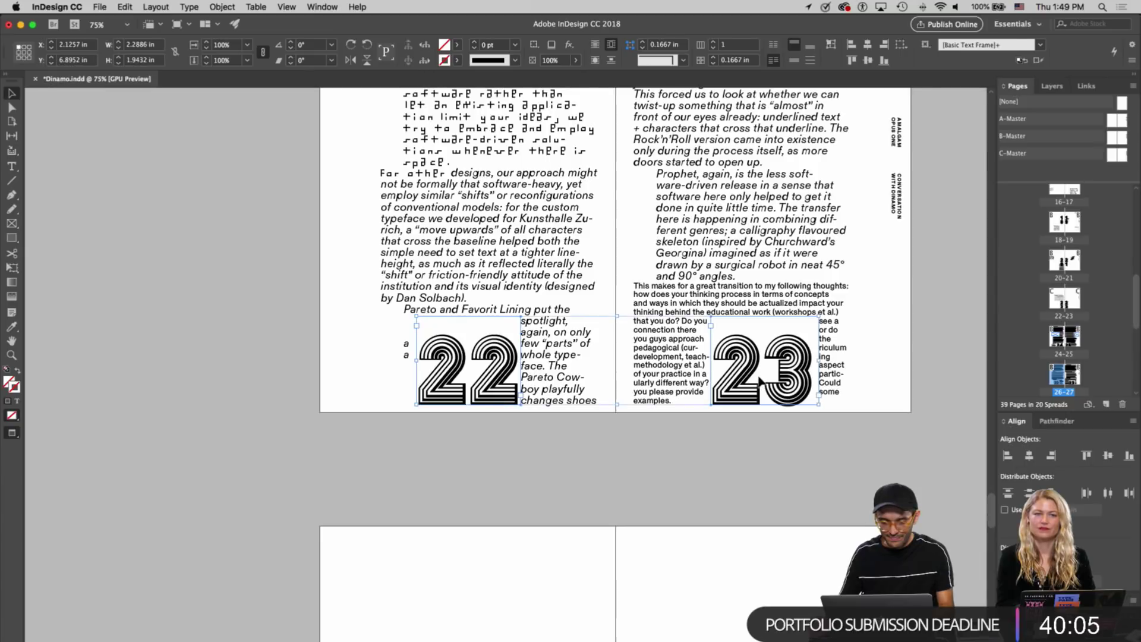
{"action": "double_click", "coordinate": [452, 371]}
{"action": "double_click", "coordinate": [452, 371]}
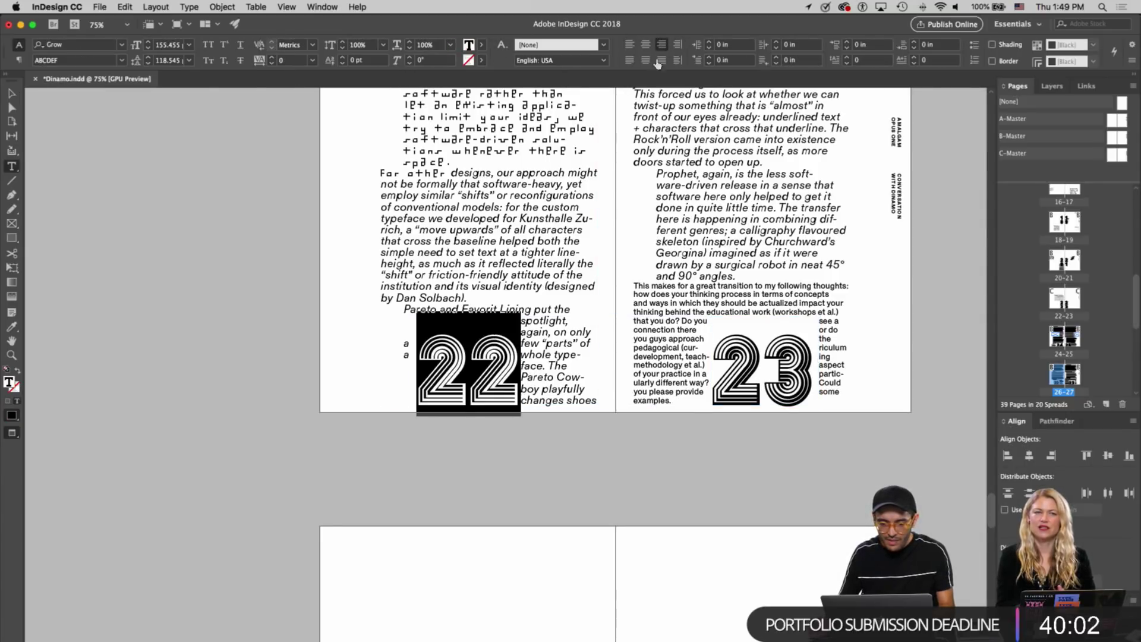
{"action": "key", "text": "Escape"}
{"action": "left_click_drag", "start_coordinate": [417, 359], "coordinate": [380, 359]}
{"action": "left_click", "coordinate": [468, 440]}
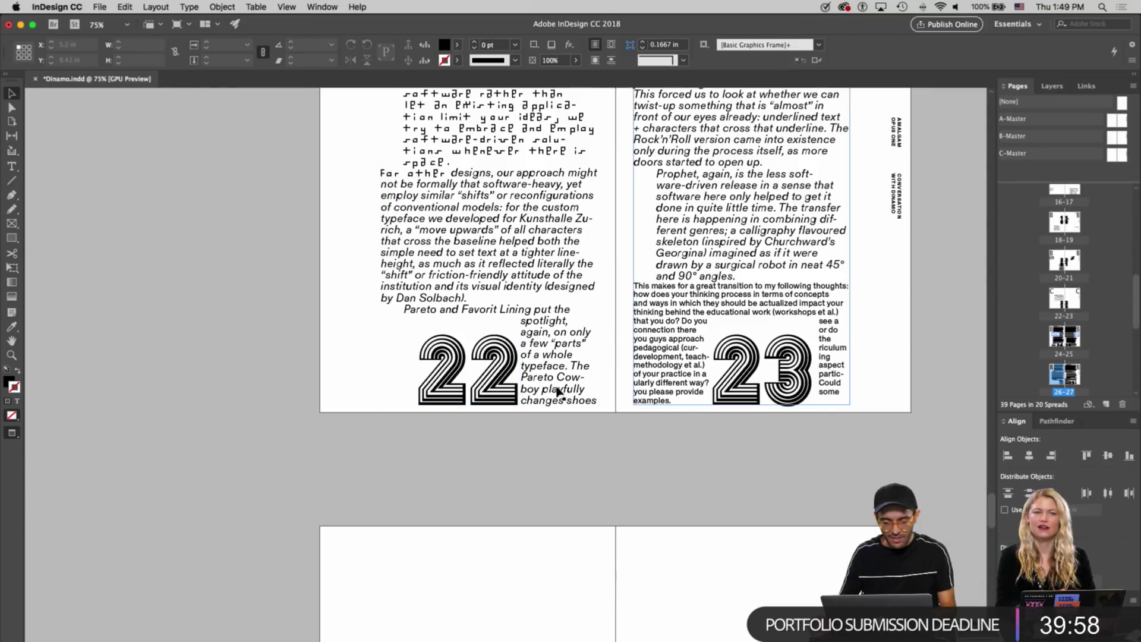
{"action": "left_click", "coordinate": [497, 374]}
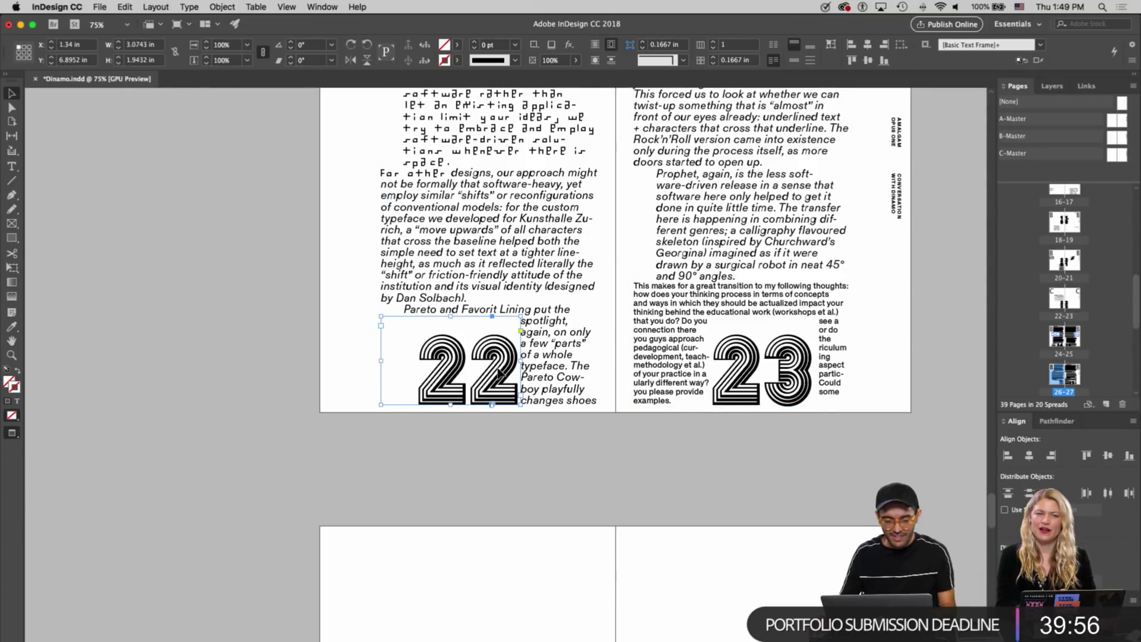
Convert the numeral 22 to outlines with bounding-box text wrap and move it outward to the paragraph indent at X 2 in
{"action": "right_click", "coordinate": [498, 374]}
{"action": "key", "text": "Escape"}
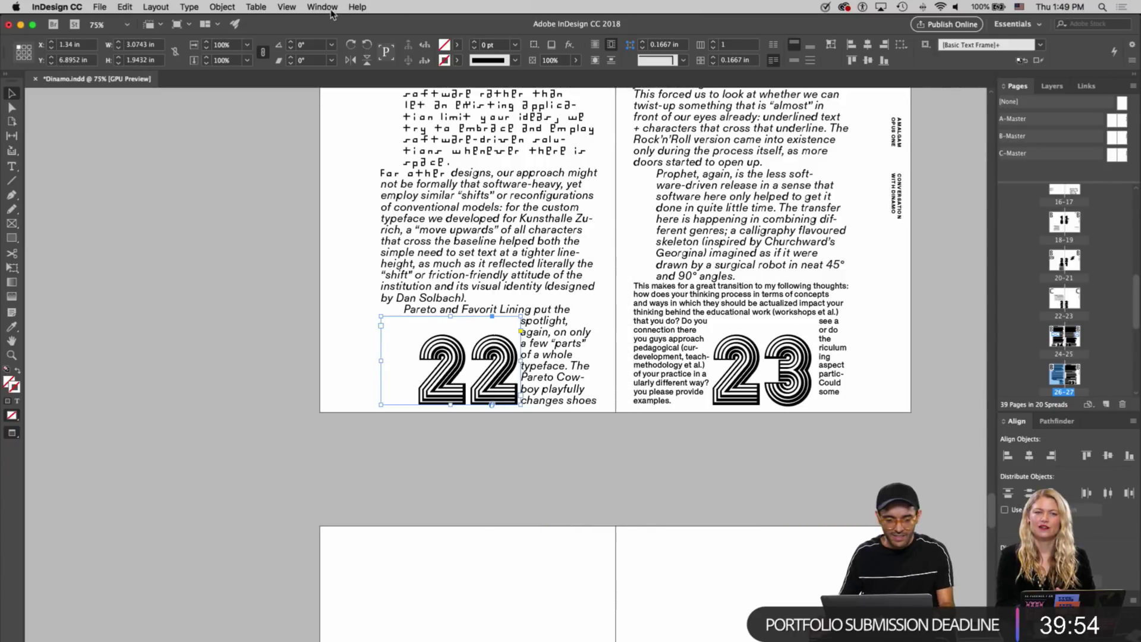
{"action": "left_click", "coordinate": [222, 6]}
{"action": "mouse_move", "coordinate": [189, 7]}
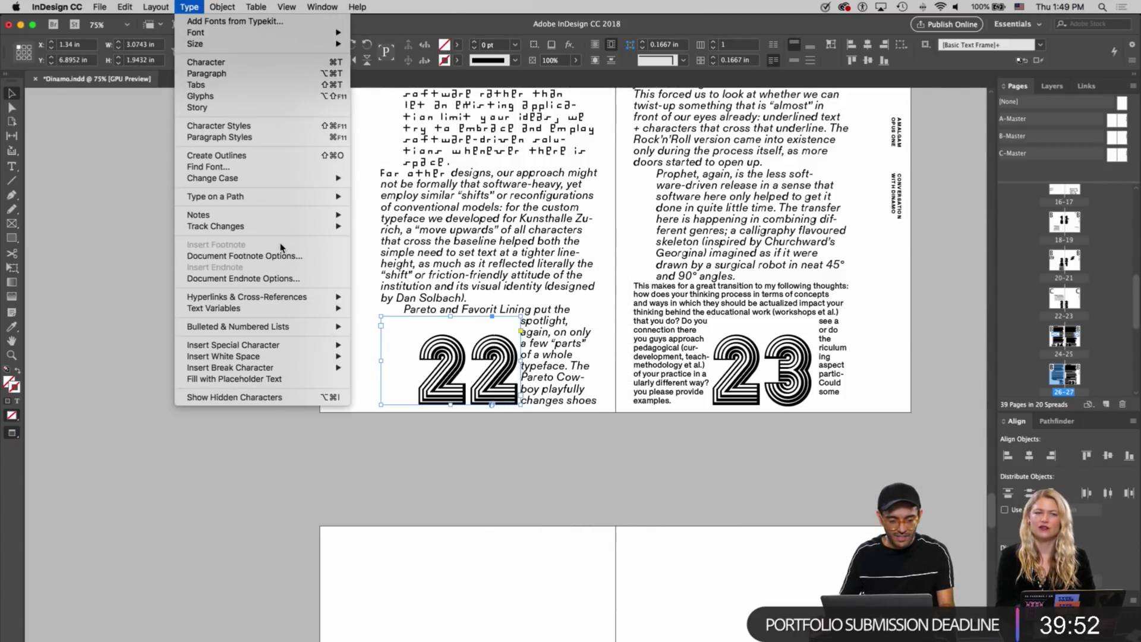
{"action": "left_click", "coordinate": [279, 156]}
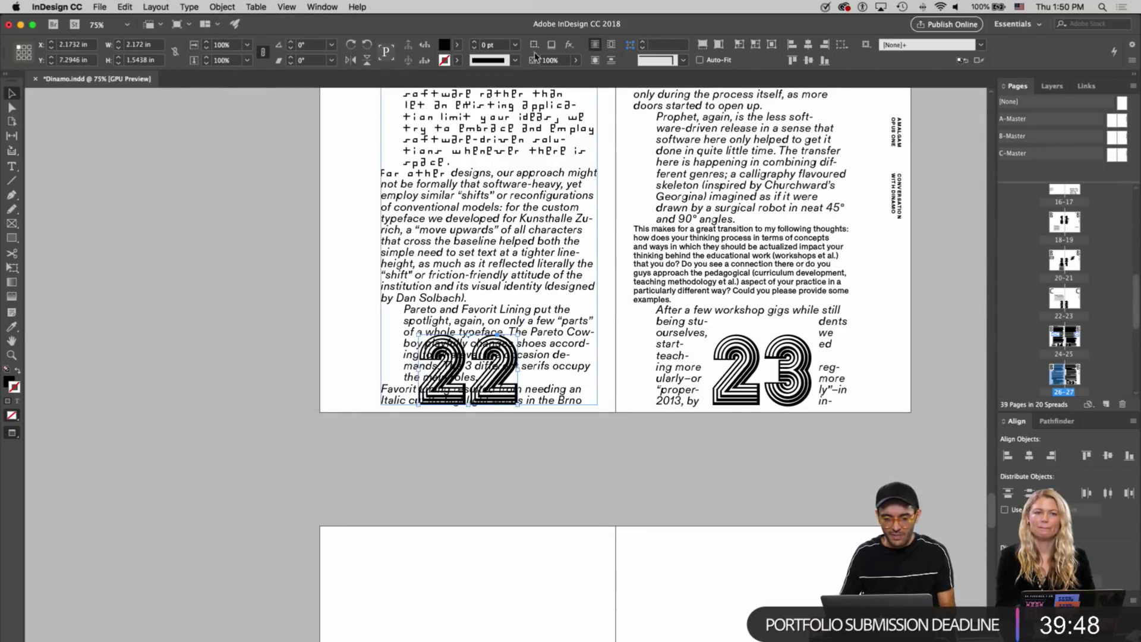
{"action": "left_click", "coordinate": [609, 48]}
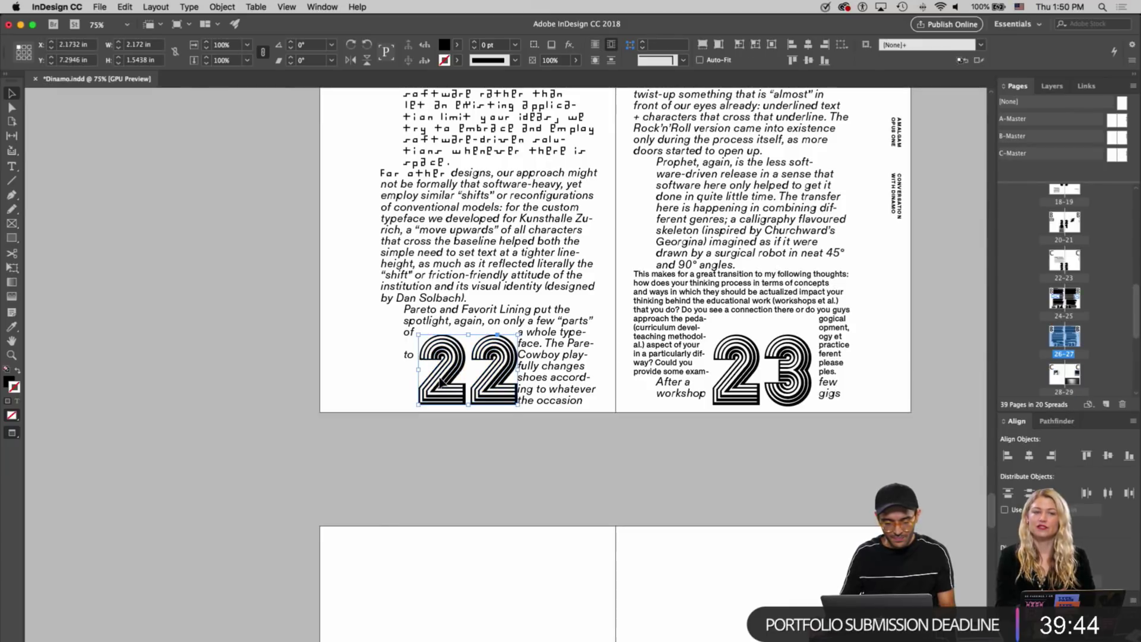
{"action": "left_click_drag", "start_coordinate": [438, 381], "coordinate": [428, 380]}
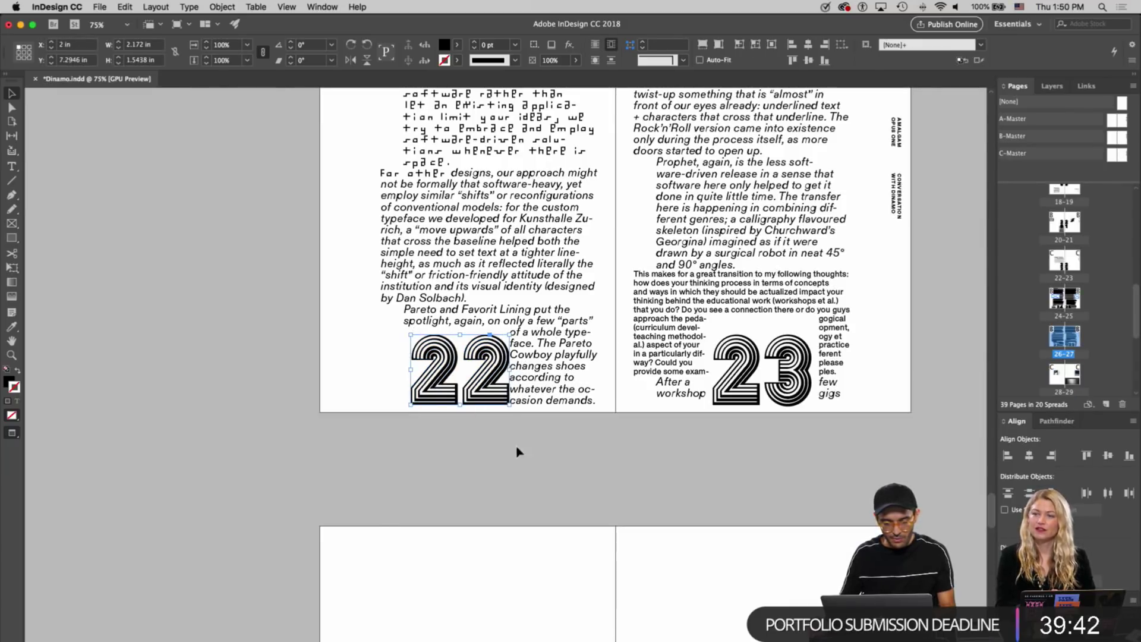
{"action": "left_click", "coordinate": [523, 466]}
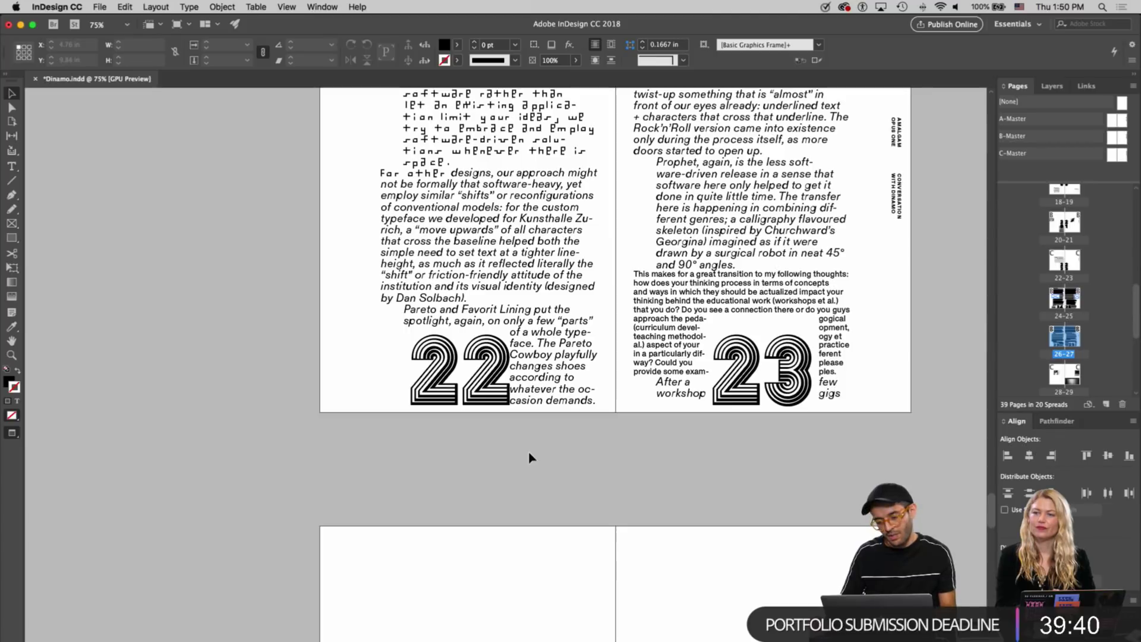
Convert the numeral 23 to outlines and wrap the body text around its bounding box
{"action": "left_click", "coordinate": [731, 370]}
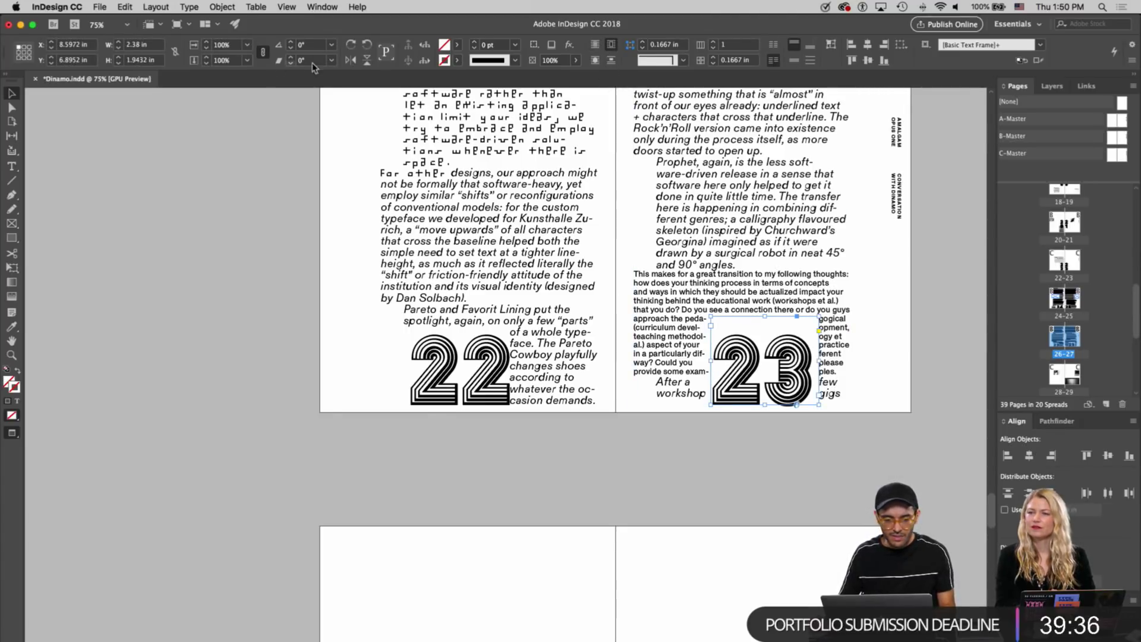
{"action": "key", "text": "super+shift+o"}
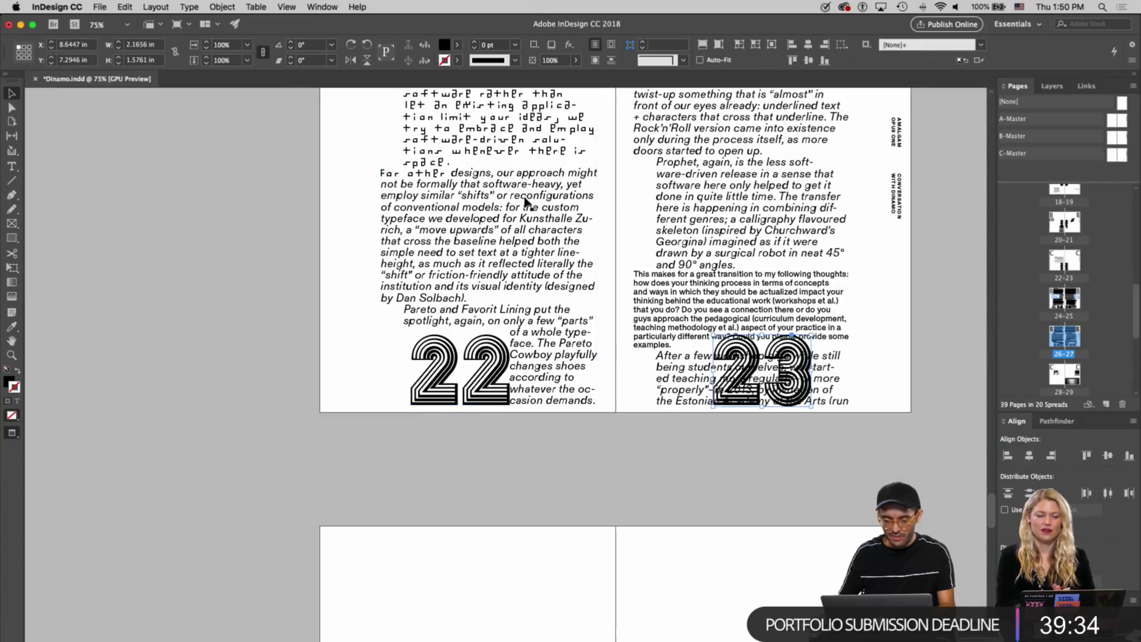
{"action": "left_click", "coordinate": [628, 46]}
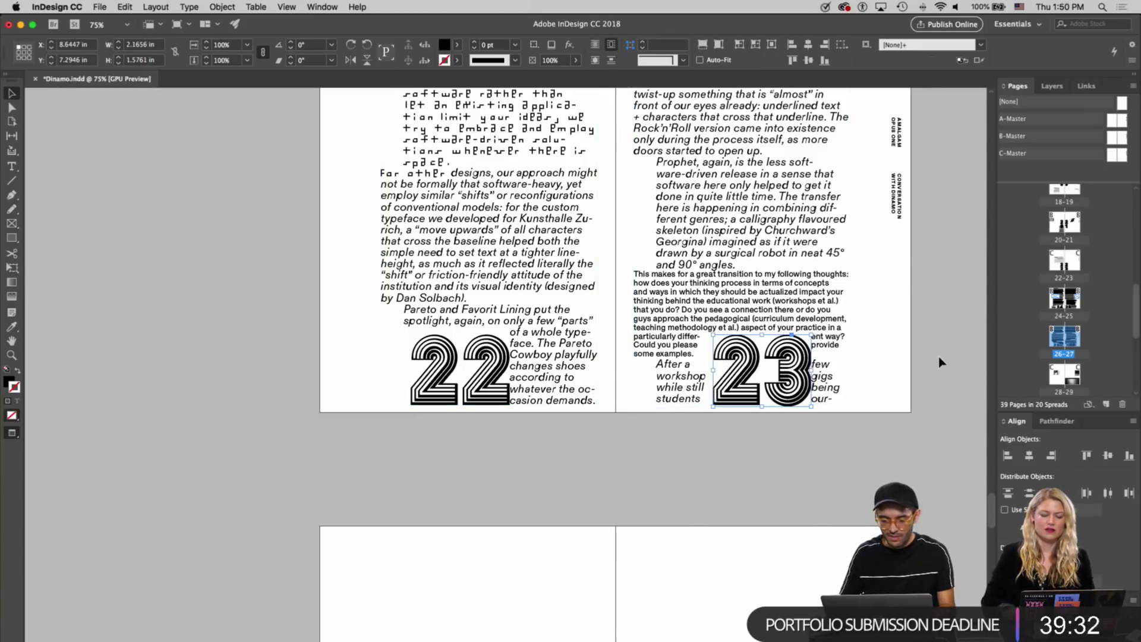
{"action": "key", "text": "super+shift+a"}
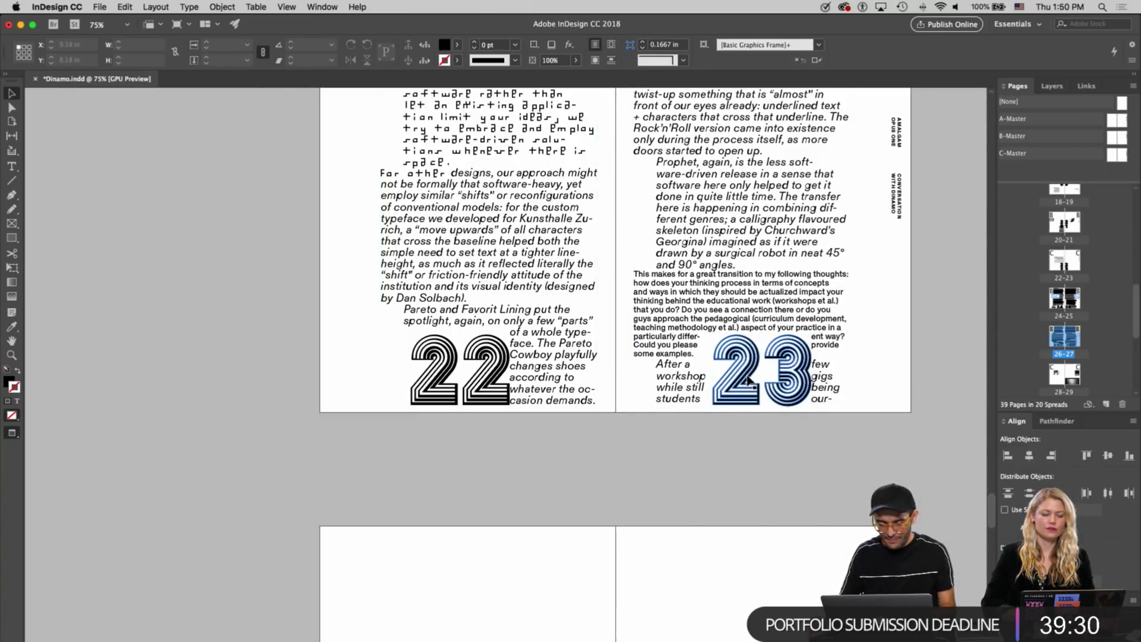
Adjust the outlined 23's horizontal position within its text column to about X 8.66 in
{"action": "left_click", "coordinate": [747, 380]}
{"action": "left_click_drag", "start_coordinate": [747, 381], "coordinate": [760, 384]}
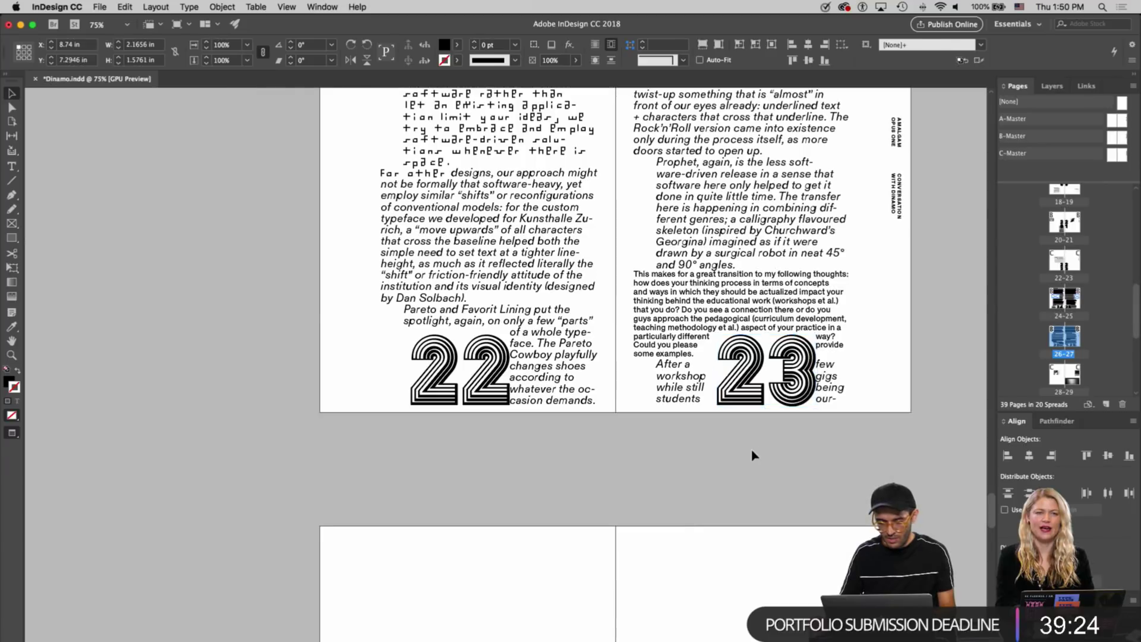
{"action": "key", "text": "Left"}
{"action": "key", "text": "Left"}
{"action": "key", "text": "Left"}
{"action": "key", "text": "Left"}
{"action": "key", "text": "Left"}
{"action": "key", "text": "Left"}
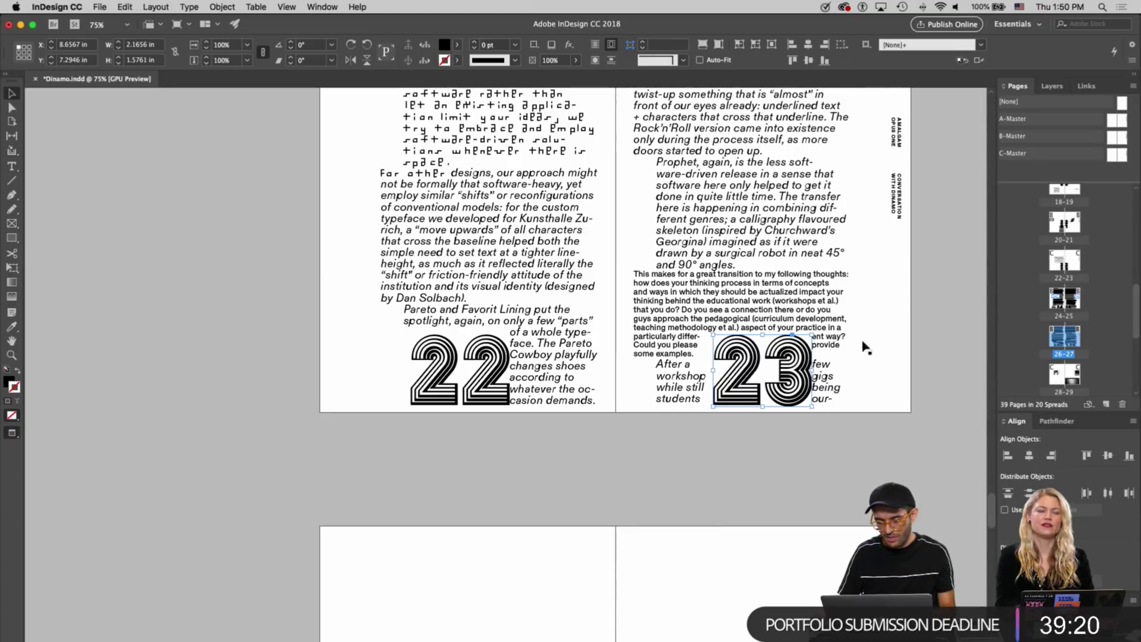
{"action": "left_click", "coordinate": [921, 348]}
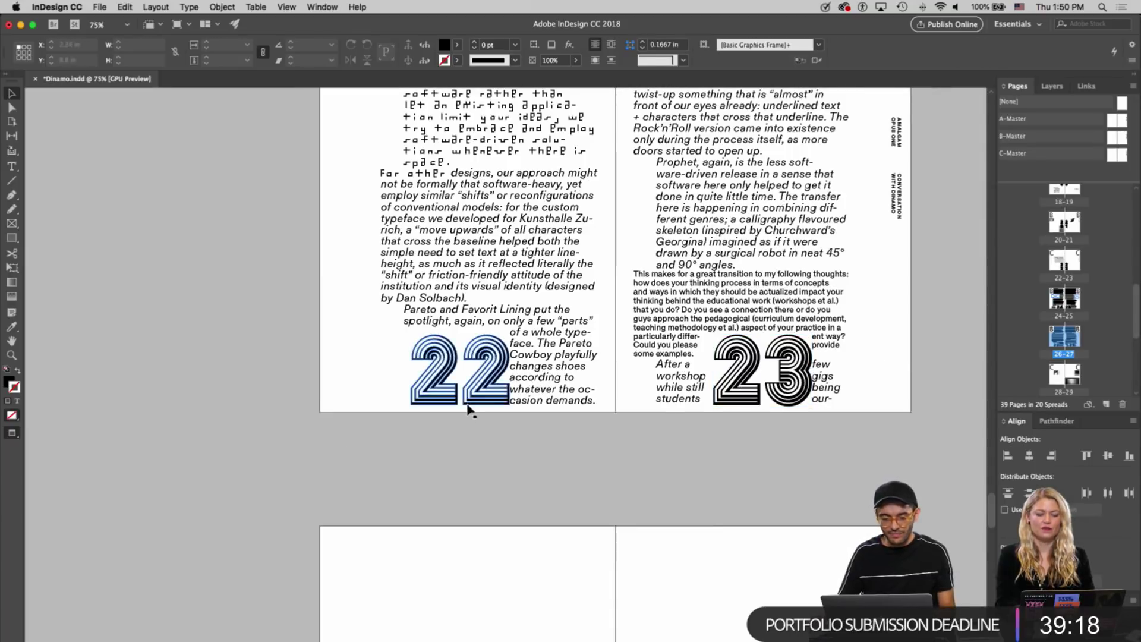
Paste the stacked numerals 22 and 23 beside the gutter on the image spread of pages 28-29 and show the guides
{"action": "scroll", "coordinate": [466, 407], "scroll_direction": "down", "scroll_amount": 10}
{"action": "scroll", "coordinate": [466, 408], "scroll_direction": "up", "scroll_amount": 4}
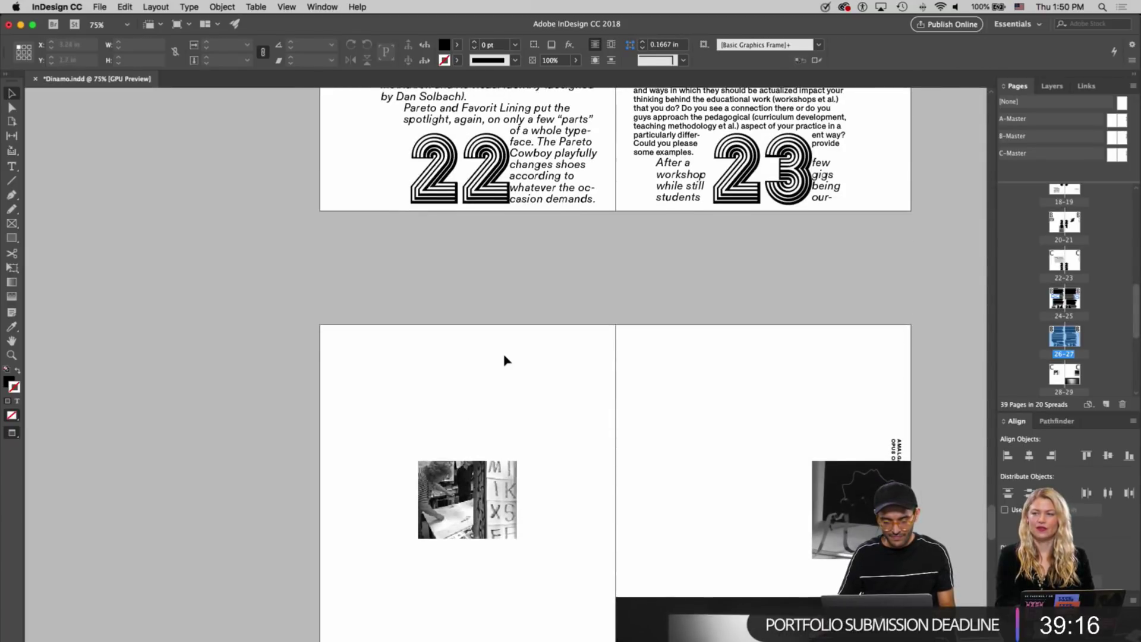
{"action": "key", "text": "super+v"}
{"action": "scroll", "coordinate": [505, 361], "scroll_direction": "down", "scroll_amount": 2}
{"action": "scroll", "coordinate": [505, 361], "scroll_direction": "down", "scroll_amount": 3}
{"action": "left_click", "coordinate": [754, 389]}
{"action": "left_click", "coordinate": [722, 342]}
{"action": "key", "text": "w"}
{"action": "left_click", "coordinate": [671, 375]}
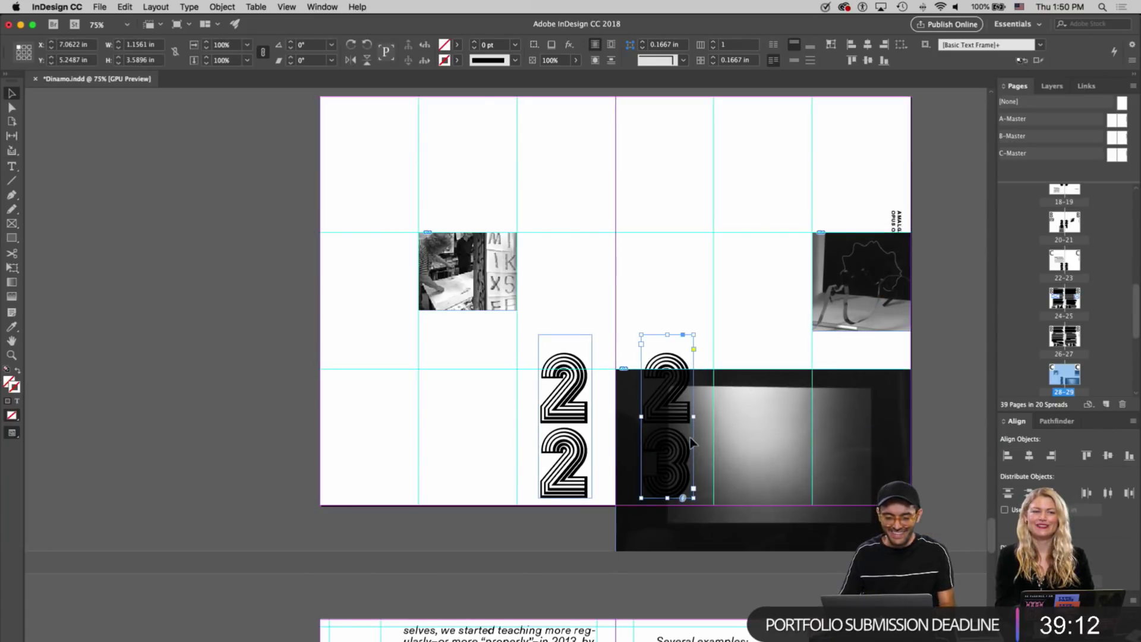
Apply the B-Master pages to pages 28 and 29 so the image spread shows their grid guides
{"action": "left_click_drag", "start_coordinate": [1111, 141], "coordinate": [1055, 377]}
{"action": "left_click_drag", "start_coordinate": [1121, 138], "coordinate": [1074, 376]}
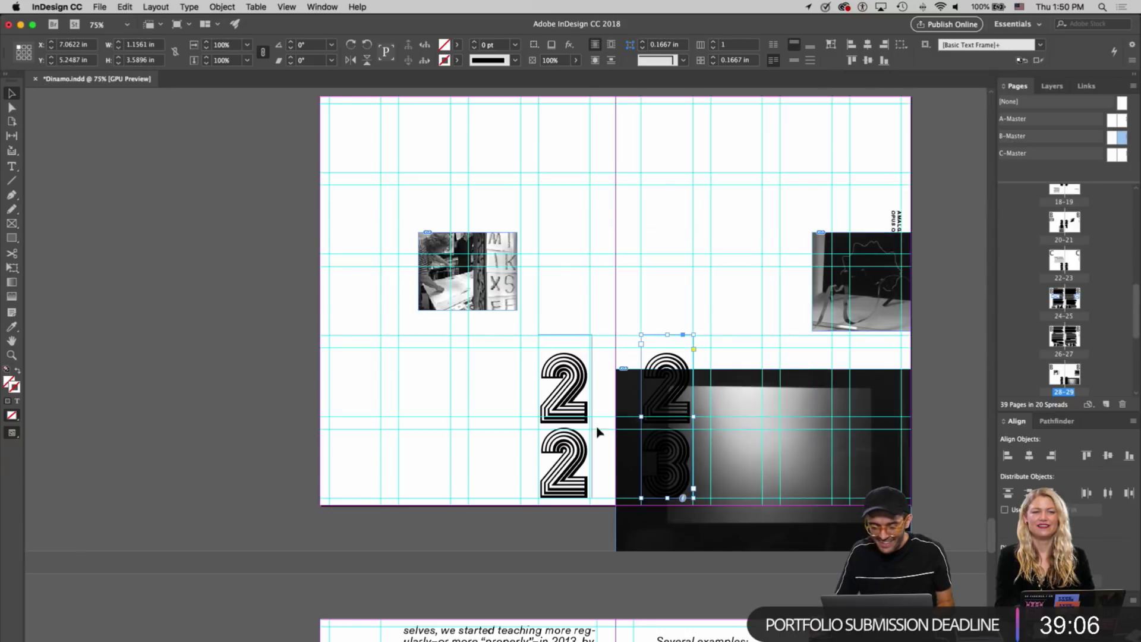
{"action": "left_click", "coordinate": [922, 400]}
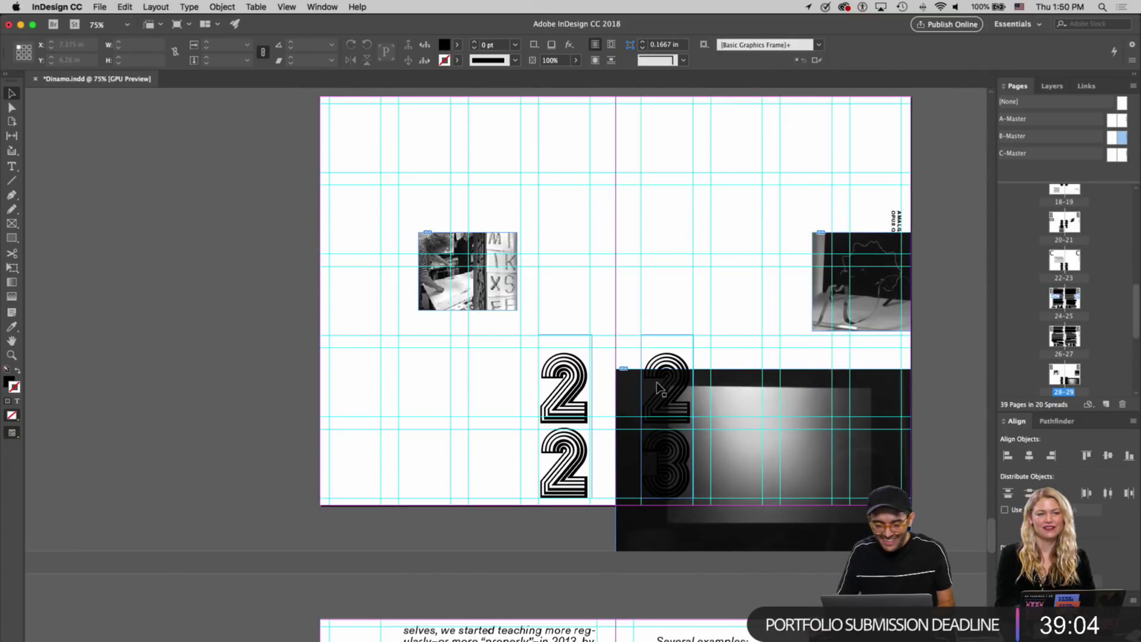
Set the stacked 23 on one line in a fitted frame and move it to page 29's lower outer corner, about X 10.52 in
{"action": "scroll", "coordinate": [666, 389], "scroll_direction": "up", "scroll_amount": 5}
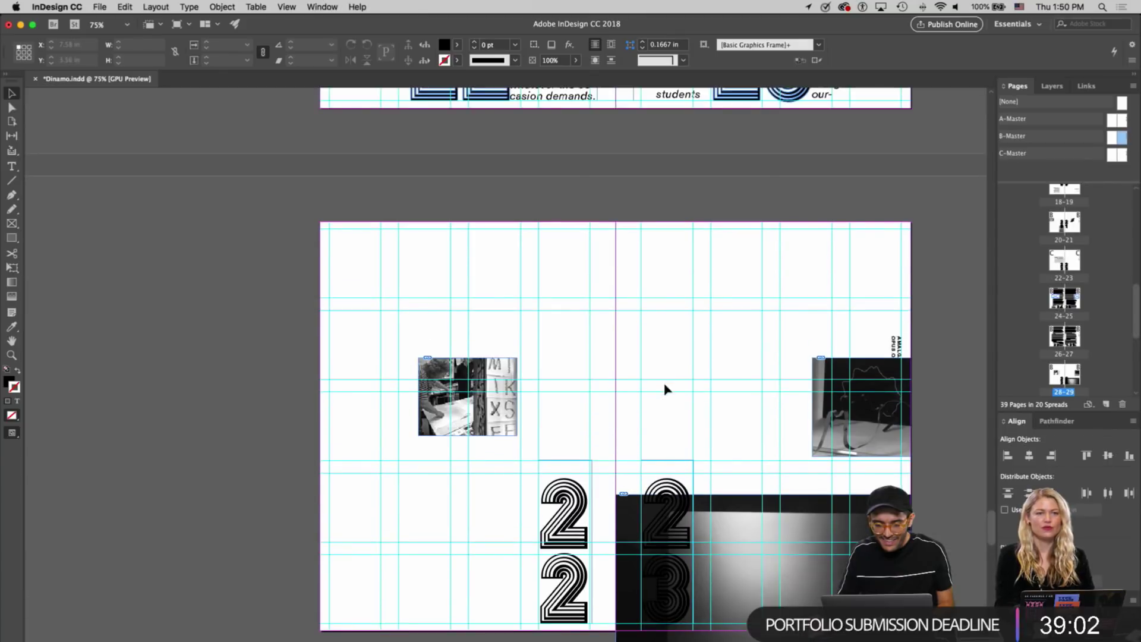
{"action": "scroll", "coordinate": [666, 389], "scroll_direction": "down", "scroll_amount": 10}
{"action": "left_click", "coordinate": [675, 265]}
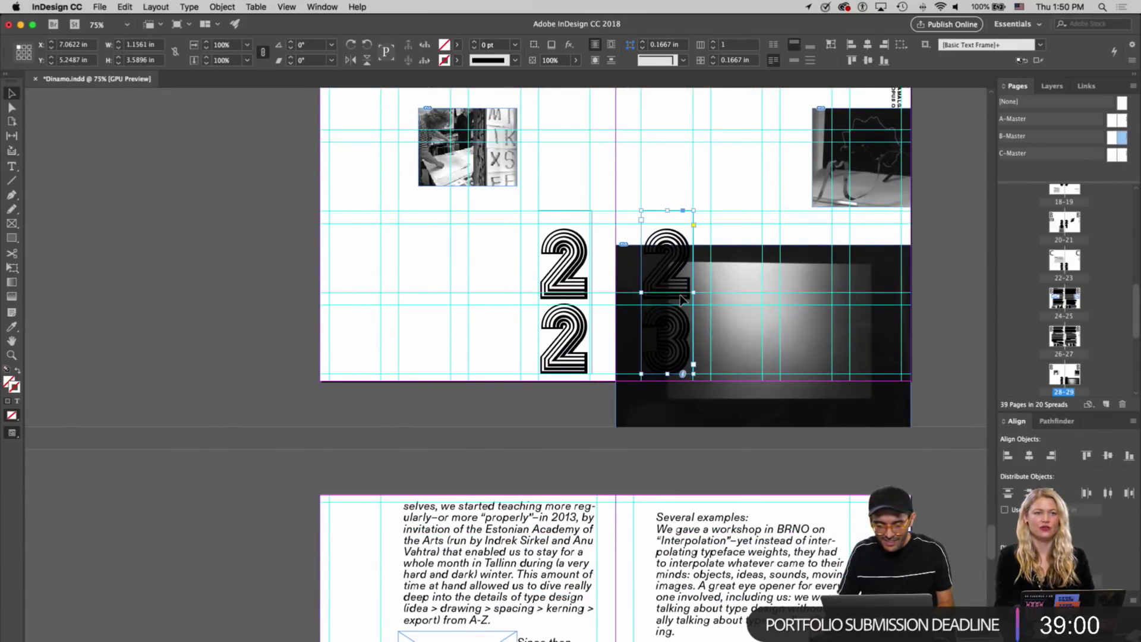
{"action": "left_click_drag", "start_coordinate": [692, 293], "coordinate": [881, 293]}
{"action": "double_click", "coordinate": [721, 313]}
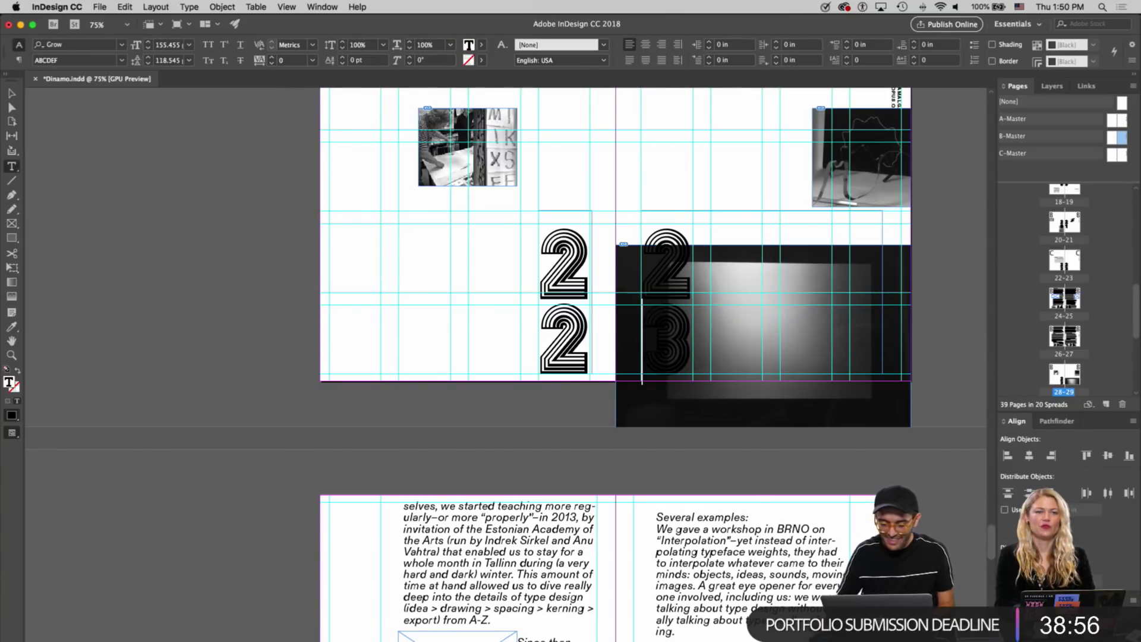
{"action": "key", "text": "BackSpace"}
{"action": "key", "text": "Escape"}
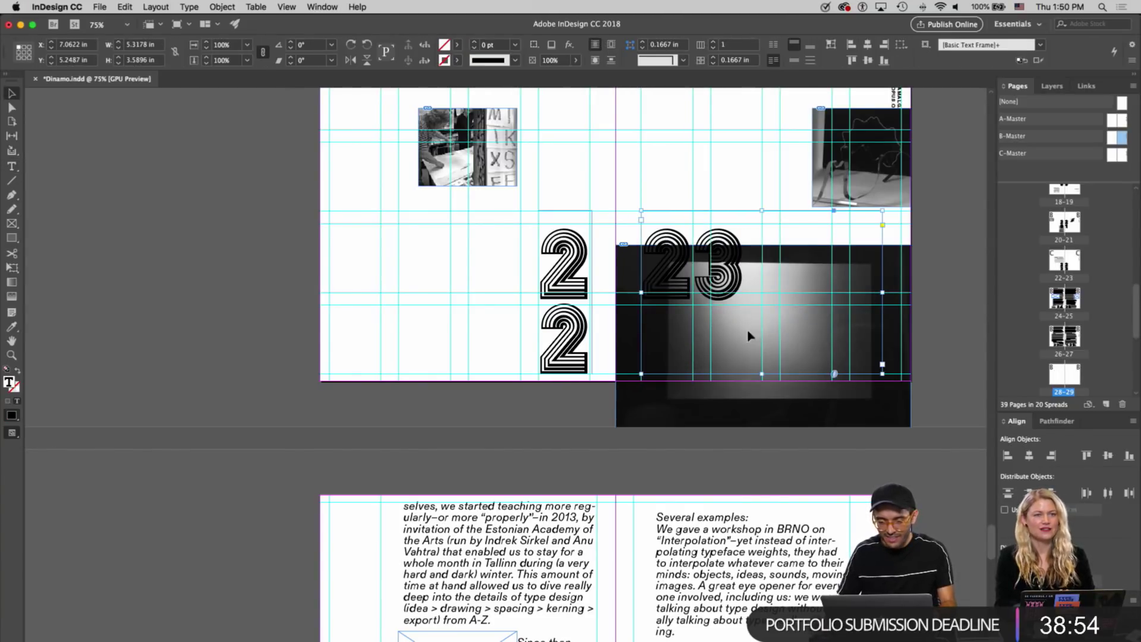
{"action": "double_click", "coordinate": [882, 373]}
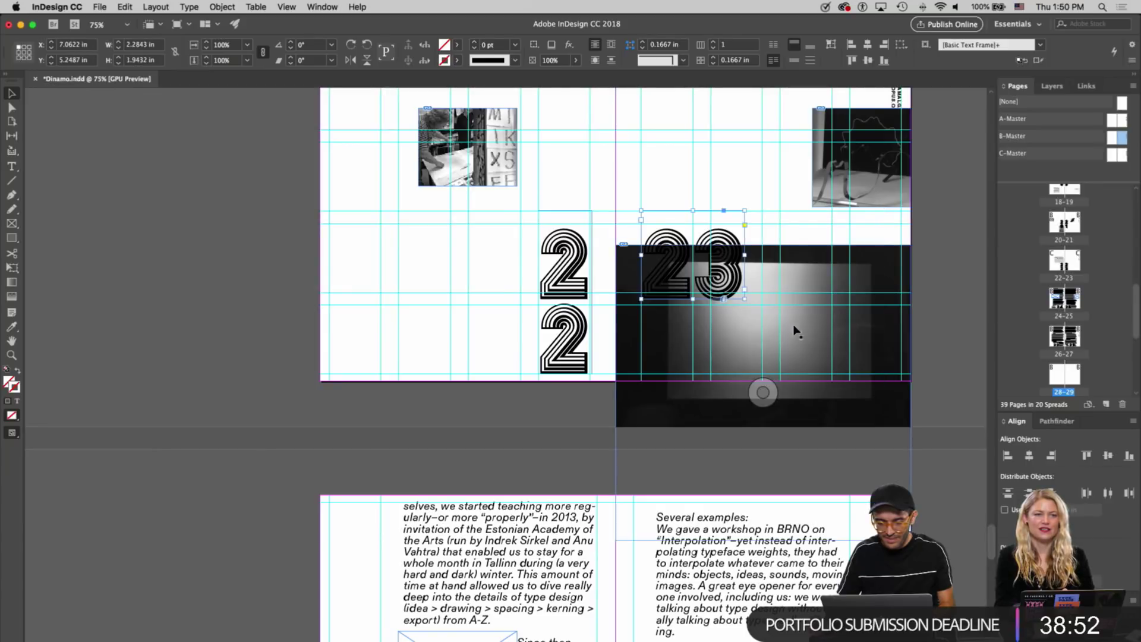
{"action": "left_click_drag", "start_coordinate": [797, 294], "coordinate": [882, 355]}
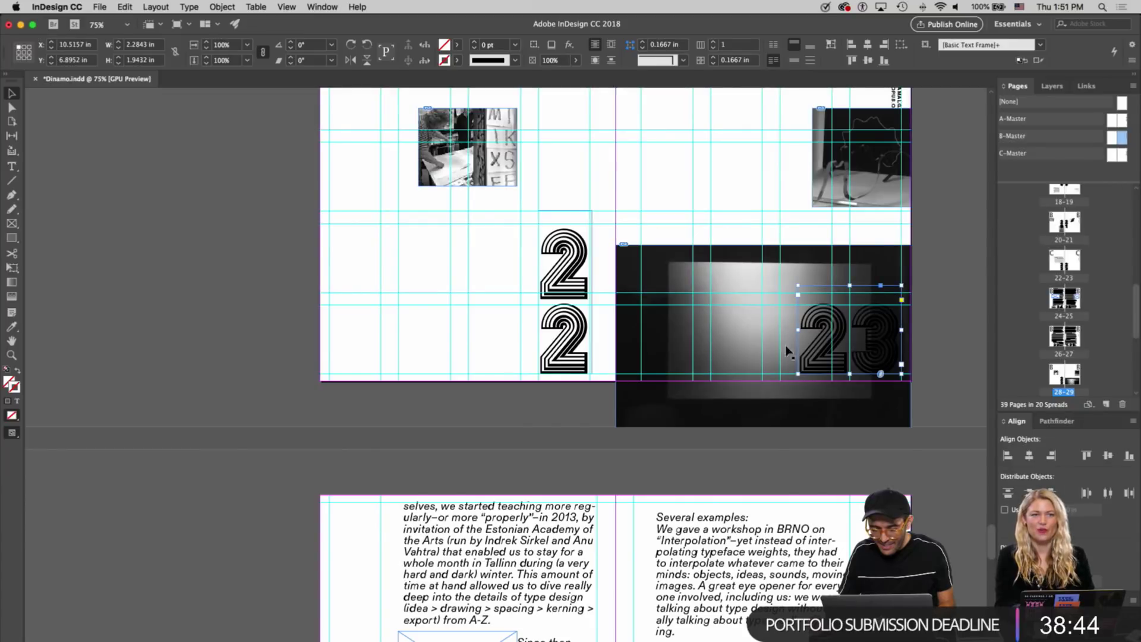
Delete the stacked 22, duplicate the 23 frame onto page 28 at about X 1.74 in, and widen the copy
{"action": "left_click", "coordinate": [581, 316]}
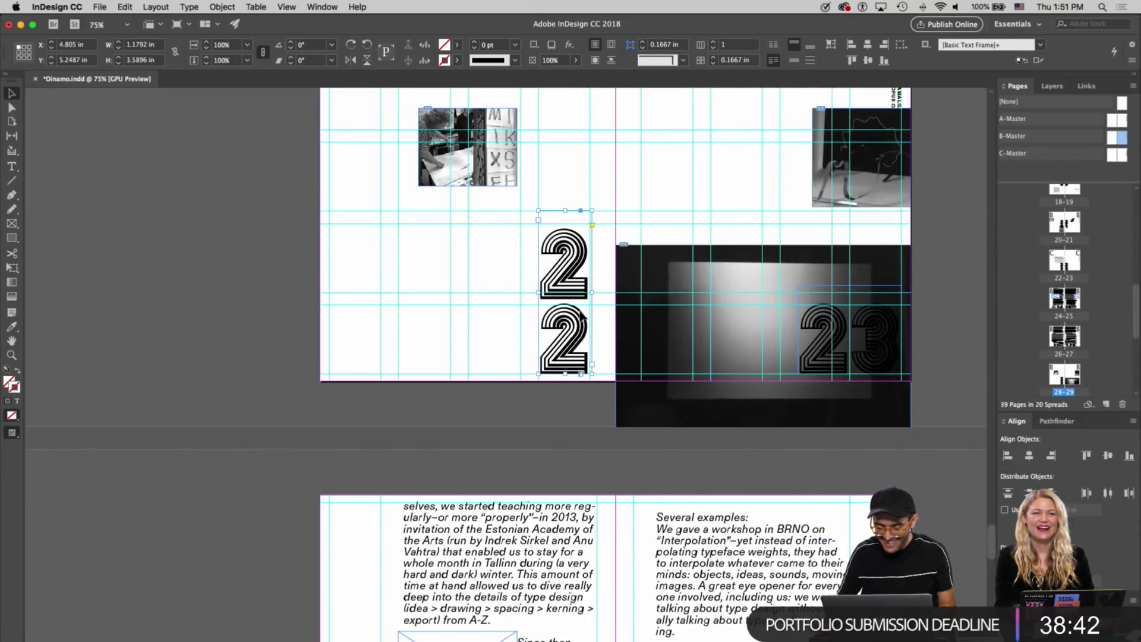
{"action": "key", "text": "Delete"}
{"action": "left_click_drag", "start_coordinate": [827, 322], "coordinate": [429, 322]}
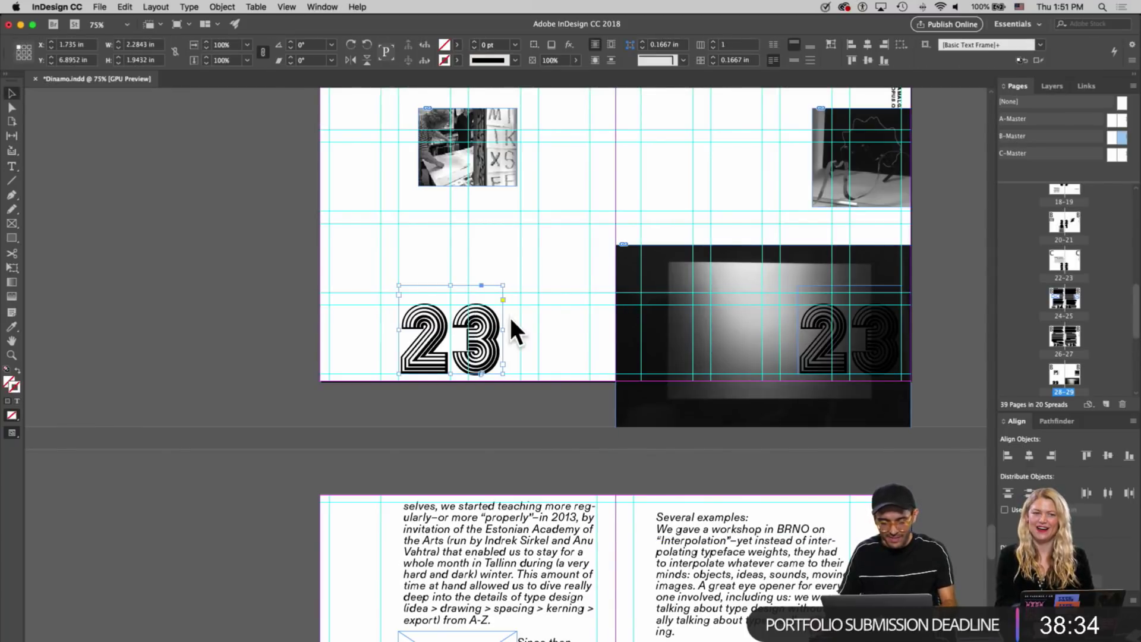
{"action": "left_click_drag", "start_coordinate": [503, 329], "coordinate": [537, 331]}
Undo the numeral edits on pages 28-29 back to the stacked 22 and the stacked 23 beside the gutter
{"action": "key", "text": "super+z"}
{"action": "key", "text": "super+z"}
{"action": "key", "text": "super+z"}
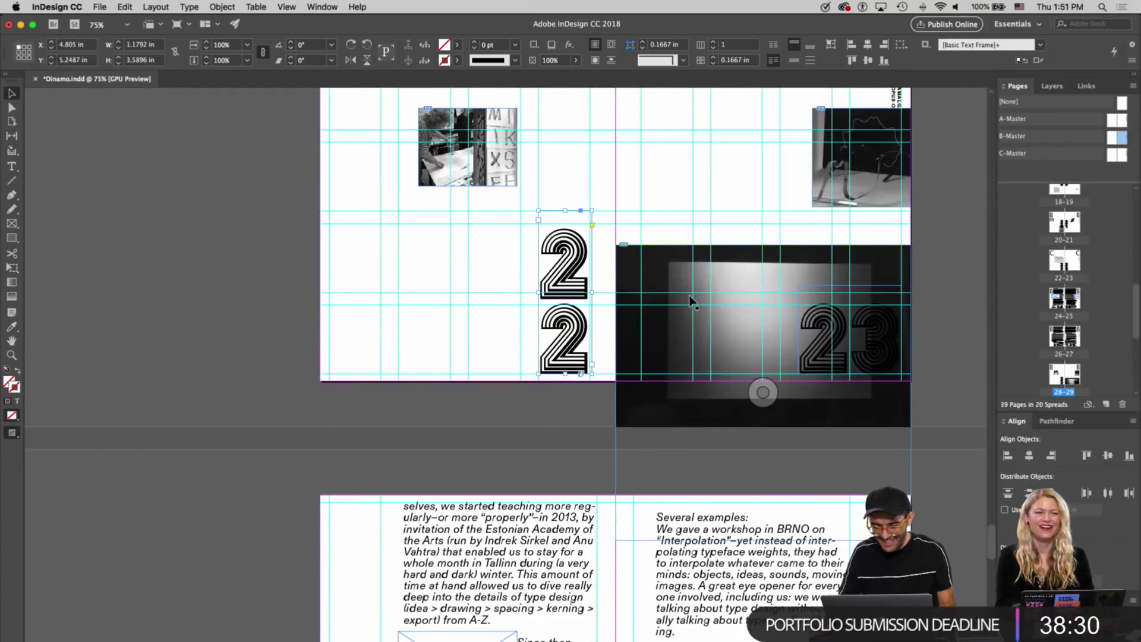
{"action": "key", "text": "super+z"}
{"action": "key", "text": "super+z"}
{"action": "key", "text": "super+z"}
{"action": "key", "text": "super+z"}
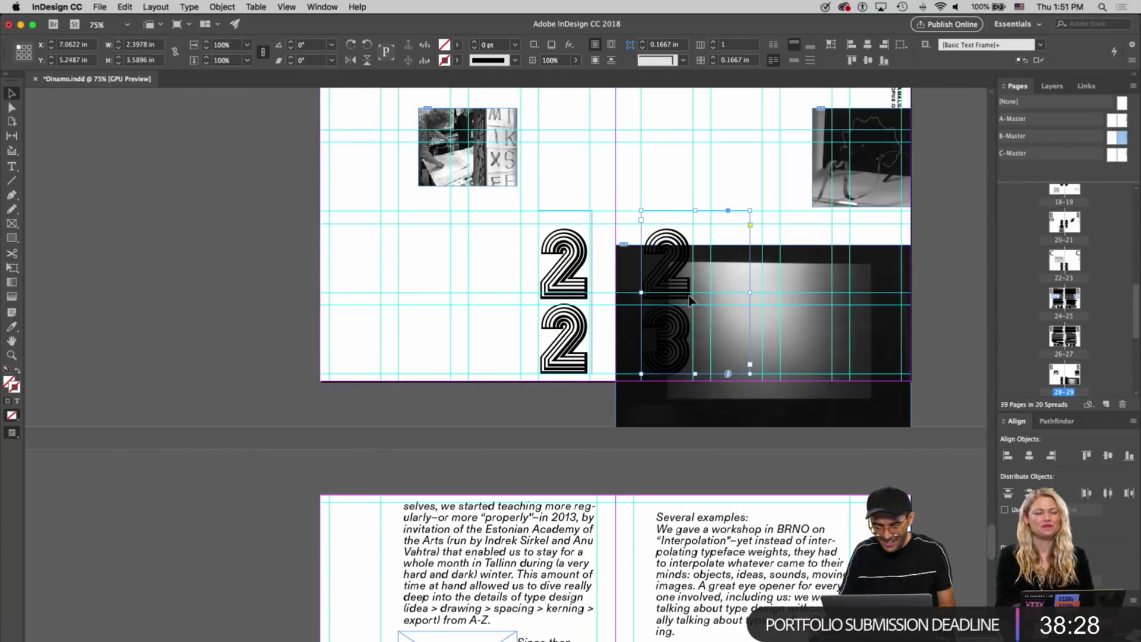
Move the stacked 23 to page 29's outer column and the stacked 22 to page 28's outer column at about X 1.74 in
{"action": "key", "text": "super+z"}
{"action": "left_click_drag", "start_coordinate": [677, 287], "coordinate": [814, 288]}
{"action": "left_click_drag", "start_coordinate": [555, 278], "coordinate": [425, 269]}
{"action": "left_click", "coordinate": [546, 412]}
{"action": "scroll", "coordinate": [535, 410], "scroll_direction": "down", "scroll_amount": 10}
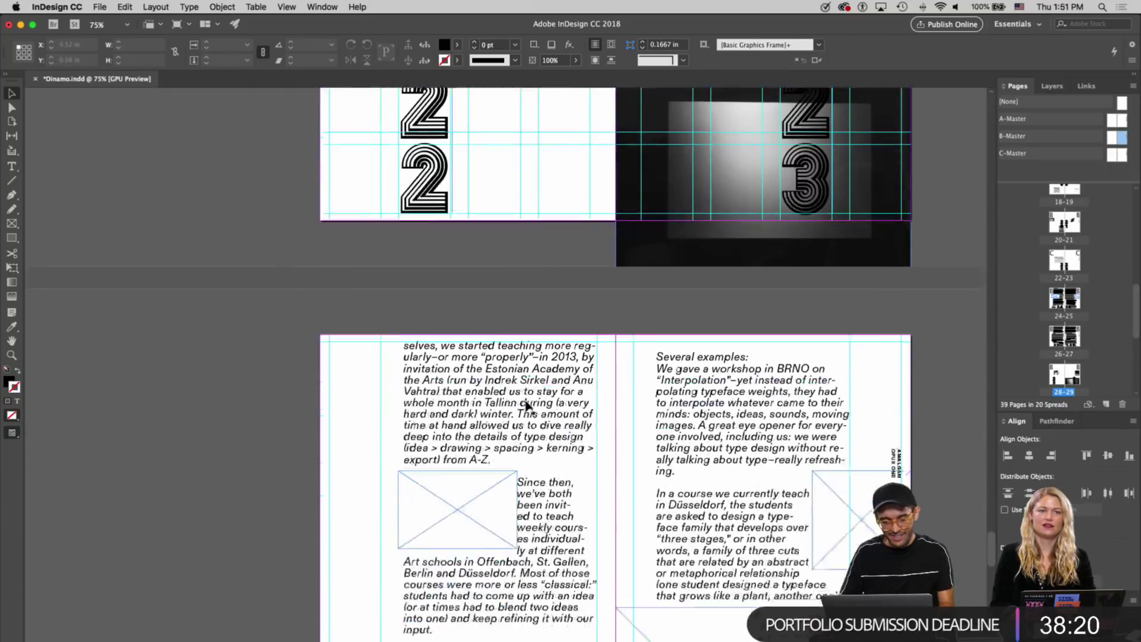
{"action": "scroll", "coordinate": [528, 405], "scroll_direction": "up", "scroll_amount": 6}
{"action": "scroll", "coordinate": [526, 406], "scroll_direction": "down", "scroll_amount": 2}
{"action": "left_click", "coordinate": [427, 179]}
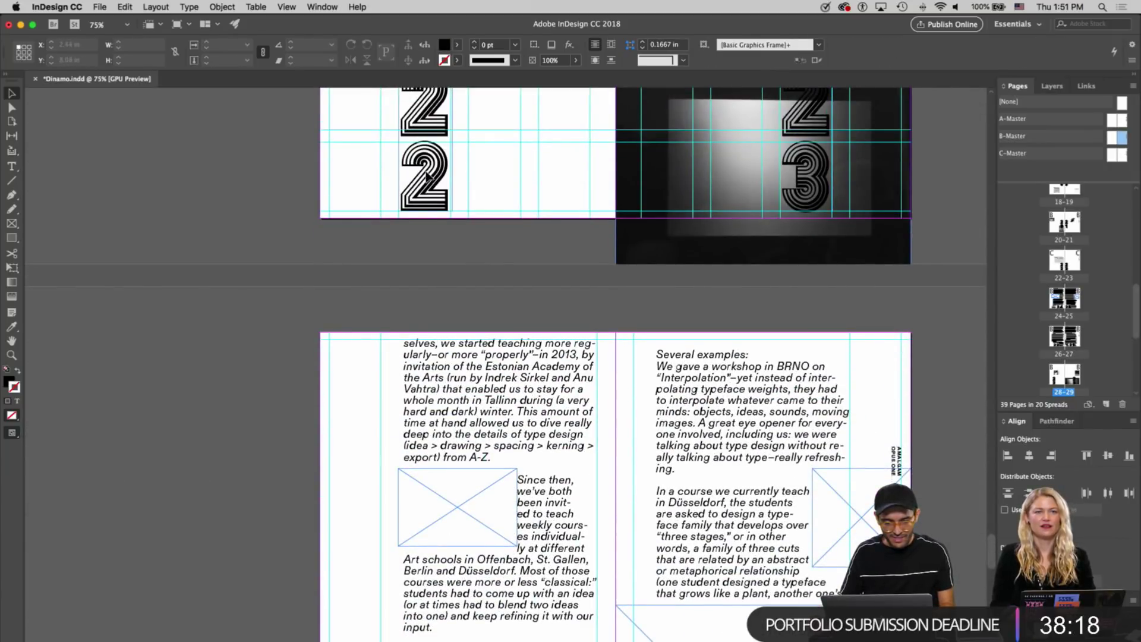
{"action": "left_click", "coordinate": [803, 177], "text": "shift"}
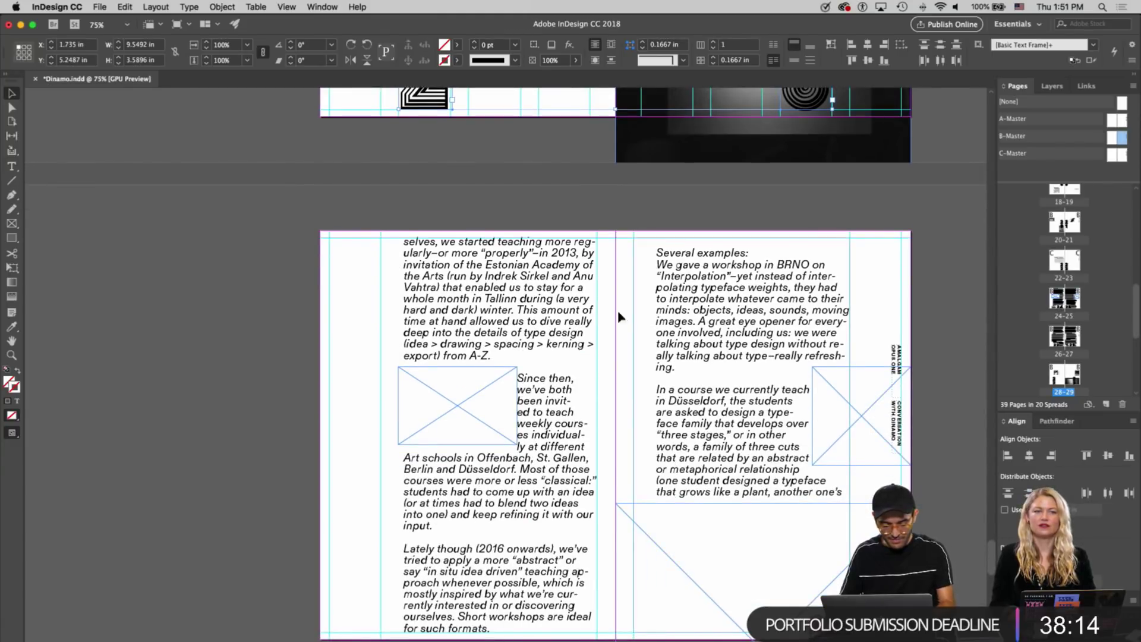
{"action": "scroll", "coordinate": [324, 433], "scroll_direction": "down", "scroll_amount": 3}
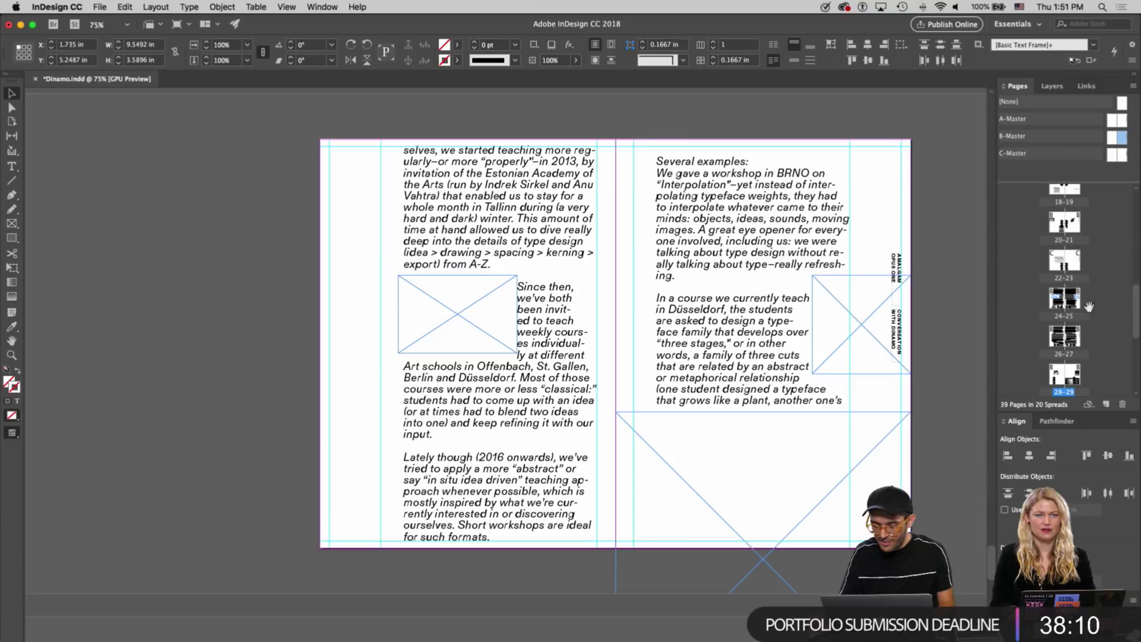
Apply the B-Master pages to pages 30 and 31 so the text spread shows their grid guides
{"action": "left_click", "coordinate": [369, 303]}
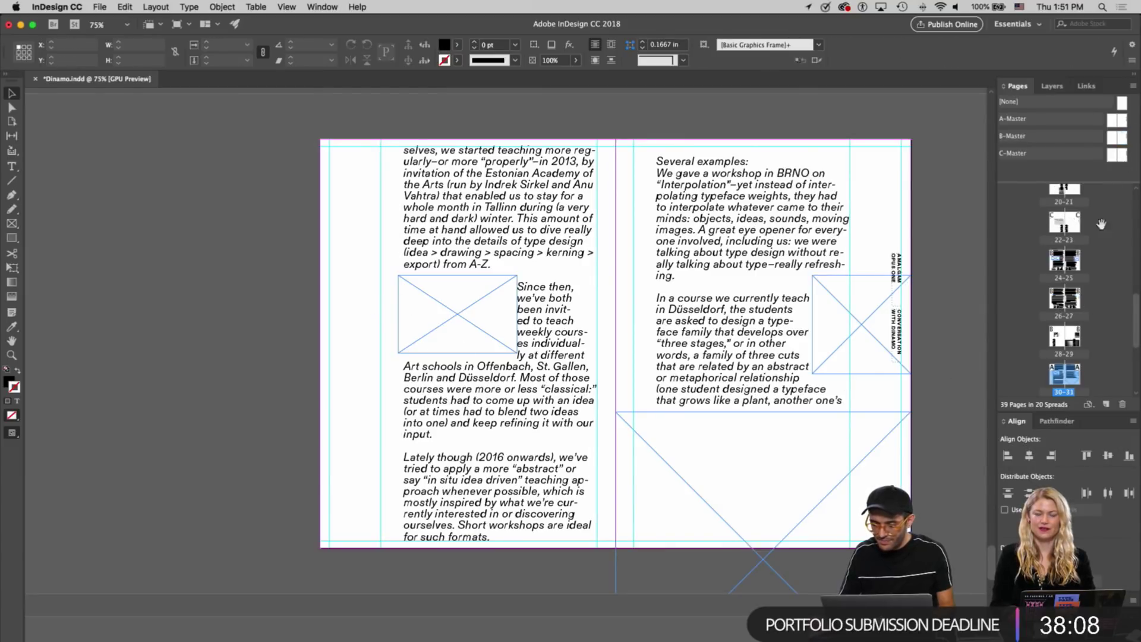
{"action": "scroll", "coordinate": [1112, 183], "scroll_direction": "down", "scroll_amount": 2}
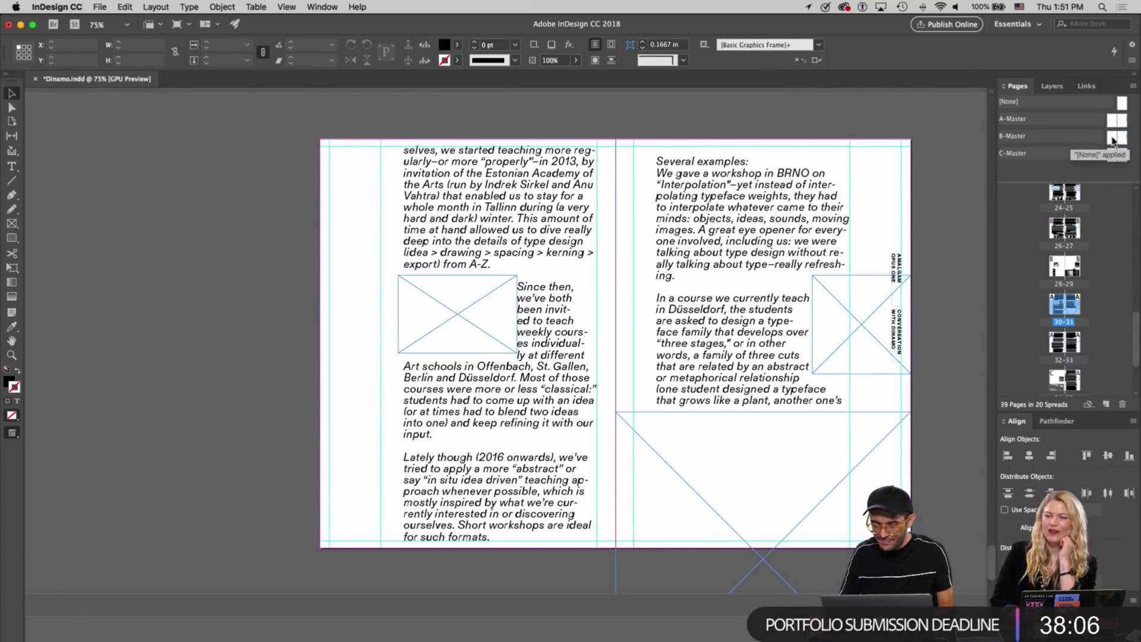
{"action": "left_click_drag", "start_coordinate": [1113, 141], "coordinate": [1055, 308]}
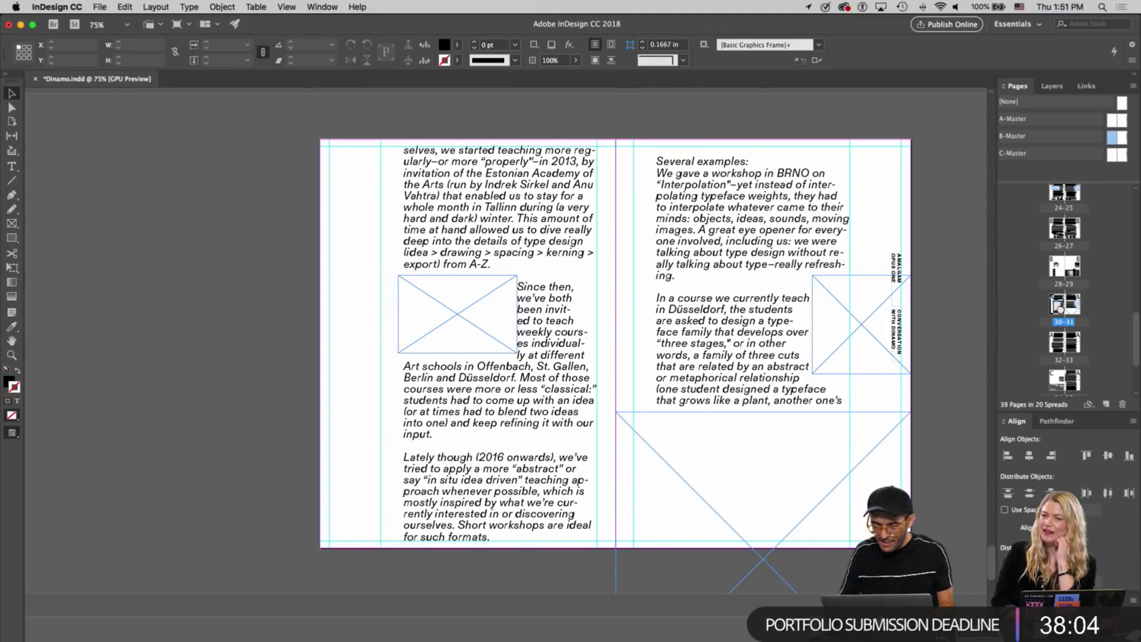
{"action": "left_click_drag", "start_coordinate": [1121, 138], "coordinate": [1072, 305]}
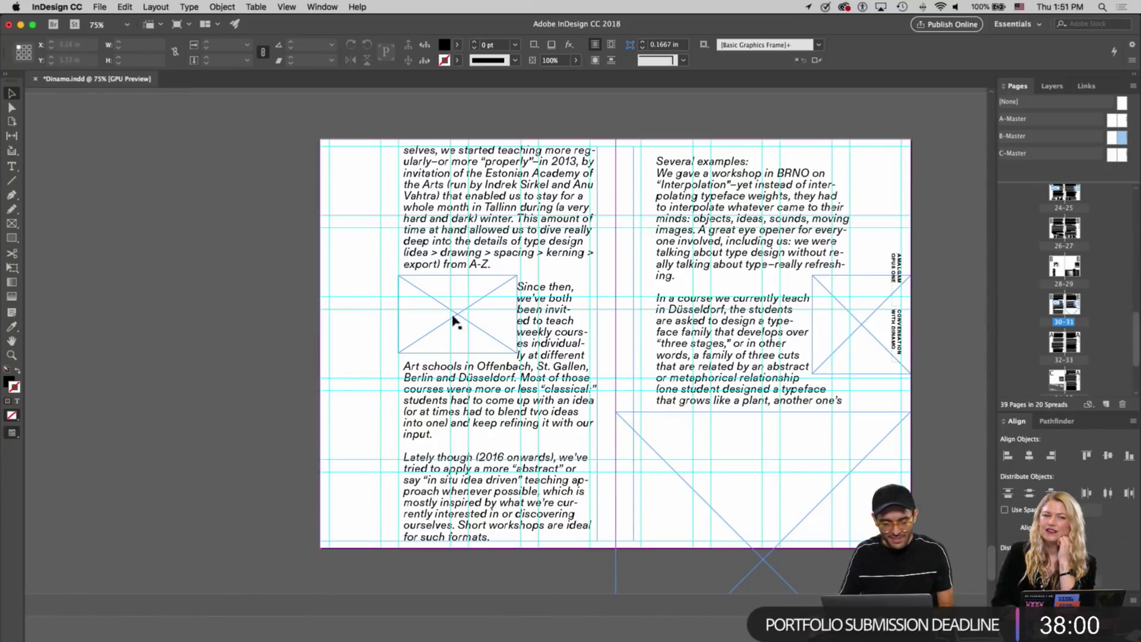
Copy the stacked 22 and 23 from pages 28-29 and paste them in place on spread 30-31
{"action": "scroll", "coordinate": [201, 279], "scroll_direction": "up", "scroll_amount": 1}
{"action": "scroll", "coordinate": [201, 280], "scroll_direction": "up", "scroll_amount": 5}
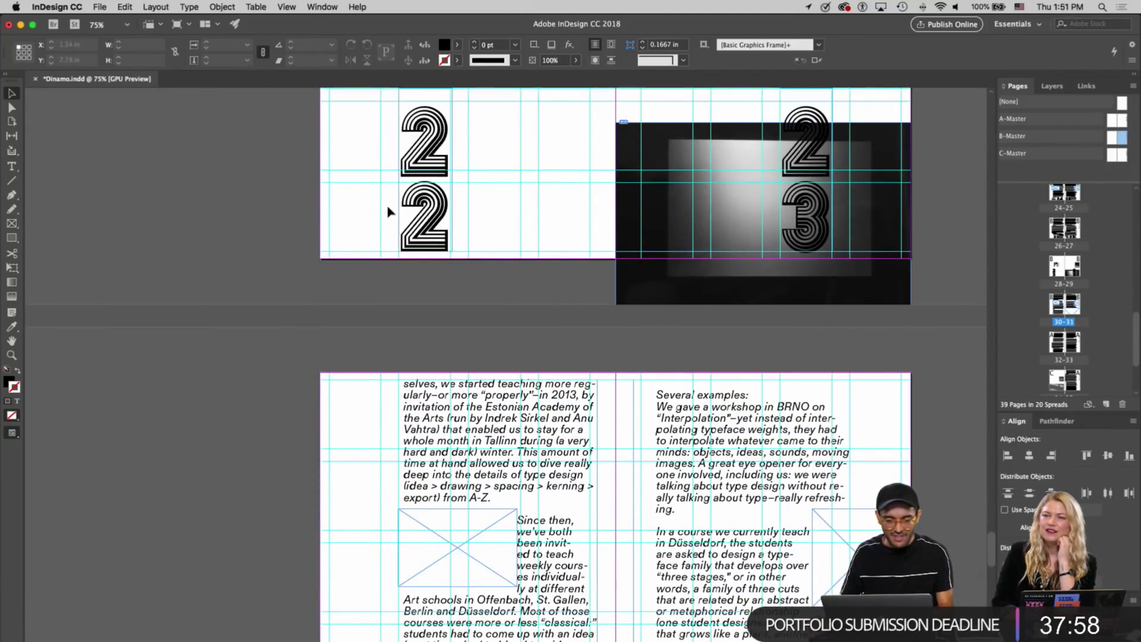
{"action": "left_click", "coordinate": [802, 154]}
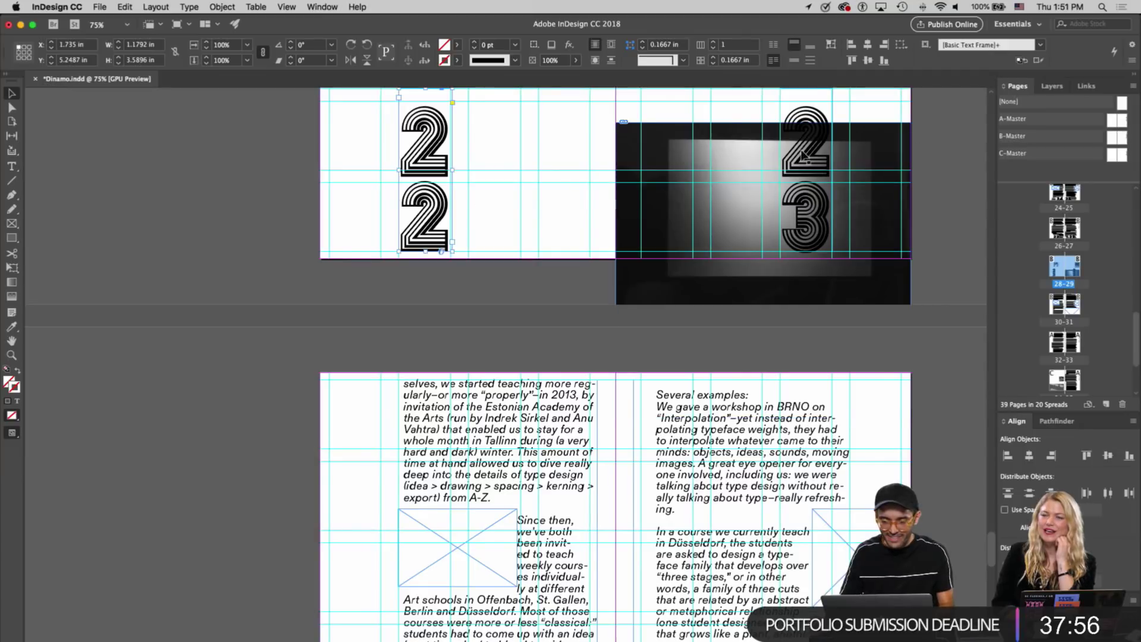
{"action": "scroll", "coordinate": [416, 357], "scroll_direction": "down", "scroll_amount": 2}
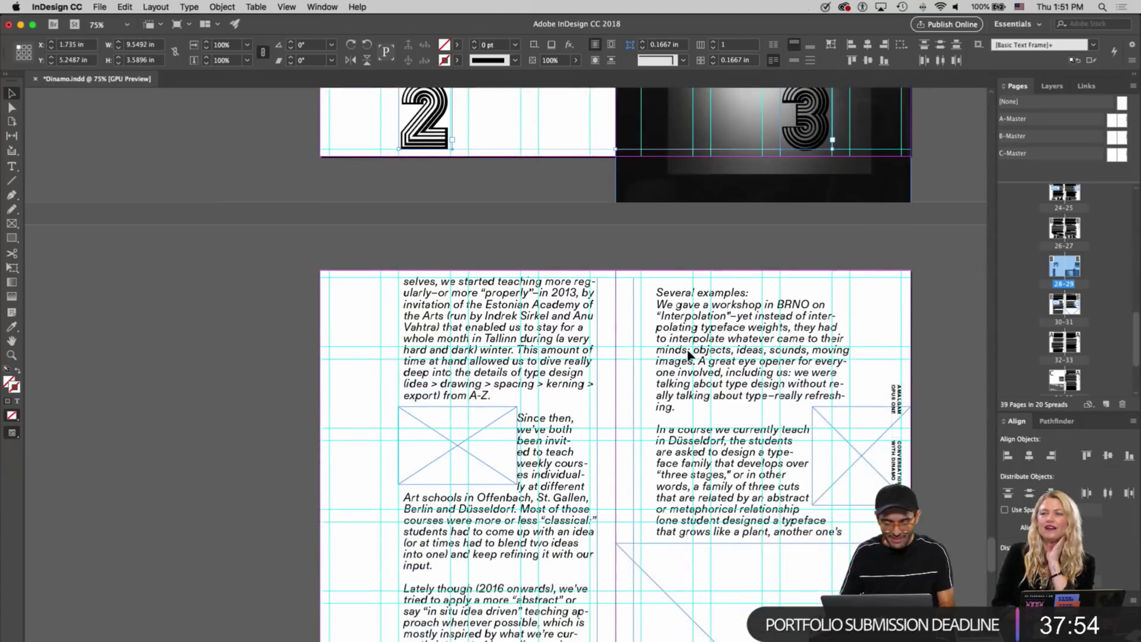
{"action": "left_click", "coordinate": [359, 361]}
{"action": "key", "text": "super+v"}
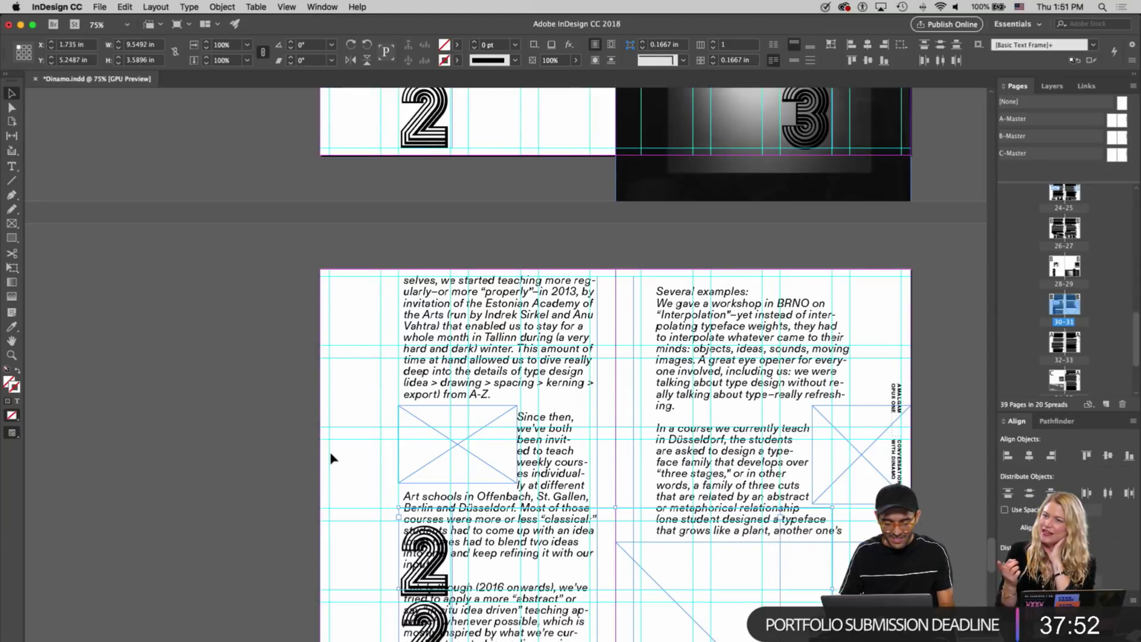
{"action": "scroll", "coordinate": [331, 458], "scroll_direction": "down", "scroll_amount": 1}
{"action": "scroll", "coordinate": [331, 457], "scroll_direction": "up", "scroll_amount": 2}
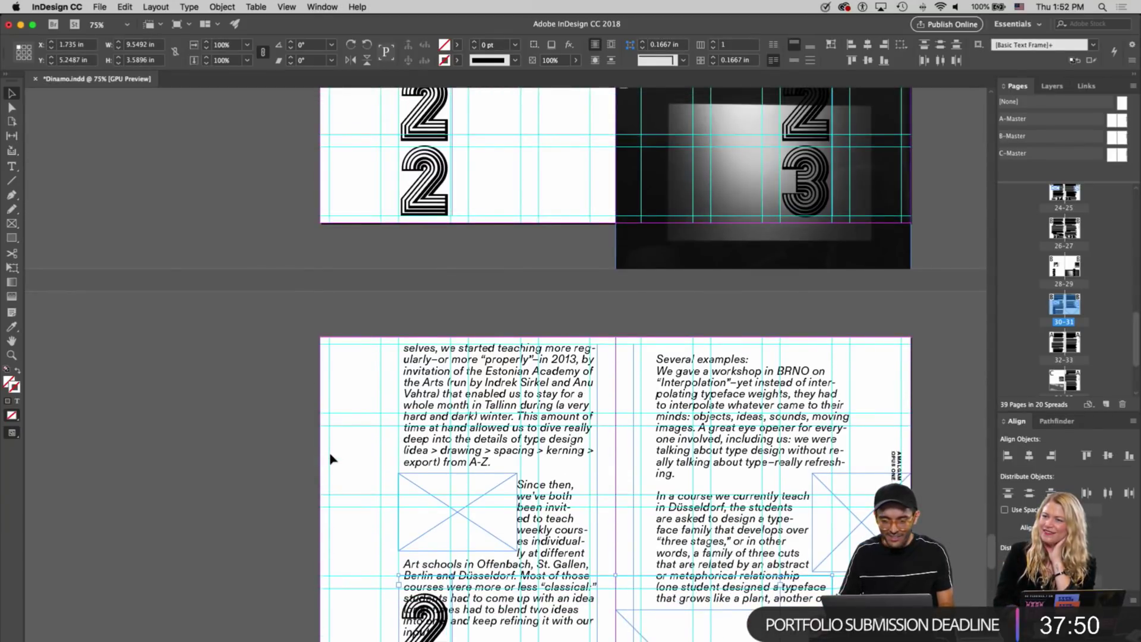
{"action": "scroll", "coordinate": [330, 458], "scroll_direction": "down", "scroll_amount": 3}
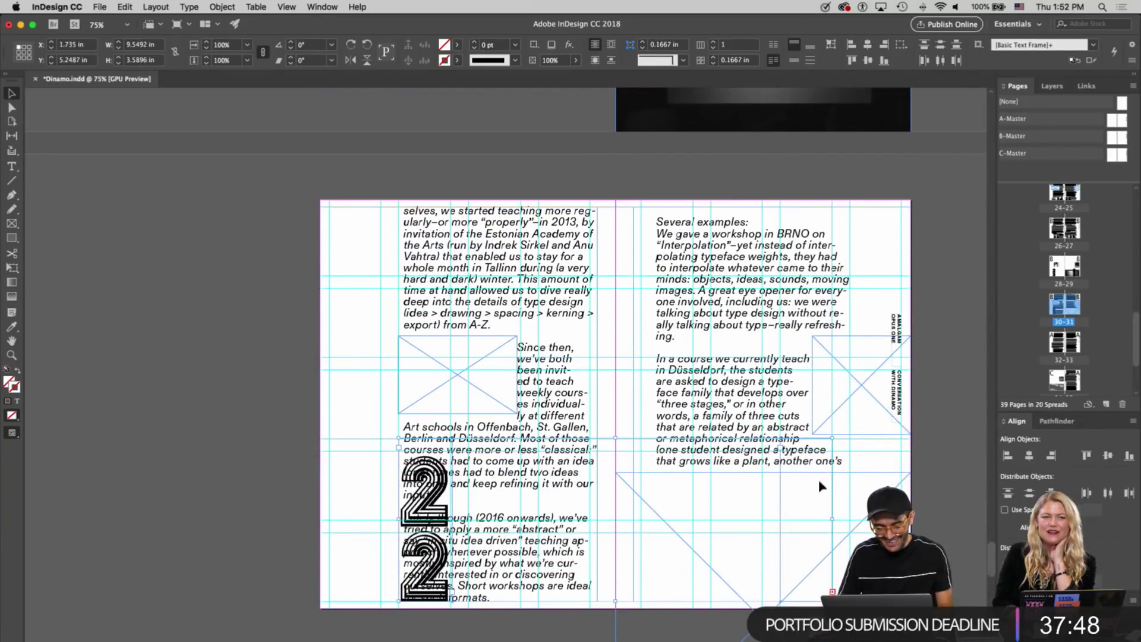
Wrap the body text around the bounding boxes of the pasted 22 and 23 on pages 30-31
{"action": "scroll", "coordinate": [680, 450], "scroll_direction": "down", "scroll_amount": 1}
{"action": "scroll", "coordinate": [681, 450], "scroll_direction": "down", "scroll_amount": 1}
{"action": "left_click_drag", "start_coordinate": [428, 414], "coordinate": [428, 367]}
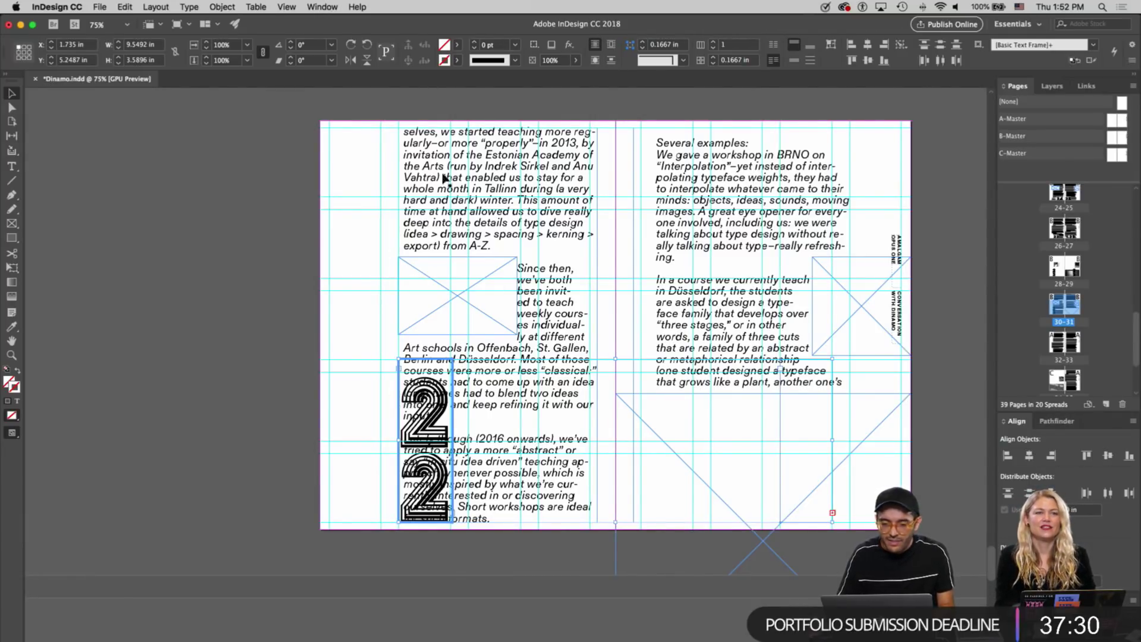
{"action": "left_click", "coordinate": [614, 46]}
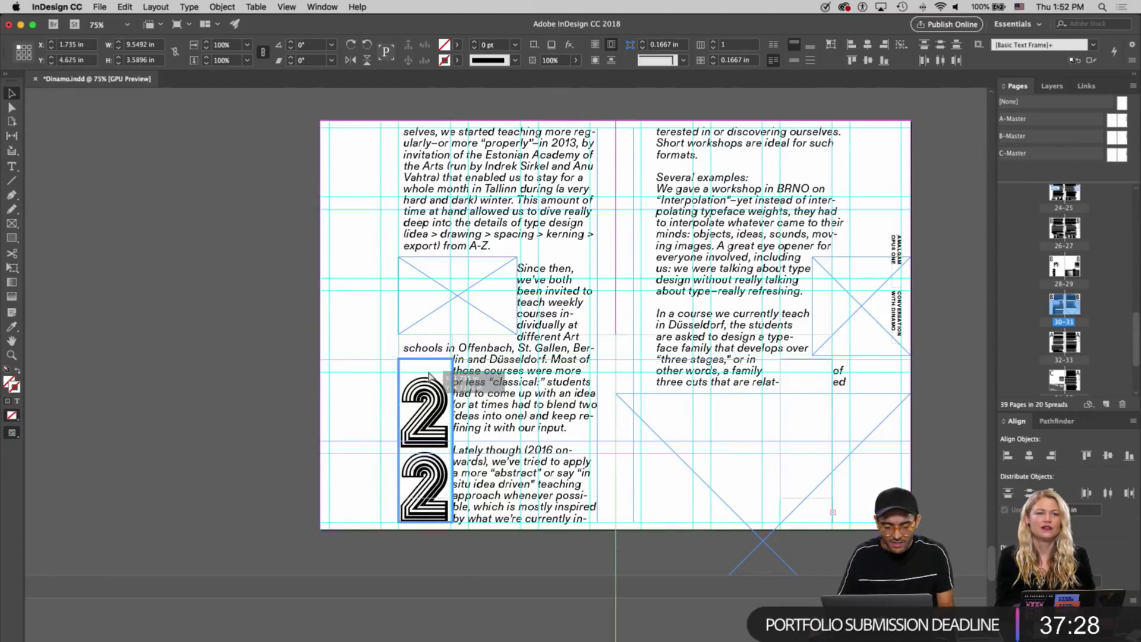
{"action": "left_click_drag", "start_coordinate": [431, 408], "coordinate": [429, 366]}
{"action": "key", "text": "cmd+z"}
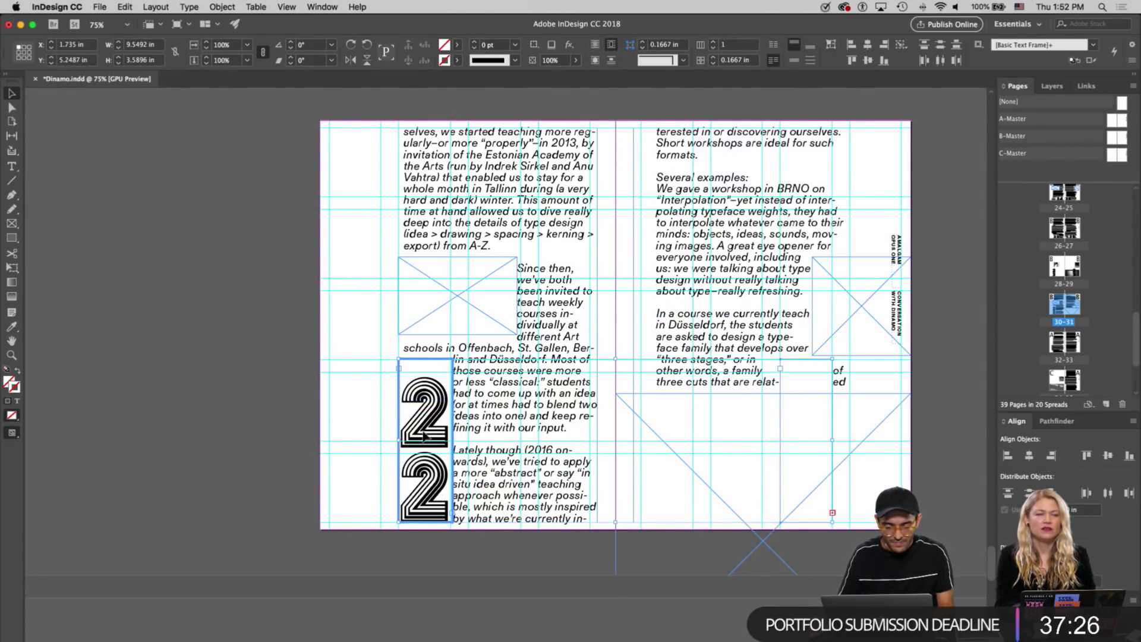
{"action": "left_click", "coordinate": [359, 364]}
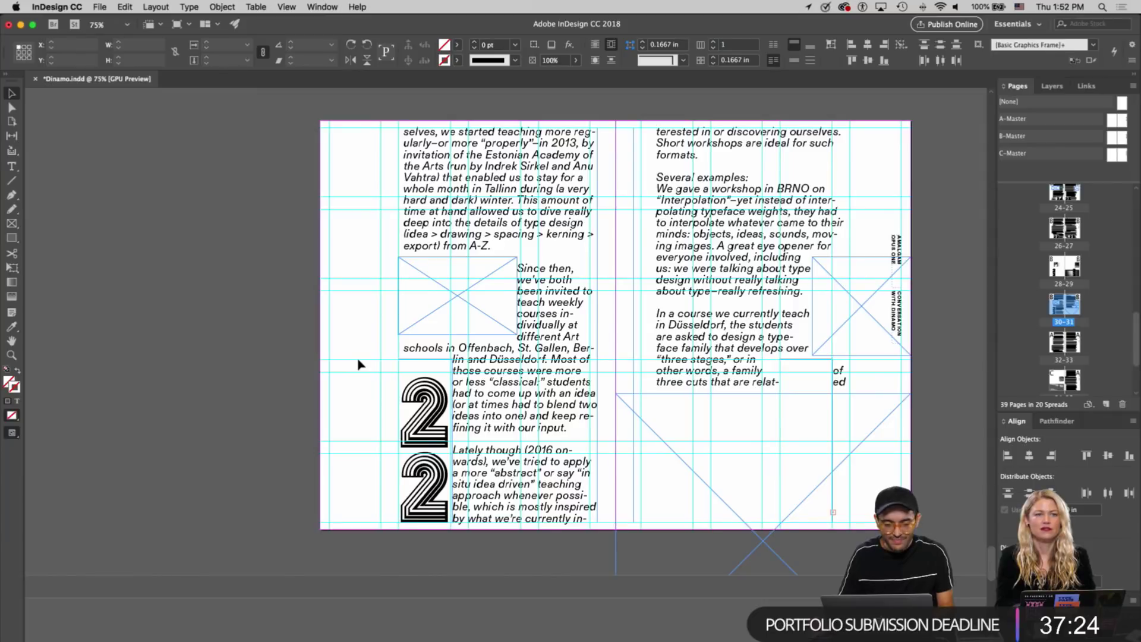
Move page 30's stacked 22 up to about Y 3.45 in and narrow the empty image frame beside it to start at X 2.98 in
{"action": "left_click", "coordinate": [414, 305]}
{"action": "left_click_drag", "start_coordinate": [400, 297], "coordinate": [414, 338]}
{"action": "left_click", "coordinate": [417, 309]}
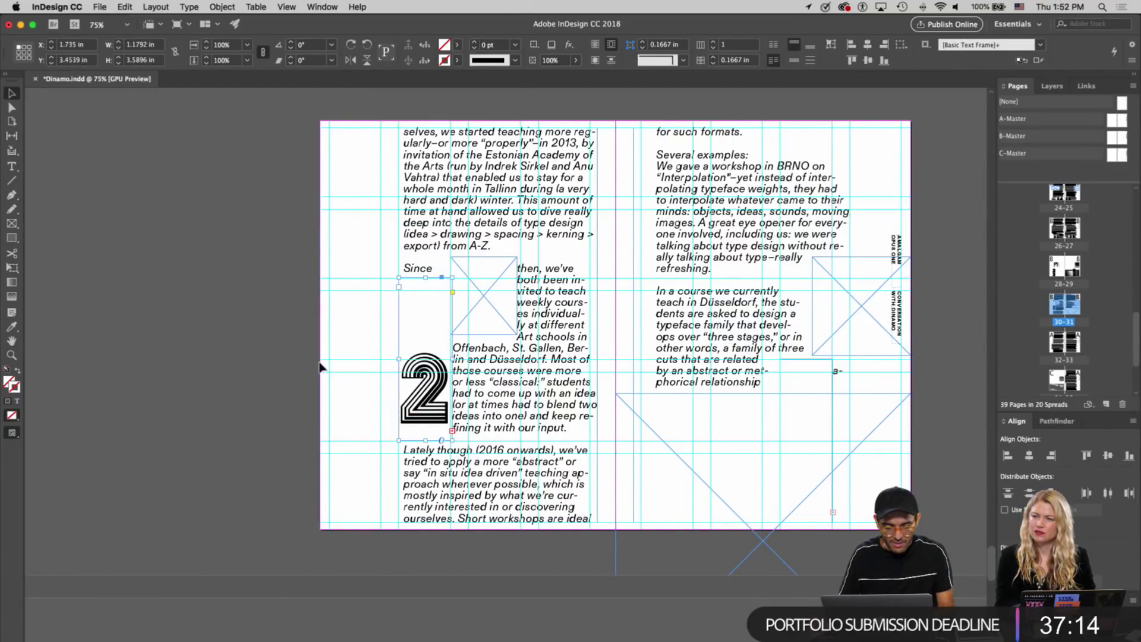
{"action": "left_click", "coordinate": [459, 295]}
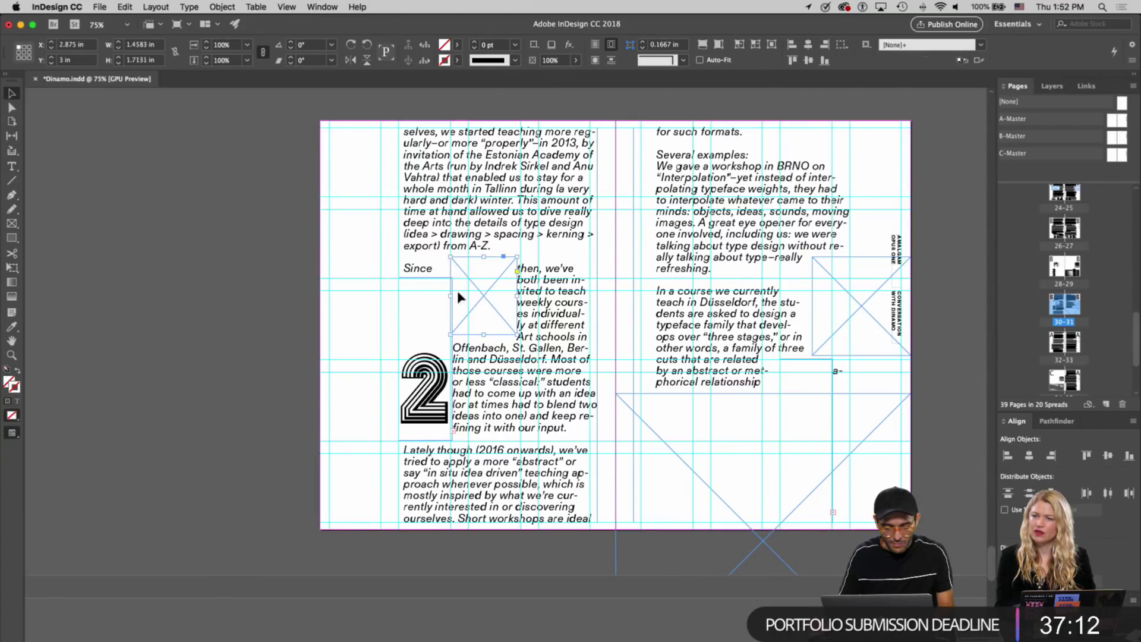
{"action": "left_click_drag", "start_coordinate": [451, 296], "coordinate": [455, 297]}
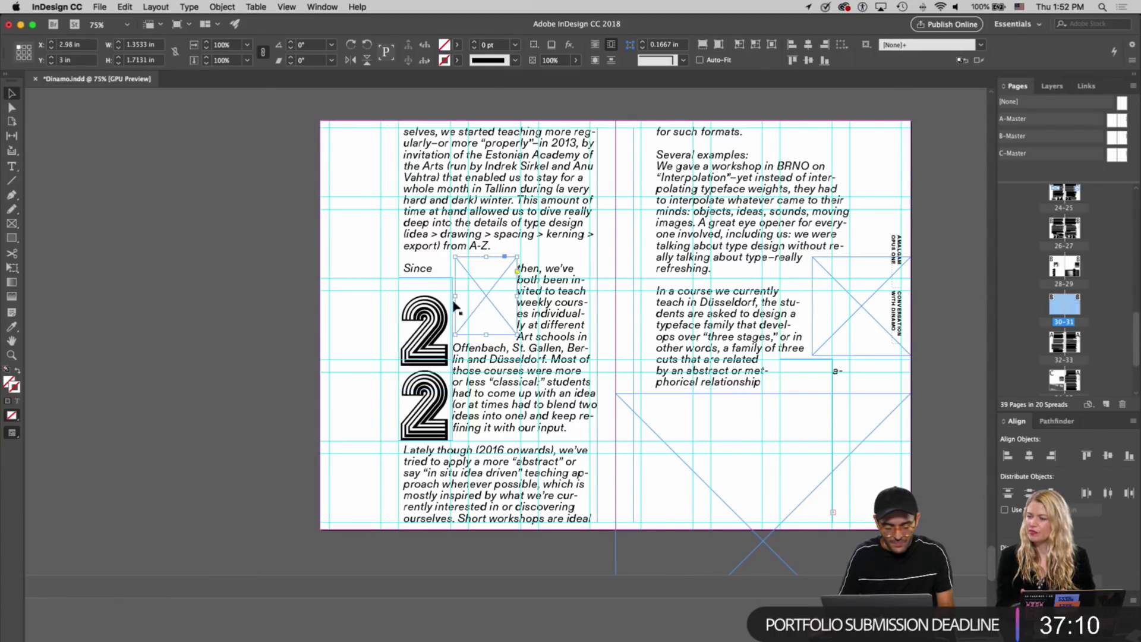
{"action": "left_click", "coordinate": [300, 331]}
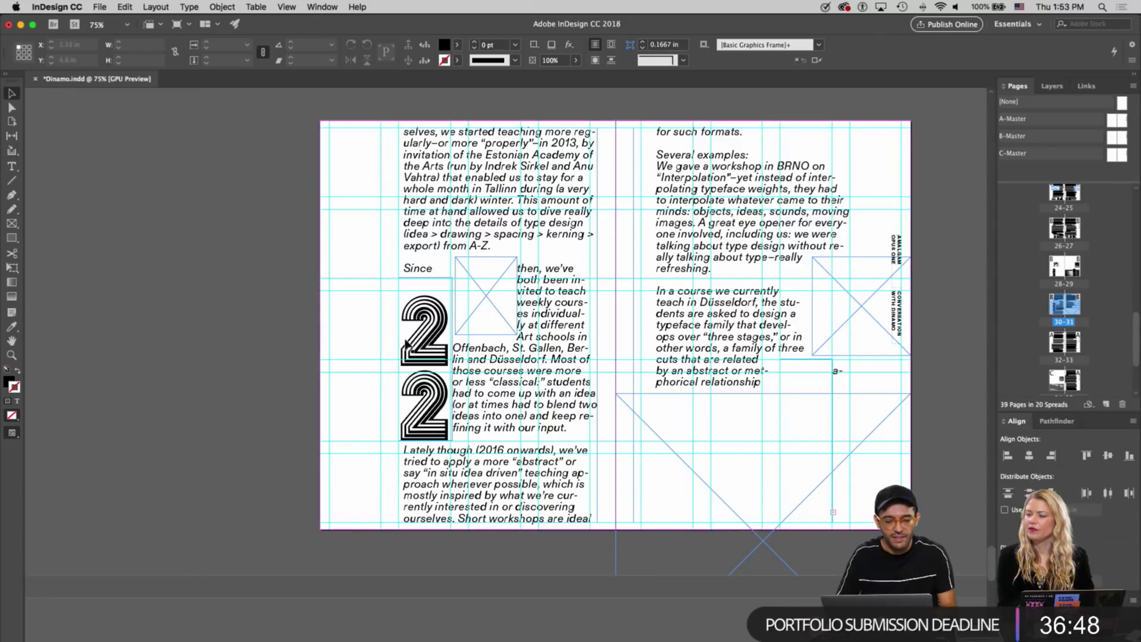
Preview spread 28-29 without guides and zoom in on the lettering workshop photo on page 28
{"action": "scroll", "coordinate": [414, 334], "scroll_direction": "right", "scroll_amount": 1}
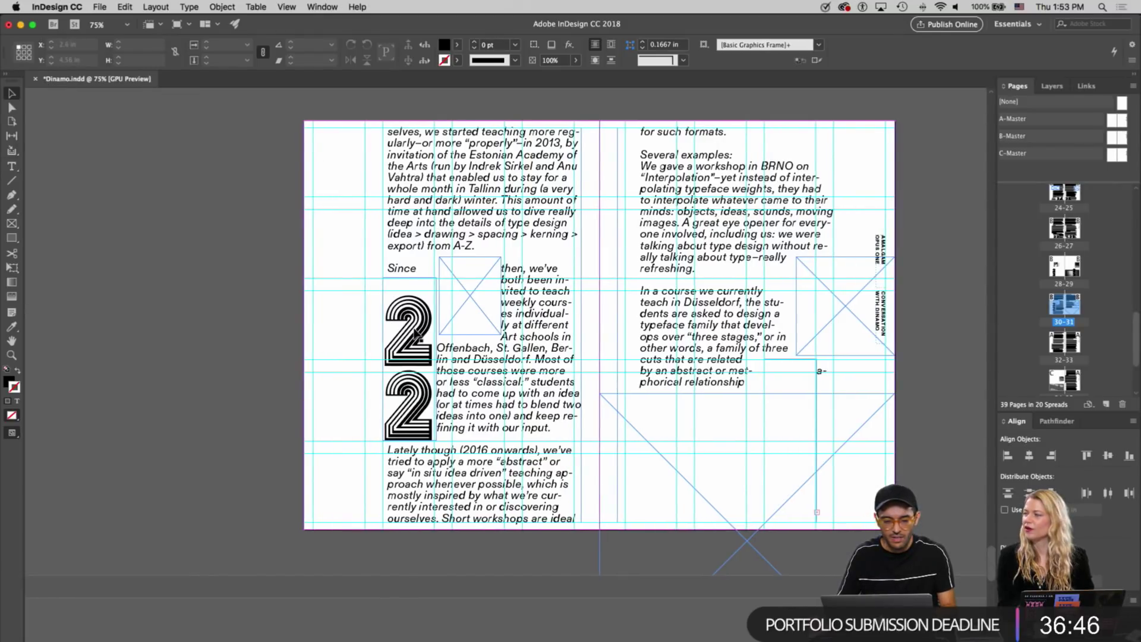
{"action": "scroll", "coordinate": [415, 334], "scroll_direction": "up", "scroll_amount": 10}
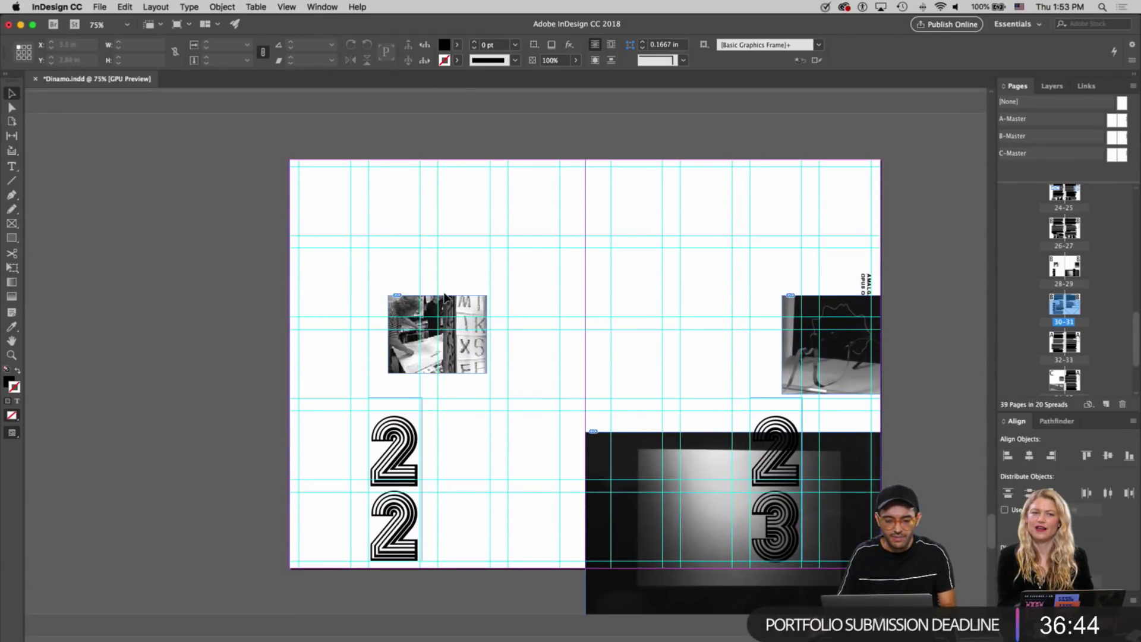
{"action": "key", "text": "w"}
{"action": "left_click", "coordinate": [13, 109]}
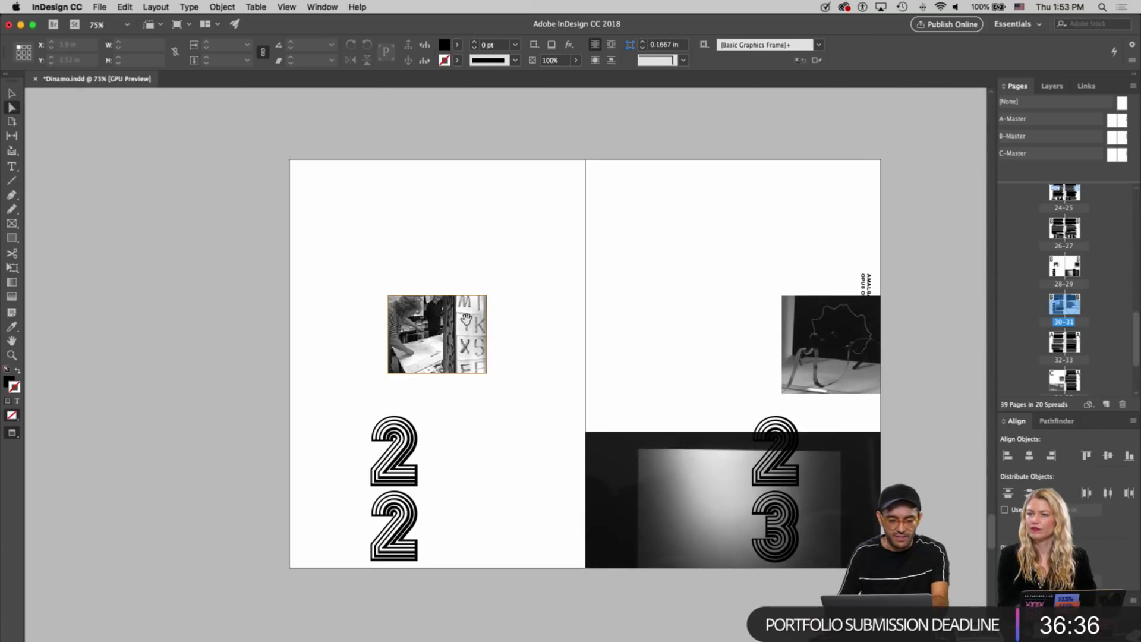
{"action": "scroll", "coordinate": [465, 319], "scroll_direction": "up", "scroll_amount": 5}
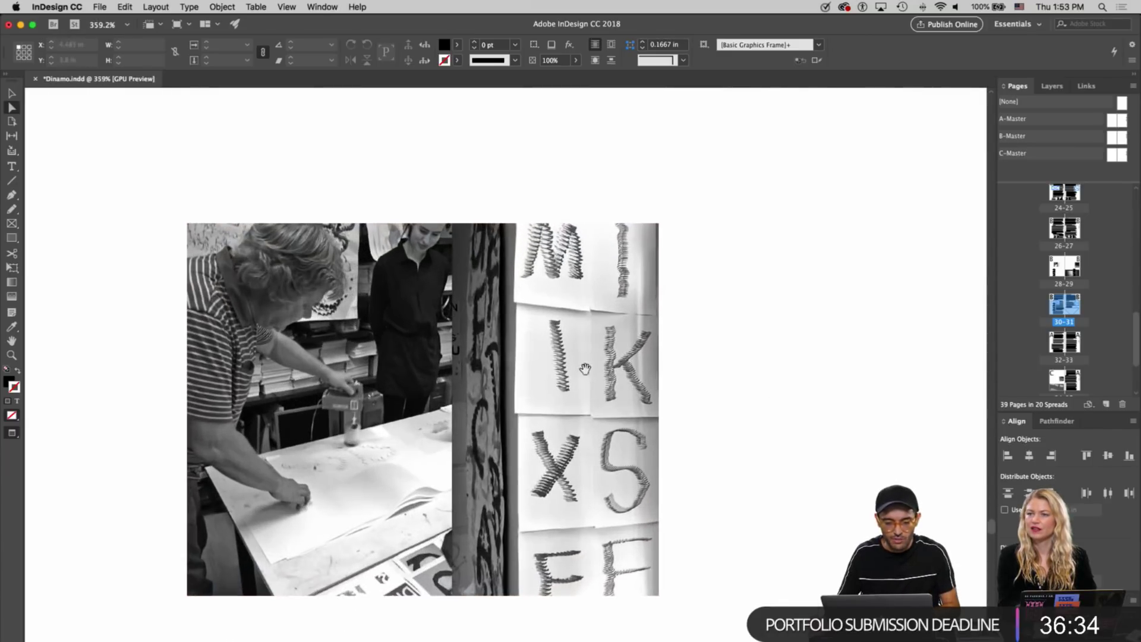
Try deleting the workshop photo from its frame with the layout guides shown, and undo the deletion
{"action": "left_click", "coordinate": [575, 298]}
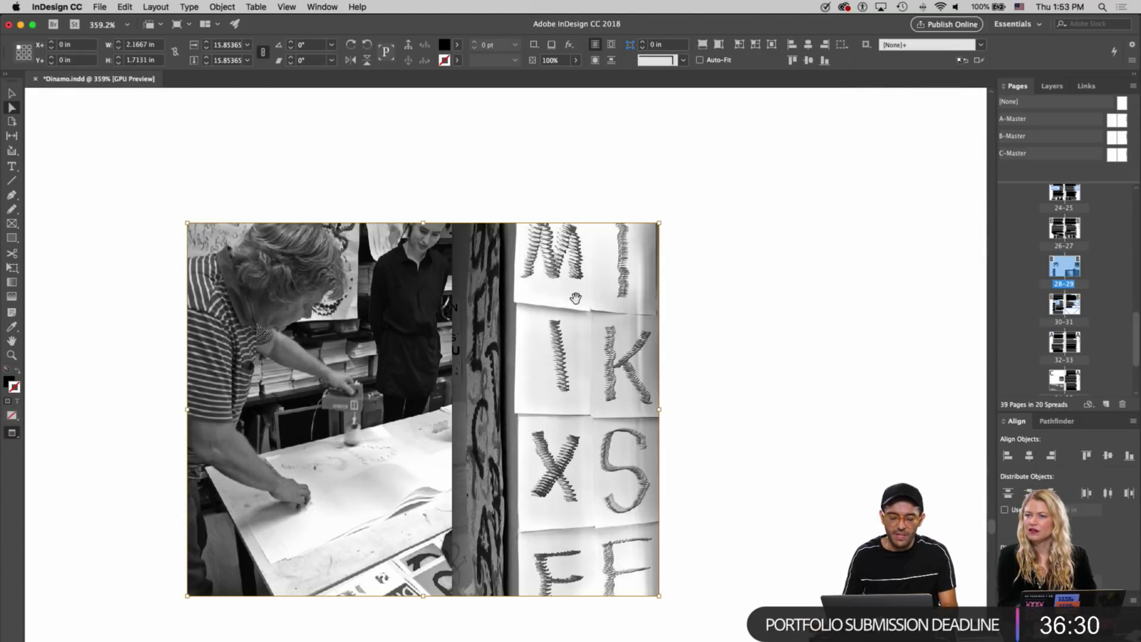
{"action": "key", "text": "Delete"}
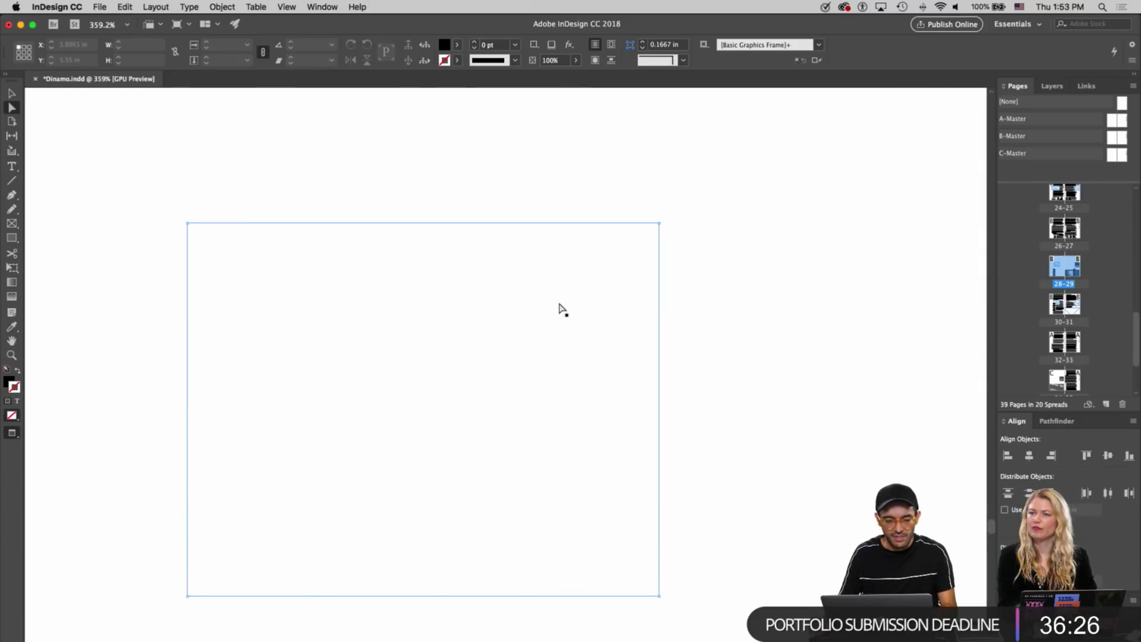
{"action": "key", "text": "w"}
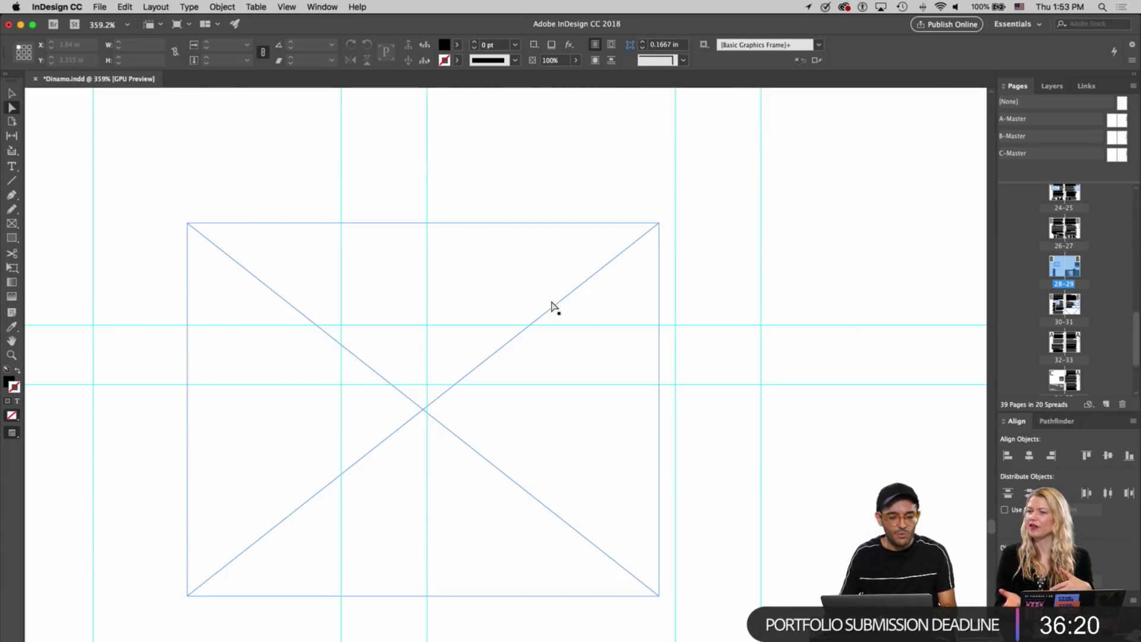
{"action": "key", "text": "super+z"}
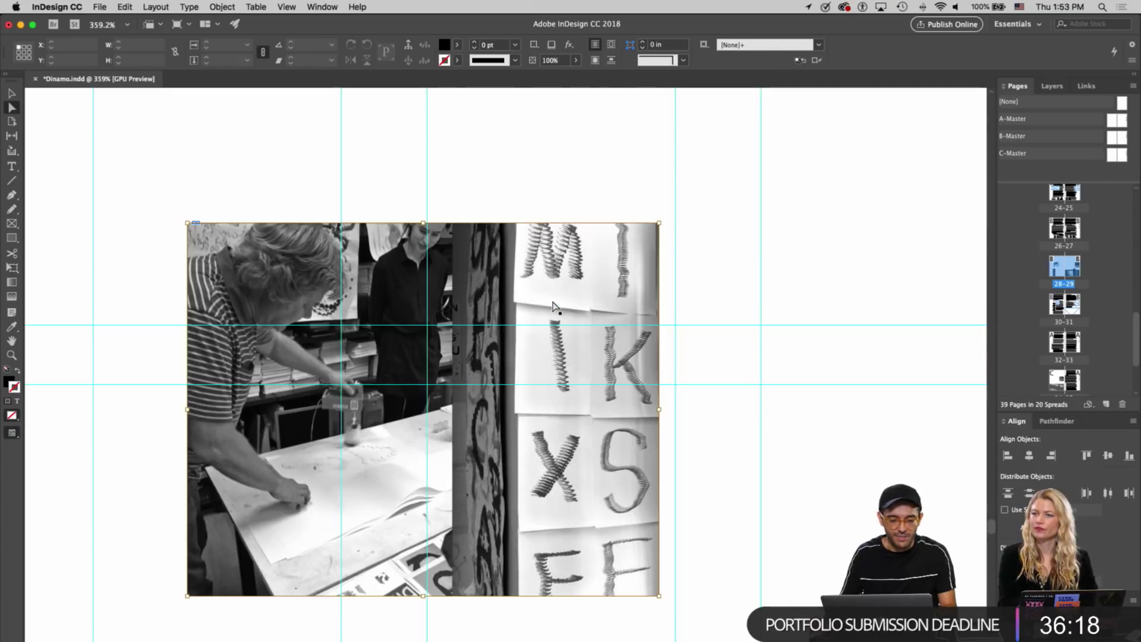
Move the large numeral 22 on the left page of spread 30-31 up to Y 3.16 in
{"action": "key", "text": "v"}
{"action": "left_click", "coordinate": [300, 483], "text": "alt+super"}
{"action": "left_click", "coordinate": [598, 451], "text": "alt+super"}
{"action": "left_click", "coordinate": [598, 450], "text": "alt+super"}
{"action": "left_click", "coordinate": [566, 396], "text": "alt+super"}
{"action": "left_click", "coordinate": [567, 396], "text": "alt+super"}
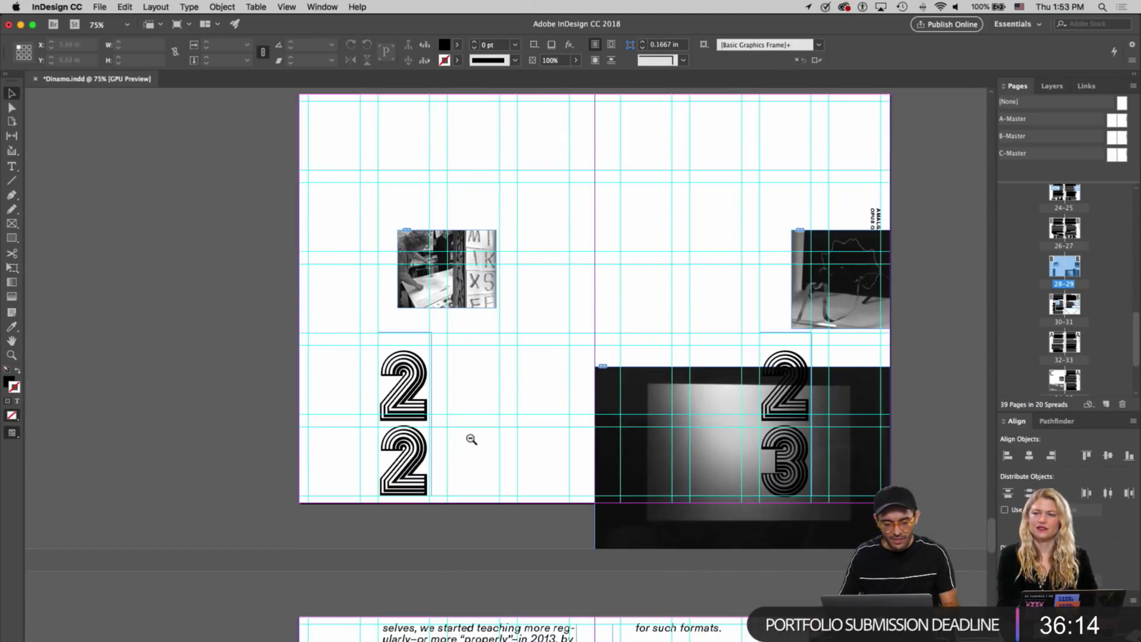
{"action": "left_click", "coordinate": [484, 433], "text": "alt+super"}
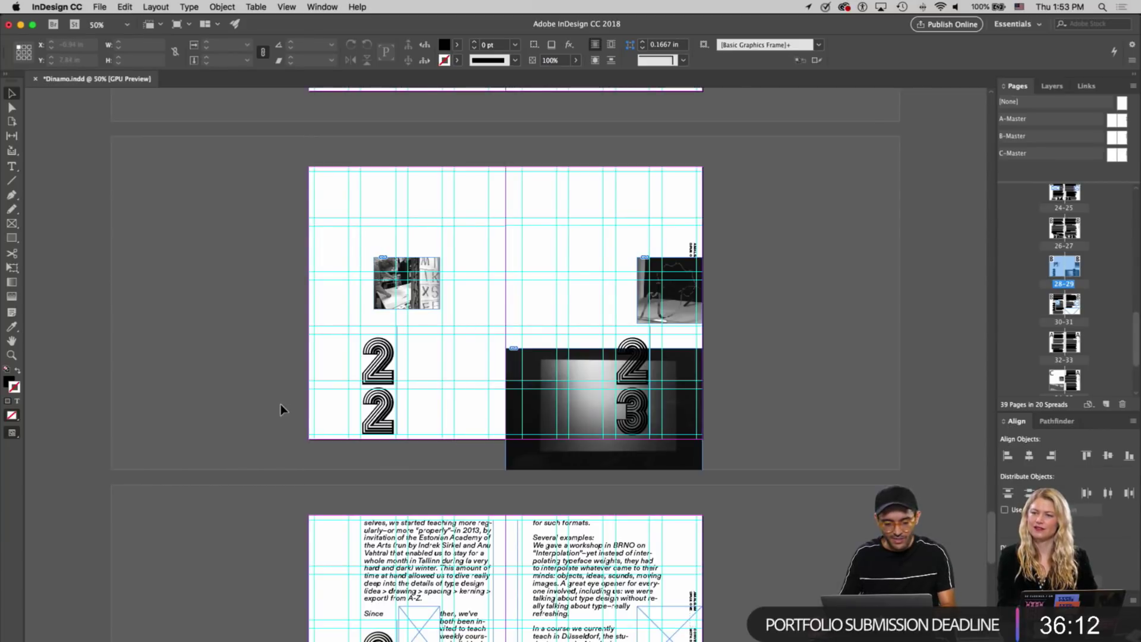
{"action": "scroll", "coordinate": [438, 443], "scroll_direction": "down", "scroll_amount": 5}
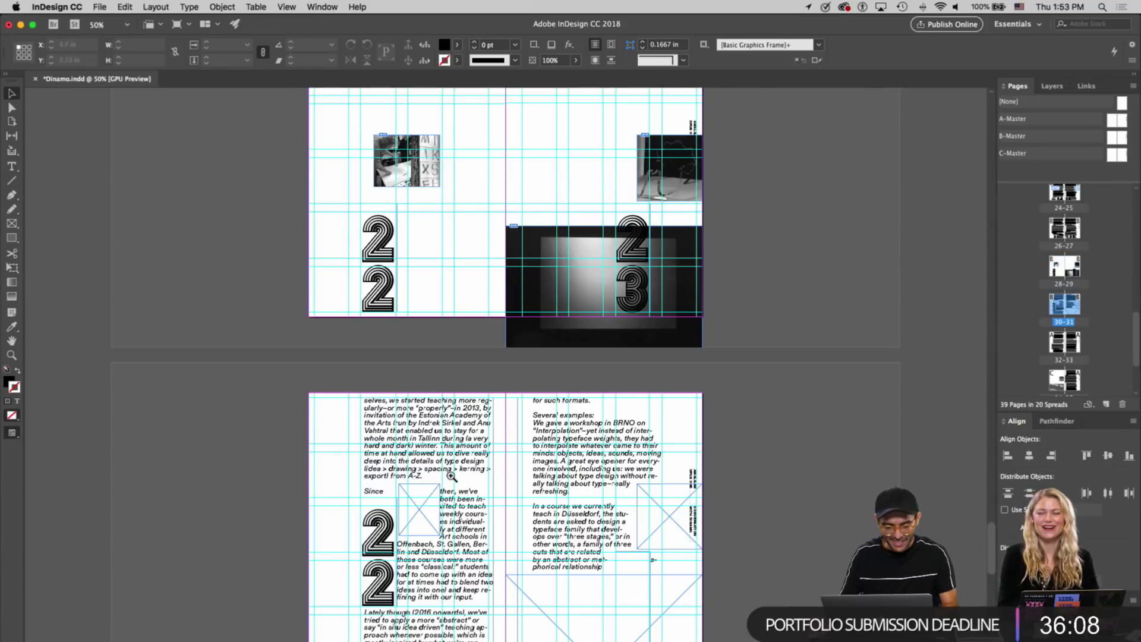
{"action": "key", "text": "super+1"}
{"action": "left_click", "coordinate": [498, 345], "text": "super"}
{"action": "left_click", "coordinate": [498, 345], "text": "super"}
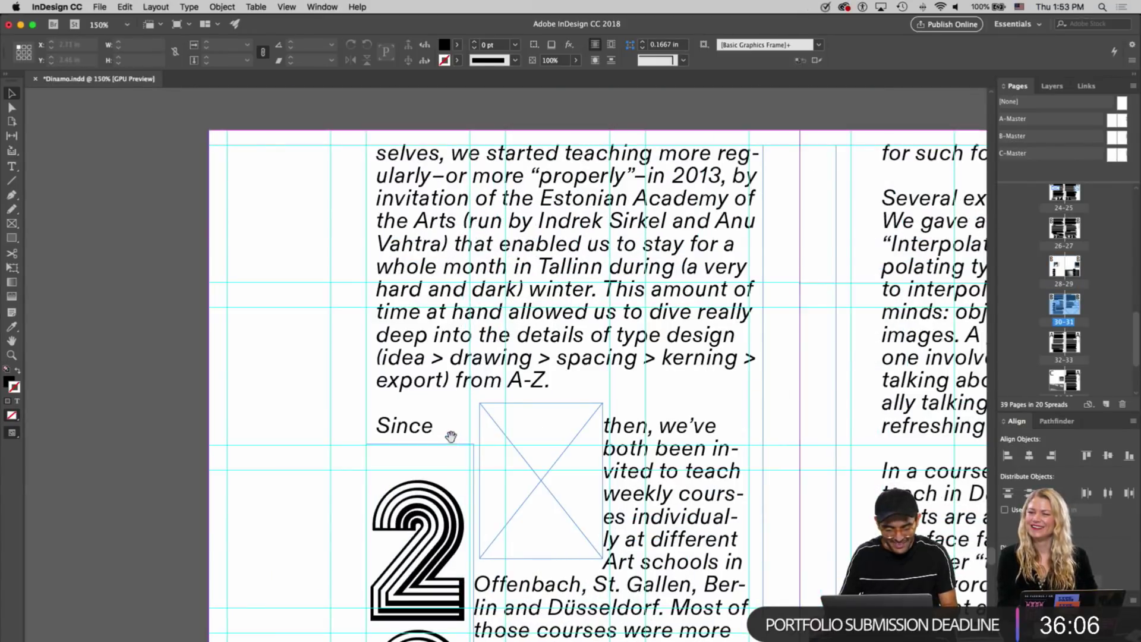
{"action": "left_click_drag", "start_coordinate": [453, 442], "coordinate": [447, 351]}
{"action": "left_click", "coordinate": [393, 304]}
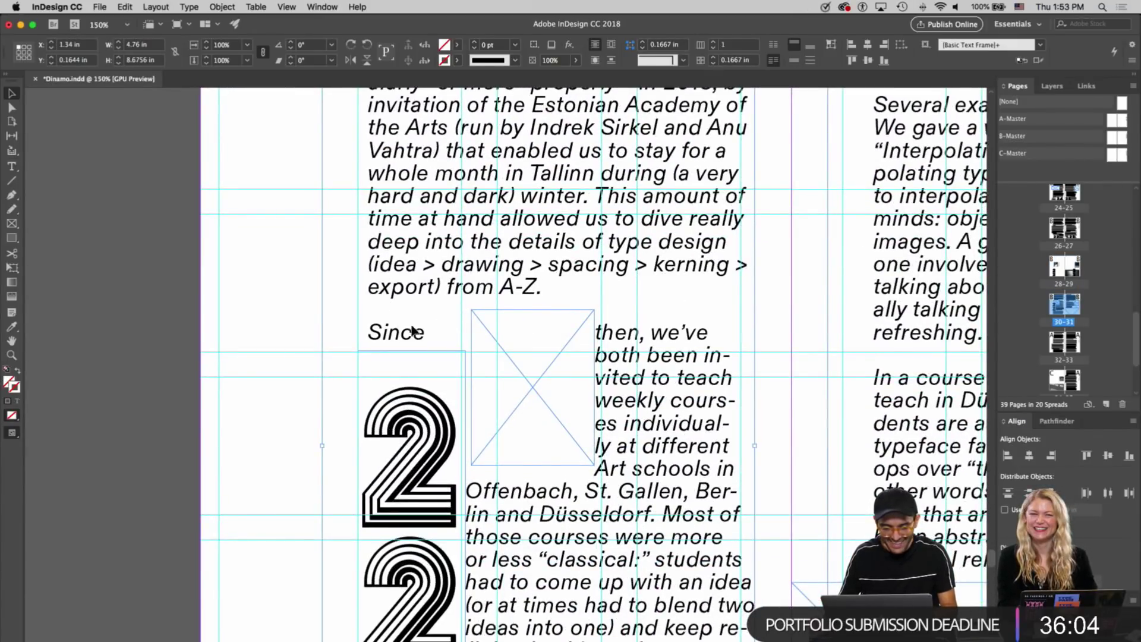
{"action": "left_click", "coordinate": [481, 328]}
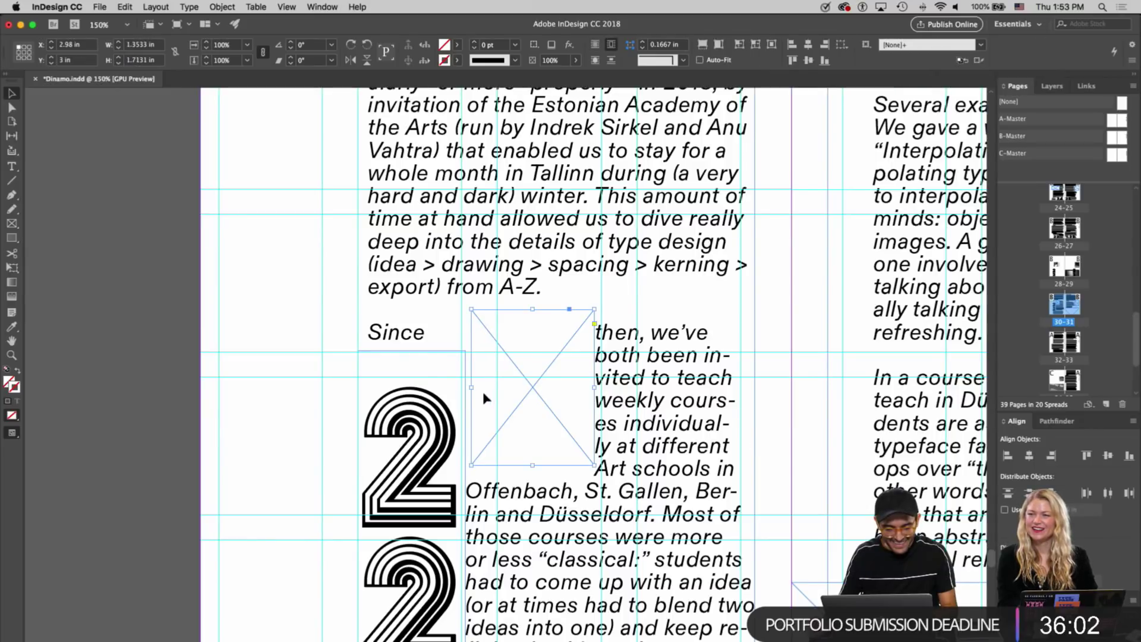
{"action": "left_click_drag", "start_coordinate": [422, 365], "coordinate": [414, 338]}
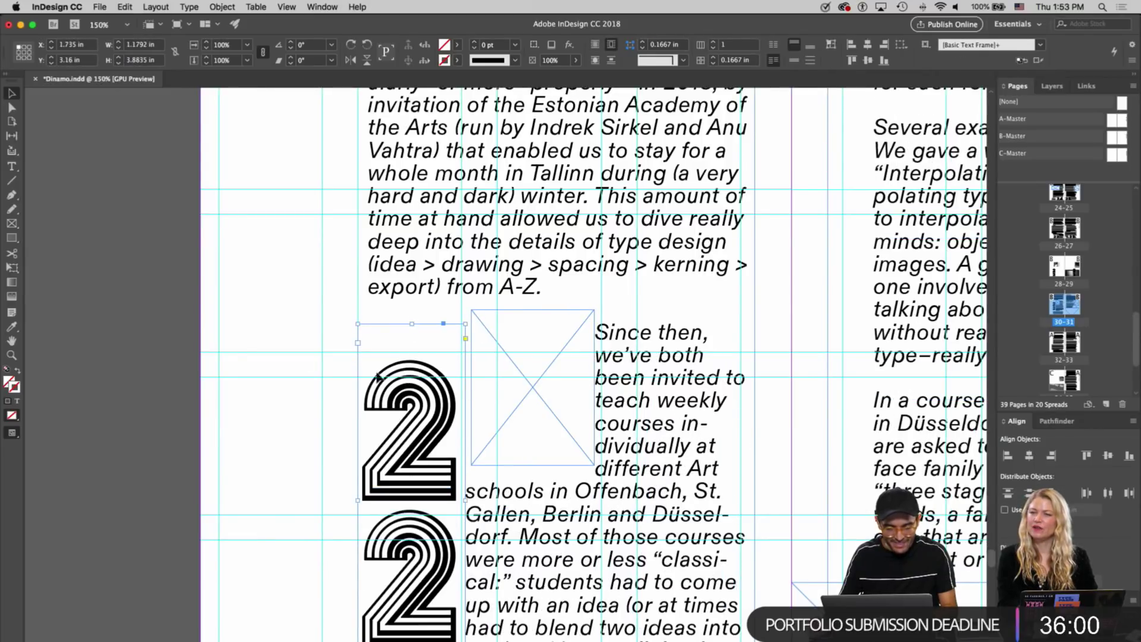
{"action": "left_click", "coordinate": [258, 351]}
Try lowering the upper edge of the numeral 23's text frame on the right page to Y 5.88 in
{"action": "key", "text": "super+1"}
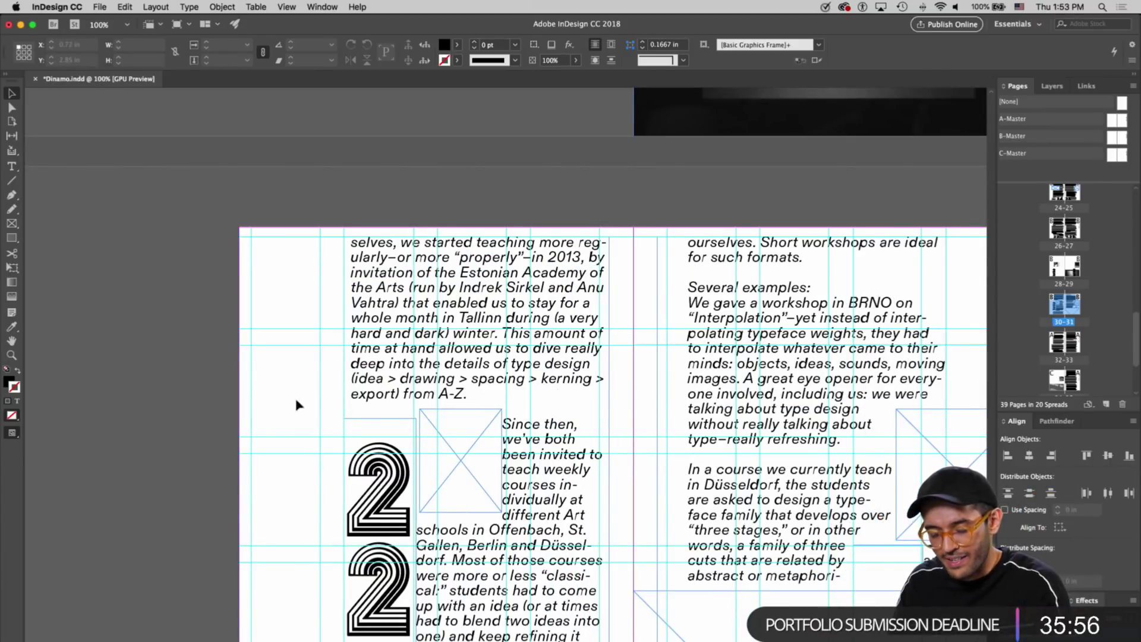
{"action": "key", "text": "w"}
{"action": "scroll", "coordinate": [517, 410], "scroll_direction": "down", "scroll_amount": 2}
{"action": "scroll", "coordinate": [517, 410], "scroll_direction": "right", "scroll_amount": 3}
{"action": "scroll", "coordinate": [584, 412], "scroll_direction": "down", "scroll_amount": 5}
{"action": "scroll", "coordinate": [584, 410], "scroll_direction": "up", "scroll_amount": 2}
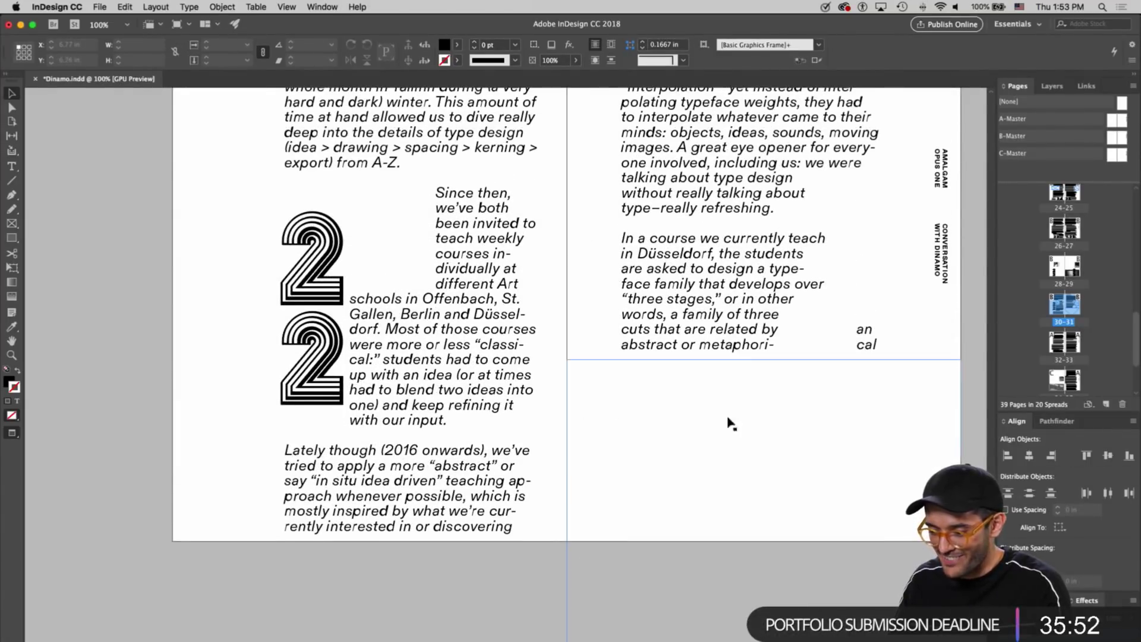
{"action": "left_click", "coordinate": [840, 339]}
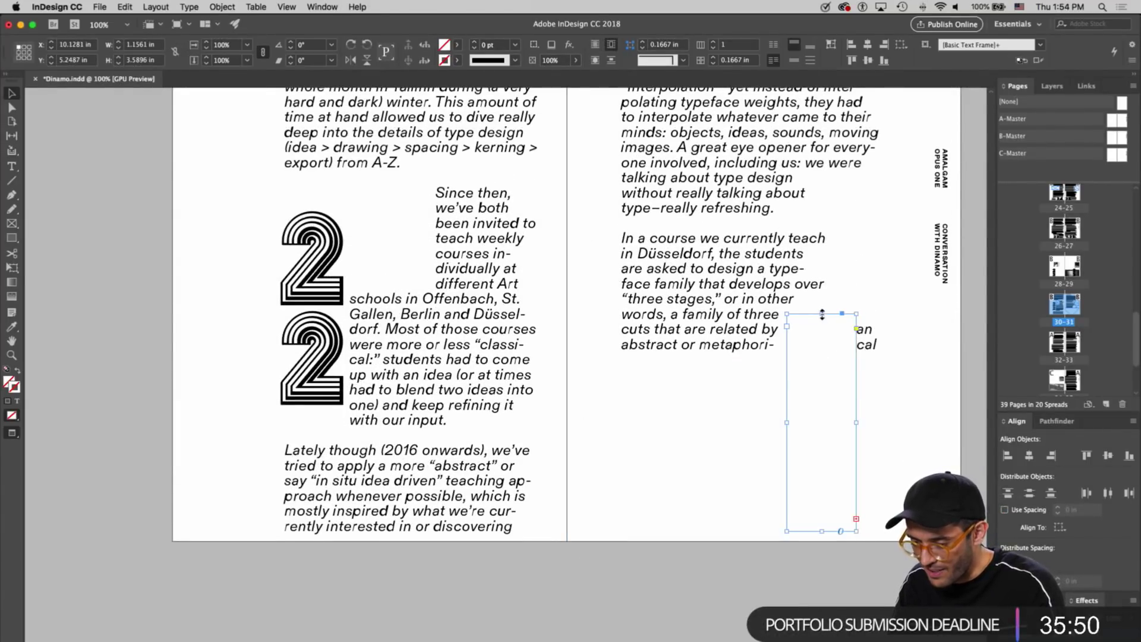
{"action": "left_click_drag", "start_coordinate": [822, 314], "coordinate": [821, 353]}
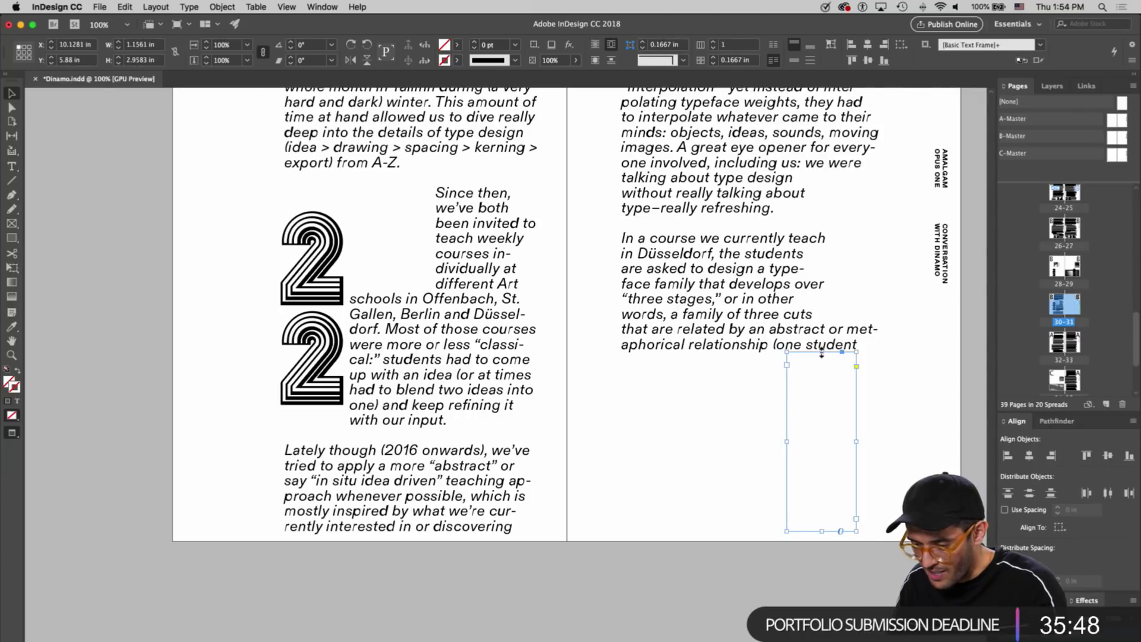
Narrow the large empty picture frame at the foot of the right page to 3.48 in wide
{"action": "left_click", "coordinate": [766, 411]}
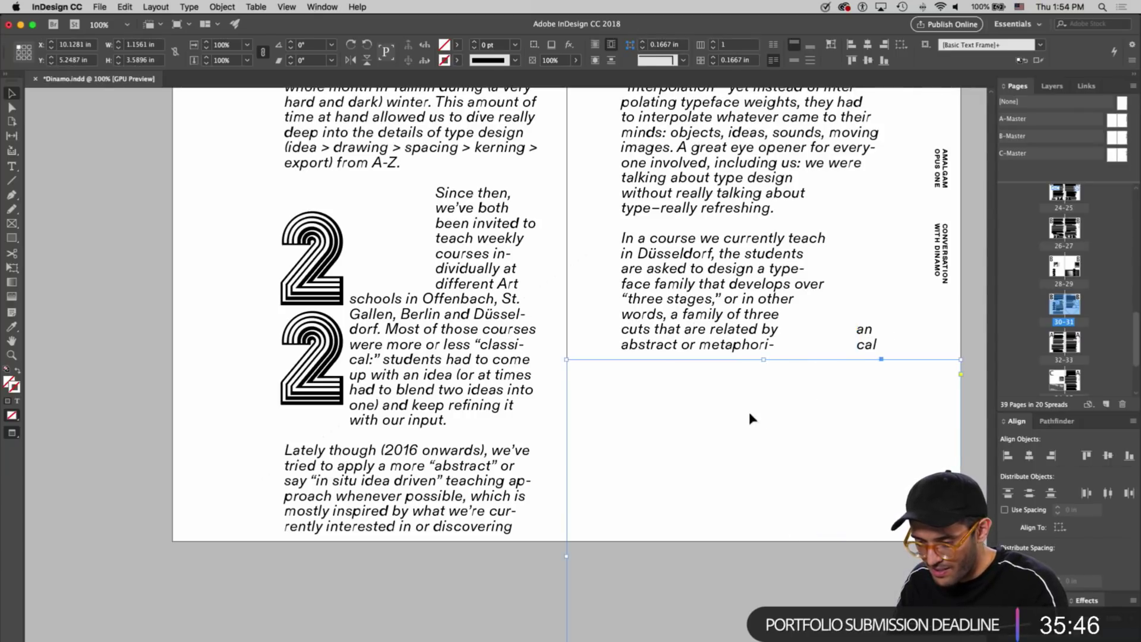
{"action": "scroll", "coordinate": [818, 333], "scroll_direction": "down", "scroll_amount": 5}
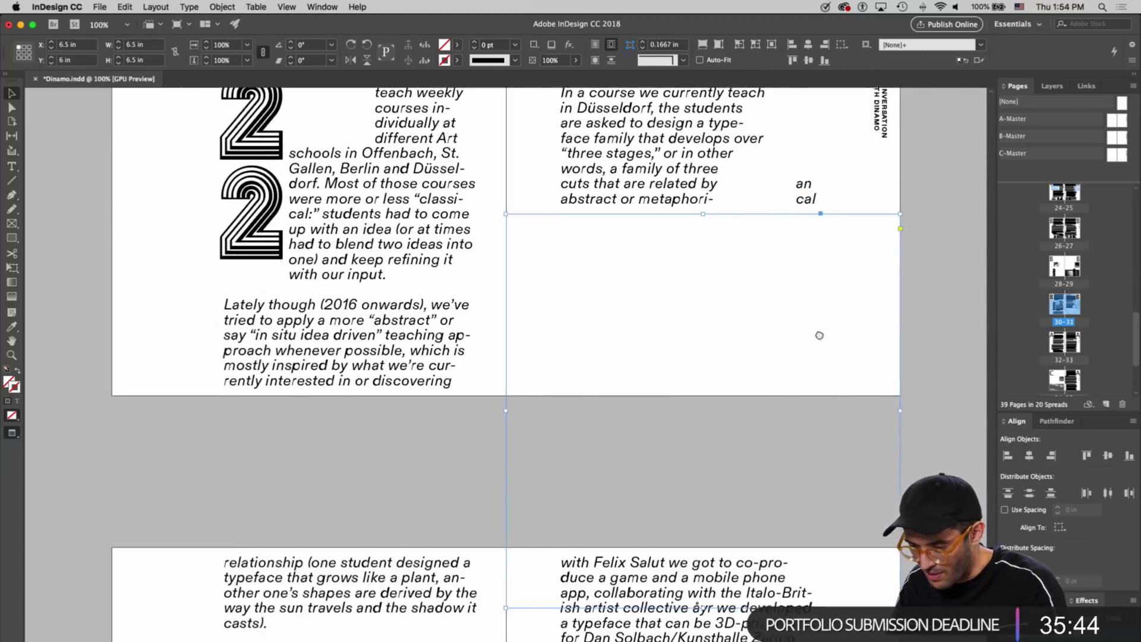
{"action": "left_click_drag", "start_coordinate": [886, 410], "coordinate": [728, 387]}
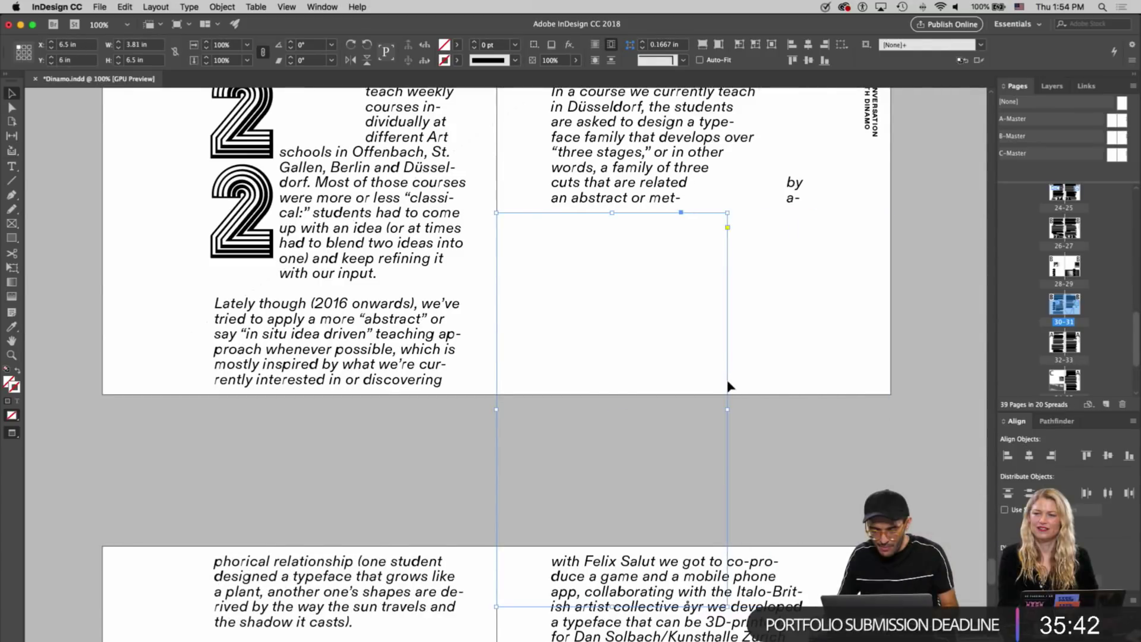
{"action": "key", "text": "w"}
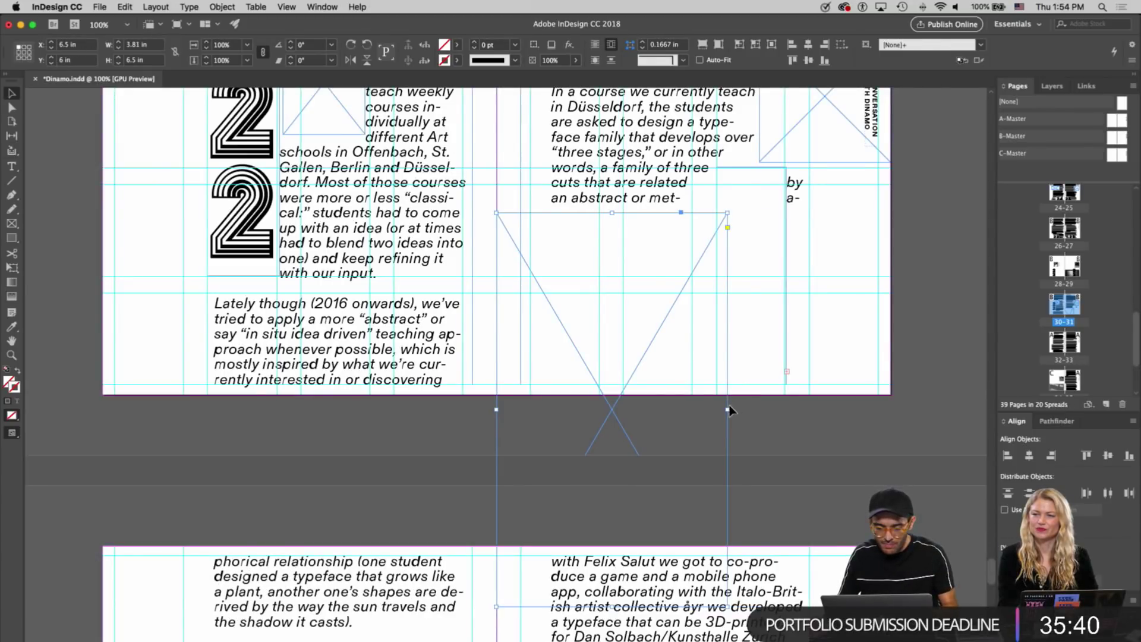
{"action": "mouse_move", "coordinate": [727, 409]}
{"action": "left_mouse_down"}
{"action": "mouse_move", "coordinate": [694, 406]}
{"action": "mouse_move", "coordinate": [707, 407]}
{"action": "left_mouse_up"}
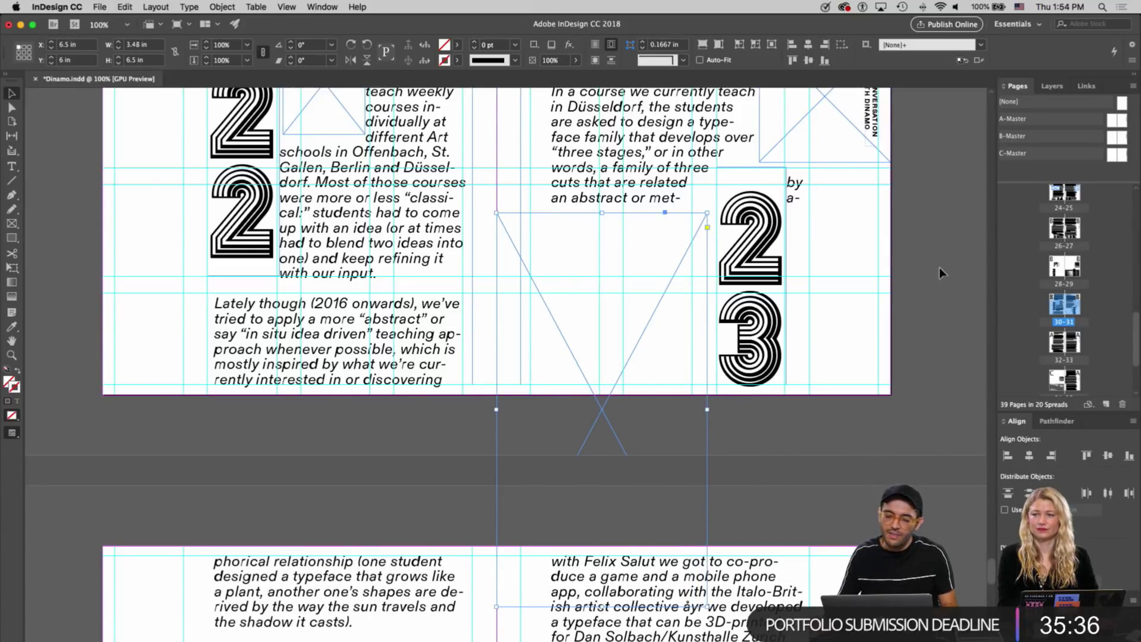
Narrow the small empty picture frame at the right page's outer edge to 1.44 in wide, starting at X 11.56 in
{"action": "scroll", "coordinate": [806, 354], "scroll_direction": "up", "scroll_amount": 5}
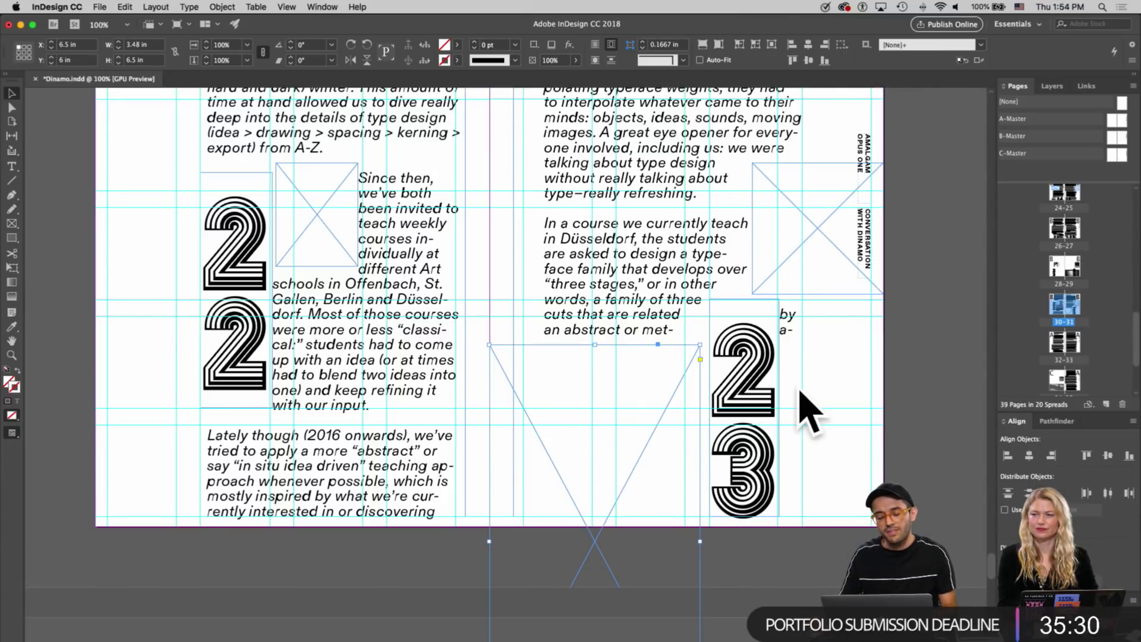
{"action": "left_click", "coordinate": [829, 395]}
{"action": "left_click", "coordinate": [784, 234]}
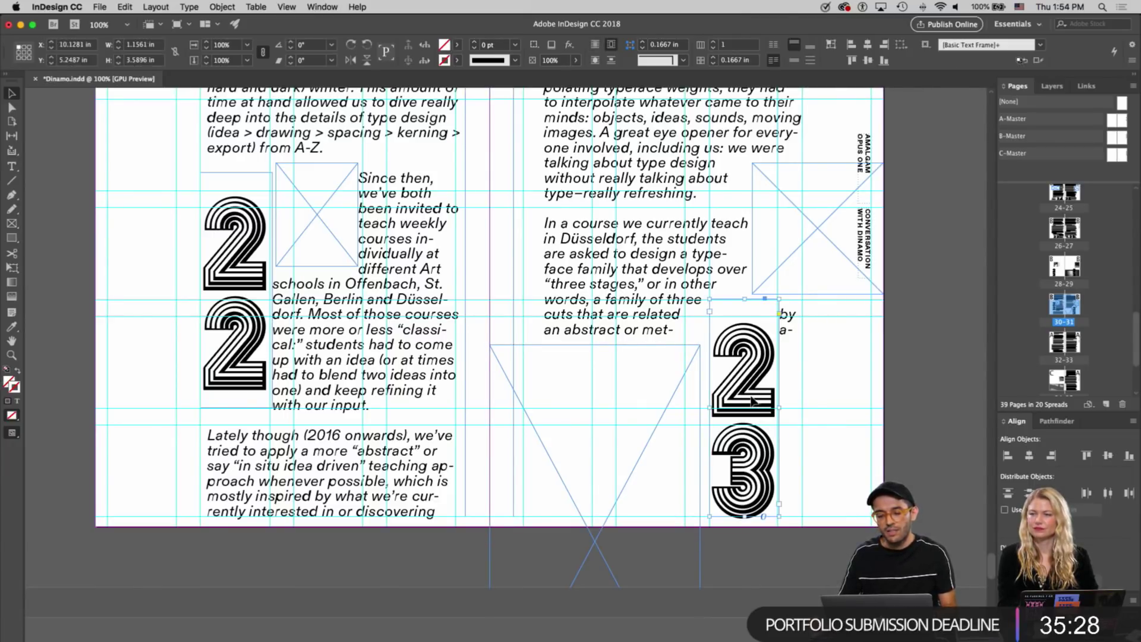
{"action": "left_click_drag", "start_coordinate": [754, 229], "coordinate": [797, 230]}
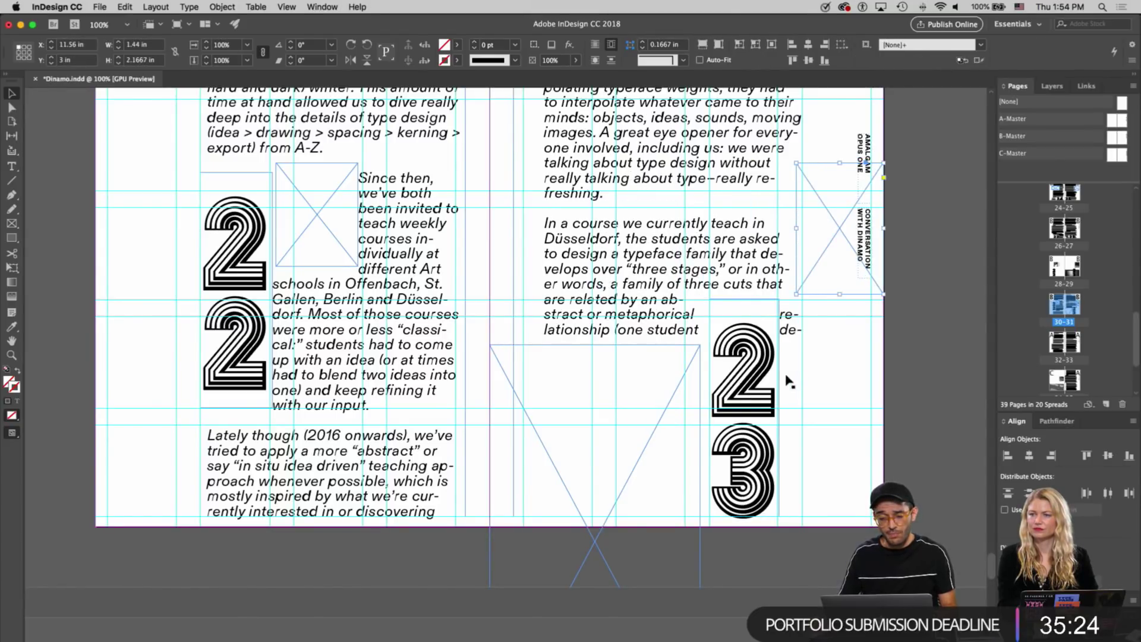
Move the numeral 23 up beside the small empty picture frame, positioning its text frame at about Y 3.375 in
{"action": "left_click_drag", "start_coordinate": [773, 409], "coordinate": [765, 274]}
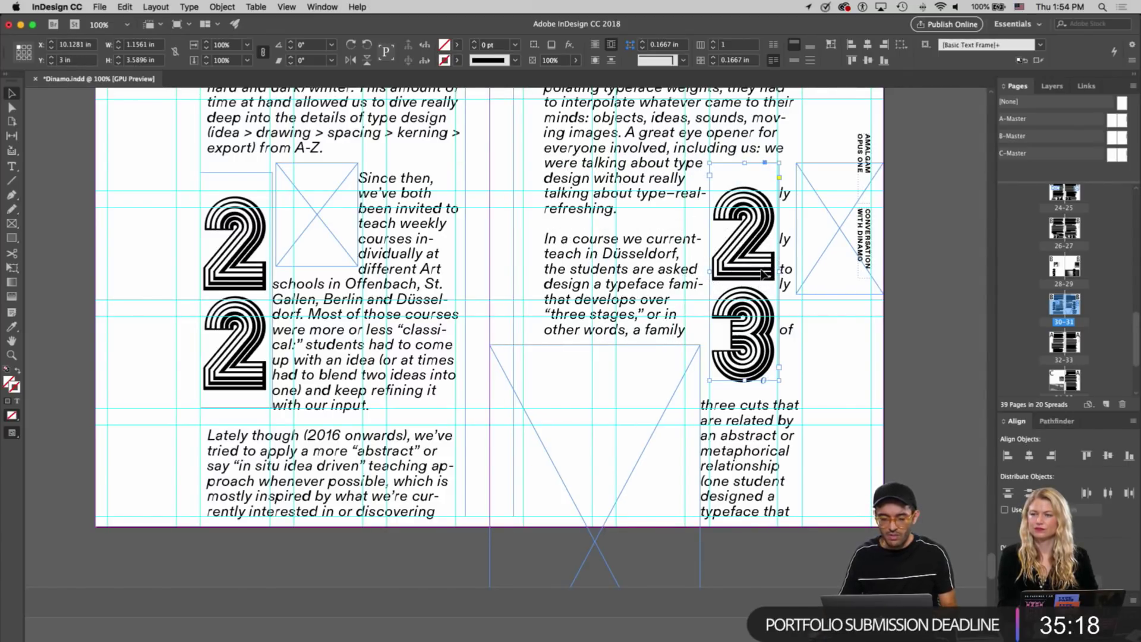
{"action": "key", "text": "Down"}
{"action": "key", "text": "Down"}
{"action": "key", "text": "Down"}
{"action": "key", "text": "Down"}
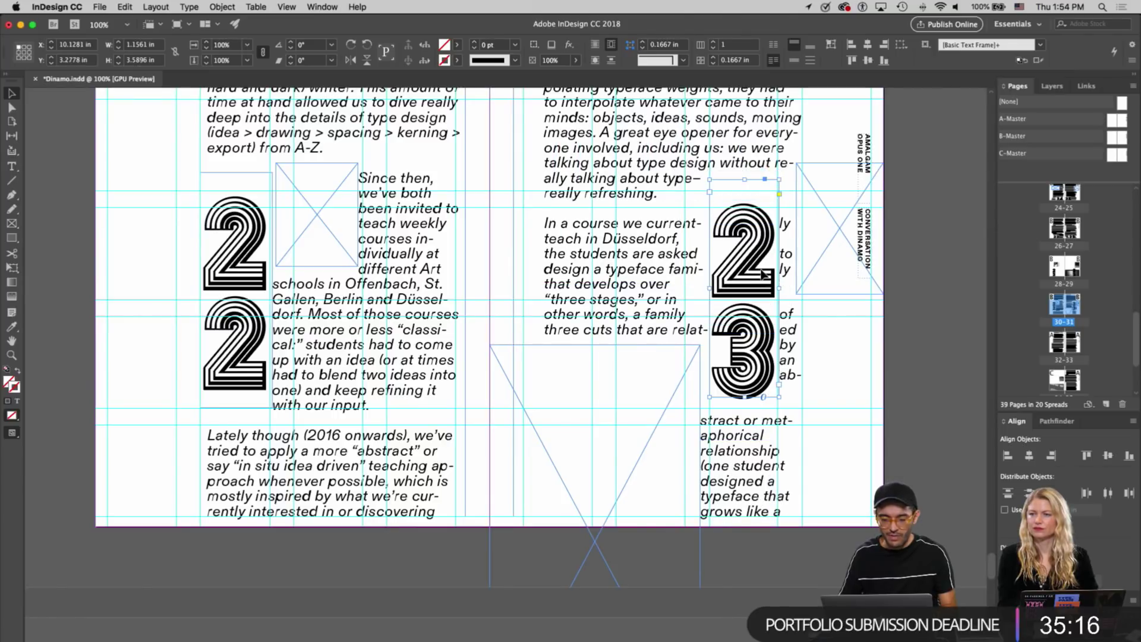
{"action": "key", "text": "Down"}
{"action": "key", "text": "Down"}
{"action": "key", "text": "Down"}
{"action": "key", "text": "Down"}
{"action": "key", "text": "Down"}
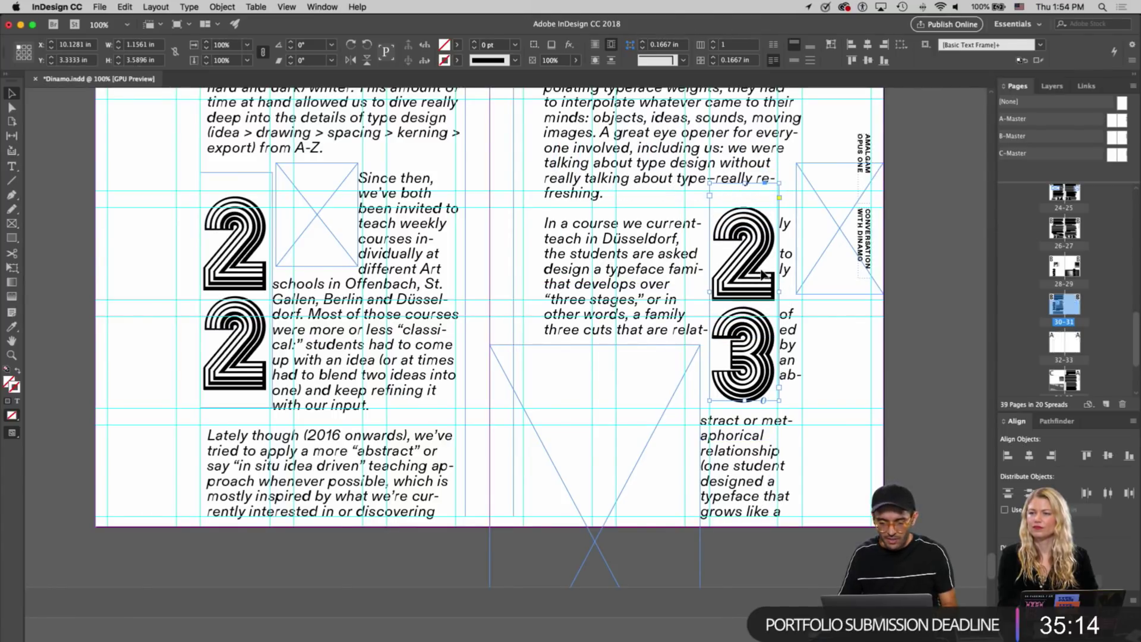
Shorten the numeral 22's text frame to 3.5896 in and lower it to about Y 3.3683 in, level with the numeral 23
{"action": "left_click", "coordinate": [253, 291]}
{"action": "key", "text": "shift+Down"}
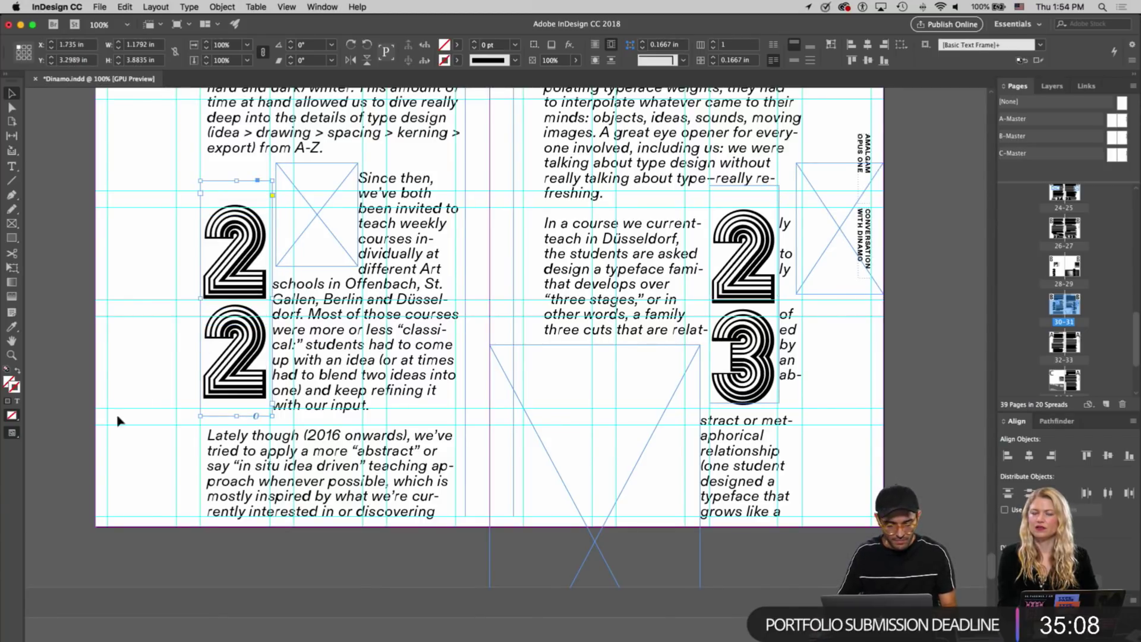
{"action": "left_click_drag", "start_coordinate": [237, 416], "coordinate": [238, 402]}
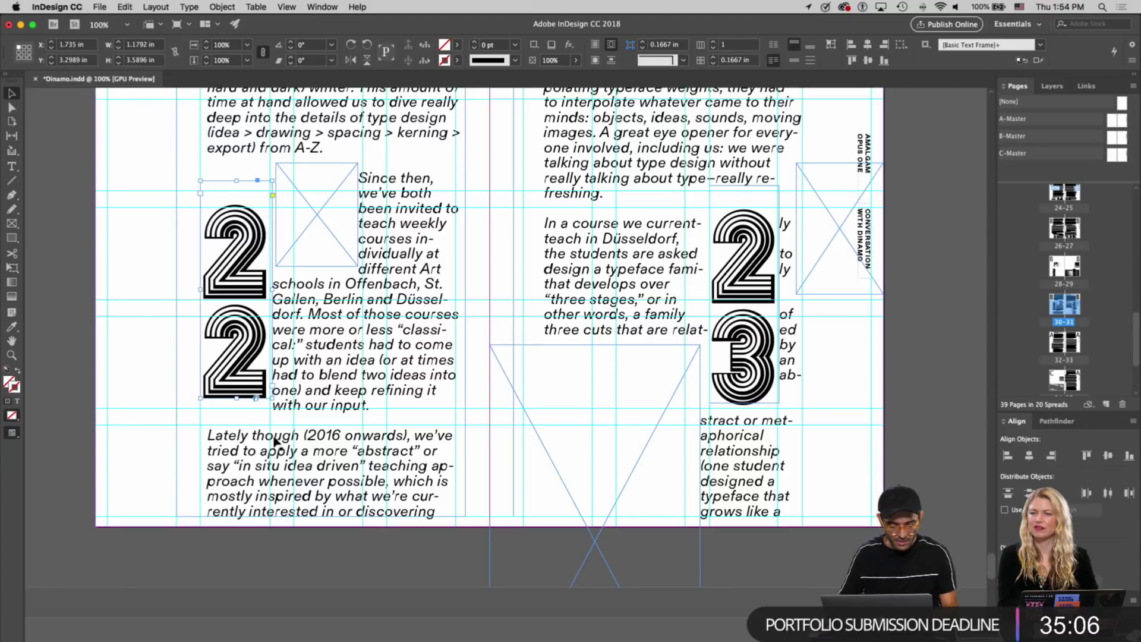
{"action": "key", "text": "Down"}
{"action": "key", "text": "Down"}
{"action": "key", "text": "Down"}
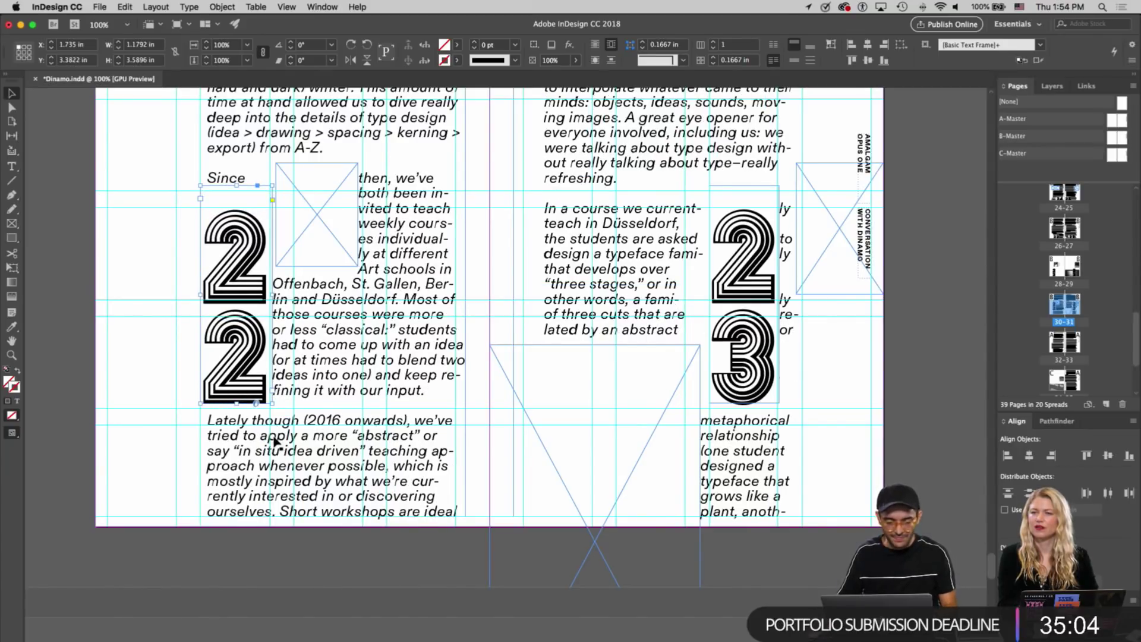
{"action": "key", "text": "Down"}
{"action": "key", "text": "Up"}
{"action": "key", "text": "Up"}
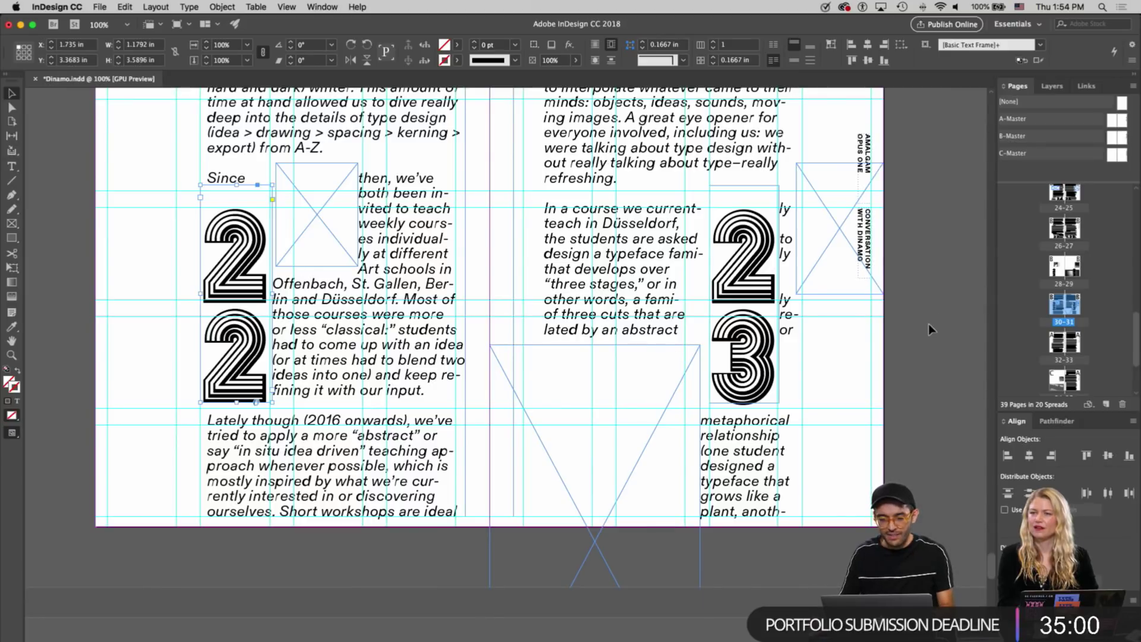
Widen the numeral 23's text frame outward to 1.3533 in so no body text wraps on its outer side
{"action": "left_click", "coordinate": [753, 329]}
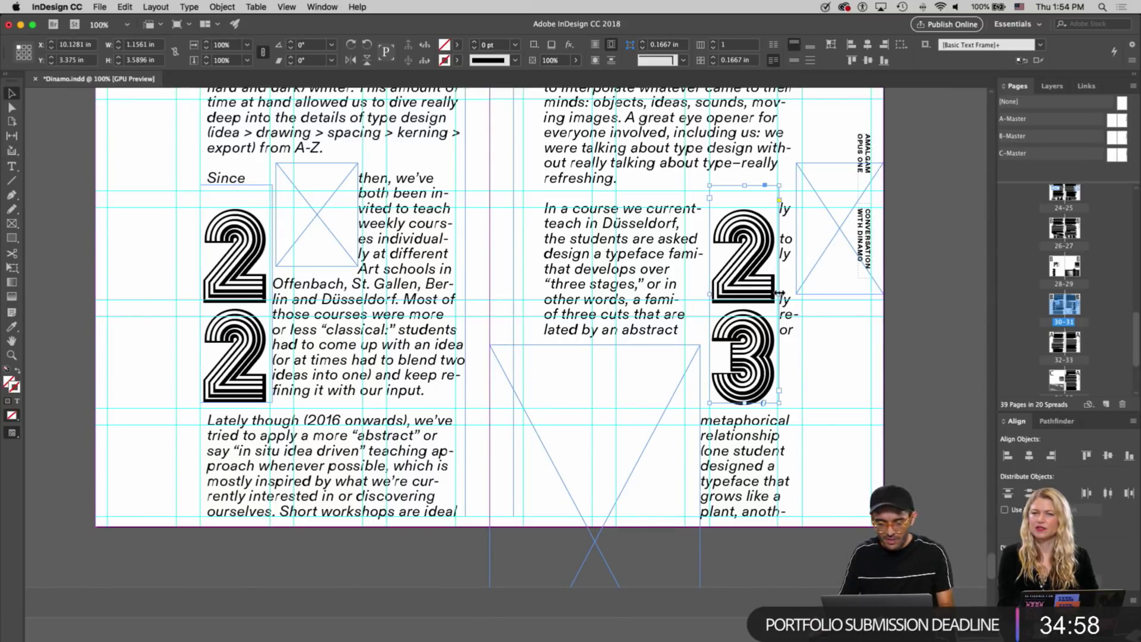
{"action": "left_click_drag", "start_coordinate": [779, 294], "coordinate": [790, 293]}
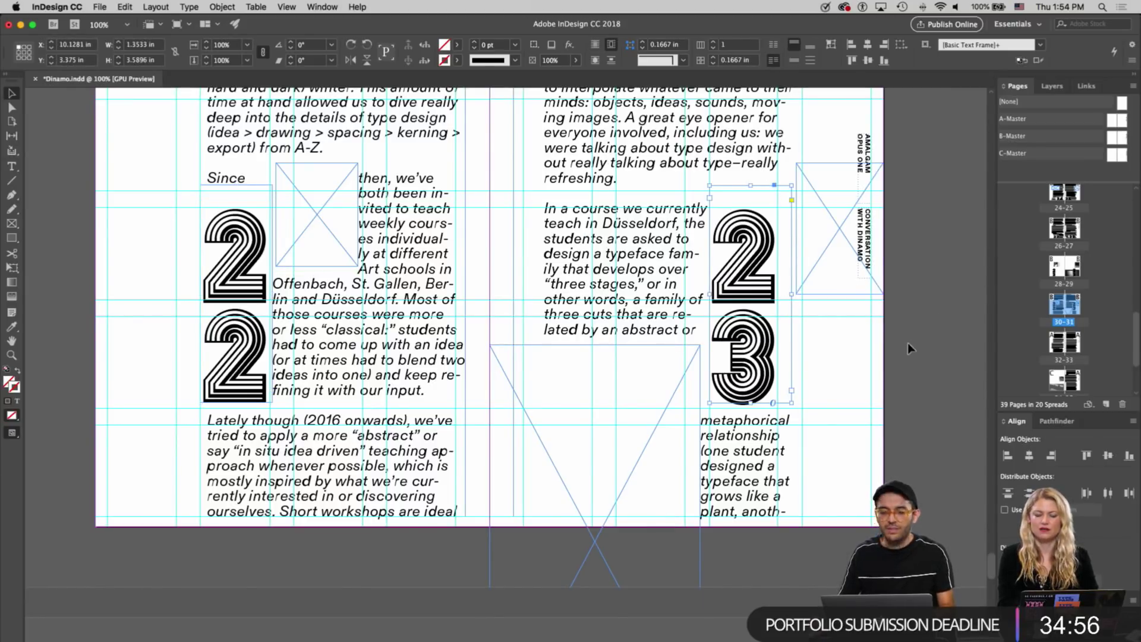
{"action": "left_click", "coordinate": [909, 345]}
Preview the spread without guides and move the numeral 22 up slightly to close the gap after "Since"
{"action": "key", "text": "w"}
{"action": "scroll", "coordinate": [864, 350], "scroll_direction": "up", "scroll_amount": 5}
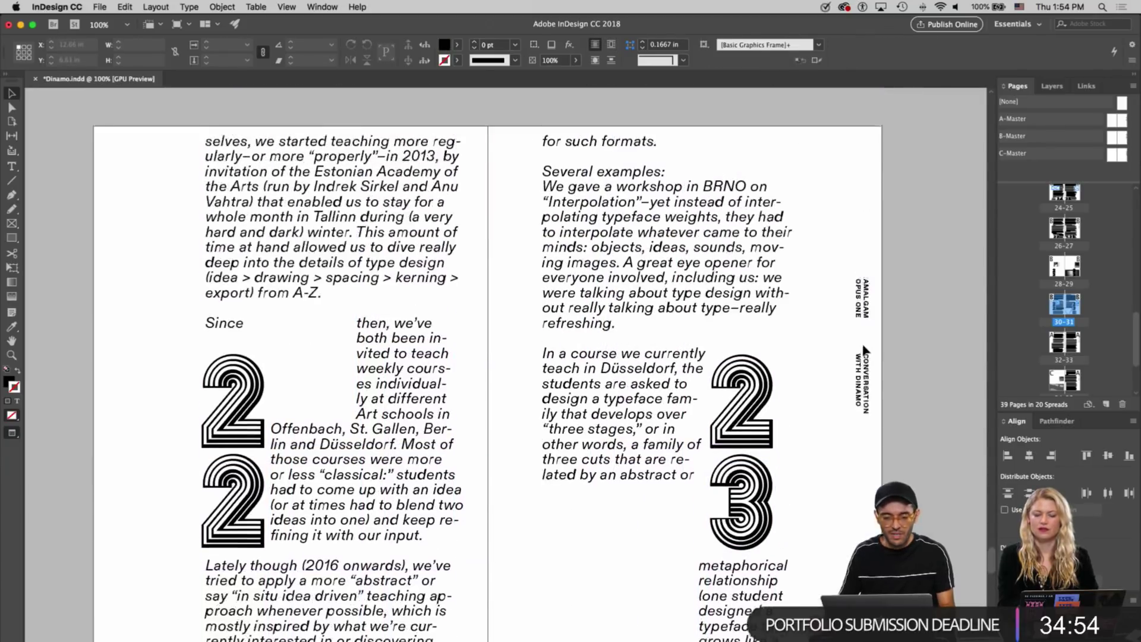
{"action": "left_click_drag", "start_coordinate": [222, 380], "coordinate": [222, 364]}
{"action": "left_click", "coordinate": [136, 406]}
Lower the numeral 22's text frame on spread 30-31 to Y 3.3194 in, level with the numeral 23, and preview without guides
{"action": "scroll", "coordinate": [135, 406], "scroll_direction": "down", "scroll_amount": 3}
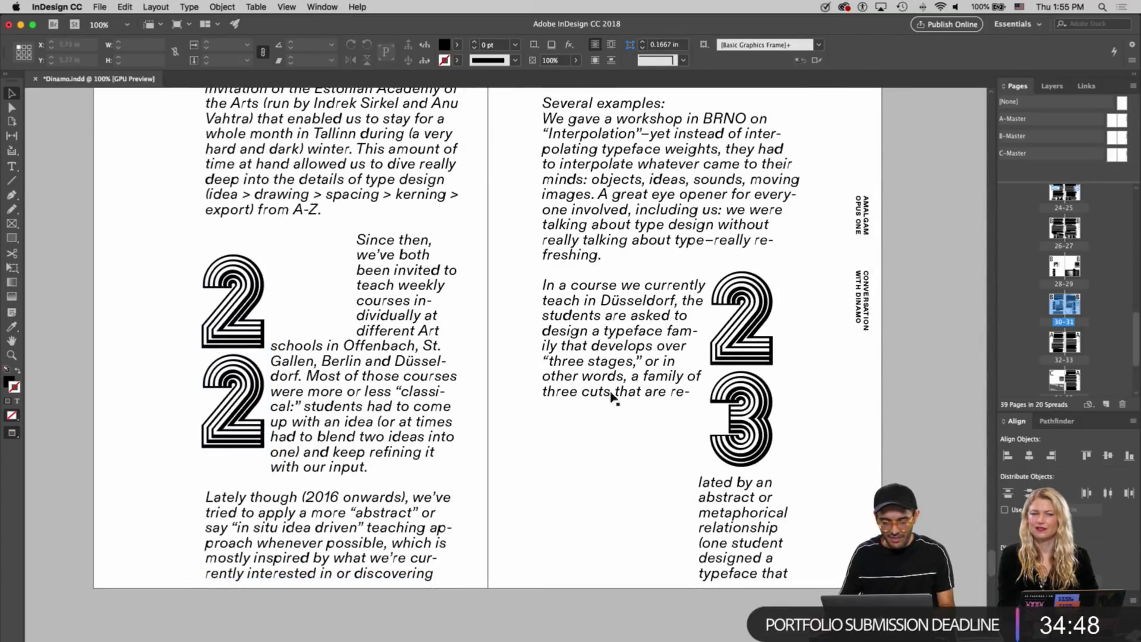
{"action": "left_click", "coordinate": [767, 344]}
{"action": "key", "text": "w"}
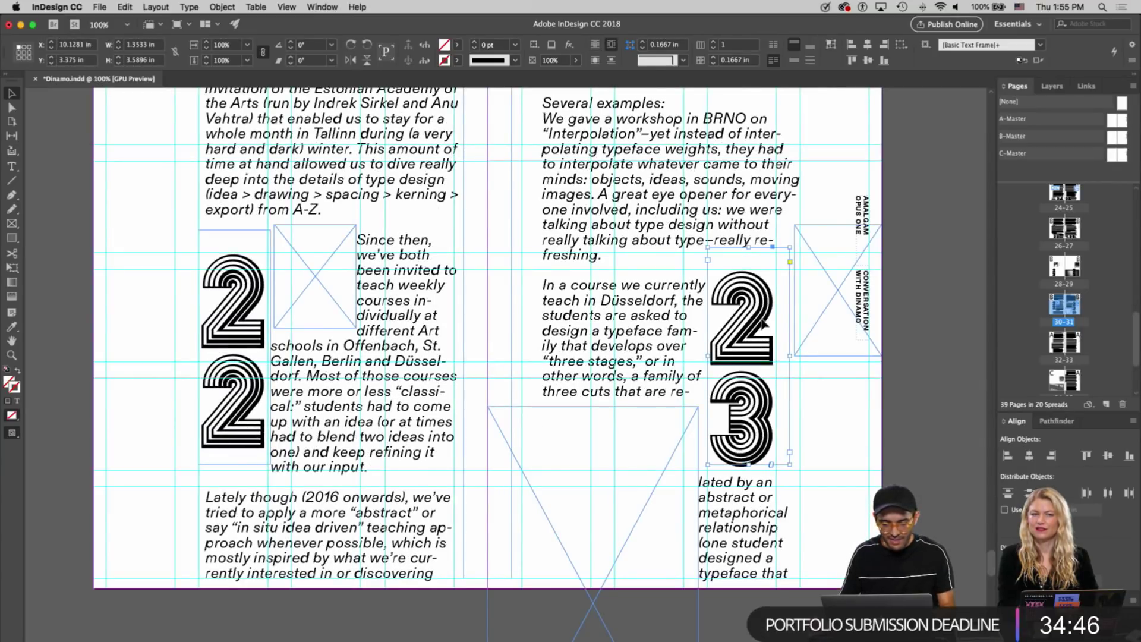
{"action": "left_click", "coordinate": [223, 393]}
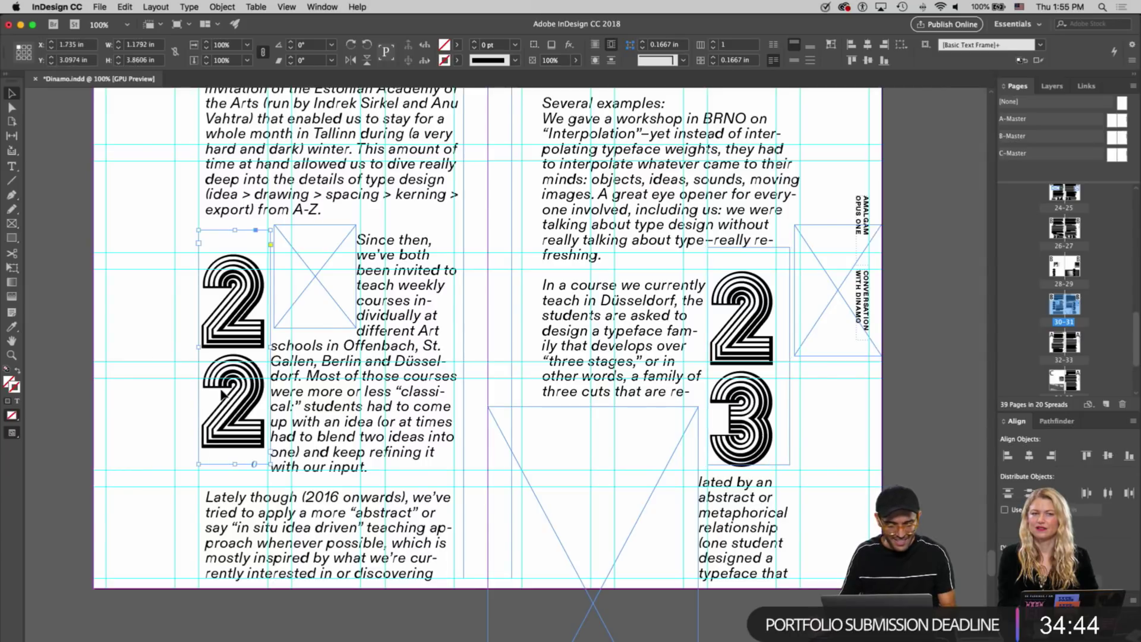
{"action": "left_click_drag", "start_coordinate": [243, 366], "coordinate": [251, 387]}
{"action": "key", "text": "Up"}
{"action": "key", "text": "Up"}
{"action": "key", "text": "Up"}
{"action": "key", "text": "Up"}
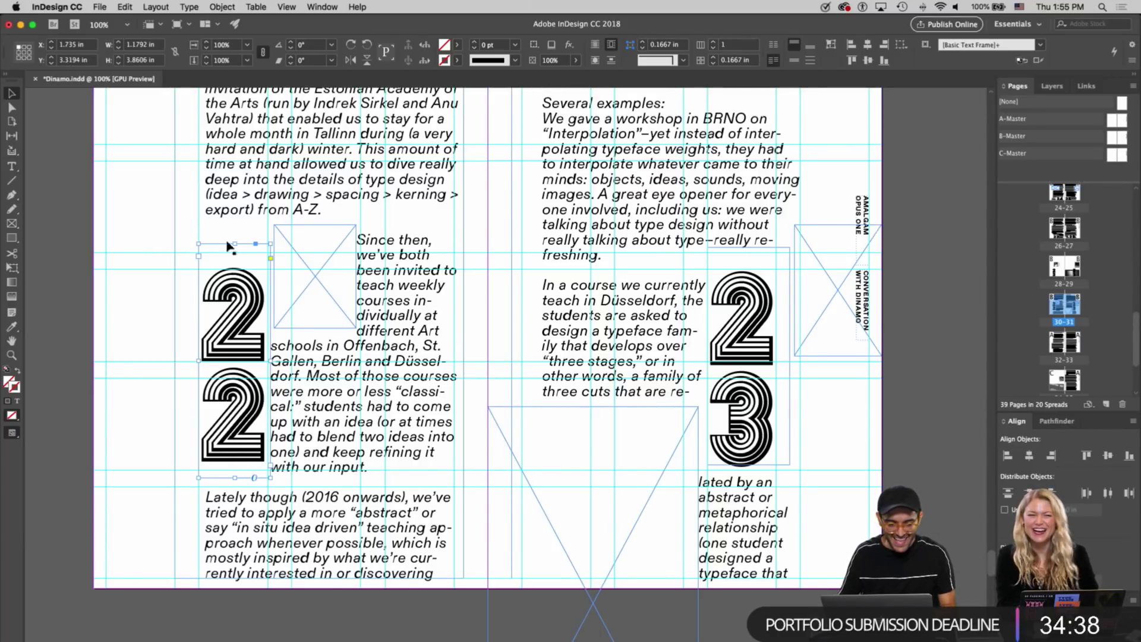
{"action": "key", "text": "w"}
{"action": "left_click", "coordinate": [188, 323]}
Duplicate the numerals 22 and 23 from spread 30-31 in place onto spread 32-33, together with the right-hand page's body text frame
{"action": "scroll", "coordinate": [185, 262], "scroll_direction": "down", "scroll_amount": 2}
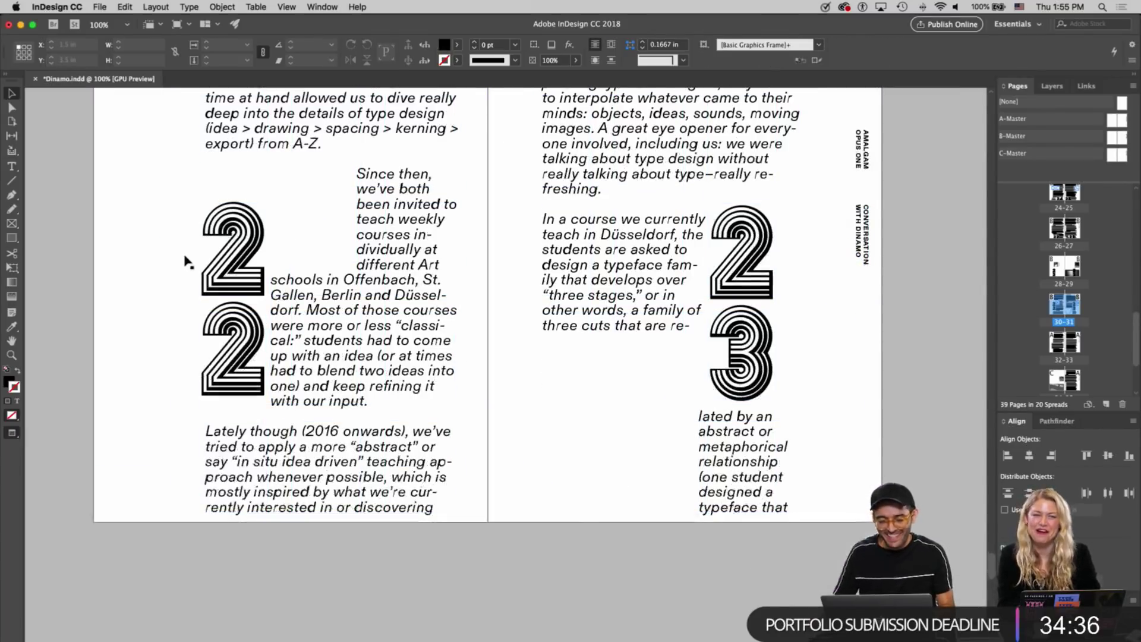
{"action": "scroll", "coordinate": [187, 262], "scroll_direction": "down", "scroll_amount": 1}
{"action": "scroll", "coordinate": [188, 262], "scroll_direction": "down", "scroll_amount": 8}
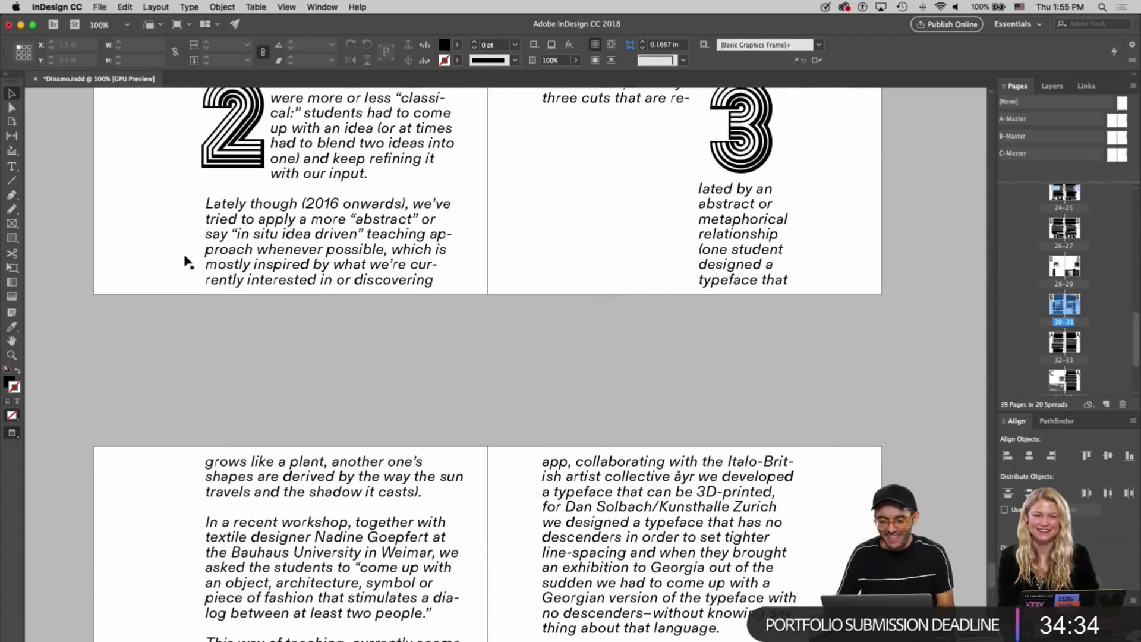
{"action": "key", "text": "w"}
{"action": "left_click", "coordinate": [766, 217]}
{"action": "key", "text": "w"}
{"action": "scroll", "coordinate": [668, 321], "scroll_direction": "down", "scroll_amount": 8}
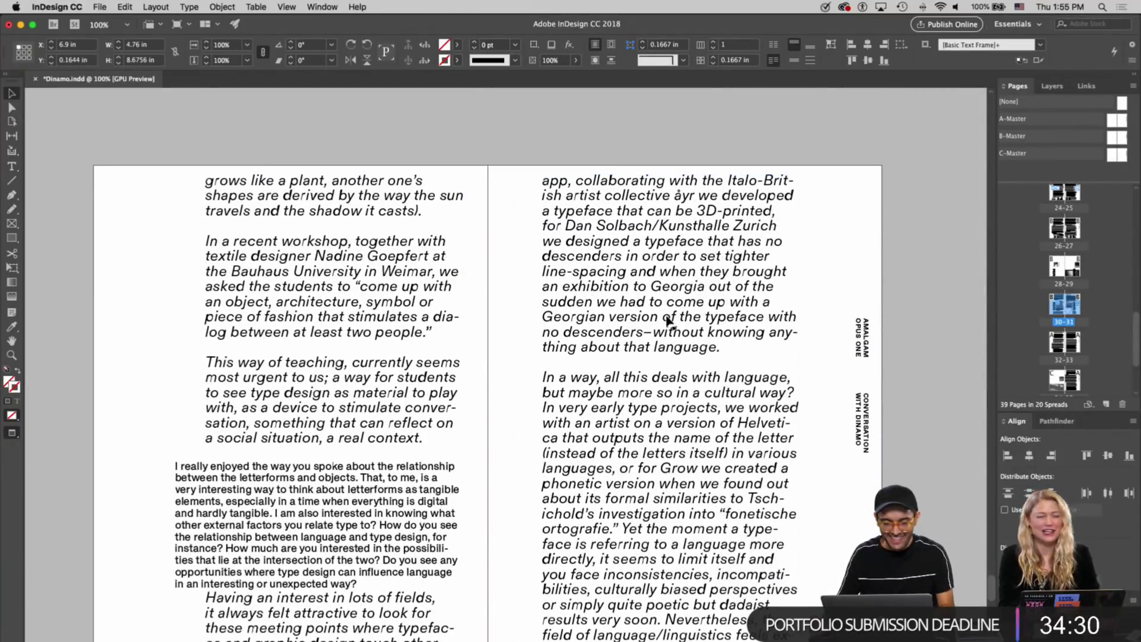
{"action": "key", "text": "w"}
{"action": "scroll", "coordinate": [416, 332], "scroll_direction": "up", "scroll_amount": 10}
{"action": "scroll", "coordinate": [349, 337], "scroll_direction": "down", "scroll_amount": 13}
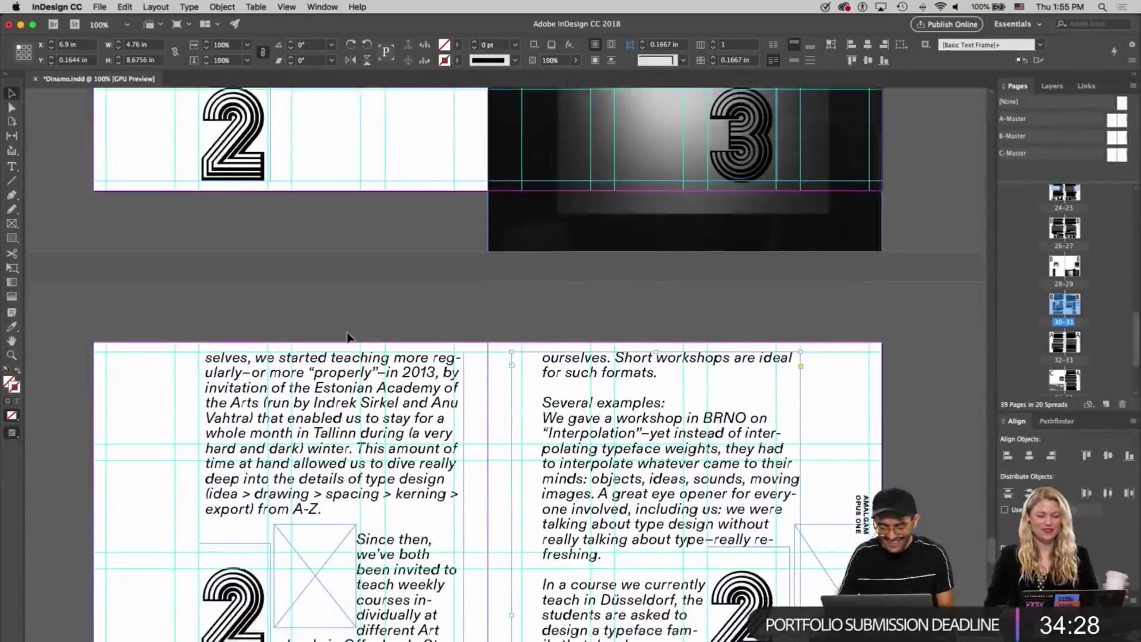
{"action": "scroll", "coordinate": [350, 337], "scroll_direction": "up", "scroll_amount": 20}
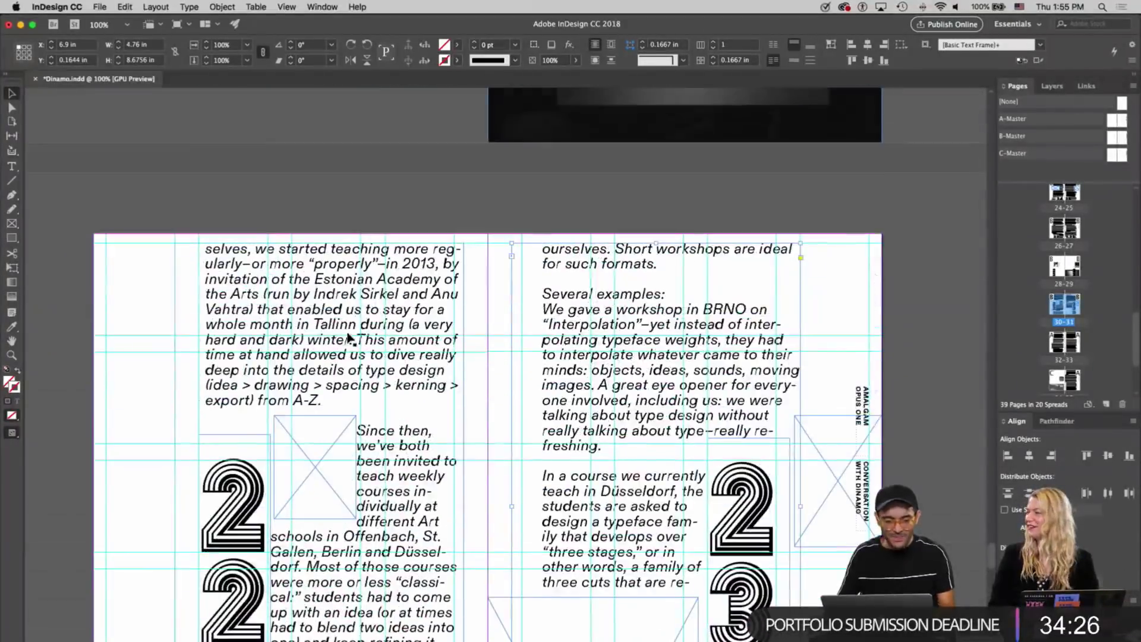
{"action": "left_click", "coordinate": [642, 507]}
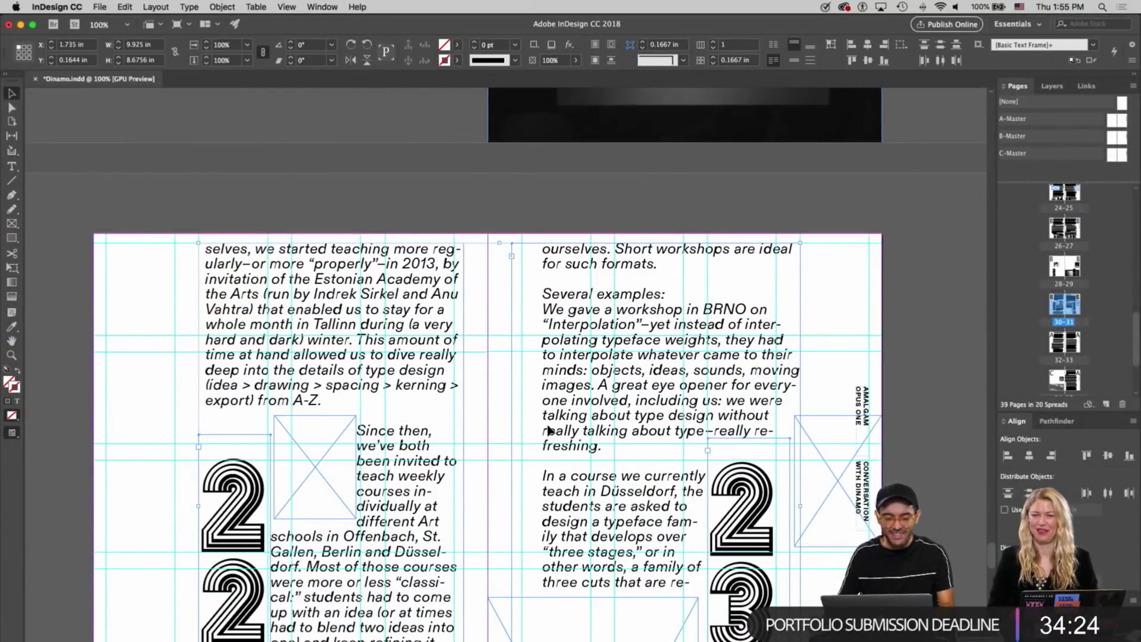
{"action": "scroll", "coordinate": [548, 429], "scroll_direction": "down", "scroll_amount": 20}
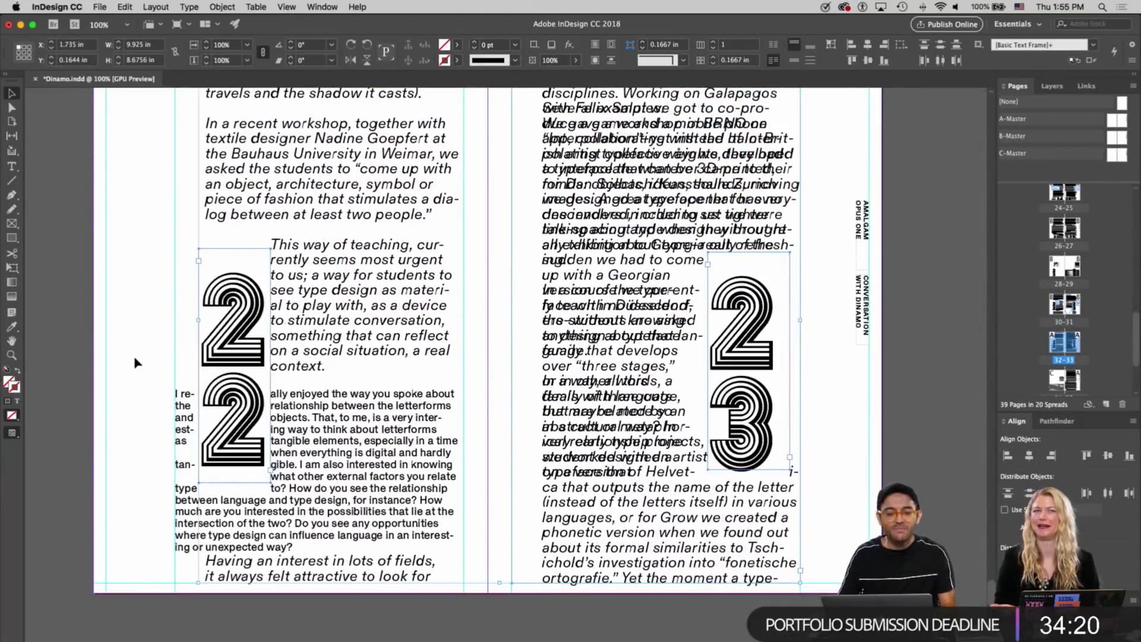
Apply B-Master to spread 32-33 so its guides are available on both pages
{"action": "key", "text": "super+semicolon"}
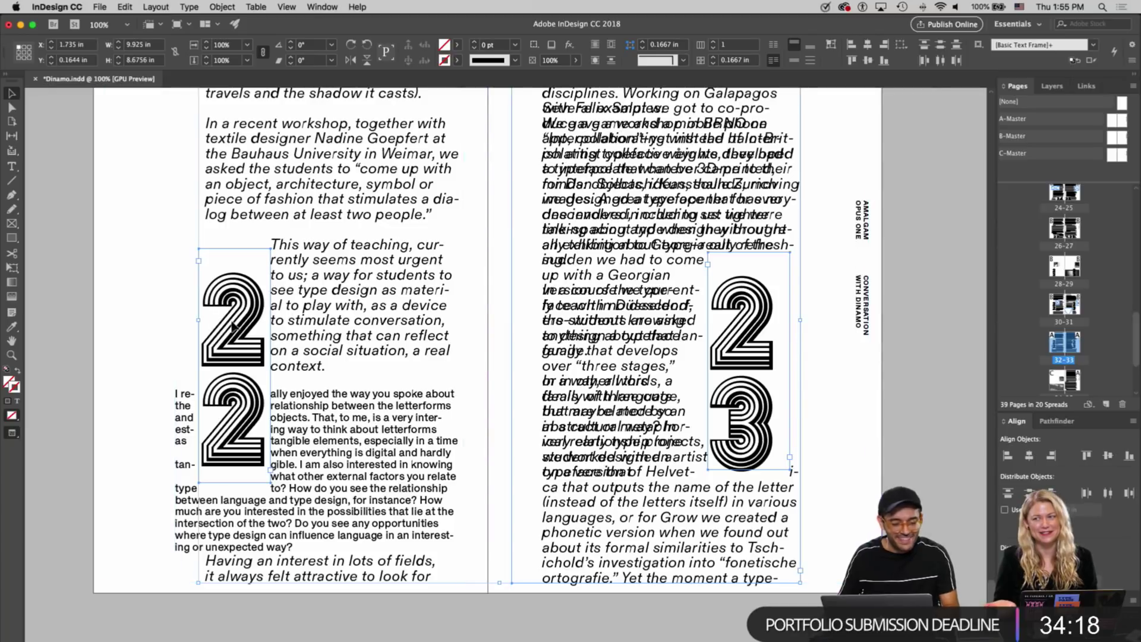
{"action": "left_click", "coordinate": [1113, 140]}
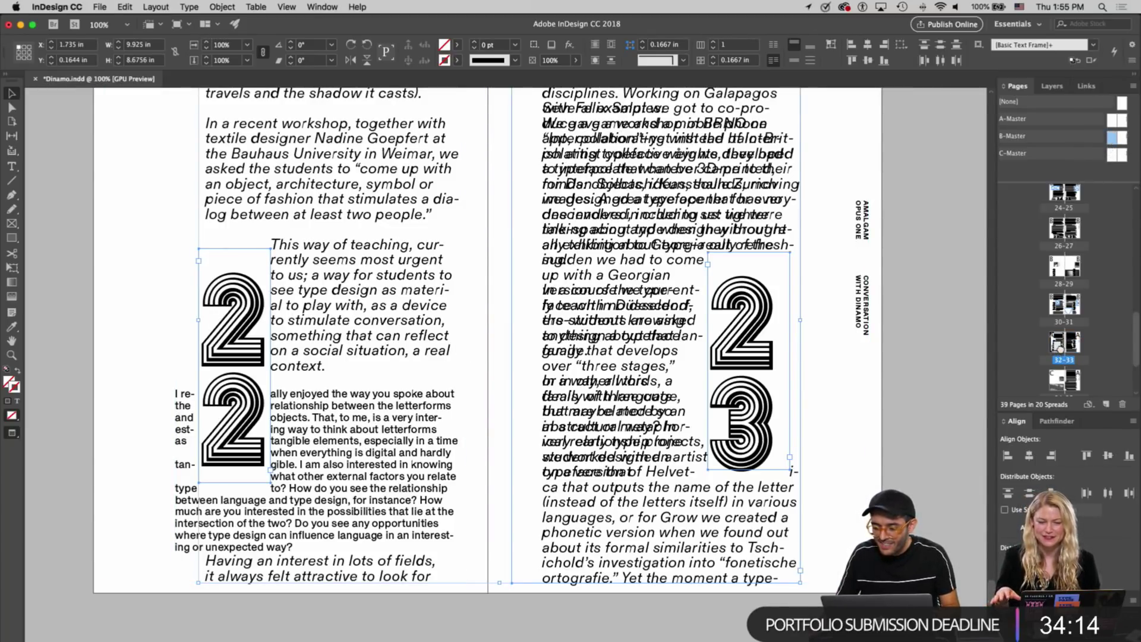
{"action": "left_click_drag", "start_coordinate": [1121, 140], "coordinate": [1090, 257]}
{"action": "left_click_drag", "start_coordinate": [1081, 344], "coordinate": [1080, 345]}
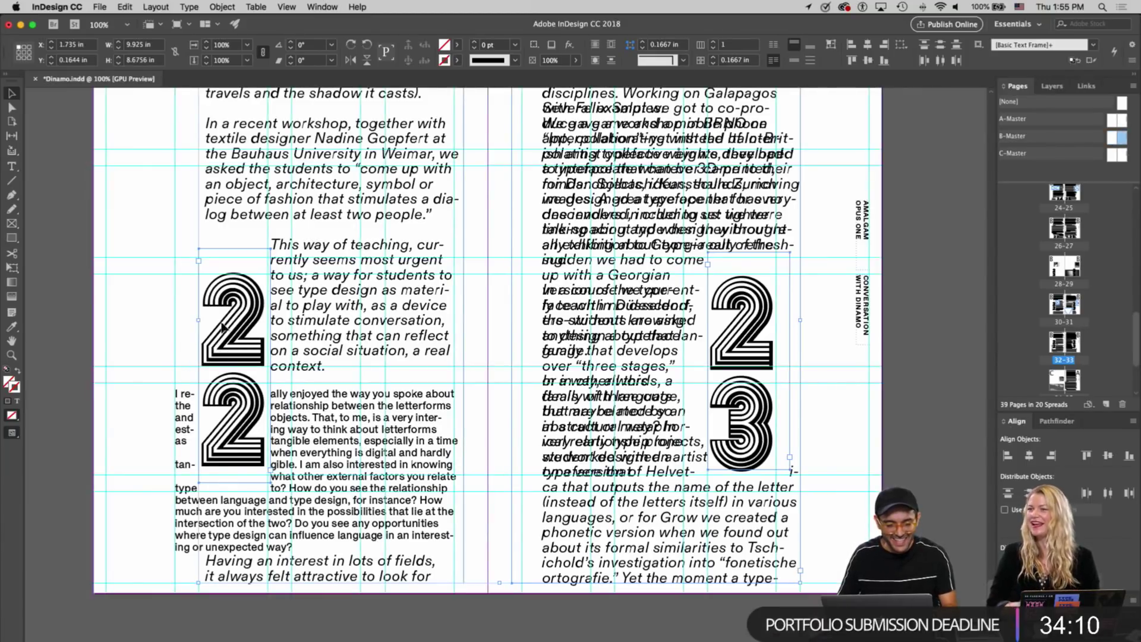
Move the pasted selection with the numerals 22 and 23 up together to Y -1.6111 in and compare it with spread 30-31
{"action": "left_click_drag", "start_coordinate": [221, 326], "coordinate": [232, 219]}
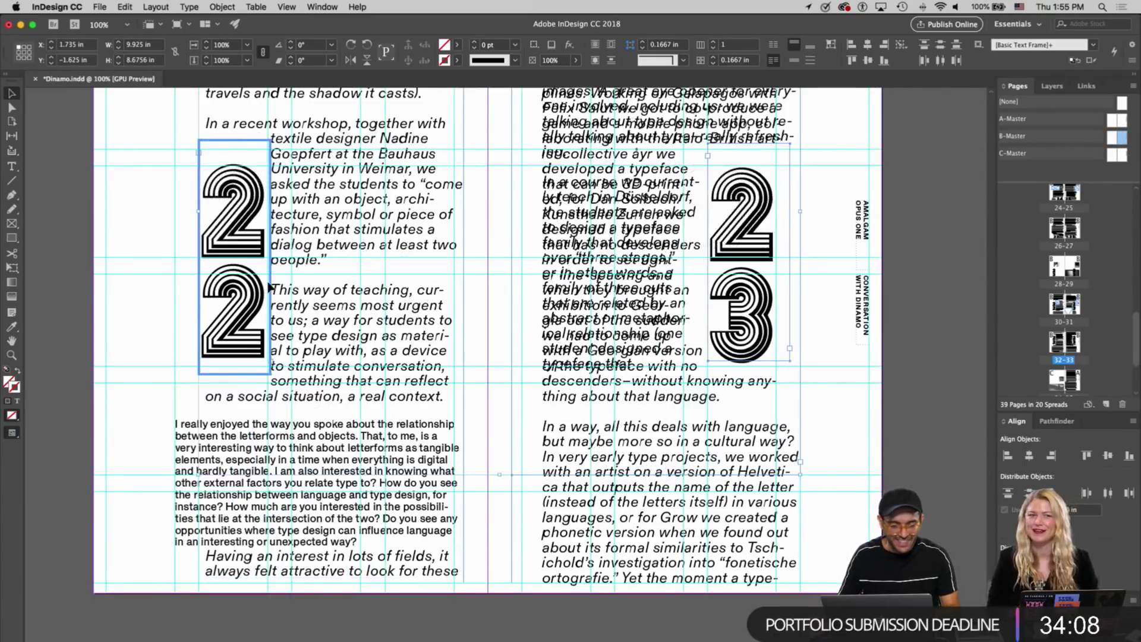
{"action": "key", "text": "Down"}
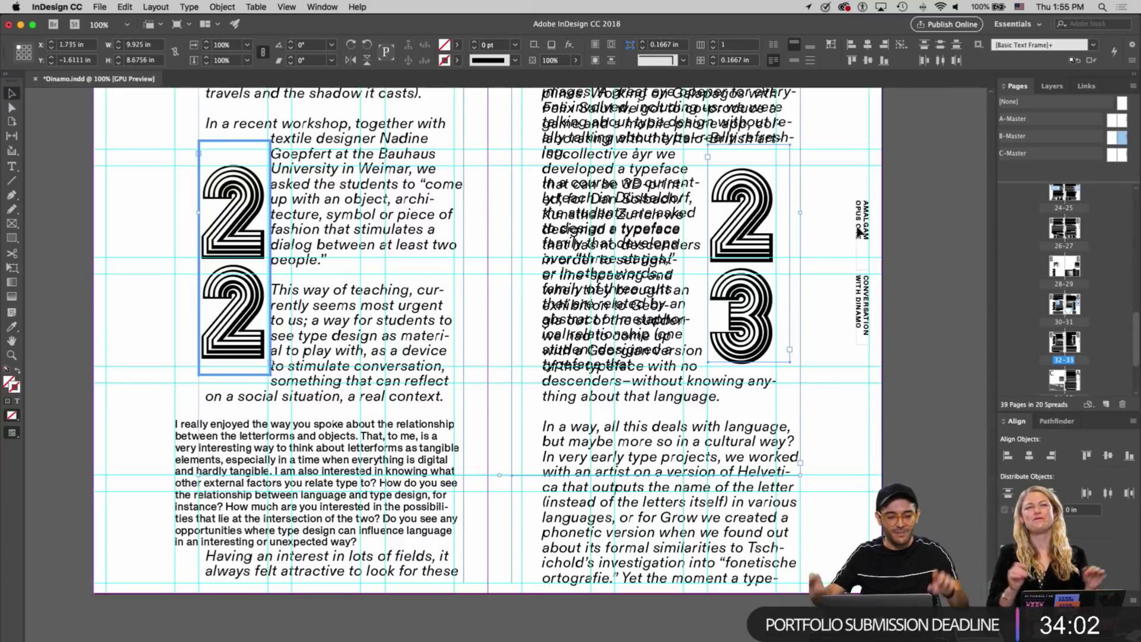
{"action": "scroll", "coordinate": [408, 222], "scroll_direction": "up", "scroll_amount": 10}
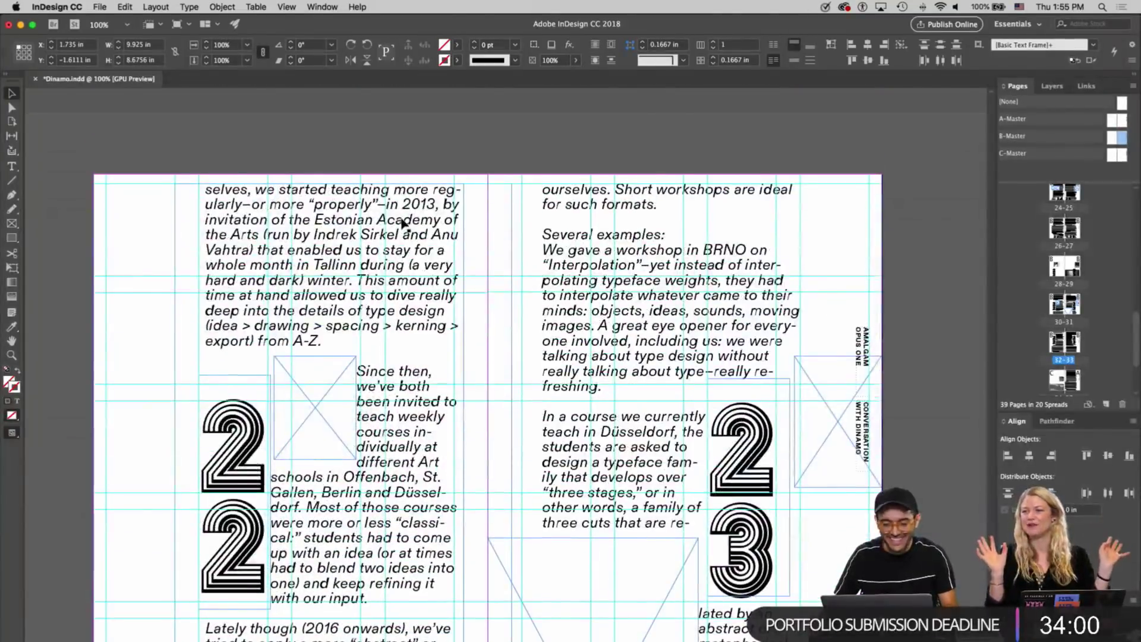
{"action": "scroll", "coordinate": [403, 225], "scroll_direction": "down", "scroll_amount": 11}
{"action": "scroll", "coordinate": [403, 225], "scroll_direction": "up", "scroll_amount": 2}
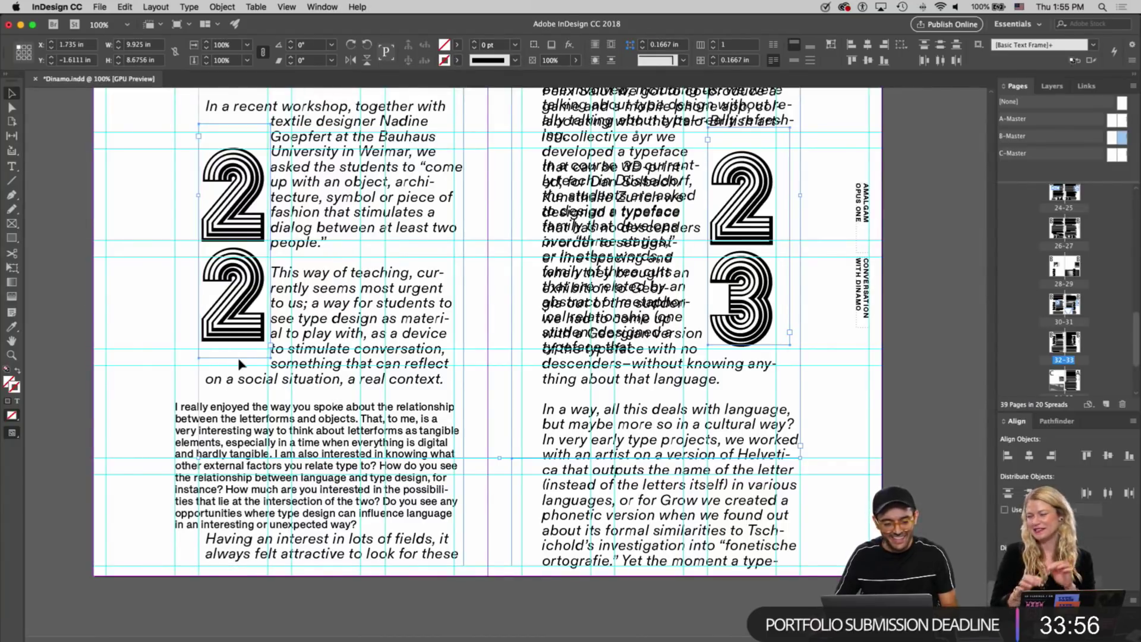
Shorten the text frame of the numeral 22 on spread 32-33 to a height of 3.7135 in from its lower edge
{"action": "left_click", "coordinate": [145, 300]}
{"action": "left_click", "coordinate": [233, 301]}
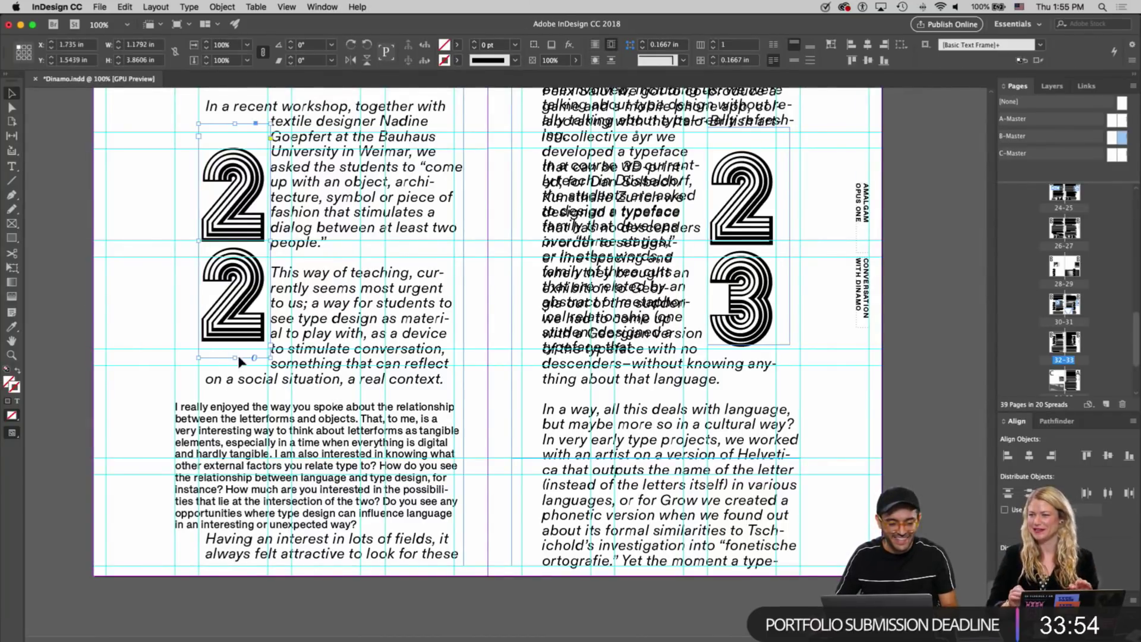
{"action": "left_click_drag", "start_coordinate": [235, 357], "coordinate": [234, 349]}
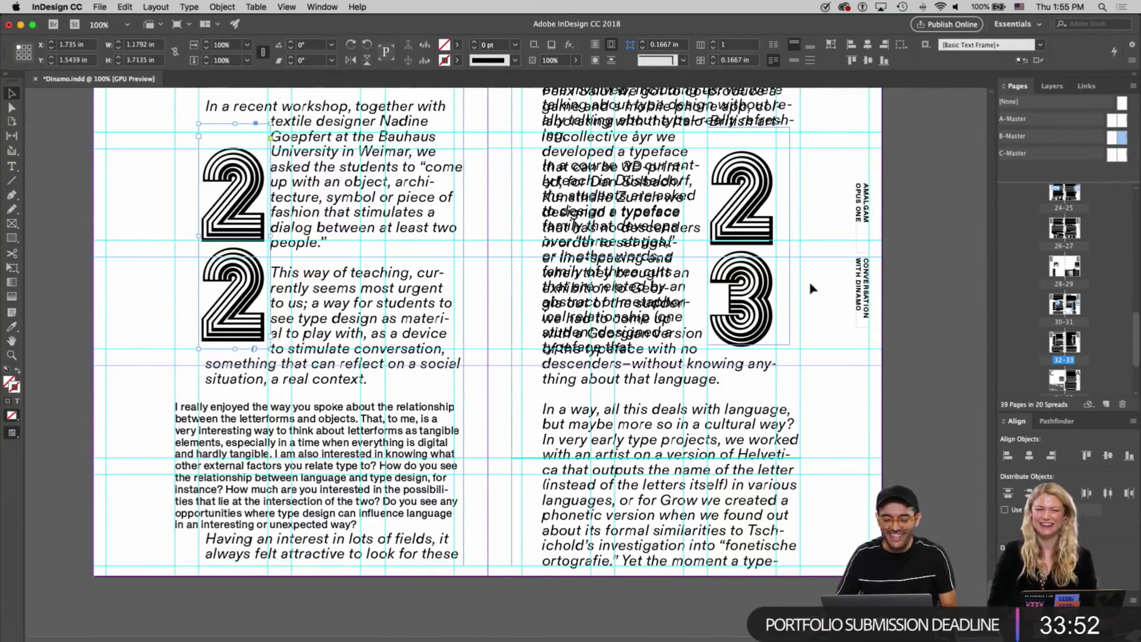
Switch to the preview without guides and delete the duplicated body text frame overlapping the right-hand page's text on spread 32-33
{"action": "left_click", "coordinate": [785, 295]}
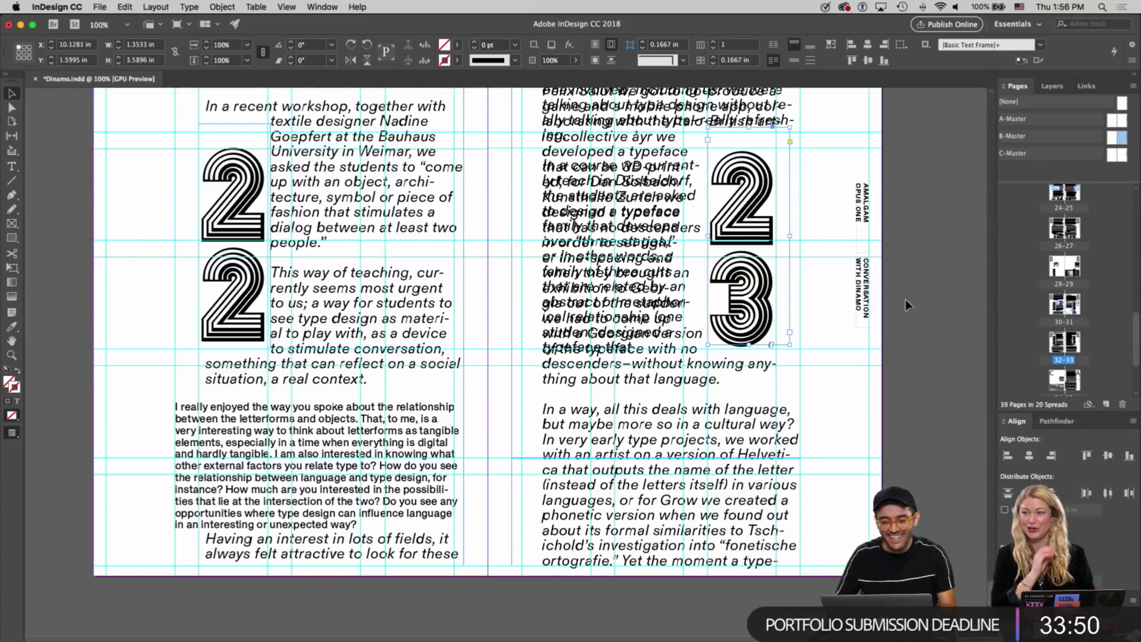
{"action": "left_click", "coordinate": [905, 298]}
{"action": "key", "text": "w"}
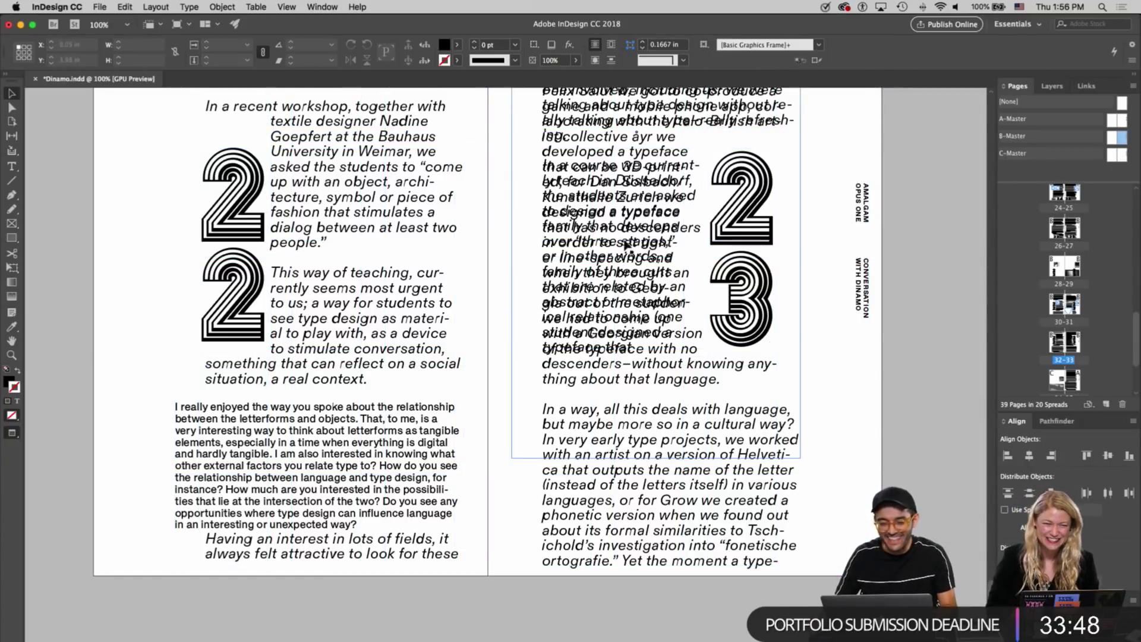
{"action": "left_click", "coordinate": [609, 374]}
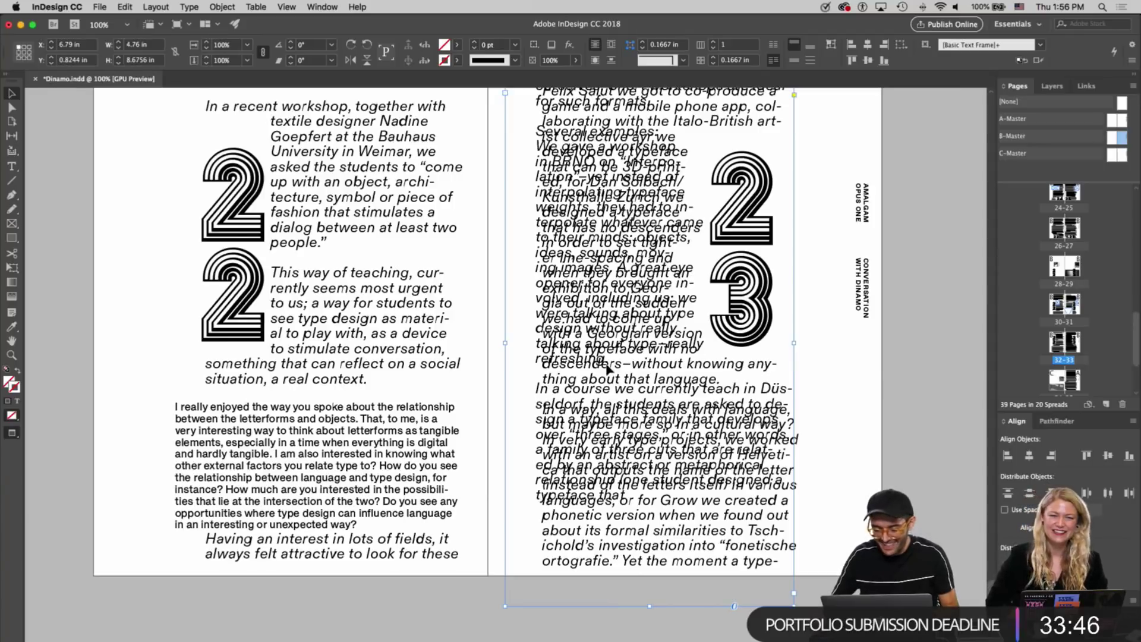
{"action": "key", "text": "super+shift+a"}
{"action": "scroll", "coordinate": [659, 343], "scroll_direction": "up", "scroll_amount": 5}
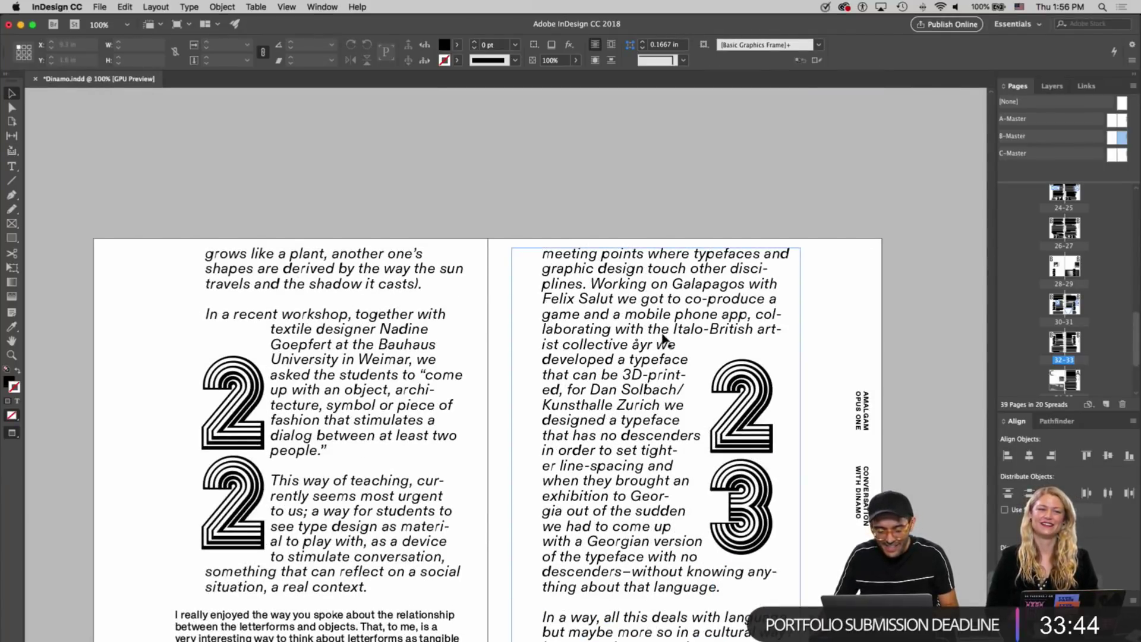
Examine how the body text wraps around the numerals 22 and 23 on spread 32-33
{"action": "scroll", "coordinate": [872, 319], "scroll_direction": "down", "scroll_amount": 2}
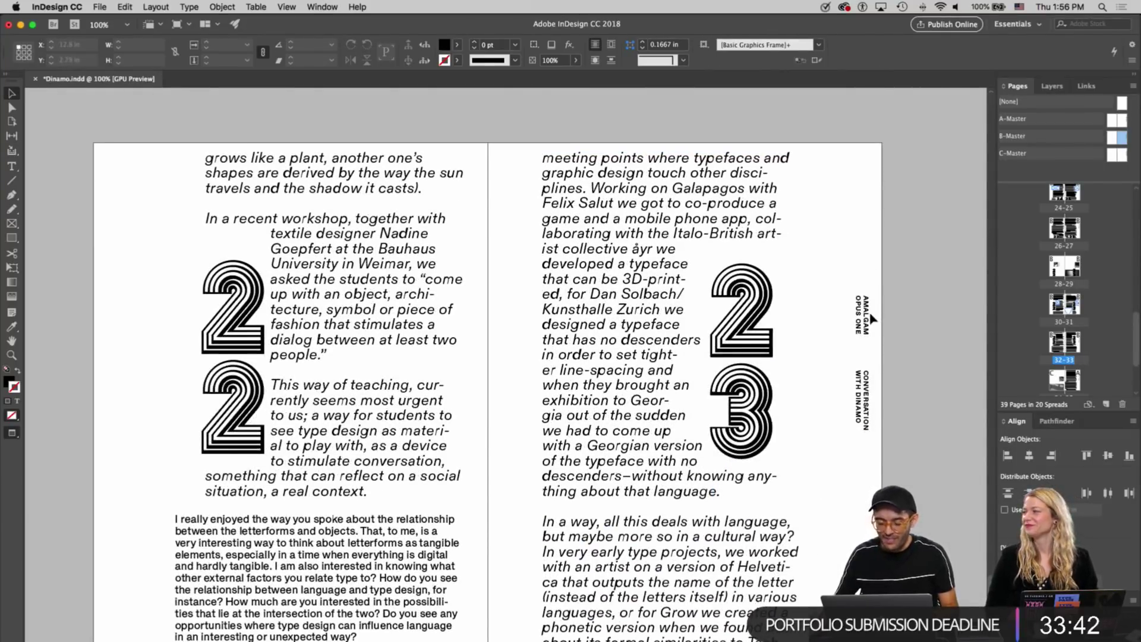
{"action": "scroll", "coordinate": [873, 318], "scroll_direction": "up", "scroll_amount": 1}
{"action": "scroll", "coordinate": [416, 271], "scroll_direction": "down", "scroll_amount": 1}
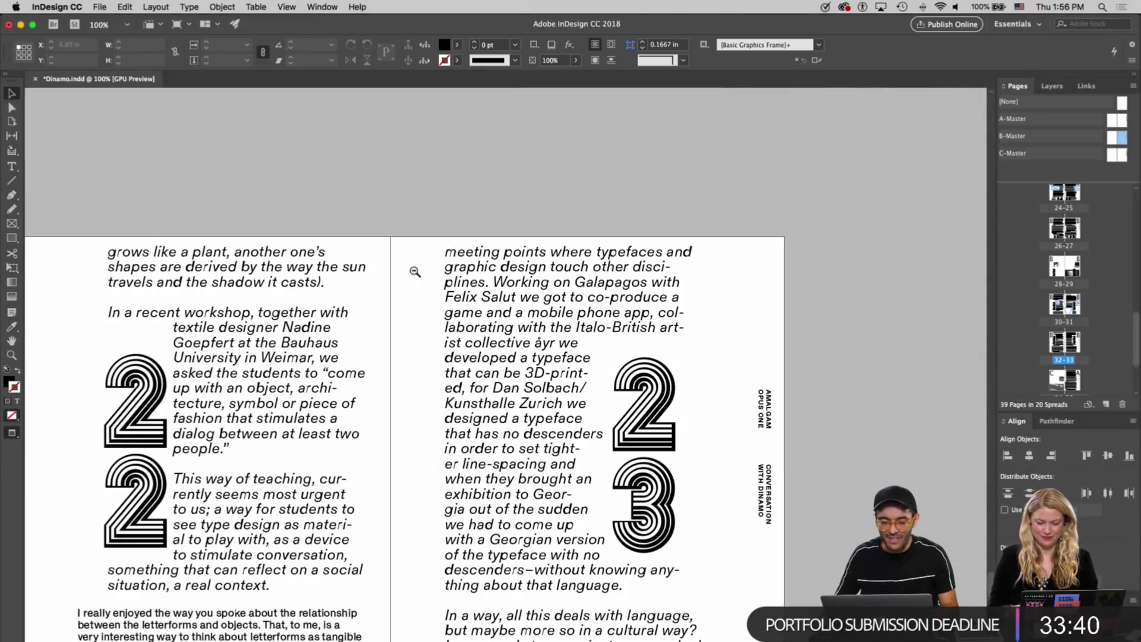
{"action": "scroll", "coordinate": [371, 337], "scroll_direction": "left", "scroll_amount": 3}
{"action": "scroll", "coordinate": [475, 238], "scroll_direction": "down", "scroll_amount": 2}
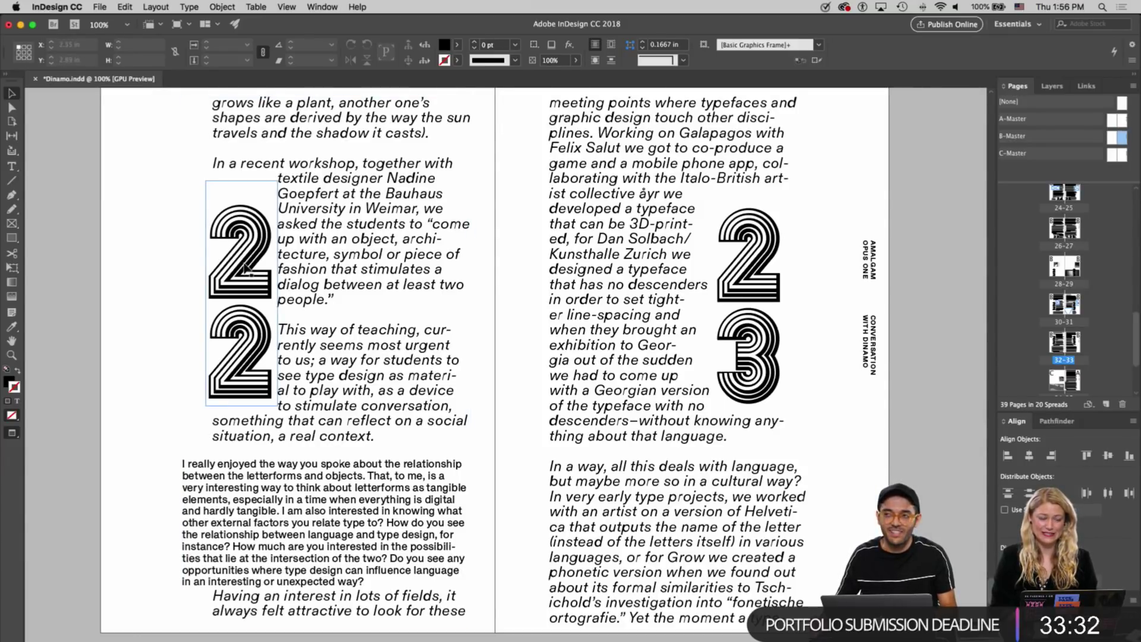
{"action": "left_click", "coordinate": [741, 259]}
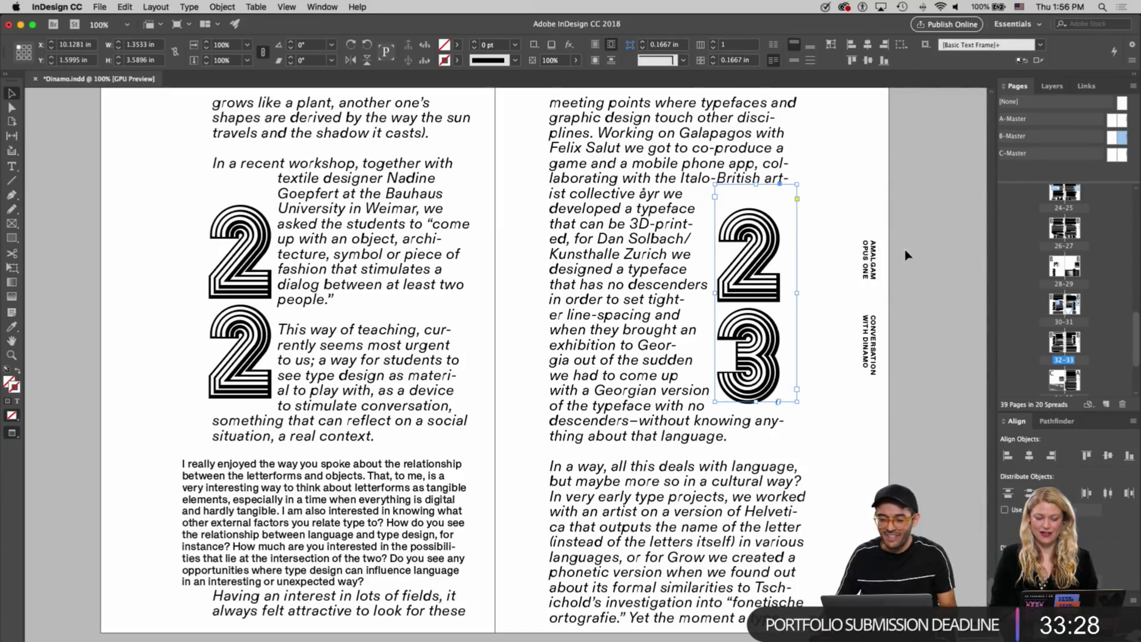
{"action": "scroll", "coordinate": [906, 254], "scroll_direction": "up", "scroll_amount": 1}
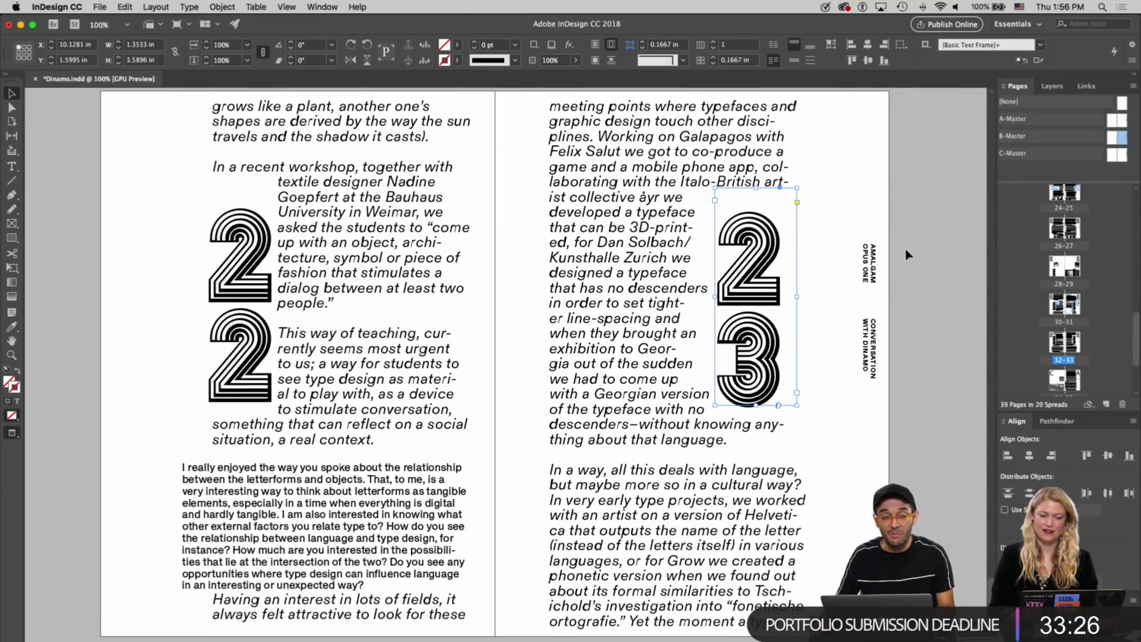
{"action": "scroll", "coordinate": [908, 254], "scroll_direction": "up", "scroll_amount": 5}
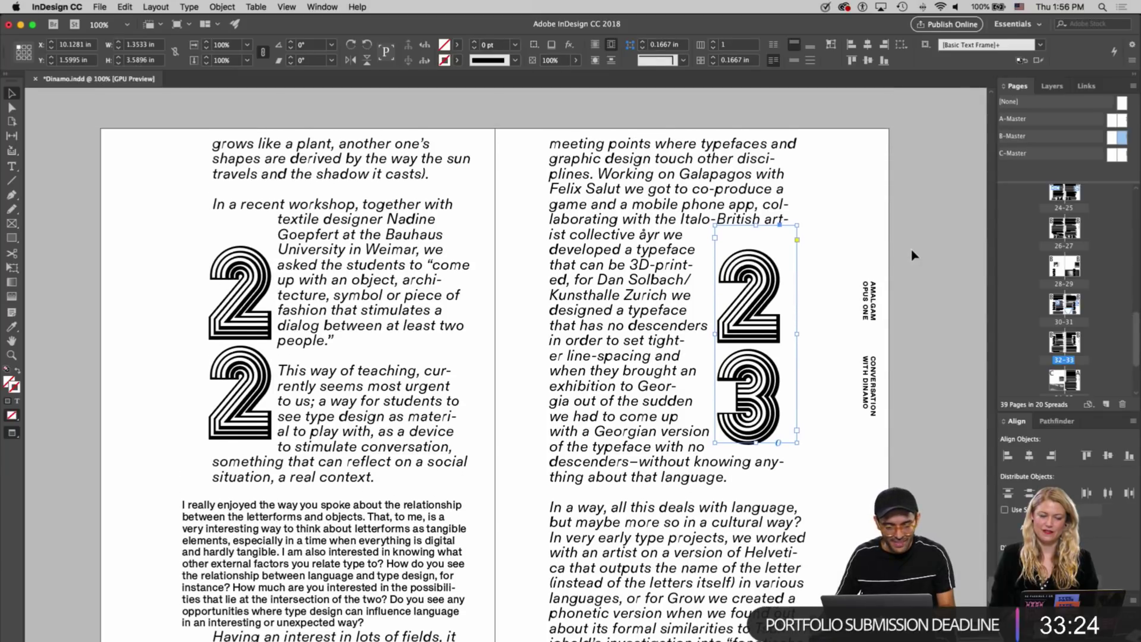
{"action": "scroll", "coordinate": [959, 313], "scroll_direction": "down", "scroll_amount": 6}
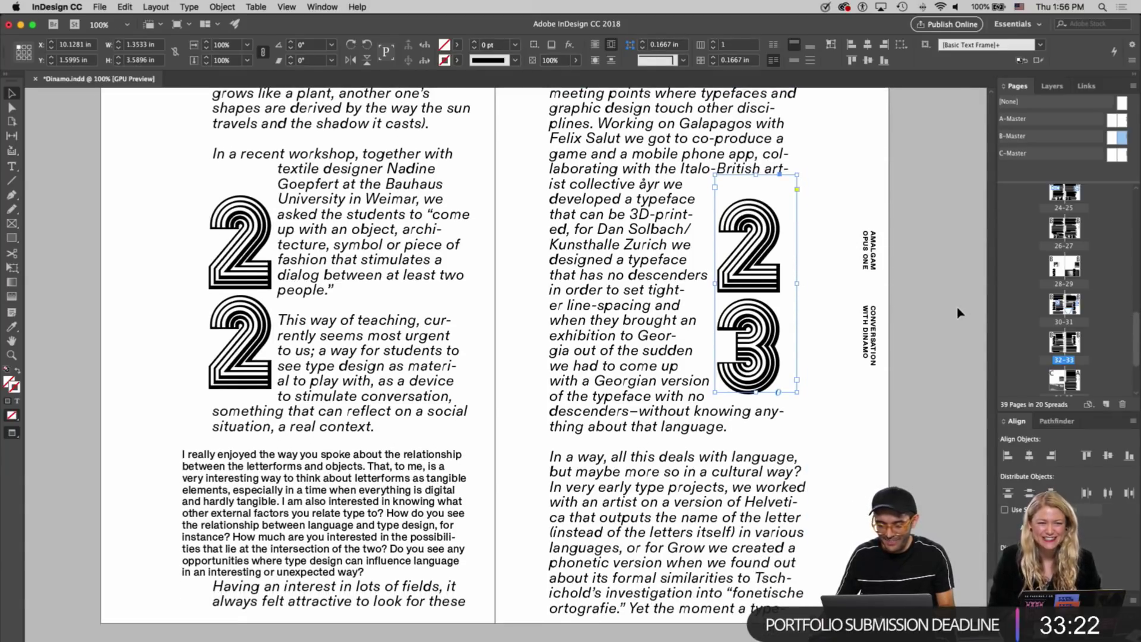
{"action": "left_click", "coordinate": [907, 287]}
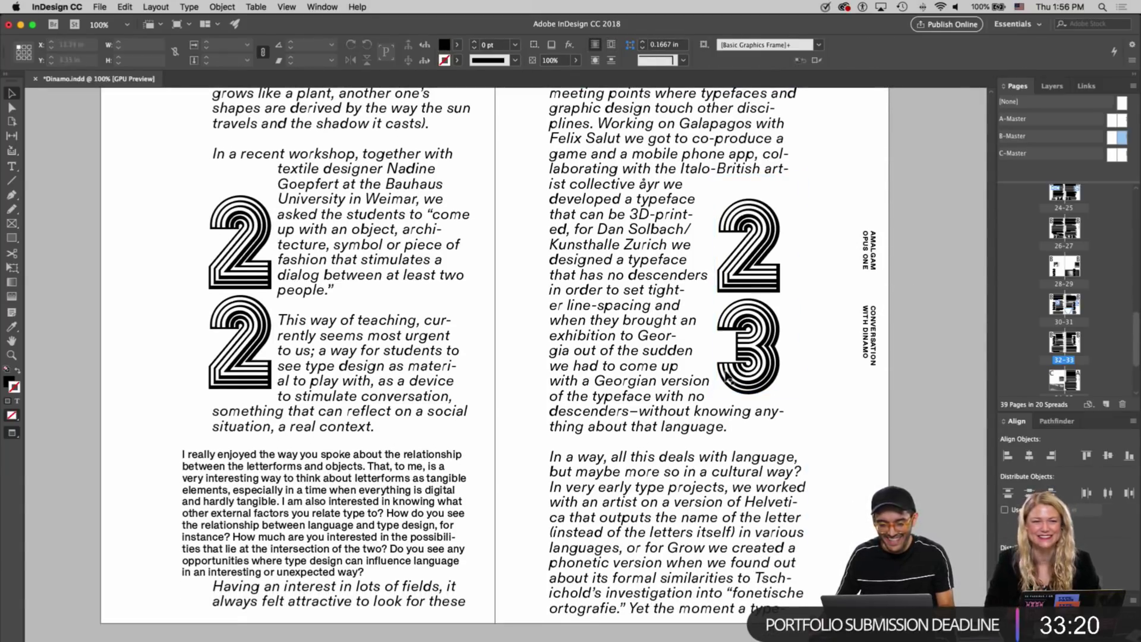
Examine how the large numerals 22 and 23 sit against the text and images on the spreads from 22-23 to 32-33
{"action": "scroll", "coordinate": [717, 385], "scroll_direction": "down", "scroll_amount": 15}
{"action": "scroll", "coordinate": [717, 385], "scroll_direction": "down", "scroll_amount": 15}
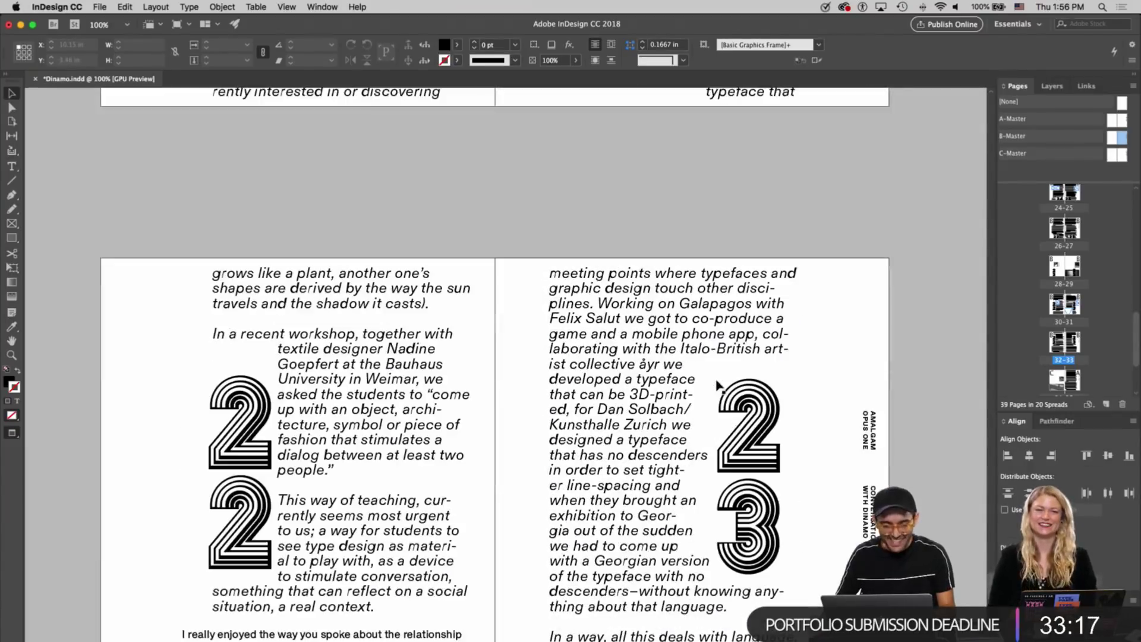
{"action": "left_click", "coordinate": [237, 416]}
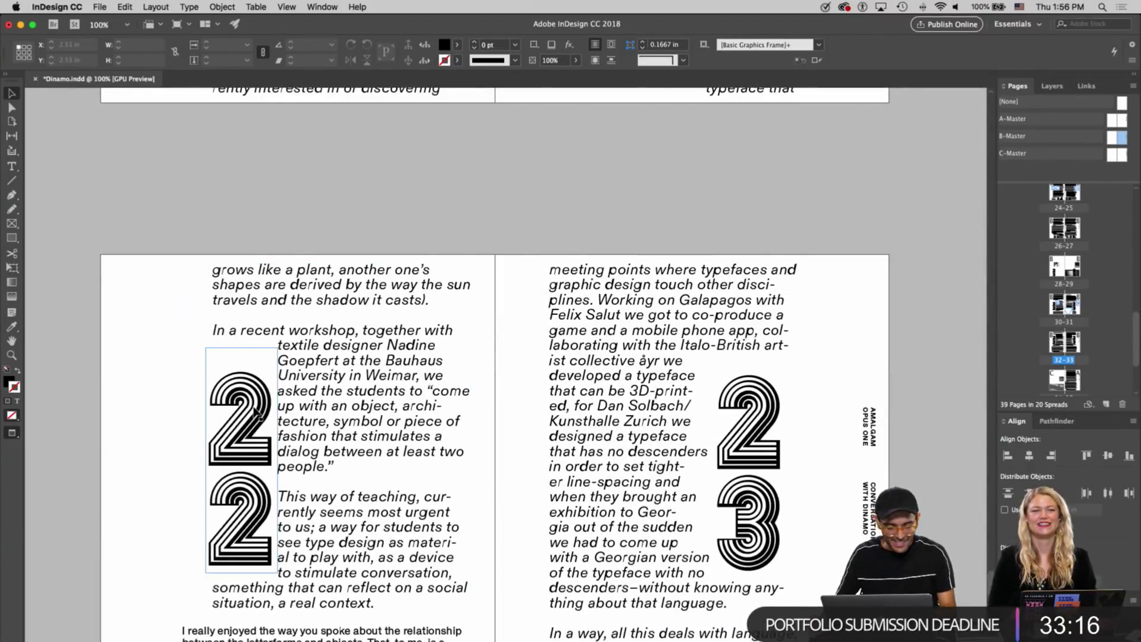
{"action": "scroll", "coordinate": [747, 419], "scroll_direction": "down", "scroll_amount": 15}
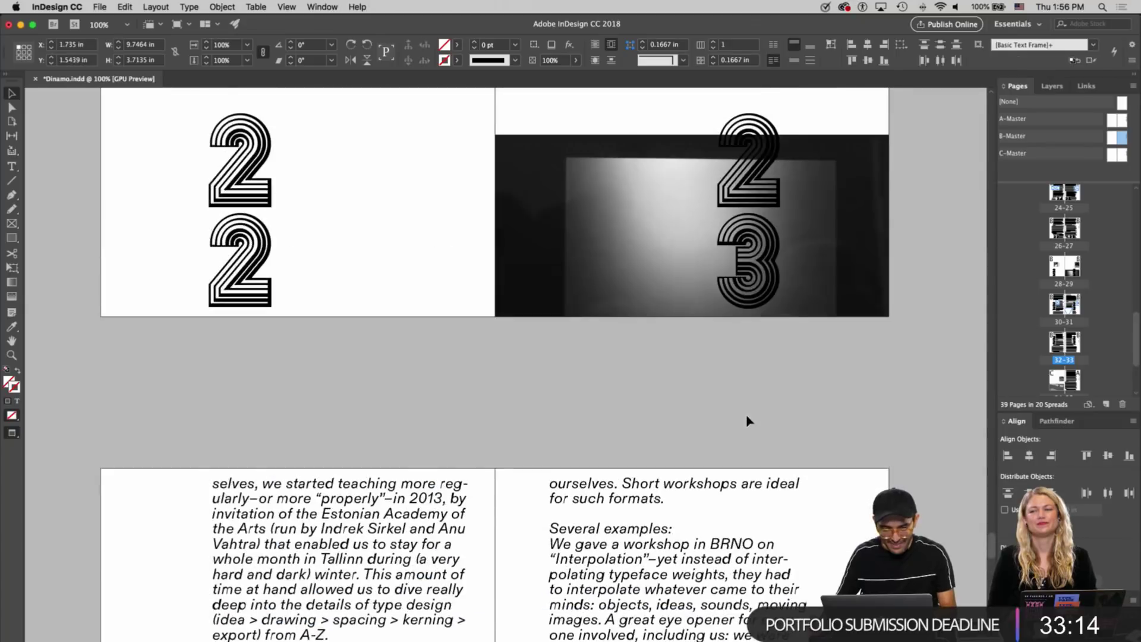
{"action": "scroll", "coordinate": [747, 419], "scroll_direction": "down", "scroll_amount": 4}
{"action": "scroll", "coordinate": [747, 419], "scroll_direction": "up", "scroll_amount": 15}
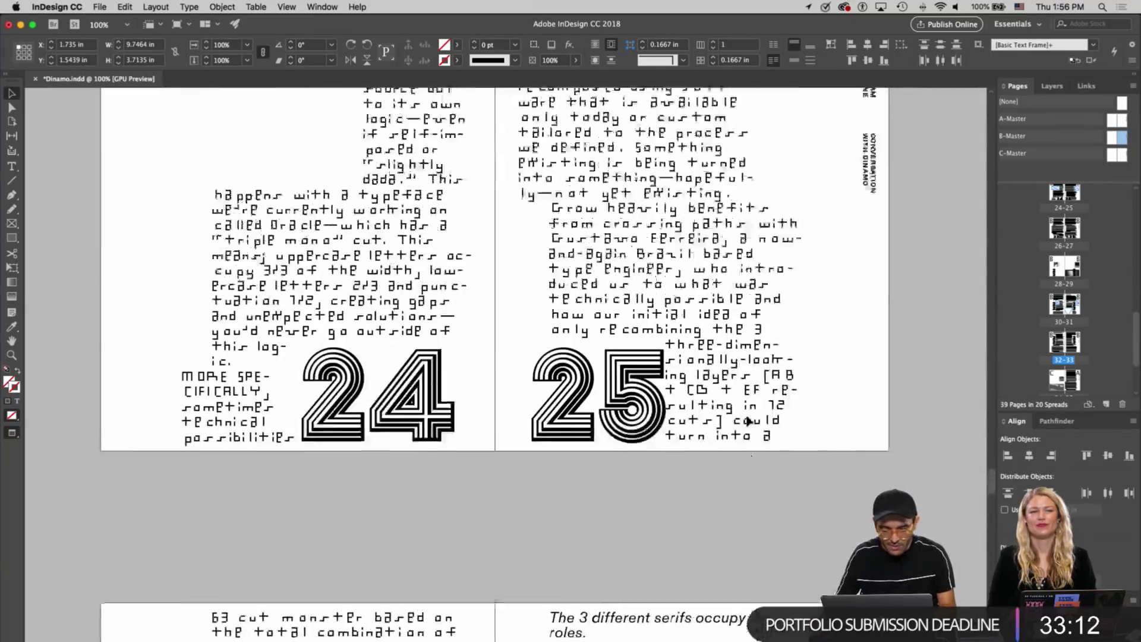
{"action": "scroll", "coordinate": [749, 422], "scroll_direction": "down", "scroll_amount": 15}
{"action": "scroll", "coordinate": [747, 422], "scroll_direction": "up", "scroll_amount": 15}
{"action": "scroll", "coordinate": [748, 422], "scroll_direction": "down", "scroll_amount": 10}
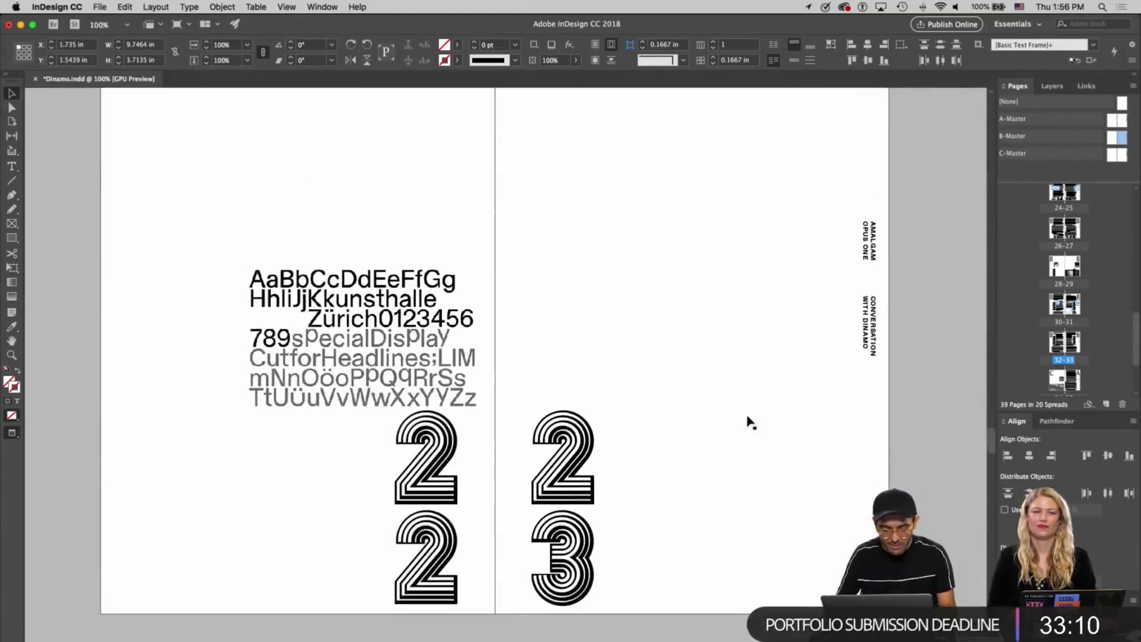
{"action": "scroll", "coordinate": [749, 420], "scroll_direction": "up", "scroll_amount": 10}
{"action": "scroll", "coordinate": [747, 420], "scroll_direction": "down", "scroll_amount": 15}
{"action": "scroll", "coordinate": [748, 421], "scroll_direction": "up", "scroll_amount": 5}
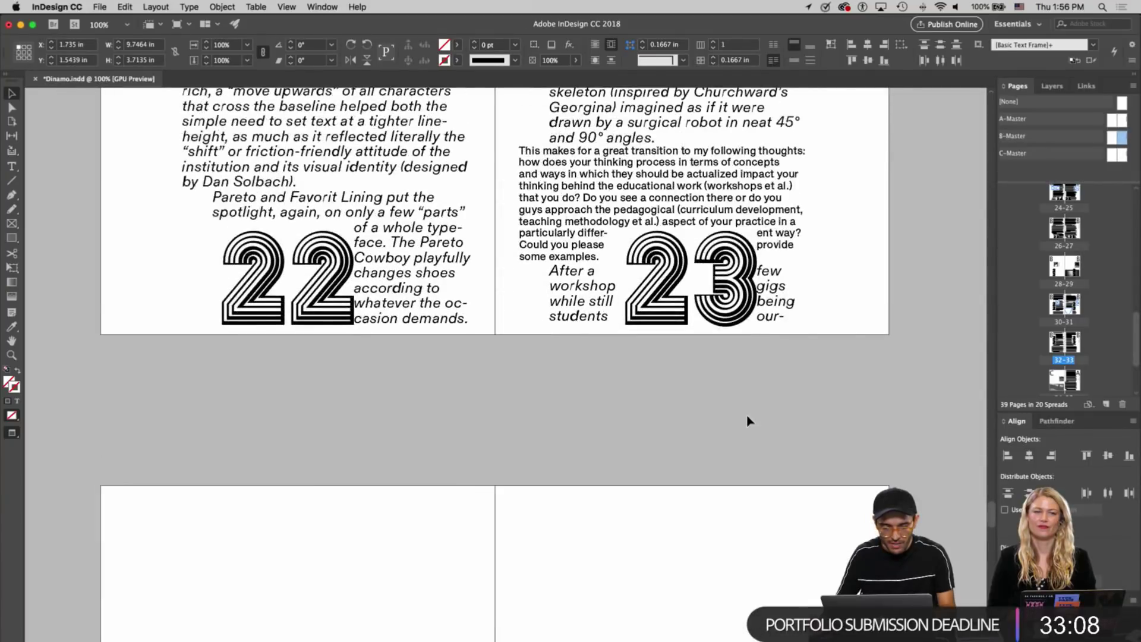
Inspect the frames of the large numerals on spreads 26-27, 24-25 and 22-23
{"action": "double_click", "coordinate": [353, 287]}
{"action": "left_click_drag", "start_coordinate": [353, 272], "coordinate": [376, 271]}
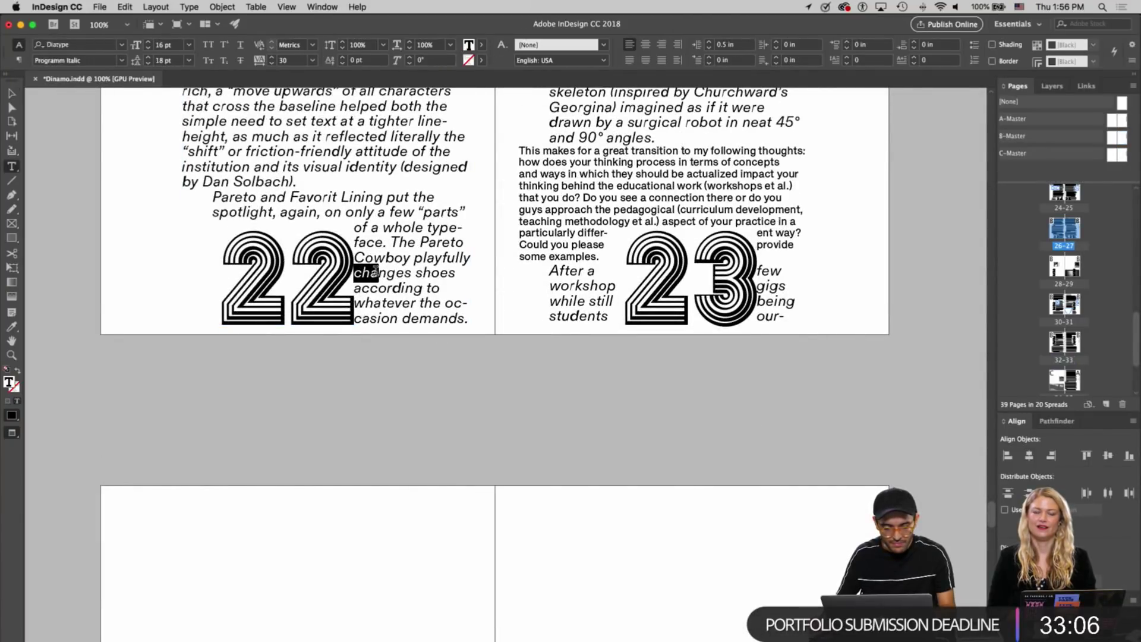
{"action": "key", "text": "Escape"}
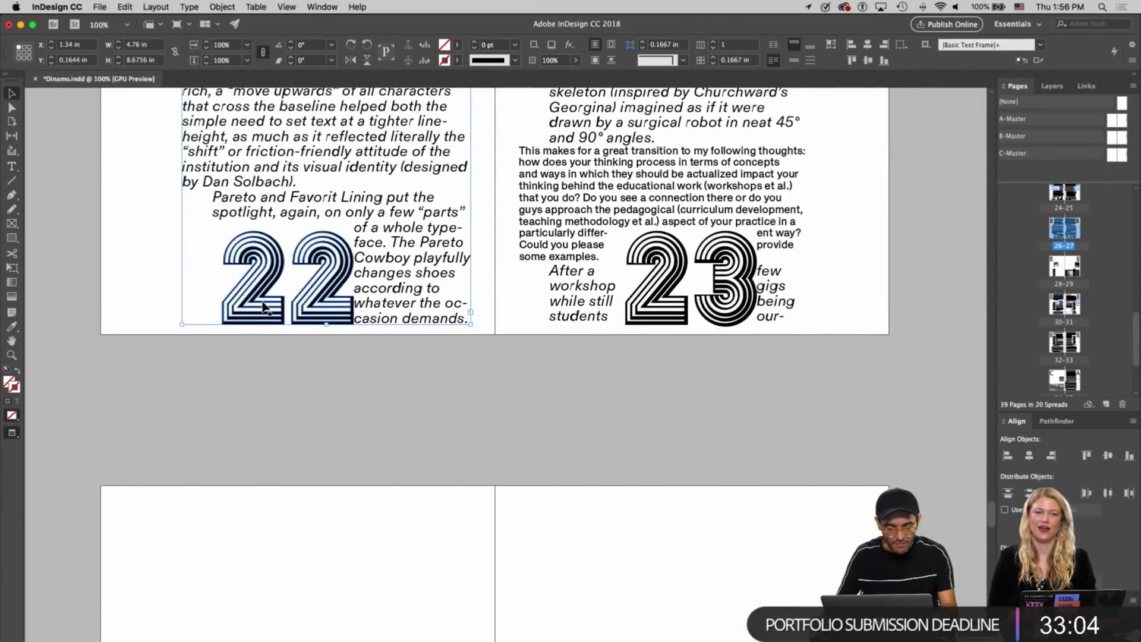
{"action": "scroll", "coordinate": [265, 307], "scroll_direction": "up", "scroll_amount": 2}
{"action": "scroll", "coordinate": [262, 305], "scroll_direction": "down", "scroll_amount": 15}
{"action": "left_click", "coordinate": [436, 247]}
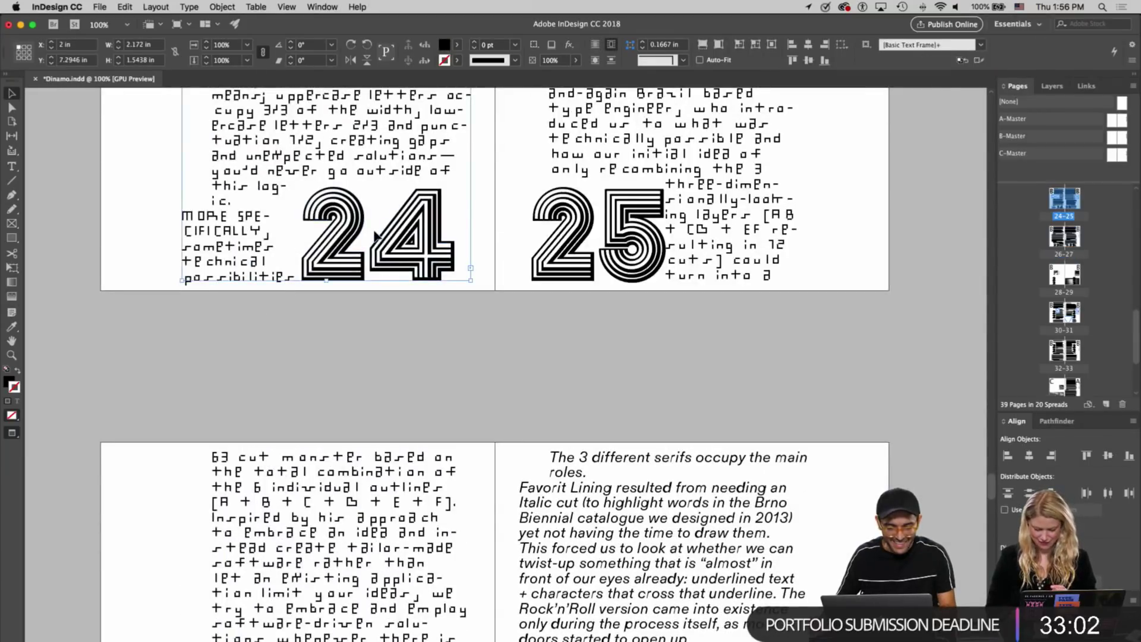
{"action": "left_click", "coordinate": [441, 259]}
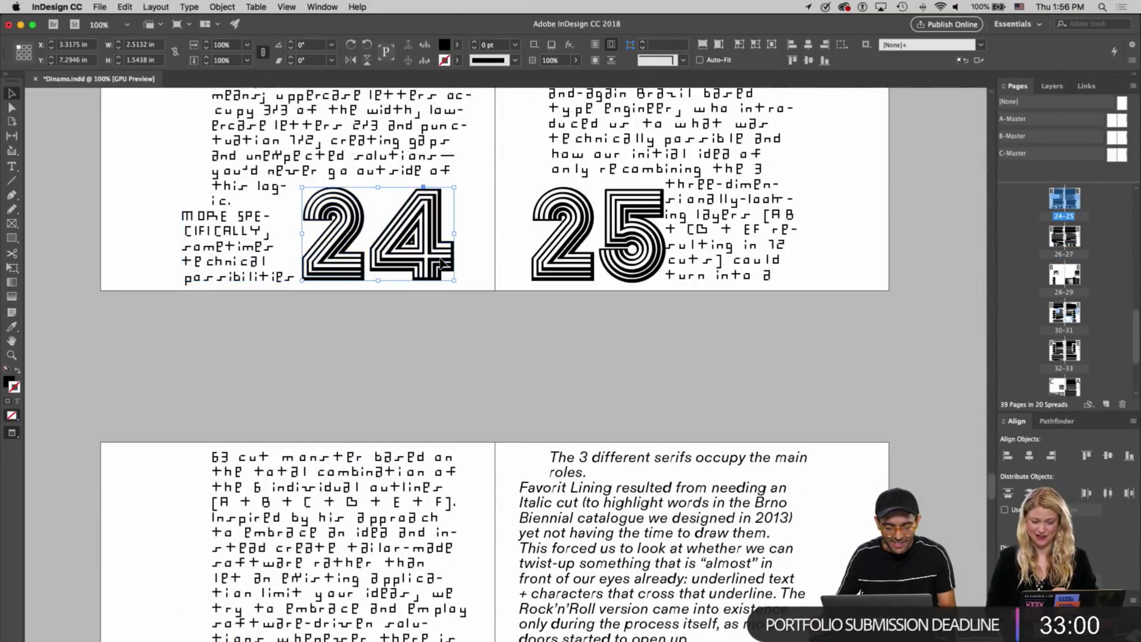
{"action": "scroll", "coordinate": [437, 267], "scroll_direction": "up", "scroll_amount": 15}
{"action": "left_click", "coordinate": [435, 270]}
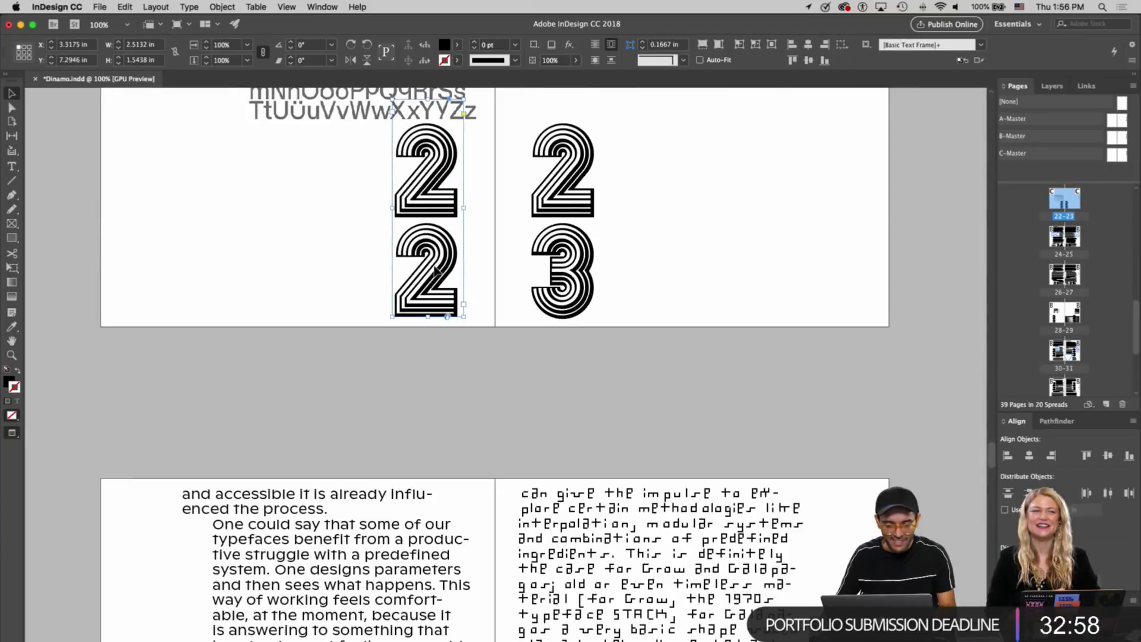
Copy the numeral 14 frame from spread 14-15, place it at X 0.13 in, Y 6.8968 in on spread 26-27, and change it to 26
{"action": "scroll", "coordinate": [435, 269], "scroll_direction": "up", "scroll_amount": 20}
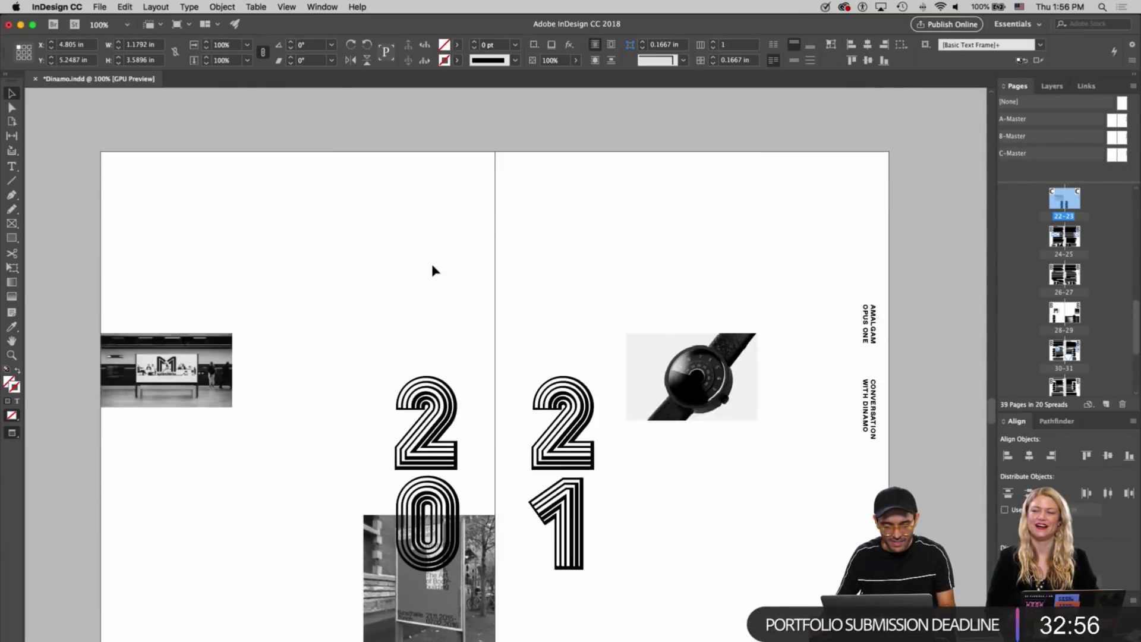
{"action": "scroll", "coordinate": [431, 264], "scroll_direction": "up", "scroll_amount": 20}
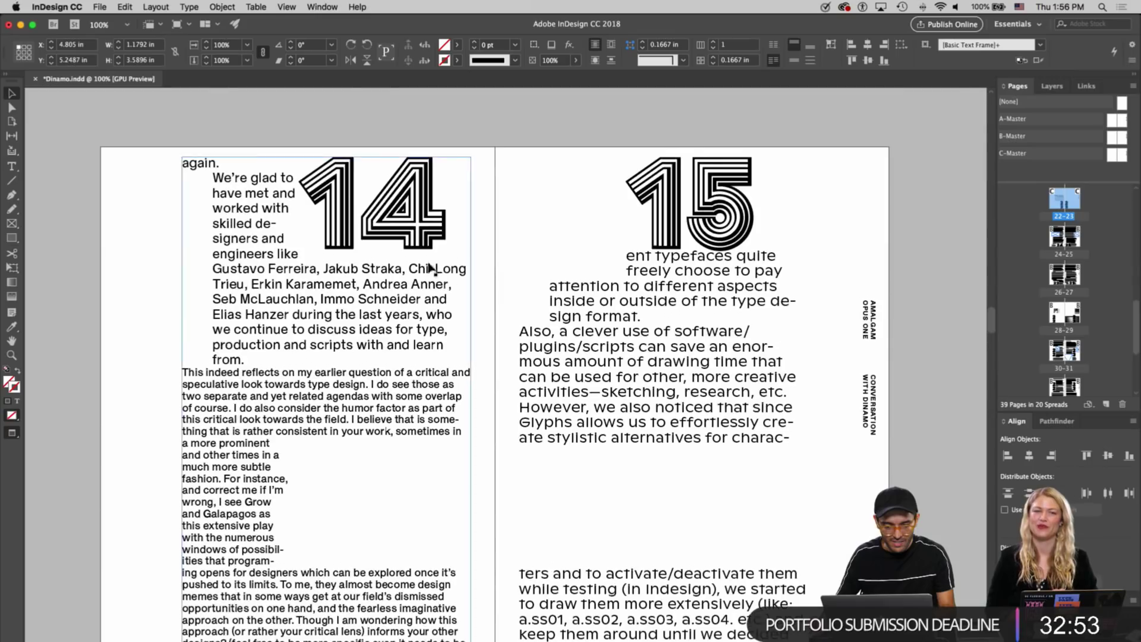
{"action": "left_click", "coordinate": [431, 269]}
{"action": "scroll", "coordinate": [429, 356], "scroll_direction": "down", "scroll_amount": 20}
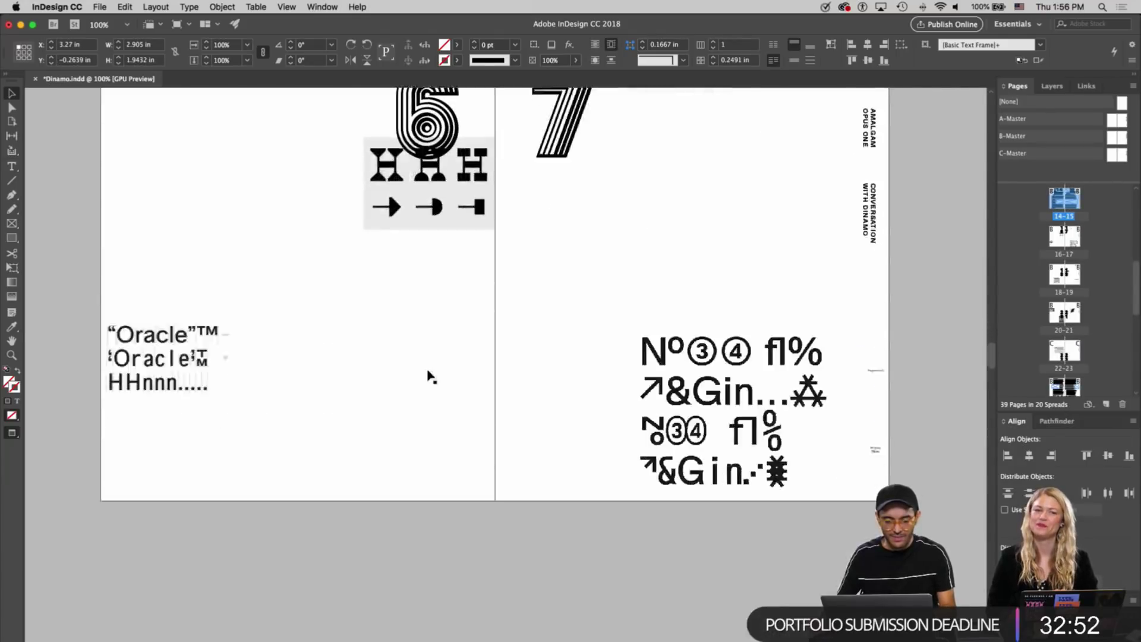
{"action": "scroll", "coordinate": [428, 375], "scroll_direction": "down", "scroll_amount": 20}
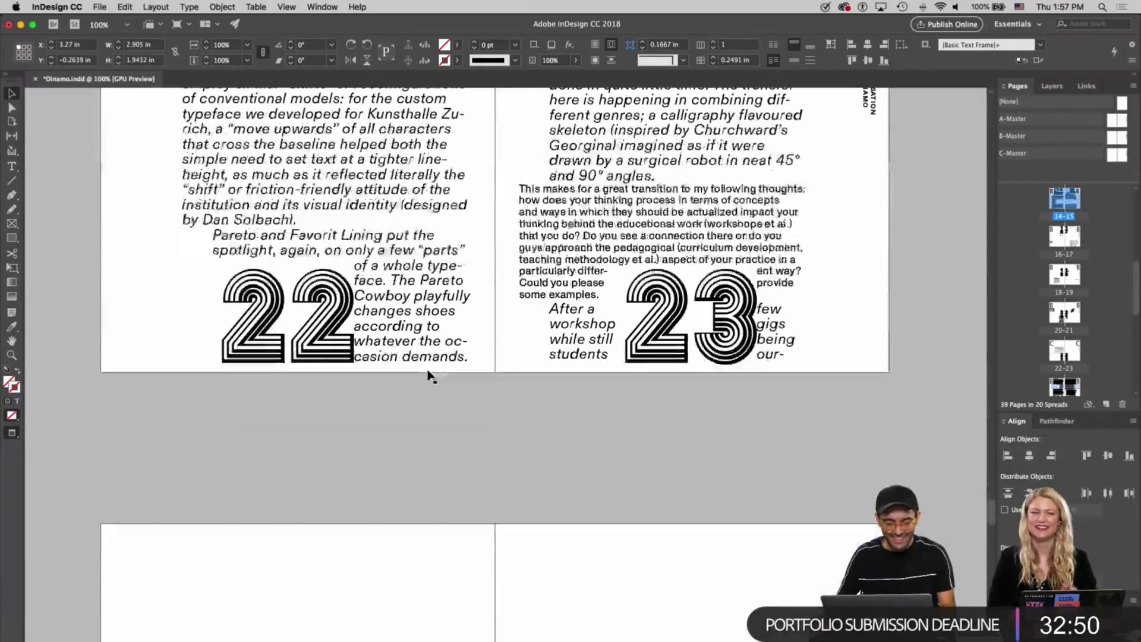
{"action": "key", "text": "super+v"}
{"action": "left_click_drag", "start_coordinate": [520, 260], "coordinate": [153, 296]}
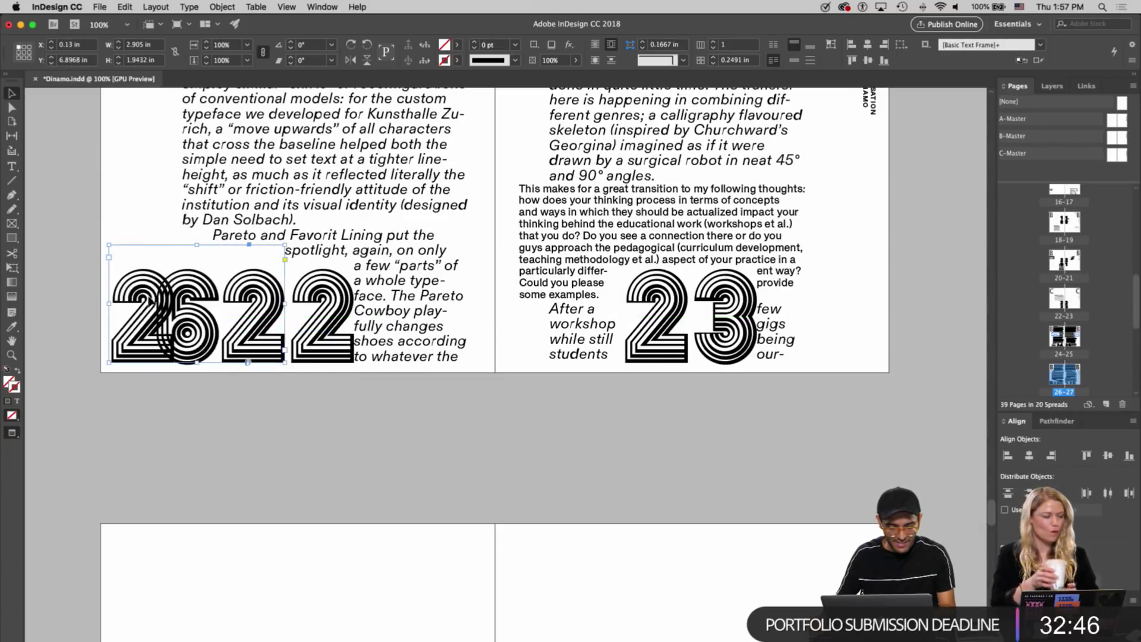
Loosen the kerning between the digits of the pasted 26 and delete the old outlined numeral 22 overlapping it
{"action": "double_click", "coordinate": [148, 303]}
{"action": "key", "text": "alt+Right"}
{"action": "key", "text": "alt+Right"}
{"action": "key", "text": "alt+Right"}
{"action": "key", "text": "alt+Right"}
{"action": "key", "text": "Escape"}
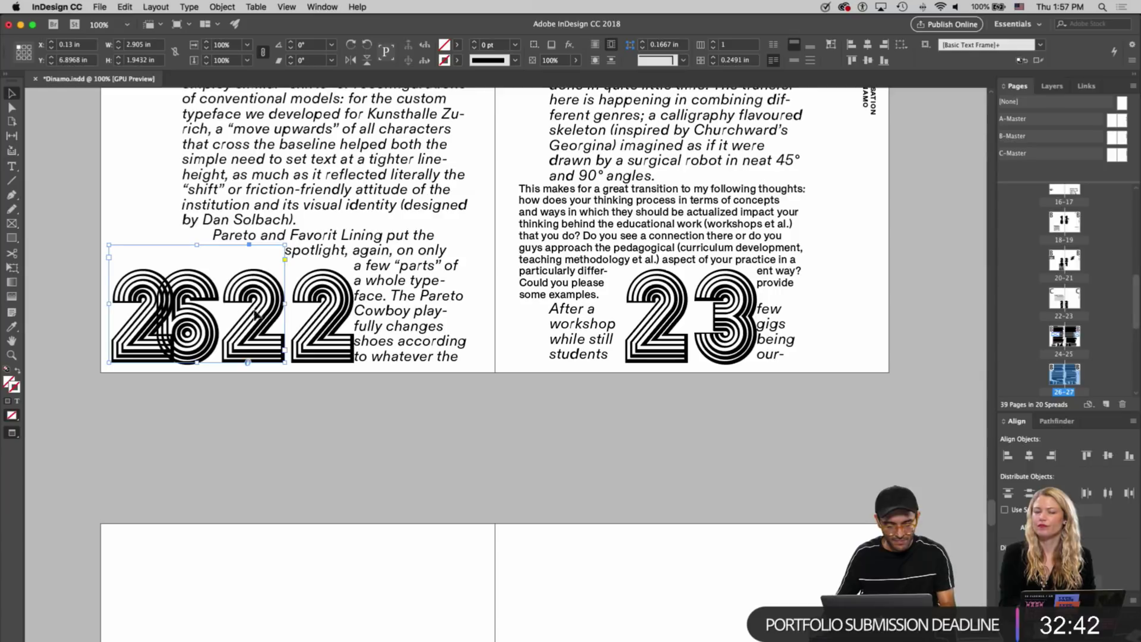
{"action": "left_click", "coordinate": [320, 306]}
{"action": "key", "text": "Delete"}
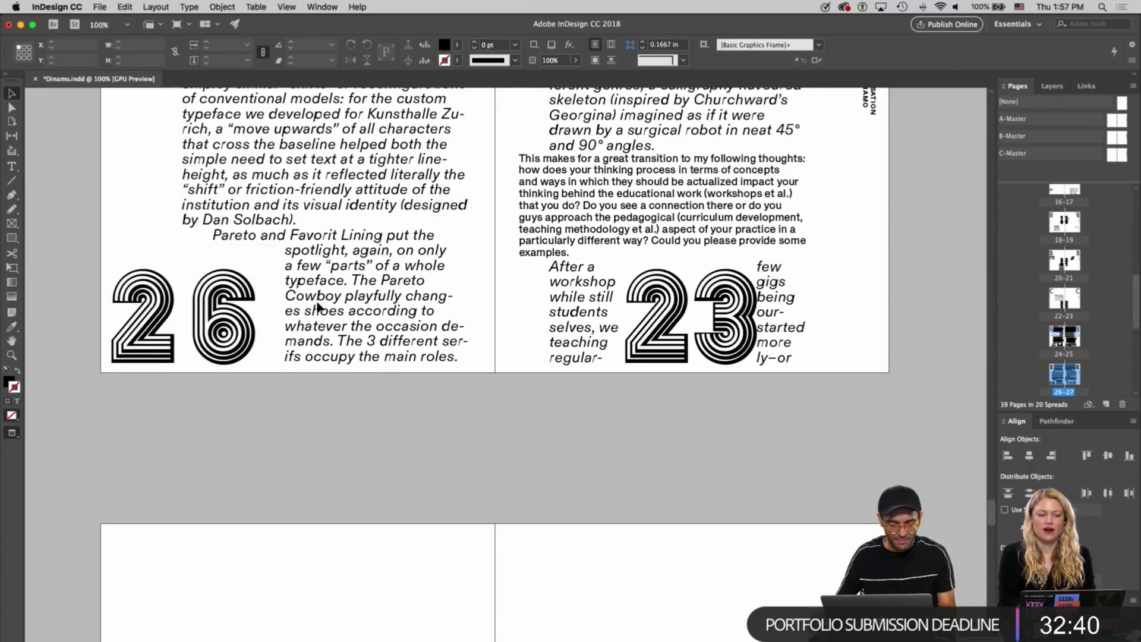
Tighten the kerning of the numeral 26 and narrow its text frame to a width of 2.2951 in
{"action": "double_click", "coordinate": [243, 319]}
{"action": "key", "text": "alt+Left"}
{"action": "key", "text": "alt+Left"}
{"action": "key", "text": "alt+Left"}
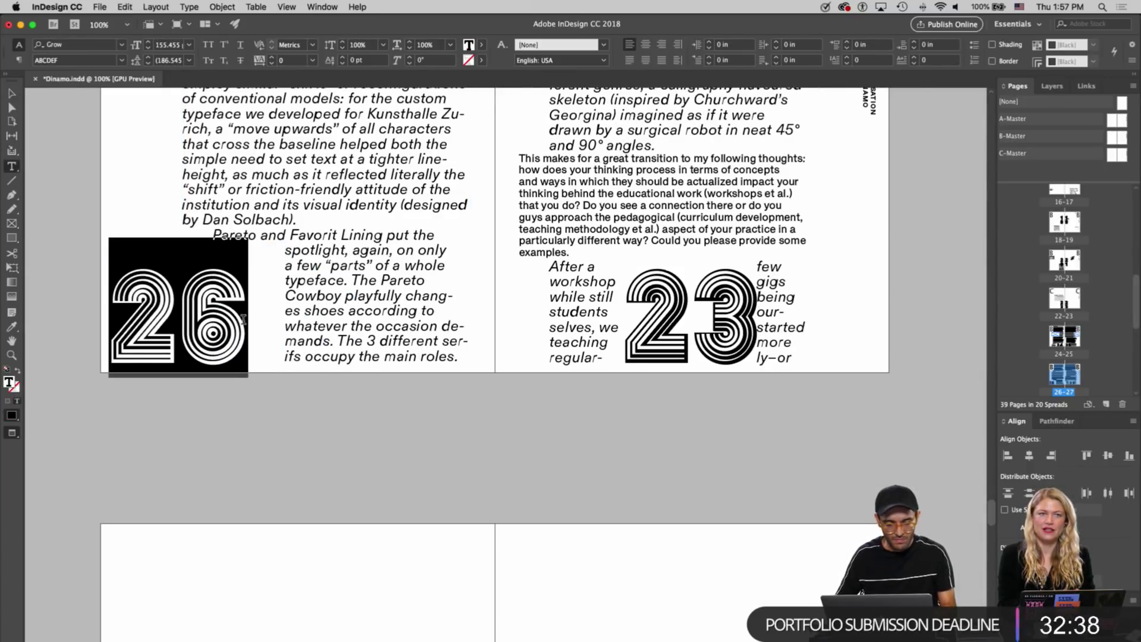
{"action": "key", "text": "Escape"}
{"action": "left_click_drag", "start_coordinate": [287, 308], "coordinate": [249, 309]}
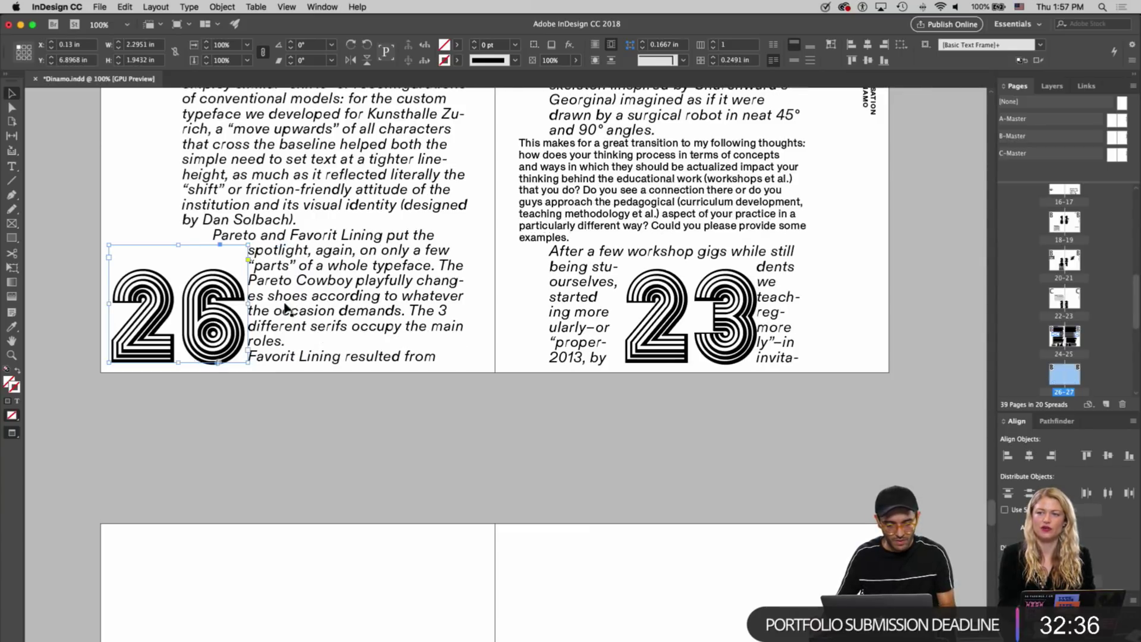
Show the guides and move the numeral 26 frame to X 1.735 in, keeping it at the foot of the left-hand page
{"action": "key", "text": "w"}
{"action": "left_click_drag", "start_coordinate": [159, 315], "coordinate": [253, 319]}
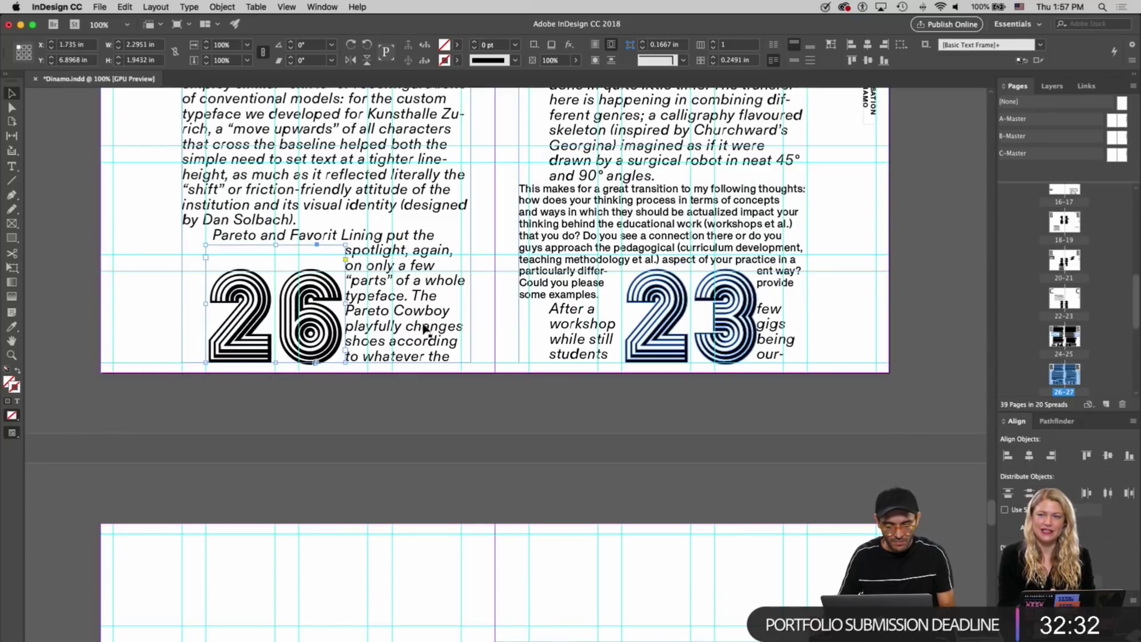
{"action": "left_click", "coordinate": [394, 437]}
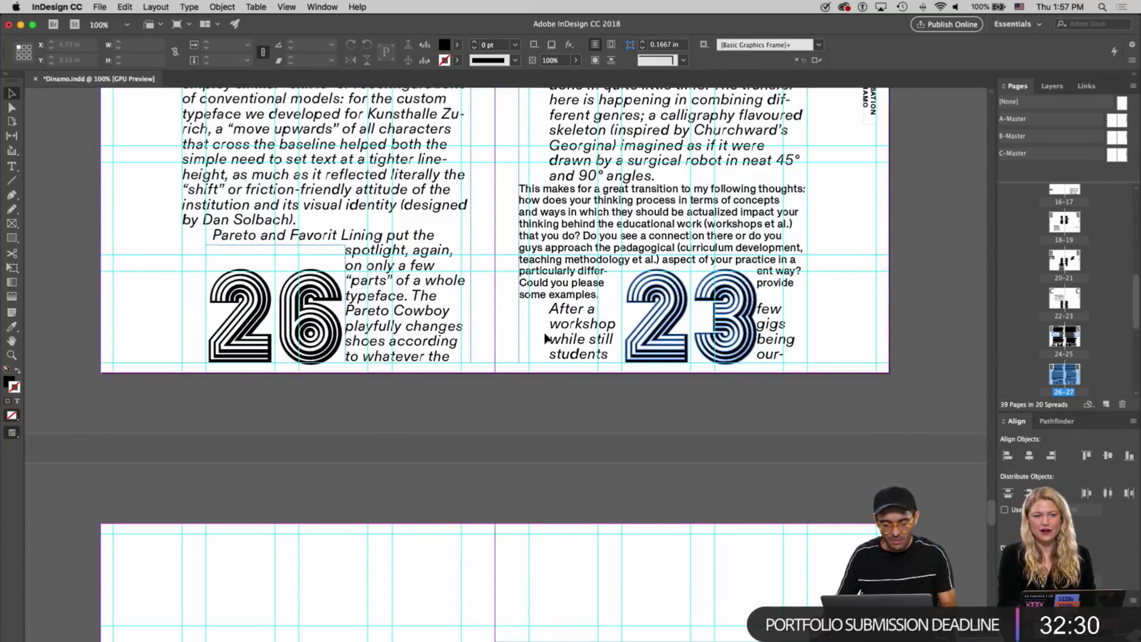
Replace the old numeral 23 on spread 26-27 with a copy of the 26 frame reading 27 at X 8.5855 in
{"action": "left_click", "coordinate": [656, 315]}
{"action": "key", "text": "Delete"}
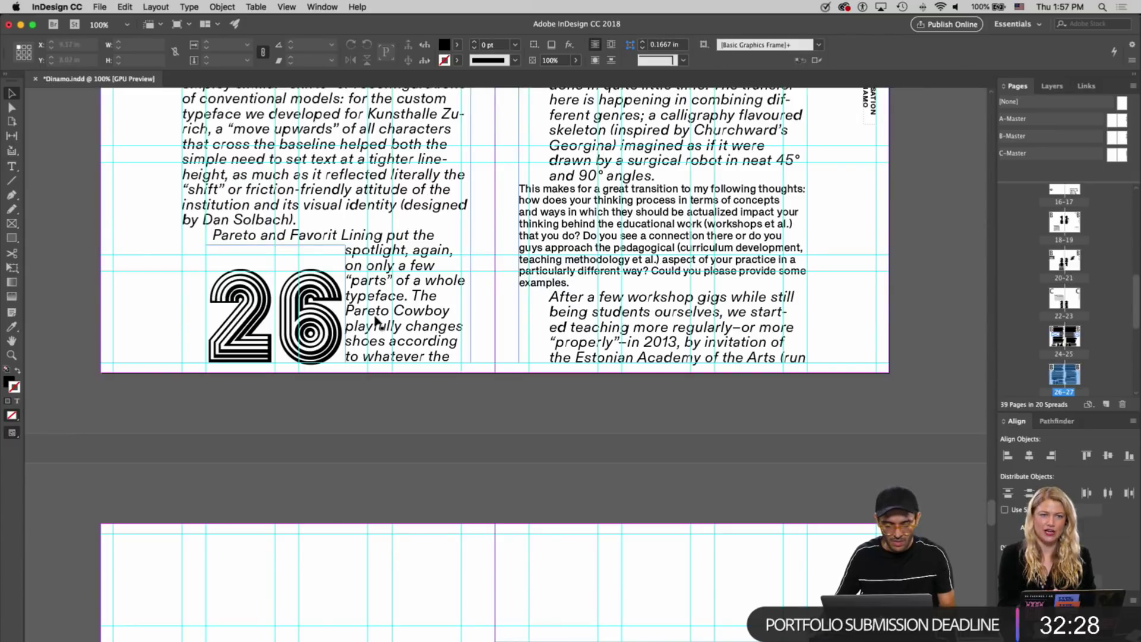
{"action": "left_click_drag", "start_coordinate": [750, 329], "coordinate": [736, 332]}
{"action": "left_click", "coordinate": [785, 404]}
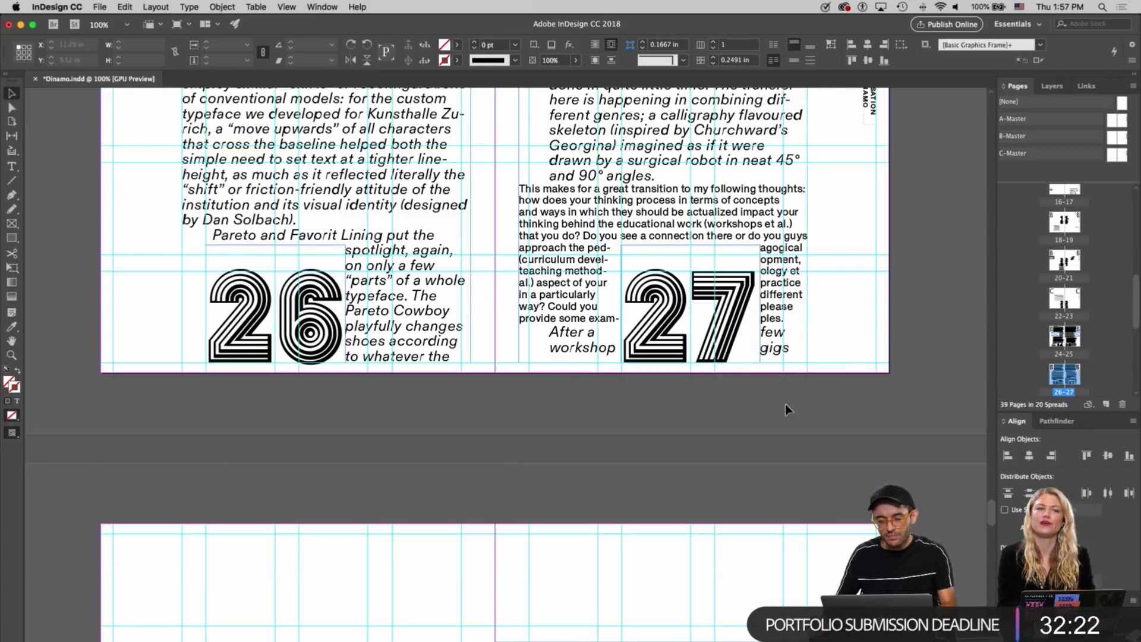
Switch to the preview, convert the numerals 26 and 27 together to outlines, and wrap the body text around their bounding boxes
{"action": "key", "text": "w"}
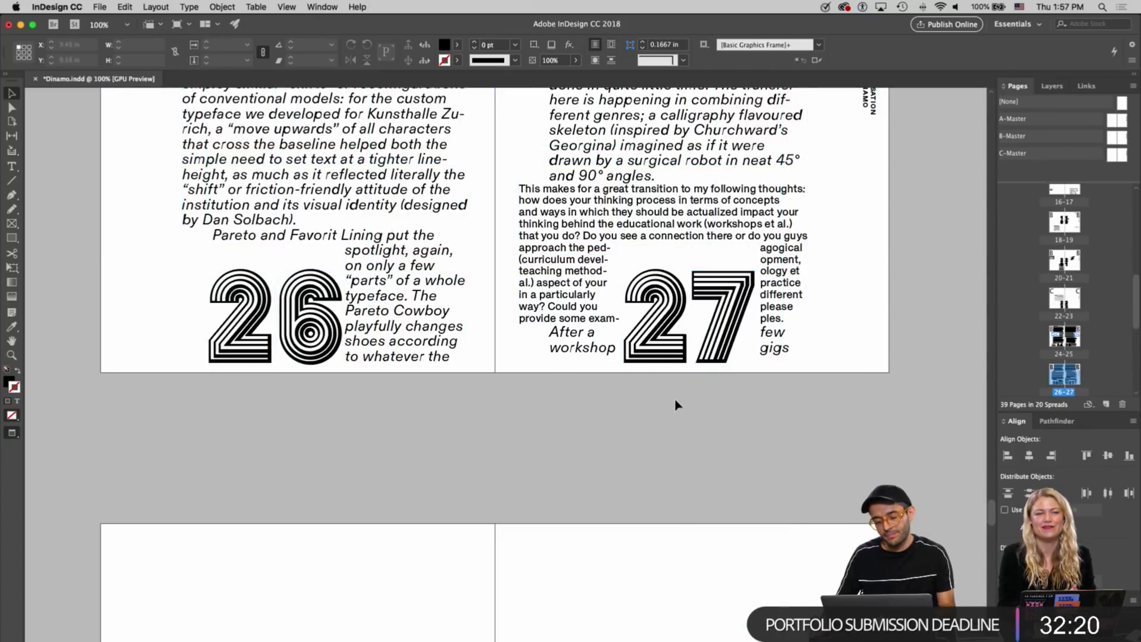
{"action": "left_click", "coordinate": [686, 300]}
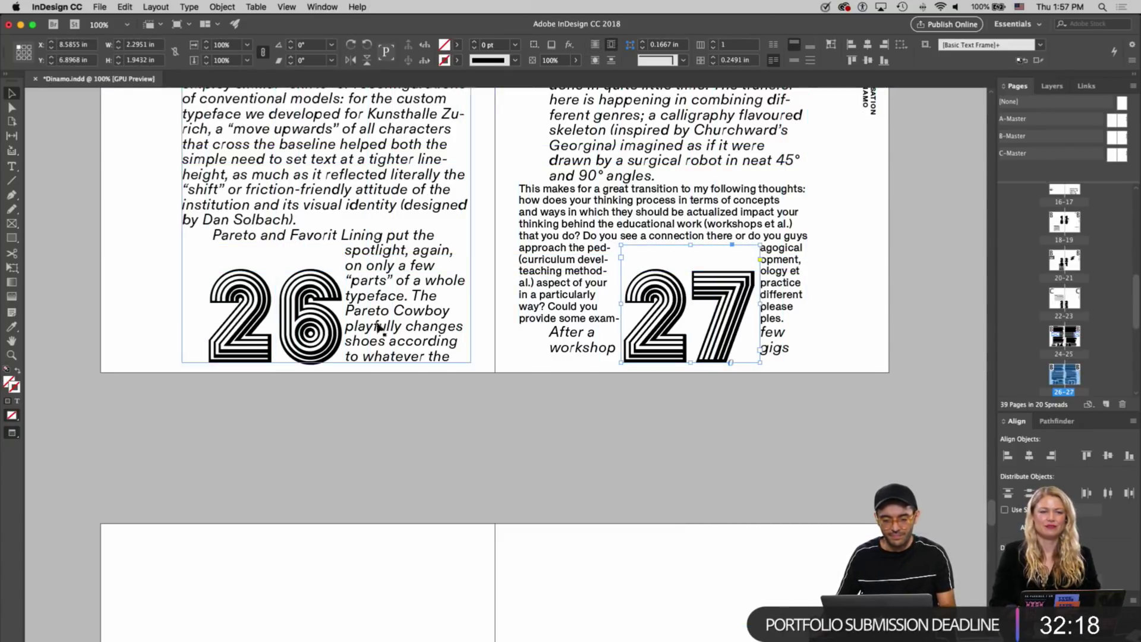
{"action": "left_click", "coordinate": [282, 319], "text": "shift"}
{"action": "right_click", "coordinate": [711, 267]}
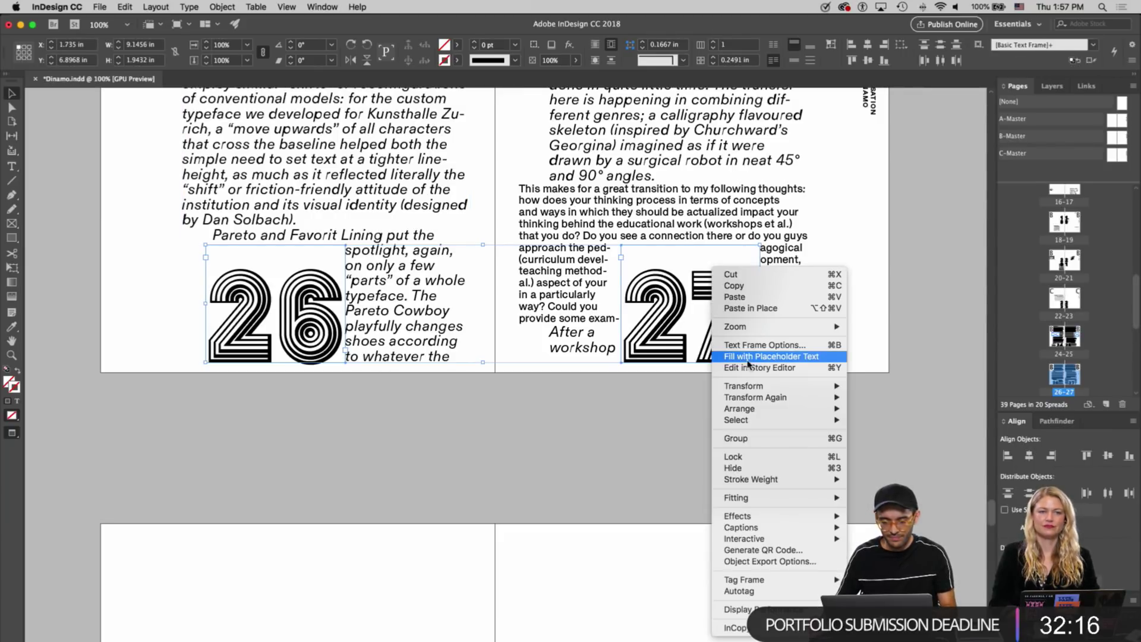
{"action": "left_click", "coordinate": [678, 304]}
{"action": "key", "text": "super+shift+o"}
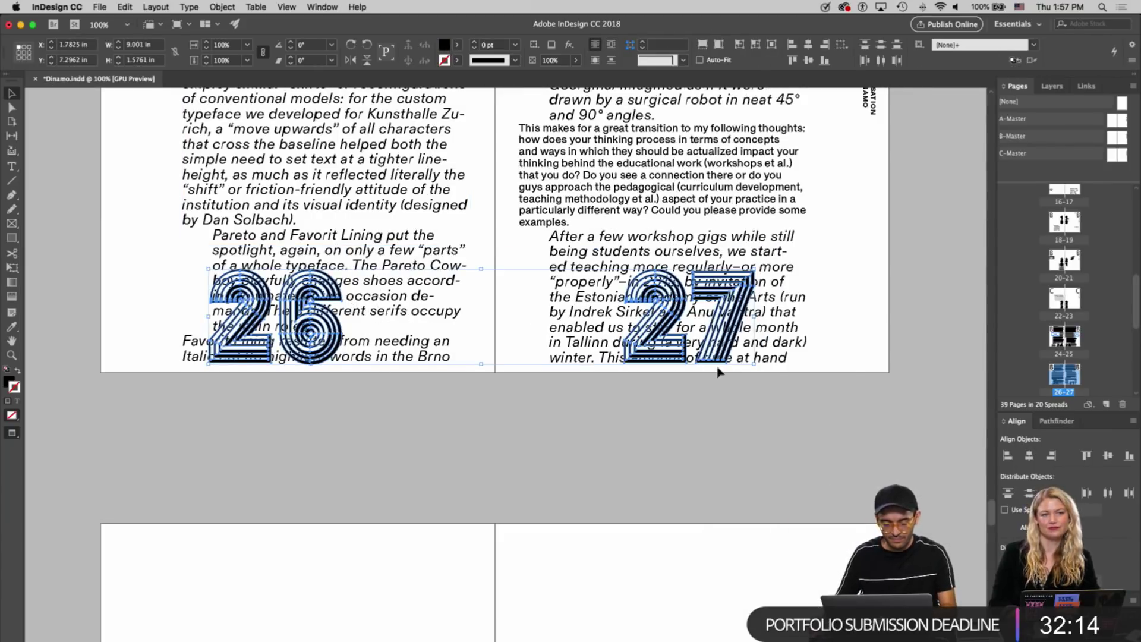
{"action": "left_click", "coordinate": [610, 45]}
{"action": "left_click", "coordinate": [628, 470]}
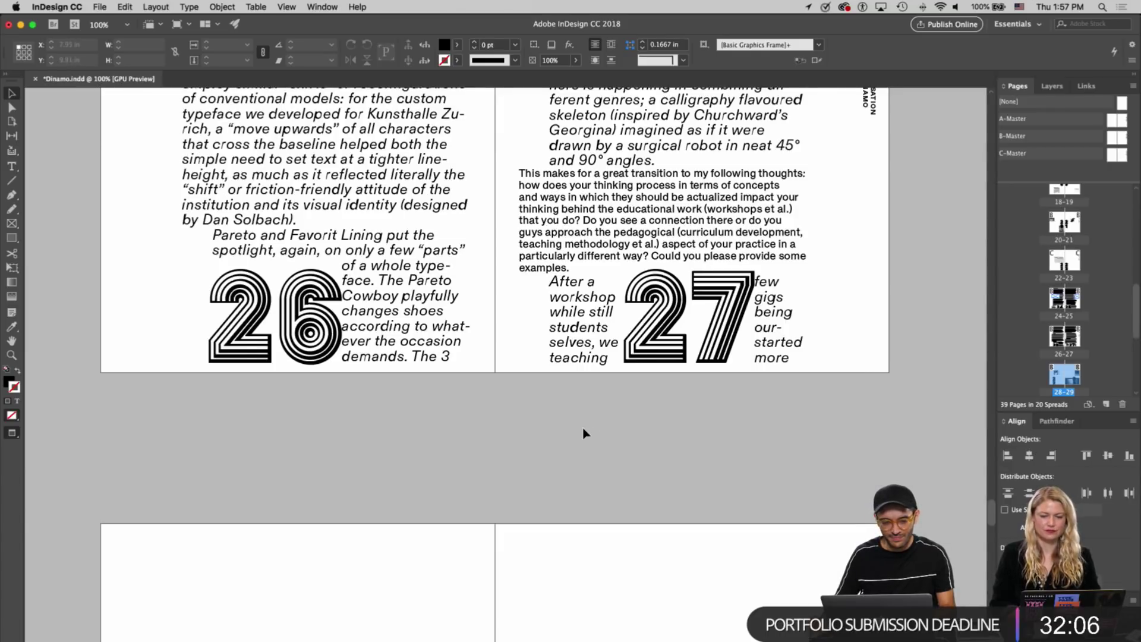
Bring back the side-by-side 28 and 29 on spread 28-29, show the guides, and move the 28 frame aside to X 3.25 in
{"action": "scroll", "coordinate": [583, 433], "scroll_direction": "up", "scroll_amount": 15}
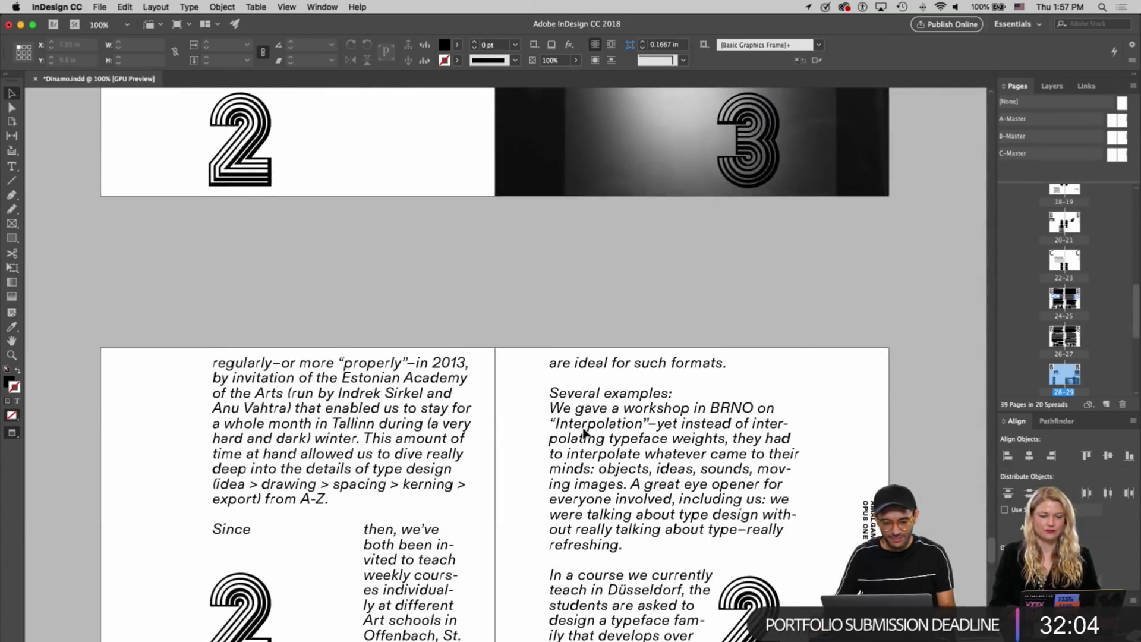
{"action": "scroll", "coordinate": [583, 433], "scroll_direction": "up", "scroll_amount": 5}
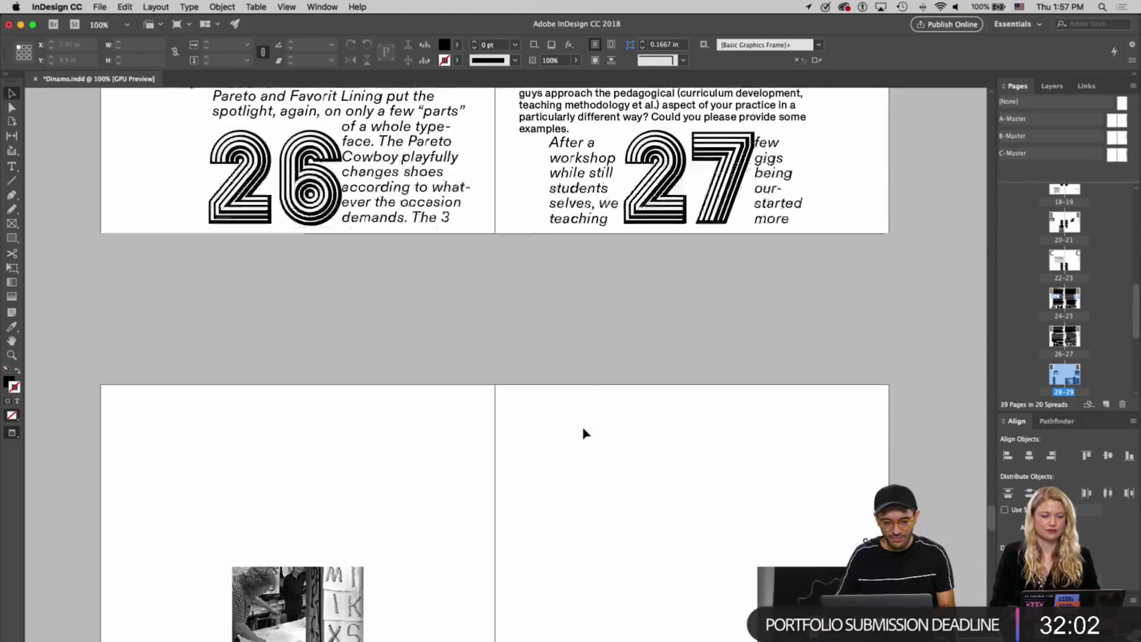
{"action": "scroll", "coordinate": [583, 433], "scroll_direction": "down", "scroll_amount": 6}
{"action": "scroll", "coordinate": [582, 433], "scroll_direction": "up", "scroll_amount": 7}
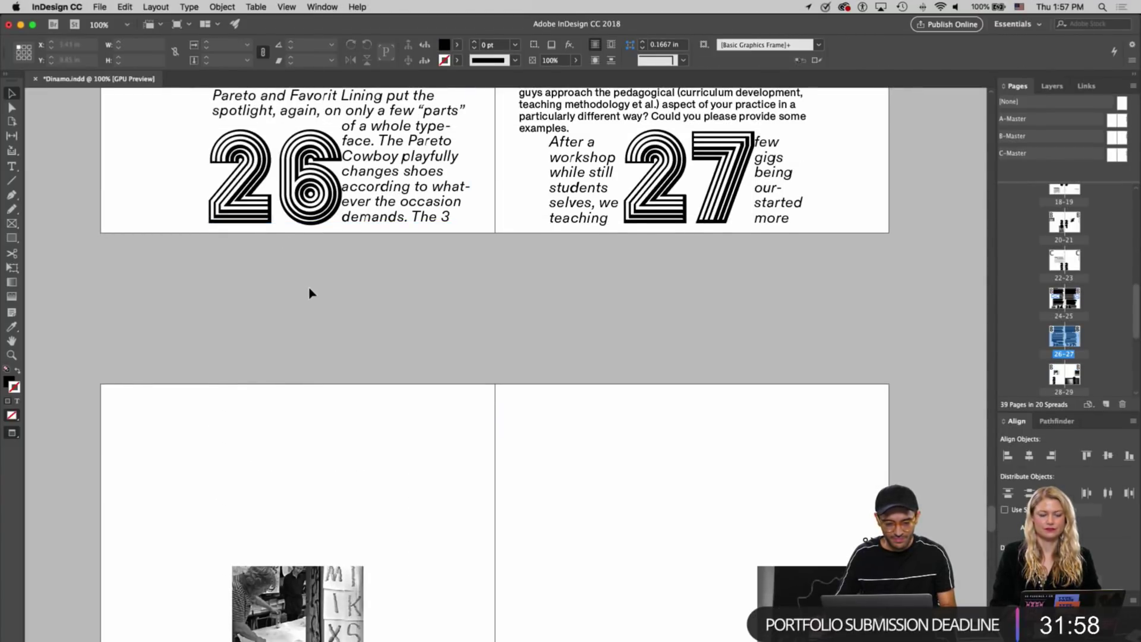
{"action": "scroll", "coordinate": [315, 303], "scroll_direction": "down", "scroll_amount": 6}
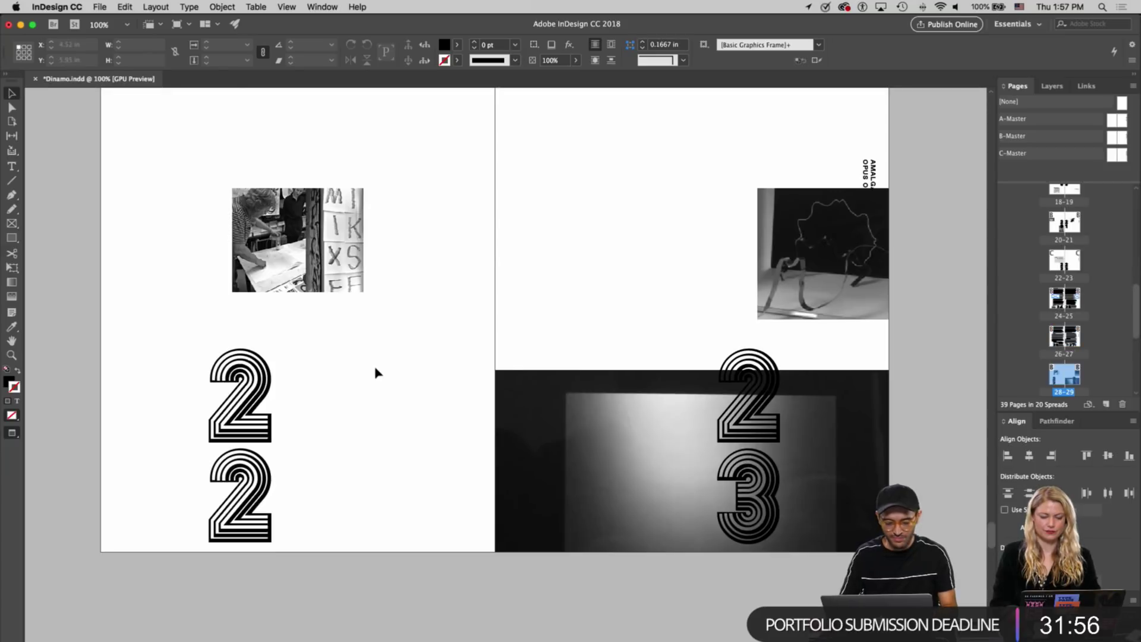
{"action": "key", "text": "super+z"}
{"action": "left_click", "coordinate": [367, 390]}
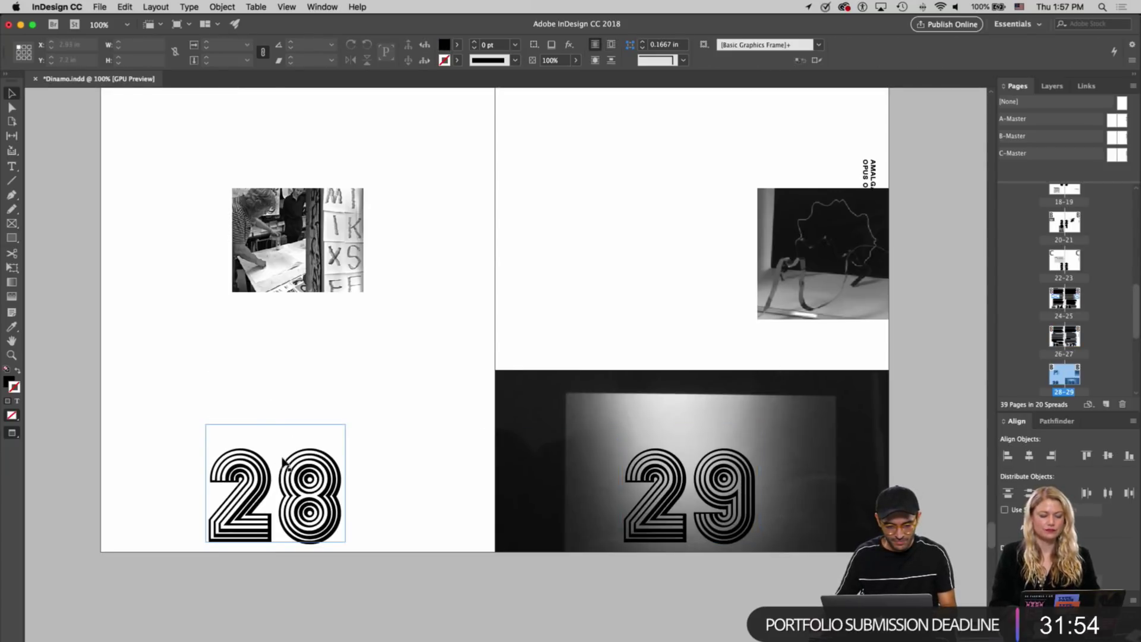
{"action": "key", "text": "w"}
{"action": "left_click_drag", "start_coordinate": [311, 467], "coordinate": [403, 374]}
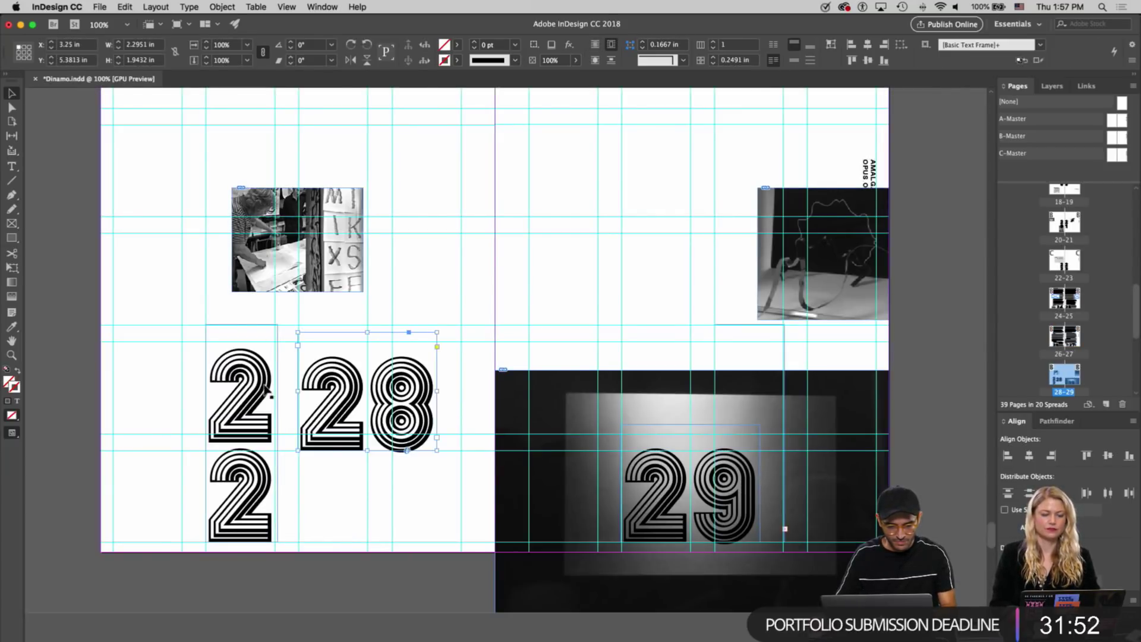
Try replacing the stacked 22 with the moved 28 by removing the old numeral, stretching the 28 frame to 4.0587 in high and retyping 28
{"action": "left_click", "coordinate": [332, 395]}
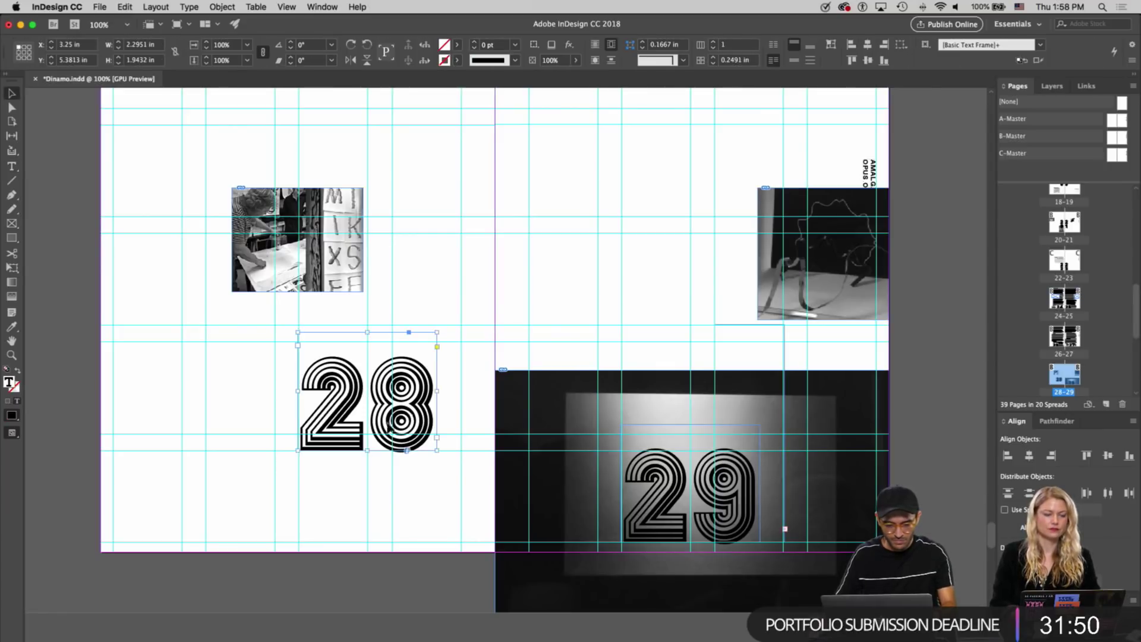
{"action": "left_click", "coordinate": [380, 407]}
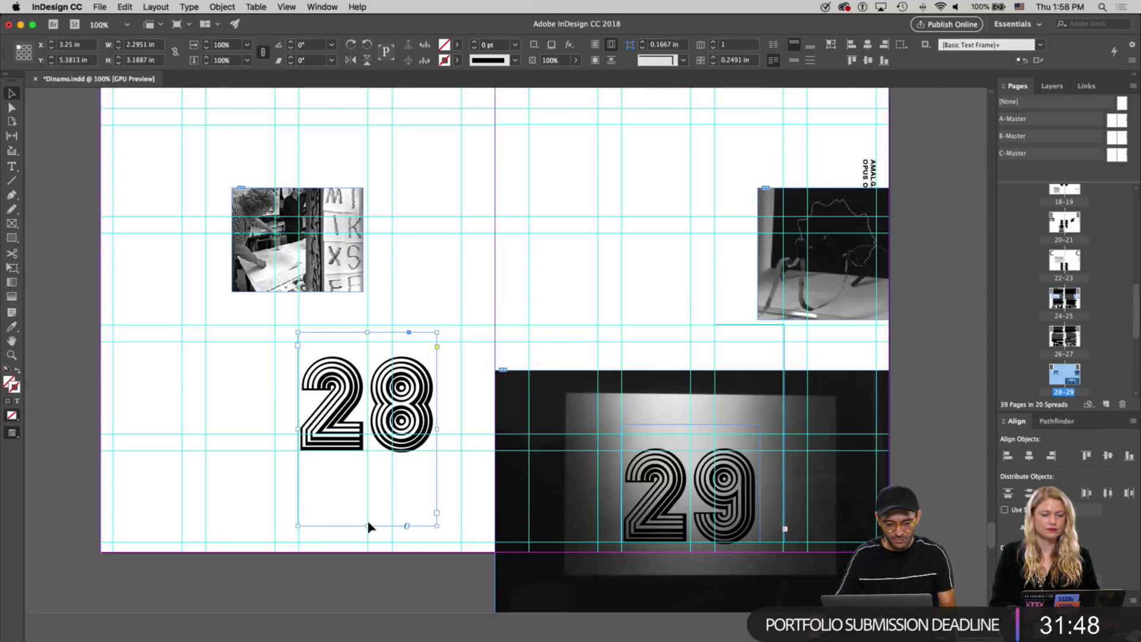
{"action": "left_click_drag", "start_coordinate": [368, 527], "coordinate": [368, 578]}
{"action": "double_click", "coordinate": [373, 390]}
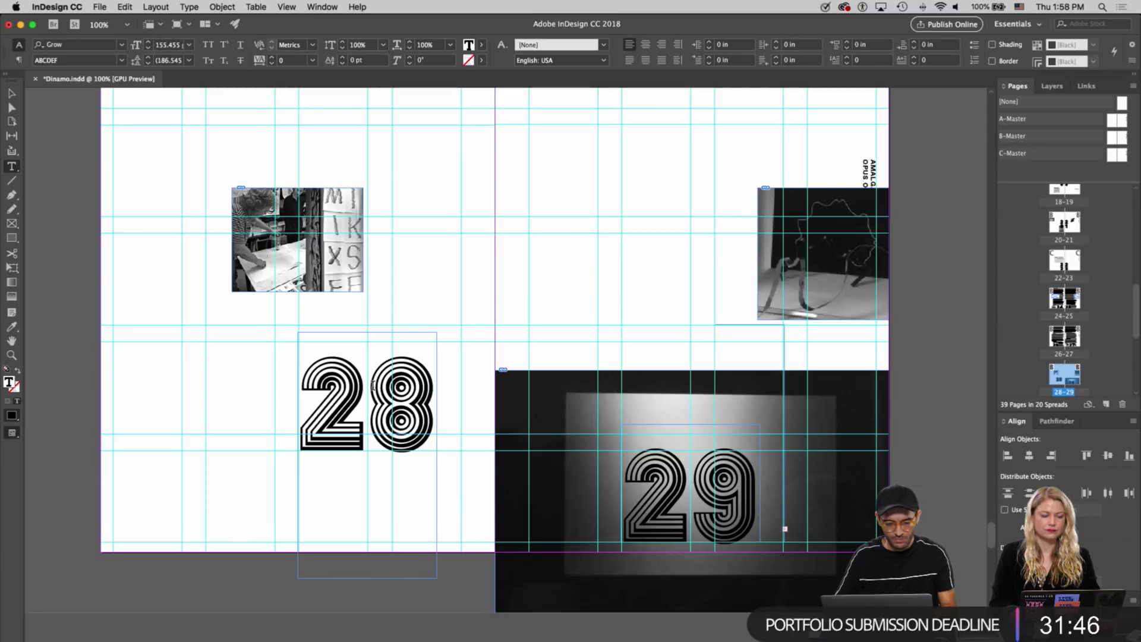
{"action": "key", "text": "BackSpace"}
{"action": "key", "text": "BackSpace"}
{"action": "type", "text": "28"}
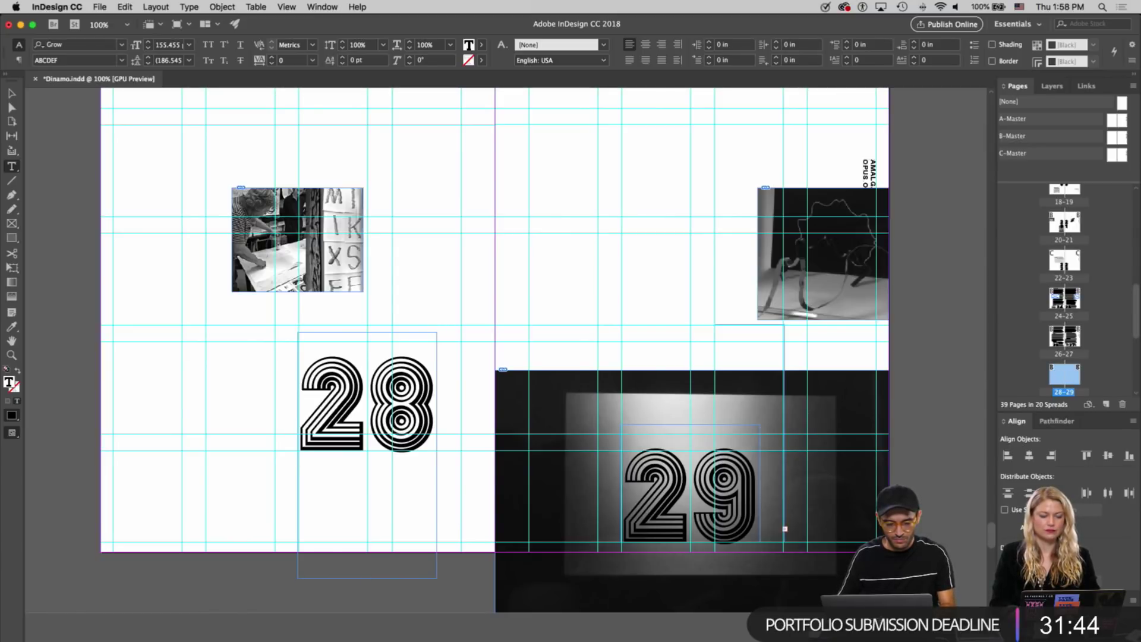
{"action": "key", "text": "Escape"}
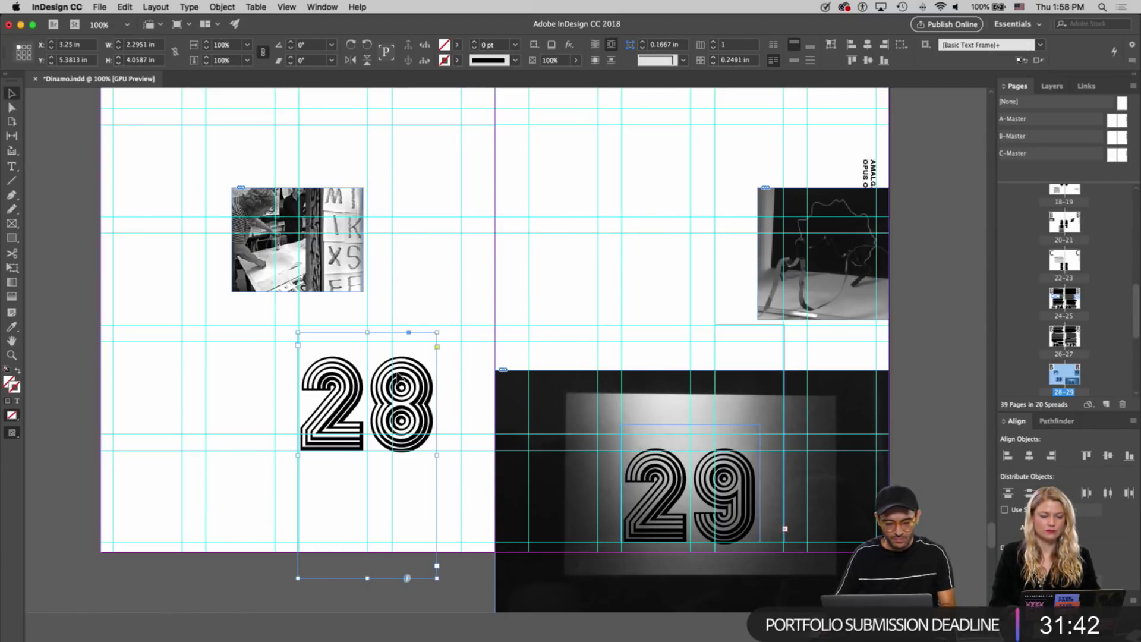
Undo the stretching of the 28 frame and the removal of the stacked numeral 22
{"action": "right_click", "coordinate": [398, 376]}
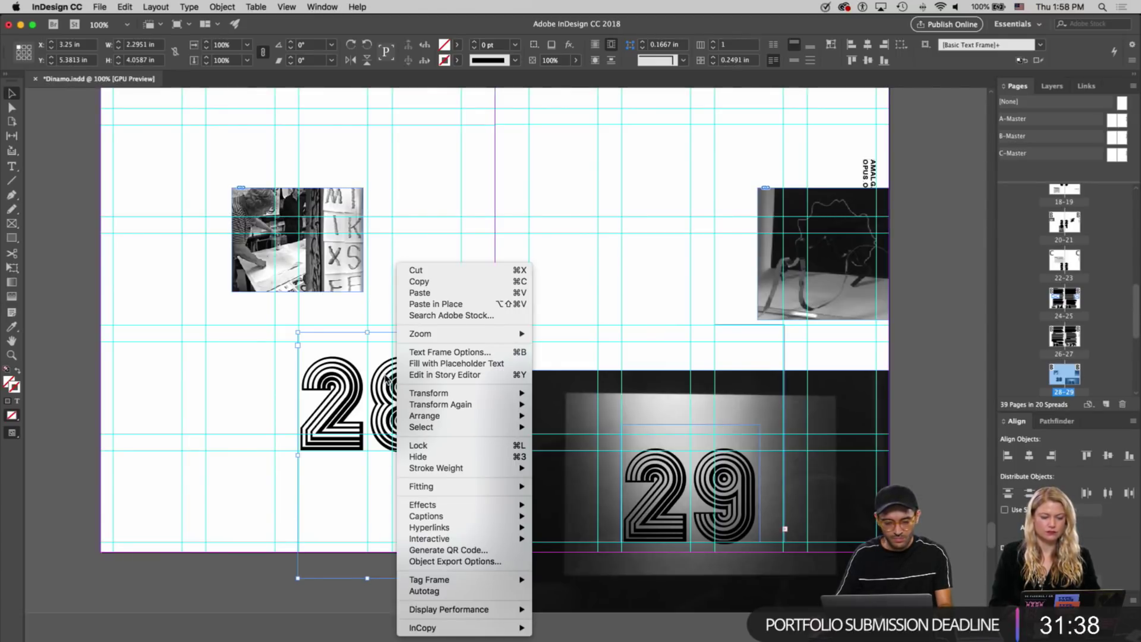
{"action": "key", "text": "Escape"}
{"action": "double_click", "coordinate": [379, 377]}
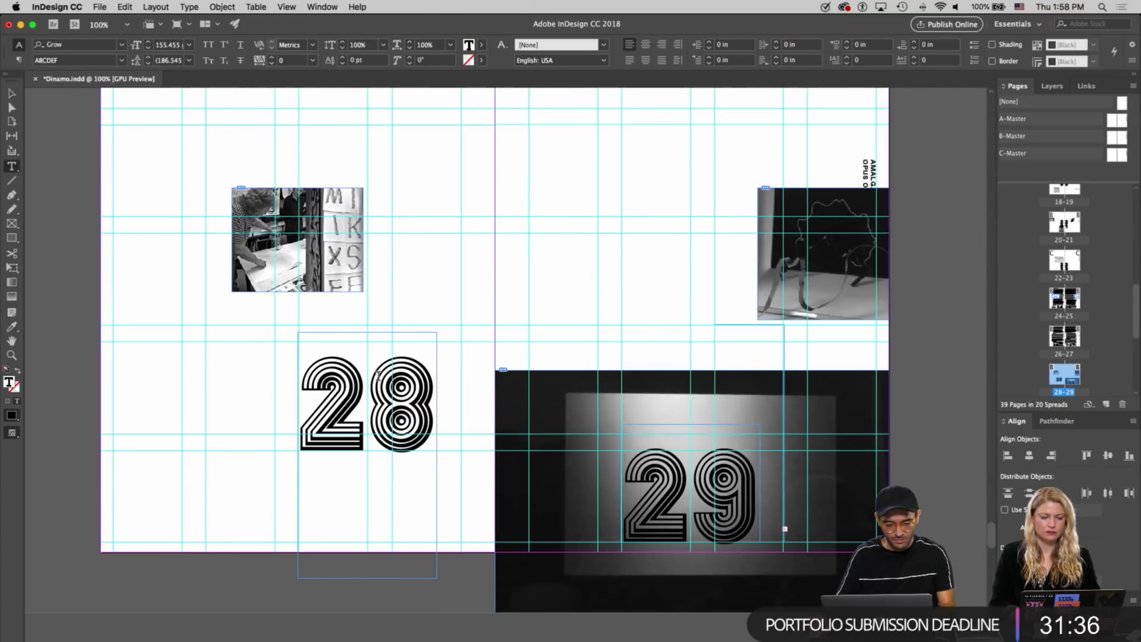
{"action": "key", "text": "Escape"}
{"action": "left_click", "coordinate": [272, 399]}
{"action": "key", "text": "super+z"}
{"action": "key", "text": "super+z"}
{"action": "key", "text": "super+z"}
Change the stacked 22 on the left-hand page of spread 28-29 to 28 and delete the side-by-side 28 frame
{"action": "double_click", "coordinate": [236, 403]}
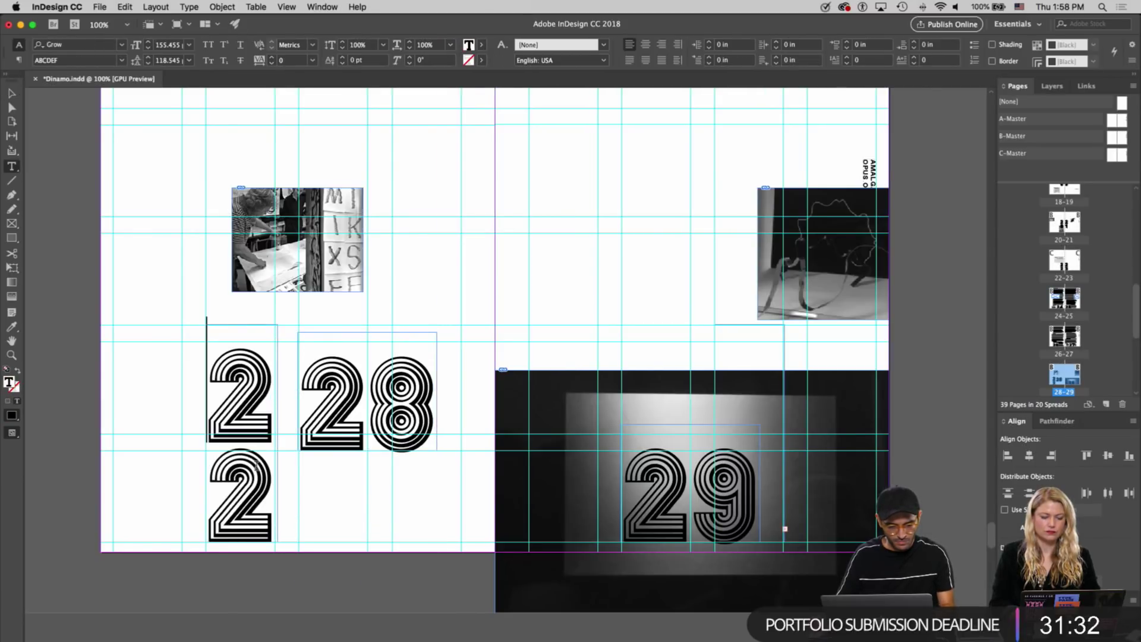
{"action": "left_click_drag", "start_coordinate": [257, 469], "coordinate": [211, 476]}
{"action": "type", "text": "8"}
{"action": "key", "text": "Escape"}
{"action": "left_click", "coordinate": [317, 431]}
{"action": "key", "text": "Delete"}
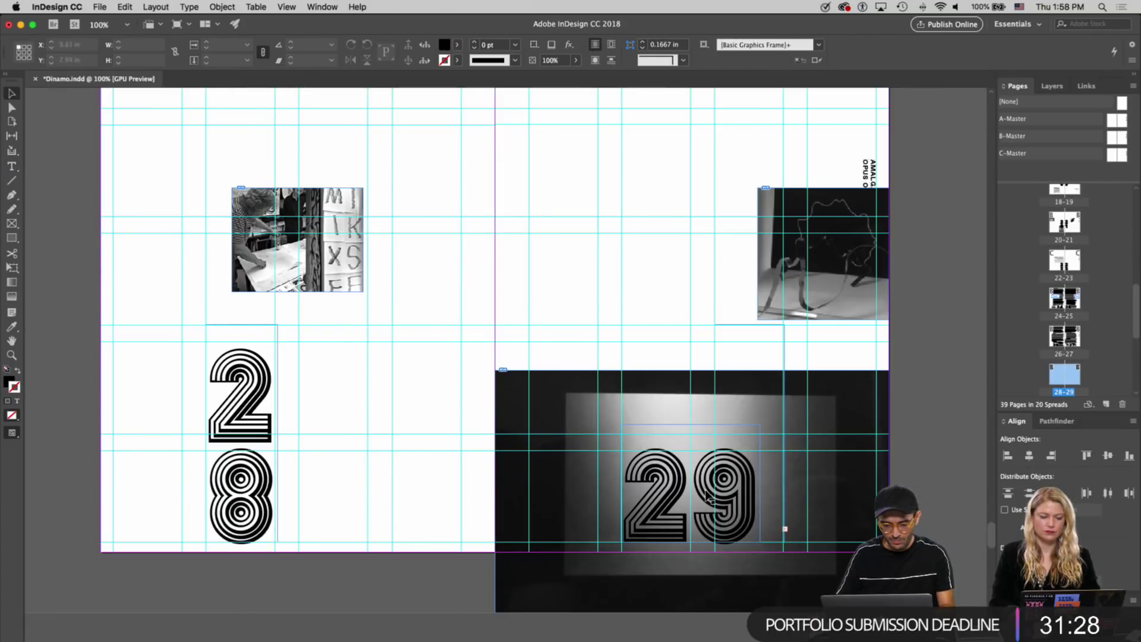
Remove the side-by-side 29 from spread 28-29 and change the stacked 23 on the right-hand page to 29
{"action": "key", "text": "ctrl+z"}
{"action": "key", "text": "ctrl+z"}
{"action": "key", "text": "ctrl+z"}
{"action": "key", "text": "ctrl+z"}
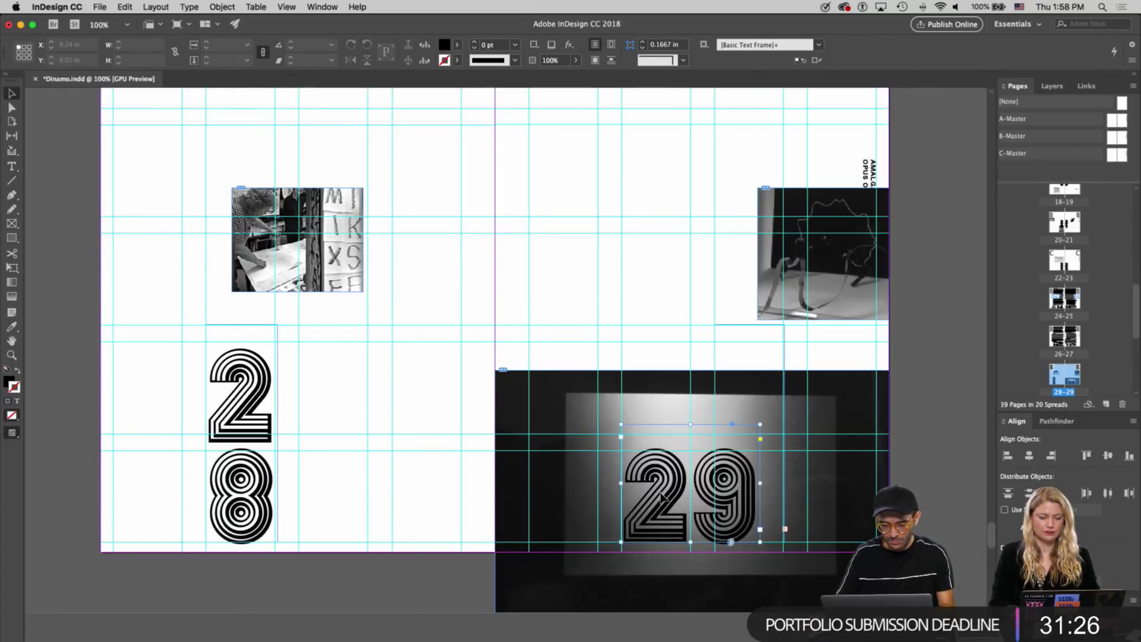
{"action": "key", "text": "t"}
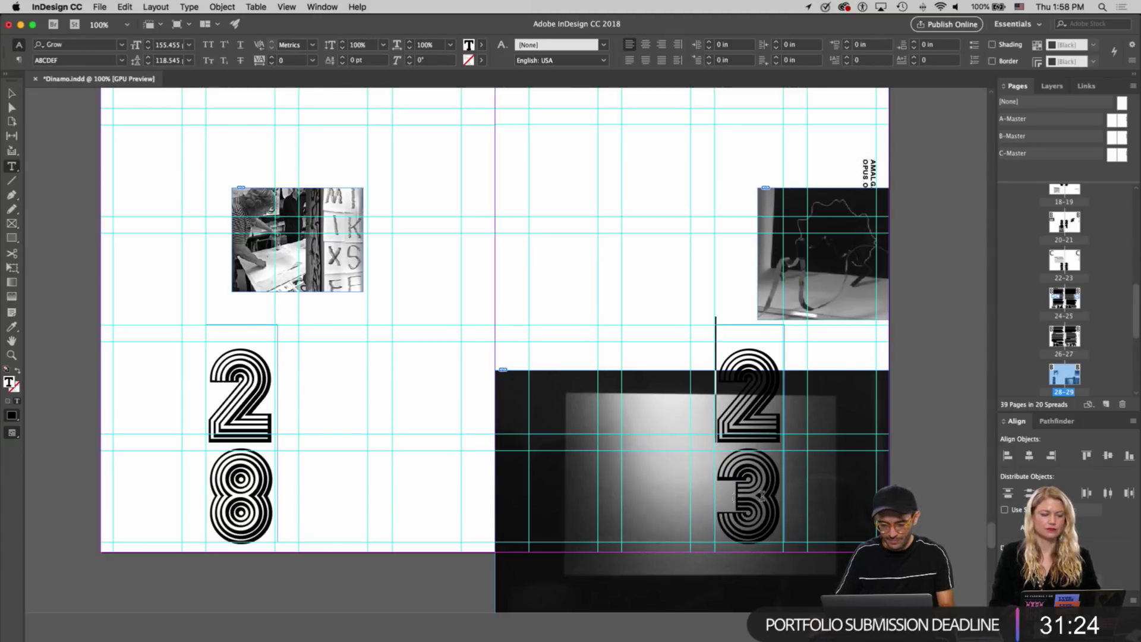
{"action": "left_click_drag", "start_coordinate": [736, 496], "coordinate": [774, 496]}
{"action": "type", "text": "9"}
{"action": "key", "text": "Escape"}
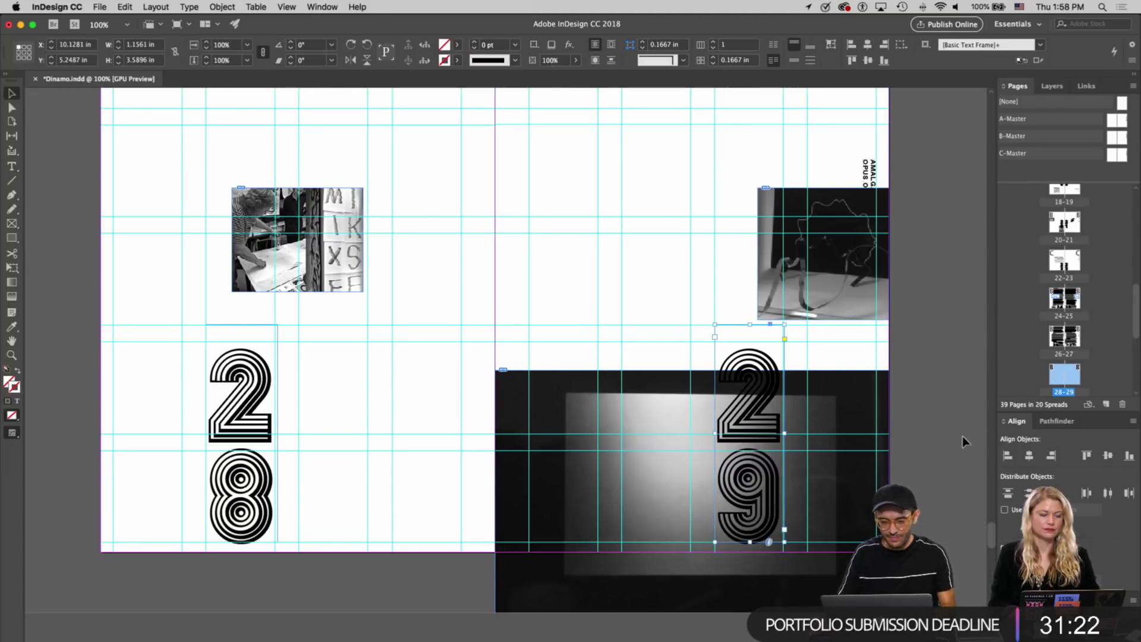
{"action": "left_click", "coordinate": [932, 434]}
Change the stacked numeral 22 on the left-hand page of spread 30-31 to 30
{"action": "scroll", "coordinate": [932, 429], "scroll_direction": "down", "scroll_amount": 10}
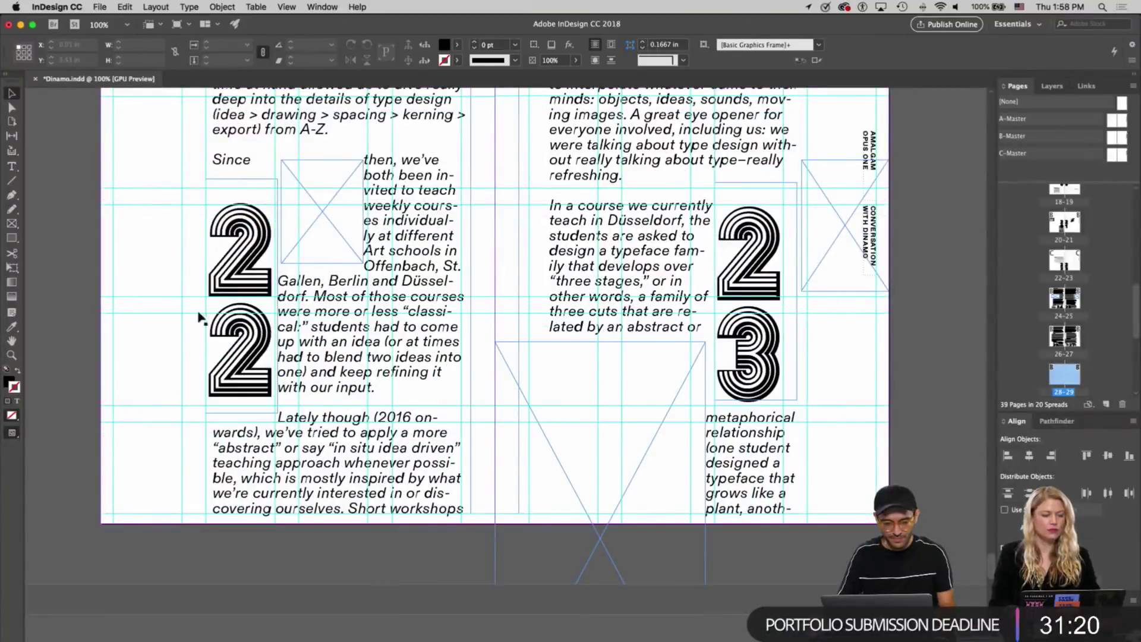
{"action": "key", "text": "t"}
{"action": "double_click", "coordinate": [257, 346]}
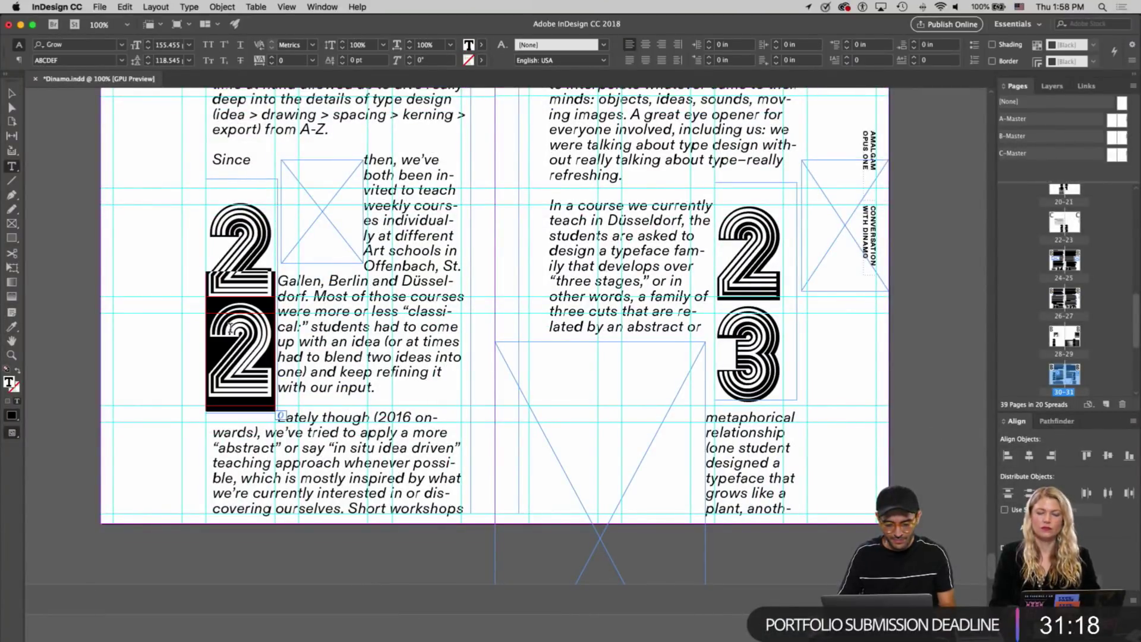
{"action": "type", "text": "0"}
{"action": "double_click", "coordinate": [240, 250]}
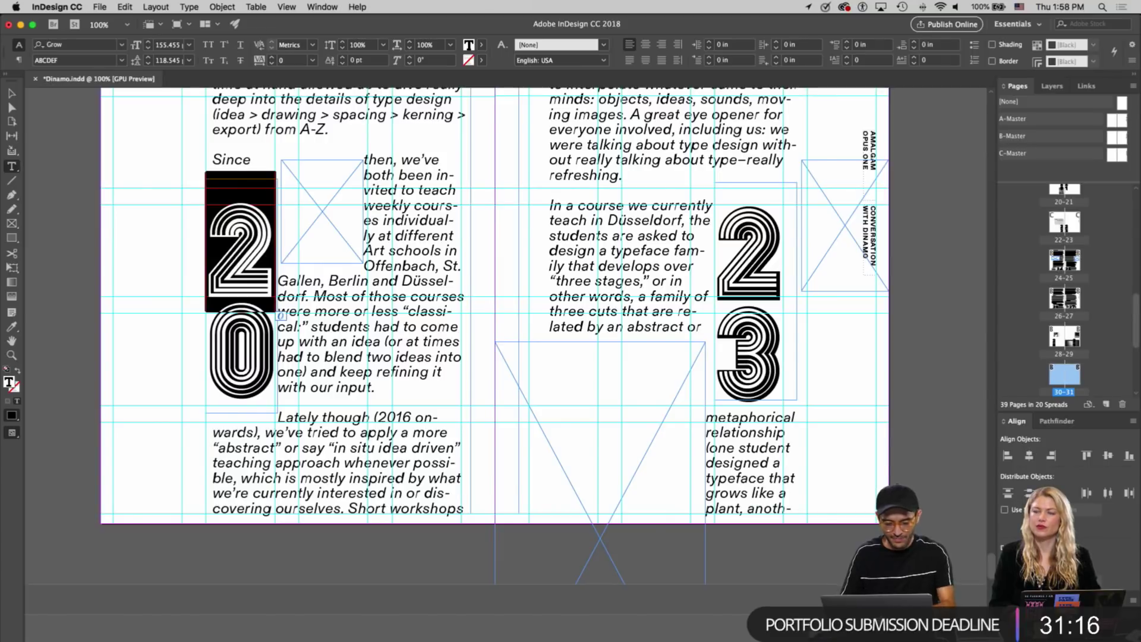
{"action": "type", "text": "3"}
{"action": "key", "text": "Escape"}
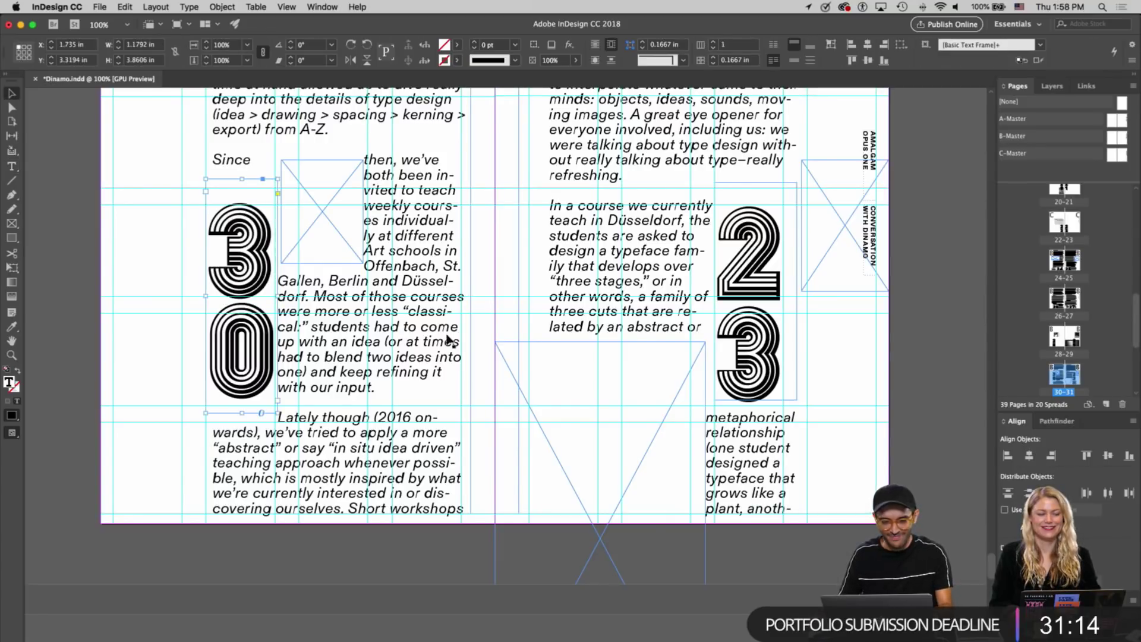
Change the stacked numeral 23 on the right-hand page of spread 30-31 to 31 and switch to the preview
{"action": "double_click", "coordinate": [755, 295]}
{"action": "key", "text": "BackSpace"}
{"action": "type", "text": "3"}
{"action": "key", "text": "Delete"}
{"action": "type", "text": "1"}
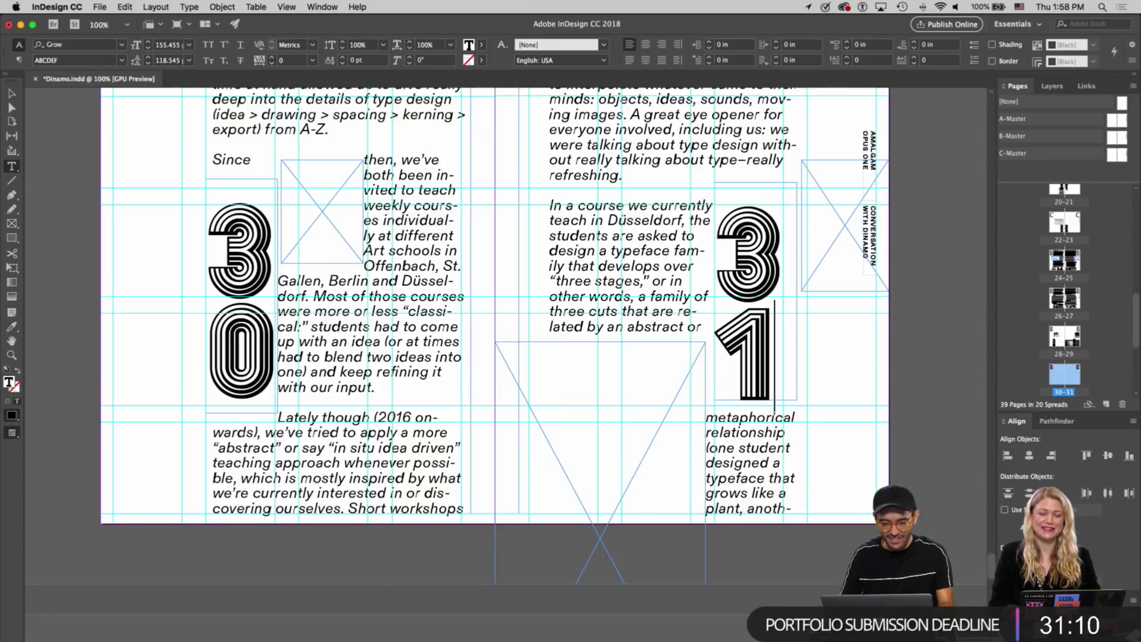
{"action": "key", "text": "Escape"}
{"action": "key", "text": "w"}
Review the stacked numerals and surrounding body text across spreads 28-29, 30-31 and 32-33
{"action": "scroll", "coordinate": [895, 335], "scroll_direction": "up", "scroll_amount": 2}
{"action": "scroll", "coordinate": [895, 335], "scroll_direction": "up", "scroll_amount": 10}
{"action": "scroll", "coordinate": [896, 335], "scroll_direction": "down", "scroll_amount": 5}
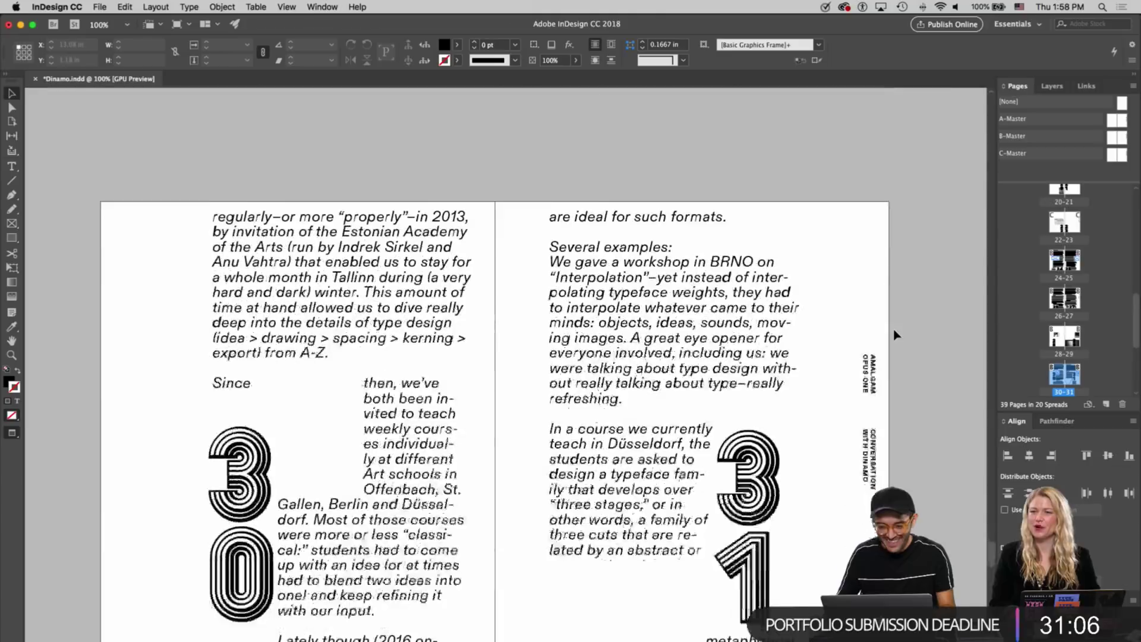
{"action": "scroll", "coordinate": [895, 334], "scroll_direction": "down", "scroll_amount": 5}
{"action": "scroll", "coordinate": [895, 335], "scroll_direction": "up", "scroll_amount": 1}
{"action": "scroll", "coordinate": [895, 335], "scroll_direction": "up", "scroll_amount": 15}
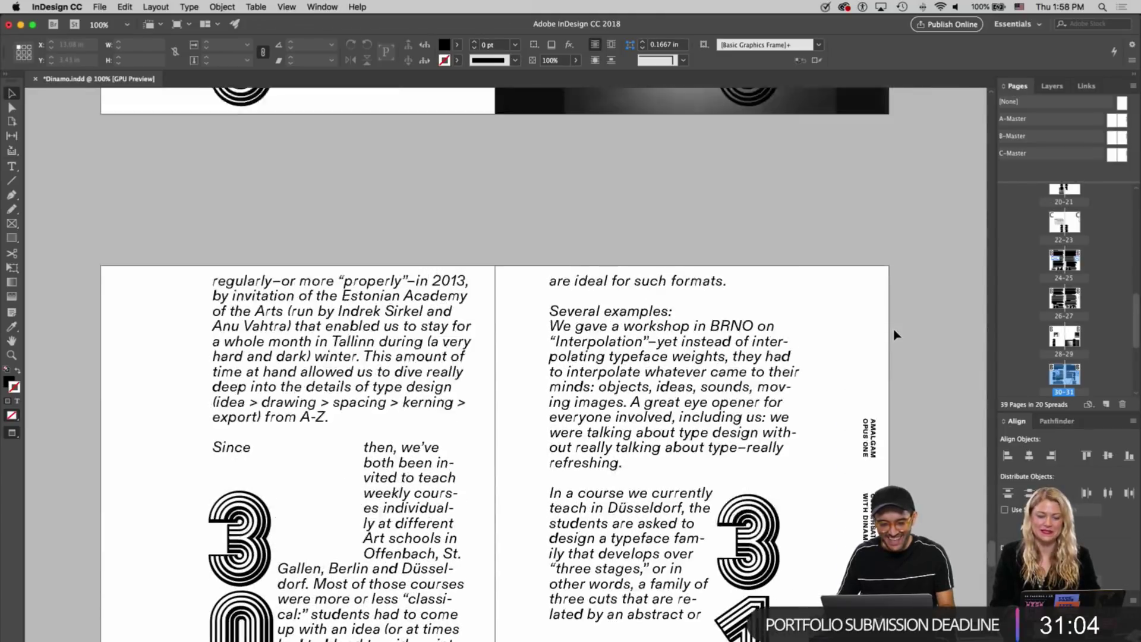
{"action": "scroll", "coordinate": [896, 335], "scroll_direction": "up", "scroll_amount": 5}
{"action": "scroll", "coordinate": [895, 335], "scroll_direction": "down", "scroll_amount": 15}
{"action": "scroll", "coordinate": [896, 335], "scroll_direction": "down", "scroll_amount": 12}
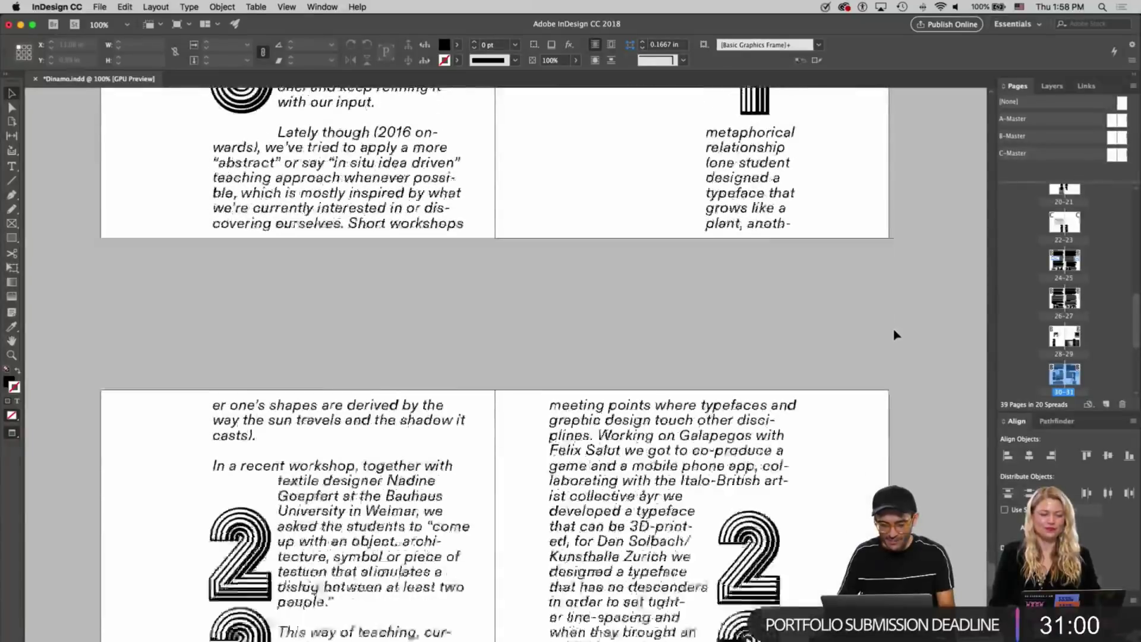
{"action": "scroll", "coordinate": [895, 334], "scroll_direction": "up", "scroll_amount": 15}
{"action": "scroll", "coordinate": [895, 334], "scroll_direction": "down", "scroll_amount": 10}
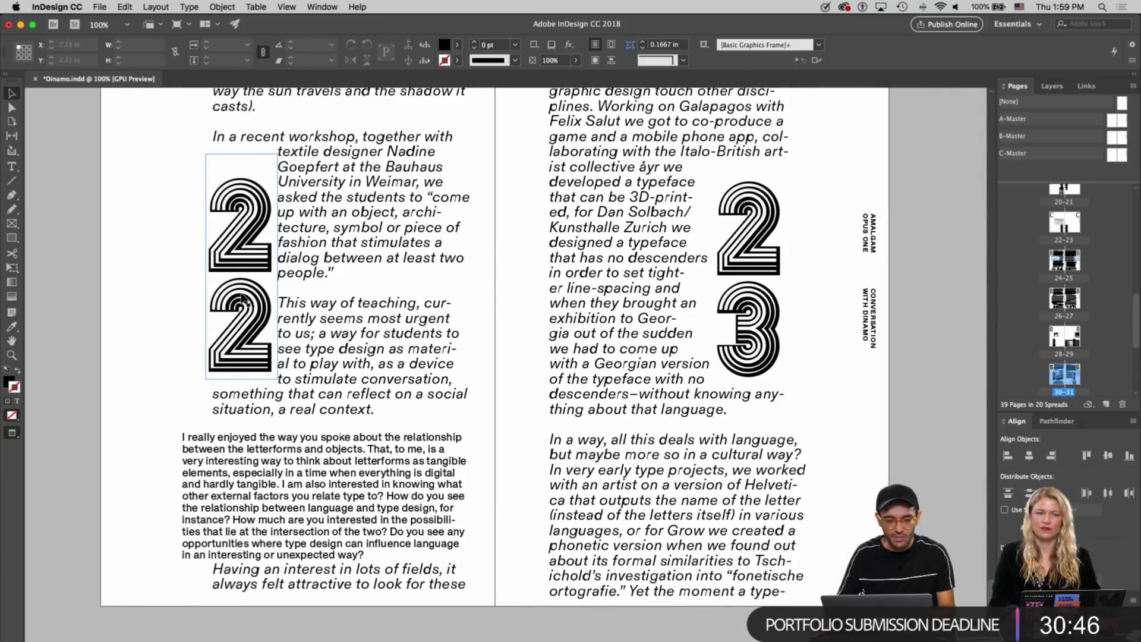
Change the stacked numeral 22 on the left-hand page of spread 32-33 to 32
{"action": "double_click", "coordinate": [262, 324]}
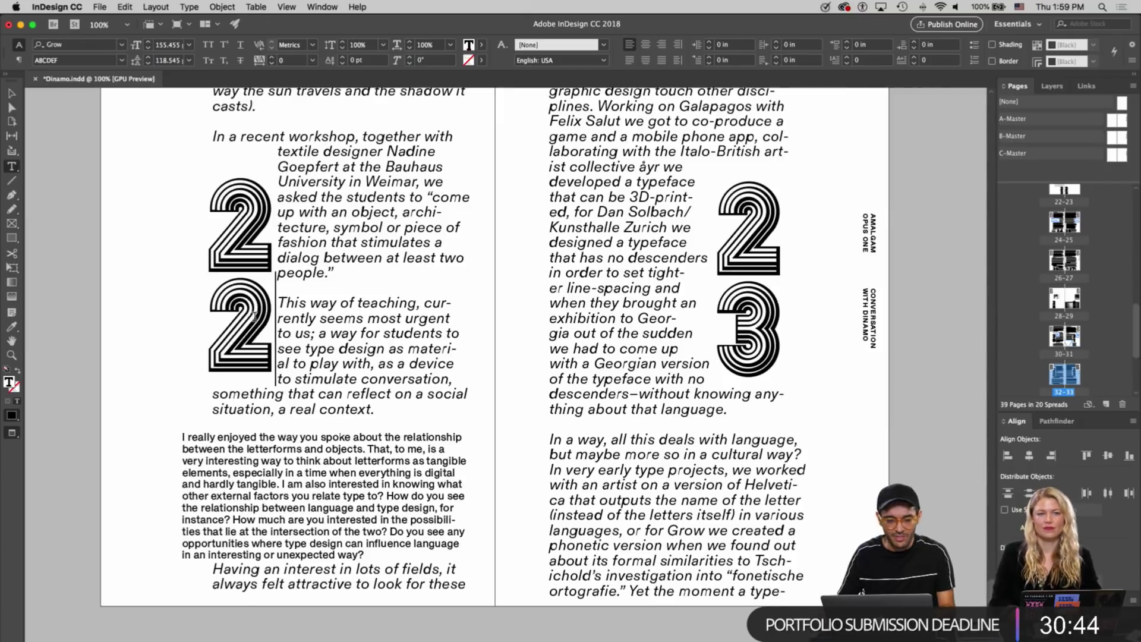
{"action": "scroll", "coordinate": [255, 317], "scroll_direction": "up", "scroll_amount": 10}
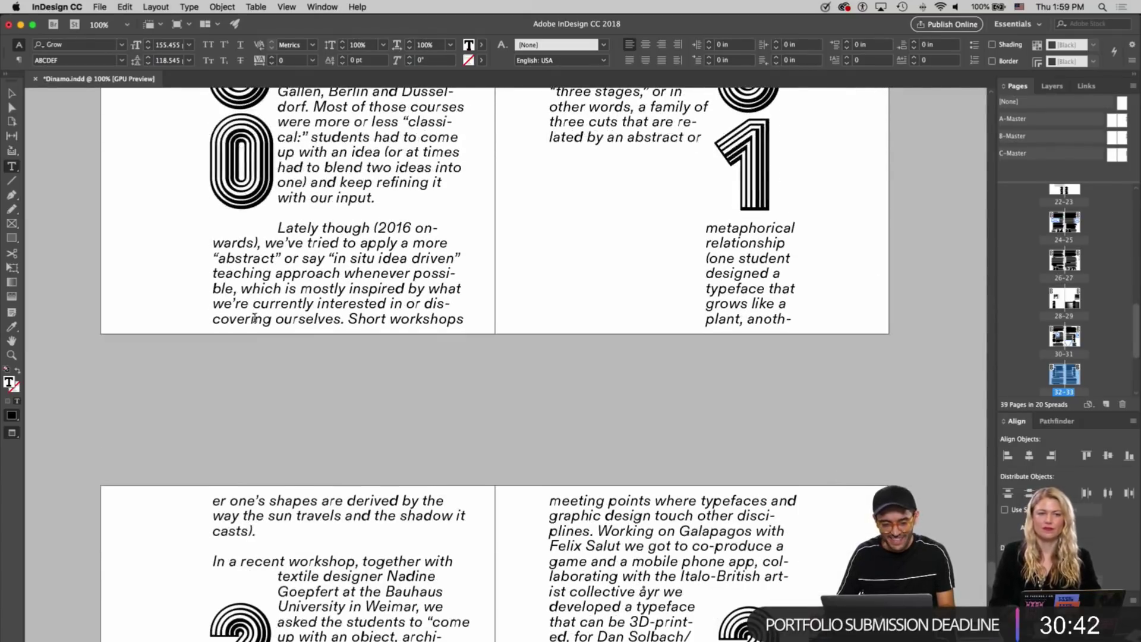
{"action": "scroll", "coordinate": [254, 318], "scroll_direction": "down", "scroll_amount": 4}
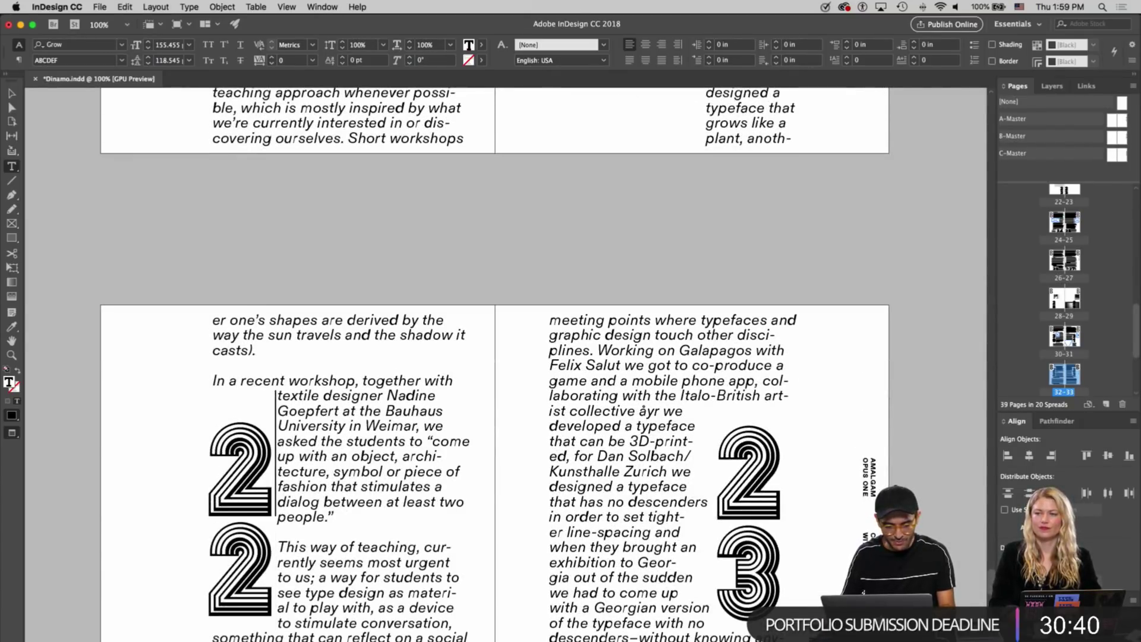
{"action": "key", "text": "BackSpace"}
{"action": "type", "text": "3"}
{"action": "scroll", "coordinate": [255, 318], "scroll_direction": "up", "scroll_amount": 6}
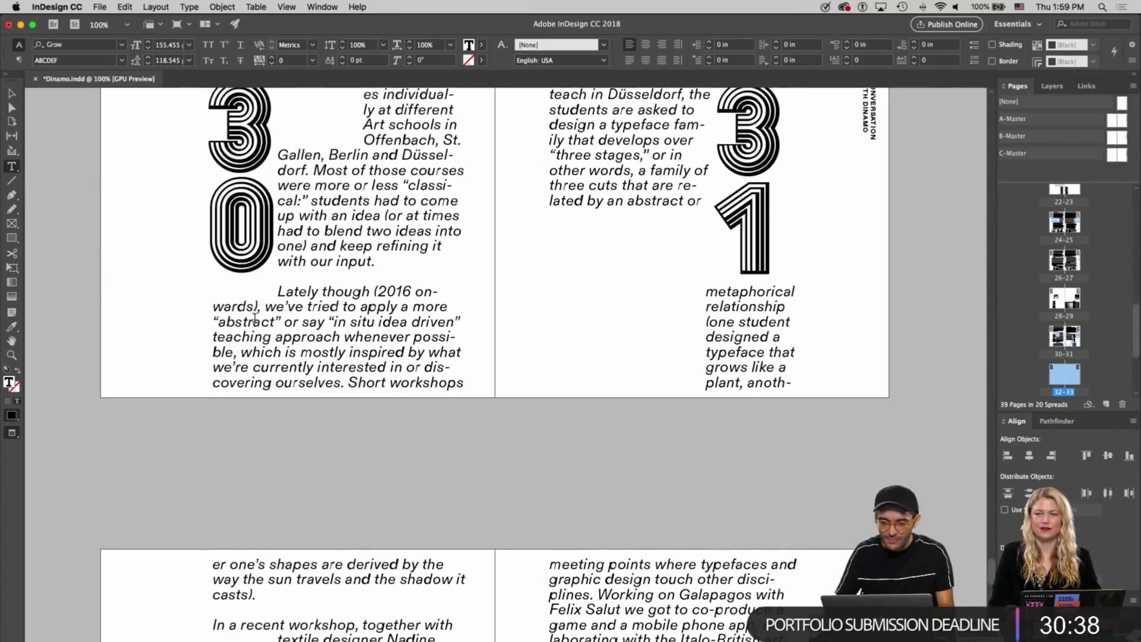
{"action": "scroll", "coordinate": [254, 317], "scroll_direction": "down", "scroll_amount": 5}
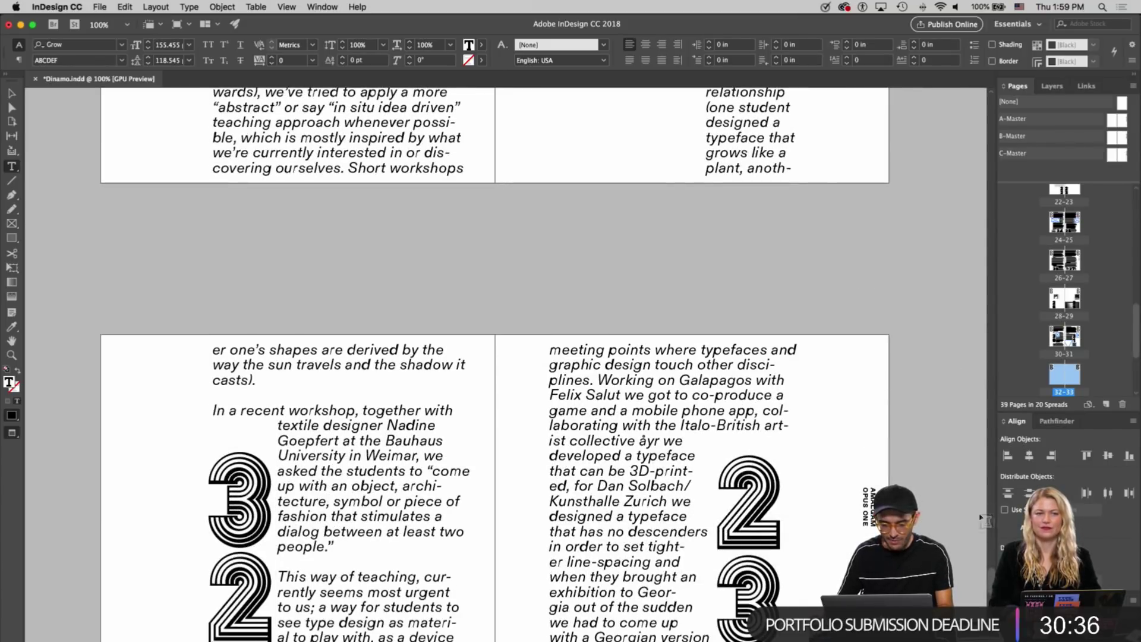
Change the stacked numeral 23 on the right-hand page of spread 32-33 to 33
{"action": "key", "text": "BackSpace"}
{"action": "type", "text": "3"}
{"action": "key", "text": "Escape"}
{"action": "scroll", "coordinate": [768, 500], "scroll_direction": "down", "scroll_amount": 8}
{"action": "left_click", "coordinate": [771, 508]}
{"action": "scroll", "coordinate": [832, 446], "scroll_direction": "up", "scroll_amount": 2}
Copy the stacked numerals 32 and 33 together to the same position on spread 34-35 and show the guides
{"action": "scroll", "coordinate": [899, 382], "scroll_direction": "down", "scroll_amount": 9}
{"action": "scroll", "coordinate": [900, 382], "scroll_direction": "down", "scroll_amount": 6}
{"action": "scroll", "coordinate": [900, 382], "scroll_direction": "up", "scroll_amount": 15}
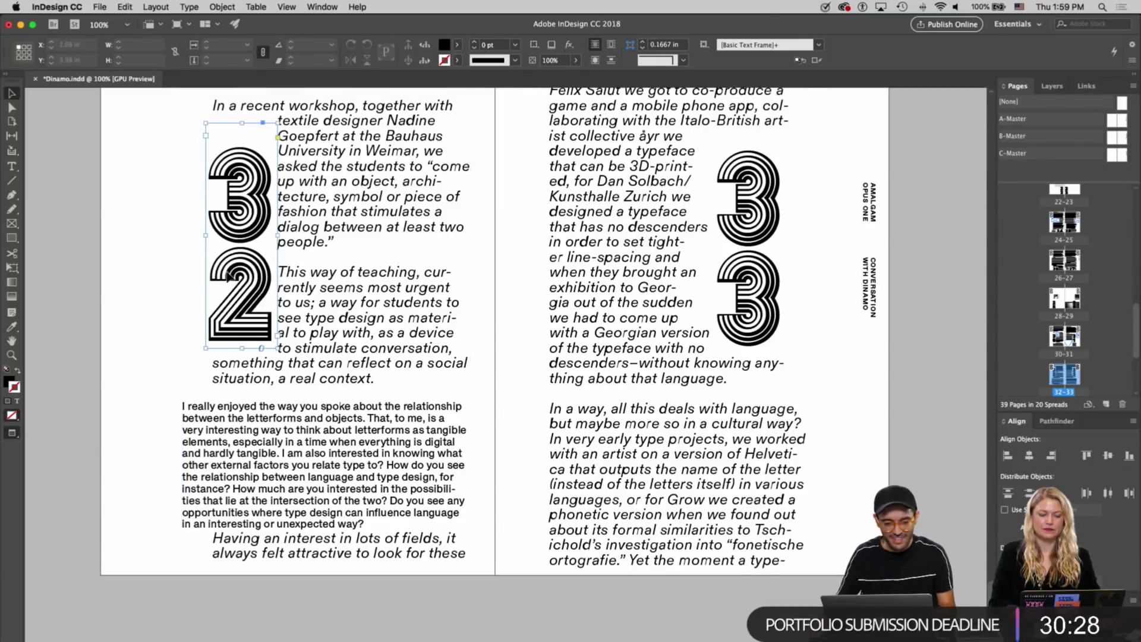
{"action": "left_click", "coordinate": [750, 244]}
{"action": "scroll", "coordinate": [750, 244], "scroll_direction": "down", "scroll_amount": 14}
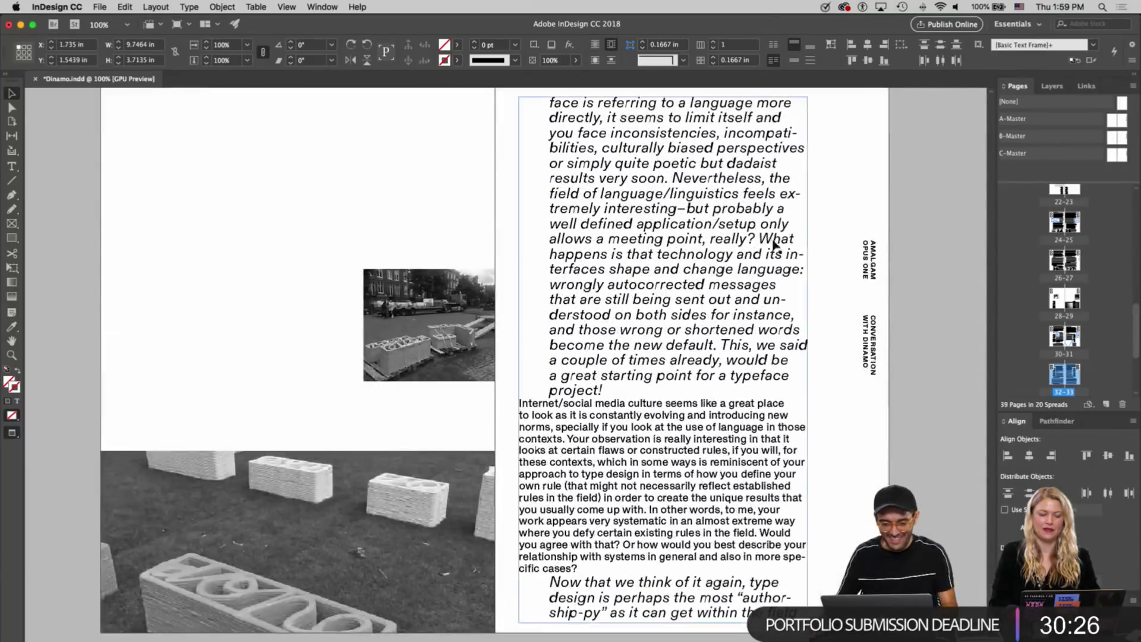
{"action": "key", "text": "super+alt+shift+v"}
{"action": "key", "text": "w"}
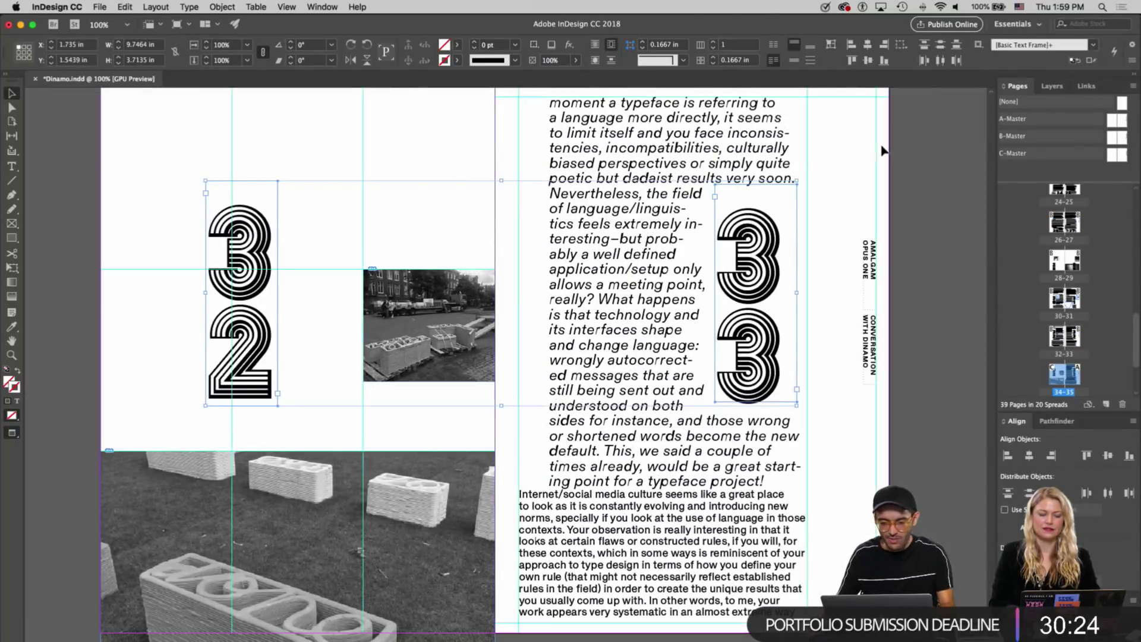
Apply the B-Master to spread 34-35 so its guides cover both pages
{"action": "key", "text": "super+shift+a"}
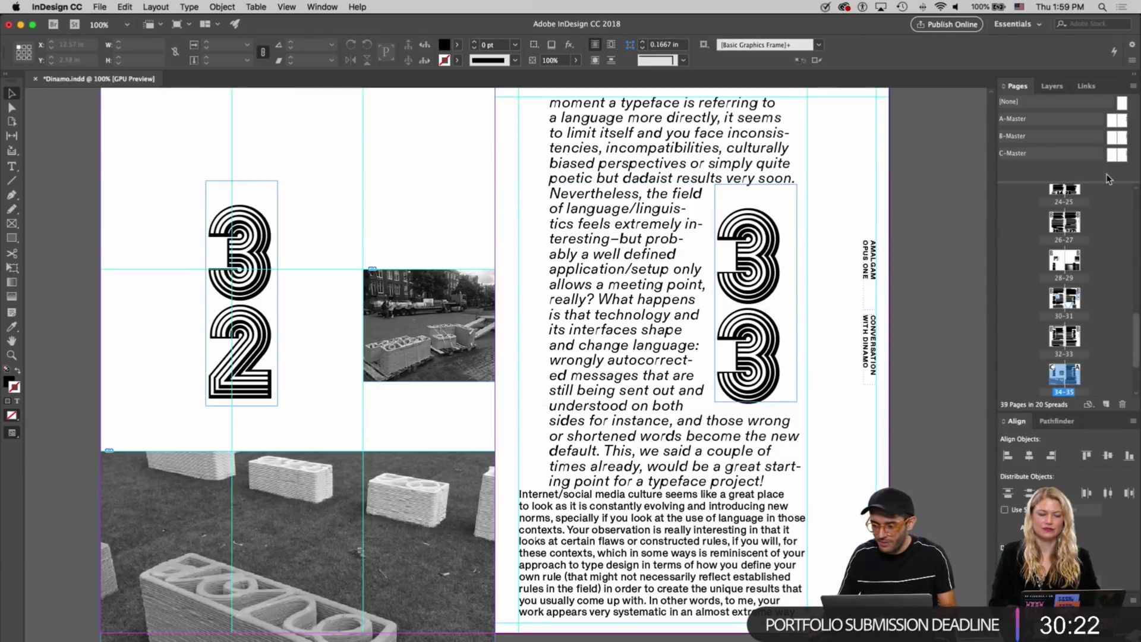
{"action": "left_click", "coordinate": [1115, 156]}
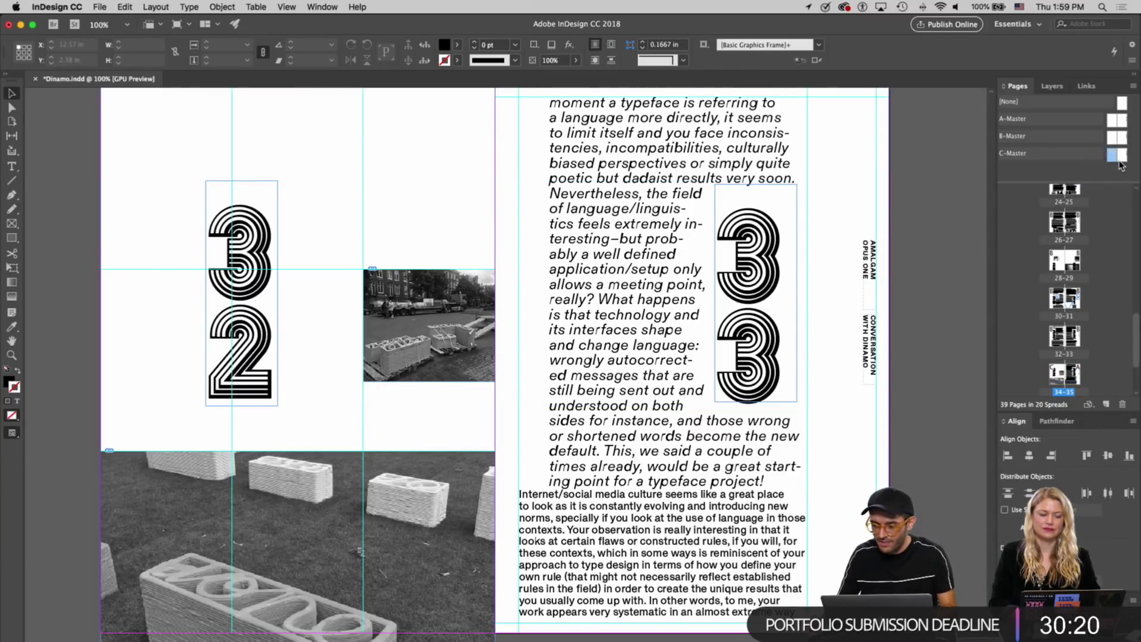
{"action": "left_click_drag", "start_coordinate": [1115, 161], "coordinate": [1075, 384]}
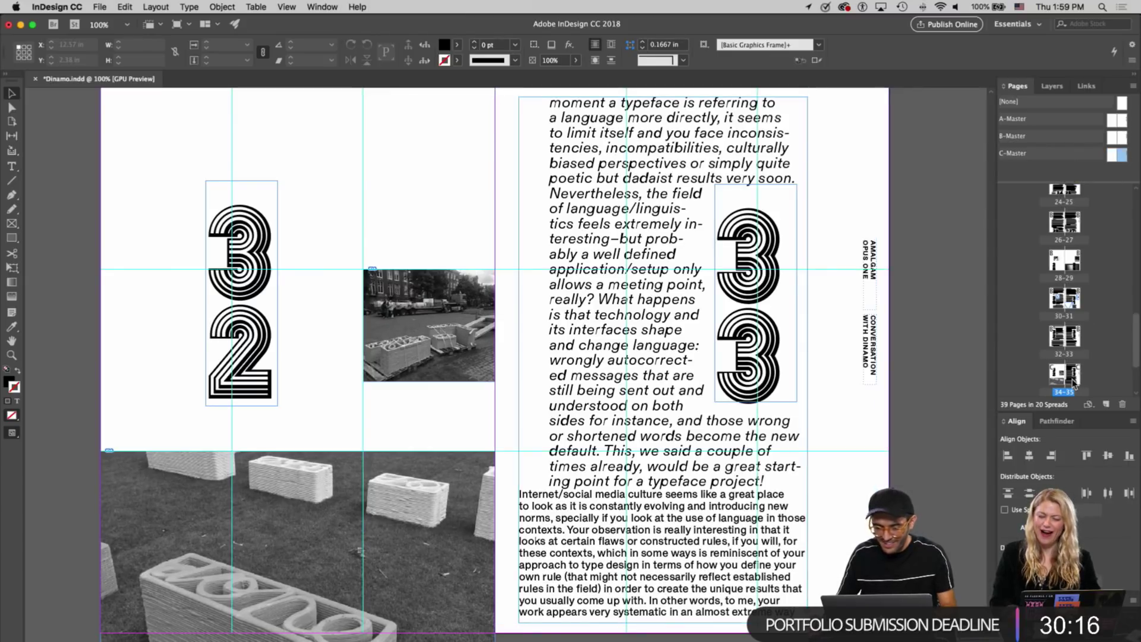
{"action": "left_click_drag", "start_coordinate": [1115, 142], "coordinate": [1076, 383]}
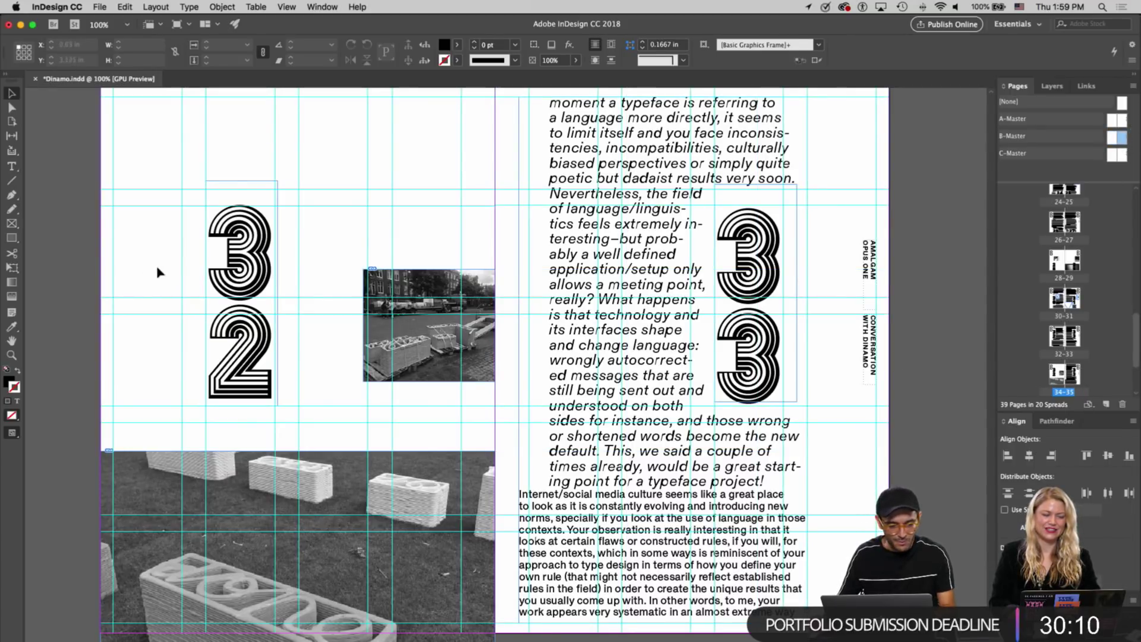
Move the stacked numeral 32 on spread 34-35 up to the page's upper margin, at Y about -0.24 in
{"action": "scroll", "coordinate": [221, 267], "scroll_direction": "up", "scroll_amount": 10}
{"action": "scroll", "coordinate": [221, 268], "scroll_direction": "down", "scroll_amount": 5}
{"action": "scroll", "coordinate": [222, 267], "scroll_direction": "down", "scroll_amount": 8}
{"action": "left_click", "coordinate": [241, 183]}
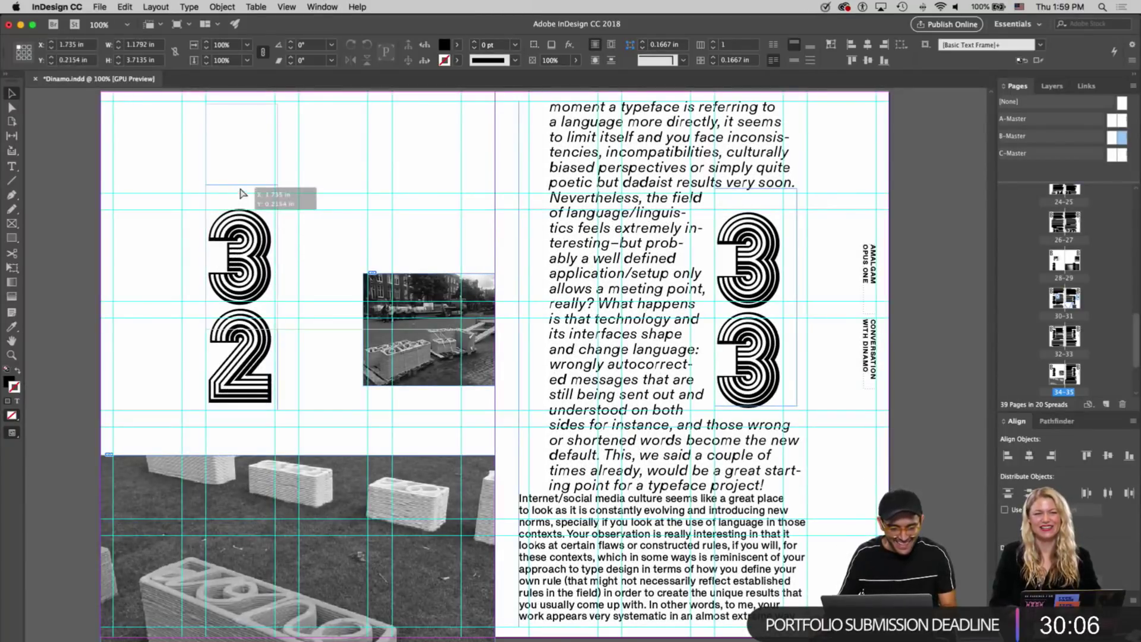
{"action": "left_click_drag", "start_coordinate": [240, 183], "coordinate": [241, 186]}
{"action": "key", "text": "shift+Up"}
{"action": "key", "text": "shift+Up"}
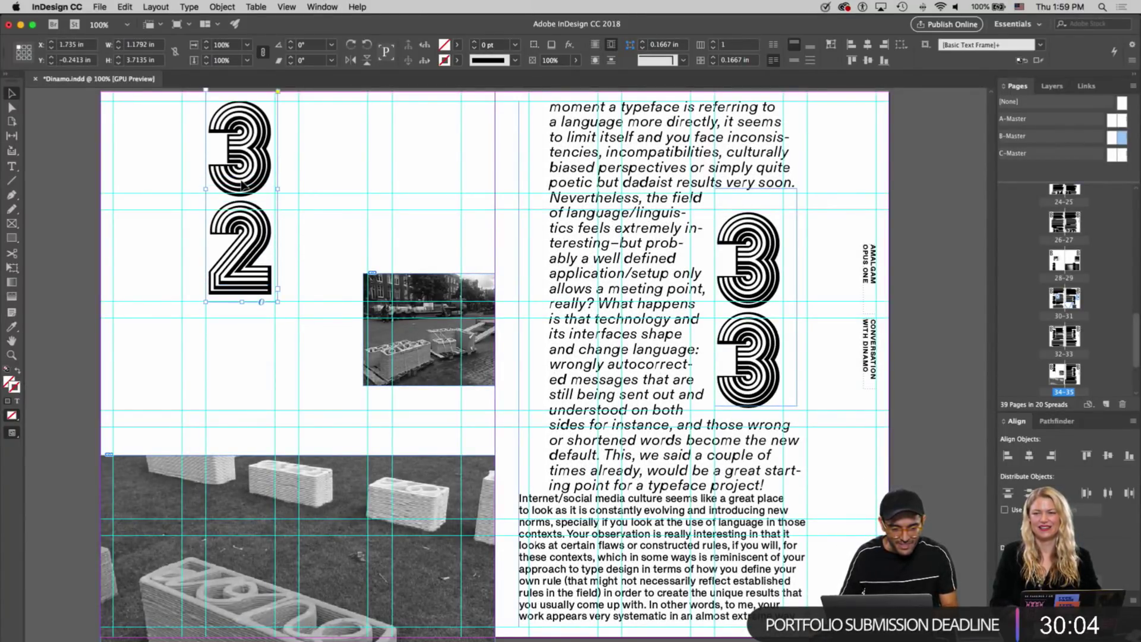
Move the stacked numeral 33 up level with the 32 and widen its frame to about 1.53 in, reaching the column edge
{"action": "left_click_drag", "start_coordinate": [778, 268], "coordinate": [772, 161]}
{"action": "key", "text": "Up"}
{"action": "key", "text": "Up"}
{"action": "key", "text": "Up"}
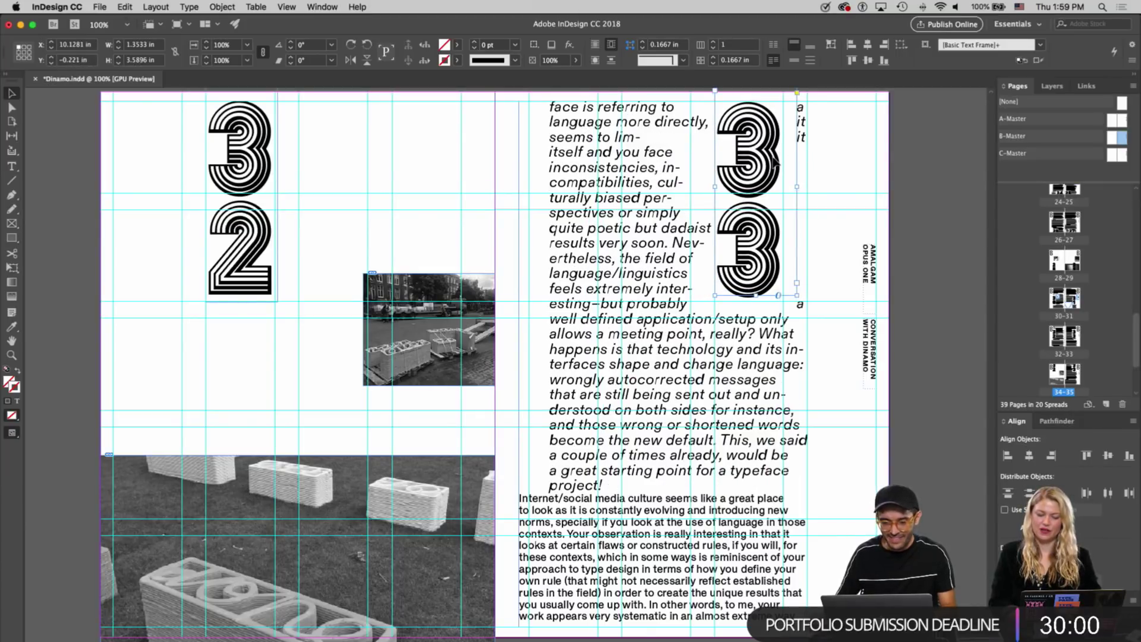
{"action": "mouse_move", "coordinate": [799, 187]}
{"action": "left_mouse_down"}
{"action": "mouse_move", "coordinate": [768, 198]}
{"action": "mouse_move", "coordinate": [807, 187]}
{"action": "left_mouse_up"}
{"action": "key", "text": "super+z"}
{"action": "scroll", "coordinate": [847, 187], "scroll_direction": "up", "scroll_amount": 3}
{"action": "scroll", "coordinate": [846, 185], "scroll_direction": "up", "scroll_amount": 1}
{"action": "left_click", "coordinate": [846, 241]}
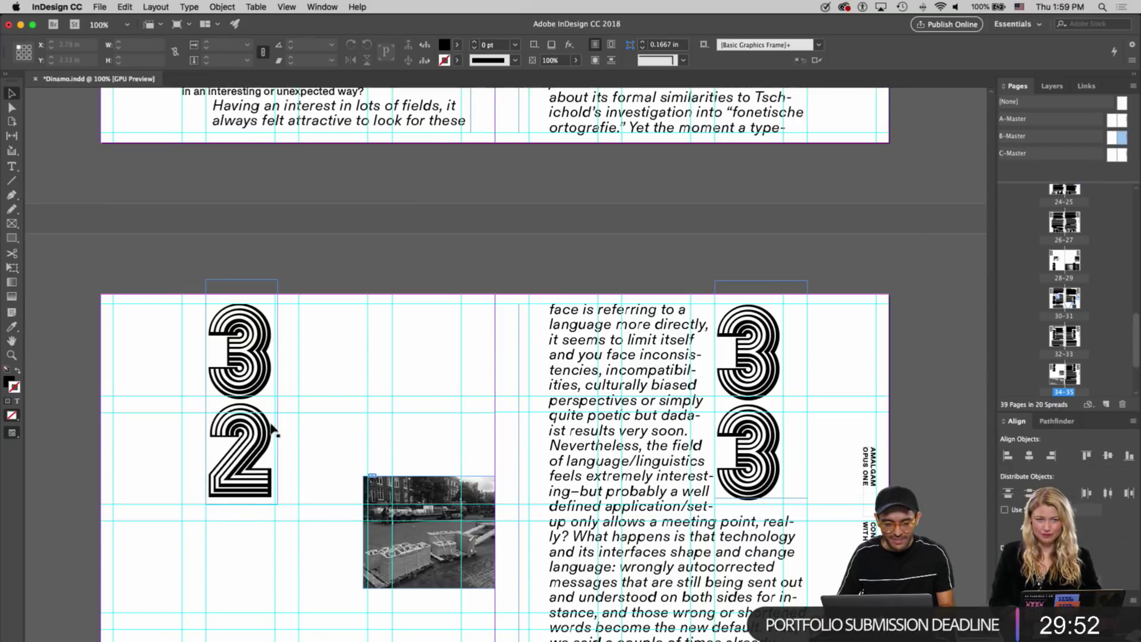
Change the stacked numeral 32 on page 34 to 34 and enlarge its frame to about 2.17 by 3.99 in
{"action": "scroll", "coordinate": [272, 429], "scroll_direction": "up", "scroll_amount": 7}
{"action": "scroll", "coordinate": [272, 429], "scroll_direction": "down", "scroll_amount": 12}
{"action": "scroll", "coordinate": [274, 427], "scroll_direction": "up", "scroll_amount": 10}
{"action": "scroll", "coordinate": [275, 427], "scroll_direction": "up", "scroll_amount": 5}
{"action": "scroll", "coordinate": [272, 428], "scroll_direction": "down", "scroll_amount": 8}
{"action": "double_click", "coordinate": [256, 443]}
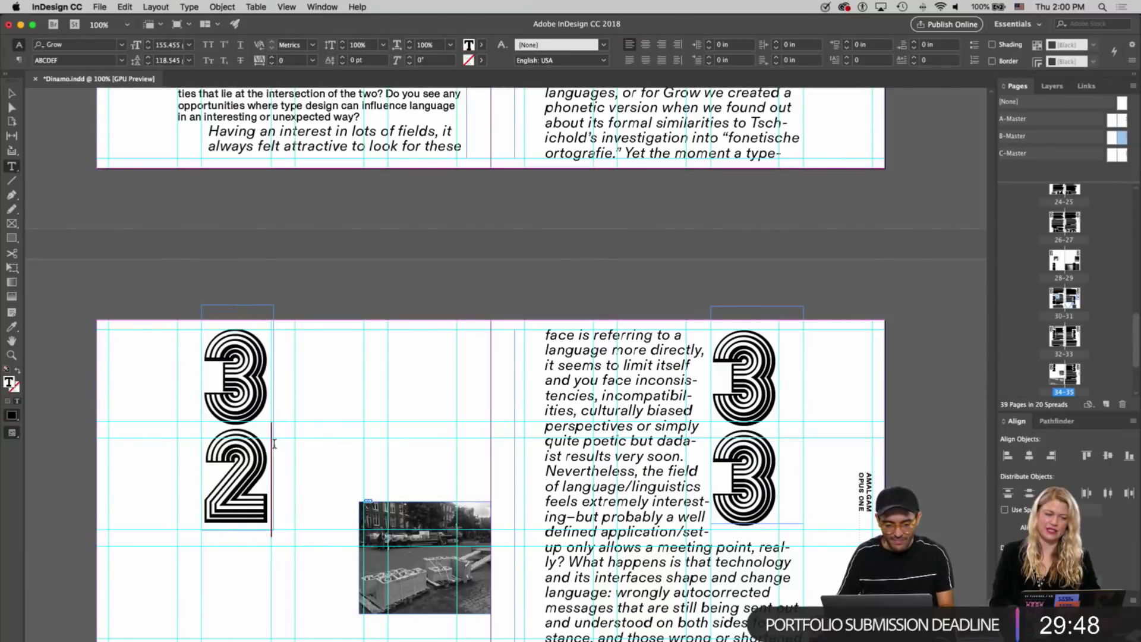
{"action": "key", "text": "BackSpace"}
{"action": "key", "text": "Escape"}
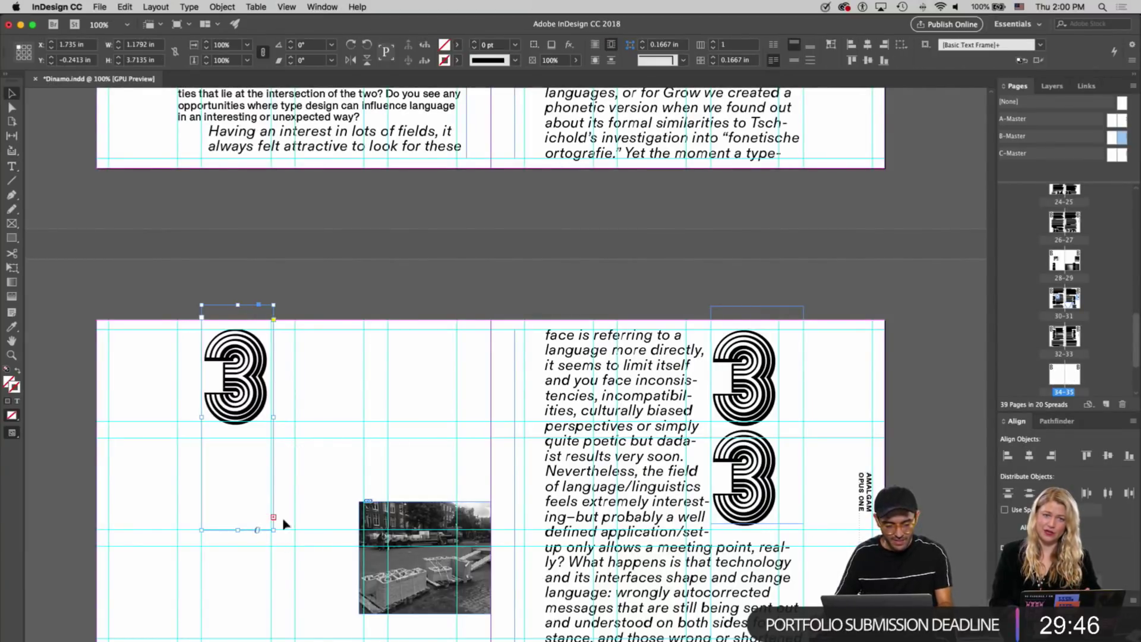
{"action": "left_click_drag", "start_coordinate": [273, 417], "coordinate": [284, 417]}
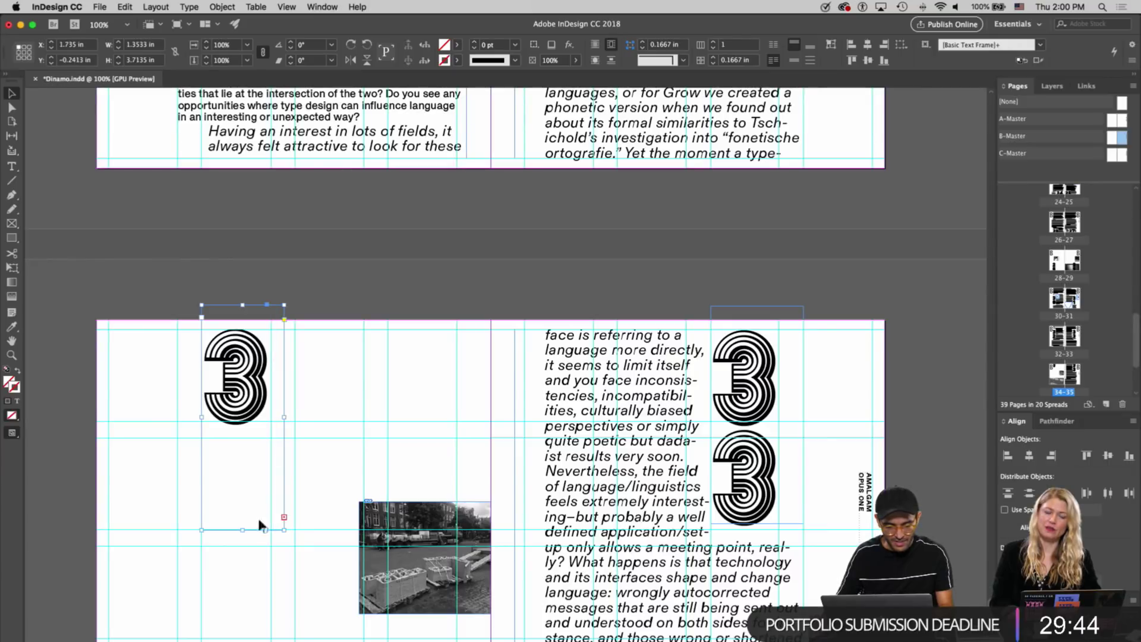
{"action": "left_click_drag", "start_coordinate": [242, 529], "coordinate": [242, 546]}
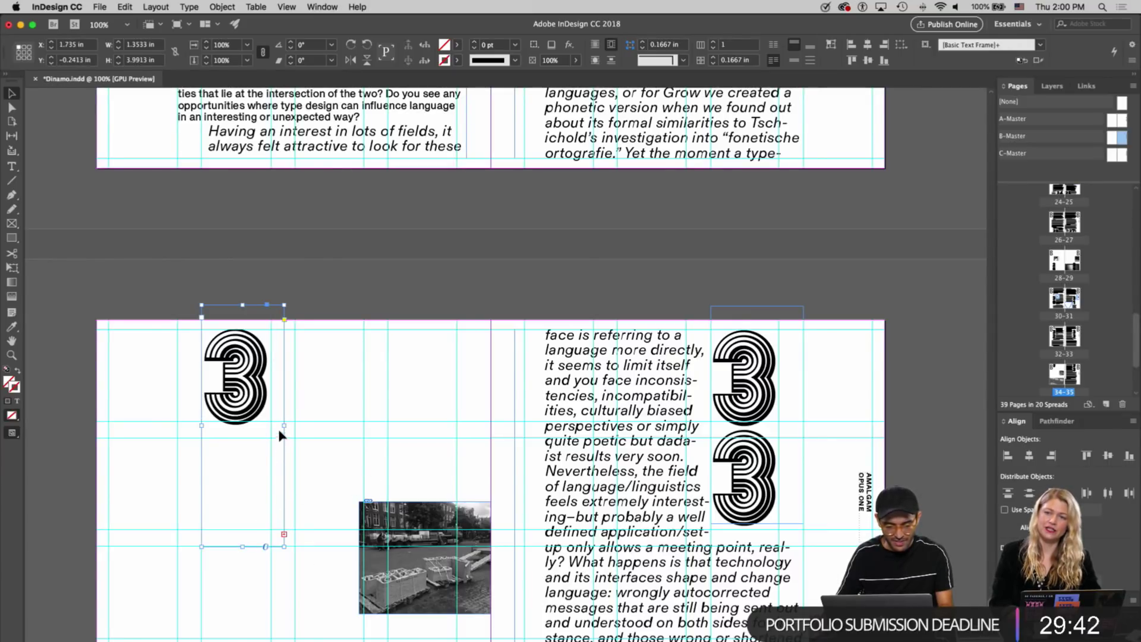
{"action": "left_click_drag", "start_coordinate": [299, 424], "coordinate": [334, 424]}
{"action": "left_click", "coordinate": [424, 393]}
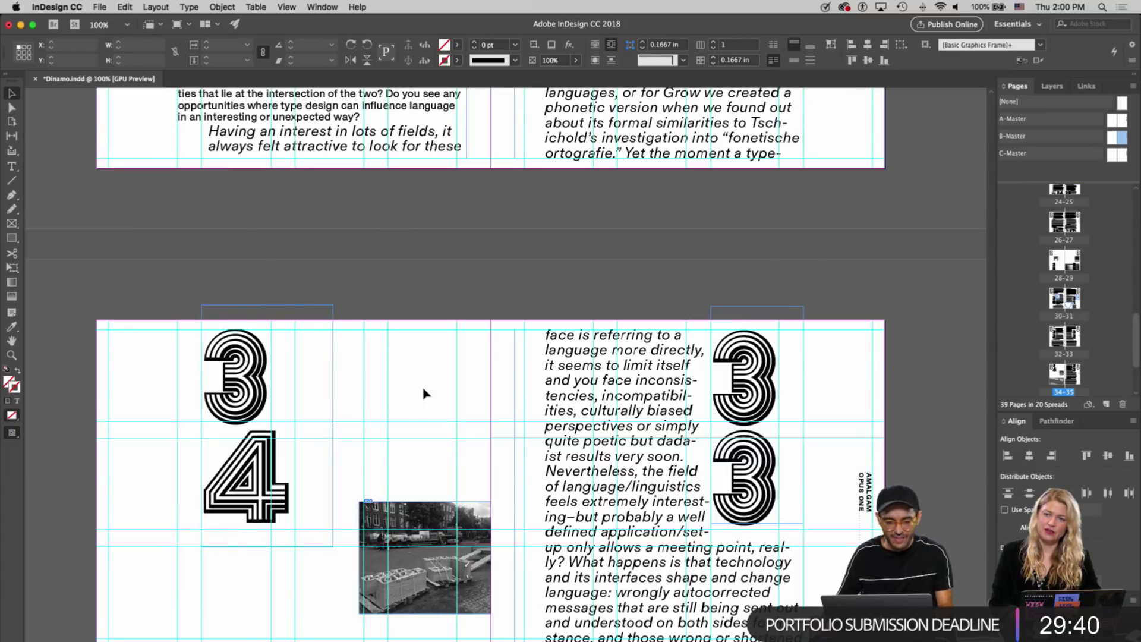
Centre the stacked digits 3 and 4 within their frame and shift the frame left to X about 1.18 in
{"action": "double_click", "coordinate": [252, 354]}
{"action": "key", "text": "ctrl+a"}
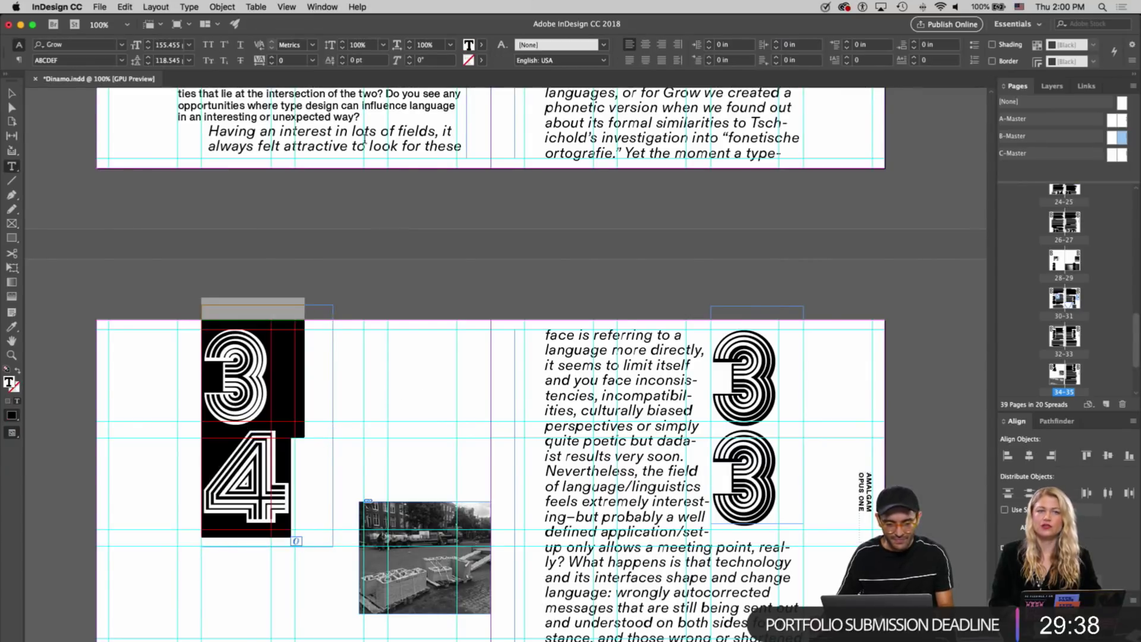
{"action": "left_click", "coordinate": [646, 46]}
{"action": "key", "text": "Escape"}
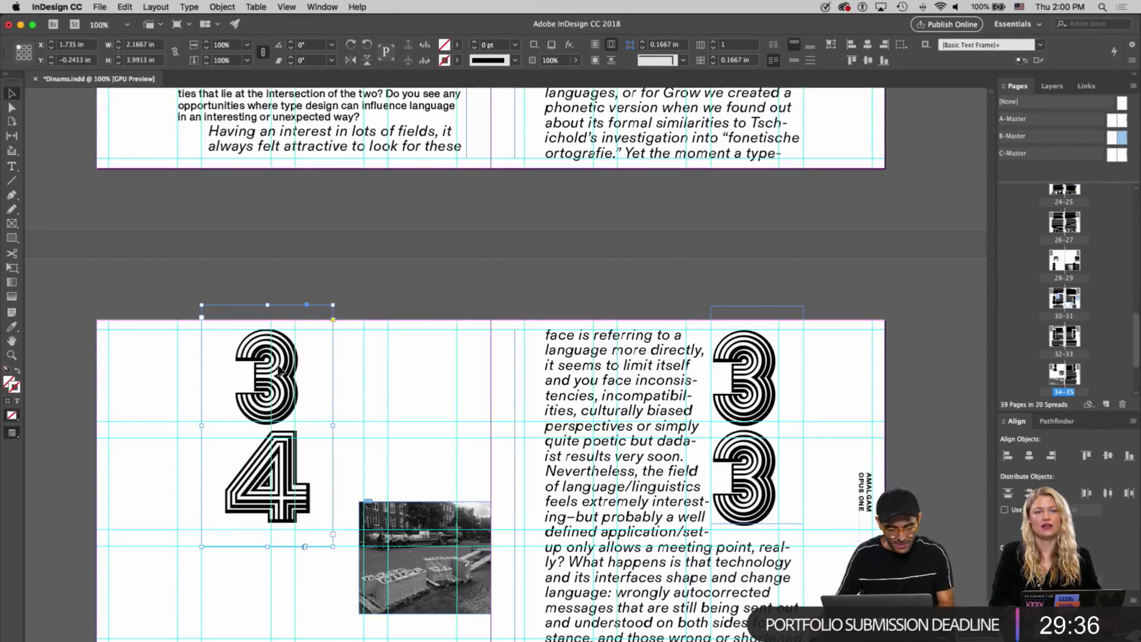
{"action": "left_click_drag", "start_coordinate": [280, 367], "coordinate": [251, 372]}
{"action": "key", "text": "Left"}
{"action": "key", "text": "Left"}
{"action": "key", "text": "Left"}
{"action": "key", "text": "Left"}
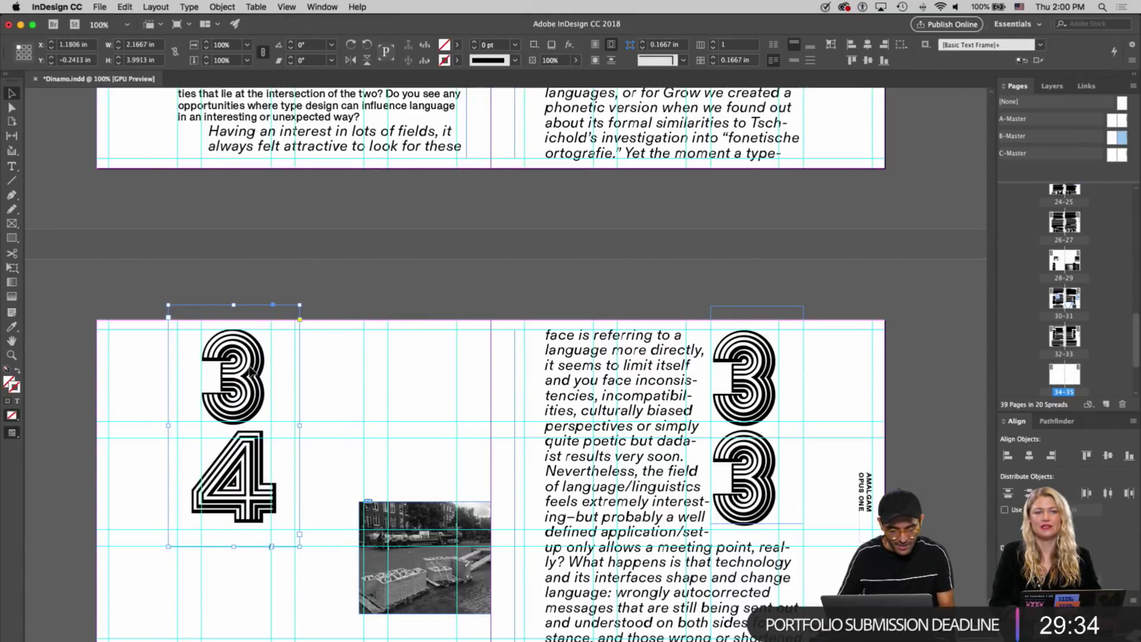
{"action": "left_click", "coordinate": [353, 332]}
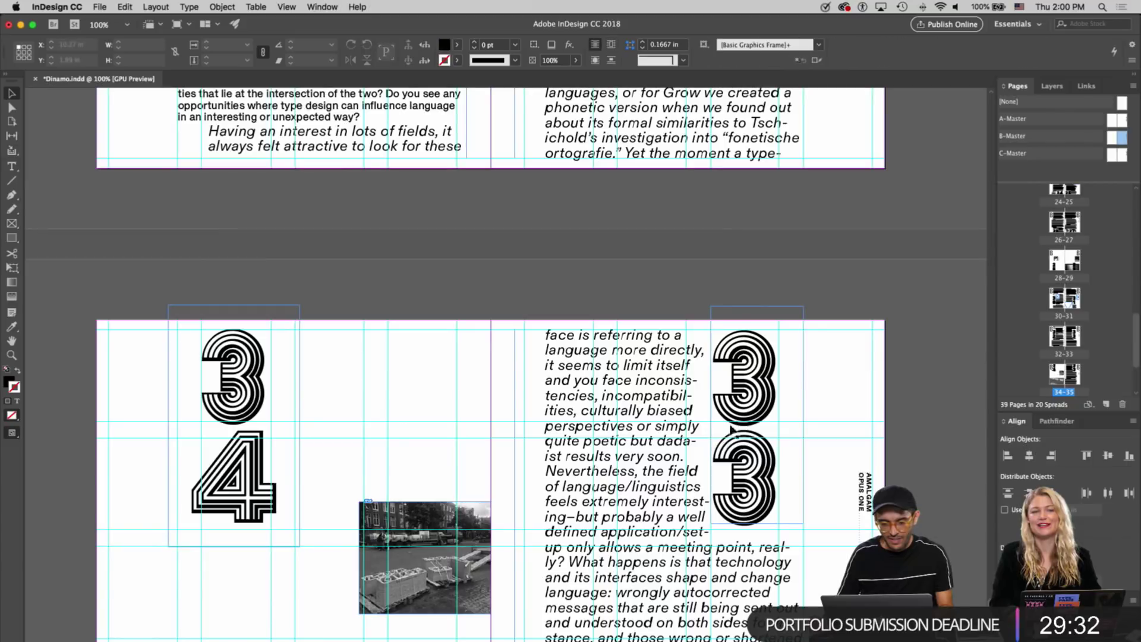
Change the stacked numeral 33 on page 35 to 35 and preview the spread without guides
{"action": "double_click", "coordinate": [754, 401]}
{"action": "double_click", "coordinate": [744, 475]}
{"action": "type", "text": "5"}
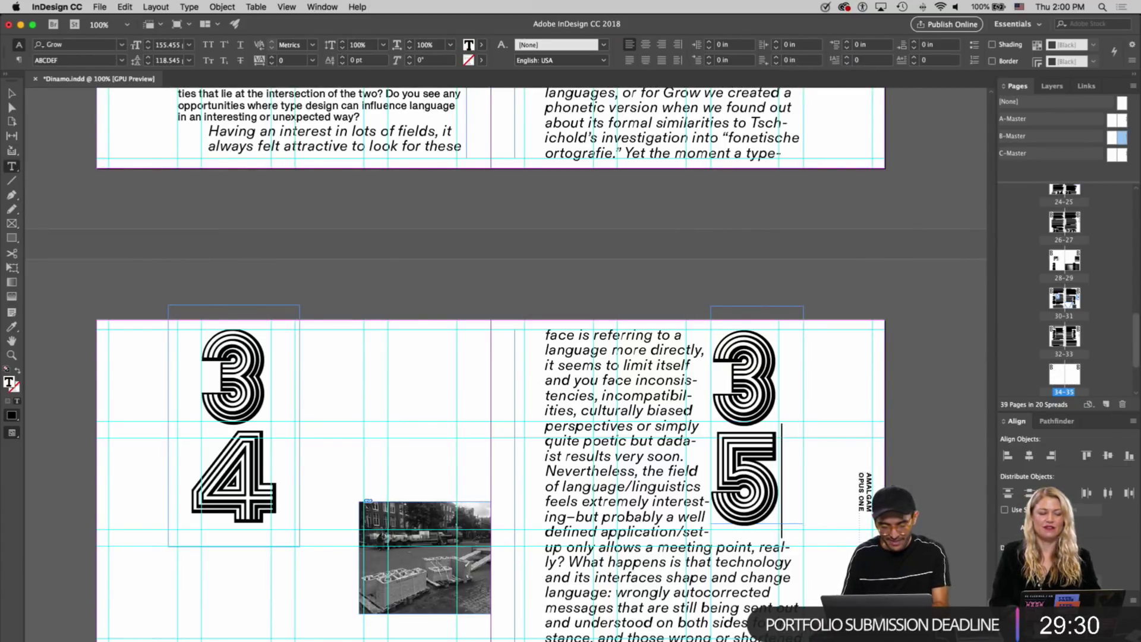
{"action": "key", "text": "Escape"}
{"action": "key", "text": "w"}
{"action": "left_click", "coordinate": [855, 426]}
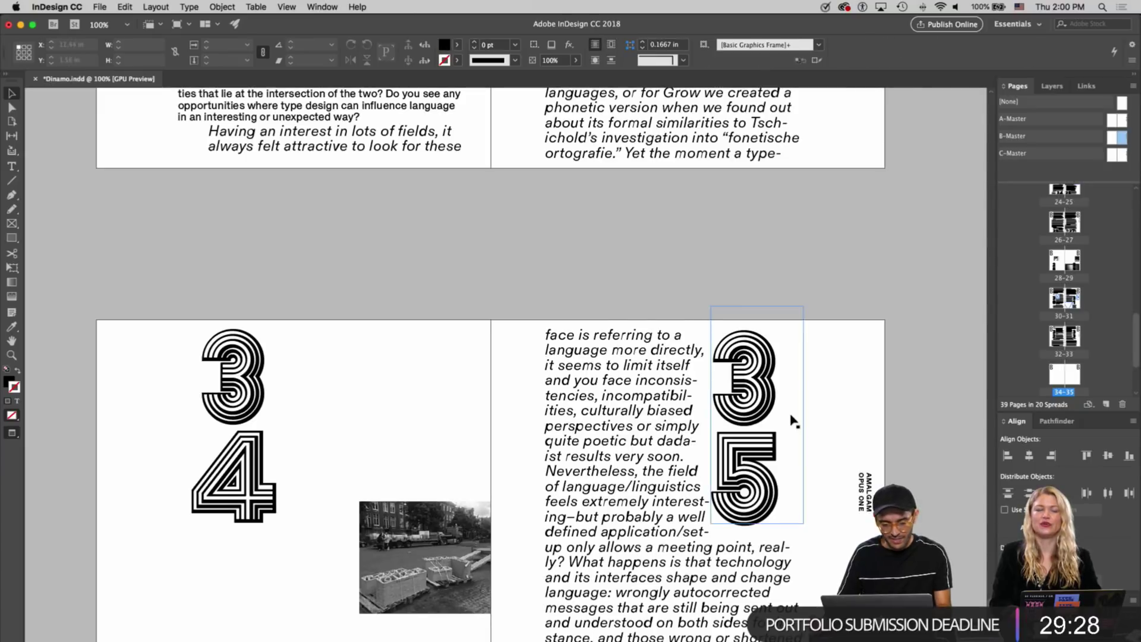
Copy the stacked numerals 34 and 35 to the same position on spread 36-37 and apply the B-Master to that spread
{"action": "scroll", "coordinate": [790, 421], "scroll_direction": "down", "scroll_amount": 10}
{"action": "scroll", "coordinate": [793, 420], "scroll_direction": "down", "scroll_amount": 10}
{"action": "scroll", "coordinate": [792, 420], "scroll_direction": "up", "scroll_amount": 12}
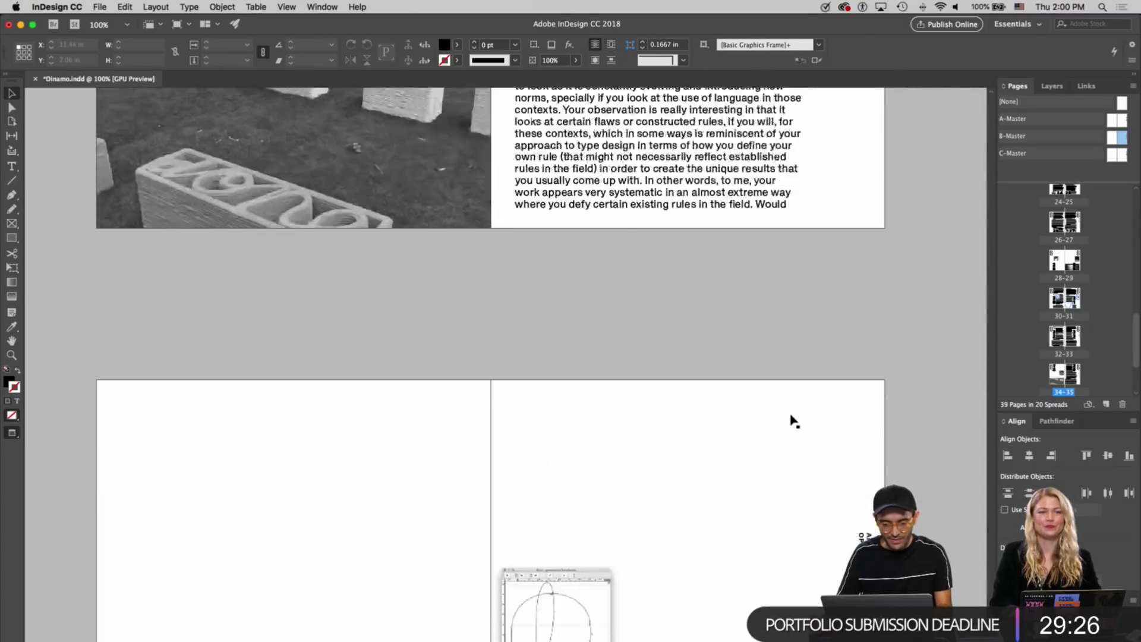
{"action": "scroll", "coordinate": [792, 421], "scroll_direction": "up", "scroll_amount": 6}
{"action": "scroll", "coordinate": [793, 420], "scroll_direction": "down", "scroll_amount": 20}
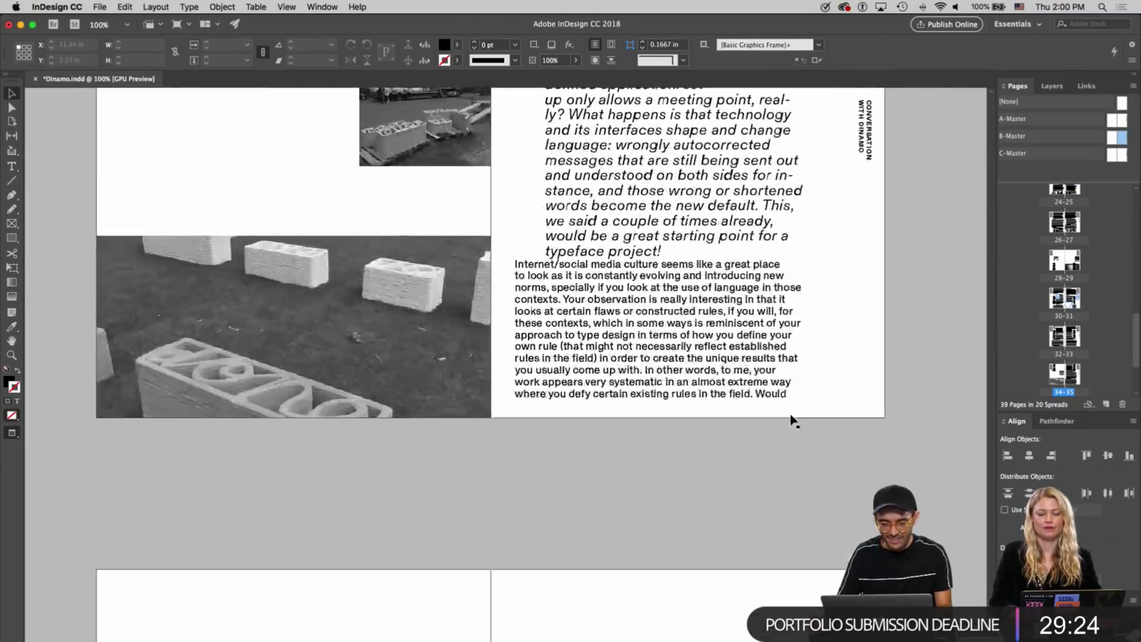
{"action": "scroll", "coordinate": [793, 421], "scroll_direction": "up", "scroll_amount": 4}
{"action": "scroll", "coordinate": [790, 420], "scroll_direction": "up", "scroll_amount": 15}
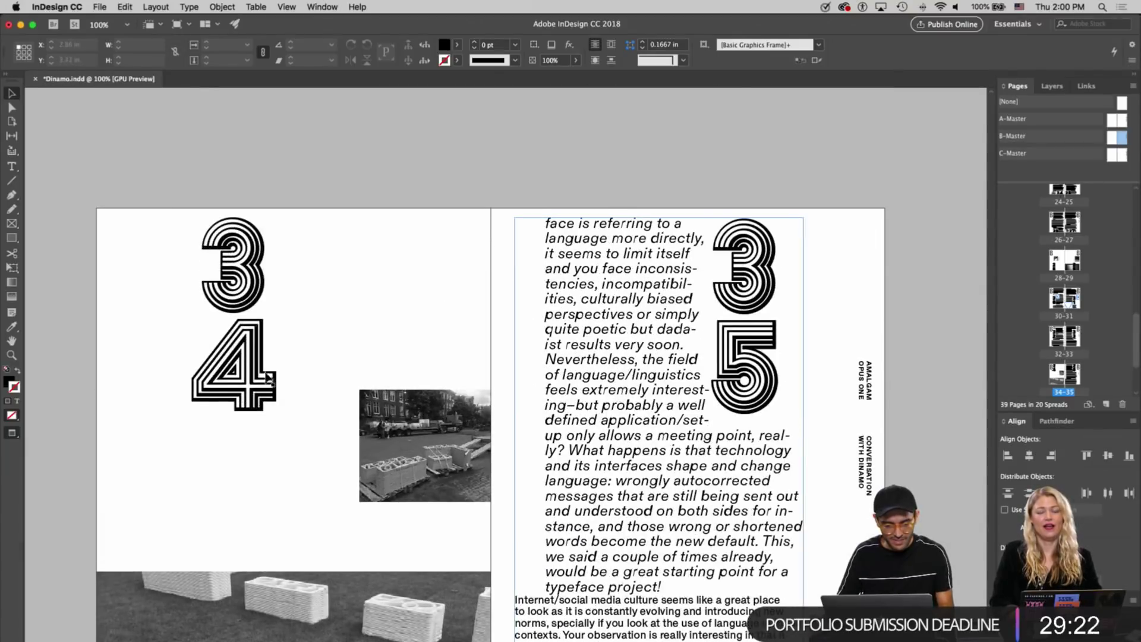
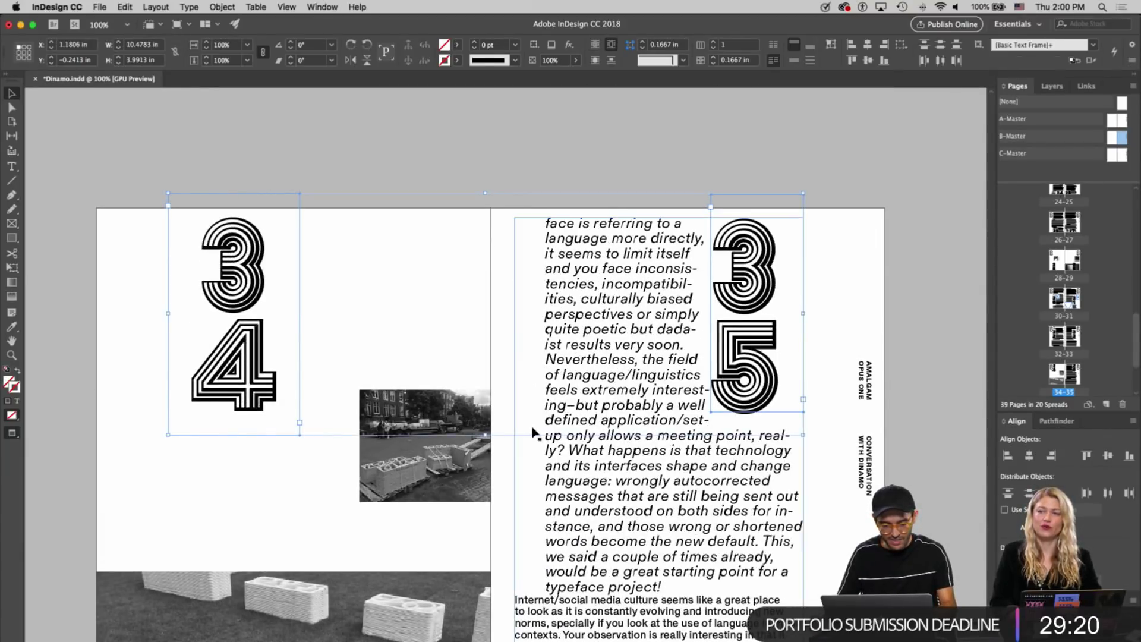
{"action": "scroll", "coordinate": [533, 431], "scroll_direction": "down", "scroll_amount": 20}
{"action": "scroll", "coordinate": [532, 430], "scroll_direction": "up", "scroll_amount": 10}
{"action": "scroll", "coordinate": [532, 431], "scroll_direction": "up", "scroll_amount": 3}
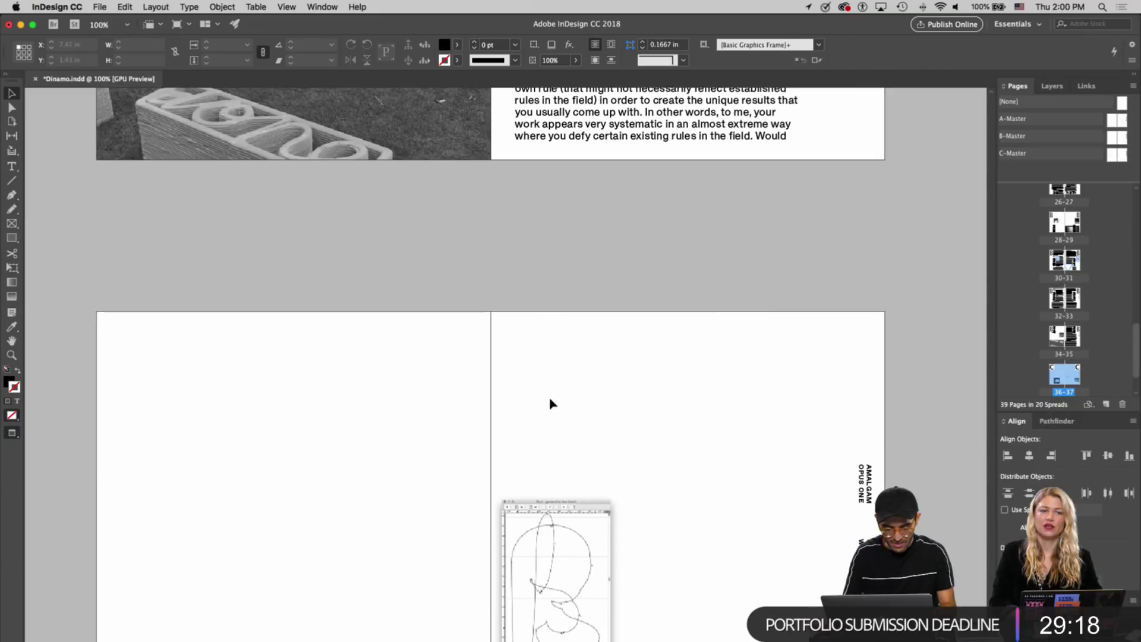
{"action": "key", "text": "w"}
{"action": "left_click", "coordinate": [681, 396]}
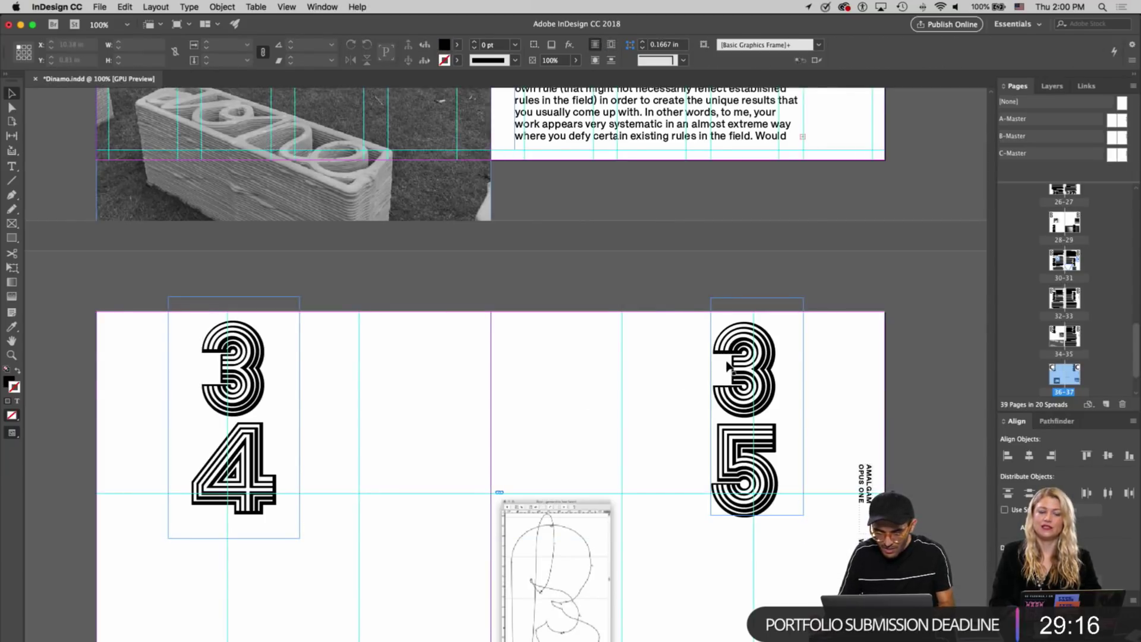
{"action": "left_click_drag", "start_coordinate": [1114, 144], "coordinate": [1063, 386]}
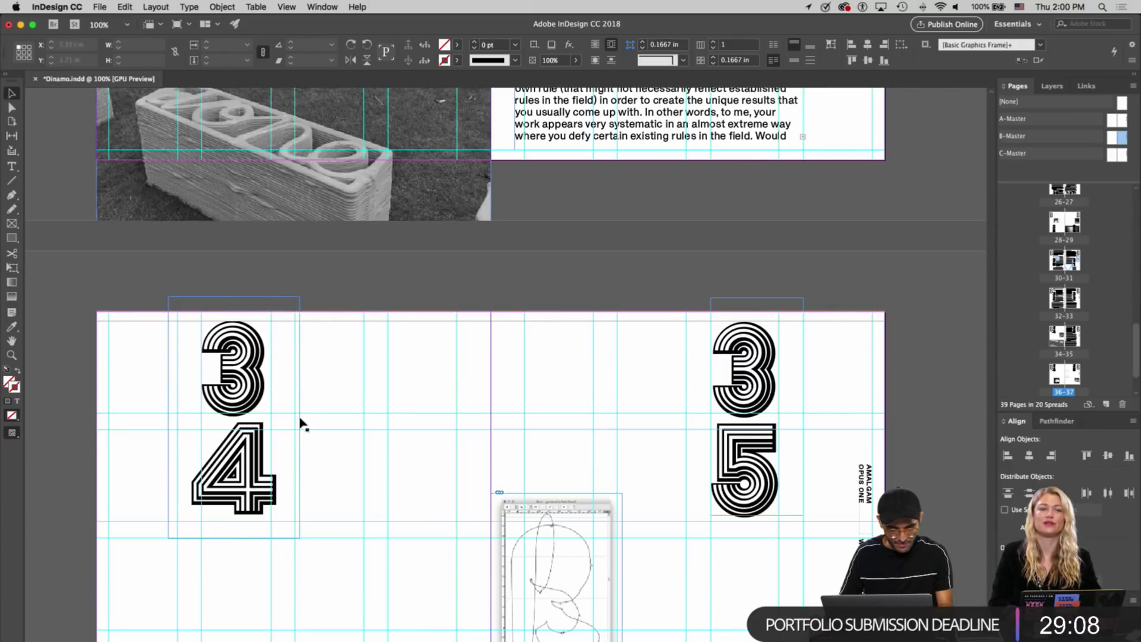
Left-align the stacked 34 on page 36 and move its frame right to X 1.735 in
{"action": "double_click", "coordinate": [252, 392]}
{"action": "key", "text": "super+a"}
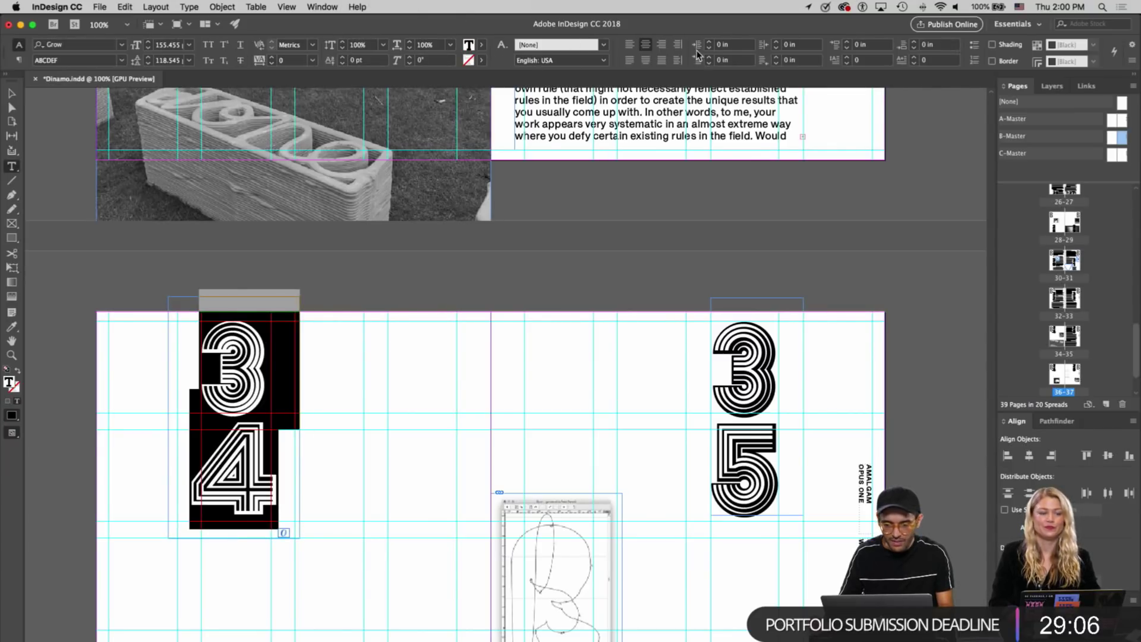
{"action": "left_click", "coordinate": [629, 47]}
{"action": "key", "text": "Escape"}
{"action": "left_click_drag", "start_coordinate": [245, 453], "coordinate": [278, 454]}
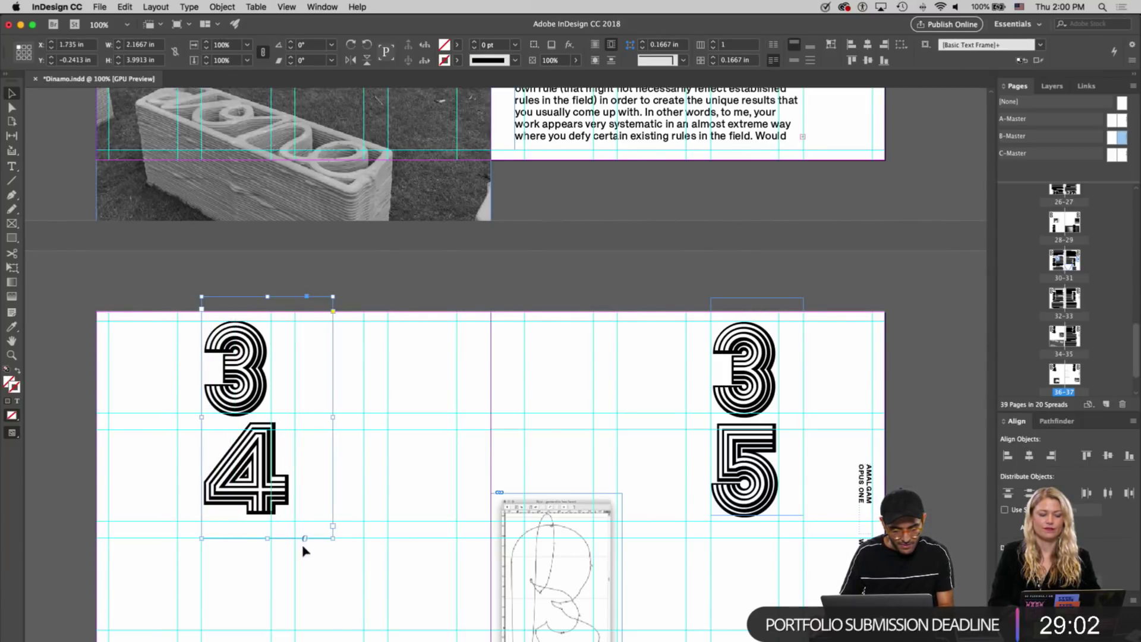
Widen the page 36 numeral frame to about 4.07 in and put both digits side by side on one line
{"action": "left_click_drag", "start_coordinate": [333, 537], "coordinate": [448, 533]}
{"action": "double_click", "coordinate": [301, 469]}
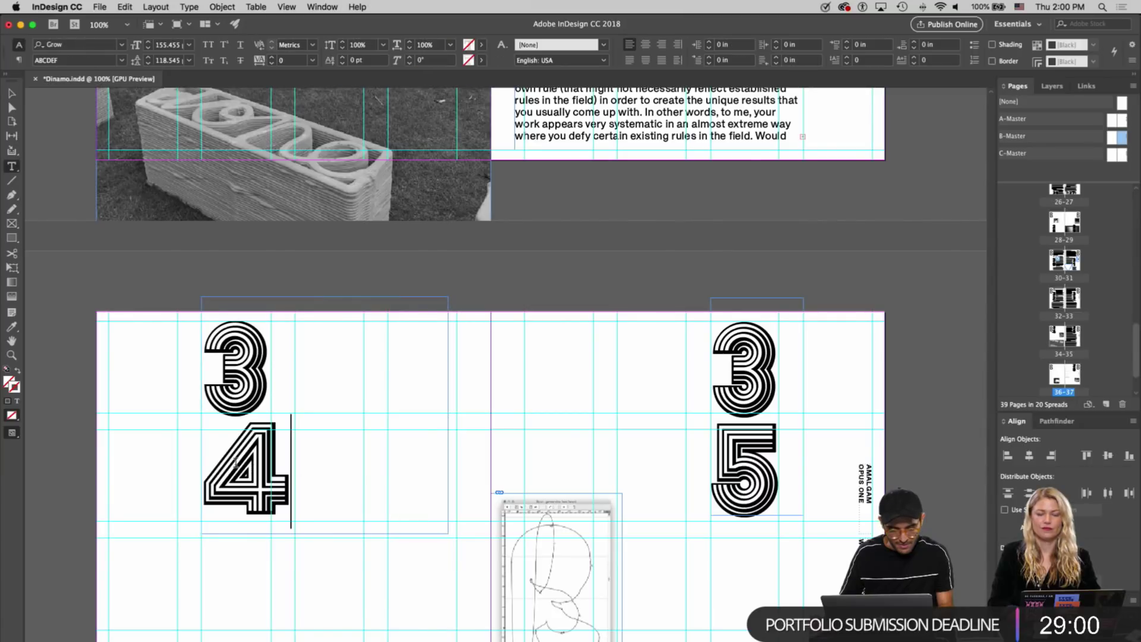
{"action": "key", "text": "BackSpace"}
{"action": "key", "text": "Escape"}
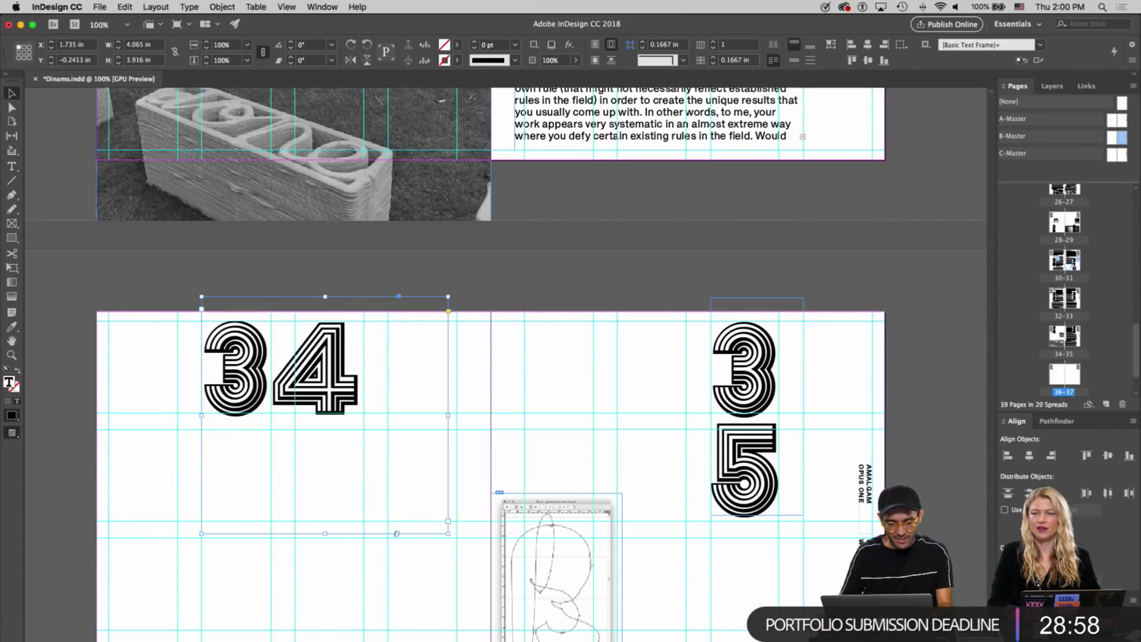
Change the side-by-side numeral 34 on page 36 to 36
{"action": "scroll", "coordinate": [206, 468], "scroll_direction": "up", "scroll_amount": 5}
{"action": "scroll", "coordinate": [487, 357], "scroll_direction": "up", "scroll_amount": 4}
{"action": "scroll", "coordinate": [487, 356], "scroll_direction": "down", "scroll_amount": 6}
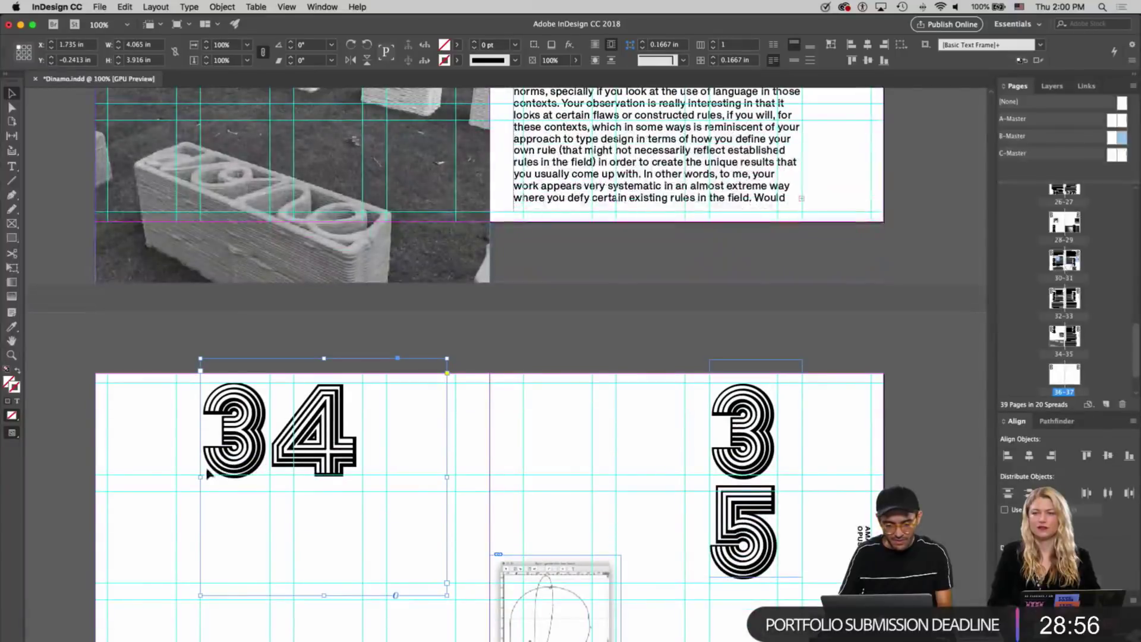
{"action": "double_click", "coordinate": [326, 426]}
{"action": "key", "text": "BackSpace"}
{"action": "type", "text": "6"}
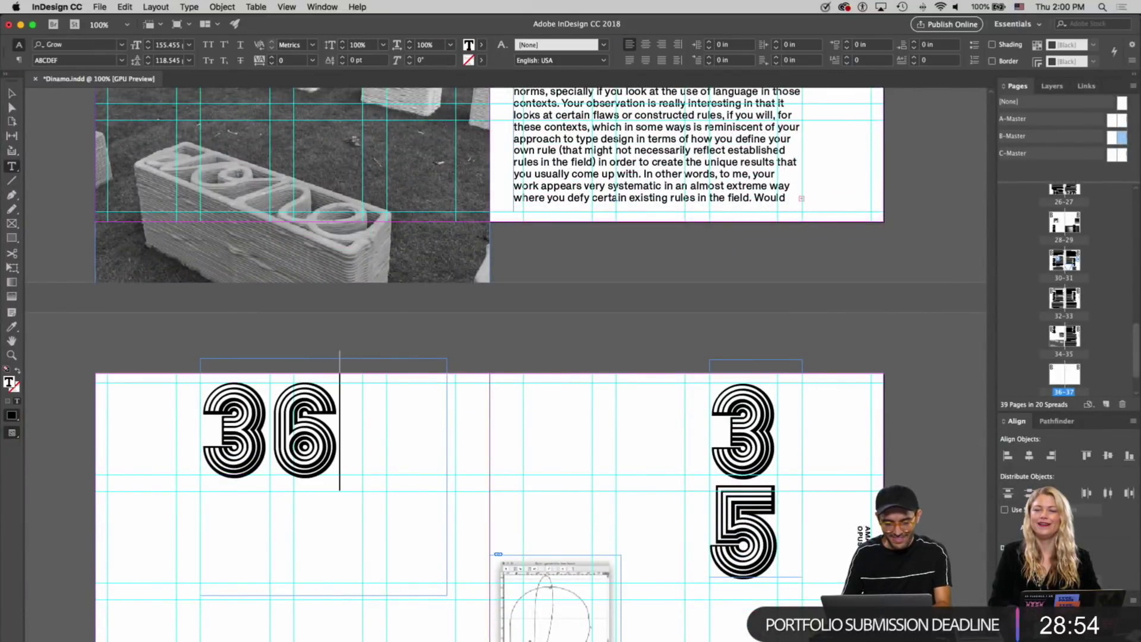
{"action": "key", "text": "Escape"}
Try to move the stacked 35 on page 37 one column toward the spine
{"action": "left_click_drag", "start_coordinate": [762, 432], "coordinate": [636, 445]}
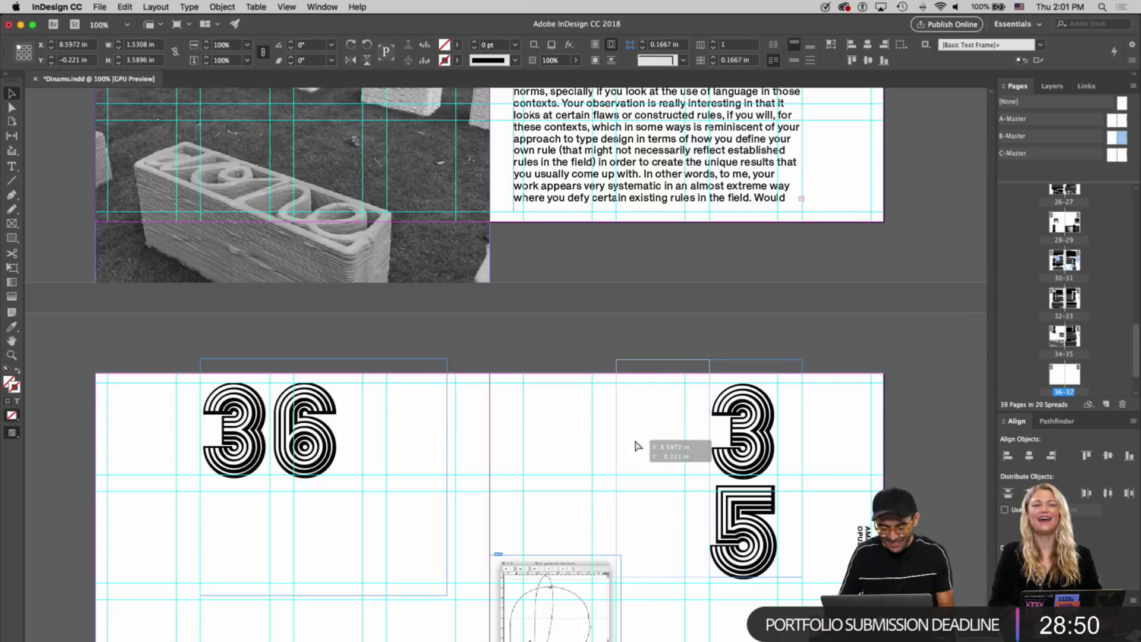
{"action": "key", "text": "Escape"}
{"action": "scroll", "coordinate": [361, 452], "scroll_direction": "up", "scroll_amount": 10}
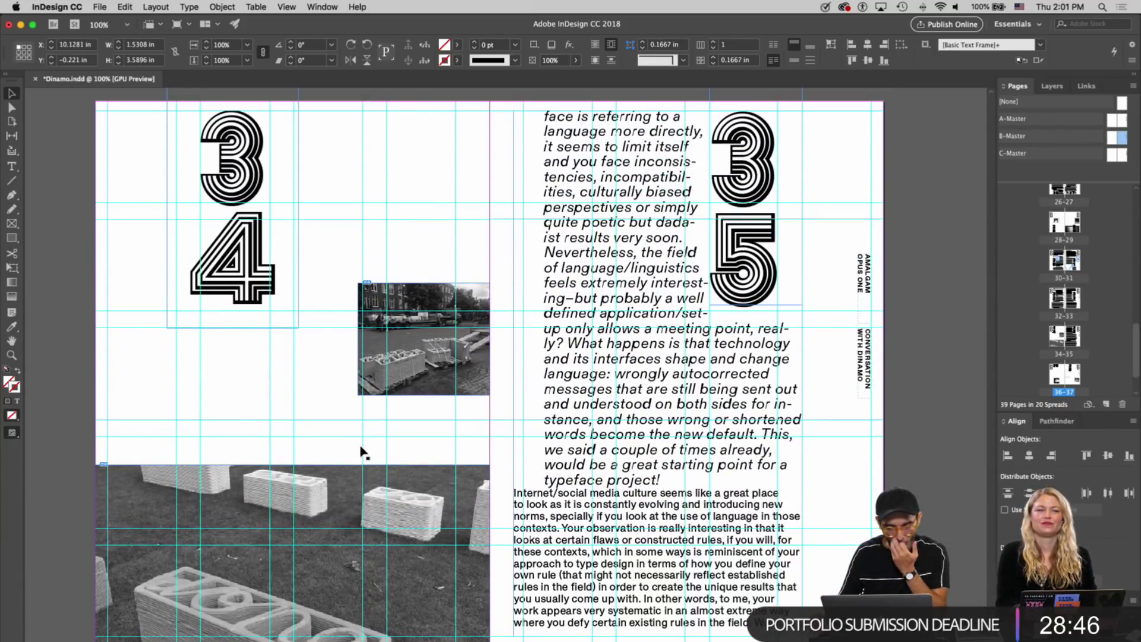
{"action": "scroll", "coordinate": [361, 451], "scroll_direction": "up", "scroll_amount": 15}
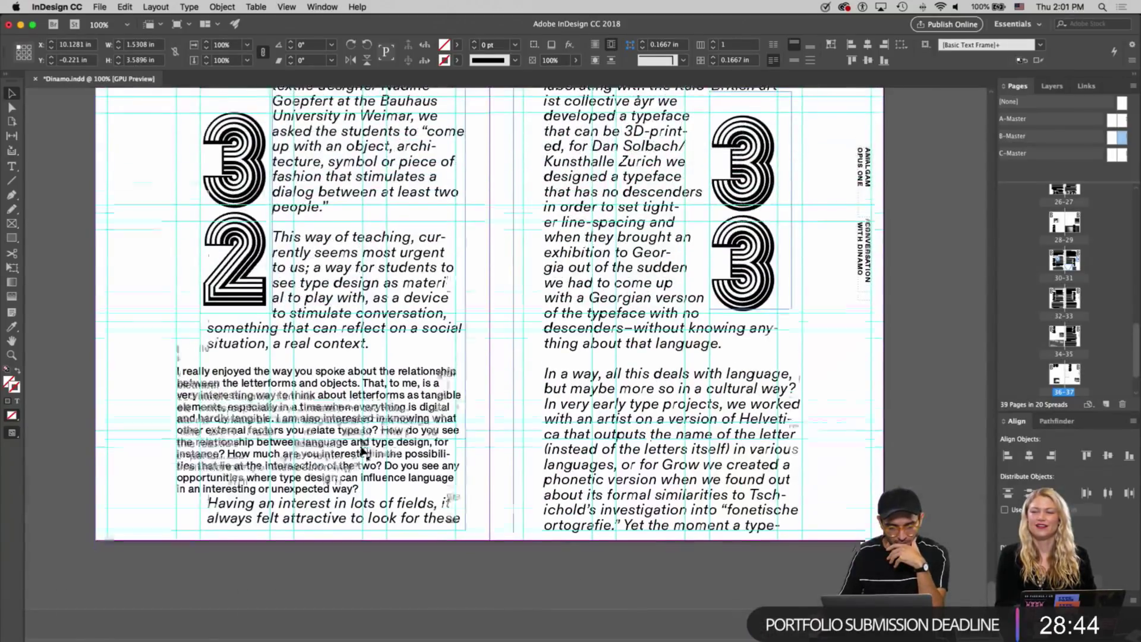
Widen the stacked 34's frame on page 34 to about 3.15 in and left-align its digits
{"action": "scroll", "coordinate": [363, 450], "scroll_direction": "down", "scroll_amount": 15}
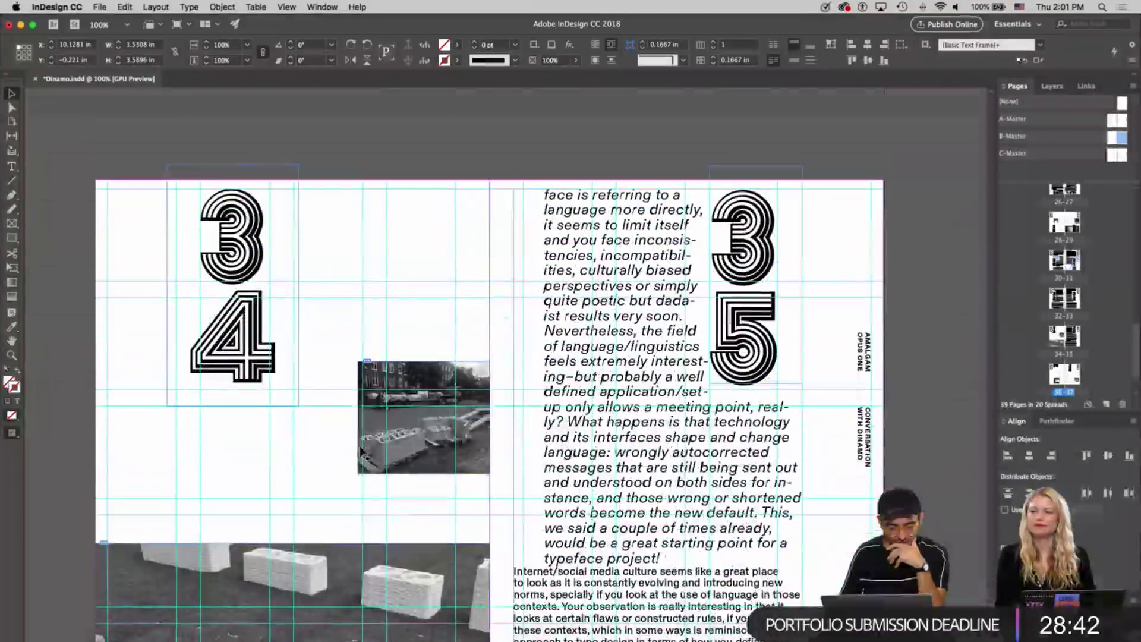
{"action": "left_click", "coordinate": [236, 331]}
{"action": "left_click_drag", "start_coordinate": [299, 287], "coordinate": [358, 287]}
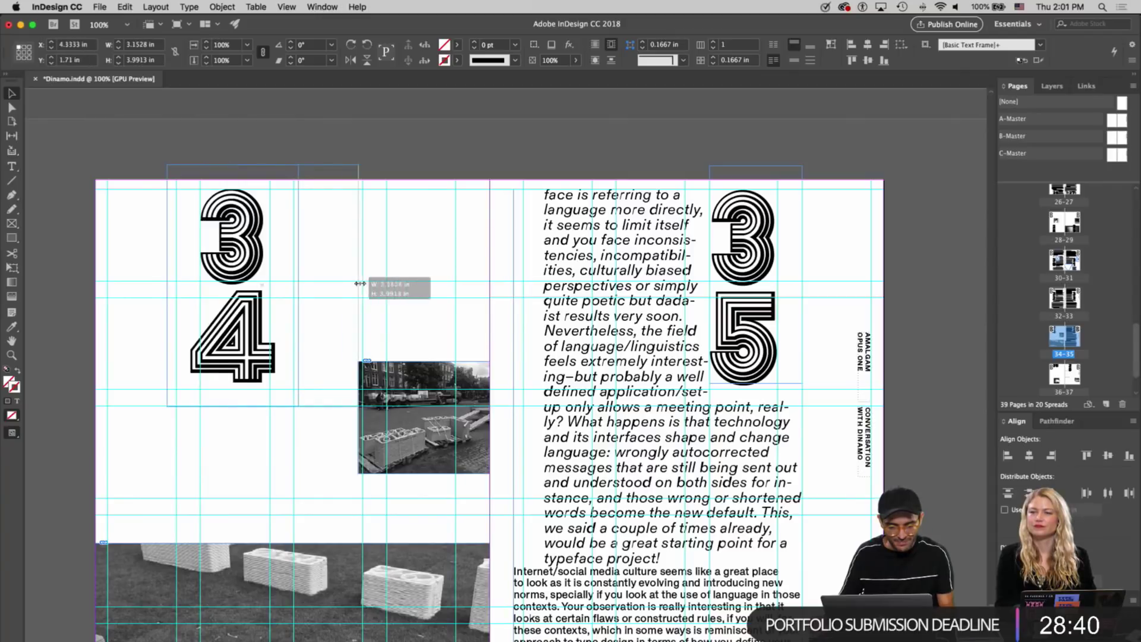
{"action": "double_click", "coordinate": [300, 253]}
{"action": "key", "text": "super+a"}
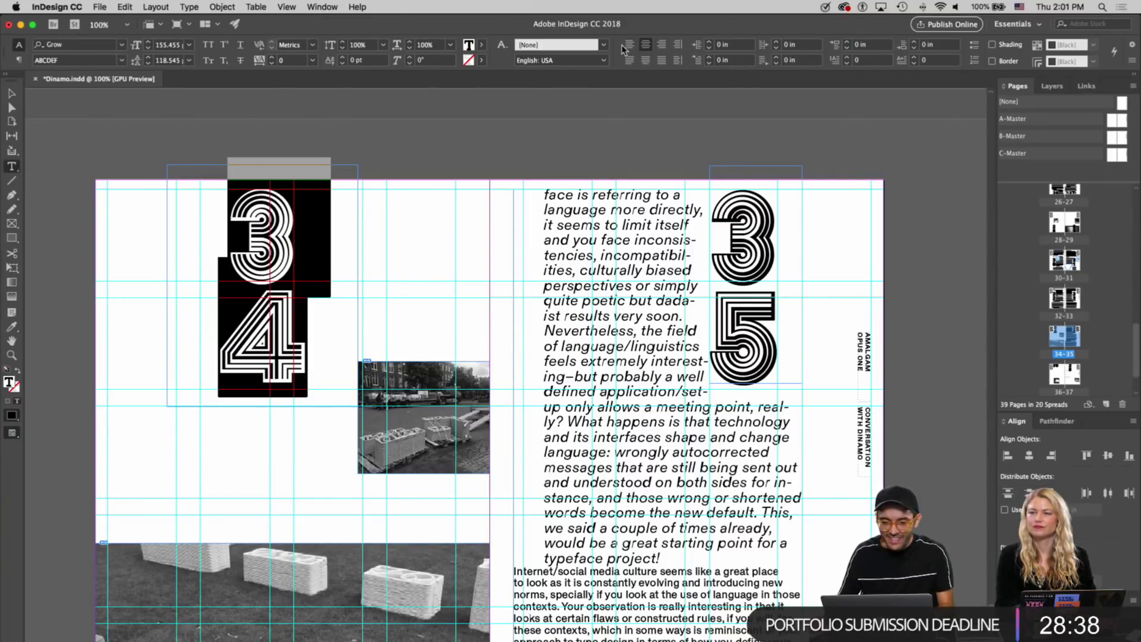
{"action": "left_click", "coordinate": [628, 45]}
{"action": "key", "text": "Escape"}
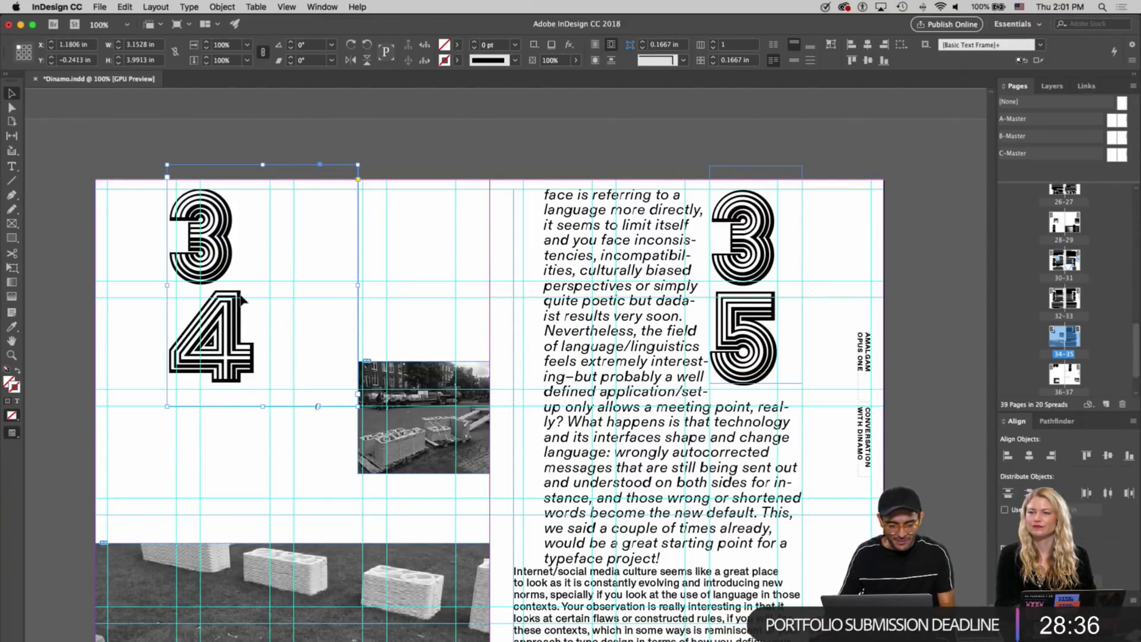
Put page 34's digits side by side and move the numeral over the small photo, to about X 3.27 in, Y 1.93 in
{"action": "double_click", "coordinate": [240, 300]}
{"action": "key", "text": "BackSpace"}
{"action": "key", "text": "Escape"}
{"action": "left_click_drag", "start_coordinate": [272, 241], "coordinate": [396, 374]}
{"action": "double_click", "coordinate": [331, 350]}
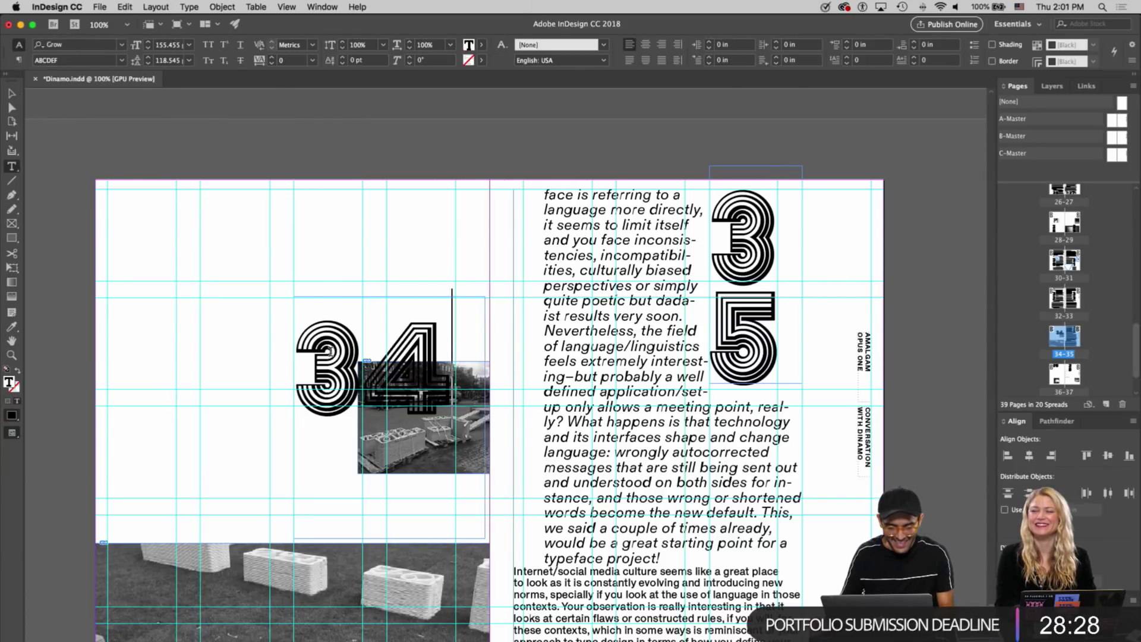
Undo the single-line 34 and move the stacked, centred version against the small photo, to about X 2.35 in, Y 1.91 in
{"action": "key", "text": "ctrl+z"}
{"action": "key", "text": "ctrl+z"}
{"action": "key", "text": "ctrl+z"}
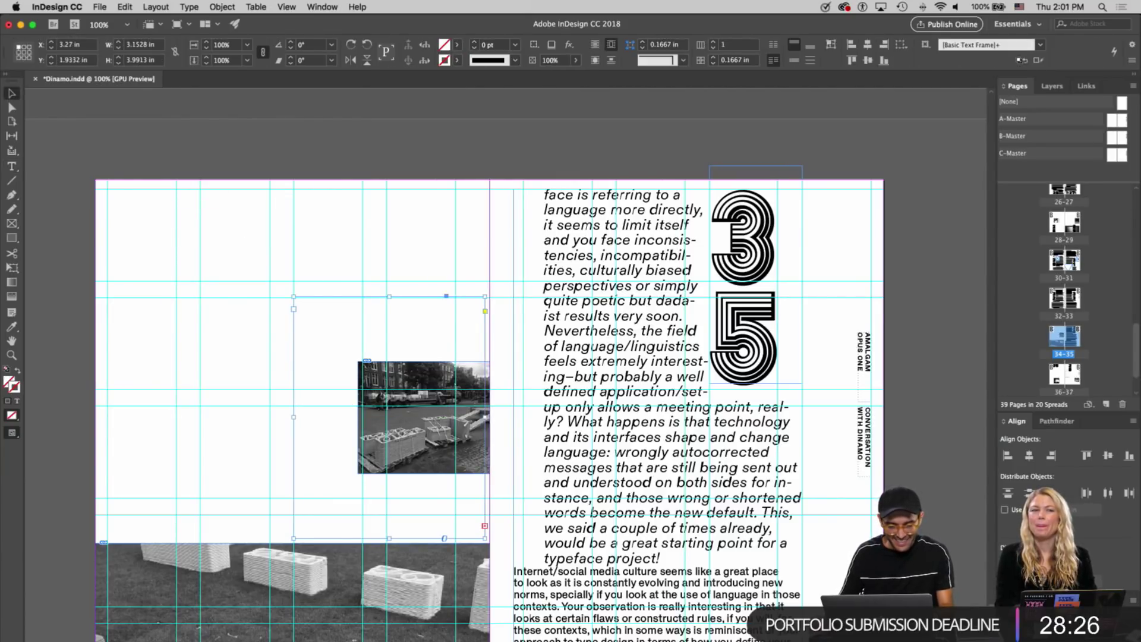
{"action": "left_click_drag", "start_coordinate": [212, 331], "coordinate": [346, 460]}
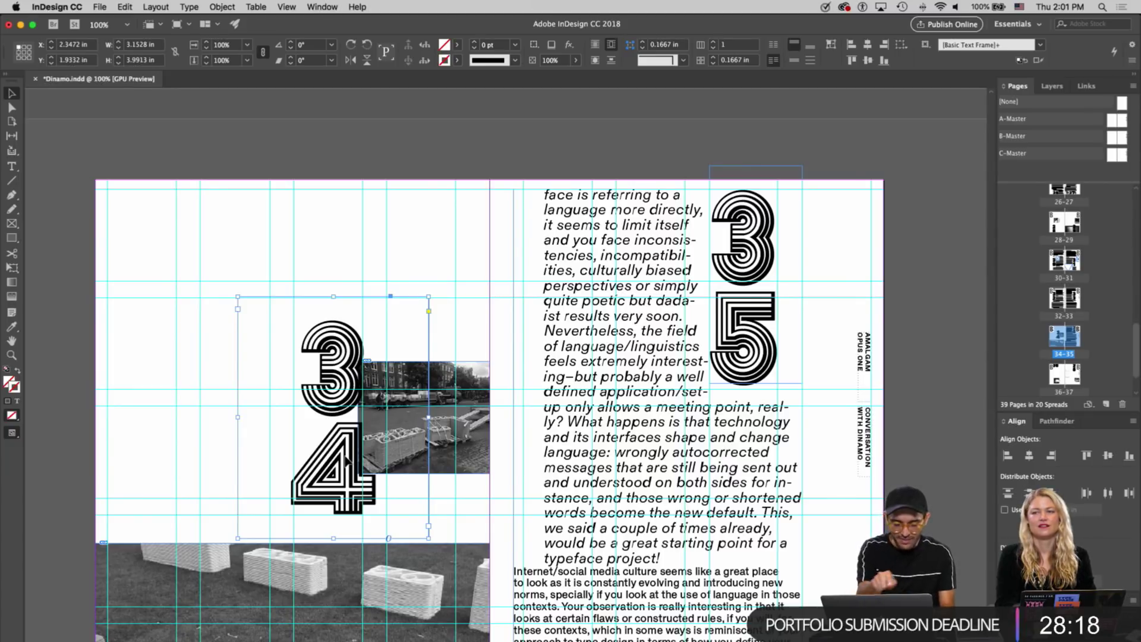
{"action": "key", "text": "Up"}
{"action": "key", "text": "Up"}
Compare the numeral placement across the spreads from page 32 to page 37
{"action": "scroll", "coordinate": [348, 461], "scroll_direction": "up", "scroll_amount": 6}
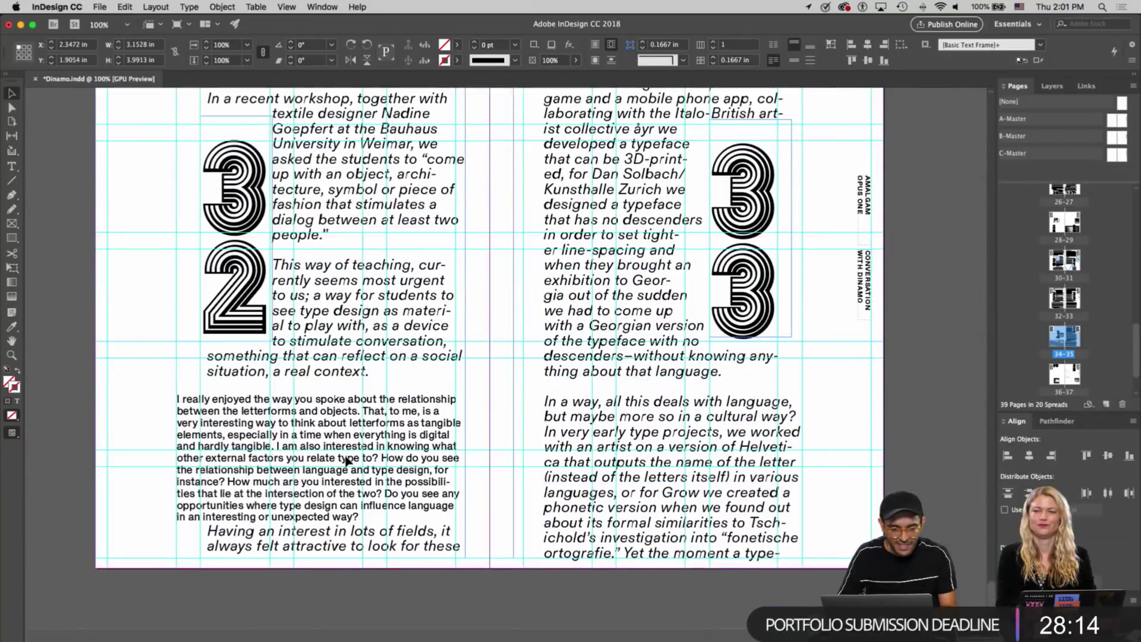
{"action": "scroll", "coordinate": [348, 461], "scroll_direction": "down", "scroll_amount": 4}
{"action": "scroll", "coordinate": [348, 461], "scroll_direction": "up", "scroll_amount": 2}
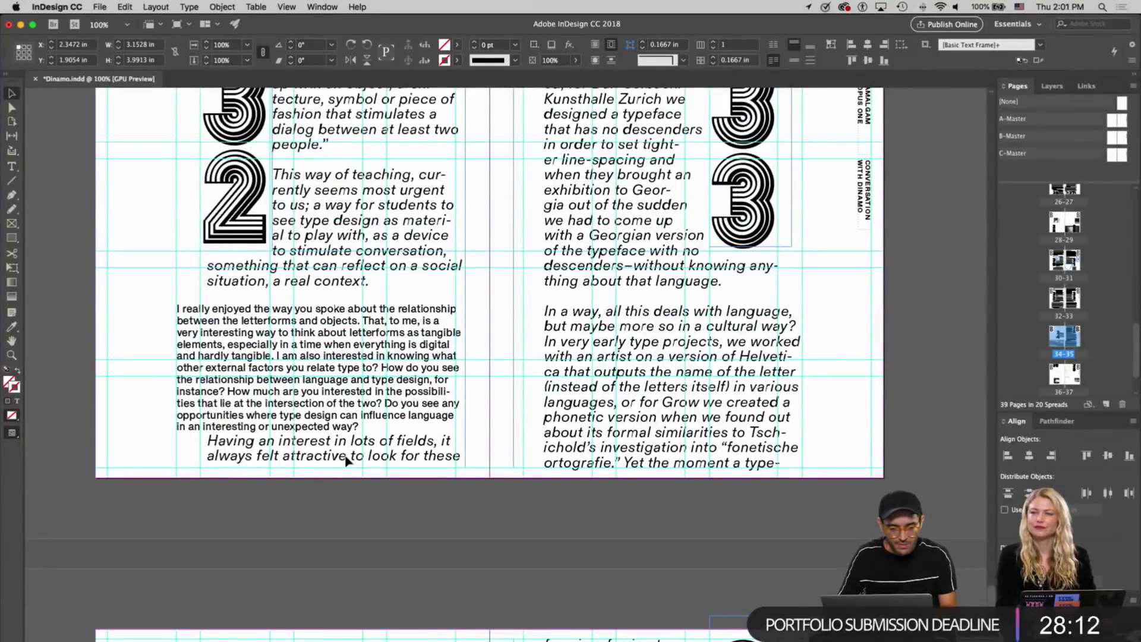
{"action": "scroll", "coordinate": [348, 461], "scroll_direction": "down", "scroll_amount": 7}
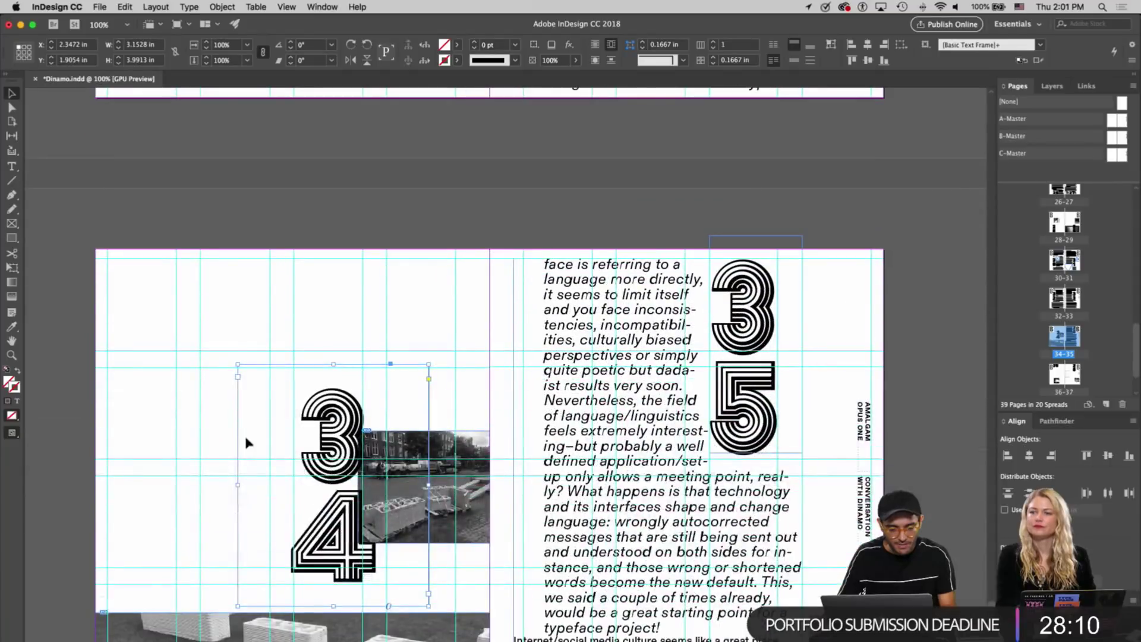
{"action": "key", "text": "shift+Page_Down"}
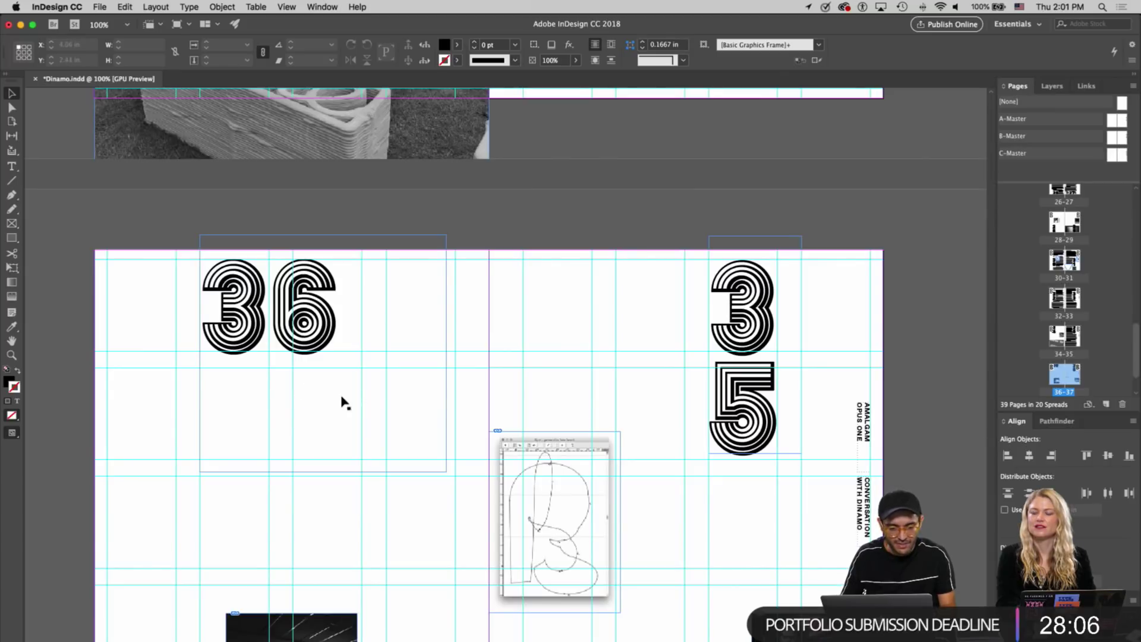
{"action": "scroll", "coordinate": [343, 403], "scroll_direction": "up", "scroll_amount": 10}
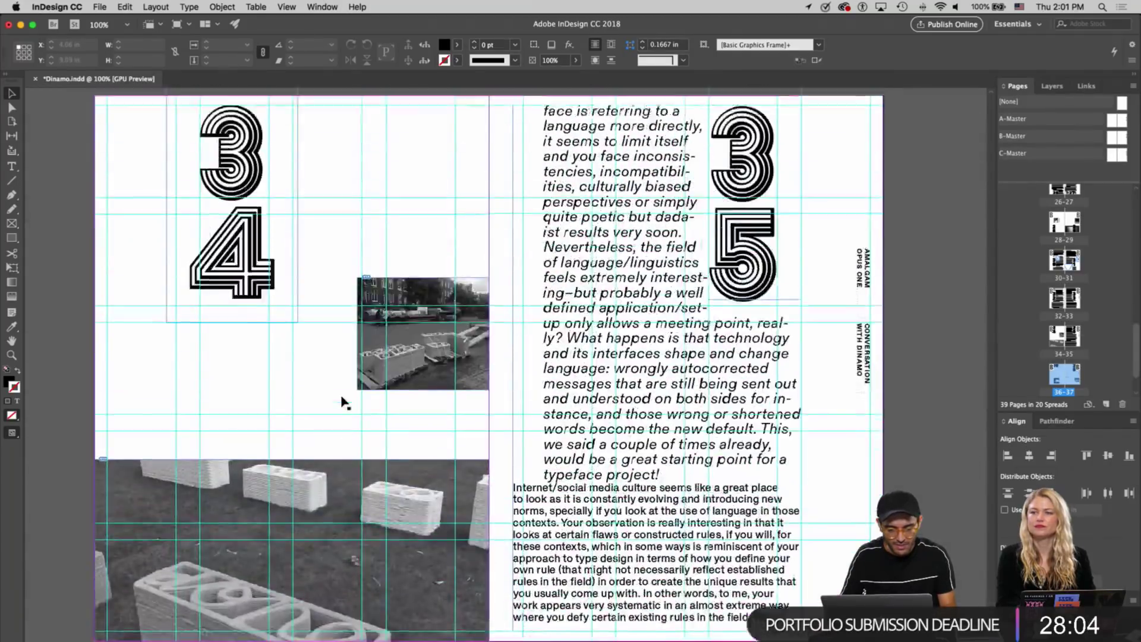
{"action": "scroll", "coordinate": [343, 402], "scroll_direction": "down", "scroll_amount": 8}
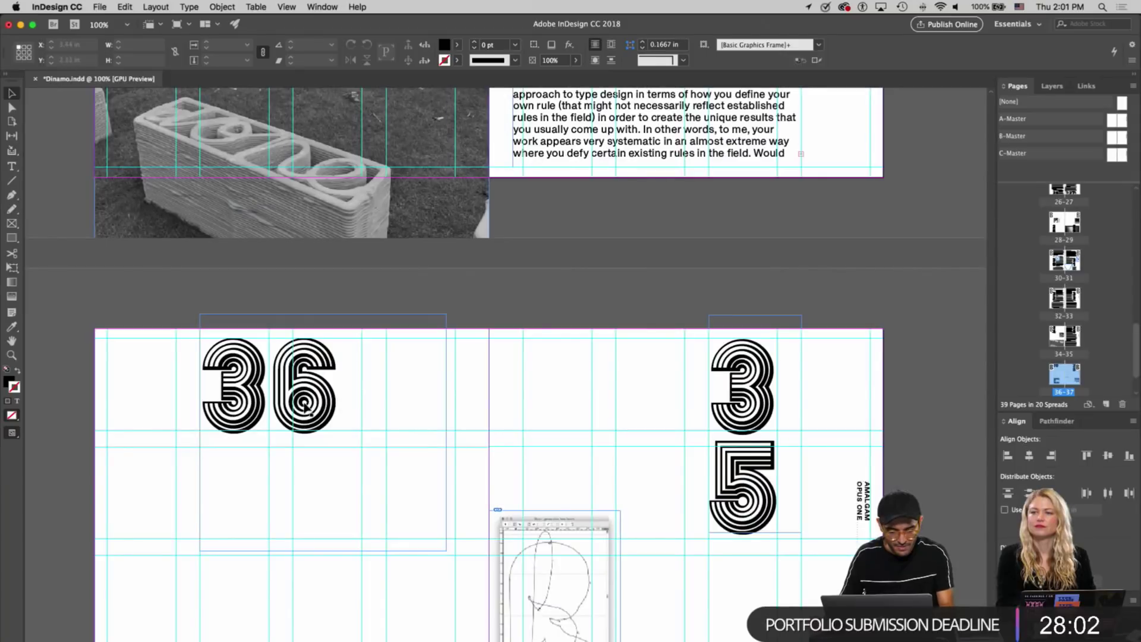
Move page 36's numeral down into the second grid row, at about Y 1.51 in, and fit its frame to the digits
{"action": "left_click_drag", "start_coordinate": [306, 407], "coordinate": [307, 540]}
{"action": "scroll", "coordinate": [302, 355], "scroll_direction": "down", "scroll_amount": 3}
{"action": "scroll", "coordinate": [302, 355], "scroll_direction": "down", "scroll_amount": 1}
{"action": "double_click", "coordinate": [320, 497]}
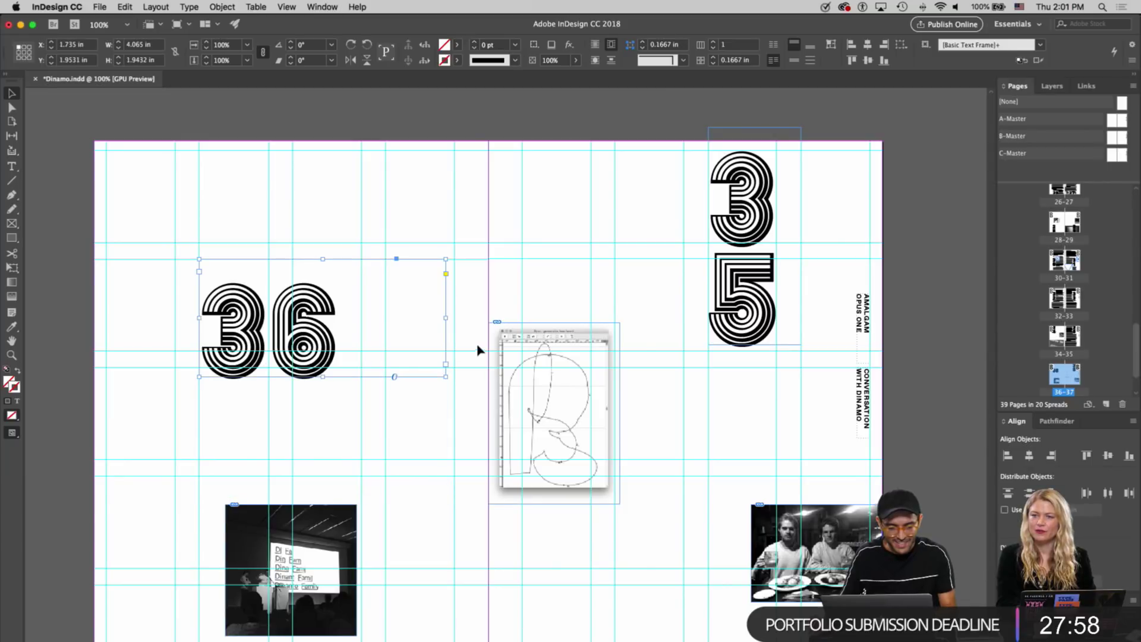
{"action": "double_click", "coordinate": [445, 319]}
{"action": "left_click_drag", "start_coordinate": [317, 338], "coordinate": [313, 312]}
Replace the stacked 35 on page 37 with a copy of the side-by-side 36, placed at about X 8.6 in, Y 1.51 in
{"action": "left_click", "coordinate": [722, 239]}
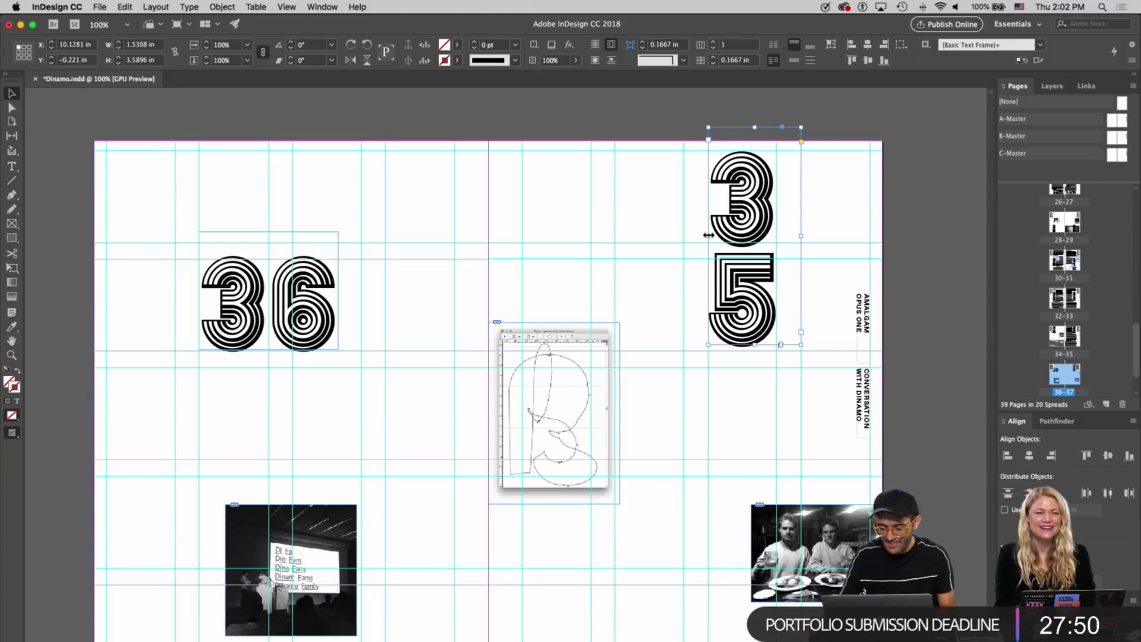
{"action": "key", "text": "Delete"}
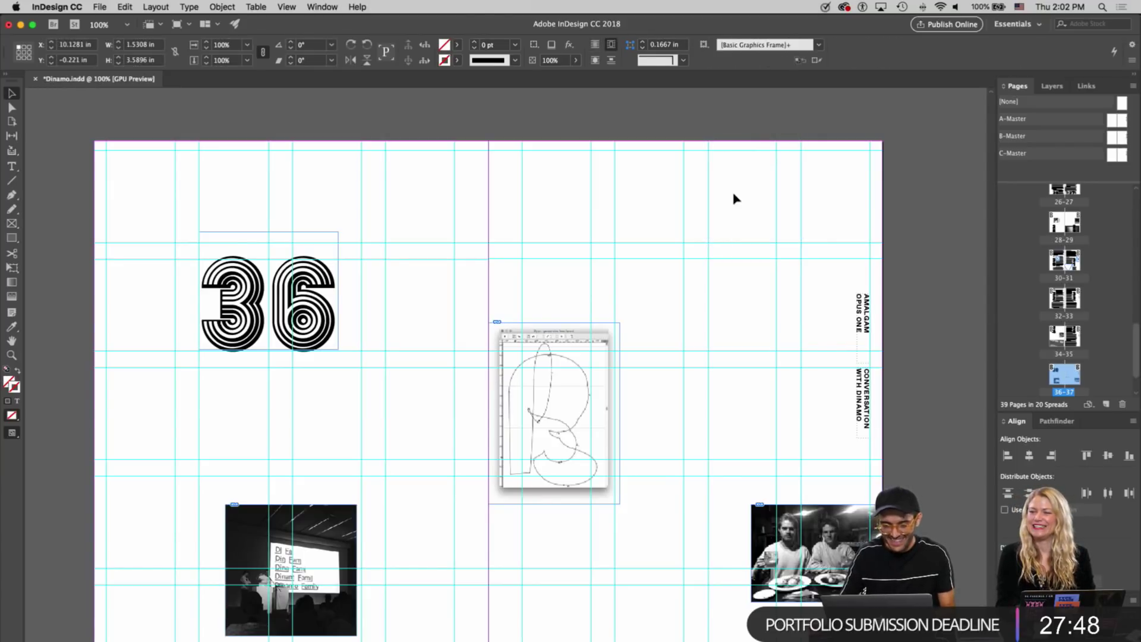
{"action": "scroll", "coordinate": [315, 301], "scroll_direction": "up", "scroll_amount": 5}
{"action": "scroll", "coordinate": [315, 305], "scroll_direction": "up", "scroll_amount": 10}
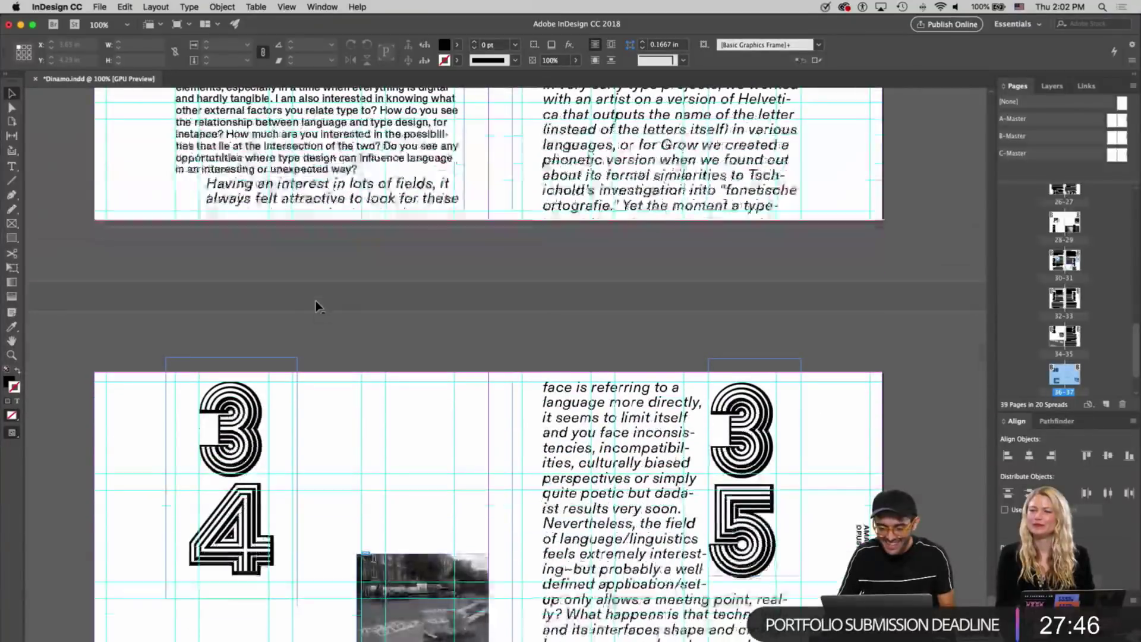
{"action": "scroll", "coordinate": [315, 306], "scroll_direction": "down", "scroll_amount": 6}
{"action": "scroll", "coordinate": [314, 306], "scroll_direction": "down", "scroll_amount": 6}
{"action": "key", "text": "ctrl+v"}
{"action": "left_click_drag", "start_coordinate": [571, 398], "coordinate": [678, 397]}
Change the copied numeral on page 37 to 37
{"action": "double_click", "coordinate": [684, 382]}
{"action": "left_click", "coordinate": [749, 378]}
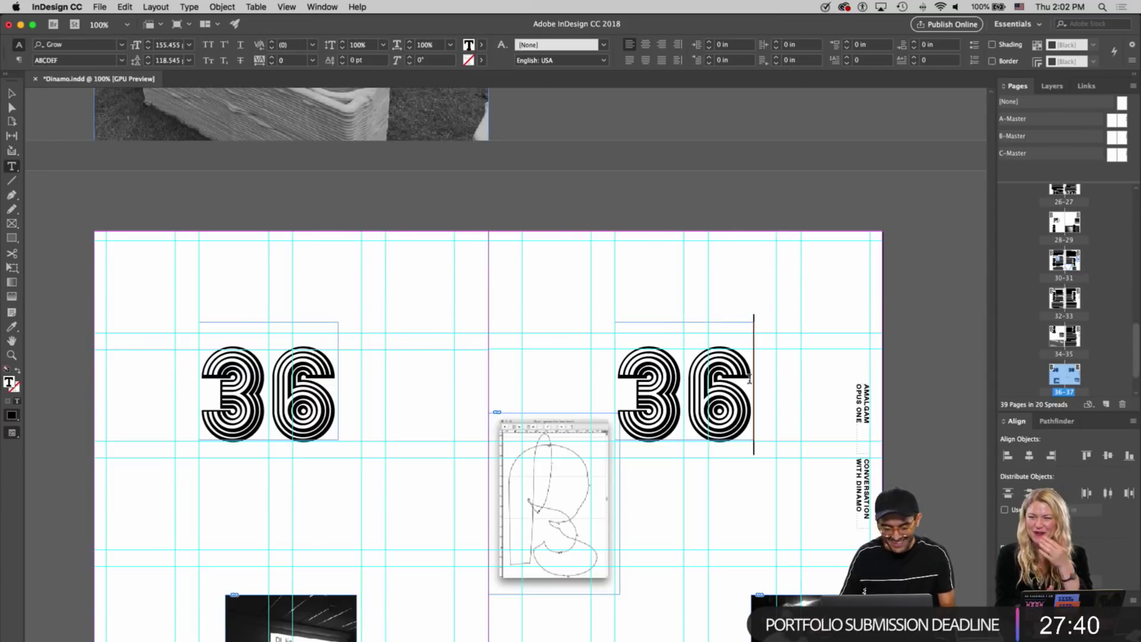
{"action": "key", "text": "BackSpace"}
{"action": "type", "text": "7"}
{"action": "key", "text": "Escape"}
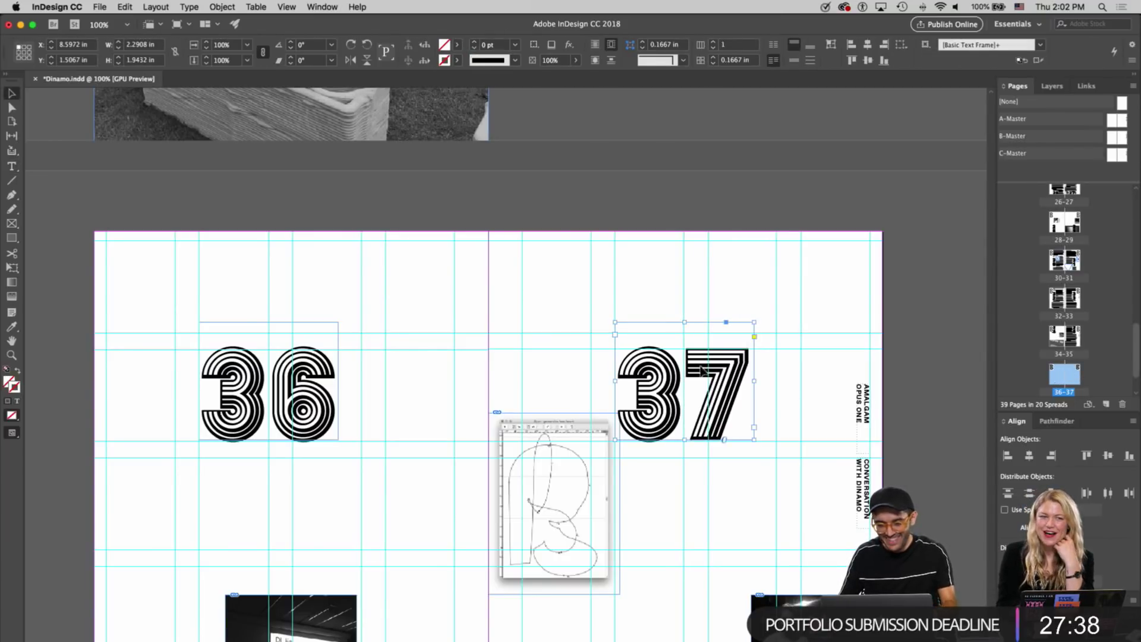
Review the last two spreads in preview mode without guides
{"action": "left_click", "coordinate": [790, 358]}
{"action": "key", "text": "w"}
{"action": "scroll", "coordinate": [754, 382], "scroll_direction": "down", "scroll_amount": 15}
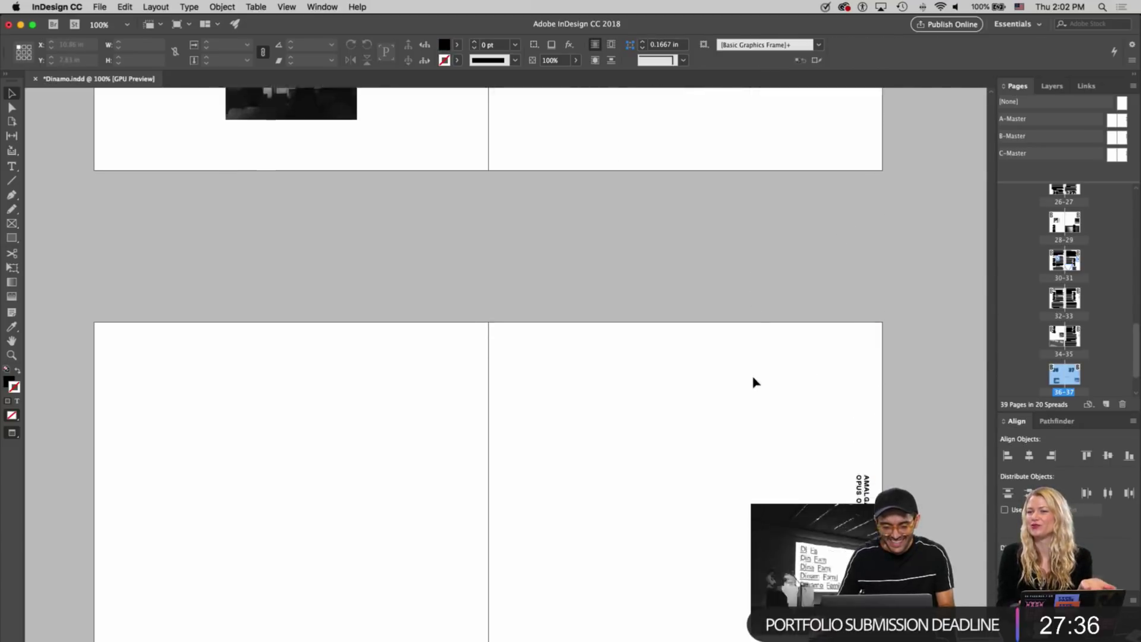
{"action": "scroll", "coordinate": [755, 382], "scroll_direction": "down", "scroll_amount": 5}
{"action": "scroll", "coordinate": [755, 382], "scroll_direction": "up", "scroll_amount": 17}
{"action": "scroll", "coordinate": [755, 382], "scroll_direction": "down", "scroll_amount": 6}
Copy the 36 and 37 numerals together from the page 36-37 spread
{"action": "left_click", "coordinate": [708, 225]}
{"action": "left_click", "coordinate": [273, 220], "text": "shift"}
{"action": "scroll", "coordinate": [404, 393], "scroll_direction": "down", "scroll_amount": 10}
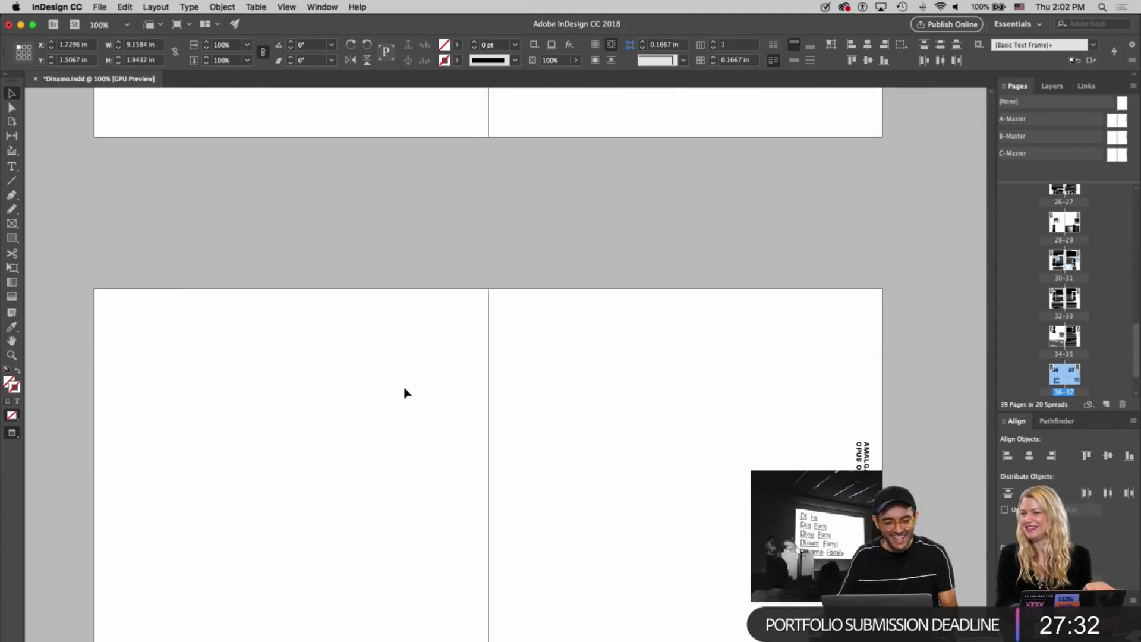
{"action": "scroll", "coordinate": [404, 392], "scroll_direction": "down", "scroll_amount": 3}
Show the guides again and apply B-Master to both pages of the 38-39 spread
{"action": "left_click", "coordinate": [409, 339]}
{"action": "key", "text": "w"}
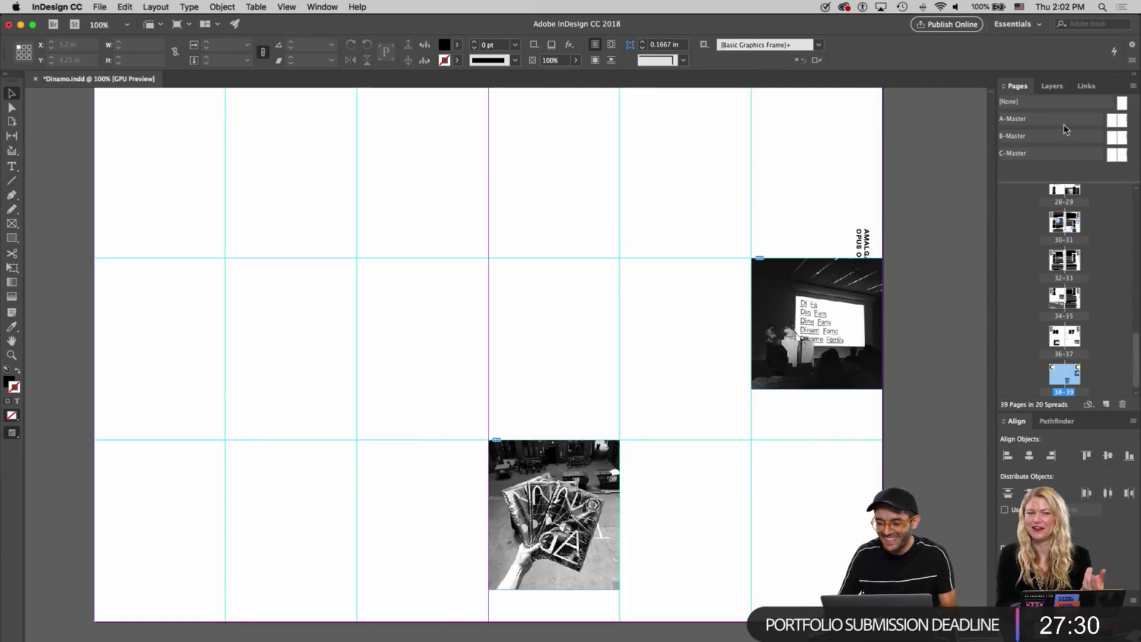
{"action": "left_click", "coordinate": [1114, 139]}
{"action": "left_click_drag", "start_coordinate": [1058, 376], "coordinate": [1056, 374]}
{"action": "left_click_drag", "start_coordinate": [1122, 145], "coordinate": [1077, 376]}
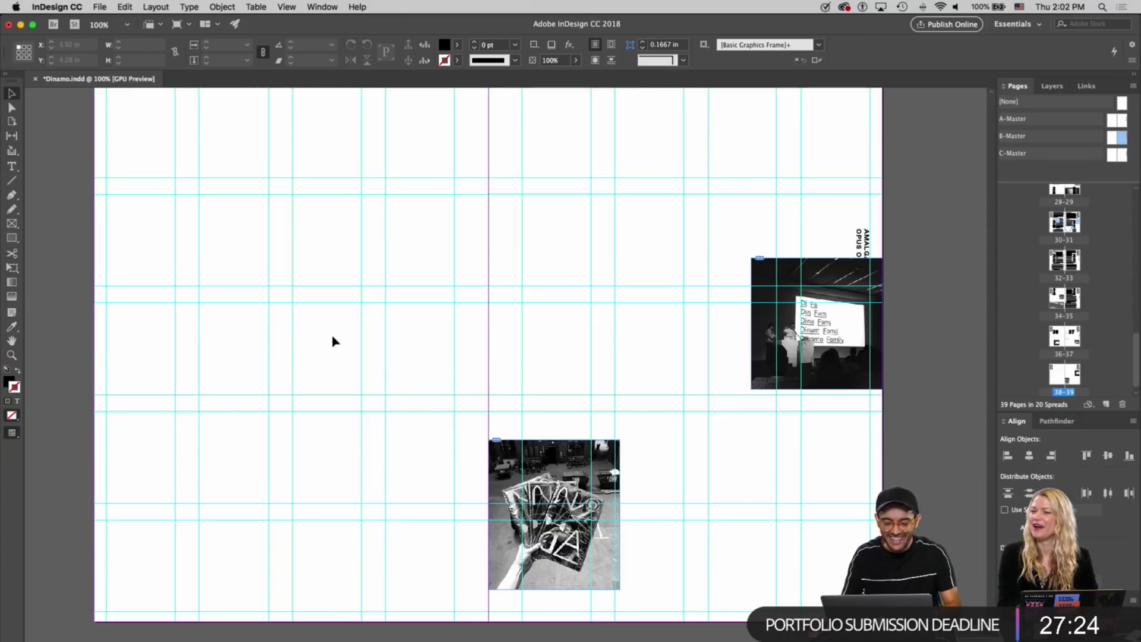
Paste both numerals in place on pages 38-39 and move the 36 one column toward the spine, to about X 3.26 in
{"action": "key", "text": "alt+shift+super+v"}
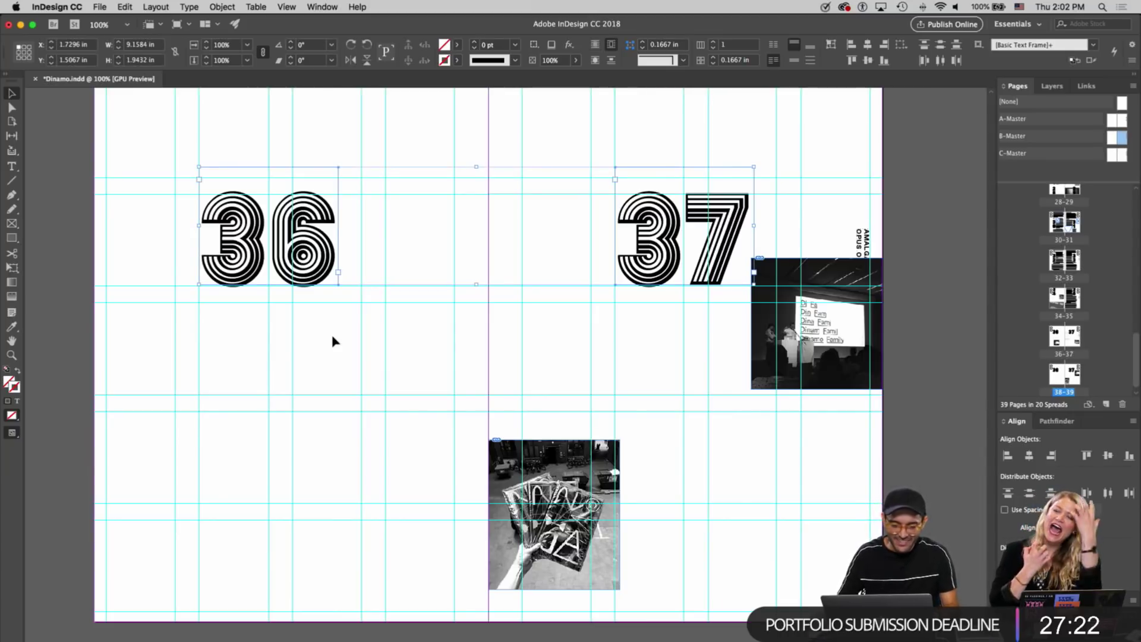
{"action": "left_click_drag", "start_coordinate": [279, 238], "coordinate": [384, 241]}
{"action": "left_click", "coordinate": [440, 344]}
{"action": "left_click", "coordinate": [346, 247]}
Enlarge the frame of page 38's 36 to about 3.65 in wide and 4.72 in high
{"action": "left_click_drag", "start_coordinate": [361, 284], "coordinate": [357, 421]}
{"action": "double_click", "coordinate": [364, 203]}
{"action": "key", "text": "super+a"}
{"action": "key", "text": "BackSpace"}
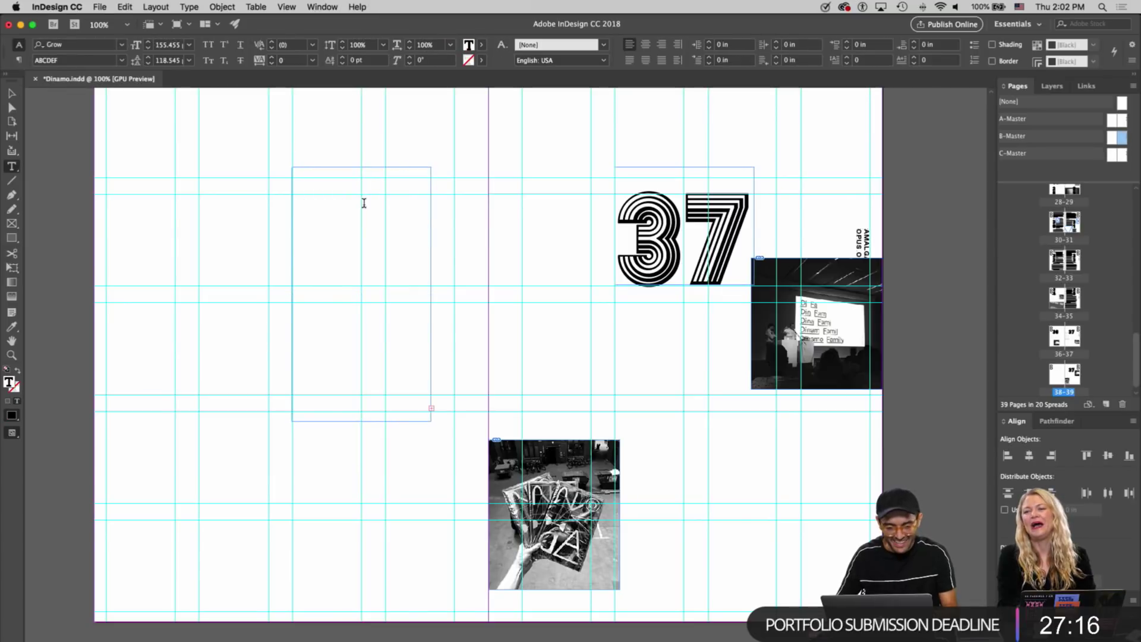
{"action": "key", "text": "Escape"}
{"action": "left_click_drag", "start_coordinate": [431, 408], "coordinate": [513, 454]}
{"action": "double_click", "coordinate": [436, 241]}
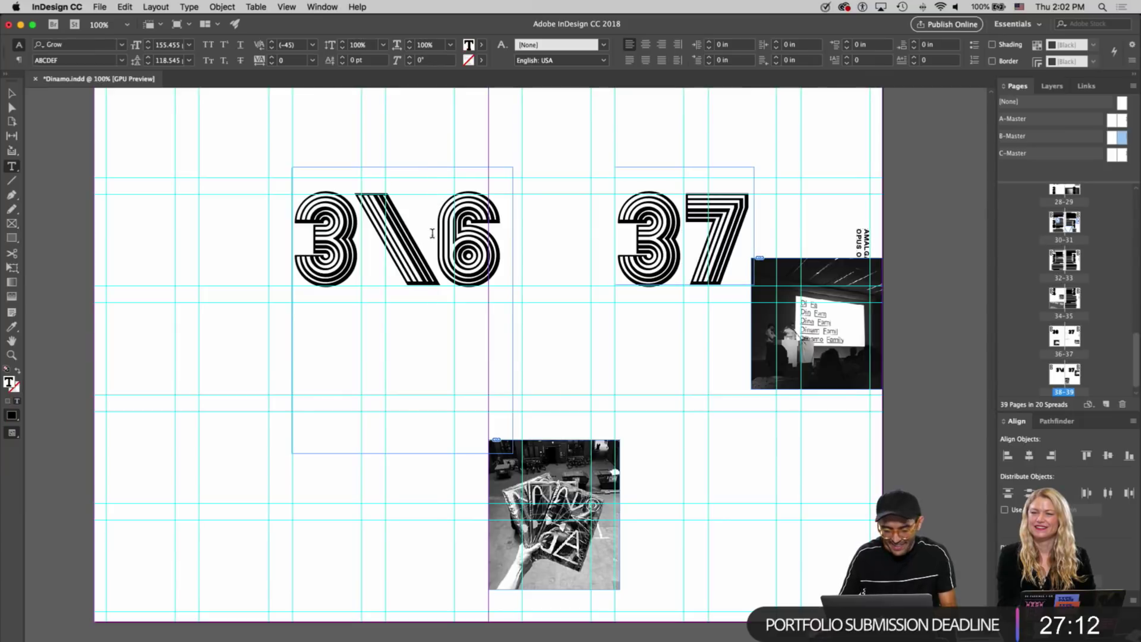
Remove the stray backslash from page 38's numeral, stack the 3 above the 6, and fit the frame to the digits
{"action": "key", "text": "BackSpace"}
{"action": "key", "text": "Return"}
{"action": "key", "text": "Escape"}
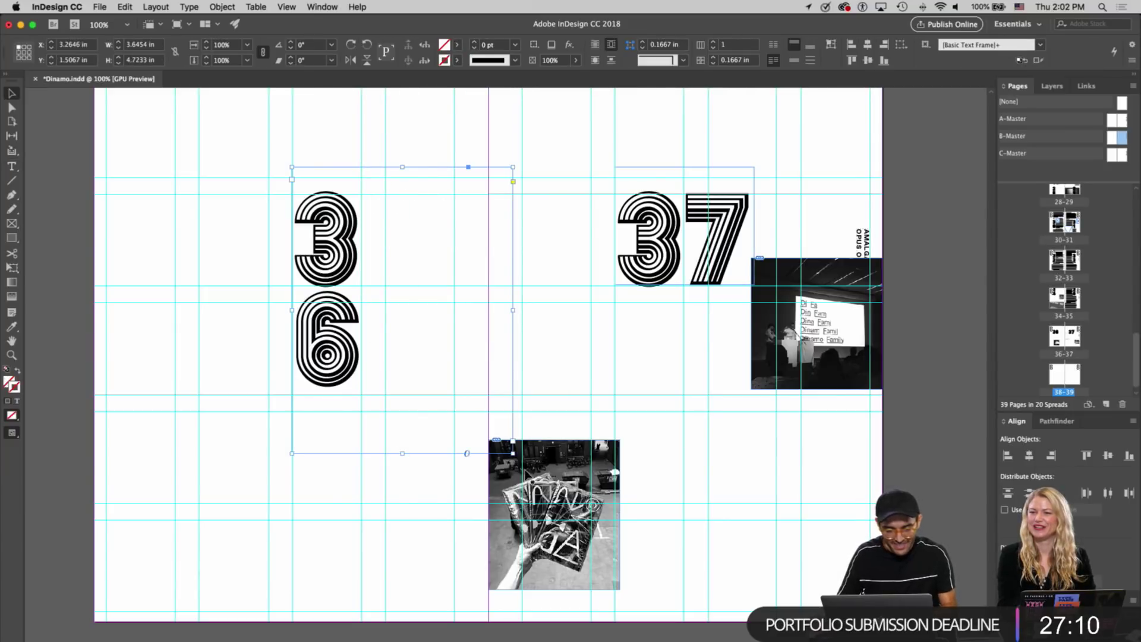
{"action": "left_click_drag", "start_coordinate": [512, 454], "coordinate": [460, 385]}
{"action": "double_click", "coordinate": [461, 276]}
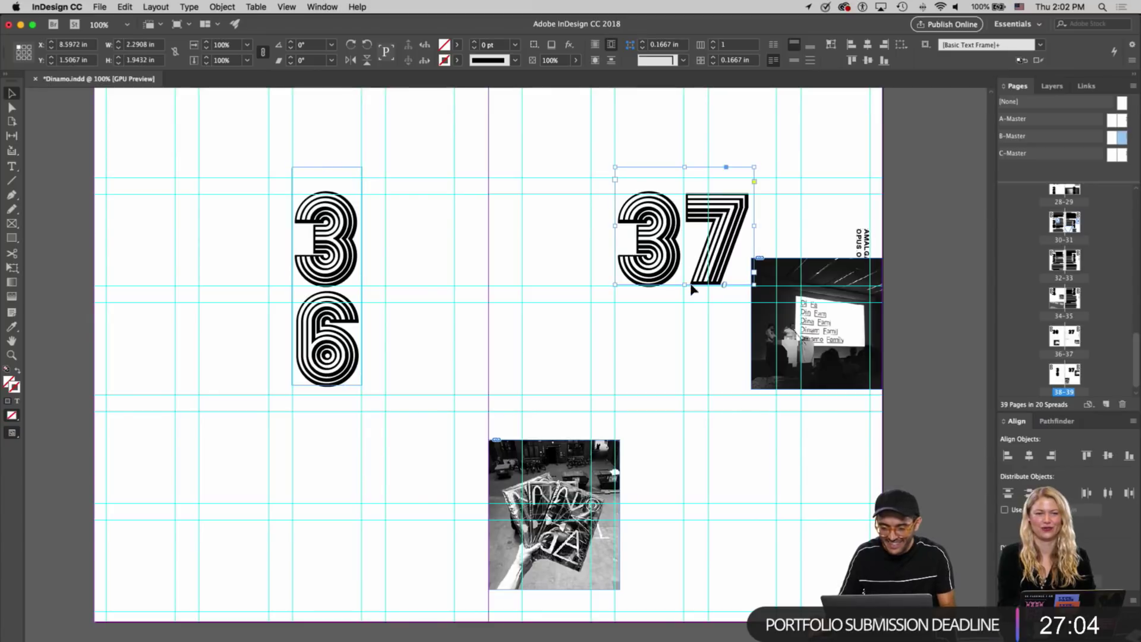
Stack the digits of page 39's 37 on two lines and fit the frame to about 1.14 by 3.6 in
{"action": "left_click_drag", "start_coordinate": [685, 286], "coordinate": [685, 416]}
{"action": "double_click", "coordinate": [695, 232]}
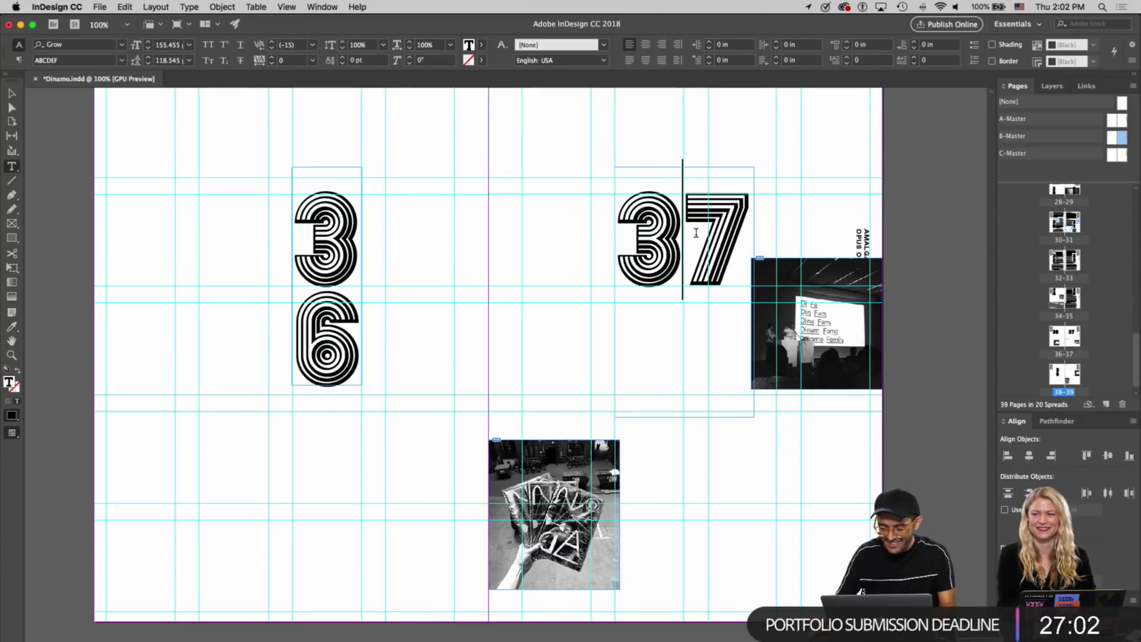
{"action": "key", "text": "Return"}
{"action": "key", "text": "Escape"}
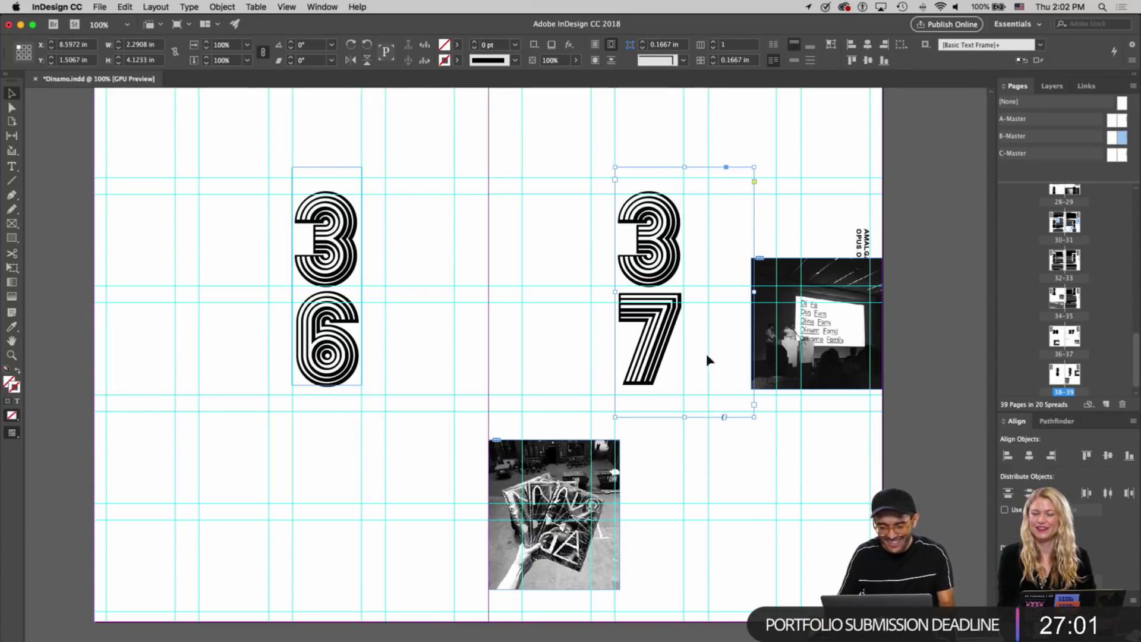
{"action": "double_click", "coordinate": [754, 417]}
{"action": "left_click", "coordinate": [756, 171]}
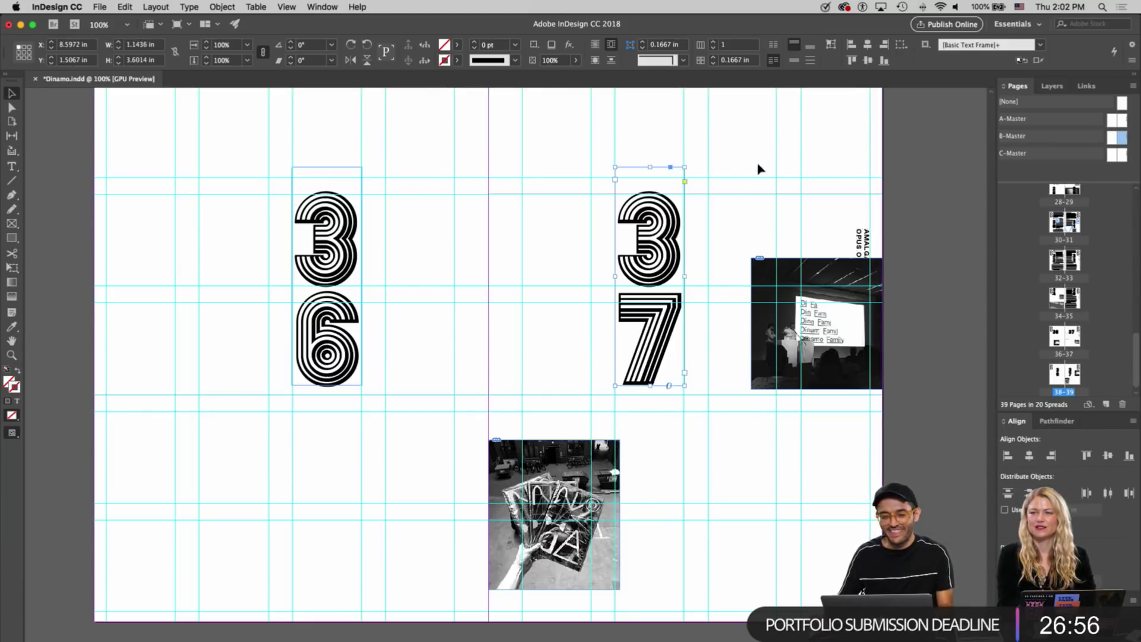
Check the stacked numerals on pages 38-39 and the spread before them without guides
{"action": "key", "text": "w"}
{"action": "scroll", "coordinate": [565, 339], "scroll_direction": "up", "scroll_amount": 2}
{"action": "scroll", "coordinate": [565, 341], "scroll_direction": "down", "scroll_amount": 10}
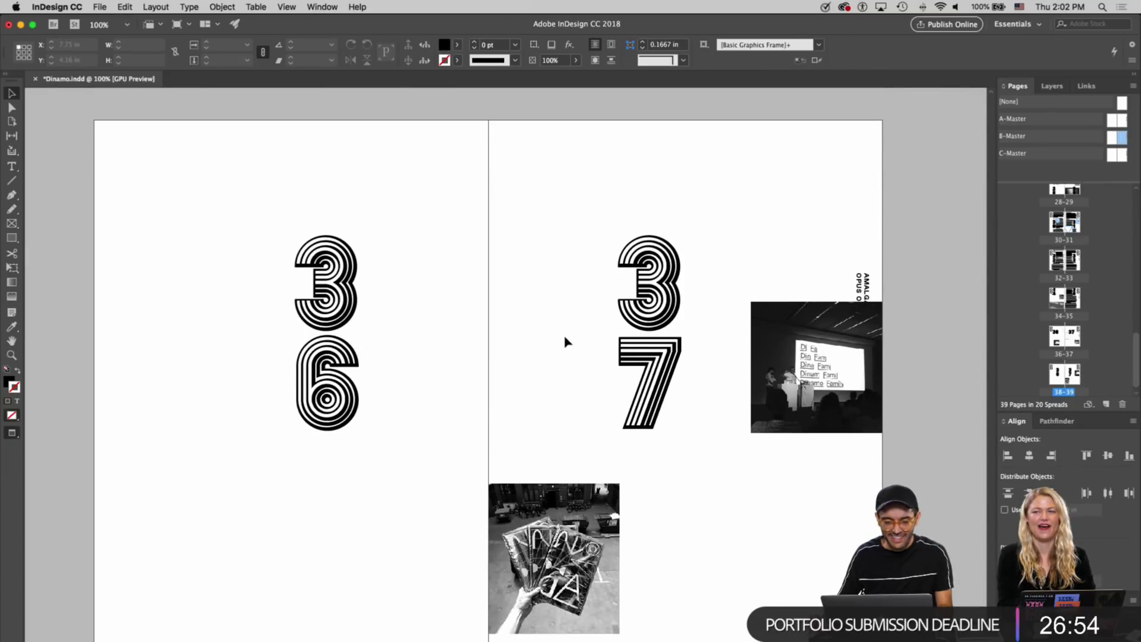
{"action": "scroll", "coordinate": [565, 341], "scroll_direction": "down", "scroll_amount": 8}
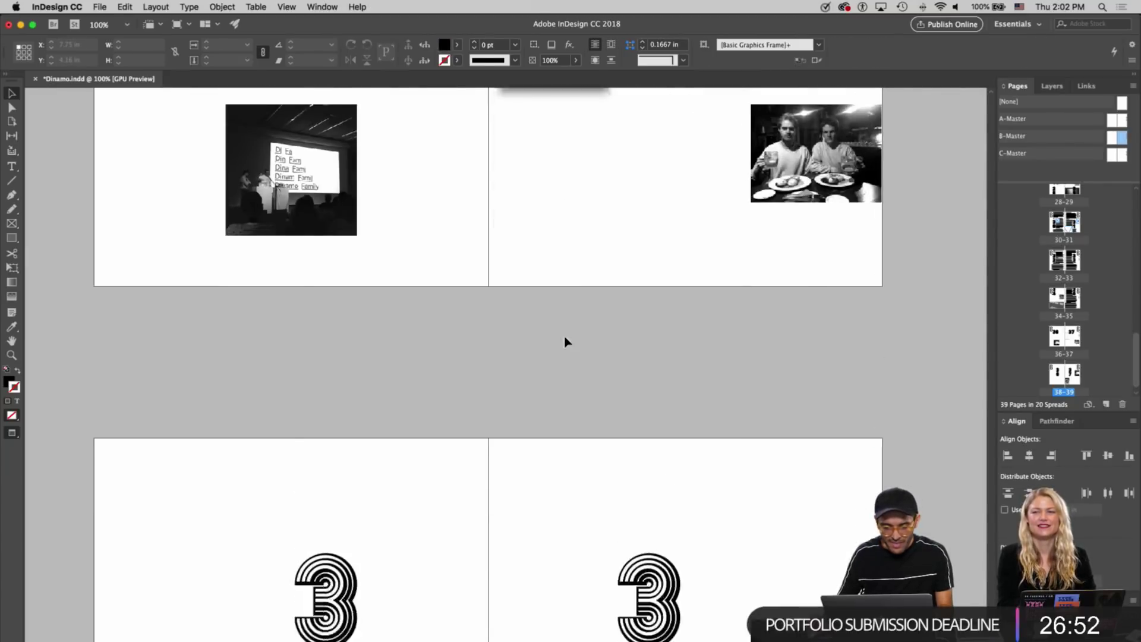
With guides shown, scale the magazine photo at the foot of page 39 to the full 6.5 in page width, about 7.44 in high
{"action": "key", "text": "w"}
{"action": "left_click", "coordinate": [589, 548]}
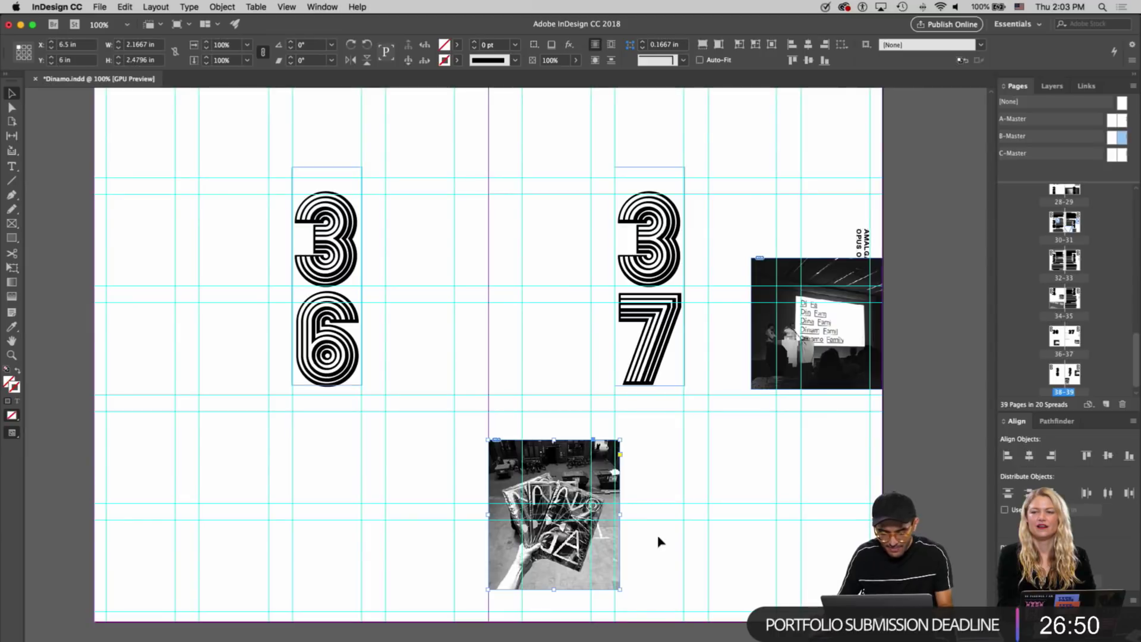
{"action": "left_click_drag", "start_coordinate": [618, 590], "coordinate": [881, 638]}
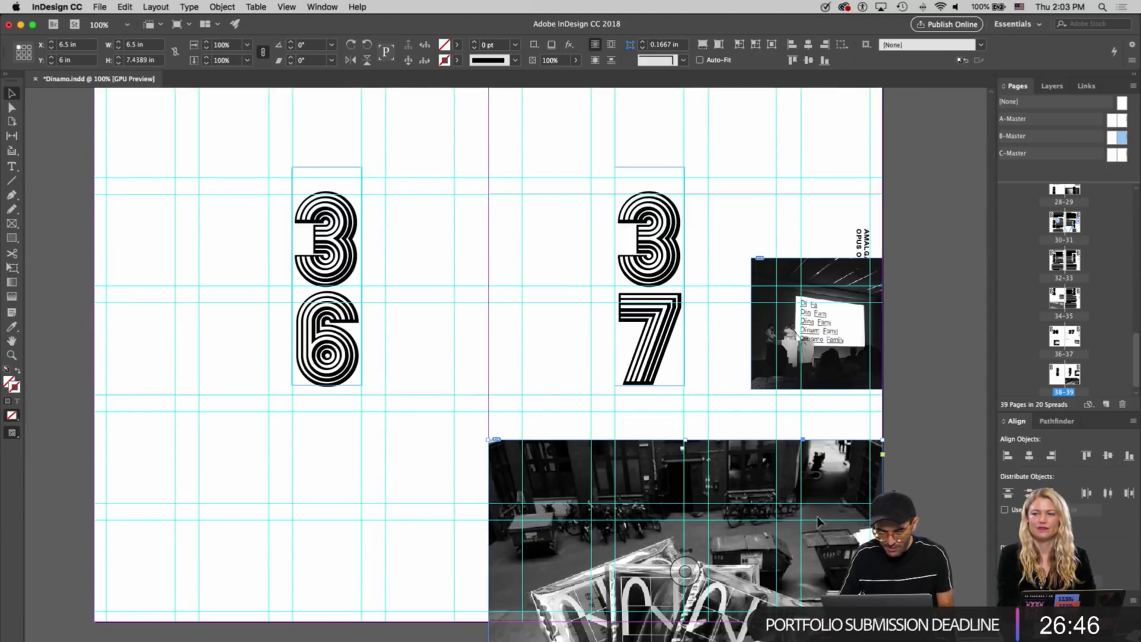
Reposition the magazine image inside its frame at the foot of page 39, offset to X 0, Y -3.16 in, so the hand shows
{"action": "key", "text": "e"}
{"action": "left_click", "coordinate": [488, 439]}
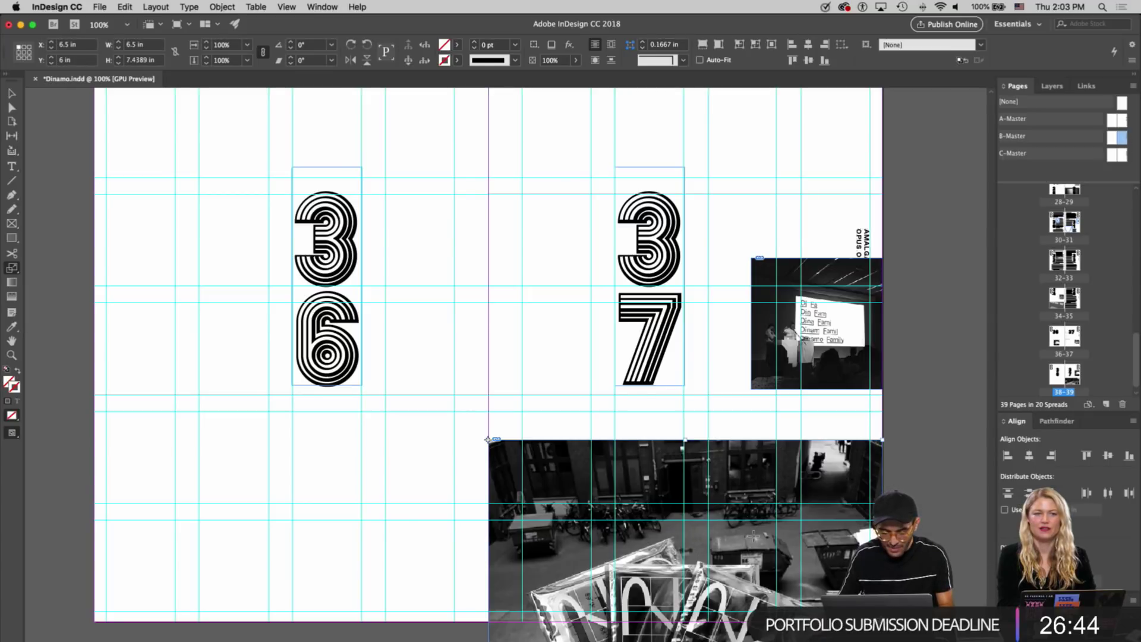
{"action": "key", "text": "a"}
{"action": "left_click_drag", "start_coordinate": [759, 510], "coordinate": [738, 434]}
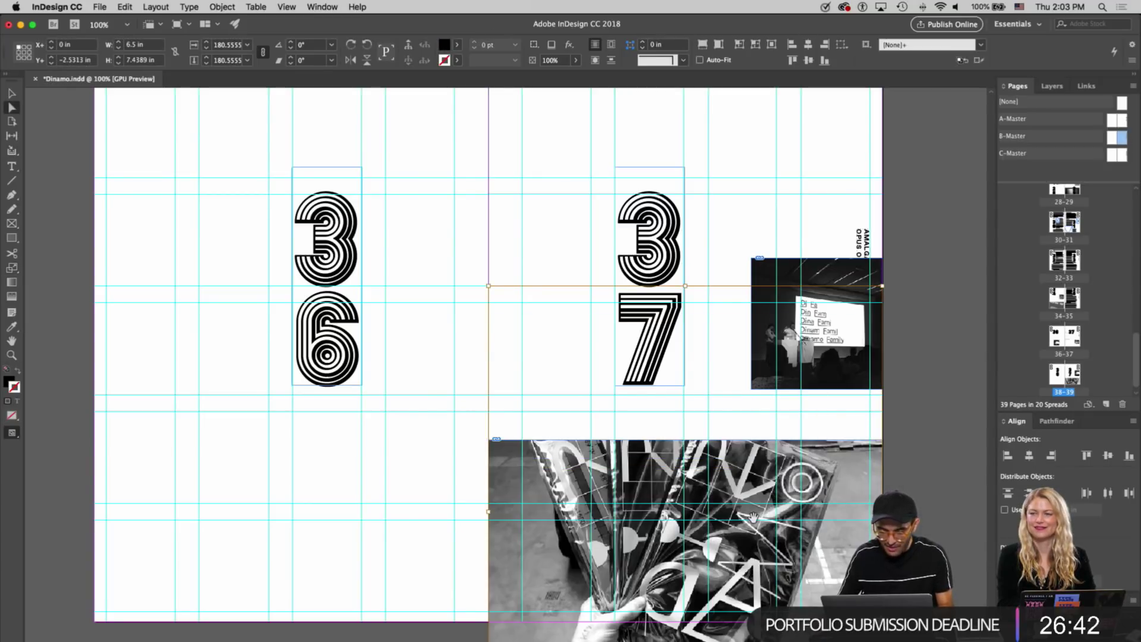
{"action": "left_click_drag", "start_coordinate": [752, 516], "coordinate": [788, 501]}
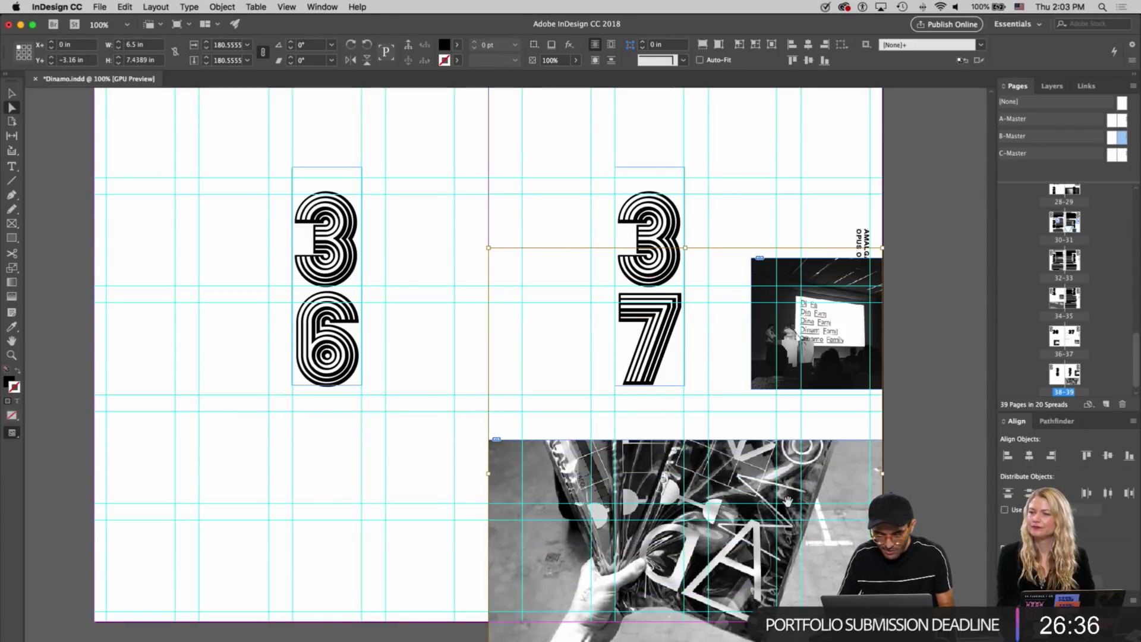
{"action": "left_click", "coordinate": [911, 496]}
Preview the closing spreads without guides and compare the stacked numerals and photos across pages 32-39
{"action": "key", "text": "w"}
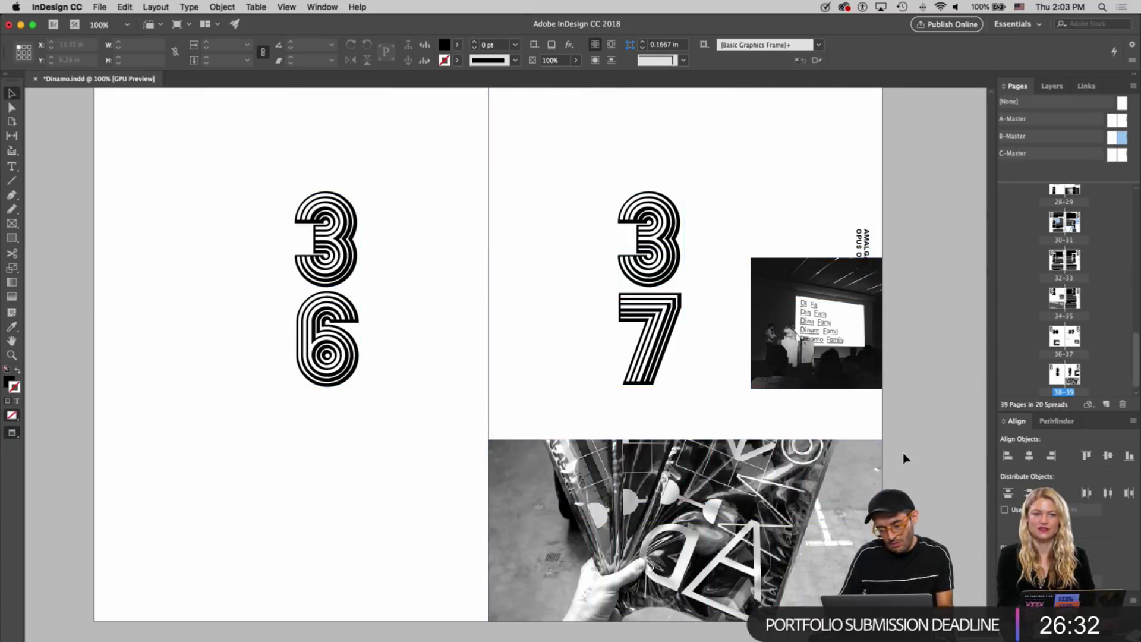
{"action": "scroll", "coordinate": [901, 457], "scroll_direction": "up", "scroll_amount": 3}
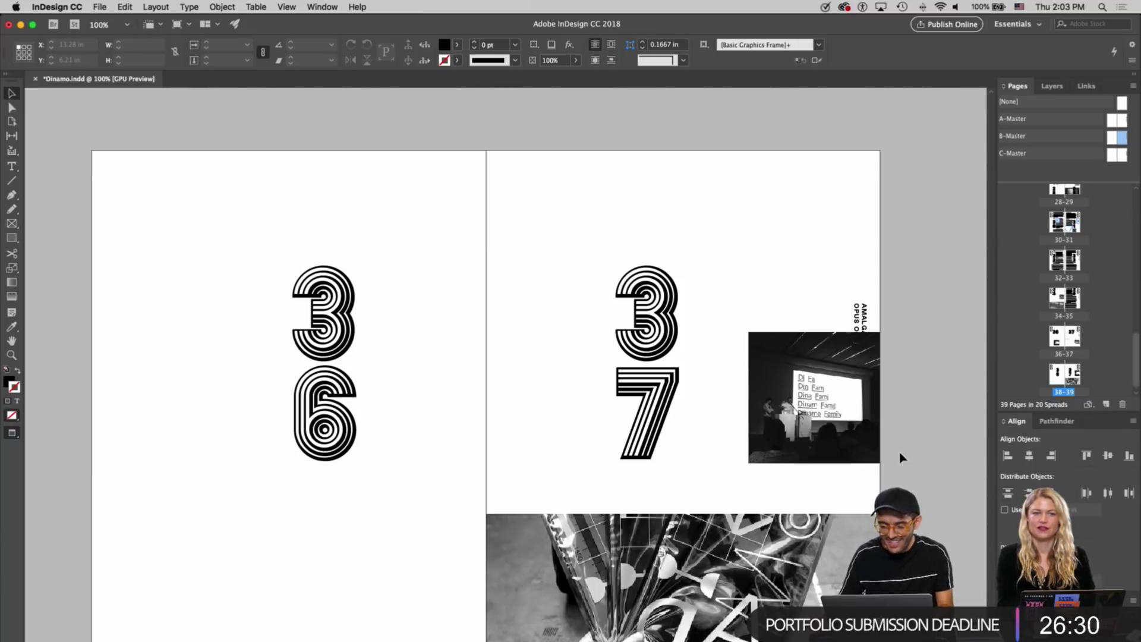
{"action": "scroll", "coordinate": [902, 457], "scroll_direction": "up", "scroll_amount": 3}
{"action": "scroll", "coordinate": [902, 458], "scroll_direction": "down", "scroll_amount": 3}
{"action": "scroll", "coordinate": [902, 457], "scroll_direction": "up", "scroll_amount": 10}
{"action": "scroll", "coordinate": [901, 458], "scroll_direction": "down", "scroll_amount": 10}
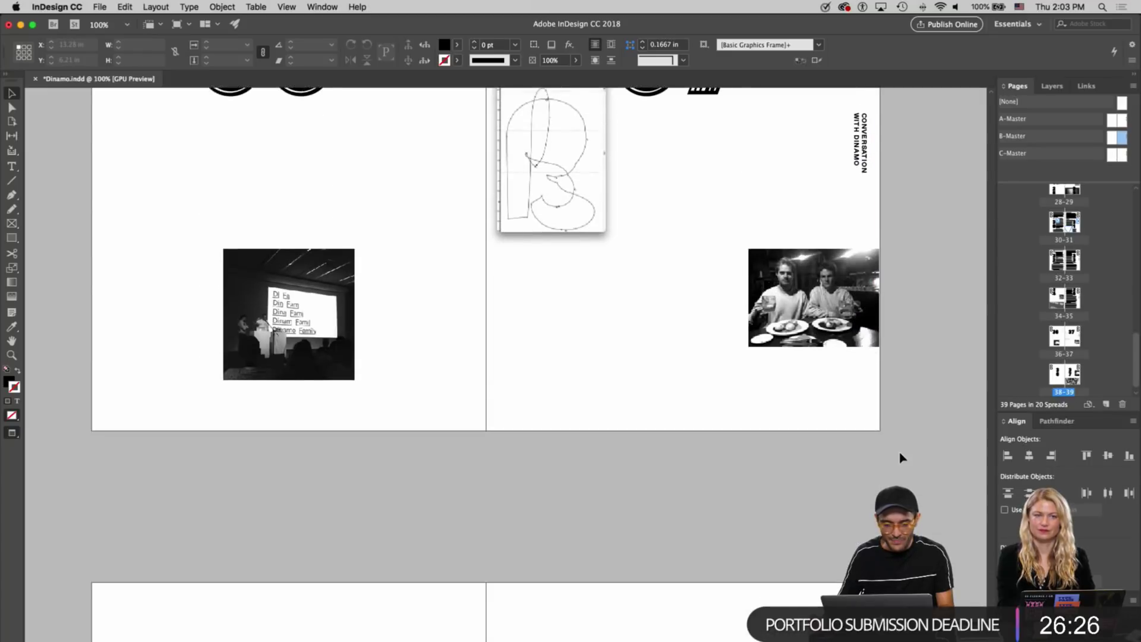
{"action": "scroll", "coordinate": [902, 458], "scroll_direction": "up", "scroll_amount": 15}
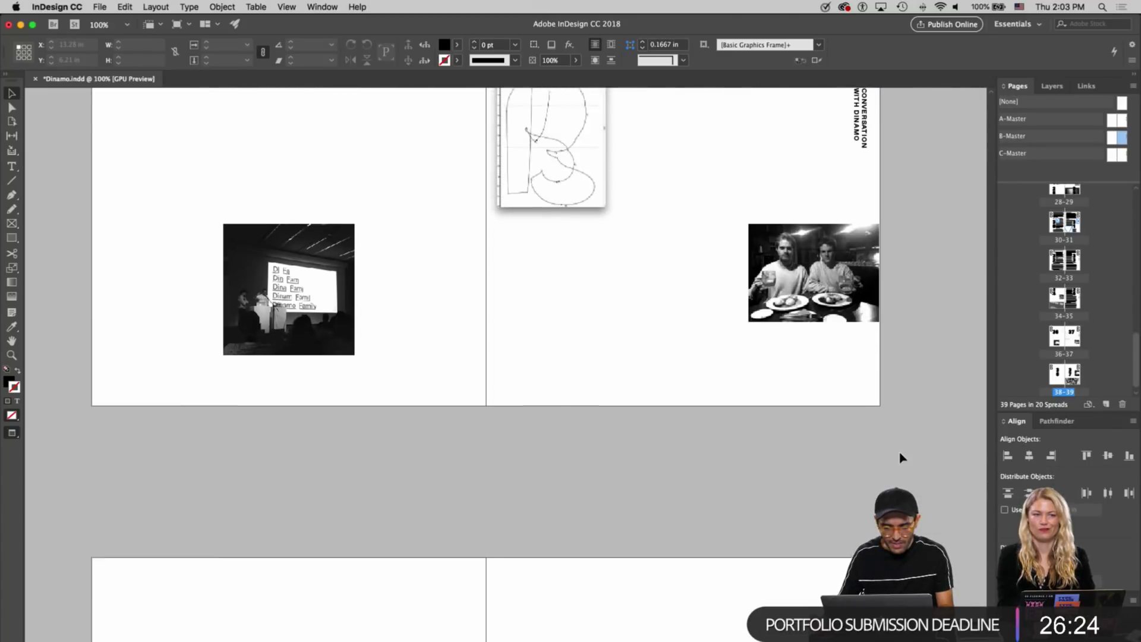
{"action": "scroll", "coordinate": [902, 458], "scroll_direction": "down", "scroll_amount": 12}
{"action": "scroll", "coordinate": [901, 458], "scroll_direction": "down", "scroll_amount": 4}
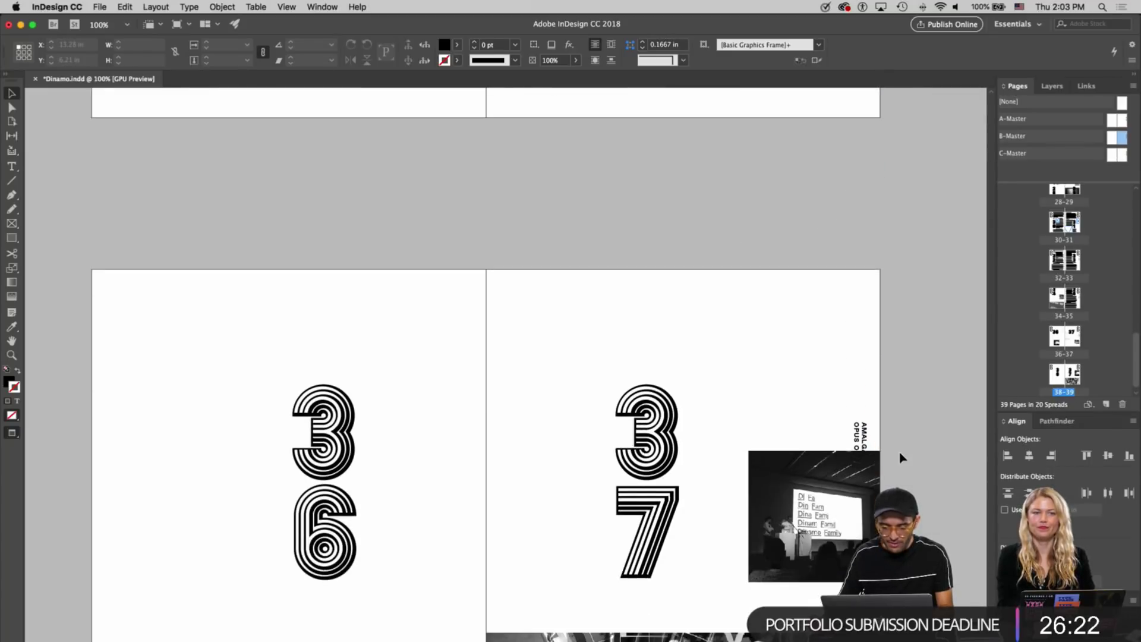
{"action": "scroll", "coordinate": [901, 457], "scroll_direction": "down", "scroll_amount": 5}
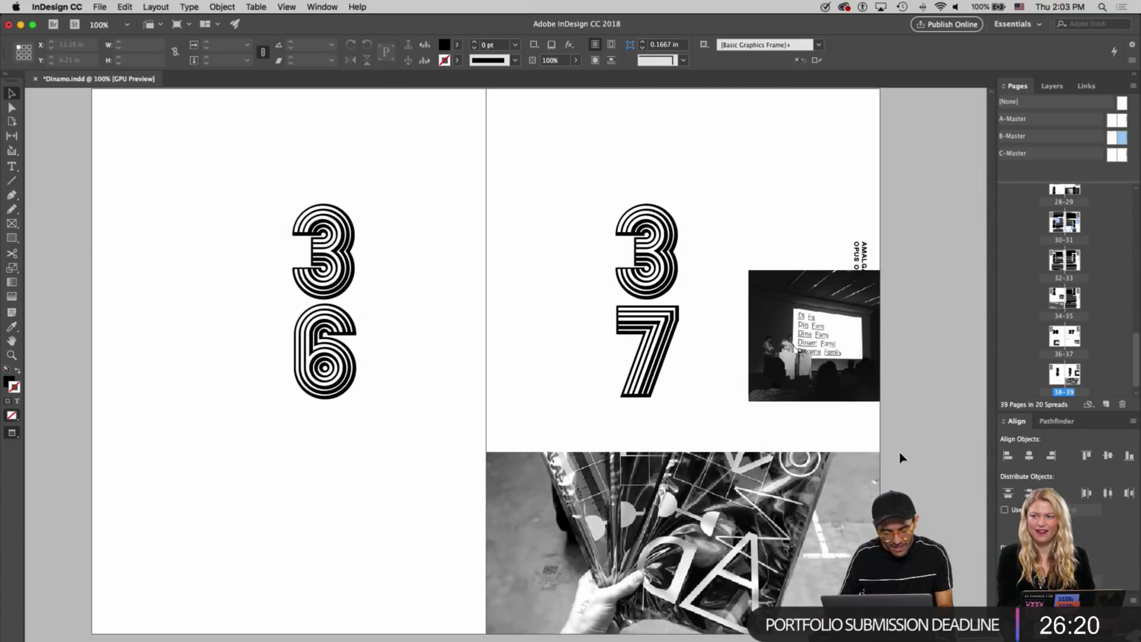
{"action": "scroll", "coordinate": [901, 458], "scroll_direction": "up", "scroll_amount": 1}
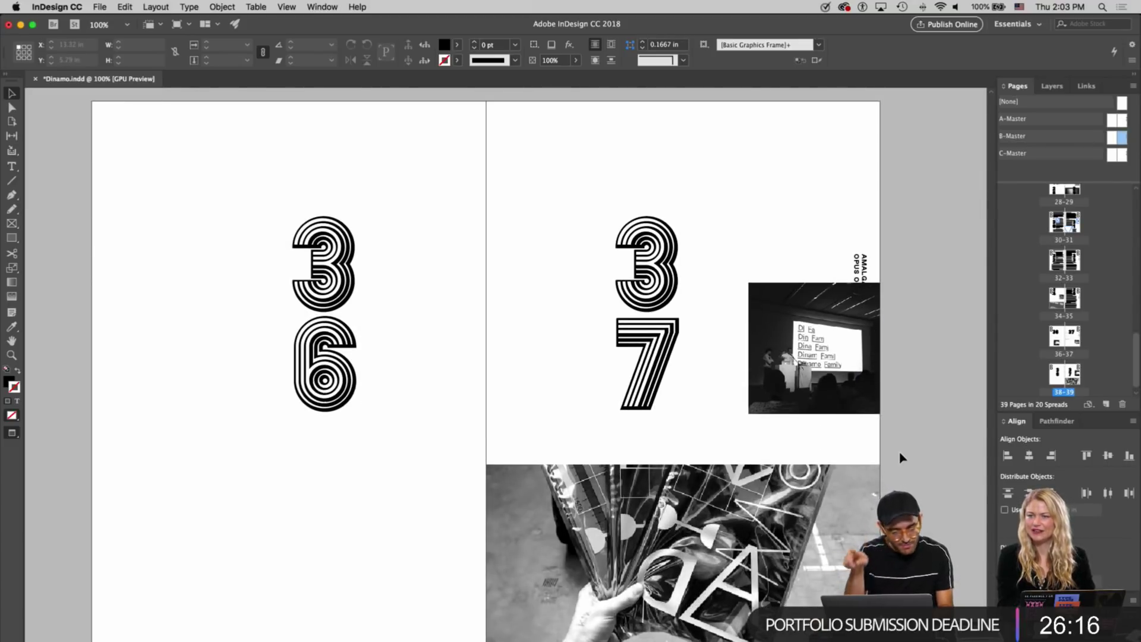
{"action": "scroll", "coordinate": [901, 458], "scroll_direction": "up", "scroll_amount": 20}
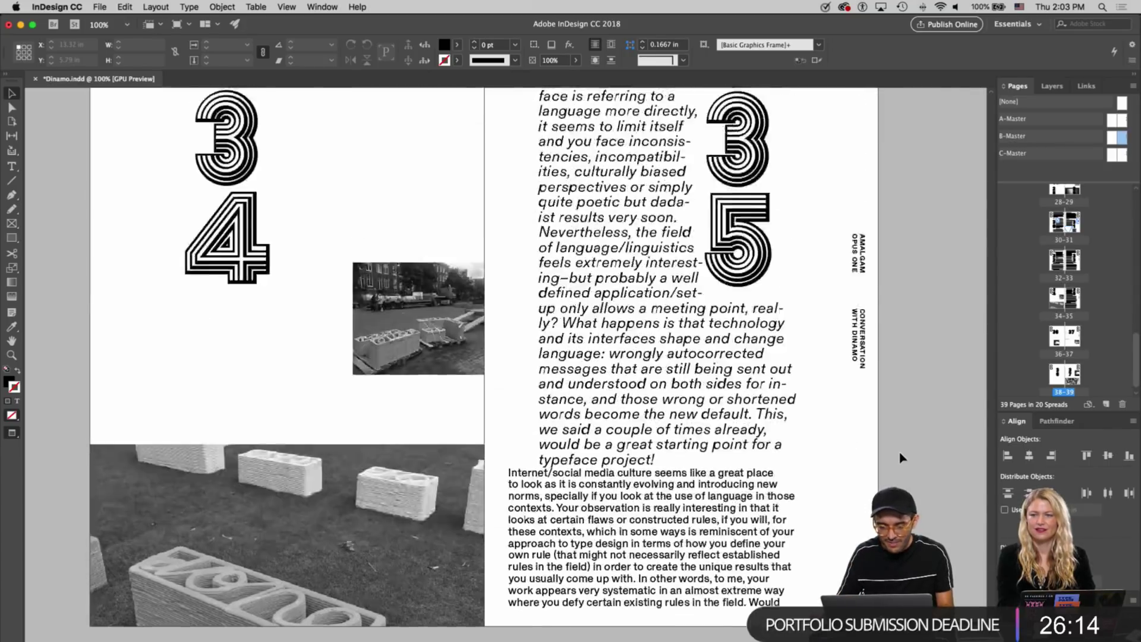
{"action": "scroll", "coordinate": [901, 457], "scroll_direction": "up", "scroll_amount": 6}
{"action": "scroll", "coordinate": [901, 458], "scroll_direction": "down", "scroll_amount": 14}
{"action": "scroll", "coordinate": [901, 458], "scroll_direction": "up", "scroll_amount": 1}
{"action": "scroll", "coordinate": [902, 457], "scroll_direction": "up", "scroll_amount": 20}
{"action": "scroll", "coordinate": [901, 458], "scroll_direction": "down", "scroll_amount": 6}
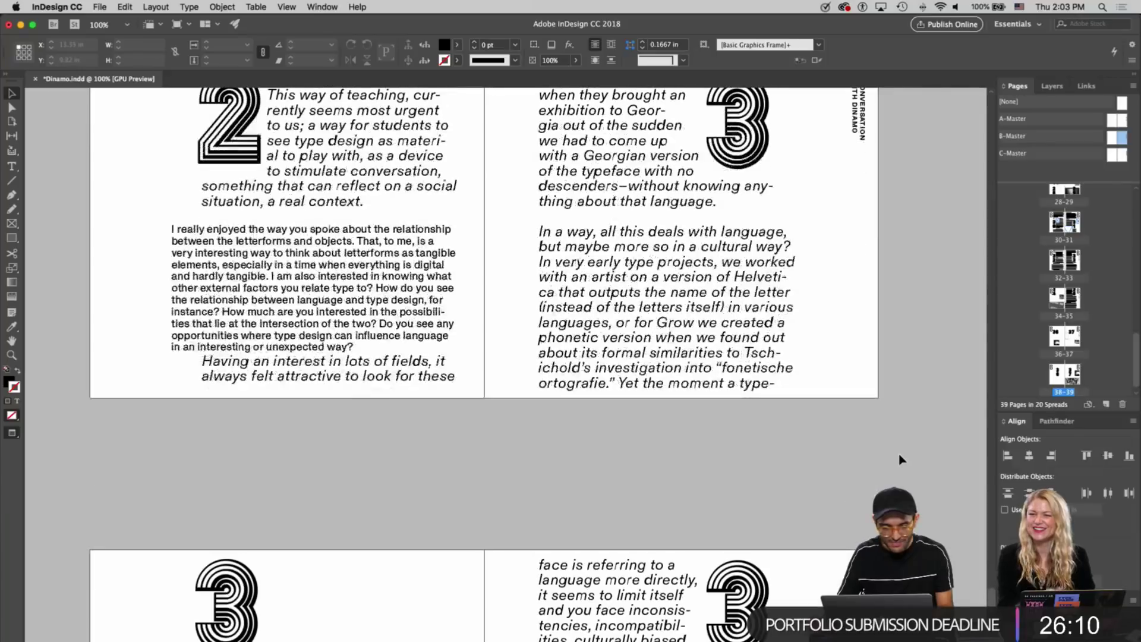
{"action": "scroll", "coordinate": [901, 460], "scroll_direction": "down", "scroll_amount": 15}
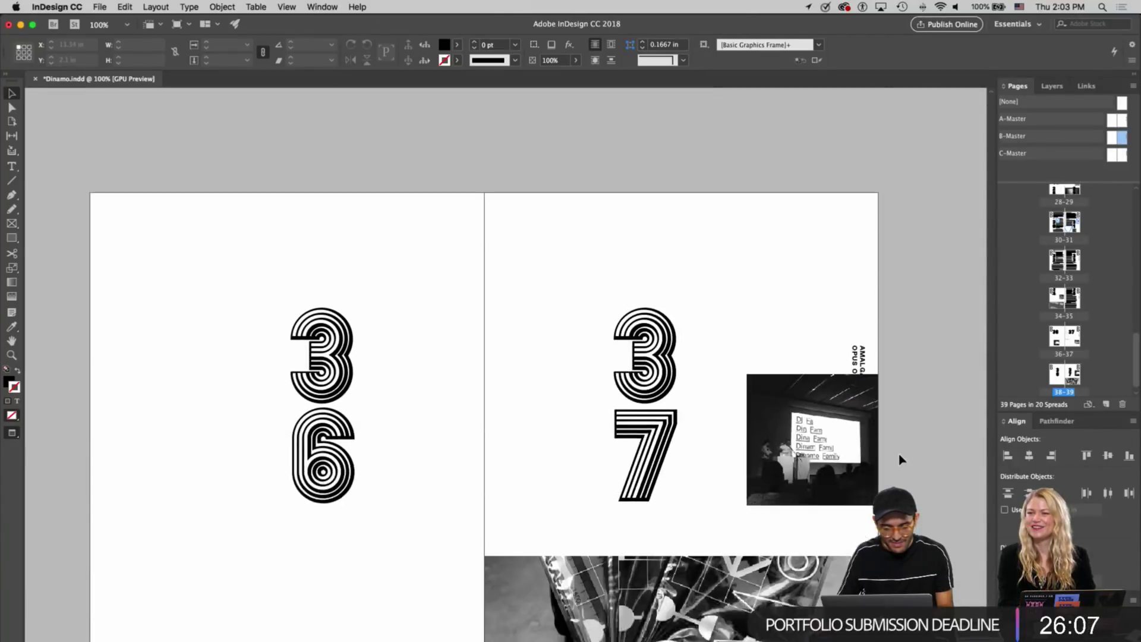
Change page 38's stacked numeral to 38 and enlarge its frame to about 1.54 by 4.18 in
{"action": "scroll", "coordinate": [899, 458], "scroll_direction": "down", "scroll_amount": 5}
{"action": "double_click", "coordinate": [321, 325]}
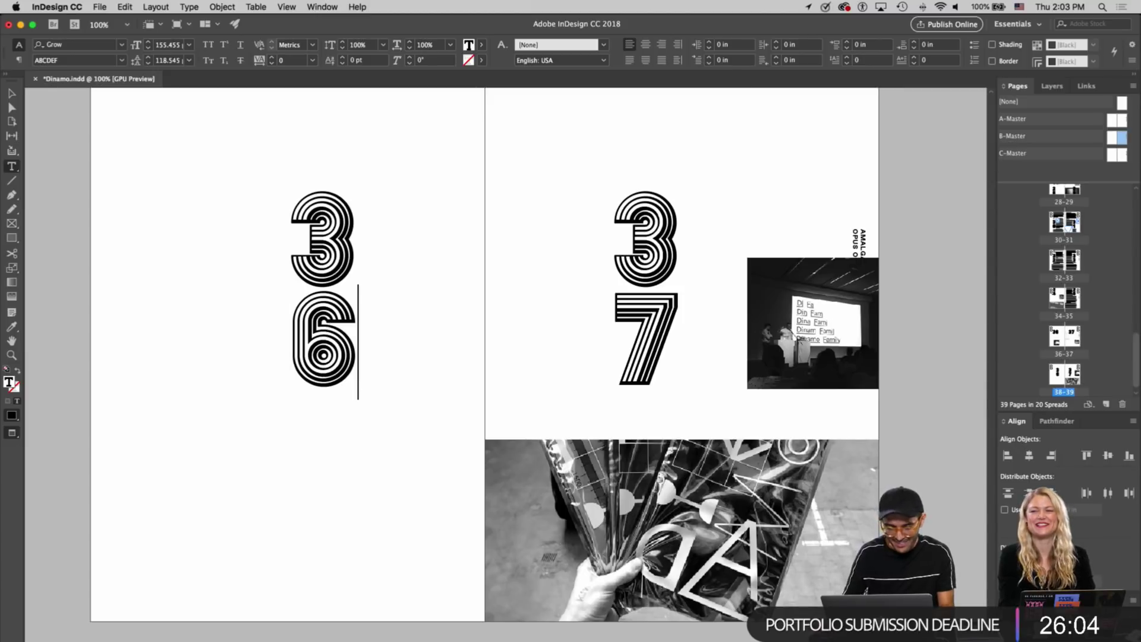
{"action": "key", "text": "BackSpace"}
{"action": "key", "text": "Escape"}
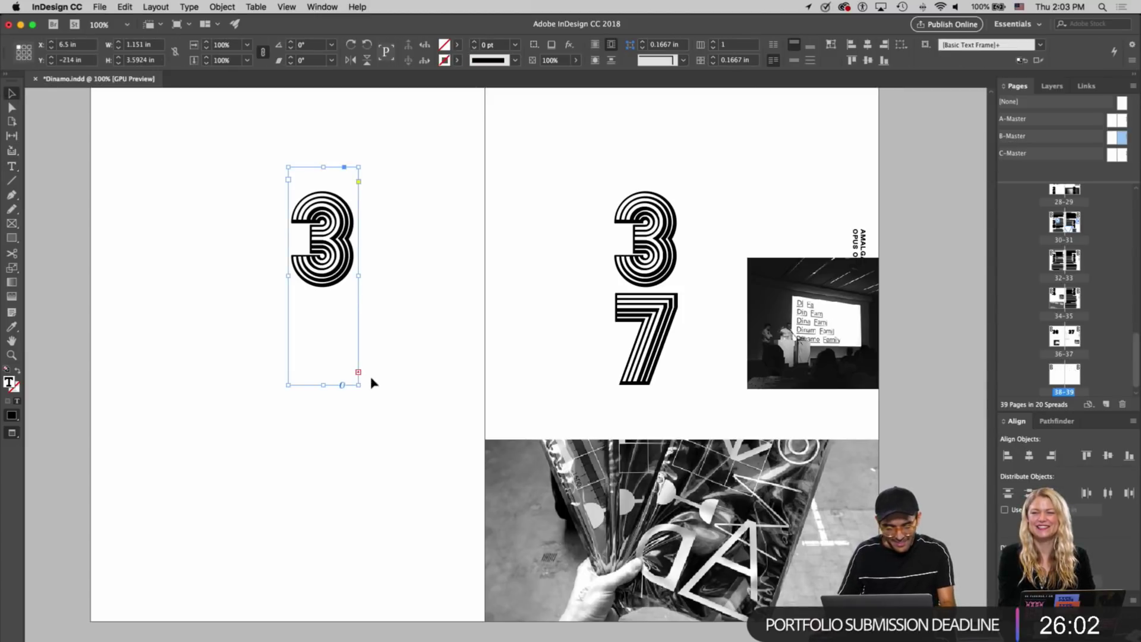
{"action": "left_click_drag", "start_coordinate": [381, 386], "coordinate": [382, 420]}
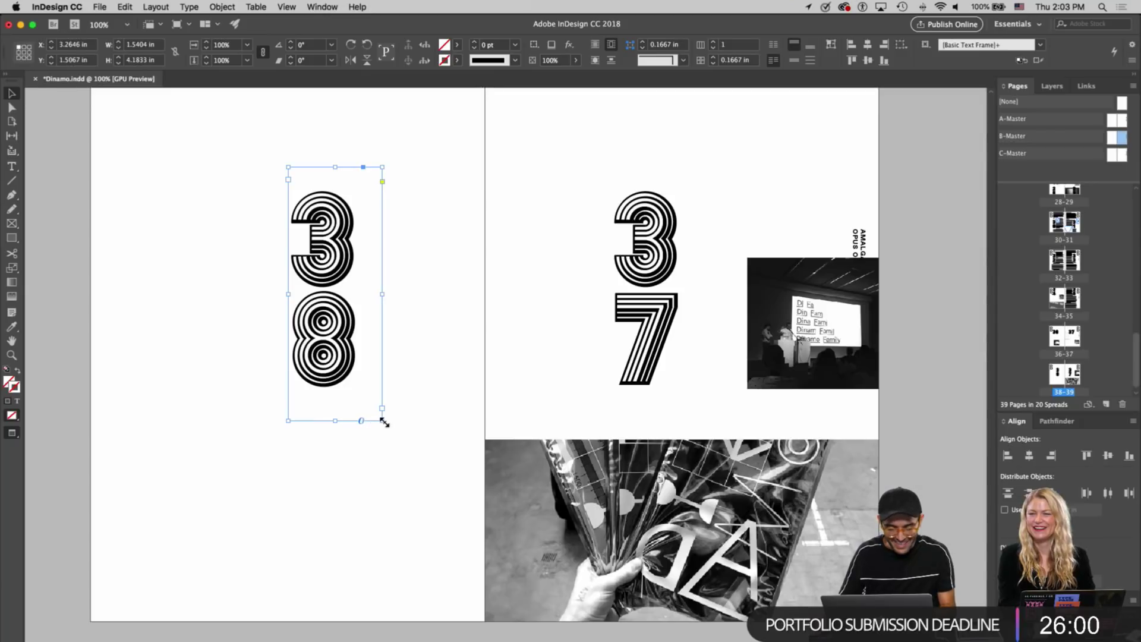
Change the second digit of page 39's stacked numeral to 9
{"action": "left_click", "coordinate": [643, 356]}
{"action": "double_click", "coordinate": [670, 356]}
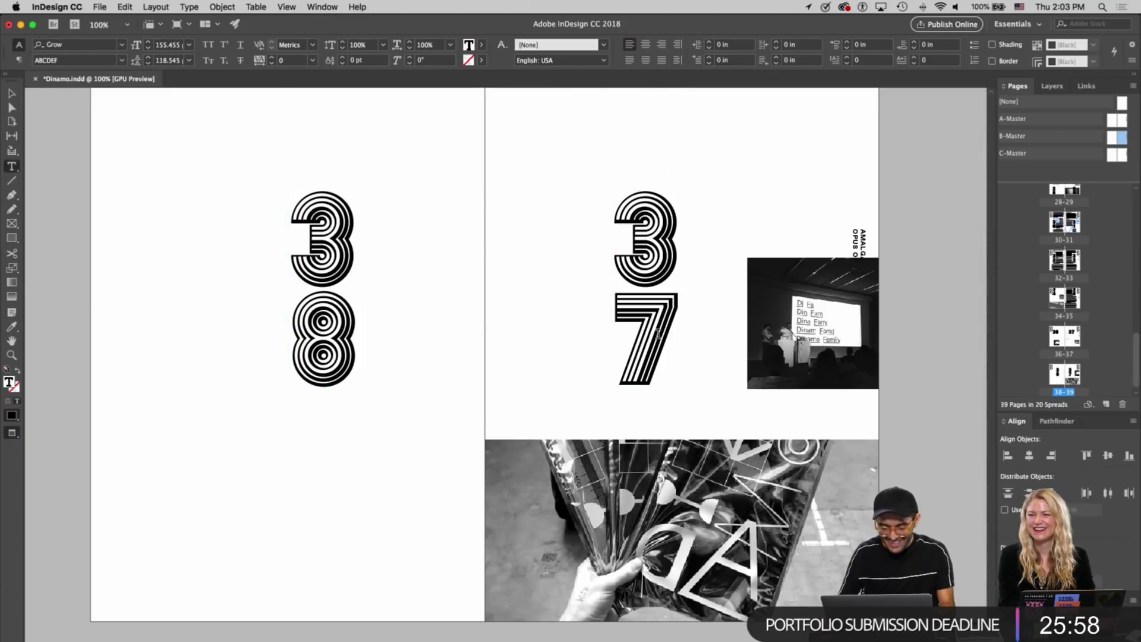
{"action": "key", "text": "BackSpace"}
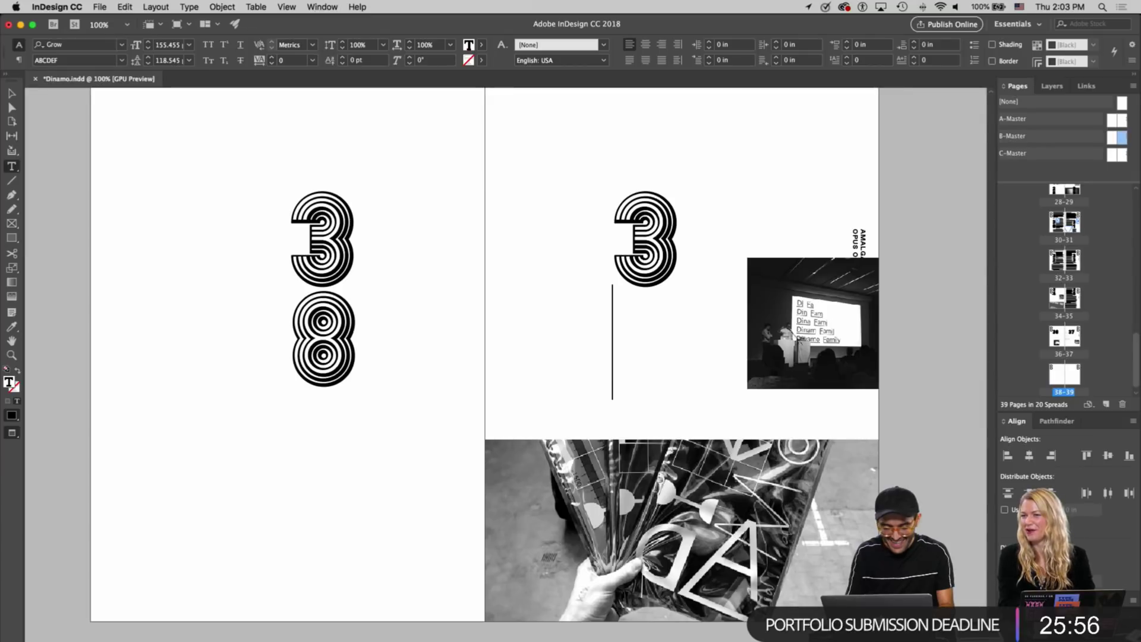
{"action": "type", "text": "9"}
{"action": "key", "text": "Escape"}
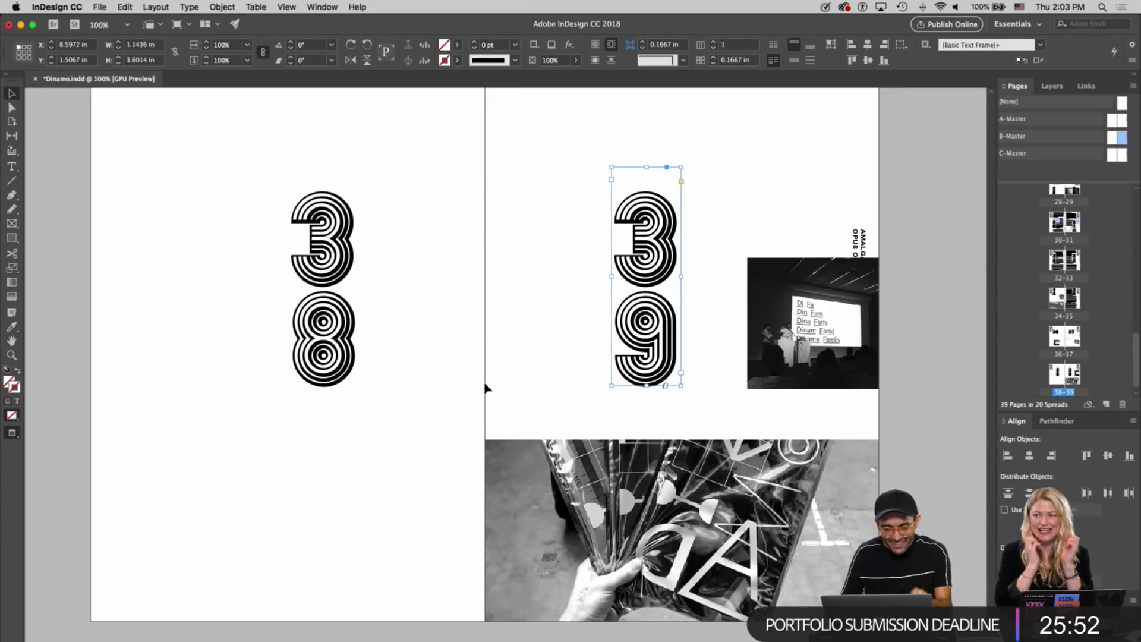
Move page 34's stacked numeral down until its frame starts about 0.91 in from the top of the page
{"action": "scroll", "coordinate": [485, 387], "scroll_direction": "up", "scroll_amount": 10}
{"action": "scroll", "coordinate": [485, 387], "scroll_direction": "down", "scroll_amount": 5}
{"action": "scroll", "coordinate": [485, 387], "scroll_direction": "up", "scroll_amount": 10}
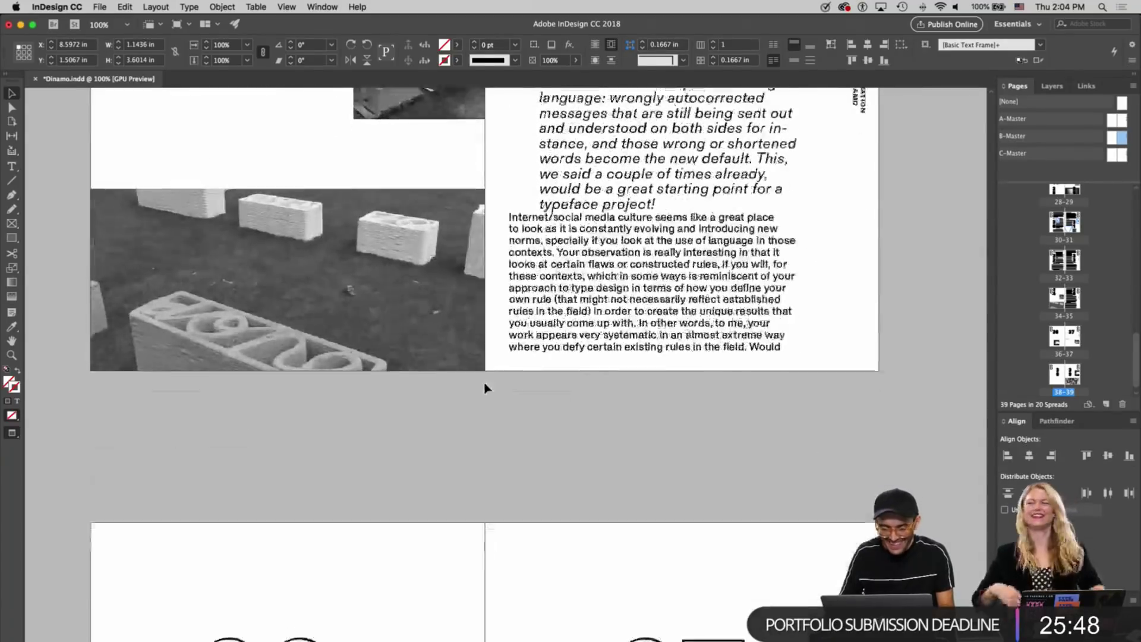
{"action": "scroll", "coordinate": [485, 388], "scroll_direction": "up", "scroll_amount": 15}
{"action": "scroll", "coordinate": [485, 387], "scroll_direction": "down", "scroll_amount": 5}
{"action": "scroll", "coordinate": [450, 432], "scroll_direction": "down", "scroll_amount": 5}
{"action": "left_click_drag", "start_coordinate": [235, 397], "coordinate": [235, 467]}
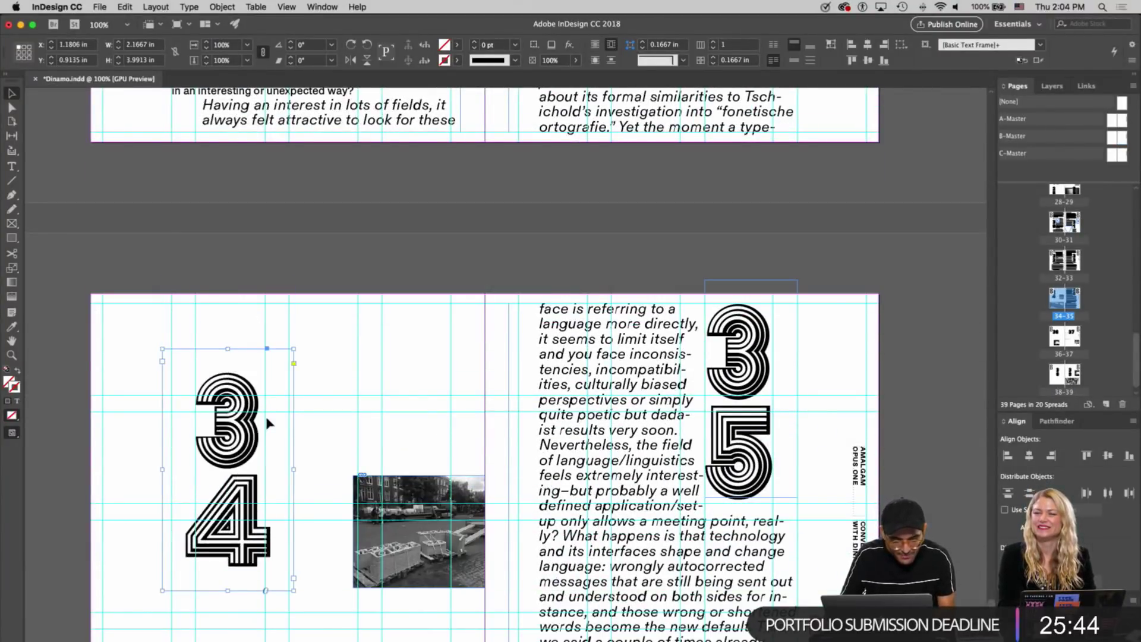
Compare the numeral placement on the spreads from pages 30-31 to 36-37 with guides shown
{"action": "scroll", "coordinate": [267, 423], "scroll_direction": "up", "scroll_amount": 5}
{"action": "scroll", "coordinate": [269, 423], "scroll_direction": "up", "scroll_amount": 1}
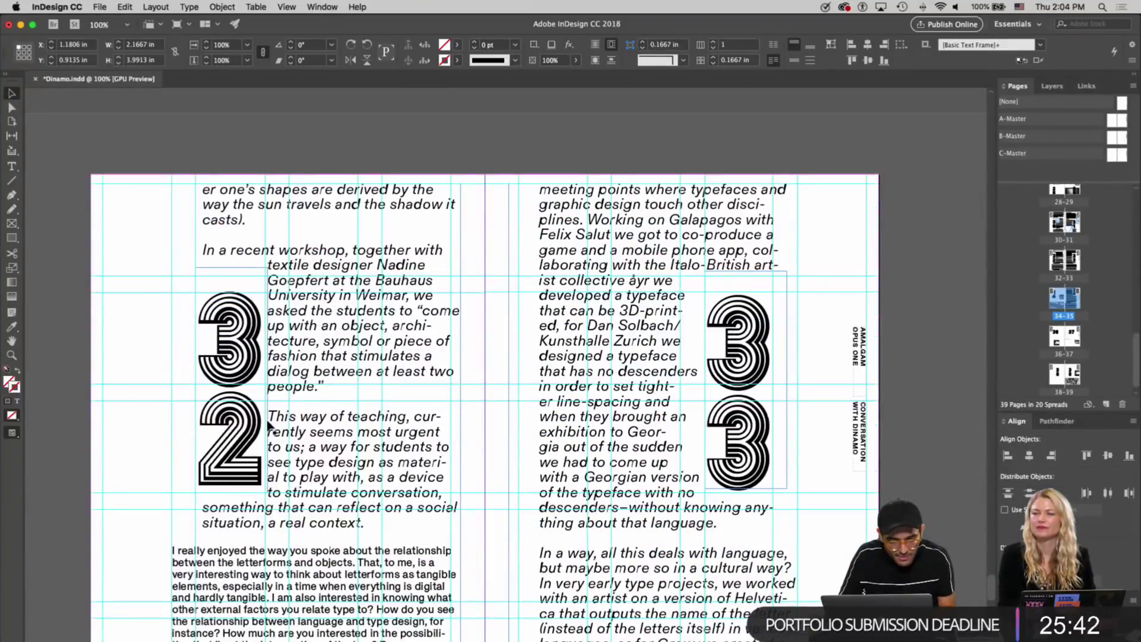
{"action": "scroll", "coordinate": [268, 423], "scroll_direction": "up", "scroll_amount": 7}
{"action": "scroll", "coordinate": [269, 423], "scroll_direction": "down", "scroll_amount": 6}
{"action": "scroll", "coordinate": [267, 423], "scroll_direction": "down", "scroll_amount": 5}
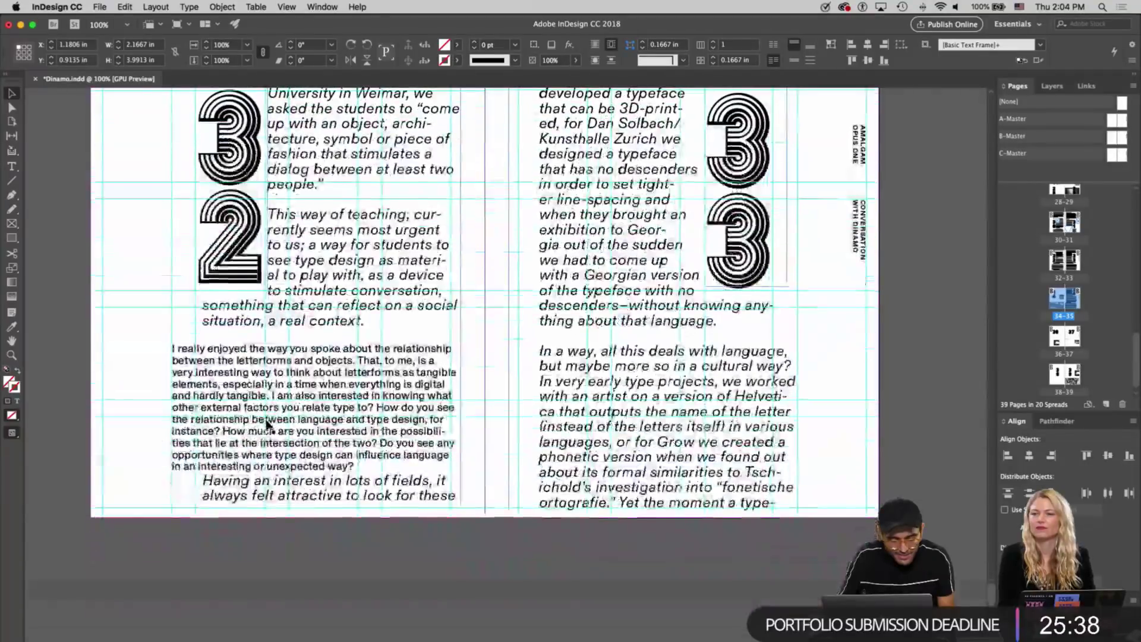
{"action": "scroll", "coordinate": [266, 424], "scroll_direction": "up", "scroll_amount": 7}
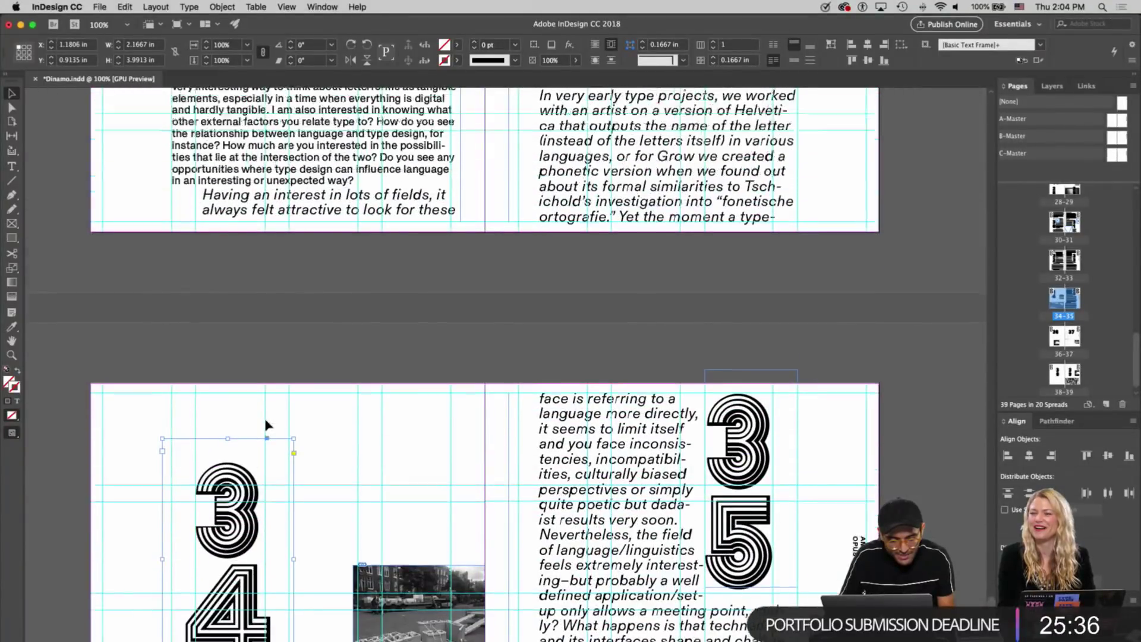
{"action": "scroll", "coordinate": [233, 350], "scroll_direction": "up", "scroll_amount": 7}
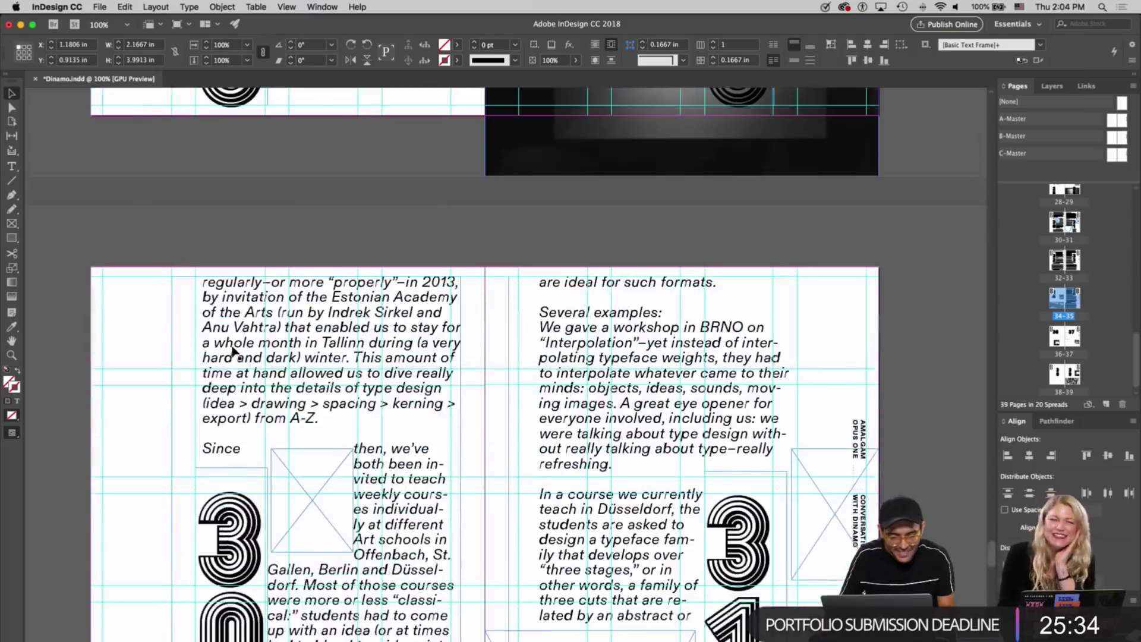
{"action": "scroll", "coordinate": [234, 354], "scroll_direction": "down", "scroll_amount": 14}
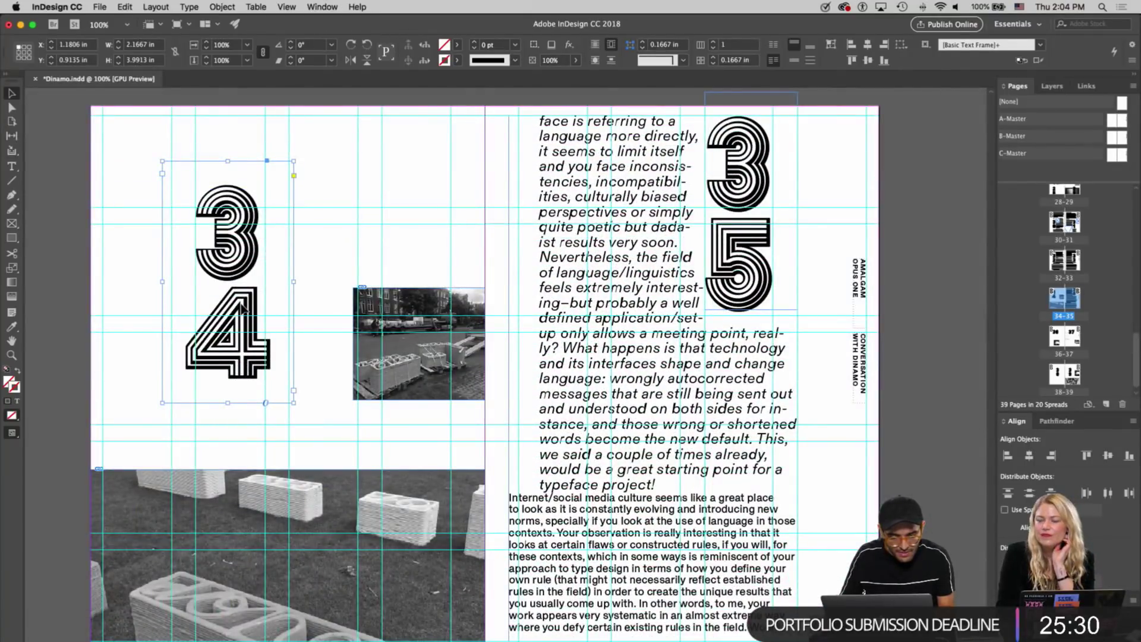
{"action": "scroll", "coordinate": [254, 297], "scroll_direction": "down", "scroll_amount": 8}
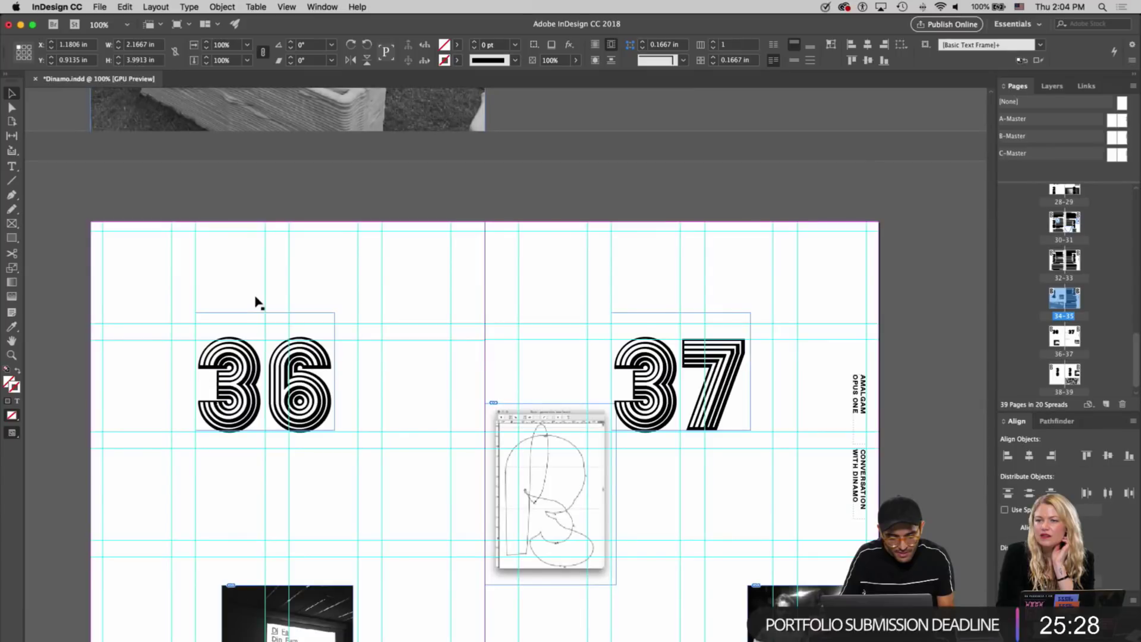
{"action": "scroll", "coordinate": [257, 303], "scroll_direction": "up", "scroll_amount": 8}
Put the digits of page 34's numeral on one line in a frame widened to about 4.7 in
{"action": "double_click", "coordinate": [236, 494]}
{"action": "scroll", "coordinate": [237, 493], "scroll_direction": "down", "scroll_amount": 5}
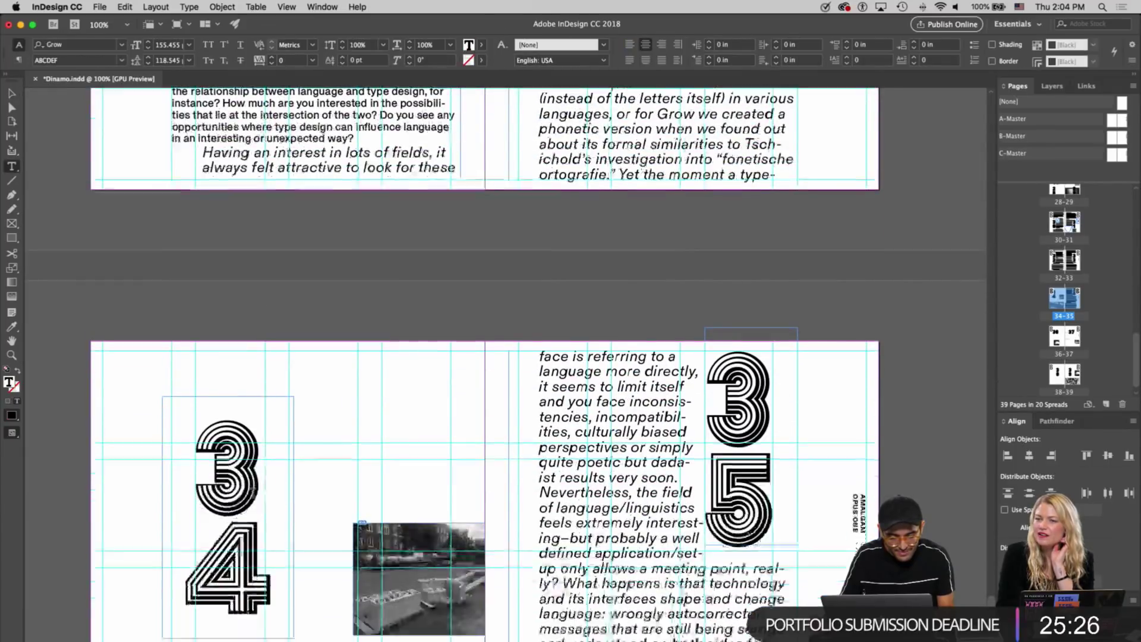
{"action": "key", "text": "Escape"}
{"action": "left_click_drag", "start_coordinate": [293, 371], "coordinate": [447, 370]}
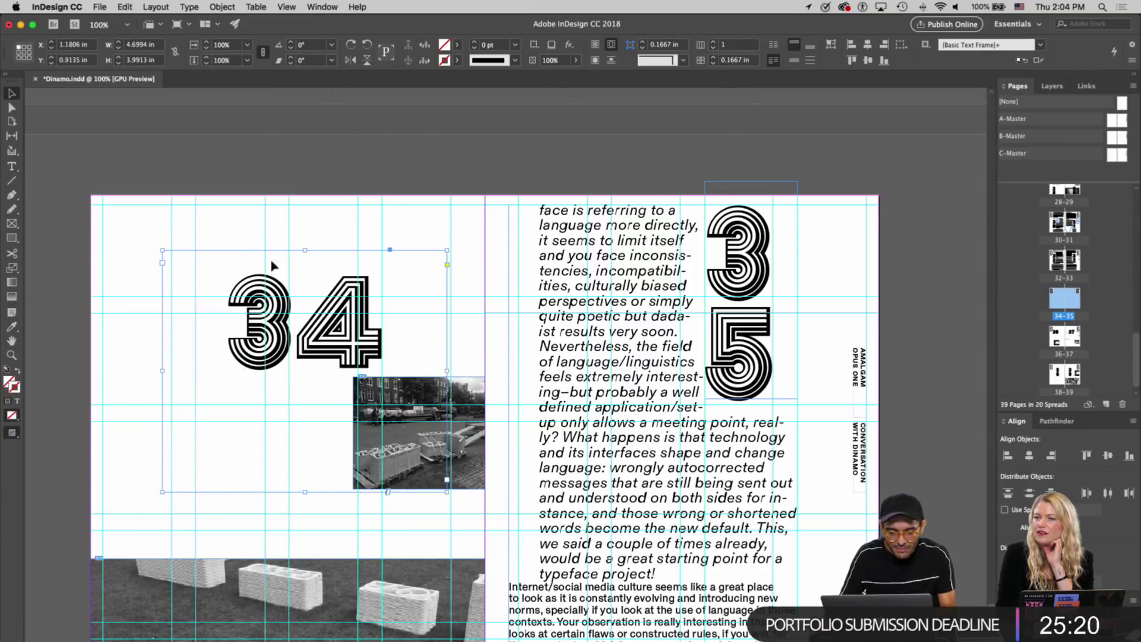
Left-align page 34's numeral and move its fitted frame onto the guides at X 1.735 in, Y about 1.53 in
{"action": "double_click", "coordinate": [271, 299]}
{"action": "key", "text": "super+a"}
{"action": "key", "text": "Escape"}
{"action": "key", "text": "super+alt+c"}
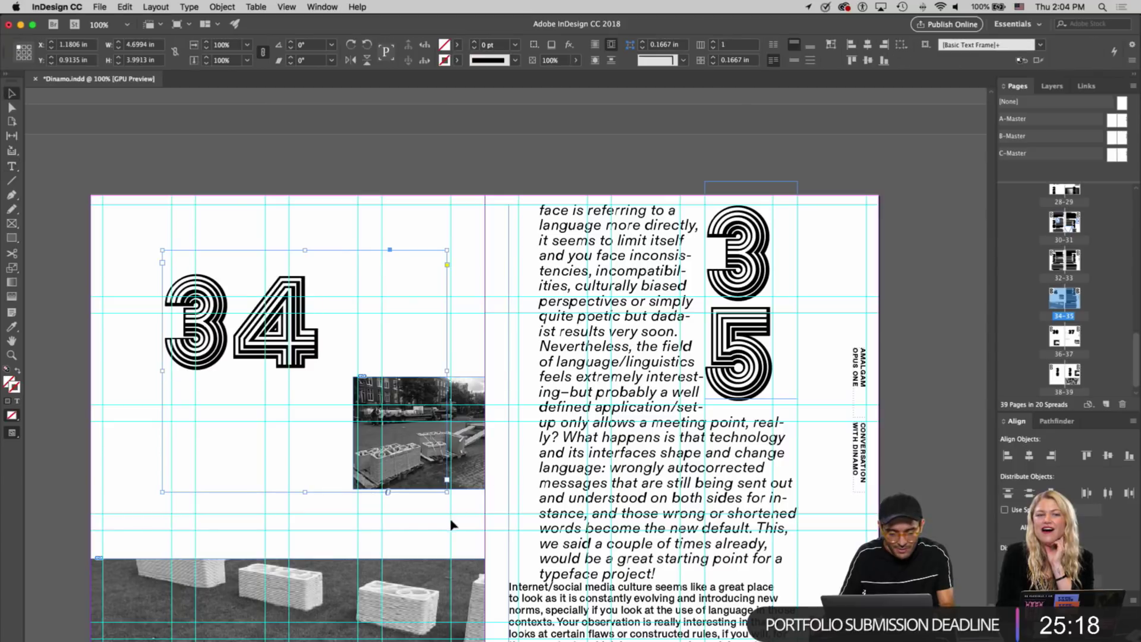
{"action": "left_click_drag", "start_coordinate": [277, 357], "coordinate": [311, 394]}
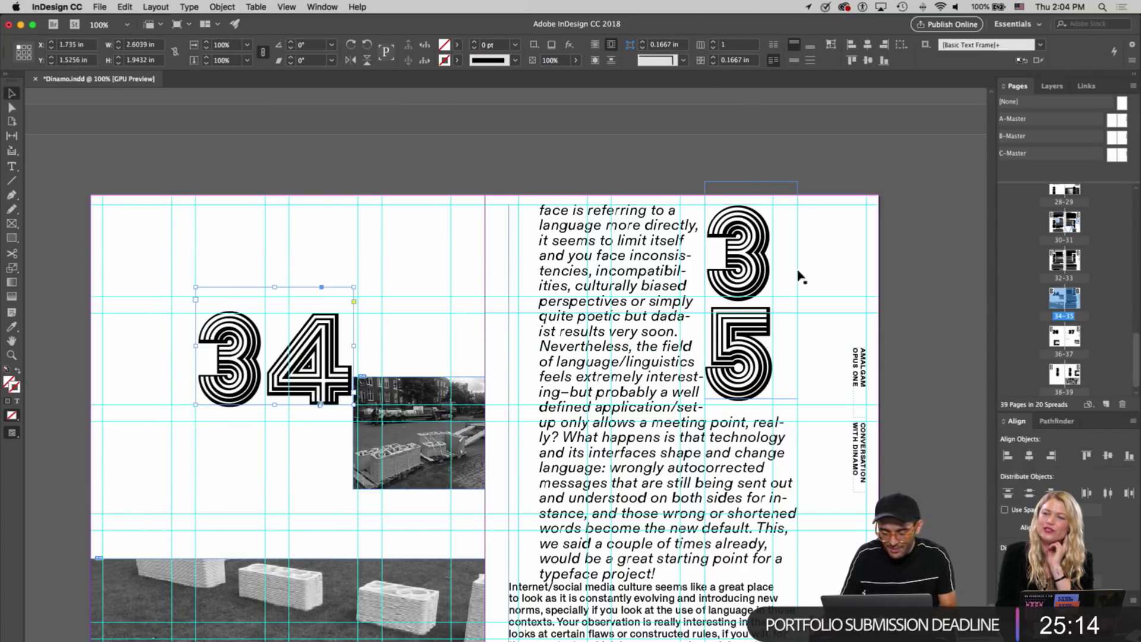
Set page 35's digits on one line and move the fitted frame into the body text at about X 8.6 in, Y 1.81 in
{"action": "left_click", "coordinate": [758, 273]}
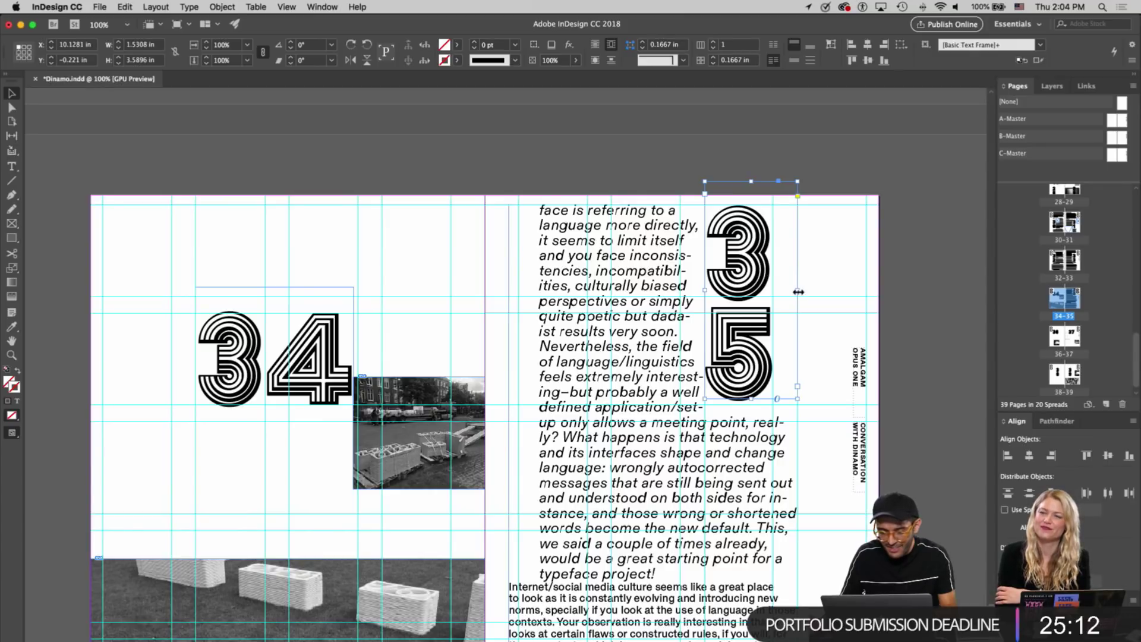
{"action": "left_click_drag", "start_coordinate": [799, 291], "coordinate": [924, 292]}
{"action": "double_click", "coordinate": [770, 325]}
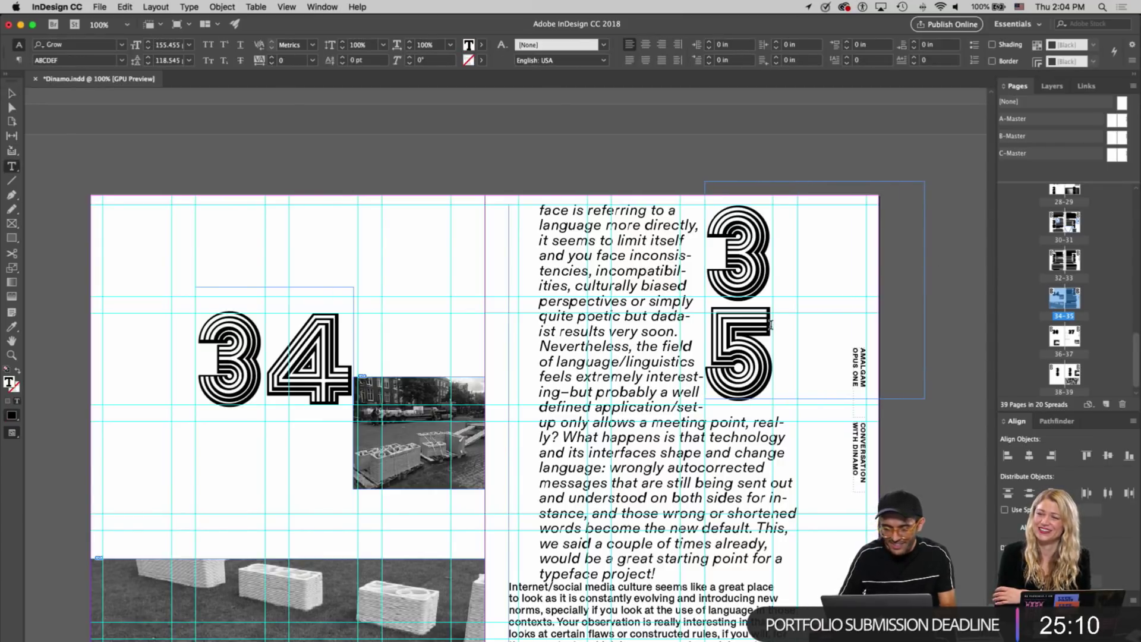
{"action": "key", "text": "Left"}
{"action": "key", "text": "BackSpace"}
{"action": "key", "text": "Escape"}
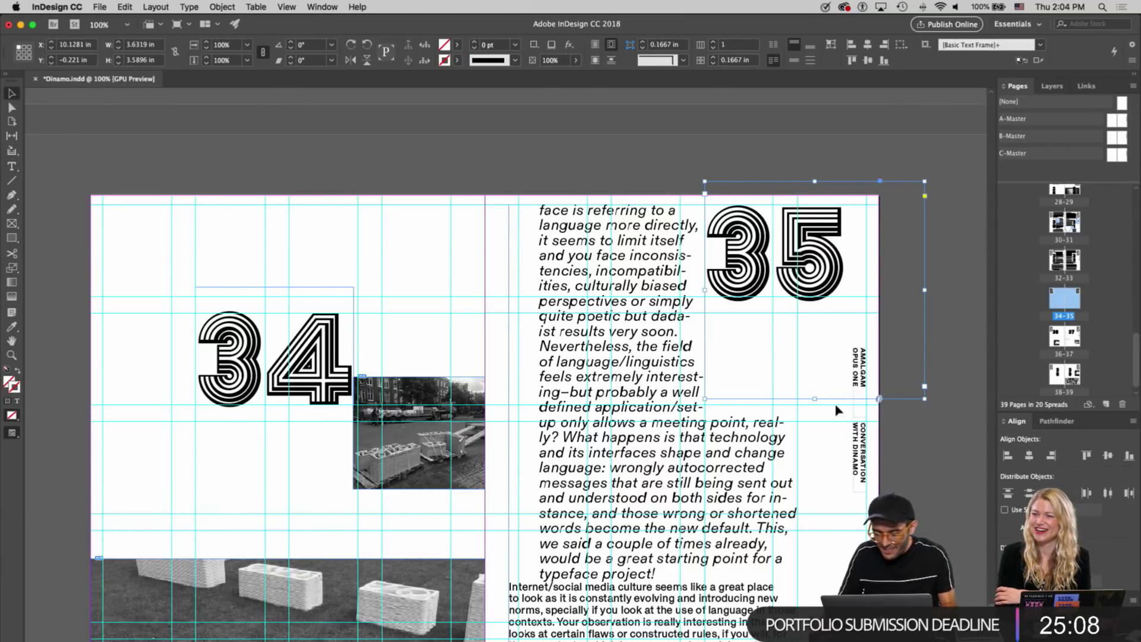
{"action": "double_click", "coordinate": [923, 398]}
{"action": "left_click_drag", "start_coordinate": [808, 279], "coordinate": [717, 402]}
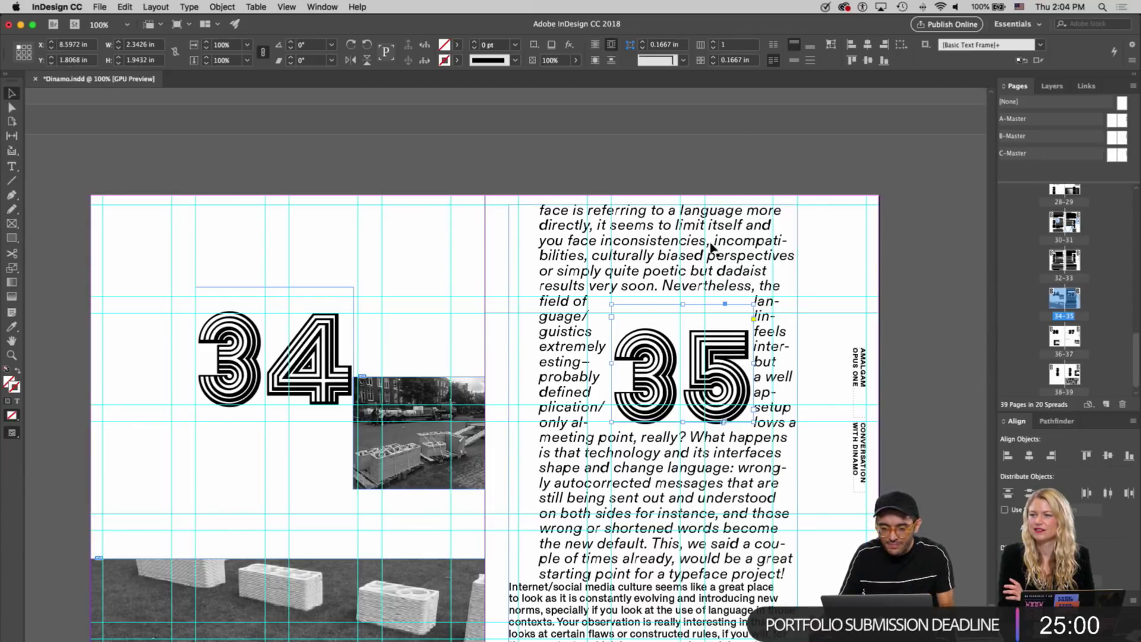
Convert page 35's numeral to outlines, wrap the body text around its bounding box, and check the spread in preview
{"action": "right_click", "coordinate": [679, 350]}
{"action": "key", "text": "Escape"}
{"action": "double_click", "coordinate": [679, 350]}
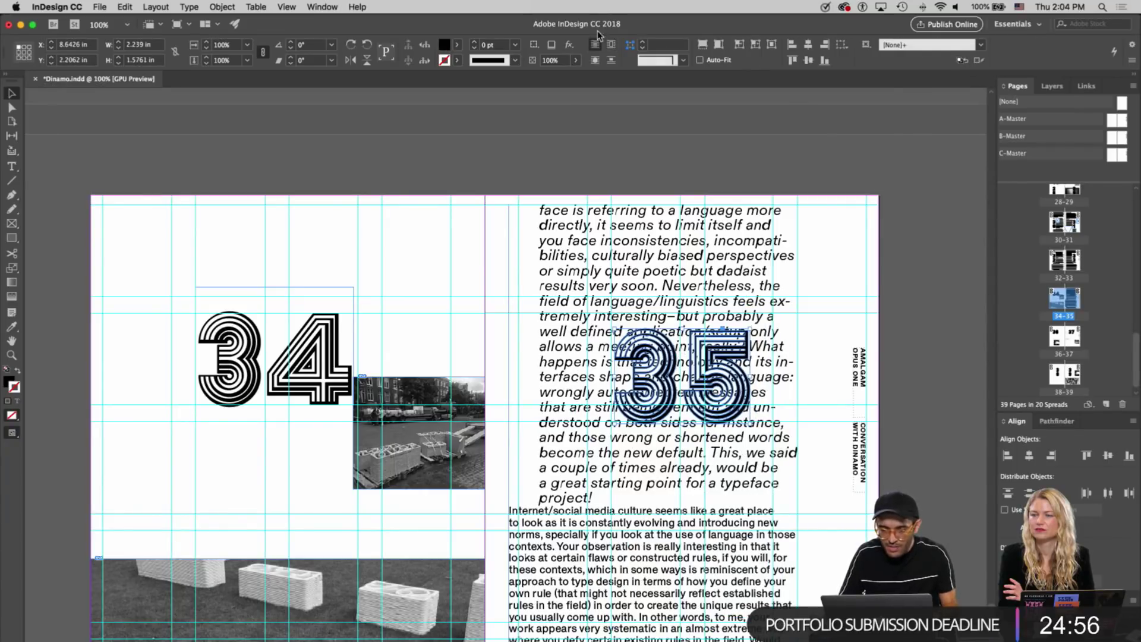
{"action": "left_click", "coordinate": [928, 291]}
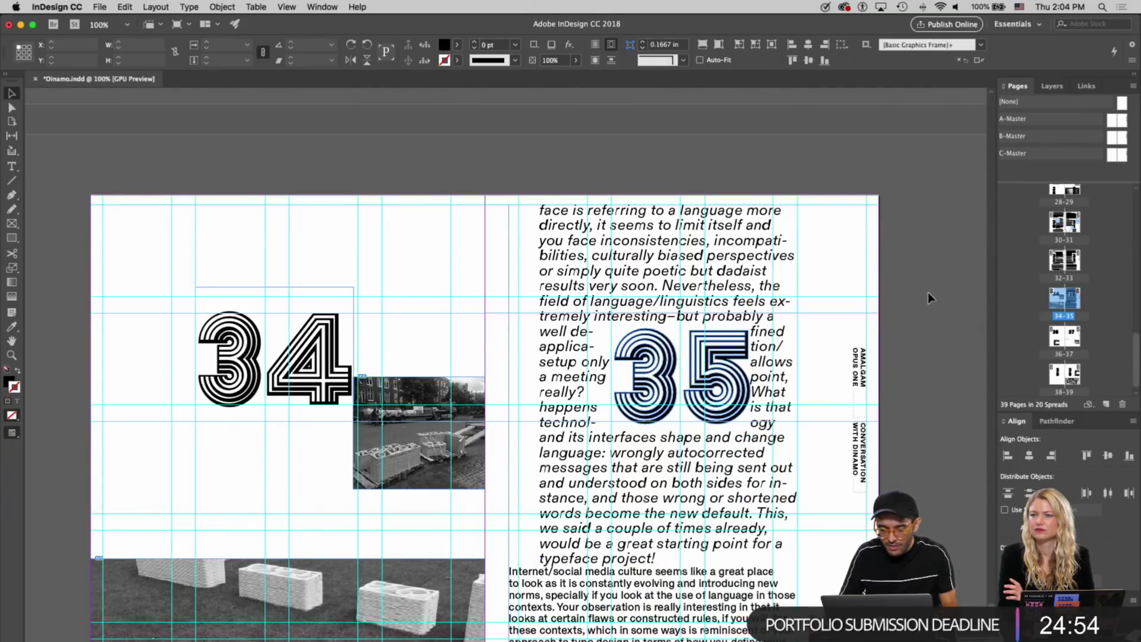
{"action": "key", "text": "w"}
{"action": "key", "text": "w"}
{"action": "key", "text": "w"}
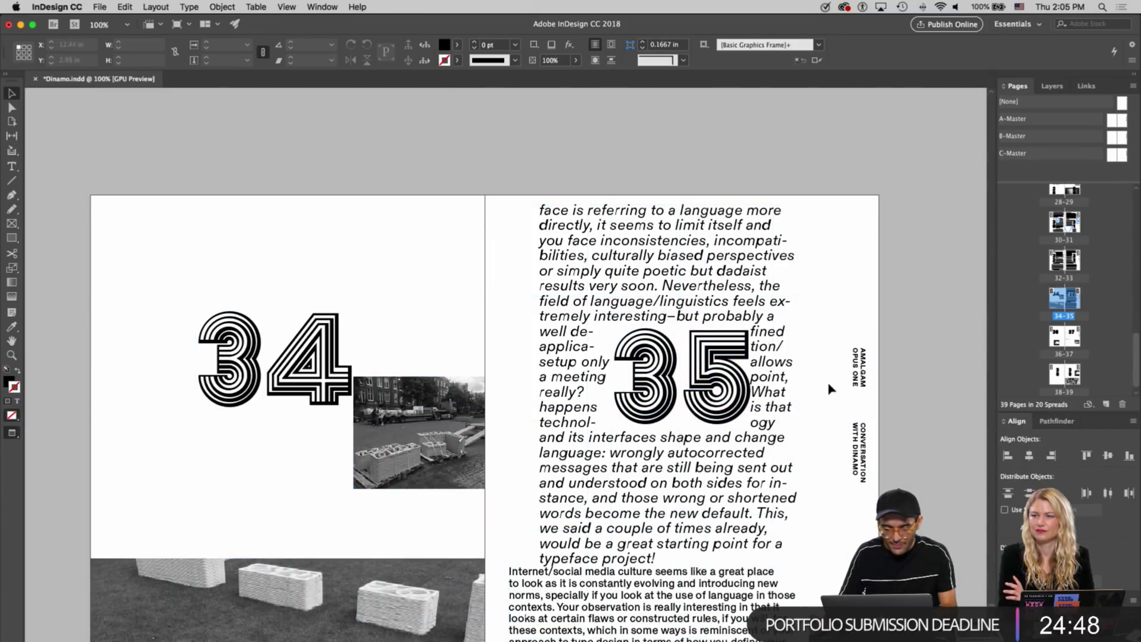
{"action": "scroll", "coordinate": [836, 387], "scroll_direction": "down", "scroll_amount": 15}
{"action": "scroll", "coordinate": [820, 387], "scroll_direction": "up", "scroll_amount": 8}
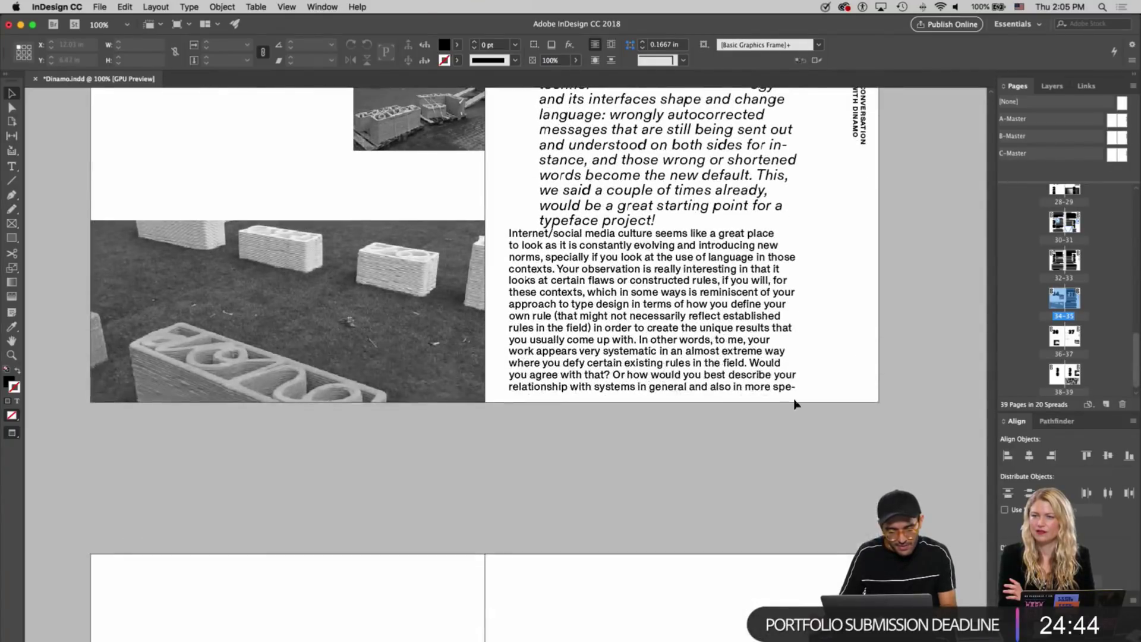
Stack the digits of page 36's numeral on two lines in an enlarged frame, then fit the frame to the text
{"action": "key", "text": "w"}
{"action": "scroll", "coordinate": [685, 452], "scroll_direction": "down", "scroll_amount": 8}
{"action": "left_click", "coordinate": [313, 289]}
{"action": "left_click_drag", "start_coordinate": [313, 288], "coordinate": [456, 456]}
{"action": "double_click", "coordinate": [379, 268]}
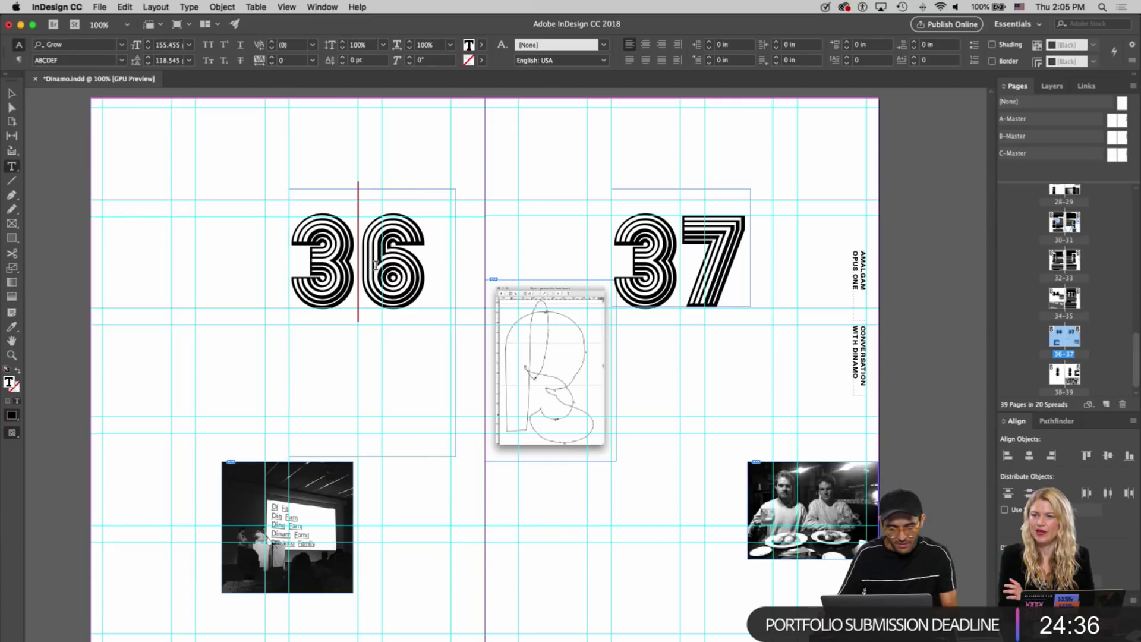
{"action": "key", "text": "Return"}
{"action": "key", "text": "Escape"}
{"action": "double_click", "coordinate": [456, 457]}
Extend page 37's numeral frame downward, stack its digits on two lines, and fit the frame to them
{"action": "left_click_drag", "start_coordinate": [750, 310], "coordinate": [750, 476]}
{"action": "double_click", "coordinate": [684, 255]}
{"action": "key", "text": "Return"}
{"action": "key", "text": "Escape"}
{"action": "double_click", "coordinate": [750, 477]}
{"action": "scroll", "coordinate": [674, 468], "scroll_direction": "down", "scroll_amount": 10}
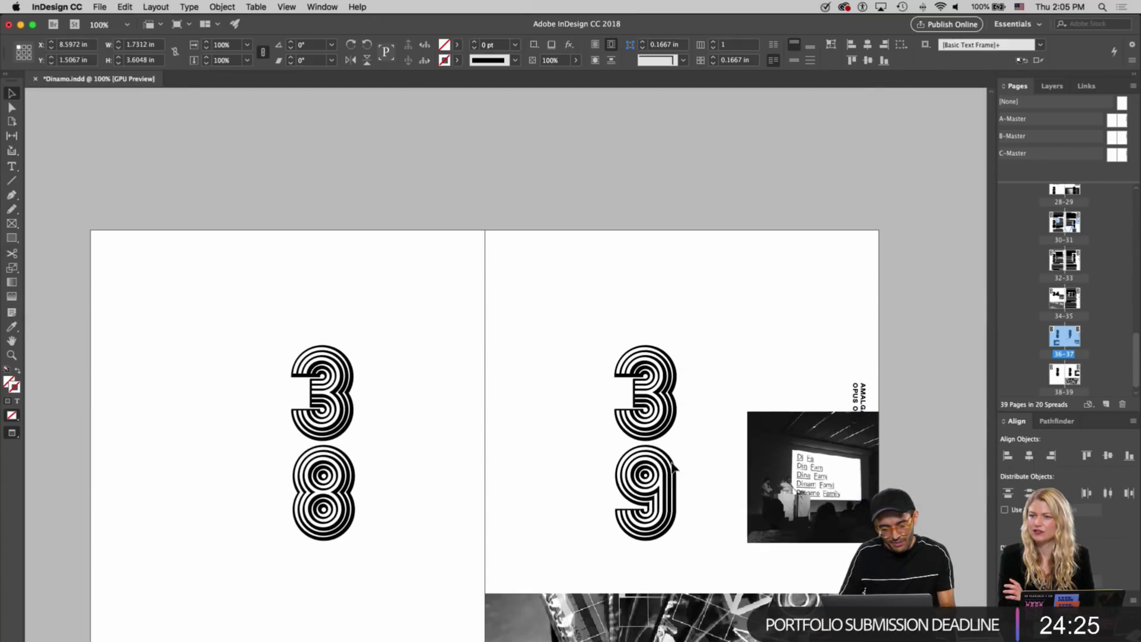
Move page 39's stacked numeral straight down over the large photo to about Y 3.3 in, with the guides shown
{"action": "key", "text": "w"}
{"action": "left_click_drag", "start_coordinate": [649, 442], "coordinate": [648, 566]}
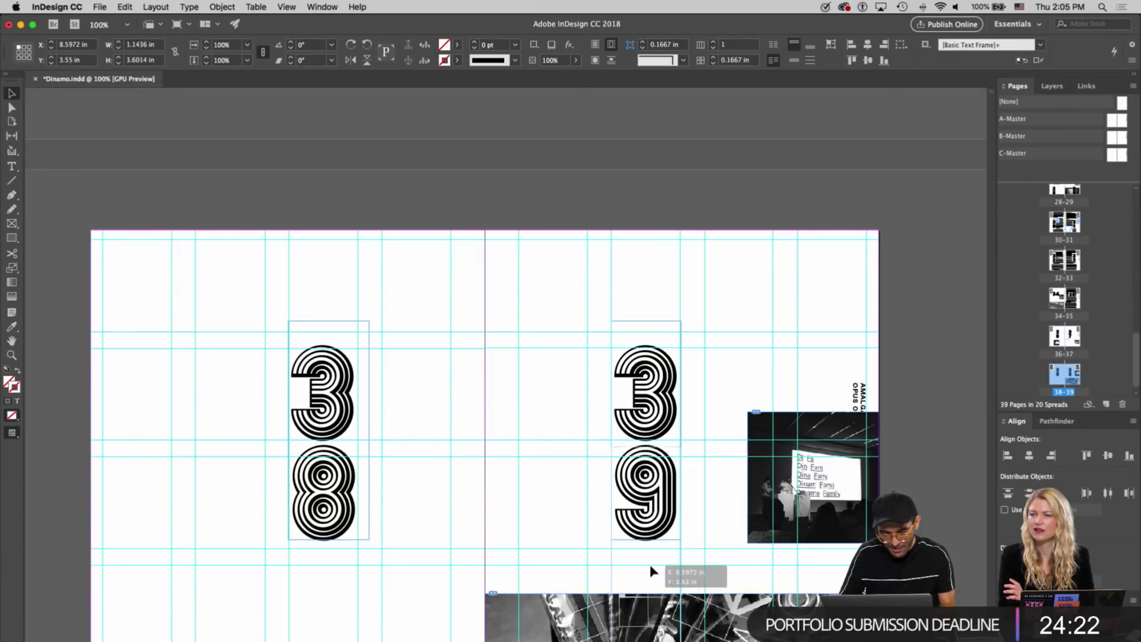
{"action": "key", "text": "Up"}
{"action": "key", "text": "Up"}
{"action": "key", "text": "Up"}
{"action": "key", "text": "Up"}
{"action": "key", "text": "Up"}
{"action": "key", "text": "Up"}
{"action": "key", "text": "Up"}
{"action": "key", "text": "Up"}
{"action": "key", "text": "Up"}
{"action": "key", "text": "Up"}
{"action": "key", "text": "Up"}
{"action": "key", "text": "Up"}
{"action": "key", "text": "Up"}
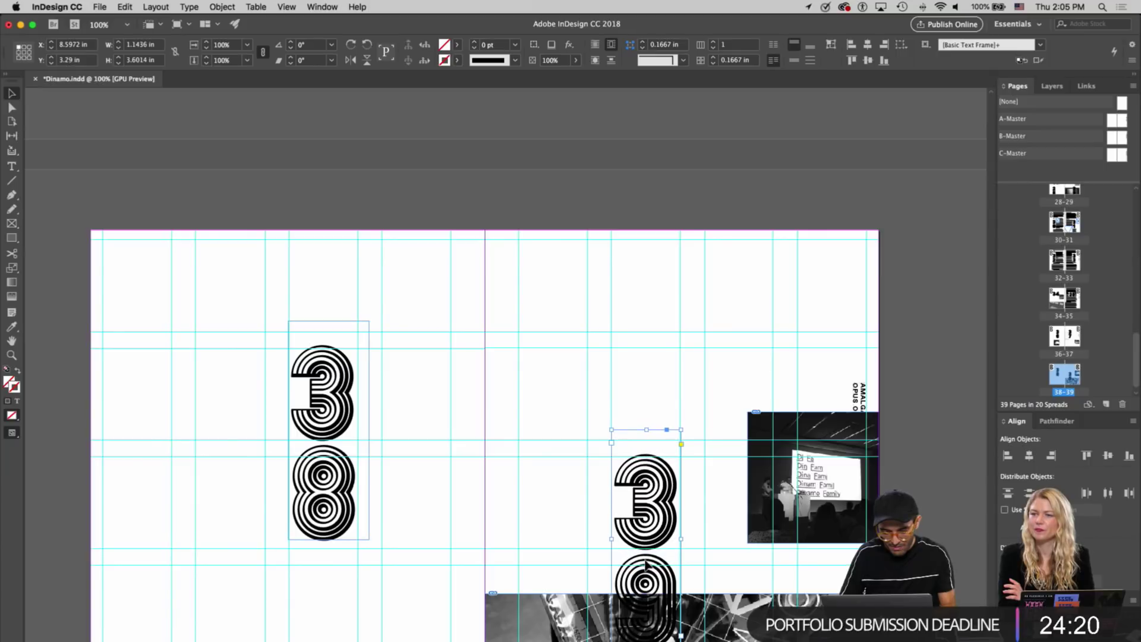
Bottom-align page 38's numeral with the one on page 39 and return to preview
{"action": "left_click", "coordinate": [311, 480], "text": "shift"}
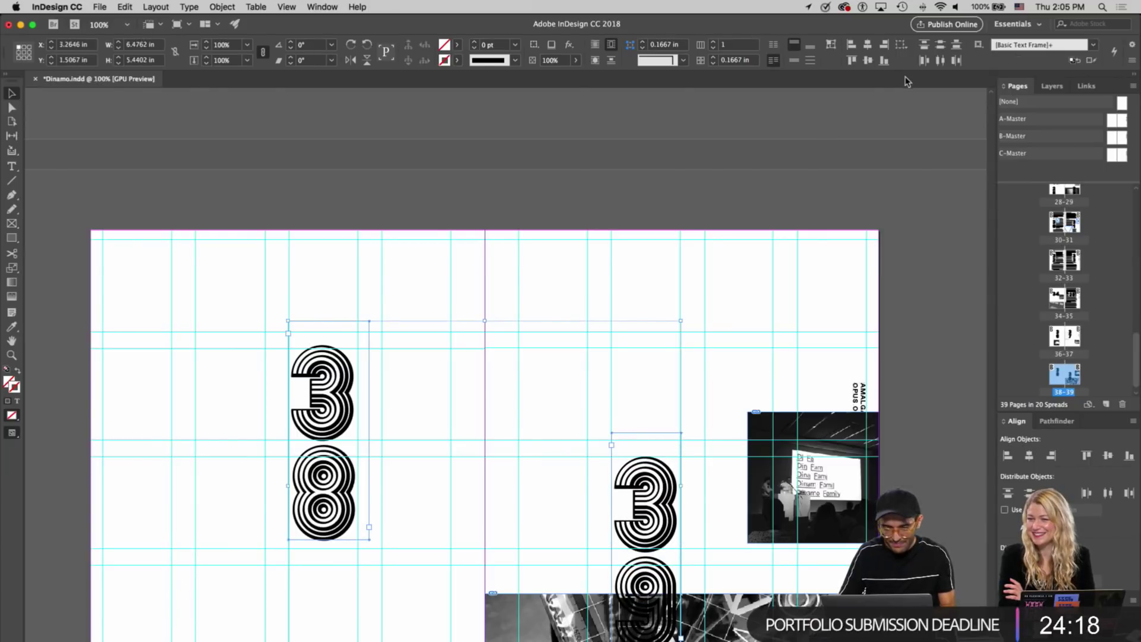
{"action": "left_click", "coordinate": [883, 63]}
{"action": "key", "text": "w"}
{"action": "left_click", "coordinate": [633, 303]}
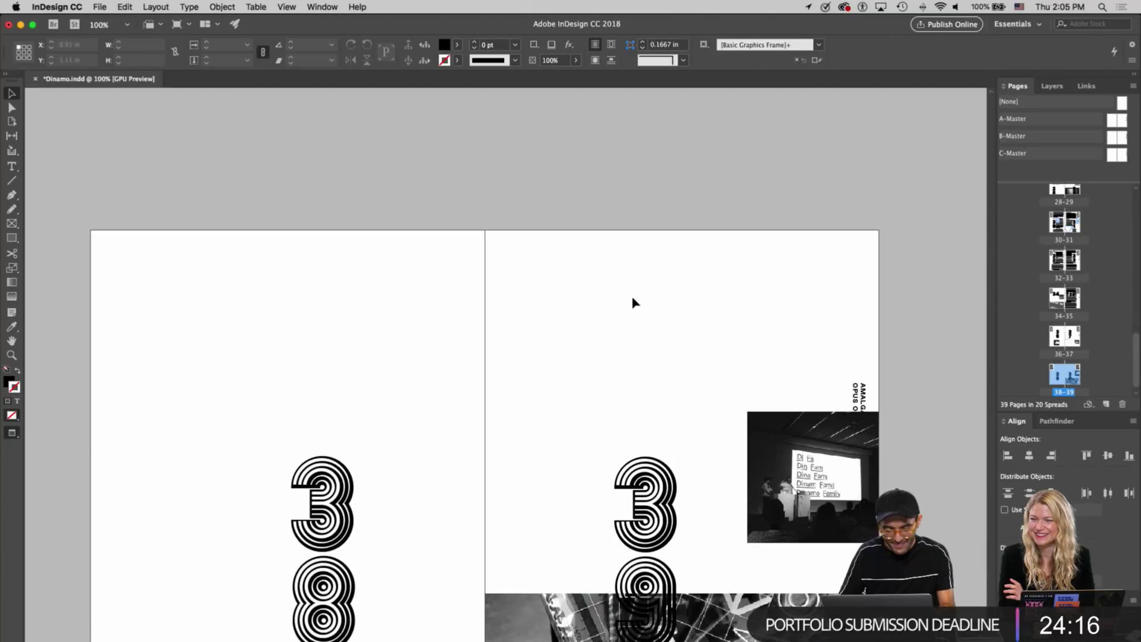
Review the numerals and photos on the previewed spreads from pages 38-39 back to pages 2-3
{"action": "scroll", "coordinate": [633, 303], "scroll_direction": "down", "scroll_amount": 4}
{"action": "scroll", "coordinate": [705, 416], "scroll_direction": "down", "scroll_amount": 1}
{"action": "scroll", "coordinate": [705, 416], "scroll_direction": "up", "scroll_amount": 10}
{"action": "scroll", "coordinate": [704, 415], "scroll_direction": "up", "scroll_amount": 1}
{"action": "scroll", "coordinate": [704, 416], "scroll_direction": "up", "scroll_amount": 10}
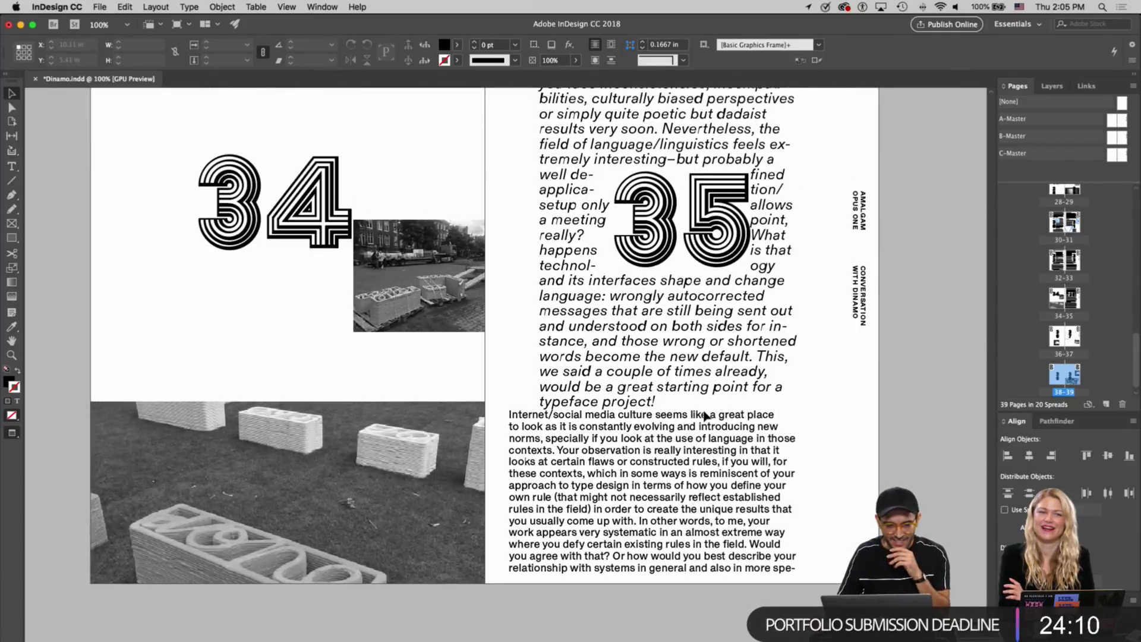
{"action": "scroll", "coordinate": [705, 416], "scroll_direction": "up", "scroll_amount": 10}
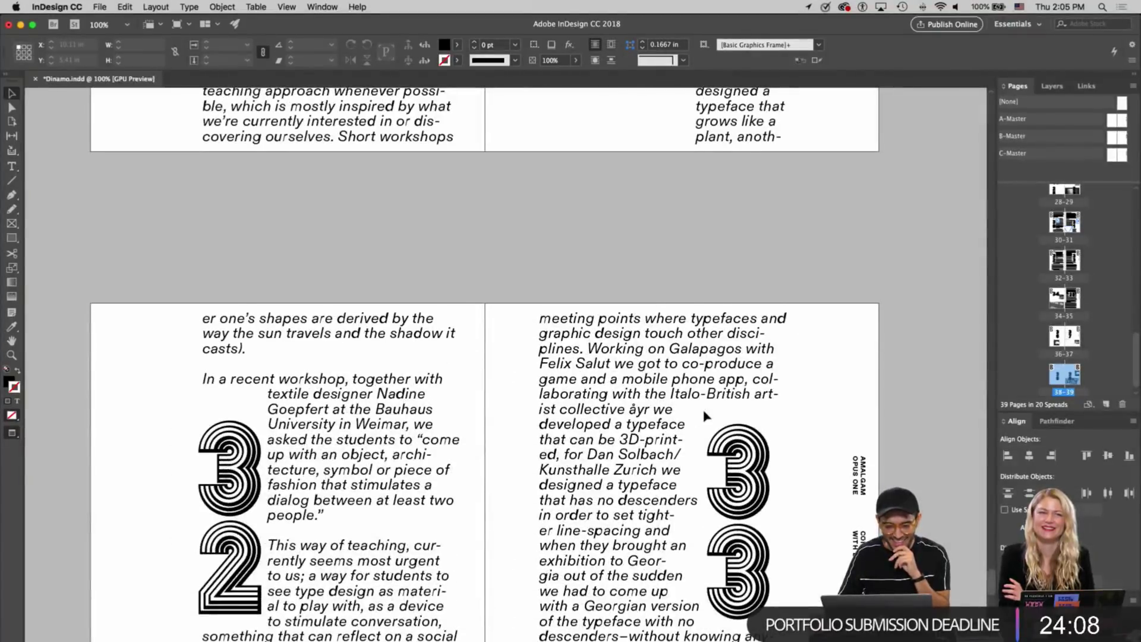
{"action": "scroll", "coordinate": [705, 416], "scroll_direction": "down", "scroll_amount": 10}
{"action": "scroll", "coordinate": [704, 416], "scroll_direction": "up", "scroll_amount": 10}
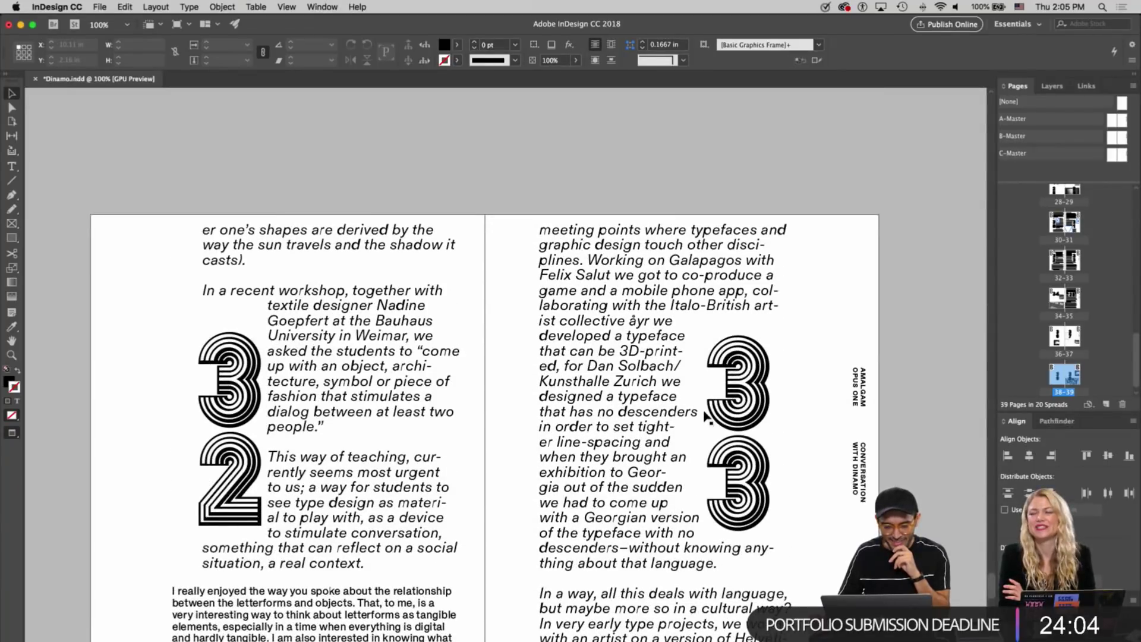
{"action": "scroll", "coordinate": [704, 416], "scroll_direction": "down", "scroll_amount": 15}
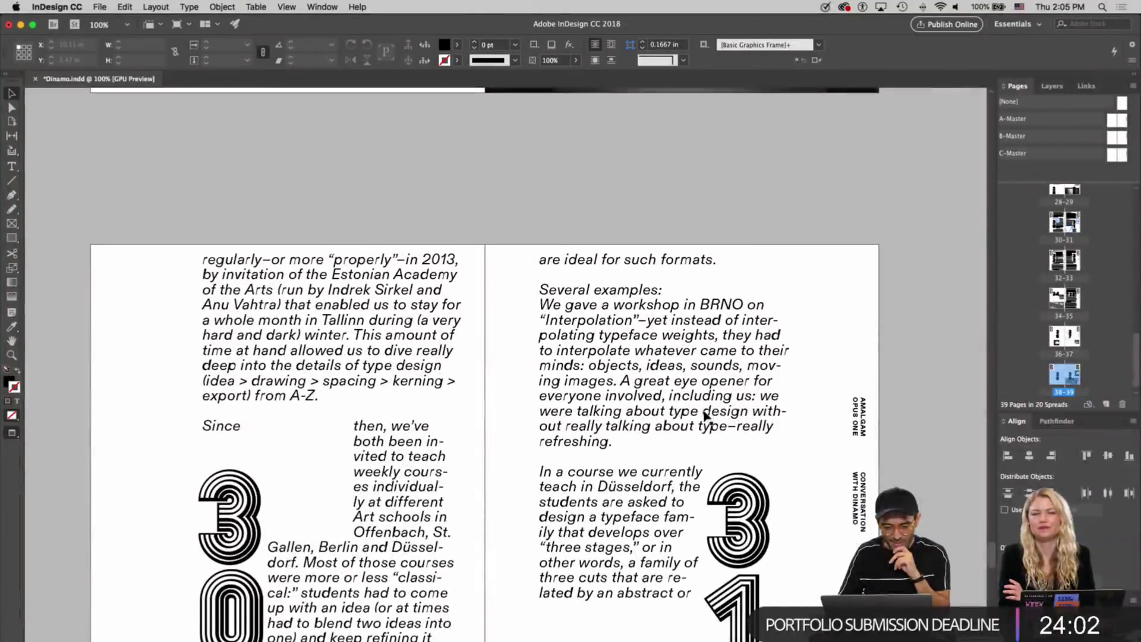
{"action": "scroll", "coordinate": [705, 416], "scroll_direction": "up", "scroll_amount": 10}
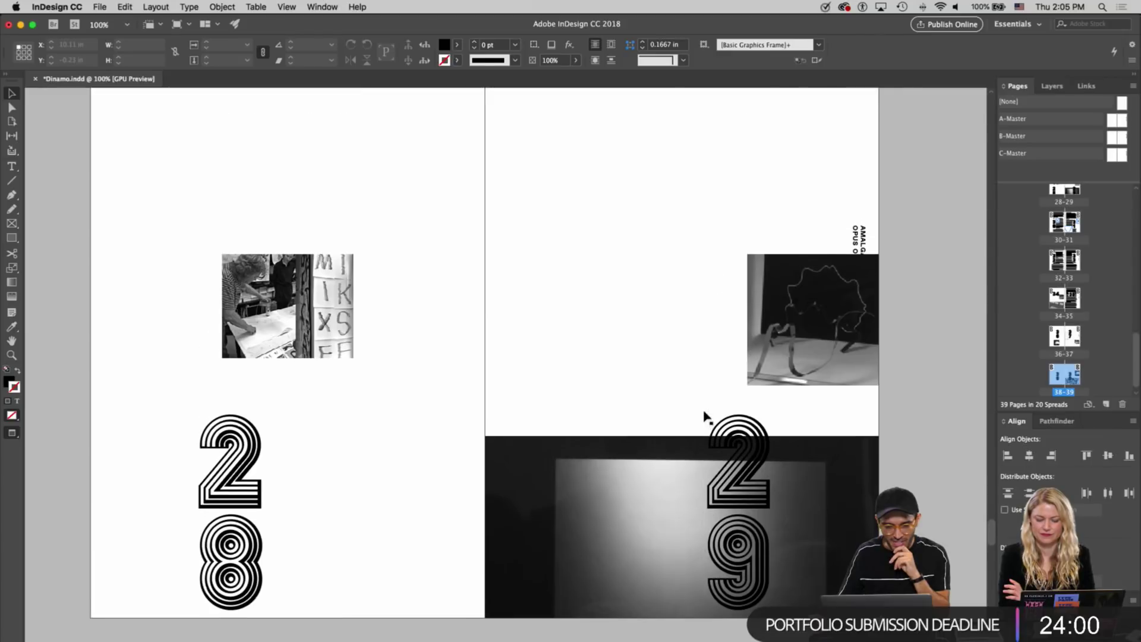
{"action": "scroll", "coordinate": [705, 416], "scroll_direction": "up", "scroll_amount": 12}
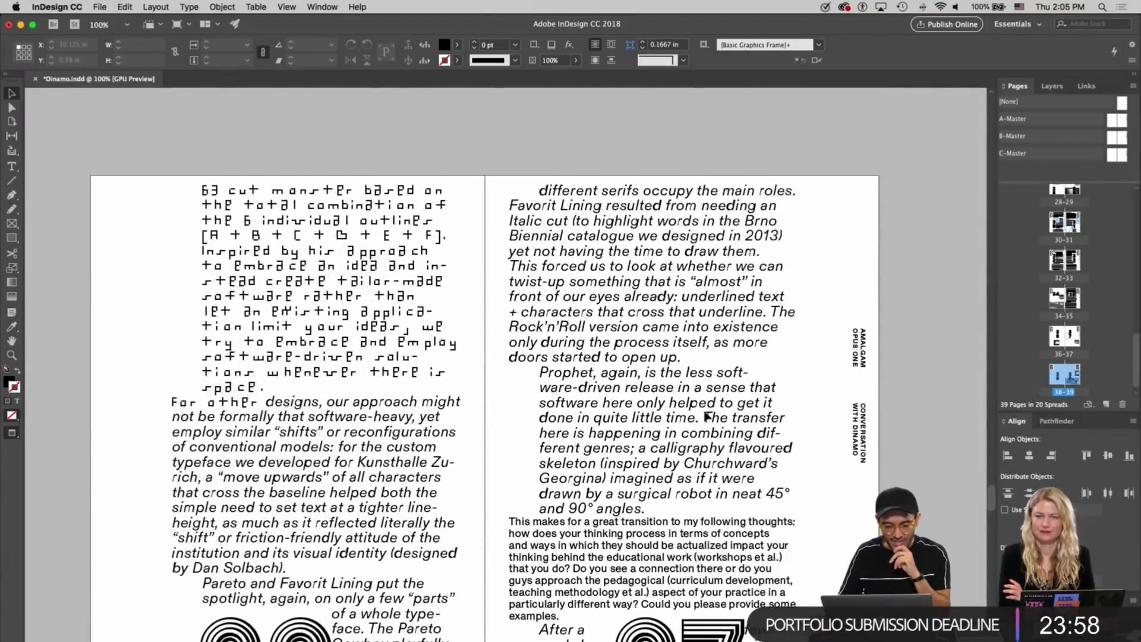
{"action": "scroll", "coordinate": [704, 416], "scroll_direction": "down", "scroll_amount": 5}
{"action": "scroll", "coordinate": [704, 416], "scroll_direction": "up", "scroll_amount": 15}
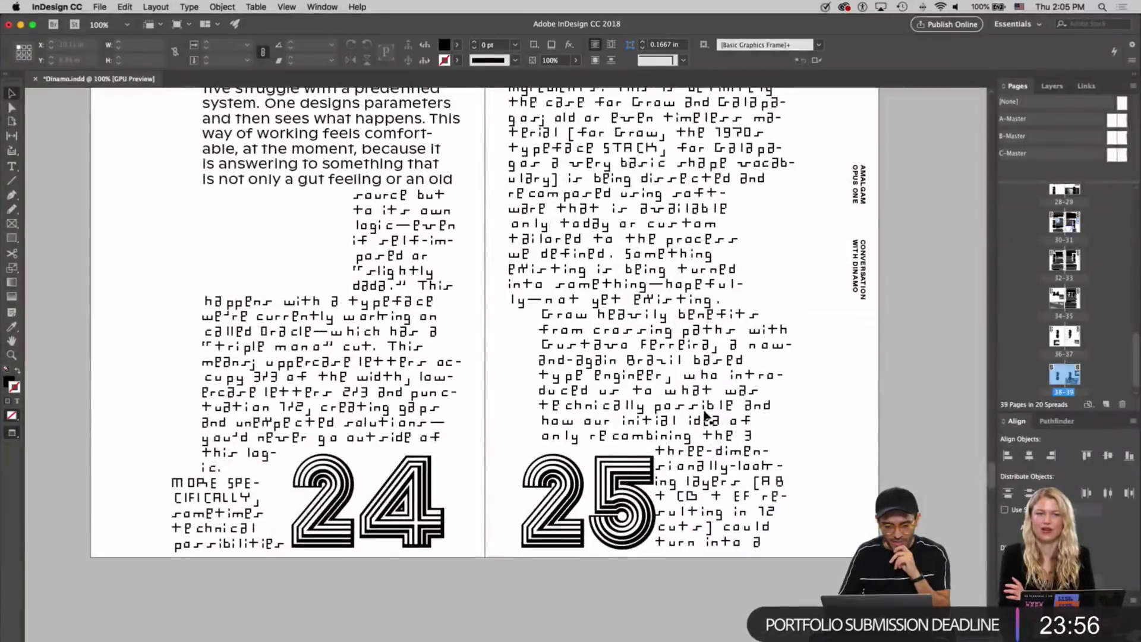
{"action": "scroll", "coordinate": [704, 416], "scroll_direction": "up", "scroll_amount": 20}
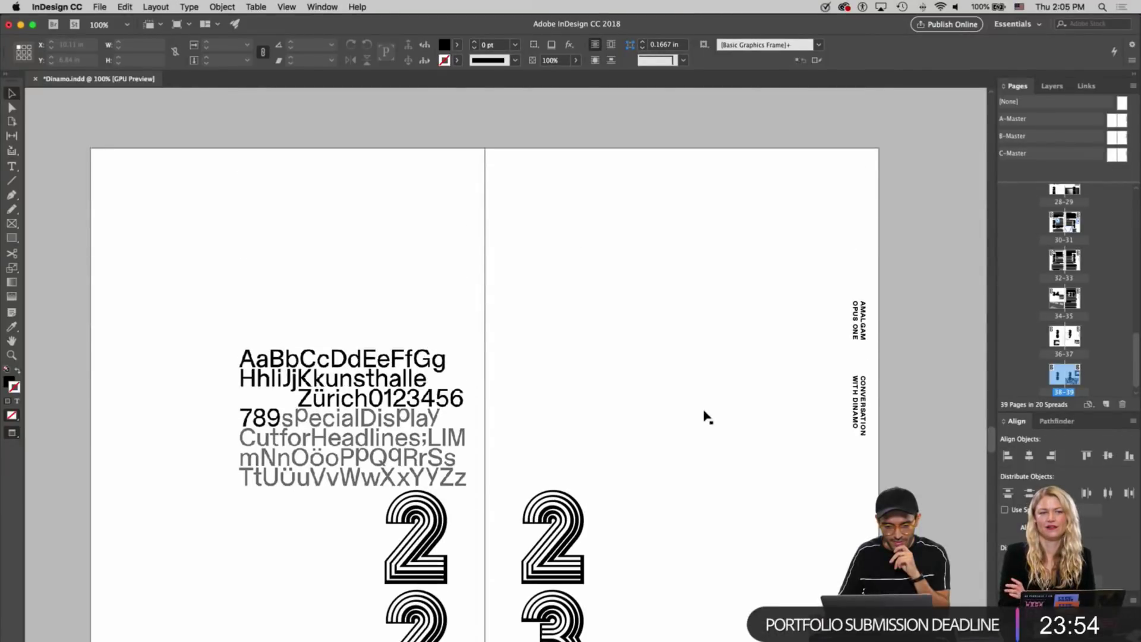
{"action": "scroll", "coordinate": [706, 416], "scroll_direction": "up", "scroll_amount": 8}
{"action": "scroll", "coordinate": [706, 416], "scroll_direction": "down", "scroll_amount": 20}
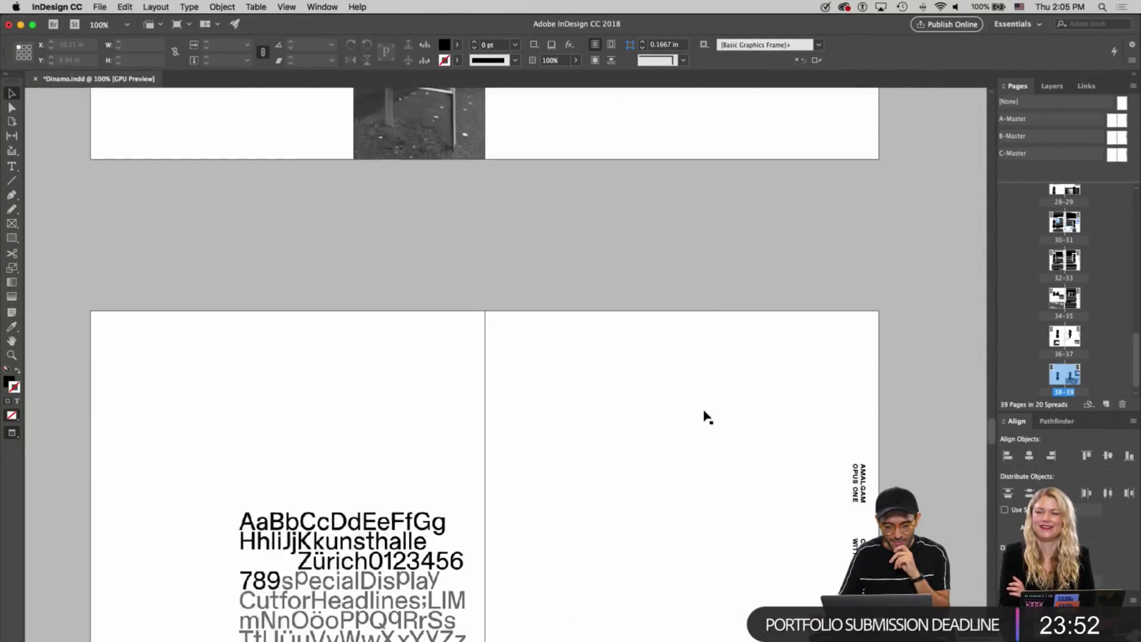
{"action": "scroll", "coordinate": [706, 415], "scroll_direction": "up", "scroll_amount": 20}
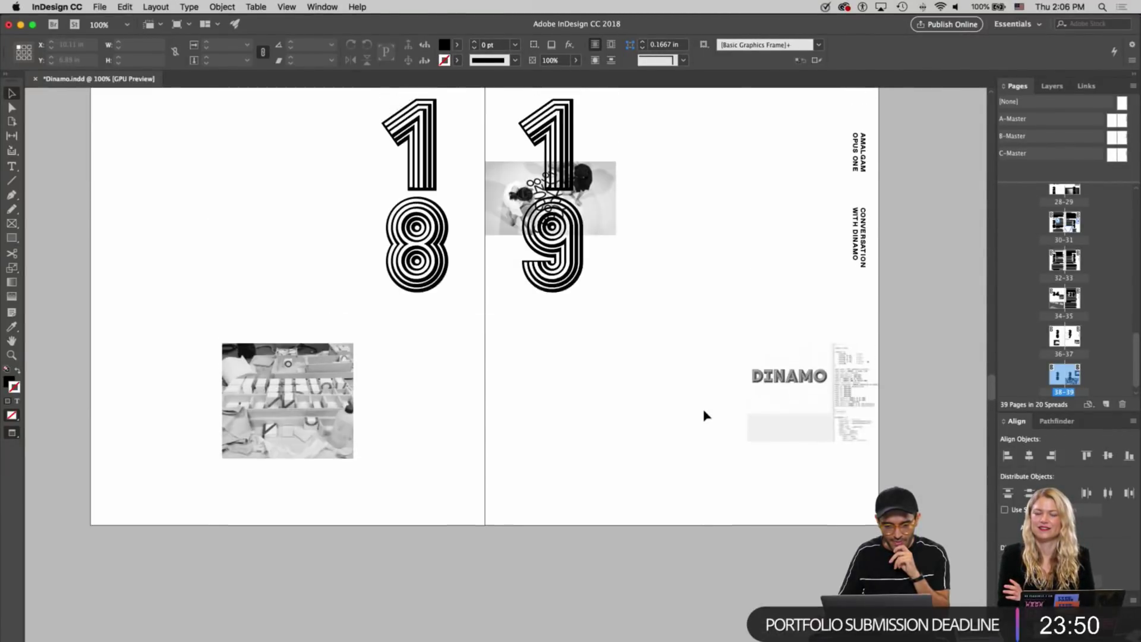
{"action": "scroll", "coordinate": [704, 416], "scroll_direction": "up", "scroll_amount": 15}
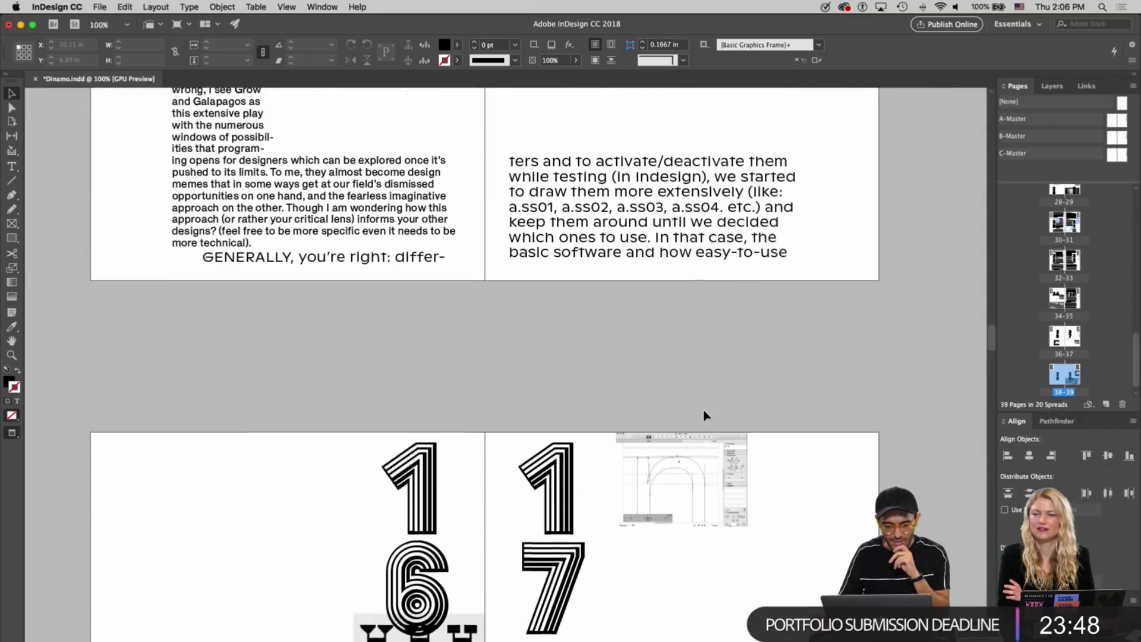
{"action": "scroll", "coordinate": [704, 416], "scroll_direction": "up", "scroll_amount": 7}
{"action": "scroll", "coordinate": [705, 416], "scroll_direction": "down", "scroll_amount": 15}
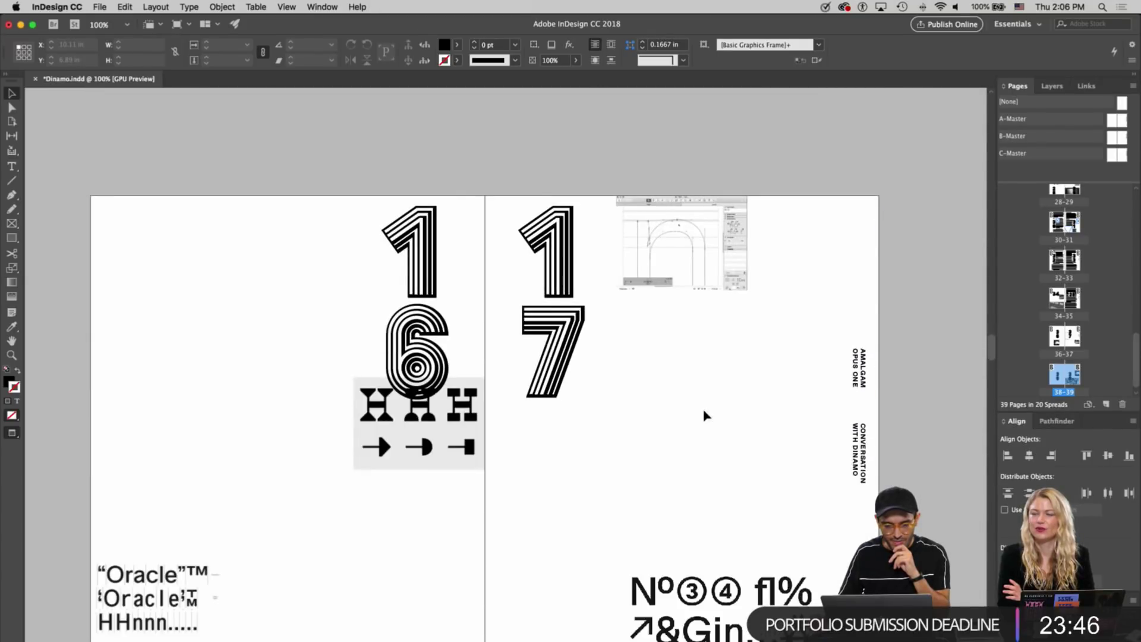
{"action": "scroll", "coordinate": [704, 416], "scroll_direction": "up", "scroll_amount": 8}
{"action": "scroll", "coordinate": [705, 416], "scroll_direction": "up", "scroll_amount": 6}
{"action": "scroll", "coordinate": [706, 415], "scroll_direction": "down", "scroll_amount": 12}
{"action": "scroll", "coordinate": [707, 416], "scroll_direction": "up", "scroll_amount": 20}
{"action": "scroll", "coordinate": [706, 414], "scroll_direction": "up", "scroll_amount": 10}
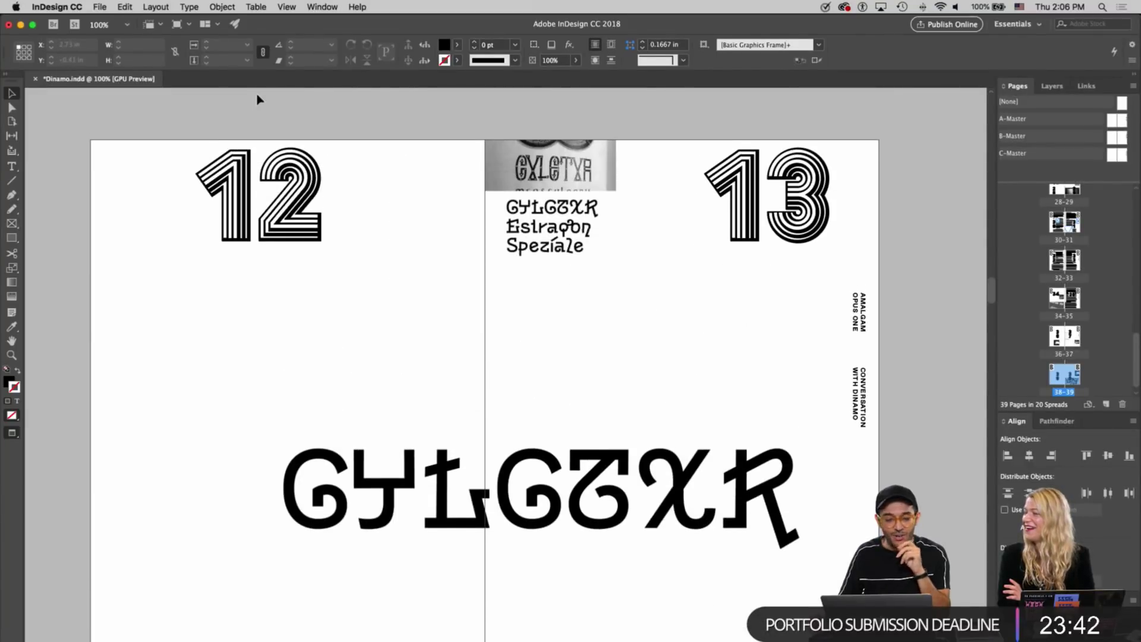
{"action": "scroll", "coordinate": [241, 347], "scroll_direction": "up", "scroll_amount": 20}
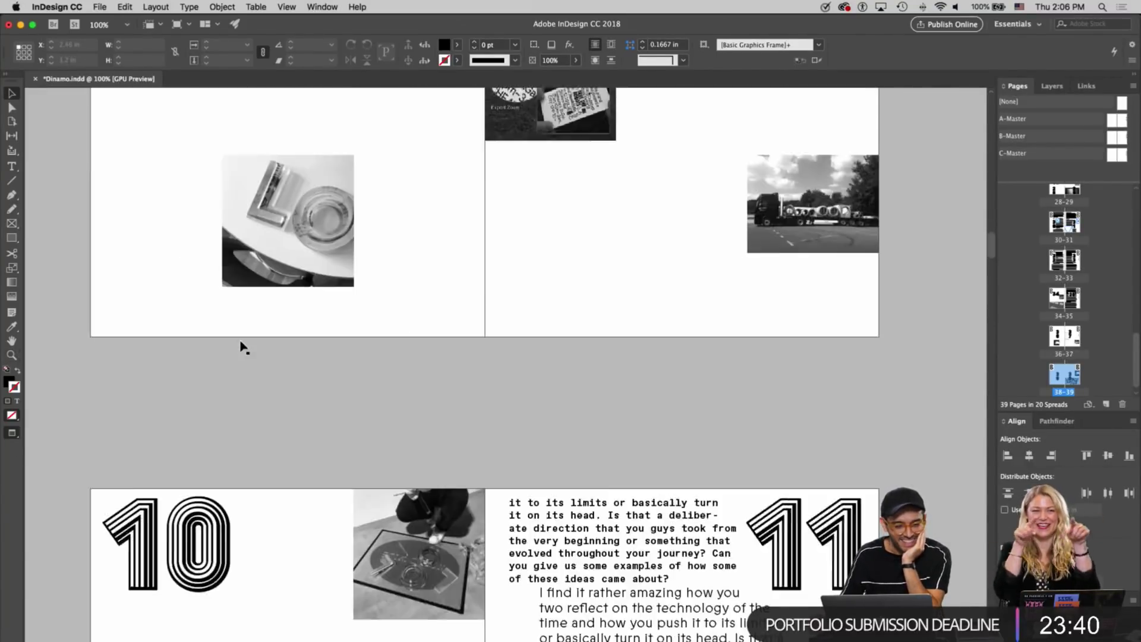
{"action": "scroll", "coordinate": [242, 346], "scroll_direction": "down", "scroll_amount": 15}
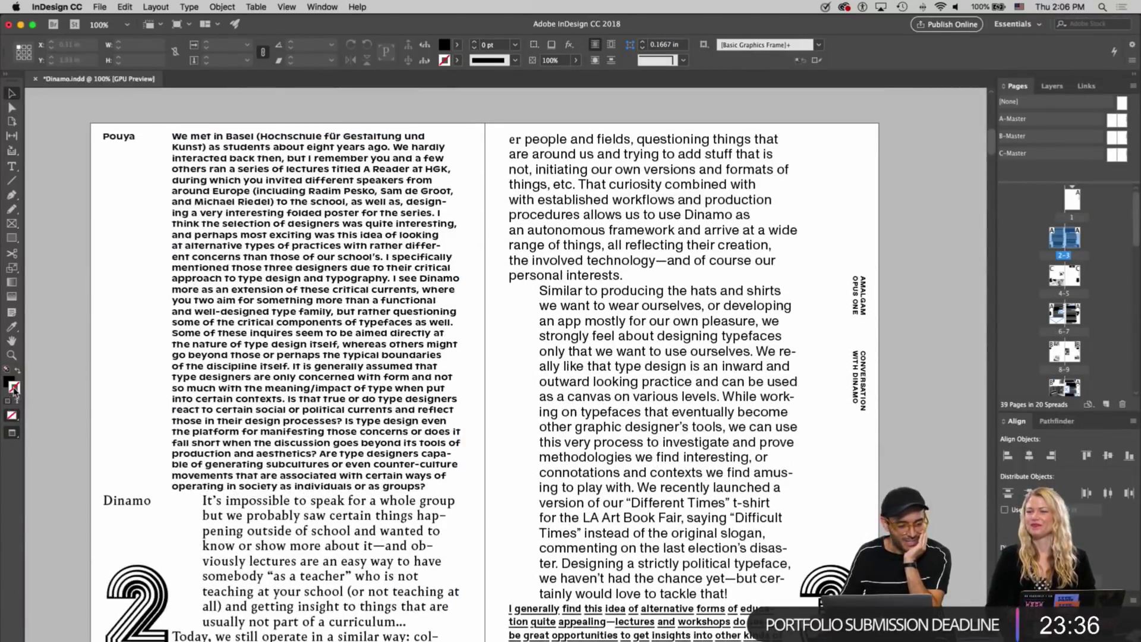
Review the spreads from beginning to end in Presentation mode, then return to the normal workspace at pages 2-3
{"action": "left_click", "coordinate": [19, 436]}
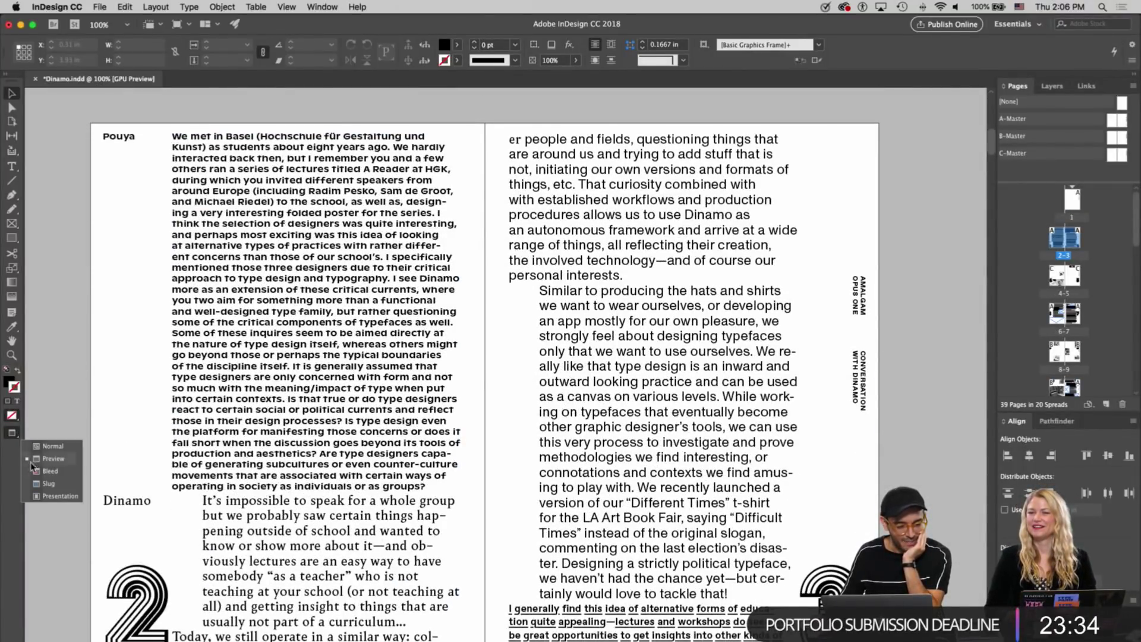
{"action": "left_click", "coordinate": [76, 495]}
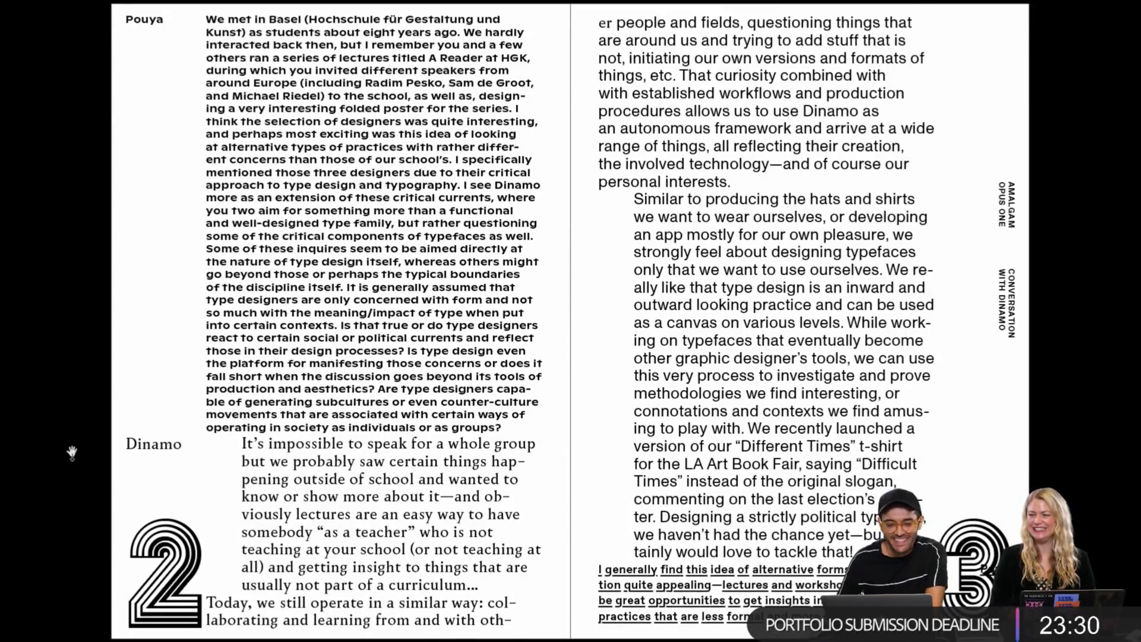
{"action": "scroll", "coordinate": [72, 453], "scroll_direction": "down", "scroll_amount": 7}
{"action": "scroll", "coordinate": [71, 453], "scroll_direction": "down", "scroll_amount": 10}
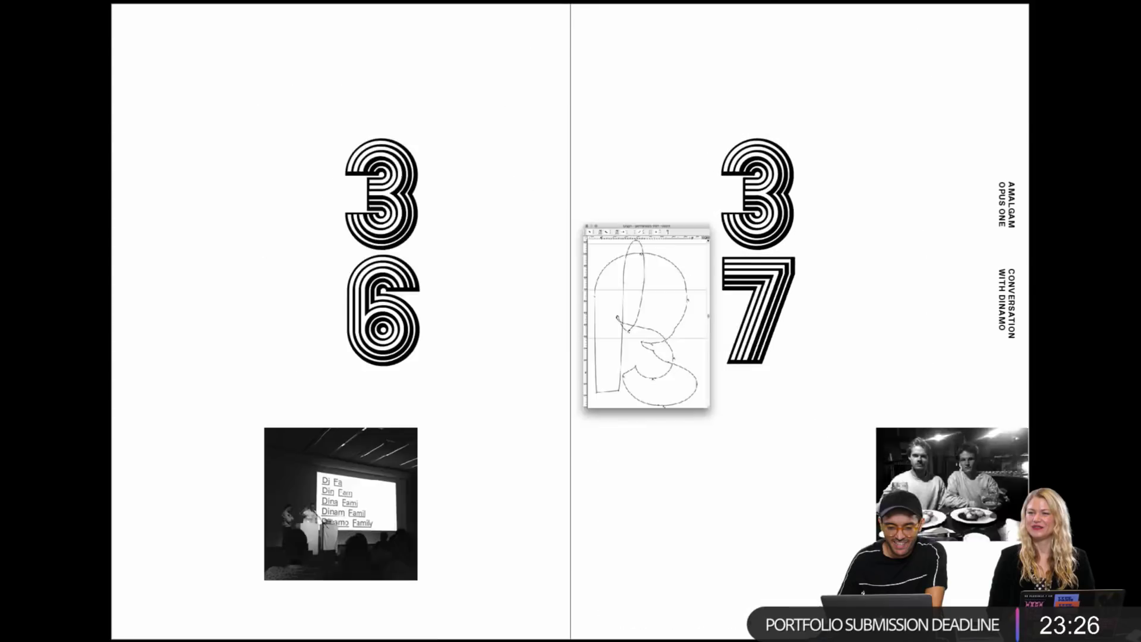
{"action": "scroll", "coordinate": [71, 453], "scroll_direction": "down", "scroll_amount": 1}
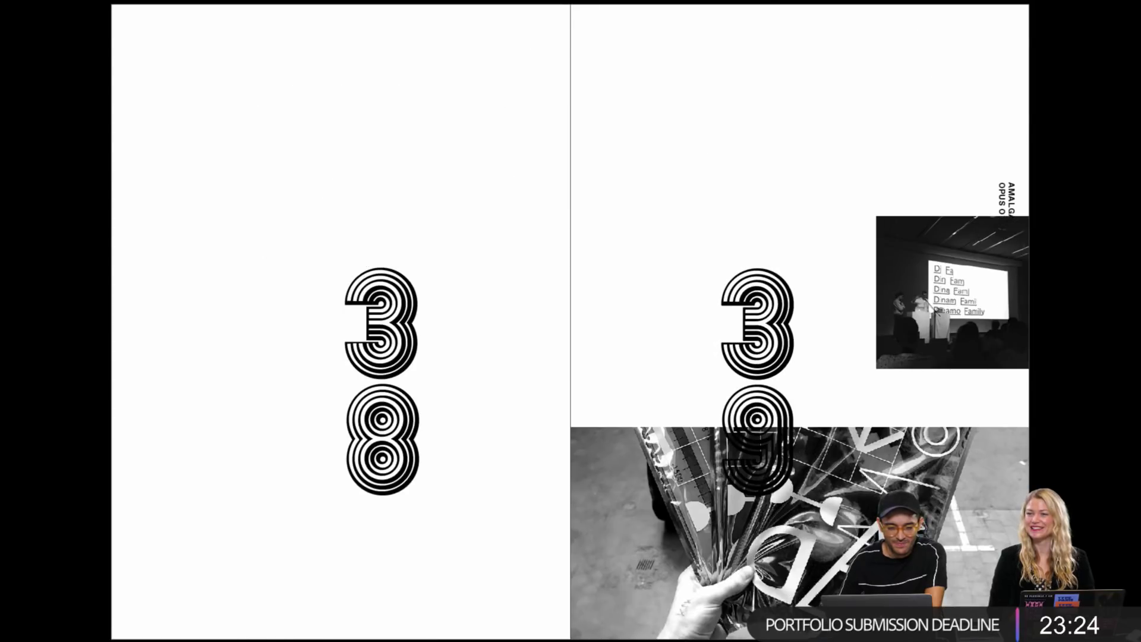
{"action": "scroll", "coordinate": [571, 320], "scroll_direction": "up", "scroll_amount": 20}
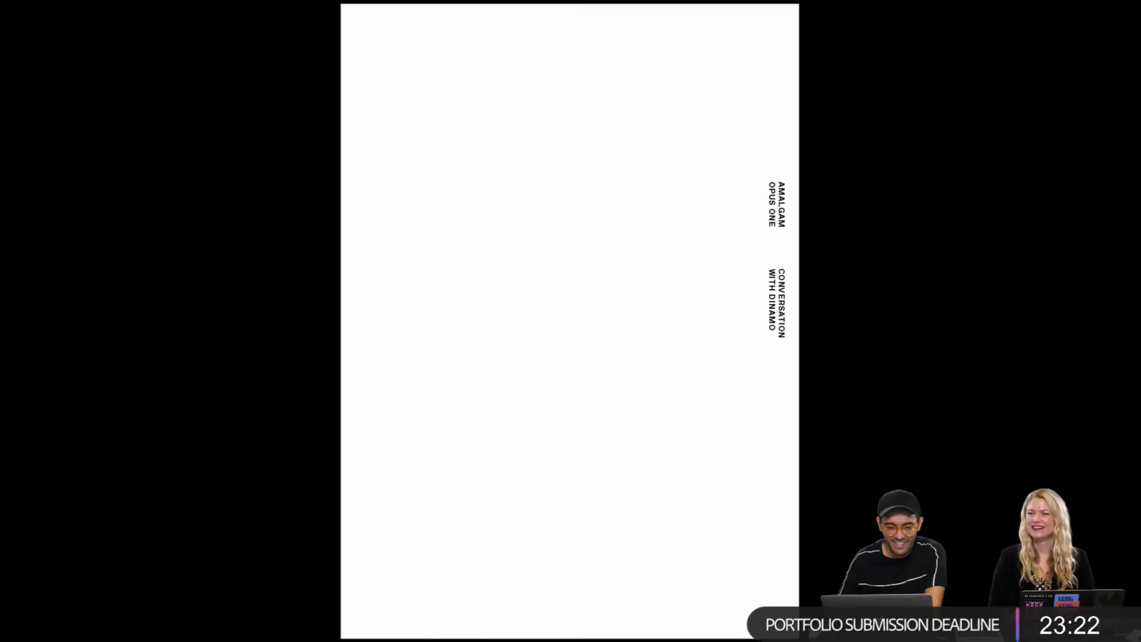
{"action": "scroll", "coordinate": [570, 321], "scroll_direction": "down", "scroll_amount": 1}
{"action": "scroll", "coordinate": [570, 321], "scroll_direction": "down", "scroll_amount": 14}
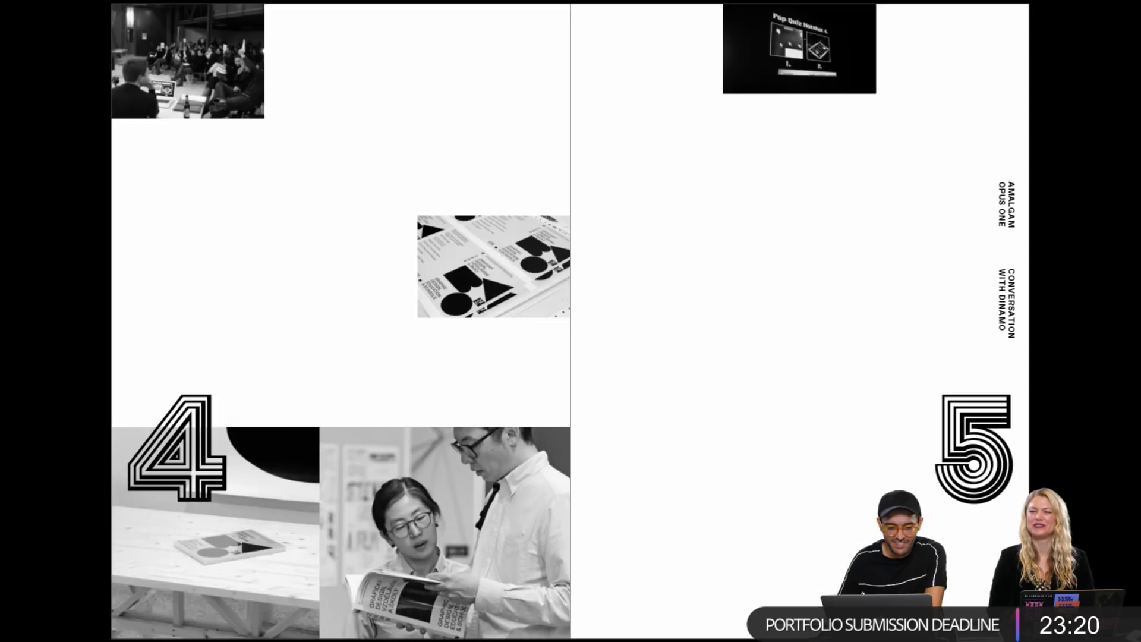
{"action": "scroll", "coordinate": [570, 321], "scroll_direction": "down", "scroll_amount": 4}
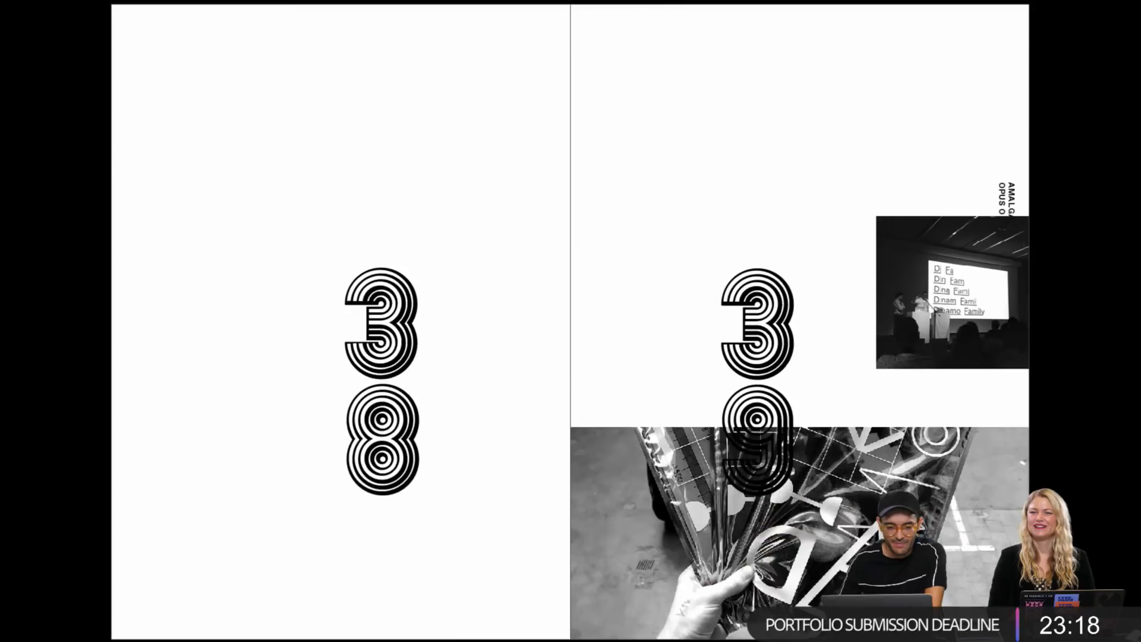
{"action": "scroll", "coordinate": [570, 320], "scroll_direction": "up", "scroll_amount": 15}
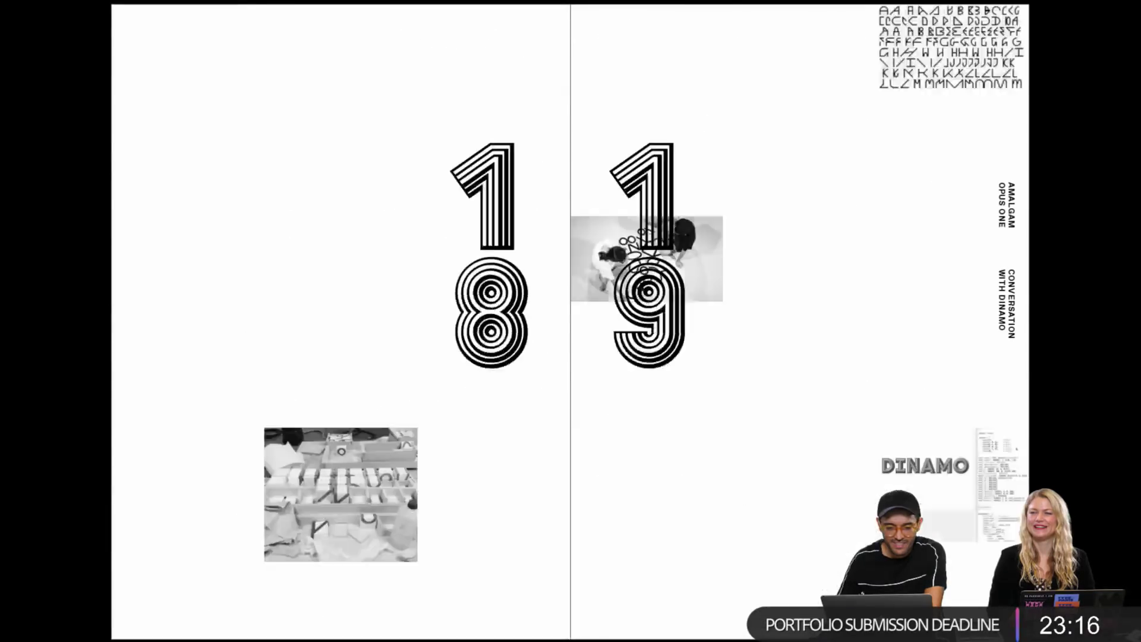
{"action": "scroll", "coordinate": [570, 321], "scroll_direction": "up", "scroll_amount": 4}
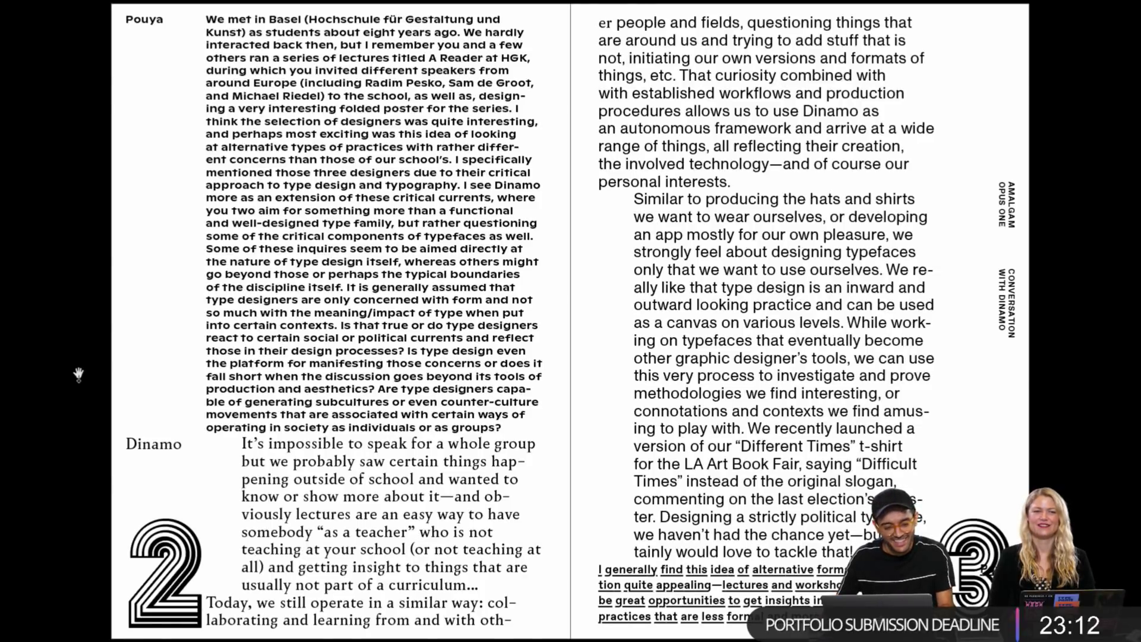
{"action": "key", "text": "Escape"}
{"action": "scroll", "coordinate": [291, 364], "scroll_direction": "down", "scroll_amount": 8}
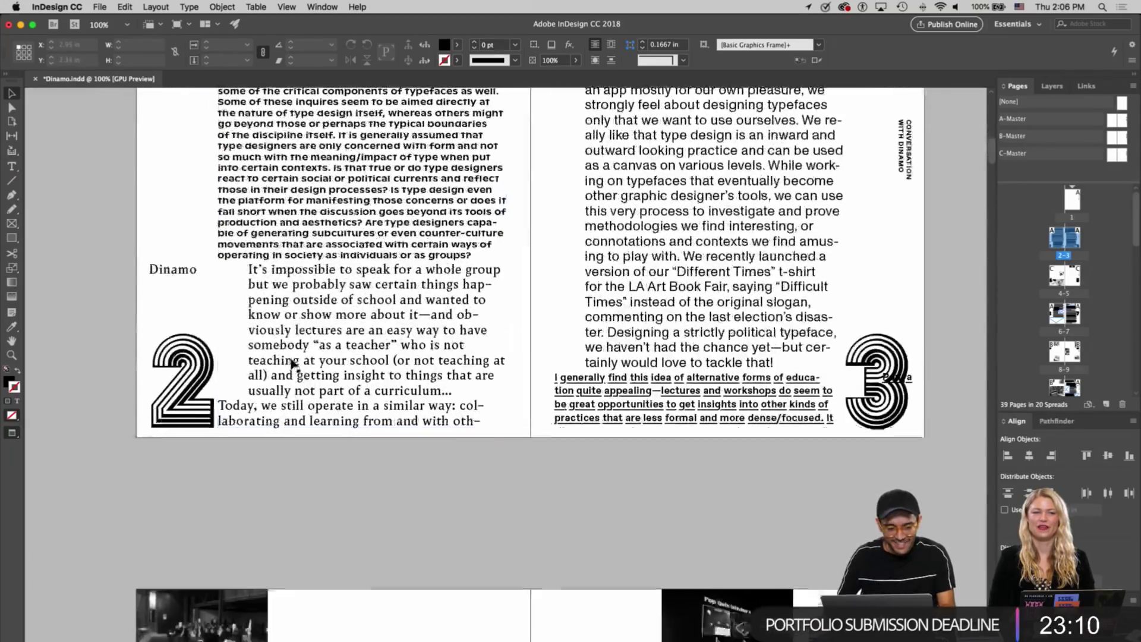
Move page 6's Dinamo label down to about Y 2.38 in, level with the answer's first line, checking it against the guides
{"action": "scroll", "coordinate": [291, 364], "scroll_direction": "down", "scroll_amount": 15}
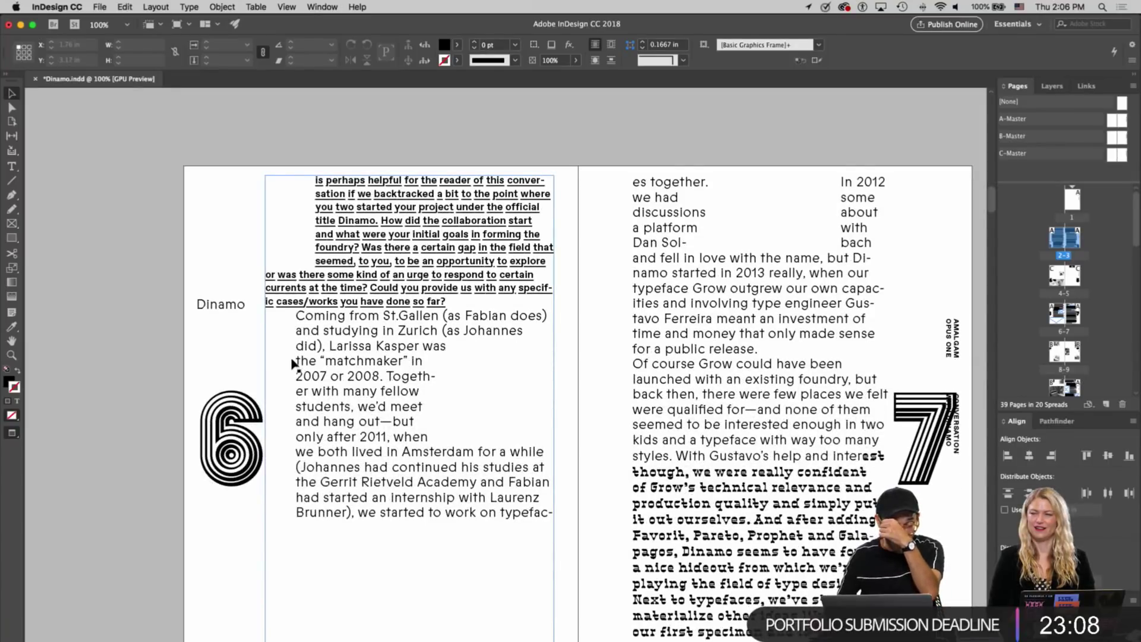
{"action": "scroll", "coordinate": [293, 364], "scroll_direction": "down", "scroll_amount": 5}
{"action": "left_click", "coordinate": [219, 238]}
{"action": "key", "text": "w"}
{"action": "key", "text": "w"}
{"action": "key", "text": "w"}
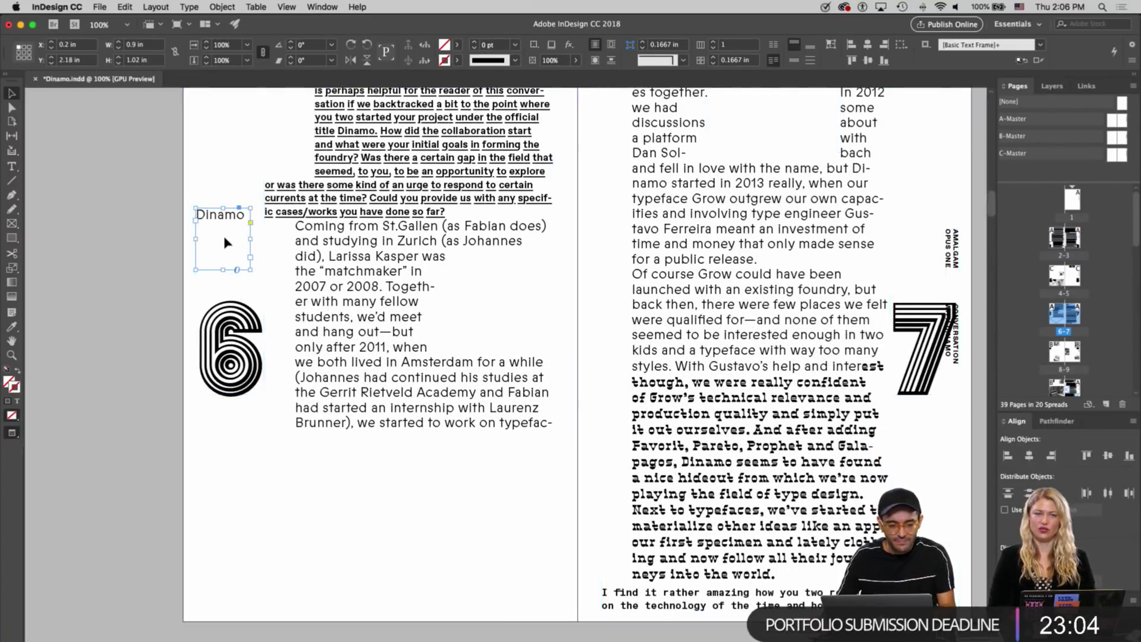
{"action": "left_click_drag", "start_coordinate": [224, 218], "coordinate": [226, 234]}
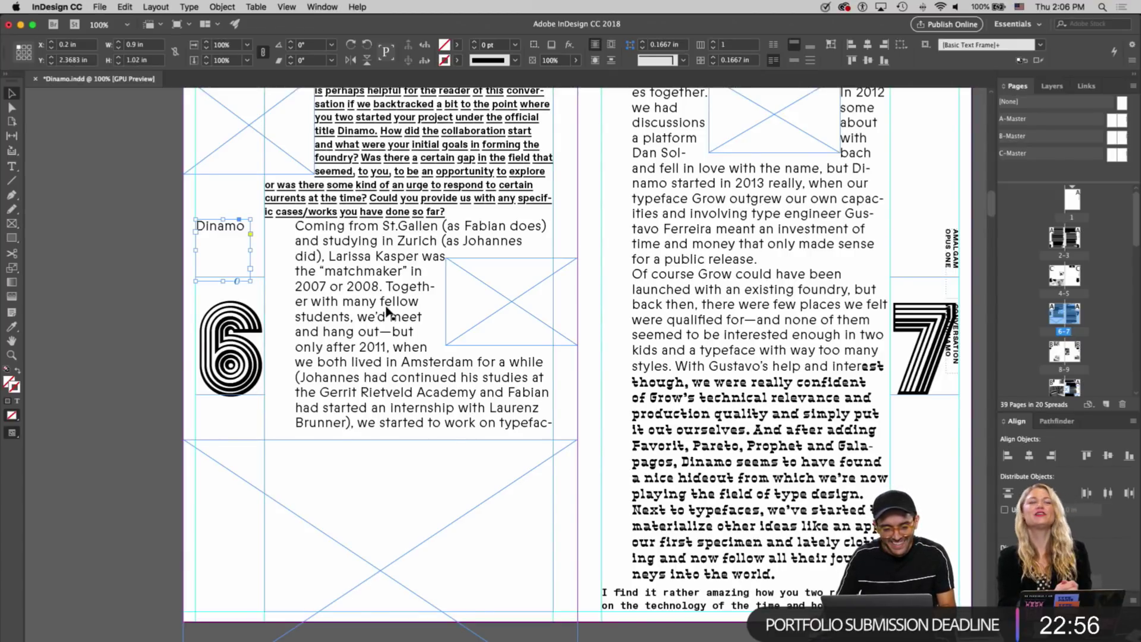
{"action": "left_click", "coordinate": [147, 332]}
{"action": "key", "text": "w"}
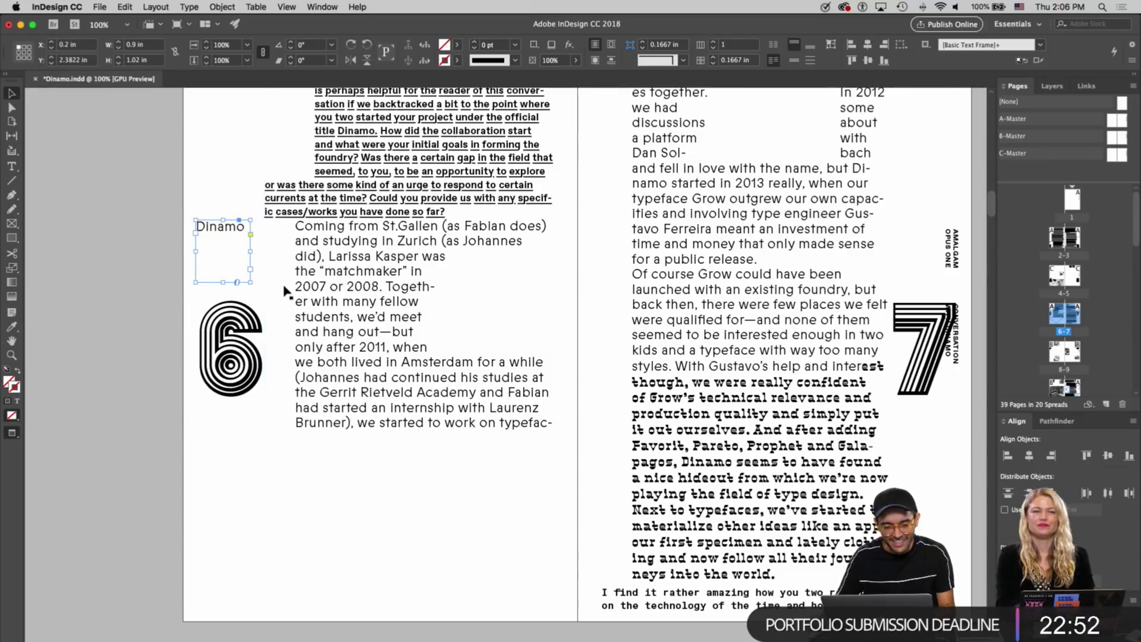
Review the speaker labels, numerals and running text on the spreads between pages 2-3 and 10-11
{"action": "scroll", "coordinate": [288, 291], "scroll_direction": "down", "scroll_amount": 2}
{"action": "scroll", "coordinate": [287, 291], "scroll_direction": "up", "scroll_amount": 7}
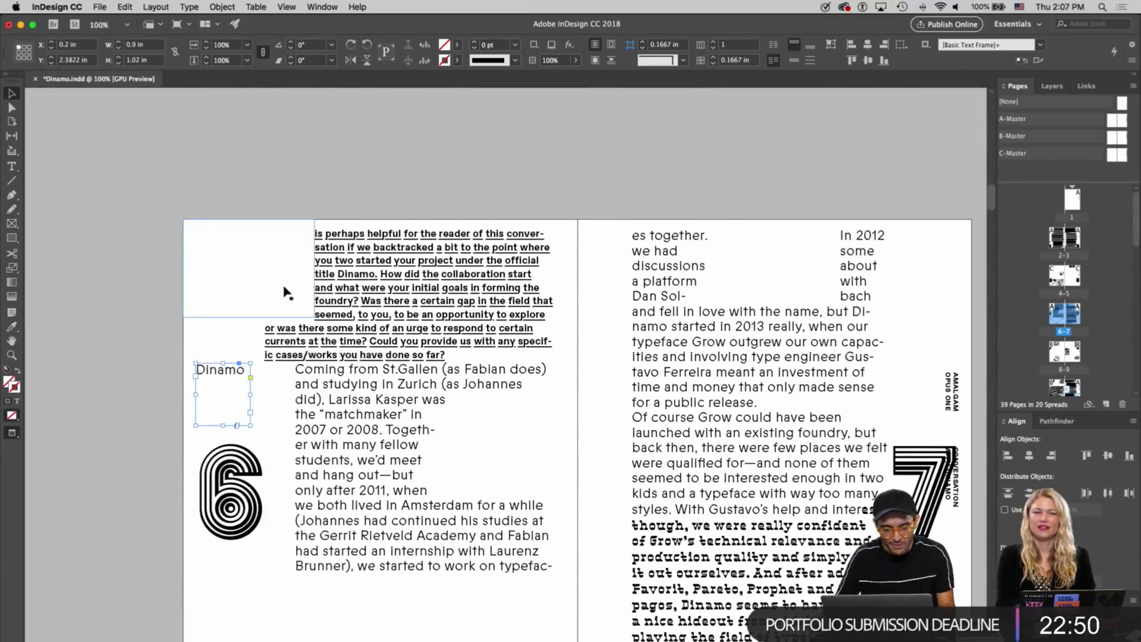
{"action": "scroll", "coordinate": [288, 291], "scroll_direction": "up", "scroll_amount": 15}
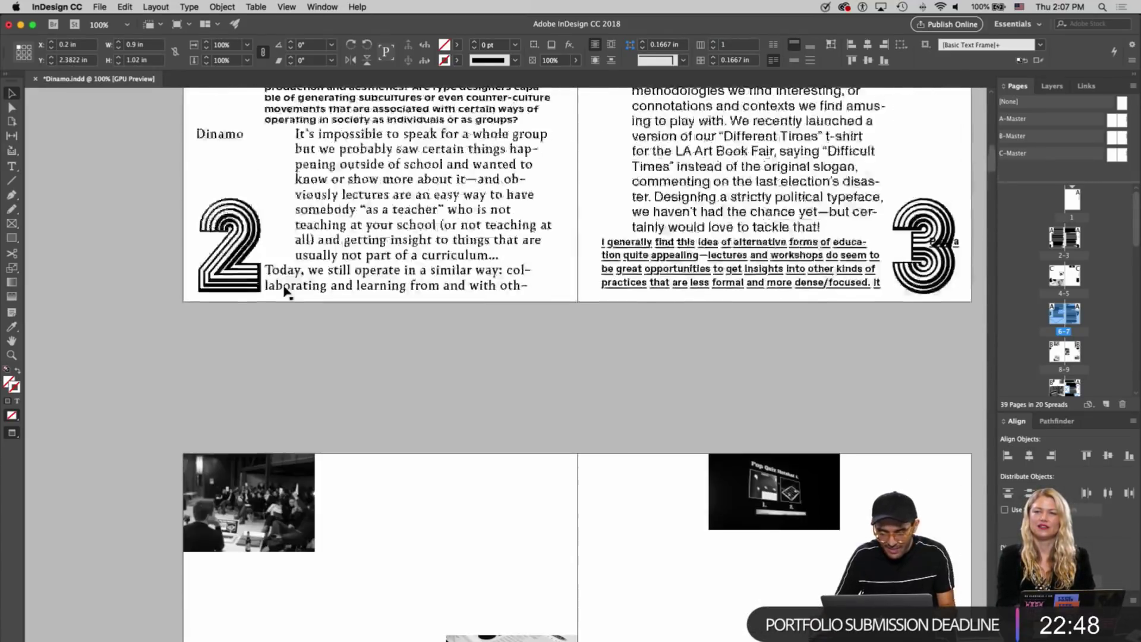
{"action": "scroll", "coordinate": [287, 291], "scroll_direction": "down", "scroll_amount": 15}
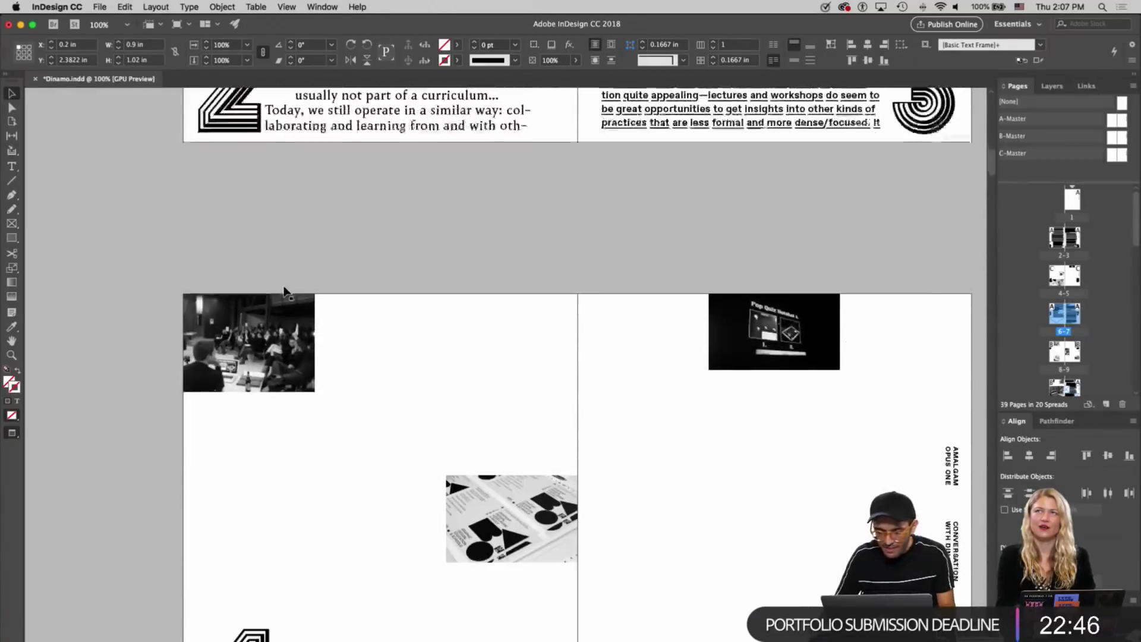
{"action": "scroll", "coordinate": [288, 291], "scroll_direction": "down", "scroll_amount": 12}
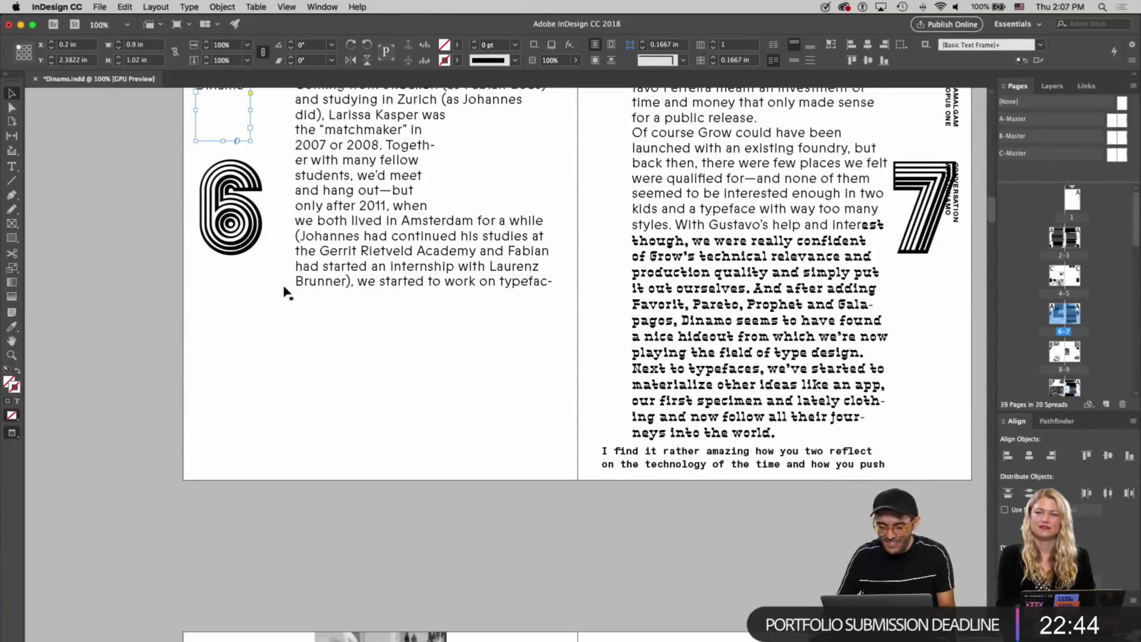
{"action": "scroll", "coordinate": [287, 292], "scroll_direction": "down", "scroll_amount": 4}
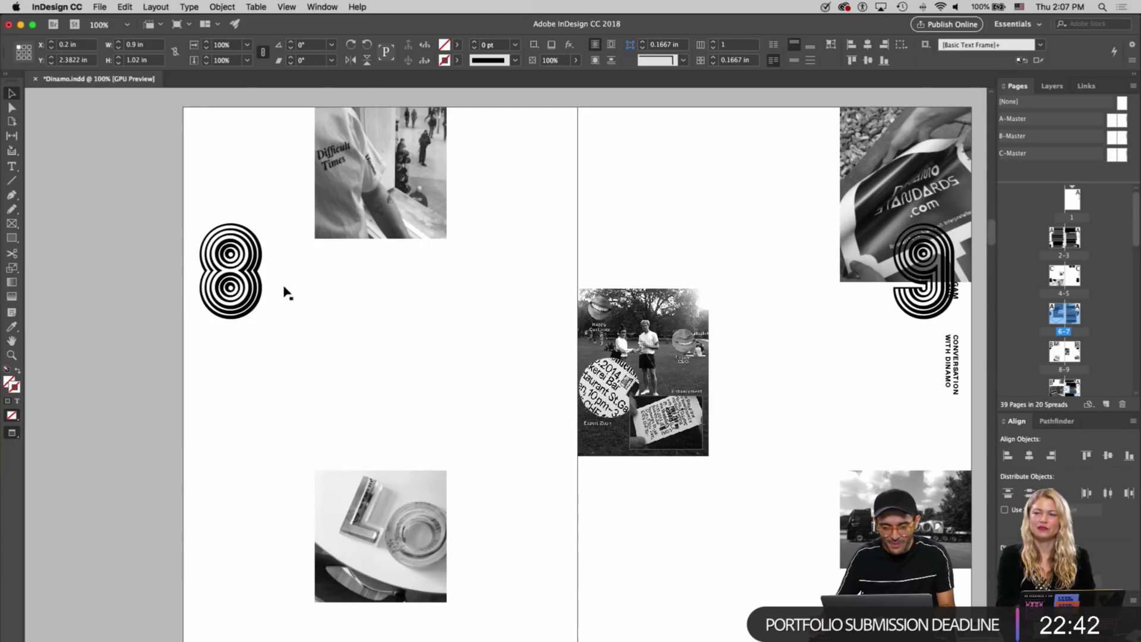
{"action": "scroll", "coordinate": [288, 292], "scroll_direction": "down", "scroll_amount": 13}
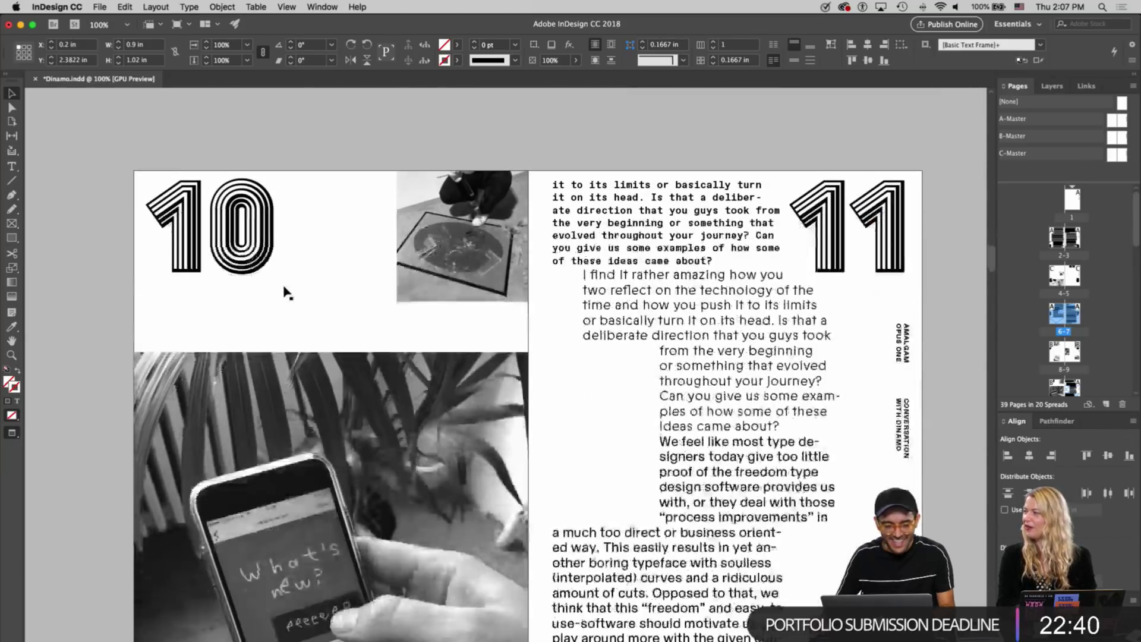
{"action": "scroll", "coordinate": [287, 293], "scroll_direction": "down", "scroll_amount": 3}
{"action": "scroll", "coordinate": [286, 292], "scroll_direction": "up", "scroll_amount": 1}
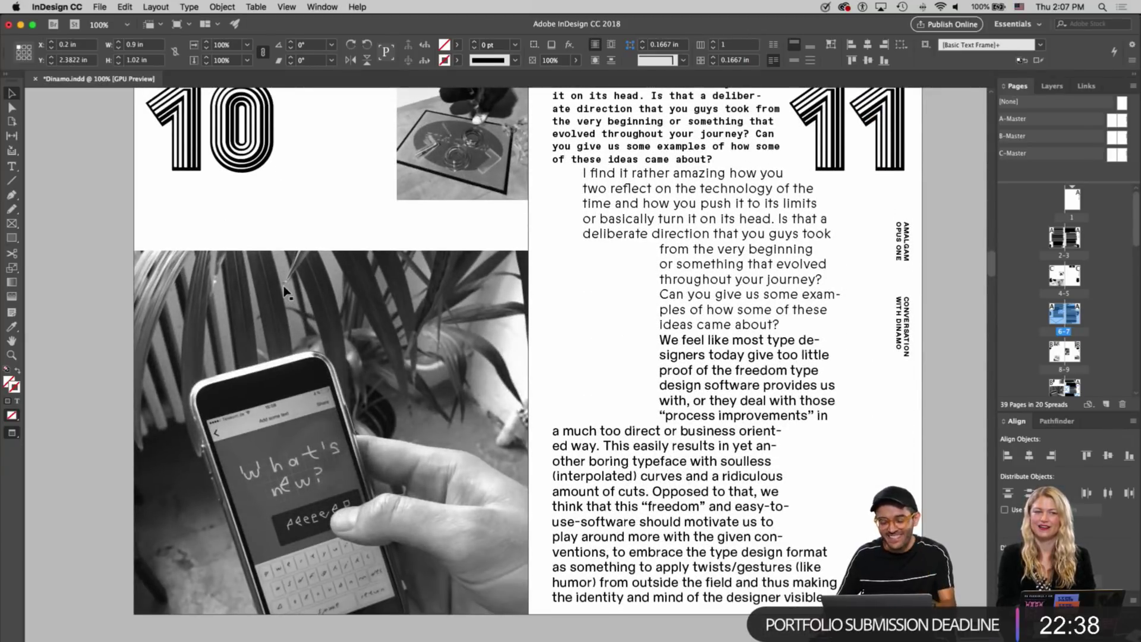
{"action": "scroll", "coordinate": [288, 292], "scroll_direction": "down", "scroll_amount": 6}
{"action": "scroll", "coordinate": [288, 292], "scroll_direction": "up", "scroll_amount": 16}
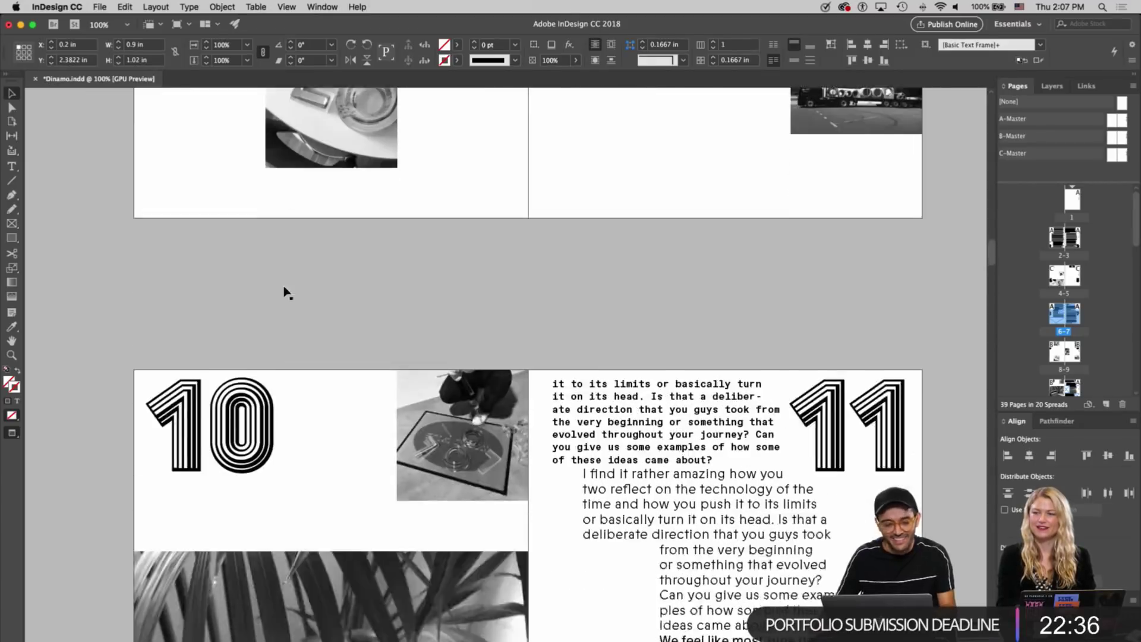
{"action": "scroll", "coordinate": [287, 293], "scroll_direction": "down", "scroll_amount": 7}
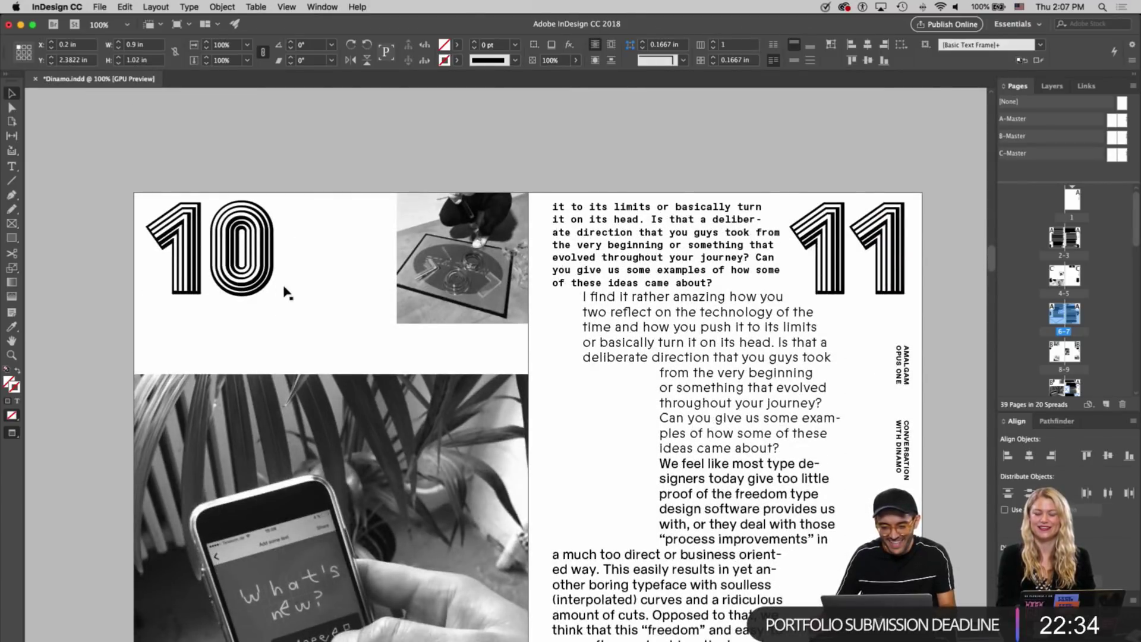
{"action": "scroll", "coordinate": [348, 298], "scroll_direction": "up", "scroll_amount": 20}
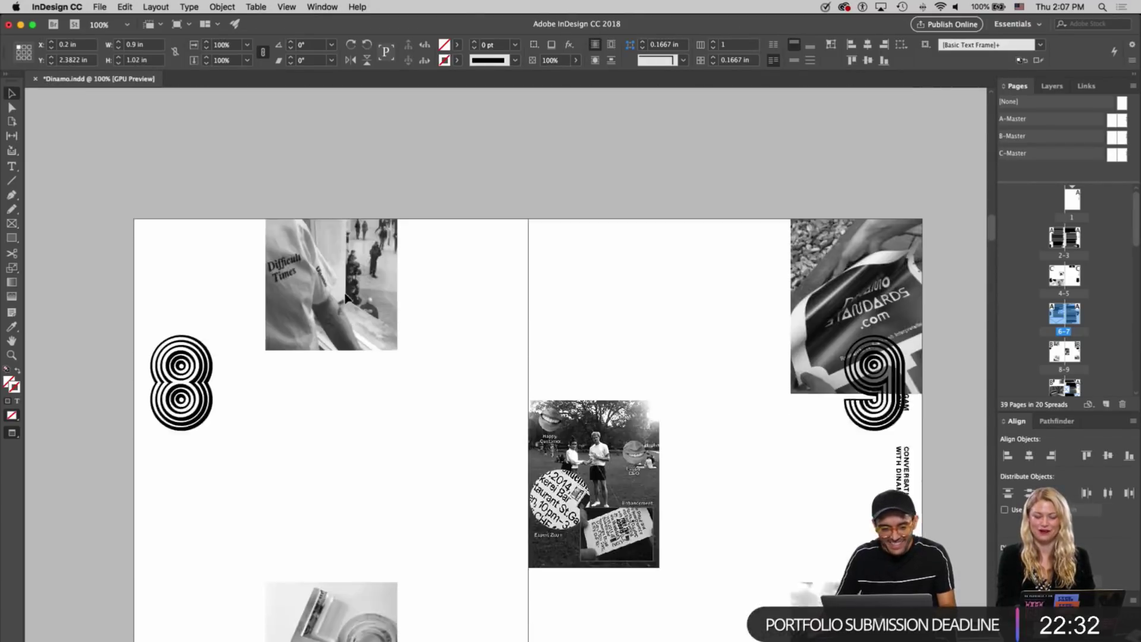
{"action": "scroll", "coordinate": [344, 300], "scroll_direction": "up", "scroll_amount": 15}
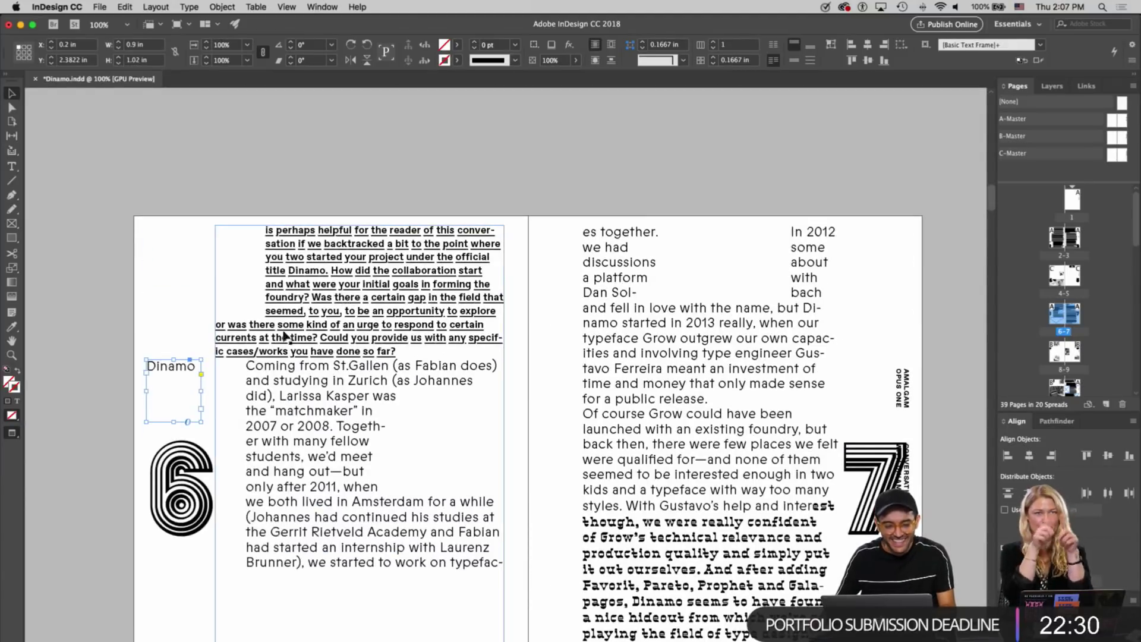
{"action": "scroll", "coordinate": [264, 344], "scroll_direction": "down", "scroll_amount": 6}
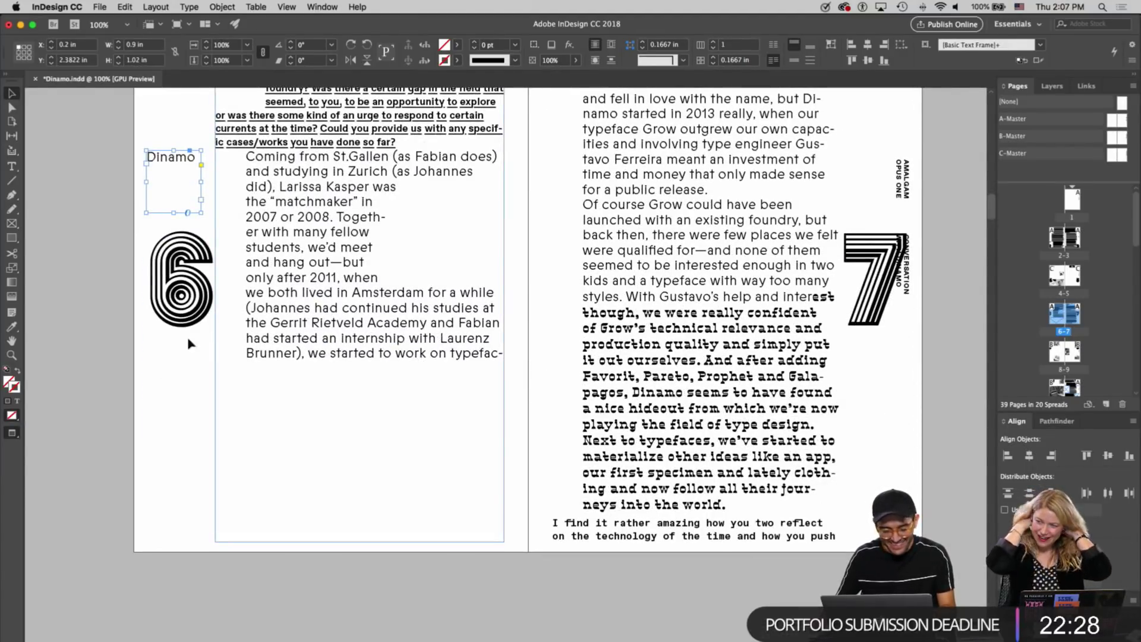
{"action": "scroll", "coordinate": [203, 215], "scroll_direction": "up", "scroll_amount": 15}
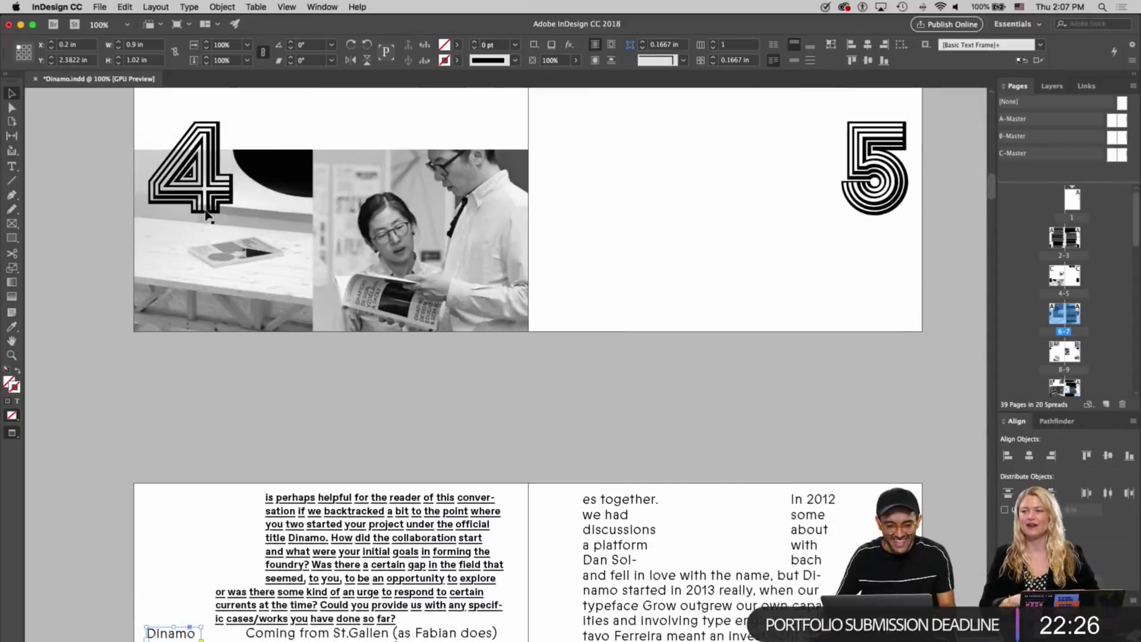
{"action": "scroll", "coordinate": [206, 215], "scroll_direction": "up", "scroll_amount": 10}
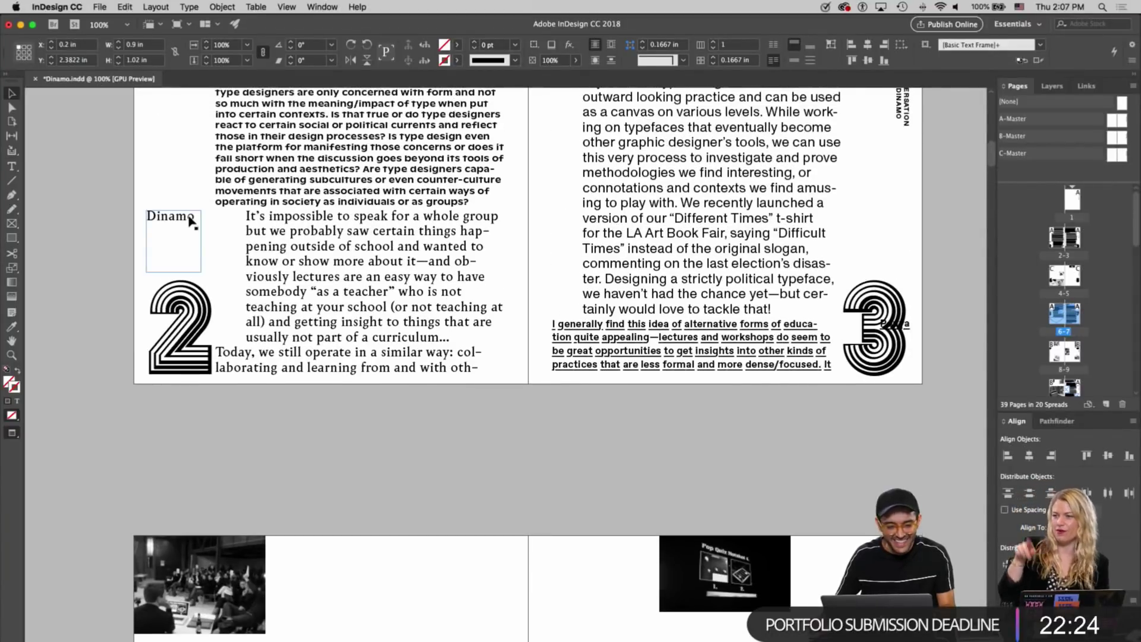
Copy the interviewer's name label from beneath page 3's numeral and paste it in place on page 7
{"action": "left_click", "coordinate": [904, 328]}
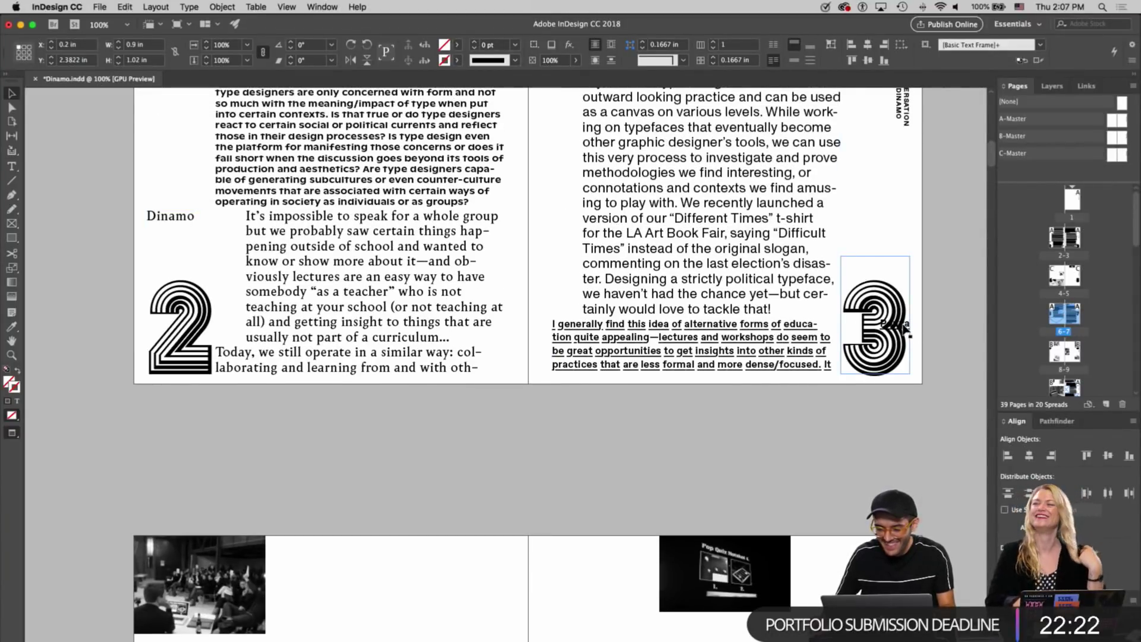
{"action": "left_click", "coordinate": [892, 325]}
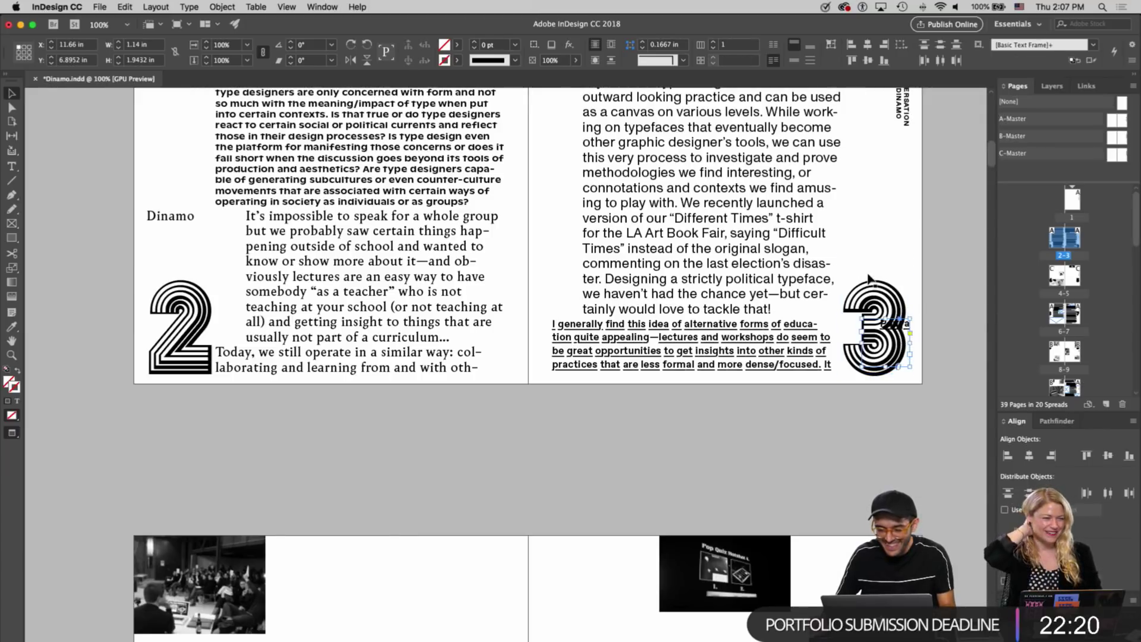
{"action": "scroll", "coordinate": [869, 279], "scroll_direction": "down", "scroll_amount": 20}
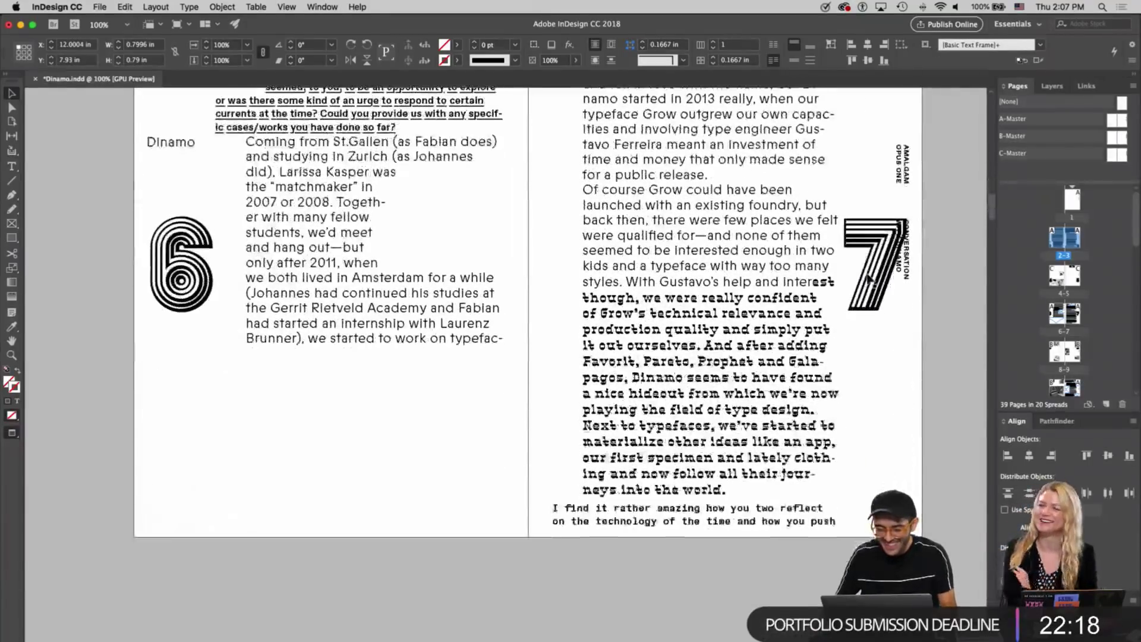
{"action": "left_click", "coordinate": [872, 495]}
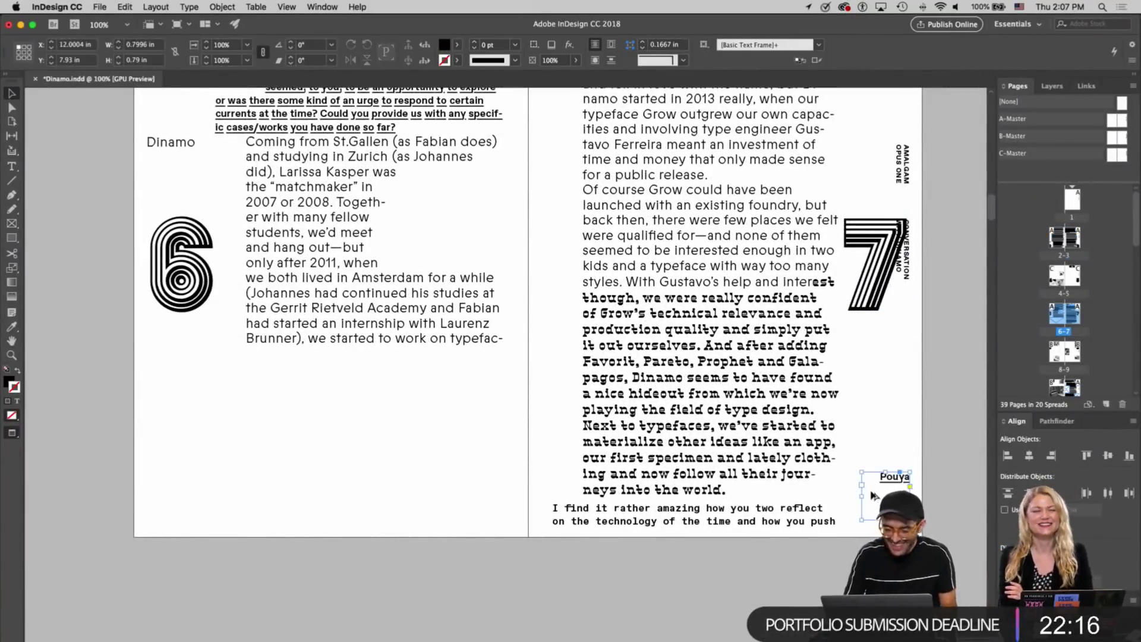
Shorten page 7's interviewer label to 0.13 in high and move it down to about Y 8.5 in, beside the question's first line
{"action": "key", "text": "w"}
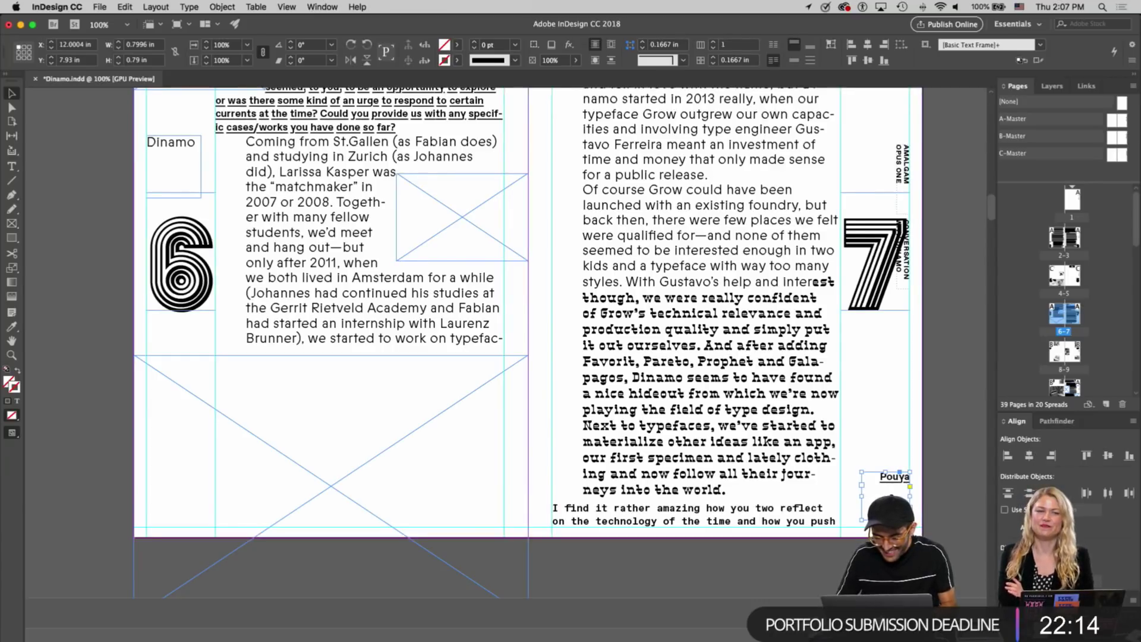
{"action": "scroll", "coordinate": [529, 309], "scroll_direction": "right", "scroll_amount": 1}
{"action": "left_click_drag", "start_coordinate": [894, 481], "coordinate": [894, 515]}
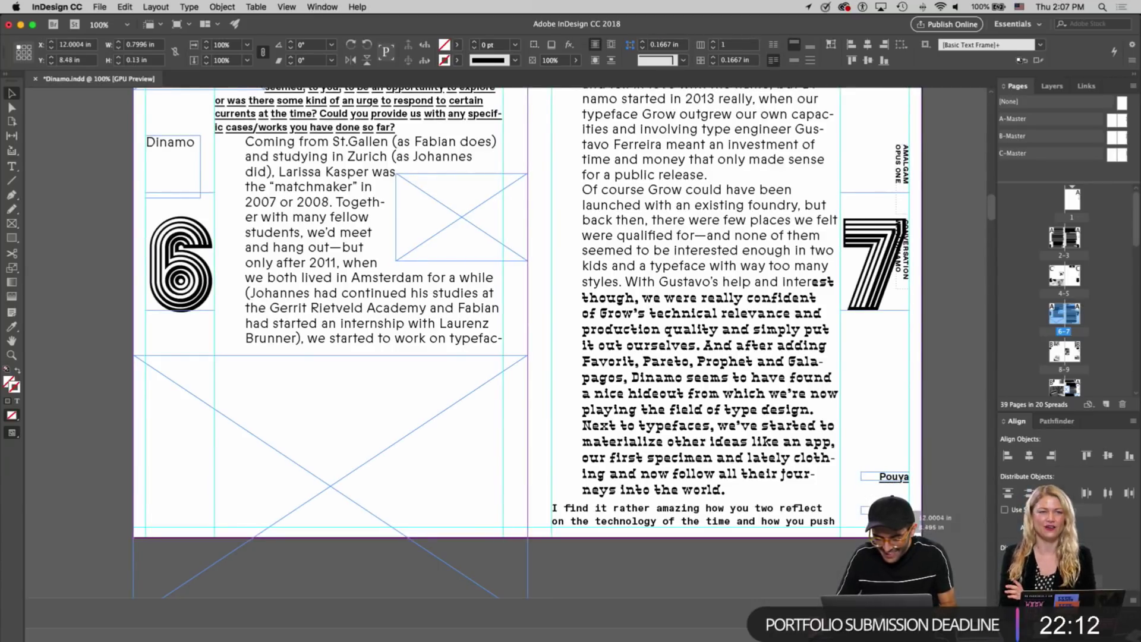
{"action": "left_click", "coordinate": [935, 483]}
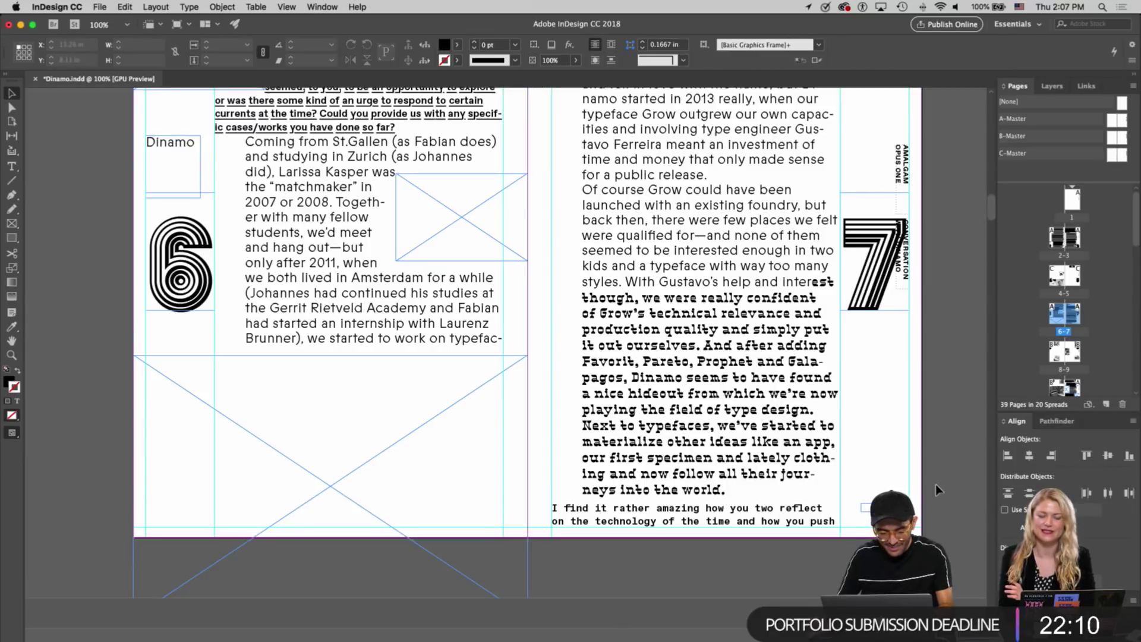
{"action": "key", "text": "w"}
{"action": "scroll", "coordinate": [925, 492], "scroll_direction": "down", "scroll_amount": 5}
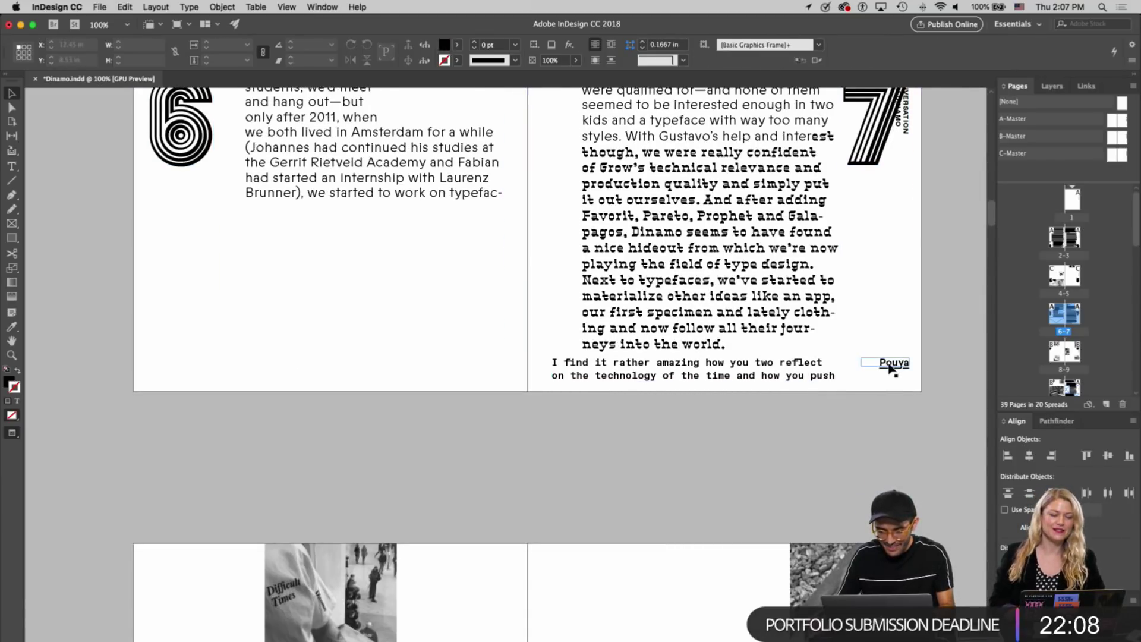
Copy the Dinamo label from page 6 and paste it in place on the spread of pages 10-11
{"action": "scroll", "coordinate": [861, 404], "scroll_direction": "down", "scroll_amount": 20}
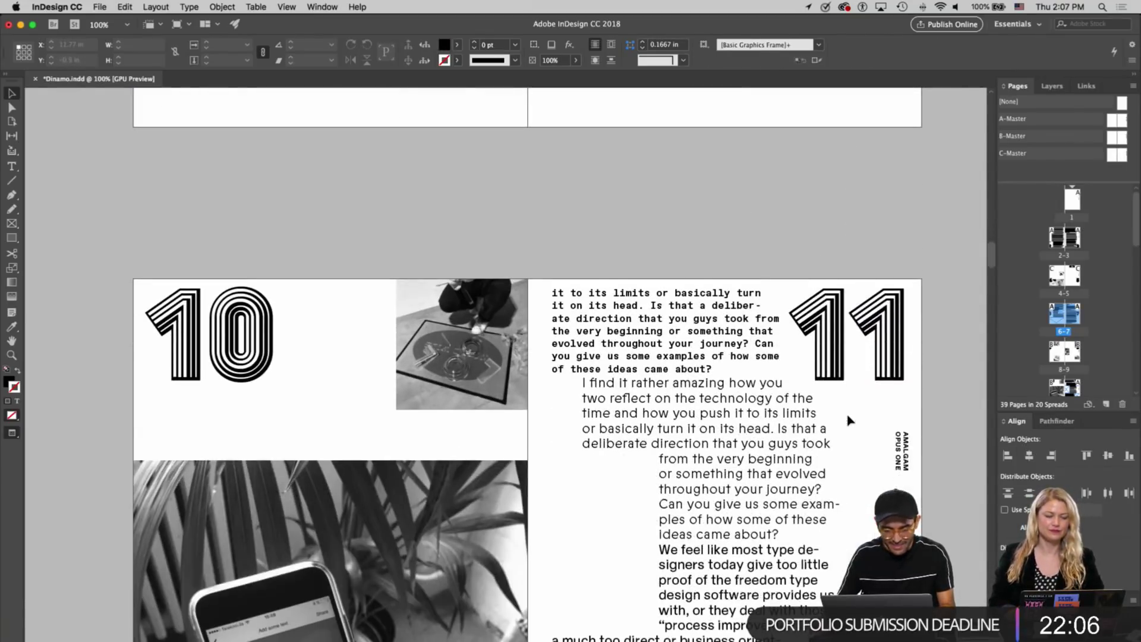
{"action": "scroll", "coordinate": [574, 453], "scroll_direction": "down", "scroll_amount": 3}
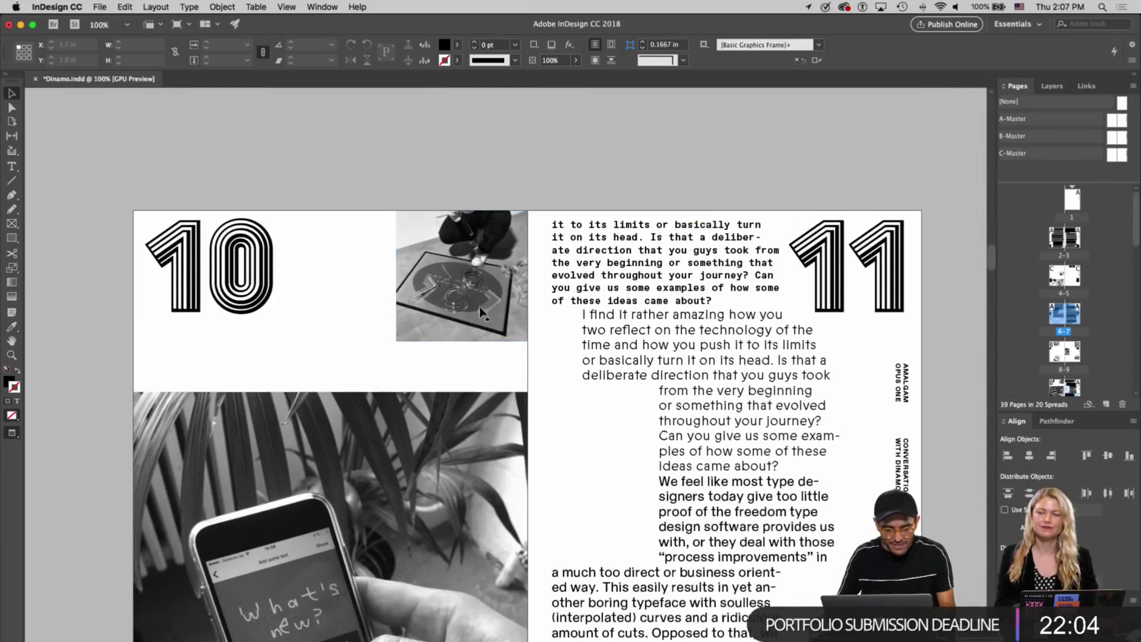
{"action": "scroll", "coordinate": [481, 311], "scroll_direction": "up", "scroll_amount": 20}
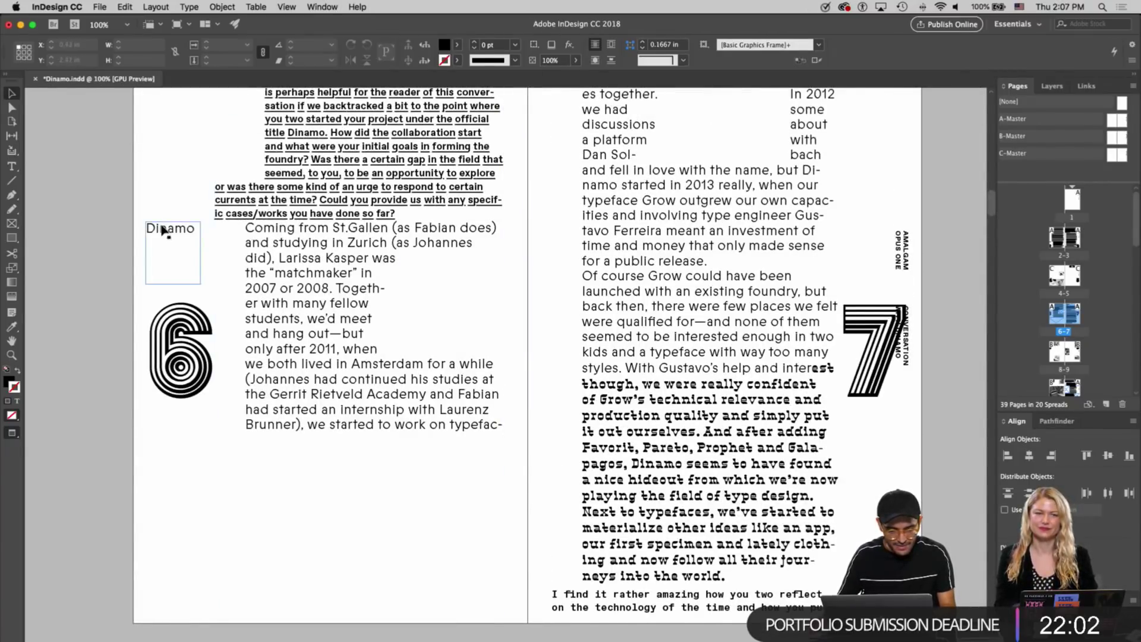
{"action": "left_click", "coordinate": [168, 232]}
{"action": "scroll", "coordinate": [181, 242], "scroll_direction": "down", "scroll_amount": 1}
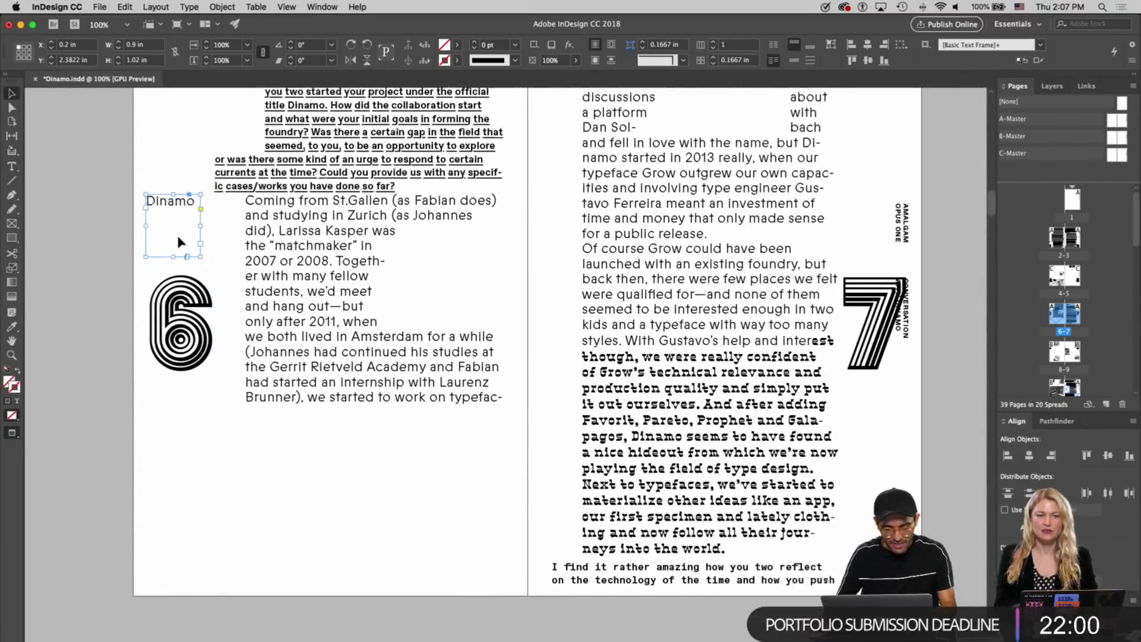
{"action": "scroll", "coordinate": [180, 242], "scroll_direction": "down", "scroll_amount": 20}
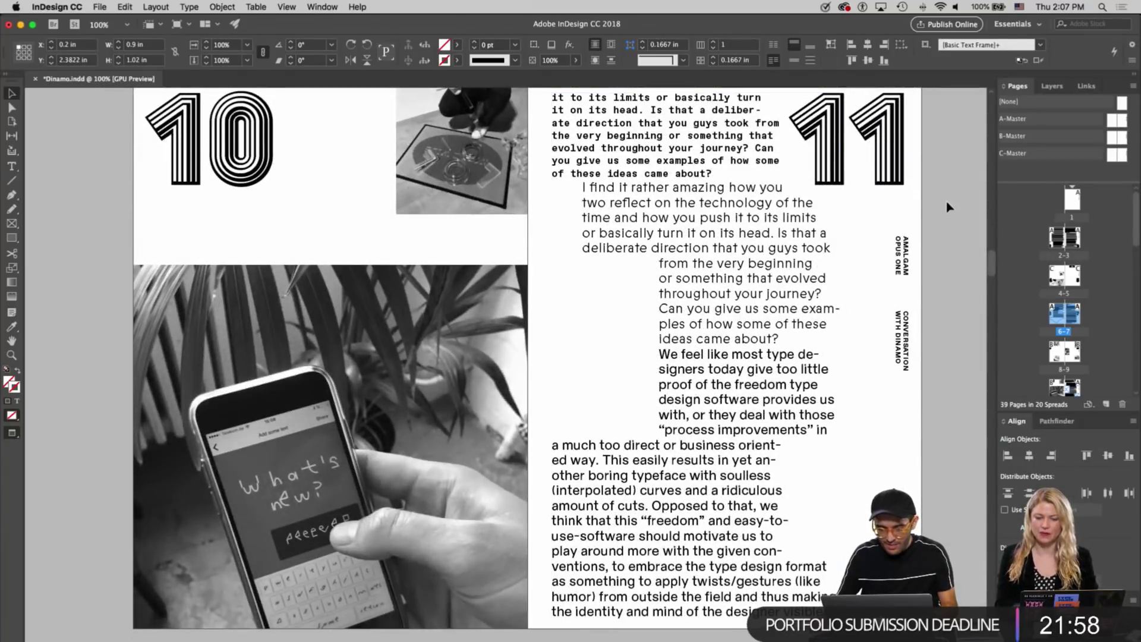
{"action": "left_click", "coordinate": [873, 223]}
{"action": "key", "text": "alt+shift+super+v"}
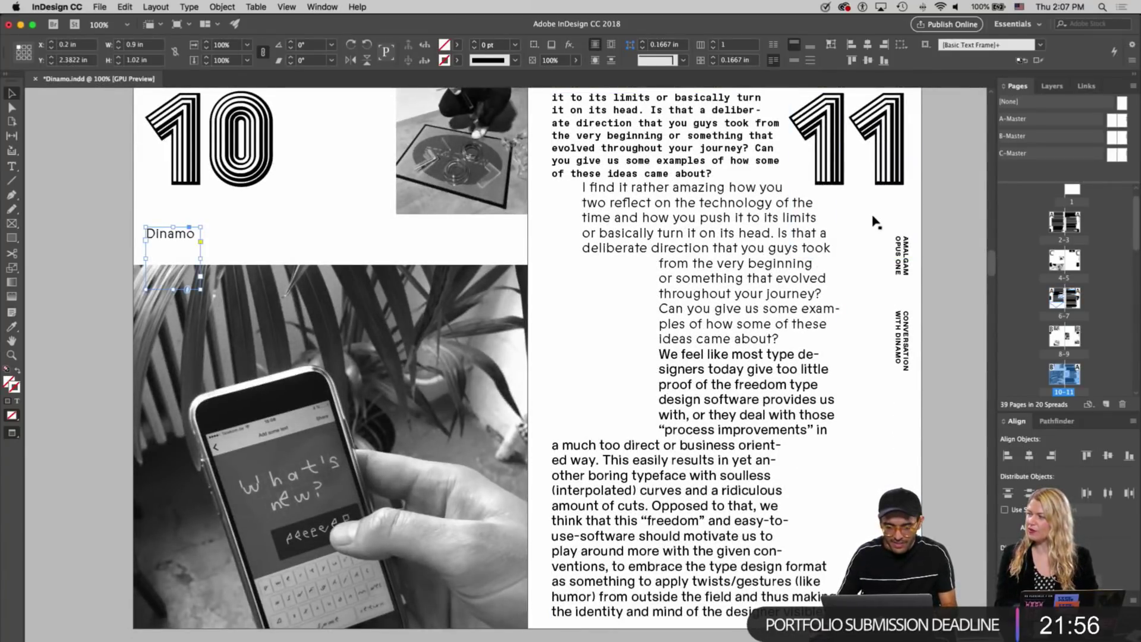
Move the pasted Dinamo label beneath page 11's numeral, at about X 11.92 in and Y 1.68 in, and right-align its text
{"action": "left_click_drag", "start_coordinate": [159, 240], "coordinate": [871, 202]}
{"action": "key", "text": "w"}
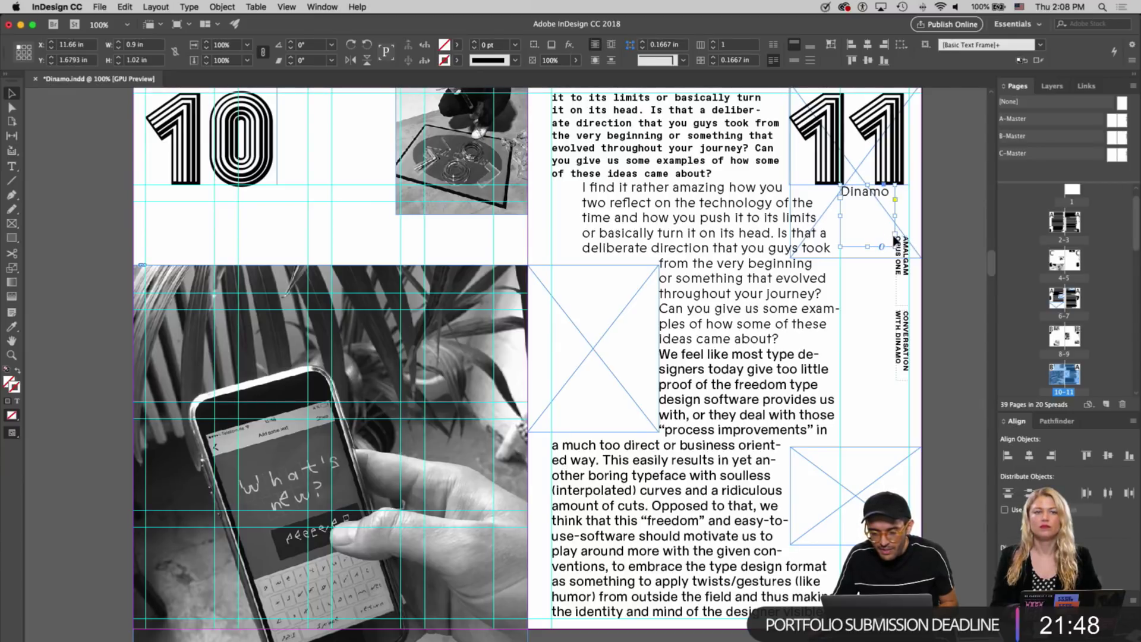
{"action": "left_click_drag", "start_coordinate": [875, 198], "coordinate": [892, 198]}
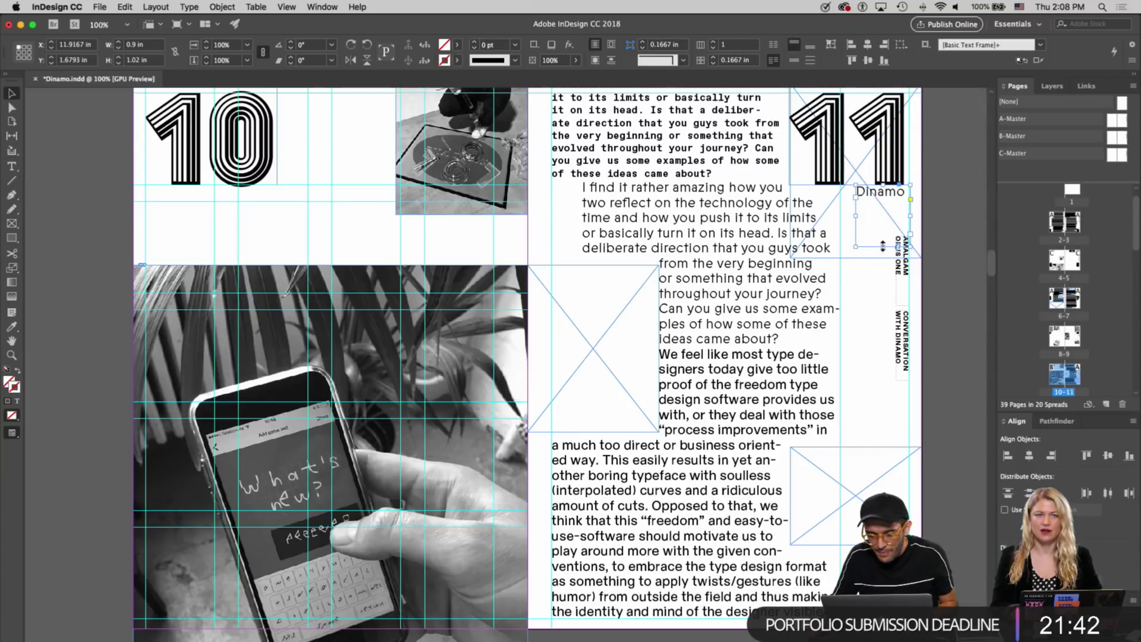
{"action": "double_click", "coordinate": [877, 205]}
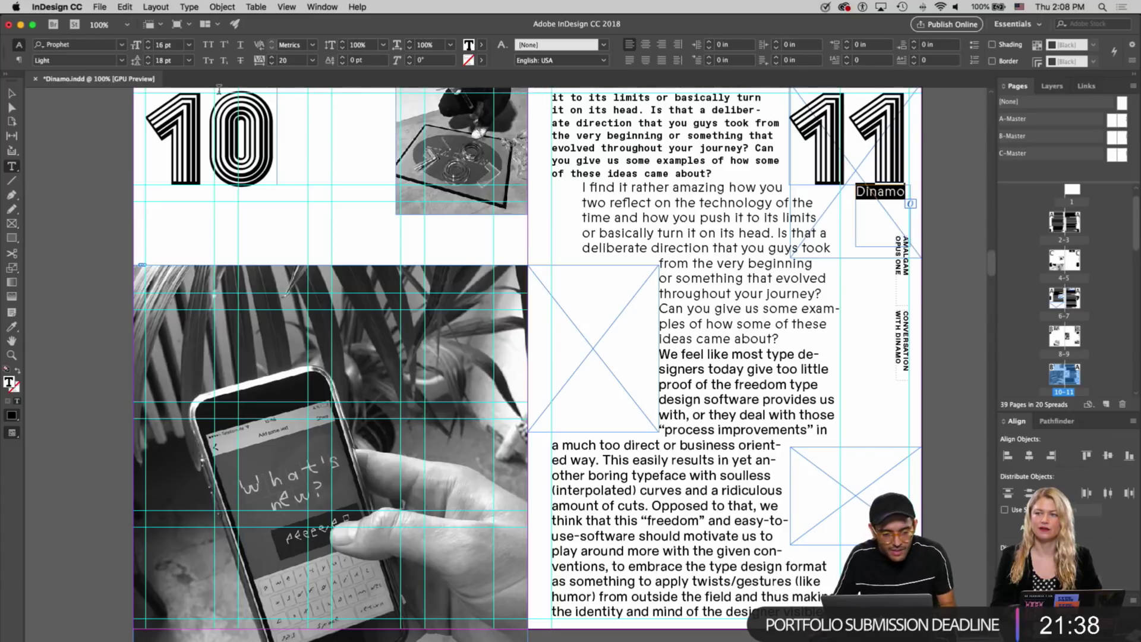
{"action": "key", "text": "Escape"}
{"action": "left_click", "coordinate": [934, 241]}
Copy the interviewer's name label from page 7 and paste it in place on the spread of pages 14-15
{"action": "scroll", "coordinate": [878, 292], "scroll_direction": "down", "scroll_amount": 15}
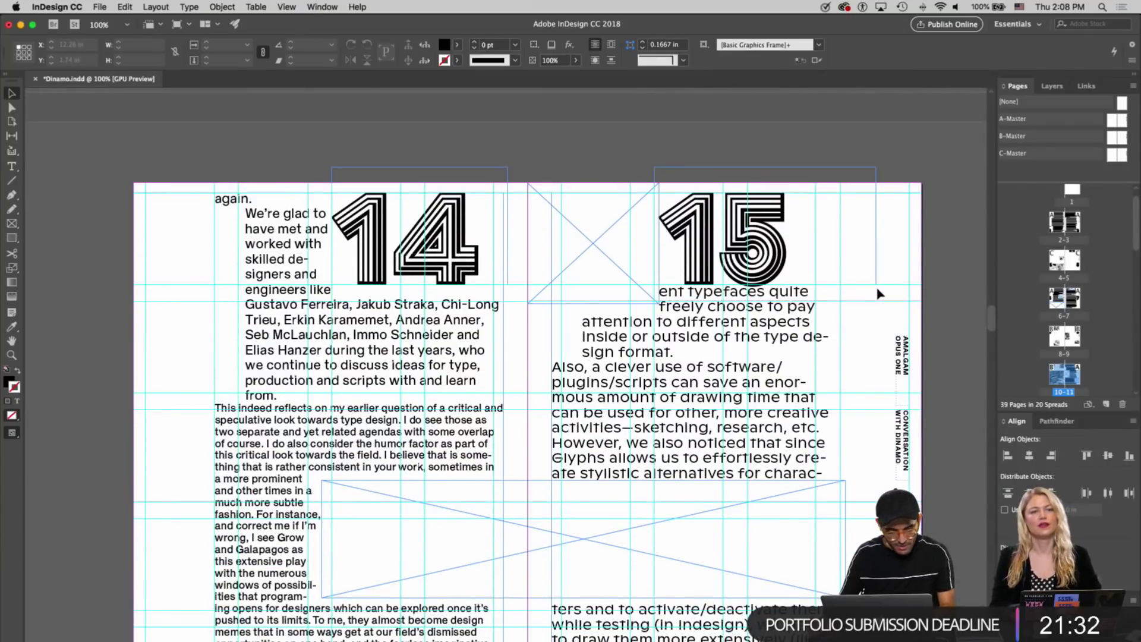
{"action": "scroll", "coordinate": [878, 293], "scroll_direction": "down", "scroll_amount": 1}
{"action": "scroll", "coordinate": [878, 294], "scroll_direction": "up", "scroll_amount": 20}
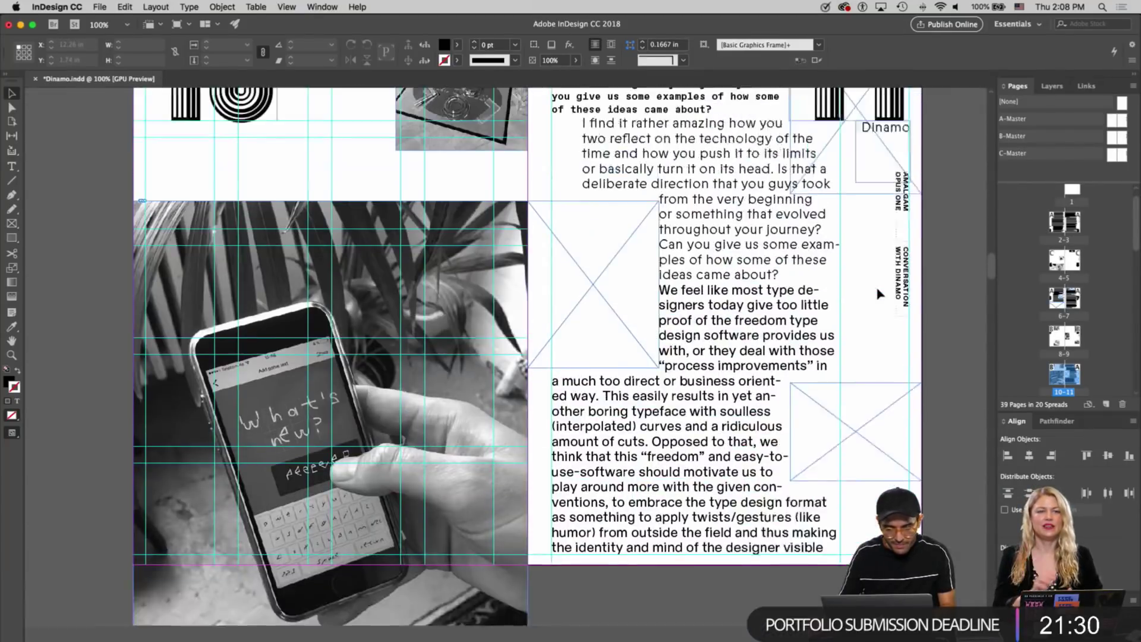
{"action": "scroll", "coordinate": [878, 293], "scroll_direction": "up", "scroll_amount": 20}
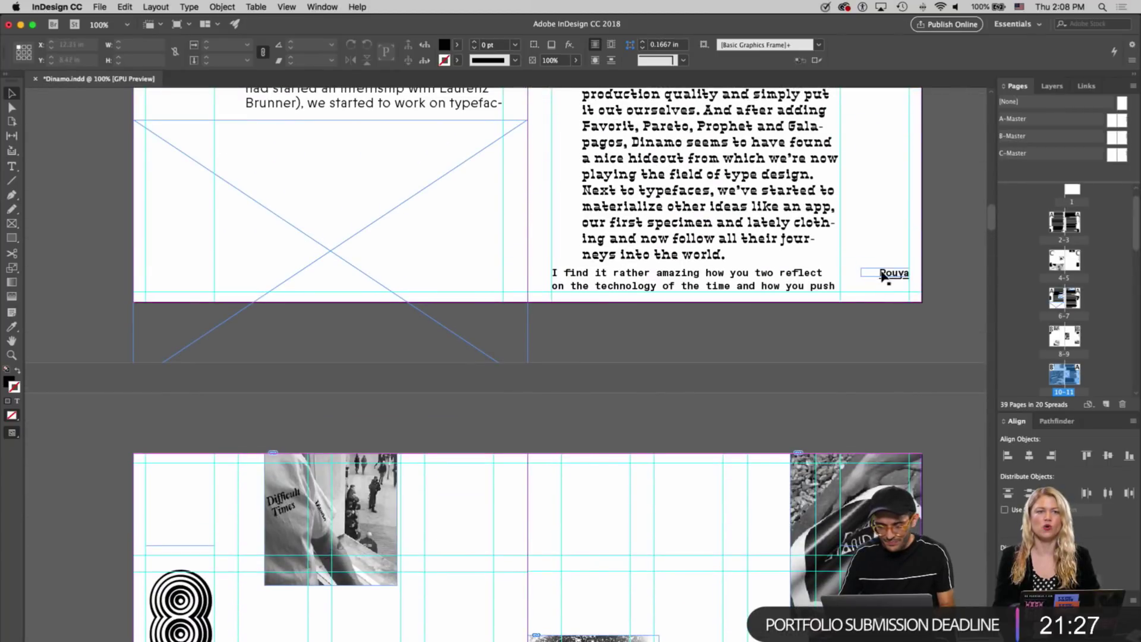
{"action": "left_click", "coordinate": [882, 276]}
{"action": "scroll", "coordinate": [679, 356], "scroll_direction": "down", "scroll_amount": 20}
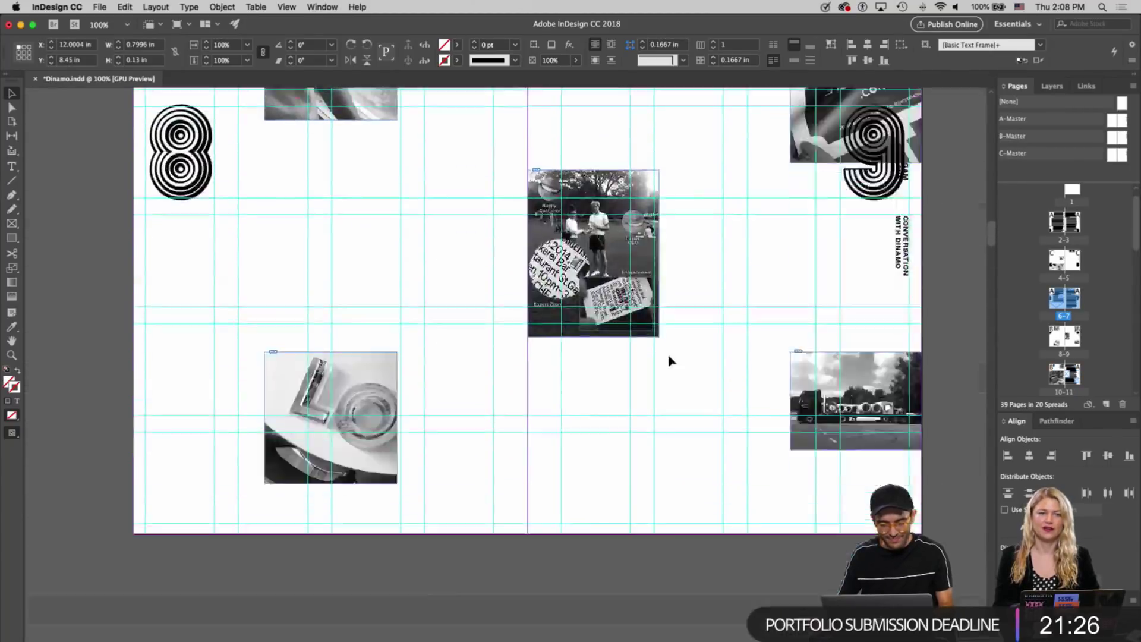
{"action": "scroll", "coordinate": [669, 361], "scroll_direction": "down", "scroll_amount": 15}
{"action": "scroll", "coordinate": [196, 274], "scroll_direction": "up", "scroll_amount": 3}
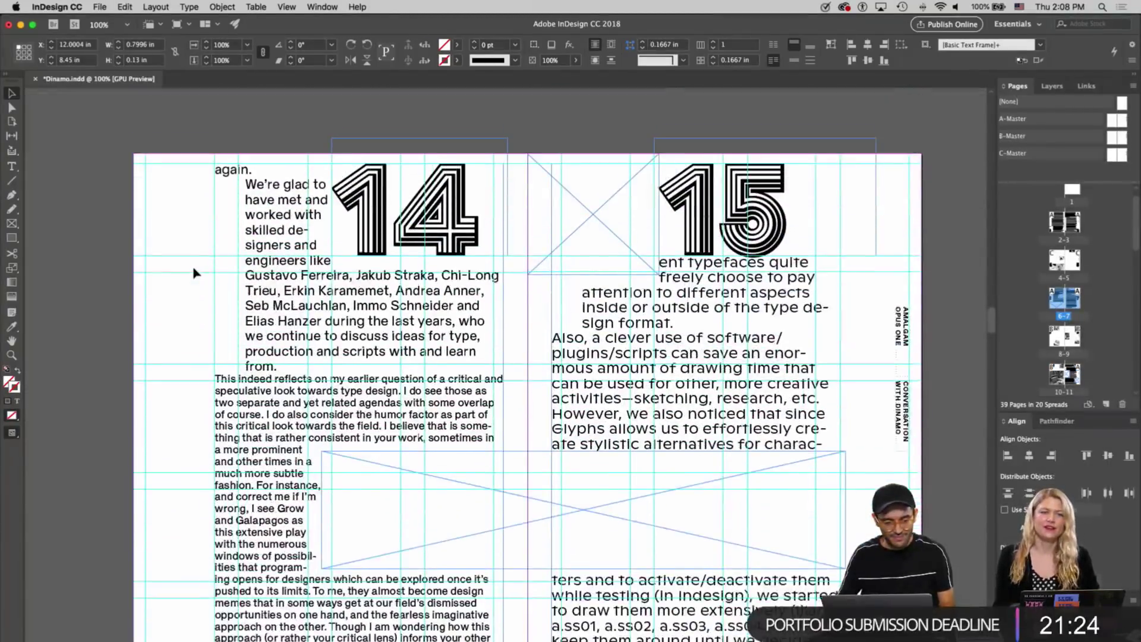
{"action": "left_click", "coordinate": [168, 245]}
{"action": "scroll", "coordinate": [167, 246], "scroll_direction": "down", "scroll_amount": 5}
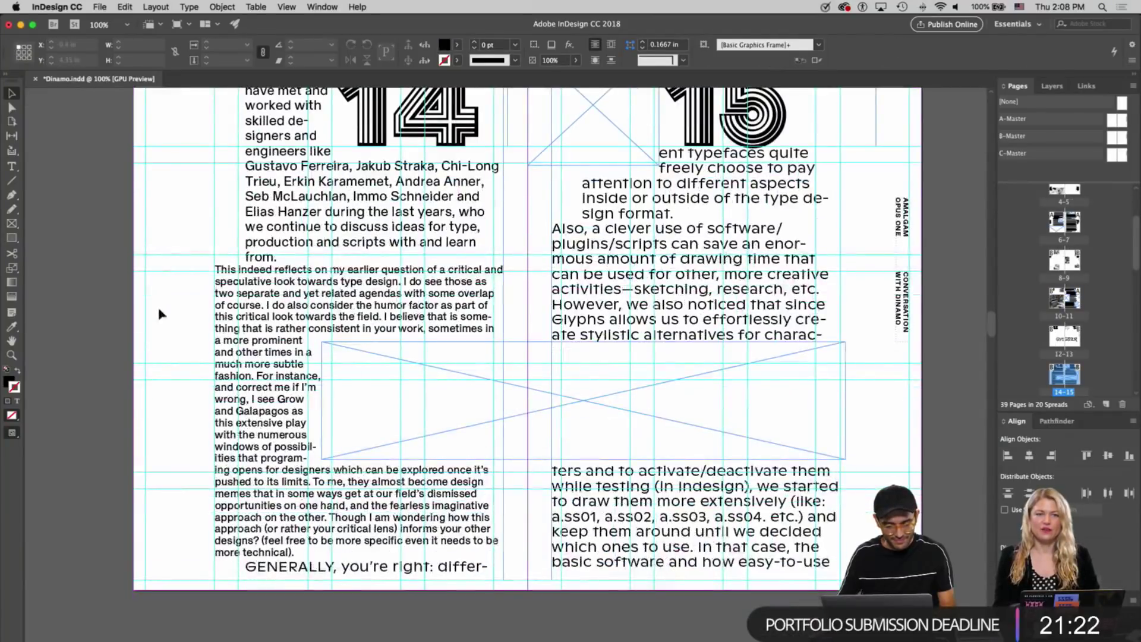
{"action": "left_click", "coordinate": [701, 539]}
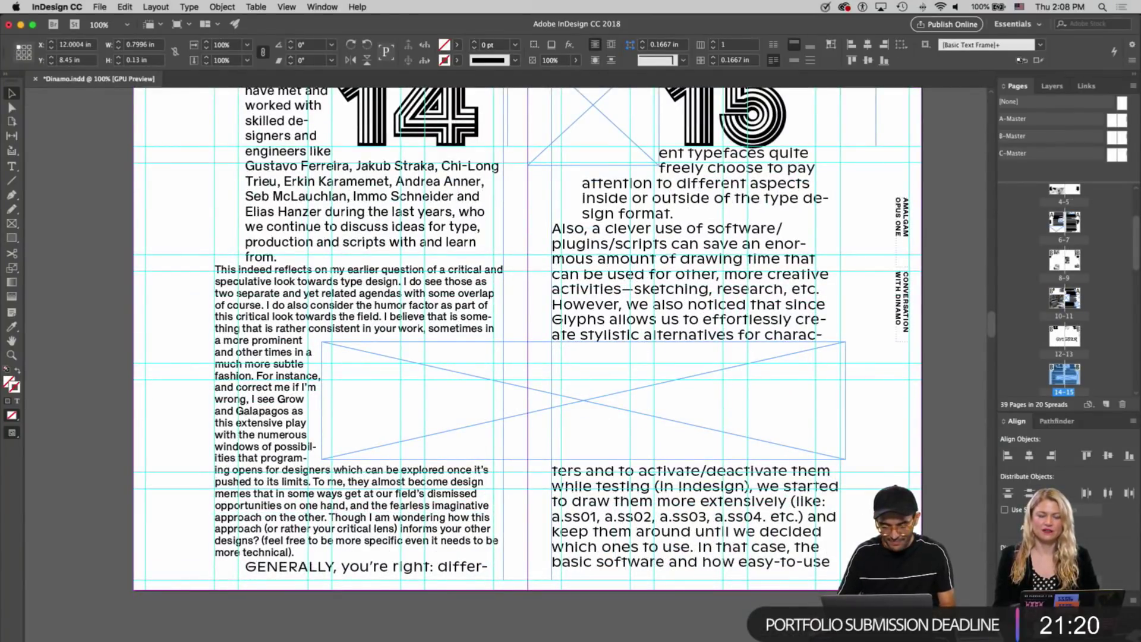
Move the interviewer label to X 0.2 in, Y 3.625 in on page 14, beside the question's first line, and left-align its text
{"action": "left_click_drag", "start_coordinate": [883, 556], "coordinate": [182, 280]}
{"action": "double_click", "coordinate": [182, 276]}
{"action": "left_click", "coordinate": [629, 44]}
{"action": "key", "text": "Escape"}
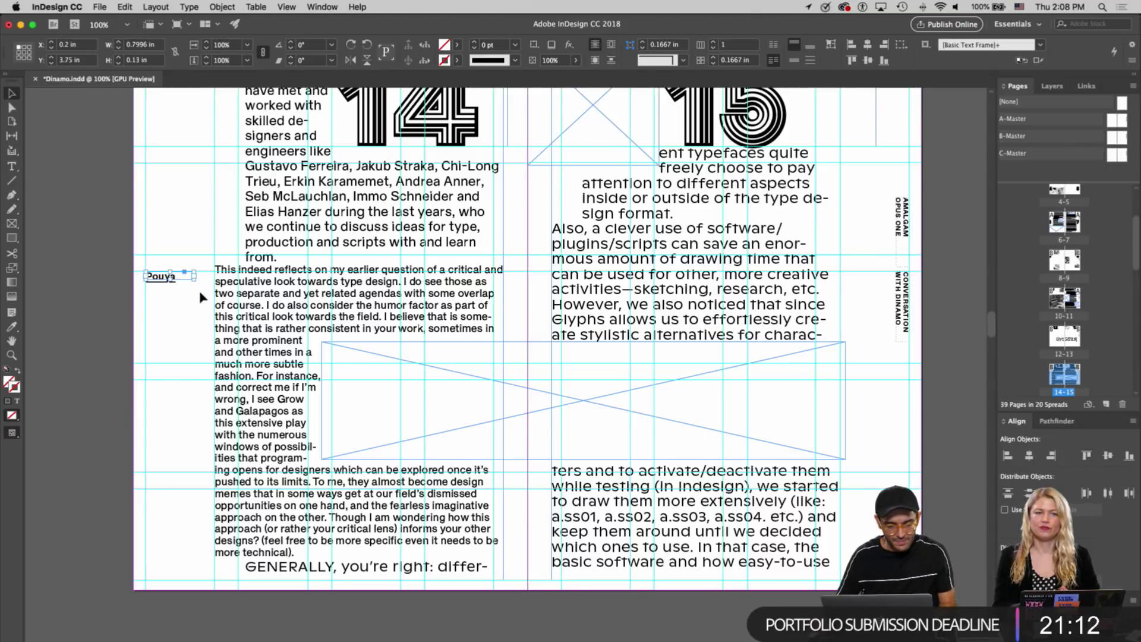
{"action": "key", "text": "shift+Up"}
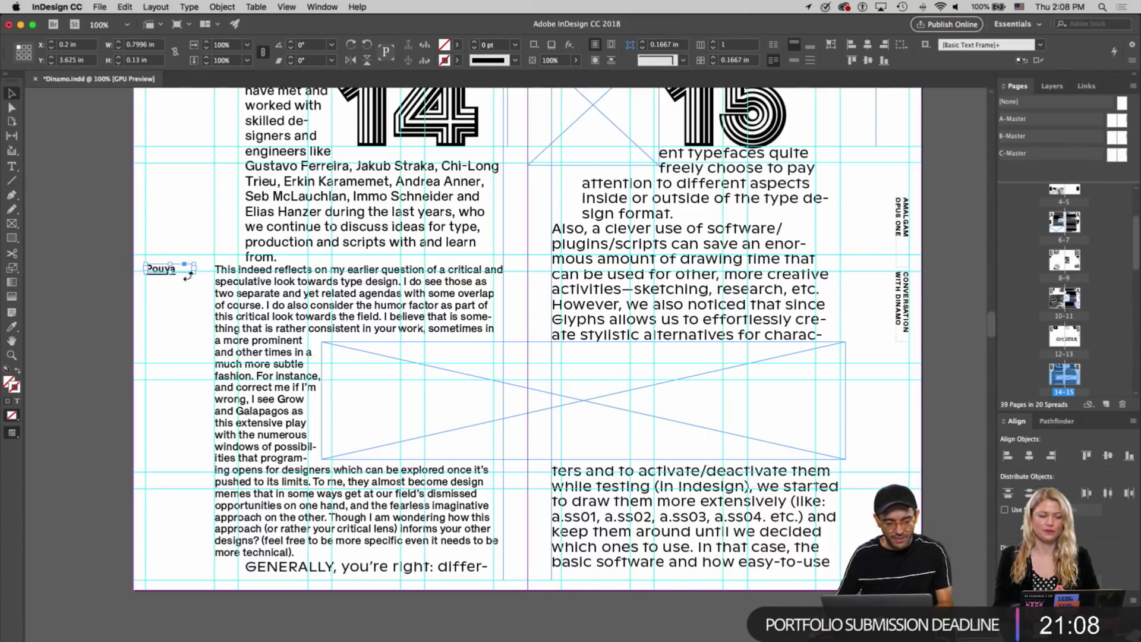
Match page 14's interviewer label to the question's Helveesti Regular 12 pt text and lengthen its frame to about 1.28 in
{"action": "double_click", "coordinate": [181, 272]}
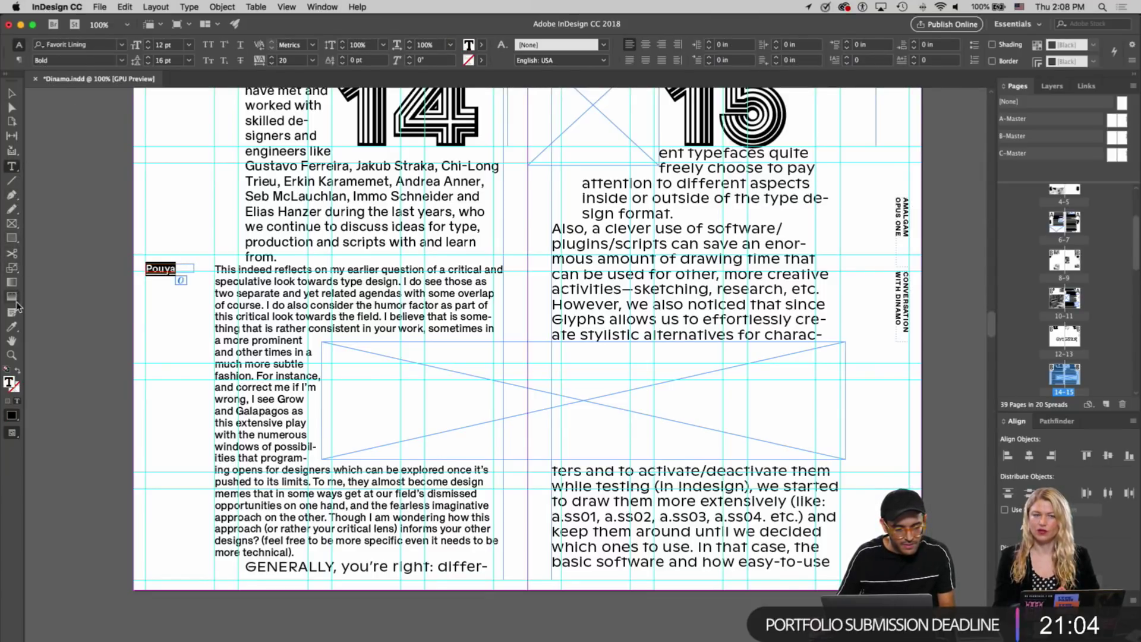
{"action": "key", "text": "BackSpace"}
{"action": "key", "text": "Escape"}
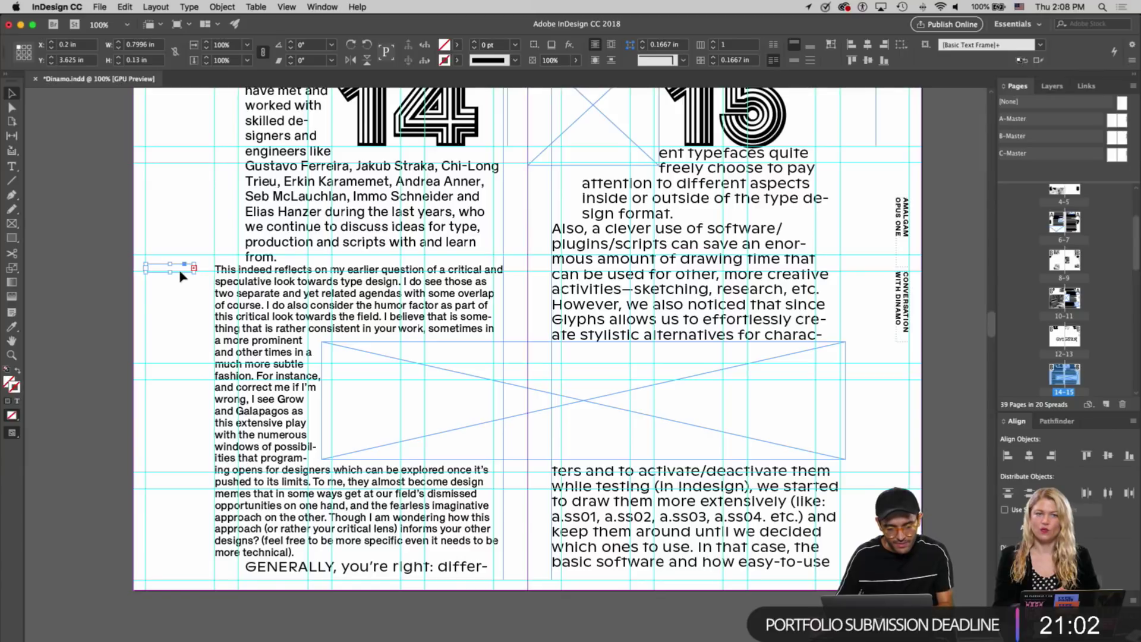
{"action": "left_click_drag", "start_coordinate": [170, 271], "coordinate": [169, 342]}
{"action": "left_click", "coordinate": [157, 383]}
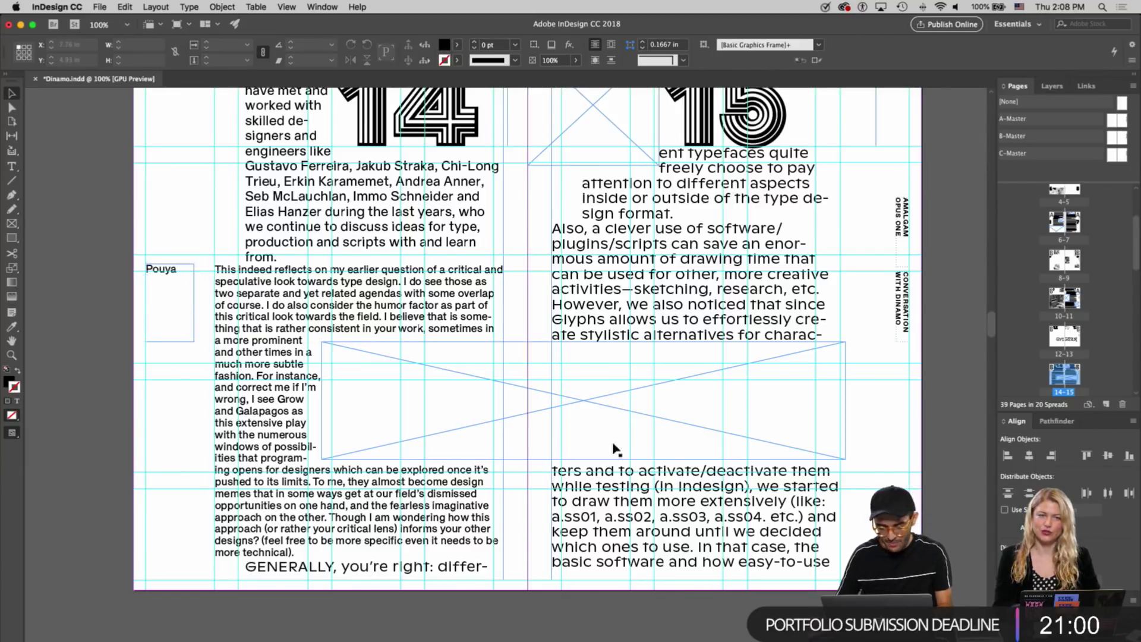
Duplicate page 14's interviewer label lower in the same margin and change the copy's text to Dinamo
{"action": "scroll", "coordinate": [348, 397], "scroll_direction": "up", "scroll_amount": 1}
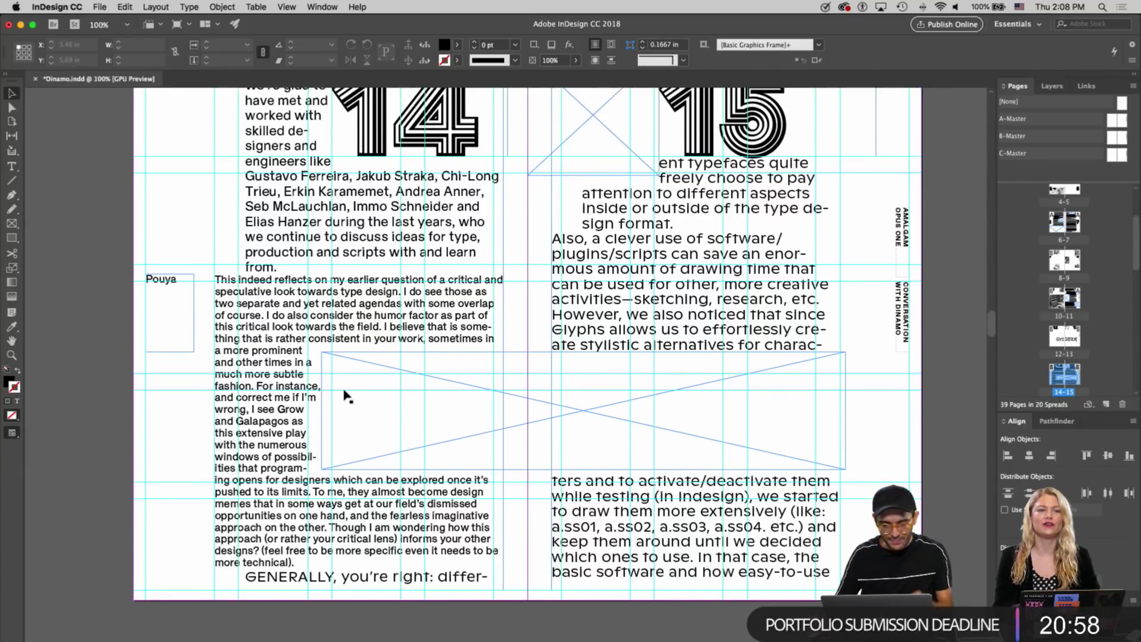
{"action": "key", "text": "w"}
{"action": "scroll", "coordinate": [344, 390], "scroll_direction": "up", "scroll_amount": 5}
{"action": "scroll", "coordinate": [344, 390], "scroll_direction": "down", "scroll_amount": 6}
{"action": "scroll", "coordinate": [348, 397], "scroll_direction": "down", "scroll_amount": 4}
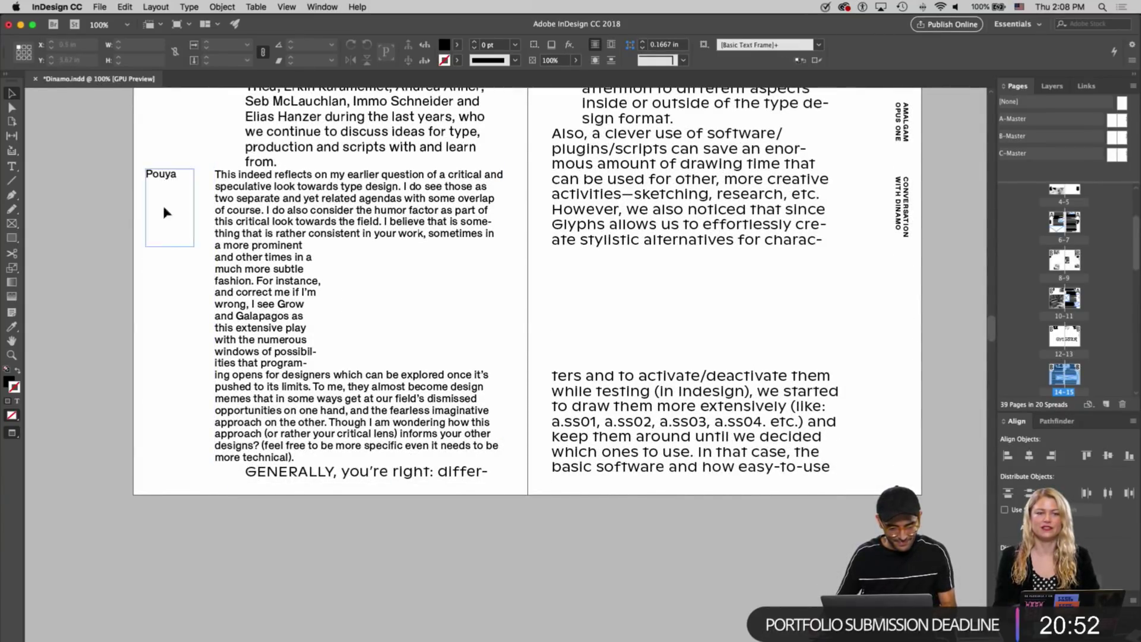
{"action": "left_click", "coordinate": [176, 411]}
{"action": "double_click", "coordinate": [167, 428]}
{"action": "key", "text": "super+a"}
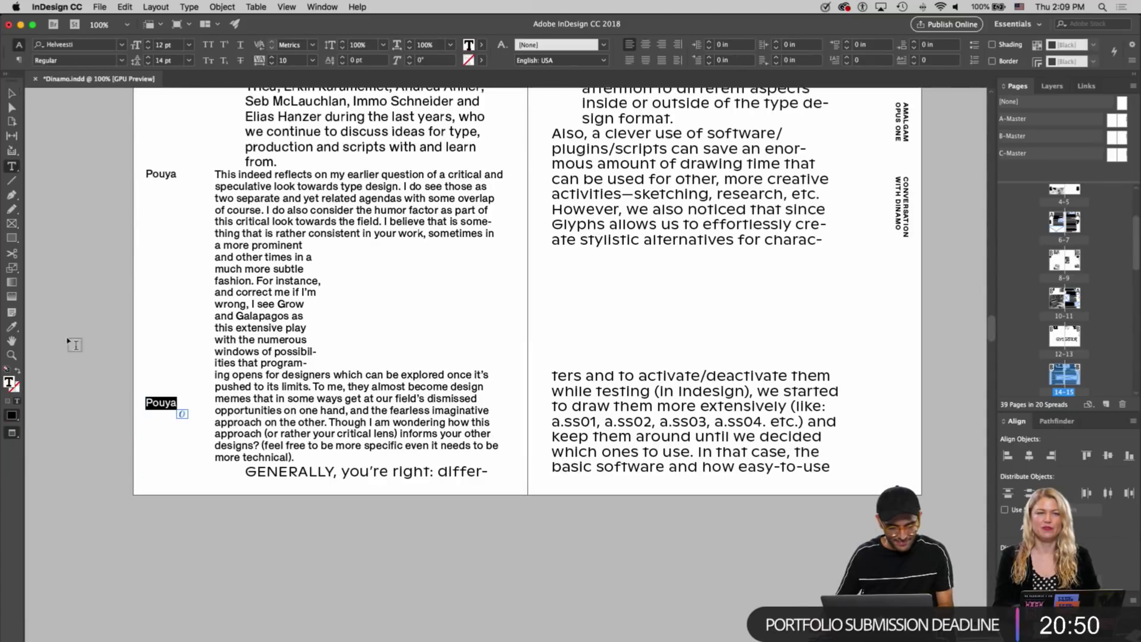
{"action": "type", "text": "Dinamo"}
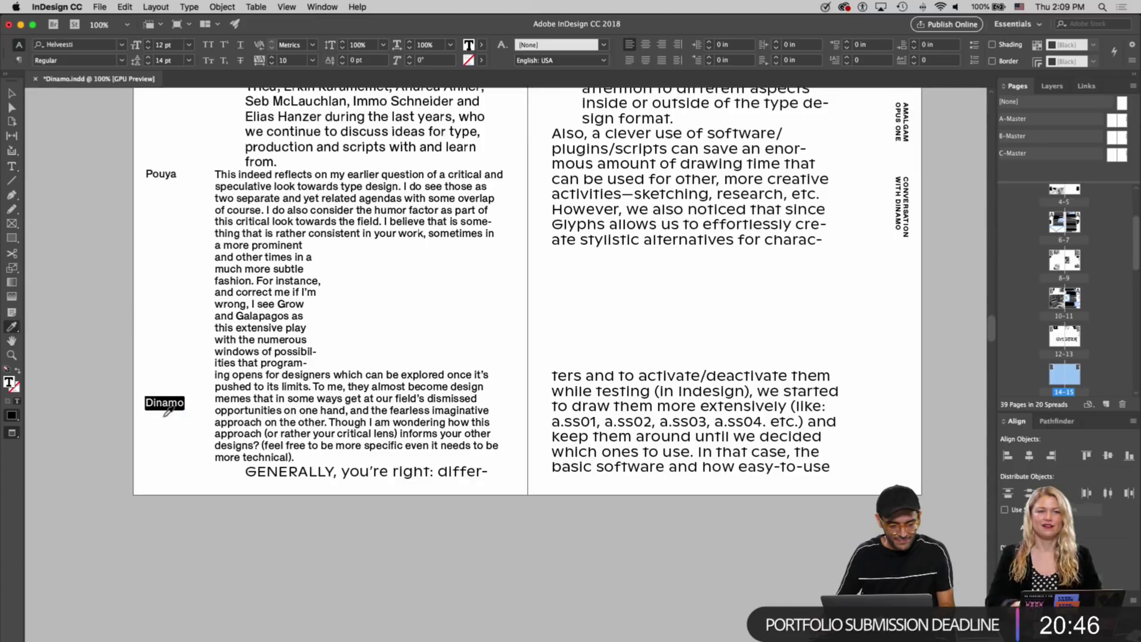
Match page 14's Dinamo label to the answer's Ginto Nord Regular 16 pt text and set its left indent to 0
{"action": "left_click", "coordinate": [290, 471]}
{"action": "key", "text": "v"}
{"action": "left_click_drag", "start_coordinate": [193, 438], "coordinate": [201, 438]}
{"action": "double_click", "coordinate": [191, 425]}
{"action": "key", "text": "super+a"}
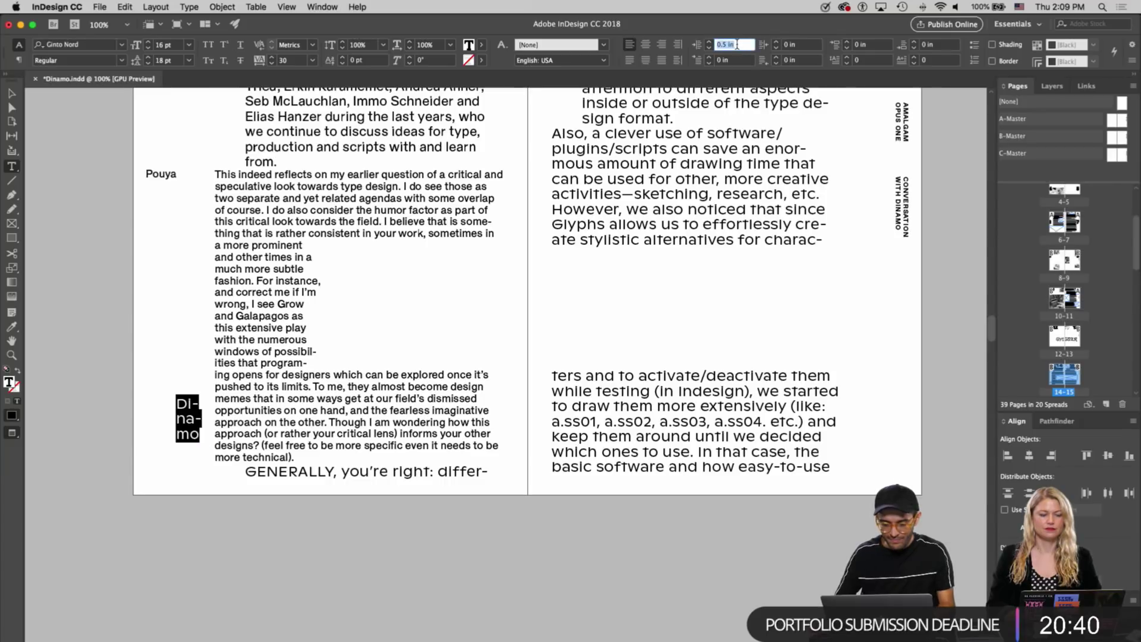
{"action": "type", "text": "0"}
{"action": "key", "text": "Return"}
{"action": "key", "text": "Escape"}
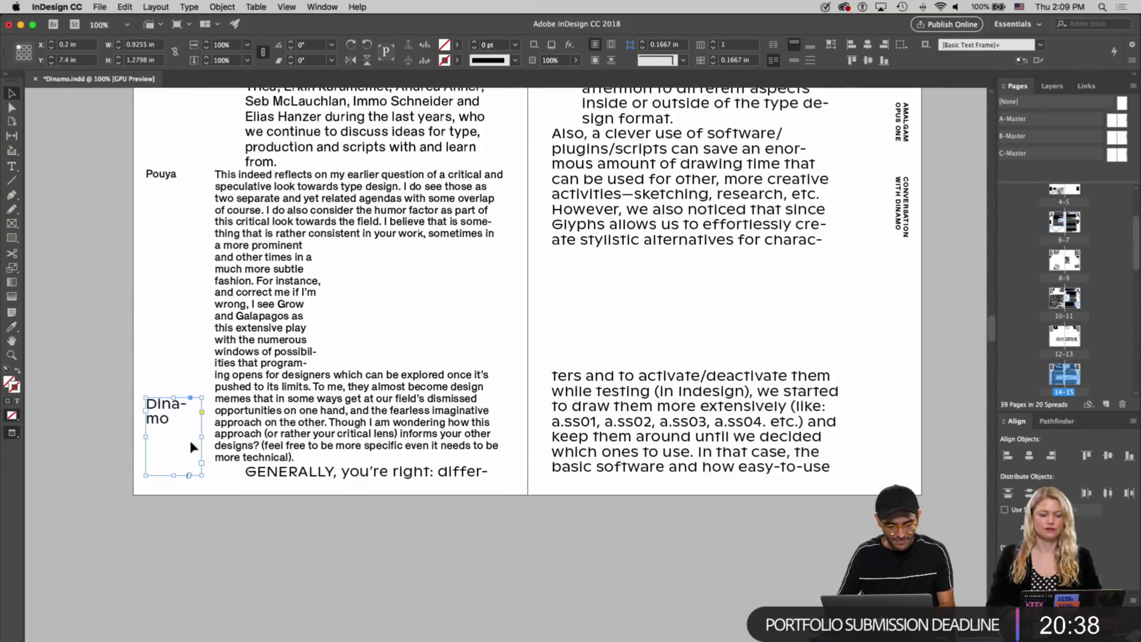
Widen page 14's Dinamo label frame to 1.14 in and move it down beside the answer beginning with "GENERALLY"
{"action": "left_click_drag", "start_coordinate": [201, 438], "coordinate": [215, 437]}
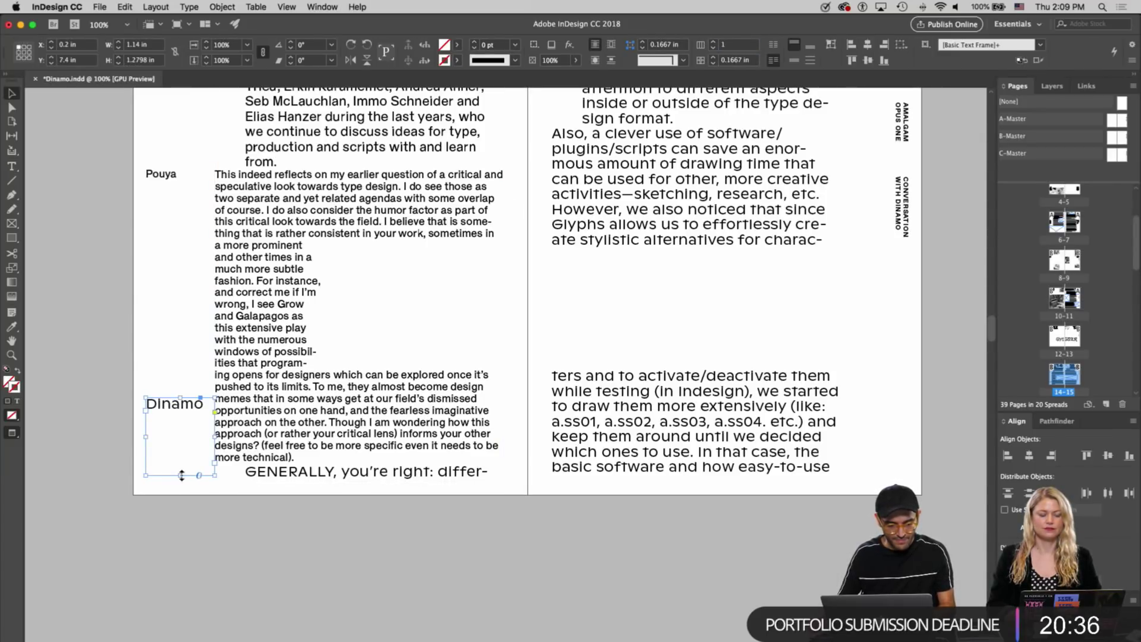
{"action": "key", "text": "w"}
{"action": "left_click_drag", "start_coordinate": [189, 409], "coordinate": [191, 470]}
{"action": "left_click", "coordinate": [165, 387]}
{"action": "key", "text": "w"}
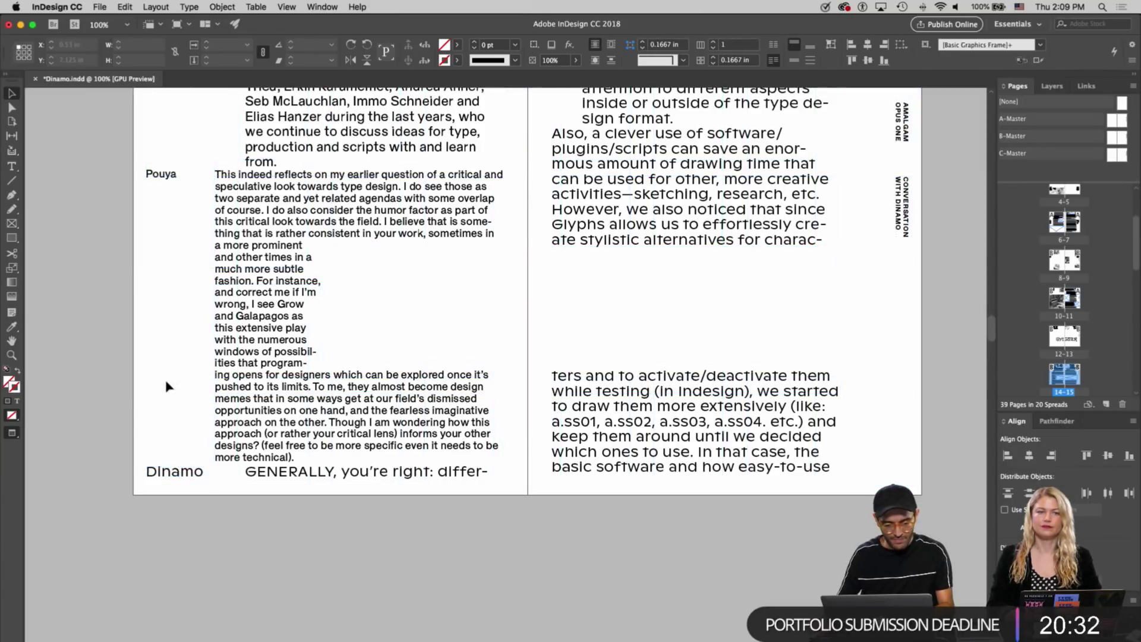
Look through the spreads following pages 14-15 up to pages 26-27 for the next interviewer question
{"action": "scroll", "coordinate": [693, 328], "scroll_direction": "up", "scroll_amount": 4}
{"action": "scroll", "coordinate": [694, 329], "scroll_direction": "down", "scroll_amount": 8}
{"action": "scroll", "coordinate": [693, 327], "scroll_direction": "down", "scroll_amount": 15}
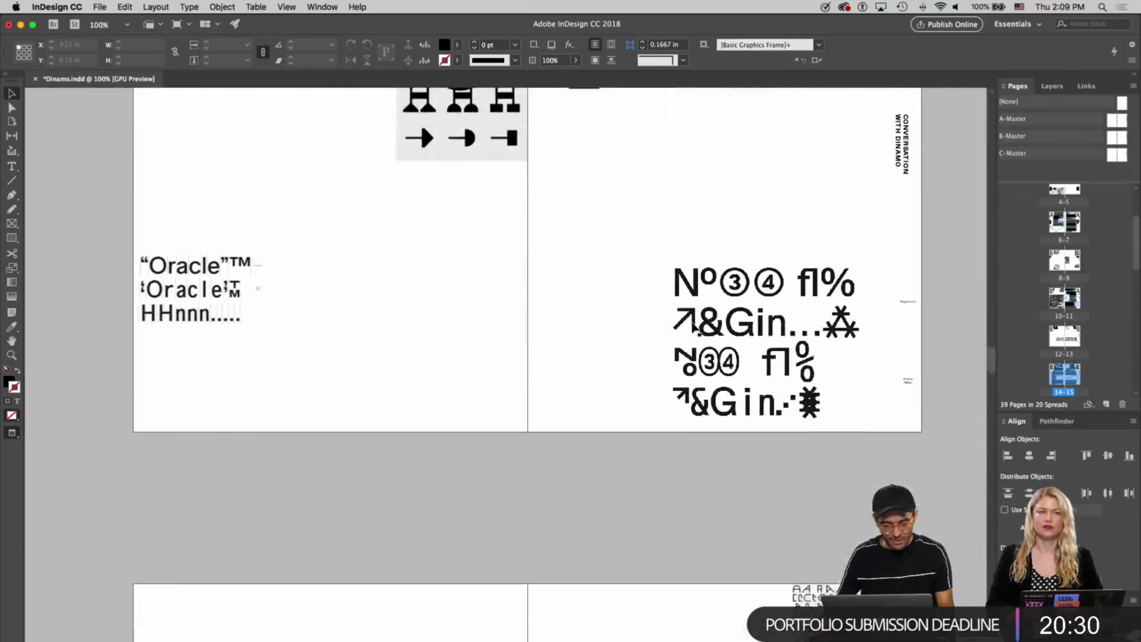
{"action": "scroll", "coordinate": [693, 328], "scroll_direction": "down", "scroll_amount": 15}
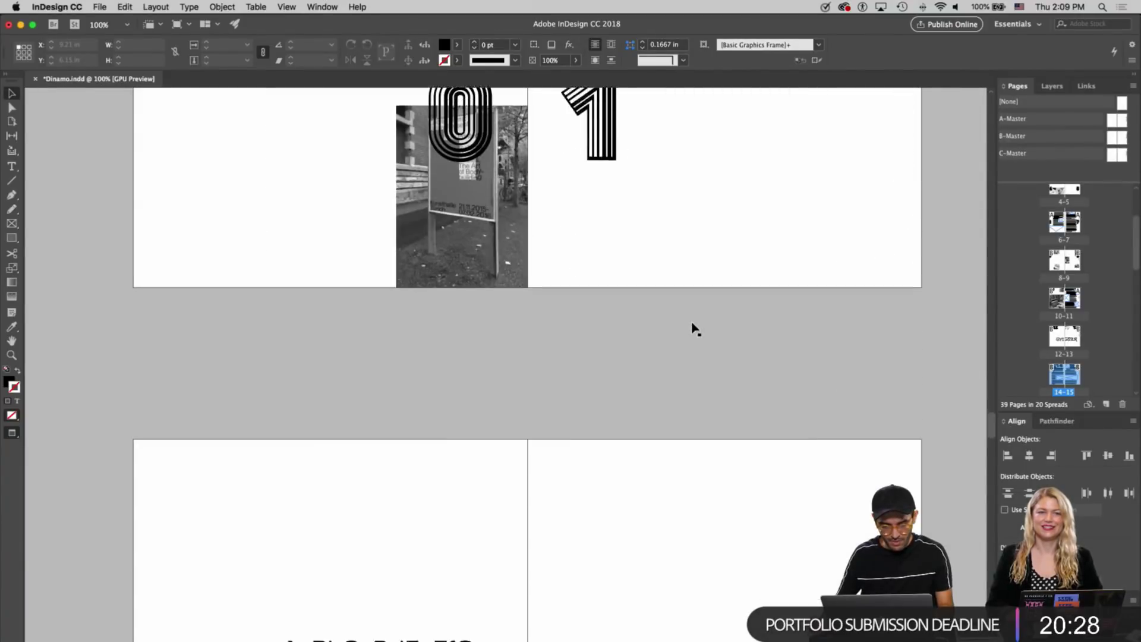
{"action": "scroll", "coordinate": [693, 327], "scroll_direction": "up", "scroll_amount": 1}
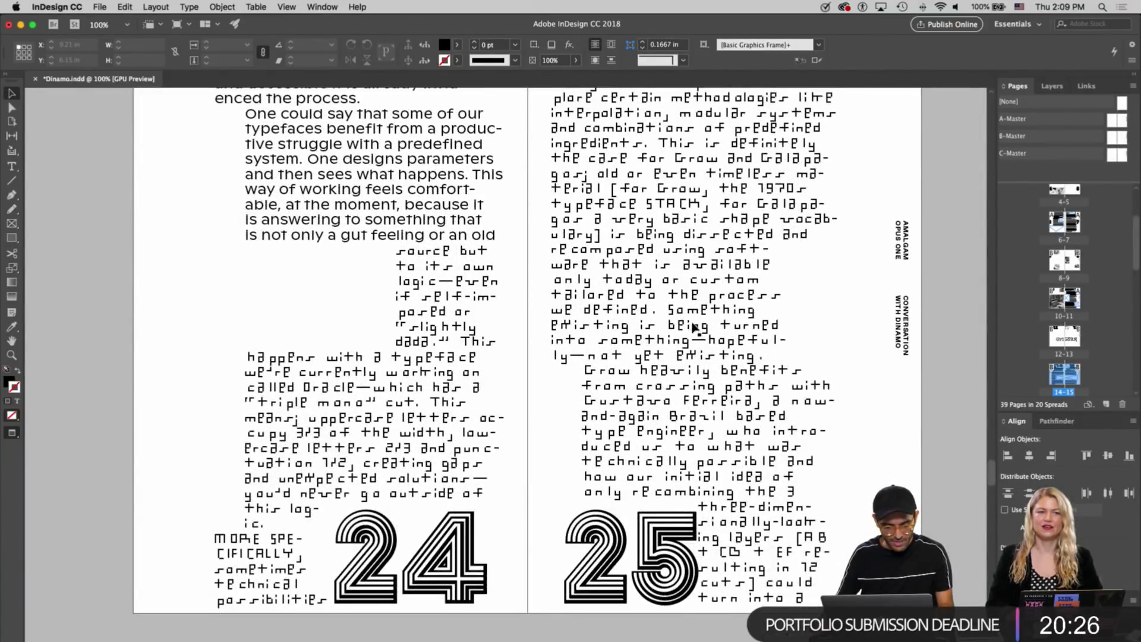
{"action": "scroll", "coordinate": [694, 327], "scroll_direction": "down", "scroll_amount": 1}
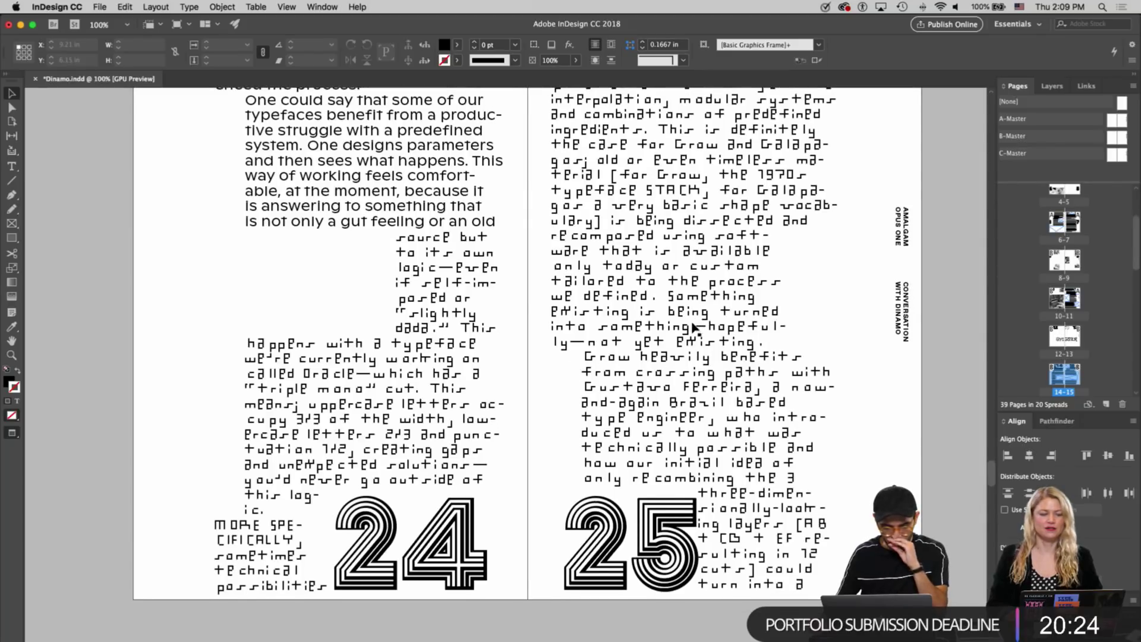
{"action": "scroll", "coordinate": [693, 327], "scroll_direction": "down", "scroll_amount": 10}
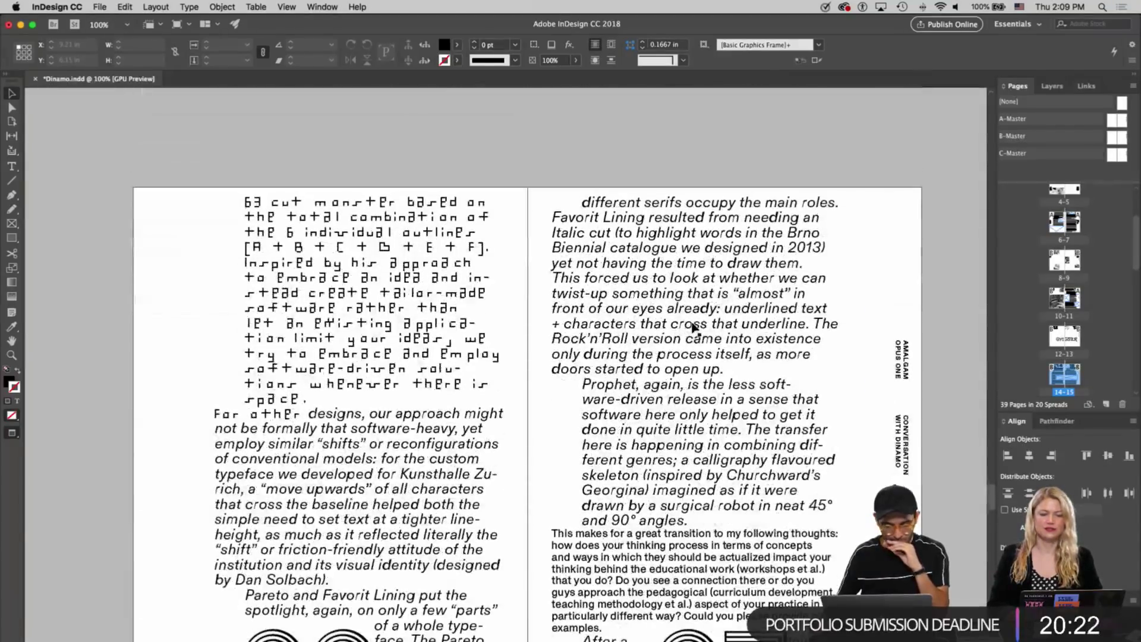
{"action": "scroll", "coordinate": [693, 328], "scroll_direction": "down", "scroll_amount": 5}
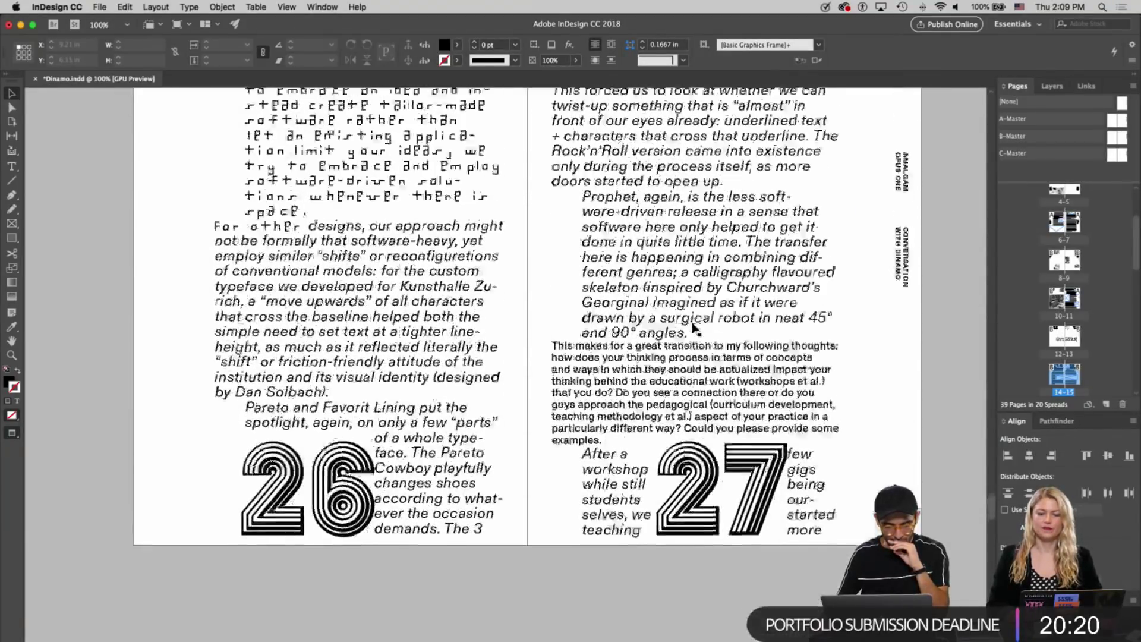
{"action": "scroll", "coordinate": [693, 327], "scroll_direction": "up", "scroll_amount": 8}
{"action": "scroll", "coordinate": [693, 328], "scroll_direction": "down", "scroll_amount": 10}
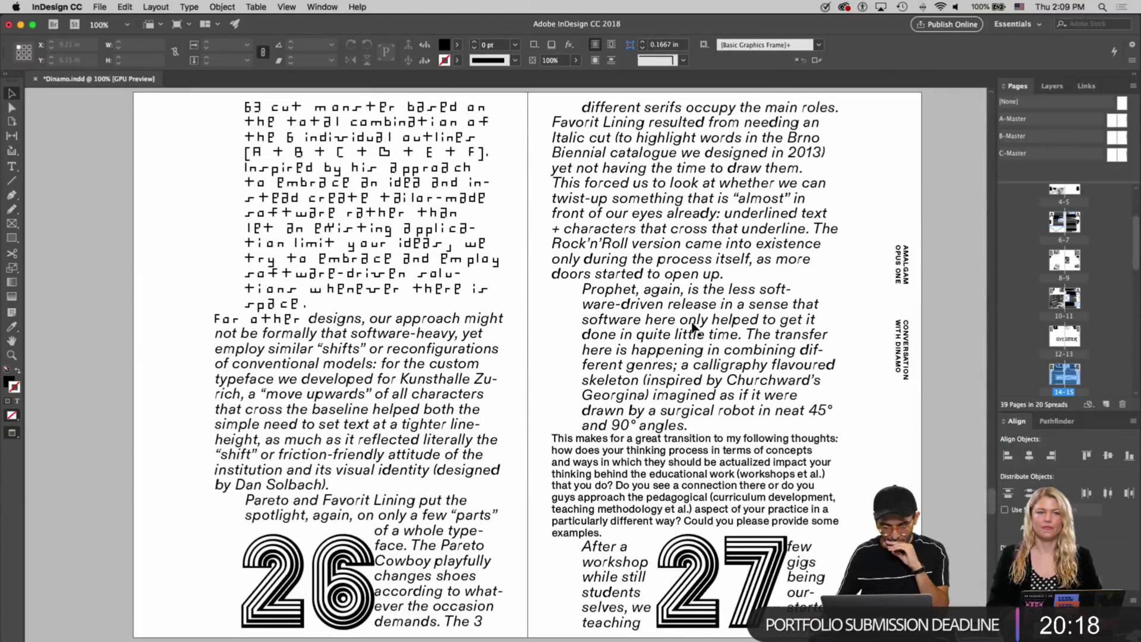
Paste the interviewer's name label on page 27 and position it at Y 5.67 in, beside the question's first line
{"action": "left_click", "coordinate": [897, 480]}
{"action": "left_click_drag", "start_coordinate": [887, 535], "coordinate": [890, 444]}
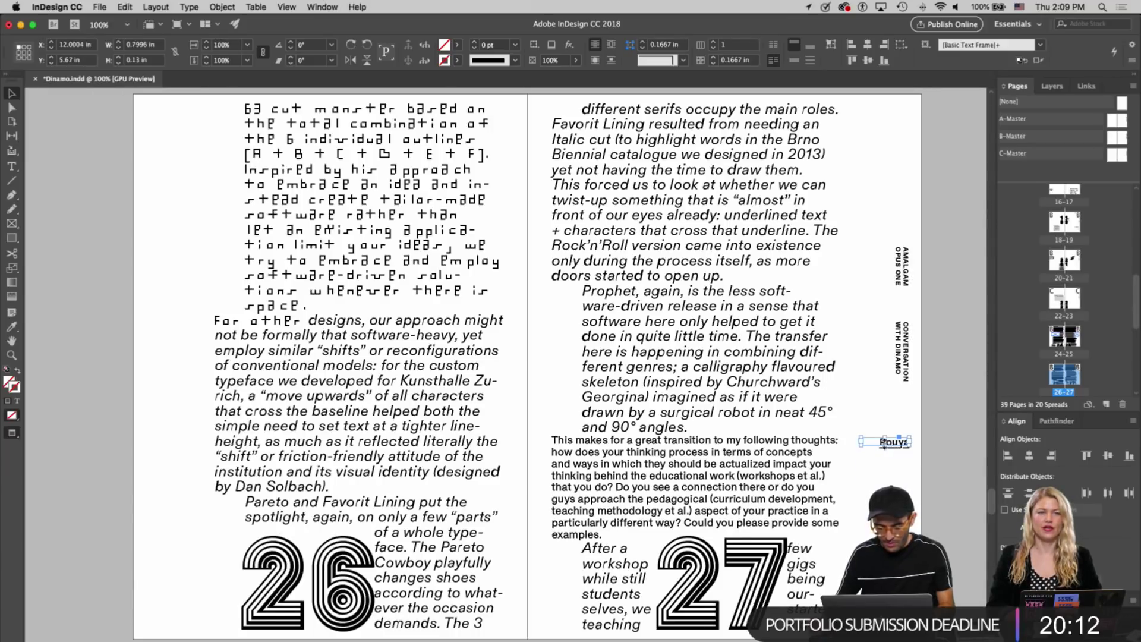
Match page 27's interviewer label to the question's Helvesti Regular 12 pt text and increase its frame height to 0.34 in
{"action": "double_click", "coordinate": [890, 445]}
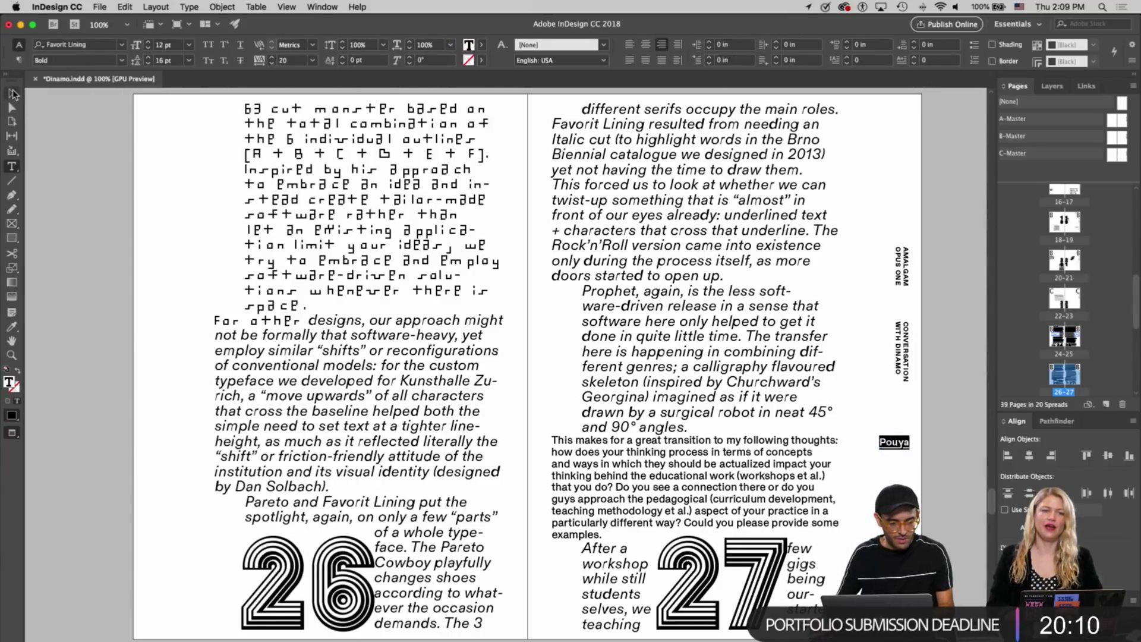
{"action": "left_click", "coordinate": [11, 327]}
{"action": "left_click", "coordinate": [657, 460]}
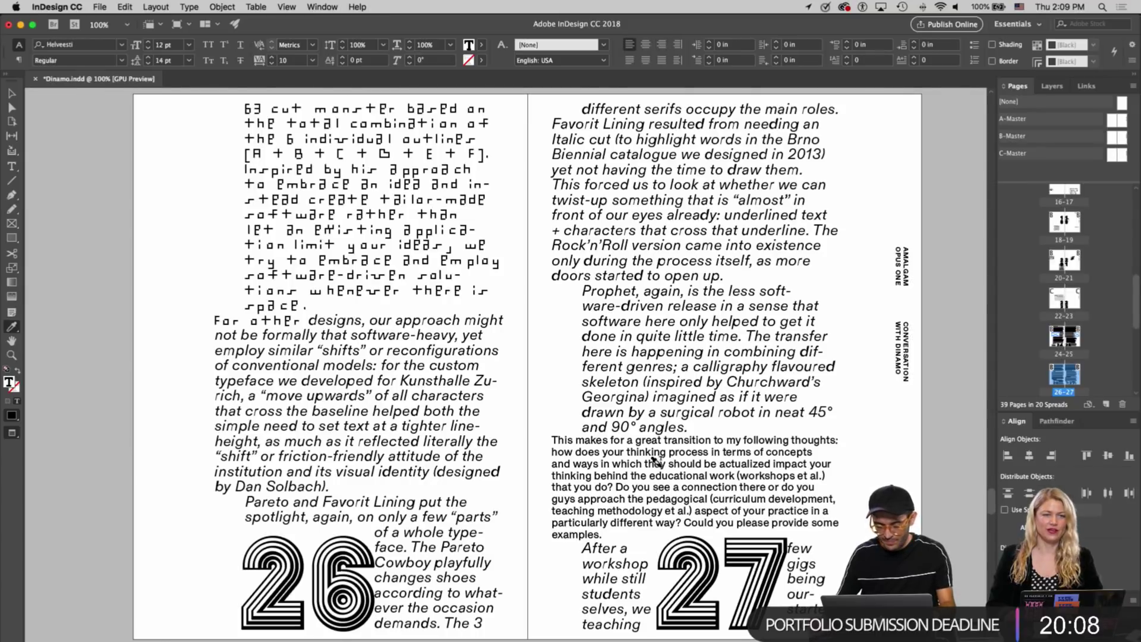
{"action": "key", "text": "Escape"}
{"action": "left_click_drag", "start_coordinate": [884, 445], "coordinate": [883, 457]}
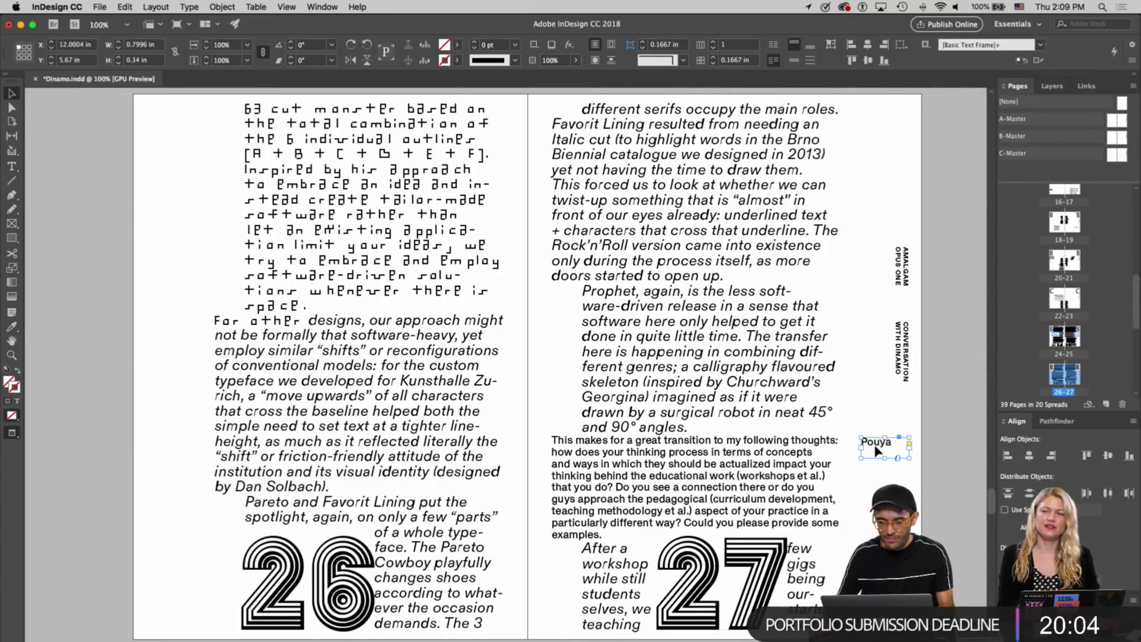
Right-align the interviewer label's text on page 27 and nudge its frame up to Y 5.6561 in, level with the question's first line
{"action": "key", "text": "t"}
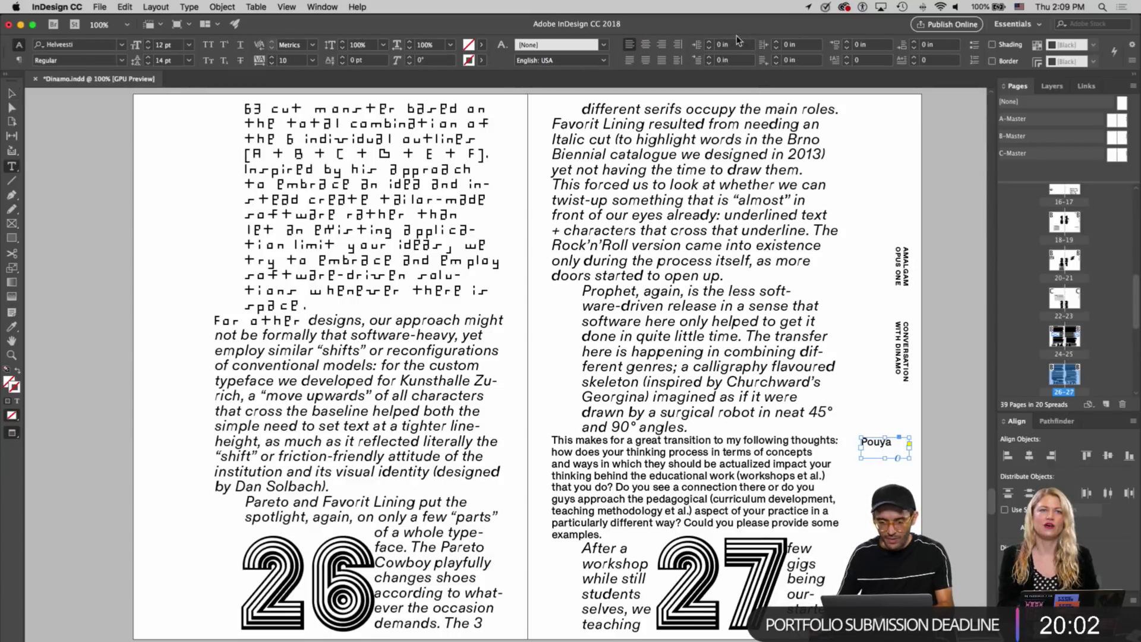
{"action": "left_click", "coordinate": [661, 44]}
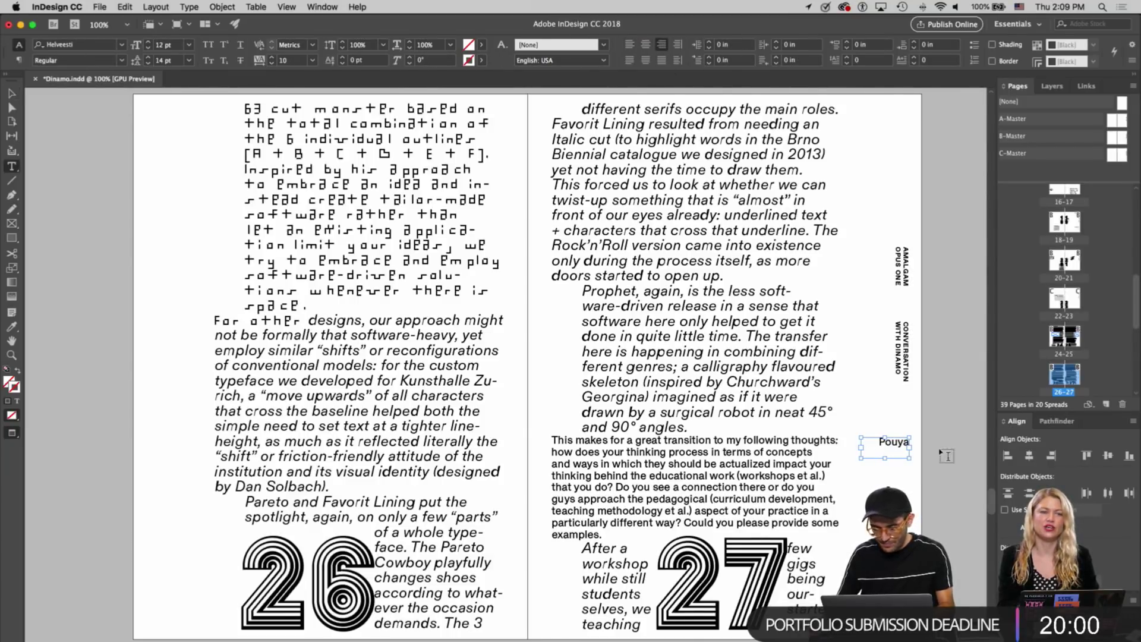
{"action": "key", "text": "Escape"}
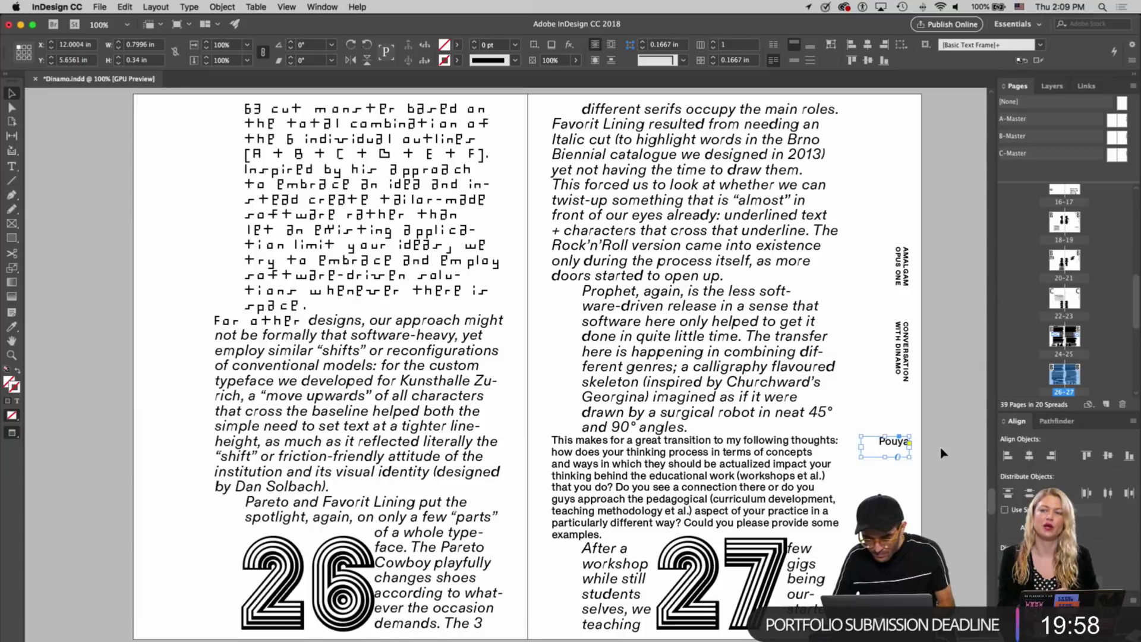
{"action": "left_click", "coordinate": [941, 454]}
Copy page 14's Dinamo label beside the answer beginning with "GENERALLY"
{"action": "scroll", "coordinate": [879, 460], "scroll_direction": "down", "scroll_amount": 5}
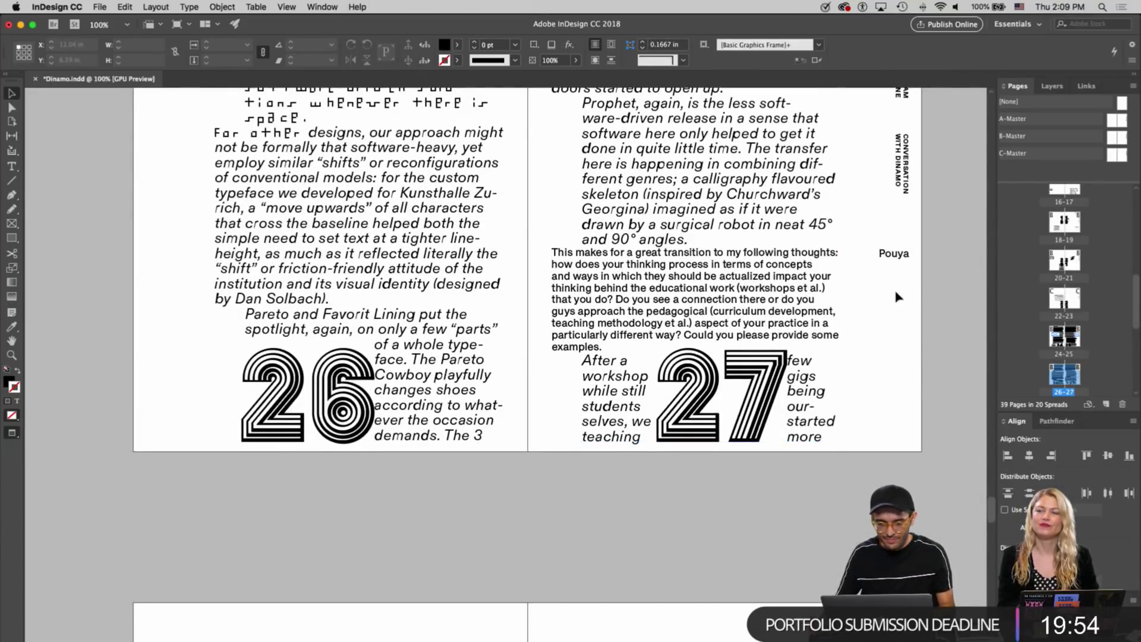
{"action": "scroll", "coordinate": [722, 272], "scroll_direction": "up", "scroll_amount": 20}
{"action": "scroll", "coordinate": [721, 273], "scroll_direction": "up", "scroll_amount": 20}
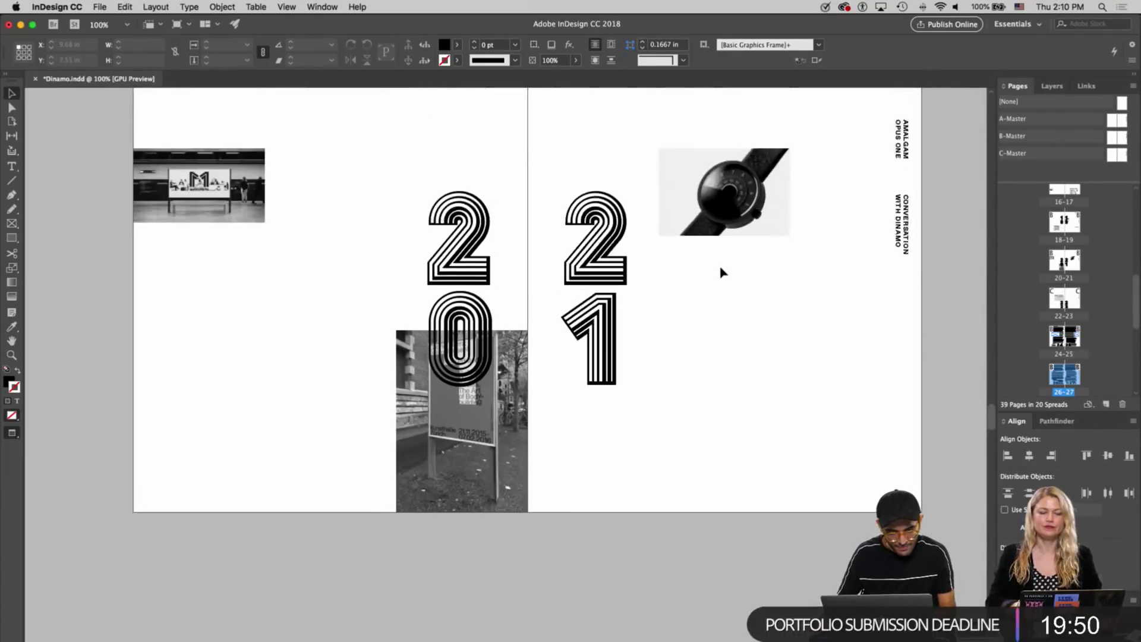
{"action": "scroll", "coordinate": [722, 272], "scroll_direction": "up", "scroll_amount": 20}
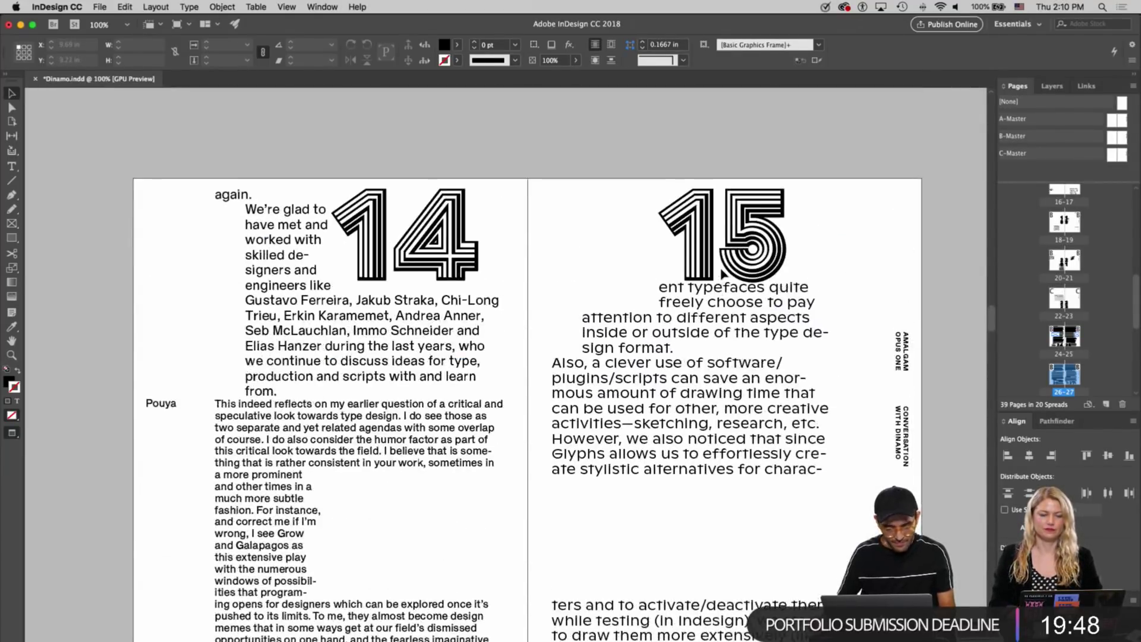
{"action": "scroll", "coordinate": [722, 272], "scroll_direction": "down", "scroll_amount": 10}
{"action": "left_click", "coordinate": [183, 423]}
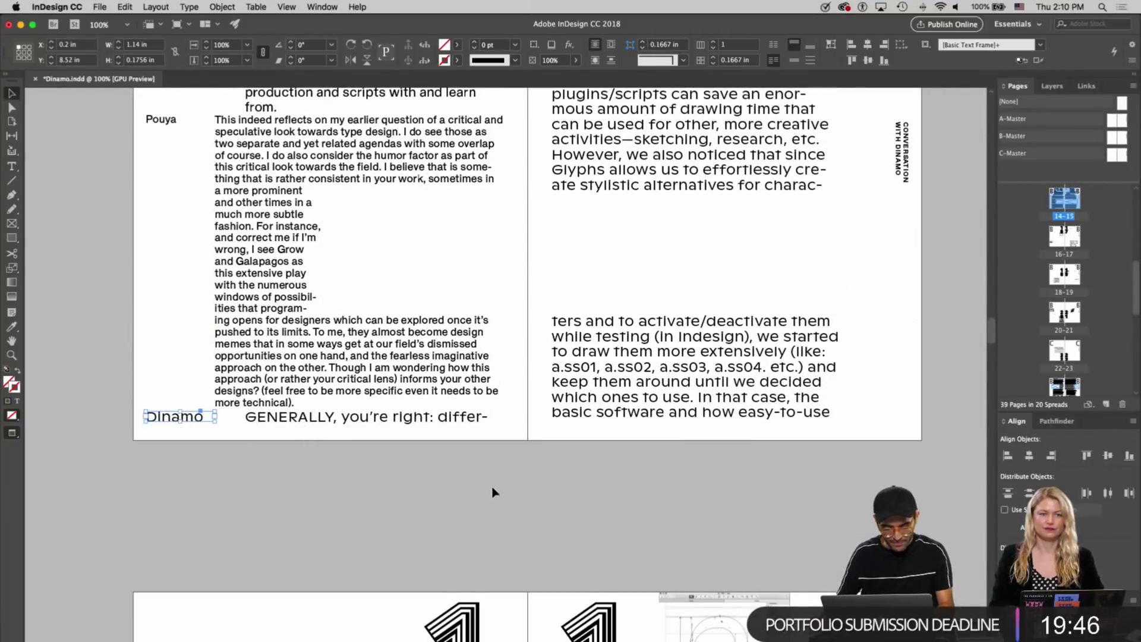
Paste the Dinamo label on page 27 and place it in the outer margin near the question's last lines, below the interviewer label
{"action": "scroll", "coordinate": [490, 480], "scroll_direction": "up", "scroll_amount": 20}
{"action": "scroll", "coordinate": [490, 479], "scroll_direction": "down", "scroll_amount": 20}
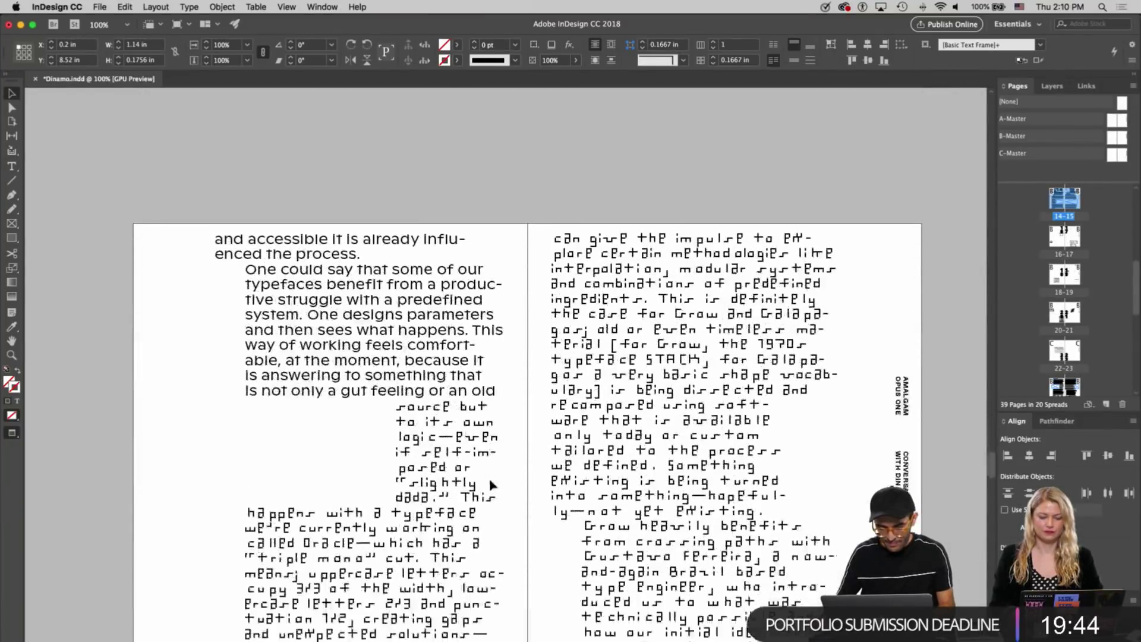
{"action": "scroll", "coordinate": [489, 480], "scroll_direction": "down", "scroll_amount": 20}
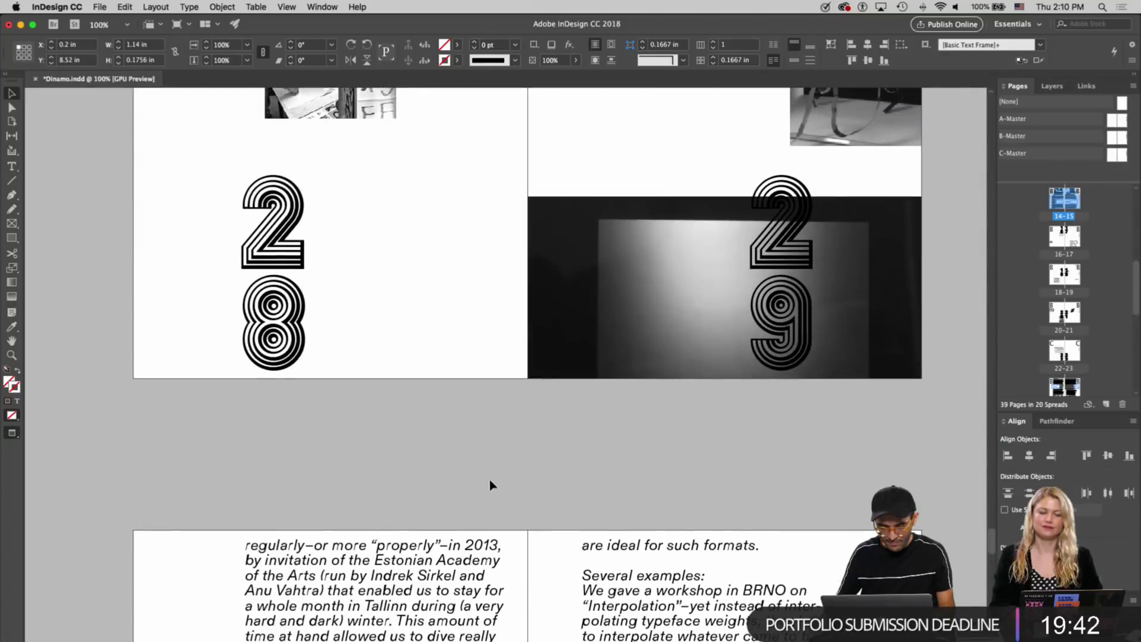
{"action": "scroll", "coordinate": [873, 318], "scroll_direction": "up", "scroll_amount": 5}
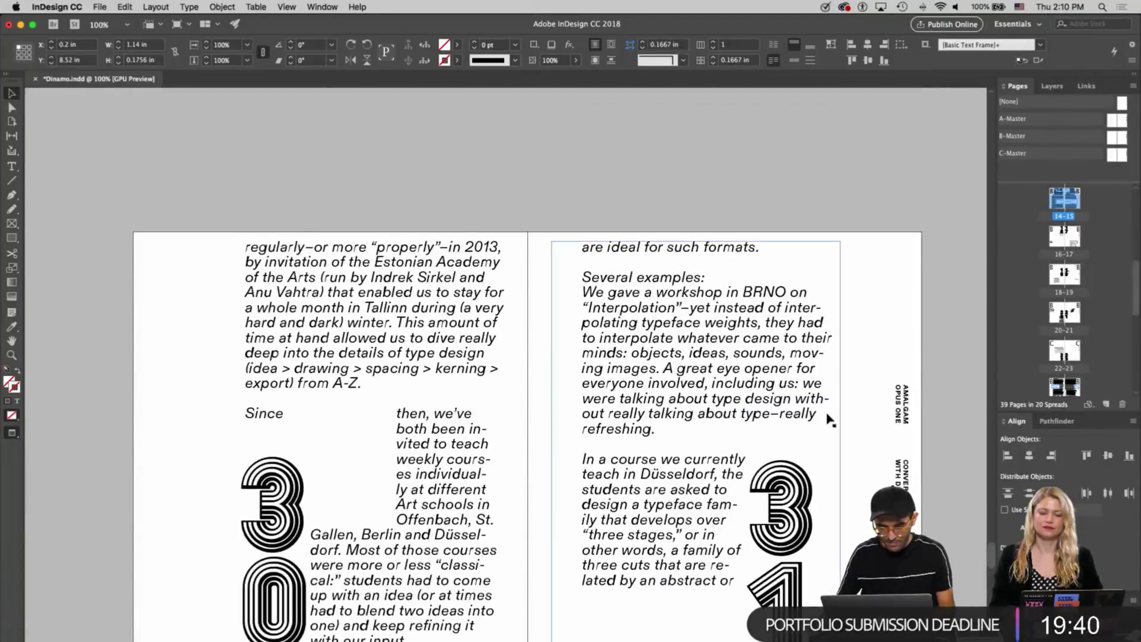
{"action": "scroll", "coordinate": [871, 323], "scroll_direction": "down", "scroll_amount": 8}
{"action": "scroll", "coordinate": [868, 333], "scroll_direction": "up", "scroll_amount": 20}
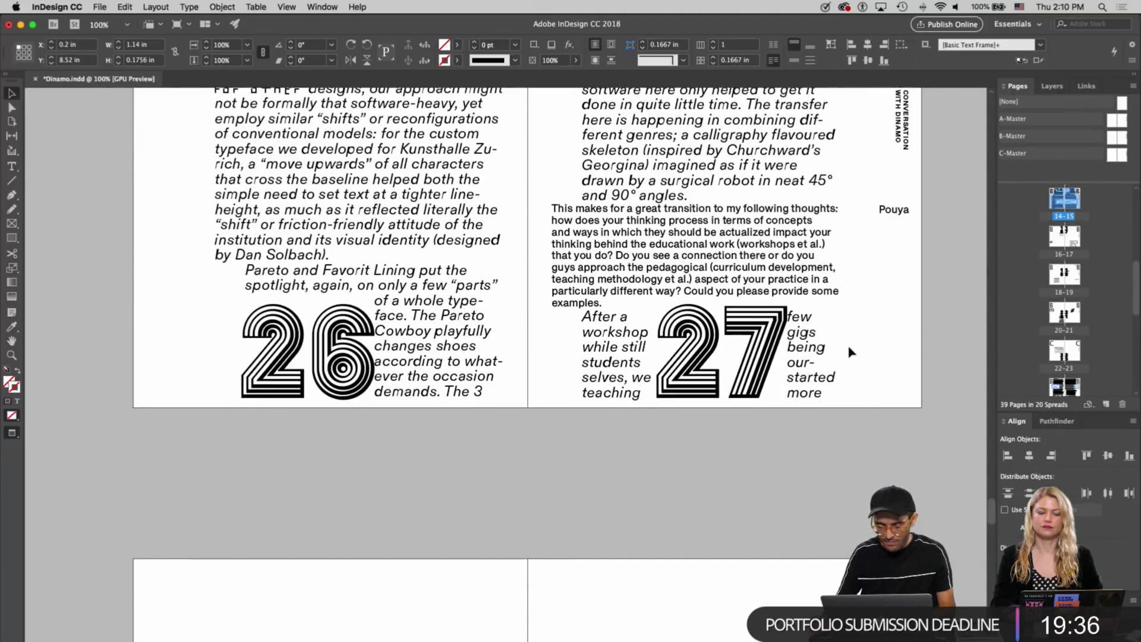
{"action": "left_click", "coordinate": [879, 322]}
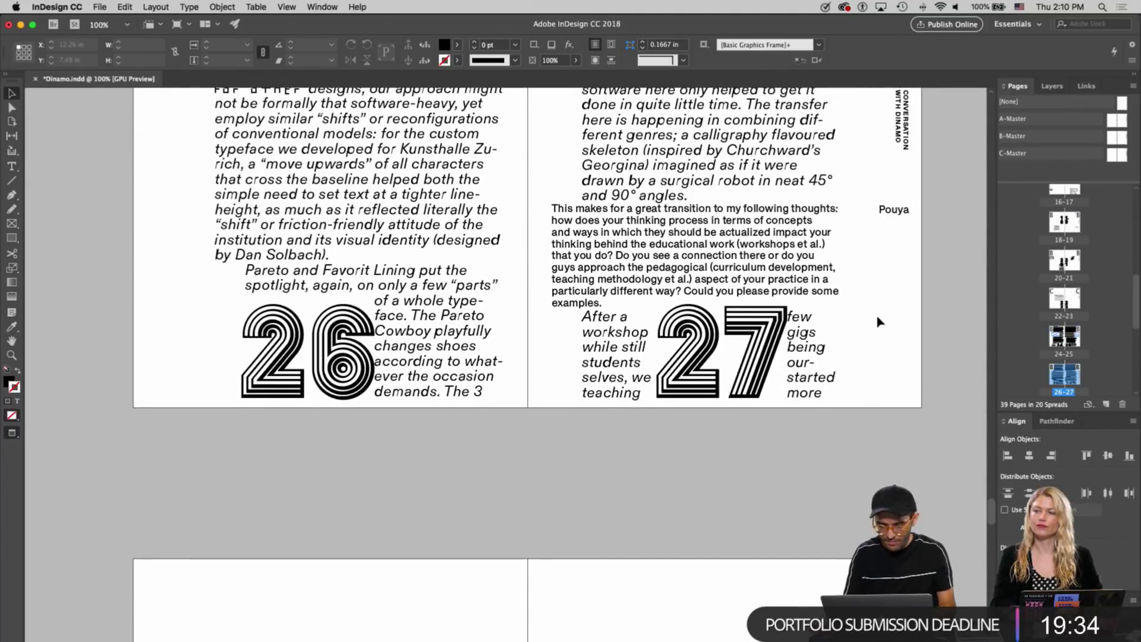
{"action": "key", "text": "cmd+v"}
{"action": "left_click_drag", "start_coordinate": [528, 278], "coordinate": [915, 300]}
Right-align the text of page 27's Dinamo label
{"action": "double_click", "coordinate": [878, 297]}
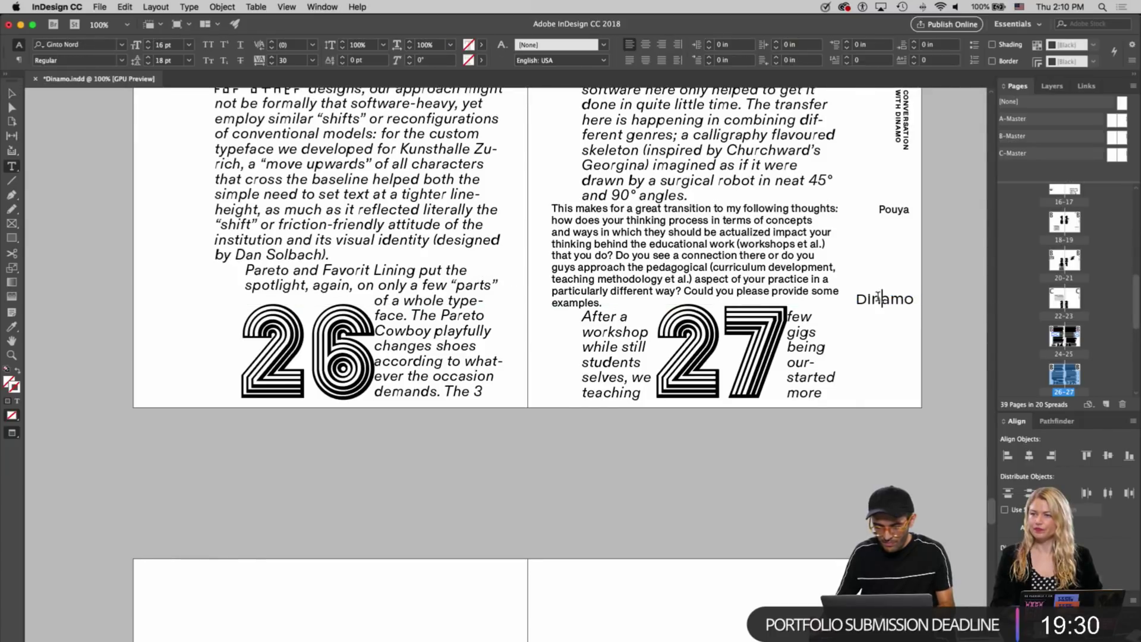
{"action": "key", "text": "cmd+a"}
{"action": "left_click", "coordinate": [661, 48]}
{"action": "key", "text": "Escape"}
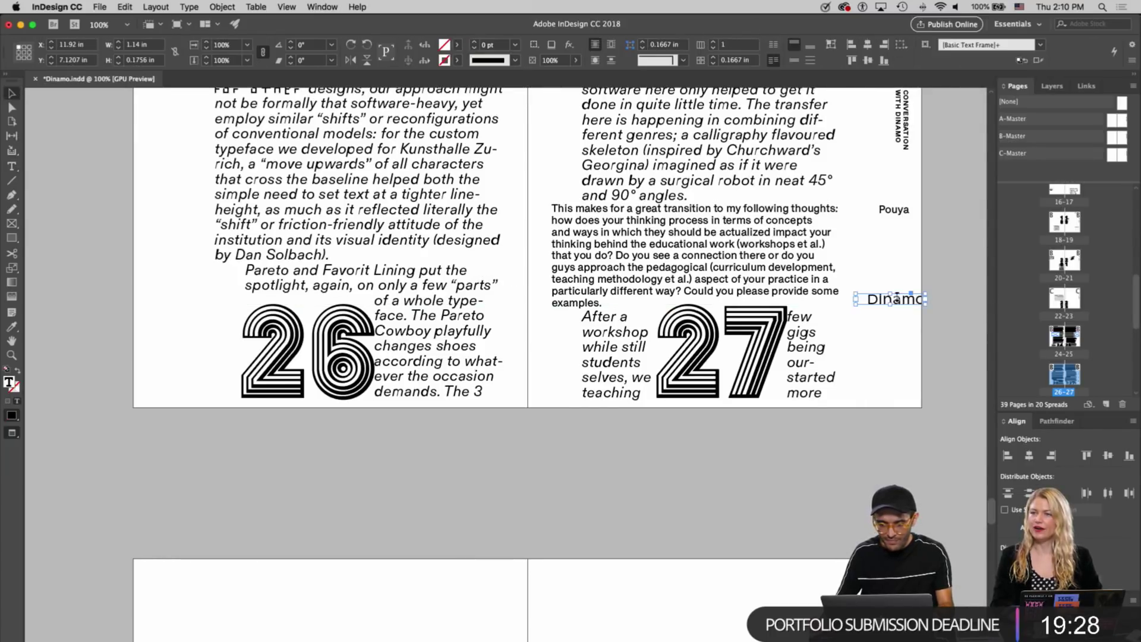
Move page 27's Dinamo label to X 11.6589 in, Y 7.3958 in, against the margin guide beside the answer beginning with "After a"
{"action": "key", "text": "w"}
{"action": "left_click_drag", "start_coordinate": [902, 306], "coordinate": [885, 320]}
{"action": "key", "text": "Down"}
{"action": "key", "text": "Down"}
{"action": "key", "text": "Down"}
{"action": "key", "text": "Down"}
{"action": "key", "text": "Down"}
{"action": "key", "text": "Down"}
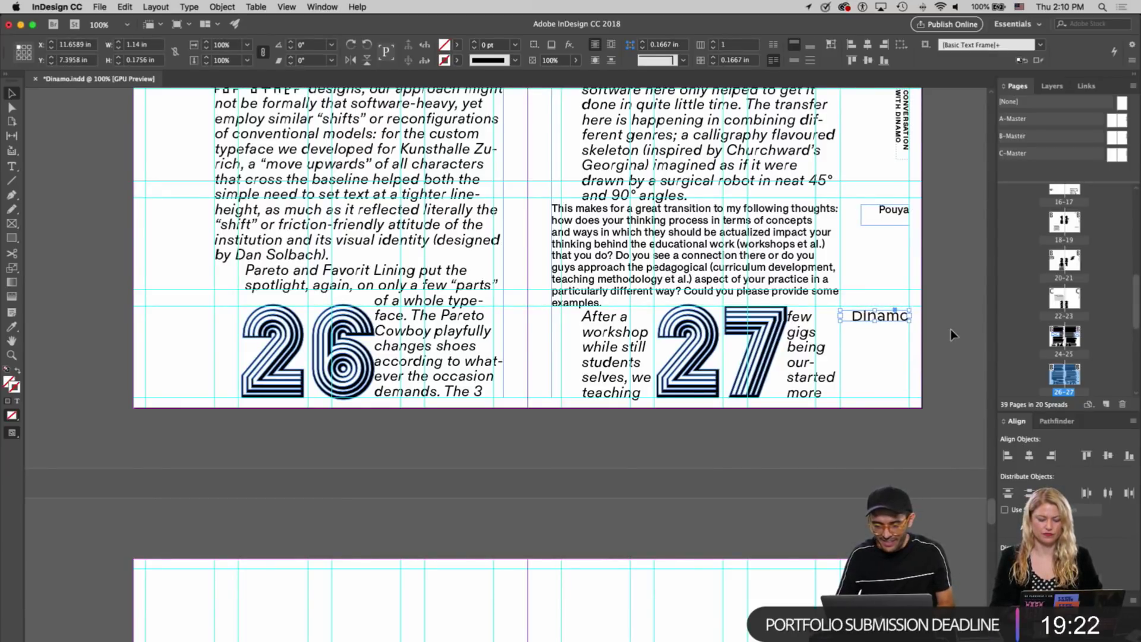
{"action": "key", "text": "w"}
{"action": "left_click", "coordinate": [950, 334]}
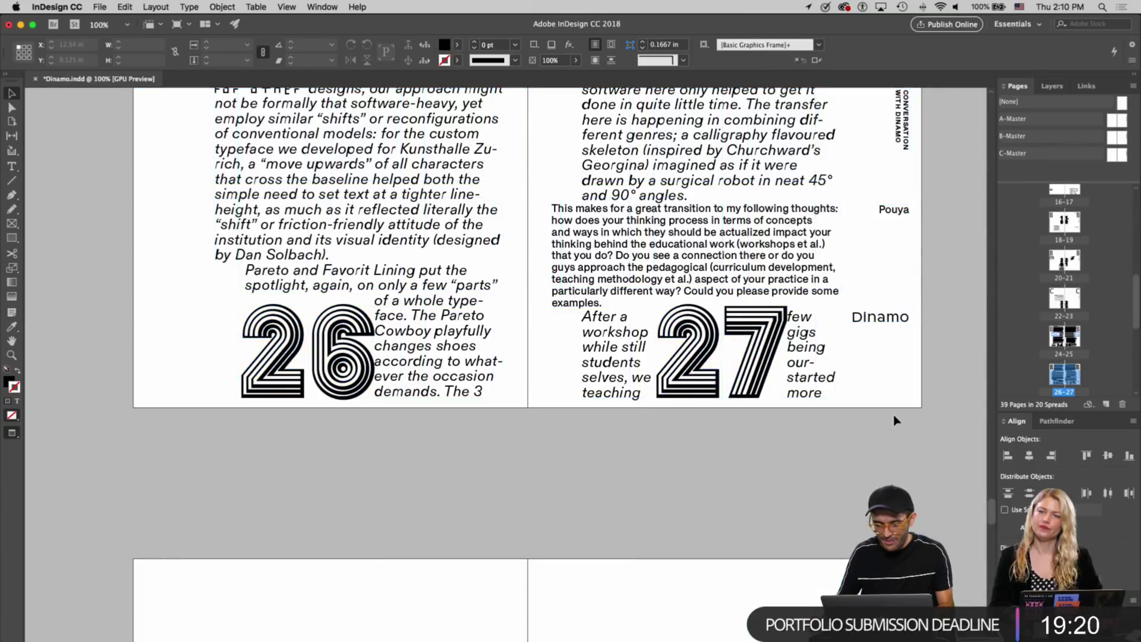
Check pages 32-33 for the next question and copy page 27's interviewer and Dinamo labels together
{"action": "scroll", "coordinate": [894, 420], "scroll_direction": "down", "scroll_amount": 10}
{"action": "scroll", "coordinate": [896, 419], "scroll_direction": "down", "scroll_amount": 15}
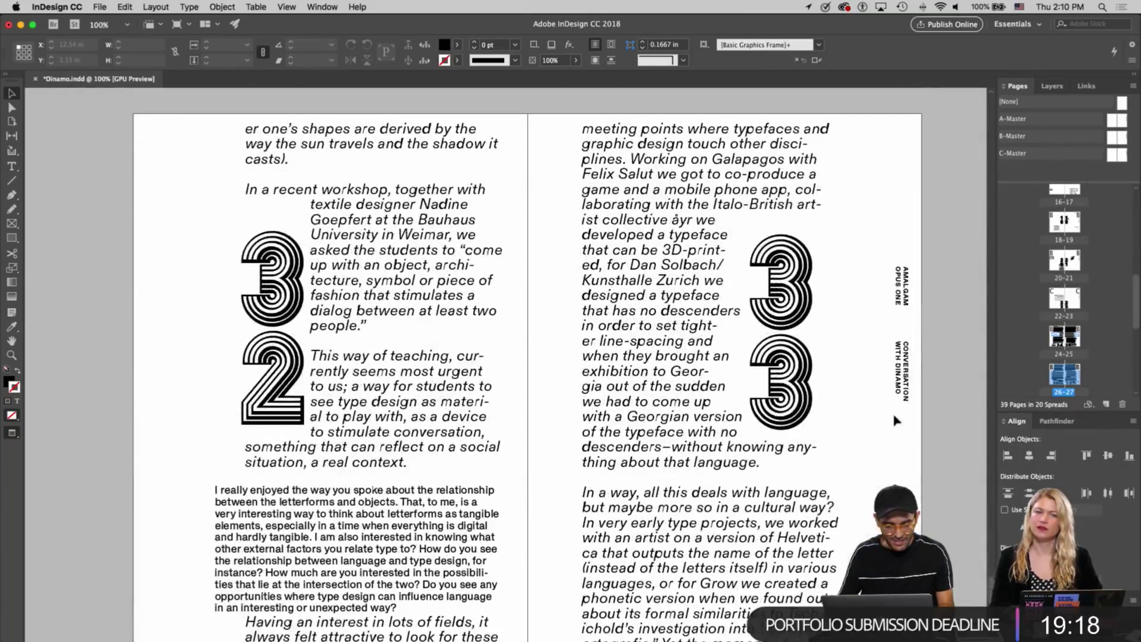
{"action": "scroll", "coordinate": [896, 420], "scroll_direction": "down", "scroll_amount": 10}
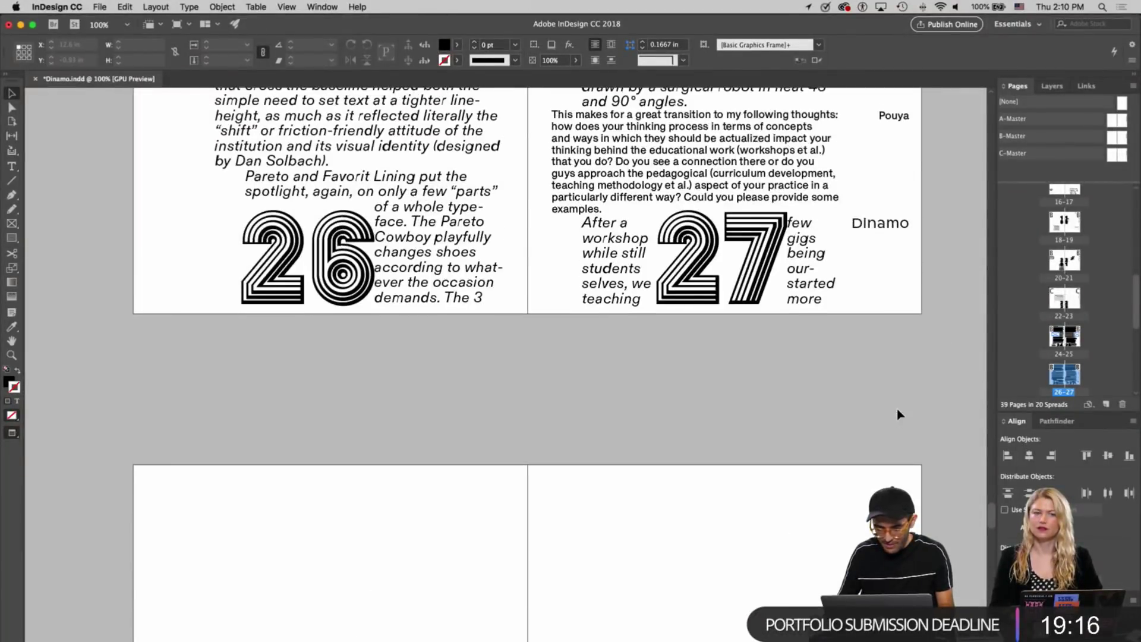
{"action": "scroll", "coordinate": [790, 288], "scroll_direction": "down", "scroll_amount": 10}
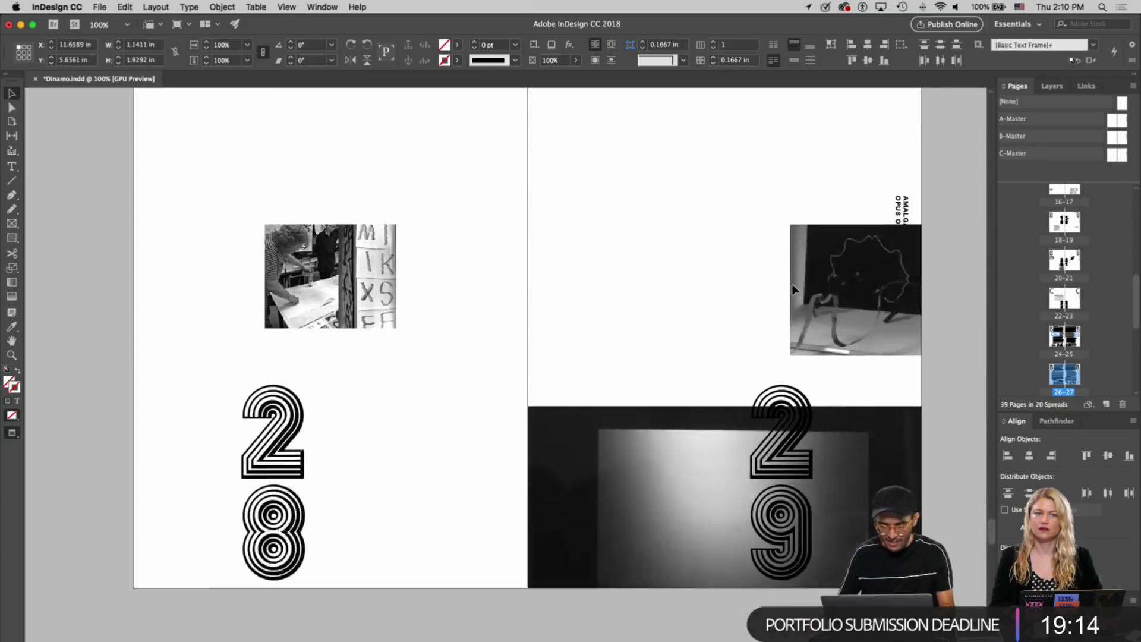
Paste both speaker labels on page 32 and move them into the outer margin beside the question beginning with "I really enjoyed"
{"action": "left_click", "coordinate": [777, 290]}
{"action": "scroll", "coordinate": [777, 290], "scroll_direction": "up", "scroll_amount": 3}
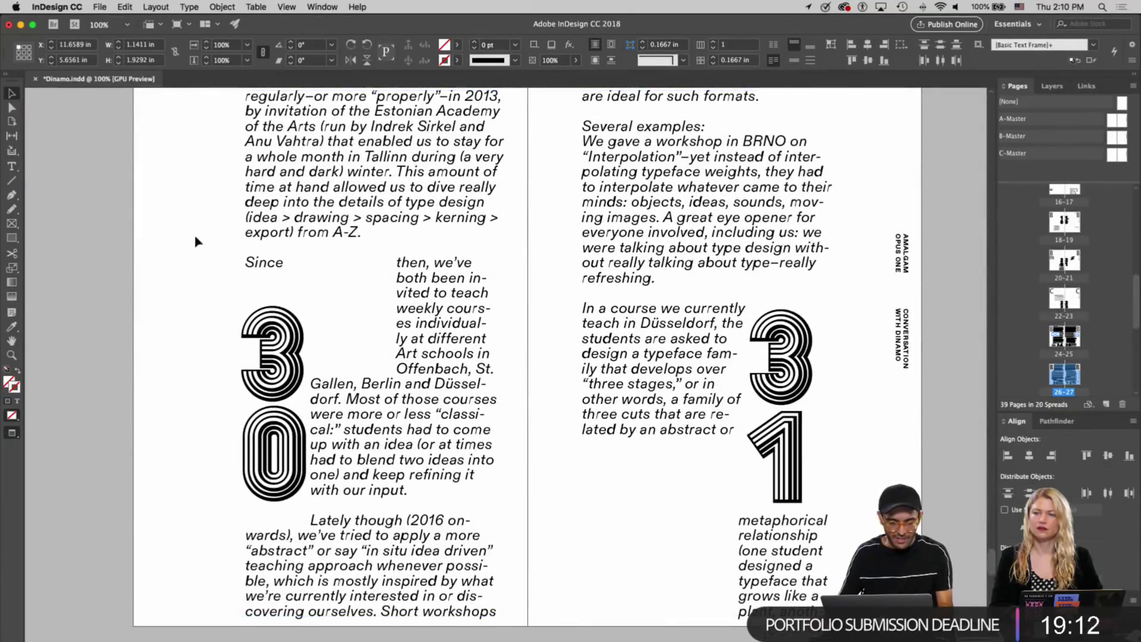
{"action": "scroll", "coordinate": [172, 233], "scroll_direction": "up", "scroll_amount": 4}
{"action": "left_click", "coordinate": [160, 258]}
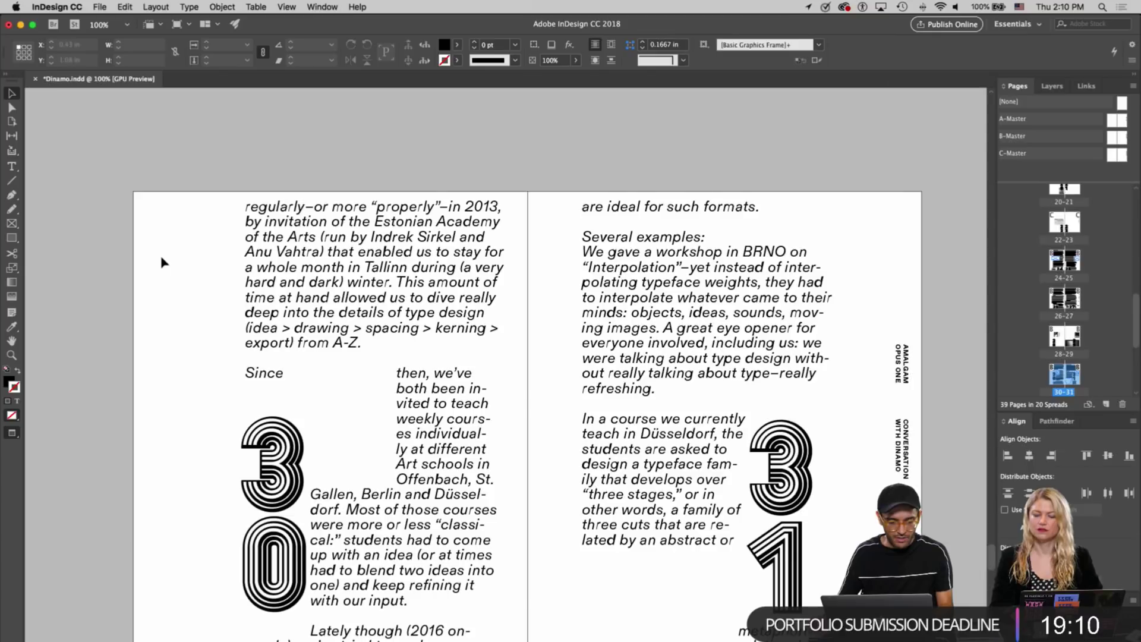
{"action": "scroll", "coordinate": [162, 262], "scroll_direction": "down", "scroll_amount": 5}
{"action": "scroll", "coordinate": [162, 262], "scroll_direction": "down", "scroll_amount": 8}
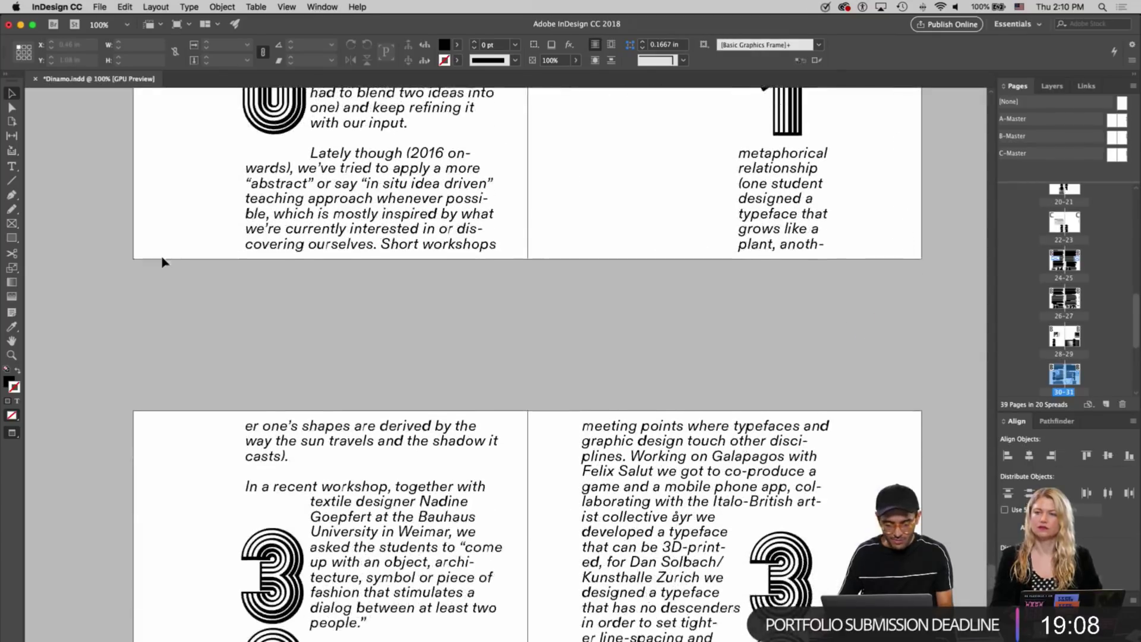
{"action": "scroll", "coordinate": [164, 262], "scroll_direction": "down", "scroll_amount": 3}
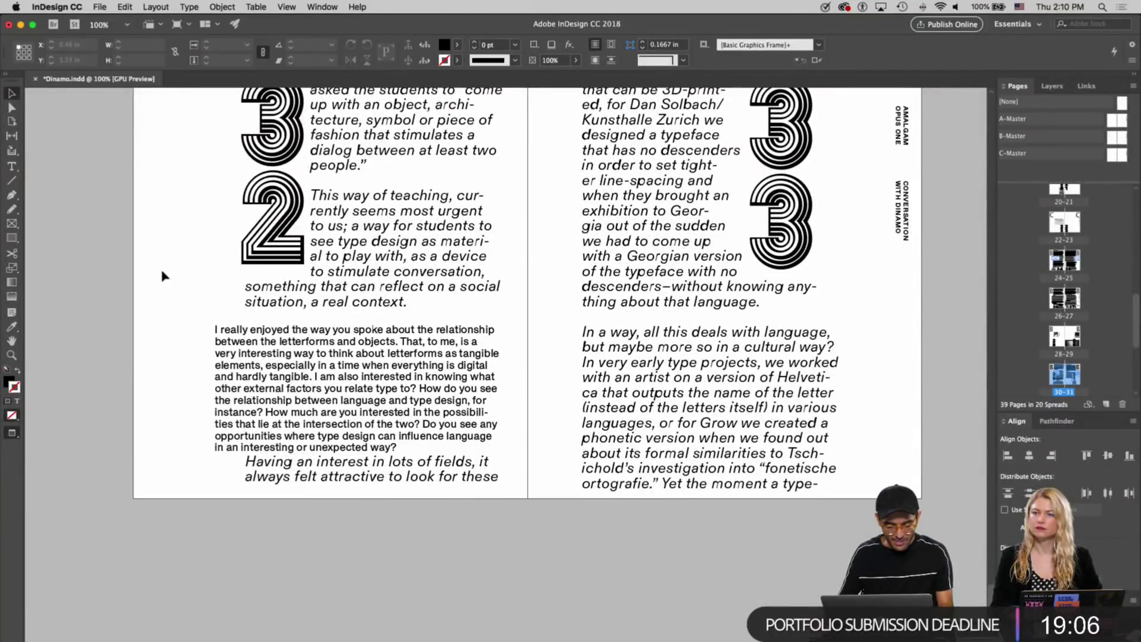
{"action": "key", "text": "super+v"}
{"action": "left_click_drag", "start_coordinate": [529, 273], "coordinate": [176, 285]}
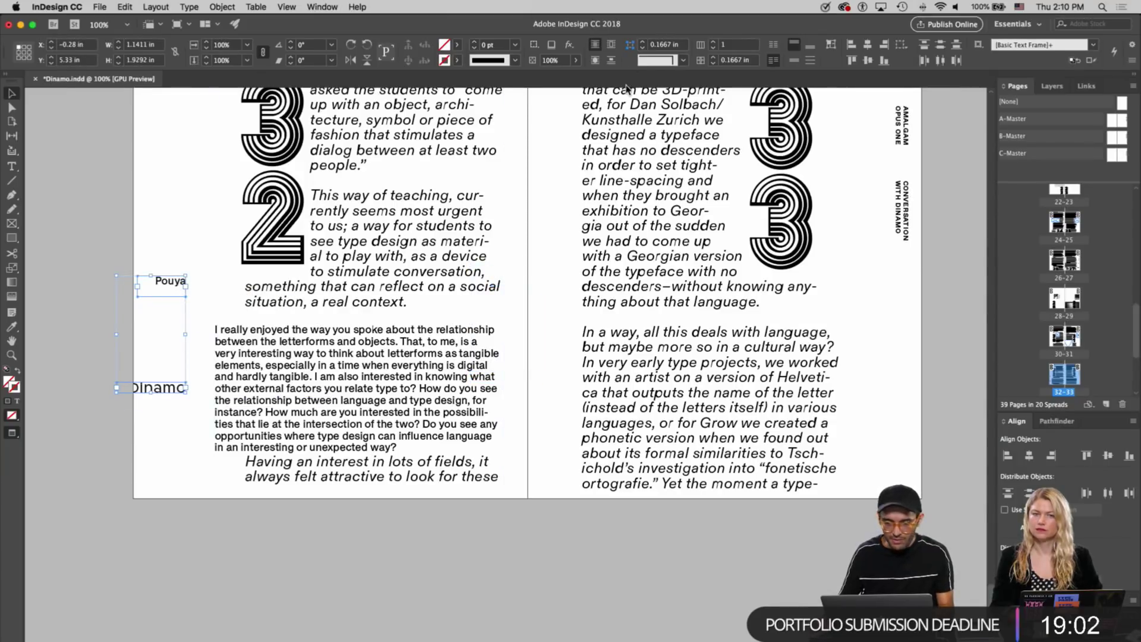
Left-align the text of both speaker labels on page 32
{"action": "key", "text": "t"}
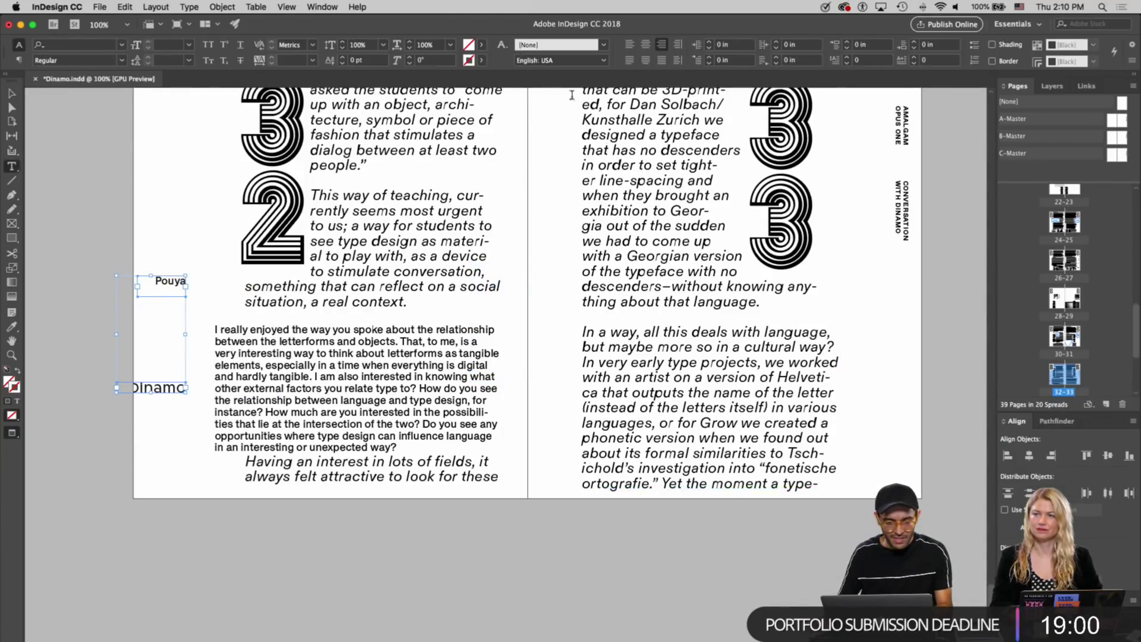
{"action": "left_click", "coordinate": [631, 46]}
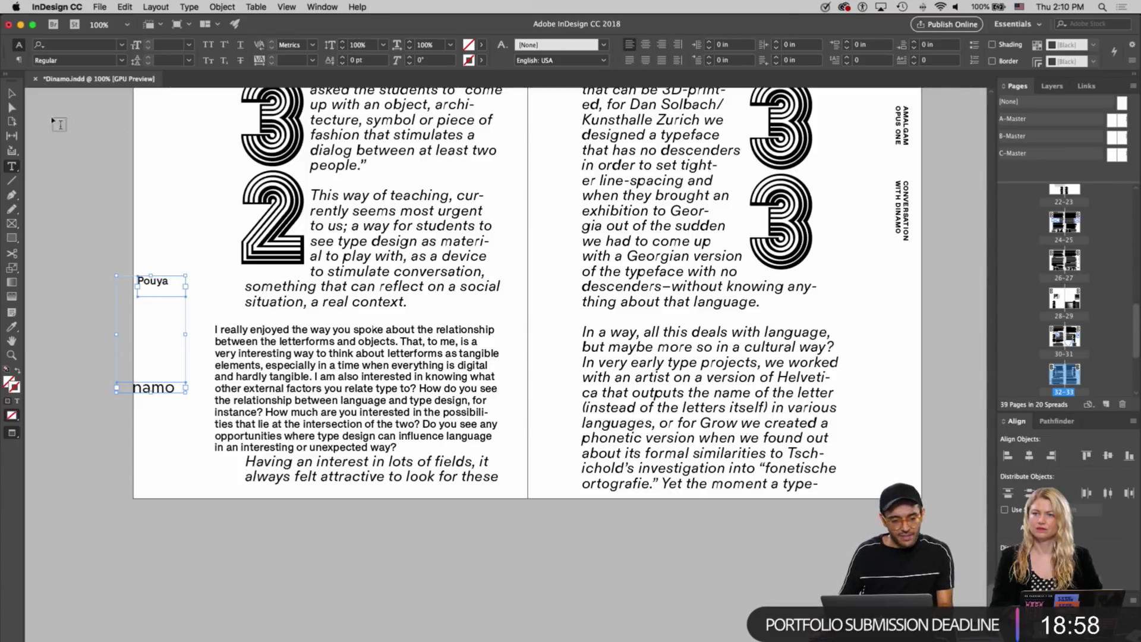
{"action": "left_click", "coordinate": [160, 237]}
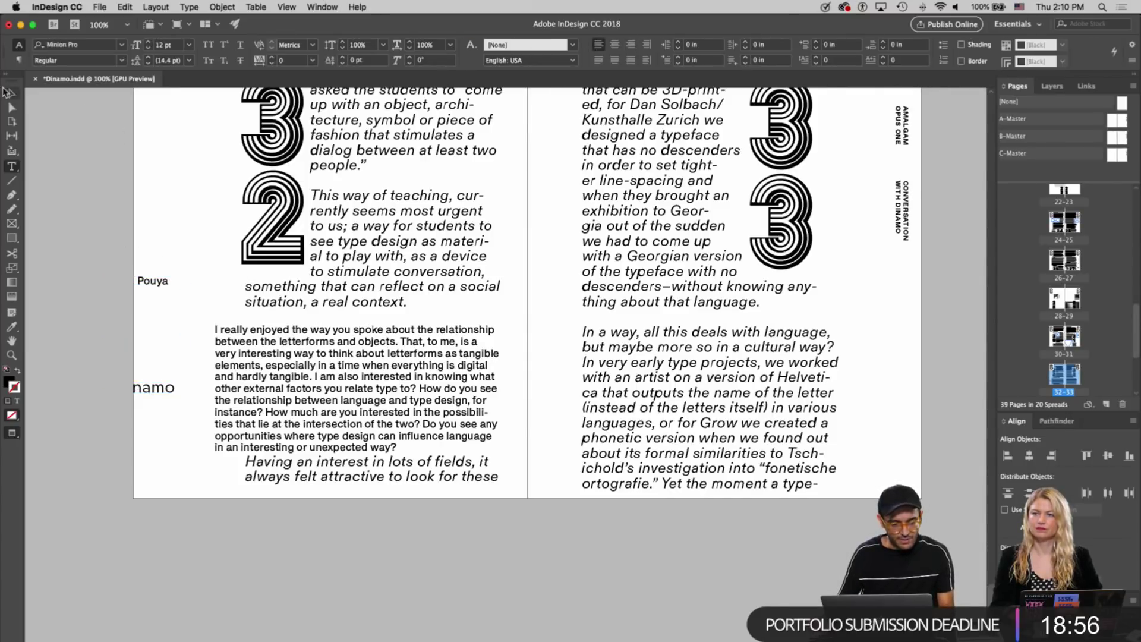
{"action": "left_click", "coordinate": [7, 93]}
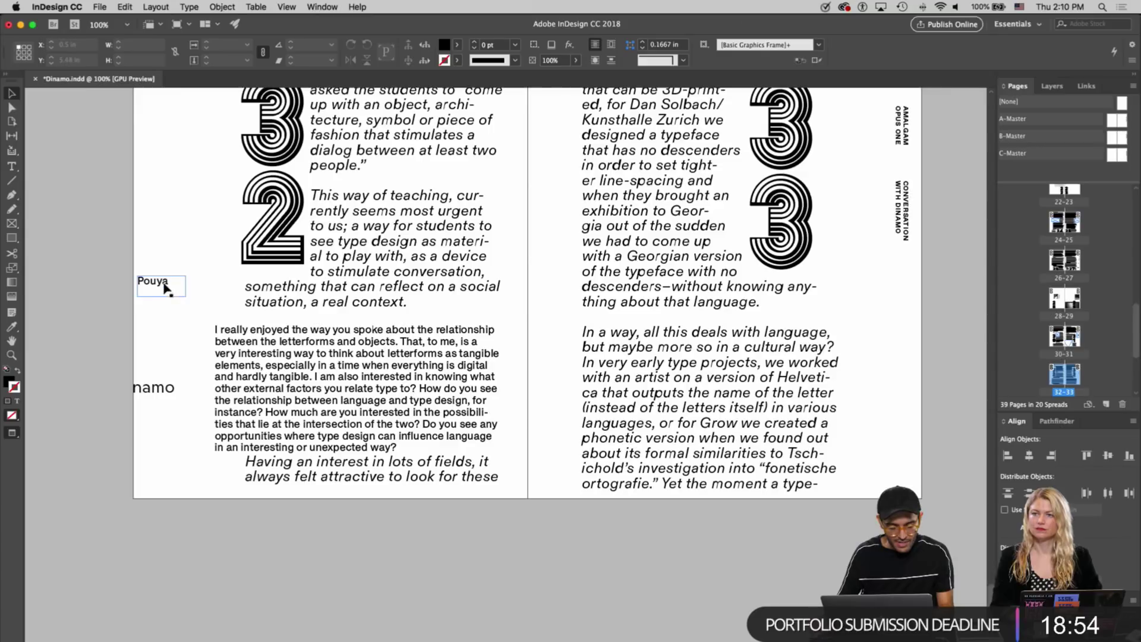
Align page 32's labels at X 0.2 in: the interviewer's at Y 6.1578 in beside the question, Dinamo's at Y 8.33 in beside the answer
{"action": "key", "text": "w"}
{"action": "left_click_drag", "start_coordinate": [166, 289], "coordinate": [174, 336]}
{"action": "key", "text": "Down"}
{"action": "key", "text": "Down"}
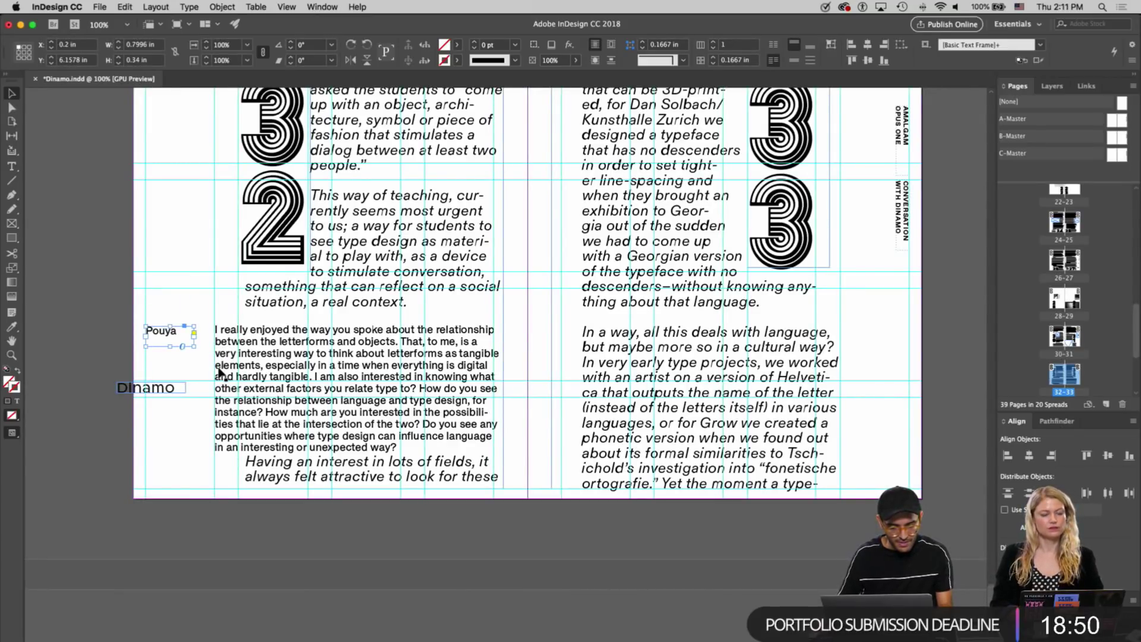
{"action": "left_click_drag", "start_coordinate": [193, 471], "coordinate": [194, 465]}
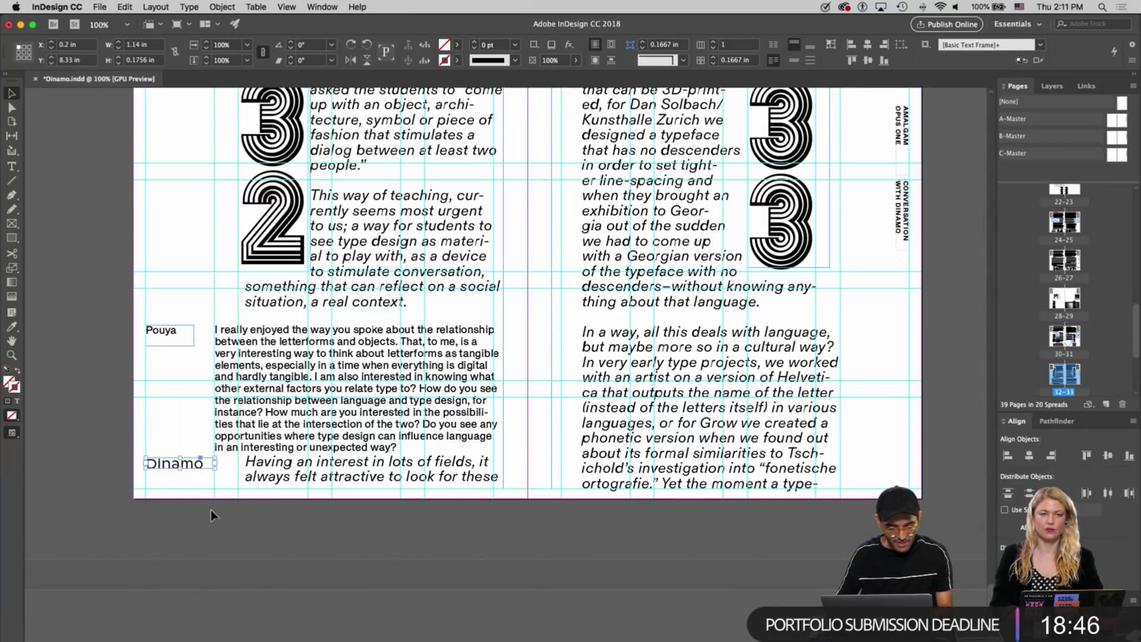
Paste the interviewer's label on page 35 at X 12.0004 in, Y 6.15 in, beside the question beginning "Internet/social media culture"
{"action": "scroll", "coordinate": [212, 515], "scroll_direction": "down", "scroll_amount": 15}
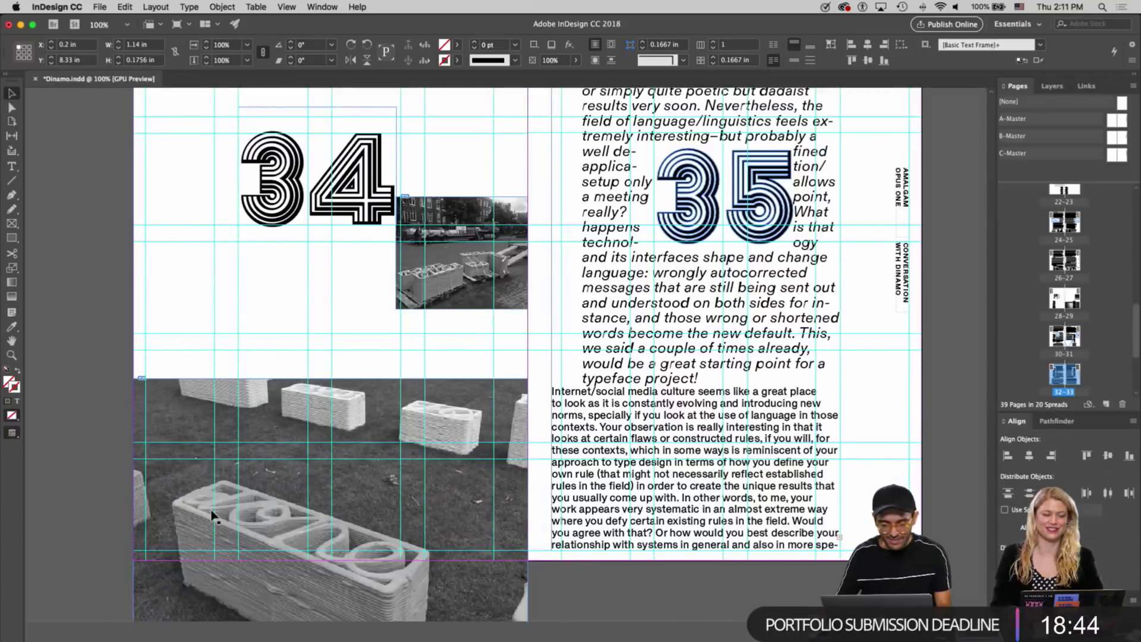
{"action": "scroll", "coordinate": [568, 334], "scroll_direction": "up", "scroll_amount": 10}
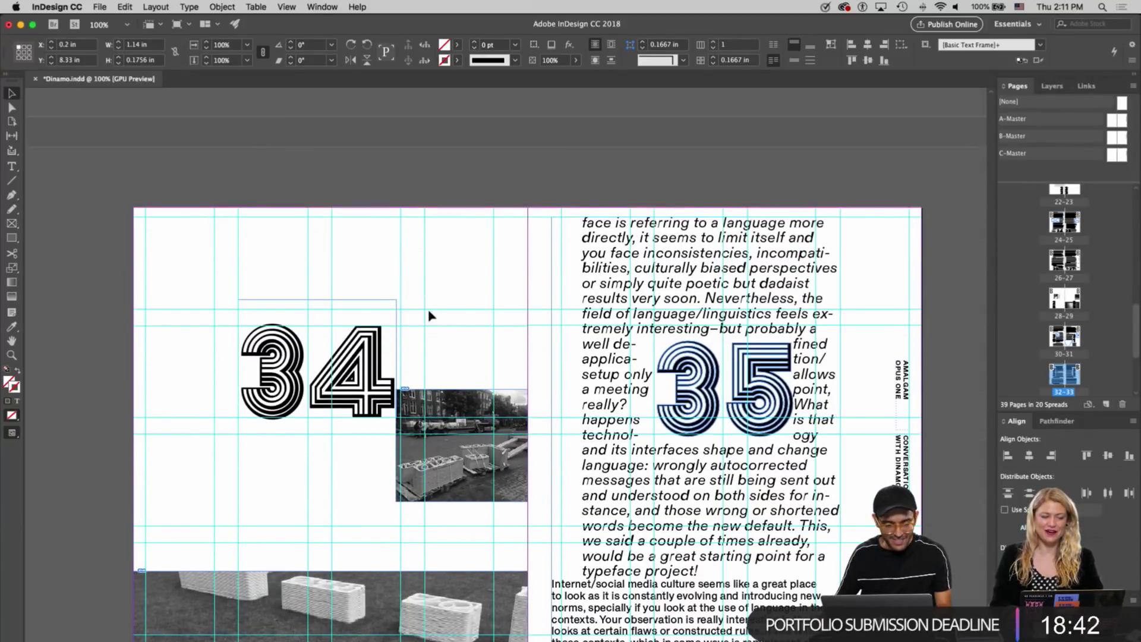
{"action": "scroll", "coordinate": [731, 482], "scroll_direction": "down", "scroll_amount": 8}
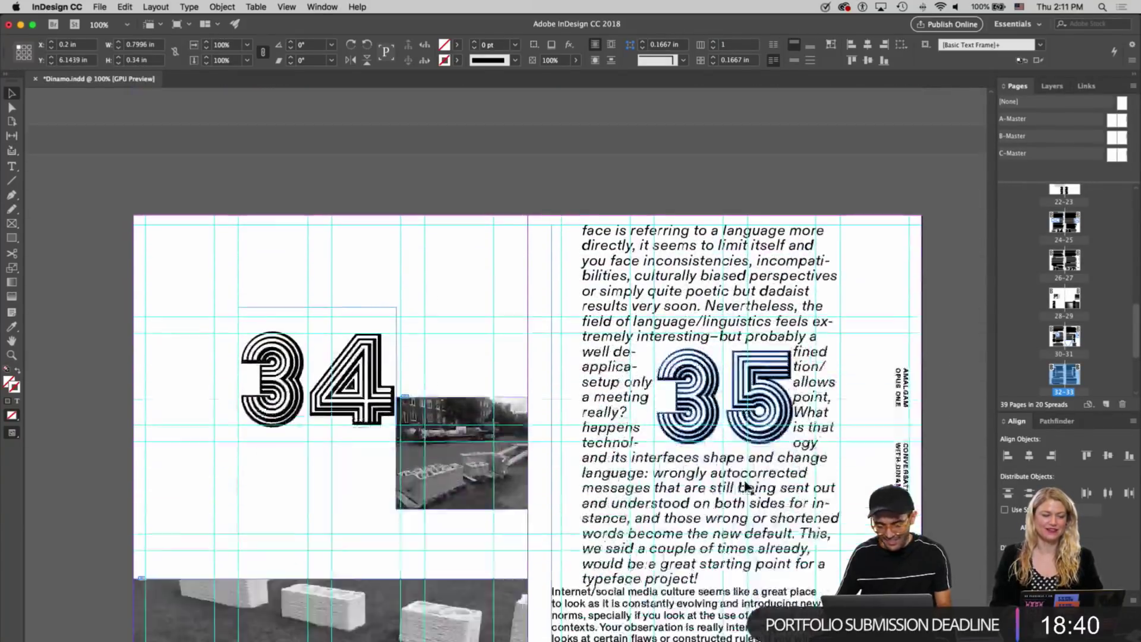
{"action": "key", "text": "ctrl+v"}
{"action": "left_click_drag", "start_coordinate": [496, 364], "coordinate": [878, 421]}
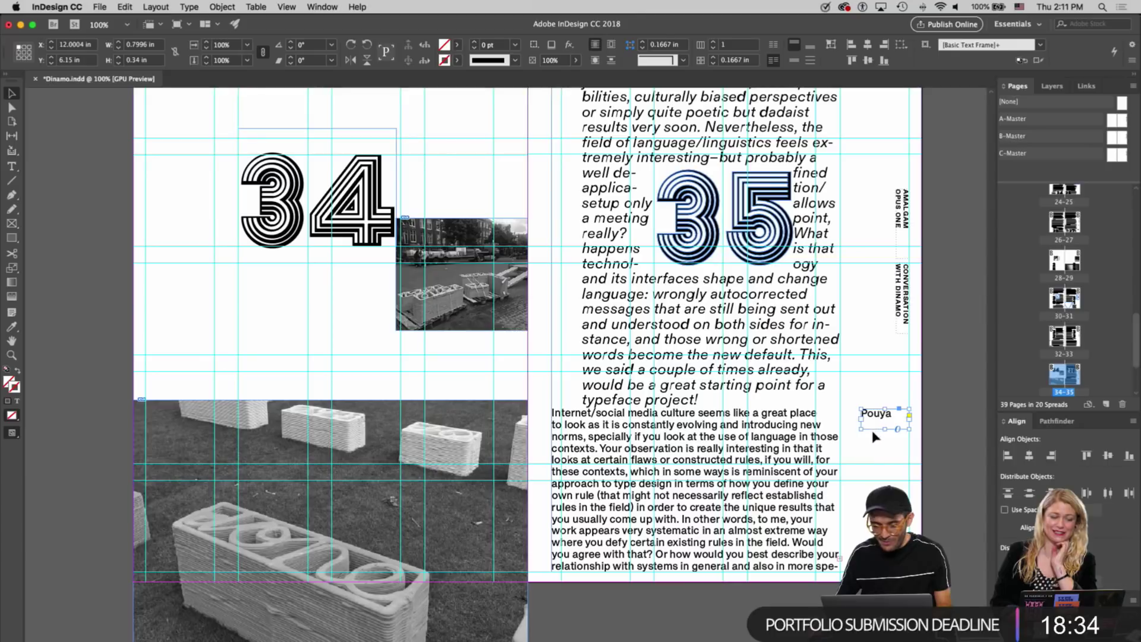
Right-align the text of the interviewer's label on page 35
{"action": "double_click", "coordinate": [876, 421]}
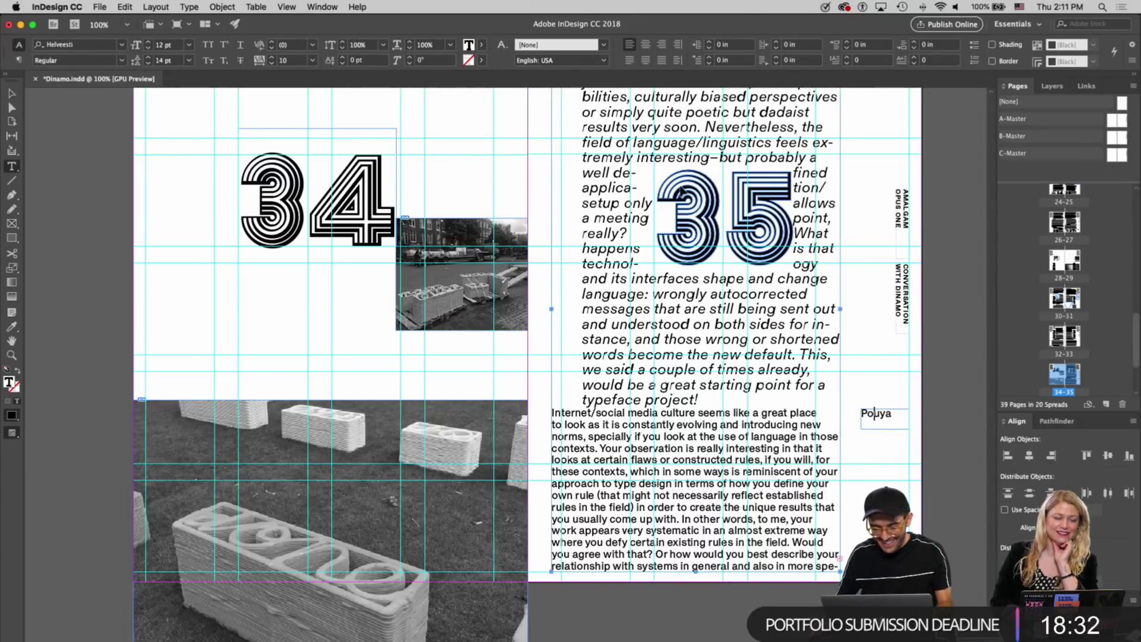
{"action": "double_click", "coordinate": [875, 416]}
{"action": "left_click", "coordinate": [658, 45]}
{"action": "key", "text": "Escape"}
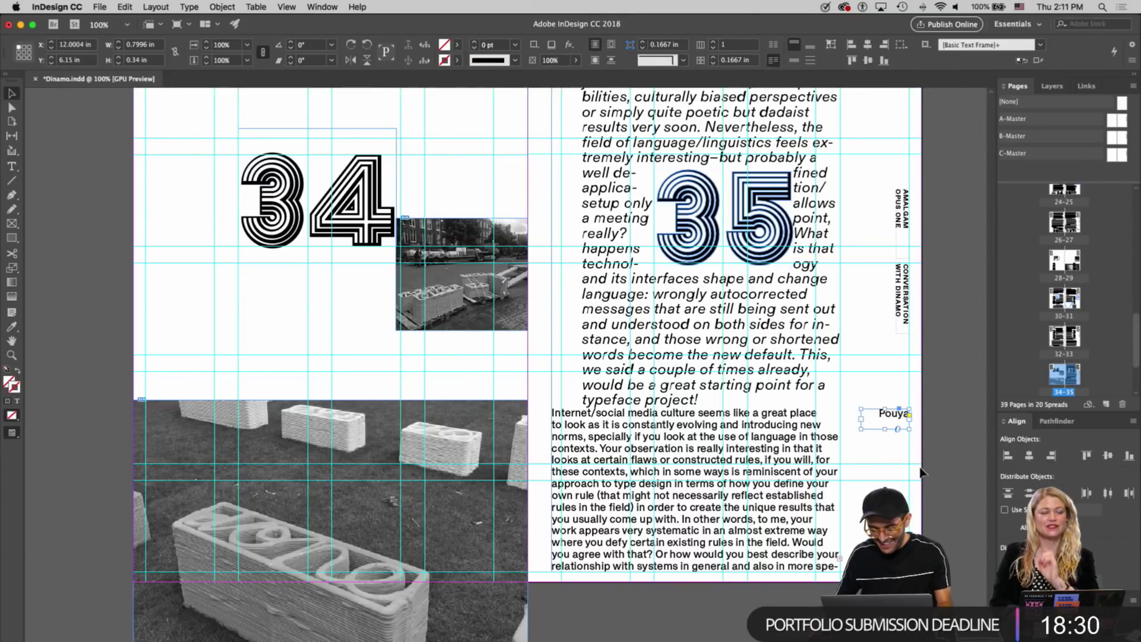
{"action": "left_click", "coordinate": [891, 467]}
Review the interview spreads from pages 36-37 back to pages 2-3, checking the labels and the text styling
{"action": "scroll", "coordinate": [838, 493], "scroll_direction": "down", "scroll_amount": 20}
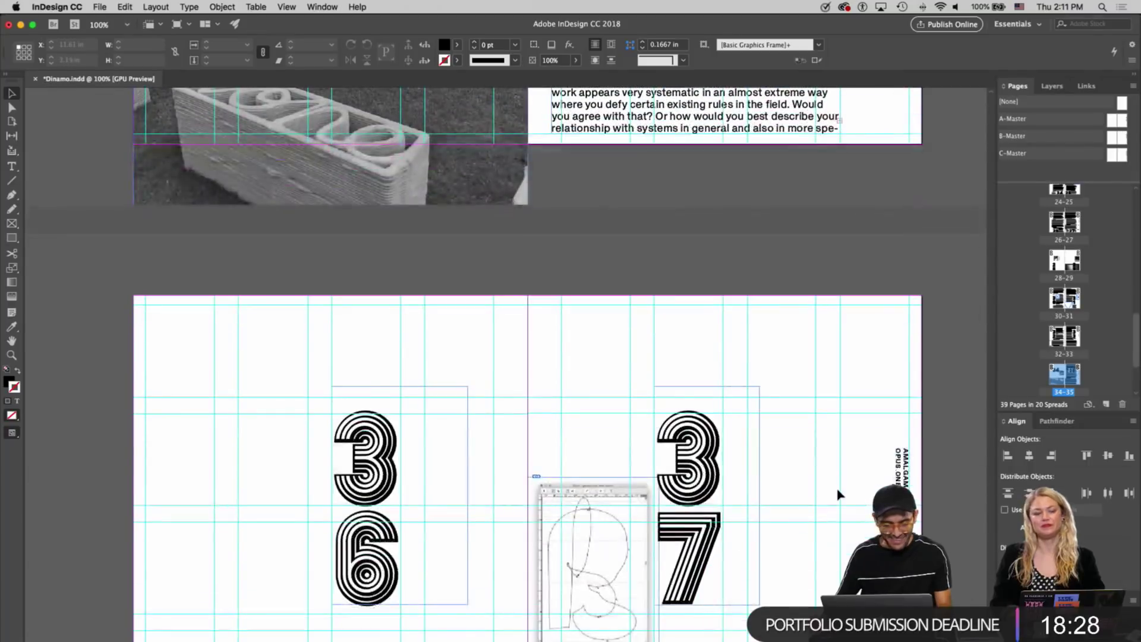
{"action": "scroll", "coordinate": [837, 494], "scroll_direction": "up", "scroll_amount": 20}
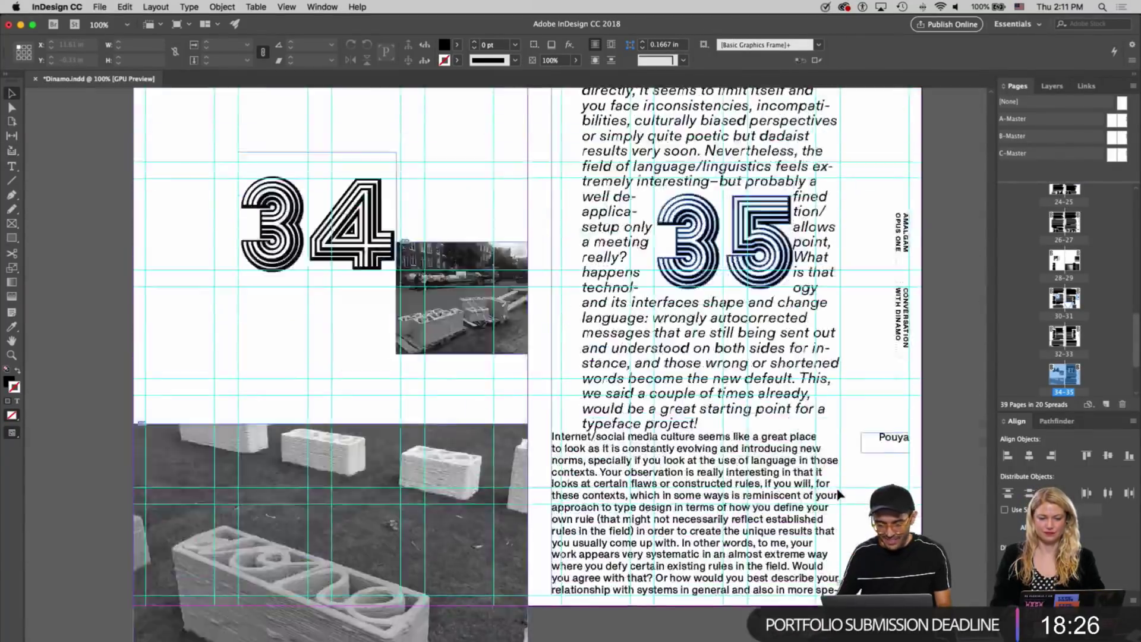
{"action": "scroll", "coordinate": [836, 488], "scroll_direction": "up", "scroll_amount": 20}
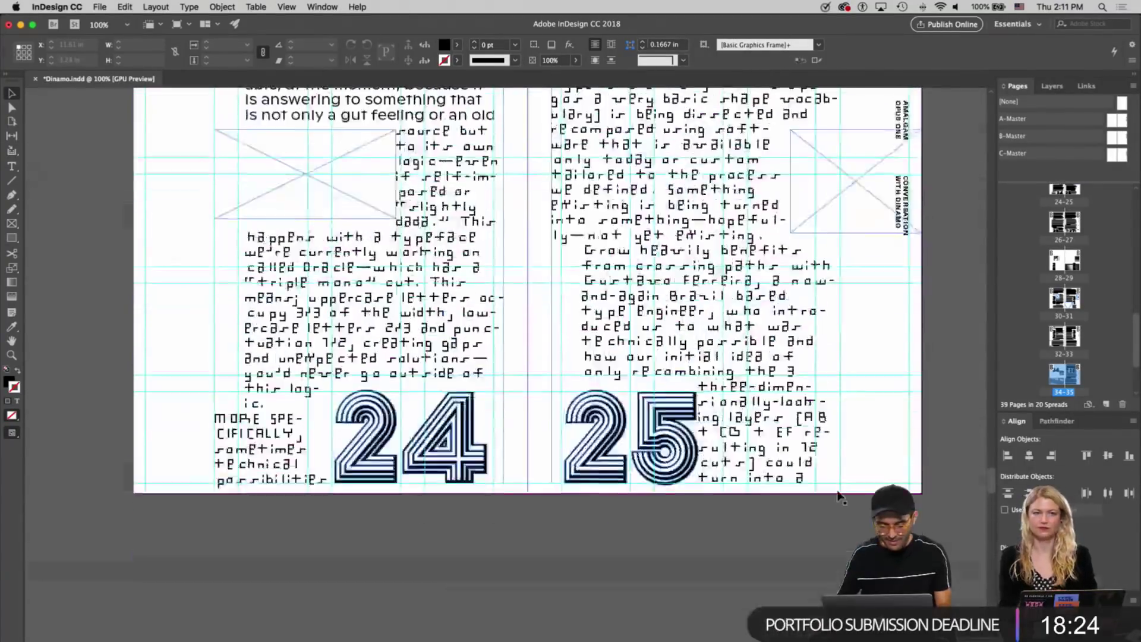
{"action": "scroll", "coordinate": [839, 496], "scroll_direction": "up", "scroll_amount": 20}
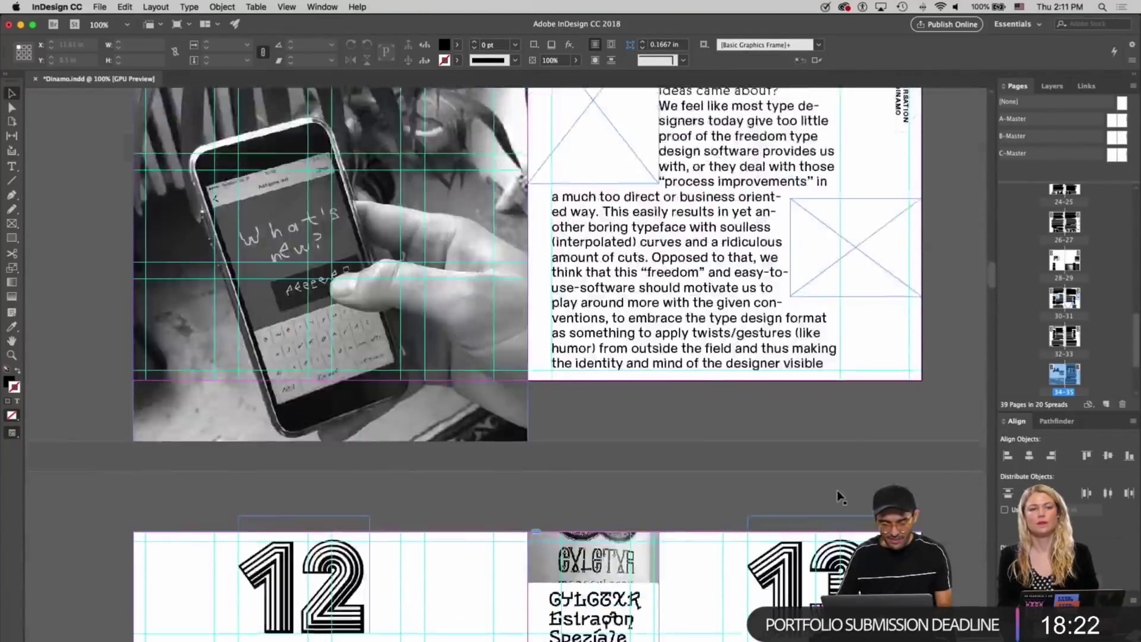
{"action": "scroll", "coordinate": [837, 496], "scroll_direction": "up", "scroll_amount": 20}
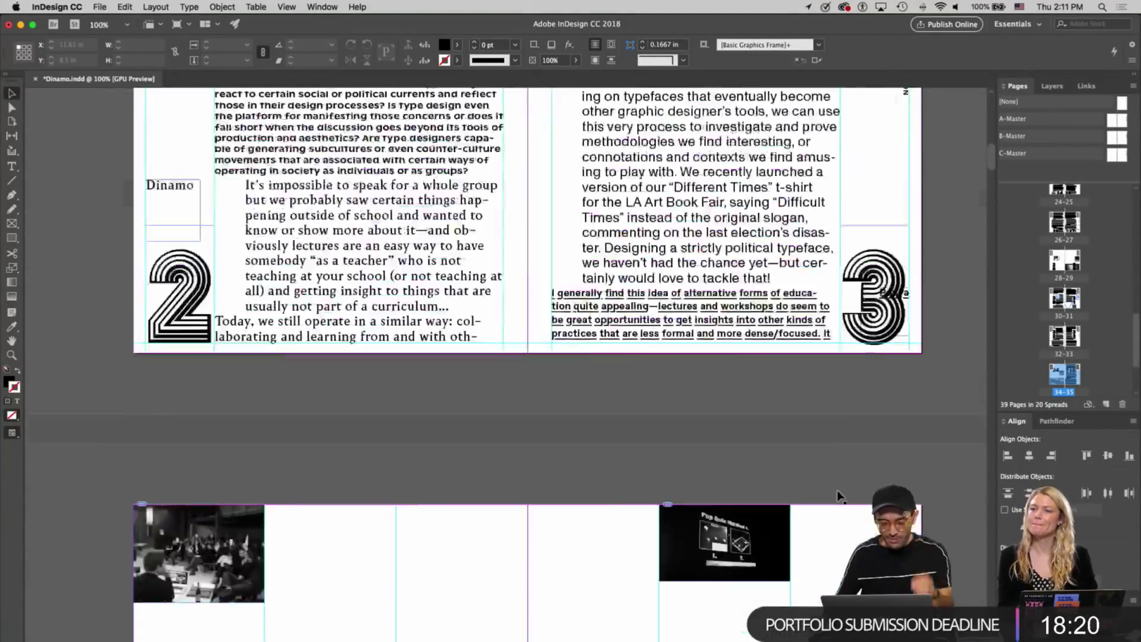
{"action": "scroll", "coordinate": [838, 496], "scroll_direction": "down", "scroll_amount": 8}
{"action": "scroll", "coordinate": [839, 497], "scroll_direction": "down", "scroll_amount": 10}
{"action": "scroll", "coordinate": [836, 489], "scroll_direction": "up", "scroll_amount": 3}
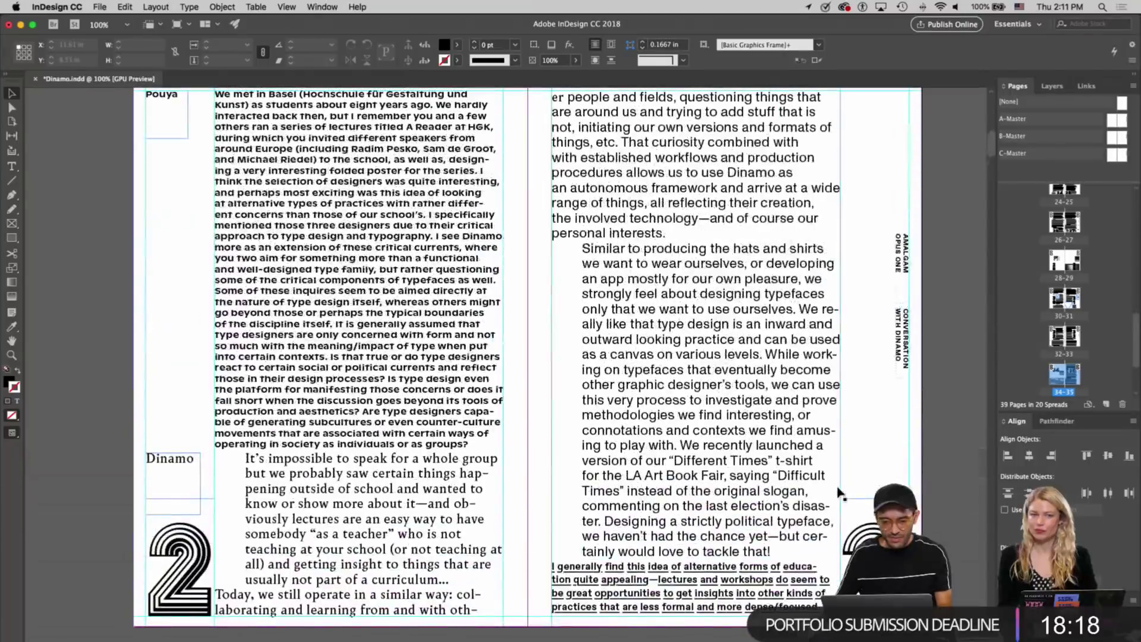
{"action": "scroll", "coordinate": [621, 383], "scroll_direction": "up", "scroll_amount": 1}
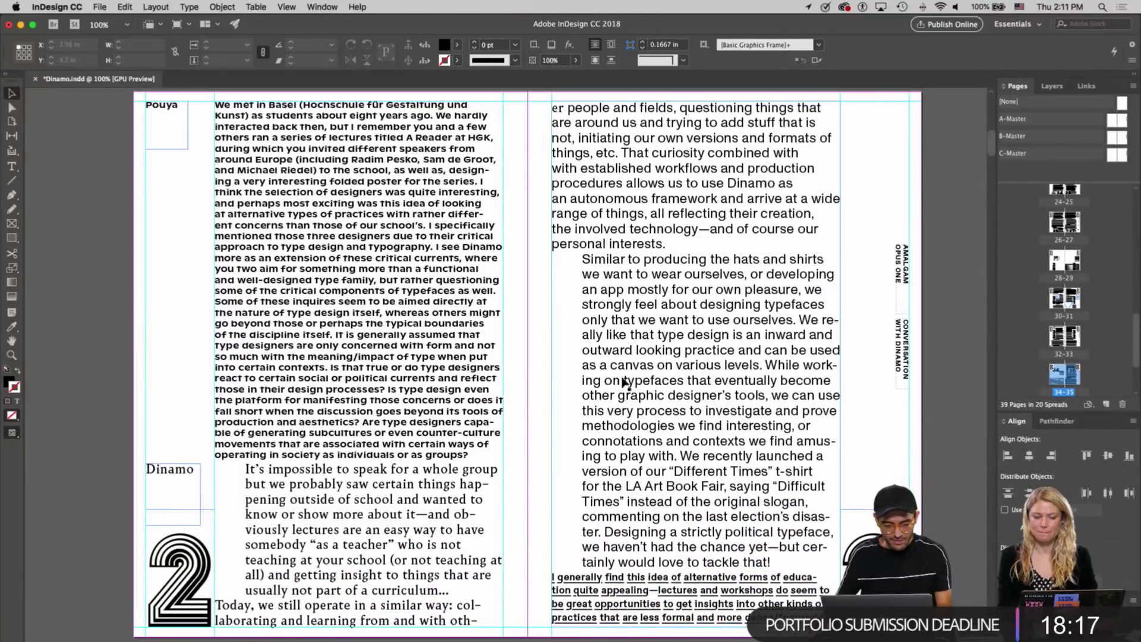
Try restyling the word fragment "er" at the start of page 3 in Monument Grotesk Regular with the Eyedropper tool
{"action": "double_click", "coordinate": [592, 137]}
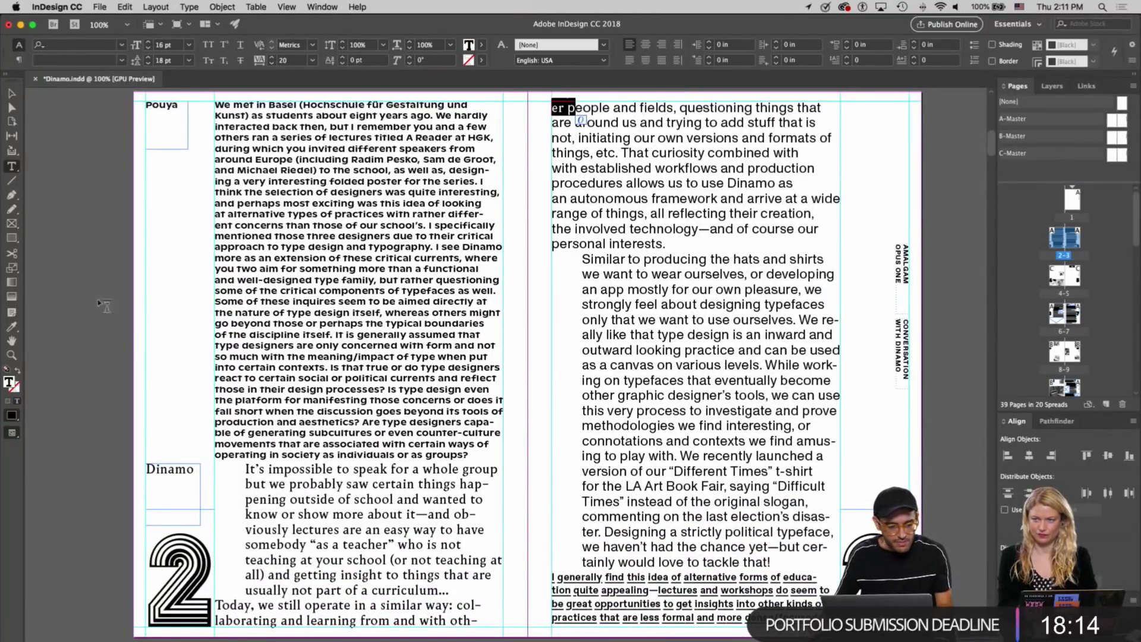
{"action": "left_click", "coordinate": [12, 326]}
{"action": "left_click", "coordinate": [498, 319]}
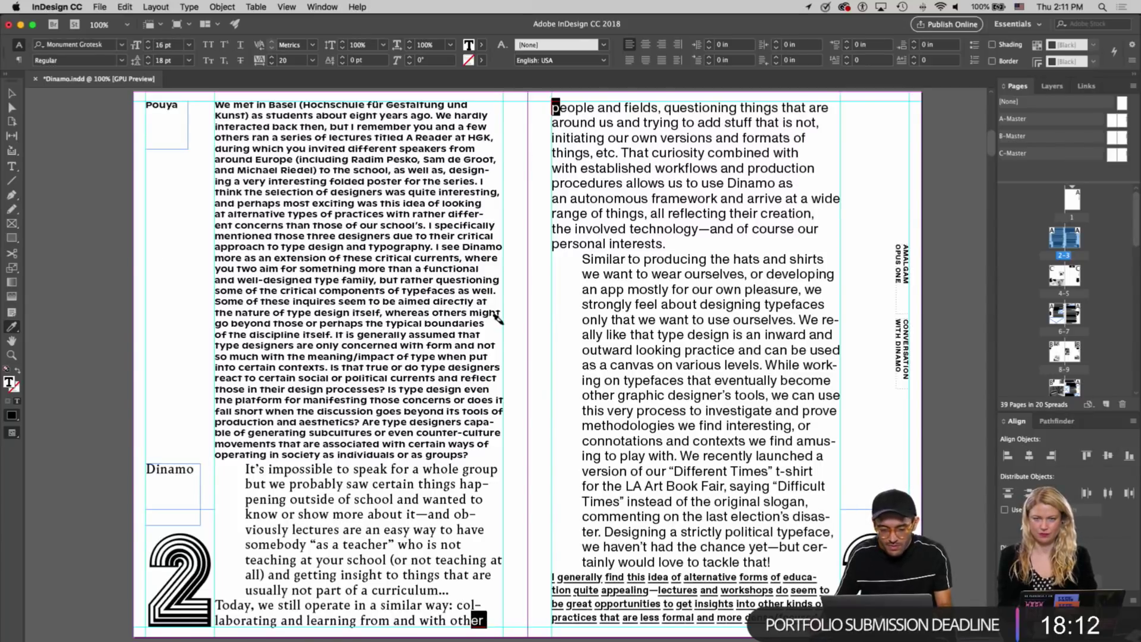
{"action": "key", "text": "v"}
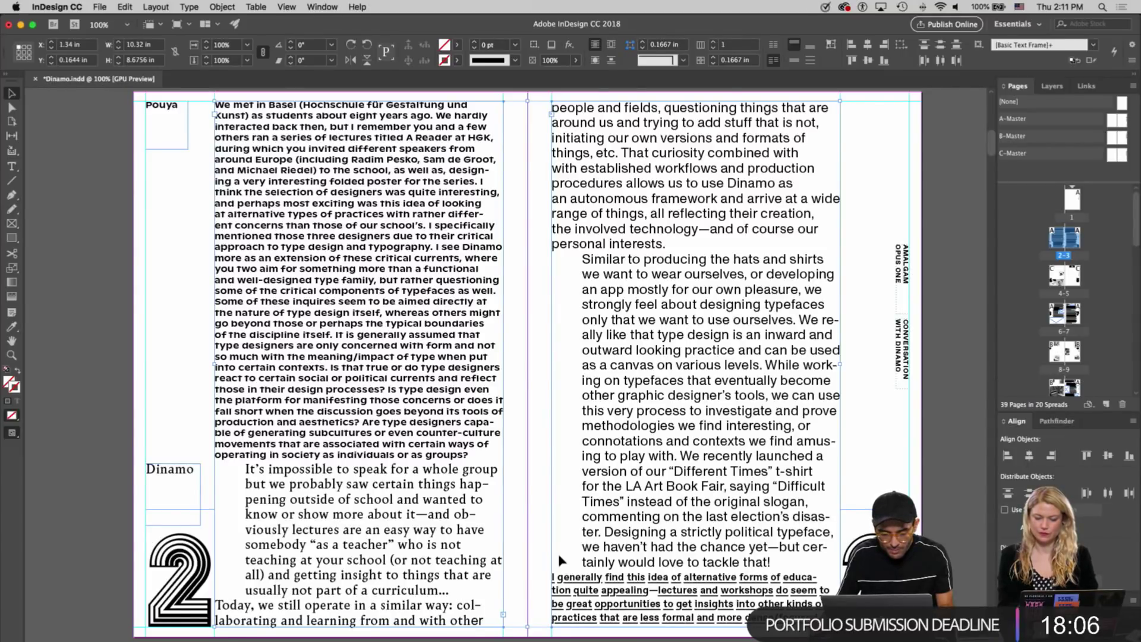
{"action": "key", "text": "super+z"}
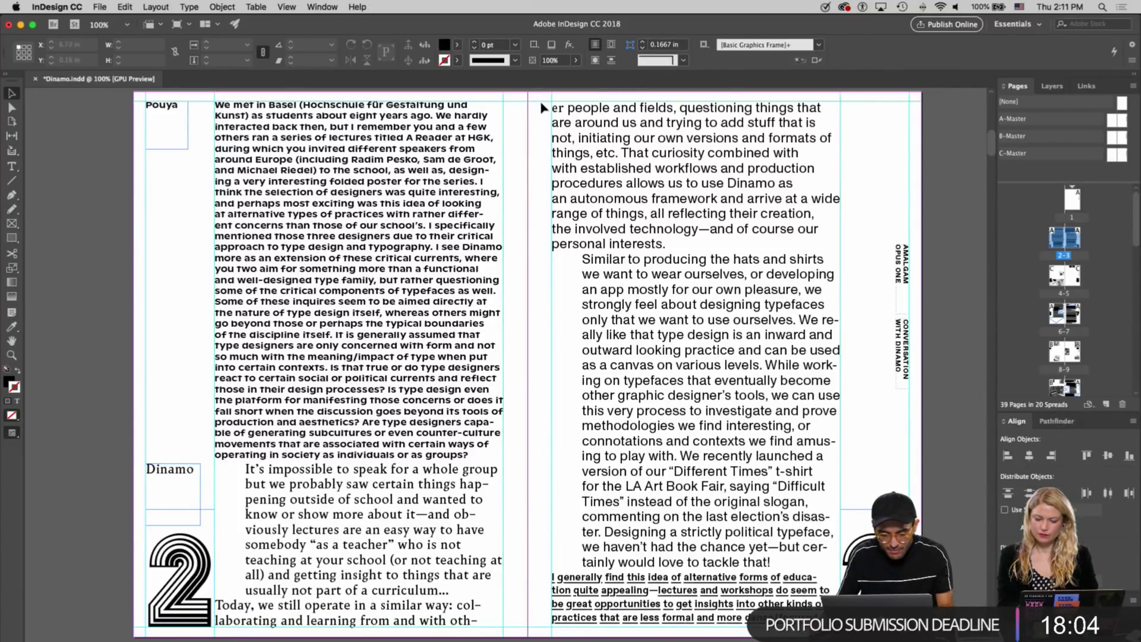
{"action": "key", "text": "super+shift+z"}
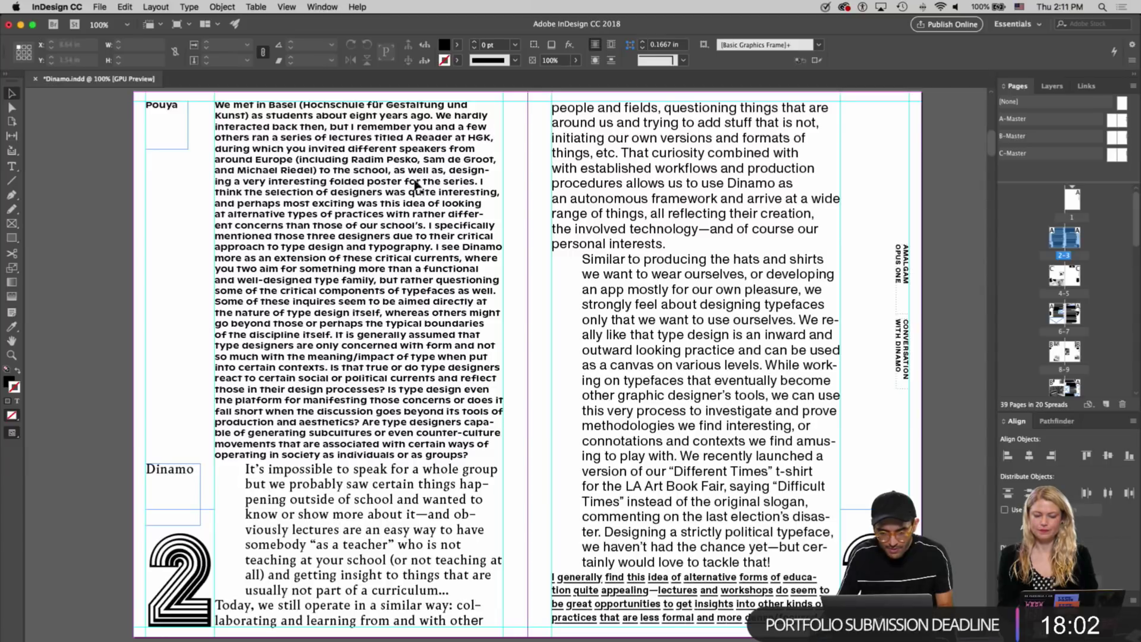
Restore the word ending "er" between pages 2 and 3 to the Pegasus style sampled from page 2's answer text
{"action": "double_click", "coordinate": [486, 618]}
{"action": "left_click_drag", "start_coordinate": [486, 617], "coordinate": [455, 610]}
{"action": "left_click", "coordinate": [11, 326]}
{"action": "left_click", "coordinate": [413, 594]}
{"action": "key", "text": "Escape"}
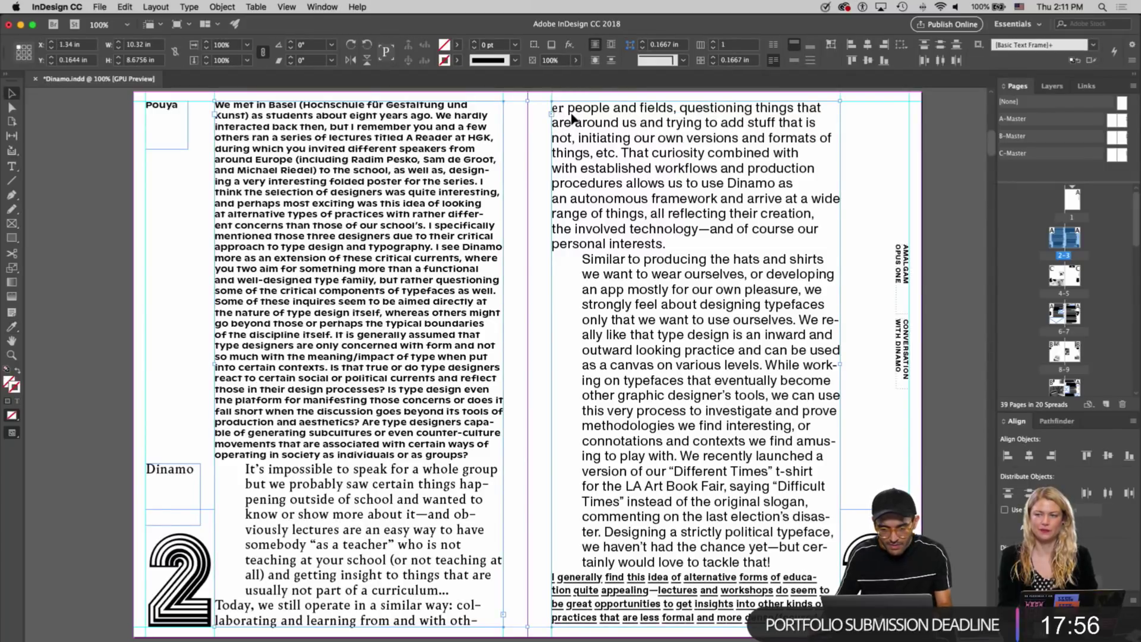
{"action": "double_click", "coordinate": [568, 112]}
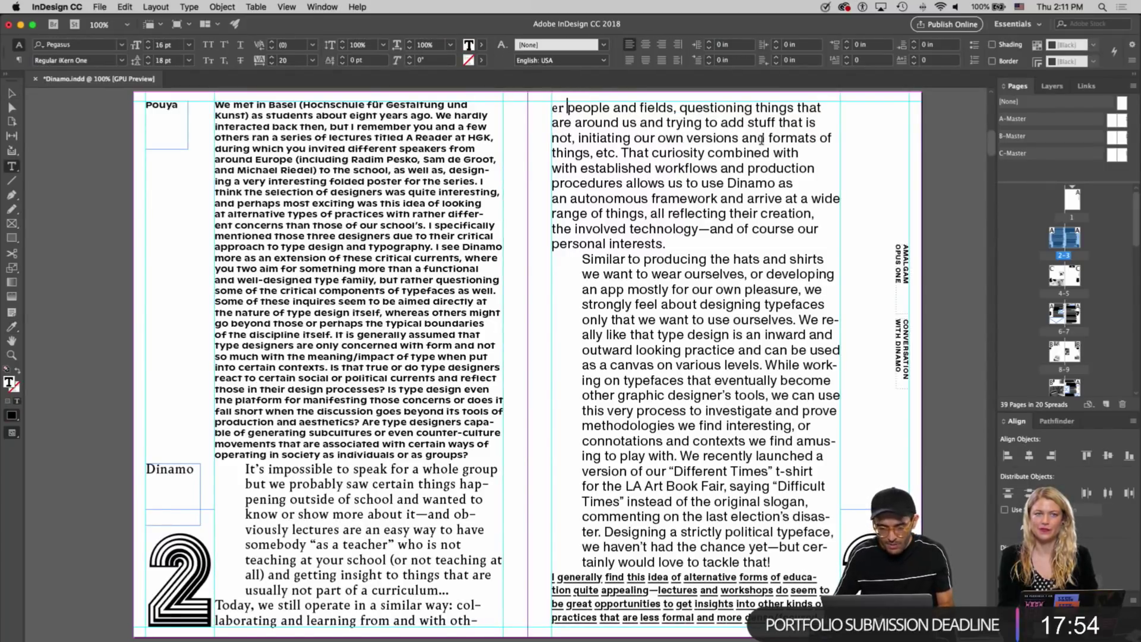
{"action": "key", "text": "Escape"}
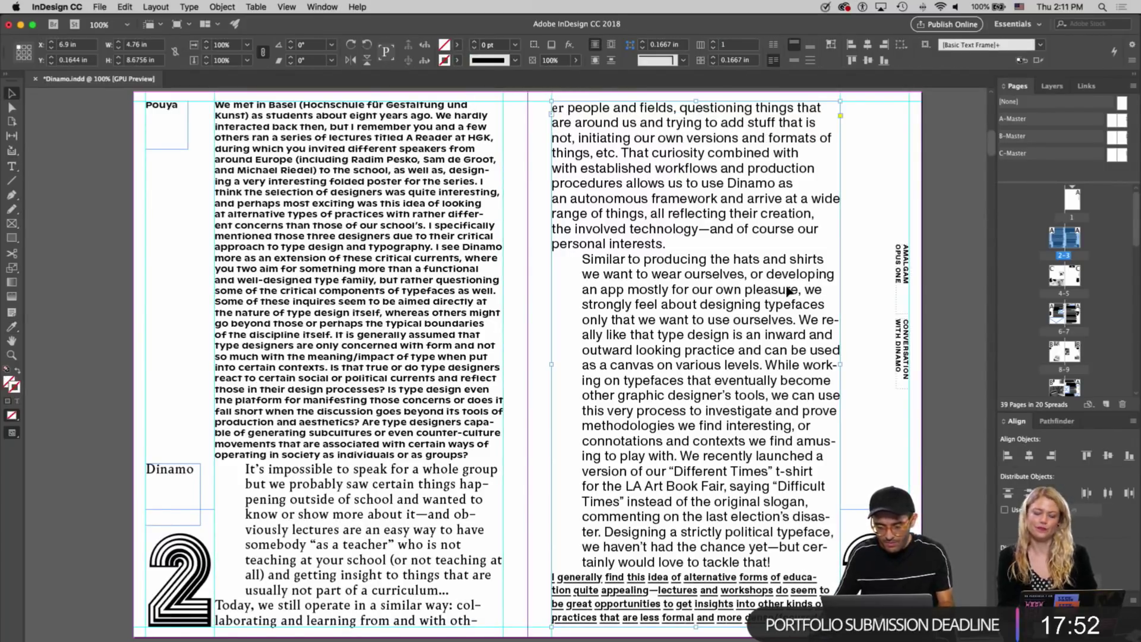
Restyle page 7's answer from its first line through "With Gustavo's help" in Pareto Circular, 16 pt on 19 pt leading, sampled from the text below
{"action": "scroll", "coordinate": [778, 285], "scroll_direction": "down", "scroll_amount": 10}
{"action": "scroll", "coordinate": [788, 291], "scroll_direction": "down", "scroll_amount": 10}
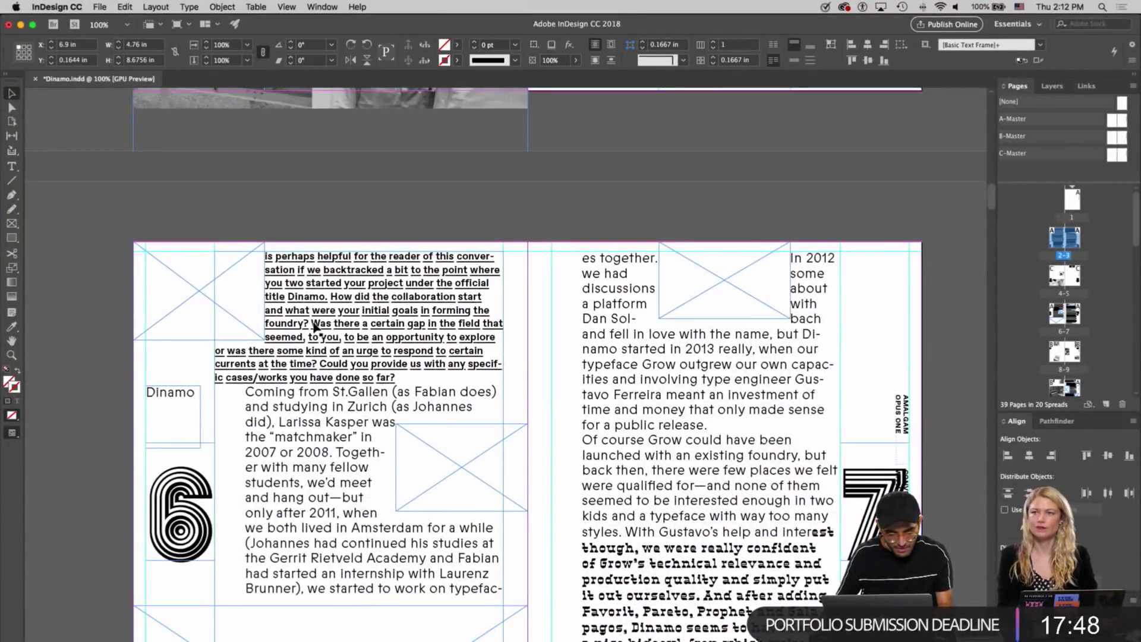
{"action": "scroll", "coordinate": [314, 326], "scroll_direction": "up", "scroll_amount": 20}
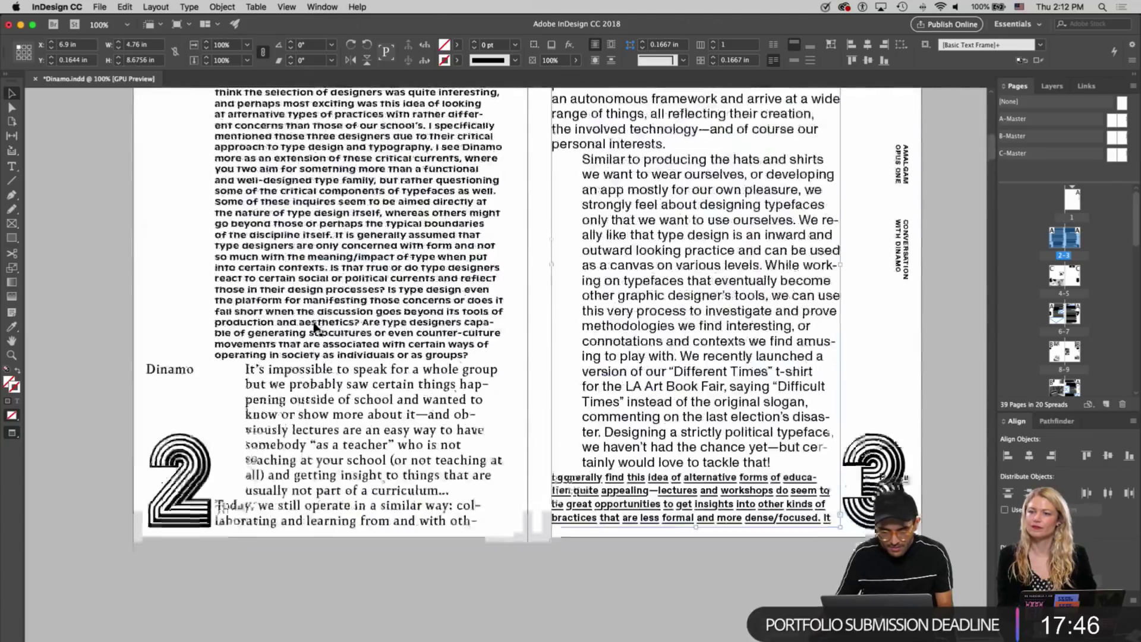
{"action": "scroll", "coordinate": [314, 327], "scroll_direction": "down", "scroll_amount": 20}
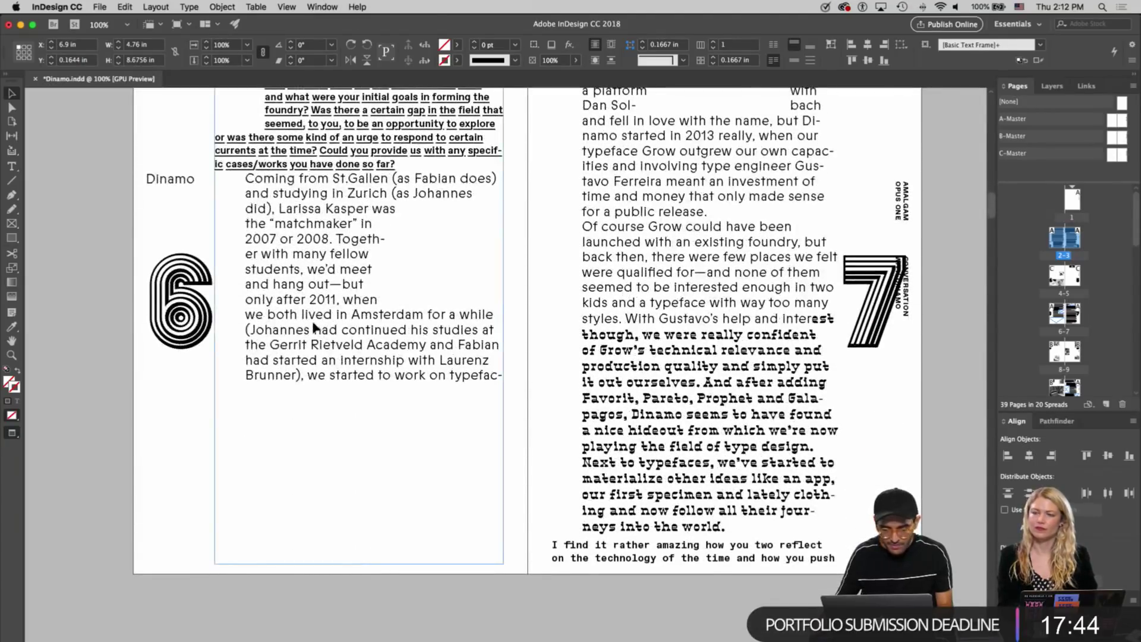
{"action": "scroll", "coordinate": [588, 312], "scroll_direction": "up", "scroll_amount": 2}
{"action": "double_click", "coordinate": [641, 343]}
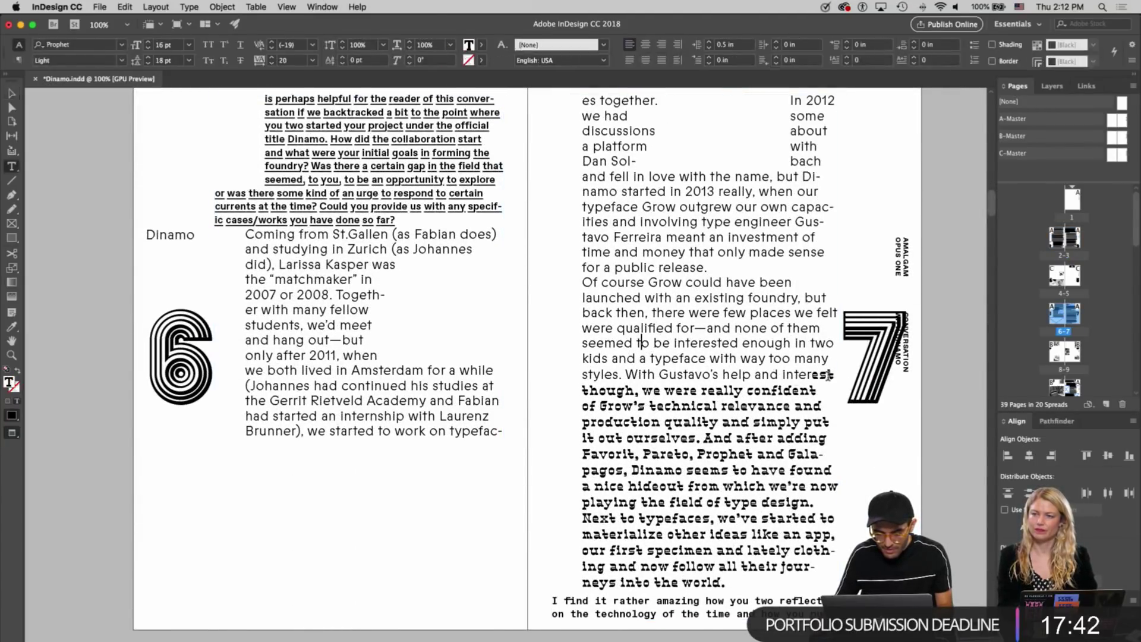
{"action": "left_click_drag", "start_coordinate": [818, 373], "coordinate": [599, 173]}
{"action": "scroll", "coordinate": [599, 172], "scroll_direction": "up", "scroll_amount": 1}
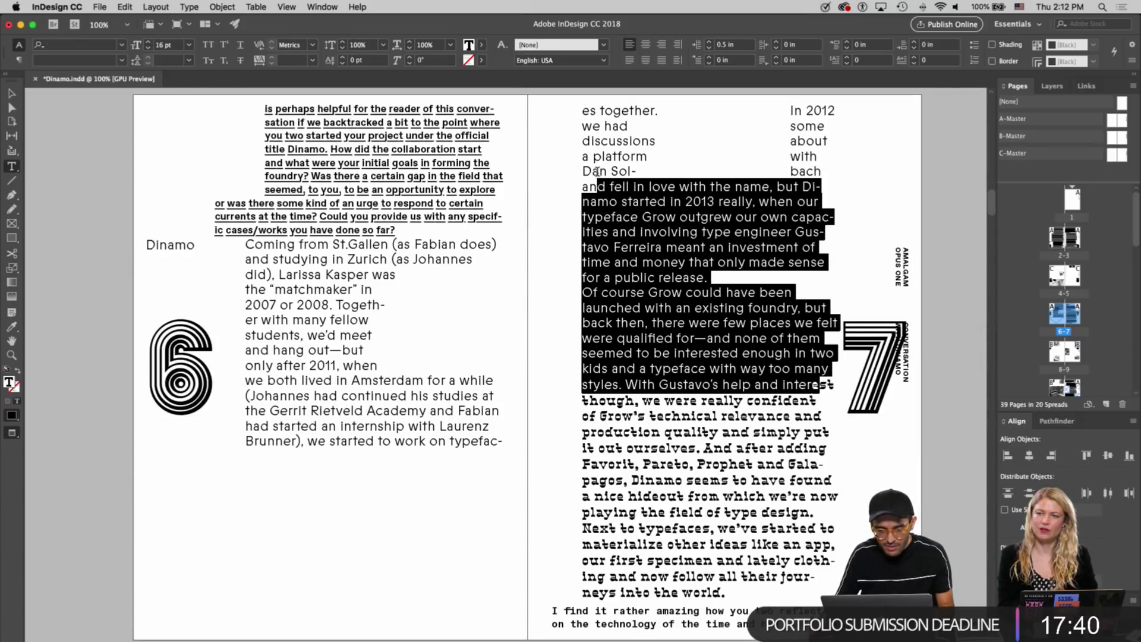
{"action": "left_click_drag", "start_coordinate": [581, 113], "coordinate": [580, 112]}
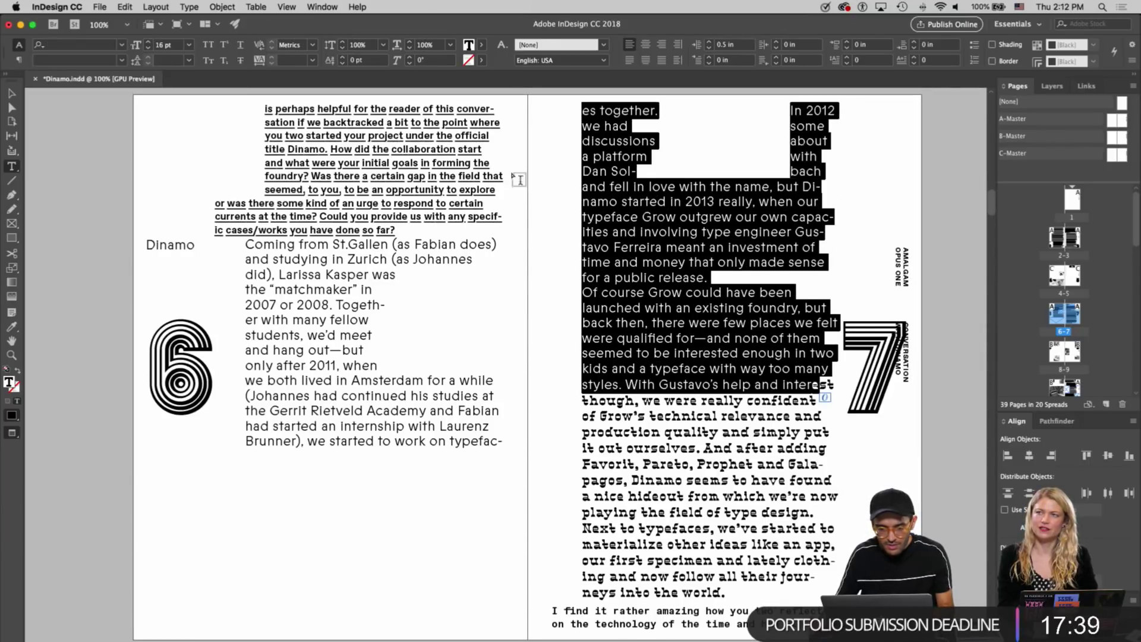
{"action": "left_click", "coordinate": [11, 326]}
{"action": "left_click", "coordinate": [621, 423]}
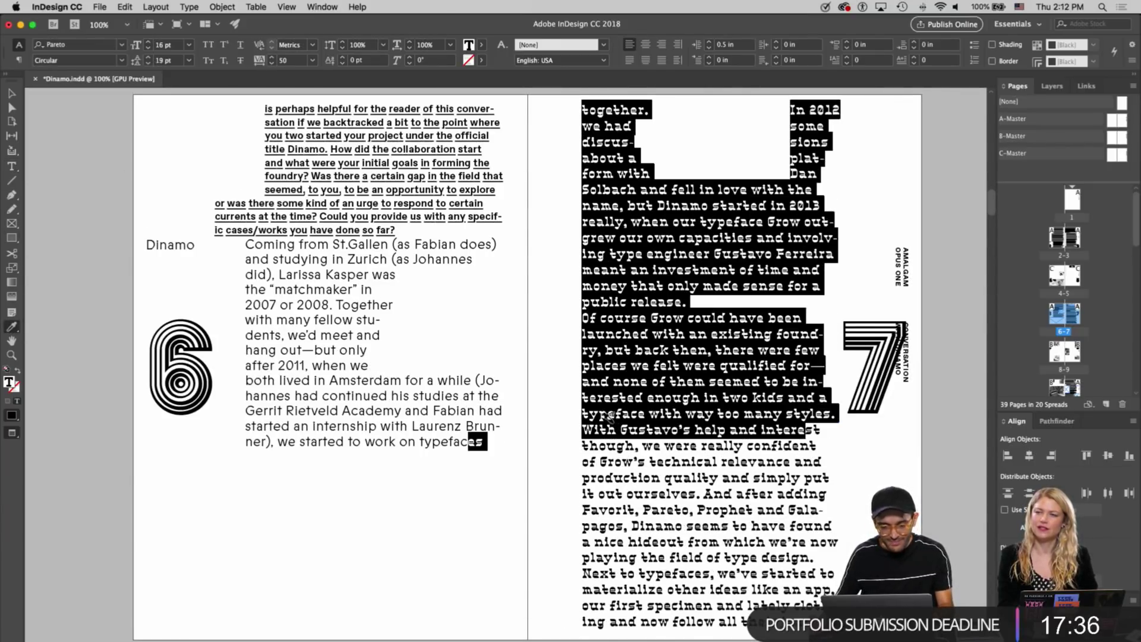
Restyle the letters "es" ending "typefaces" on page 6 to match the light text of the answer
{"action": "key", "text": "v"}
{"action": "double_click", "coordinate": [468, 443]}
{"action": "left_click_drag", "start_coordinate": [469, 442], "coordinate": [480, 441]}
{"action": "left_click", "coordinate": [482, 442]}
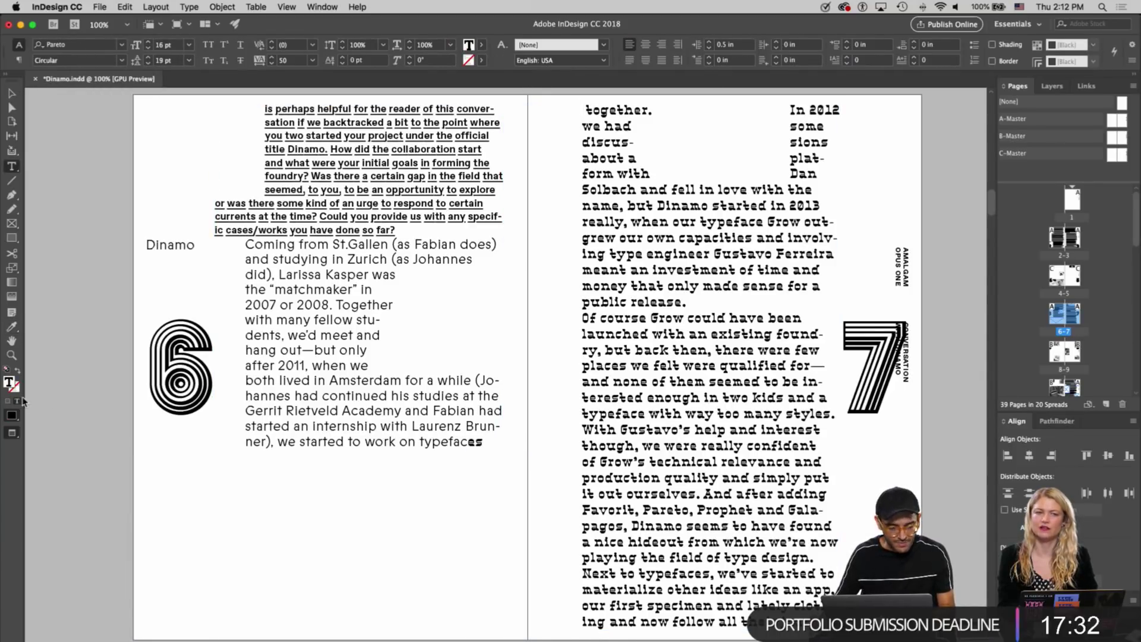
{"action": "key", "text": "Escape"}
{"action": "left_click", "coordinate": [474, 441]}
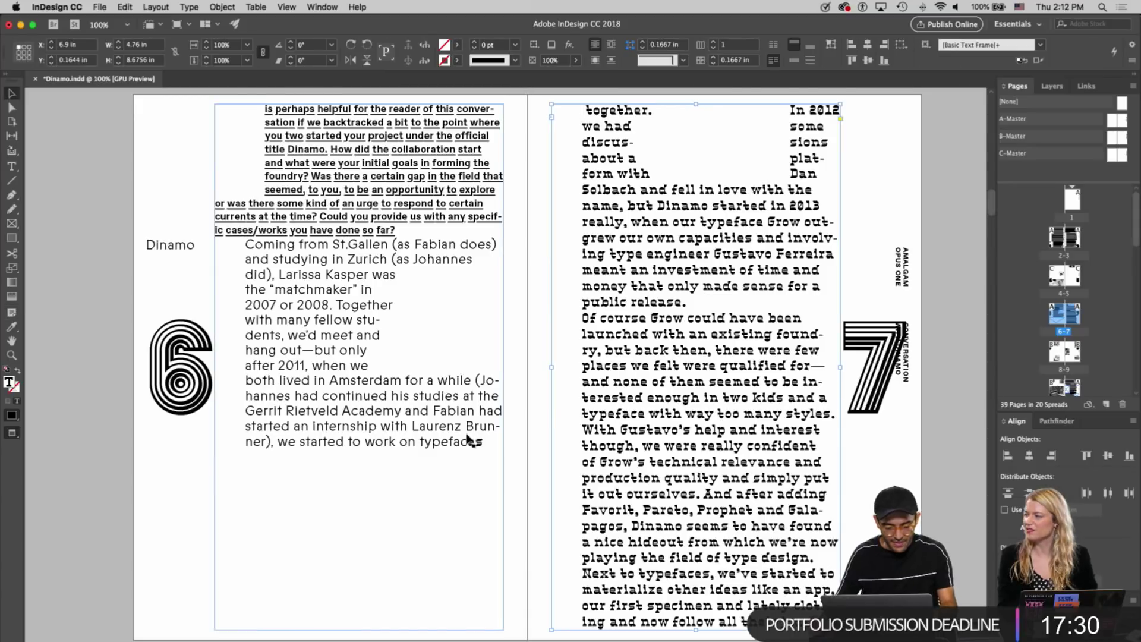
{"action": "double_click", "coordinate": [473, 440]}
{"action": "double_click", "coordinate": [474, 441]}
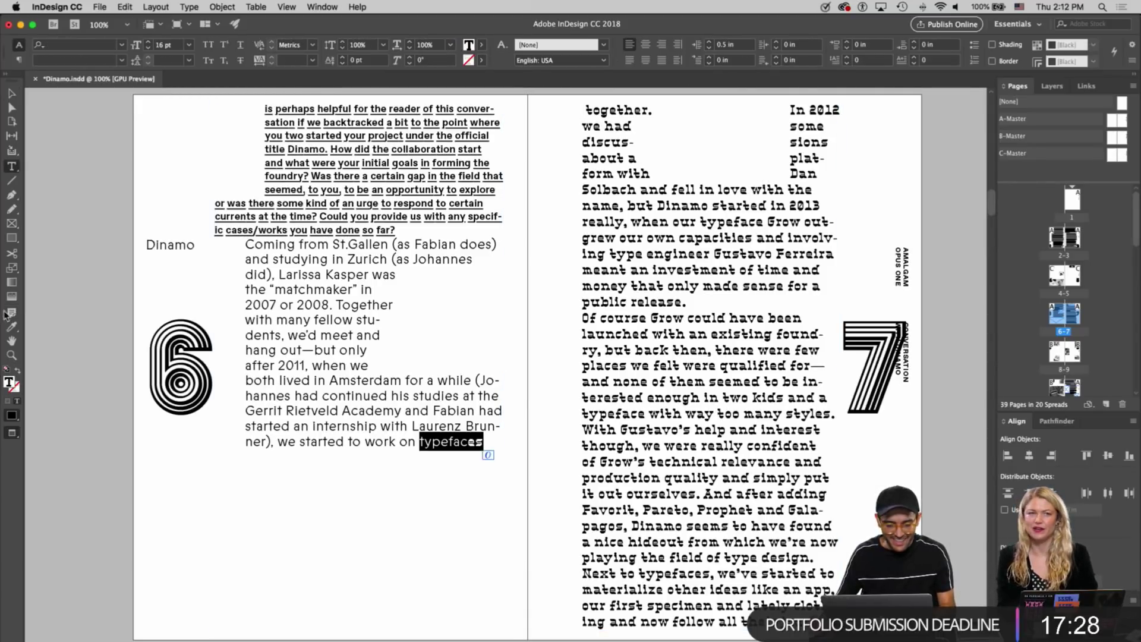
{"action": "key", "text": "Escape"}
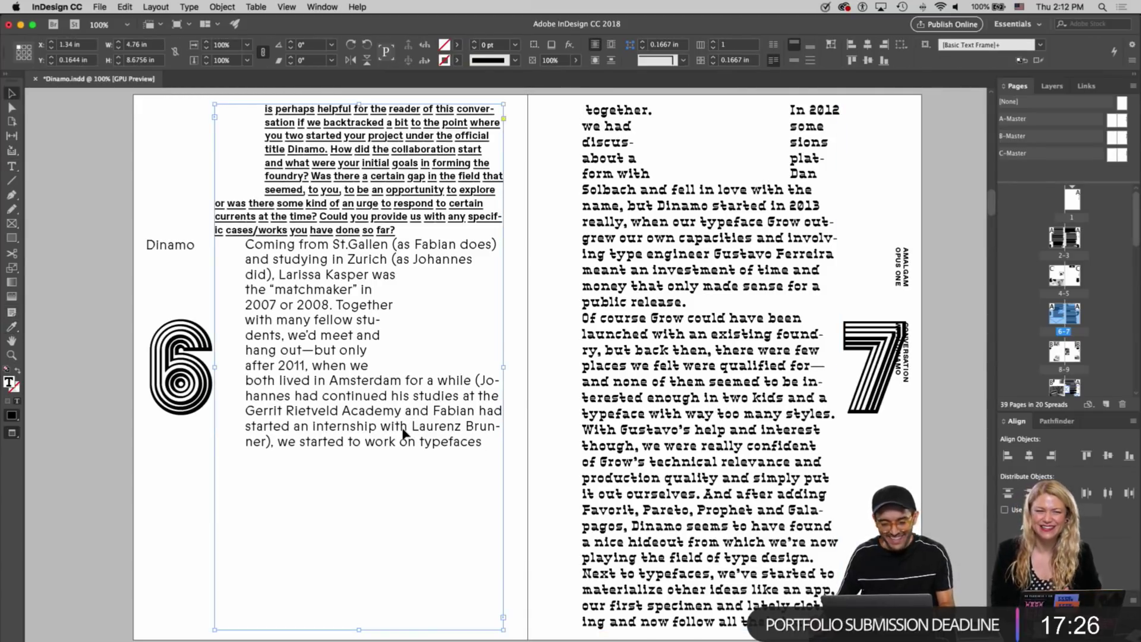
Lower the top edge of the blank frame at the foot of page 6 so another line of the answer fits above it
{"action": "scroll", "coordinate": [403, 429], "scroll_direction": "down", "scroll_amount": 5}
{"action": "scroll", "coordinate": [402, 428], "scroll_direction": "down", "scroll_amount": 20}
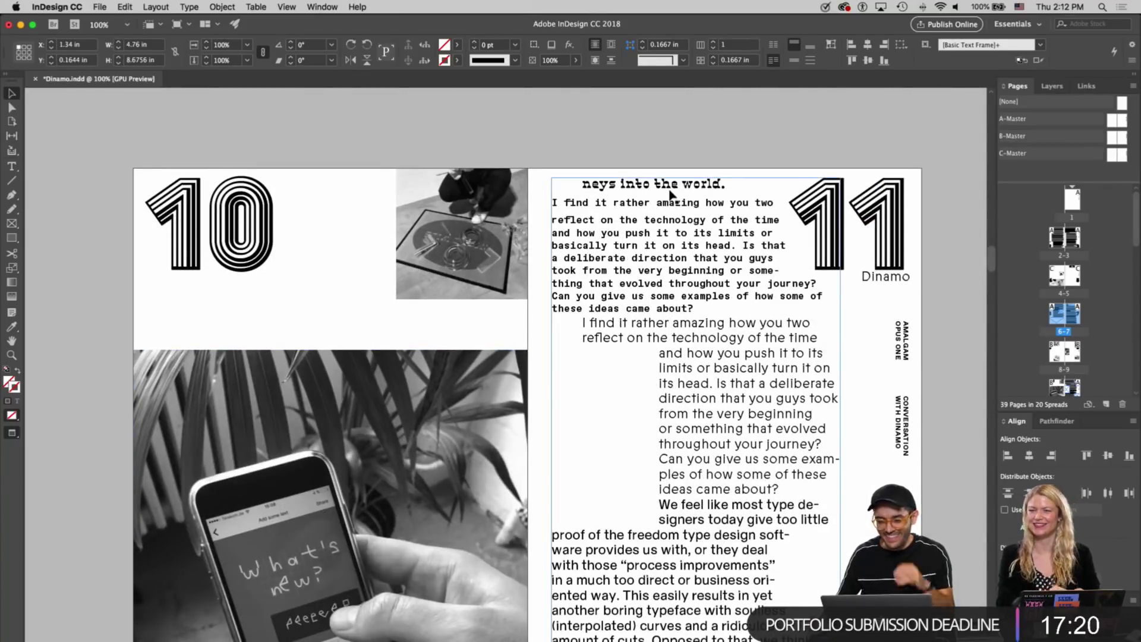
{"action": "scroll", "coordinate": [670, 195], "scroll_direction": "up", "scroll_amount": 20}
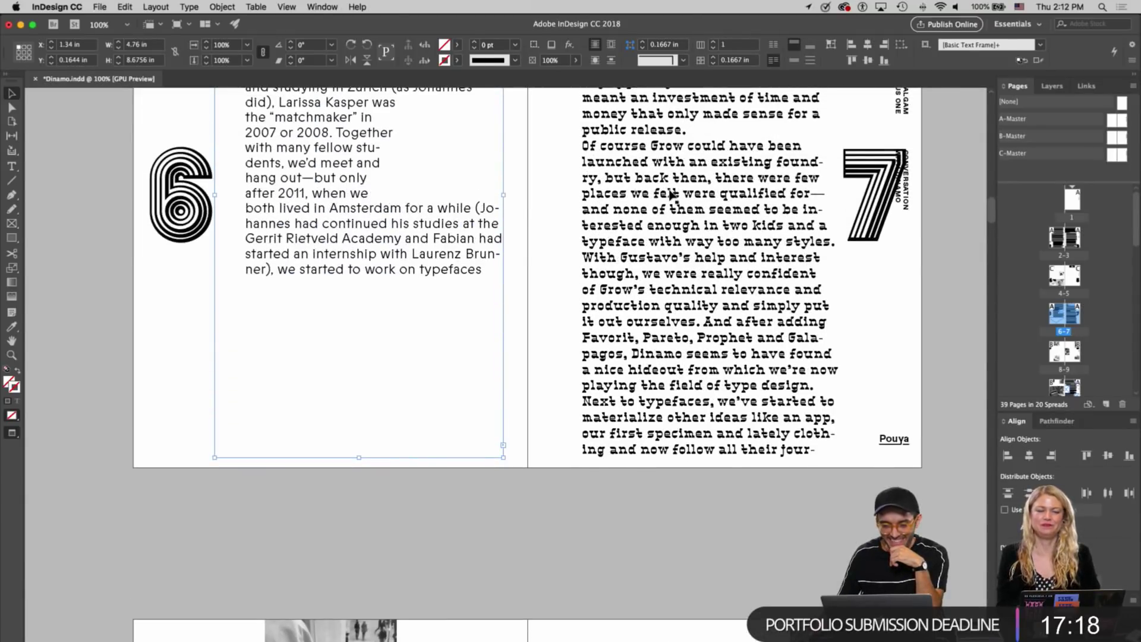
{"action": "scroll", "coordinate": [669, 194], "scroll_direction": "up", "scroll_amount": 3}
{"action": "scroll", "coordinate": [669, 197], "scroll_direction": "down", "scroll_amount": 6}
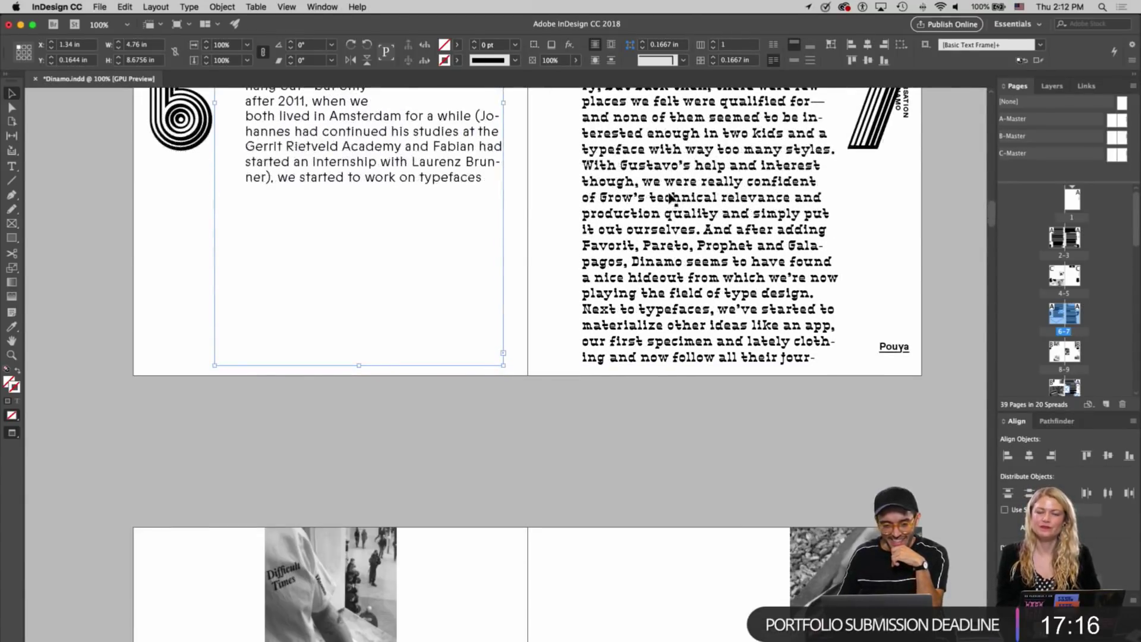
{"action": "scroll", "coordinate": [670, 196], "scroll_direction": "up", "scroll_amount": 5}
{"action": "scroll", "coordinate": [648, 229], "scroll_direction": "up", "scroll_amount": 5}
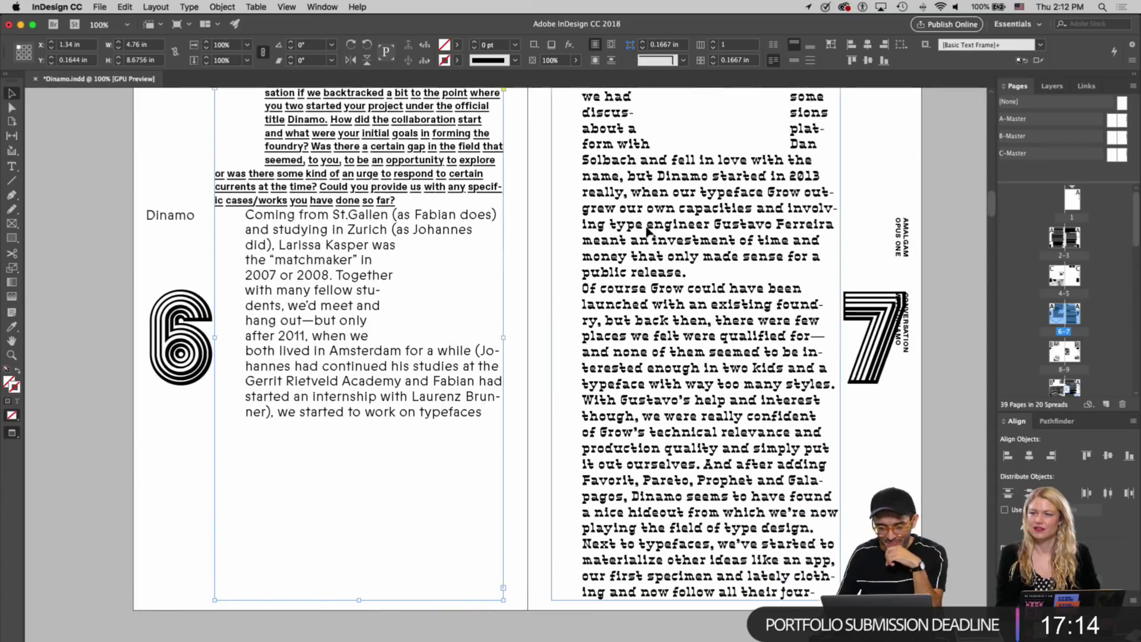
{"action": "left_click", "coordinate": [195, 542]}
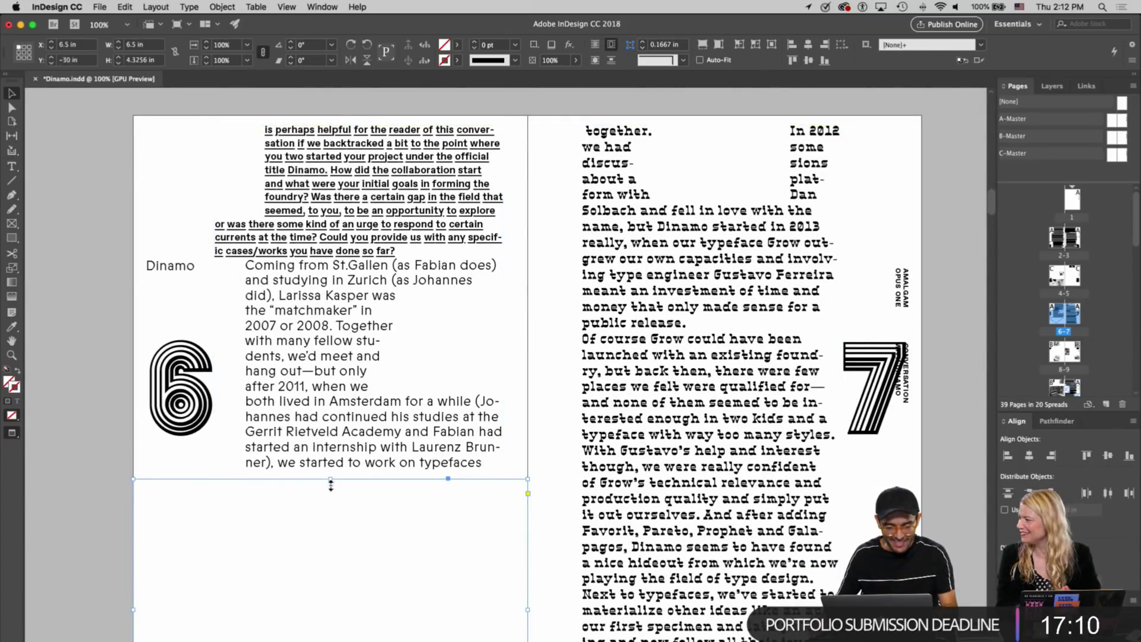
{"action": "left_click_drag", "start_coordinate": [331, 482], "coordinate": [330, 492]}
Restyle the whole answer paragraph starting "Coming from St.Gallen" by sampling its light text with the Eyedropper
{"action": "left_click", "coordinate": [348, 482]}
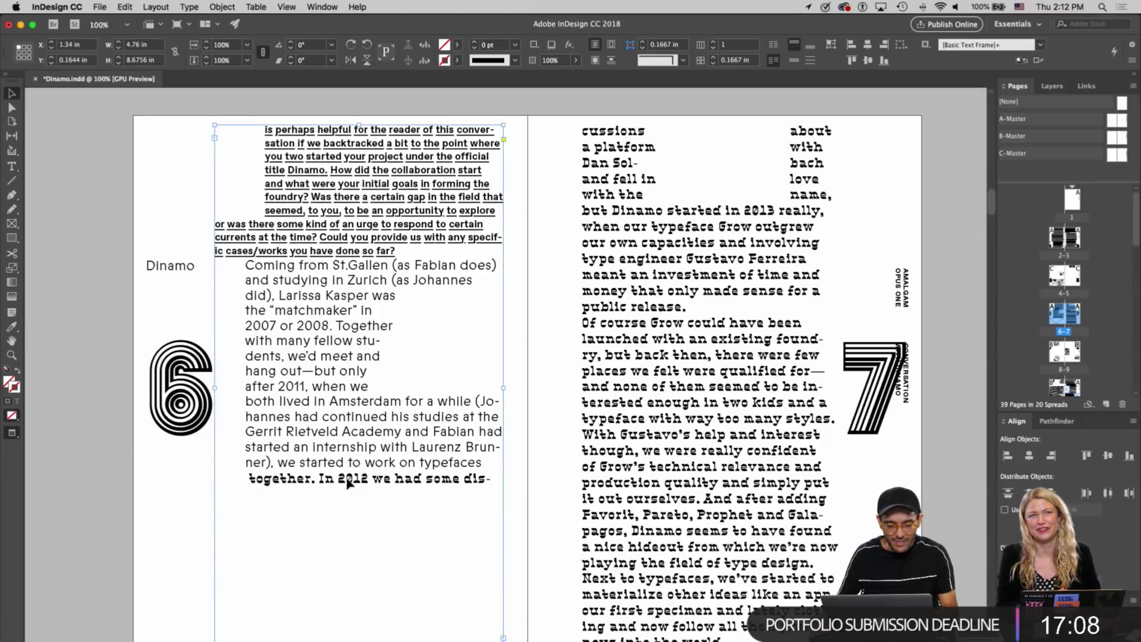
{"action": "double_click", "coordinate": [348, 483]}
{"action": "triple_click", "coordinate": [347, 479]}
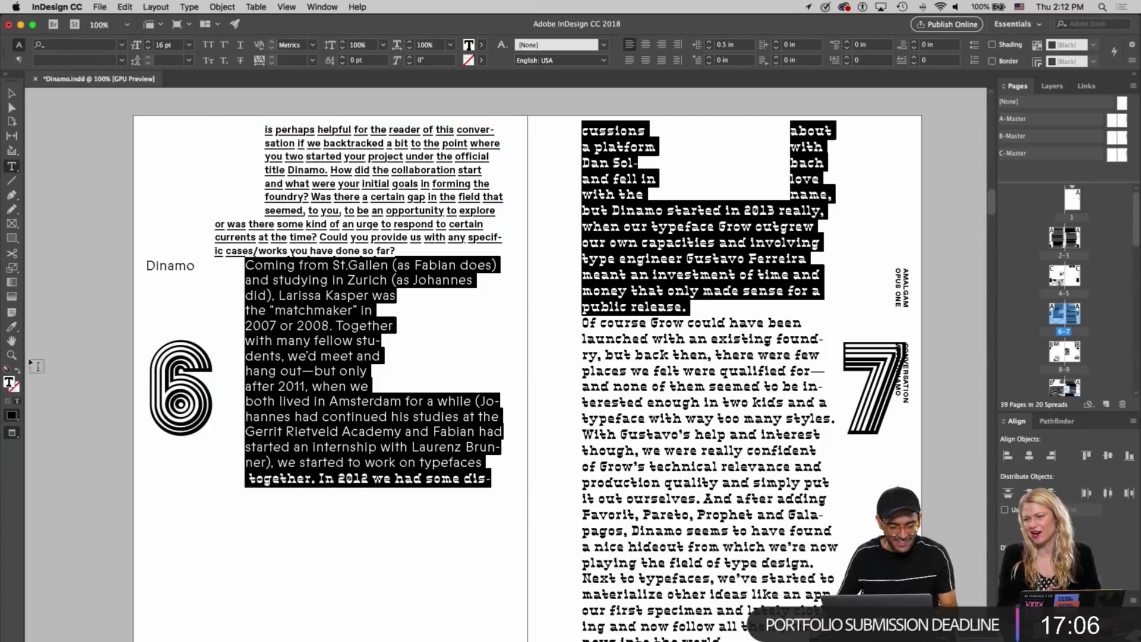
{"action": "left_click", "coordinate": [11, 326]}
{"action": "left_click", "coordinate": [278, 388]}
{"action": "key", "text": "v"}
Shorten page 7's text frame from its lower edge so the question "I find it rather amazing" moves off the page
{"action": "scroll", "coordinate": [279, 395], "scroll_direction": "down", "scroll_amount": 1}
{"action": "scroll", "coordinate": [279, 395], "scroll_direction": "down", "scroll_amount": 3}
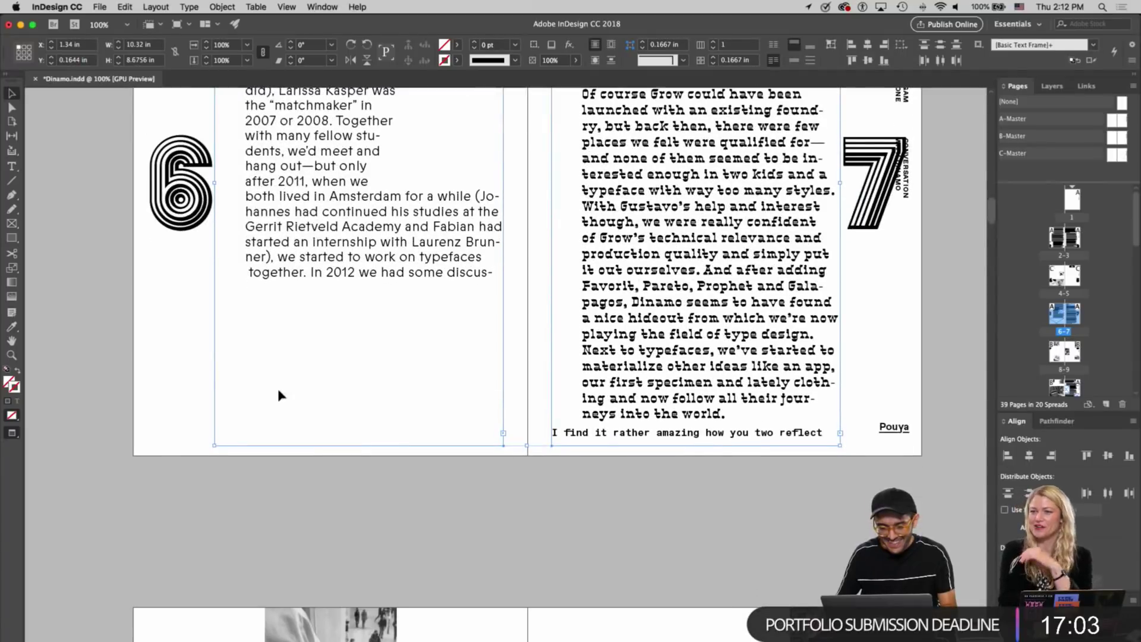
{"action": "left_click", "coordinate": [696, 445]}
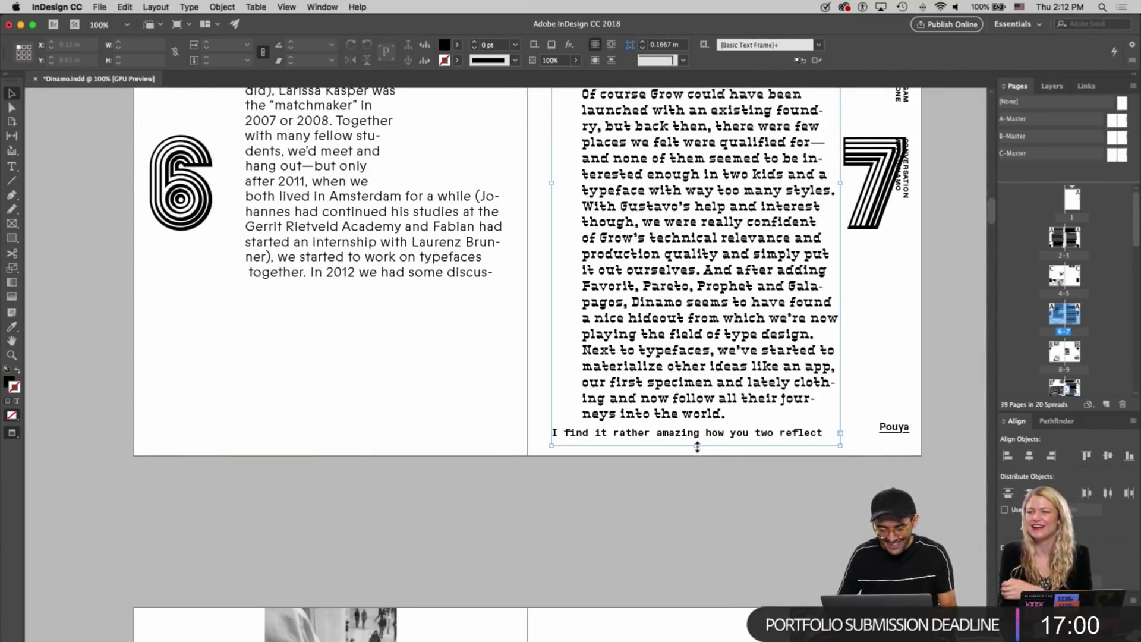
{"action": "left_click_drag", "start_coordinate": [695, 445], "coordinate": [695, 426]}
Copy the interviewer's name label from the foot of page 7 for use on page 11
{"action": "left_click", "coordinate": [884, 430]}
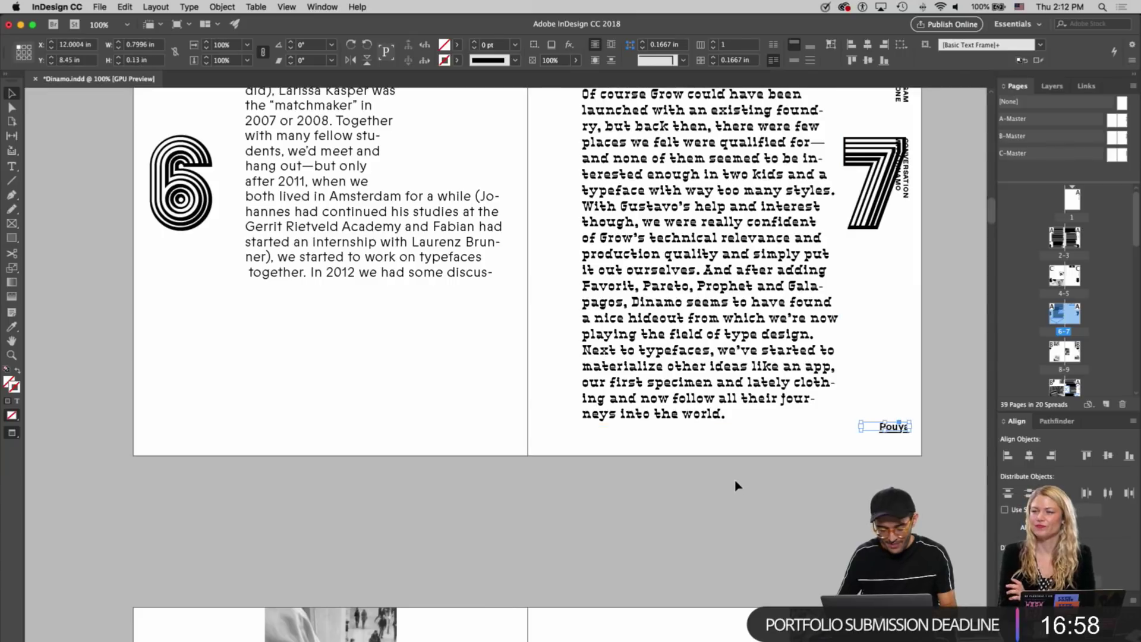
{"action": "scroll", "coordinate": [736, 484], "scroll_direction": "down", "scroll_amount": 12}
{"action": "scroll", "coordinate": [737, 484], "scroll_direction": "down", "scroll_amount": 10}
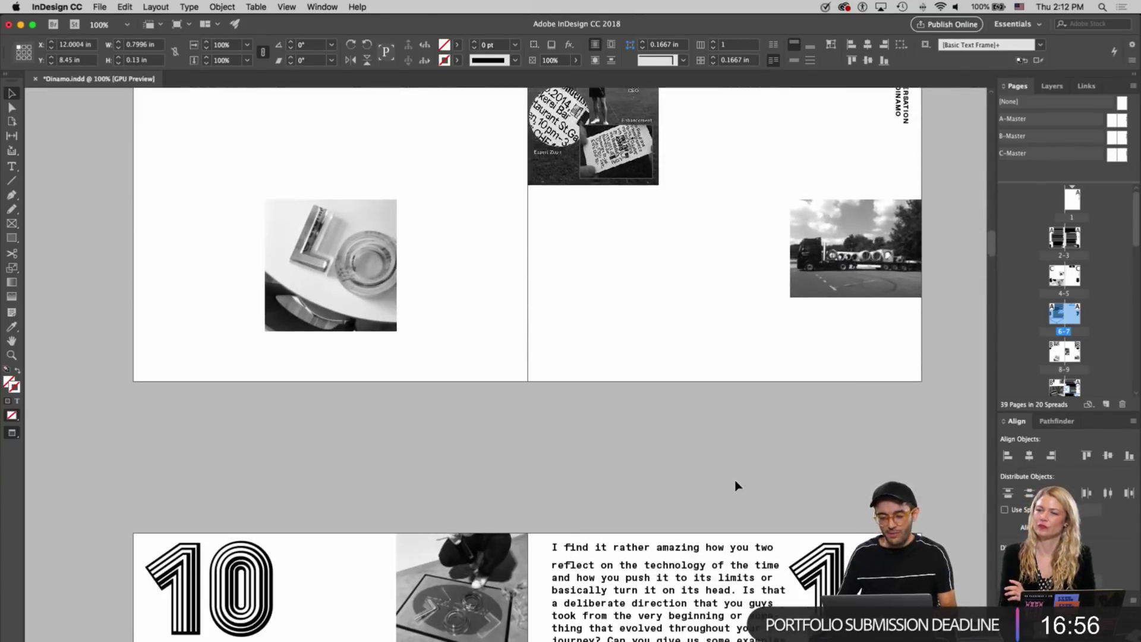
{"action": "double_click", "coordinate": [655, 395]}
{"action": "triple_click", "coordinate": [656, 395]}
{"action": "double_click", "coordinate": [630, 383]}
{"action": "triple_click", "coordinate": [635, 385]}
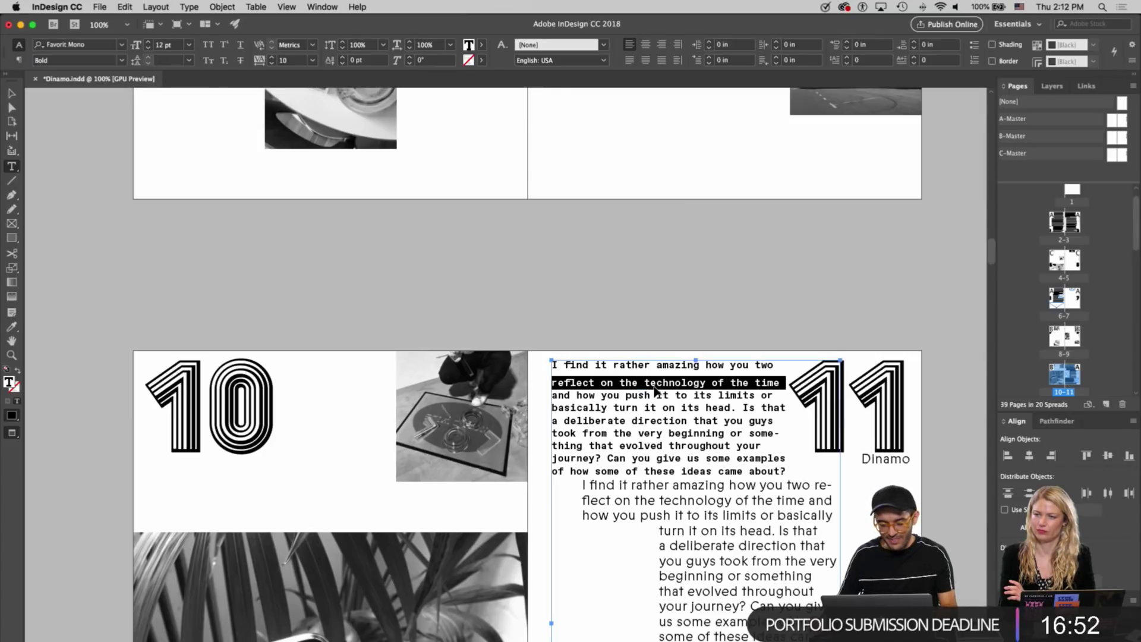
{"action": "key", "text": "Escape"}
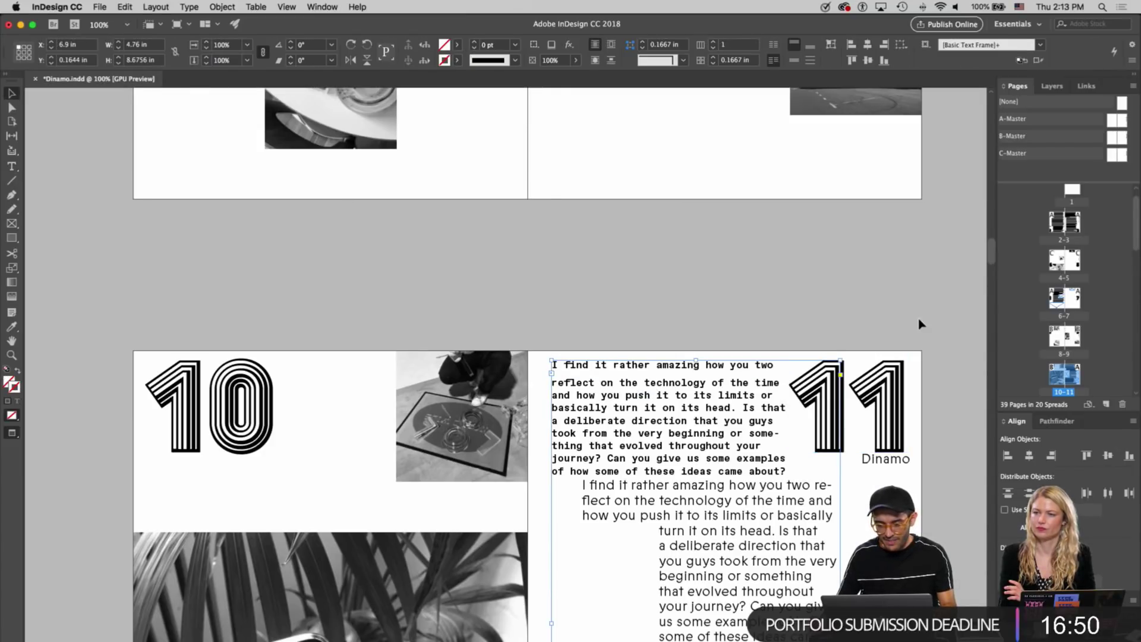
Paste the interviewer's name label on page 11 and move it beside the question, to about X 11.89 in, Y 0.25 in
{"action": "left_click", "coordinate": [920, 349]}
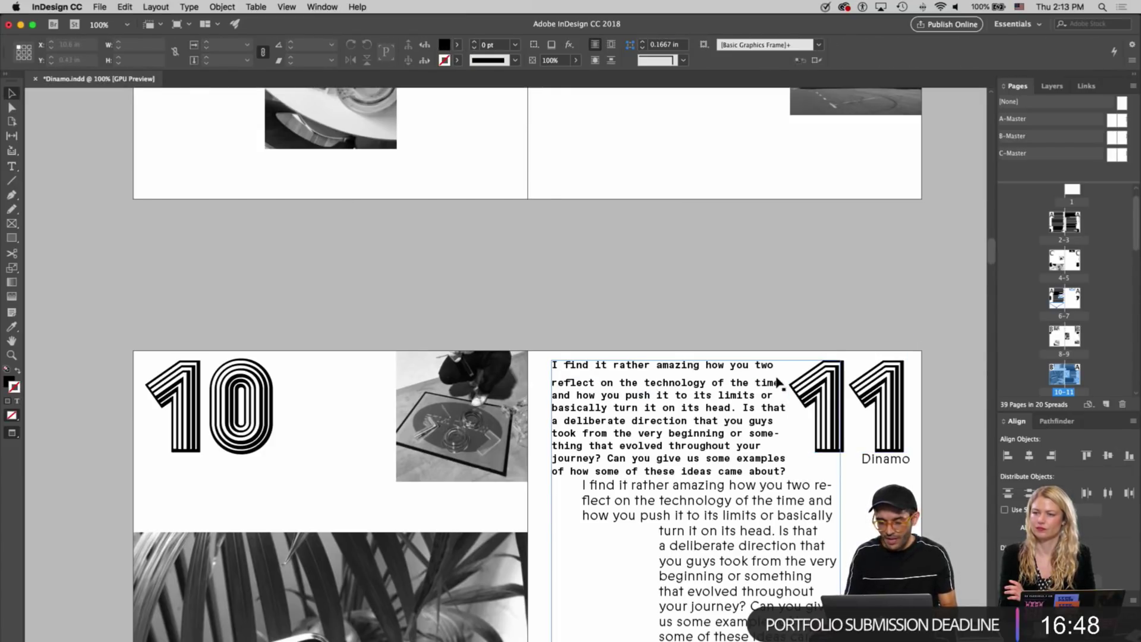
{"action": "key", "text": "ctrl+z"}
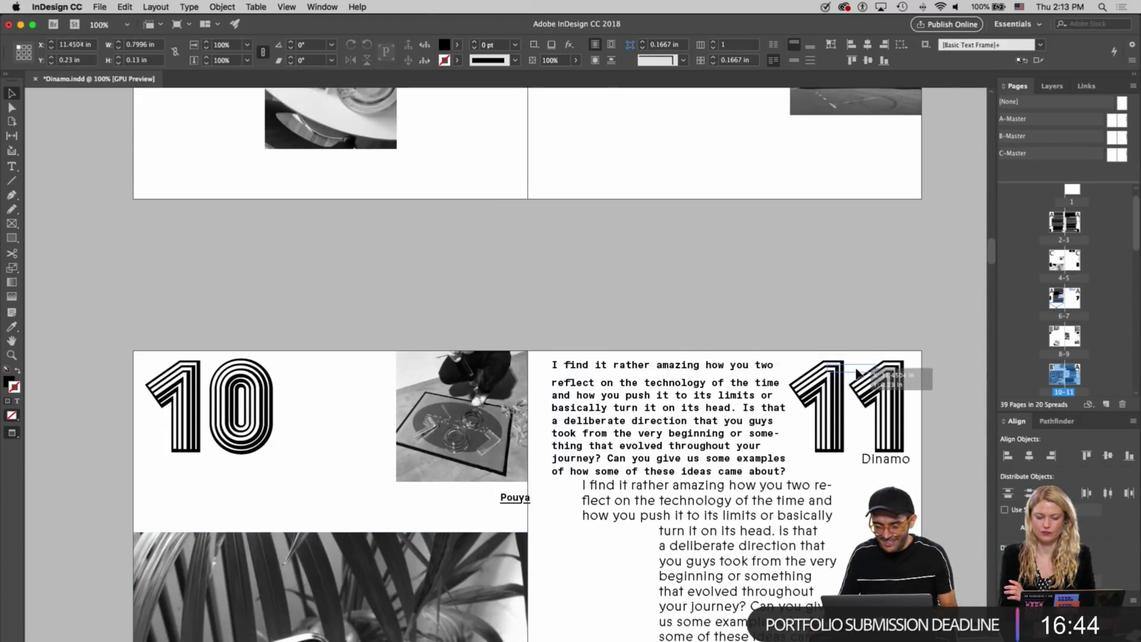
{"action": "left_click", "coordinate": [912, 362]}
{"action": "key", "text": "w"}
{"action": "key", "text": "w"}
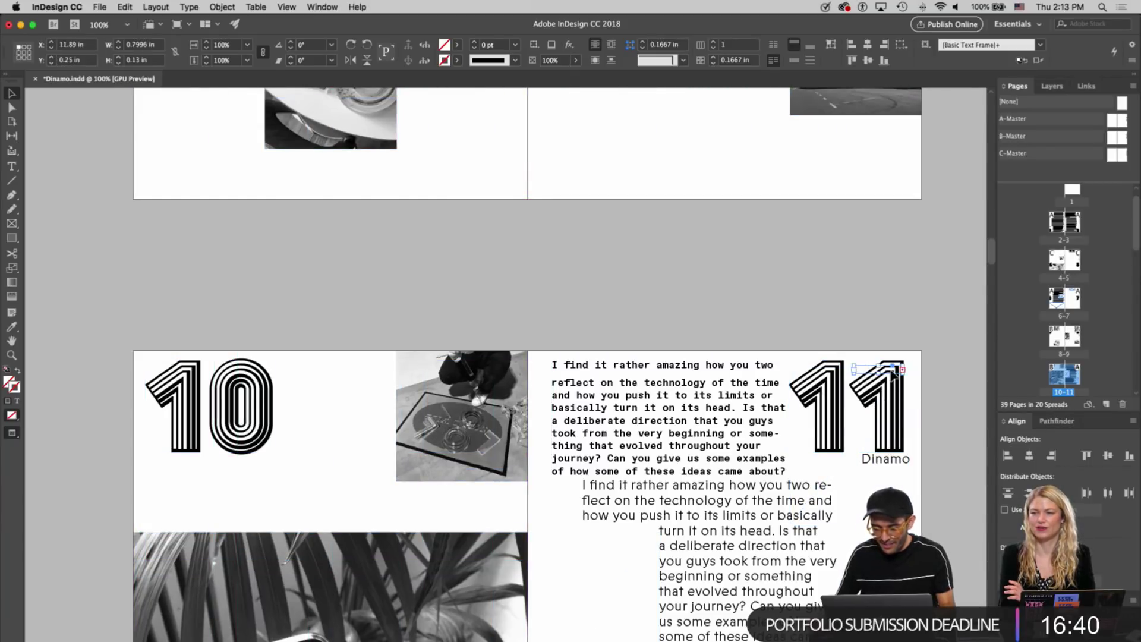
{"action": "left_click", "coordinate": [916, 376]}
Even out the opening lines of page 11's bold question by sampling the formatting of its lower lines with the Eyedropper
{"action": "triple_click", "coordinate": [577, 372]}
{"action": "left_click_drag", "start_coordinate": [551, 364], "coordinate": [688, 420]}
{"action": "left_click", "coordinate": [12, 327]}
{"action": "left_click", "coordinate": [594, 434]}
{"action": "key", "text": "v"}
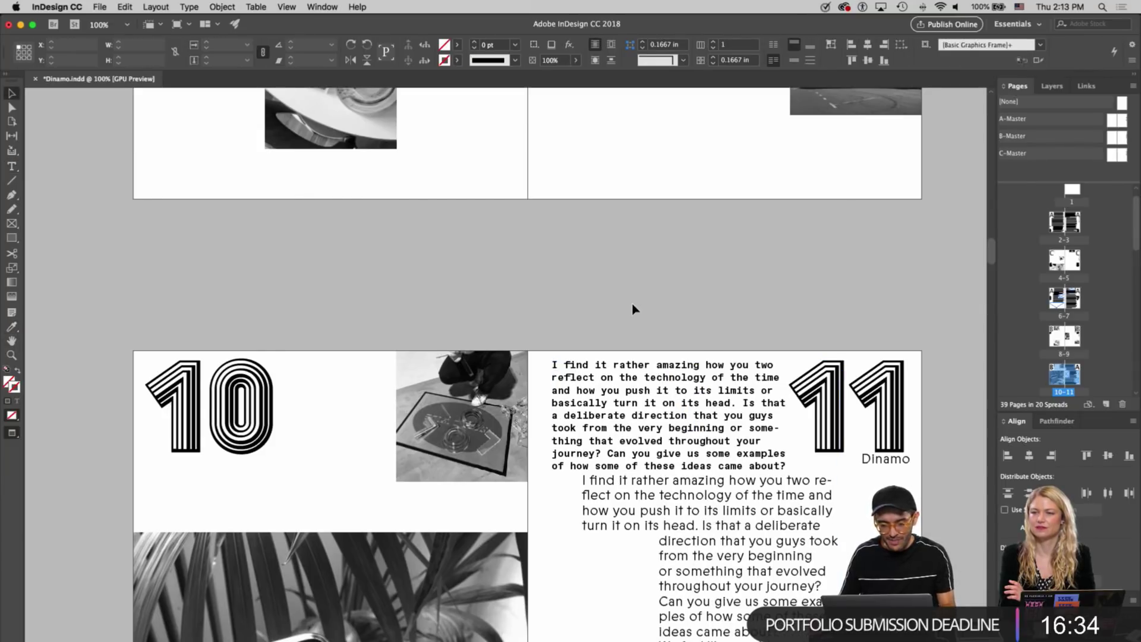
Look over the question and the opening of the answer text on page 11
{"action": "scroll", "coordinate": [631, 330], "scroll_direction": "down", "scroll_amount": 3}
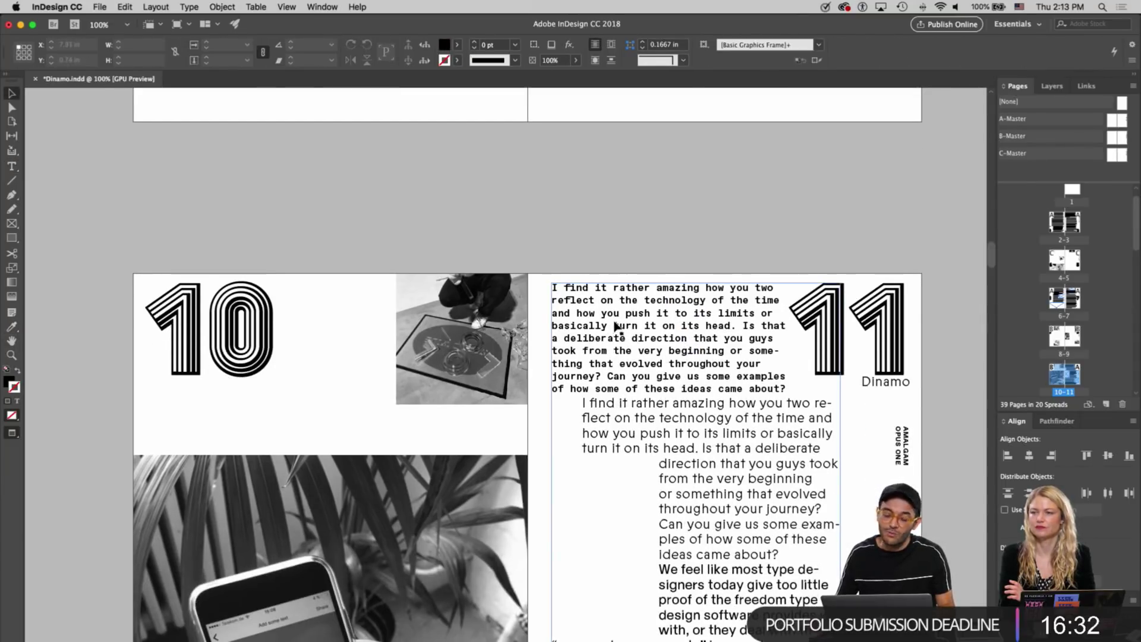
{"action": "scroll", "coordinate": [616, 327], "scroll_direction": "down", "scroll_amount": 3}
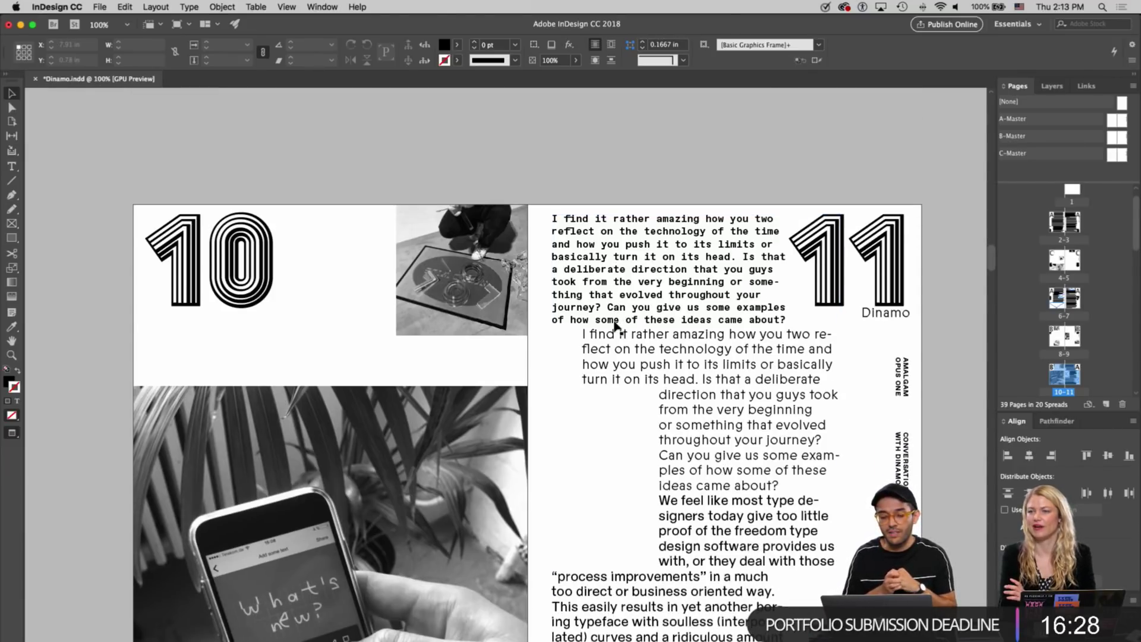
{"action": "scroll", "coordinate": [617, 326], "scroll_direction": "down", "scroll_amount": 3}
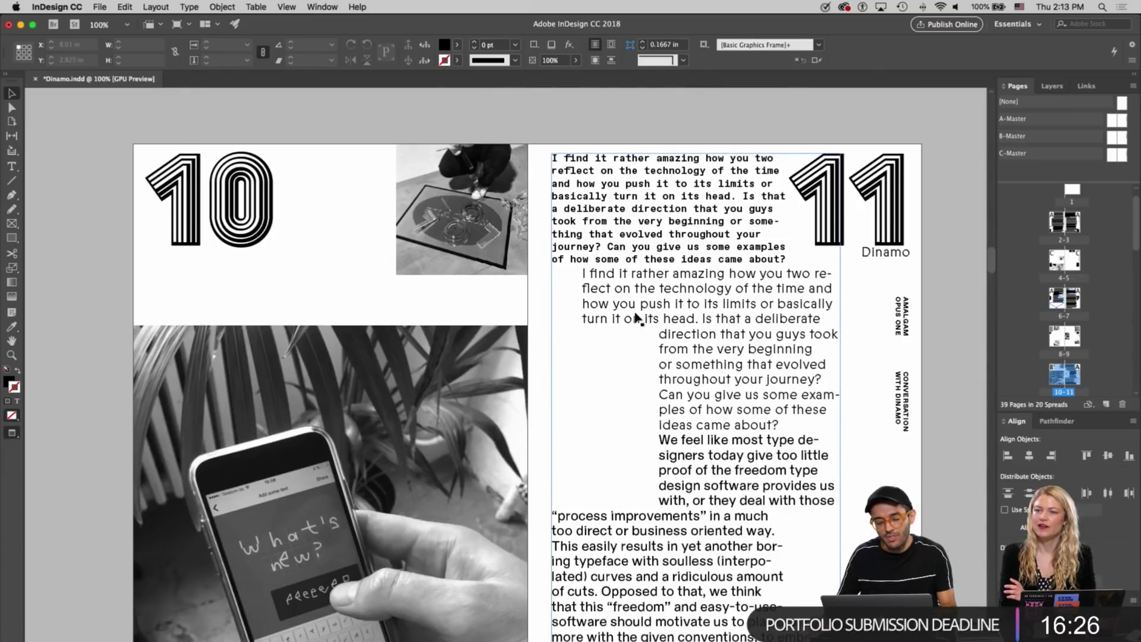
{"action": "scroll", "coordinate": [635, 319], "scroll_direction": "down", "scroll_amount": 2}
{"action": "left_click", "coordinate": [633, 259]}
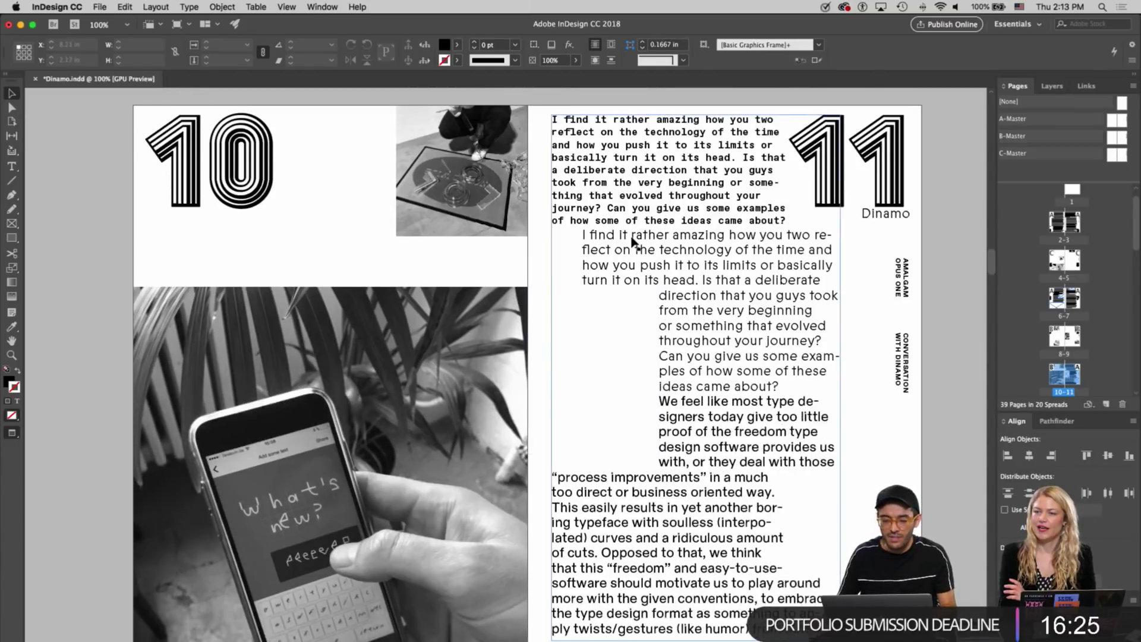
{"action": "double_click", "coordinate": [711, 266]}
{"action": "double_click", "coordinate": [678, 246]}
Restyle the light paragraph ending "public release." on page 7 with the Pareto Circular formatting of the paragraph below
{"action": "scroll", "coordinate": [678, 245], "scroll_direction": "up", "scroll_amount": 20}
{"action": "scroll", "coordinate": [678, 244], "scroll_direction": "up", "scroll_amount": 7}
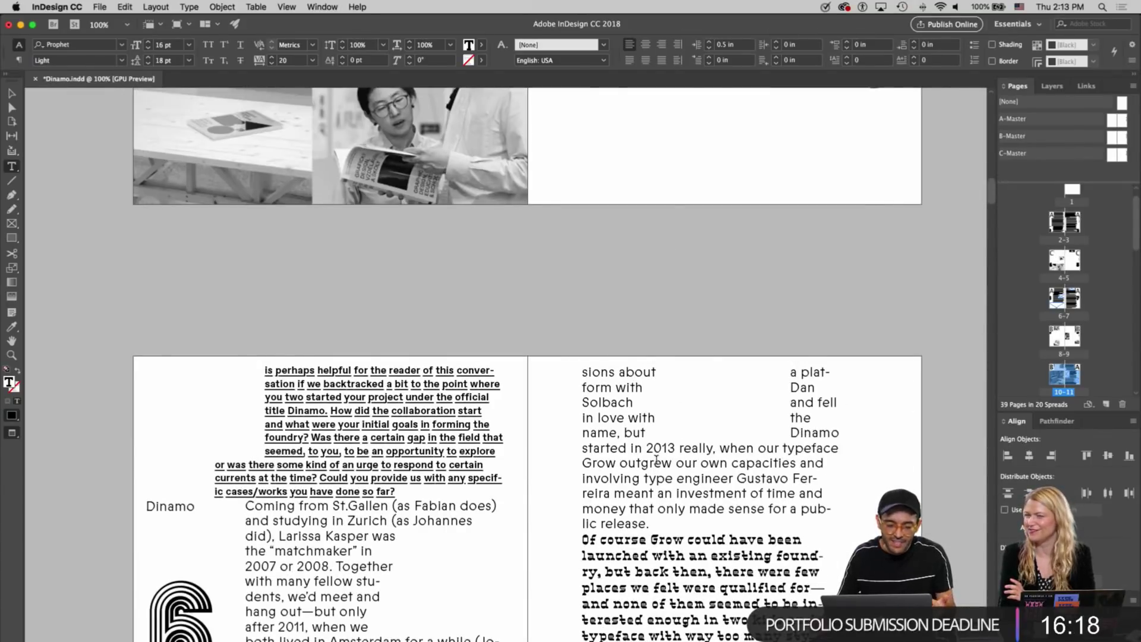
{"action": "scroll", "coordinate": [655, 460], "scroll_direction": "down", "scroll_amount": 9}
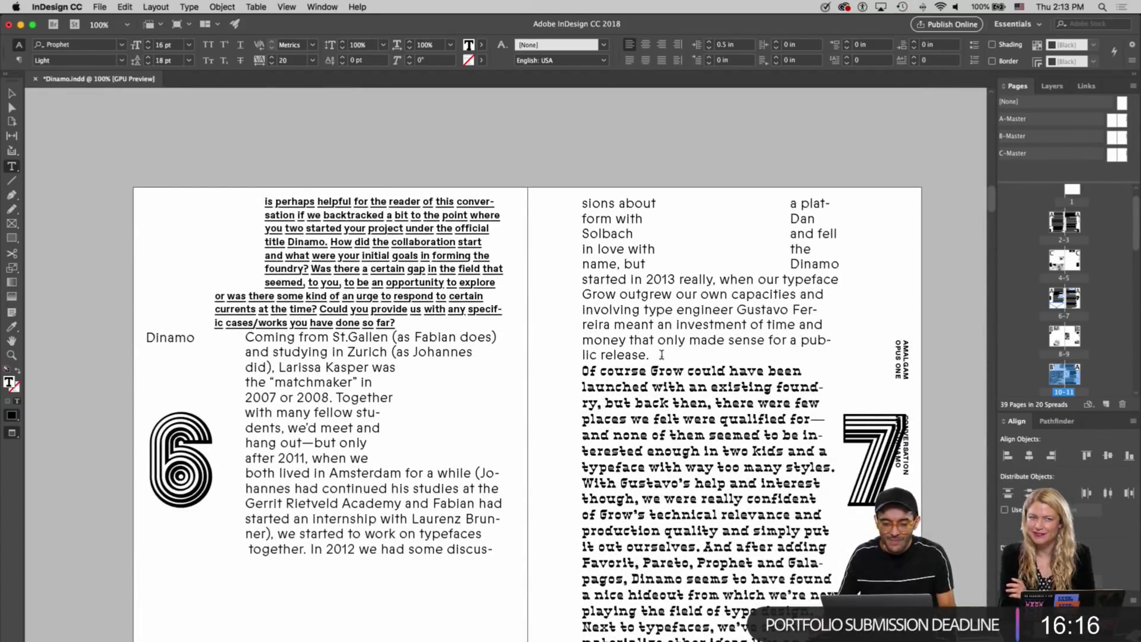
{"action": "left_click_drag", "start_coordinate": [661, 355], "coordinate": [578, 205]}
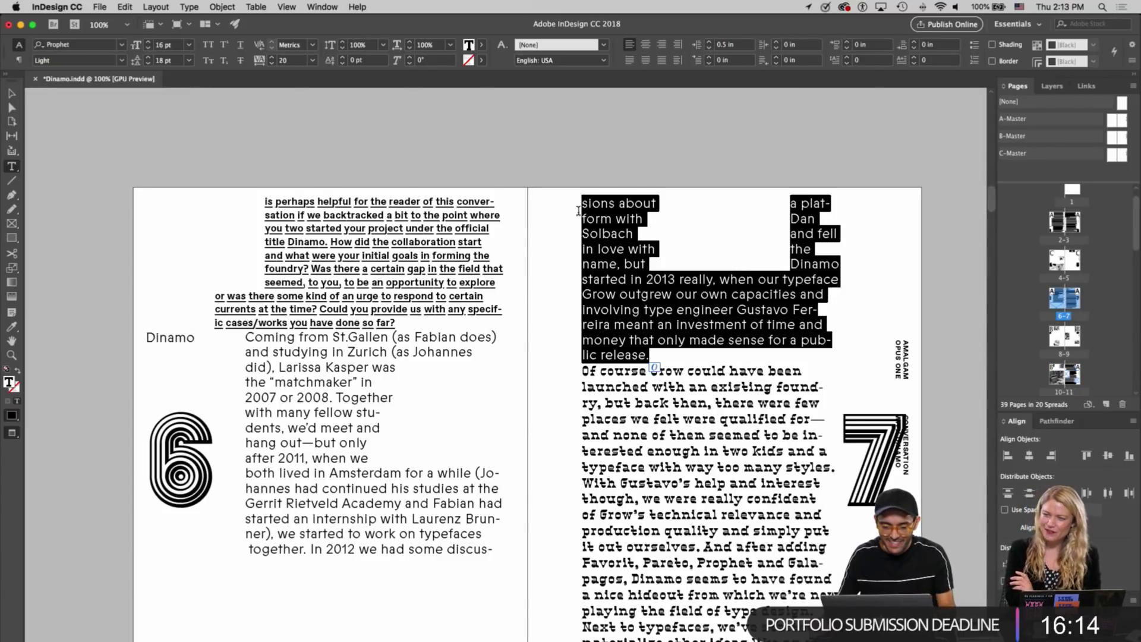
{"action": "key", "text": "i"}
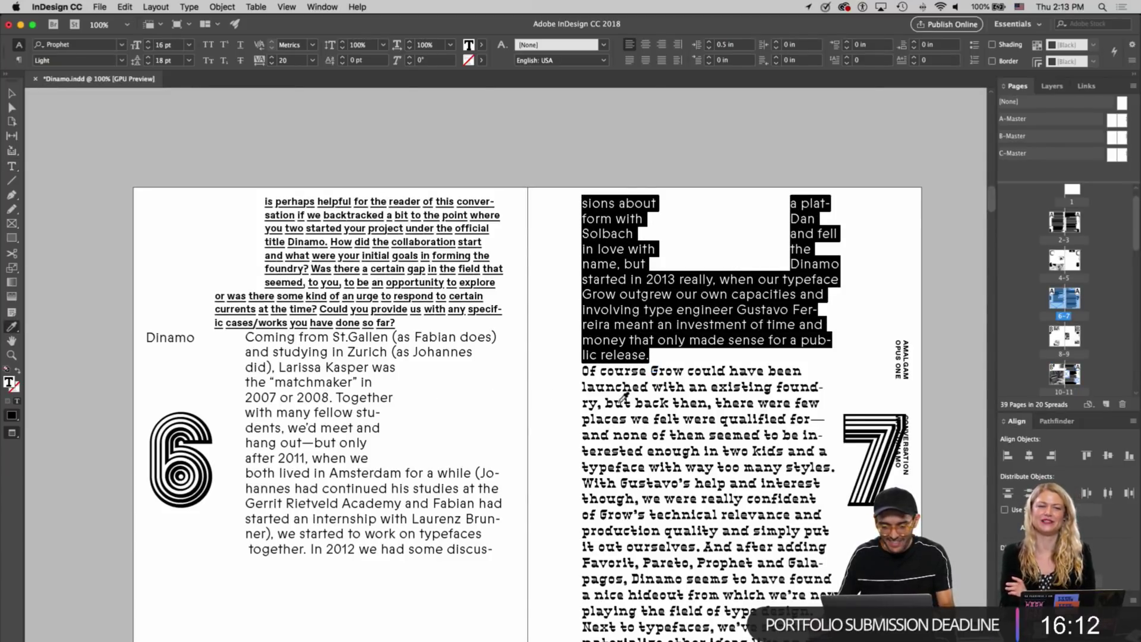
{"action": "left_click", "coordinate": [678, 396]}
{"action": "key", "text": "Escape"}
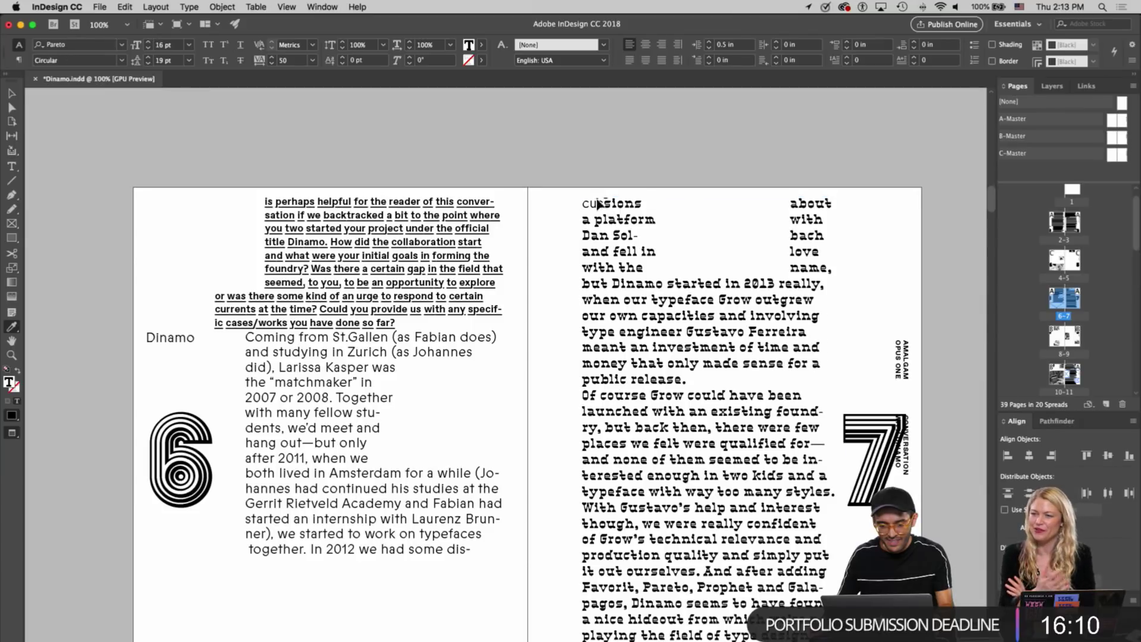
Insert a discretionary hyphen after "discus" in the word "discussions" that runs from page 6 onto page 7
{"action": "key", "text": "t"}
{"action": "double_click", "coordinate": [581, 204]}
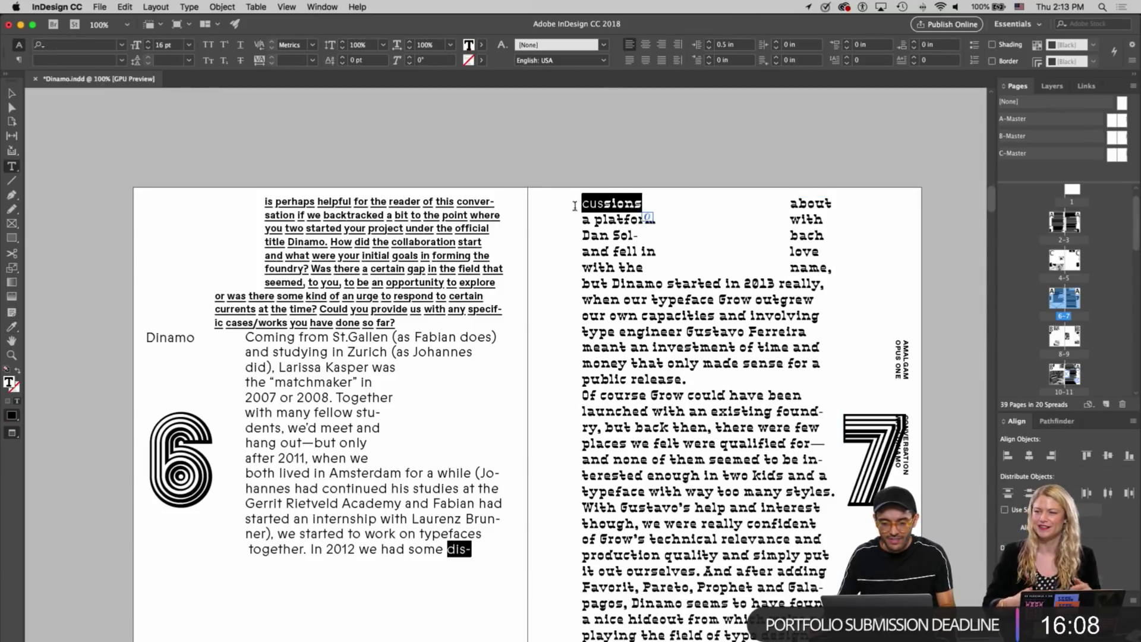
{"action": "left_click", "coordinate": [842, 255]}
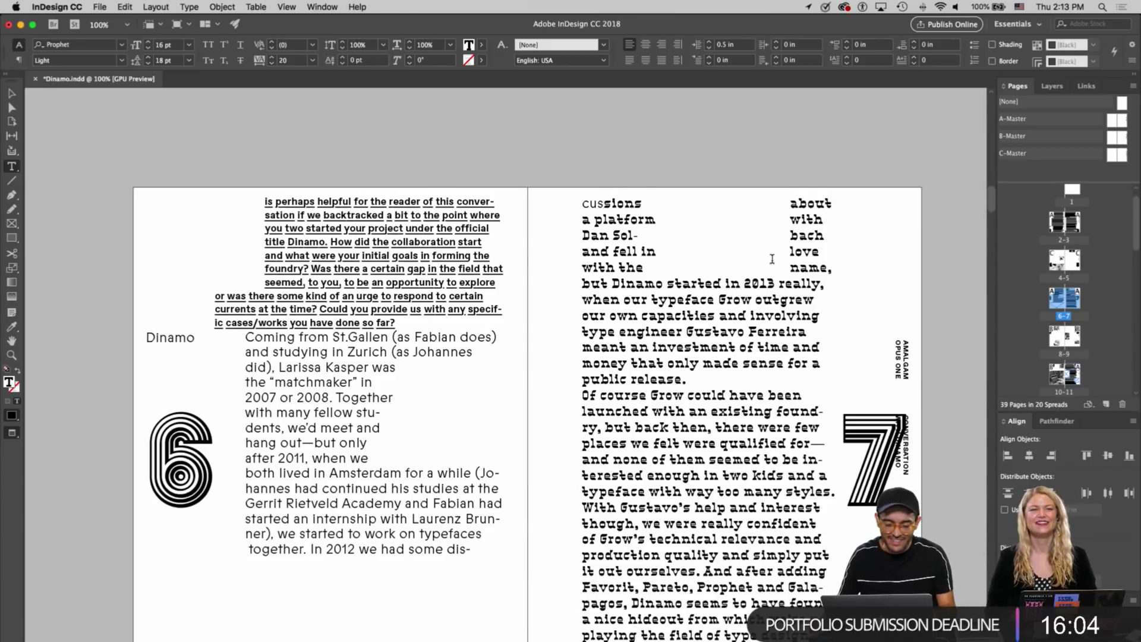
{"action": "double_click", "coordinate": [587, 203]}
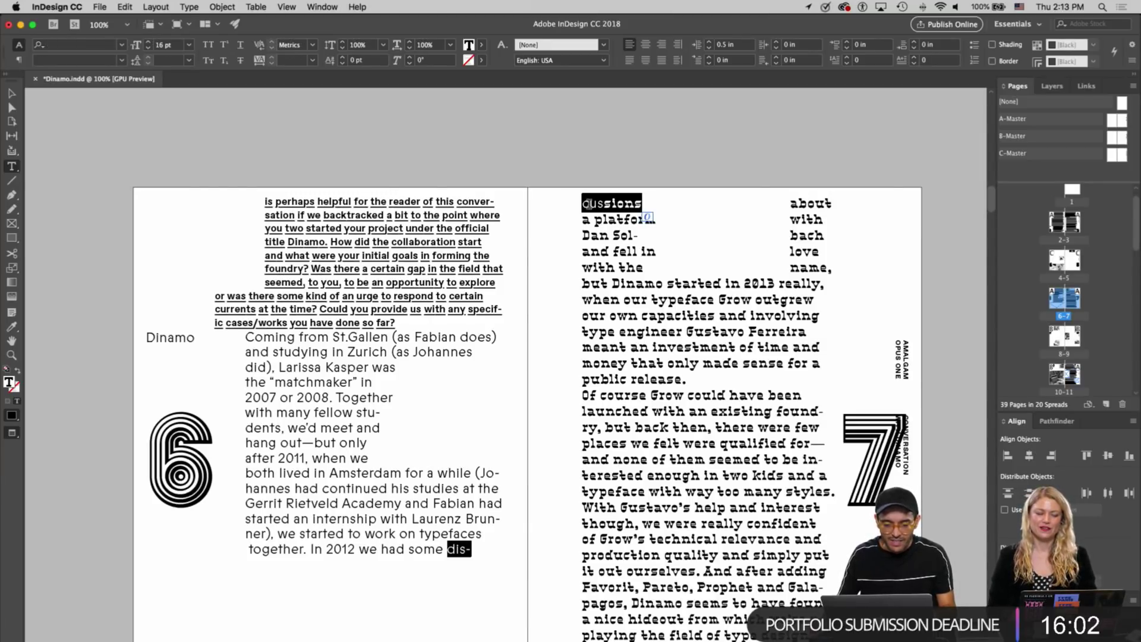
{"action": "key", "text": "Escape"}
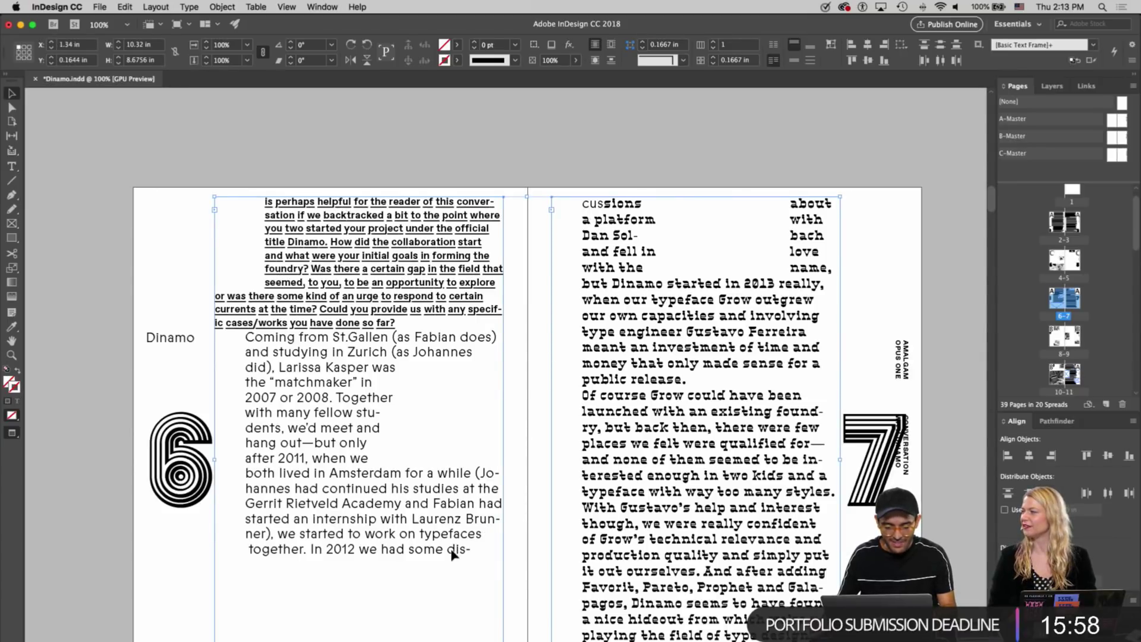
{"action": "double_click", "coordinate": [606, 204]}
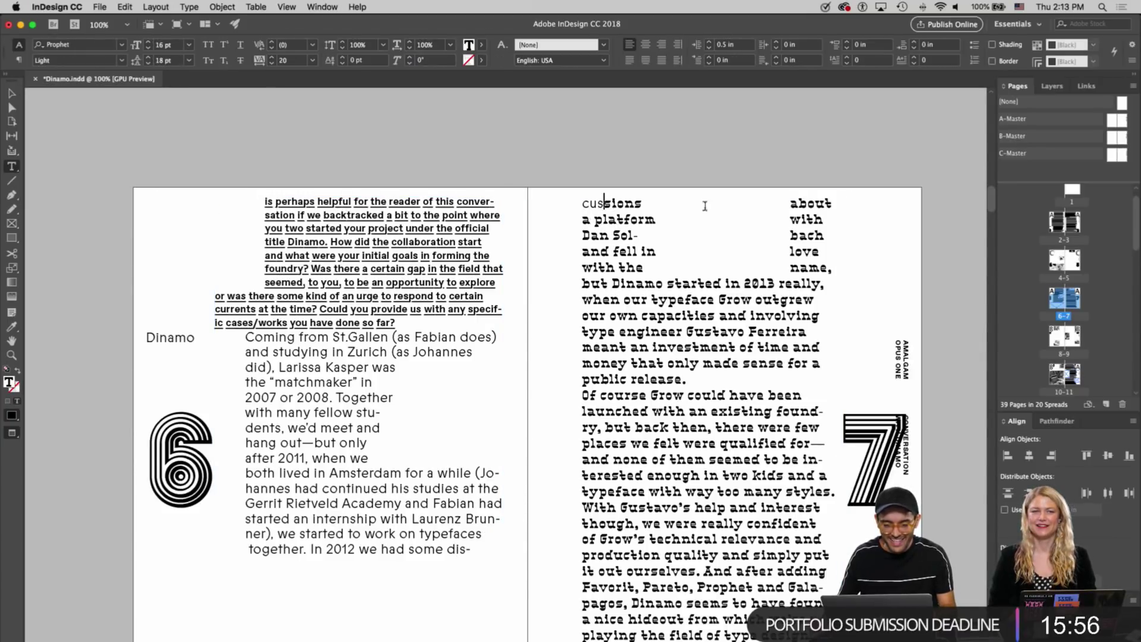
{"action": "key", "text": "super+shift+minus"}
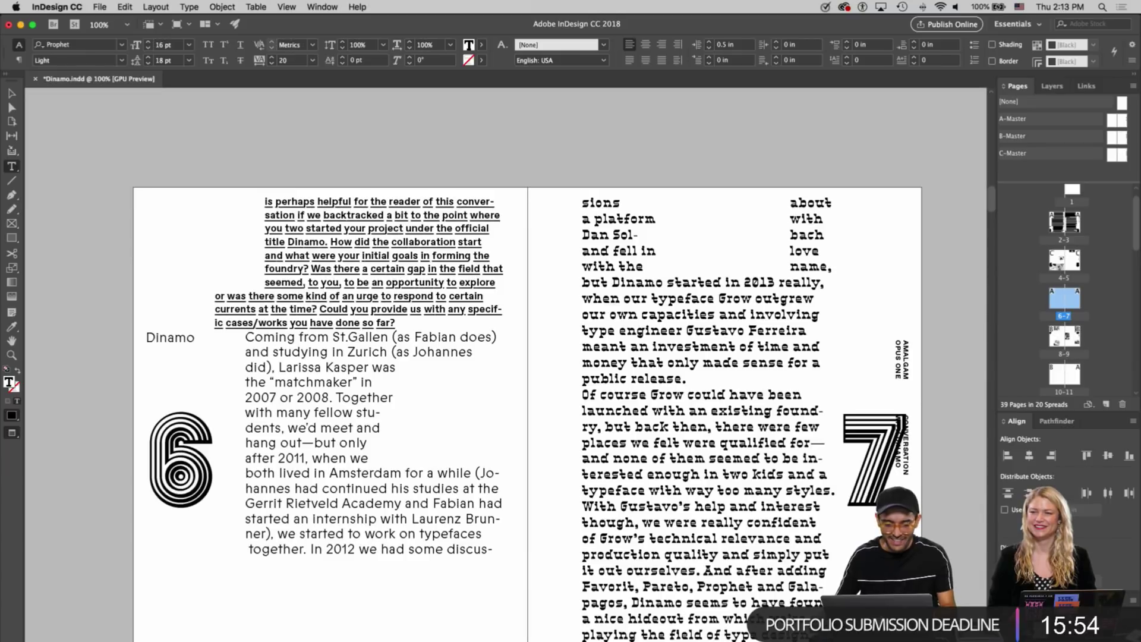
{"action": "key", "text": "Escape"}
Restyle the line "neys into the world." at the start of page 11 with the formatting of the bold question below it
{"action": "scroll", "coordinate": [735, 173], "scroll_direction": "down", "scroll_amount": 6}
{"action": "scroll", "coordinate": [735, 174], "scroll_direction": "down", "scroll_amount": 15}
{"action": "scroll", "coordinate": [735, 176], "scroll_direction": "up", "scroll_amount": 1}
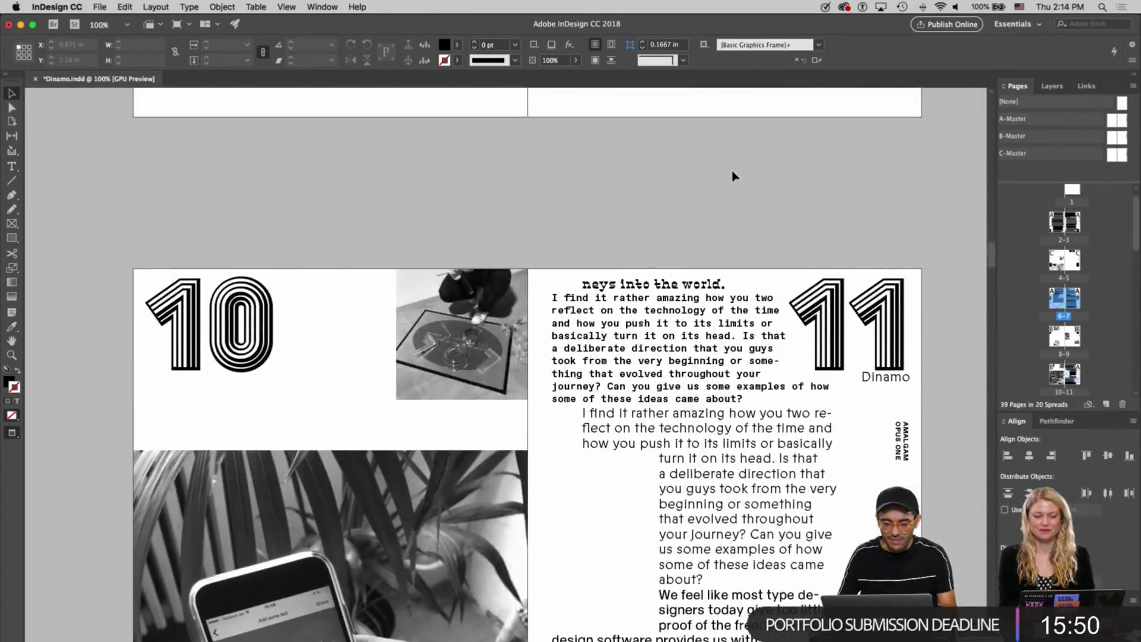
{"action": "triple_click", "coordinate": [624, 286]}
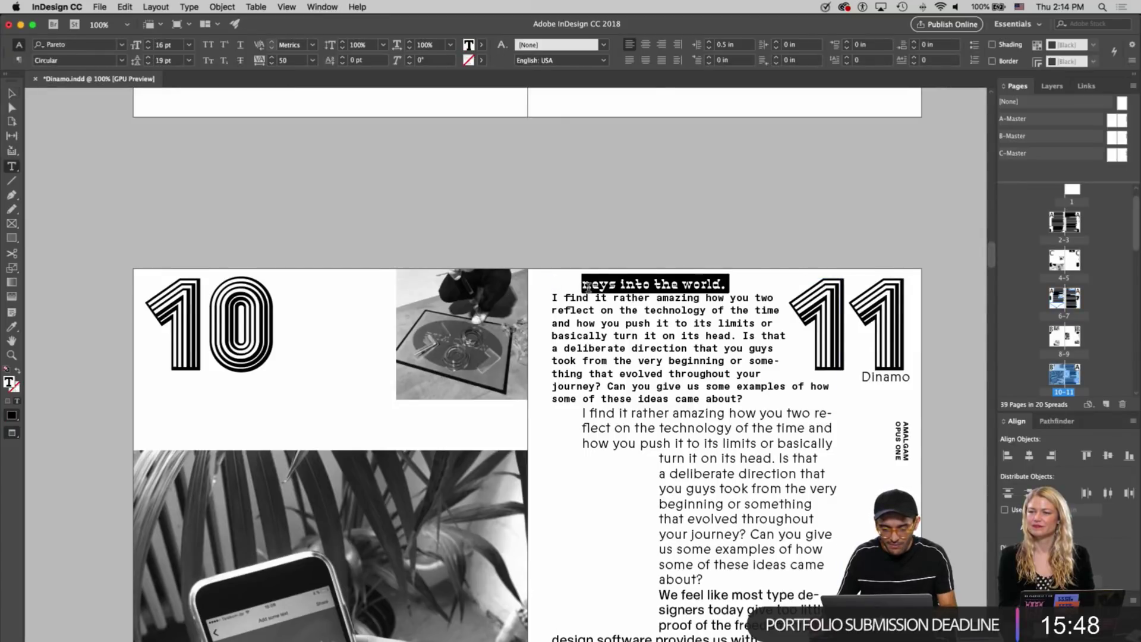
{"action": "scroll", "coordinate": [587, 286], "scroll_direction": "up", "scroll_amount": 20}
{"action": "scroll", "coordinate": [588, 288], "scroll_direction": "down", "scroll_amount": 15}
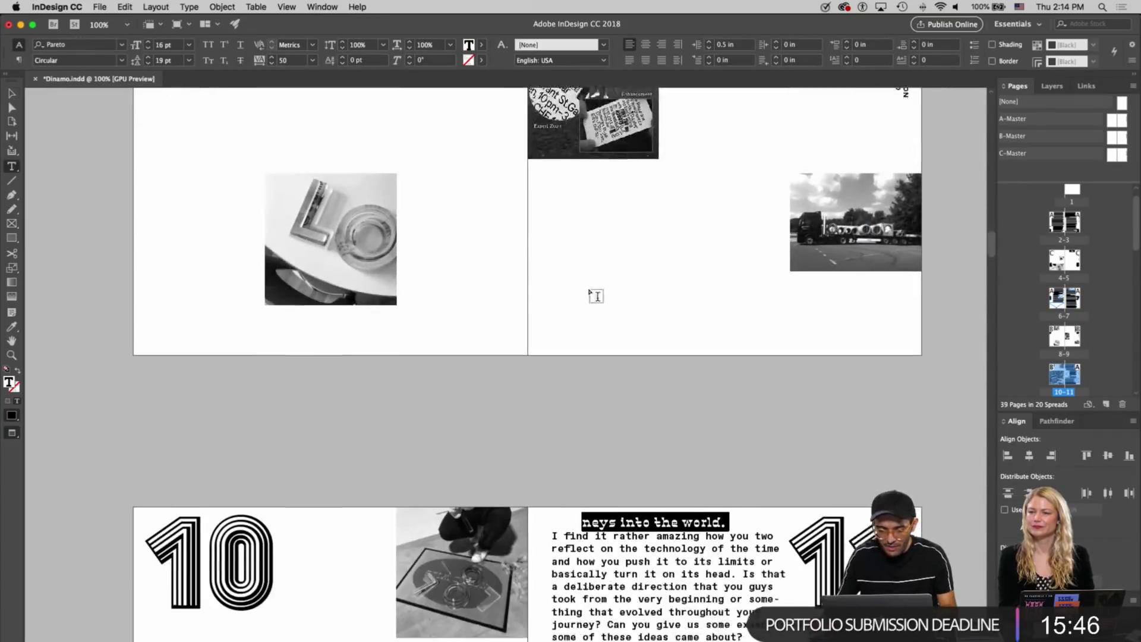
{"action": "left_click", "coordinate": [11, 327]}
{"action": "left_click", "coordinate": [620, 470]}
{"action": "key", "text": "v"}
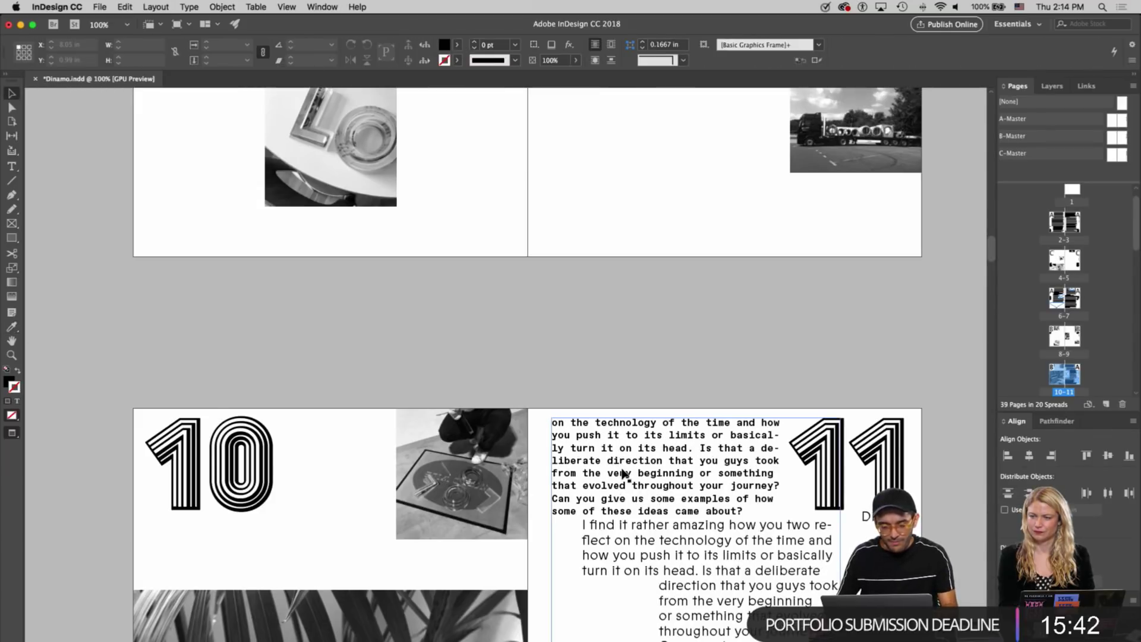
Restyle "neys into the world." on page 7 with the Pareto formatting of the line above and shorten its text frame to 8.1556 in high
{"action": "scroll", "coordinate": [622, 473], "scroll_direction": "up", "scroll_amount": 10}
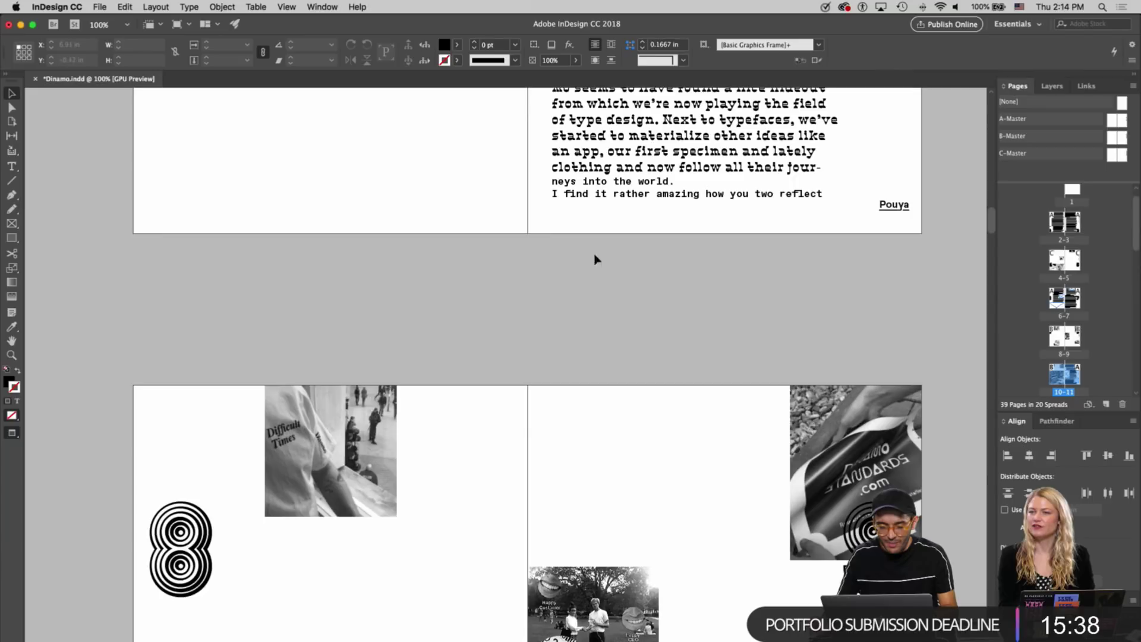
{"action": "double_click", "coordinate": [633, 189]}
{"action": "left_click_drag", "start_coordinate": [693, 180], "coordinate": [552, 181]}
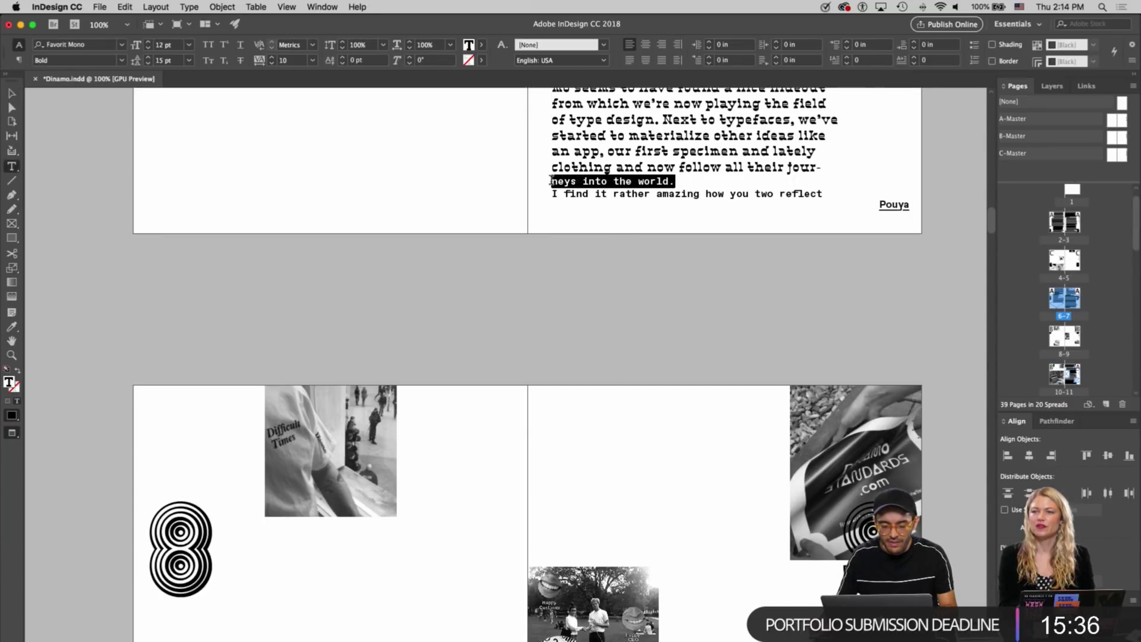
{"action": "left_click", "coordinate": [12, 327]}
{"action": "left_click", "coordinate": [581, 166]}
{"action": "key", "text": "Escape"}
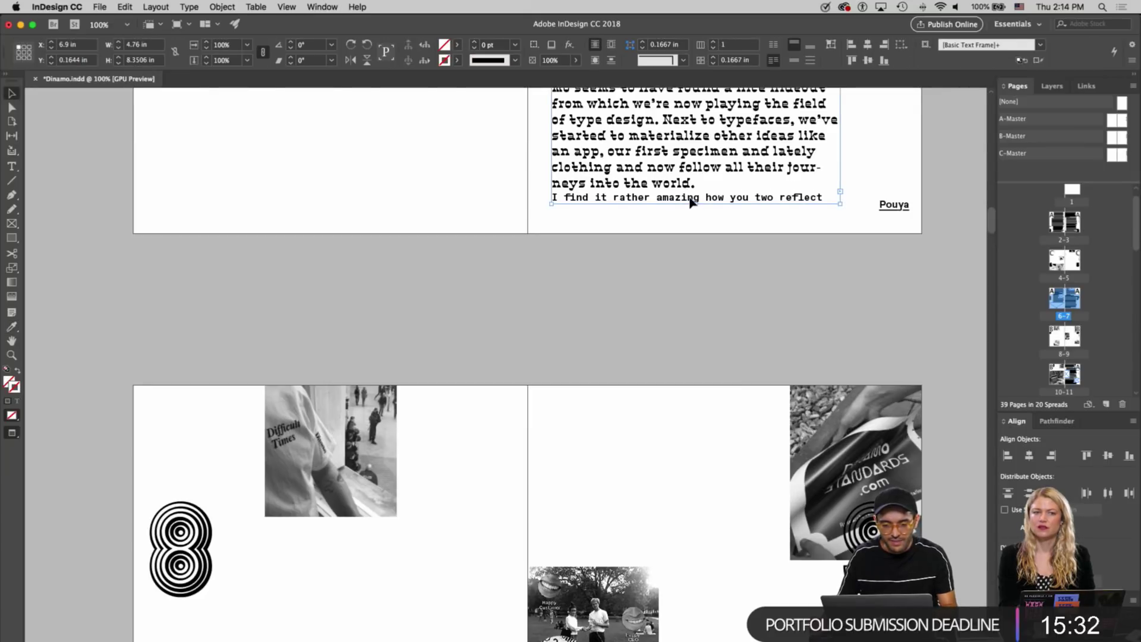
{"action": "left_click_drag", "start_coordinate": [695, 204], "coordinate": [692, 191]}
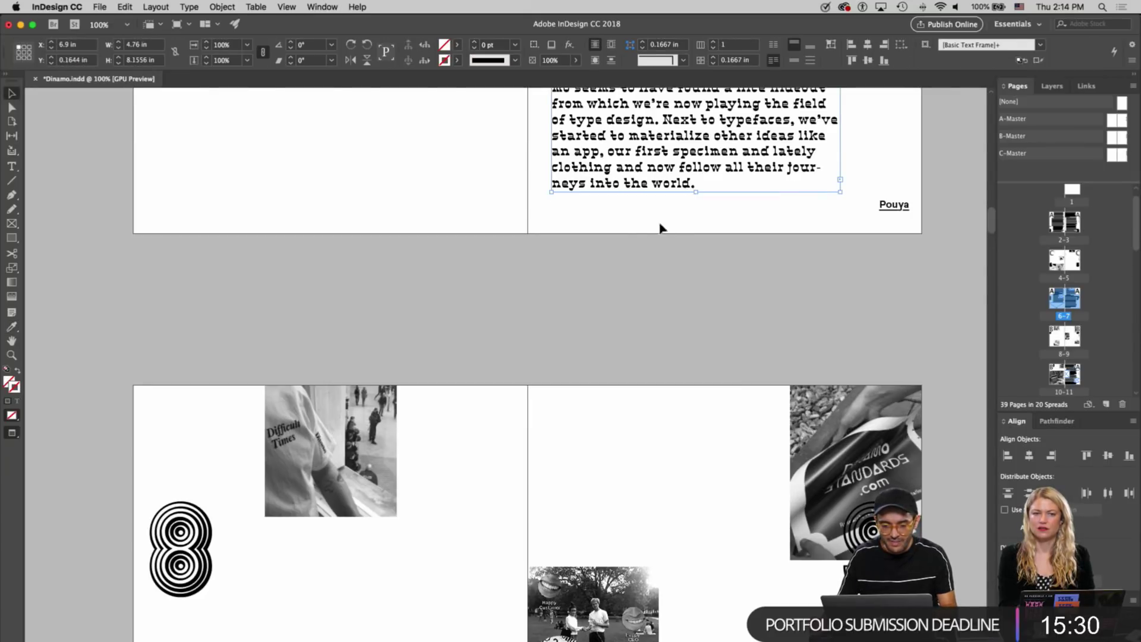
Restyle page 11's text starting "We feel like most type designers" with the Prophet Light formatting of the answer text above it
{"action": "scroll", "coordinate": [630, 255], "scroll_direction": "down", "scroll_amount": 10}
{"action": "scroll", "coordinate": [629, 255], "scroll_direction": "down", "scroll_amount": 10}
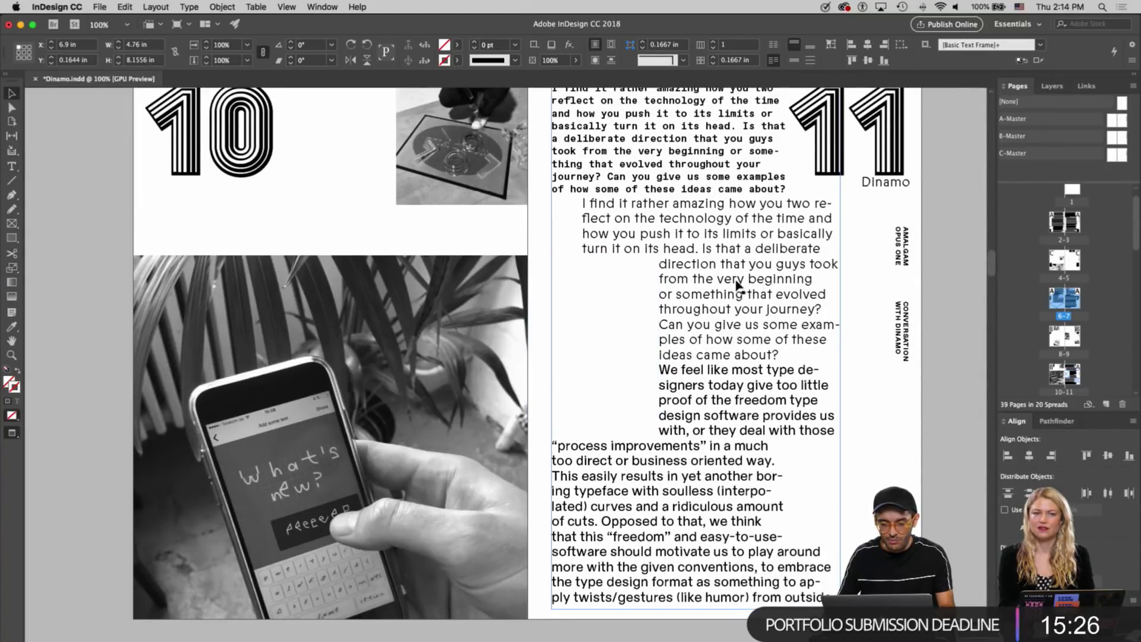
{"action": "double_click", "coordinate": [719, 325]}
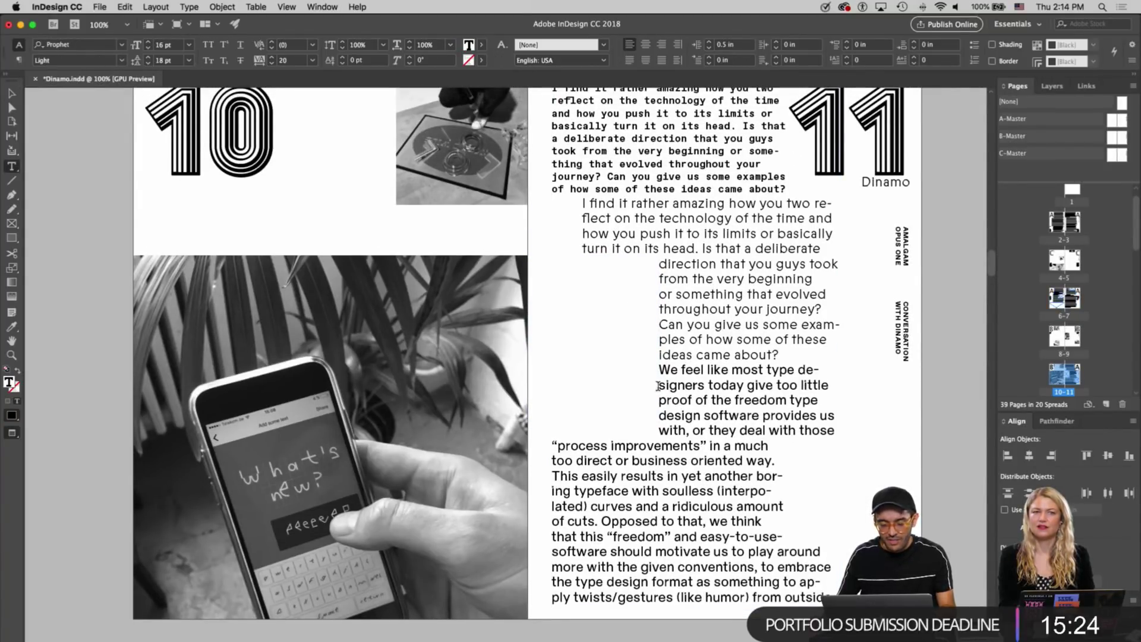
{"action": "left_click_drag", "start_coordinate": [659, 364], "coordinate": [827, 599]}
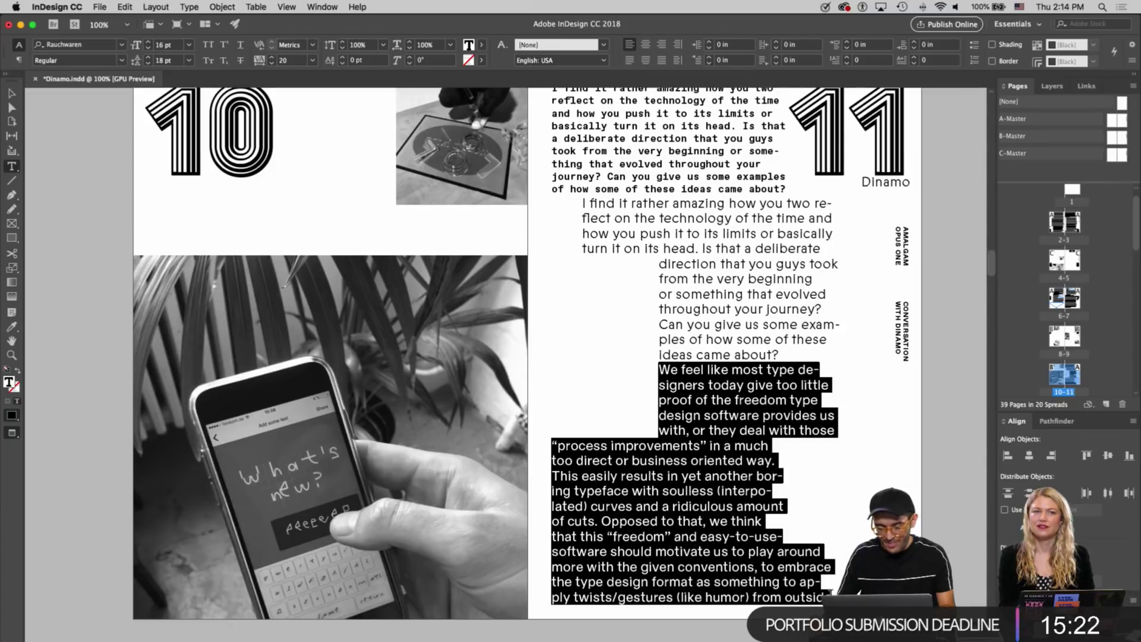
{"action": "left_click", "coordinate": [7, 331]}
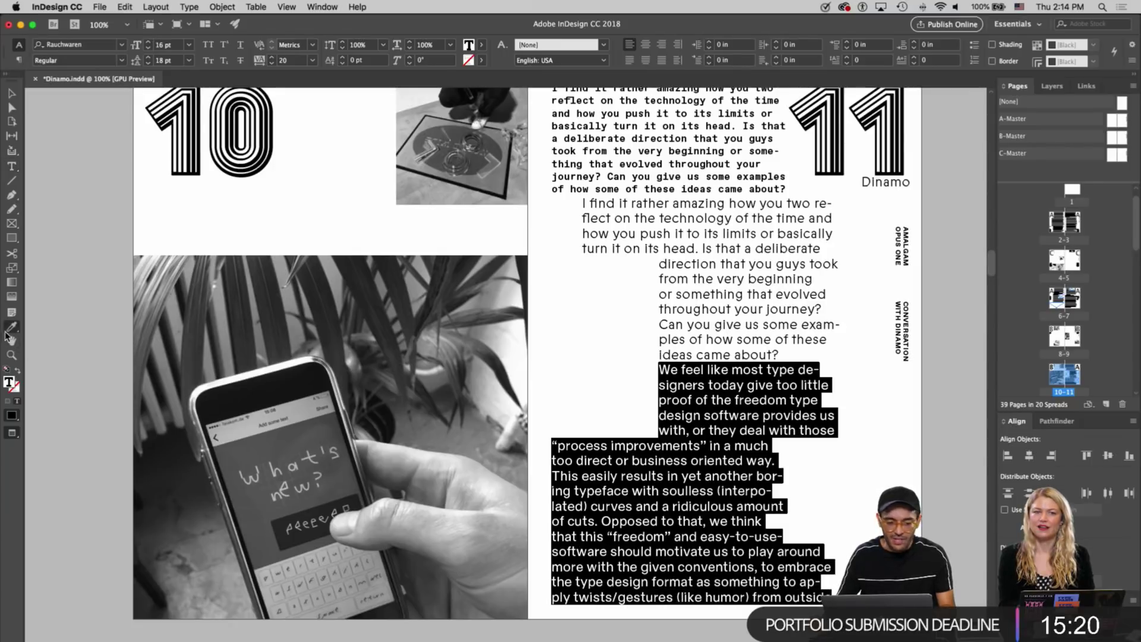
{"action": "left_click", "coordinate": [721, 311]}
{"action": "key", "text": "v"}
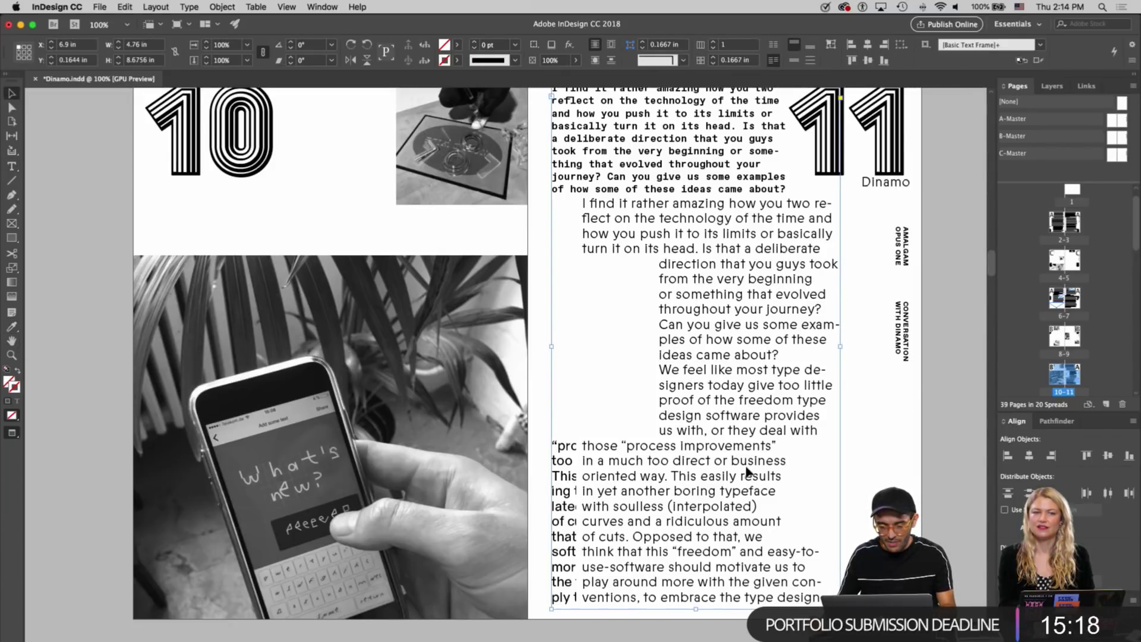
Check the restyled answer text down to the end of page 11
{"action": "triple_click", "coordinate": [642, 489]}
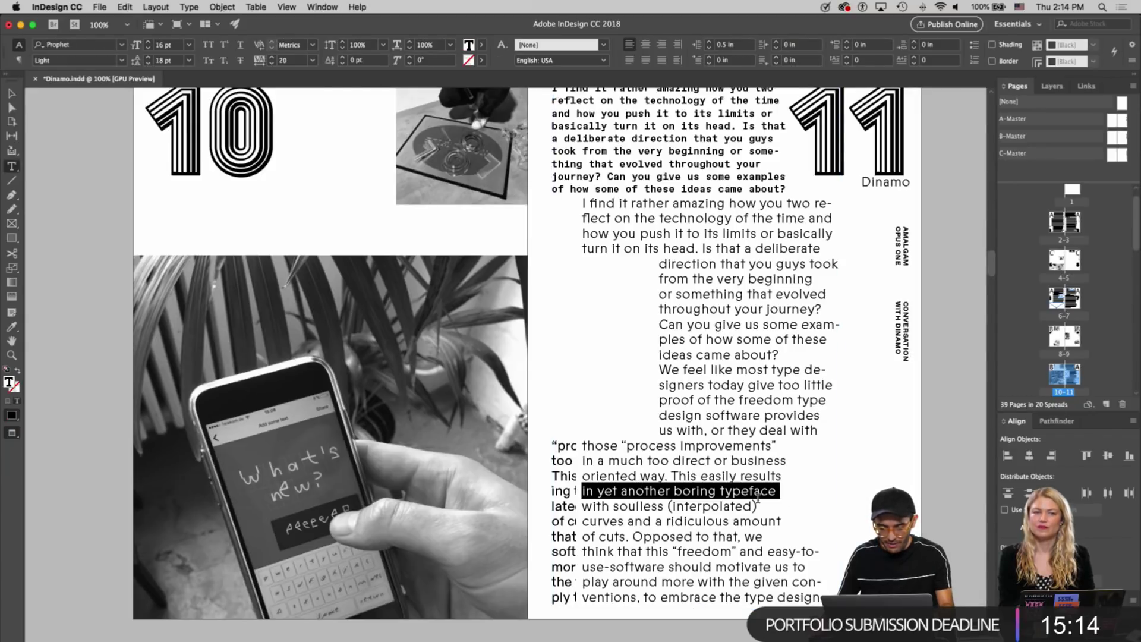
{"action": "key", "text": "Escape"}
{"action": "scroll", "coordinate": [653, 499], "scroll_direction": "right", "scroll_amount": 6}
{"action": "scroll", "coordinate": [654, 499], "scroll_direction": "up", "scroll_amount": 2}
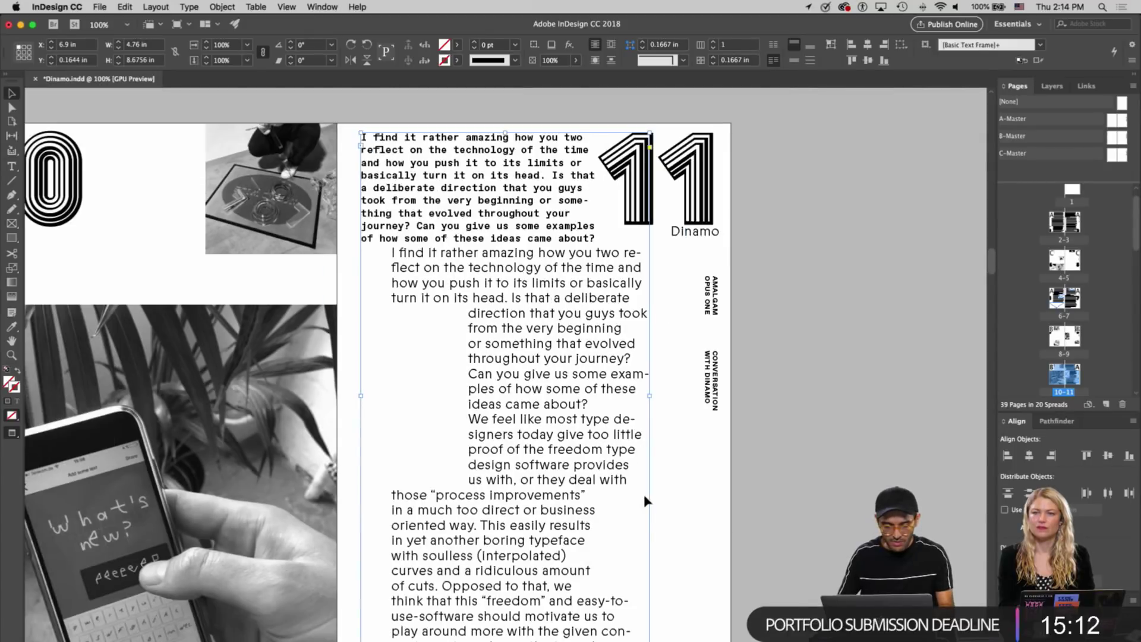
{"action": "left_click", "coordinate": [802, 509]}
{"action": "scroll", "coordinate": [540, 487], "scroll_direction": "down", "scroll_amount": 4}
{"action": "scroll", "coordinate": [541, 487], "scroll_direction": "left", "scroll_amount": 6}
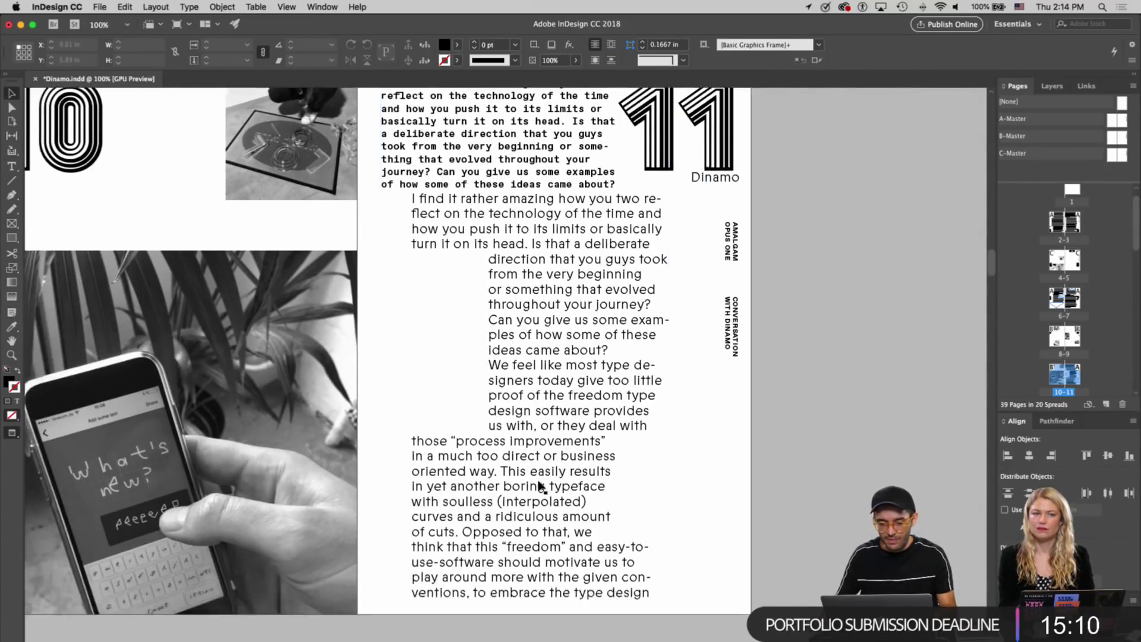
Move the Dinamo label on page 11 level with the answer's first line, at about X 11.92 in, Y 2.04 in
{"action": "scroll", "coordinate": [649, 339], "scroll_direction": "up", "scroll_amount": 1}
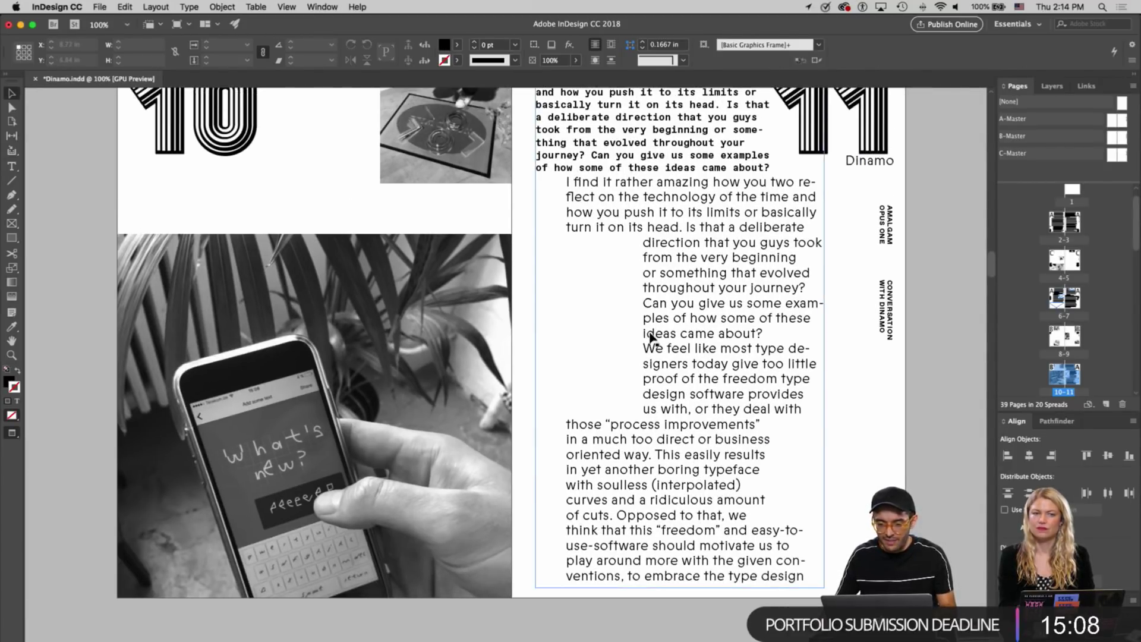
{"action": "left_click", "coordinate": [872, 191]}
{"action": "left_click_drag", "start_coordinate": [872, 191], "coordinate": [872, 192]}
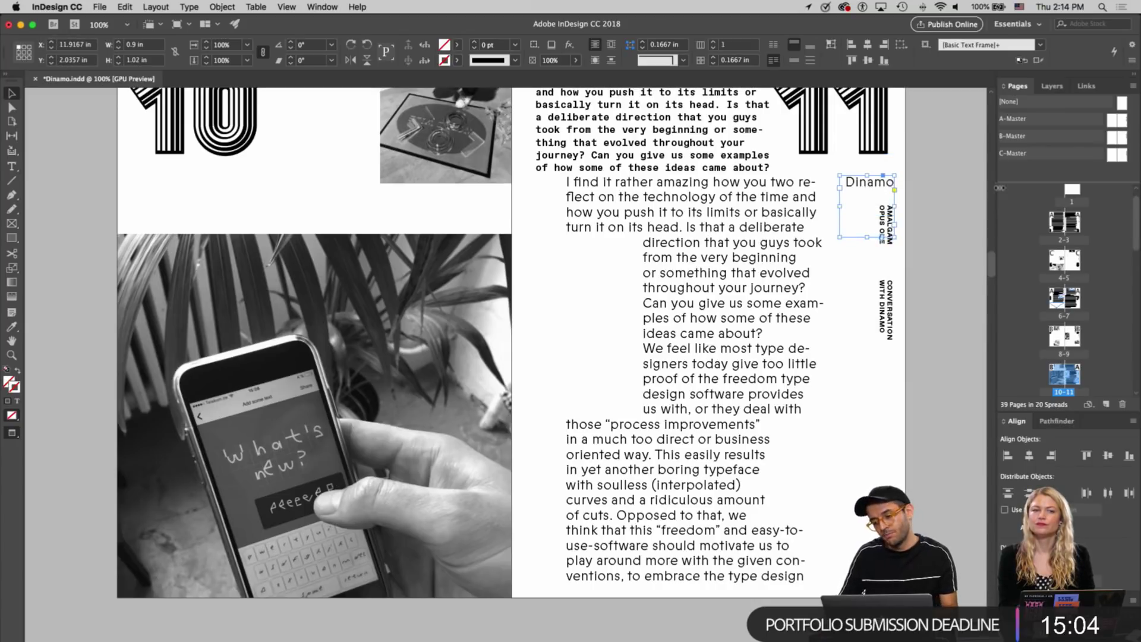
{"action": "left_click", "coordinate": [983, 195]}
Examine how the interview text continues from page 11 onto pages 14 and 15 and which typefaces it uses there
{"action": "scroll", "coordinate": [824, 304], "scroll_direction": "down", "scroll_amount": 10}
{"action": "scroll", "coordinate": [824, 306], "scroll_direction": "down", "scroll_amount": 15}
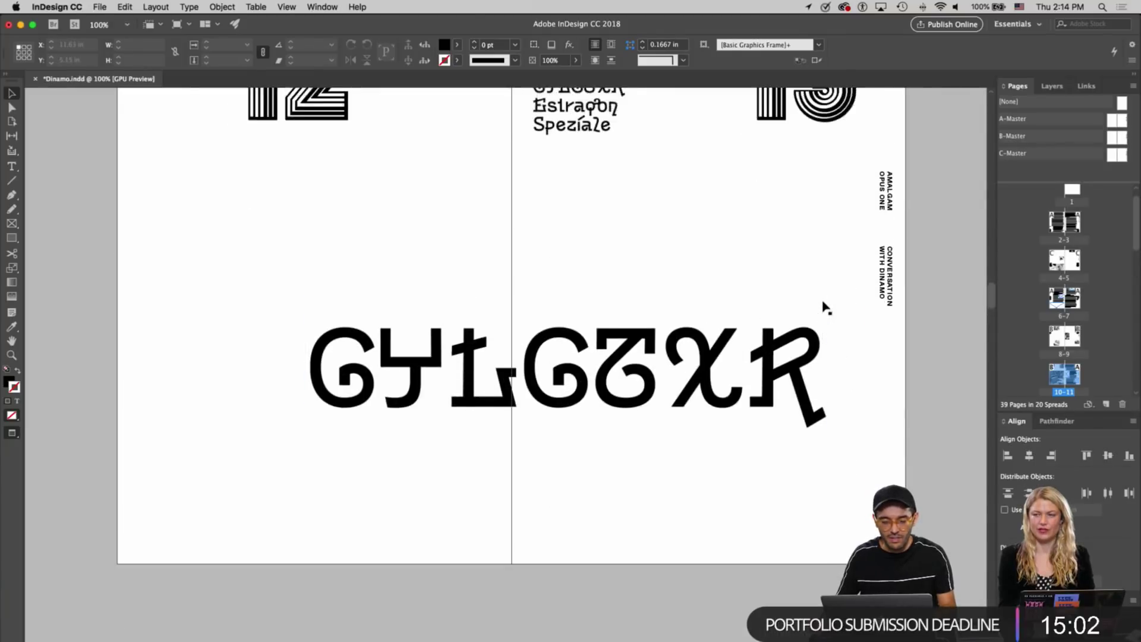
{"action": "scroll", "coordinate": [824, 307], "scroll_direction": "down", "scroll_amount": 4}
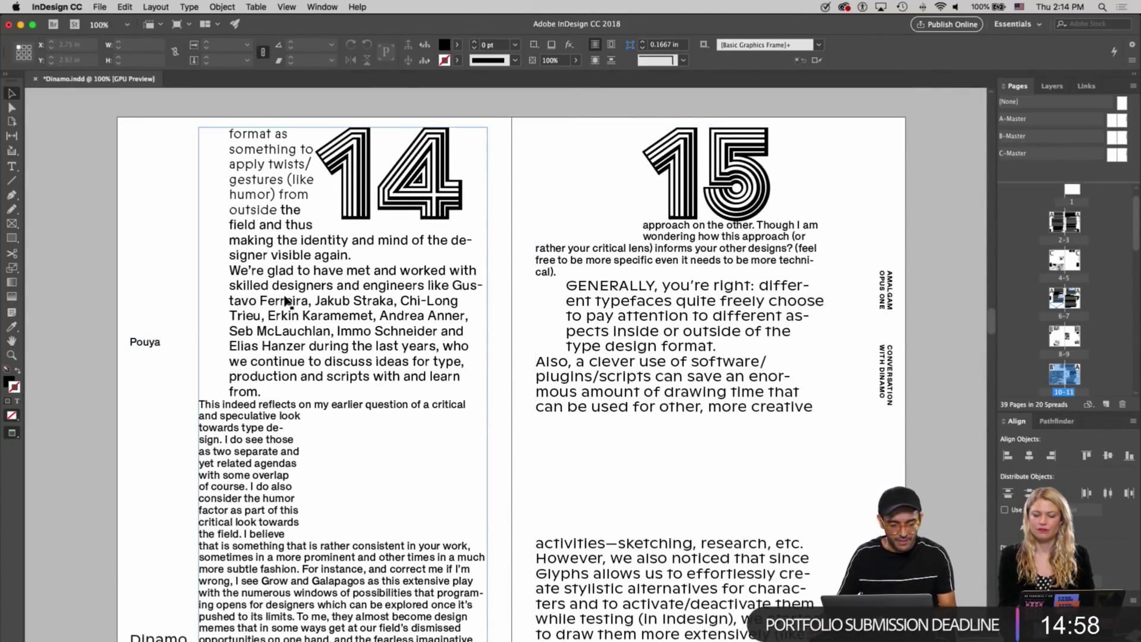
{"action": "scroll", "coordinate": [284, 303], "scroll_direction": "up", "scroll_amount": 20}
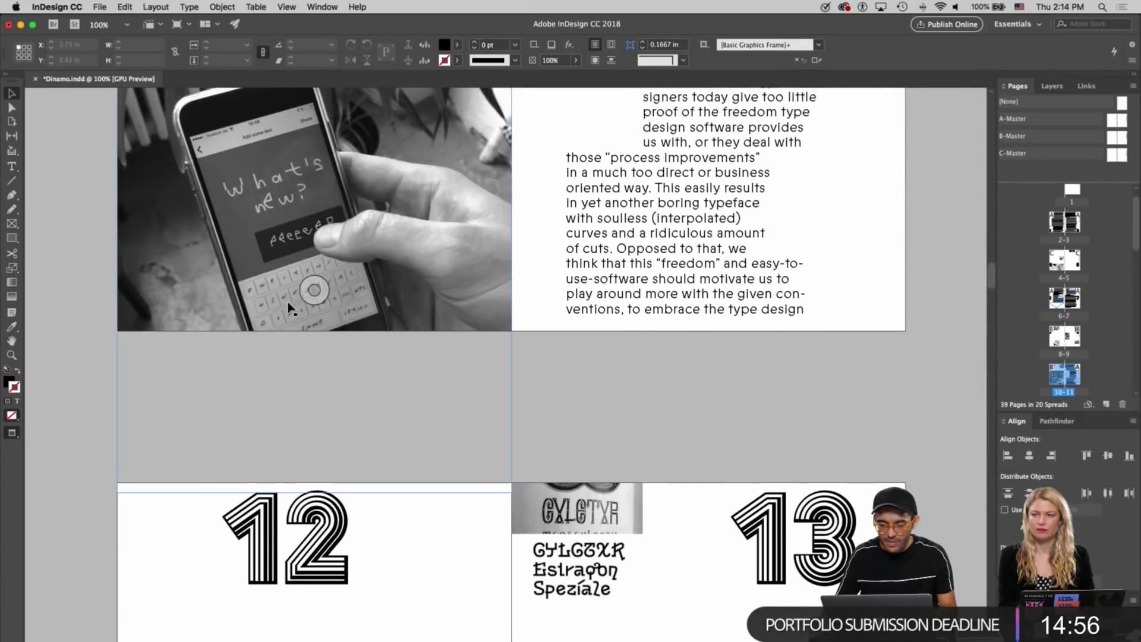
{"action": "scroll", "coordinate": [285, 306], "scroll_direction": "down", "scroll_amount": 12}
{"action": "scroll", "coordinate": [291, 313], "scroll_direction": "up", "scroll_amount": 3}
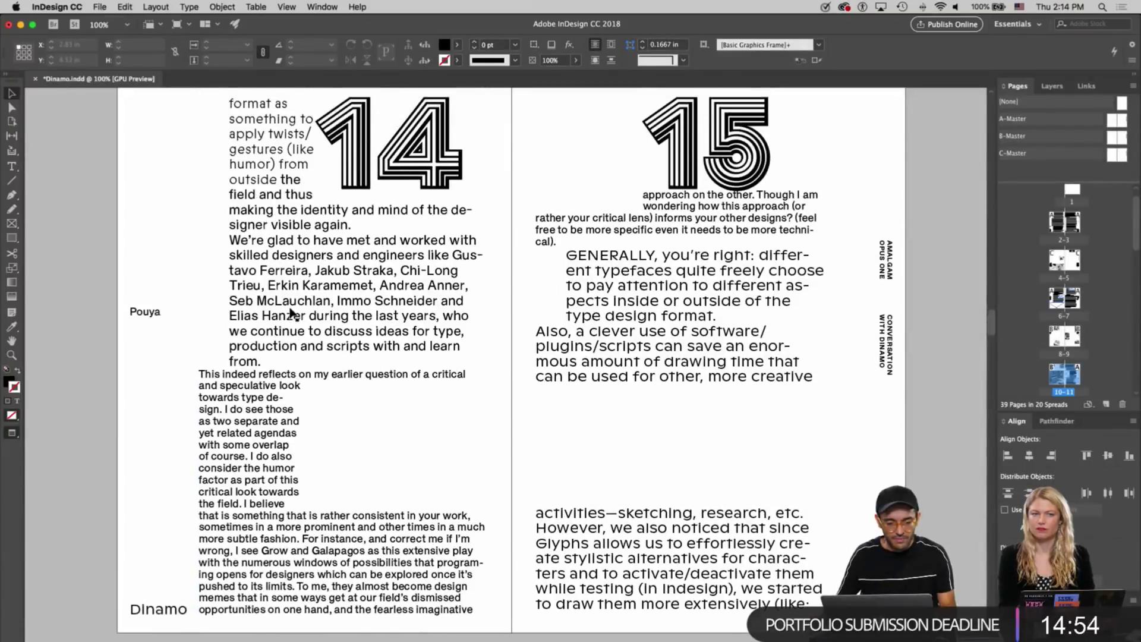
{"action": "scroll", "coordinate": [392, 326], "scroll_direction": "up", "scroll_amount": 3}
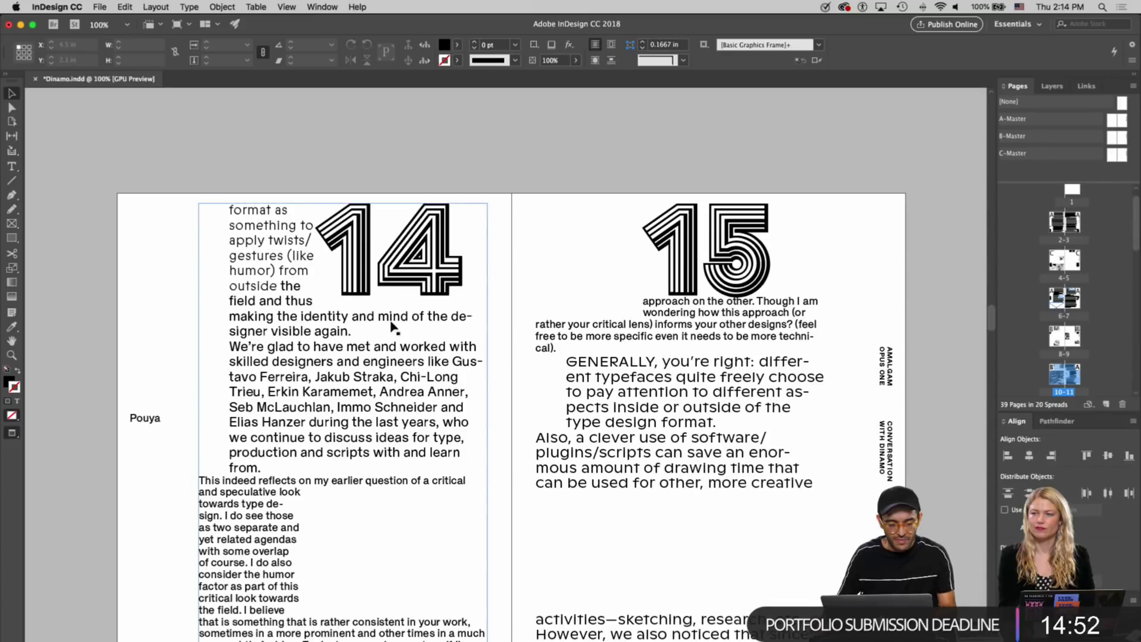
{"action": "scroll", "coordinate": [363, 364], "scroll_direction": "down", "scroll_amount": 3}
{"action": "scroll", "coordinate": [363, 364], "scroll_direction": "down", "scroll_amount": 2}
{"action": "scroll", "coordinate": [364, 363], "scroll_direction": "left", "scroll_amount": 2}
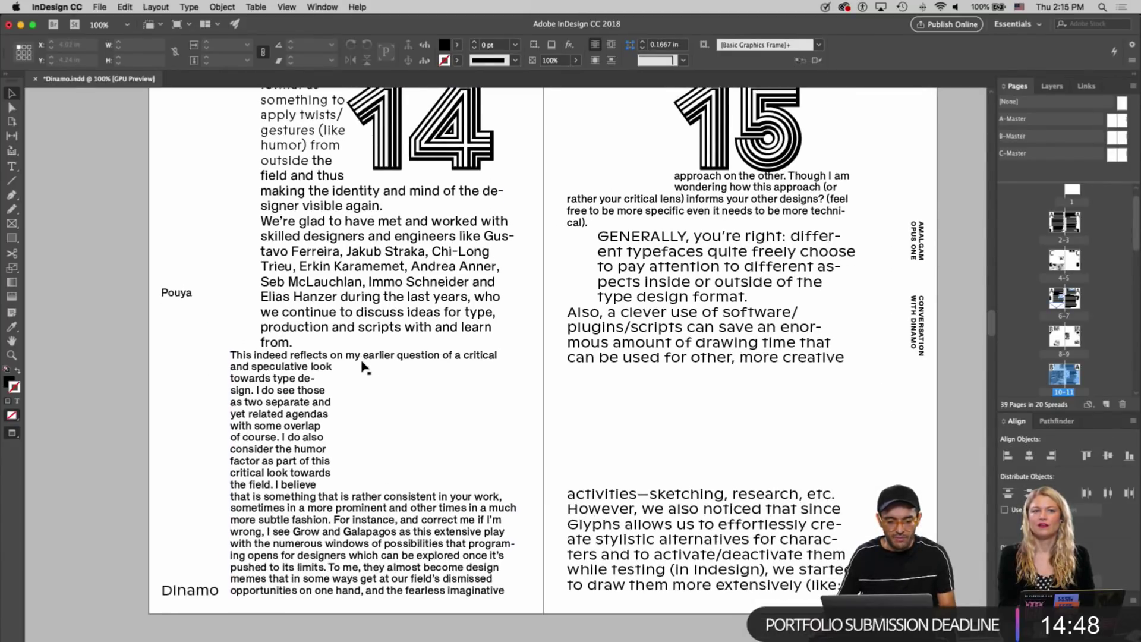
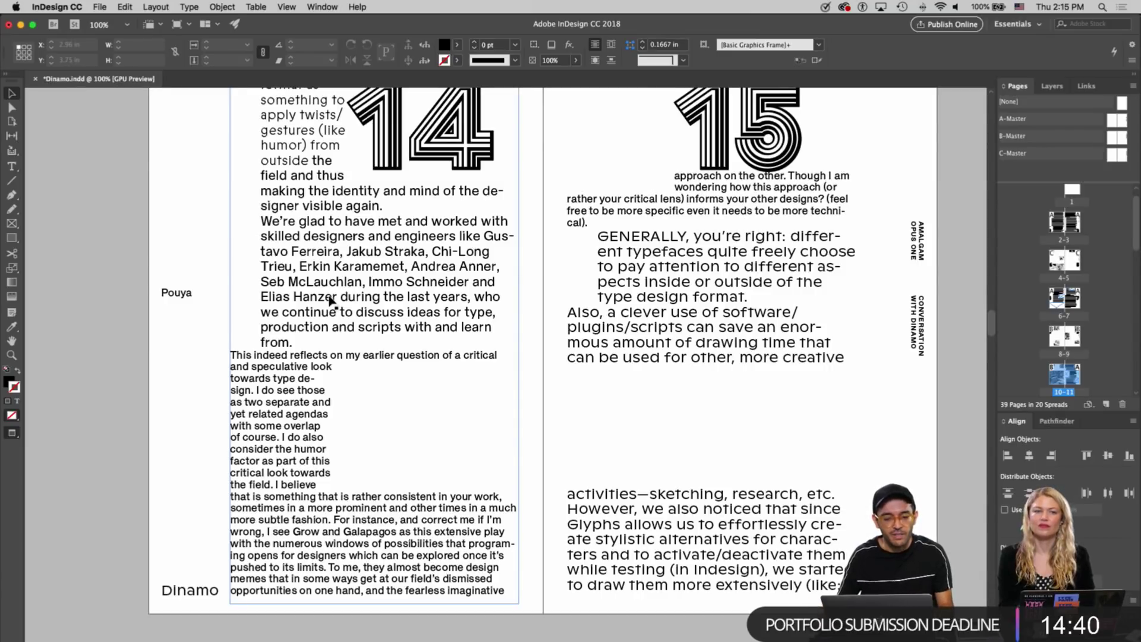
Select page 14's text frame, compare its text with the end of page 11, and review spread 14–15 with guides and frame edges shown
{"action": "left_click", "coordinate": [330, 300]}
{"action": "scroll", "coordinate": [332, 297], "scroll_direction": "up", "scroll_amount": 5}
{"action": "scroll", "coordinate": [335, 295], "scroll_direction": "up", "scroll_amount": 10}
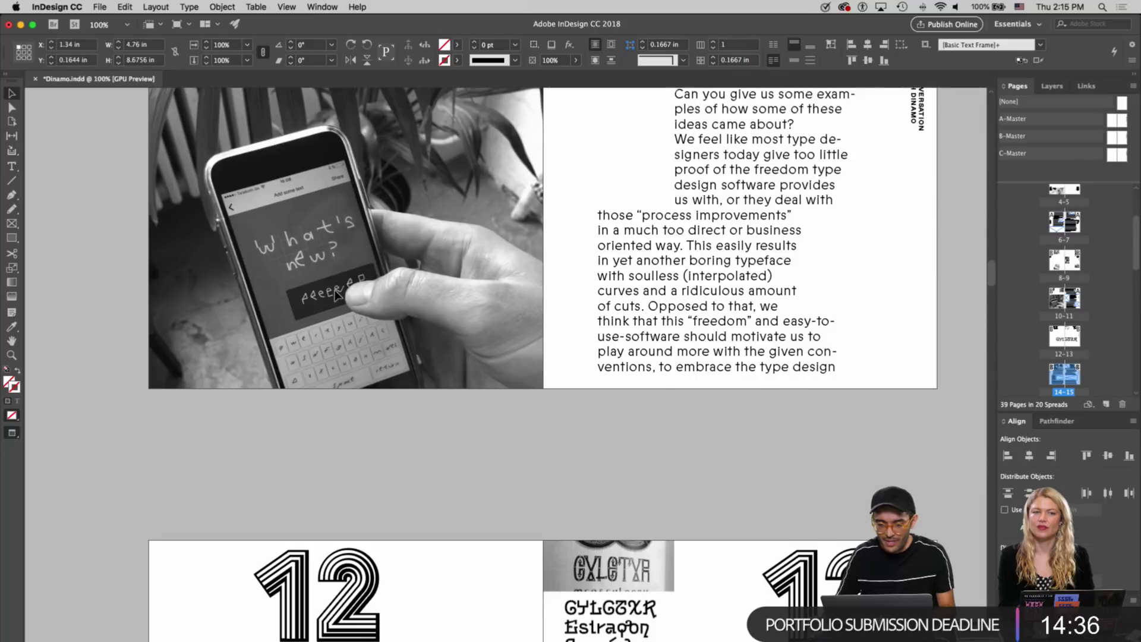
{"action": "scroll", "coordinate": [335, 295], "scroll_direction": "up", "scroll_amount": 2}
{"action": "scroll", "coordinate": [336, 295], "scroll_direction": "down", "scroll_amount": 15}
{"action": "scroll", "coordinate": [336, 295], "scroll_direction": "down", "scroll_amount": 10}
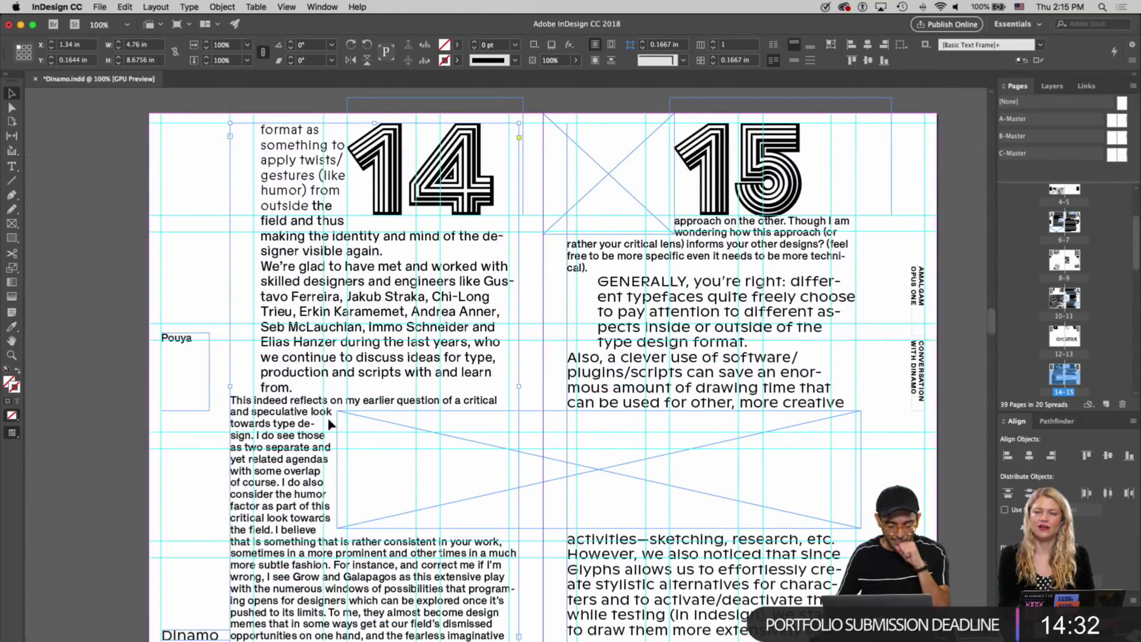
{"action": "scroll", "coordinate": [331, 423], "scroll_direction": "down", "scroll_amount": 5}
{"action": "scroll", "coordinate": [357, 505], "scroll_direction": "up", "scroll_amount": 7}
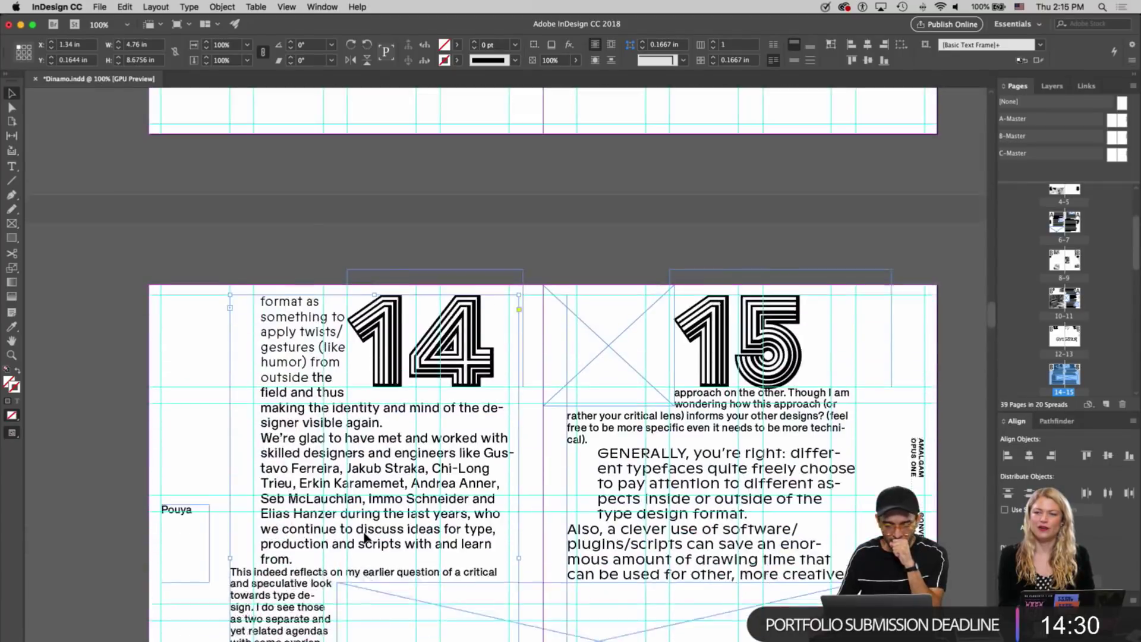
{"action": "scroll", "coordinate": [365, 537], "scroll_direction": "down", "scroll_amount": 5}
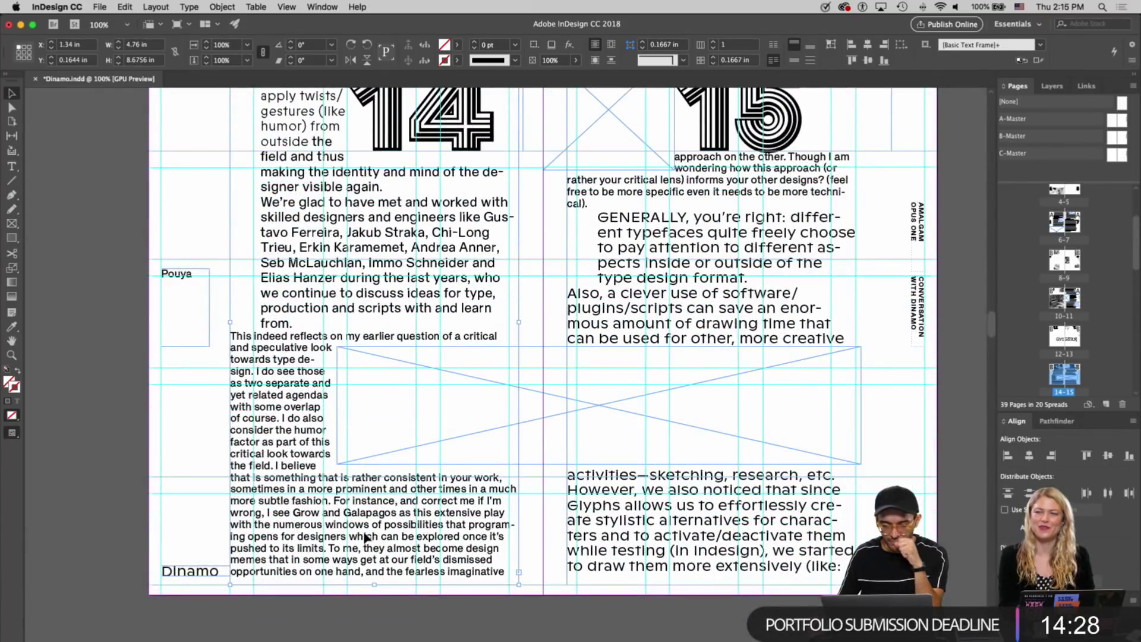
Move the interviewer's label on page 14 level with the question's first line, at X 0.2 in, Y 4.67 in
{"action": "left_click", "coordinate": [122, 315]}
{"action": "left_click_drag", "start_coordinate": [190, 274], "coordinate": [191, 342]}
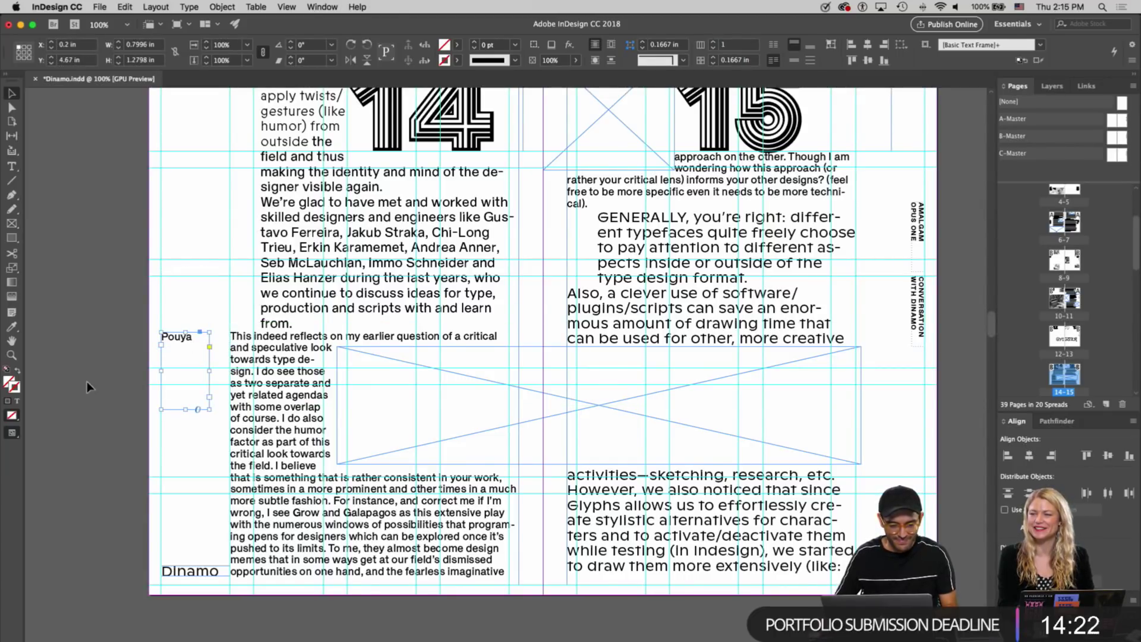
Match the heavier part of page 14's answer, down to "learn from.", to the lighter style of its opening lines
{"action": "scroll", "coordinate": [237, 348], "scroll_direction": "up", "scroll_amount": 1}
{"action": "double_click", "coordinate": [296, 230]}
{"action": "left_click_drag", "start_coordinate": [262, 168], "coordinate": [300, 363]}
{"action": "left_click", "coordinate": [12, 327]}
{"action": "left_click", "coordinate": [281, 137]}
{"action": "key", "text": "v"}
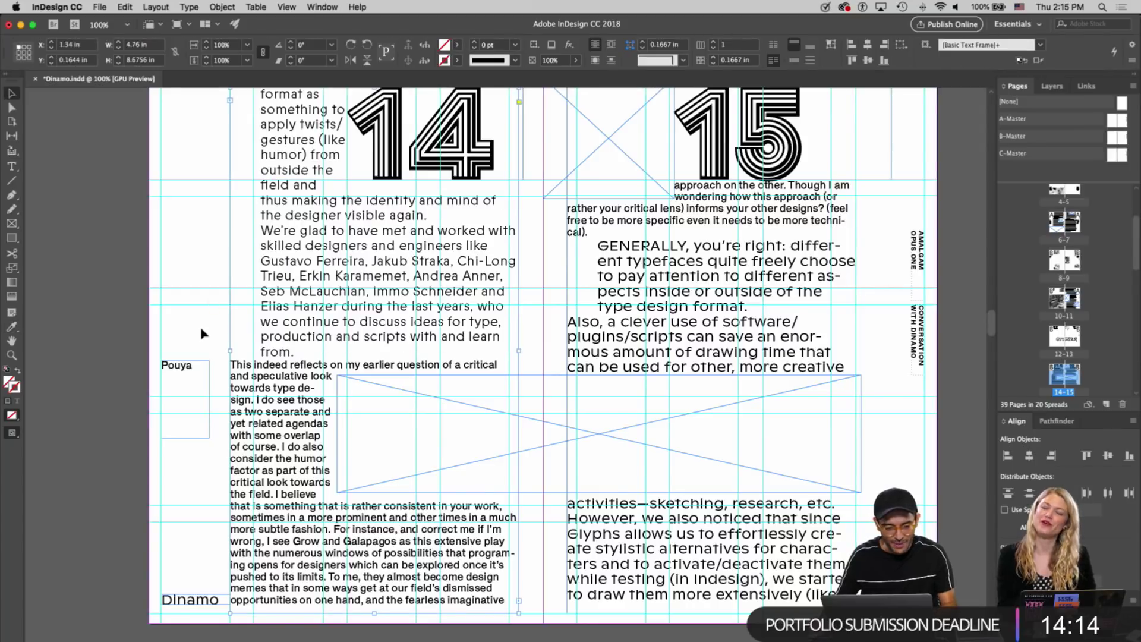
Restyle the whole question running from page 14 onto page 15 to match page 11's question, in Favorit Mono Bold
{"action": "scroll", "coordinate": [241, 388], "scroll_direction": "up", "scroll_amount": 20}
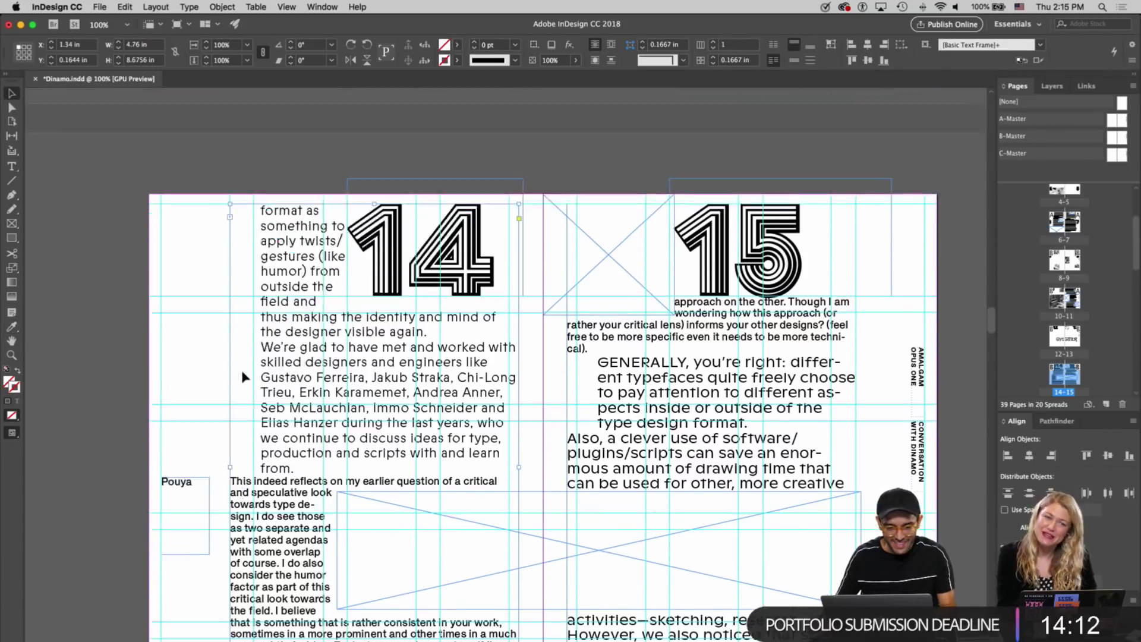
{"action": "scroll", "coordinate": [242, 377], "scroll_direction": "down", "scroll_amount": 4}
{"action": "scroll", "coordinate": [243, 378], "scroll_direction": "up", "scroll_amount": 15}
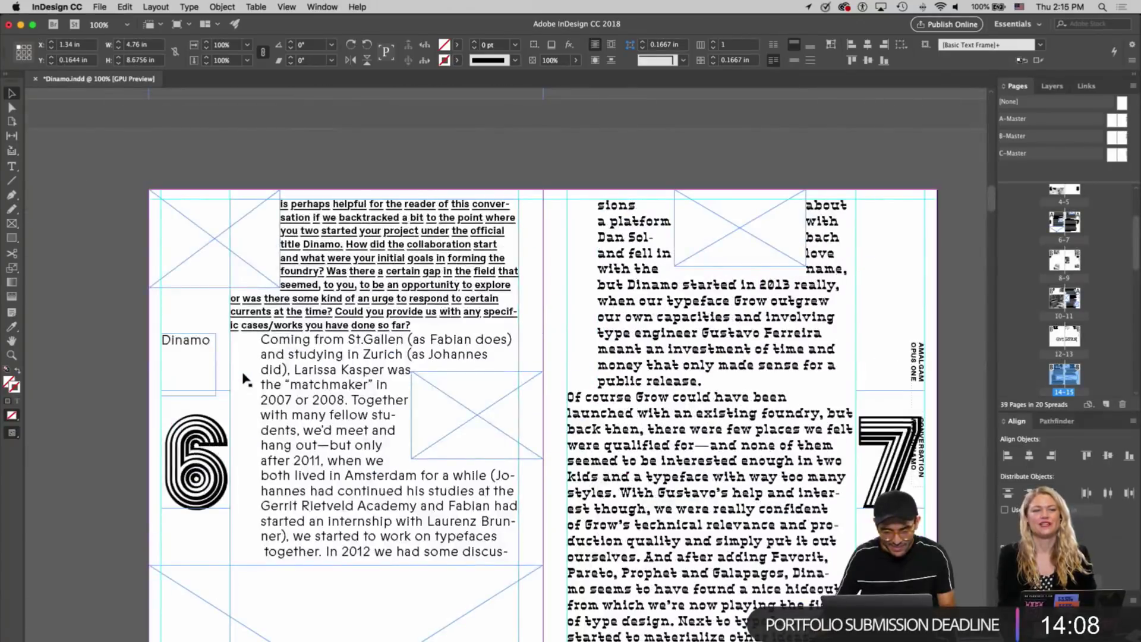
{"action": "scroll", "coordinate": [242, 379], "scroll_direction": "down", "scroll_amount": 15}
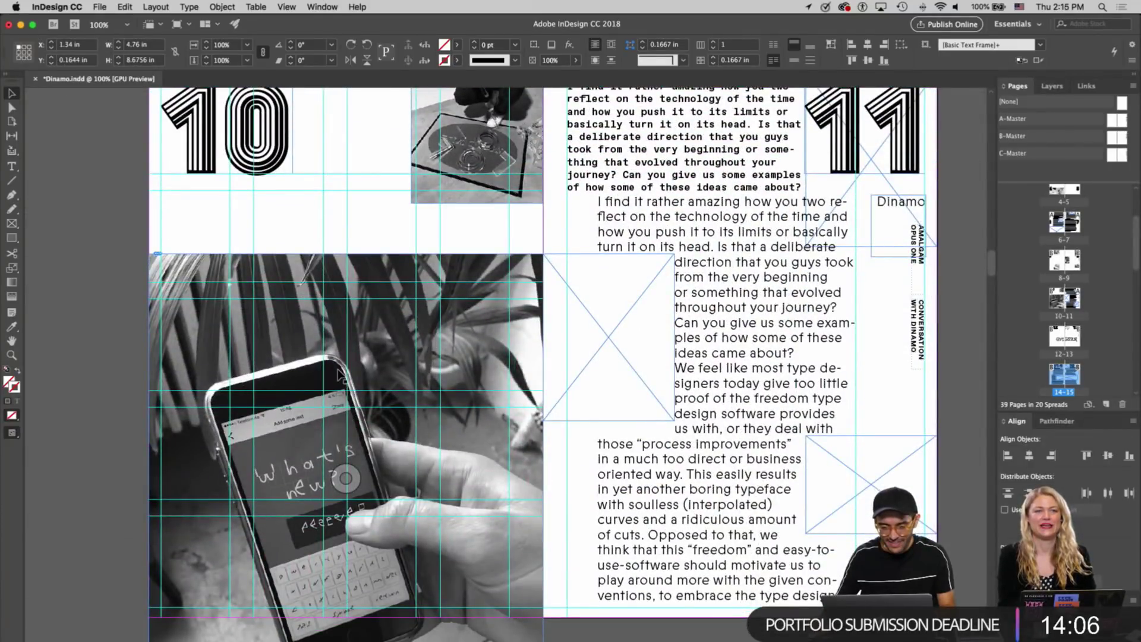
{"action": "scroll", "coordinate": [339, 375], "scroll_direction": "down", "scroll_amount": 15}
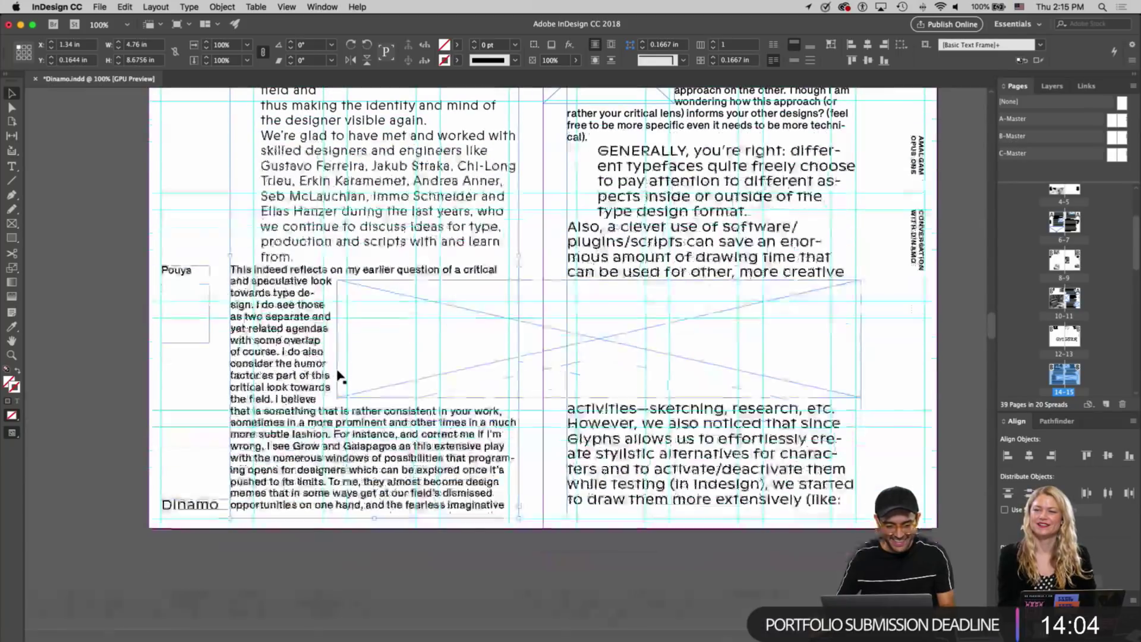
{"action": "double_click", "coordinate": [273, 329]}
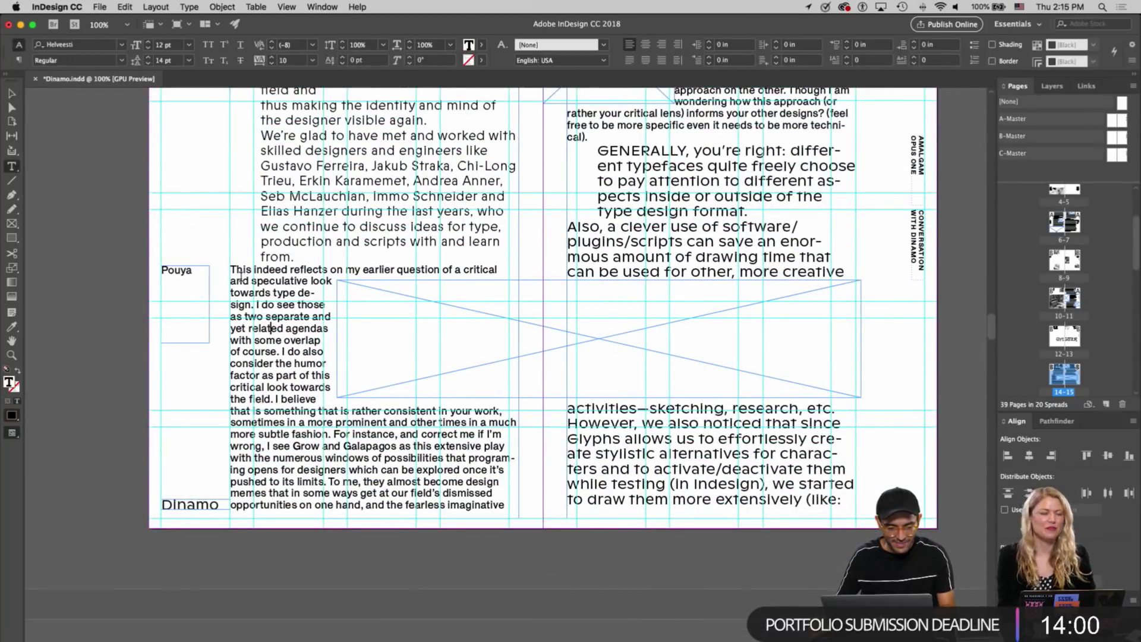
{"action": "key", "text": "super+a"}
{"action": "scroll", "coordinate": [446, 493], "scroll_direction": "up", "scroll_amount": 5}
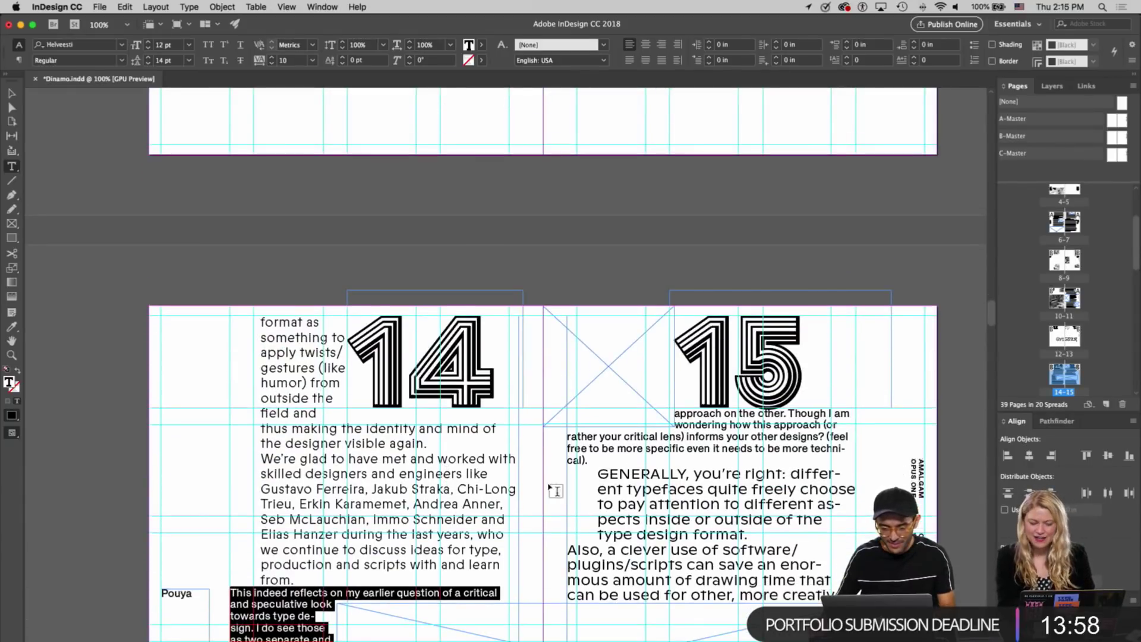
{"action": "left_click", "coordinate": [594, 459], "text": "shift"}
{"action": "scroll", "coordinate": [544, 502], "scroll_direction": "down", "scroll_amount": 10}
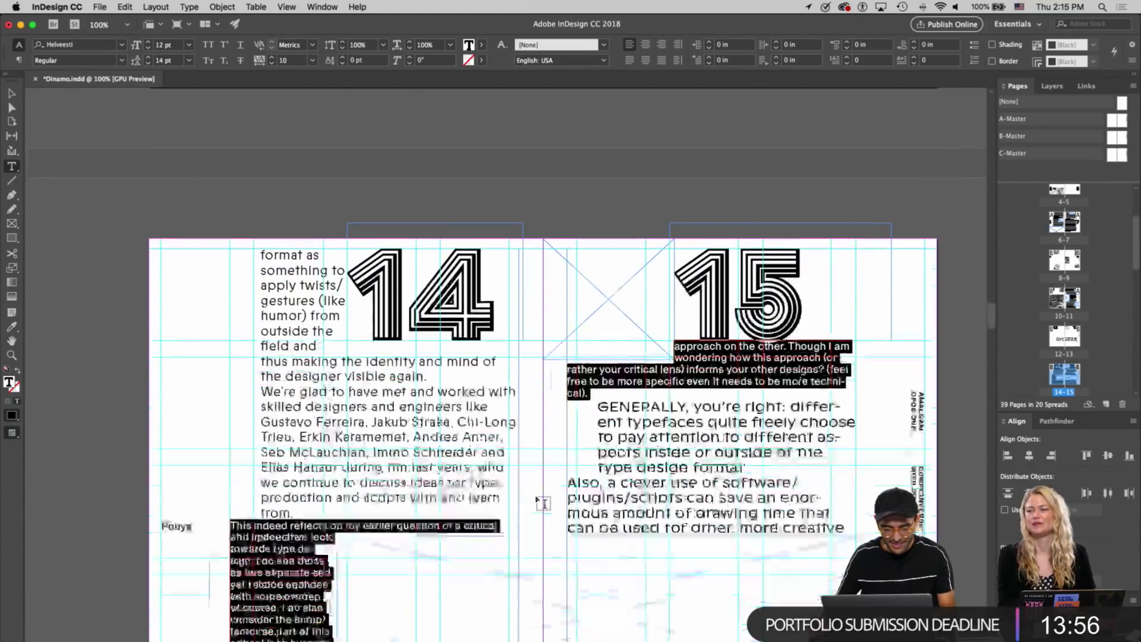
{"action": "scroll", "coordinate": [544, 502], "scroll_direction": "up", "scroll_amount": 3}
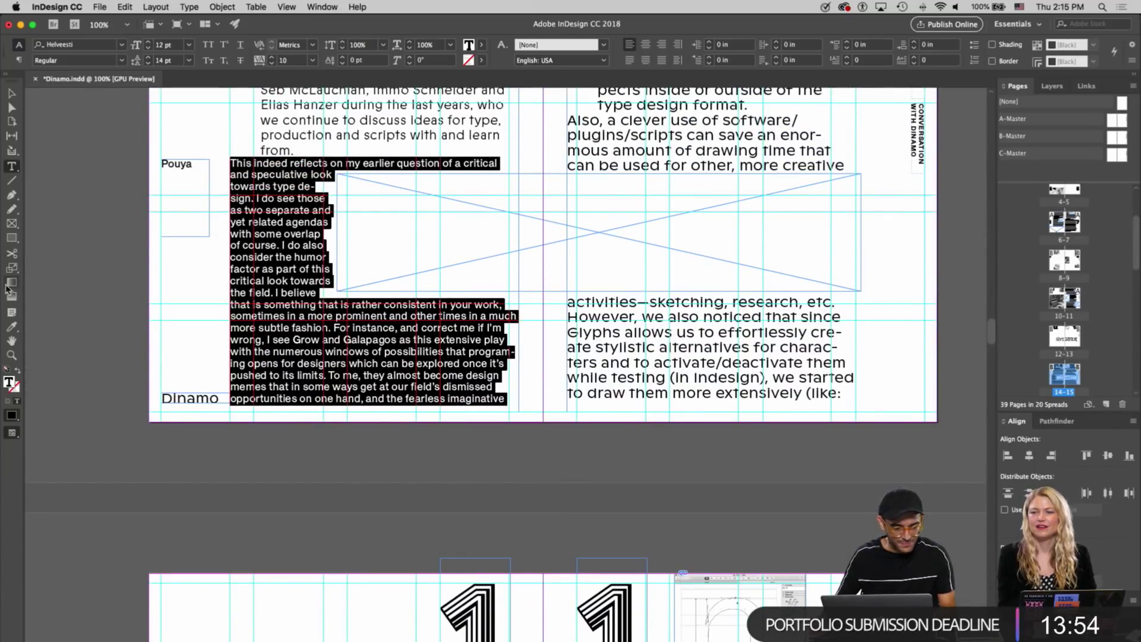
{"action": "left_click", "coordinate": [12, 326]}
{"action": "scroll", "coordinate": [589, 176], "scroll_direction": "up", "scroll_amount": 10}
{"action": "scroll", "coordinate": [588, 177], "scroll_direction": "up", "scroll_amount": 10}
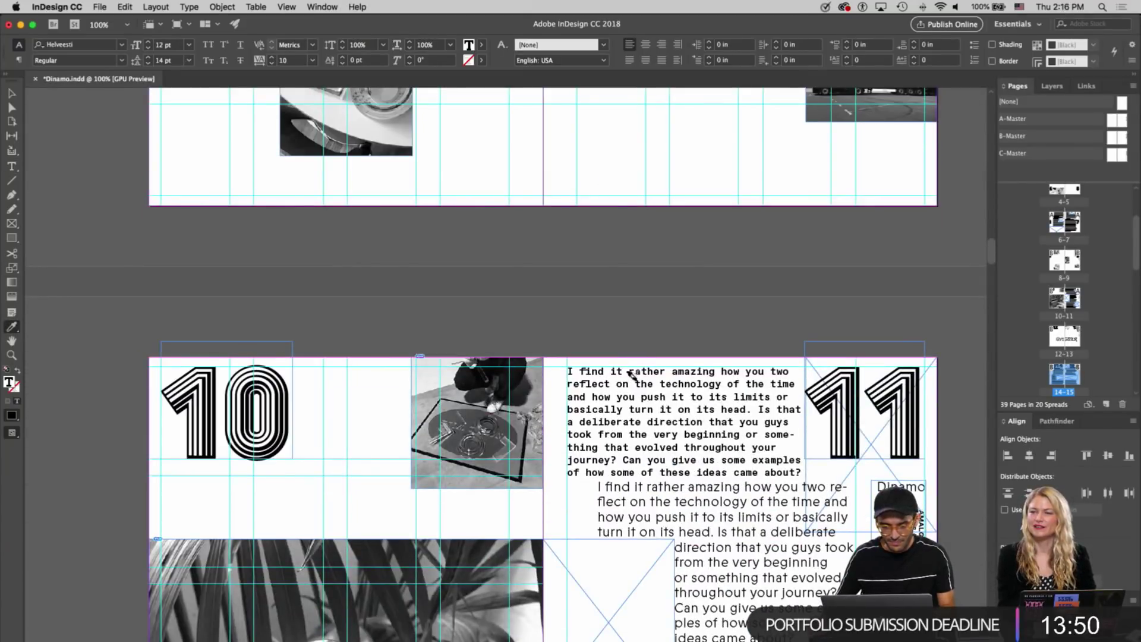
{"action": "left_click", "coordinate": [630, 373]}
{"action": "scroll", "coordinate": [547, 288], "scroll_direction": "down", "scroll_amount": 15}
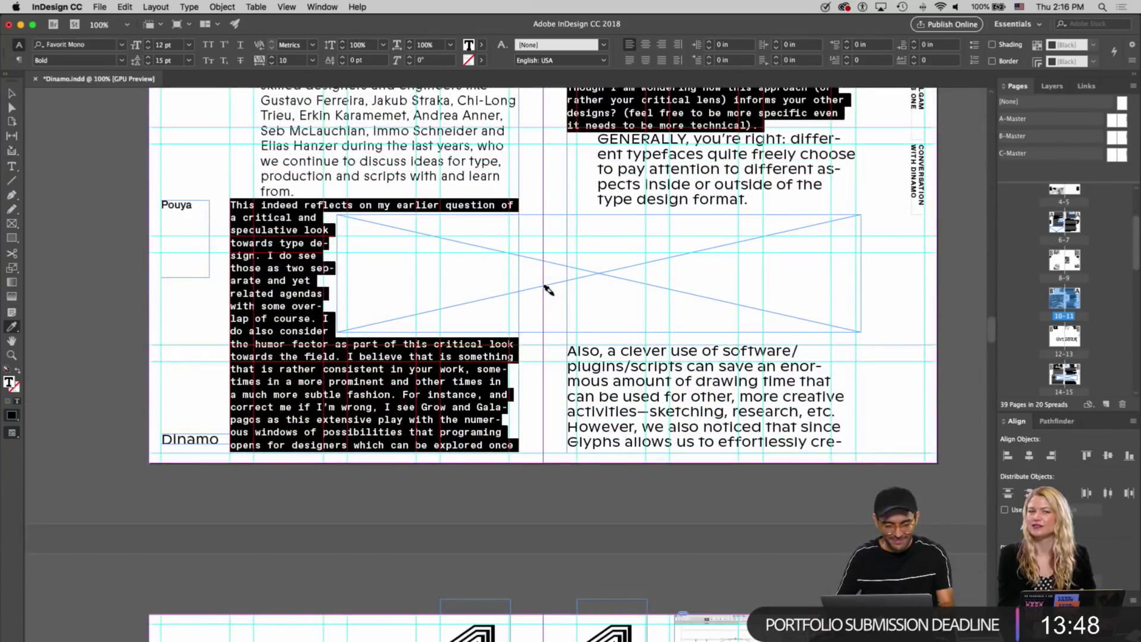
Try Diatype on the part of the question at the top of page 15, and set it in Pegasus Black One instead
{"action": "key", "text": "t"}
{"action": "scroll", "coordinate": [551, 275], "scroll_direction": "up", "scroll_amount": 8}
{"action": "left_click", "coordinate": [654, 303]}
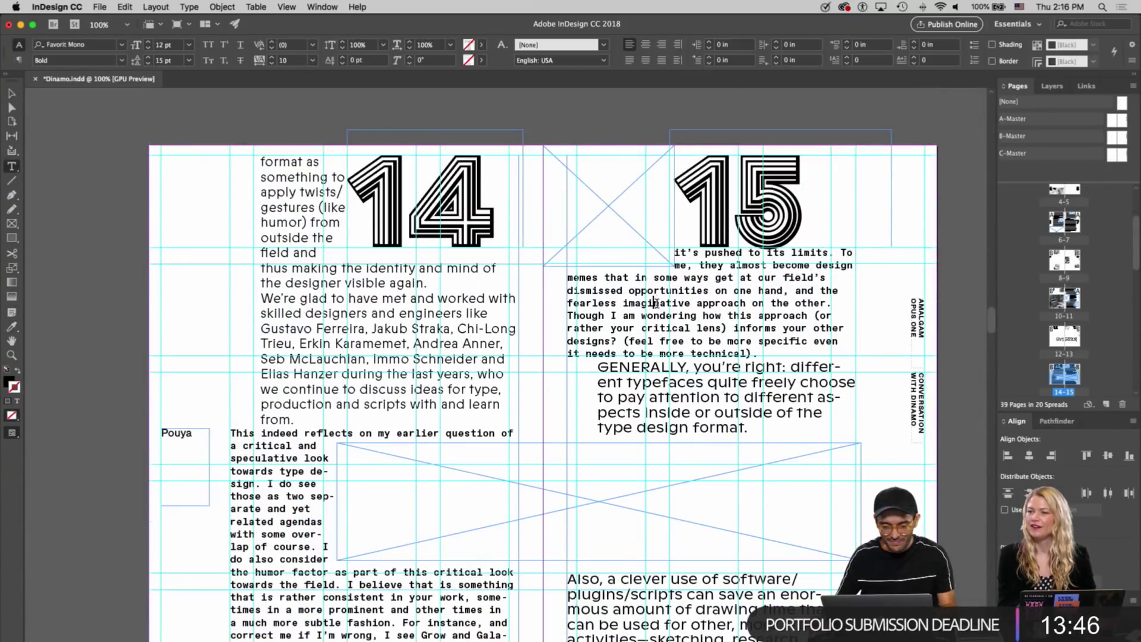
{"action": "left_click_drag", "start_coordinate": [760, 353], "coordinate": [677, 252]}
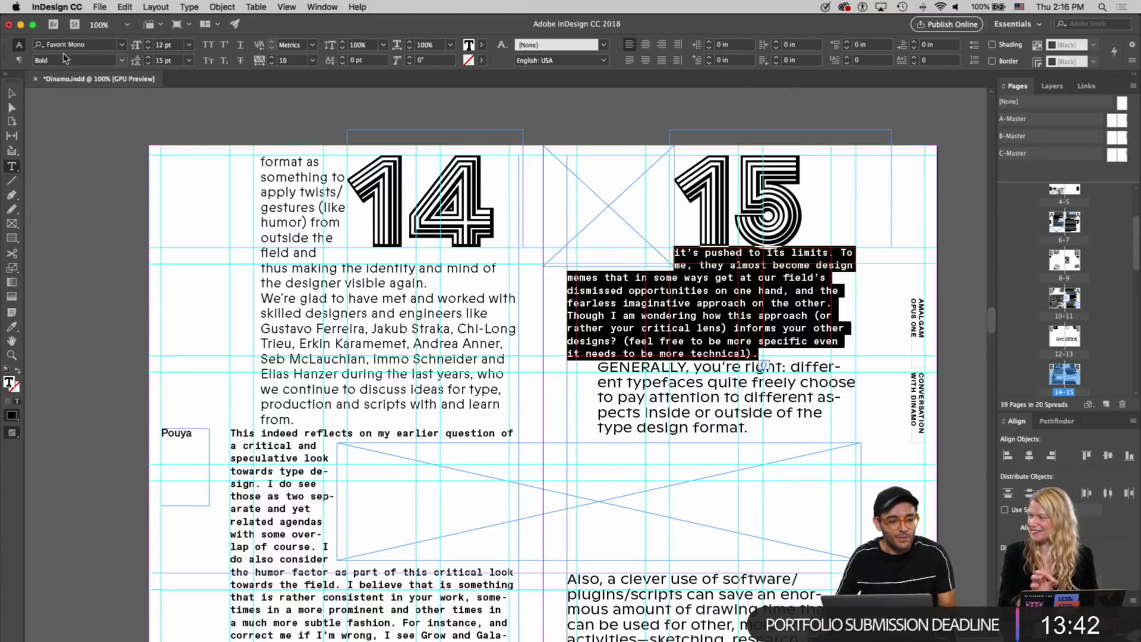
{"action": "left_click", "coordinate": [122, 47]}
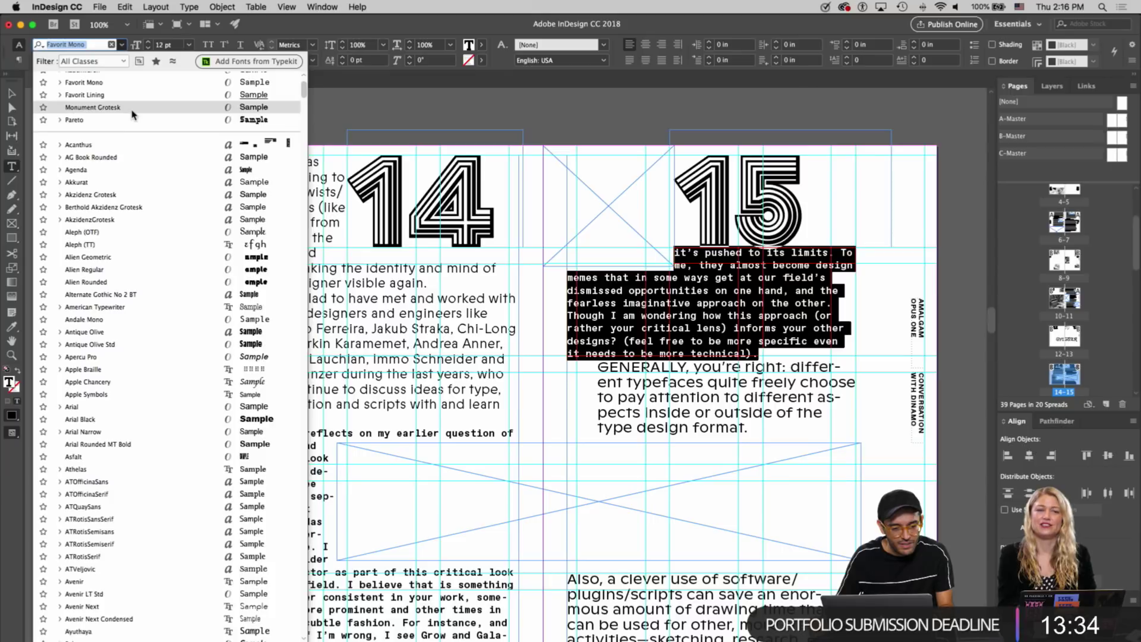
{"action": "scroll", "coordinate": [132, 115], "scroll_direction": "up", "scroll_amount": 3}
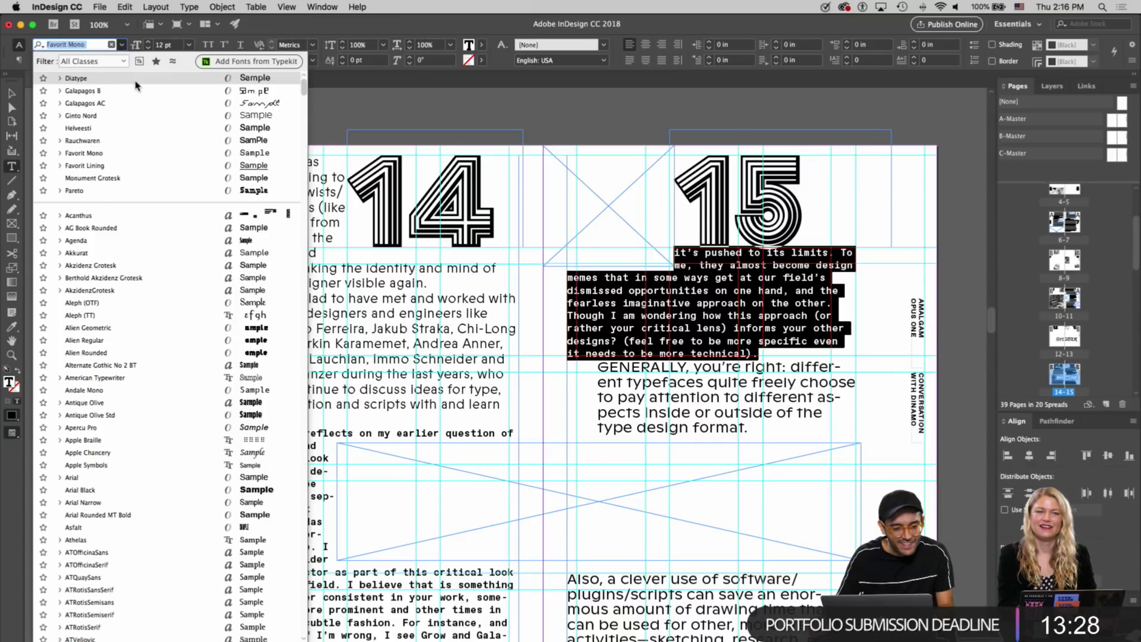
{"action": "left_click", "coordinate": [135, 85]}
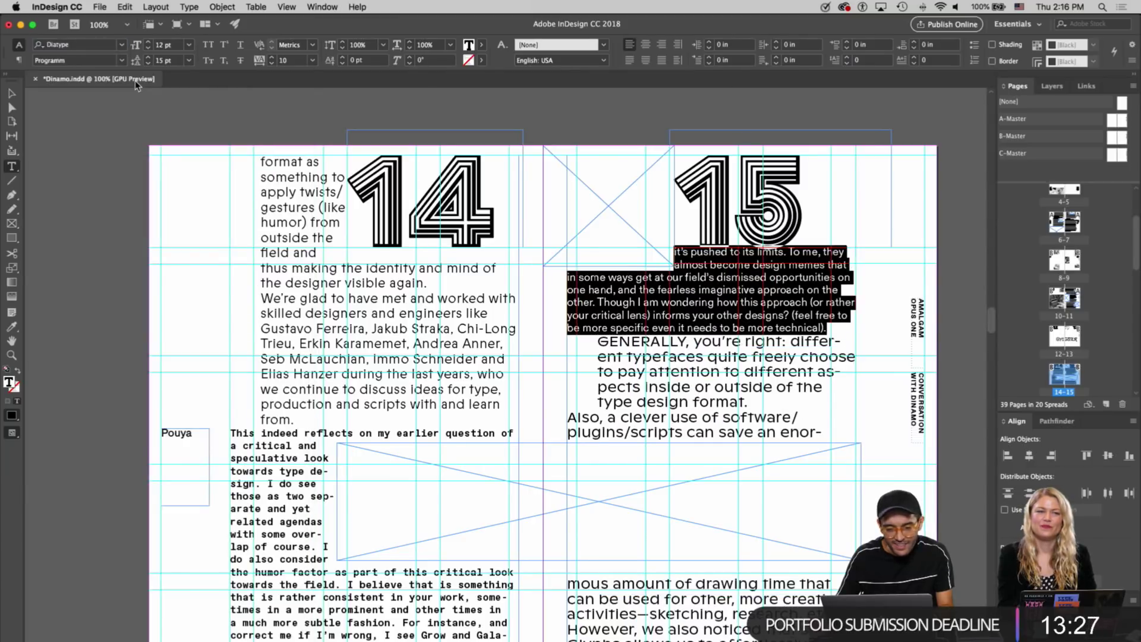
{"action": "left_click", "coordinate": [95, 44]}
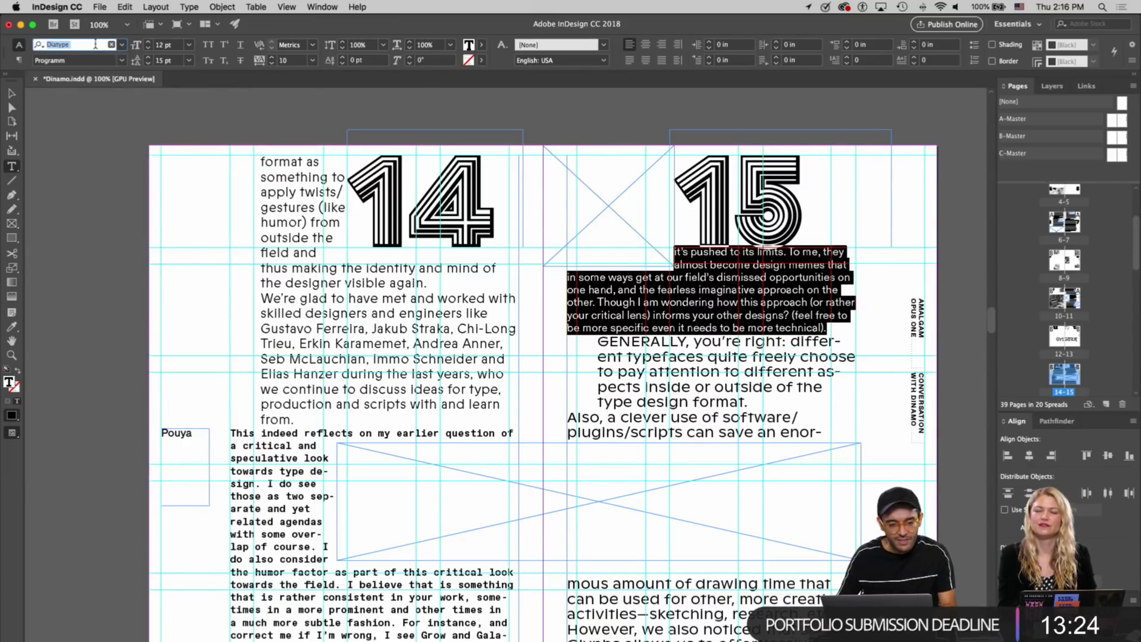
{"action": "type", "text": "pega"}
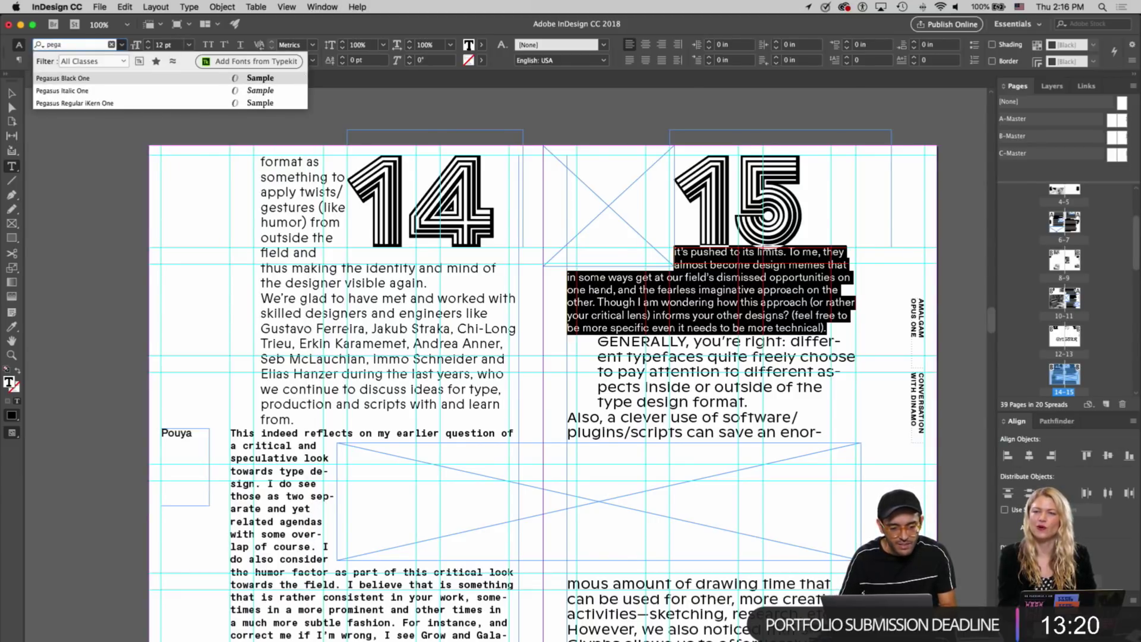
{"action": "key", "text": "Return"}
{"action": "left_click", "coordinate": [12, 94]}
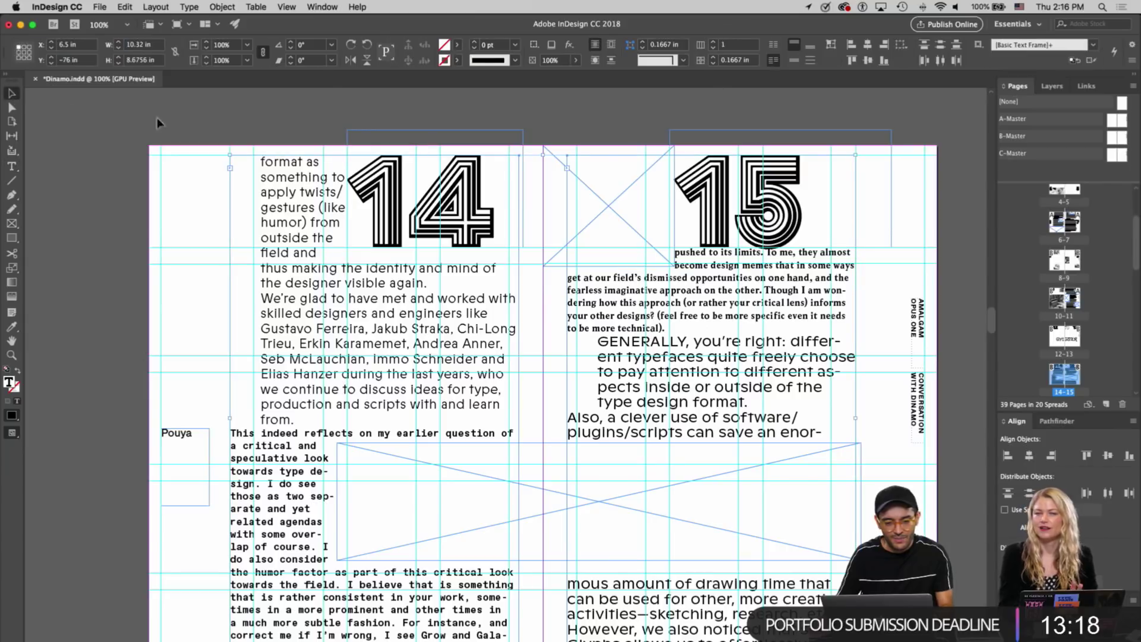
Tighten the leading of the Pegasus question text on page 15 to 13 pt
{"action": "double_click", "coordinate": [680, 324]}
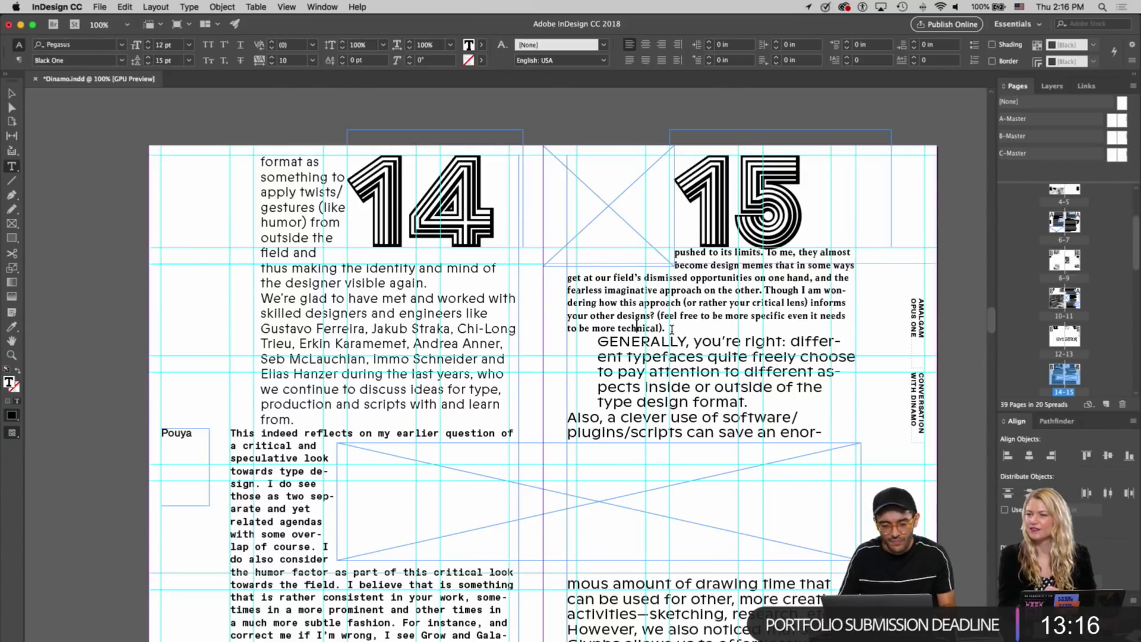
{"action": "left_click_drag", "start_coordinate": [665, 328], "coordinate": [671, 257]}
{"action": "key", "text": "alt+Up"}
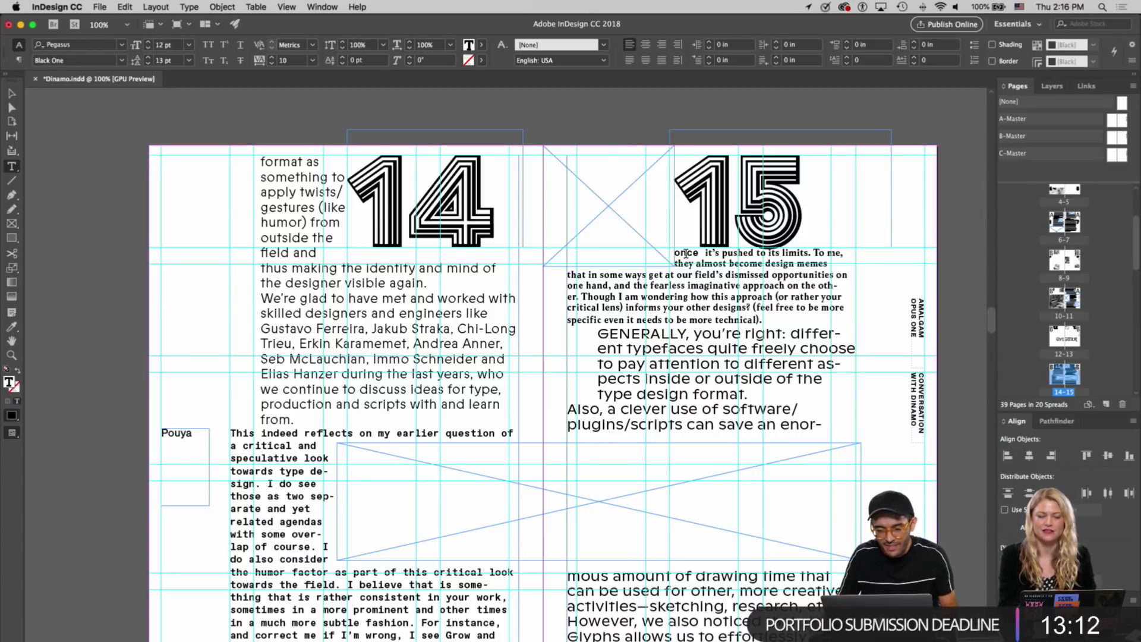
Try to match the word "once" at the start of page 15 to the Pegasus text that follows it
{"action": "double_click", "coordinate": [686, 252]}
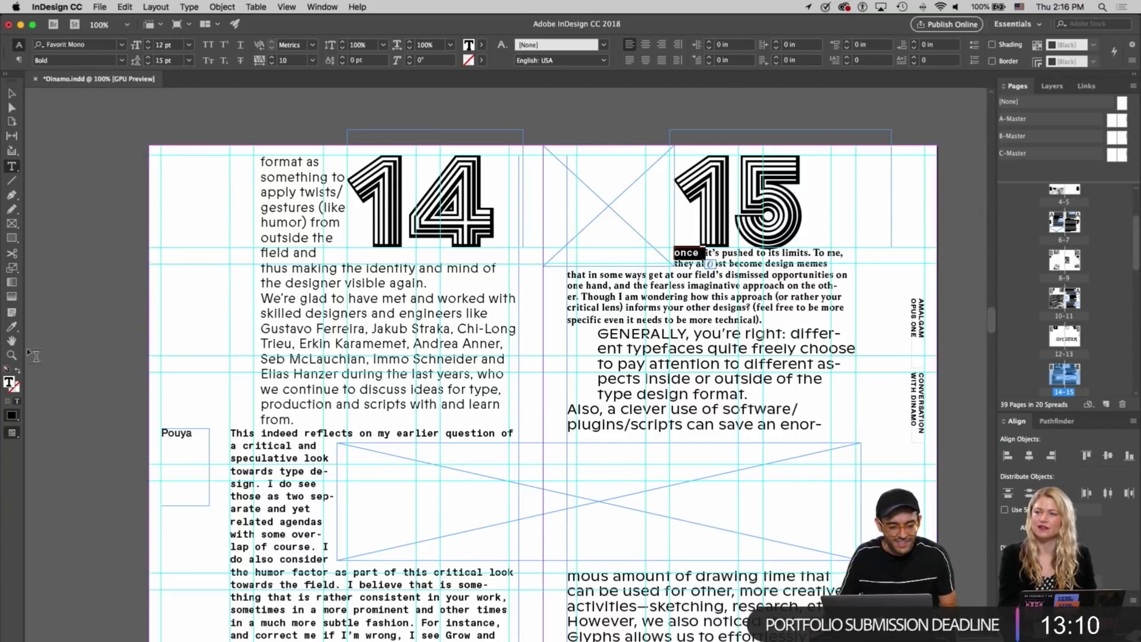
{"action": "left_click", "coordinate": [11, 327]}
{"action": "left_click", "coordinate": [729, 264]}
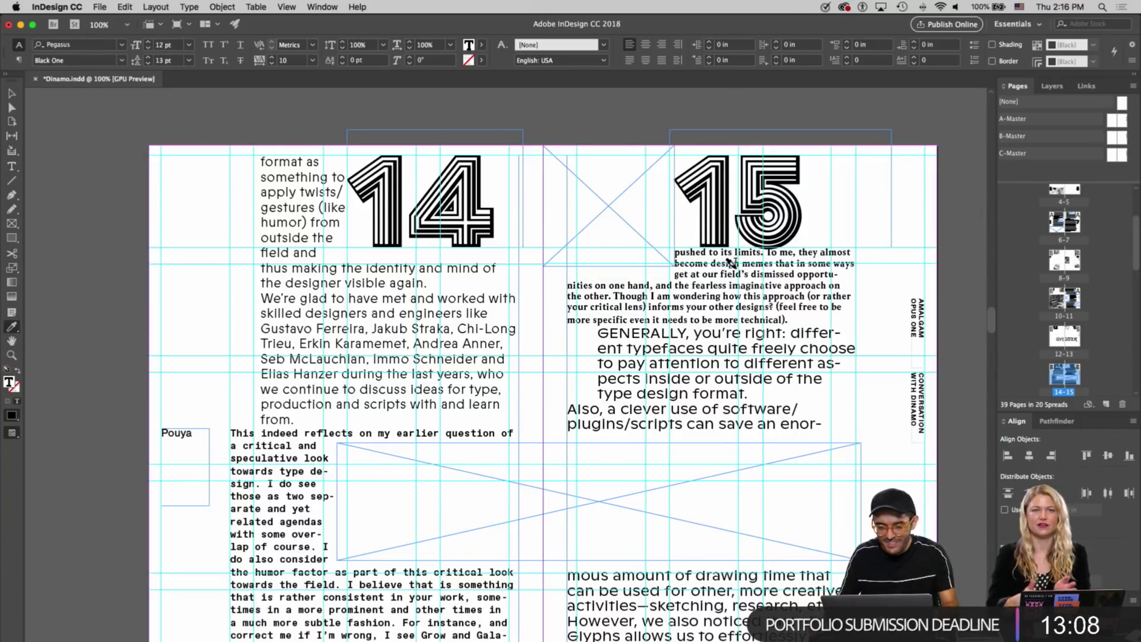
{"action": "scroll", "coordinate": [730, 262], "scroll_direction": "down", "scroll_amount": 5}
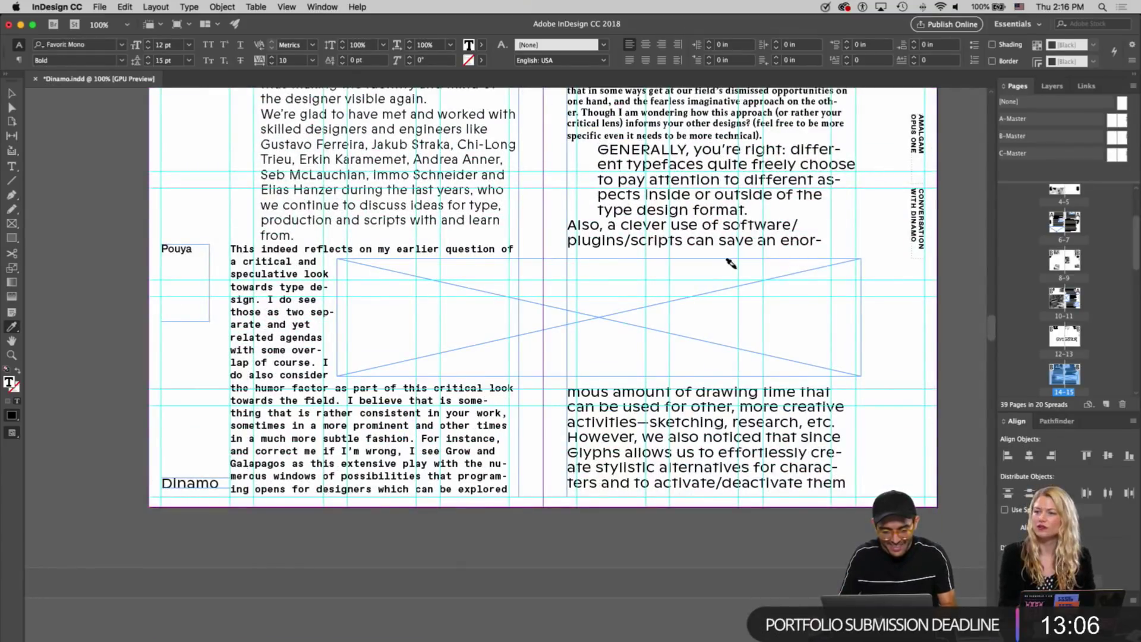
Insert a paragraph break before the word "once" at the start of page 15's question text
{"action": "key", "text": "v"}
{"action": "scroll", "coordinate": [725, 249], "scroll_direction": "up", "scroll_amount": 4}
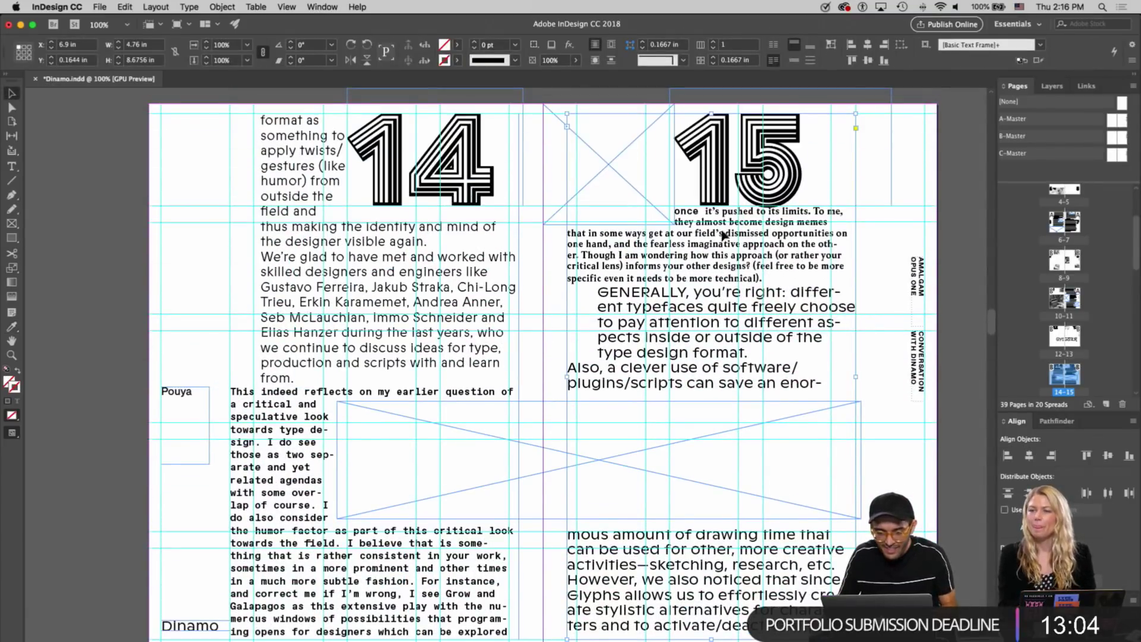
{"action": "double_click", "coordinate": [694, 211]}
{"action": "mouse_move", "coordinate": [699, 211]}
{"action": "left_mouse_down"}
{"action": "mouse_move", "coordinate": [674, 211]}
{"action": "mouse_move", "coordinate": [705, 210]}
{"action": "left_mouse_up"}
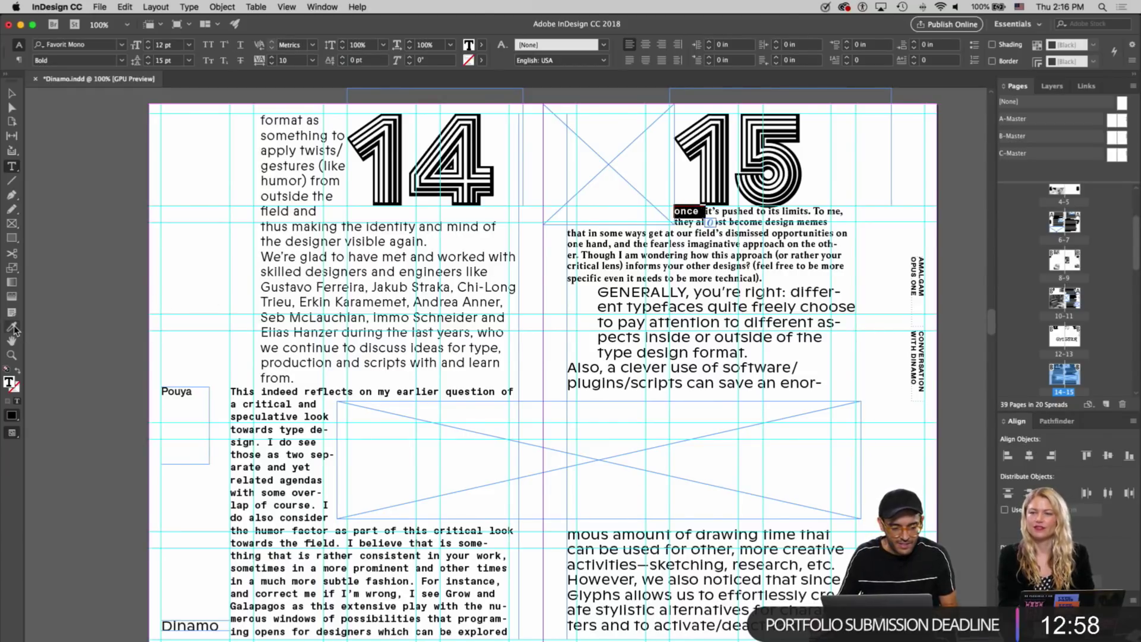
{"action": "key", "text": "Escape"}
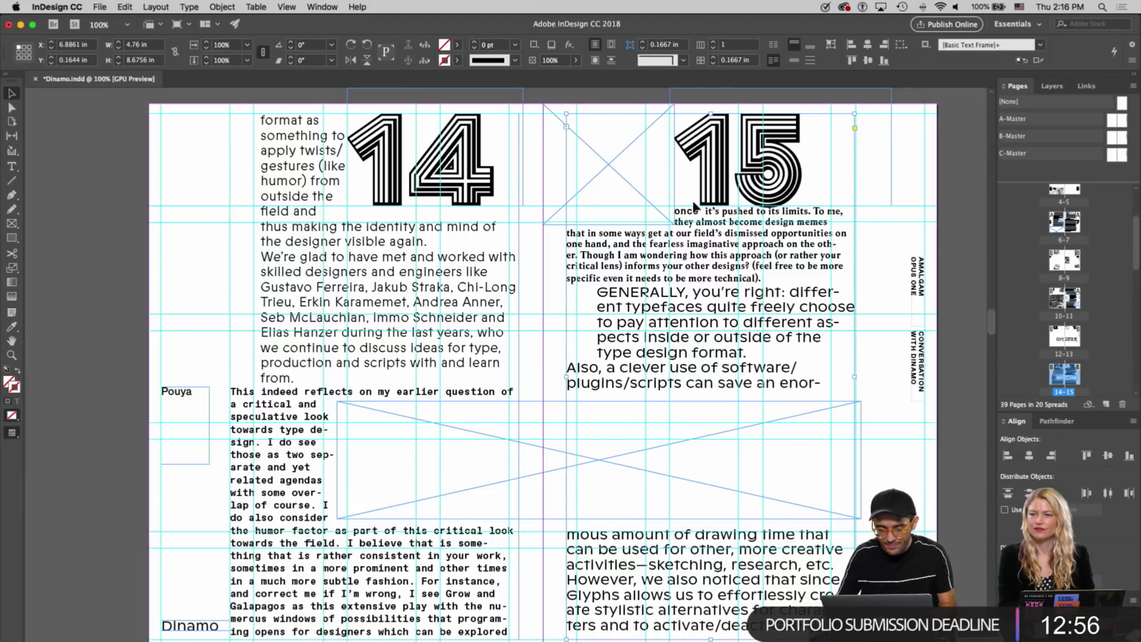
{"action": "double_click", "coordinate": [693, 210]}
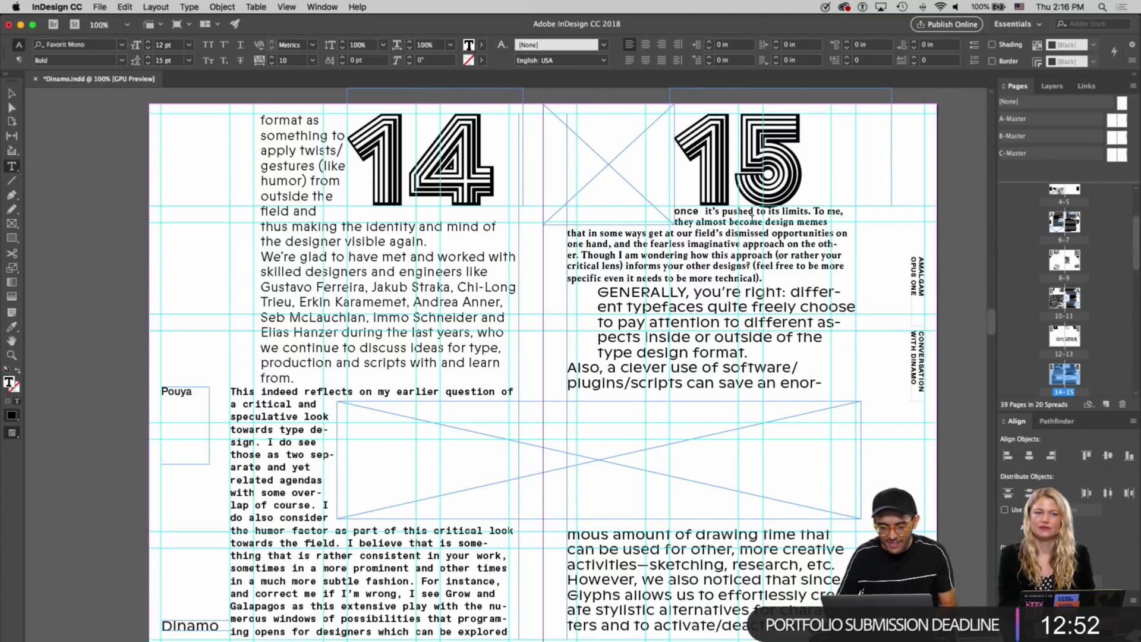
{"action": "key", "text": "Return"}
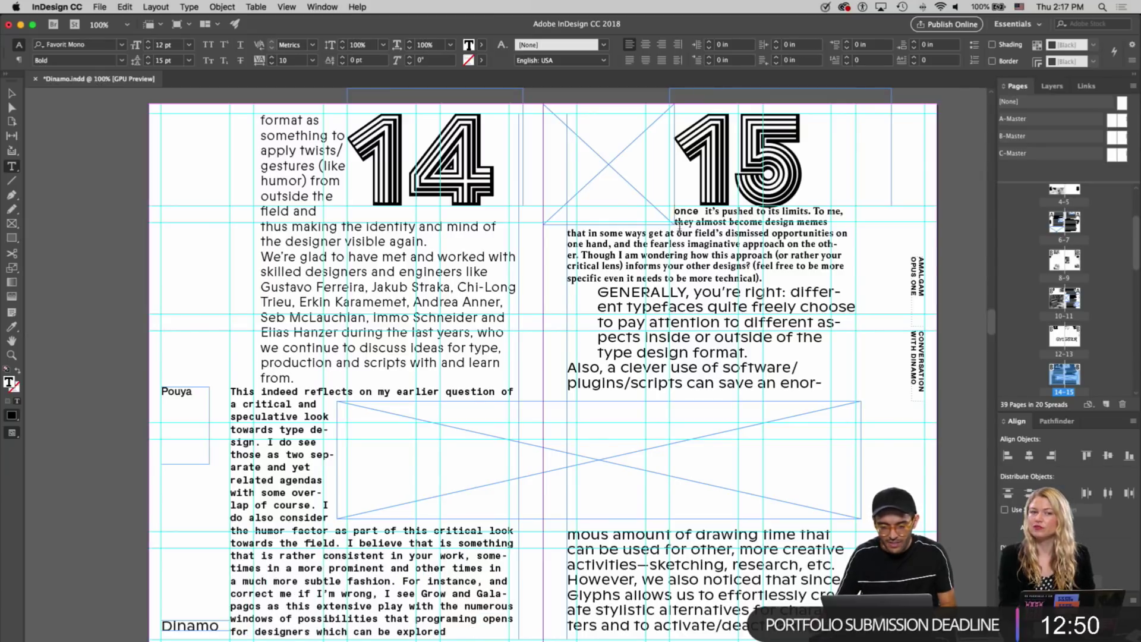
Try removing the break before "once" and matching the word to the Pegasus text, and undo both changes
{"action": "key", "text": "BackSpace"}
{"action": "double_click", "coordinate": [679, 212]}
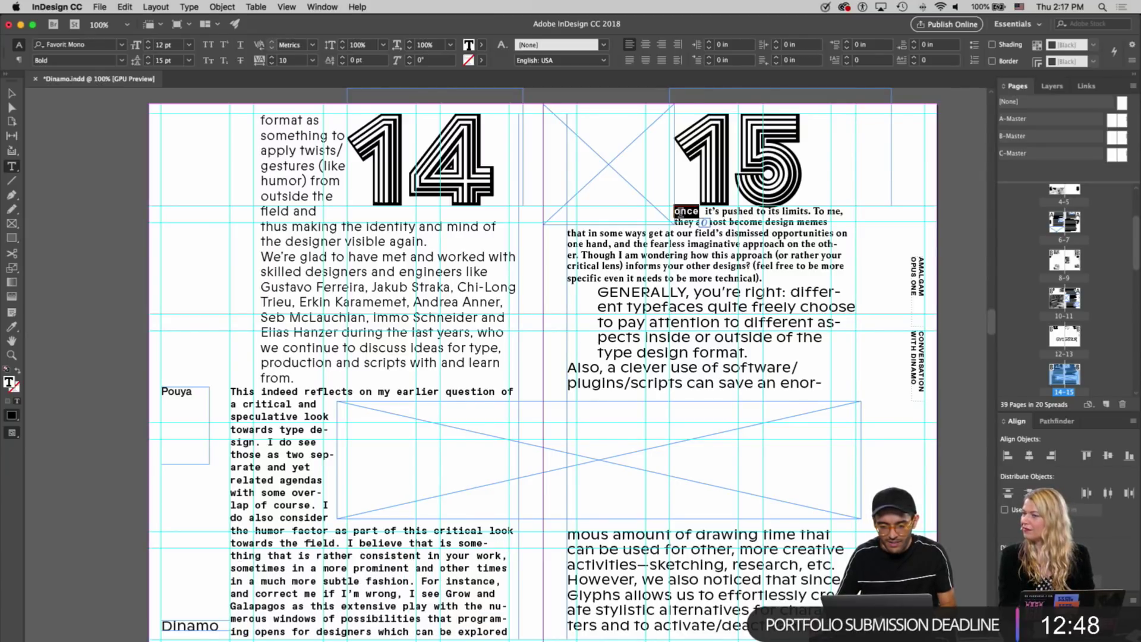
{"action": "scroll", "coordinate": [368, 412], "scroll_direction": "down", "scroll_amount": 1}
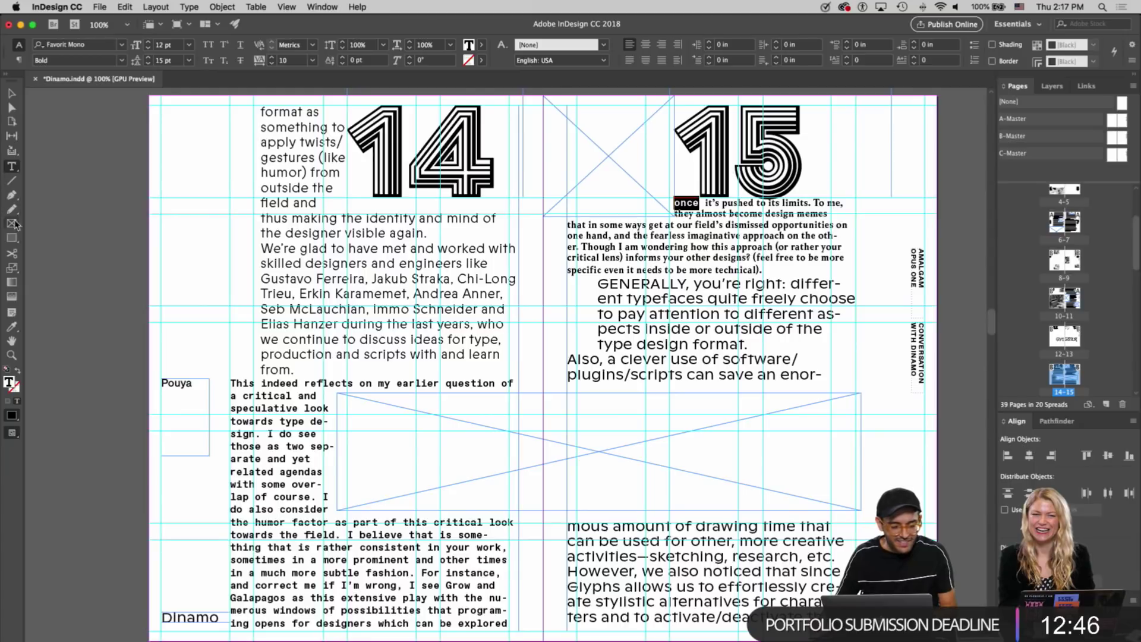
{"action": "left_click", "coordinate": [12, 327]}
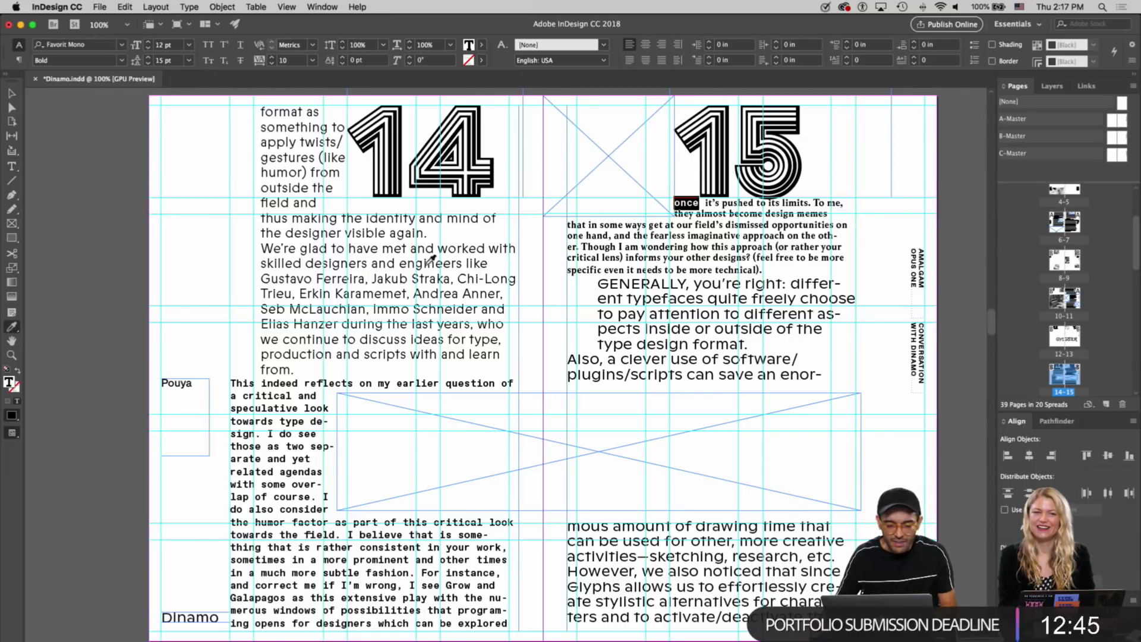
{"action": "left_click", "coordinate": [722, 210]}
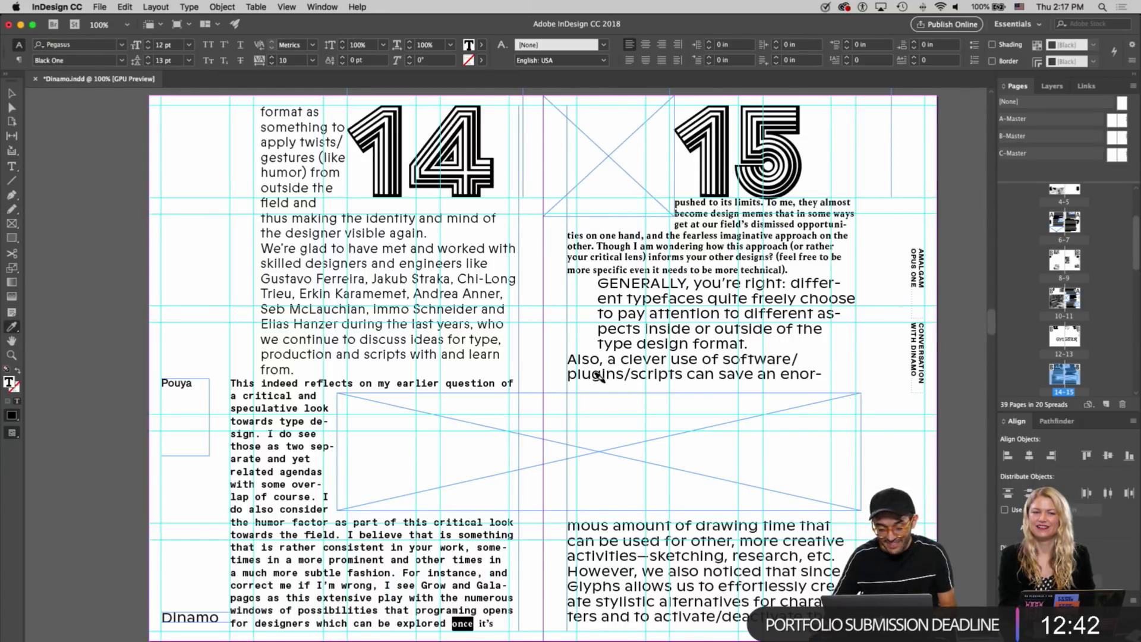
{"action": "key", "text": "super+z"}
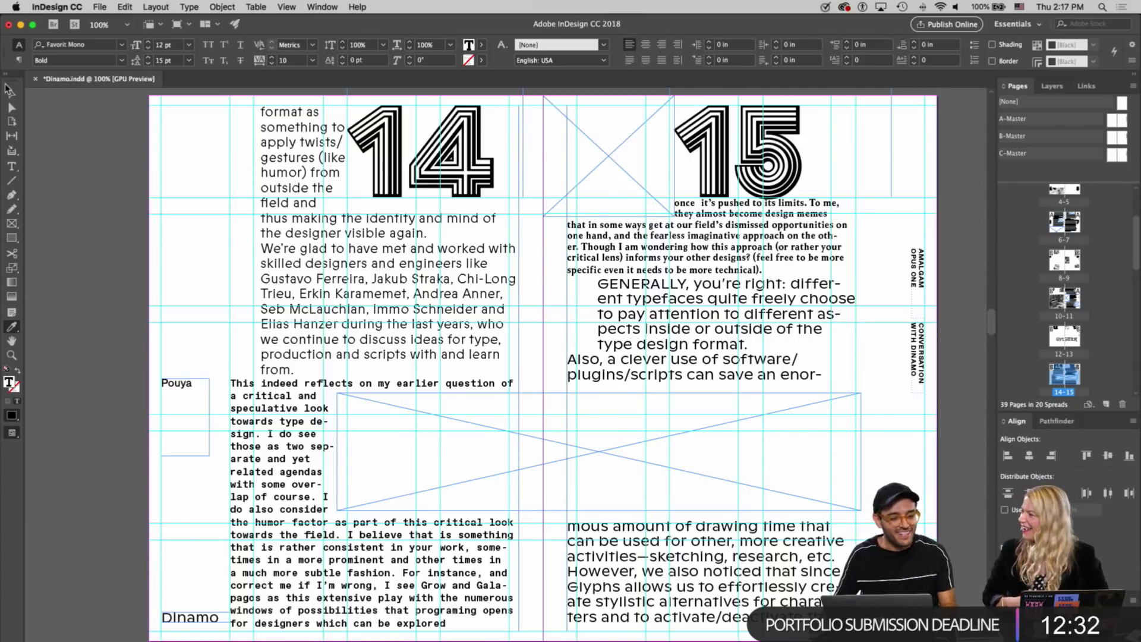
Remove the paragraph break after "explored" at the end of page 14's question so "once" continues the same paragraph
{"action": "left_click", "coordinate": [8, 89]}
{"action": "left_click", "coordinate": [612, 292]}
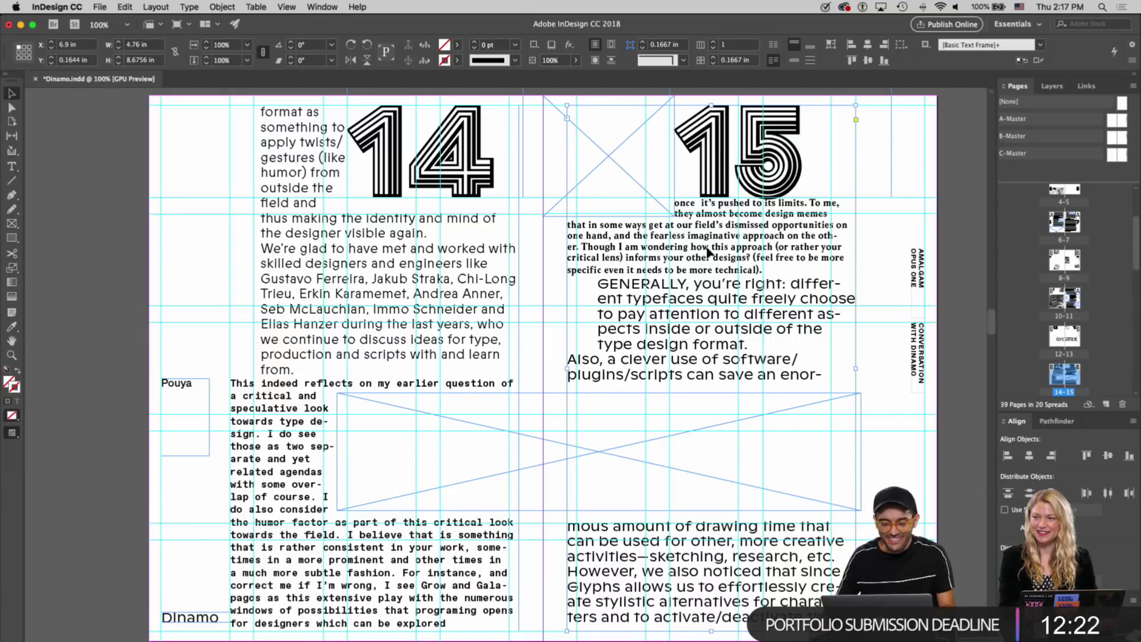
{"action": "scroll", "coordinate": [706, 257], "scroll_direction": "down", "scroll_amount": 1}
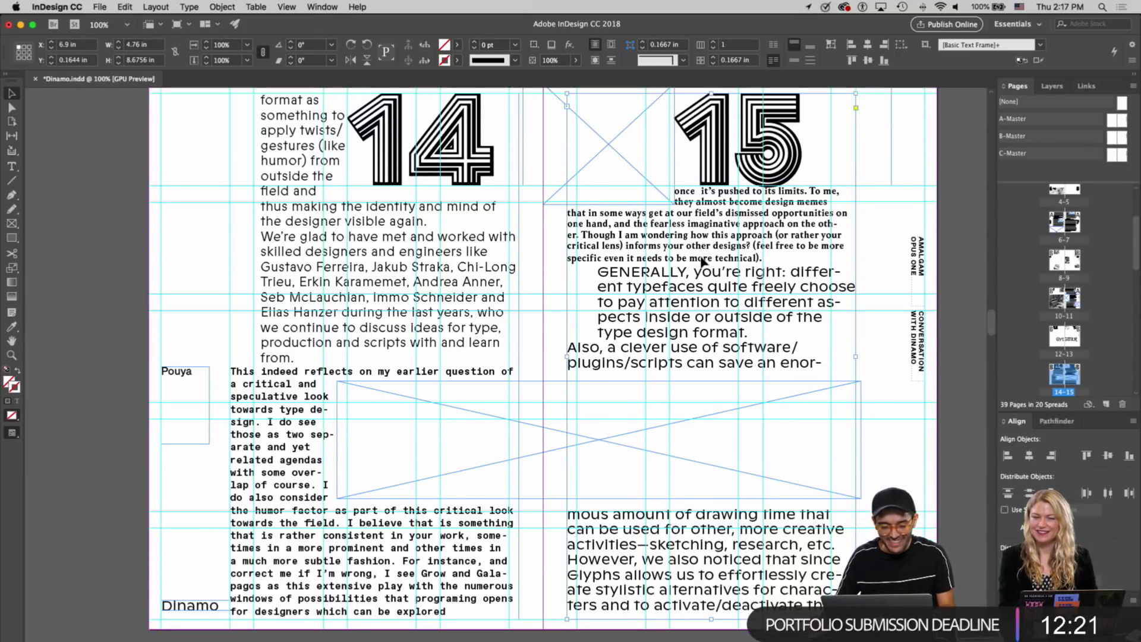
{"action": "double_click", "coordinate": [478, 607]}
{"action": "left_click", "coordinate": [457, 611]}
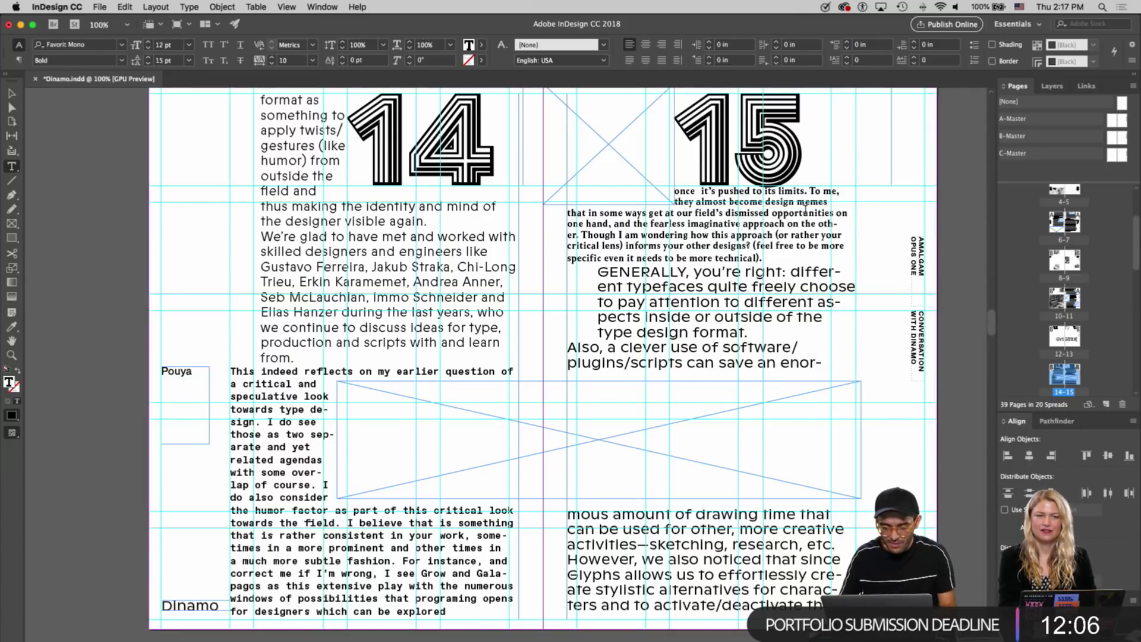
{"action": "key", "text": "BackSpace"}
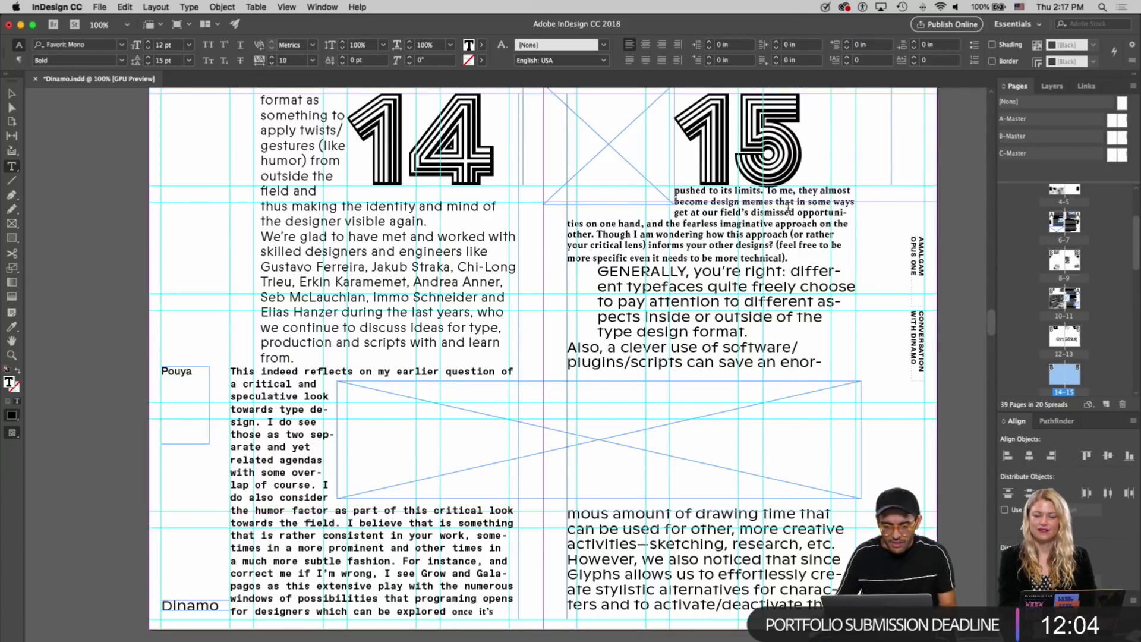
{"action": "key", "text": "Escape"}
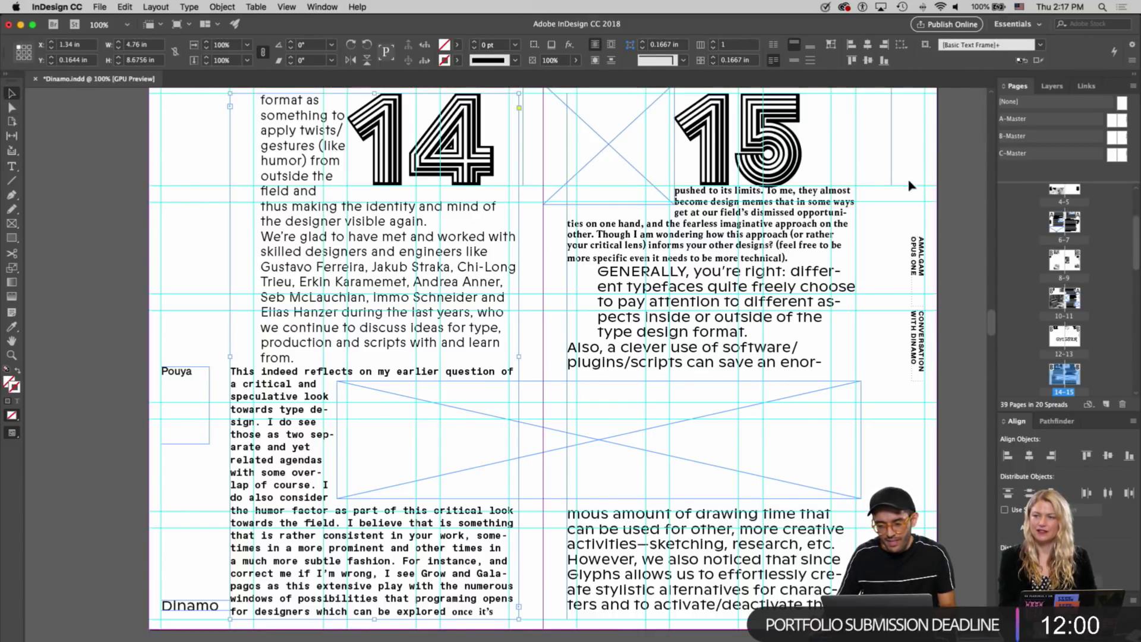
{"action": "left_click", "coordinate": [924, 173]}
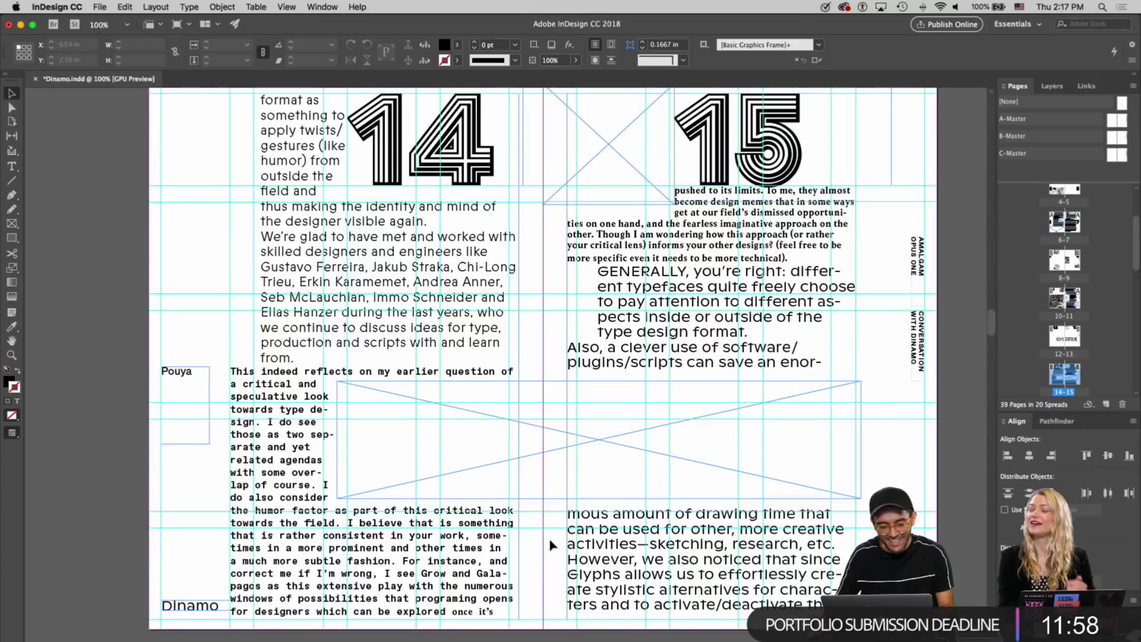
Match the word "once" following "explored" to the Favorit Mono Bold styling of page 14's question text
{"action": "double_click", "coordinate": [447, 611]}
{"action": "left_click_drag", "start_coordinate": [449, 611], "coordinate": [474, 613]}
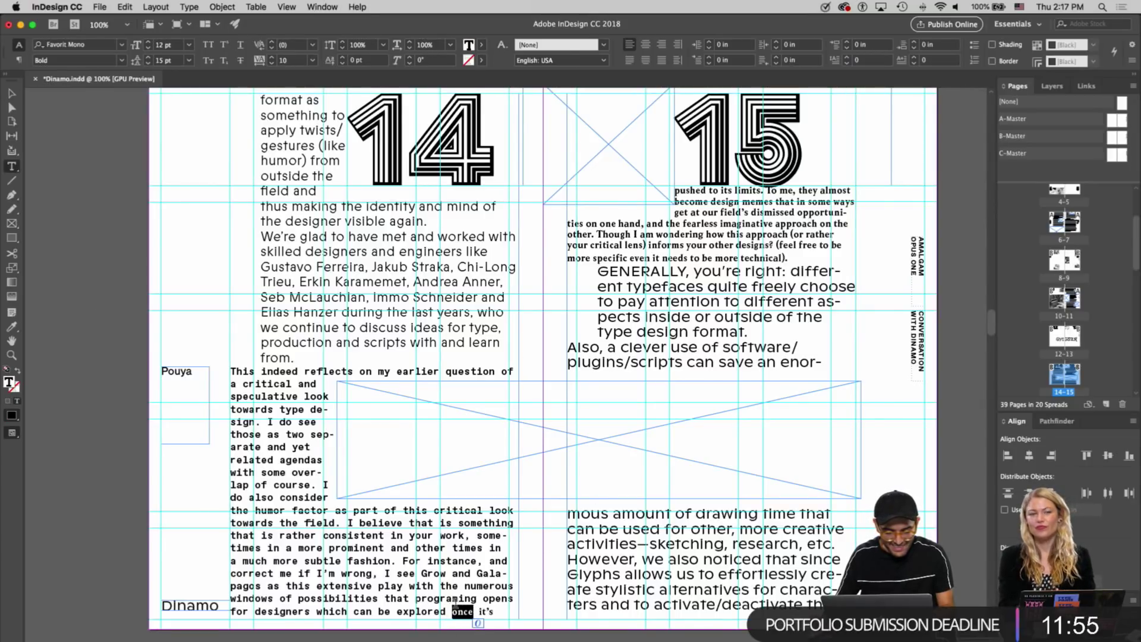
{"action": "left_click", "coordinate": [493, 610], "text": "shift"}
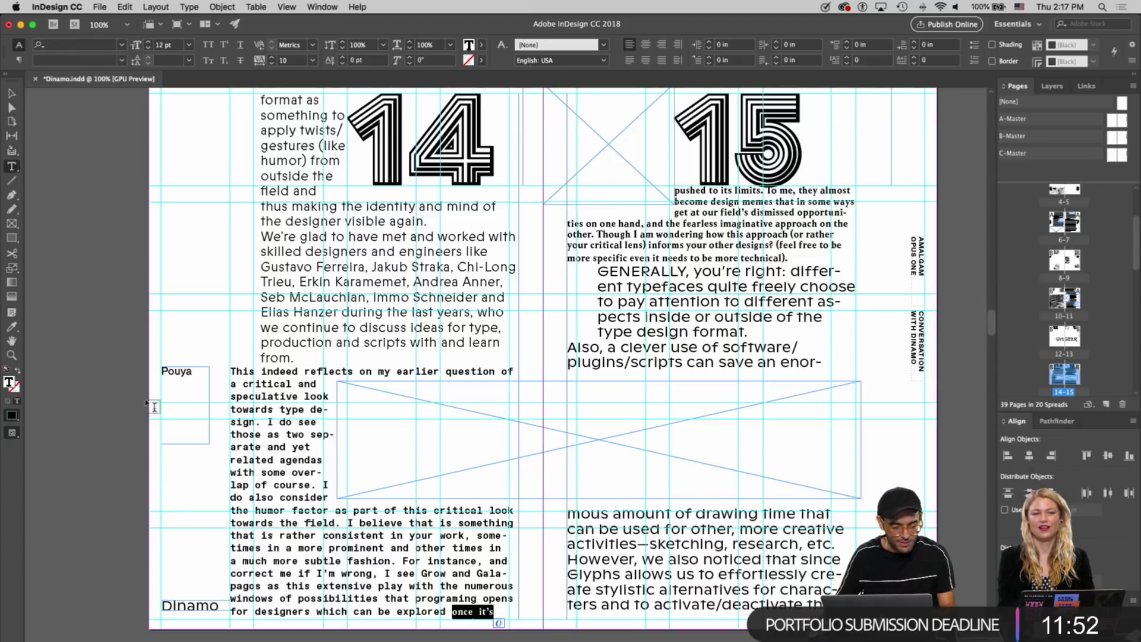
{"action": "left_click", "coordinate": [11, 328]}
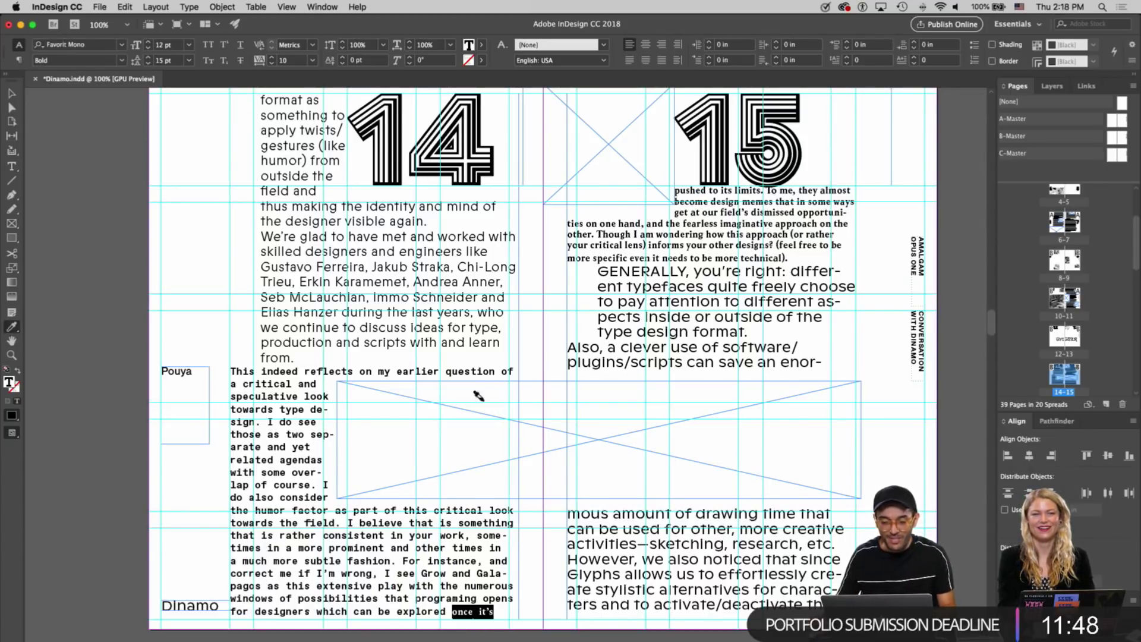
{"action": "key", "text": "t"}
{"action": "double_click", "coordinate": [462, 611]}
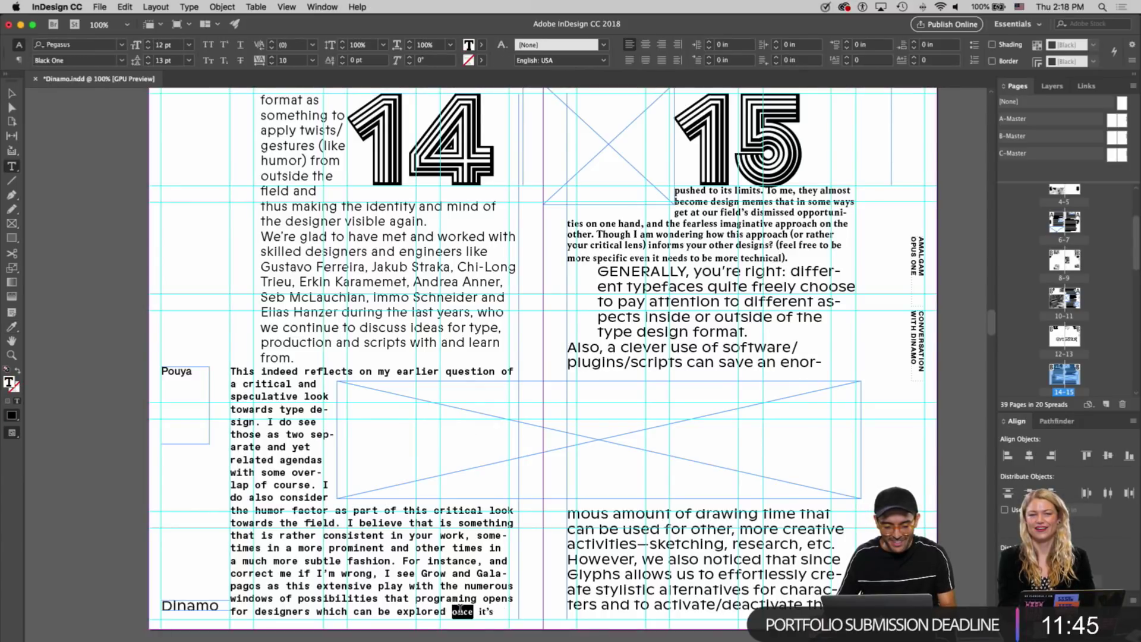
{"action": "left_click", "coordinate": [11, 327]}
{"action": "left_click", "coordinate": [417, 582]}
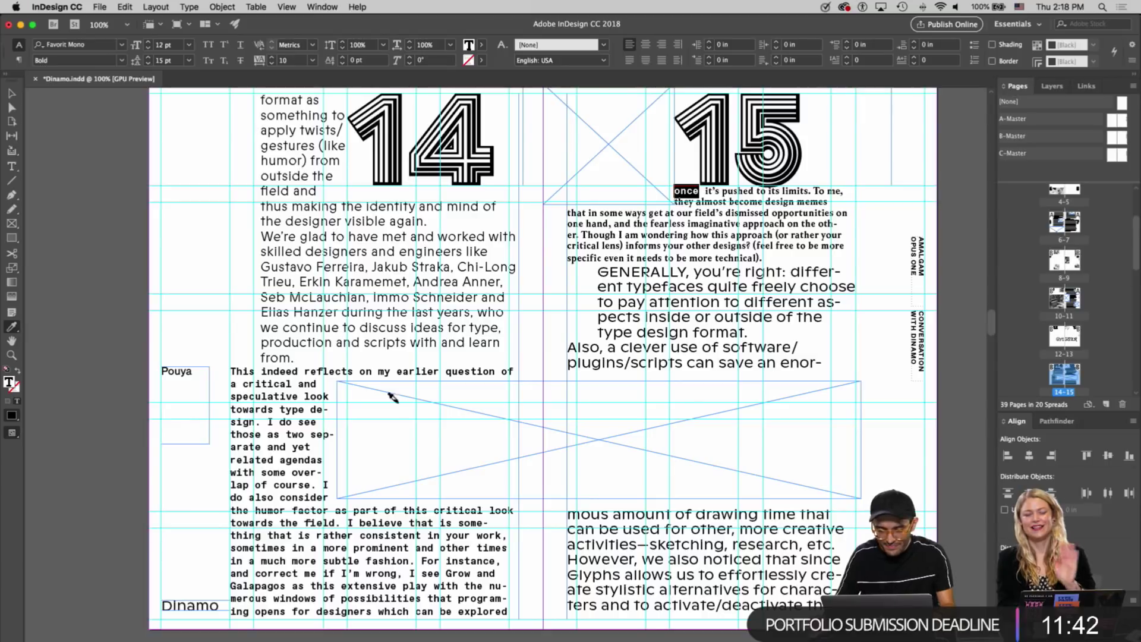
{"action": "key", "text": "v"}
{"action": "left_click", "coordinate": [630, 189]}
{"action": "scroll", "coordinate": [941, 288], "scroll_direction": "down", "scroll_amount": 2}
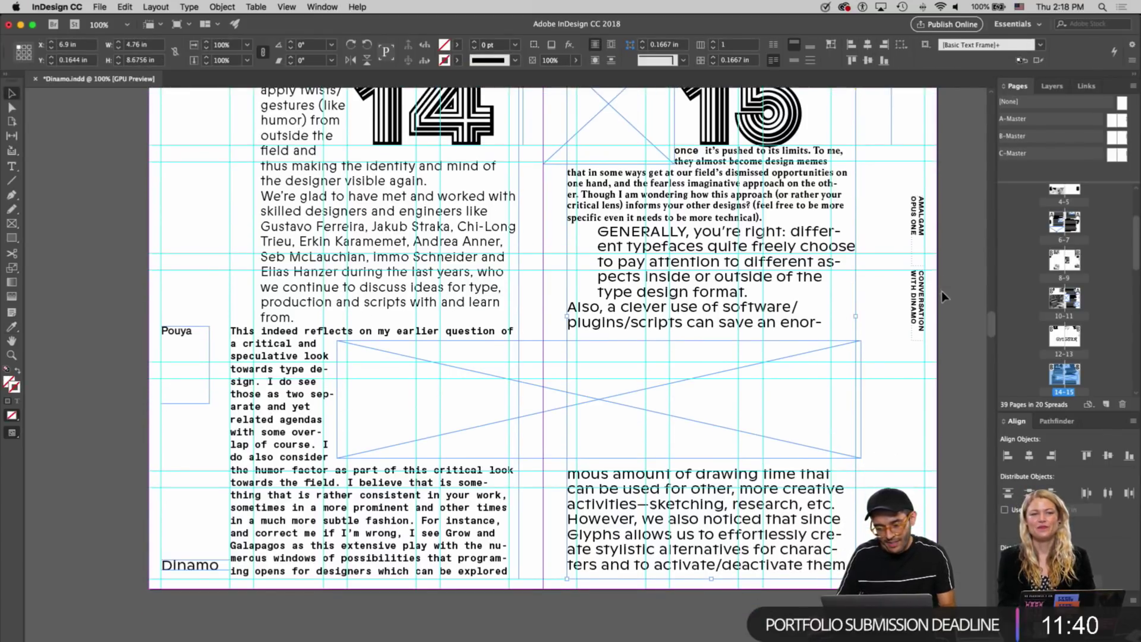
Show the layout in preview mode without guides and look through the spreads from page 15 to page 24
{"action": "key", "text": "w"}
{"action": "scroll", "coordinate": [940, 304], "scroll_direction": "down", "scroll_amount": 4}
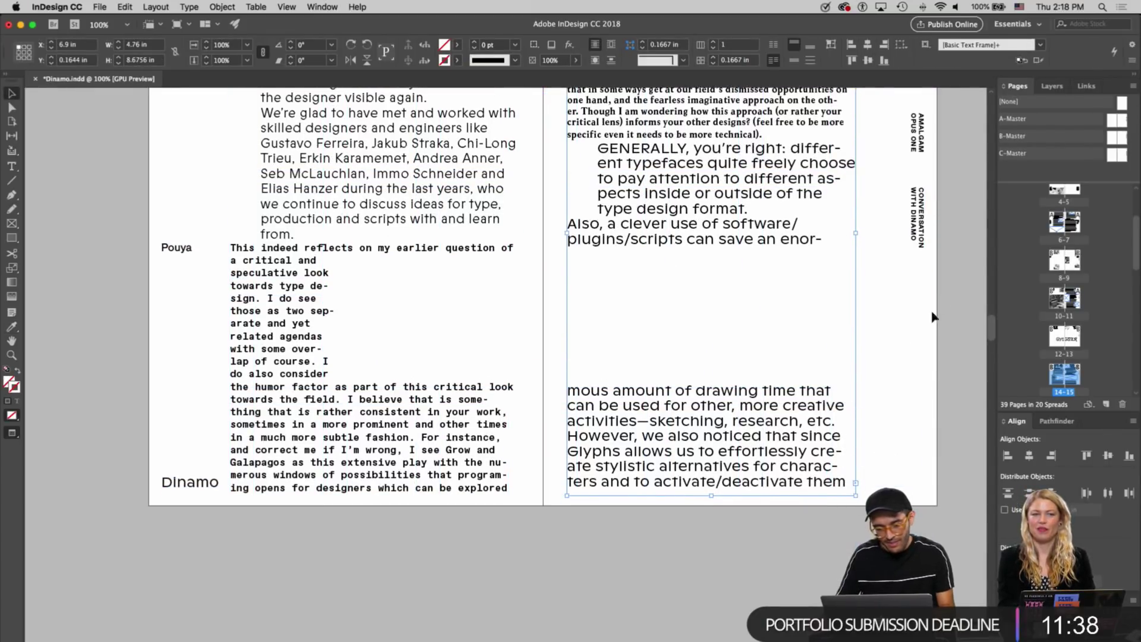
{"action": "scroll", "coordinate": [938, 355], "scroll_direction": "down", "scroll_amount": 20}
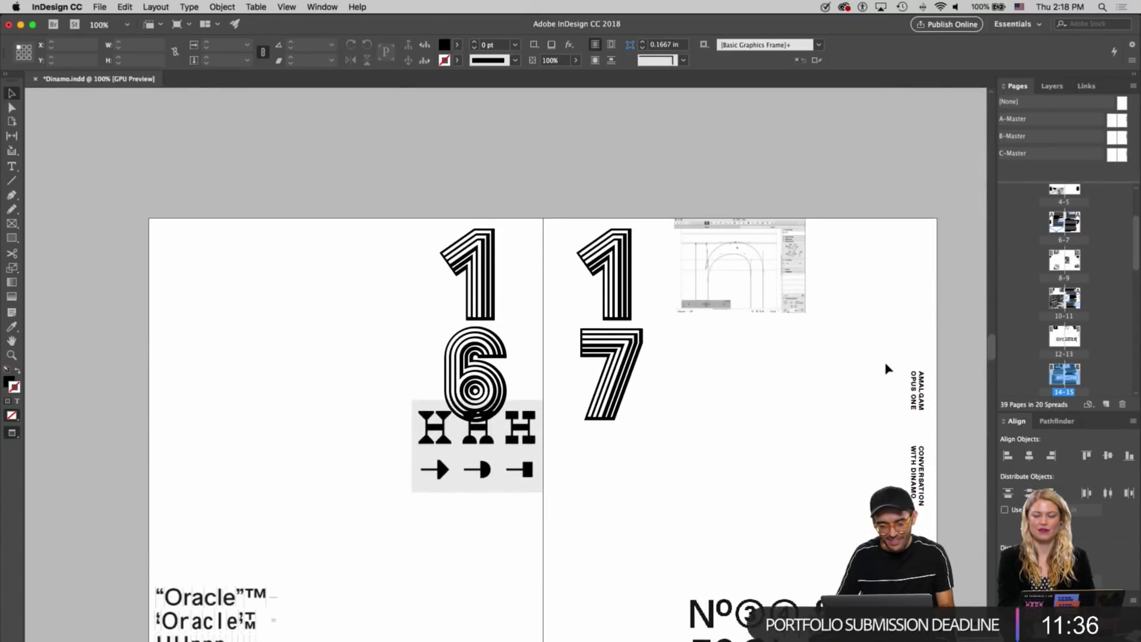
{"action": "scroll", "coordinate": [886, 368], "scroll_direction": "down", "scroll_amount": 9}
{"action": "scroll", "coordinate": [886, 369], "scroll_direction": "down", "scroll_amount": 20}
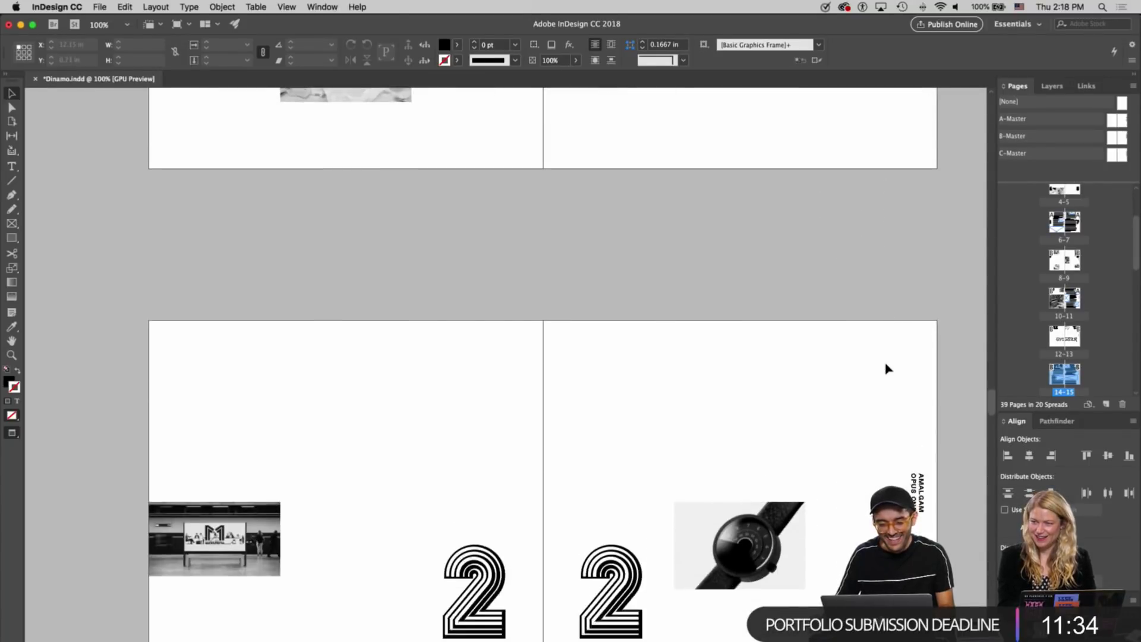
{"action": "scroll", "coordinate": [885, 368], "scroll_direction": "down", "scroll_amount": 10}
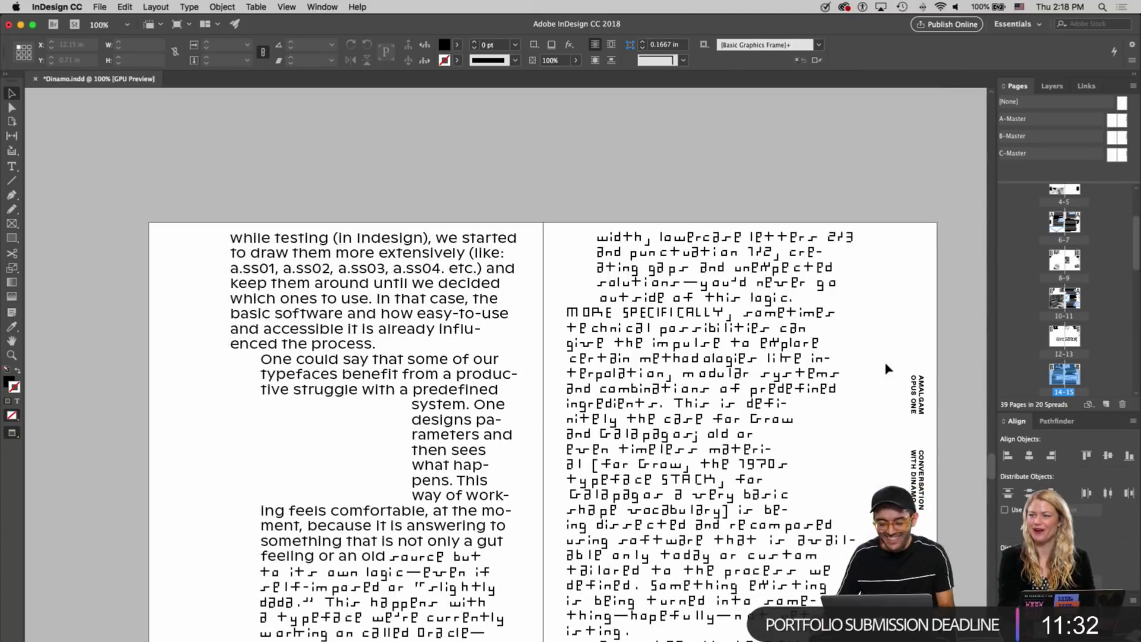
Restyle page 24's text from "while testing" through "3/3 of the" to match the Ginto Nord Regular text of its opening paragraph
{"action": "double_click", "coordinate": [335, 300]}
{"action": "left_click_drag", "start_coordinate": [234, 236], "coordinate": [372, 358]}
{"action": "scroll", "coordinate": [375, 352], "scroll_direction": "down", "scroll_amount": 5}
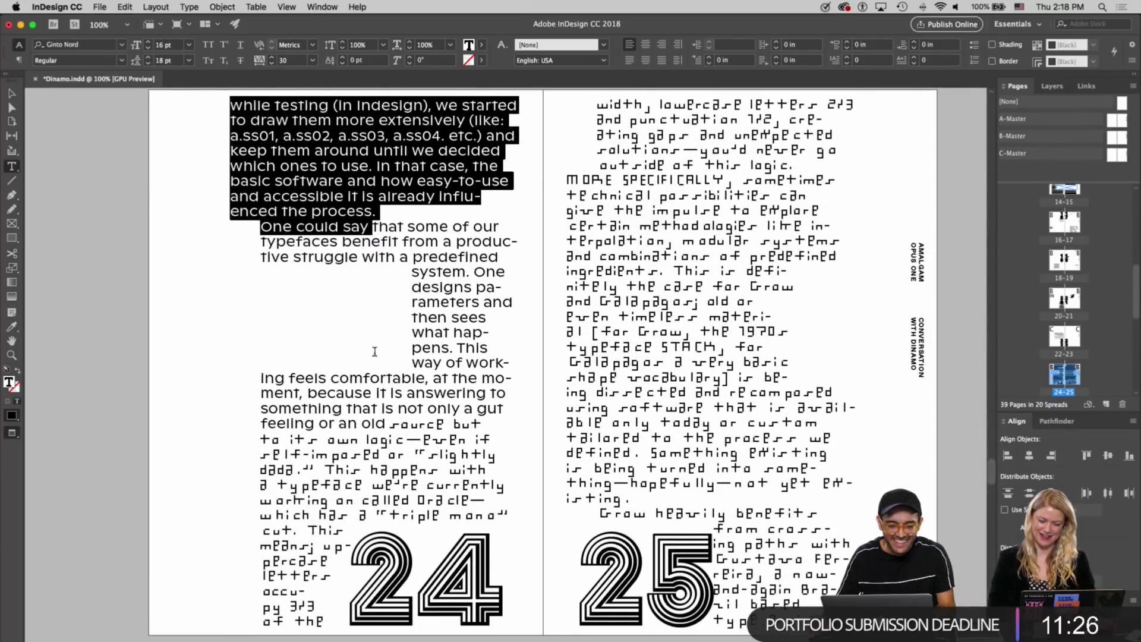
{"action": "scroll", "coordinate": [374, 351], "scroll_direction": "up", "scroll_amount": 20}
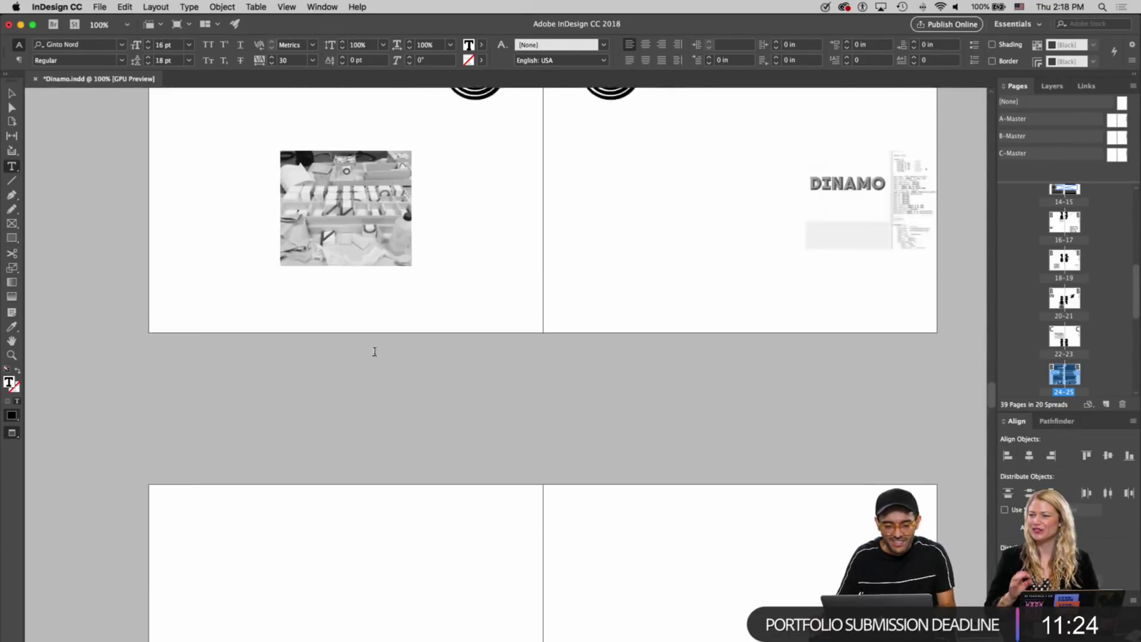
{"action": "scroll", "coordinate": [374, 352], "scroll_direction": "up", "scroll_amount": 20}
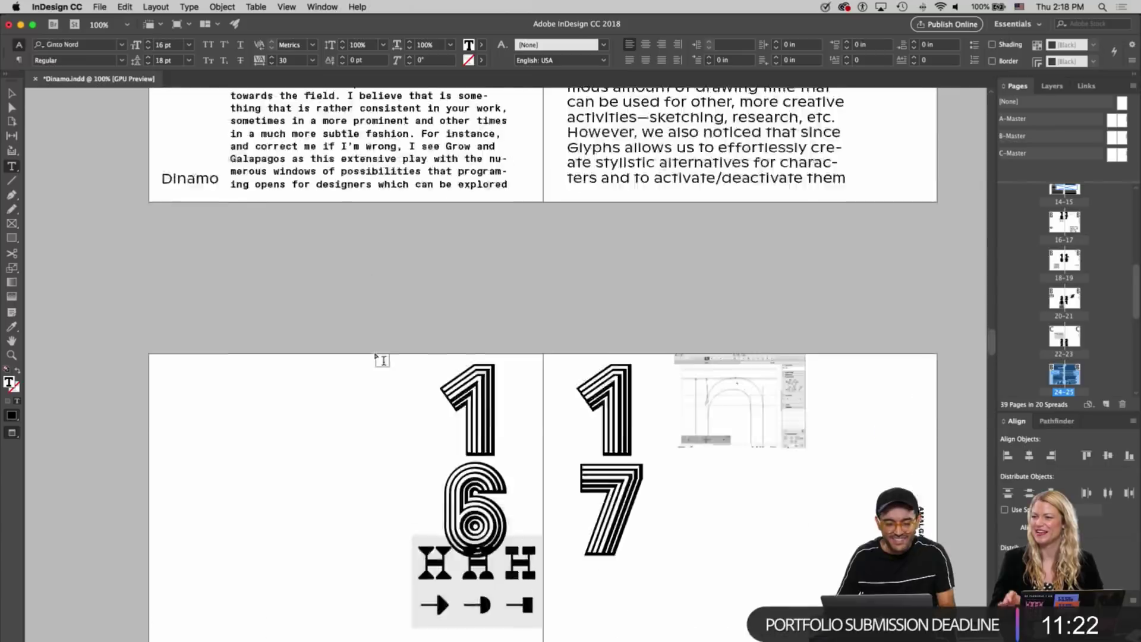
{"action": "scroll", "coordinate": [383, 359], "scroll_direction": "up", "scroll_amount": 1}
{"action": "scroll", "coordinate": [383, 360], "scroll_direction": "down", "scroll_amount": 5}
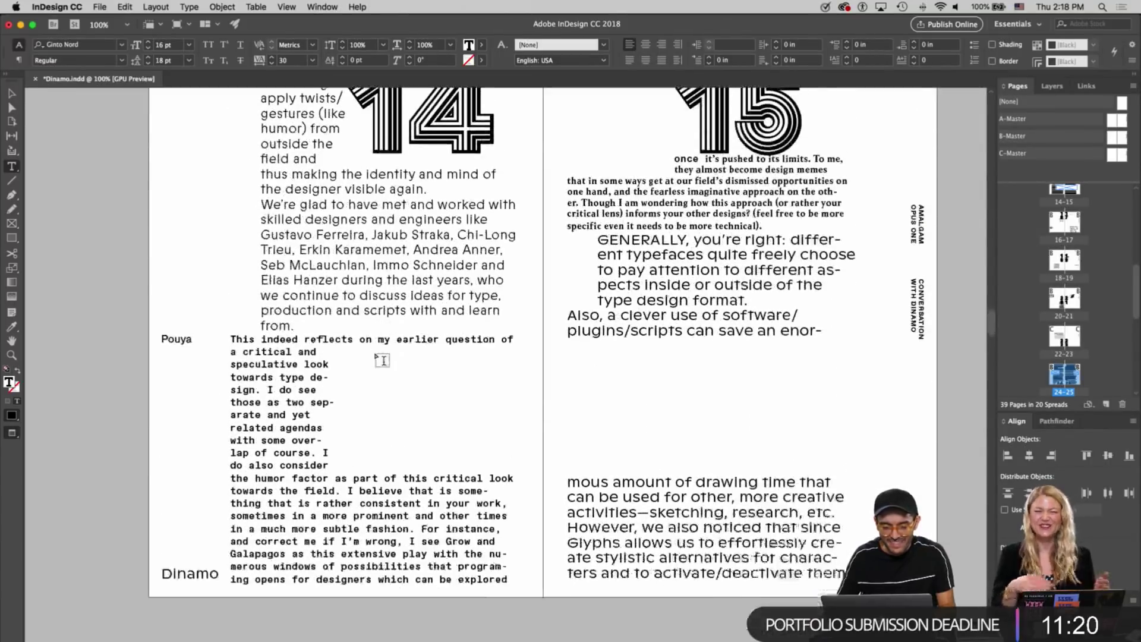
{"action": "scroll", "coordinate": [382, 359], "scroll_direction": "up", "scroll_amount": 9}
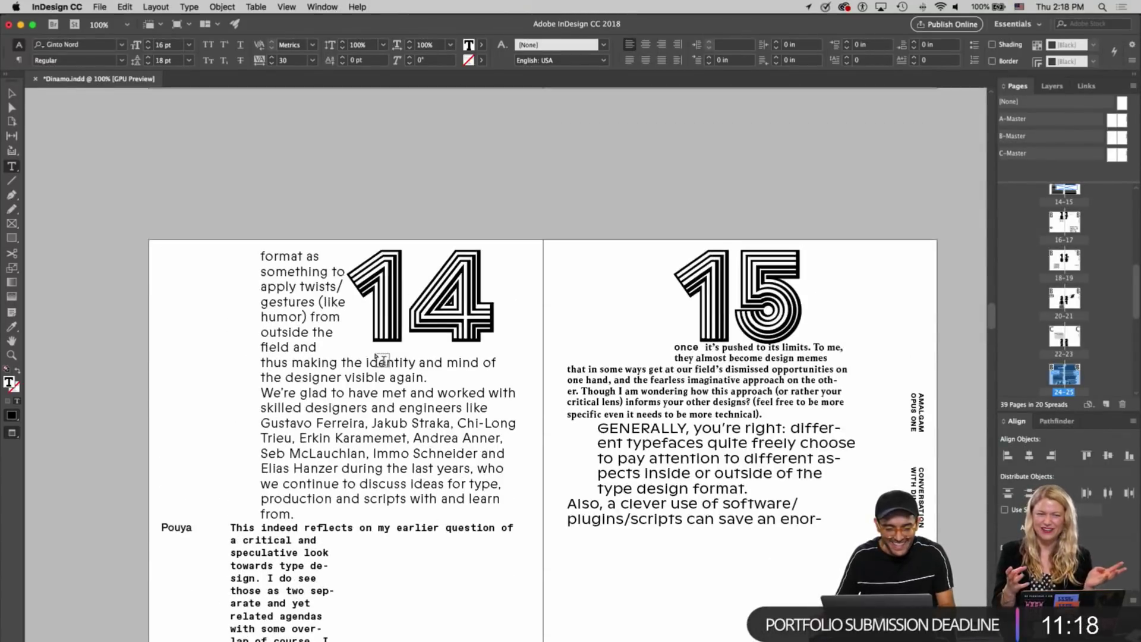
{"action": "scroll", "coordinate": [382, 360], "scroll_direction": "down", "scroll_amount": 12}
{"action": "scroll", "coordinate": [382, 360], "scroll_direction": "down", "scroll_amount": 20}
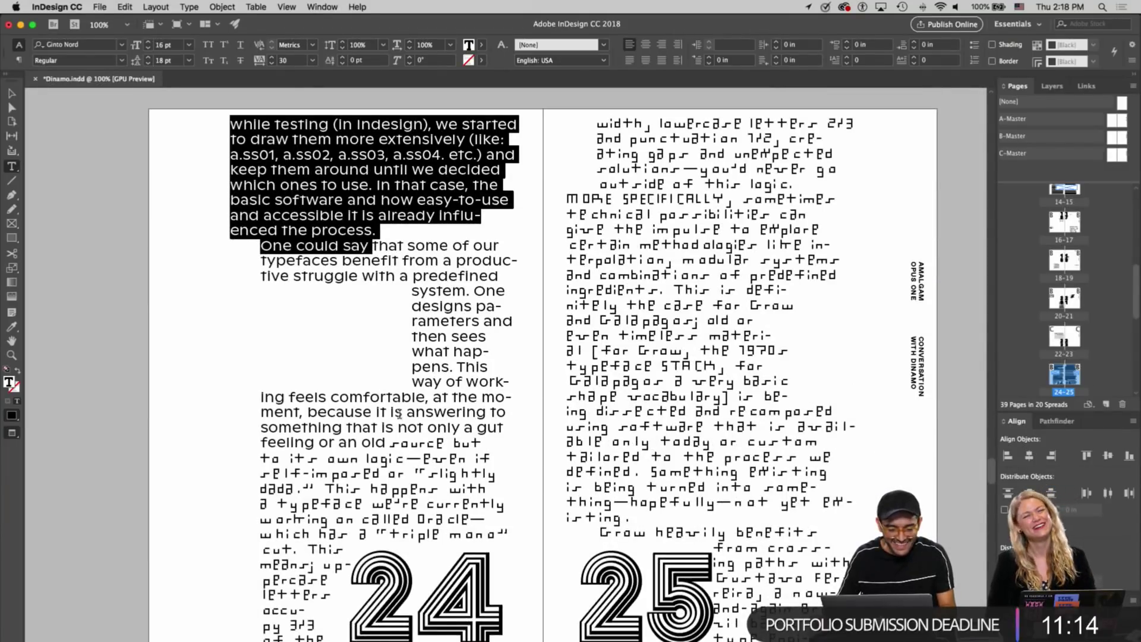
{"action": "scroll", "coordinate": [458, 492], "scroll_direction": "down", "scroll_amount": 3}
{"action": "left_click", "coordinate": [321, 531], "text": "shift"}
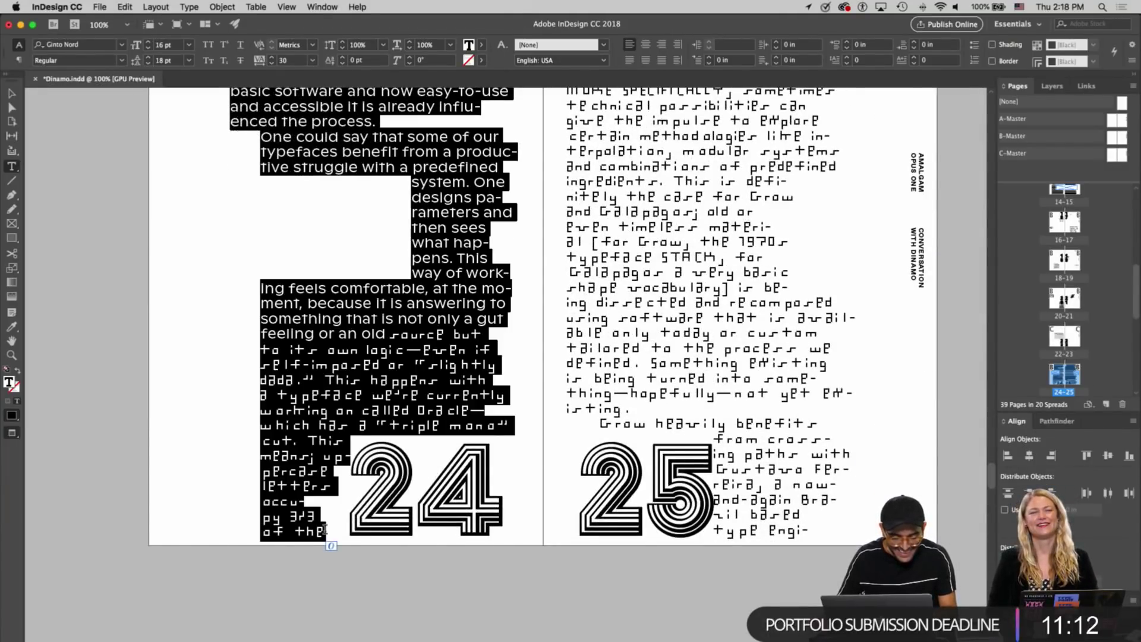
{"action": "left_click", "coordinate": [12, 328]}
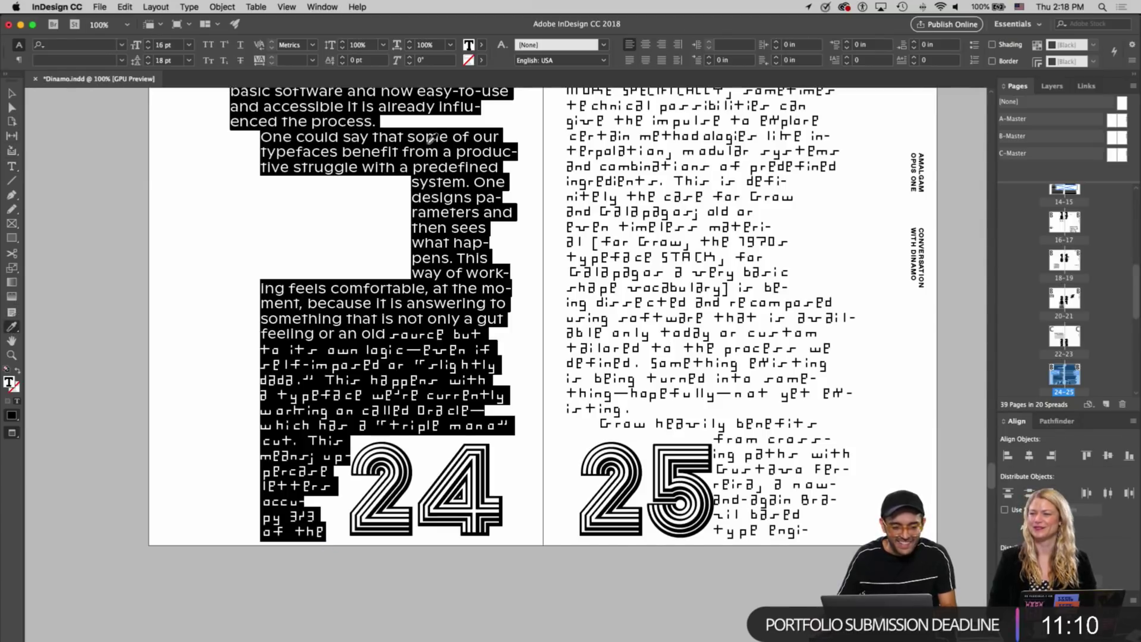
{"action": "left_click", "coordinate": [345, 133]}
{"action": "scroll", "coordinate": [339, 140], "scroll_direction": "up", "scroll_amount": 3}
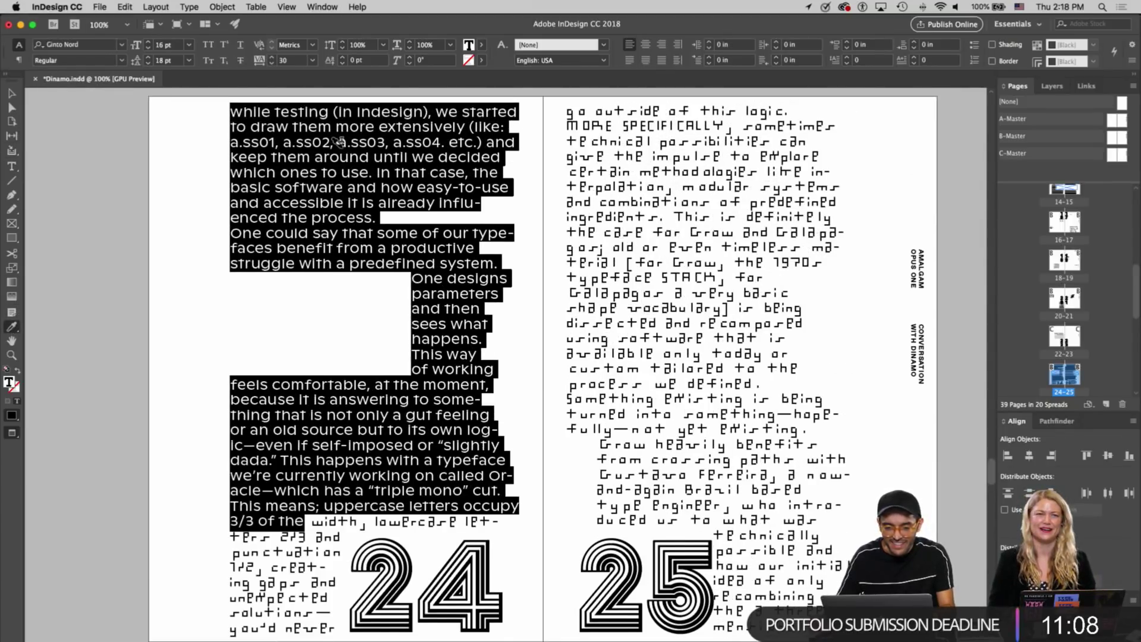
{"action": "left_click", "coordinate": [303, 343]}
Match the text from "the width, lowercase letters" to "you'd never" on page 24 to the Ginto Nord Regular styling above it
{"action": "key", "text": "t"}
{"action": "left_click_drag", "start_coordinate": [275, 524], "coordinate": [324, 563]}
{"action": "scroll", "coordinate": [324, 563], "scroll_direction": "down", "scroll_amount": 1}
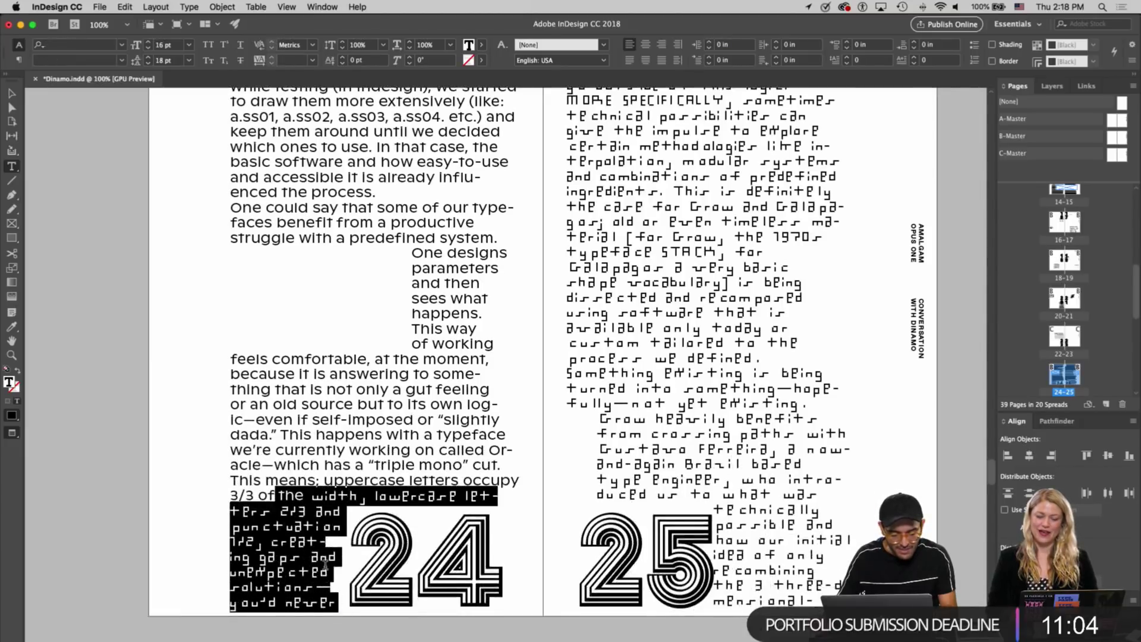
{"action": "left_click", "coordinate": [11, 326]}
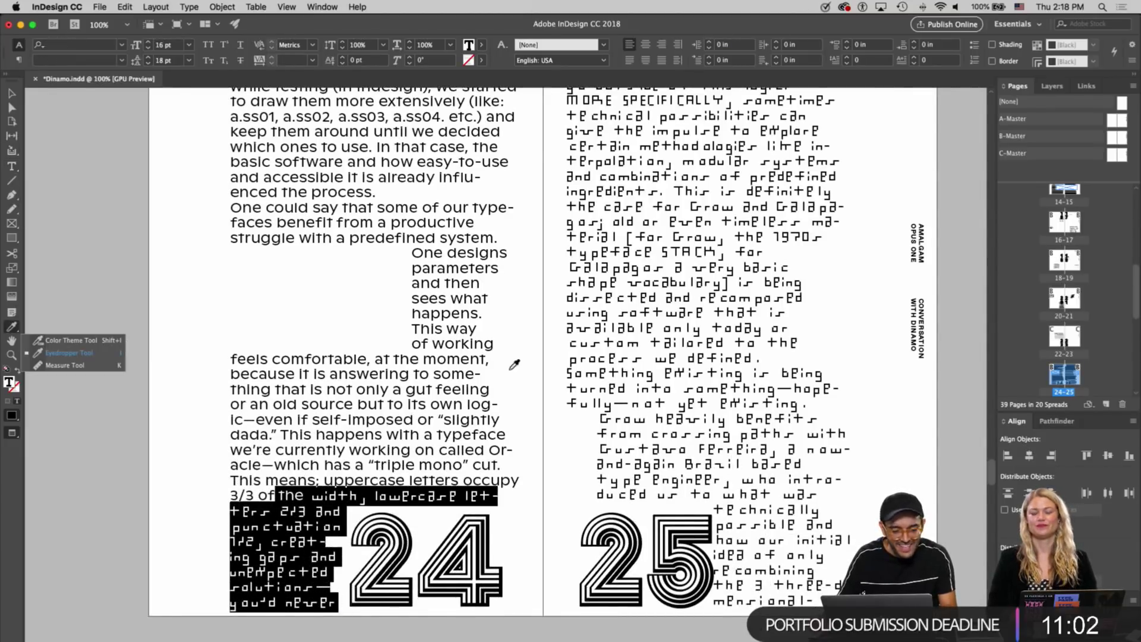
{"action": "left_click", "coordinate": [384, 377]}
Match the words "go outside of" on page 24's last line to the page's Ginto Nord Regular styling
{"action": "key", "text": "v"}
{"action": "double_click", "coordinate": [286, 600]}
{"action": "left_click_drag", "start_coordinate": [326, 601], "coordinate": [209, 605]}
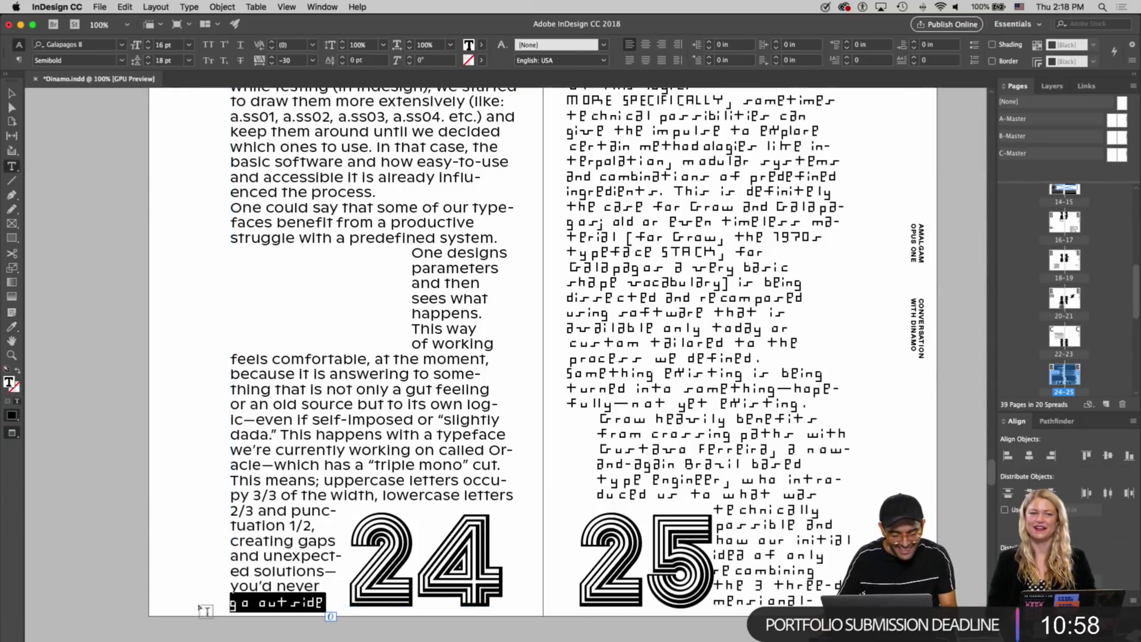
{"action": "left_click", "coordinate": [11, 327]}
{"action": "left_click", "coordinate": [340, 407]}
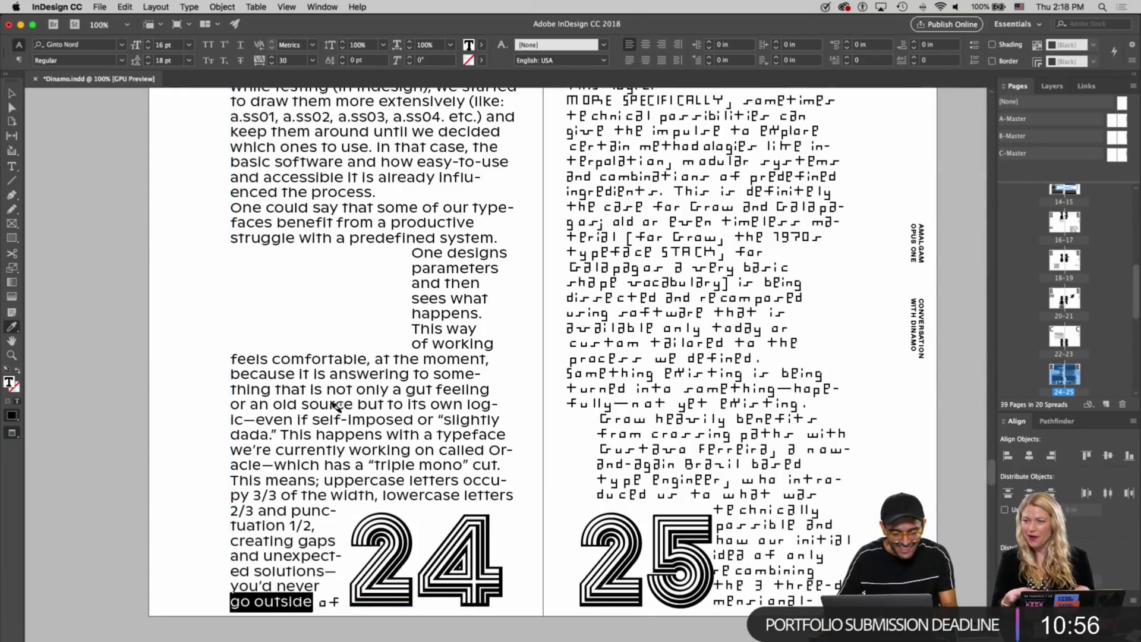
{"action": "key", "text": "v"}
{"action": "double_click", "coordinate": [332, 605]}
{"action": "triple_click", "coordinate": [327, 602]}
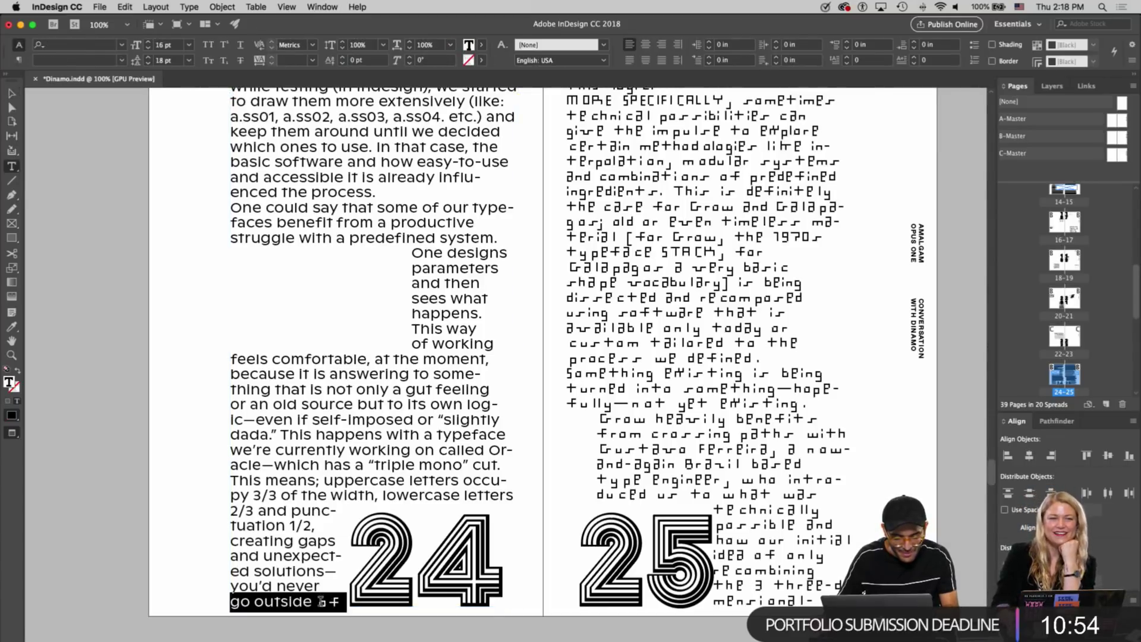
{"action": "left_click", "coordinate": [13, 327]}
{"action": "left_click", "coordinate": [347, 426]}
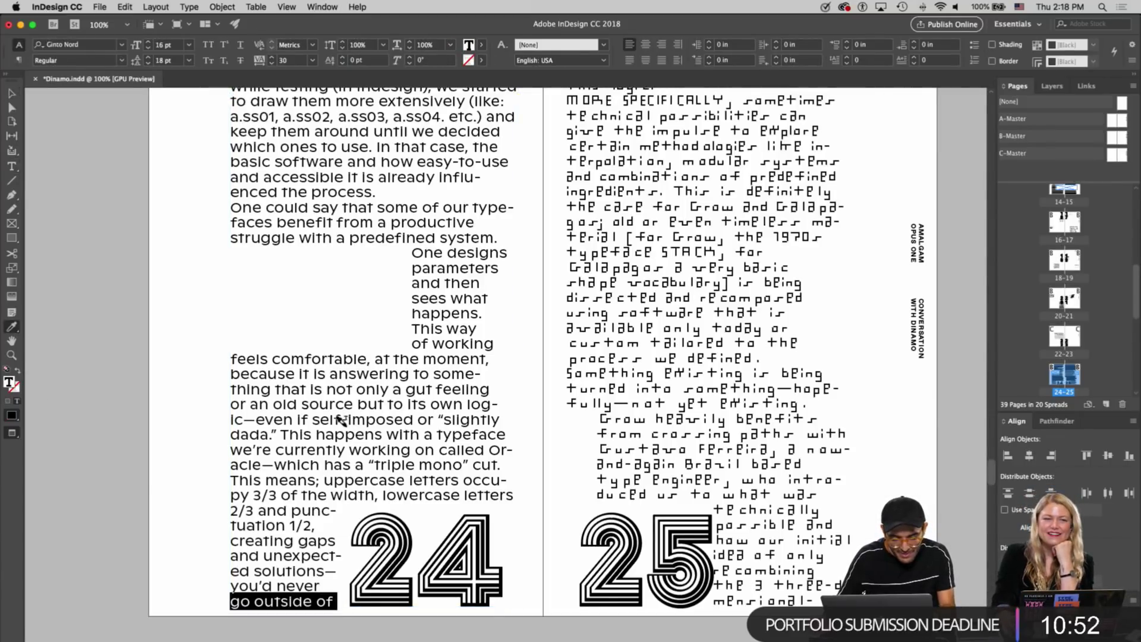
{"action": "key", "text": "v"}
Examine the Galapagos text on page 25 and how it continues onto the following spread, pages 26–27
{"action": "scroll", "coordinate": [527, 272], "scroll_direction": "up", "scroll_amount": 2}
{"action": "left_click", "coordinate": [712, 253]}
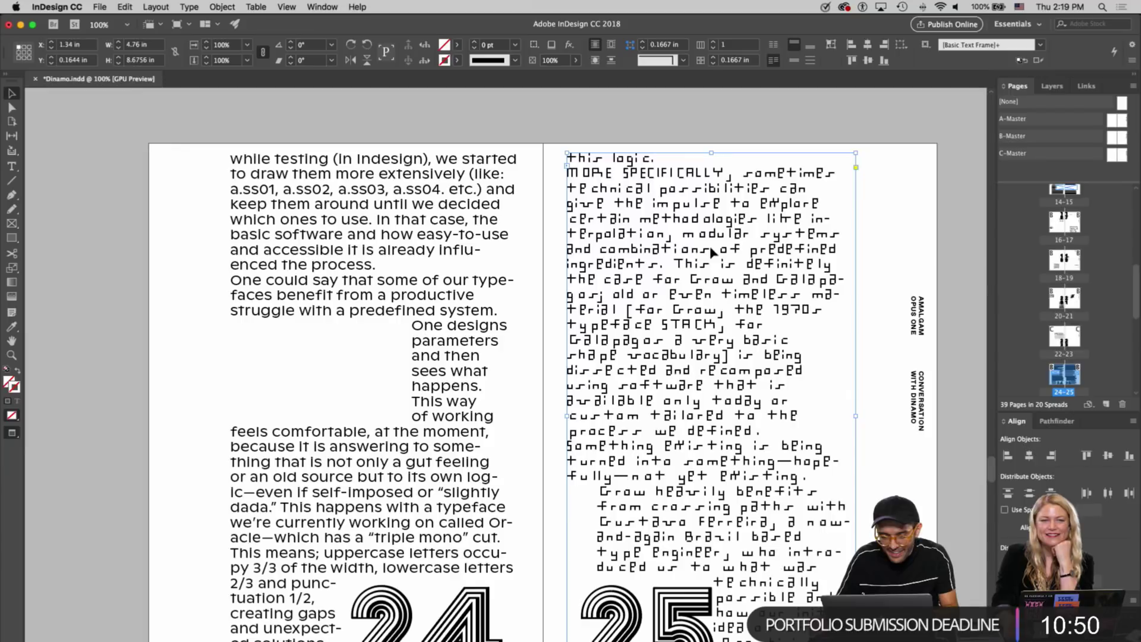
{"action": "scroll", "coordinate": [539, 357], "scroll_direction": "down", "scroll_amount": 4}
{"action": "scroll", "coordinate": [538, 357], "scroll_direction": "up", "scroll_amount": 3}
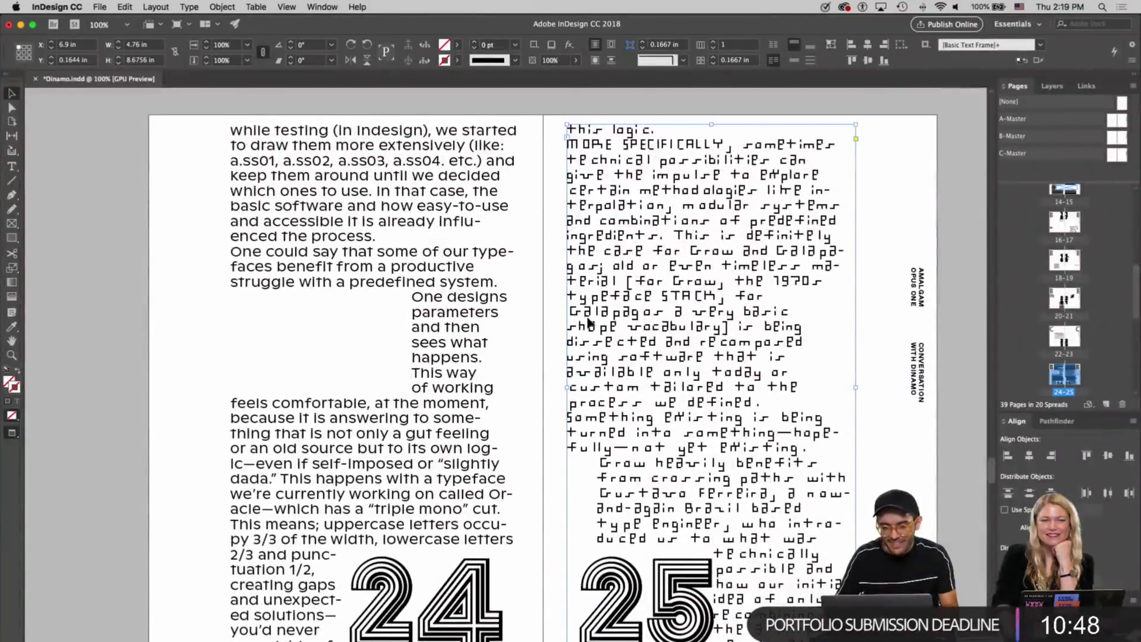
{"action": "scroll", "coordinate": [587, 320], "scroll_direction": "down", "scroll_amount": 6}
{"action": "scroll", "coordinate": [588, 327], "scroll_direction": "up", "scroll_amount": 5}
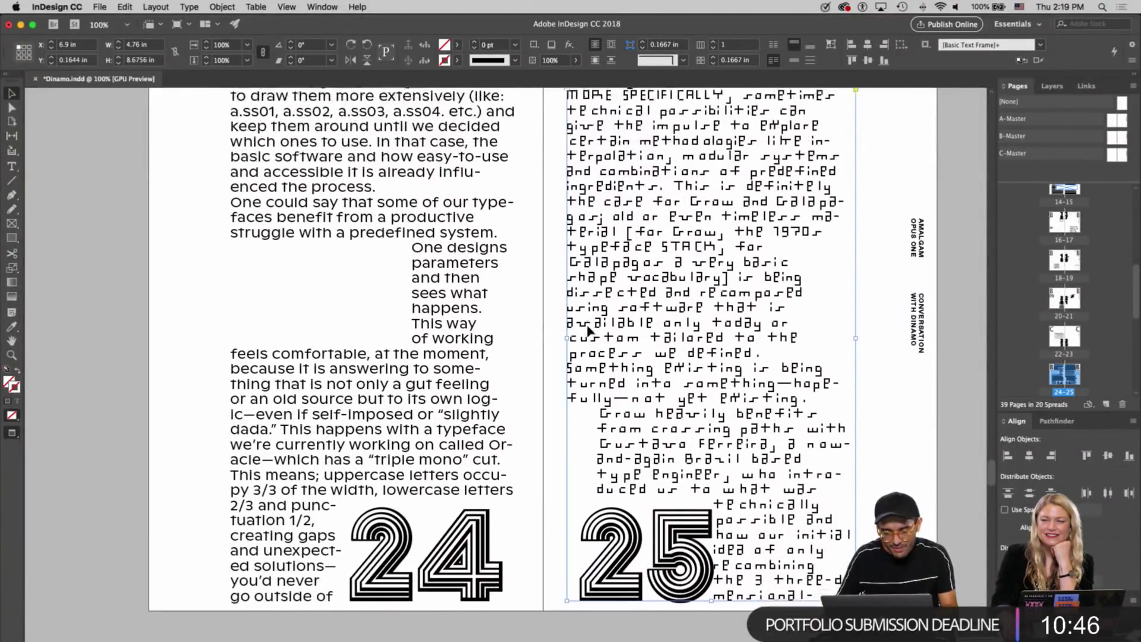
{"action": "scroll", "coordinate": [587, 329], "scroll_direction": "down", "scroll_amount": 6}
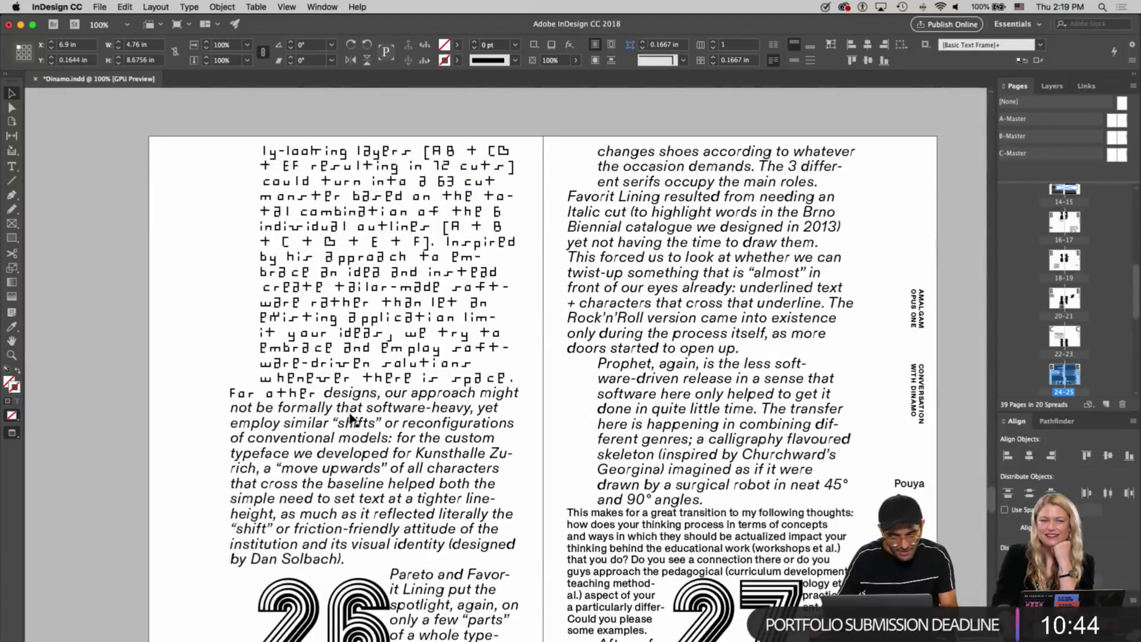
Restyle the paragraph starting "For other designs" on page 26 to match the Galapagos 8 Semibold text above it
{"action": "double_click", "coordinate": [309, 410]}
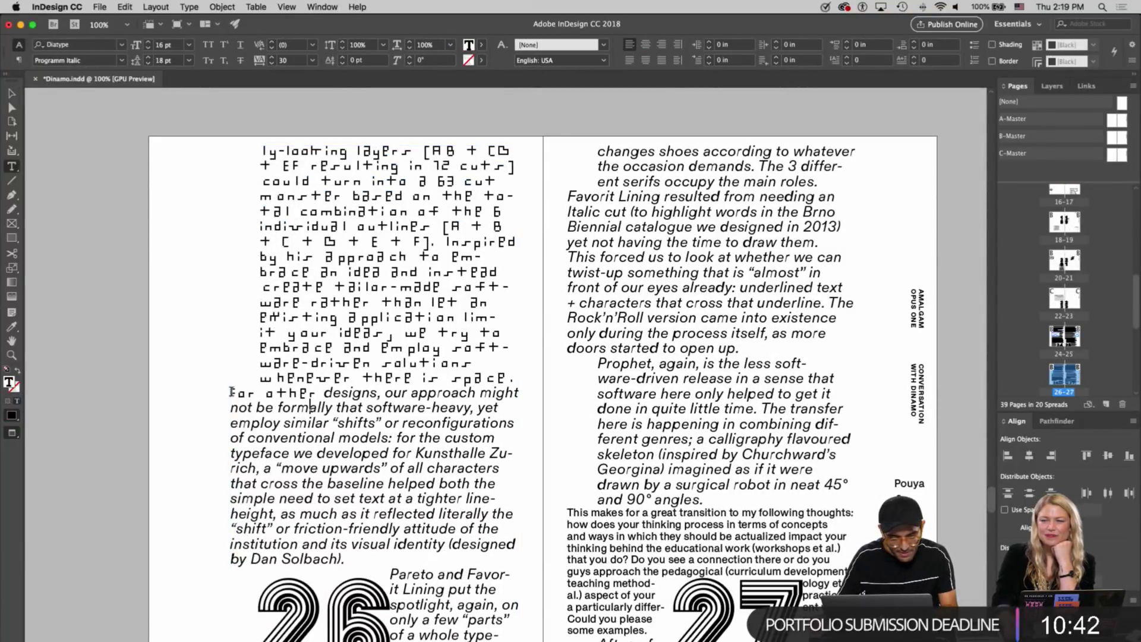
{"action": "key", "text": "super+a"}
{"action": "left_click", "coordinate": [11, 326]}
{"action": "left_click", "coordinate": [431, 320]}
{"action": "scroll", "coordinate": [403, 342], "scroll_direction": "down", "scroll_amount": 1}
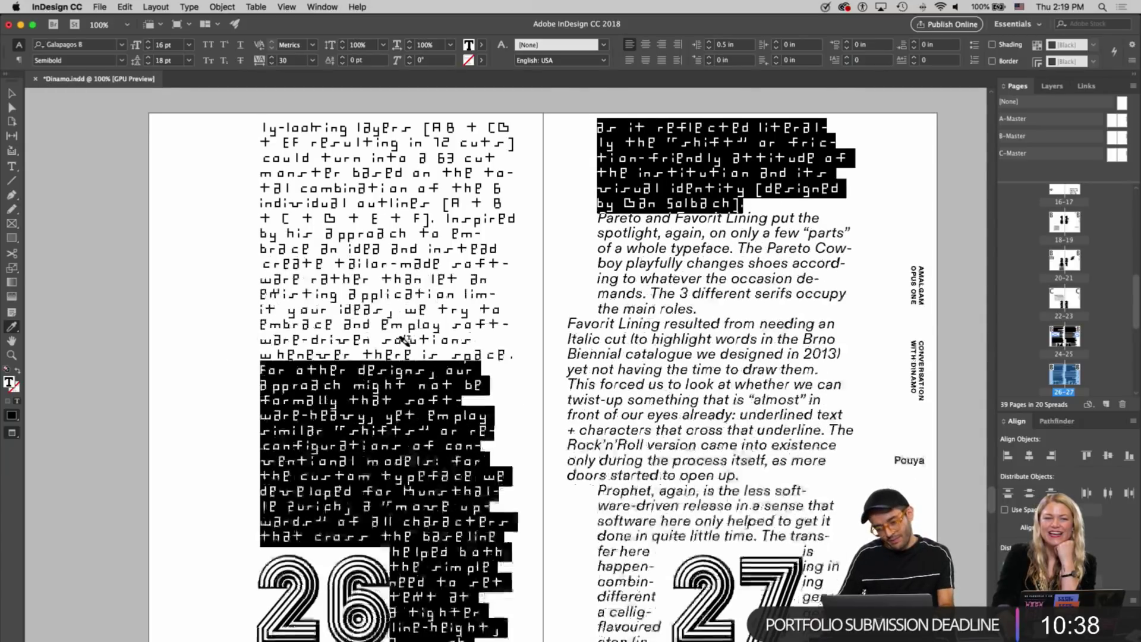
{"action": "key", "text": "Escape"}
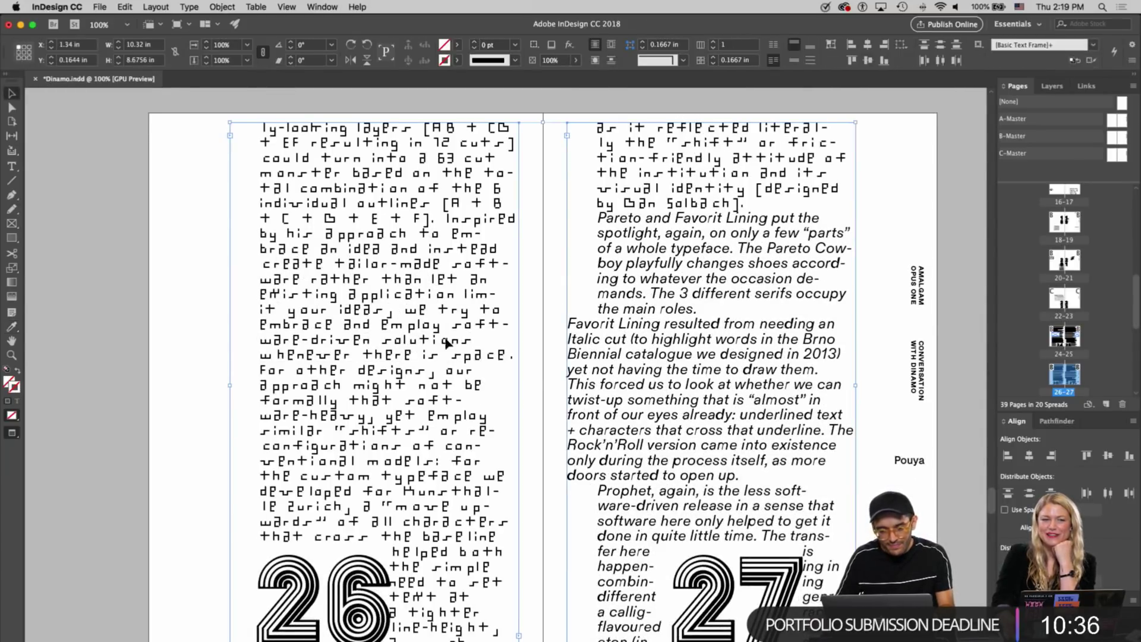
Restyle page 27's opening passage, from "as it reflected" to the closing bracket, to match the Diatype Programm Italic paragraph below
{"action": "double_click", "coordinate": [713, 211]}
{"action": "left_click_drag", "start_coordinate": [743, 206], "coordinate": [586, 131]}
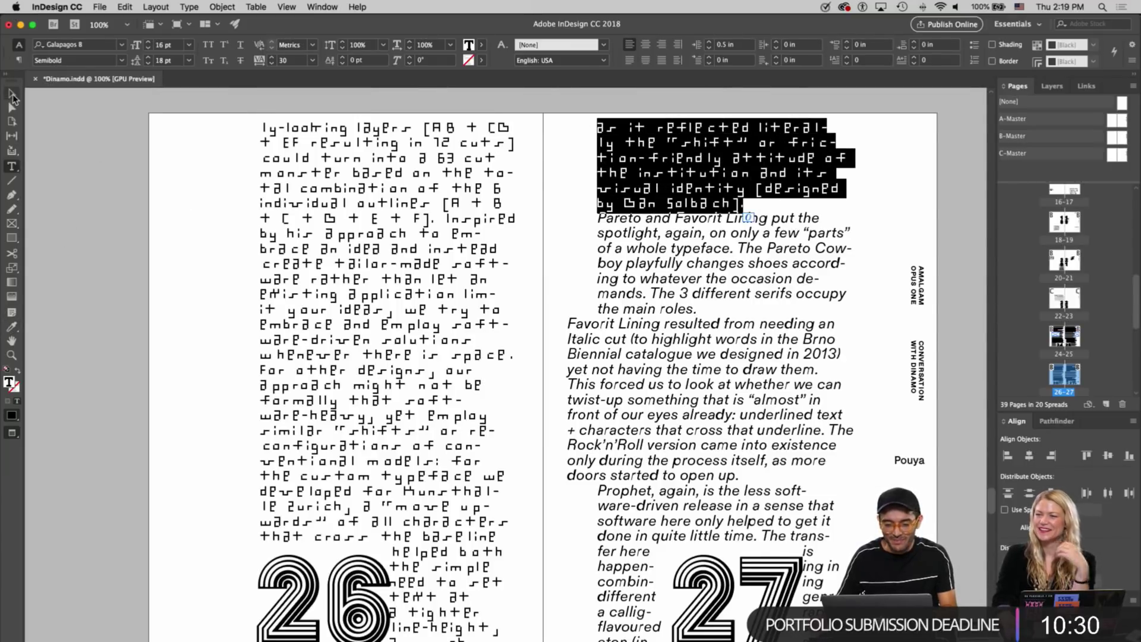
{"action": "left_click", "coordinate": [13, 327]}
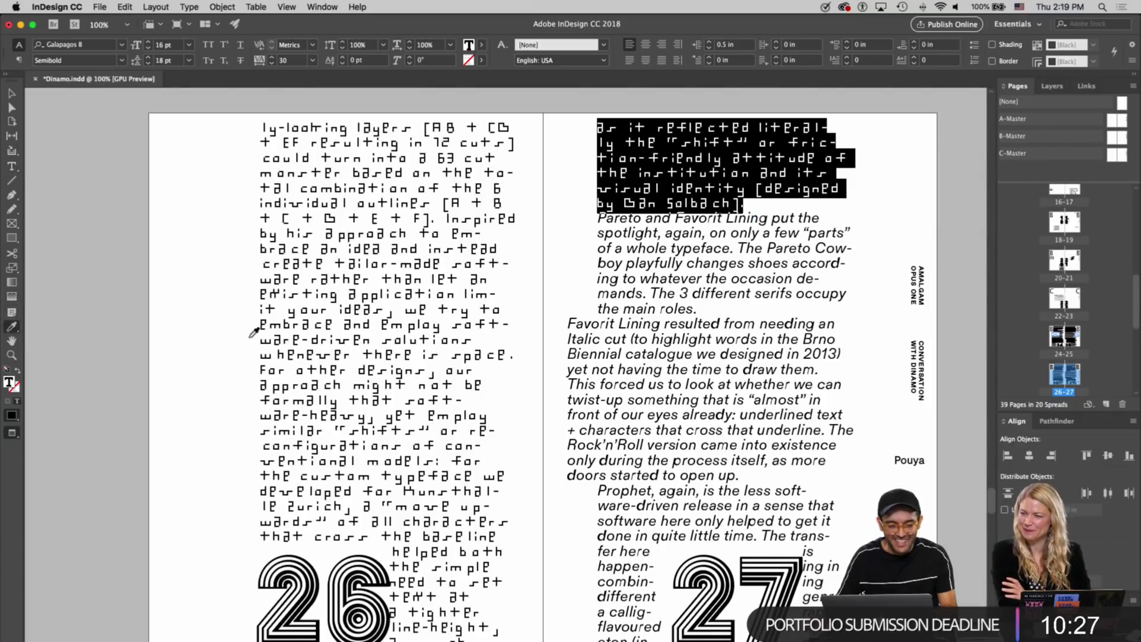
{"action": "left_click", "coordinate": [625, 266]}
{"action": "scroll", "coordinate": [534, 321], "scroll_direction": "down", "scroll_amount": 5}
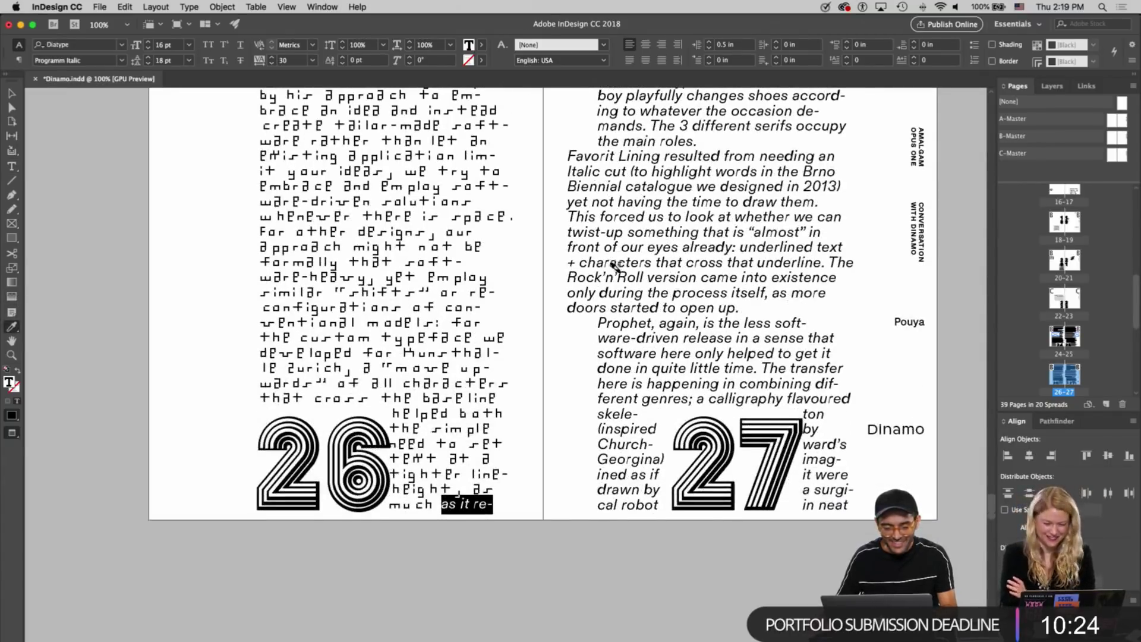
Move the split word "reflected" wholly to page 27 and match "as it" on page 26's last line to the Galapagos styling
{"action": "key", "text": "v"}
{"action": "double_click", "coordinate": [466, 506]}
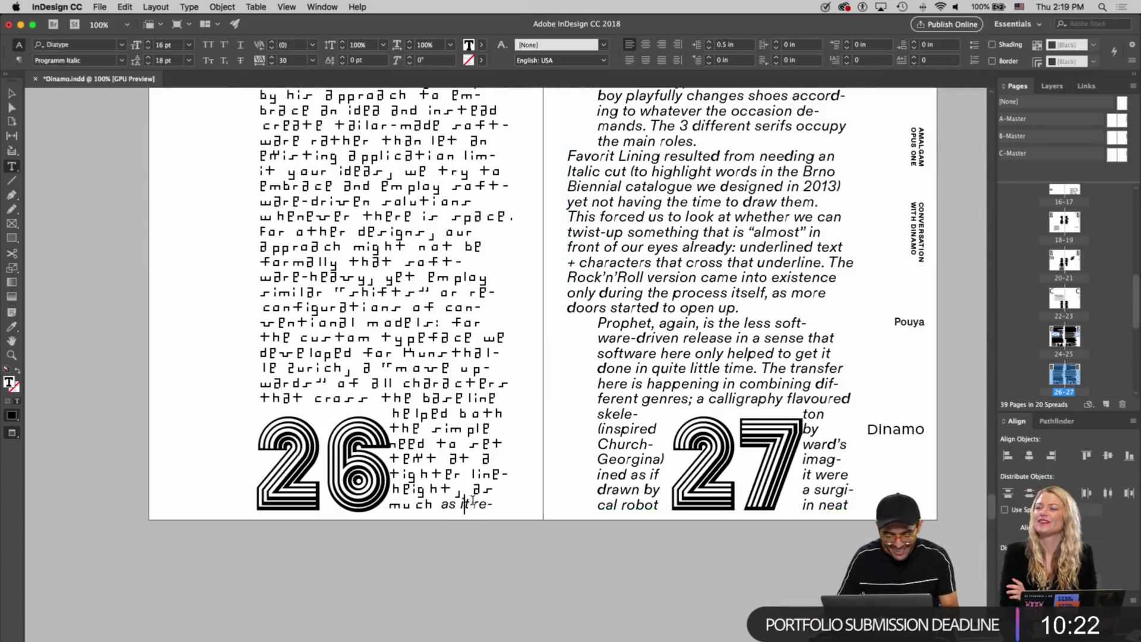
{"action": "scroll", "coordinate": [555, 520], "scroll_direction": "up", "scroll_amount": 4}
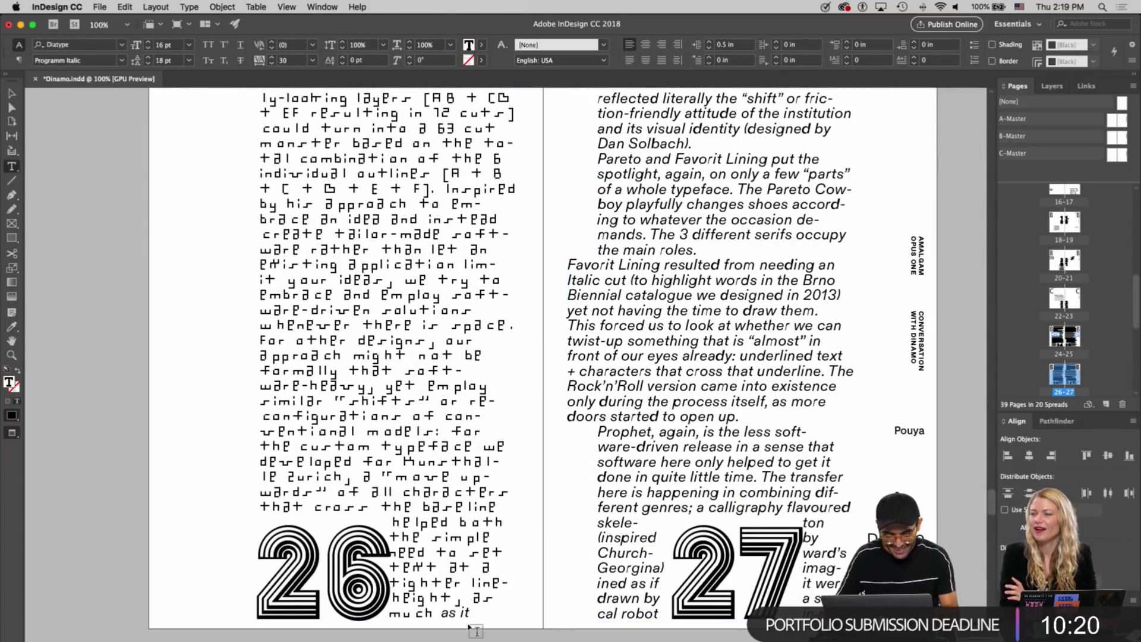
{"action": "left_click_drag", "start_coordinate": [473, 611], "coordinate": [427, 612]}
{"action": "left_click", "coordinate": [11, 326]}
{"action": "left_click", "coordinate": [435, 461]}
{"action": "key", "text": "Escape"}
{"action": "scroll", "coordinate": [591, 410], "scroll_direction": "up", "scroll_amount": 2}
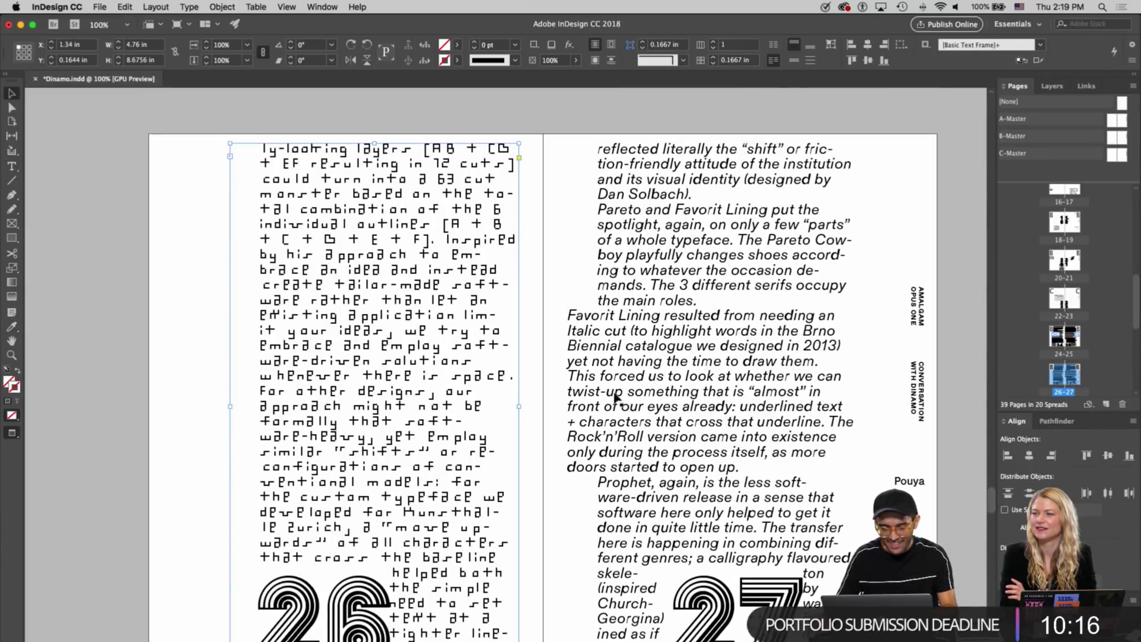
Examine how the interview text and its typefaces run across the spreads from pages 24–25 to 30–31
{"action": "scroll", "coordinate": [615, 398], "scroll_direction": "down", "scroll_amount": 15}
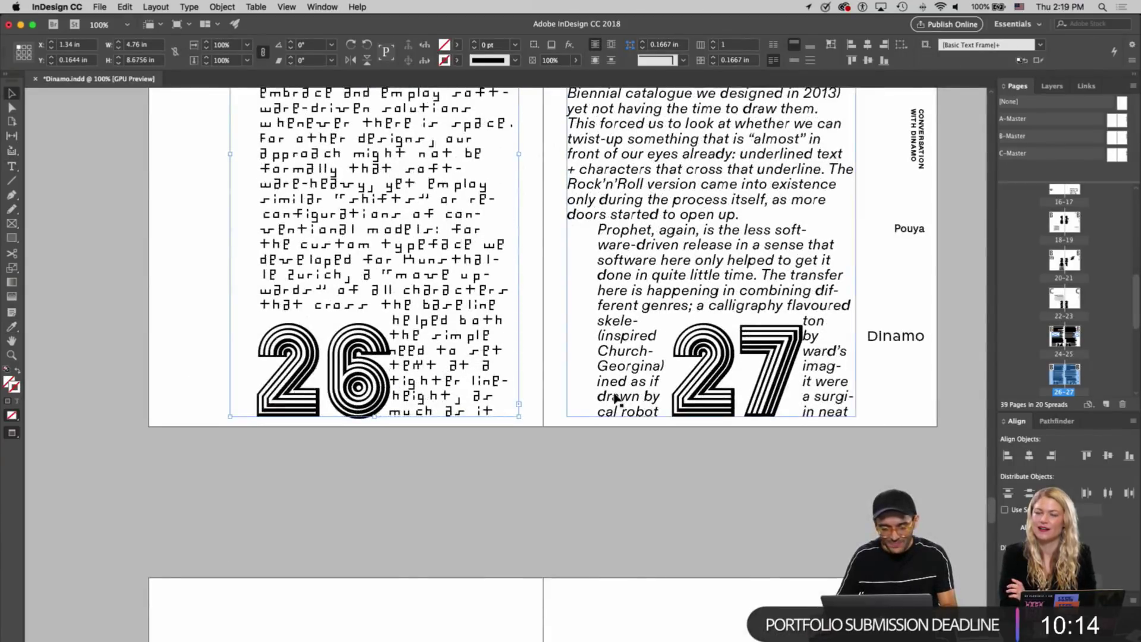
{"action": "scroll", "coordinate": [616, 398], "scroll_direction": "down", "scroll_amount": 14}
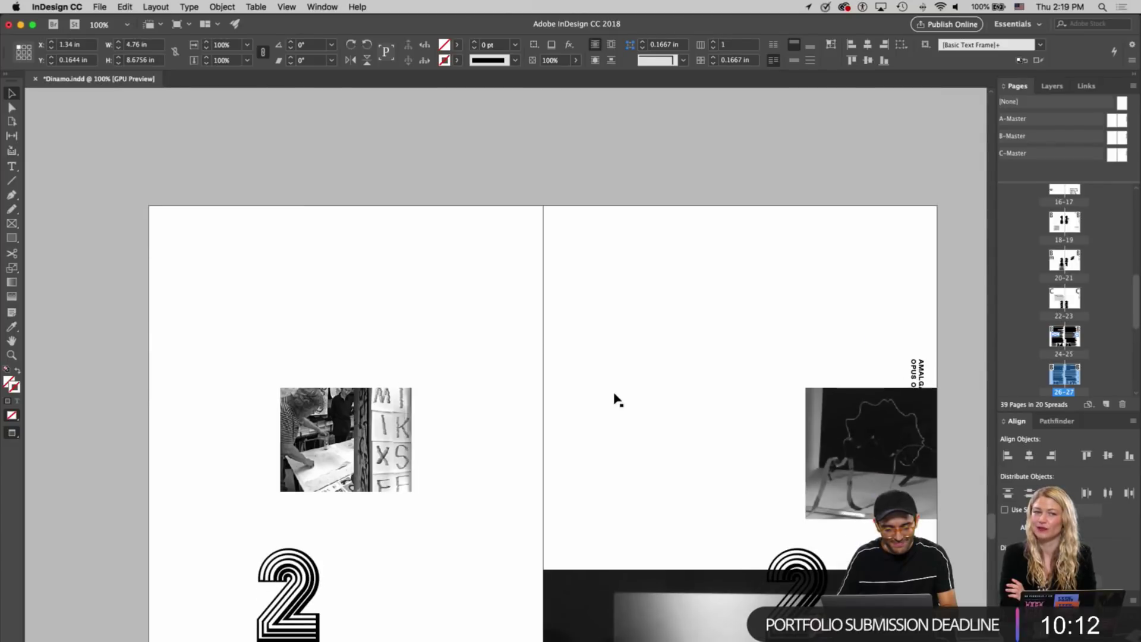
{"action": "scroll", "coordinate": [614, 398], "scroll_direction": "down", "scroll_amount": 18}
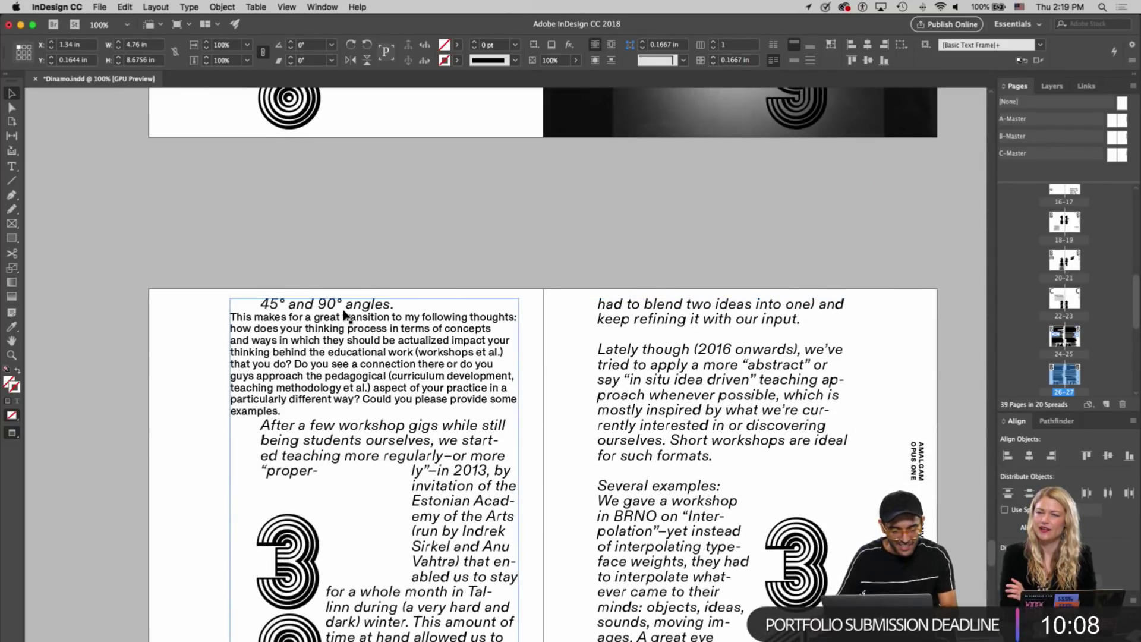
{"action": "left_click", "coordinate": [361, 440]}
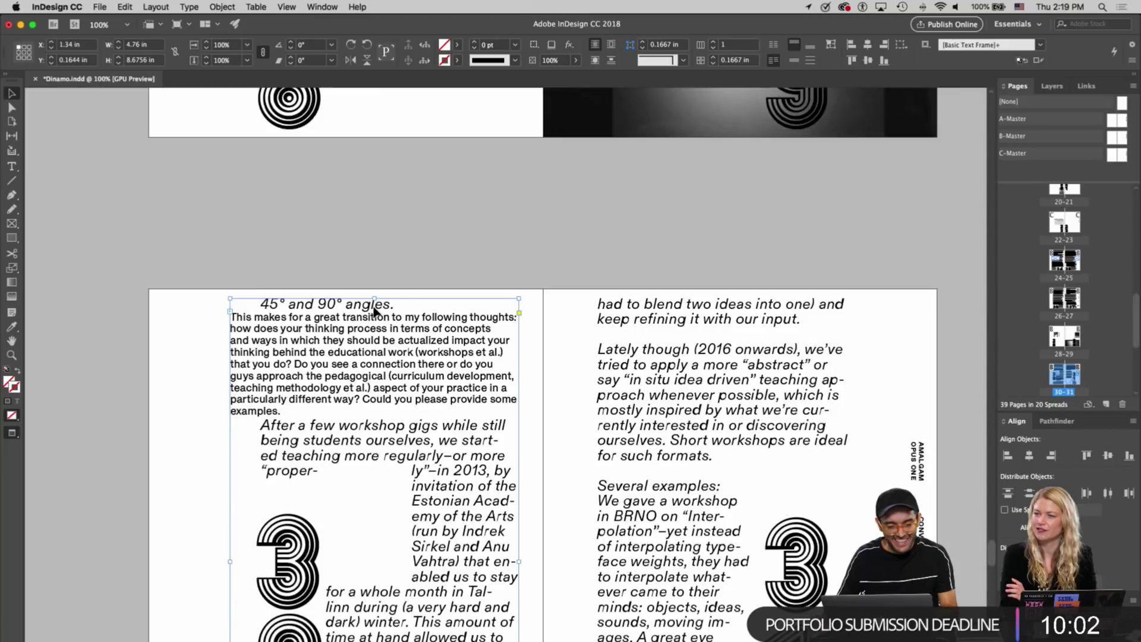
{"action": "scroll", "coordinate": [373, 308], "scroll_direction": "up", "scroll_amount": 20}
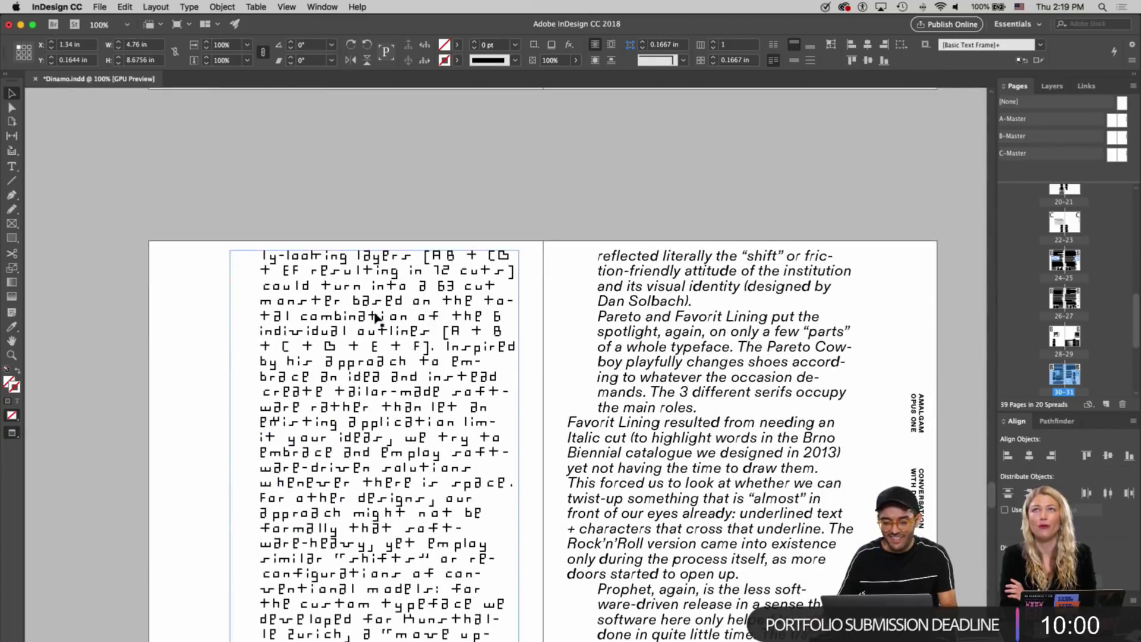
{"action": "scroll", "coordinate": [374, 318], "scroll_direction": "up", "scroll_amount": 6}
{"action": "scroll", "coordinate": [375, 317], "scroll_direction": "down", "scroll_amount": 12}
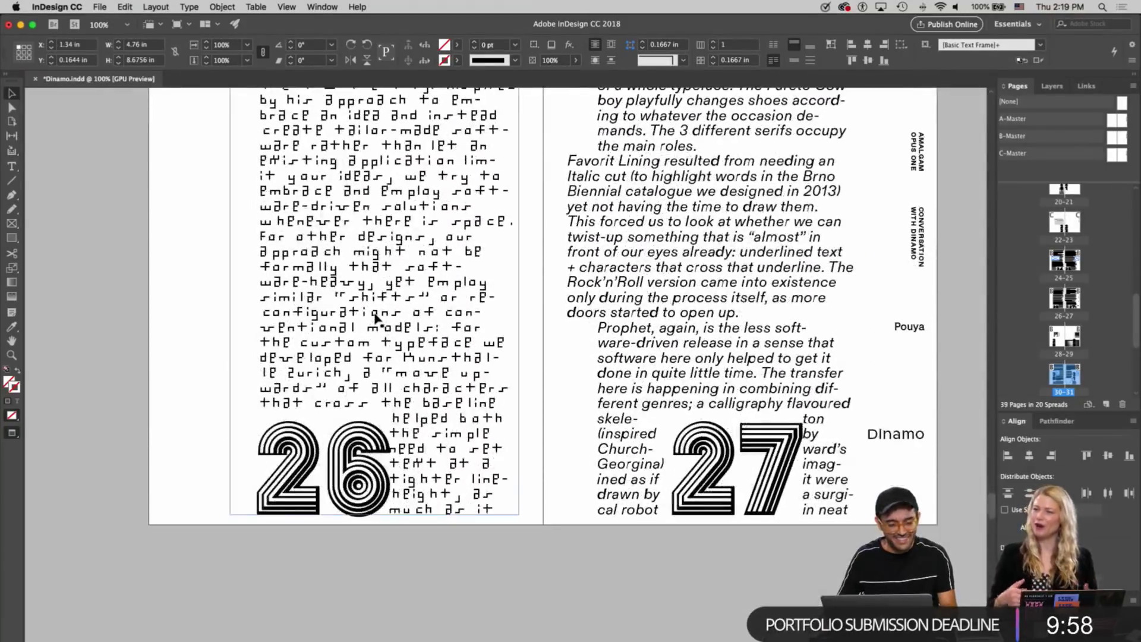
{"action": "scroll", "coordinate": [375, 318], "scroll_direction": "up", "scroll_amount": 5}
{"action": "scroll", "coordinate": [375, 318], "scroll_direction": "up", "scroll_amount": 20}
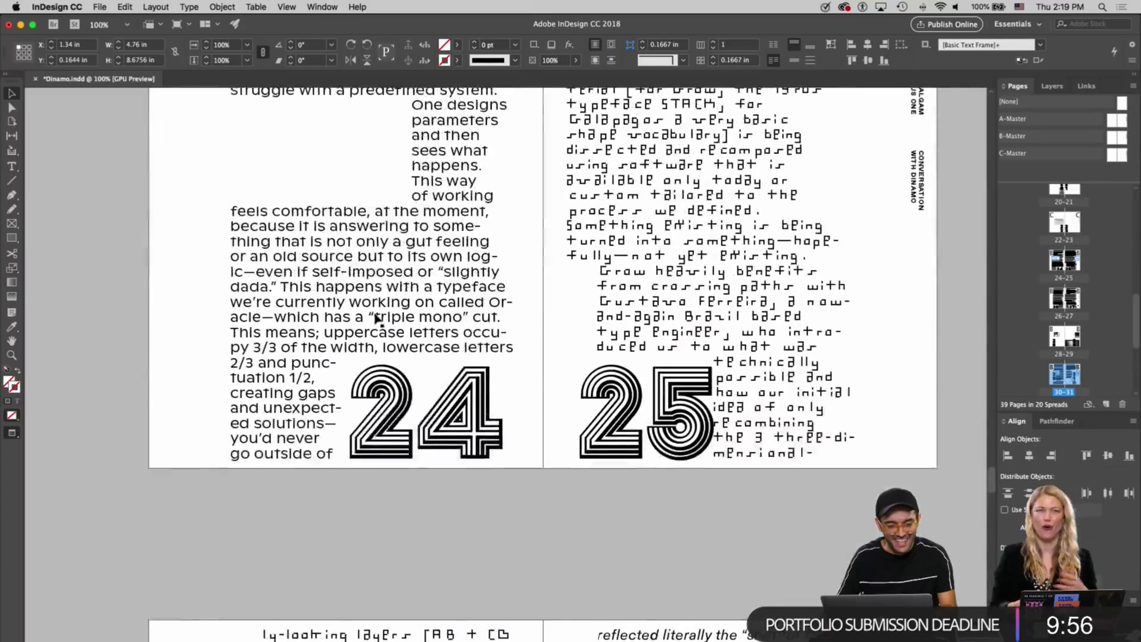
{"action": "scroll", "coordinate": [375, 318], "scroll_direction": "down", "scroll_amount": 18}
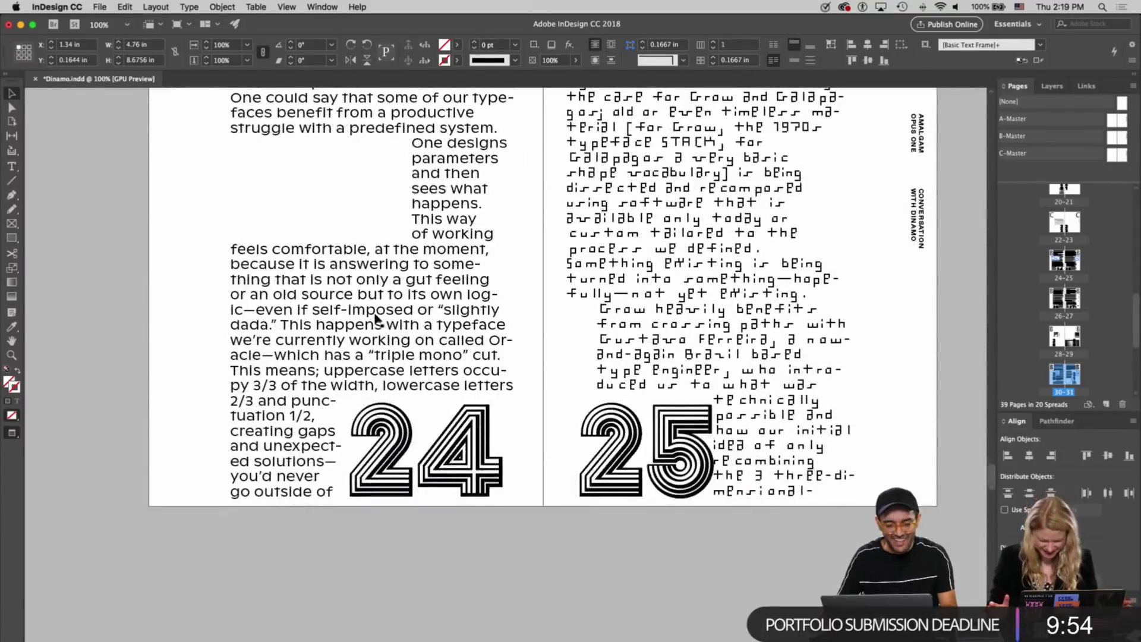
{"action": "scroll", "coordinate": [375, 318], "scroll_direction": "down", "scroll_amount": 20}
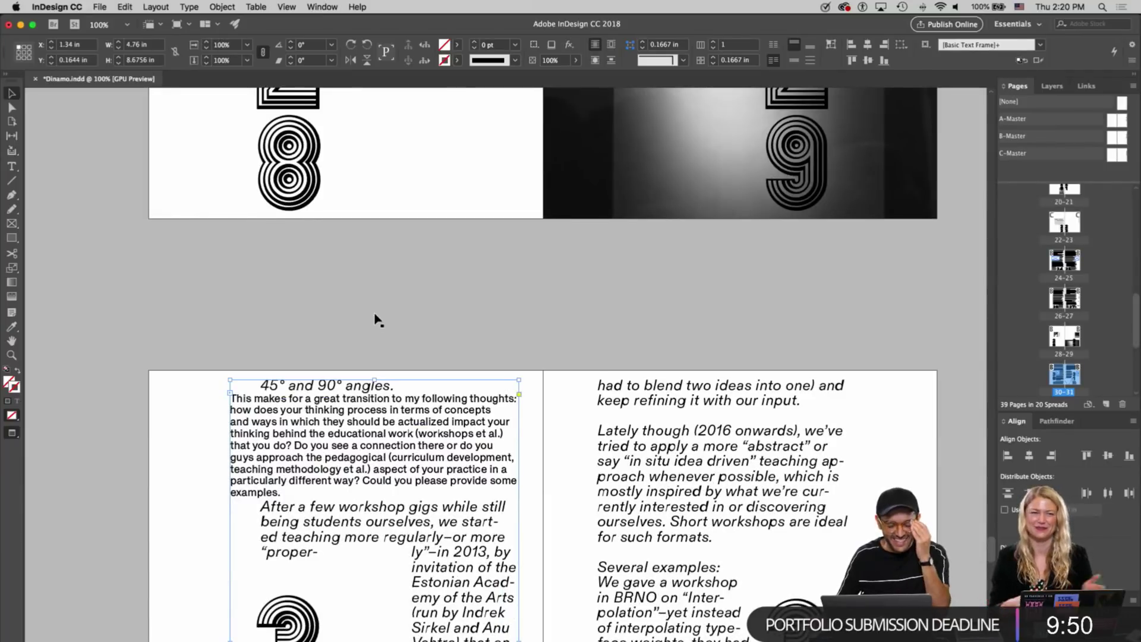
{"action": "scroll", "coordinate": [396, 322], "scroll_direction": "down", "scroll_amount": 1}
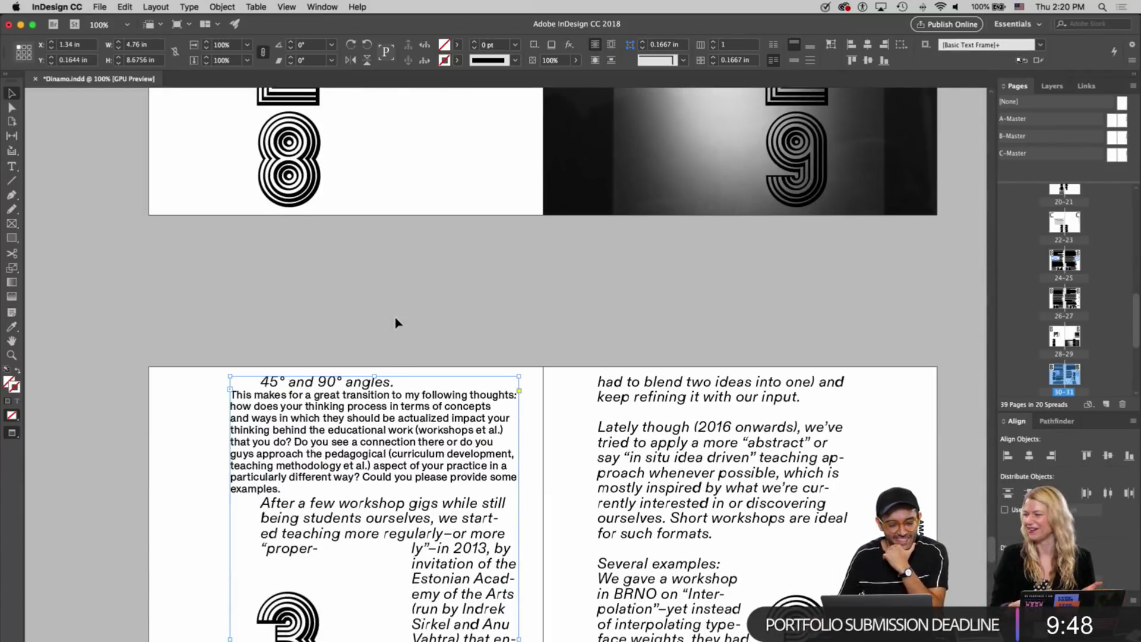
{"action": "scroll", "coordinate": [392, 326], "scroll_direction": "down", "scroll_amount": 4}
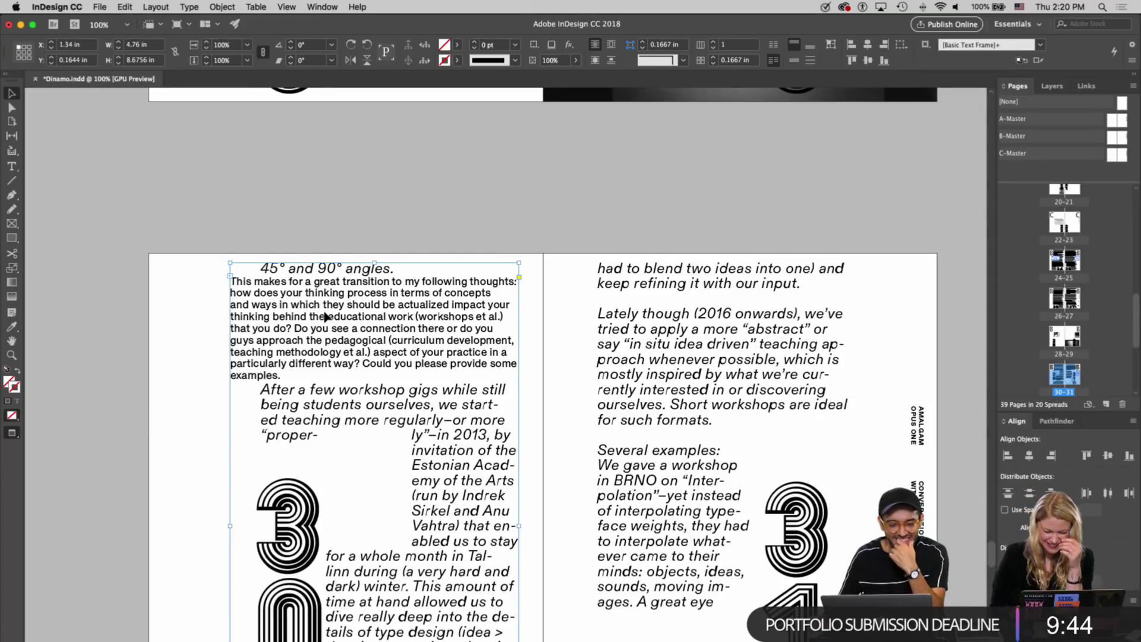
Draw a rectangle about 0.94 by 1.82 in over the narrow text column beside the numeral 27 on page 27
{"action": "left_click", "coordinate": [262, 228]}
{"action": "scroll", "coordinate": [349, 374], "scroll_direction": "up", "scroll_amount": 15}
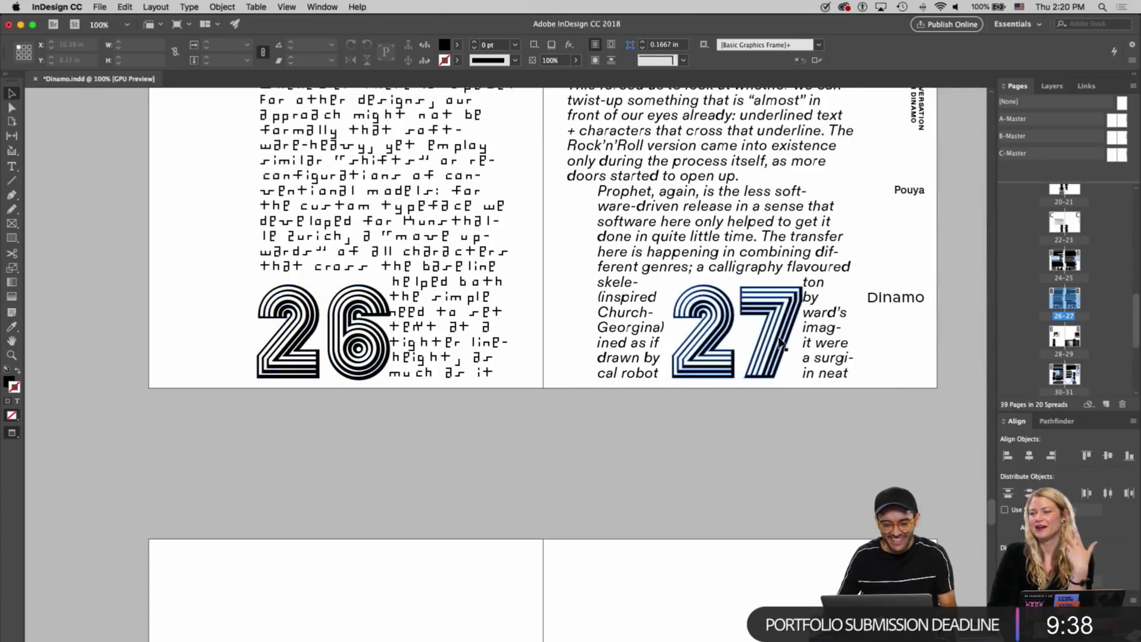
{"action": "left_click", "coordinate": [801, 369]}
{"action": "key", "text": "m"}
{"action": "left_click_drag", "start_coordinate": [861, 381], "coordinate": [802, 271]}
{"action": "key", "text": "v"}
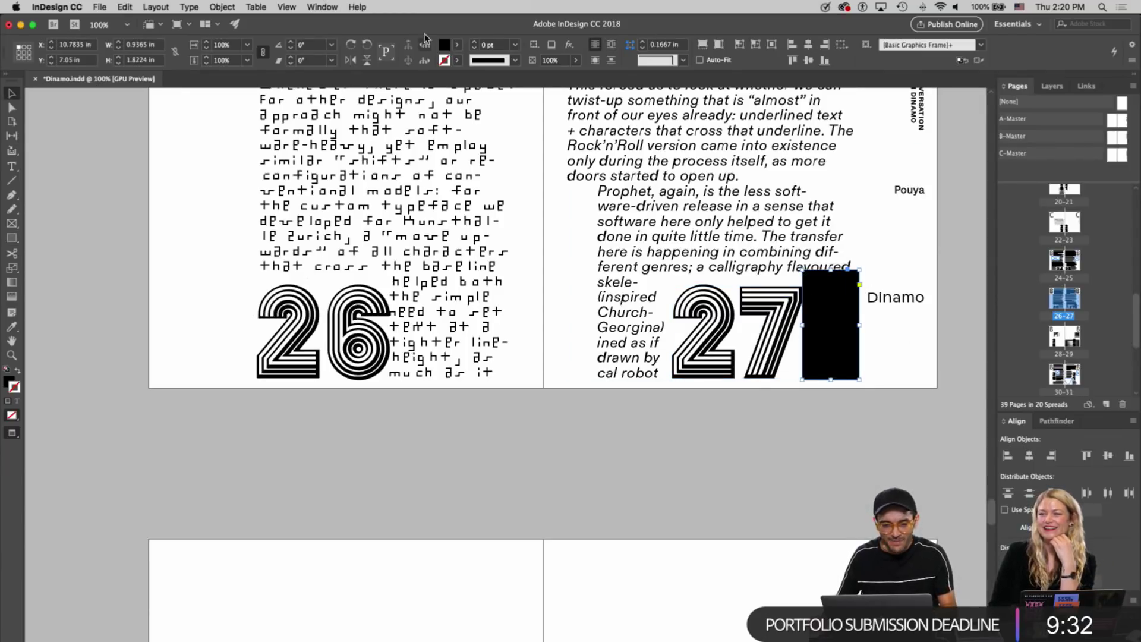
Fill the rectangle beside the numeral 27 with Paper, shorten it to about 1.70 in high and wrap text around its bounding box
{"action": "left_click", "coordinate": [456, 46]}
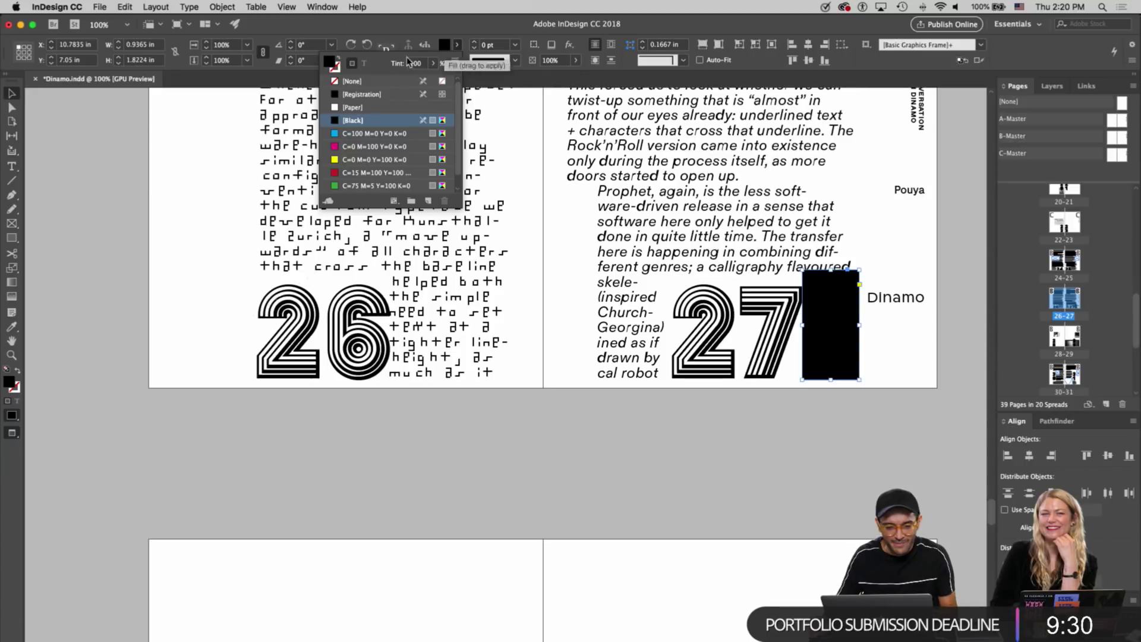
{"action": "left_click", "coordinate": [354, 108]}
{"action": "double_click", "coordinate": [355, 109]}
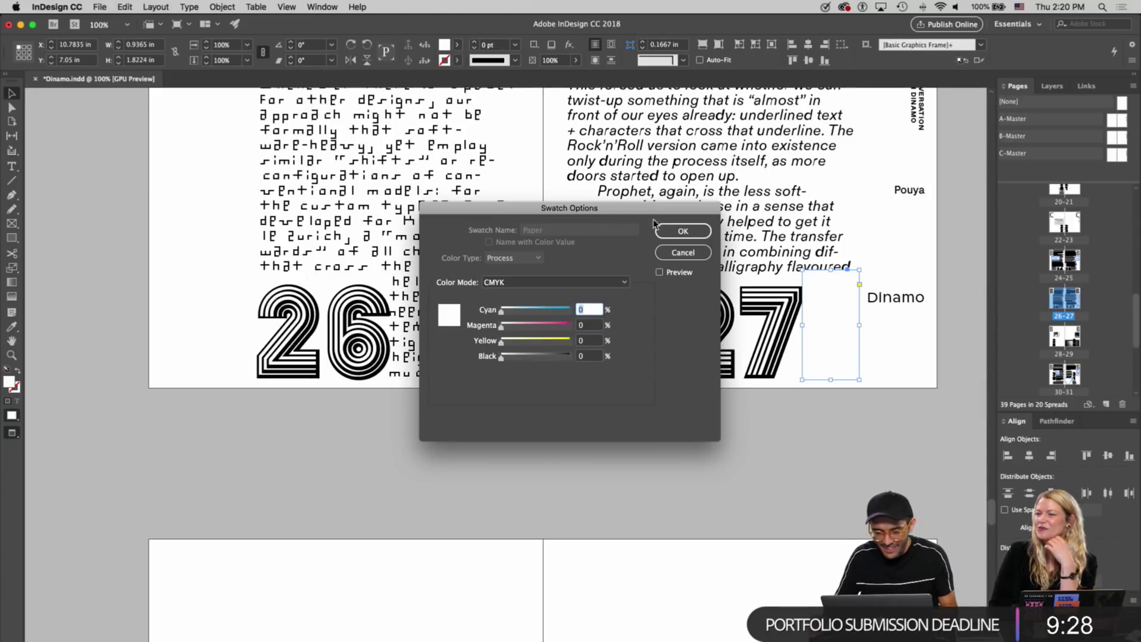
{"action": "left_click", "coordinate": [683, 232]}
{"action": "left_click_drag", "start_coordinate": [834, 274], "coordinate": [835, 282]}
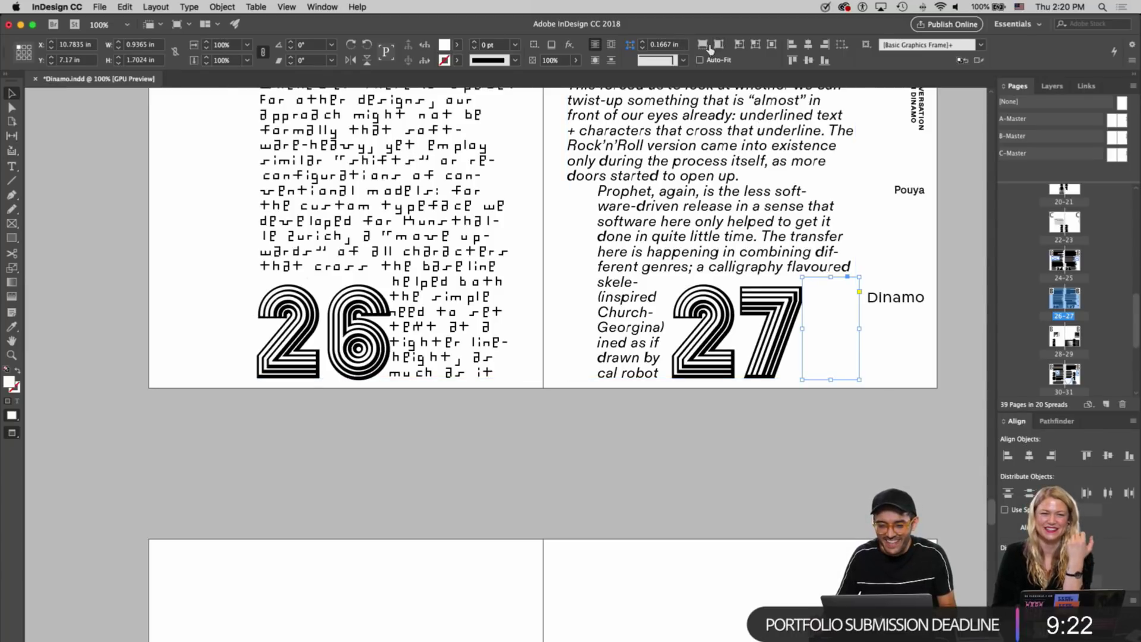
{"action": "left_click", "coordinate": [611, 44]}
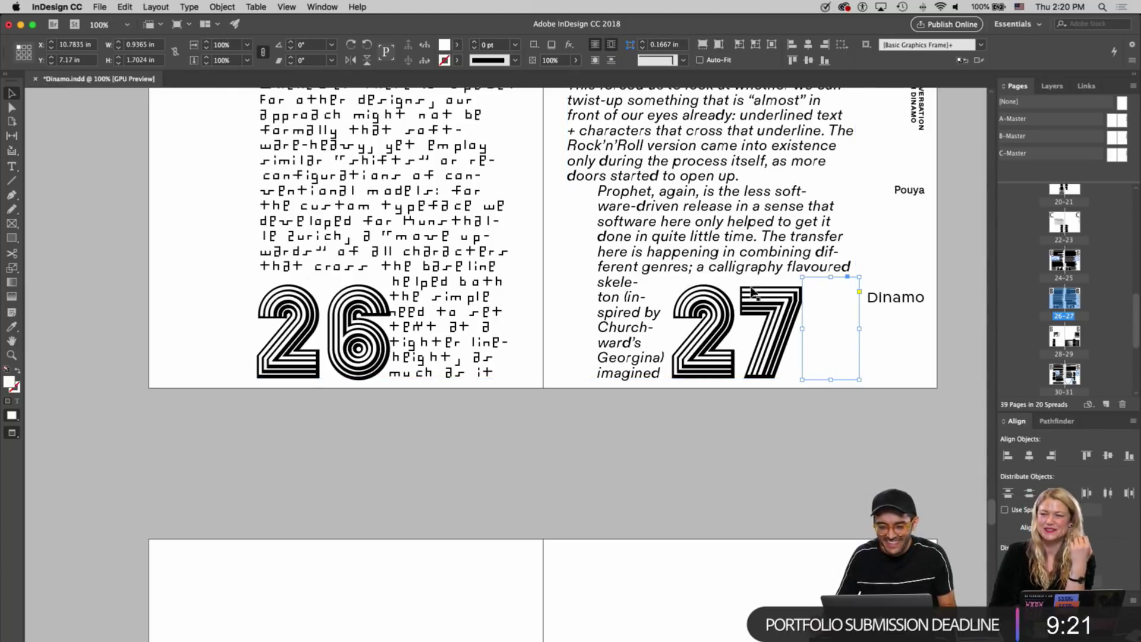
{"action": "left_click", "coordinate": [900, 427]}
Restyle the whole question beginning "This makes for a great transition" on page 30 with the Pegasus styling sampled from the question on page 15
{"action": "scroll", "coordinate": [879, 452], "scroll_direction": "down", "scroll_amount": 5}
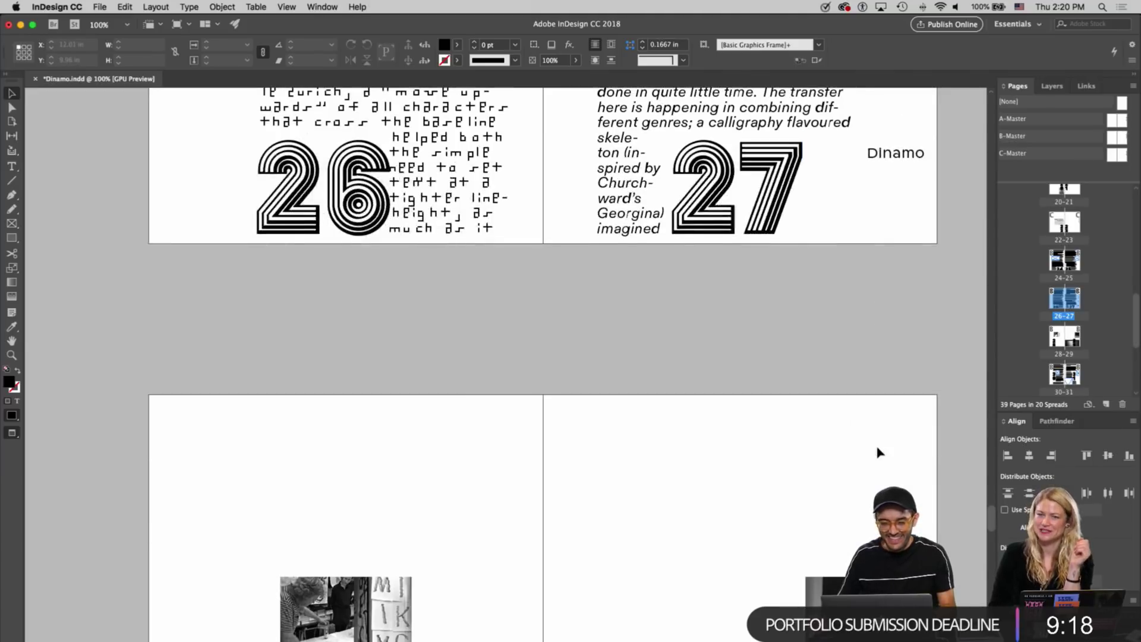
{"action": "scroll", "coordinate": [880, 453], "scroll_direction": "down", "scroll_amount": 20}
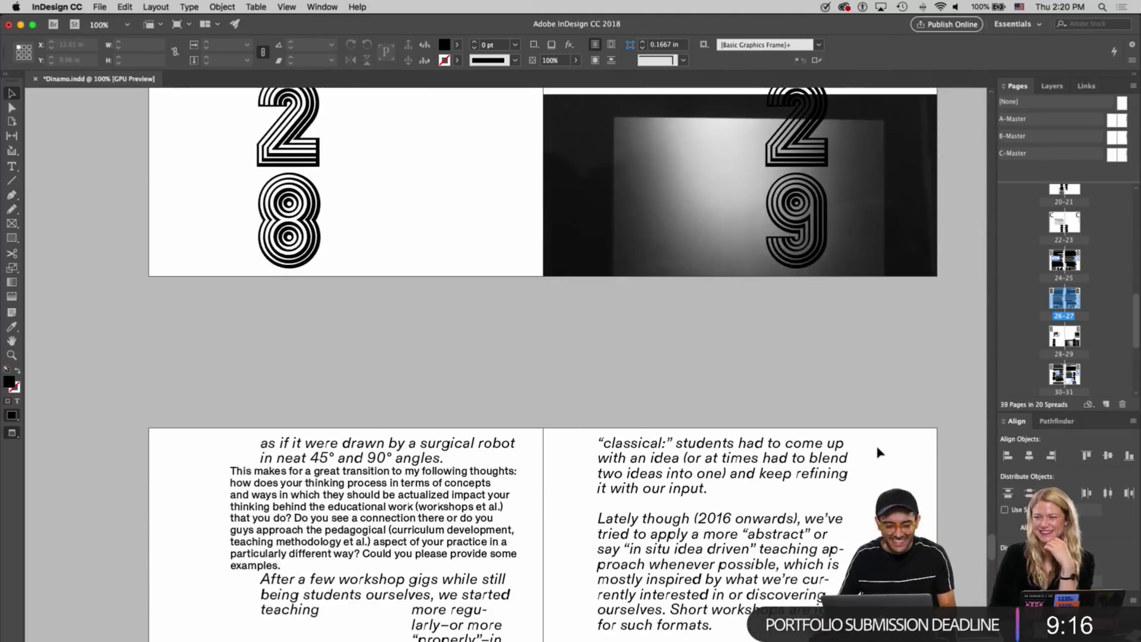
{"action": "left_click", "coordinate": [357, 471]}
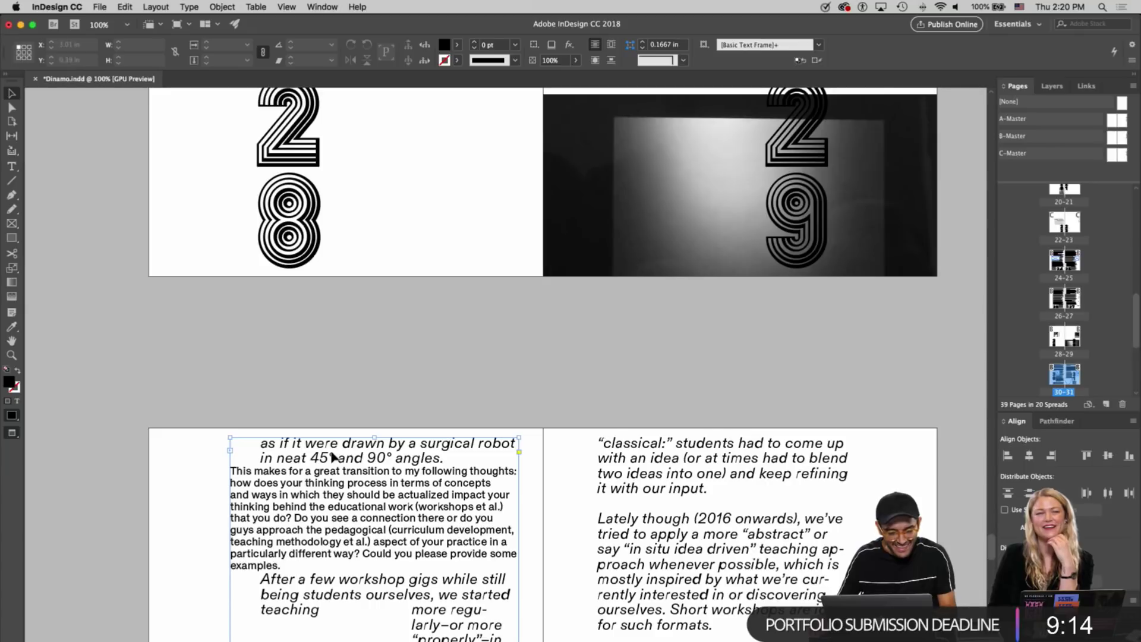
{"action": "scroll", "coordinate": [360, 484], "scroll_direction": "down", "scroll_amount": 4}
{"action": "scroll", "coordinate": [357, 479], "scroll_direction": "down", "scroll_amount": 4}
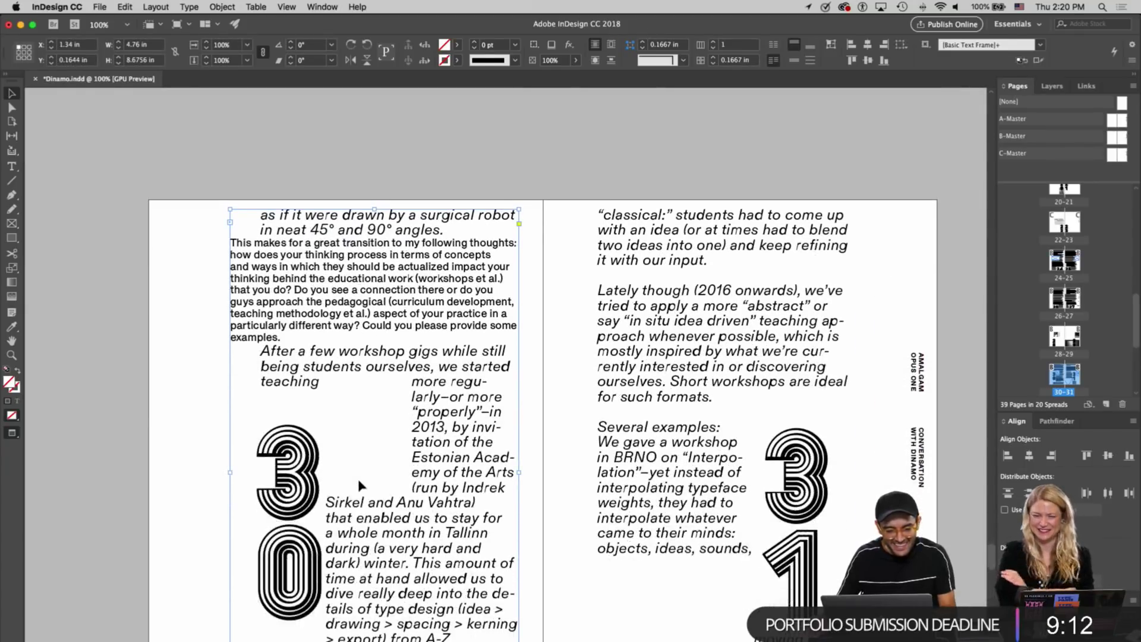
{"action": "double_click", "coordinate": [331, 299]}
{"action": "left_click_drag", "start_coordinate": [294, 350], "coordinate": [210, 244]}
{"action": "left_click", "coordinate": [12, 326]}
{"action": "scroll", "coordinate": [634, 319], "scroll_direction": "up", "scroll_amount": 1}
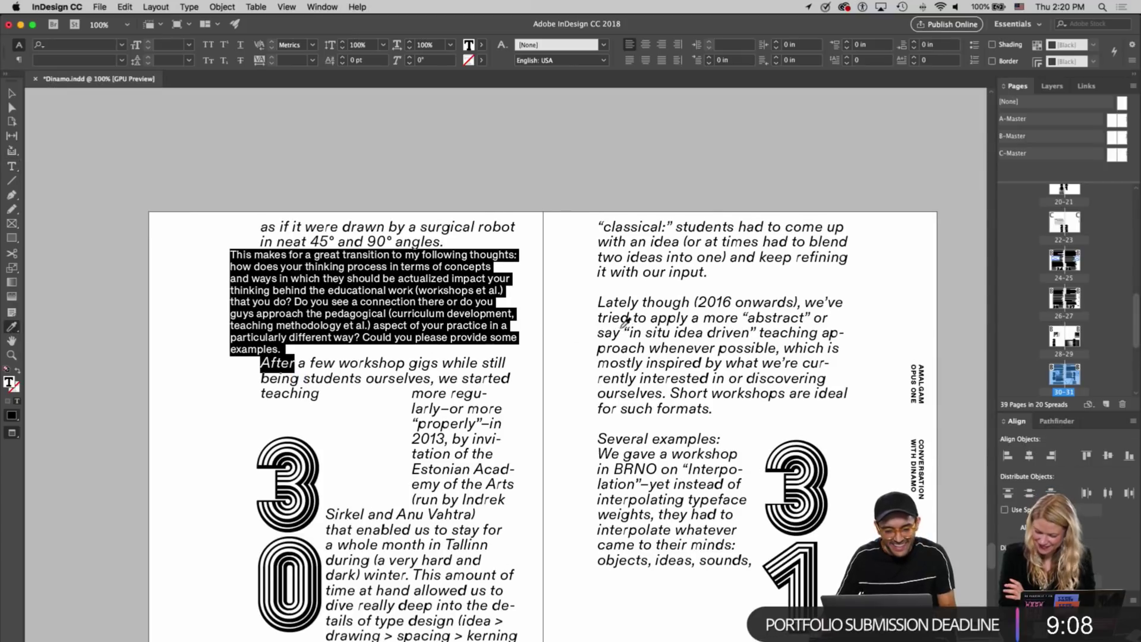
{"action": "left_click", "coordinate": [398, 355]}
{"action": "left_click_drag", "start_coordinate": [288, 360], "coordinate": [221, 256]}
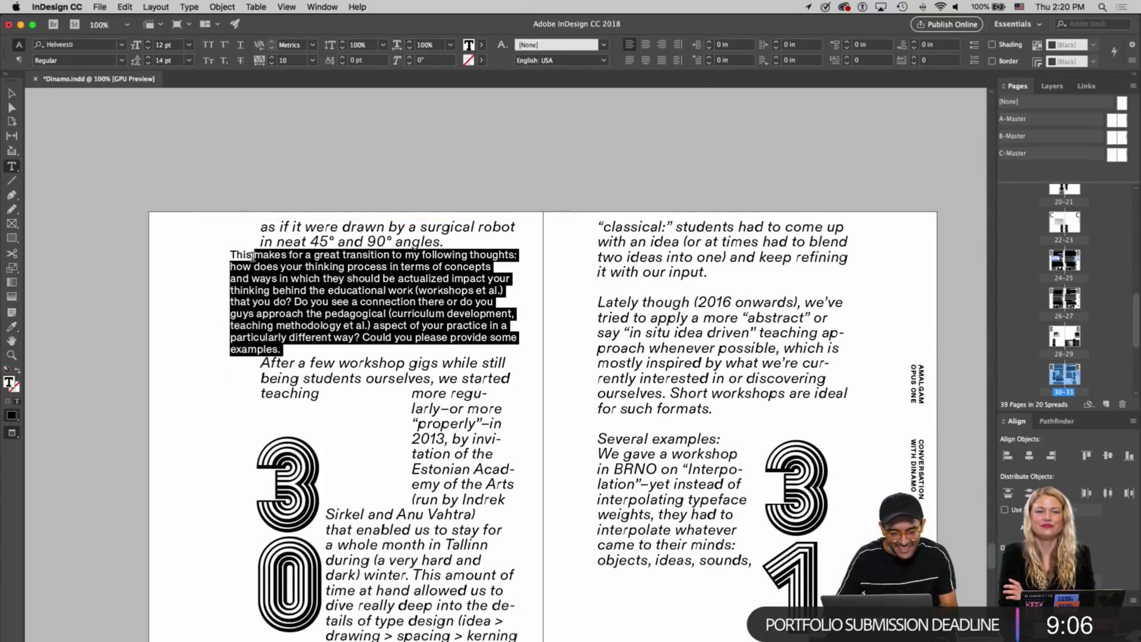
{"action": "left_click", "coordinate": [11, 326]}
{"action": "scroll", "coordinate": [229, 297], "scroll_direction": "up", "scroll_amount": 15}
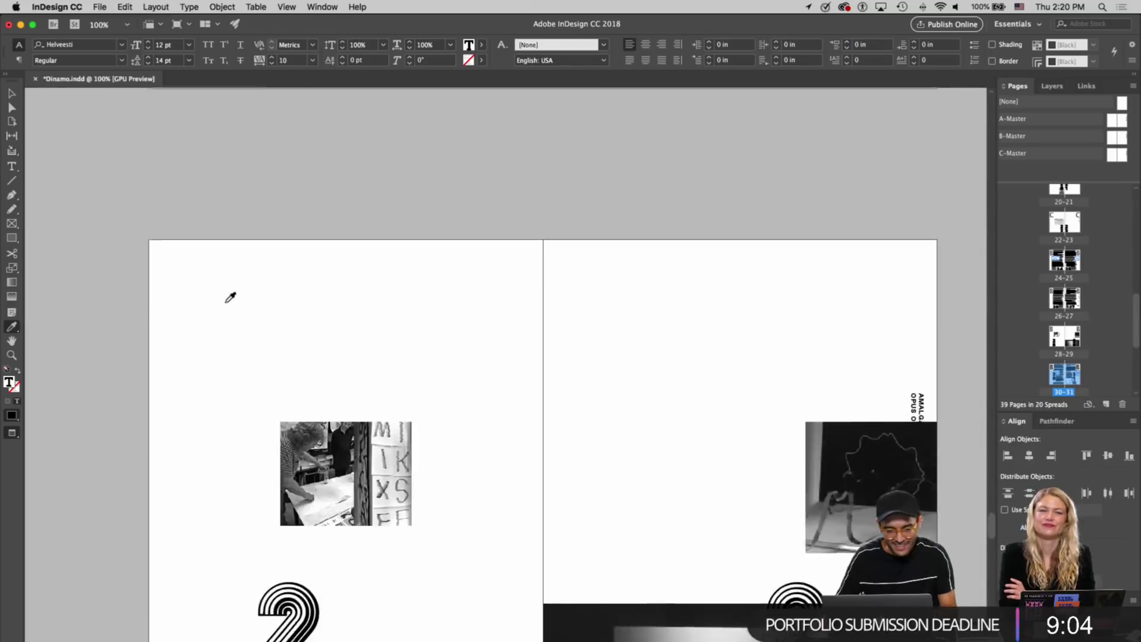
{"action": "scroll", "coordinate": [230, 297], "scroll_direction": "up", "scroll_amount": 12}
{"action": "scroll", "coordinate": [230, 297], "scroll_direction": "down", "scroll_amount": 5}
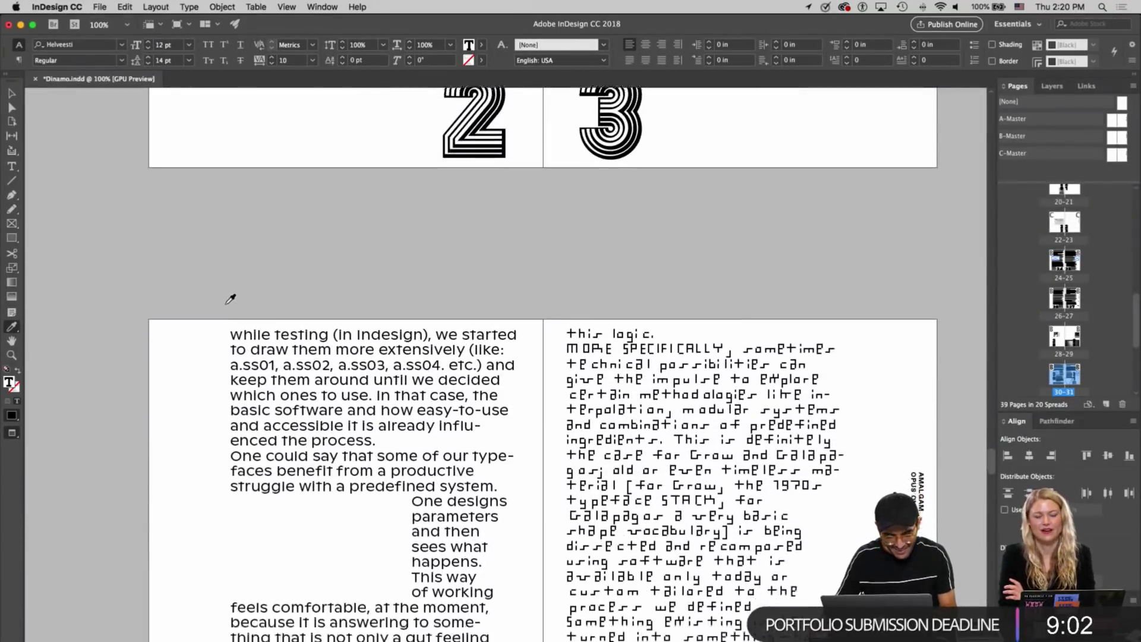
{"action": "scroll", "coordinate": [230, 299], "scroll_direction": "up", "scroll_amount": 15}
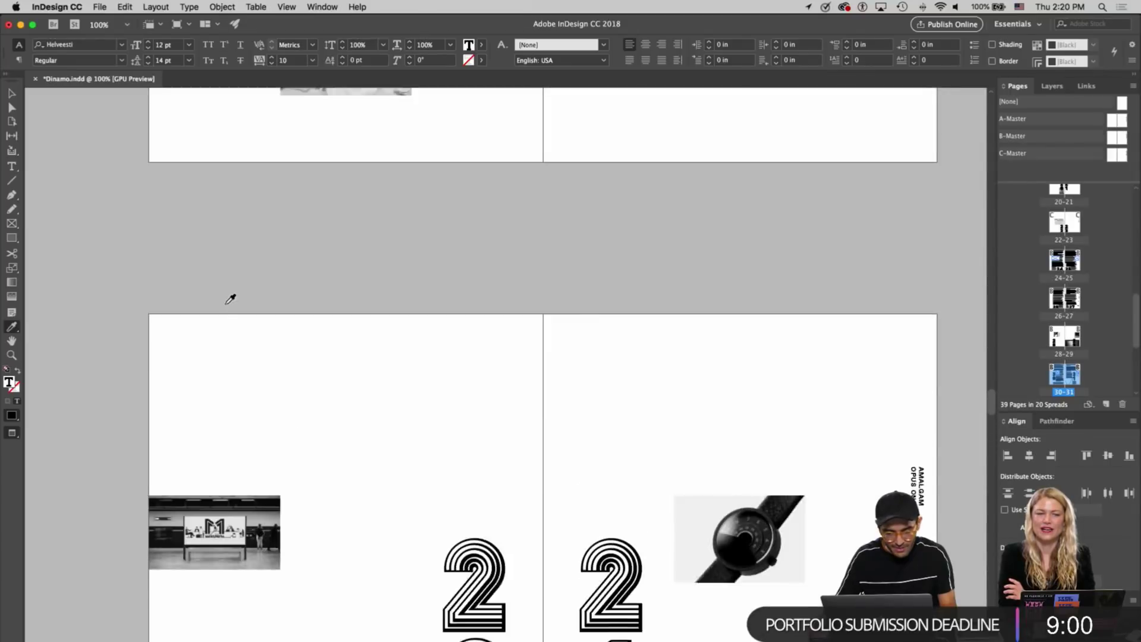
{"action": "scroll", "coordinate": [230, 299], "scroll_direction": "up", "scroll_amount": 15}
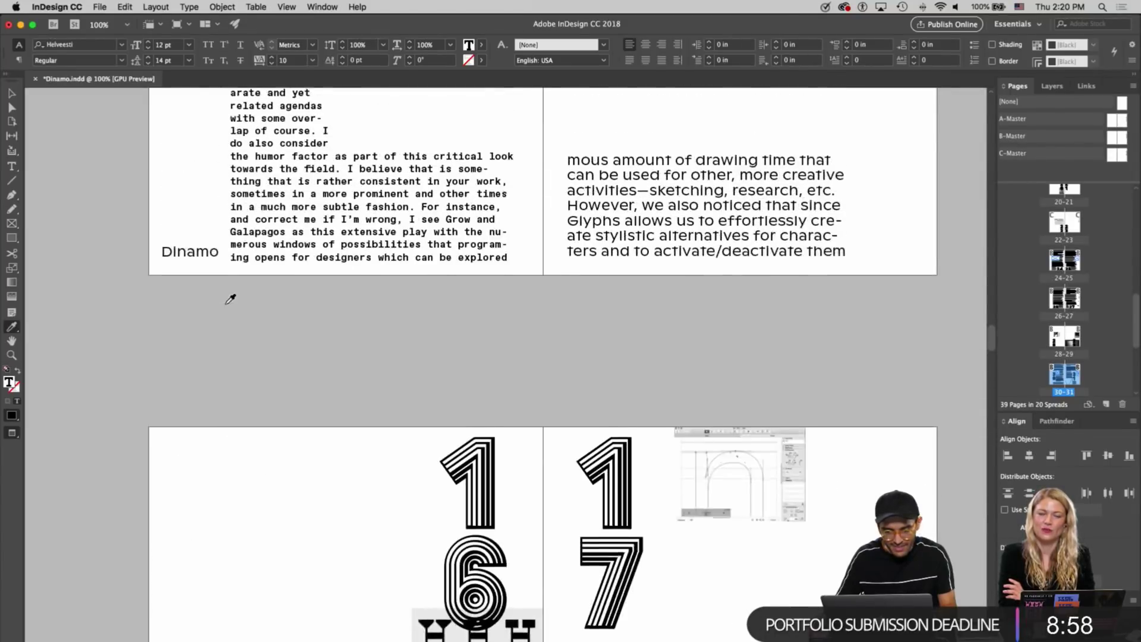
{"action": "scroll", "coordinate": [316, 345], "scroll_direction": "up", "scroll_amount": 2}
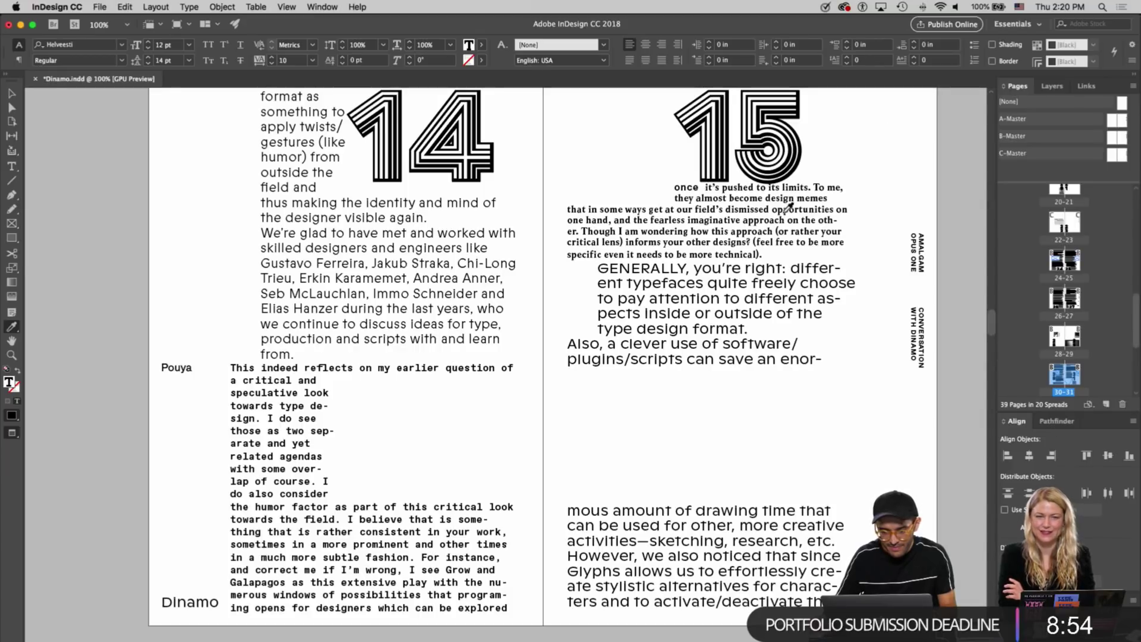
{"action": "scroll", "coordinate": [720, 234], "scroll_direction": "up", "scroll_amount": 15}
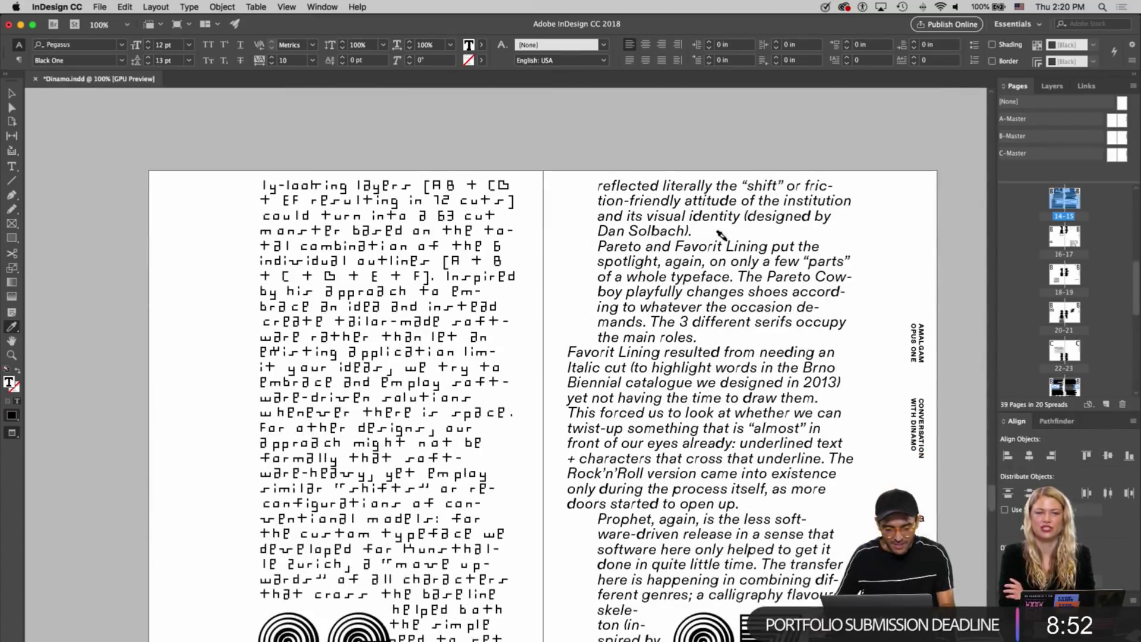
{"action": "scroll", "coordinate": [720, 234], "scroll_direction": "down", "scroll_amount": 10}
{"action": "scroll", "coordinate": [187, 213], "scroll_direction": "up", "scroll_amount": 3}
Set the page 31 answer text, from its first line through "without" below the numeral, in Rauchwaren
{"action": "key", "text": "t"}
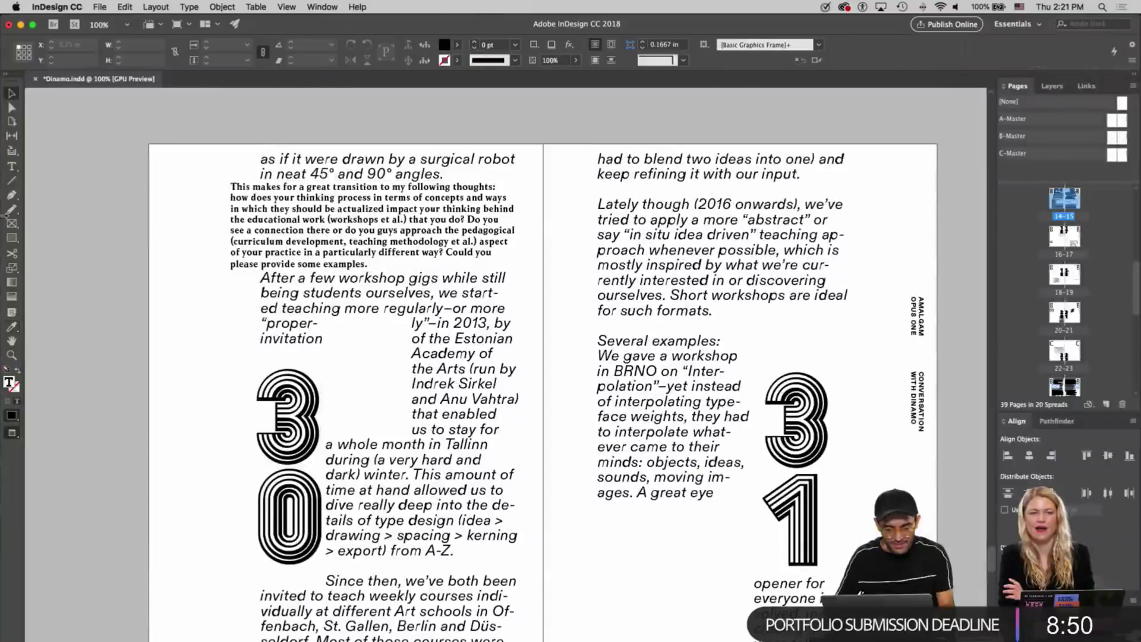
{"action": "left_click", "coordinate": [396, 277]}
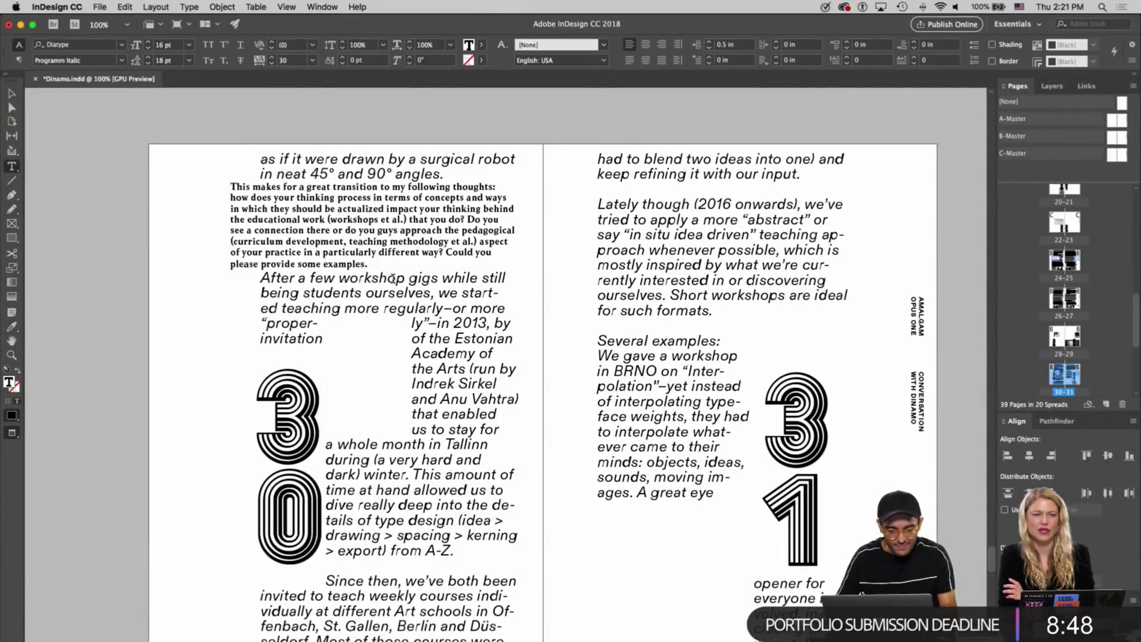
{"action": "scroll", "coordinate": [626, 298], "scroll_direction": "down", "scroll_amount": 5}
{"action": "scroll", "coordinate": [627, 299], "scroll_direction": "up", "scroll_amount": 6}
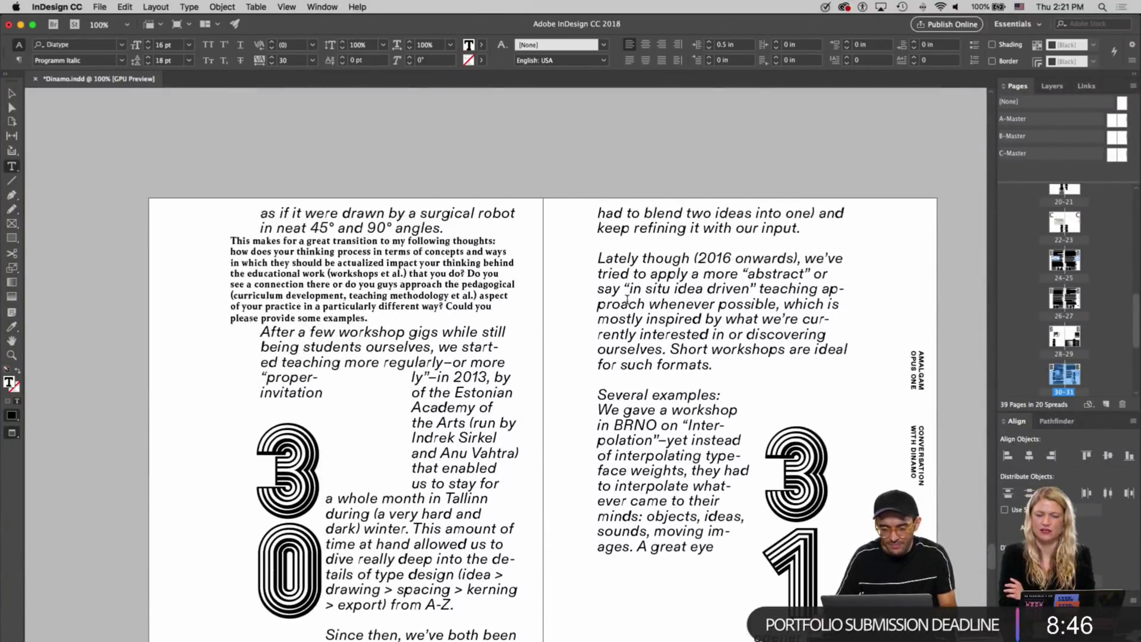
{"action": "scroll", "coordinate": [627, 299], "scroll_direction": "down", "scroll_amount": 1}
{"action": "left_click_drag", "start_coordinate": [599, 168], "coordinate": [735, 525]}
{"action": "left_click_drag", "start_coordinate": [761, 588], "coordinate": [840, 585]}
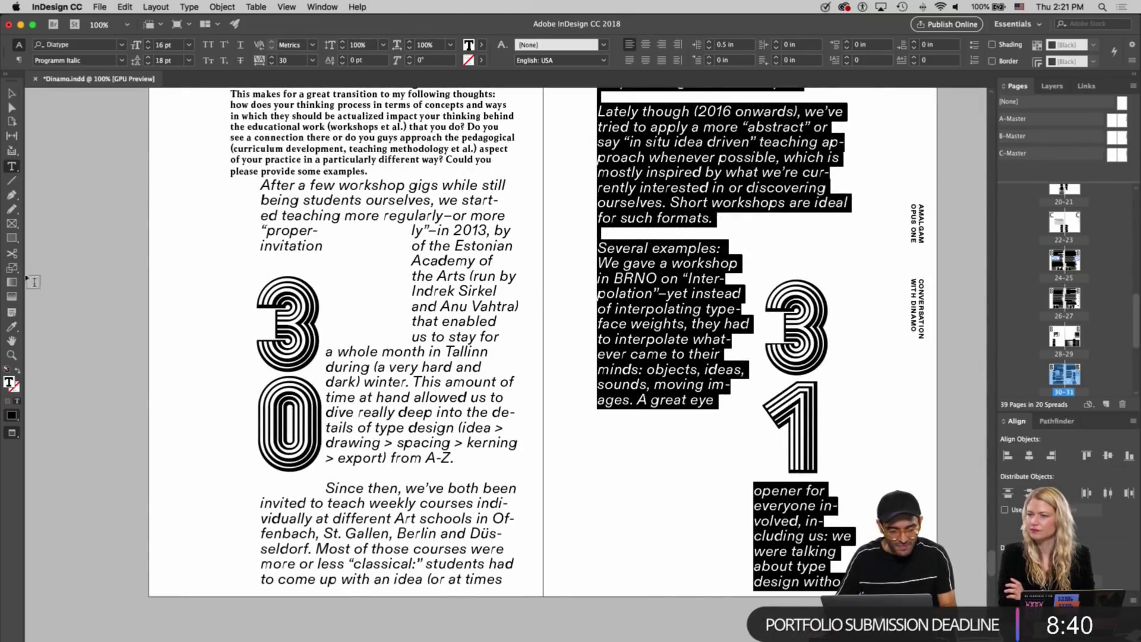
{"action": "left_click", "coordinate": [122, 46]}
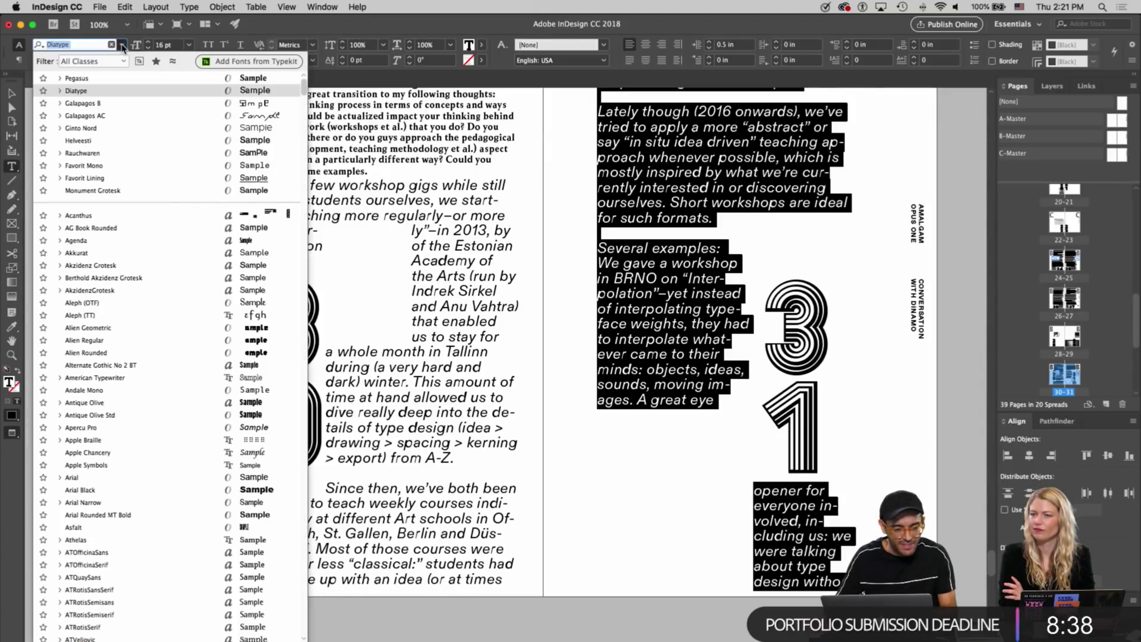
{"action": "left_click", "coordinate": [136, 153]}
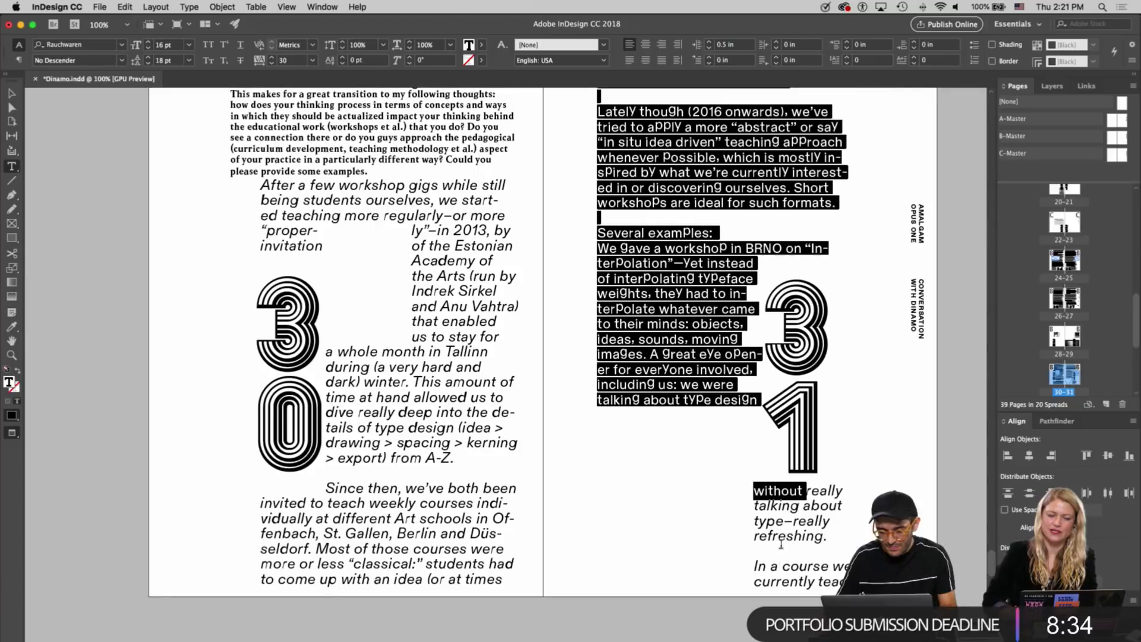
Set the remaining italic text on page 31, from "really talking about type" to the visible end, in Rauchwaren Regular
{"action": "left_click", "coordinate": [818, 493]}
{"action": "left_click_drag", "start_coordinate": [800, 492], "coordinate": [843, 582]}
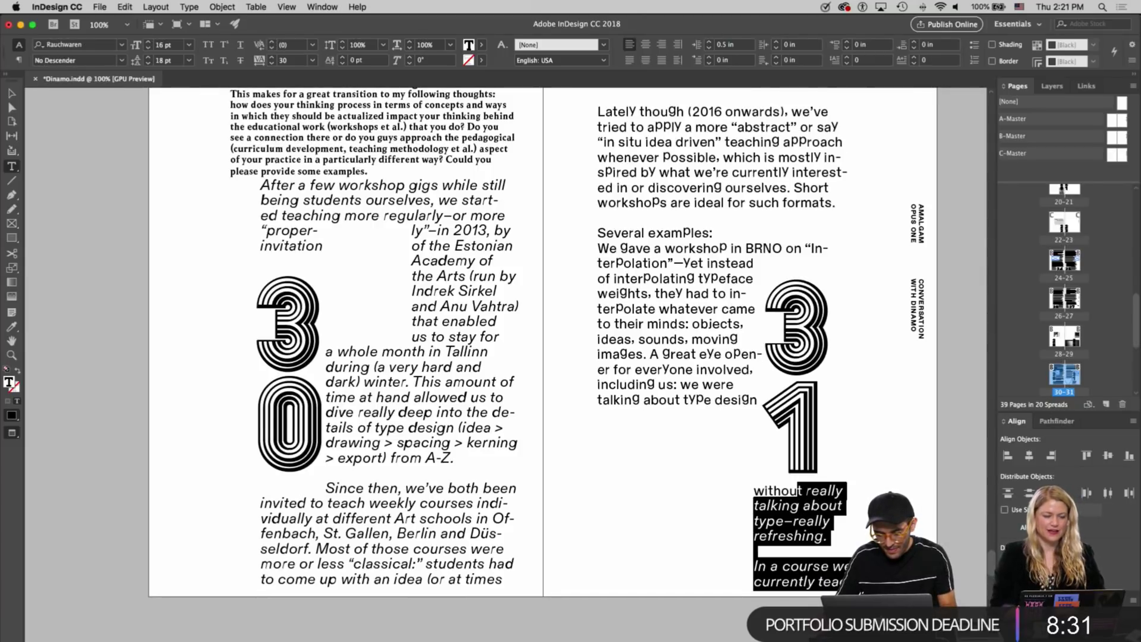
{"action": "left_click", "coordinate": [56, 47]}
{"action": "type", "text": "RA"}
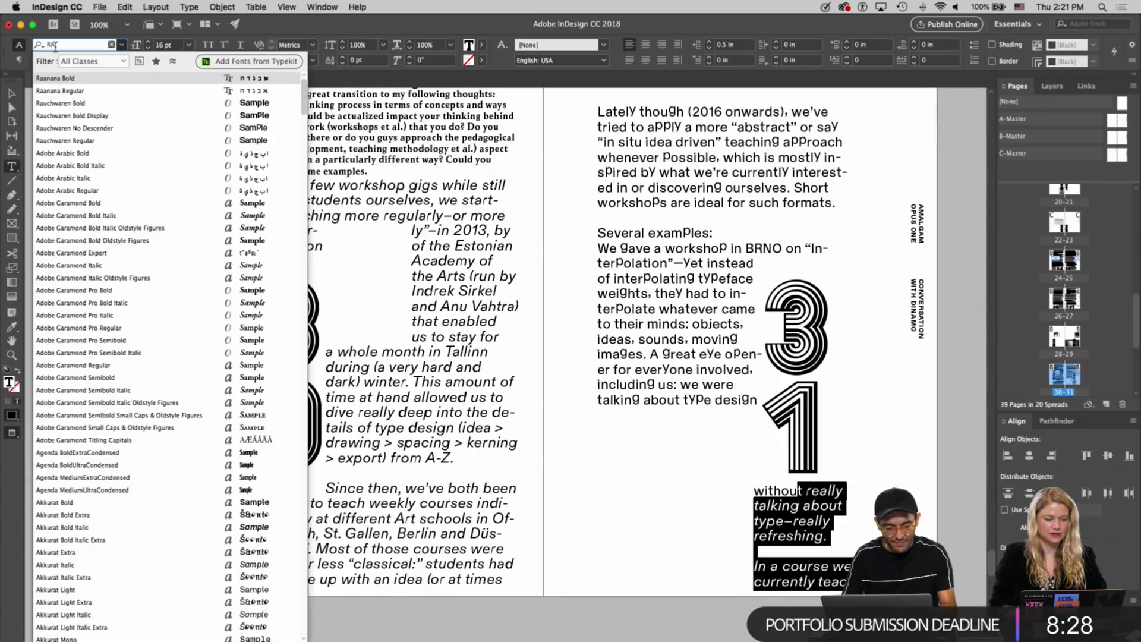
{"action": "type", "text": "U"}
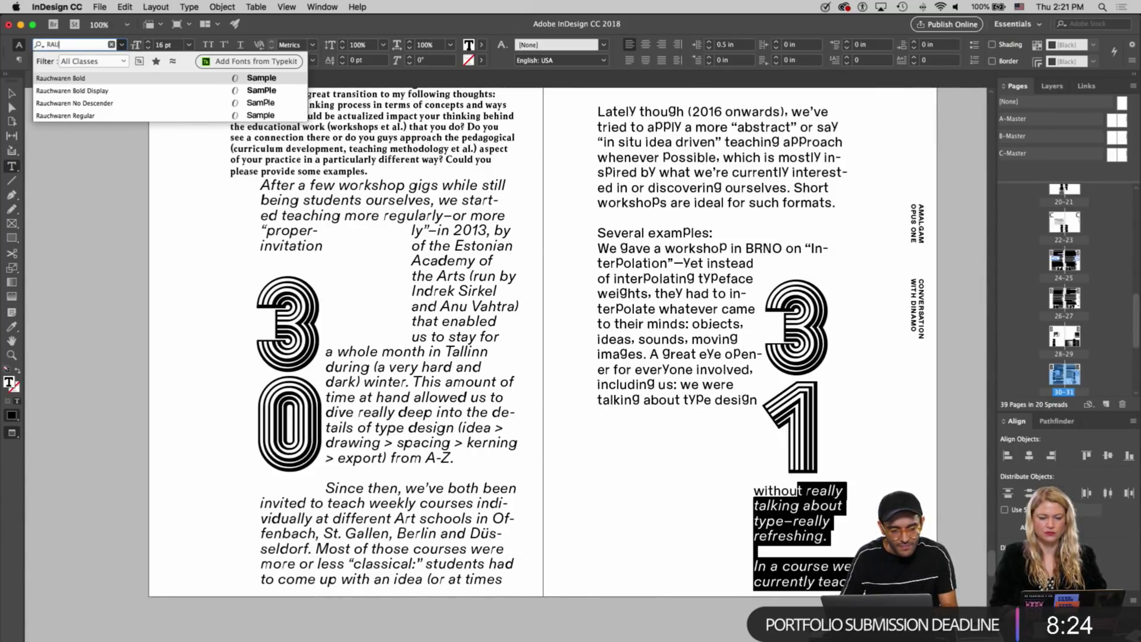
{"action": "left_click", "coordinate": [89, 116]}
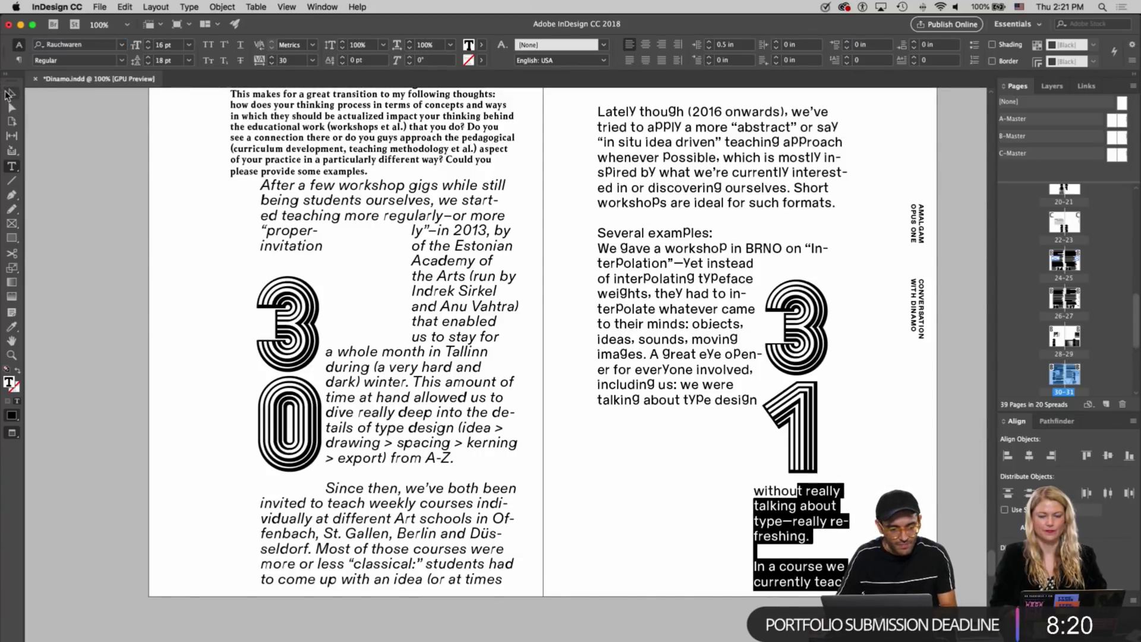
{"action": "left_click", "coordinate": [8, 92]}
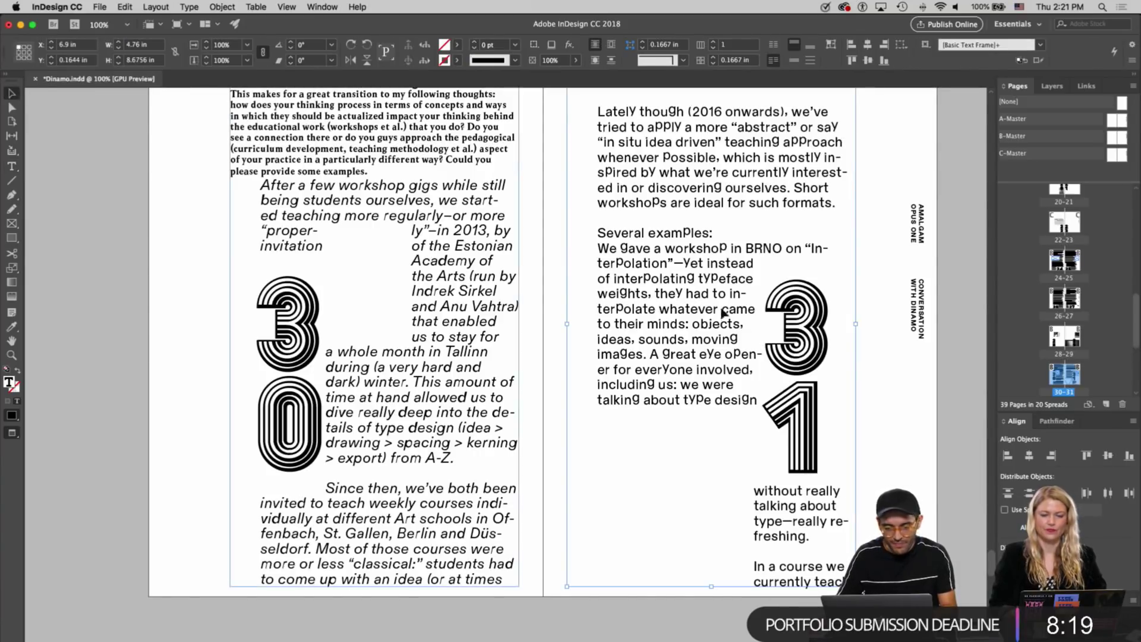
Remove the blank line before "Since then, we've both been" on page 30 and set that paragraph's left indent to 0 in
{"action": "double_click", "coordinate": [815, 546]}
{"action": "left_click", "coordinate": [326, 472]}
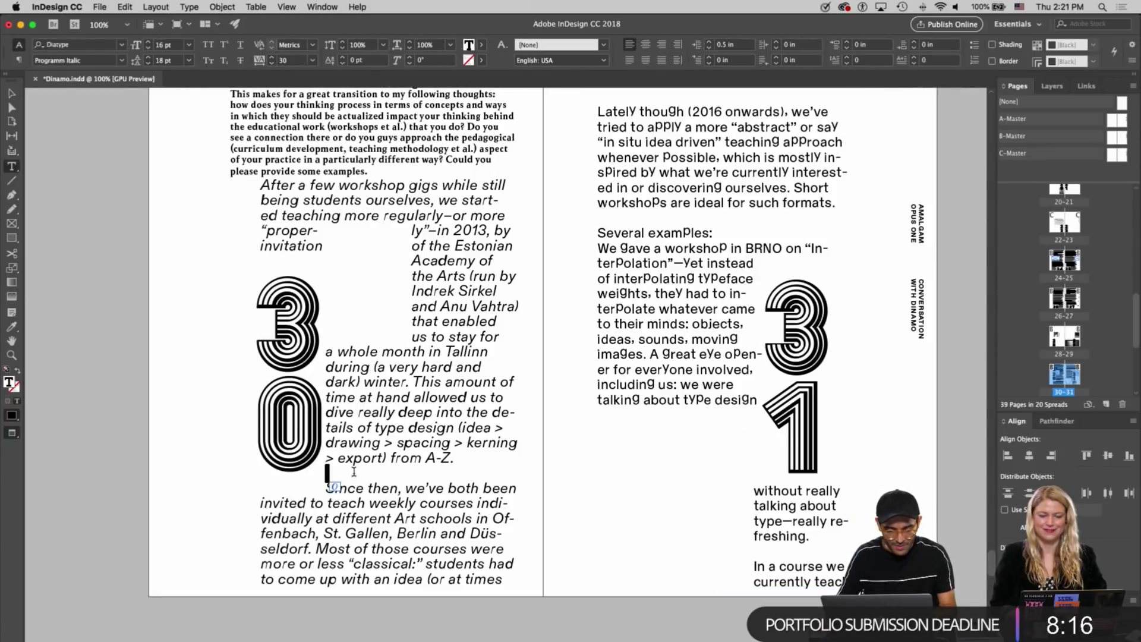
{"action": "left_click", "coordinate": [453, 458]}
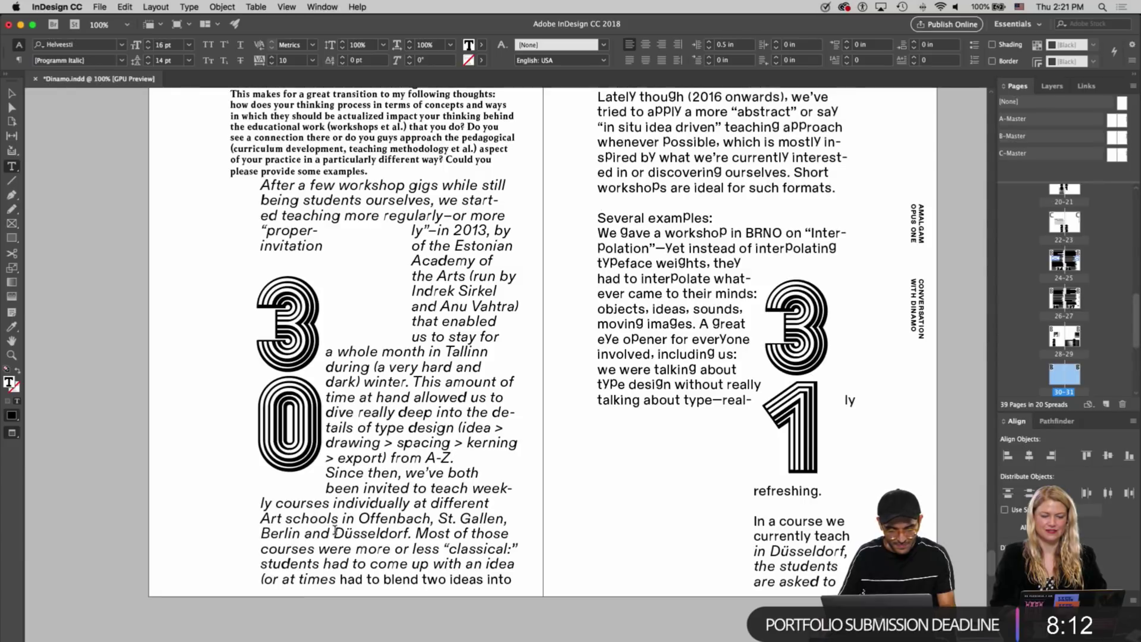
{"action": "left_click", "coordinate": [334, 532]}
{"action": "left_click", "coordinate": [728, 46]}
{"action": "double_click", "coordinate": [727, 46]}
{"action": "type", "text": "0"}
{"action": "key", "text": "Return"}
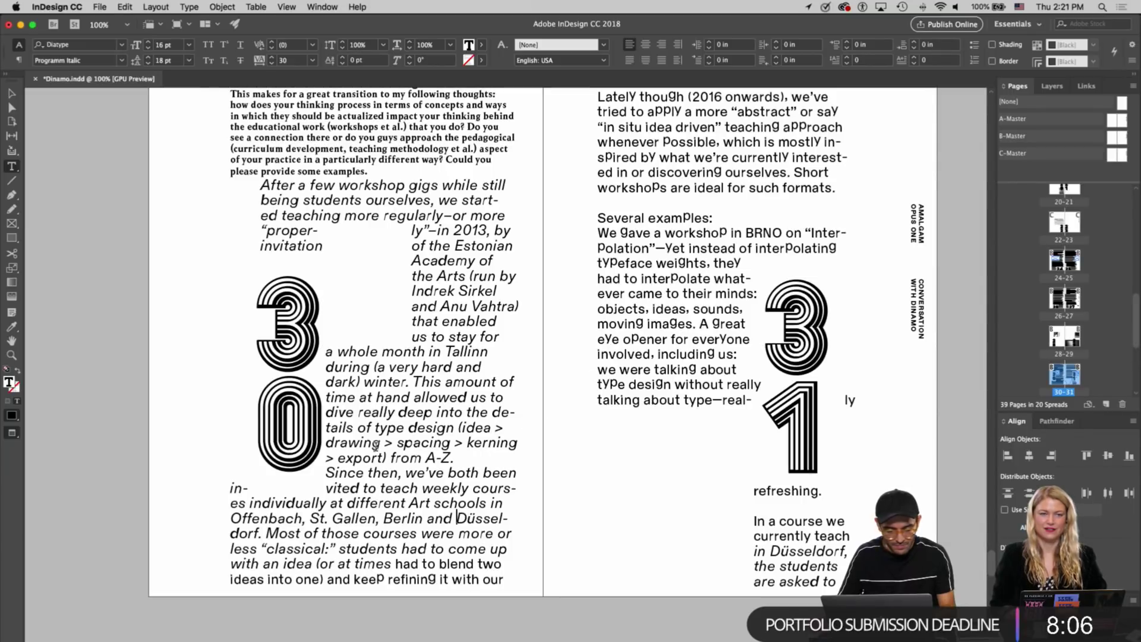
Shorten the numeral 30 frame from its lower edge so the text below it wraps without a stray word fragment
{"action": "key", "text": "Escape"}
{"action": "left_click", "coordinate": [284, 441]}
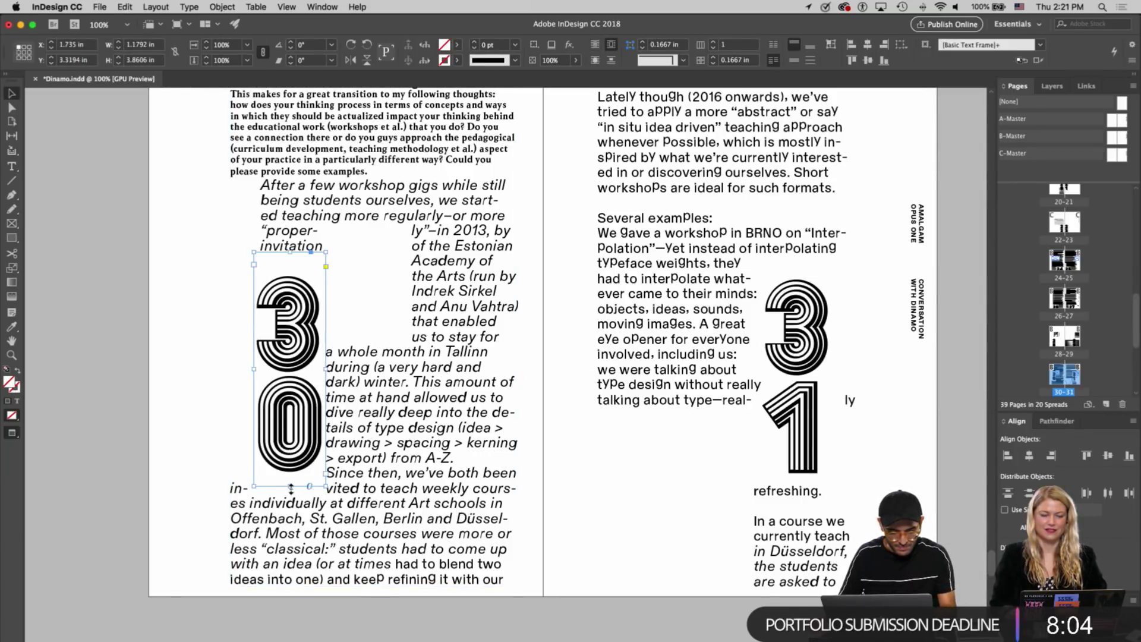
{"action": "left_click", "coordinate": [109, 426]}
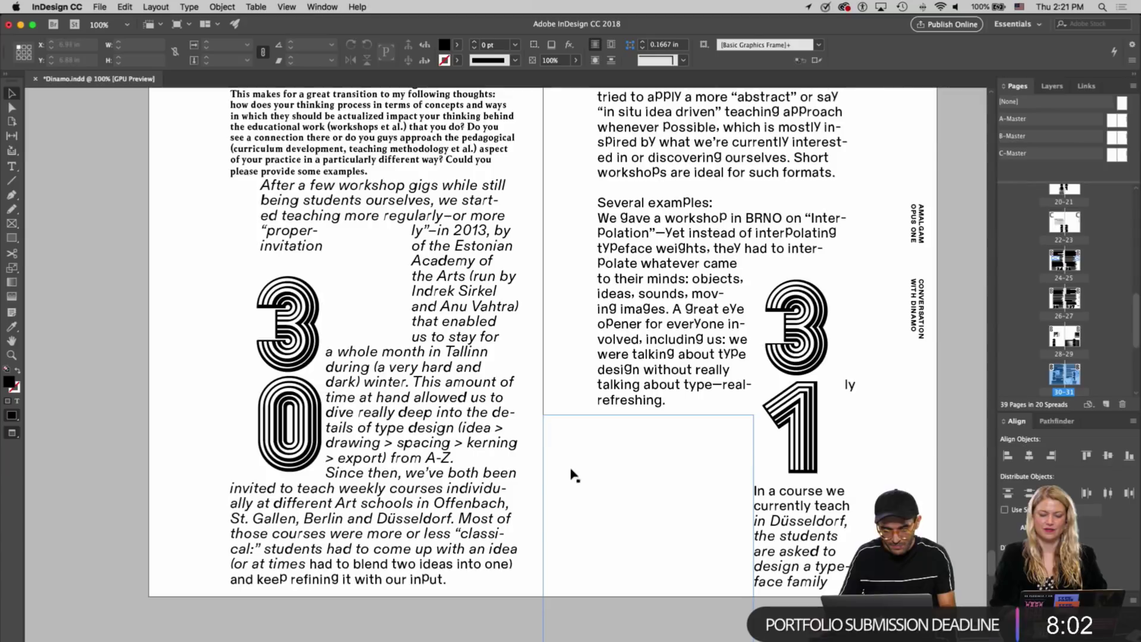
Switch from preview to the normal view with guides and remove the blank line above "Lately though" on page 31
{"action": "scroll", "coordinate": [689, 374], "scroll_direction": "up", "scroll_amount": 1}
{"action": "scroll", "coordinate": [689, 374], "scroll_direction": "up", "scroll_amount": 2}
{"action": "double_click", "coordinate": [656, 330]}
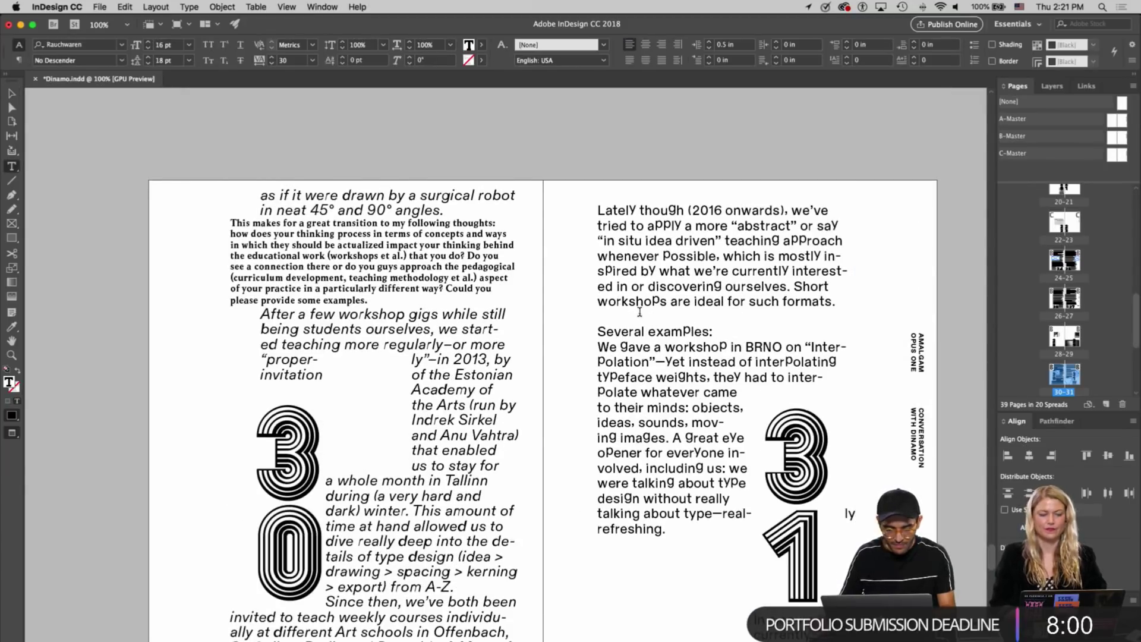
{"action": "key", "text": "Escape"}
{"action": "key", "text": "w"}
{"action": "double_click", "coordinate": [617, 147]}
{"action": "left_click", "coordinate": [598, 143]}
{"action": "key", "text": "BackSpace"}
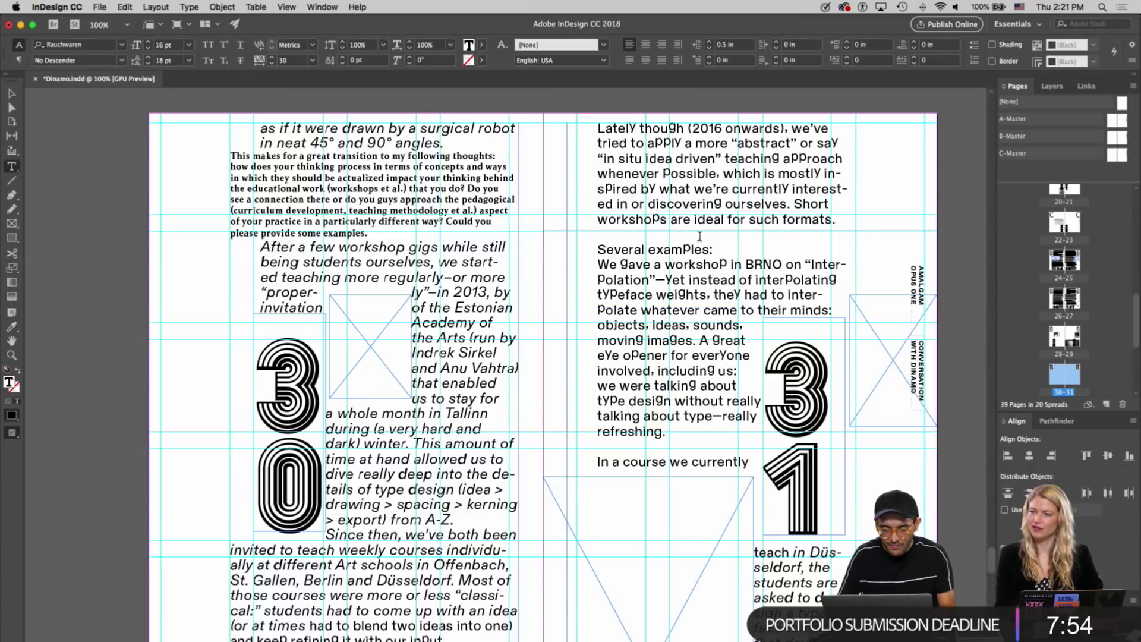
Remove the blank line before "Several examples:" on page 31 and set that line's left indent to 0 in
{"action": "left_click", "coordinate": [657, 260]}
{"action": "left_click", "coordinate": [619, 238]}
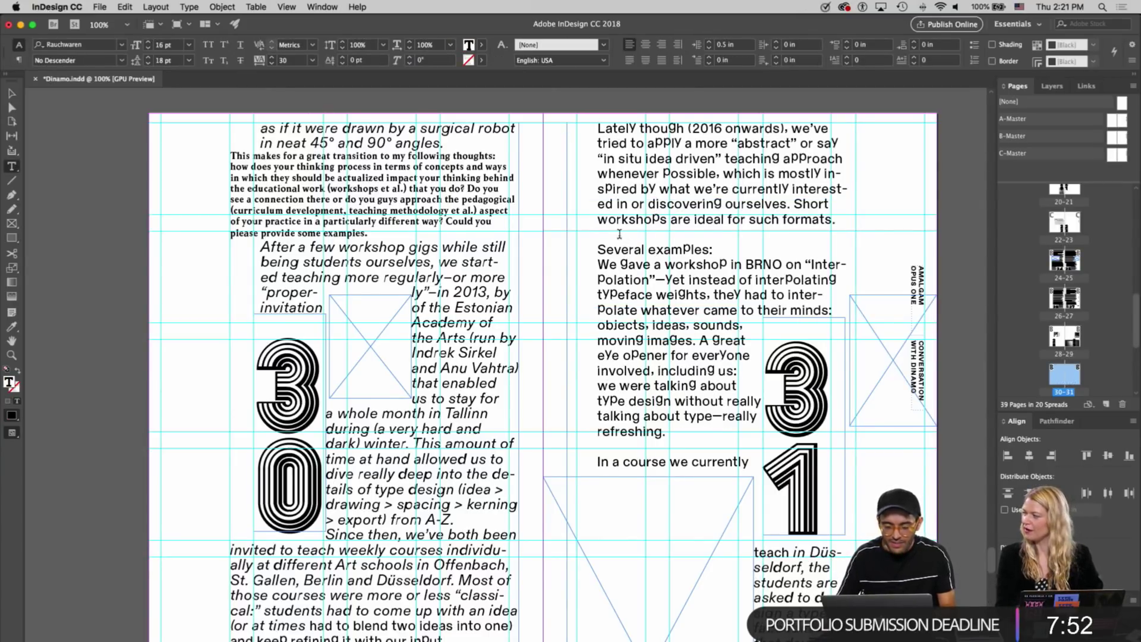
{"action": "key", "text": "BackSpace"}
{"action": "left_click", "coordinate": [646, 235]}
{"action": "left_click", "coordinate": [726, 44]}
{"action": "double_click", "coordinate": [726, 45]}
{"action": "type", "text": "0"}
{"action": "key", "text": "Return"}
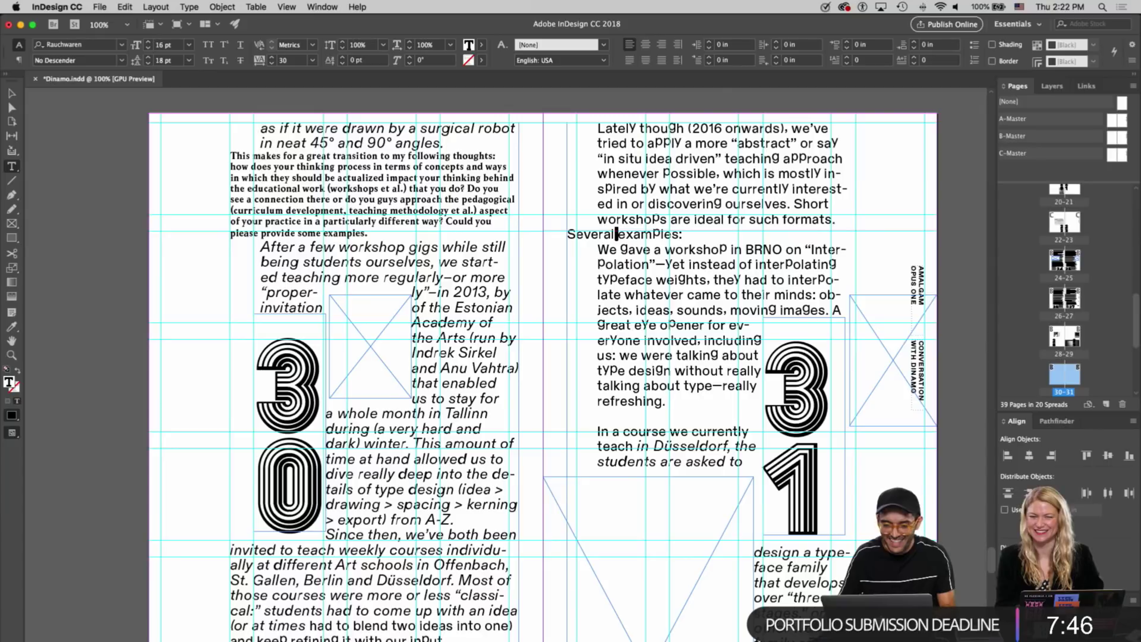
Set the left indent of the paragraph beginning "We gave a workshop in BRNO" to 0 in
{"action": "triple_click", "coordinate": [650, 244]}
{"action": "left_click", "coordinate": [649, 243]}
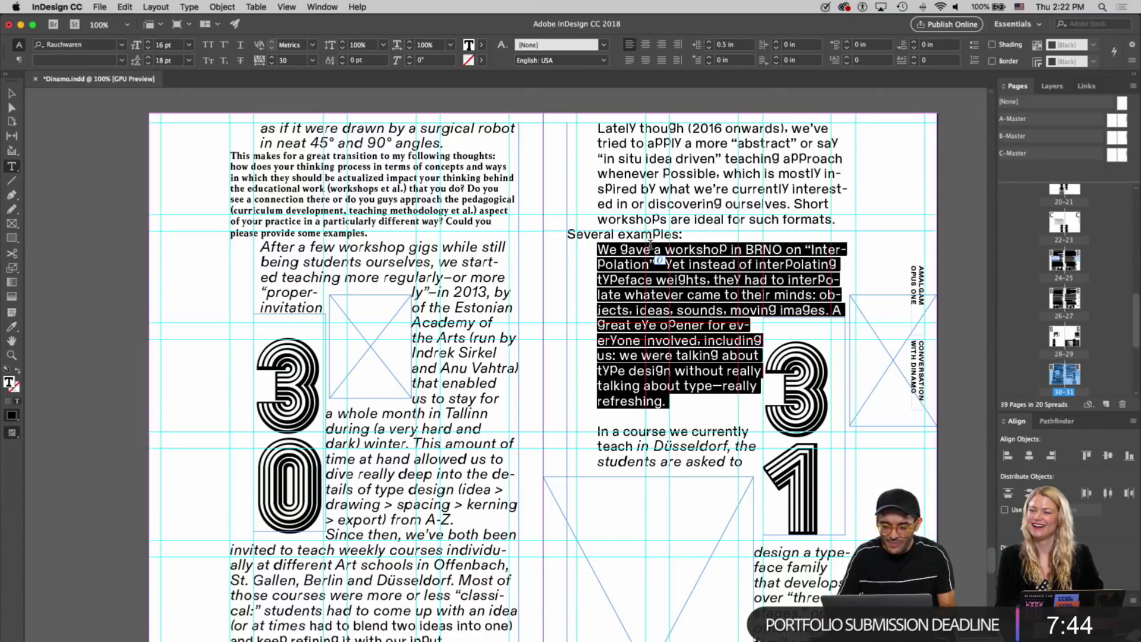
{"action": "left_click", "coordinate": [722, 46]}
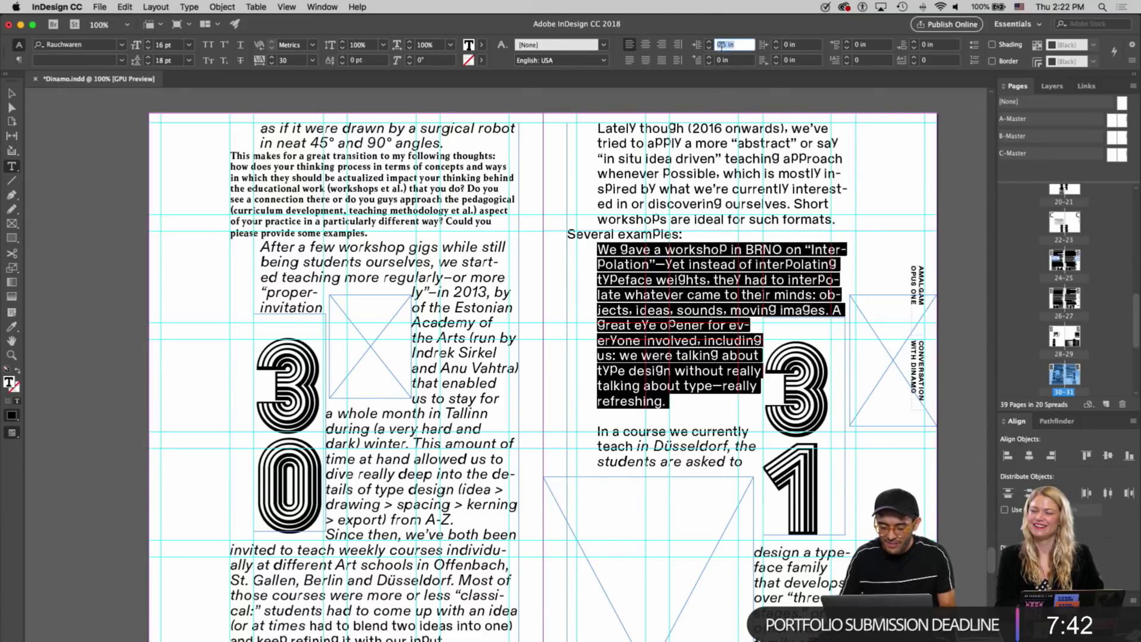
{"action": "key", "text": "Return"}
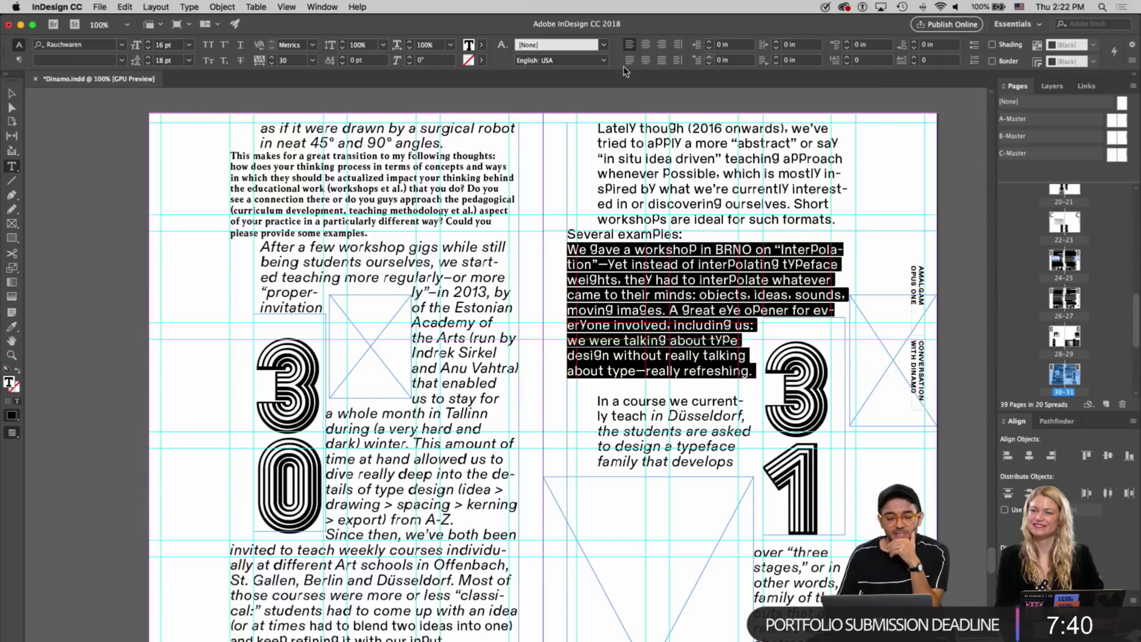
Remove the blank line before the paragraph beginning "In a course we currently teach" on page 31
{"action": "left_click", "coordinate": [12, 94]}
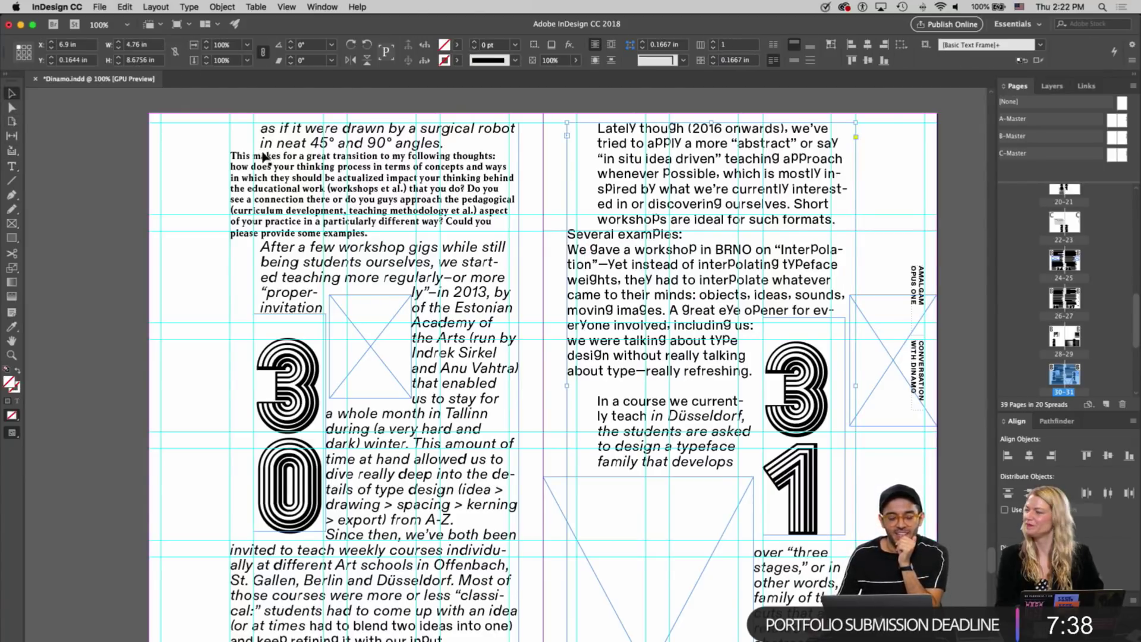
{"action": "left_click", "coordinate": [897, 178]}
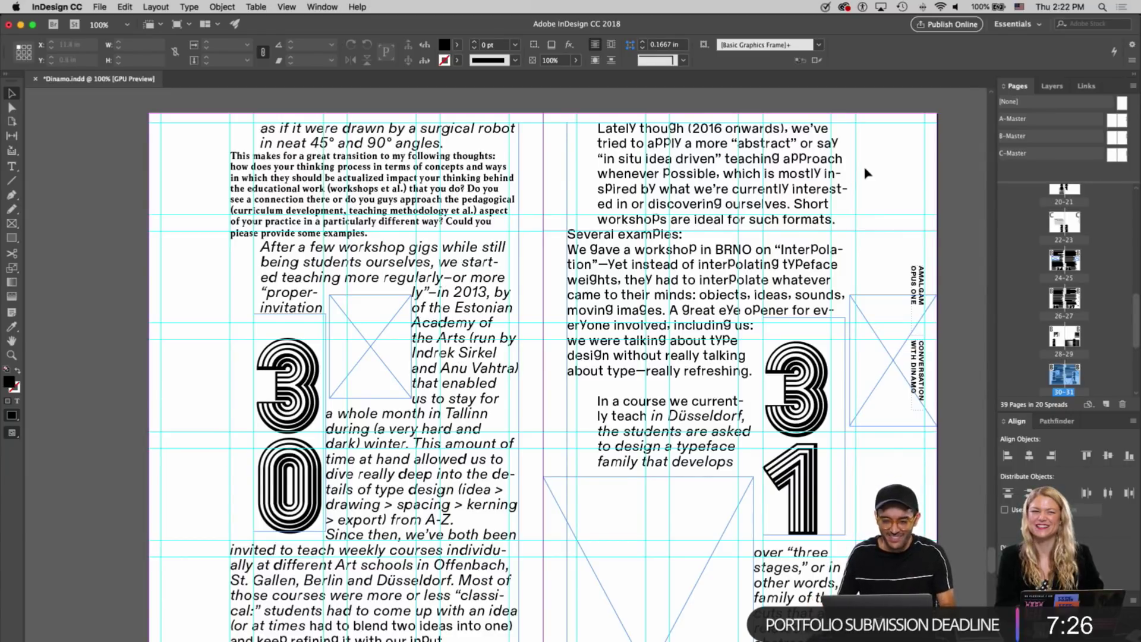
{"action": "double_click", "coordinate": [669, 415]}
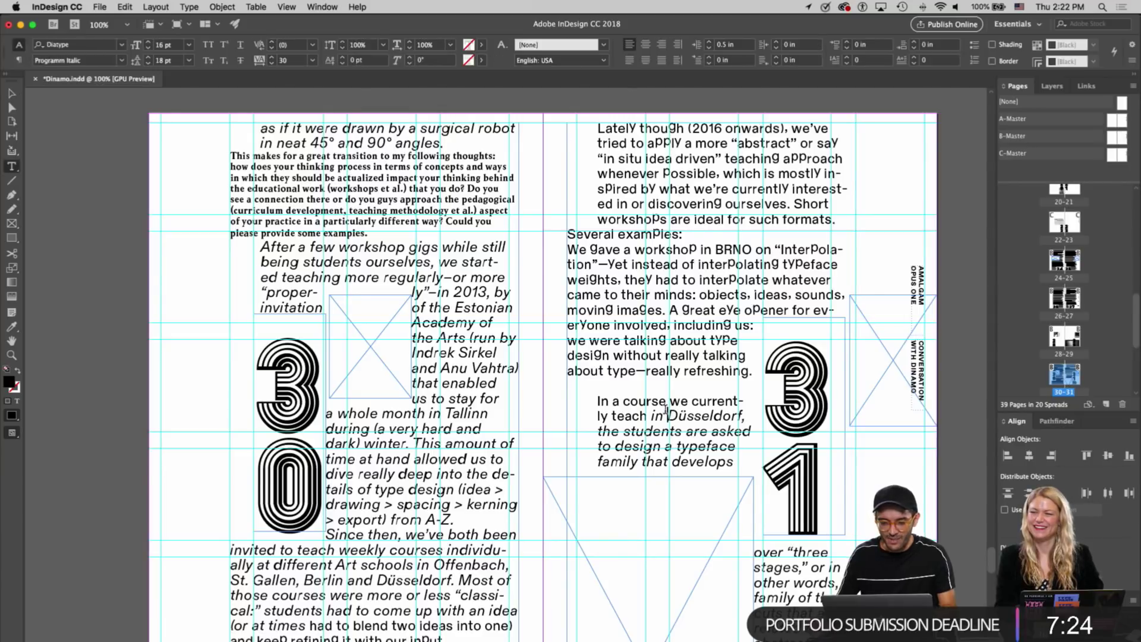
{"action": "left_click", "coordinate": [604, 402]}
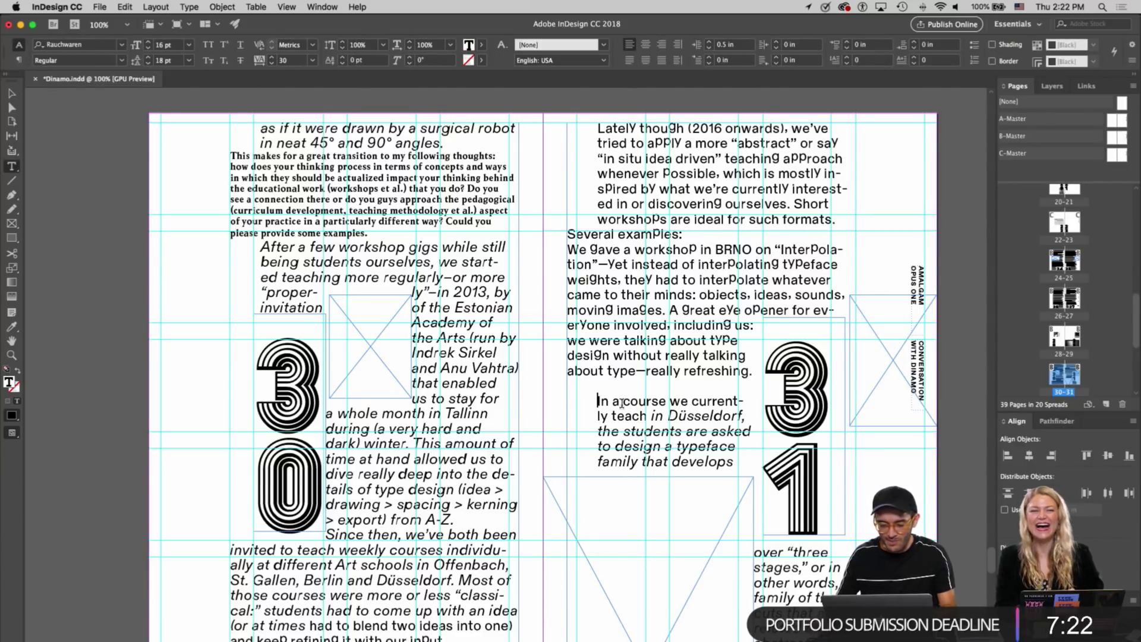
{"action": "key", "text": "BackSpace"}
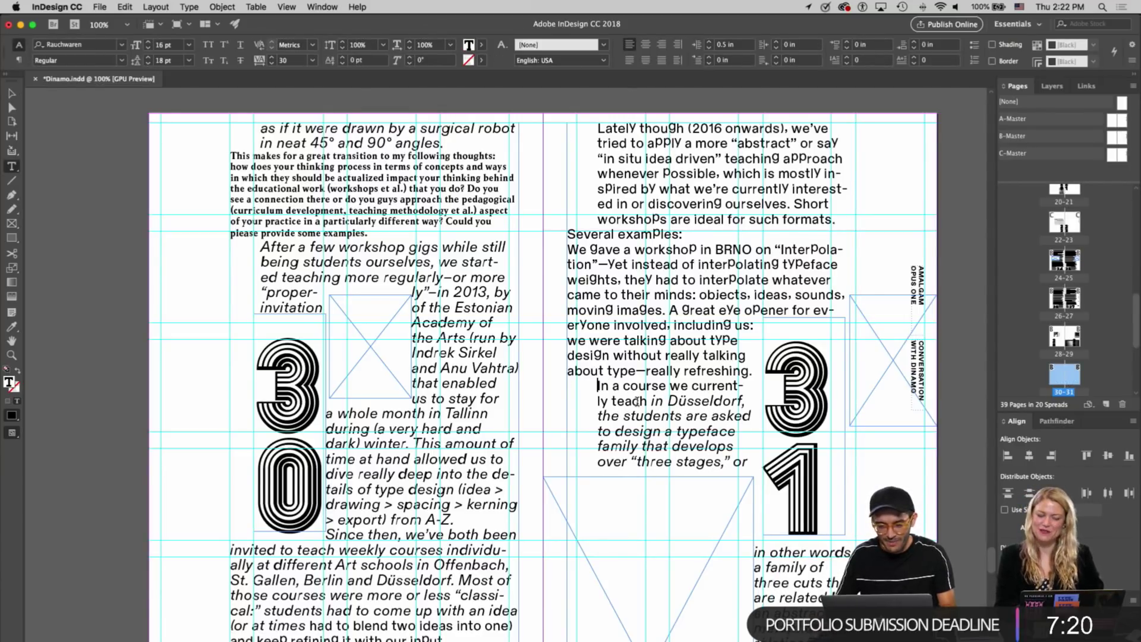
{"action": "key", "text": "Escape"}
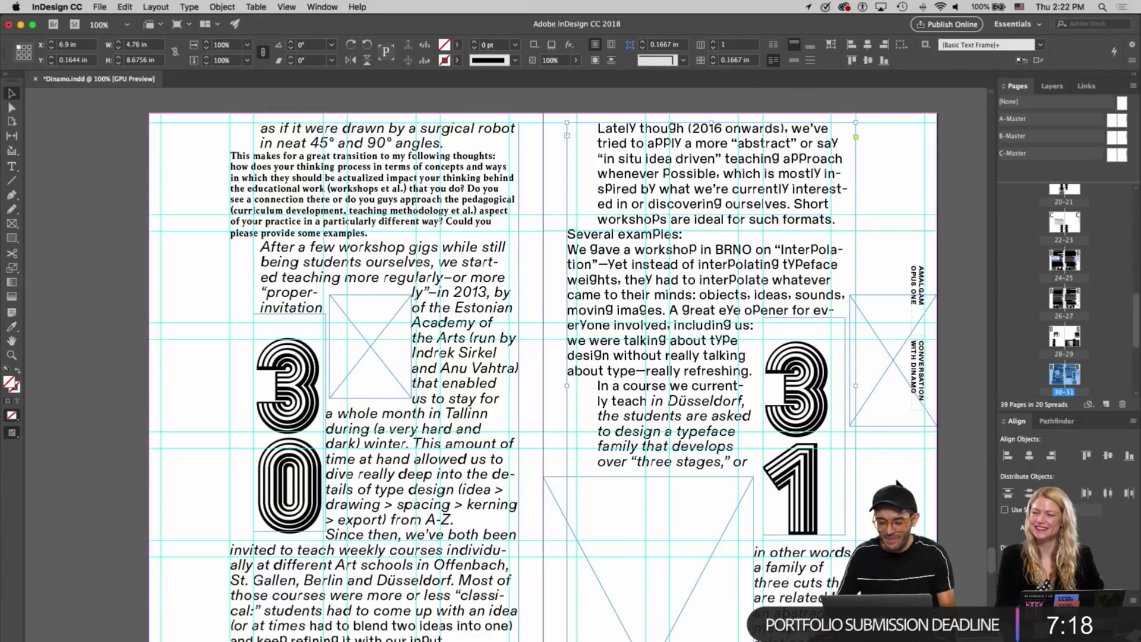
{"action": "left_click", "coordinate": [897, 482]}
Examine how the text flows around the numerals and empty picture frames on pages 30 and 31
{"action": "scroll", "coordinate": [811, 376], "scroll_direction": "down", "scroll_amount": 10}
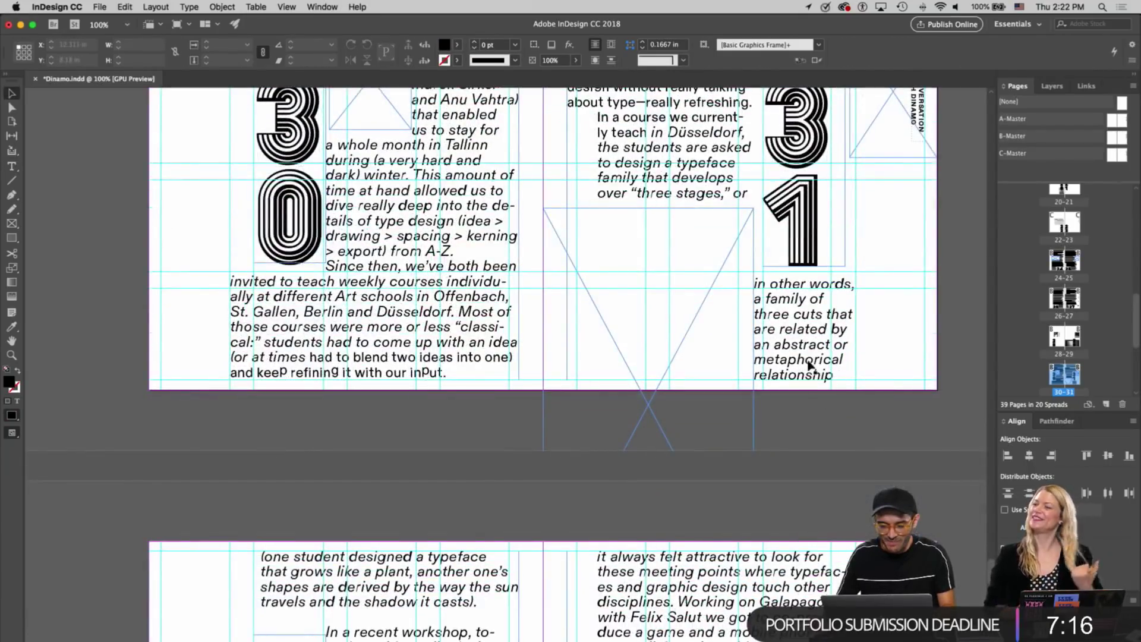
{"action": "scroll", "coordinate": [809, 368], "scroll_direction": "up", "scroll_amount": 1}
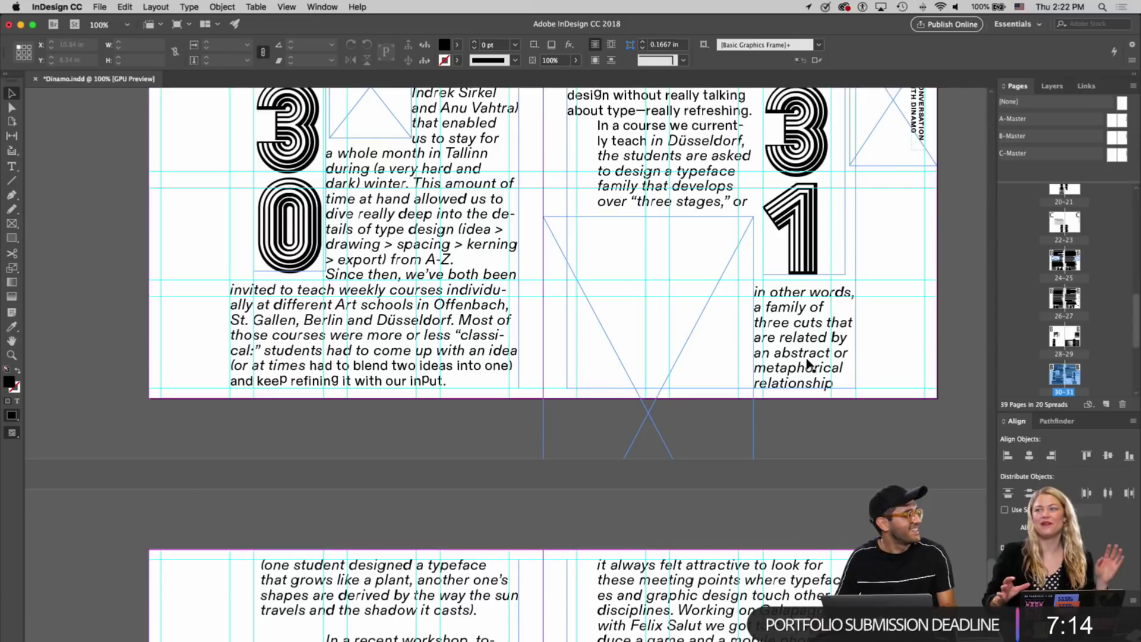
{"action": "scroll", "coordinate": [808, 364], "scroll_direction": "down", "scroll_amount": 2}
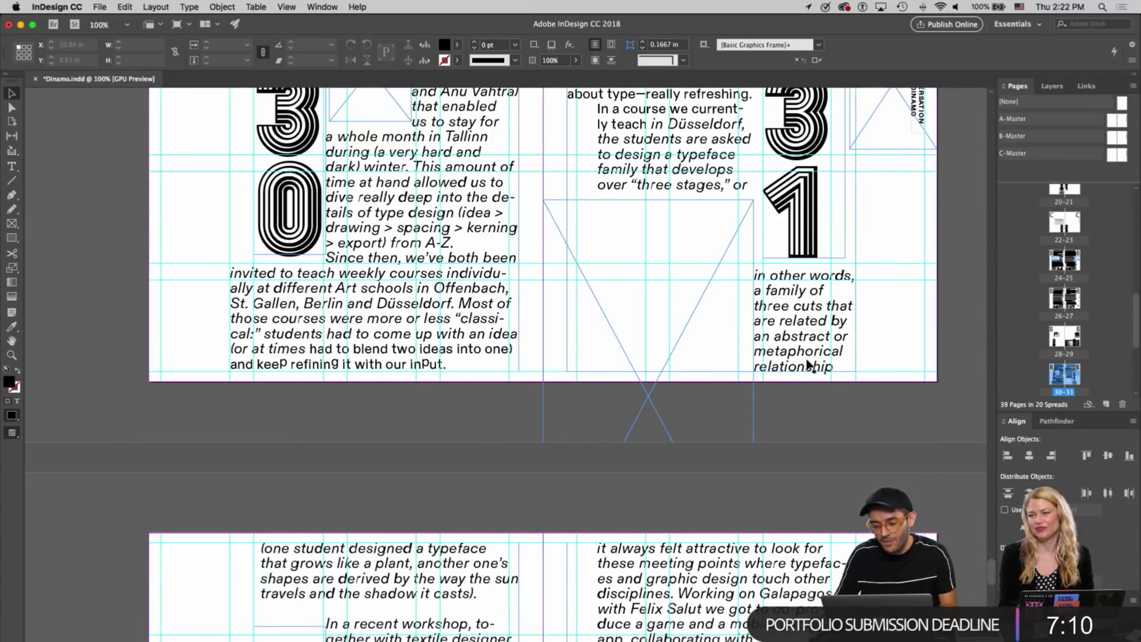
{"action": "scroll", "coordinate": [808, 364], "scroll_direction": "up", "scroll_amount": 10}
{"action": "scroll", "coordinate": [810, 364], "scroll_direction": "up", "scroll_amount": 5}
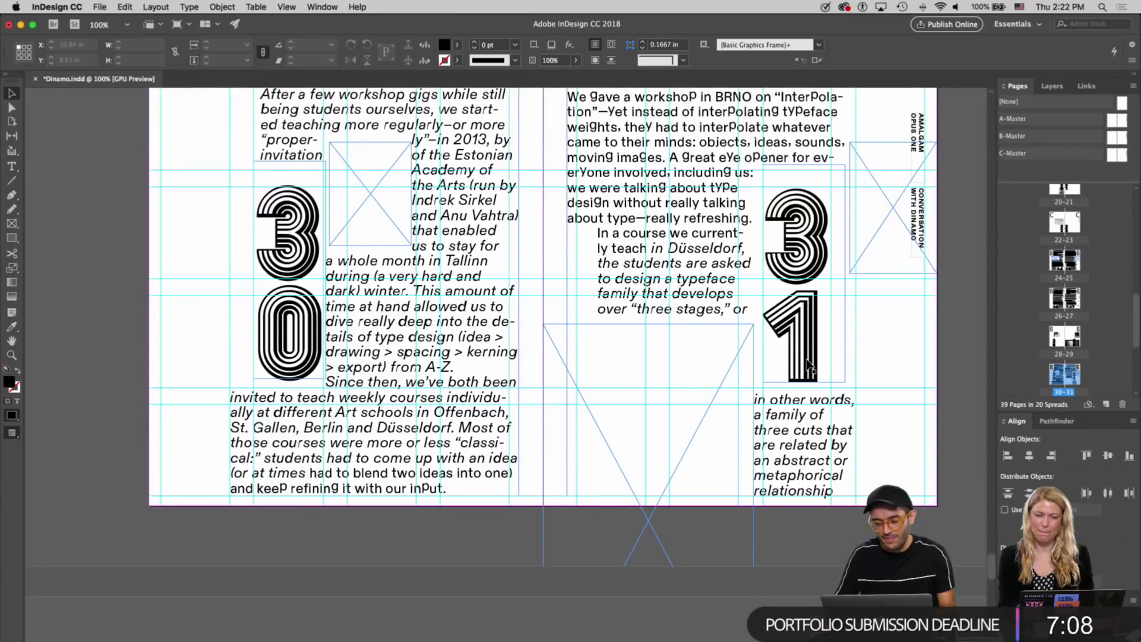
{"action": "scroll", "coordinate": [809, 364], "scroll_direction": "up", "scroll_amount": 5}
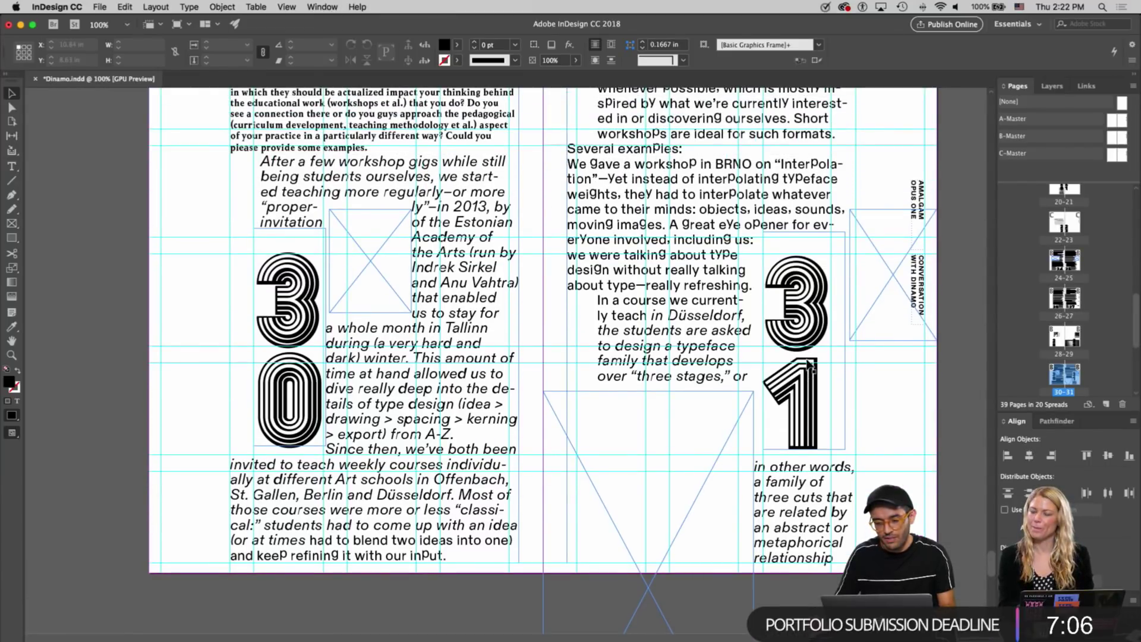
{"action": "scroll", "coordinate": [809, 363], "scroll_direction": "up", "scroll_amount": 3}
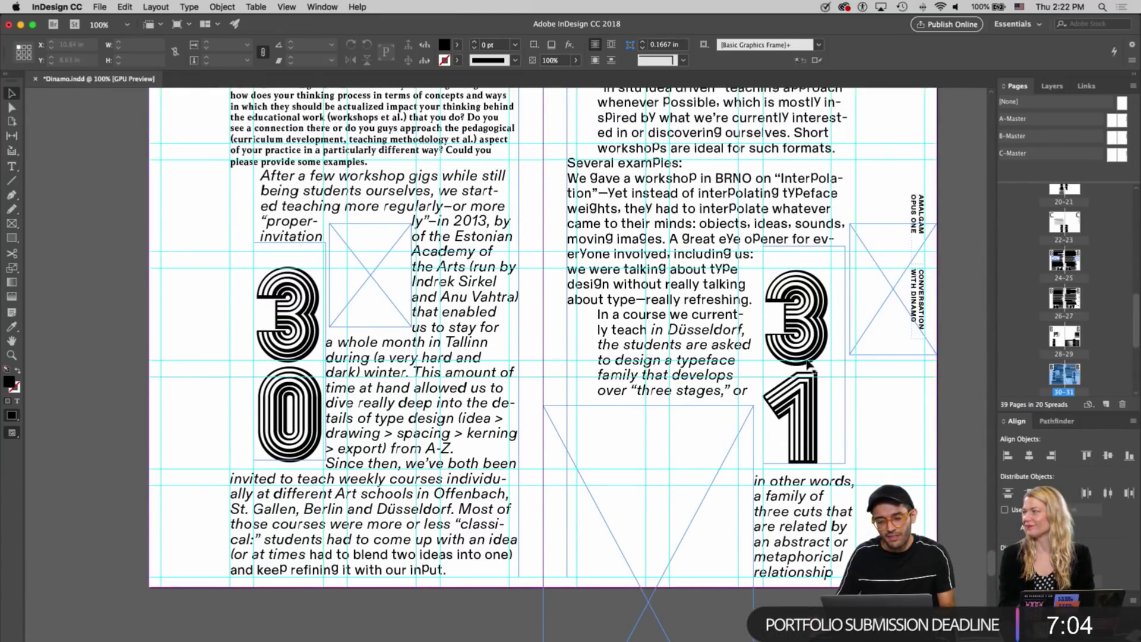
{"action": "scroll", "coordinate": [810, 363], "scroll_direction": "up", "scroll_amount": 1}
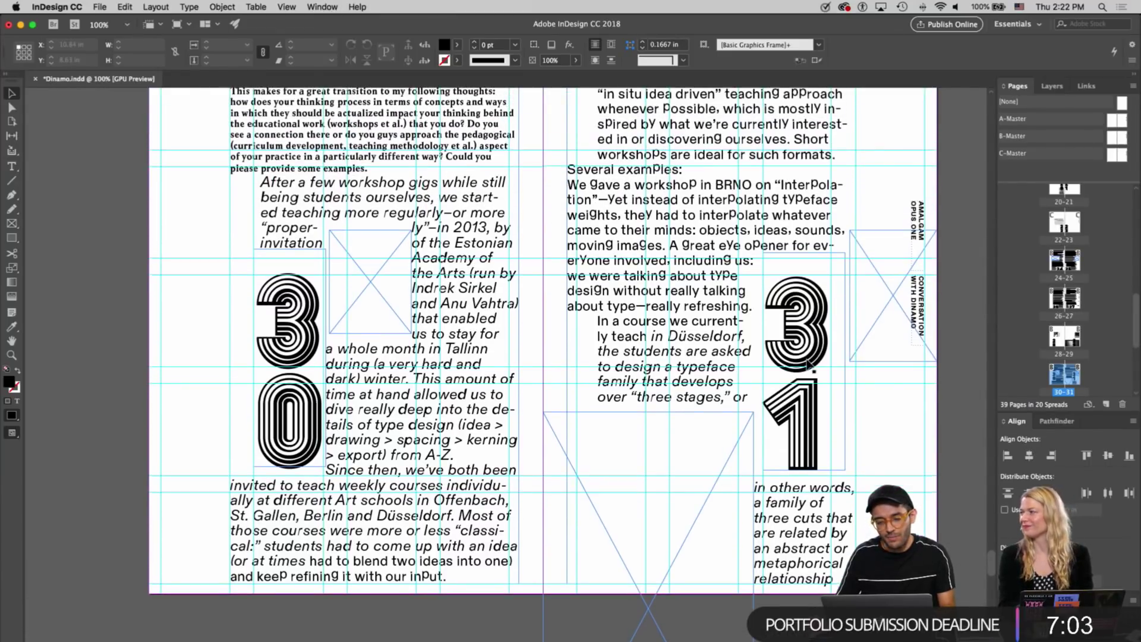
Review the text, numerals and images on the spreads for pages 32–33 and 34–35
{"action": "left_click", "coordinate": [814, 408]}
{"action": "scroll", "coordinate": [911, 420], "scroll_direction": "down", "scroll_amount": 10}
{"action": "scroll", "coordinate": [912, 420], "scroll_direction": "down", "scroll_amount": 4}
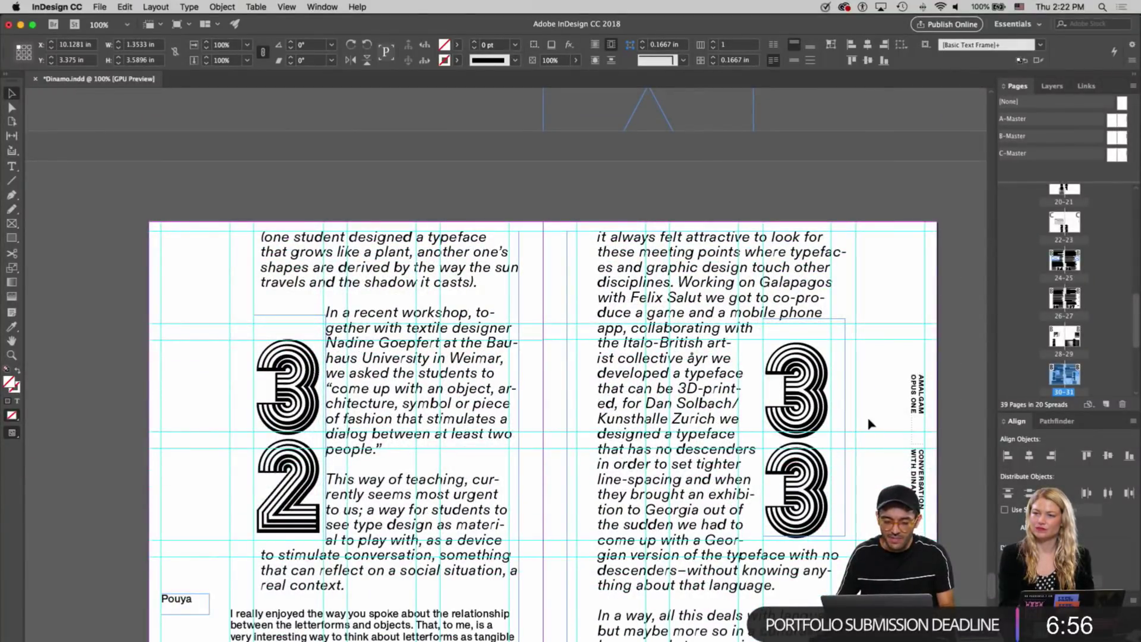
{"action": "scroll", "coordinate": [869, 423], "scroll_direction": "down", "scroll_amount": 6}
{"action": "scroll", "coordinate": [867, 422], "scroll_direction": "down", "scroll_amount": 3}
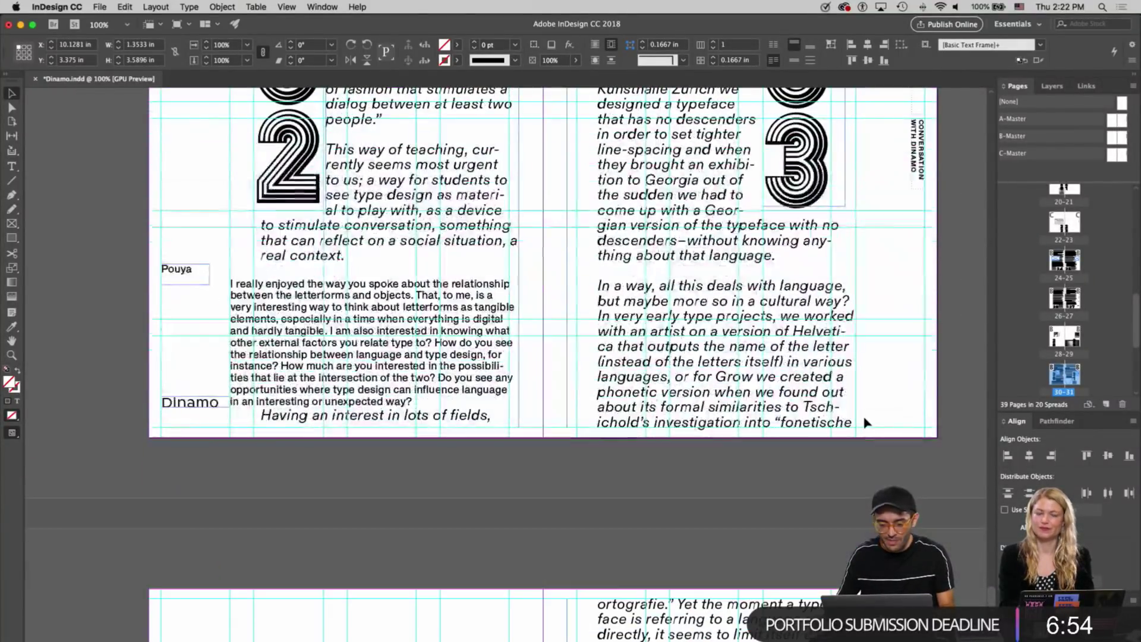
{"action": "scroll", "coordinate": [866, 421], "scroll_direction": "down", "scroll_amount": 3}
{"action": "scroll", "coordinate": [865, 422], "scroll_direction": "down", "scroll_amount": 5}
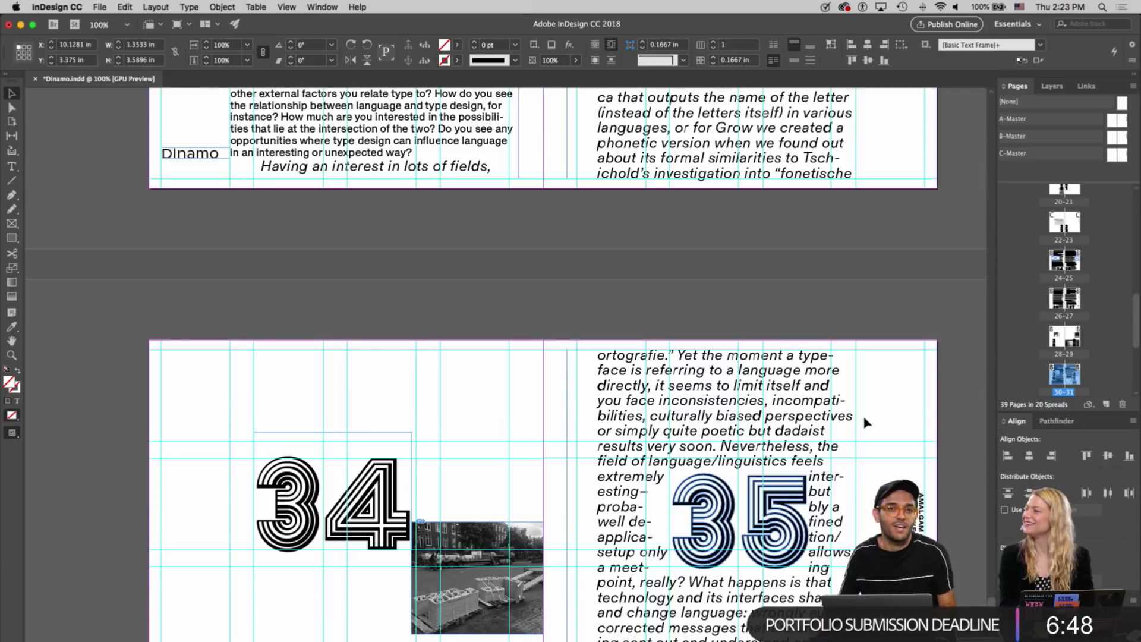
{"action": "scroll", "coordinate": [865, 422], "scroll_direction": "down", "scroll_amount": 3}
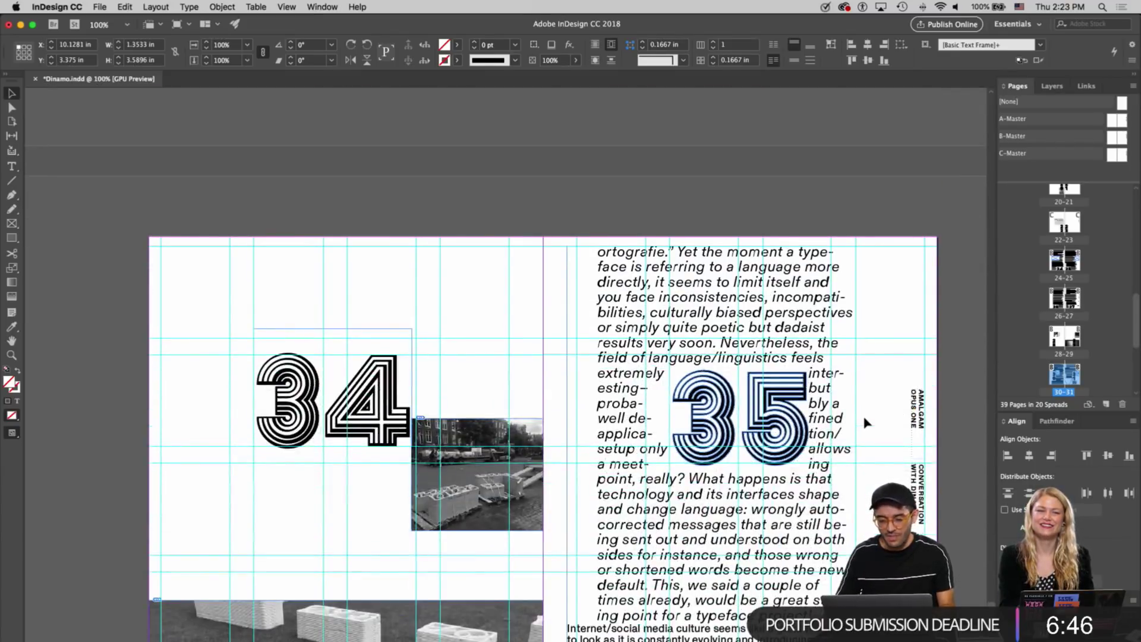
{"action": "scroll", "coordinate": [865, 421], "scroll_direction": "down", "scroll_amount": 1}
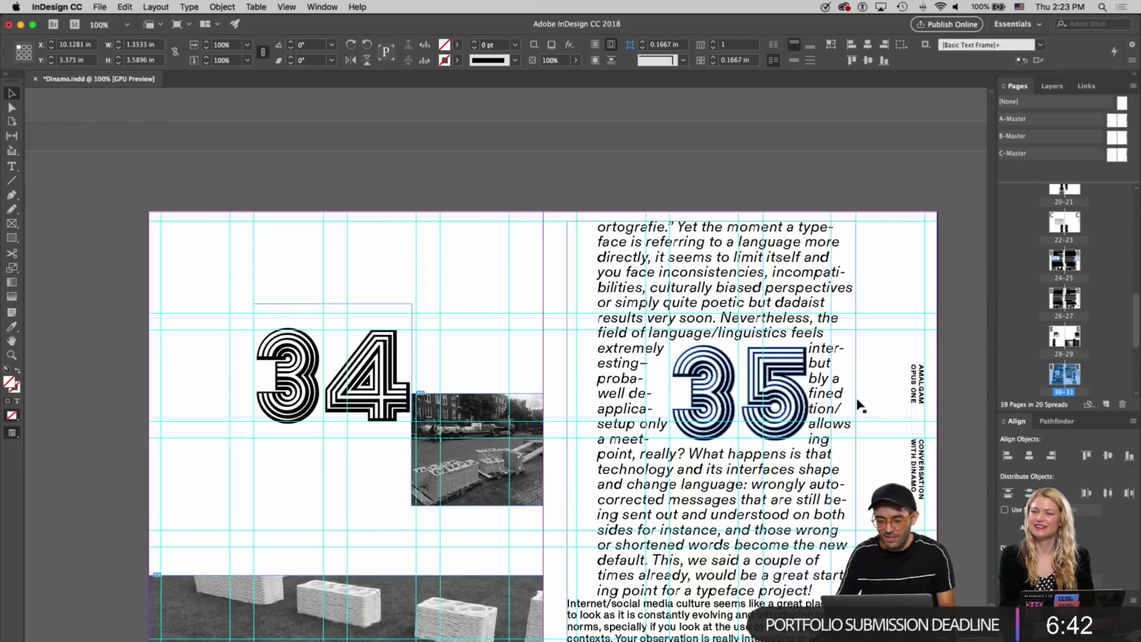
{"action": "left_click", "coordinate": [885, 356]}
{"action": "scroll", "coordinate": [886, 355], "scroll_direction": "down", "scroll_amount": 3}
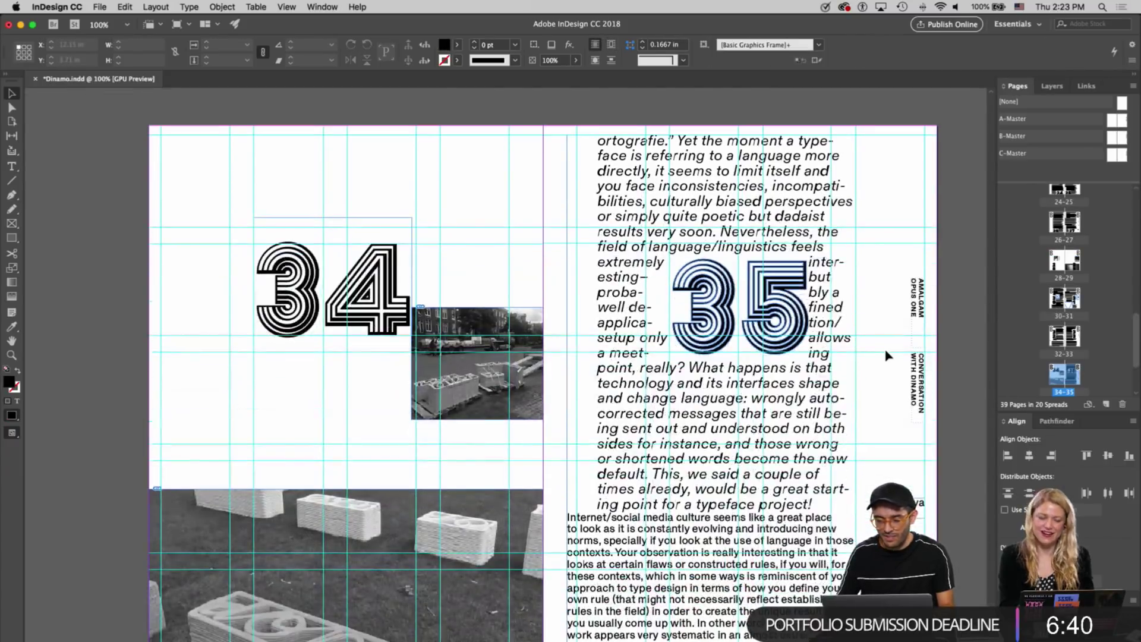
{"action": "scroll", "coordinate": [885, 355], "scroll_direction": "down", "scroll_amount": 2}
{"action": "scroll", "coordinate": [885, 355], "scroll_direction": "up", "scroll_amount": 2}
{"action": "scroll", "coordinate": [885, 356], "scroll_direction": "right", "scroll_amount": 1}
{"action": "scroll", "coordinate": [885, 355], "scroll_direction": "left", "scroll_amount": 1}
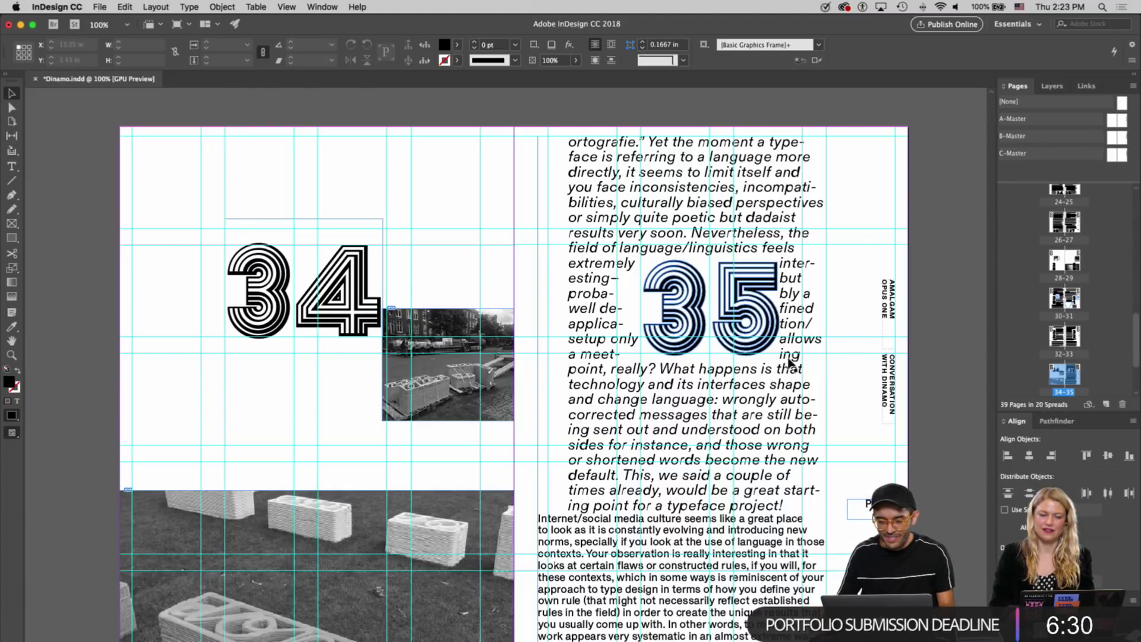
{"action": "scroll", "coordinate": [828, 361], "scroll_direction": "down", "scroll_amount": 1}
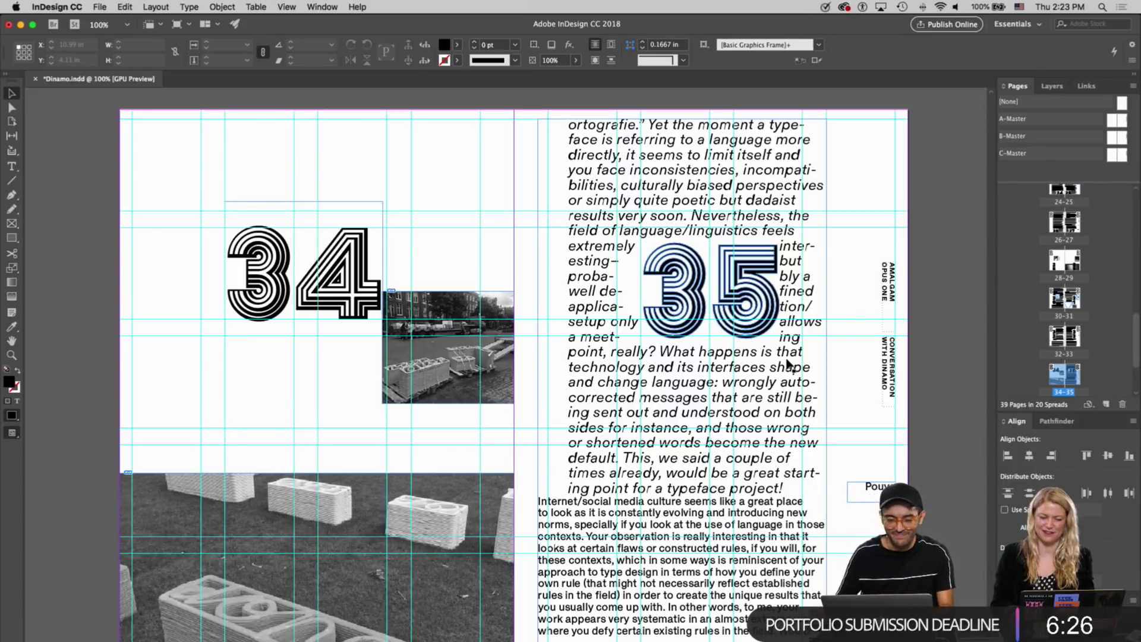
{"action": "scroll", "coordinate": [789, 364], "scroll_direction": "down", "scroll_amount": 1}
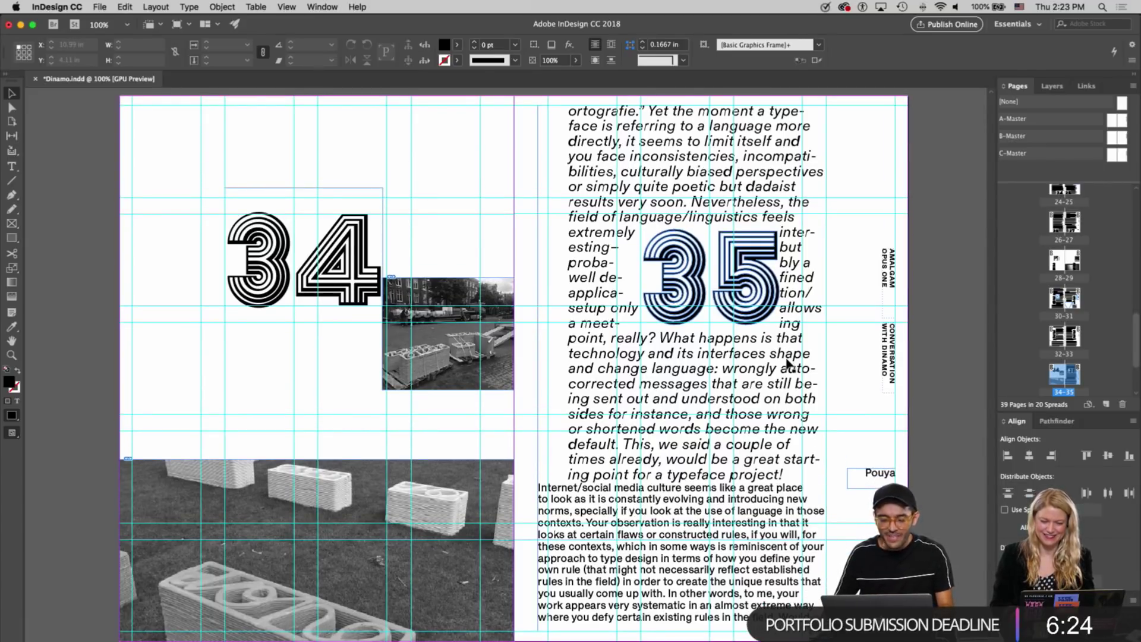
Switch to preview mode and check the layout of pages 34 to 39 without guides
{"action": "key", "text": "w"}
{"action": "scroll", "coordinate": [787, 363], "scroll_direction": "down", "scroll_amount": 6}
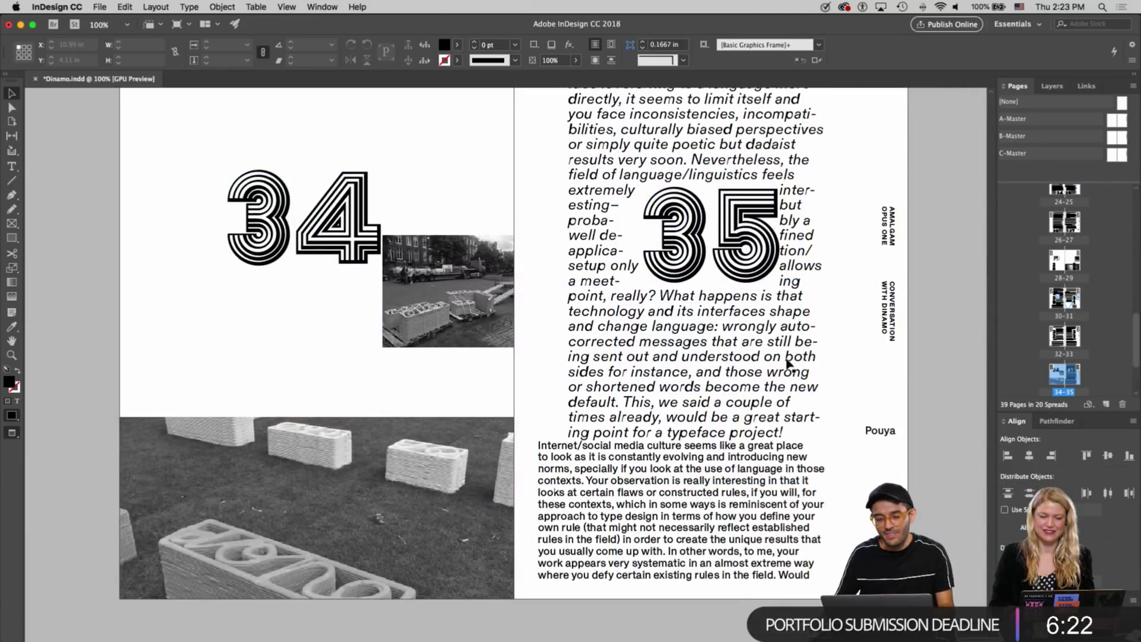
{"action": "scroll", "coordinate": [788, 363], "scroll_direction": "up", "scroll_amount": 5}
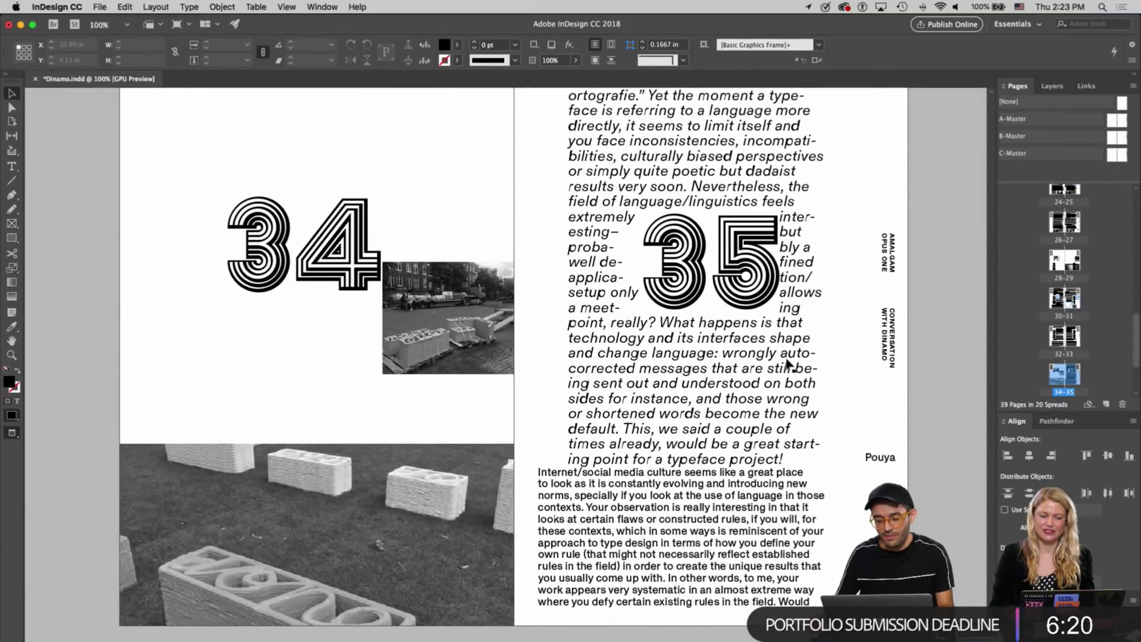
{"action": "scroll", "coordinate": [788, 364], "scroll_direction": "down", "scroll_amount": 14}
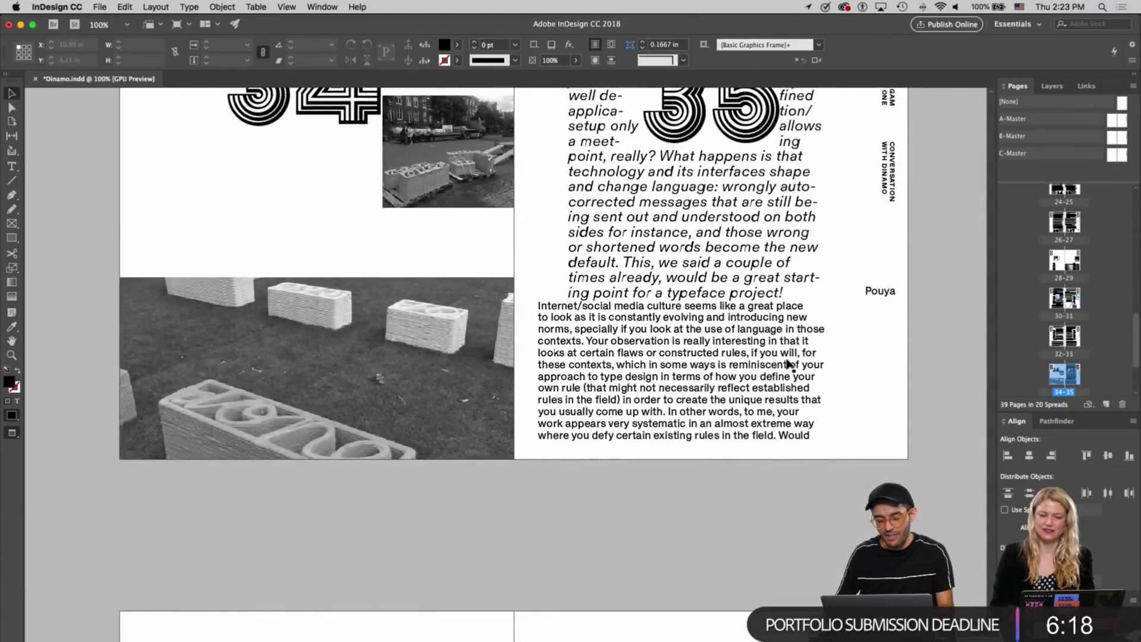
{"action": "scroll", "coordinate": [788, 363], "scroll_direction": "up", "scroll_amount": 13}
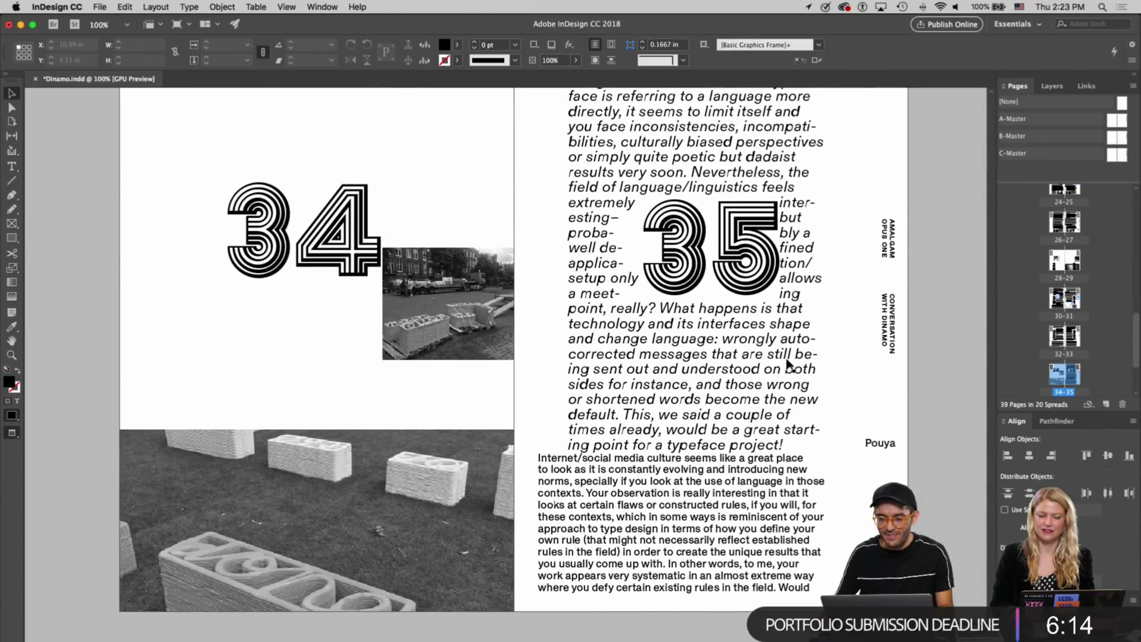
{"action": "scroll", "coordinate": [788, 363], "scroll_direction": "up", "scroll_amount": 1}
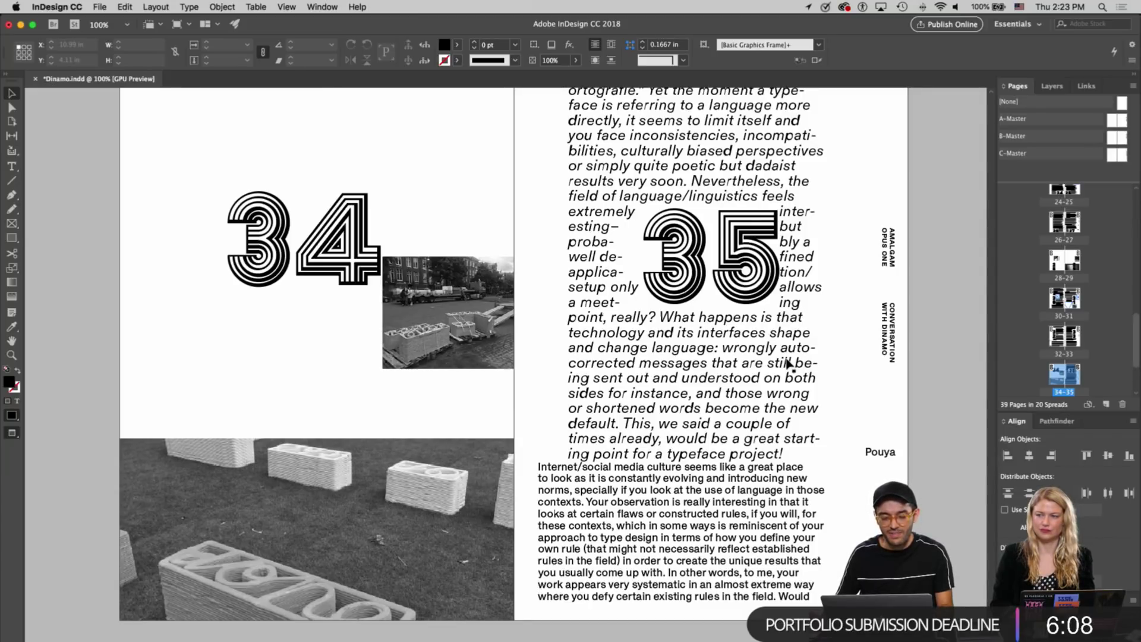
{"action": "scroll", "coordinate": [787, 363], "scroll_direction": "up", "scroll_amount": 1}
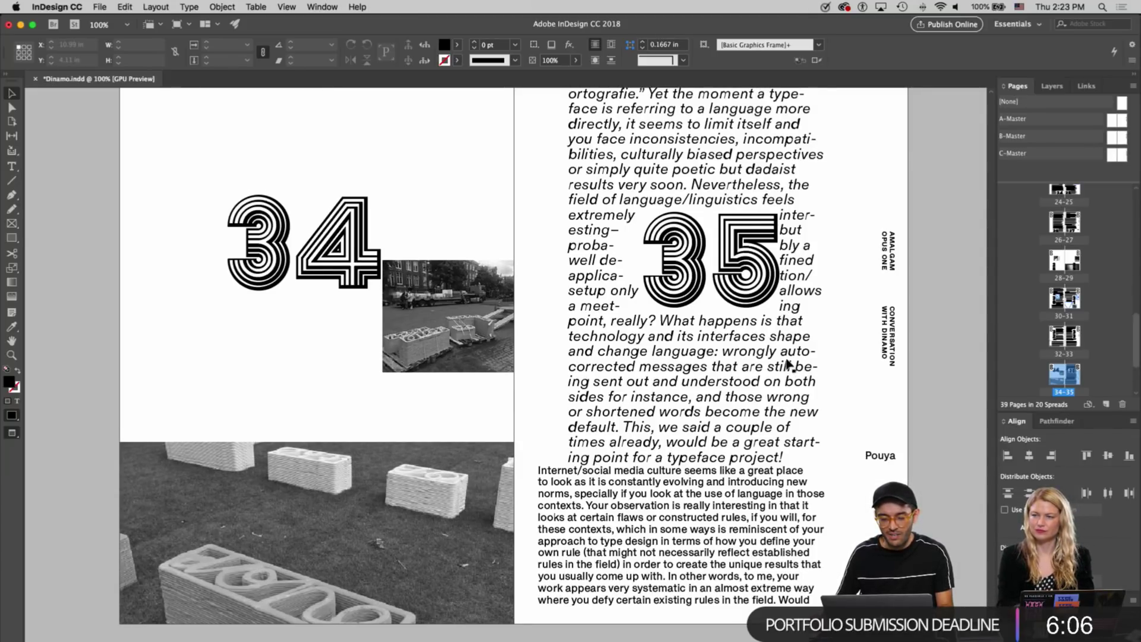
{"action": "scroll", "coordinate": [788, 364], "scroll_direction": "up", "scroll_amount": 2}
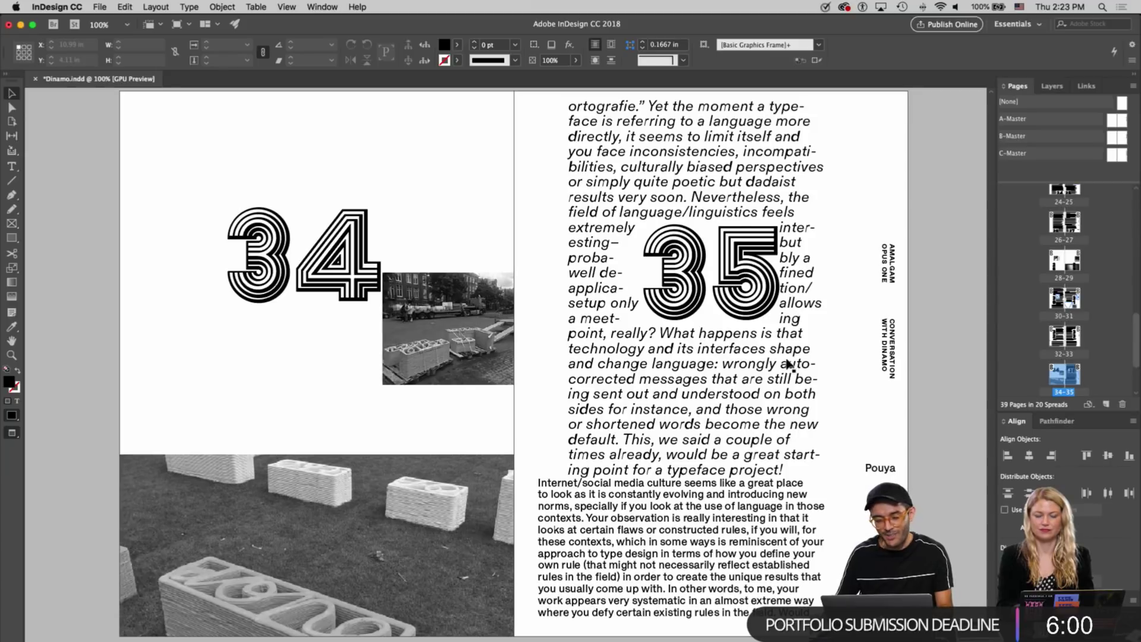
{"action": "scroll", "coordinate": [791, 363], "scroll_direction": "down", "scroll_amount": 4}
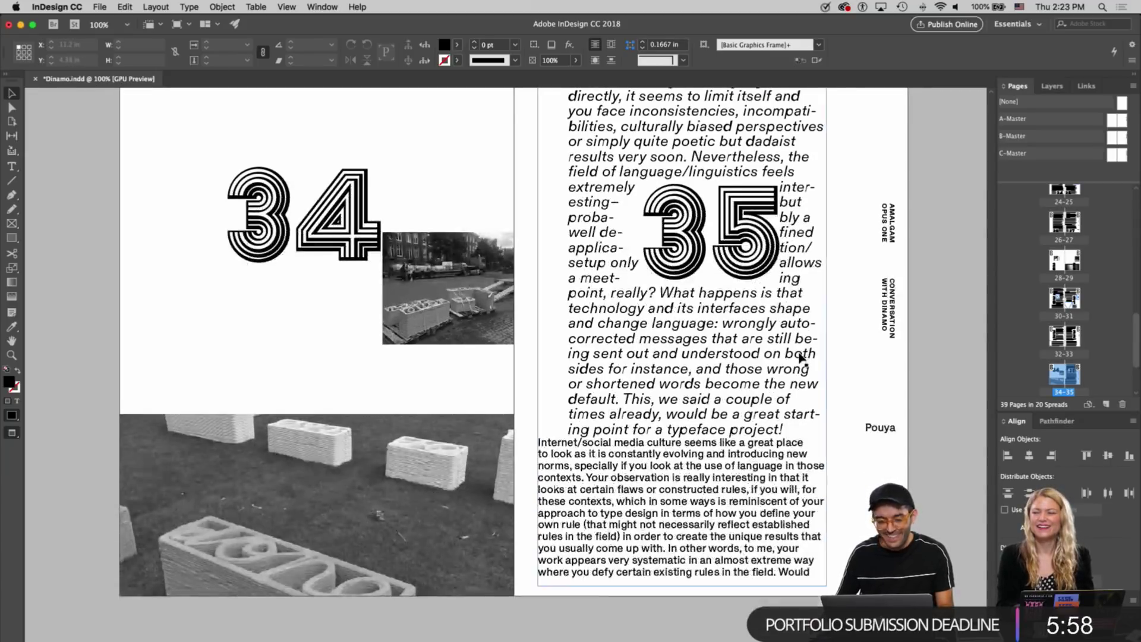
{"action": "scroll", "coordinate": [894, 333], "scroll_direction": "down", "scroll_amount": 15}
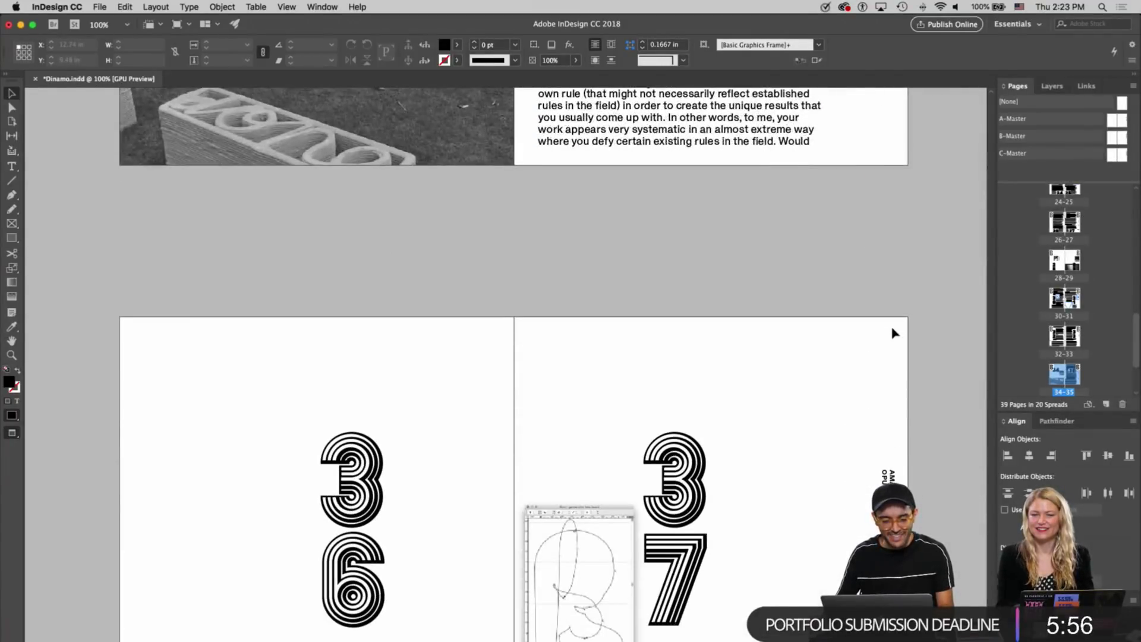
{"action": "scroll", "coordinate": [894, 333], "scroll_direction": "down", "scroll_amount": 15}
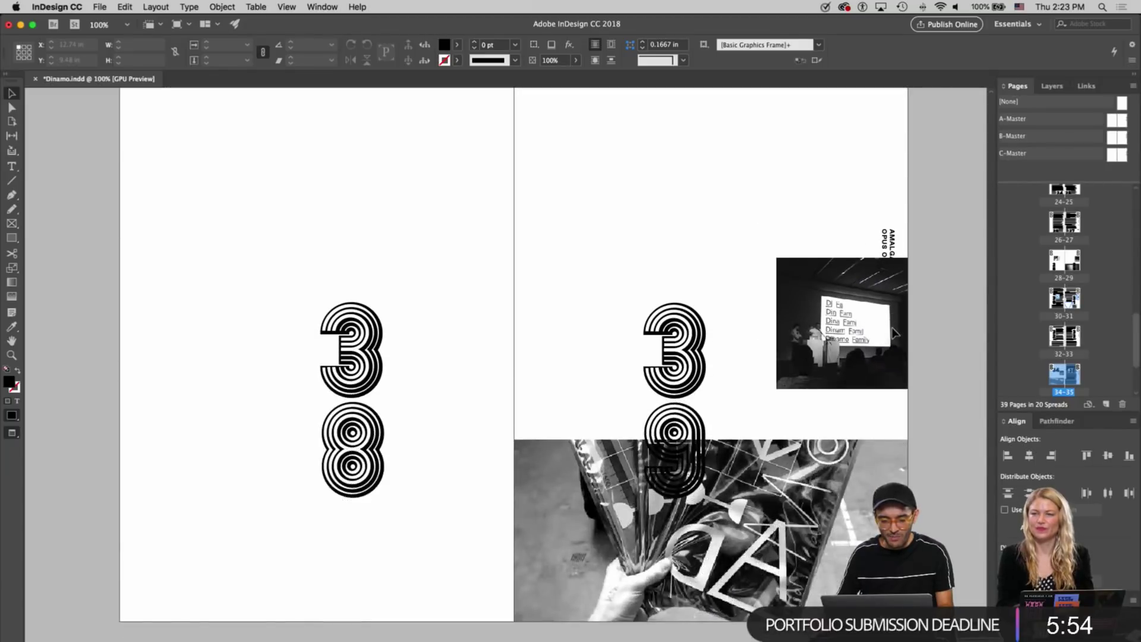
{"action": "scroll", "coordinate": [894, 332], "scroll_direction": "up", "scroll_amount": 20}
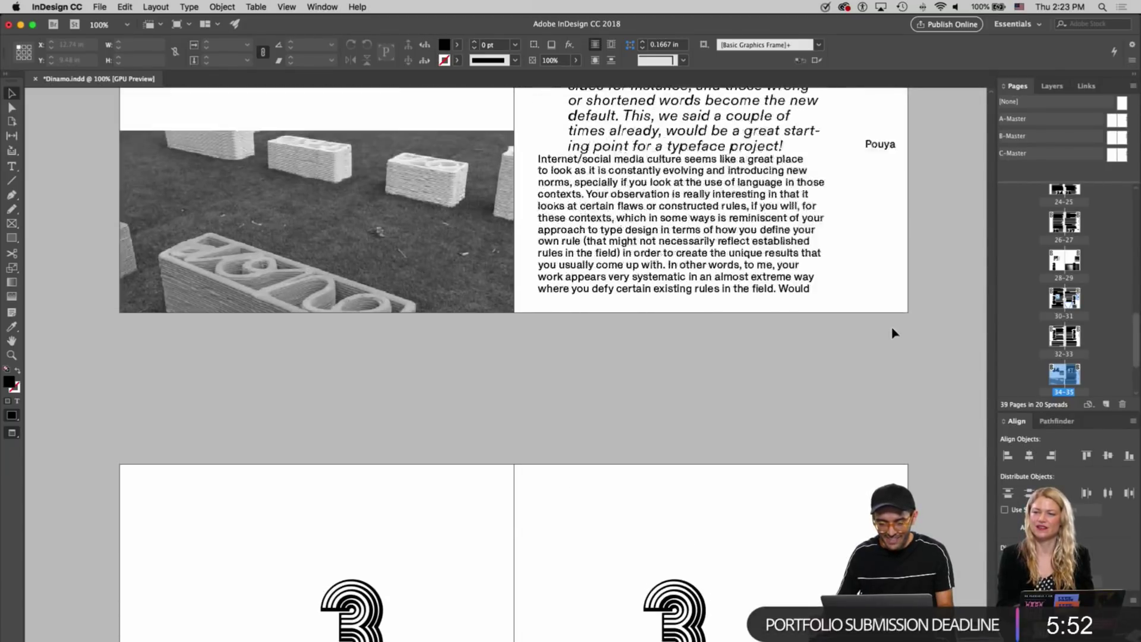
Shorten the text frame on page 32 to about 8.42 in high so the line "Having an interest in lots of fields" moves to page 33
{"action": "scroll", "coordinate": [894, 333], "scroll_direction": "up", "scroll_amount": 3}
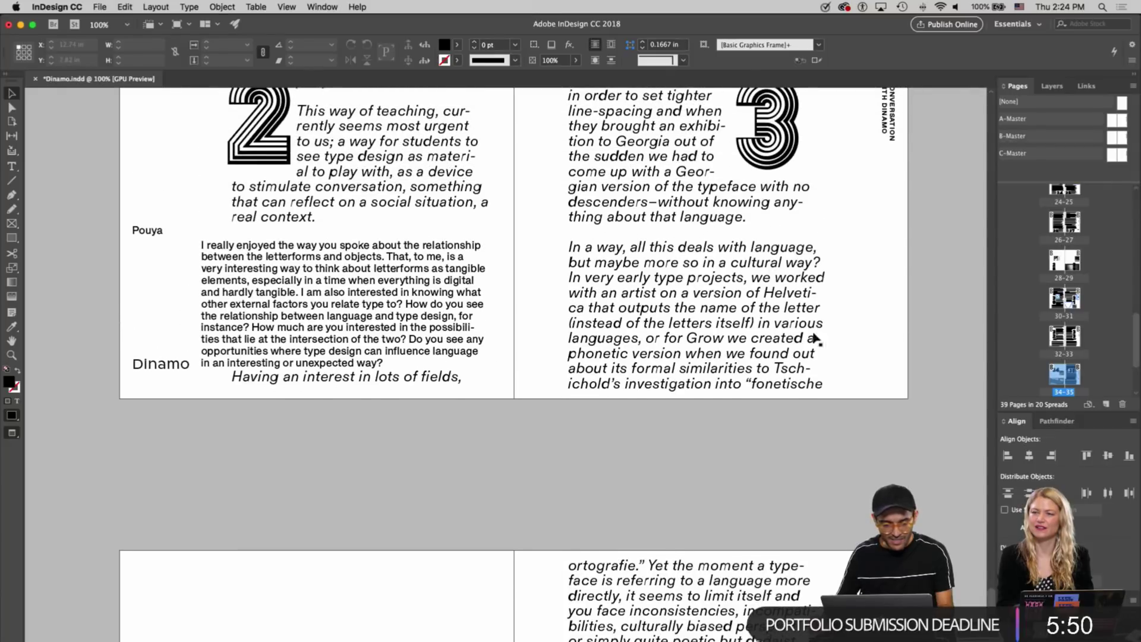
{"action": "double_click", "coordinate": [259, 376]}
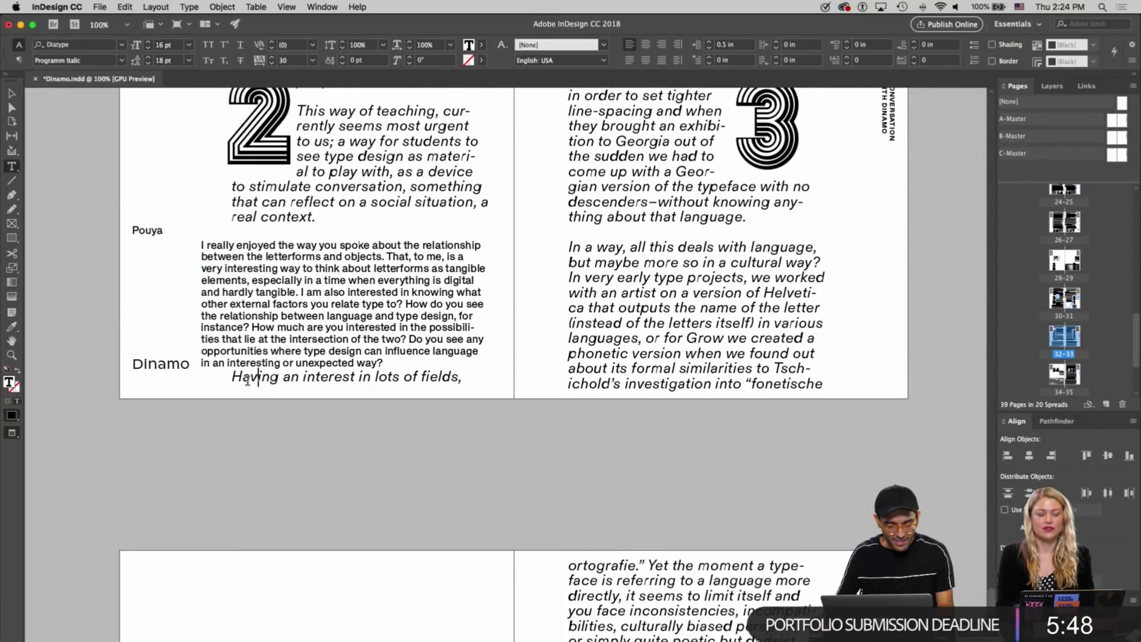
{"action": "key", "text": "Escape"}
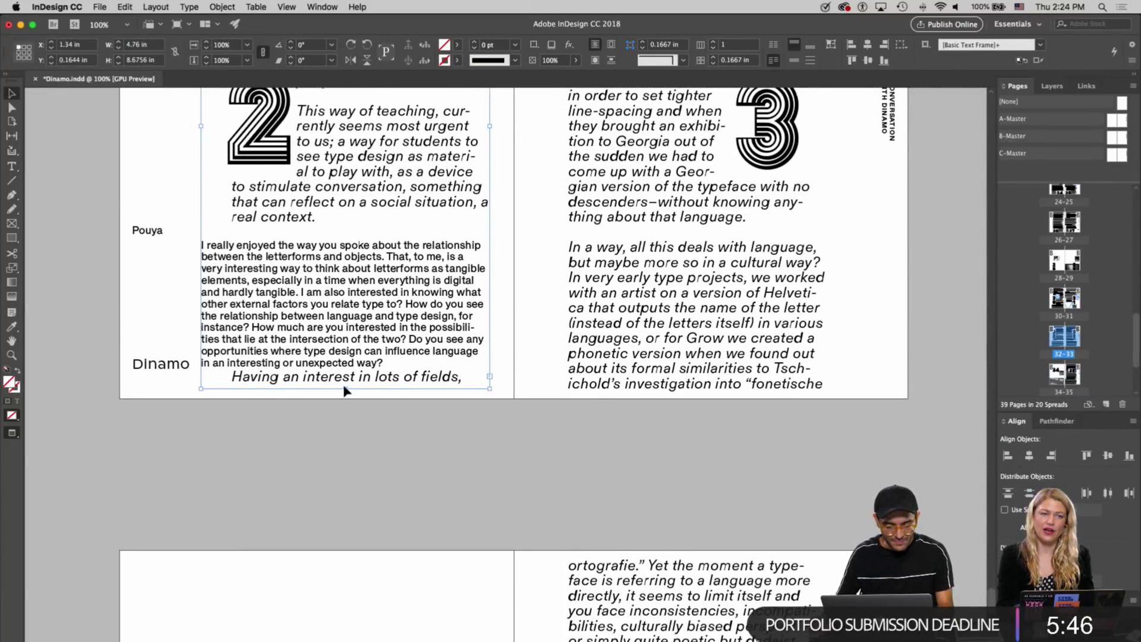
{"action": "left_click_drag", "start_coordinate": [347, 390], "coordinate": [346, 372]}
Set the left indent of the page 33 paragraph beginning "In a way, all this deals with language" to 0 in and remove the blank line before it
{"action": "scroll", "coordinate": [515, 380], "scroll_direction": "up", "scroll_amount": 3}
{"action": "scroll", "coordinate": [514, 380], "scroll_direction": "up", "scroll_amount": 8}
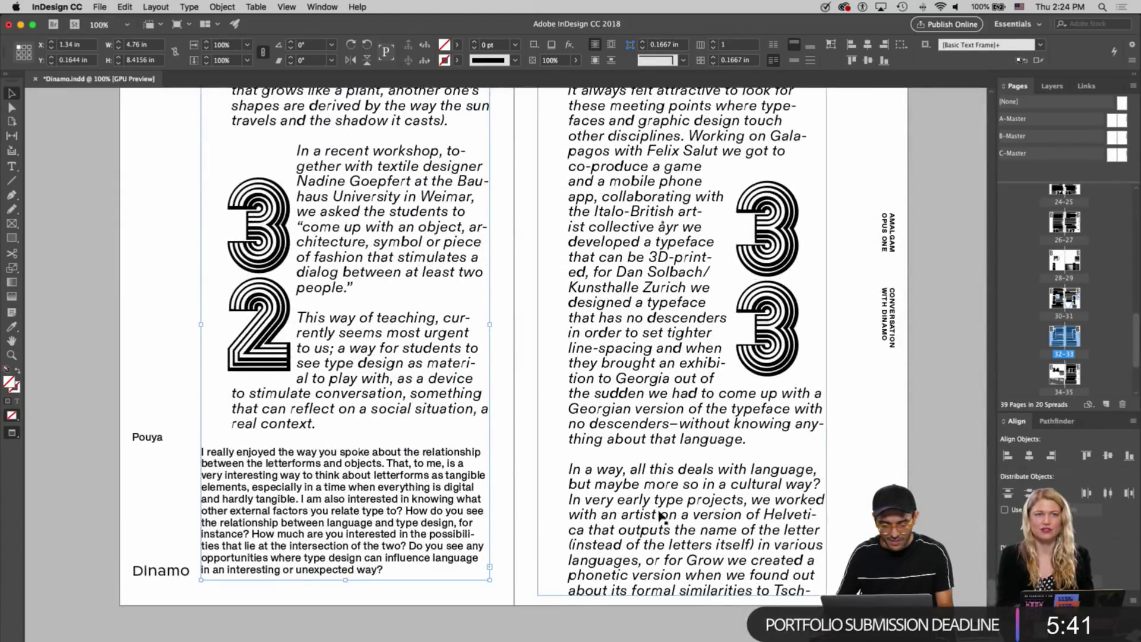
{"action": "double_click", "coordinate": [646, 470]}
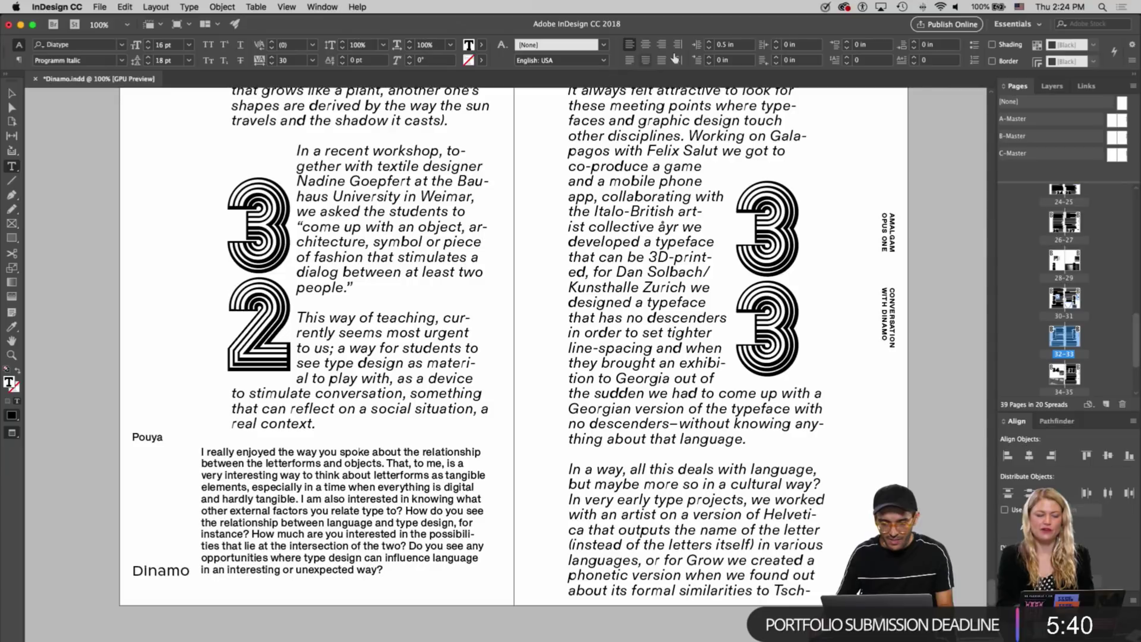
{"action": "double_click", "coordinate": [728, 44]}
{"action": "type", "text": "0"}
{"action": "key", "text": "Return"}
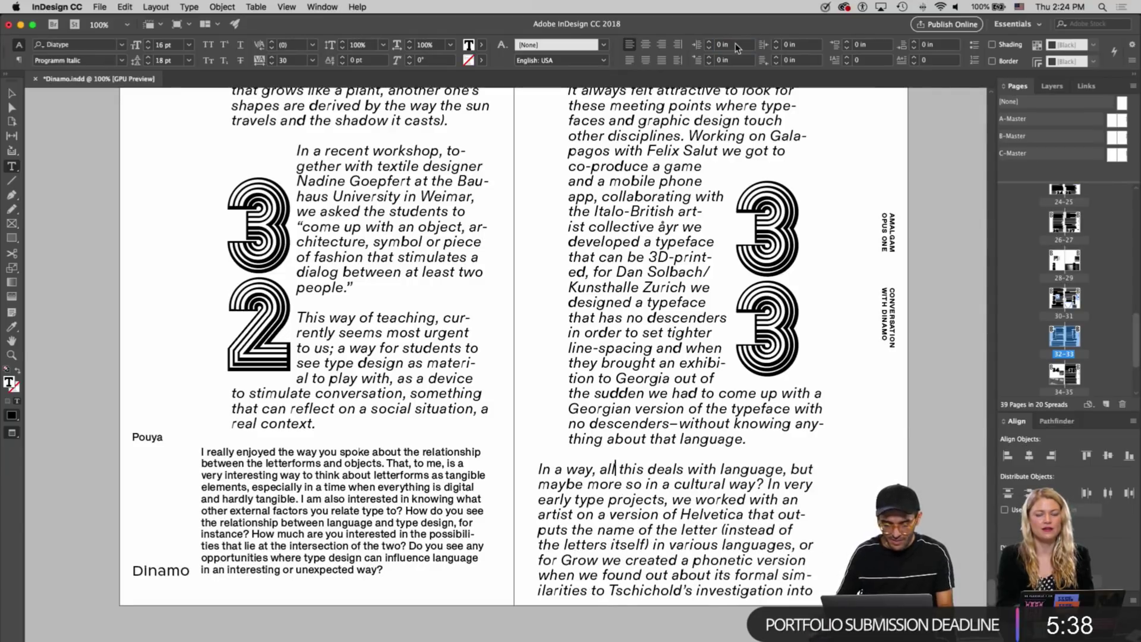
{"action": "left_click", "coordinate": [564, 450]}
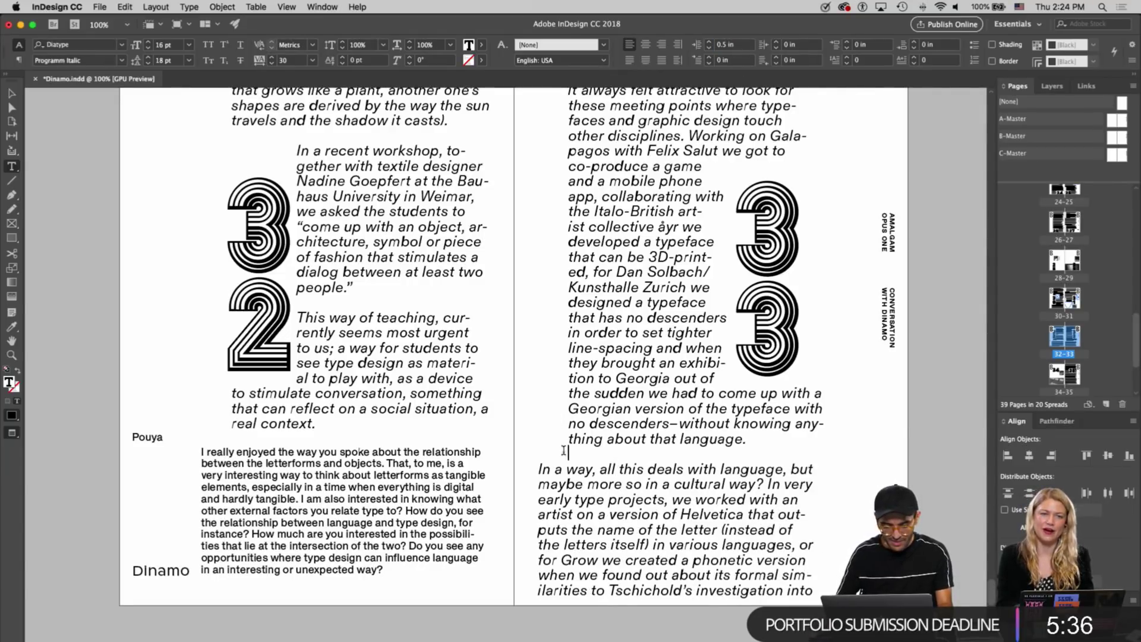
{"action": "key", "text": "BackSpace"}
{"action": "key", "text": "Escape"}
Check how the text reflows from page 33 onto page 35 and around its numerals
{"action": "scroll", "coordinate": [564, 450], "scroll_direction": "down", "scroll_amount": 10}
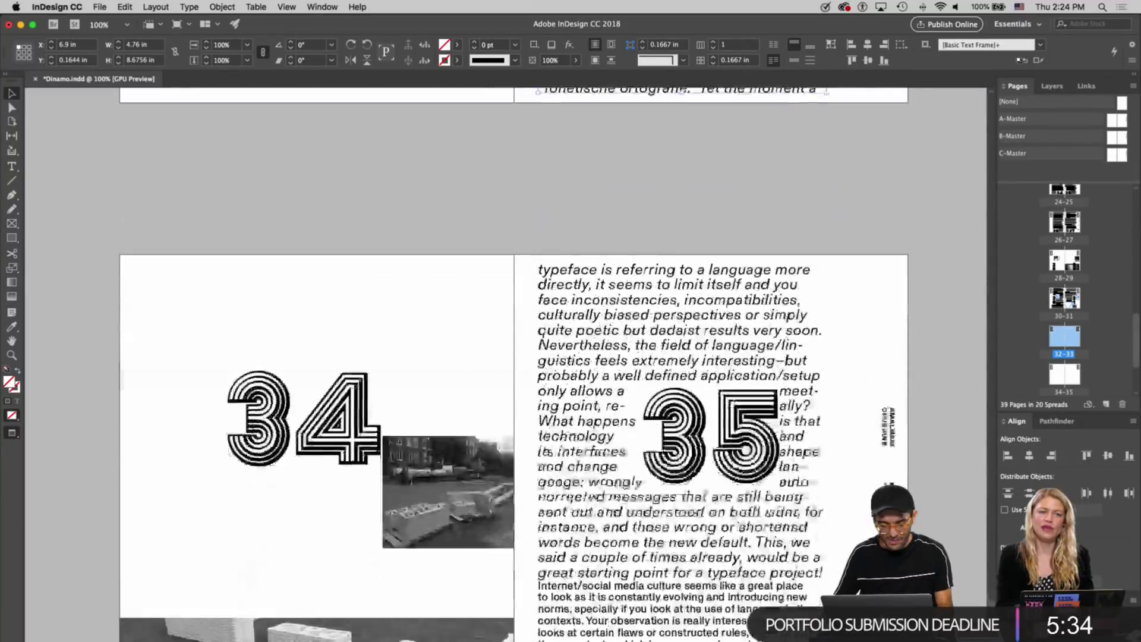
{"action": "scroll", "coordinate": [594, 332], "scroll_direction": "up", "scroll_amount": 4}
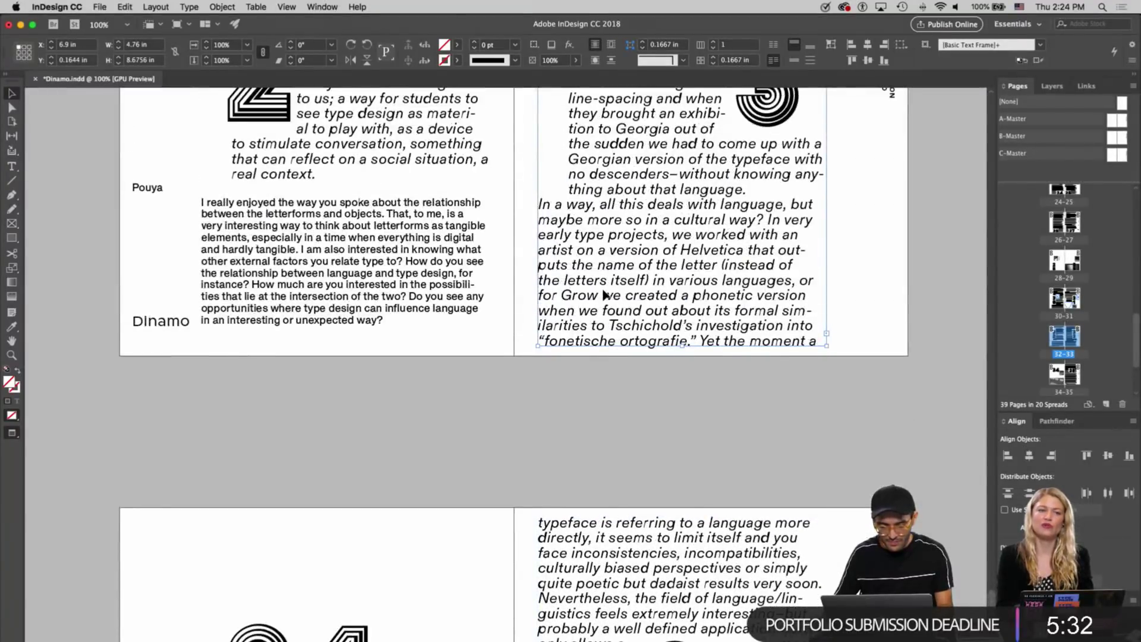
{"action": "scroll", "coordinate": [603, 295], "scroll_direction": "down", "scroll_amount": 7}
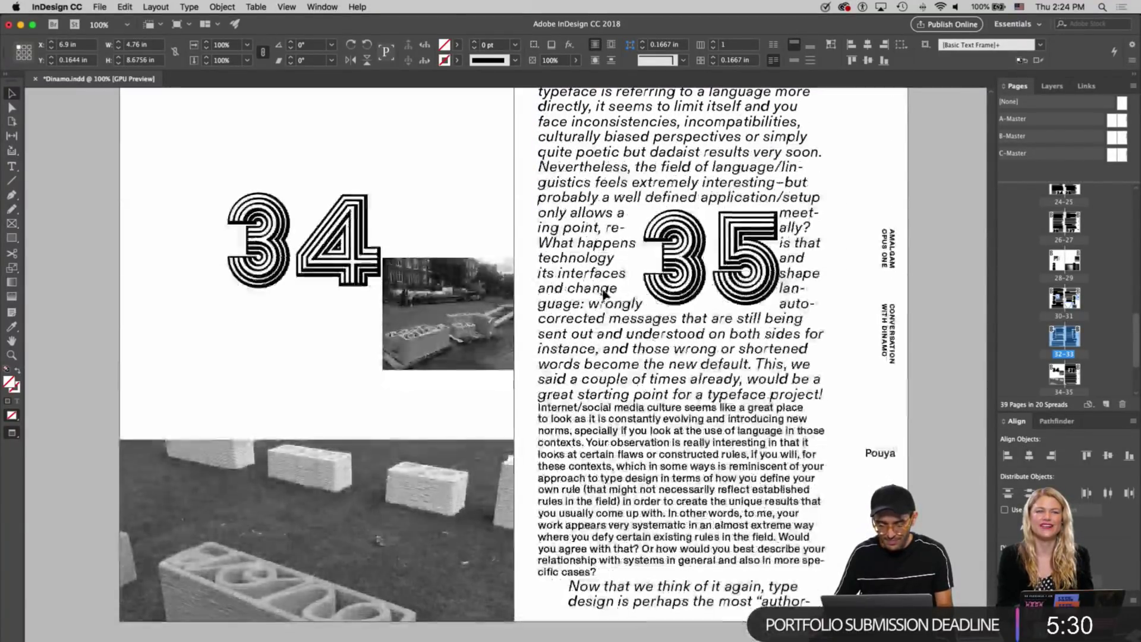
{"action": "left_click", "coordinate": [906, 185]}
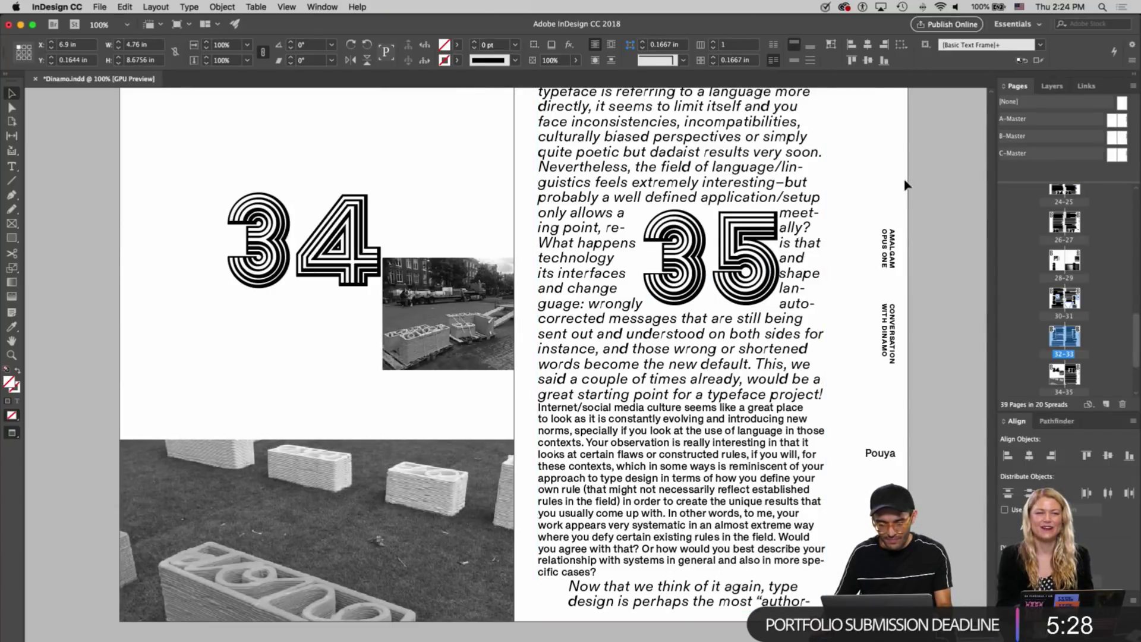
{"action": "scroll", "coordinate": [894, 226], "scroll_direction": "down", "scroll_amount": 1}
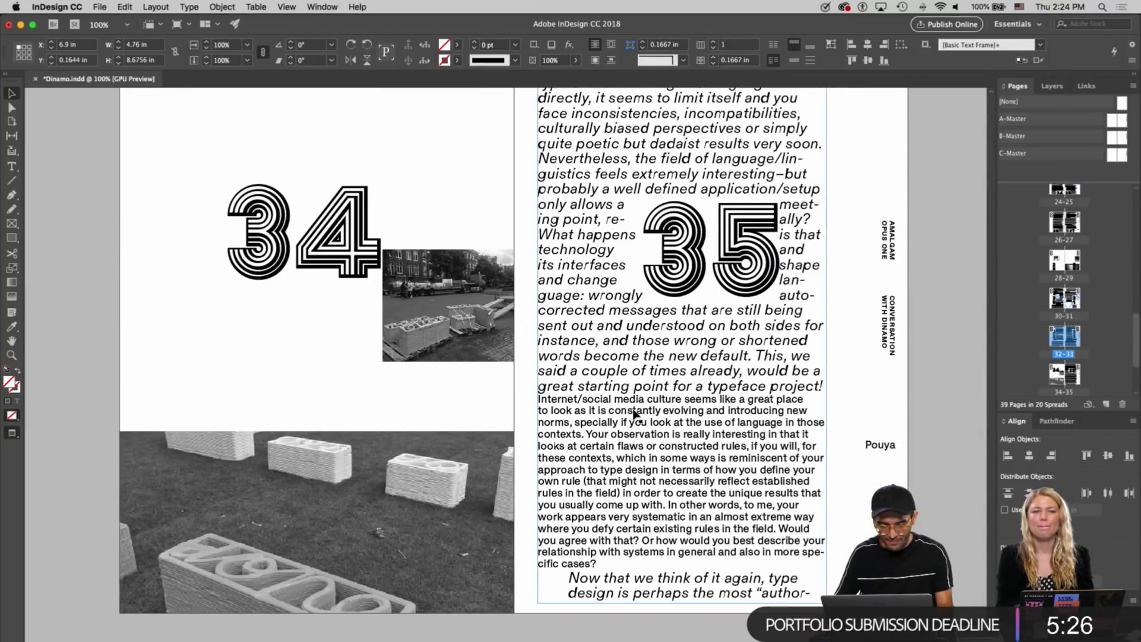
{"action": "scroll", "coordinate": [603, 358], "scroll_direction": "up", "scroll_amount": 8}
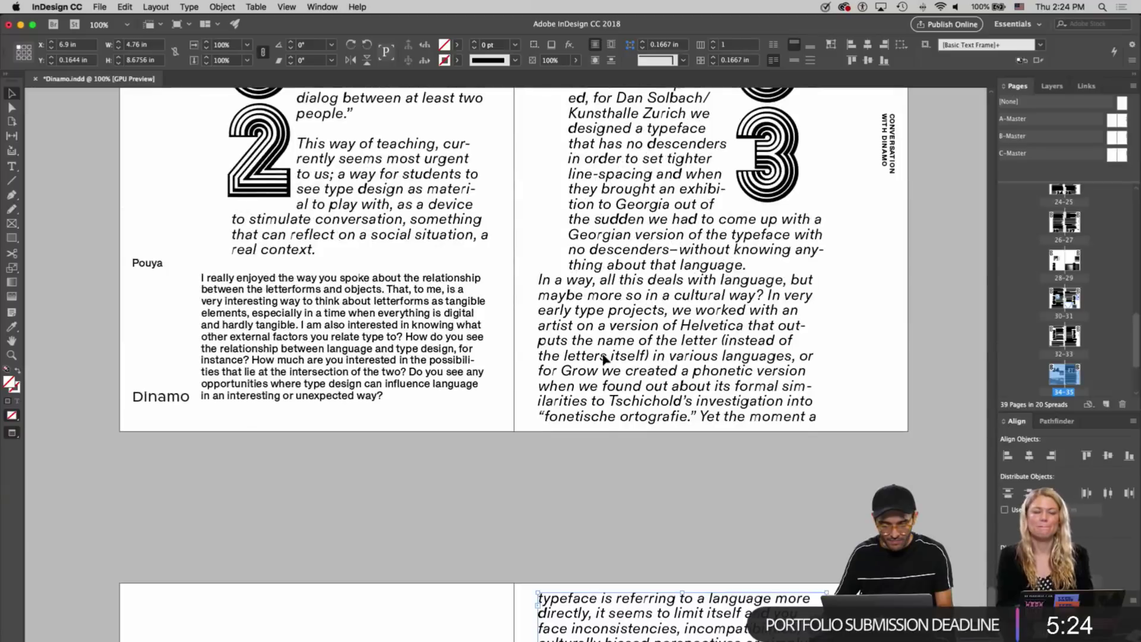
{"action": "scroll", "coordinate": [603, 358], "scroll_direction": "down", "scroll_amount": 3}
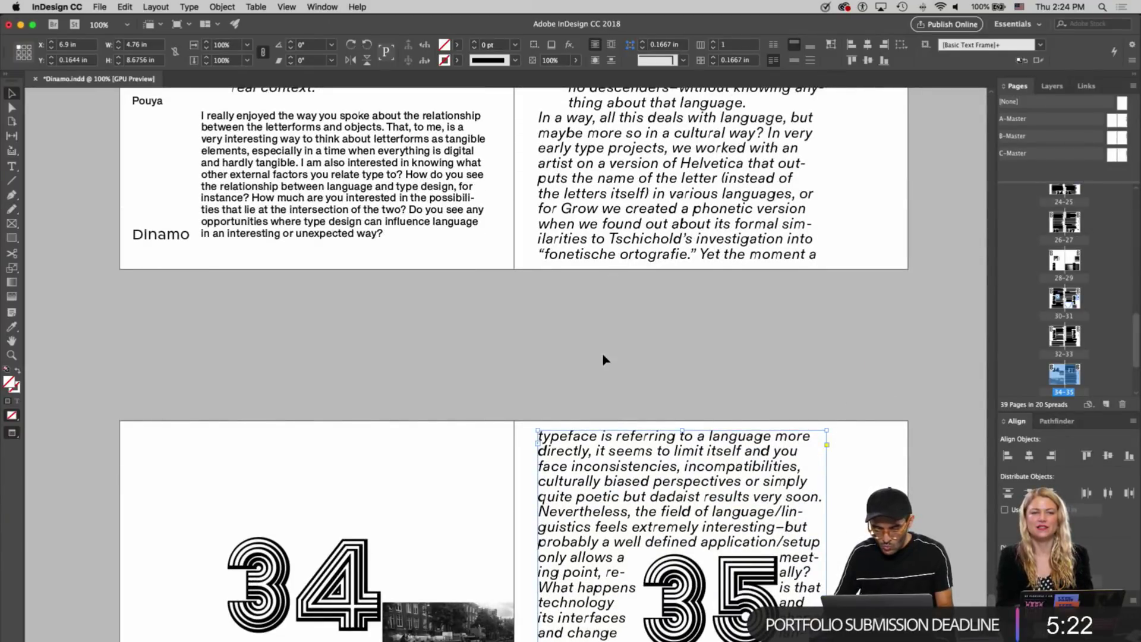
Try a 0.5 in left indent on the paragraph continuing on page 35, and undo it
{"action": "double_click", "coordinate": [597, 515]}
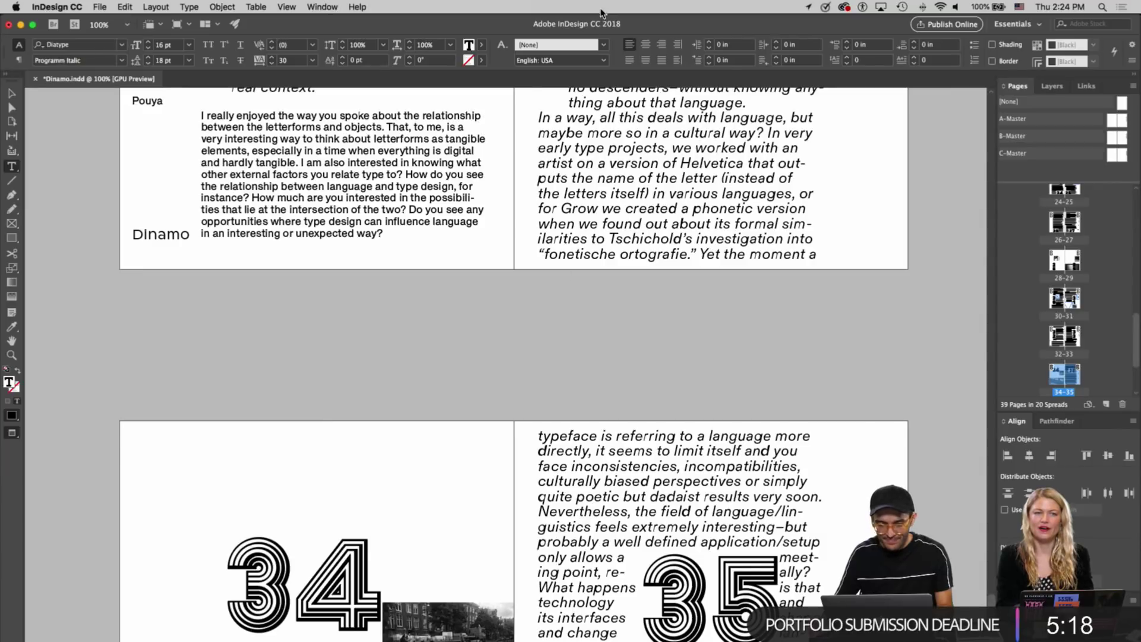
{"action": "left_click", "coordinate": [725, 46]}
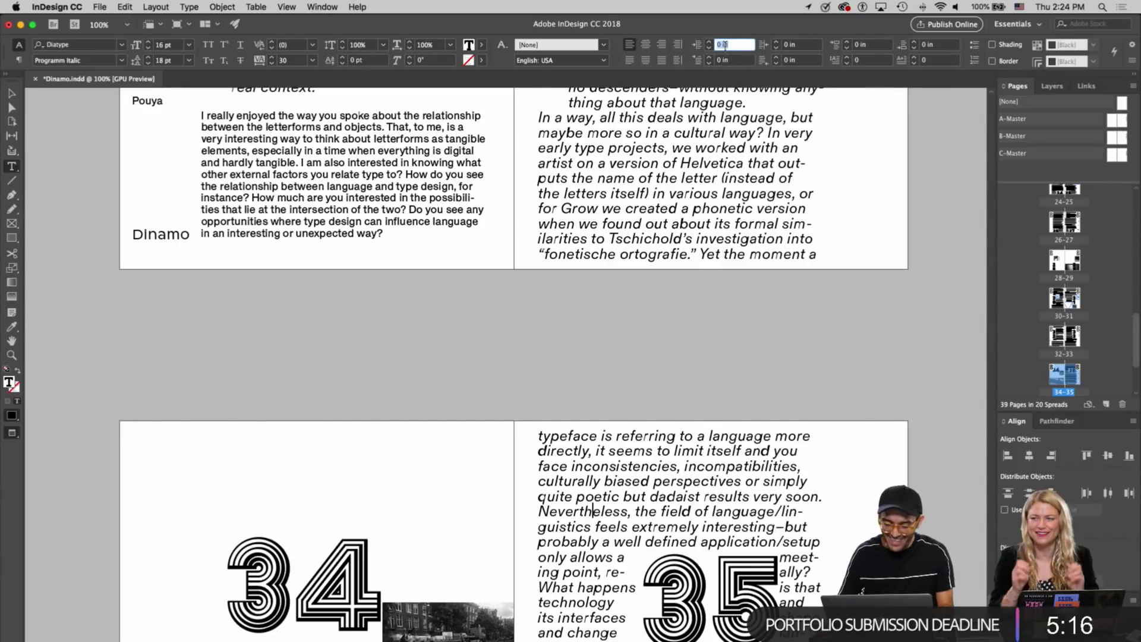
{"action": "key", "text": "Return"}
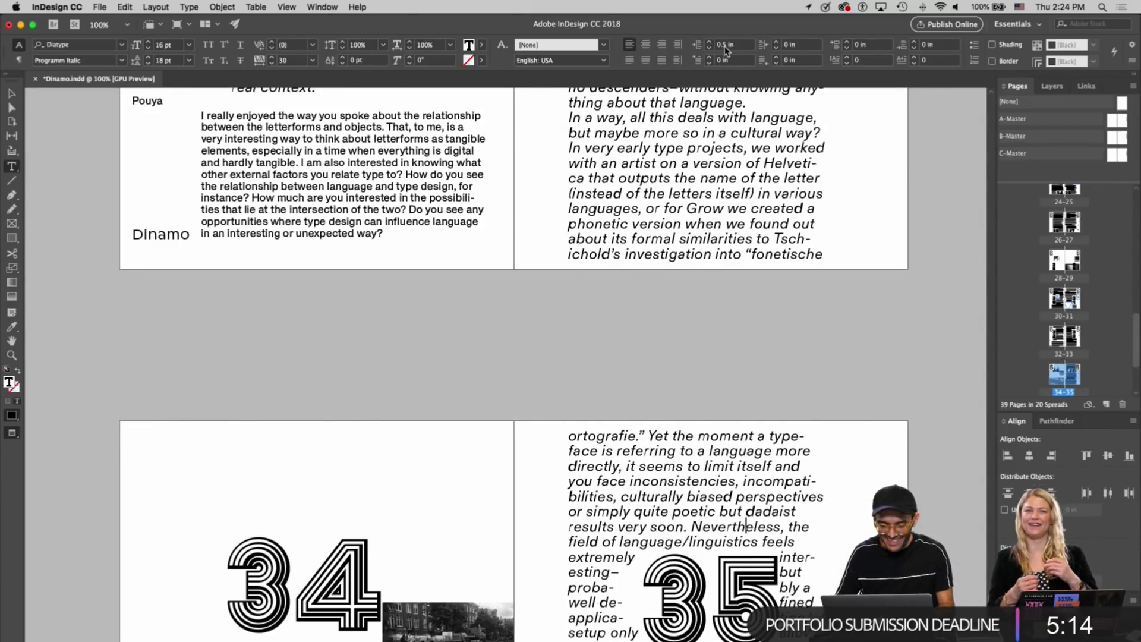
{"action": "key", "text": "super+z"}
{"action": "key", "text": "Escape"}
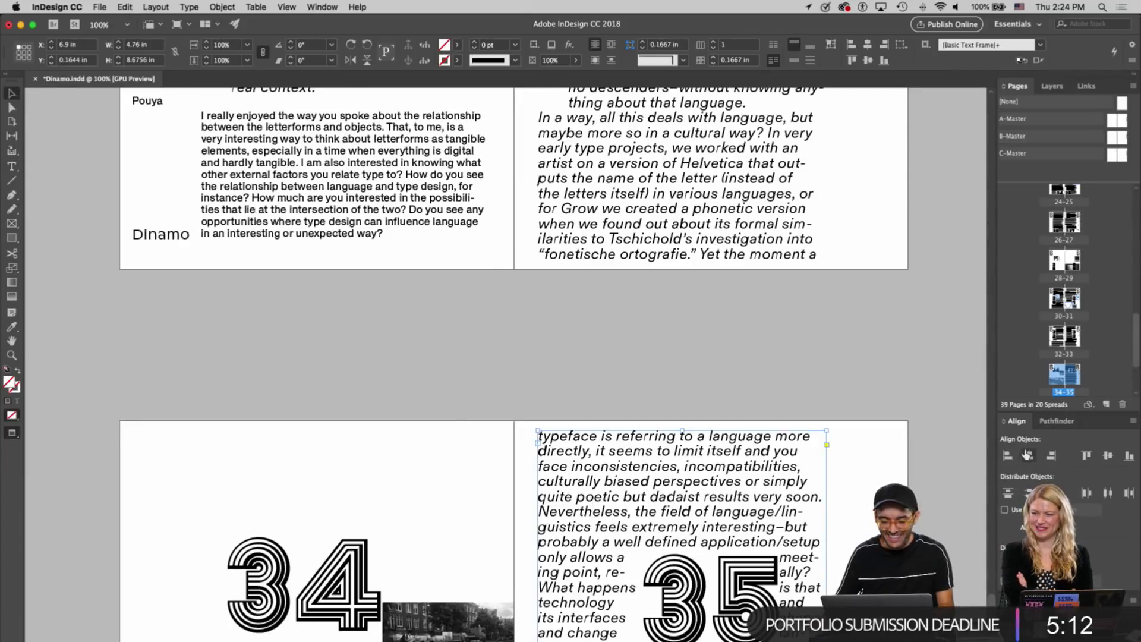
Continue the overset interview text from the page 35 frame into a new threaded text frame on page 38
{"action": "left_click", "coordinate": [820, 361]}
{"action": "scroll", "coordinate": [820, 361], "scroll_direction": "down", "scroll_amount": 5}
{"action": "scroll", "coordinate": [820, 361], "scroll_direction": "down", "scroll_amount": 5}
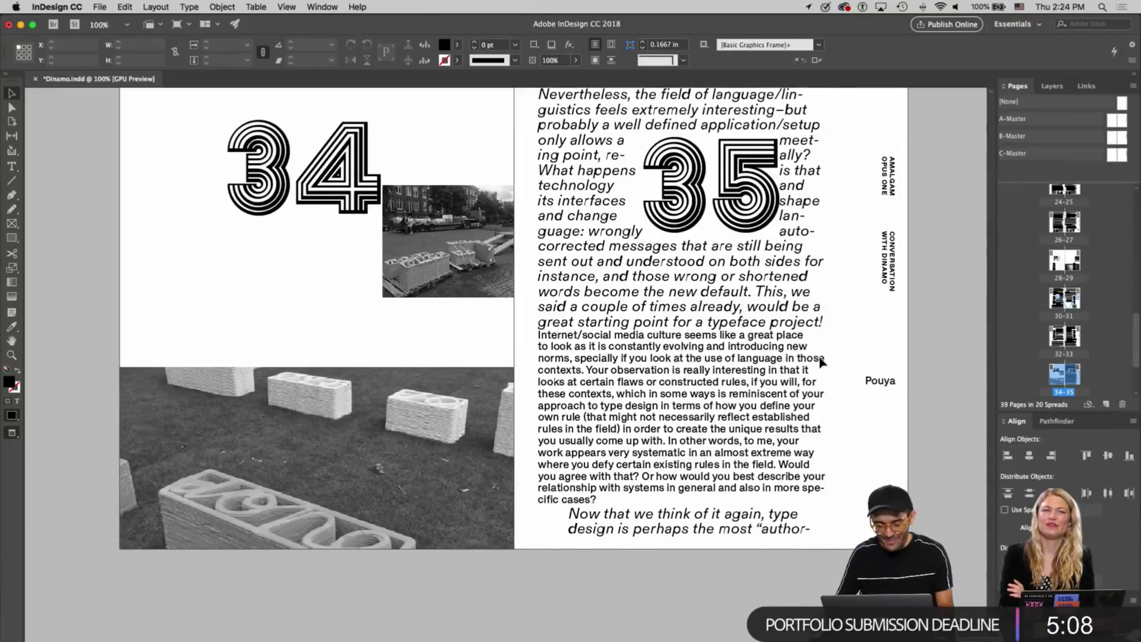
{"action": "scroll", "coordinate": [820, 361], "scroll_direction": "up", "scroll_amount": 1}
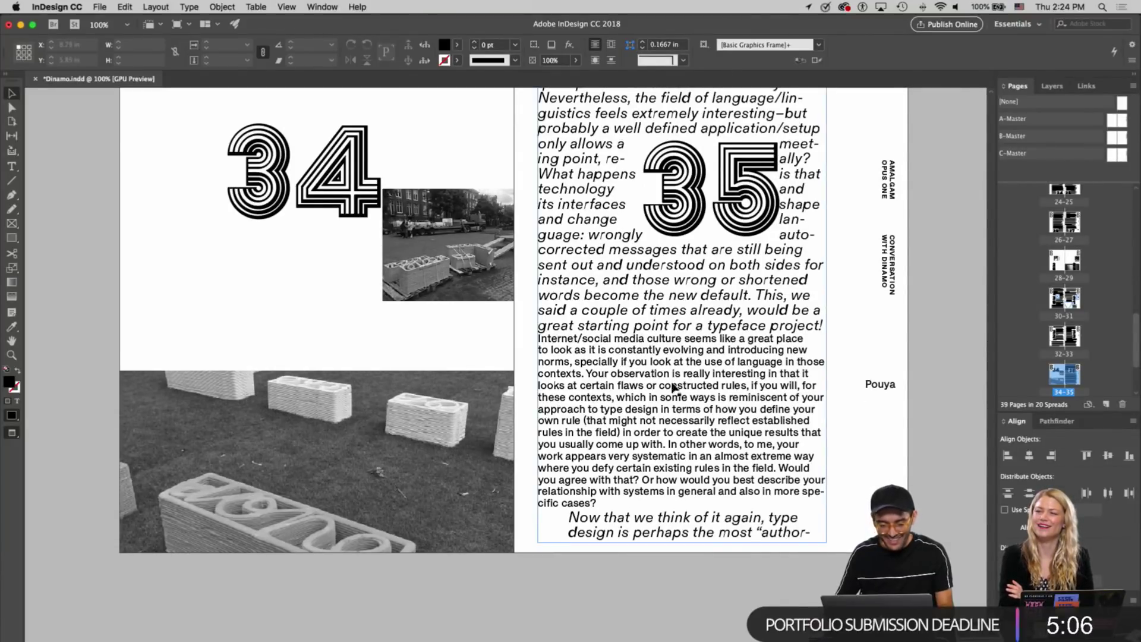
{"action": "scroll", "coordinate": [736, 493], "scroll_direction": "down", "scroll_amount": 5}
{"action": "scroll", "coordinate": [736, 494], "scroll_direction": "down", "scroll_amount": 20}
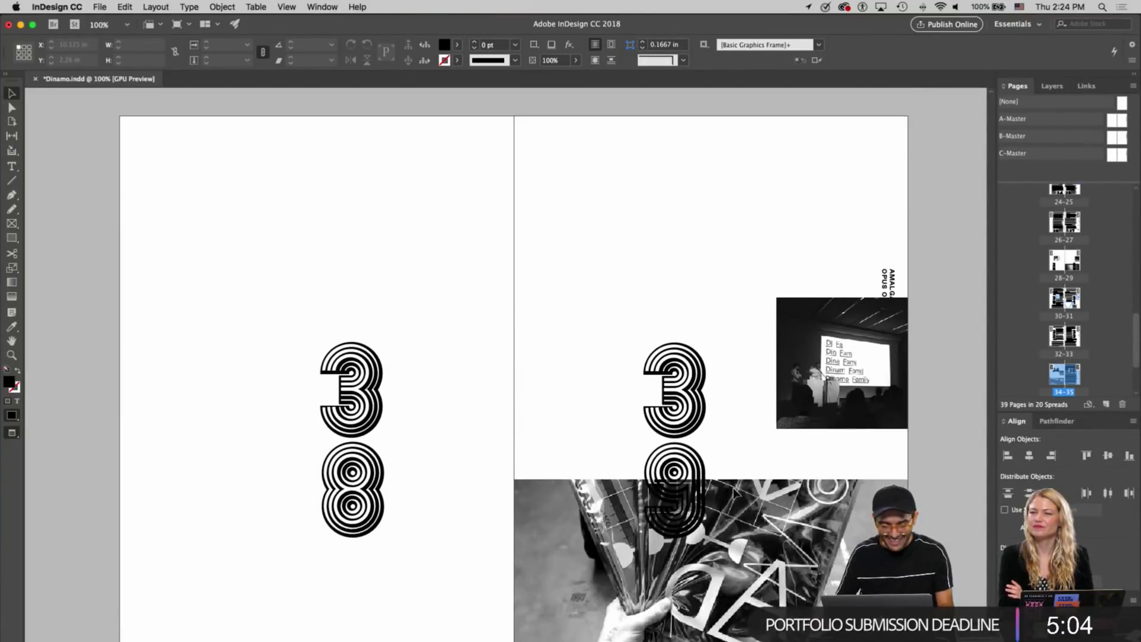
{"action": "scroll", "coordinate": [736, 494], "scroll_direction": "up", "scroll_amount": 8}
{"action": "scroll", "coordinate": [736, 493], "scroll_direction": "up", "scroll_amount": 10}
{"action": "left_click", "coordinate": [701, 358]}
{"action": "scroll", "coordinate": [419, 491], "scroll_direction": "down", "scroll_amount": 15}
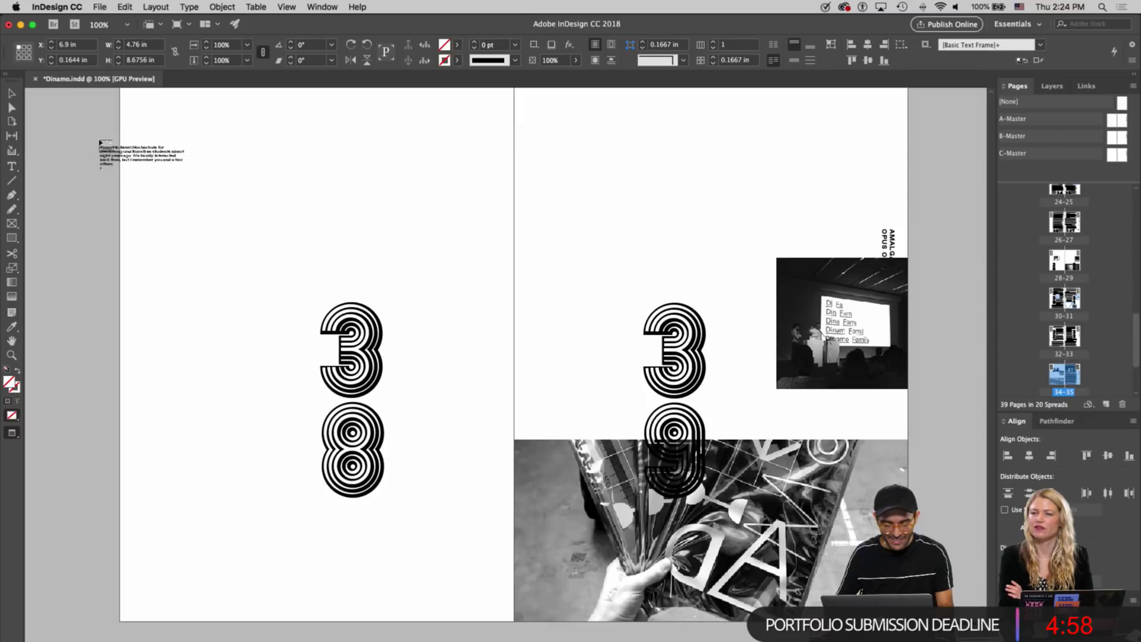
{"action": "left_click", "coordinate": [170, 141]}
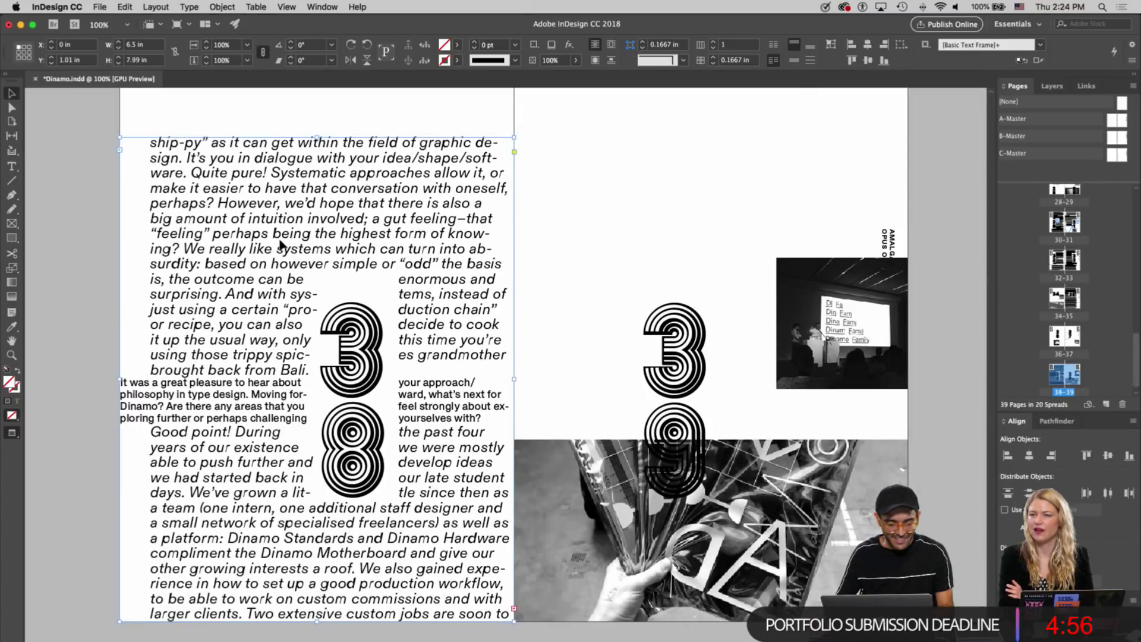
Move the page 38 text frame to the guides at X 0.3 in, Y 0.26 in, and apply A-Master to pages 38 and 39
{"action": "key", "text": "w"}
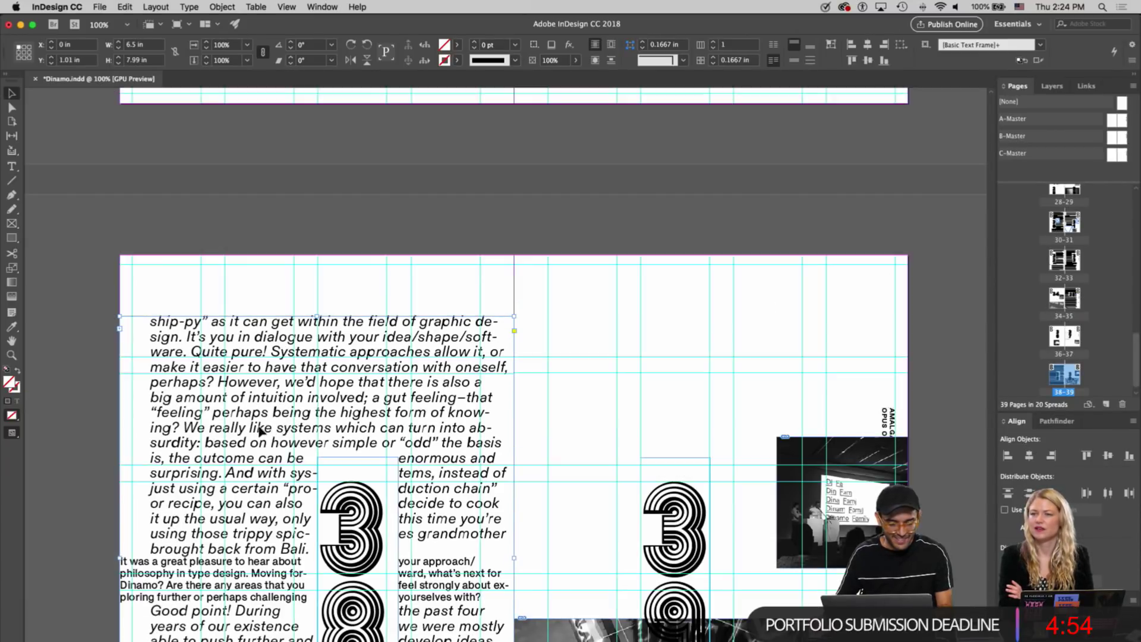
{"action": "left_click_drag", "start_coordinate": [266, 428], "coordinate": [284, 382]}
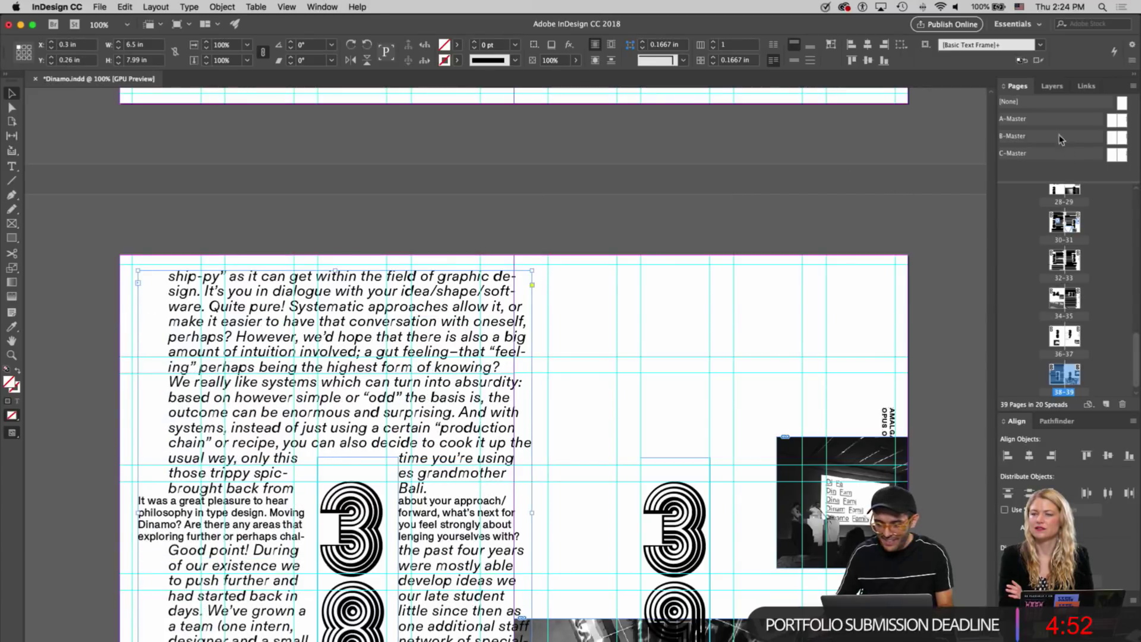
{"action": "left_click", "coordinate": [1113, 122]}
{"action": "scroll", "coordinate": [1049, 286], "scroll_direction": "down", "scroll_amount": 1}
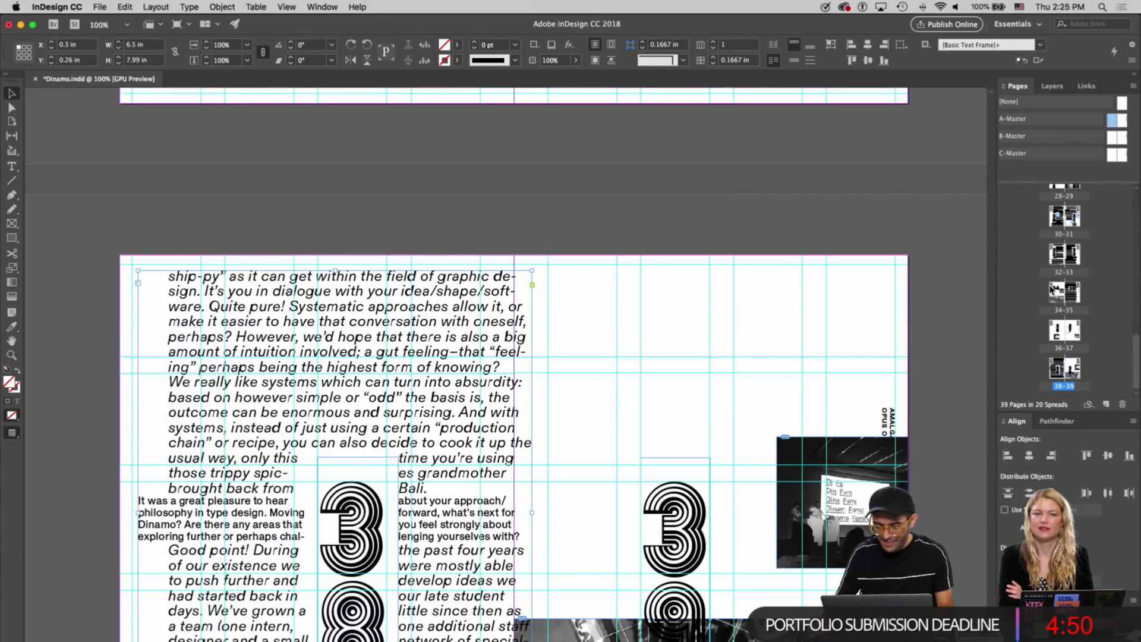
{"action": "left_click_drag", "start_coordinate": [1079, 295], "coordinate": [1058, 371]}
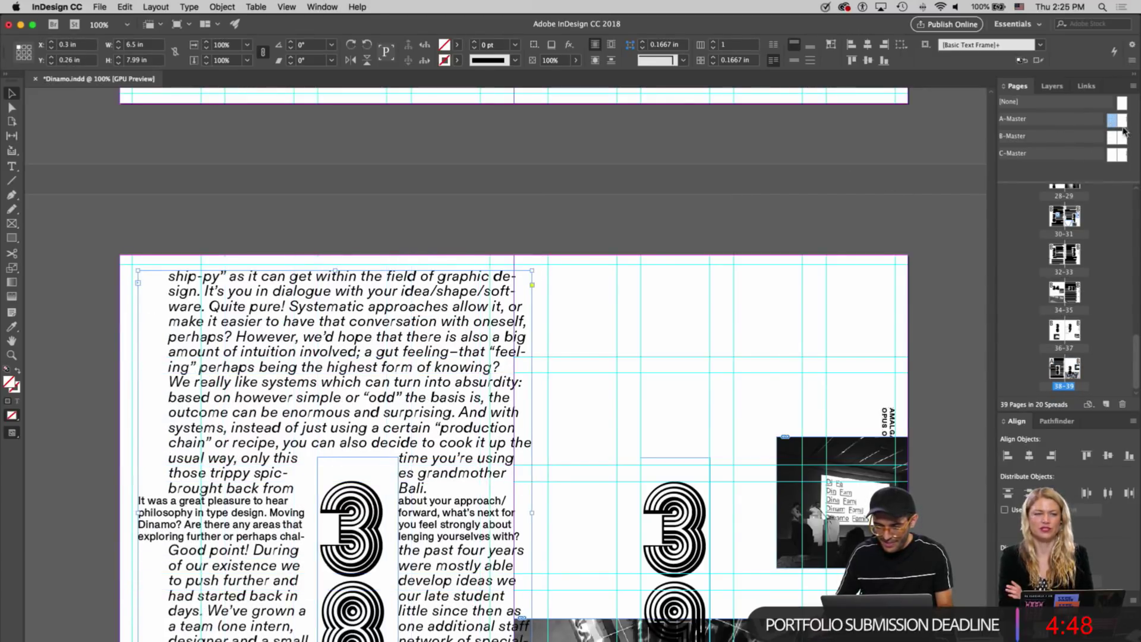
{"action": "left_click_drag", "start_coordinate": [1123, 124], "coordinate": [1074, 374]}
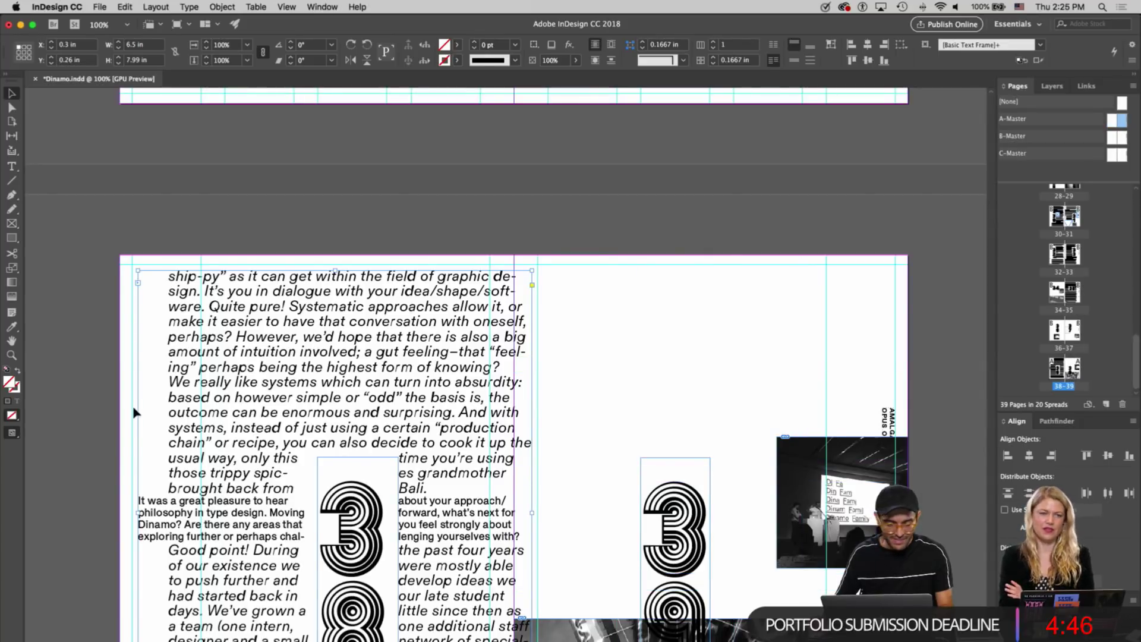
Fit the page 38 text frame to the master's column guides at X 1.34 in, 4.76 in wide and 8.58 in high
{"action": "scroll", "coordinate": [137, 408], "scroll_direction": "down", "scroll_amount": 3}
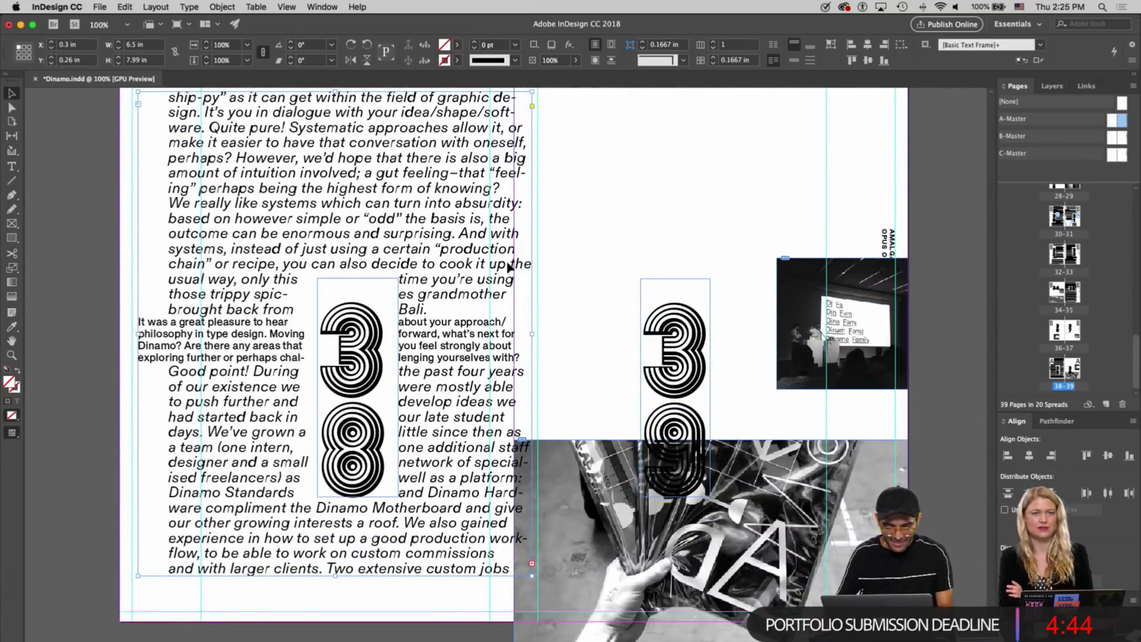
{"action": "left_click_drag", "start_coordinate": [532, 334], "coordinate": [490, 333]}
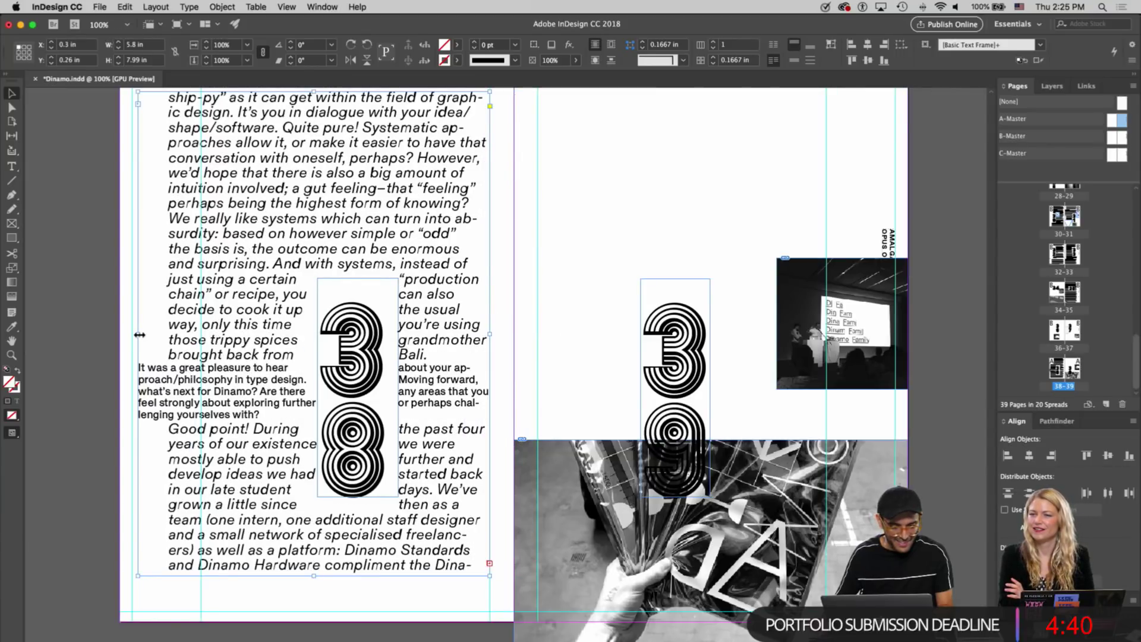
{"action": "left_click_drag", "start_coordinate": [140, 335], "coordinate": [203, 331]}
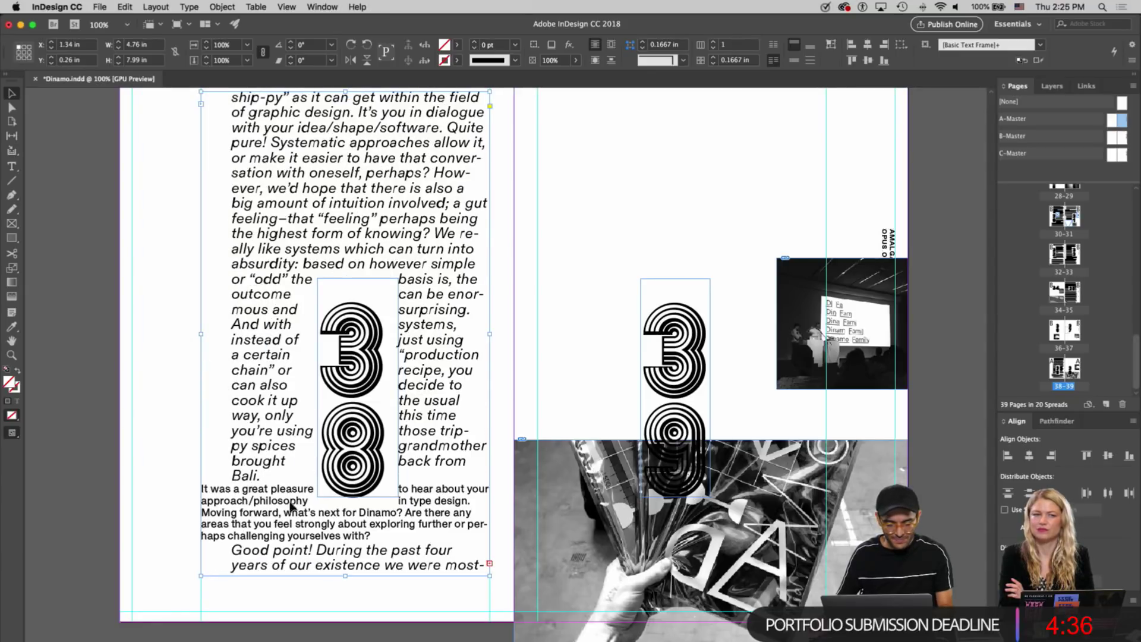
{"action": "left_click_drag", "start_coordinate": [346, 588], "coordinate": [346, 612]}
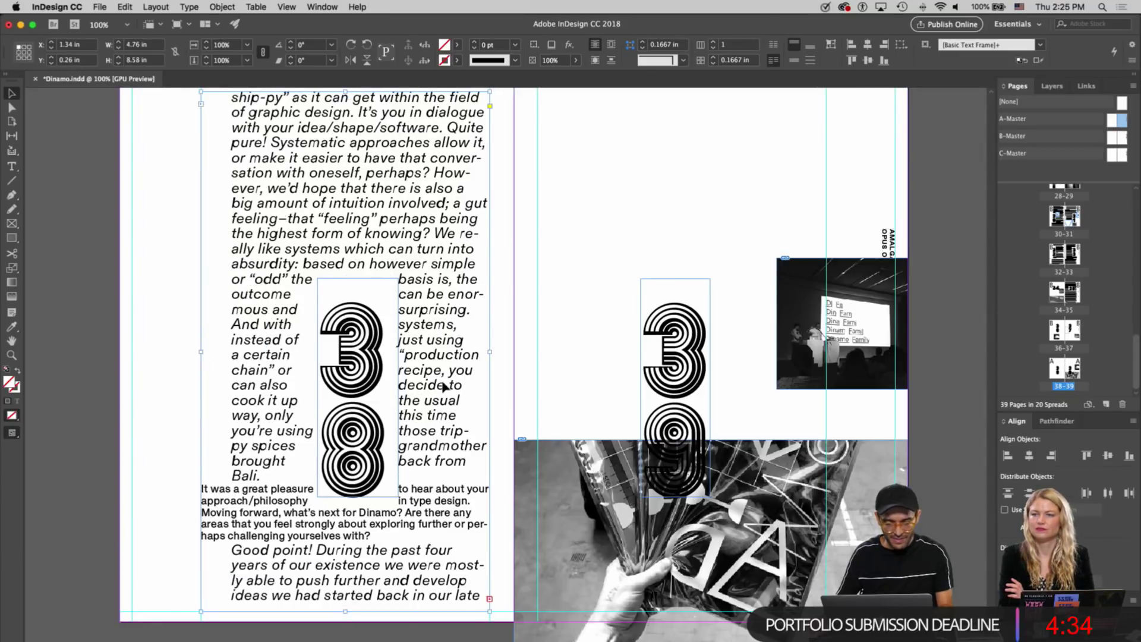
{"action": "left_click", "coordinate": [137, 371]}
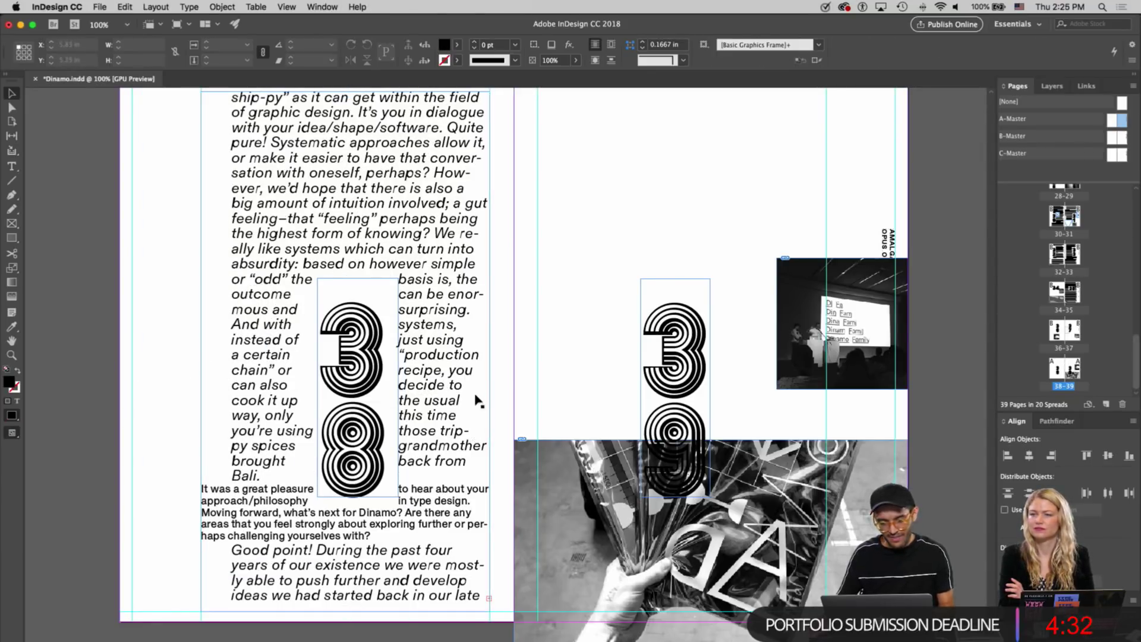
Duplicate the spread for pages 38–39 at the end of the document
{"action": "left_click", "coordinate": [1077, 370]}
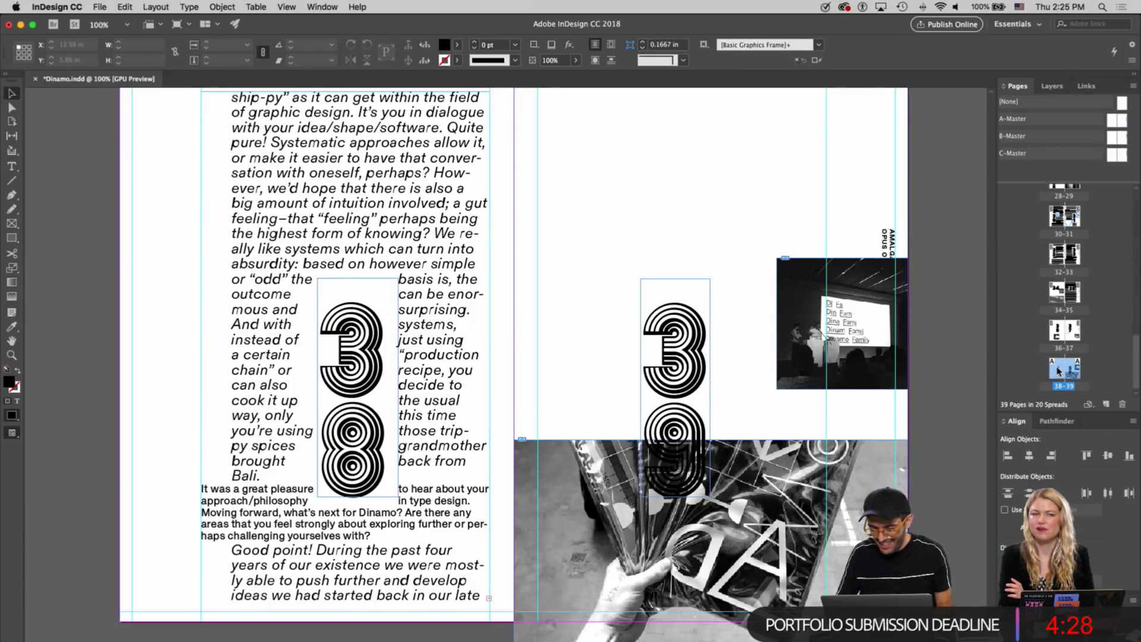
{"action": "left_click_drag", "start_coordinate": [1083, 379], "coordinate": [1081, 395]}
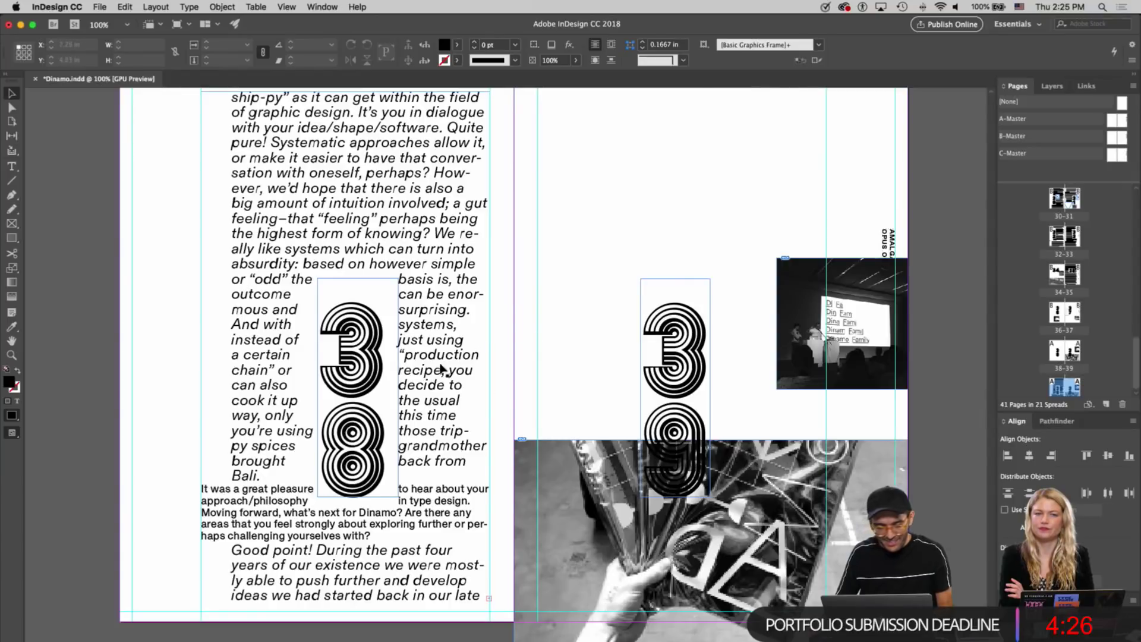
Remove the two photos from page 41 of the duplicated spread, keeping the large 39 numeral
{"action": "left_click_drag", "start_coordinate": [620, 208], "coordinate": [849, 446]}
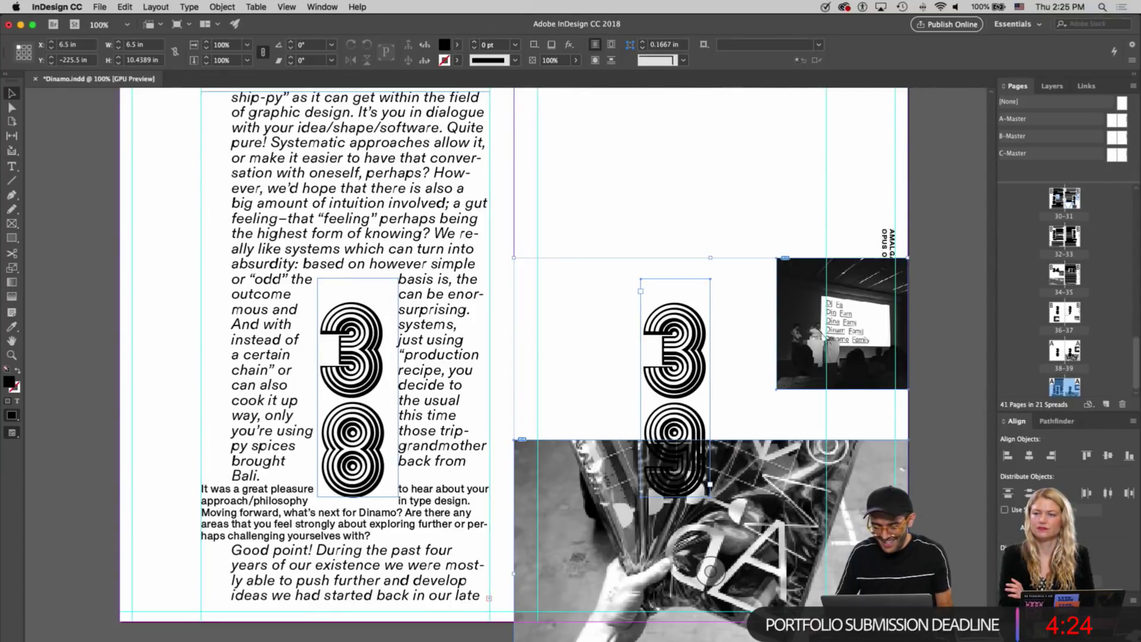
{"action": "key", "text": "Delete"}
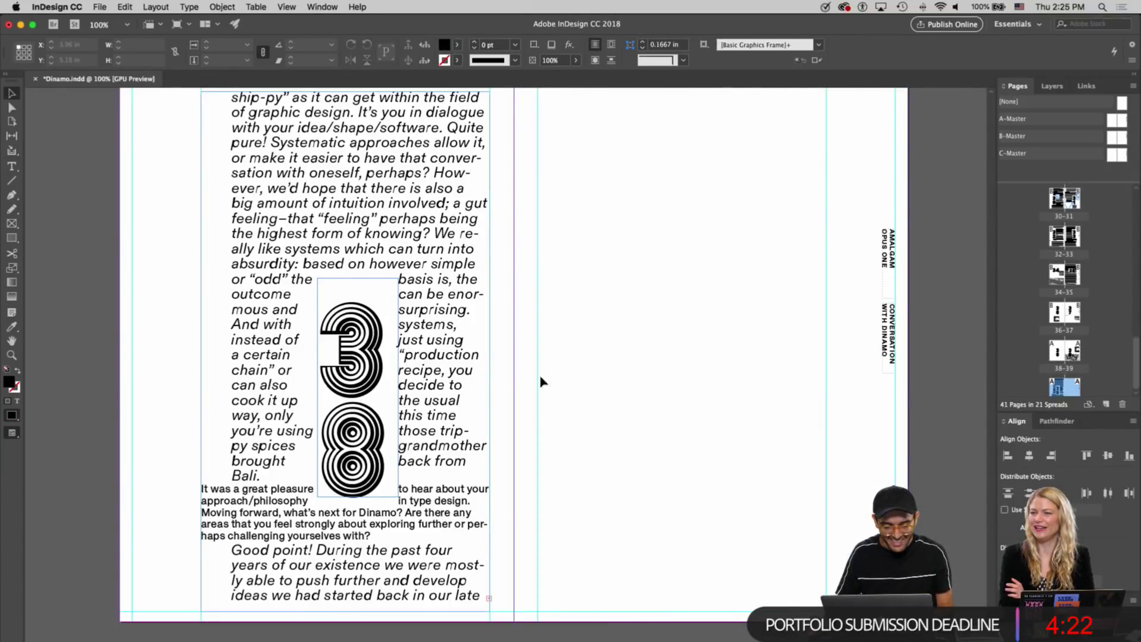
{"action": "key", "text": "super+z"}
{"action": "key", "text": "super+z"}
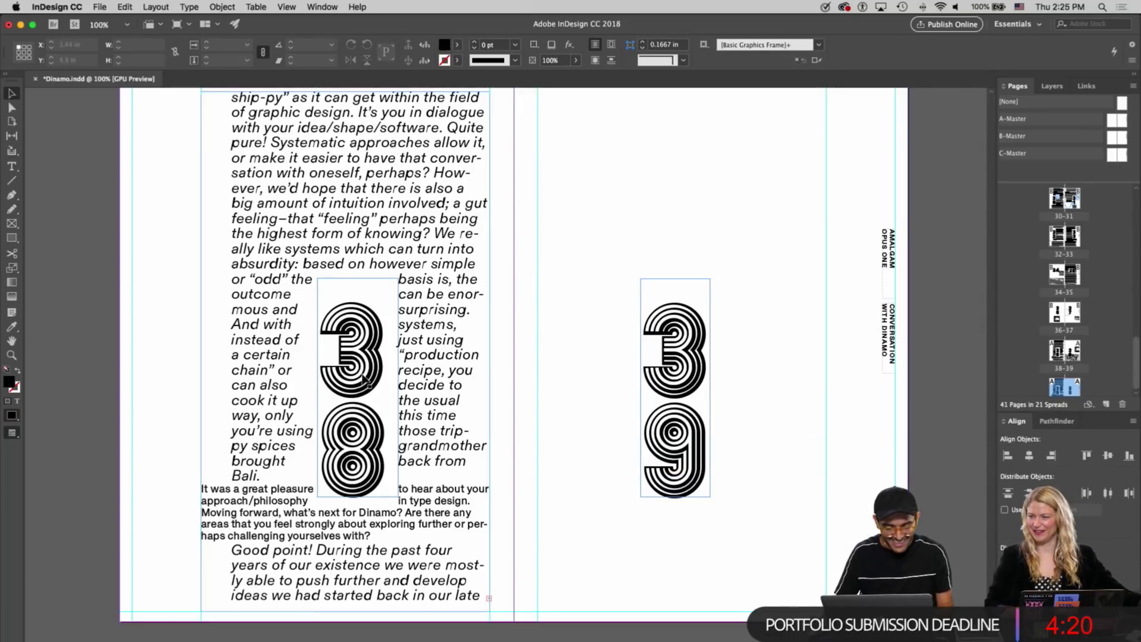
Delete all the duplicated interview text from the text frame on page 40
{"action": "left_click", "coordinate": [275, 470]}
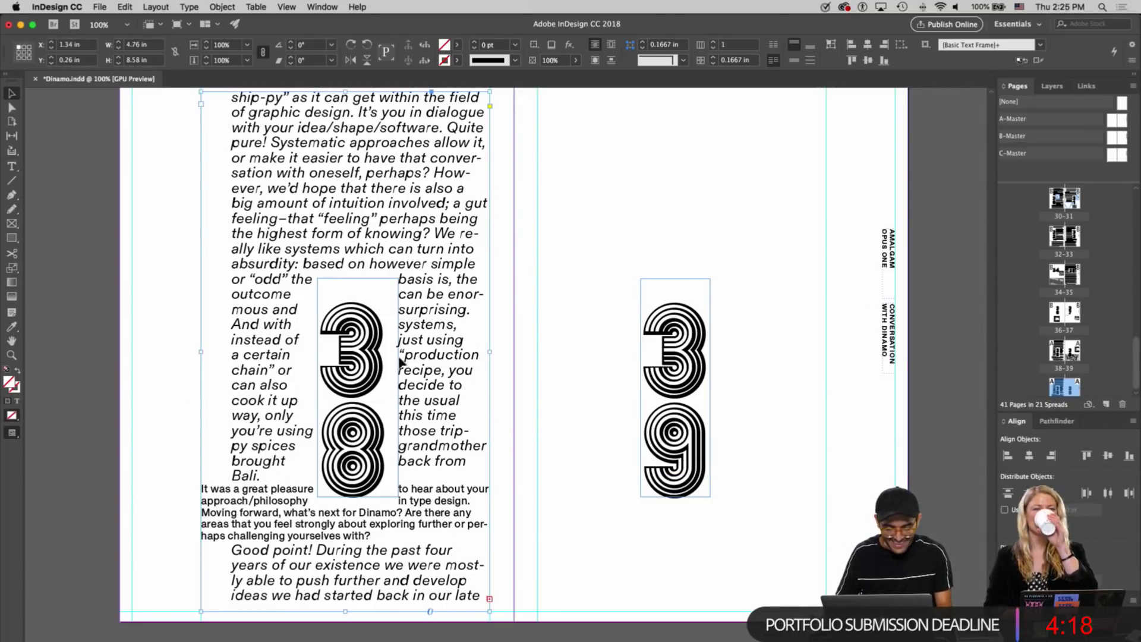
{"action": "double_click", "coordinate": [403, 233]}
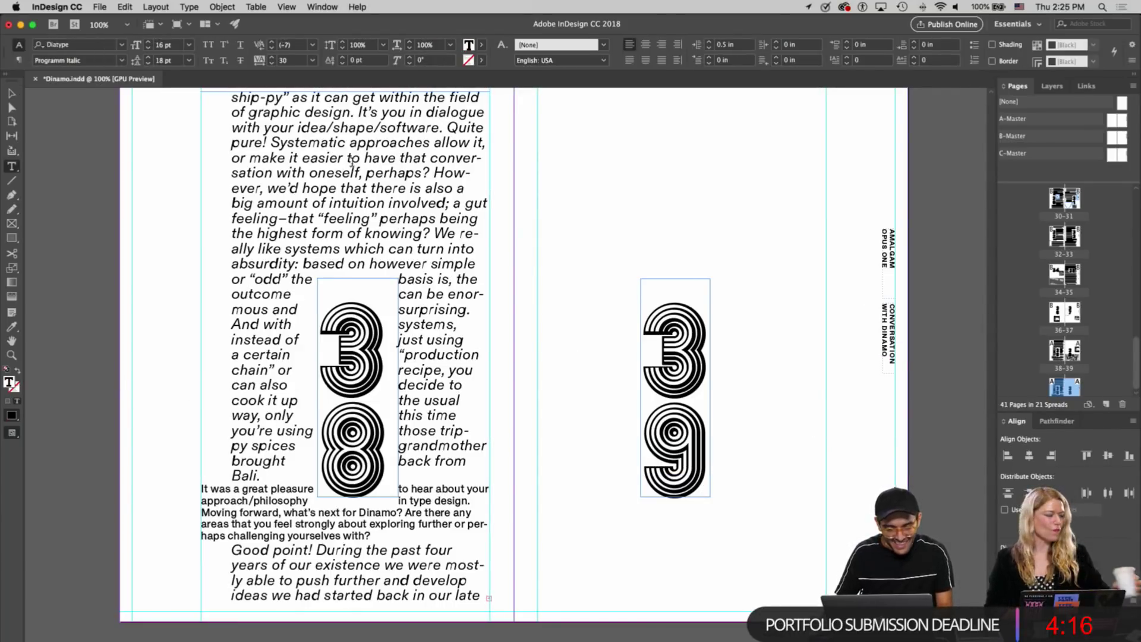
{"action": "key", "text": "super+a"}
{"action": "key", "text": "BackSpace"}
{"action": "key", "text": "Escape"}
Thread the overset interview text from the page 38 frame into the empty text frame on page 40
{"action": "scroll", "coordinate": [344, 197], "scroll_direction": "up", "scroll_amount": 3}
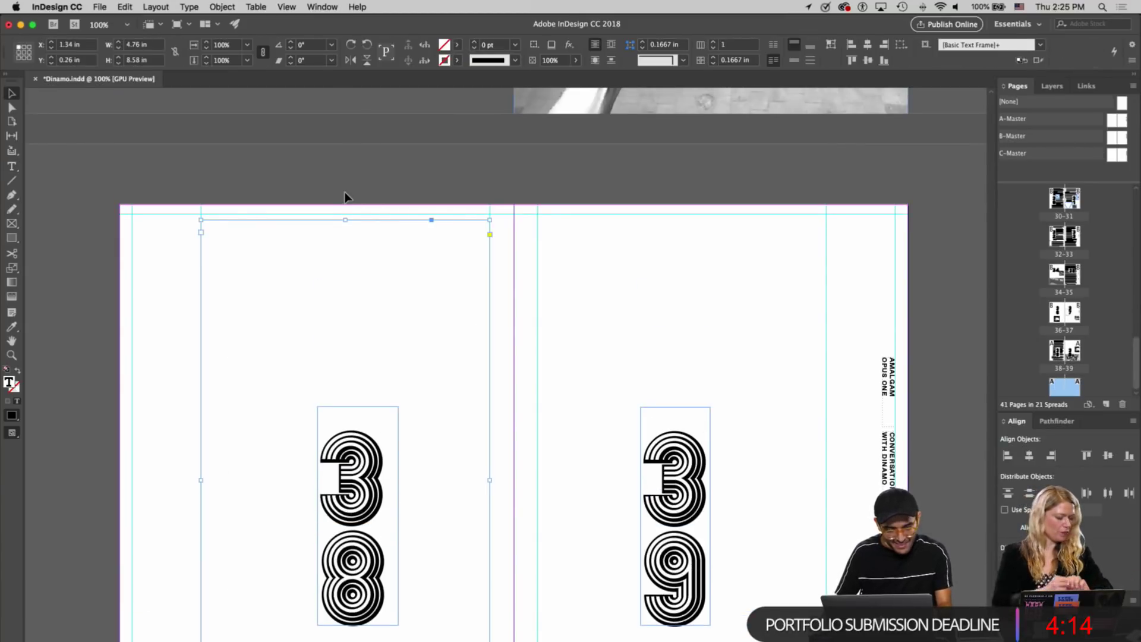
{"action": "scroll", "coordinate": [344, 191], "scroll_direction": "up", "scroll_amount": 6}
{"action": "left_click", "coordinate": [484, 408]}
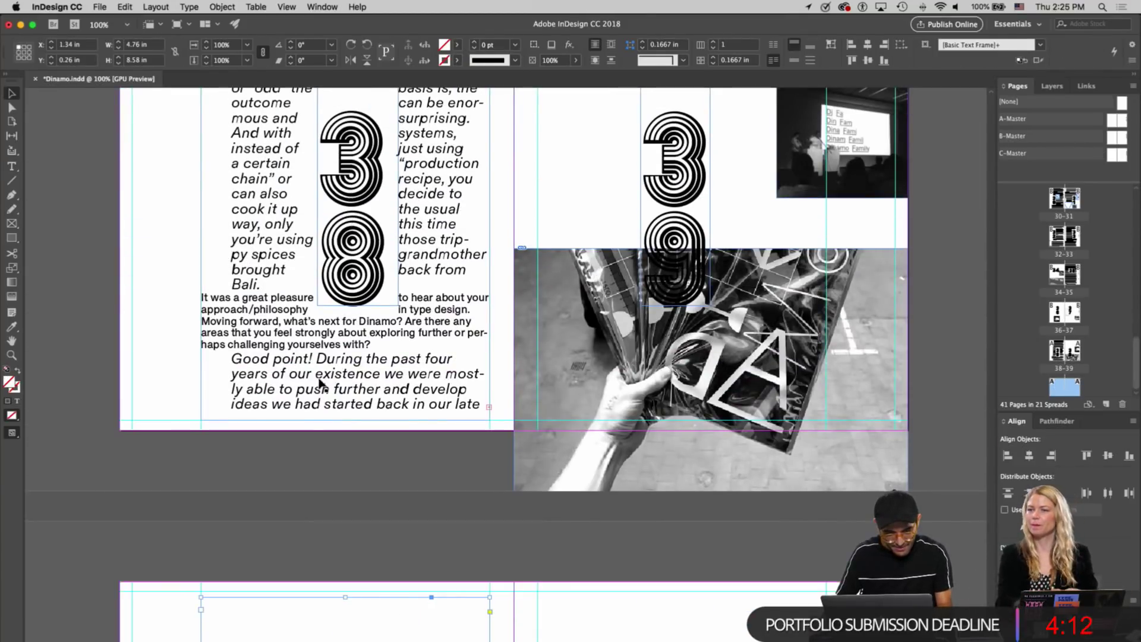
{"action": "left_click", "coordinate": [489, 409]}
{"action": "left_click", "coordinate": [294, 618]}
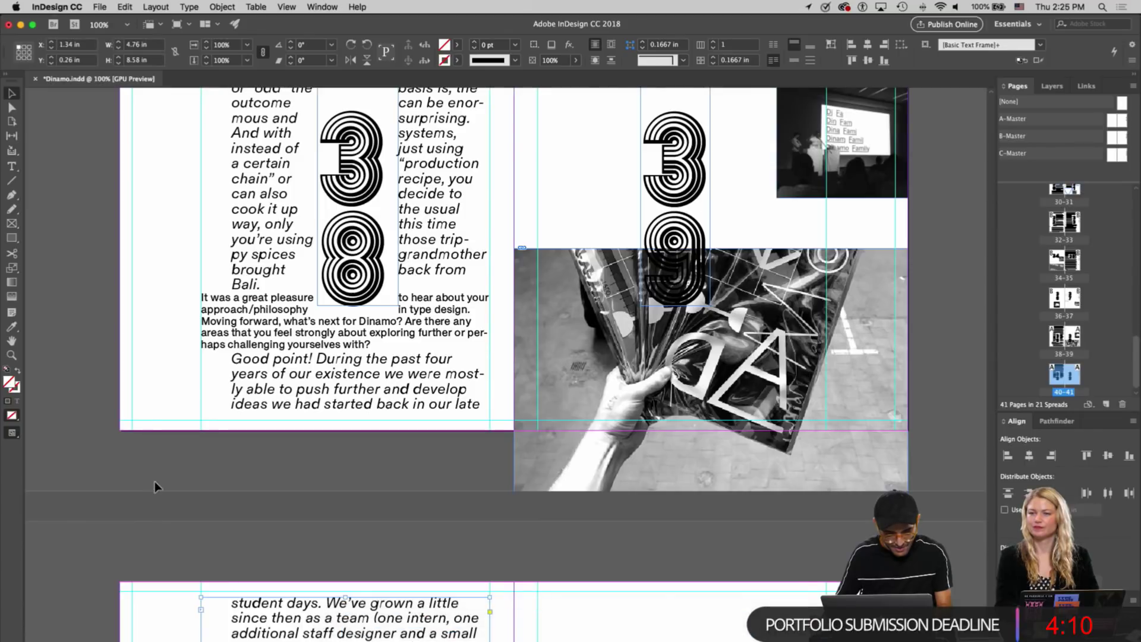
Check how the interview text continues from page 38 to its ending on page 40
{"action": "scroll", "coordinate": [154, 485], "scroll_direction": "down", "scroll_amount": 5}
{"action": "scroll", "coordinate": [160, 475], "scroll_direction": "down", "scroll_amount": 2}
{"action": "left_click", "coordinate": [137, 387]}
{"action": "scroll", "coordinate": [209, 347], "scroll_direction": "up", "scroll_amount": 5}
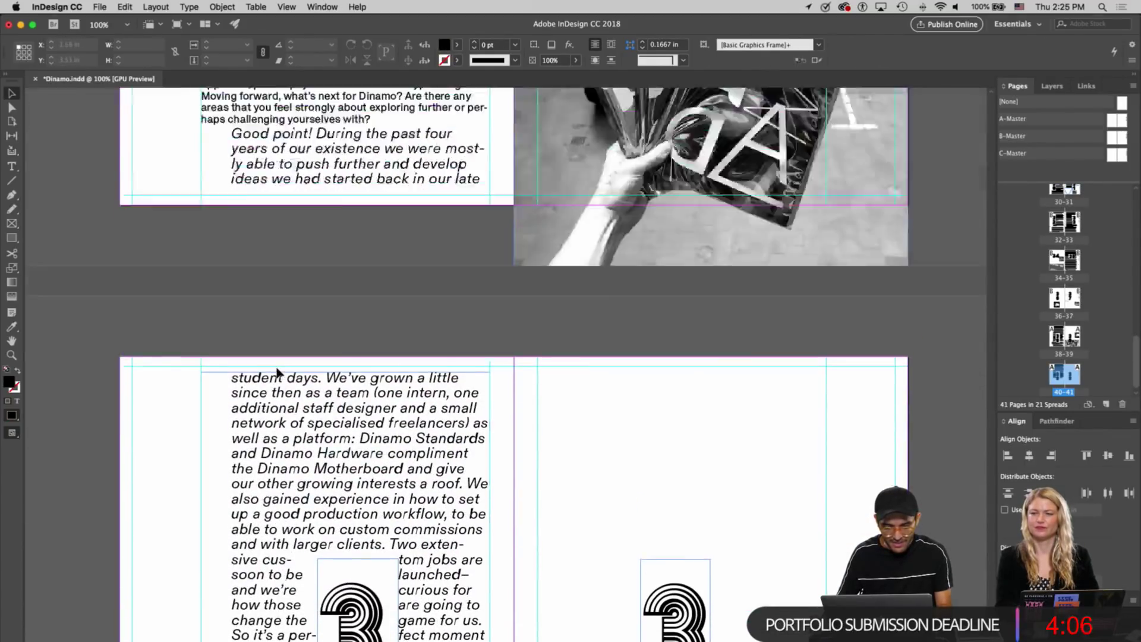
{"action": "scroll", "coordinate": [277, 372], "scroll_direction": "up", "scroll_amount": 7}
{"action": "scroll", "coordinate": [277, 372], "scroll_direction": "down", "scroll_amount": 11}
{"action": "key", "text": "t"}
{"action": "left_click", "coordinate": [360, 328]}
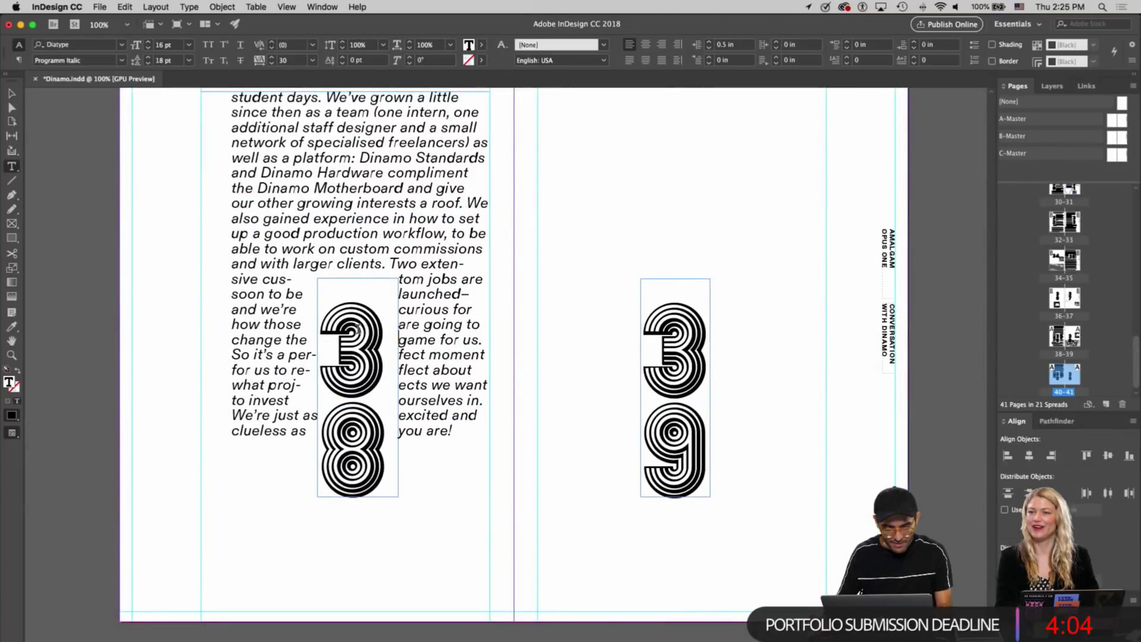
{"action": "key", "text": "Escape"}
{"action": "left_click", "coordinate": [522, 479]}
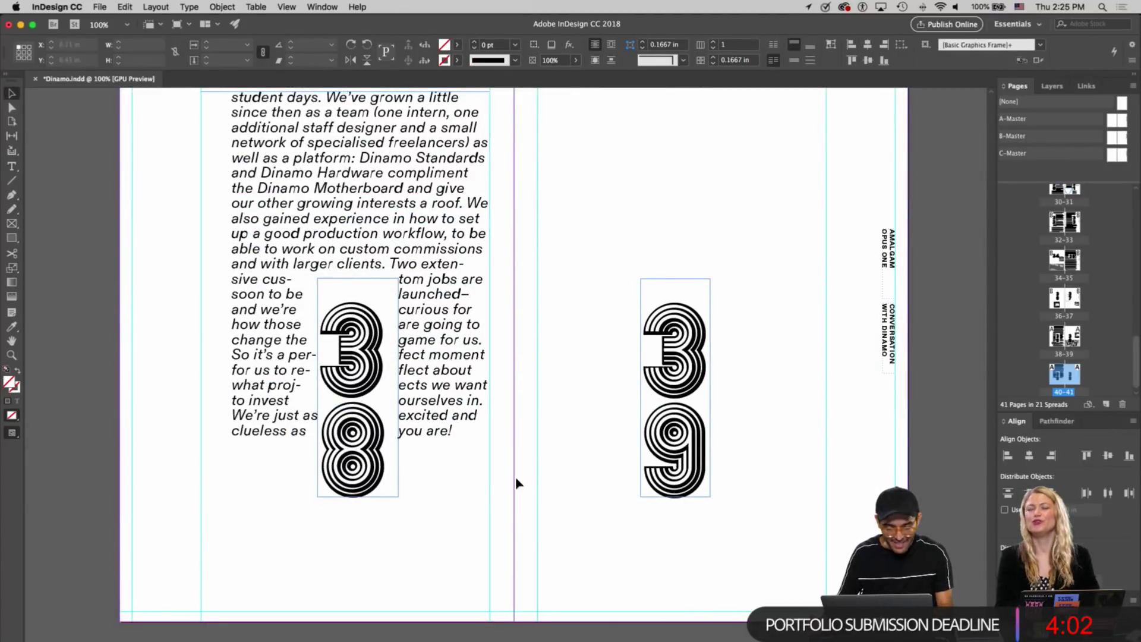
{"action": "scroll", "coordinate": [433, 433], "scroll_direction": "up", "scroll_amount": 8}
{"action": "scroll", "coordinate": [433, 433], "scroll_direction": "down", "scroll_amount": 10}
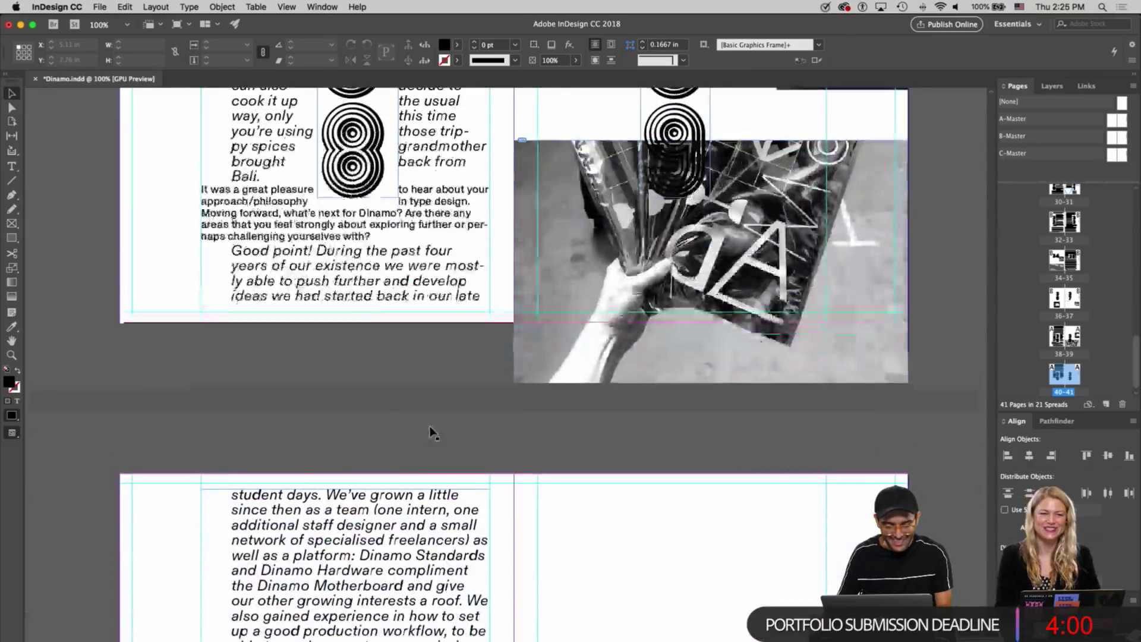
{"action": "left_click", "coordinate": [442, 482]}
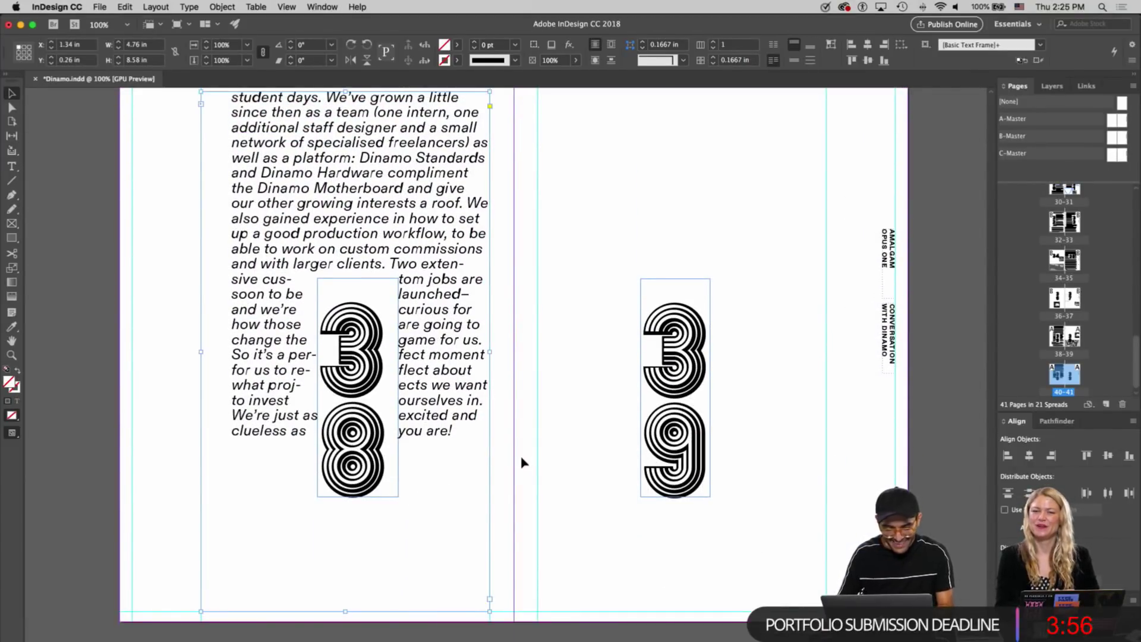
Remove the leading 3 from the page 40 numeral and enlarge its frame to about 2.33 in wide by 4.45 in high
{"action": "left_click", "coordinate": [341, 470]}
{"action": "double_click", "coordinate": [369, 421]}
{"action": "key", "text": "Up"}
{"action": "key", "text": "BackSpace"}
{"action": "key", "text": "Delete"}
{"action": "key", "text": "Delete"}
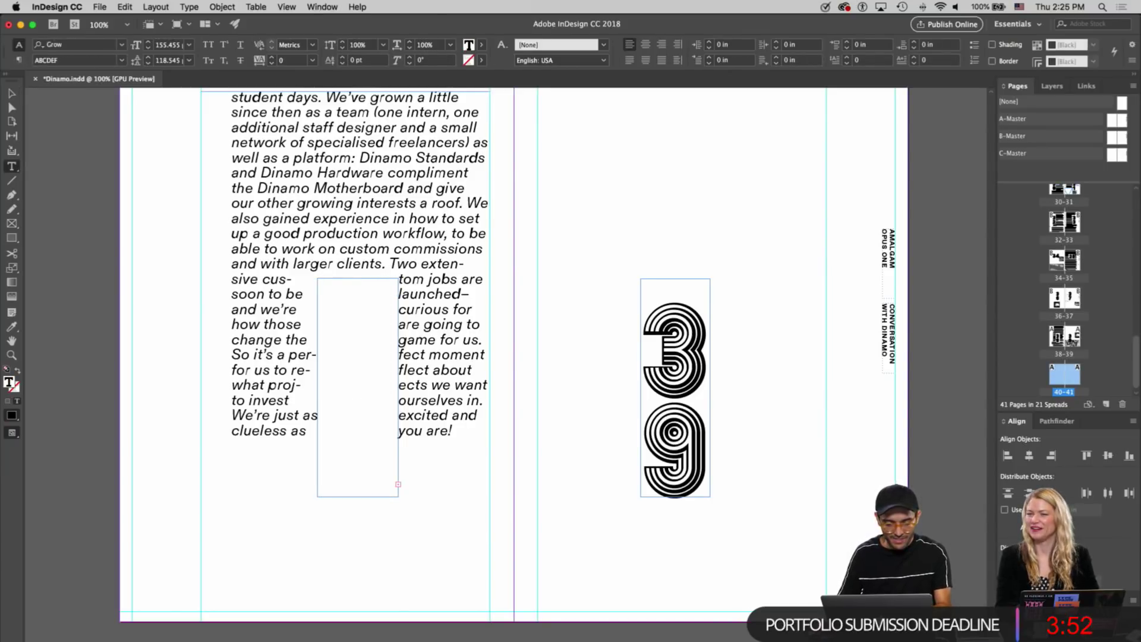
{"action": "key", "text": "Escape"}
{"action": "left_click_drag", "start_coordinate": [402, 495], "coordinate": [458, 542]}
{"action": "key", "text": "ctrl+z"}
{"action": "left_click_drag", "start_coordinate": [397, 497], "coordinate": [458, 546]}
Make the large numeral on page 40 read 40
{"action": "double_click", "coordinate": [387, 420]}
{"action": "type", "text": "48"}
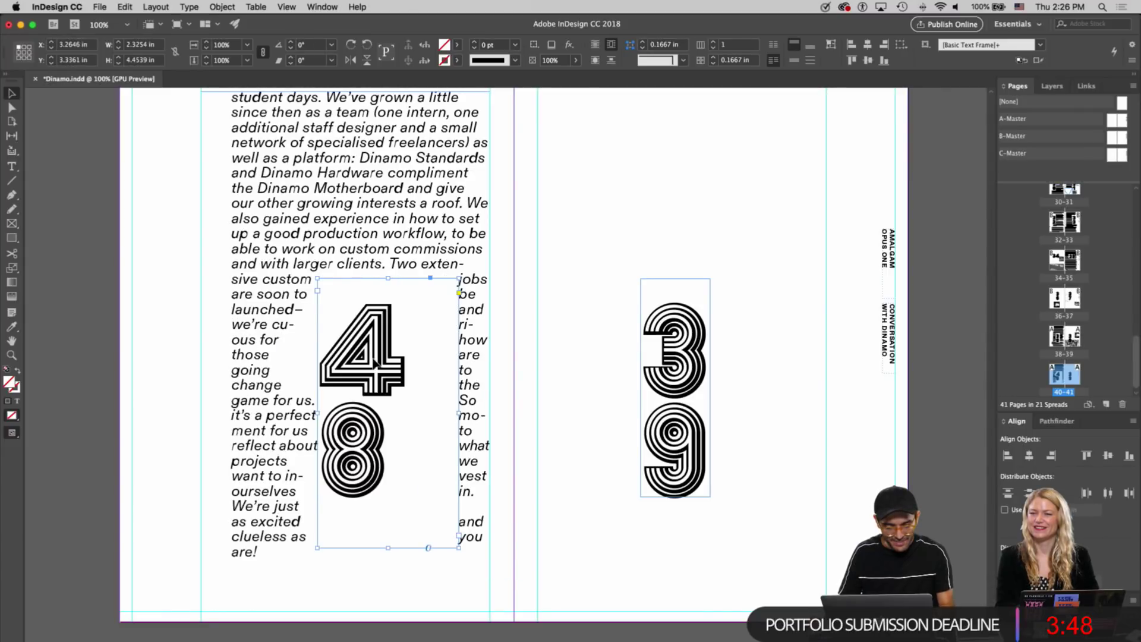
{"action": "key", "text": "BackSpace"}
{"action": "type", "text": "0"}
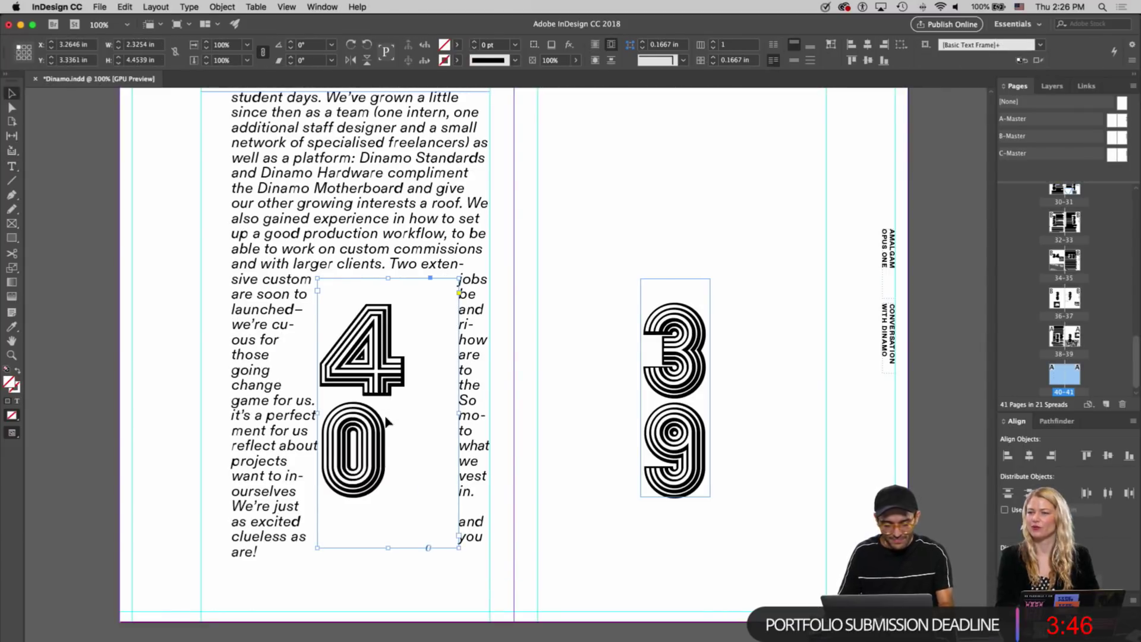
Center-align the 40 numeral in its frame and check it in preview mode
{"action": "key", "text": "ctrl+a"}
{"action": "left_click", "coordinate": [645, 44]}
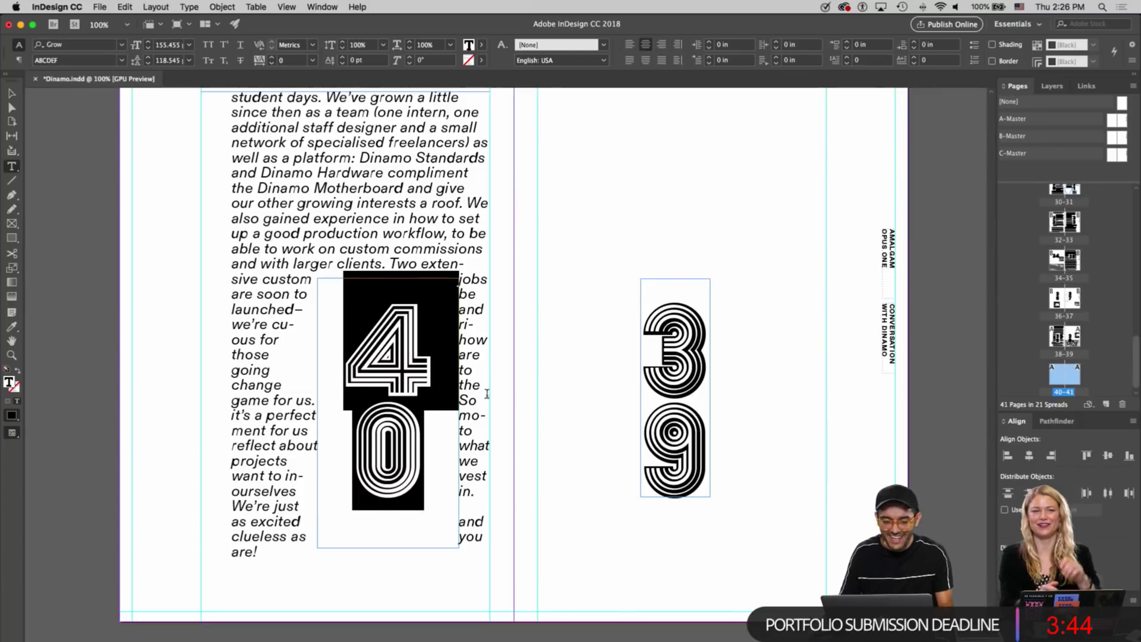
{"action": "key", "text": "Escape"}
{"action": "key", "text": "w"}
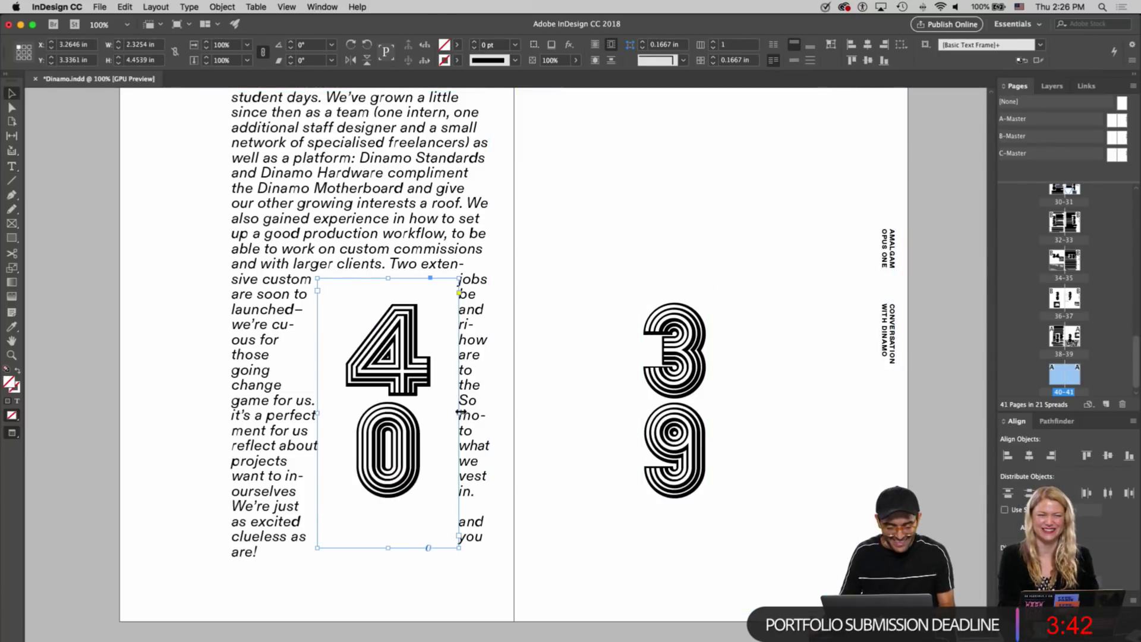
{"action": "key", "text": "w"}
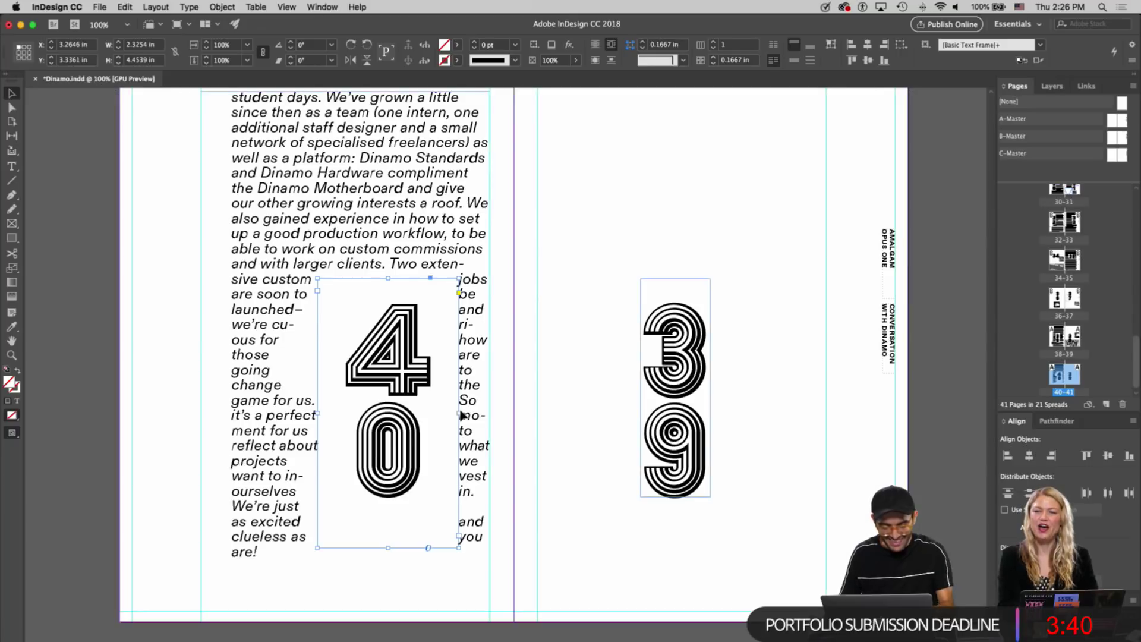
Apply B-Master to pages 40 and 41, and move the 40 numeral frame to about X 2.73 in, Y 4.33 in
{"action": "left_click_drag", "start_coordinate": [1116, 136], "coordinate": [1056, 375]}
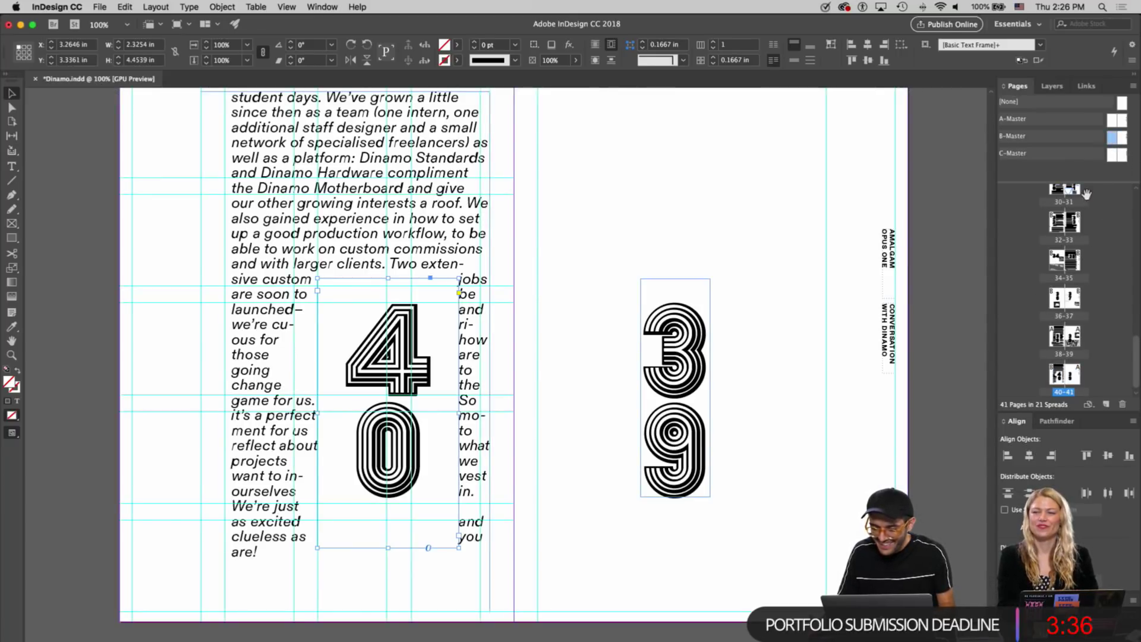
{"action": "left_click_drag", "start_coordinate": [1121, 137], "coordinate": [1073, 375]}
{"action": "left_click_drag", "start_coordinate": [372, 360], "coordinate": [339, 422]}
Set the 40 numeral on one line in a frame about 3.28 by 1.94 in, placed below the text at X 1.735 in, Y 5.107 in
{"action": "left_click", "coordinate": [350, 480]}
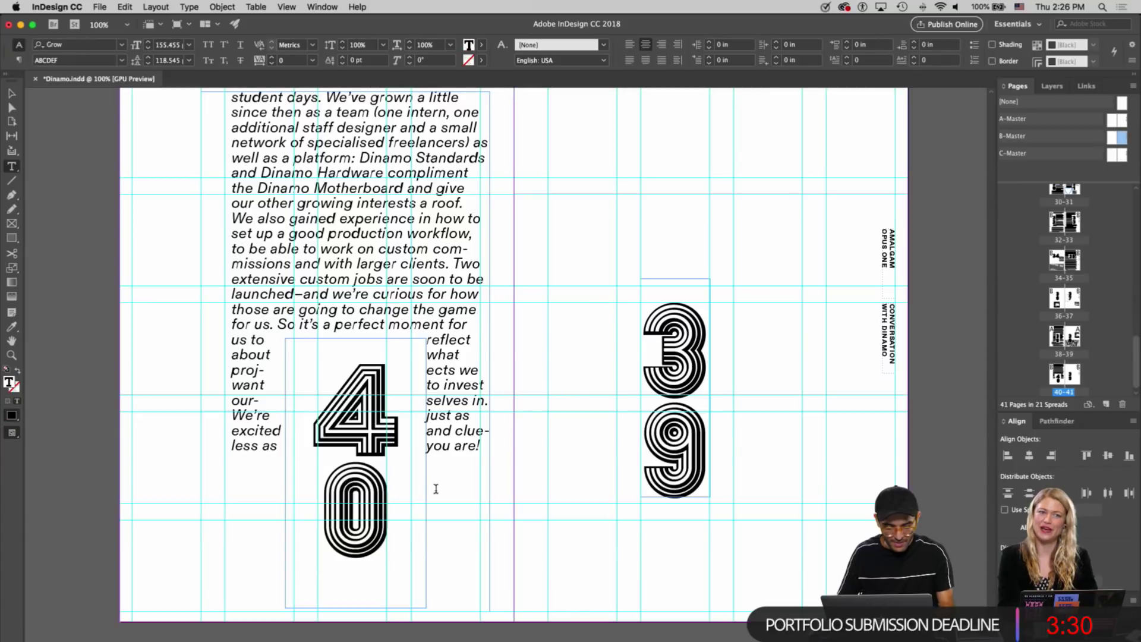
{"action": "key", "text": "Delete"}
{"action": "left_click_drag", "start_coordinate": [426, 472], "coordinate": [485, 471]}
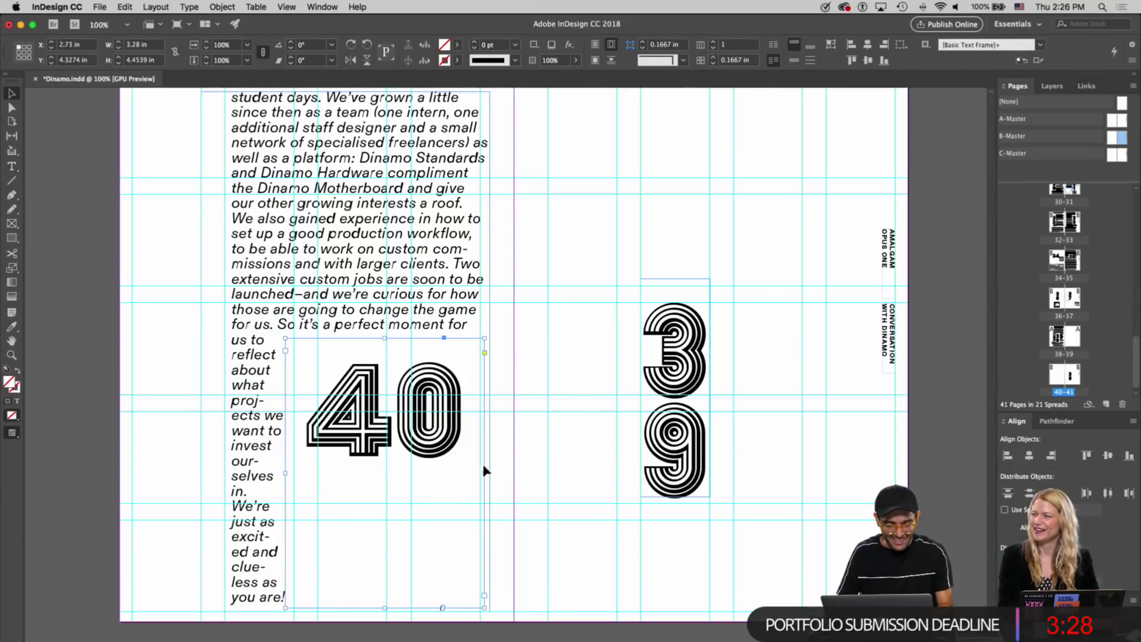
{"action": "left_click_drag", "start_coordinate": [385, 607], "coordinate": [385, 456]}
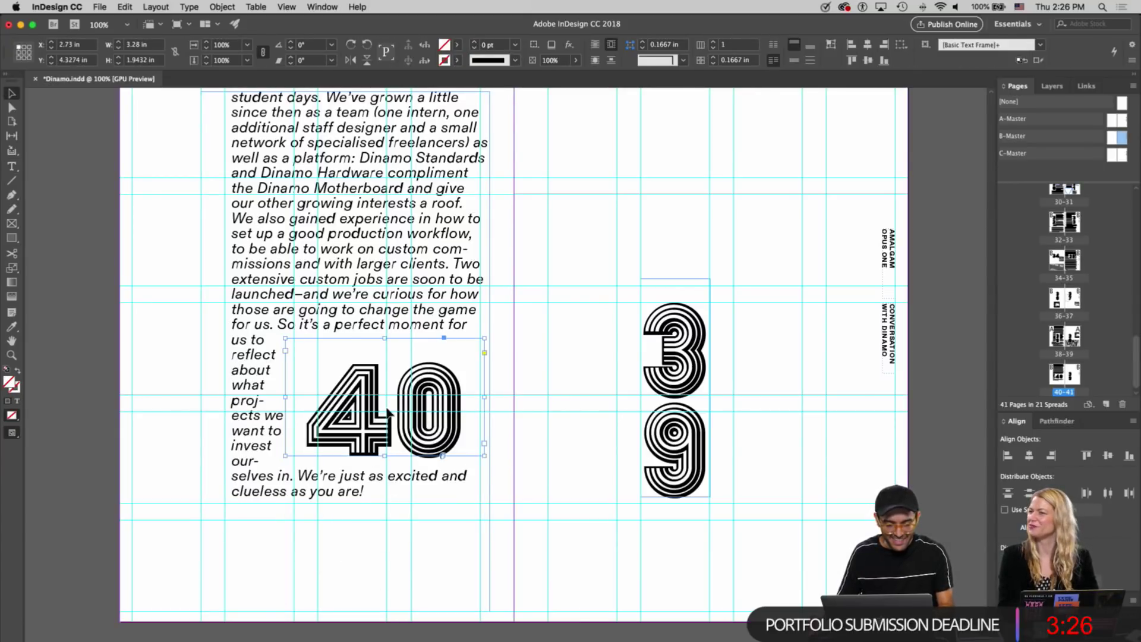
{"action": "left_click_drag", "start_coordinate": [387, 407], "coordinate": [315, 464]}
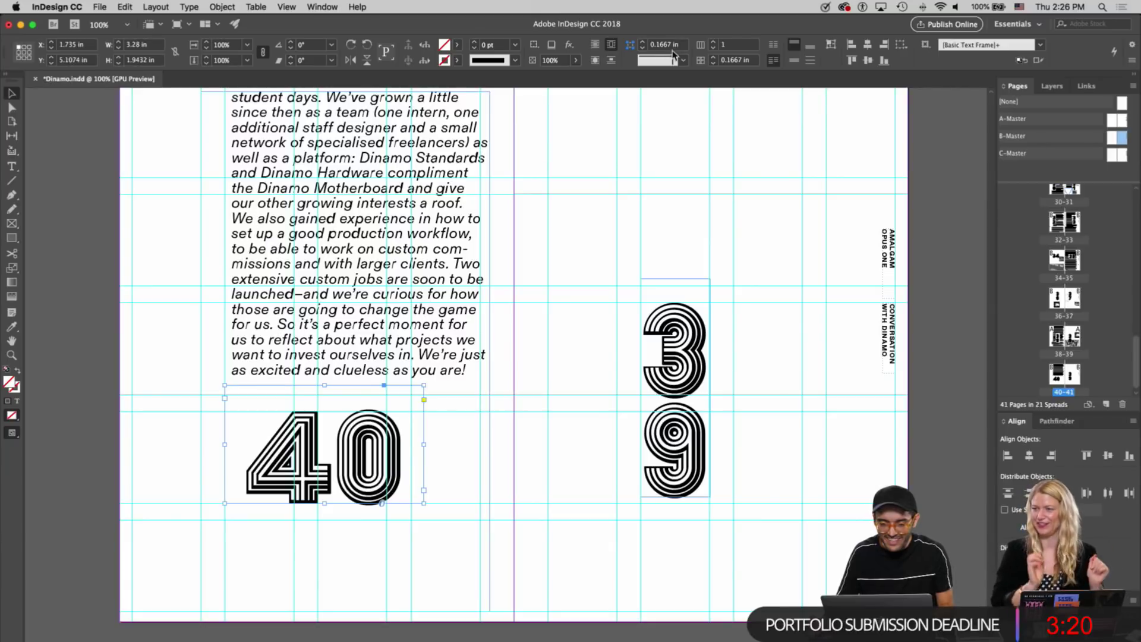
Left-align the 40 numeral within its frame
{"action": "double_click", "coordinate": [331, 452]}
{"action": "key", "text": "super+a"}
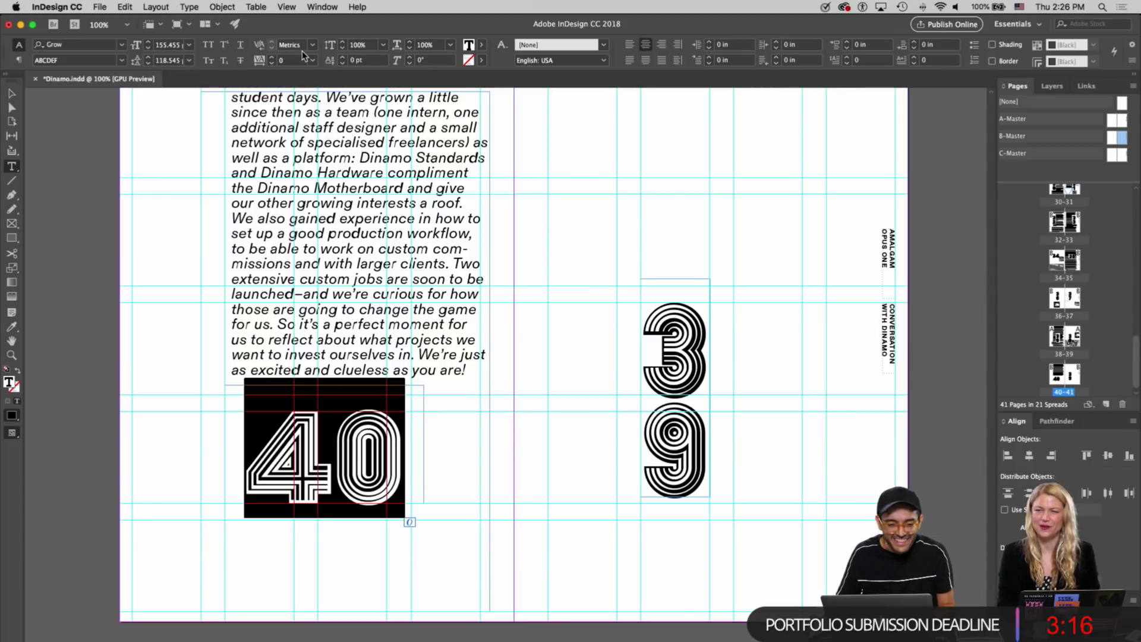
{"action": "left_click", "coordinate": [628, 46]}
{"action": "key", "text": "Escape"}
Replace the 39 numeral on page 41 with a copy of the 40 numeral at X 8.597 in, Y 5.107 in
{"action": "left_click", "coordinate": [692, 444]}
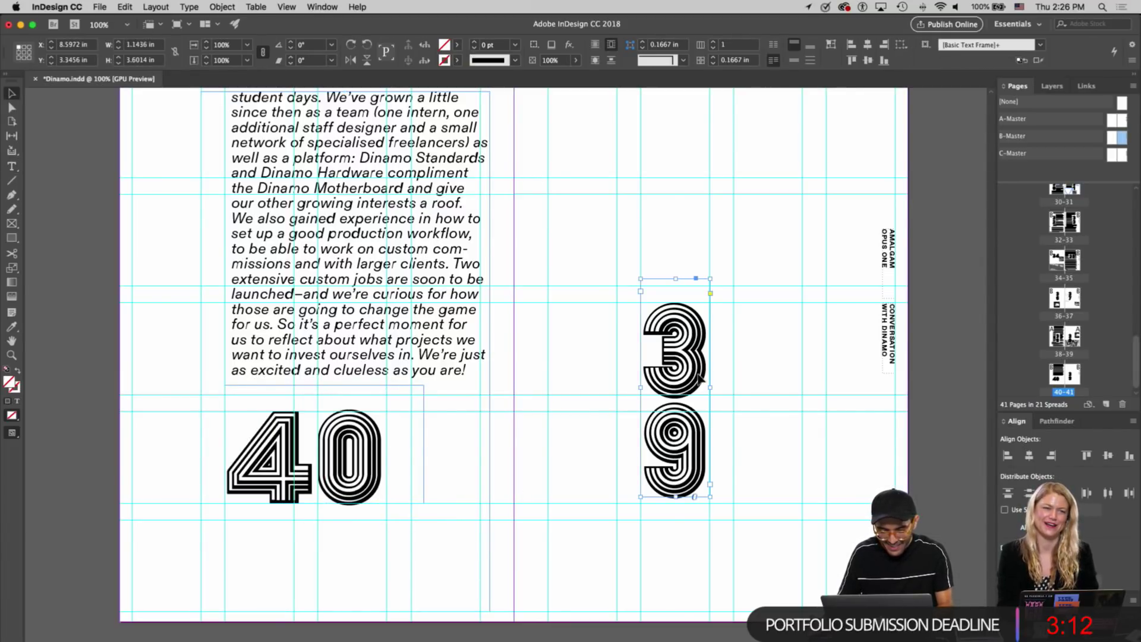
{"action": "key", "text": "Delete"}
{"action": "left_click_drag", "start_coordinate": [315, 466], "coordinate": [736, 476]}
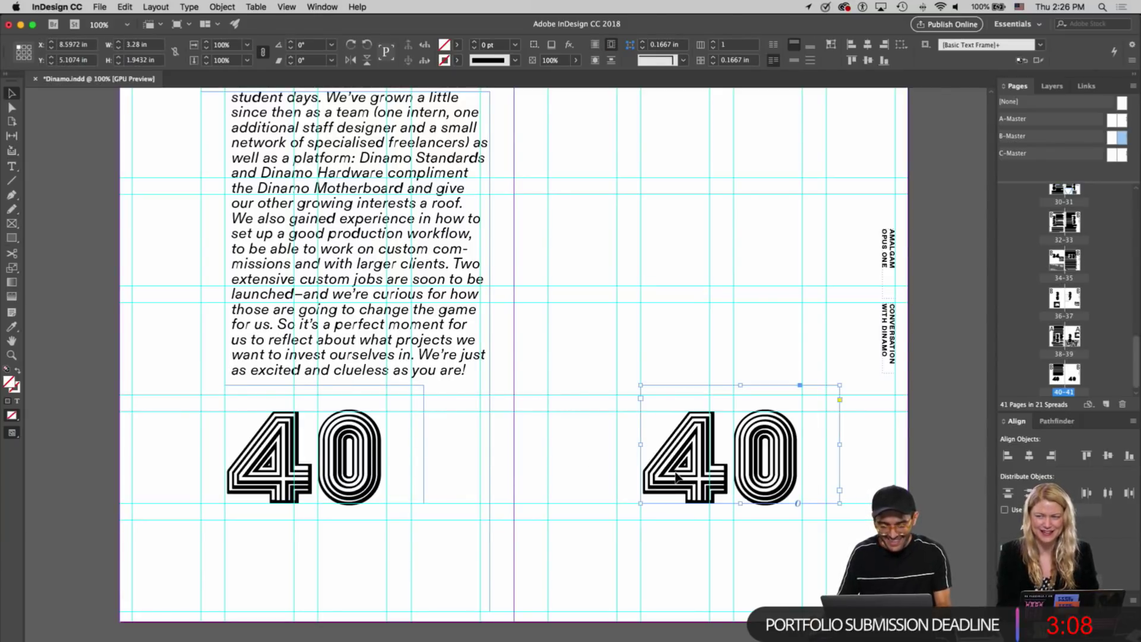
Change the copied numeral on page 41 to 41
{"action": "double_click", "coordinate": [724, 456]}
{"action": "key", "text": "Right"}
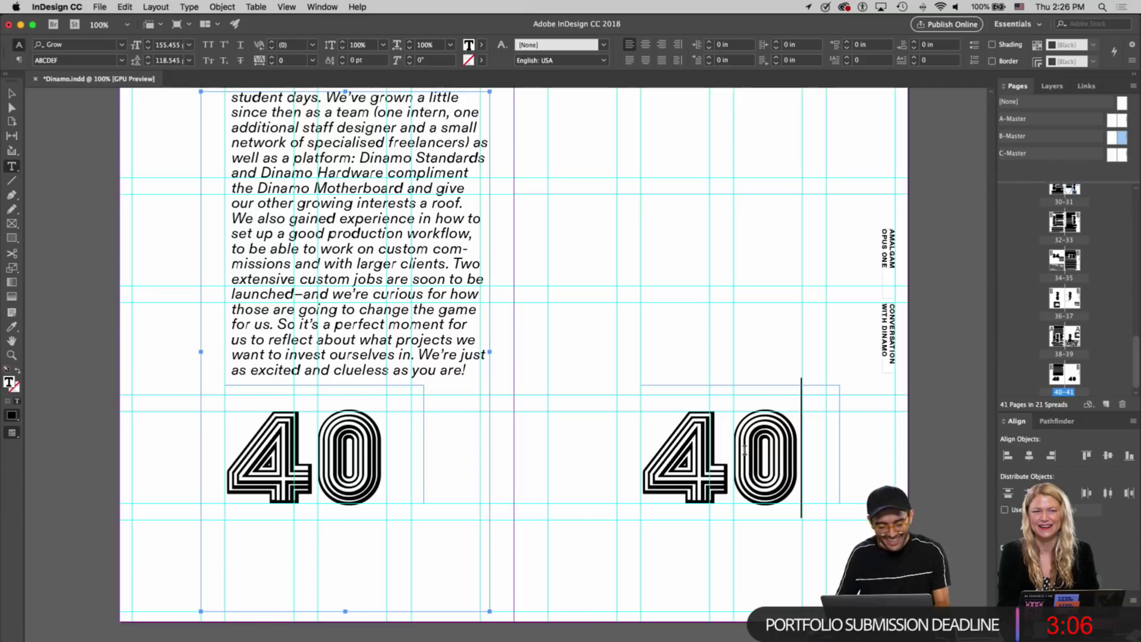
{"action": "key", "text": "BackSpace"}
{"action": "type", "text": "1"}
{"action": "key", "text": "Escape"}
Preview the layout without guides and review the spreads from page 36 to page 41
{"action": "left_click", "coordinate": [650, 323]}
{"action": "key", "text": "w"}
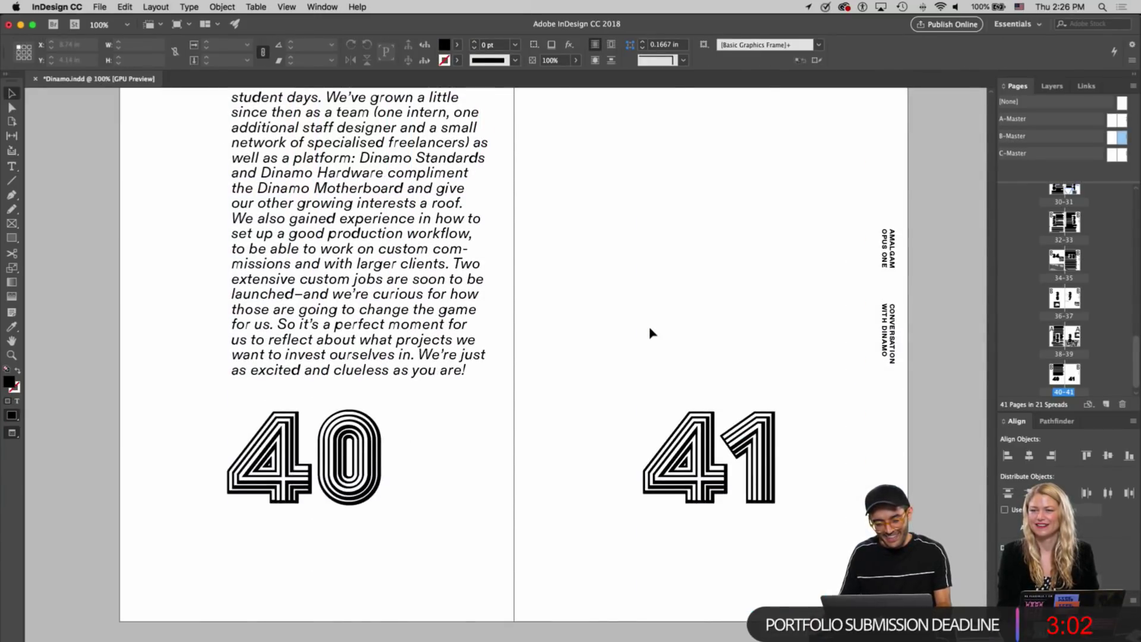
{"action": "scroll", "coordinate": [650, 333], "scroll_direction": "up", "scroll_amount": 10}
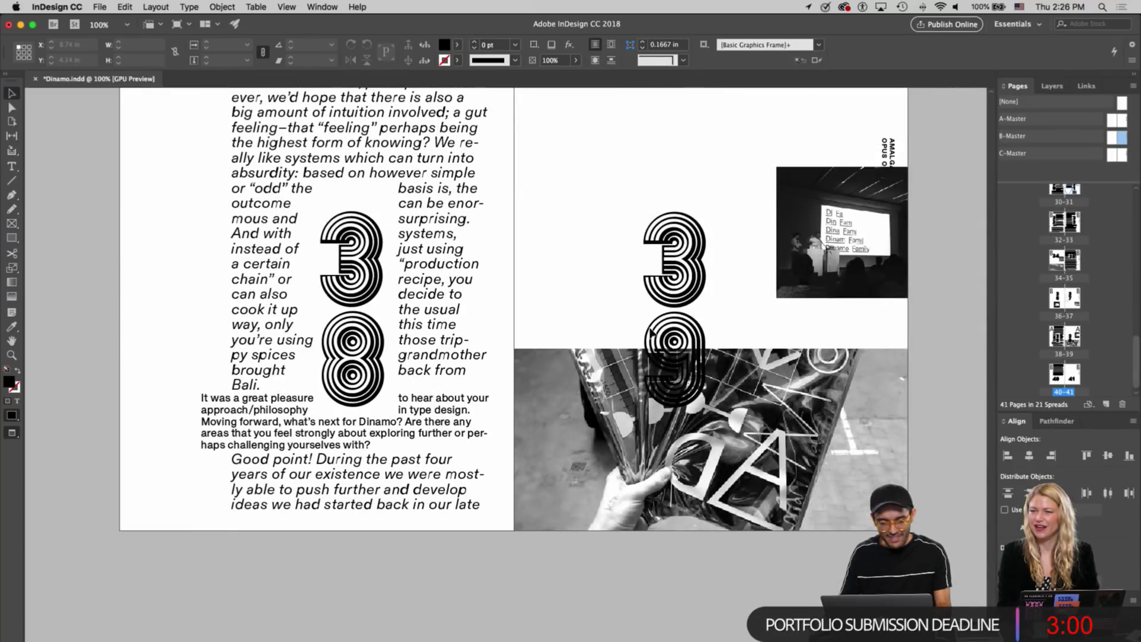
{"action": "scroll", "coordinate": [651, 331], "scroll_direction": "up", "scroll_amount": 3}
{"action": "scroll", "coordinate": [651, 331], "scroll_direction": "down", "scroll_amount": 10}
{"action": "scroll", "coordinate": [651, 332], "scroll_direction": "up", "scroll_amount": 10}
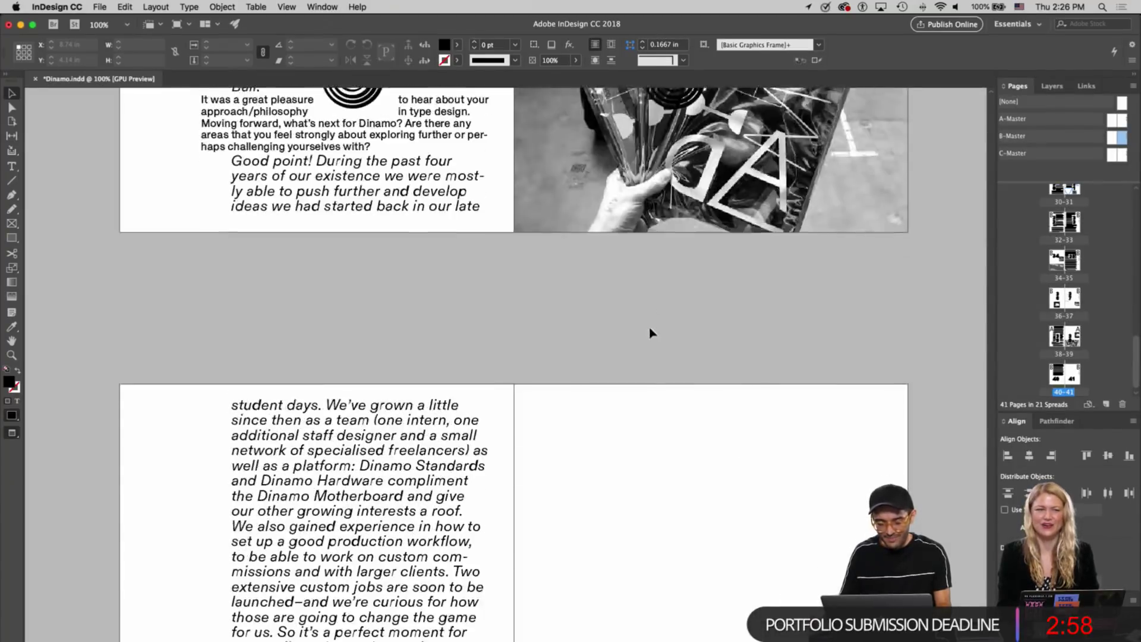
{"action": "scroll", "coordinate": [650, 333], "scroll_direction": "up", "scroll_amount": 15}
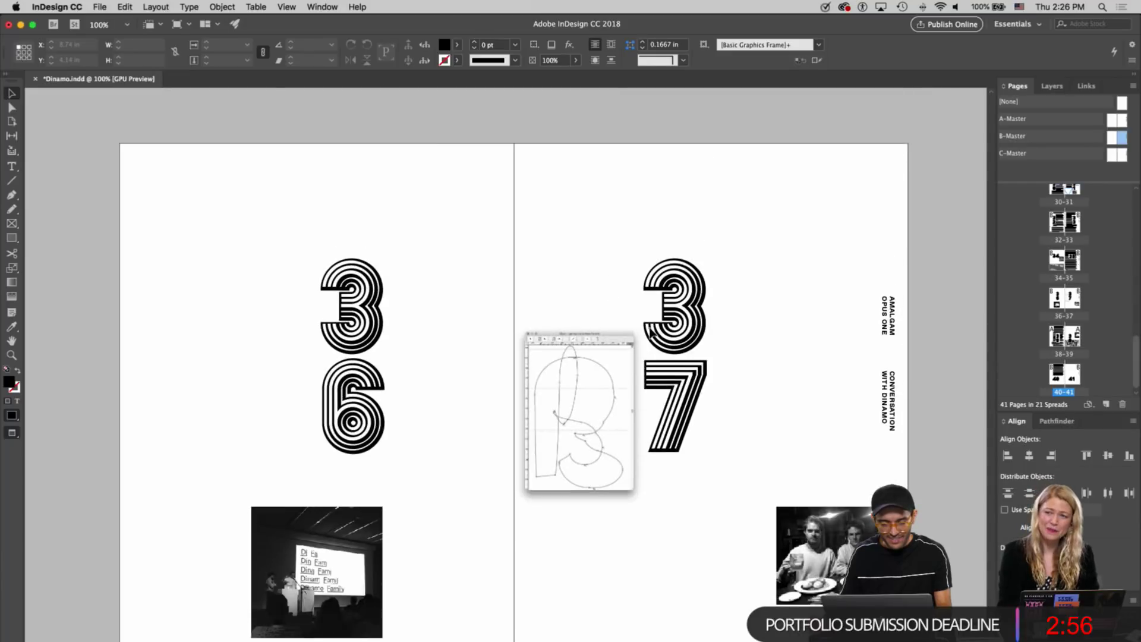
{"action": "scroll", "coordinate": [651, 332], "scroll_direction": "down", "scroll_amount": 20}
{"action": "scroll", "coordinate": [651, 333], "scroll_direction": "up", "scroll_amount": 10}
{"action": "scroll", "coordinate": [651, 333], "scroll_direction": "up", "scroll_amount": 20}
{"action": "scroll", "coordinate": [650, 333], "scroll_direction": "down", "scroll_amount": 15}
{"action": "scroll", "coordinate": [651, 332], "scroll_direction": "down", "scroll_amount": 20}
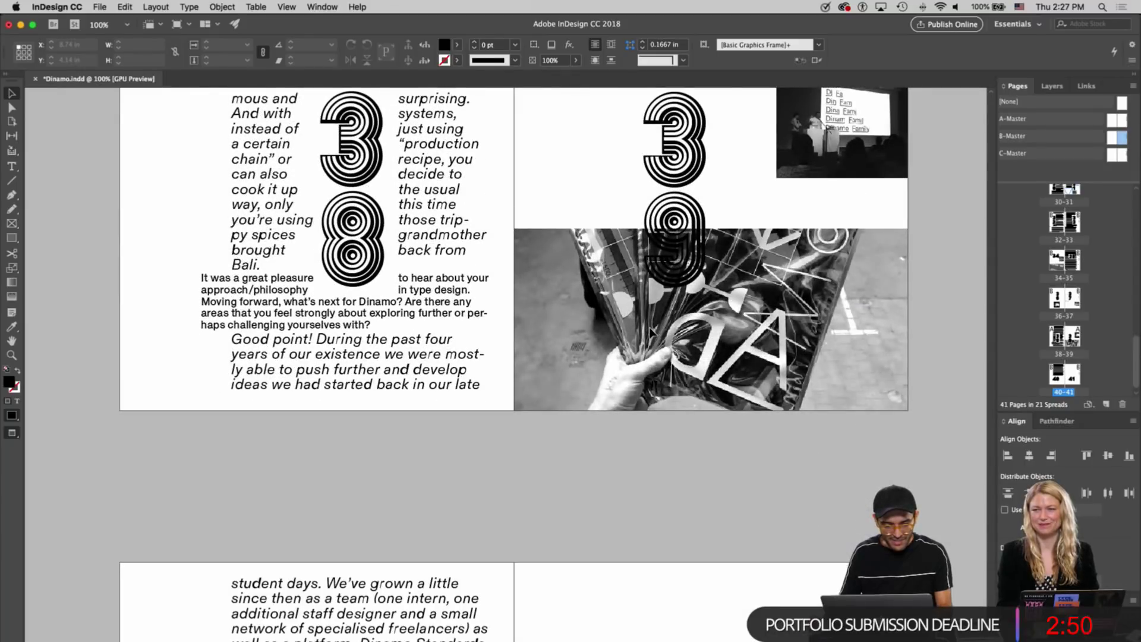
{"action": "scroll", "coordinate": [650, 332], "scroll_direction": "down", "scroll_amount": 8}
{"action": "scroll", "coordinate": [650, 332], "scroll_direction": "up", "scroll_amount": 12}
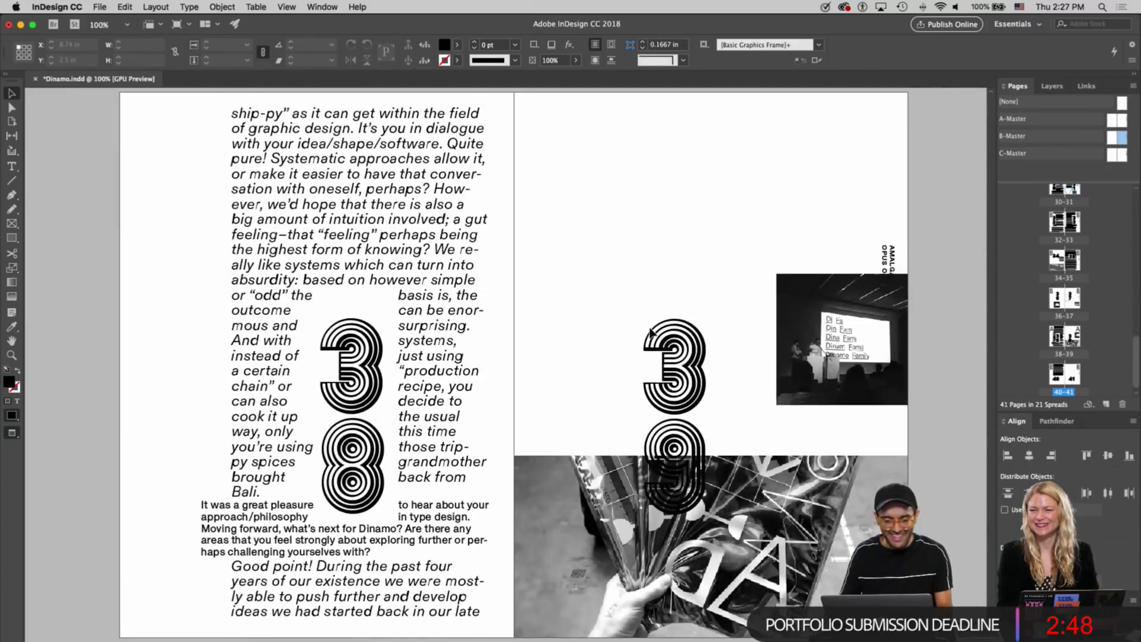
{"action": "scroll", "coordinate": [634, 336], "scroll_direction": "down", "scroll_amount": 10}
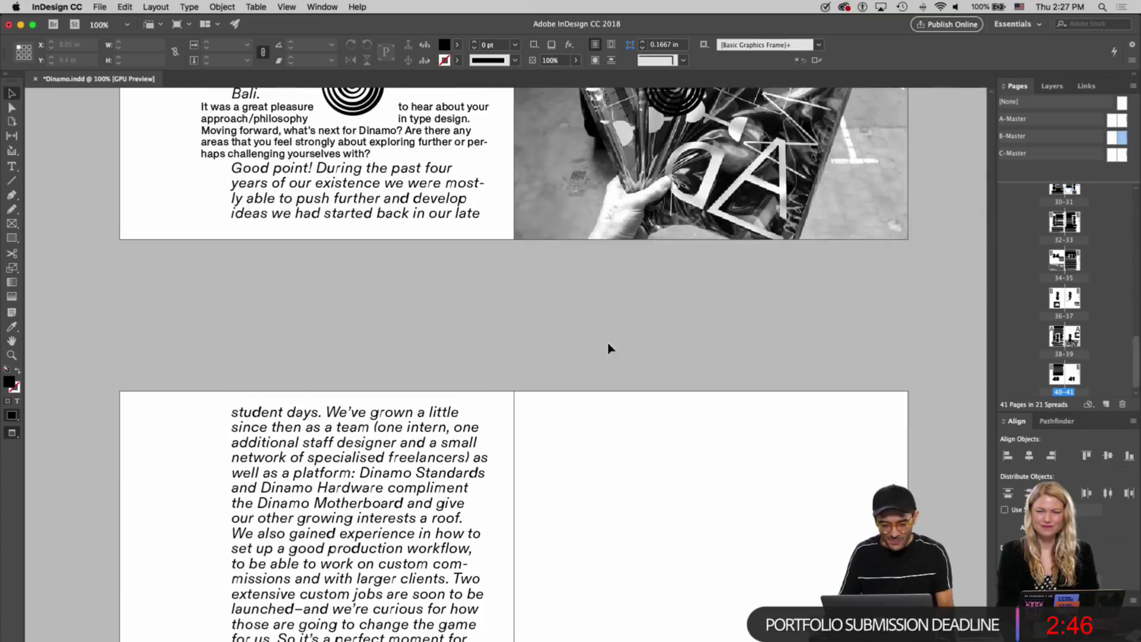
Move the two photos from page 39 down onto page 41
{"action": "scroll", "coordinate": [609, 348], "scroll_direction": "up", "scroll_amount": 15}
{"action": "scroll", "coordinate": [609, 348], "scroll_direction": "down", "scroll_amount": 10}
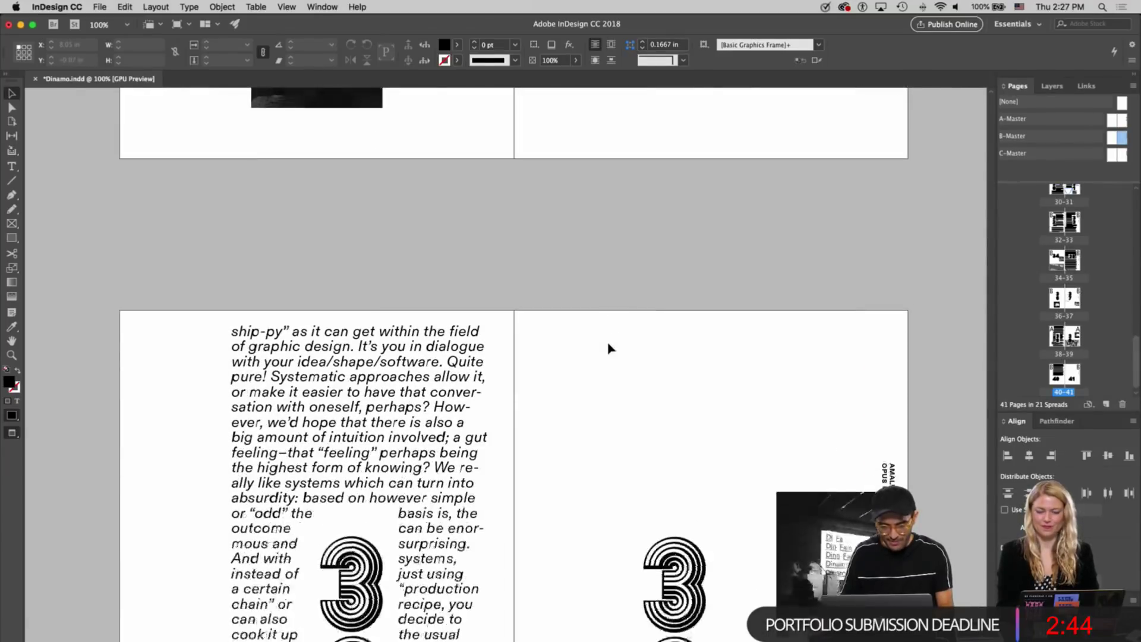
{"action": "key", "text": "super+minus"}
{"action": "scroll", "coordinate": [546, 270], "scroll_direction": "down", "scroll_amount": 4}
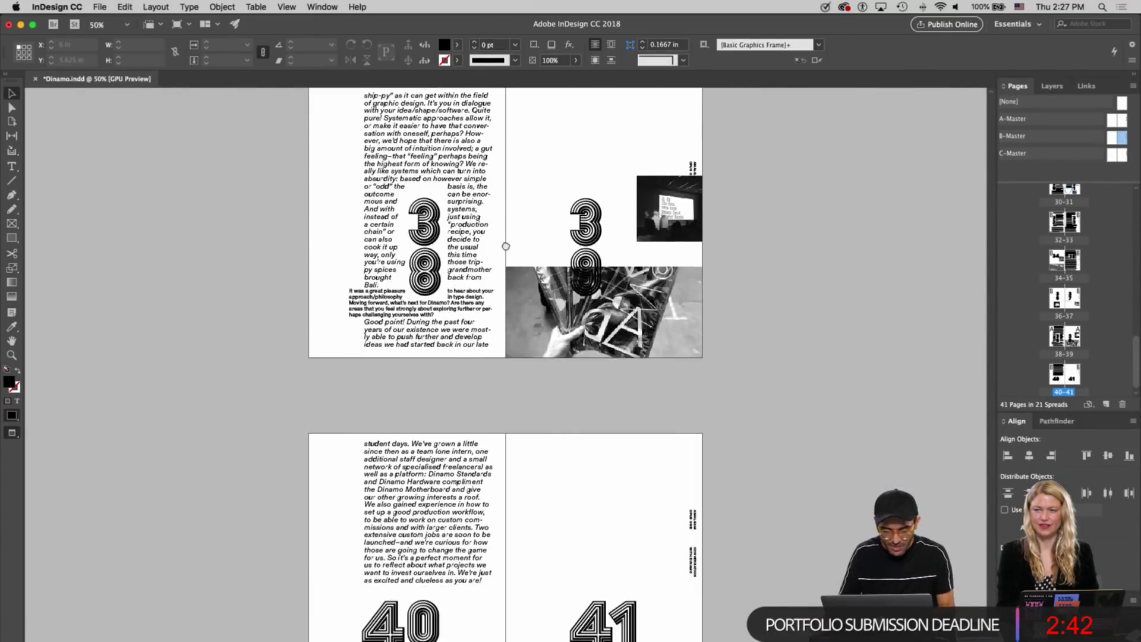
{"action": "left_click", "coordinate": [654, 201]}
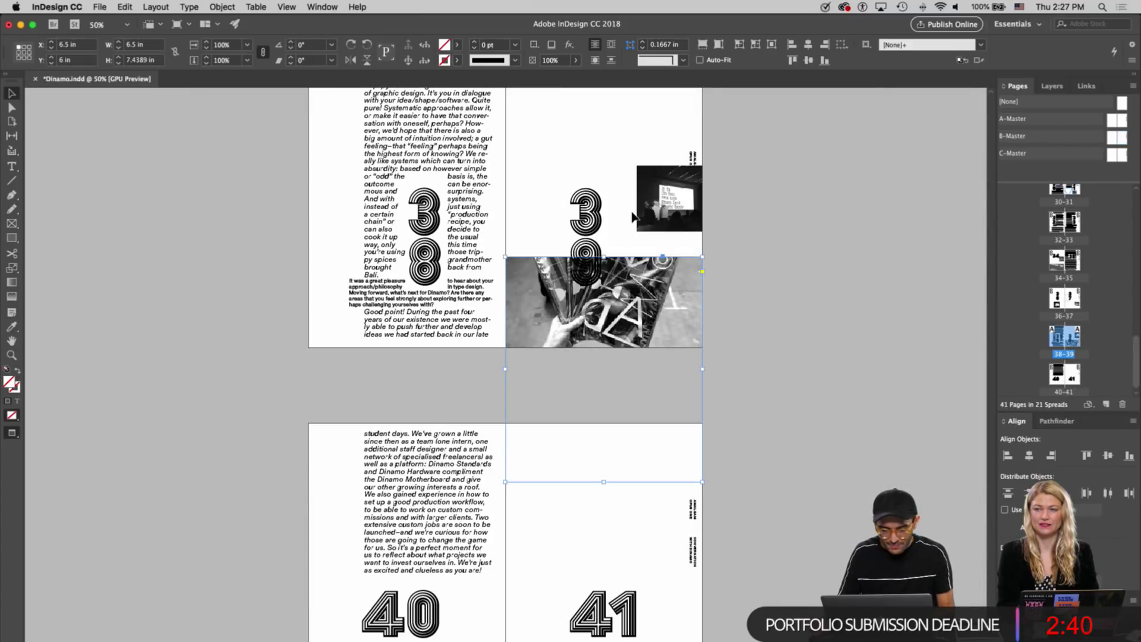
{"action": "left_click_drag", "start_coordinate": [654, 200], "coordinate": [656, 524]}
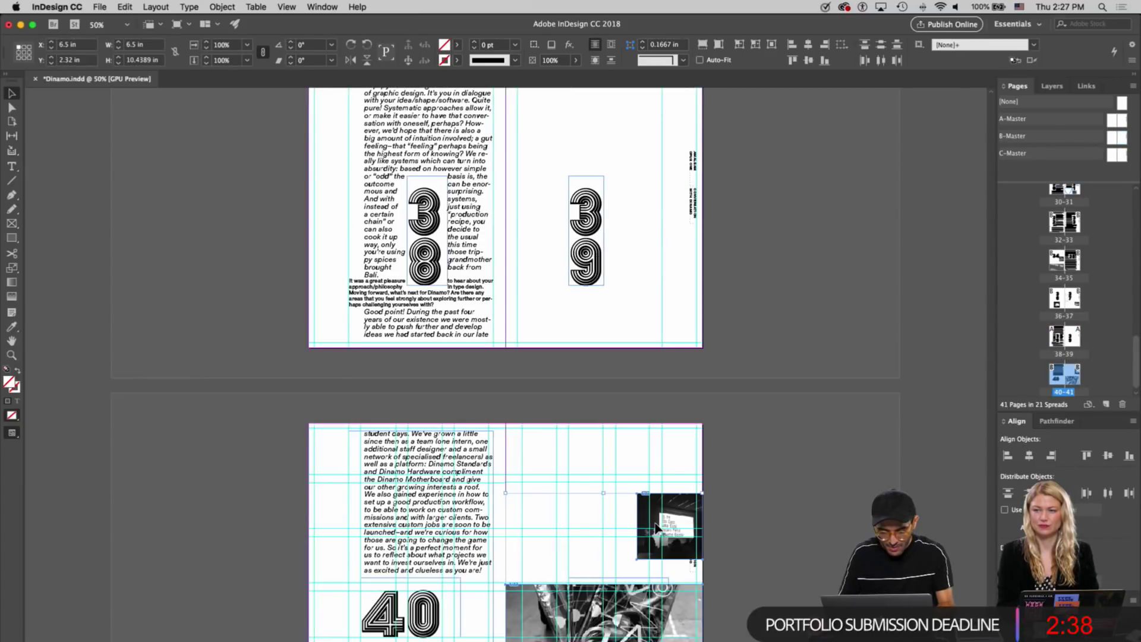
{"action": "scroll", "coordinate": [637, 532], "scroll_direction": "down", "scroll_amount": 2}
Apply the C-Master right-hand page to page 41 and align both photos to its guides, with the large photo at Y 6 in
{"action": "left_click_drag", "start_coordinate": [1123, 161], "coordinate": [1096, 312]}
{"action": "left_click_drag", "start_coordinate": [1073, 379], "coordinate": [1073, 380]}
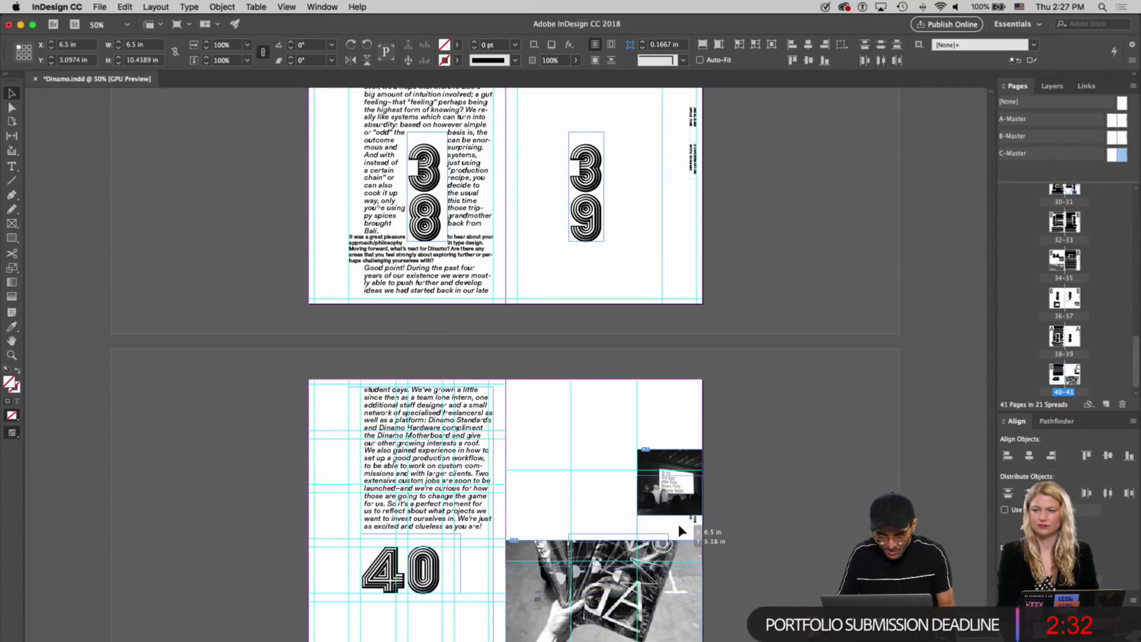
{"action": "left_click", "coordinate": [764, 476]}
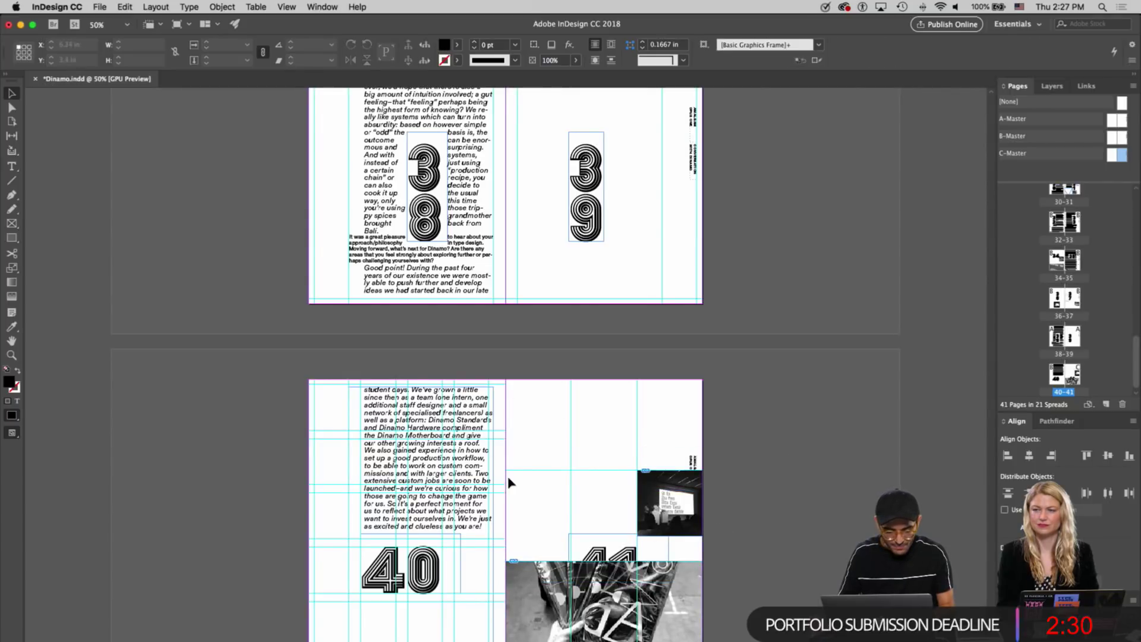
Send the large photo on page 41 to the back, behind the 41 numeral
{"action": "left_click", "coordinate": [542, 590]}
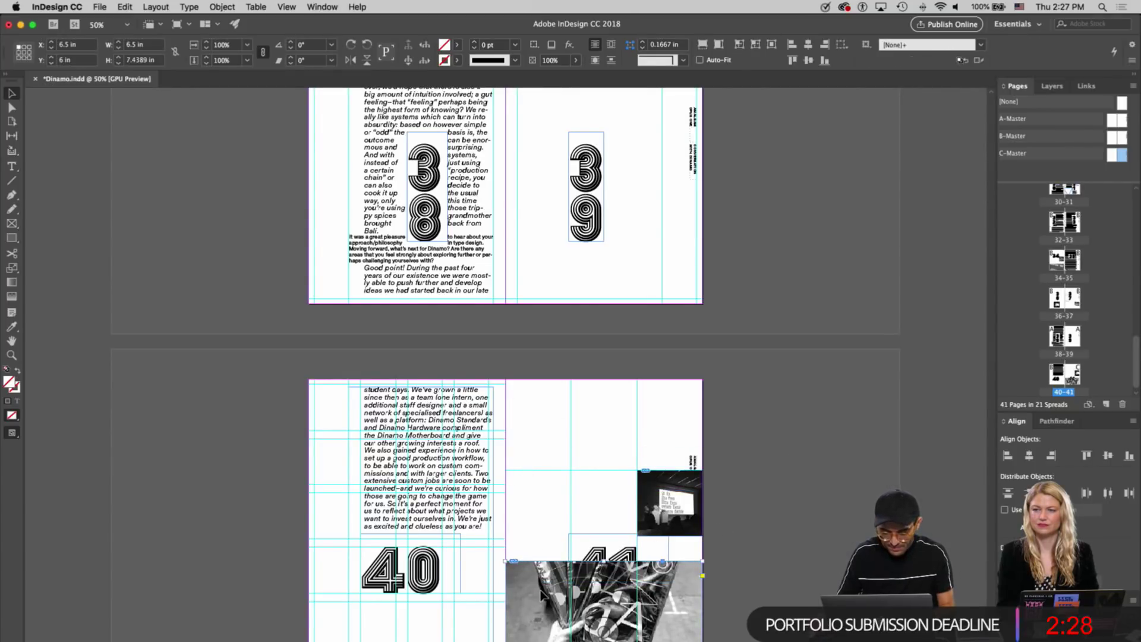
{"action": "key", "text": "shift+super+["}
{"action": "left_click", "coordinate": [541, 534]}
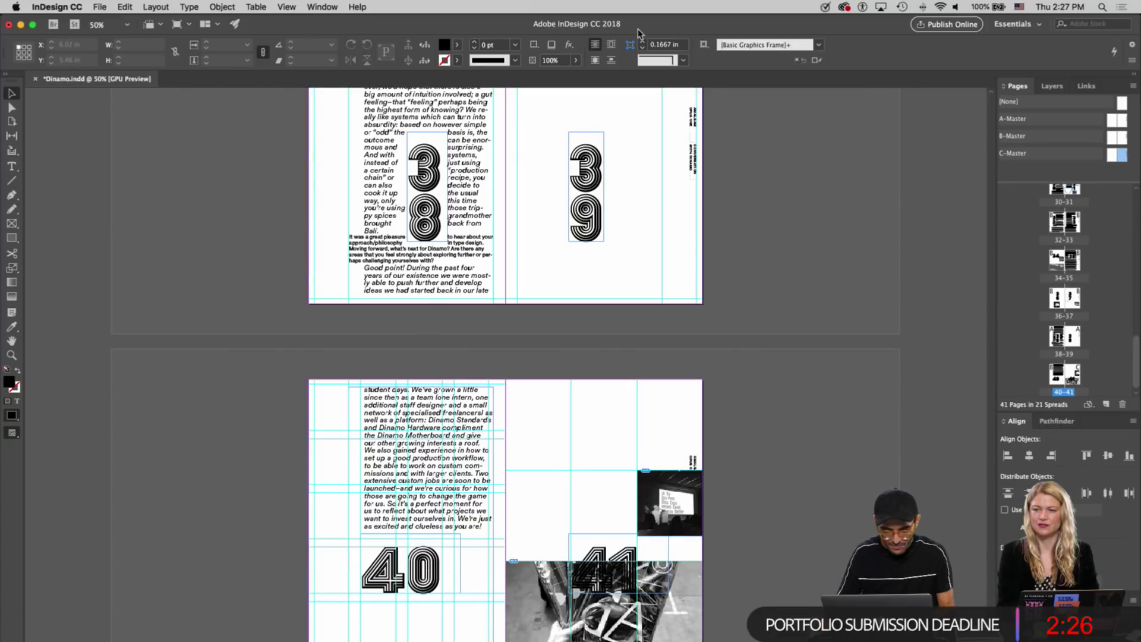
Move the closing text frame from page 40 to page 39 at X 6.9 in, Y 0.1644 in, and select its text
{"action": "left_click_drag", "start_coordinate": [449, 431], "coordinate": [553, 205]}
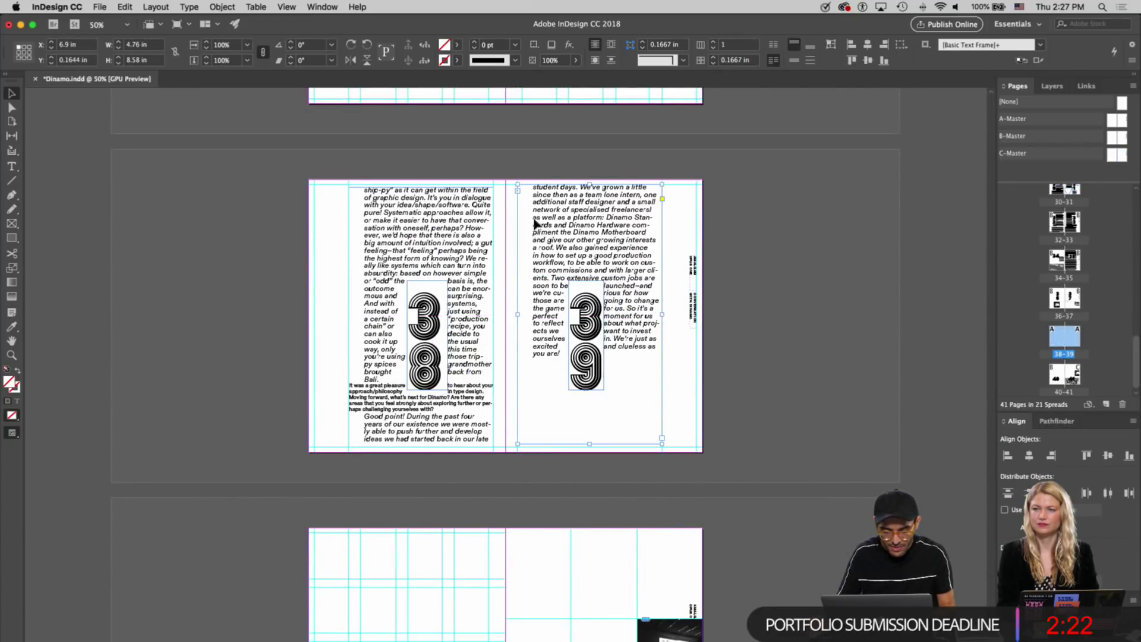
{"action": "double_click", "coordinate": [582, 247]}
{"action": "key", "text": "super+a"}
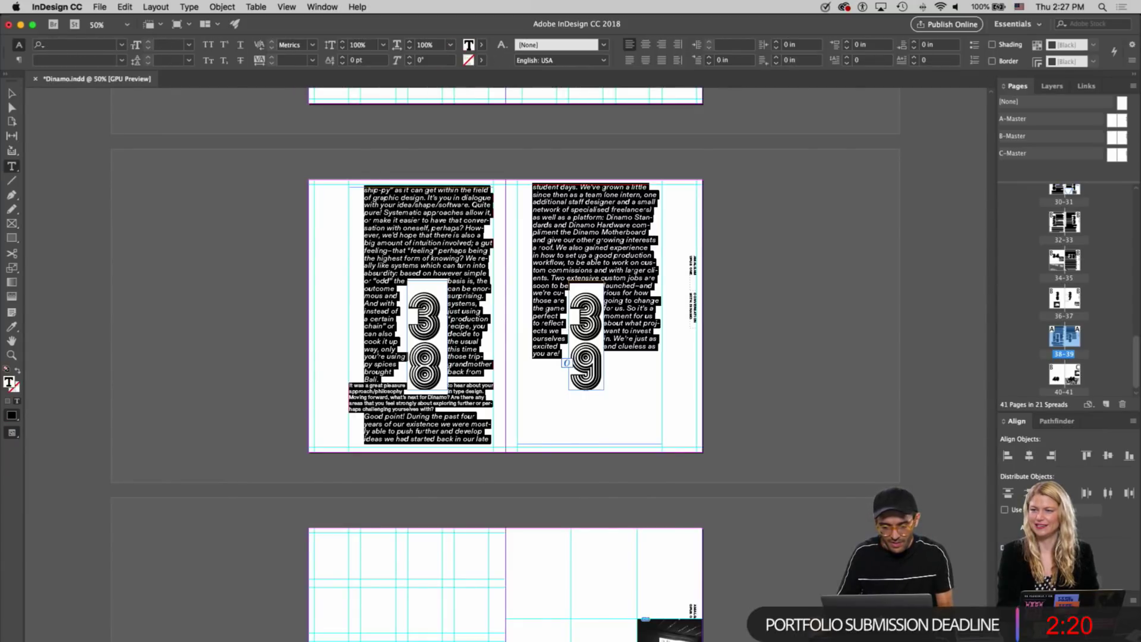
{"action": "triple_click", "coordinate": [589, 231]}
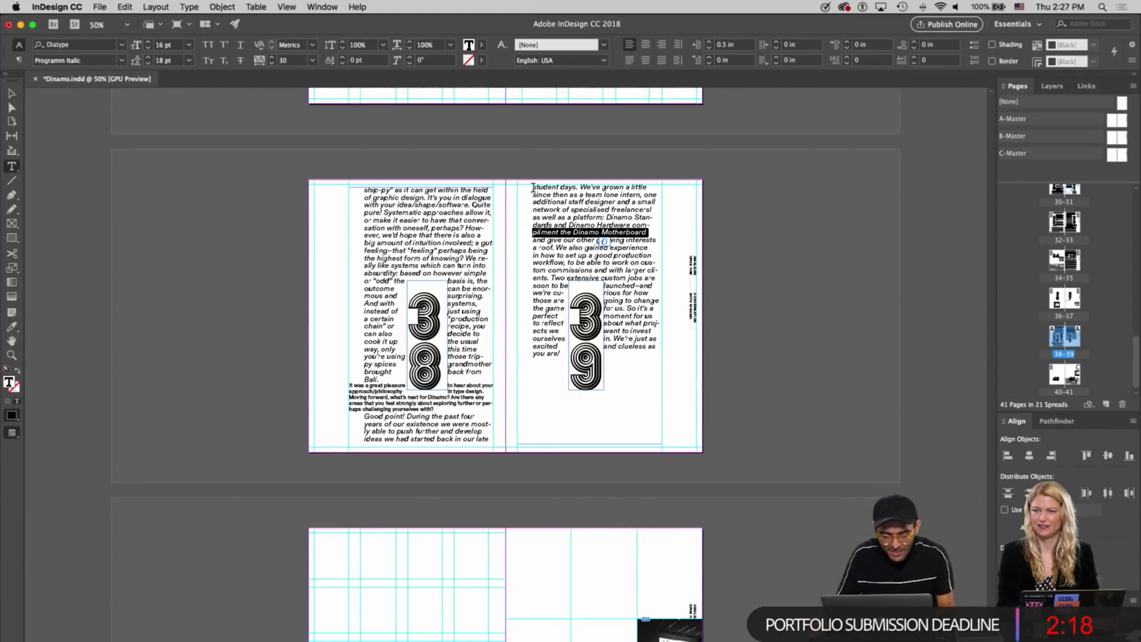
{"action": "left_click_drag", "start_coordinate": [533, 188], "coordinate": [644, 360]}
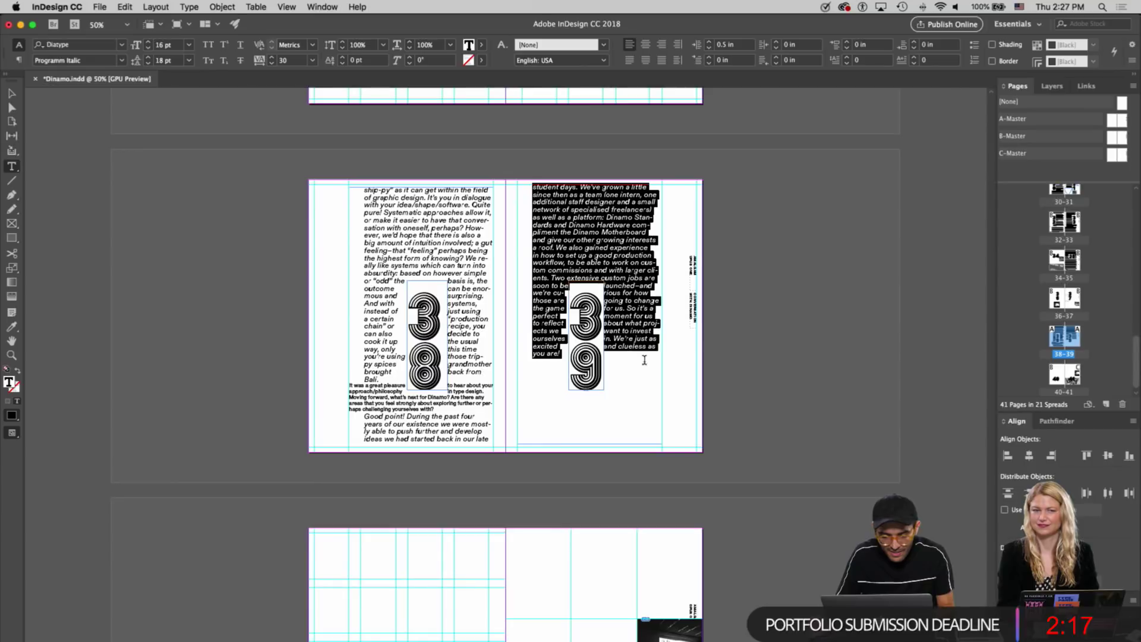
{"action": "left_click", "coordinate": [104, 44]}
{"action": "double_click", "coordinate": [104, 44]}
Switch to Safari and browse the Dinamo typefaces page for a font name
{"action": "key", "text": "super+Tab"}
{"action": "left_click", "coordinate": [544, 43]}
{"action": "scroll", "coordinate": [560, 203], "scroll_direction": "down", "scroll_amount": 10}
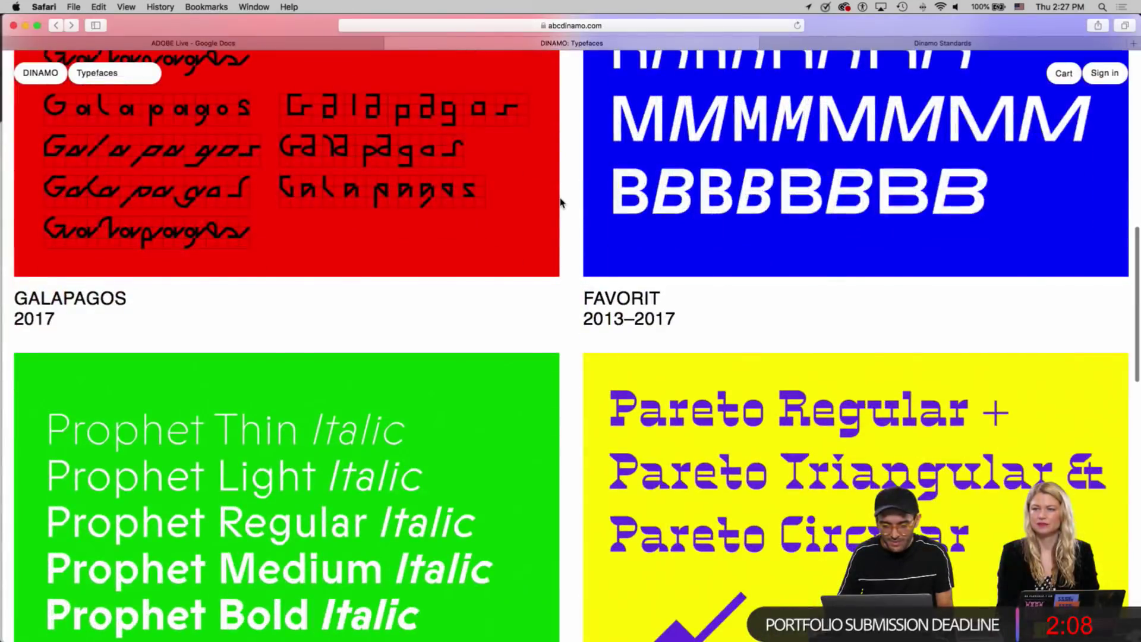
{"action": "scroll", "coordinate": [560, 202], "scroll_direction": "down", "scroll_amount": 5}
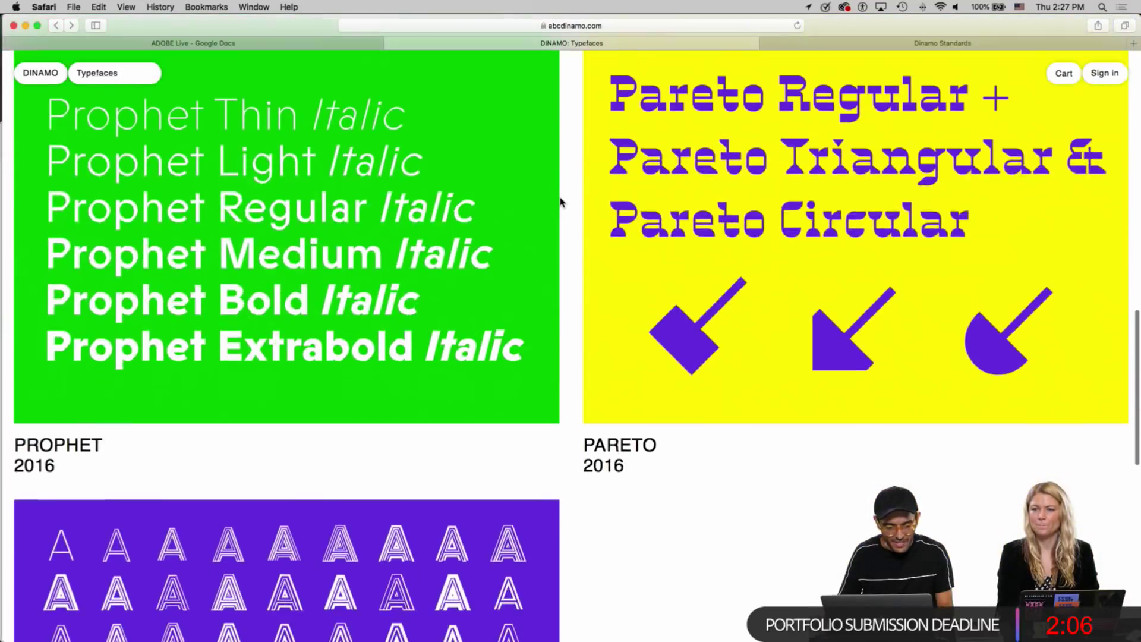
{"action": "scroll", "coordinate": [400, 530], "scroll_direction": "down", "scroll_amount": 3}
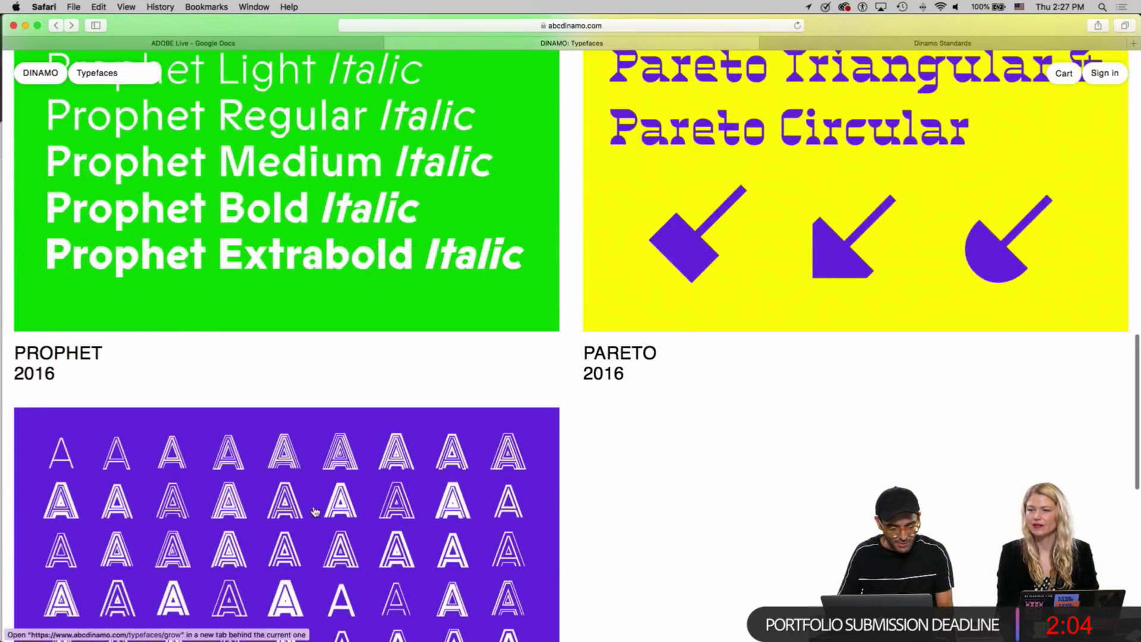
{"action": "scroll", "coordinate": [323, 511], "scroll_direction": "down", "scroll_amount": 5}
{"action": "key", "text": "super+Tab"}
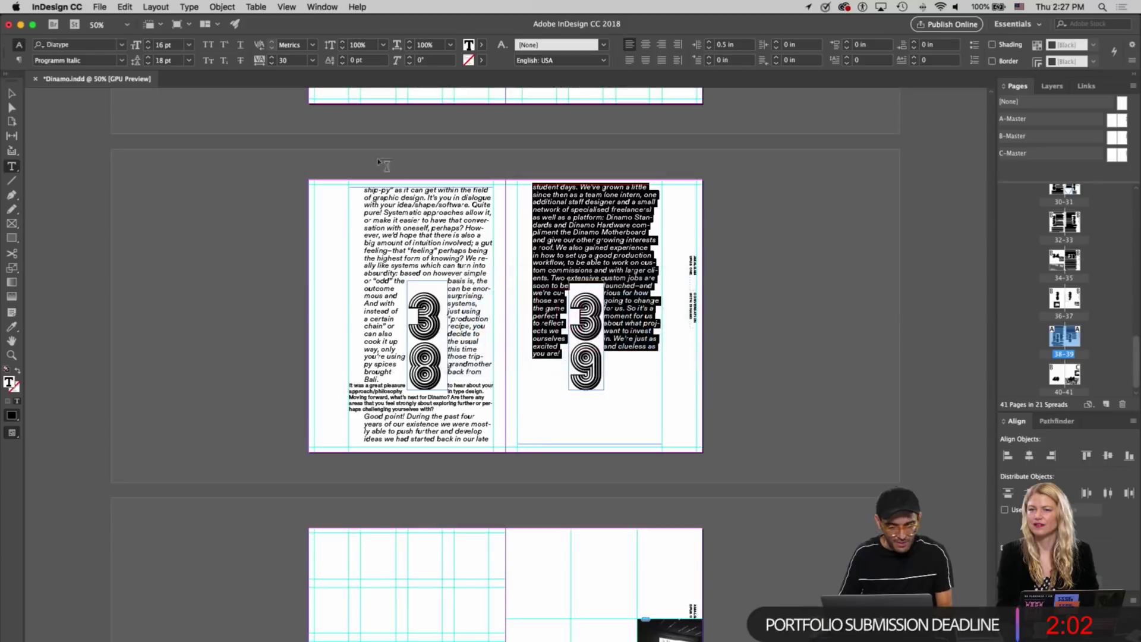
Set the selected text on page 39 in the Grow AB font
{"action": "left_click", "coordinate": [64, 44]}
{"action": "type", "text": "grow"}
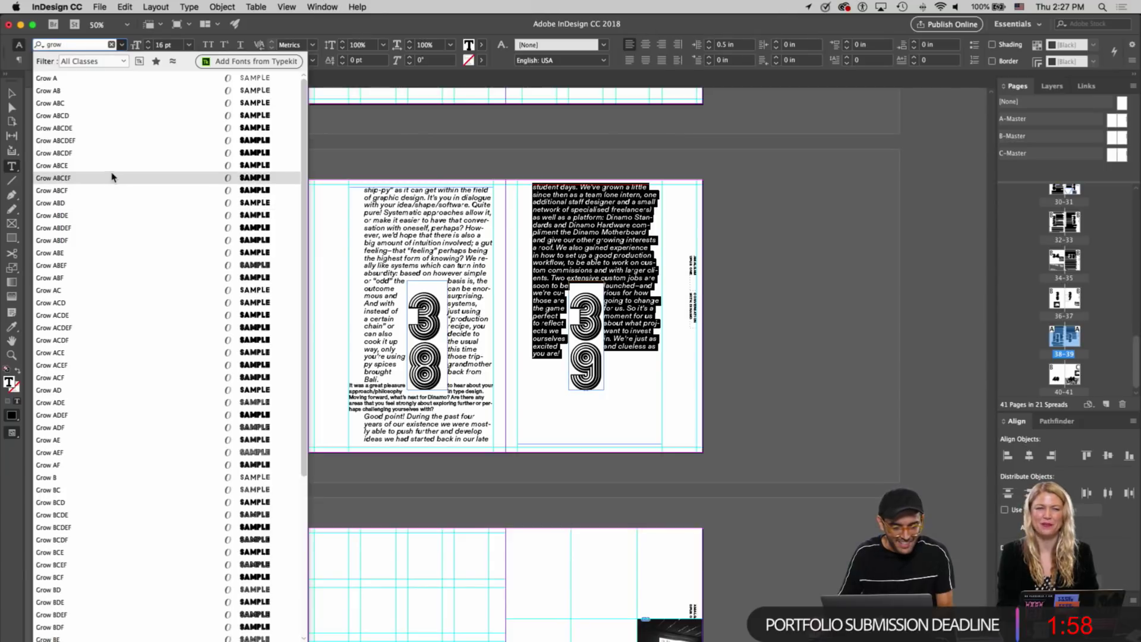
{"action": "left_click", "coordinate": [119, 92]}
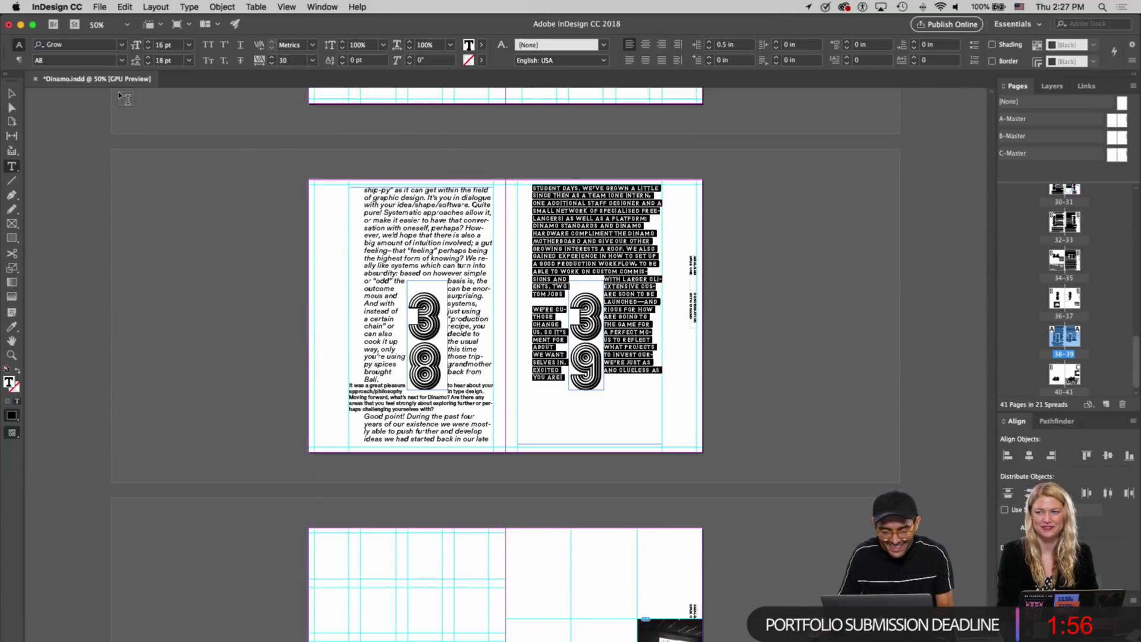
{"action": "key", "text": "Escape"}
{"action": "left_click", "coordinate": [748, 369]}
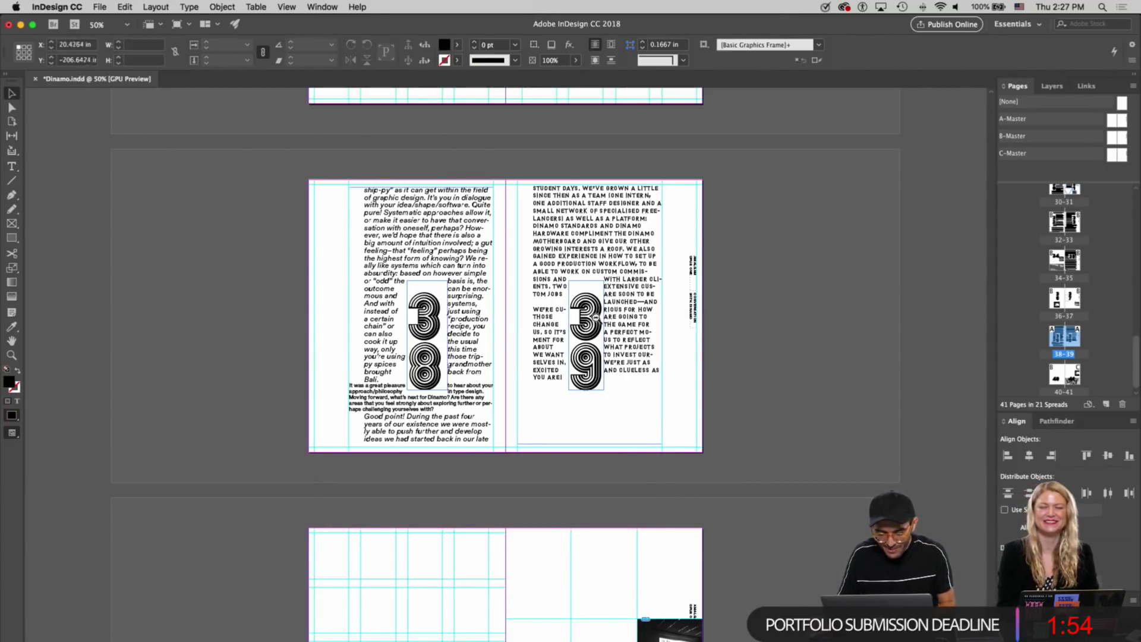
Examine the Grow AB lettering around the 39 numeral up close and preview the 38–39 spread without guides
{"action": "left_click_drag", "start_coordinate": [596, 315], "coordinate": [795, 379]}
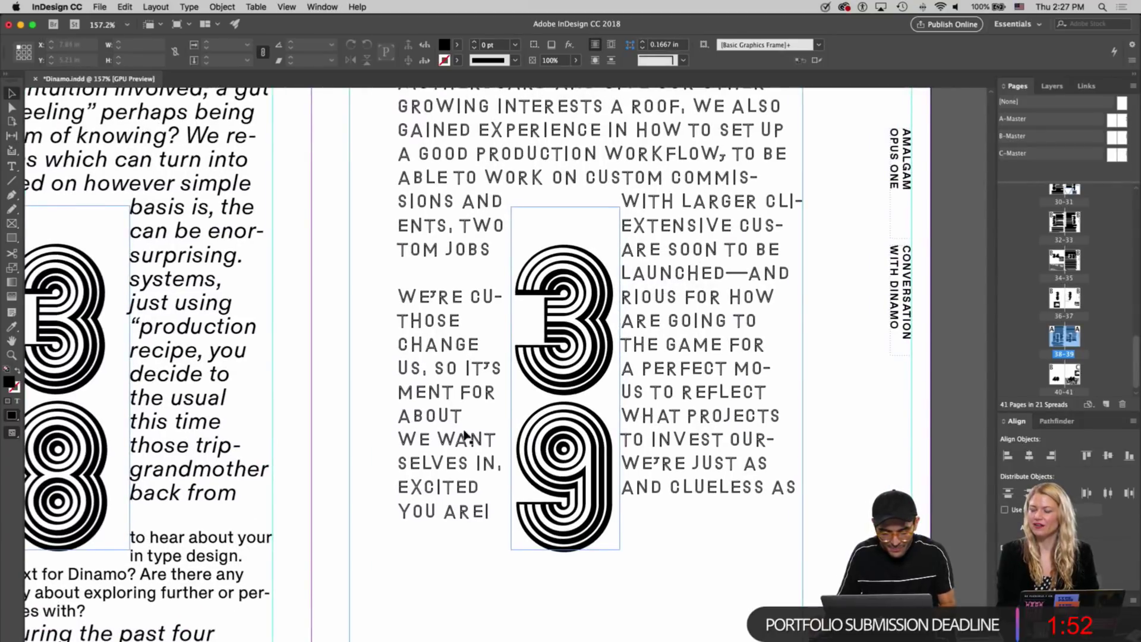
{"action": "left_click_drag", "start_coordinate": [416, 279], "coordinate": [600, 380]}
{"action": "left_click_drag", "start_coordinate": [400, 297], "coordinate": [511, 375]}
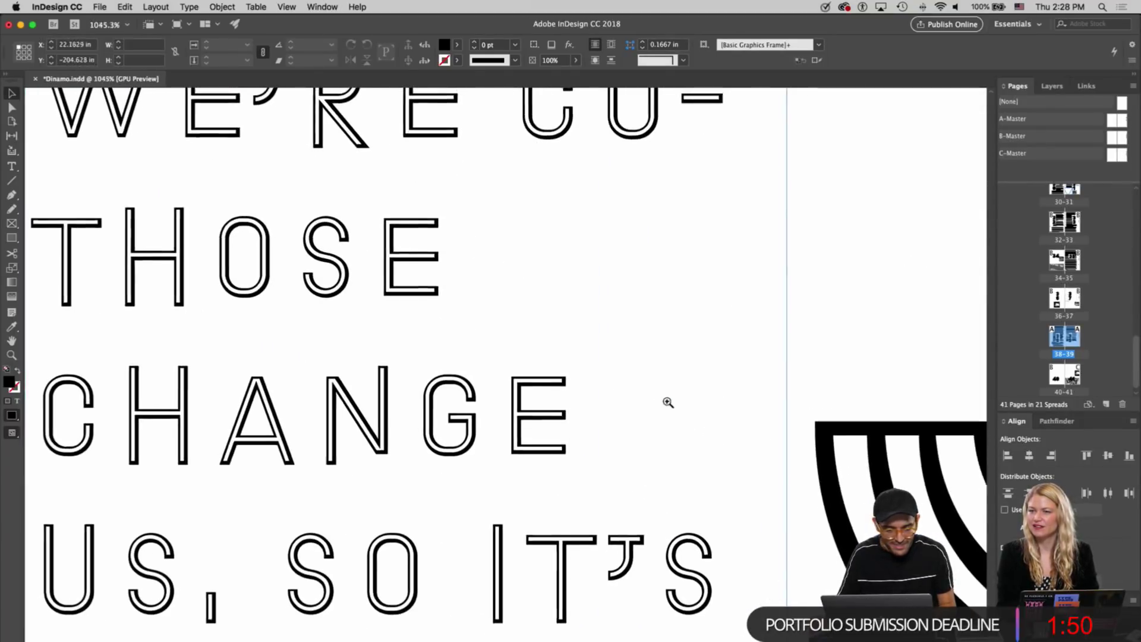
{"action": "left_click", "coordinate": [629, 394], "text": "alt"}
{"action": "left_click", "coordinate": [525, 330], "text": "alt"}
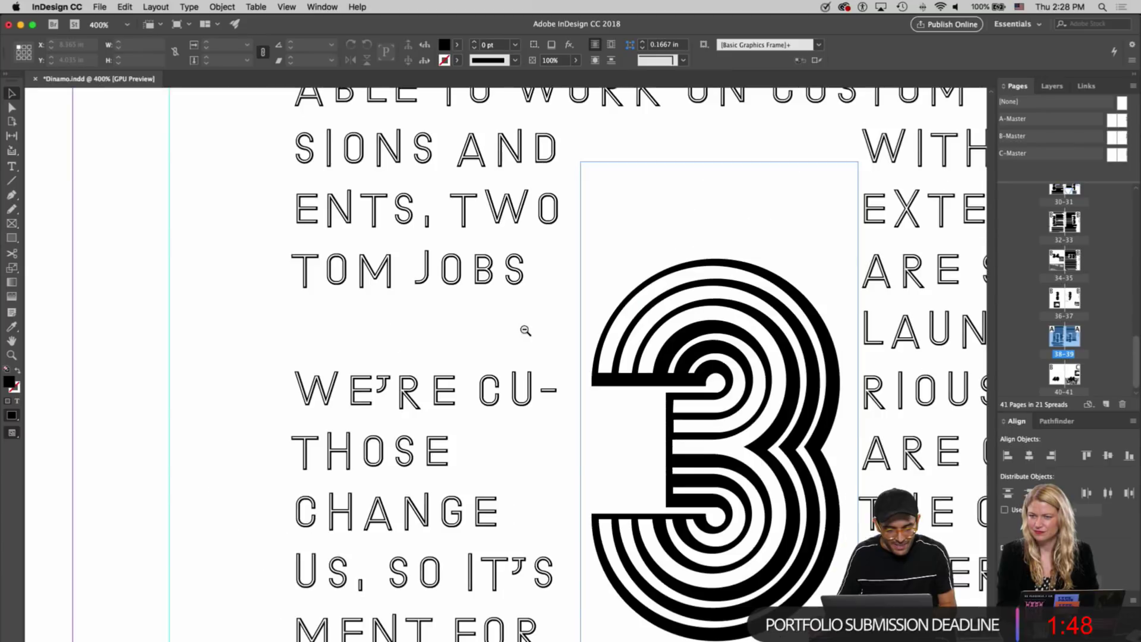
{"action": "scroll", "coordinate": [525, 330], "scroll_direction": "up", "scroll_amount": 5}
{"action": "left_click", "coordinate": [555, 288], "text": "alt"}
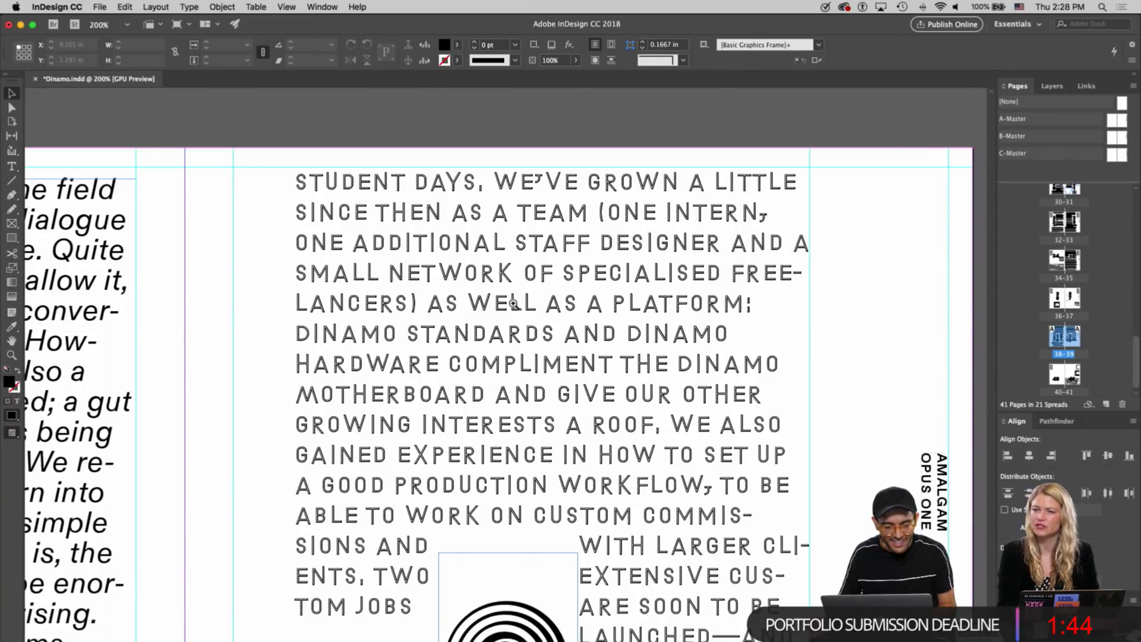
{"action": "left_click", "coordinate": [456, 380], "text": "alt"}
{"action": "left_click_drag", "start_coordinate": [525, 420], "coordinate": [522, 283]}
{"action": "scroll", "coordinate": [522, 283], "scroll_direction": "down", "scroll_amount": 5}
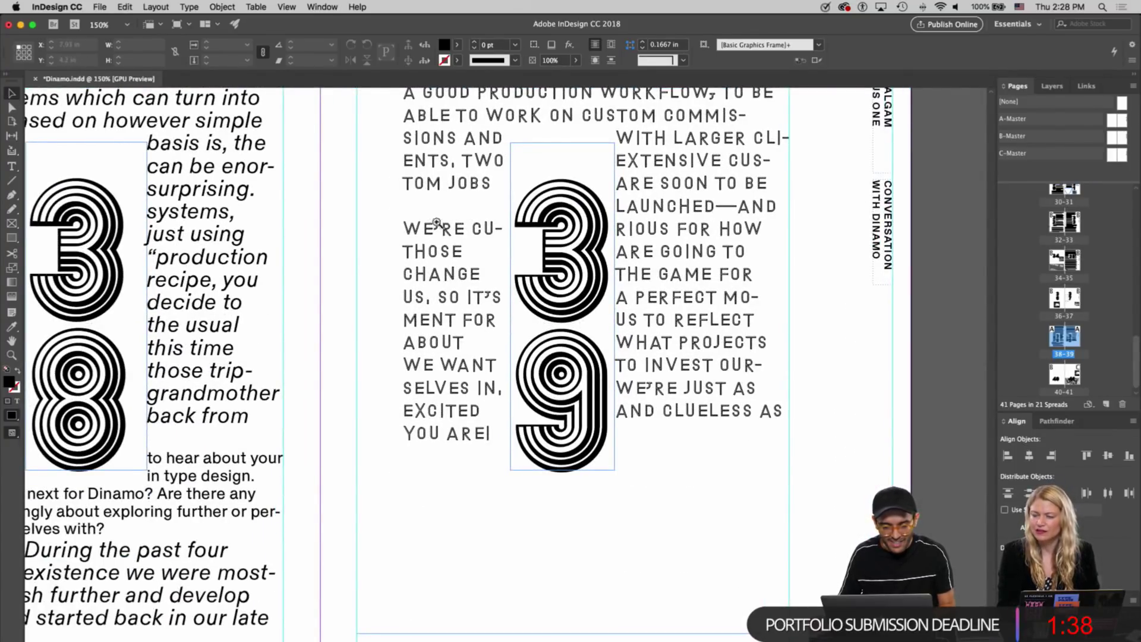
{"action": "key", "text": "super+minus"}
{"action": "scroll", "coordinate": [523, 238], "scroll_direction": "up", "scroll_amount": 3}
{"action": "scroll", "coordinate": [597, 254], "scroll_direction": "down", "scroll_amount": 4}
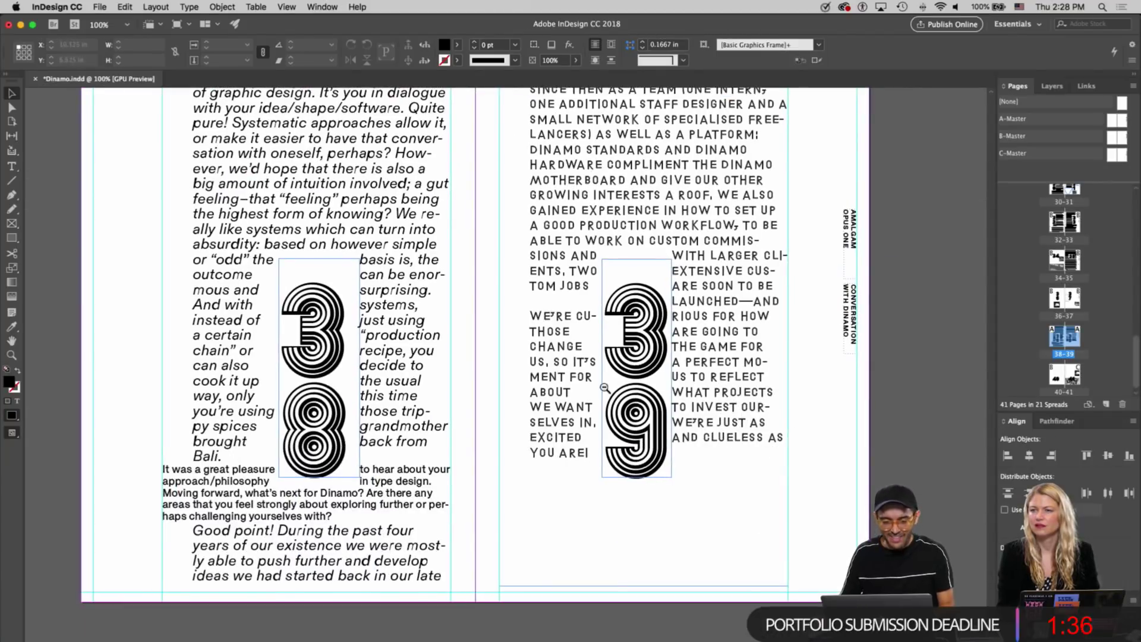
{"action": "scroll", "coordinate": [622, 390], "scroll_direction": "up", "scroll_amount": 1}
{"action": "key", "text": "super+1"}
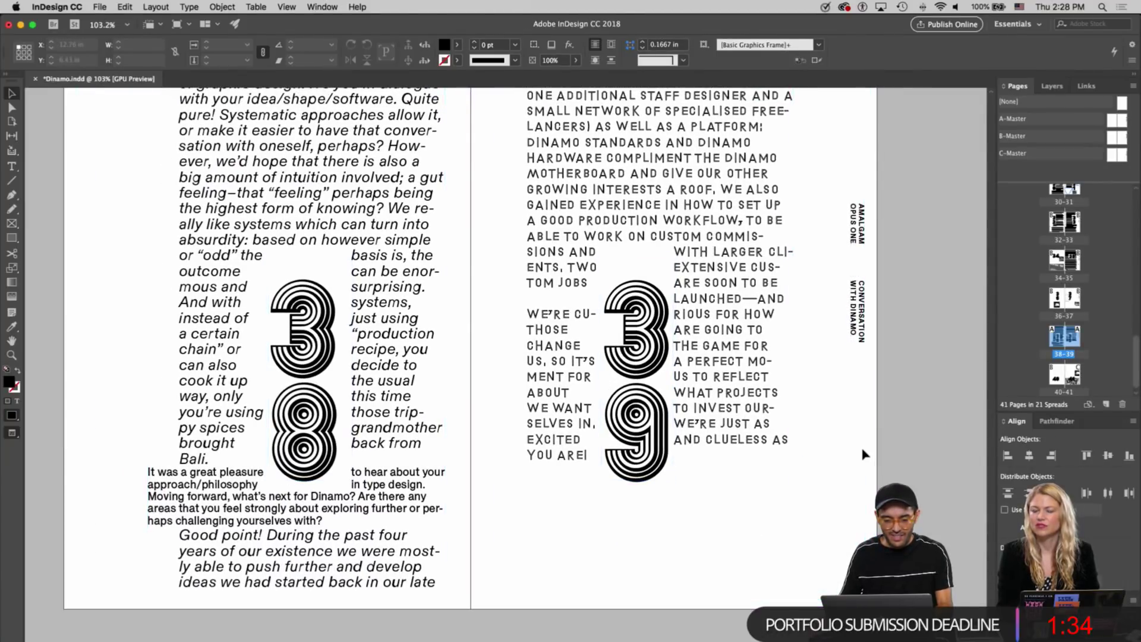
{"action": "key", "text": "w"}
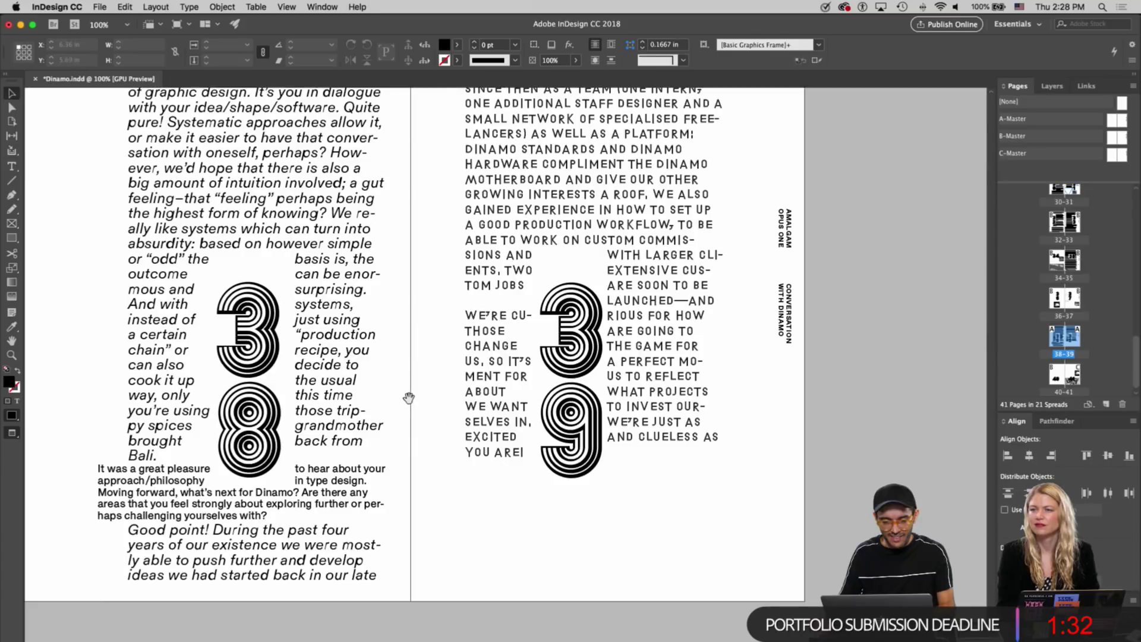
Try moving the 39 numeral's frame toward the outer edge of page 39
{"action": "left_click", "coordinate": [586, 357]}
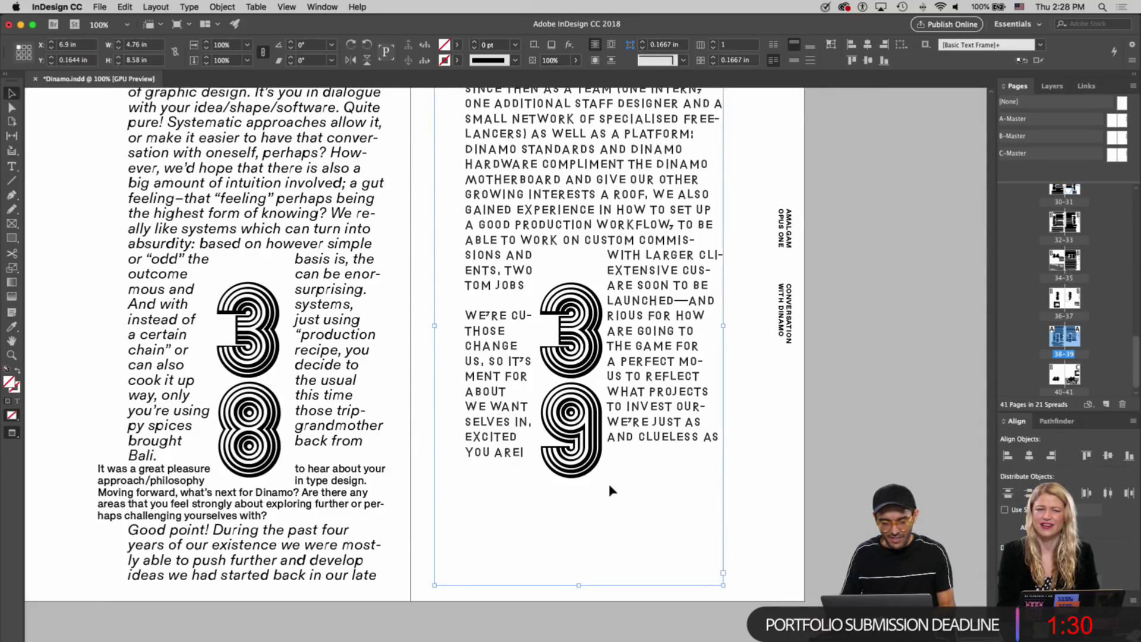
{"action": "left_click", "coordinate": [586, 407]}
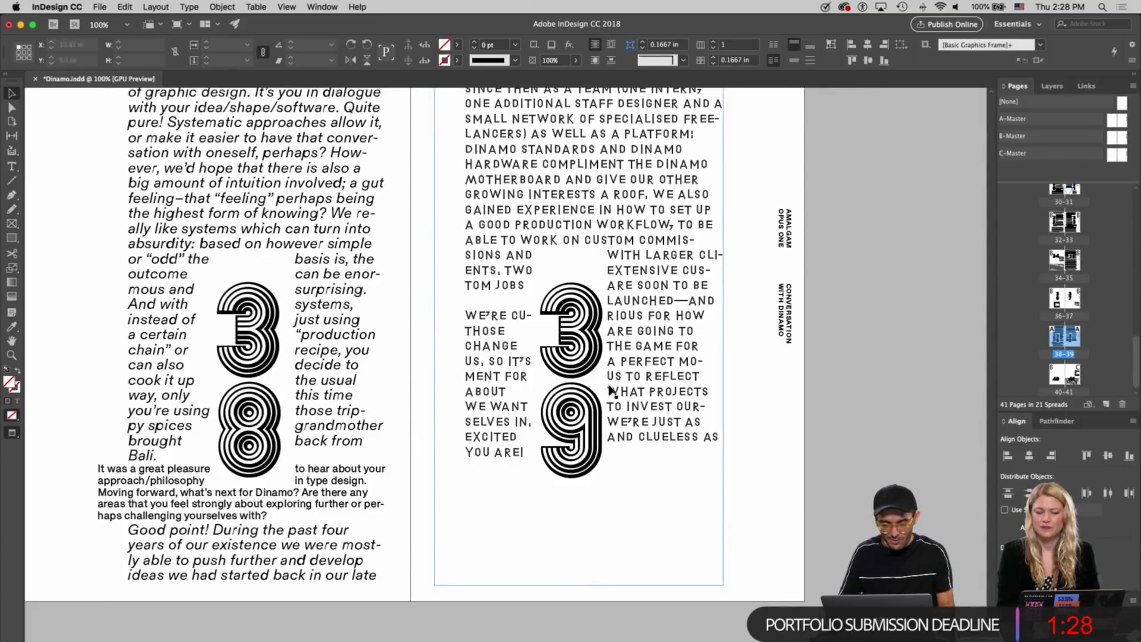
{"action": "left_click_drag", "start_coordinate": [669, 369], "coordinate": [672, 370]}
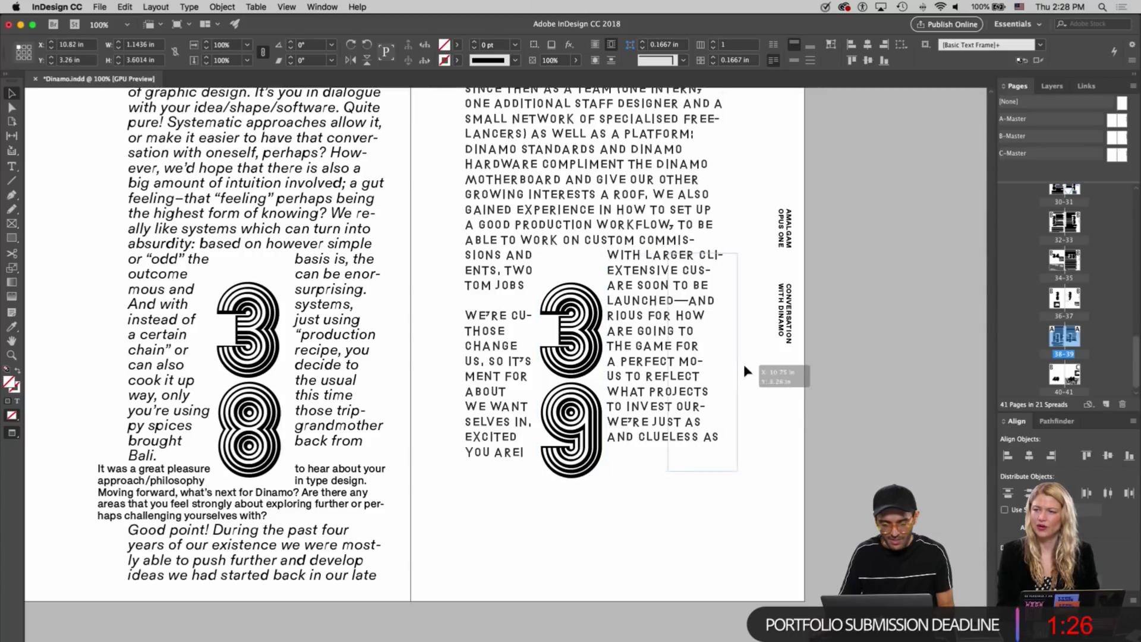
{"action": "left_click", "coordinate": [855, 405]}
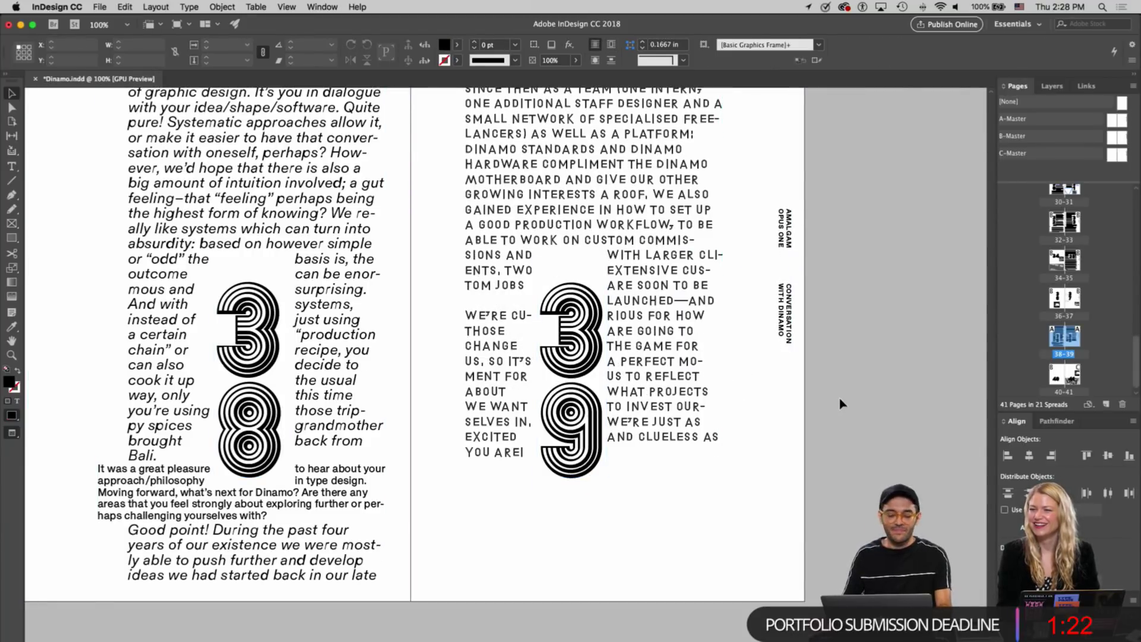
Review the 38–39 and 40–41 spreads in the preview
{"action": "scroll", "coordinate": [841, 403], "scroll_direction": "up", "scroll_amount": 10}
{"action": "scroll", "coordinate": [847, 404], "scroll_direction": "down", "scroll_amount": 15}
{"action": "scroll", "coordinate": [847, 403], "scroll_direction": "down", "scroll_amount": 10}
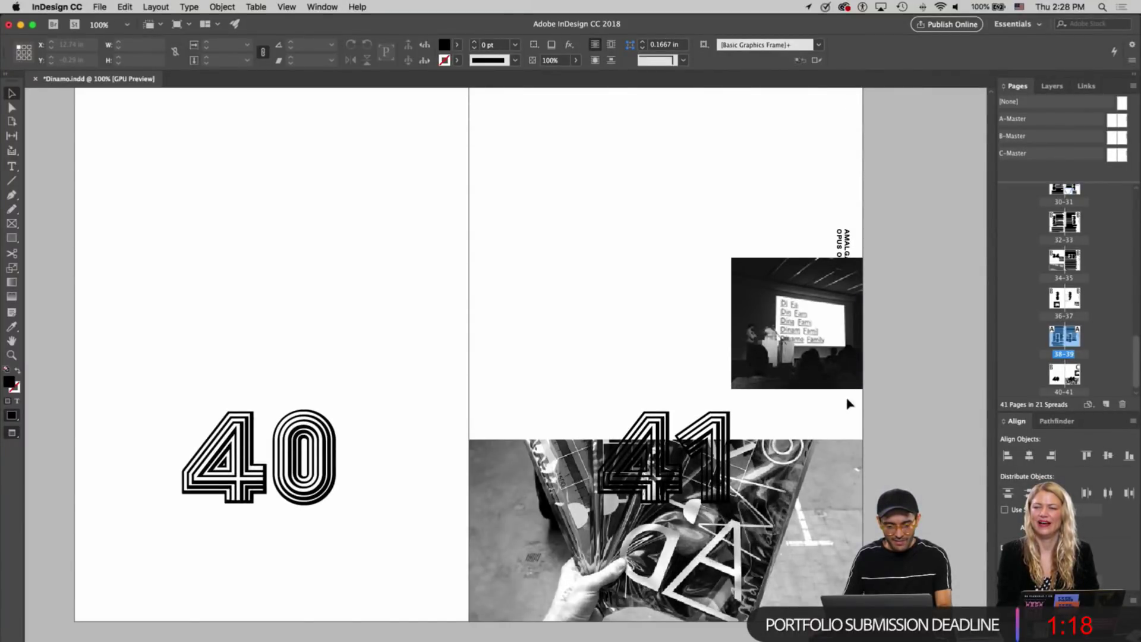
{"action": "key", "text": "w"}
{"action": "key", "text": "w"}
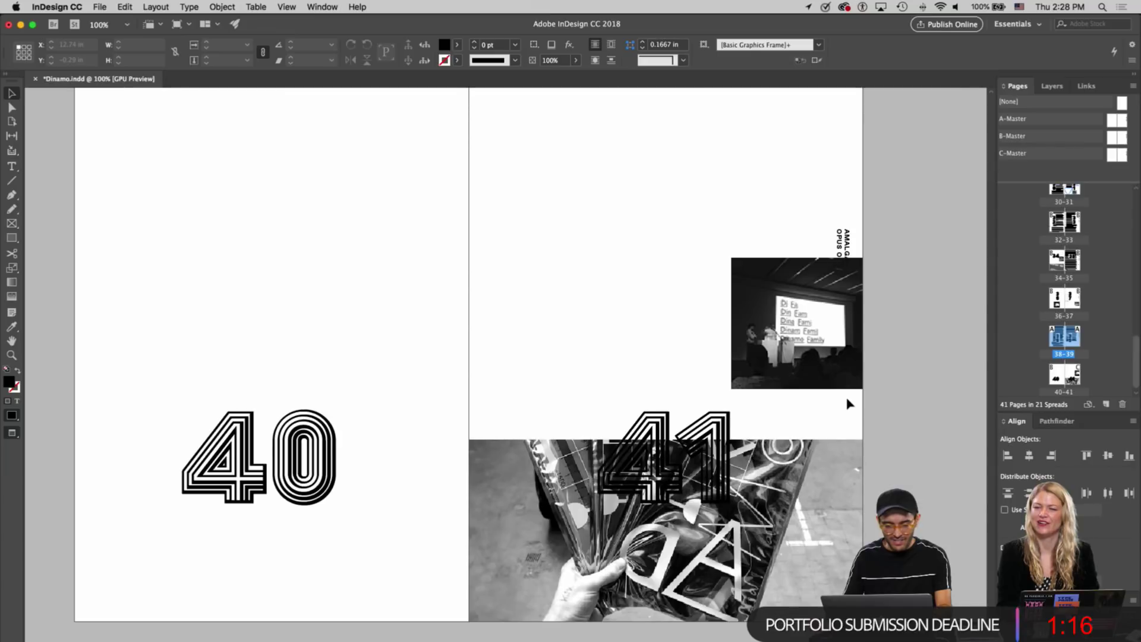
{"action": "scroll", "coordinate": [847, 403], "scroll_direction": "up", "scroll_amount": 1}
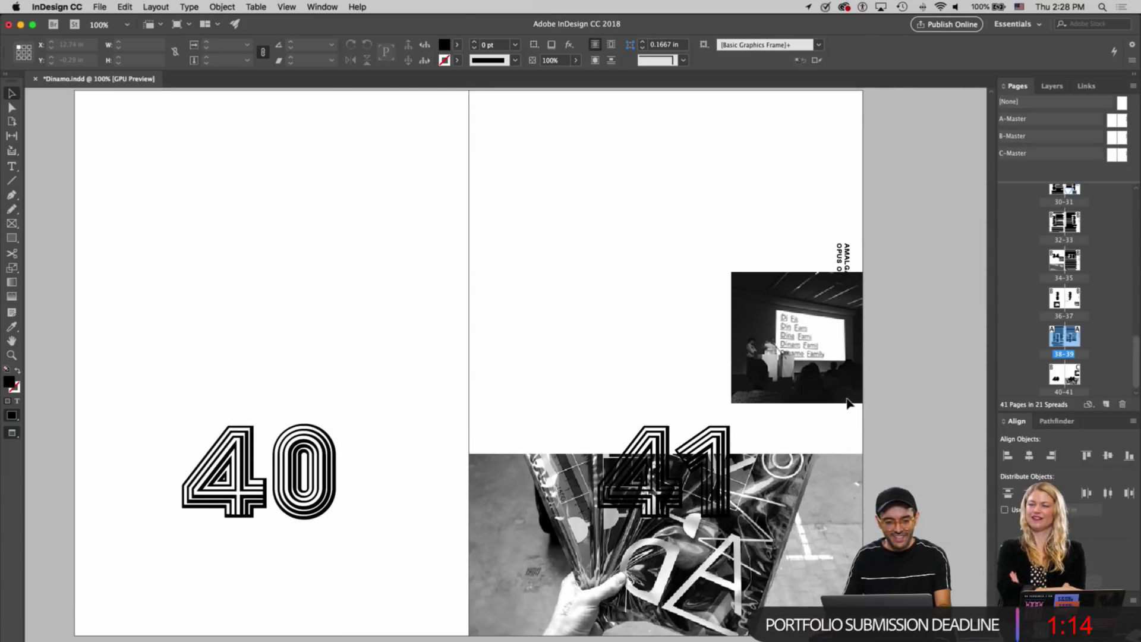
{"action": "scroll", "coordinate": [853, 393], "scroll_direction": "up", "scroll_amount": 10}
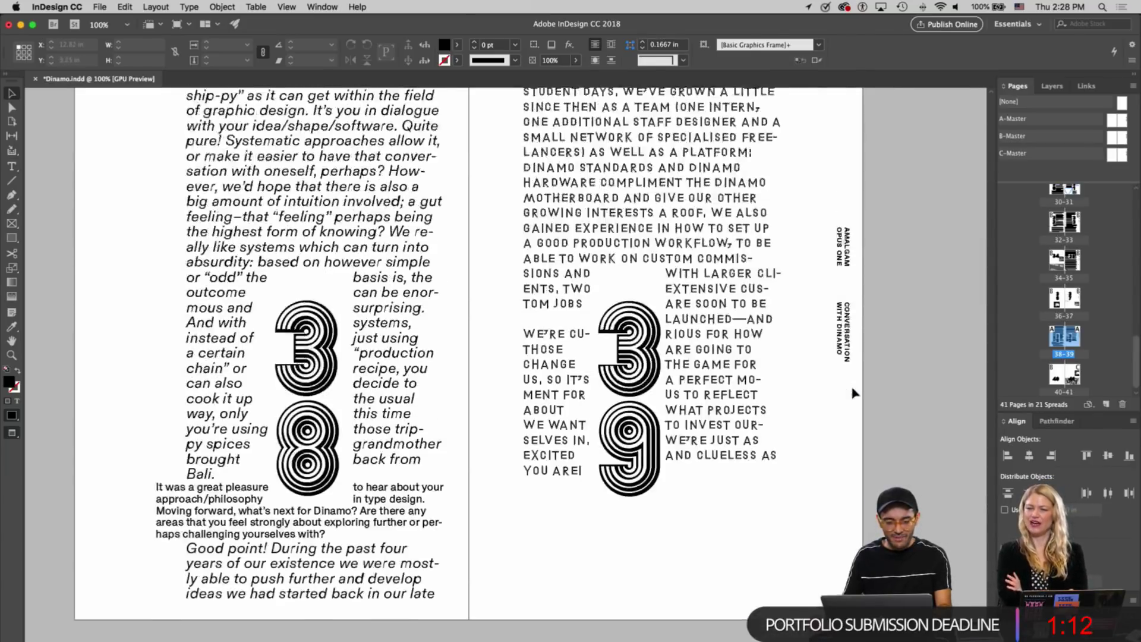
Review the interview spreads in the preview from 40–41 back through 36–37, 32–33 and 26–27
{"action": "scroll", "coordinate": [853, 392], "scroll_direction": "down", "scroll_amount": 5}
{"action": "scroll", "coordinate": [852, 392], "scroll_direction": "down", "scroll_amount": 5}
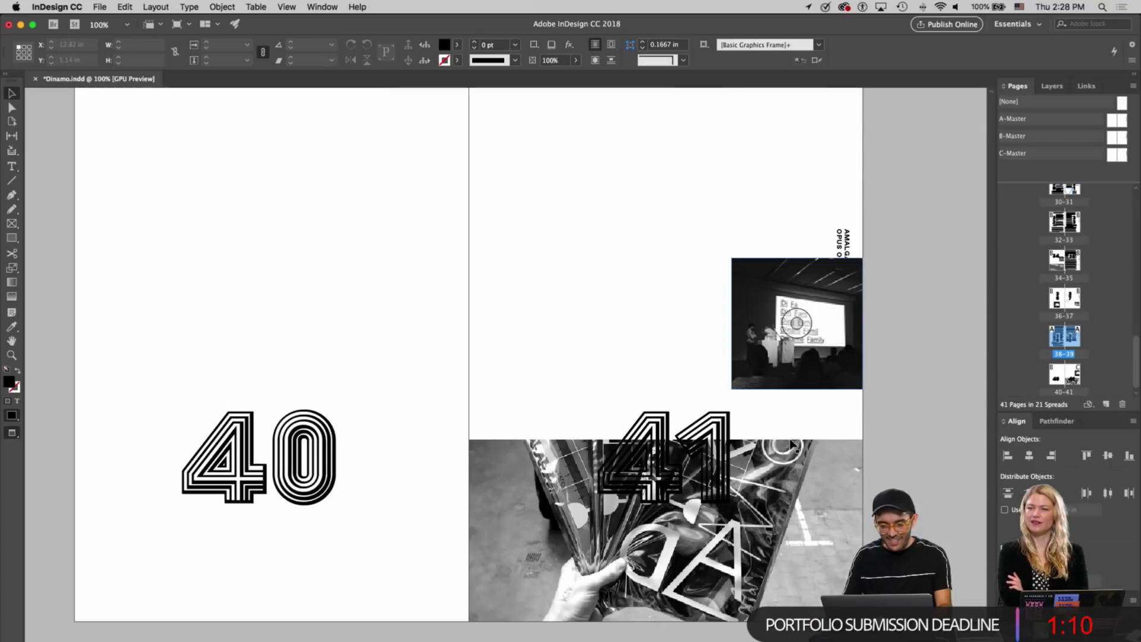
{"action": "scroll", "coordinate": [708, 440], "scroll_direction": "up", "scroll_amount": 10}
{"action": "scroll", "coordinate": [708, 441], "scroll_direction": "up", "scroll_amount": 15}
{"action": "scroll", "coordinate": [707, 441], "scroll_direction": "down", "scroll_amount": 10}
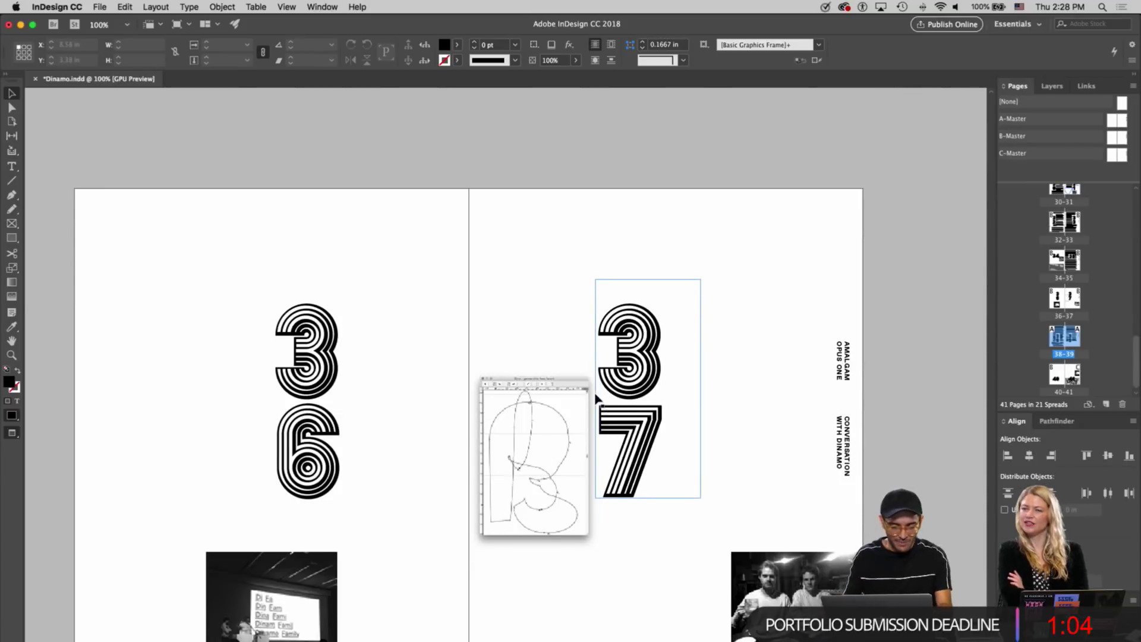
{"action": "scroll", "coordinate": [596, 398], "scroll_direction": "up", "scroll_amount": 15}
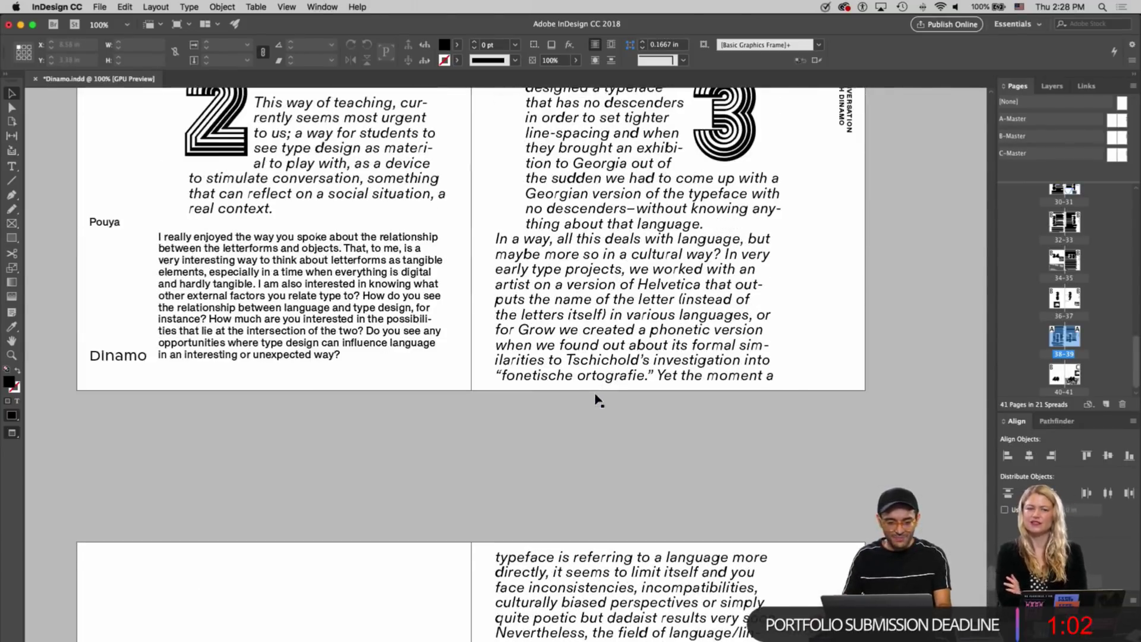
{"action": "scroll", "coordinate": [596, 398], "scroll_direction": "up", "scroll_amount": 15}
{"action": "scroll", "coordinate": [596, 398], "scroll_direction": "up", "scroll_amount": 20}
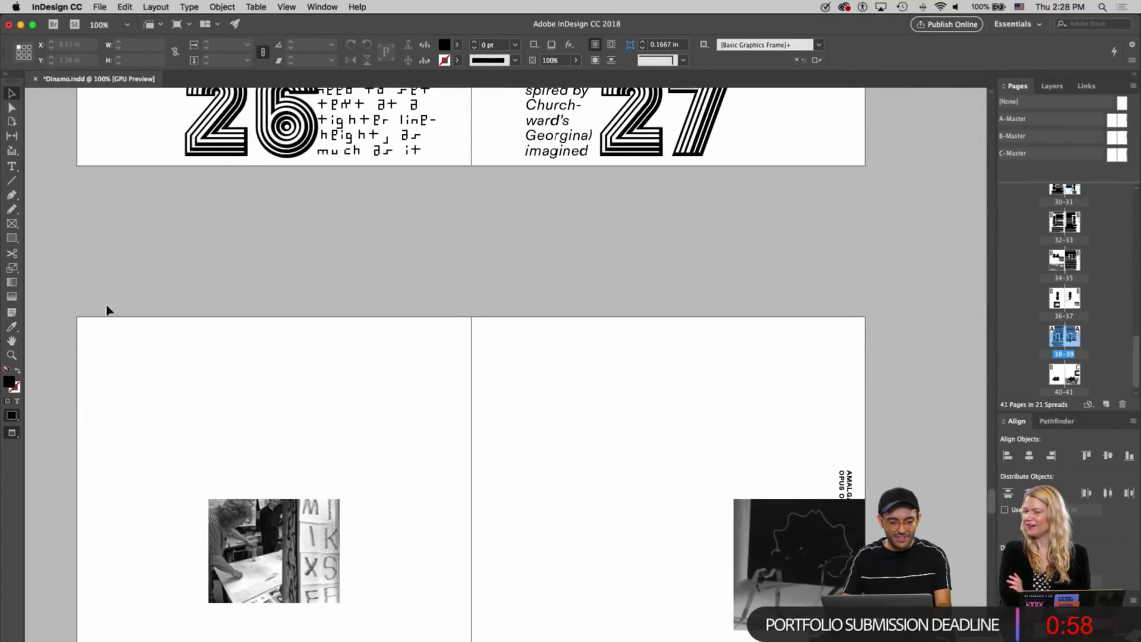
Show the Dinamo document full screen in Presentation mode, beginning from page 1
{"action": "left_click_drag", "start_coordinate": [17, 436], "coordinate": [76, 498]}
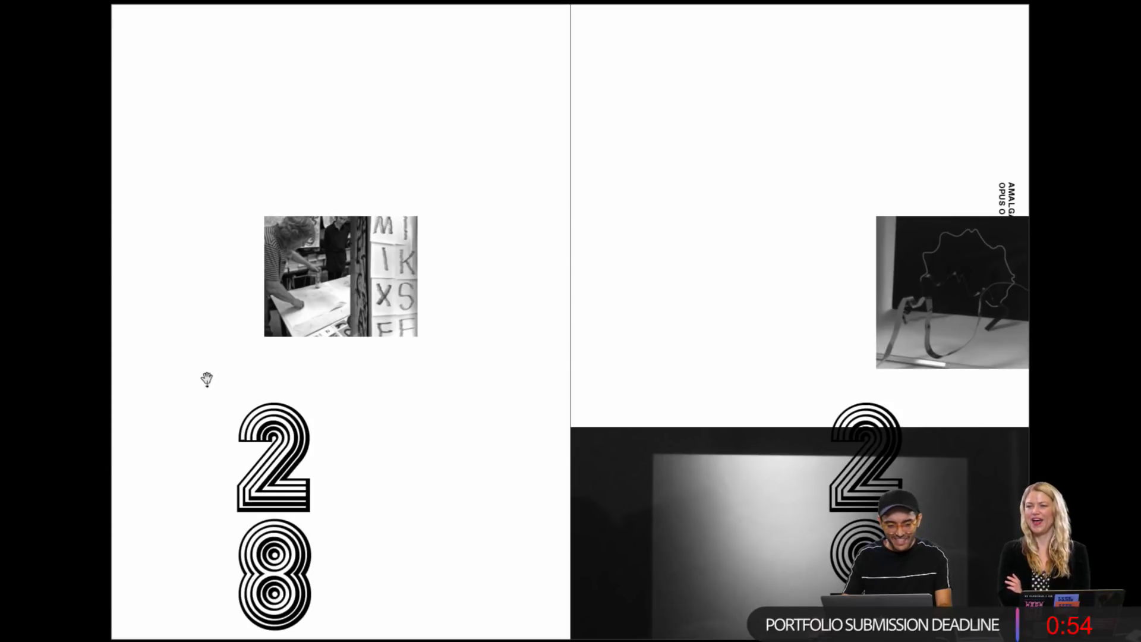
{"action": "key", "text": "Escape"}
{"action": "key", "text": "super+1"}
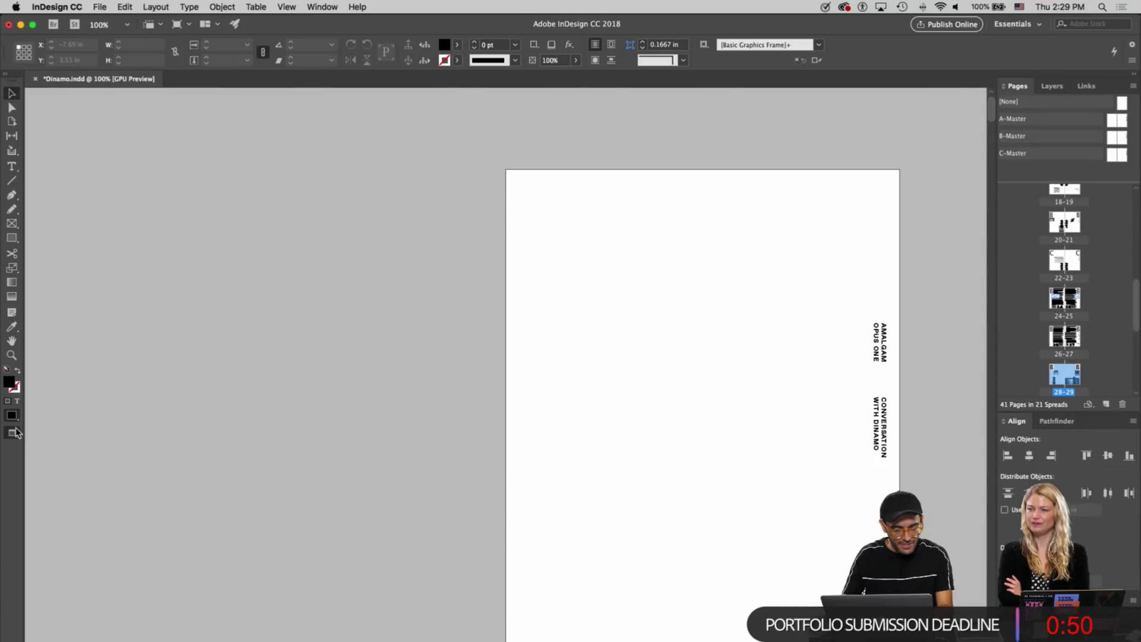
{"action": "left_click_drag", "start_coordinate": [16, 433], "coordinate": [54, 484]}
{"action": "left_click_drag", "start_coordinate": [12, 432], "coordinate": [78, 498]}
{"action": "left_click", "coordinate": [77, 498]}
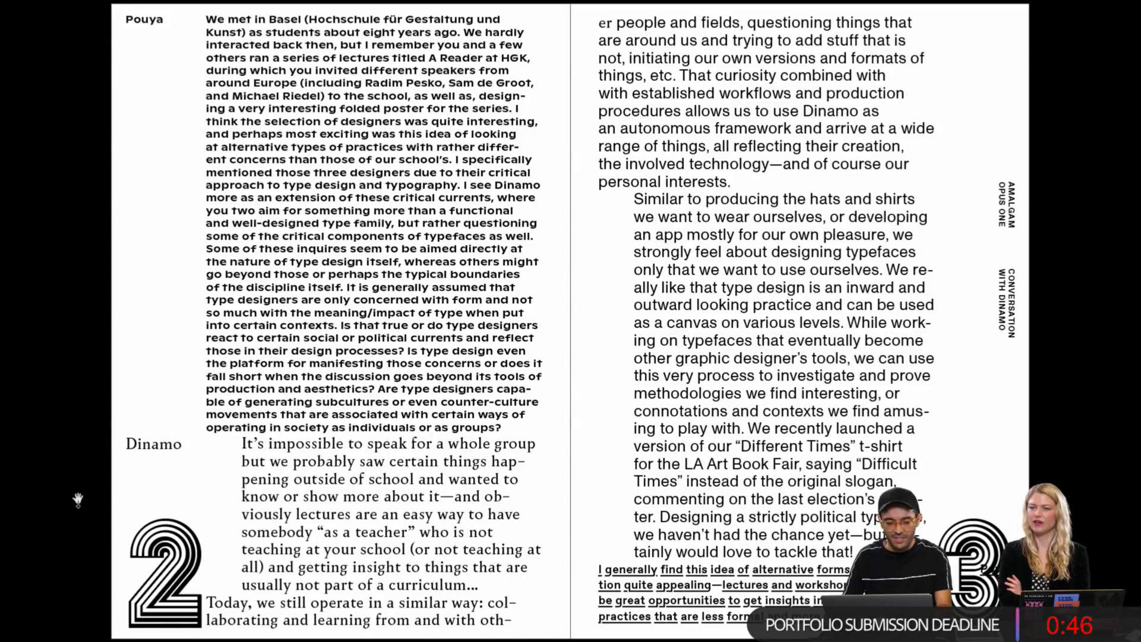
Page forward through the presented spreads from the opening pages to the final 40–41 spread
{"action": "left_click", "coordinate": [77, 498]}
{"action": "left_click", "coordinate": [77, 498]}
{"action": "left_click", "coordinate": [77, 498]}
{"action": "left_click", "coordinate": [78, 498]}
{"action": "left_click", "coordinate": [77, 498]}
{"action": "left_click", "coordinate": [77, 498]}
{"action": "left_click", "coordinate": [77, 497]}
{"action": "key", "text": "Right"}
{"action": "key", "text": "Right"}
{"action": "key", "text": "Right"}
{"action": "key", "text": "Right"}
{"action": "key", "text": "Right"}
{"action": "key", "text": "Right"}
{"action": "key", "text": "Right"}
{"action": "key", "text": "Right"}
{"action": "key", "text": "Right"}
{"action": "key", "text": "Right"}
{"action": "key", "text": "Right"}
{"action": "key", "text": "Right"}
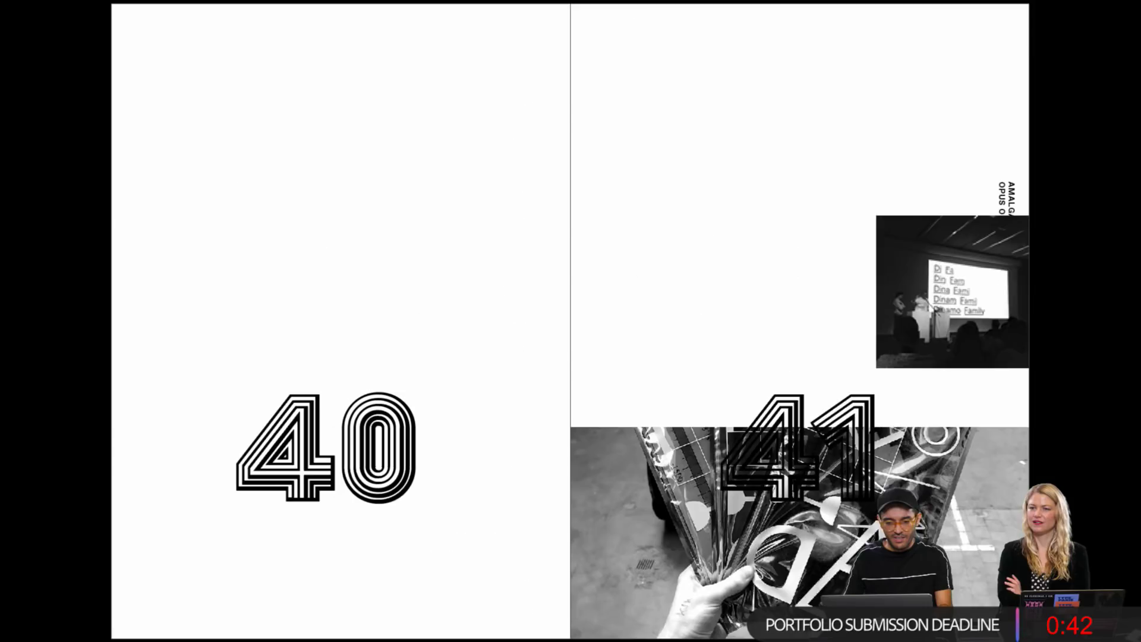
Page backward through the presentation from spread 40–41 past 38–39 and 22–23 to the opening spreads
{"action": "key", "text": "Left"}
{"action": "key", "text": "Left"}
{"action": "key", "text": "Left"}
{"action": "key", "text": "Left"}
{"action": "key", "text": "Left"}
{"action": "key", "text": "Left"}
{"action": "key", "text": "Left"}
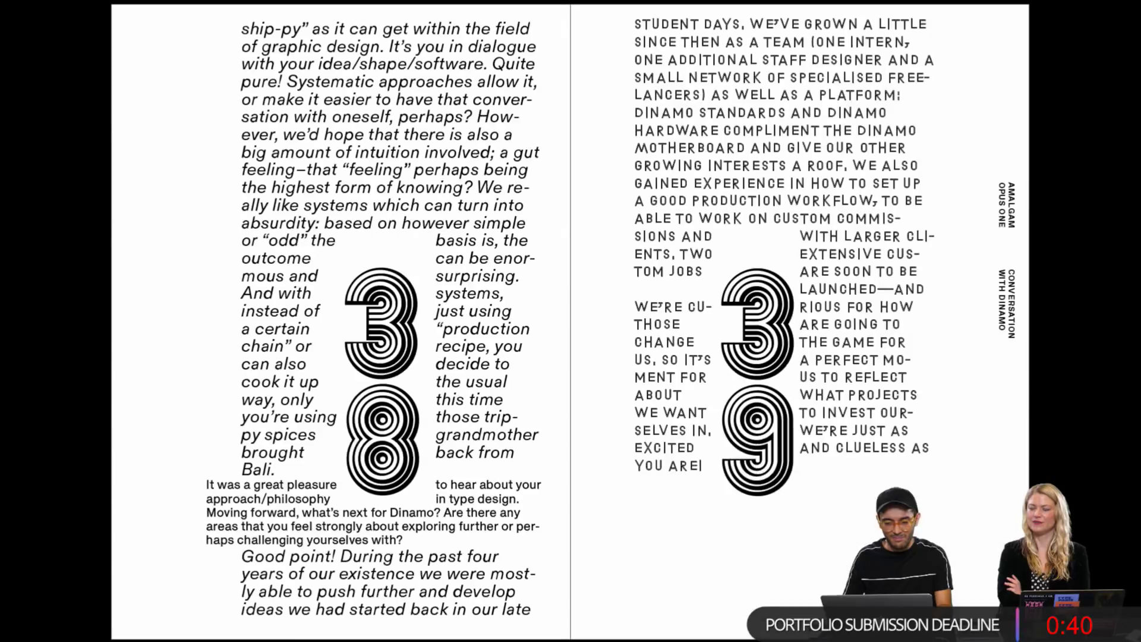
{"action": "key", "text": "Left"}
{"action": "key", "text": "Left"}
{"action": "key", "text": "Left"}
{"action": "key", "text": "Left"}
{"action": "key", "text": "Left"}
{"action": "key", "text": "Left"}
{"action": "key", "text": "Left"}
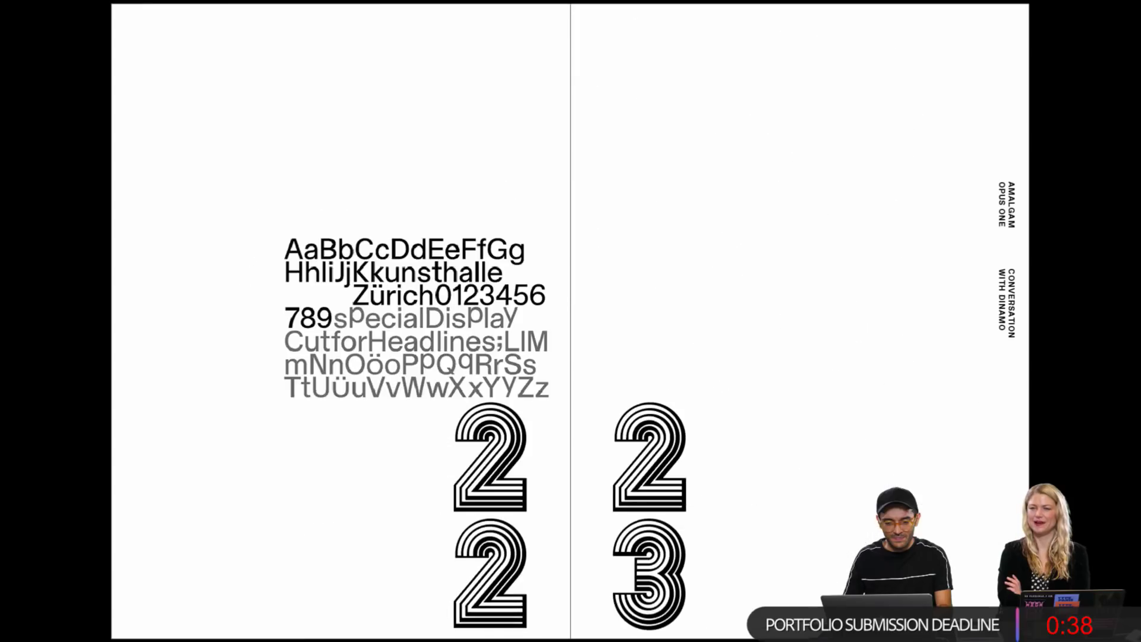
{"action": "key", "text": "Left"}
{"action": "key", "text": "Left"}
{"action": "key", "text": "Left"}
{"action": "key", "text": "Left"}
{"action": "key", "text": "Left"}
{"action": "key", "text": "Left"}
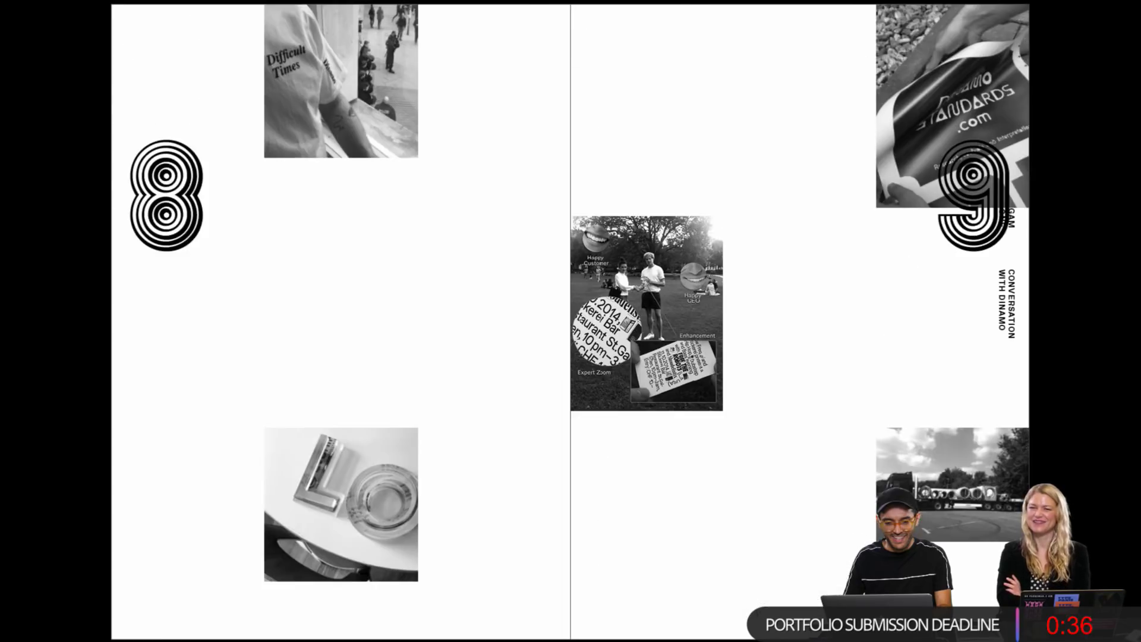
Go through the full-screen presentation again from spread 2–3 to 40–41, examining the text, numerals and photos
{"action": "key", "text": "Right"}
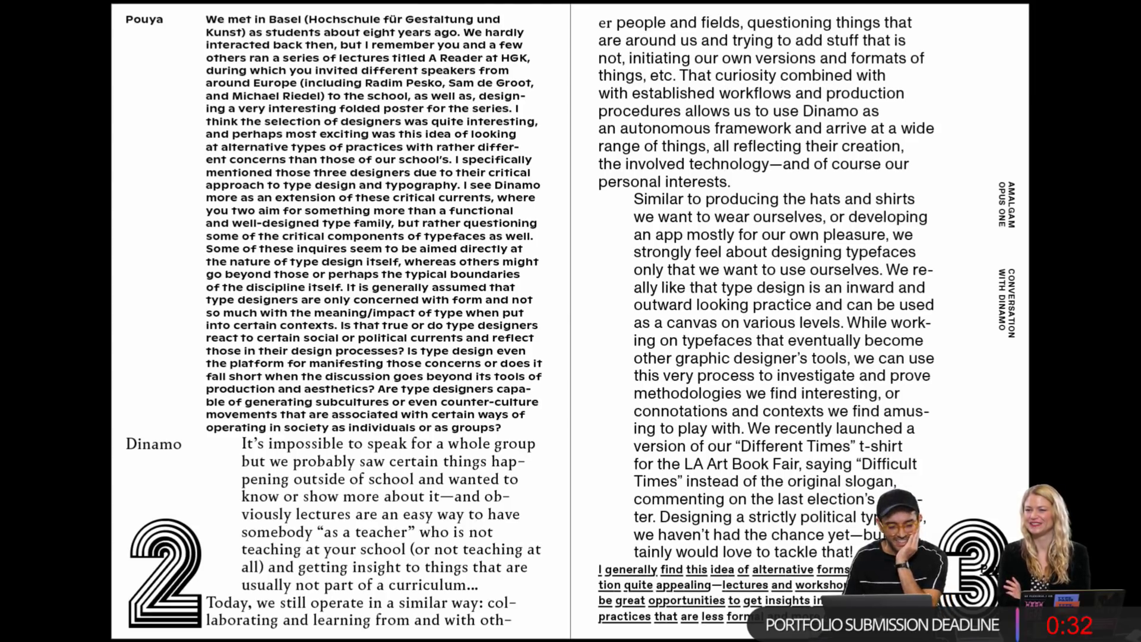
{"action": "key", "text": "Right"}
{"action": "key", "text": "Right"}
{"action": "key", "text": "Right"}
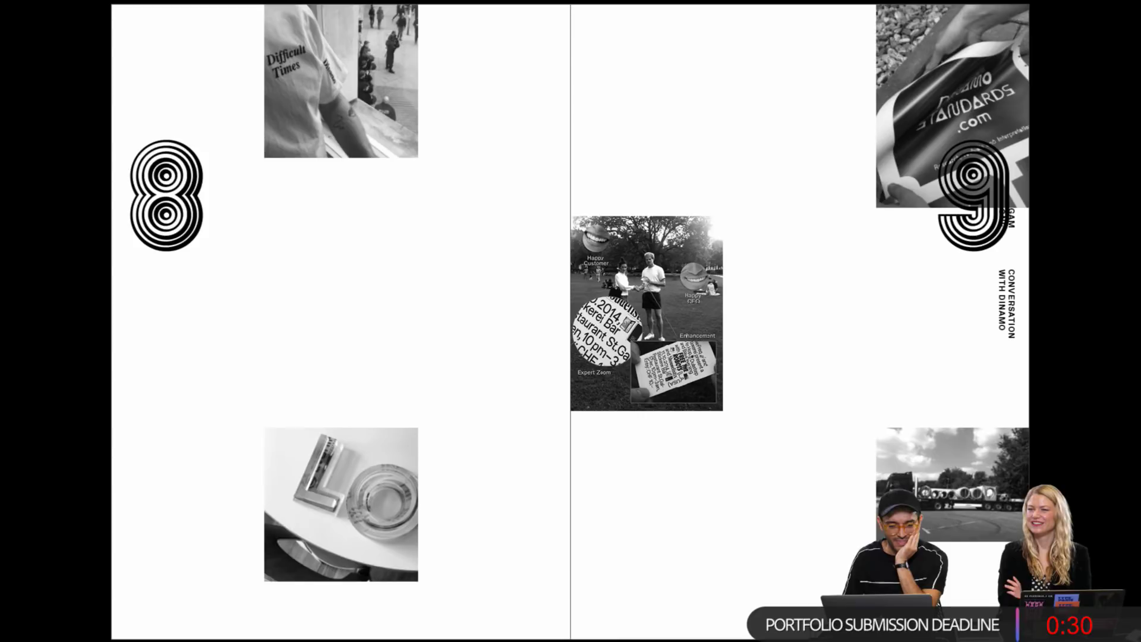
{"action": "key", "text": "Right"}
{"action": "key", "text": "Right"}
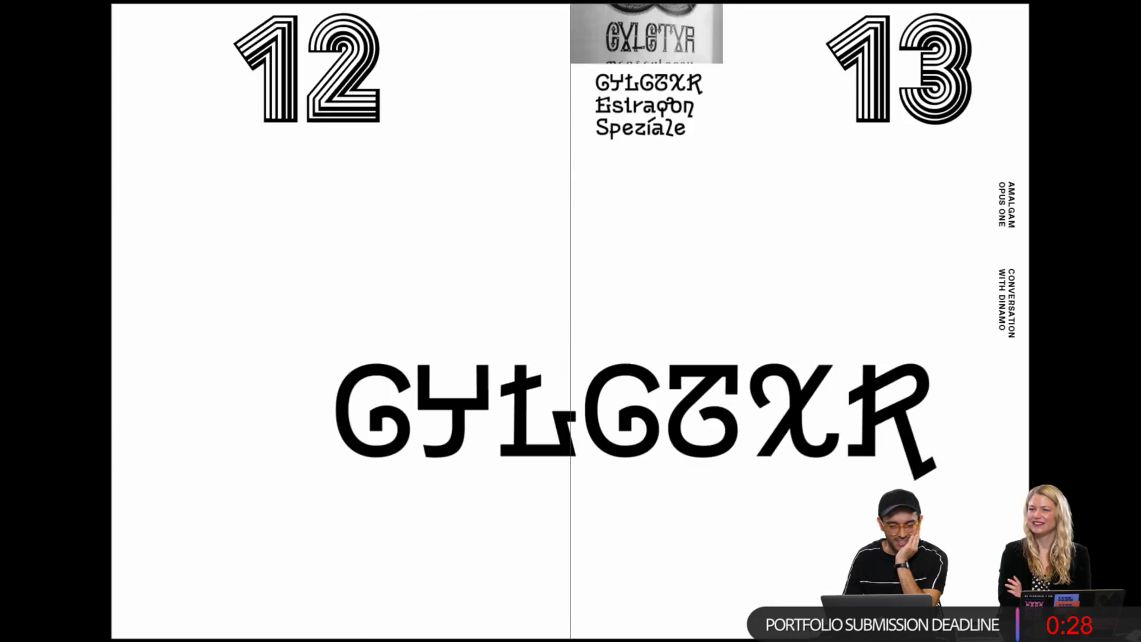
{"action": "key", "text": "Right"}
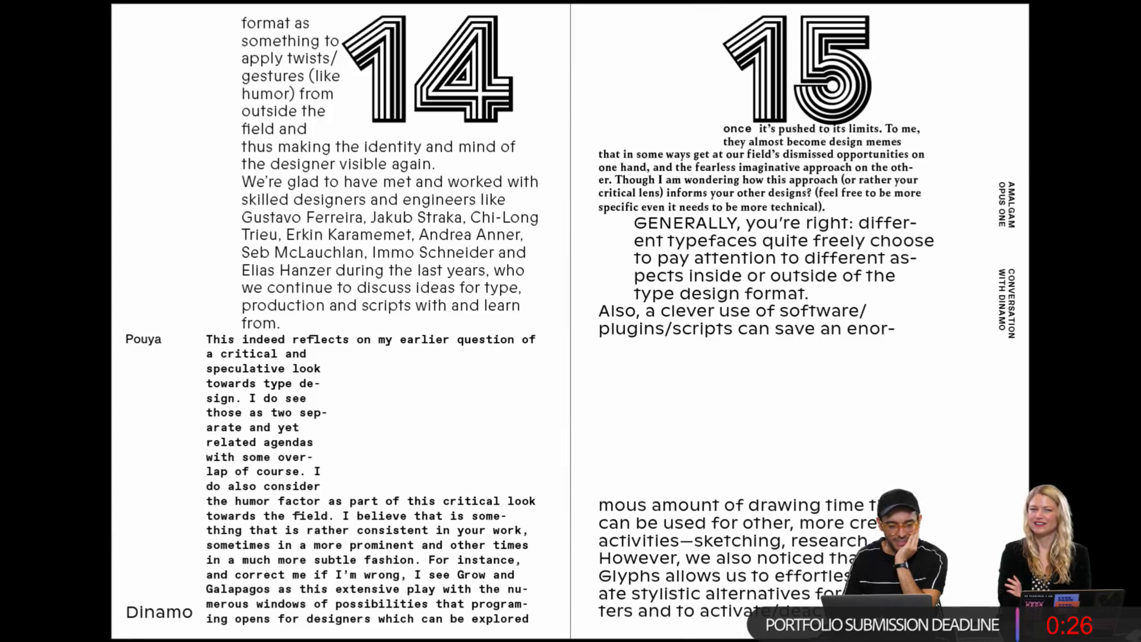
{"action": "key", "text": "Right"}
{"action": "key", "text": "Right"}
{"action": "key", "text": "Right"}
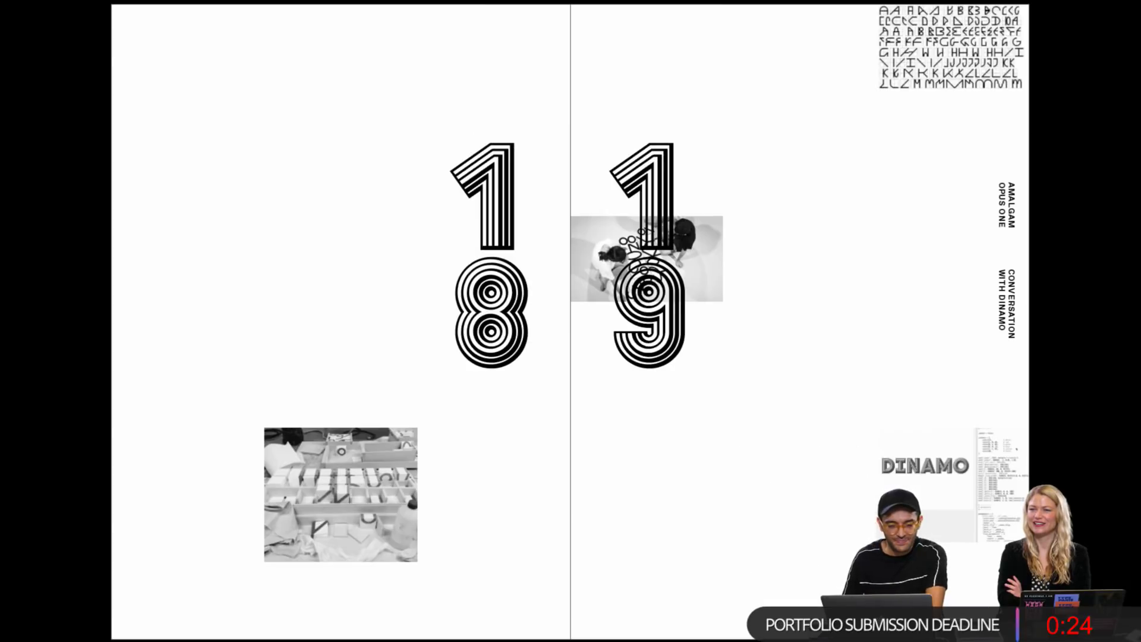
{"action": "key", "text": "Right"}
{"action": "key", "text": "Right"}
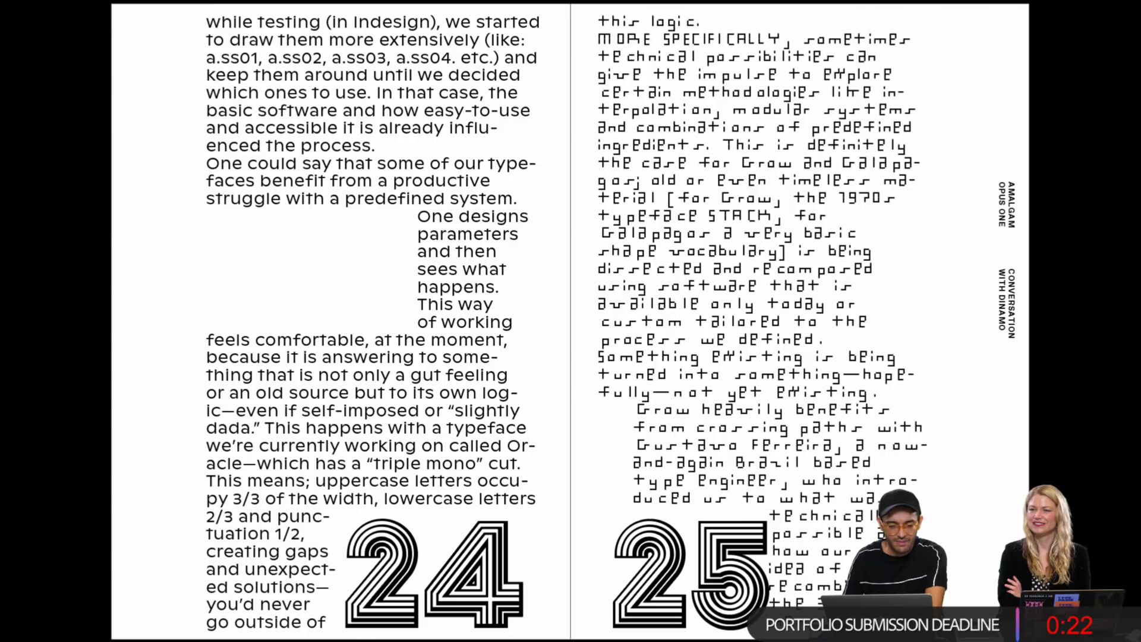
{"action": "key", "text": "Right"}
{"action": "key", "text": "Right"}
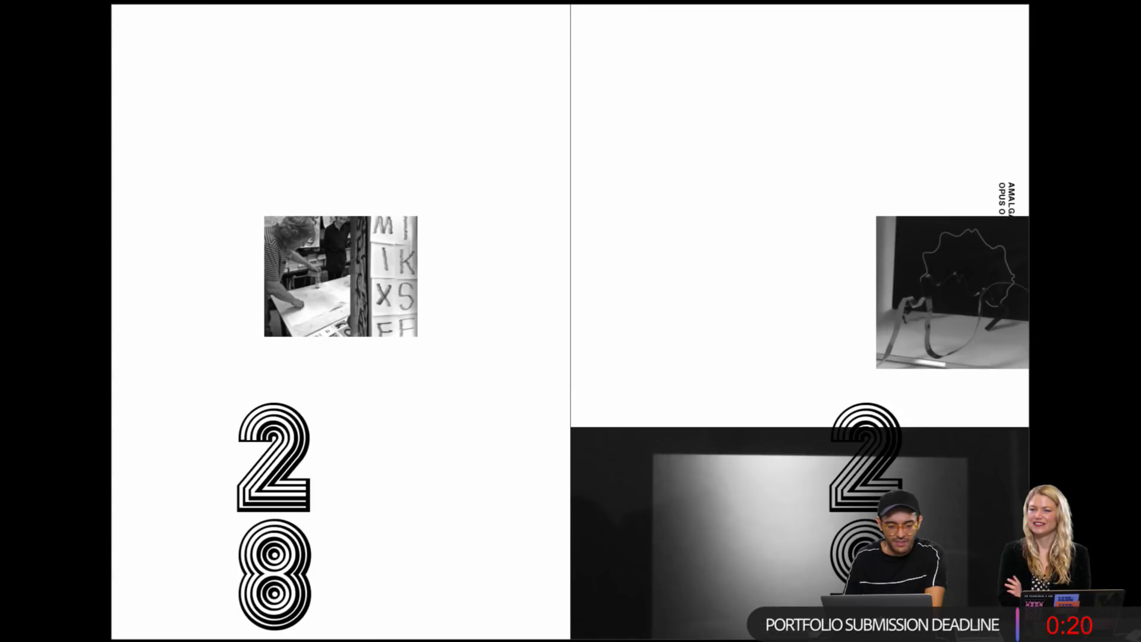
{"action": "key", "text": "Right"}
{"action": "key", "text": "Right"}
{"action": "key", "text": "Right"}
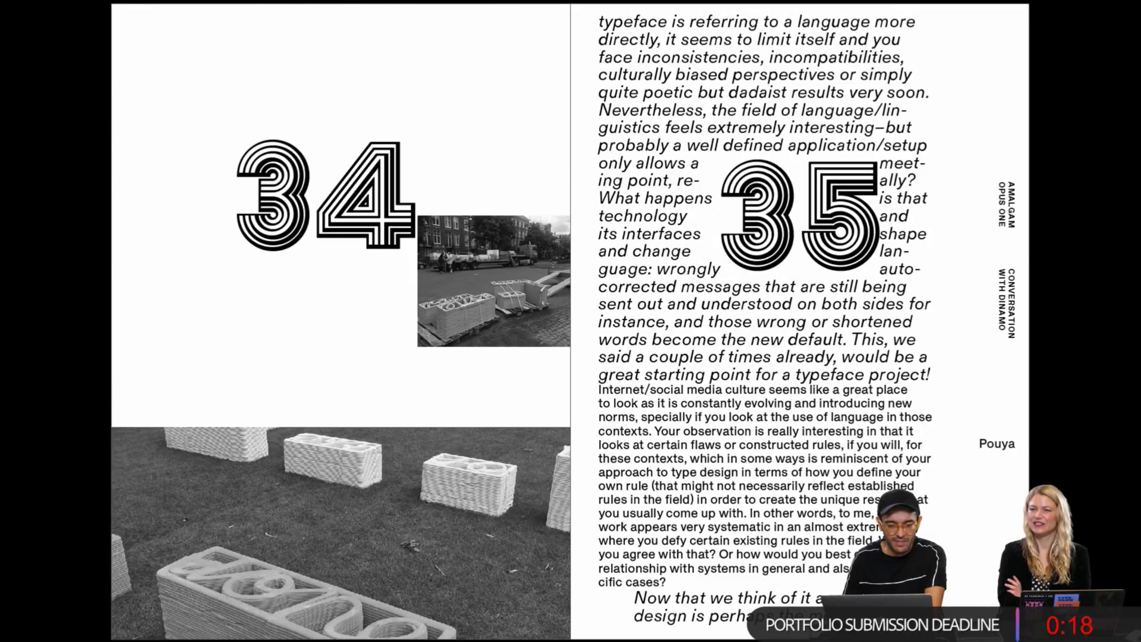
{"action": "key", "text": "Right"}
{"action": "key", "text": "Right"}
{"action": "key", "text": "Right"}
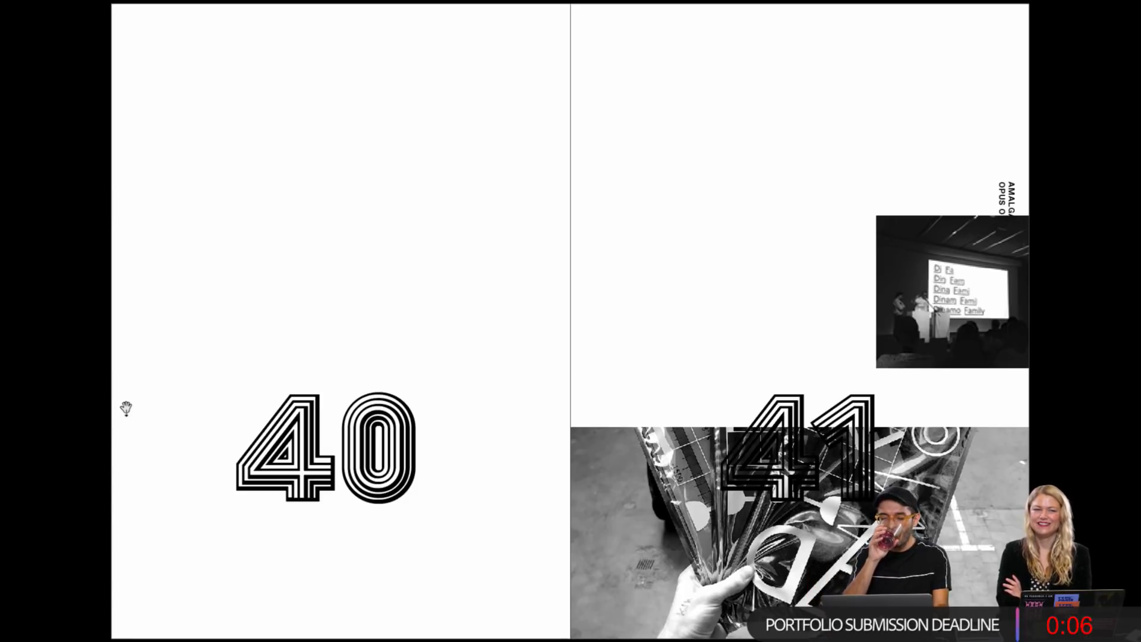
Leave the presentation, return to page 1 and place a text insertion point near the top of the blank page
{"action": "key", "text": "Escape"}
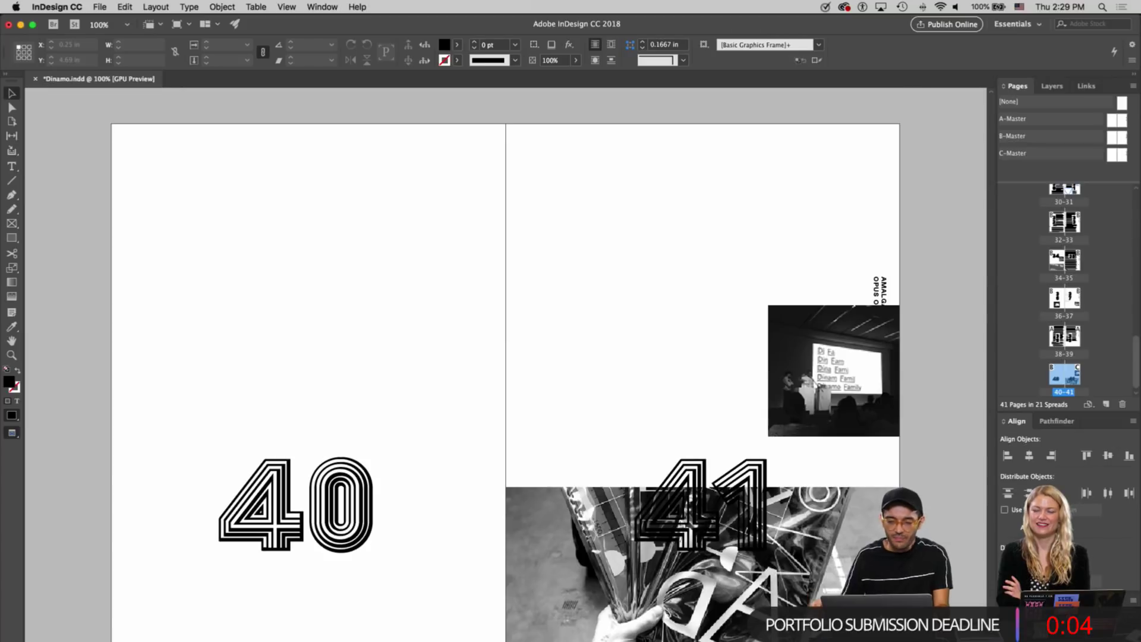
{"action": "scroll", "coordinate": [428, 365], "scroll_direction": "up", "scroll_amount": 20}
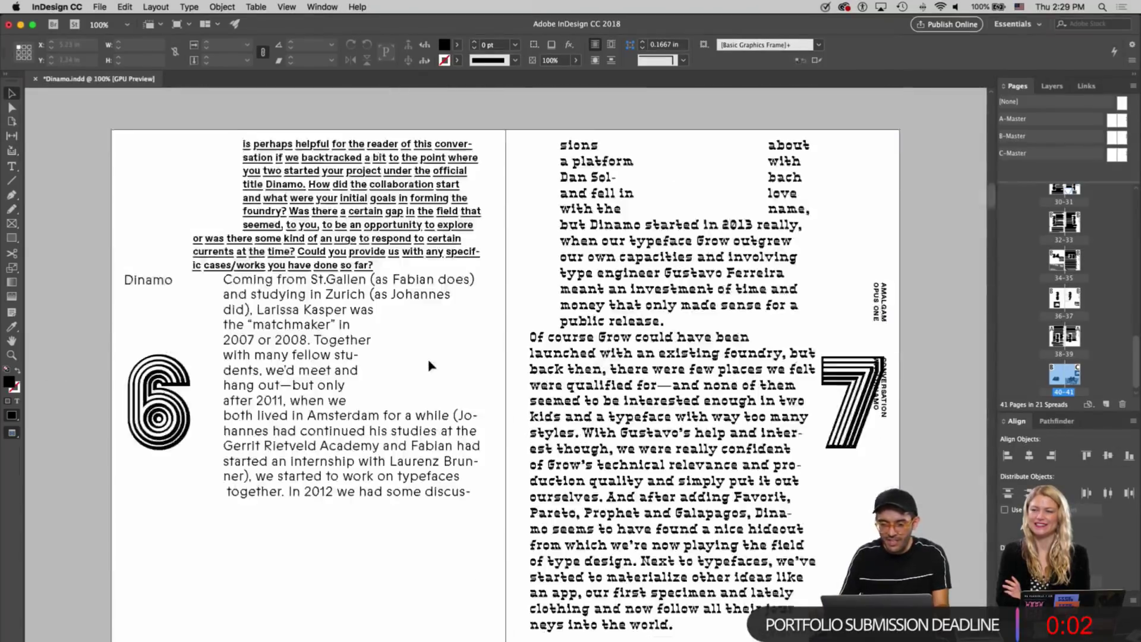
{"action": "scroll", "coordinate": [439, 357], "scroll_direction": "down", "scroll_amount": 3}
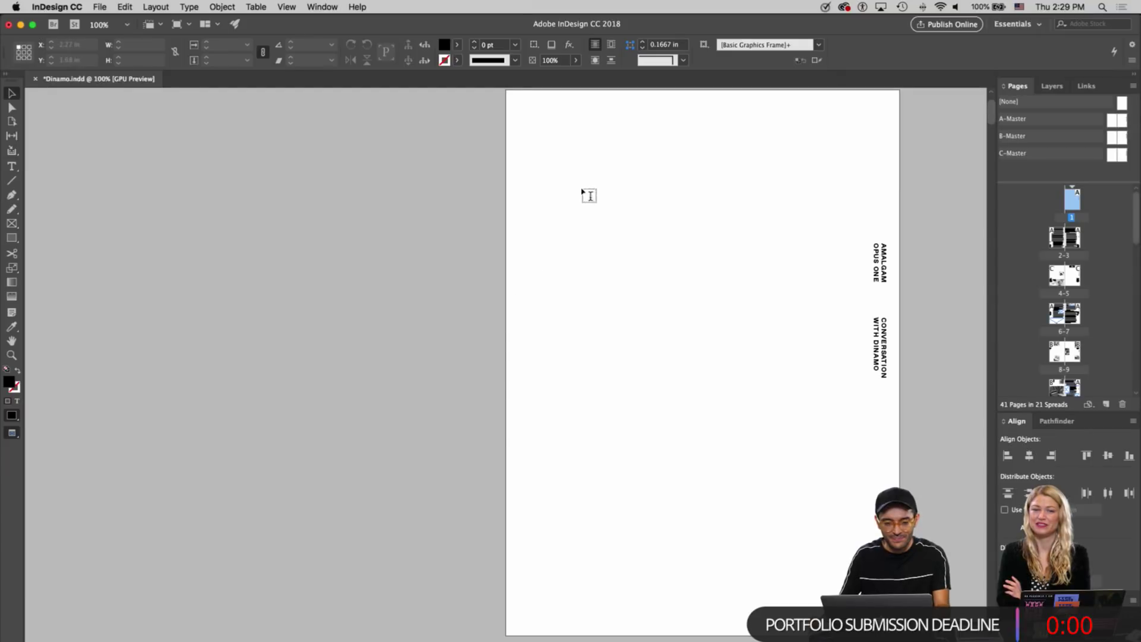
{"action": "key", "text": "t"}
{"action": "key", "text": "e"}
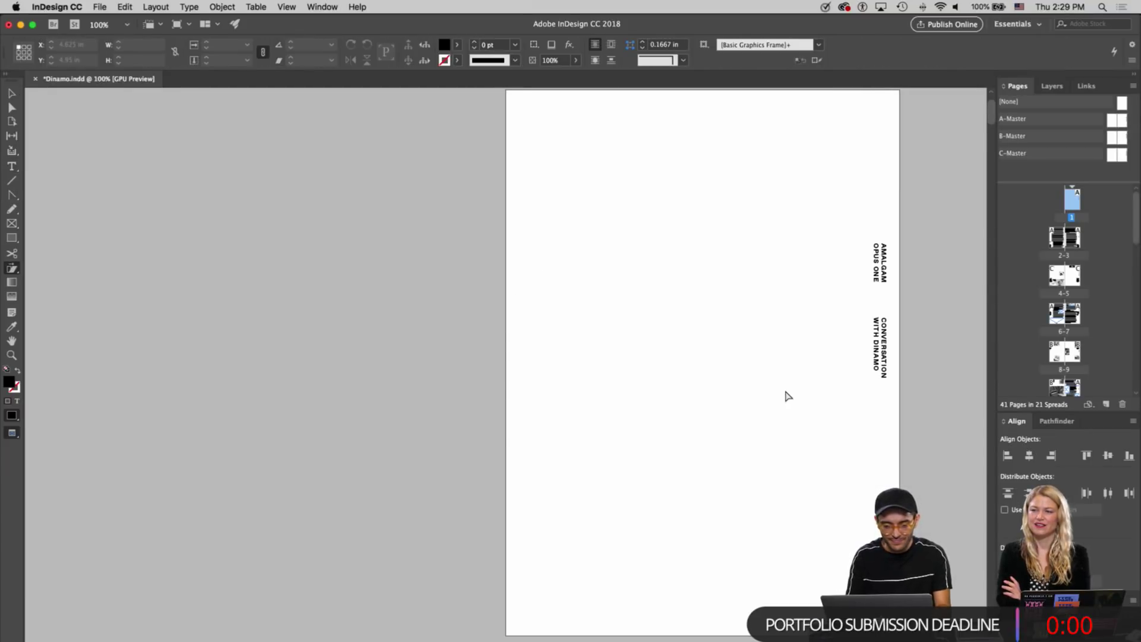
{"action": "key", "text": "t"}
{"action": "left_click", "coordinate": [592, 170]}
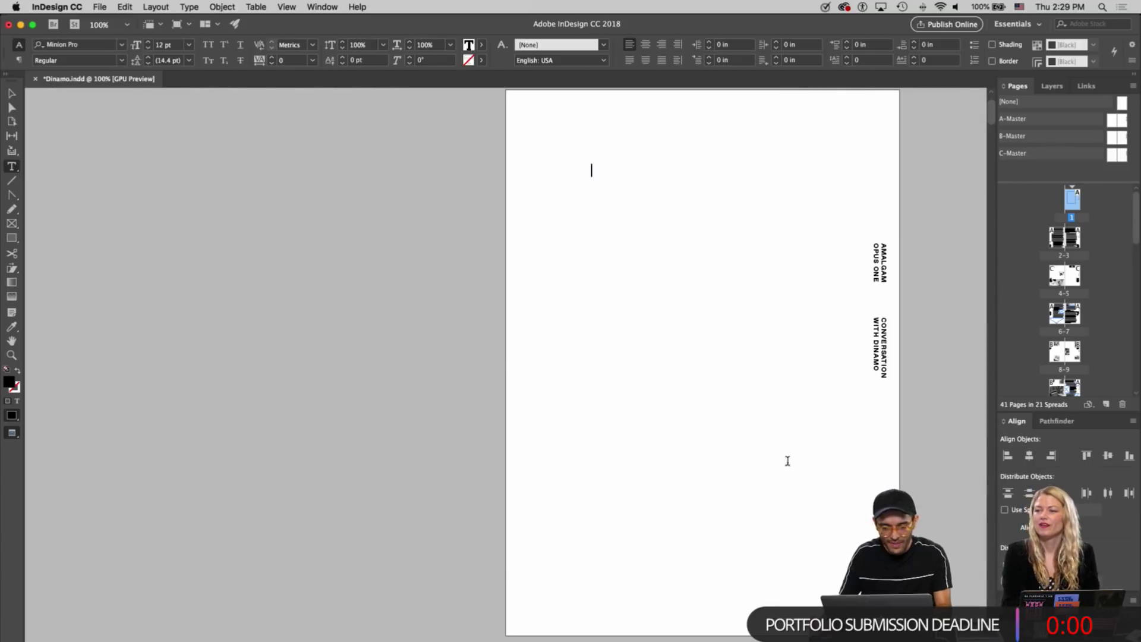
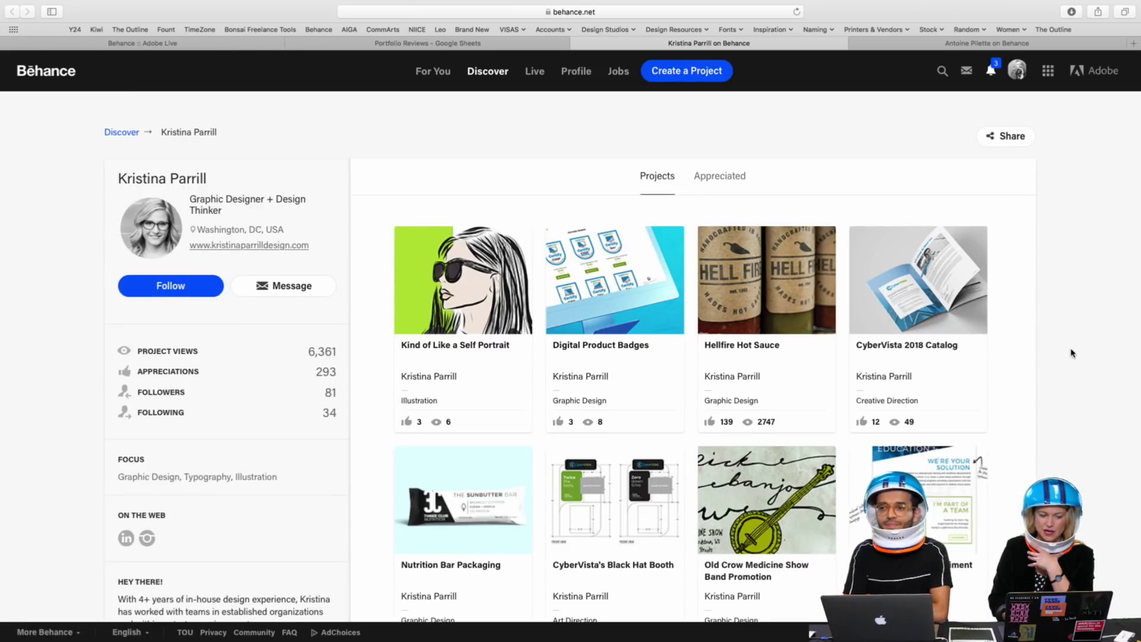
Switch to the designer's Behance profile in the browser and look over the grid of portfolio projects
{"action": "scroll", "coordinate": [1072, 353], "scroll_direction": "down", "scroll_amount": 1}
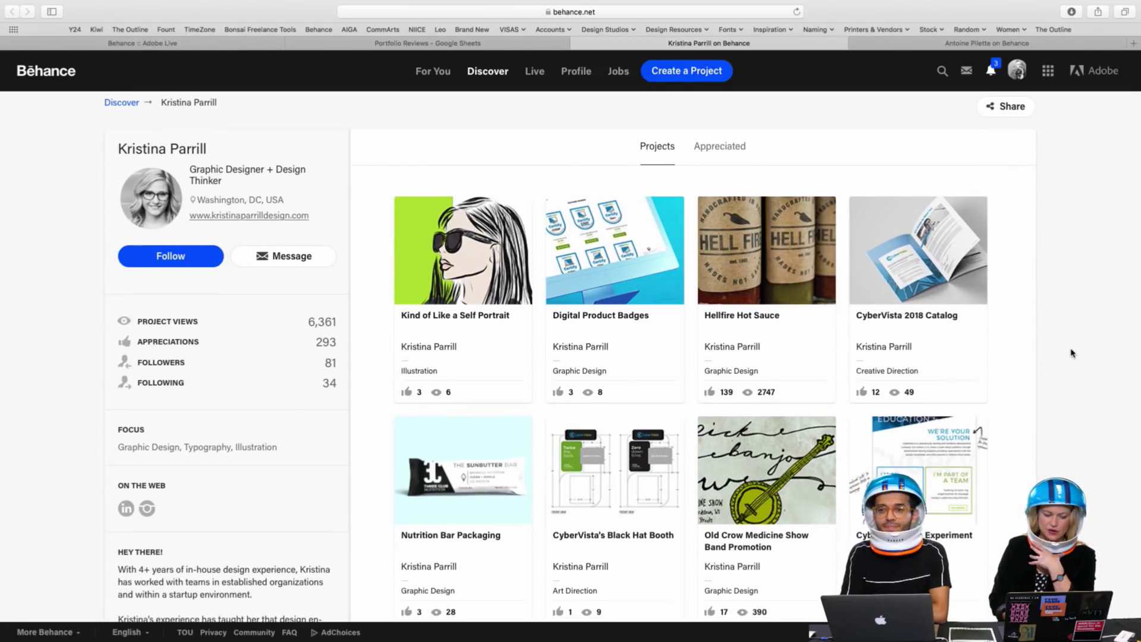
{"action": "scroll", "coordinate": [1072, 353], "scroll_direction": "down", "scroll_amount": 1}
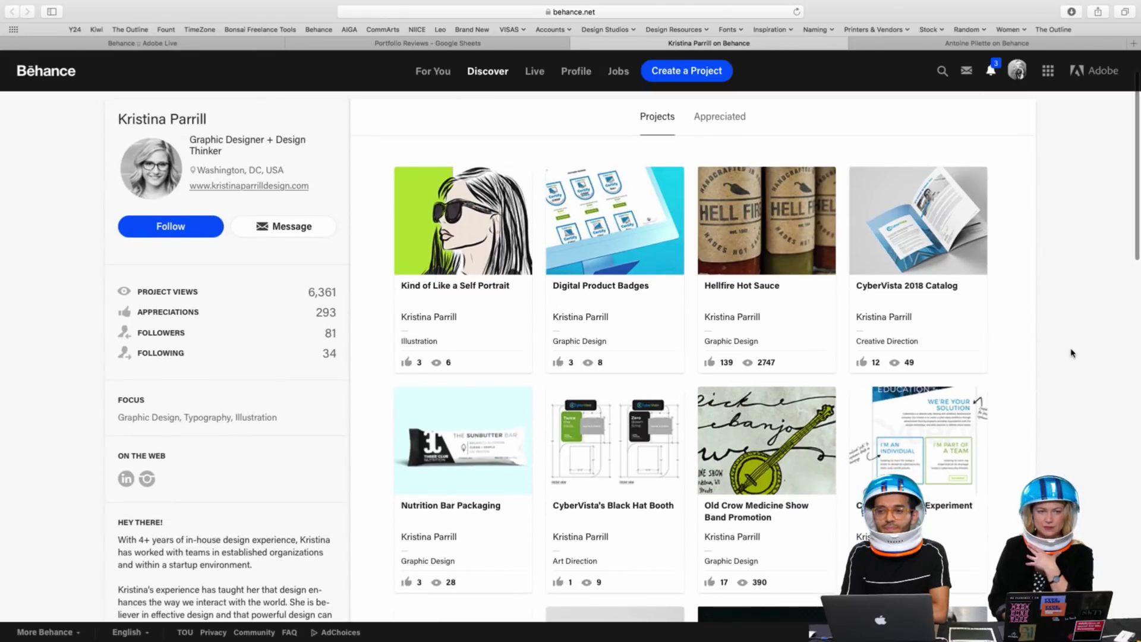
{"action": "scroll", "coordinate": [1073, 353], "scroll_direction": "down", "scroll_amount": 3}
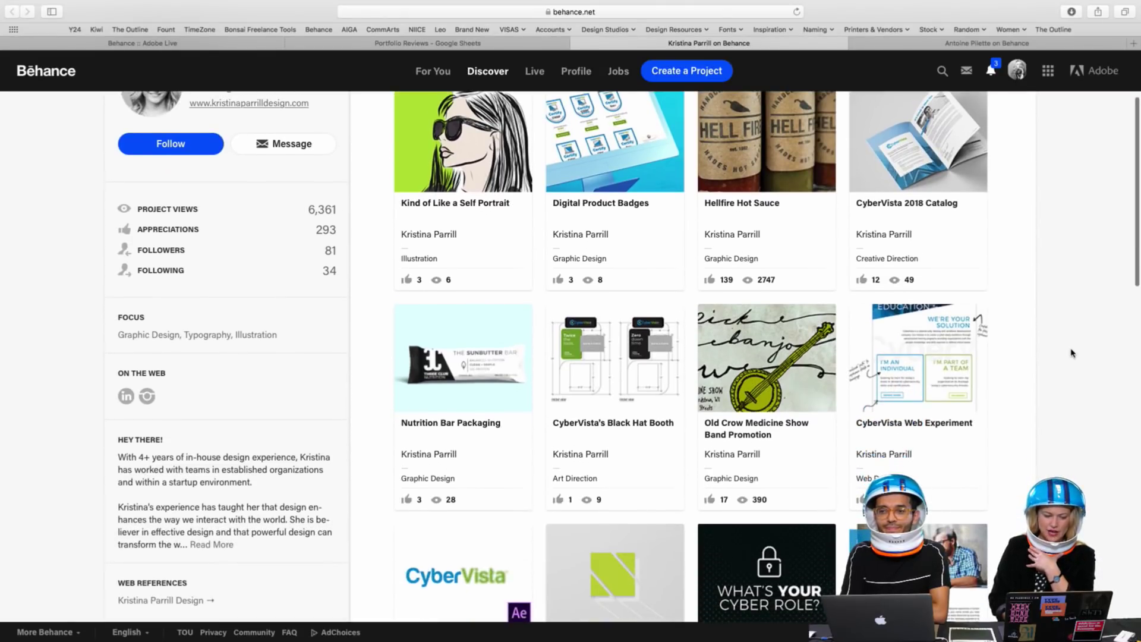
{"action": "scroll", "coordinate": [1072, 353], "scroll_direction": "down", "scroll_amount": 1}
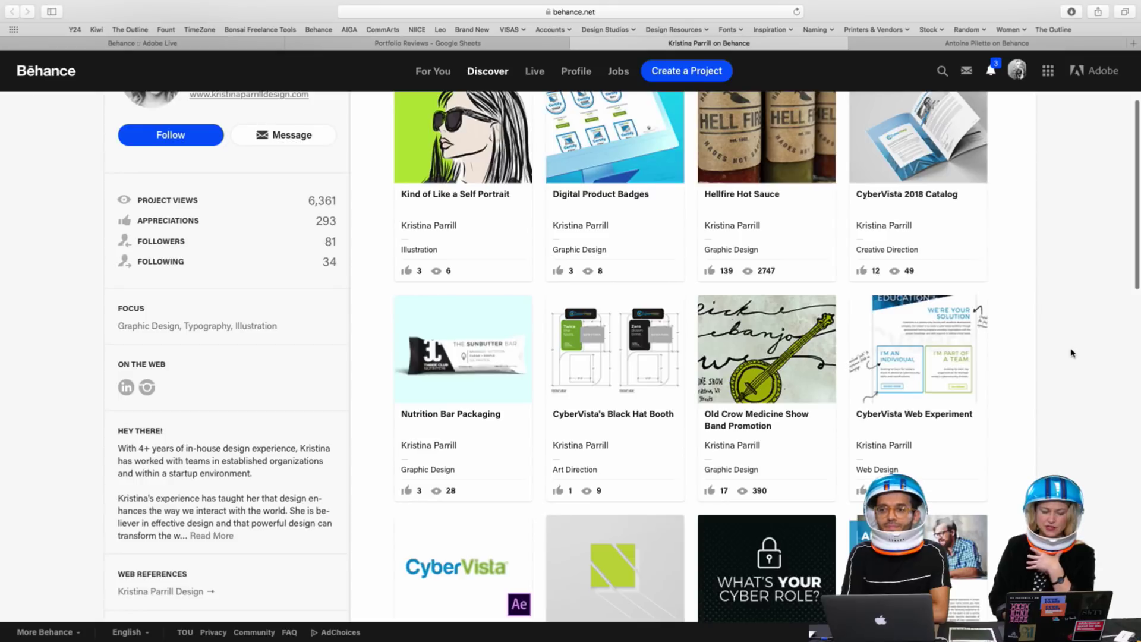
{"action": "scroll", "coordinate": [1072, 353], "scroll_direction": "up", "scroll_amount": 5}
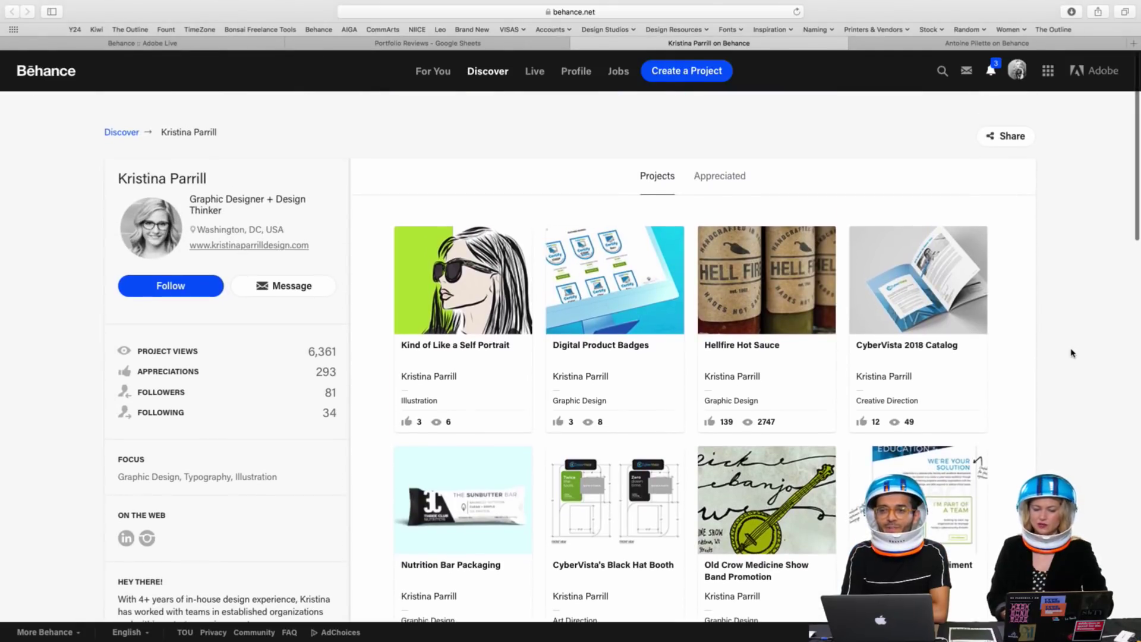
{"action": "scroll", "coordinate": [1072, 353], "scroll_direction": "down", "scroll_amount": 5}
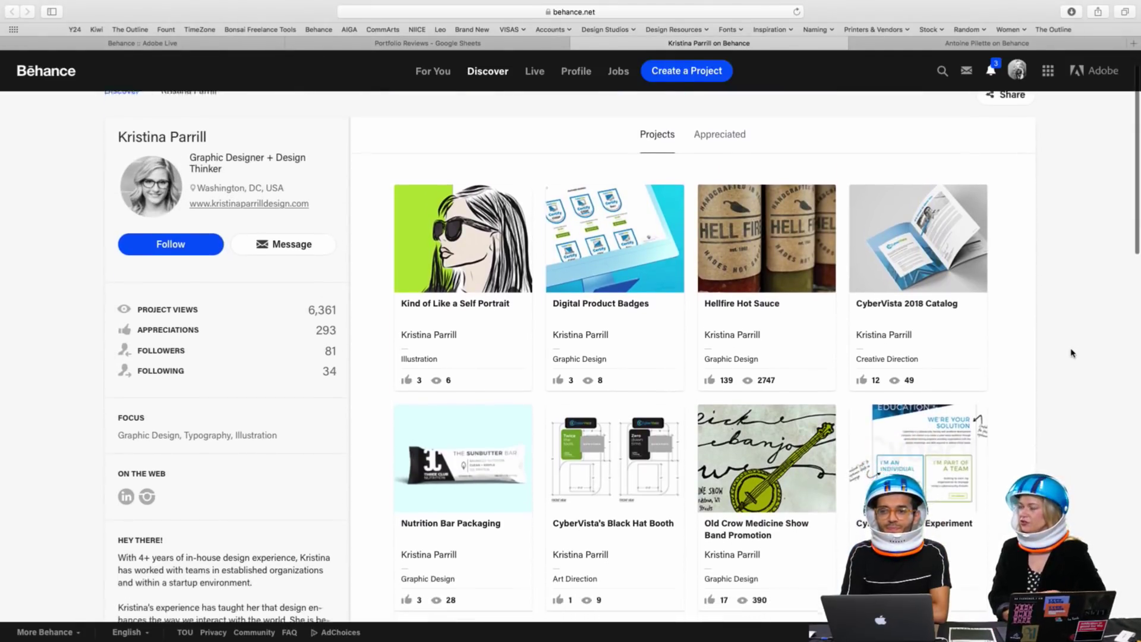
{"action": "scroll", "coordinate": [1072, 353], "scroll_direction": "down", "scroll_amount": 10}
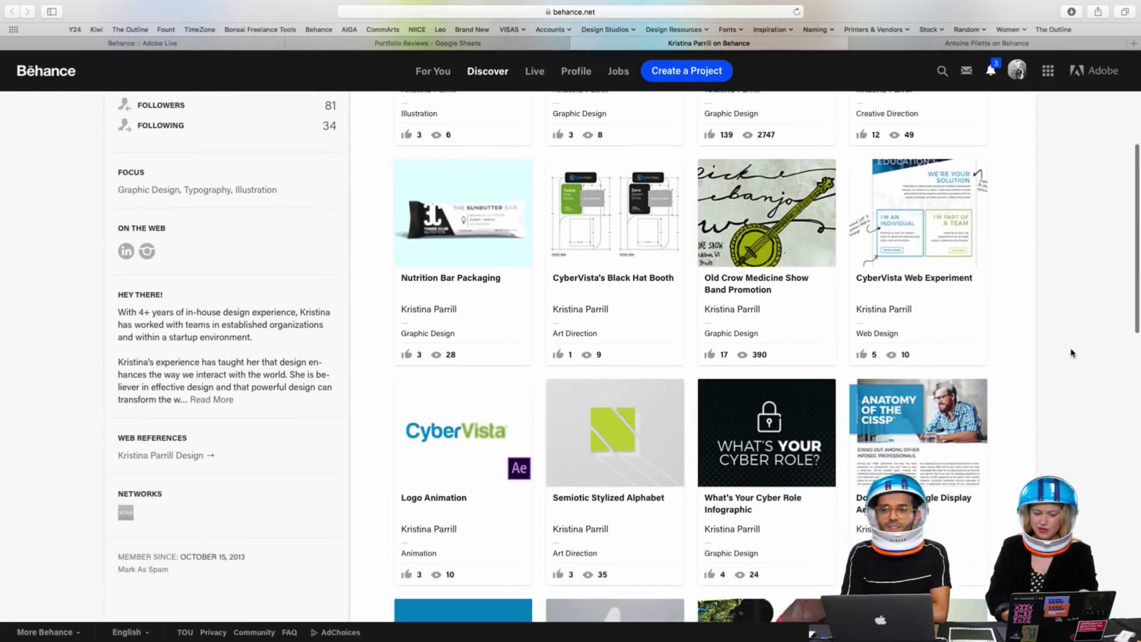
{"action": "scroll", "coordinate": [1073, 353], "scroll_direction": "down", "scroll_amount": 2}
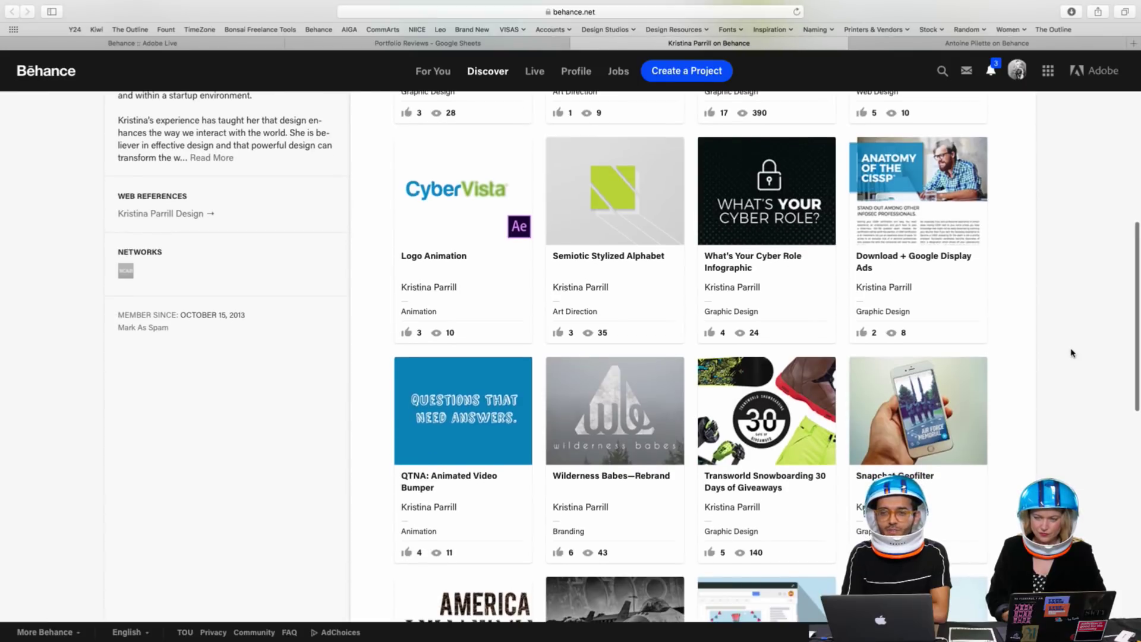
{"action": "scroll", "coordinate": [1073, 353], "scroll_direction": "up", "scroll_amount": 2}
{"action": "scroll", "coordinate": [1072, 353], "scroll_direction": "up", "scroll_amount": 14}
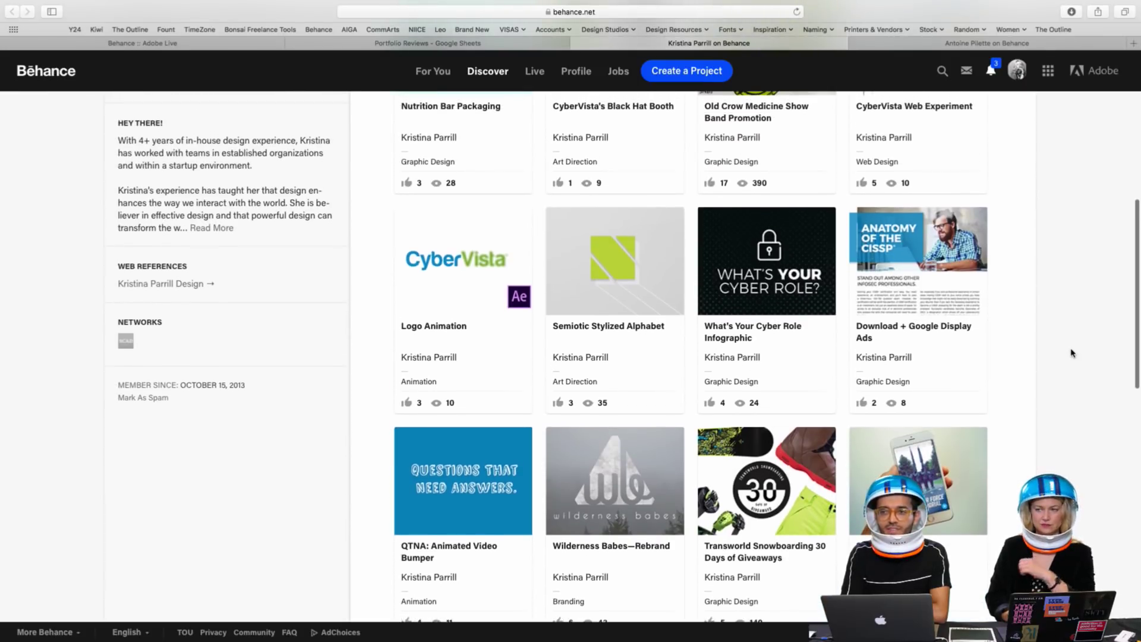
Return to the start of the designer's project grid and open the CyberVista 2018 Catalog project
{"action": "scroll", "coordinate": [1072, 352], "scroll_direction": "up", "scroll_amount": 2}
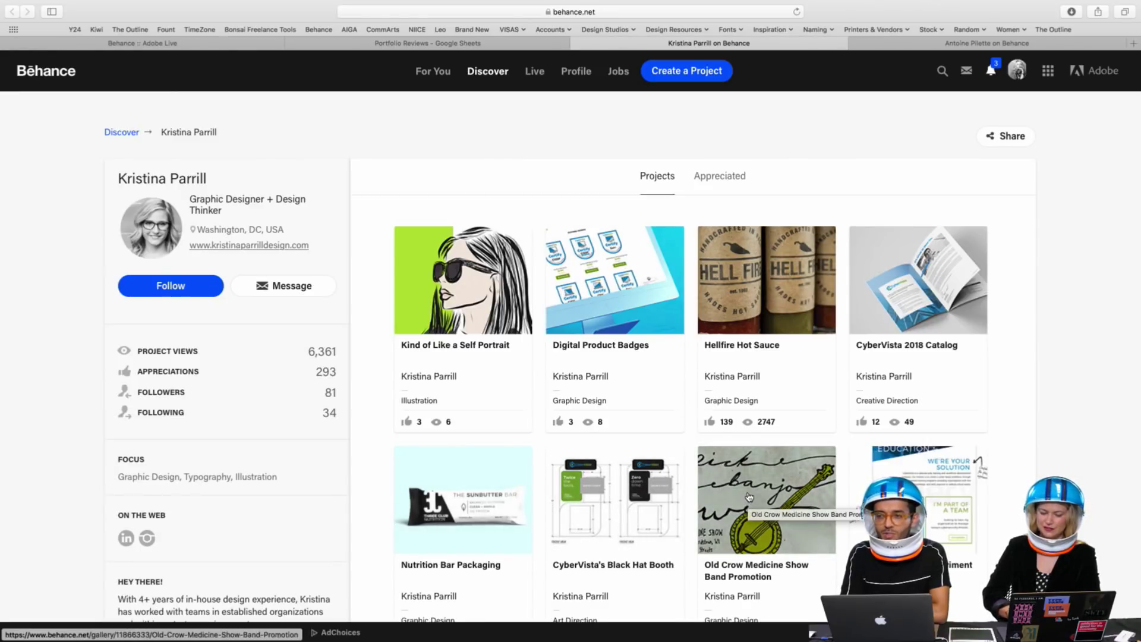
{"action": "scroll", "coordinate": [749, 496], "scroll_direction": "up", "scroll_amount": 1}
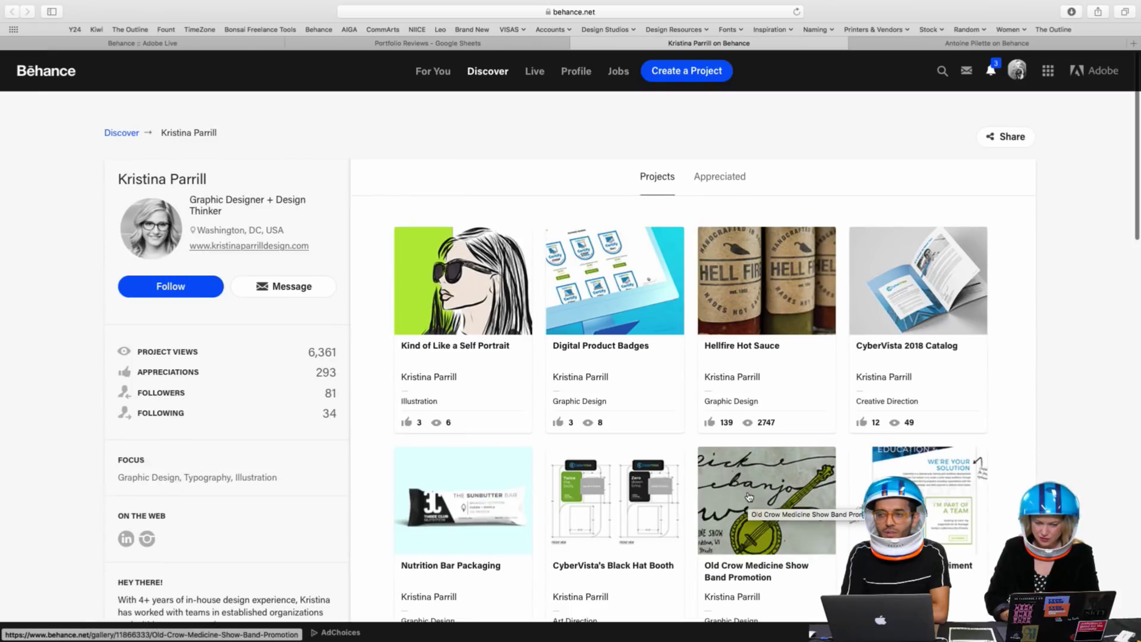
{"action": "scroll", "coordinate": [749, 496], "scroll_direction": "down", "scroll_amount": 2}
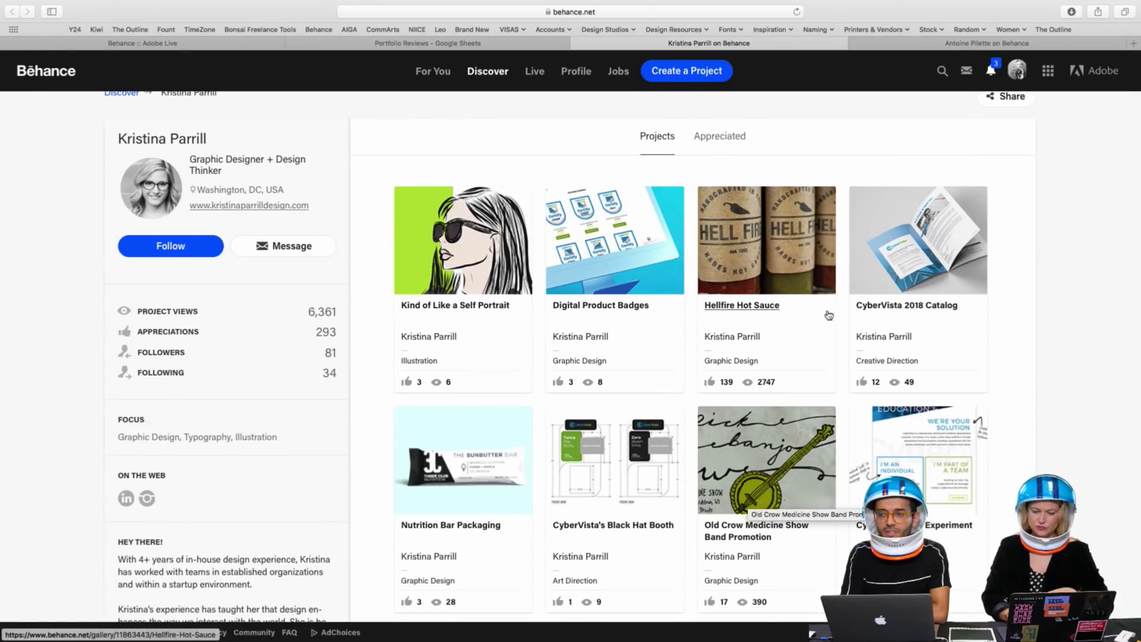
{"action": "left_click", "coordinate": [942, 255]}
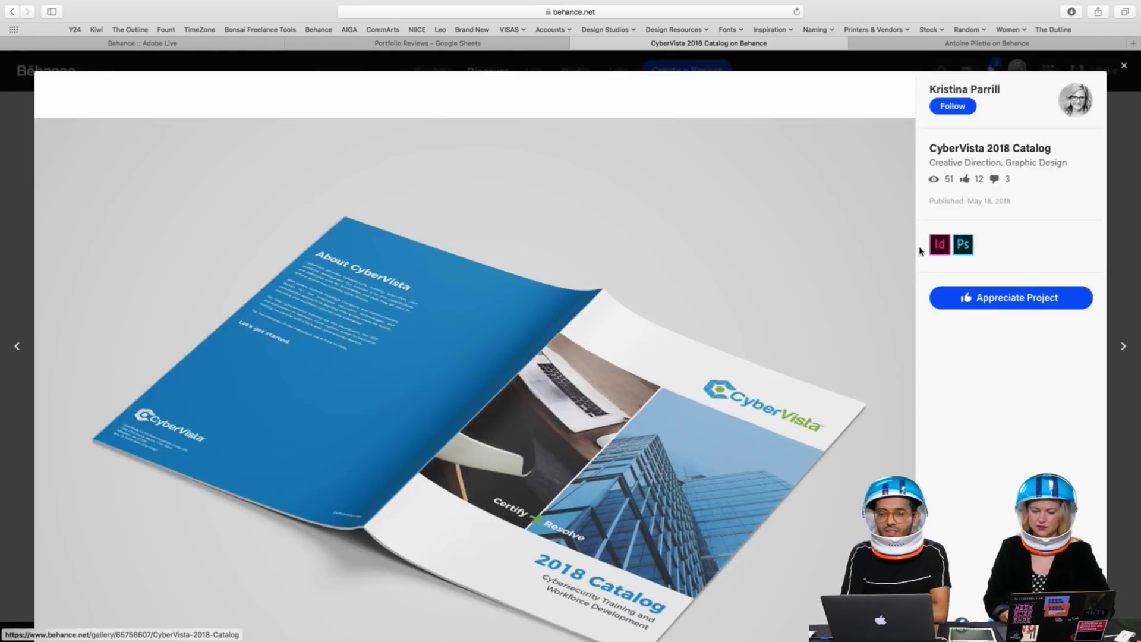
Go through the CyberVista 2018 Catalog project from the opening image to the final testimonial spread, examining the cover and inside-page mockups
{"action": "scroll", "coordinate": [891, 357], "scroll_direction": "down", "scroll_amount": 3}
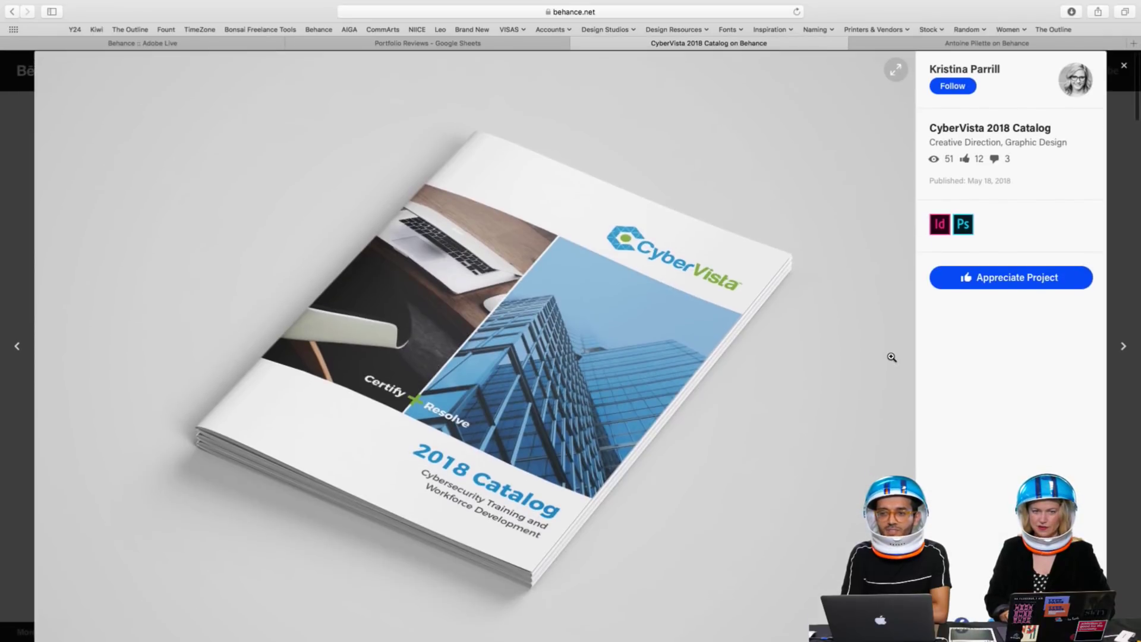
{"action": "scroll", "coordinate": [891, 357], "scroll_direction": "down", "scroll_amount": 5}
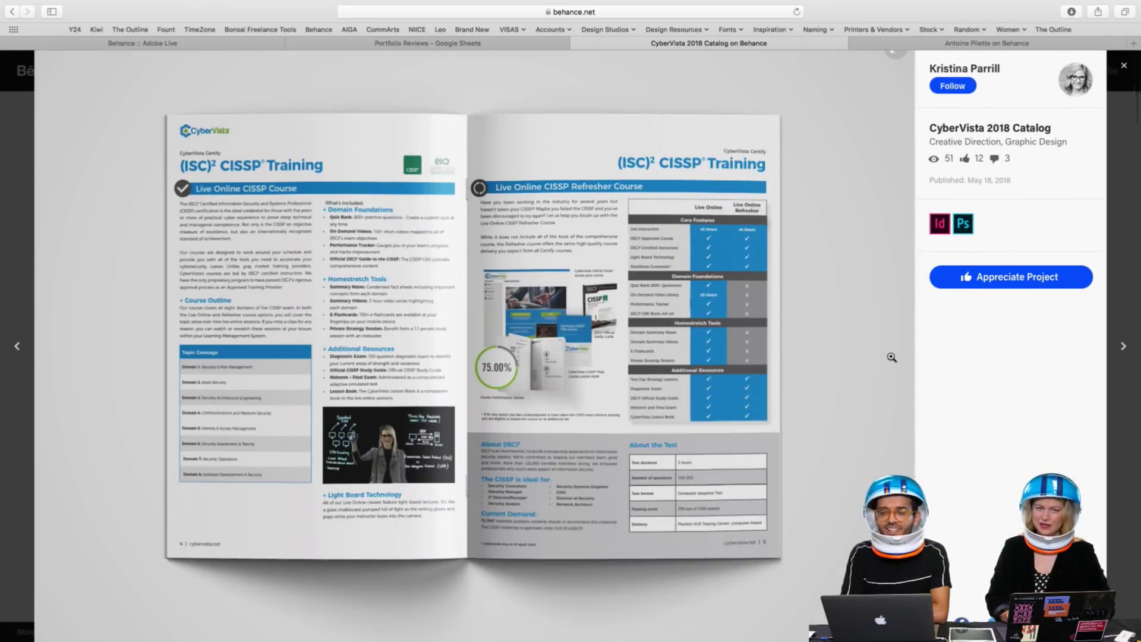
{"action": "scroll", "coordinate": [891, 357], "scroll_direction": "down", "scroll_amount": 3}
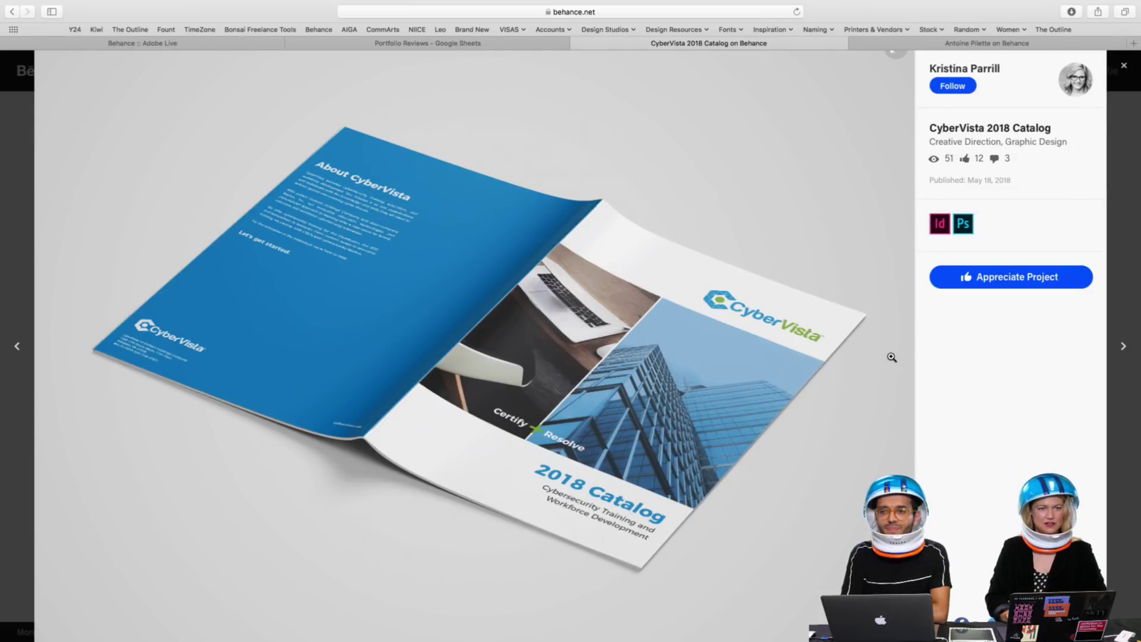
{"action": "scroll", "coordinate": [892, 357], "scroll_direction": "down", "scroll_amount": 3}
{"action": "scroll", "coordinate": [891, 357], "scroll_direction": "down", "scroll_amount": 3}
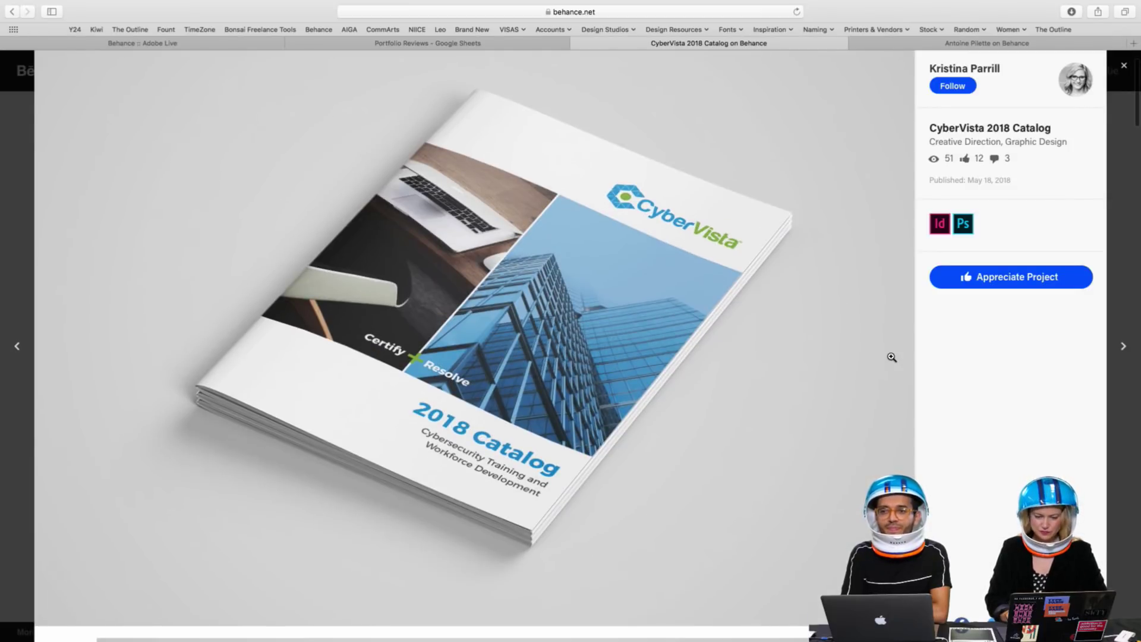
{"action": "scroll", "coordinate": [891, 357], "scroll_direction": "down", "scroll_amount": 10}
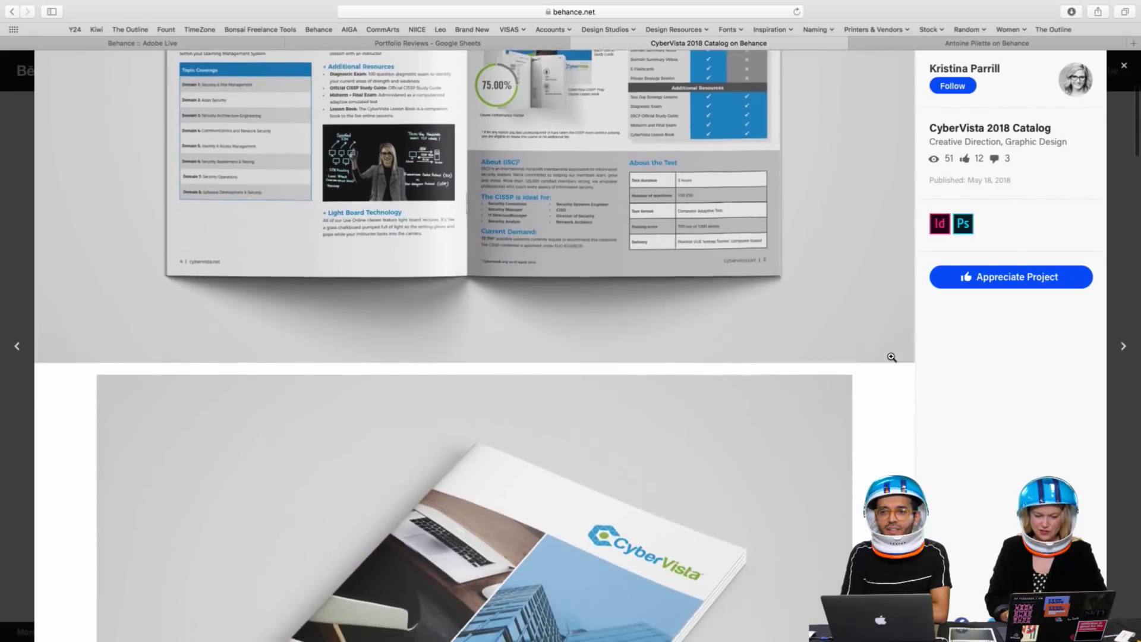
{"action": "scroll", "coordinate": [891, 359], "scroll_direction": "down", "scroll_amount": 5}
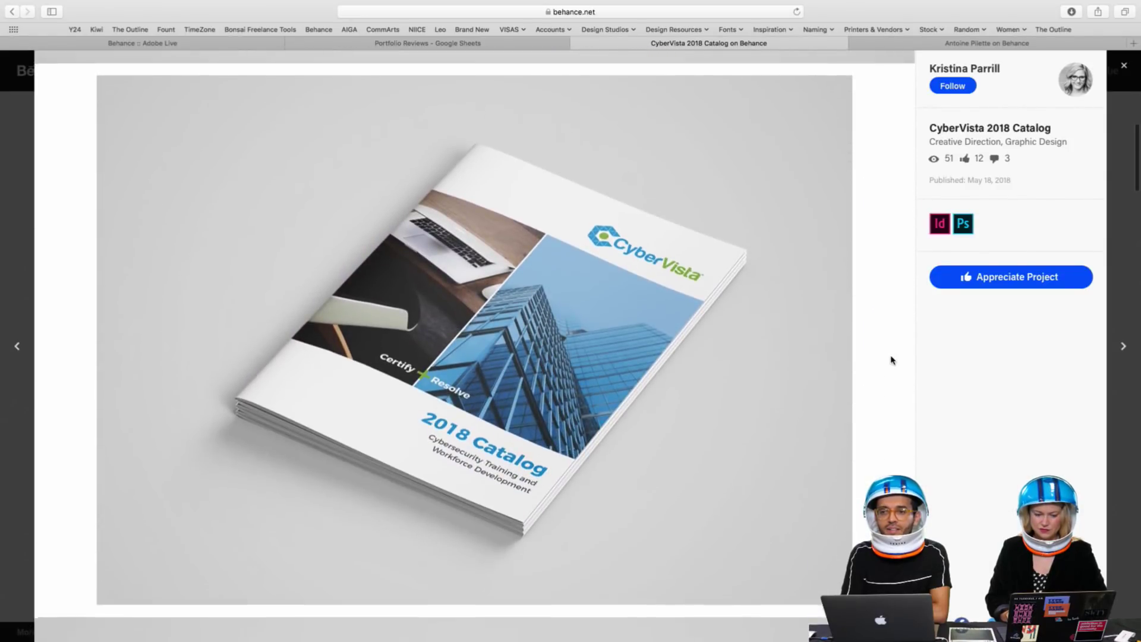
{"action": "scroll", "coordinate": [891, 360], "scroll_direction": "down", "scroll_amount": 3}
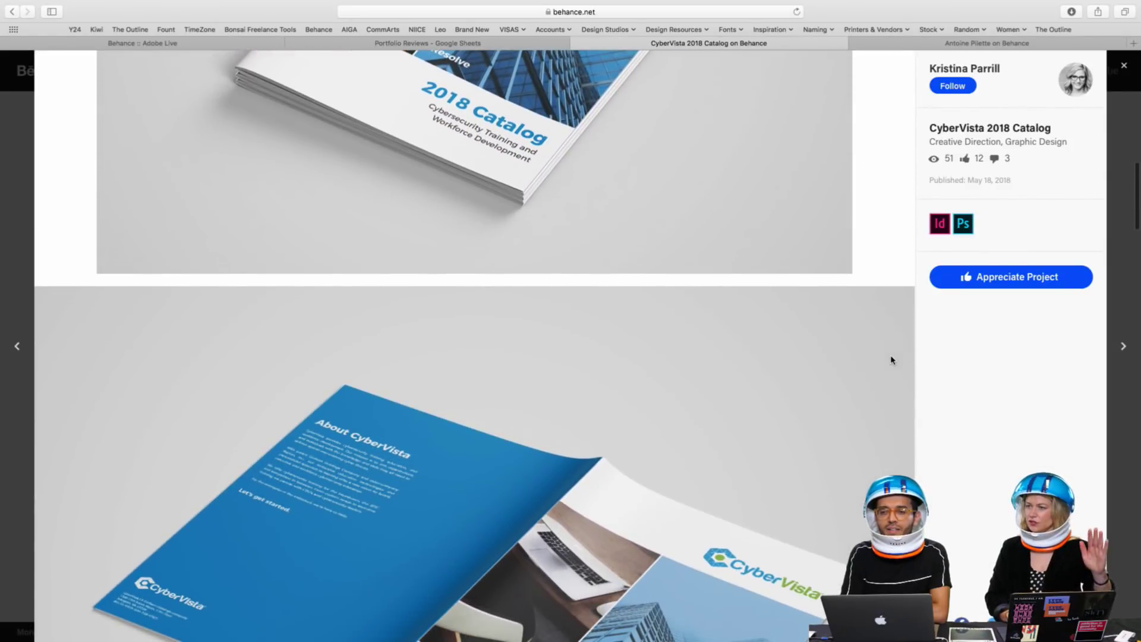
{"action": "scroll", "coordinate": [891, 357], "scroll_direction": "down", "scroll_amount": 15}
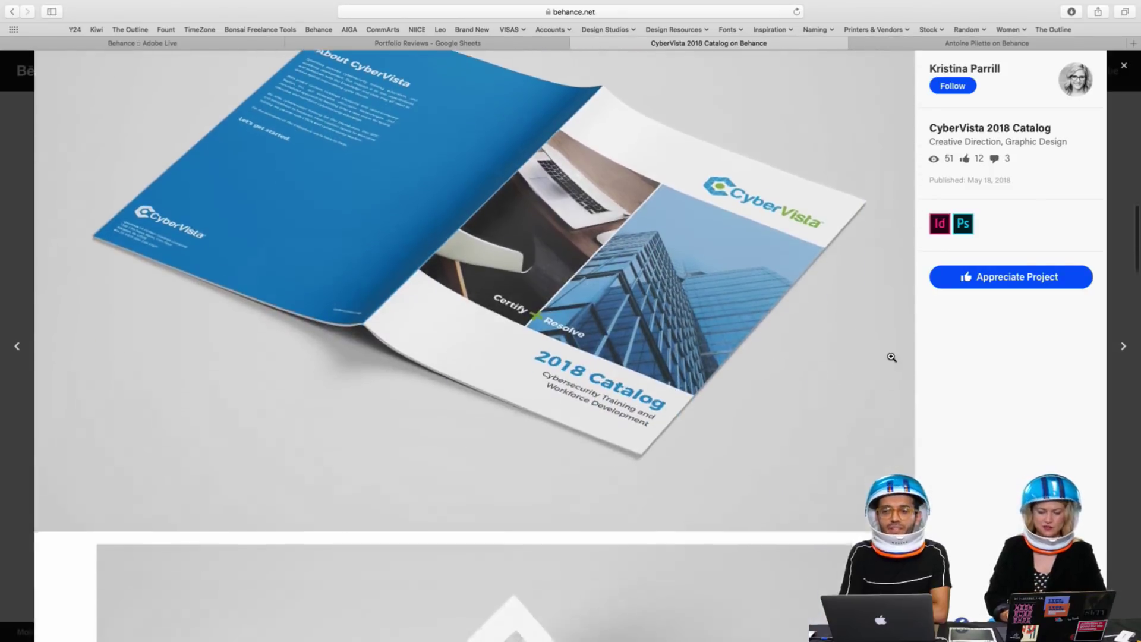
{"action": "scroll", "coordinate": [891, 357], "scroll_direction": "down", "scroll_amount": 12}
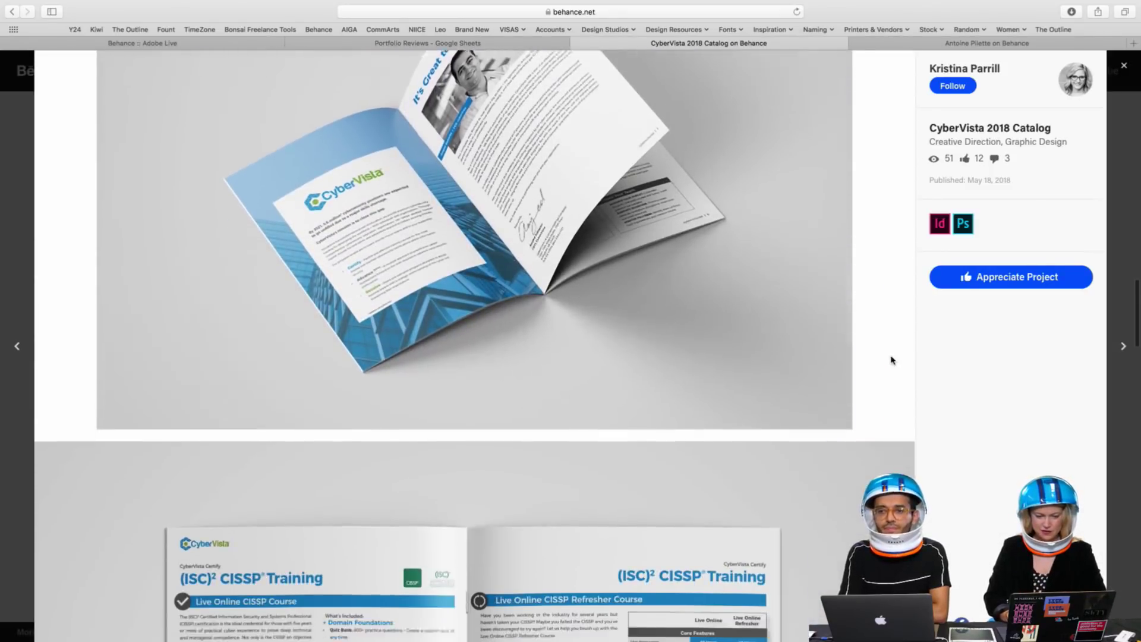
{"action": "scroll", "coordinate": [891, 360], "scroll_direction": "down", "scroll_amount": 14}
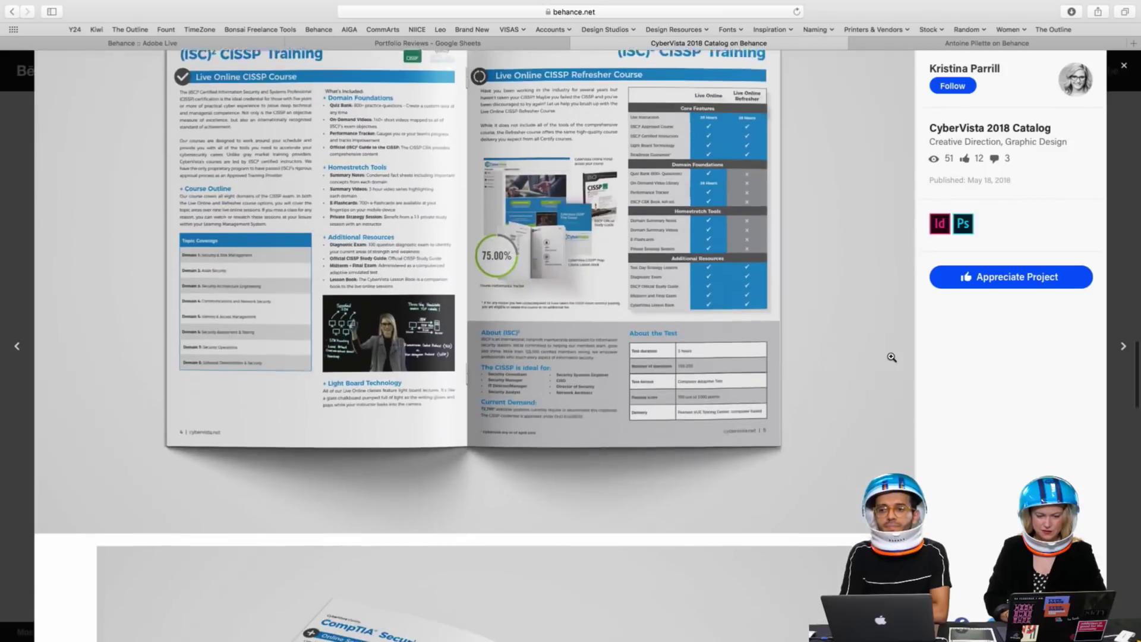
{"action": "scroll", "coordinate": [891, 357], "scroll_direction": "down", "scroll_amount": 7}
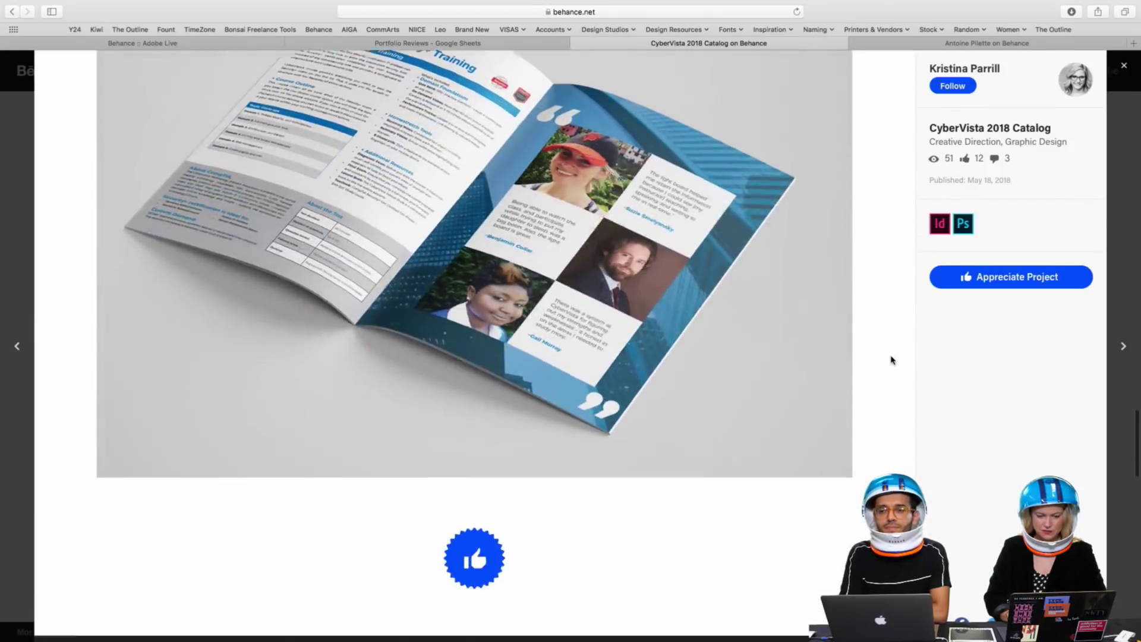
Go back over the catalog mockups, comparing the covers and inside spreads, and return to the project's opening image
{"action": "scroll", "coordinate": [891, 359], "scroll_direction": "up", "scroll_amount": 5}
{"action": "scroll", "coordinate": [891, 359], "scroll_direction": "up", "scroll_amount": 20}
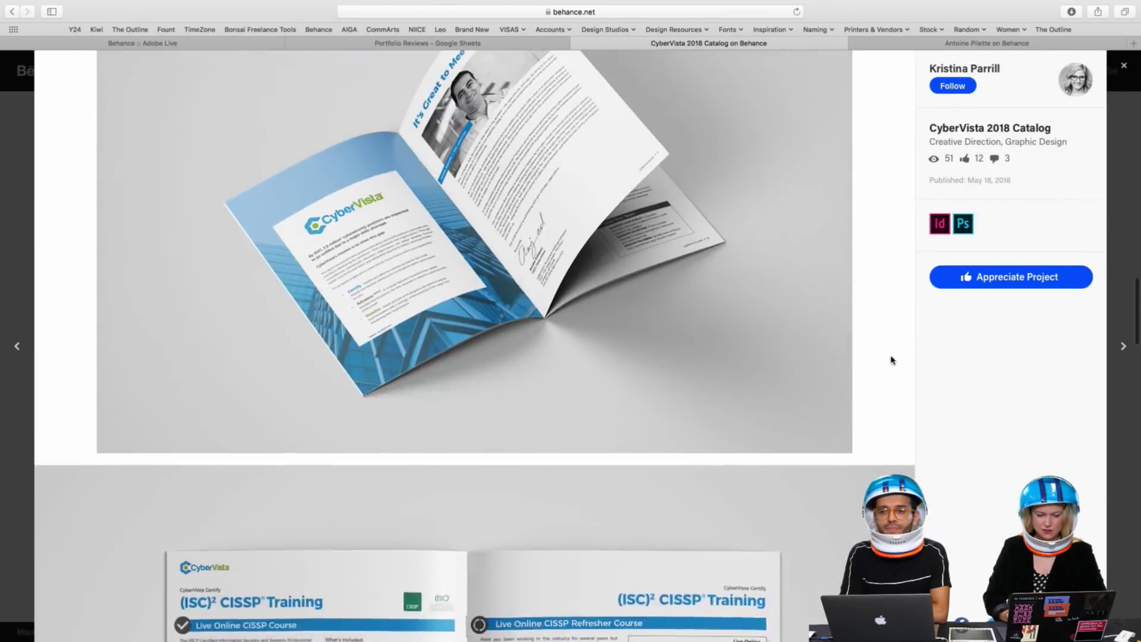
{"action": "scroll", "coordinate": [891, 359], "scroll_direction": "up", "scroll_amount": 15}
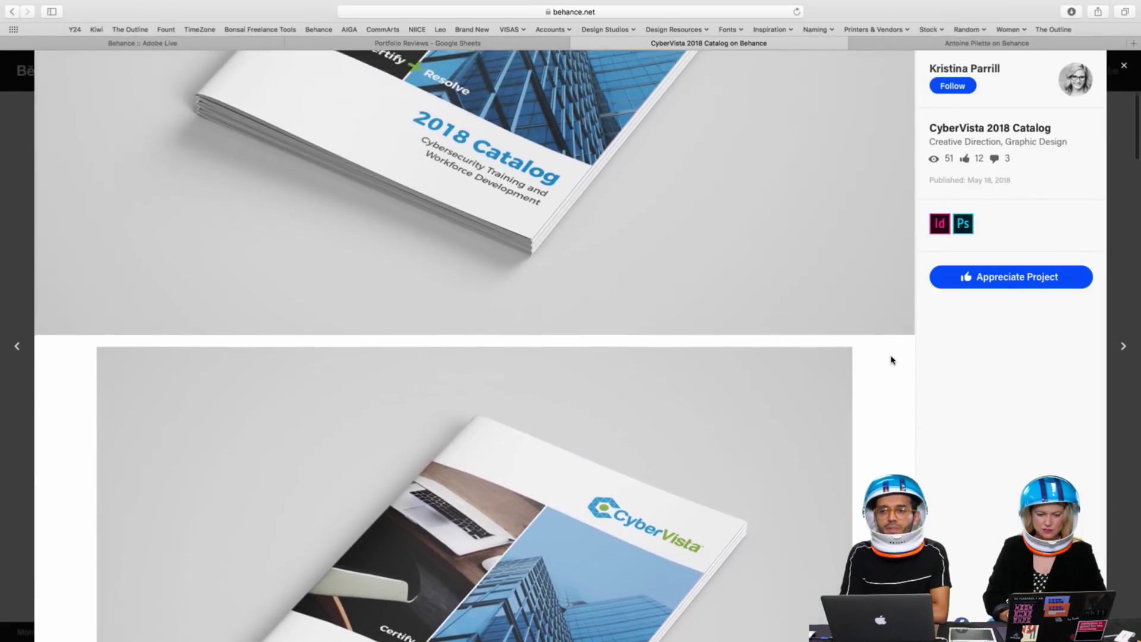
{"action": "scroll", "coordinate": [892, 359], "scroll_direction": "down", "scroll_amount": 20}
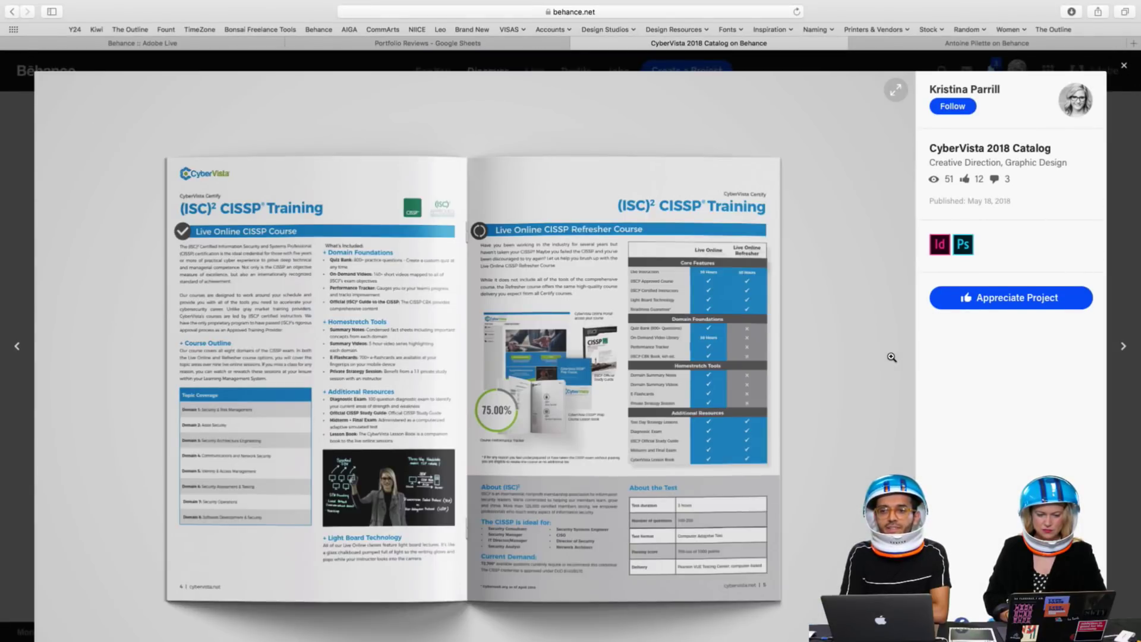
{"action": "scroll", "coordinate": [891, 357], "scroll_direction": "down", "scroll_amount": 8}
{"action": "scroll", "coordinate": [892, 357], "scroll_direction": "up", "scroll_amount": 15}
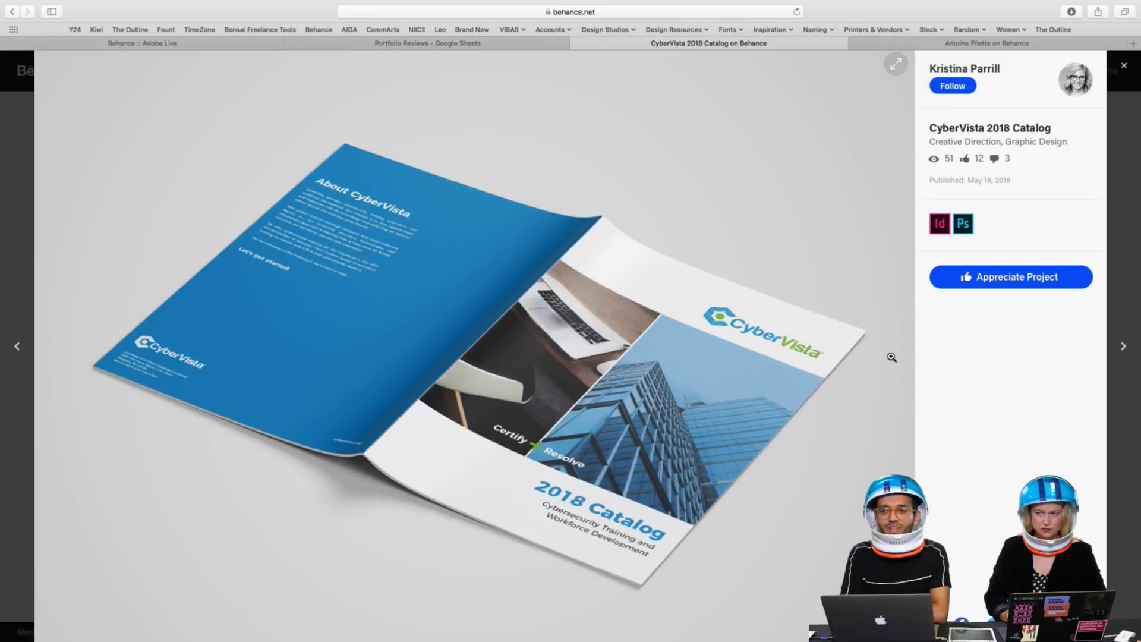
{"action": "scroll", "coordinate": [891, 357], "scroll_direction": "up", "scroll_amount": 5}
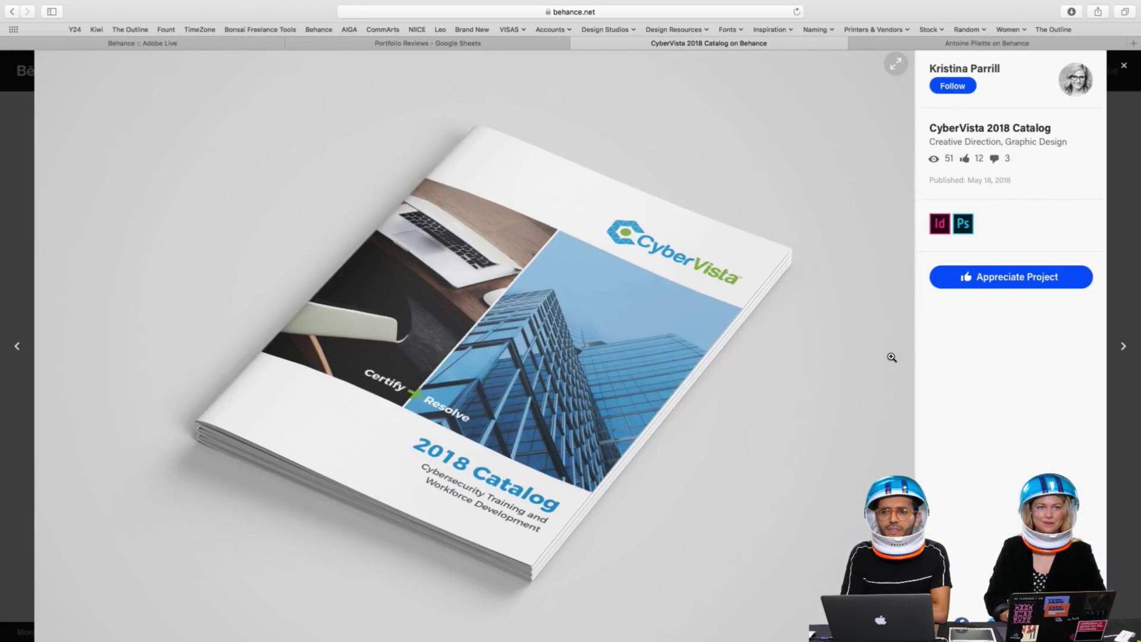
Examine the opening image's cycle of catalog cover, CISSP training spread and unfolded front and back covers
{"action": "key", "text": "Right"}
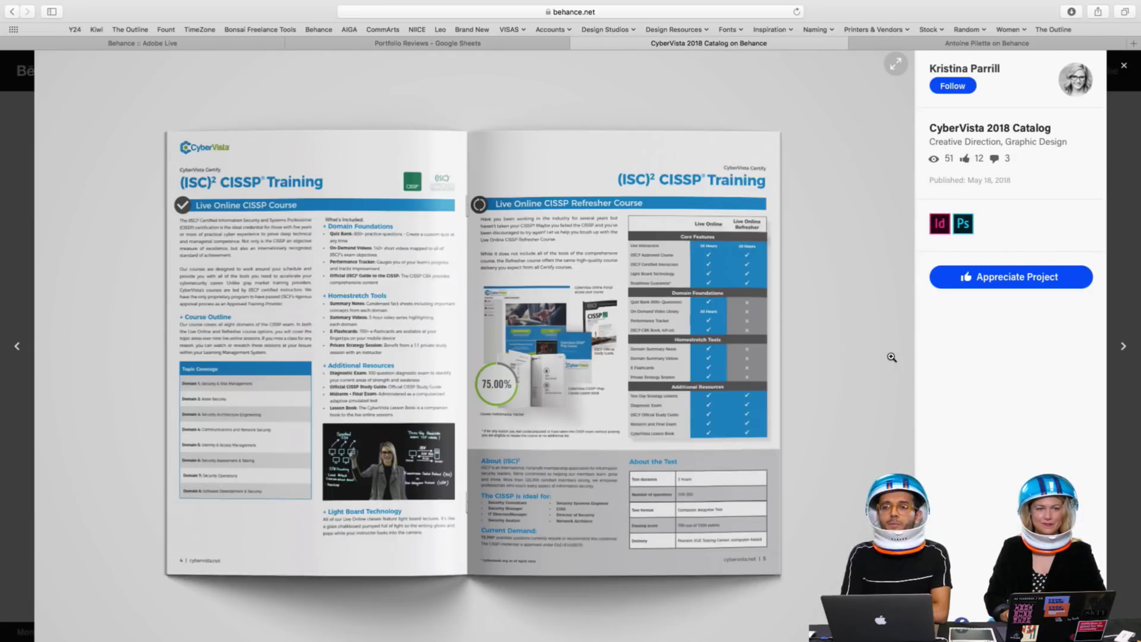
{"action": "key", "text": "Right"}
{"action": "key", "text": "Right"}
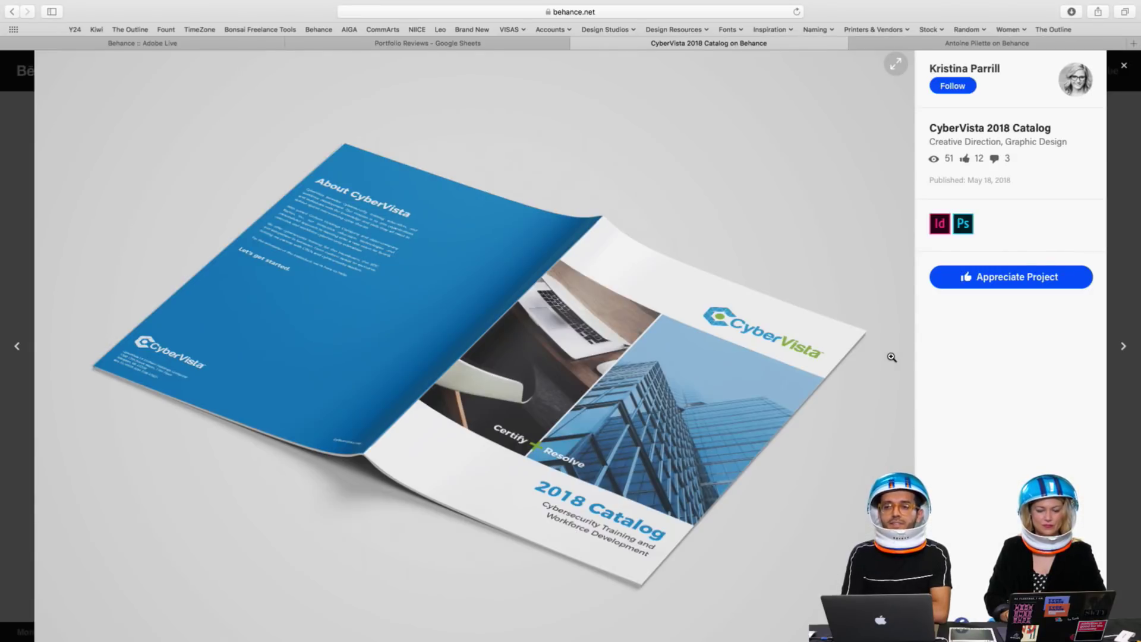
{"action": "key", "text": "Right"}
{"action": "key", "text": "Right"}
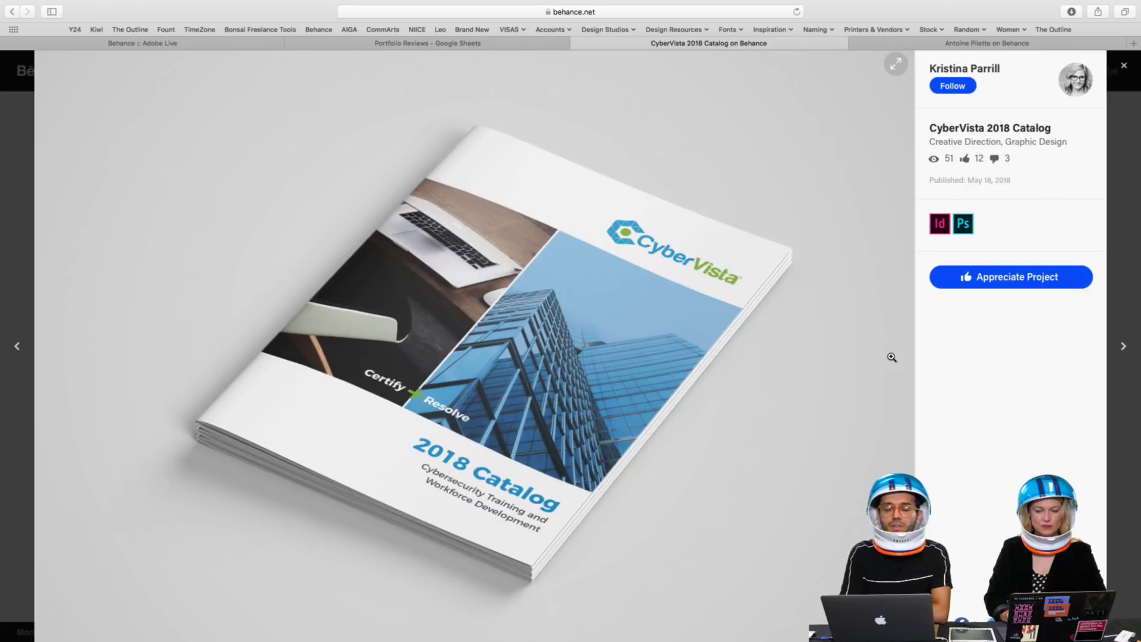
{"action": "key", "text": "Right"}
{"action": "key", "text": "Right"}
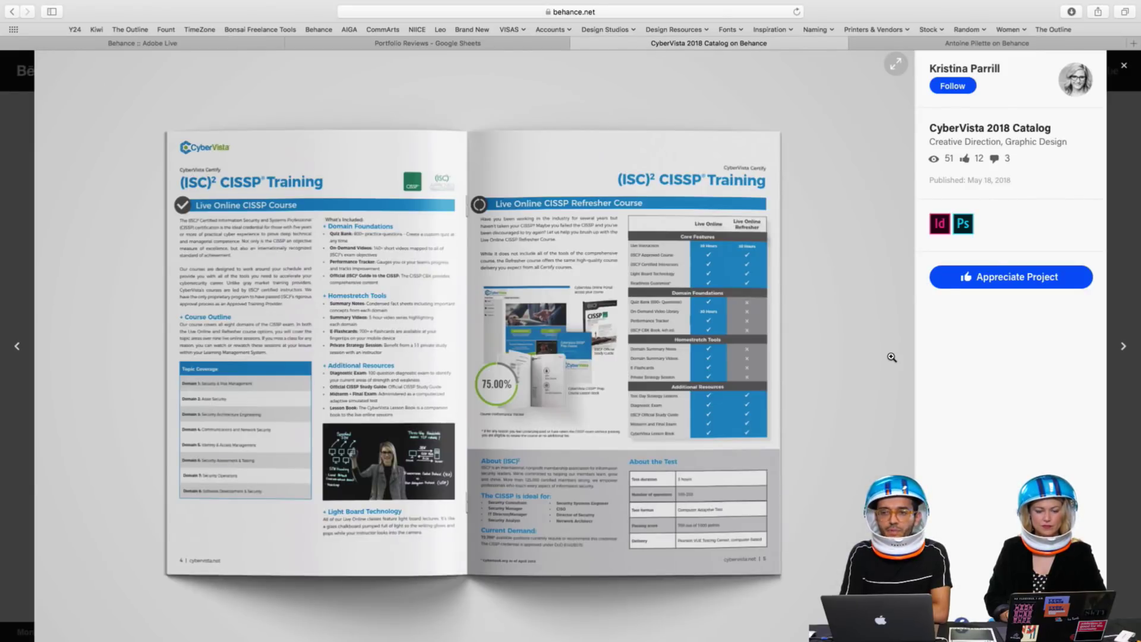
{"action": "key", "text": "Right"}
{"action": "key", "text": "Right"}
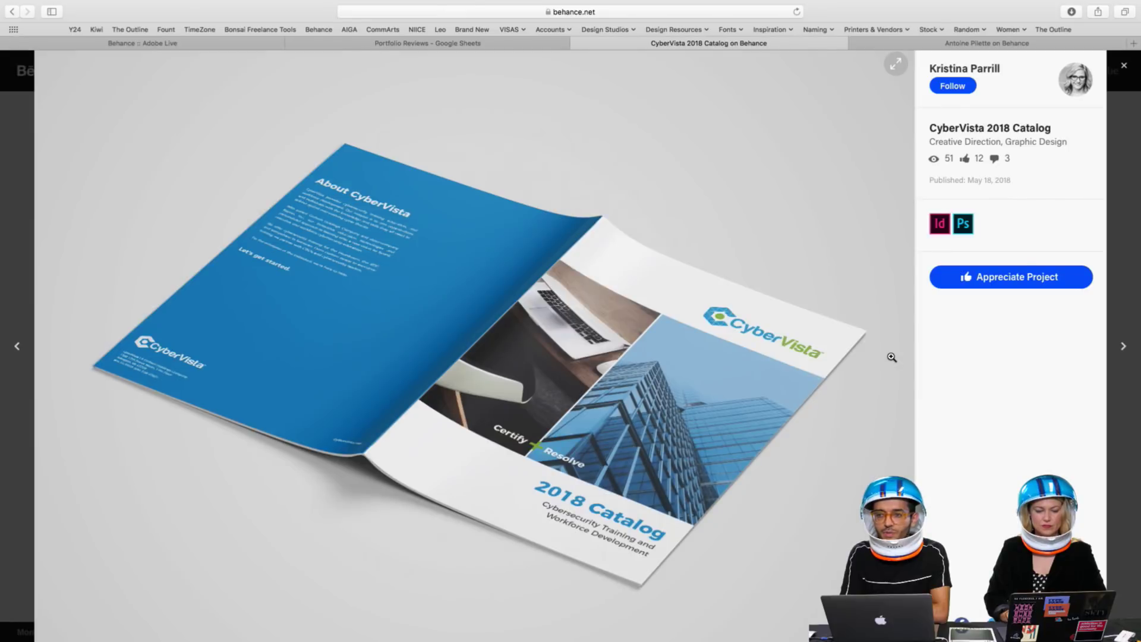
Examine the CyberVista 2018 Catalog mockups, comparing the front cover, the opened back and front covers, and the CISSP Training spread
{"action": "key", "text": "Right"}
{"action": "key", "text": "Right"}
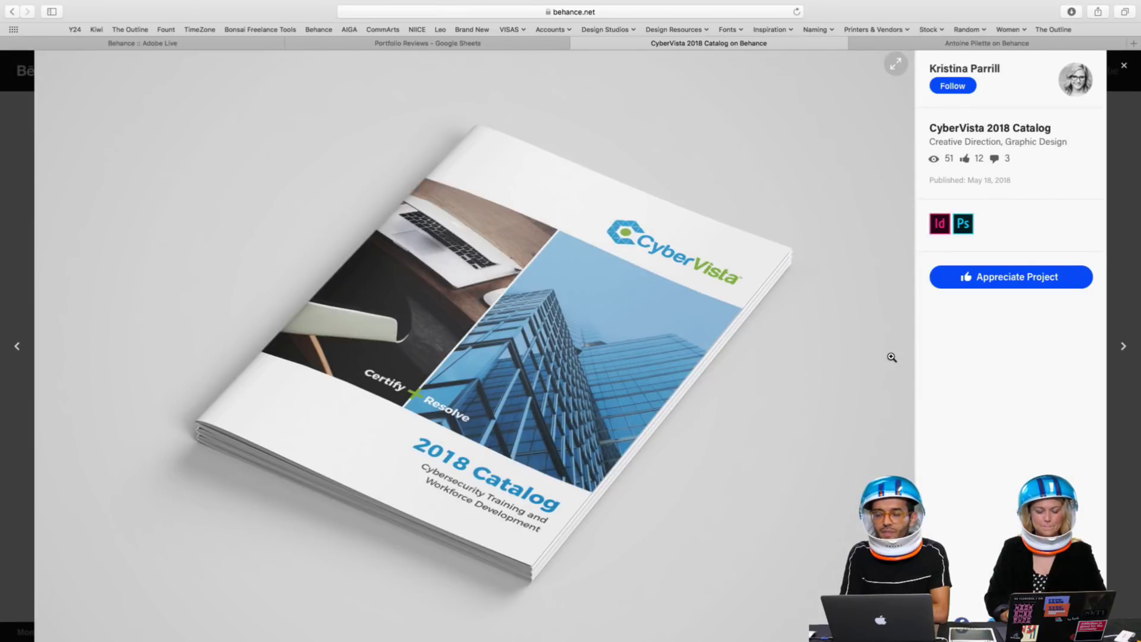
{"action": "key", "text": "Right"}
{"action": "key", "text": "Right"}
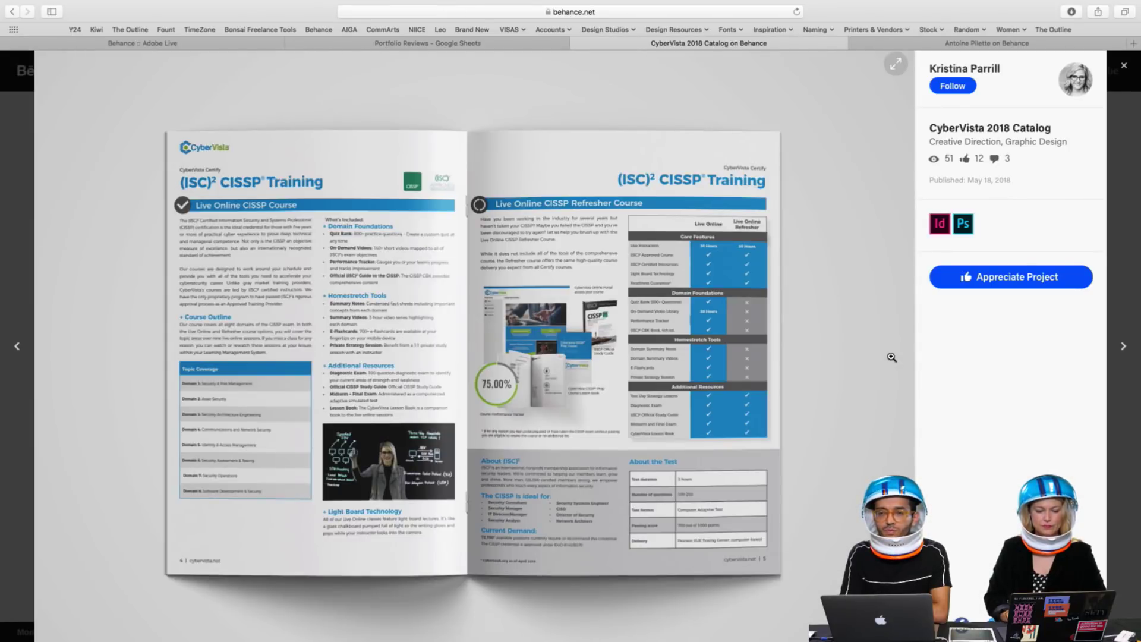
{"action": "key", "text": "Right"}
{"action": "key", "text": "Right"}
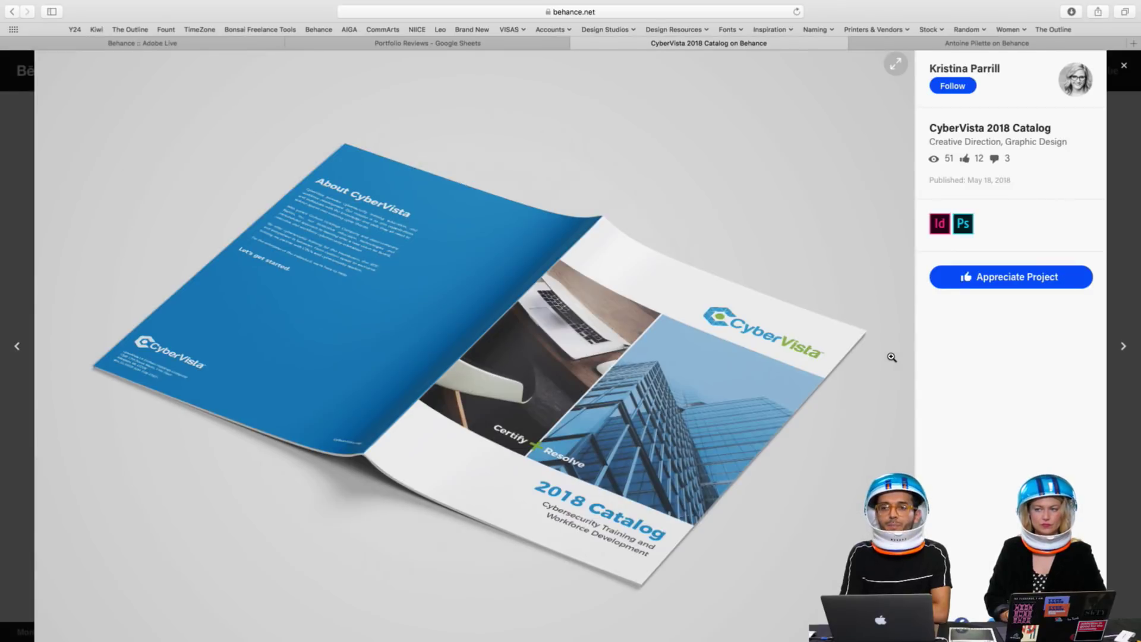
{"action": "key", "text": "Right"}
{"action": "key", "text": "Right"}
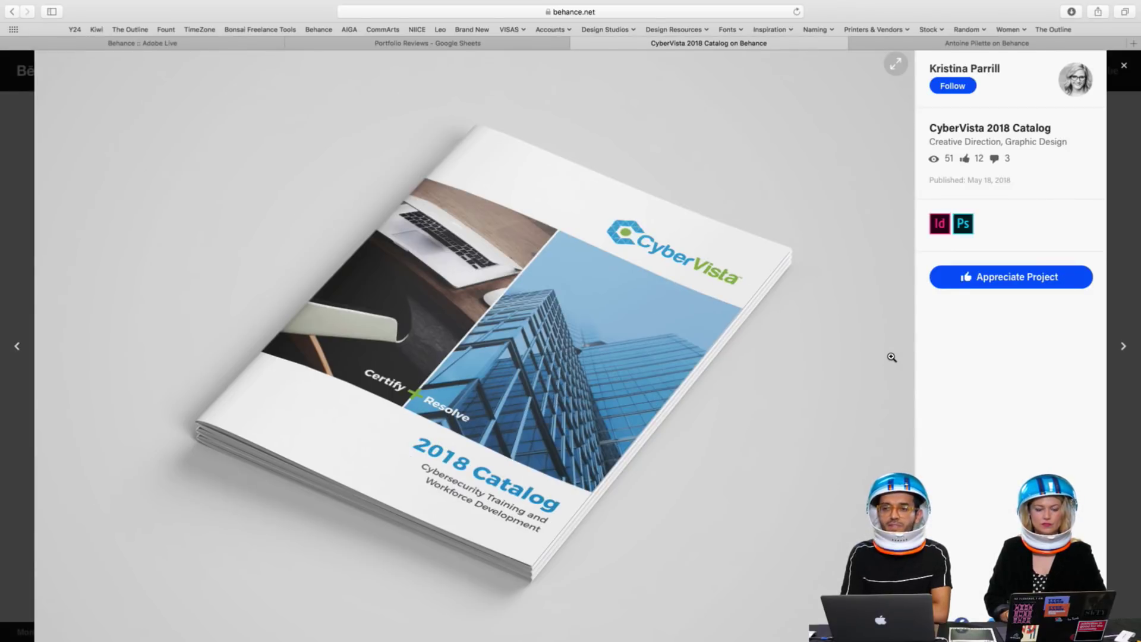
{"action": "key", "text": "Right"}
{"action": "key", "text": "Right"}
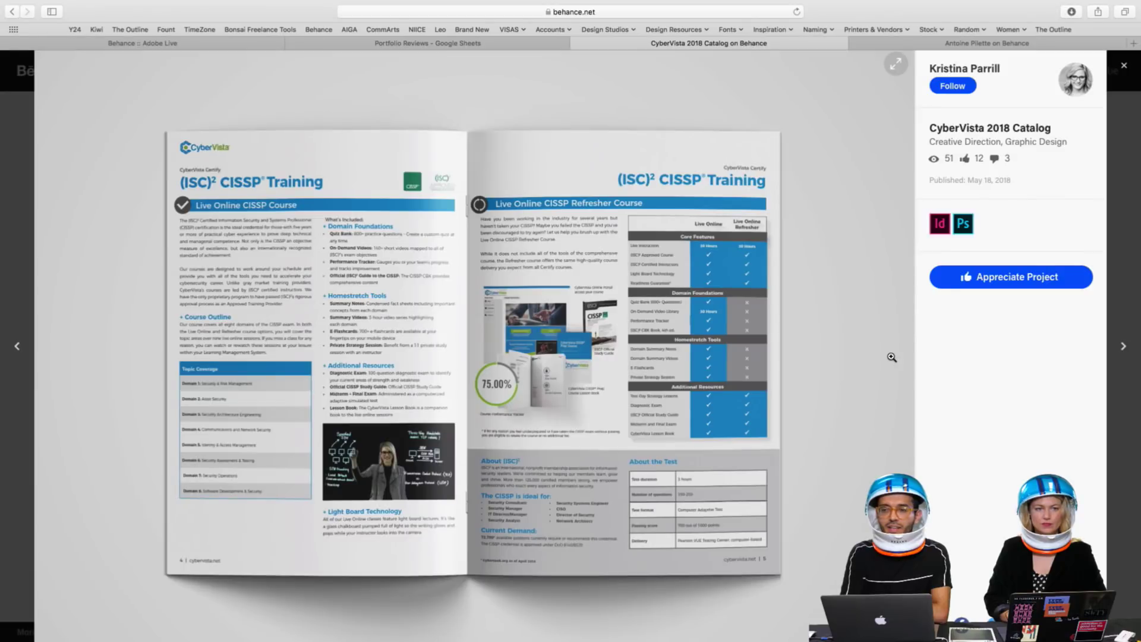
{"action": "key", "text": "Right"}
{"action": "key", "text": "Right"}
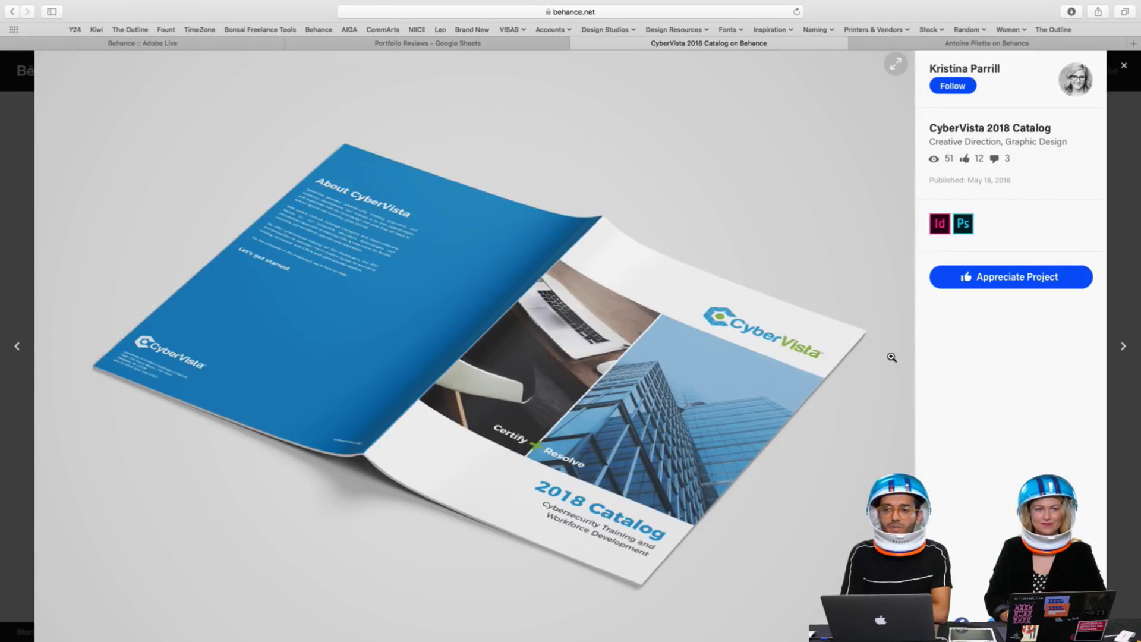
{"action": "key", "text": "Right"}
{"action": "key", "text": "Right"}
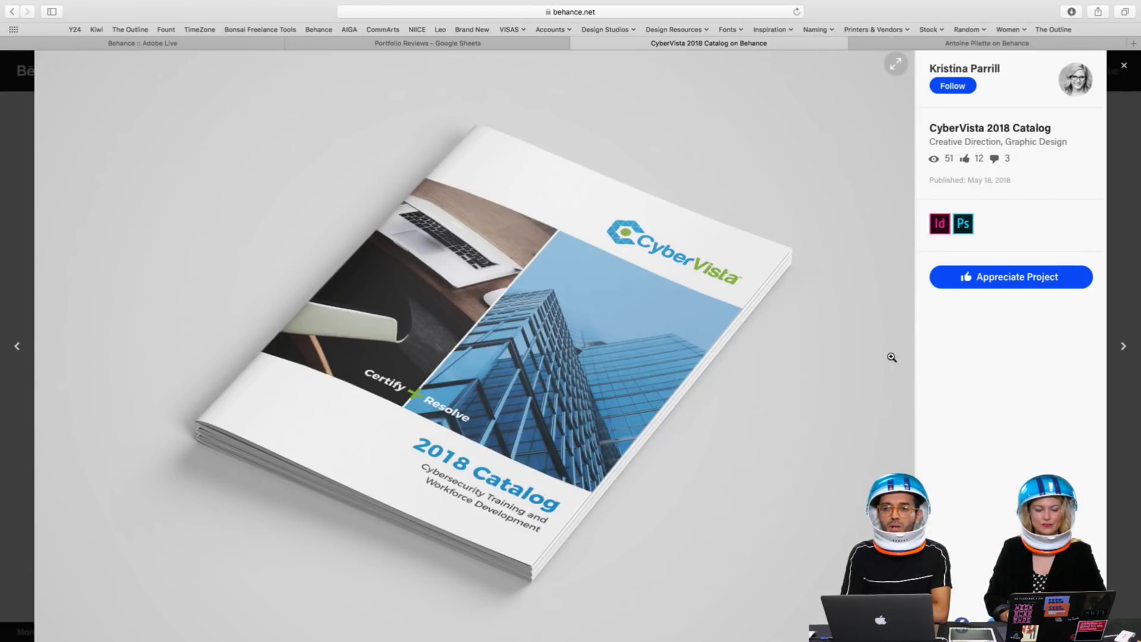
{"action": "key", "text": "Right"}
{"action": "key", "text": "Right"}
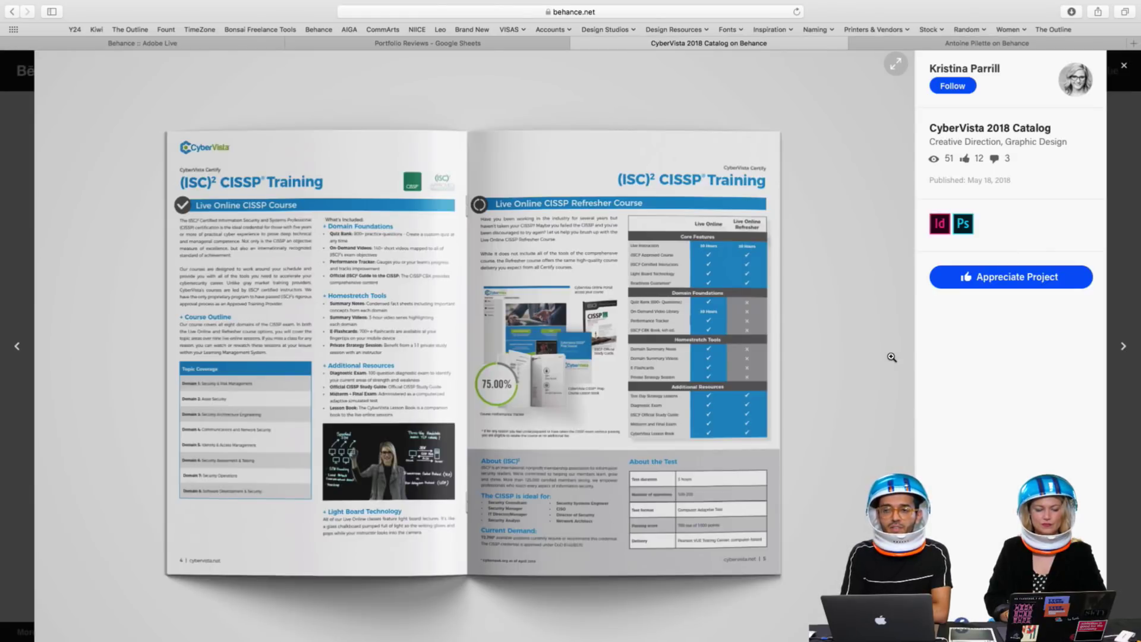
{"action": "key", "text": "Right"}
{"action": "key", "text": "Right"}
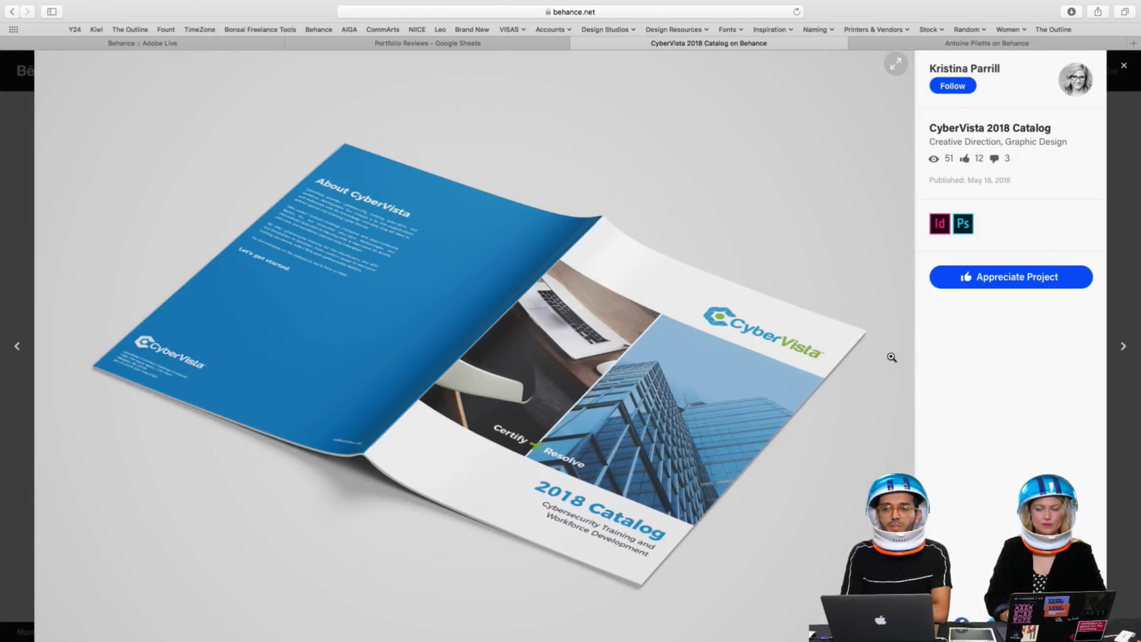
{"action": "key", "text": "Right"}
{"action": "key", "text": "Right"}
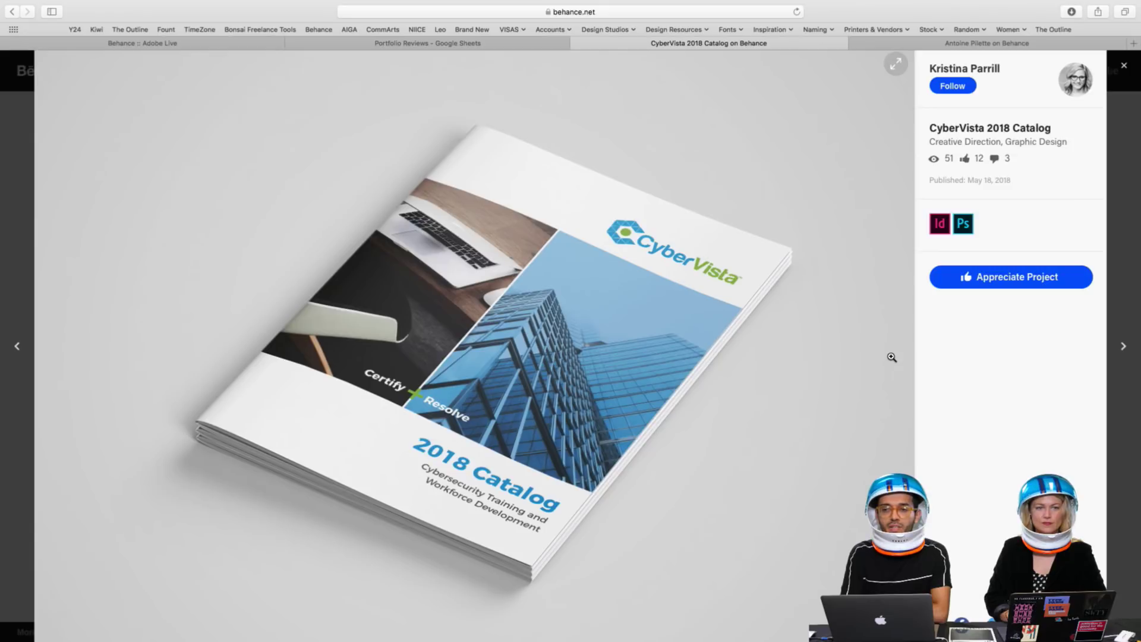
{"action": "key", "text": "Right"}
{"action": "key", "text": "Right"}
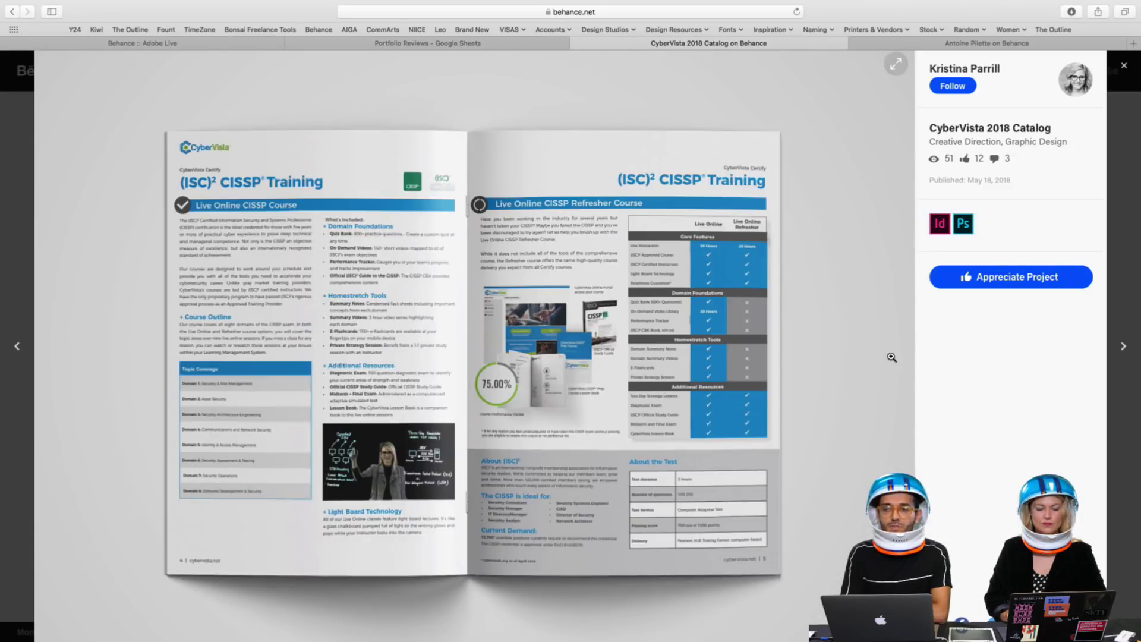
{"action": "key", "text": "Right"}
{"action": "key", "text": "Right"}
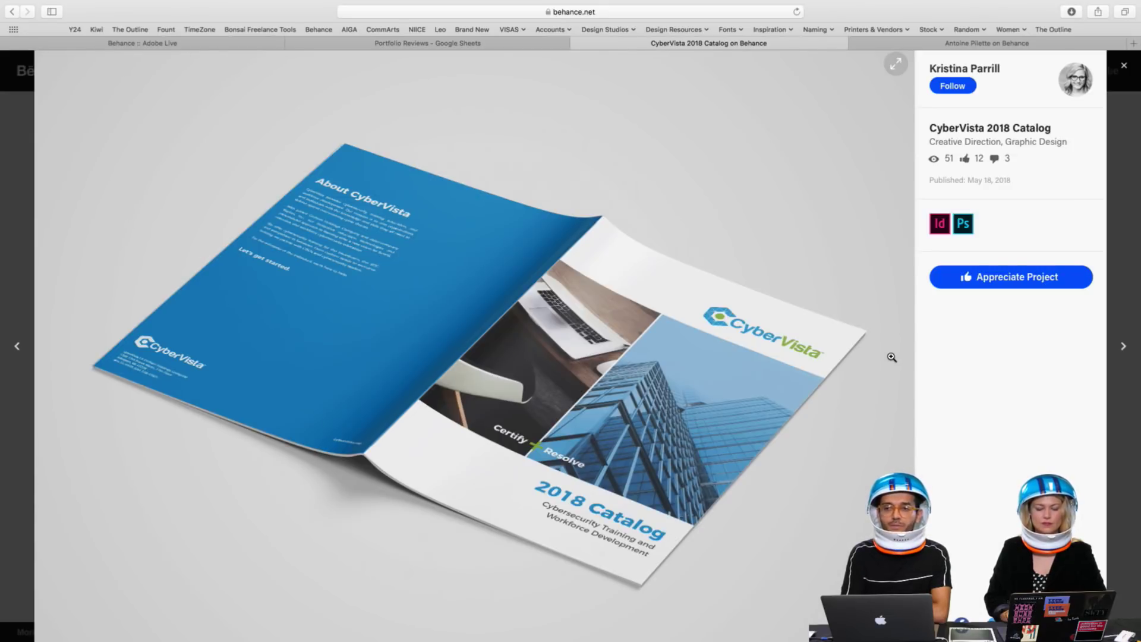
{"action": "key", "text": "Right"}
{"action": "key", "text": "Right"}
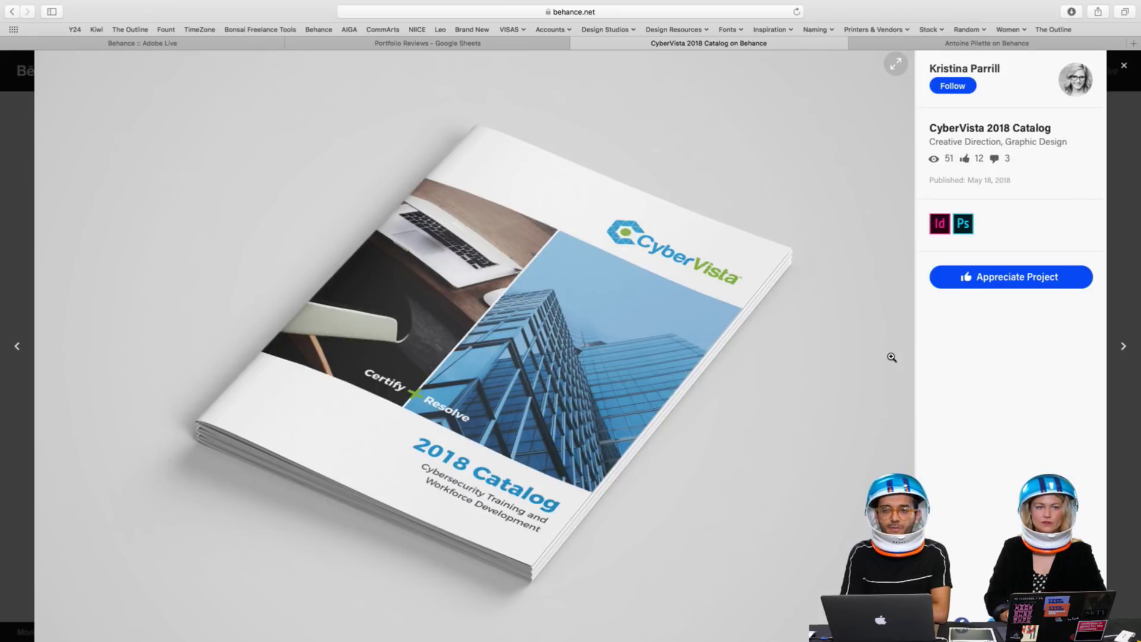
{"action": "key", "text": "Right"}
{"action": "key", "text": "Right"}
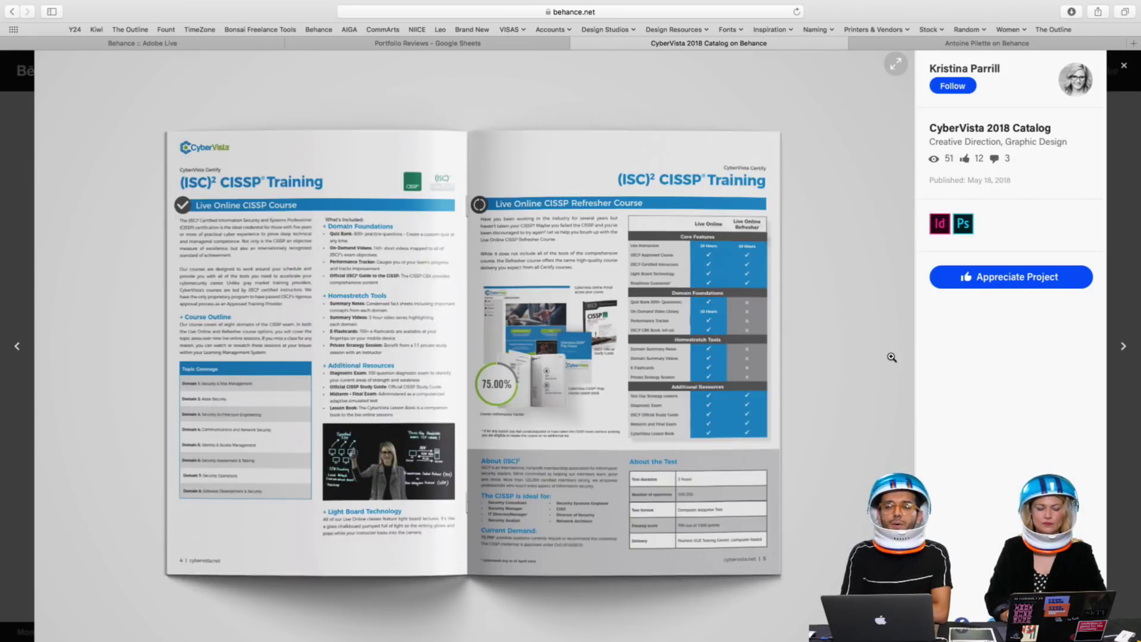
{"action": "key", "text": "Right"}
{"action": "key", "text": "Right"}
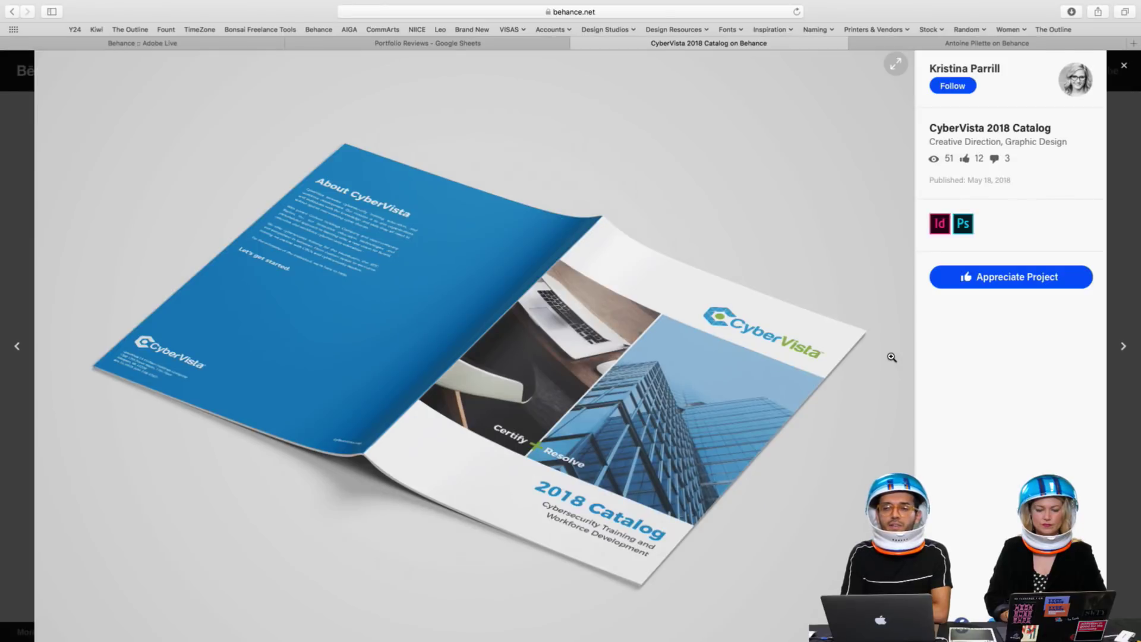
{"action": "key", "text": "Right"}
{"action": "key", "text": "Right"}
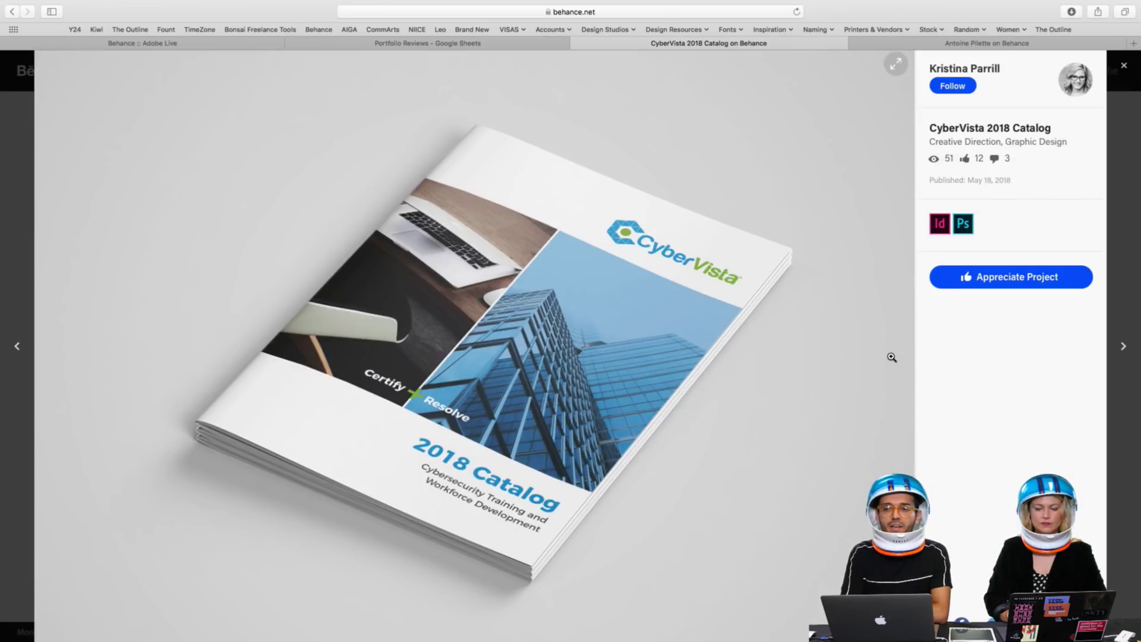
{"action": "key", "text": "Right"}
{"action": "key", "text": "Right"}
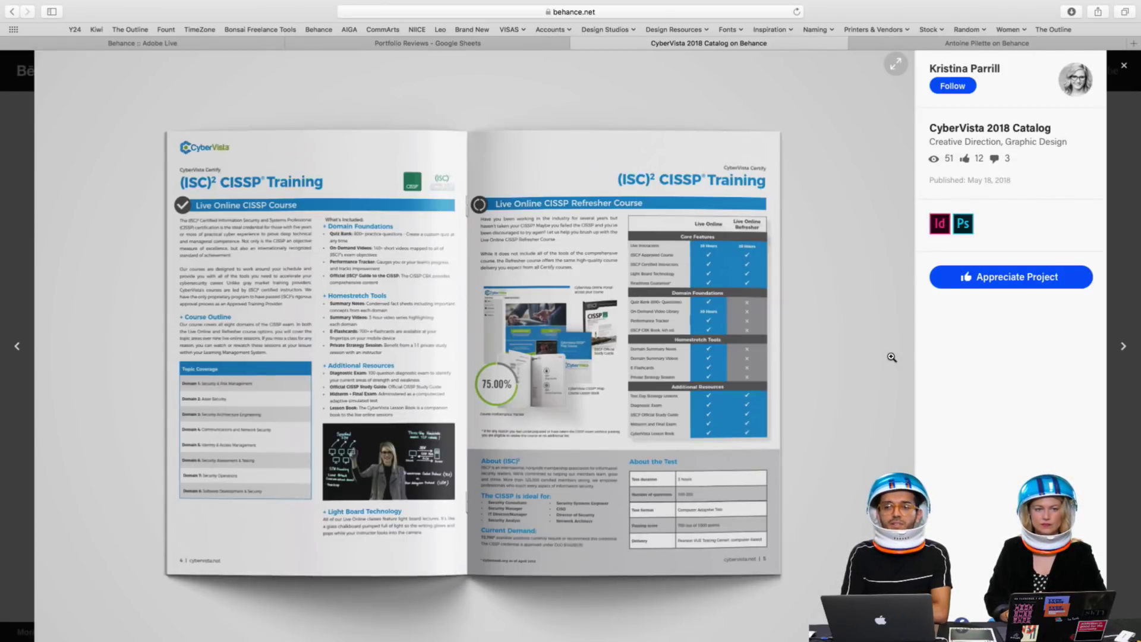
{"action": "key", "text": "Right"}
{"action": "key", "text": "Right"}
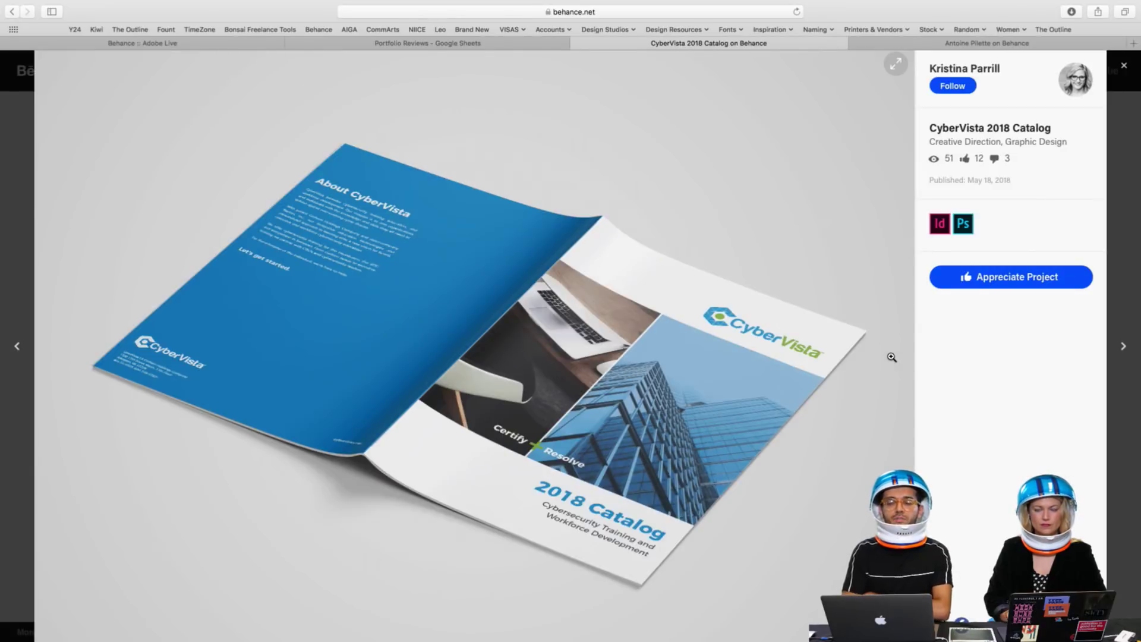
{"action": "key", "text": "Right"}
{"action": "key", "text": "Right"}
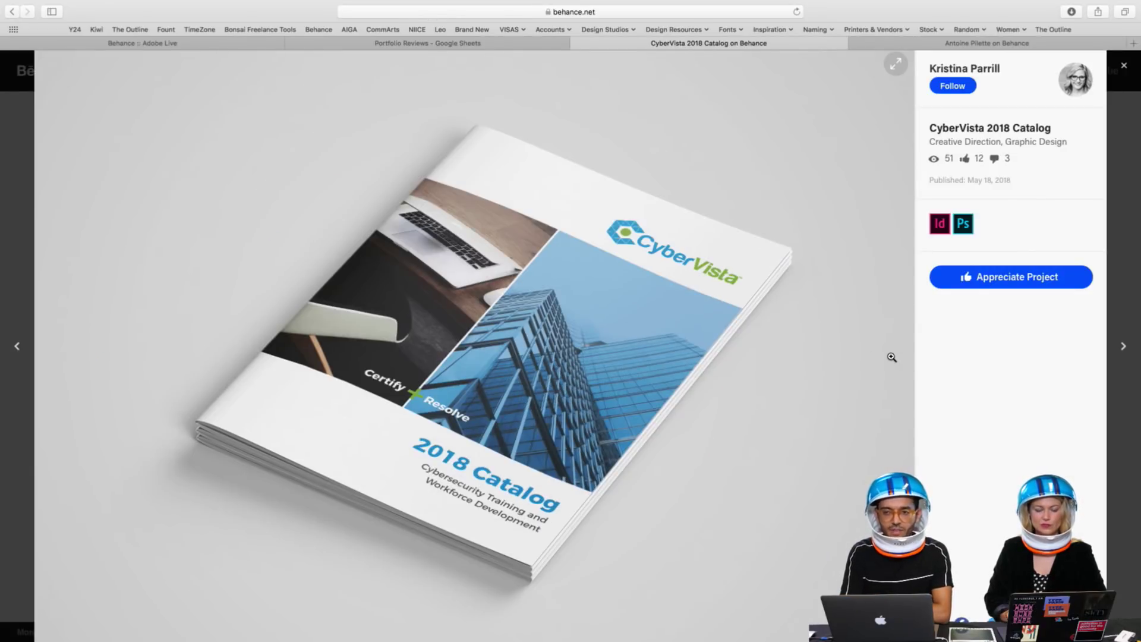
{"action": "key", "text": "Right"}
{"action": "key", "text": "Right"}
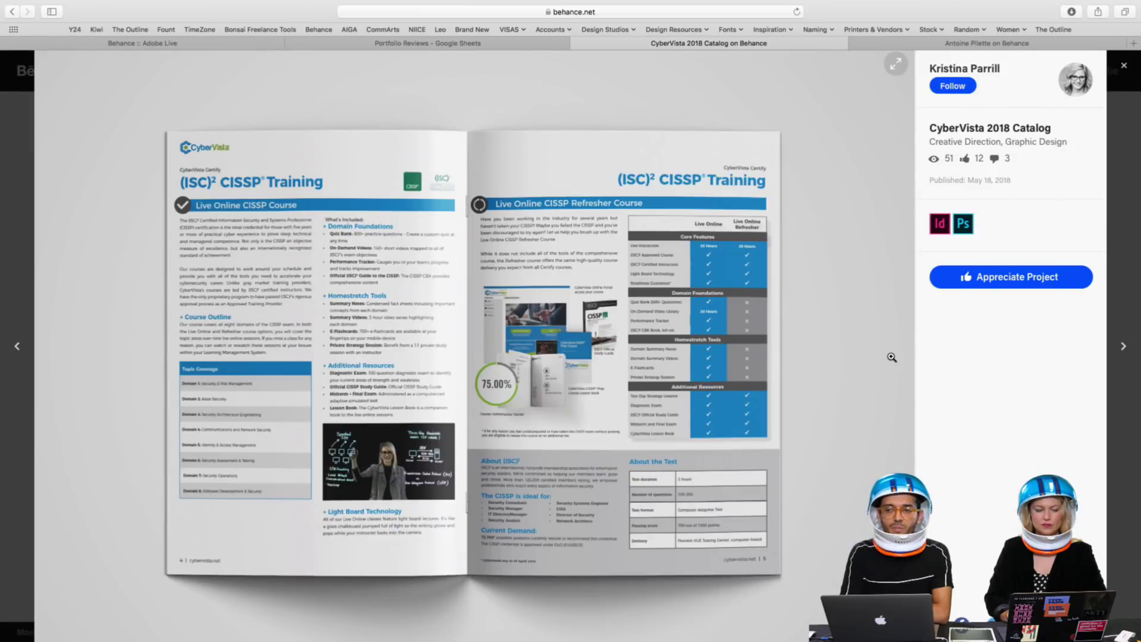
{"action": "key", "text": "Right"}
{"action": "key", "text": "Right"}
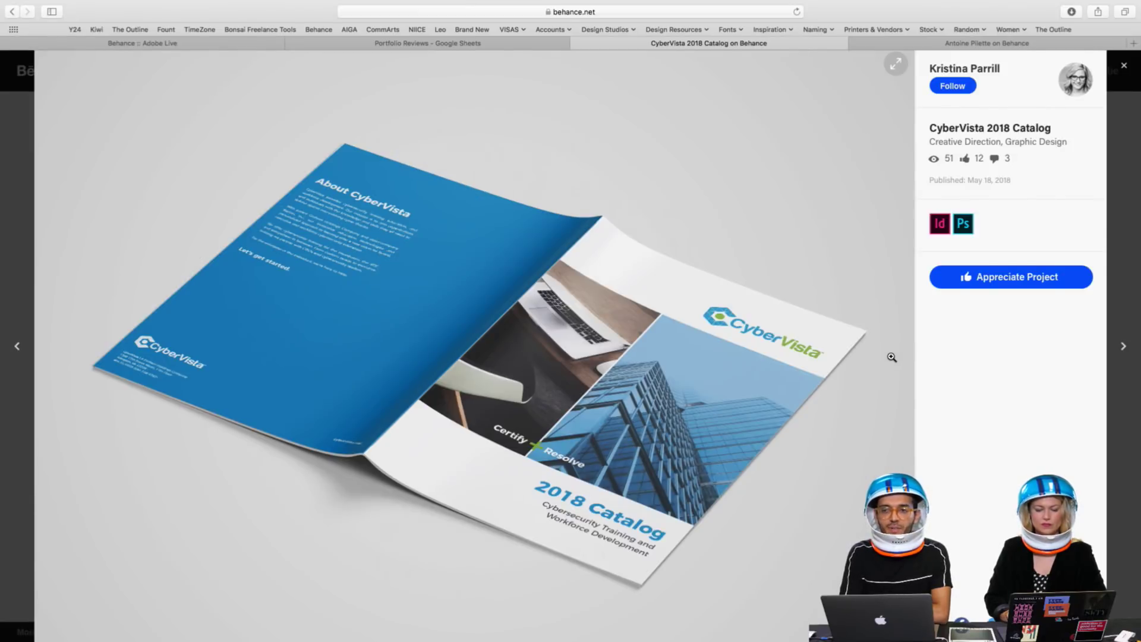
{"action": "key", "text": "Right"}
{"action": "key", "text": "Right"}
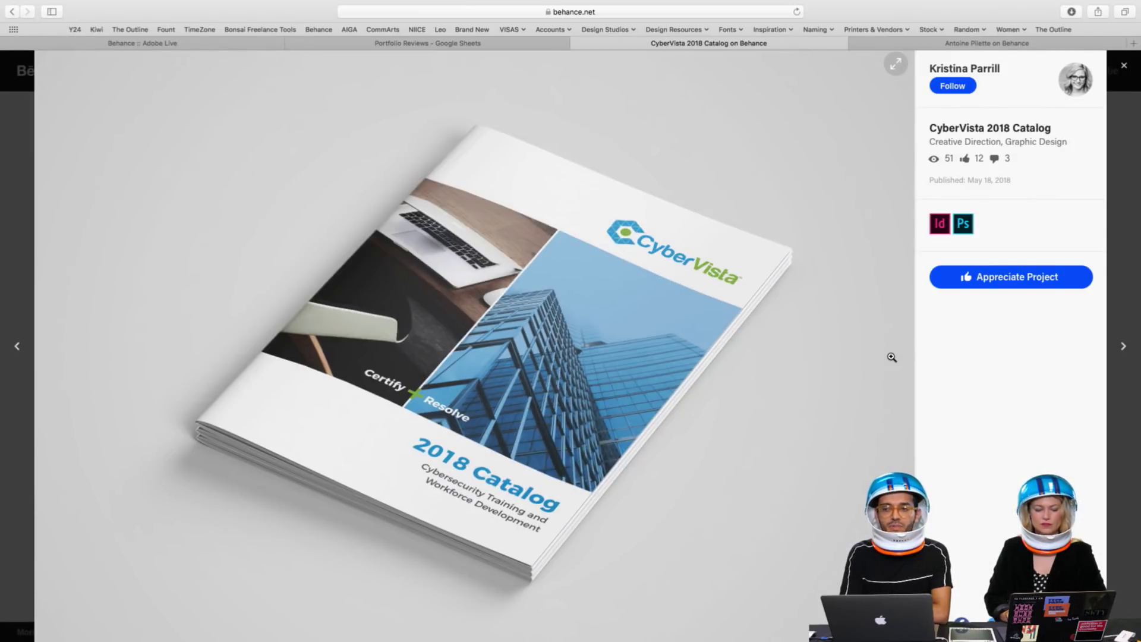
{"action": "key", "text": "Right"}
{"action": "key", "text": "Right"}
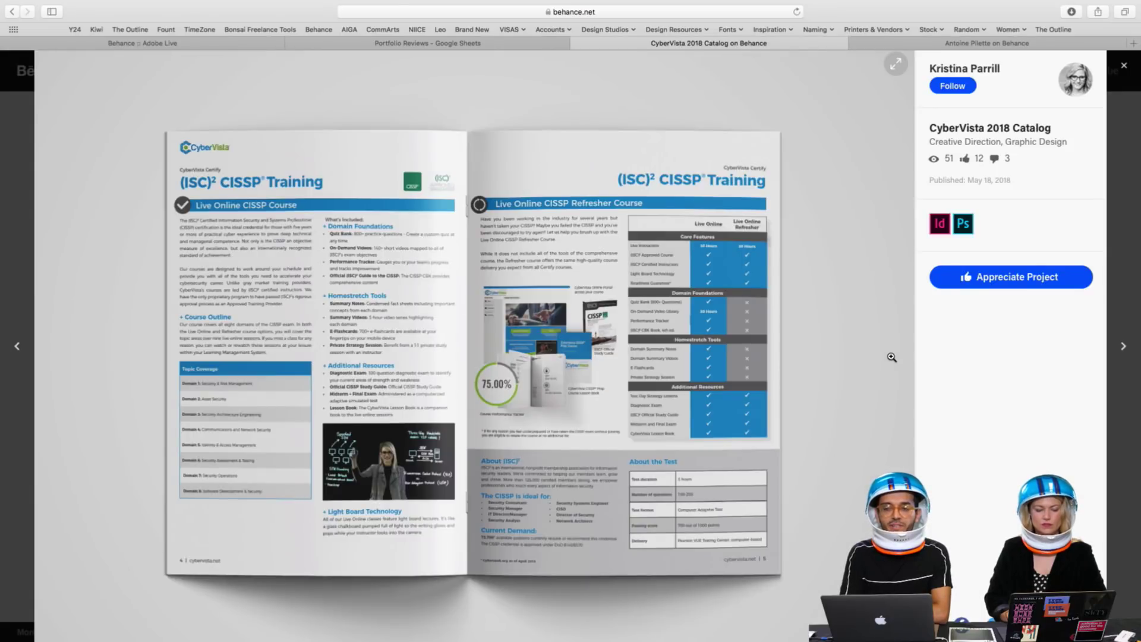
{"action": "key", "text": "Right"}
{"action": "key", "text": "Right"}
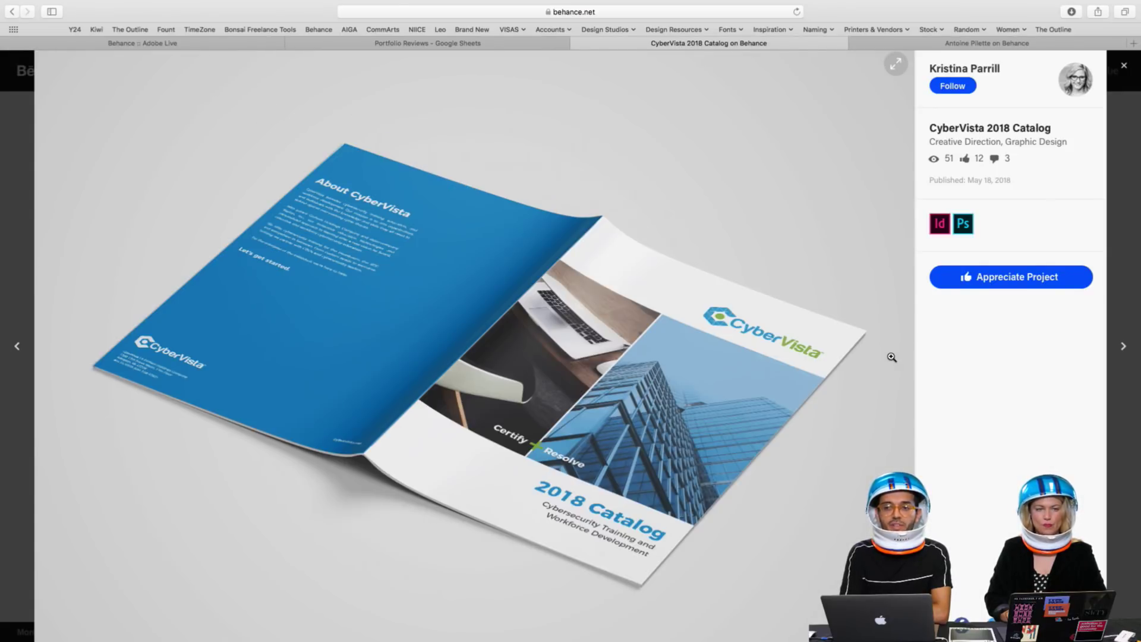
{"action": "key", "text": "Right"}
{"action": "key", "text": "Right"}
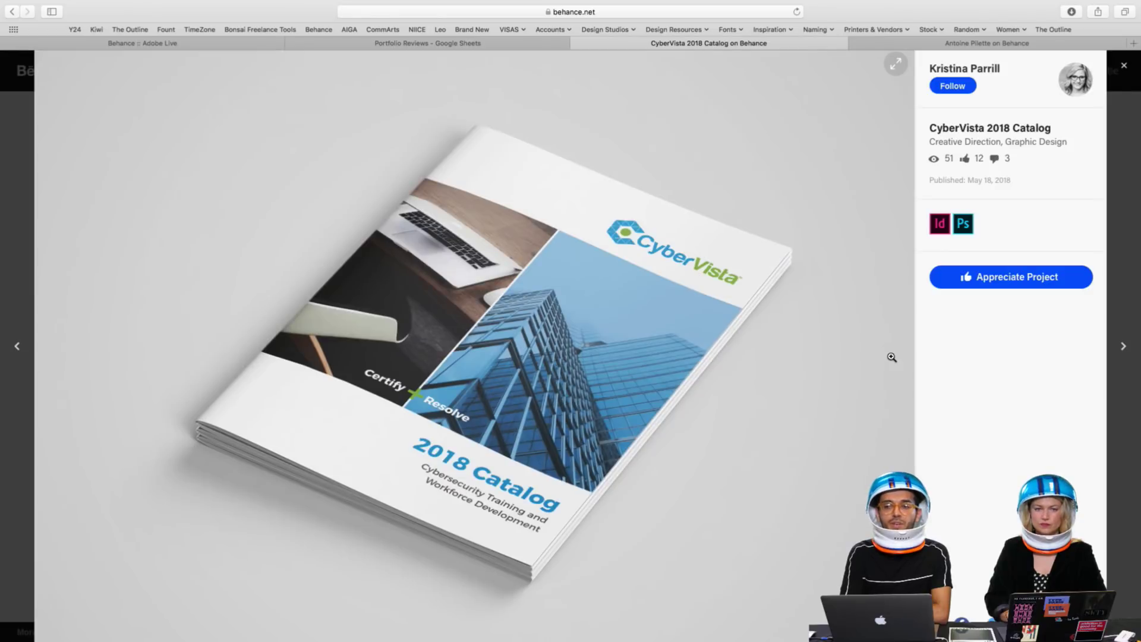
{"action": "key", "text": "Right"}
{"action": "key", "text": "Right"}
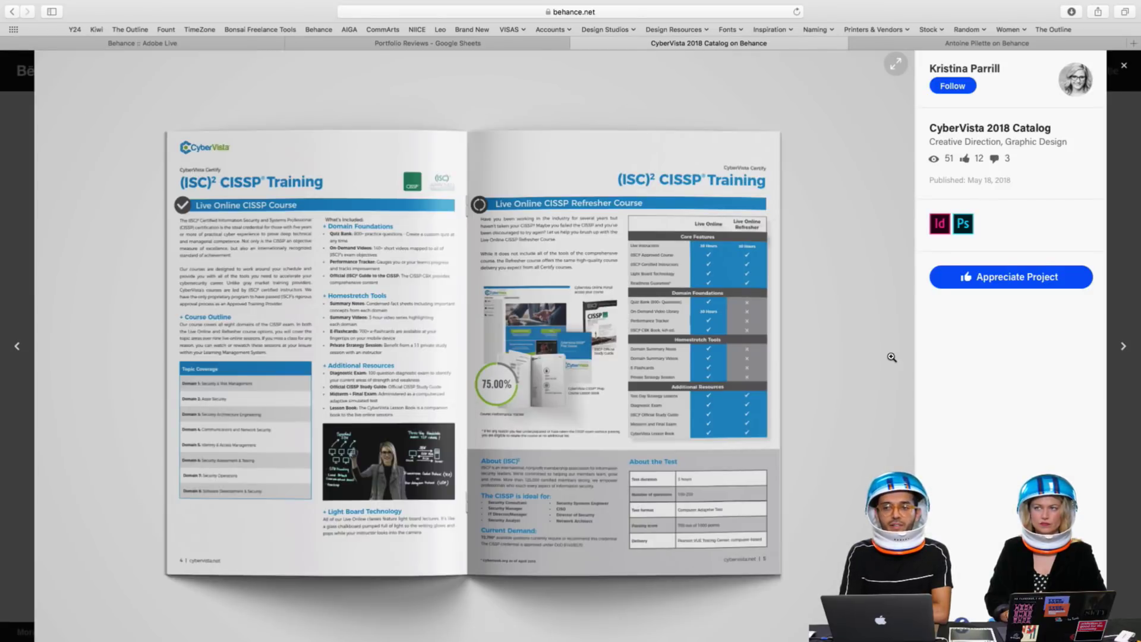
{"action": "key", "text": "Right"}
{"action": "key", "text": "Right"}
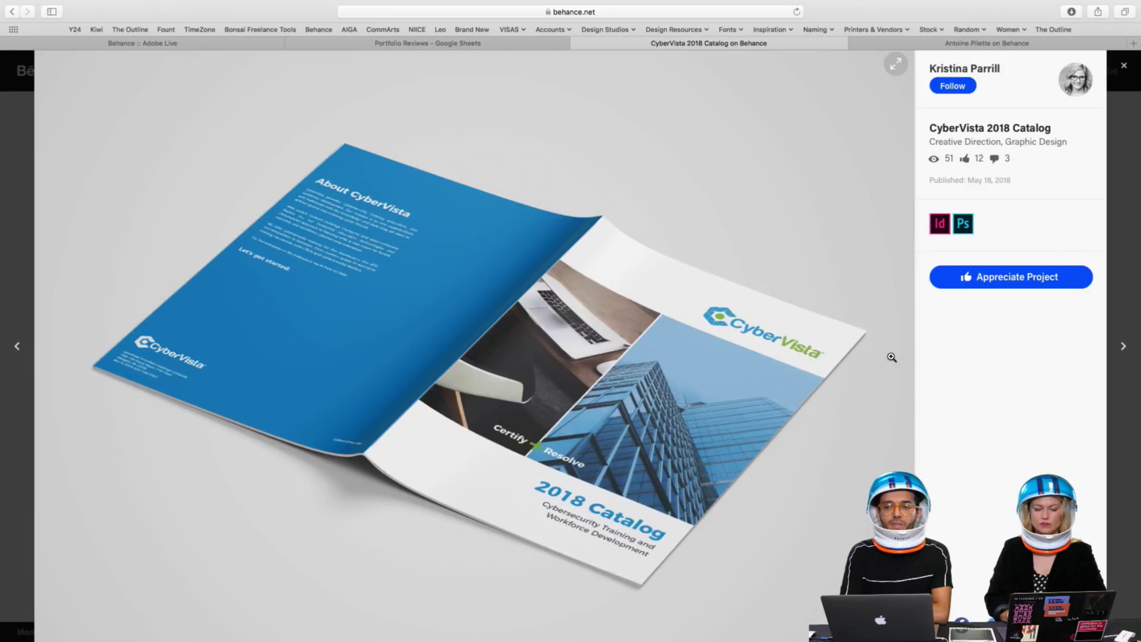
{"action": "key", "text": "Right"}
{"action": "key", "text": "Right"}
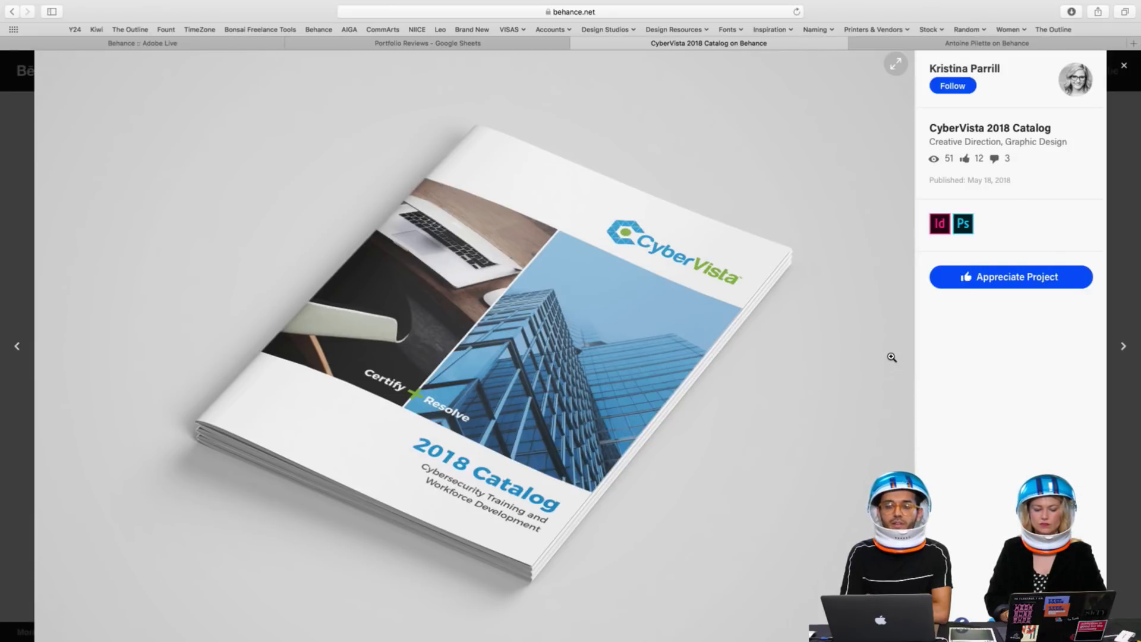
{"action": "key", "text": "Right"}
{"action": "key", "text": "Right"}
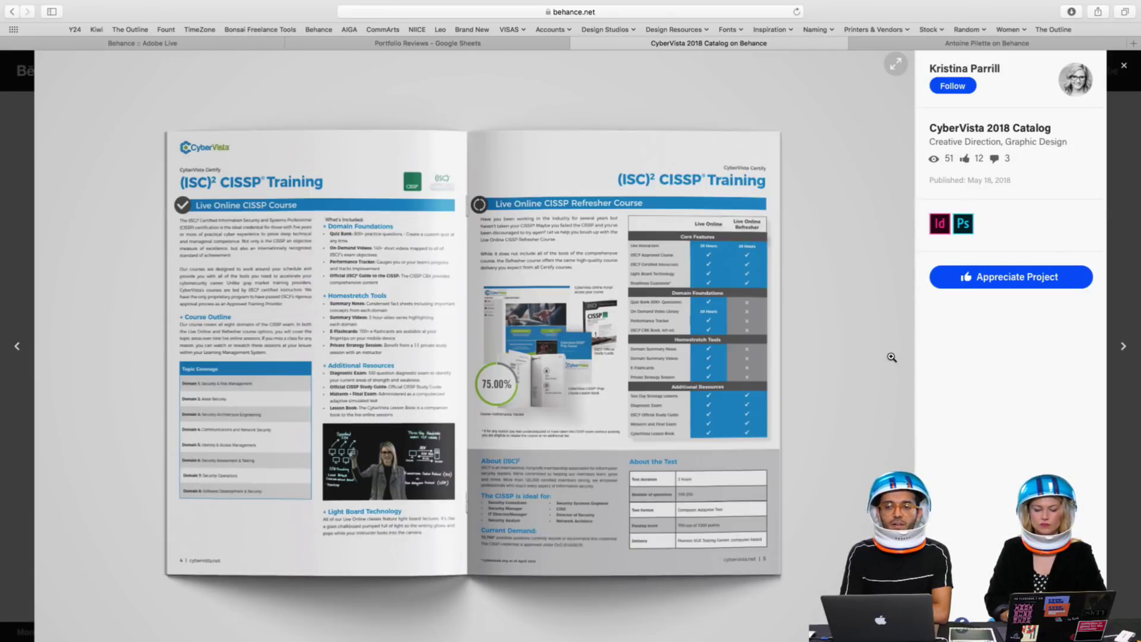
{"action": "key", "text": "Right"}
{"action": "key", "text": "Right"}
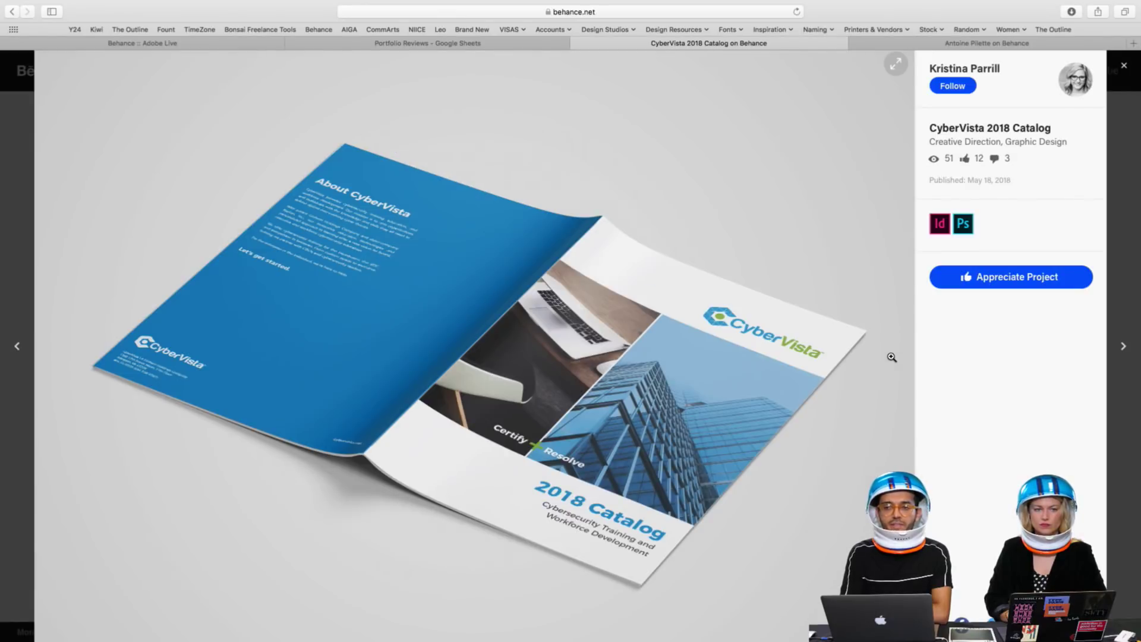
{"action": "key", "text": "Right"}
{"action": "key", "text": "Right"}
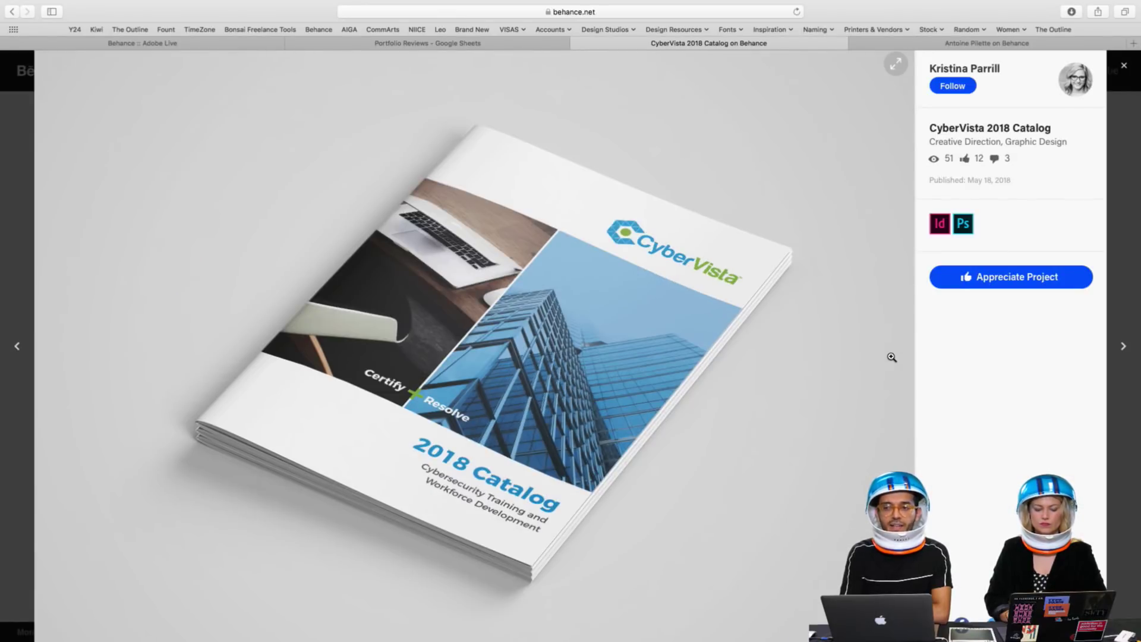
{"action": "key", "text": "Right"}
{"action": "key", "text": "Right"}
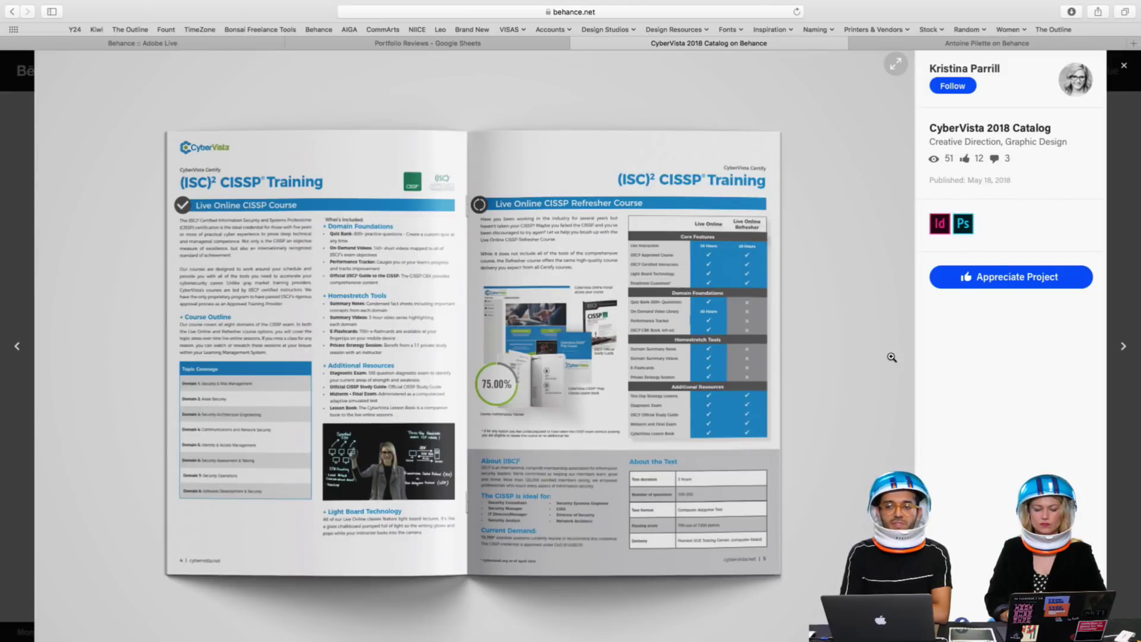
{"action": "key", "text": "Right"}
{"action": "key", "text": "Right"}
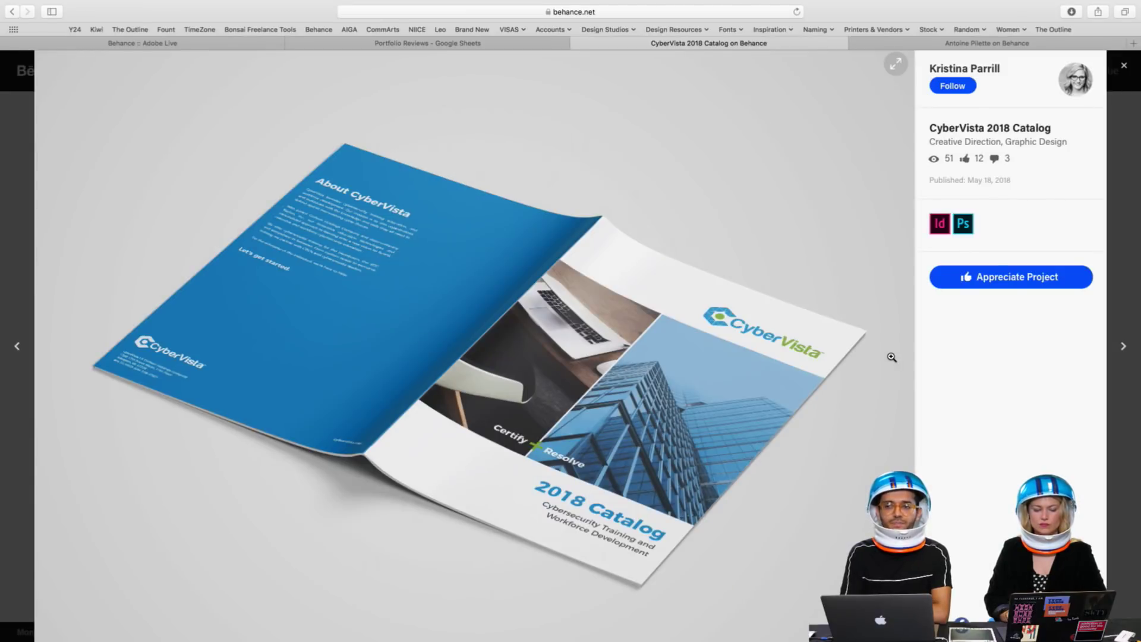
{"action": "key", "text": "Right"}
{"action": "key", "text": "Right"}
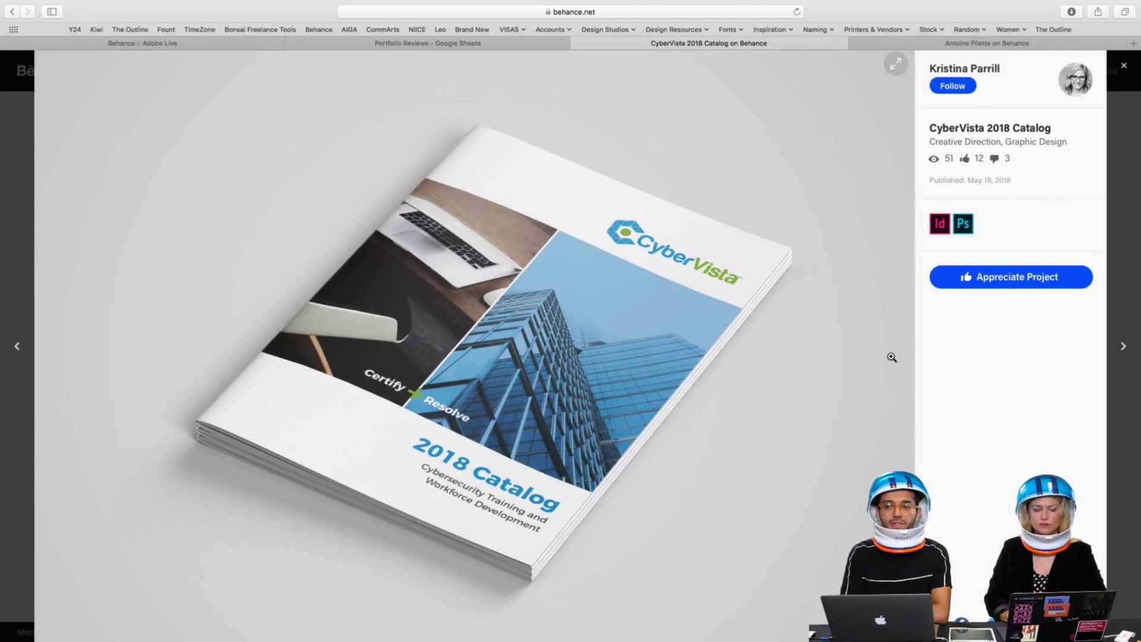
{"action": "key", "text": "Right"}
{"action": "key", "text": "Right"}
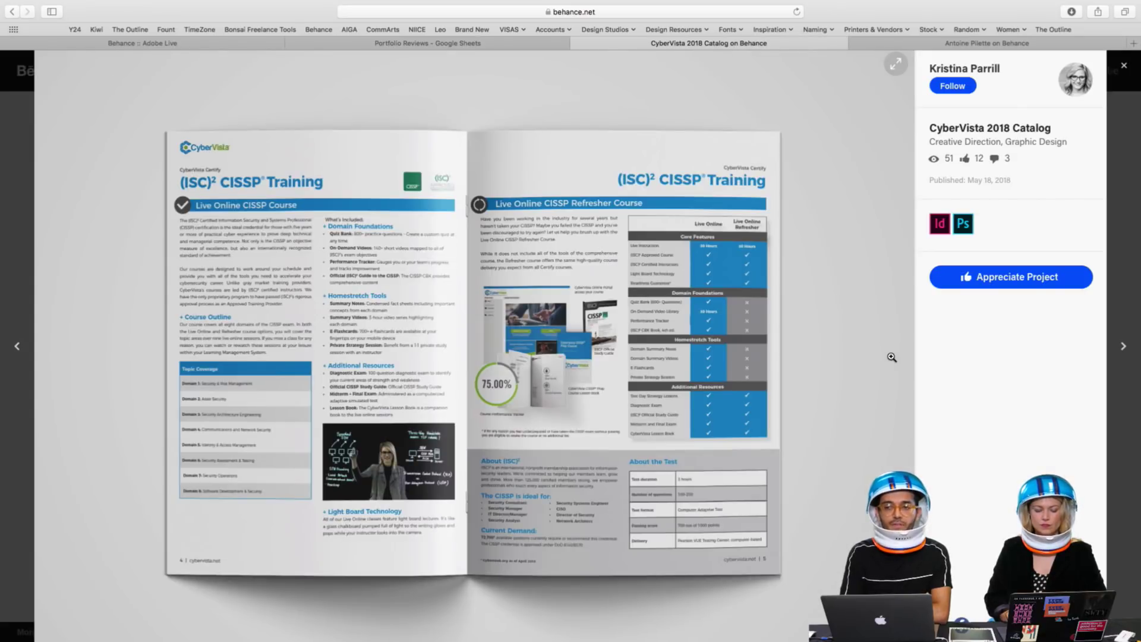
Compare the catalog's inside CISSP Training spread with the opened cover and closed front-cover mockups
{"action": "key", "text": "Right"}
{"action": "key", "text": "Right"}
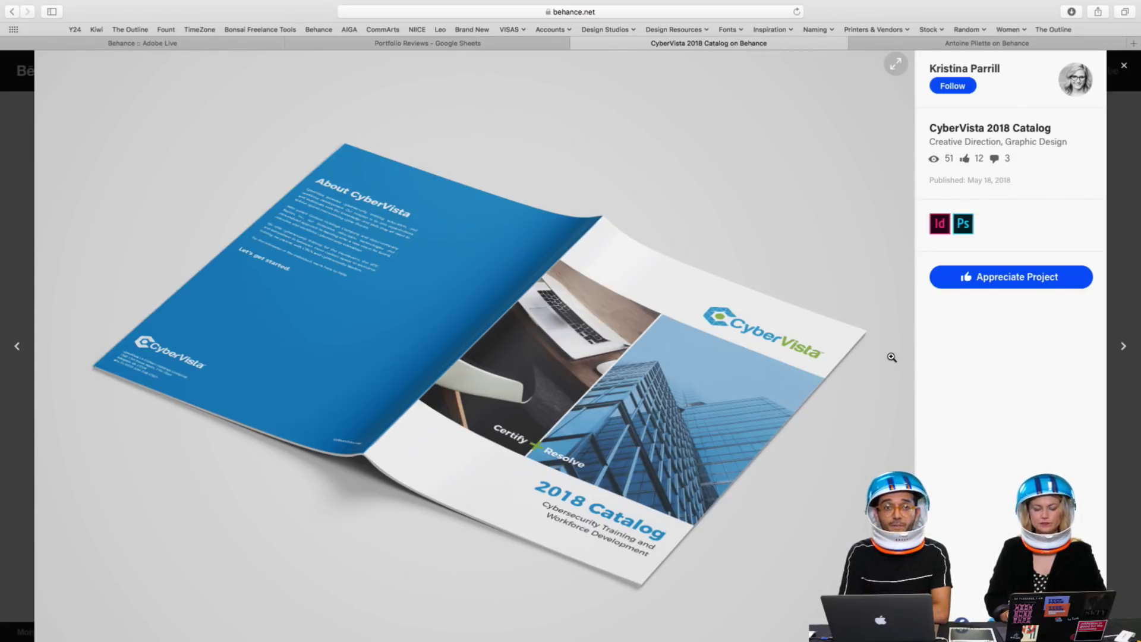
{"action": "key", "text": "Right"}
{"action": "key", "text": "Right"}
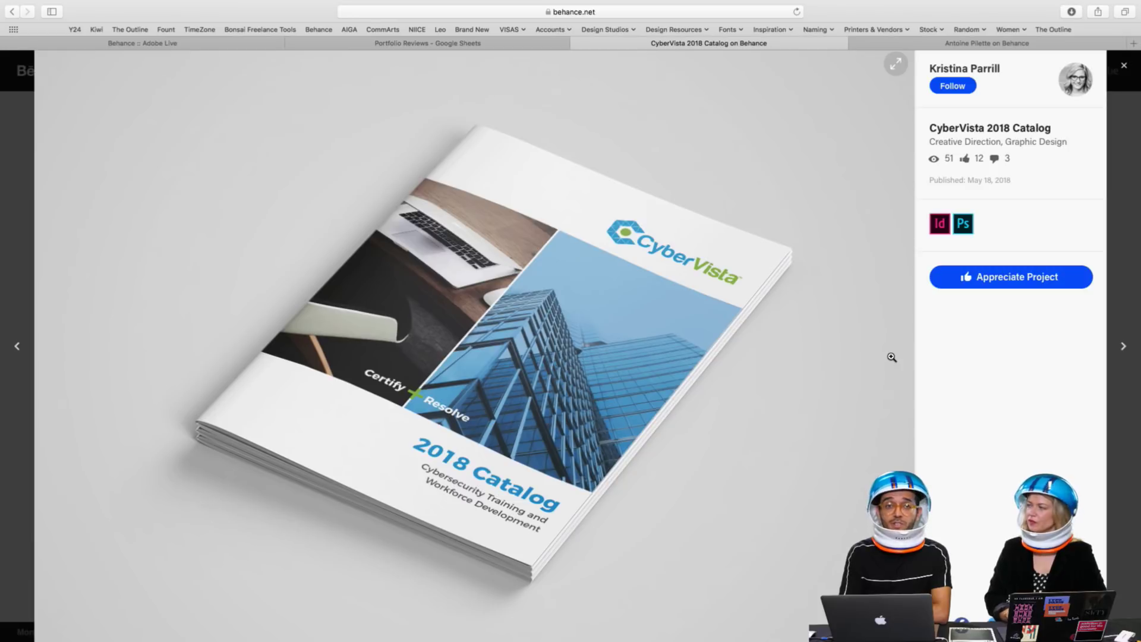
{"action": "key", "text": "Right"}
{"action": "key", "text": "Right"}
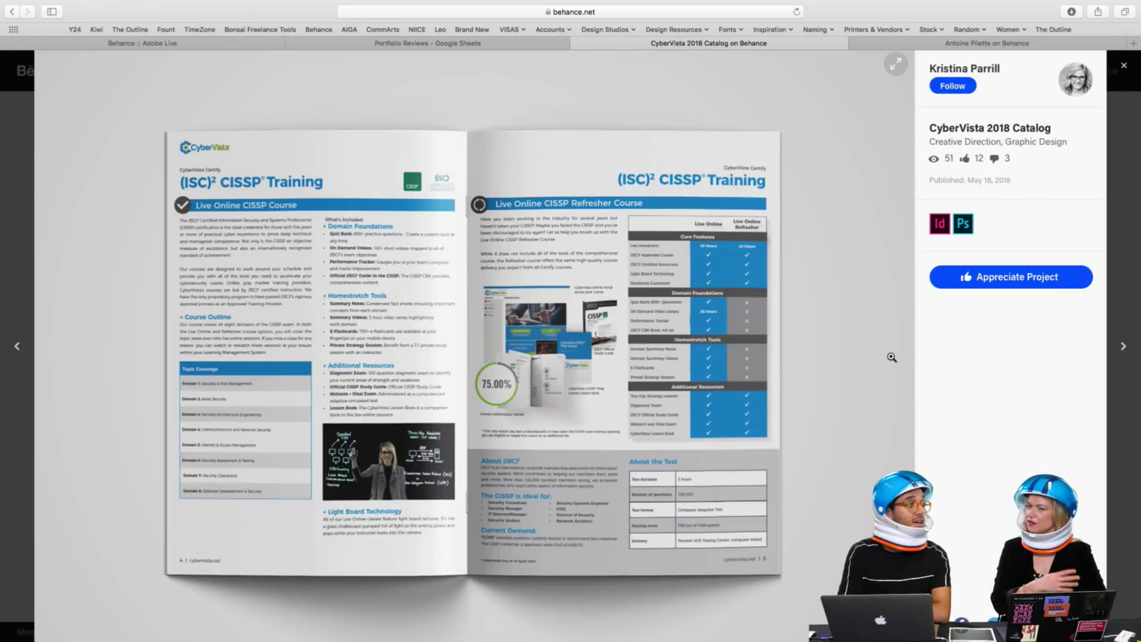
{"action": "key", "text": "Right"}
{"action": "key", "text": "Right"}
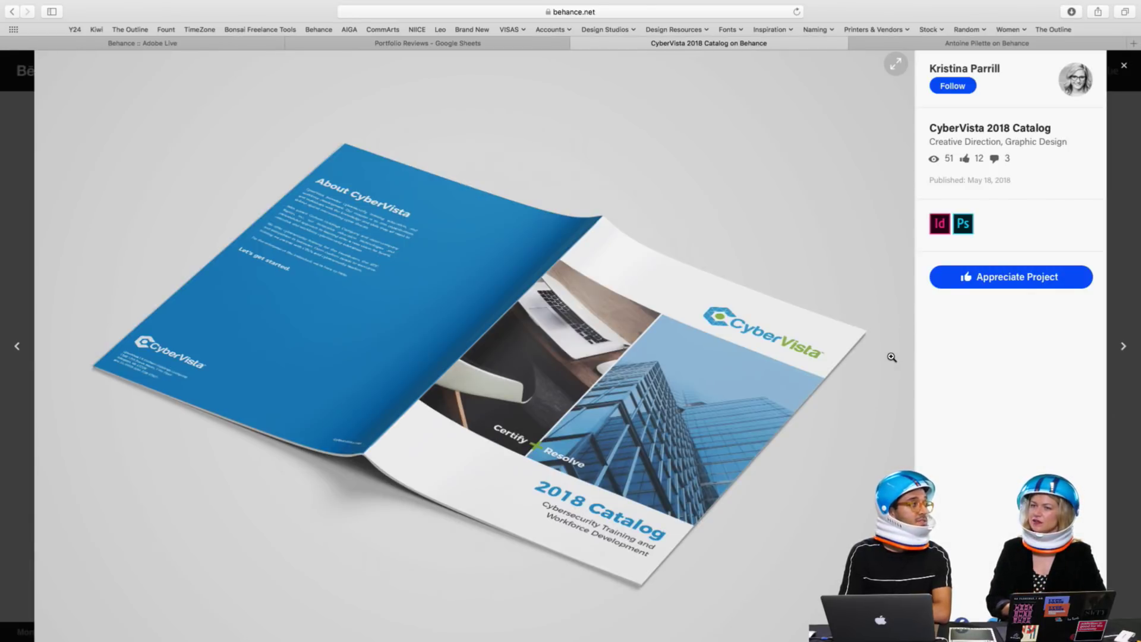
{"action": "key", "text": "Right"}
{"action": "key", "text": "Right"}
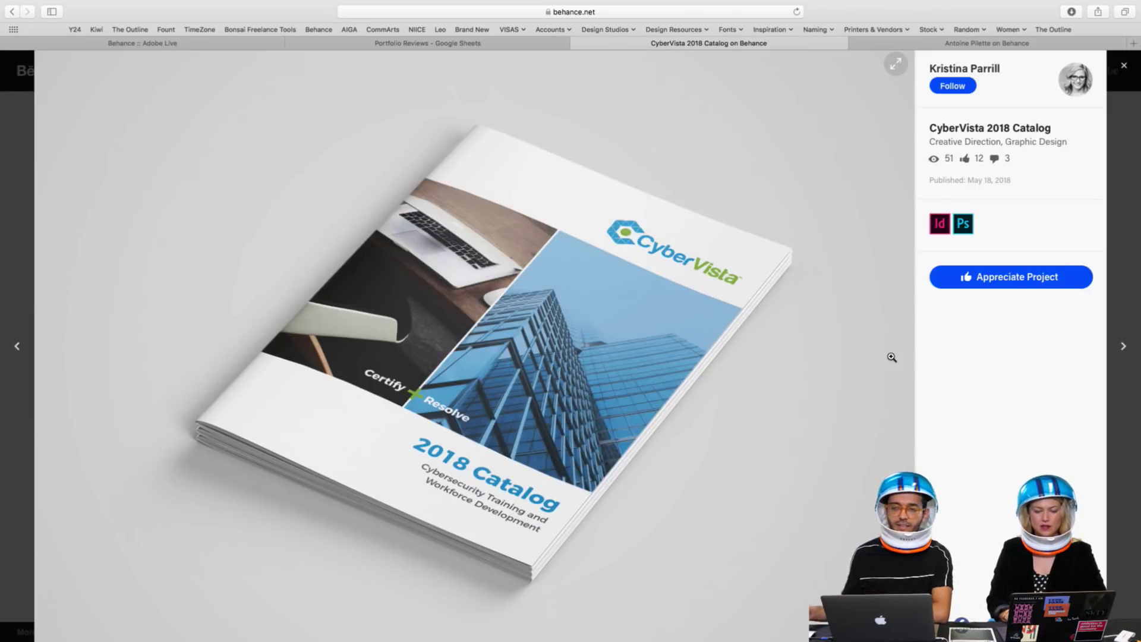
{"action": "key", "text": "Right"}
{"action": "key", "text": "Right"}
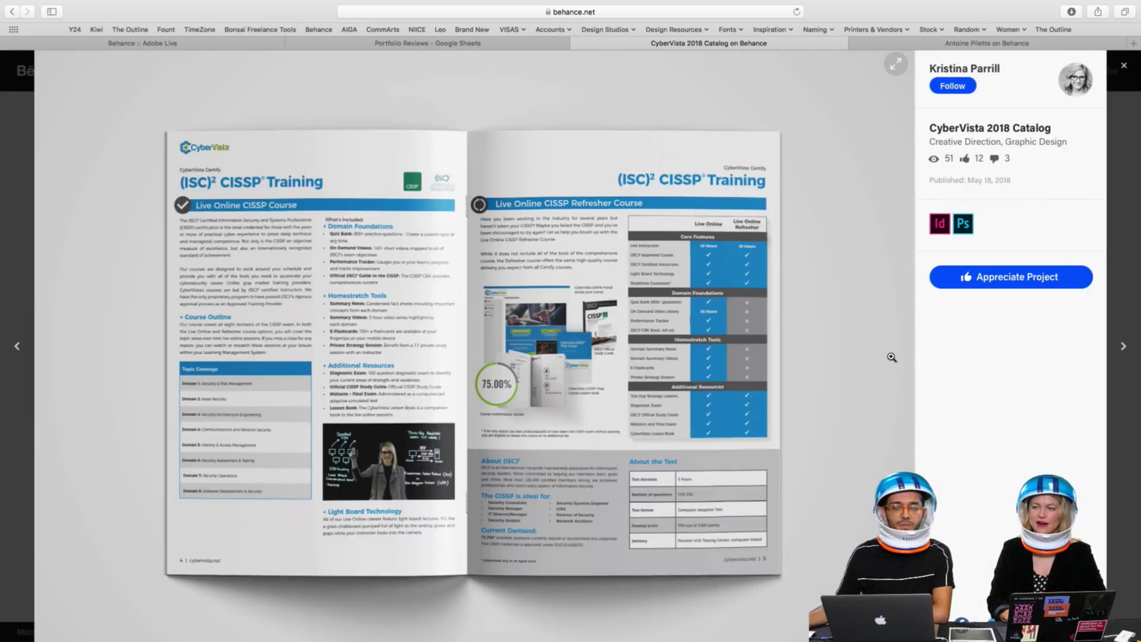
{"action": "key", "text": "Right"}
{"action": "key", "text": "Right"}
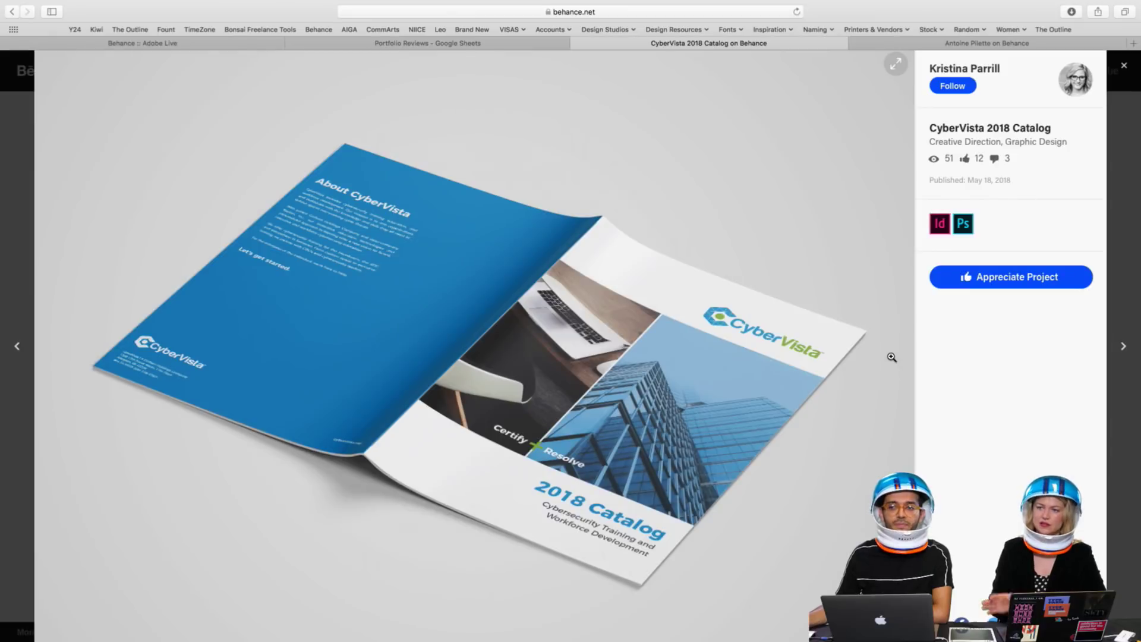
{"action": "key", "text": "Right"}
{"action": "key", "text": "Right"}
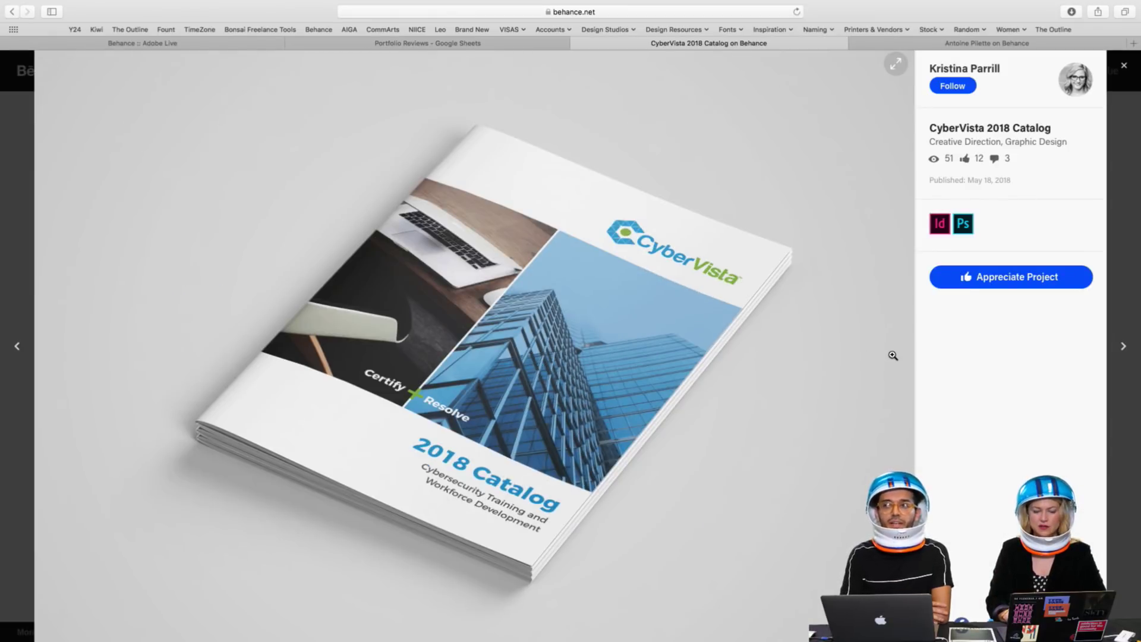
{"action": "key", "text": "Right"}
{"action": "key", "text": "Right"}
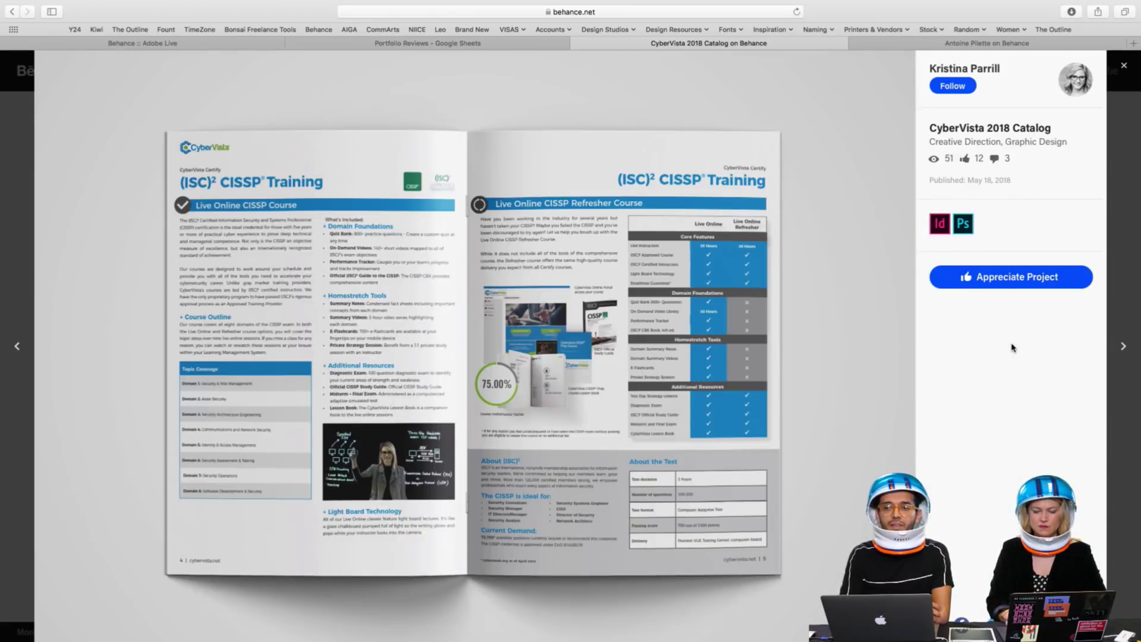
Appreciate the CyberVista 2018 Catalog project and close it to return to the designer's profile
{"action": "key", "text": "Right"}
{"action": "left_click", "coordinate": [998, 288]}
{"action": "key", "text": "Right"}
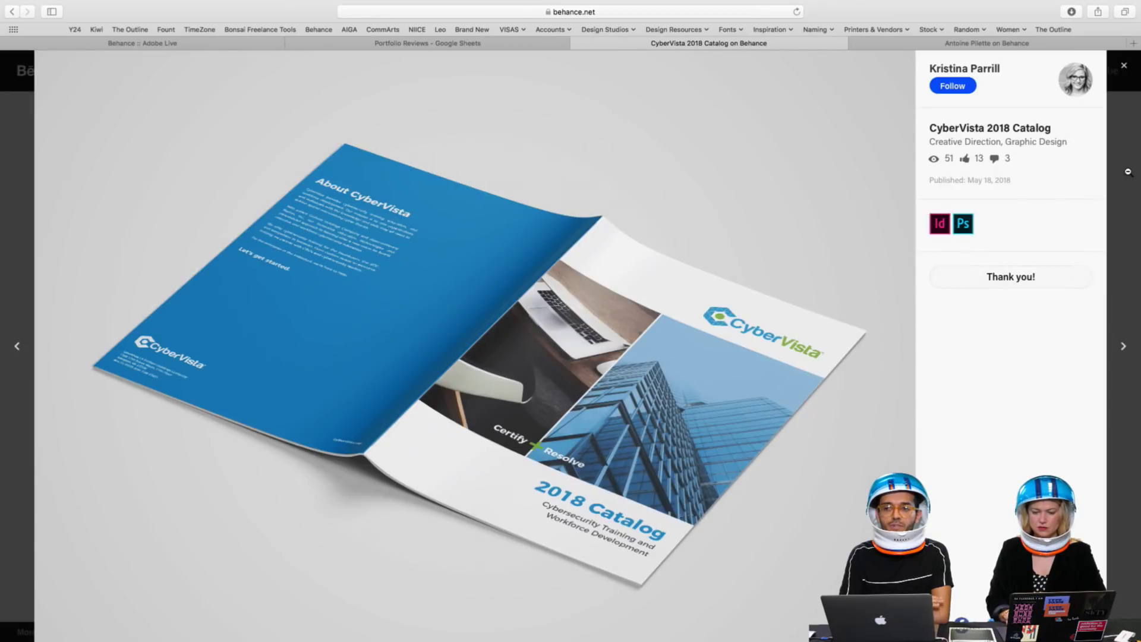
{"action": "key", "text": "Right"}
{"action": "key", "text": "Right"}
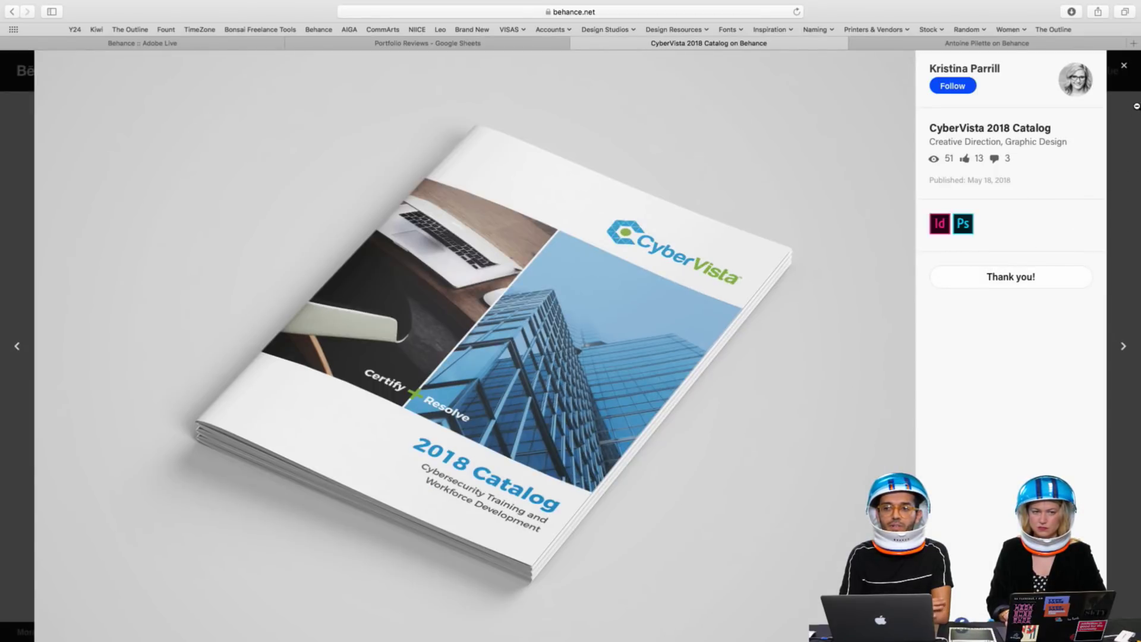
{"action": "key", "text": "Right"}
{"action": "key", "text": "Right"}
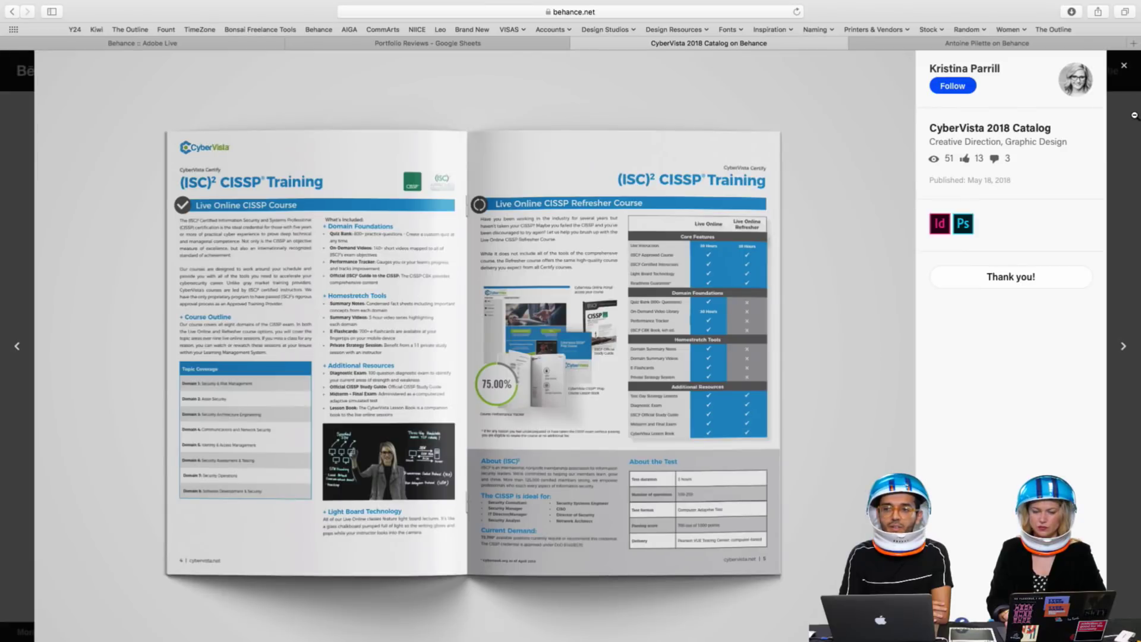
{"action": "key", "text": "Right"}
{"action": "left_click", "coordinate": [1134, 117]}
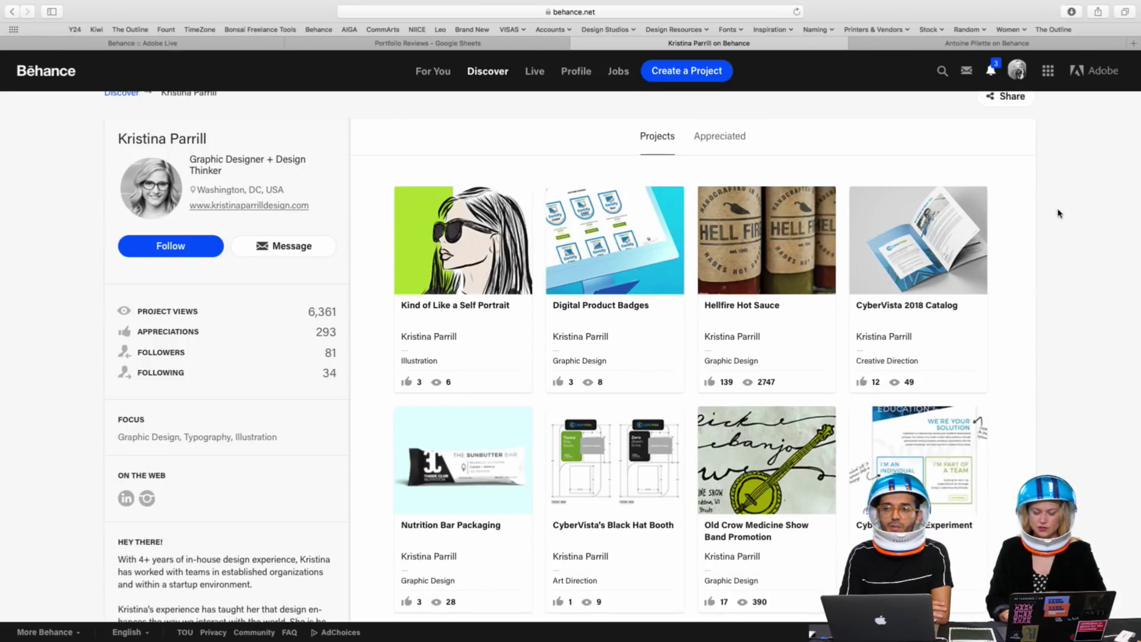
Look through the designer's full project grid, from the newest work down to Franklin County Art Alliance, for another project to review
{"action": "scroll", "coordinate": [1058, 213], "scroll_direction": "down", "scroll_amount": 2}
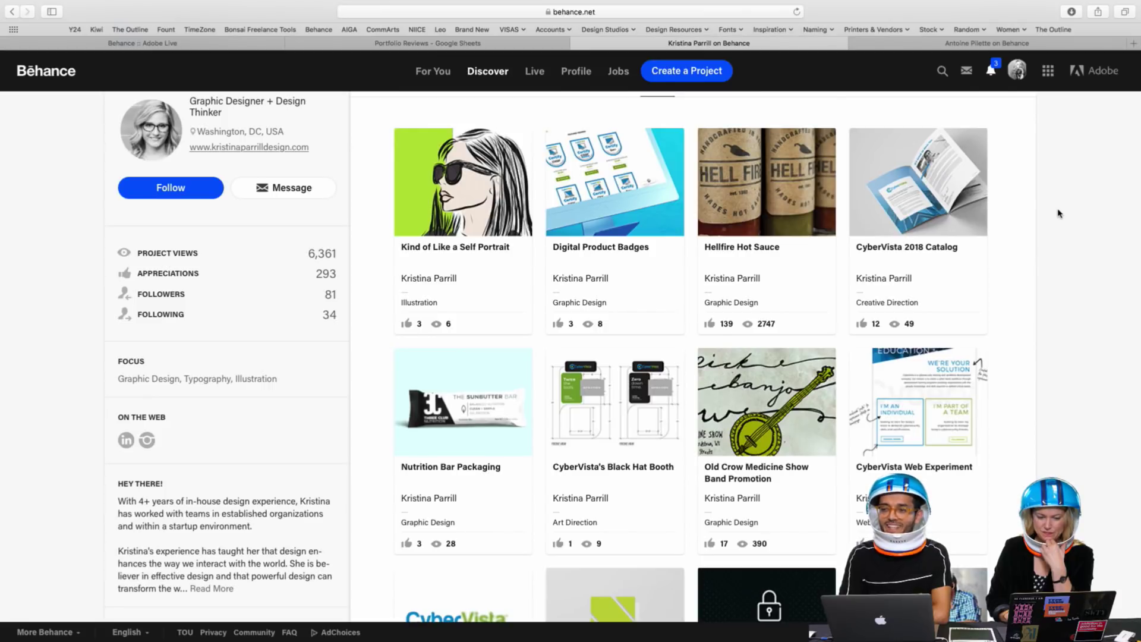
{"action": "scroll", "coordinate": [1058, 212], "scroll_direction": "down", "scroll_amount": 3}
{"action": "scroll", "coordinate": [1059, 213], "scroll_direction": "down", "scroll_amount": 3}
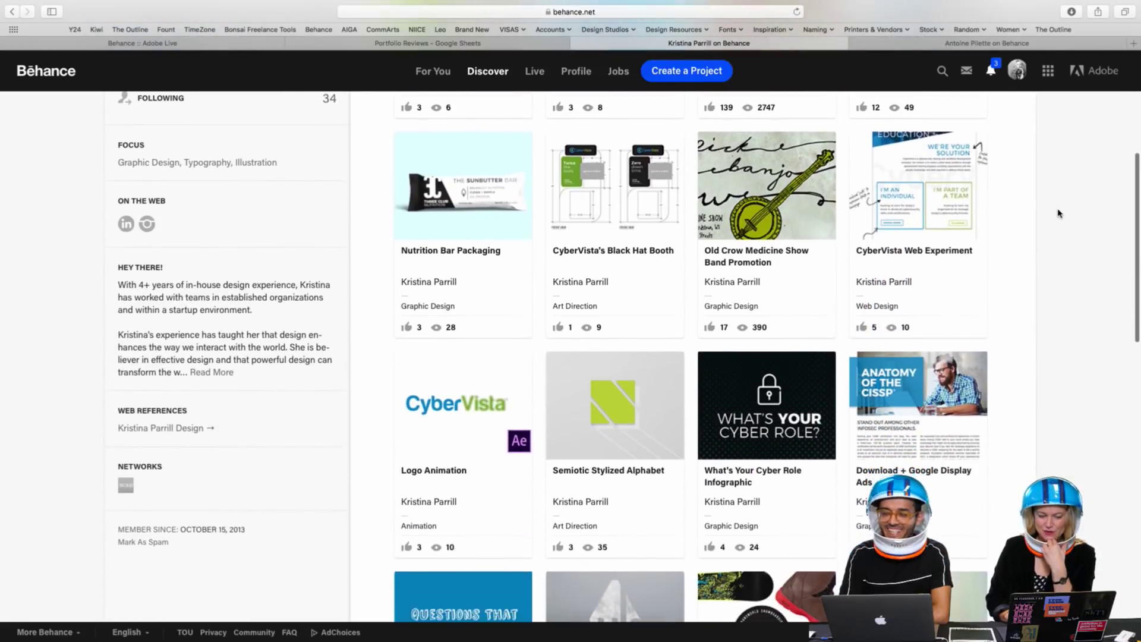
{"action": "scroll", "coordinate": [1058, 213], "scroll_direction": "down", "scroll_amount": 2}
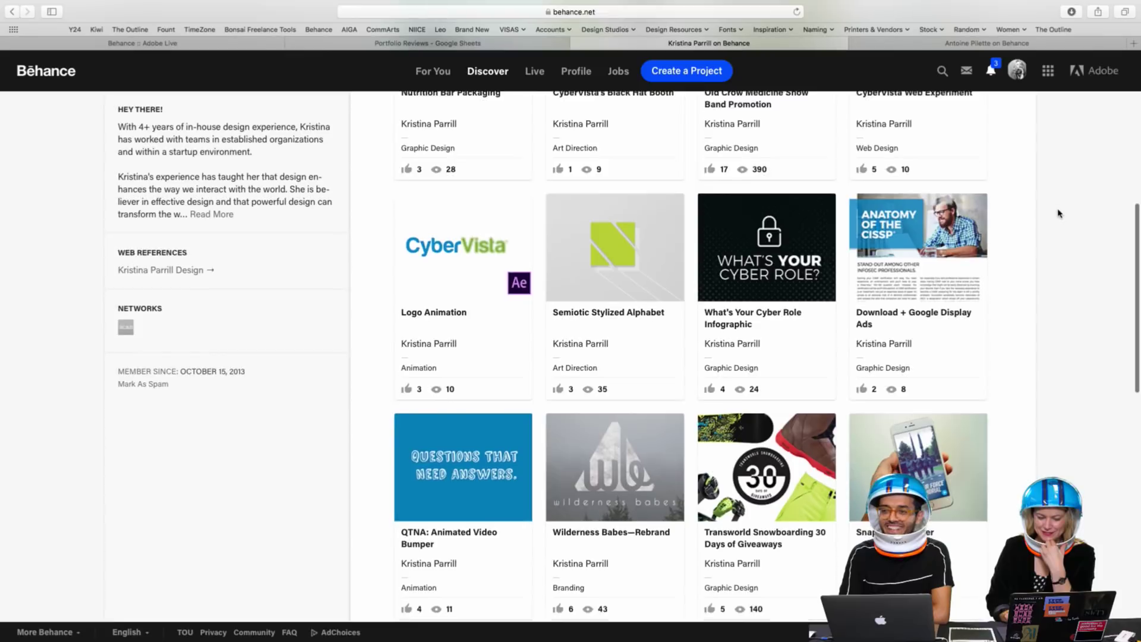
{"action": "scroll", "coordinate": [1058, 212], "scroll_direction": "up", "scroll_amount": 4}
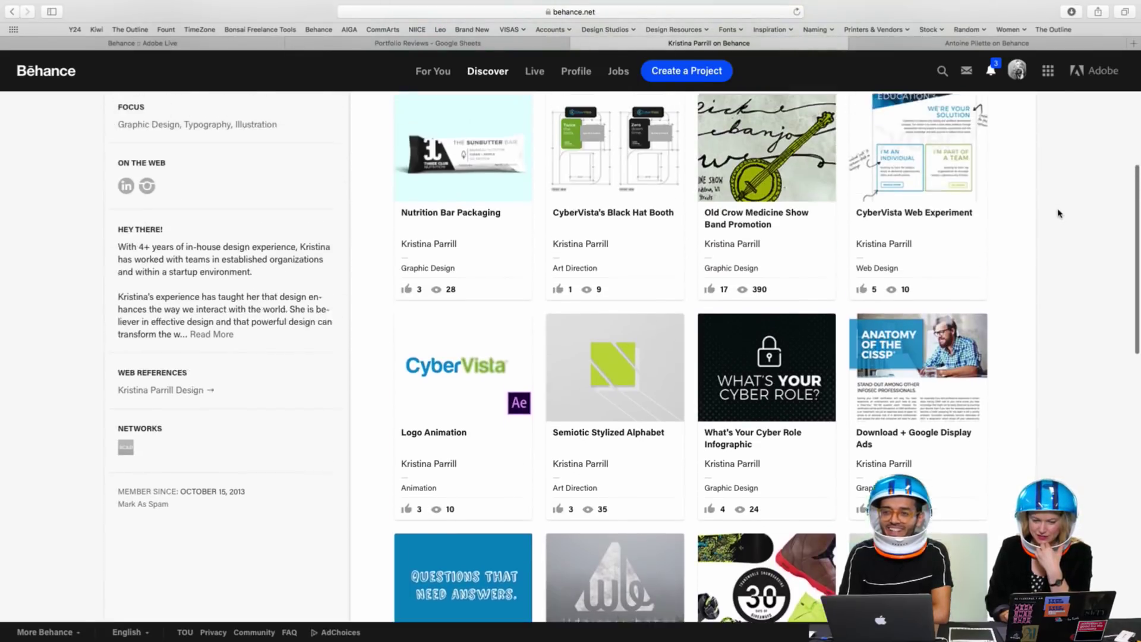
{"action": "scroll", "coordinate": [1058, 213], "scroll_direction": "up", "scroll_amount": 5}
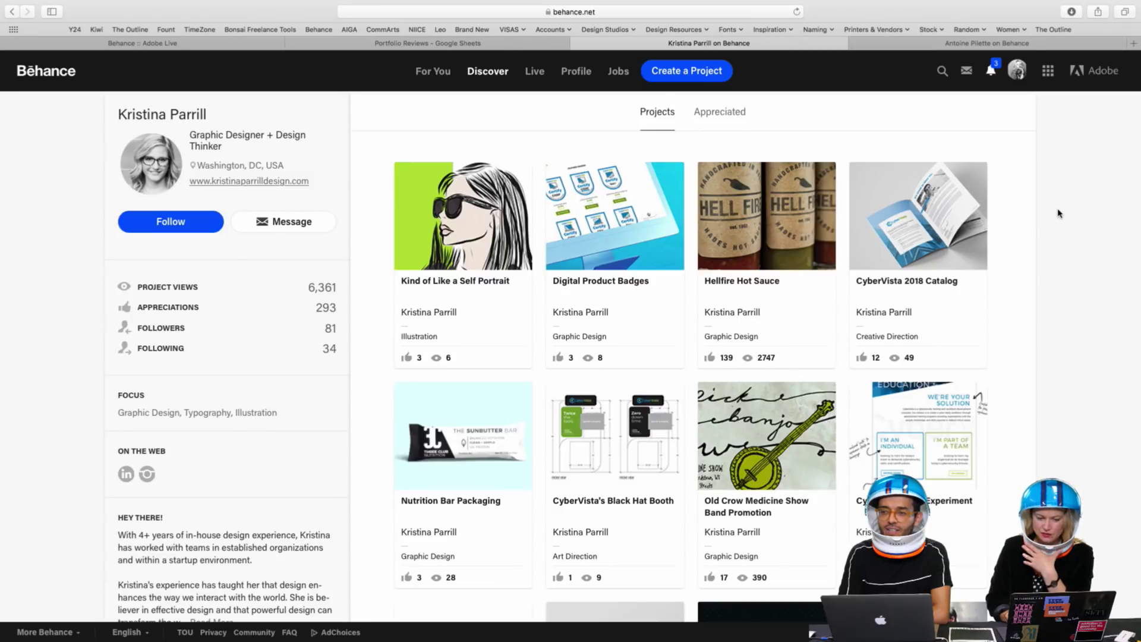
{"action": "scroll", "coordinate": [1059, 213], "scroll_direction": "down", "scroll_amount": 4}
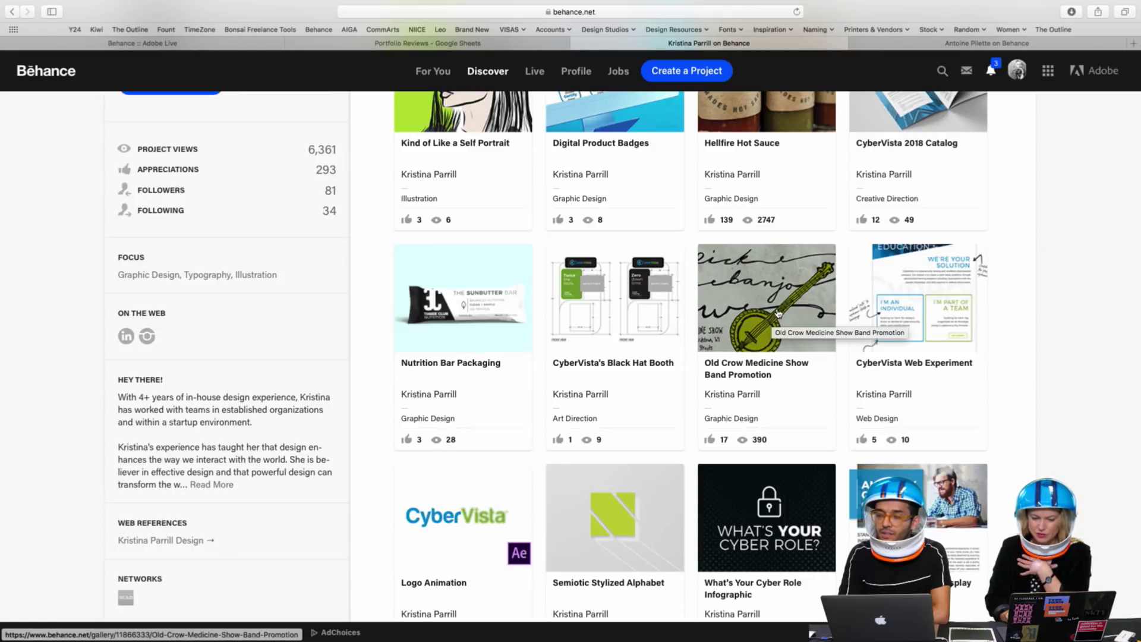
{"action": "scroll", "coordinate": [777, 313], "scroll_direction": "down", "scroll_amount": 5}
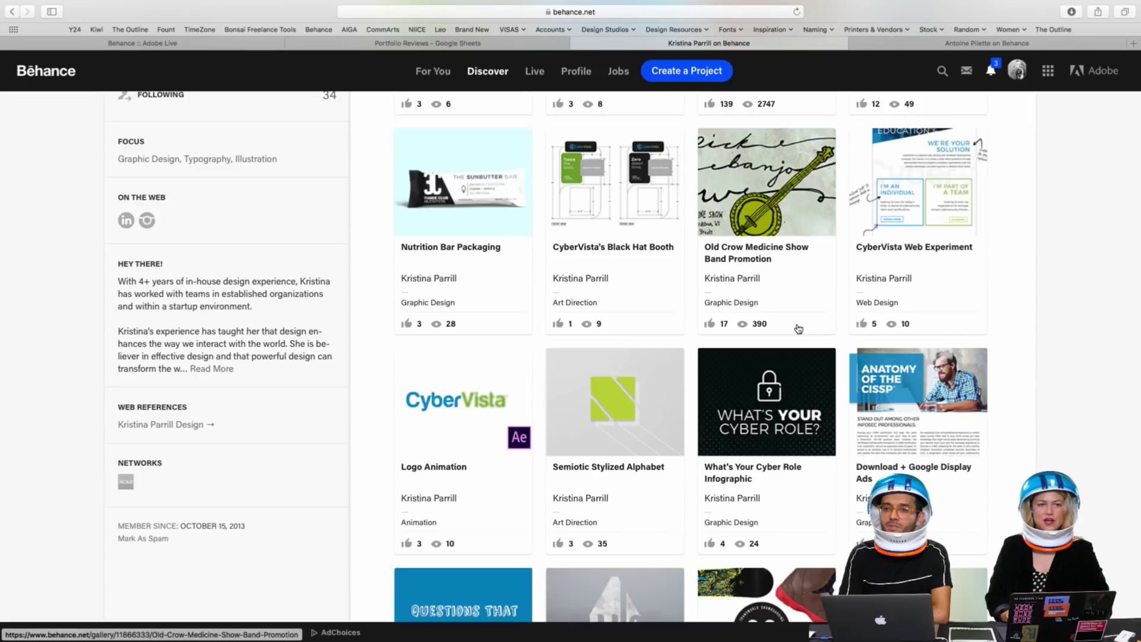
{"action": "scroll", "coordinate": [798, 329], "scroll_direction": "down", "scroll_amount": 3}
{"action": "scroll", "coordinate": [798, 329], "scroll_direction": "down", "scroll_amount": 10}
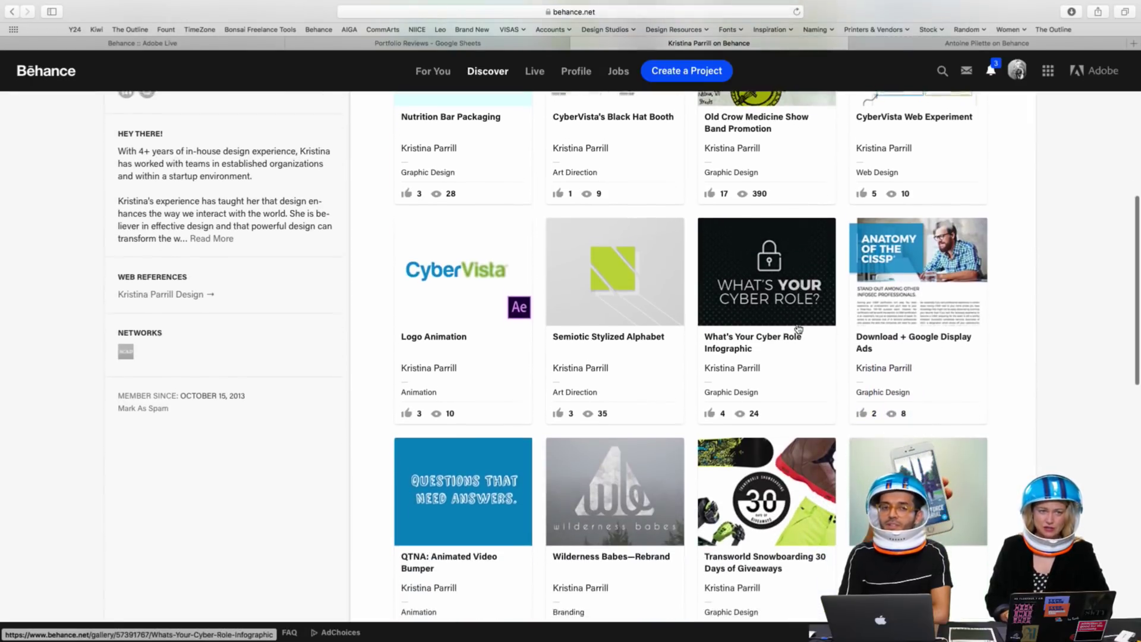
{"action": "scroll", "coordinate": [798, 328], "scroll_direction": "down", "scroll_amount": 11}
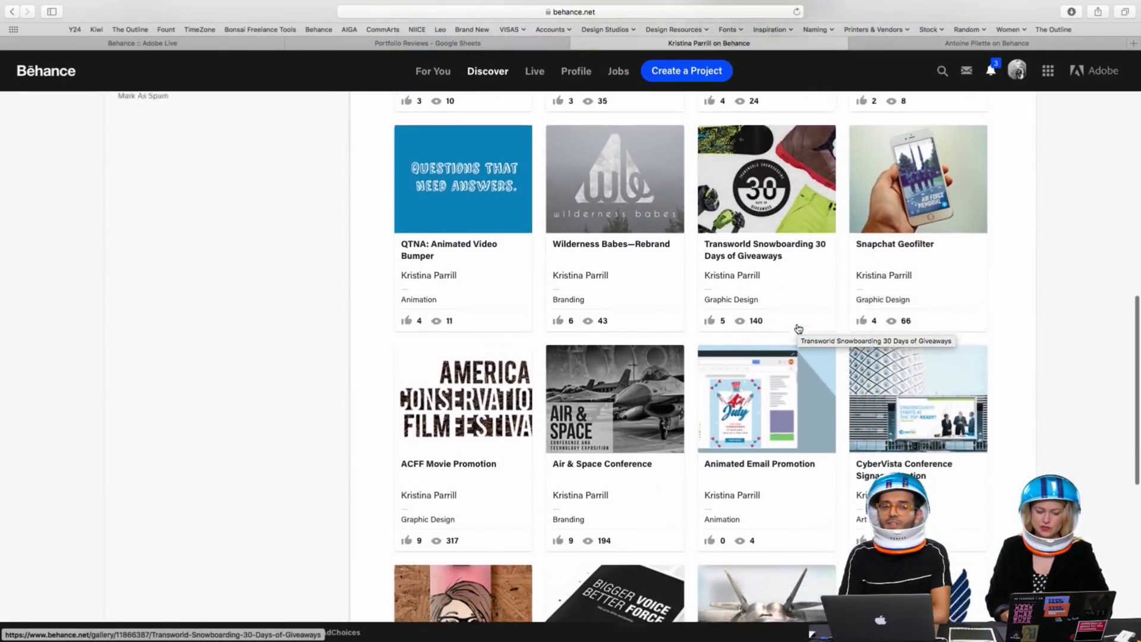
{"action": "scroll", "coordinate": [798, 328], "scroll_direction": "down", "scroll_amount": 5}
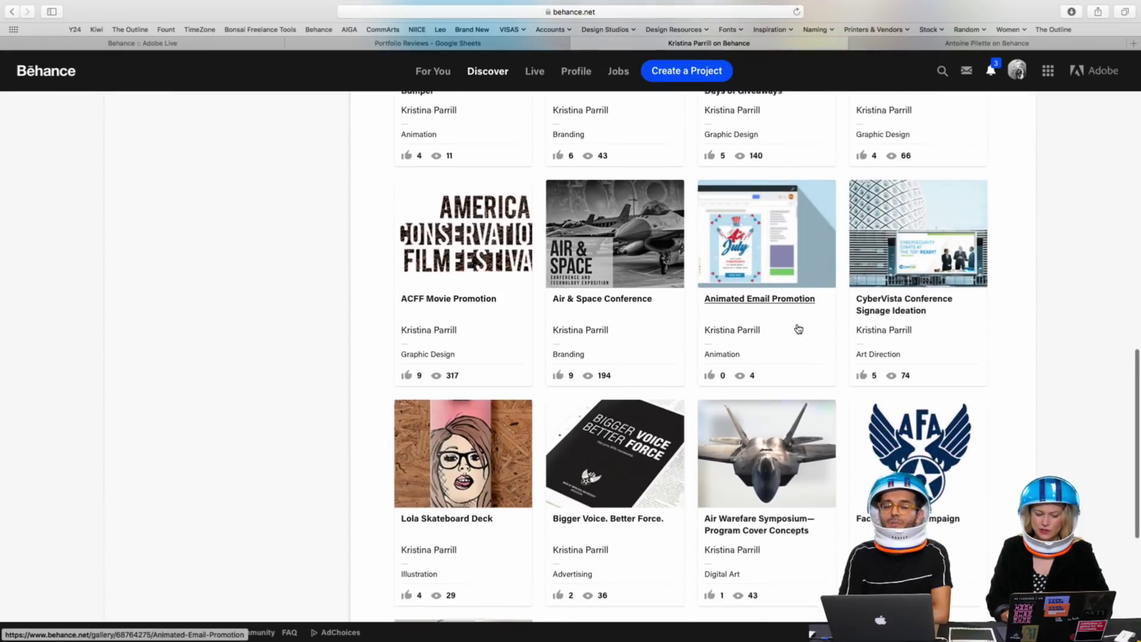
{"action": "scroll", "coordinate": [798, 329], "scroll_direction": "down", "scroll_amount": 5}
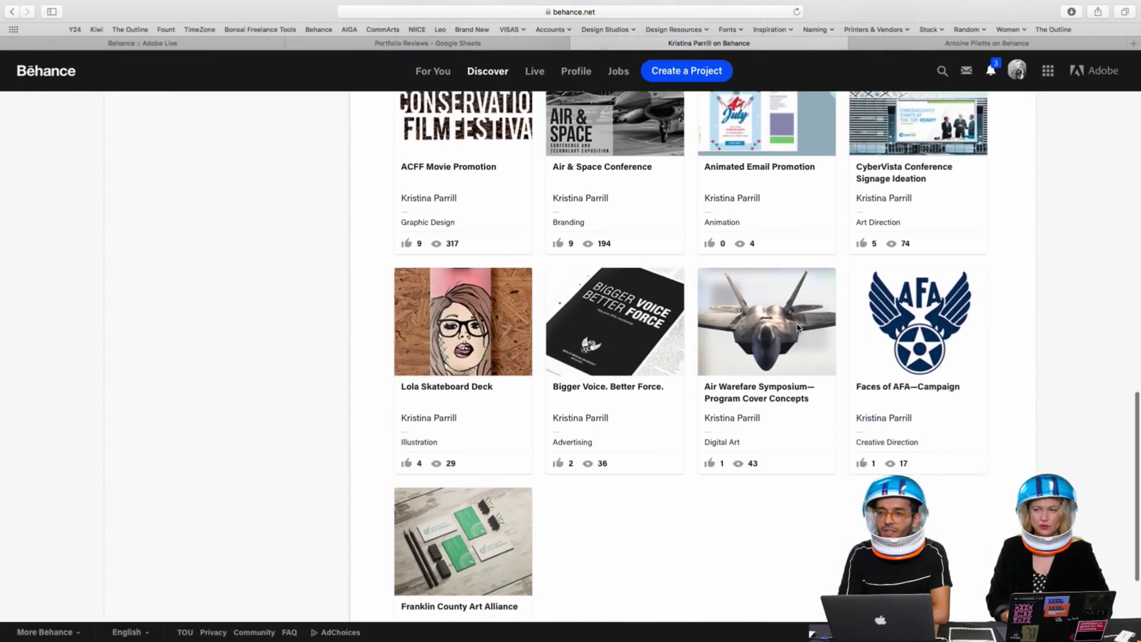
{"action": "scroll", "coordinate": [798, 328], "scroll_direction": "down", "scroll_amount": 2}
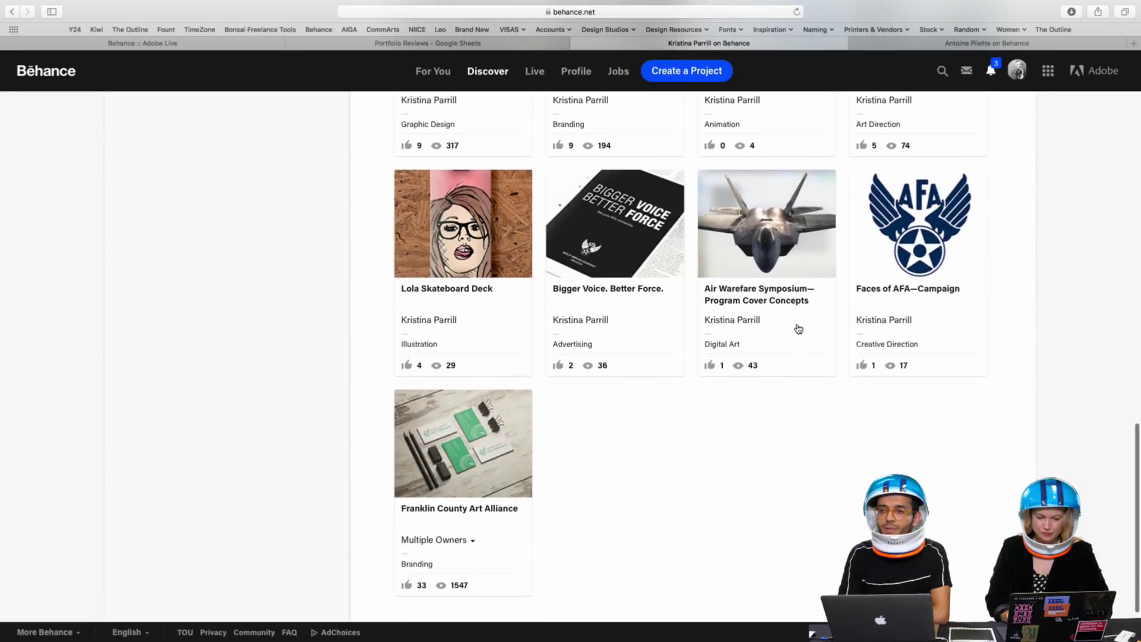
{"action": "scroll", "coordinate": [797, 329], "scroll_direction": "up", "scroll_amount": 2}
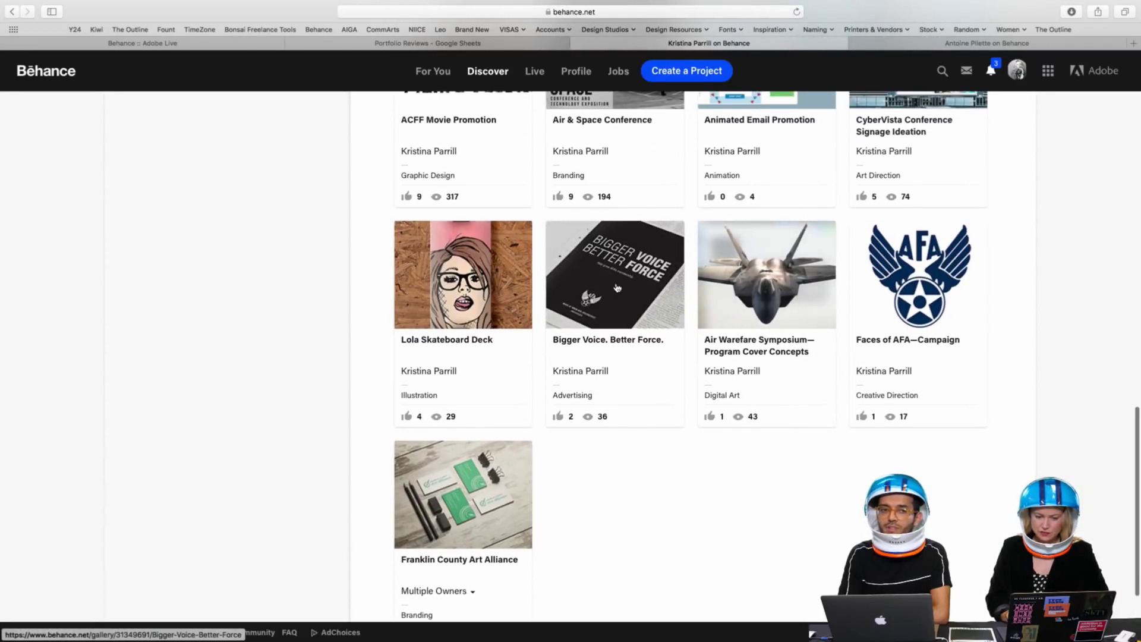
Open the Bigger Voice. Better Force. project and examine its phone, desktop website and newspaper ad mockups
{"action": "left_click", "coordinate": [598, 302]}
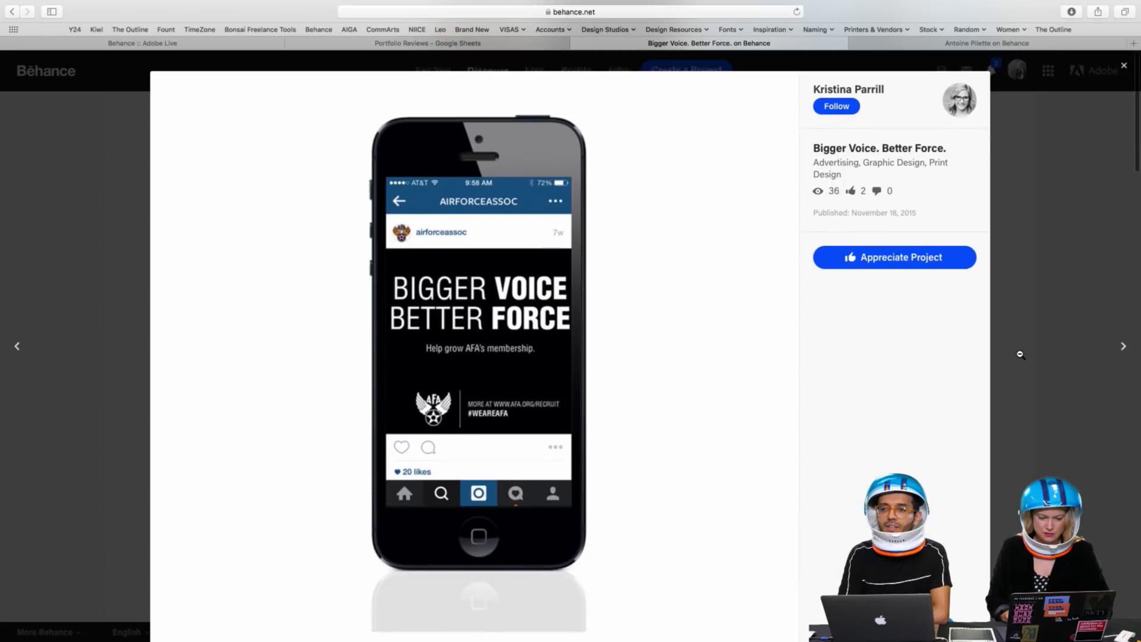
{"action": "scroll", "coordinate": [1020, 354], "scroll_direction": "down", "scroll_amount": 5}
{"action": "scroll", "coordinate": [1019, 354], "scroll_direction": "down", "scroll_amount": 10}
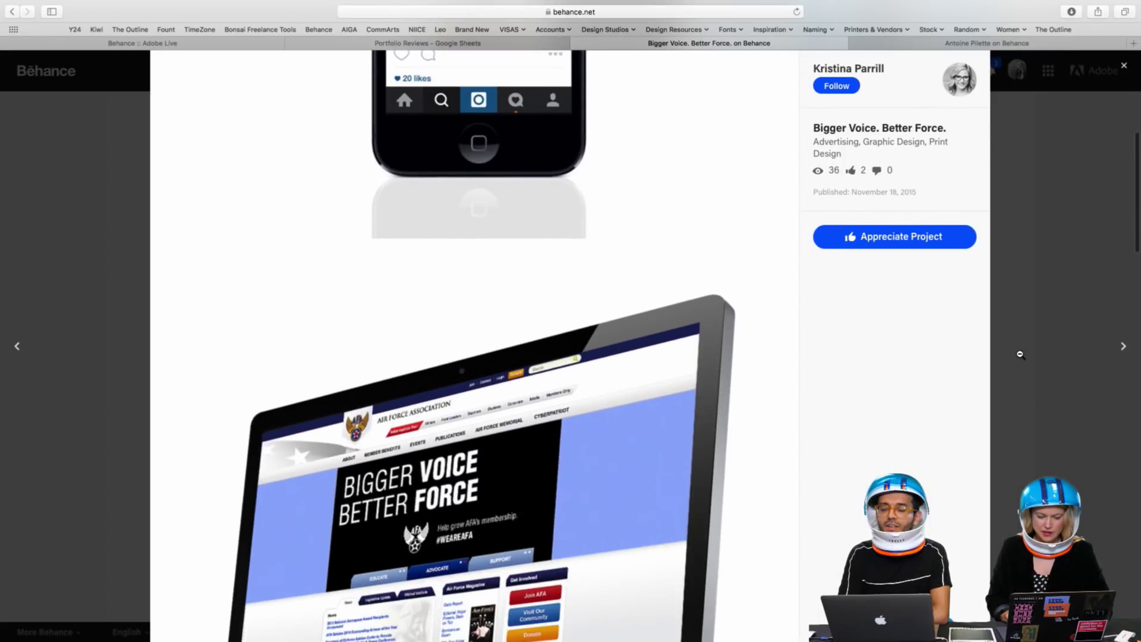
{"action": "scroll", "coordinate": [1020, 354], "scroll_direction": "down", "scroll_amount": 10}
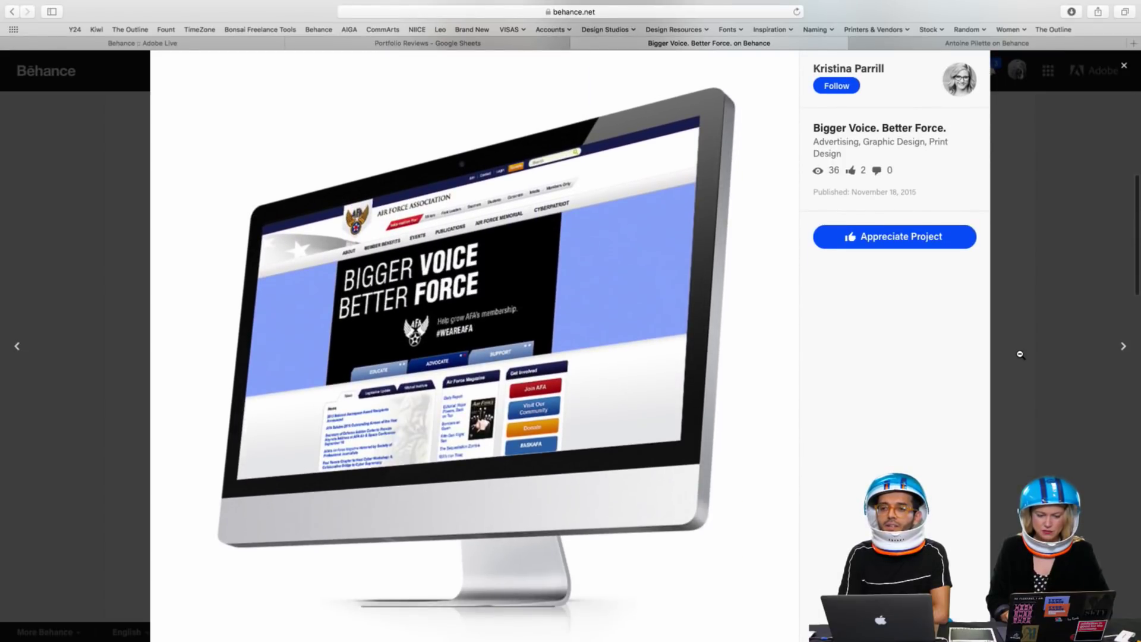
{"action": "scroll", "coordinate": [1019, 354], "scroll_direction": "down", "scroll_amount": 9}
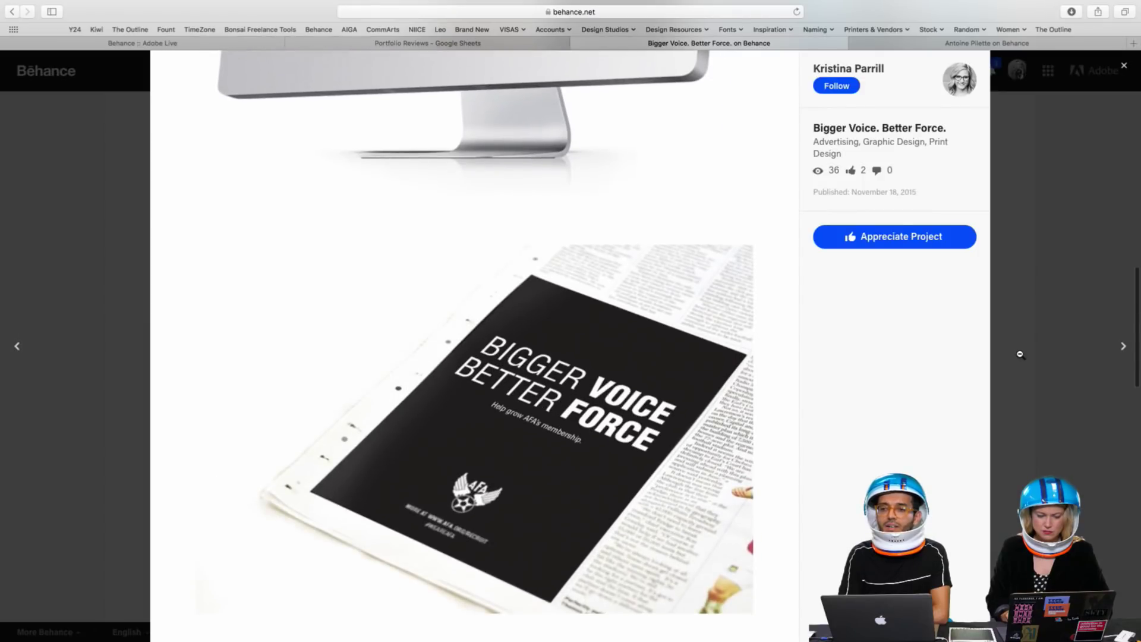
{"action": "scroll", "coordinate": [1019, 354], "scroll_direction": "down", "scroll_amount": 4}
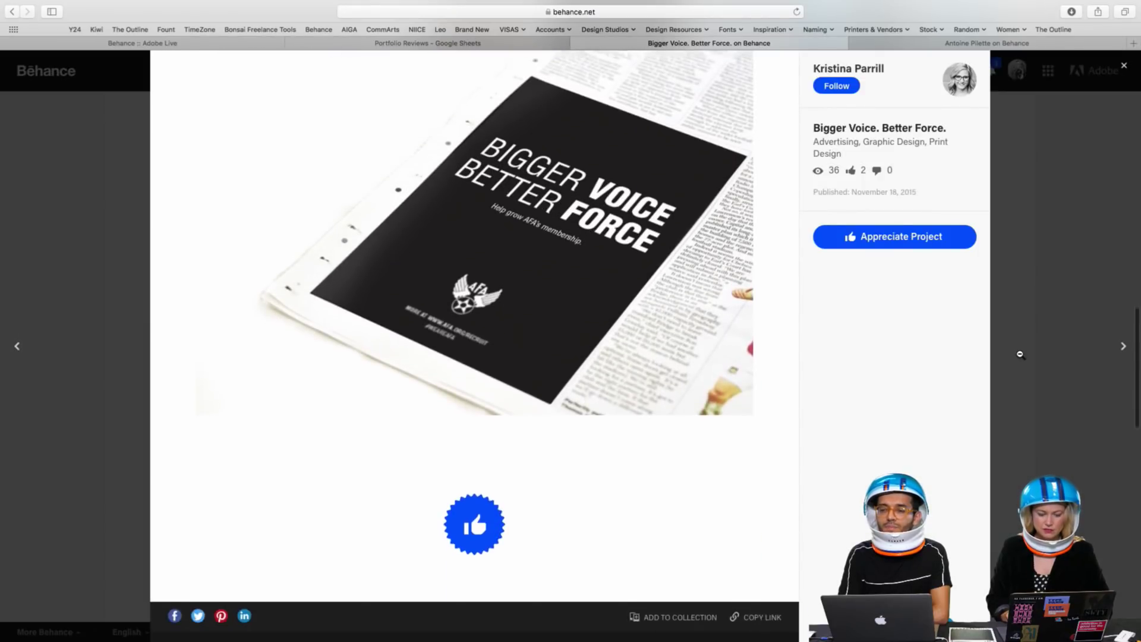
{"action": "scroll", "coordinate": [1019, 354], "scroll_direction": "up", "scroll_amount": 1}
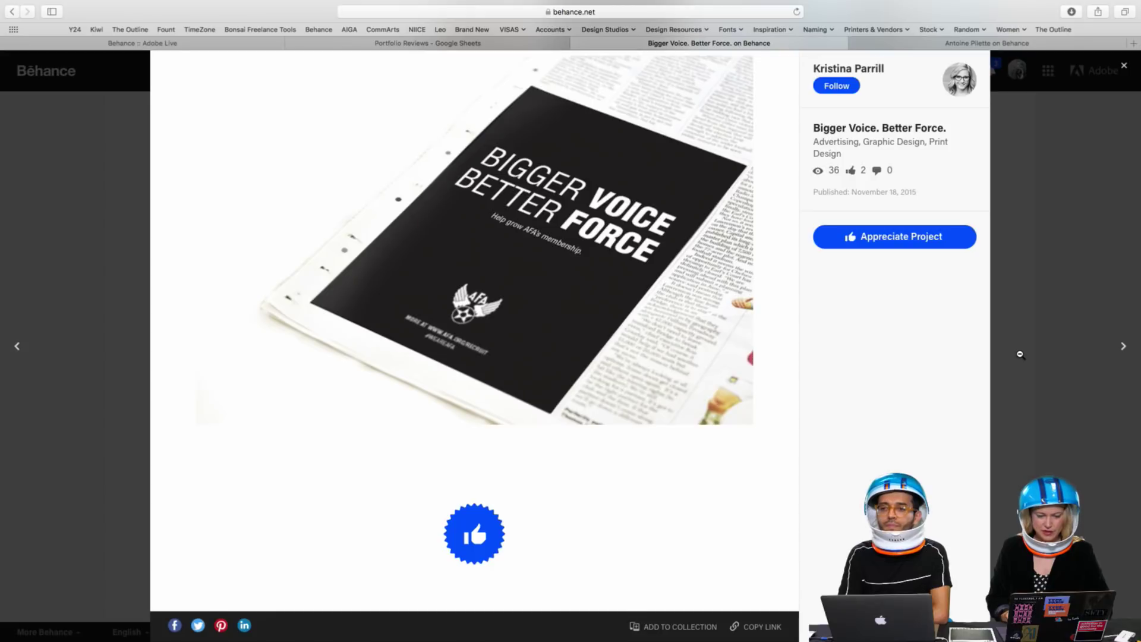
{"action": "scroll", "coordinate": [1019, 354], "scroll_direction": "up", "scroll_amount": 2}
{"action": "scroll", "coordinate": [1020, 354], "scroll_direction": "up", "scroll_amount": 10}
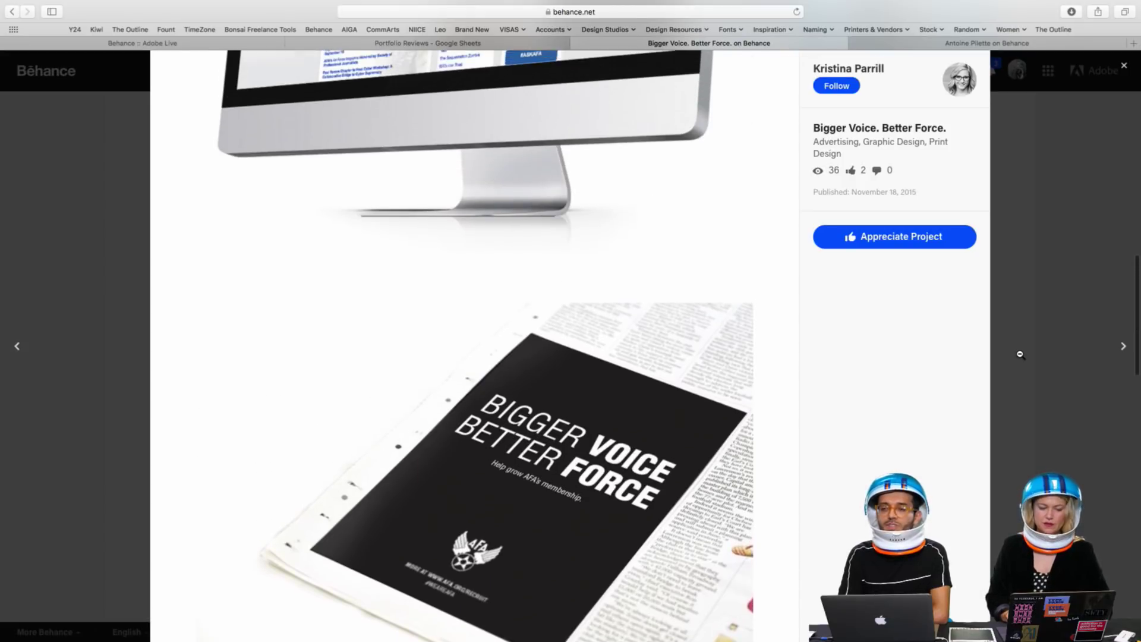
{"action": "scroll", "coordinate": [1019, 353], "scroll_direction": "up", "scroll_amount": 10}
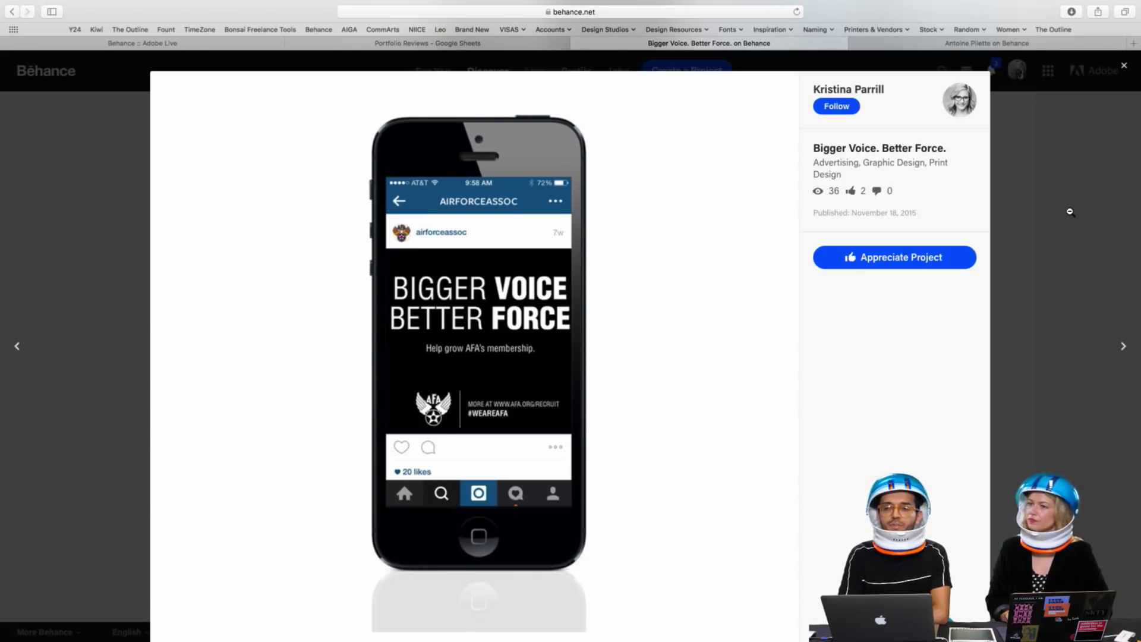
{"action": "scroll", "coordinate": [1070, 211], "scroll_direction": "down", "scroll_amount": 5}
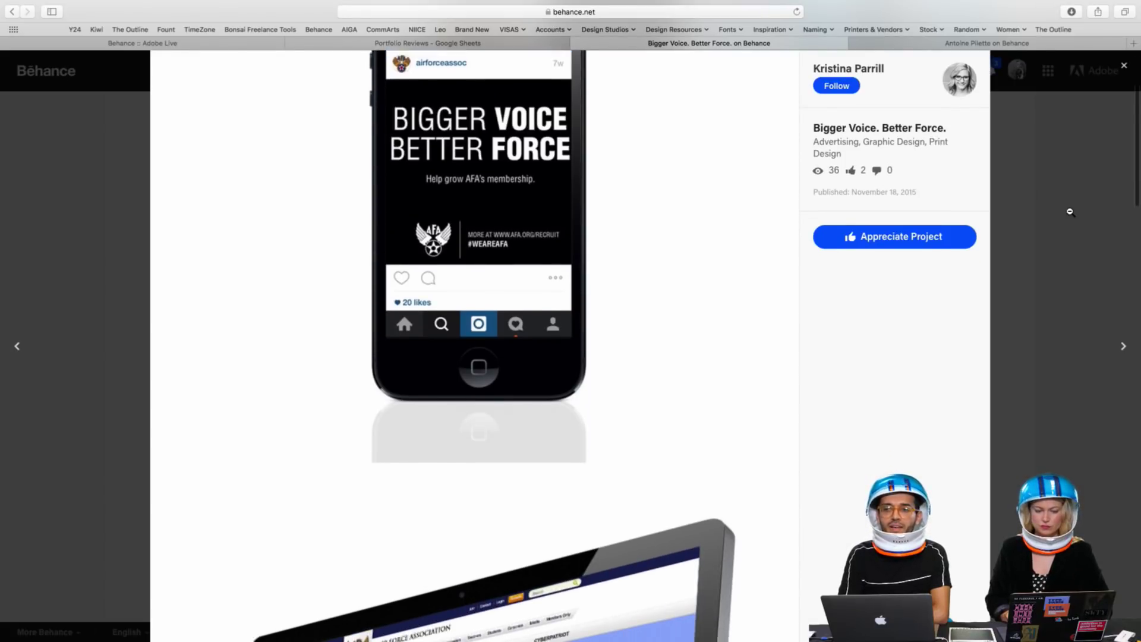
Compare the Bigger Voice. Better Force. campaign across its phone, desktop website and newspaper ad mockups
{"action": "scroll", "coordinate": [1070, 211], "scroll_direction": "down", "scroll_amount": 3}
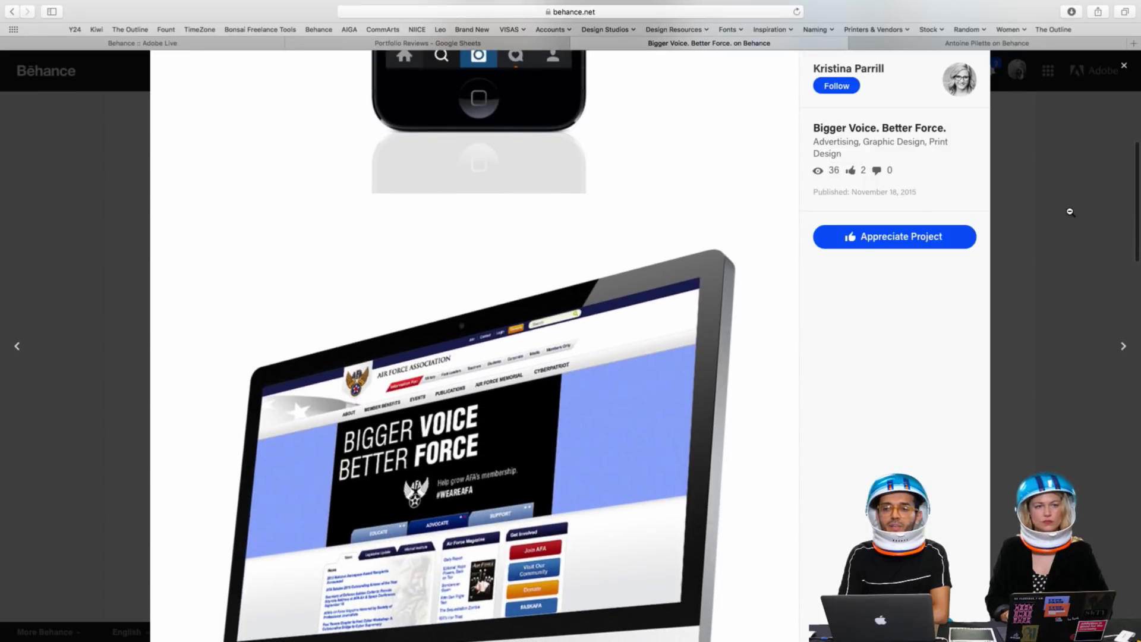
{"action": "scroll", "coordinate": [1070, 212], "scroll_direction": "down", "scroll_amount": 3}
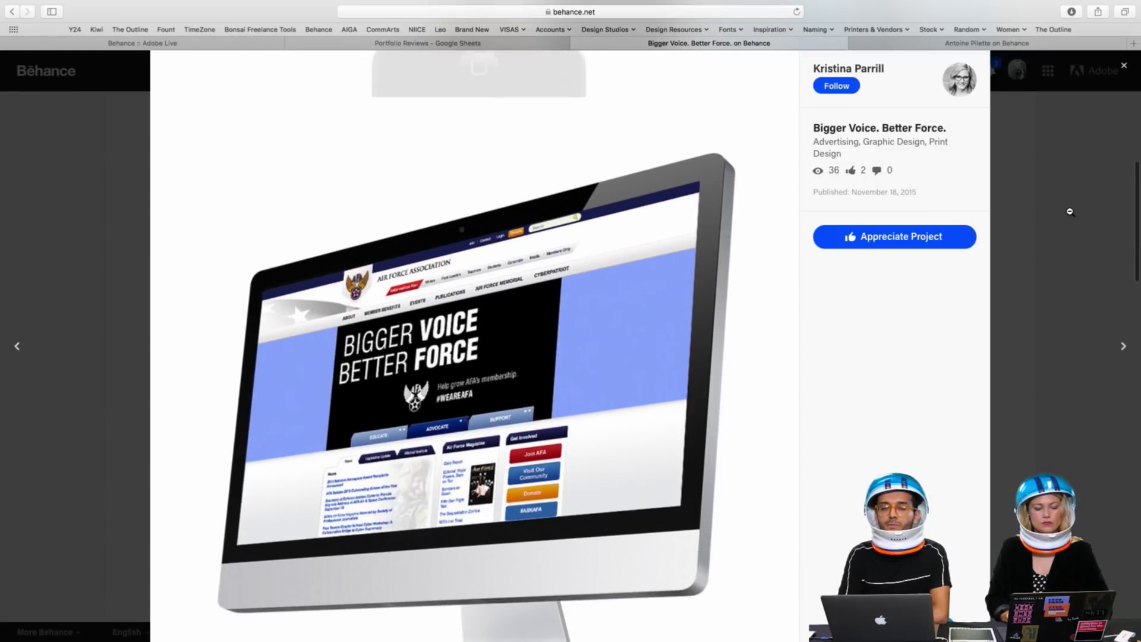
{"action": "scroll", "coordinate": [1070, 211], "scroll_direction": "down", "scroll_amount": 1}
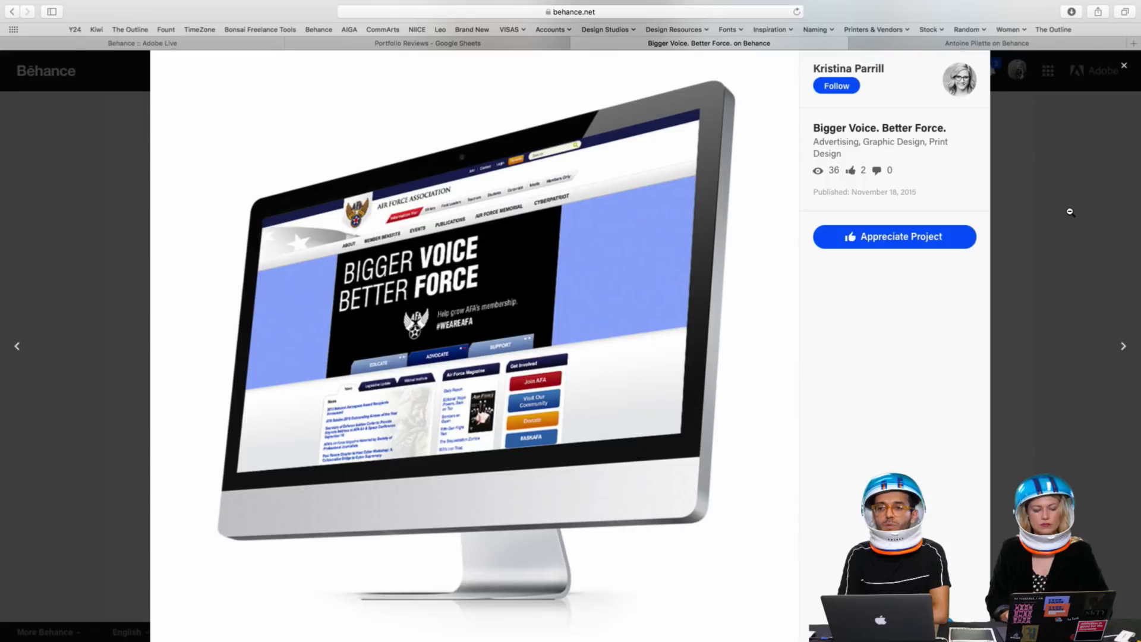
{"action": "scroll", "coordinate": [1070, 211], "scroll_direction": "down", "scroll_amount": 10}
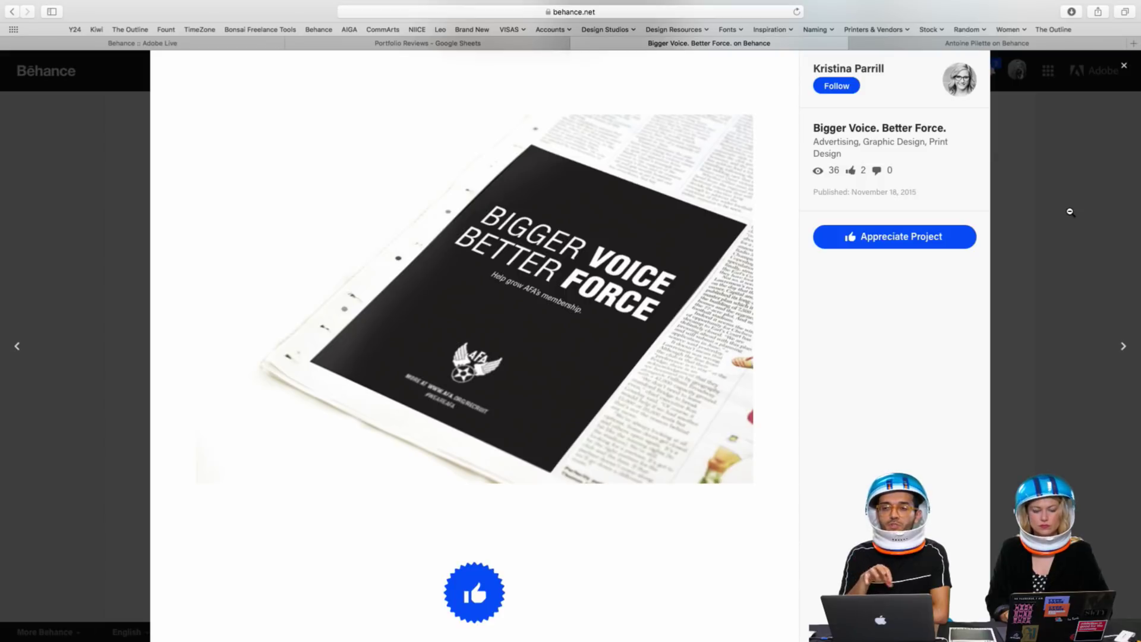
{"action": "scroll", "coordinate": [1070, 212], "scroll_direction": "up", "scroll_amount": 10}
{"action": "scroll", "coordinate": [1070, 211], "scroll_direction": "down", "scroll_amount": 5}
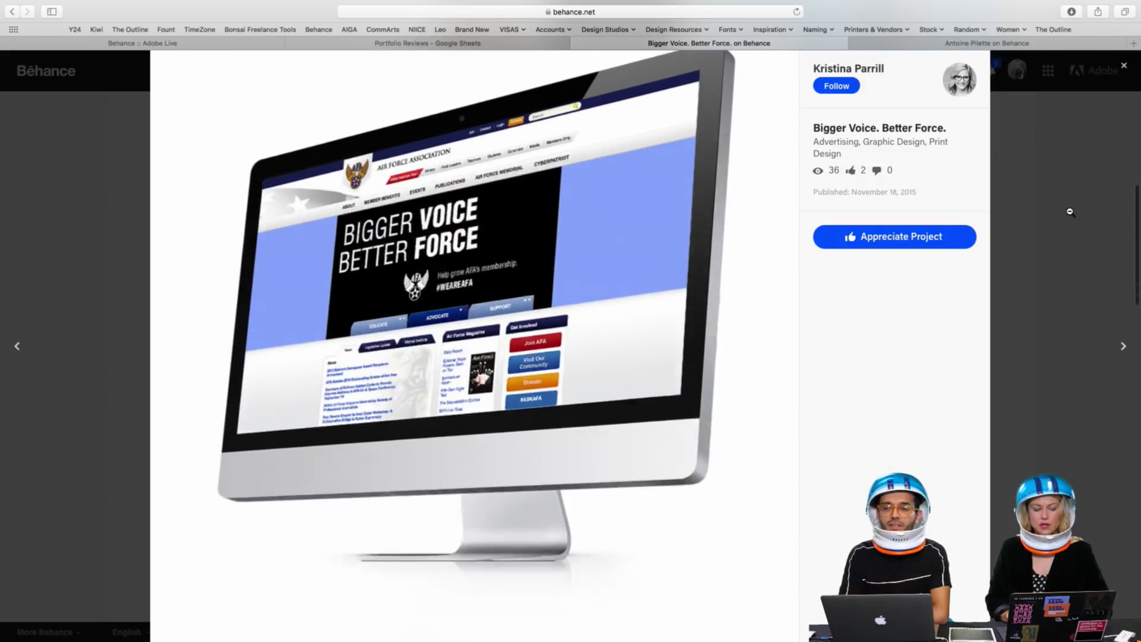
{"action": "scroll", "coordinate": [1070, 211], "scroll_direction": "down", "scroll_amount": 5}
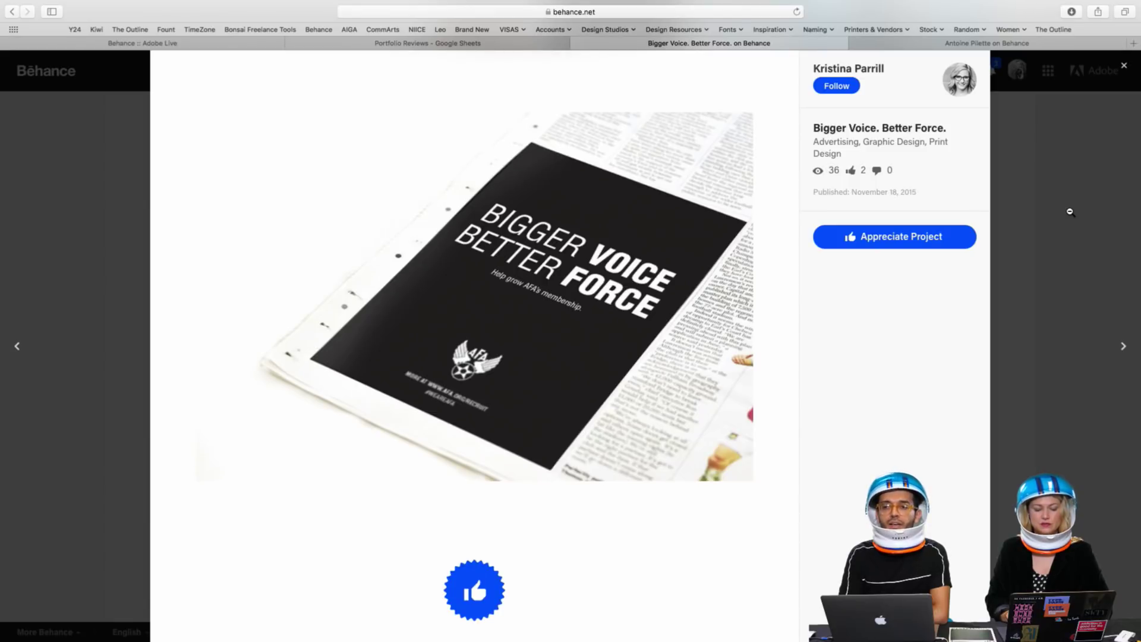
{"action": "scroll", "coordinate": [1070, 211], "scroll_direction": "up", "scroll_amount": 2}
{"action": "scroll", "coordinate": [1070, 211], "scroll_direction": "up", "scroll_amount": 15}
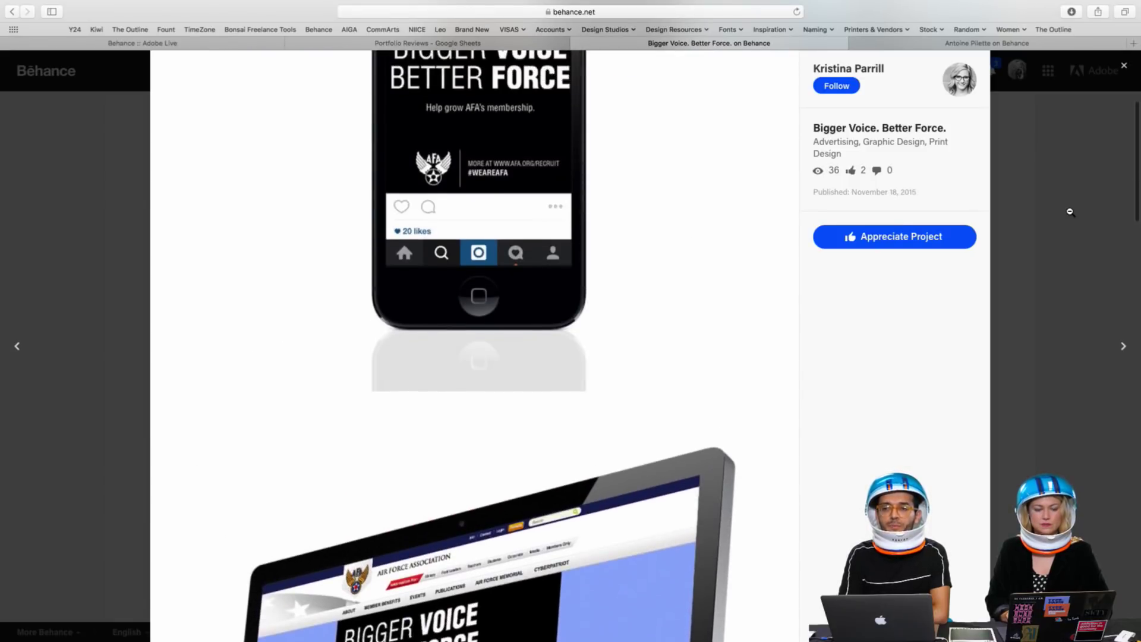
Close the Bigger Voice. Better Force. project and open Hellfire Hot Sauce from the designer's profile
{"action": "left_click", "coordinate": [1096, 206]}
{"action": "scroll", "coordinate": [973, 378], "scroll_direction": "up", "scroll_amount": 15}
{"action": "scroll", "coordinate": [973, 378], "scroll_direction": "up", "scroll_amount": 5}
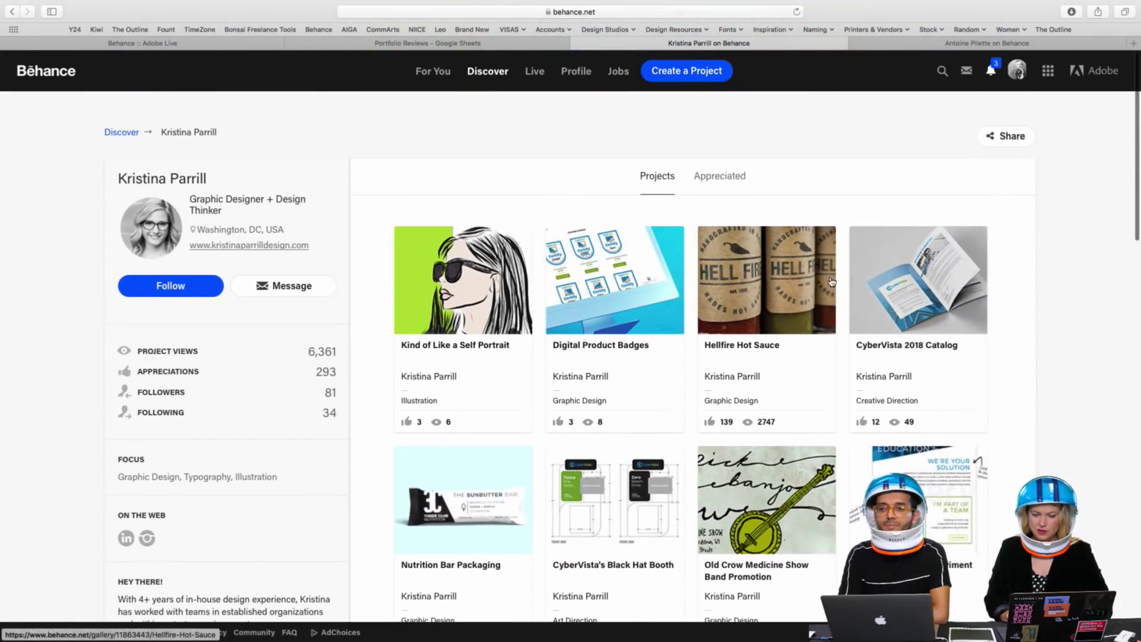
{"action": "left_click", "coordinate": [750, 284]}
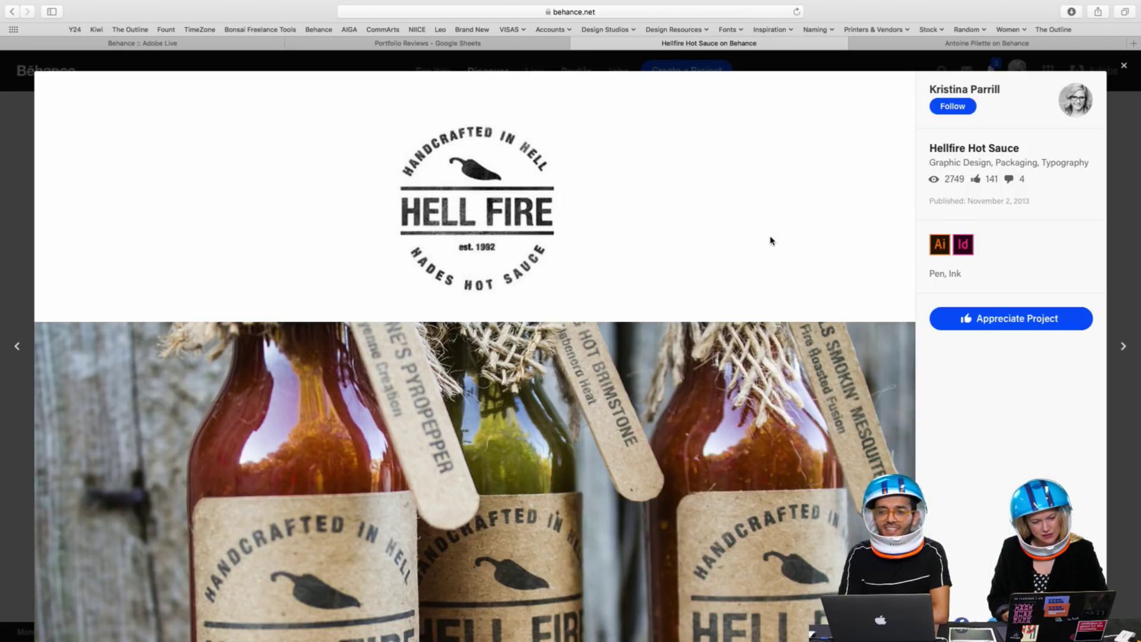
Examine the Hell Fire logo, the large bottle-label photo and the photo of three bottles in a crate
{"action": "scroll", "coordinate": [770, 240], "scroll_direction": "down", "scroll_amount": 5}
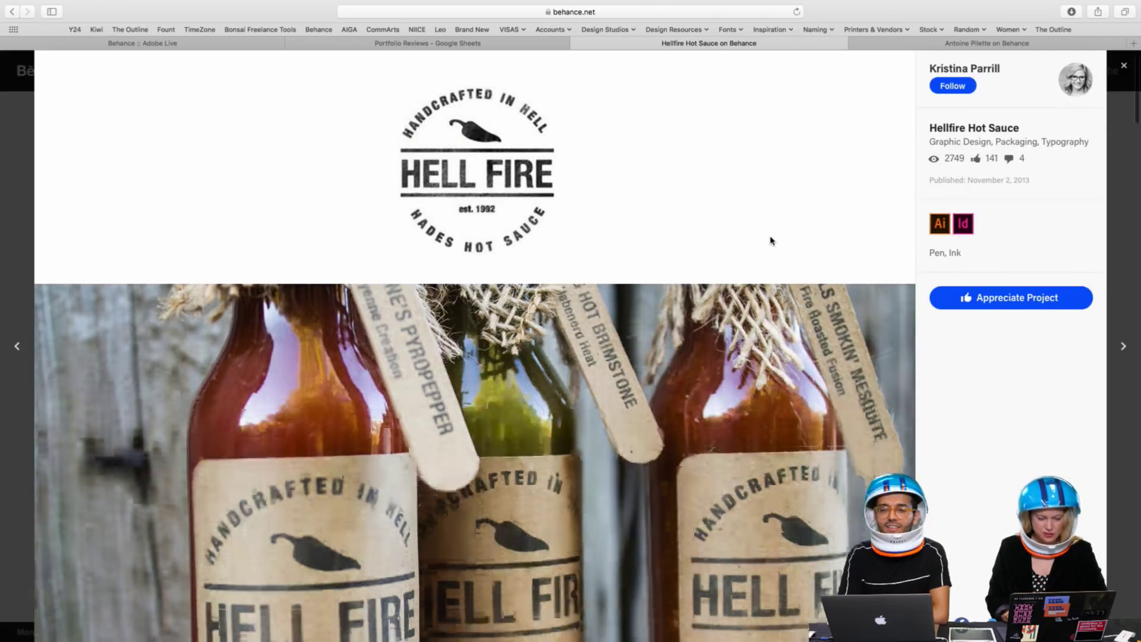
{"action": "scroll", "coordinate": [771, 237], "scroll_direction": "down", "scroll_amount": 1}
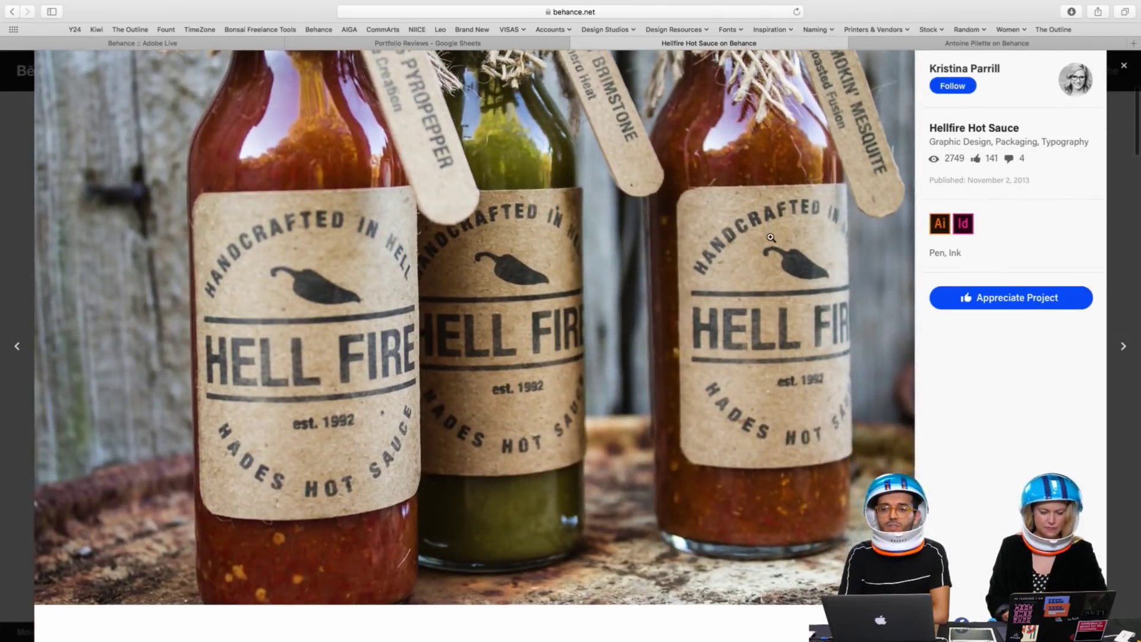
{"action": "scroll", "coordinate": [770, 237], "scroll_direction": "up", "scroll_amount": 5}
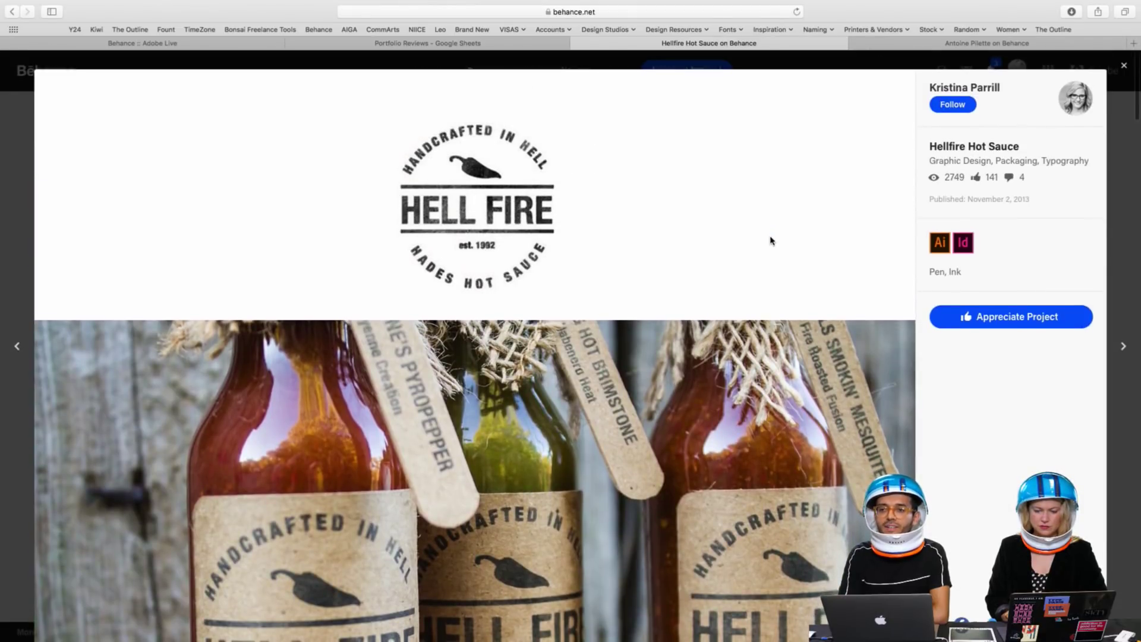
{"action": "scroll", "coordinate": [771, 240], "scroll_direction": "down", "scroll_amount": 3}
{"action": "scroll", "coordinate": [770, 236], "scroll_direction": "down", "scroll_amount": 10}
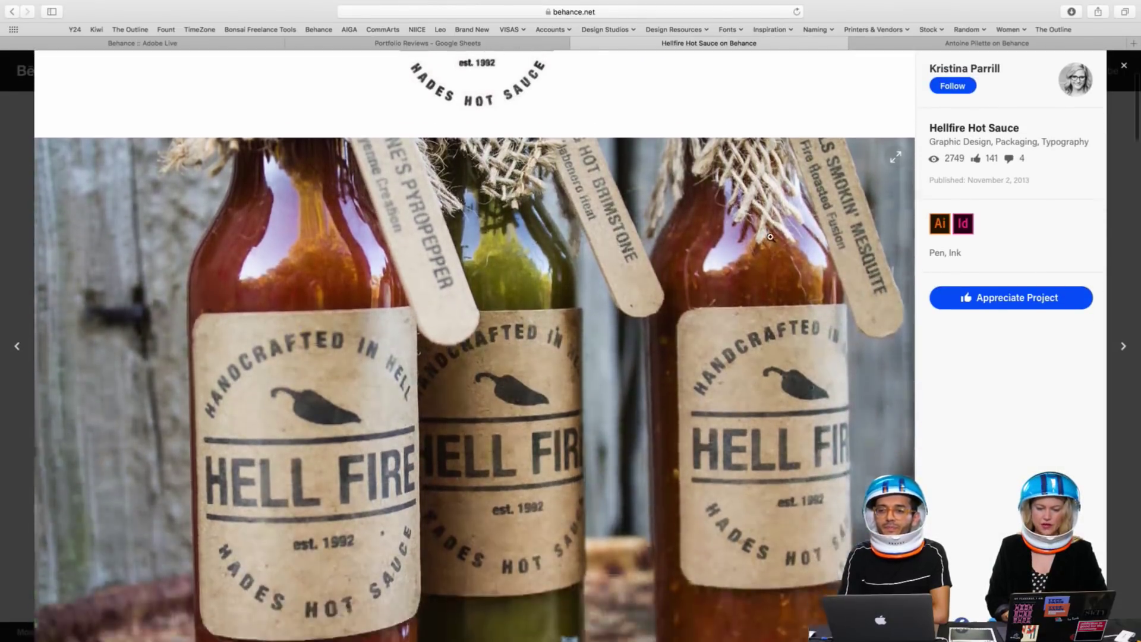
{"action": "scroll", "coordinate": [770, 238], "scroll_direction": "down", "scroll_amount": 5}
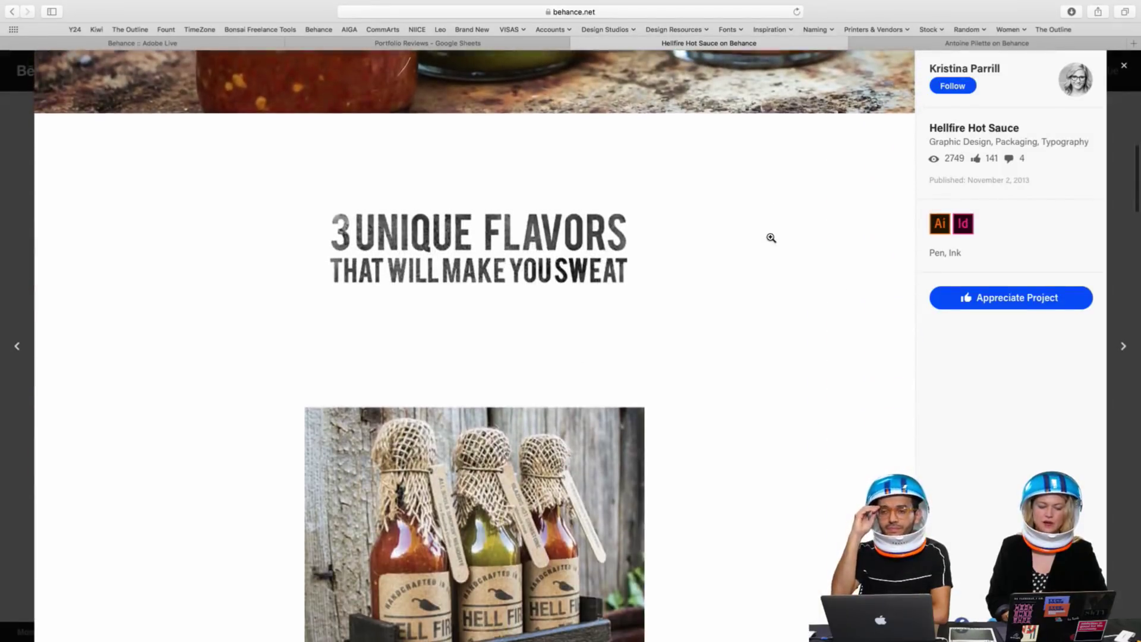
{"action": "scroll", "coordinate": [771, 240], "scroll_direction": "down", "scroll_amount": 7}
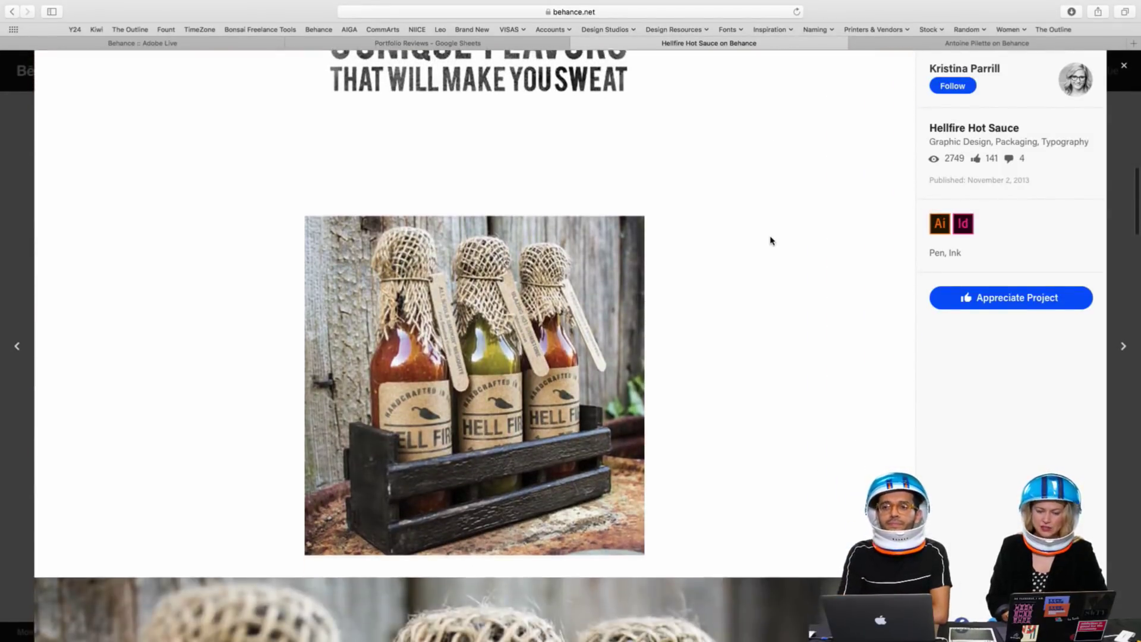
Examine the burlap-cap close-up, front and back label photos, and the Homemade Small Batch Perfection poster
{"action": "scroll", "coordinate": [770, 240], "scroll_direction": "down", "scroll_amount": 8}
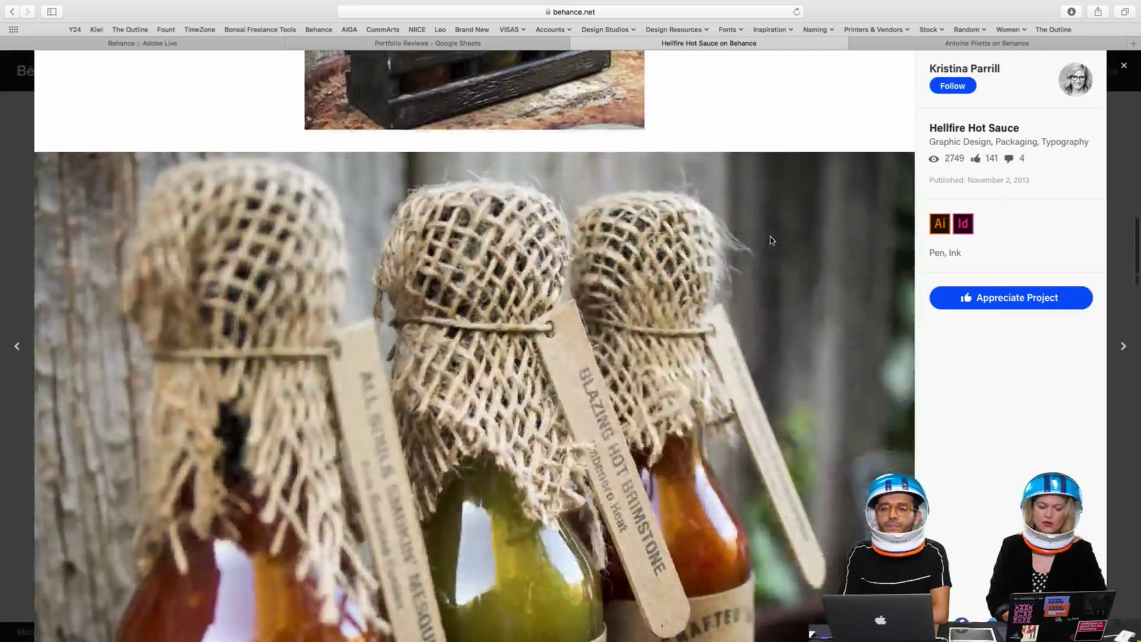
{"action": "scroll", "coordinate": [771, 238], "scroll_direction": "down", "scroll_amount": 5}
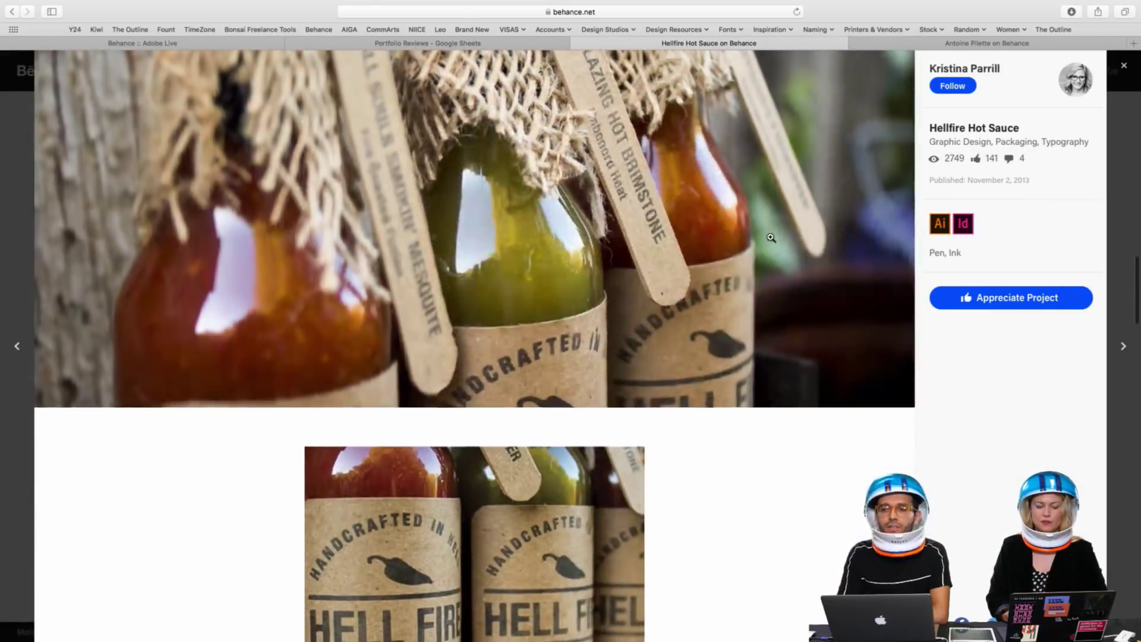
{"action": "scroll", "coordinate": [771, 238], "scroll_direction": "down", "scroll_amount": 5}
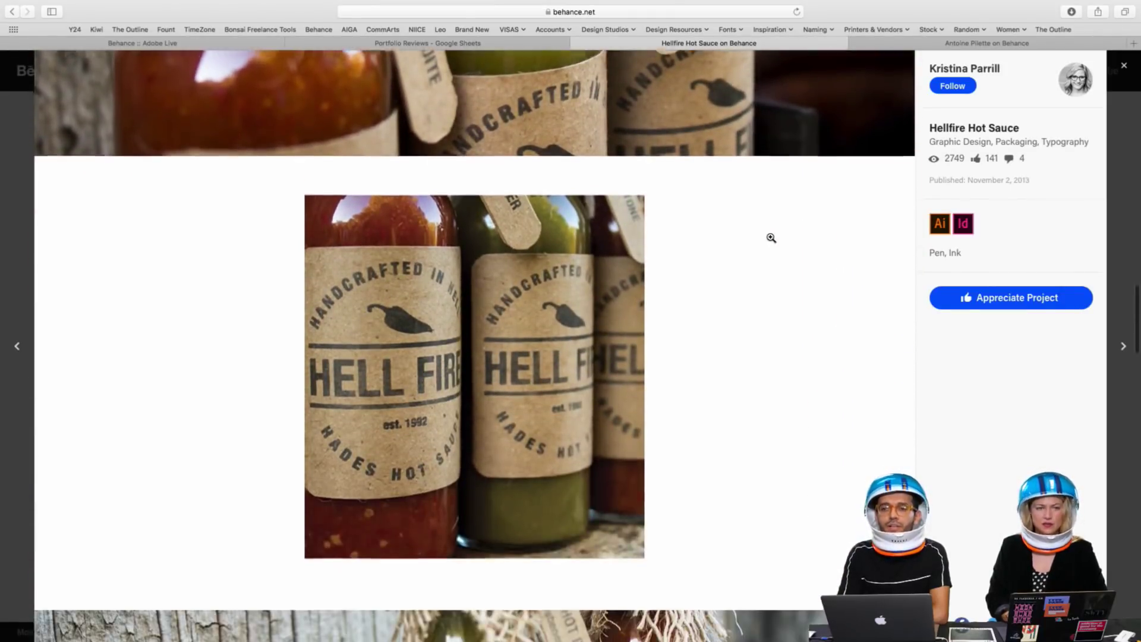
{"action": "scroll", "coordinate": [770, 240], "scroll_direction": "down", "scroll_amount": 6}
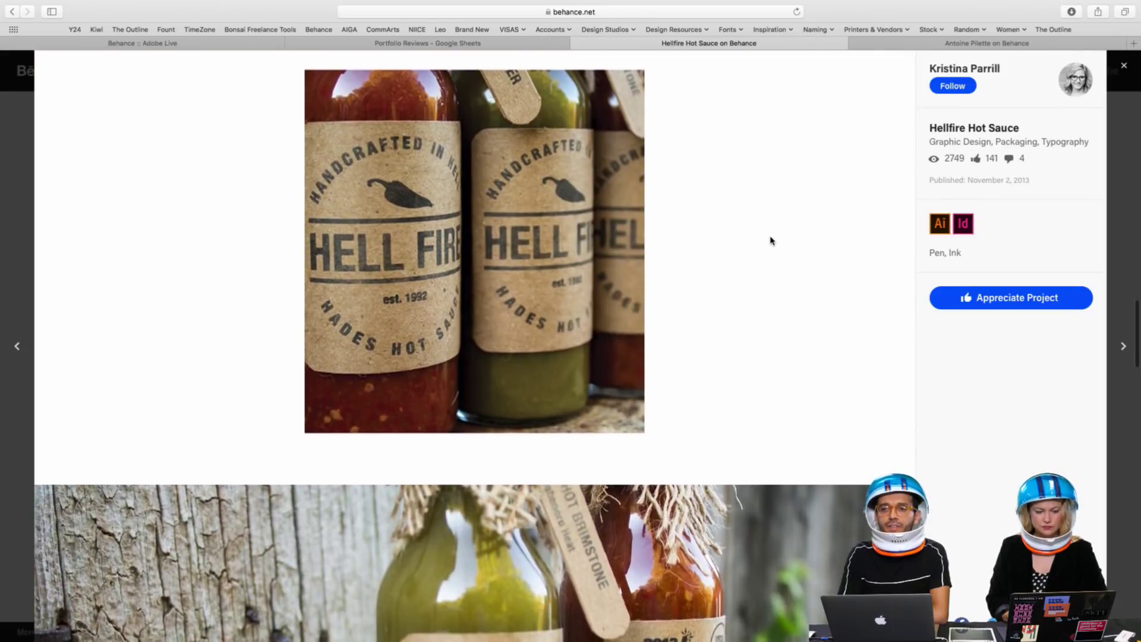
{"action": "scroll", "coordinate": [770, 240], "scroll_direction": "down", "scroll_amount": 4}
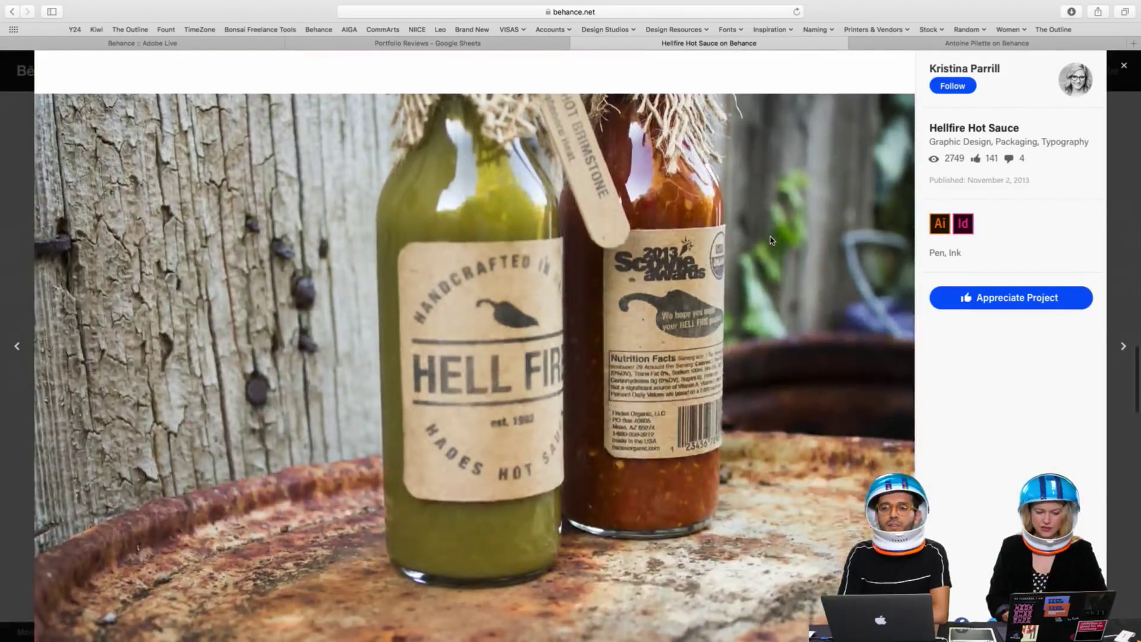
{"action": "scroll", "coordinate": [771, 237], "scroll_direction": "down", "scroll_amount": 6}
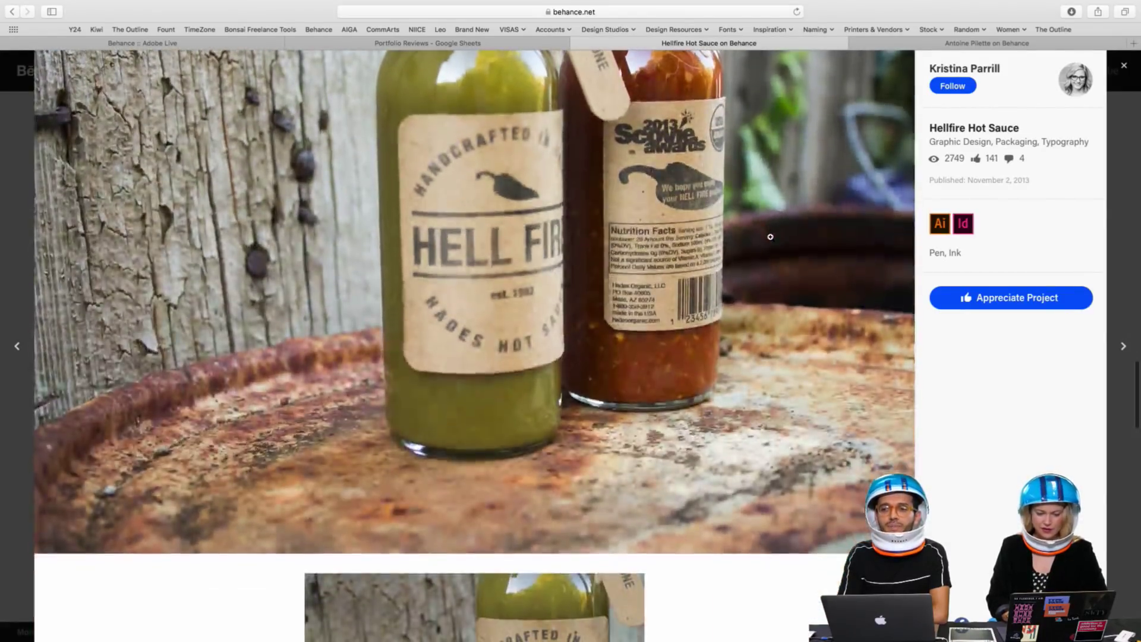
{"action": "scroll", "coordinate": [771, 237], "scroll_direction": "down", "scroll_amount": 7}
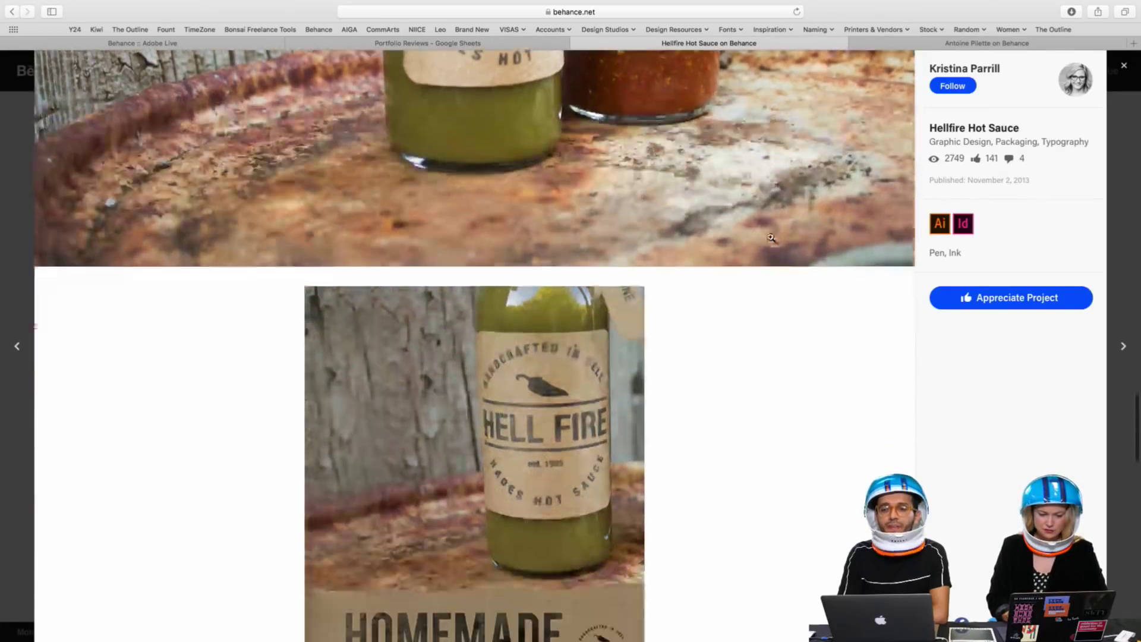
{"action": "scroll", "coordinate": [771, 240], "scroll_direction": "up", "scroll_amount": 12}
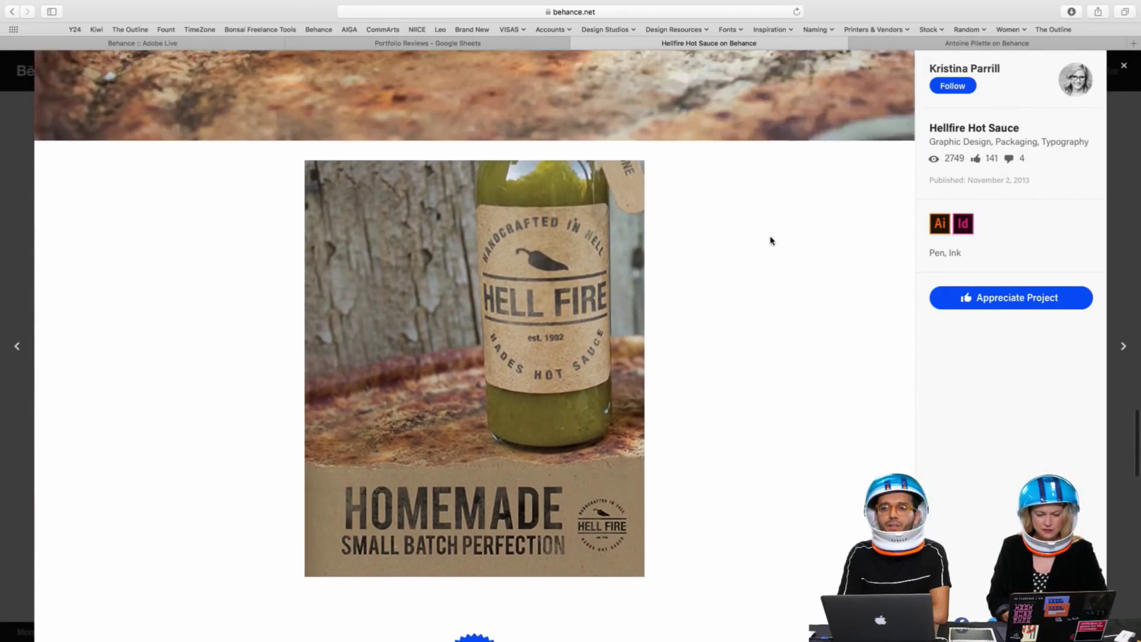
Revisit the Hell Fire back label and front label photos, then inspect the wooden flavor tags and burlap caps
{"action": "scroll", "coordinate": [772, 239], "scroll_direction": "up", "scroll_amount": 2}
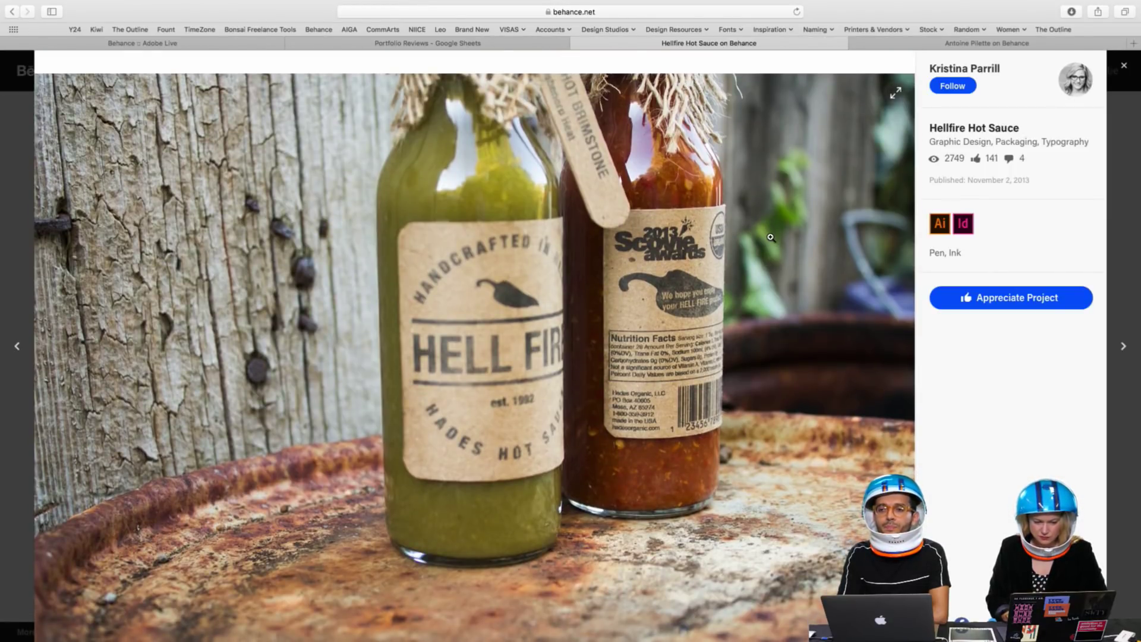
{"action": "scroll", "coordinate": [770, 237], "scroll_direction": "up", "scroll_amount": 3}
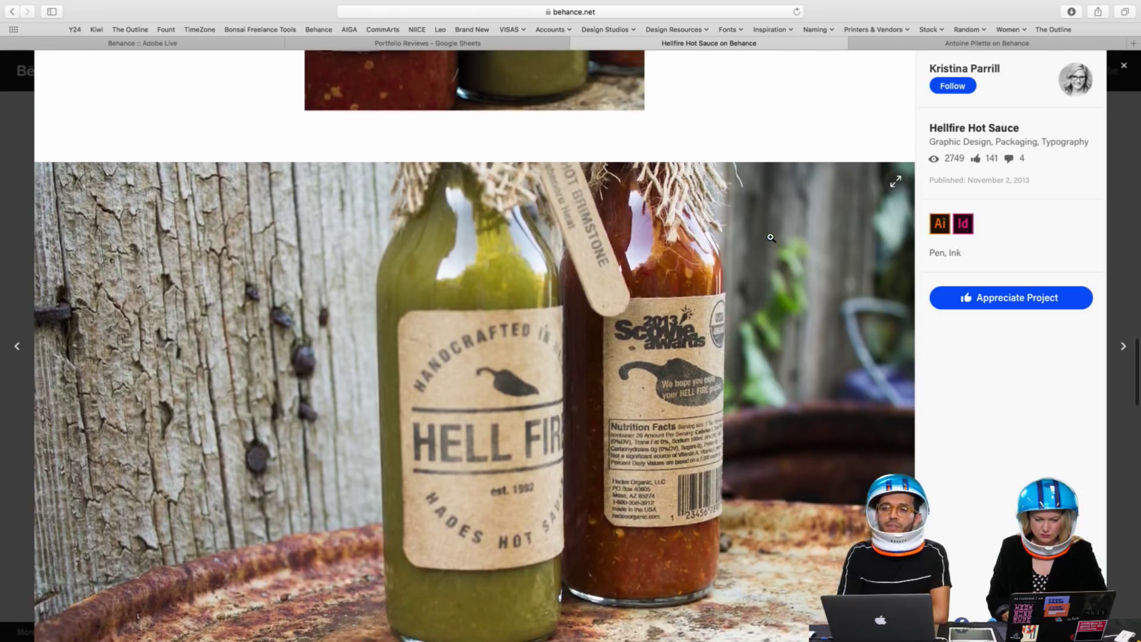
{"action": "scroll", "coordinate": [771, 238], "scroll_direction": "up", "scroll_amount": 6}
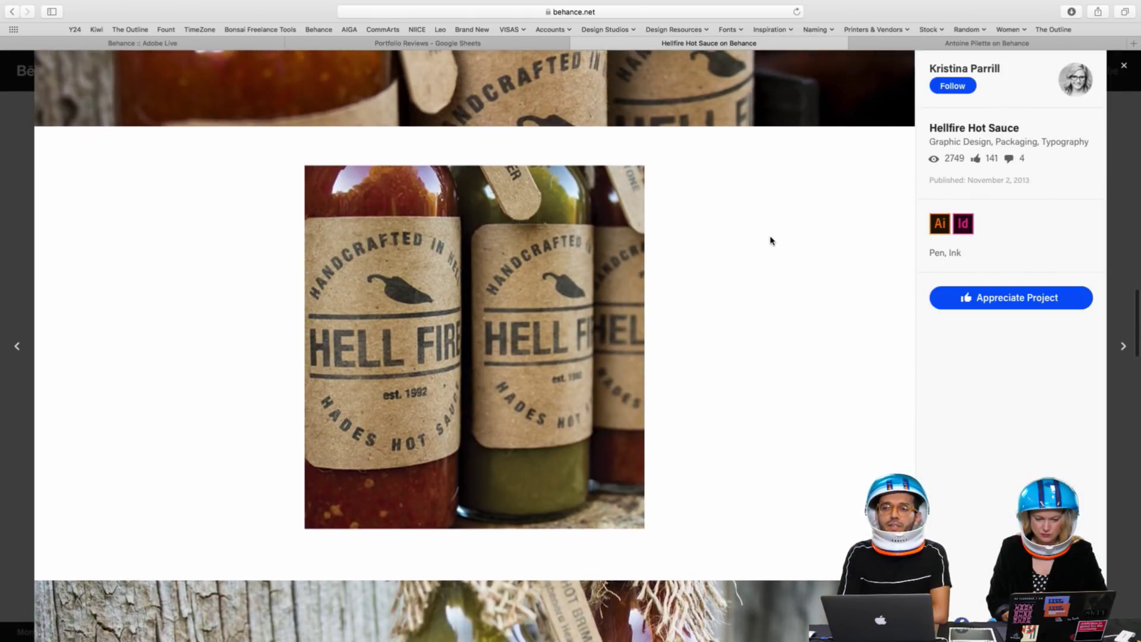
{"action": "scroll", "coordinate": [771, 239], "scroll_direction": "up", "scroll_amount": 7}
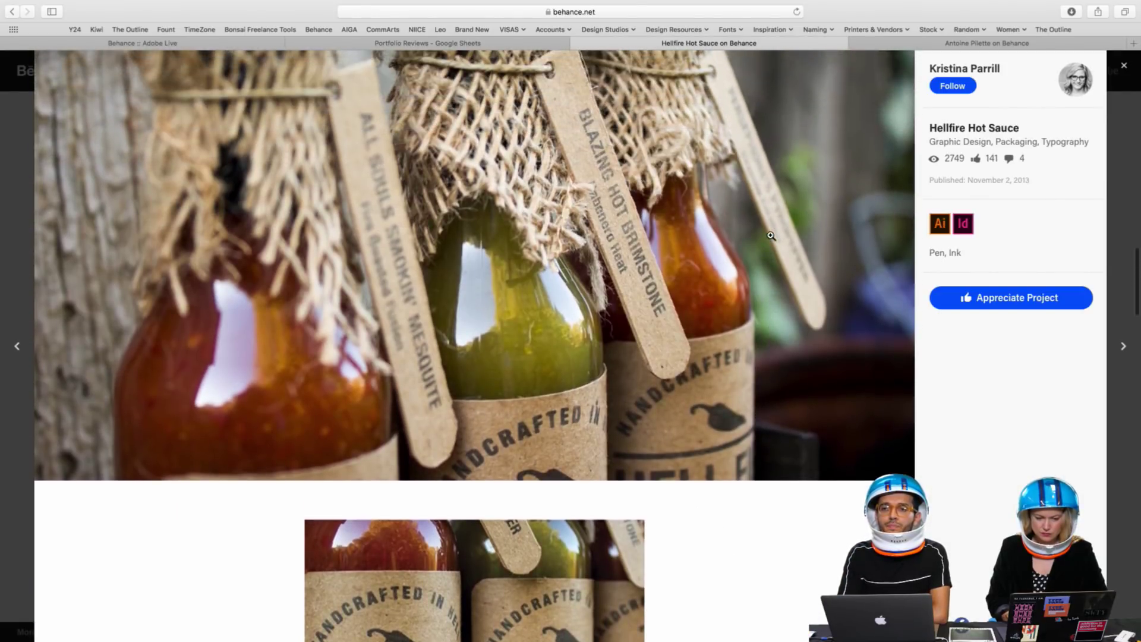
{"action": "scroll", "coordinate": [770, 236], "scroll_direction": "up", "scroll_amount": 2}
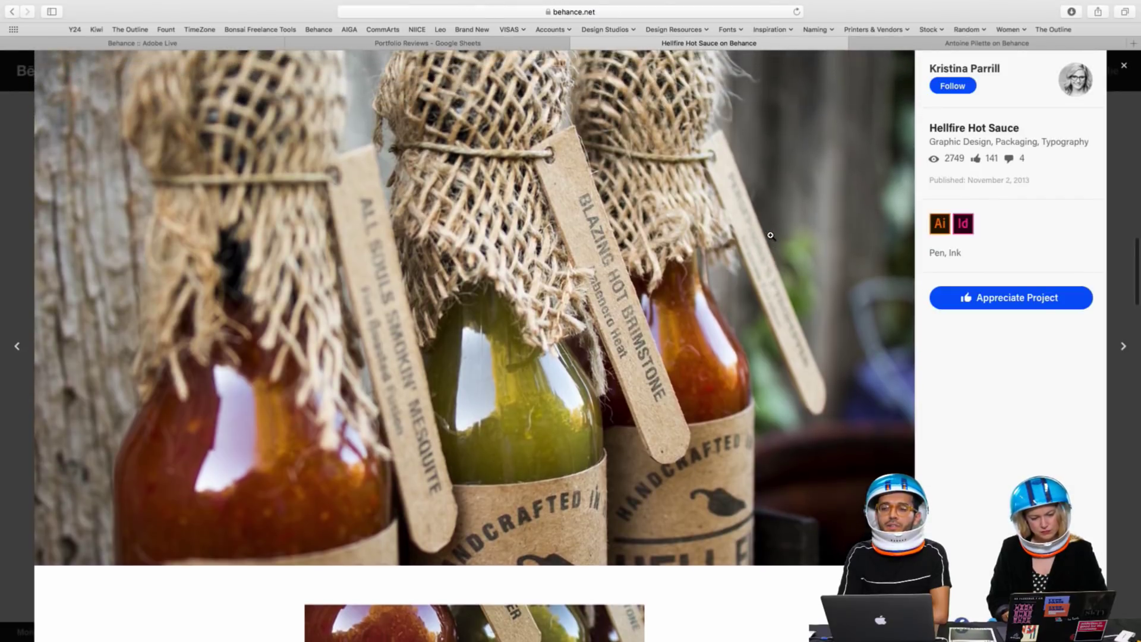
{"action": "scroll", "coordinate": [771, 236], "scroll_direction": "up", "scroll_amount": 2}
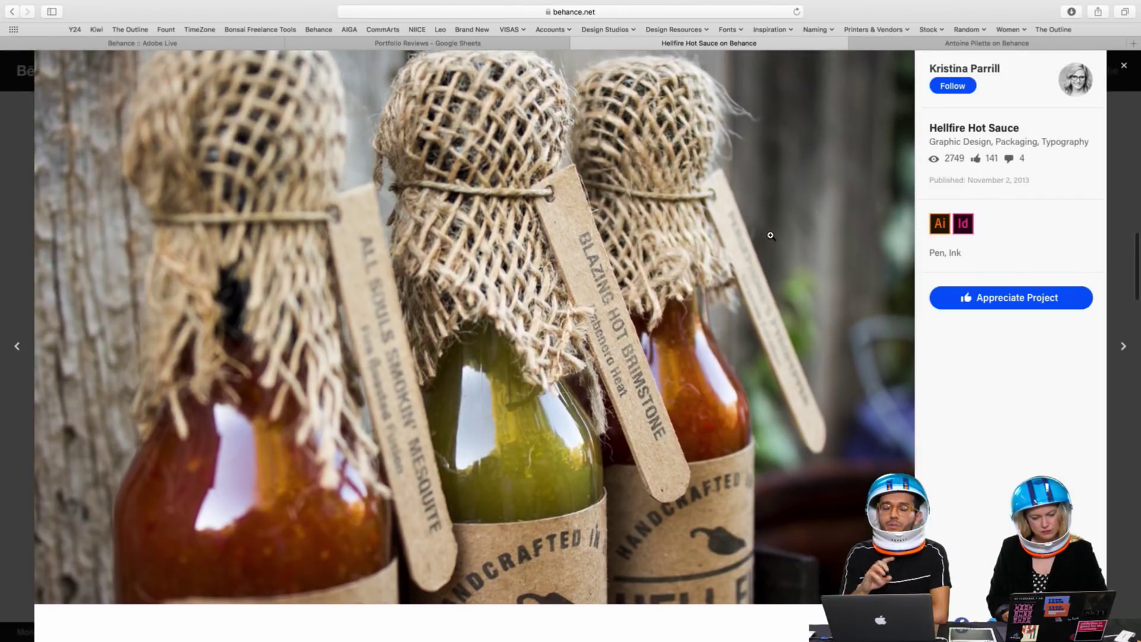
{"action": "scroll", "coordinate": [771, 236], "scroll_direction": "up", "scroll_amount": 1}
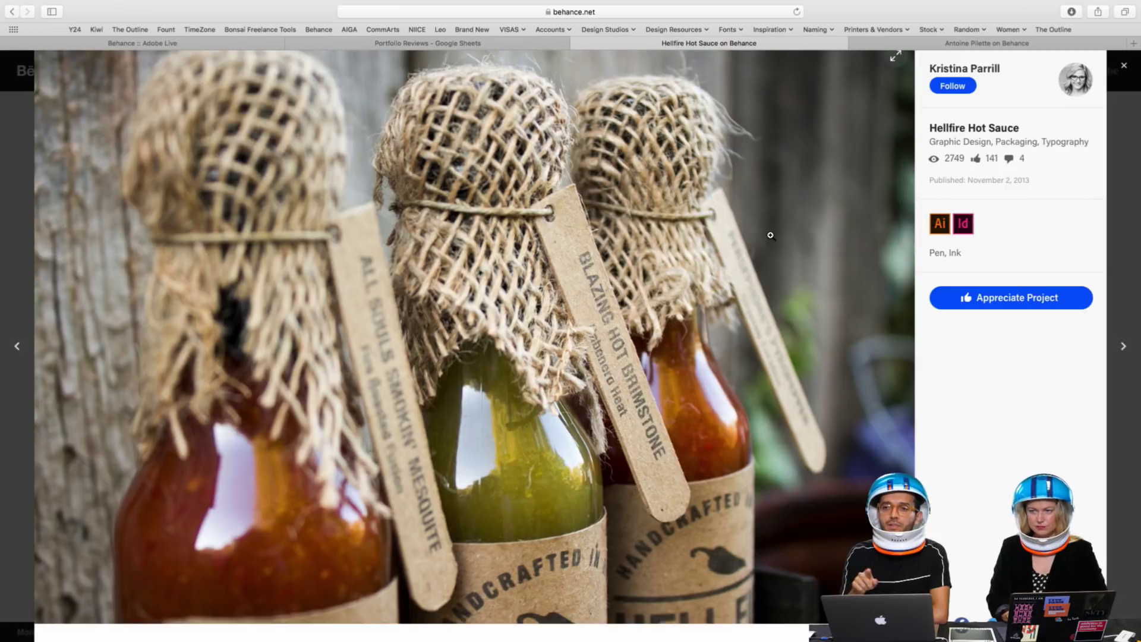
Review the crate packaging photo again along with the 3 Unique Flavors headline beneath the main bottle photo
{"action": "scroll", "coordinate": [771, 236], "scroll_direction": "up", "scroll_amount": 10}
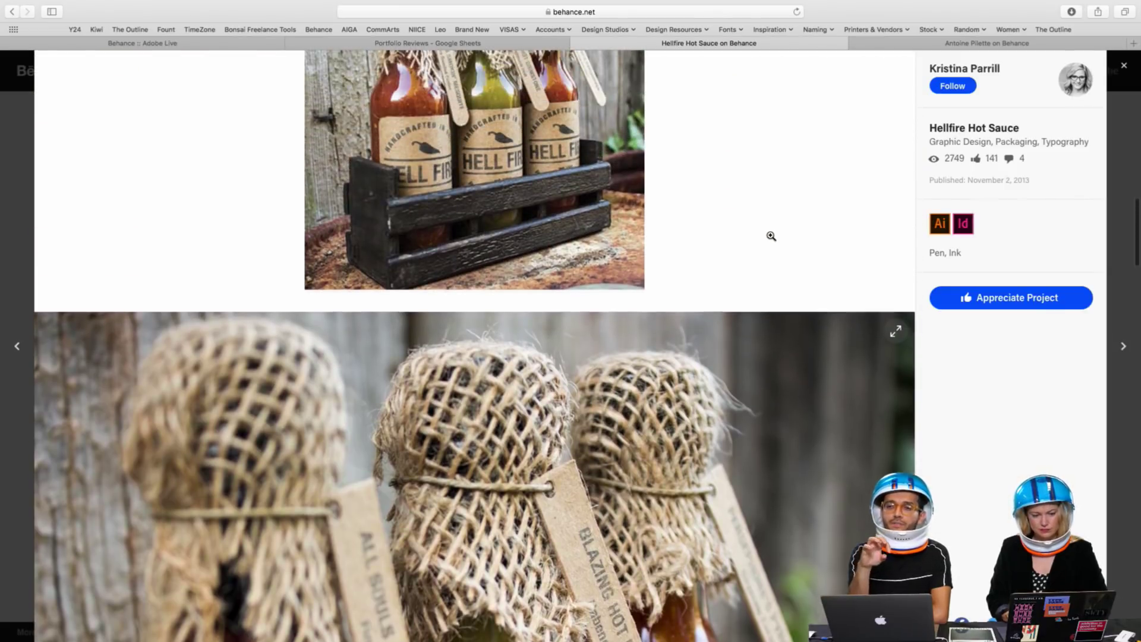
{"action": "scroll", "coordinate": [771, 236], "scroll_direction": "up", "scroll_amount": 4}
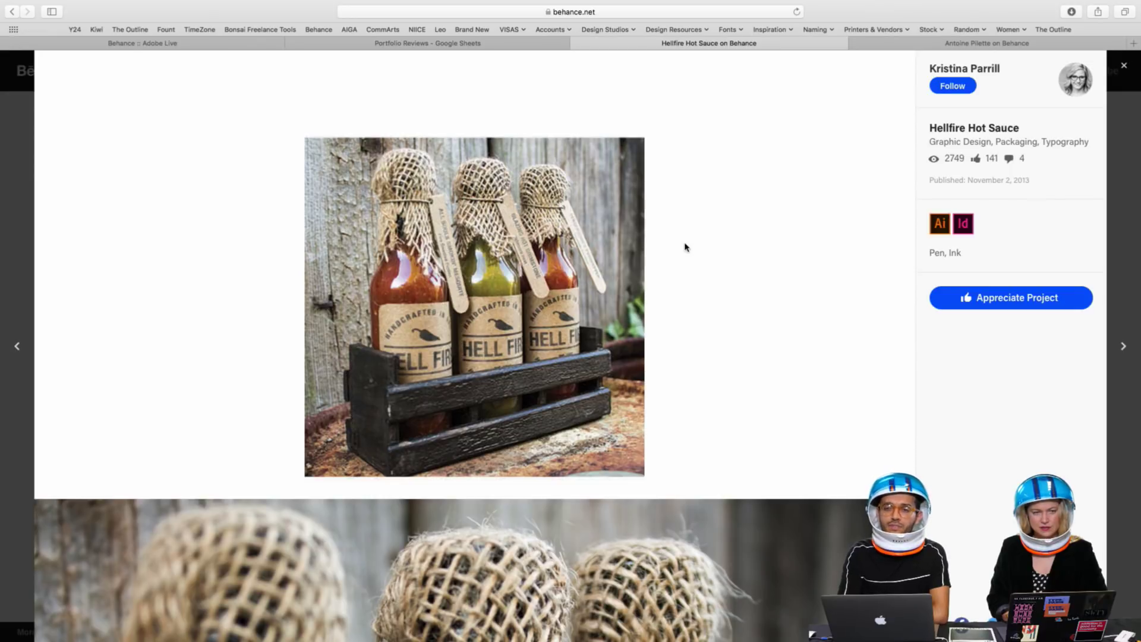
{"action": "scroll", "coordinate": [718, 247], "scroll_direction": "up", "scroll_amount": 1}
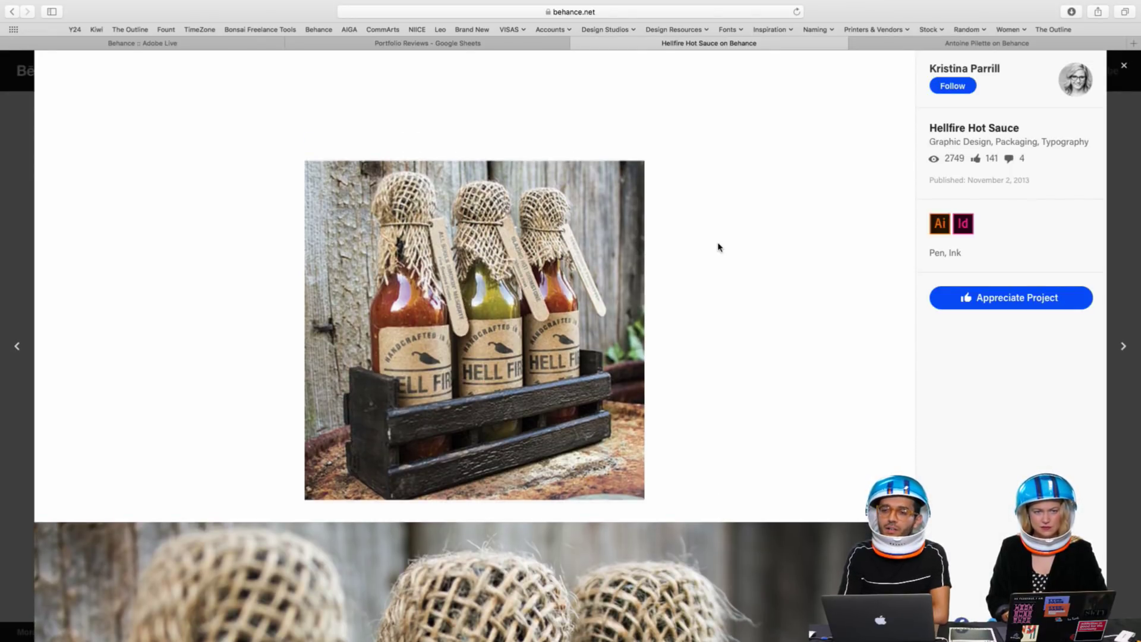
{"action": "scroll", "coordinate": [719, 247], "scroll_direction": "up", "scroll_amount": 5}
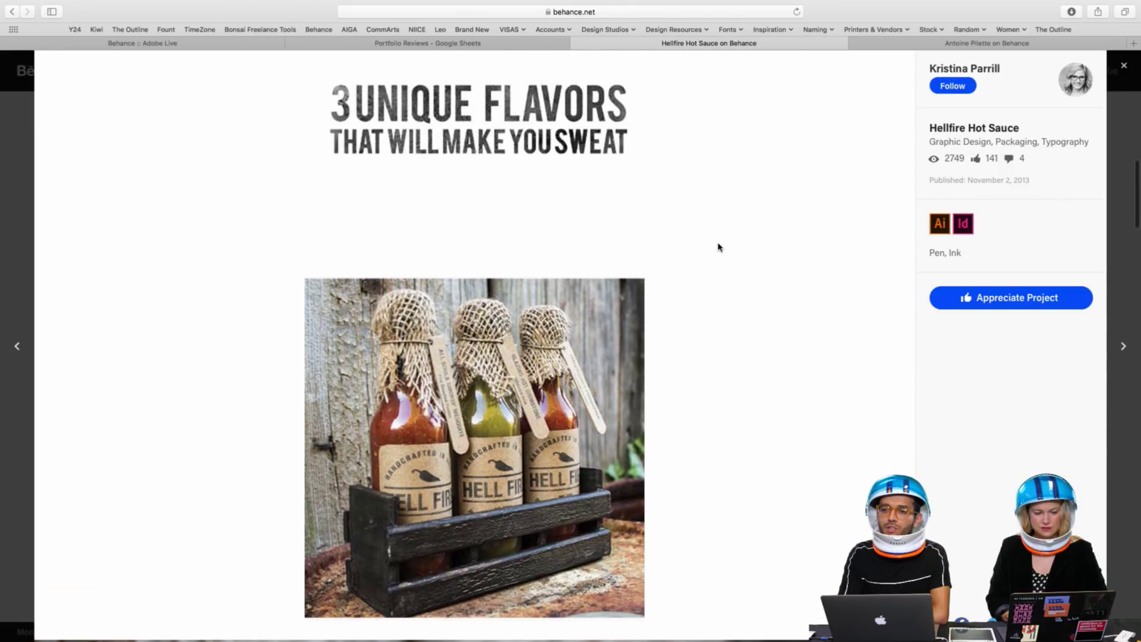
{"action": "scroll", "coordinate": [717, 247], "scroll_direction": "up", "scroll_amount": 14}
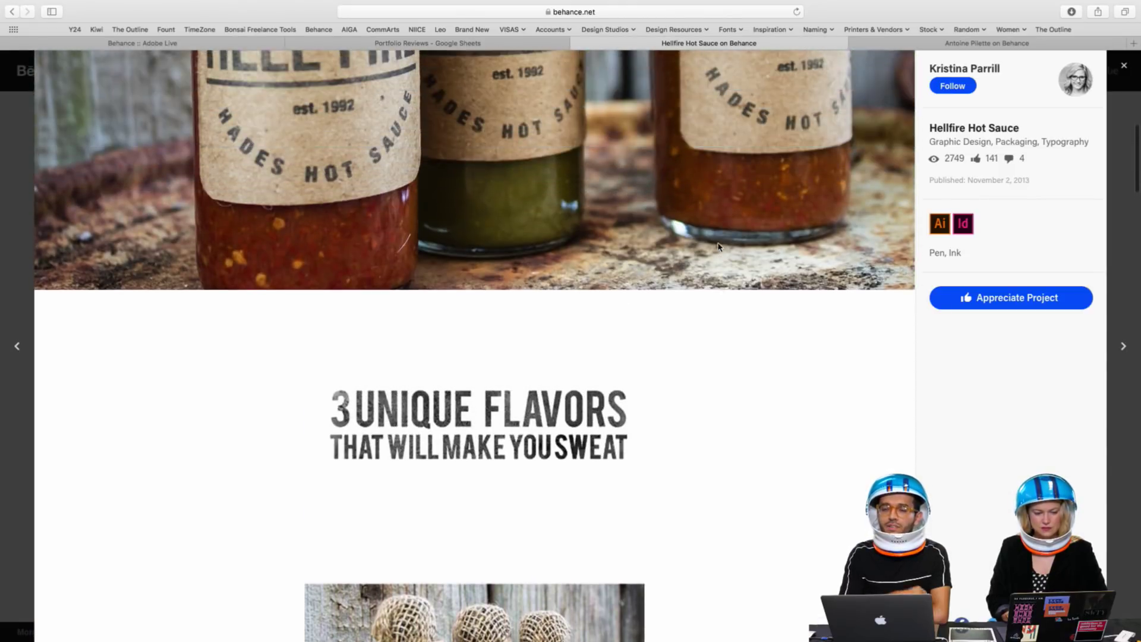
Examine the large photo of the three Hell Fire bottles, including the kraft labels and wooden flavor tags
{"action": "scroll", "coordinate": [719, 244], "scroll_direction": "up", "scroll_amount": 10}
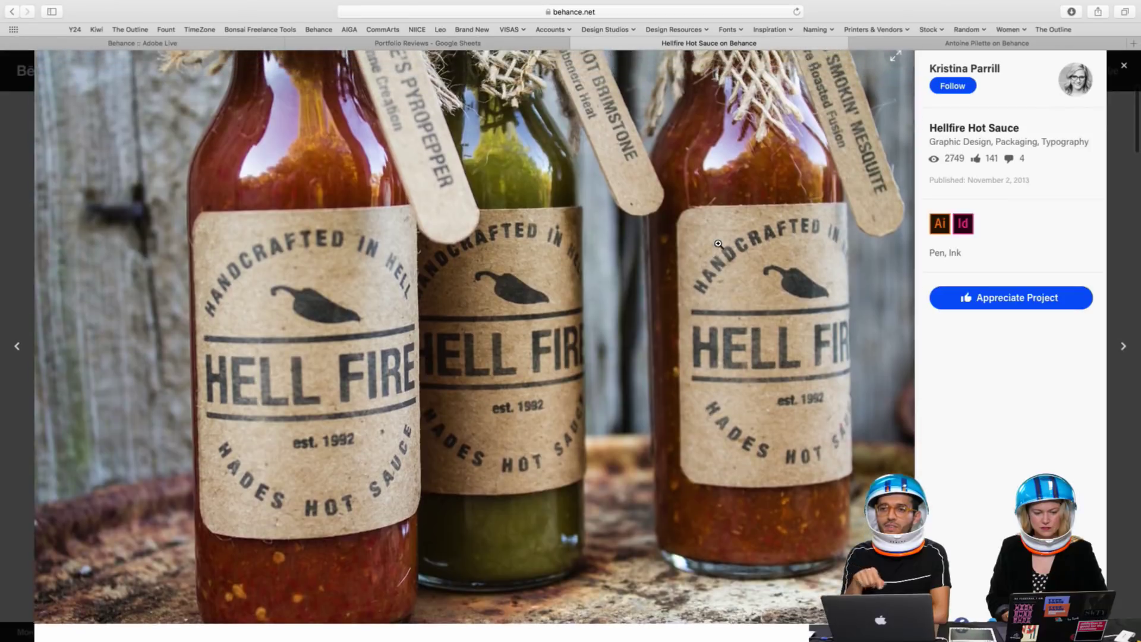
{"action": "scroll", "coordinate": [718, 243], "scroll_direction": "up", "scroll_amount": 1}
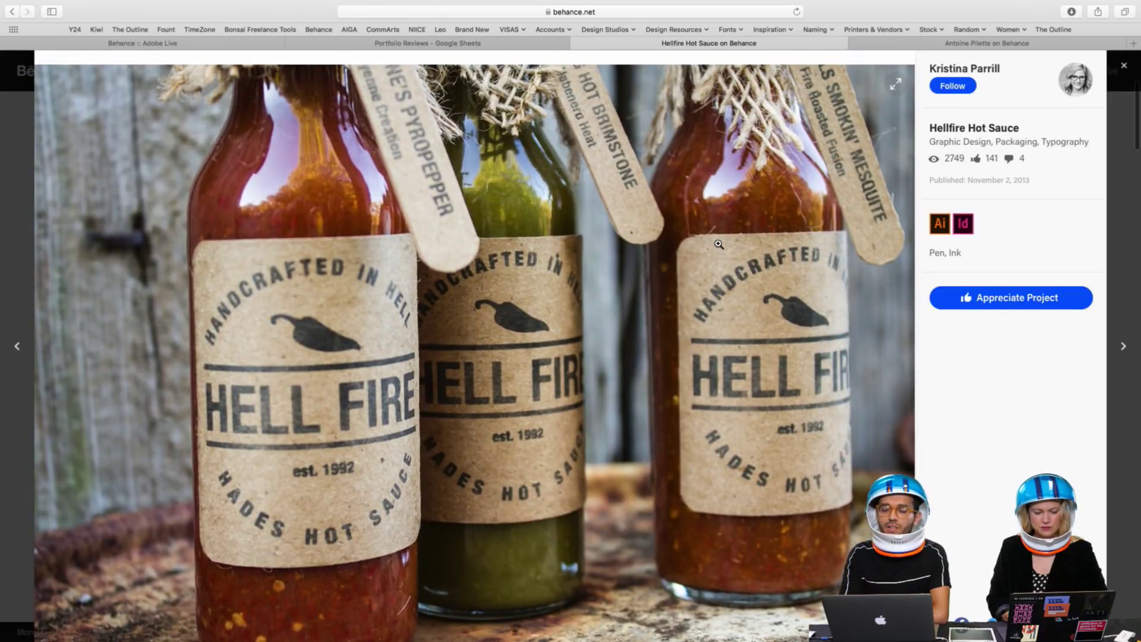
{"action": "scroll", "coordinate": [719, 243], "scroll_direction": "up", "scroll_amount": 1}
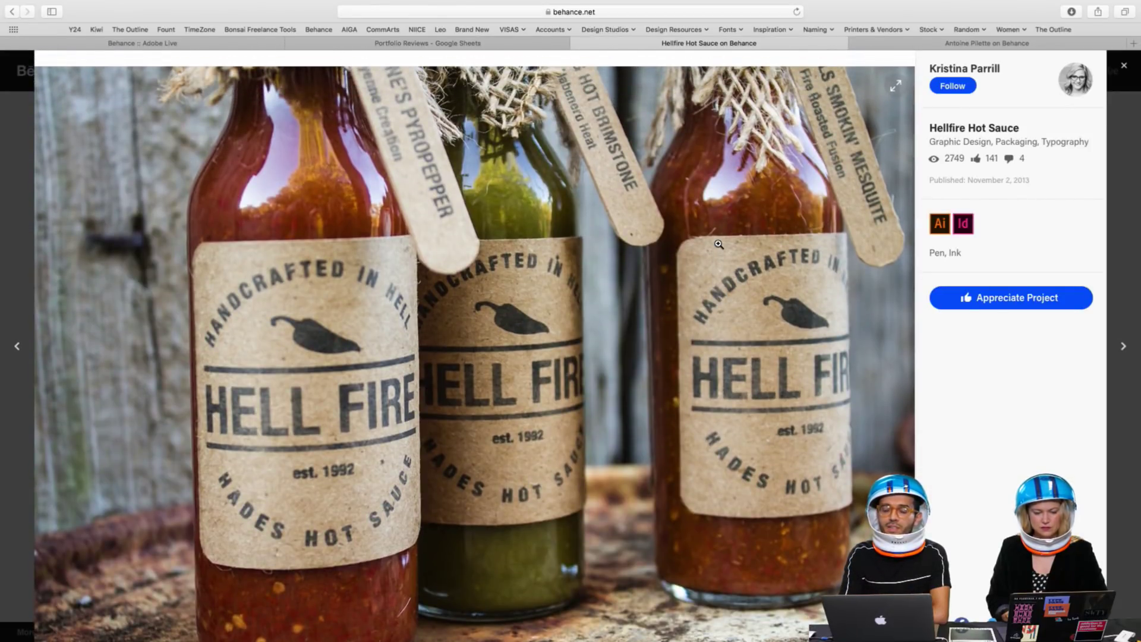
{"action": "scroll", "coordinate": [718, 243], "scroll_direction": "up", "scroll_amount": 1}
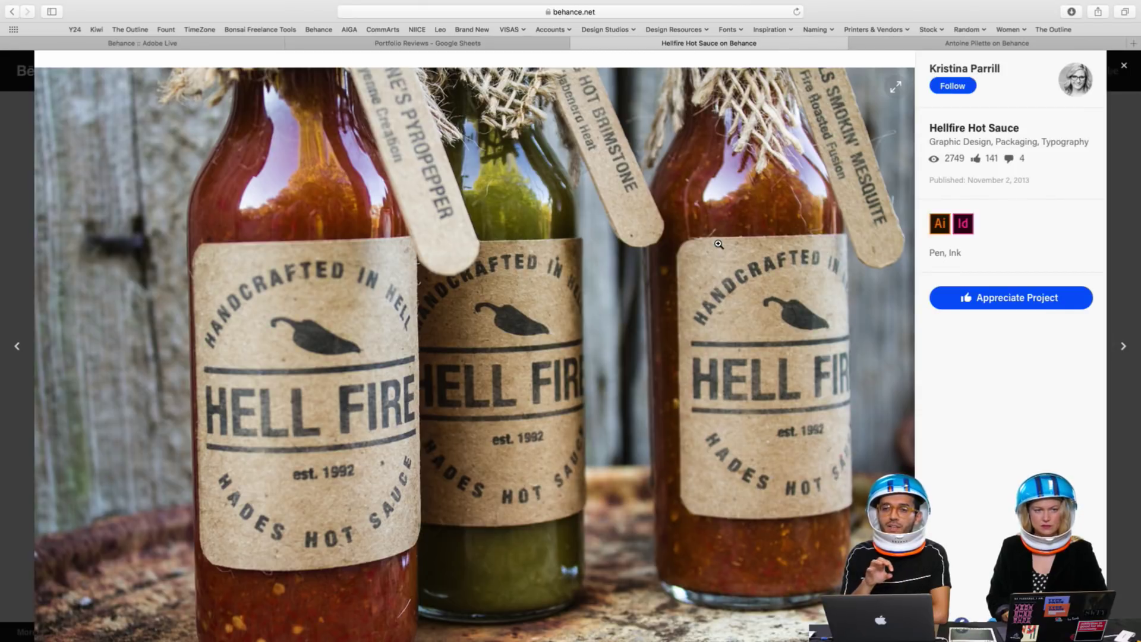
{"action": "scroll", "coordinate": [718, 244], "scroll_direction": "down", "scroll_amount": 1}
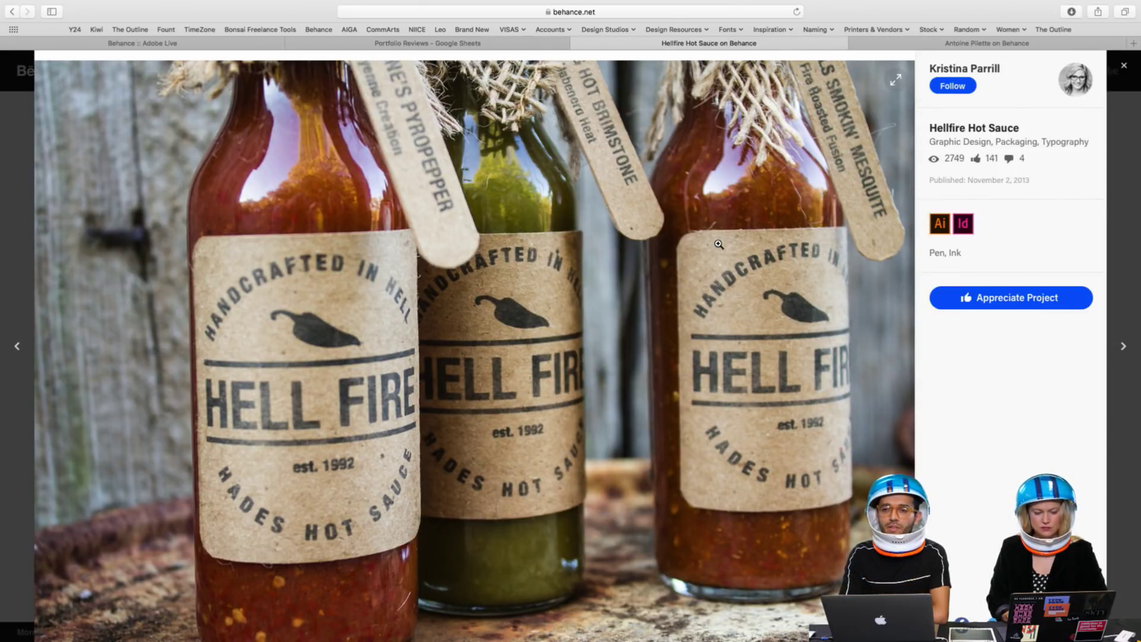
{"action": "scroll", "coordinate": [718, 243], "scroll_direction": "down", "scroll_amount": 2}
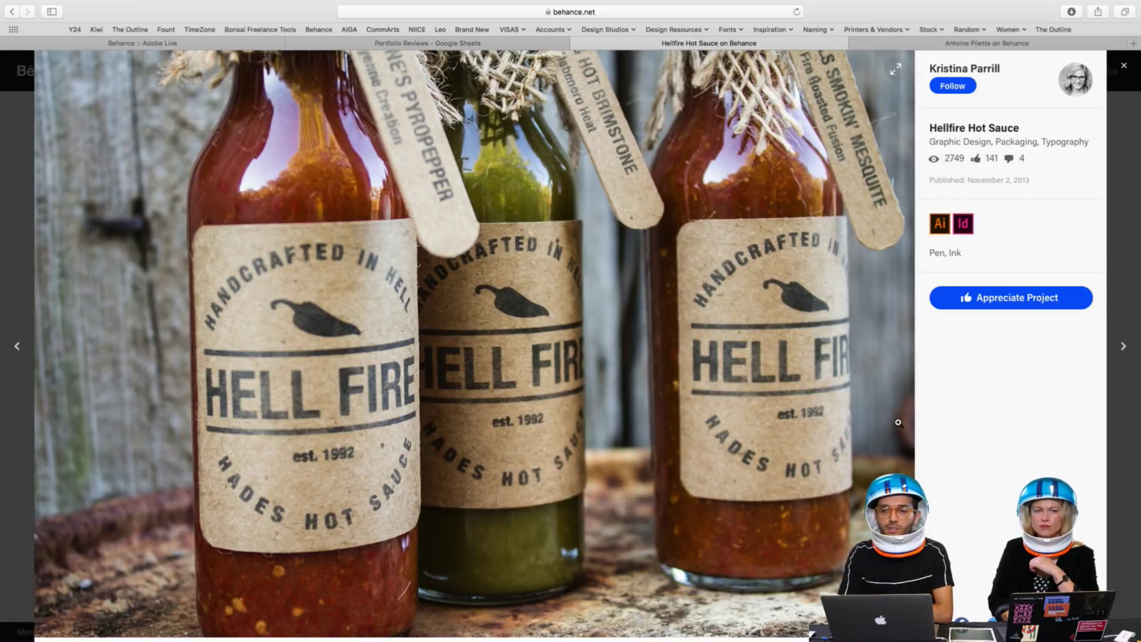
Compare the standalone Hell Fire logo with the version printed on the bottle labels beneath it
{"action": "scroll", "coordinate": [898, 421], "scroll_direction": "up", "scroll_amount": 5}
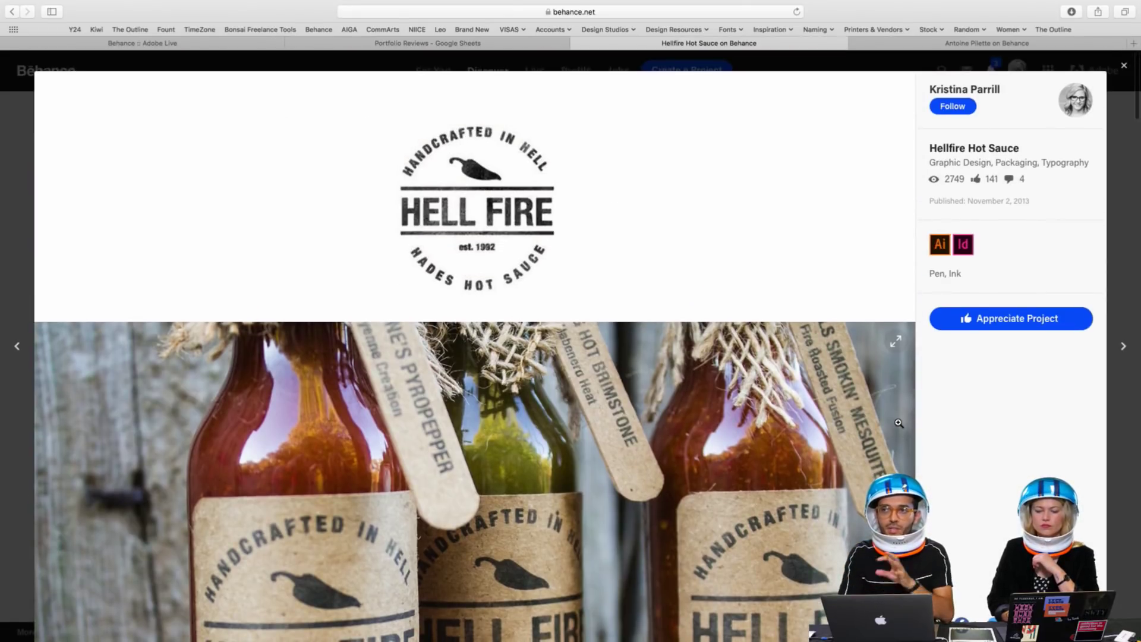
{"action": "scroll", "coordinate": [897, 422], "scroll_direction": "down", "scroll_amount": 2}
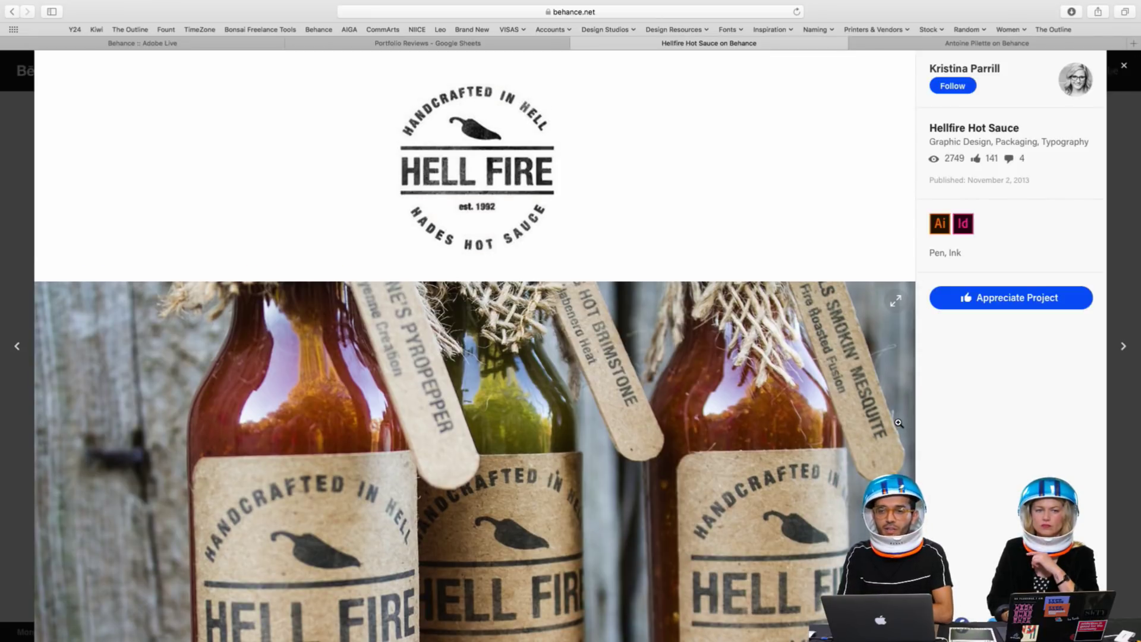
{"action": "scroll", "coordinate": [898, 422], "scroll_direction": "down", "scroll_amount": 3}
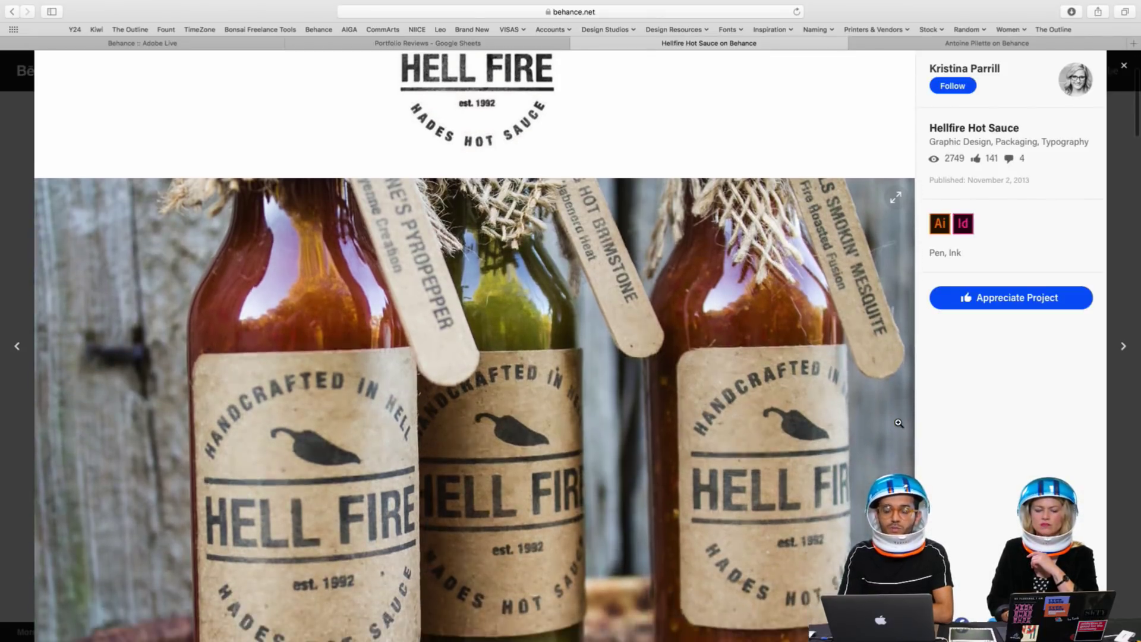
{"action": "scroll", "coordinate": [897, 422], "scroll_direction": "down", "scroll_amount": 3}
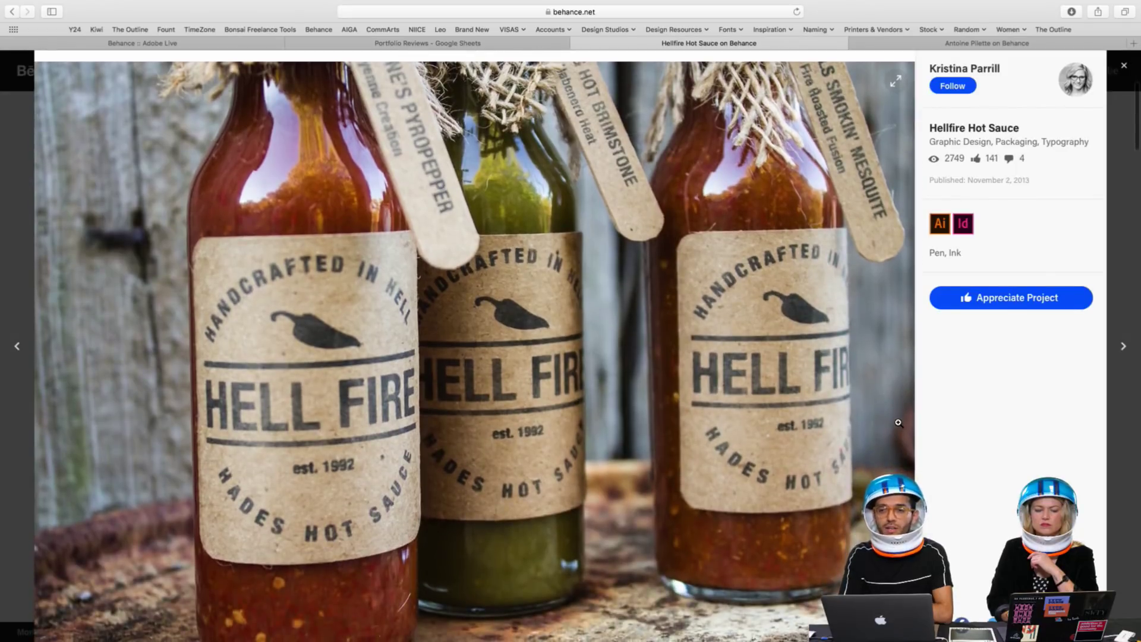
Appreciate the Hellfire Hot Sauce project and close it to return to the designer's profile
{"action": "scroll", "coordinate": [898, 423], "scroll_direction": "down", "scroll_amount": 1}
{"action": "scroll", "coordinate": [898, 422], "scroll_direction": "down", "scroll_amount": 1}
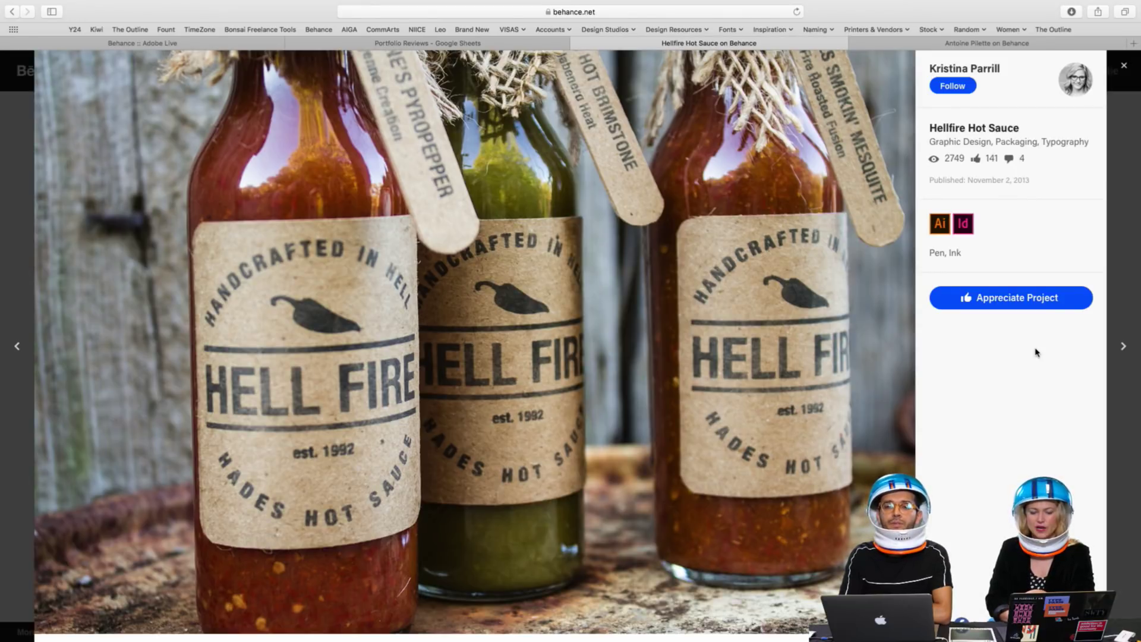
{"action": "left_click", "coordinate": [1017, 300]}
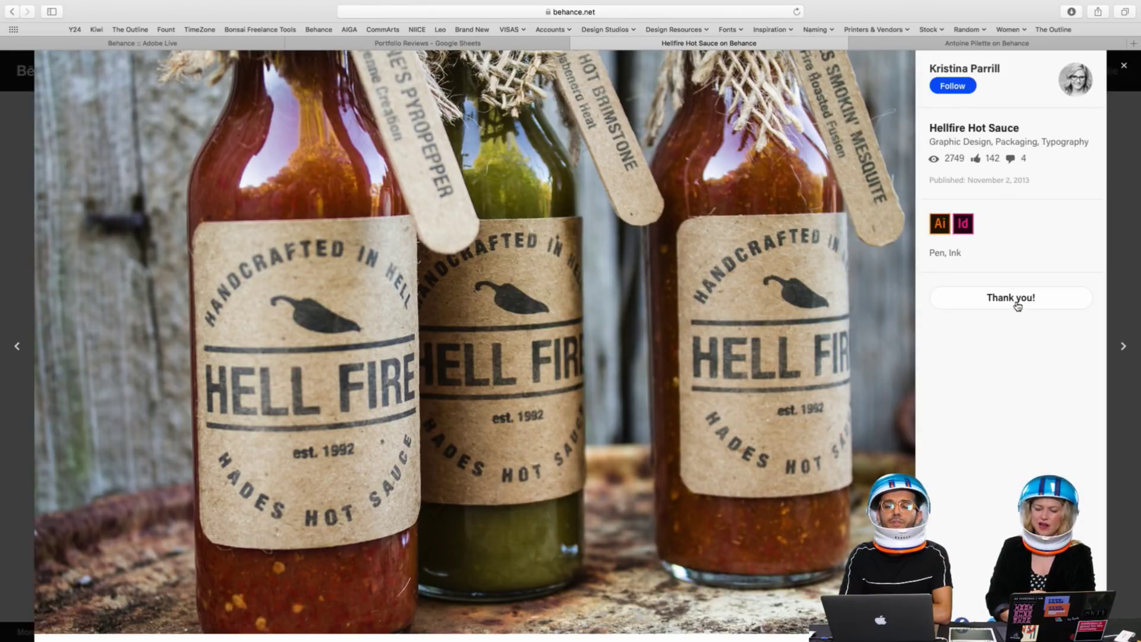
{"action": "left_click", "coordinate": [1119, 197]}
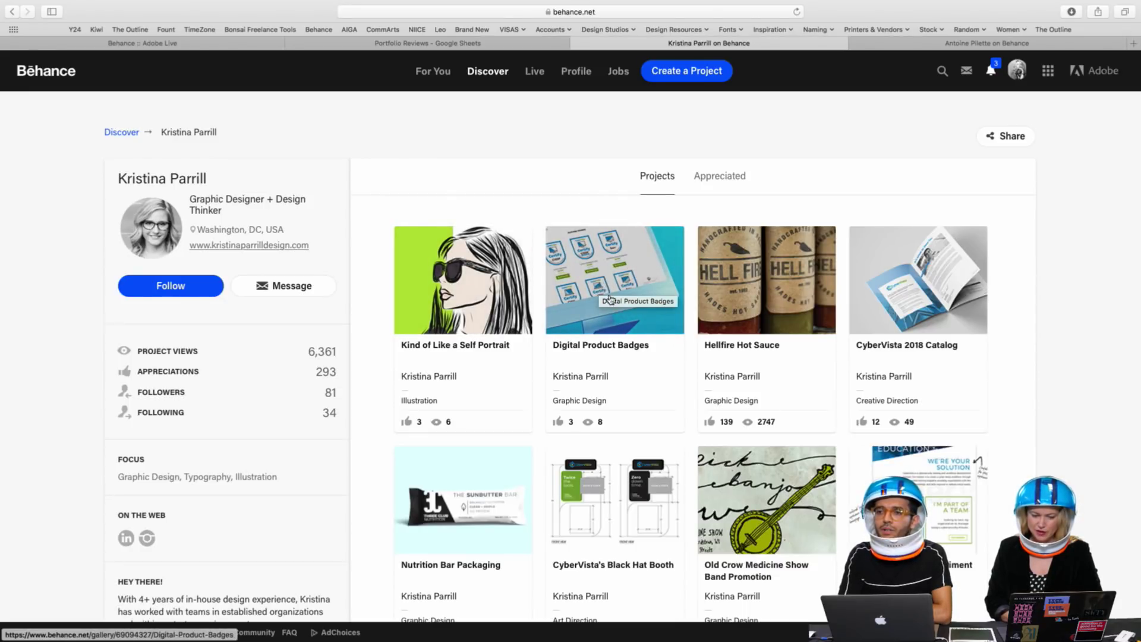
Open the Kind of Like a Self Portrait project and read its introduction above the first drawing
{"action": "left_click", "coordinate": [458, 290]}
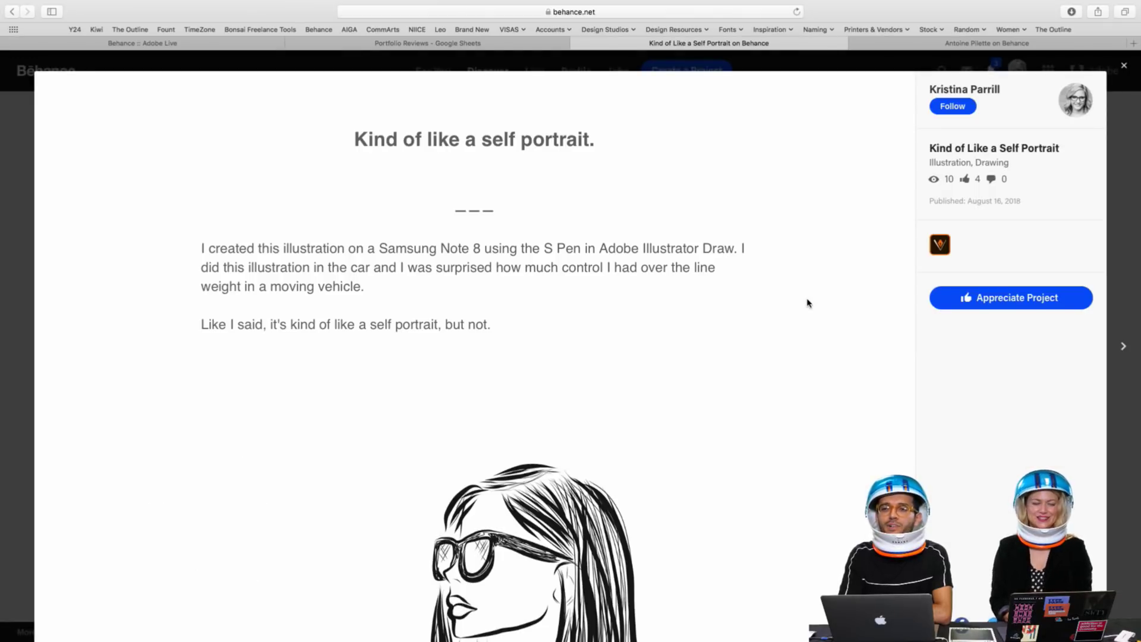
{"action": "scroll", "coordinate": [808, 303], "scroll_direction": "down", "scroll_amount": 3}
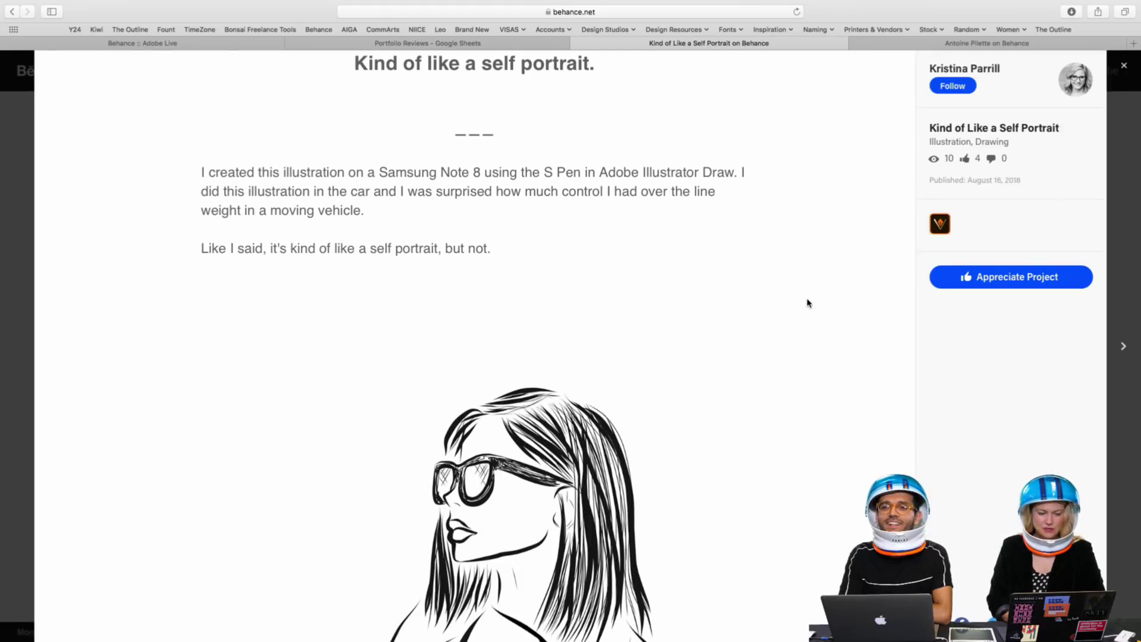
{"action": "scroll", "coordinate": [807, 303], "scroll_direction": "down", "scroll_amount": 1}
{"action": "scroll", "coordinate": [807, 303], "scroll_direction": "down", "scroll_amount": 2}
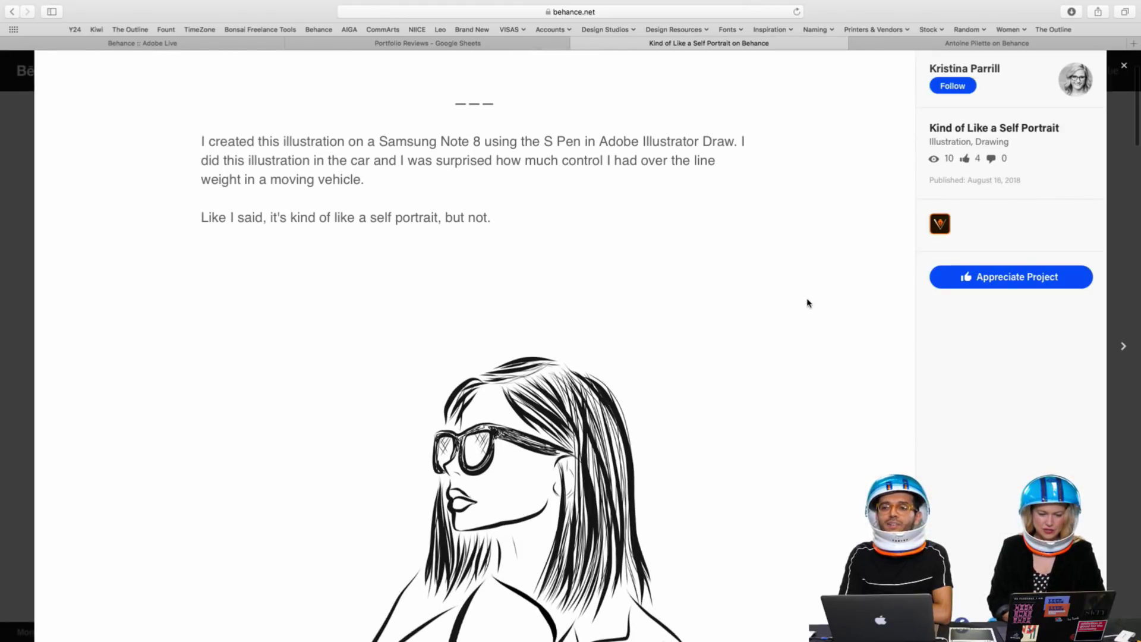
{"action": "scroll", "coordinate": [807, 303], "scroll_direction": "down", "scroll_amount": 2}
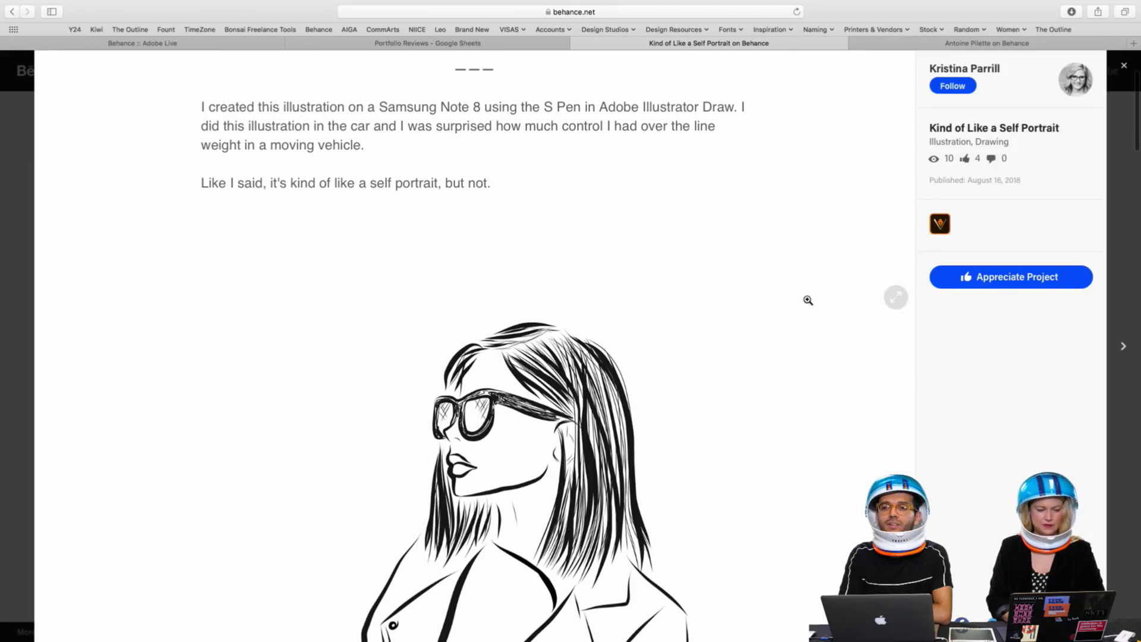
{"action": "scroll", "coordinate": [808, 300], "scroll_direction": "down", "scroll_amount": 2}
{"action": "scroll", "coordinate": [808, 300], "scroll_direction": "down", "scroll_amount": 1}
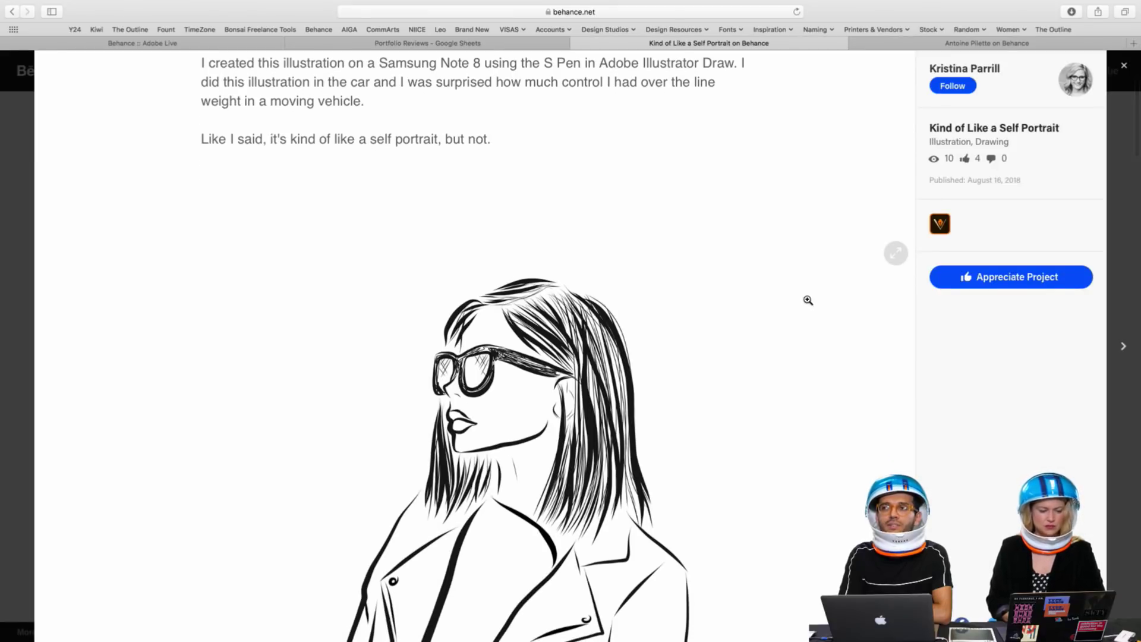
Examine the black line drawing of the woman in sunglasses and a jacket
{"action": "scroll", "coordinate": [808, 300], "scroll_direction": "down", "scroll_amount": 10}
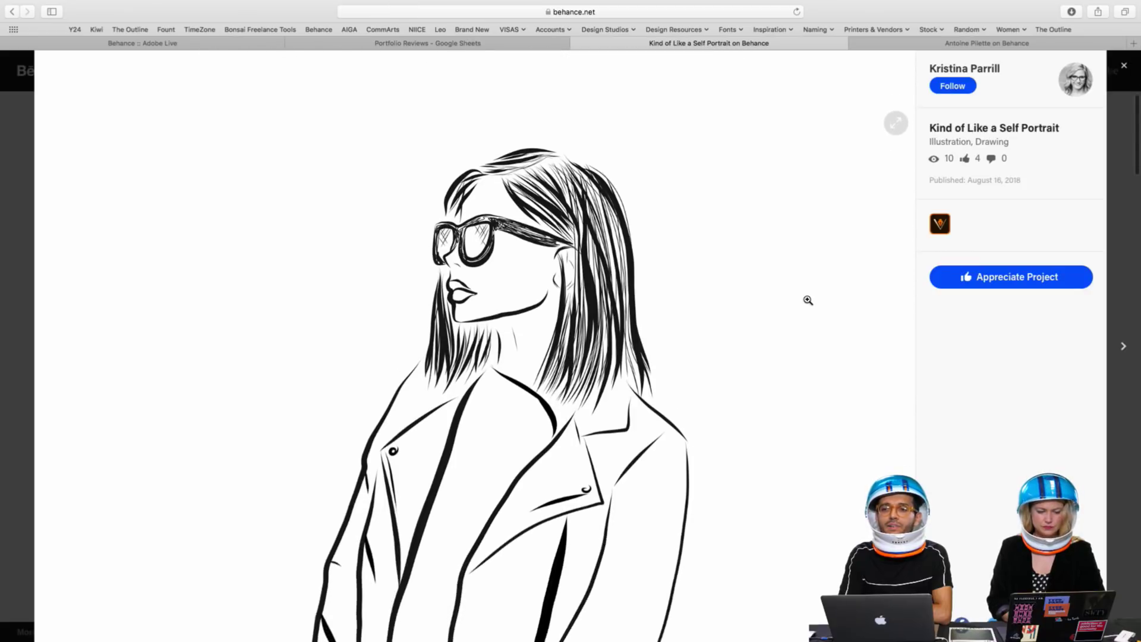
{"action": "scroll", "coordinate": [808, 300], "scroll_direction": "down", "scroll_amount": 3}
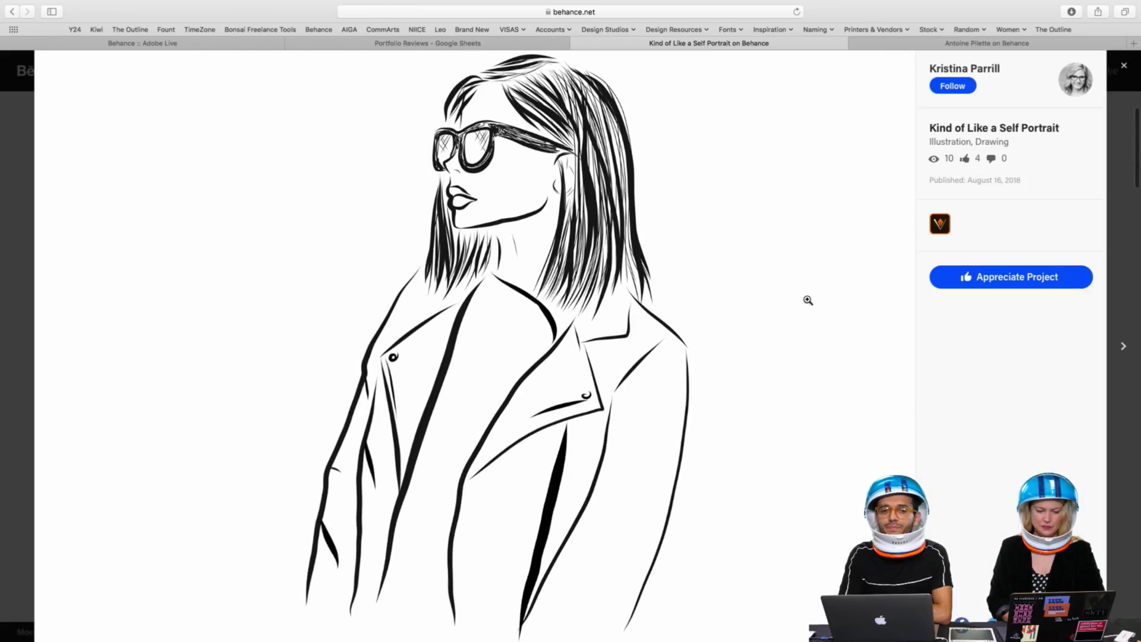
{"action": "scroll", "coordinate": [808, 300], "scroll_direction": "down", "scroll_amount": 2}
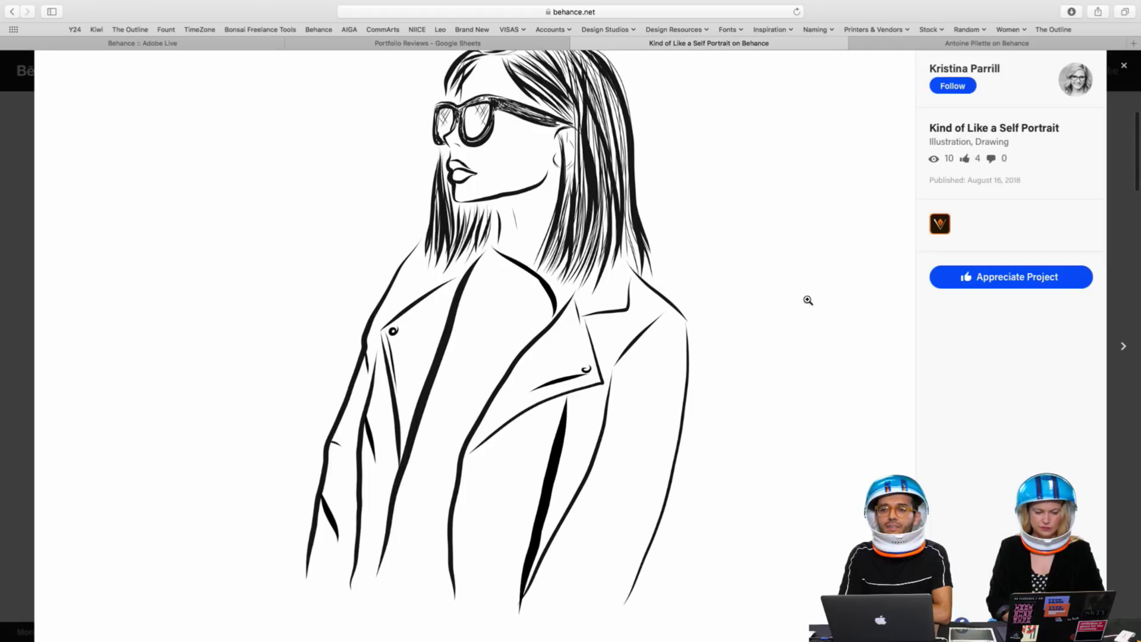
{"action": "scroll", "coordinate": [808, 300], "scroll_direction": "down", "scroll_amount": 1}
{"action": "scroll", "coordinate": [808, 300], "scroll_direction": "up", "scroll_amount": 4}
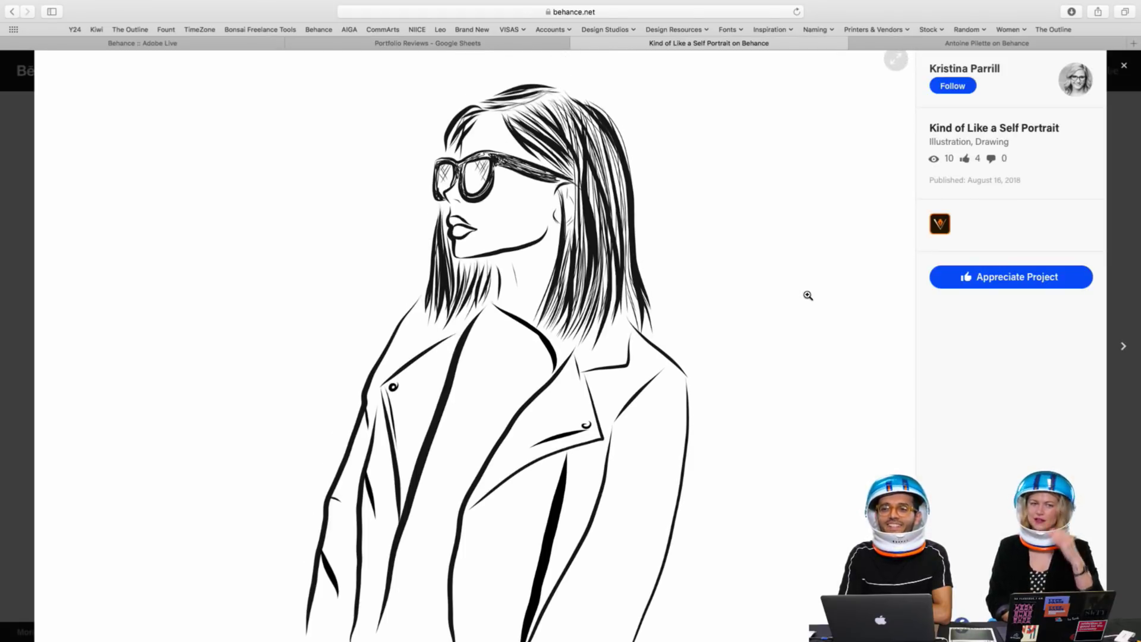
Review the self portrait's process stages and captions, from single-layer line work through added color layers to the final highlighted illustration
{"action": "scroll", "coordinate": [808, 295], "scroll_direction": "down", "scroll_amount": 10}
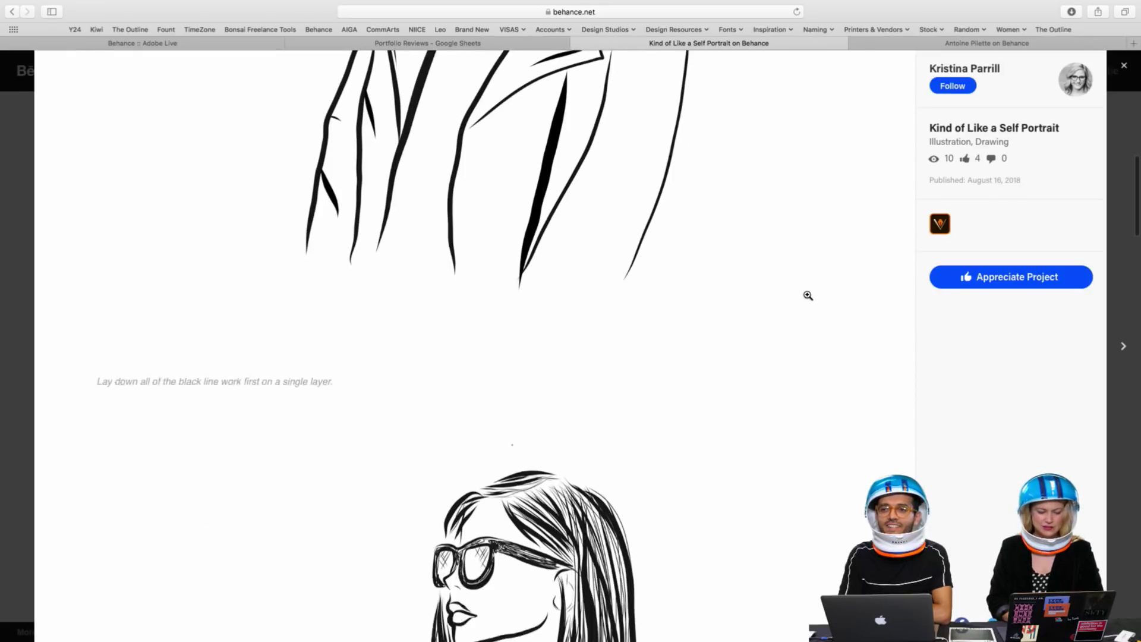
{"action": "scroll", "coordinate": [808, 295], "scroll_direction": "down", "scroll_amount": 8}
{"action": "scroll", "coordinate": [808, 295], "scroll_direction": "down", "scroll_amount": 3}
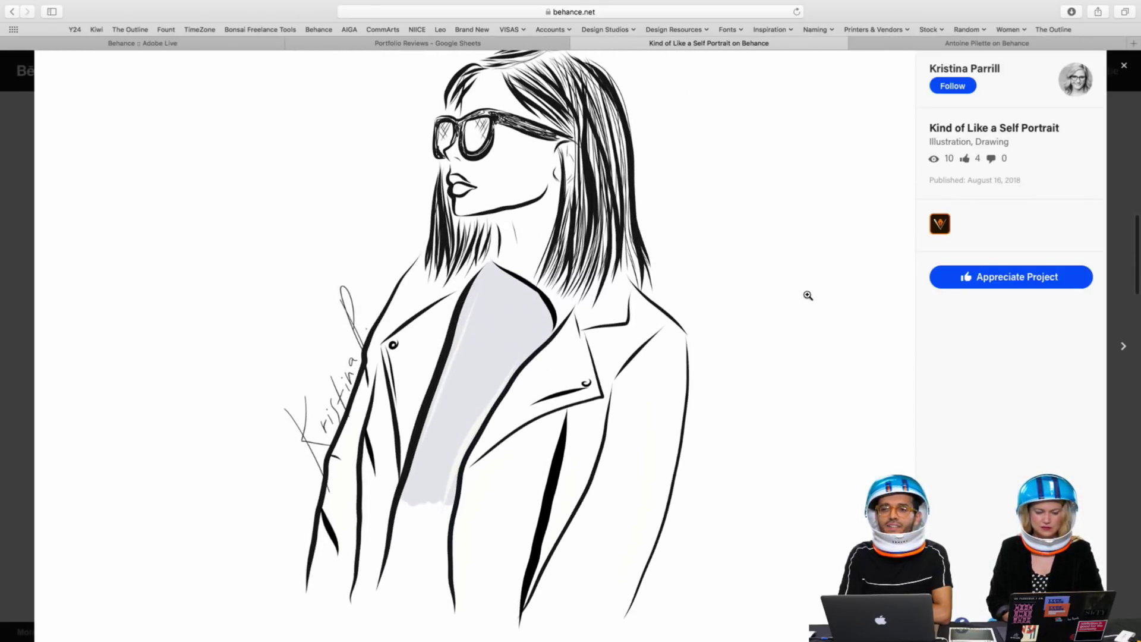
{"action": "scroll", "coordinate": [808, 295], "scroll_direction": "down", "scroll_amount": 15}
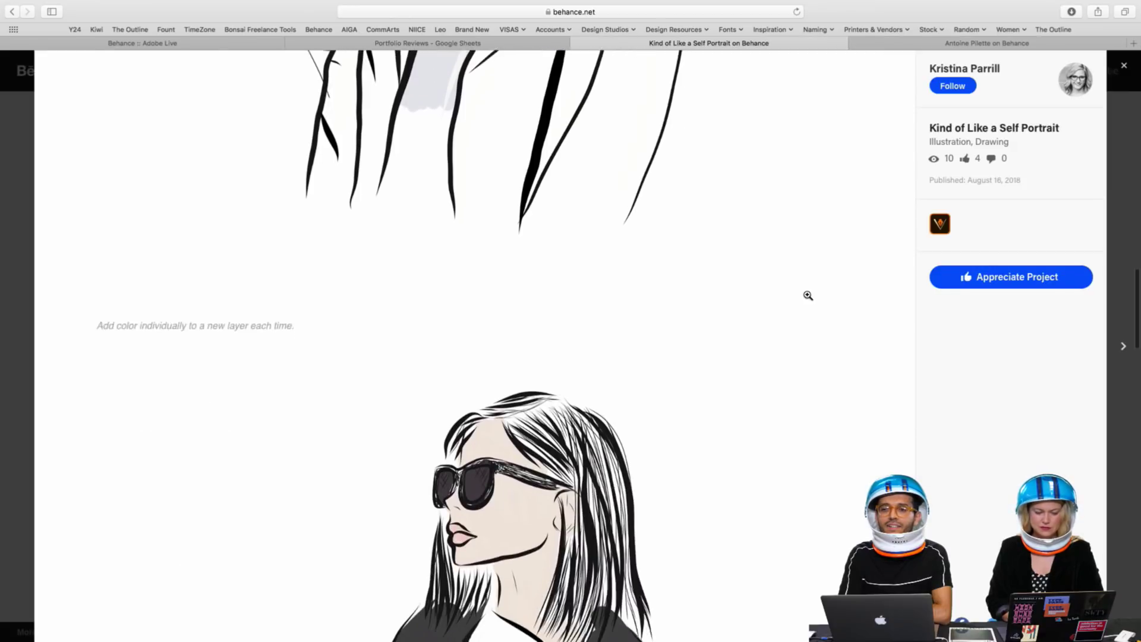
{"action": "scroll", "coordinate": [808, 296], "scroll_direction": "down", "scroll_amount": 4}
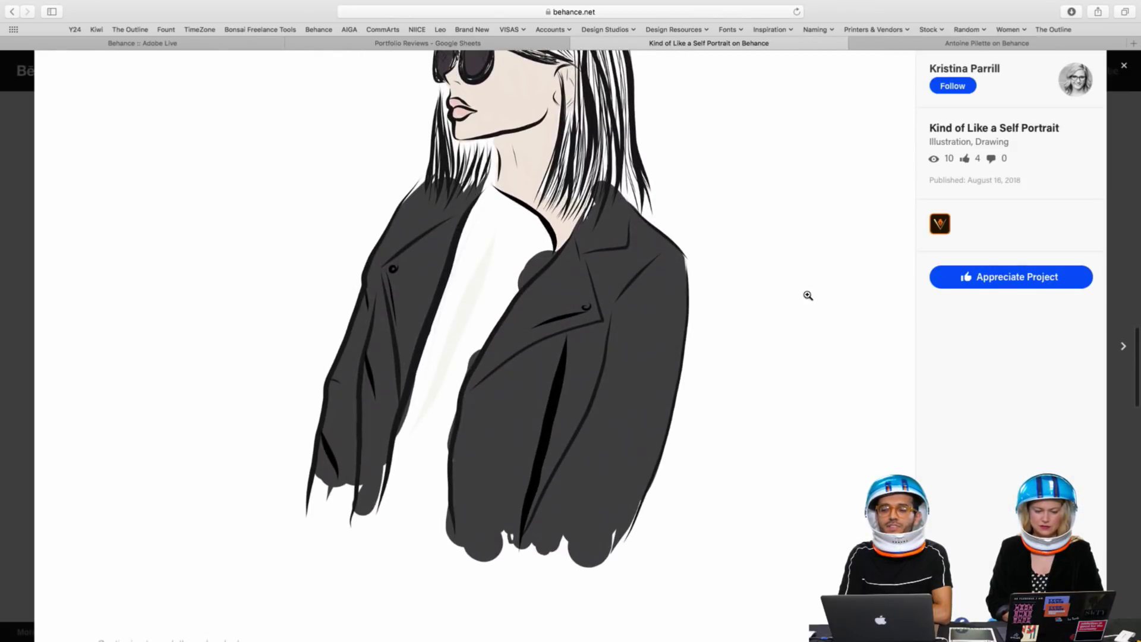
{"action": "scroll", "coordinate": [808, 295], "scroll_direction": "down", "scroll_amount": 2}
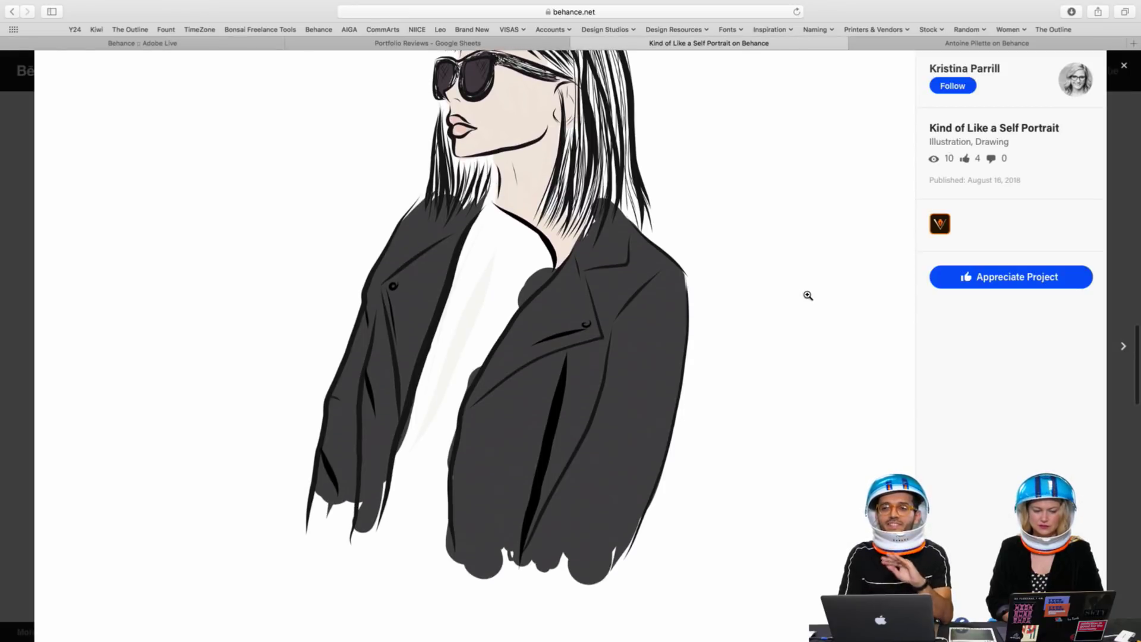
{"action": "scroll", "coordinate": [808, 295], "scroll_direction": "down", "scroll_amount": 15}
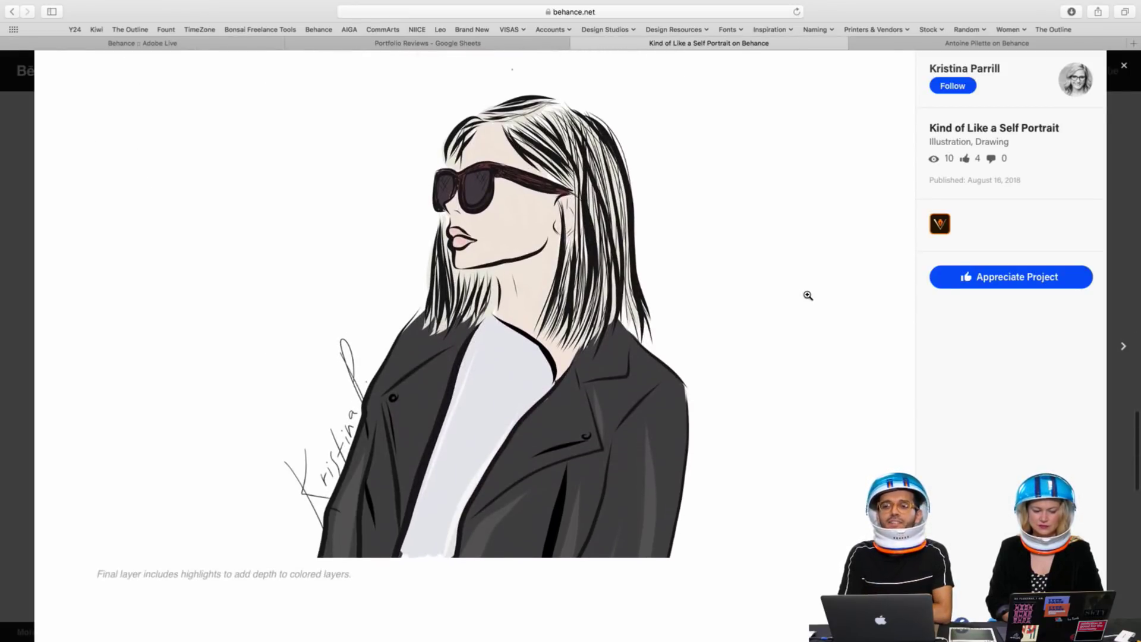
{"action": "scroll", "coordinate": [808, 295], "scroll_direction": "down", "scroll_amount": 7}
{"action": "scroll", "coordinate": [808, 296], "scroll_direction": "up", "scroll_amount": 6}
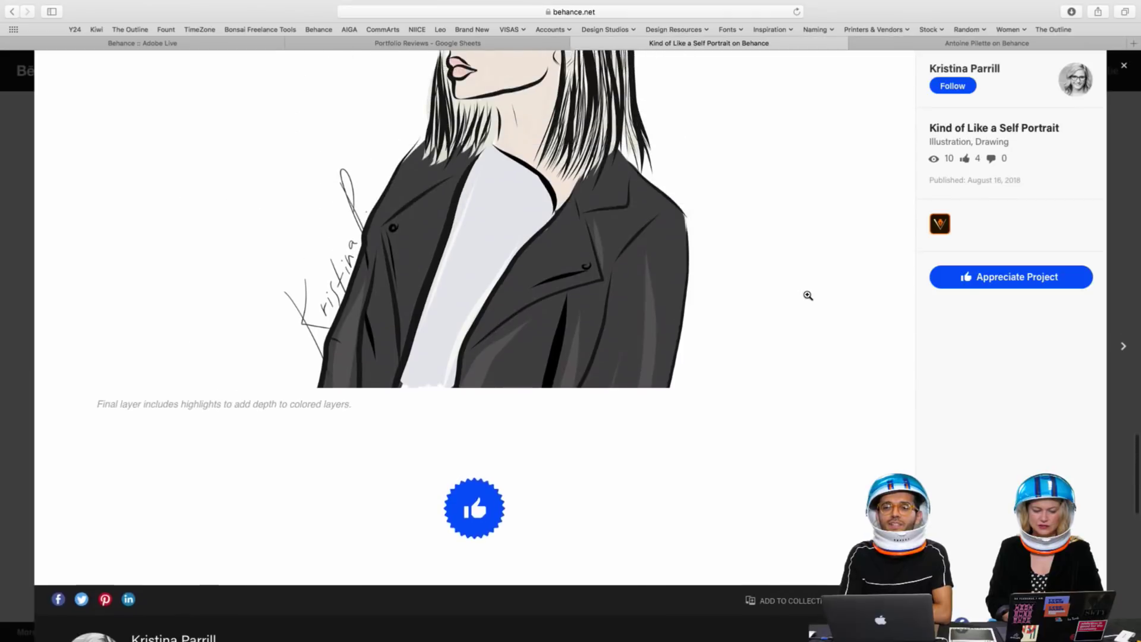
Look back through the illustration stages to the introduction and appreciate the Kind of Like a Self Portrait project
{"action": "scroll", "coordinate": [808, 296], "scroll_direction": "up", "scroll_amount": 10}
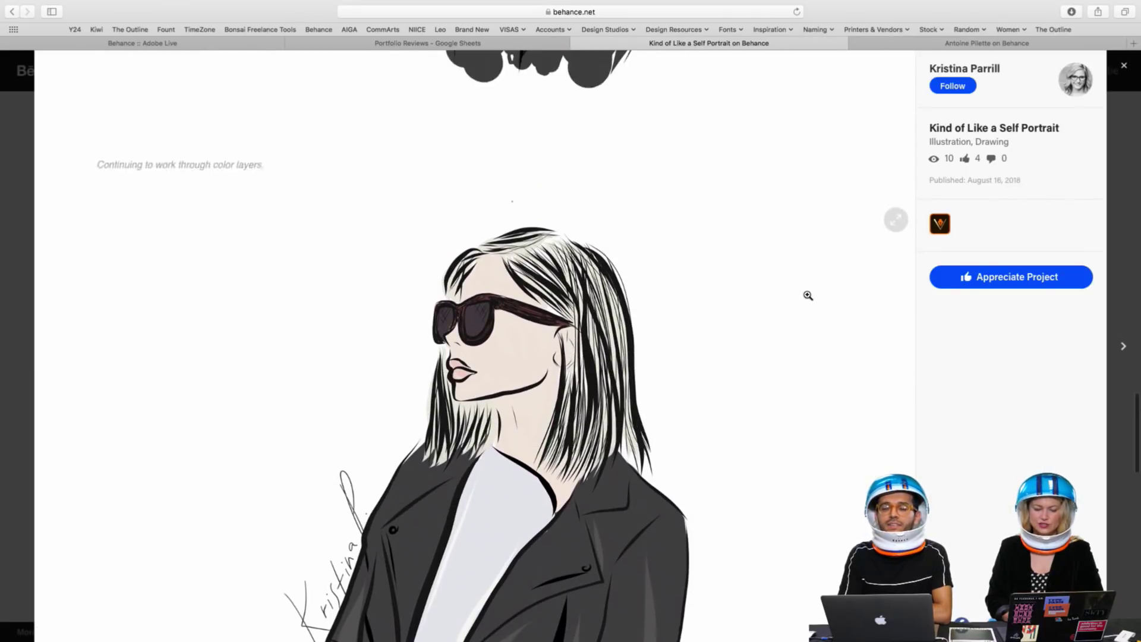
{"action": "scroll", "coordinate": [808, 295], "scroll_direction": "up", "scroll_amount": 20}
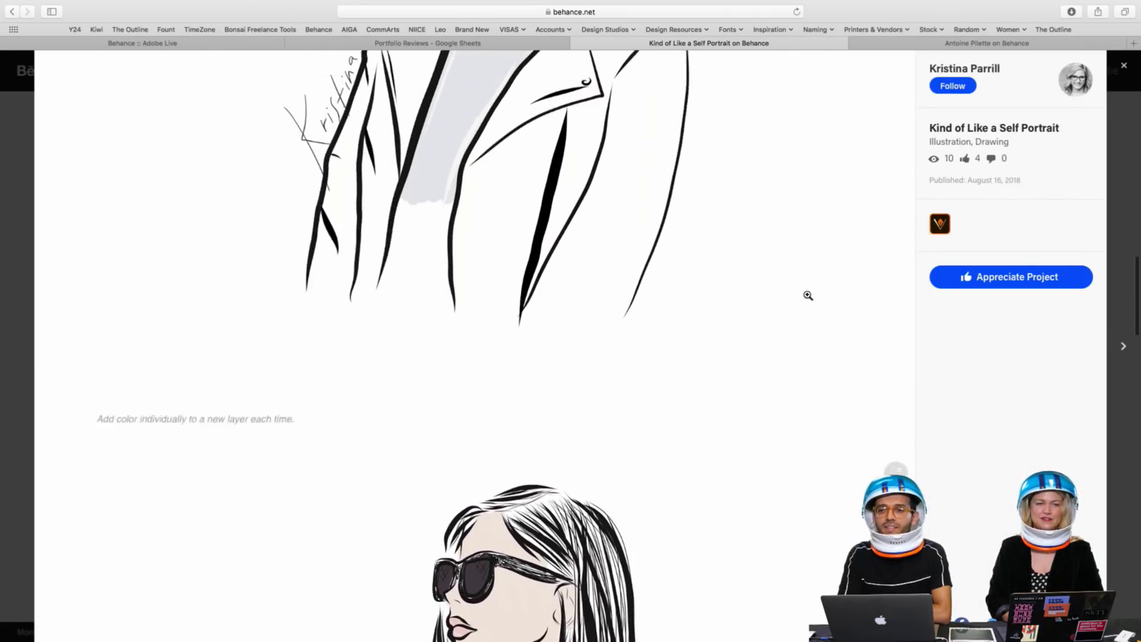
{"action": "scroll", "coordinate": [808, 295], "scroll_direction": "up", "scroll_amount": 1}
{"action": "scroll", "coordinate": [808, 295], "scroll_direction": "up", "scroll_amount": 20}
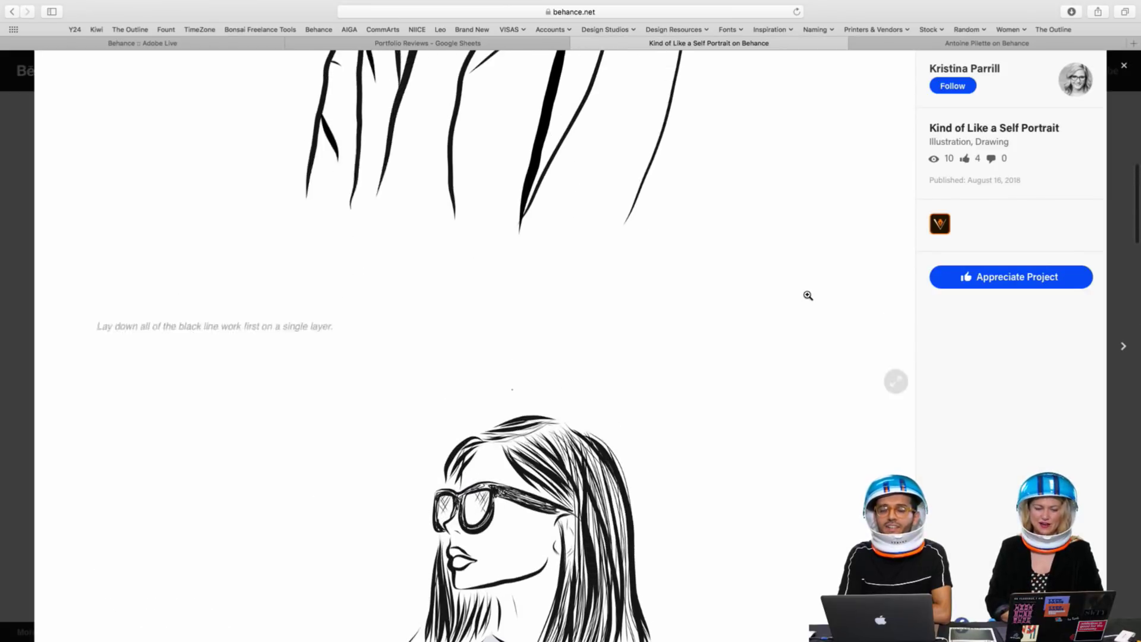
{"action": "scroll", "coordinate": [808, 295], "scroll_direction": "up", "scroll_amount": 2}
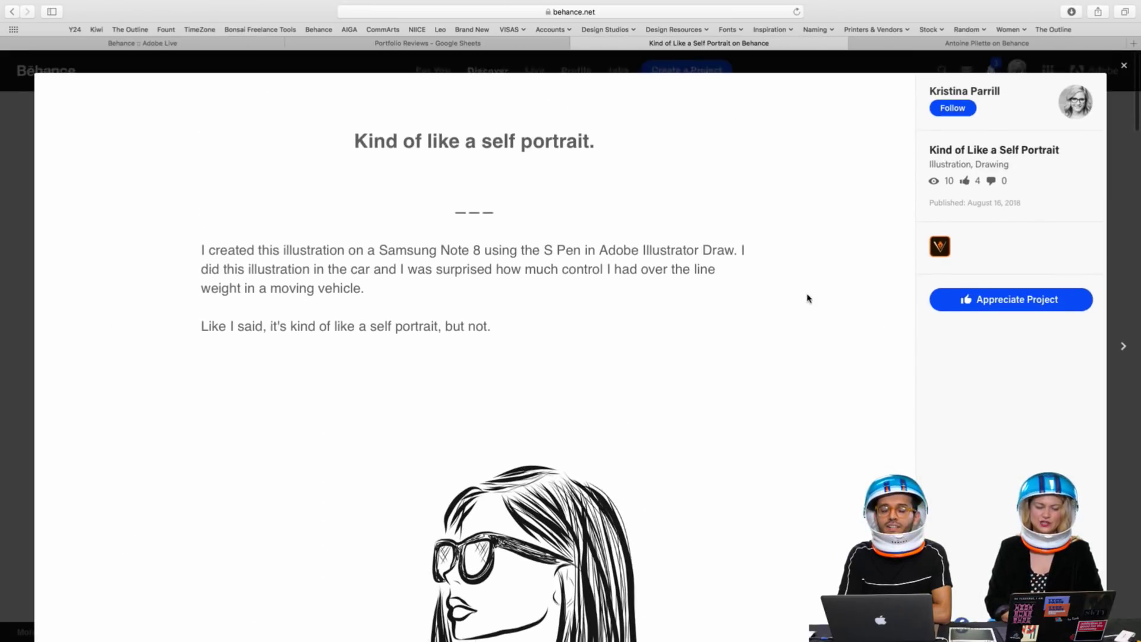
{"action": "scroll", "coordinate": [808, 297], "scroll_direction": "down", "scroll_amount": 1}
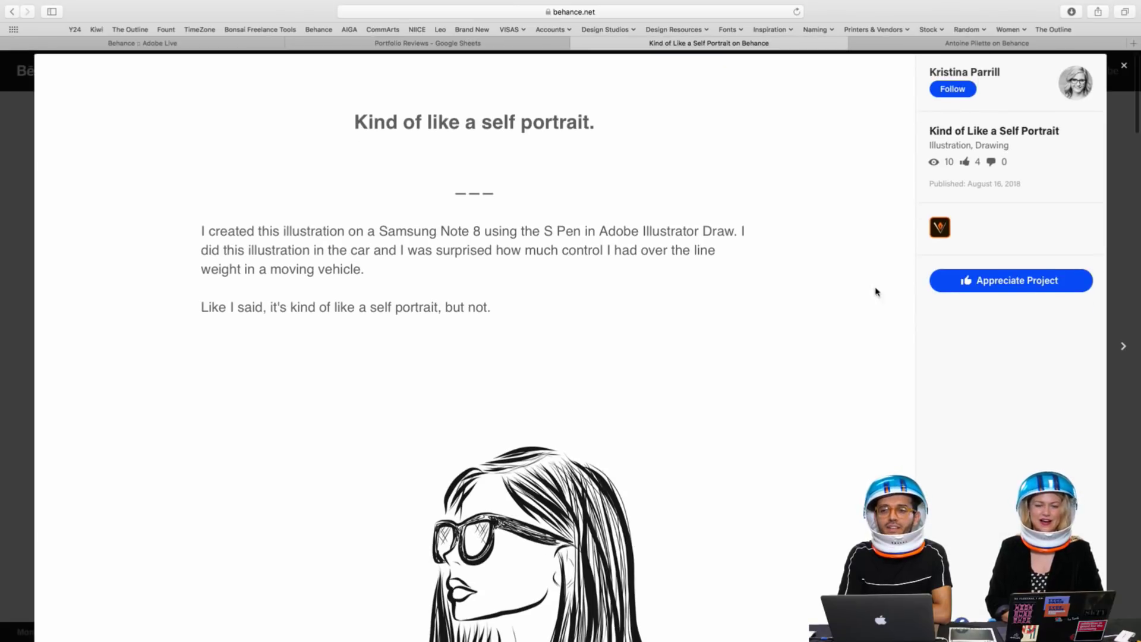
{"action": "left_click", "coordinate": [1024, 290]}
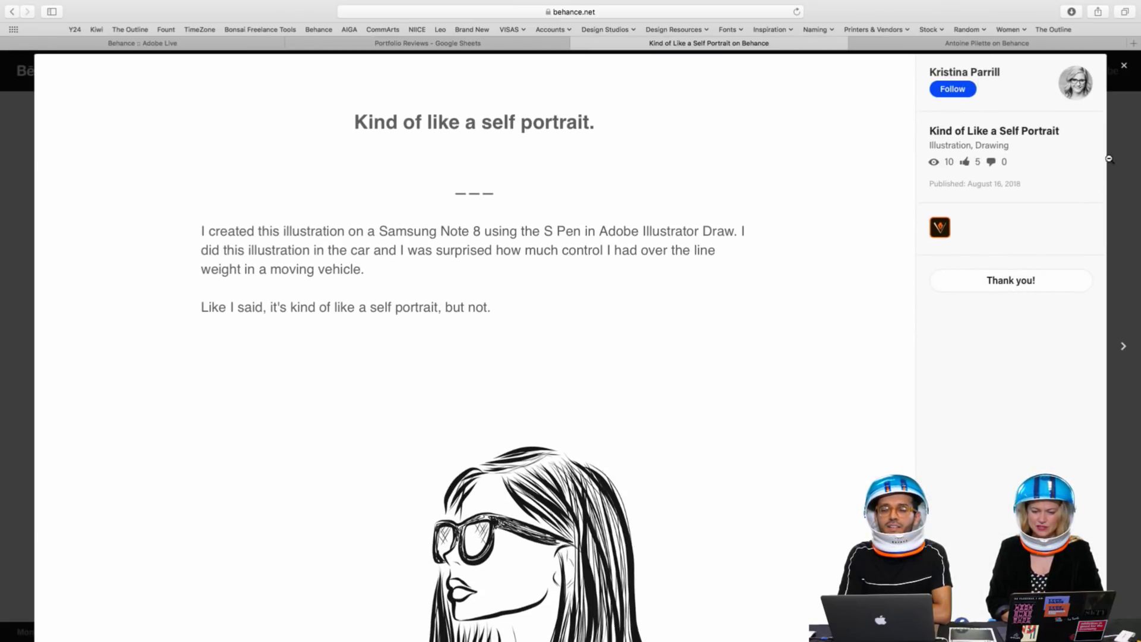
Close the Kind of Like a Self Portrait project and look through the designer's project grid
{"action": "left_click", "coordinate": [1123, 128]}
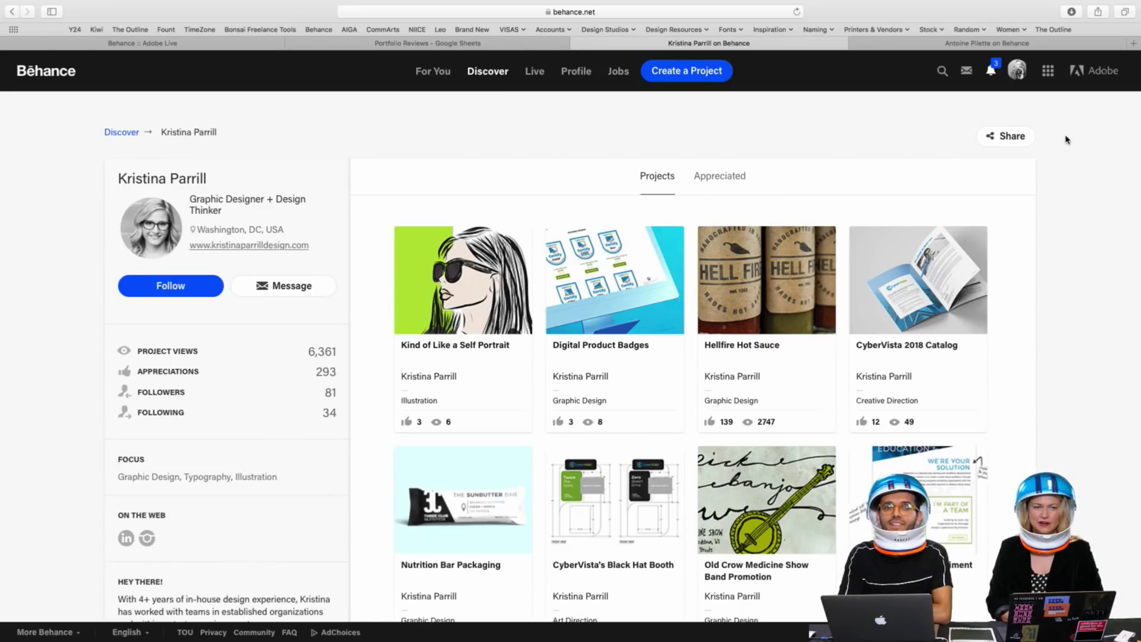
{"action": "scroll", "coordinate": [1004, 303], "scroll_direction": "down", "scroll_amount": 1}
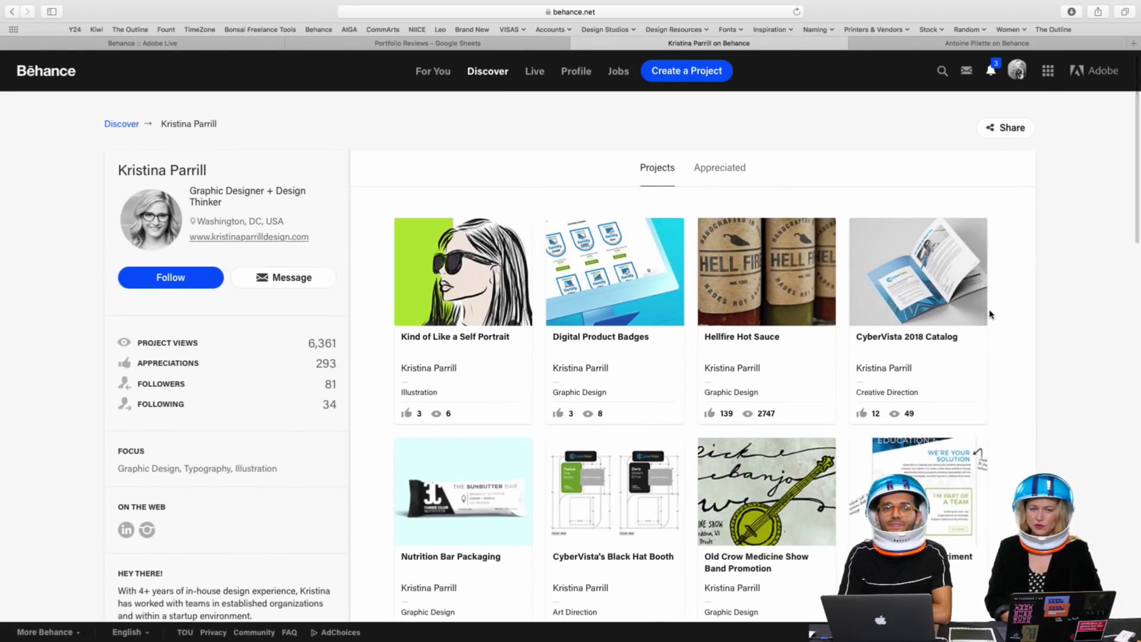
{"action": "scroll", "coordinate": [1020, 278], "scroll_direction": "down", "scroll_amount": 2}
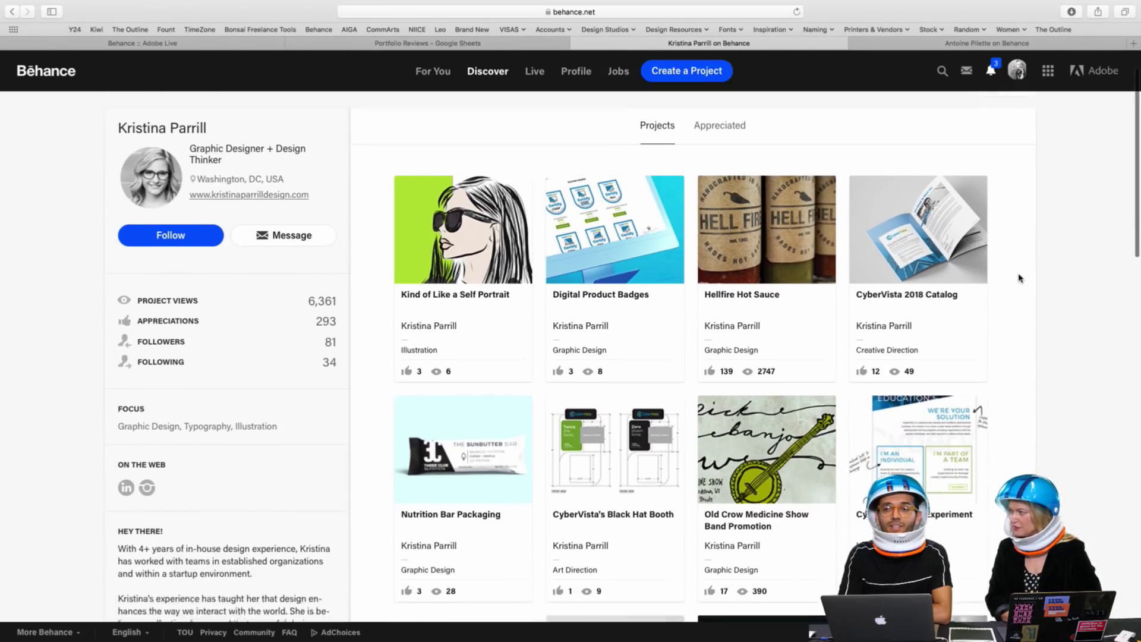
{"action": "scroll", "coordinate": [1020, 279], "scroll_direction": "down", "scroll_amount": 5}
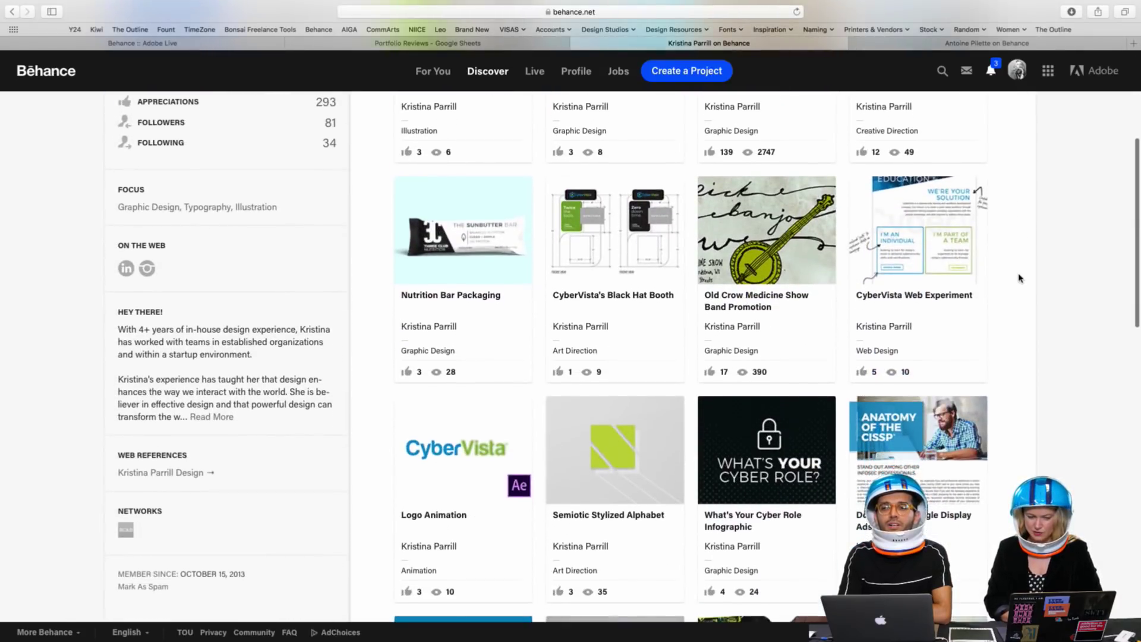
{"action": "scroll", "coordinate": [1019, 278], "scroll_direction": "down", "scroll_amount": 6}
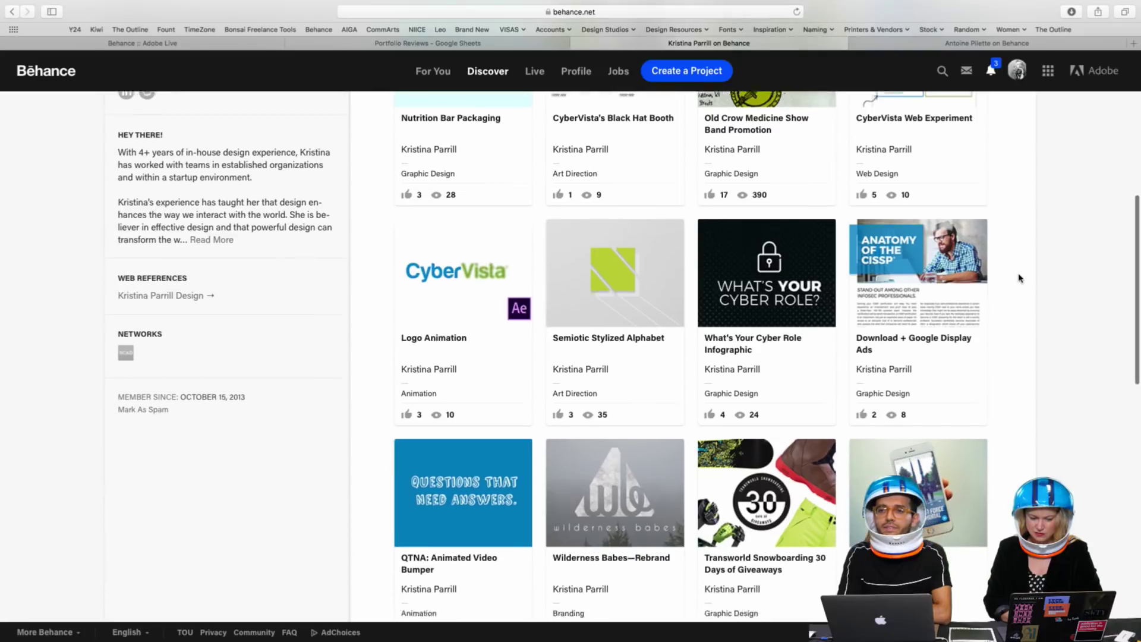
Return to the first row of the portfolio and open the Digital Product Badges project
{"action": "scroll", "coordinate": [1019, 278], "scroll_direction": "up", "scroll_amount": 1}
{"action": "scroll", "coordinate": [1019, 278], "scroll_direction": "up", "scroll_amount": 3}
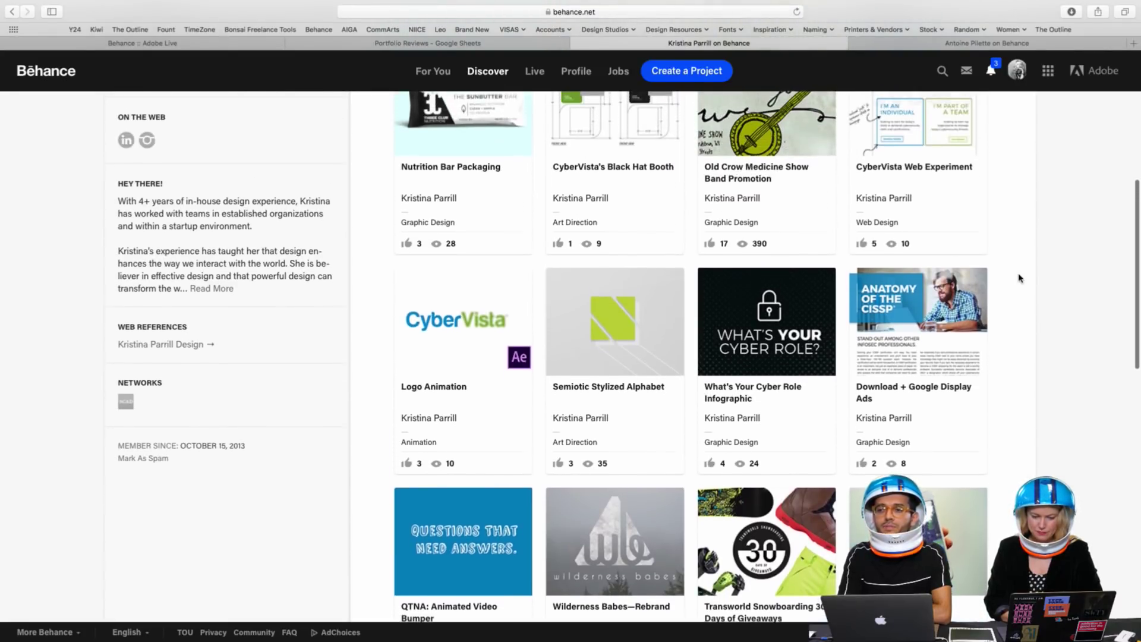
{"action": "scroll", "coordinate": [1019, 278], "scroll_direction": "up", "scroll_amount": 12}
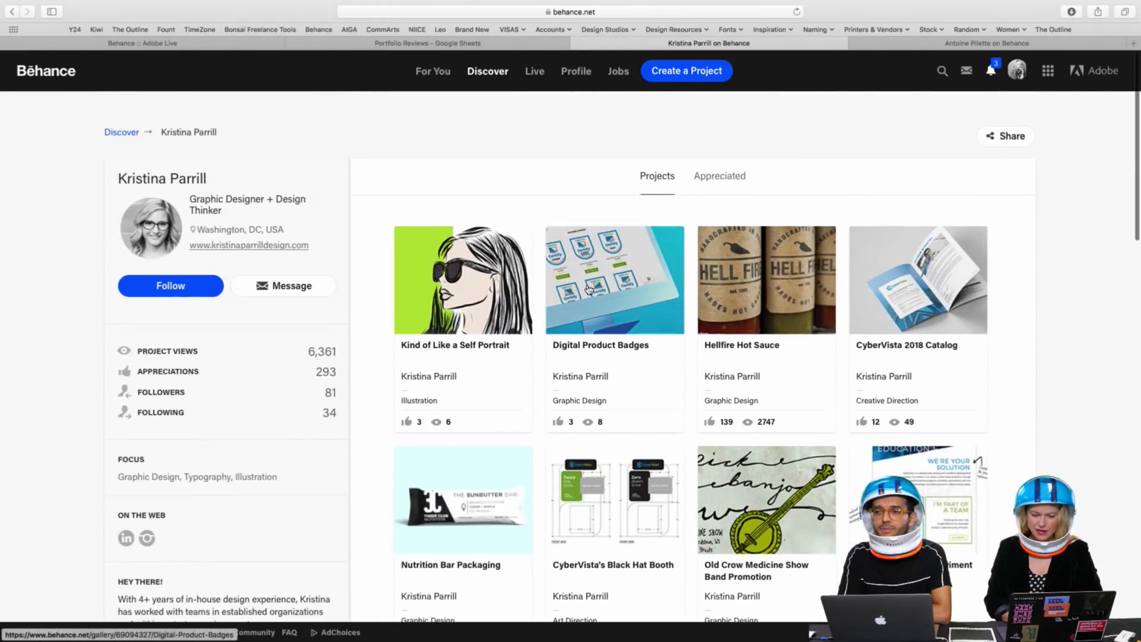
{"action": "left_click", "coordinate": [590, 287]}
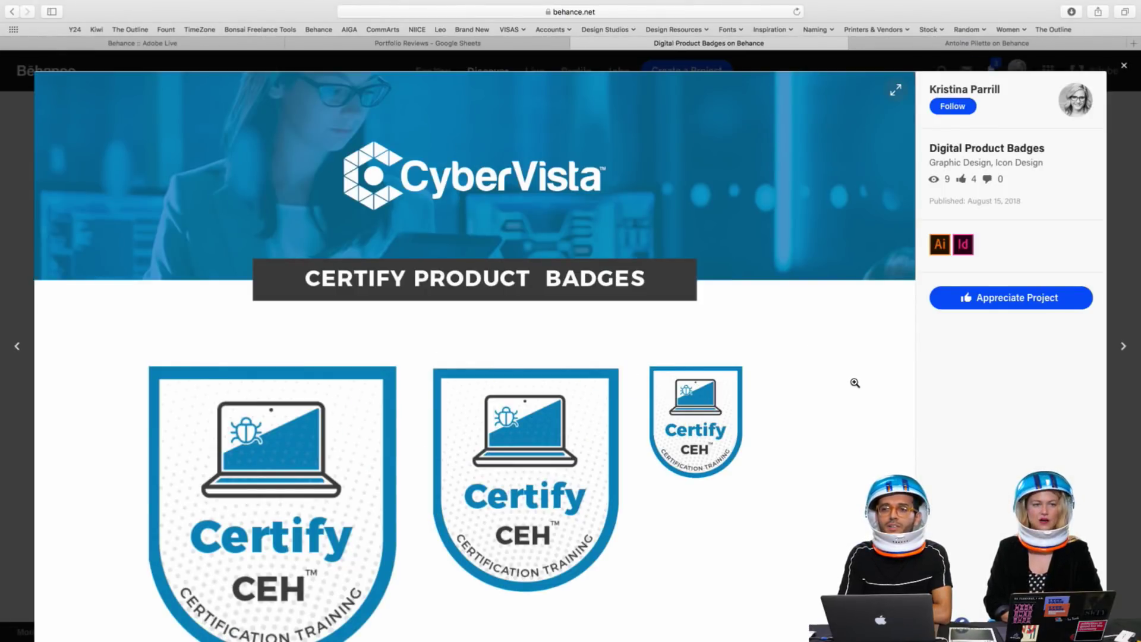
Review the Certify product badges, from the CEH badge sizes through the Featured Courses monitor mockup to the CISSP, CISM and SEC+ badges
{"action": "scroll", "coordinate": [854, 383], "scroll_direction": "down", "scroll_amount": 2}
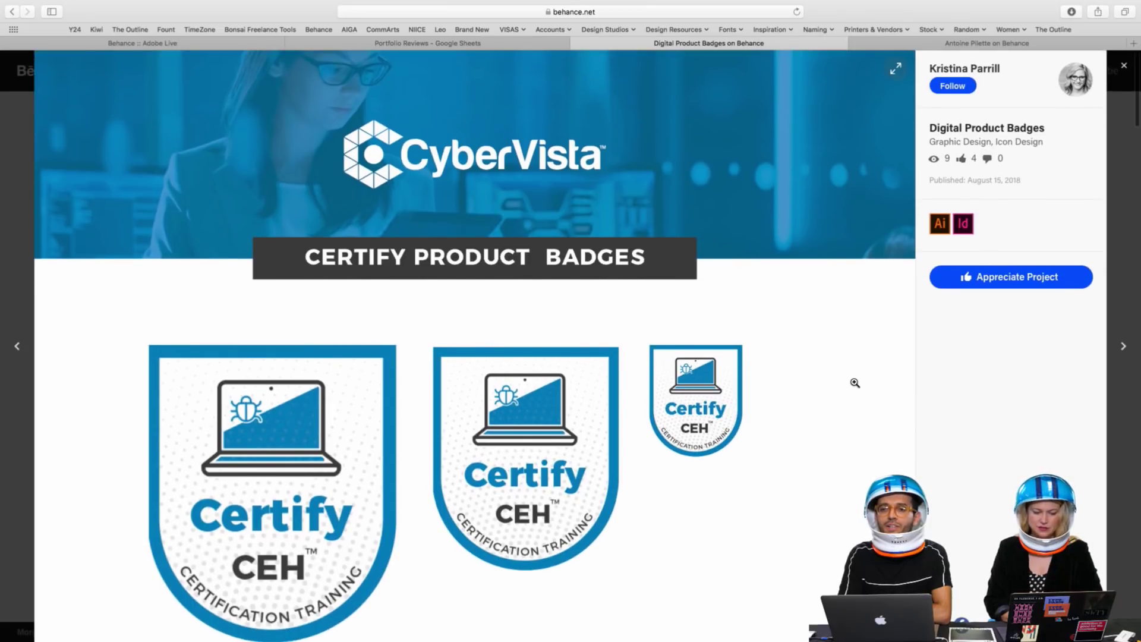
{"action": "scroll", "coordinate": [854, 383], "scroll_direction": "up", "scroll_amount": 2}
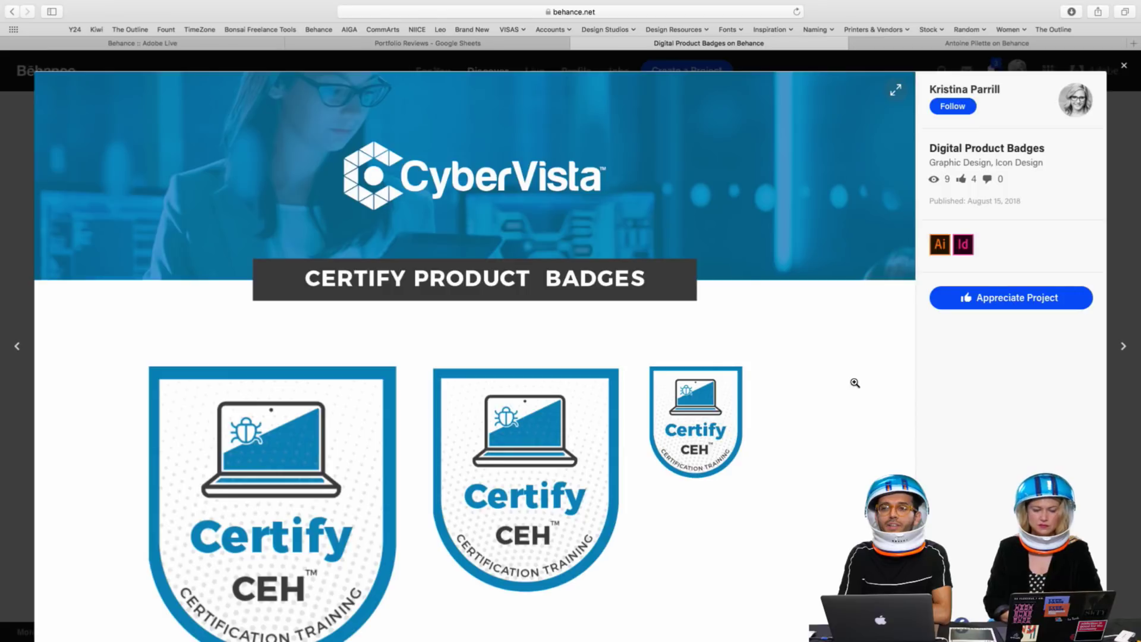
{"action": "scroll", "coordinate": [854, 383], "scroll_direction": "down", "scroll_amount": 8}
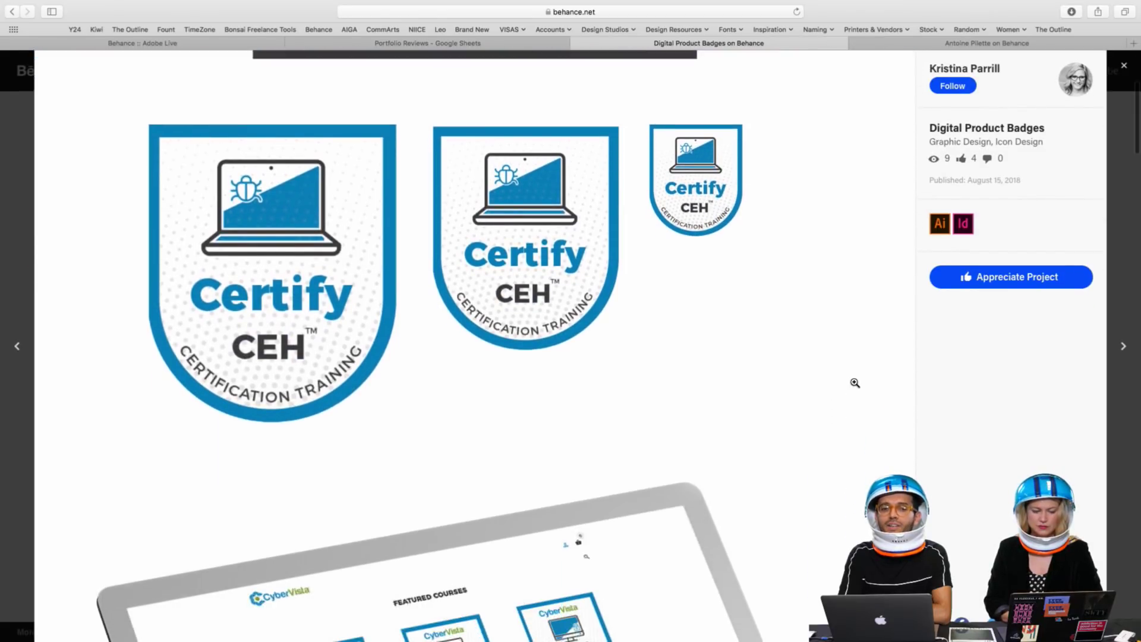
{"action": "scroll", "coordinate": [854, 382], "scroll_direction": "down", "scroll_amount": 12}
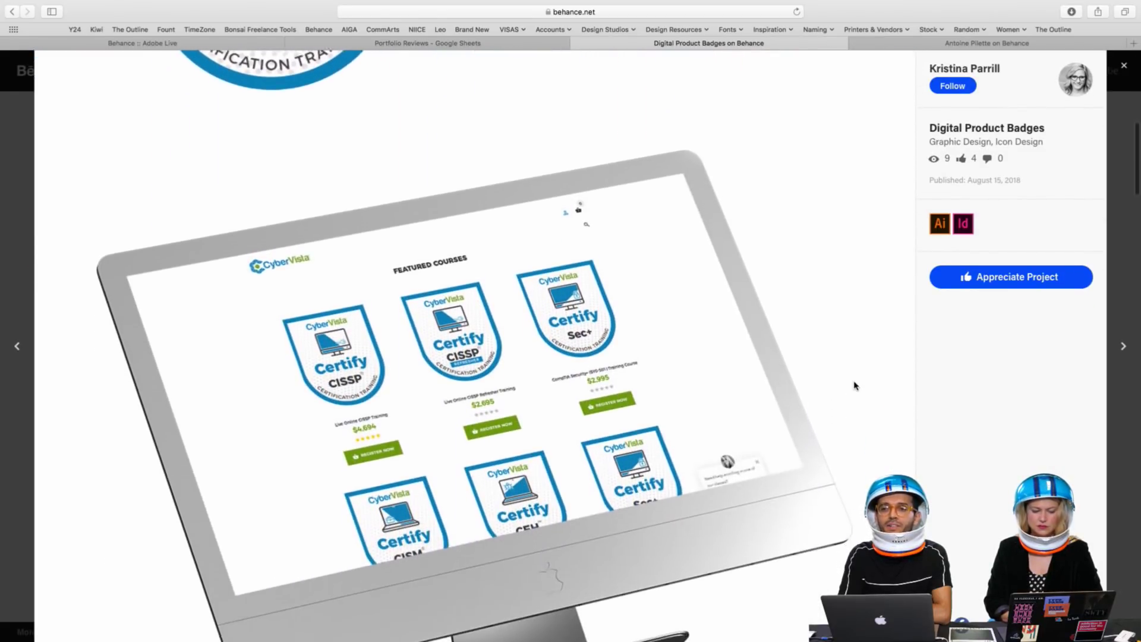
{"action": "scroll", "coordinate": [855, 385], "scroll_direction": "down", "scroll_amount": 15}
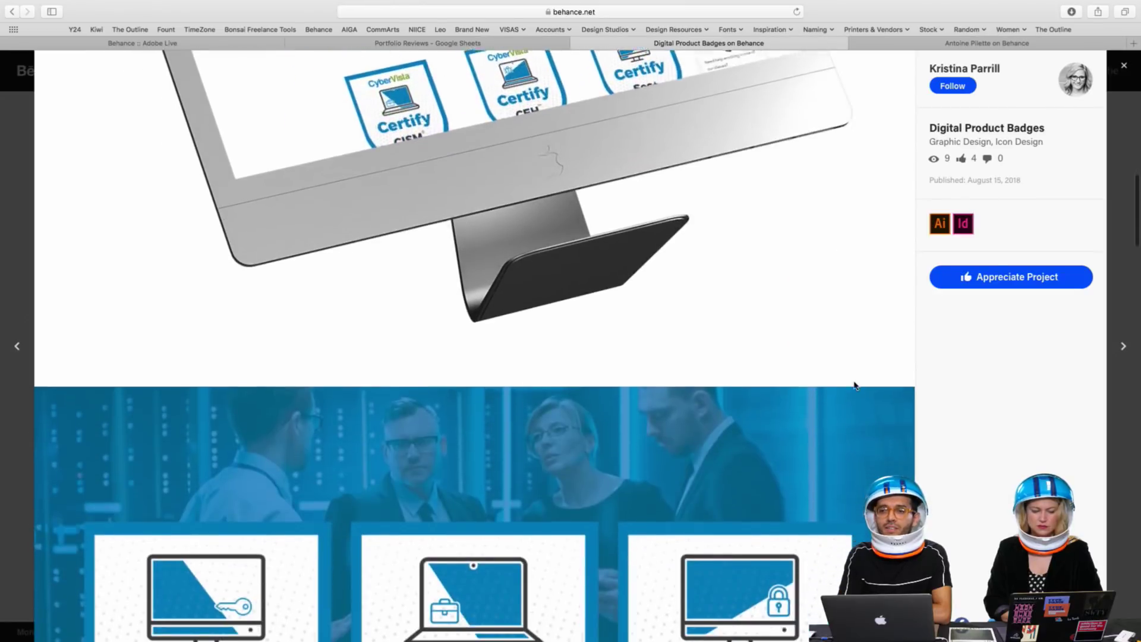
{"action": "scroll", "coordinate": [854, 385], "scroll_direction": "down", "scroll_amount": 9}
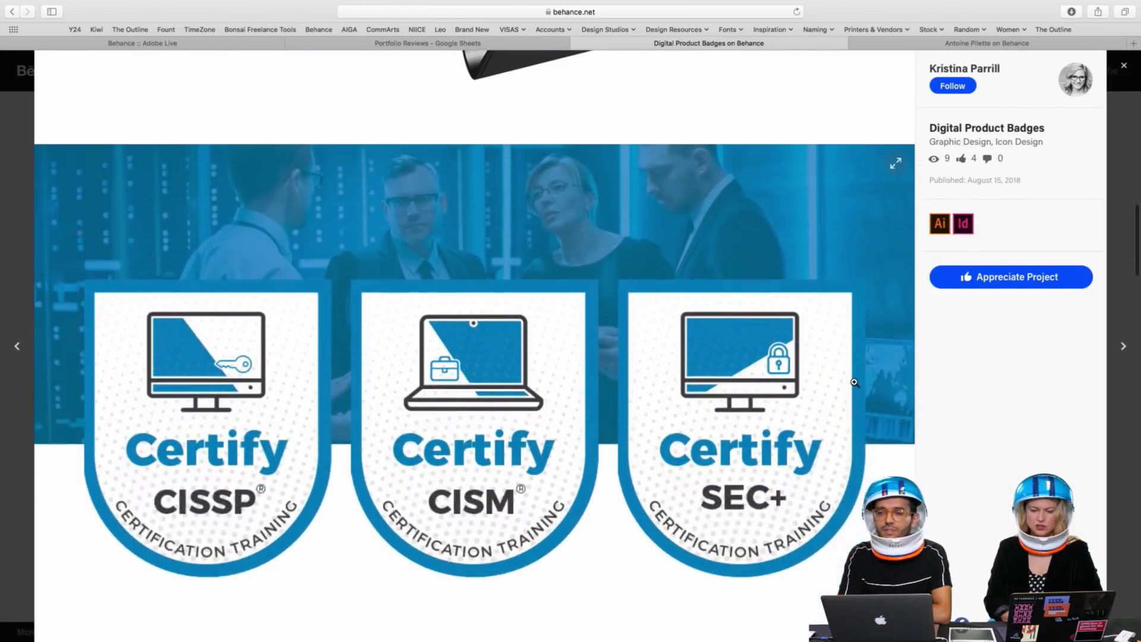
{"action": "scroll", "coordinate": [854, 382], "scroll_direction": "down", "scroll_amount": 2}
{"action": "scroll", "coordinate": [855, 383], "scroll_direction": "down", "scroll_amount": 2}
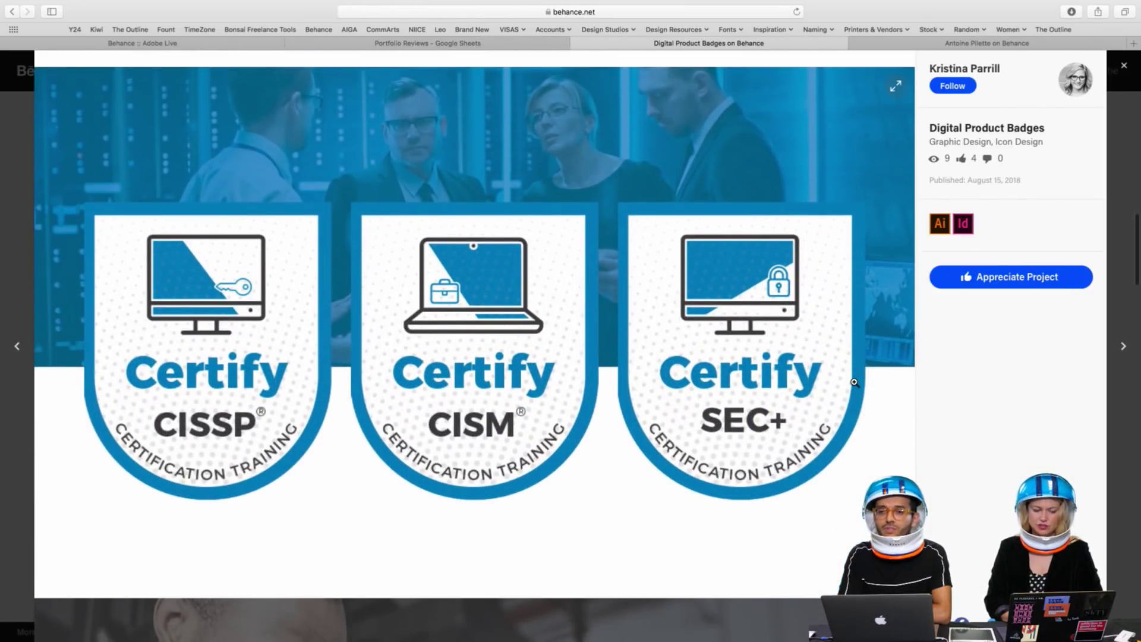
Review the Resolve product badges, from the Cyber Risk Training sizes through the monitor mockup to the Awareness Training and Cyber Risk Deep Dives badges
{"action": "scroll", "coordinate": [854, 382], "scroll_direction": "down", "scroll_amount": 2}
{"action": "scroll", "coordinate": [854, 383], "scroll_direction": "down", "scroll_amount": 20}
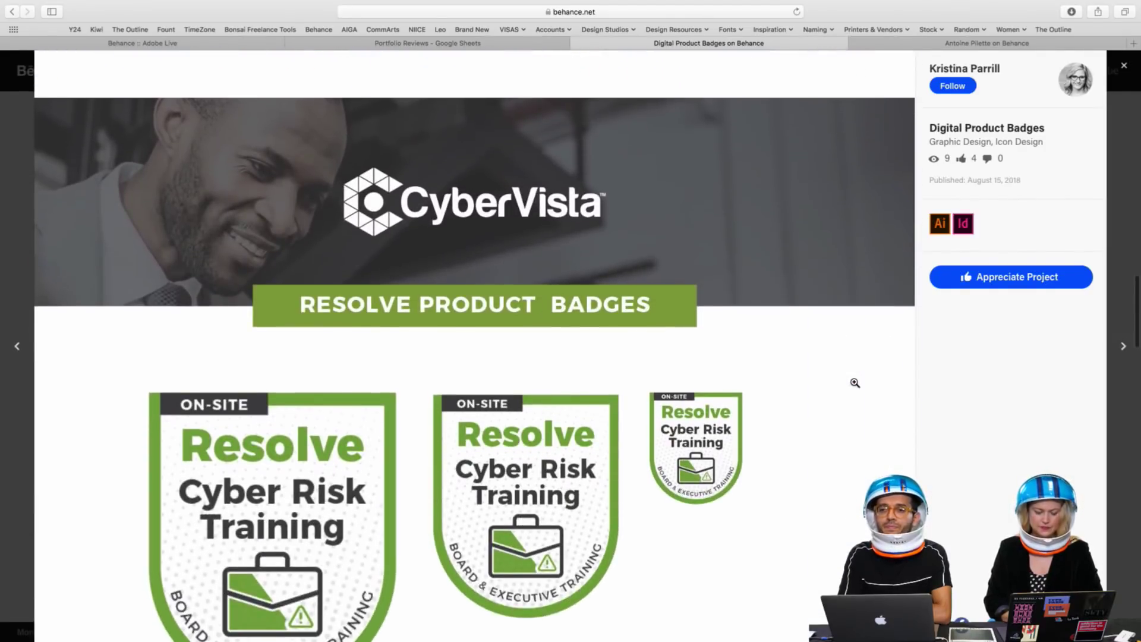
{"action": "scroll", "coordinate": [854, 382], "scroll_direction": "down", "scroll_amount": 5}
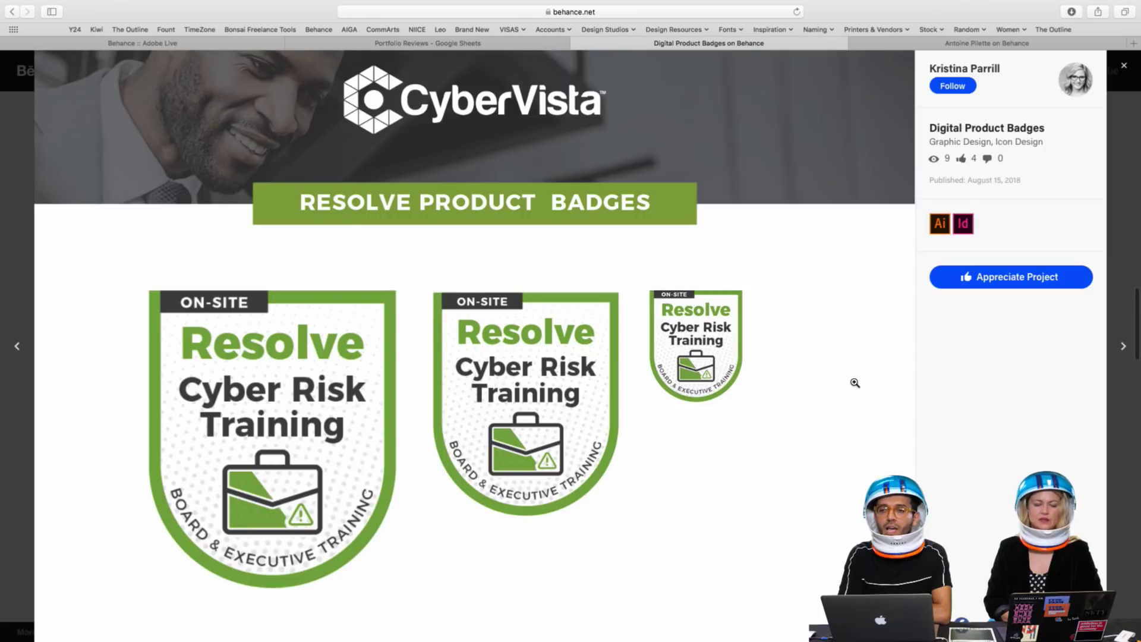
{"action": "scroll", "coordinate": [855, 383], "scroll_direction": "down", "scroll_amount": 1}
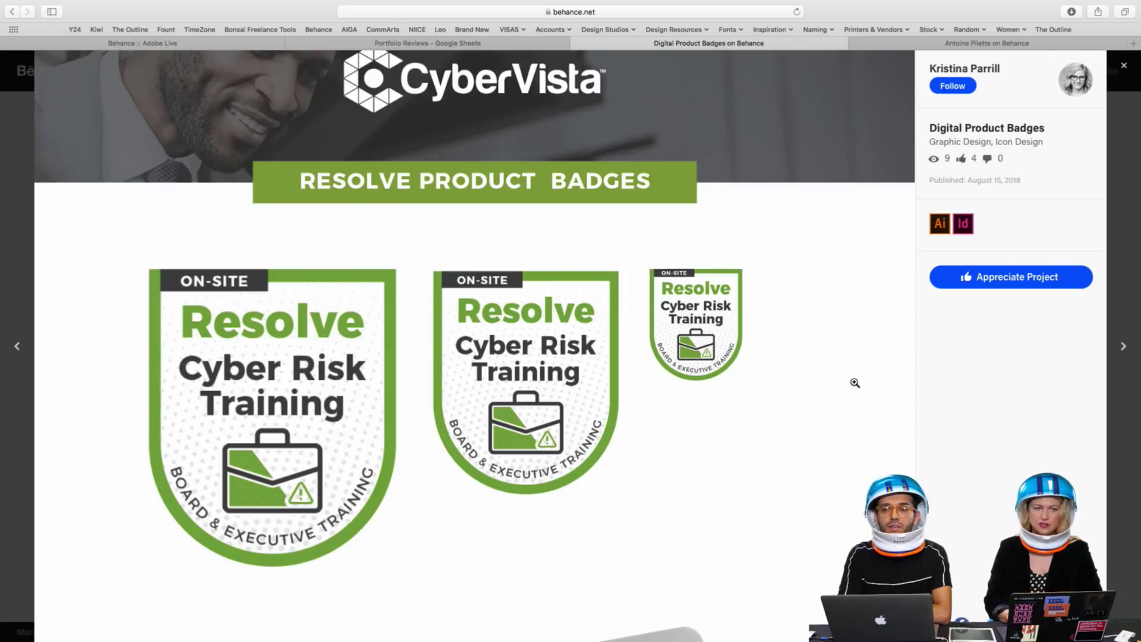
{"action": "scroll", "coordinate": [854, 383], "scroll_direction": "down", "scroll_amount": 15}
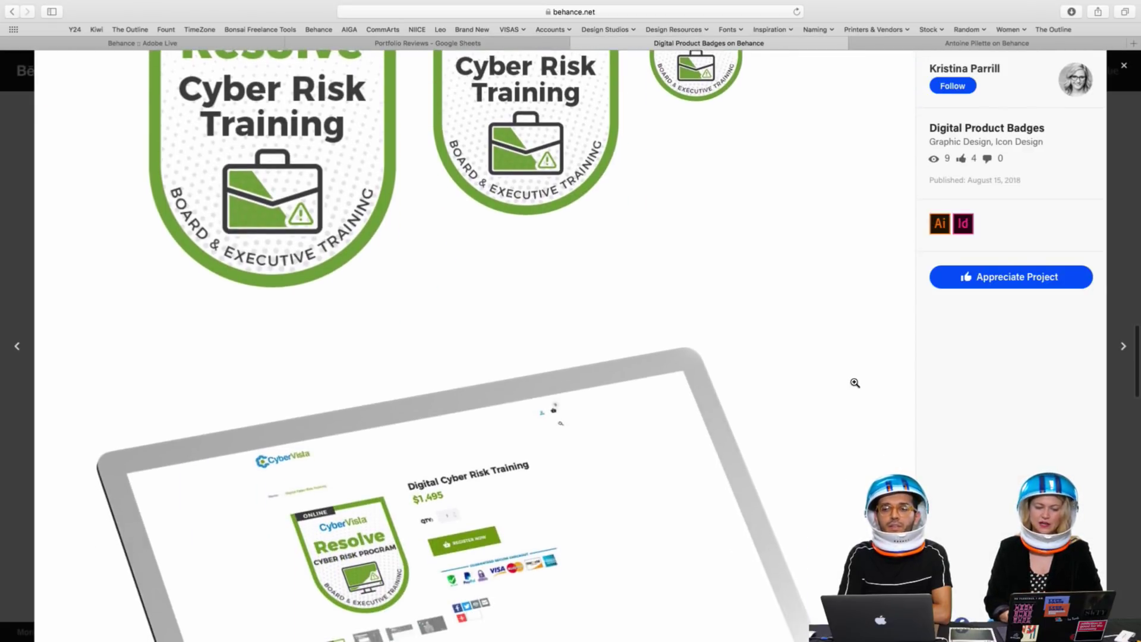
{"action": "scroll", "coordinate": [855, 385], "scroll_direction": "down", "scroll_amount": 10}
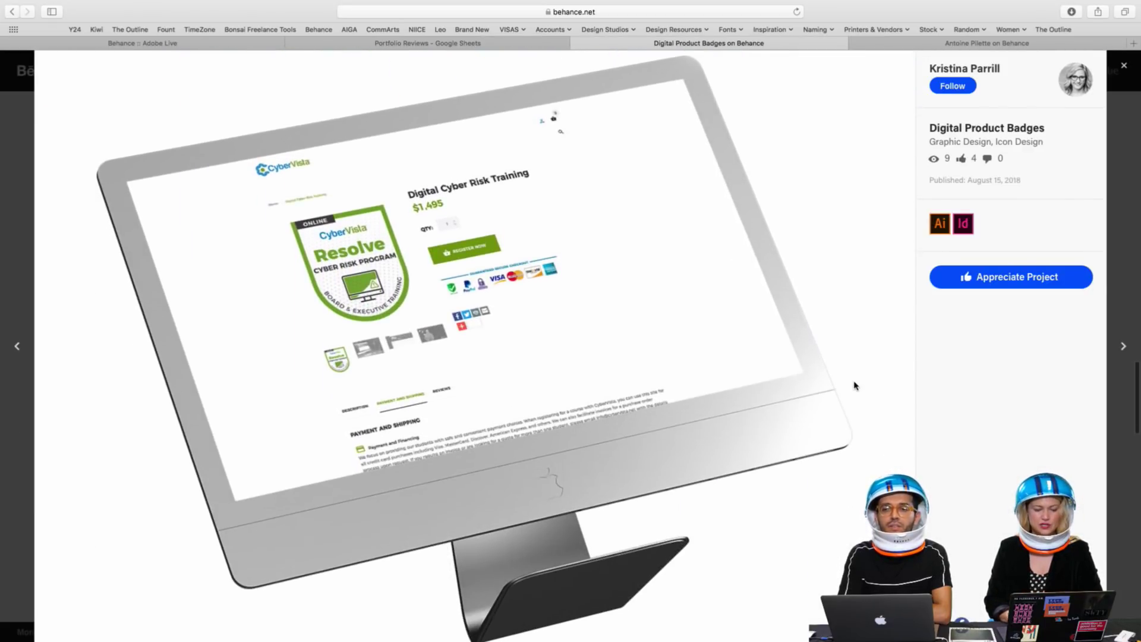
{"action": "scroll", "coordinate": [854, 385], "scroll_direction": "down", "scroll_amount": 18}
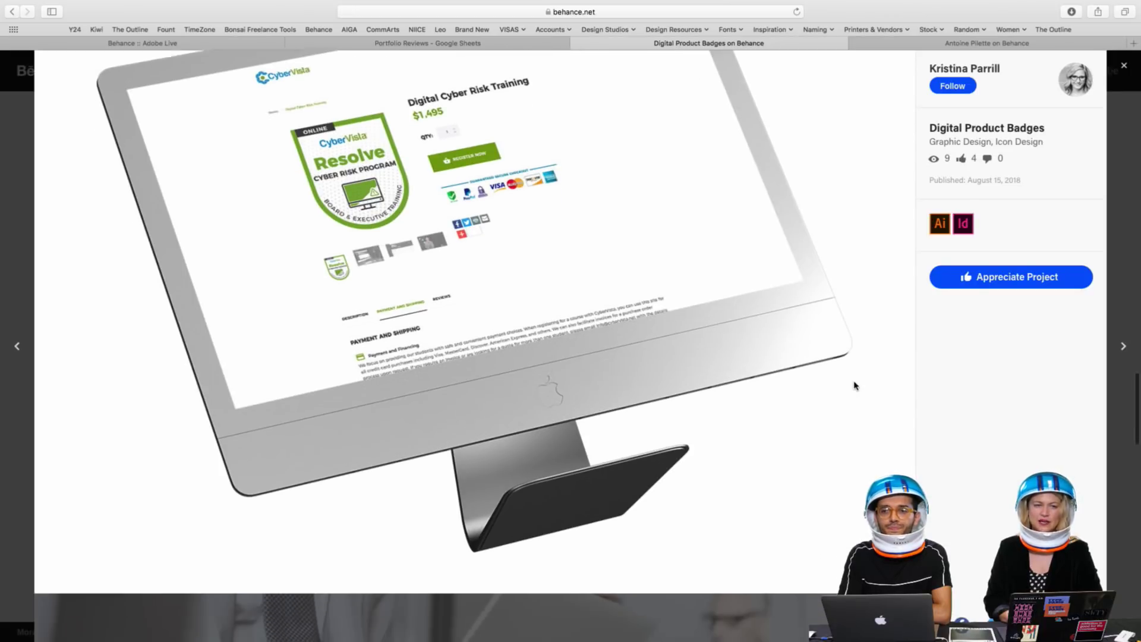
{"action": "scroll", "coordinate": [855, 386], "scroll_direction": "down", "scroll_amount": 15}
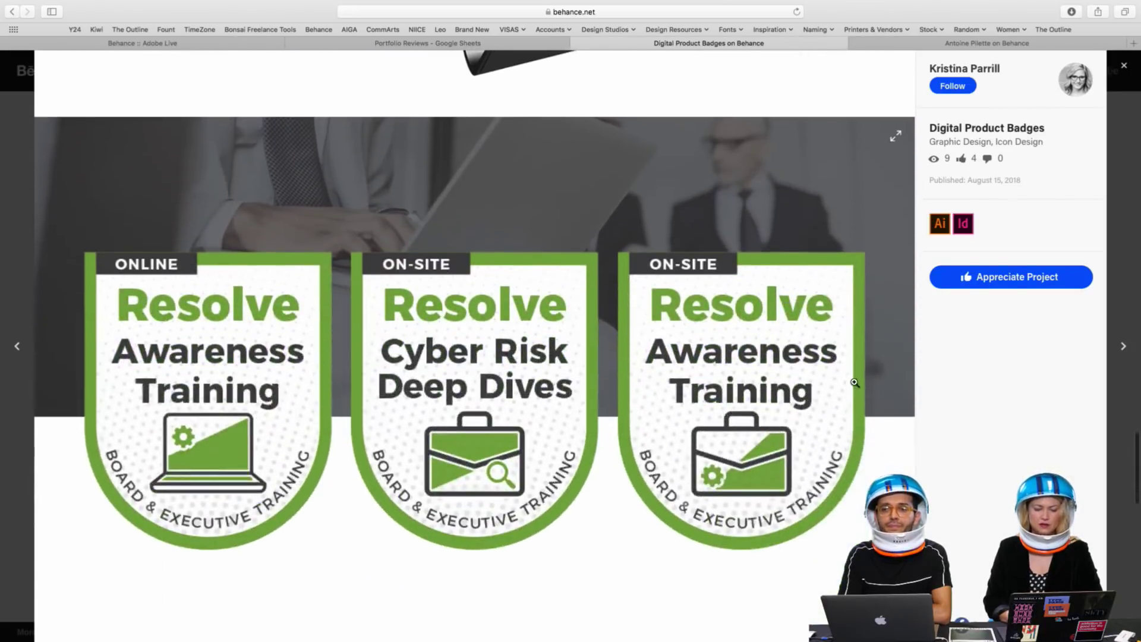
{"action": "scroll", "coordinate": [855, 383], "scroll_direction": "up", "scroll_amount": 10}
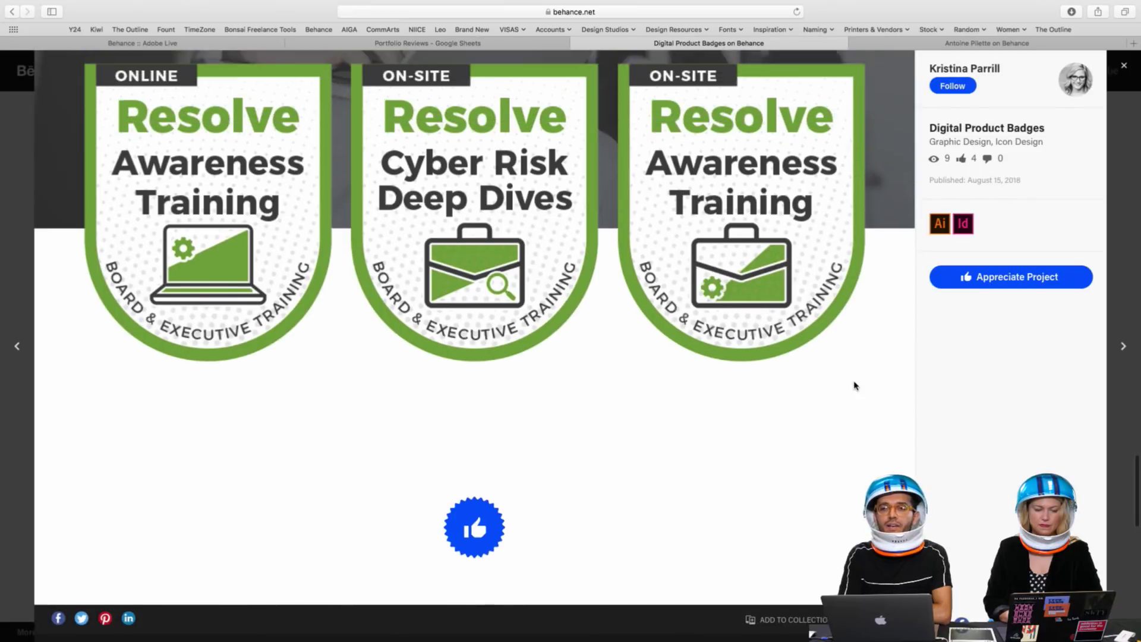
{"action": "scroll", "coordinate": [854, 383], "scroll_direction": "up", "scroll_amount": 3}
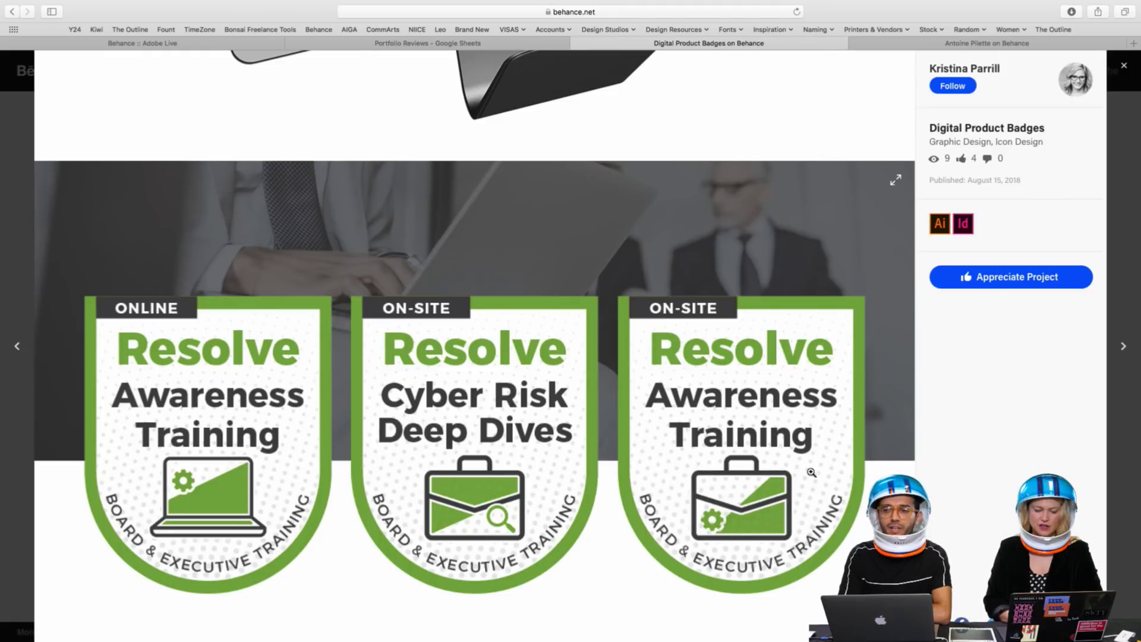
{"action": "scroll", "coordinate": [872, 456], "scroll_direction": "down", "scroll_amount": 10}
Look back through the Resolve and Certify badge sections to the Certify Product Badges header at the project's start
{"action": "scroll", "coordinate": [873, 458], "scroll_direction": "up", "scroll_amount": 5}
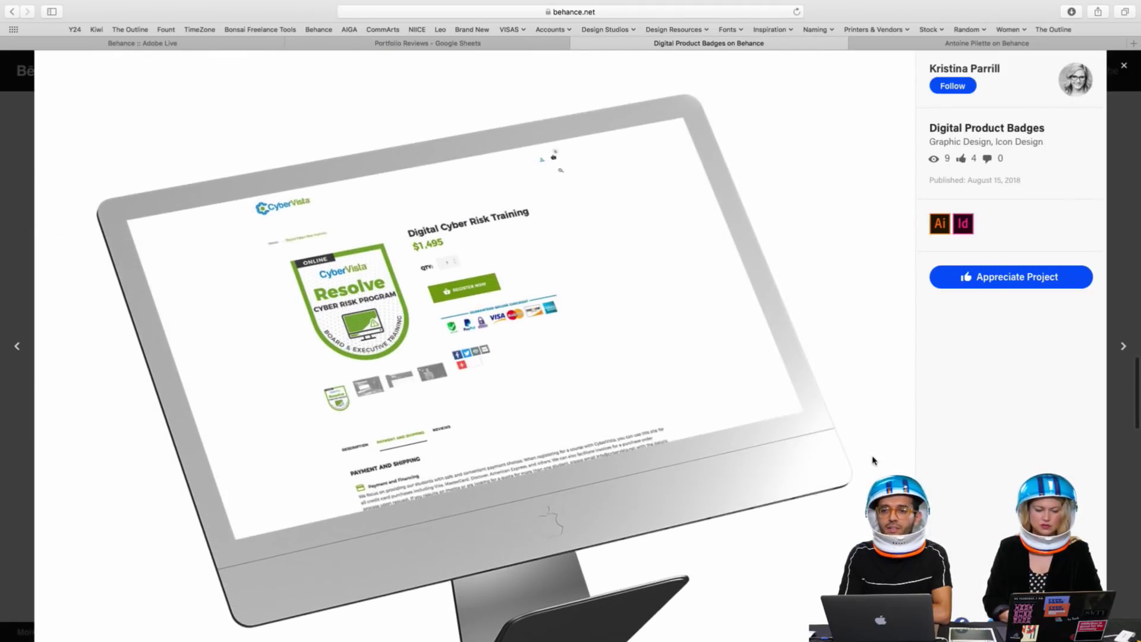
{"action": "scroll", "coordinate": [872, 461], "scroll_direction": "up", "scroll_amount": 10}
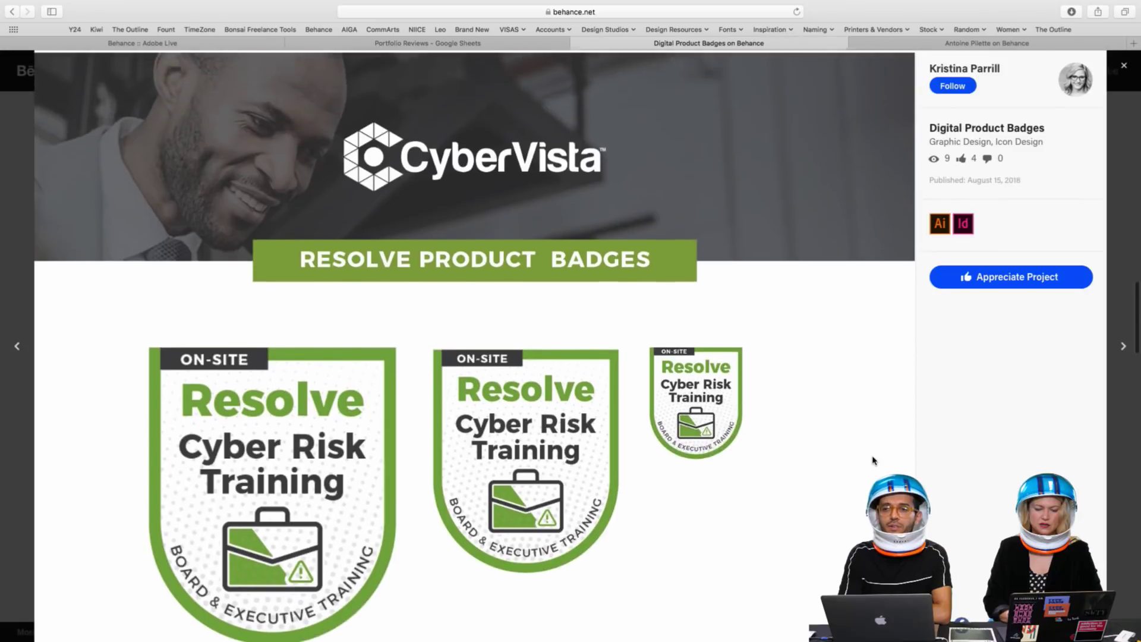
{"action": "scroll", "coordinate": [872, 460], "scroll_direction": "up", "scroll_amount": 10}
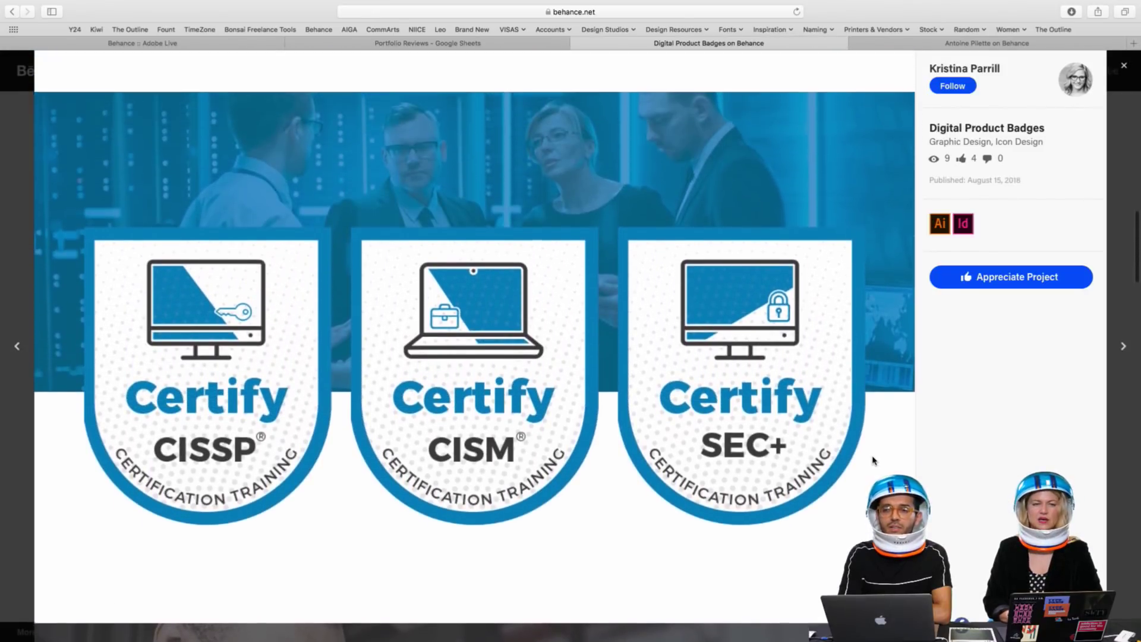
{"action": "scroll", "coordinate": [872, 460], "scroll_direction": "up", "scroll_amount": 10}
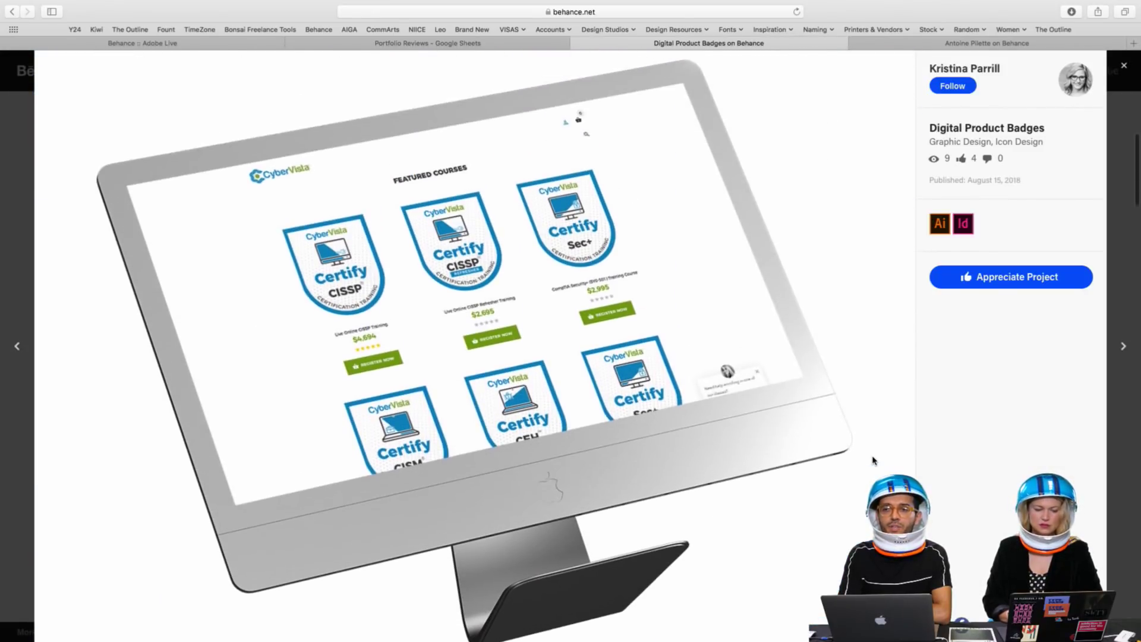
{"action": "scroll", "coordinate": [873, 460], "scroll_direction": "up", "scroll_amount": 6}
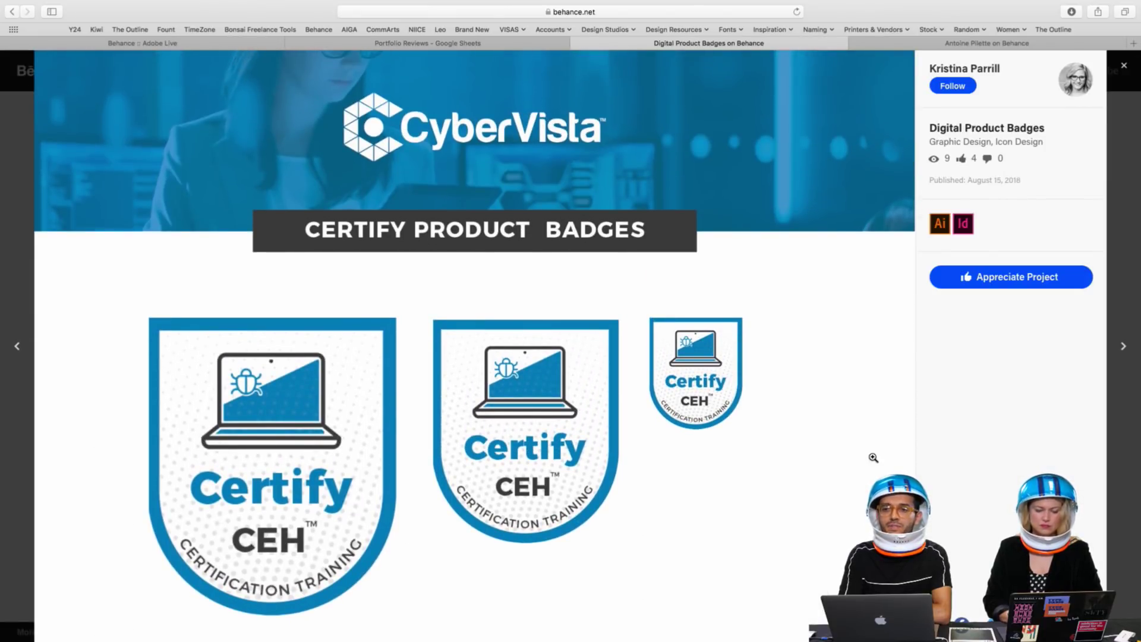
{"action": "scroll", "coordinate": [872, 458], "scroll_direction": "up", "scroll_amount": 2}
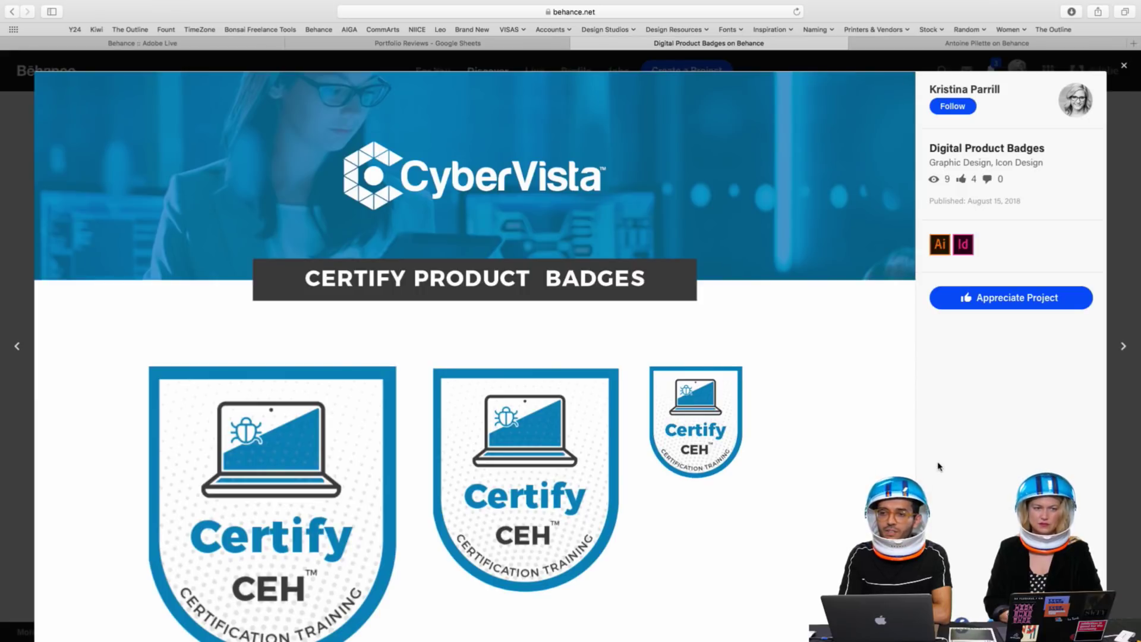
Recheck the CEH badges and the Featured Courses monitor mockup, and appreciate the Digital Product Badges project
{"action": "scroll", "coordinate": [871, 469], "scroll_direction": "down", "scroll_amount": 12}
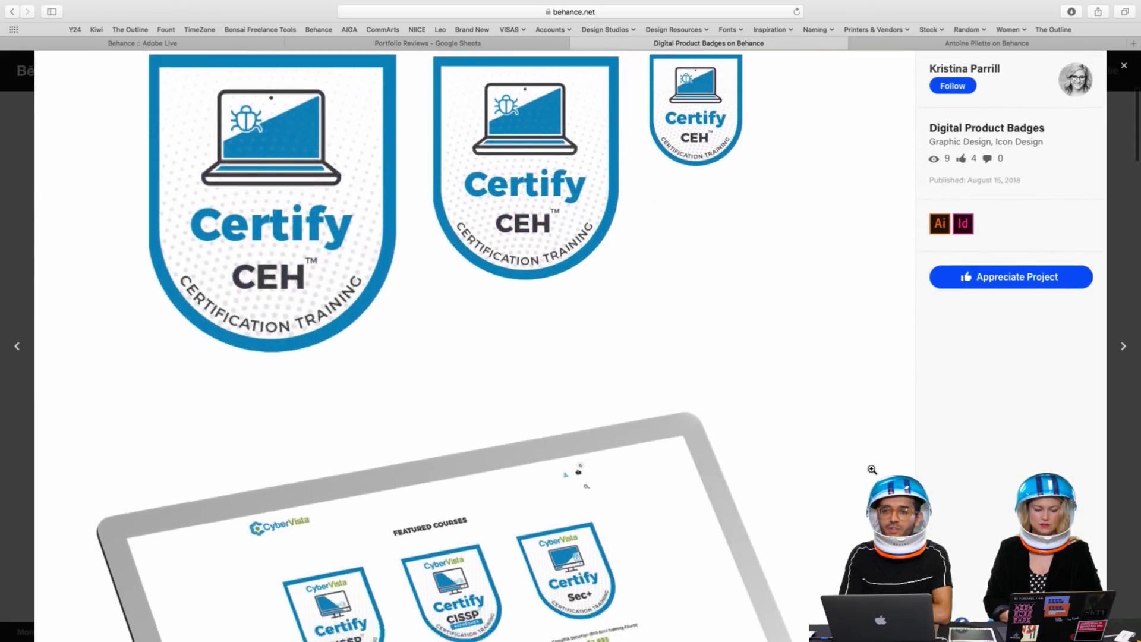
{"action": "scroll", "coordinate": [871, 473], "scroll_direction": "down", "scroll_amount": 2}
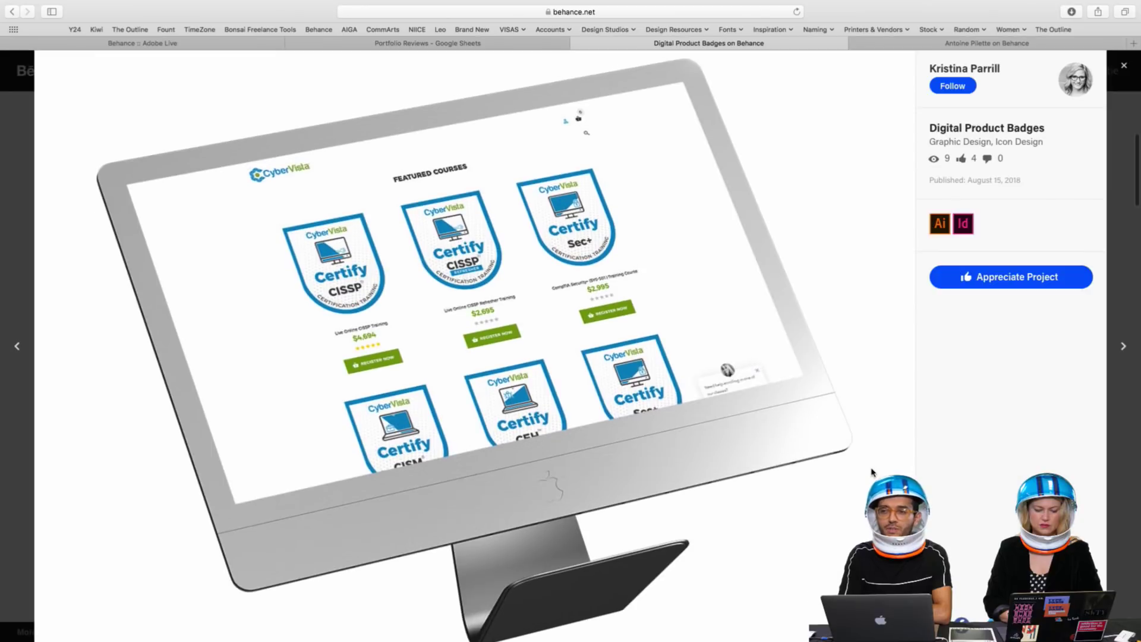
{"action": "scroll", "coordinate": [871, 473], "scroll_direction": "down", "scroll_amount": 1}
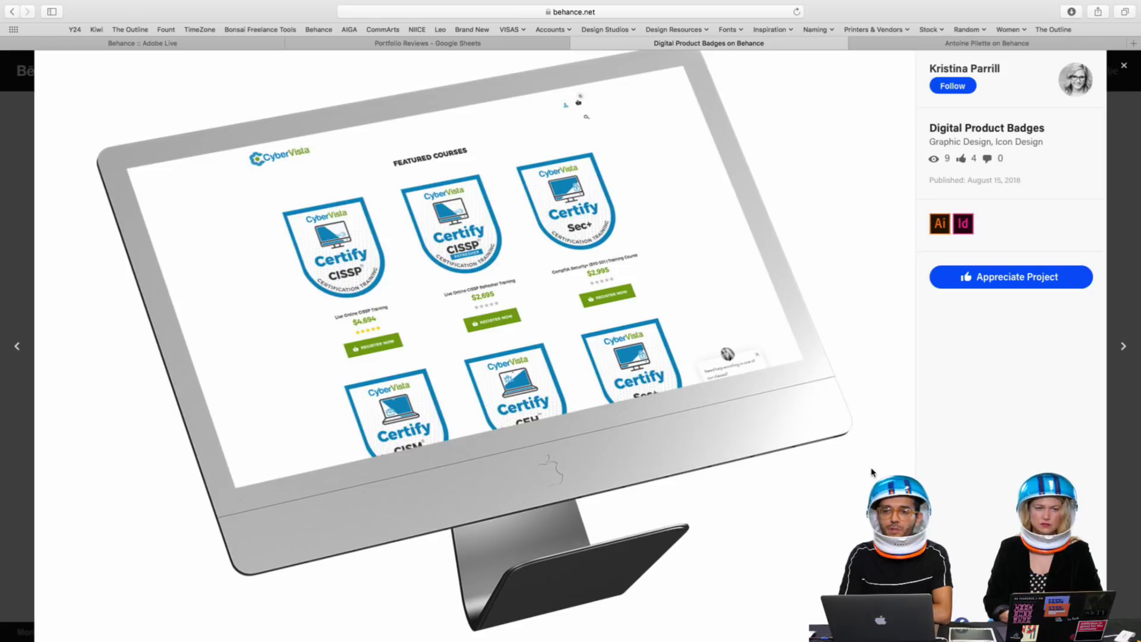
{"action": "scroll", "coordinate": [871, 472], "scroll_direction": "up", "scroll_amount": 5}
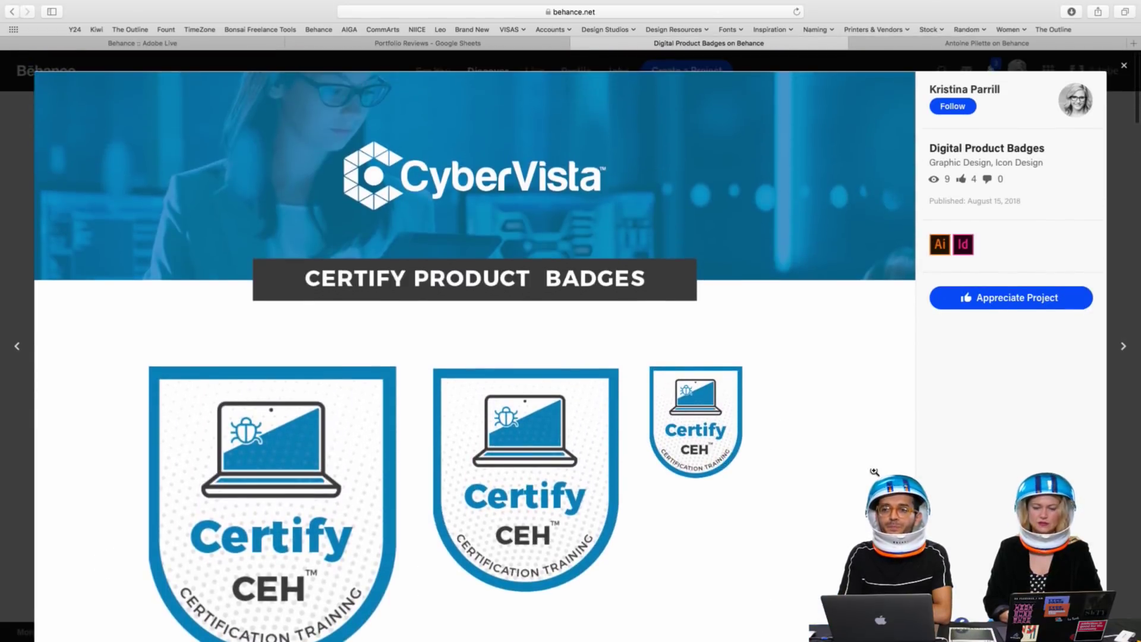
{"action": "left_click", "coordinate": [1056, 300]}
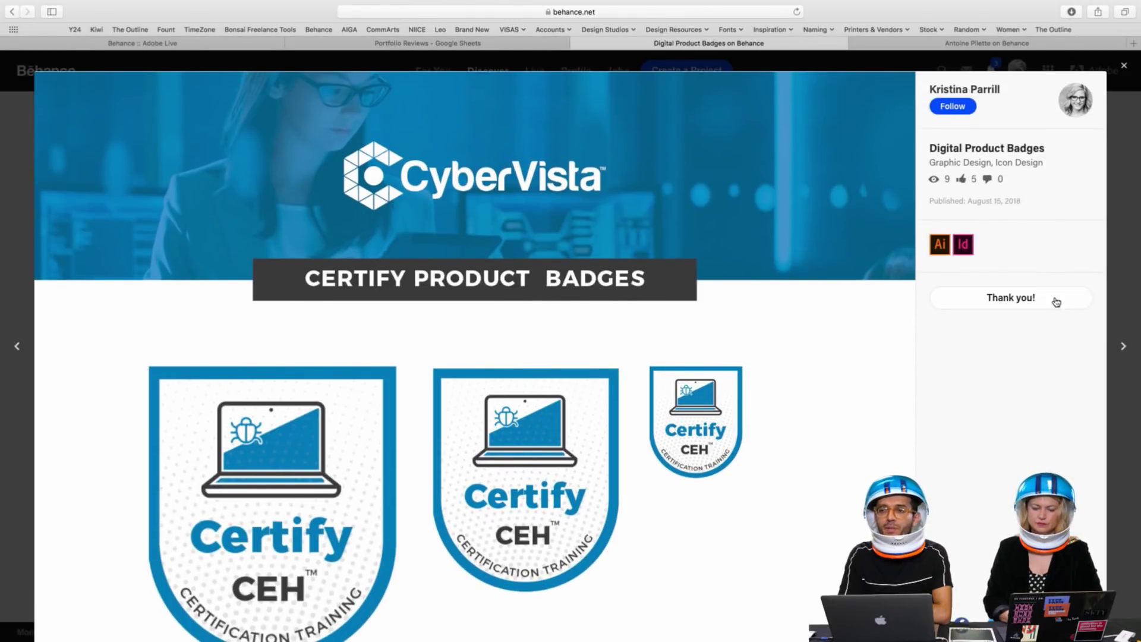
Close the Digital Product Badges project and check the ōnō studio designer's profile, covering the stats, teams and Featured In ribbons
{"action": "left_click", "coordinate": [1121, 262]}
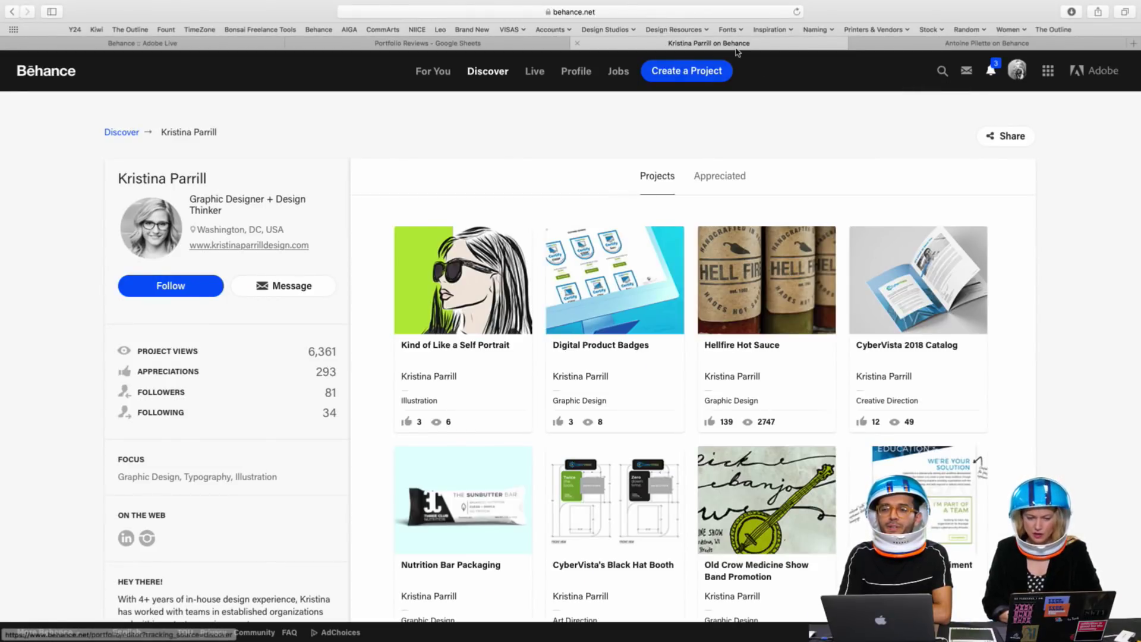
{"action": "left_click", "coordinate": [901, 46]}
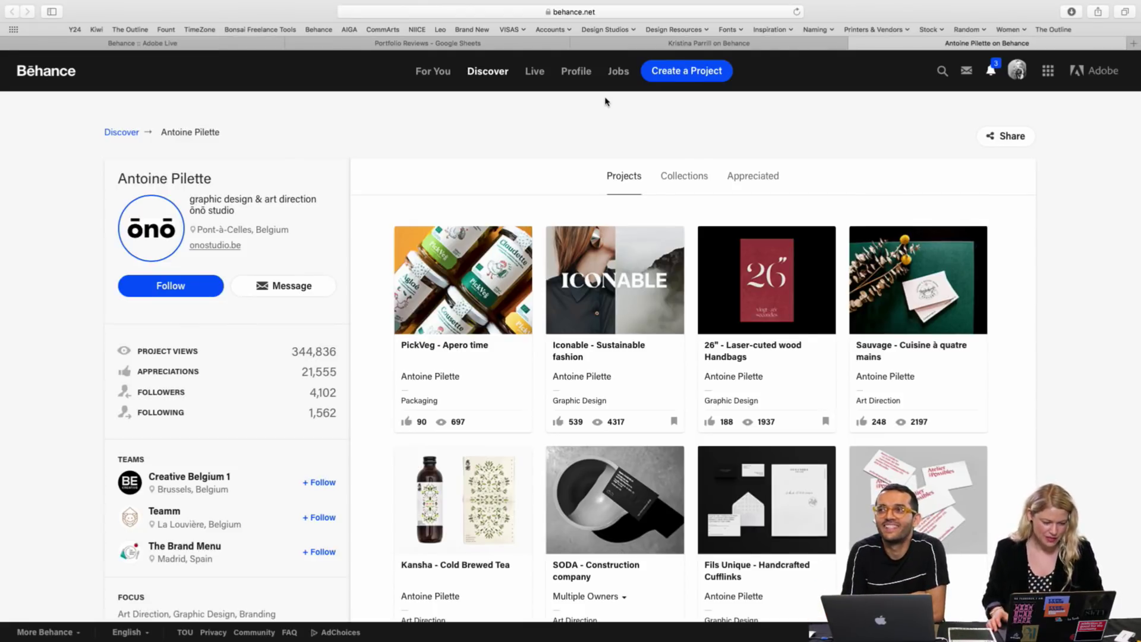
{"action": "scroll", "coordinate": [316, 409], "scroll_direction": "down", "scroll_amount": 2}
{"action": "scroll", "coordinate": [316, 408], "scroll_direction": "down", "scroll_amount": 2}
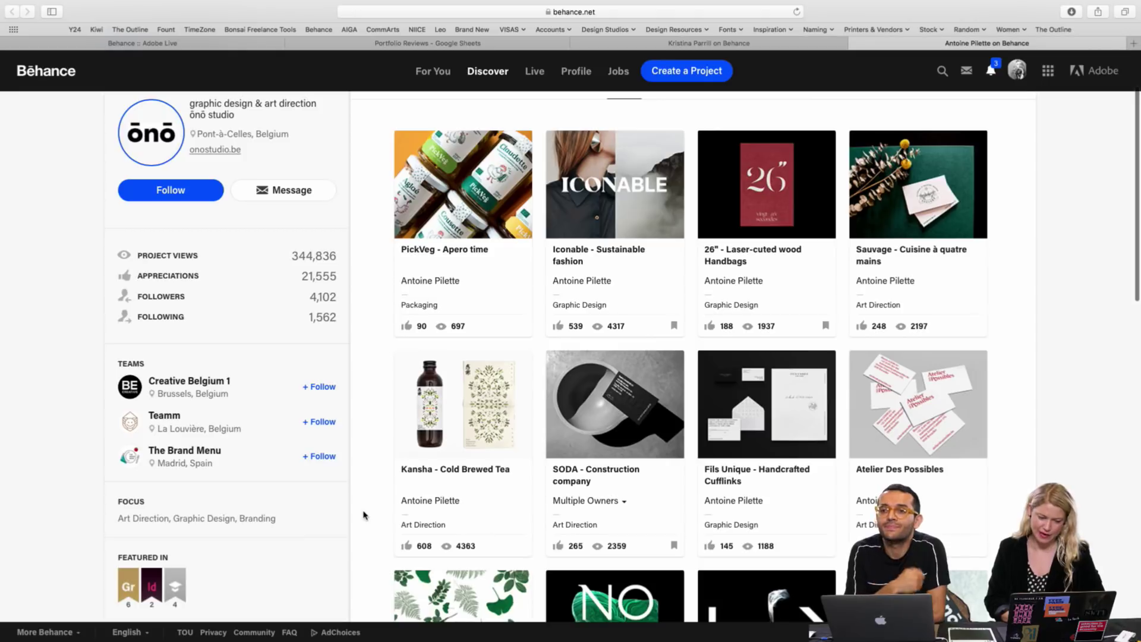
{"action": "scroll", "coordinate": [365, 515], "scroll_direction": "down", "scroll_amount": 2}
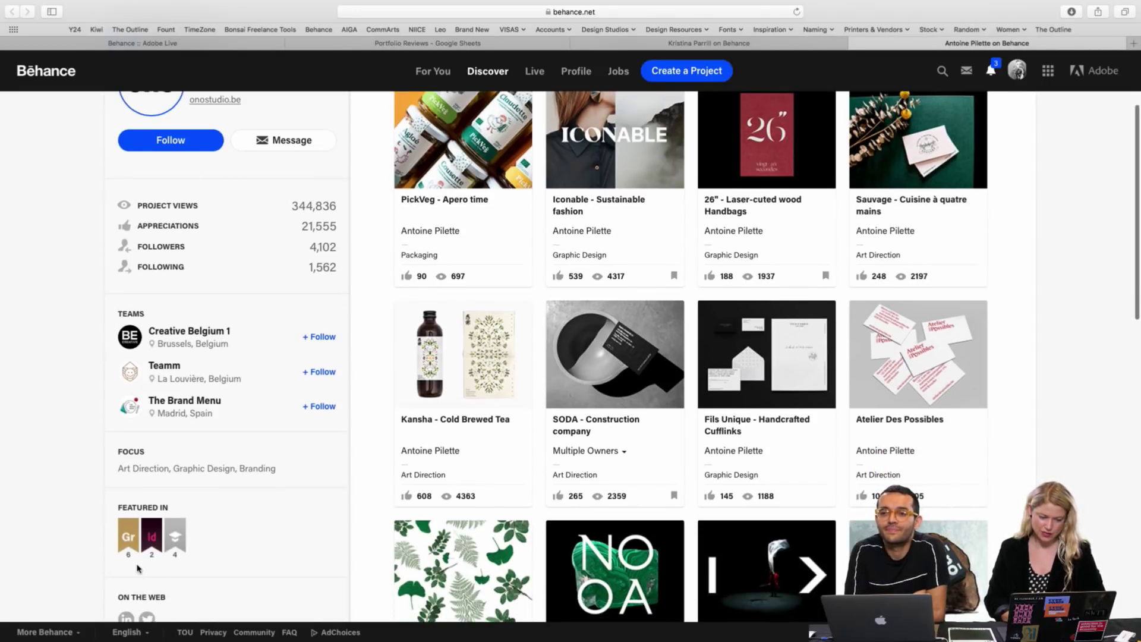
{"action": "mouse_move", "coordinate": [130, 533]}
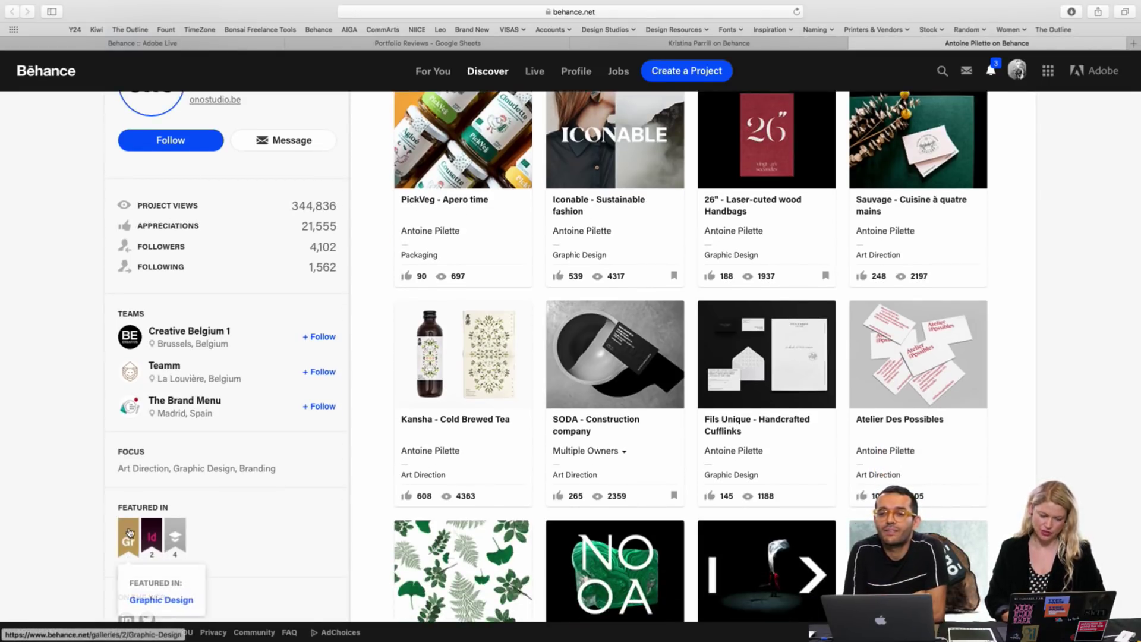
{"action": "scroll", "coordinate": [321, 541], "scroll_direction": "up", "scroll_amount": 7}
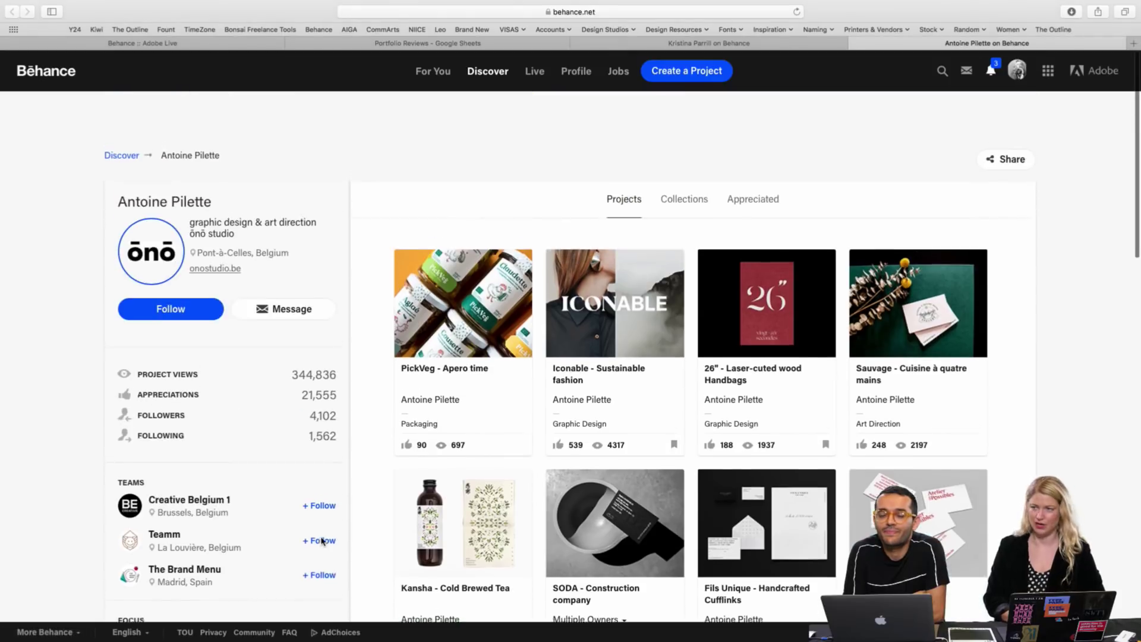
Browse the ōnō studio project grid from PickVeg - Apero time down to Altrego - Brand identity
{"action": "scroll", "coordinate": [321, 538], "scroll_direction": "down", "scroll_amount": 1}
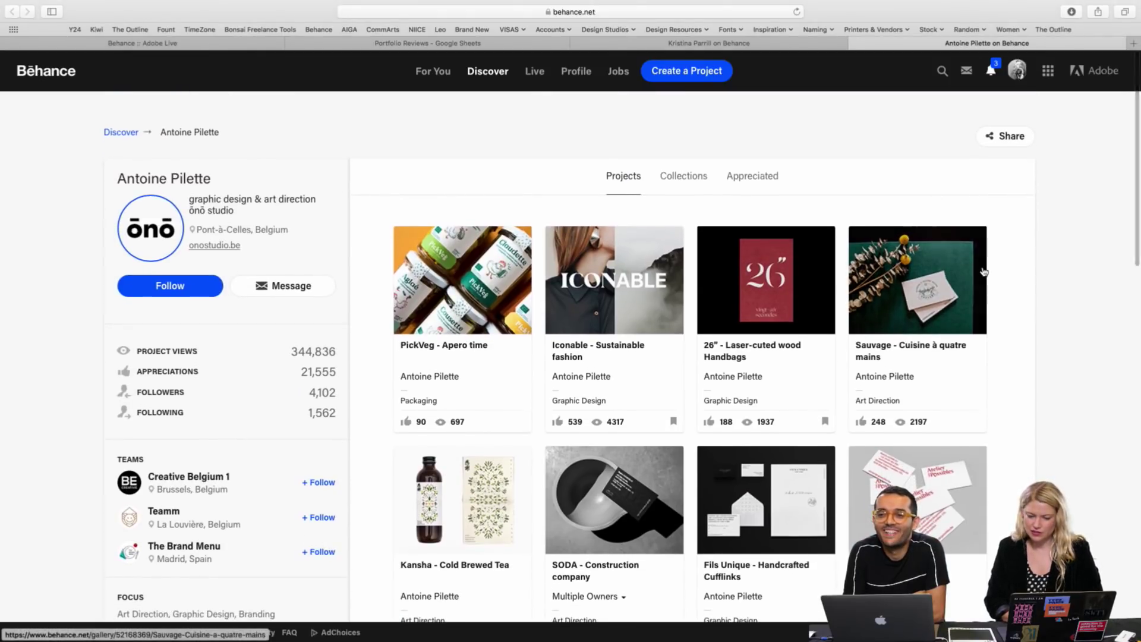
{"action": "scroll", "coordinate": [983, 271], "scroll_direction": "down", "scroll_amount": 5}
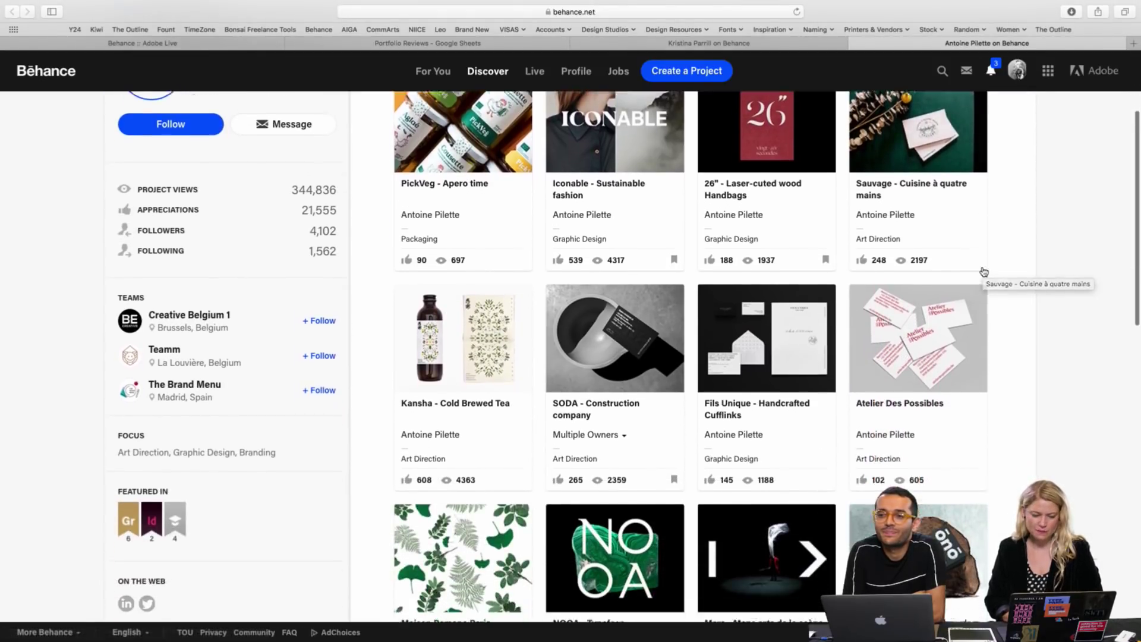
{"action": "scroll", "coordinate": [983, 271], "scroll_direction": "down", "scroll_amount": 7}
{"action": "scroll", "coordinate": [1002, 279], "scroll_direction": "down", "scroll_amount": 6}
{"action": "scroll", "coordinate": [1002, 279], "scroll_direction": "down", "scroll_amount": 4}
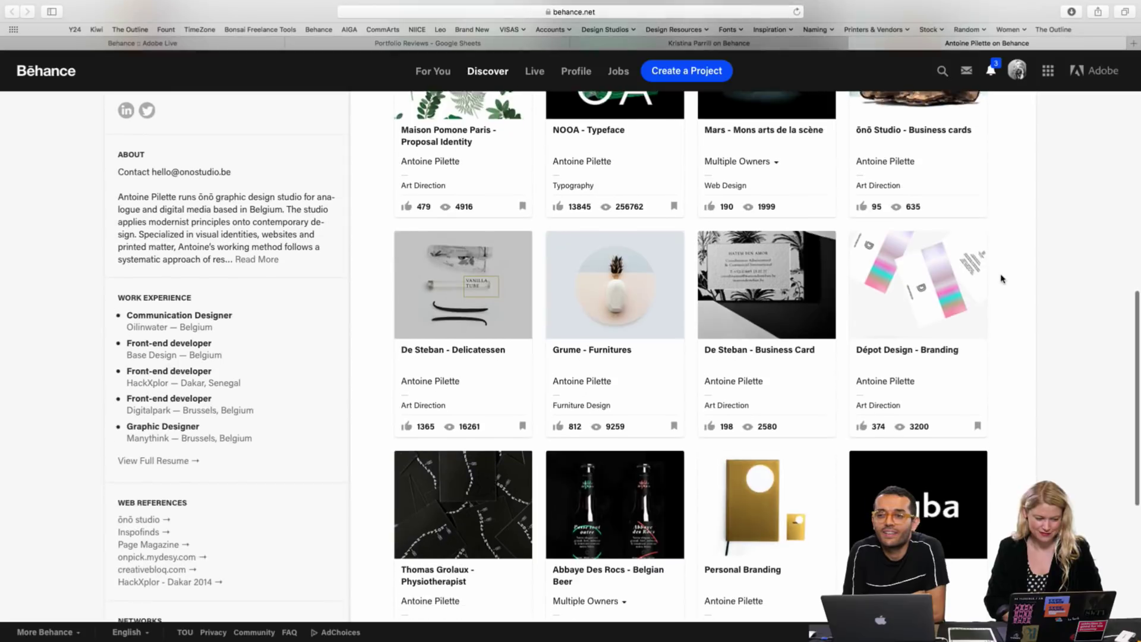
{"action": "scroll", "coordinate": [1002, 279], "scroll_direction": "down", "scroll_amount": 8}
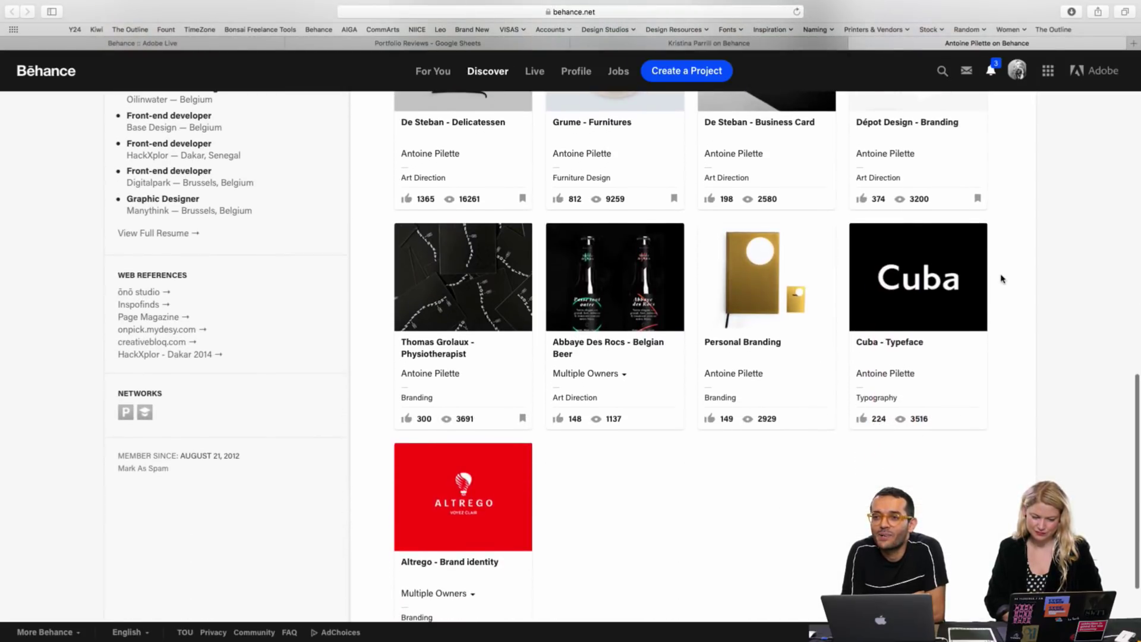
Look back up through the ōnō studio projects and open Atelier Des Possibles
{"action": "scroll", "coordinate": [1002, 278], "scroll_direction": "up", "scroll_amount": 6}
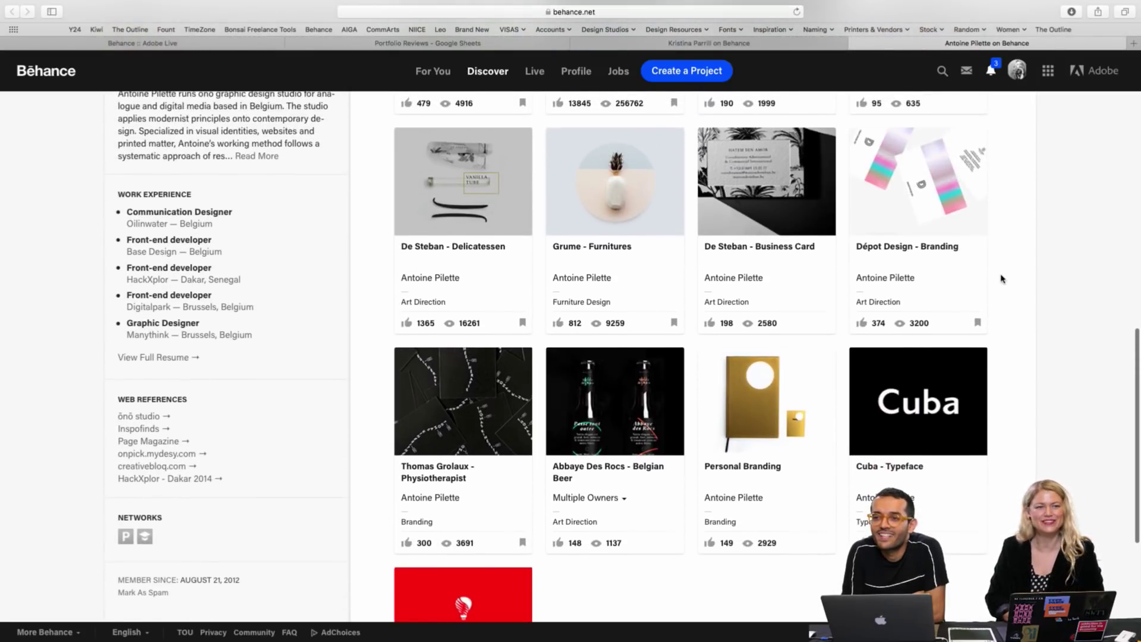
{"action": "scroll", "coordinate": [1003, 279], "scroll_direction": "up", "scroll_amount": 4}
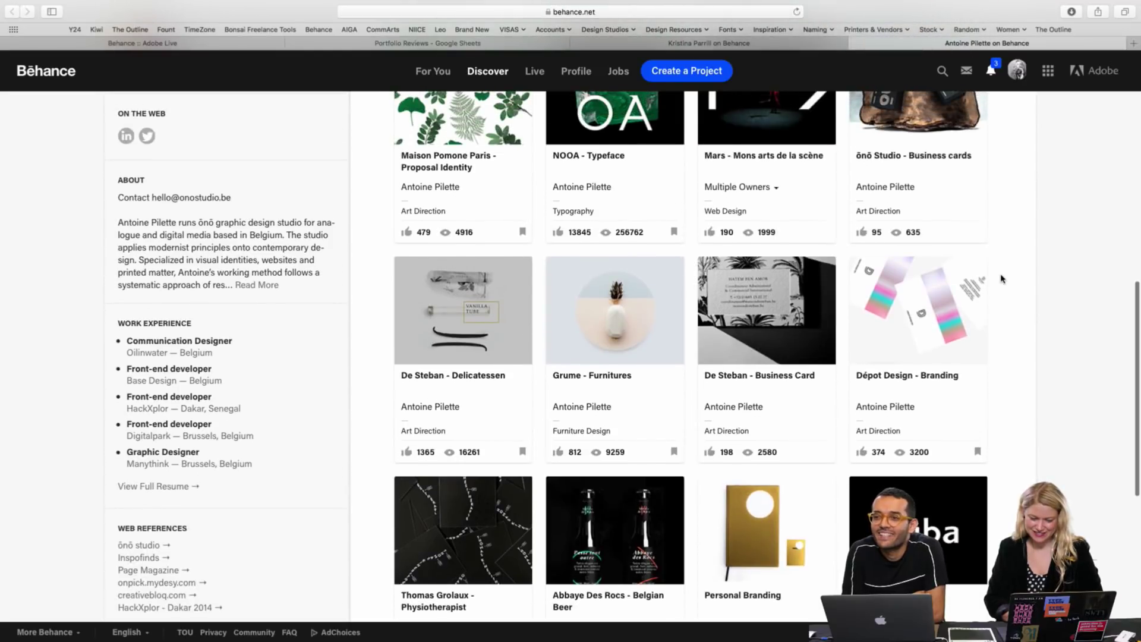
{"action": "scroll", "coordinate": [1002, 278], "scroll_direction": "up", "scroll_amount": 5}
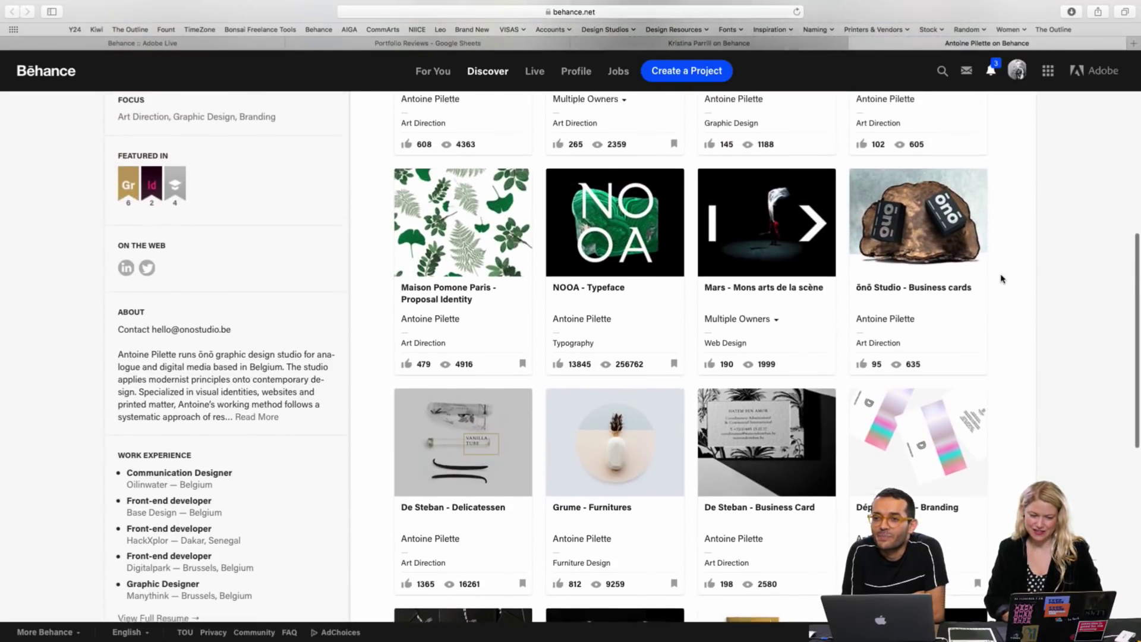
{"action": "scroll", "coordinate": [1002, 279], "scroll_direction": "up", "scroll_amount": 3}
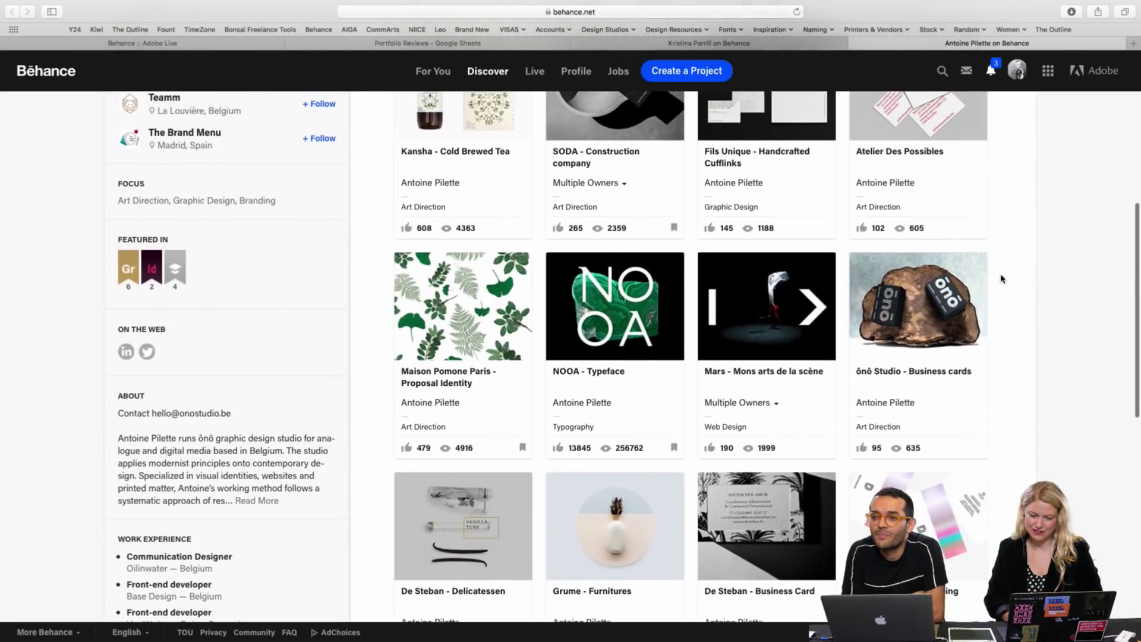
{"action": "scroll", "coordinate": [1002, 279], "scroll_direction": "up", "scroll_amount": 4}
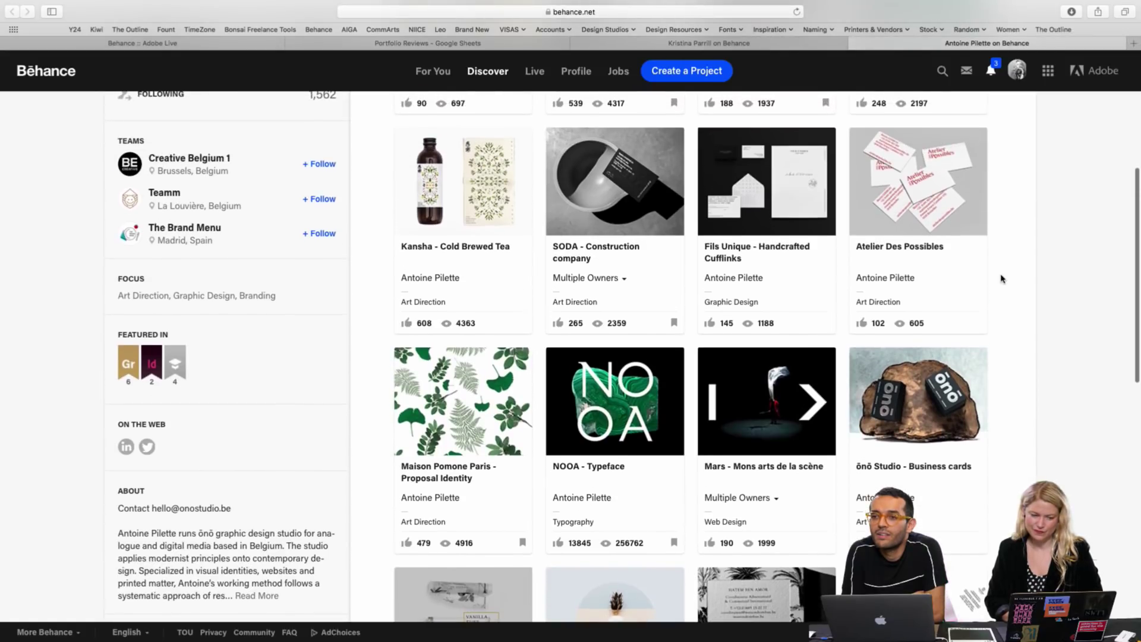
{"action": "scroll", "coordinate": [1002, 279], "scroll_direction": "up", "scroll_amount": 4}
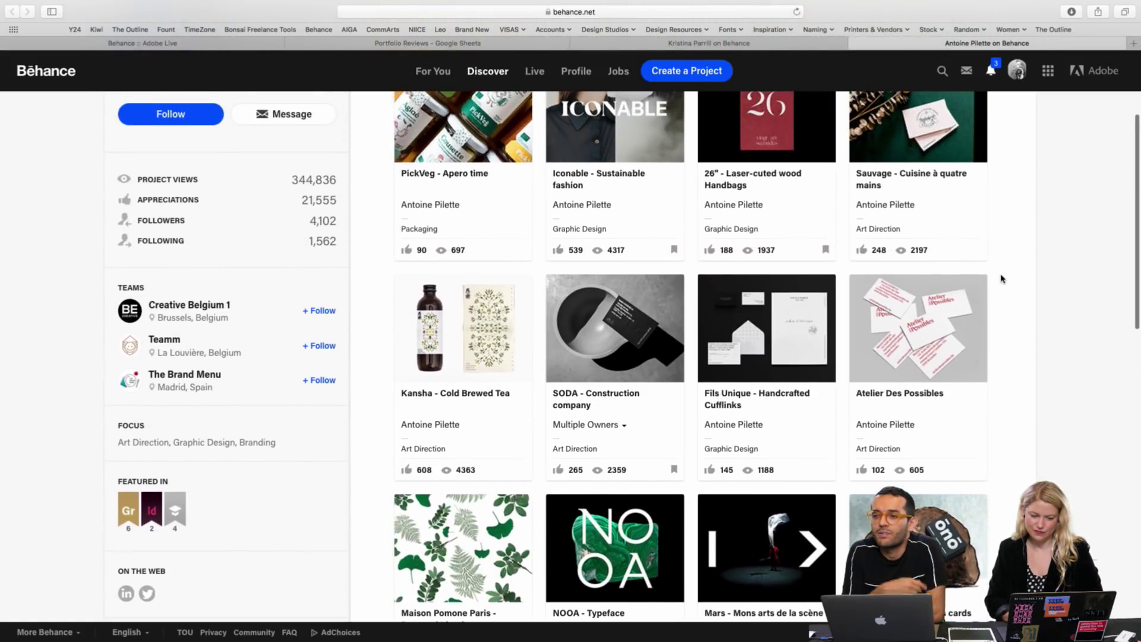
{"action": "scroll", "coordinate": [1000, 279], "scroll_direction": "down", "scroll_amount": 4}
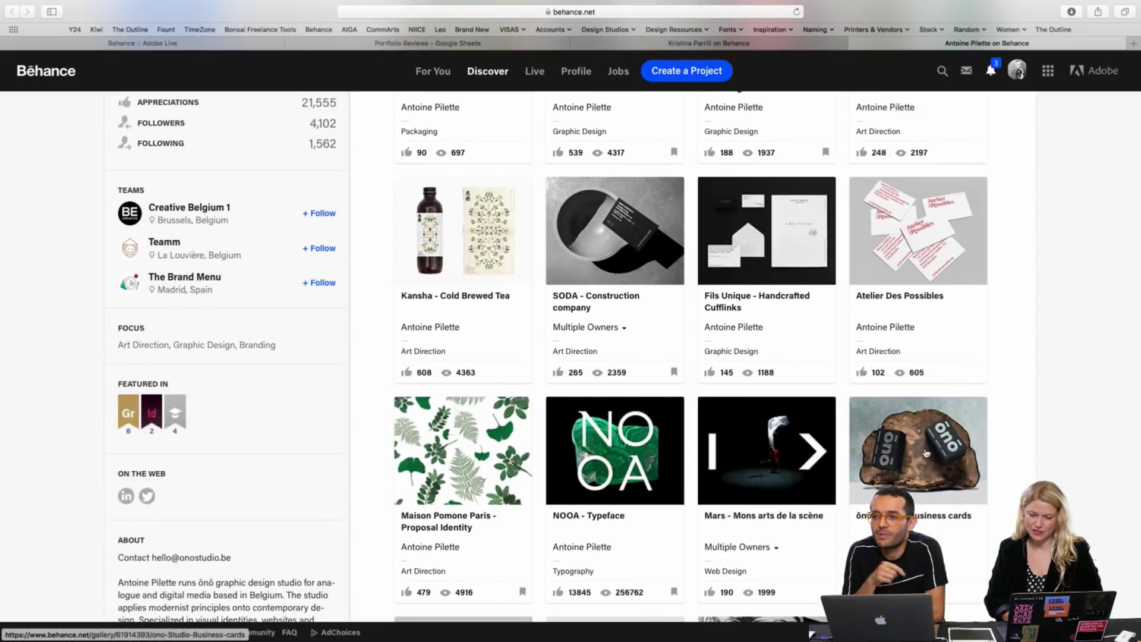
{"action": "left_click", "coordinate": [923, 247]}
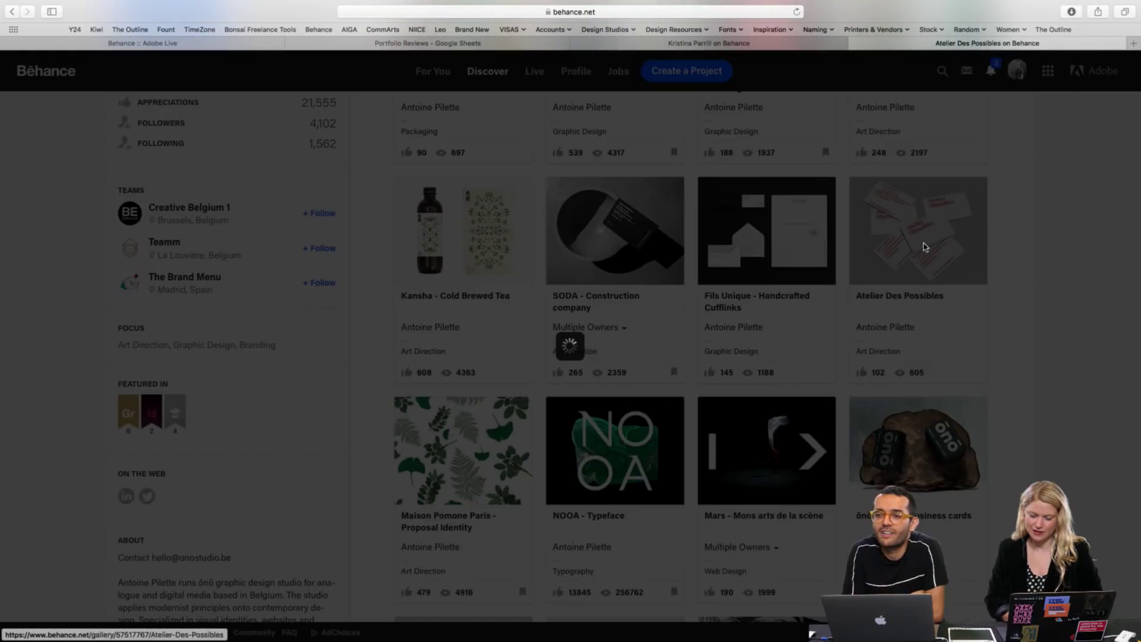
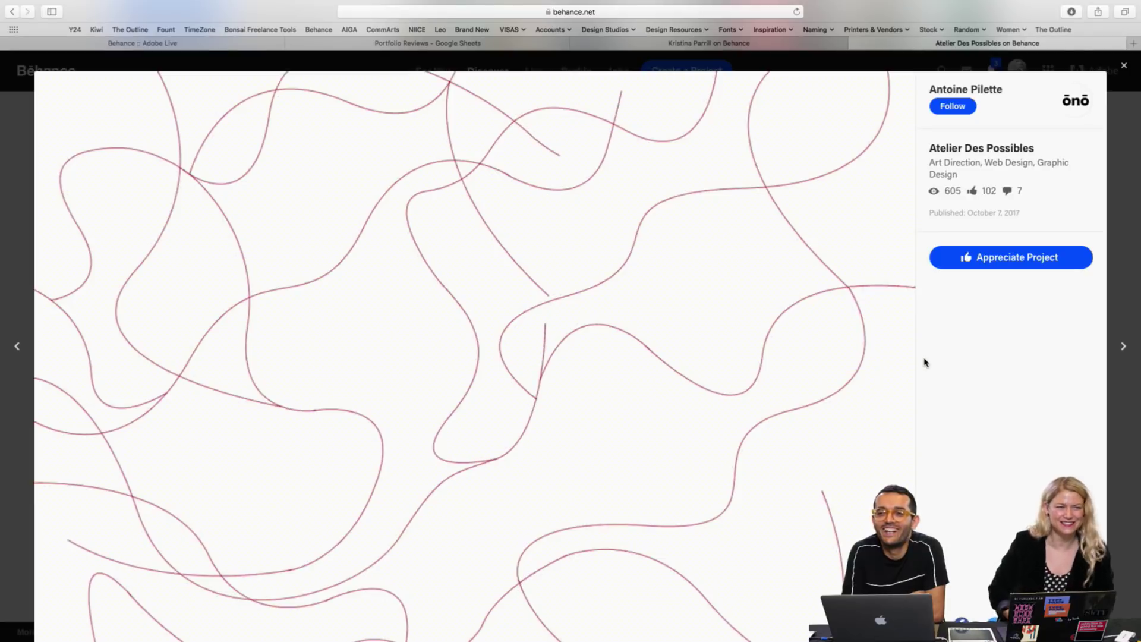
Examine the project's opening red line artwork and the text on craniosacral therapy and ensō below it
{"action": "scroll", "coordinate": [924, 362], "scroll_direction": "down", "scroll_amount": 2}
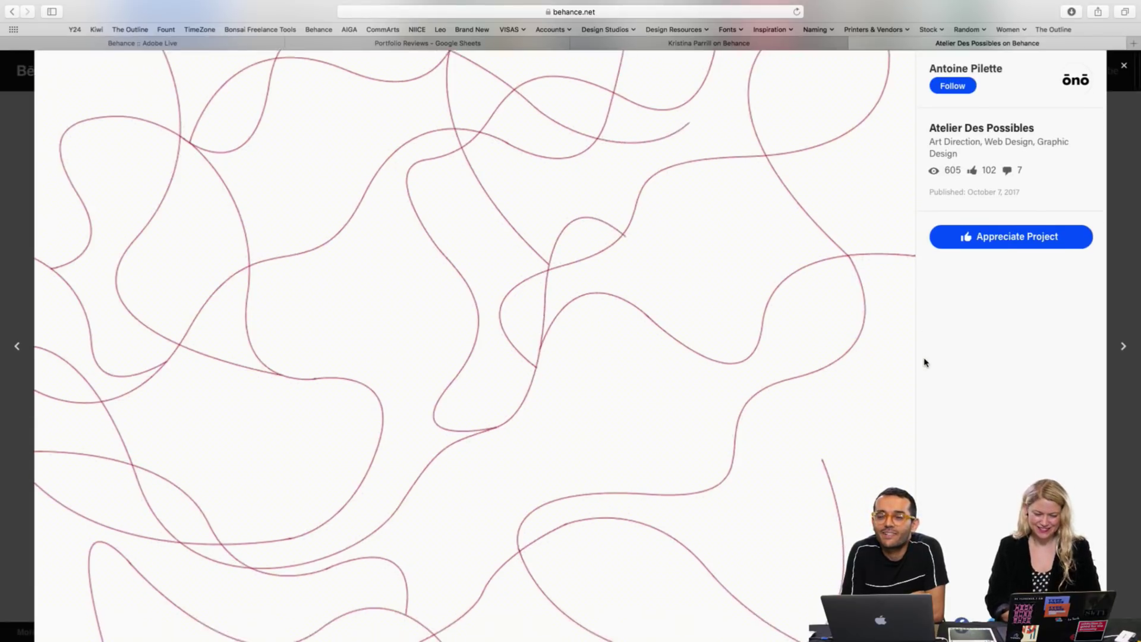
{"action": "scroll", "coordinate": [862, 317], "scroll_direction": "down", "scroll_amount": 1}
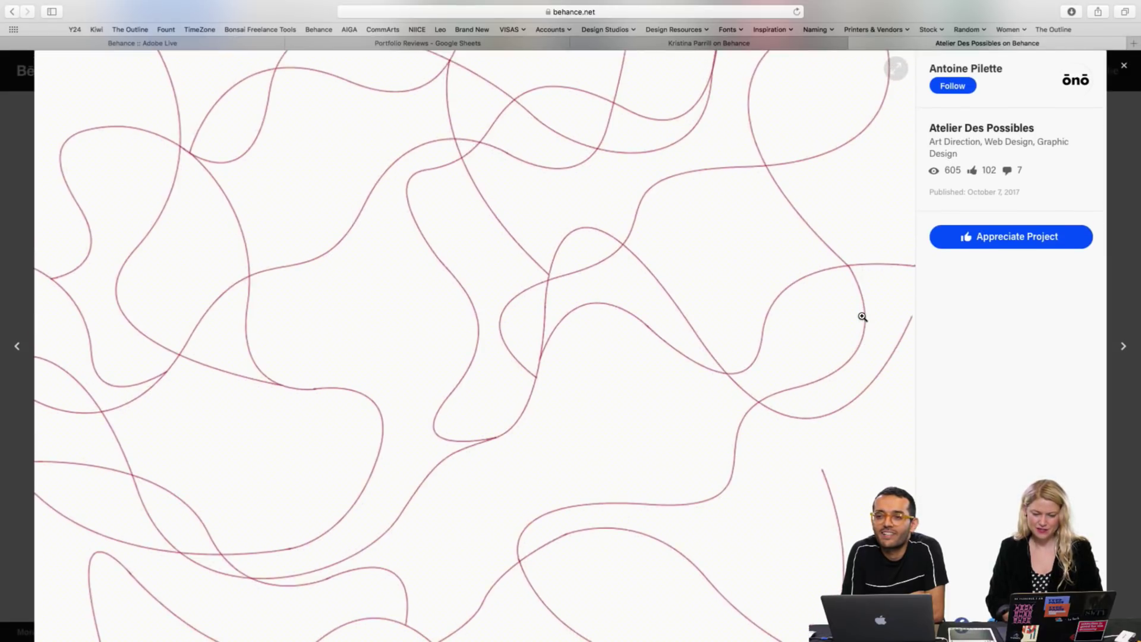
{"action": "scroll", "coordinate": [879, 337], "scroll_direction": "down", "scroll_amount": 3}
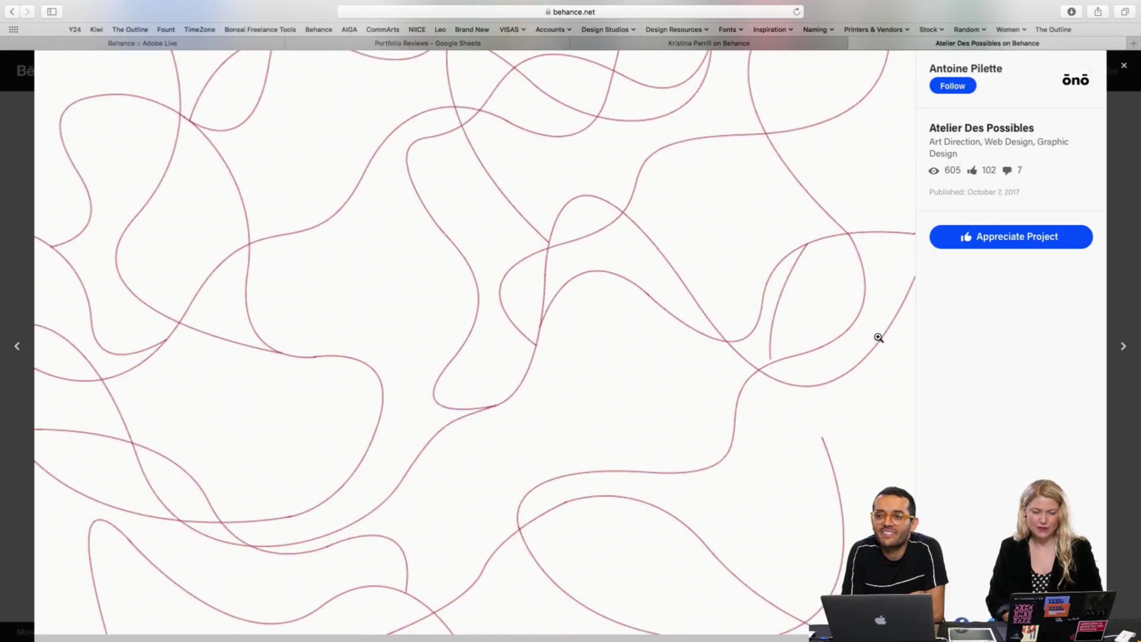
{"action": "scroll", "coordinate": [878, 338], "scroll_direction": "down", "scroll_amount": 5}
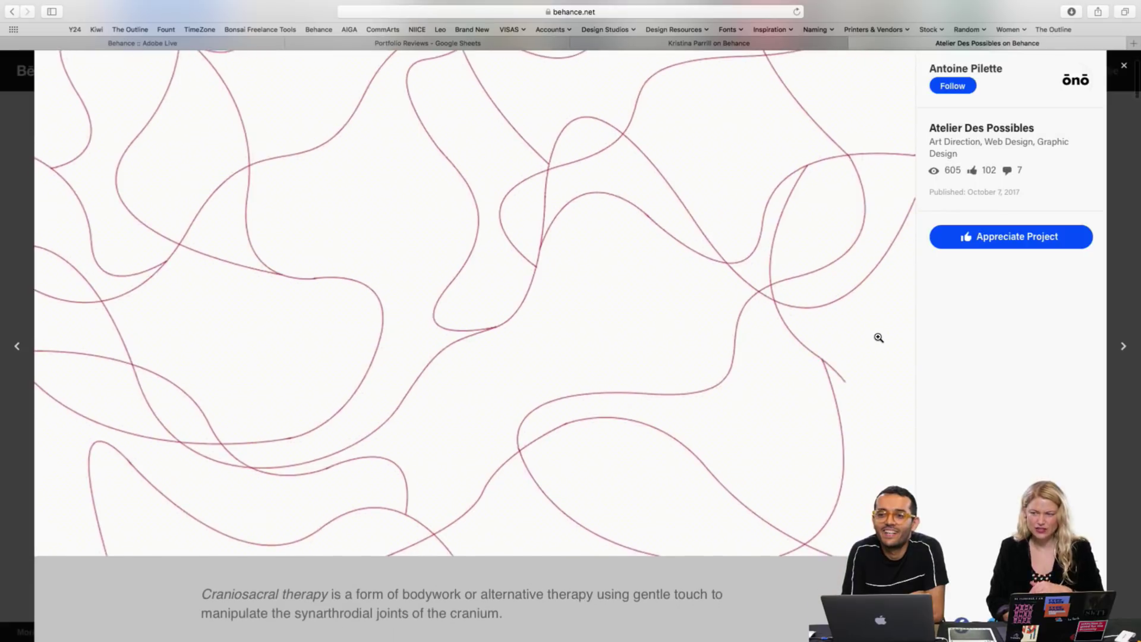
{"action": "scroll", "coordinate": [878, 337], "scroll_direction": "down", "scroll_amount": 10}
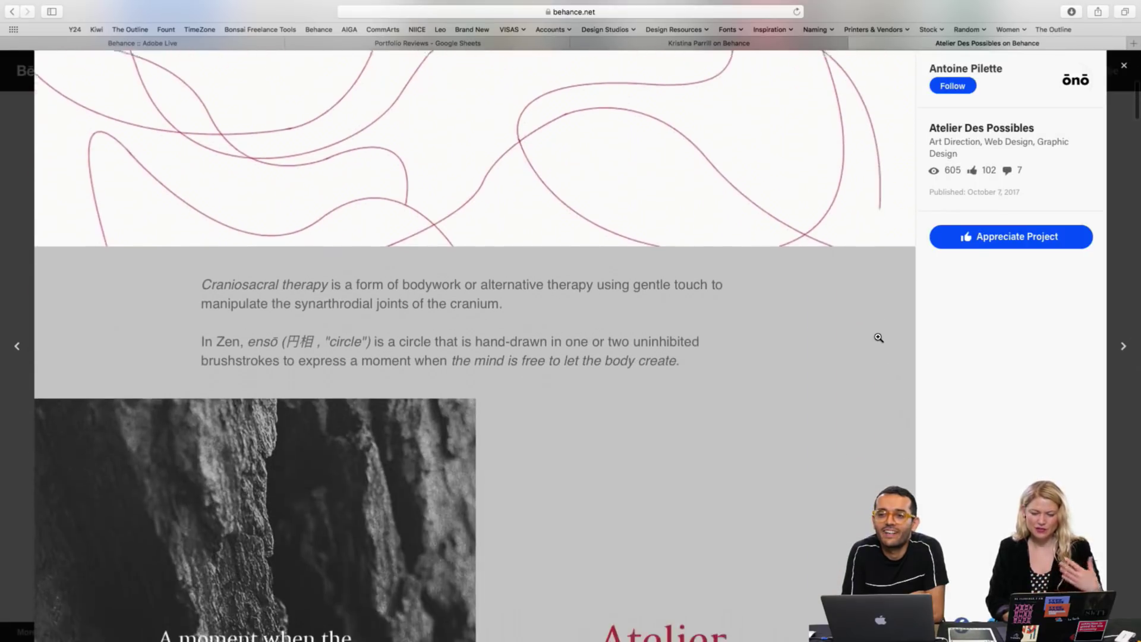
Examine the tree bark image with its tagline beside the Atelier des Possibles logo, comparing them with the introductory text
{"action": "scroll", "coordinate": [878, 337], "scroll_direction": "down", "scroll_amount": 7}
{"action": "scroll", "coordinate": [879, 332], "scroll_direction": "up", "scroll_amount": 15}
{"action": "scroll", "coordinate": [878, 328], "scroll_direction": "down", "scroll_amount": 15}
{"action": "scroll", "coordinate": [878, 328], "scroll_direction": "down", "scroll_amount": 2}
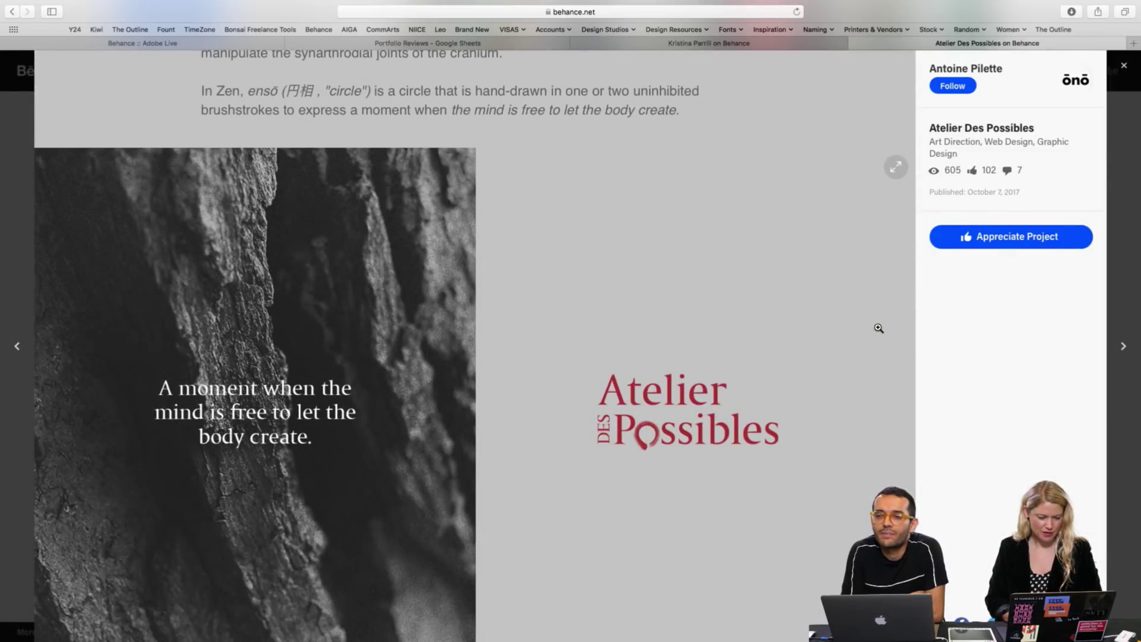
{"action": "scroll", "coordinate": [878, 328], "scroll_direction": "down", "scroll_amount": 1}
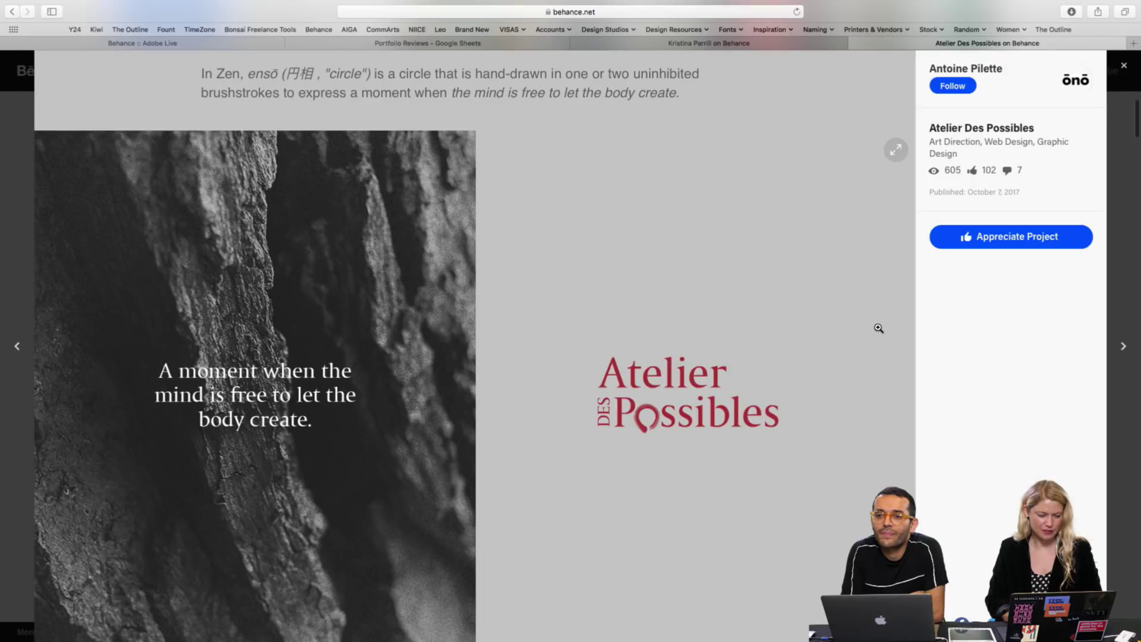
{"action": "scroll", "coordinate": [878, 328], "scroll_direction": "up", "scroll_amount": 3}
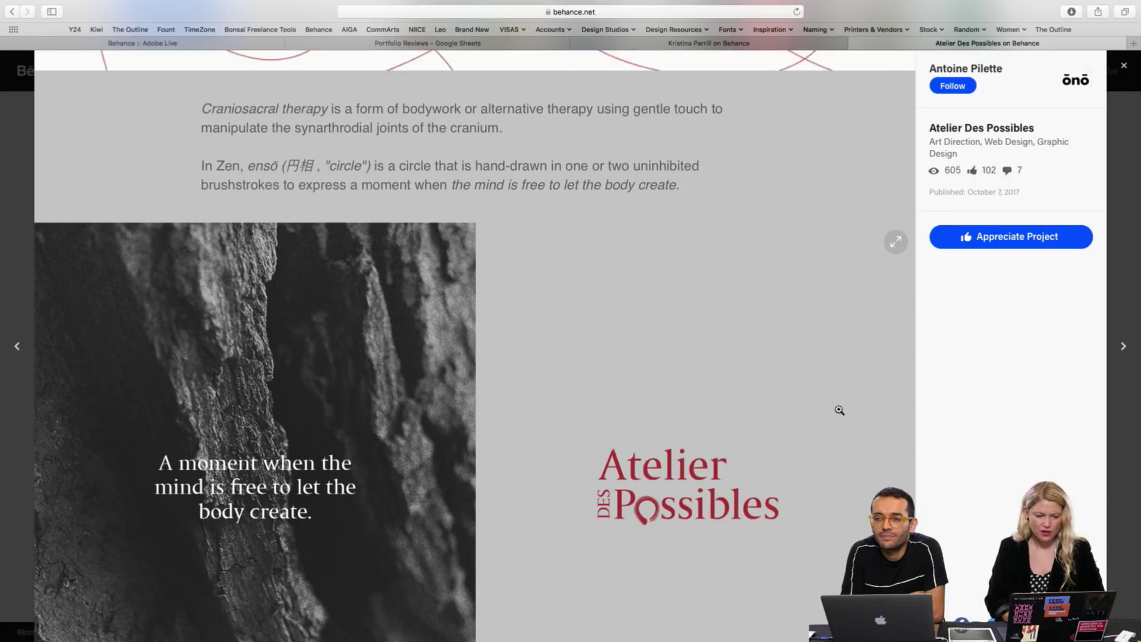
{"action": "scroll", "coordinate": [839, 410], "scroll_direction": "down", "scroll_amount": 3}
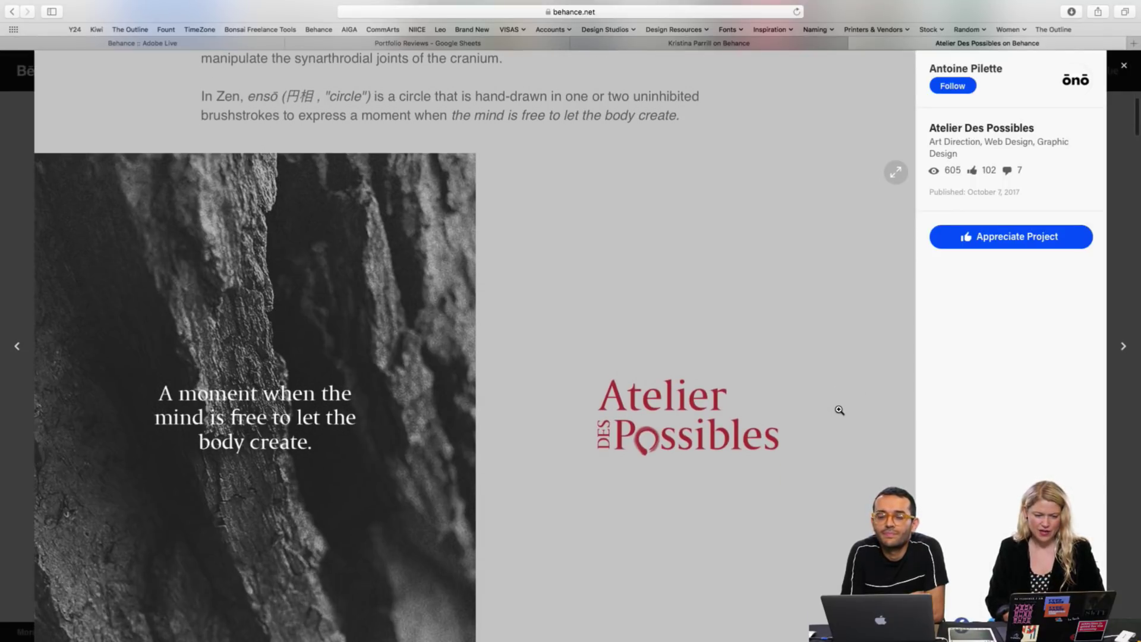
{"action": "scroll", "coordinate": [839, 410], "scroll_direction": "down", "scroll_amount": 2}
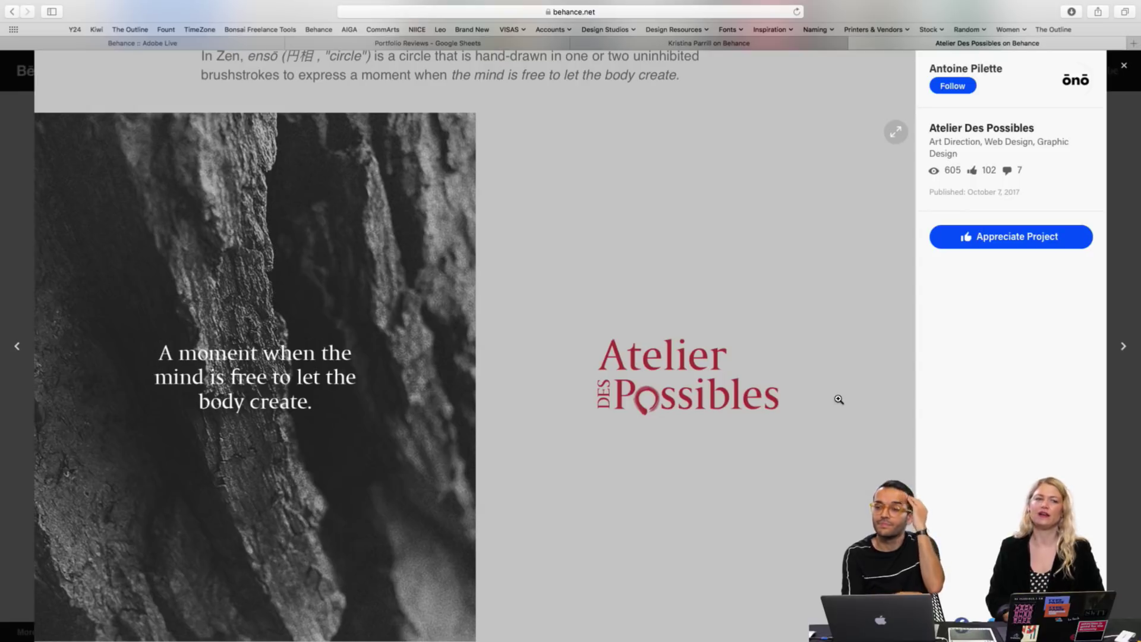
View the laptop mockup with the logo over the line pattern, and recheck the introductory text and standalone logo
{"action": "scroll", "coordinate": [838, 400], "scroll_direction": "down", "scroll_amount": 8}
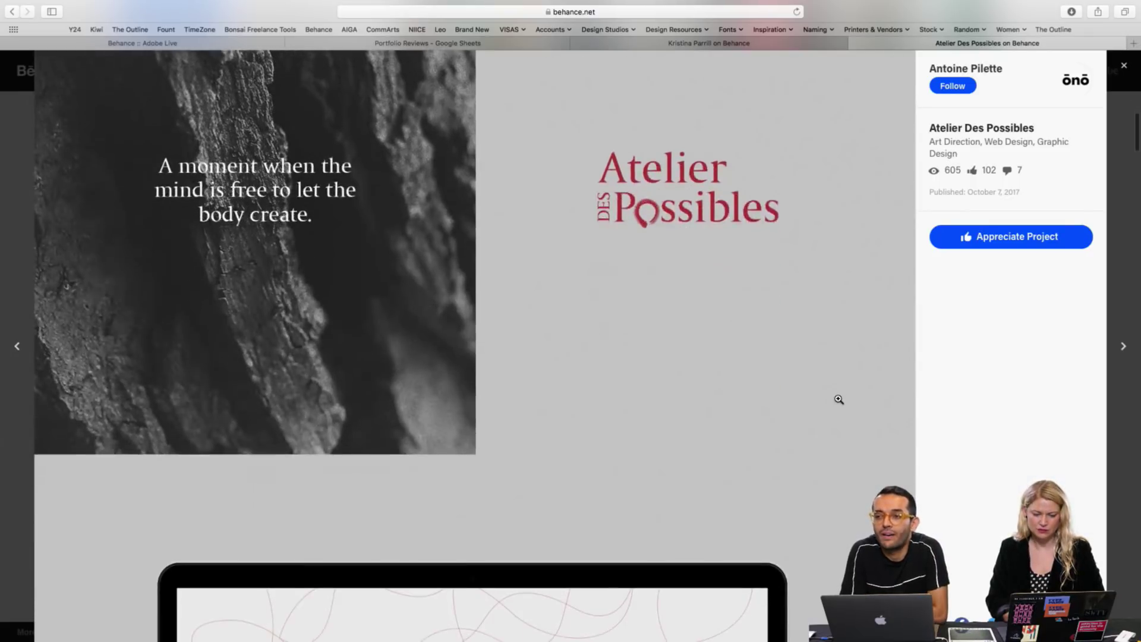
{"action": "scroll", "coordinate": [838, 399], "scroll_direction": "down", "scroll_amount": 12}
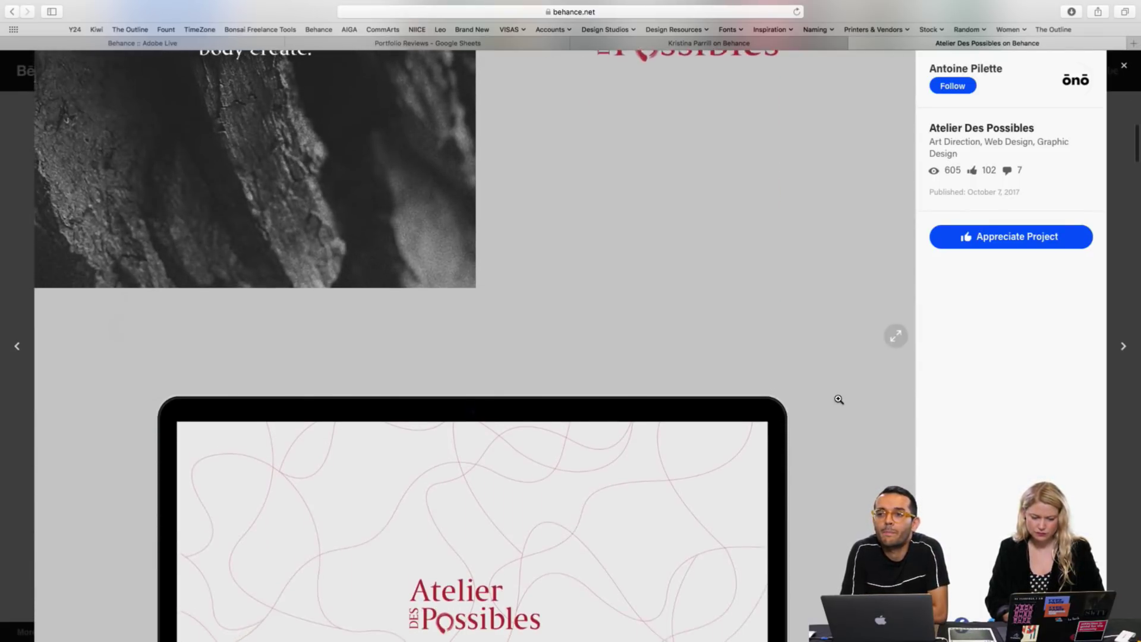
{"action": "scroll", "coordinate": [838, 399], "scroll_direction": "down", "scroll_amount": 3}
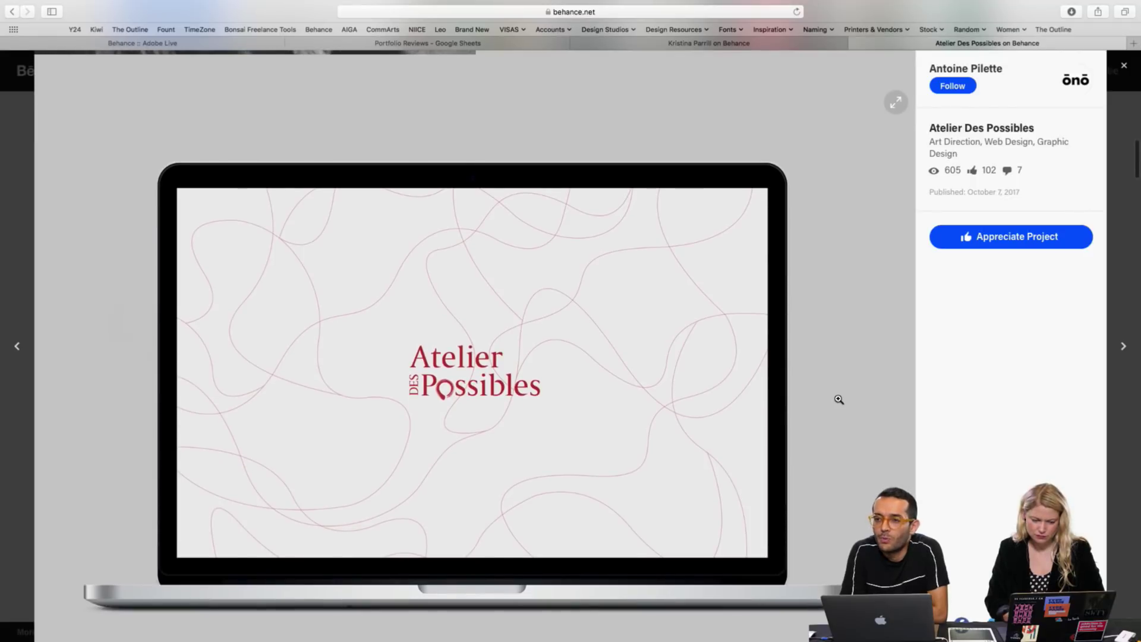
{"action": "scroll", "coordinate": [838, 399], "scroll_direction": "up", "scroll_amount": 3}
{"action": "scroll", "coordinate": [838, 399], "scroll_direction": "up", "scroll_amount": 20}
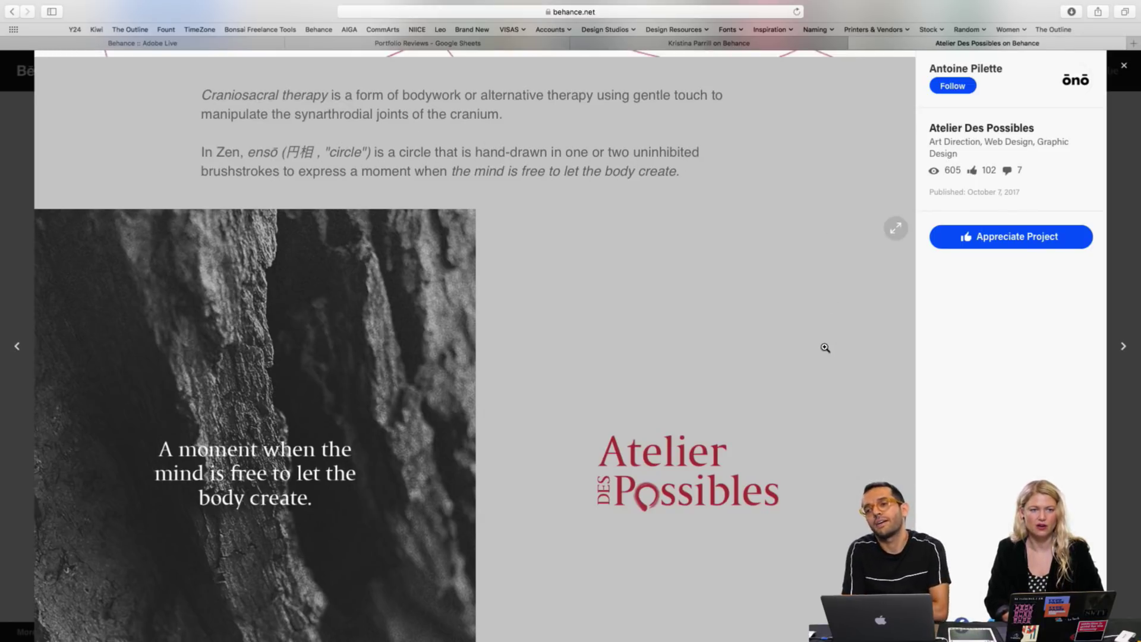
{"action": "scroll", "coordinate": [825, 347], "scroll_direction": "down", "scroll_amount": 5}
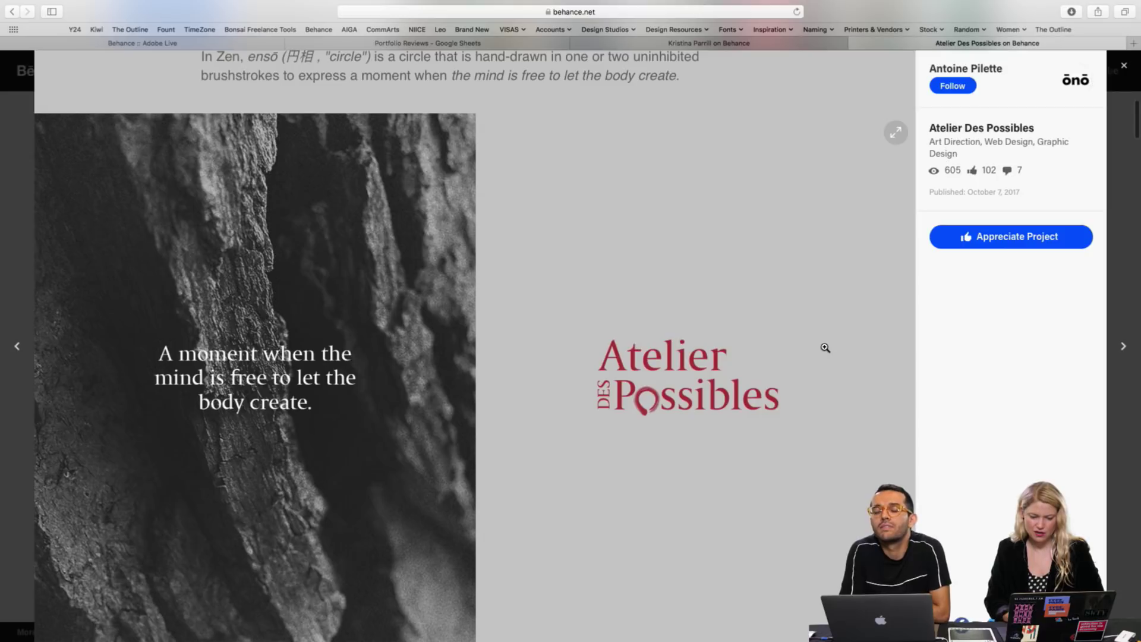
{"action": "scroll", "coordinate": [824, 348], "scroll_direction": "down", "scroll_amount": 3}
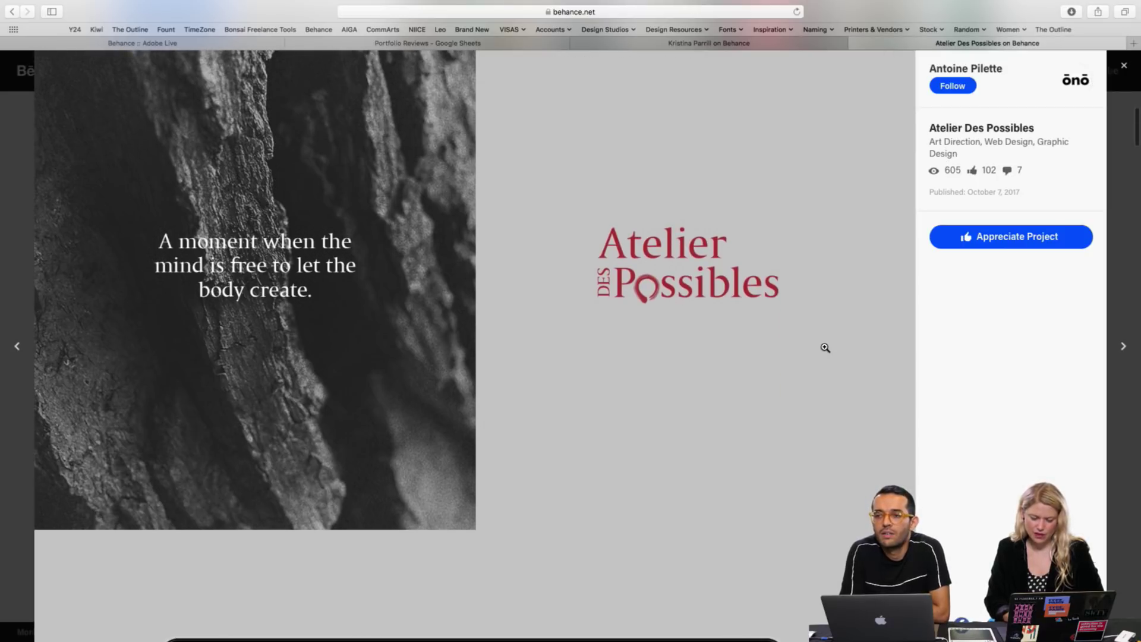
Examine the laptop mockup of the logo over the red line pattern, continuing toward the stationery below it
{"action": "scroll", "coordinate": [825, 347], "scroll_direction": "down", "scroll_amount": 10}
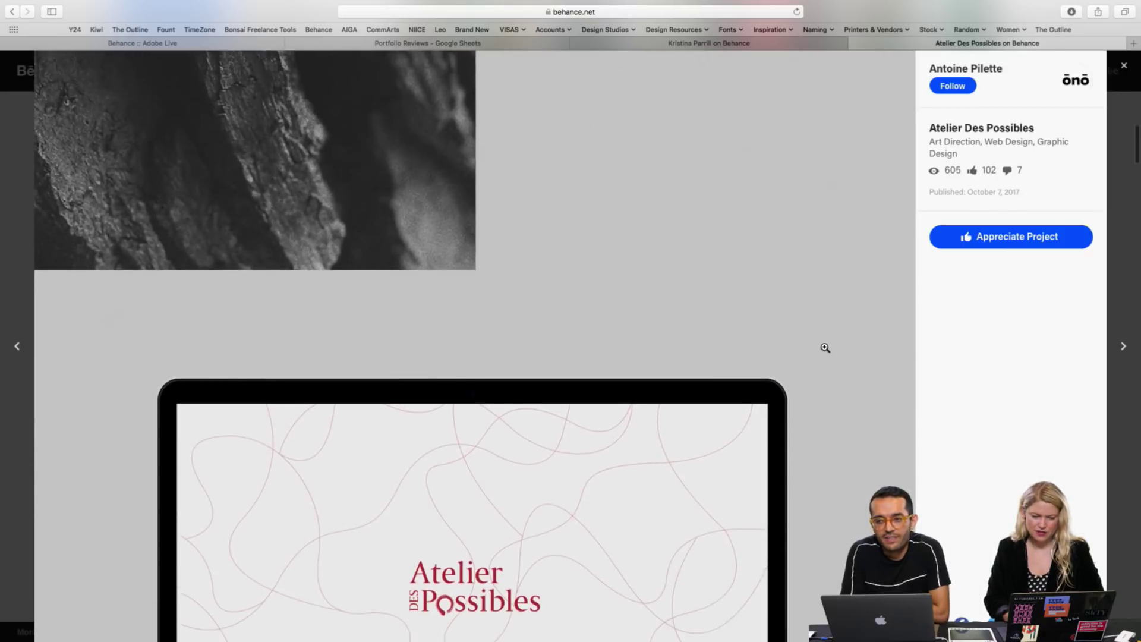
{"action": "scroll", "coordinate": [825, 348], "scroll_direction": "down", "scroll_amount": 6}
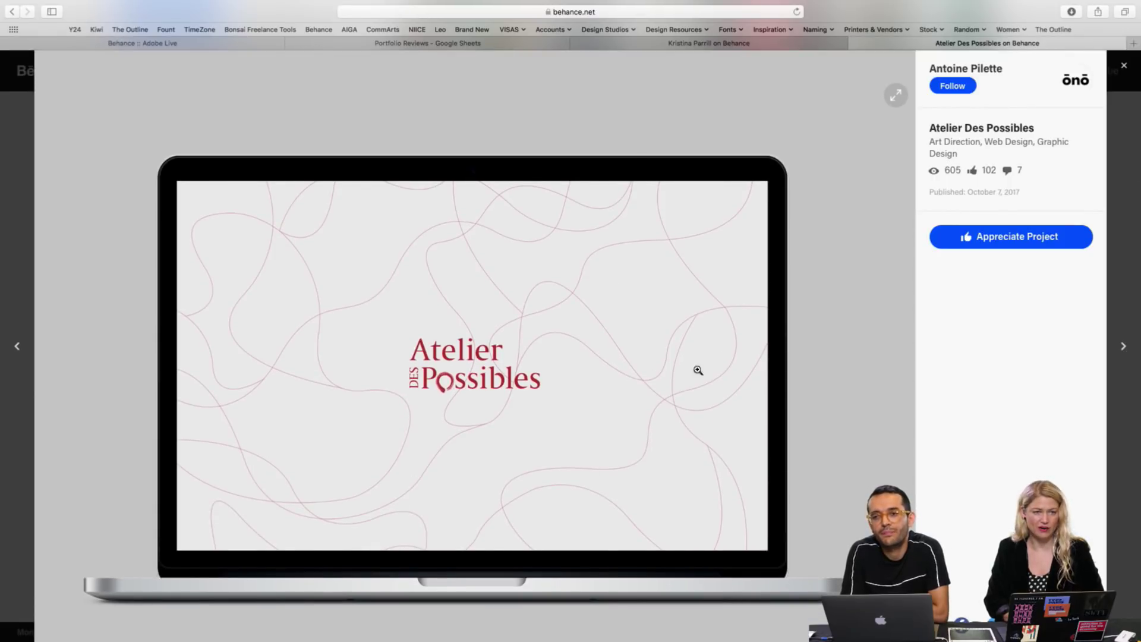
{"action": "scroll", "coordinate": [842, 262], "scroll_direction": "down", "scroll_amount": 2}
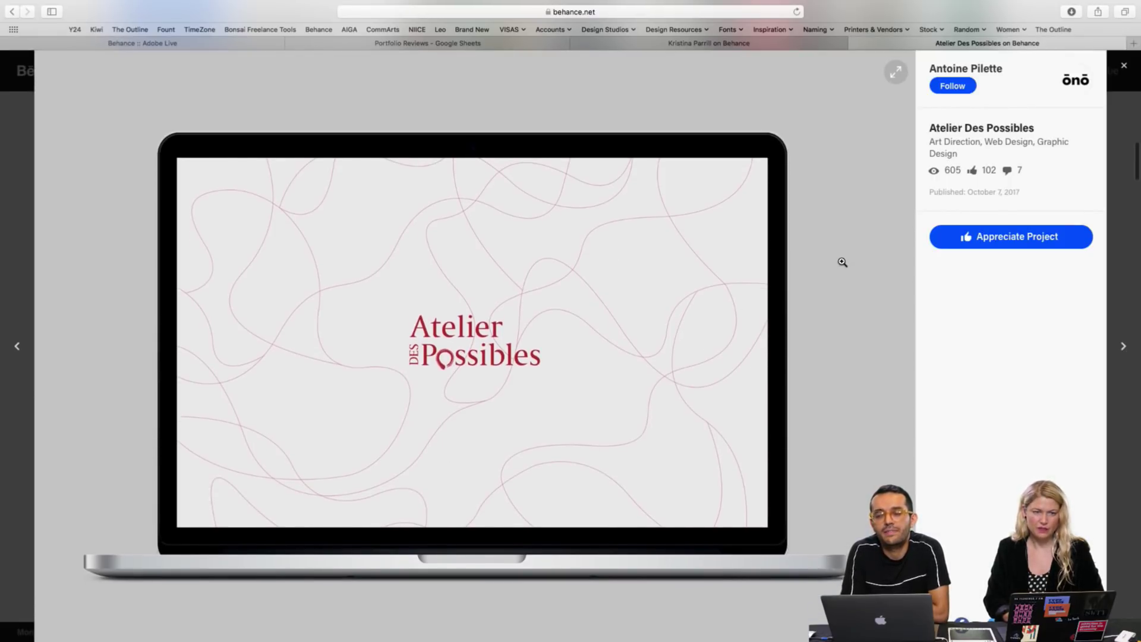
{"action": "scroll", "coordinate": [842, 262], "scroll_direction": "down", "scroll_amount": 8}
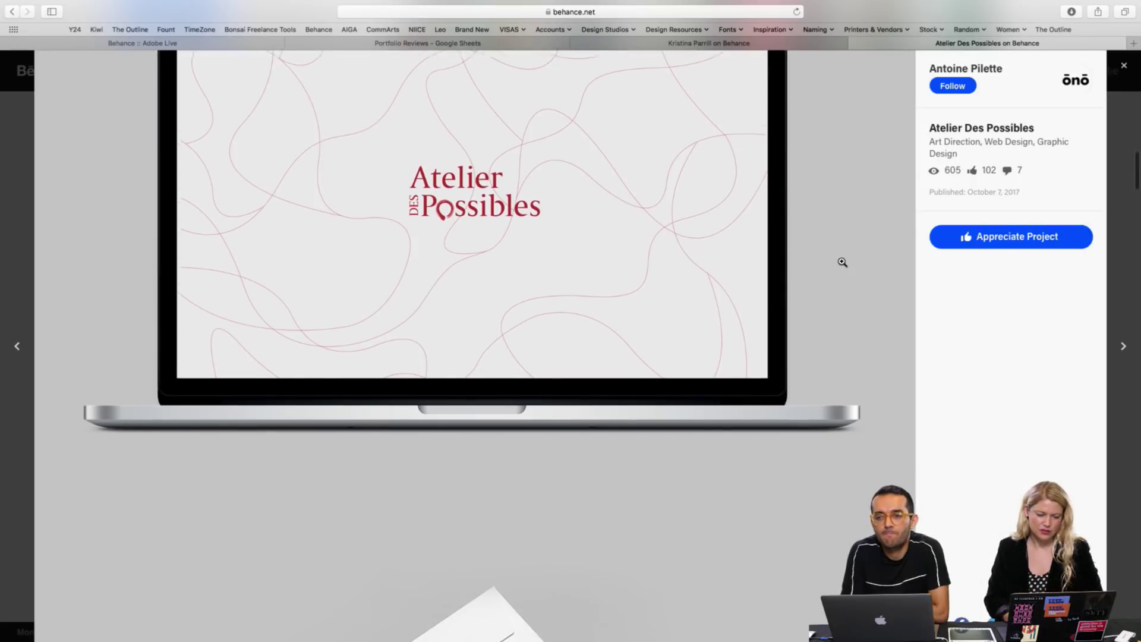
{"action": "scroll", "coordinate": [843, 262], "scroll_direction": "down", "scroll_amount": 4}
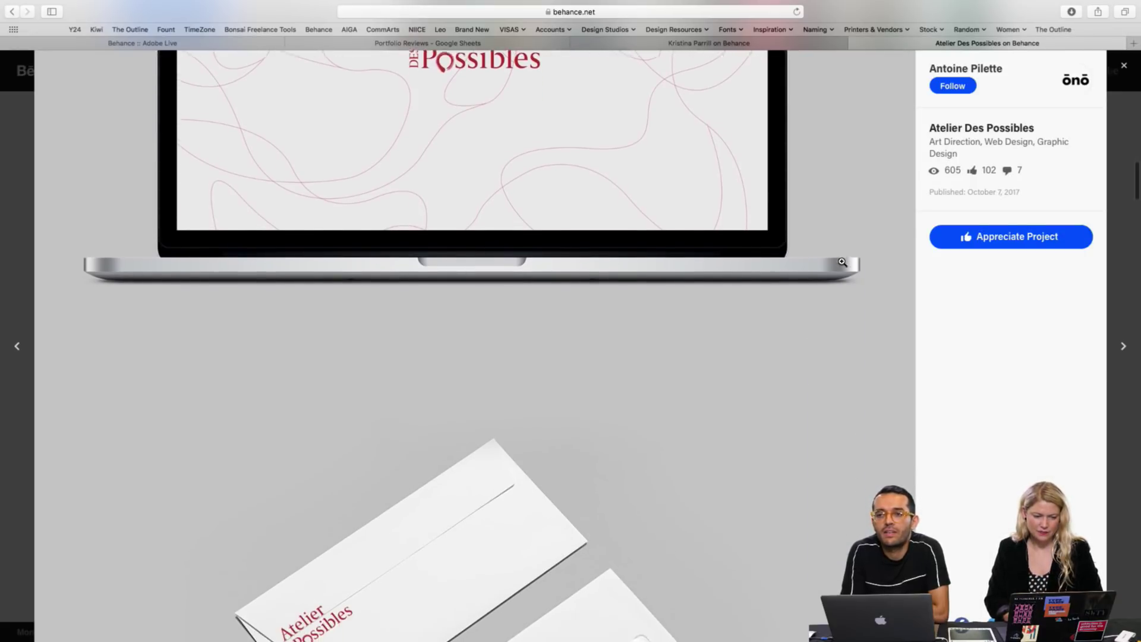
Examine the envelope mockups and the scattered business cards carrying the red Atelier des Possibles logo
{"action": "scroll", "coordinate": [841, 287], "scroll_direction": "down", "scroll_amount": 9}
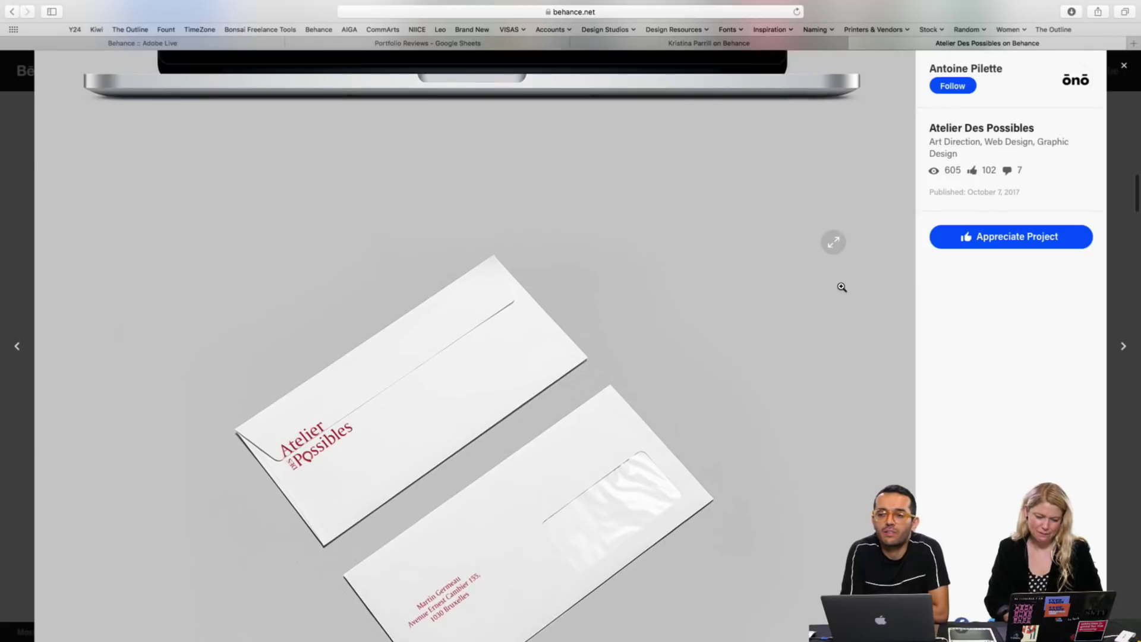
{"action": "scroll", "coordinate": [842, 287], "scroll_direction": "down", "scroll_amount": 5}
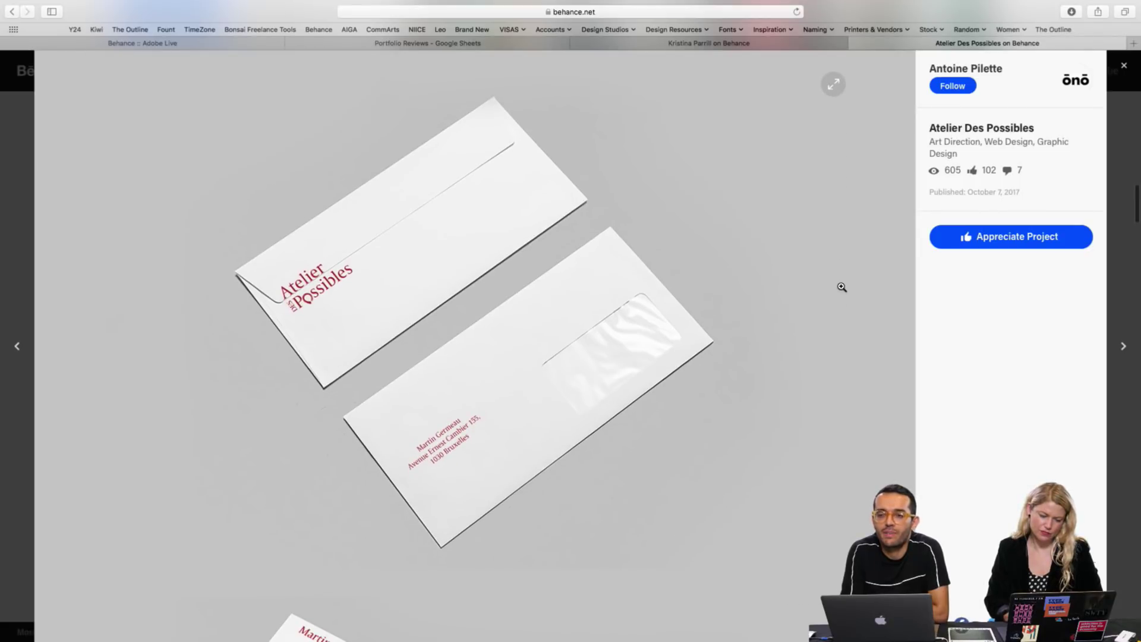
{"action": "scroll", "coordinate": [841, 287], "scroll_direction": "down", "scroll_amount": 7}
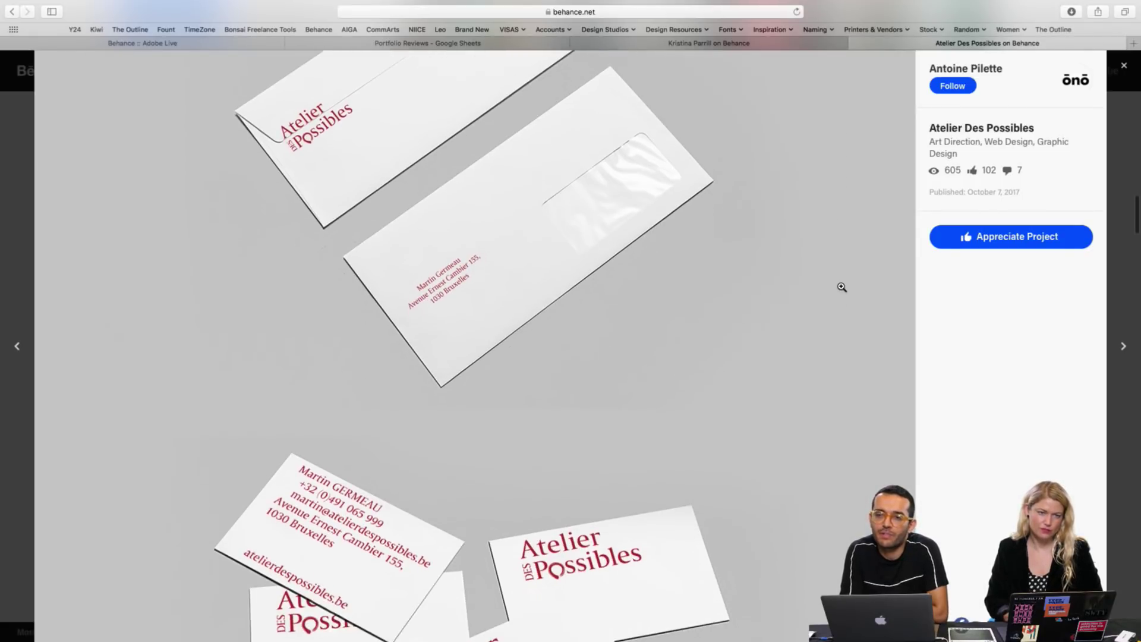
{"action": "scroll", "coordinate": [841, 287], "scroll_direction": "down", "scroll_amount": 2}
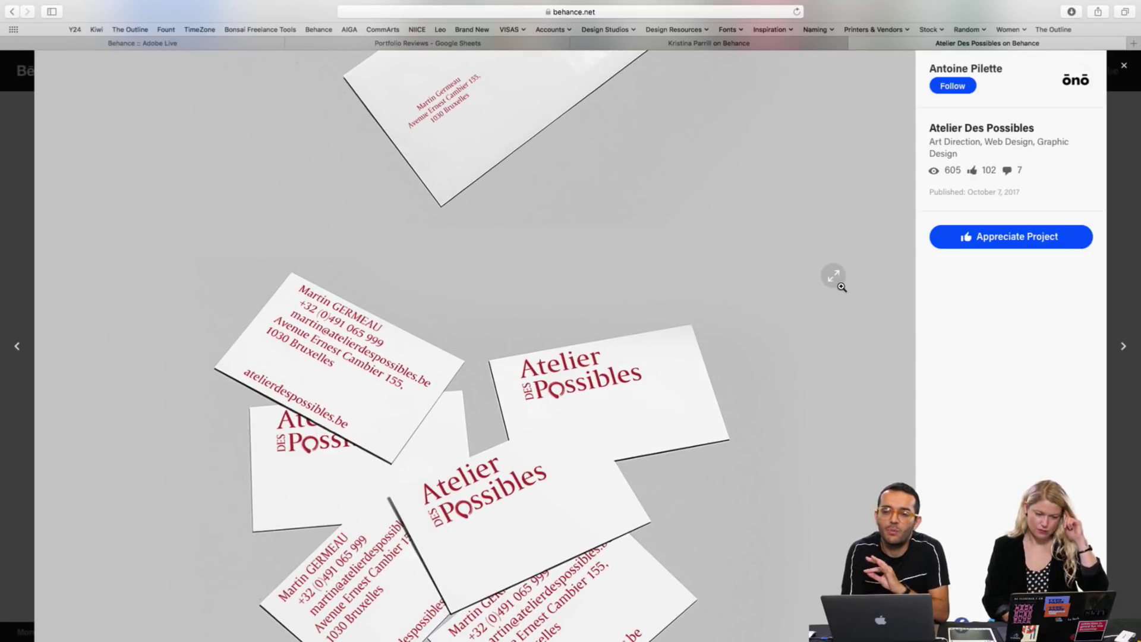
{"action": "scroll", "coordinate": [842, 286], "scroll_direction": "down", "scroll_amount": 5}
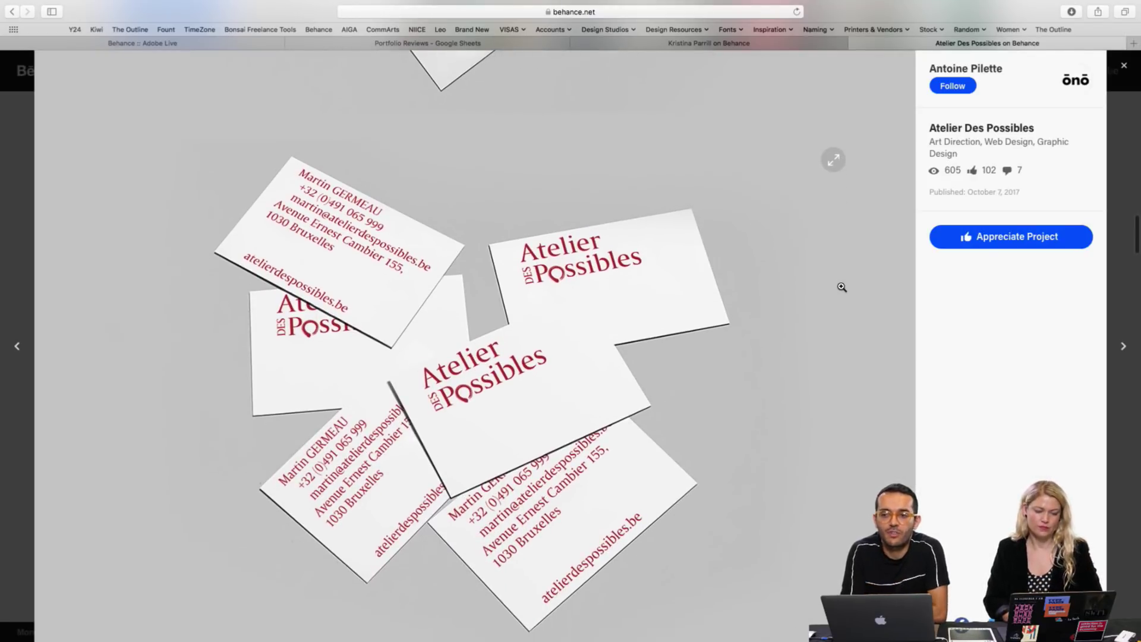
{"action": "scroll", "coordinate": [842, 287], "scroll_direction": "down", "scroll_amount": 6}
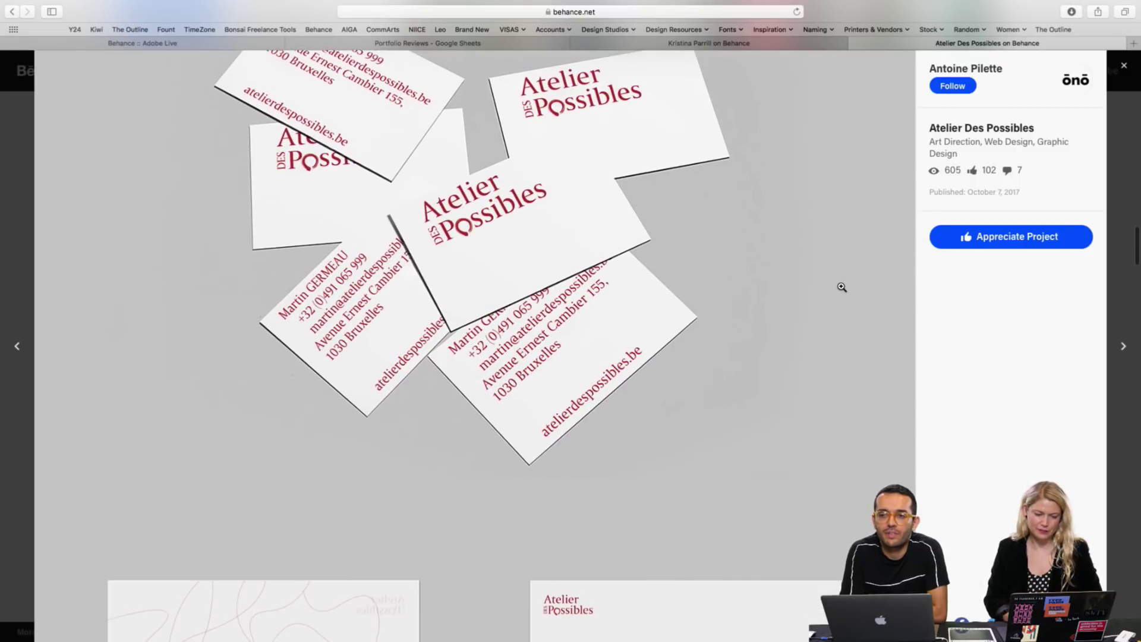
Examine the letterhead's patterned back and plain front, along with the oversized "Mind Free" lettering beside the hand photo
{"action": "scroll", "coordinate": [842, 287], "scroll_direction": "down", "scroll_amount": 7}
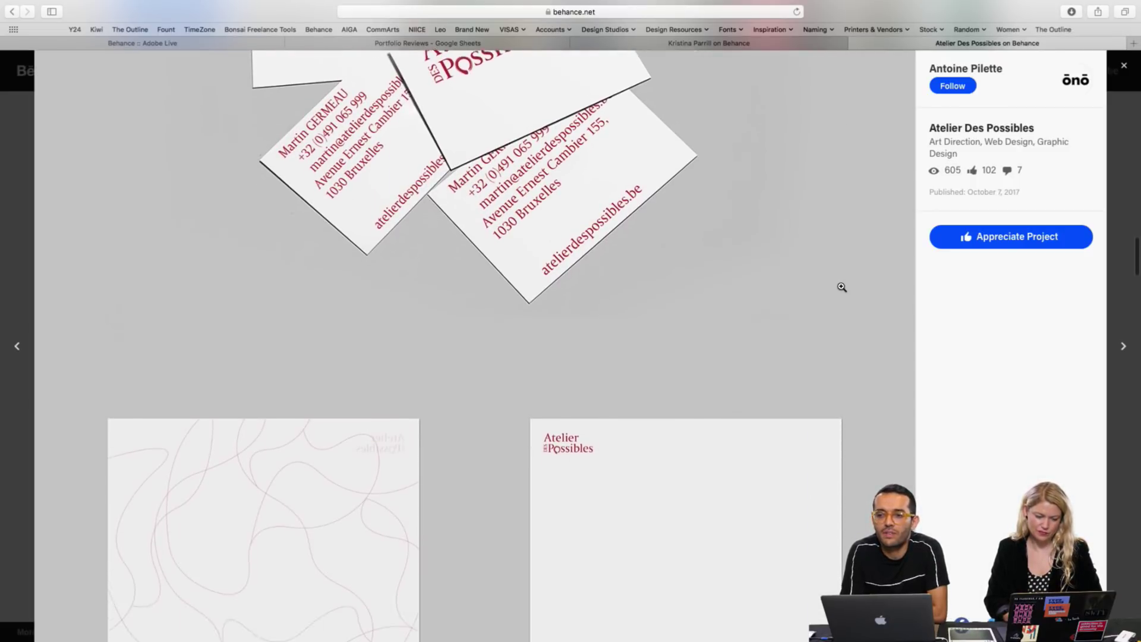
{"action": "scroll", "coordinate": [842, 287], "scroll_direction": "down", "scroll_amount": 8}
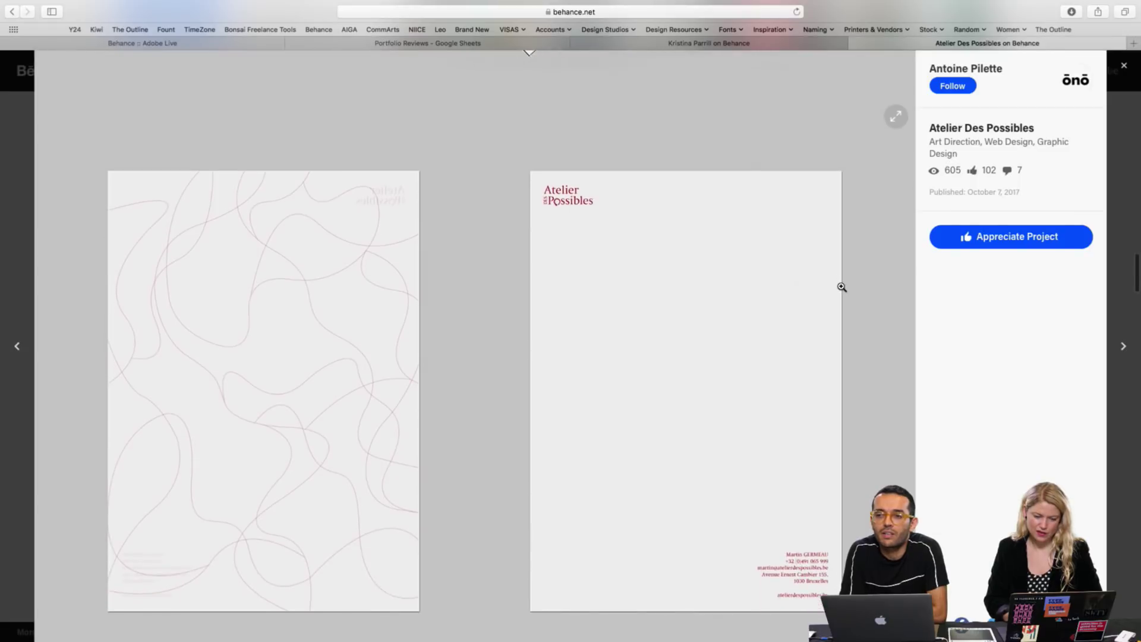
{"action": "scroll", "coordinate": [842, 287], "scroll_direction": "down", "scroll_amount": 2}
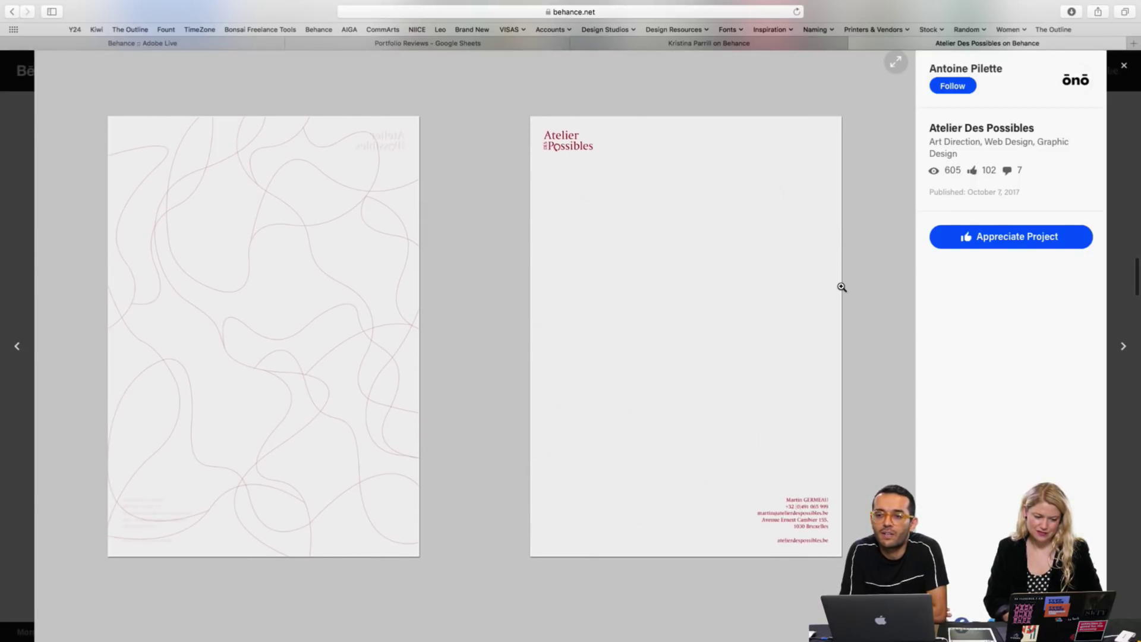
{"action": "scroll", "coordinate": [842, 287], "scroll_direction": "down", "scroll_amount": 4}
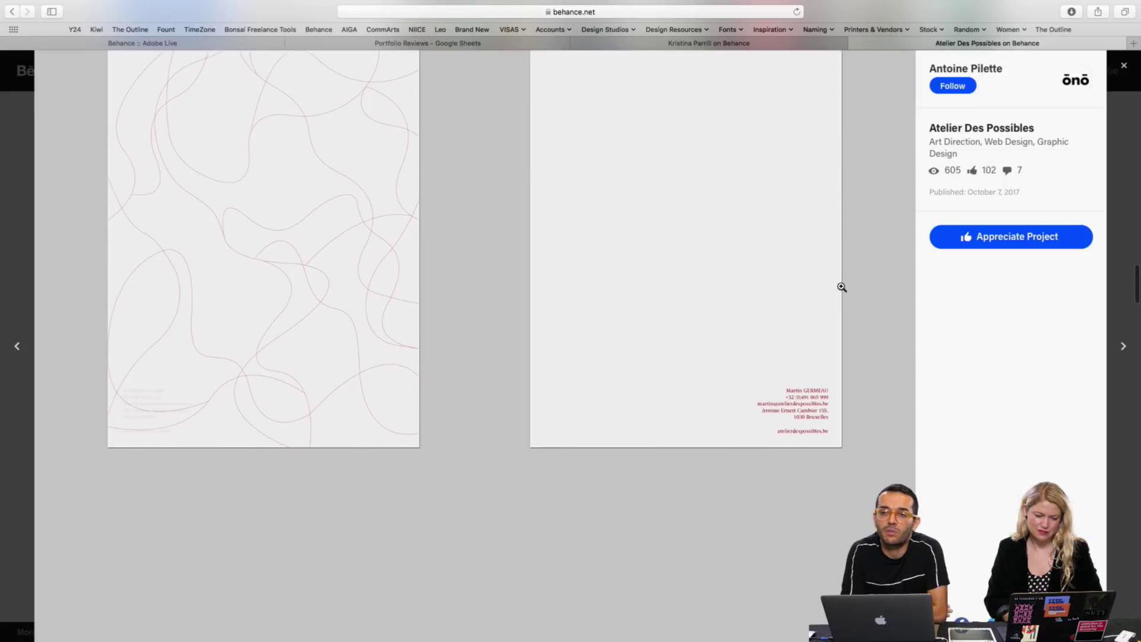
{"action": "scroll", "coordinate": [842, 287], "scroll_direction": "down", "scroll_amount": 20}
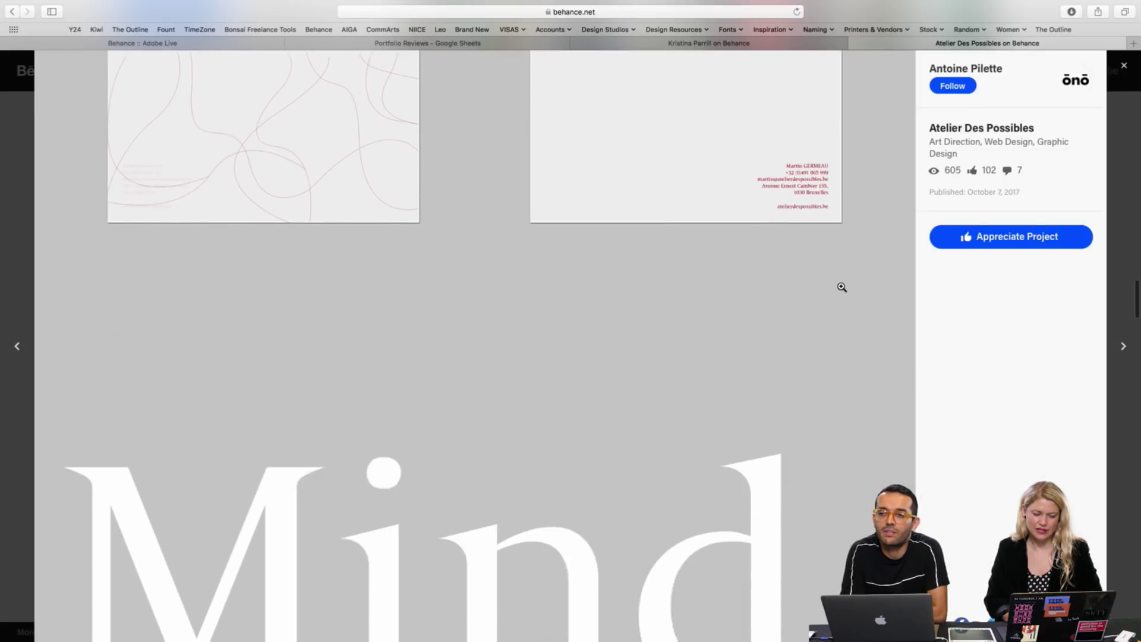
{"action": "scroll", "coordinate": [842, 287], "scroll_direction": "down", "scroll_amount": 10}
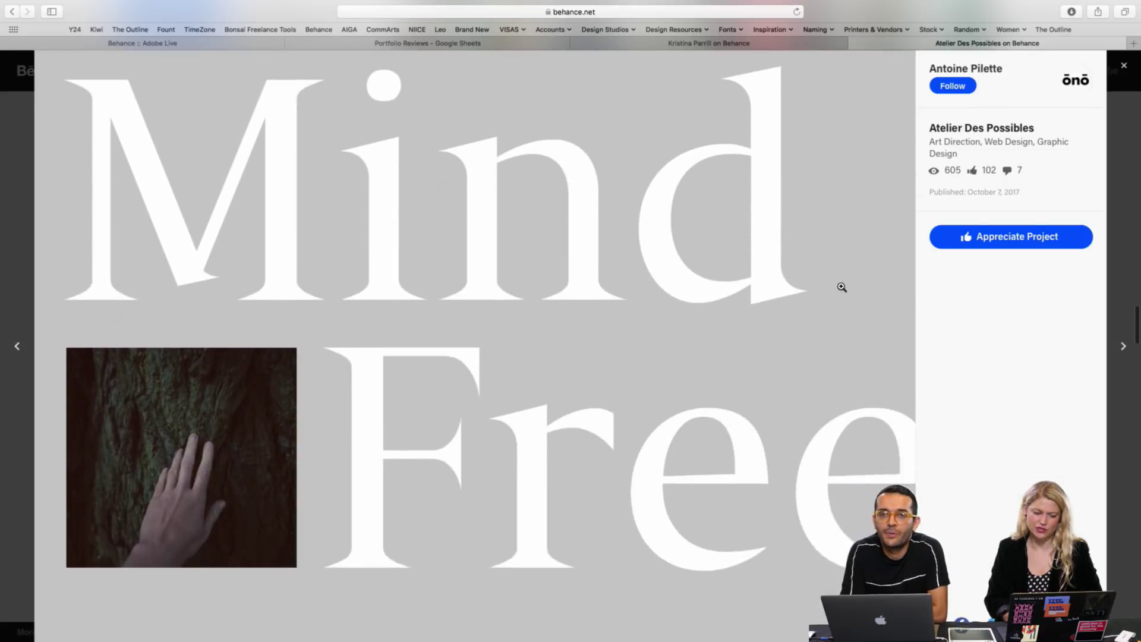
Examine the website home page mockup with the misty field photograph and red Thérapie Cranio Sacrée heading
{"action": "scroll", "coordinate": [842, 287], "scroll_direction": "down", "scroll_amount": 8}
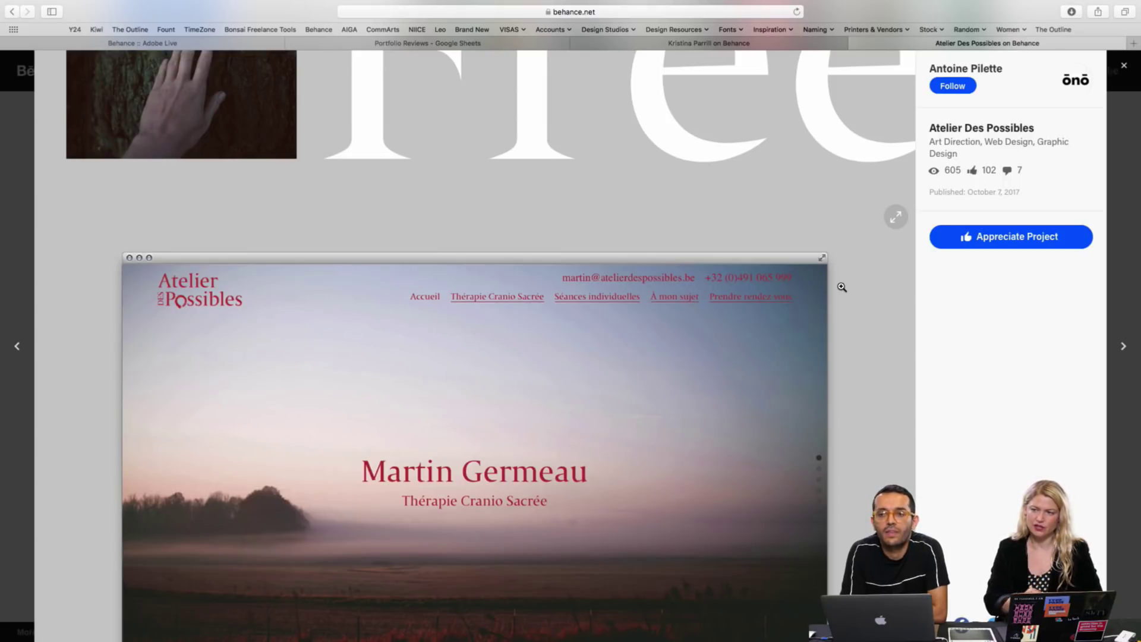
{"action": "scroll", "coordinate": [842, 287], "scroll_direction": "down", "scroll_amount": 5}
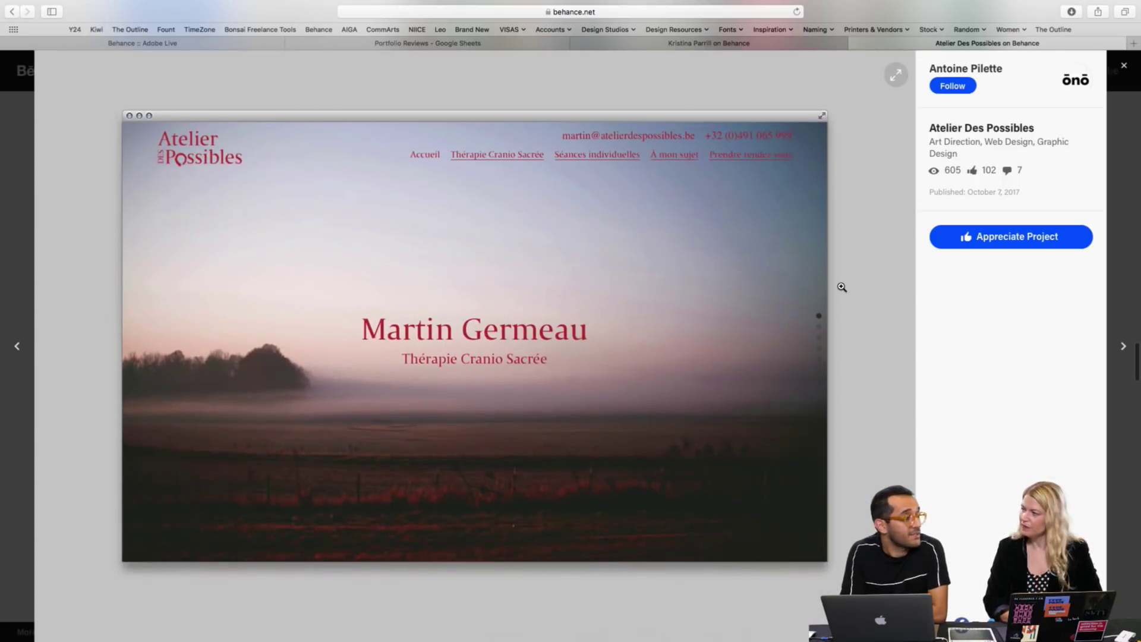
{"action": "scroll", "coordinate": [842, 287], "scroll_direction": "down", "scroll_amount": 1}
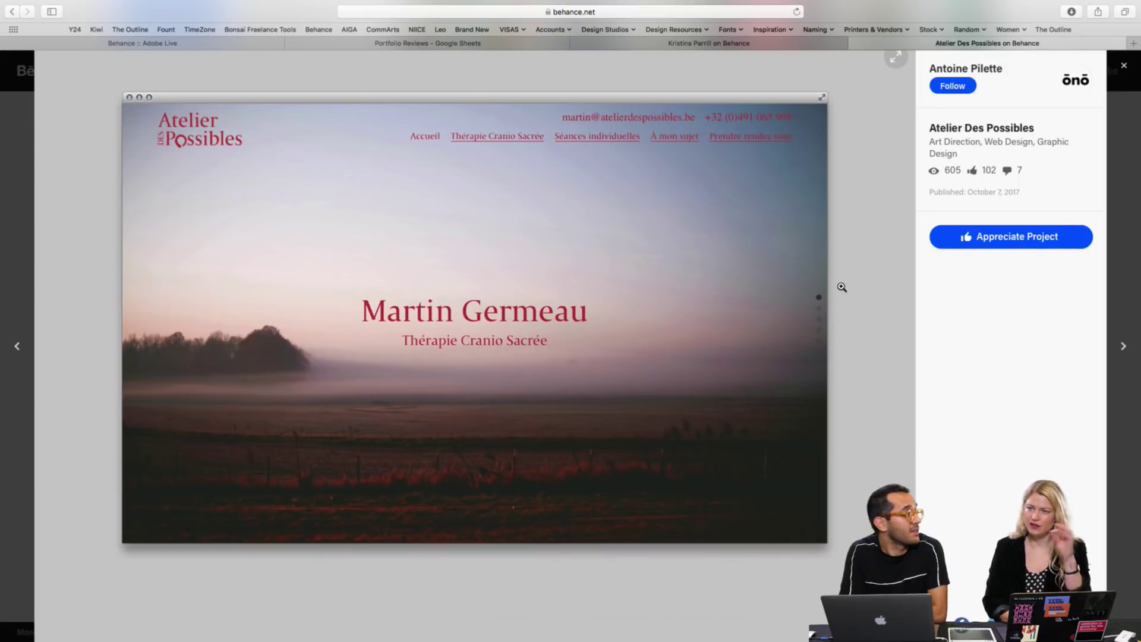
{"action": "scroll", "coordinate": [842, 287], "scroll_direction": "down", "scroll_amount": 4}
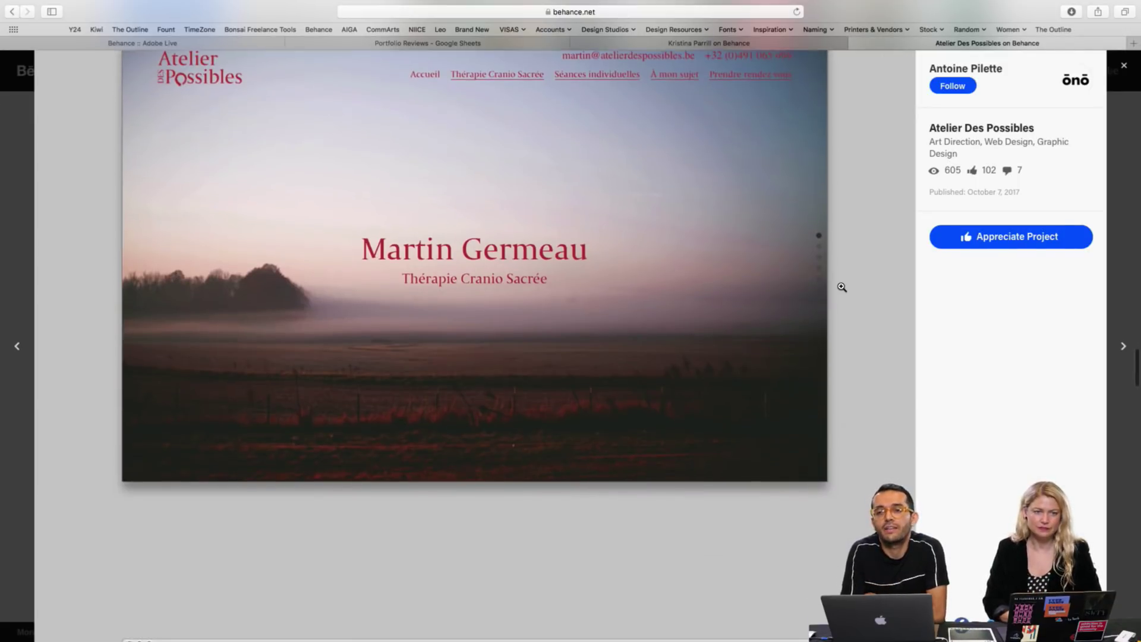
{"action": "scroll", "coordinate": [841, 287], "scroll_direction": "down", "scroll_amount": 5}
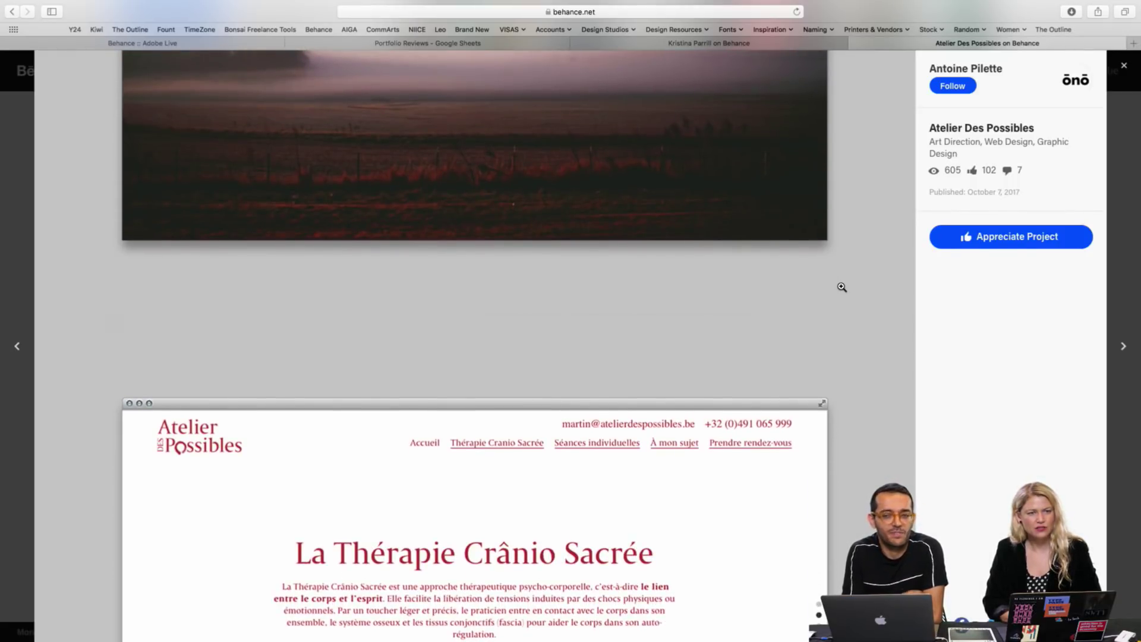
Examine the website mockups of the La Thérapie Crânio Sacrée text page and the hand-on-bark page
{"action": "scroll", "coordinate": [842, 286], "scroll_direction": "down", "scroll_amount": 10}
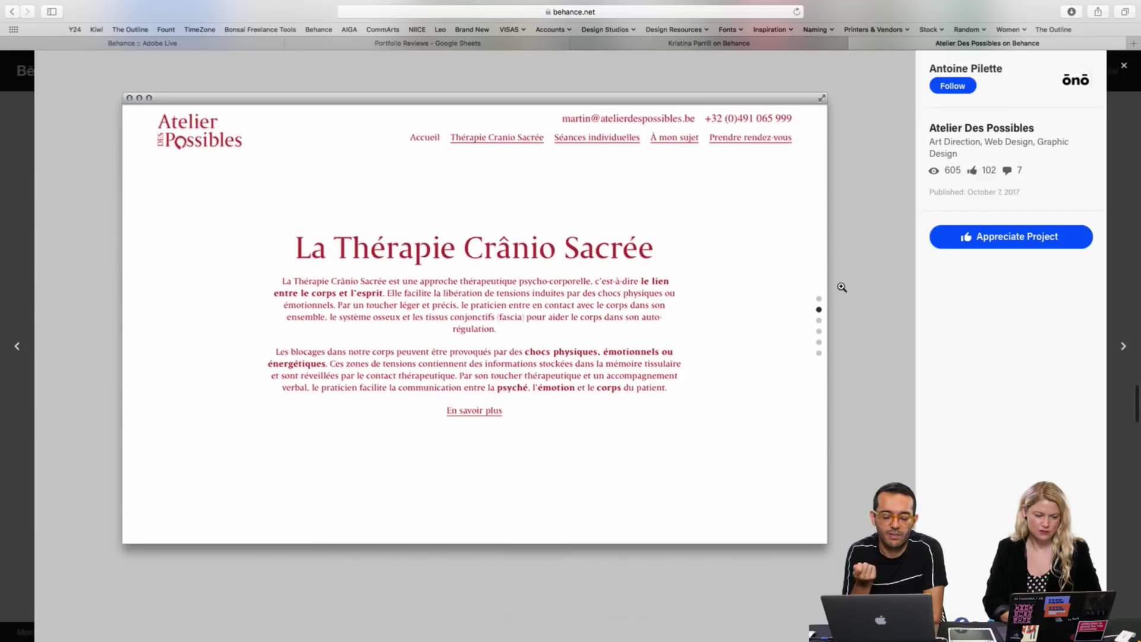
{"action": "scroll", "coordinate": [842, 286], "scroll_direction": "down", "scroll_amount": 2}
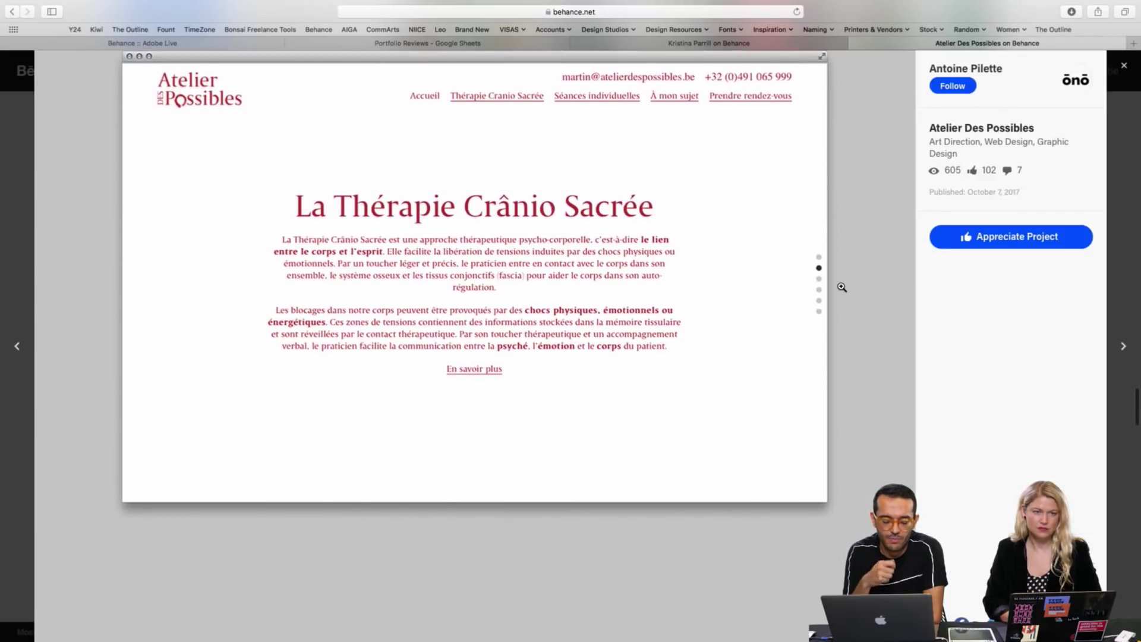
{"action": "scroll", "coordinate": [841, 287], "scroll_direction": "down", "scroll_amount": 3}
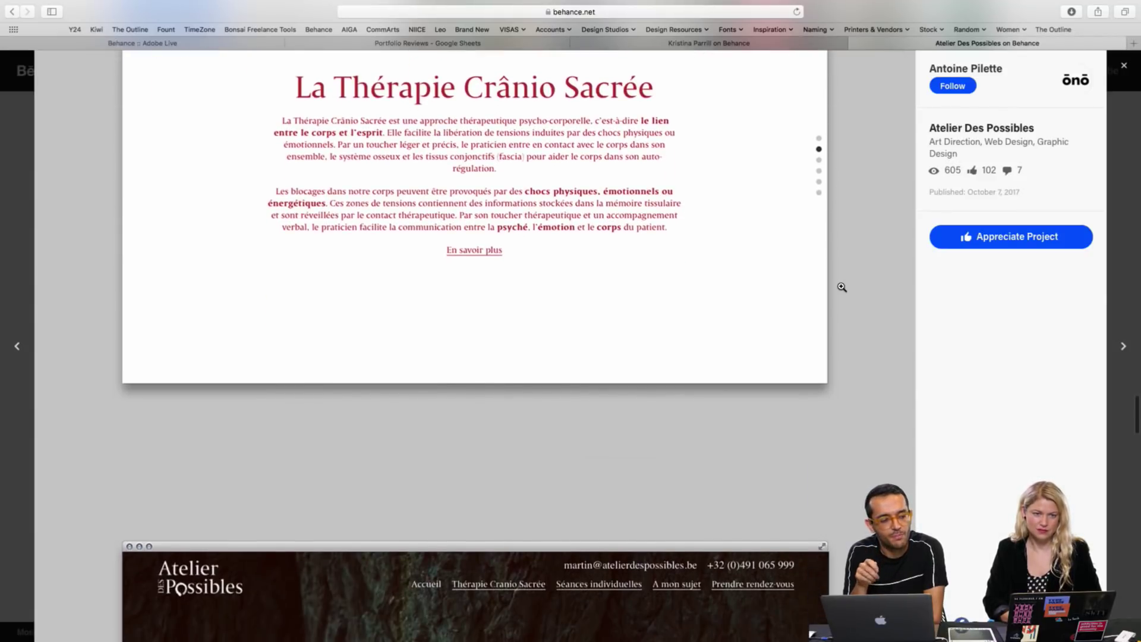
{"action": "scroll", "coordinate": [842, 287], "scroll_direction": "down", "scroll_amount": 8}
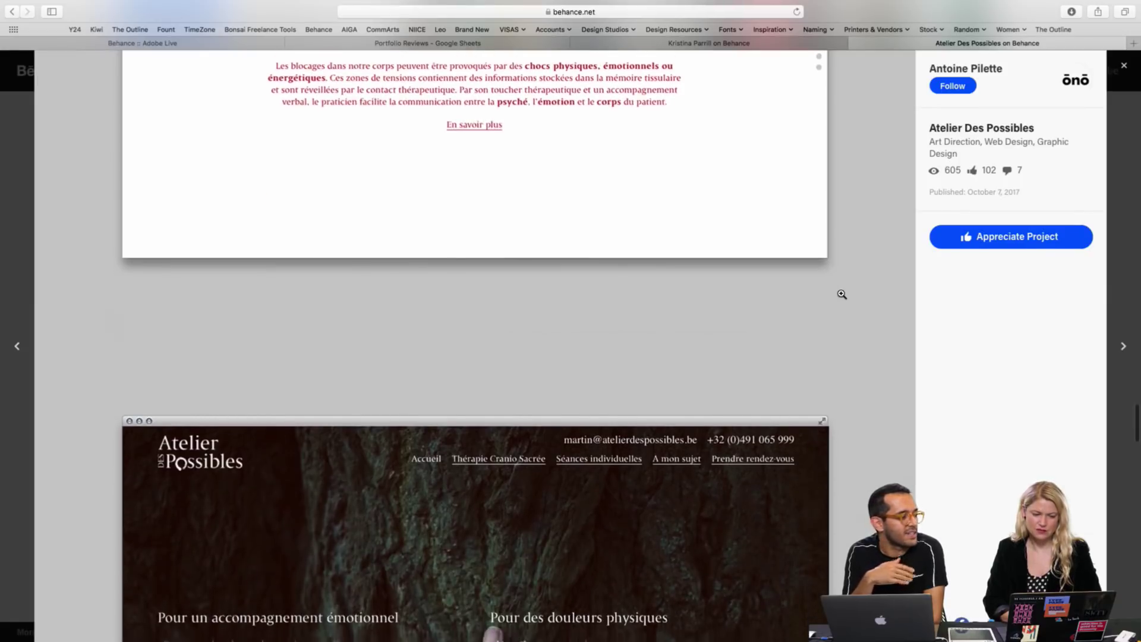
{"action": "scroll", "coordinate": [842, 293], "scroll_direction": "down", "scroll_amount": 6}
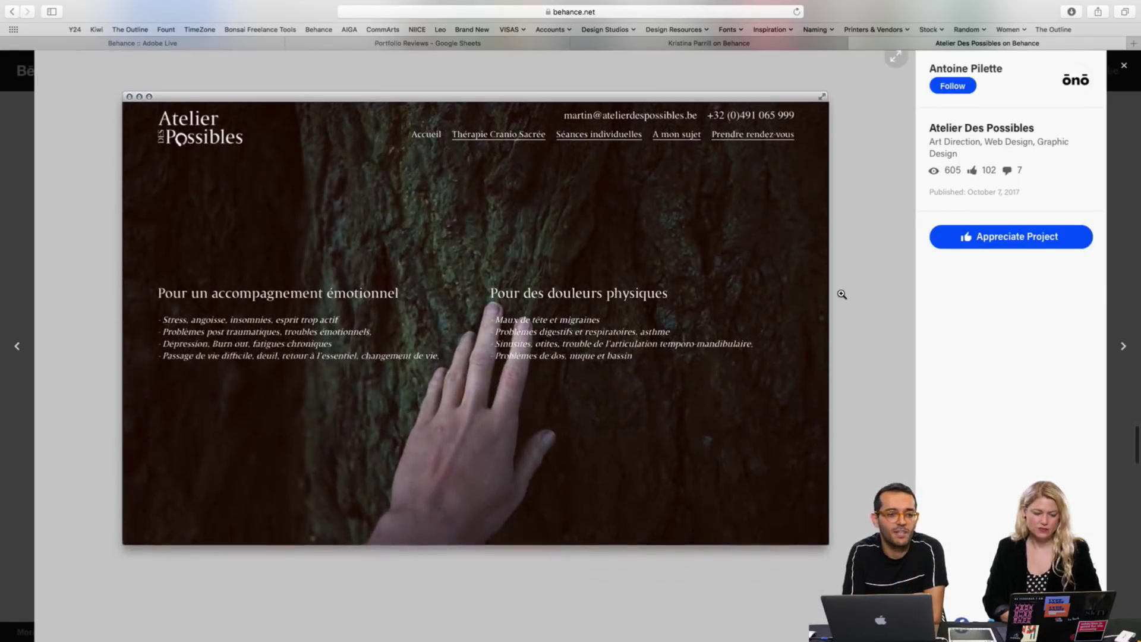
{"action": "scroll", "coordinate": [842, 293], "scroll_direction": "down", "scroll_amount": 13}
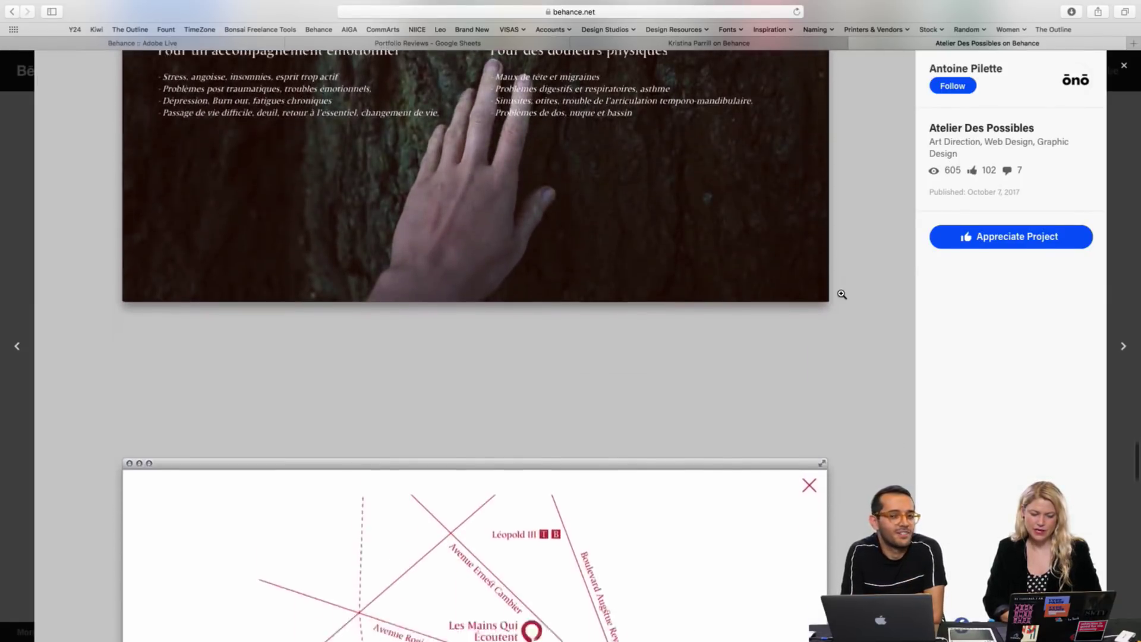
View the map mockup and black ensō brushstroke closing the project, and appreciate Atelier Des Possibles
{"action": "scroll", "coordinate": [842, 293], "scroll_direction": "down", "scroll_amount": 16}
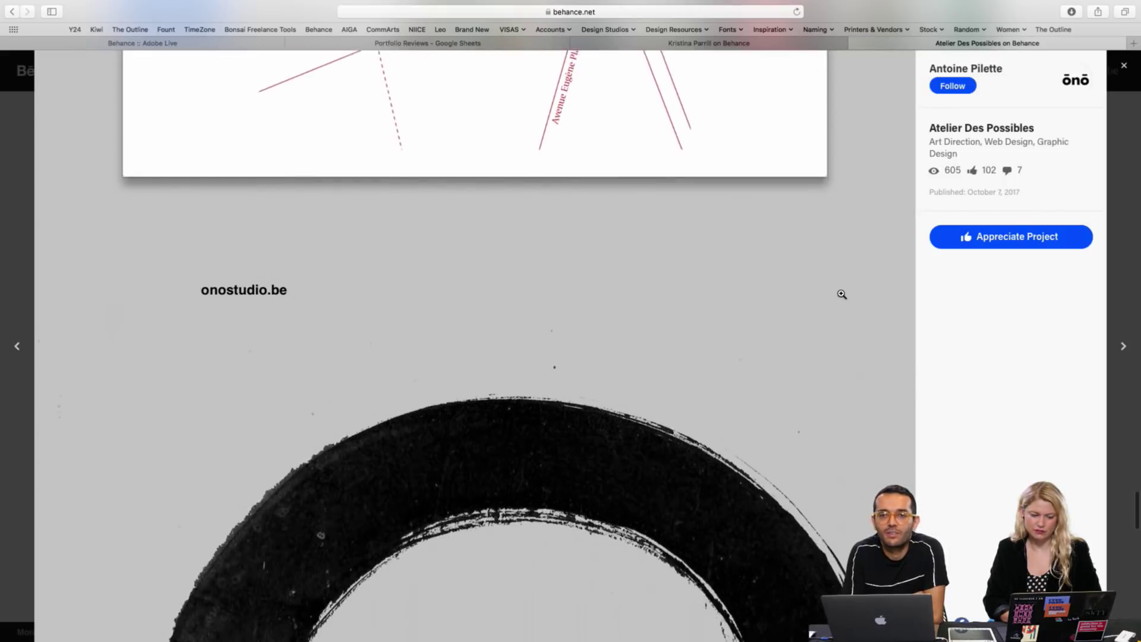
{"action": "scroll", "coordinate": [841, 293], "scroll_direction": "down", "scroll_amount": 10}
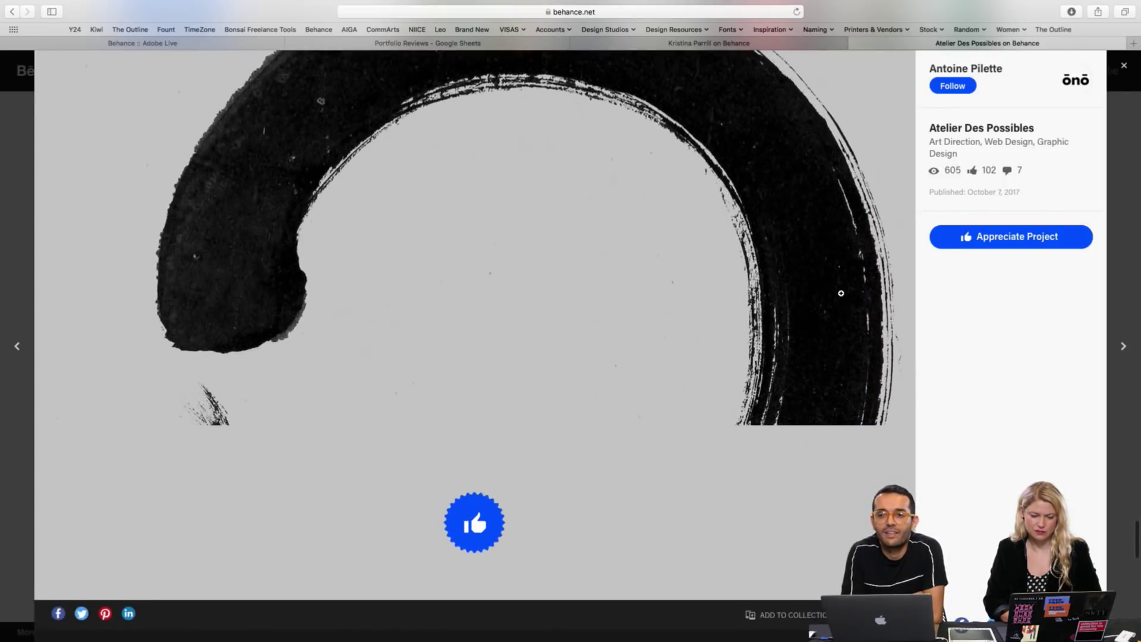
{"action": "left_click", "coordinate": [485, 500]}
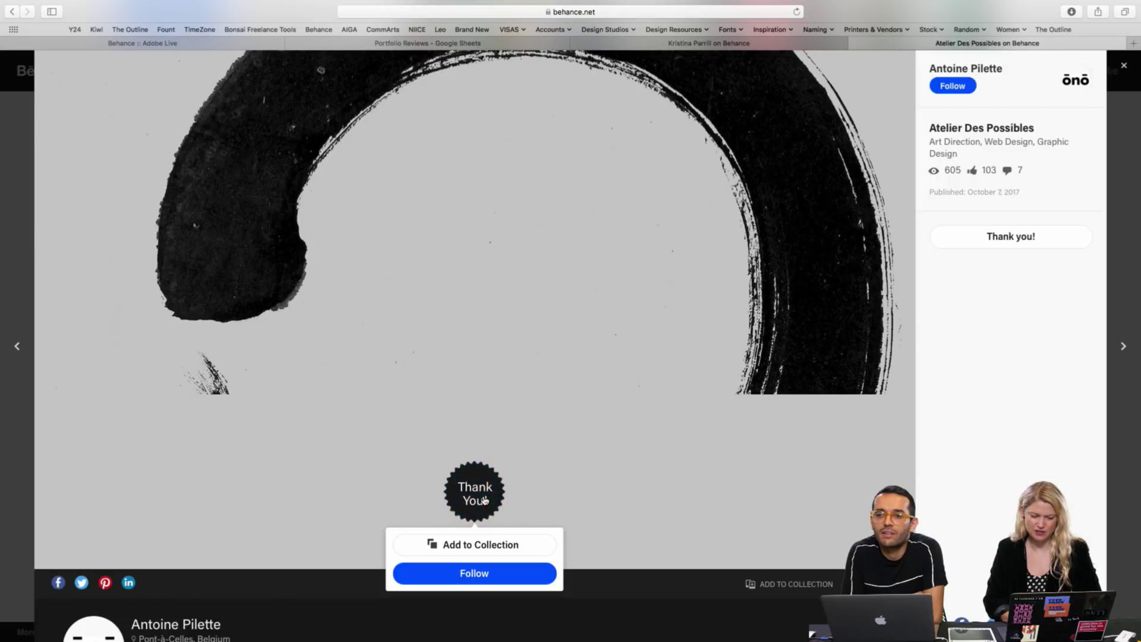
Close Atelier Des Possibles and open the Iconable - Sustainable fashion project from the ōnō studio portfolio
{"action": "left_click", "coordinate": [1122, 230]}
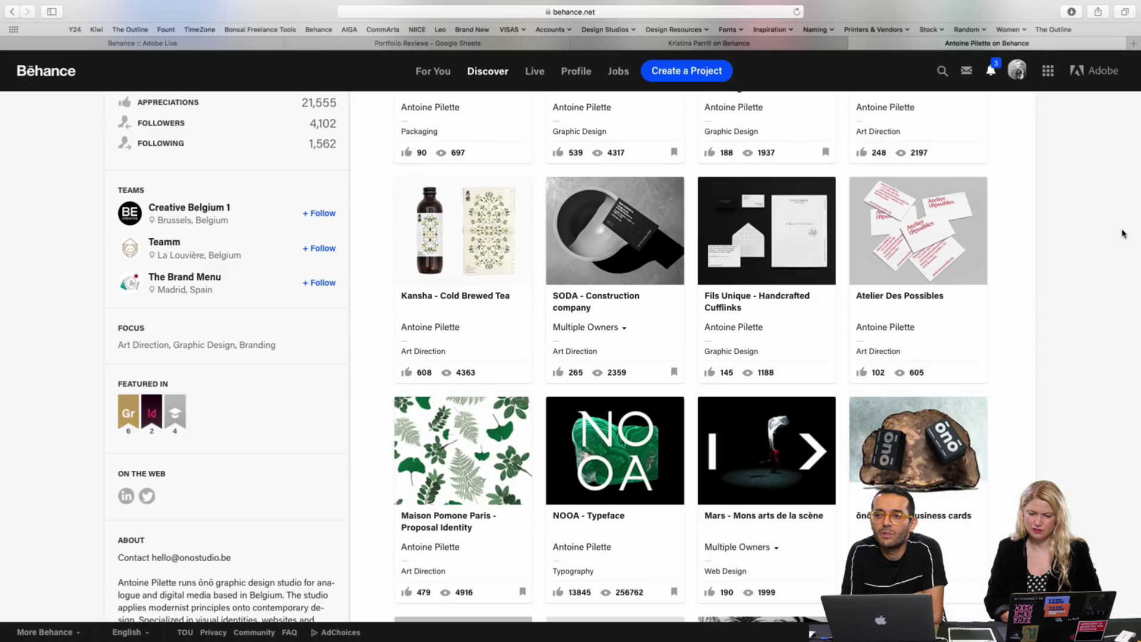
{"action": "scroll", "coordinate": [974, 302], "scroll_direction": "up", "scroll_amount": 5}
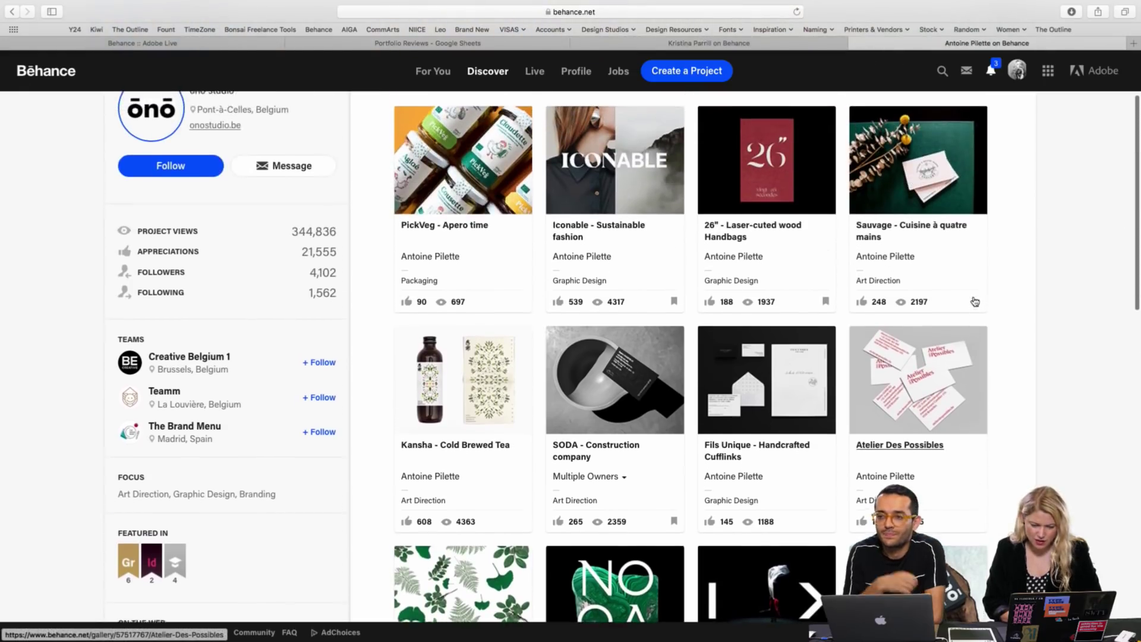
{"action": "scroll", "coordinate": [974, 302], "scroll_direction": "up", "scroll_amount": 2}
{"action": "scroll", "coordinate": [975, 302], "scroll_direction": "down", "scroll_amount": 2}
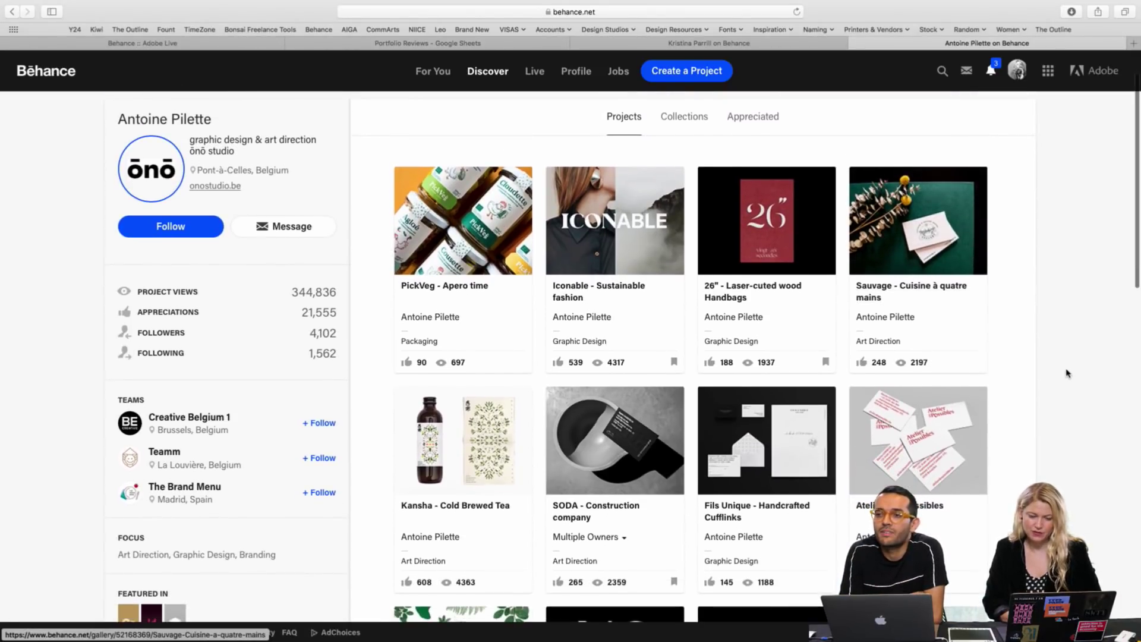
{"action": "left_click", "coordinate": [618, 235]}
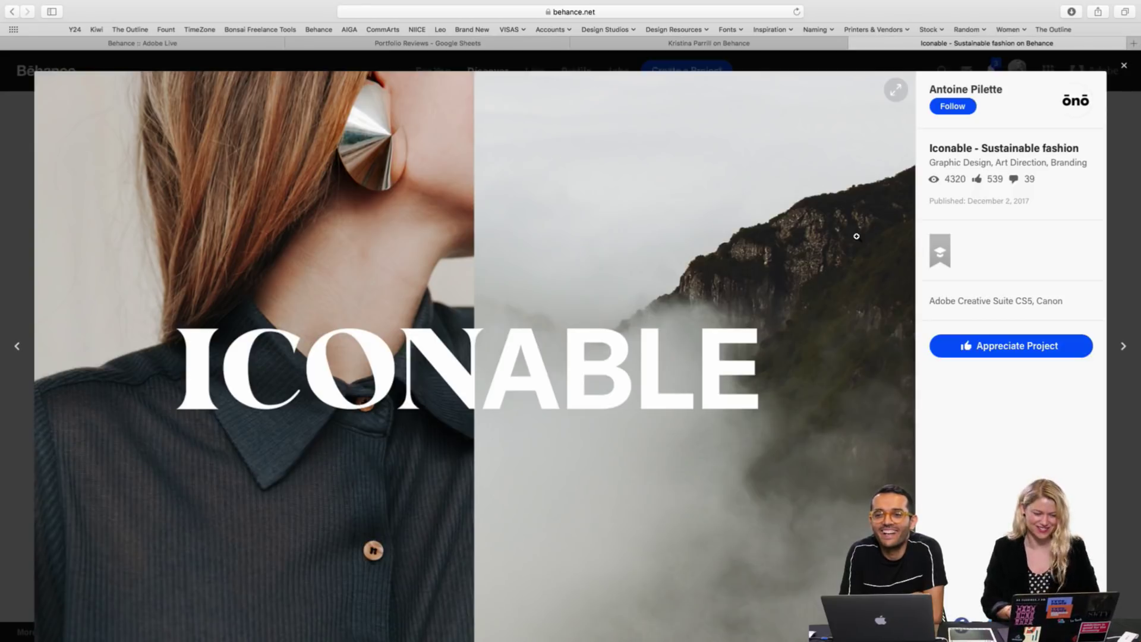
Examine the Iconable cover image, the introductory text and the "be the ICON" panel with the pink-sweater portrait
{"action": "scroll", "coordinate": [856, 236], "scroll_direction": "down", "scroll_amount": 5}
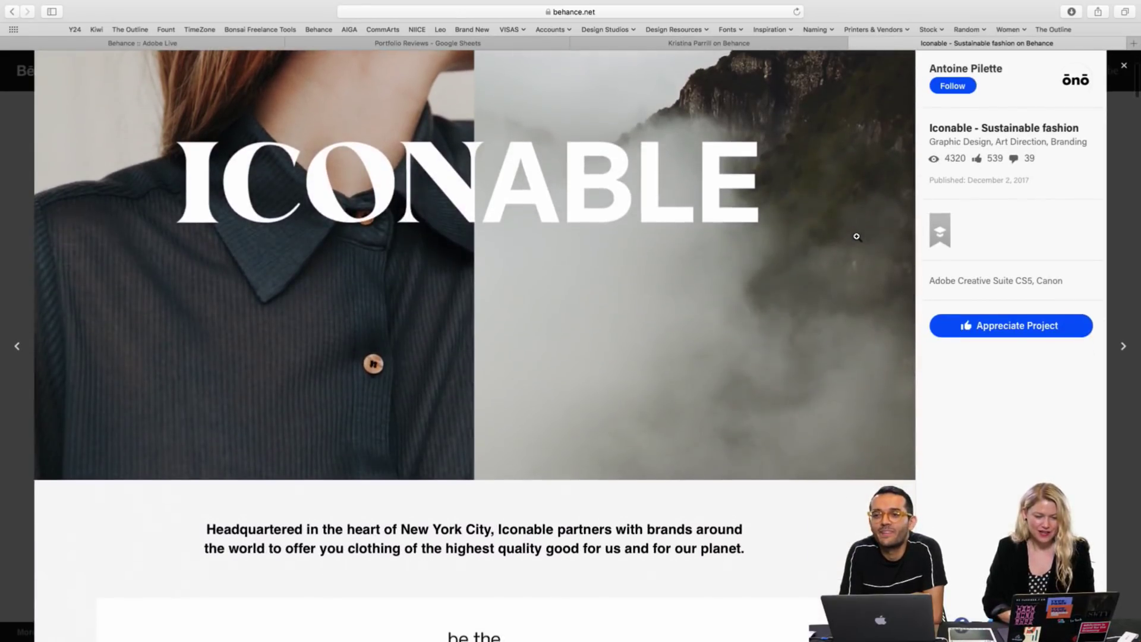
{"action": "scroll", "coordinate": [856, 236], "scroll_direction": "up", "scroll_amount": 3}
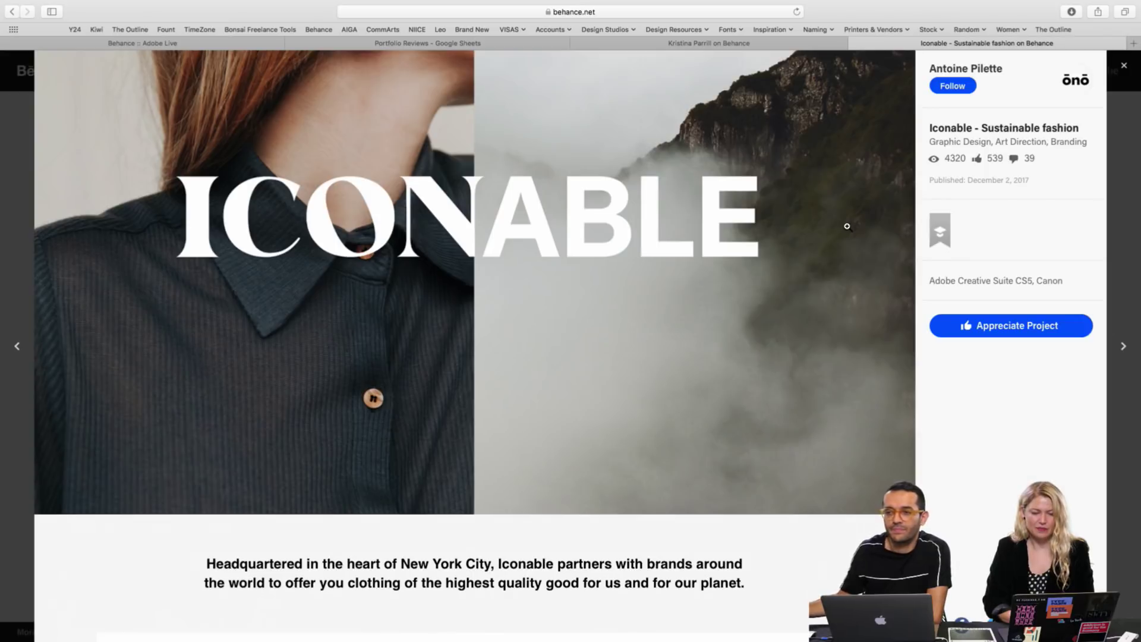
{"action": "scroll", "coordinate": [846, 225], "scroll_direction": "down", "scroll_amount": 7}
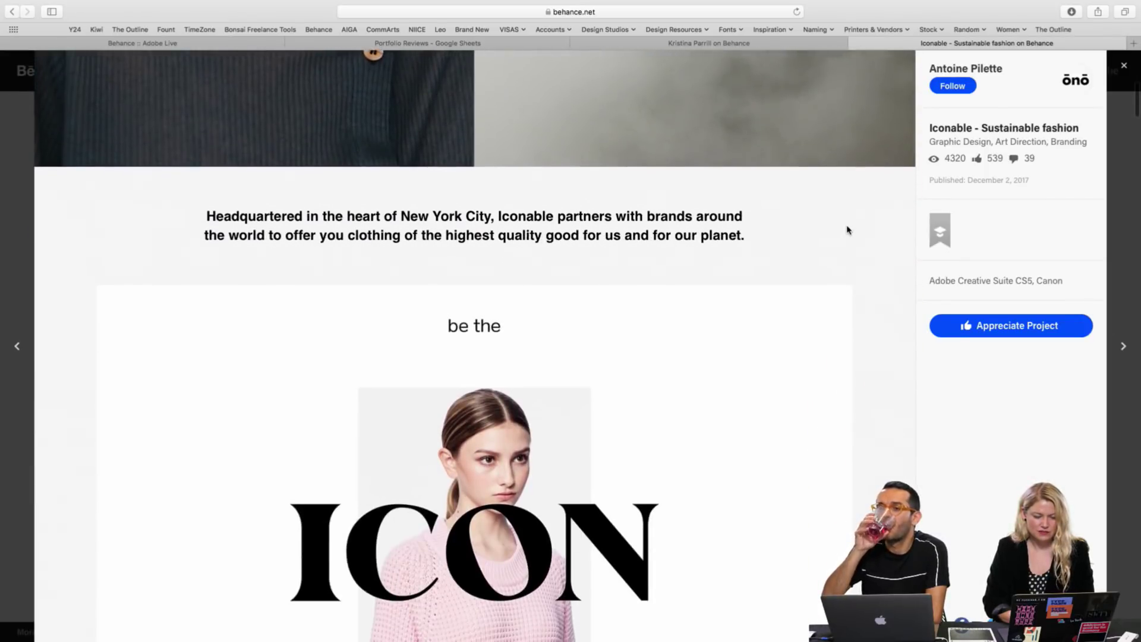
{"action": "scroll", "coordinate": [847, 230], "scroll_direction": "down", "scroll_amount": 3}
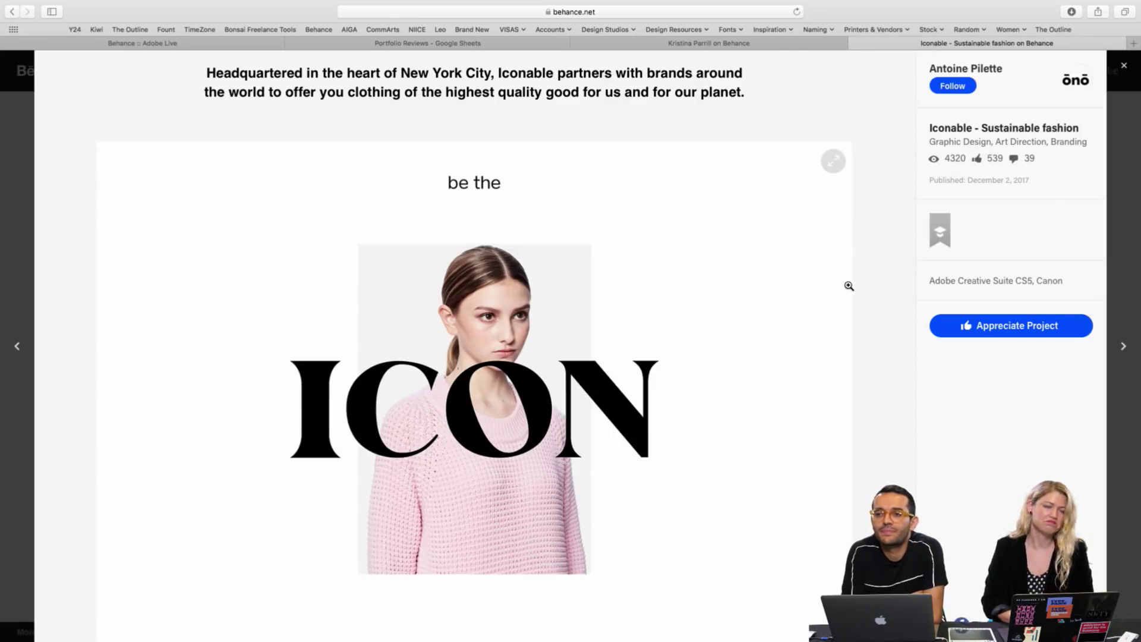
{"action": "scroll", "coordinate": [849, 286], "scroll_direction": "down", "scroll_amount": 3}
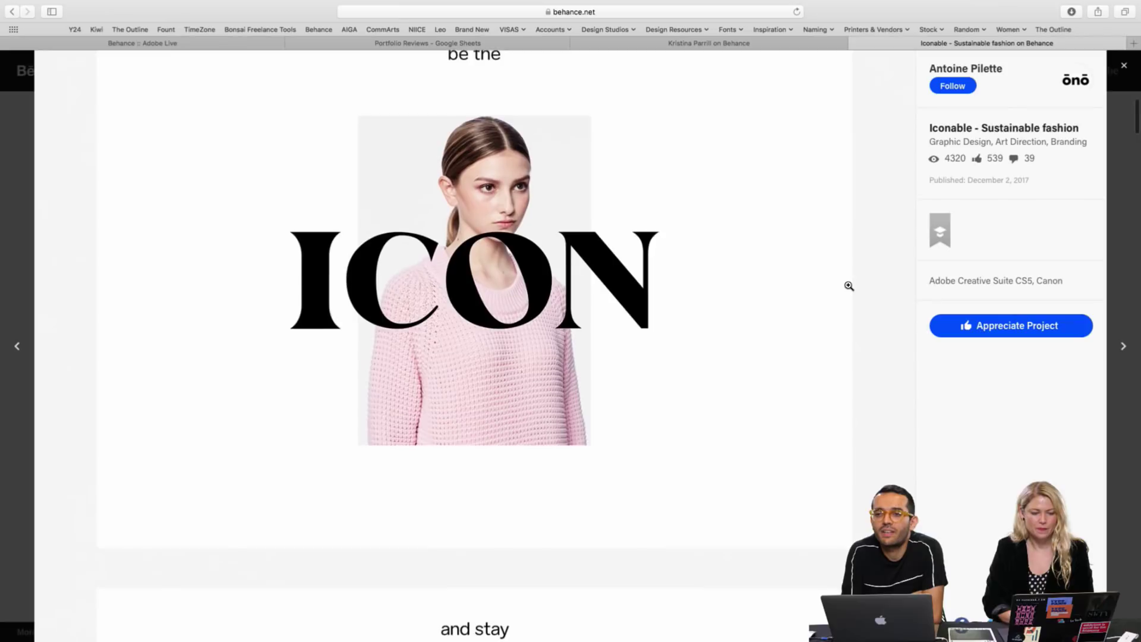
{"action": "scroll", "coordinate": [848, 285], "scroll_direction": "down", "scroll_amount": 4}
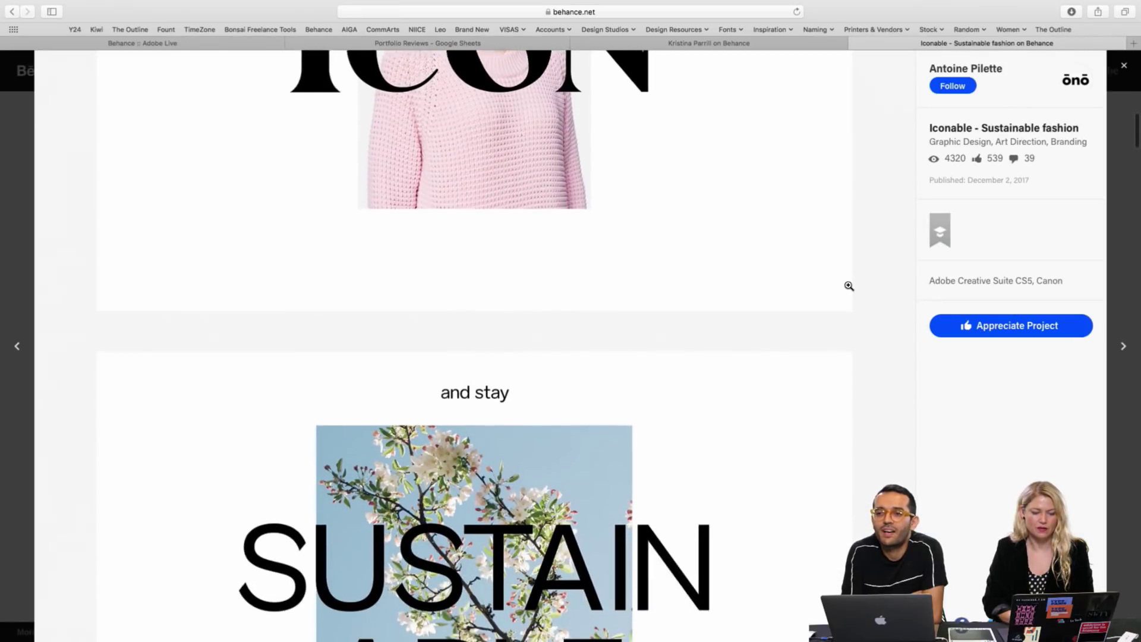
{"action": "scroll", "coordinate": [848, 286], "scroll_direction": "up", "scroll_amount": 4}
{"action": "scroll", "coordinate": [848, 289], "scroll_direction": "up", "scroll_amount": 1}
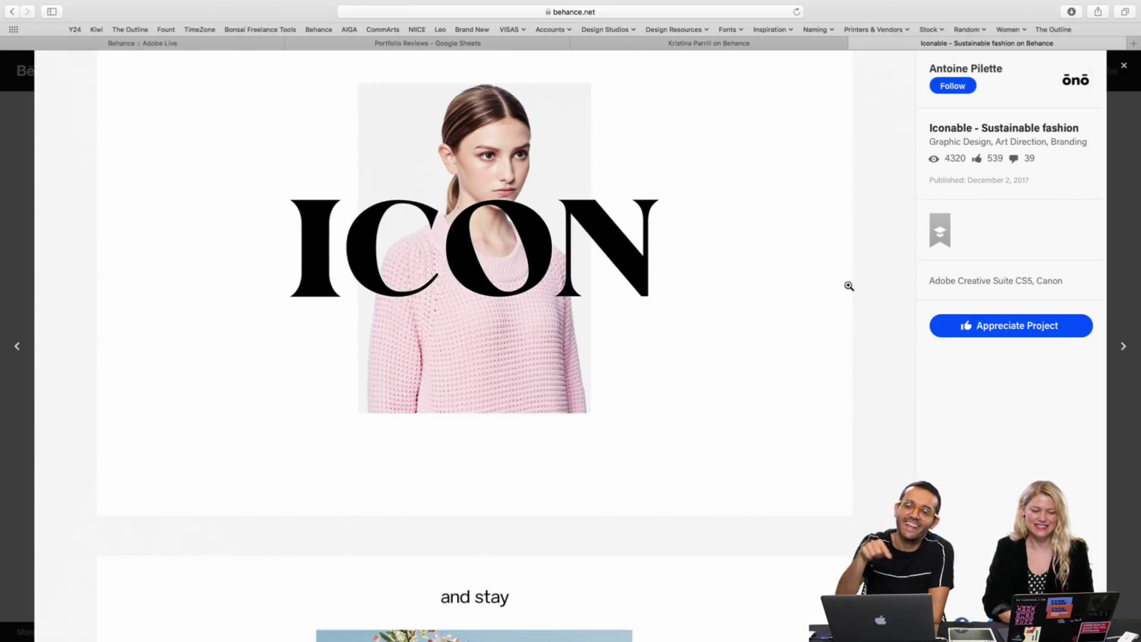
Compare the "and stay SUSTAINABLE" blossom panel with the ICON panel and the wordmark on the cover
{"action": "scroll", "coordinate": [848, 286], "scroll_direction": "down", "scroll_amount": 4}
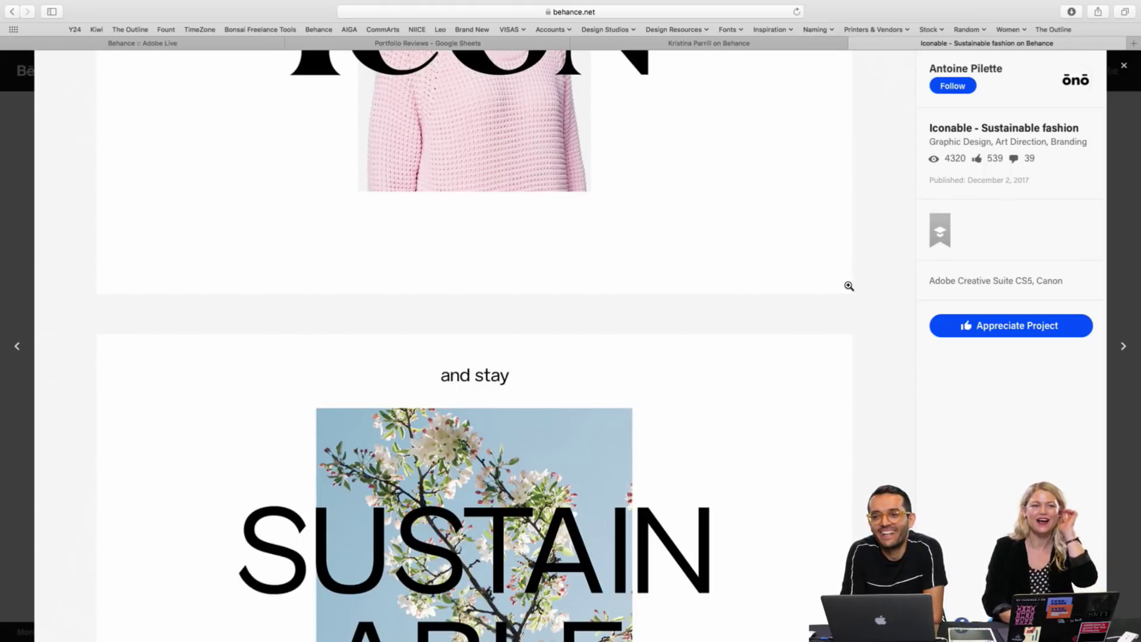
{"action": "scroll", "coordinate": [848, 286], "scroll_direction": "down", "scroll_amount": 4}
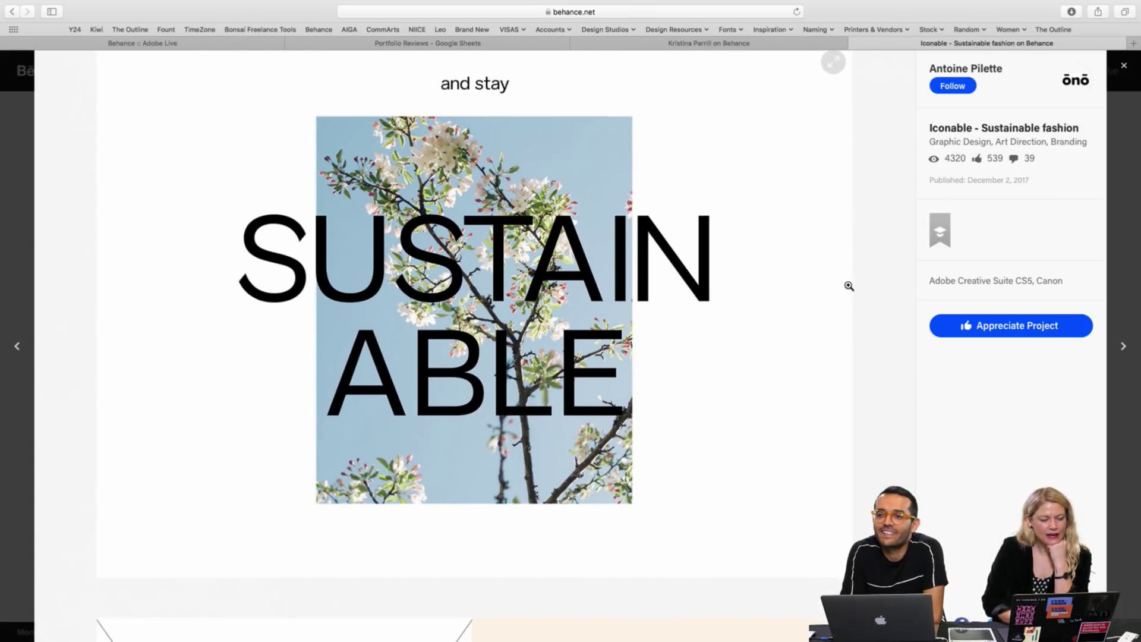
{"action": "scroll", "coordinate": [848, 285], "scroll_direction": "down", "scroll_amount": 7}
{"action": "scroll", "coordinate": [849, 286], "scroll_direction": "up", "scroll_amount": 3}
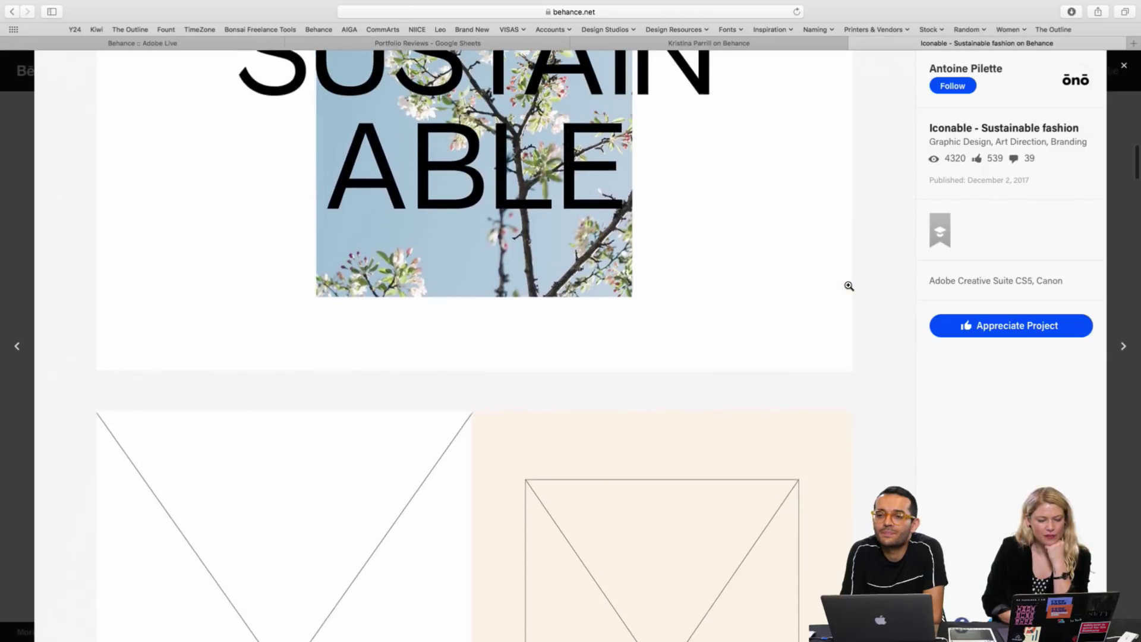
{"action": "scroll", "coordinate": [849, 286], "scroll_direction": "up", "scroll_amount": 15}
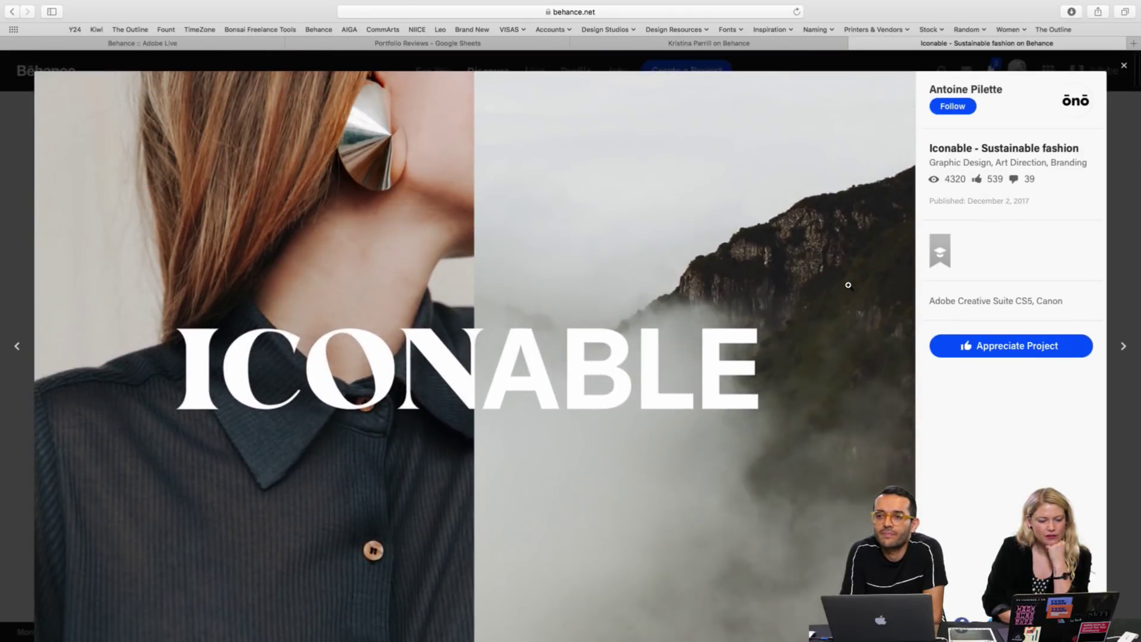
{"action": "scroll", "coordinate": [848, 285], "scroll_direction": "down", "scroll_amount": 15}
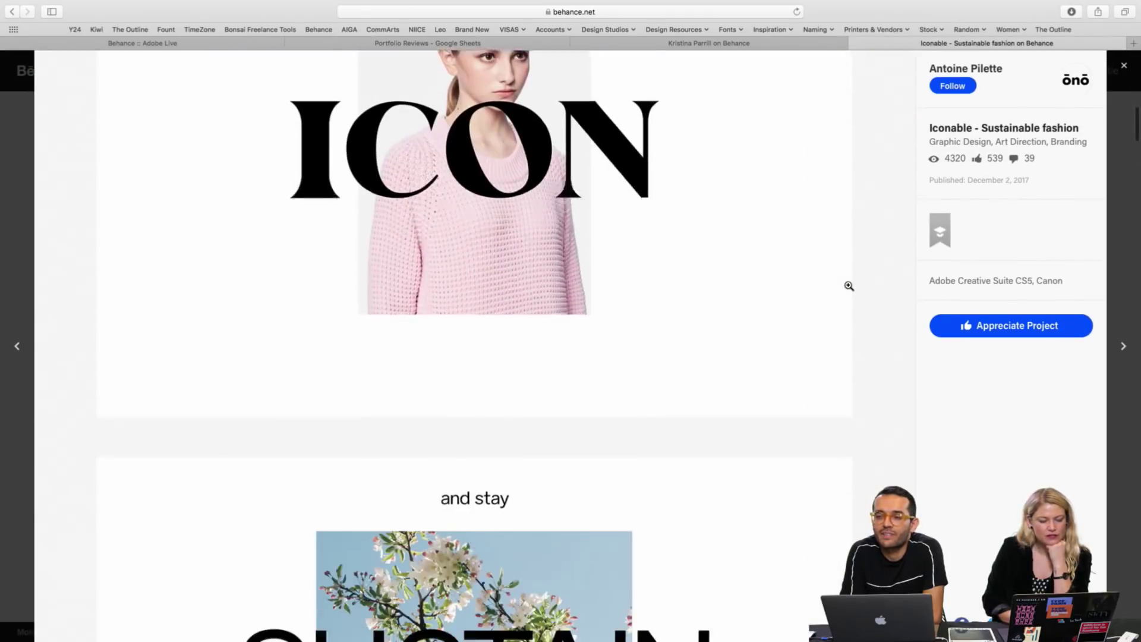
{"action": "scroll", "coordinate": [849, 285], "scroll_direction": "down", "scroll_amount": 5}
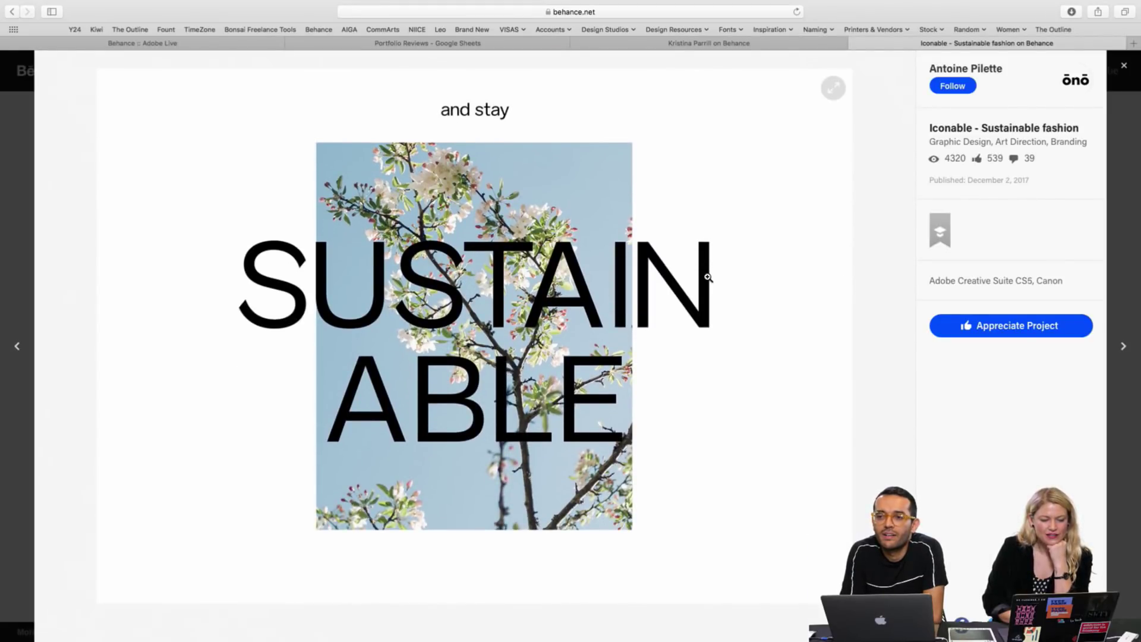
{"action": "scroll", "coordinate": [707, 277], "scroll_direction": "up", "scroll_amount": 10}
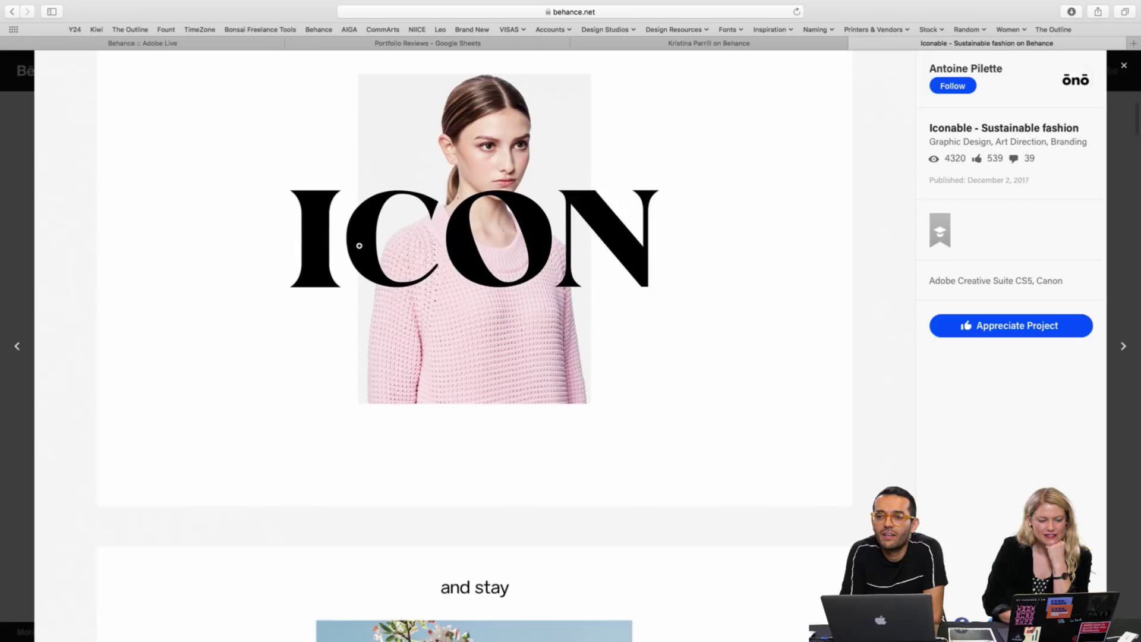
{"action": "scroll", "coordinate": [701, 293], "scroll_direction": "down", "scroll_amount": 13}
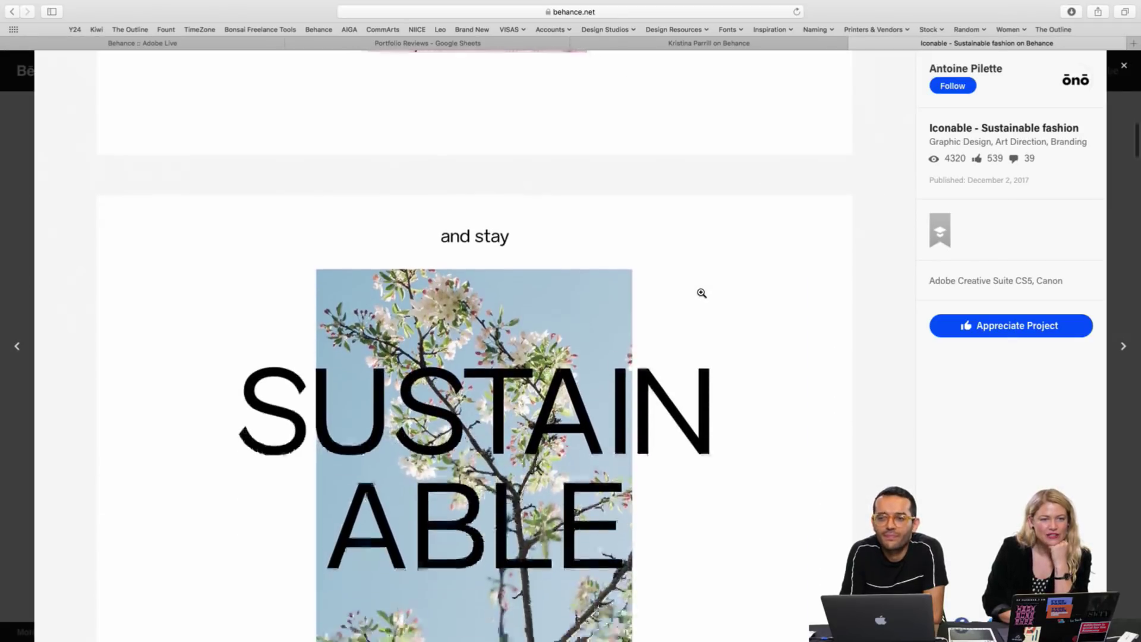
Examine the ICON and NATURE layout diagram and the white ICONABLE wordmark over the red-sweater and cliff photos
{"action": "scroll", "coordinate": [701, 293], "scroll_direction": "down", "scroll_amount": 9}
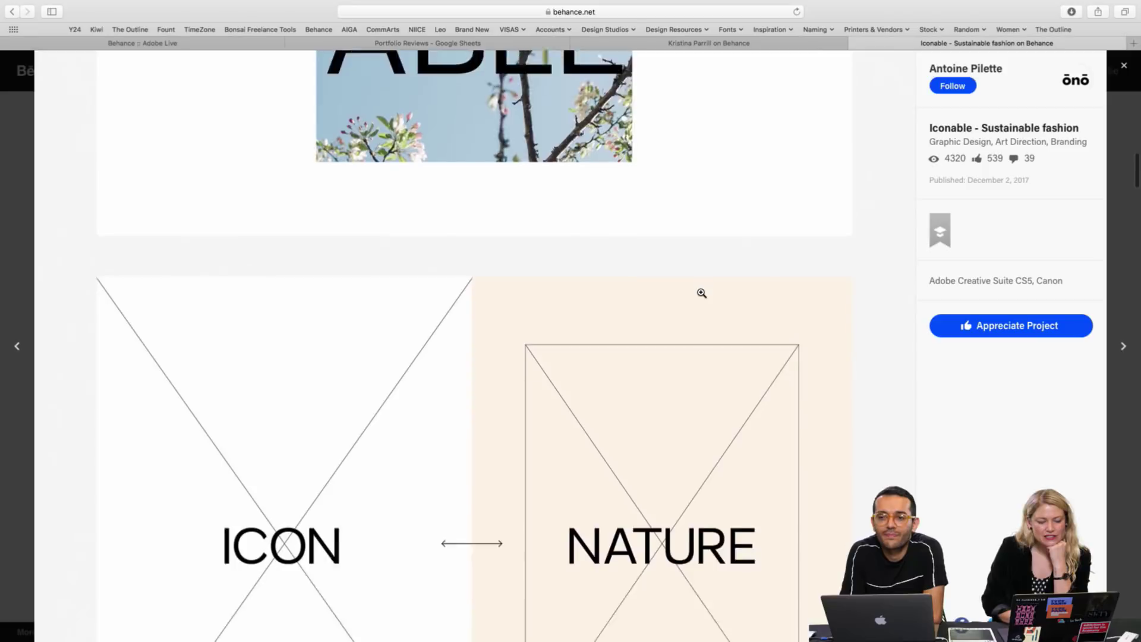
{"action": "scroll", "coordinate": [702, 293], "scroll_direction": "down", "scroll_amount": 11}
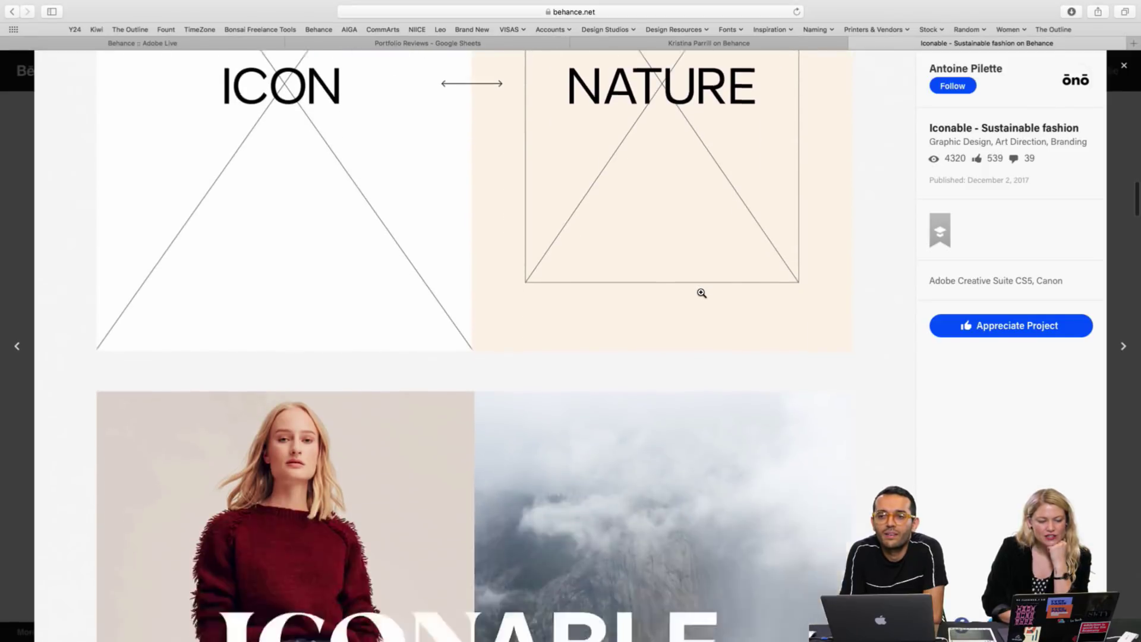
{"action": "scroll", "coordinate": [701, 293], "scroll_direction": "down", "scroll_amount": 2}
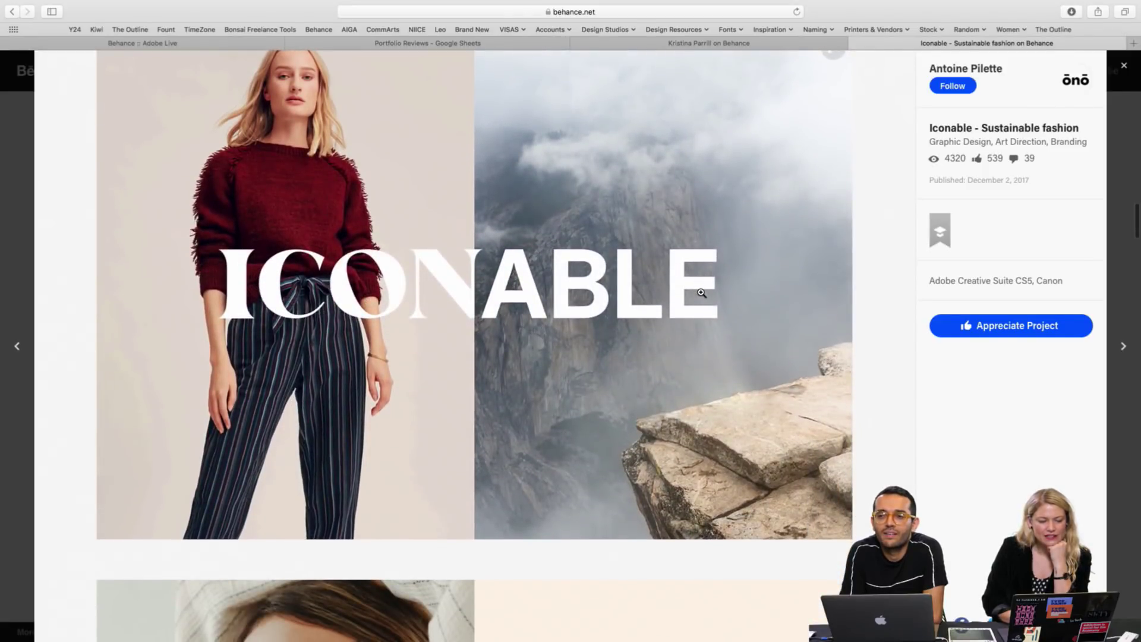
{"action": "scroll", "coordinate": [701, 293], "scroll_direction": "down", "scroll_amount": 8}
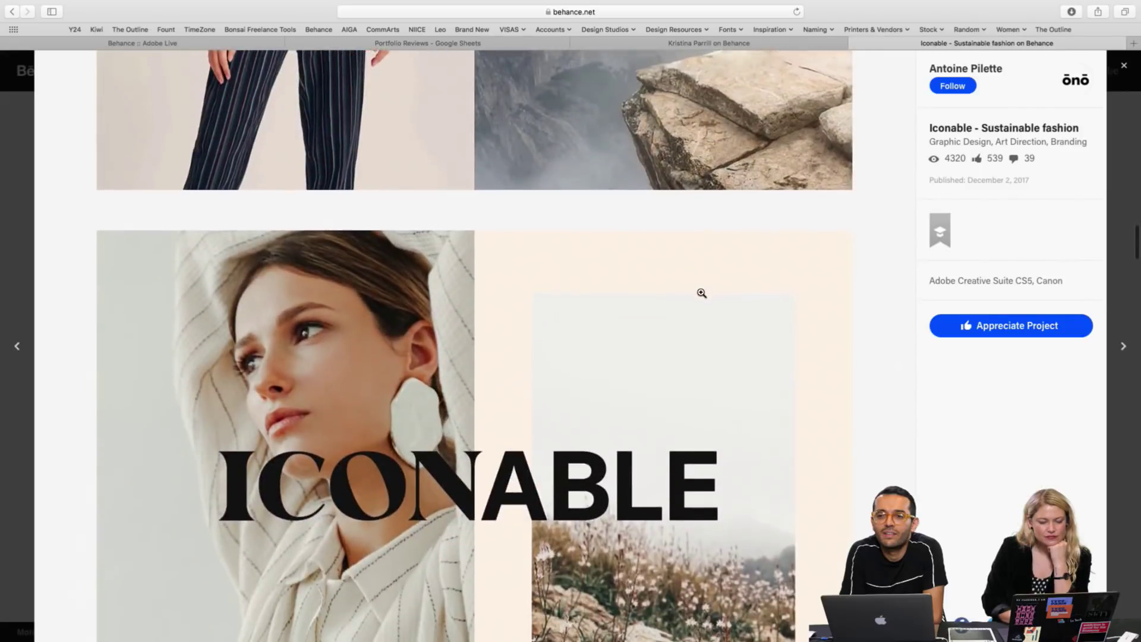
{"action": "scroll", "coordinate": [701, 293], "scroll_direction": "down", "scroll_amount": 5}
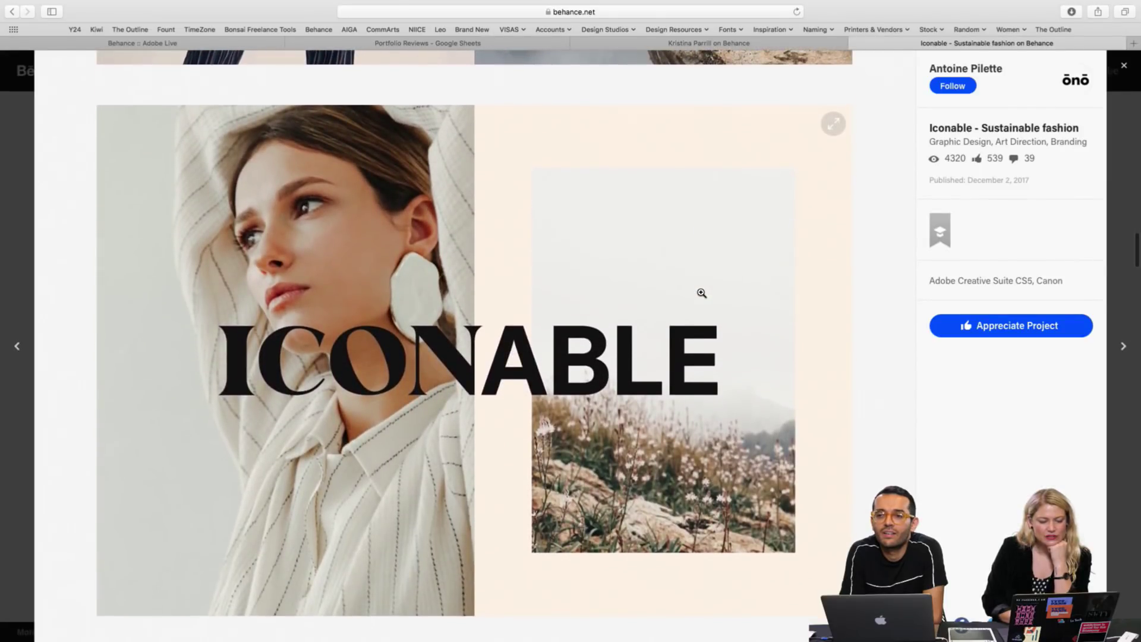
Examine the black ICONABLE wordmark over the striped-shirt portrait and the green, pink and cream colour palette
{"action": "scroll", "coordinate": [701, 292], "scroll_direction": "down", "scroll_amount": 4}
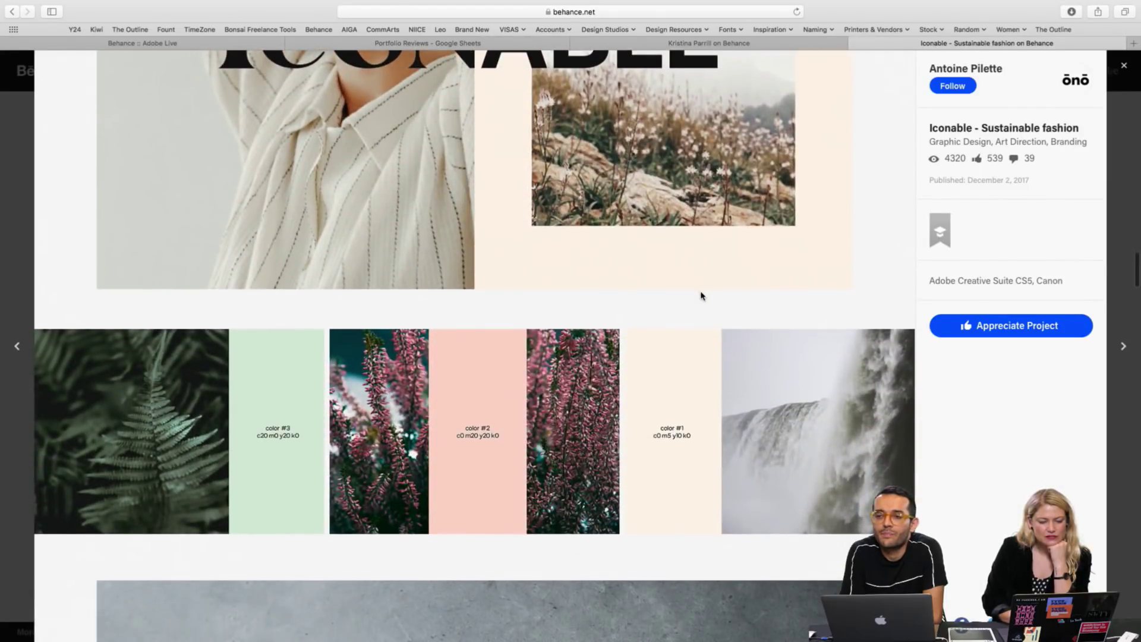
{"action": "scroll", "coordinate": [701, 296], "scroll_direction": "up", "scroll_amount": 8}
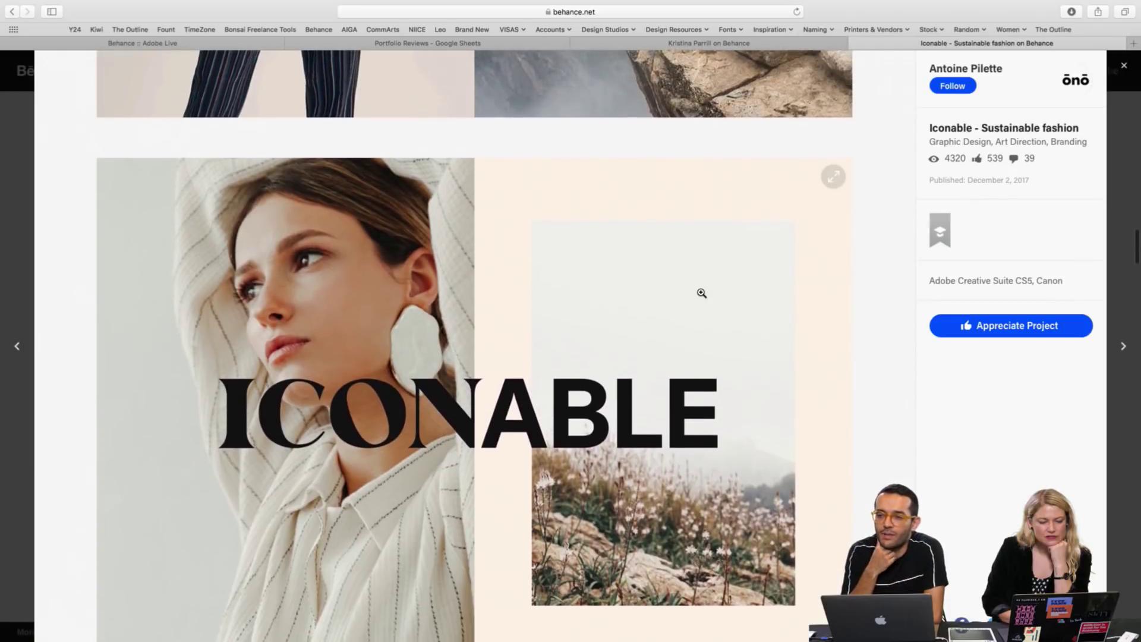
{"action": "scroll", "coordinate": [701, 293], "scroll_direction": "down", "scroll_amount": 2}
{"action": "scroll", "coordinate": [701, 293], "scroll_direction": "down", "scroll_amount": 1}
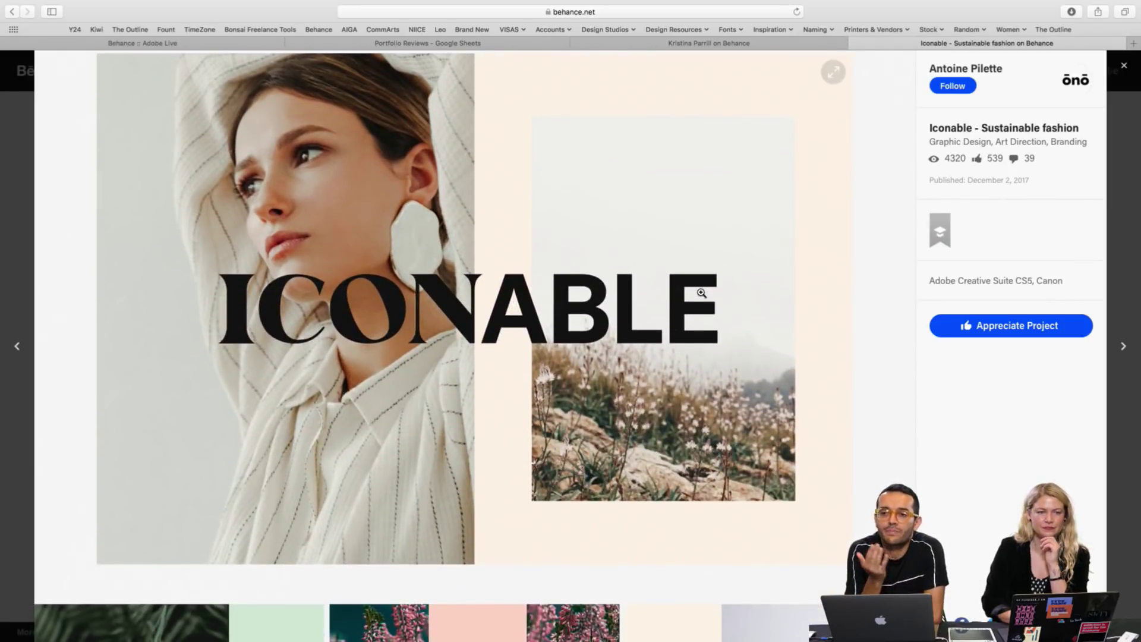
{"action": "scroll", "coordinate": [701, 292], "scroll_direction": "down", "scroll_amount": 2}
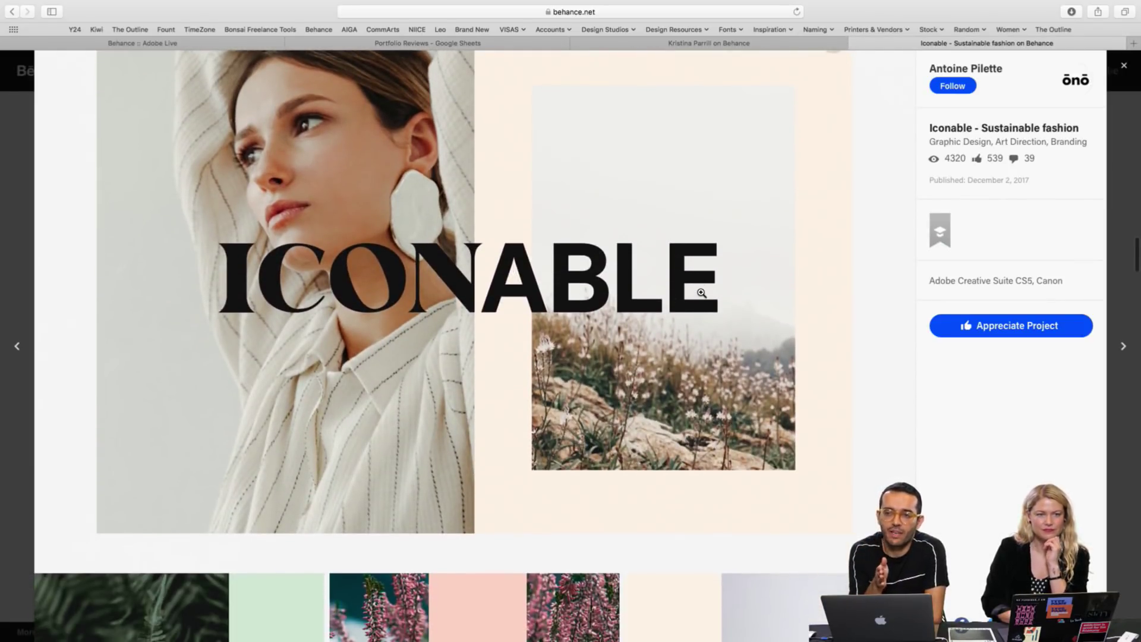
{"action": "scroll", "coordinate": [701, 293], "scroll_direction": "down", "scroll_amount": 3}
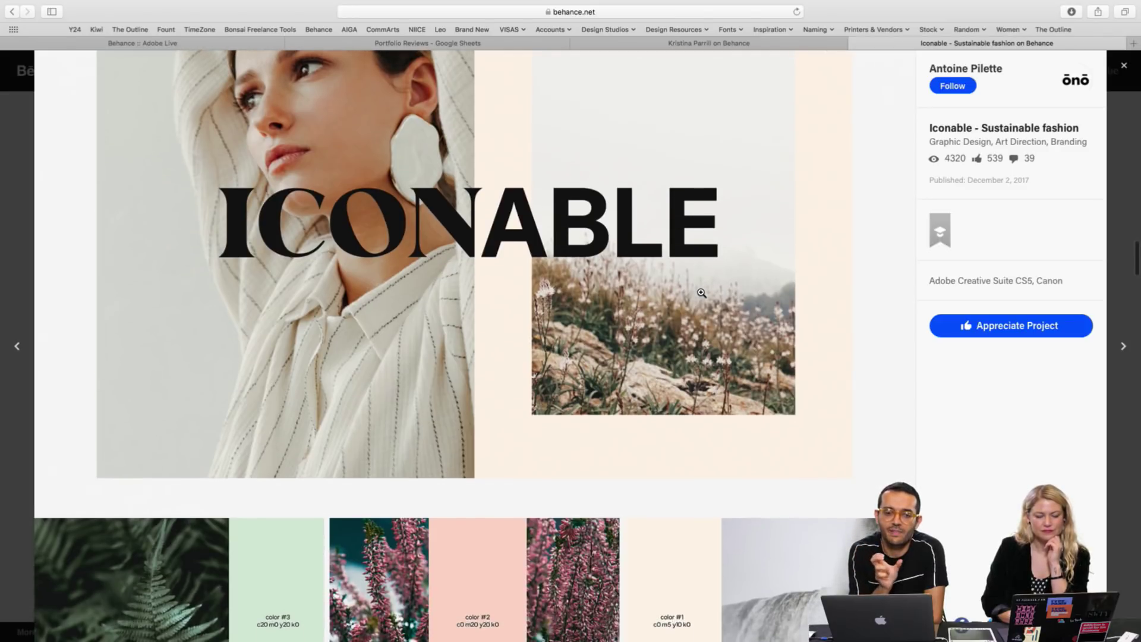
{"action": "scroll", "coordinate": [701, 292], "scroll_direction": "down", "scroll_amount": 9}
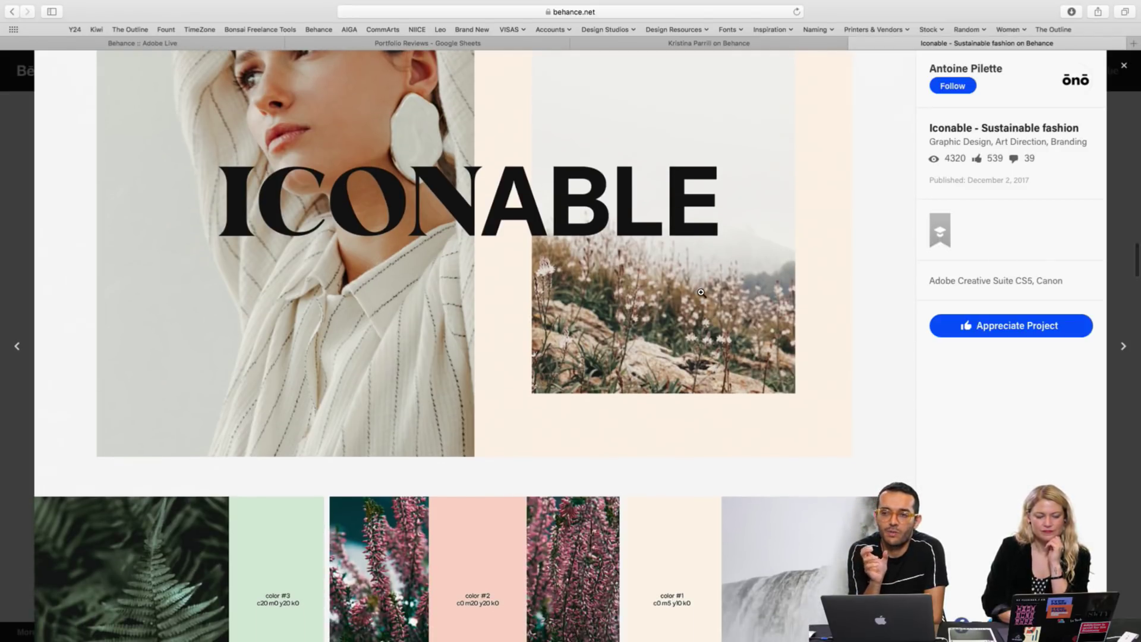
{"action": "scroll", "coordinate": [701, 293], "scroll_direction": "down", "scroll_amount": 17}
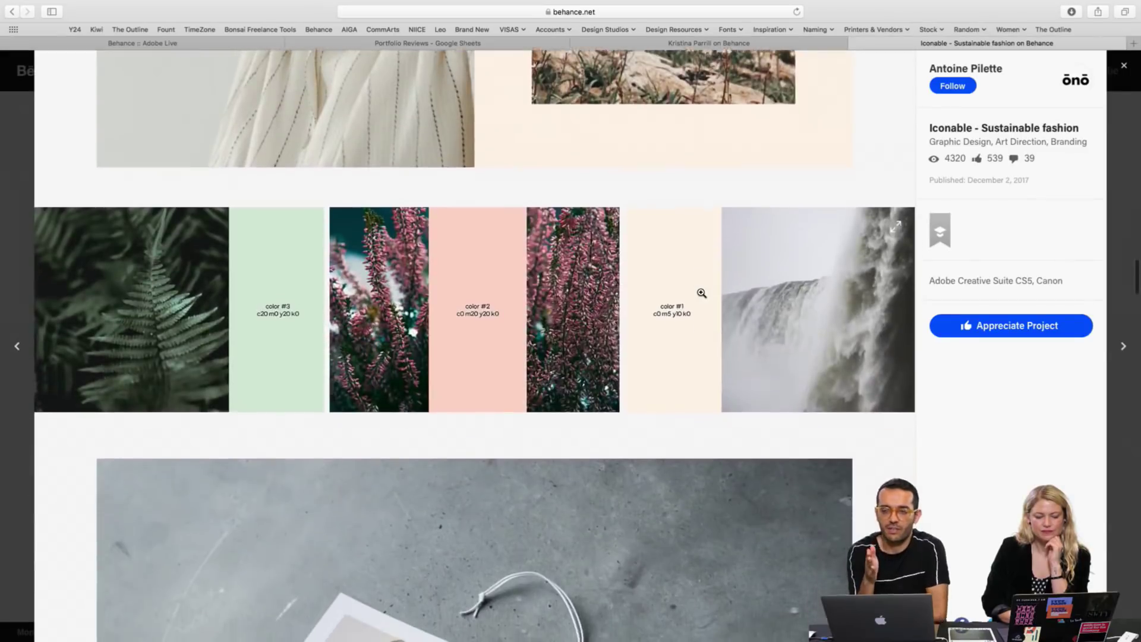
Examine the mockups of the Iconable photo card, hang tag and business card, and the closed cardboard box
{"action": "scroll", "coordinate": [701, 295], "scroll_direction": "down", "scroll_amount": 5}
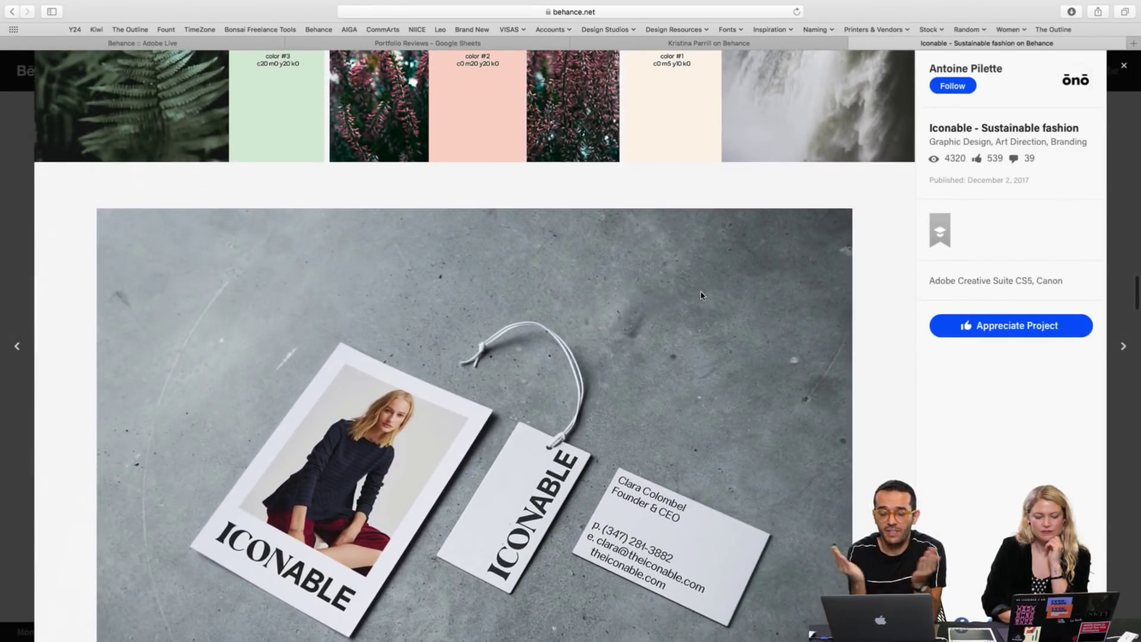
{"action": "scroll", "coordinate": [701, 293], "scroll_direction": "down", "scroll_amount": 11}
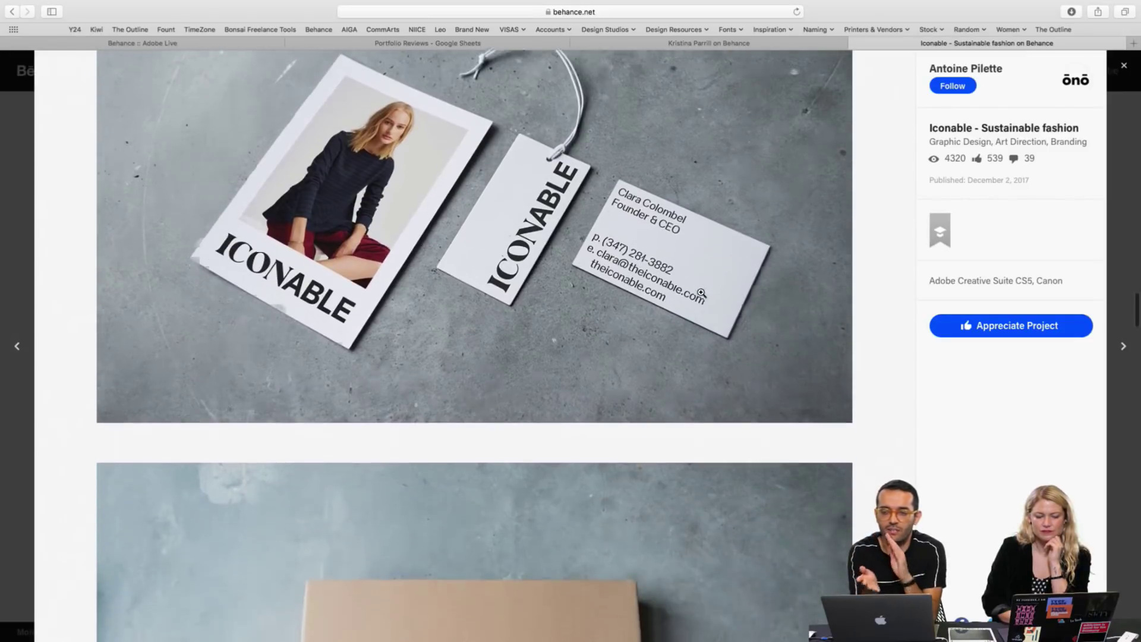
{"action": "scroll", "coordinate": [701, 292], "scroll_direction": "down", "scroll_amount": 5}
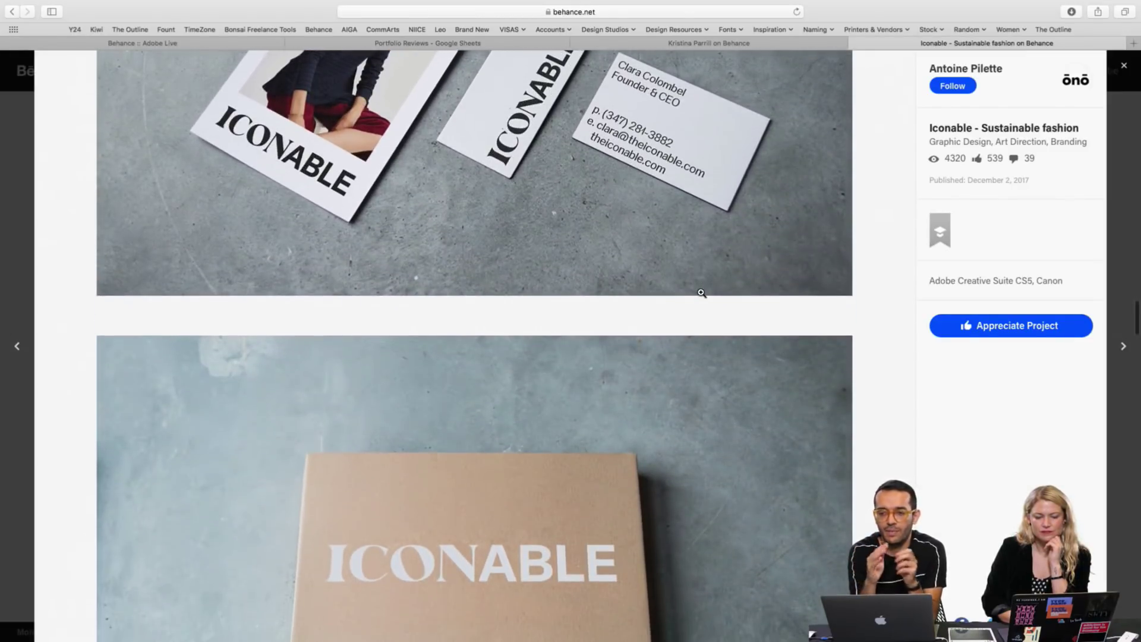
{"action": "scroll", "coordinate": [701, 294], "scroll_direction": "down", "scroll_amount": 11}
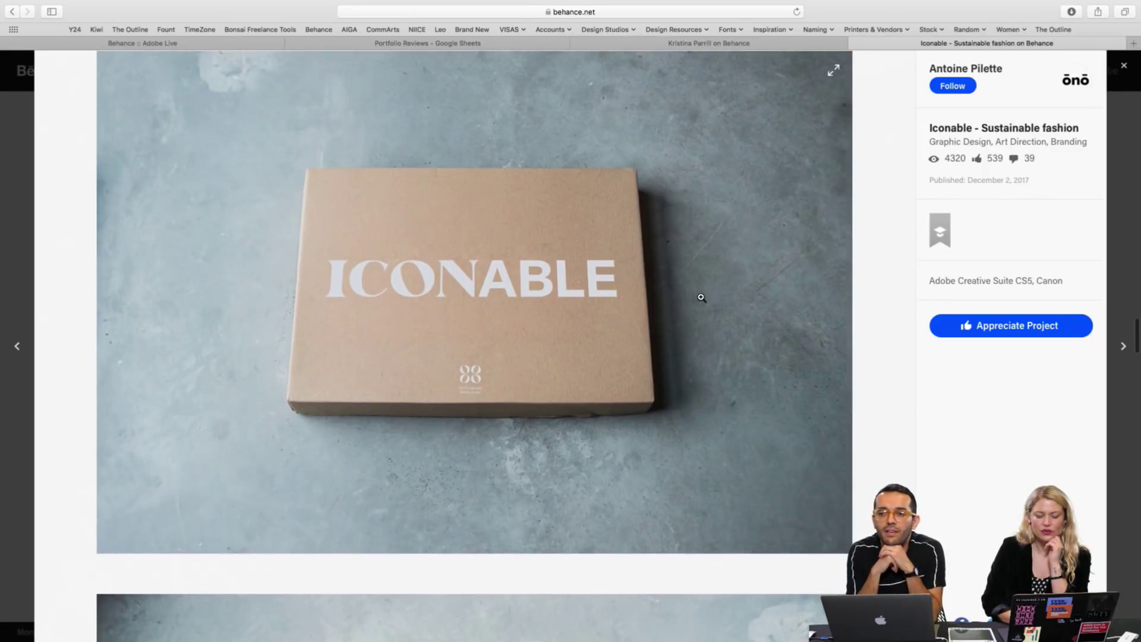
Examine the open-box mockups with the tissue-wrapped leopard-print garment and the BE AN ICON STAY SUSTAINABLE lid
{"action": "scroll", "coordinate": [701, 297], "scroll_direction": "down", "scroll_amount": 7}
{"action": "scroll", "coordinate": [701, 297], "scroll_direction": "down", "scroll_amount": 15}
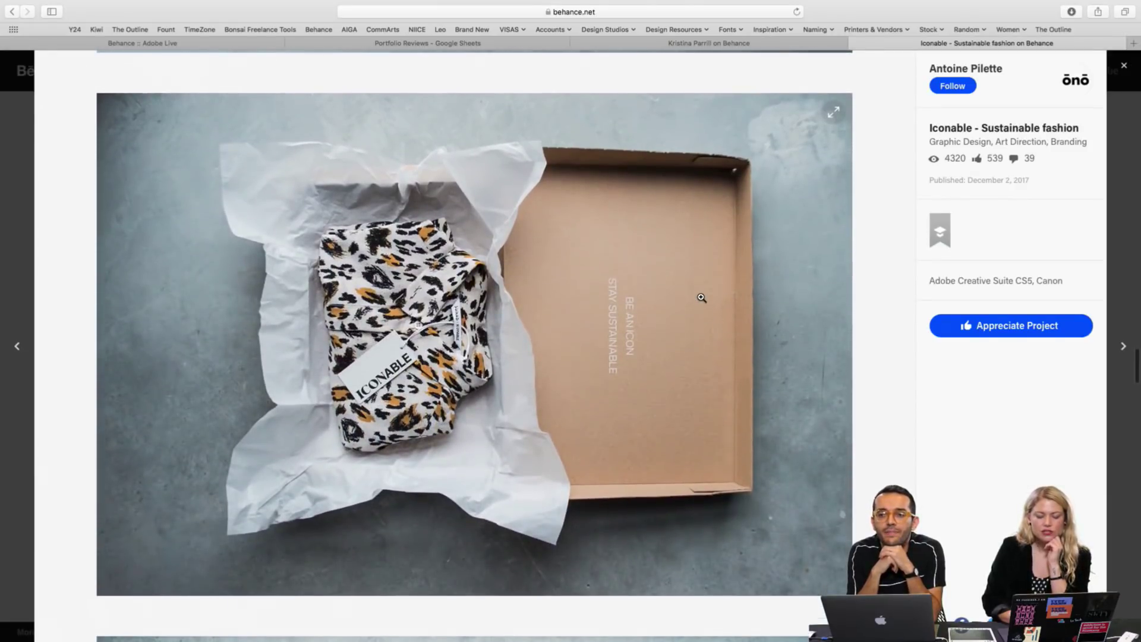
{"action": "scroll", "coordinate": [702, 297], "scroll_direction": "down", "scroll_amount": 20}
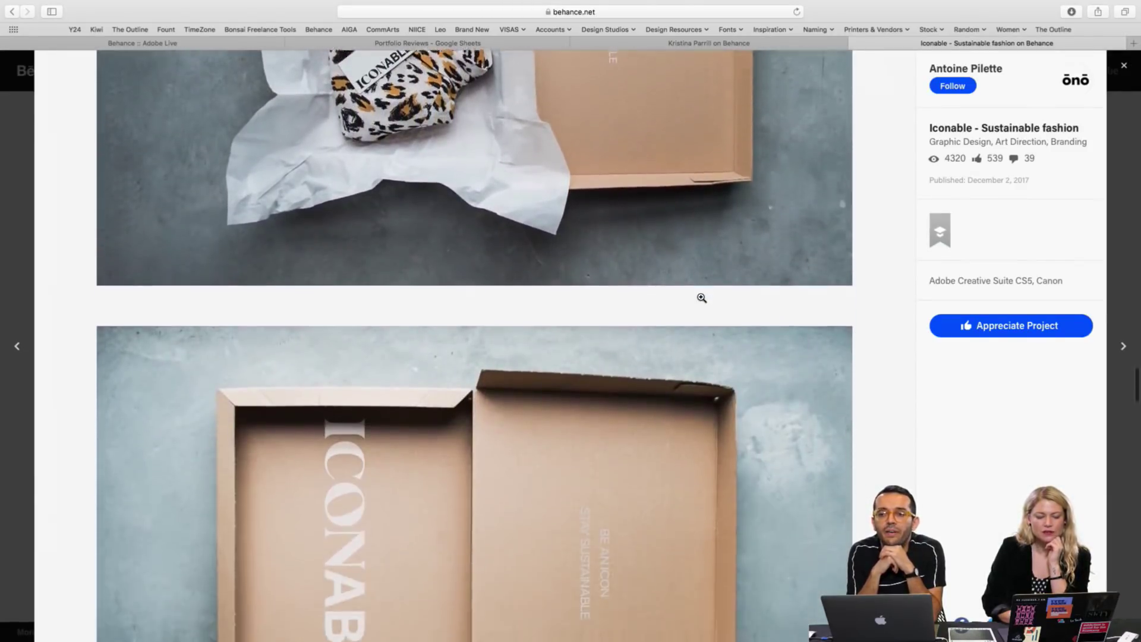
{"action": "scroll", "coordinate": [701, 298], "scroll_direction": "down", "scroll_amount": 2}
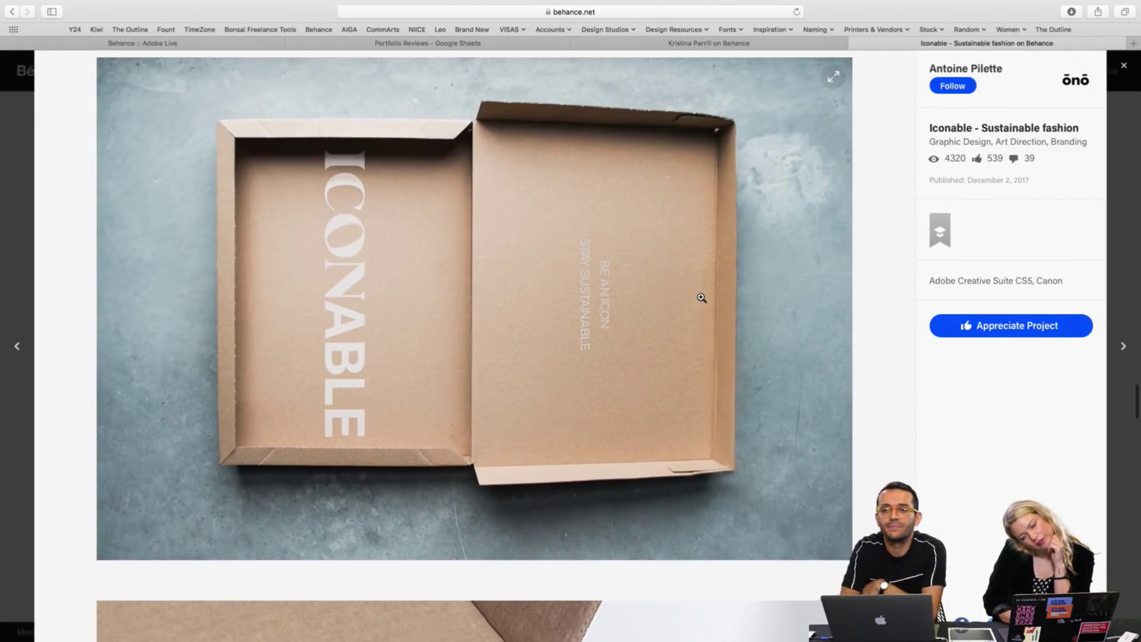
{"action": "scroll", "coordinate": [701, 297], "scroll_direction": "down", "scroll_amount": 9}
{"action": "scroll", "coordinate": [701, 297], "scroll_direction": "down", "scroll_amount": 20}
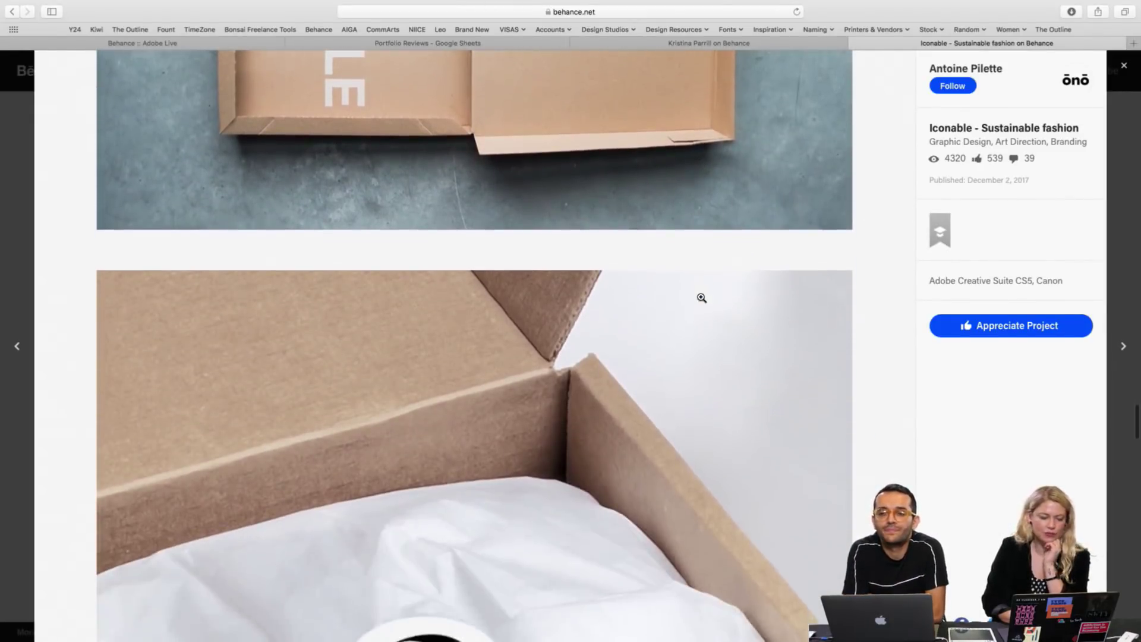
Examine the tissue-wrapped box with its round sticker, the ICONABLE box with cards and hang tag, and the ICON and ABLE tote bags
{"action": "scroll", "coordinate": [701, 297], "scroll_direction": "down", "scroll_amount": 20}
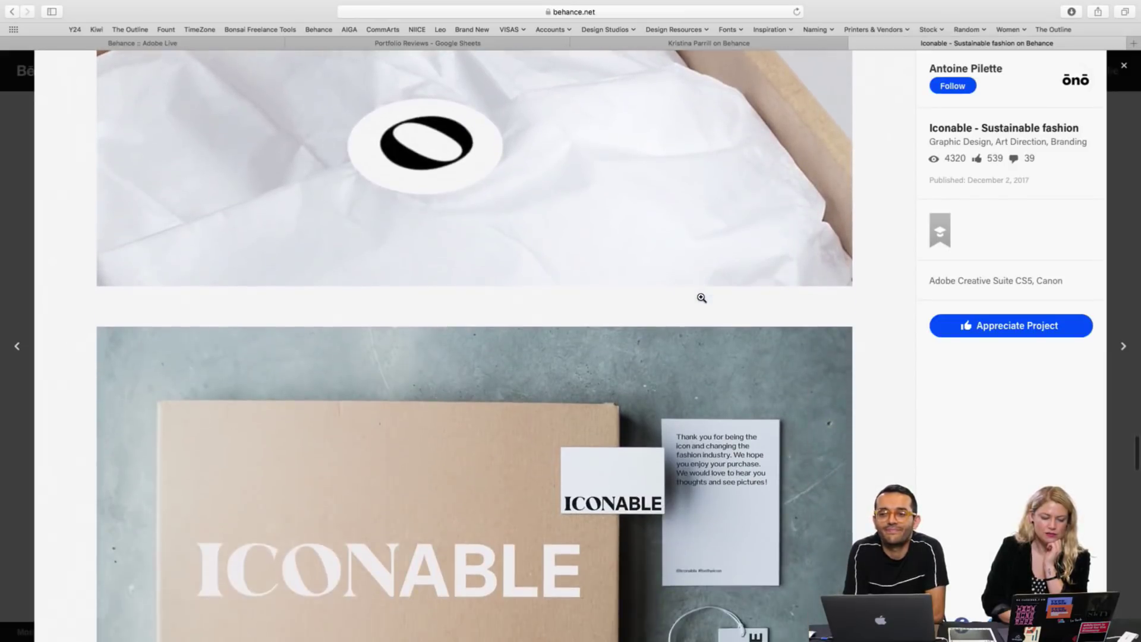
{"action": "scroll", "coordinate": [701, 298], "scroll_direction": "down", "scroll_amount": 16}
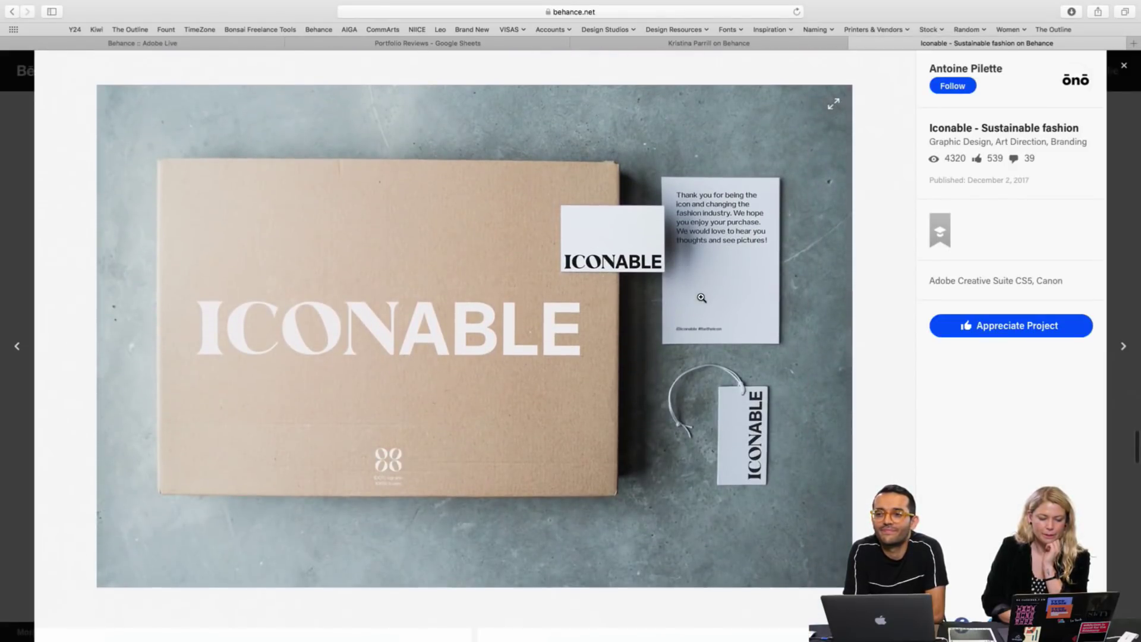
{"action": "scroll", "coordinate": [701, 297], "scroll_direction": "down", "scroll_amount": 10}
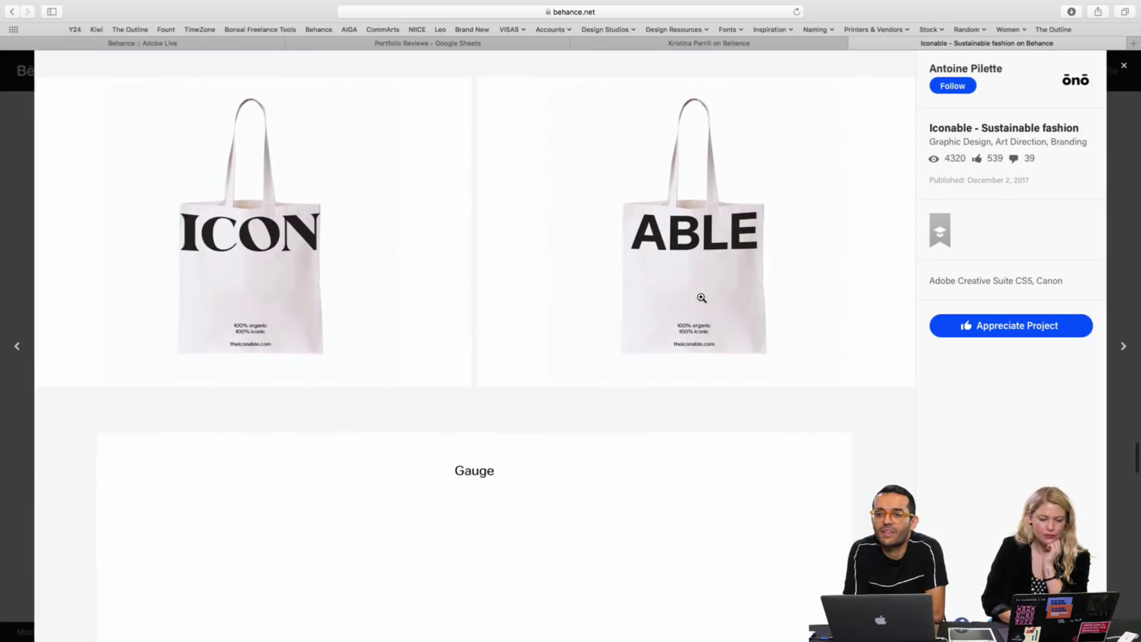
{"action": "scroll", "coordinate": [701, 297], "scroll_direction": "down", "scroll_amount": 10}
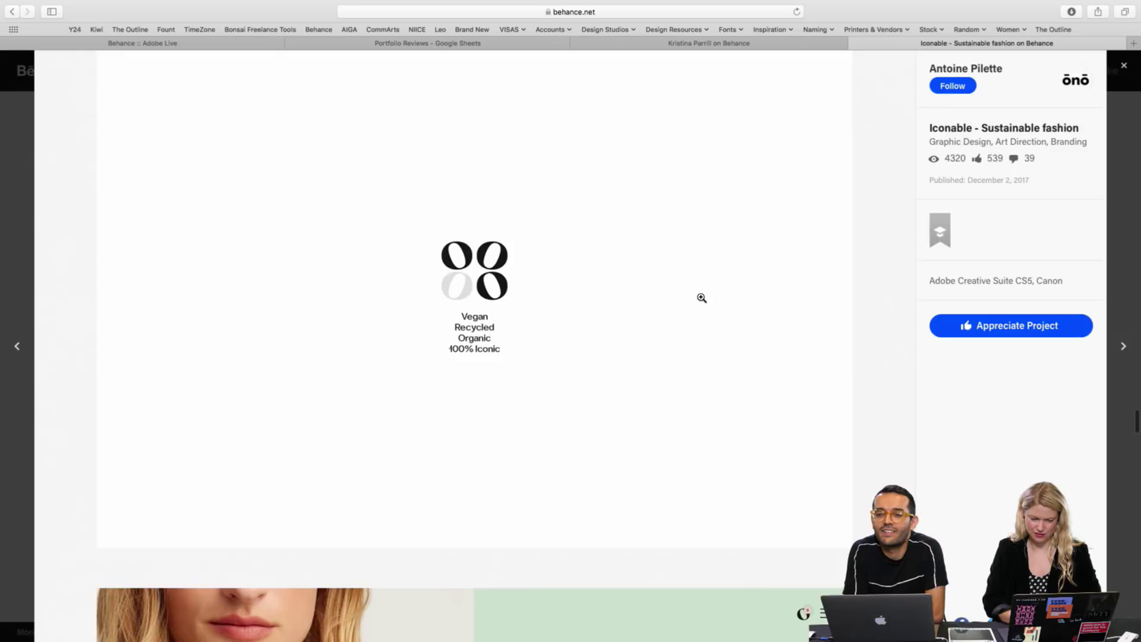
Examine the Gauge symbol and the Iconable website mockups, from the split-photo home page through the brand statement to the store contact section
{"action": "scroll", "coordinate": [701, 297], "scroll_direction": "down", "scroll_amount": 20}
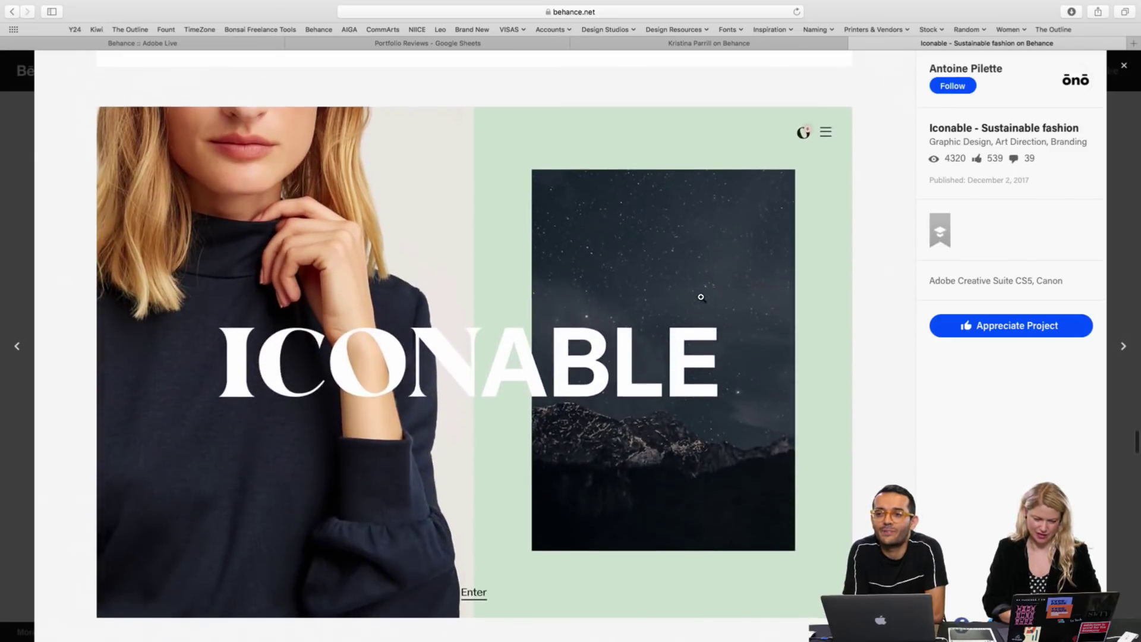
{"action": "scroll", "coordinate": [701, 297], "scroll_direction": "down", "scroll_amount": 19}
{"action": "scroll", "coordinate": [701, 297], "scroll_direction": "down", "scroll_amount": 8}
{"action": "scroll", "coordinate": [701, 297], "scroll_direction": "down", "scroll_amount": 20}
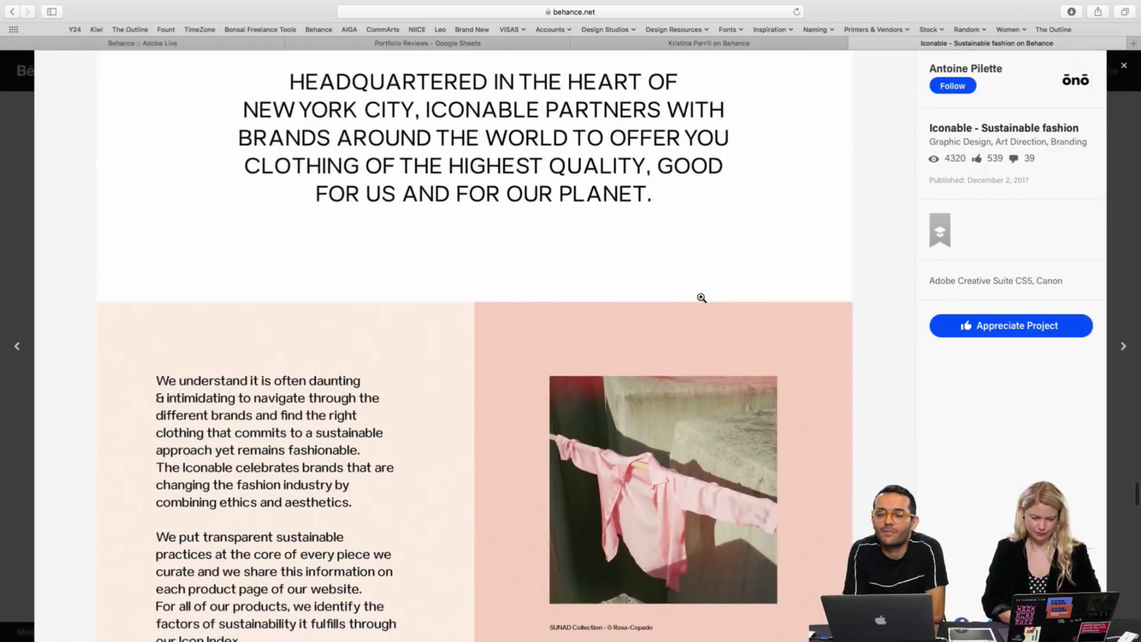
{"action": "scroll", "coordinate": [701, 297], "scroll_direction": "down", "scroll_amount": 18}
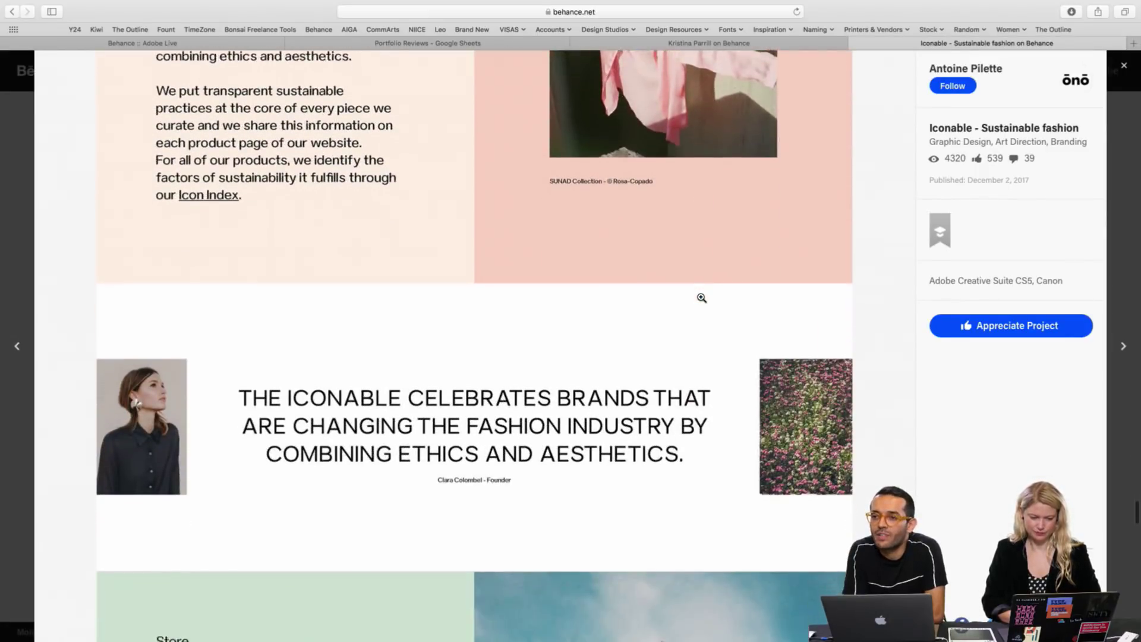
{"action": "scroll", "coordinate": [701, 298], "scroll_direction": "down", "scroll_amount": 12}
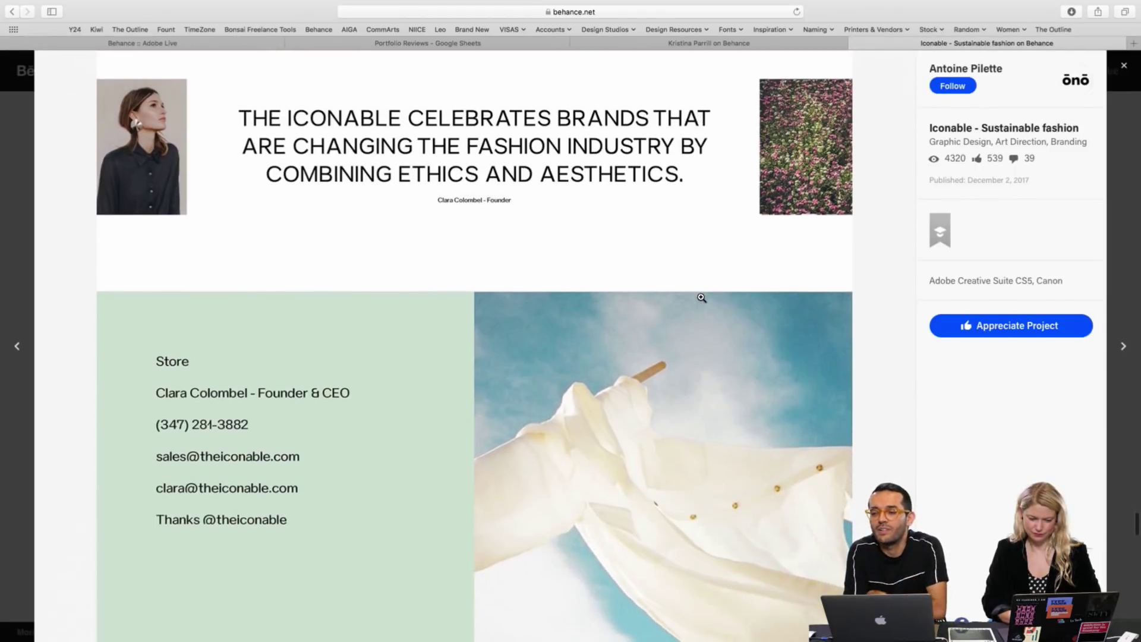
Re-examine the website's cream and pink about section, the founder's quote and the green store contact section with the white shirt photo
{"action": "scroll", "coordinate": [701, 298], "scroll_direction": "up", "scroll_amount": 20}
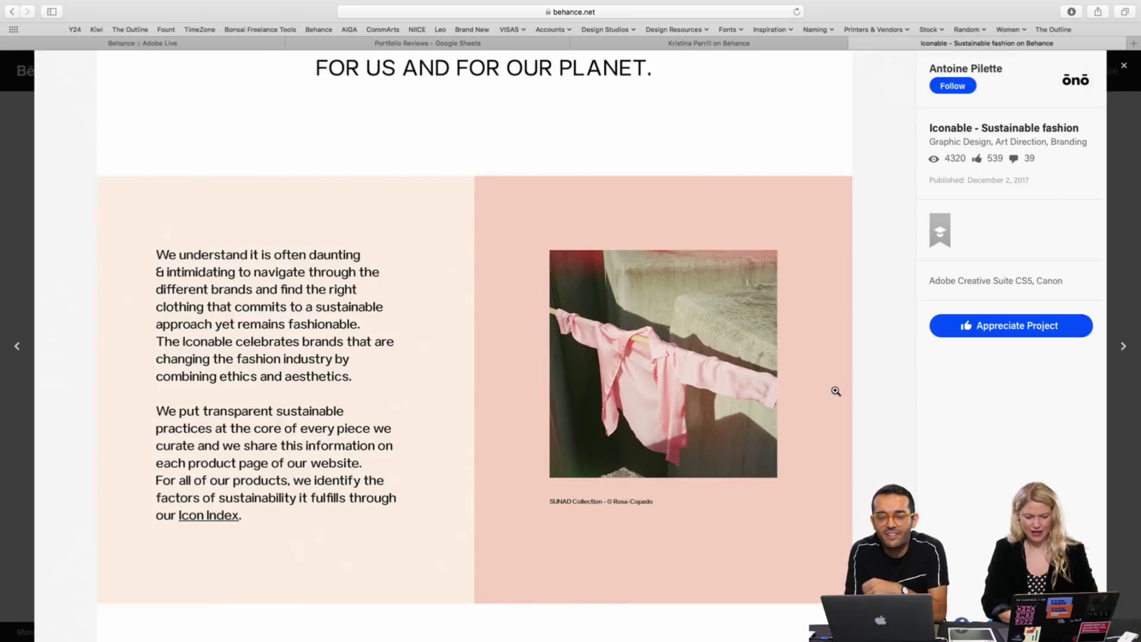
{"action": "scroll", "coordinate": [835, 391], "scroll_direction": "down", "scroll_amount": 10}
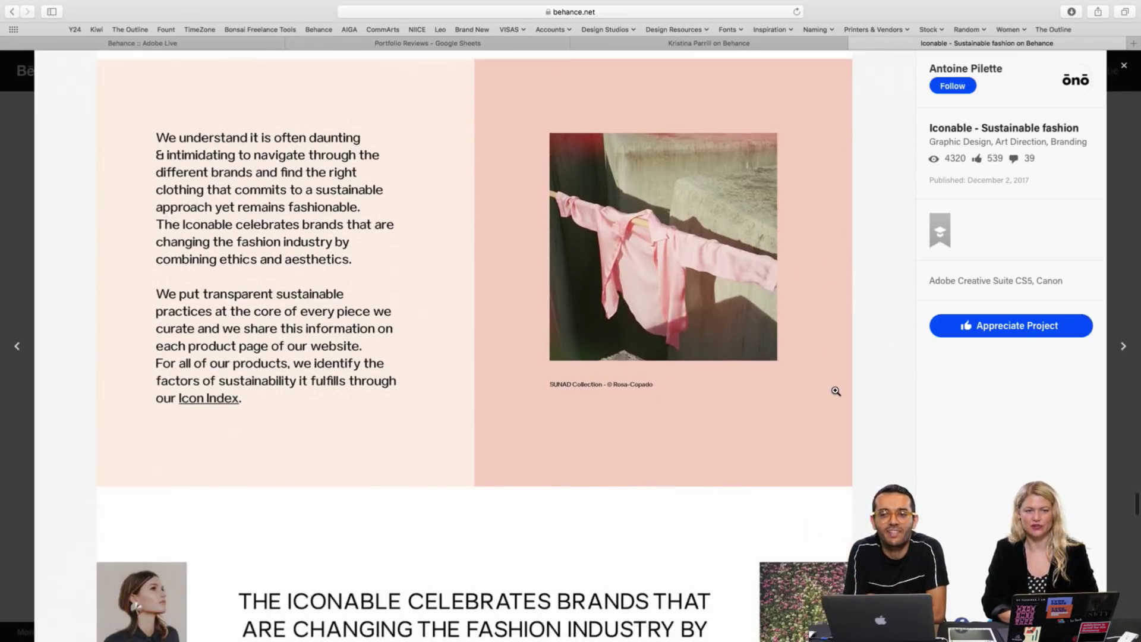
{"action": "scroll", "coordinate": [835, 391], "scroll_direction": "down", "scroll_amount": 15}
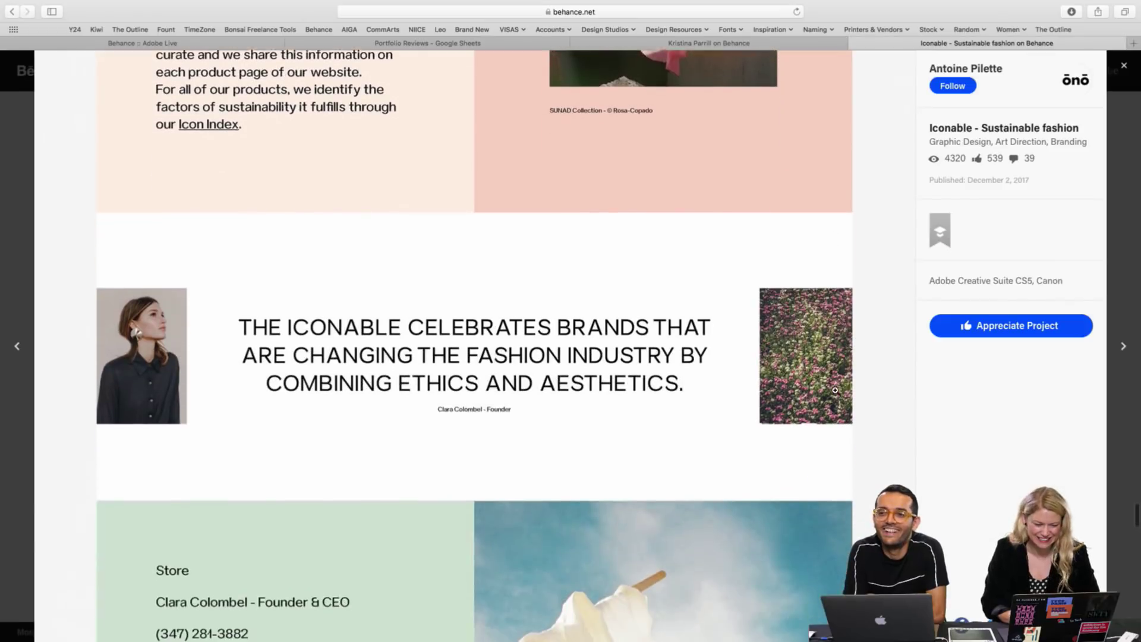
{"action": "scroll", "coordinate": [835, 391], "scroll_direction": "down", "scroll_amount": 8}
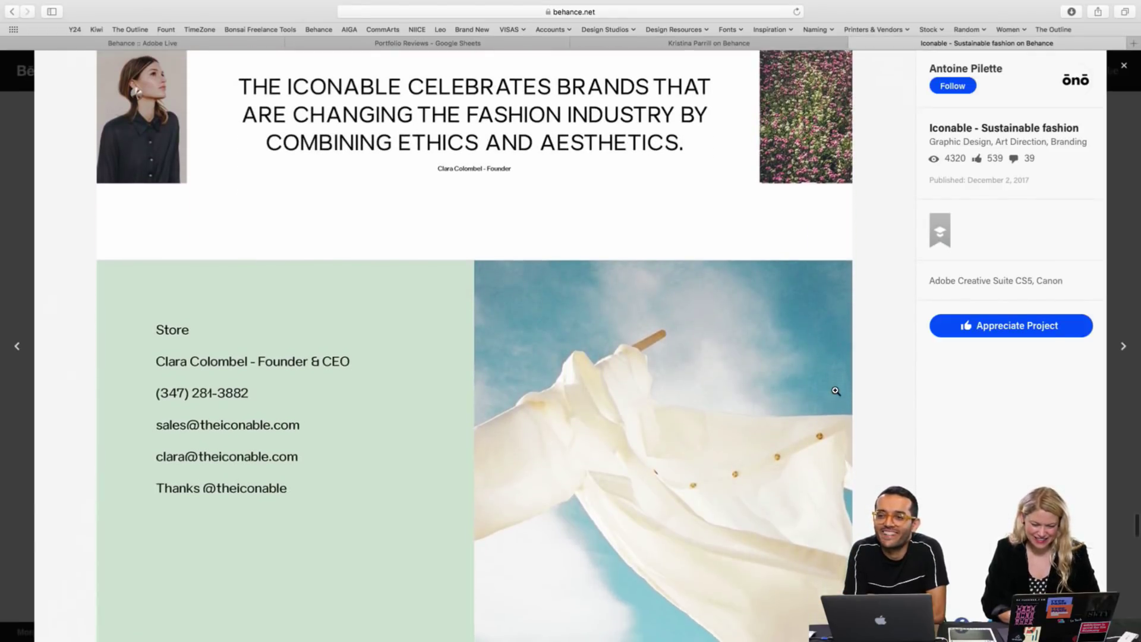
{"action": "scroll", "coordinate": [835, 391], "scroll_direction": "down", "scroll_amount": 2}
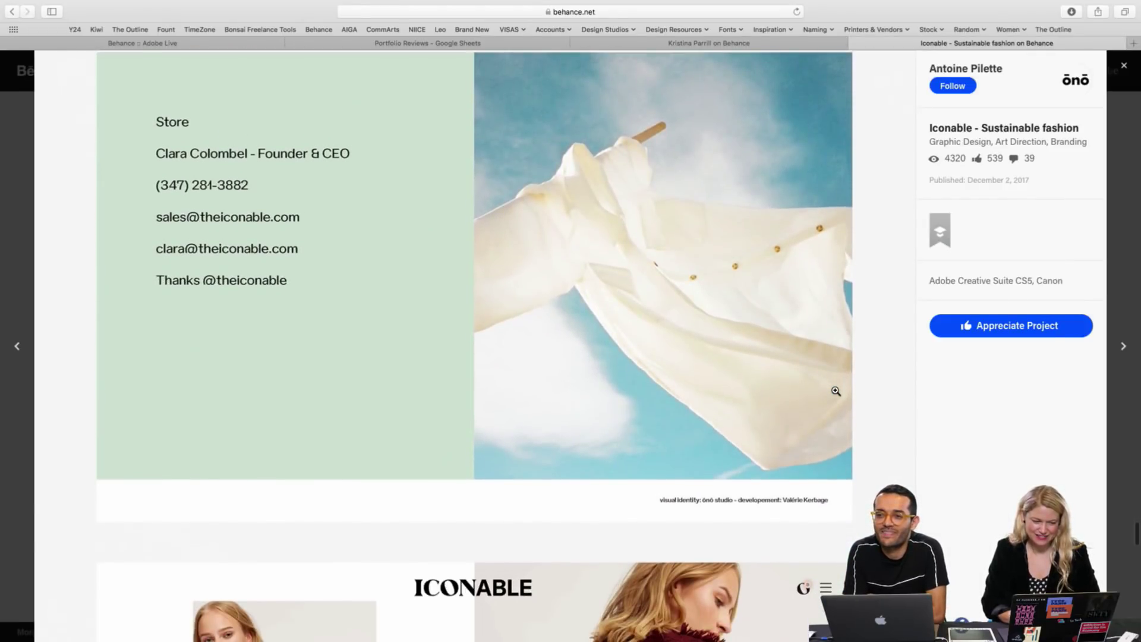
{"action": "scroll", "coordinate": [835, 391], "scroll_direction": "down", "scroll_amount": 17}
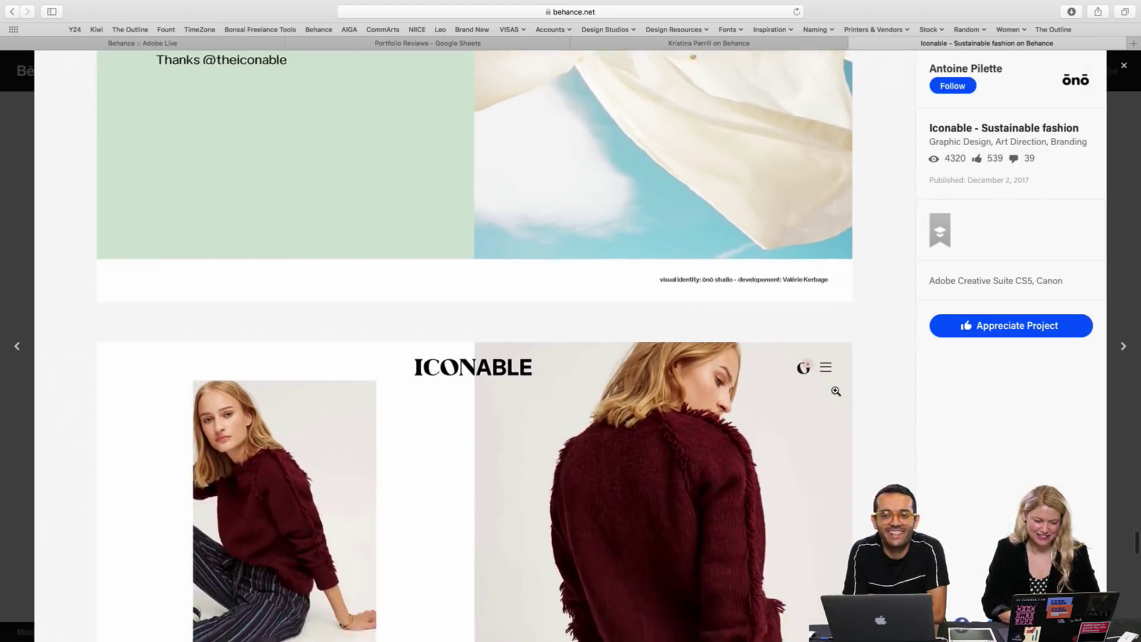
Review the burgundy sweater product page mockup and the closing credits, and appreciate the Iconable project
{"action": "scroll", "coordinate": [835, 391], "scroll_direction": "down", "scroll_amount": 8}
{"action": "scroll", "coordinate": [835, 391], "scroll_direction": "down", "scroll_amount": 3}
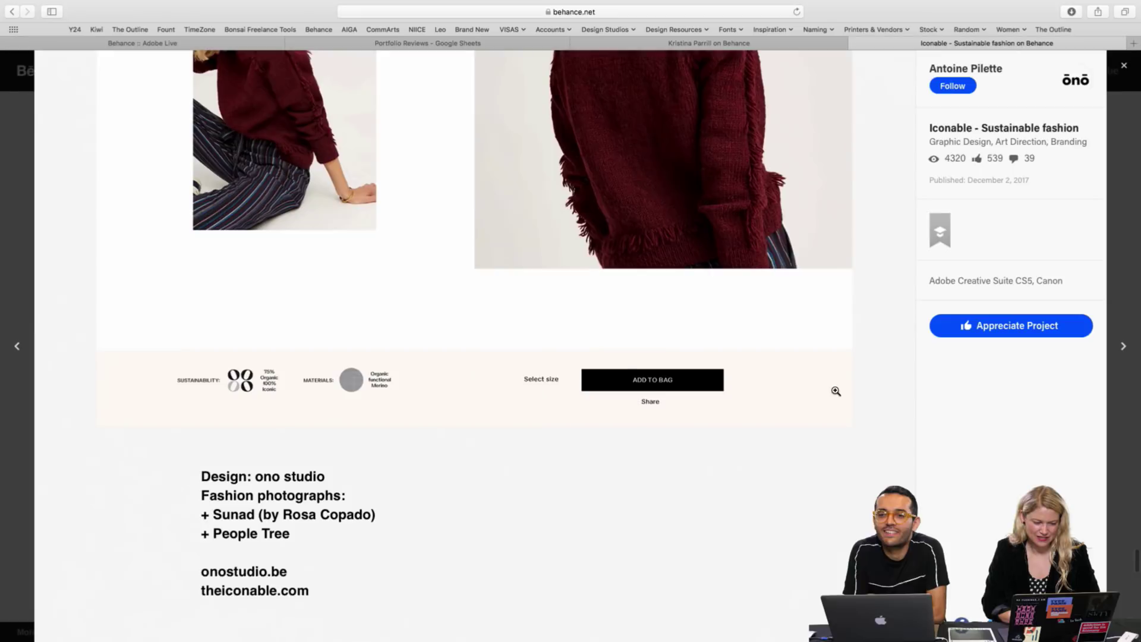
{"action": "scroll", "coordinate": [835, 391], "scroll_direction": "down", "scroll_amount": 12}
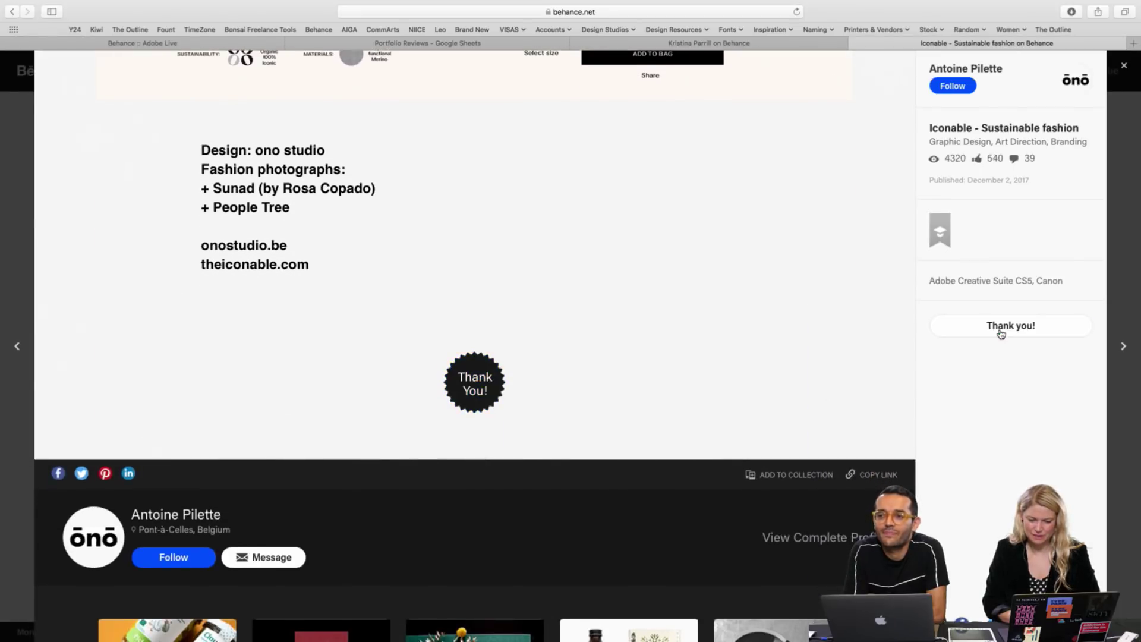
Close the Iconable project and open the NOOA - Typeface project from ōnō studio's portfolio
{"action": "left_click", "coordinate": [1116, 251]}
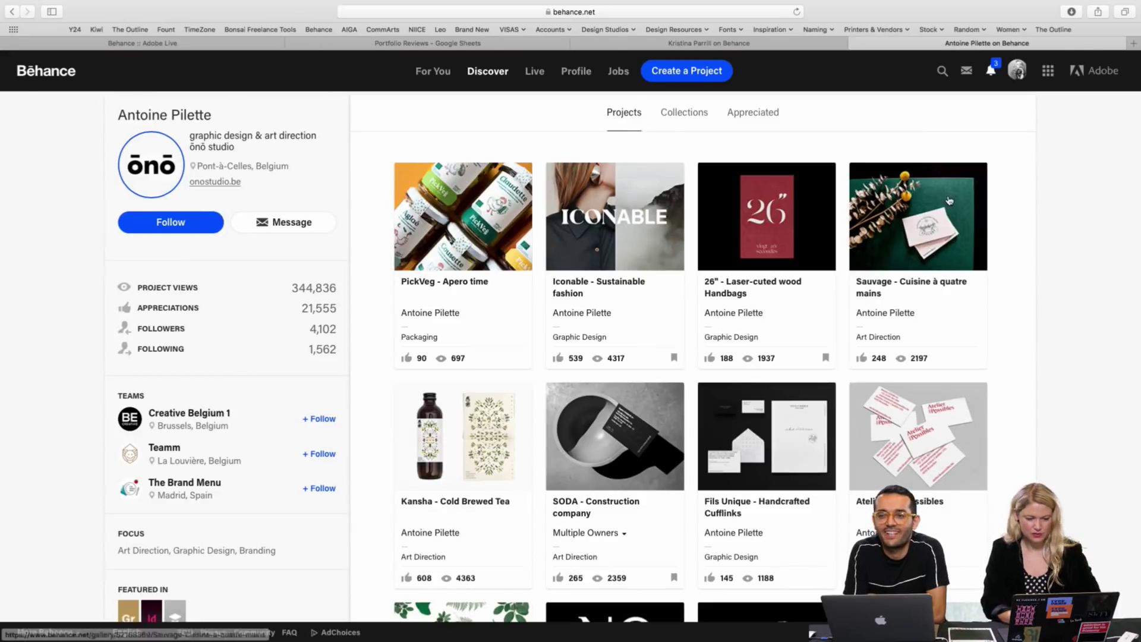
{"action": "scroll", "coordinate": [955, 199], "scroll_direction": "down", "scroll_amount": 2}
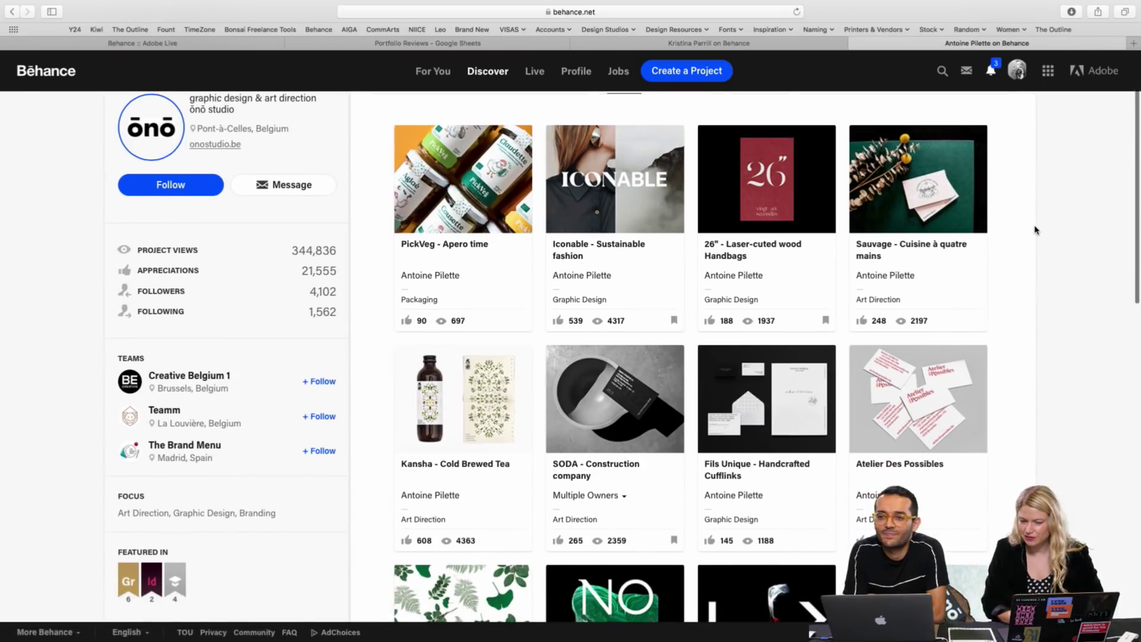
{"action": "scroll", "coordinate": [1035, 230], "scroll_direction": "down", "scroll_amount": 2}
{"action": "scroll", "coordinate": [1034, 230], "scroll_direction": "down", "scroll_amount": 1}
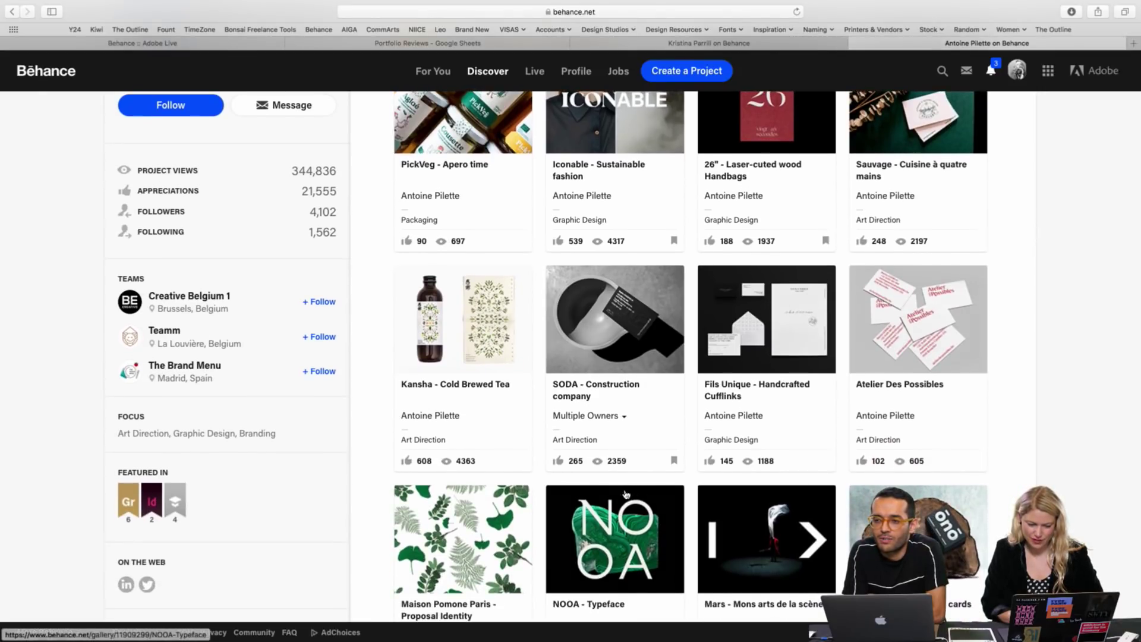
{"action": "left_click", "coordinate": [622, 533]}
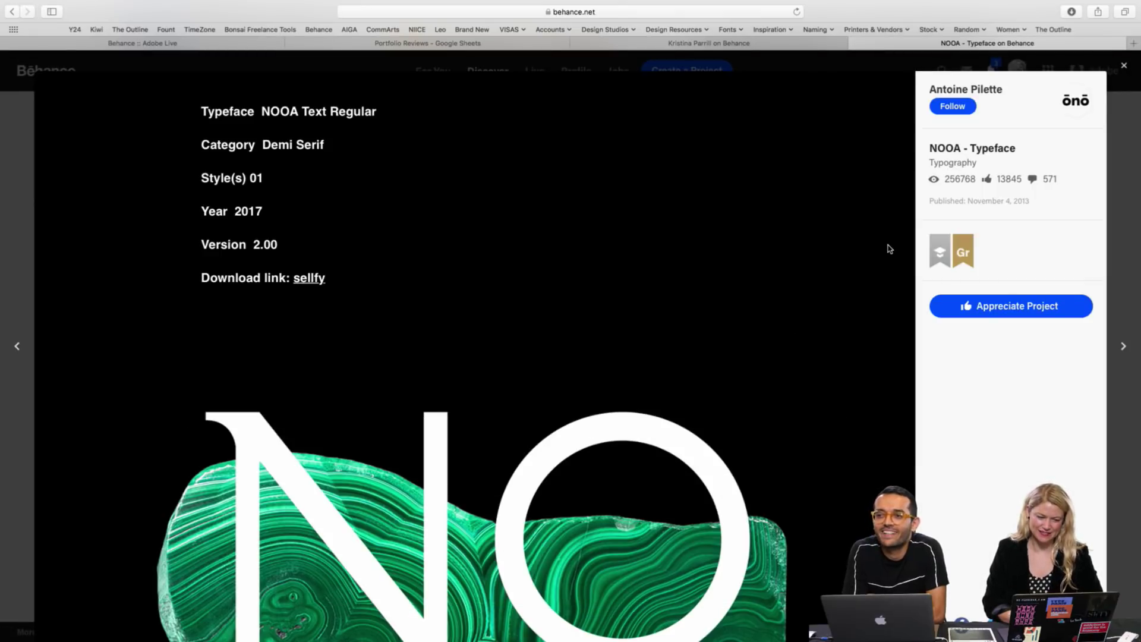
Examine the NOOA typeface details and the large white NOOA lettering over the green malachite stone
{"action": "scroll", "coordinate": [907, 170], "scroll_direction": "down", "scroll_amount": 2}
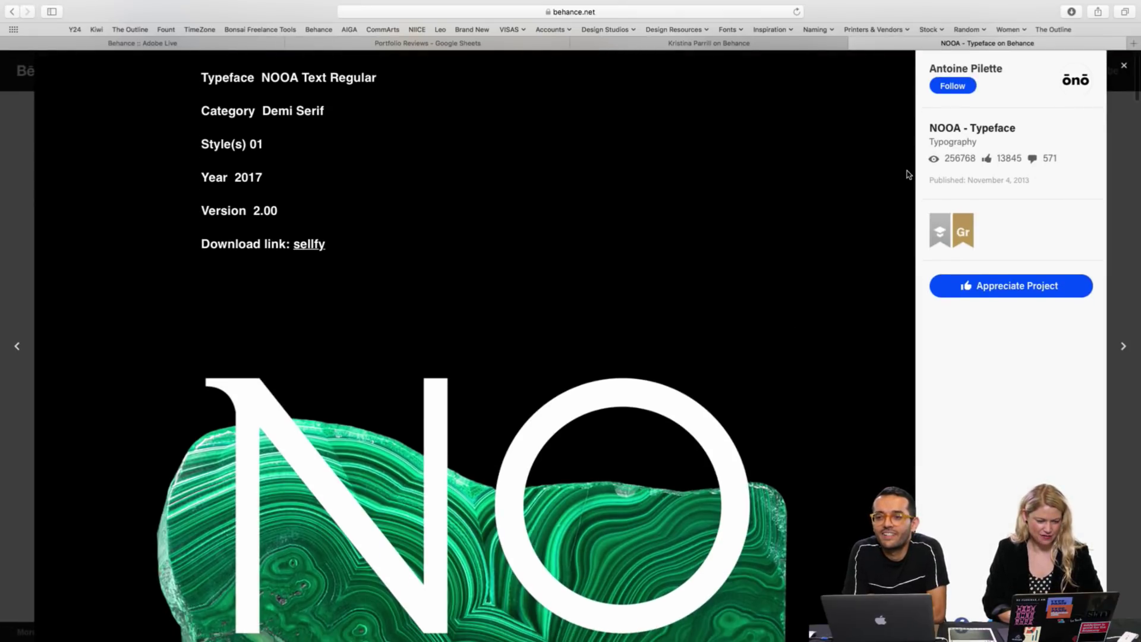
{"action": "scroll", "coordinate": [907, 170], "scroll_direction": "down", "scroll_amount": 3}
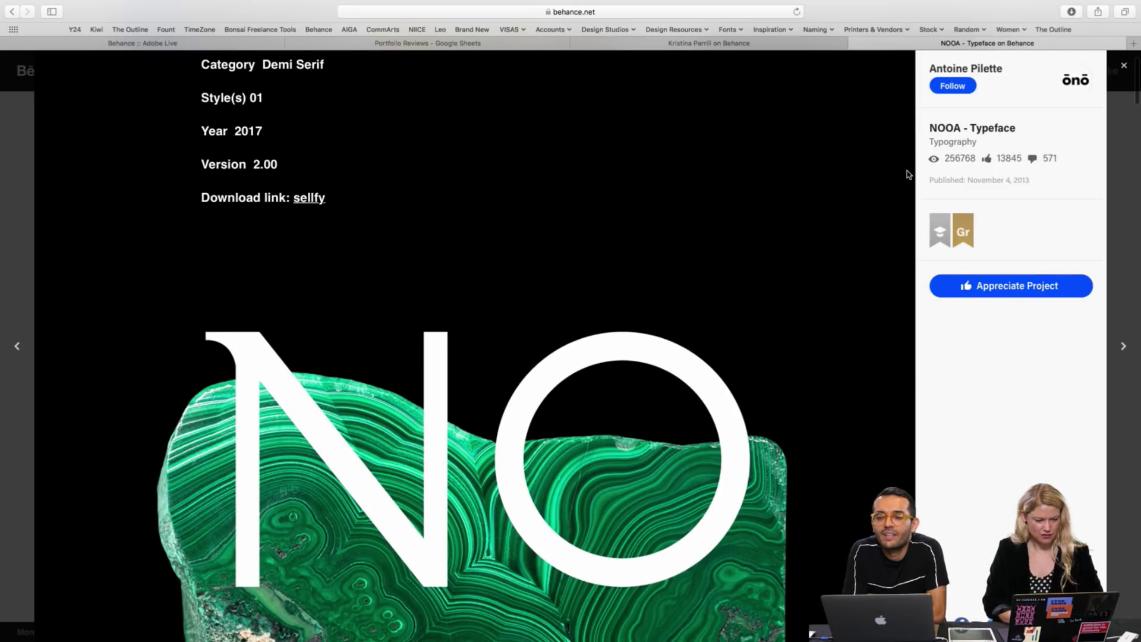
{"action": "scroll", "coordinate": [906, 170], "scroll_direction": "down", "scroll_amount": 2}
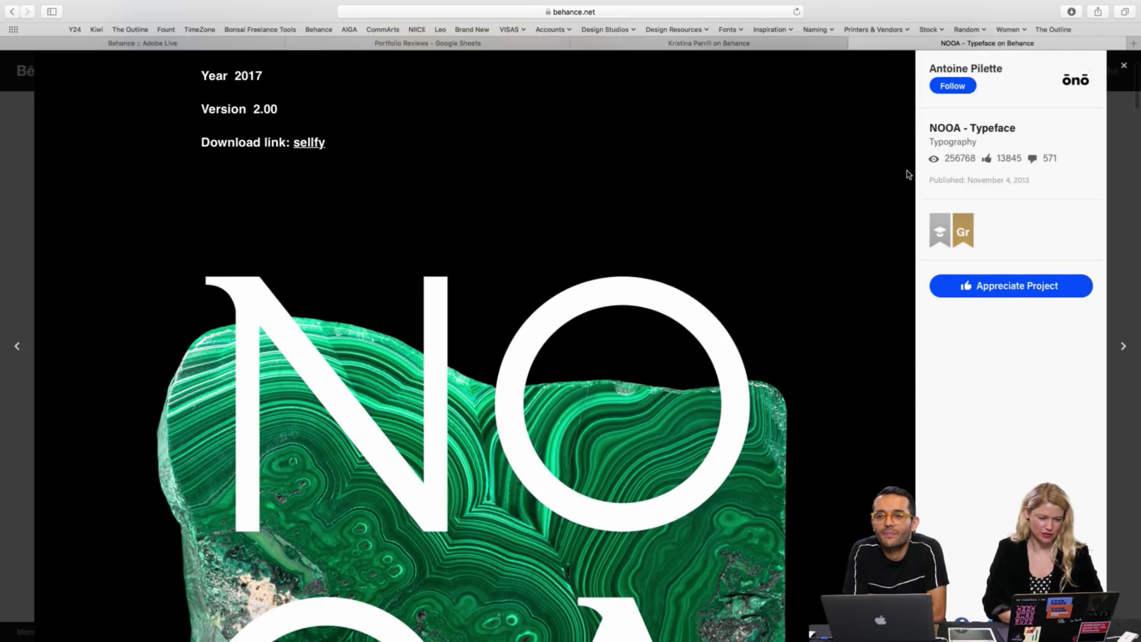
{"action": "scroll", "coordinate": [907, 170], "scroll_direction": "down", "scroll_amount": 2}
{"action": "scroll", "coordinate": [907, 170], "scroll_direction": "down", "scroll_amount": 5}
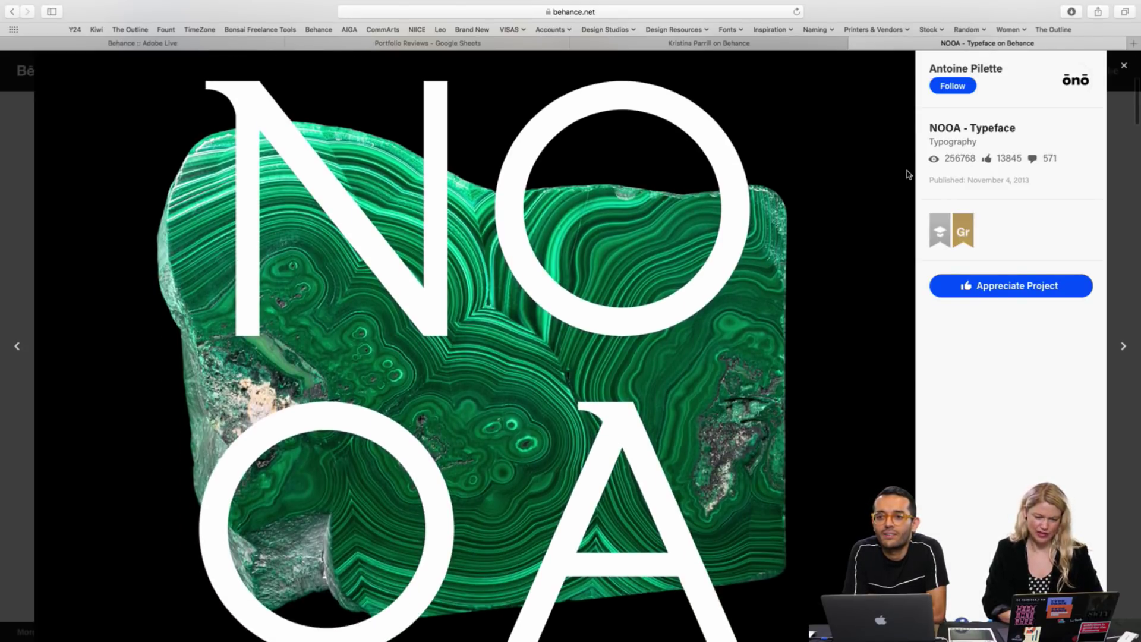
{"action": "scroll", "coordinate": [906, 174], "scroll_direction": "down", "scroll_amount": 1}
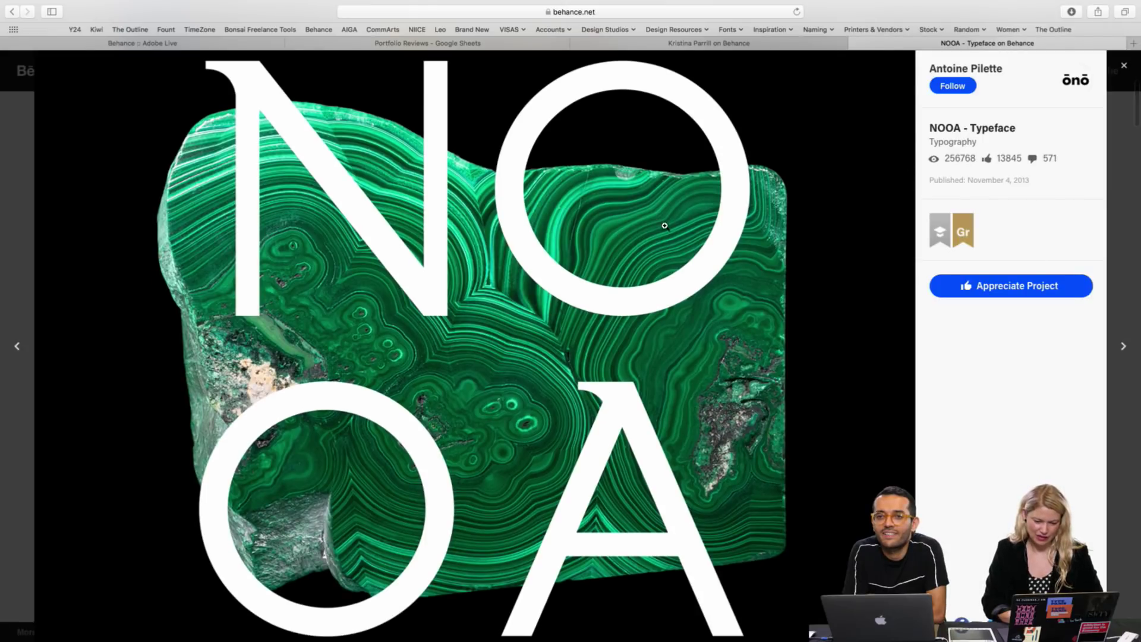
{"action": "scroll", "coordinate": [442, 277], "scroll_direction": "down", "scroll_amount": 1}
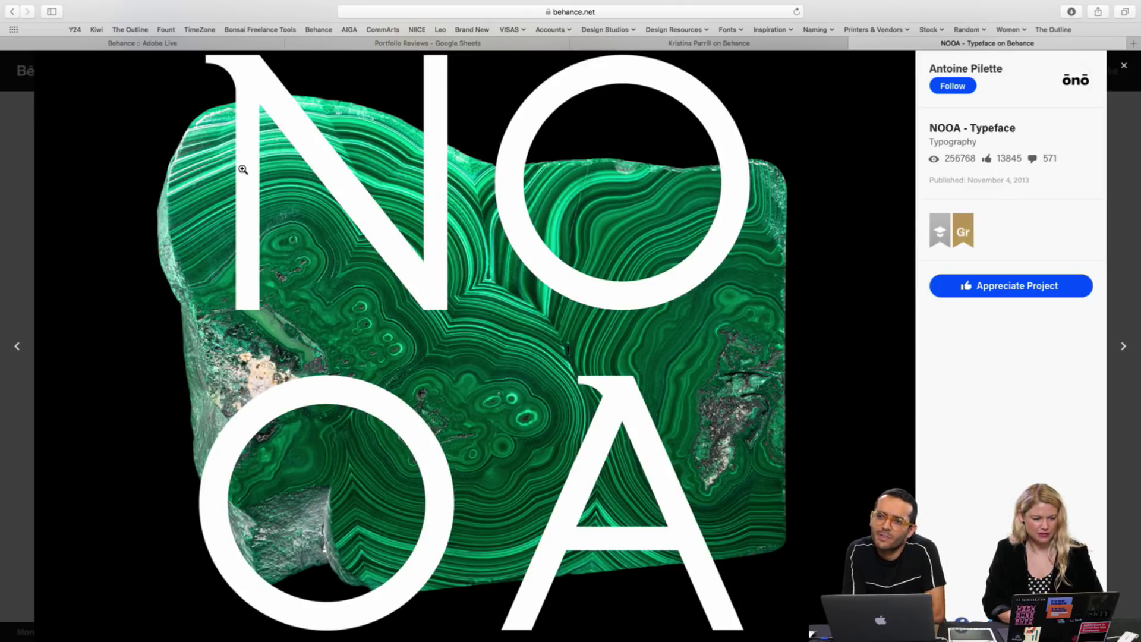
Examine the lower OA letters of the NOOA cover and the first capital rows of the alphabet specimen, A to J
{"action": "scroll", "coordinate": [261, 115], "scroll_direction": "down", "scroll_amount": 5}
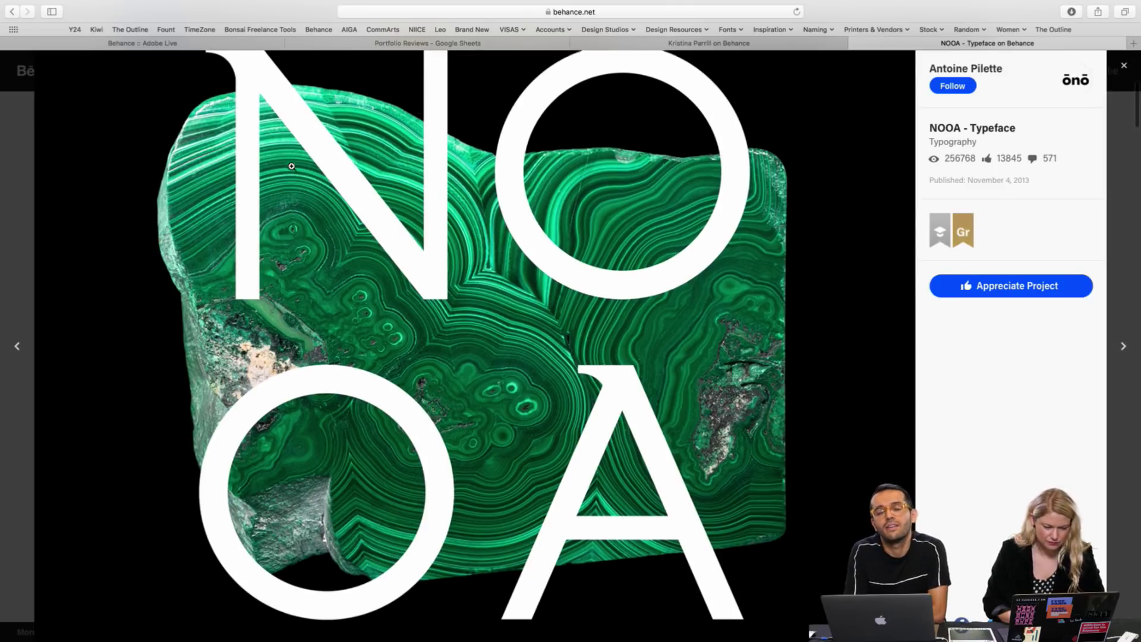
{"action": "scroll", "coordinate": [291, 166], "scroll_direction": "down", "scroll_amount": 4}
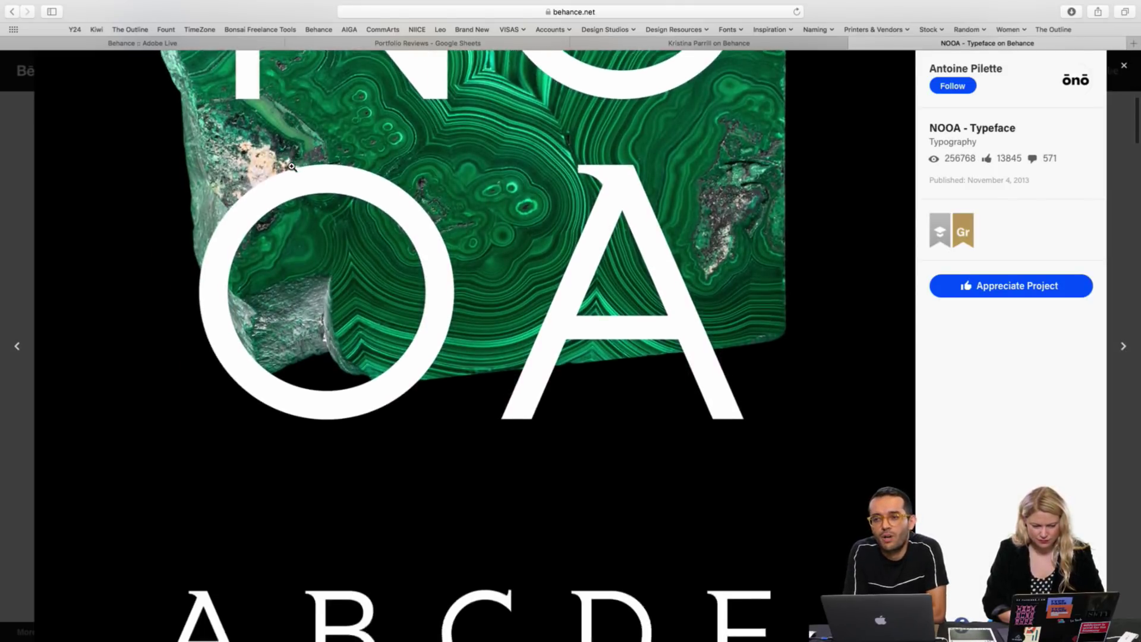
{"action": "scroll", "coordinate": [291, 166], "scroll_direction": "down", "scroll_amount": 3}
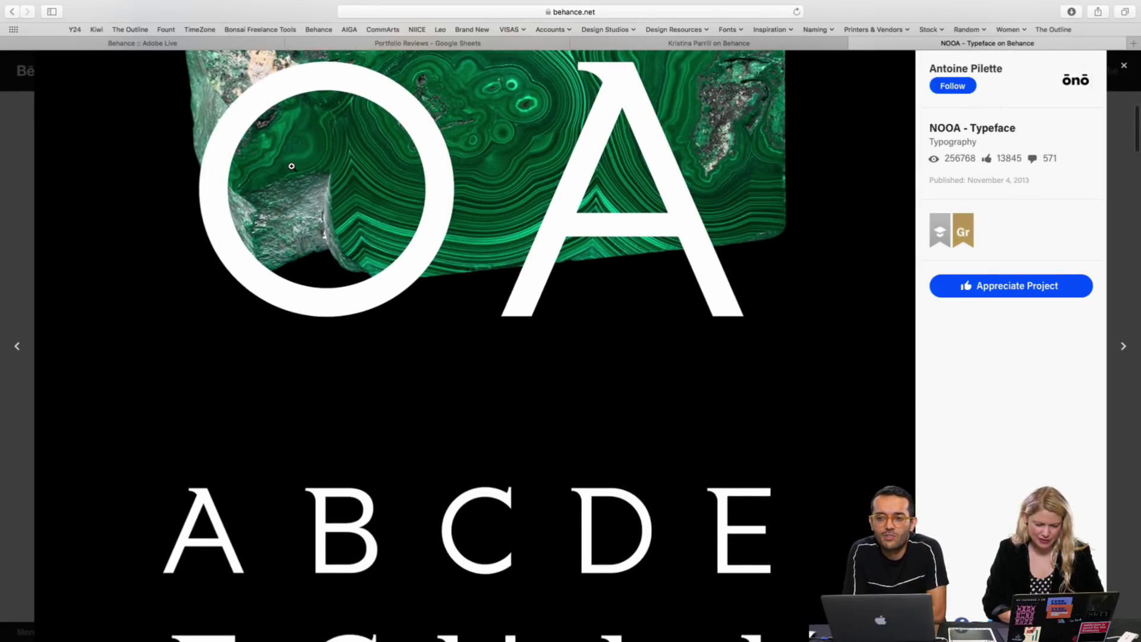
{"action": "scroll", "coordinate": [291, 166], "scroll_direction": "down", "scroll_amount": 3}
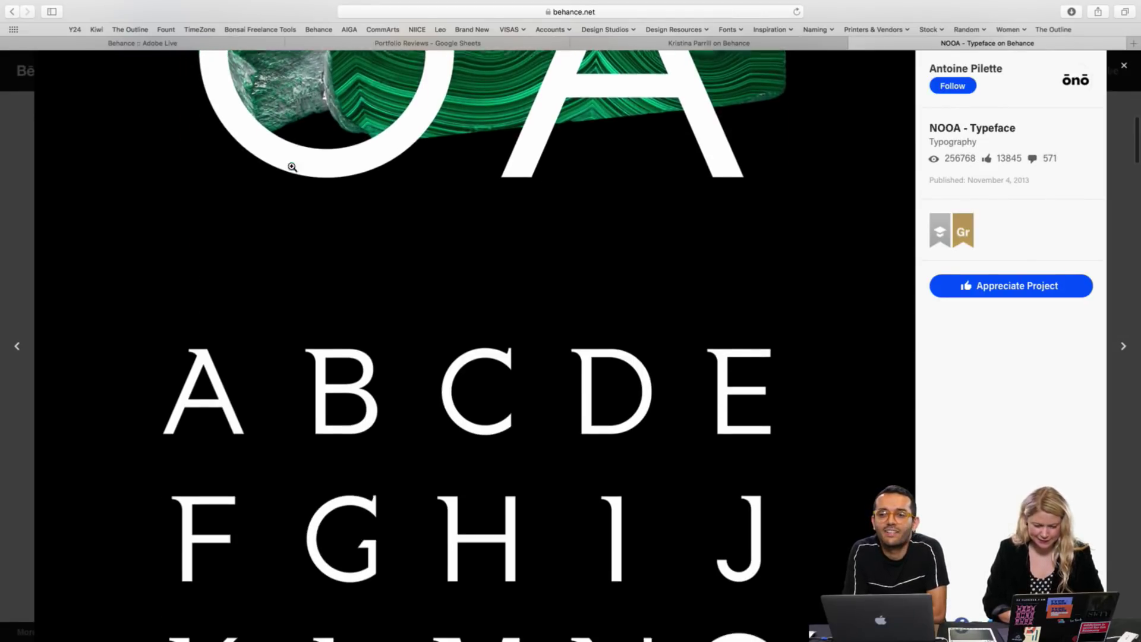
{"action": "scroll", "coordinate": [291, 166], "scroll_direction": "down", "scroll_amount": 2}
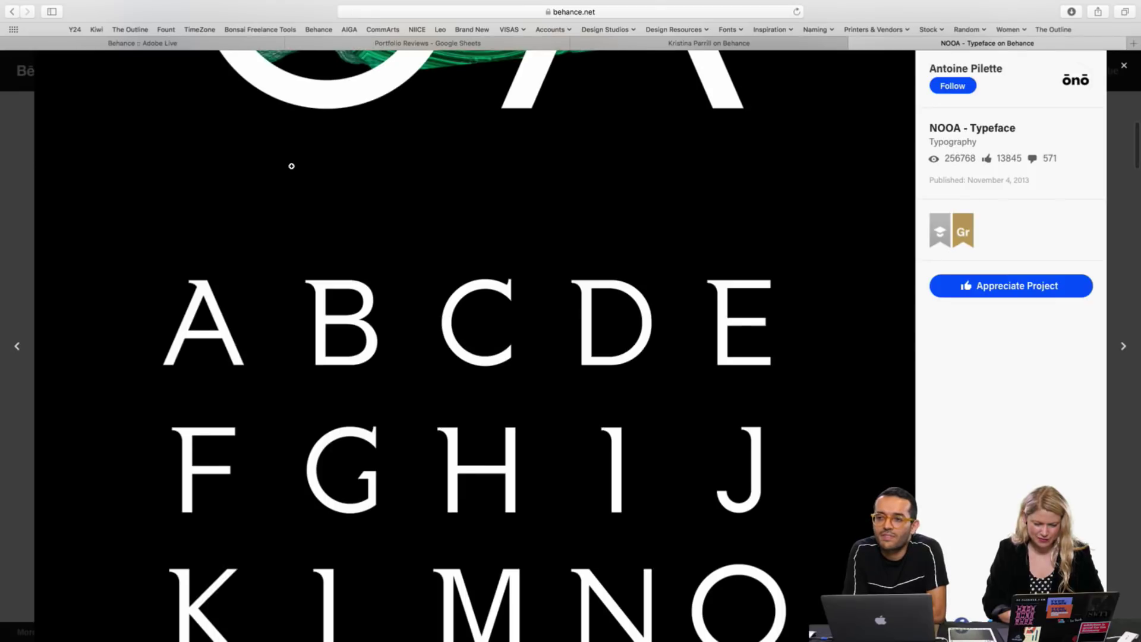
{"action": "scroll", "coordinate": [291, 166], "scroll_direction": "down", "scroll_amount": 2}
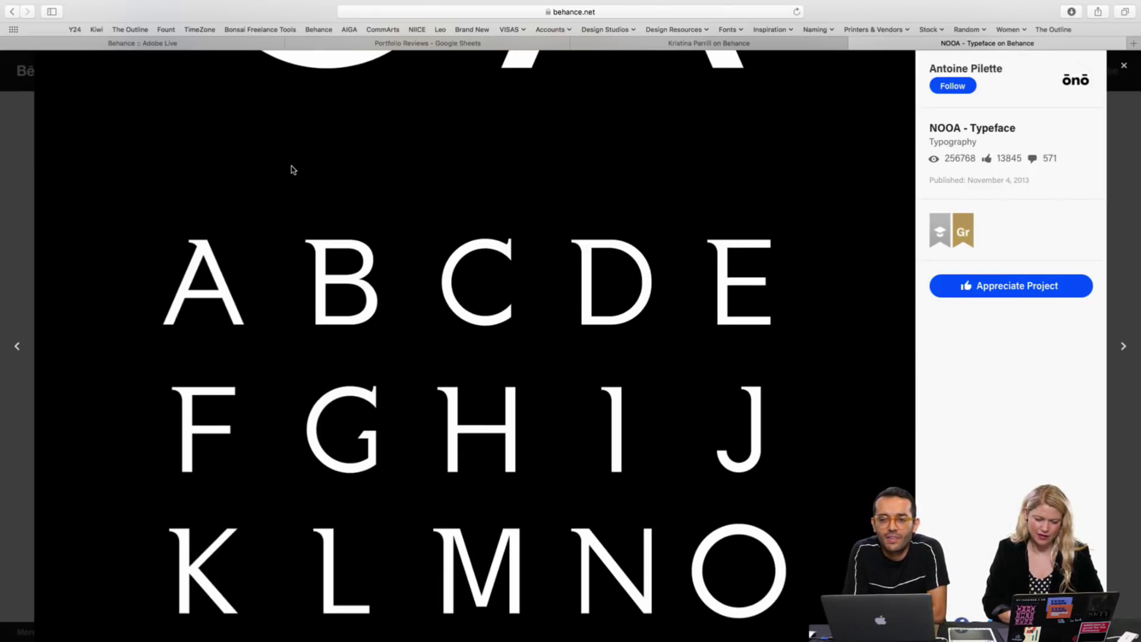
Examine the remaining capital rows of the NOOA alphabet specimen, from K to Y
{"action": "scroll", "coordinate": [293, 170], "scroll_direction": "down", "scroll_amount": 1}
{"action": "scroll", "coordinate": [293, 170], "scroll_direction": "down", "scroll_amount": 6}
{"action": "scroll", "coordinate": [291, 165], "scroll_direction": "down", "scroll_amount": 2}
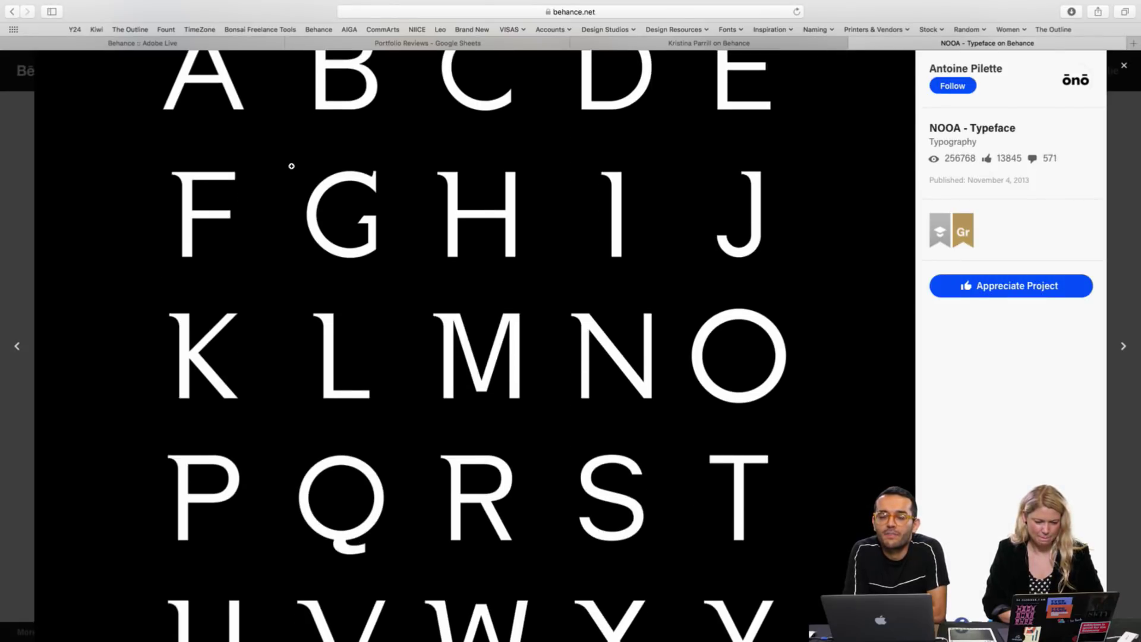
{"action": "scroll", "coordinate": [291, 166], "scroll_direction": "down", "scroll_amount": 1}
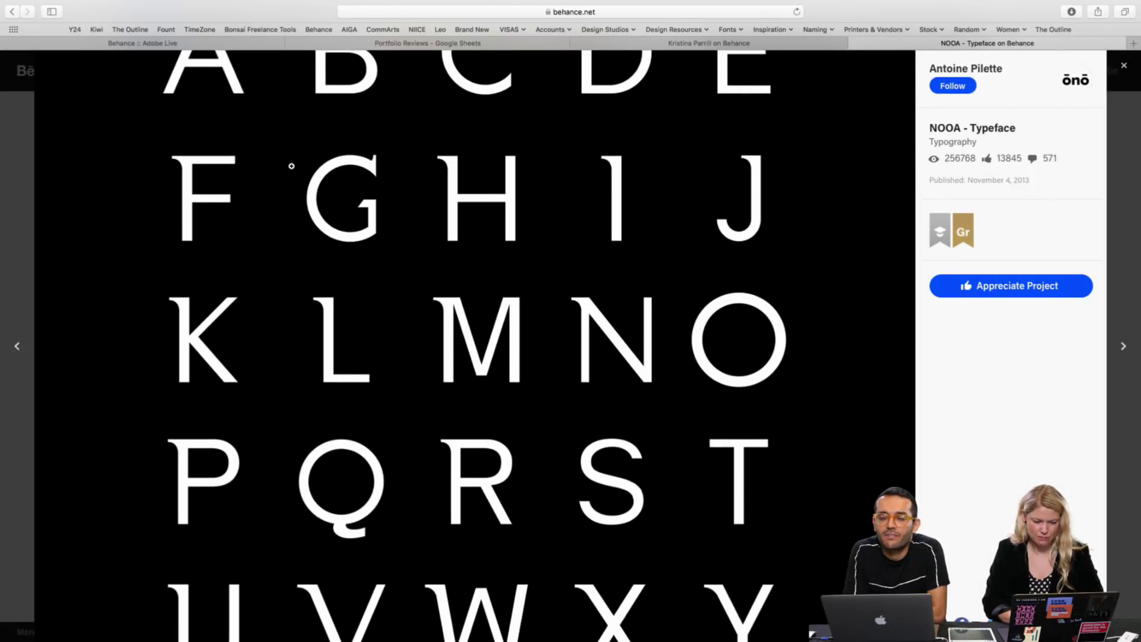
{"action": "scroll", "coordinate": [291, 166], "scroll_direction": "down", "scroll_amount": 4}
{"action": "scroll", "coordinate": [291, 166], "scroll_direction": "down", "scroll_amount": 2}
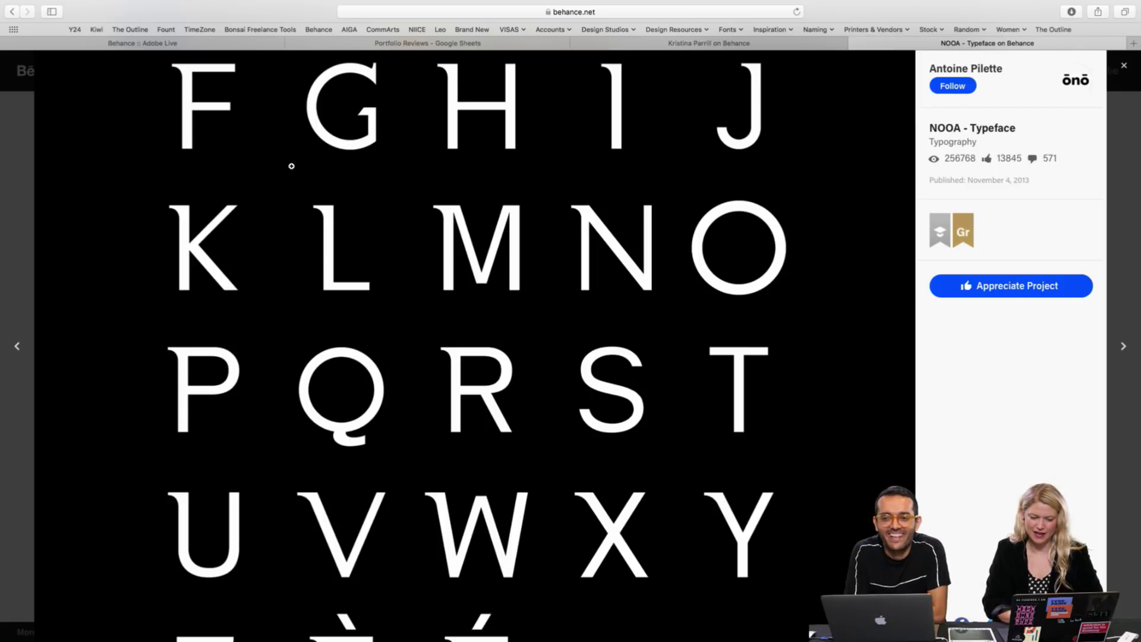
Re-examine the capital letter rows of the NOOA alphabet specimen, from A to Z with the accented È and É
{"action": "scroll", "coordinate": [291, 166], "scroll_direction": "down", "scroll_amount": 3}
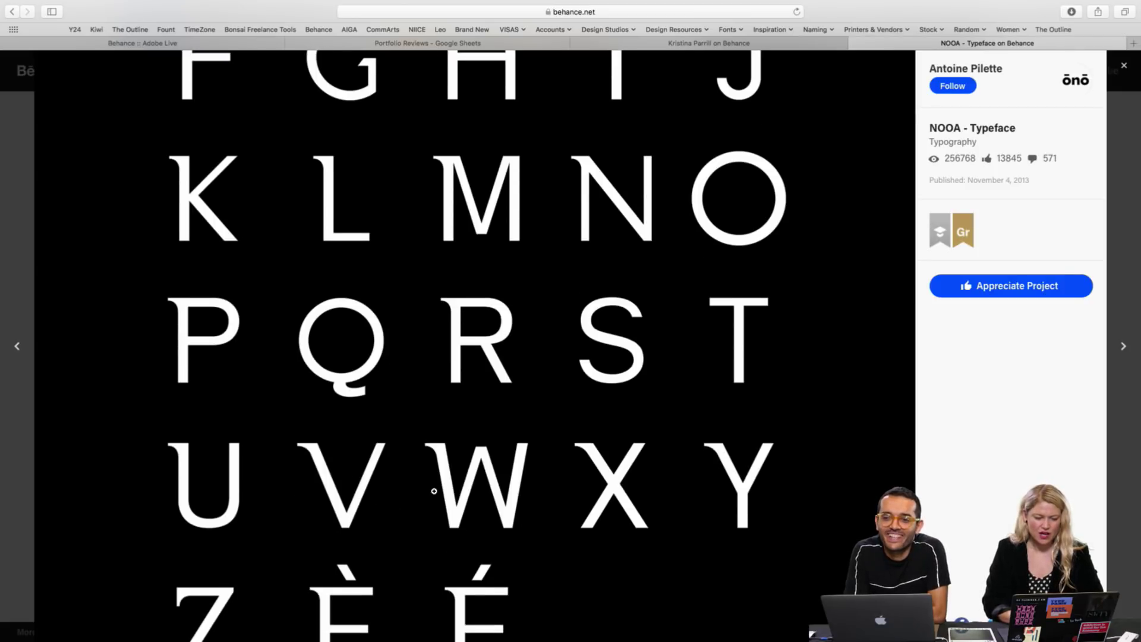
{"action": "scroll", "coordinate": [495, 442], "scroll_direction": "up", "scroll_amount": 15}
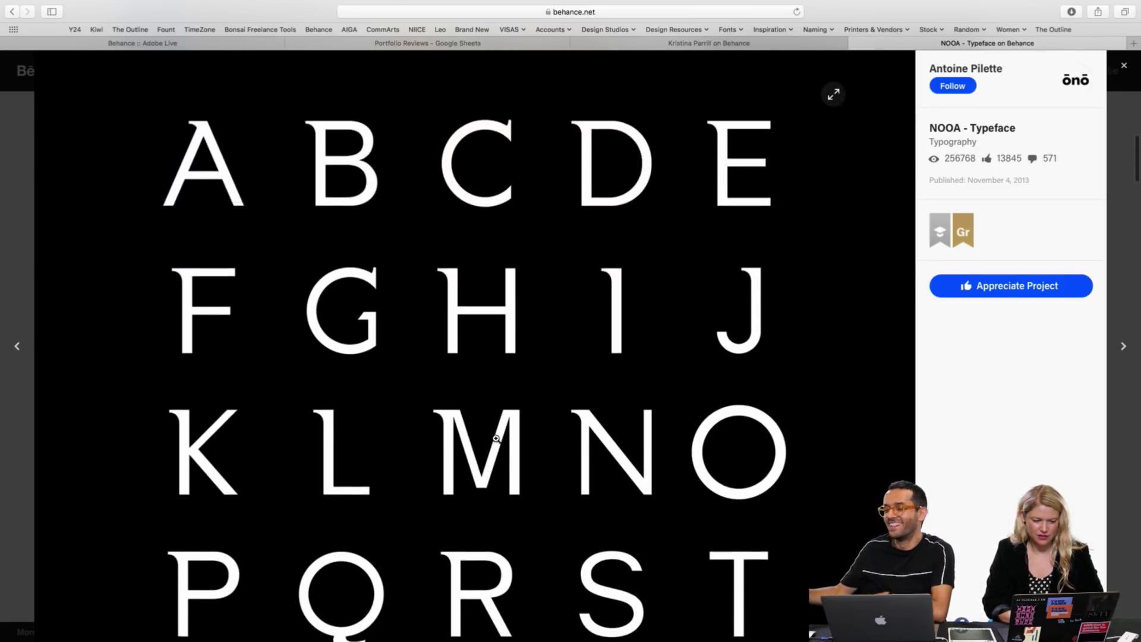
{"action": "scroll", "coordinate": [496, 438], "scroll_direction": "down", "scroll_amount": 11}
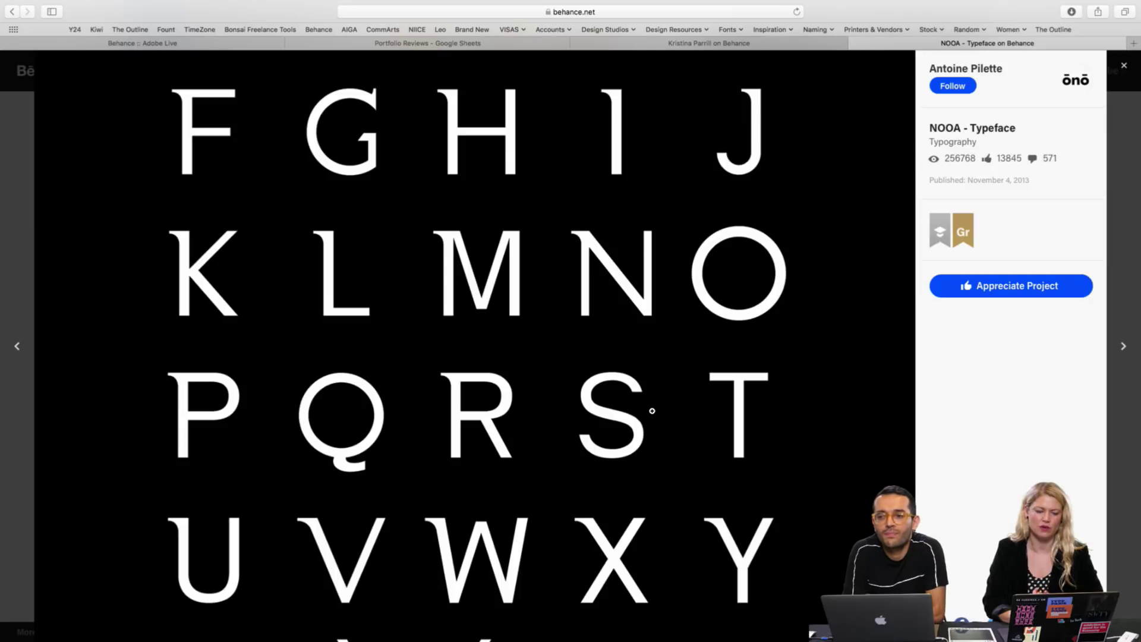
{"action": "scroll", "coordinate": [652, 410], "scroll_direction": "down", "scroll_amount": 3}
{"action": "scroll", "coordinate": [651, 411], "scroll_direction": "down", "scroll_amount": 2}
{"action": "scroll", "coordinate": [652, 410], "scroll_direction": "up", "scroll_amount": 5}
{"action": "scroll", "coordinate": [652, 410], "scroll_direction": "up", "scroll_amount": 4}
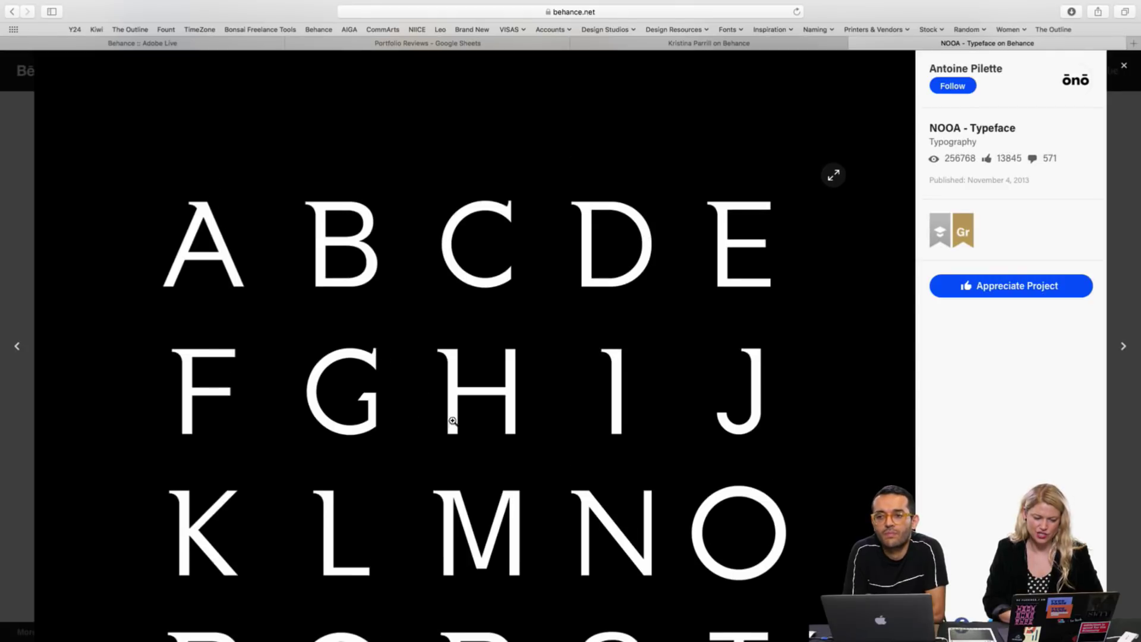
{"action": "scroll", "coordinate": [683, 375], "scroll_direction": "down", "scroll_amount": 5}
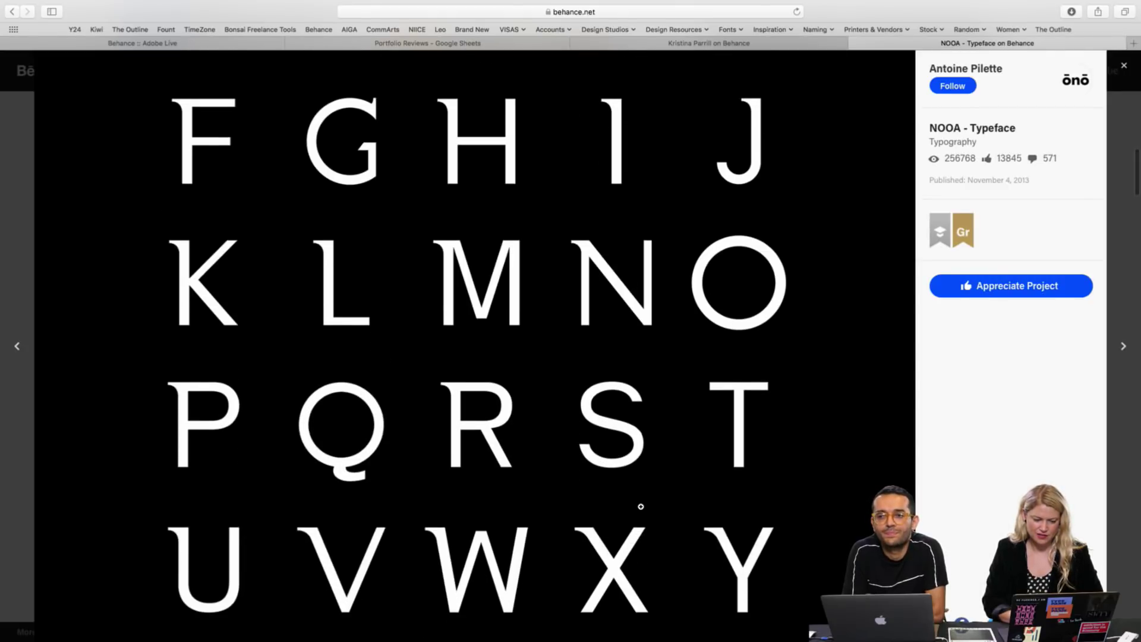
{"action": "scroll", "coordinate": [641, 506], "scroll_direction": "down", "scroll_amount": 2}
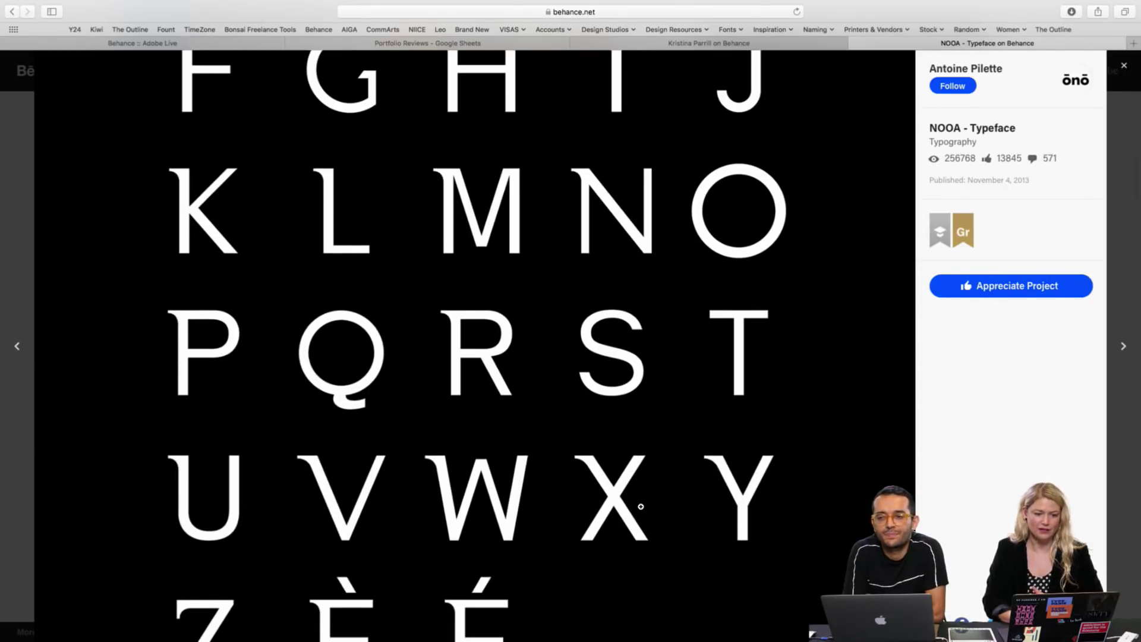
{"action": "scroll", "coordinate": [641, 506], "scroll_direction": "down", "scroll_amount": 1}
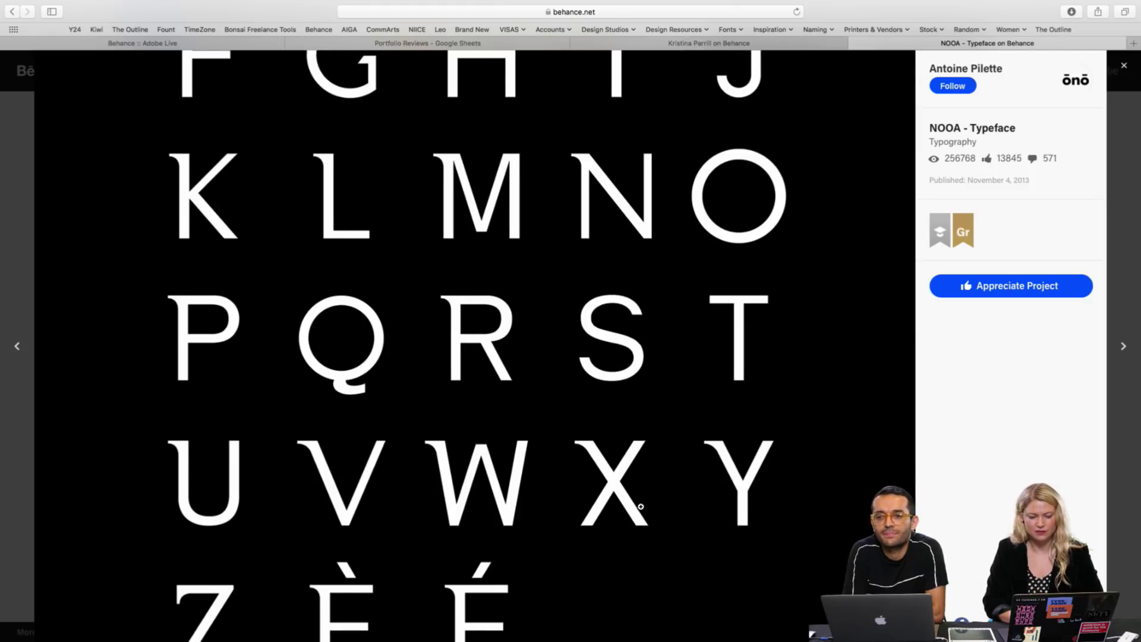
{"action": "scroll", "coordinate": [640, 506], "scroll_direction": "down", "scroll_amount": 3}
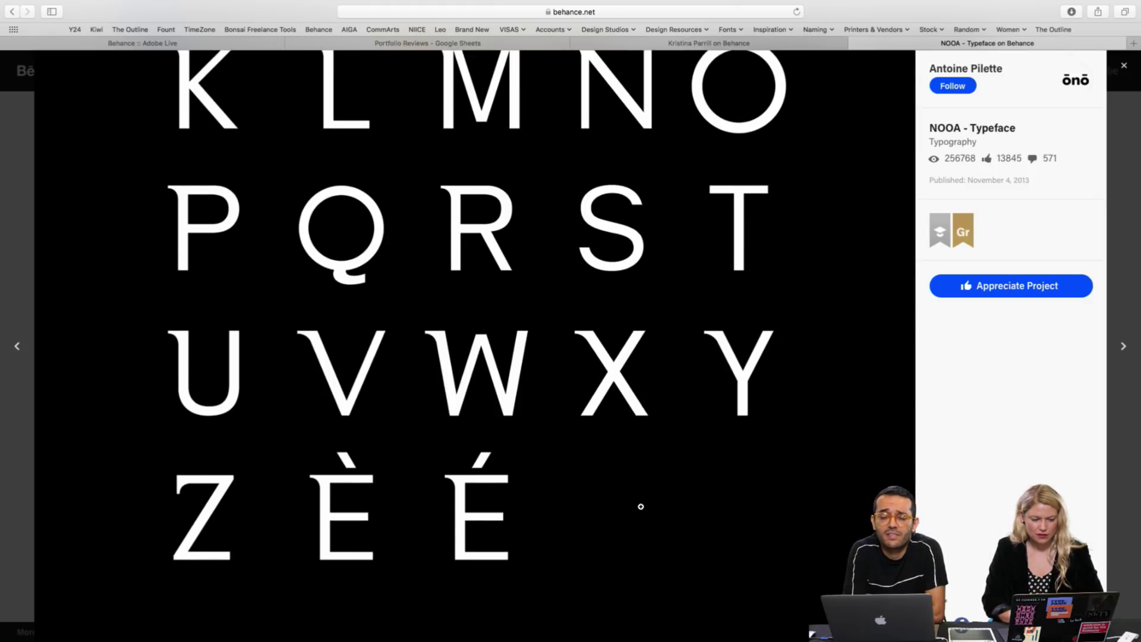
Examine the NOOA numerals 0 to 9 and the punctuation glyphs, including the quotation marks, dashes and ampersand
{"action": "scroll", "coordinate": [641, 506], "scroll_direction": "down", "scroll_amount": 10}
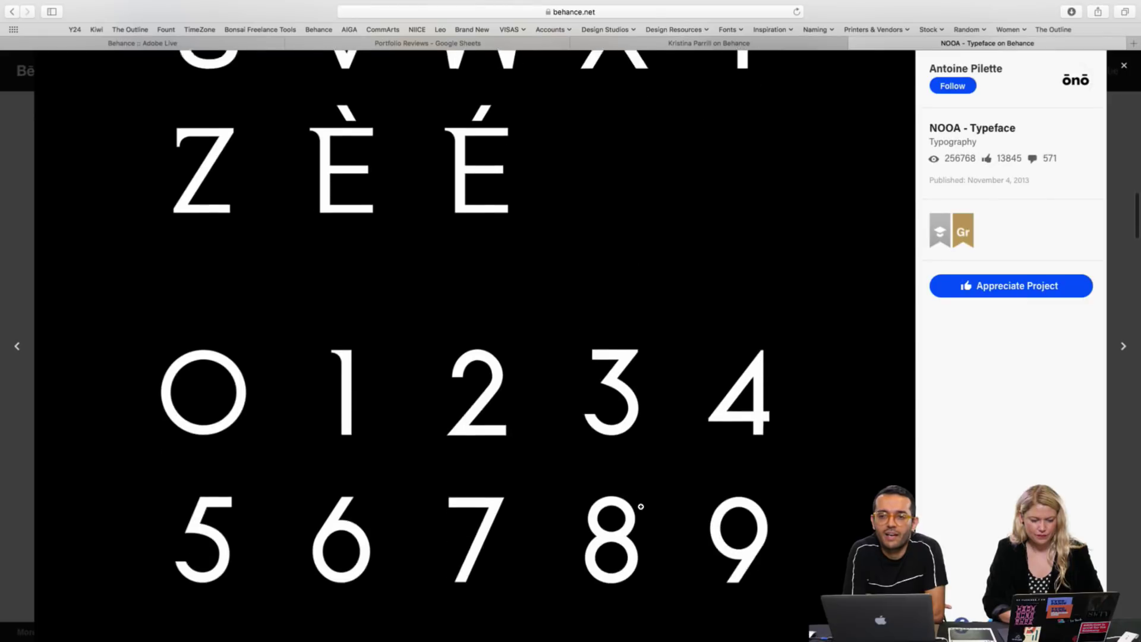
{"action": "scroll", "coordinate": [640, 506], "scroll_direction": "down", "scroll_amount": 7}
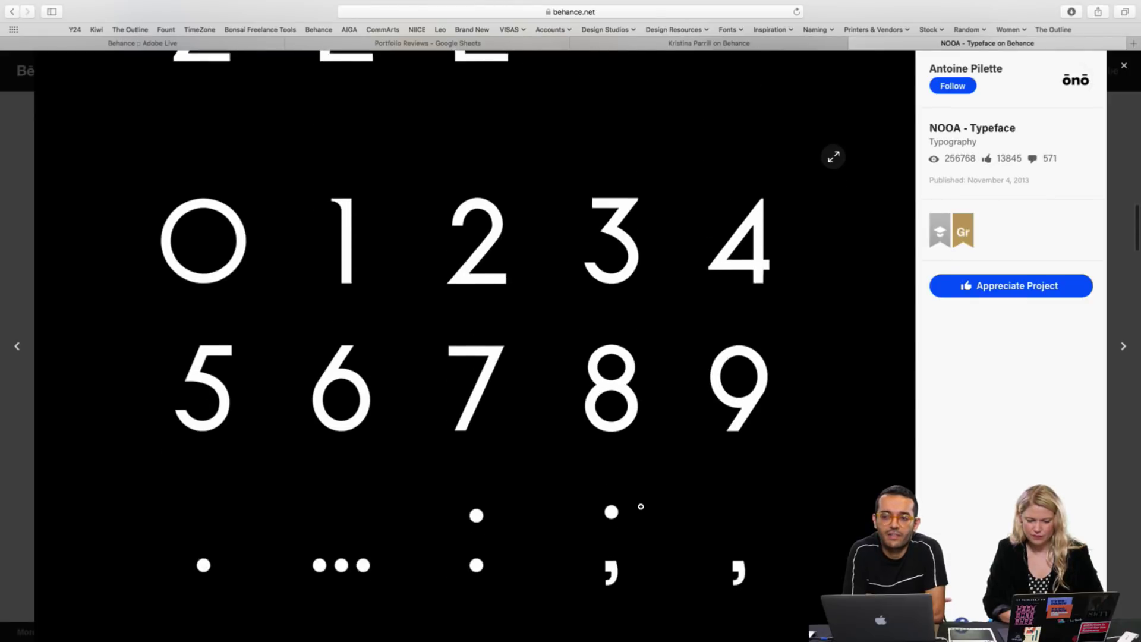
{"action": "scroll", "coordinate": [641, 506], "scroll_direction": "down", "scroll_amount": 6}
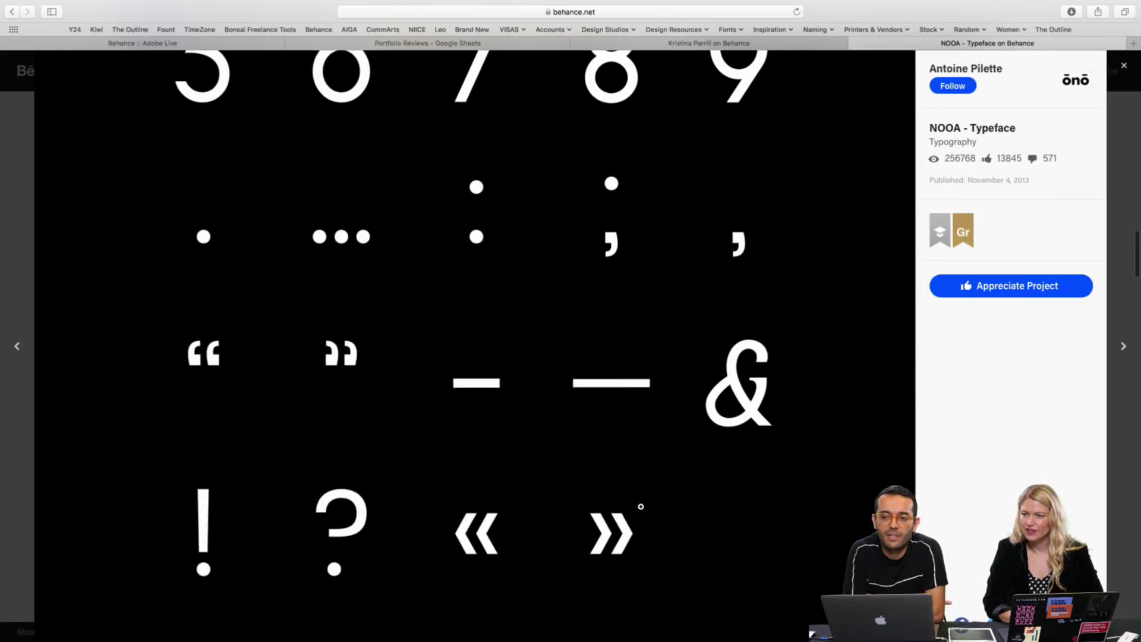
{"action": "scroll", "coordinate": [640, 507], "scroll_direction": "down", "scroll_amount": 8}
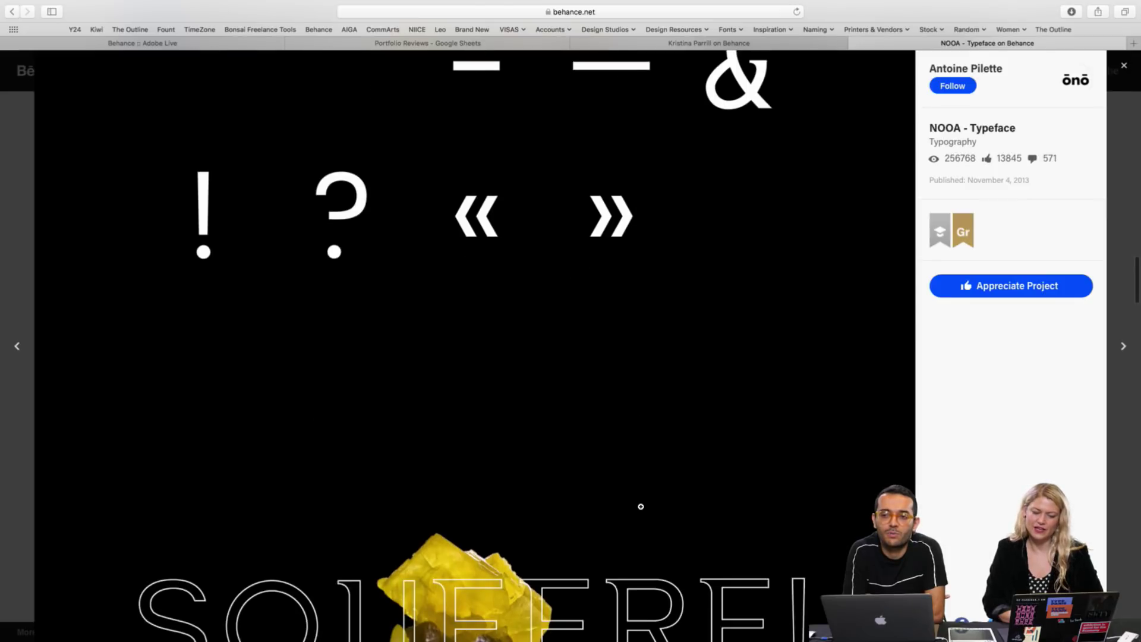
Examine the outlined SOUFFRE! lettering over the yellow mineral and the solid LAZURITE lettering over the blue stone
{"action": "scroll", "coordinate": [640, 506], "scroll_direction": "down", "scroll_amount": 6}
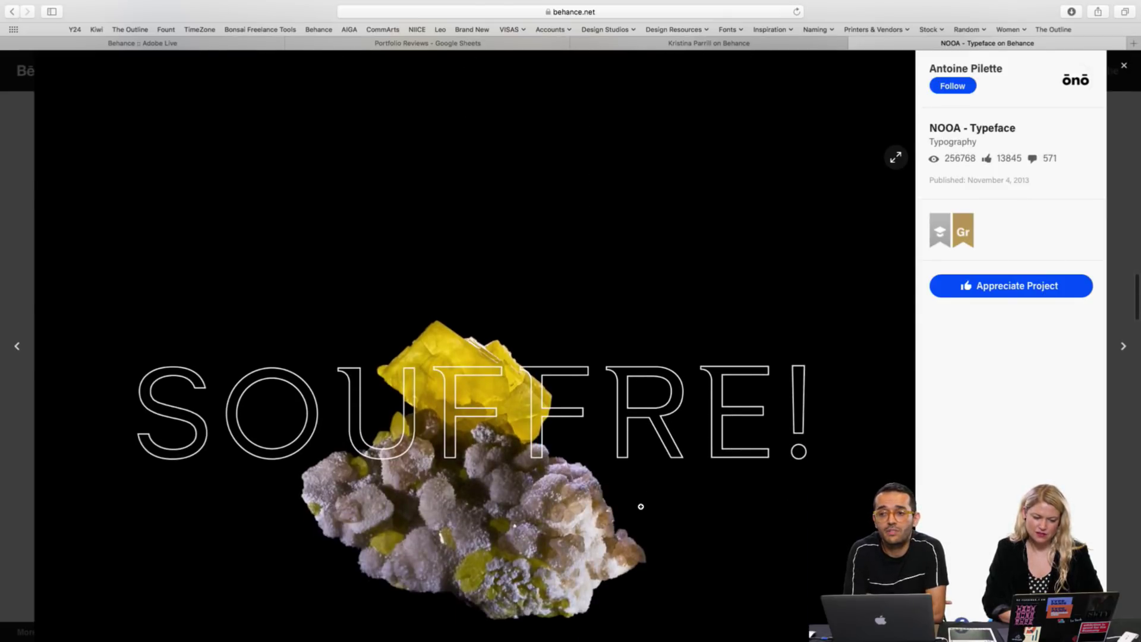
{"action": "scroll", "coordinate": [641, 507], "scroll_direction": "down", "scroll_amount": 1}
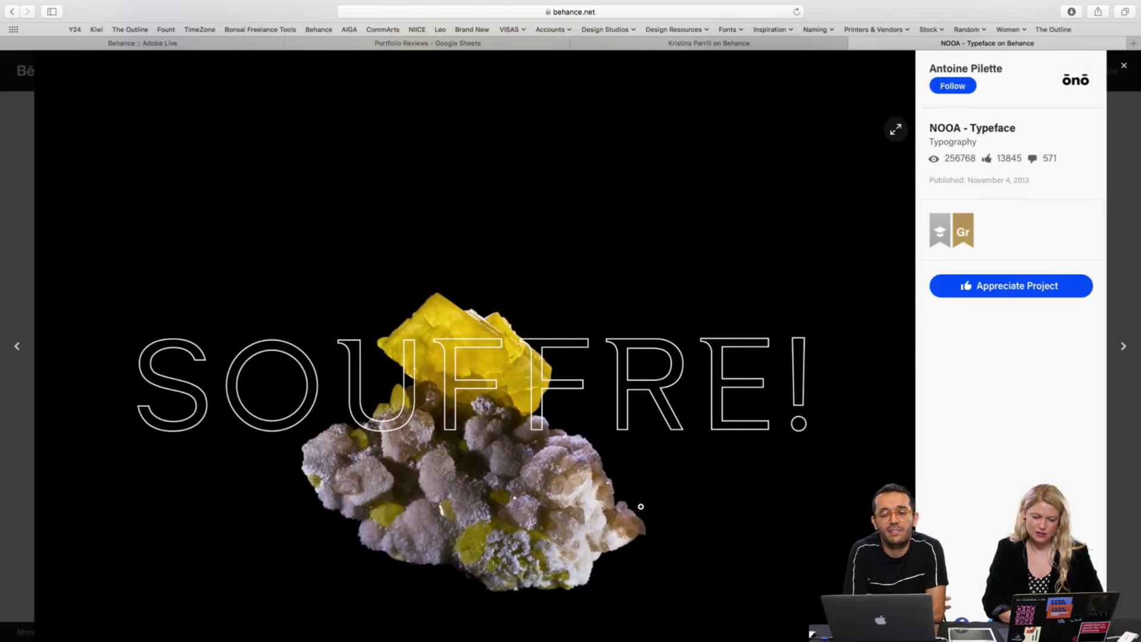
{"action": "scroll", "coordinate": [641, 506], "scroll_direction": "down", "scroll_amount": 2}
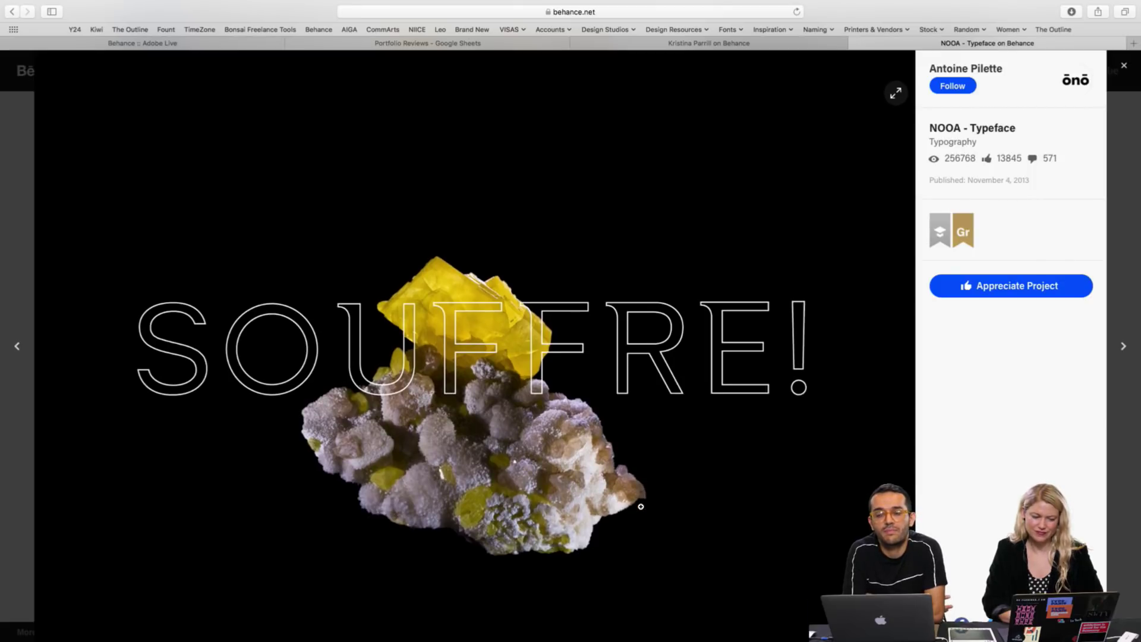
{"action": "scroll", "coordinate": [640, 507], "scroll_direction": "down", "scroll_amount": 10}
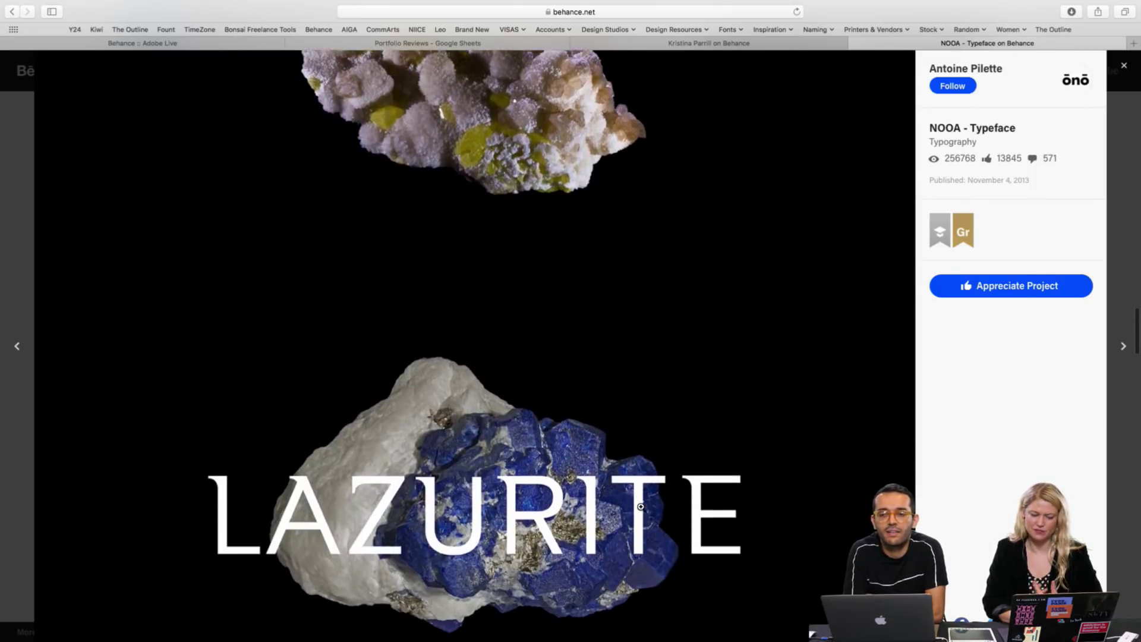
{"action": "scroll", "coordinate": [641, 506], "scroll_direction": "down", "scroll_amount": 5}
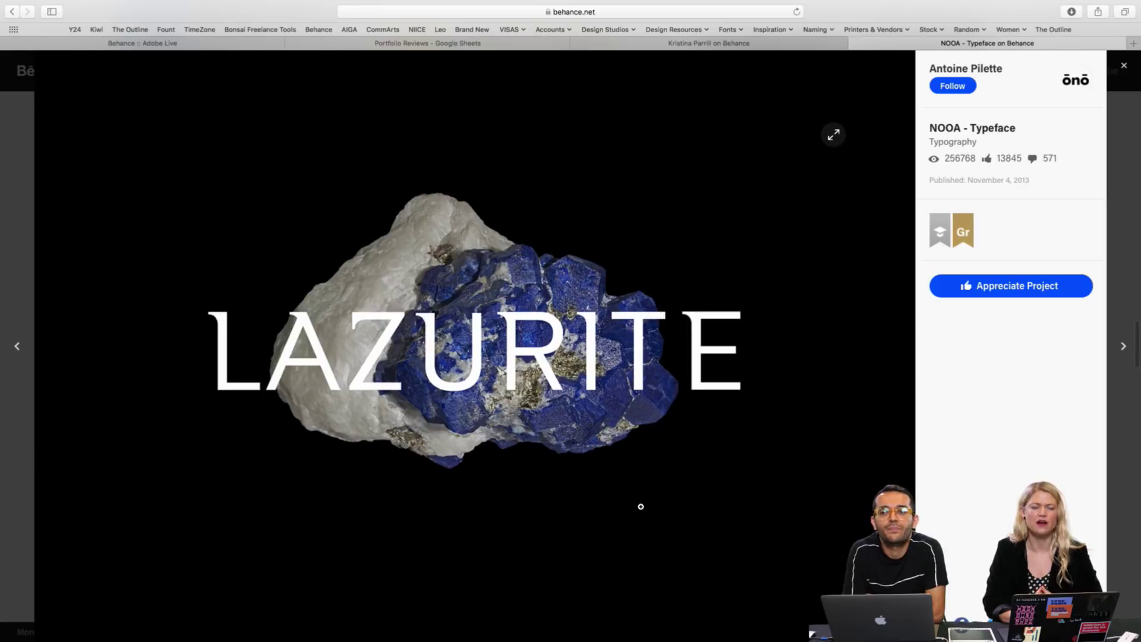
{"action": "scroll", "coordinate": [640, 506], "scroll_direction": "down", "scroll_amount": 2}
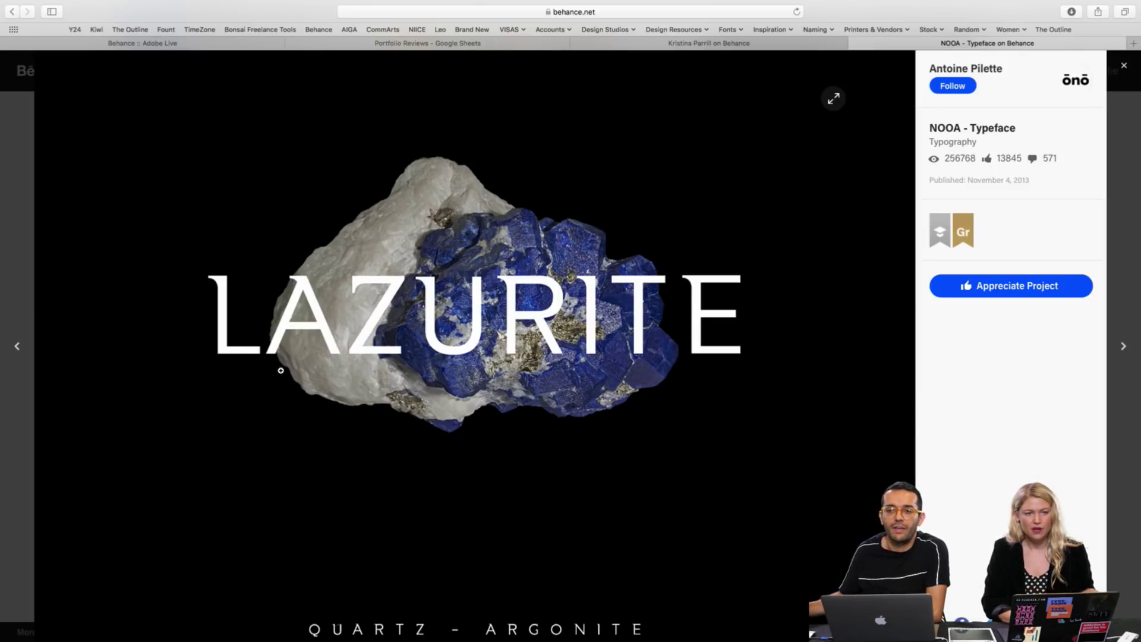
{"action": "scroll", "coordinate": [609, 399], "scroll_direction": "down", "scroll_amount": 1}
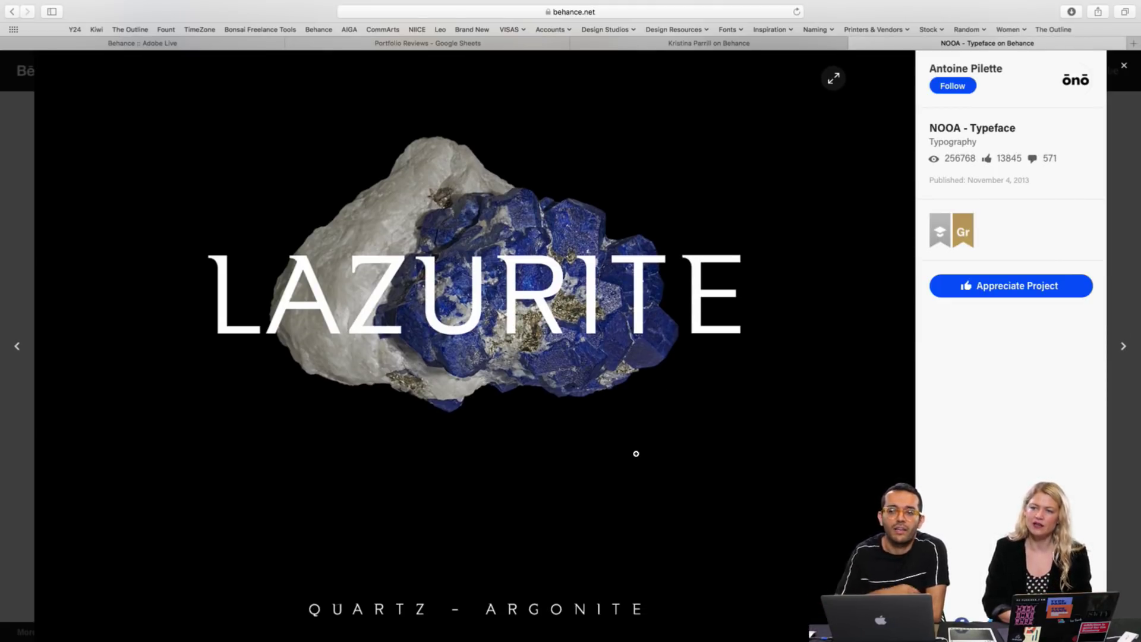
{"action": "scroll", "coordinate": [635, 454], "scroll_direction": "down", "scroll_amount": 2}
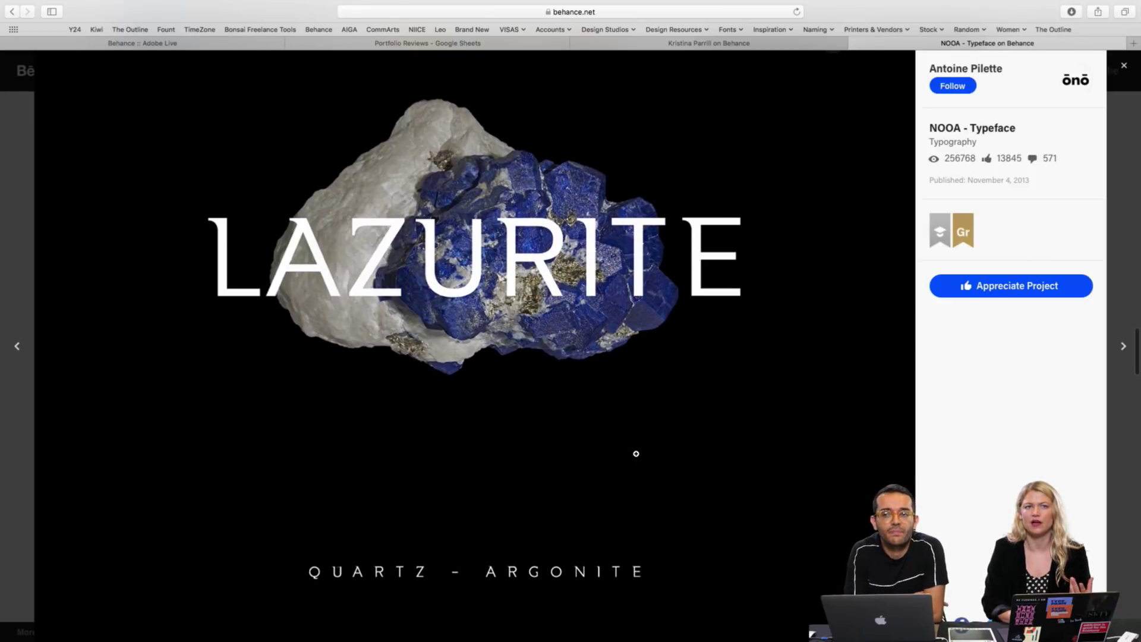
{"action": "scroll", "coordinate": [635, 453], "scroll_direction": "down", "scroll_amount": 10}
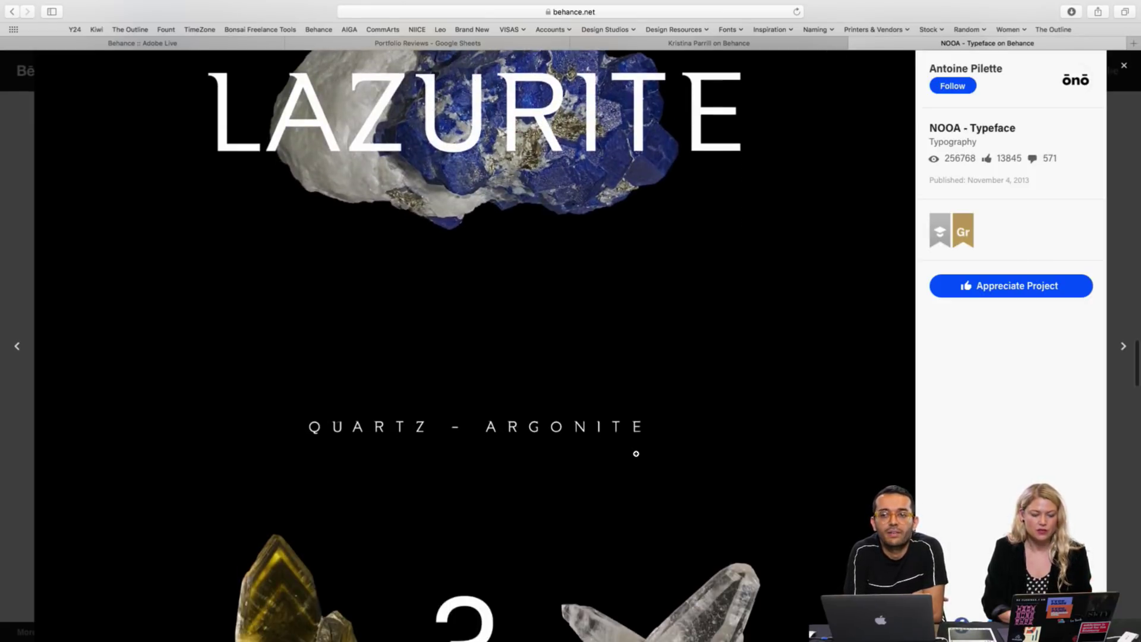
Examine the Quartz - Argonite, W for Wismut and OSMIUM images and the font availability notes ending the NOOA project
{"action": "scroll", "coordinate": [636, 453], "scroll_direction": "down", "scroll_amount": 12}
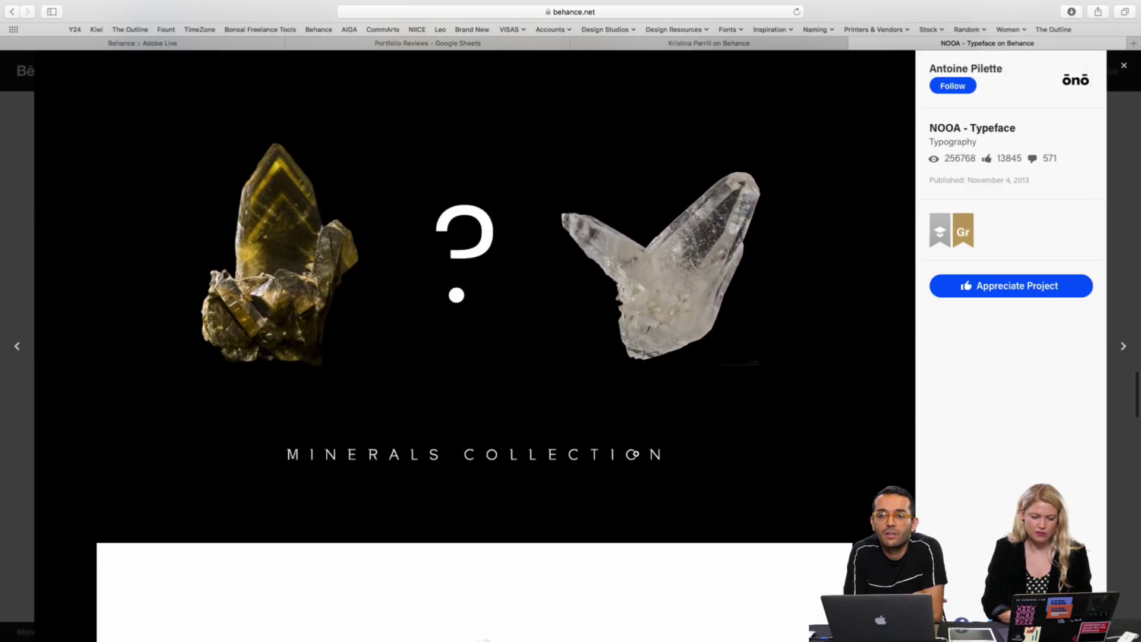
{"action": "scroll", "coordinate": [637, 455], "scroll_direction": "down", "scroll_amount": 6}
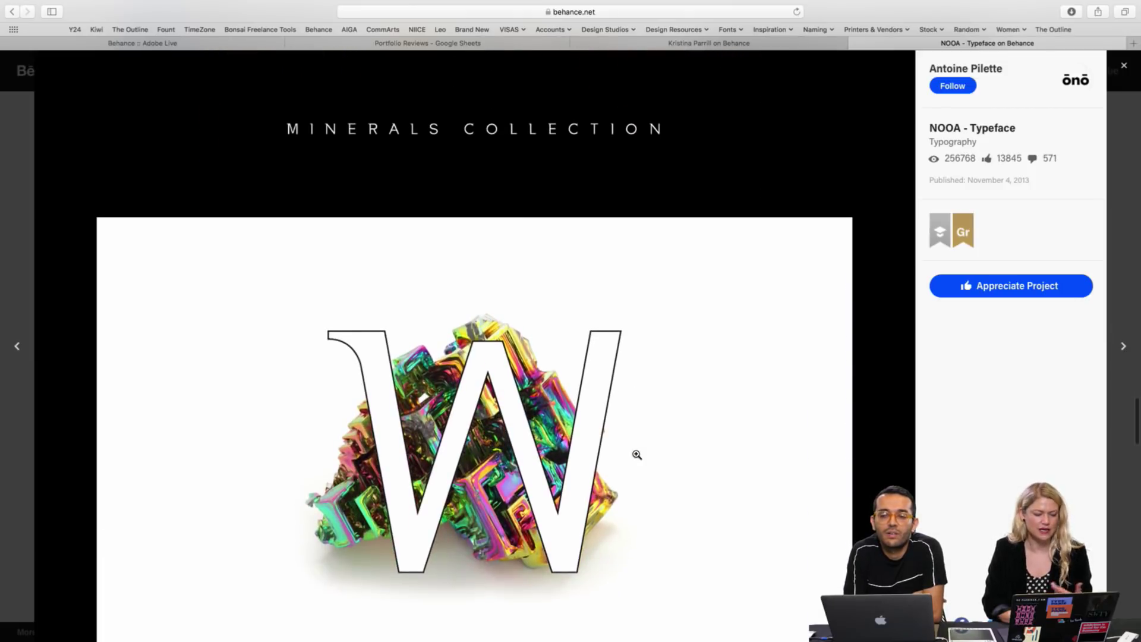
{"action": "scroll", "coordinate": [636, 455], "scroll_direction": "down", "scroll_amount": 11}
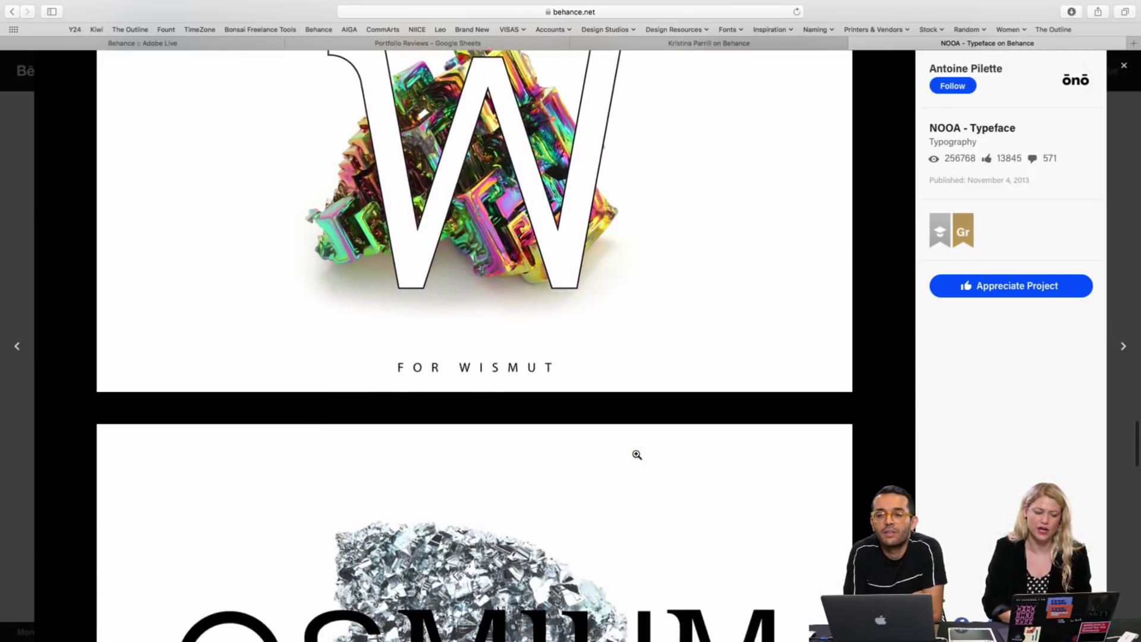
{"action": "scroll", "coordinate": [636, 454], "scroll_direction": "down", "scroll_amount": 5}
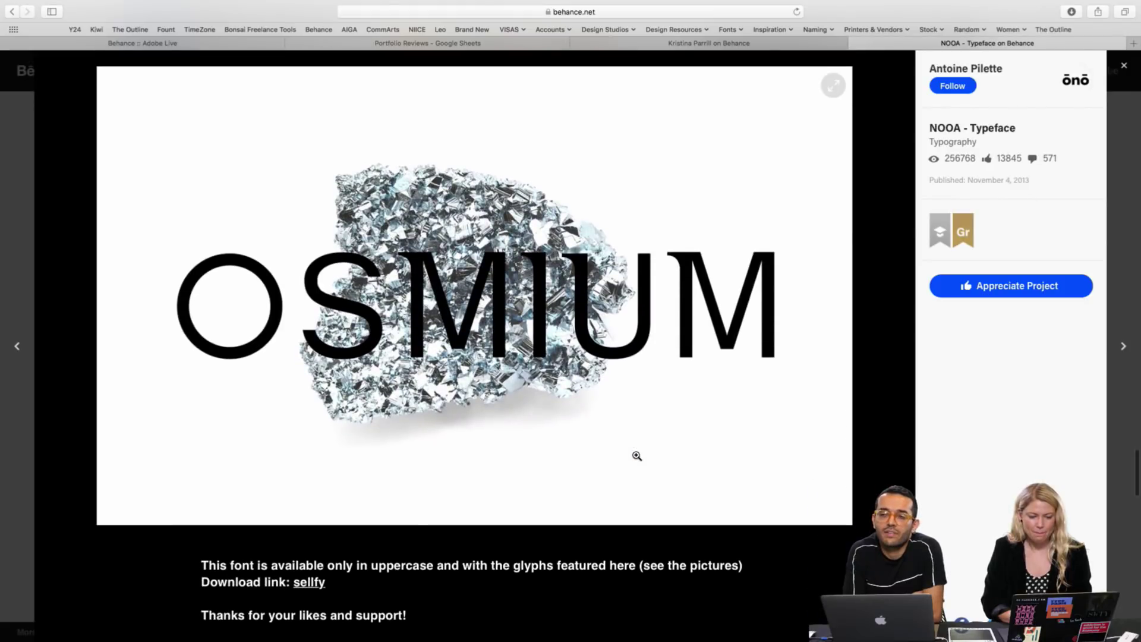
{"action": "scroll", "coordinate": [636, 456], "scroll_direction": "down", "scroll_amount": 4}
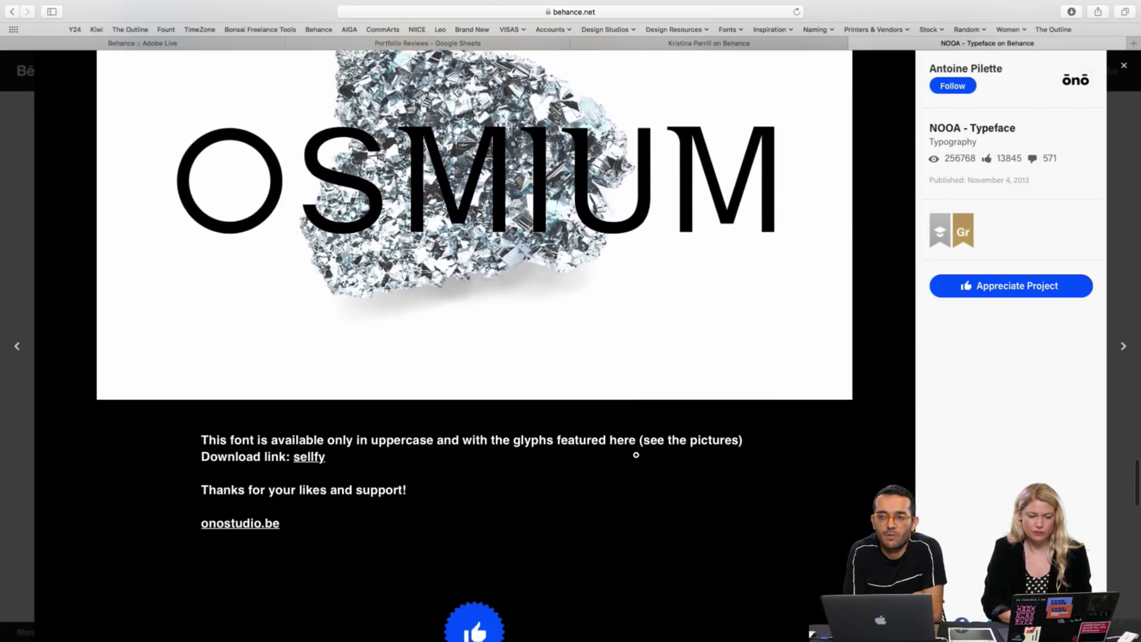
{"action": "scroll", "coordinate": [637, 457], "scroll_direction": "down", "scroll_amount": 5}
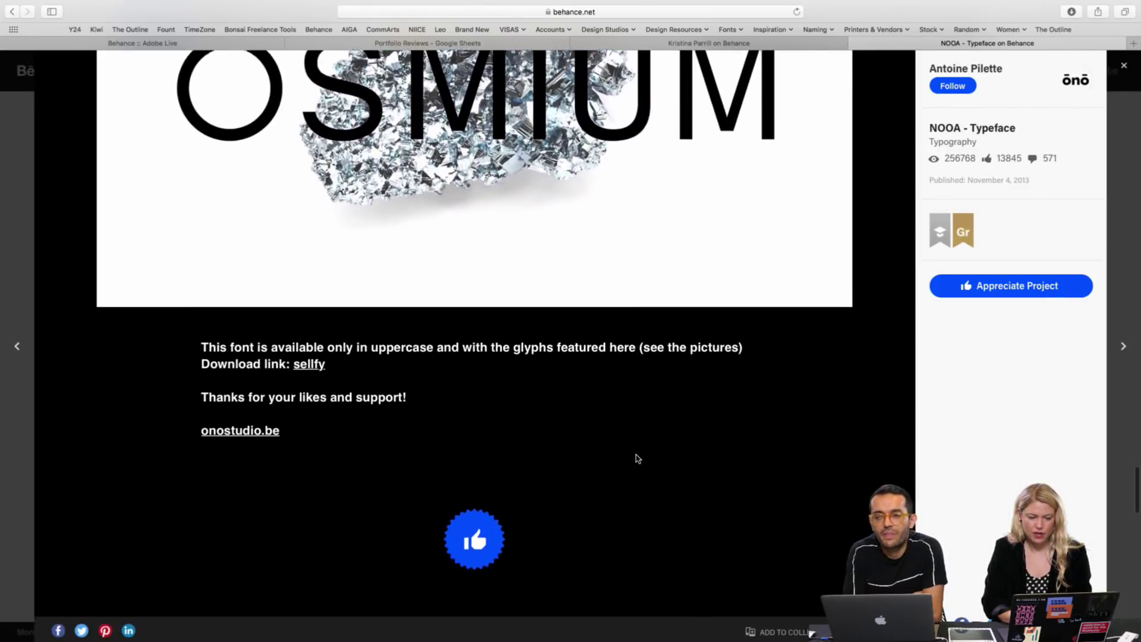
Review the NOOA specimens in reverse order, returning to the typeface details at the start of the project
{"action": "scroll", "coordinate": [635, 455], "scroll_direction": "up", "scroll_amount": 15}
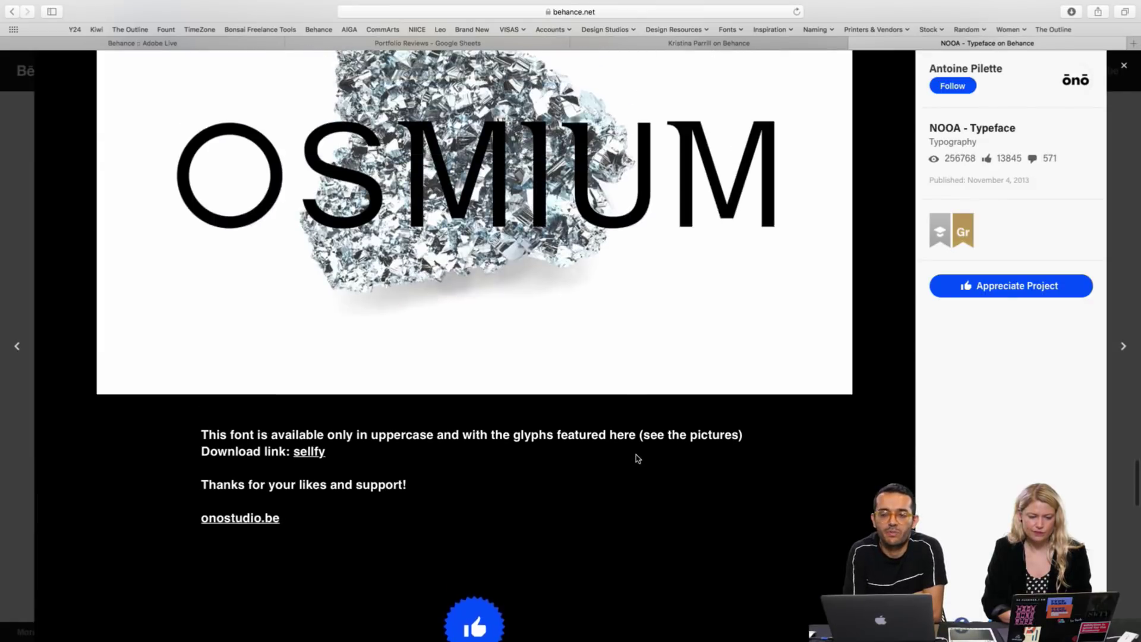
{"action": "scroll", "coordinate": [636, 458], "scroll_direction": "up", "scroll_amount": 10}
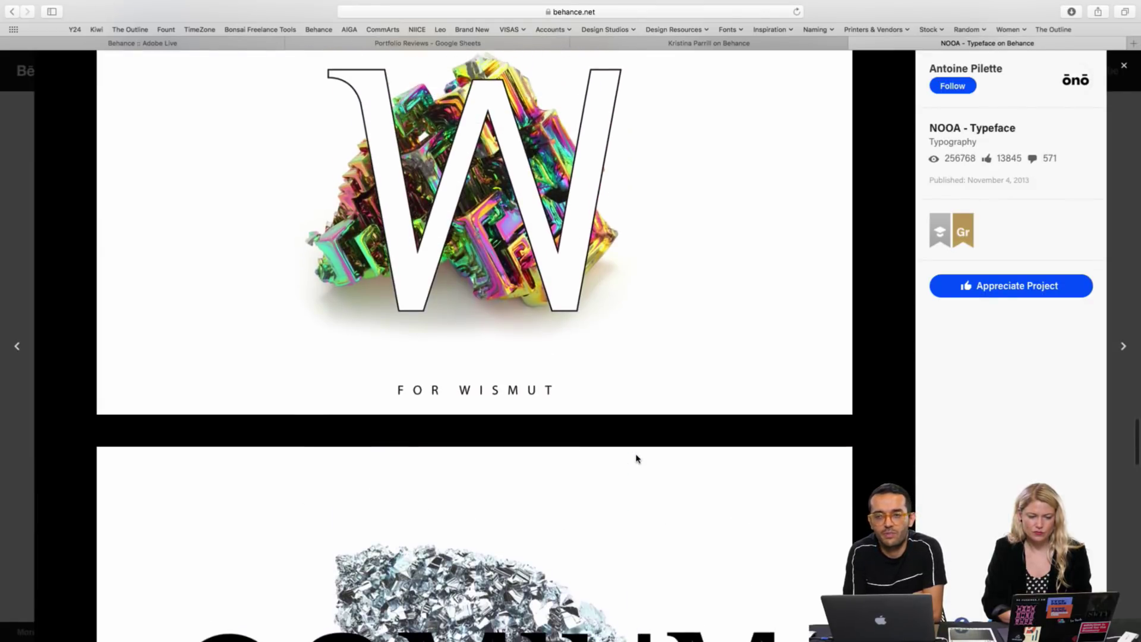
{"action": "scroll", "coordinate": [637, 458], "scroll_direction": "up", "scroll_amount": 14}
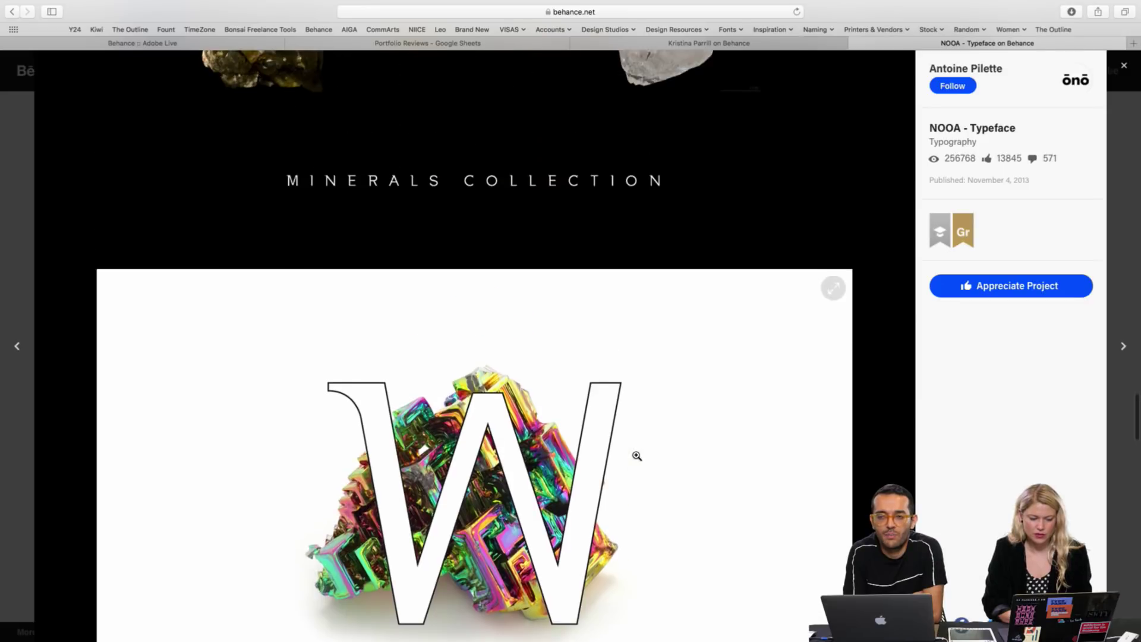
{"action": "scroll", "coordinate": [636, 455], "scroll_direction": "up", "scroll_amount": 18}
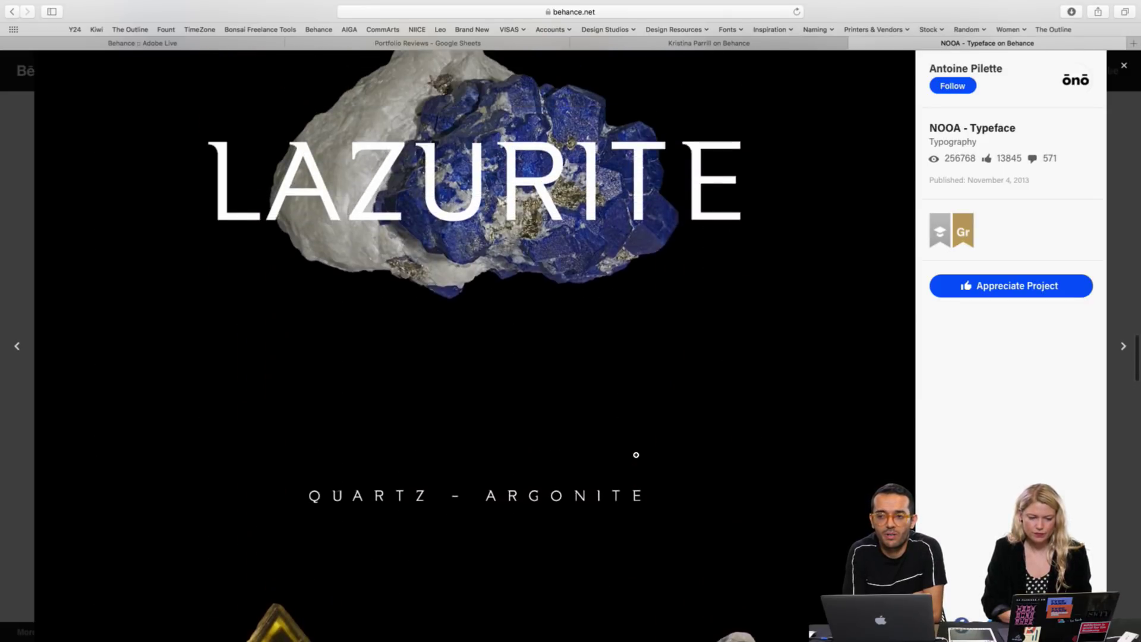
{"action": "scroll", "coordinate": [636, 455], "scroll_direction": "up", "scroll_amount": 13}
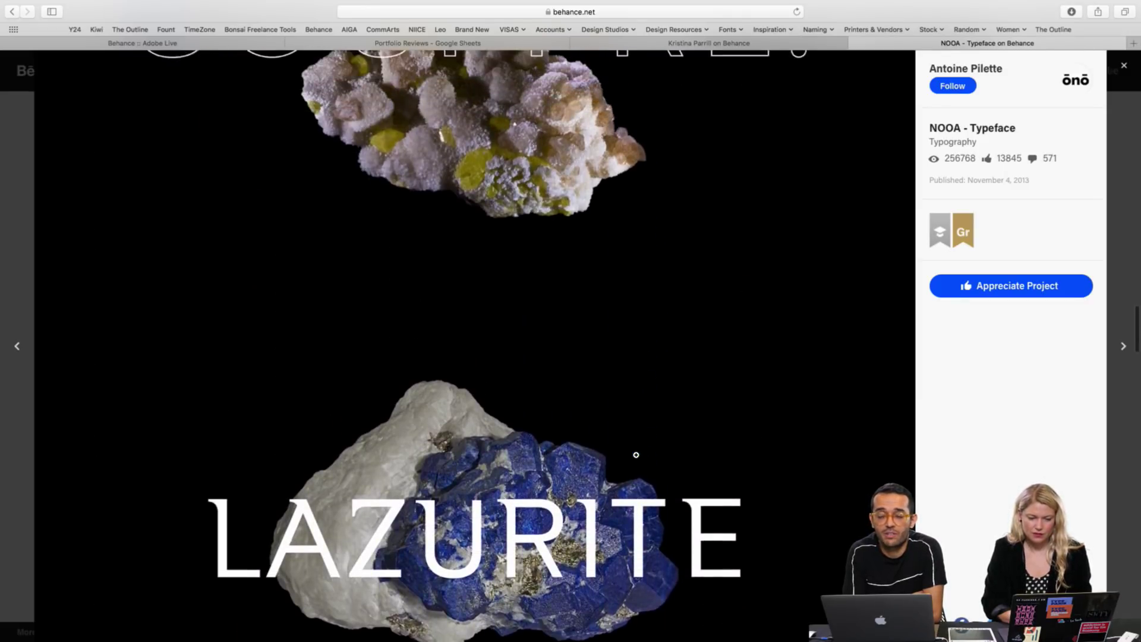
{"action": "scroll", "coordinate": [635, 455], "scroll_direction": "up", "scroll_amount": 20}
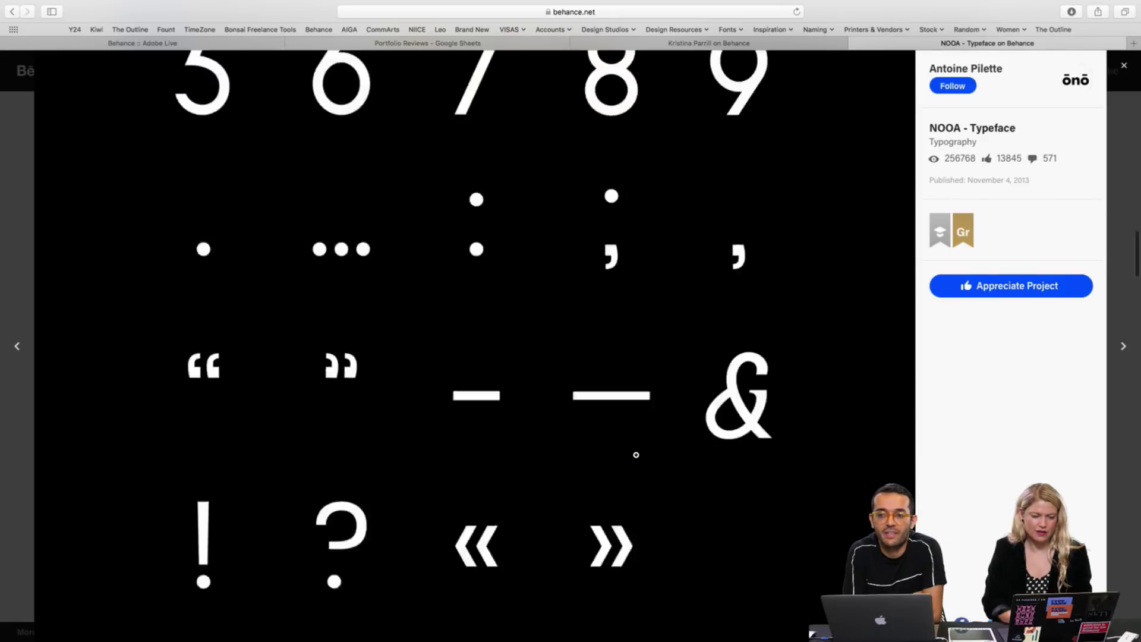
{"action": "scroll", "coordinate": [635, 454], "scroll_direction": "up", "scroll_amount": 20}
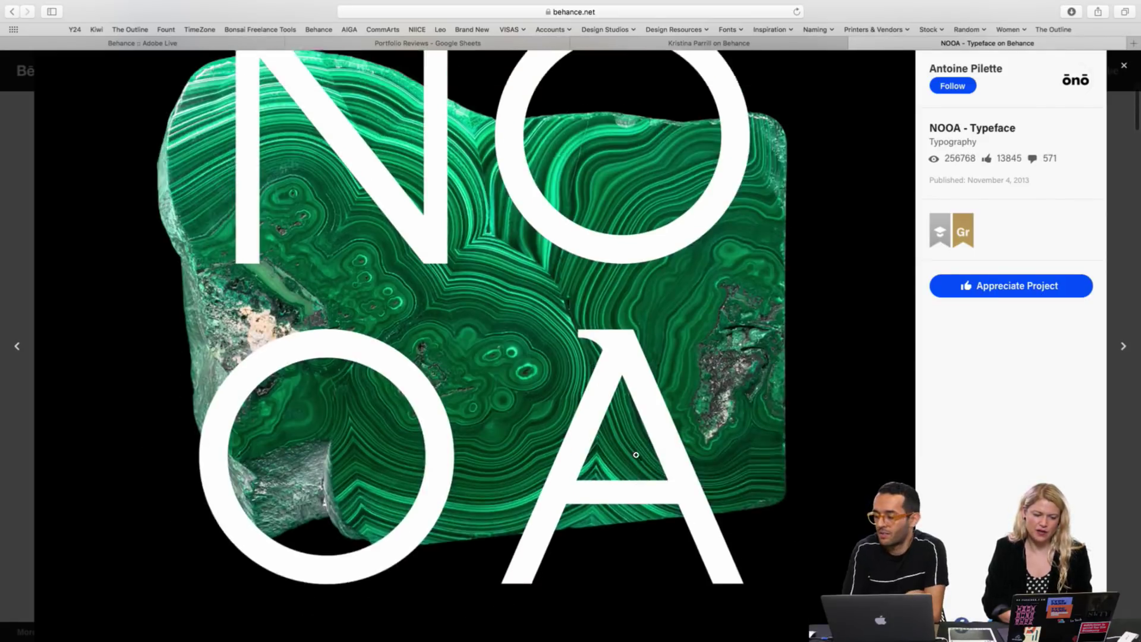
{"action": "scroll", "coordinate": [635, 454], "scroll_direction": "up", "scroll_amount": 4}
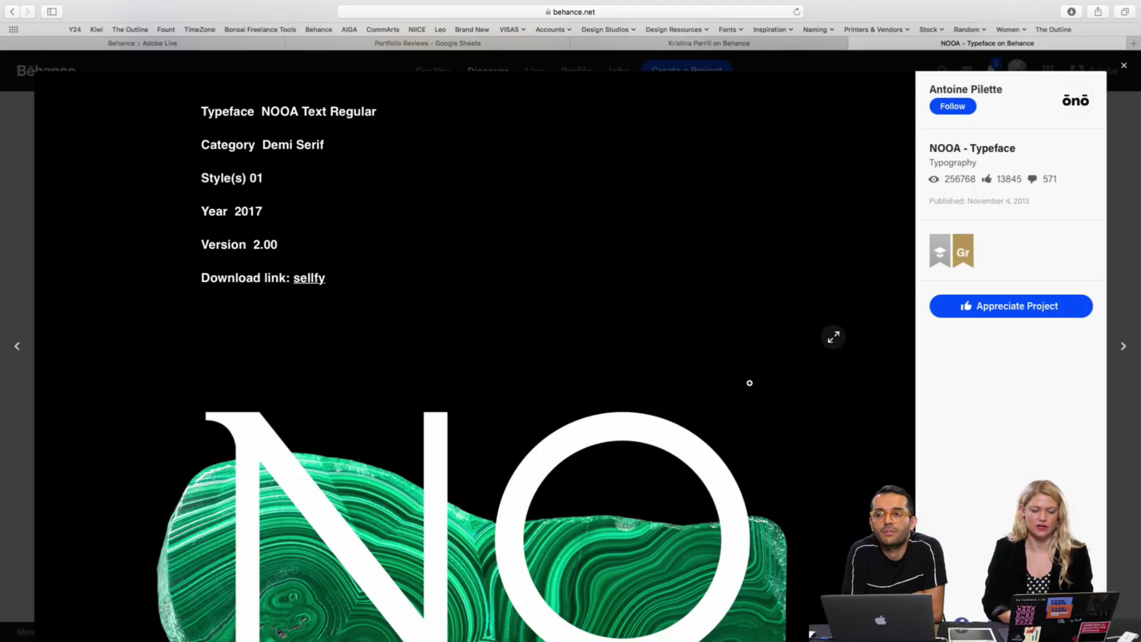
Appreciate the NOOA - Typeface project and close it to return to ōnō studio's portfolio
{"action": "left_click", "coordinate": [1017, 309]}
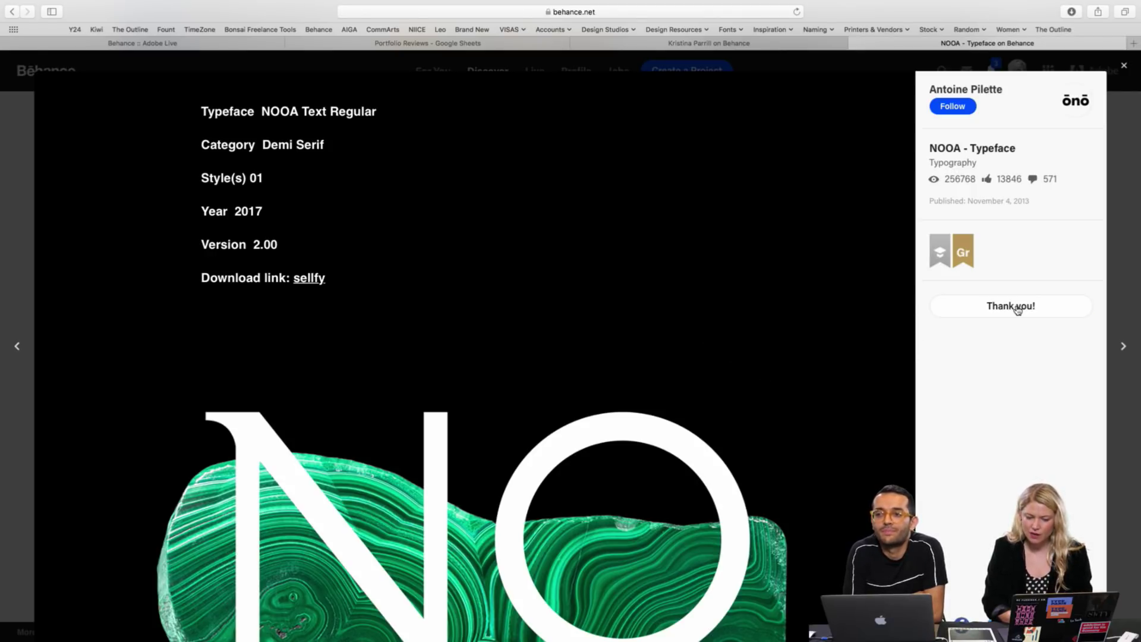
{"action": "left_click", "coordinate": [1126, 214]}
Browse ōnō studio's project grid down to Altrego - Brand identity and open the SODA - Construction company project
{"action": "scroll", "coordinate": [1020, 290], "scroll_direction": "down", "scroll_amount": 3}
{"action": "scroll", "coordinate": [1021, 289], "scroll_direction": "down", "scroll_amount": 5}
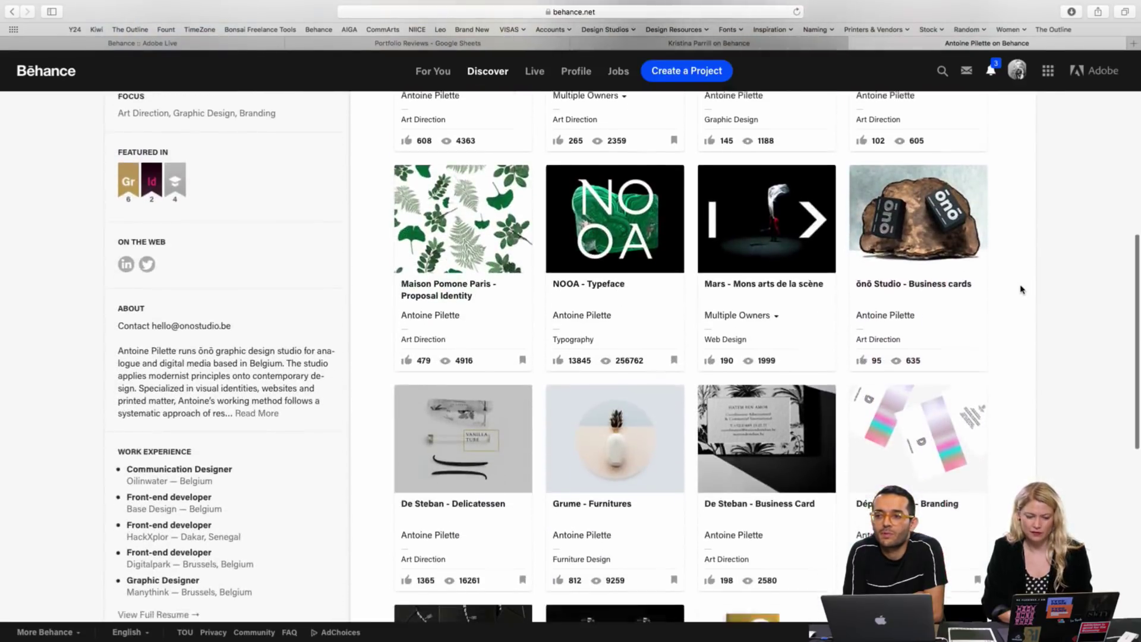
{"action": "scroll", "coordinate": [1020, 289], "scroll_direction": "down", "scroll_amount": 4}
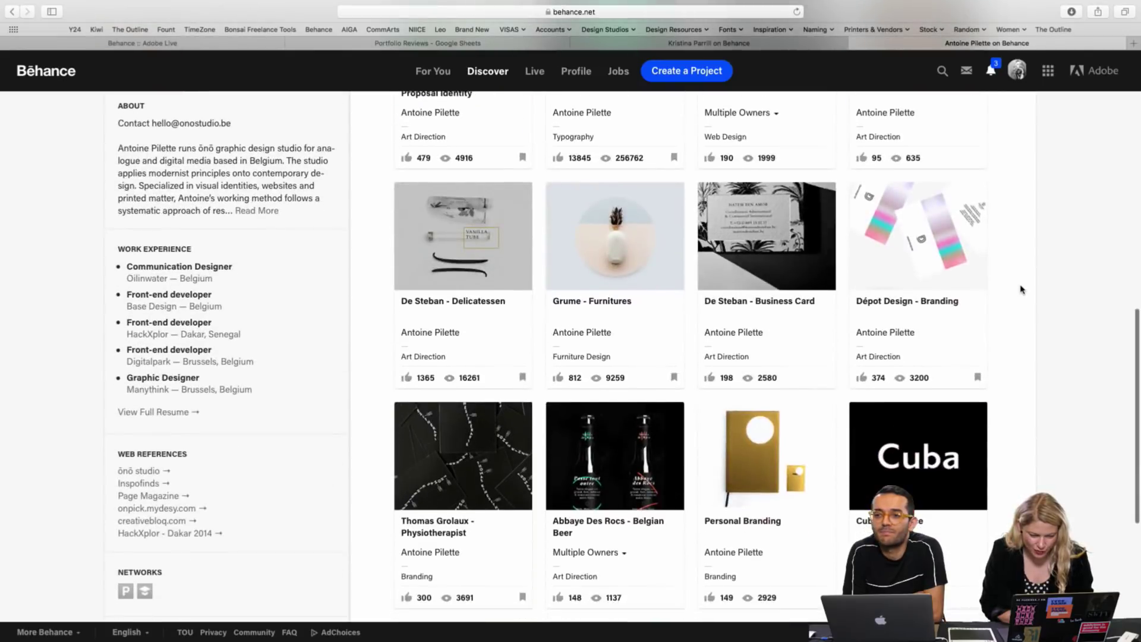
{"action": "scroll", "coordinate": [1021, 289], "scroll_direction": "down", "scroll_amount": 1}
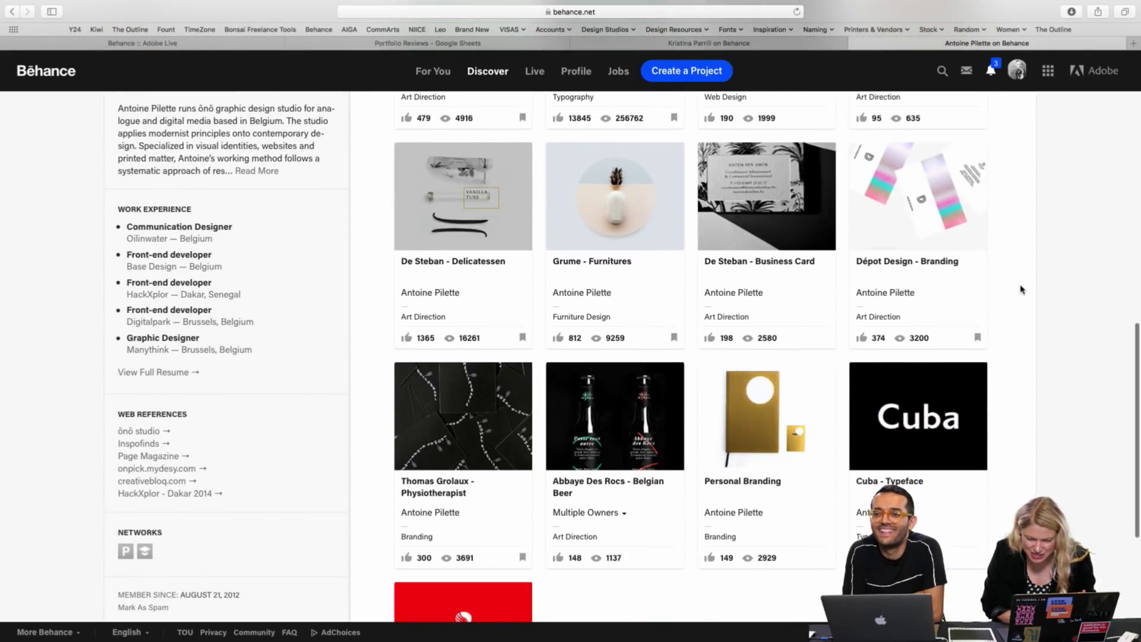
{"action": "scroll", "coordinate": [1021, 290], "scroll_direction": "down", "scroll_amount": 4}
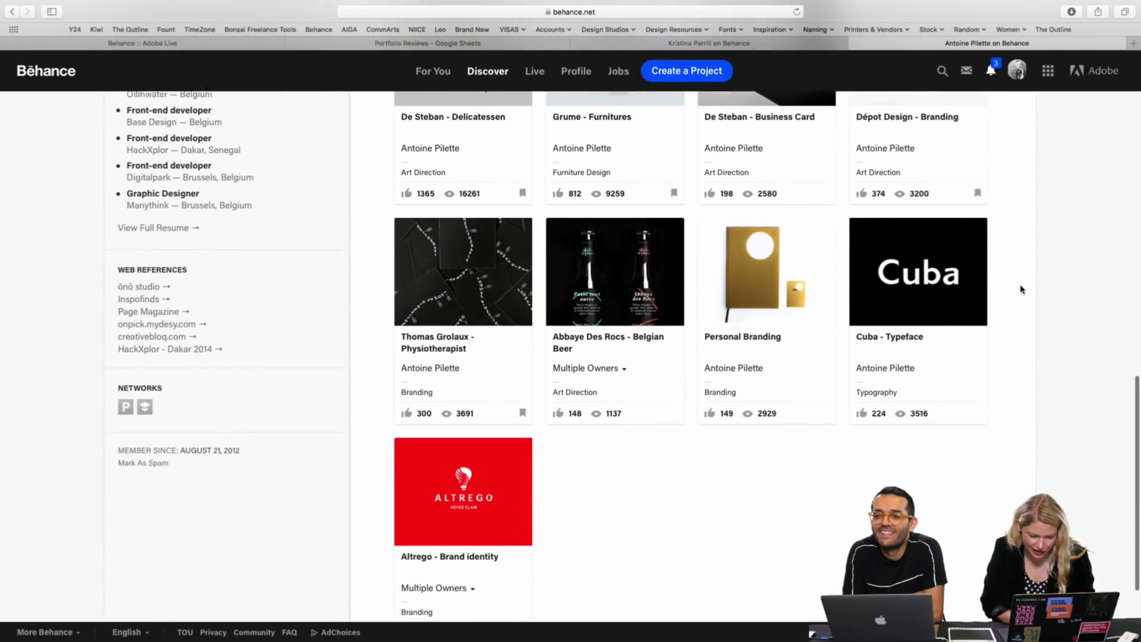
{"action": "scroll", "coordinate": [1021, 289], "scroll_direction": "up", "scroll_amount": 4}
{"action": "scroll", "coordinate": [1020, 289], "scroll_direction": "up", "scroll_amount": 4}
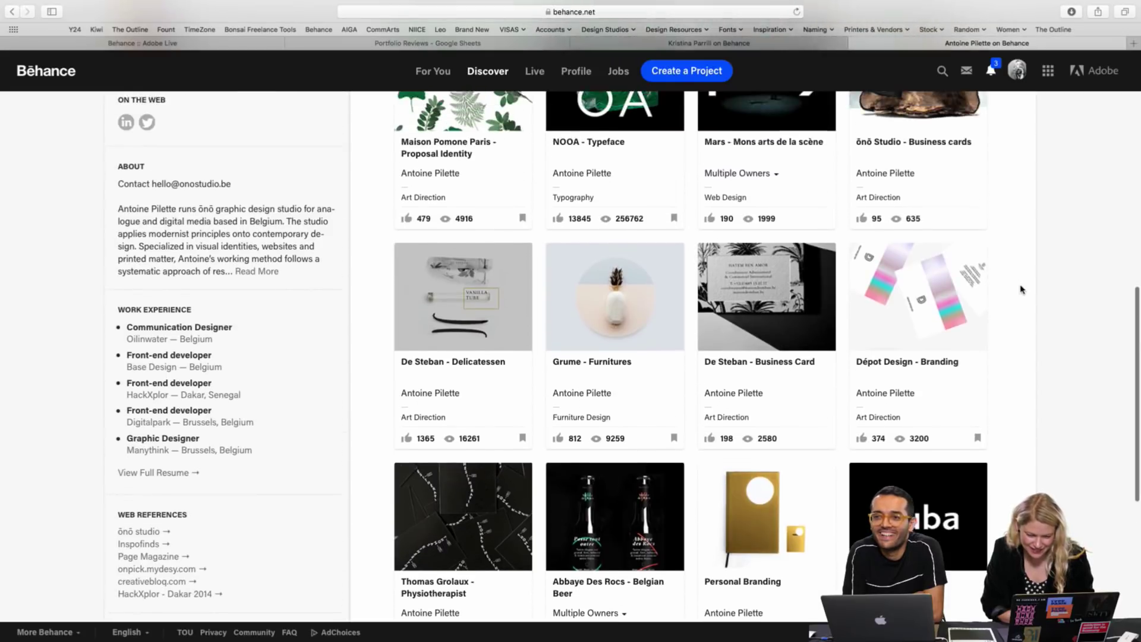
{"action": "scroll", "coordinate": [1020, 290], "scroll_direction": "up", "scroll_amount": 2}
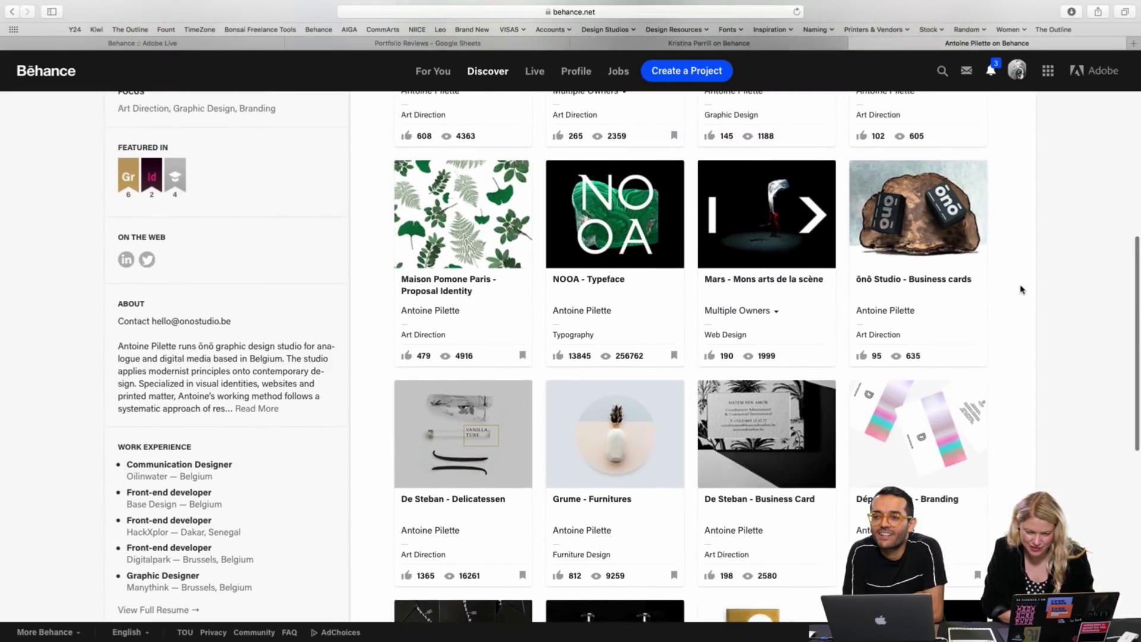
{"action": "scroll", "coordinate": [1020, 290], "scroll_direction": "up", "scroll_amount": 5}
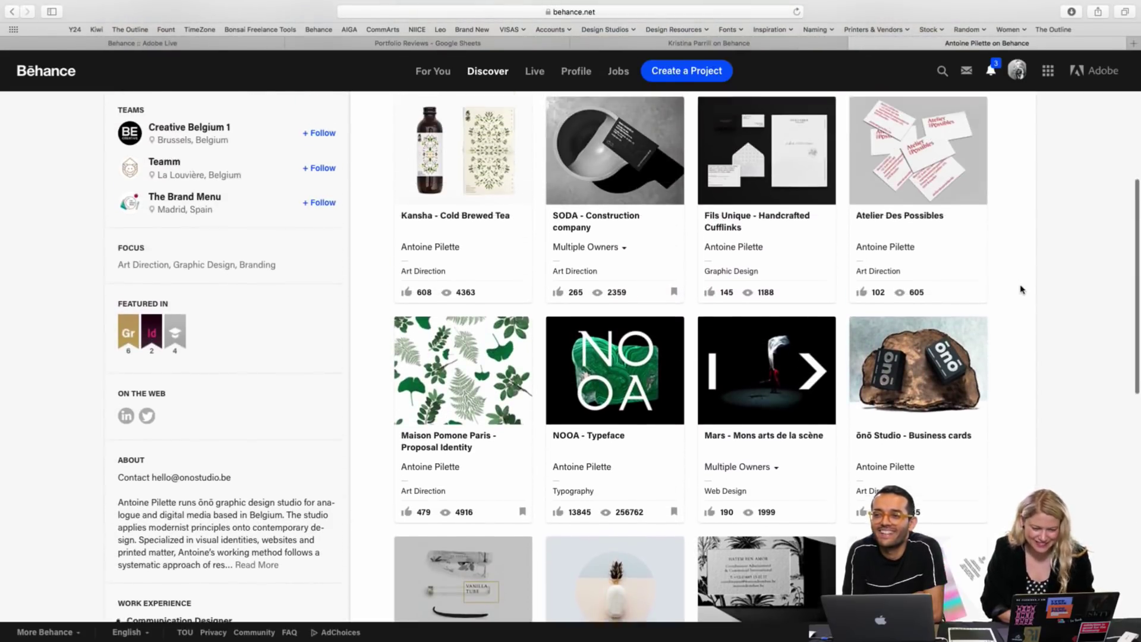
{"action": "left_click", "coordinate": [631, 228]}
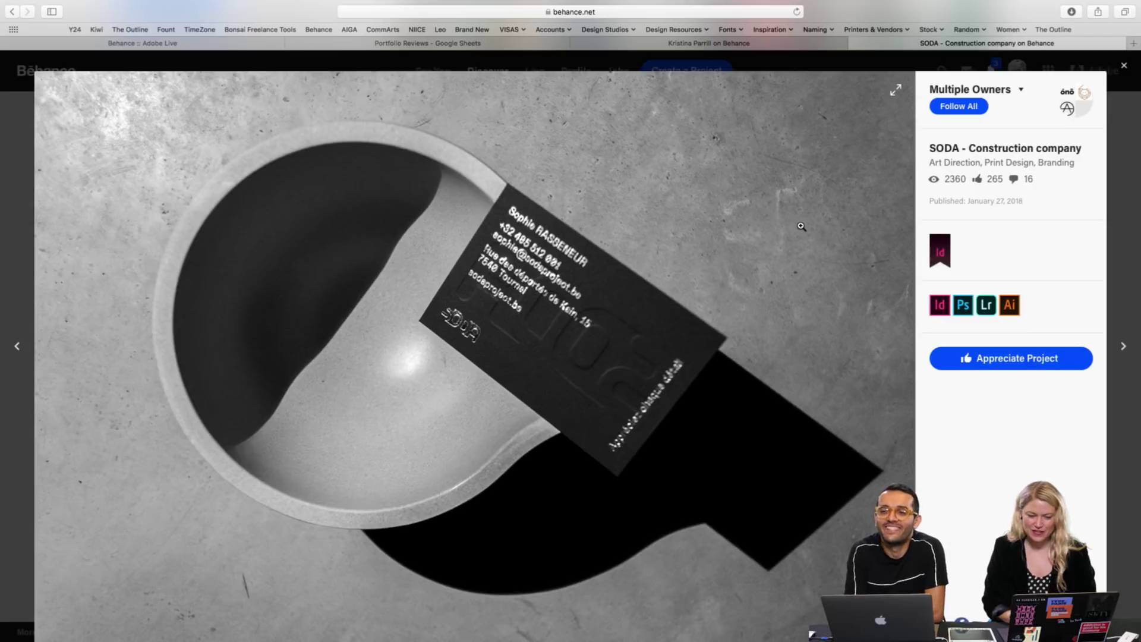
Examine the SODA opening business card image, the branding description and the Mériva Extra typeface specimen
{"action": "scroll", "coordinate": [801, 227], "scroll_direction": "down", "scroll_amount": 5}
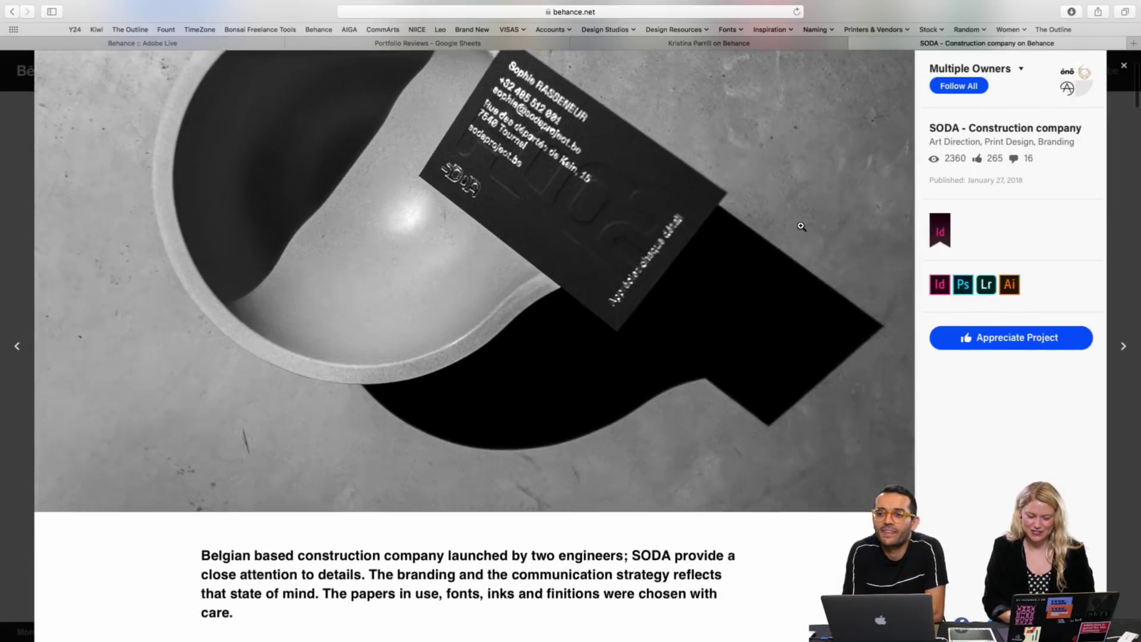
{"action": "scroll", "coordinate": [801, 226], "scroll_direction": "down", "scroll_amount": 5}
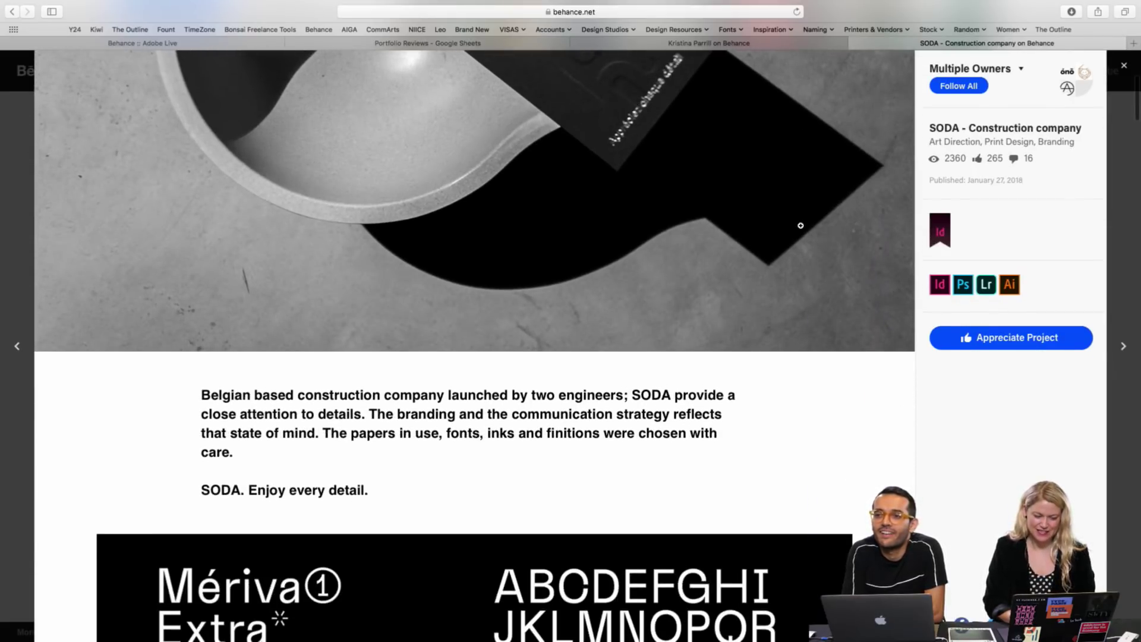
{"action": "scroll", "coordinate": [800, 226], "scroll_direction": "down", "scroll_amount": 4}
{"action": "scroll", "coordinate": [800, 227], "scroll_direction": "down", "scroll_amount": 2}
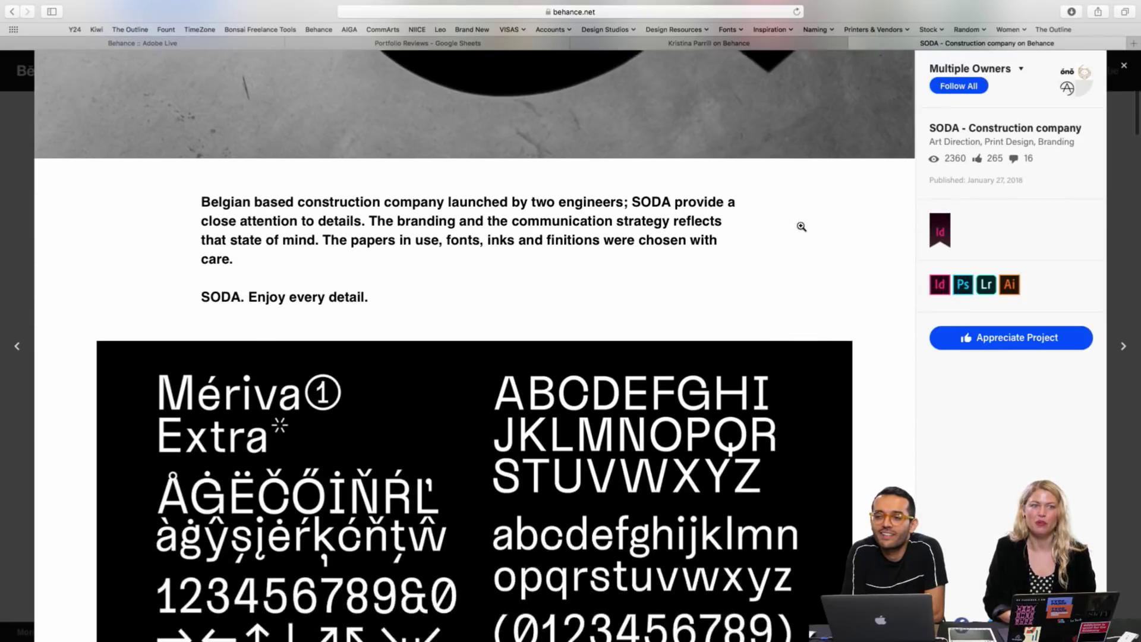
{"action": "scroll", "coordinate": [801, 227], "scroll_direction": "down", "scroll_amount": 5}
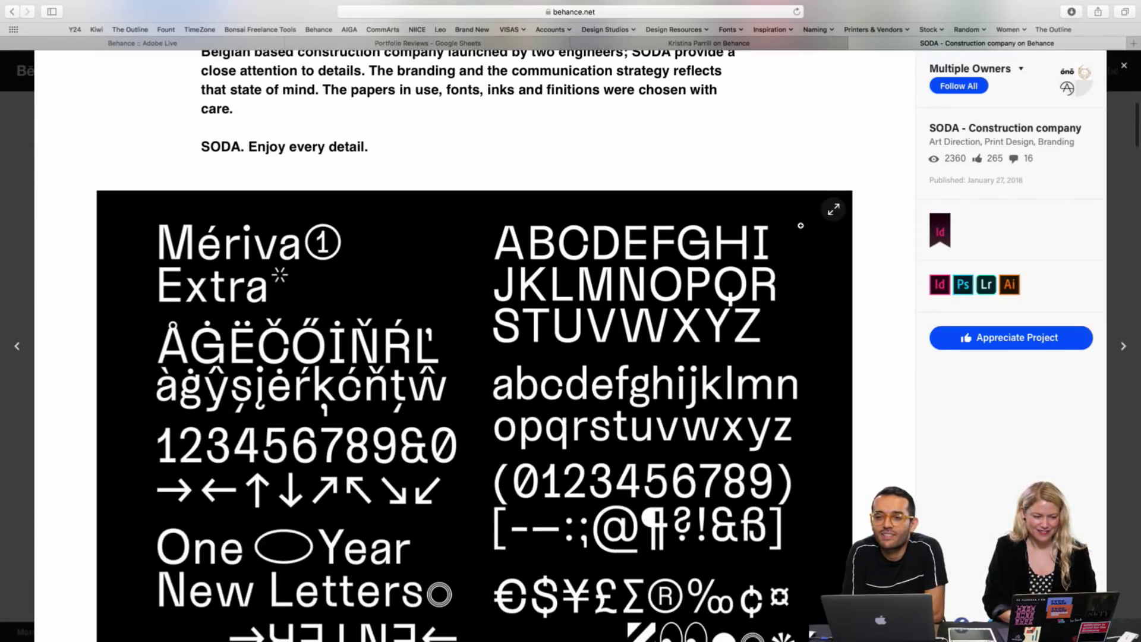
{"action": "scroll", "coordinate": [800, 226], "scroll_direction": "down", "scroll_amount": 2}
{"action": "scroll", "coordinate": [800, 225], "scroll_direction": "down", "scroll_amount": 5}
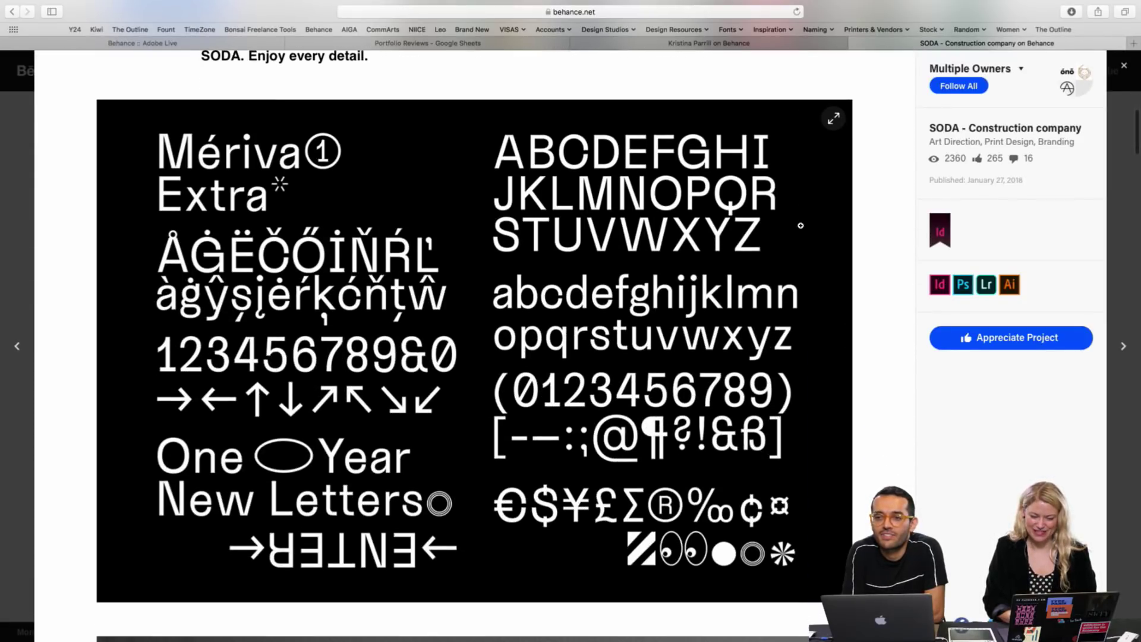
Examine the SODA images of the closed black folder with business cards and the open folder holding the letterhead
{"action": "scroll", "coordinate": [800, 225], "scroll_direction": "down", "scroll_amount": 9}
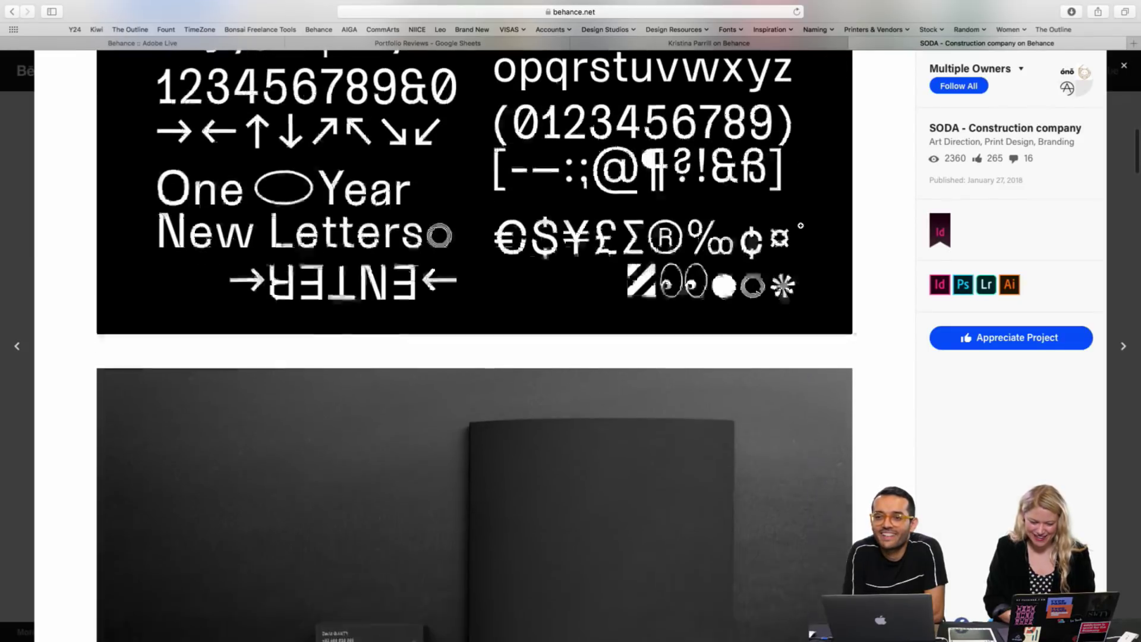
{"action": "scroll", "coordinate": [801, 225], "scroll_direction": "down", "scroll_amount": 1}
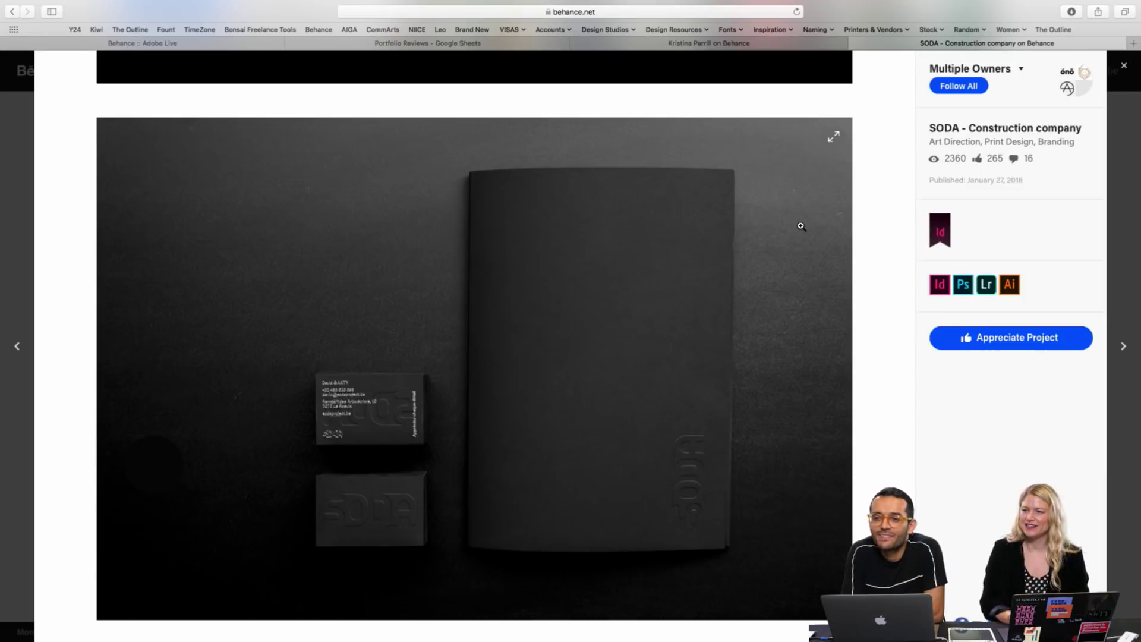
{"action": "scroll", "coordinate": [801, 225], "scroll_direction": "down", "scroll_amount": 2}
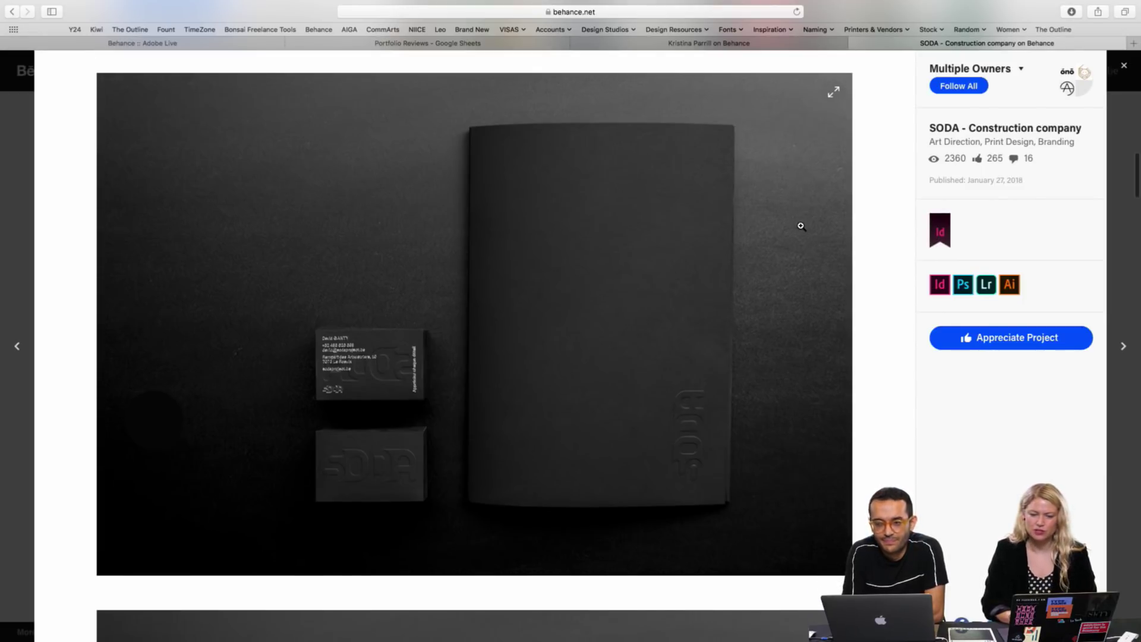
{"action": "scroll", "coordinate": [800, 225], "scroll_direction": "down", "scroll_amount": 3}
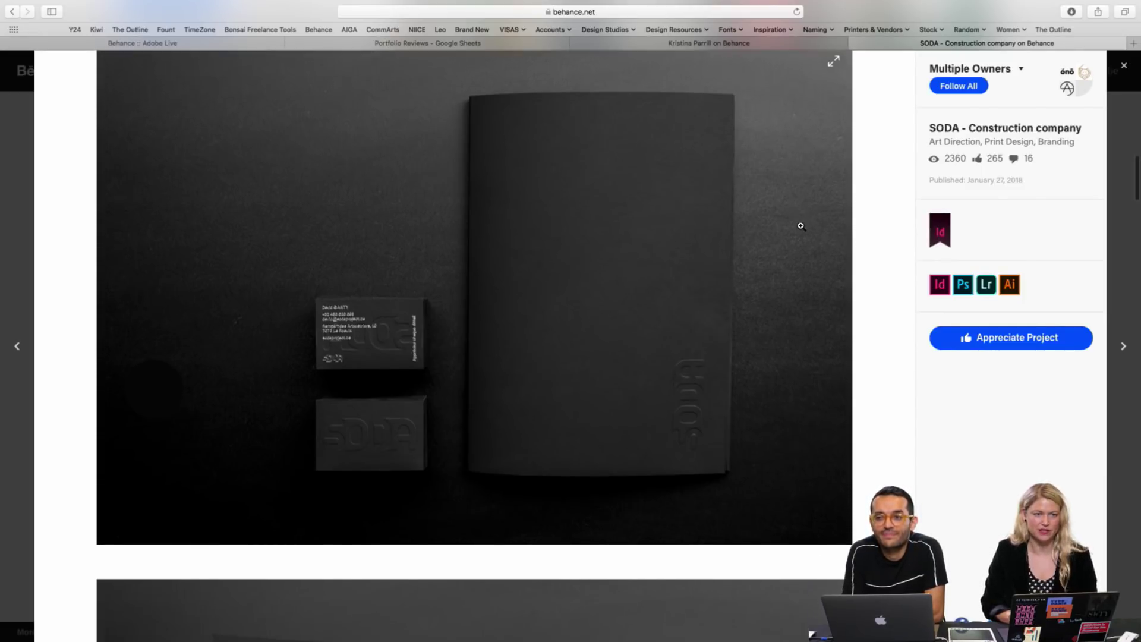
{"action": "scroll", "coordinate": [800, 225], "scroll_direction": "down", "scroll_amount": 5}
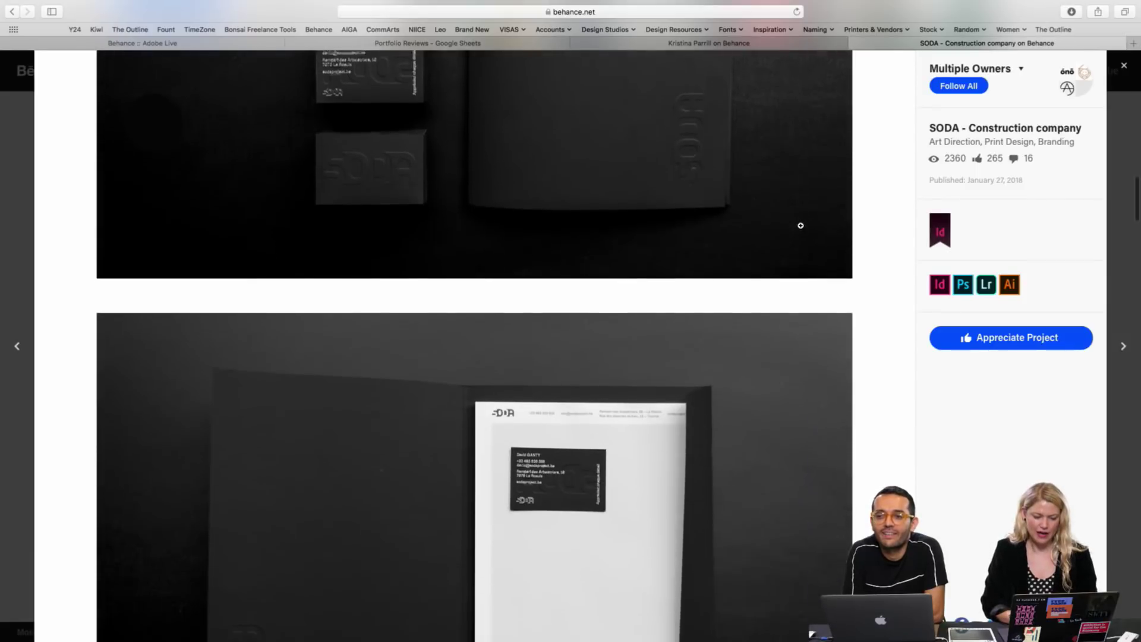
{"action": "scroll", "coordinate": [800, 226], "scroll_direction": "down", "scroll_amount": 4}
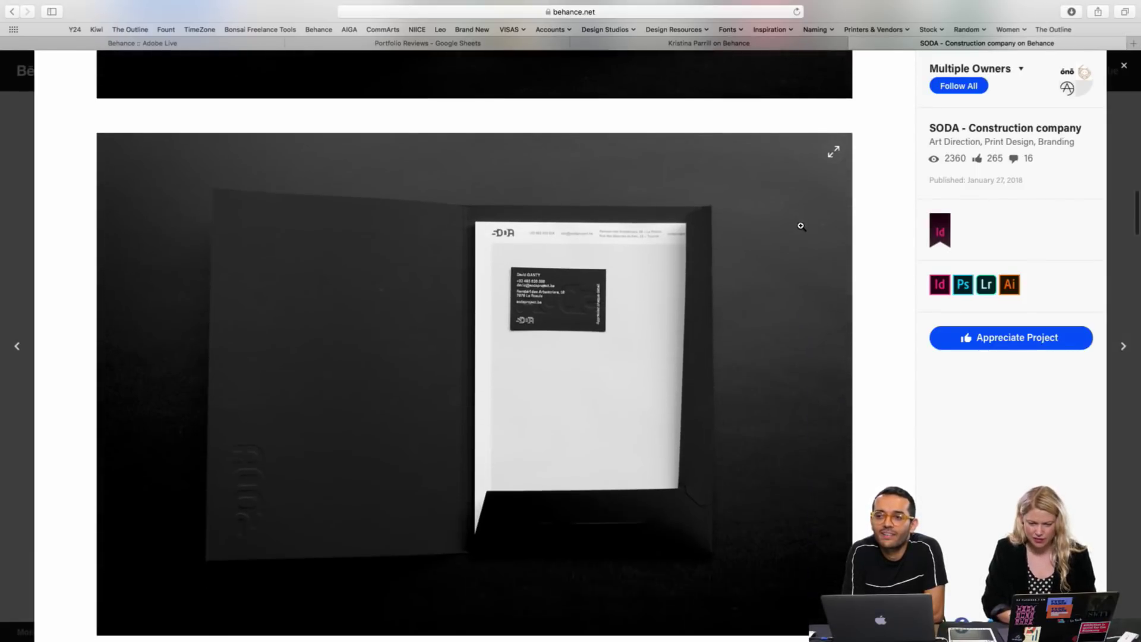
{"action": "scroll", "coordinate": [801, 225], "scroll_direction": "down", "scroll_amount": 1}
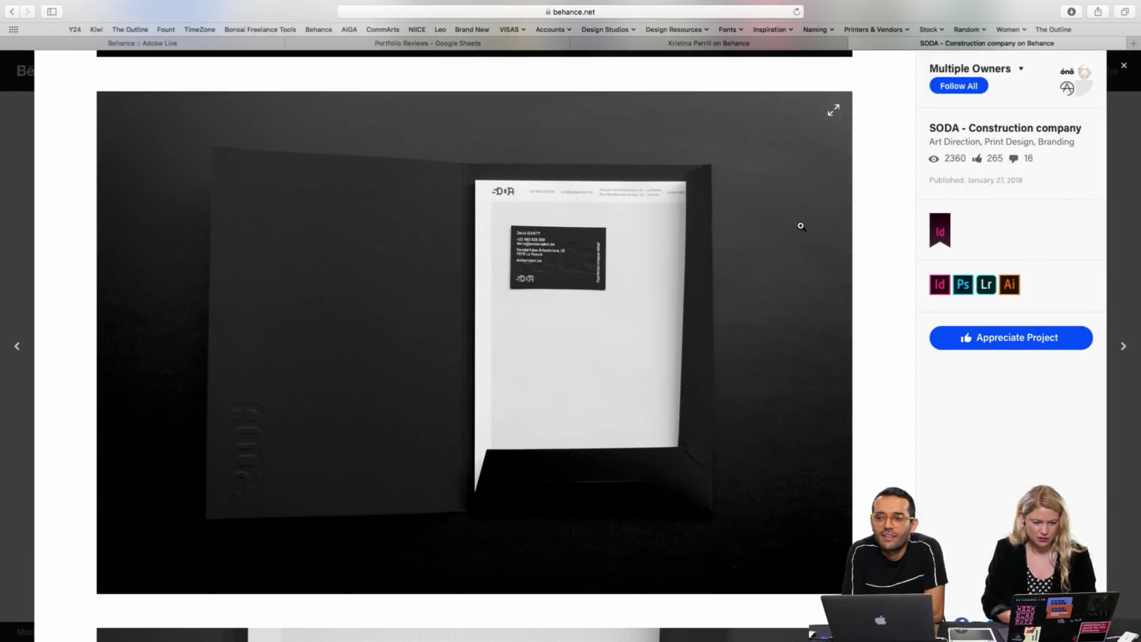
{"action": "scroll", "coordinate": [800, 225], "scroll_direction": "down", "scroll_amount": 3}
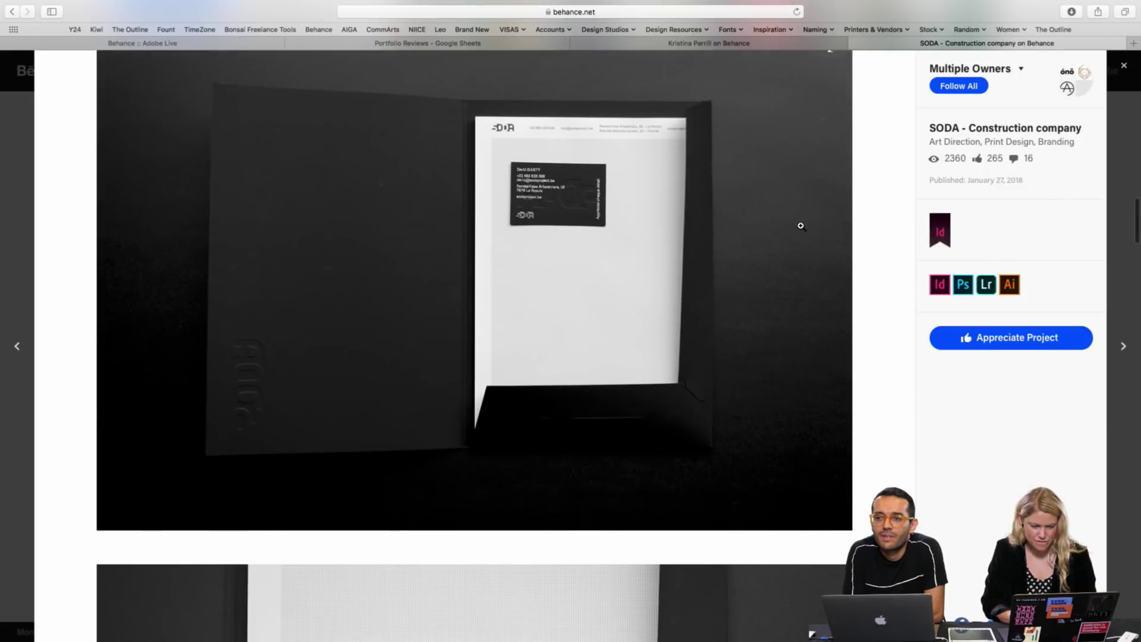
Examine the close-ups of the folder pocket with its business card slot and the gridded SODA letterhead
{"action": "scroll", "coordinate": [801, 225], "scroll_direction": "down", "scroll_amount": 10}
{"action": "scroll", "coordinate": [801, 225], "scroll_direction": "down", "scroll_amount": 7}
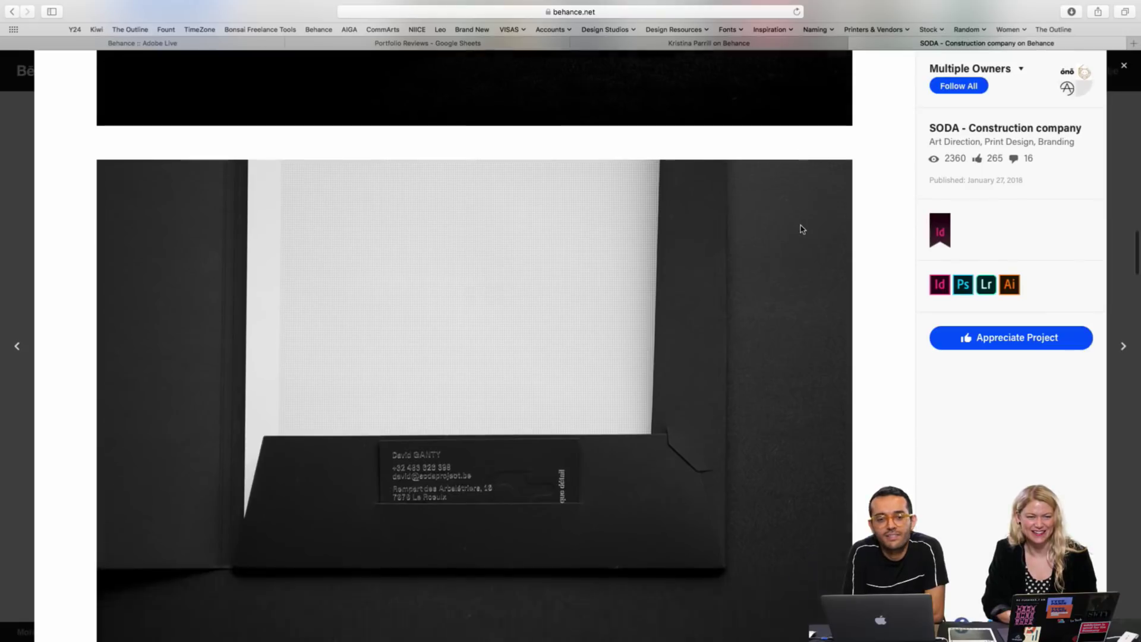
{"action": "scroll", "coordinate": [801, 229], "scroll_direction": "down", "scroll_amount": 7}
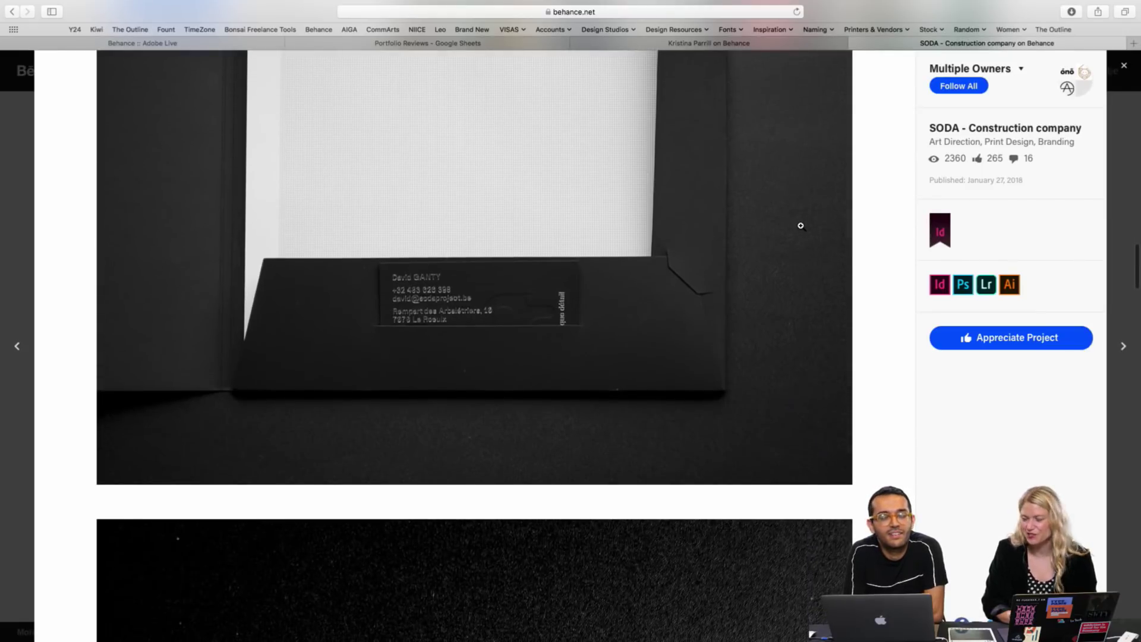
{"action": "scroll", "coordinate": [800, 225], "scroll_direction": "down", "scroll_amount": 8}
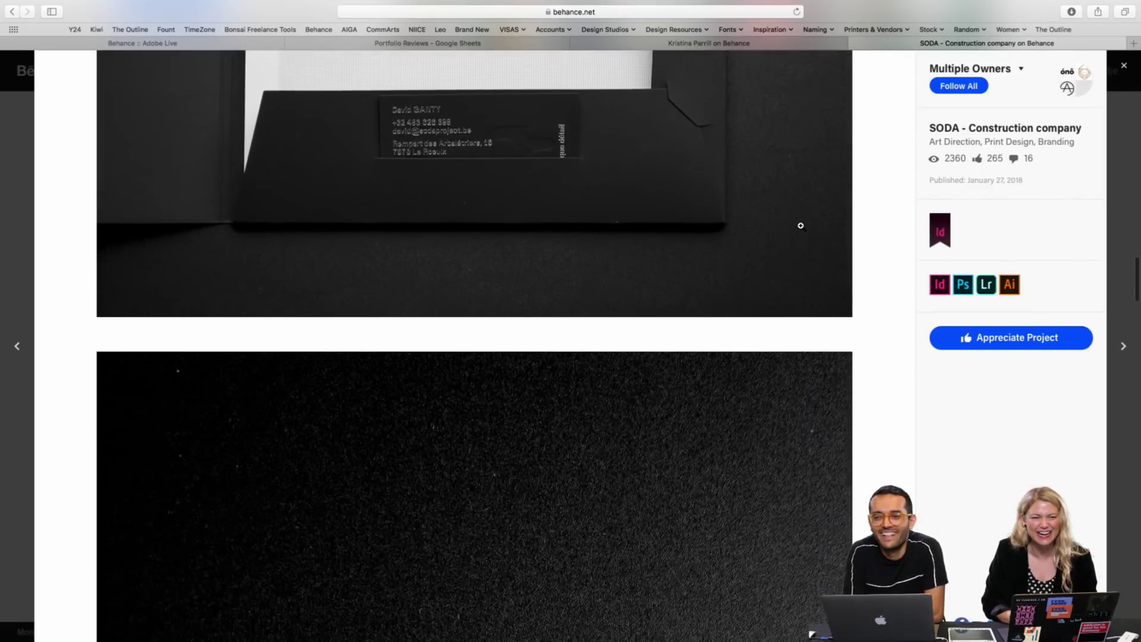
{"action": "scroll", "coordinate": [801, 225], "scroll_direction": "down", "scroll_amount": 15}
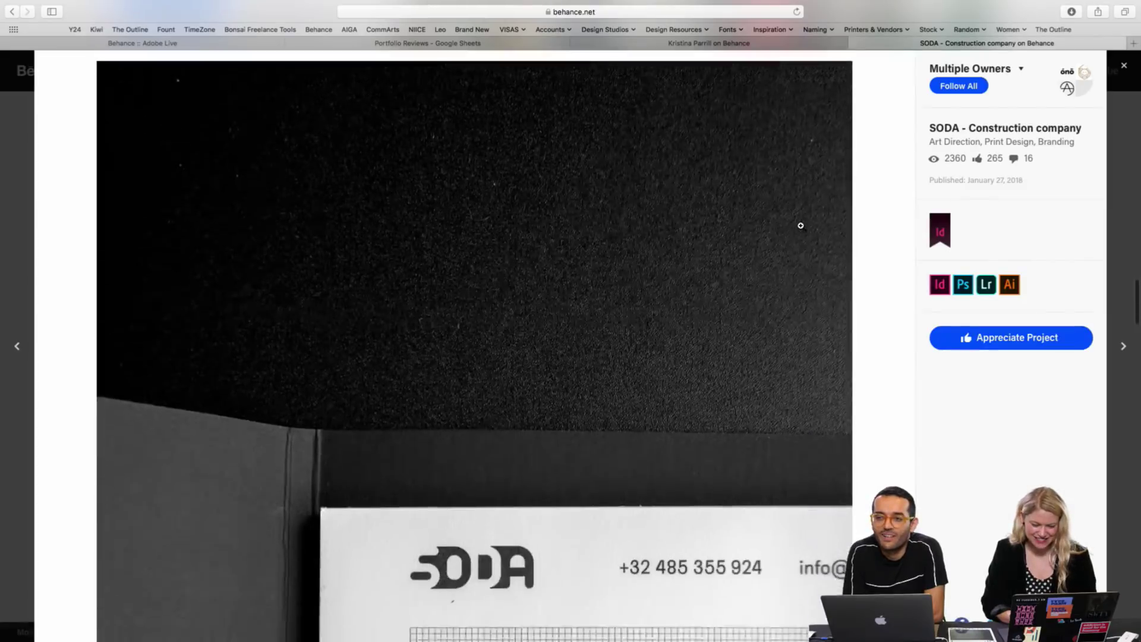
{"action": "scroll", "coordinate": [801, 225], "scroll_direction": "down", "scroll_amount": 7}
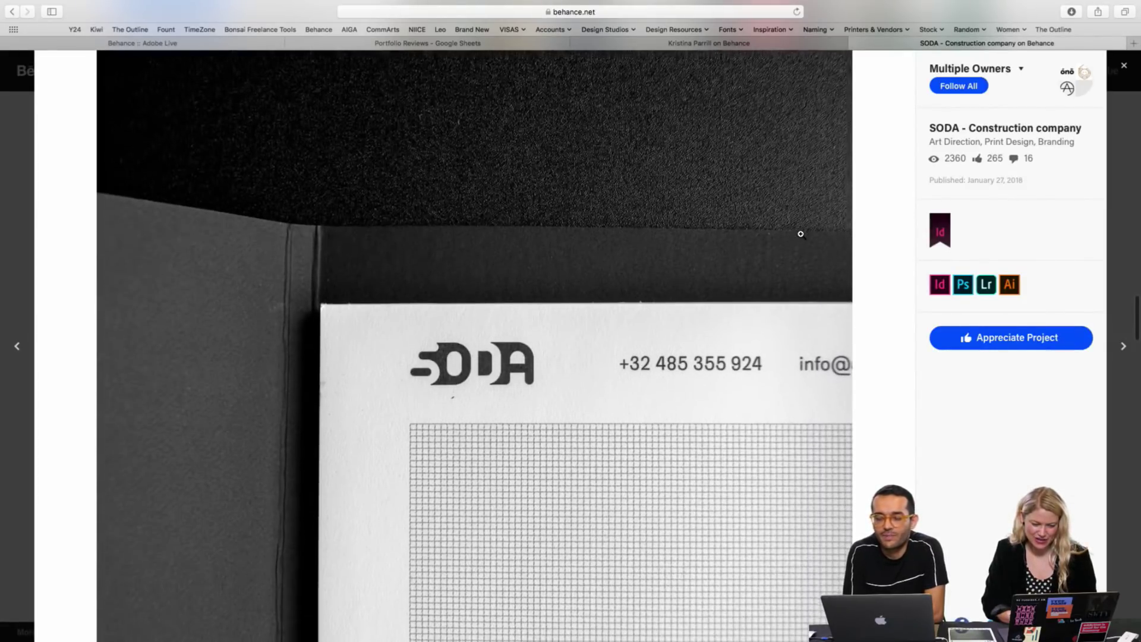
{"action": "scroll", "coordinate": [801, 235], "scroll_direction": "down", "scroll_amount": 5}
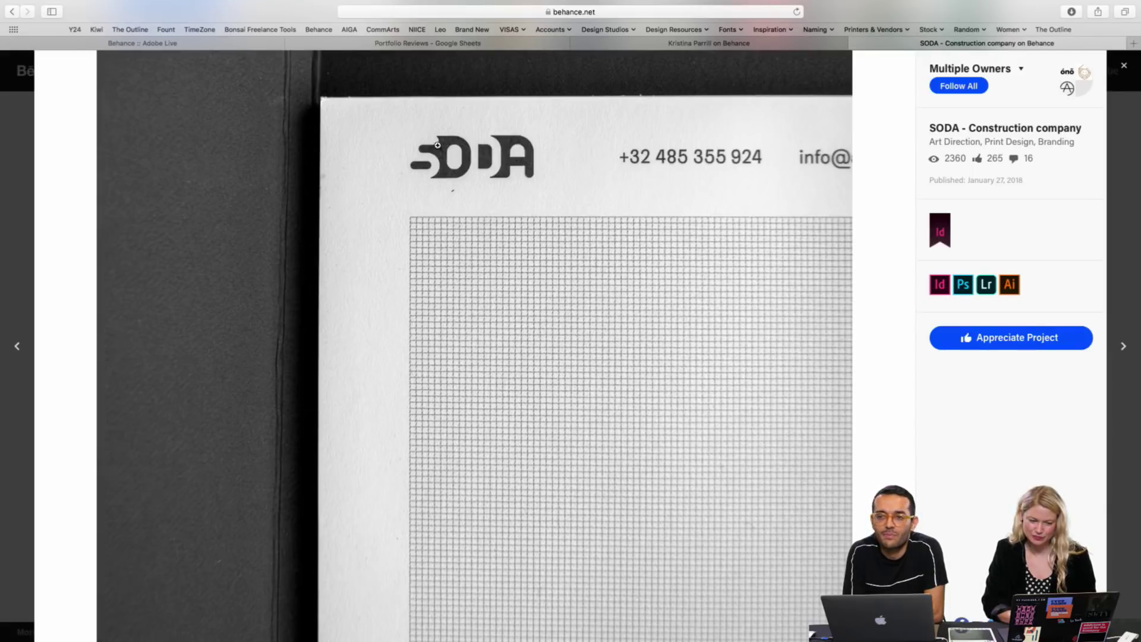
{"action": "scroll", "coordinate": [735, 214], "scroll_direction": "down", "scroll_amount": 10}
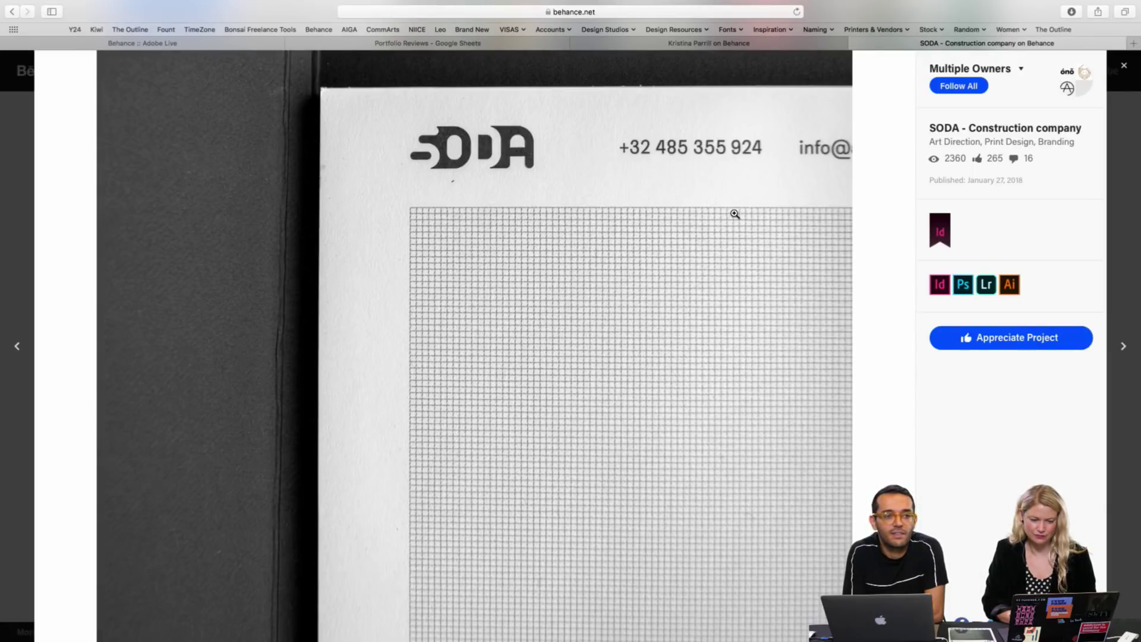
Examine the embossed SODA logo, the paired business cards, the paper credits and the final stationery image
{"action": "scroll", "coordinate": [735, 214], "scroll_direction": "down", "scroll_amount": 15}
{"action": "scroll", "coordinate": [735, 213], "scroll_direction": "down", "scroll_amount": 2}
{"action": "scroll", "coordinate": [735, 214], "scroll_direction": "down", "scroll_amount": 10}
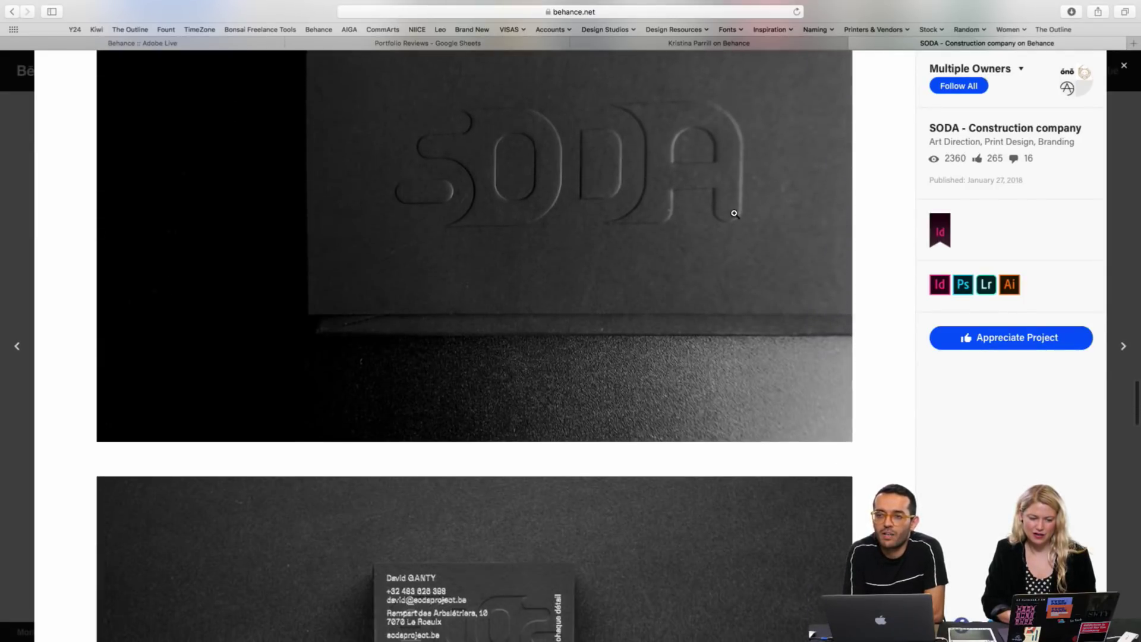
{"action": "scroll", "coordinate": [735, 213], "scroll_direction": "down", "scroll_amount": 15}
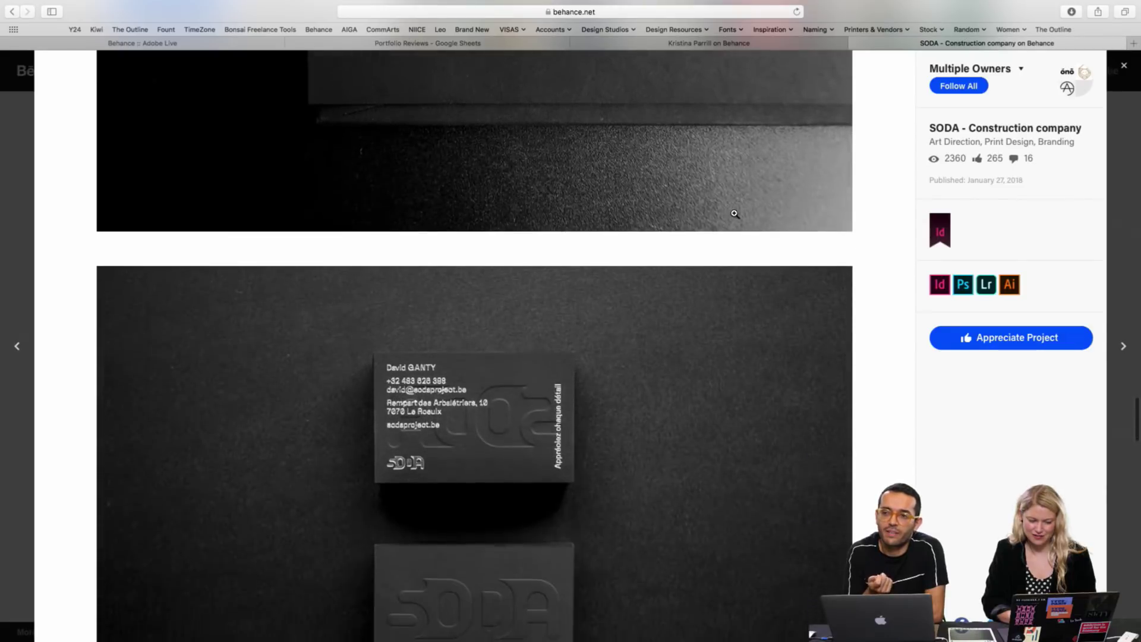
{"action": "scroll", "coordinate": [734, 213], "scroll_direction": "down", "scroll_amount": 8}
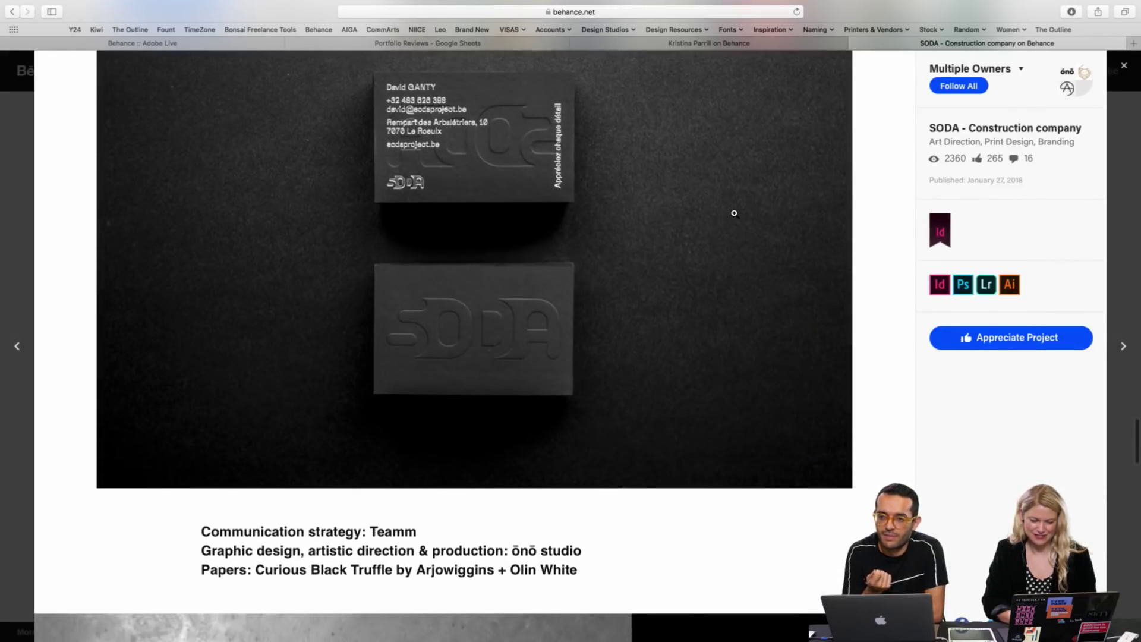
{"action": "scroll", "coordinate": [735, 214], "scroll_direction": "down", "scroll_amount": 8}
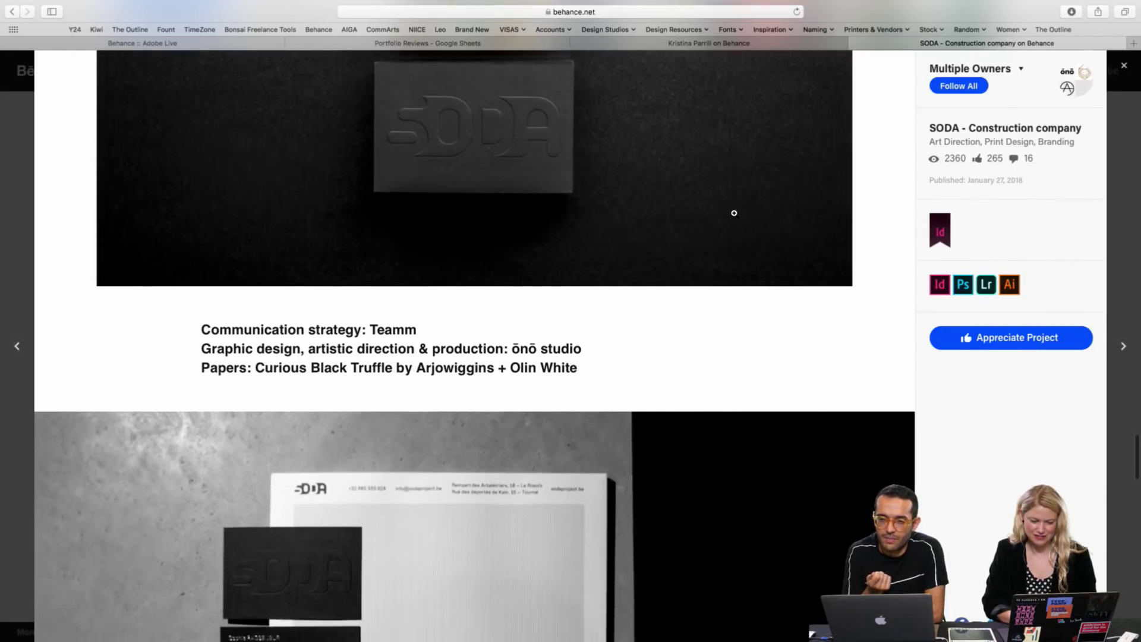
{"action": "scroll", "coordinate": [735, 214], "scroll_direction": "down", "scroll_amount": 7}
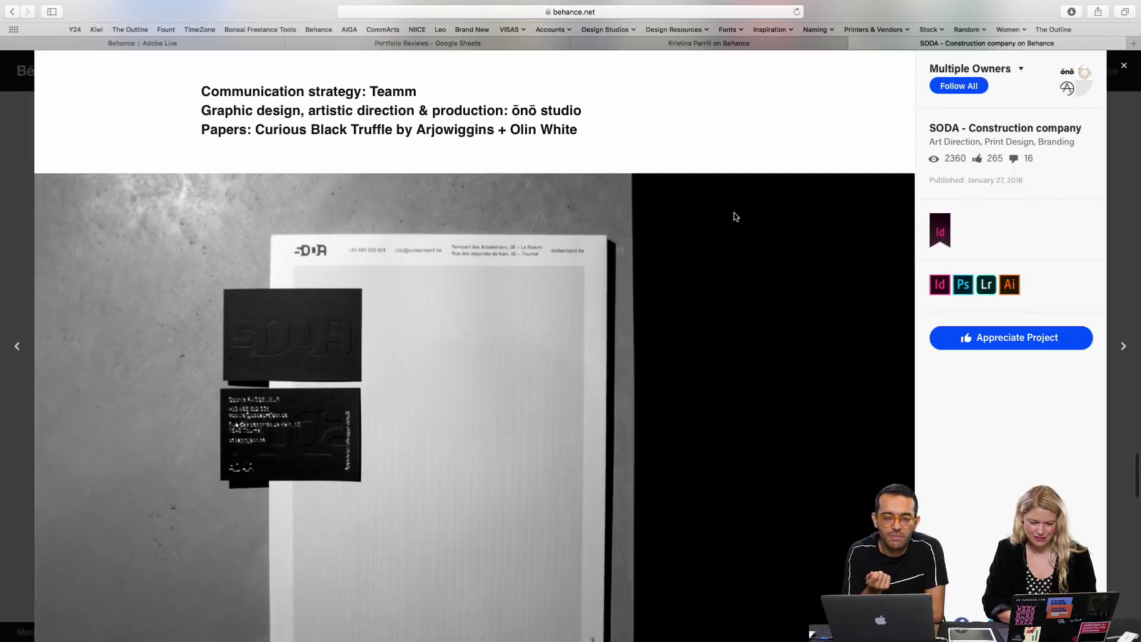
{"action": "scroll", "coordinate": [733, 213], "scroll_direction": "down", "scroll_amount": 3}
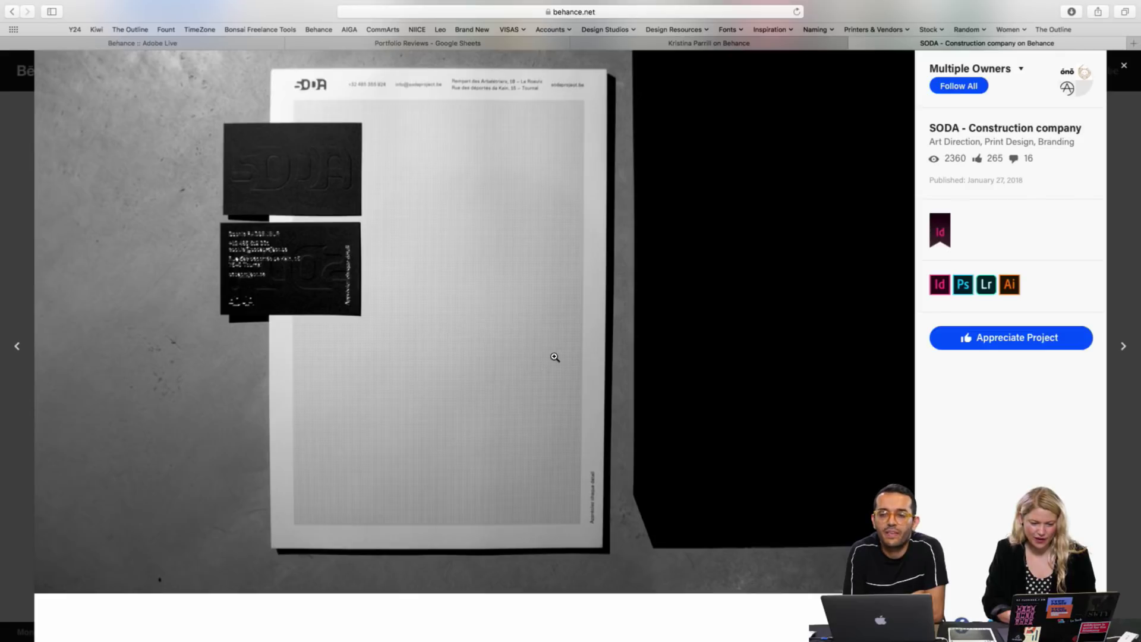
Check the end of the SODA project, and re-examine its opening business card image and branding description
{"action": "scroll", "coordinate": [555, 357], "scroll_direction": "down", "scroll_amount": 8}
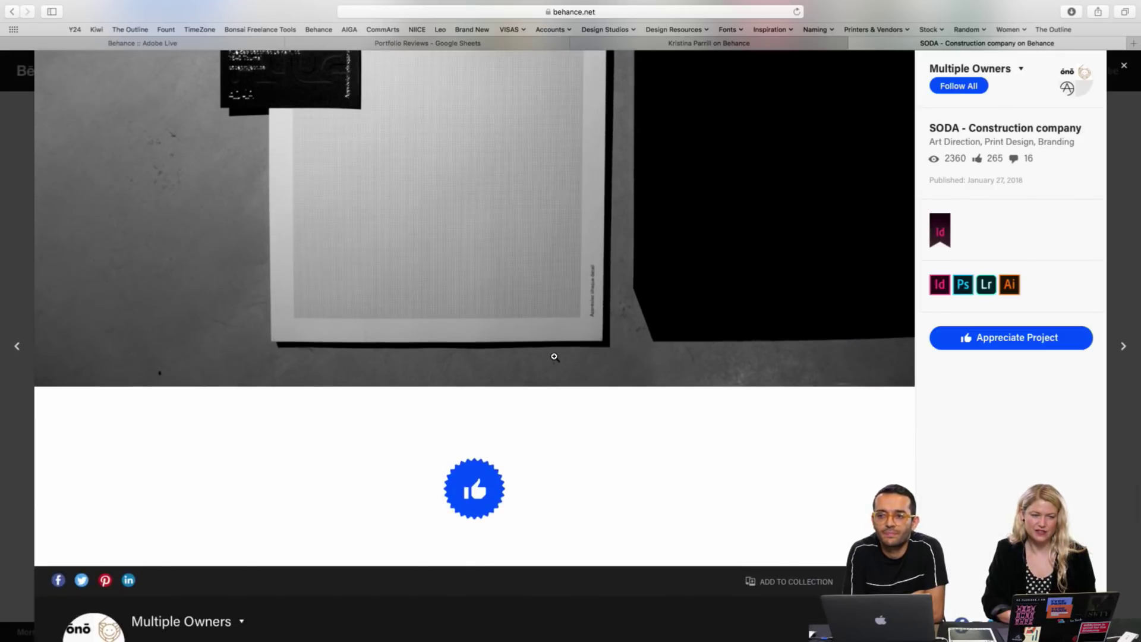
{"action": "scroll", "coordinate": [554, 356], "scroll_direction": "up", "scroll_amount": 20}
{"action": "scroll", "coordinate": [553, 346], "scroll_direction": "up", "scroll_amount": 20}
{"action": "scroll", "coordinate": [555, 335], "scroll_direction": "up", "scroll_amount": 20}
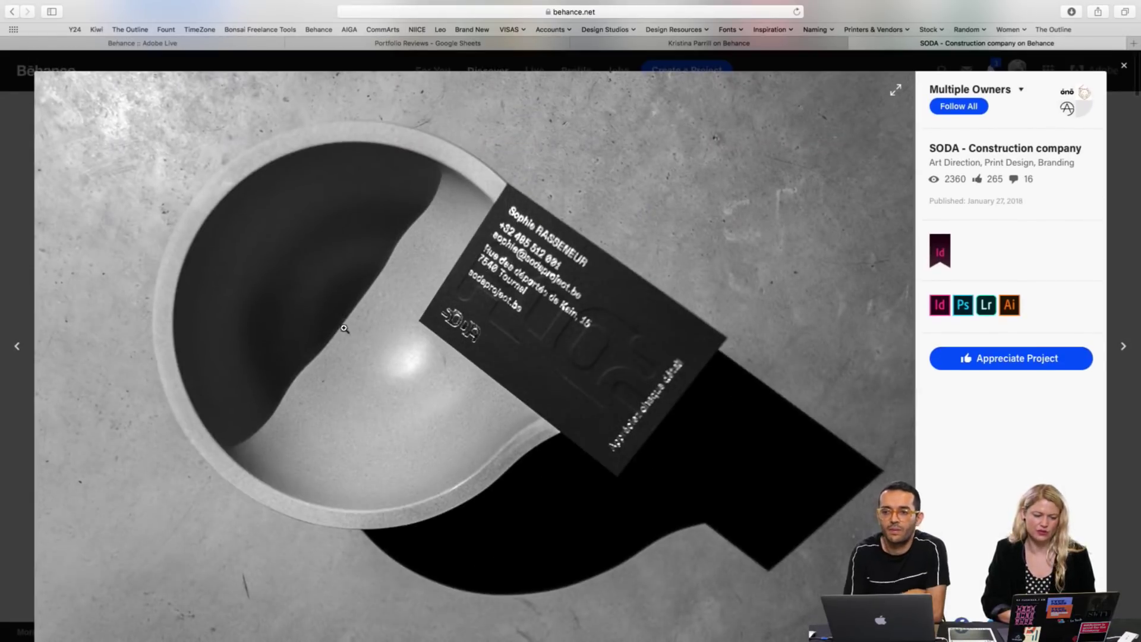
{"action": "scroll", "coordinate": [379, 316], "scroll_direction": "down", "scroll_amount": 10}
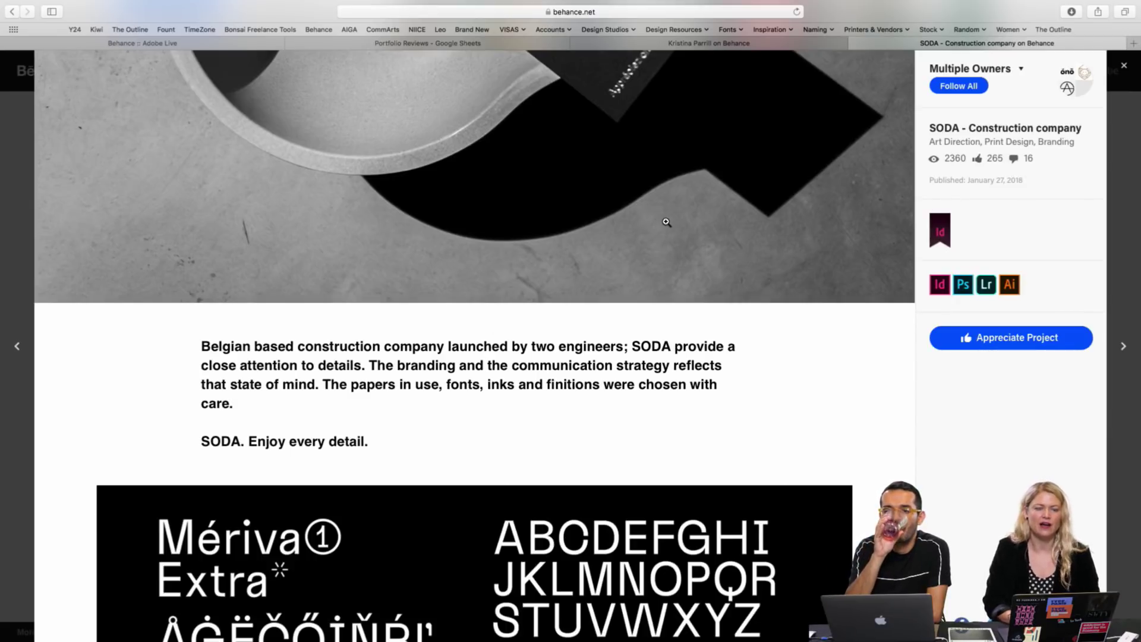
{"action": "scroll", "coordinate": [666, 222], "scroll_direction": "up", "scroll_amount": 8}
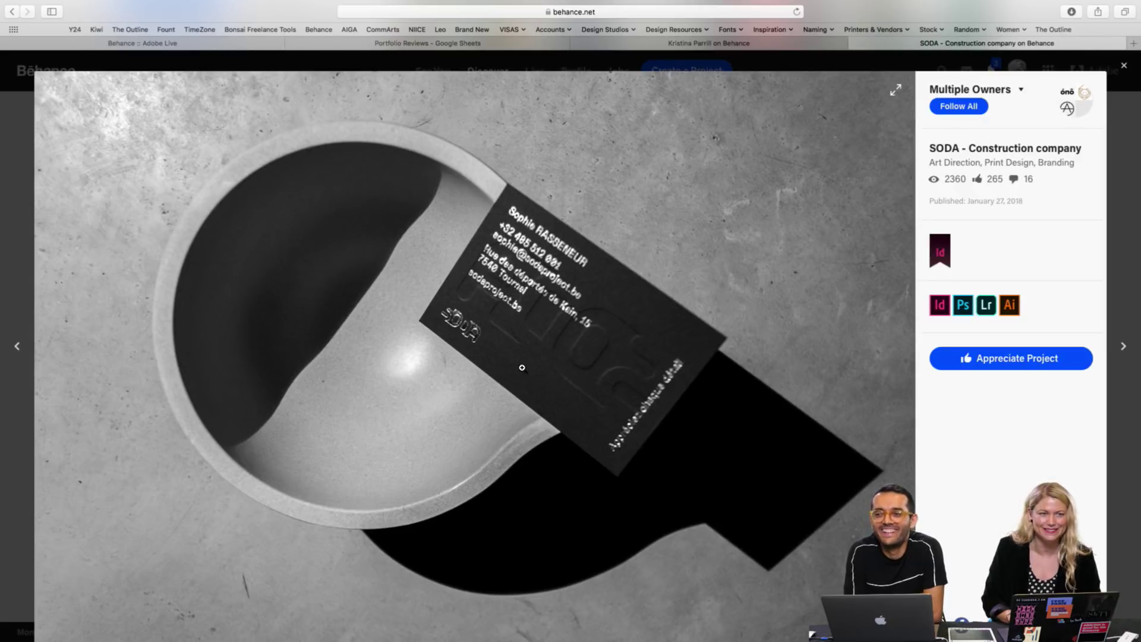
Revisit the SODA folder and letterhead images, appreciate the project and close it to return to the designer's profile
{"action": "scroll", "coordinate": [522, 367], "scroll_direction": "down", "scroll_amount": 12}
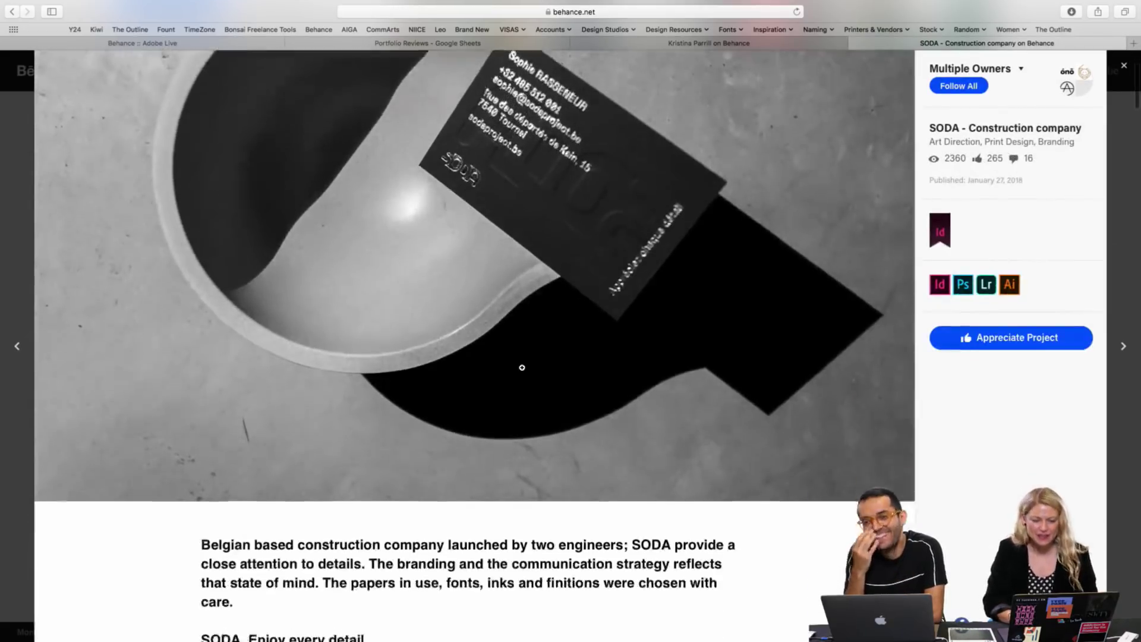
{"action": "scroll", "coordinate": [522, 368], "scroll_direction": "down", "scroll_amount": 12}
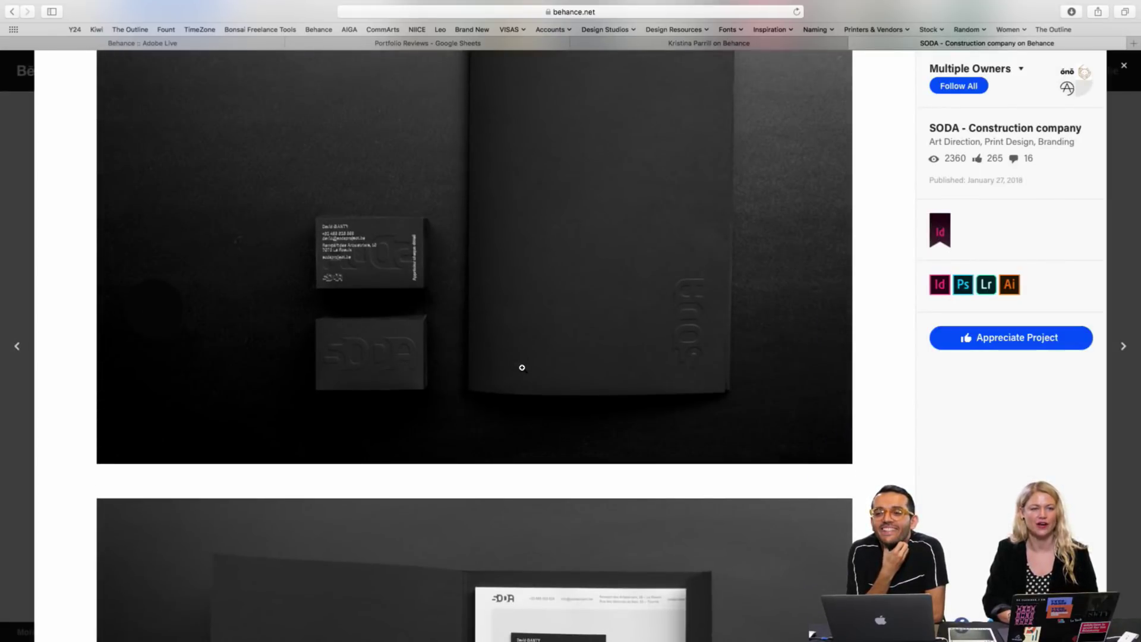
{"action": "scroll", "coordinate": [521, 367], "scroll_direction": "down", "scroll_amount": 10}
{"action": "scroll", "coordinate": [521, 367], "scroll_direction": "down", "scroll_amount": 5}
{"action": "scroll", "coordinate": [522, 368], "scroll_direction": "down", "scroll_amount": 12}
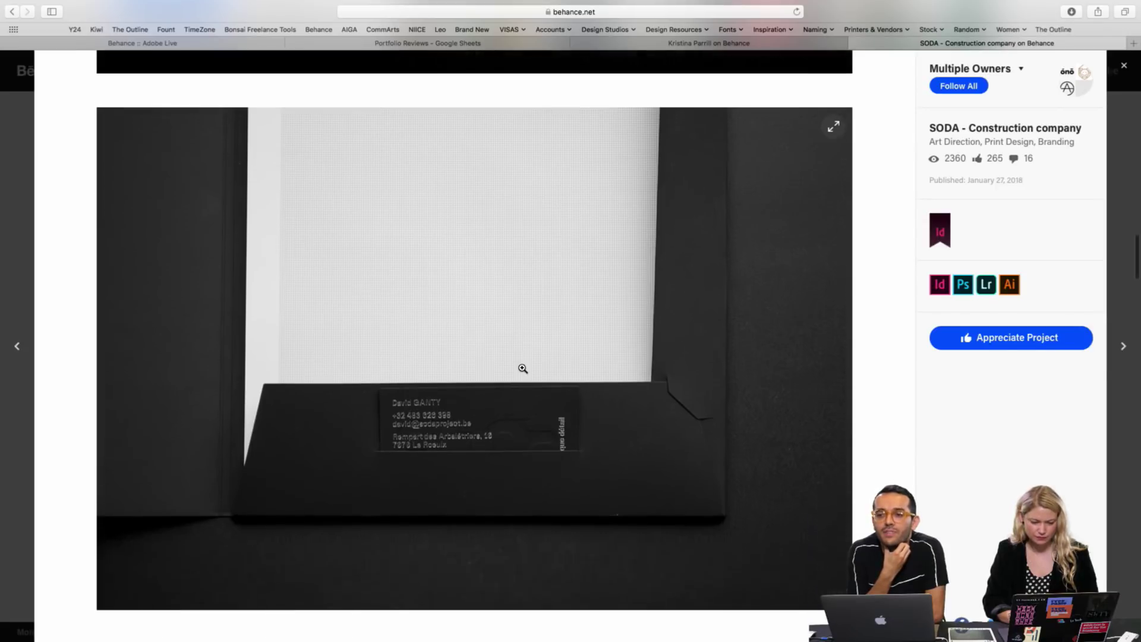
{"action": "scroll", "coordinate": [522, 367], "scroll_direction": "down", "scroll_amount": 3}
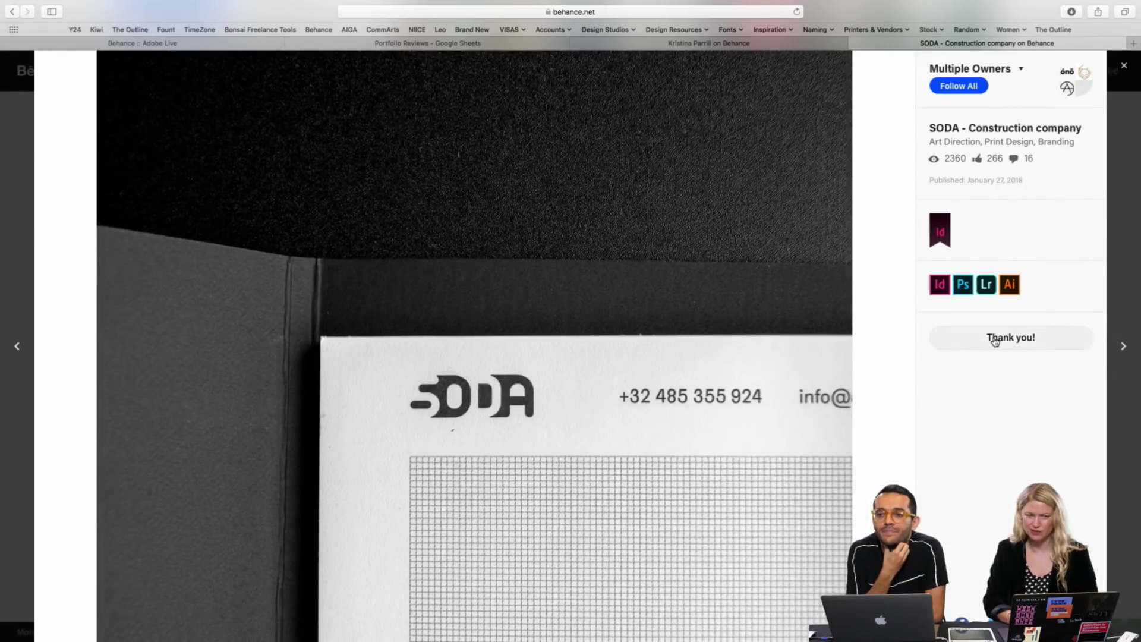
{"action": "left_click", "coordinate": [1131, 179]}
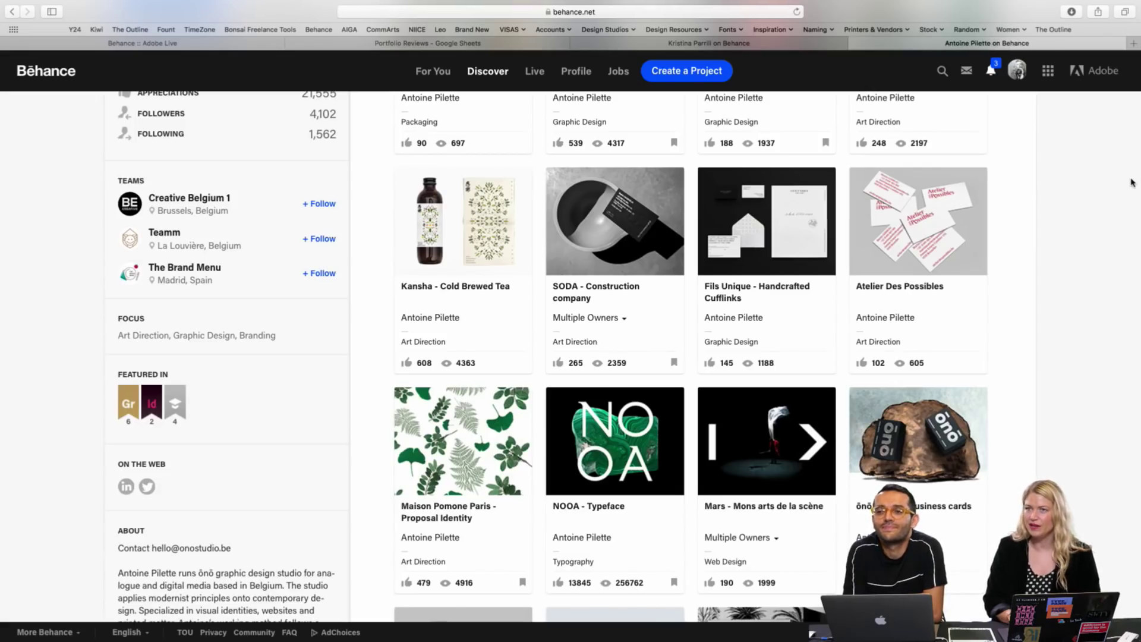